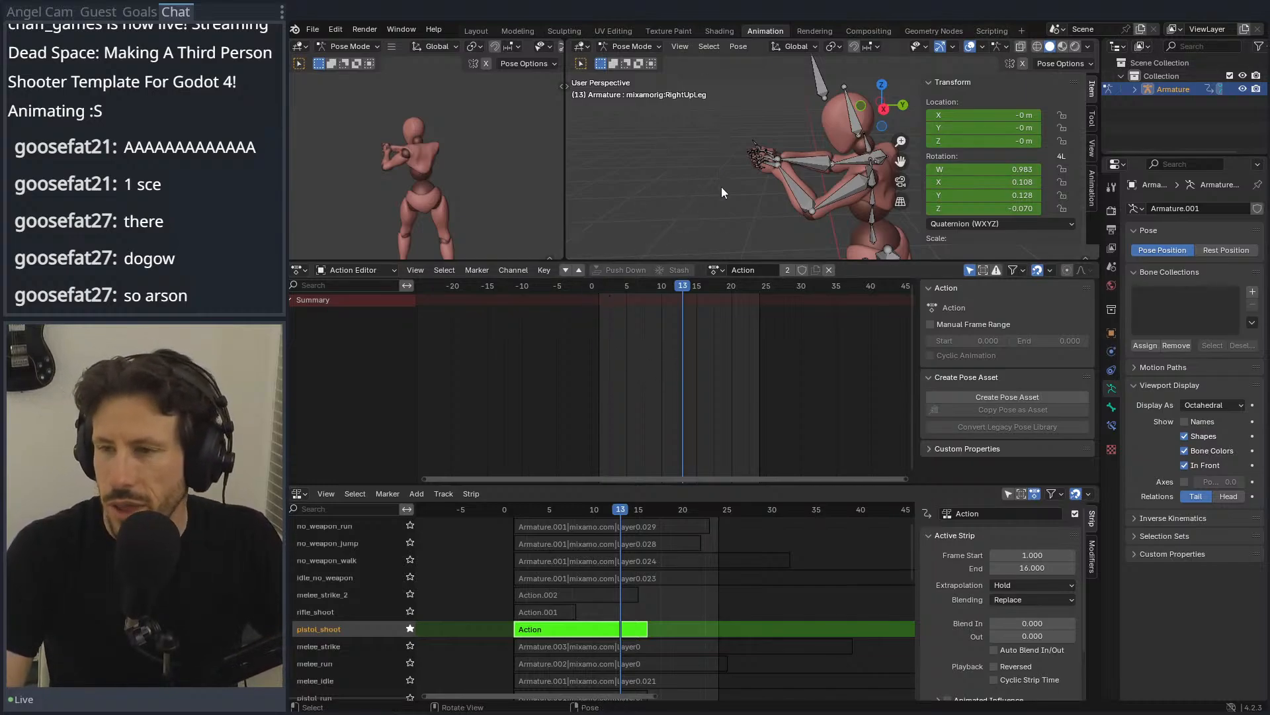
# Step: Save a copy of the Blender file as character_no_licence.blend in the same Mixamo folder
pyautogui.scroll(-4, 740, 174)
pyautogui.keyDown('shift'); pyautogui.moveTo(749, 173); pyautogui.dragTo(821, 142, button='middle'); pyautogui.keyUp('shift')
pyautogui.click(321, 33)
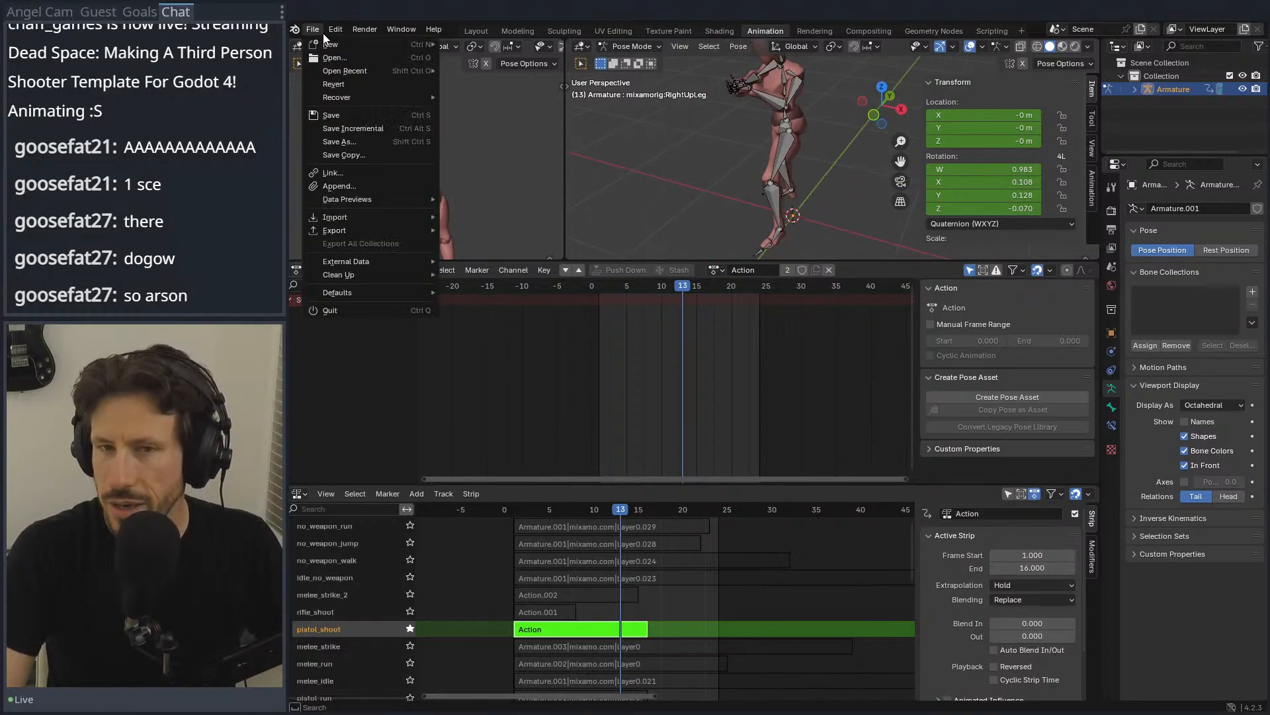
pyautogui.click(324, 141)
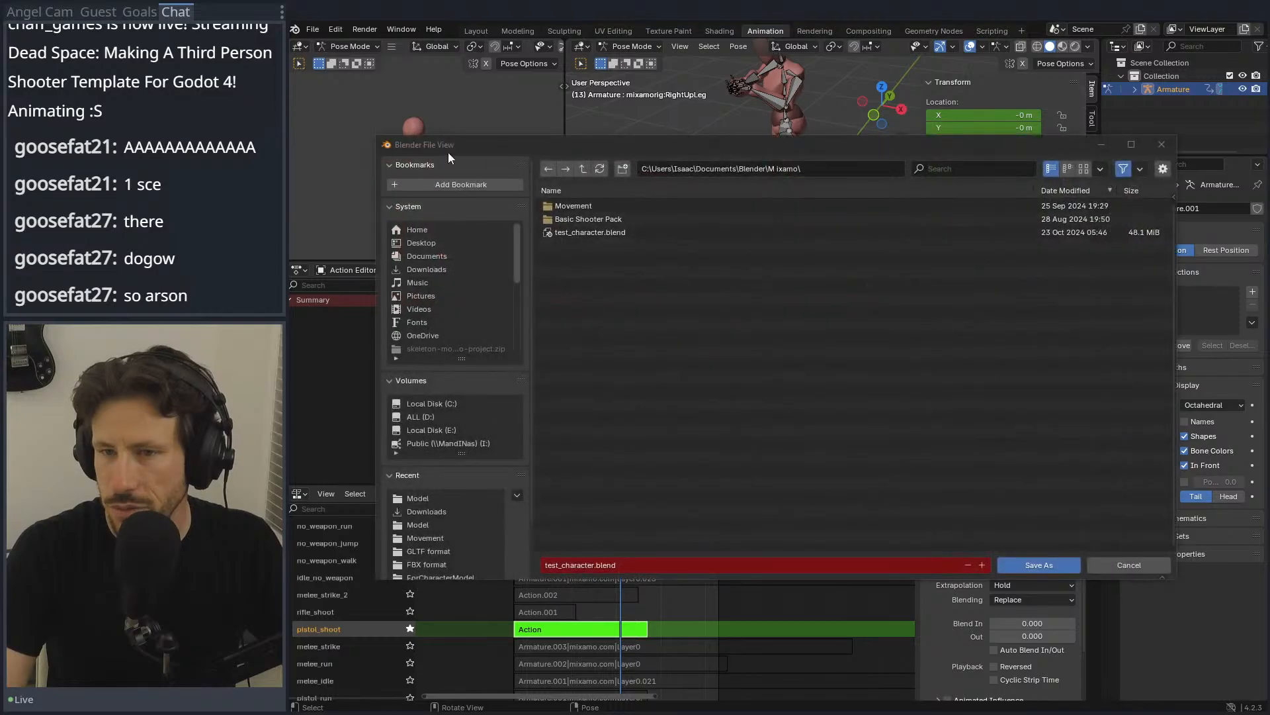
pyautogui.click(587, 567)
pyautogui.click(592, 563)
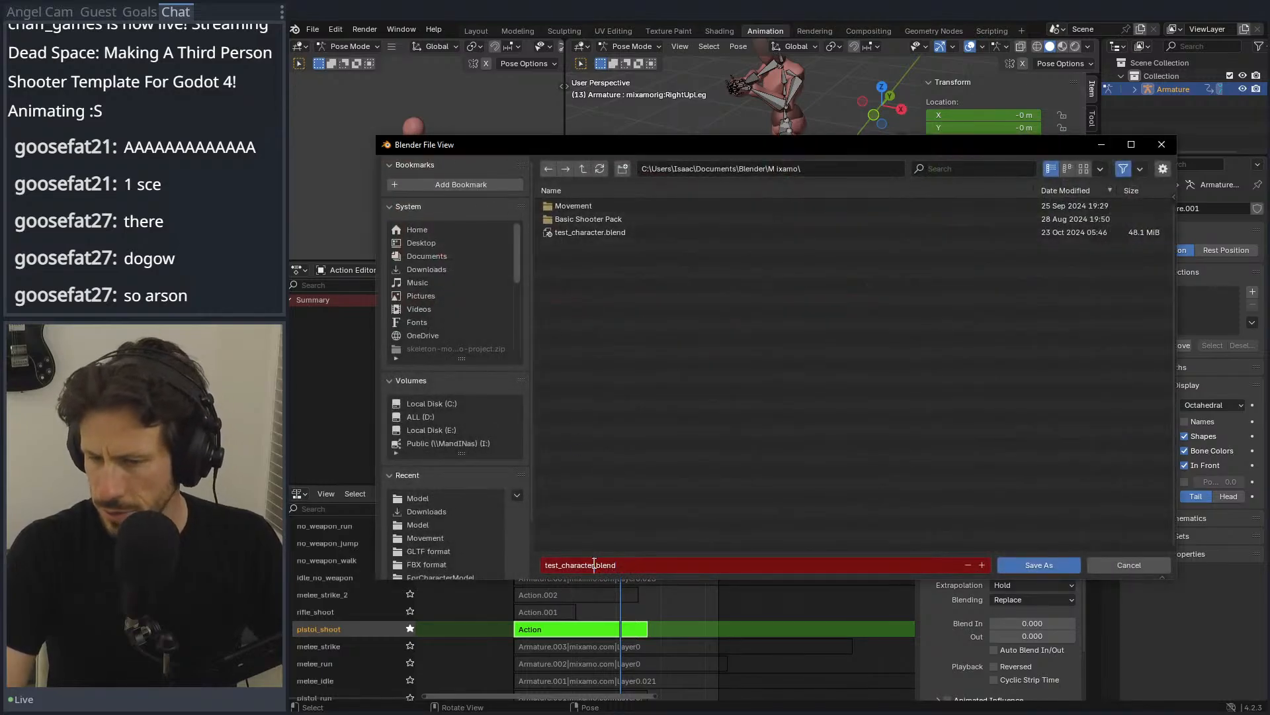
pyautogui.moveTo(594, 563); pyautogui.dragTo(544, 563)
pyautogui.write('character')
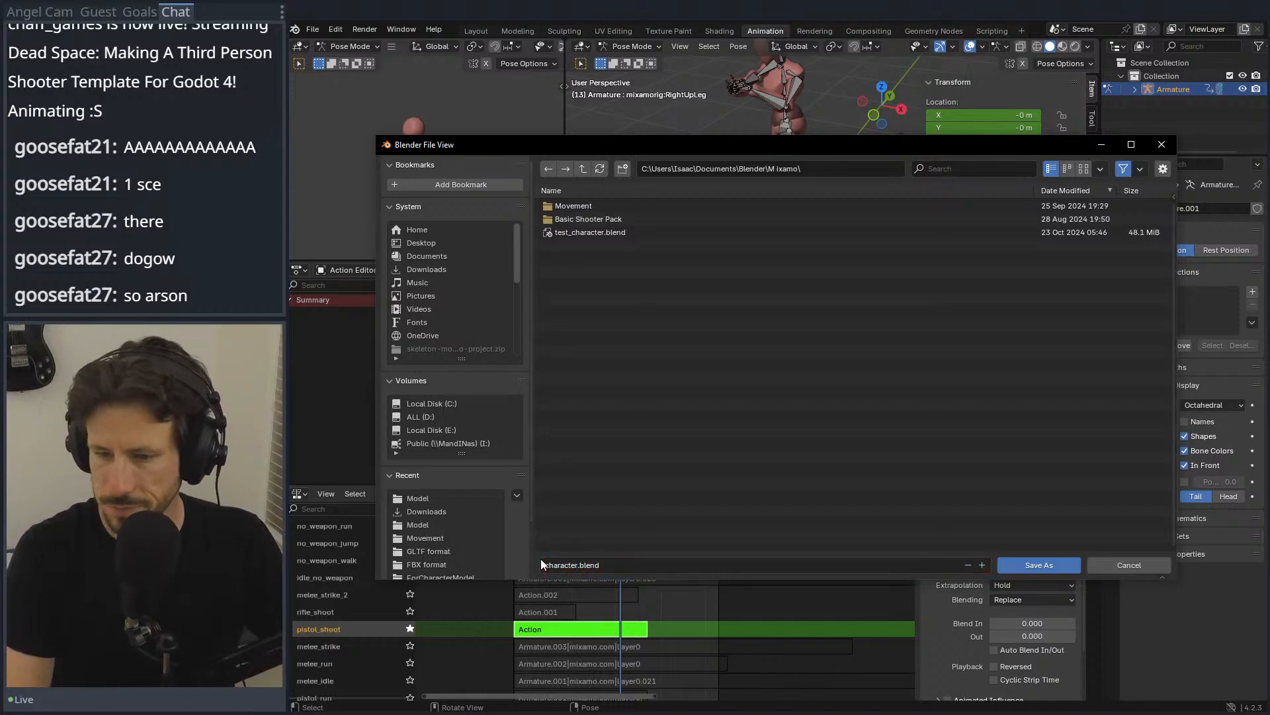
pyautogui.click(577, 566)
pyautogui.click(577, 566)
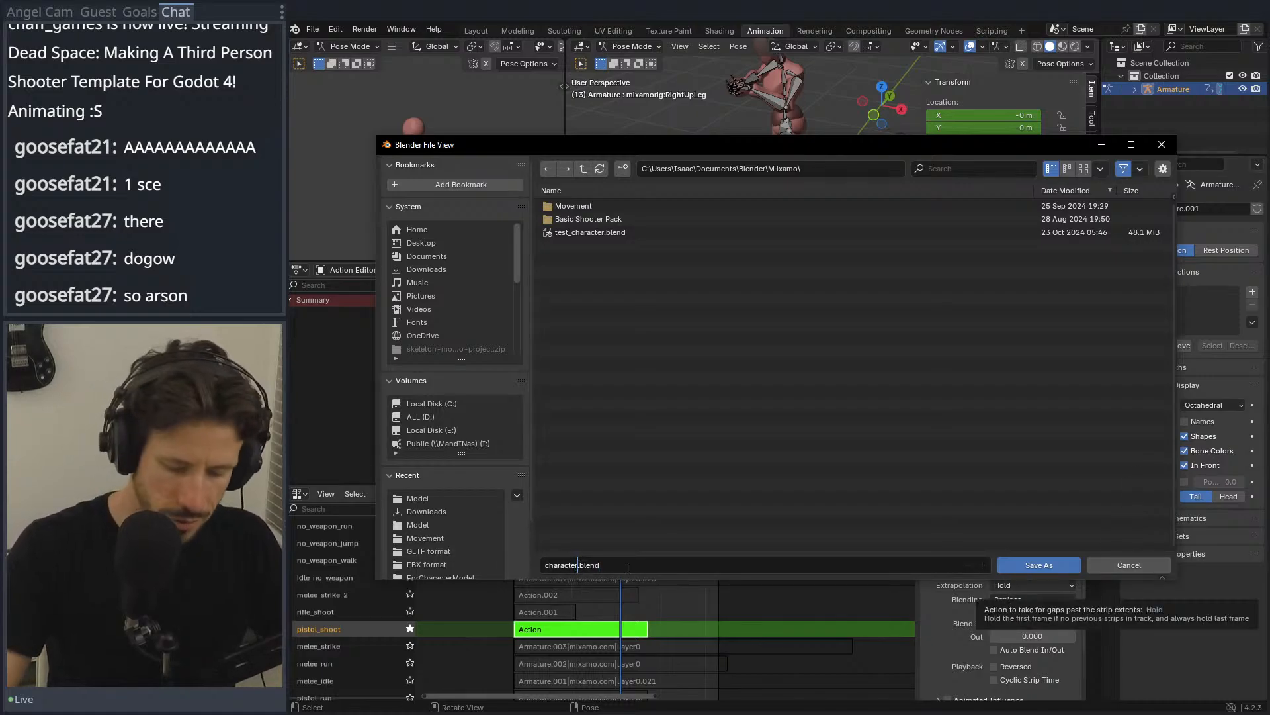
pyautogui.write('_br')
pyautogui.press('BackSpace')
pyautogui.press('BackSpace')
pyautogui.write('r_no_licence')
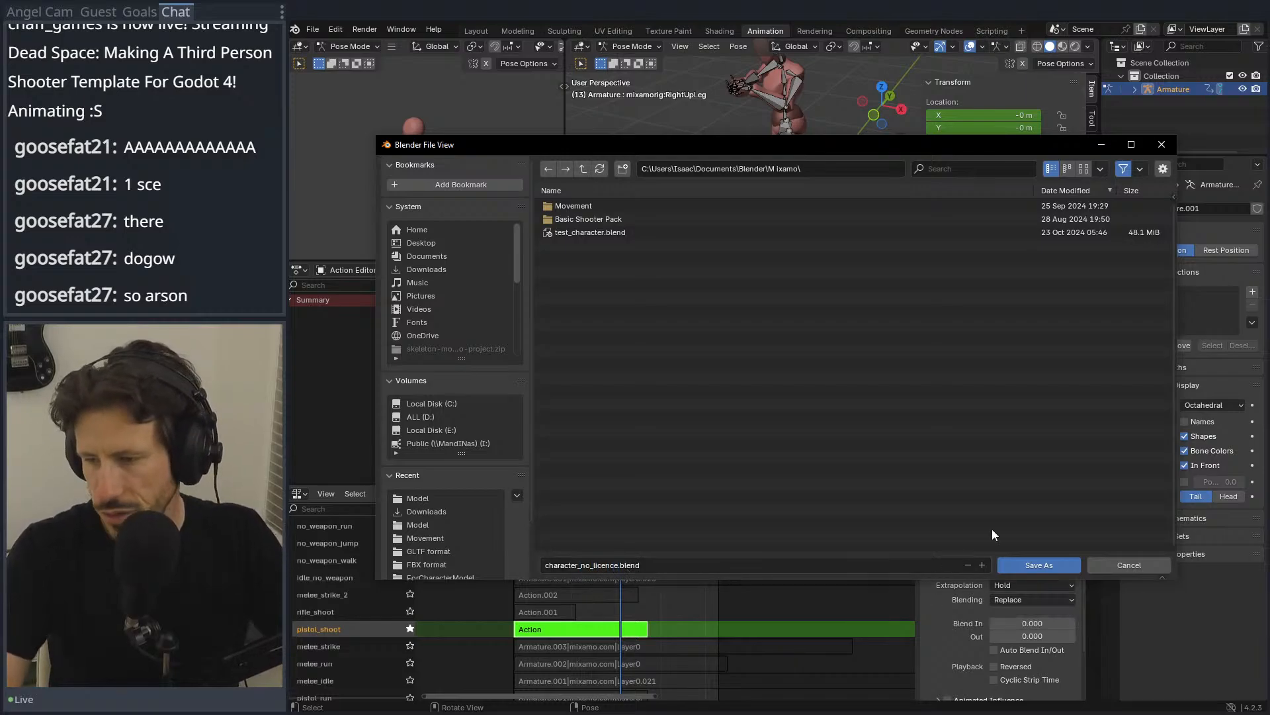
pyautogui.click(1040, 565)
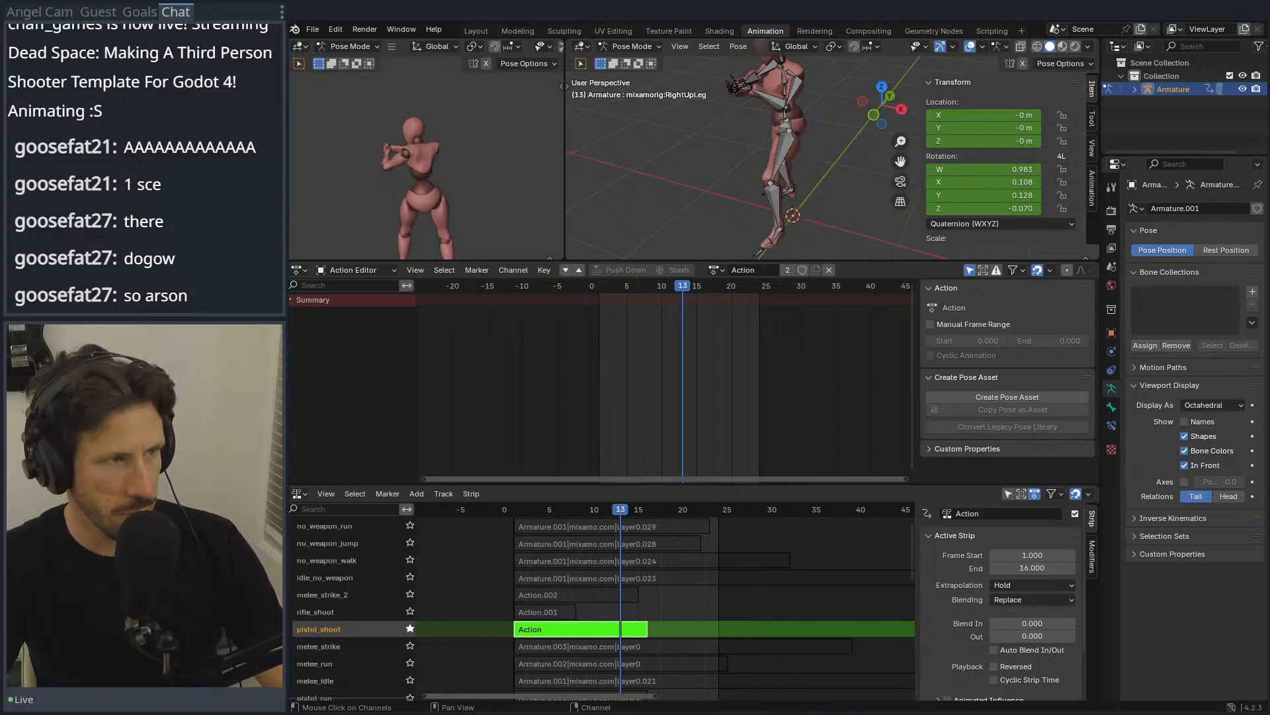
# Step: Select all of the armature's bones and switch to the browser showing the Kenney website
pyautogui.moveTo(690, 10); pyautogui.dragTo(690, 34)
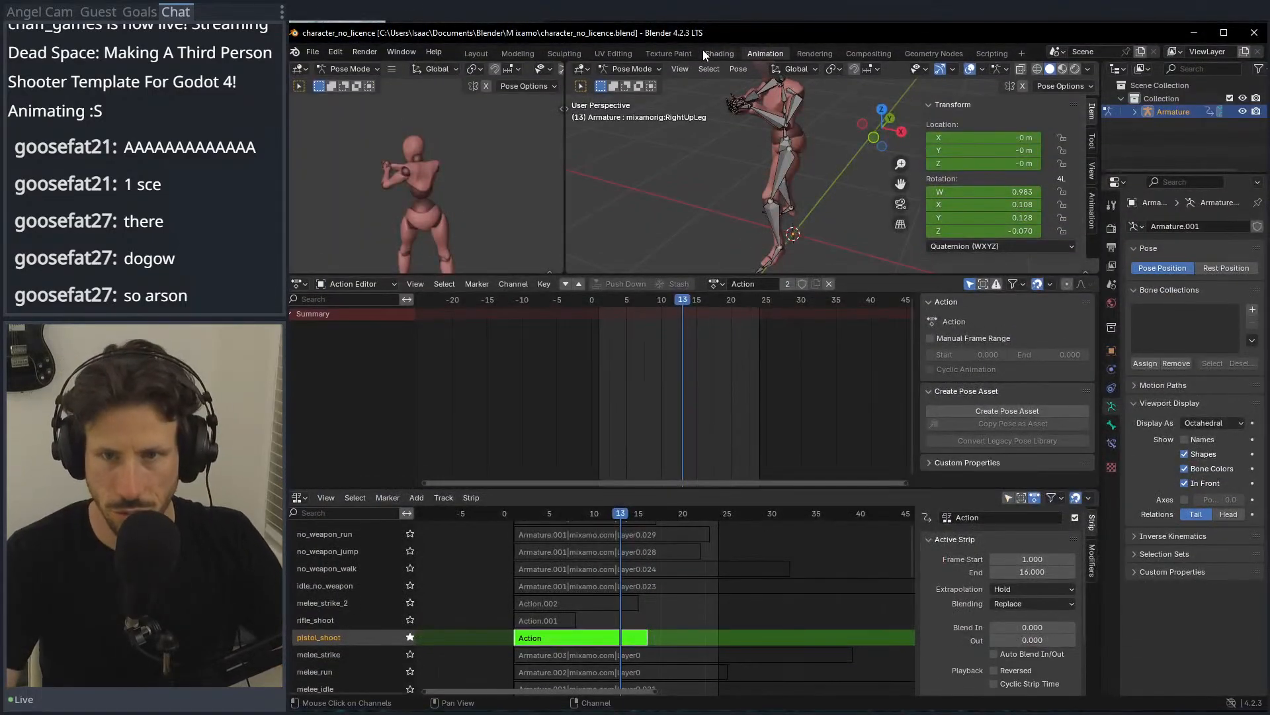
pyautogui.press('a')
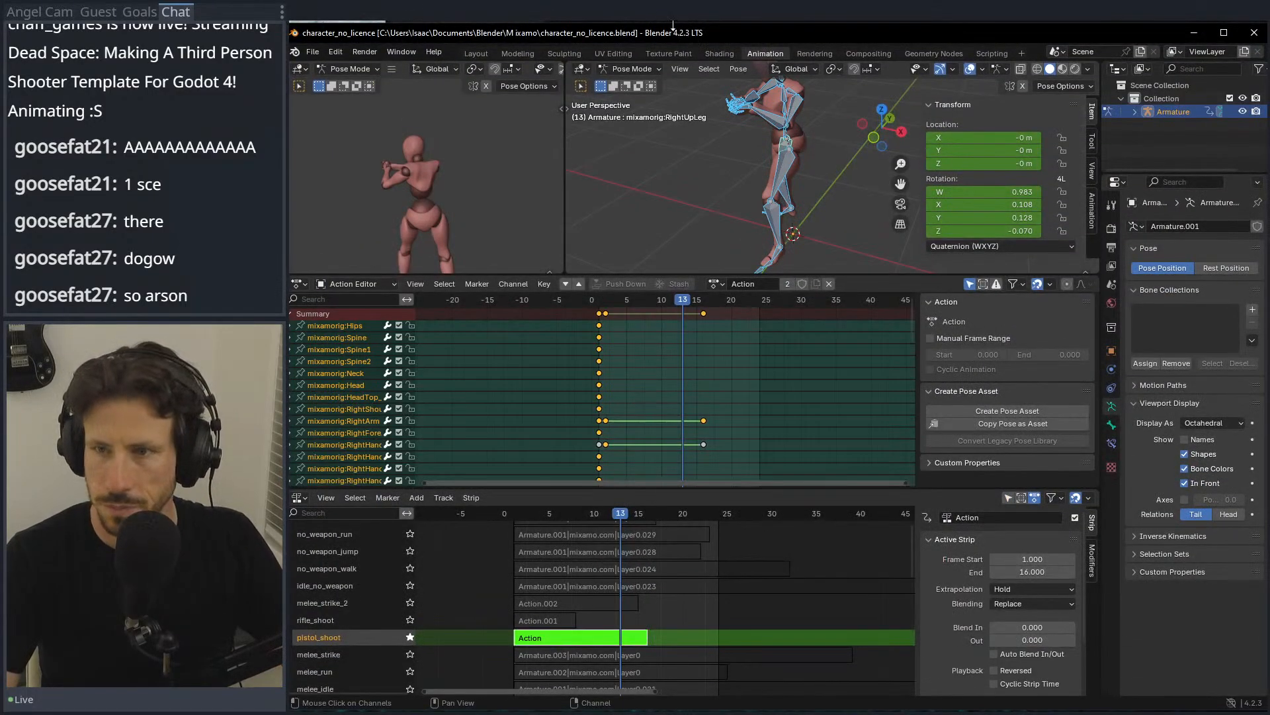
pyautogui.doubleClick(673, 26)
pyautogui.moveTo(670, 20); pyautogui.dragTo(622, 35)
pyautogui.doubleClick(622, 35)
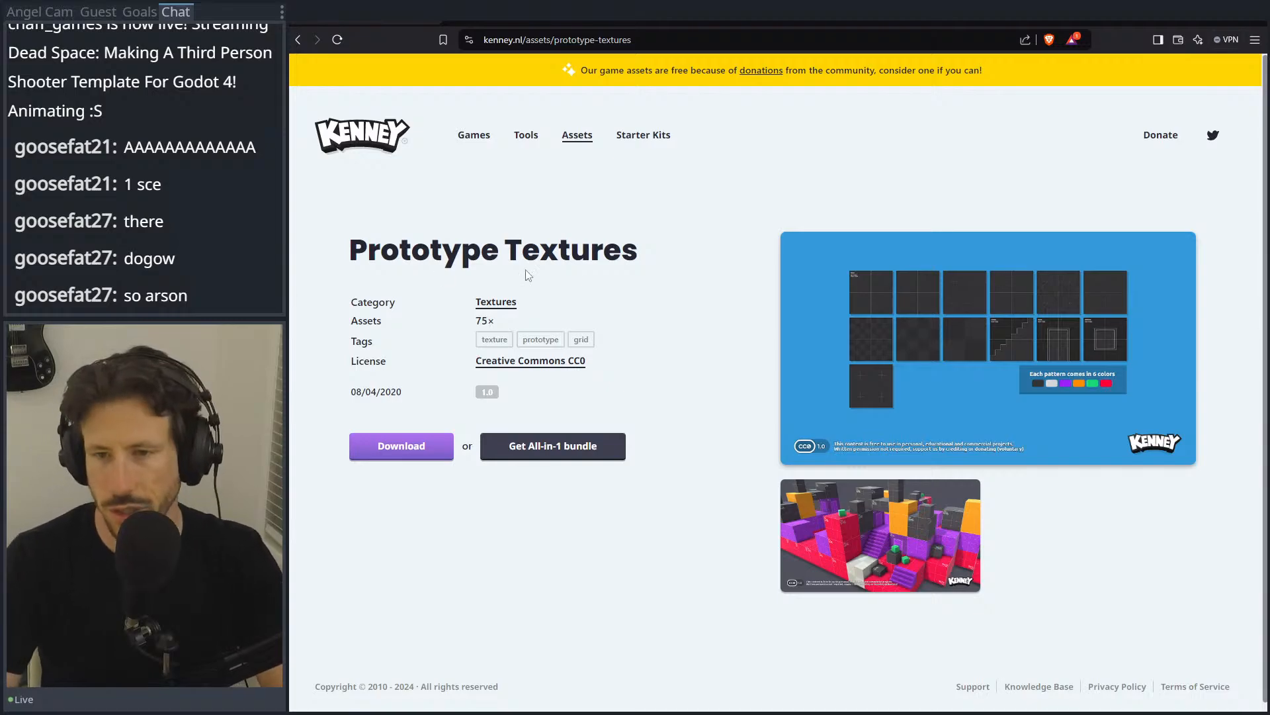
# Step: Open the Kenney asset catalogue and look through its first three pages for a suitable character pack
pyautogui.click(573, 136)
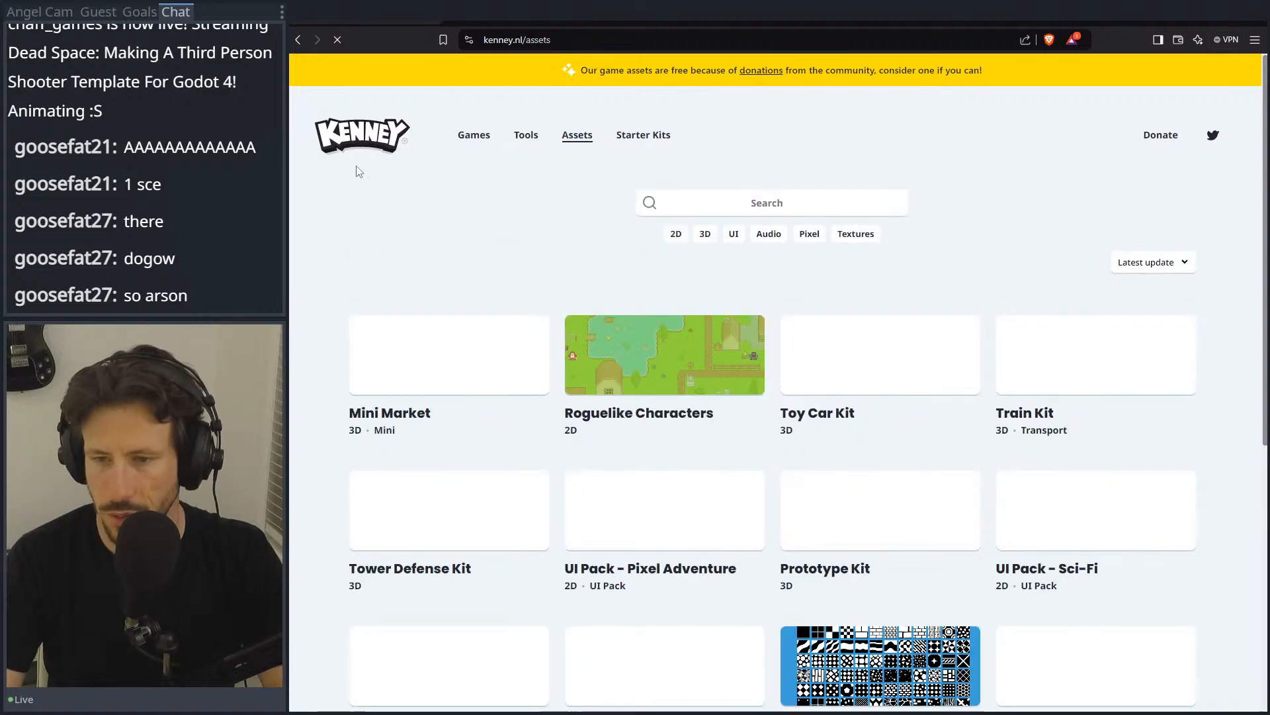
pyautogui.scroll(-3, 549, 242)
pyautogui.scroll(-3, 549, 242)
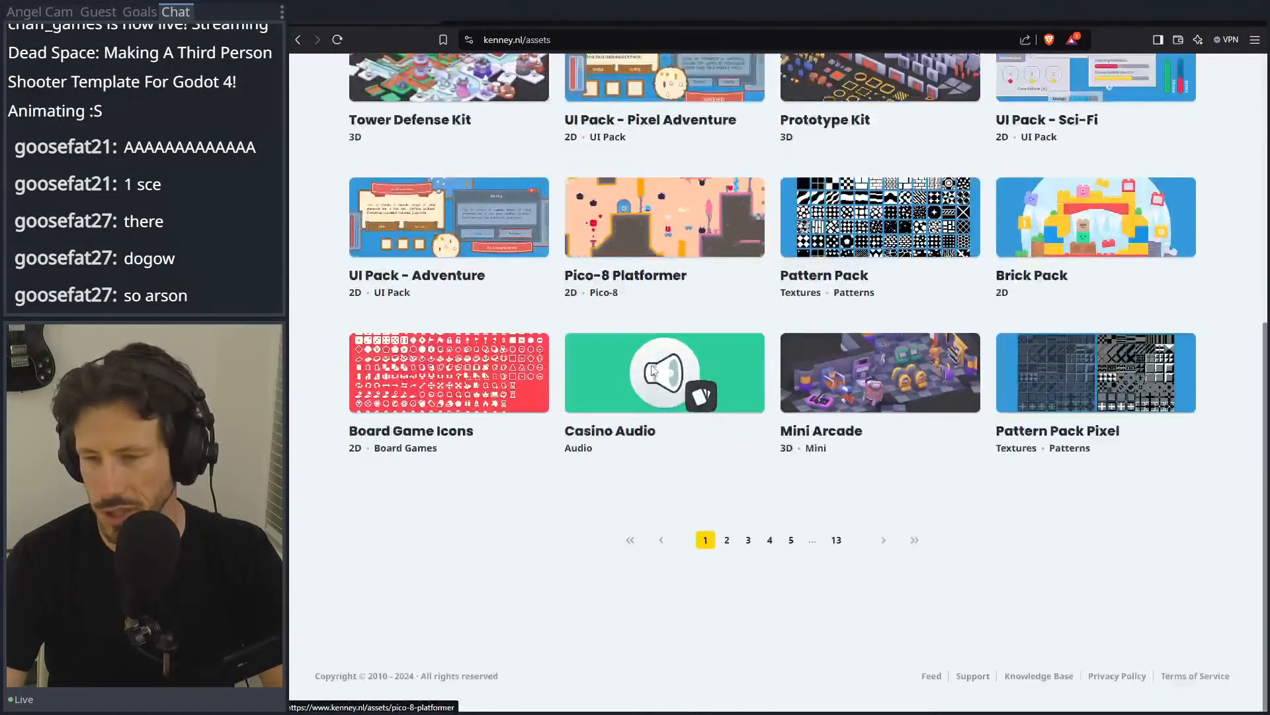
pyautogui.click(729, 541)
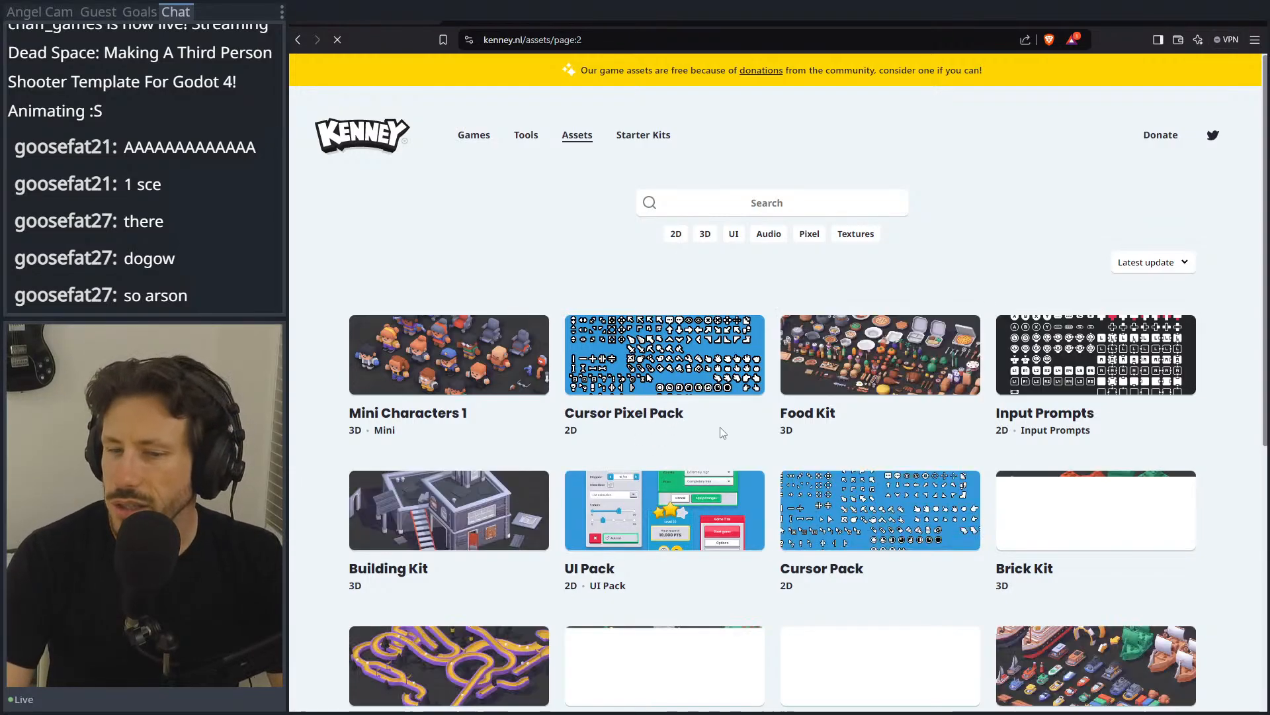
pyautogui.scroll(-4, 516, 468)
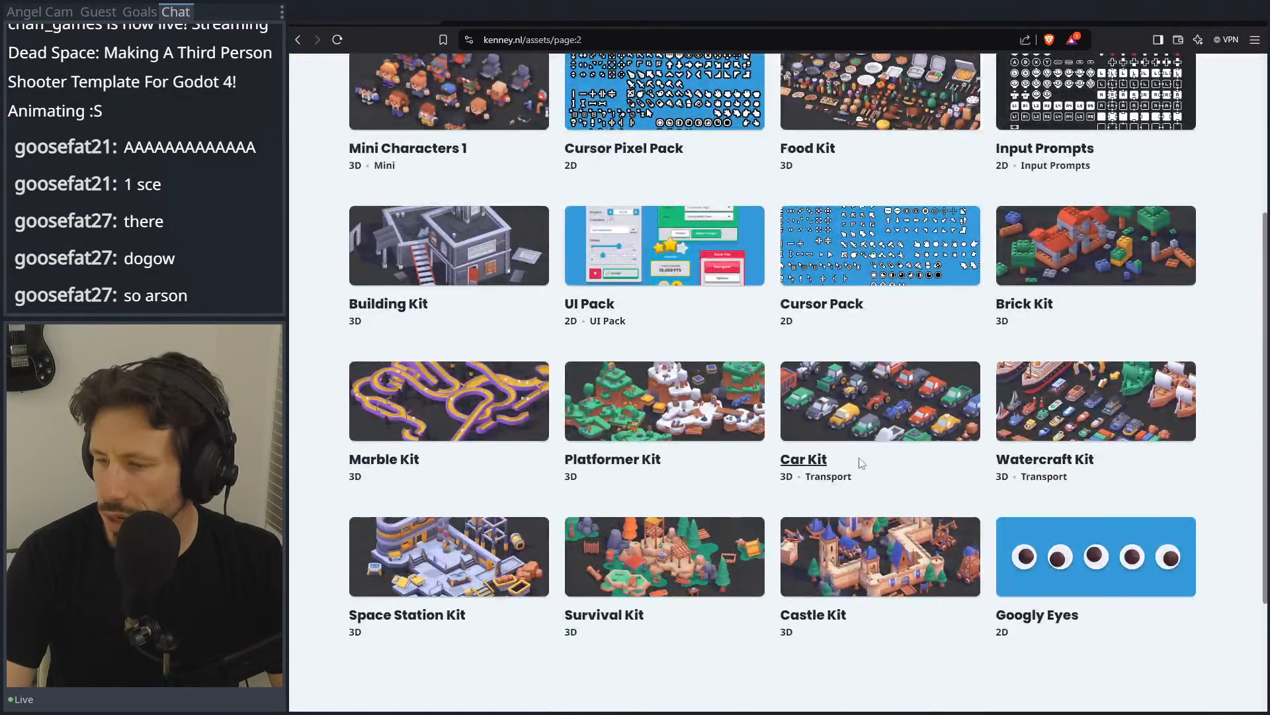
pyautogui.scroll(-3, 858, 461)
pyautogui.click(748, 541)
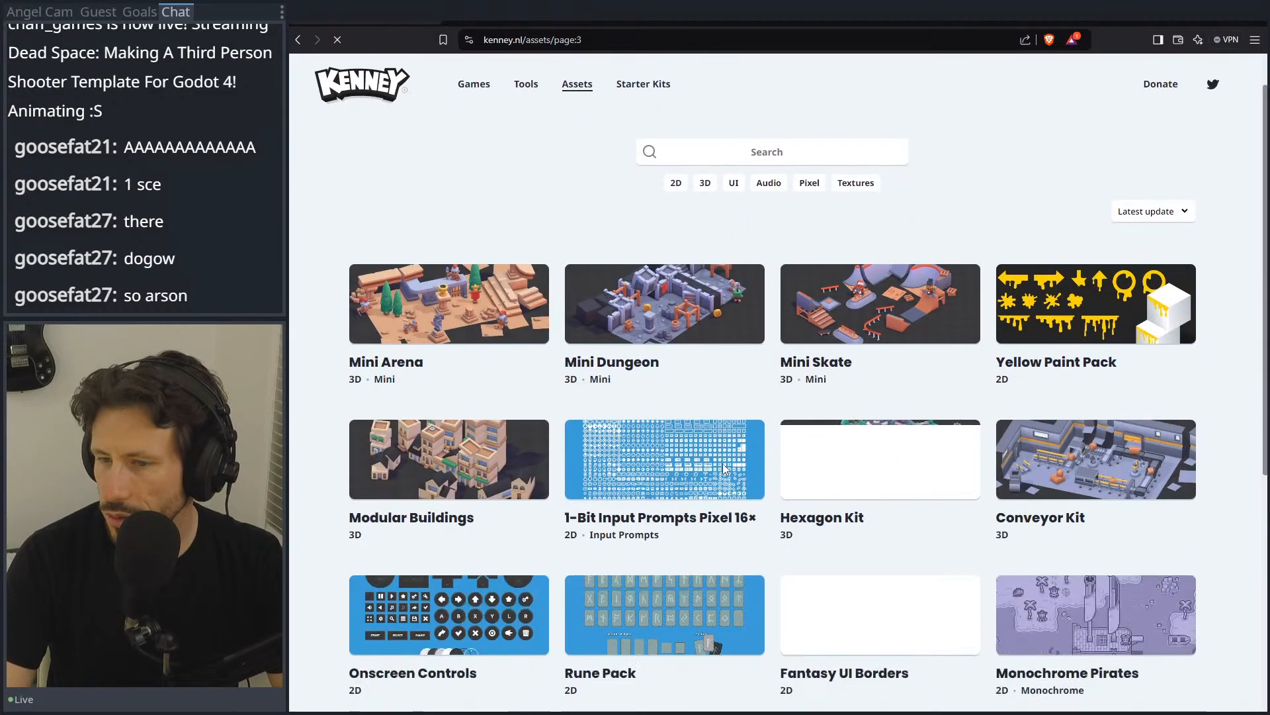
pyautogui.scroll(-5, 728, 489)
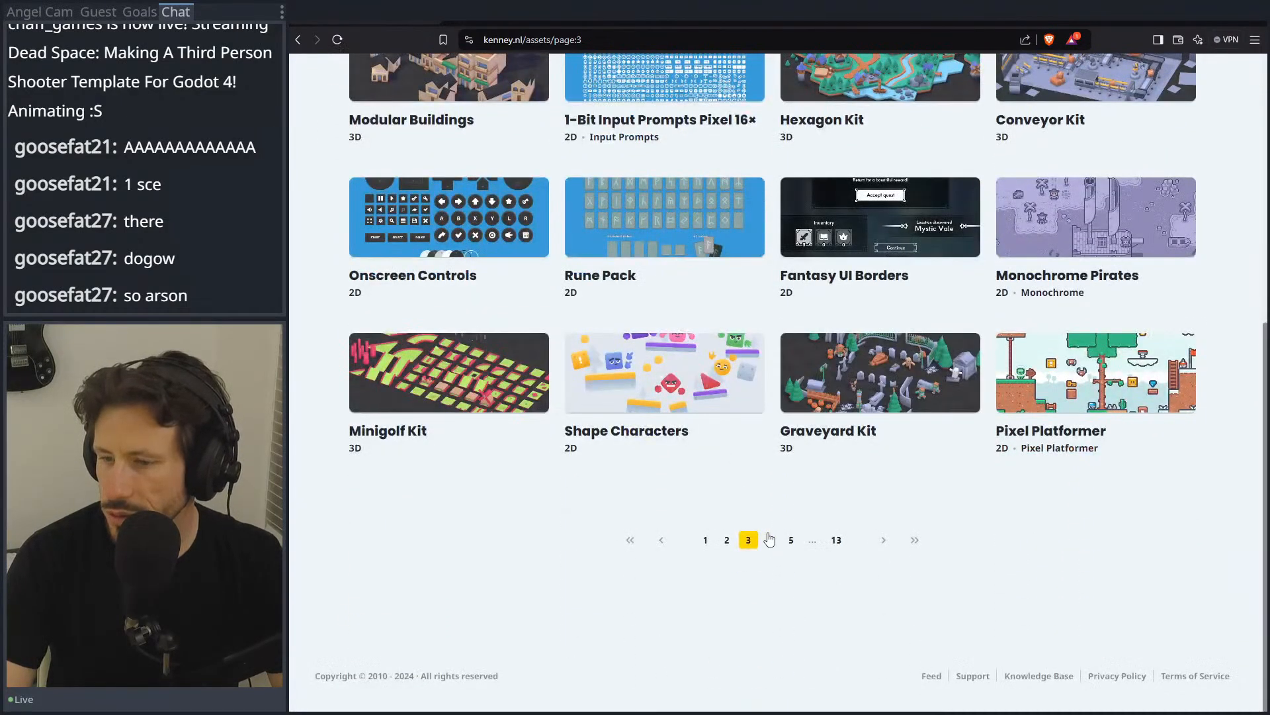
pyautogui.scroll(7, 763, 530)
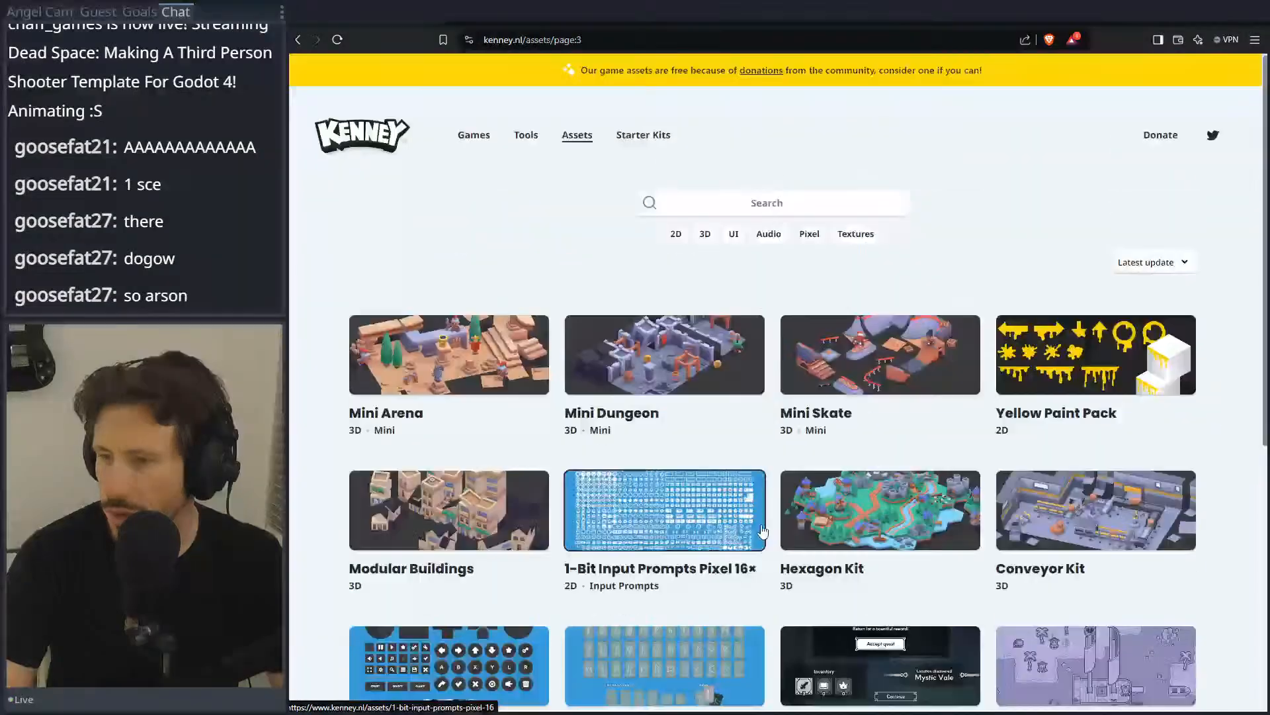
# Step: Filter the assets to the 3D category and open the Animated Characters 3 pack from the second results page
pyautogui.click(704, 235)
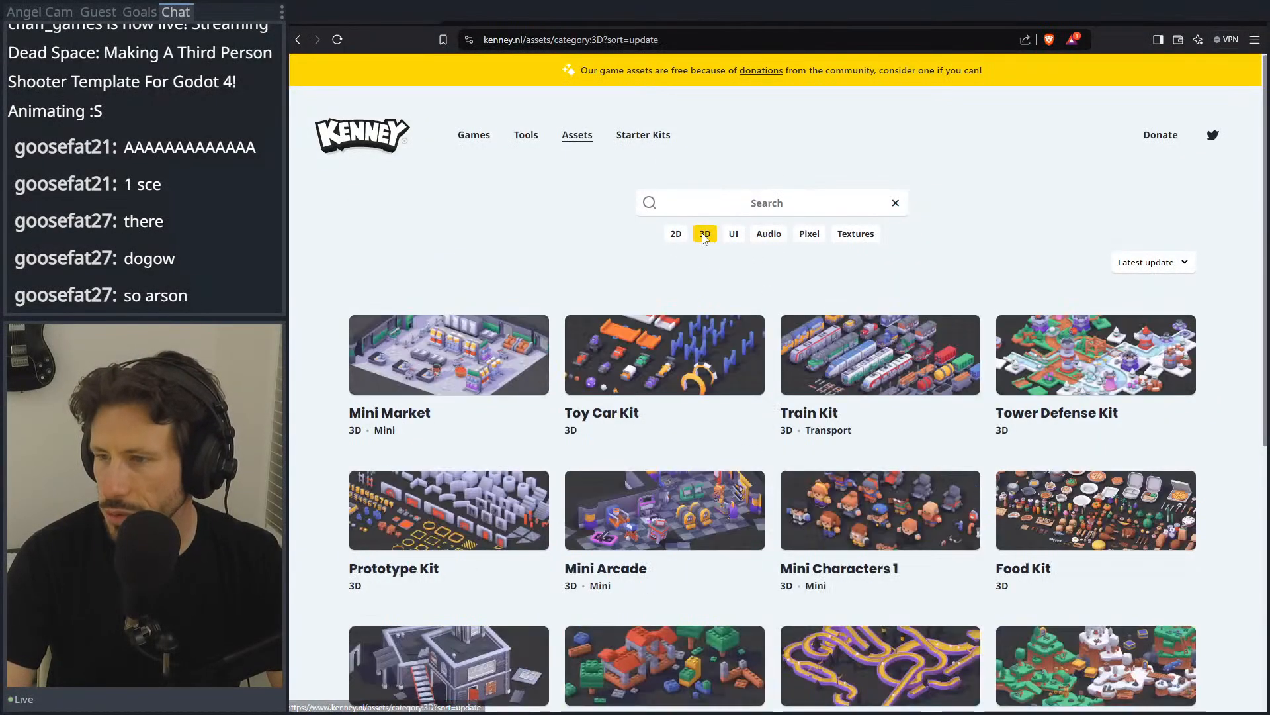
pyautogui.scroll(-4, 689, 329)
pyautogui.scroll(-2, 690, 329)
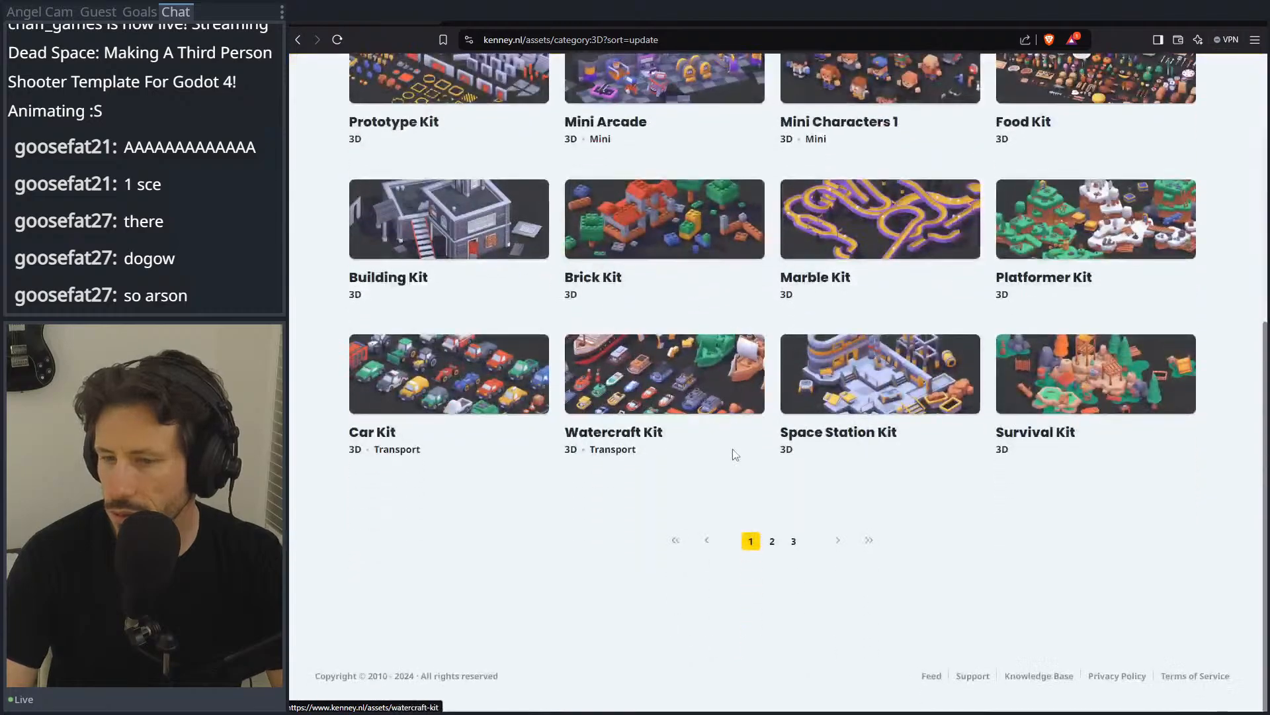
pyautogui.click(773, 541)
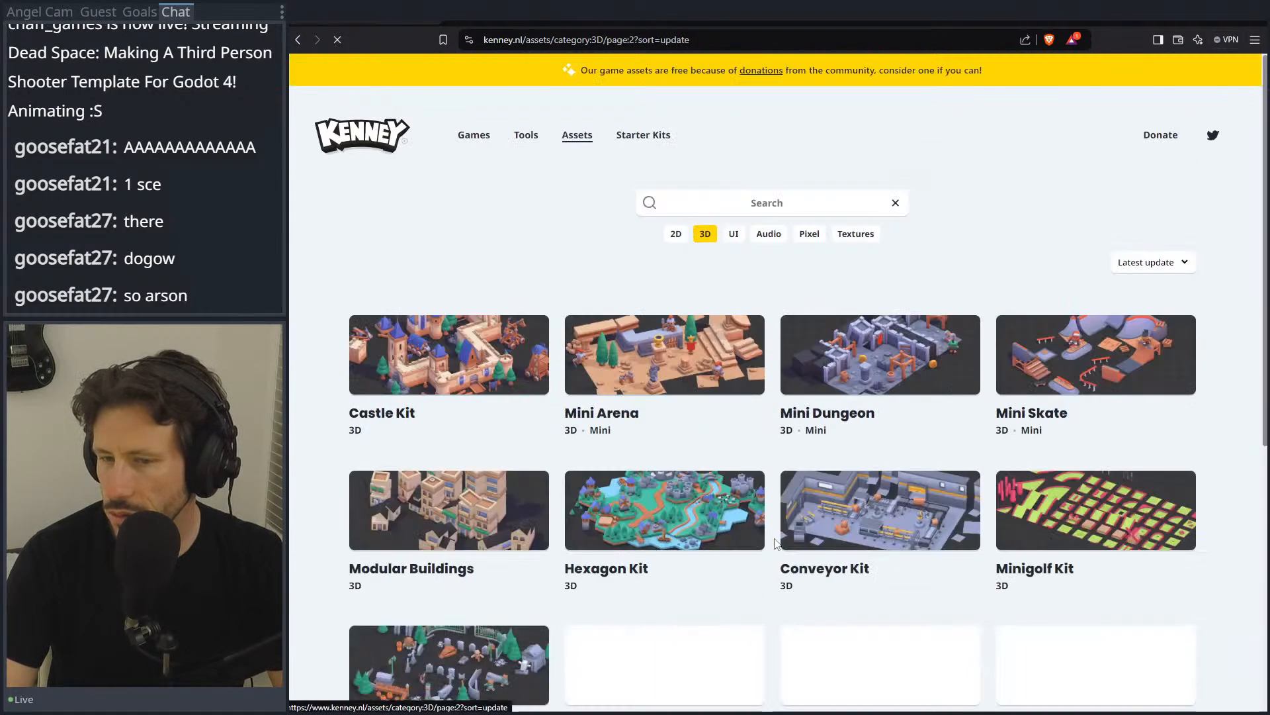
pyautogui.scroll(-4, 768, 549)
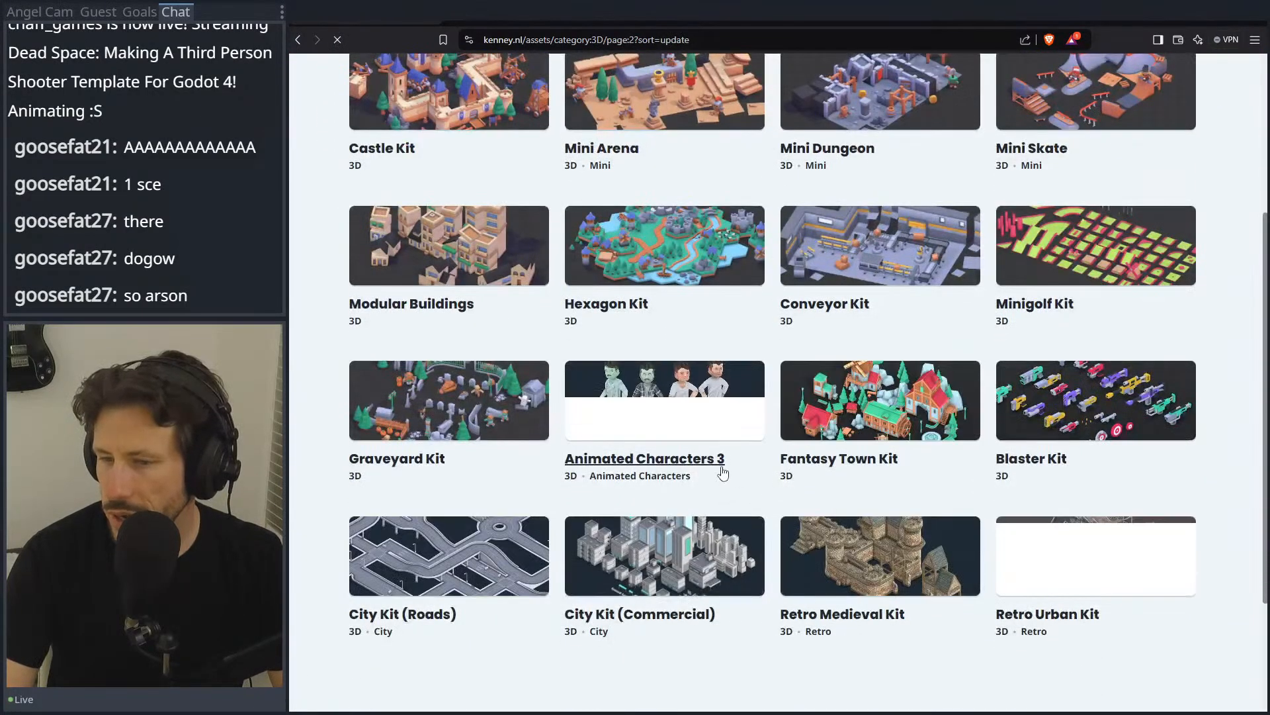
pyautogui.click(585, 463)
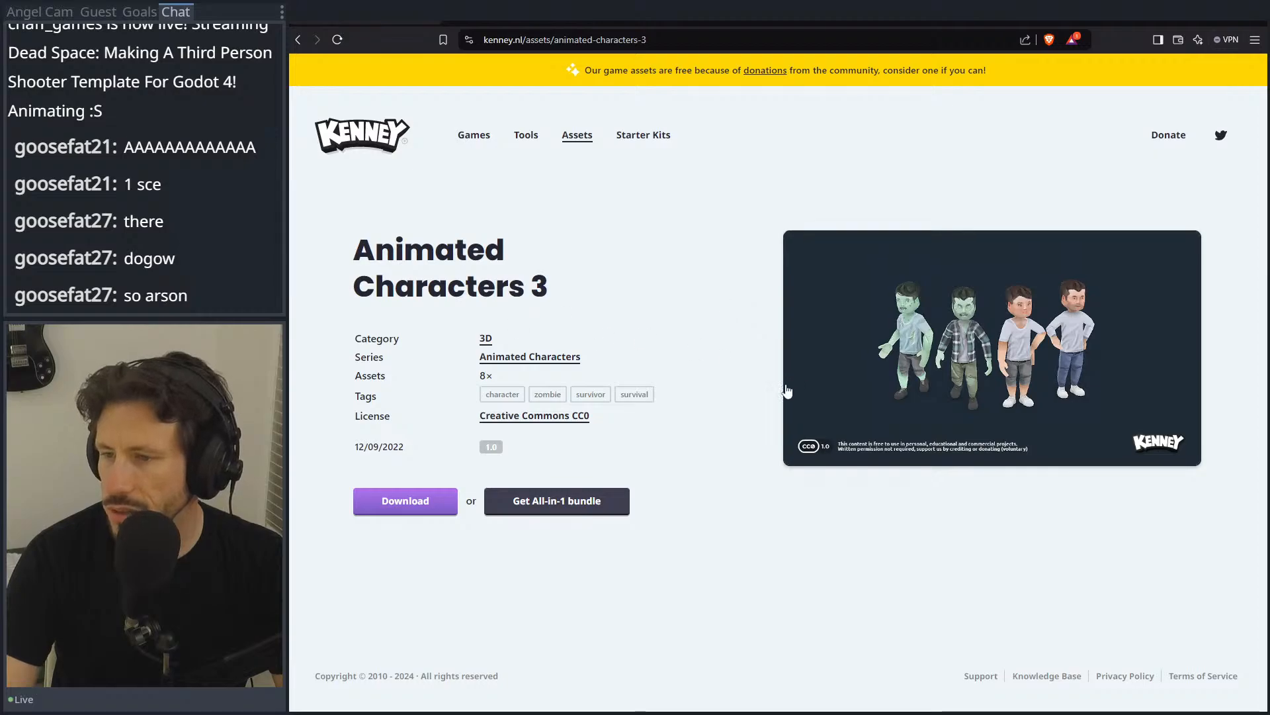
# Step: Download the Animated Characters 3 pack without donating and save it as kenney_animated-characters-3.zip
pyautogui.click(373, 502)
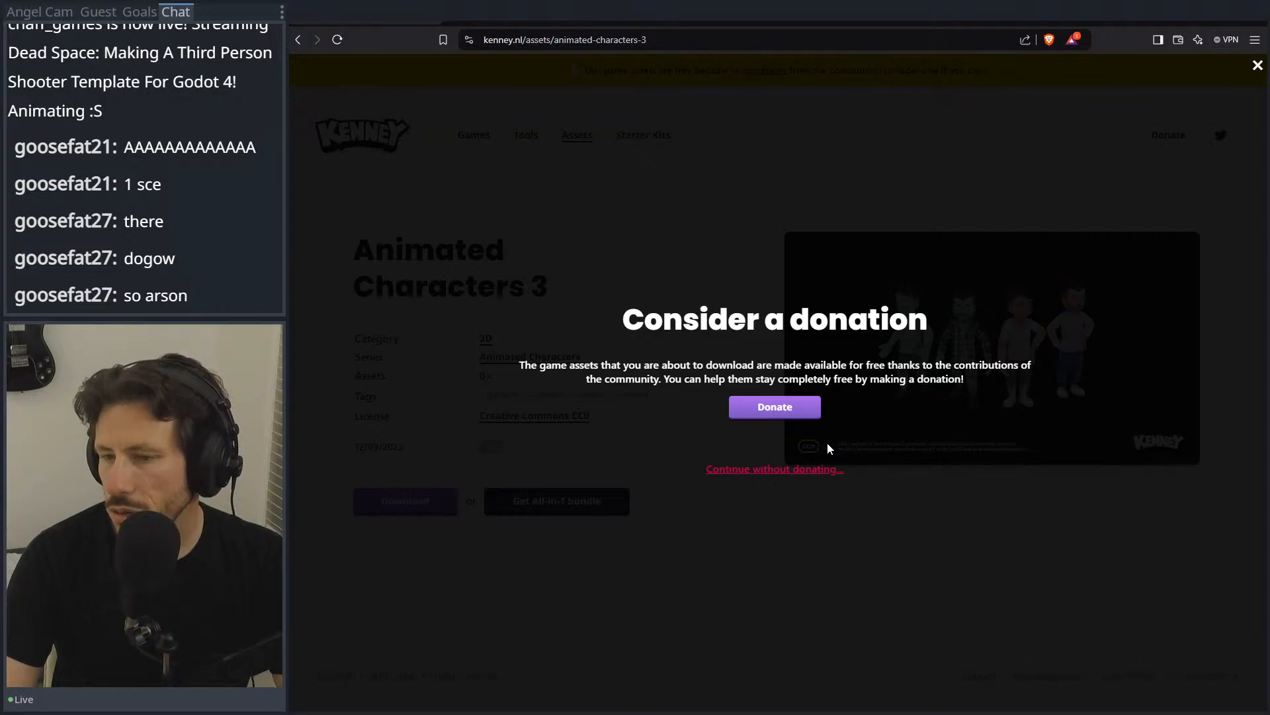
pyautogui.click(810, 469)
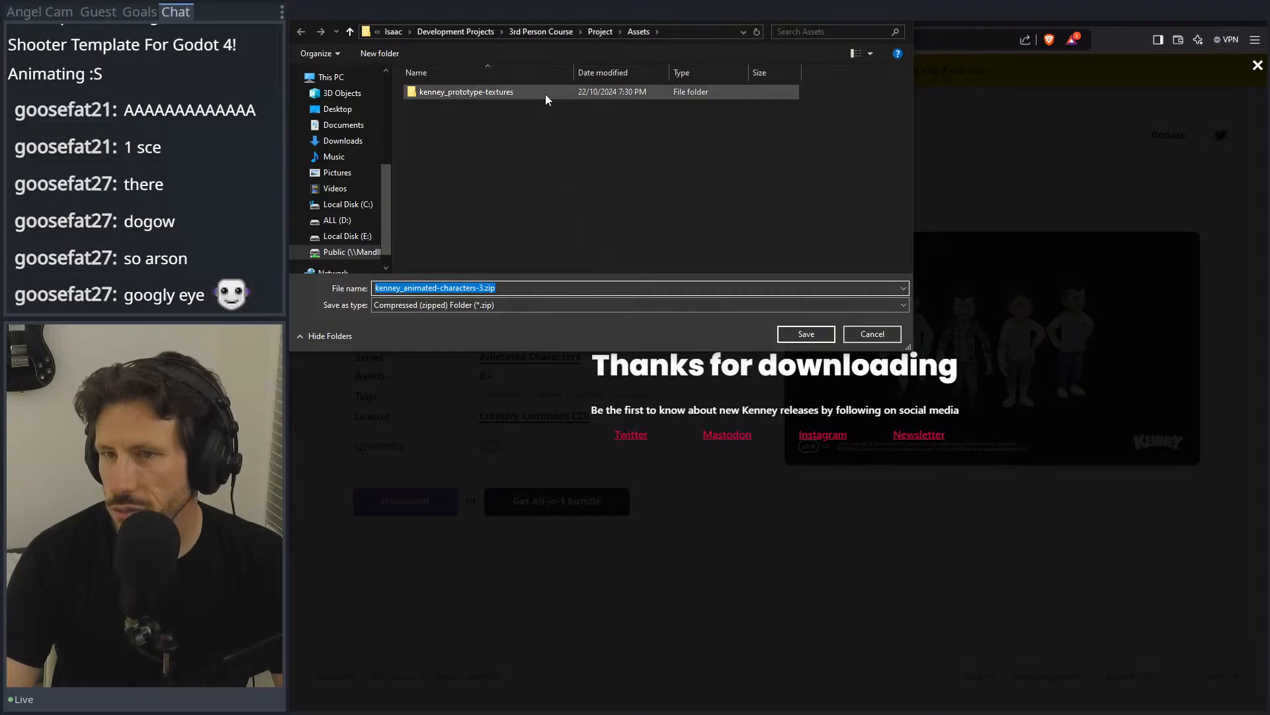
pyautogui.press('Return')
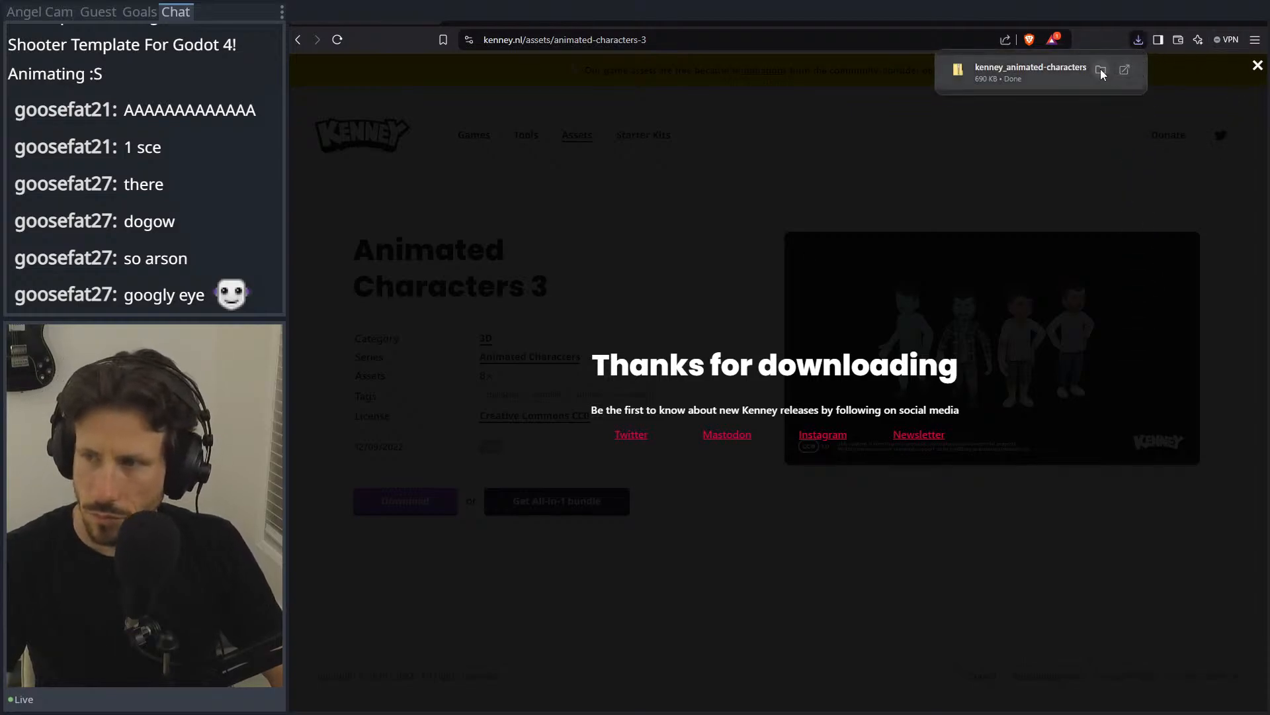
# Step: Extract the downloaded archive into the kenney_animated-characters-3 folder under the project's Assets\Model folder
pyautogui.click(1101, 70)
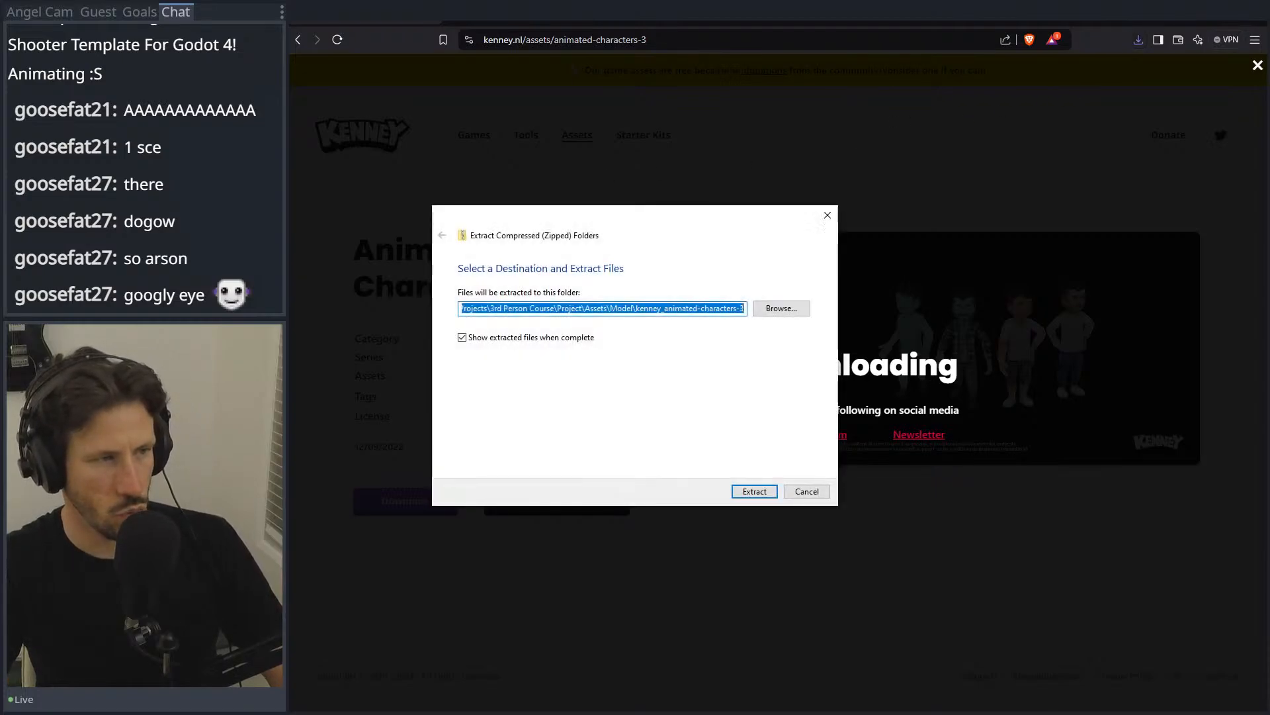
pyautogui.hotkey('ctrl', 'v')
pyautogui.click(752, 491)
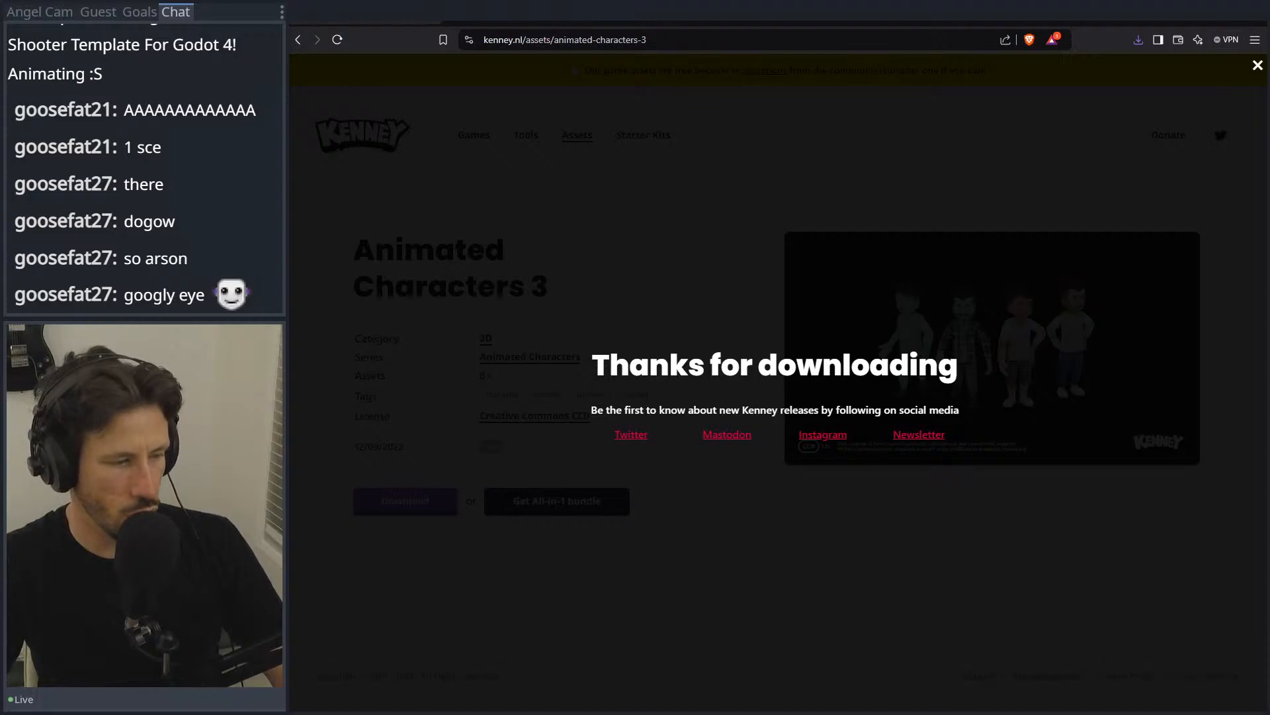
# Step: Switch to Blender, change to the Modeling workspace in Object Mode, and select the Armature
pyautogui.hotkey('alt', 'Tab')
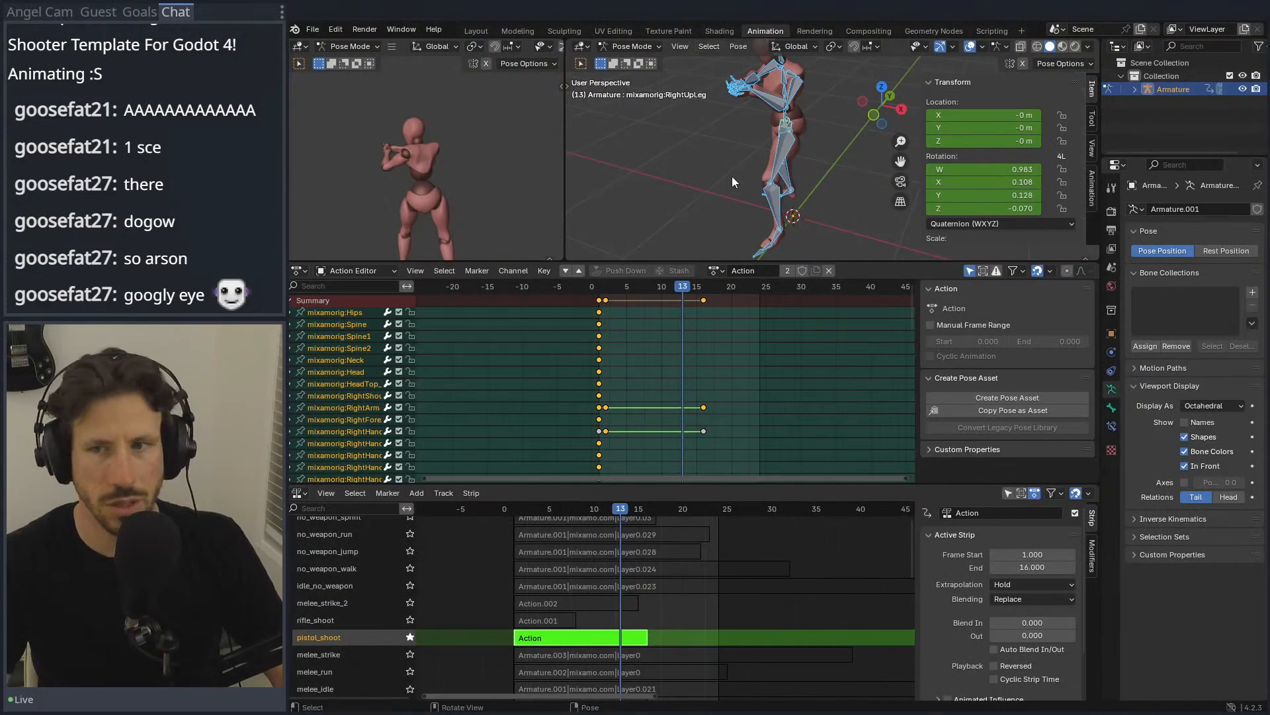
pyautogui.moveTo(736, 177); pyautogui.dragTo(742, 144, button='middle')
pyautogui.click(516, 30)
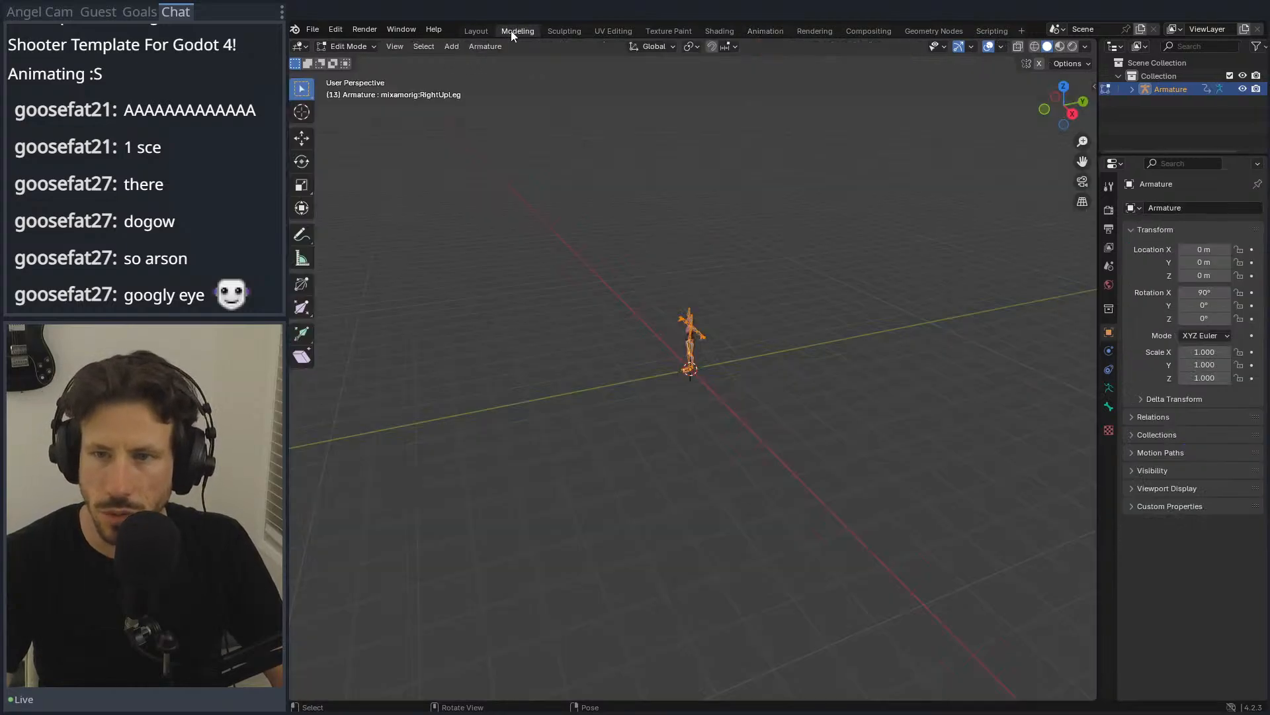
pyautogui.moveTo(633, 184); pyautogui.dragTo(757, 300, button='middle')
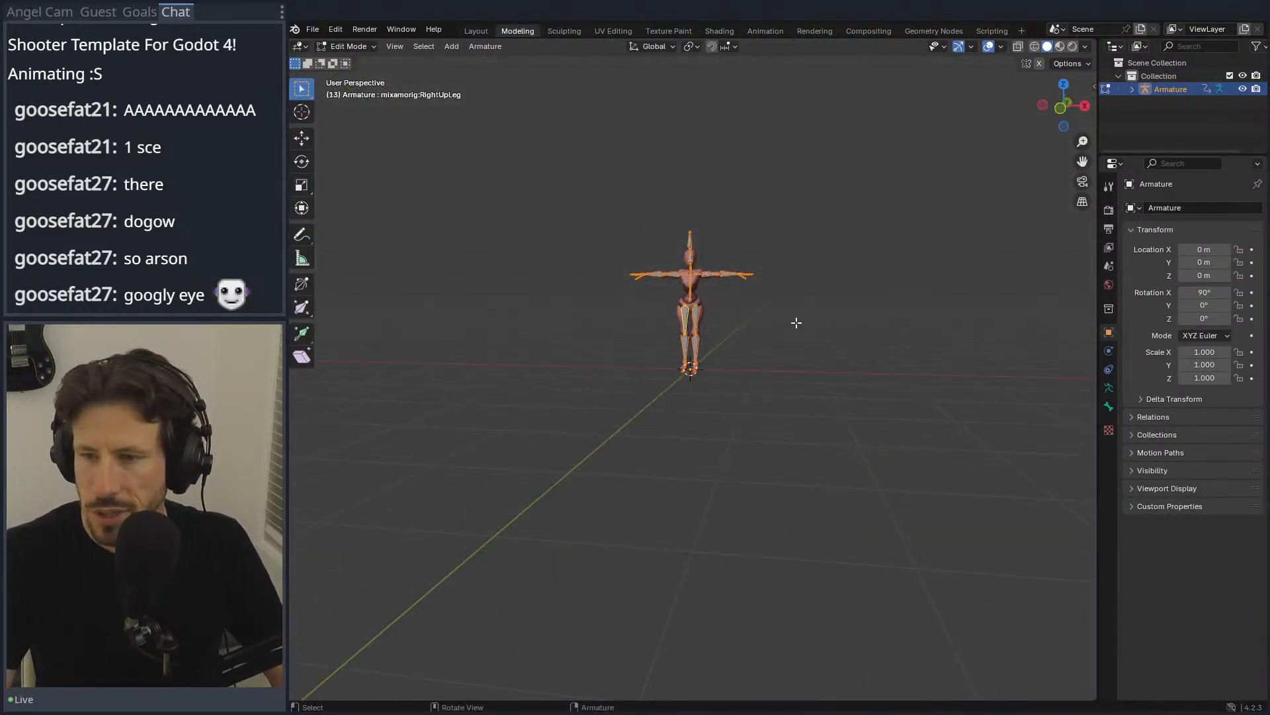
pyautogui.press('Tab')
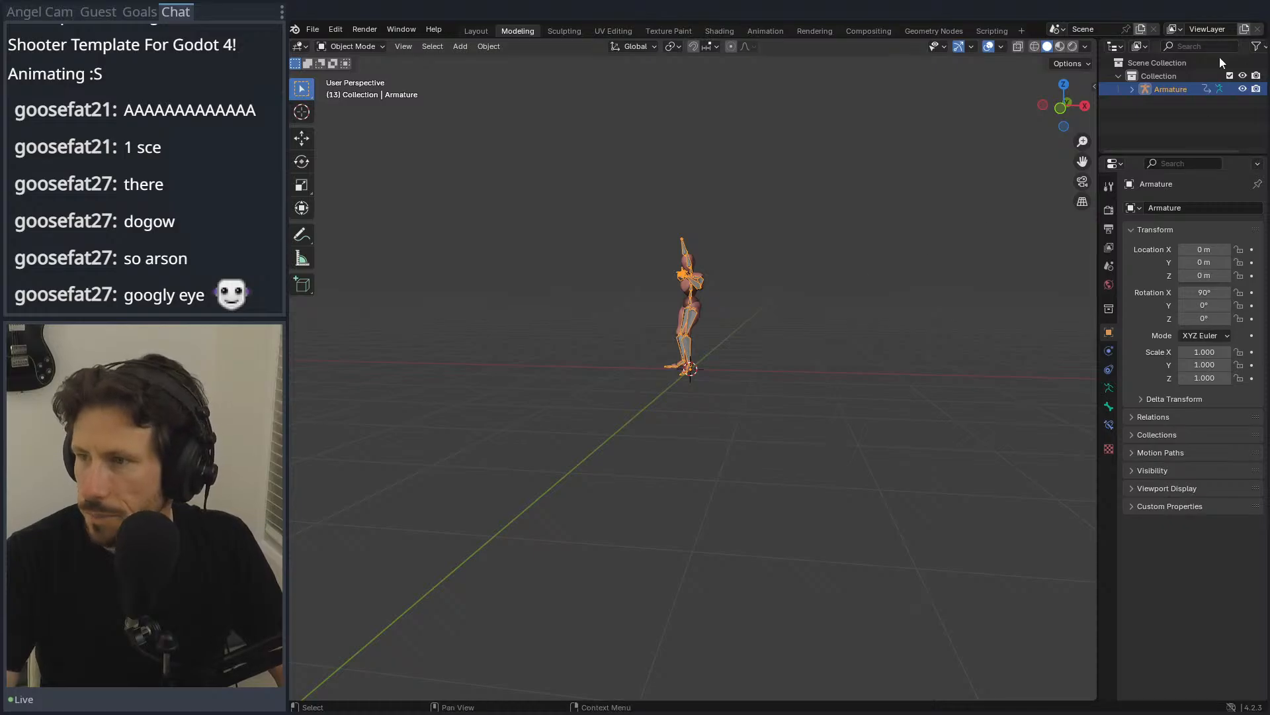
pyautogui.click(1169, 66)
pyautogui.click(1170, 88)
pyautogui.moveTo(773, 177); pyautogui.dragTo(595, 100, button='middle')
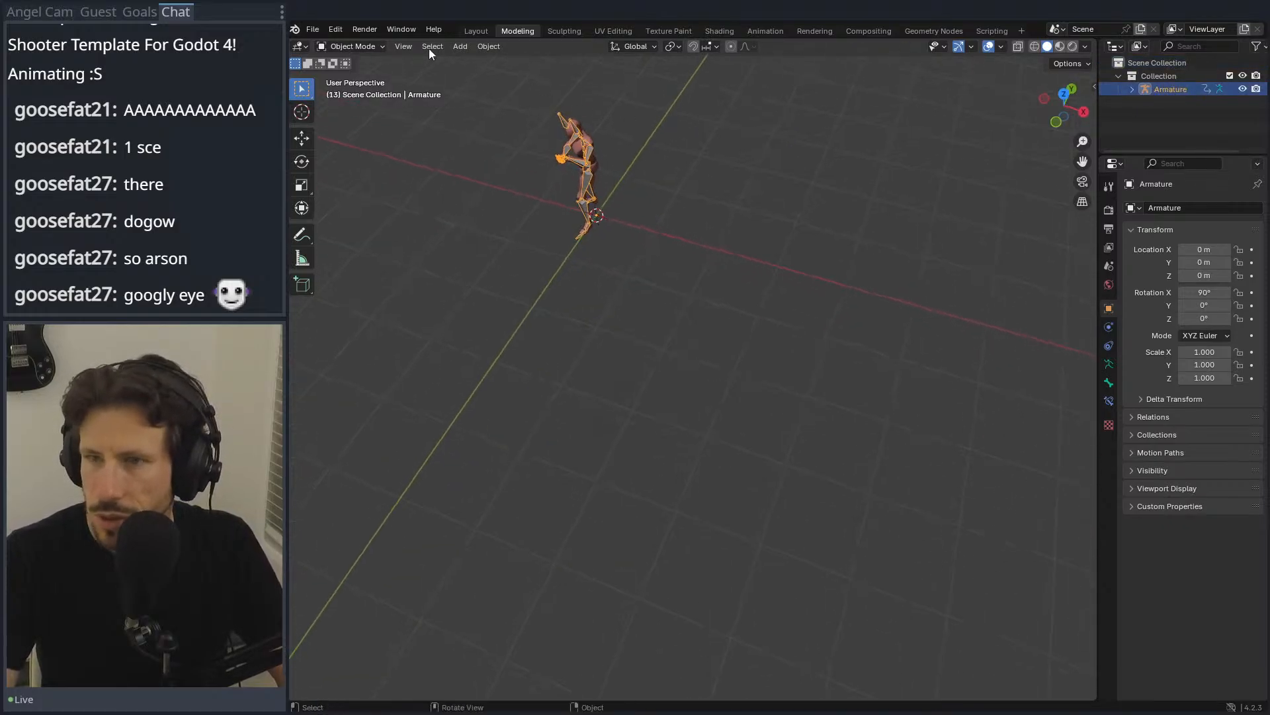
# Step: Start an FBX export of the scene and set its destination to the extracted kenney_animated-characters-3 folder
pyautogui.click(313, 29)
pyautogui.moveTo(388, 231)
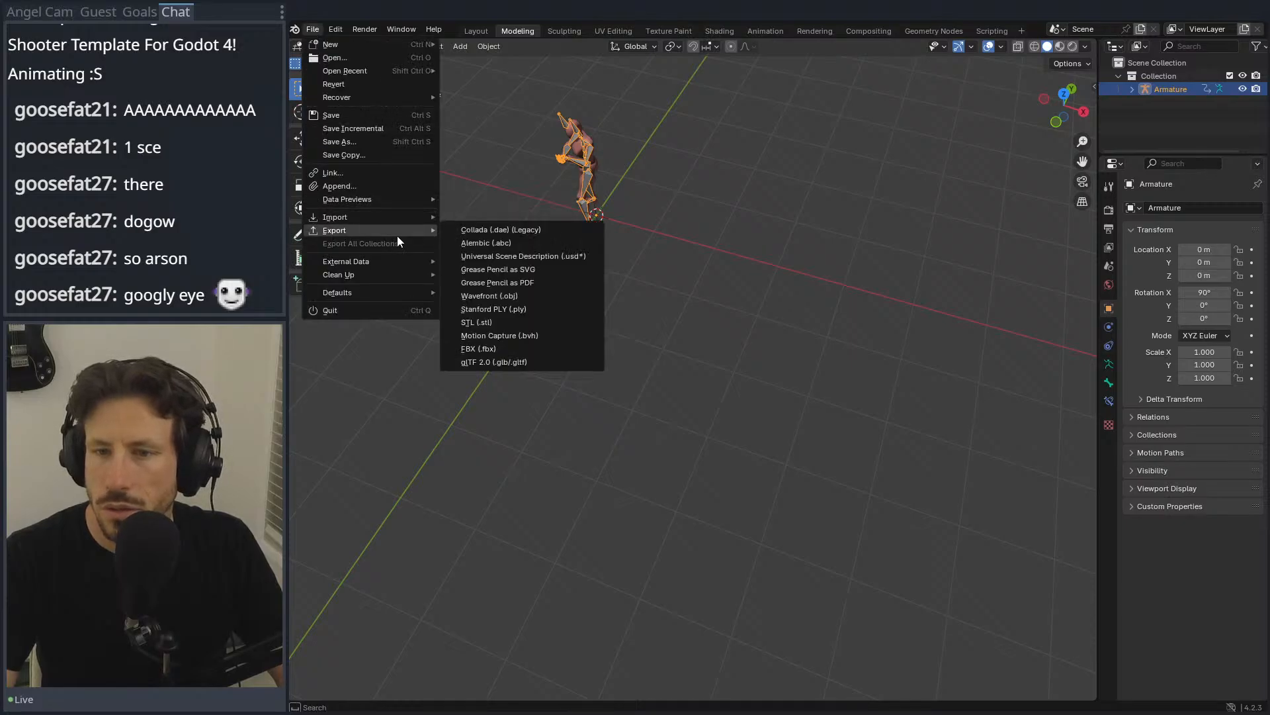
pyautogui.click(522, 347)
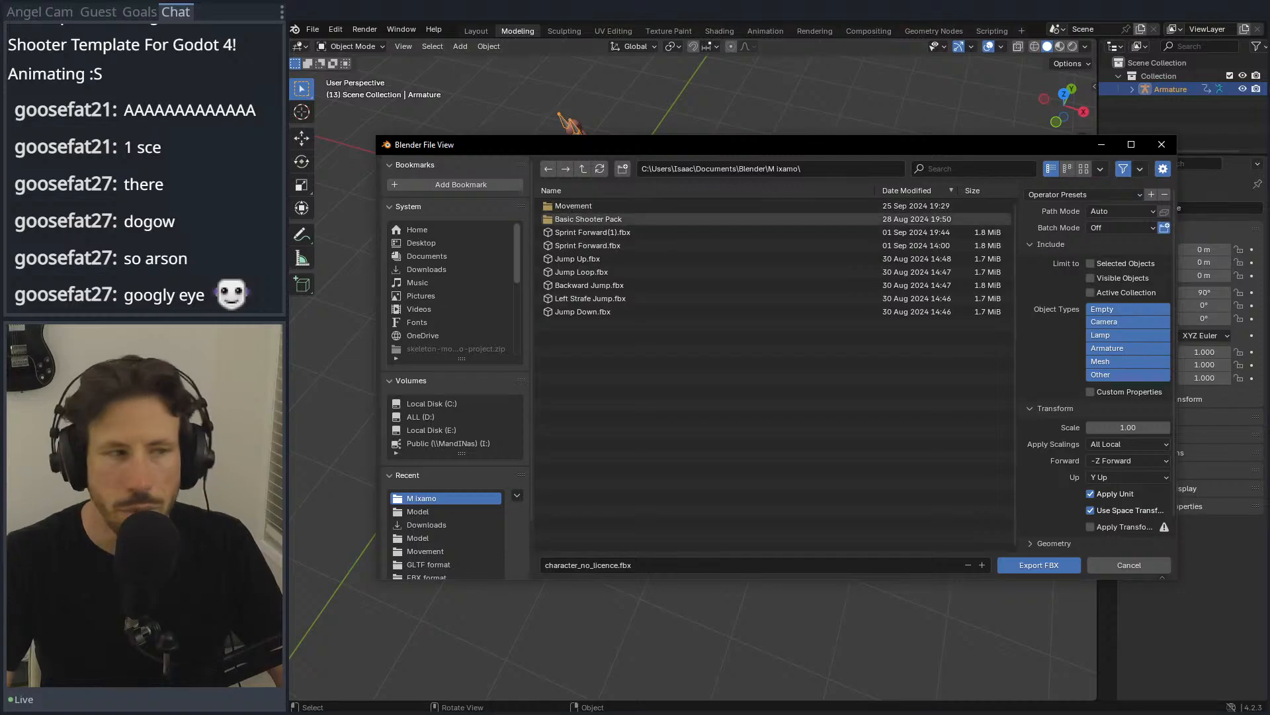
pyautogui.click(817, 167)
pyautogui.hotkey('ctrl', 'a')
pyautogui.hotkey('ctrl', 'v')
pyautogui.press('Return')
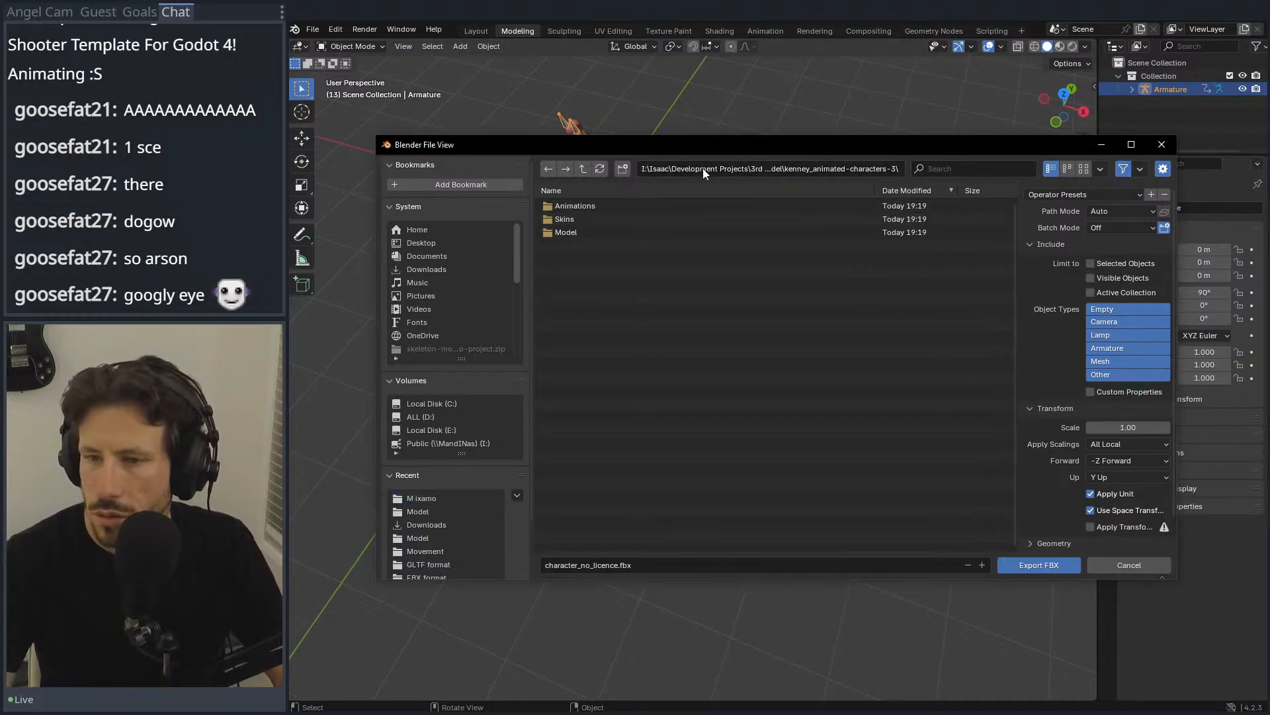
# Step: Export the scene as FBX over characterMedium.fbx in the extracted pack's Model folder
pyautogui.doubleClick(617, 230)
pyautogui.doubleClick(606, 208)
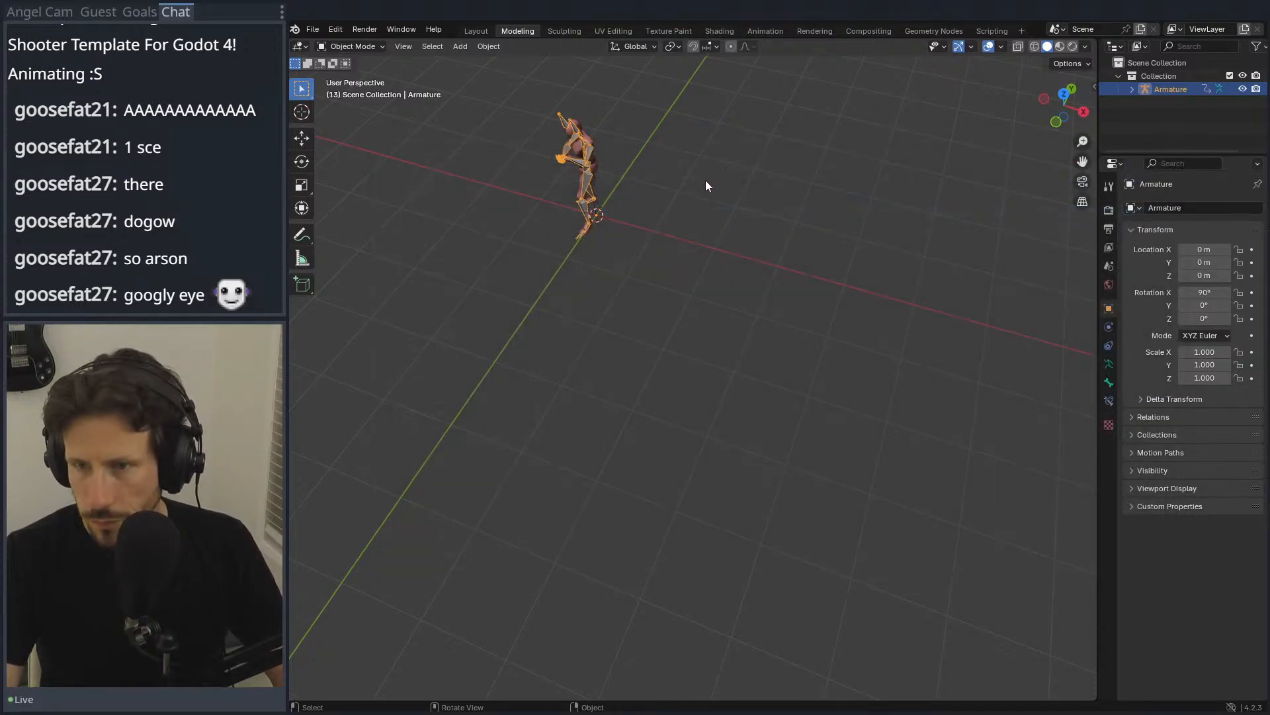
# Step: Examine the viewport around the Armature from several angles for the Kenney character
pyautogui.scroll(-3, 700, 181)
pyautogui.moveTo(701, 181); pyautogui.dragTo(553, 255, button='middle')
pyautogui.scroll(6, 649, 225)
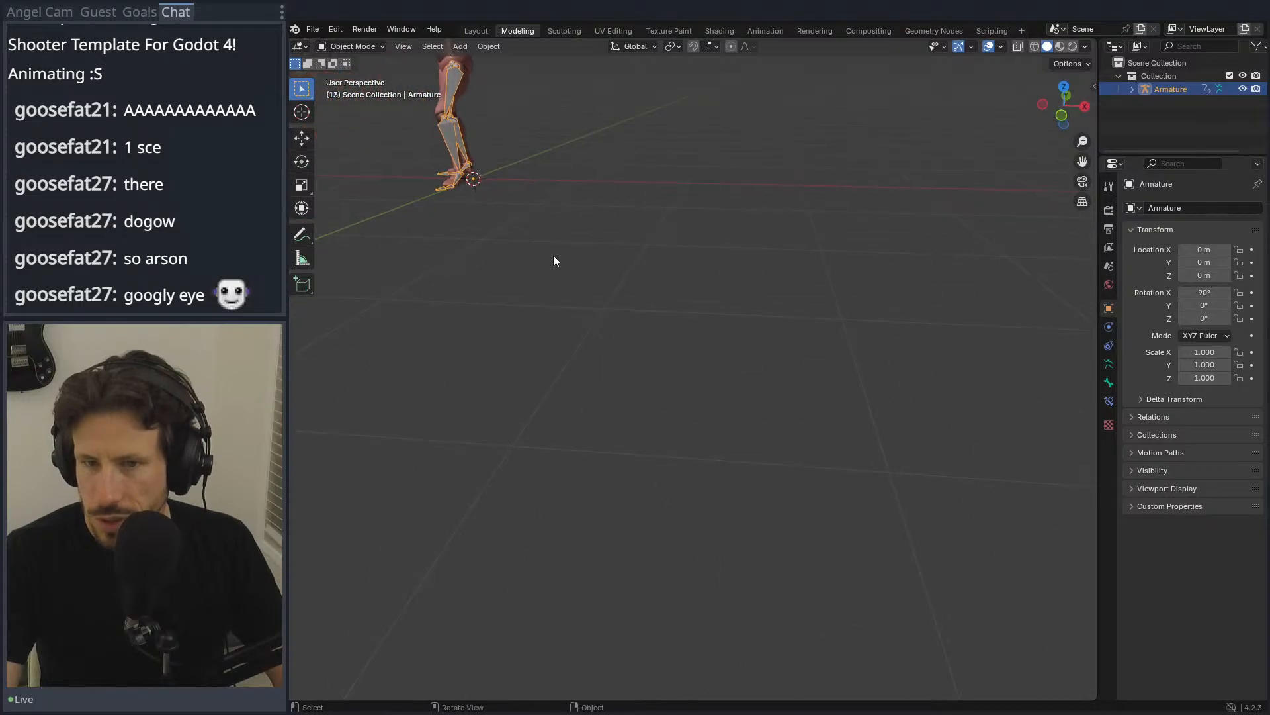
pyautogui.moveTo(548, 212); pyautogui.dragTo(712, 251, button='middle')
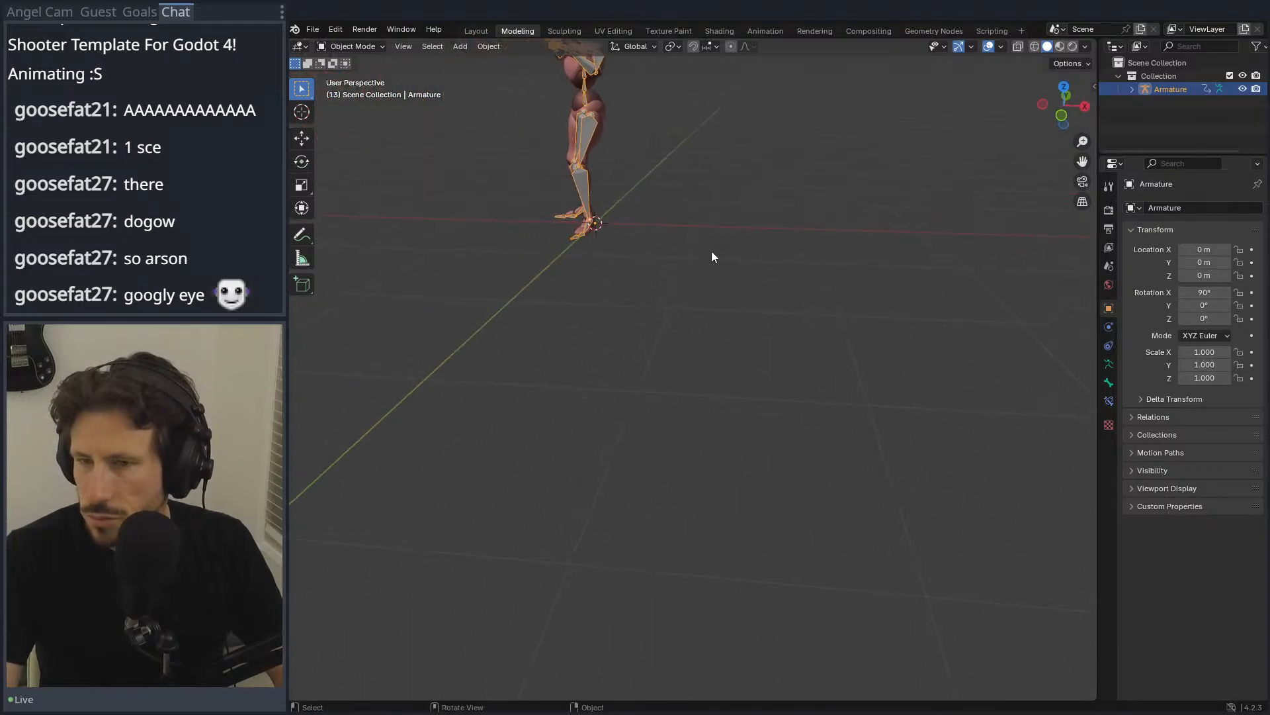
pyautogui.click(1159, 77)
pyautogui.moveTo(799, 176); pyautogui.dragTo(658, 355, button='middle')
pyautogui.scroll(3, 688, 298)
pyautogui.moveTo(701, 264); pyautogui.dragTo(615, 292, button='middle')
pyautogui.scroll(3, 721, 265)
pyautogui.moveTo(721, 265); pyautogui.dragTo(756, 215, button='middle')
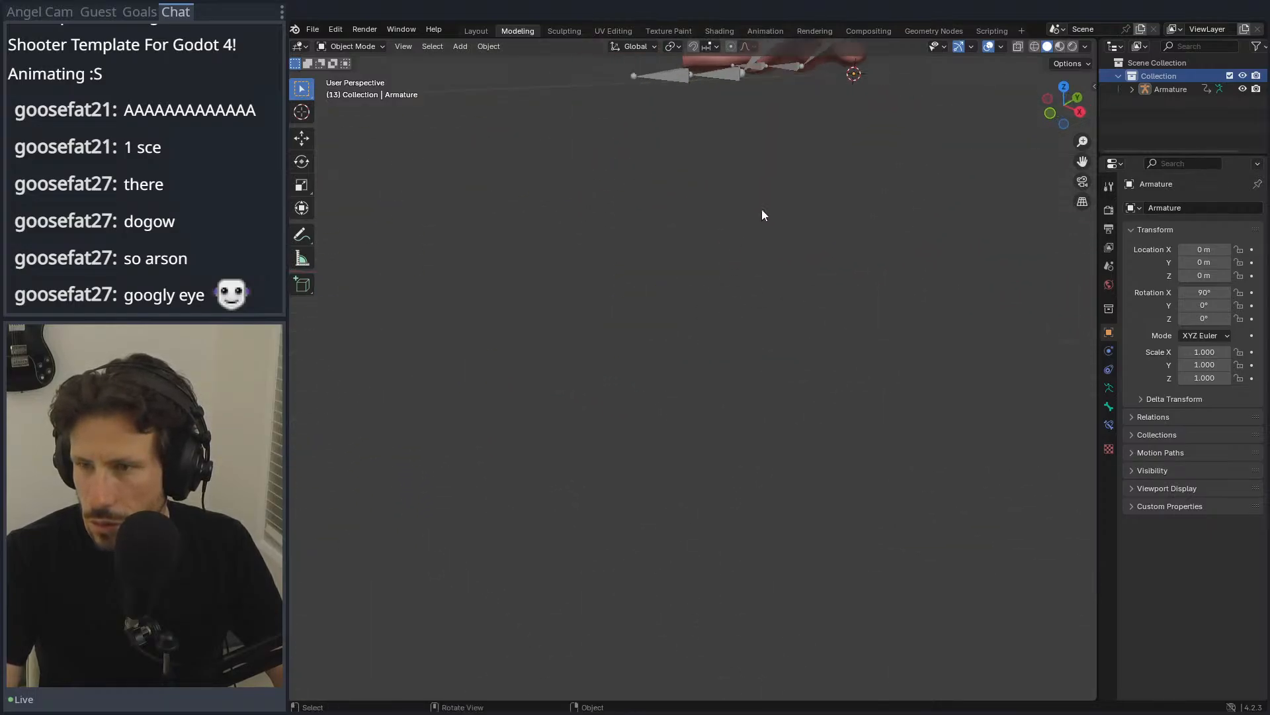
pyautogui.moveTo(439, 496); pyautogui.dragTo(654, 311, button='middle')
pyautogui.scroll(-4, 654, 311)
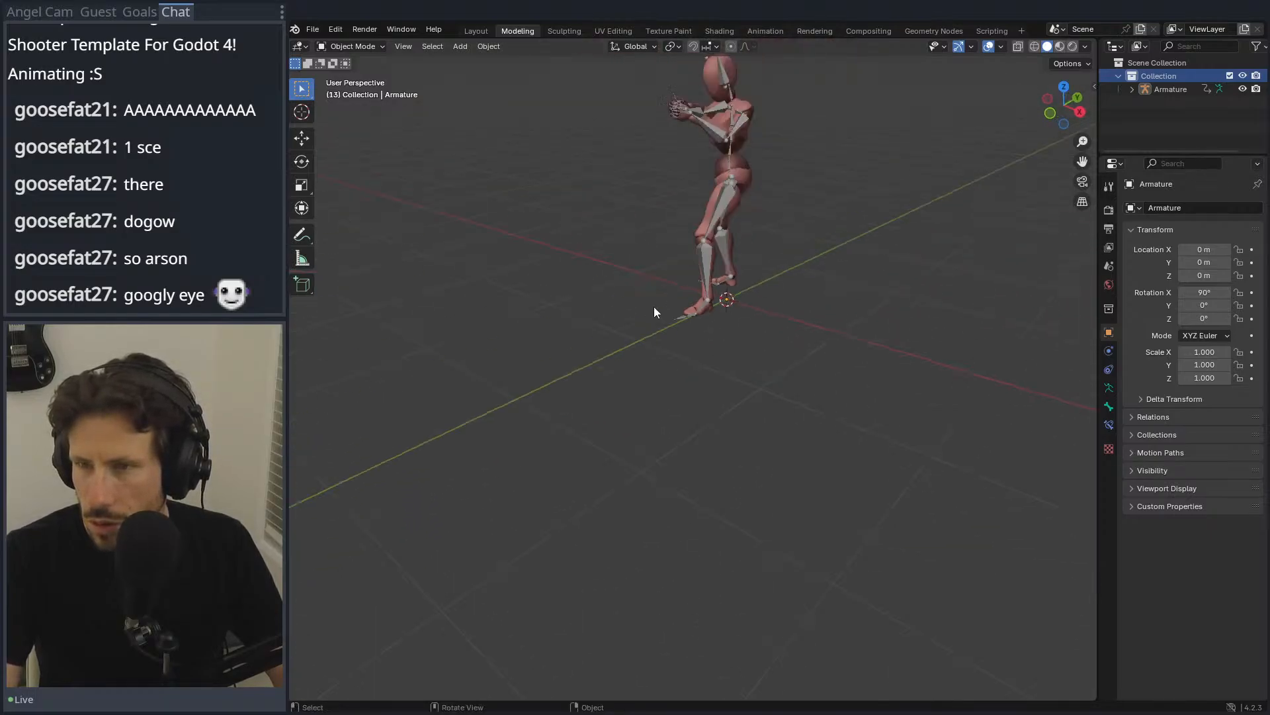
# Step: Repeat the FBX export over characterMedium.fbx in the pack's Model folder
pyautogui.click(312, 29)
pyautogui.moveTo(339, 230)
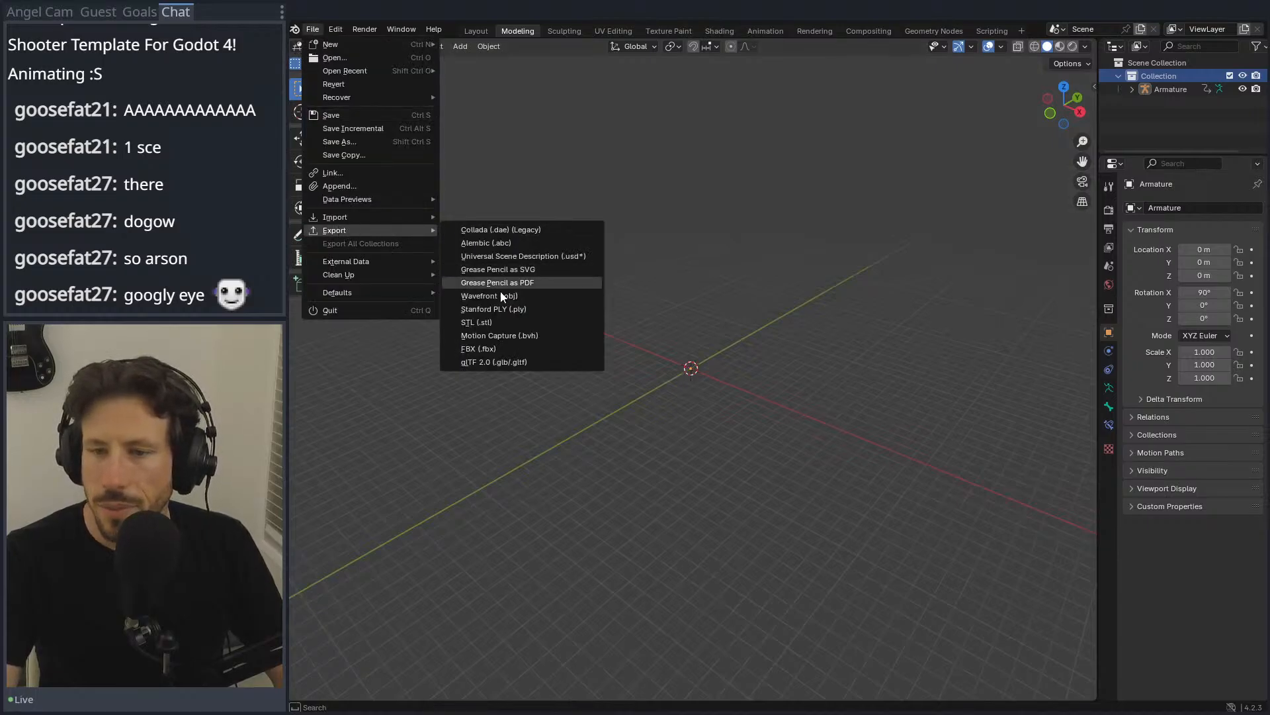
pyautogui.click(489, 346)
pyautogui.click(605, 205)
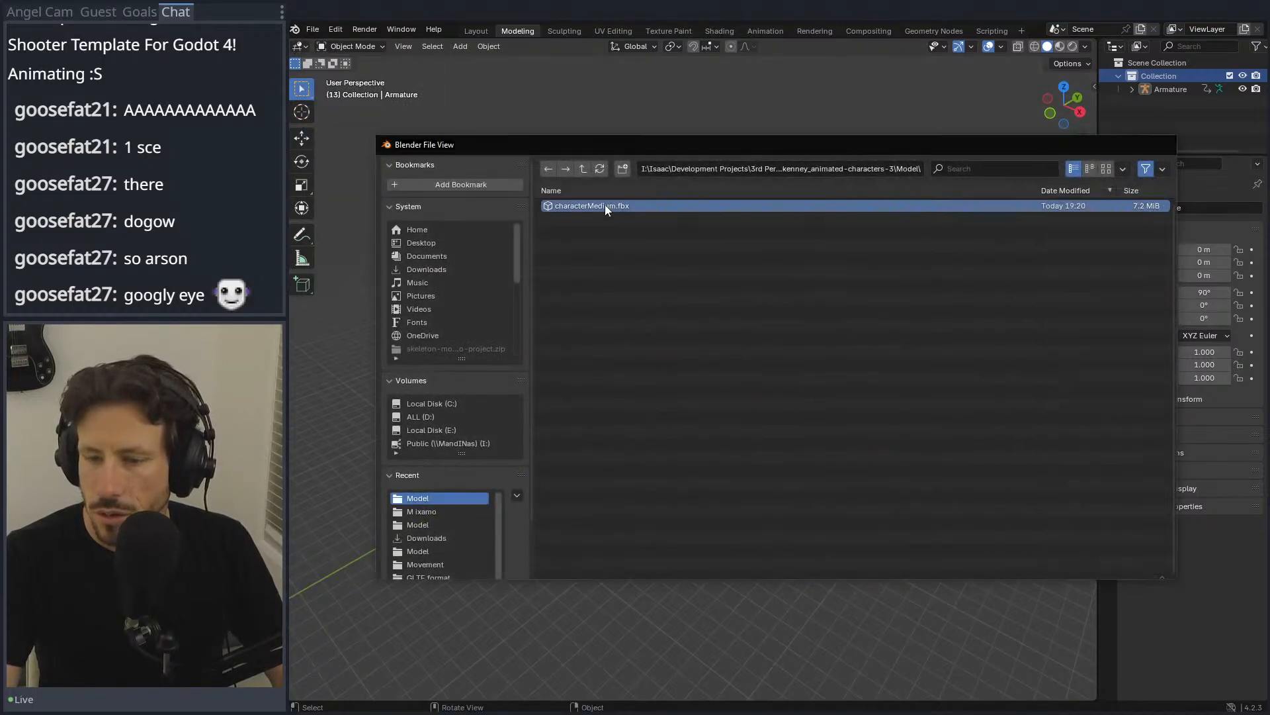
pyautogui.doubleClick(605, 205)
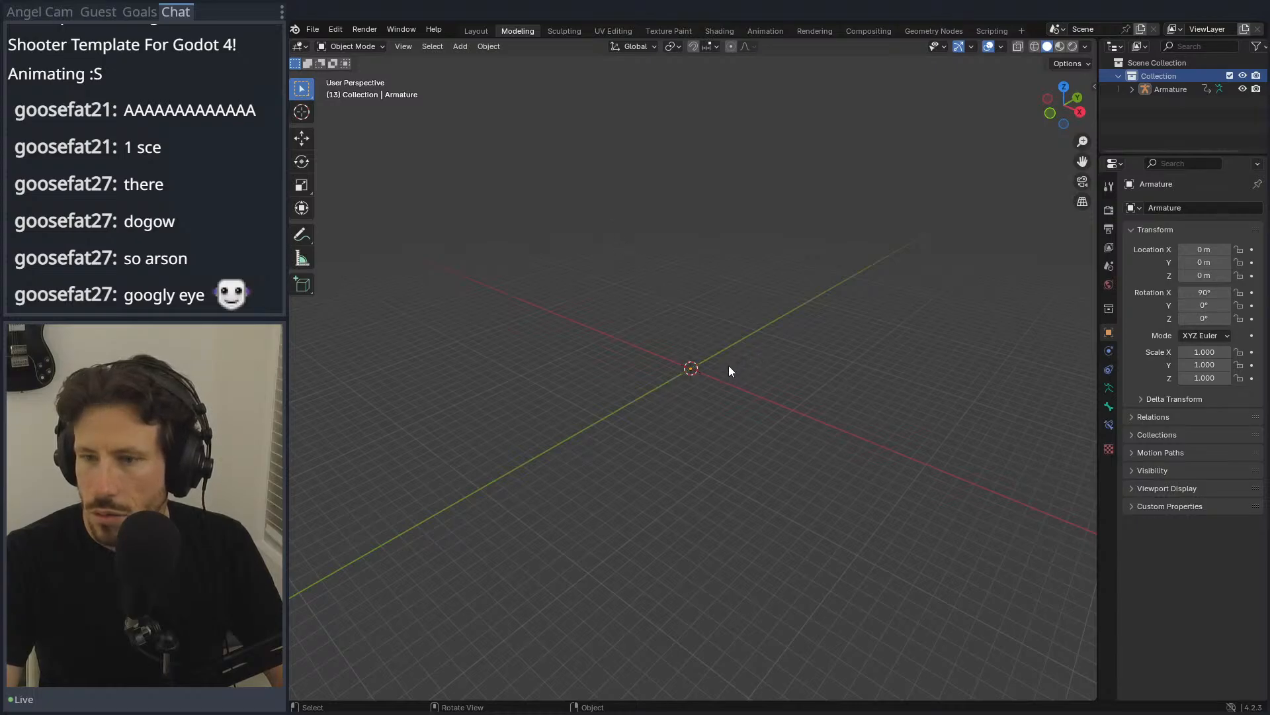
# Step: Inspect the scene and the Armature's contents in the object hierarchy for the Kenney character
pyautogui.scroll(2, 702, 331)
pyautogui.scroll(3, 705, 334)
pyautogui.moveTo(745, 280); pyautogui.dragTo(594, 340, button='middle')
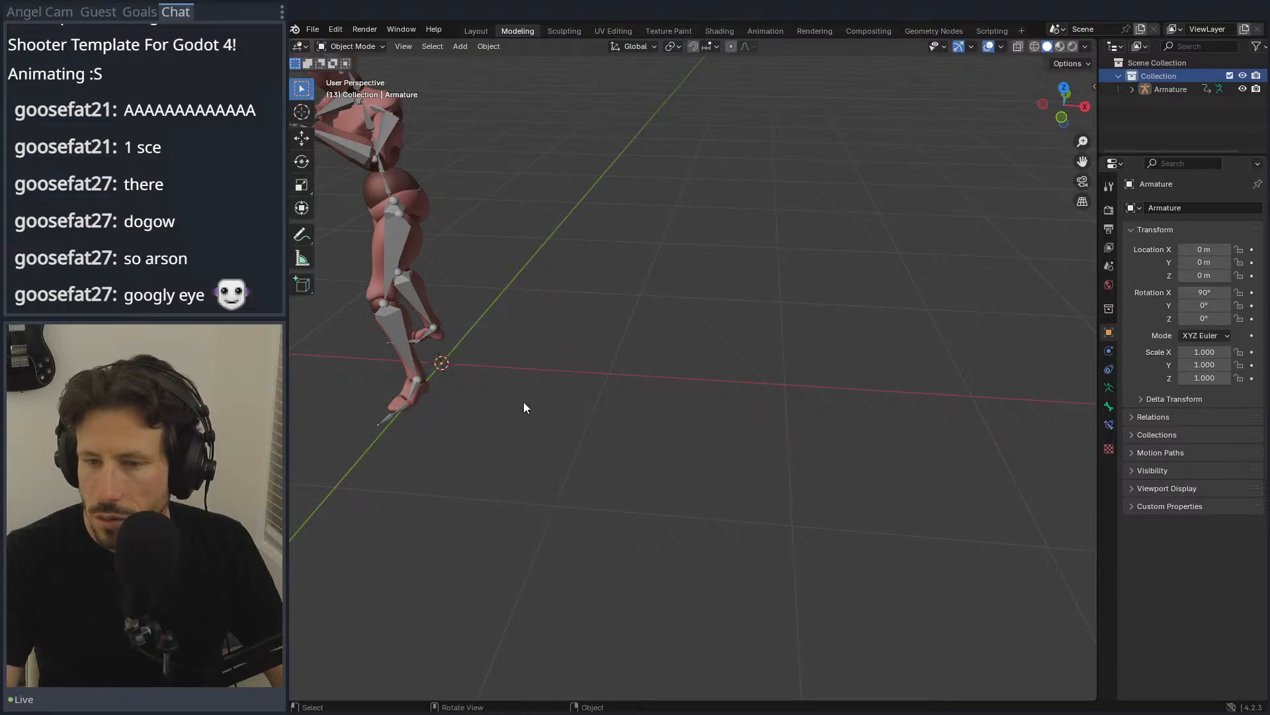
pyautogui.press('a')
pyautogui.click(569, 403)
pyautogui.click(1133, 88)
pyautogui.scroll(-1, 1139, 92)
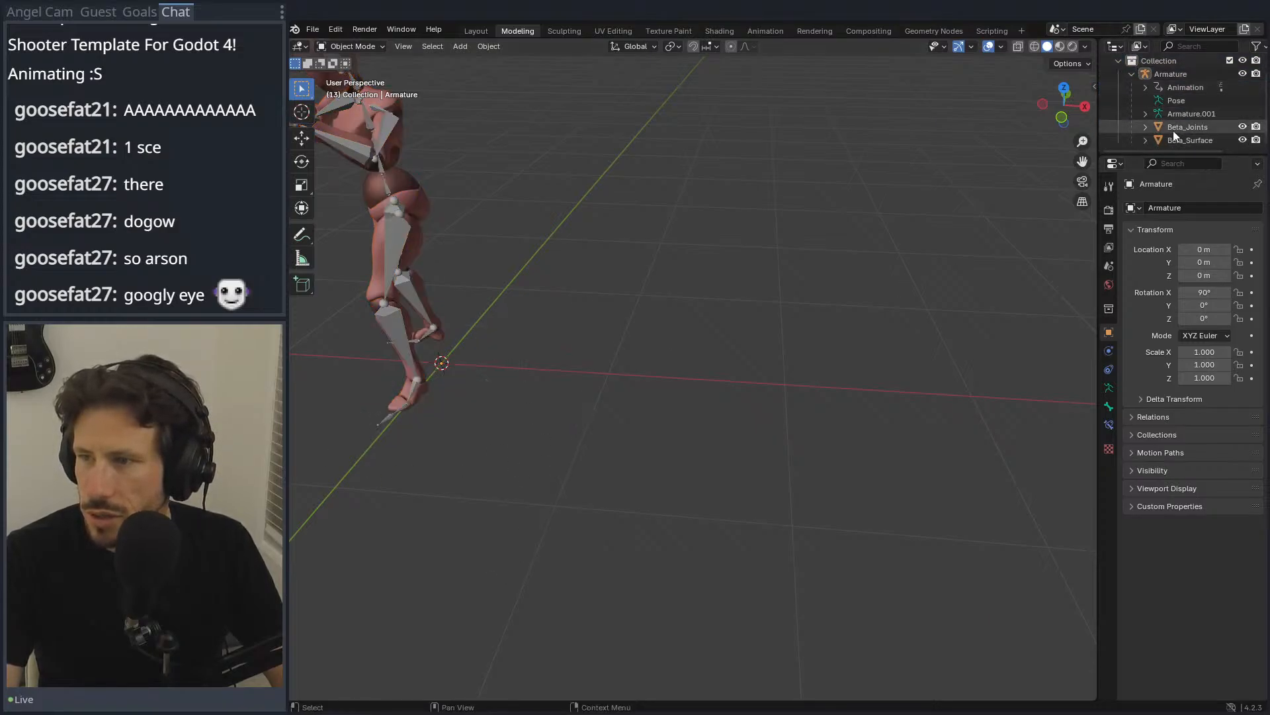
pyautogui.click(1145, 62)
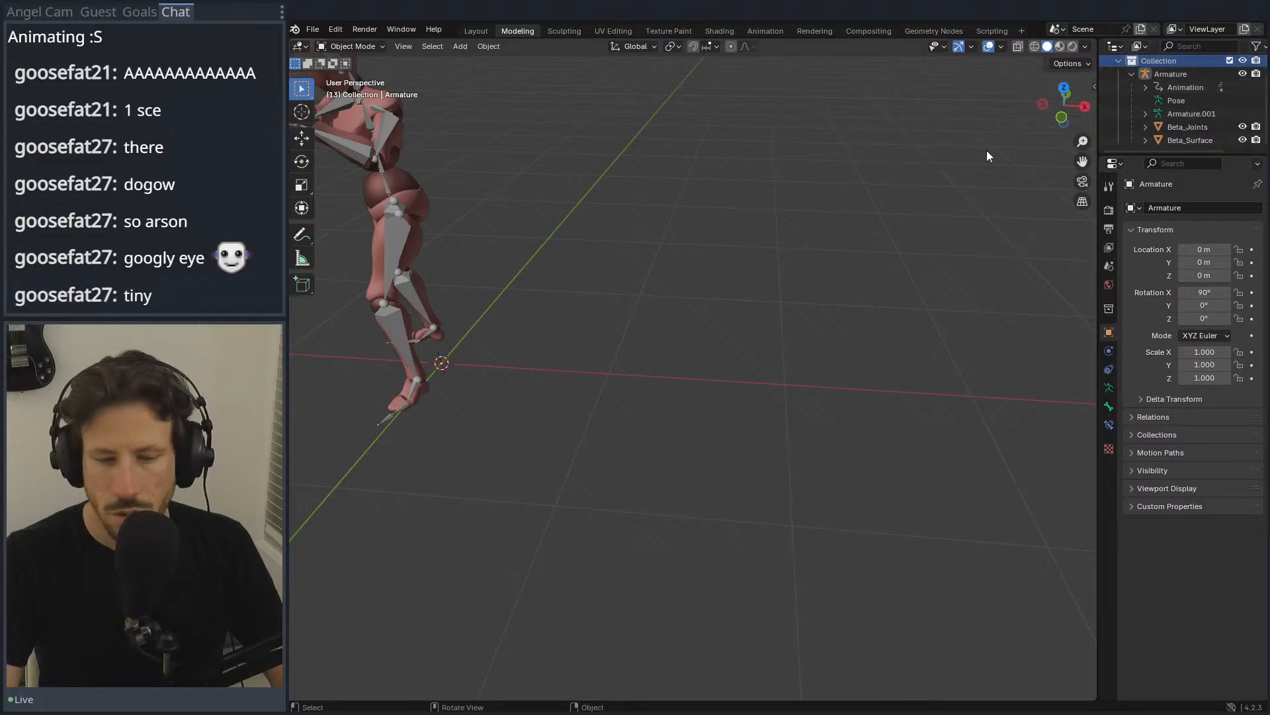
pyautogui.click(431, 357)
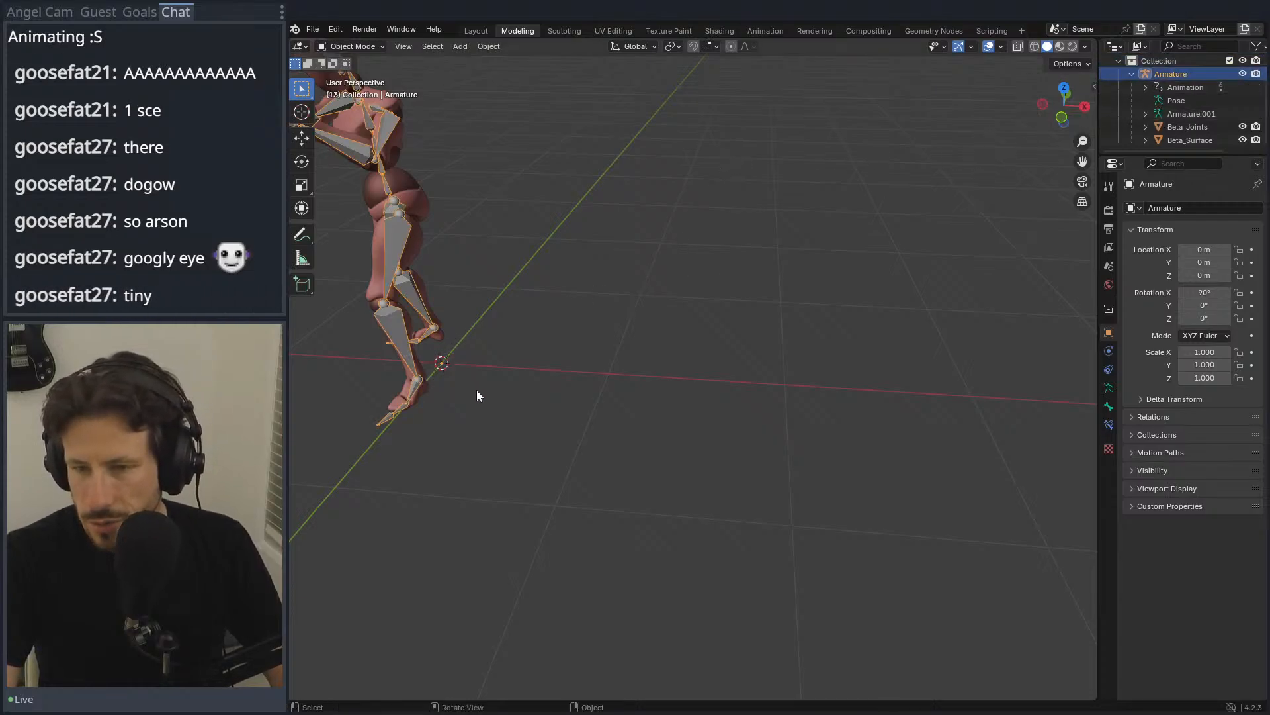
pyautogui.click(605, 323)
pyautogui.click(1131, 75)
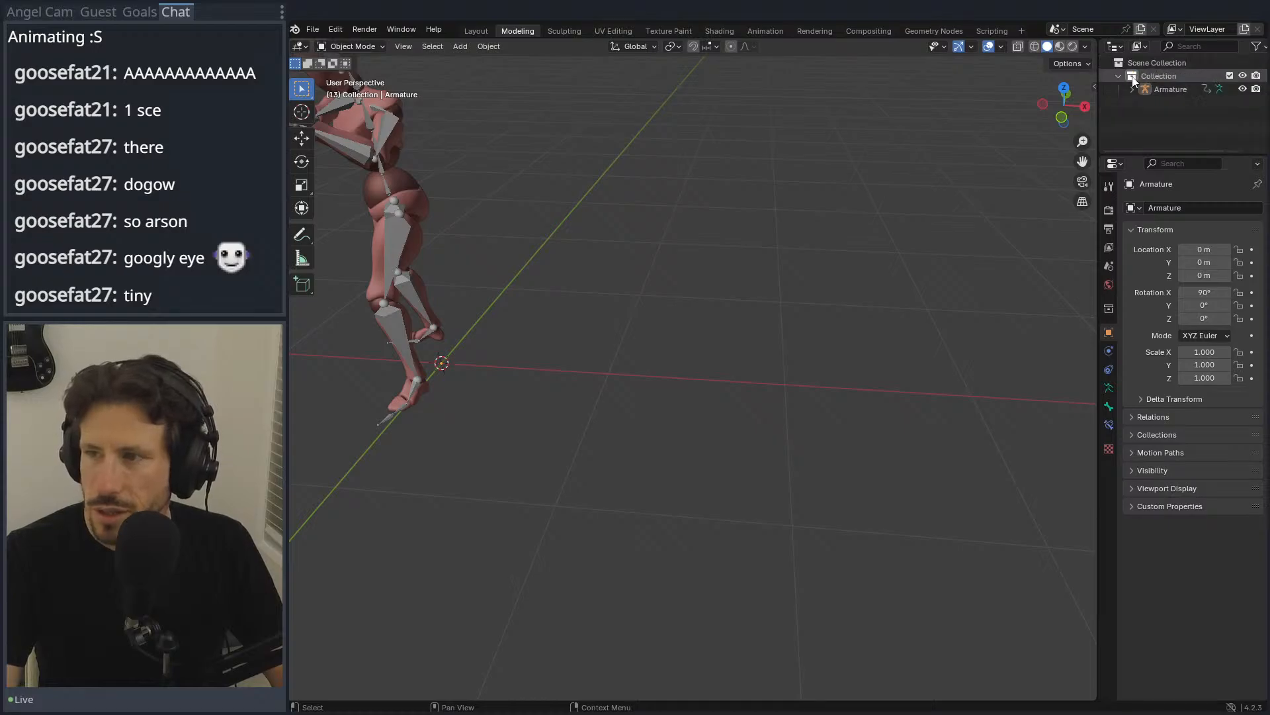
pyautogui.click(1168, 74)
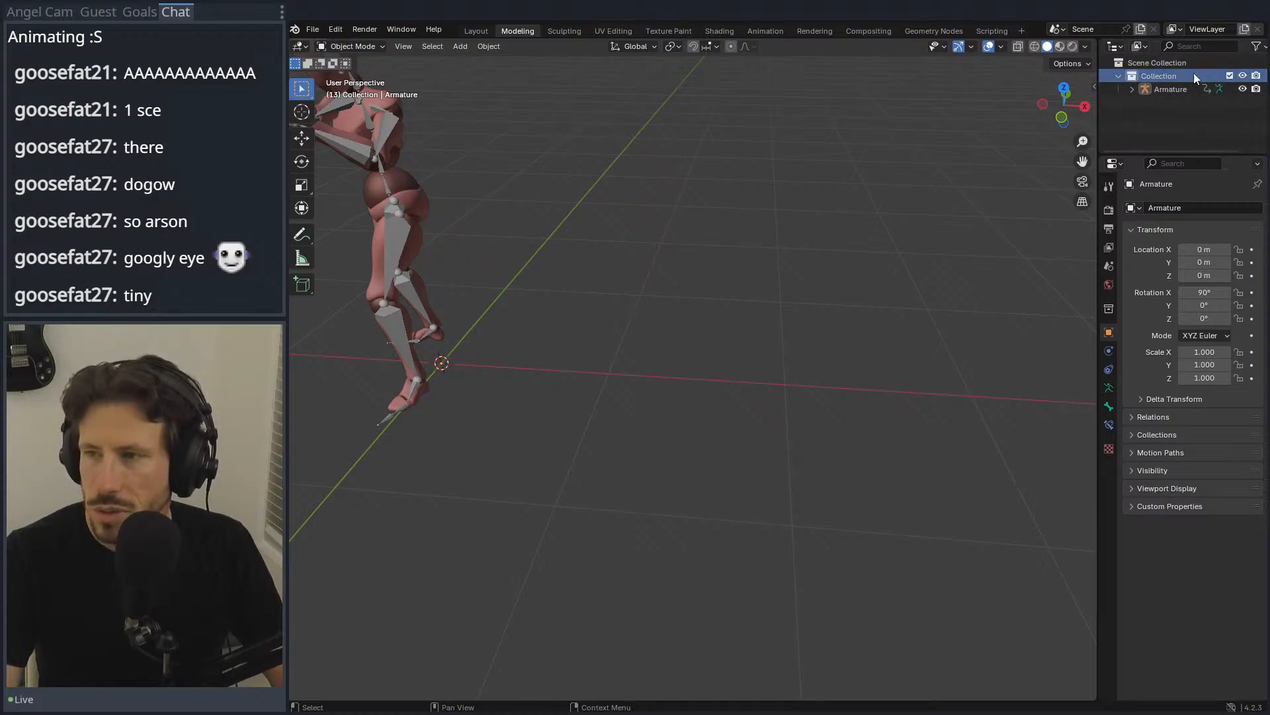
# Step: Export the scene as FBX with scale 10, overwriting characterMedium.fbx
pyautogui.click(313, 29)
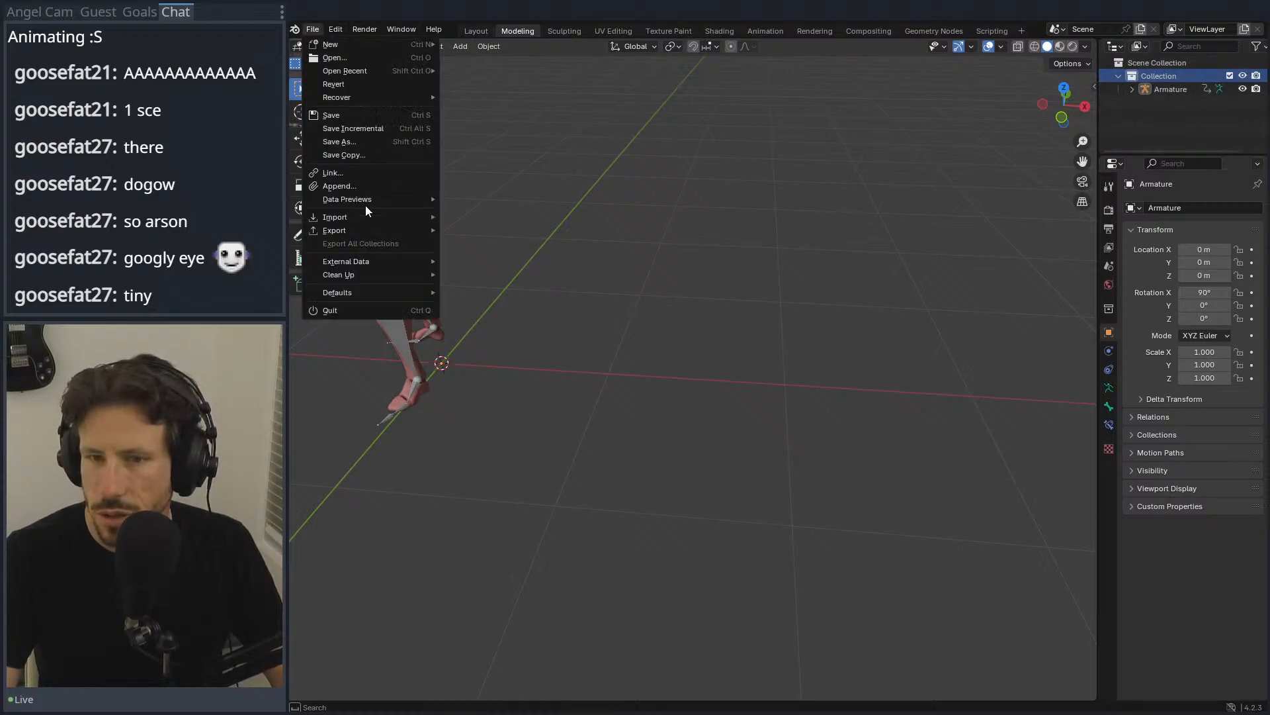
pyautogui.moveTo(356, 229)
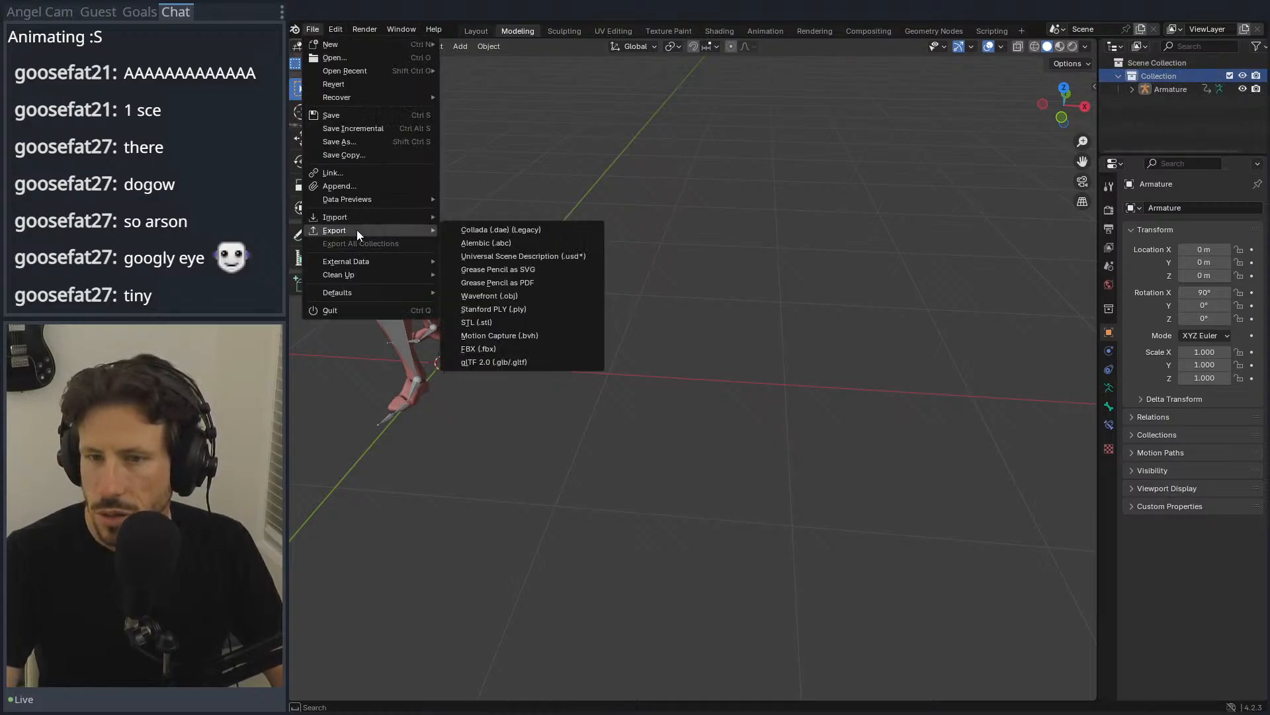
pyautogui.click(510, 348)
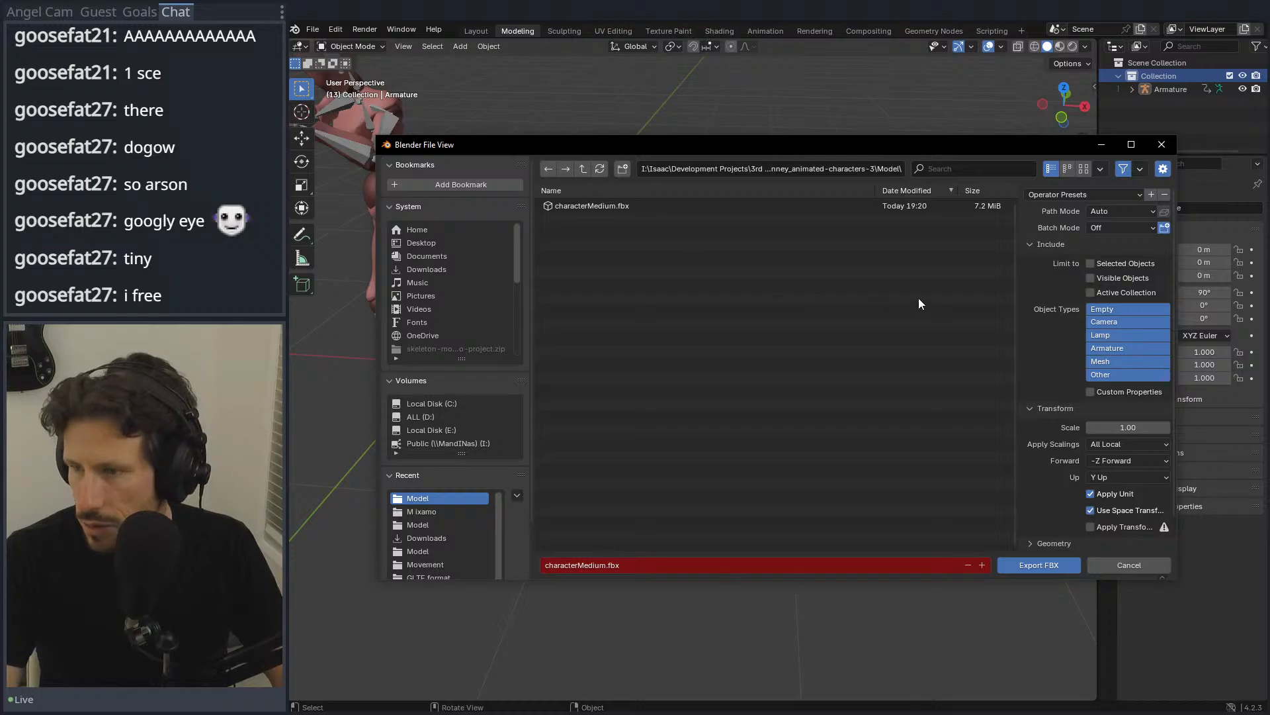
pyautogui.click(1144, 427)
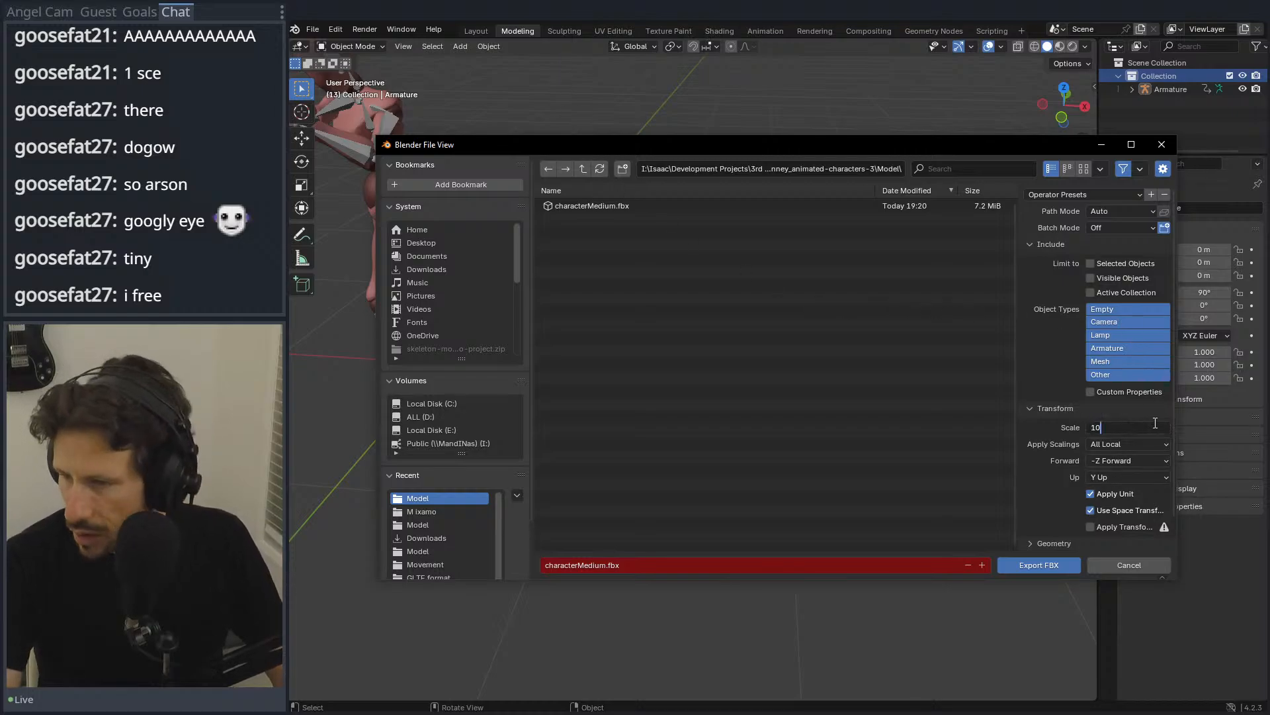
pyautogui.press('Return')
pyautogui.click(1073, 568)
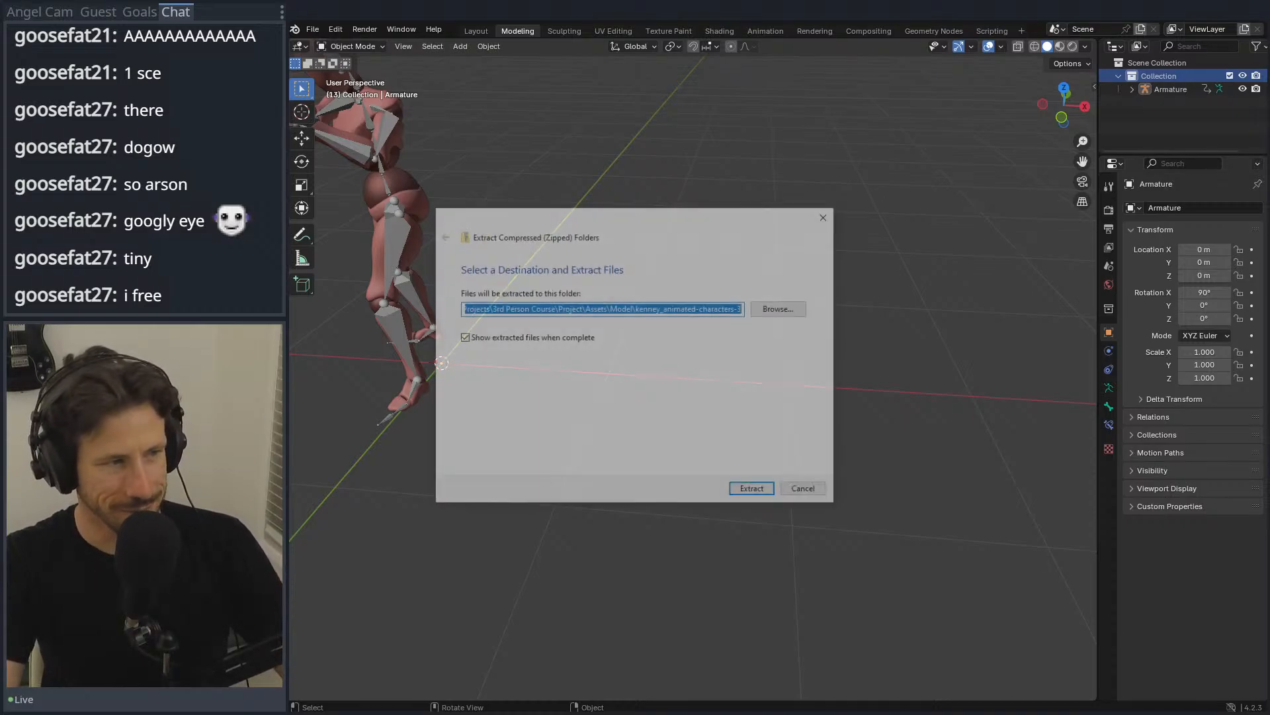
# Step: Extract the pack archive again into the project's Assets\Model\kenney_animated-characters-3 folder
pyautogui.click(734, 490)
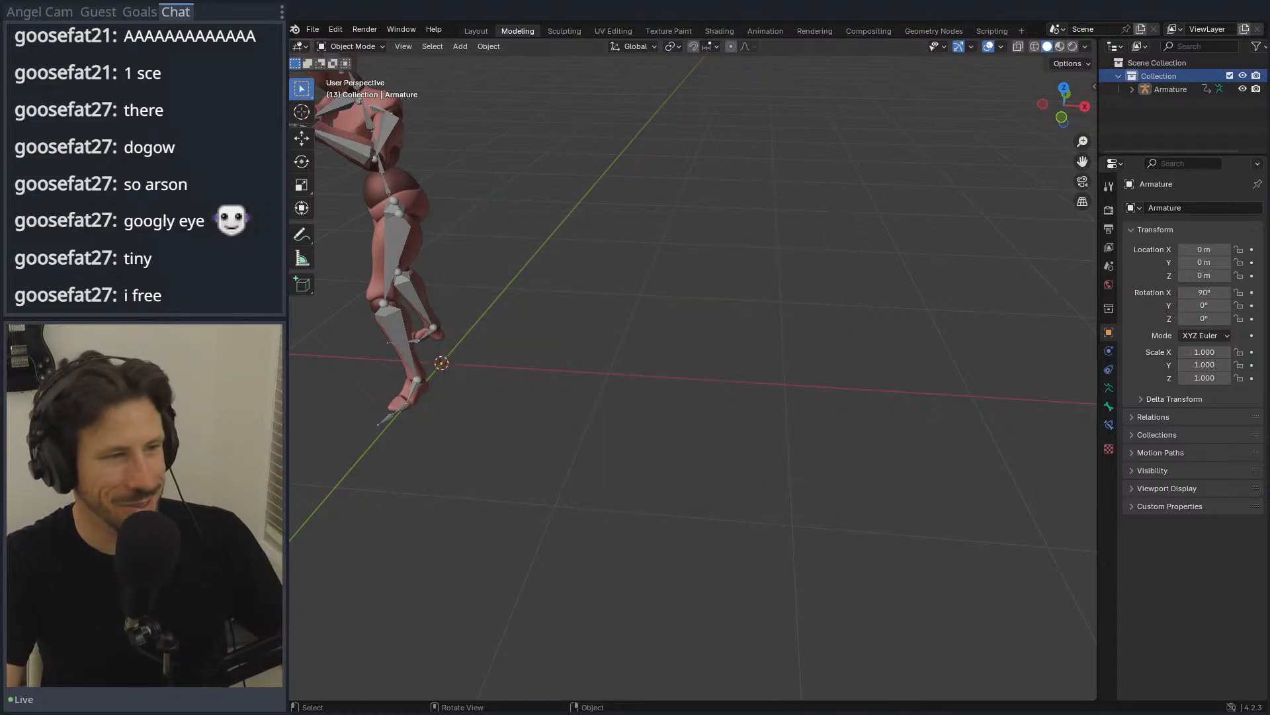
# Step: Import characterMedium.fbx as FBX from the Model folder of kenney_animated-characters-3
pyautogui.click(312, 29)
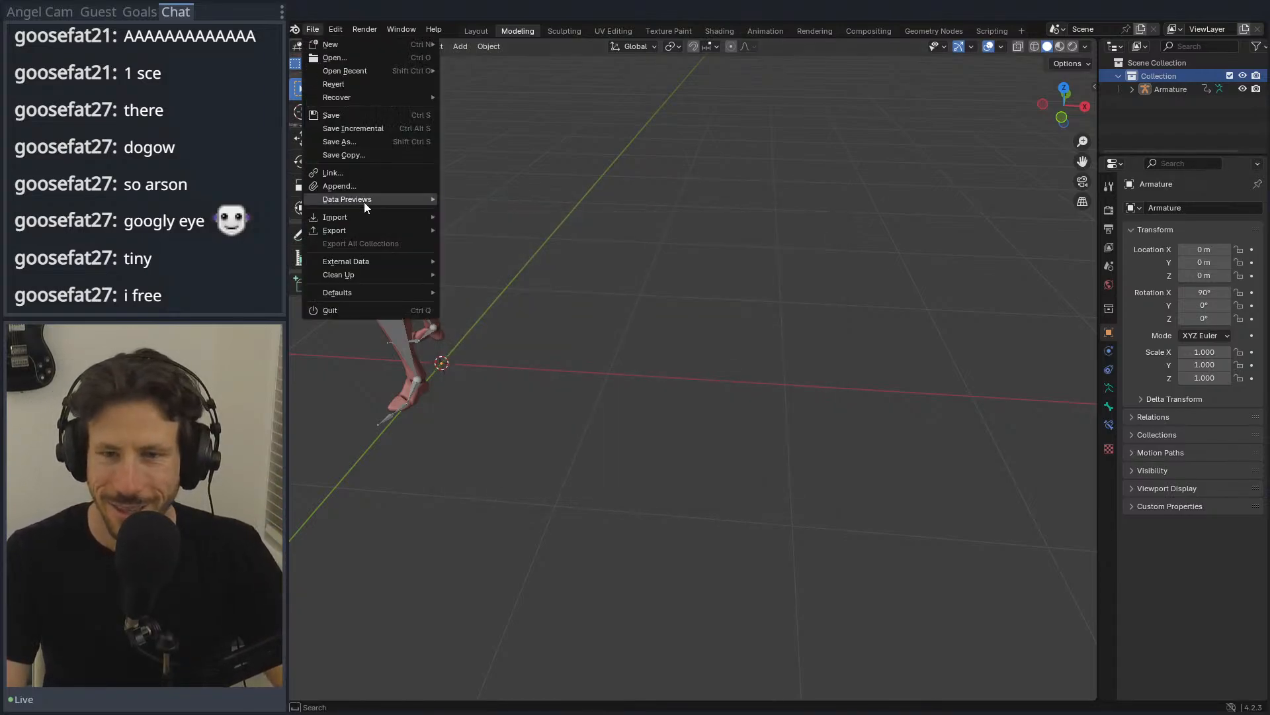
pyautogui.moveTo(373, 216)
pyautogui.click(494, 335)
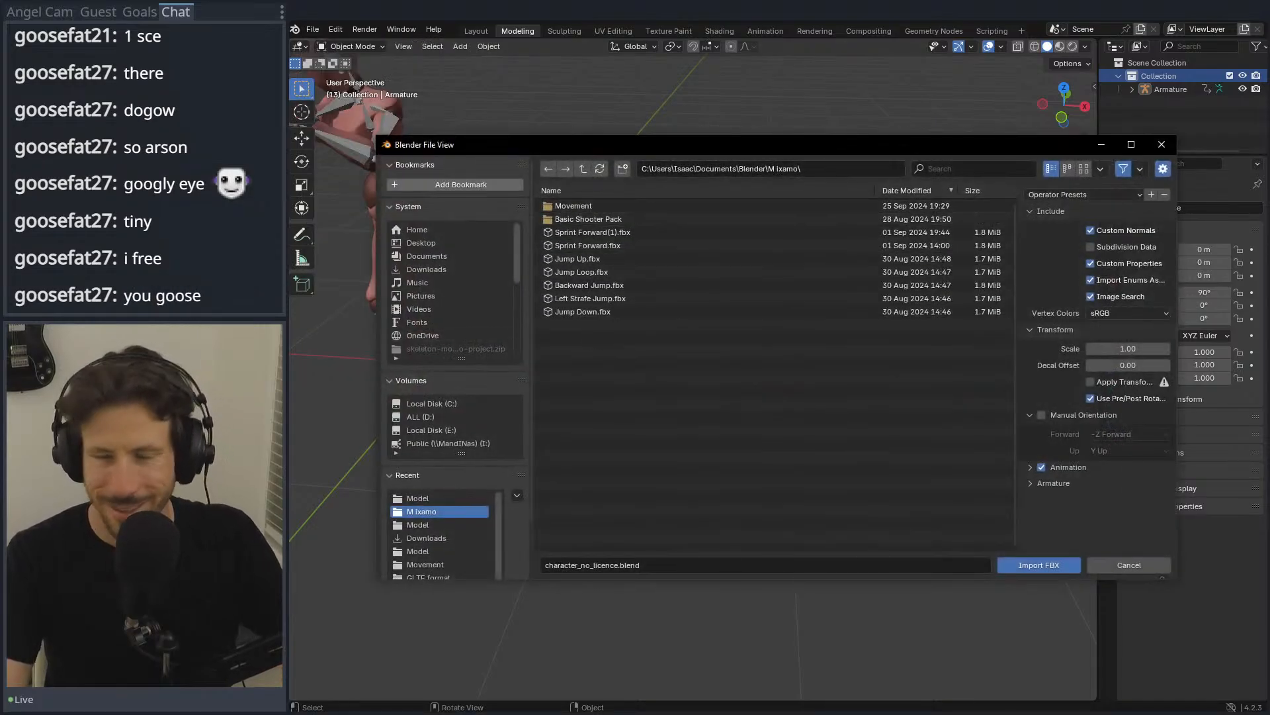
pyautogui.click(844, 168)
pyautogui.hotkey('ctrl', 'v')
pyautogui.press('Return')
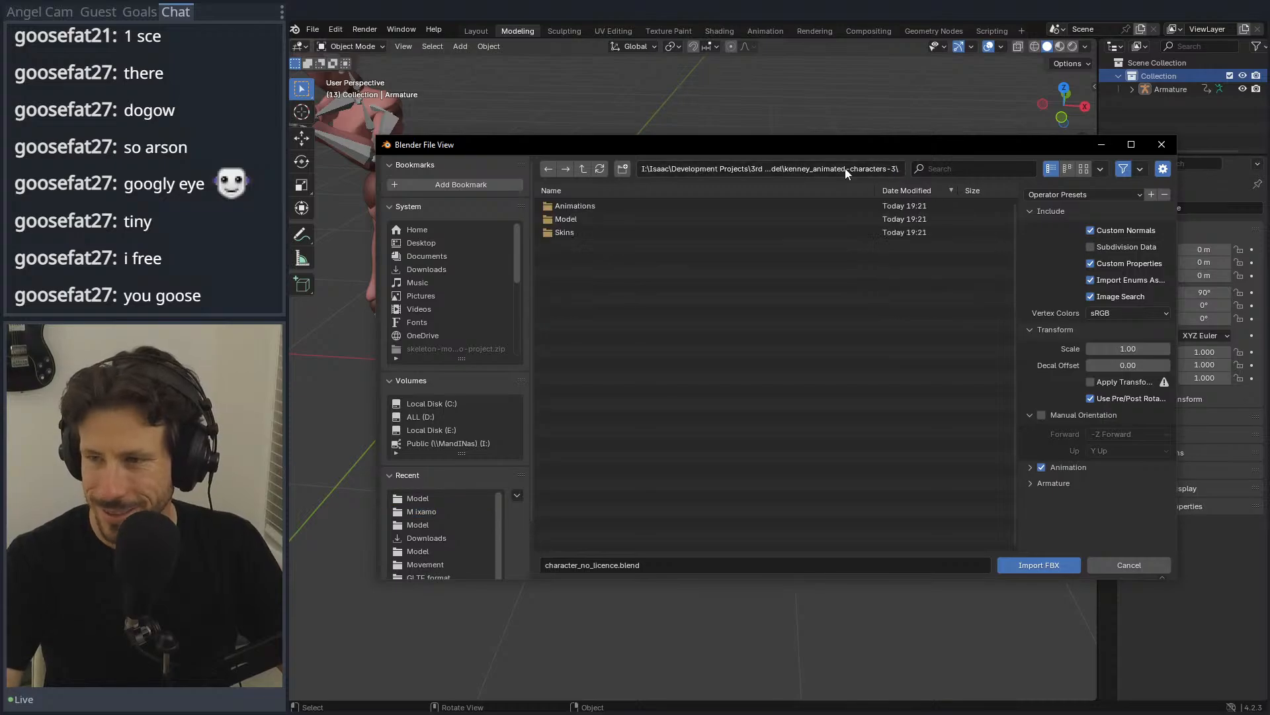
pyautogui.click(598, 222)
pyautogui.doubleClick(598, 221)
pyautogui.doubleClick(610, 206)
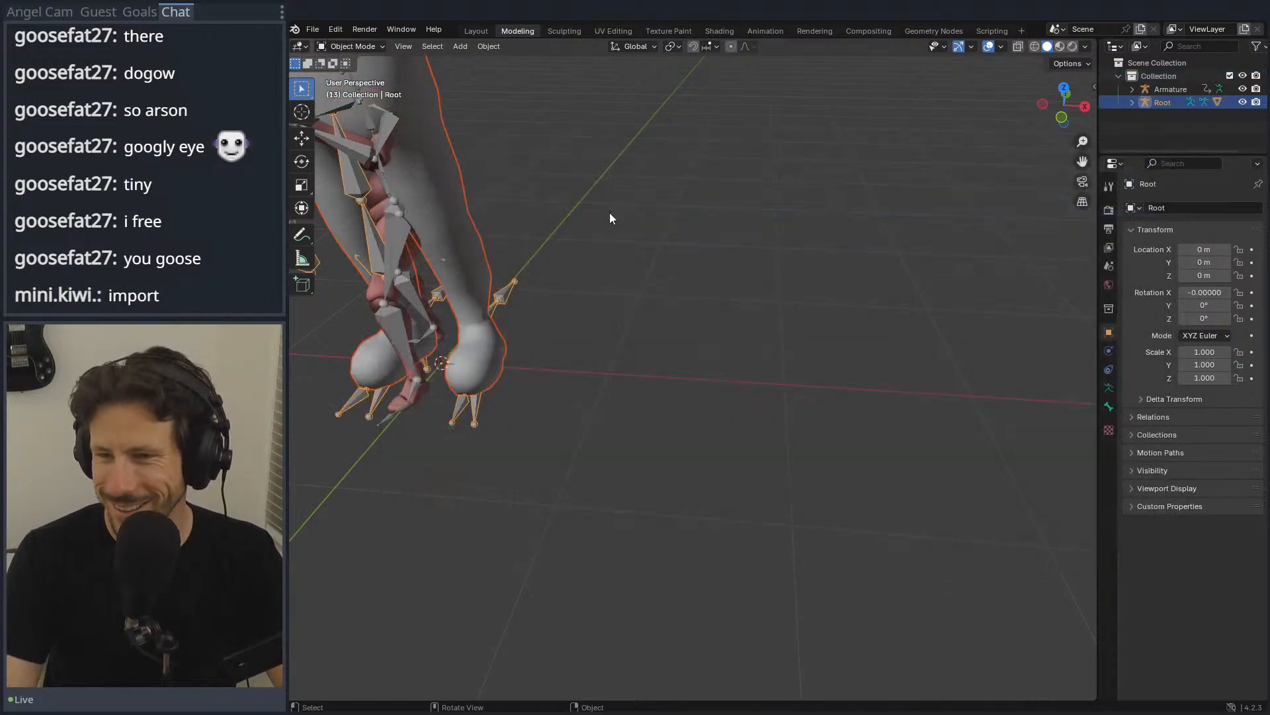
# Step: Check the imported character against the existing Armature and delete the imported Root rig
pyautogui.scroll(2, 636, 226)
pyautogui.scroll(-2, 635, 226)
pyautogui.scroll(1, 630, 218)
pyautogui.moveTo(629, 217); pyautogui.dragTo(634, 185, button='middle')
pyautogui.press('Delete')
pyautogui.click(312, 29)
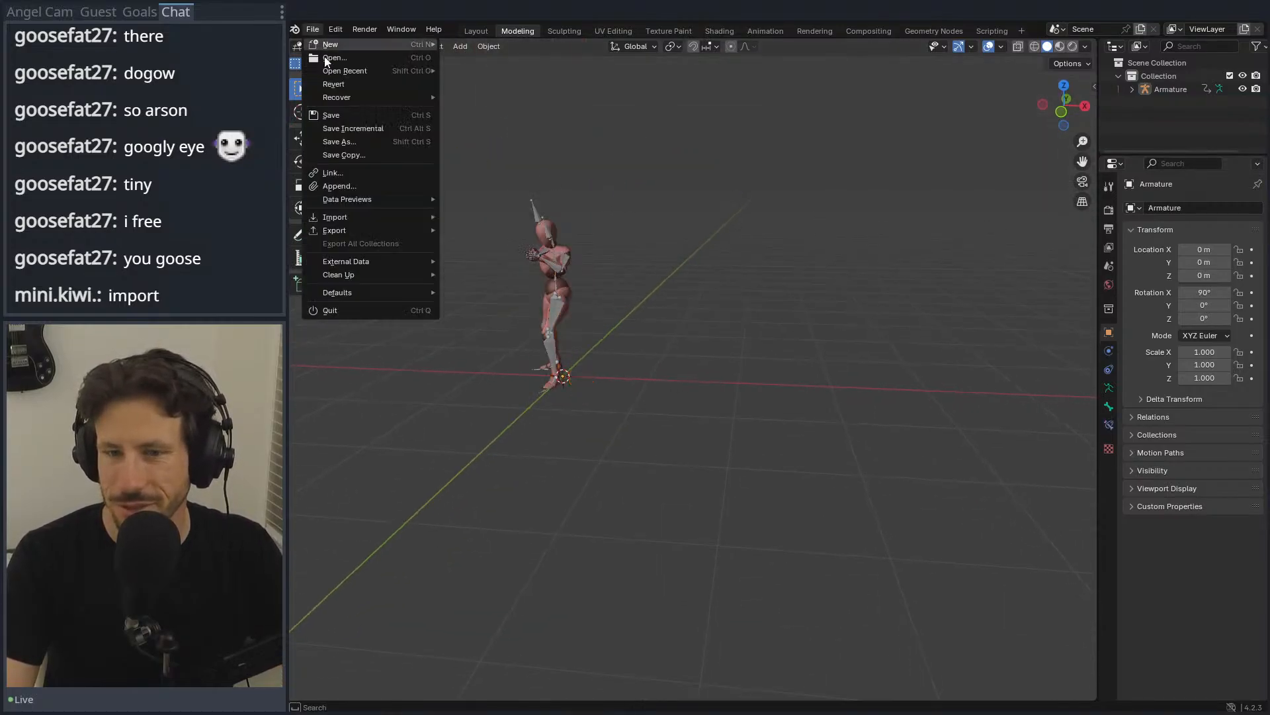
pyautogui.moveTo(356, 218)
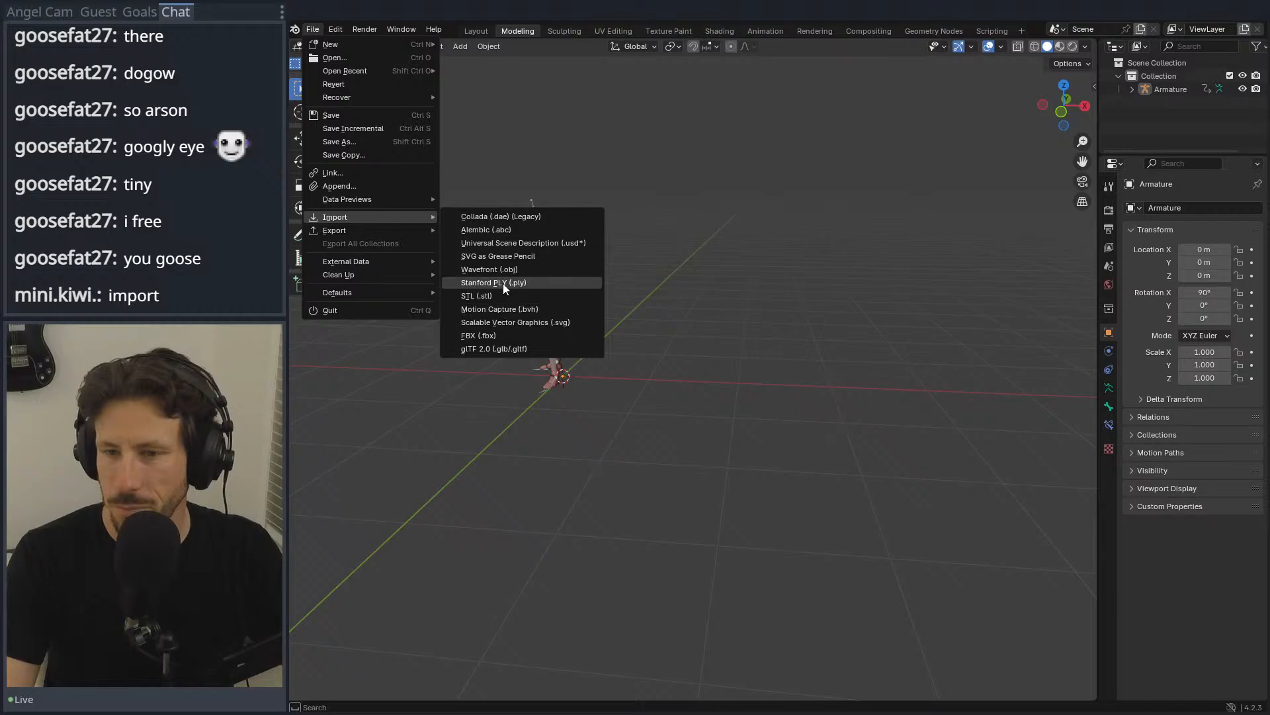
pyautogui.click(489, 336)
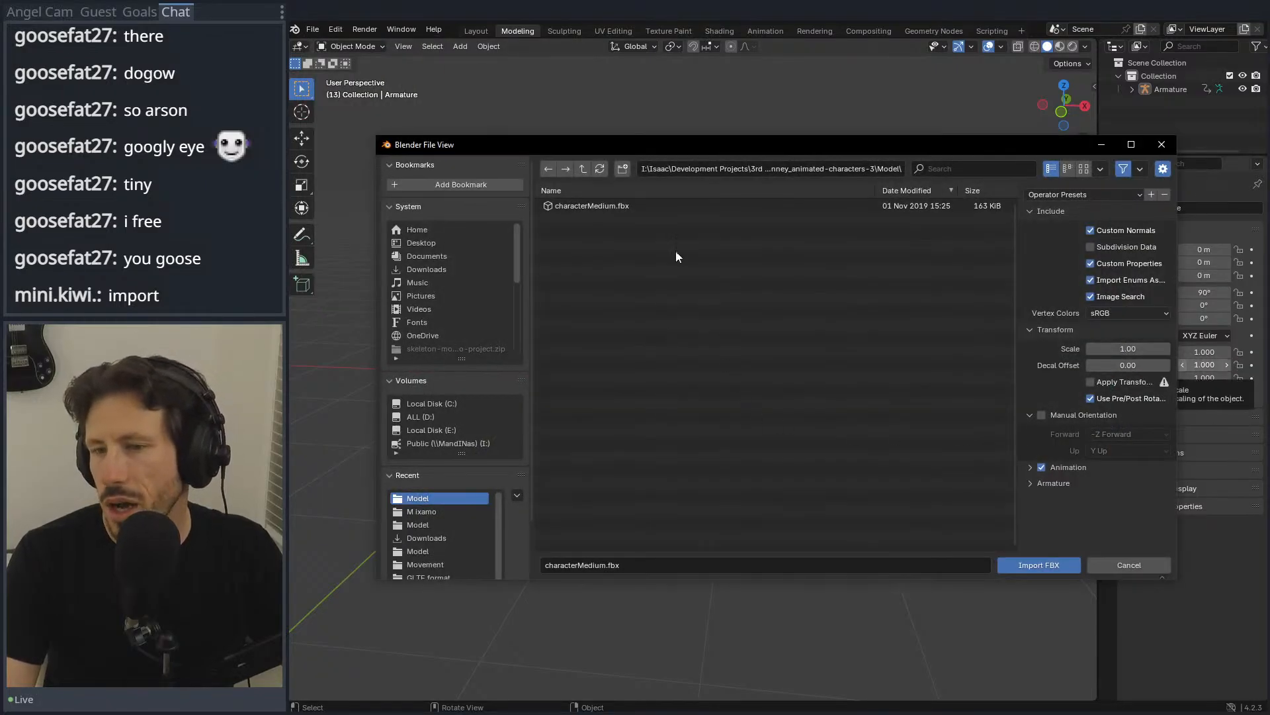
pyautogui.press('Return')
# Step: Import characterMedium.fbx again as FBX from the pack's Model folder at scale 1.00
pyautogui.click(313, 29)
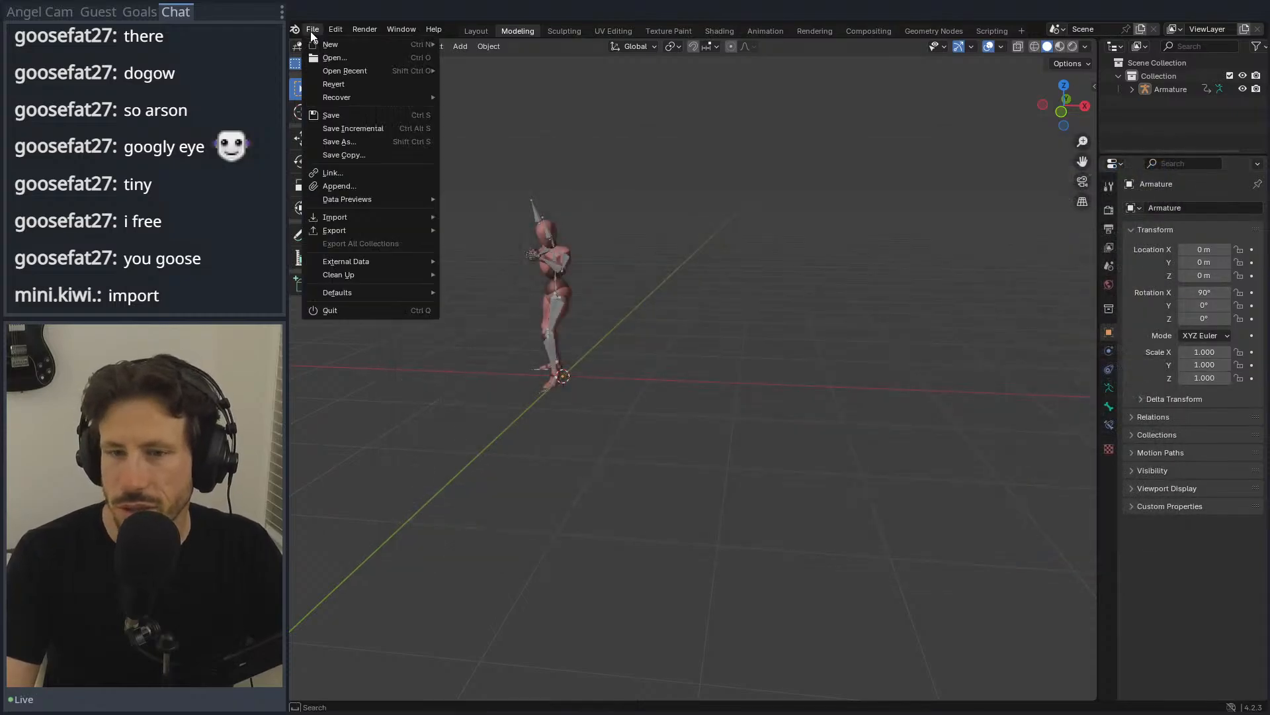
pyautogui.moveTo(338, 213)
pyautogui.click(481, 330)
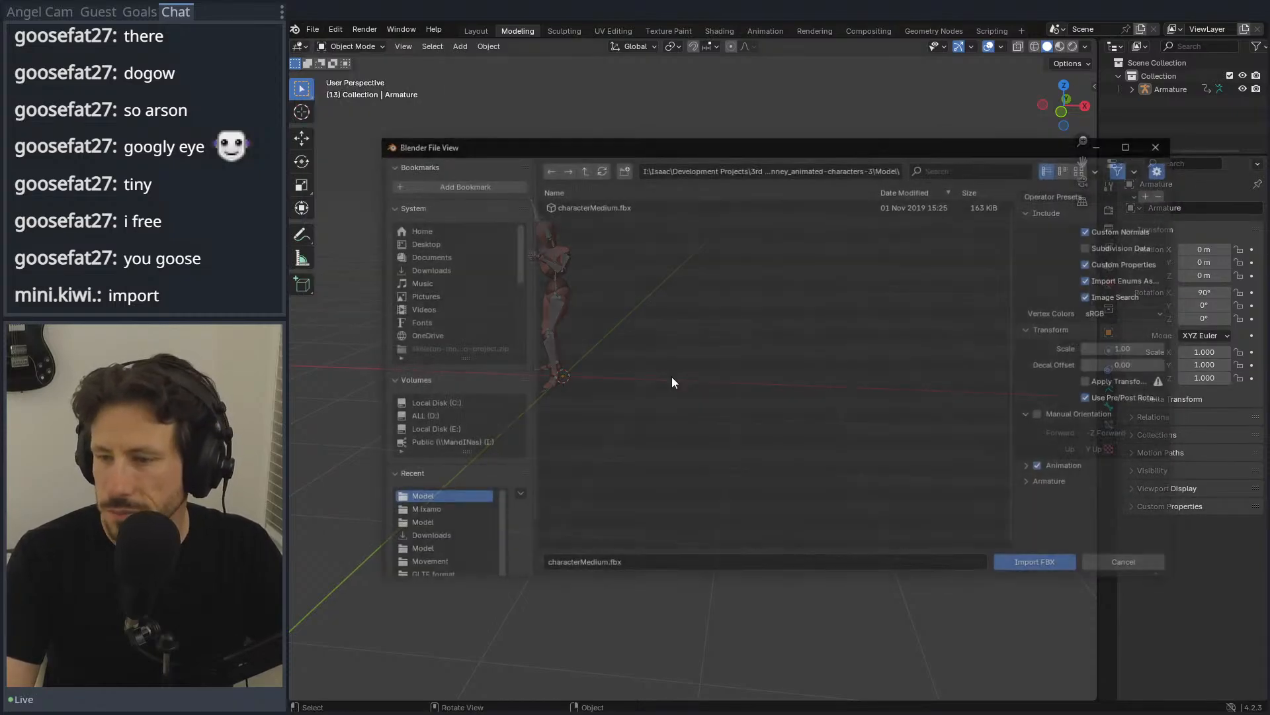
pyautogui.doubleClick(601, 205)
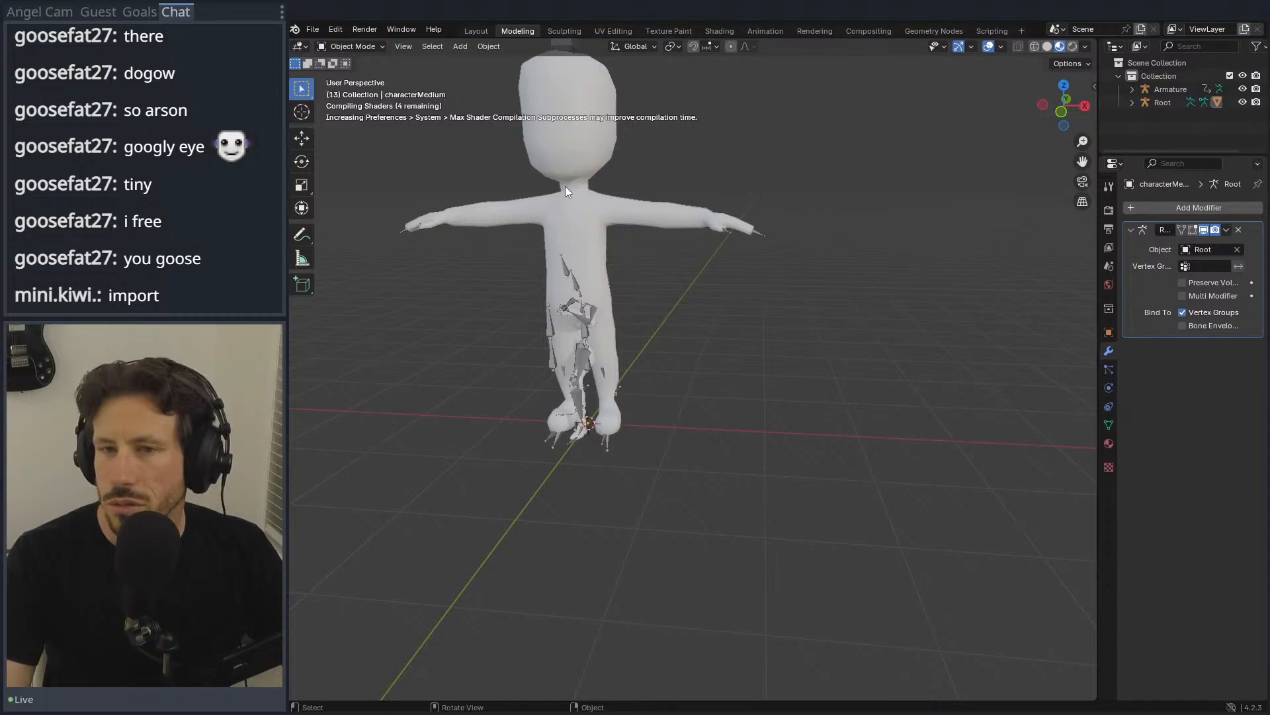
# Step: Preview the imported character in different viewport shading modes and return to Solid shading
pyautogui.moveTo(573, 189); pyautogui.dragTo(708, 182, button='middle')
pyautogui.click(1047, 47)
pyautogui.click(1061, 46)
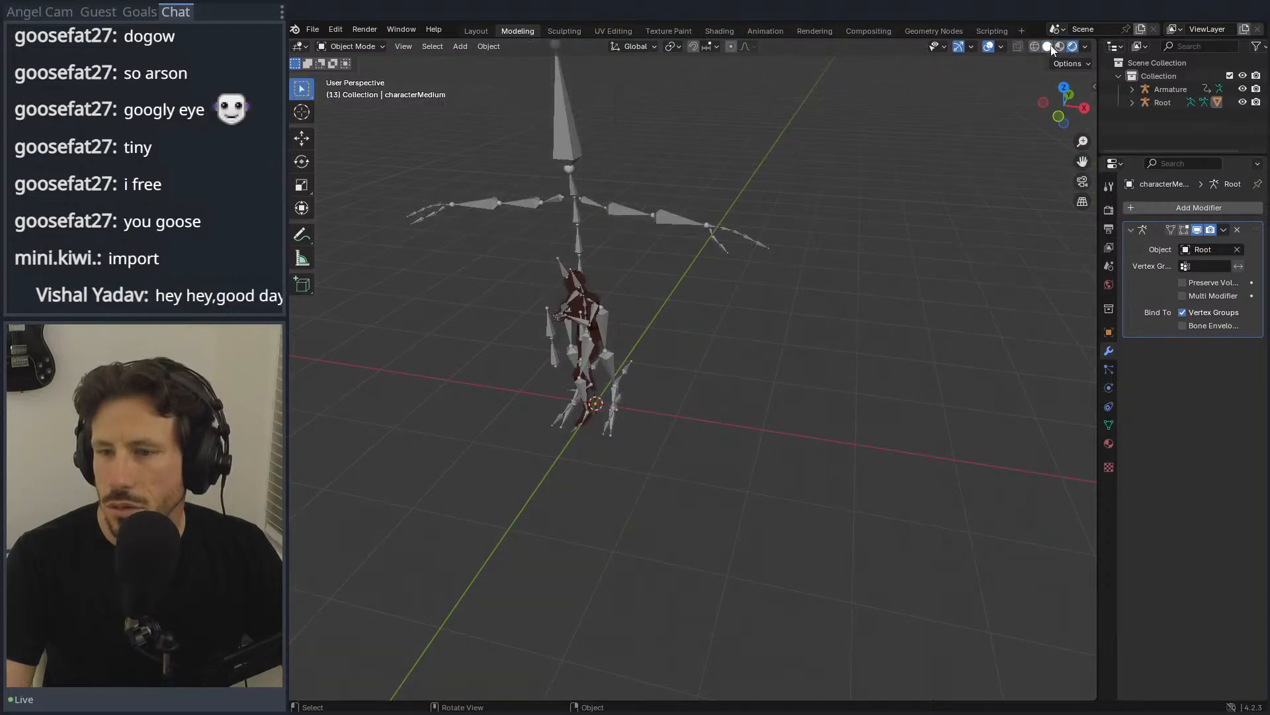
pyautogui.click(1047, 47)
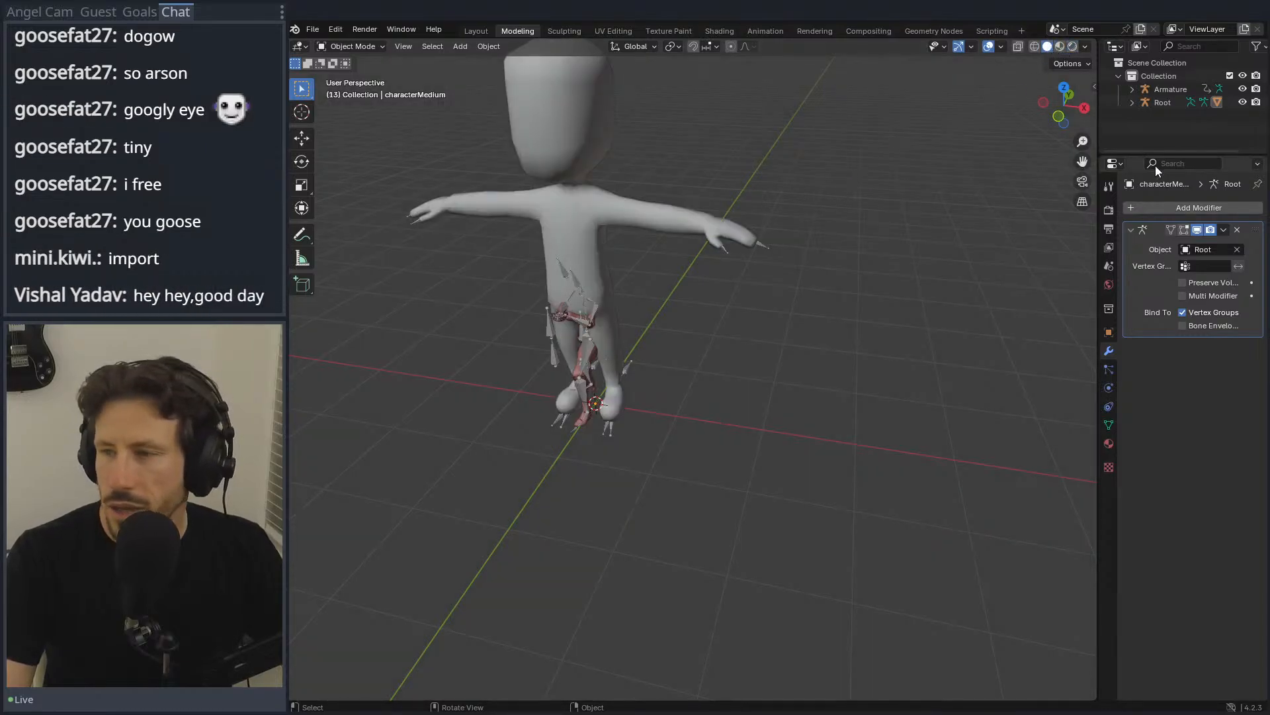
# Step: Move the Root rig about 1.4 m along the X axis so it stands beside the Armature
pyautogui.click(1169, 102)
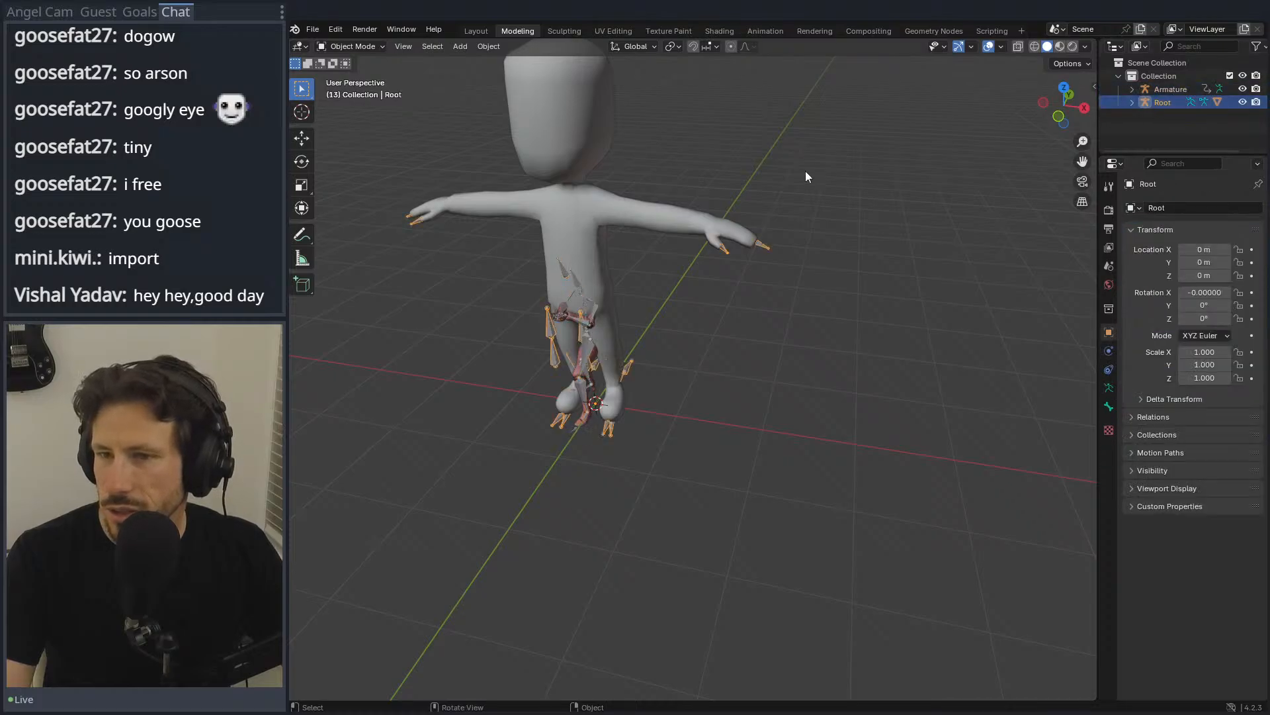
pyautogui.press('g')
pyautogui.press('x')
pyautogui.click(851, 240)
pyautogui.moveTo(852, 240); pyautogui.dragTo(1090, 198, button='middle')
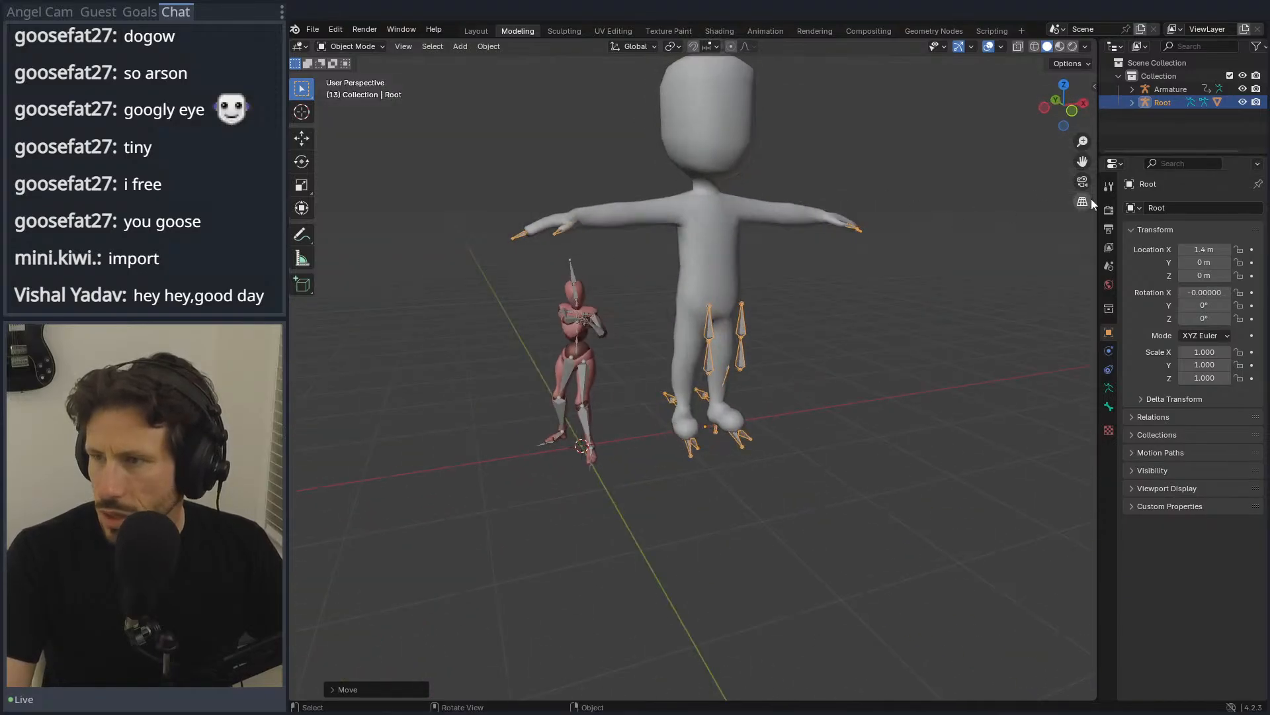
# Step: Expand the Root hierarchy and select its characterMedium mesh
pyautogui.click(1132, 102)
pyautogui.scroll(-1, 1145, 116)
pyautogui.click(1172, 139)
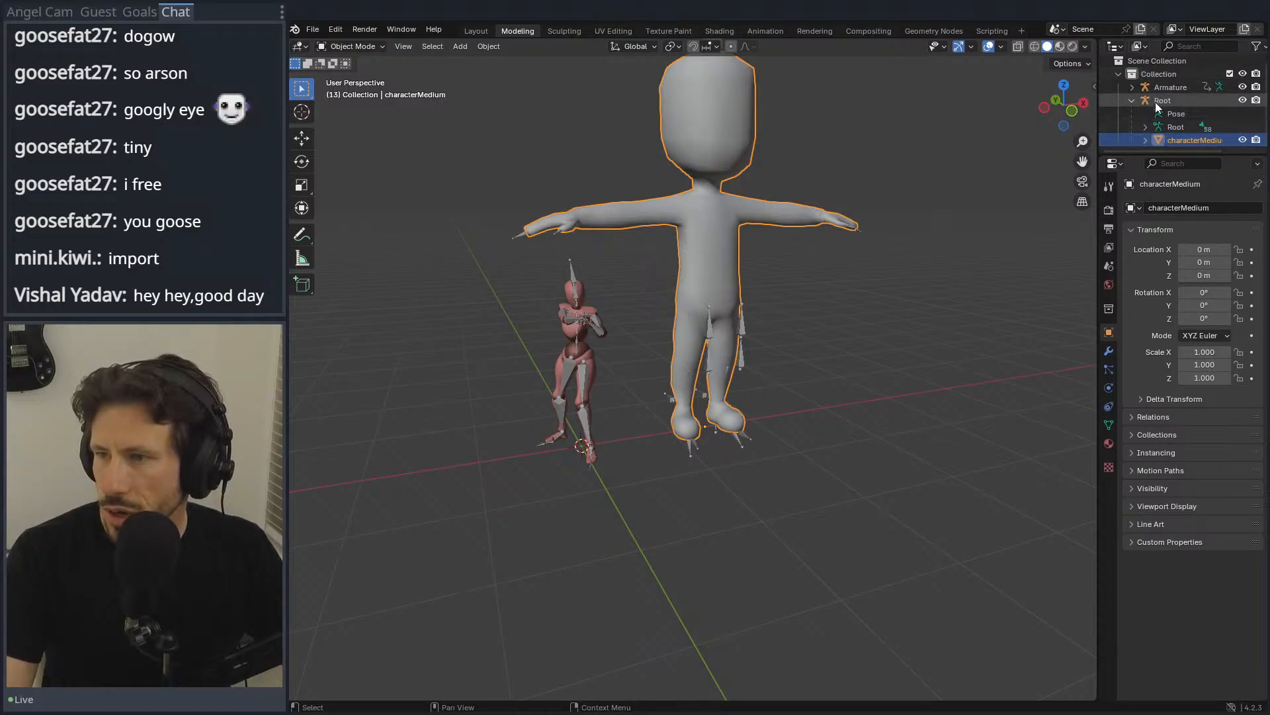
# Step: Move the characterMedium mesh out of Root directly into Collection, and delete the Root rig with its hierarchy
pyautogui.rightClick(1163, 139)
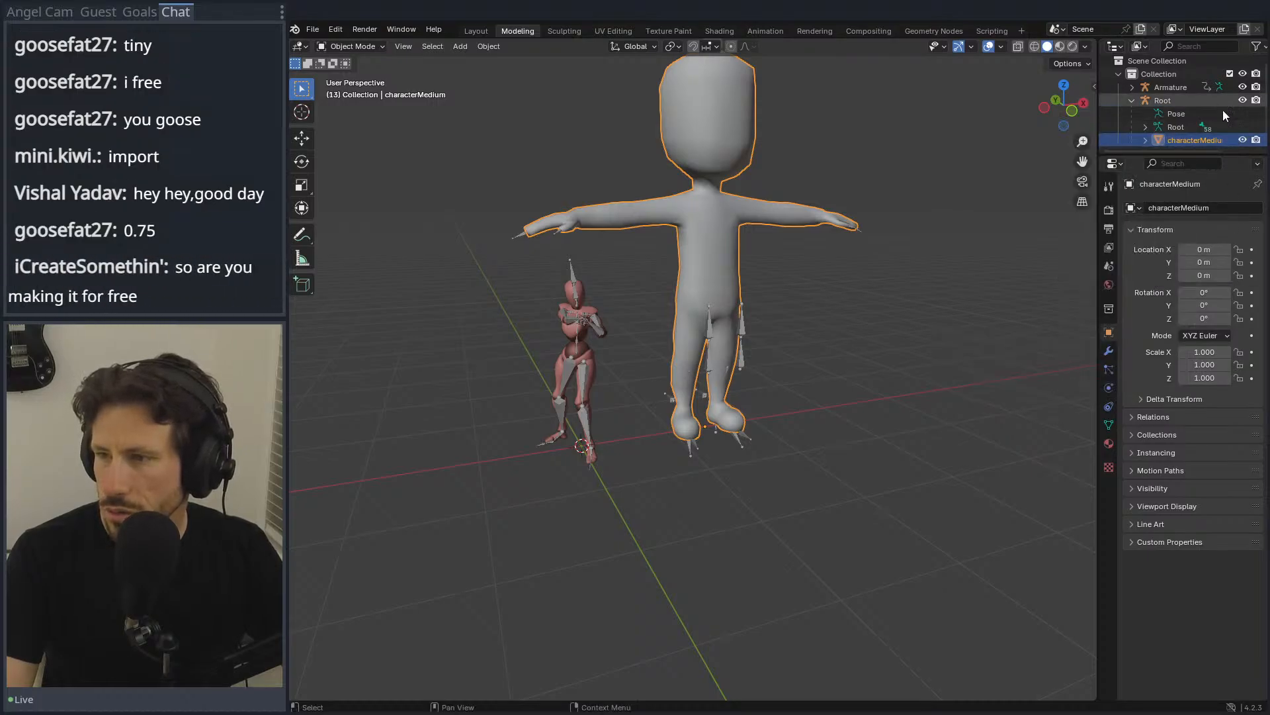
pyautogui.moveTo(1160, 136); pyautogui.dragTo(1154, 72)
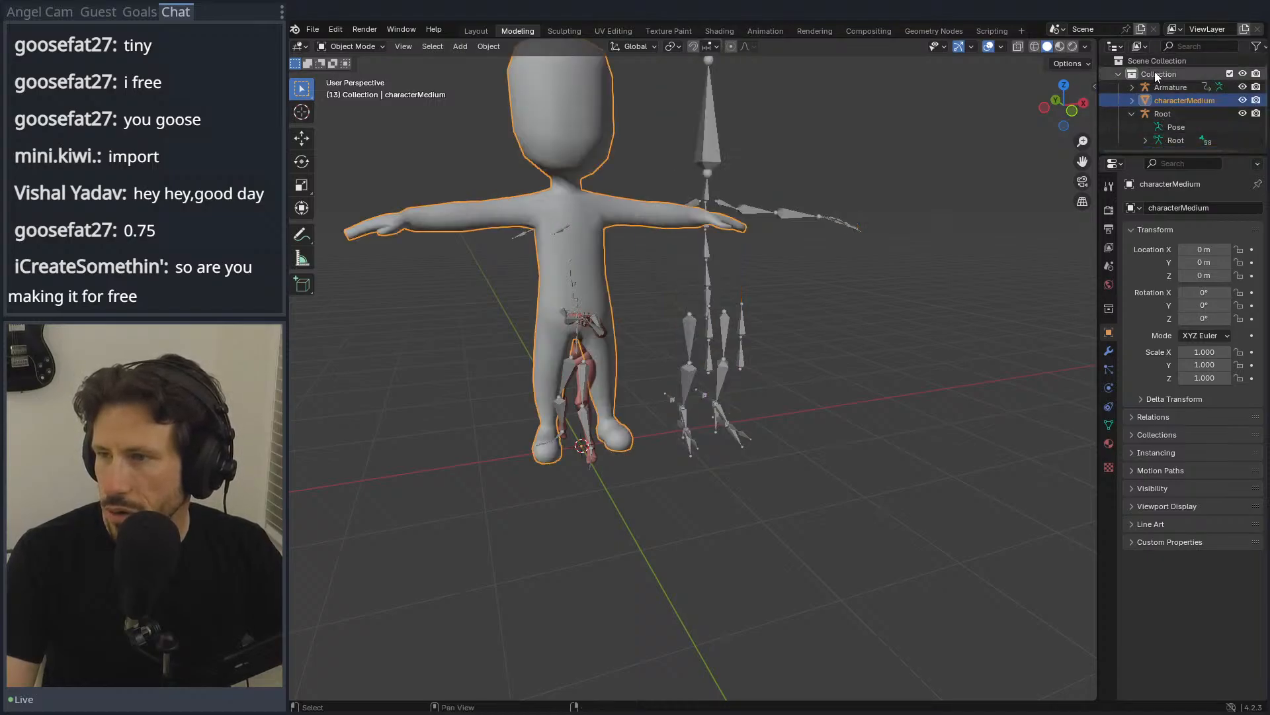
pyautogui.rightClick(1150, 111)
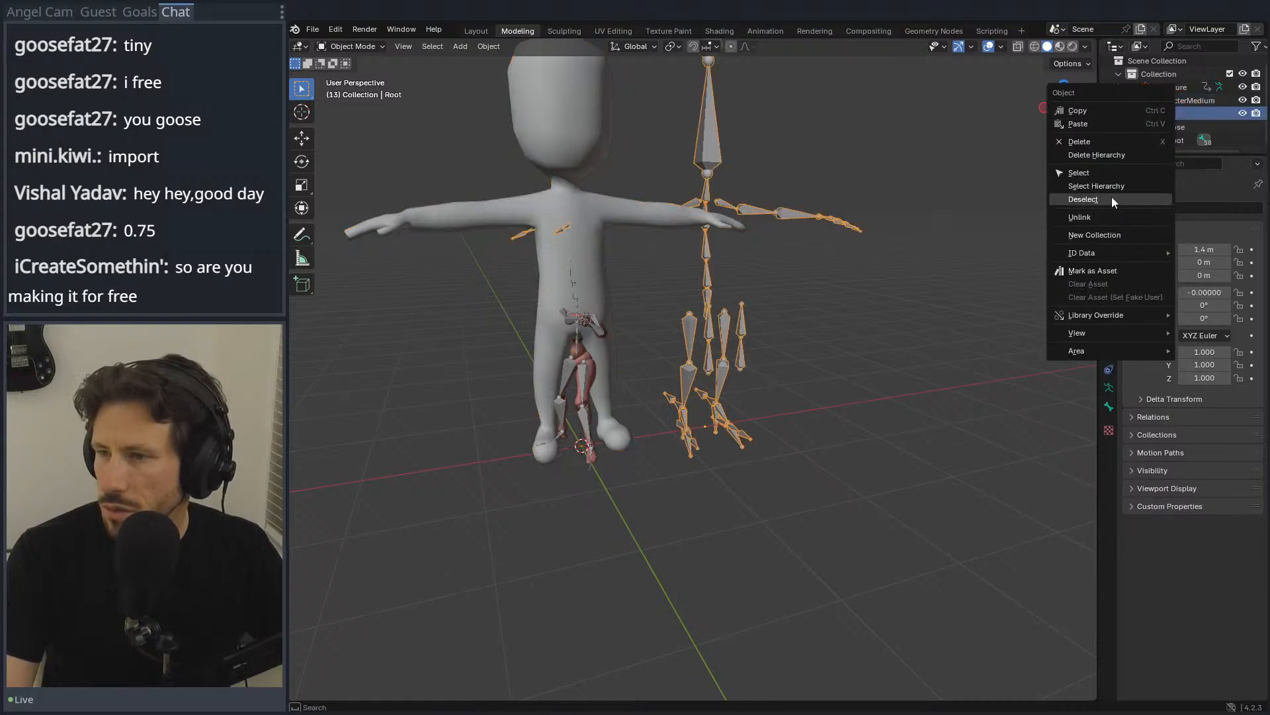
pyautogui.click(1111, 156)
pyautogui.click(1151, 105)
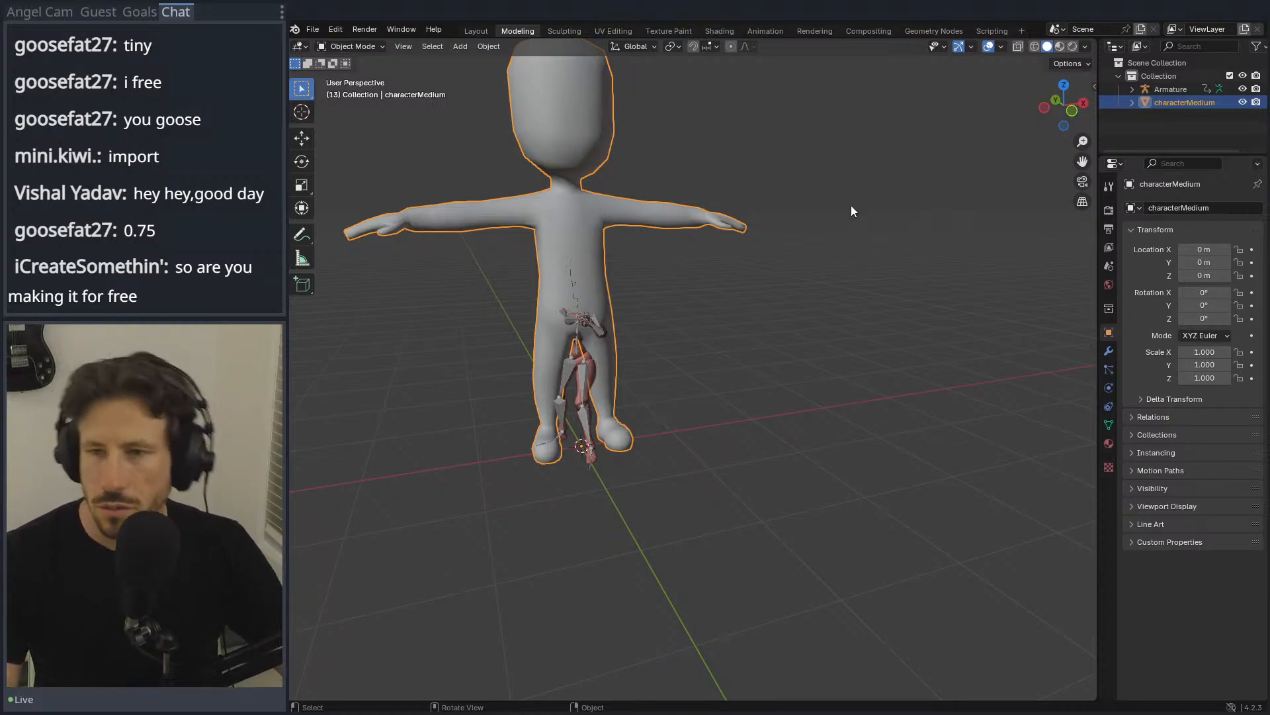
# Step: Move the characterMedium mesh along the X axis to about 1.78 m so it stands beside the Armature
pyautogui.press('g')
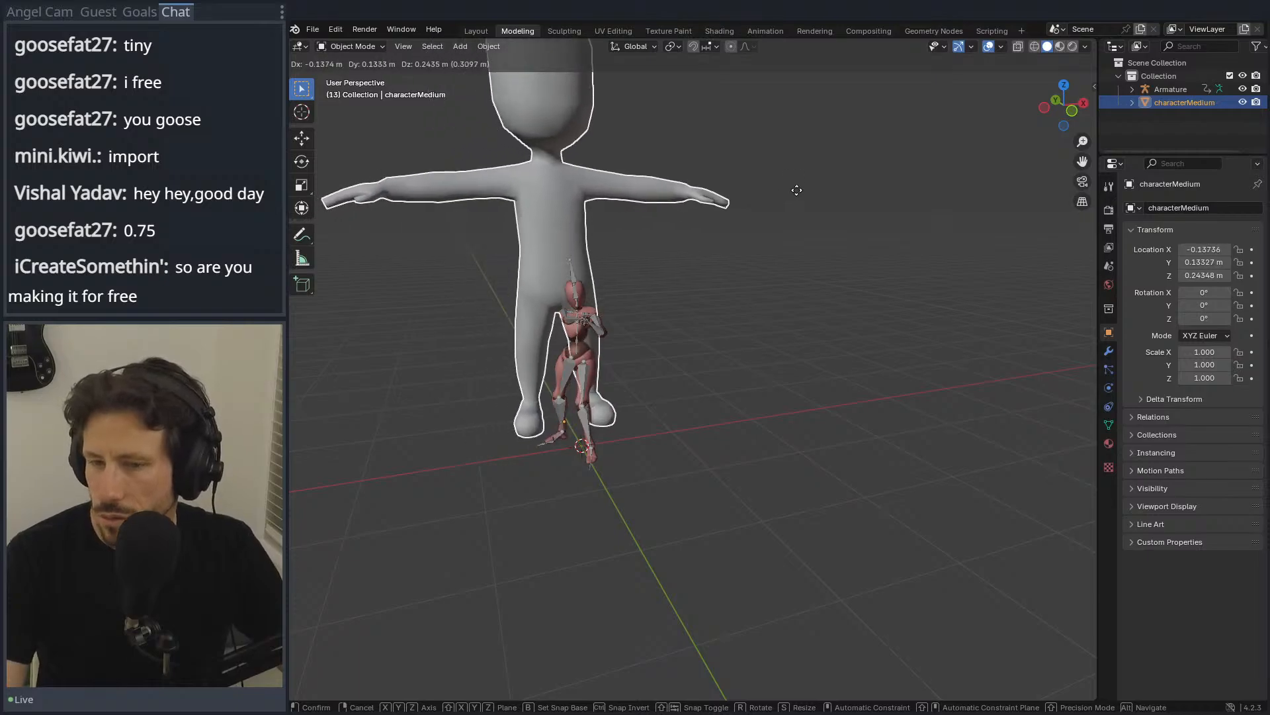
pyautogui.press('z')
pyautogui.press('x')
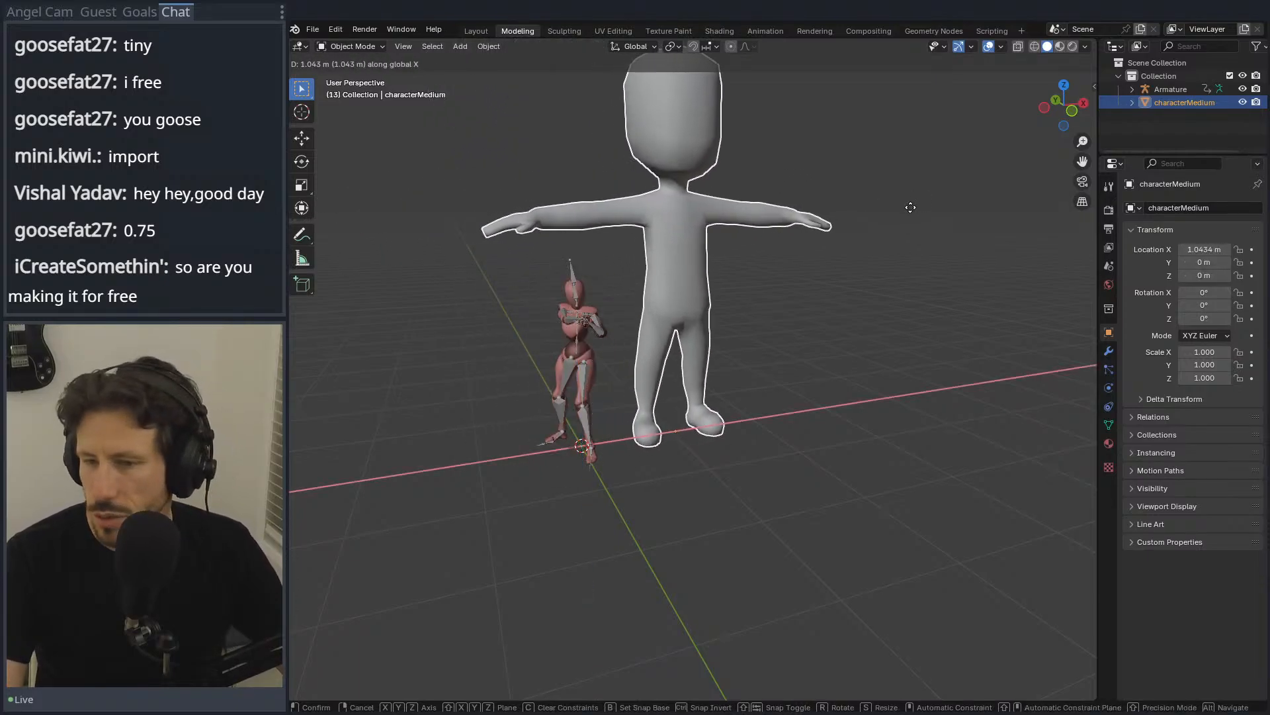
pyautogui.click(970, 215)
pyautogui.moveTo(927, 229); pyautogui.dragTo(882, 246, button='middle')
pyautogui.scroll(-3, 890, 217)
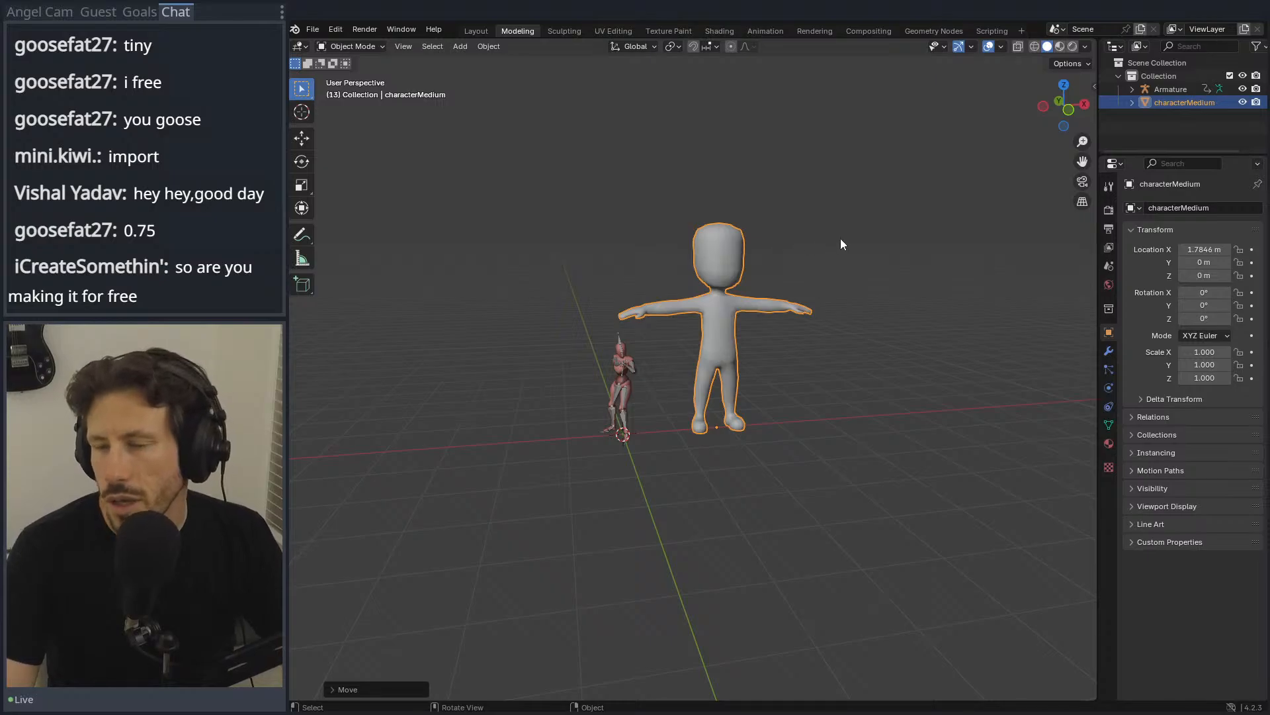
pyautogui.scroll(6, 828, 240)
pyautogui.scroll(-4, 832, 225)
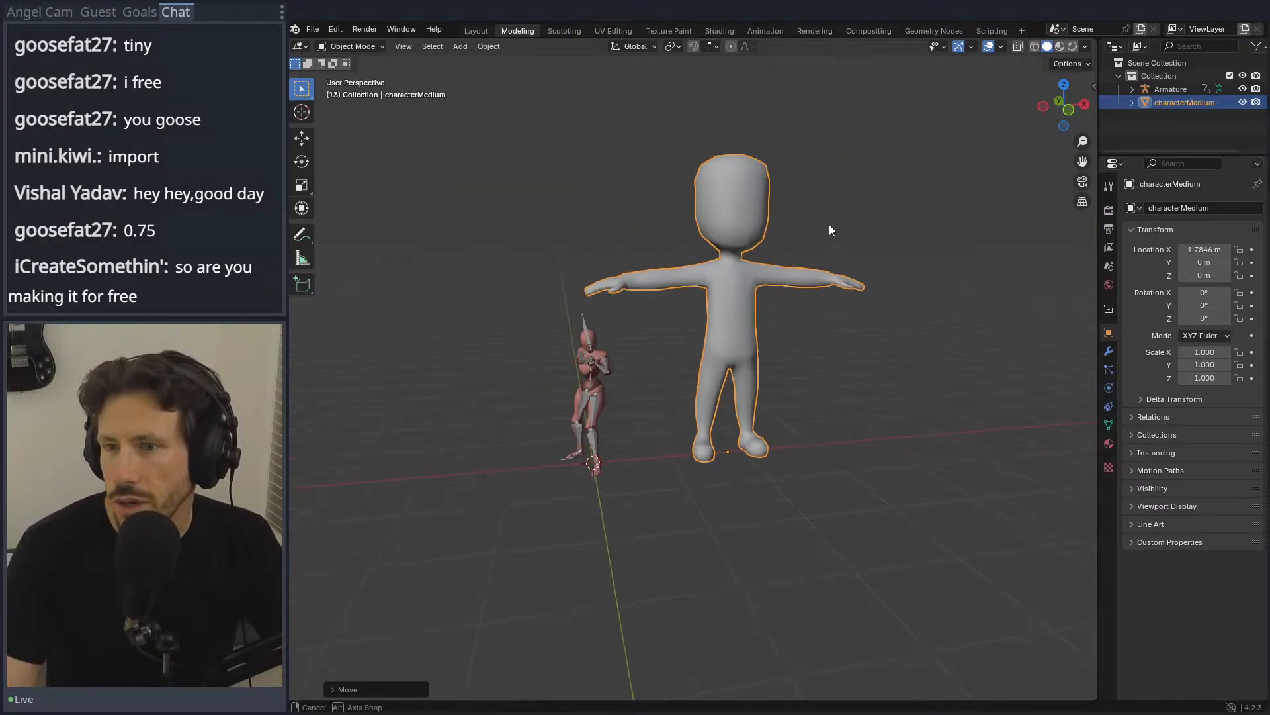
# Step: Scale characterMedium uniformly to about 0.459, matching its height to the Armature character in front view
pyautogui.moveTo(831, 231); pyautogui.dragTo(794, 236, button='middle')
pyautogui.press('s')
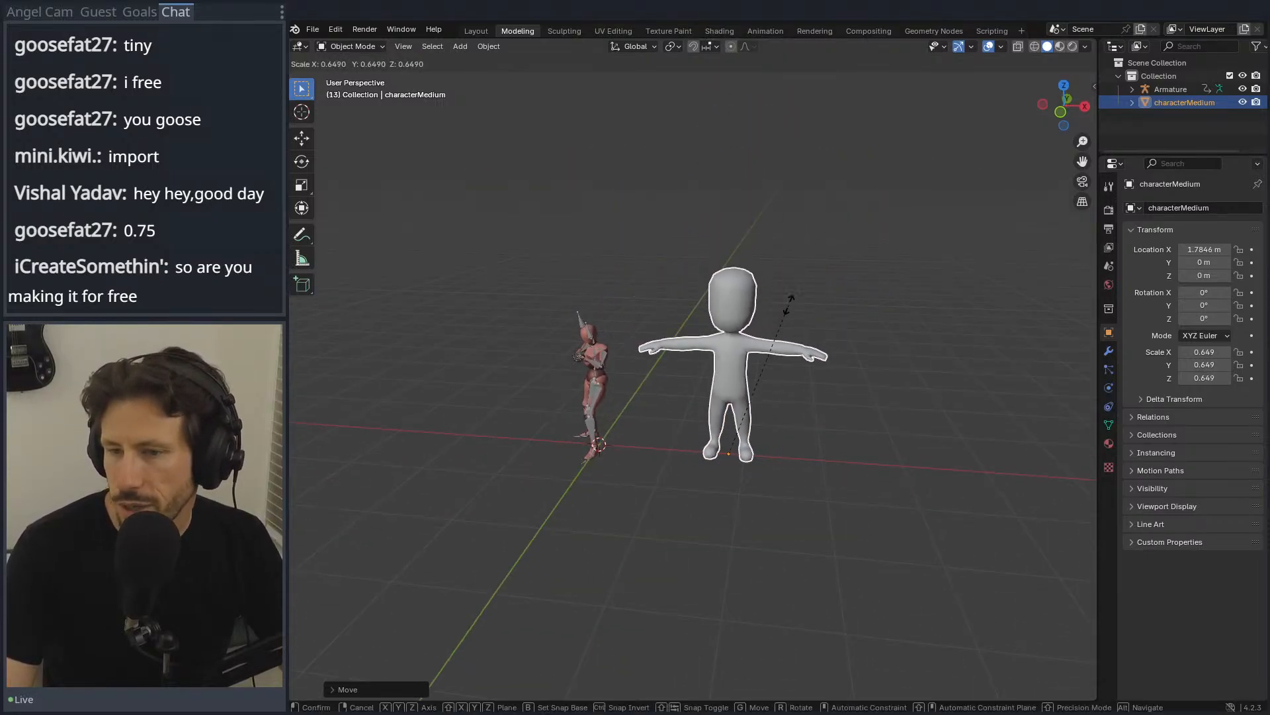
pyautogui.click(776, 341)
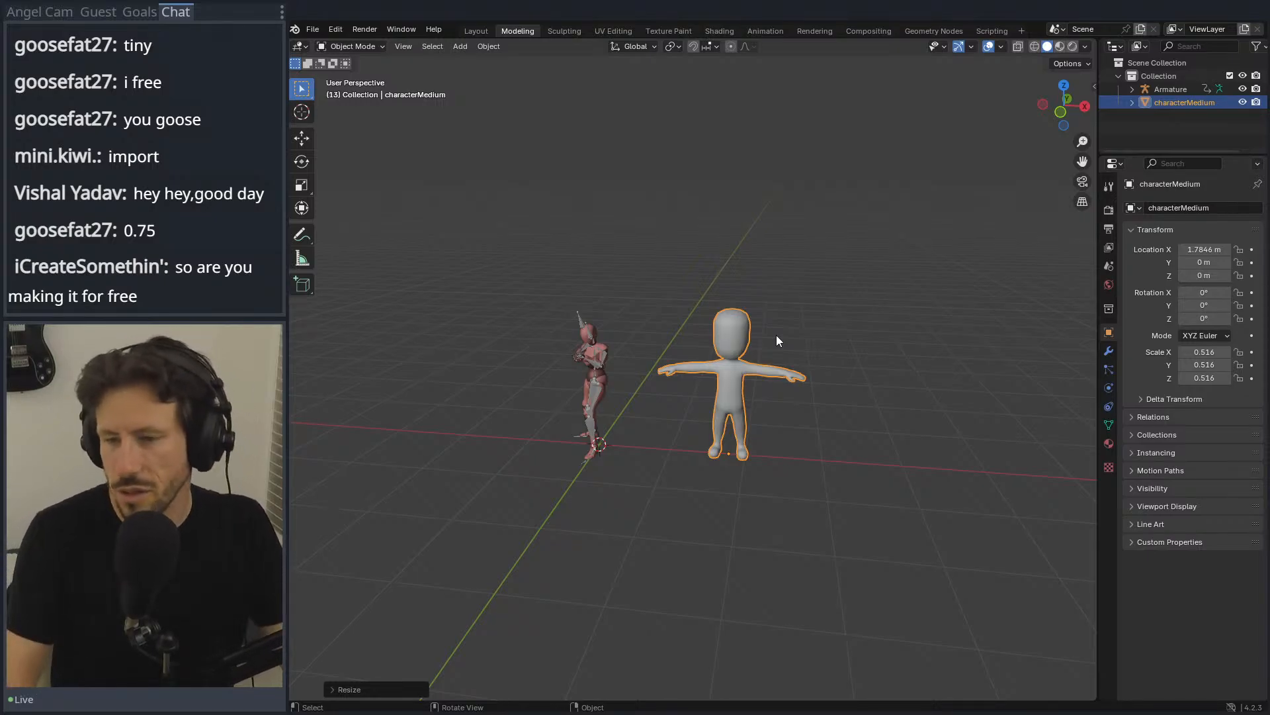
pyautogui.press('KP_1')
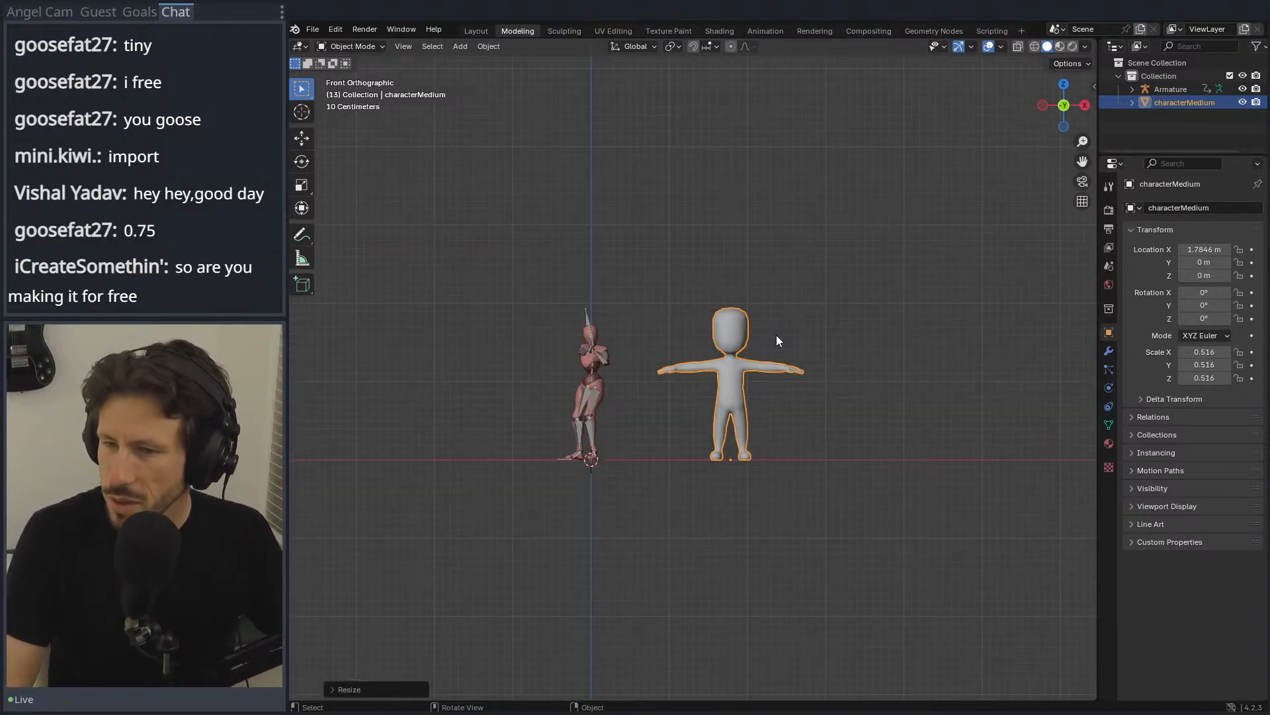
pyautogui.scroll(4, 712, 312)
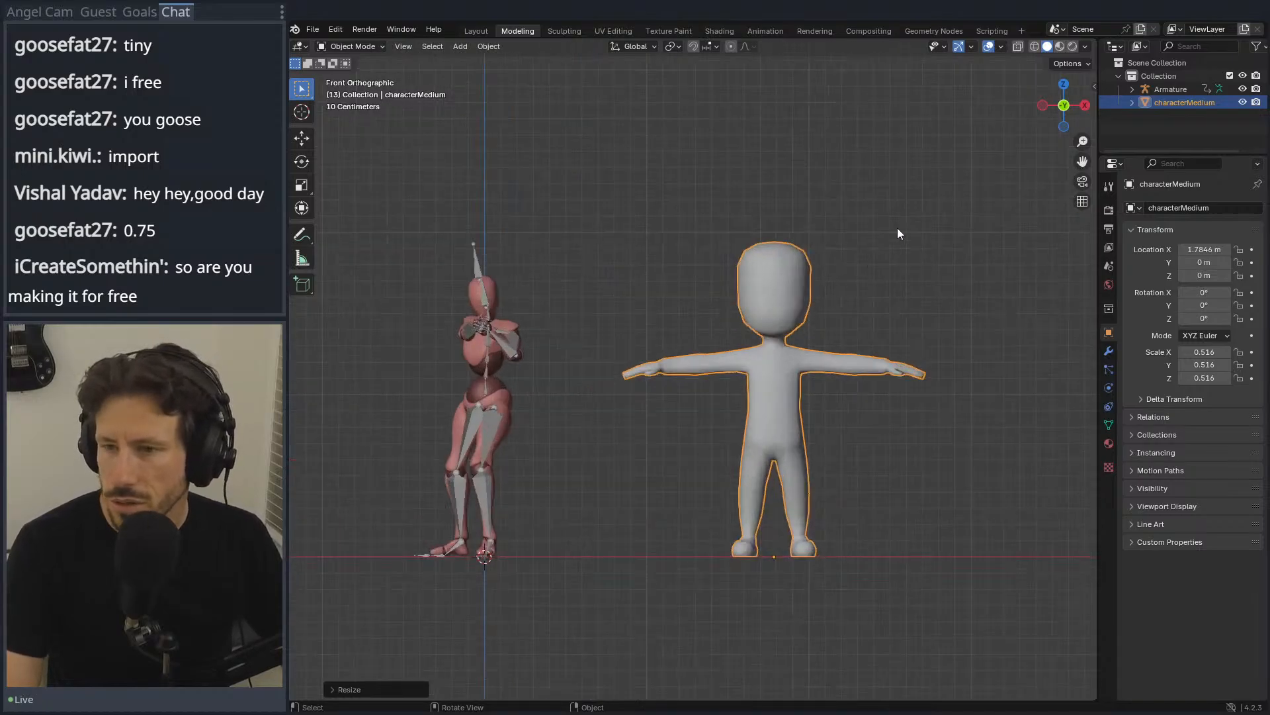
pyautogui.press('s')
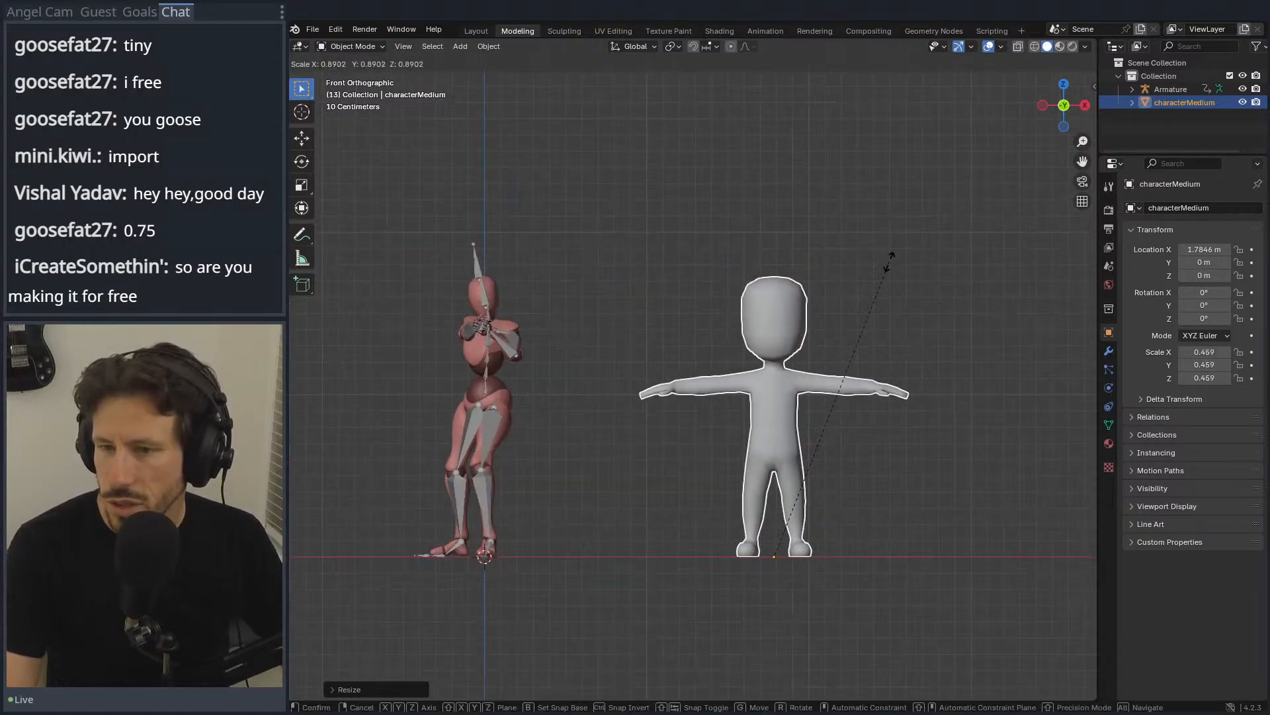
pyautogui.click(888, 269)
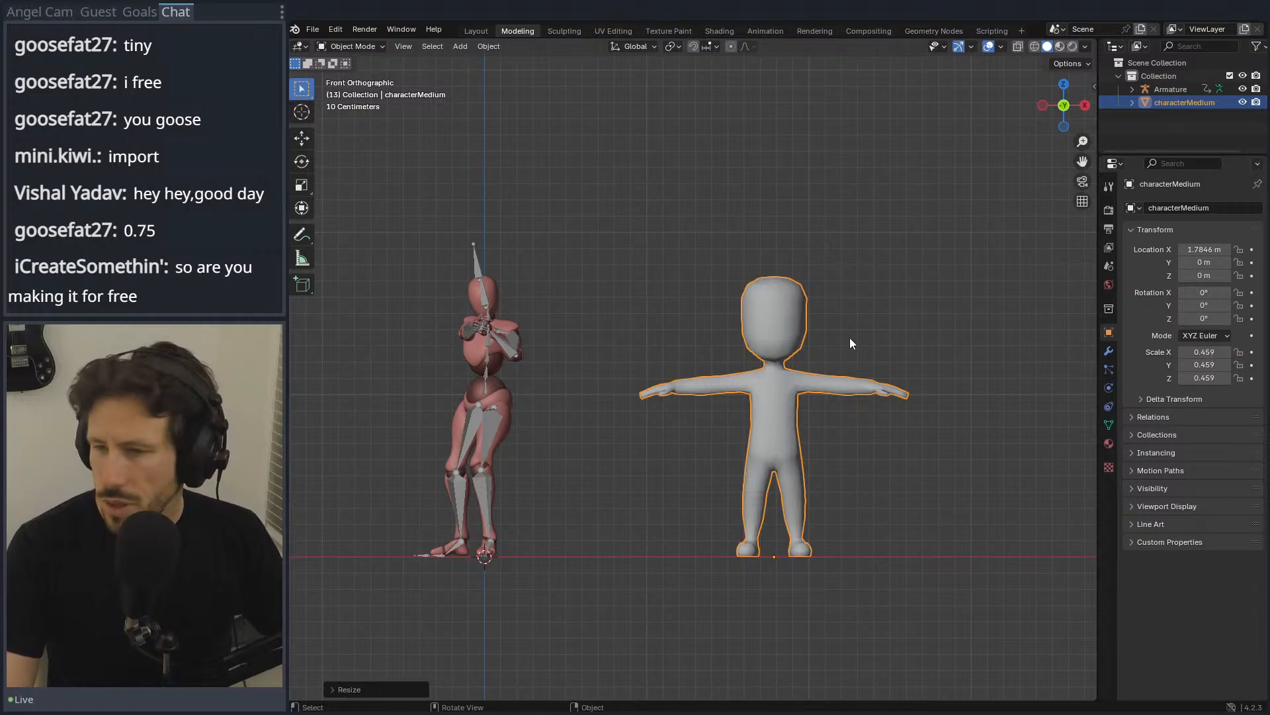
# Step: Move characterMedium along the X axis to about 1.16 m, closer to the Armature
pyautogui.press('g')
pyautogui.press('x')
pyautogui.click(749, 344)
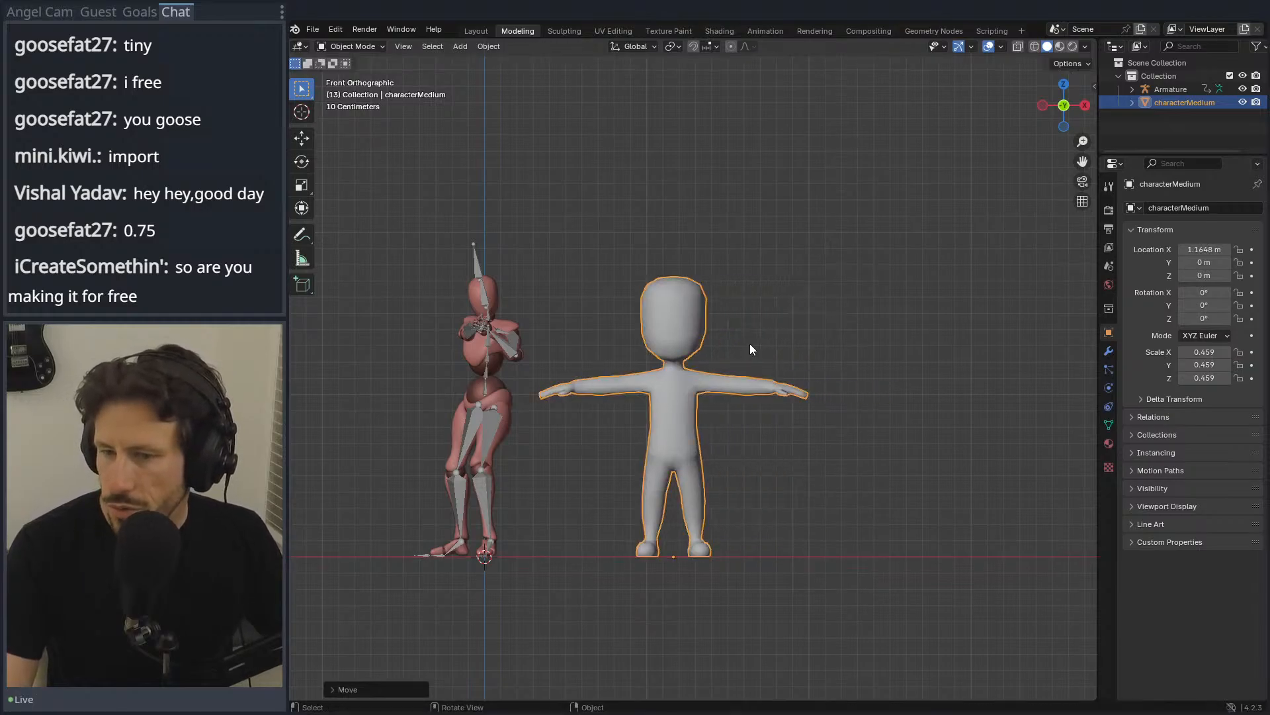
# Step: Enter Edit Mode on characterMedium with Material Preview shading and show the properties of its skin material
pyautogui.moveTo(753, 346)
pyautogui.mouseDown(button='middle')
pyautogui.moveTo(732, 394)
pyautogui.moveTo(656, 371)
pyautogui.moveTo(692, 366)
pyautogui.moveTo(733, 336)
pyautogui.mouseUp(button='middle')
pyautogui.click(774, 315)
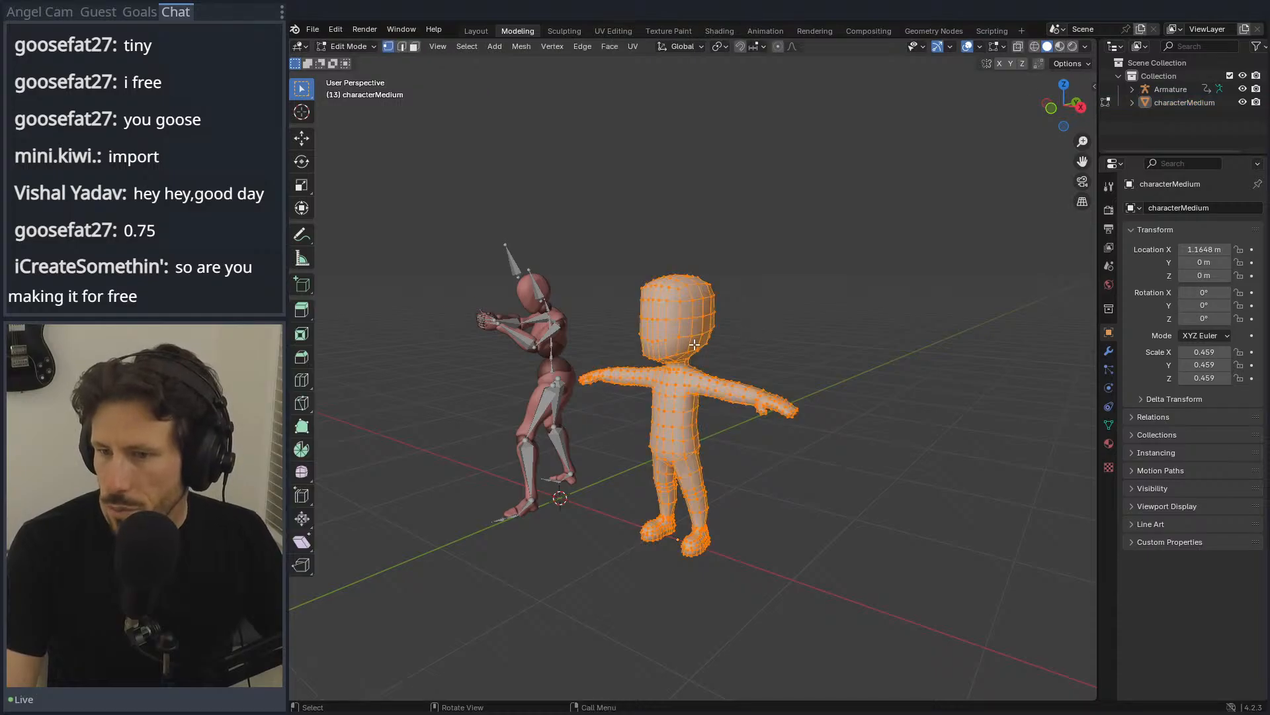
pyautogui.press('Tab')
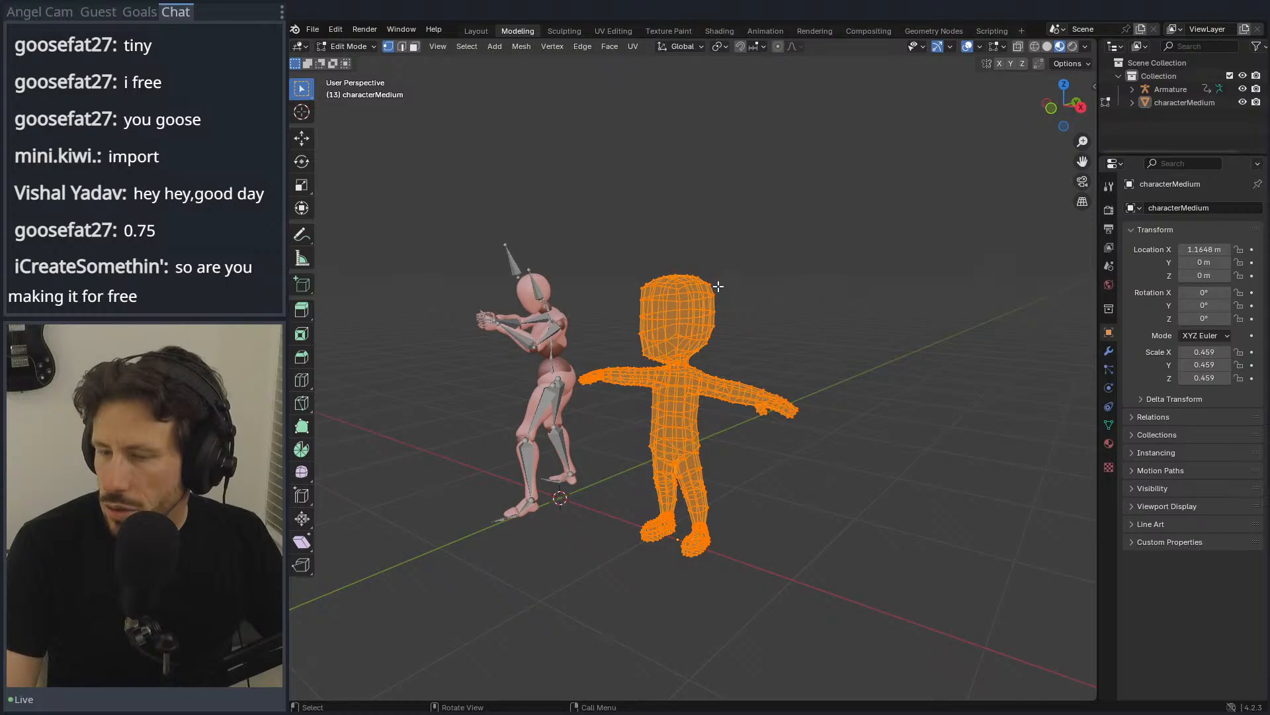
pyautogui.click(1109, 444)
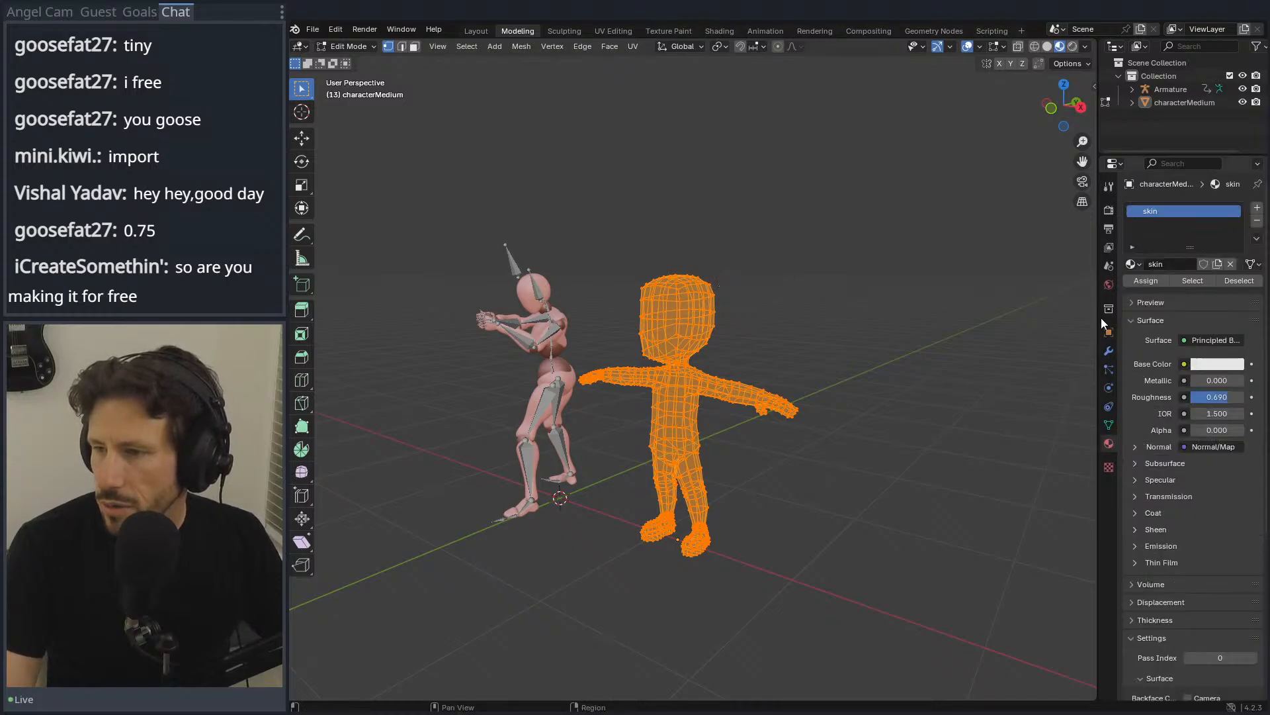
# Step: Open the Shading workspace and add an Image Texture node beside the Principled BSDF in the skin material
pyautogui.click(766, 31)
pyautogui.click(719, 31)
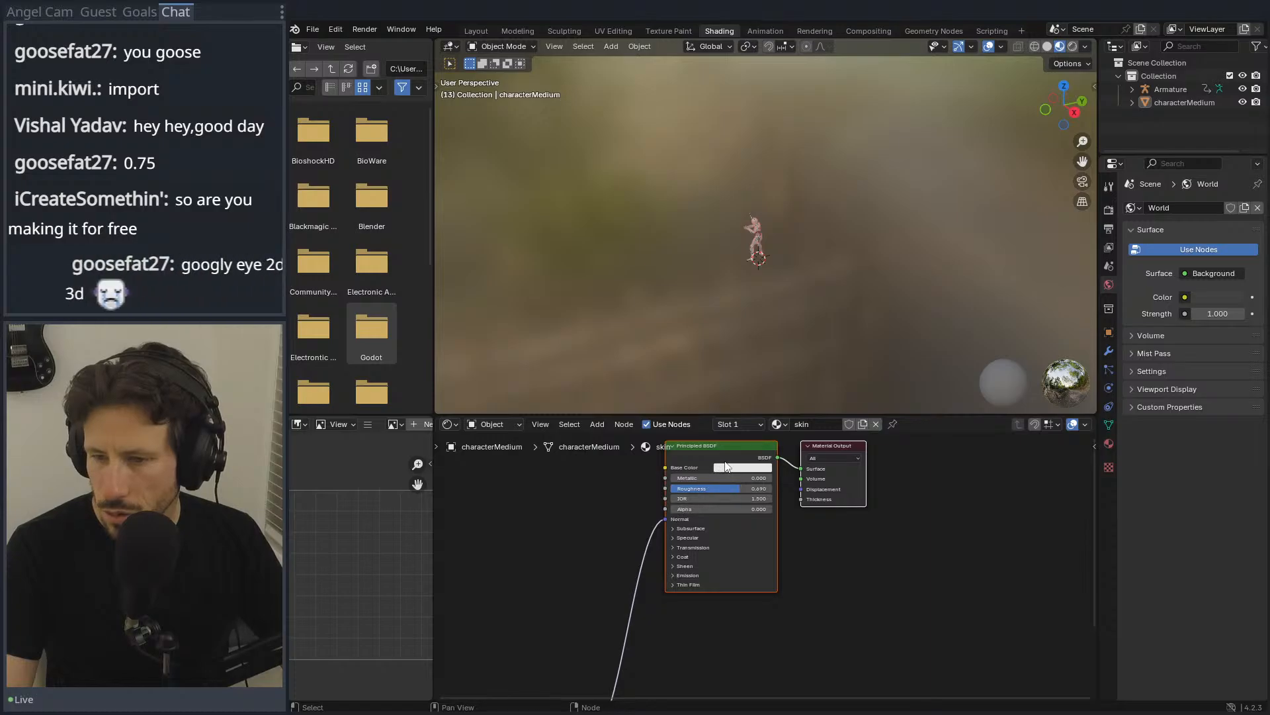
pyautogui.scroll(-1, 670, 538)
pyautogui.moveTo(670, 537); pyautogui.dragTo(657, 688, button='middle')
pyautogui.moveTo(687, 562); pyautogui.dragTo(760, 609, button='middle')
pyautogui.scroll(2, 759, 490)
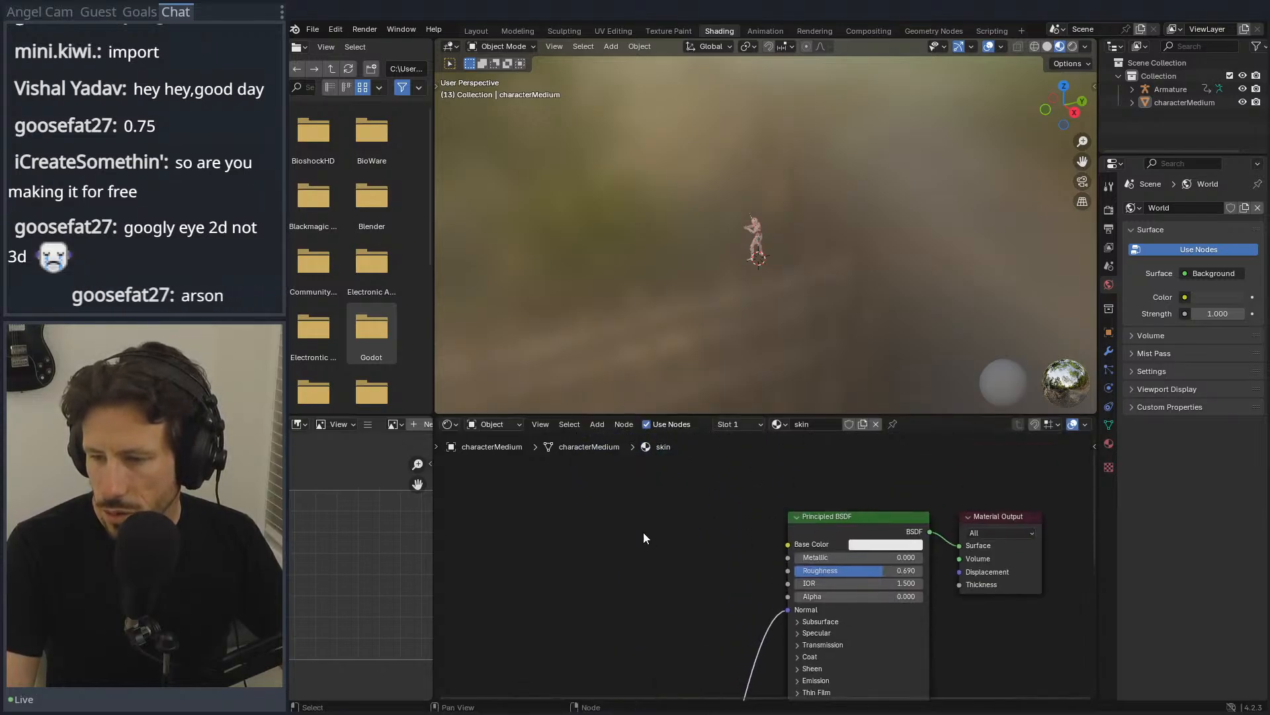
pyautogui.hotkey('shift', 'a')
pyautogui.hotkey('shift', 'a')
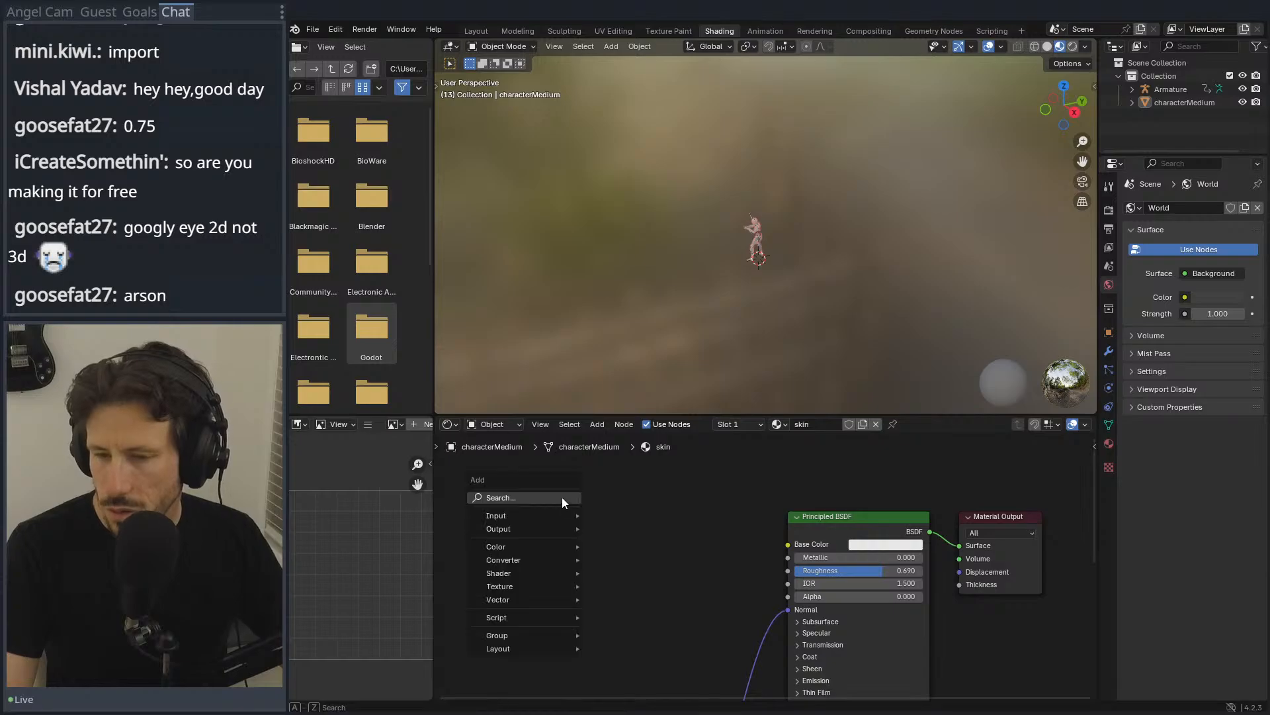
pyautogui.click(562, 498)
pyautogui.write('image')
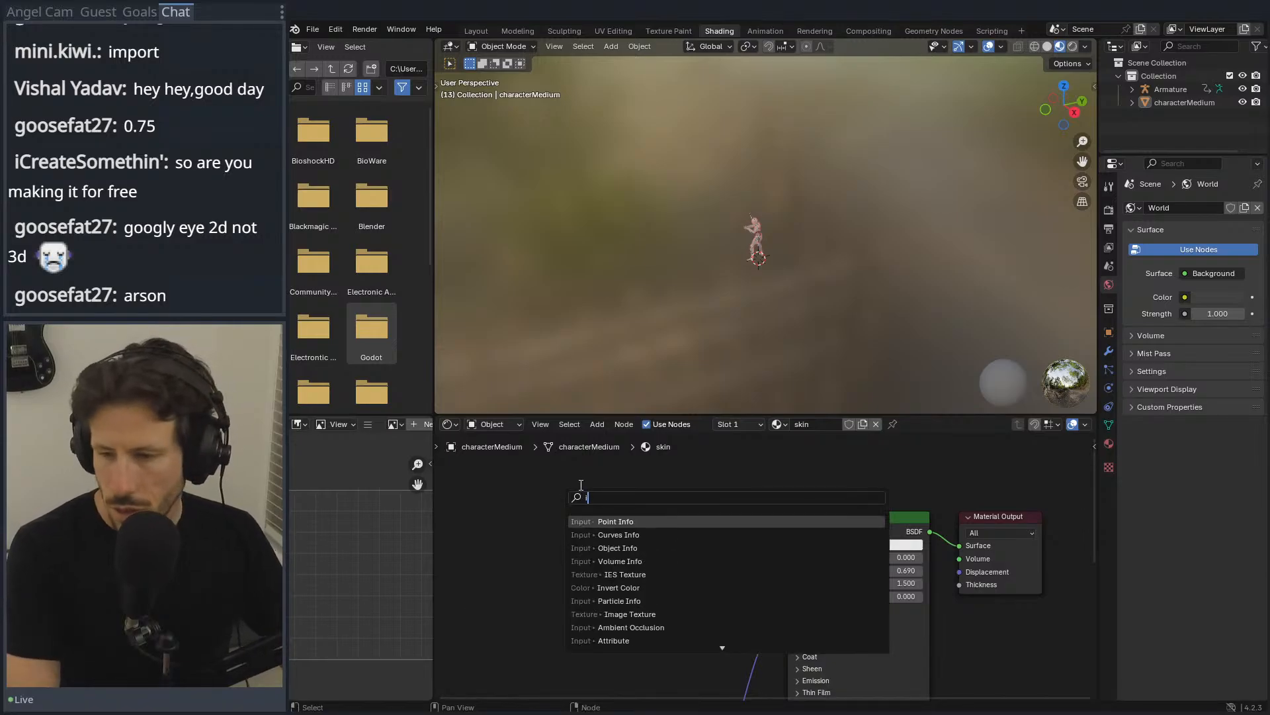
pyautogui.press('Return')
pyautogui.click(533, 502)
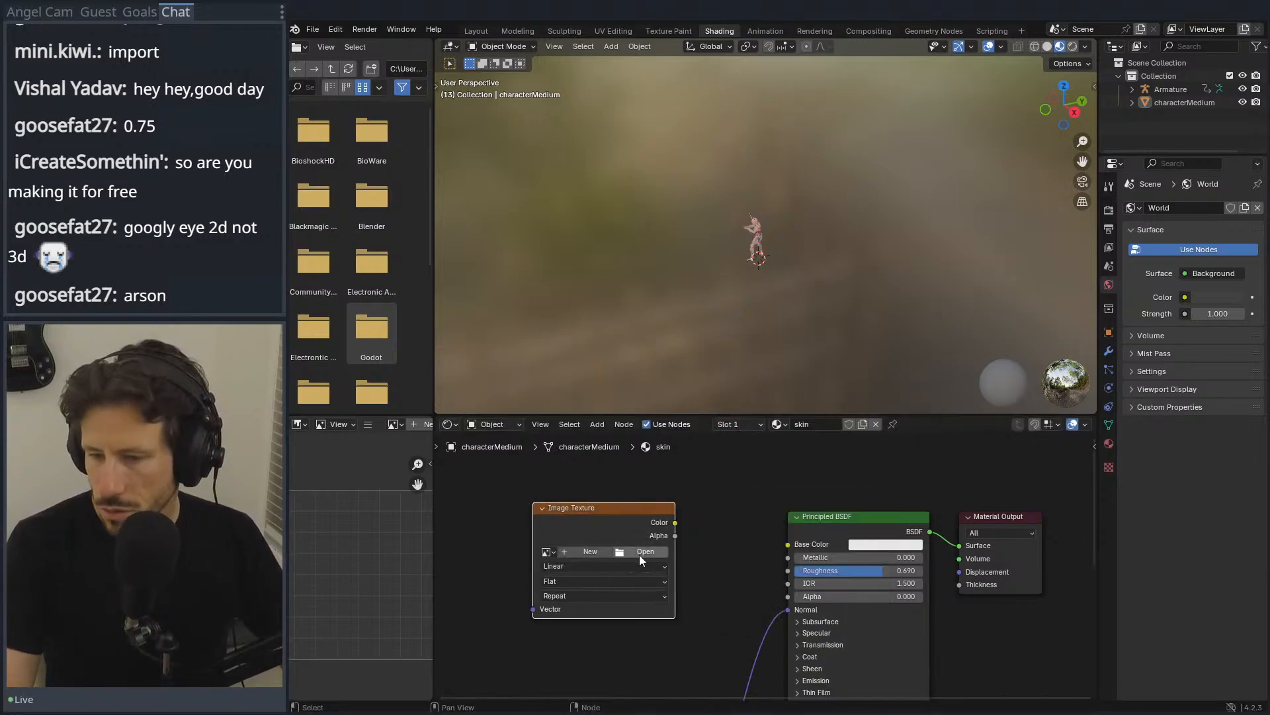
# Step: Load humanMaleA.png from the character pack's Skins folder into the Image Texture node
pyautogui.click(641, 553)
pyautogui.click(661, 169)
pyautogui.hotkey('ctrl', 'v')
pyautogui.press('Return')
pyautogui.doubleClick(606, 232)
pyautogui.doubleClick(603, 220)
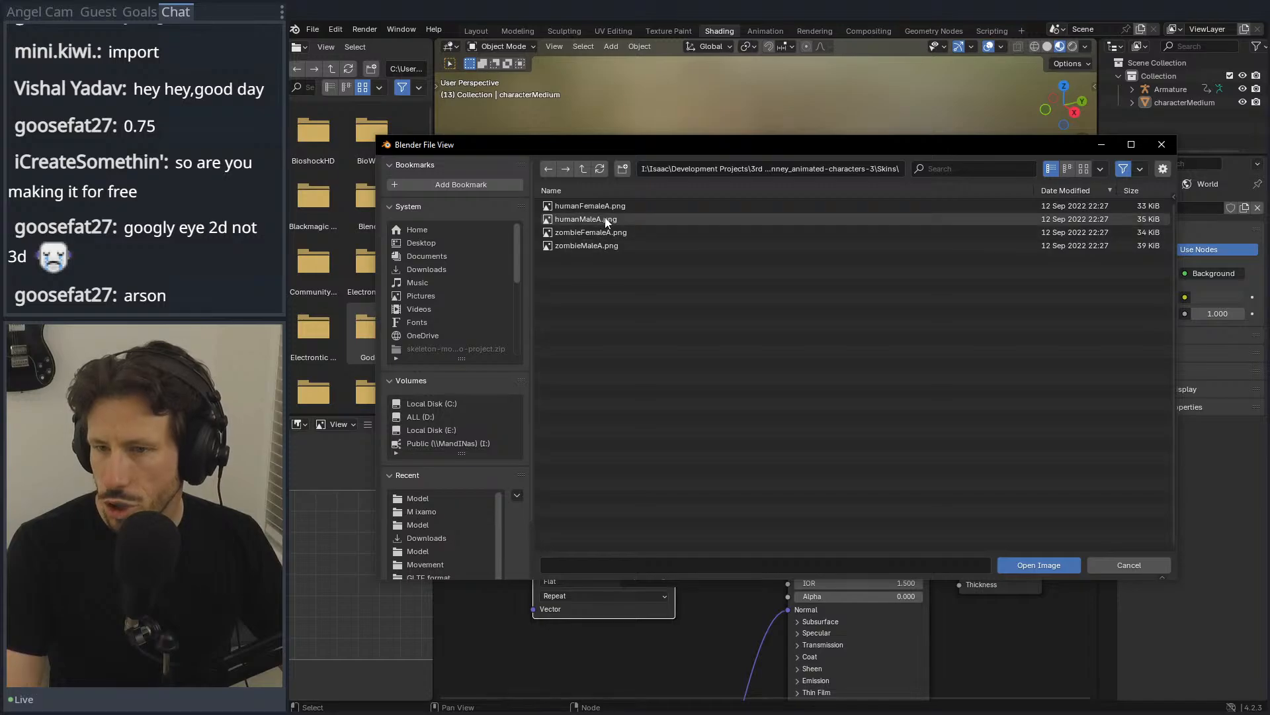
# Step: Link the humanMaleA.png Color output to the Principled BSDF Base Color and disconnect the link into its Normal input
pyautogui.moveTo(675, 523); pyautogui.dragTo(786, 542)
pyautogui.moveTo(740, 204); pyautogui.dragTo(695, 176, button='middle')
pyautogui.scroll(5, 807, 230)
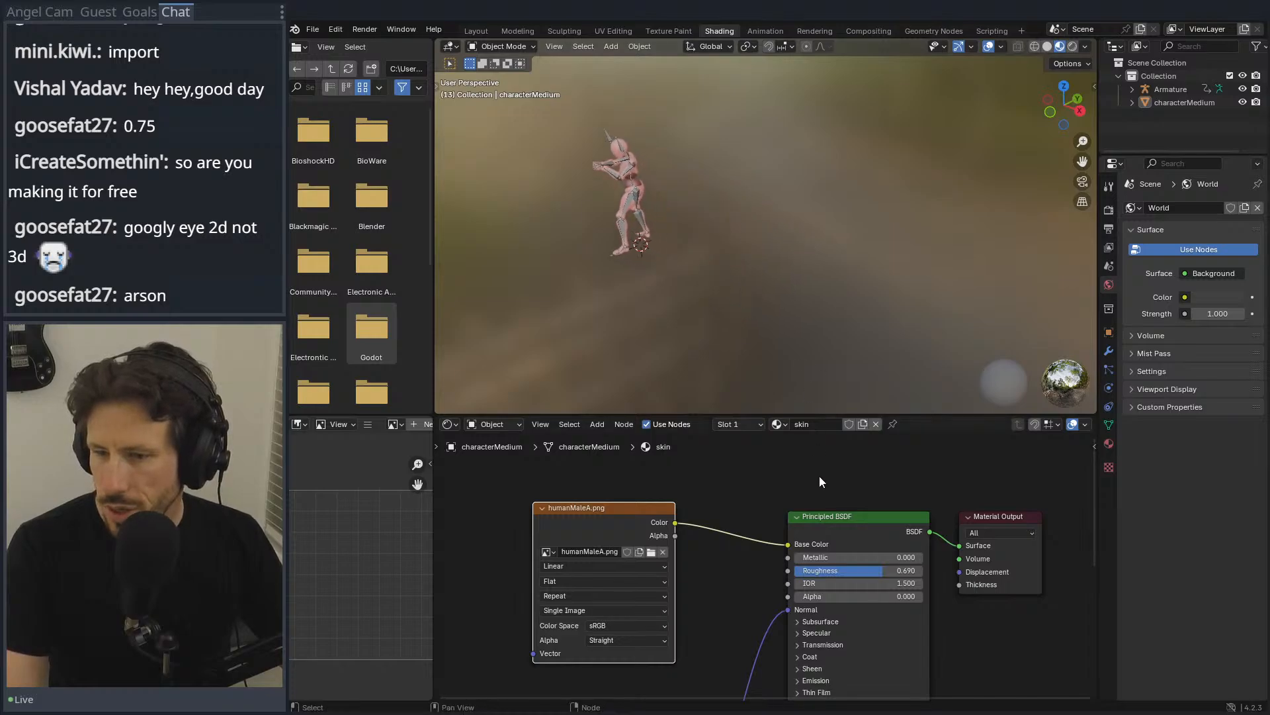
pyautogui.scroll(-1, 789, 513)
pyautogui.moveTo(784, 603); pyautogui.dragTo(786, 606)
pyautogui.hotkey('ctrl', 'z')
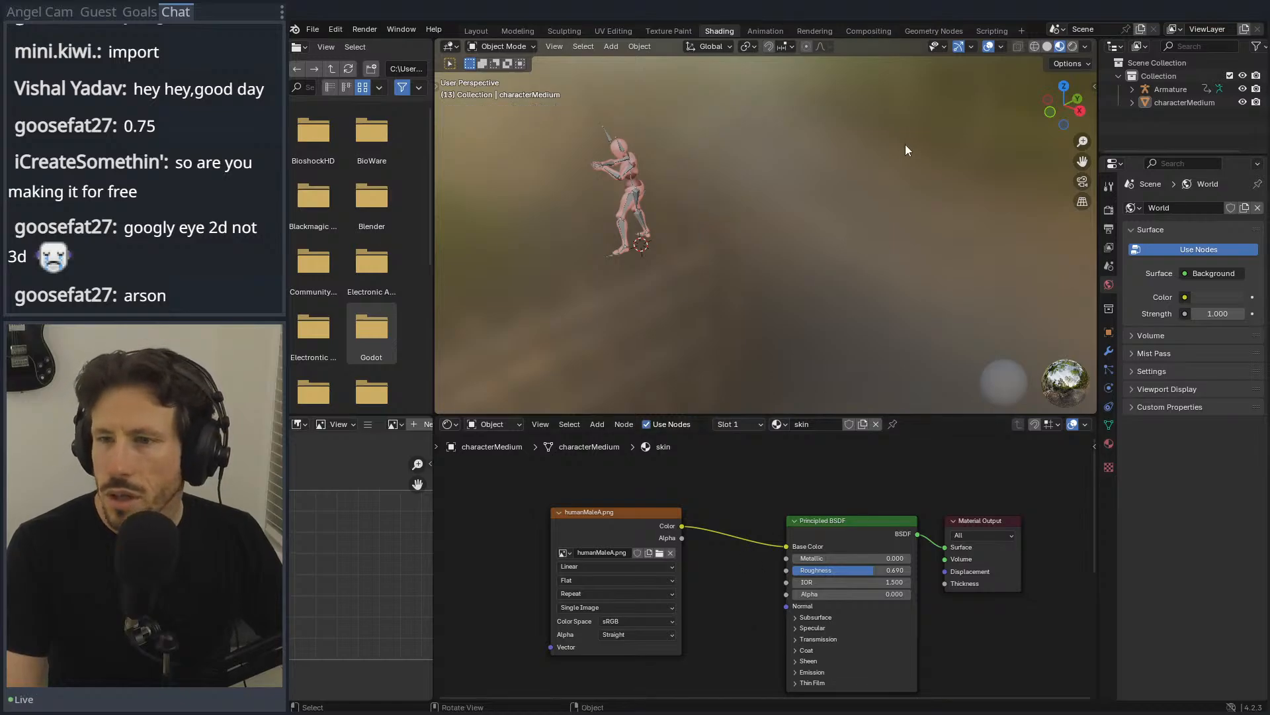
# Step: Return to the Modeling workspace with characterMedium in Edit Mode, use Solid shading and select the whole mesh
pyautogui.press('Tab')
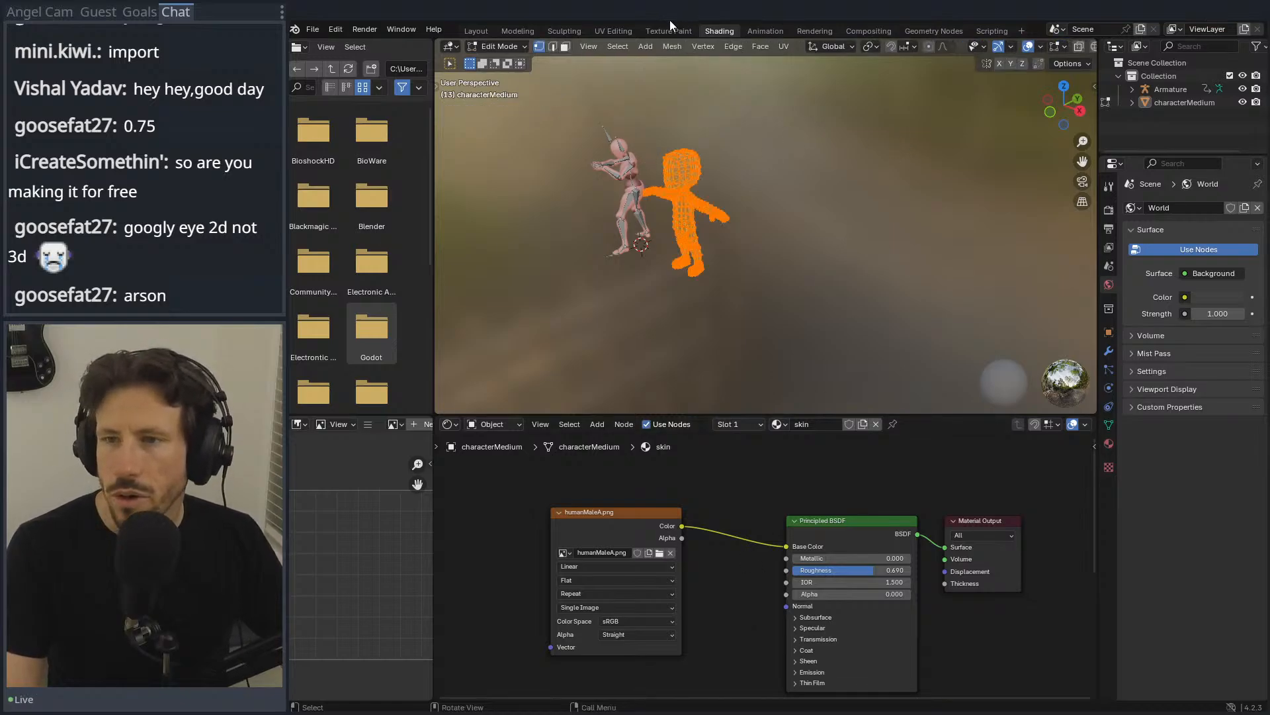
pyautogui.click(526, 31)
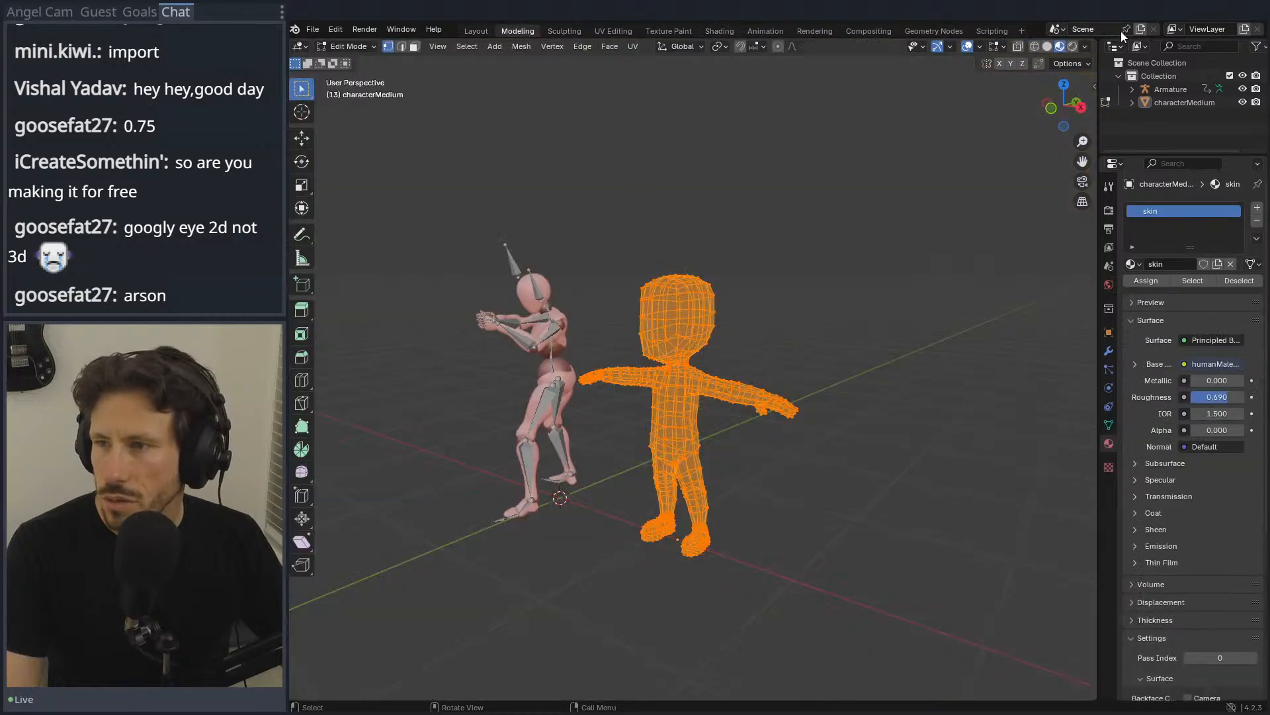
pyautogui.click(1058, 48)
pyautogui.scroll(3, 823, 283)
pyautogui.hotkey('alt', 'a')
pyautogui.moveTo(808, 307); pyautogui.dragTo(835, 329, button='middle')
pyautogui.press('a')
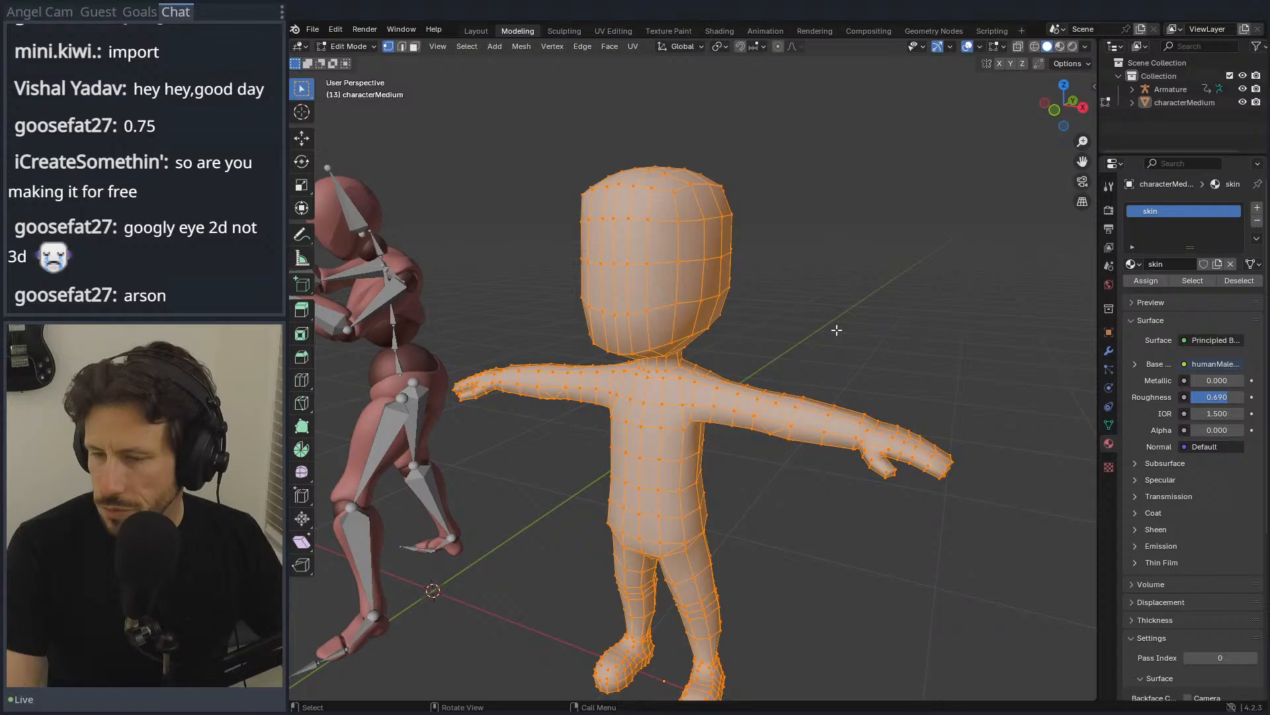
# Step: Turn on the vertex normals overlay for the characterMedium mesh and examine the normals around its neck and shoulders
pyautogui.click(1085, 46)
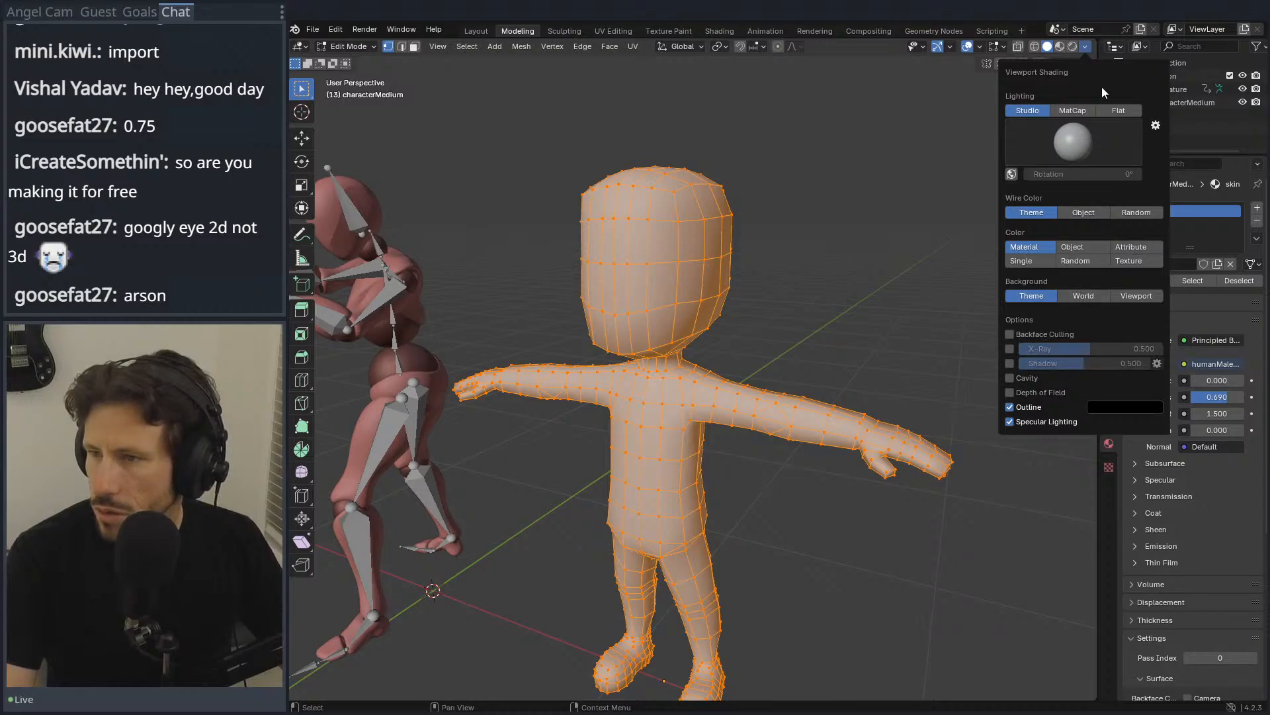
pyautogui.click(998, 46)
pyautogui.click(924, 266)
pyautogui.moveTo(839, 338)
pyautogui.mouseDown(button='middle')
pyautogui.moveTo(774, 351)
pyautogui.moveTo(788, 303)
pyautogui.moveTo(836, 315)
pyautogui.moveTo(828, 349)
pyautogui.mouseUp(button='middle')
pyautogui.scroll(4, 763, 348)
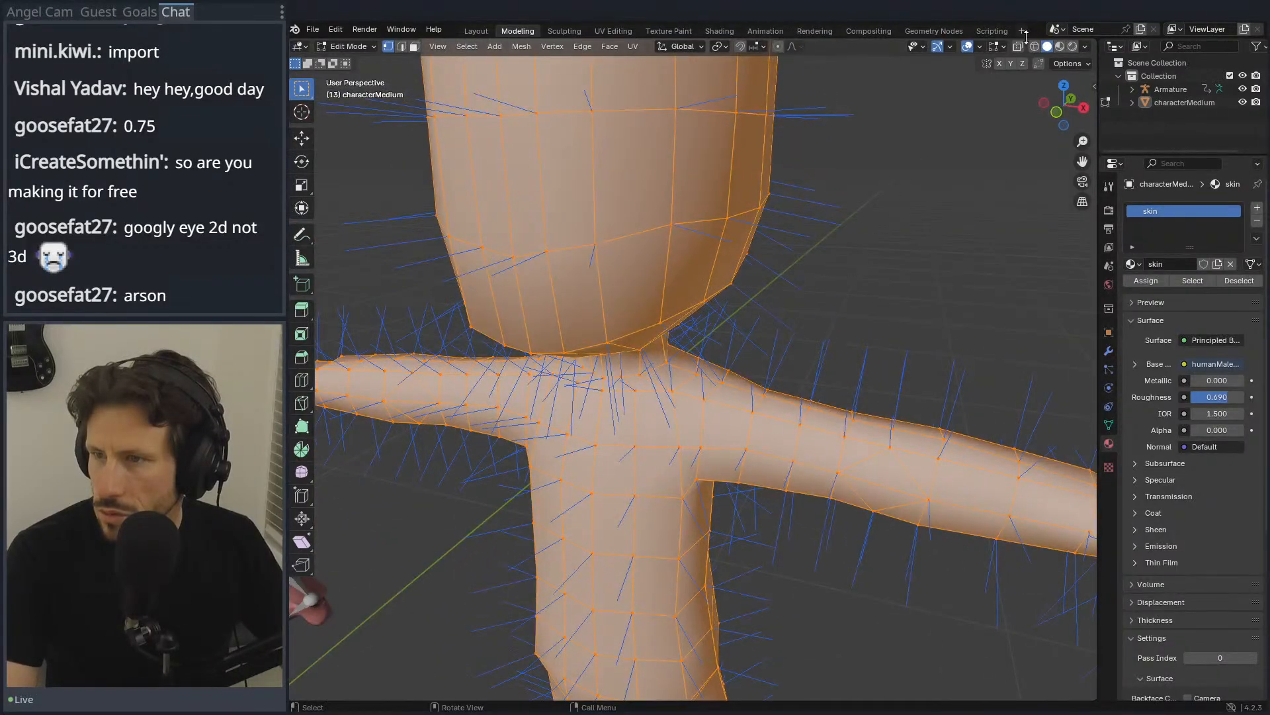
# Step: Switch the overlay to face normals, examine their direction across the mesh, and return to Object Mode
pyautogui.click(1005, 48)
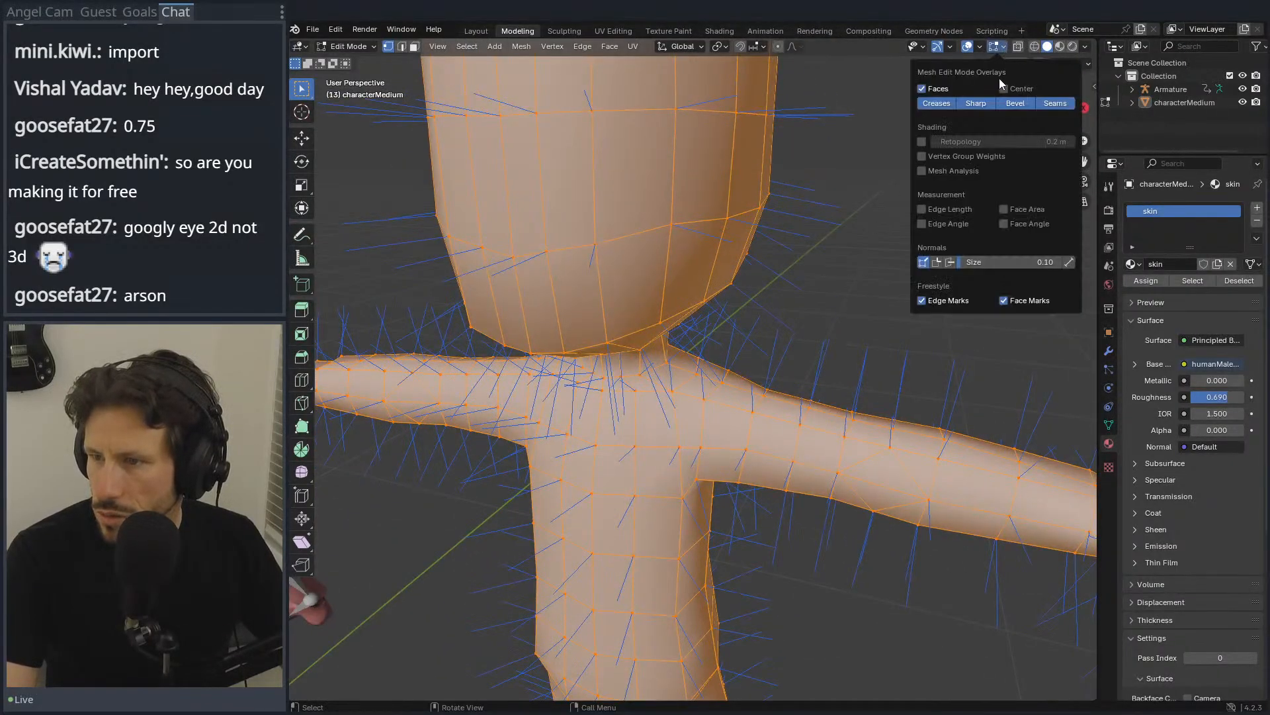
pyautogui.click(937, 263)
pyautogui.click(924, 263)
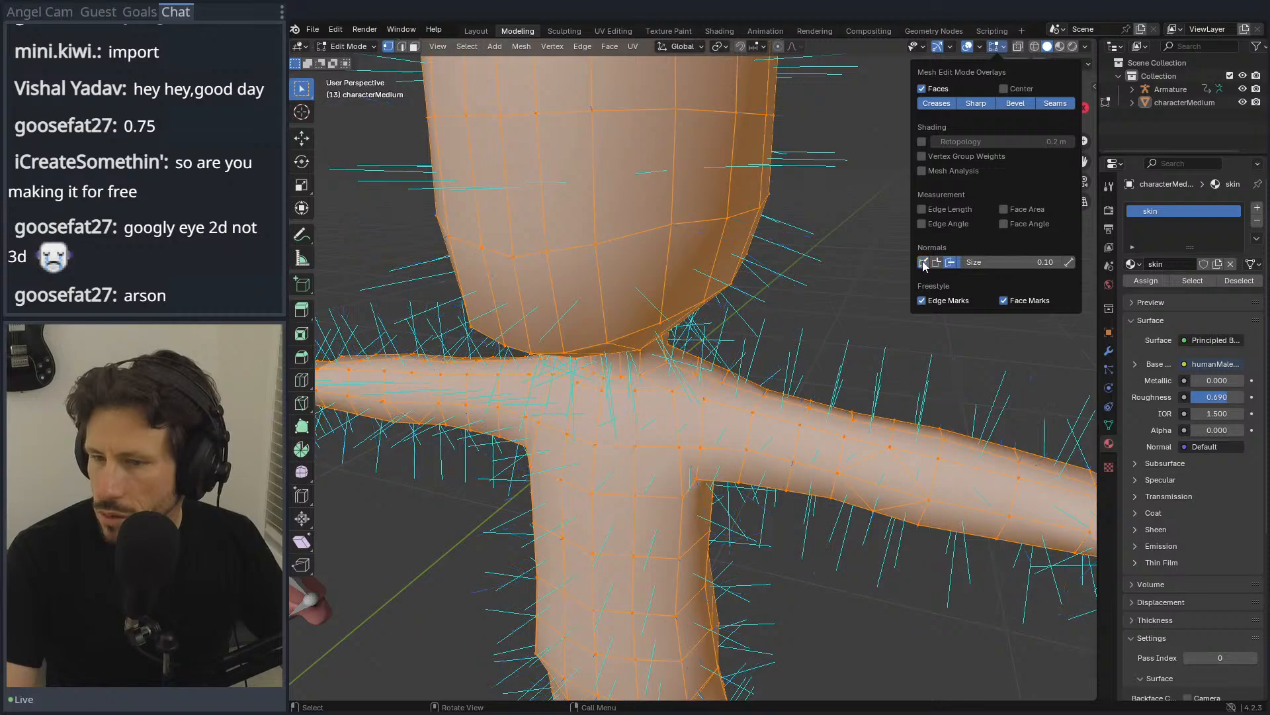
pyautogui.moveTo(816, 303); pyautogui.dragTo(893, 295, button='middle')
pyautogui.scroll(-5, 788, 284)
pyautogui.press('Tab')
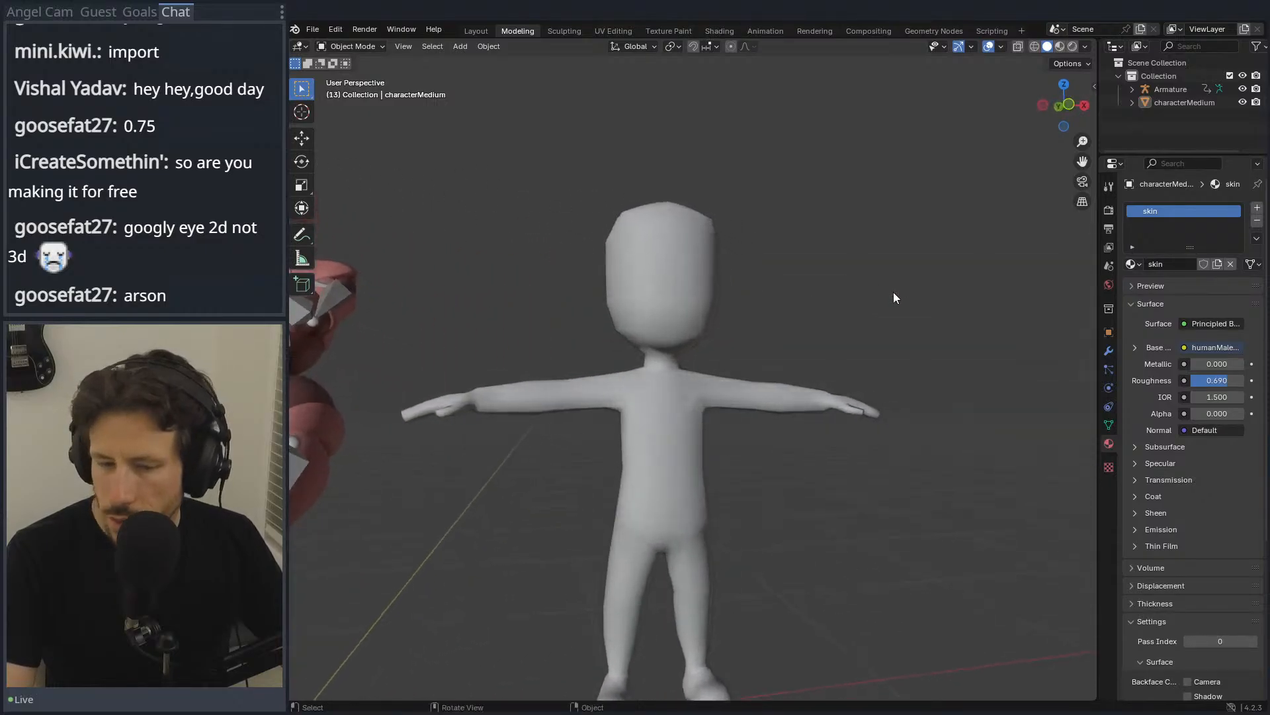
pyautogui.scroll(-2, 893, 295)
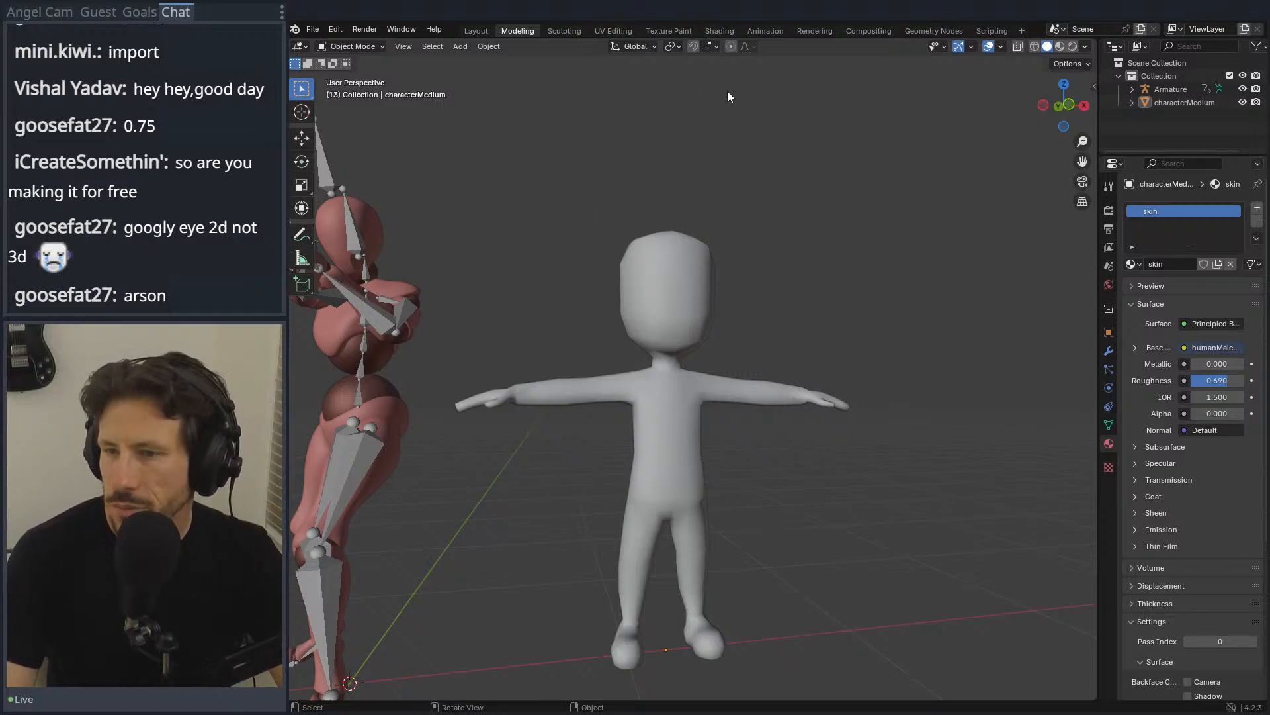
# Step: Compare the characterMedium mesh in Material Preview and Solid shading alongside the Armature figure
pyautogui.click(1062, 46)
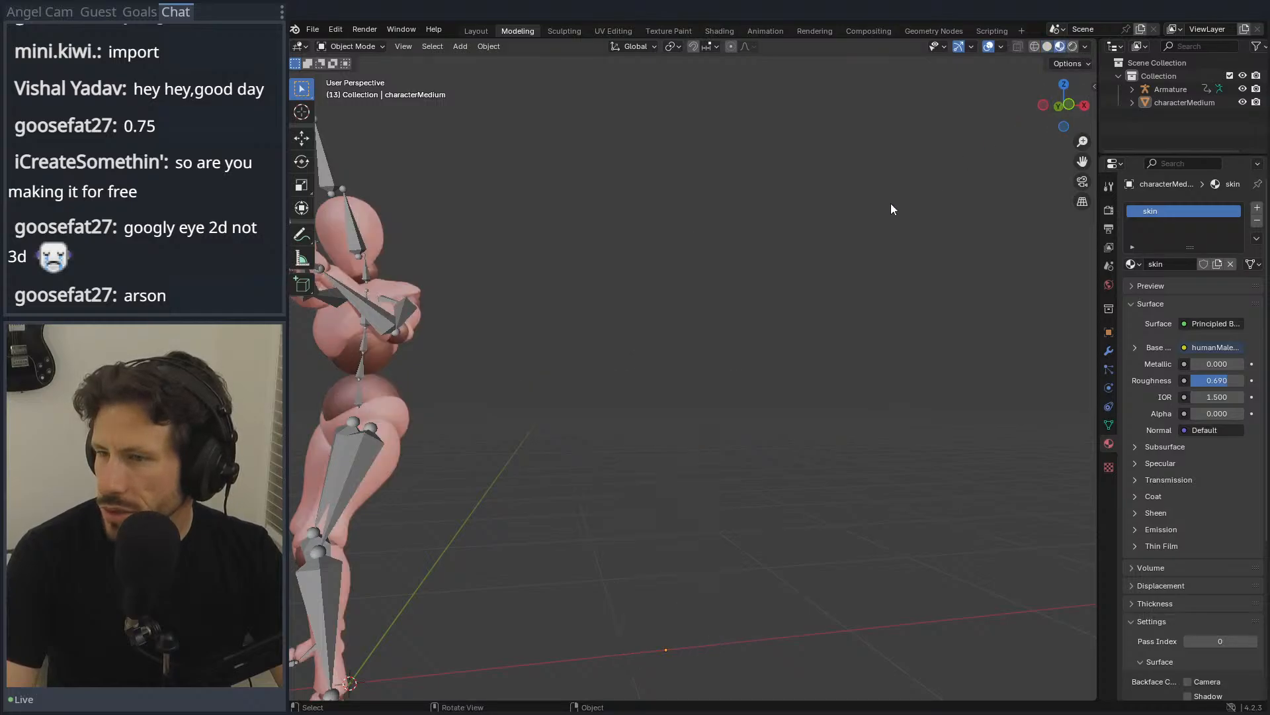
pyautogui.scroll(-3, 860, 212)
pyautogui.moveTo(823, 313)
pyautogui.mouseDown(button='middle')
pyautogui.moveTo(779, 343)
pyautogui.moveTo(826, 329)
pyautogui.mouseUp(button='middle')
pyautogui.click(1048, 47)
pyautogui.moveTo(972, 172)
pyautogui.mouseDown(button='middle')
pyautogui.moveTo(910, 195)
pyautogui.moveTo(942, 299)
pyautogui.mouseUp(button='middle')
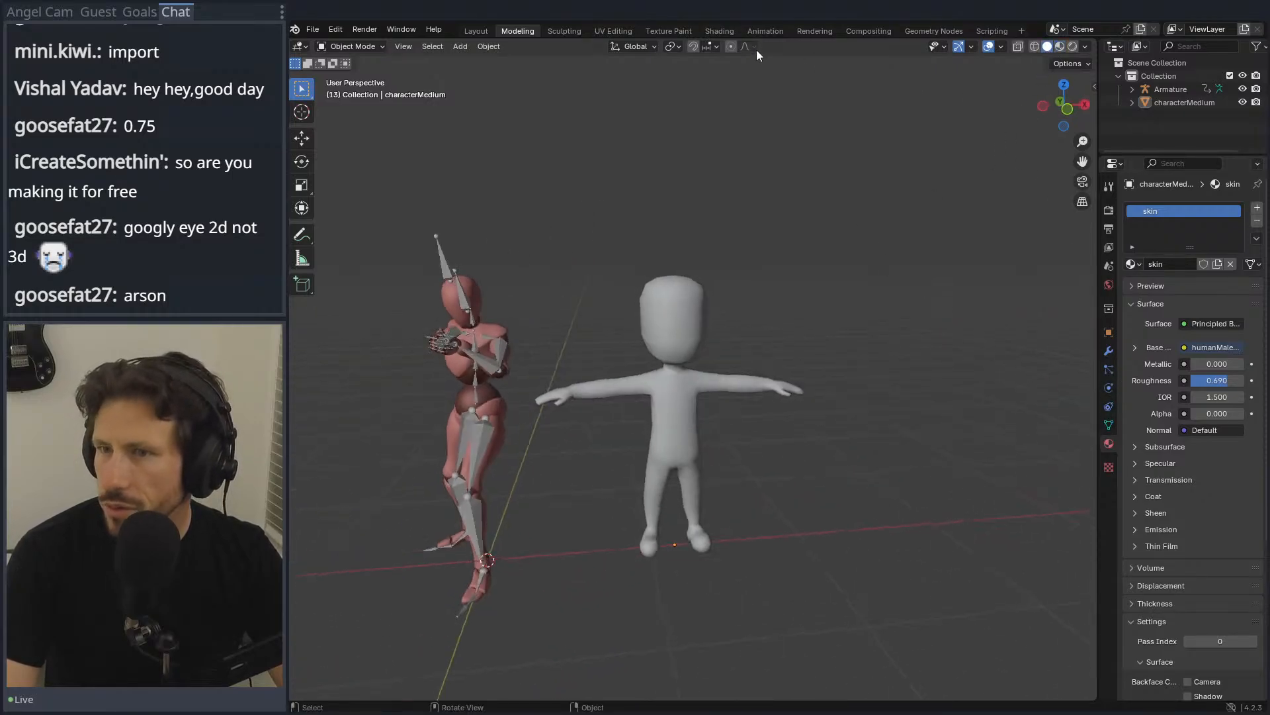
# Step: Open the Shading workspace with the skin material's nodes and switch its viewport to Solid shading
pyautogui.click(767, 32)
pyautogui.click(826, 29)
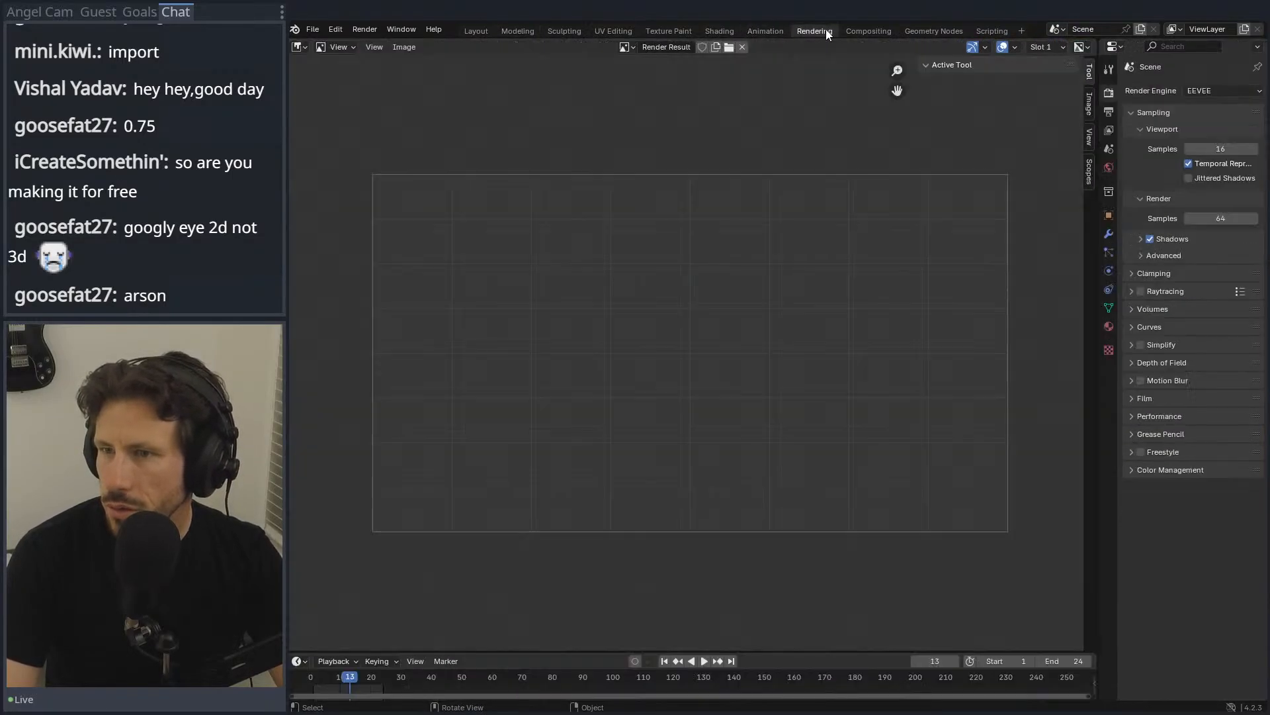
pyautogui.click(653, 30)
pyautogui.click(621, 29)
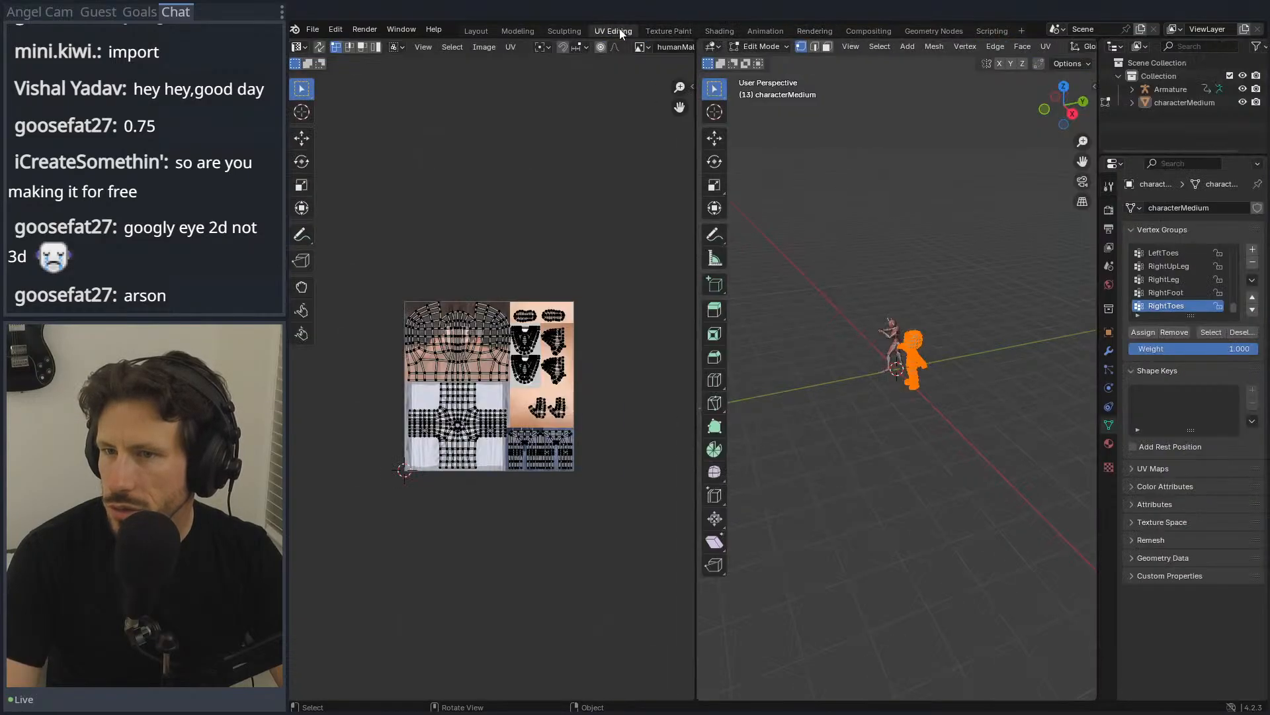
pyautogui.click(568, 30)
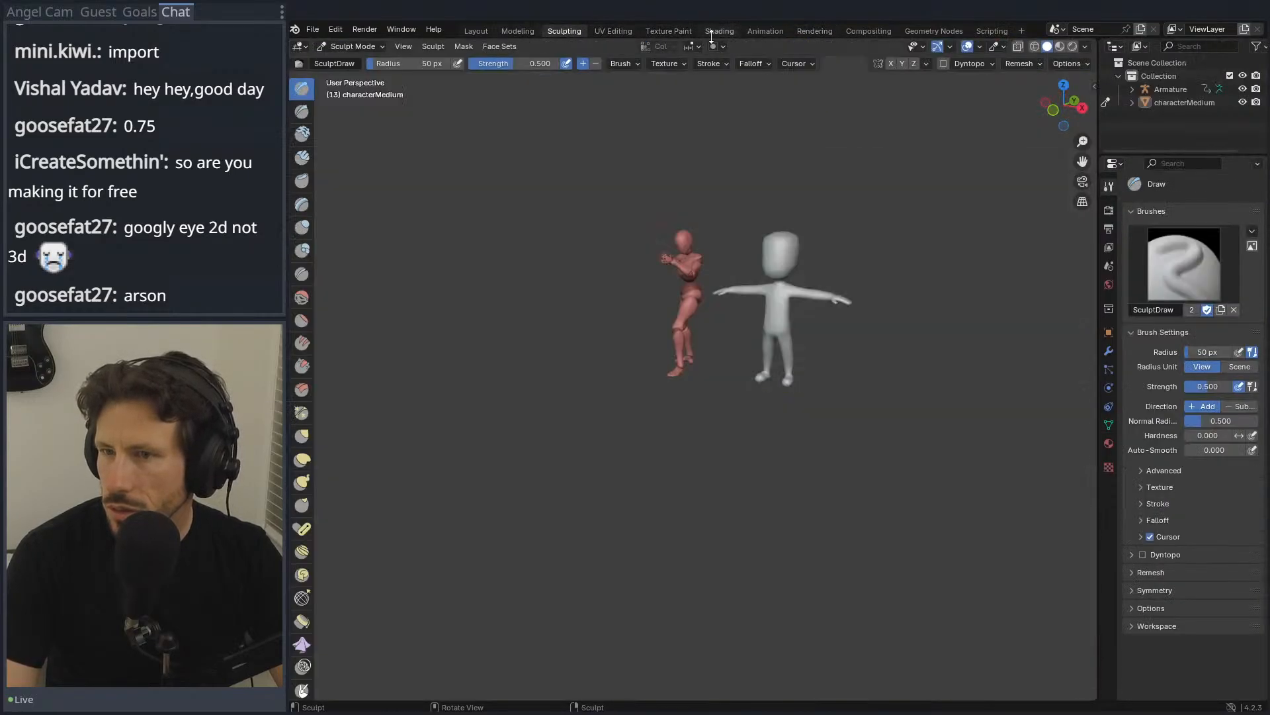
pyautogui.click(518, 30)
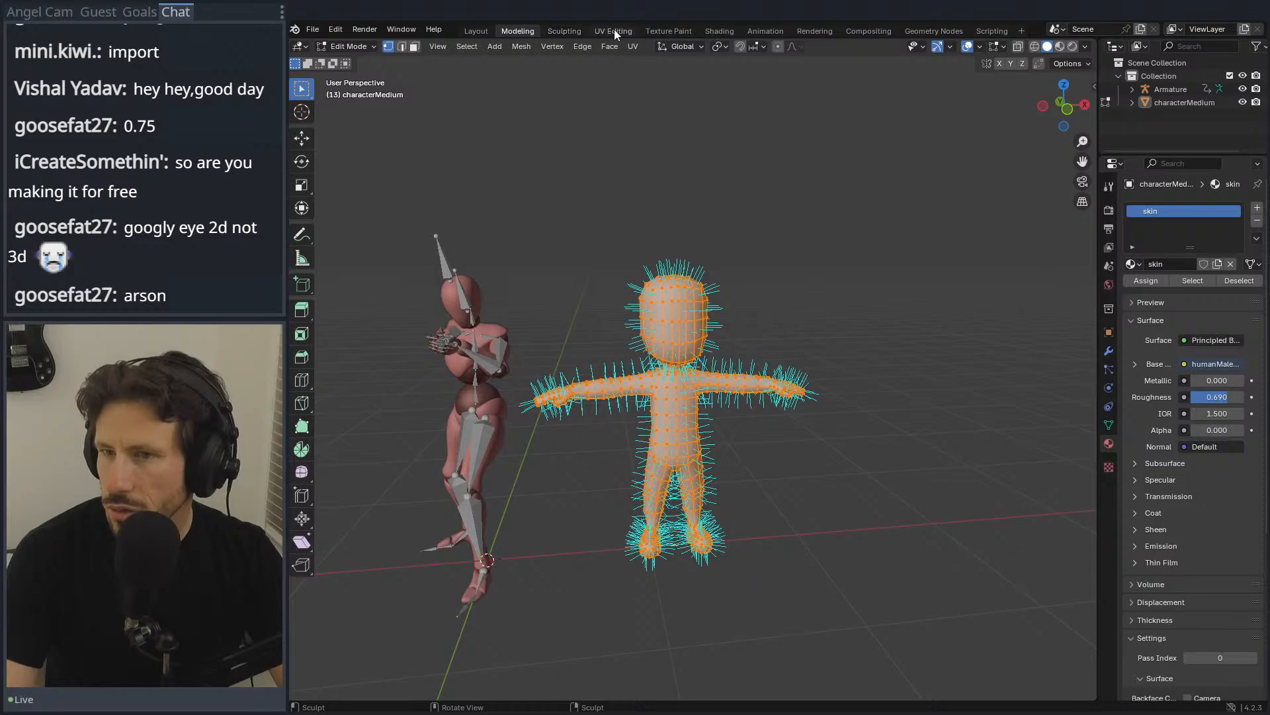
pyautogui.click(719, 31)
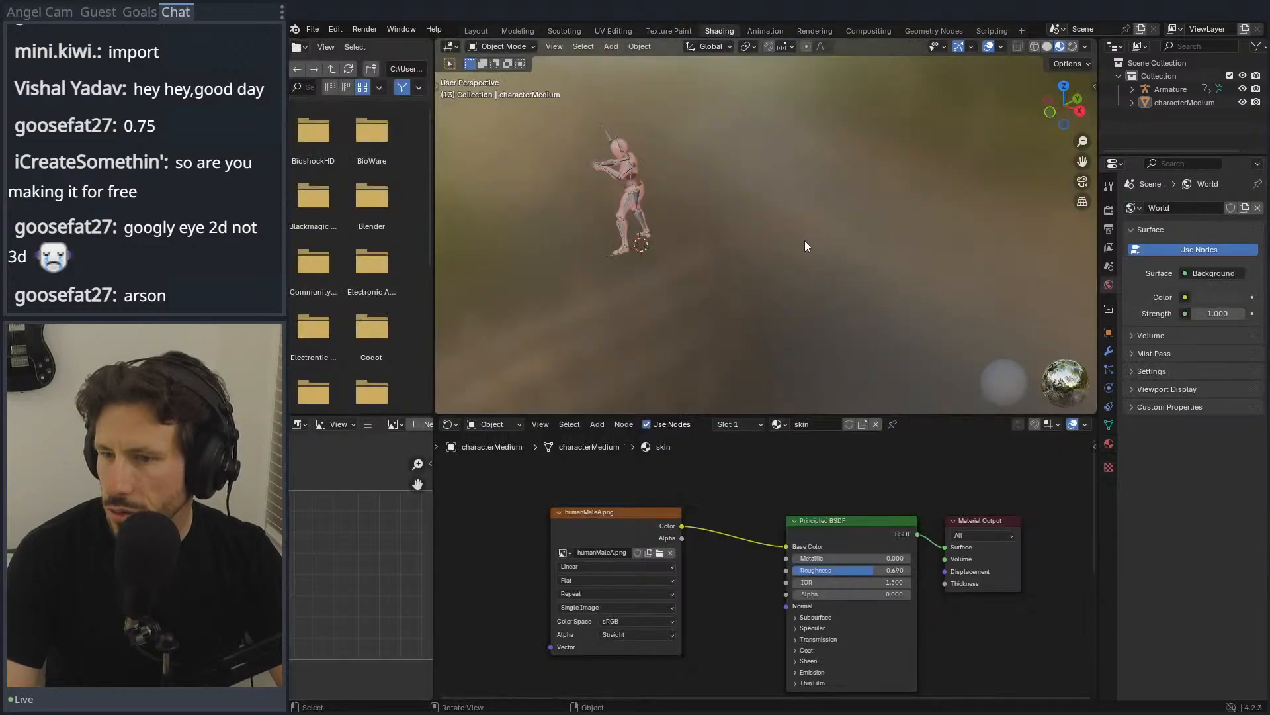
pyautogui.click(1047, 47)
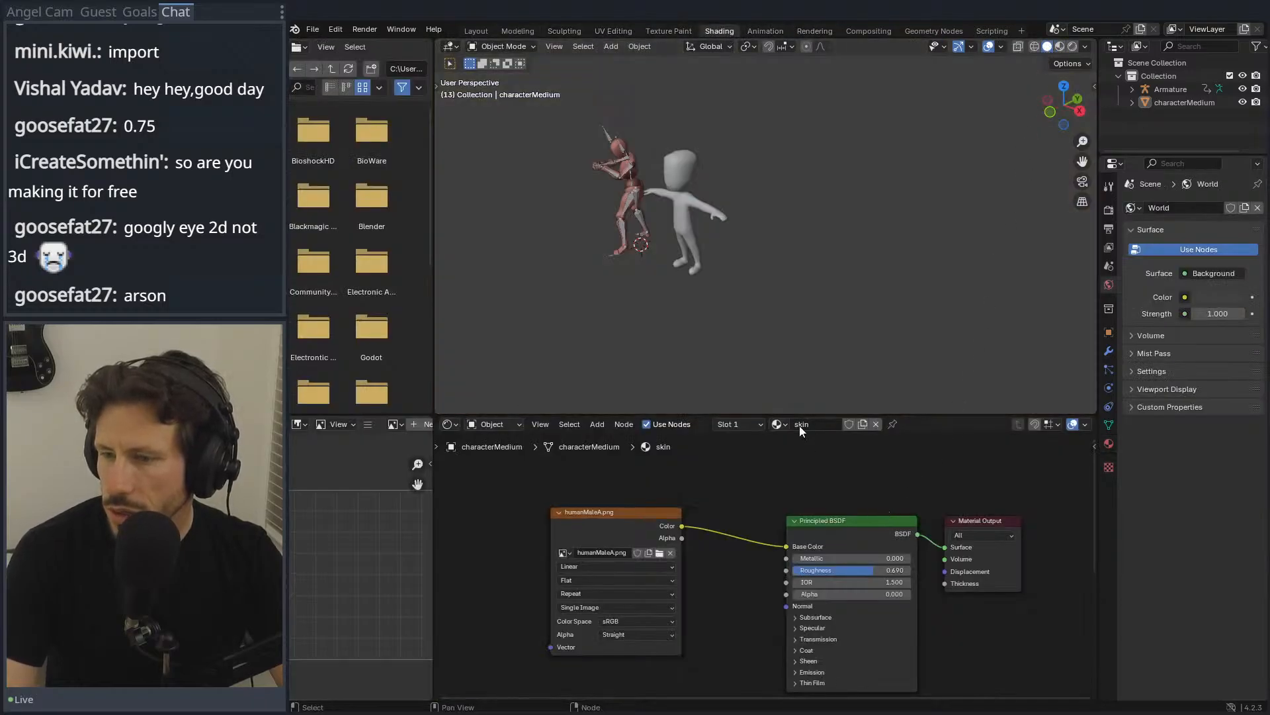
# Step: Remove the skin material slot from characterMedium, check the bare mesh in Material Preview, and undo the removal
pyautogui.click(1109, 443)
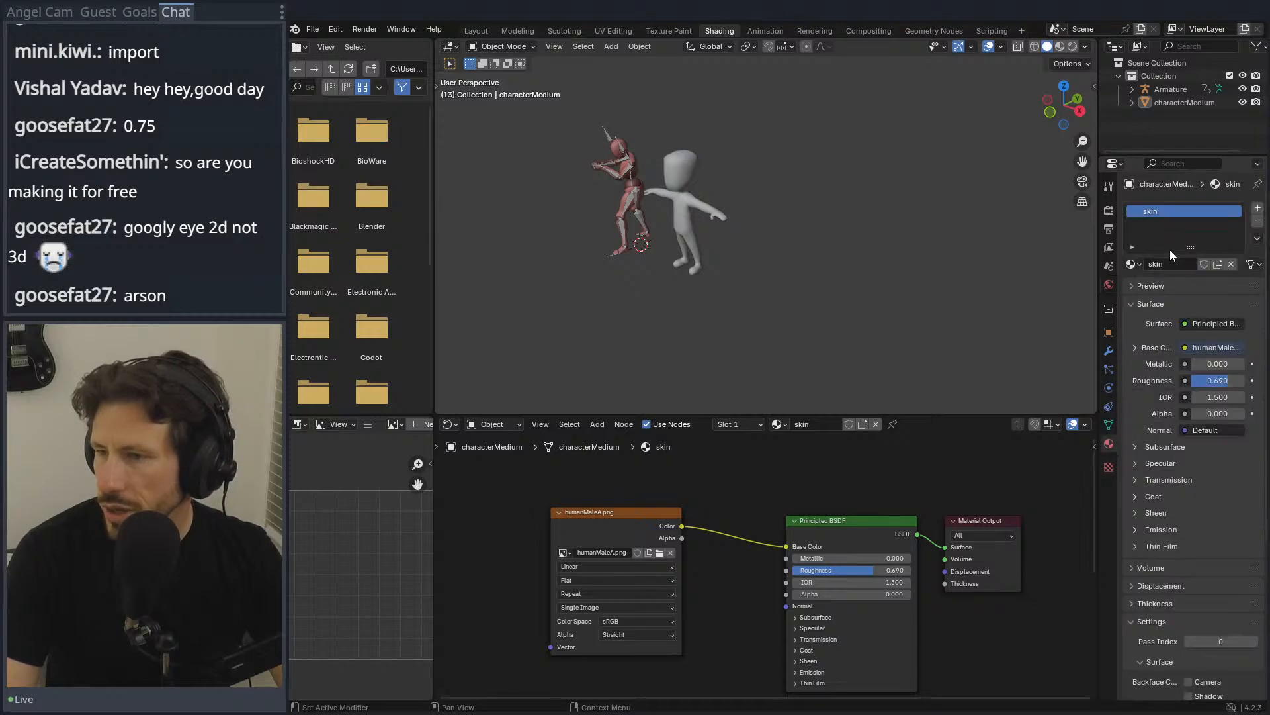
pyautogui.click(1258, 221)
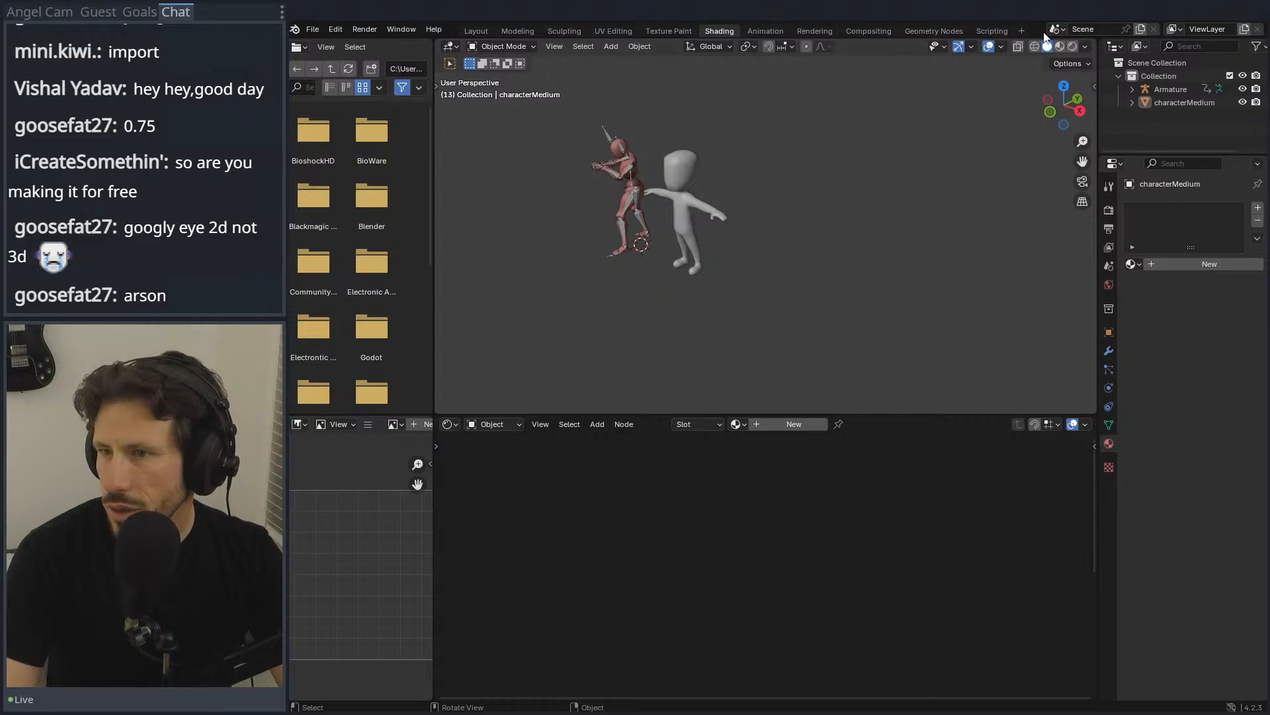
pyautogui.click(1059, 48)
pyautogui.moveTo(963, 137); pyautogui.dragTo(709, 196, button='middle')
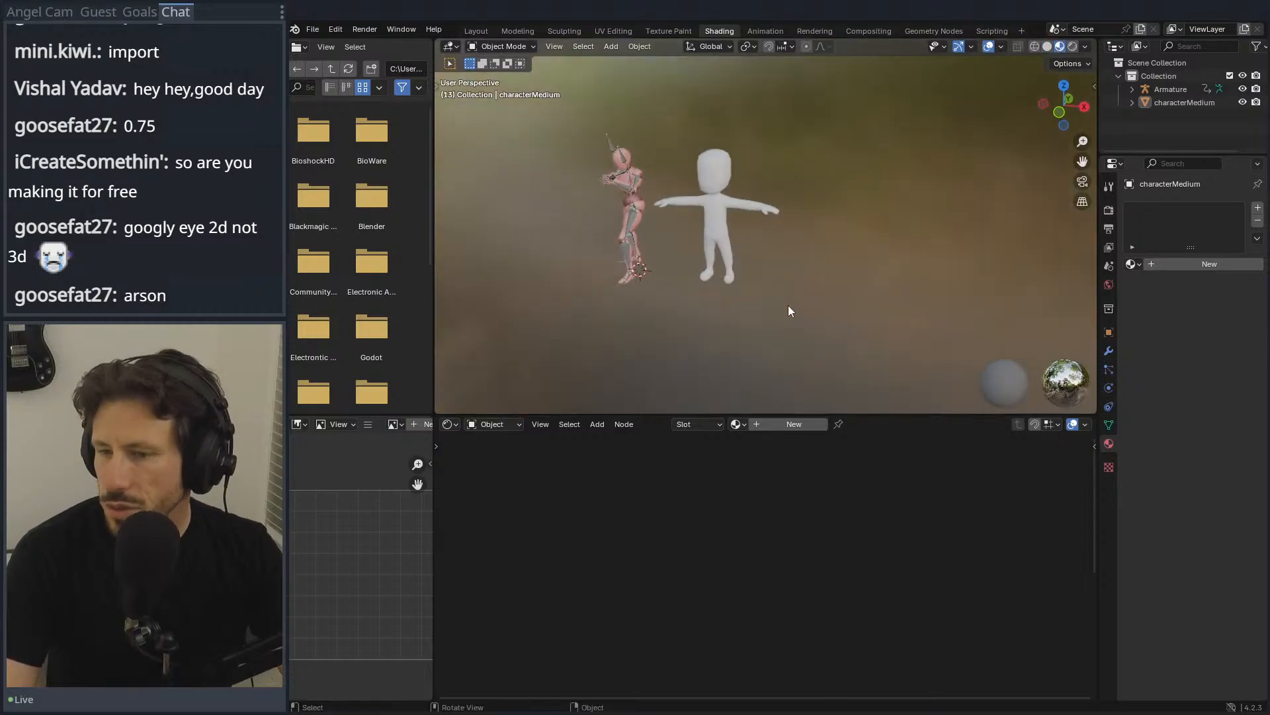
pyautogui.hotkey('ctrl', 'z')
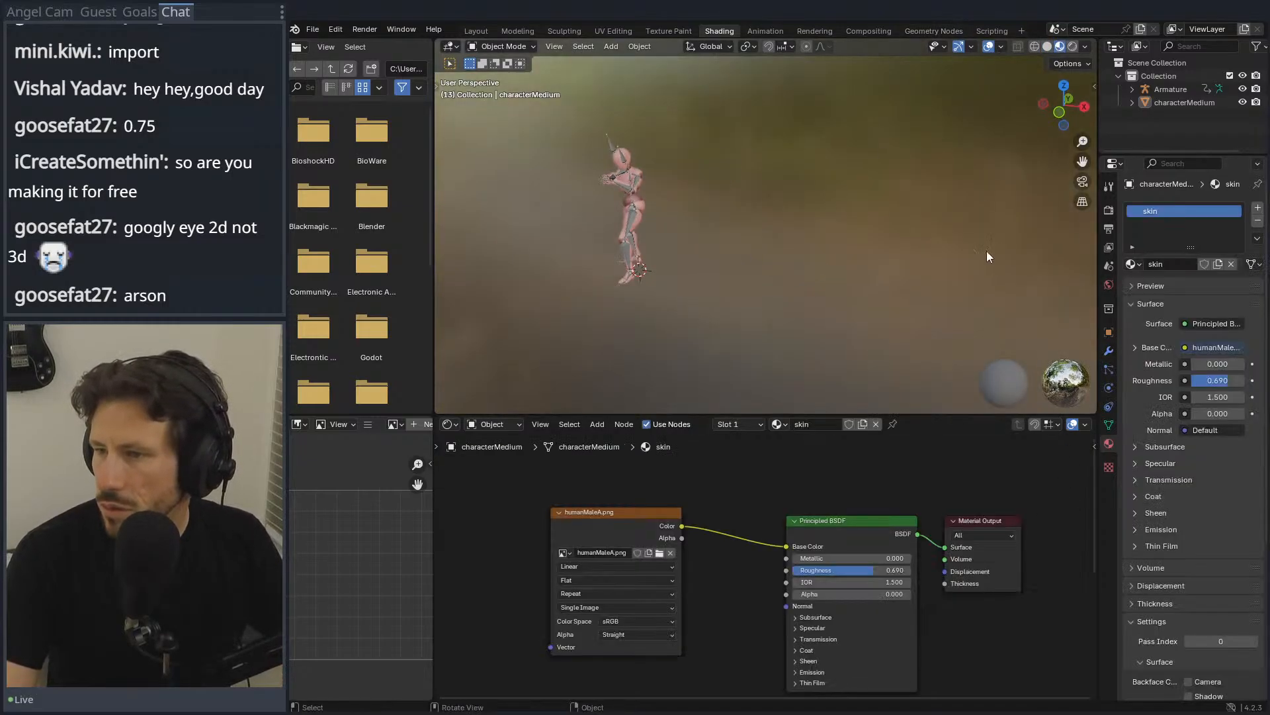
# Step: Expand the Principled BSDF's Subsurface, Specular, Transmission and Coat sections in the skin material and examine their settings
pyautogui.moveTo(849, 595); pyautogui.dragTo(847, 559, button='middle')
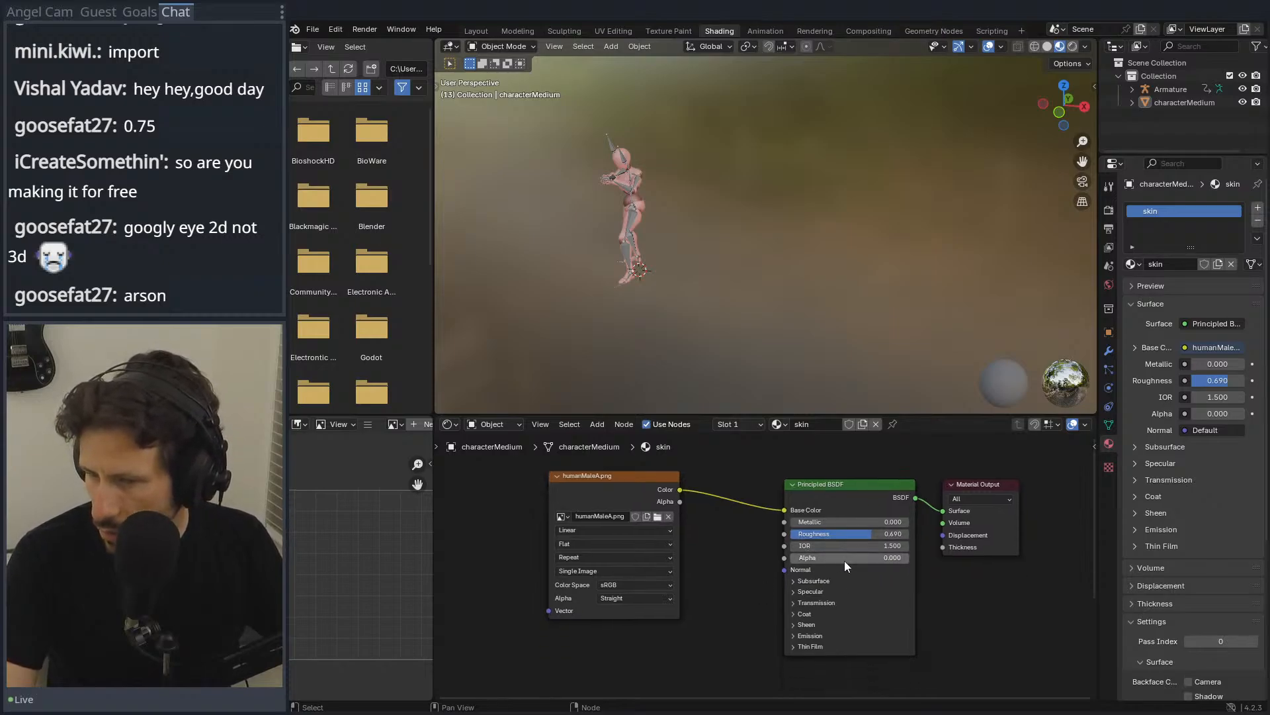
pyautogui.click(806, 585)
pyautogui.scroll(-2, 797, 582)
pyautogui.moveTo(787, 662); pyautogui.dragTo(731, 536, button='middle')
pyautogui.click(744, 539)
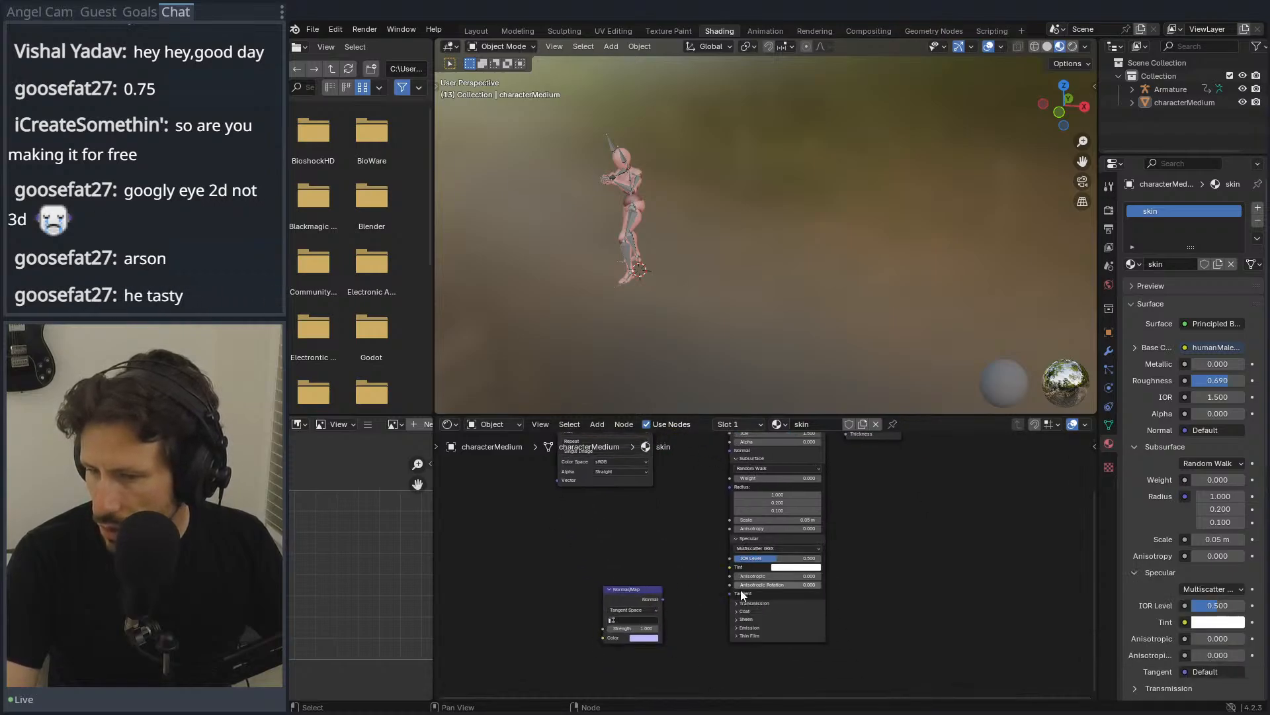
pyautogui.click(744, 603)
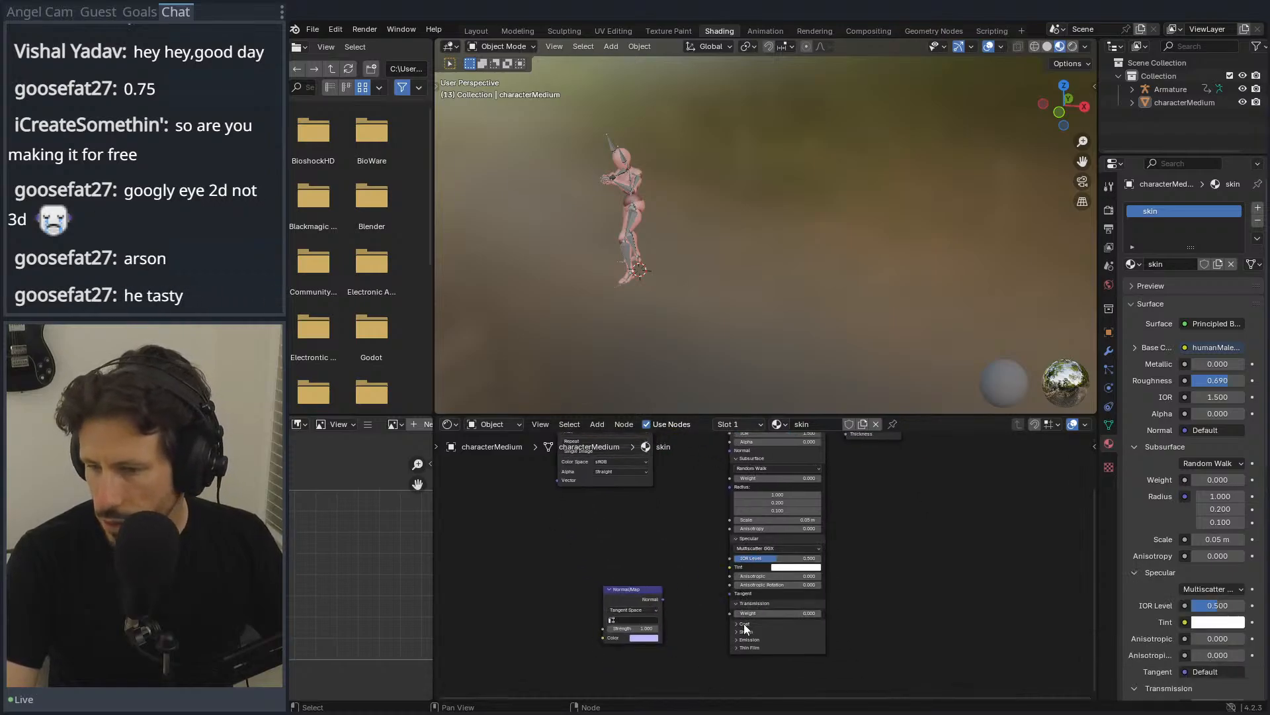
pyautogui.click(743, 623)
# Step: Examine the skin material's remaining surface settings, including Sheen, Emission, Thin Film and the Subsurface method choices
pyautogui.scroll(-4, 1220, 562)
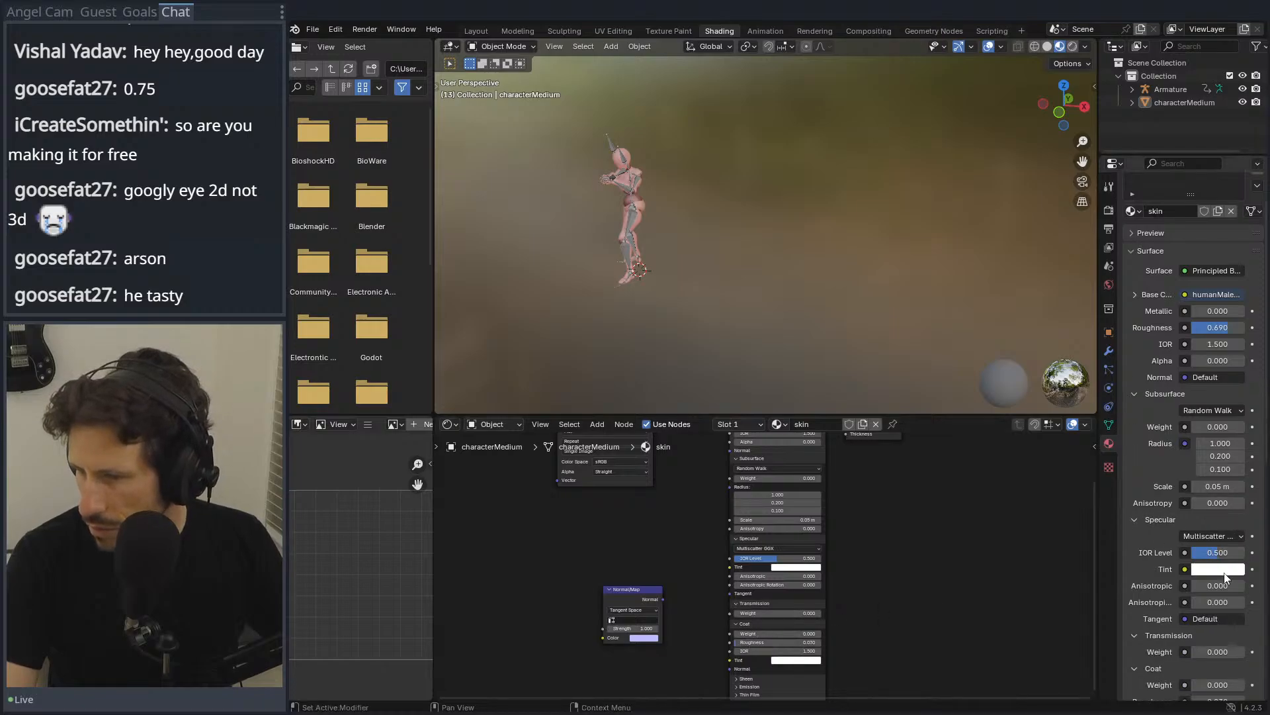
pyautogui.scroll(-3, 1213, 582)
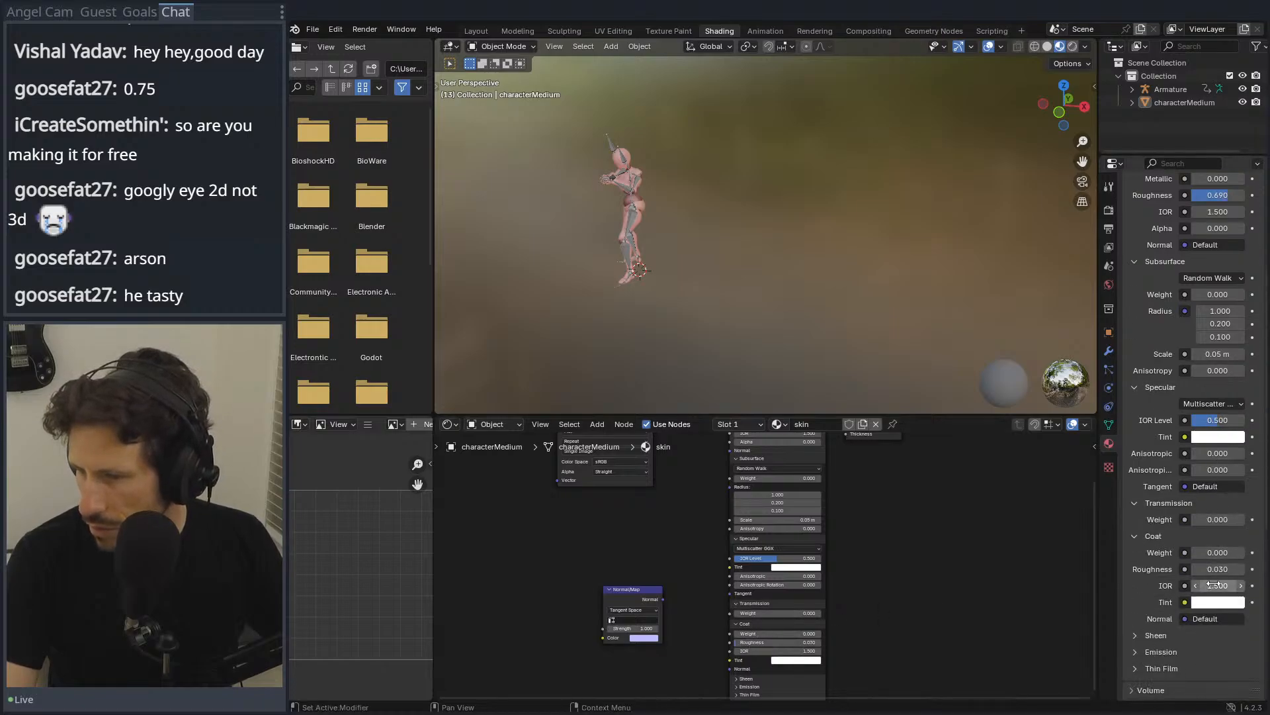
pyautogui.click(1148, 634)
pyautogui.scroll(-4, 1151, 636)
pyautogui.click(1161, 595)
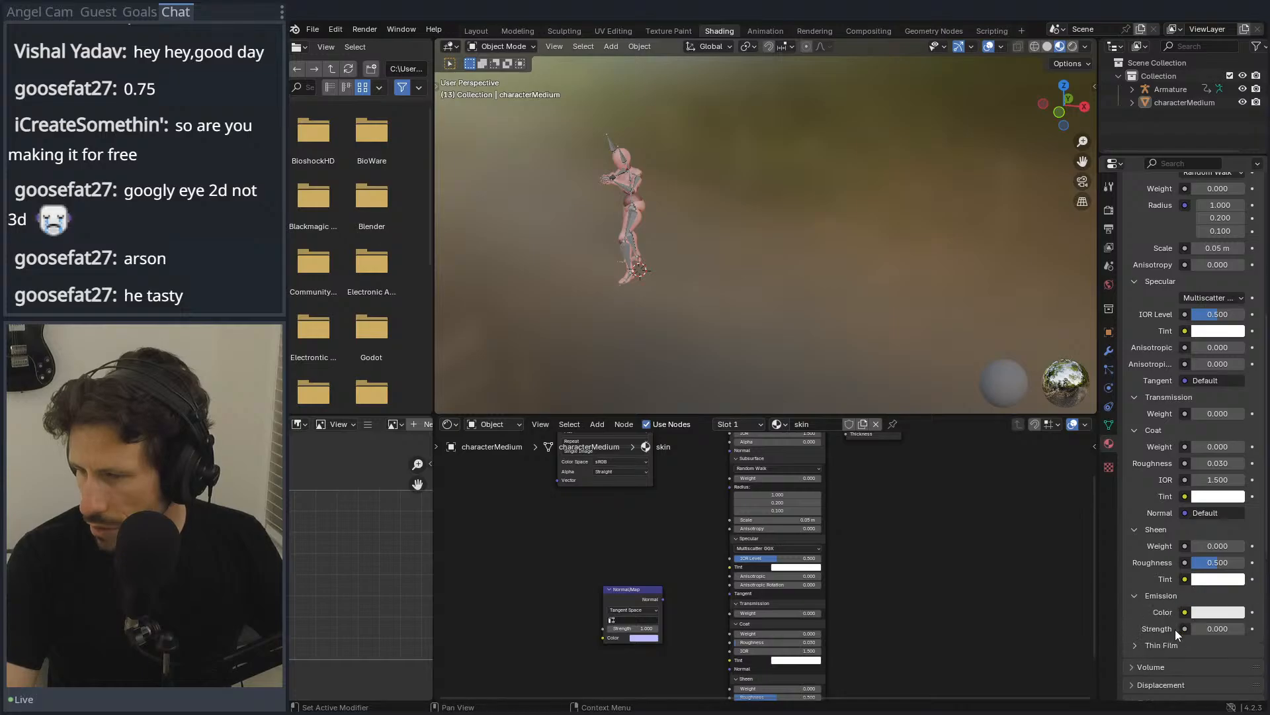
pyautogui.click(1156, 646)
pyautogui.scroll(5, 1159, 615)
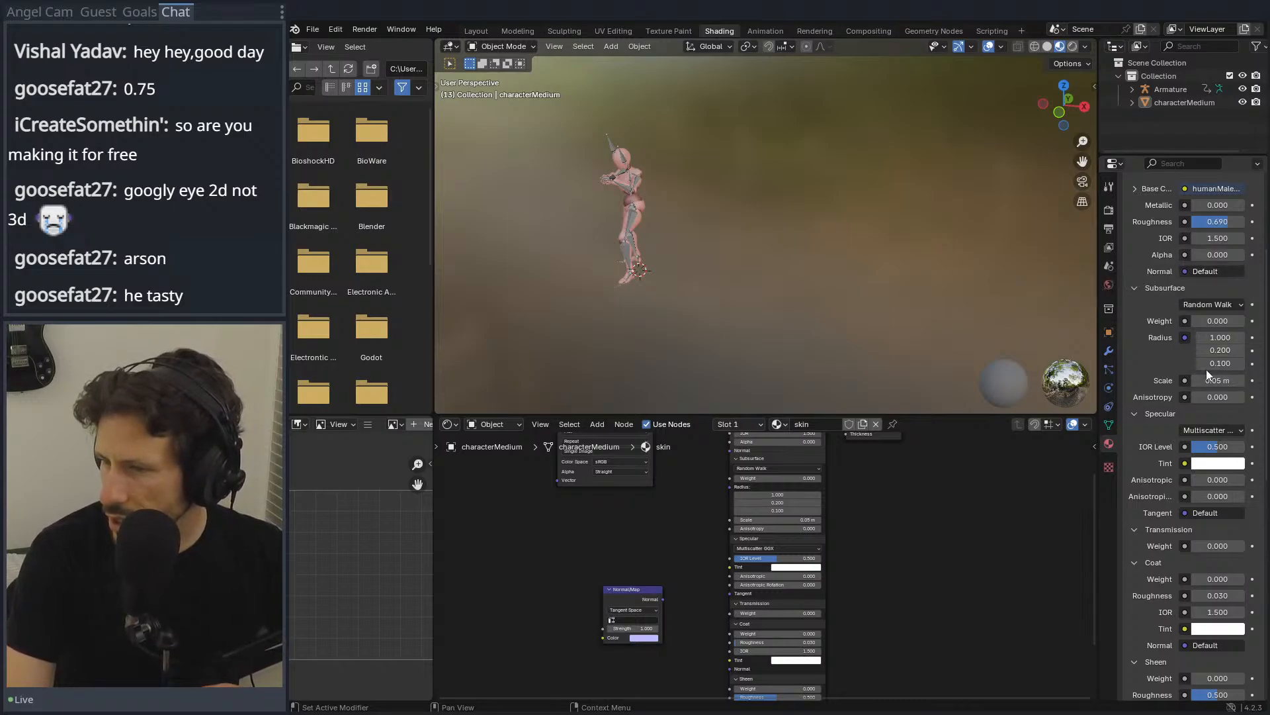
pyautogui.click(1196, 305)
pyautogui.click(1196, 305)
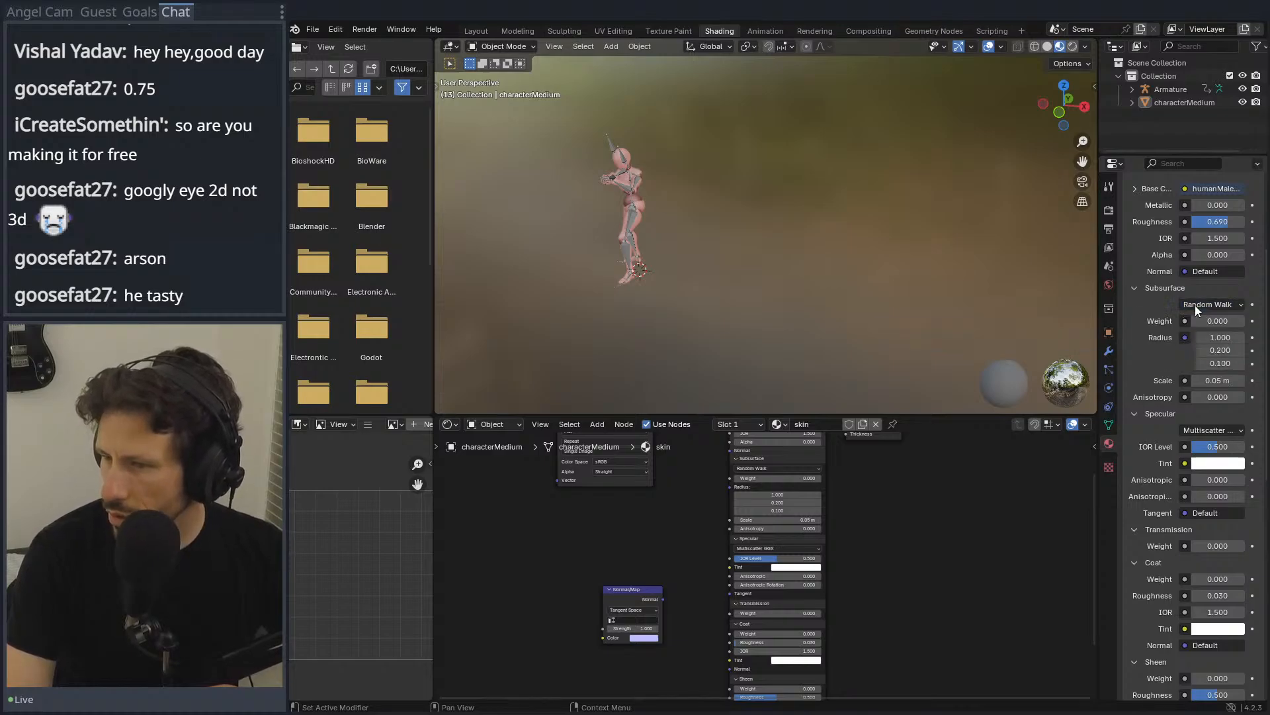
# Step: Replace the skin material's Principled BSDF node with a fresh default one between the image texture and Material Output
pyautogui.moveTo(976, 532); pyautogui.dragTo(878, 659, button='middle')
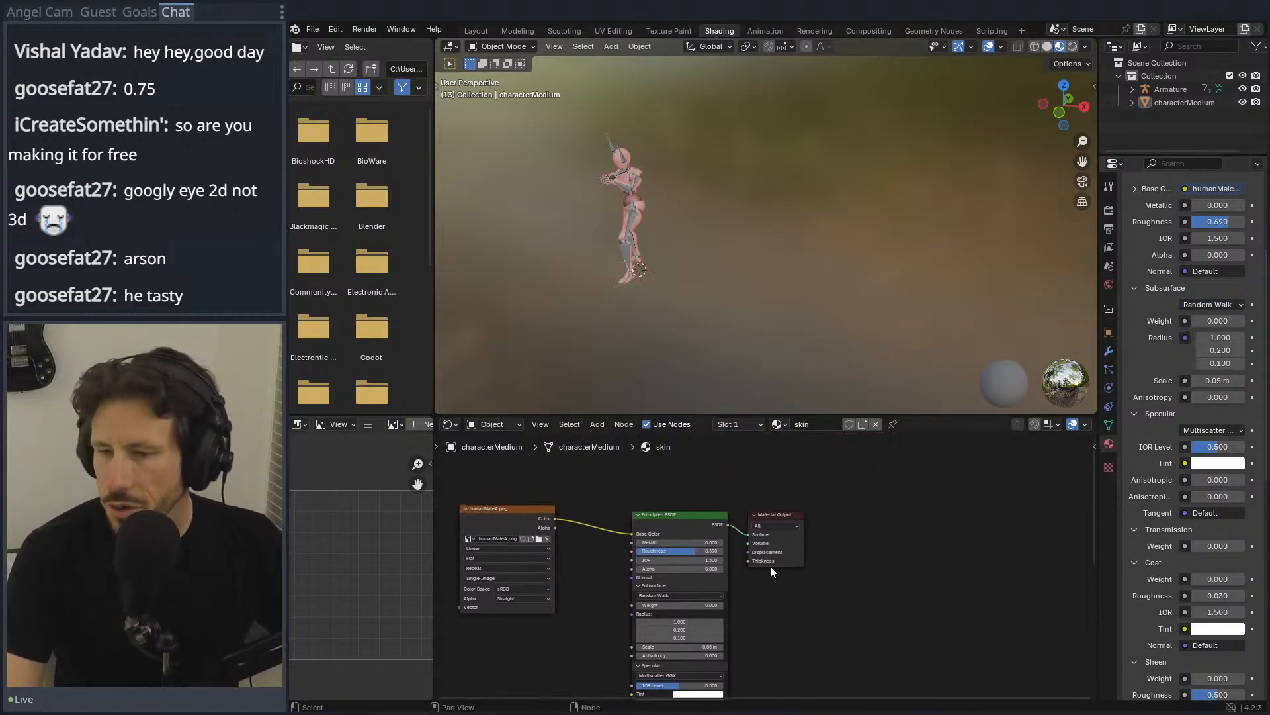
pyautogui.click(705, 515)
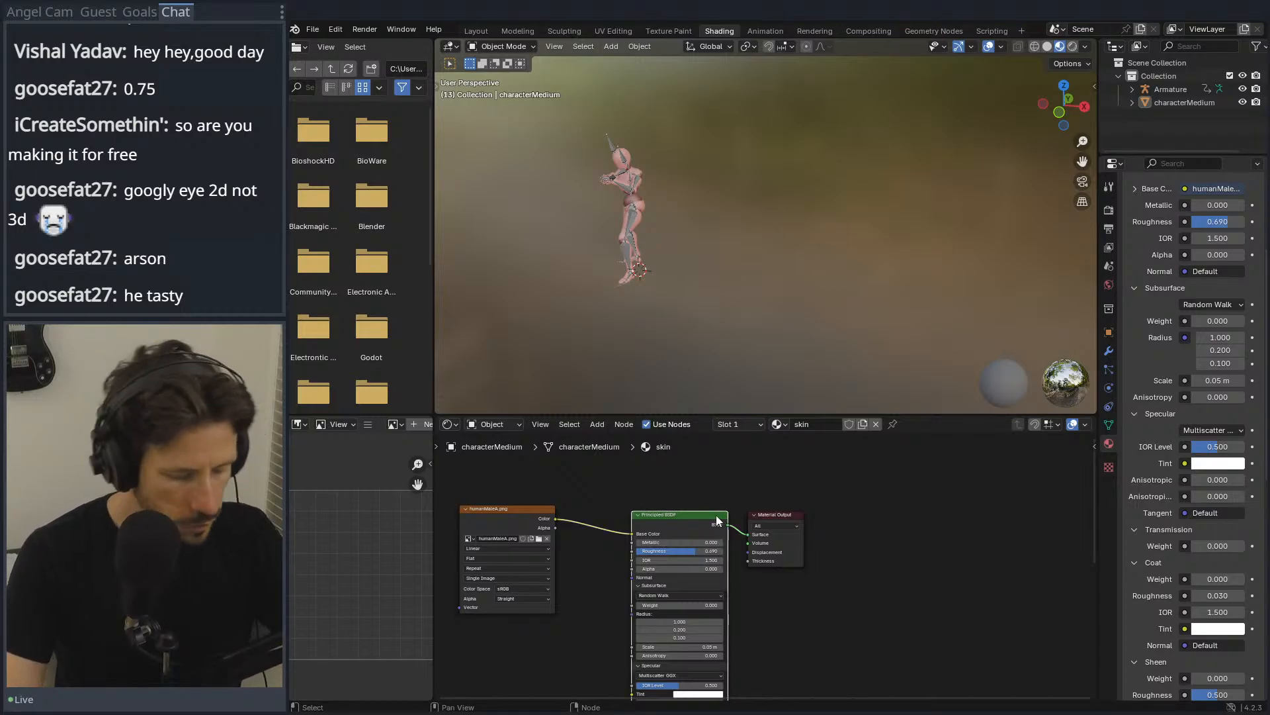
pyautogui.press('Delete')
pyautogui.hotkey('shift', 'a')
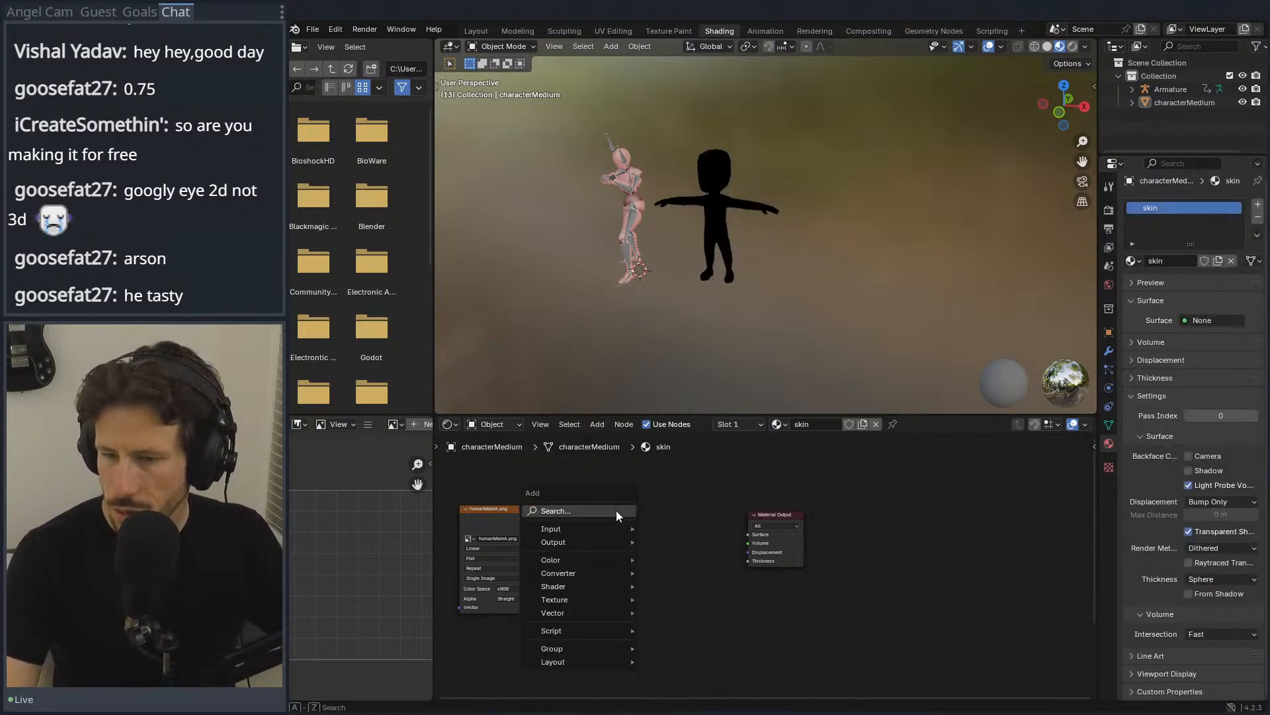
pyautogui.click(617, 510)
pyautogui.write('ph')
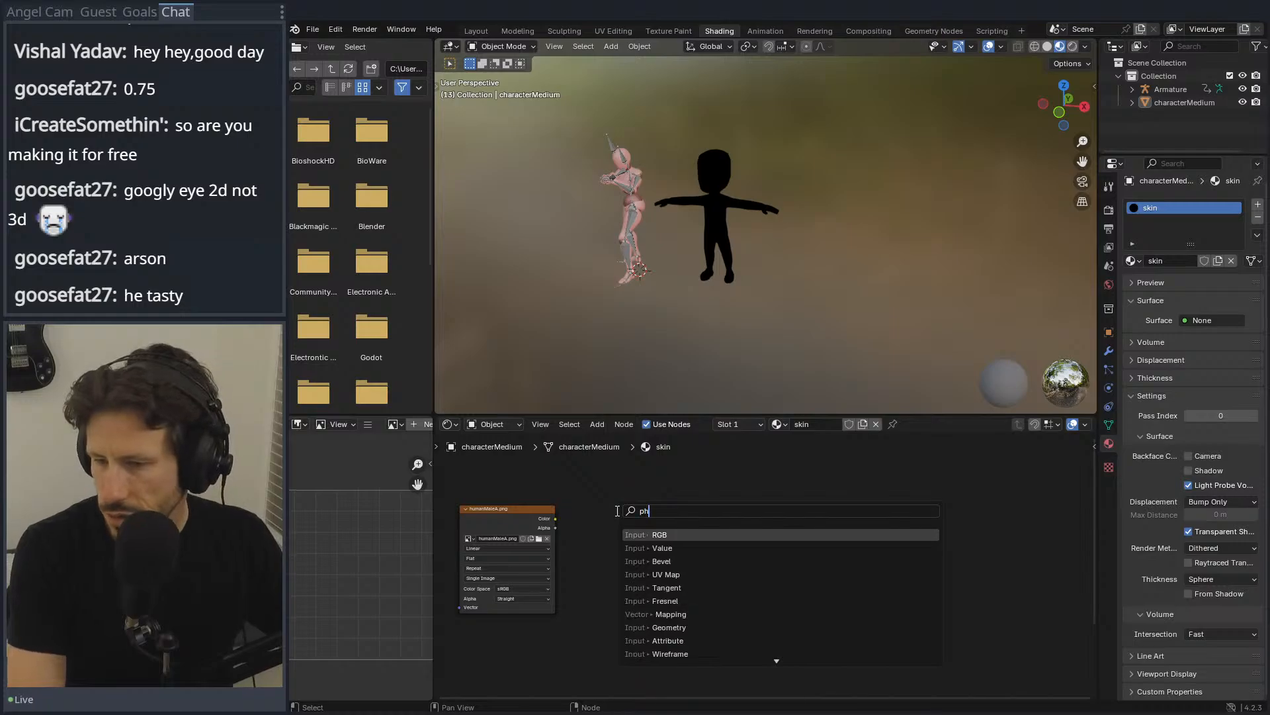
pyautogui.press('Return')
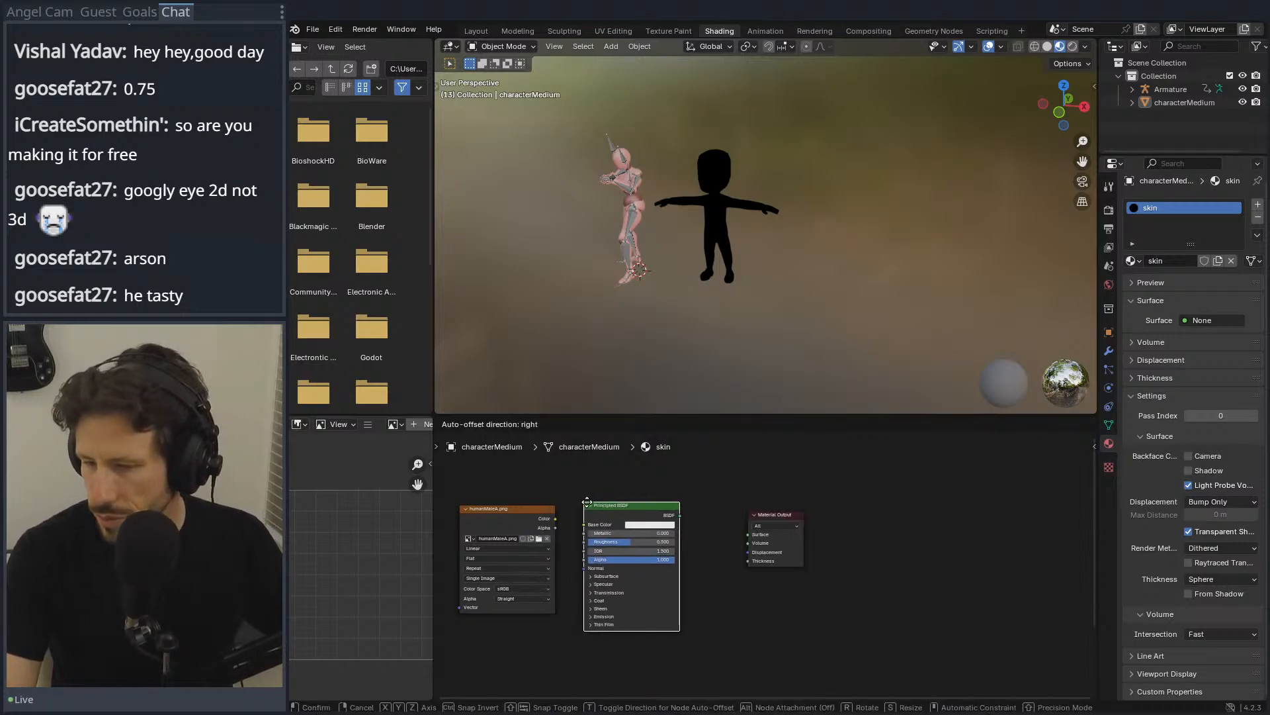
pyautogui.click(605, 504)
# Step: Link the new Principled BSDF to the Material Output Surface and the humanMaleA.png Color to its Base Color
pyautogui.moveTo(699, 517); pyautogui.dragTo(747, 534)
pyautogui.moveTo(565, 523); pyautogui.dragTo(655, 520, button='middle')
pyautogui.moveTo(645, 514); pyautogui.dragTo(694, 522)
# Step: Move the Normal/Map node closer to the Principled BSDF and link its Normal output to the shader's Normal input
pyautogui.moveTo(692, 619); pyautogui.dragTo(724, 547, button='middle')
pyautogui.moveTo(681, 642); pyautogui.dragTo(655, 564)
pyautogui.scroll(3, 674, 574)
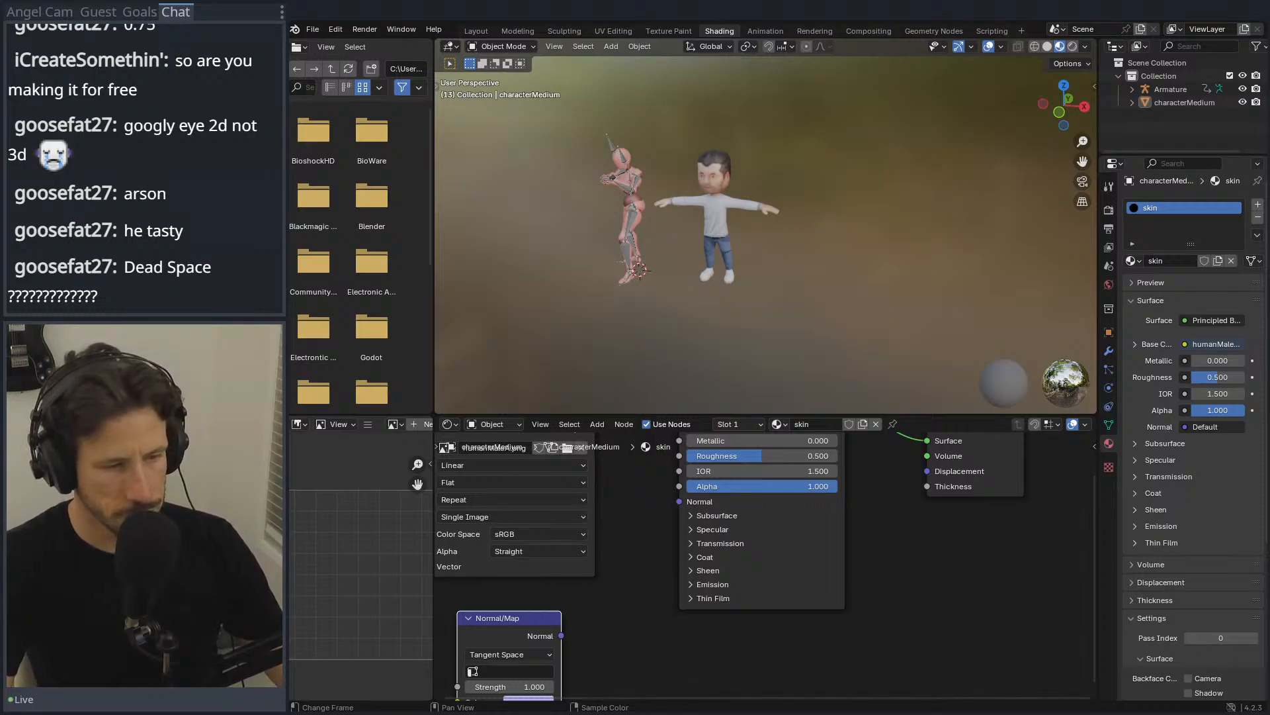
pyautogui.moveTo(561, 635); pyautogui.dragTo(668, 508)
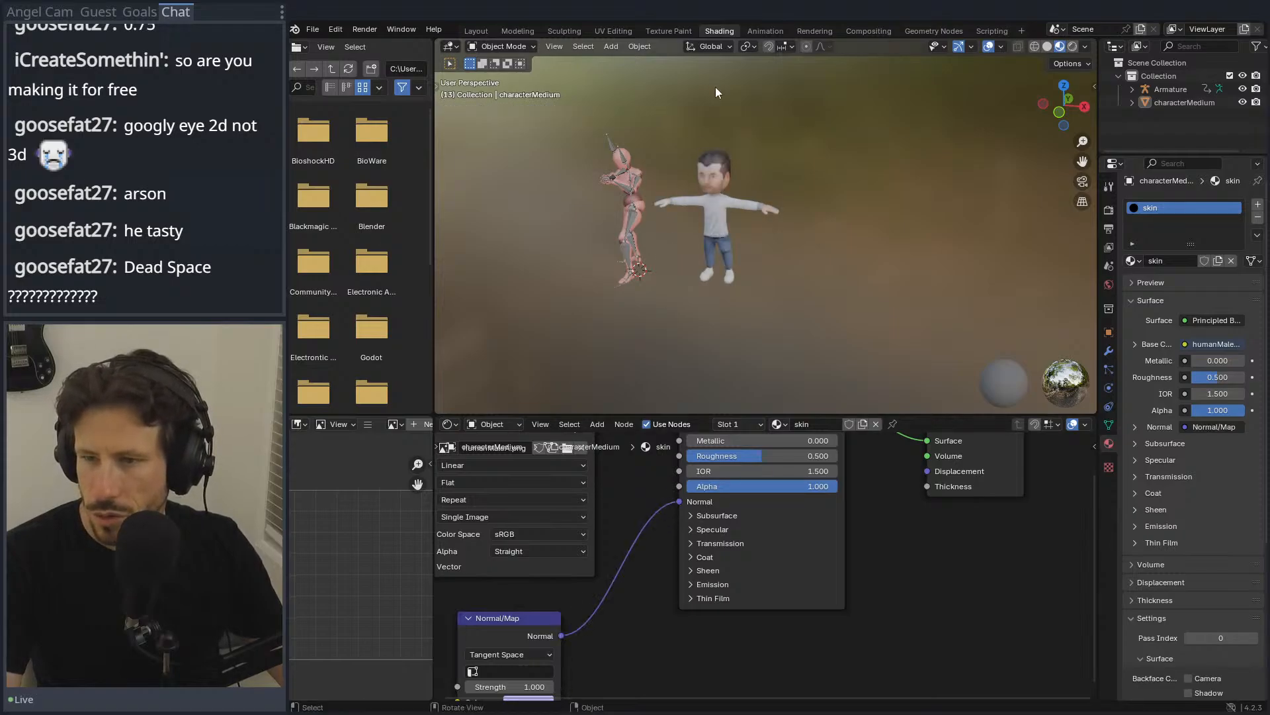
# Step: View the textured characterMedium next to the Armature figure up close and in front orthographic view
pyautogui.scroll(5, 707, 99)
pyautogui.scroll(-4, 683, 124)
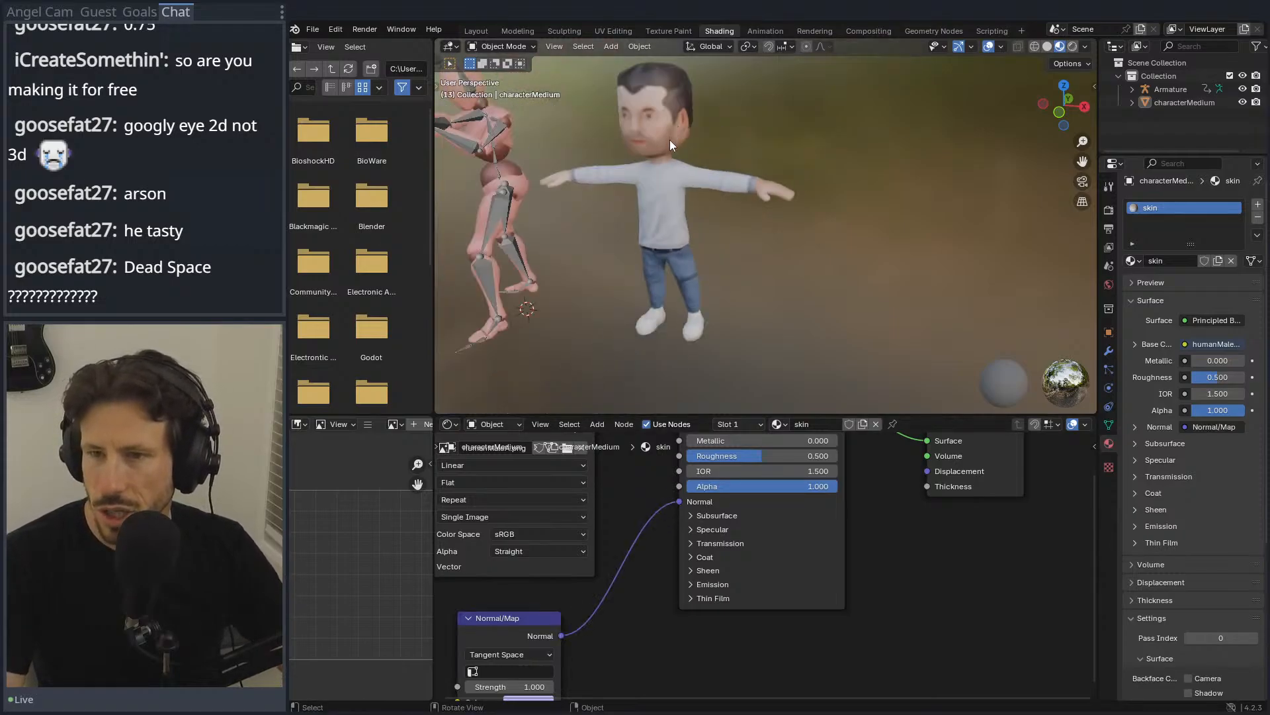
pyautogui.press('KP_1')
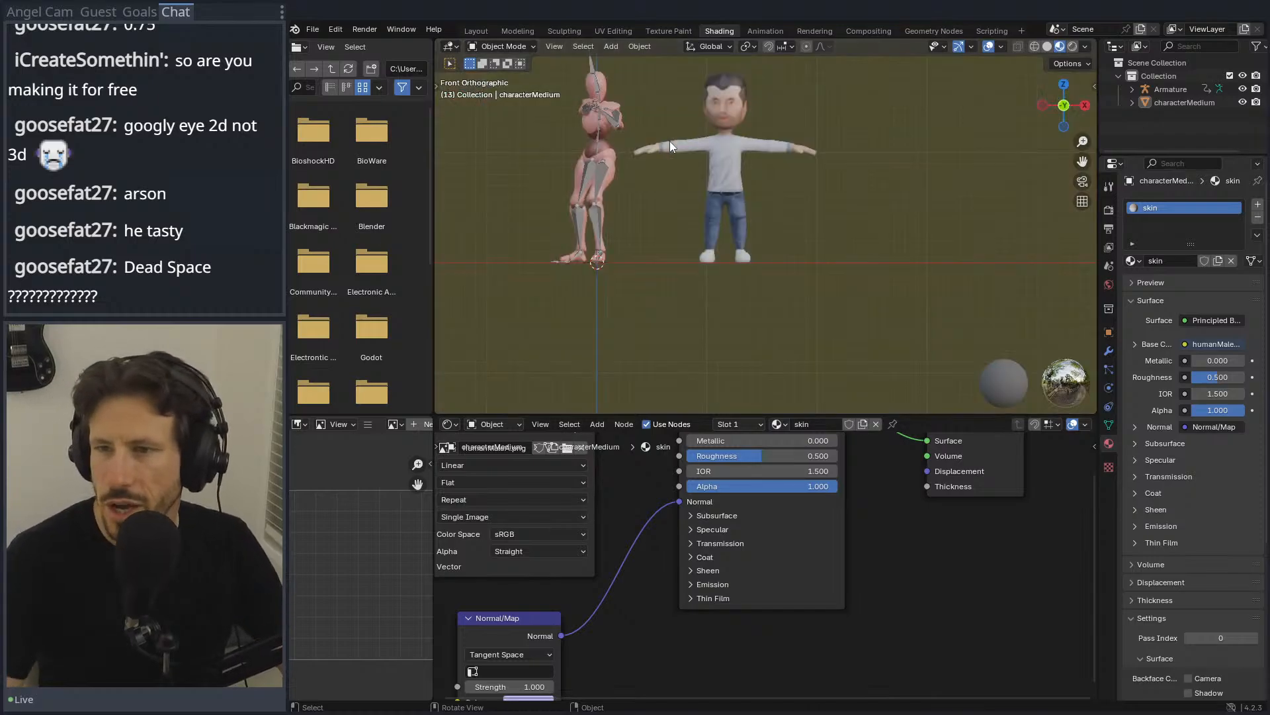
pyautogui.keyDown('shift'); pyautogui.moveTo(780, 66); pyautogui.dragTo(778, 162, button='middle'); pyautogui.keyUp('shift')
pyautogui.click(732, 200)
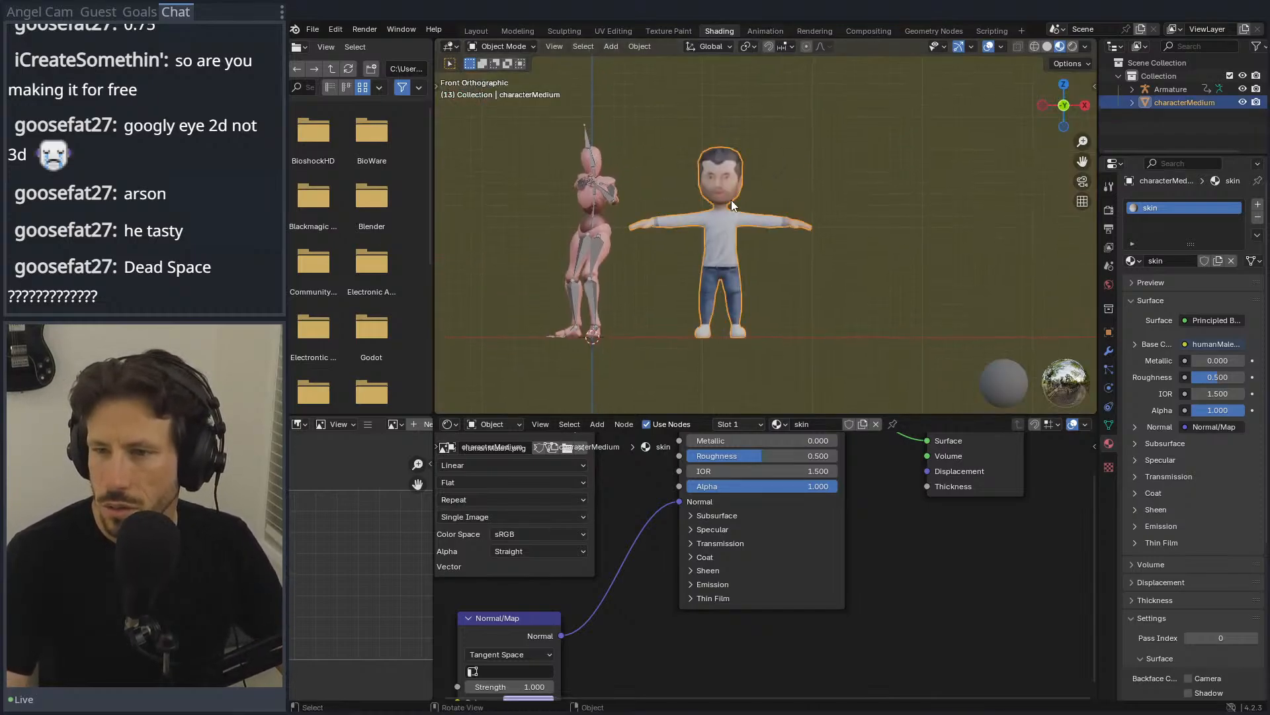
pyautogui.press('Tab')
pyautogui.press('s')
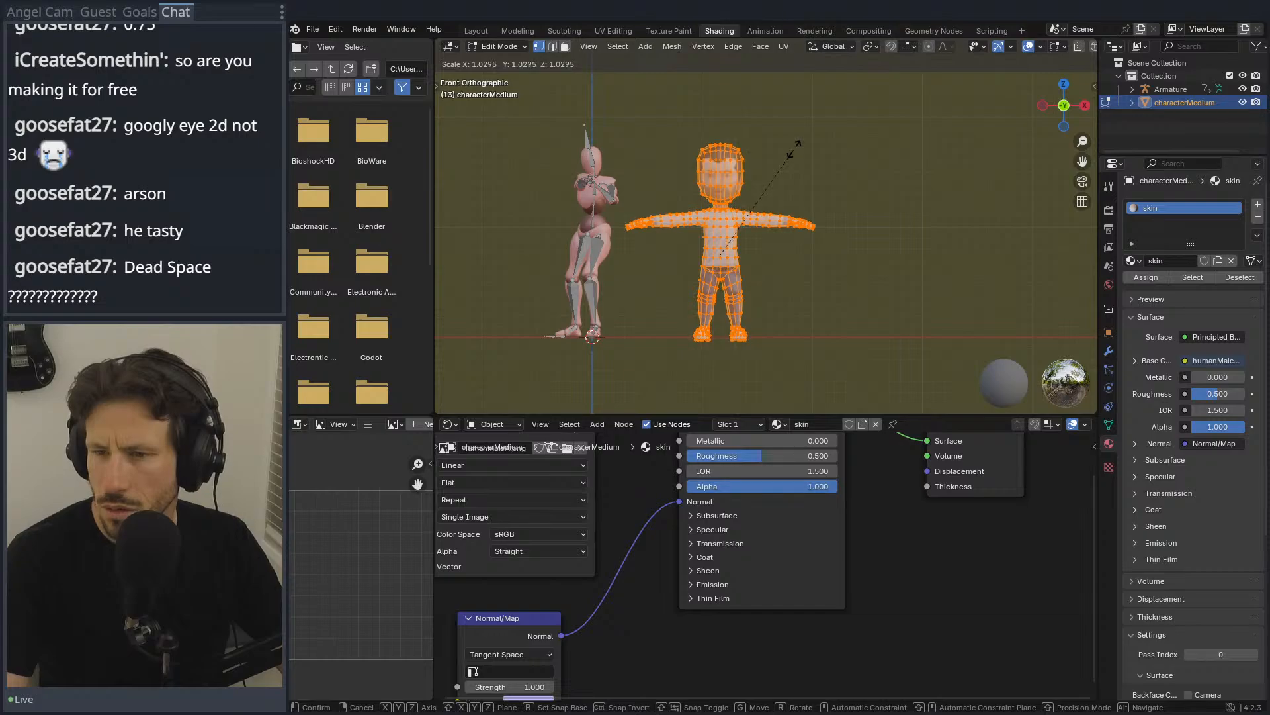
pyautogui.rightClick(794, 148)
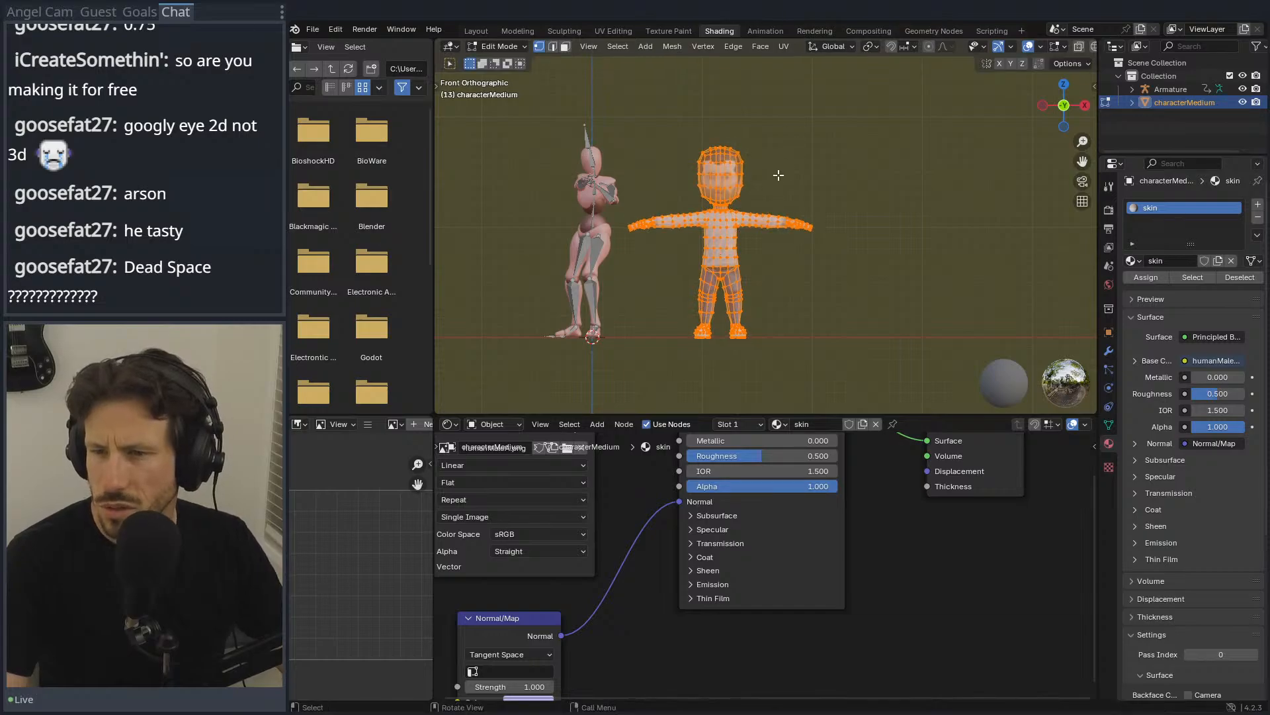
# Step: Deselect the mesh, examine the texture across its wireframe and head, and return to Object Mode
pyautogui.hotkey('alt', 'a')
pyautogui.press('z')
pyautogui.moveTo(812, 185); pyautogui.dragTo(775, 205, button='middle')
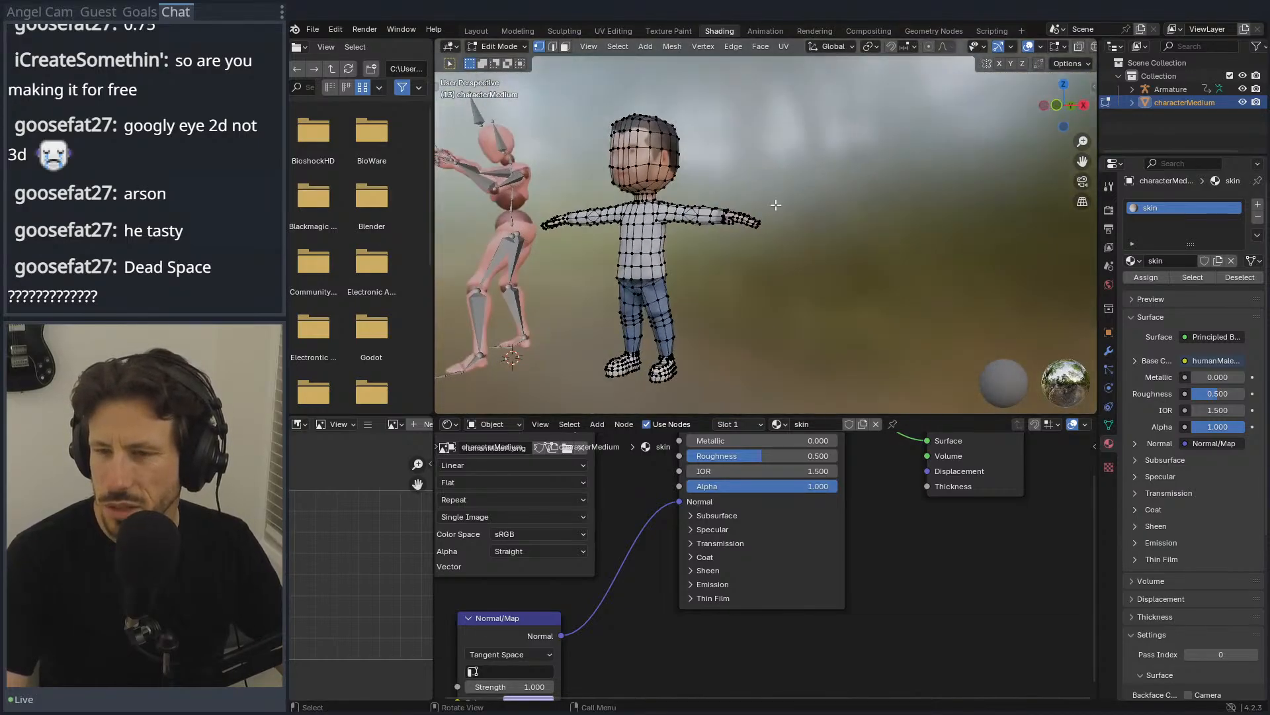
pyautogui.press('KP_1')
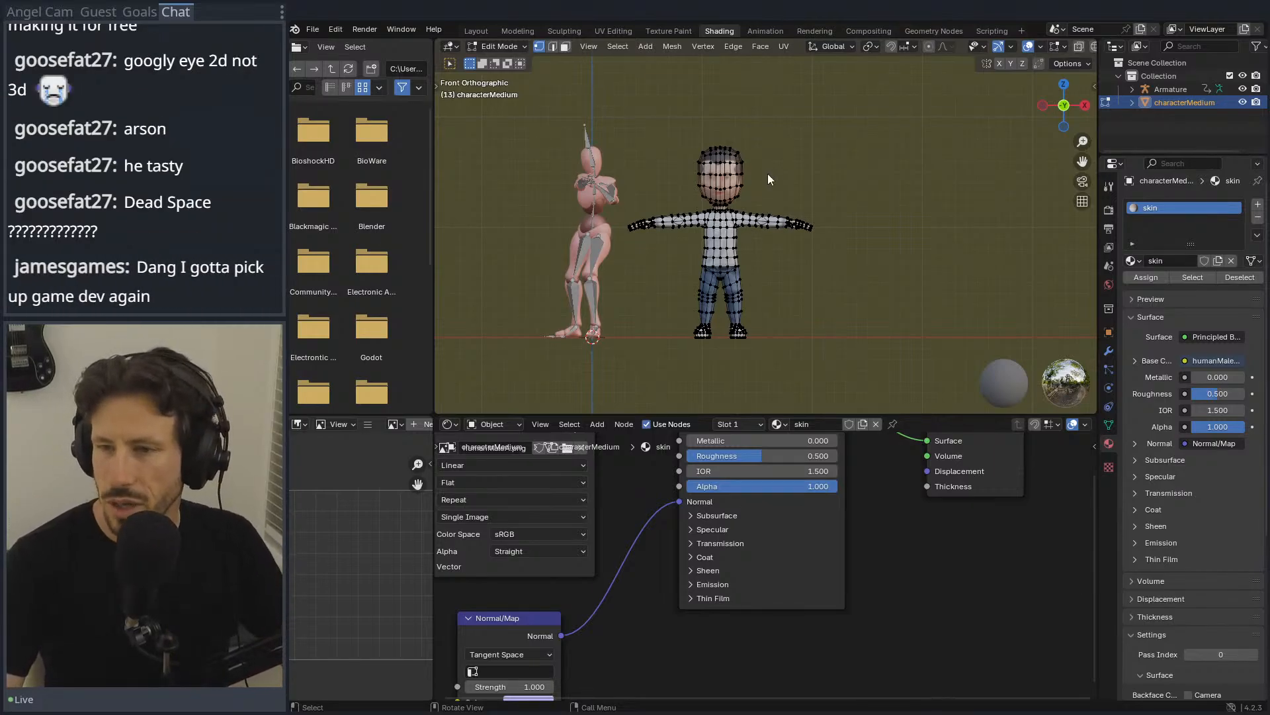
pyautogui.press('Tab')
pyautogui.scroll(5, 756, 192)
pyautogui.moveTo(719, 136); pyautogui.dragTo(740, 131, button='middle')
pyautogui.scroll(-3, 740, 131)
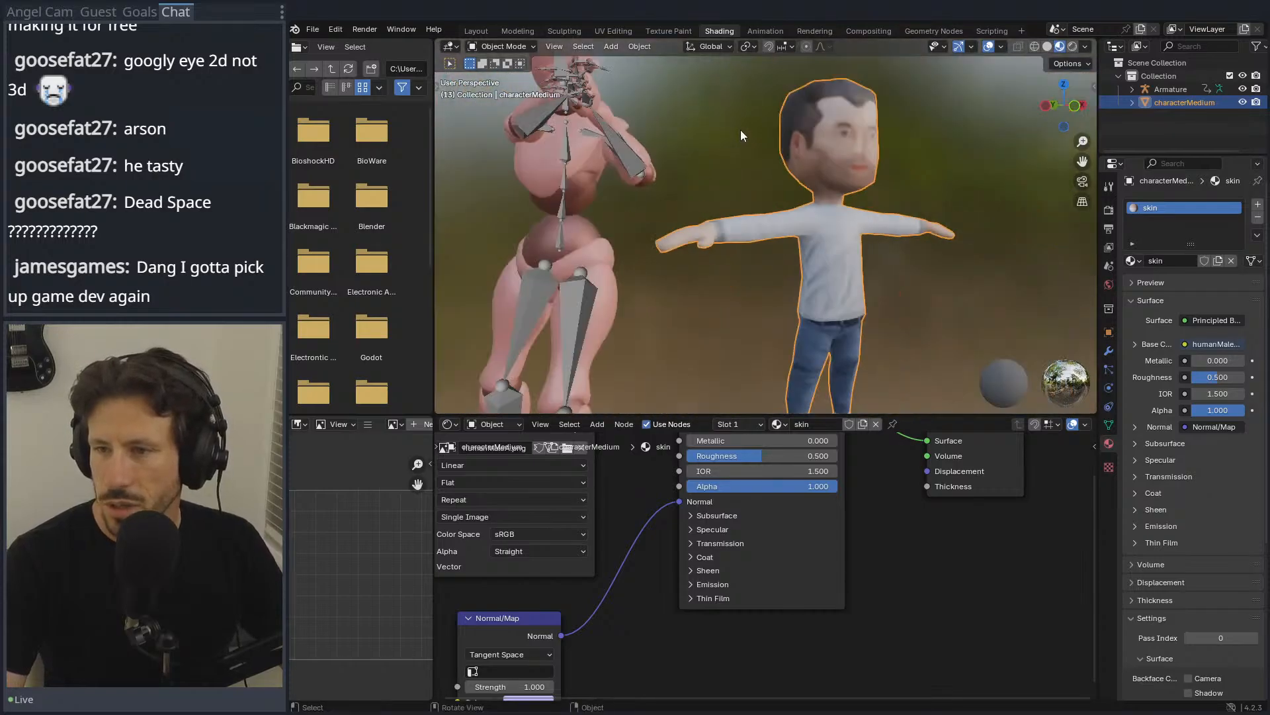
# Step: Set the humanMaleA.png texture's interpolation to Closest and inspect the result on the characterMedium mesh
pyautogui.moveTo(609, 514); pyautogui.dragTo(669, 539, button='middle')
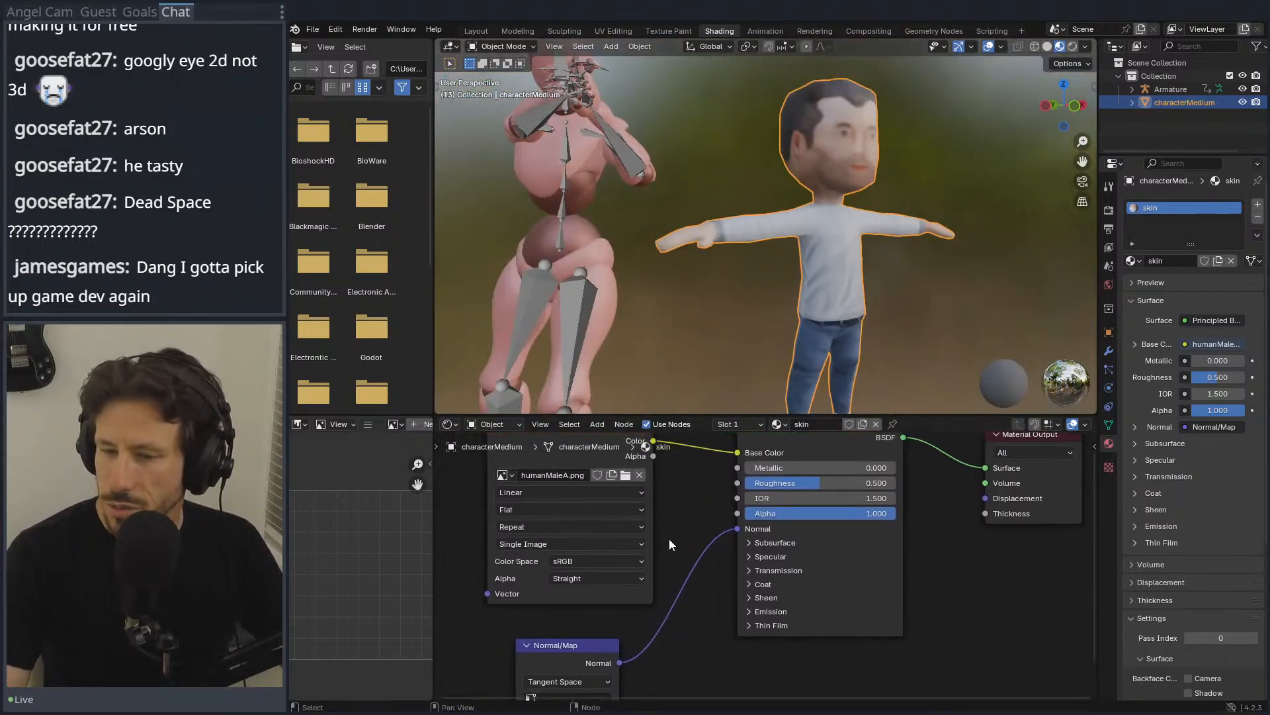
pyautogui.click(606, 546)
pyautogui.click(606, 542)
pyautogui.click(604, 526)
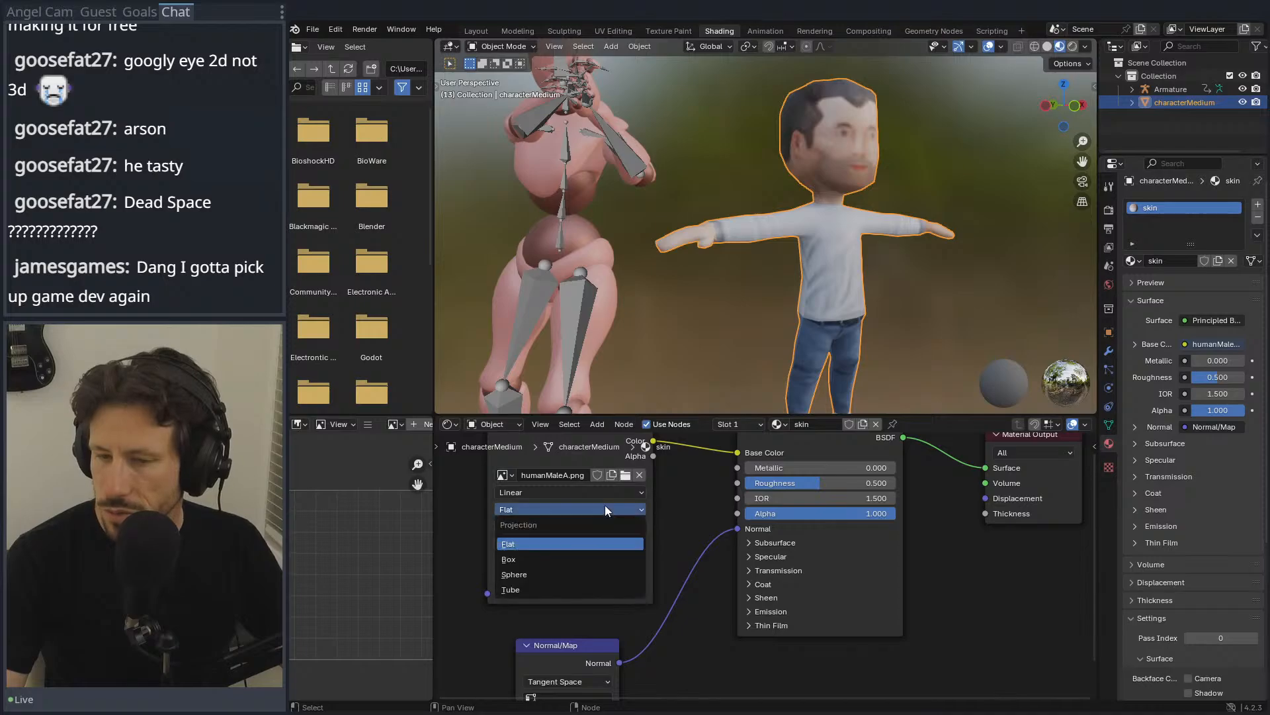
pyautogui.click(604, 492)
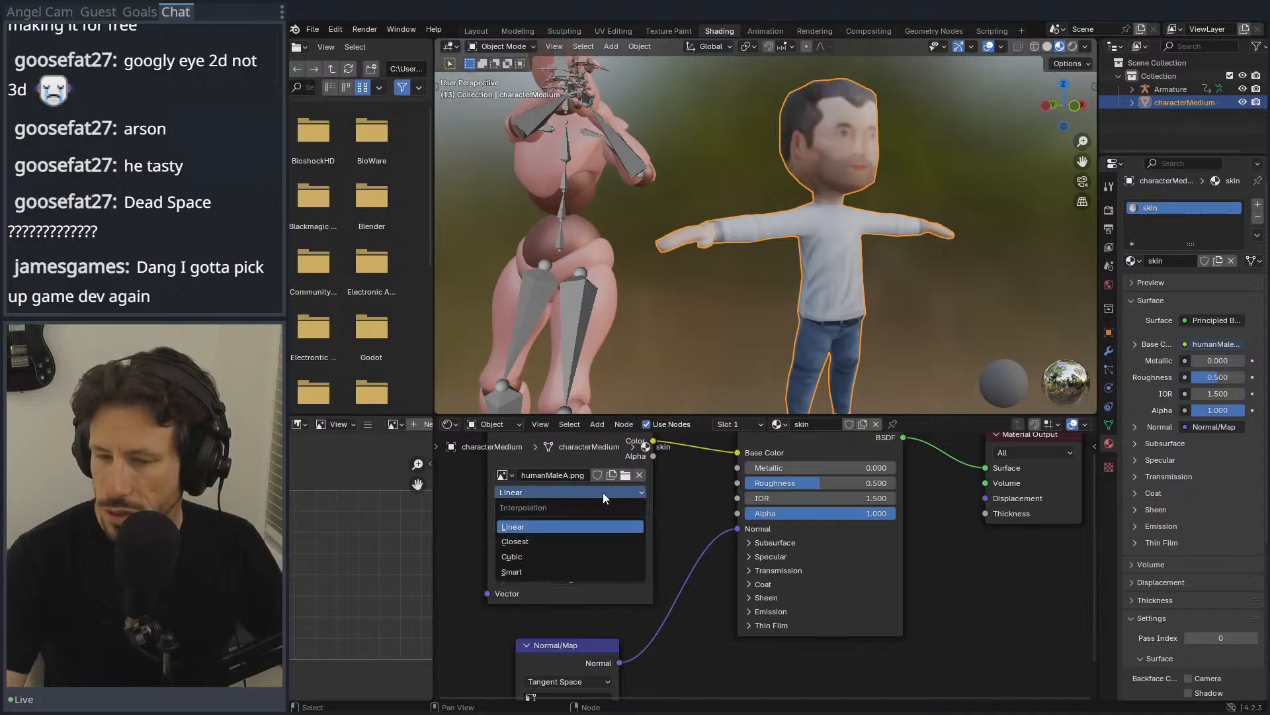
pyautogui.click(577, 541)
pyautogui.scroll(6, 808, 177)
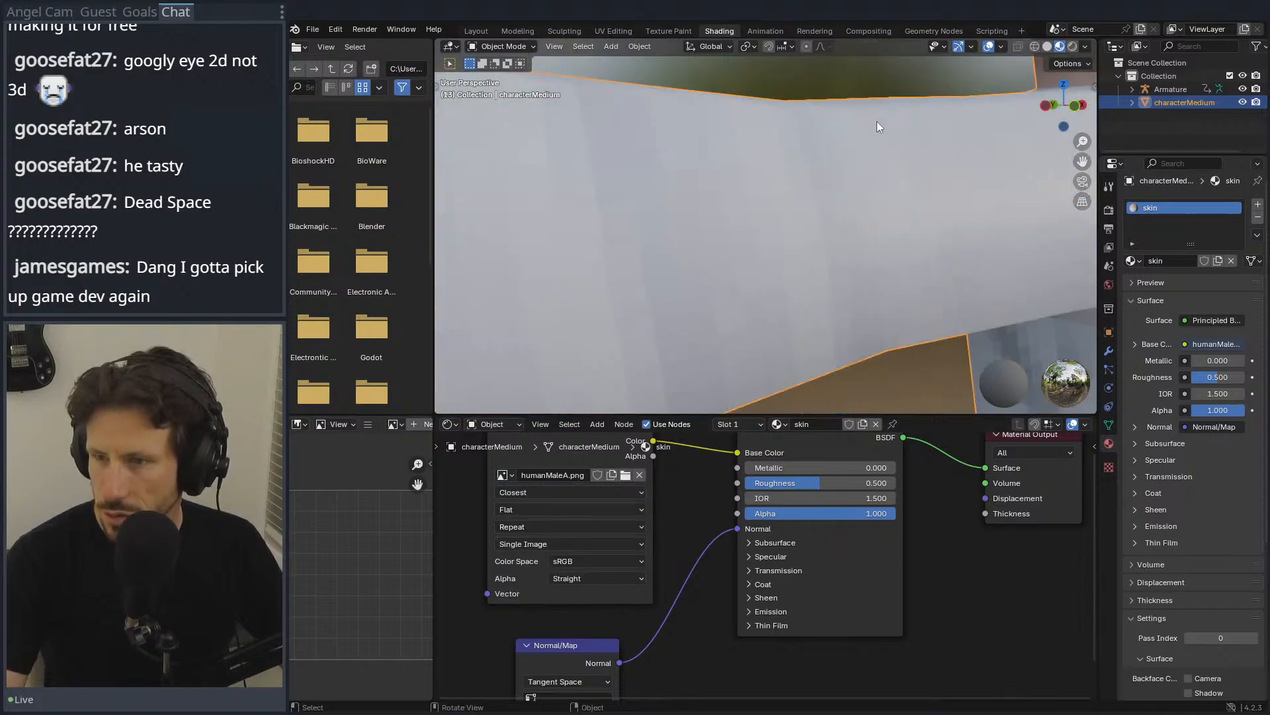
pyautogui.scroll(-6, 797, 186)
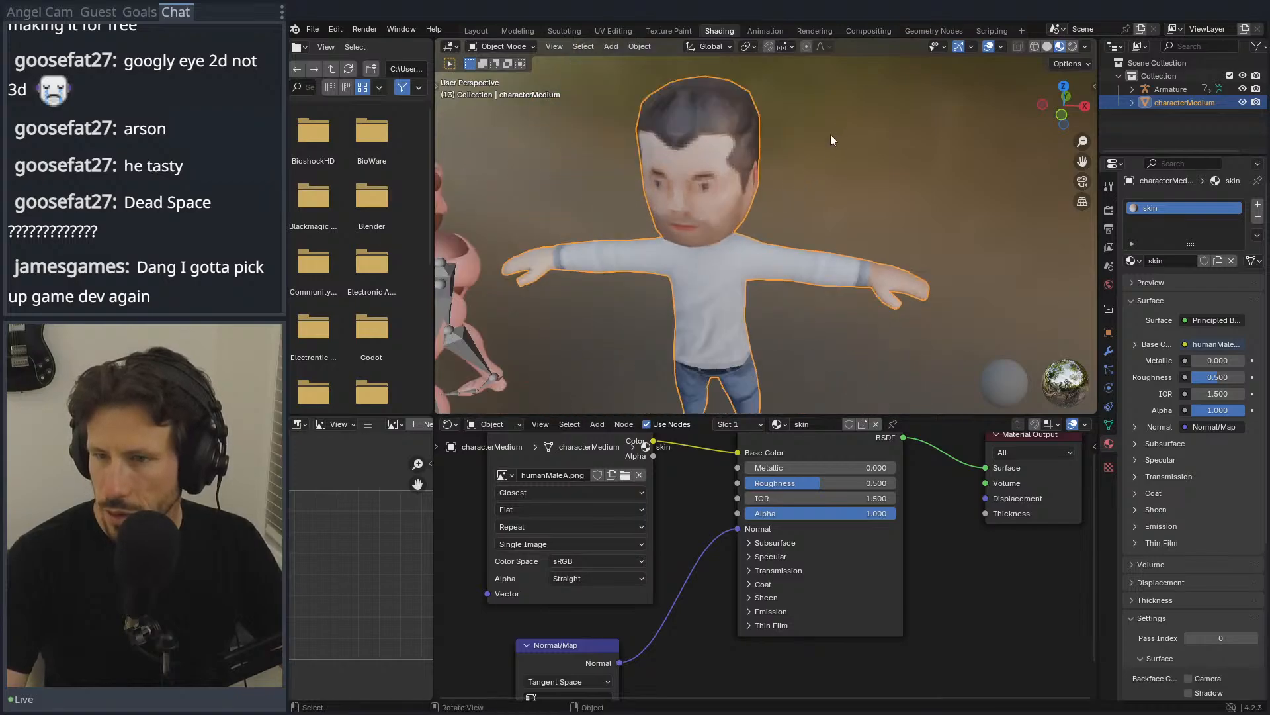
# Step: Deselect the mesh and show both figures in the Modeling workspace with Material Preview shading in front orthographic view
pyautogui.click(797, 165)
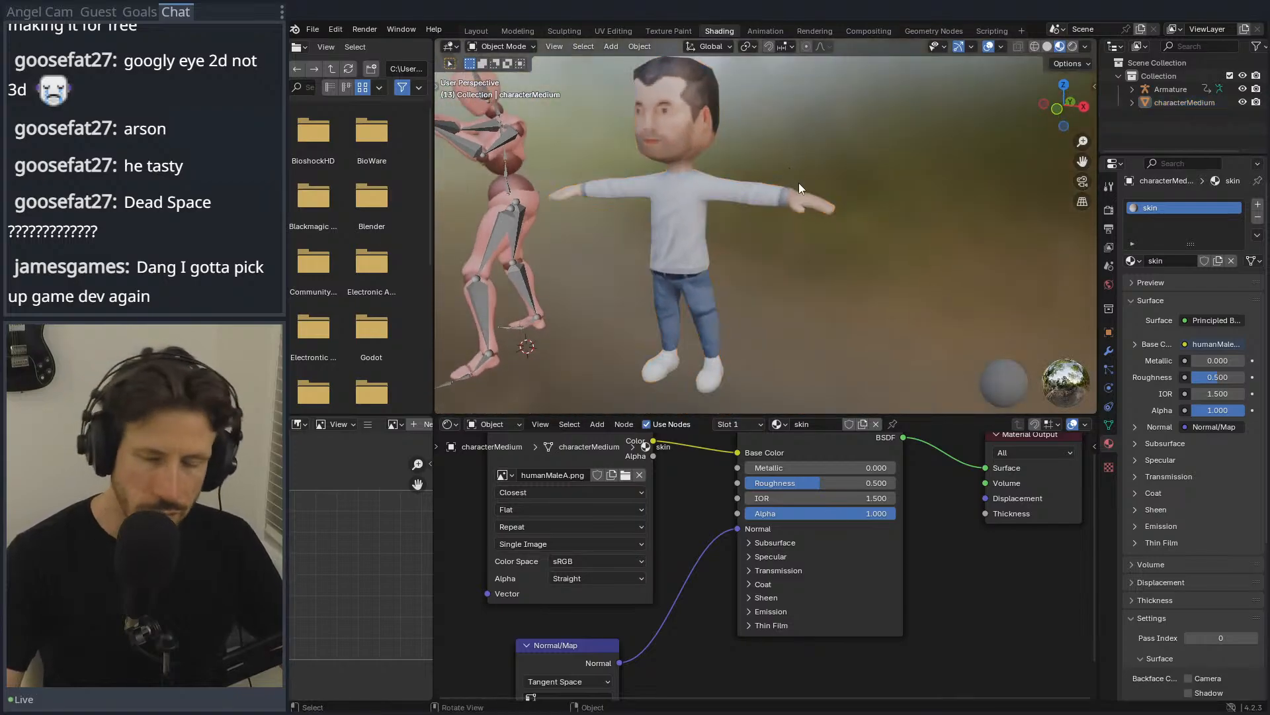
pyautogui.press('KP_1')
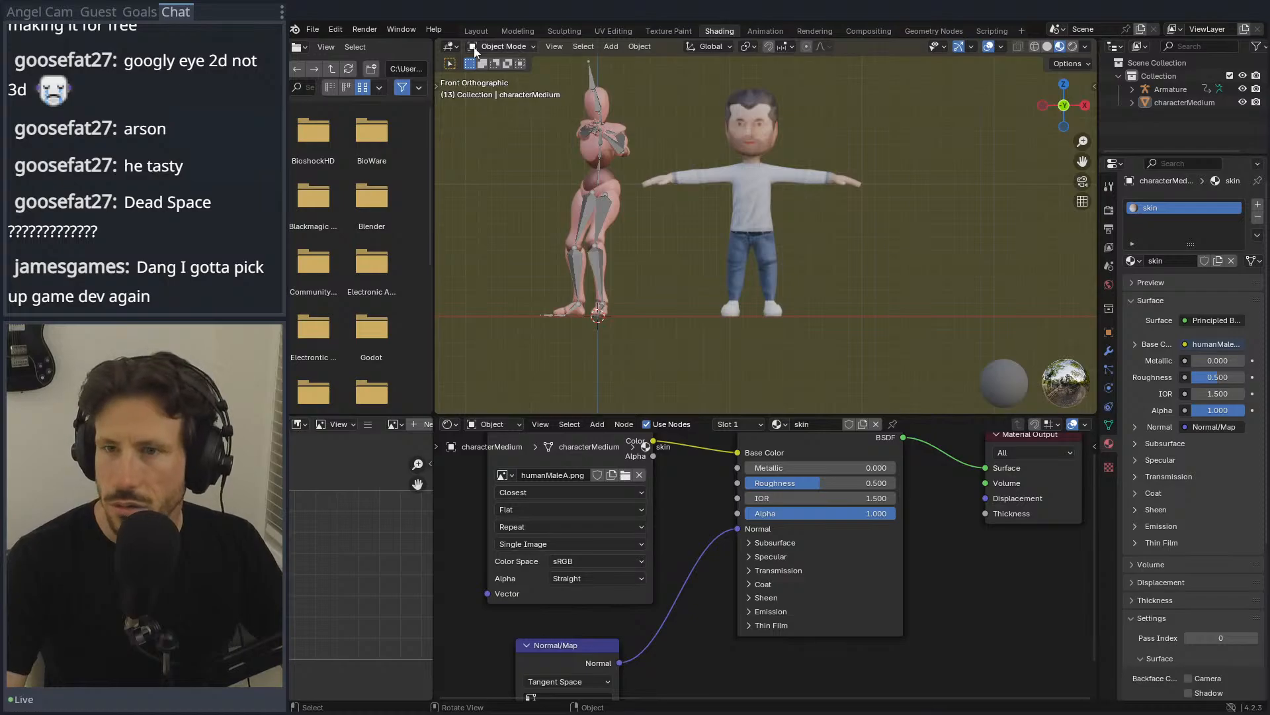
pyautogui.click(517, 31)
pyautogui.press('Tab')
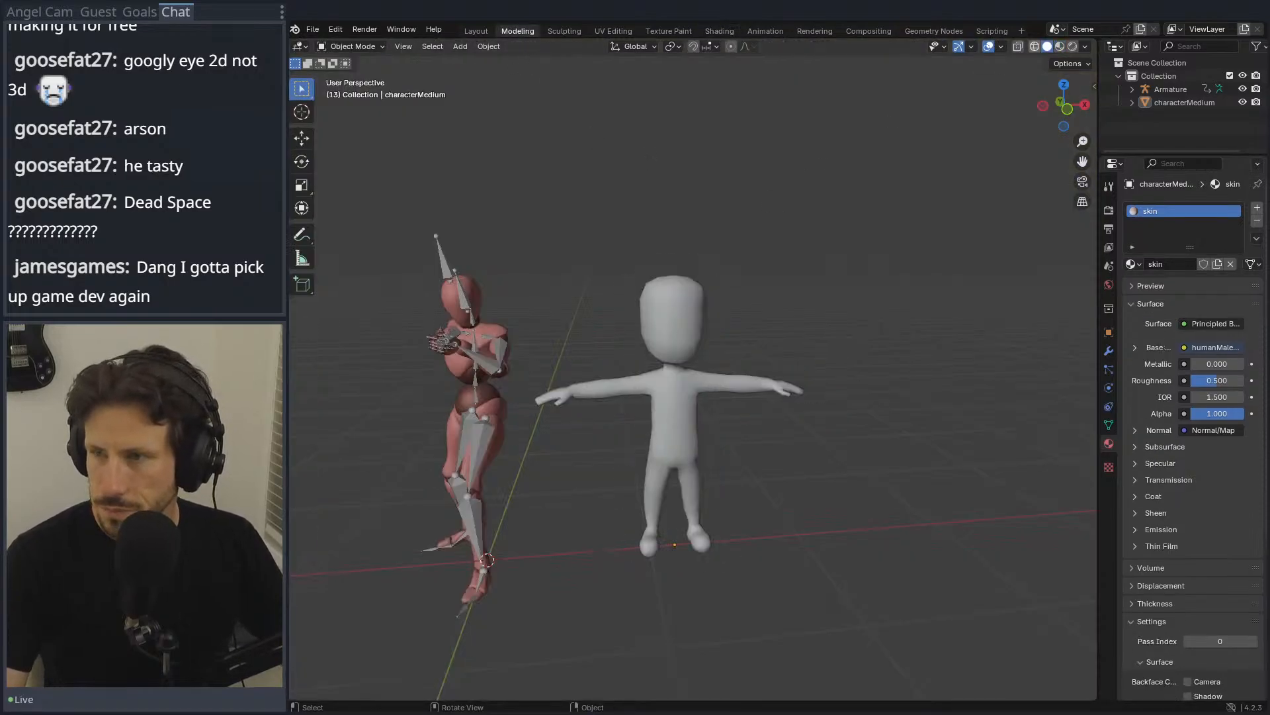
pyautogui.click(1060, 46)
pyautogui.press('KP_1')
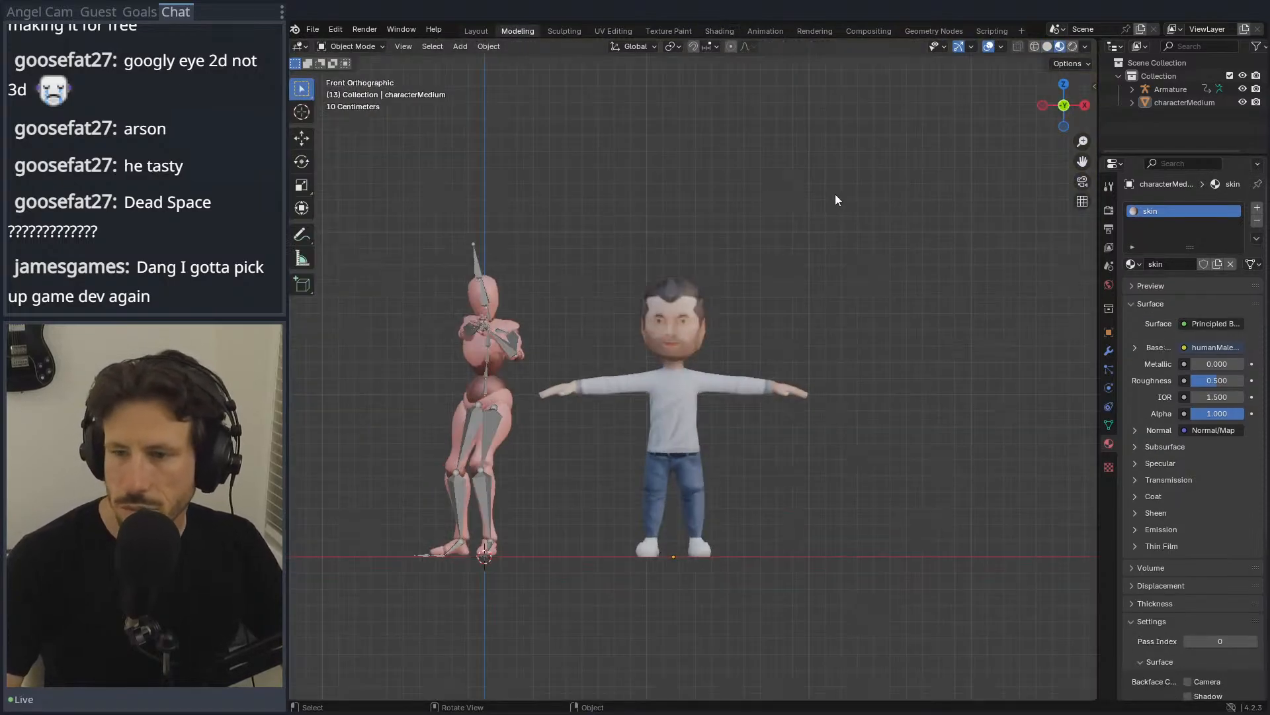
# Step: Search the add-on preferences for "rigi", enable the Rigify add-on and close the preferences
pyautogui.click(312, 33)
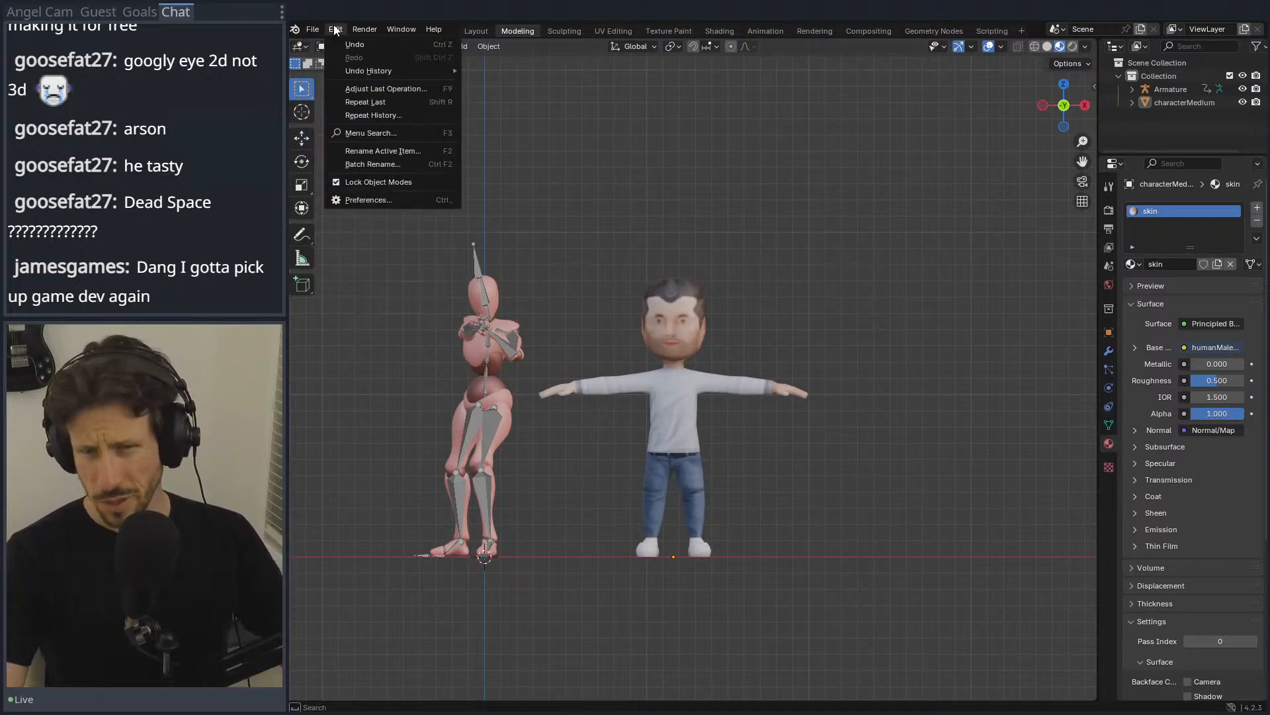
pyautogui.click(340, 201)
pyautogui.moveTo(319, 29); pyautogui.dragTo(581, 110)
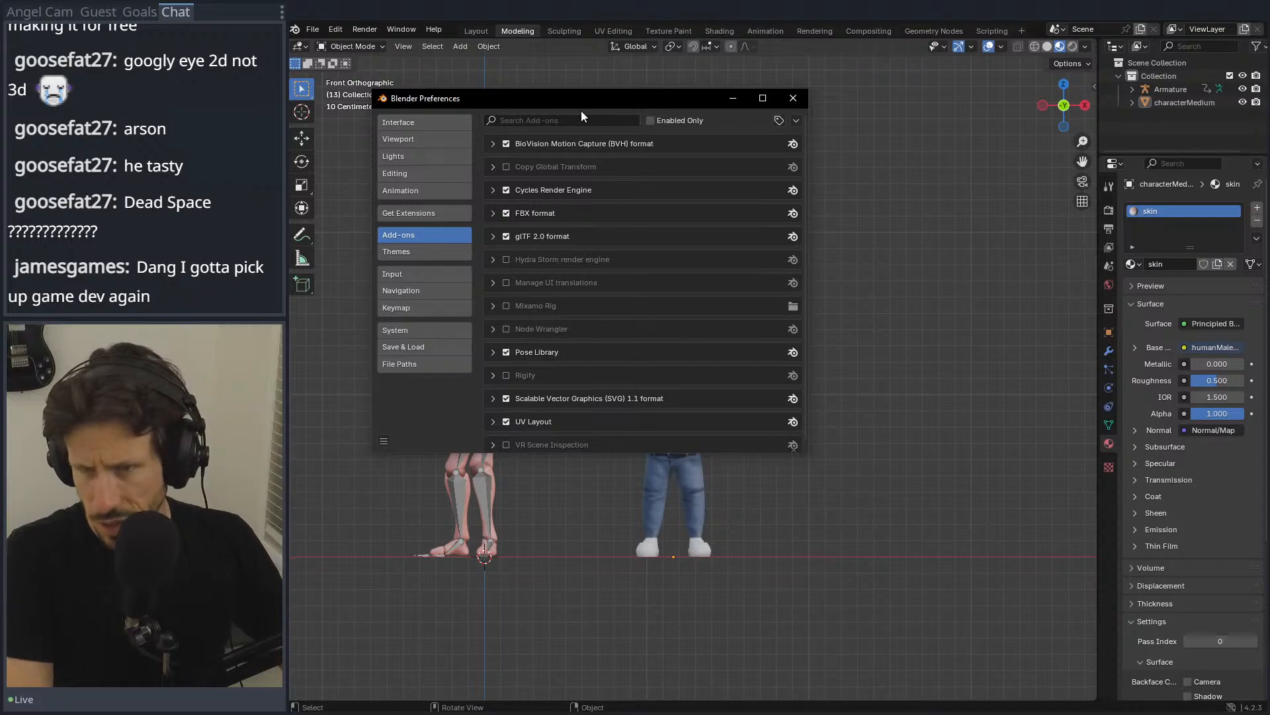
pyautogui.click(575, 119)
pyautogui.write('rigi')
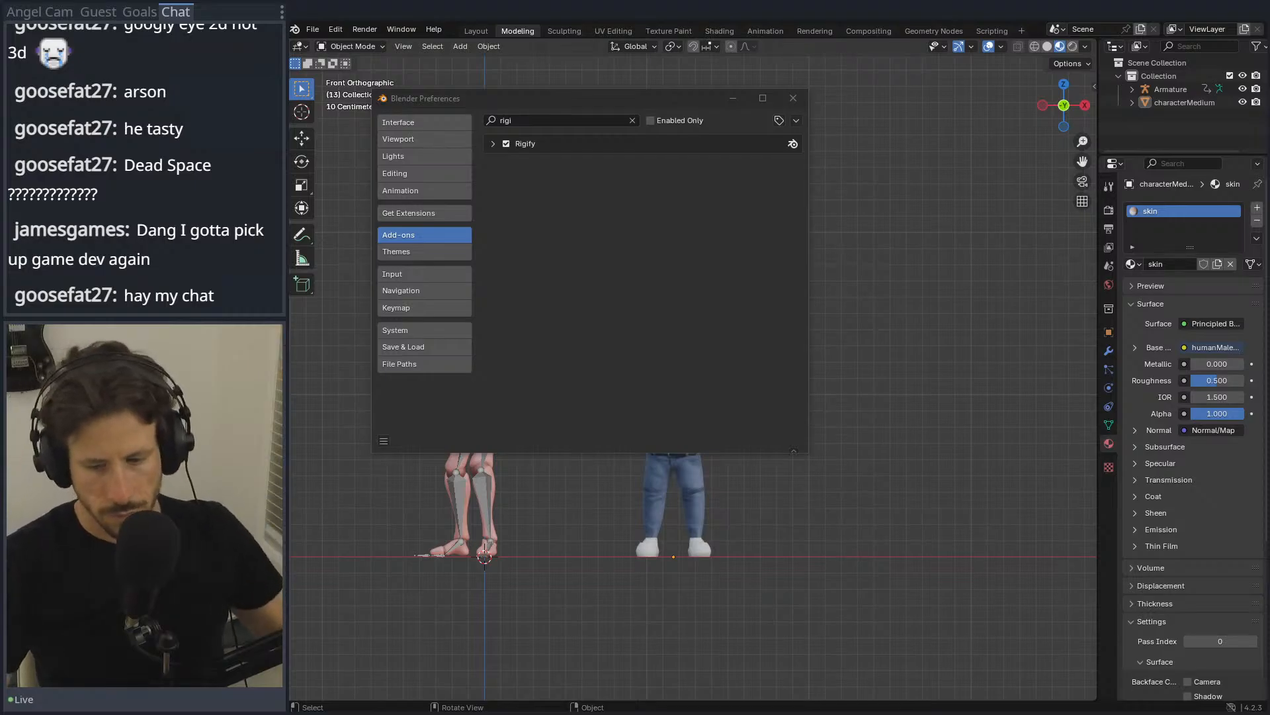
pyautogui.click(793, 98)
# Step: Add a Rigify human meta-rig to the scene
pyautogui.click(661, 318)
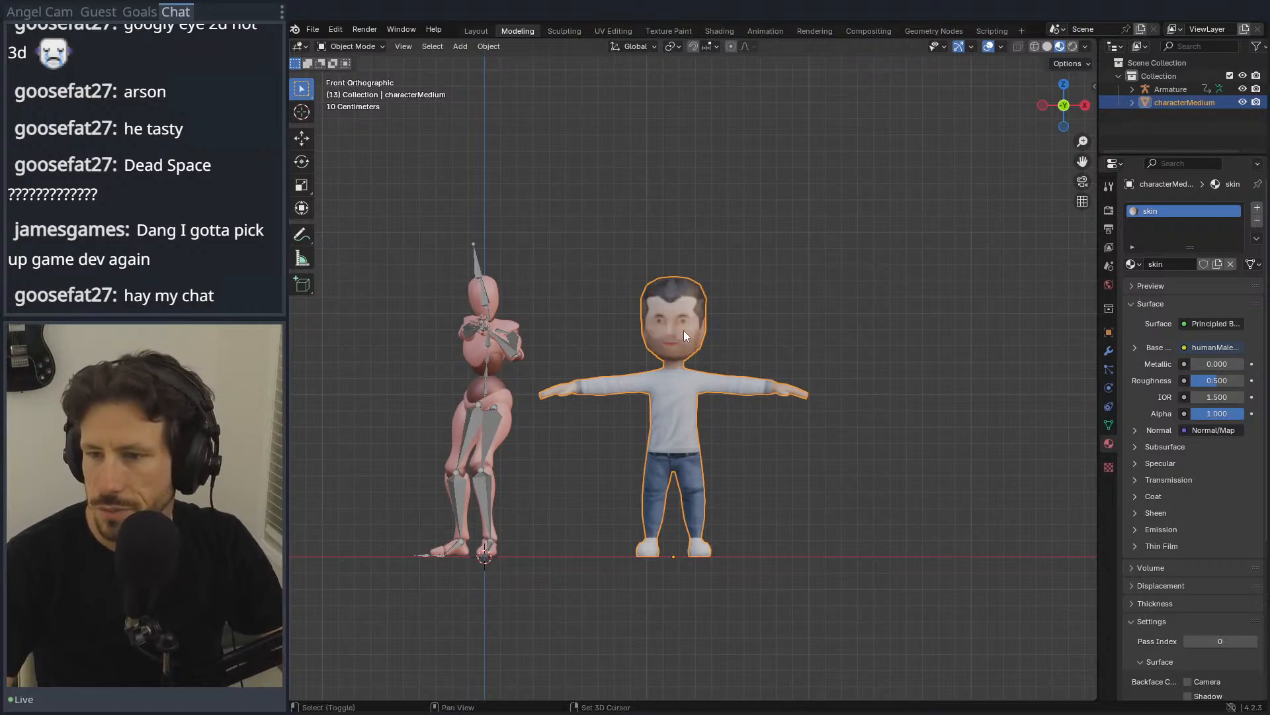
pyautogui.hotkey('shift', 'a')
pyautogui.moveTo(681, 447)
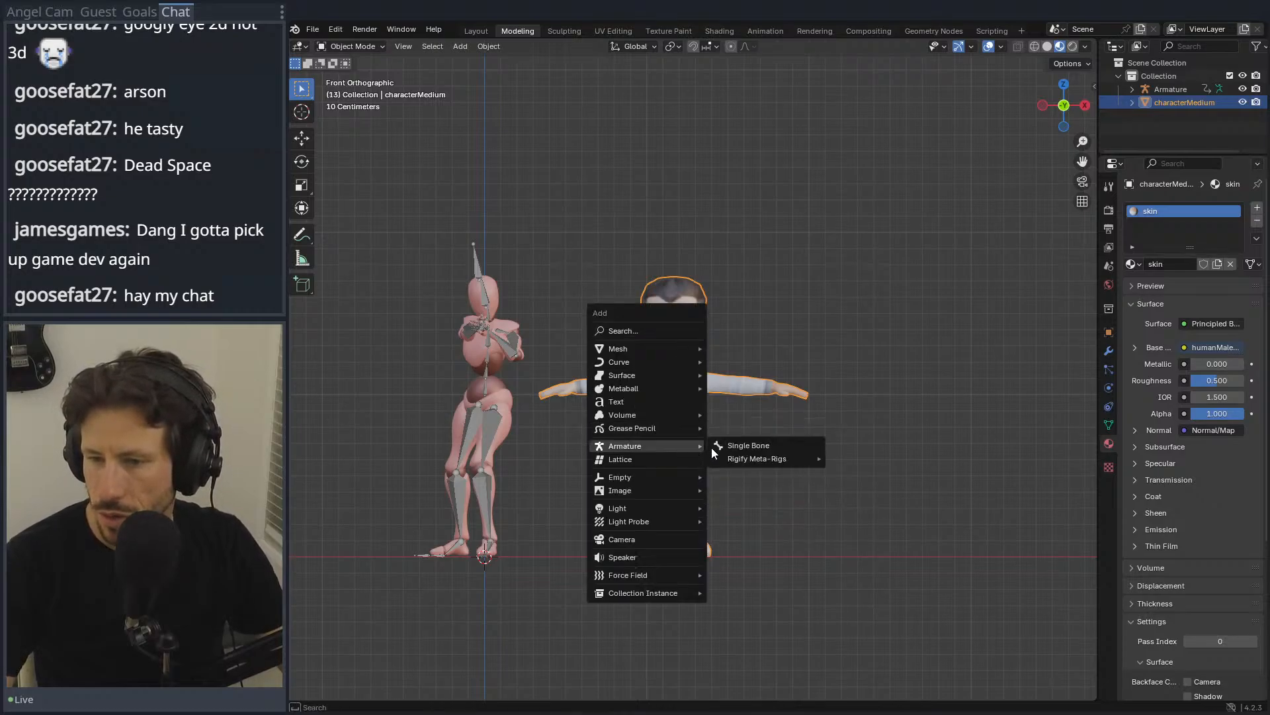
pyautogui.moveTo(750, 457)
pyautogui.click(883, 462)
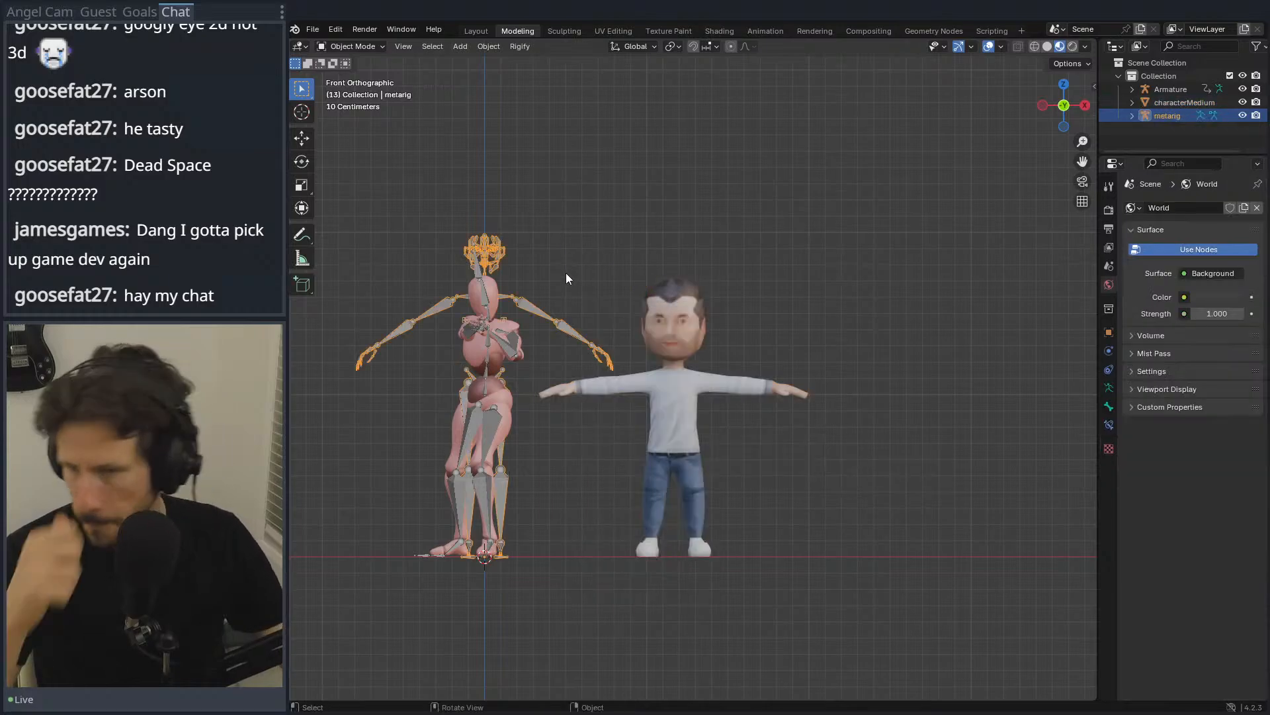
# Step: Move the metarig along the X axis until it is centred on the characterMedium figure
pyautogui.press('g')
pyautogui.press('x')
pyautogui.click(757, 269)
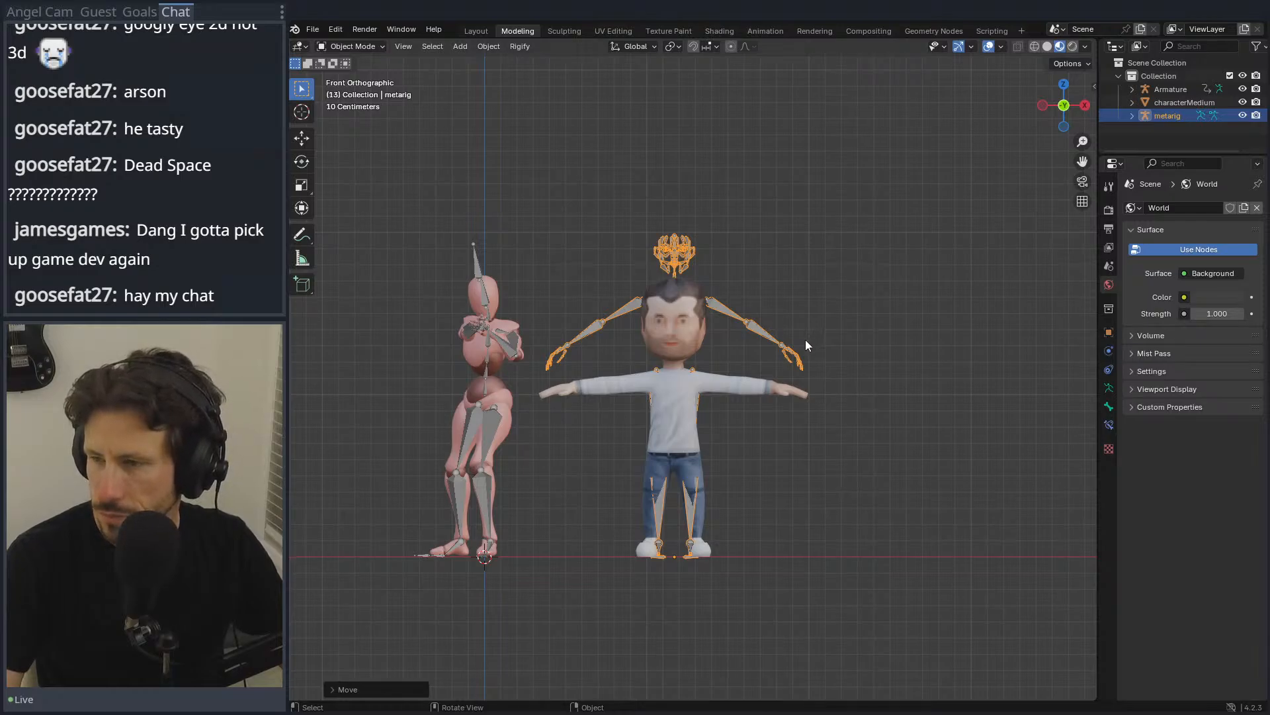
pyautogui.click(1112, 410)
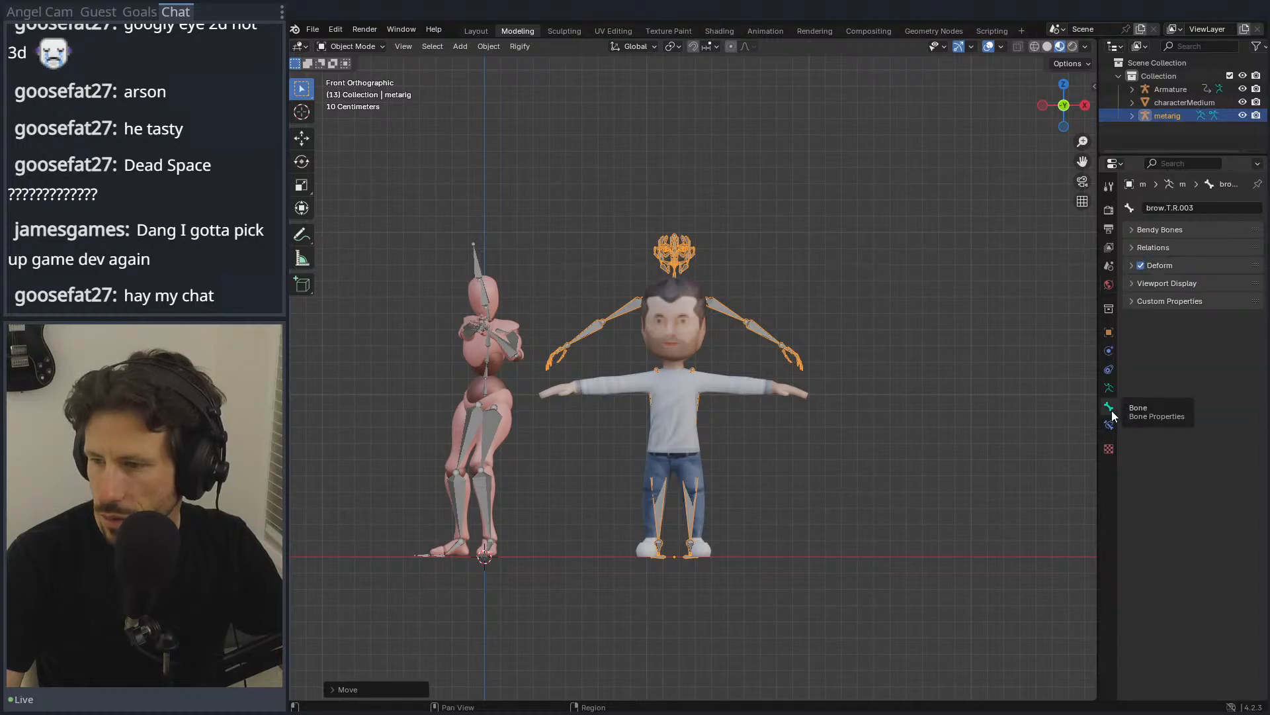
pyautogui.click(1130, 283)
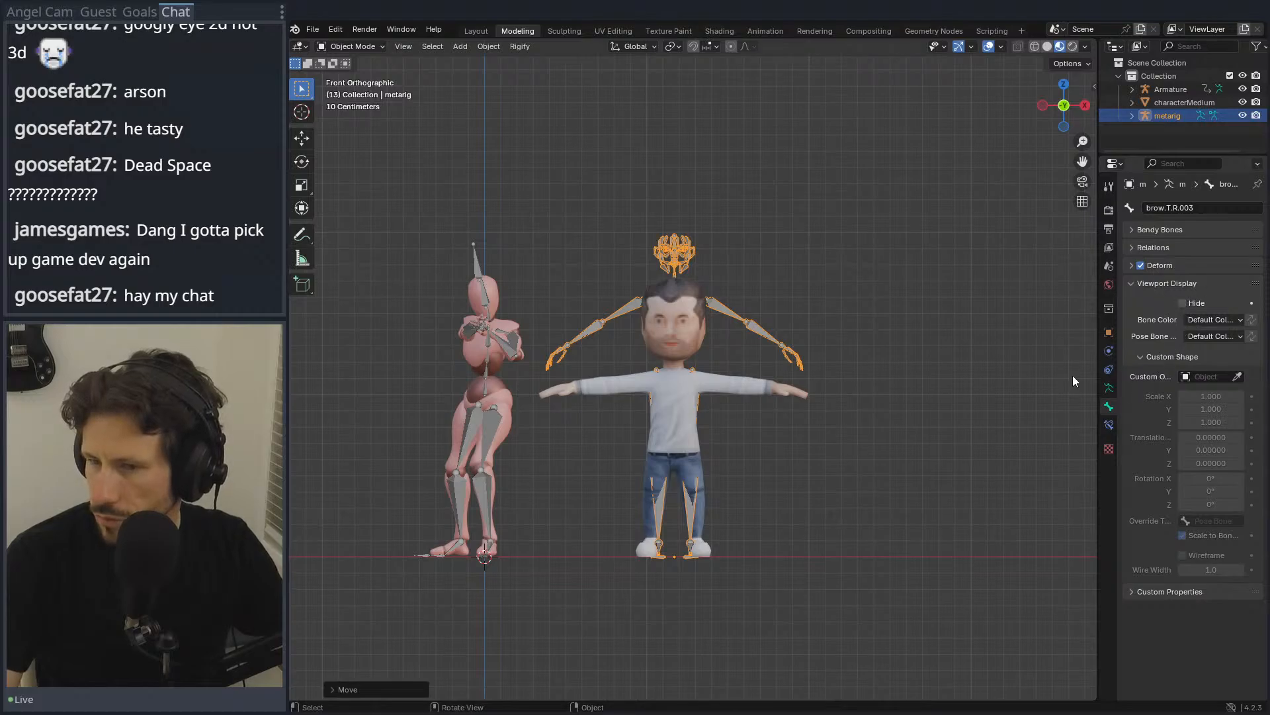
pyautogui.click(1109, 389)
pyautogui.scroll(-5, 1148, 569)
pyautogui.click(1110, 407)
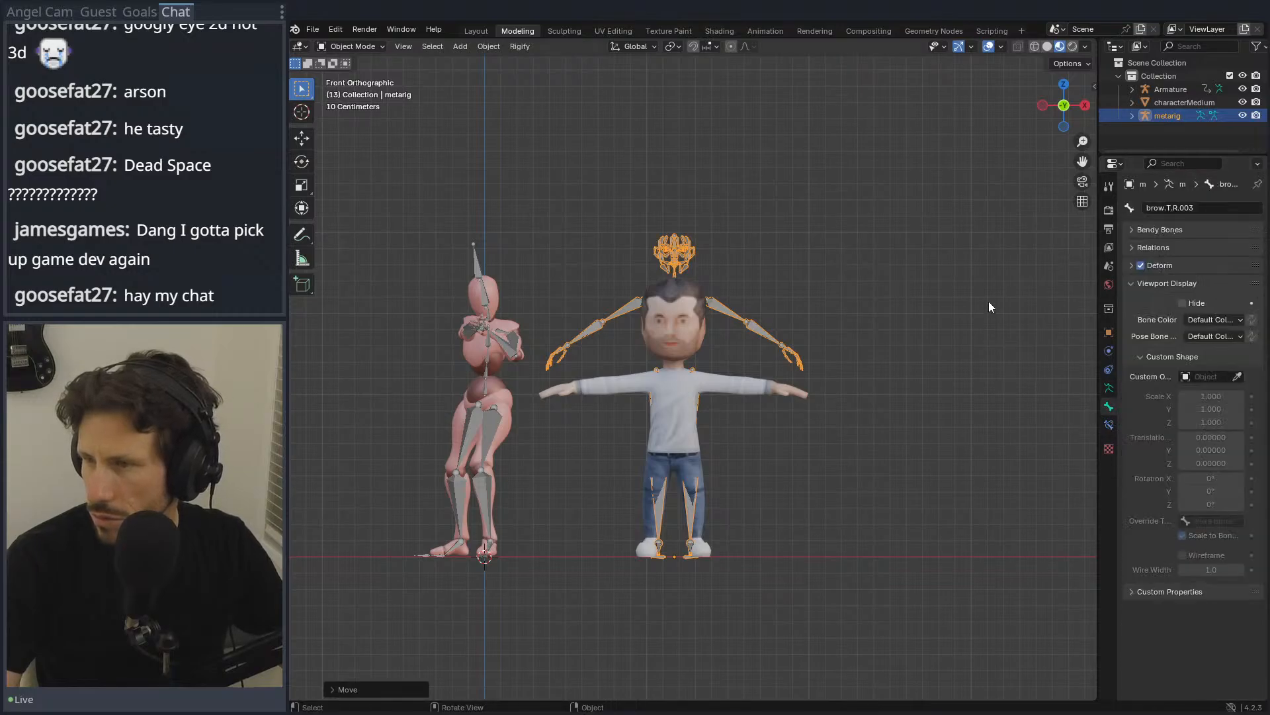
# Step: Enter Edit Mode on the metarig and set its armature viewport display to In Front
pyautogui.press('Tab')
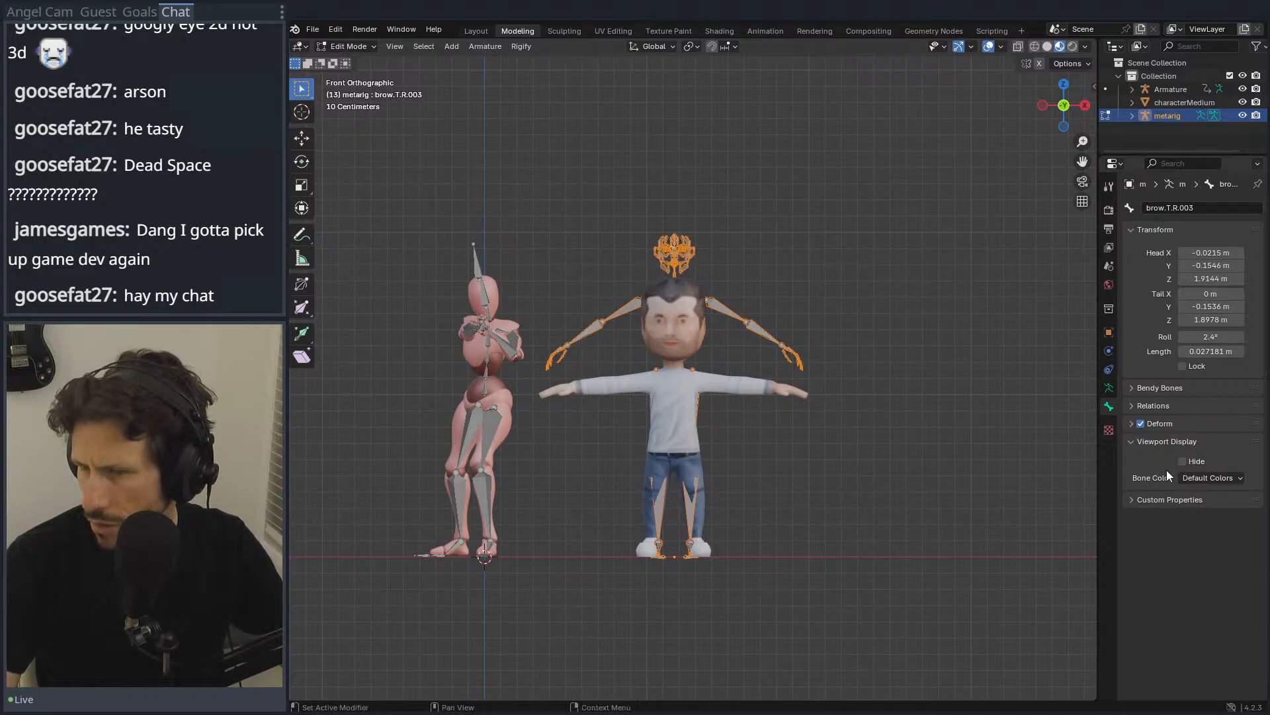
pyautogui.click(1108, 388)
pyautogui.scroll(-3, 1127, 410)
pyautogui.scroll(-3, 1127, 410)
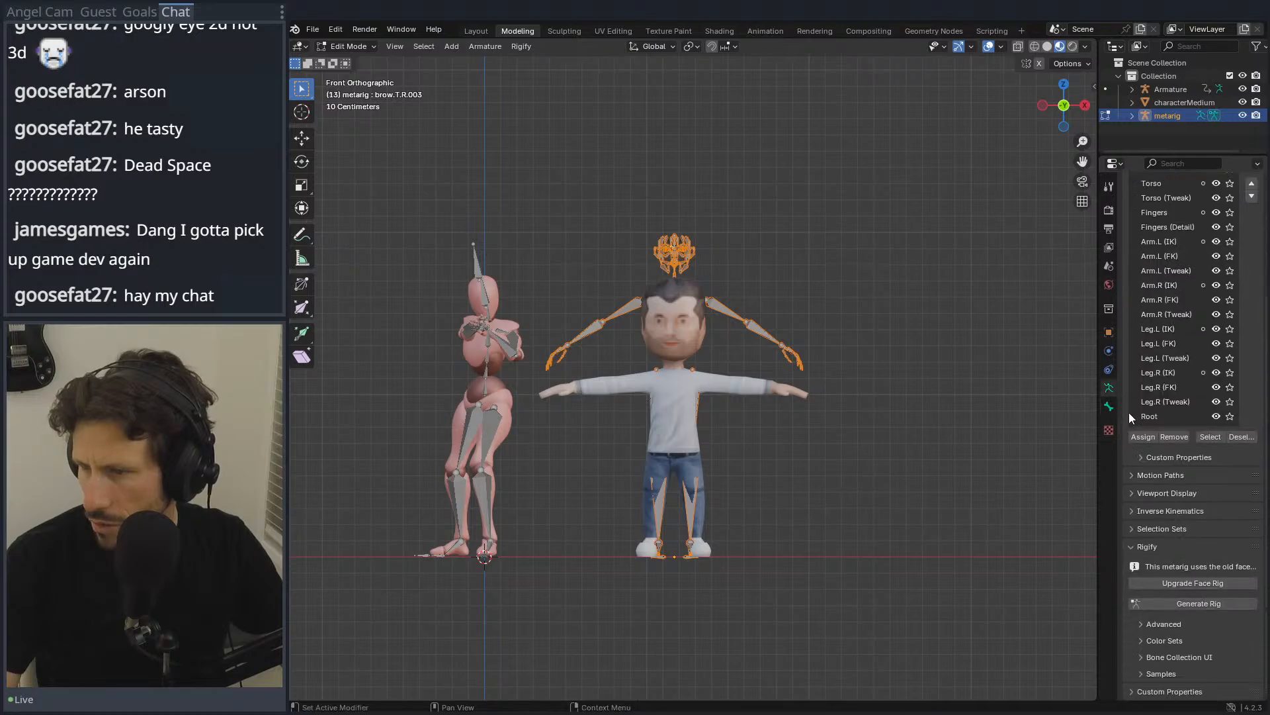
pyautogui.click(1137, 548)
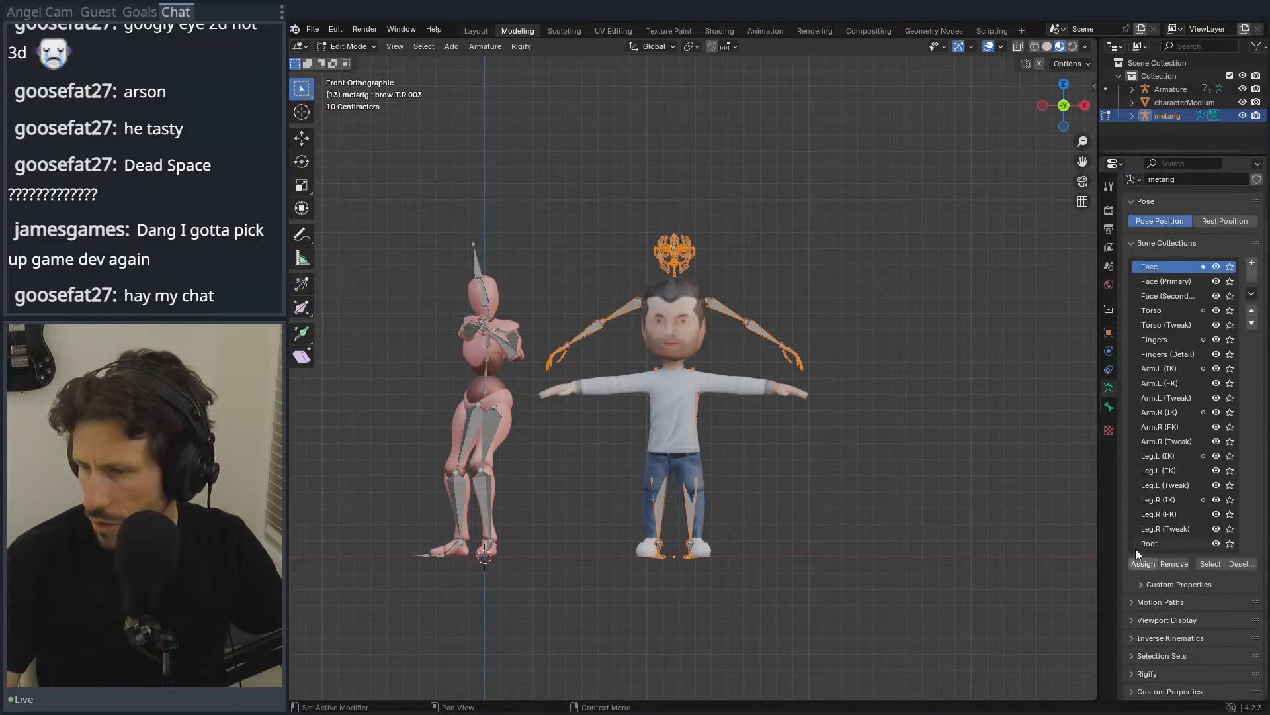
pyautogui.click(1142, 622)
pyautogui.scroll(-3, 1169, 637)
pyautogui.click(1182, 622)
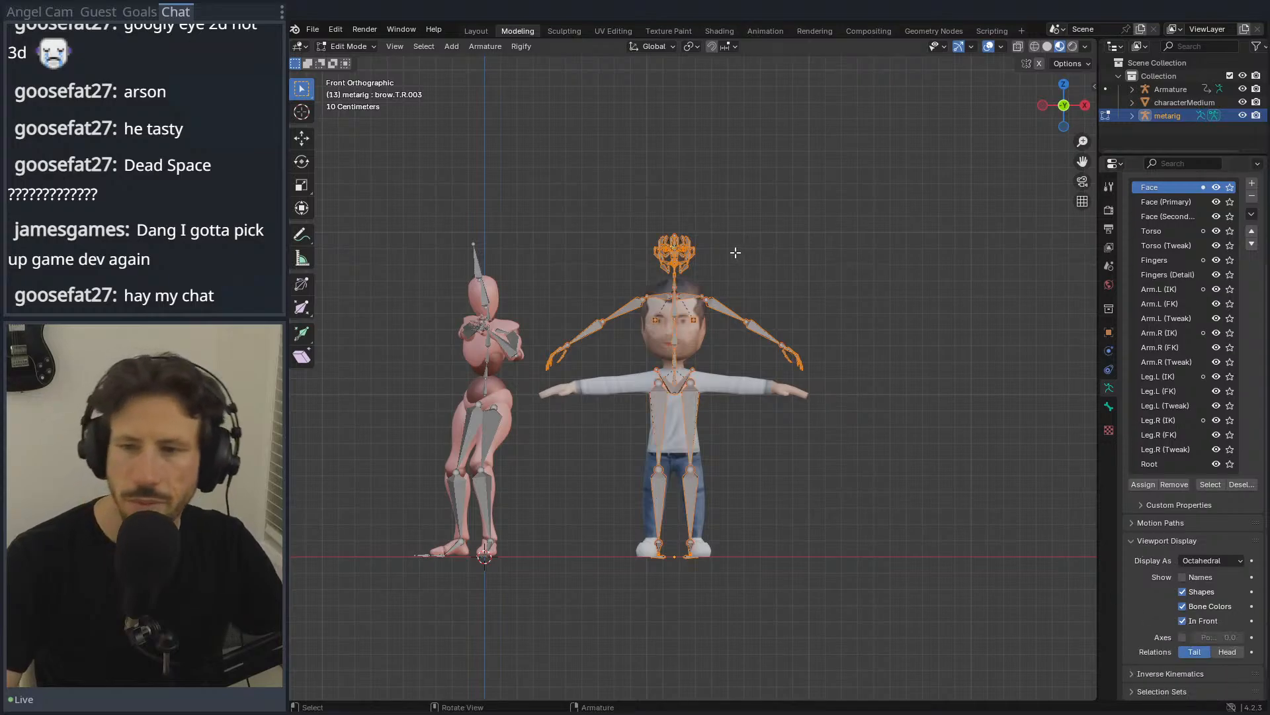
# Step: Clear the bone selection and select only the lower-leg and foot bones of the metarig's right leg
pyautogui.moveTo(874, 209); pyautogui.dragTo(542, 621)
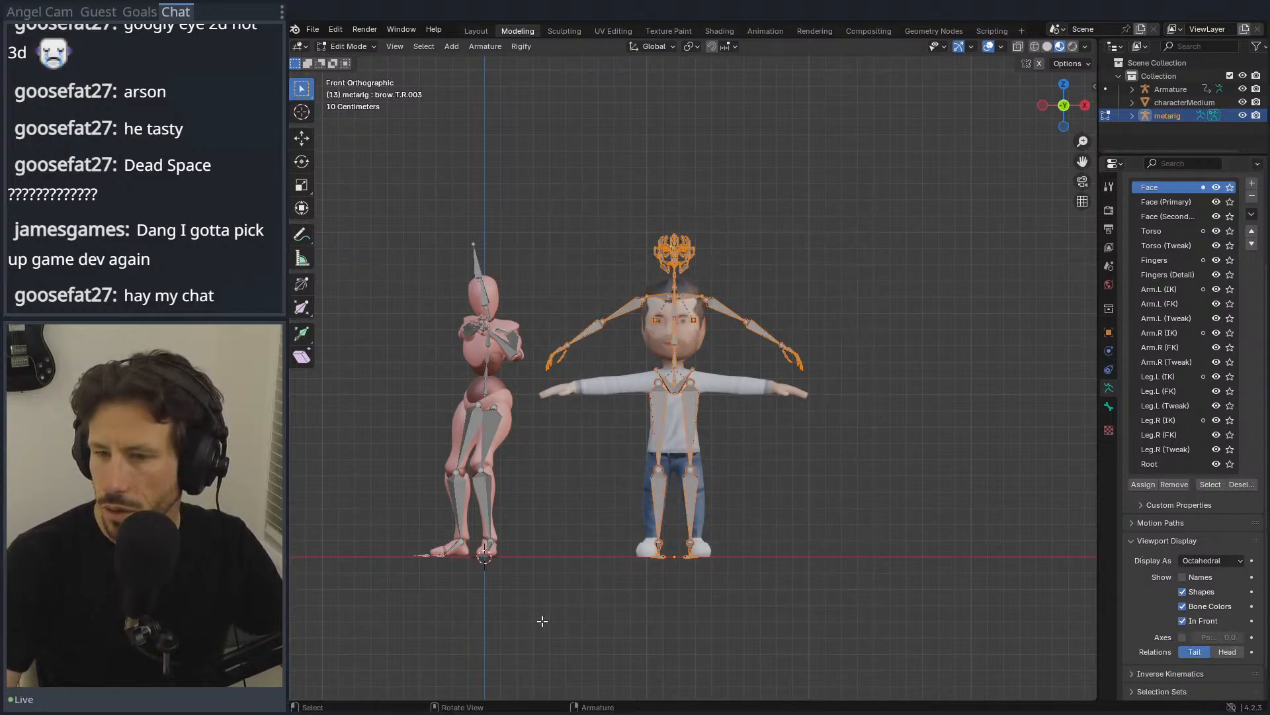
pyautogui.click(586, 599)
pyautogui.moveTo(883, 206); pyautogui.dragTo(585, 588)
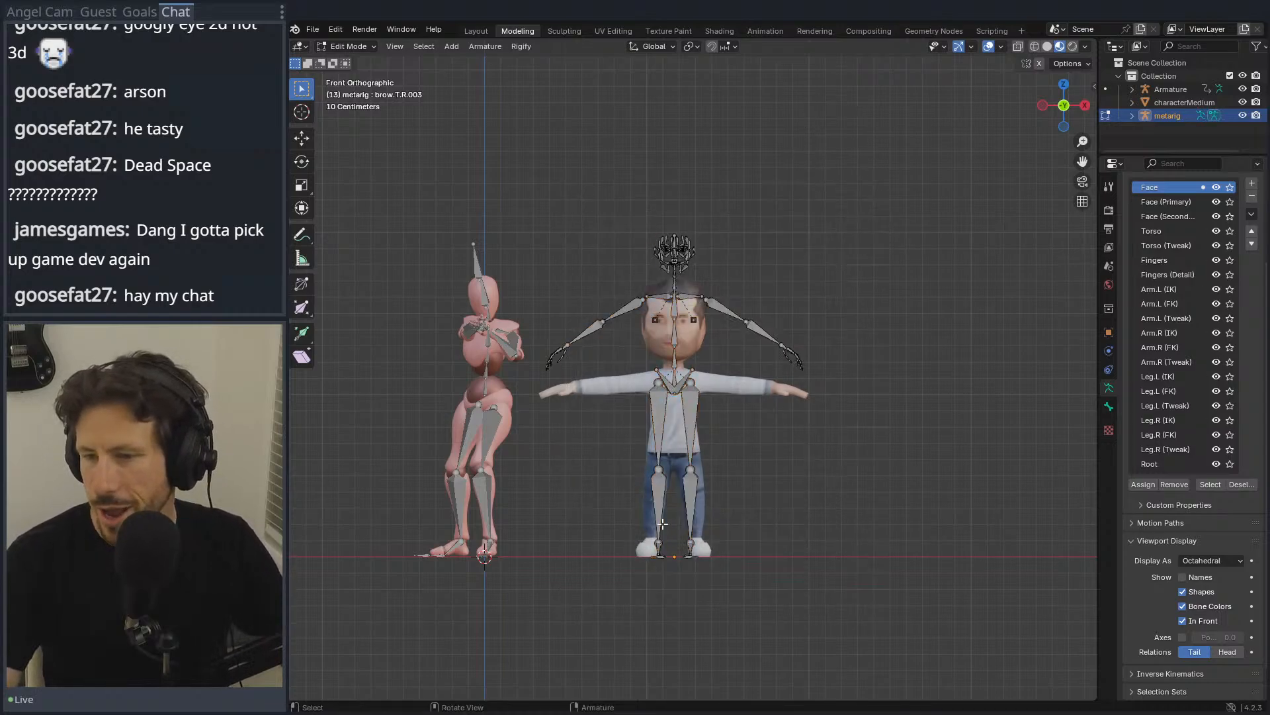
pyautogui.scroll(3, 728, 505)
pyautogui.keyDown('shift'); pyautogui.moveTo(727, 505); pyautogui.dragTo(738, 357, button='middle'); pyautogui.keyUp('shift')
pyautogui.moveTo(653, 584); pyautogui.dragTo(624, 384)
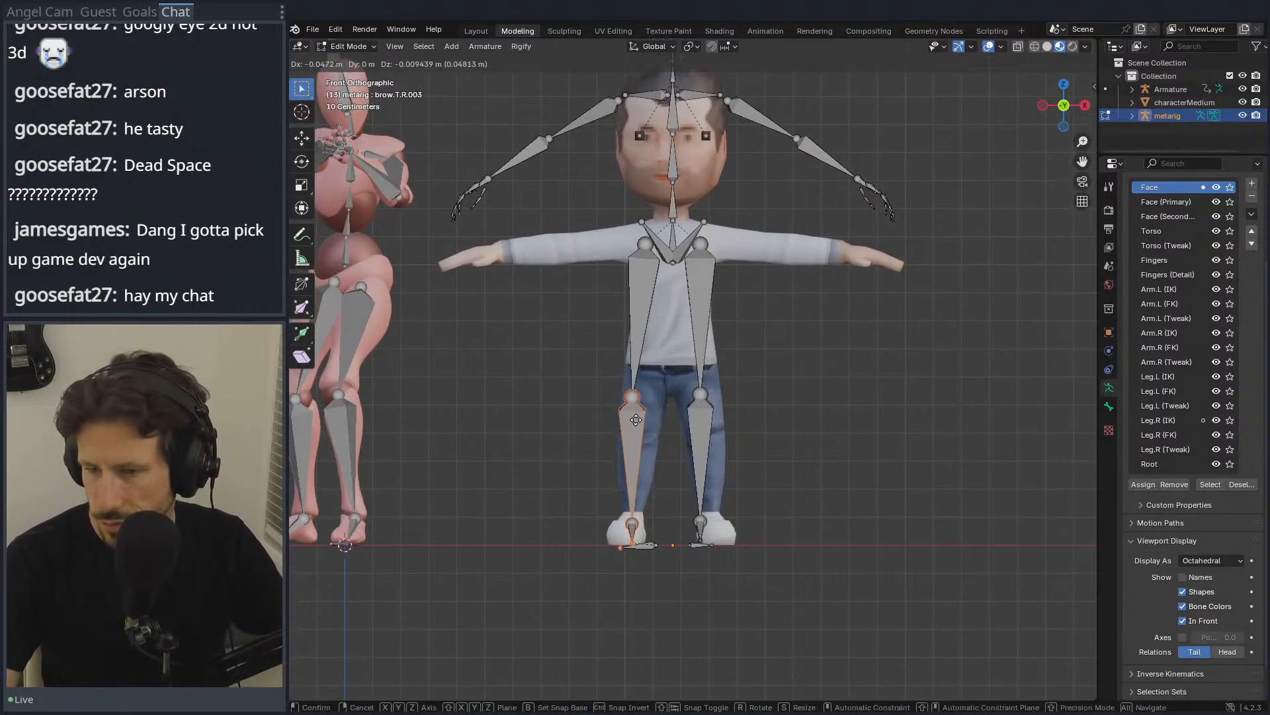
pyautogui.moveTo(667, 584); pyautogui.dragTo(595, 384)
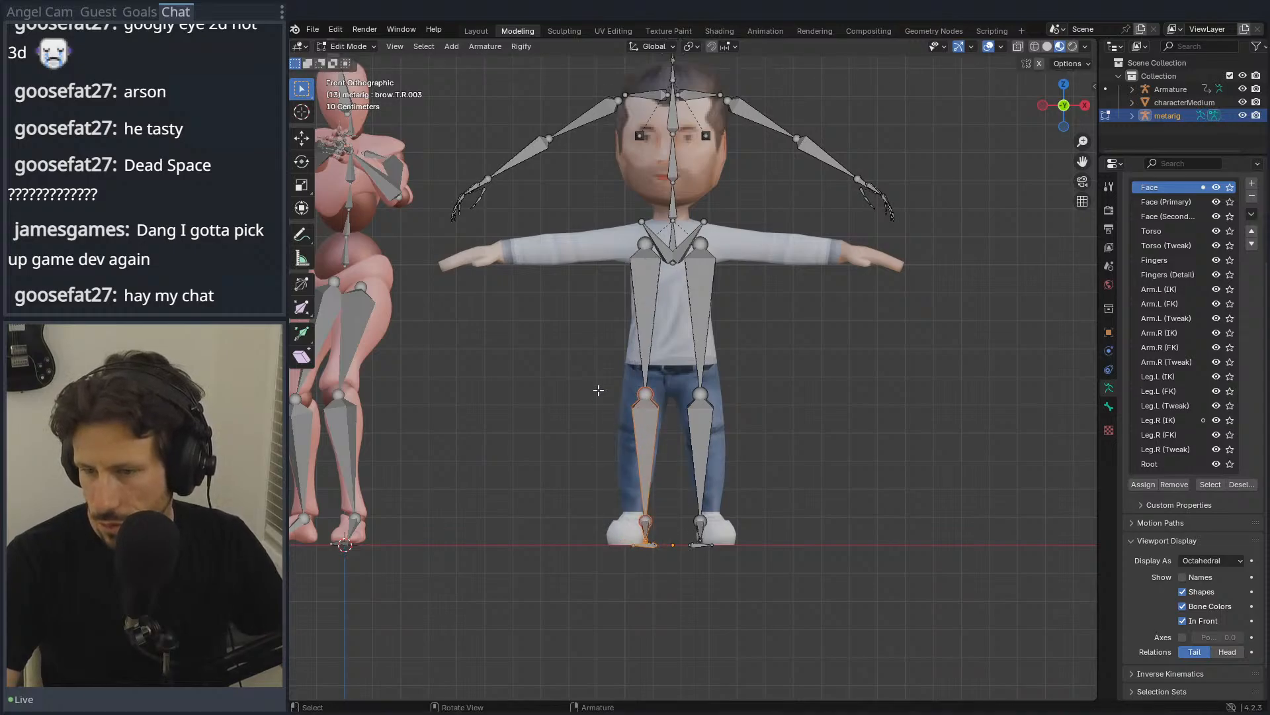
# Step: Try to move the right lower-leg bones and knee joint onto the mesh on one side only, and undo the moves
pyautogui.press('f')
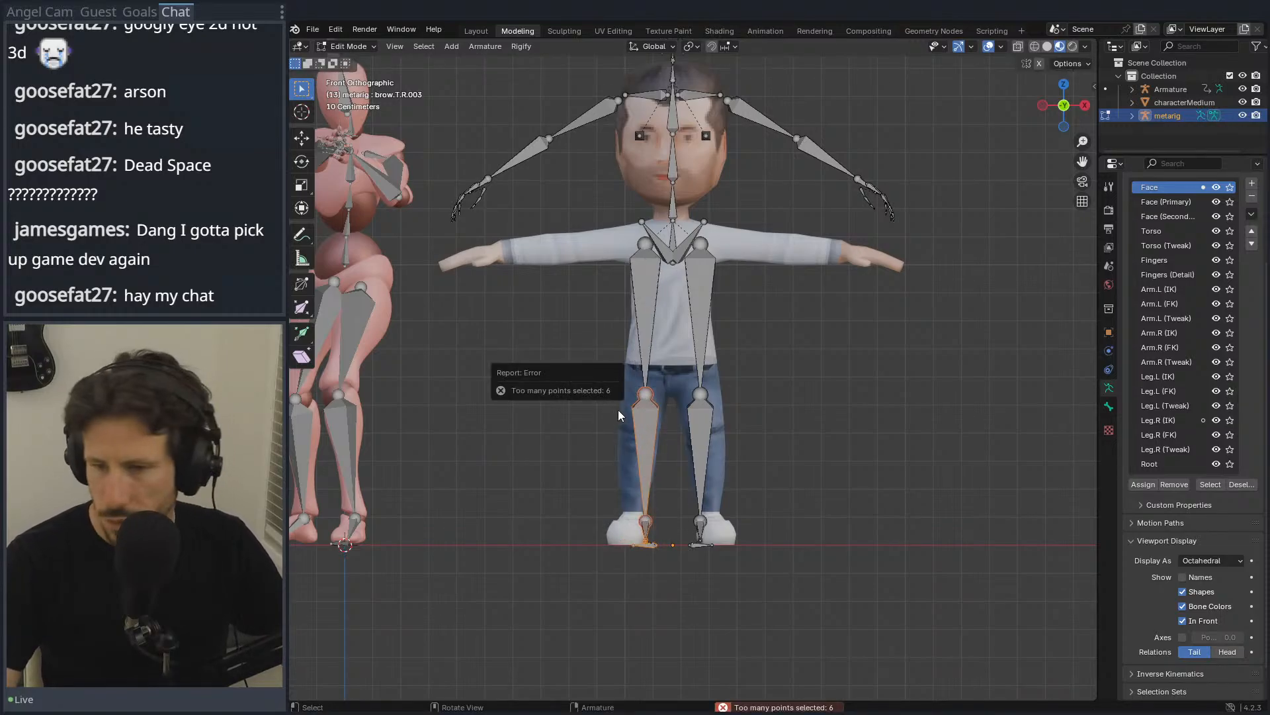
pyautogui.press('g')
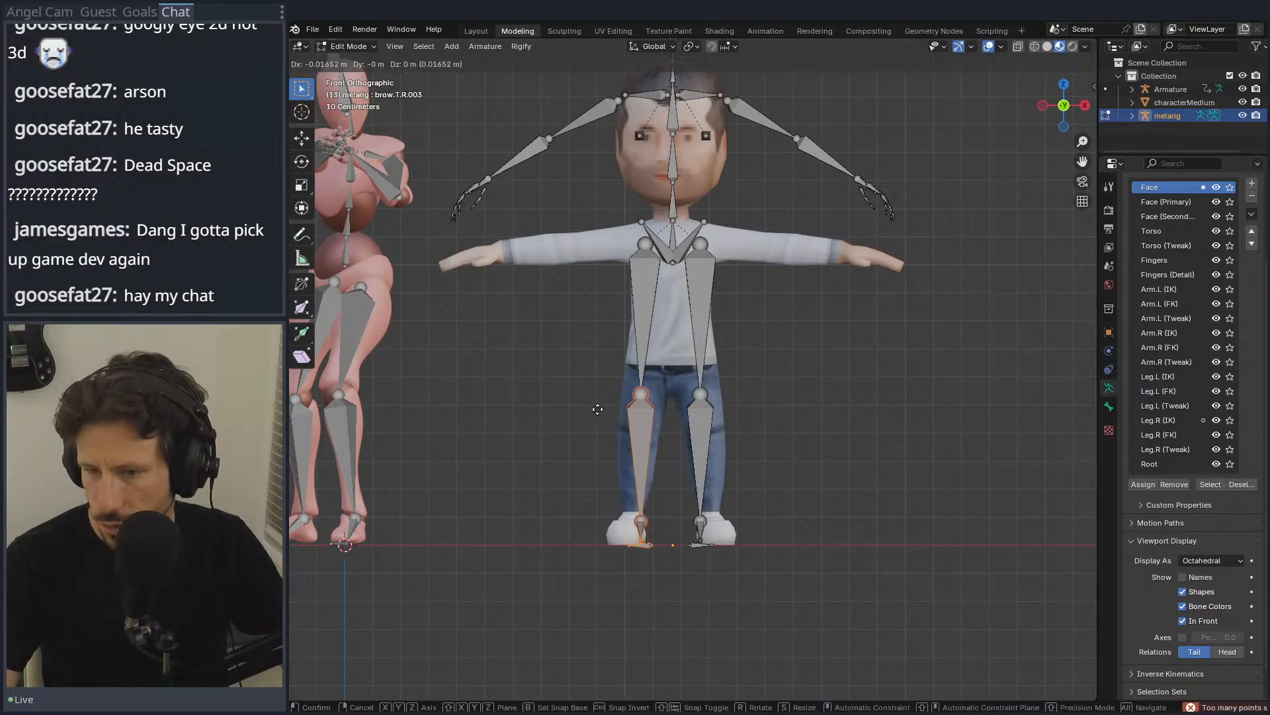
pyautogui.press('Escape')
pyautogui.click(630, 394)
pyautogui.press('g')
pyautogui.click(645, 447)
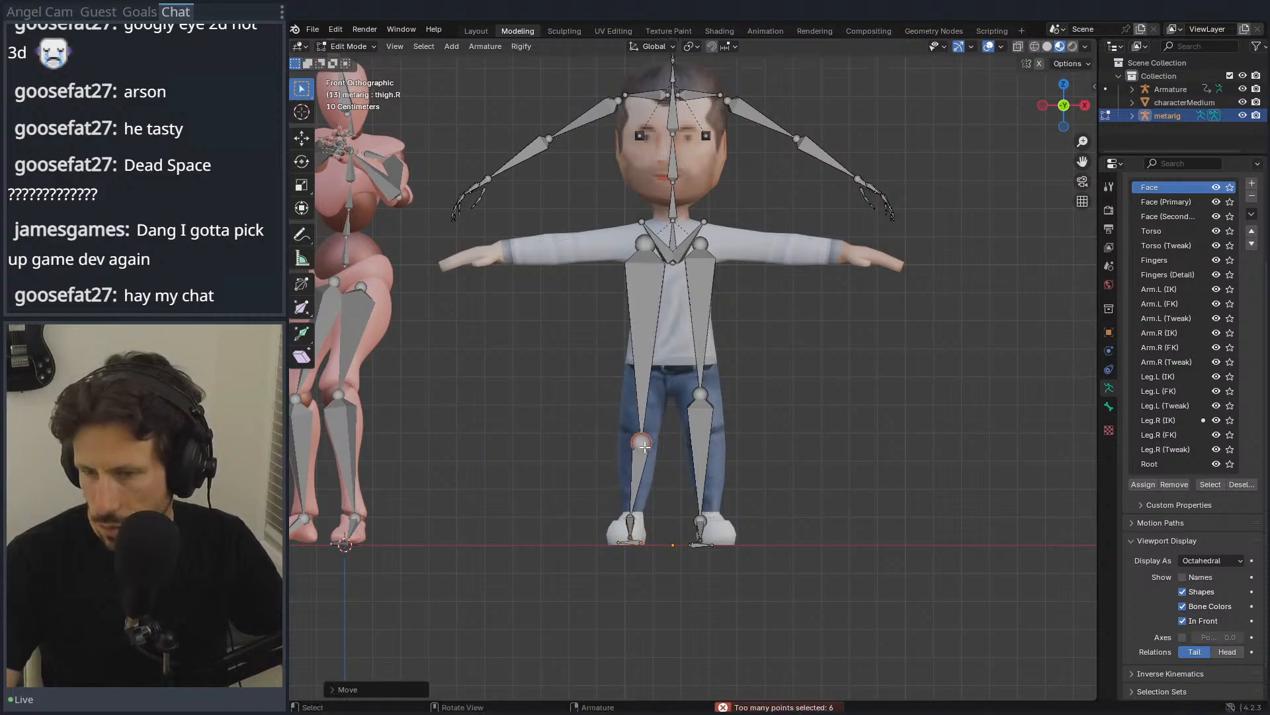
pyautogui.hotkey('ctrl', 'z')
pyautogui.hotkey('ctrl', 'z')
pyautogui.hotkey('ctrl', 'z')
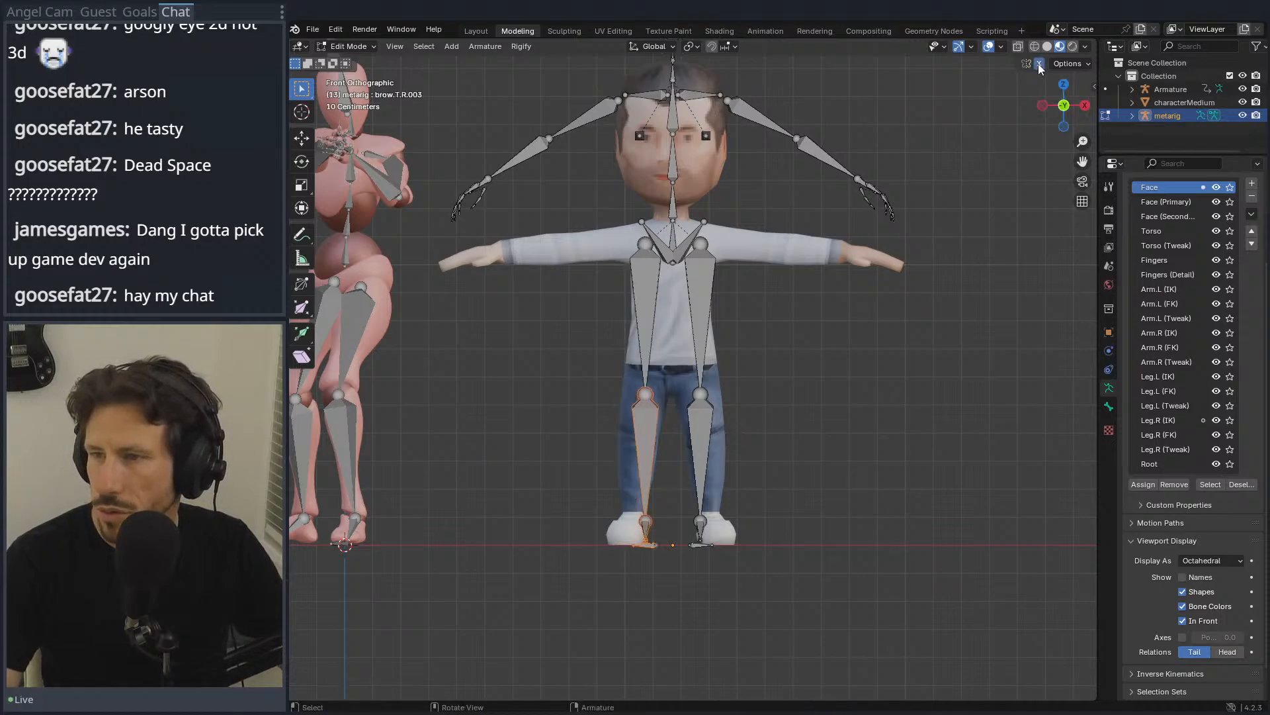
# Step: With X-axis mirroring on, move the lower-leg bones about 0.054 m outward over the shoes and lower the knee joints to the mesh's knees
pyautogui.press('g')
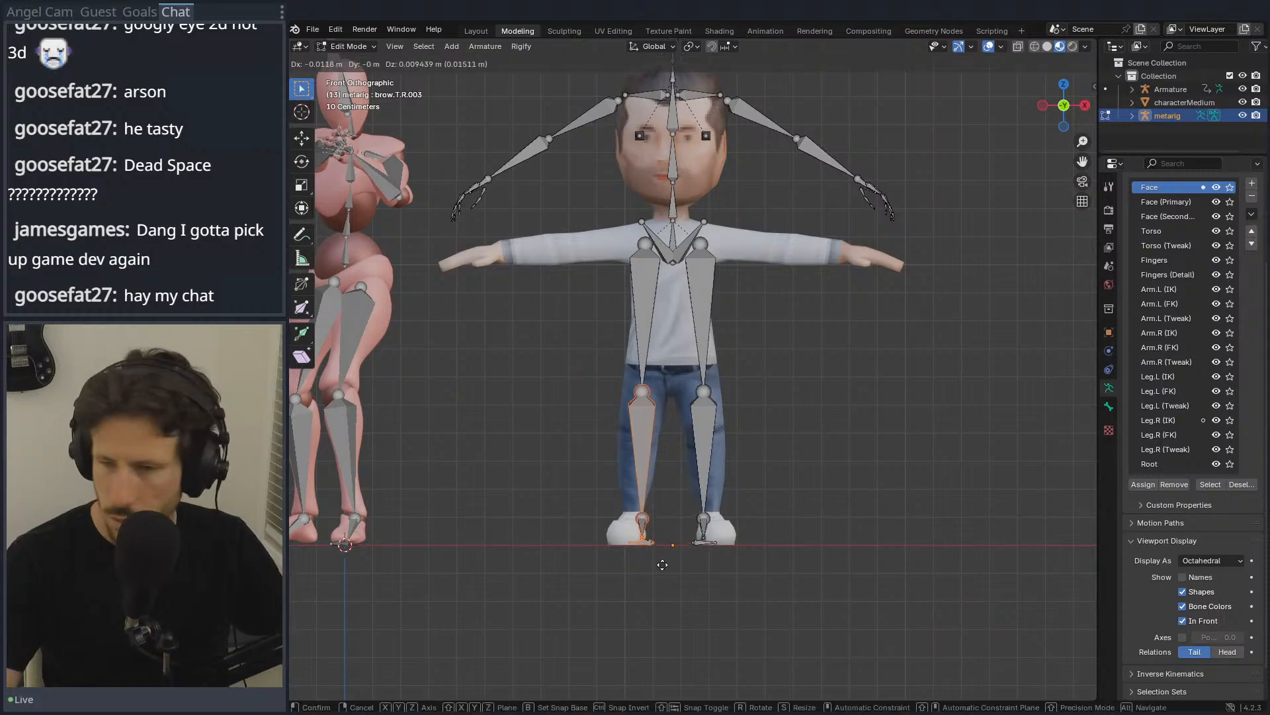
pyautogui.click(651, 565)
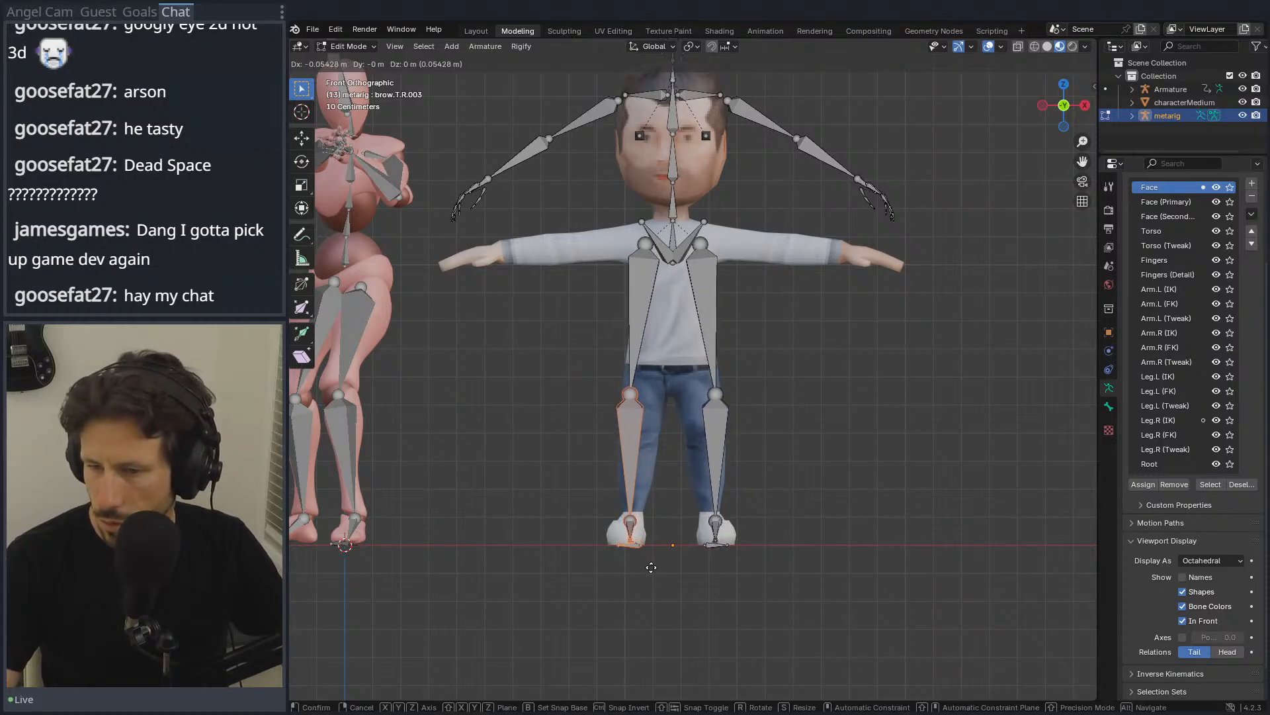
pyautogui.click(634, 392)
pyautogui.press('g')
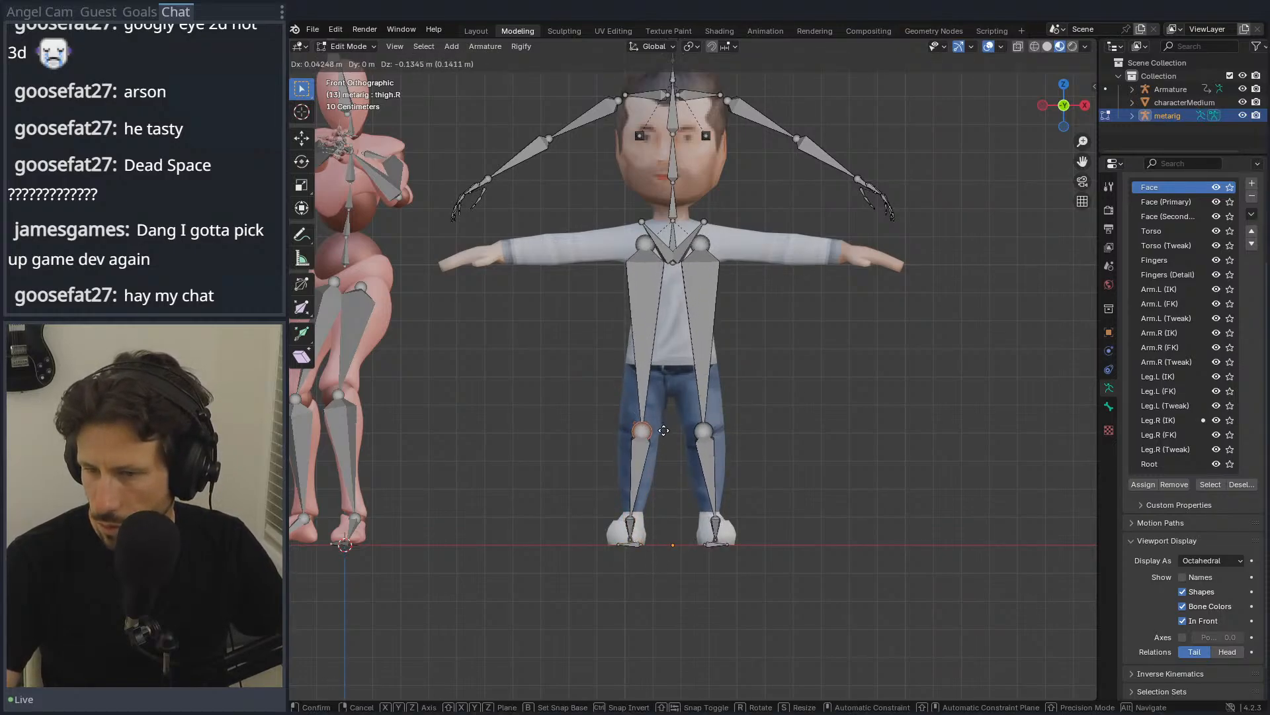
pyautogui.click(664, 442)
# Step: Select the metarig's pelvis bones and hip joints and lower them to the mesh's hips
pyautogui.moveTo(612, 214); pyautogui.dragTo(746, 281)
pyautogui.press('g')
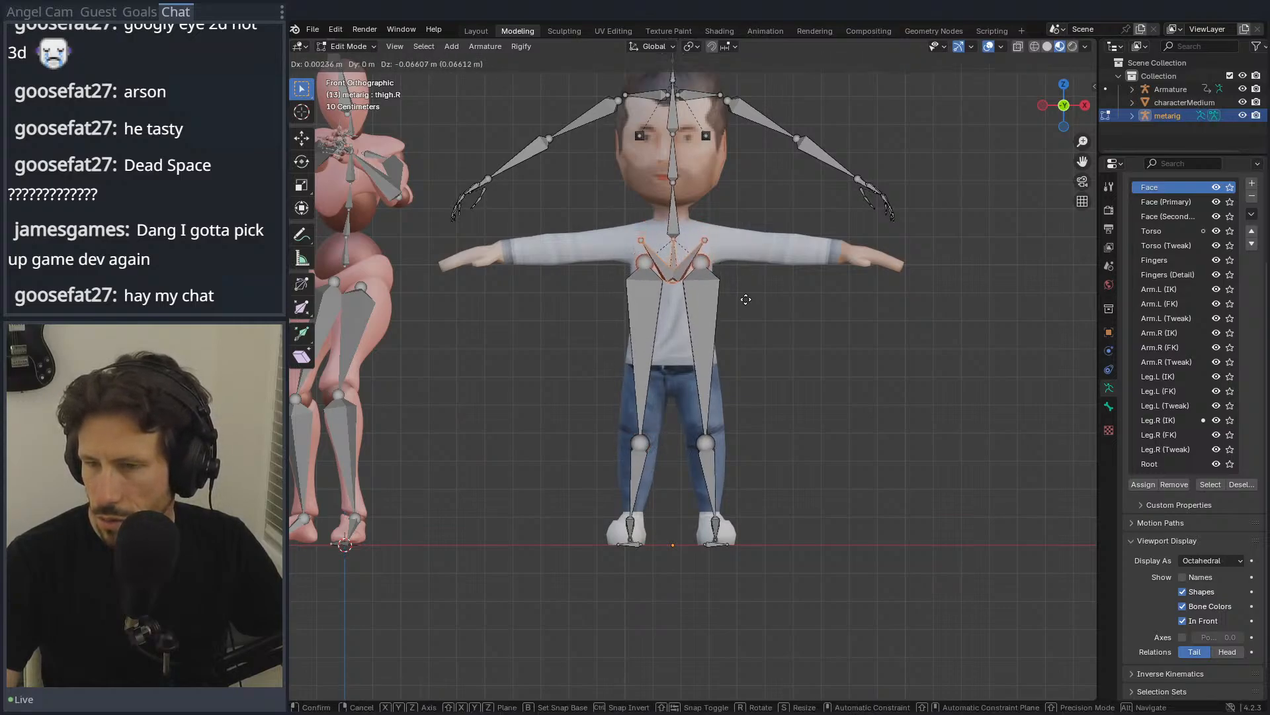
pyautogui.click(740, 398)
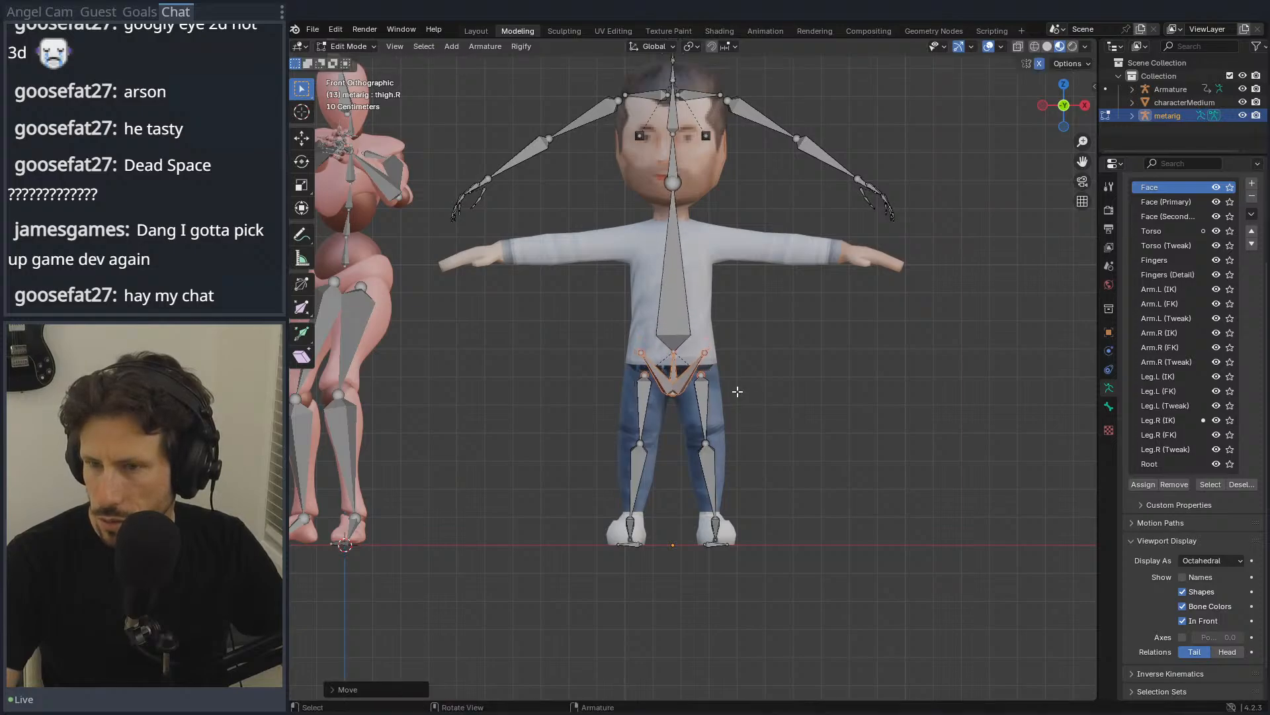
# Step: Try to lower the spine joint above the pelvis about 0.5 m along Z to the mesh's waist
pyautogui.click(672, 189)
pyautogui.press('g')
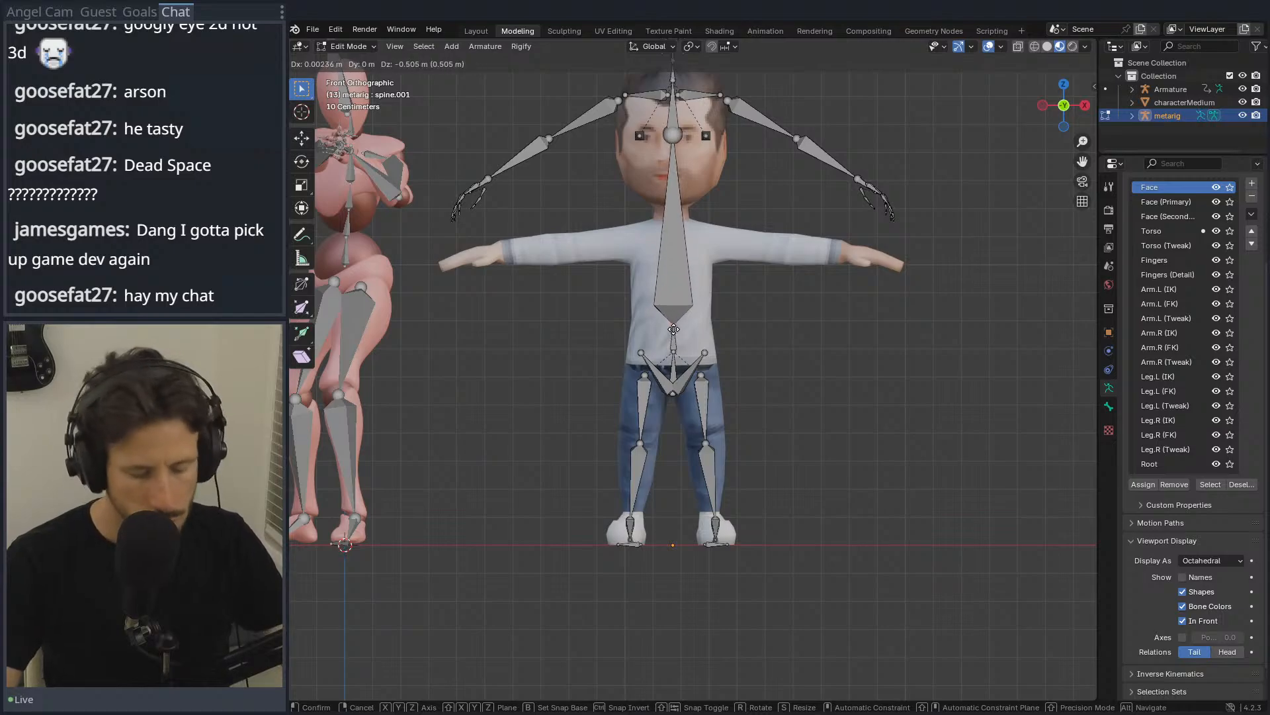
pyautogui.press('z')
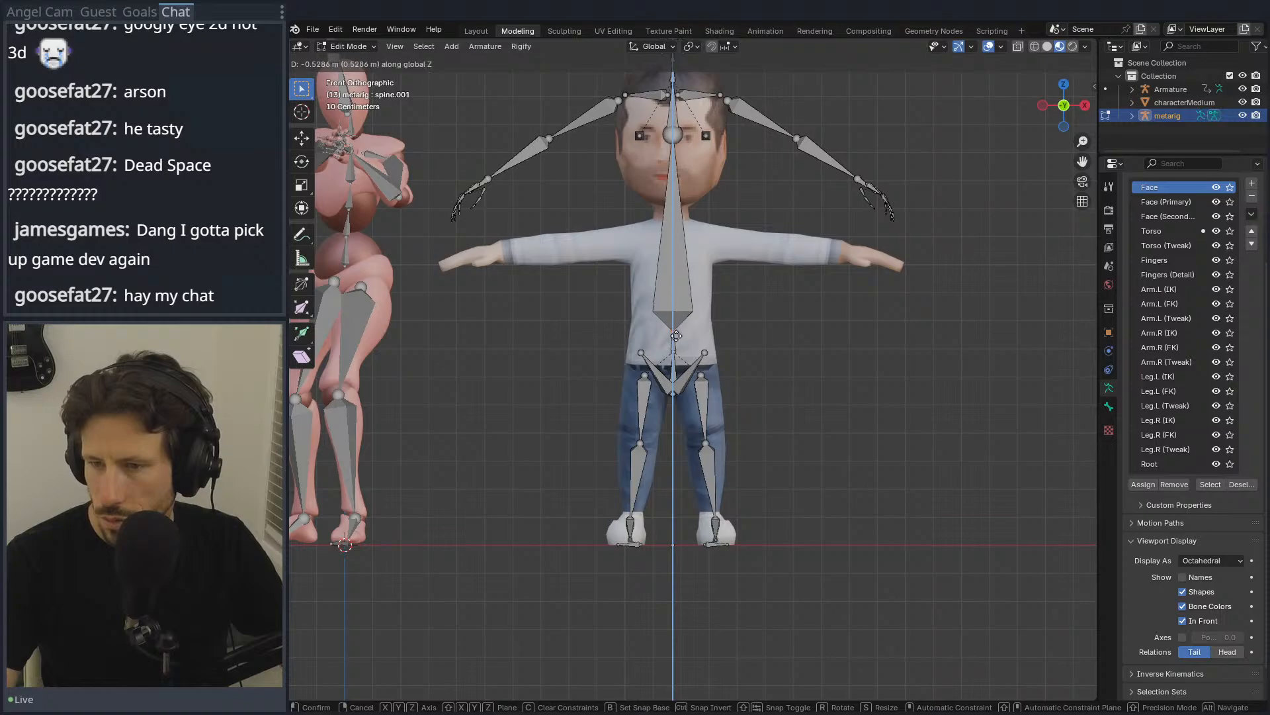
pyautogui.click(675, 330)
# Step: Try to lower the metarig's shoulder, arm and upper-spine bones about 0.5 m along Z, without the face bones
pyautogui.click(670, 138)
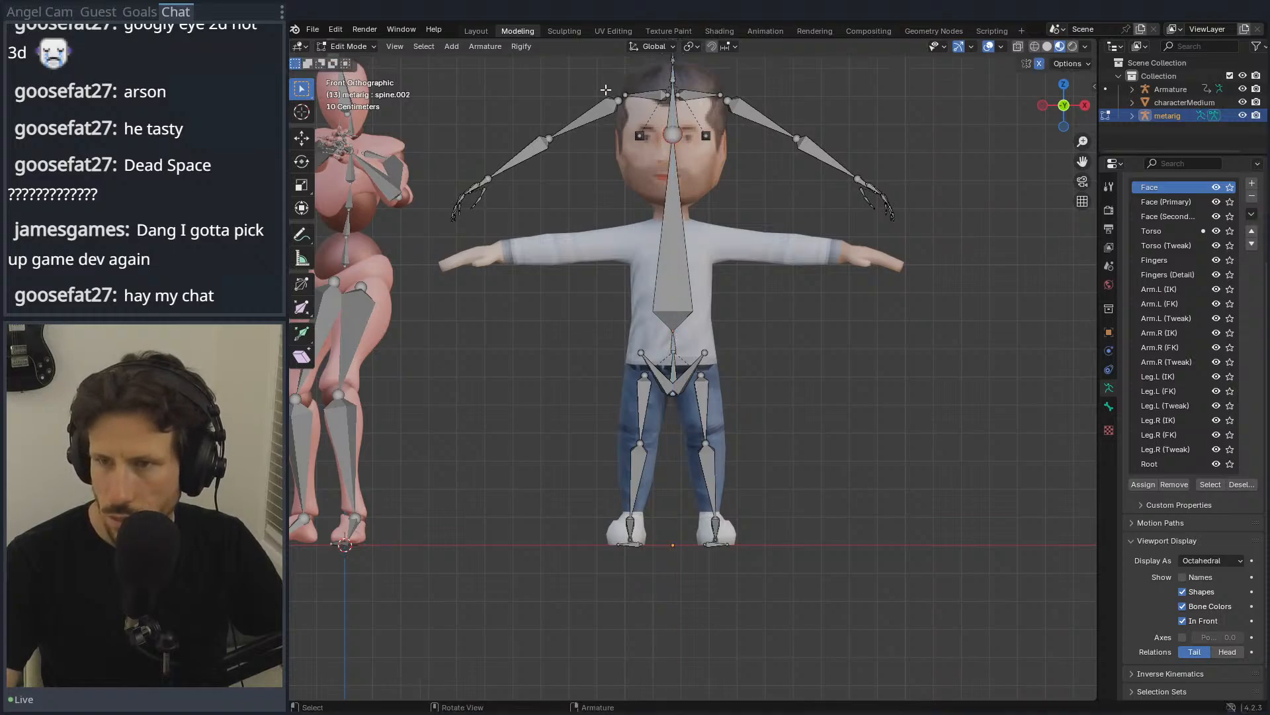
pyautogui.moveTo(994, 278); pyautogui.dragTo(442, 78)
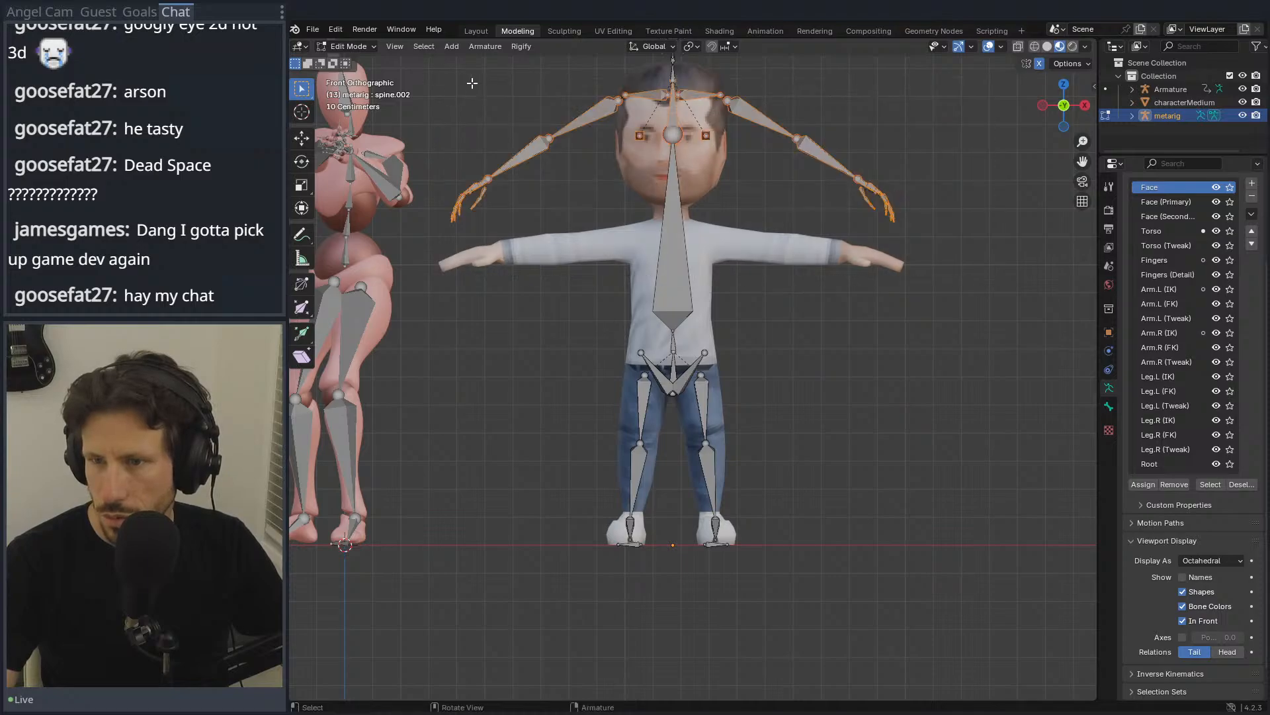
pyautogui.press('g')
pyautogui.press('x')
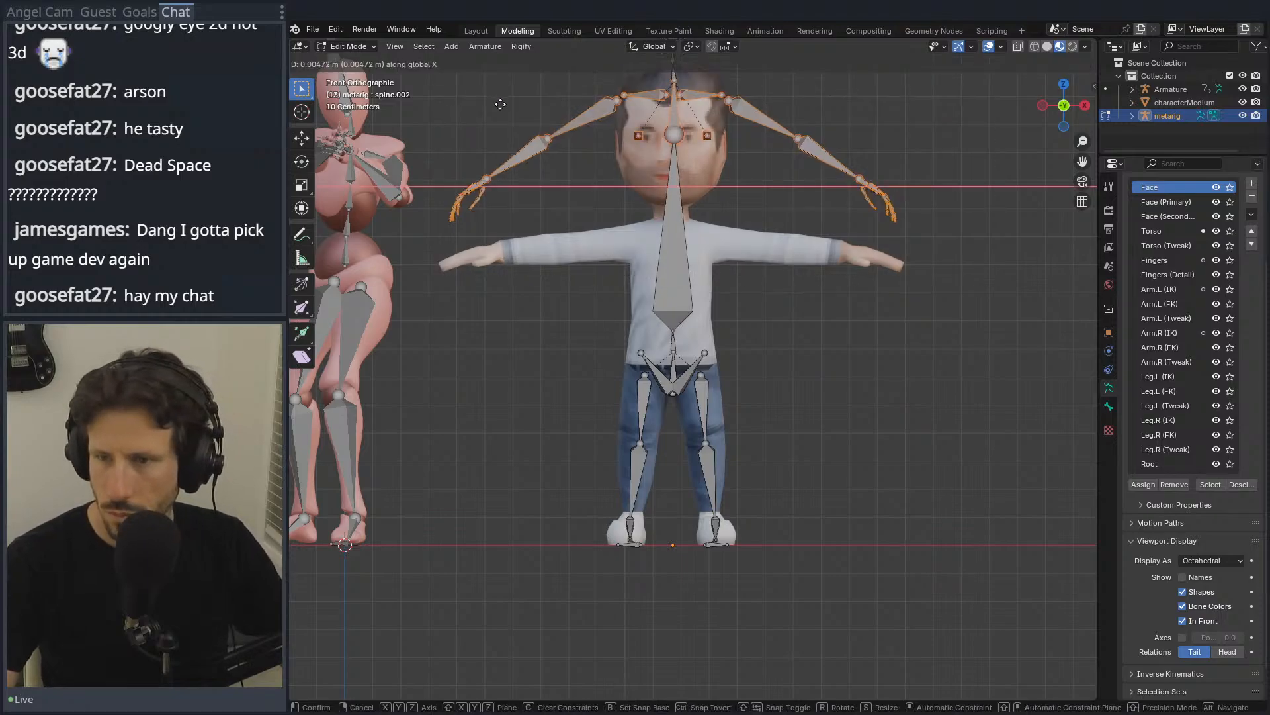
pyautogui.press('y')
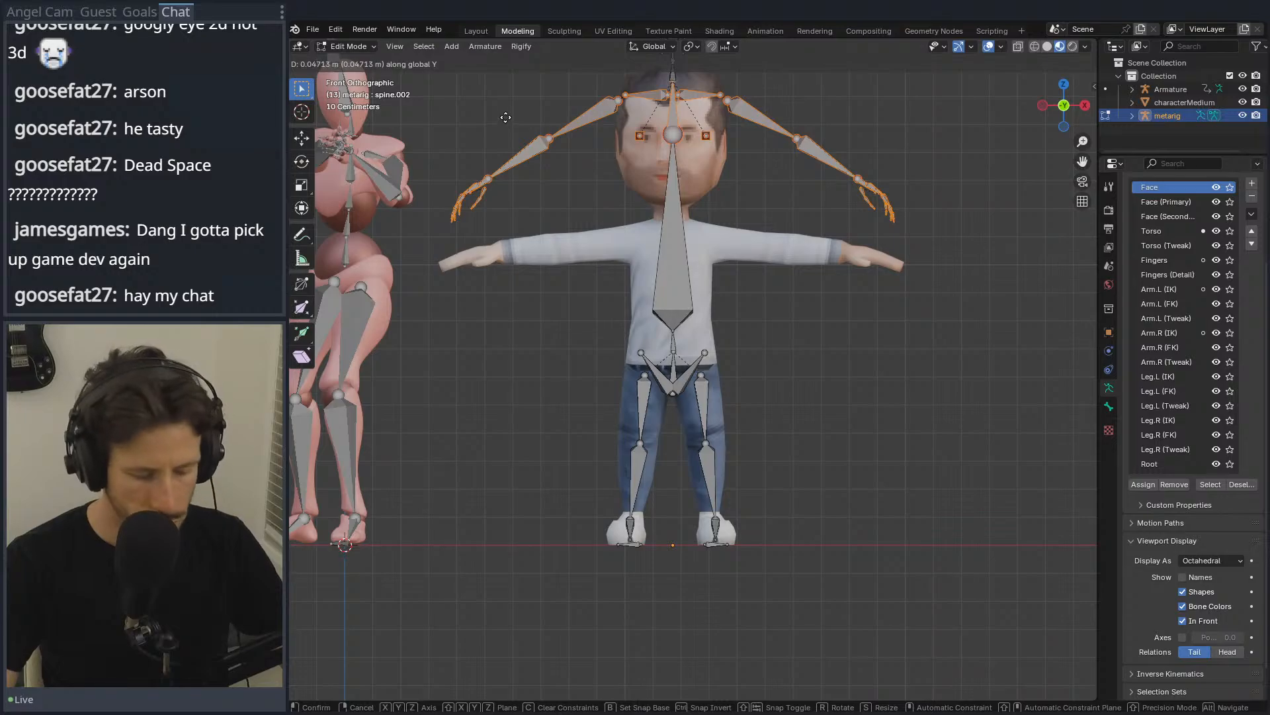
pyautogui.press('z')
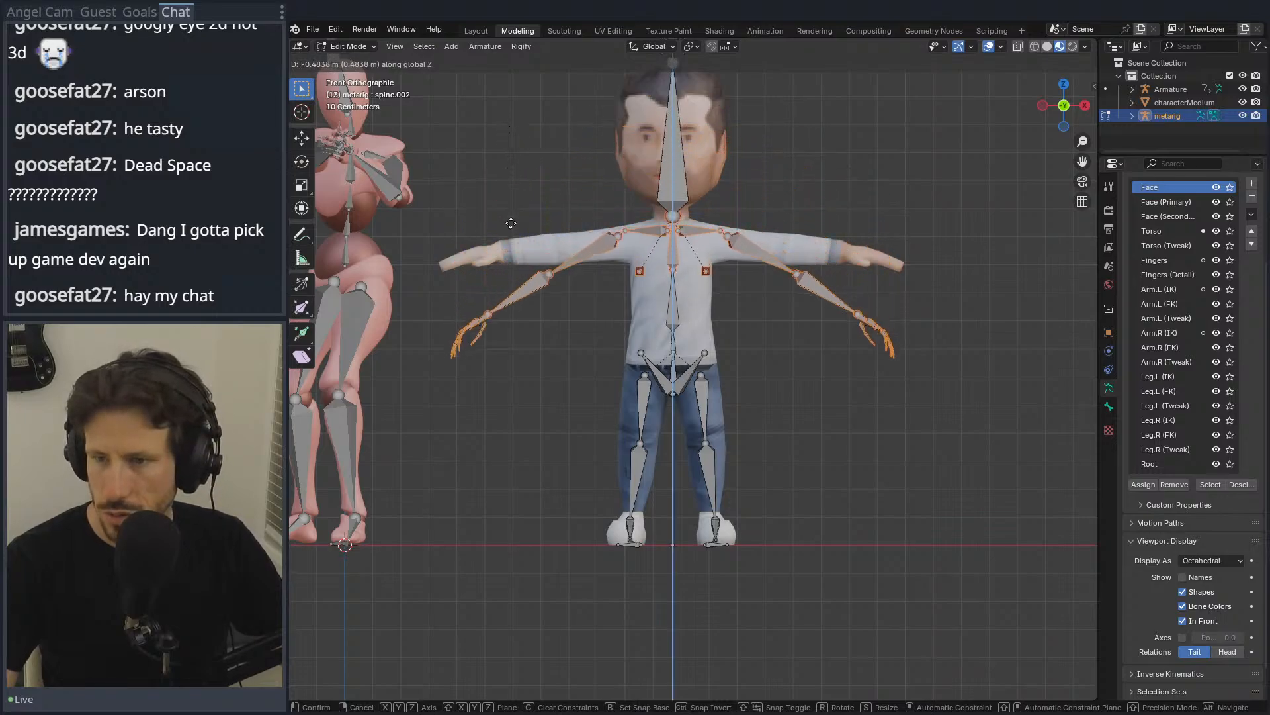
pyautogui.click(511, 229)
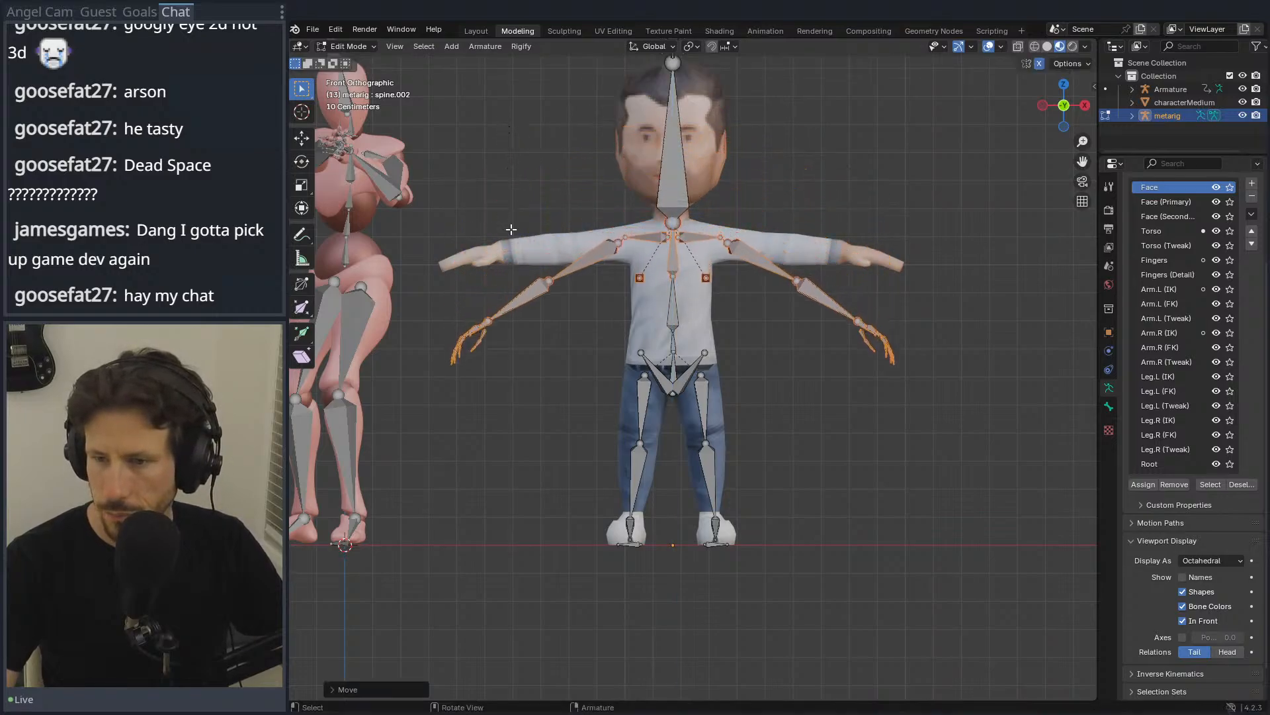
# Step: Undo the upper-body and spine-joint moves, keeping the lowered hips
pyautogui.hotkey('ctrl', 'z')
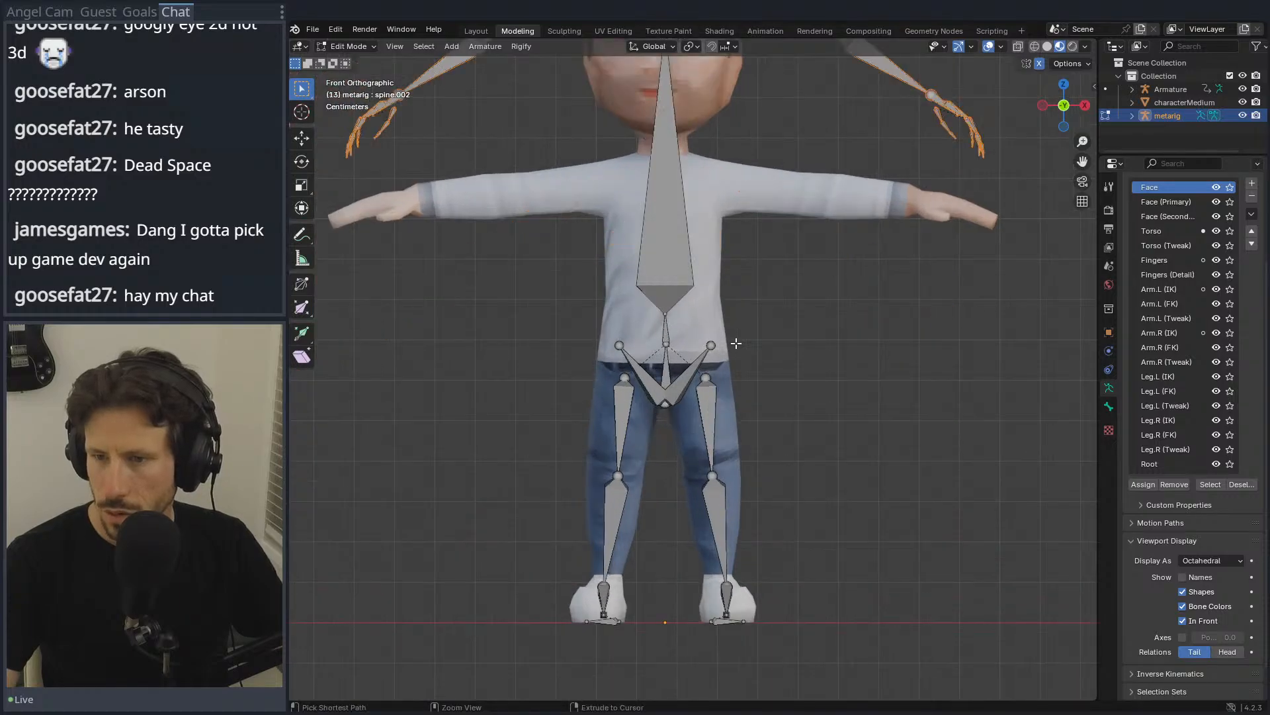
pyautogui.scroll(-2, 735, 337)
pyautogui.hotkey('ctrl', 'z')
pyautogui.hotkey('ctrl', 'z')
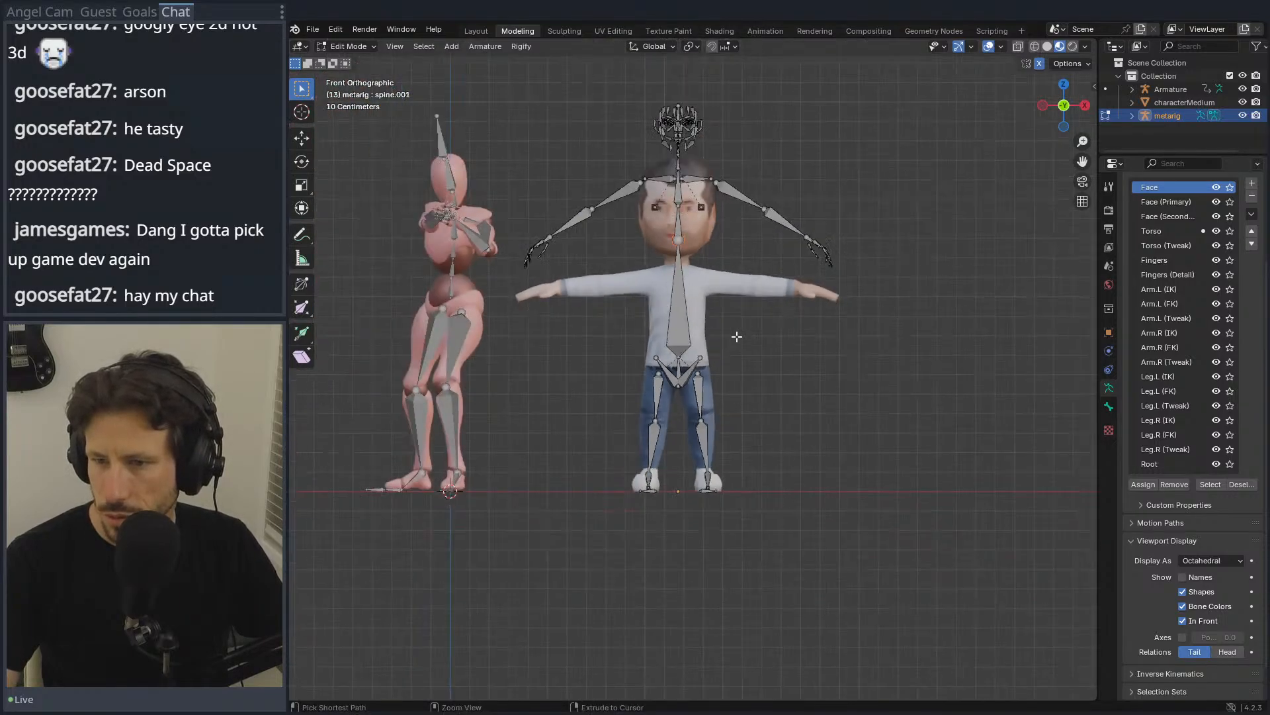
pyautogui.hotkey('ctrl', 'z')
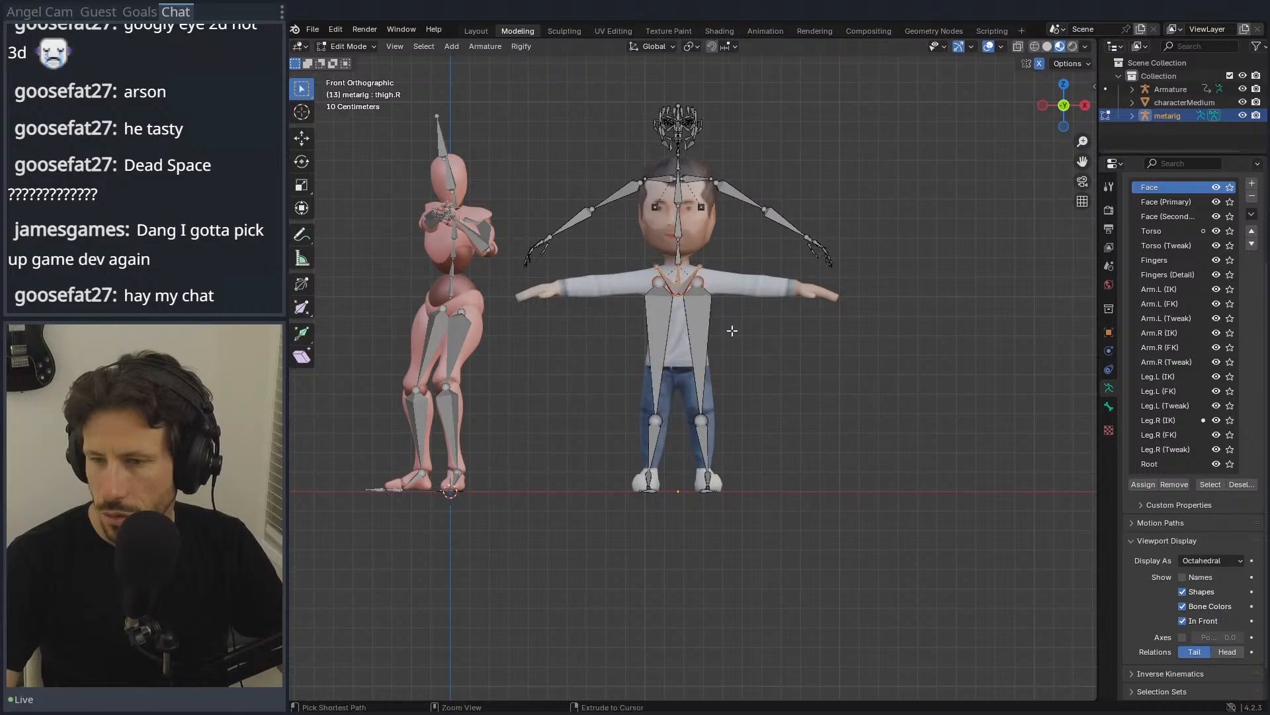
pyautogui.hotkey('ctrl', 'z')
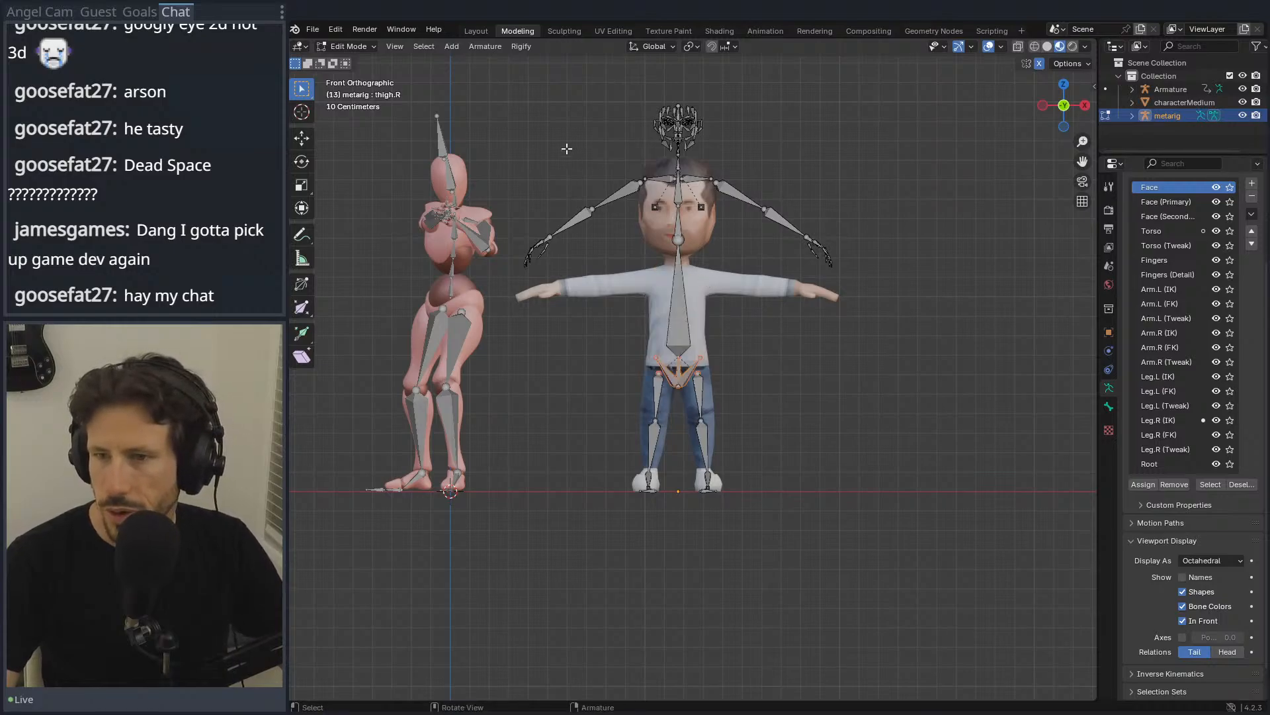
# Step: Select the metarig's whole upper body, including face and arms, and lower it about 0.51 m along Z onto the mesh
pyautogui.moveTo(500, 81); pyautogui.dragTo(838, 286)
pyautogui.press('g')
pyautogui.press('x')
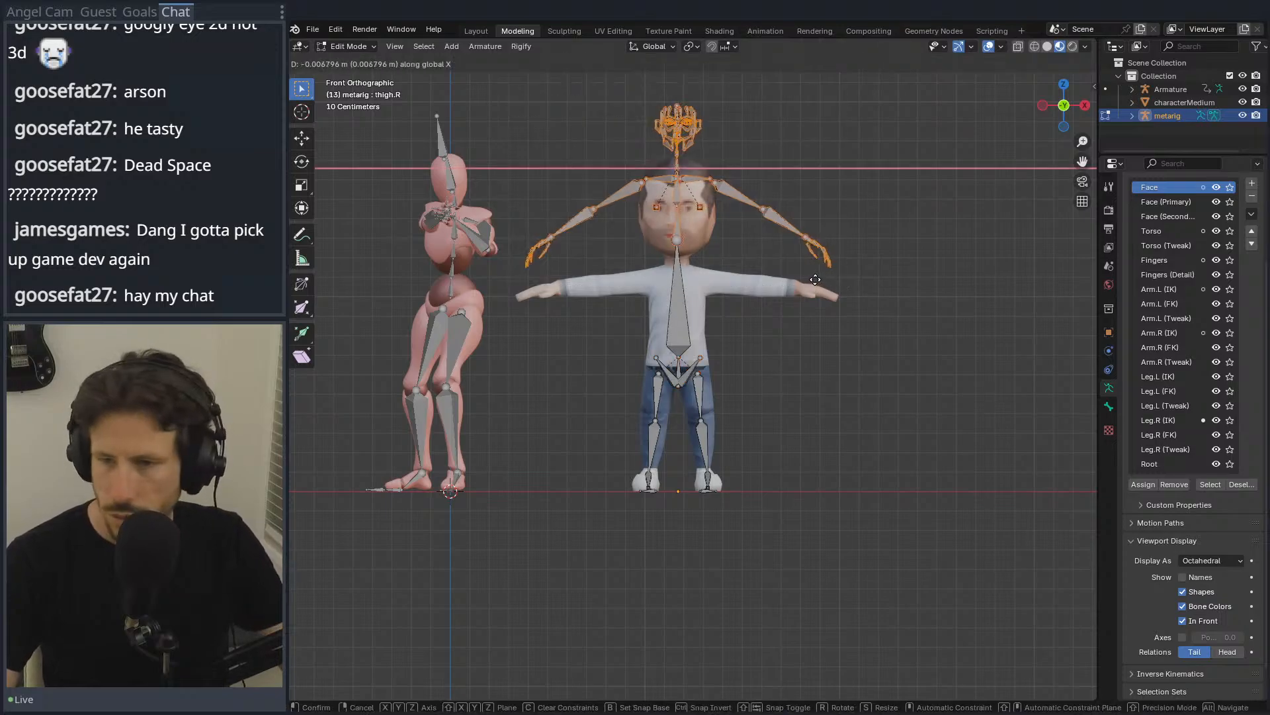
pyautogui.press('z')
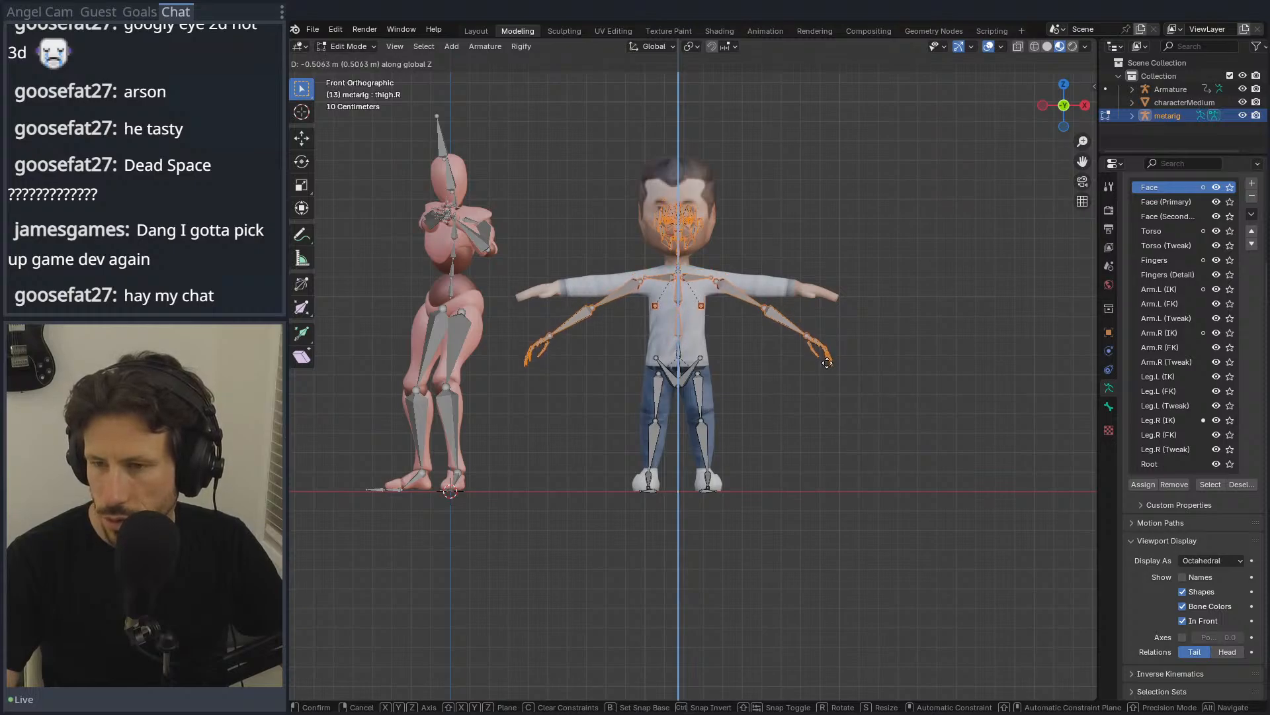
pyautogui.click(827, 362)
# Step: Select only the head and face bones and raise them about 0.078 m along Z within the mesh's head
pyautogui.scroll(3, 662, 222)
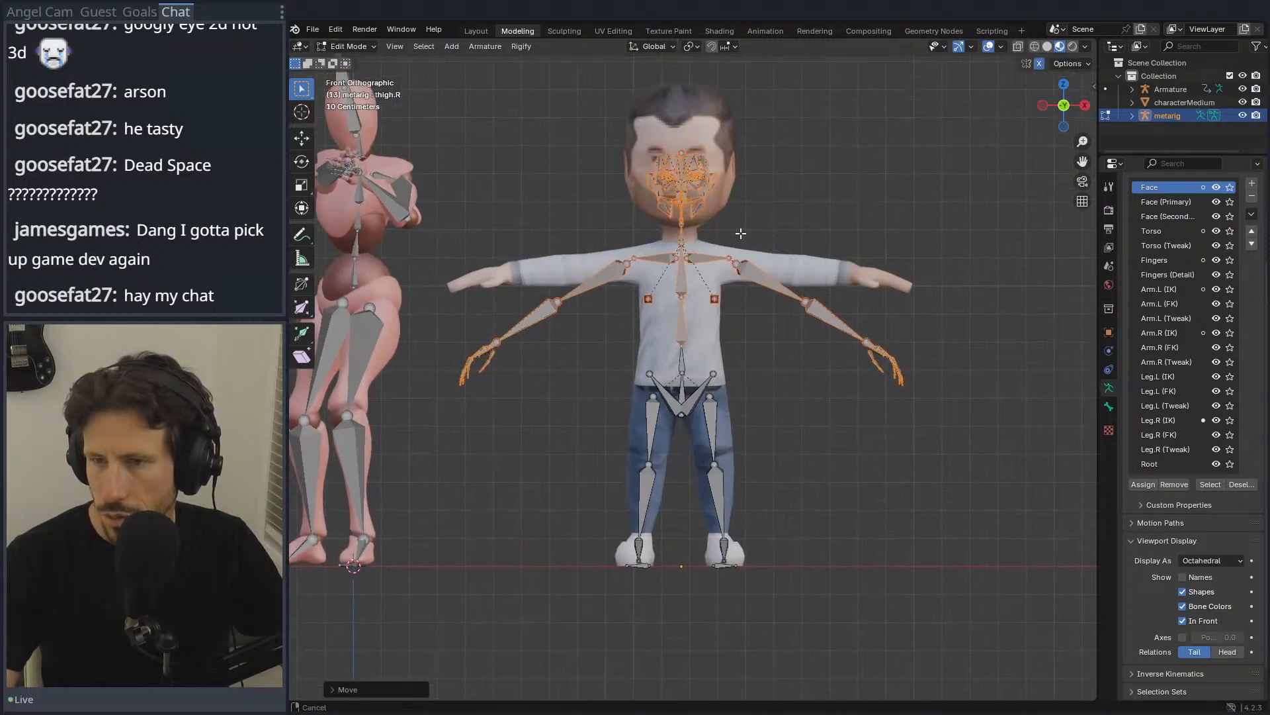
pyautogui.click(818, 298)
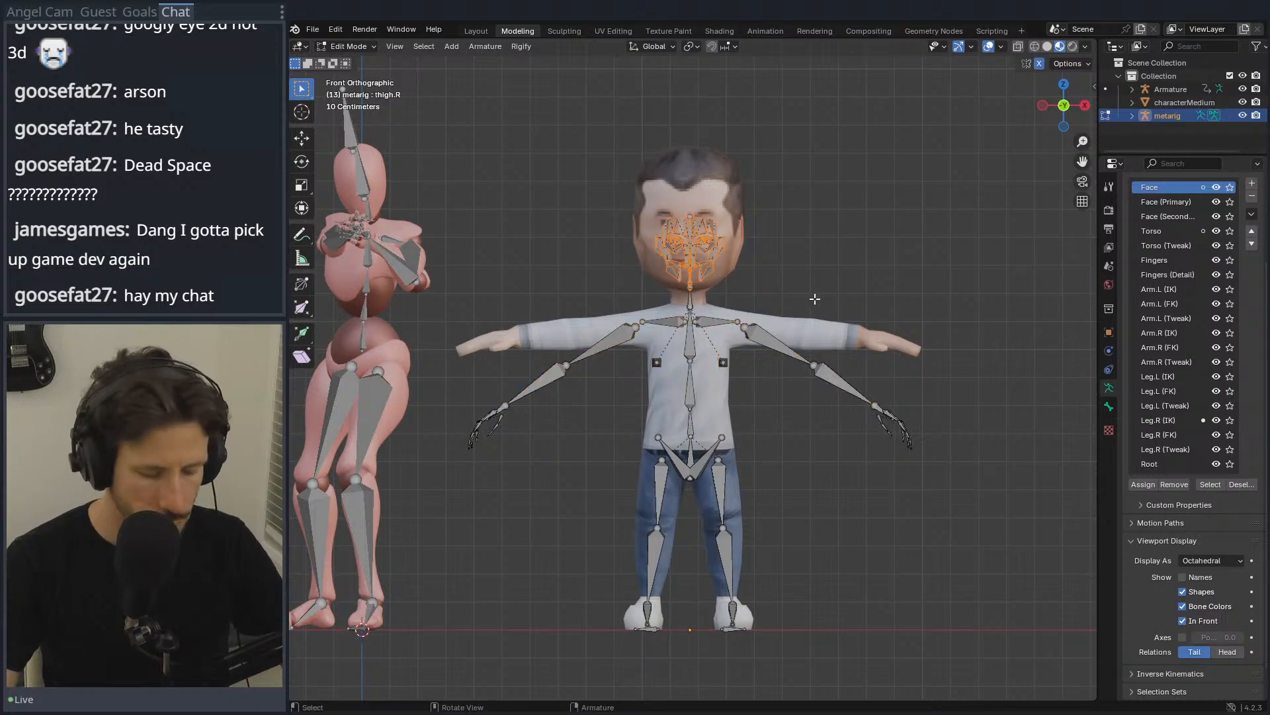
pyautogui.press('g')
pyautogui.press('x')
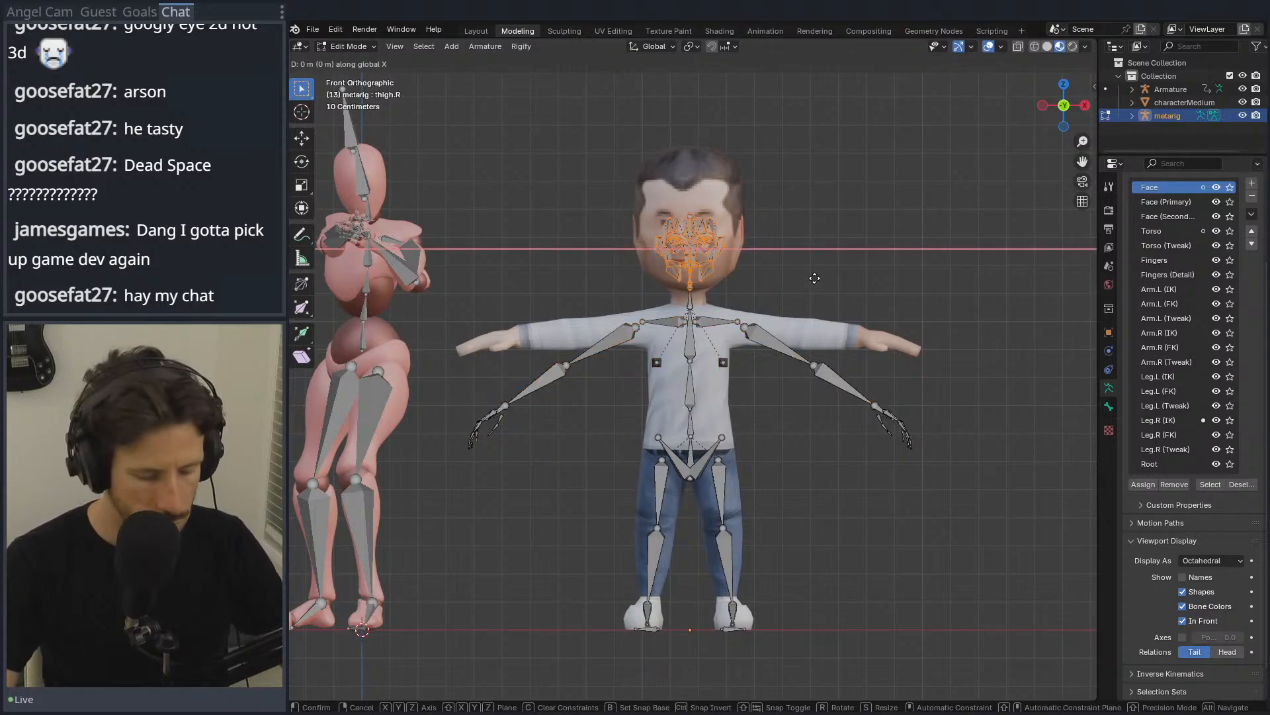
pyautogui.press('z')
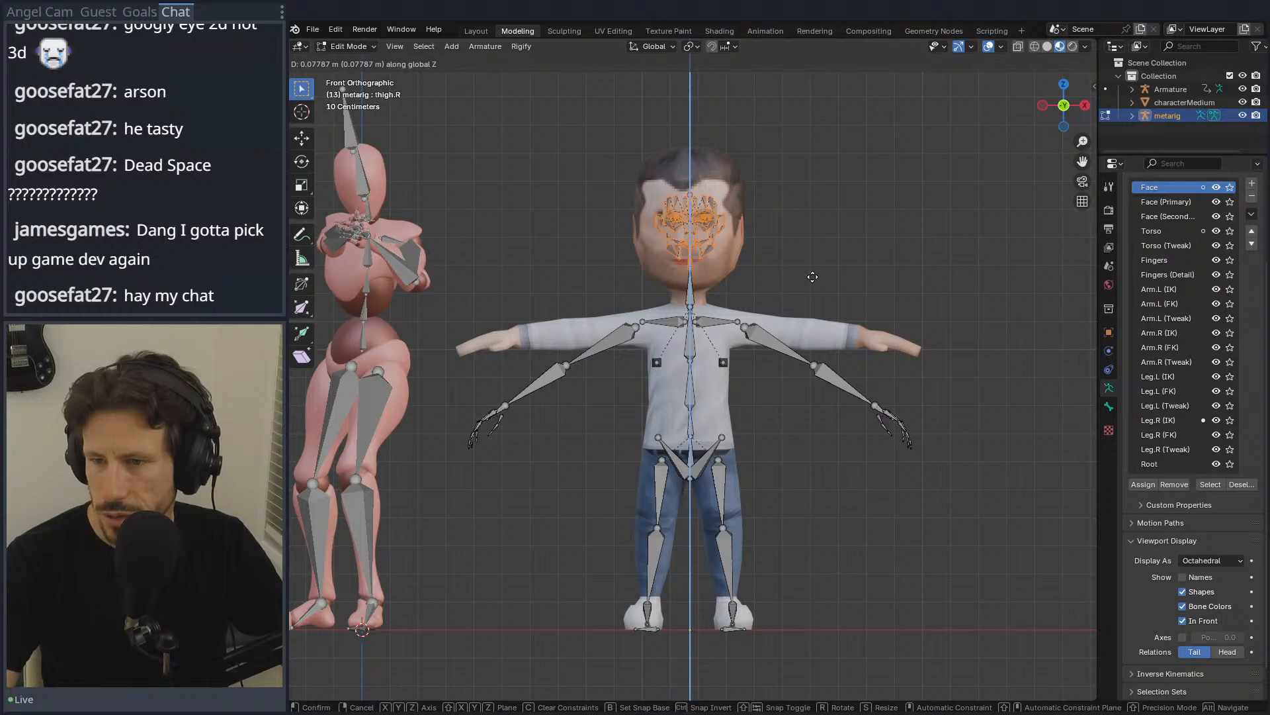
pyautogui.click(813, 277)
# Step: Hide the pink mannequin's Armature in the viewport
pyautogui.moveTo(813, 277); pyautogui.dragTo(670, 280, button='middle')
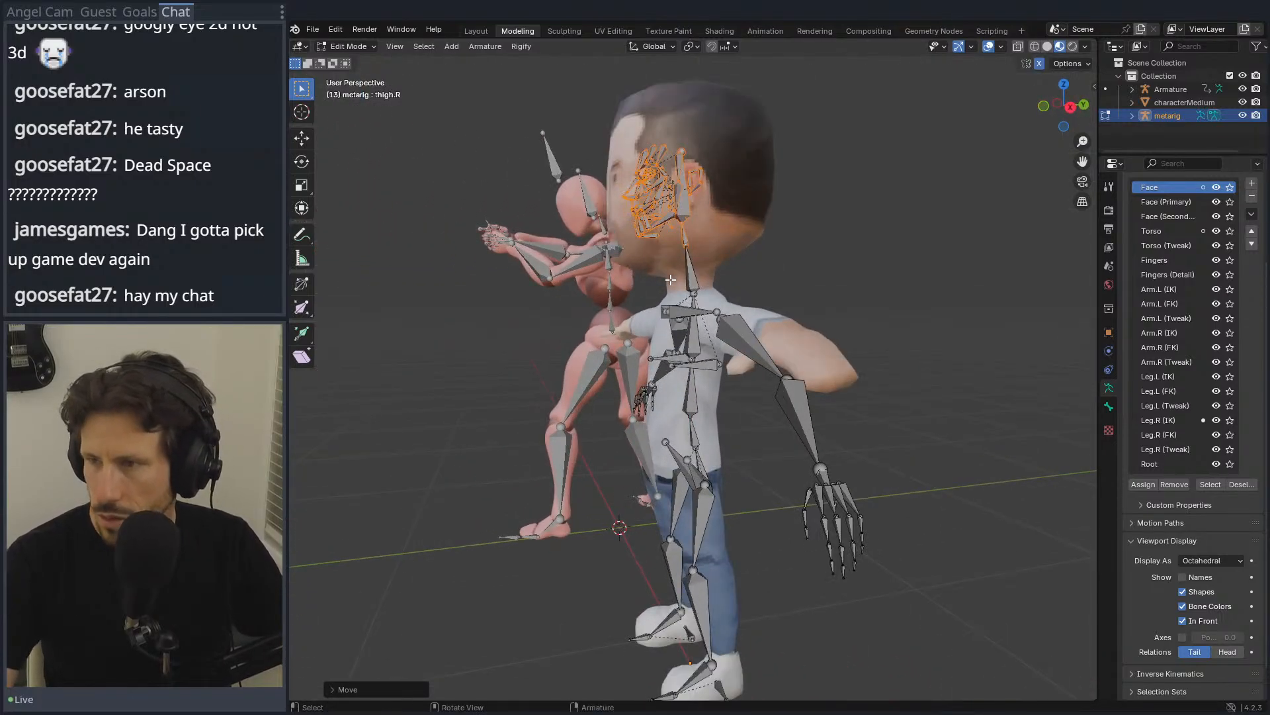
pyautogui.click(1242, 89)
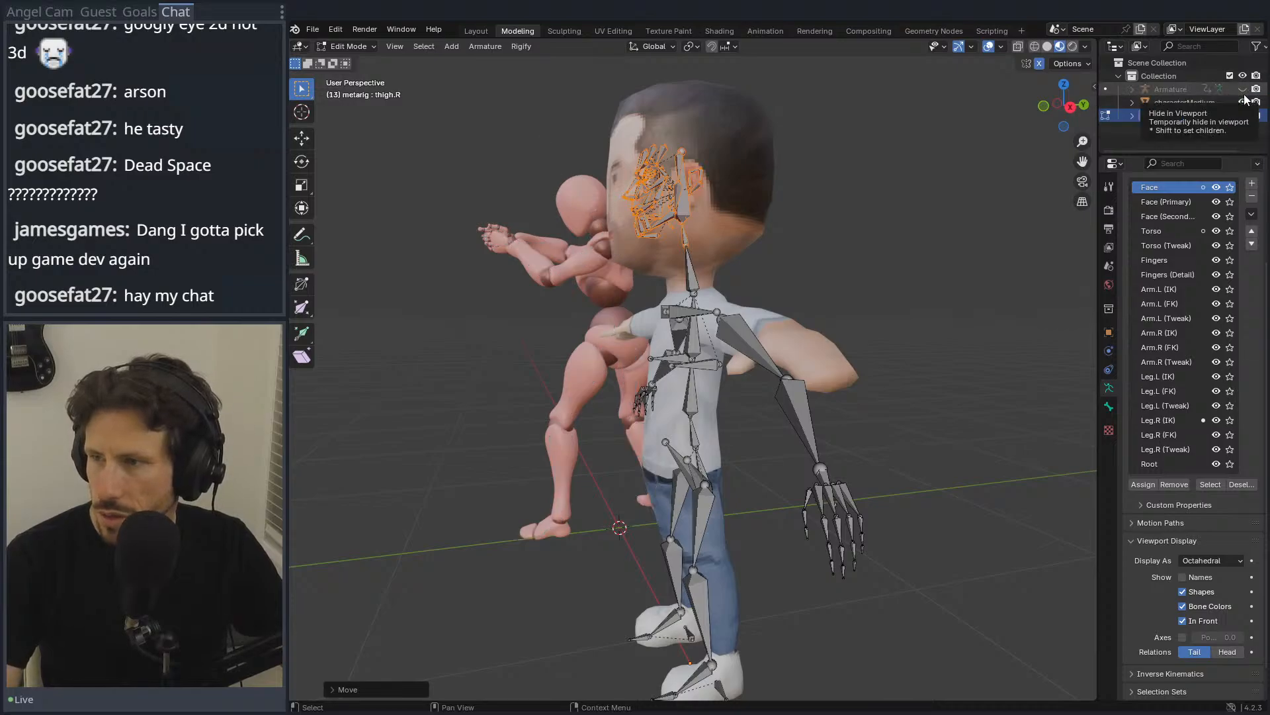
pyautogui.click(1123, 88)
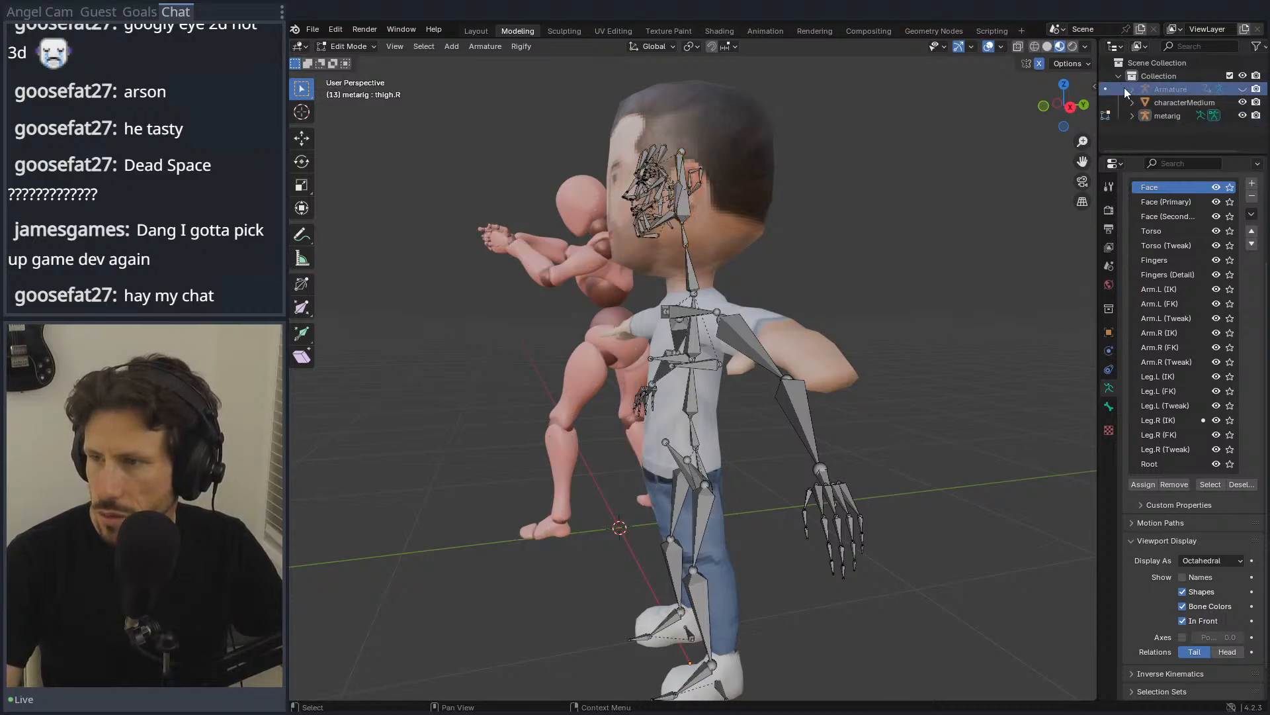
# Step: From the side, select the face bones in front of the head bone and delete them
pyautogui.press('KP_1')
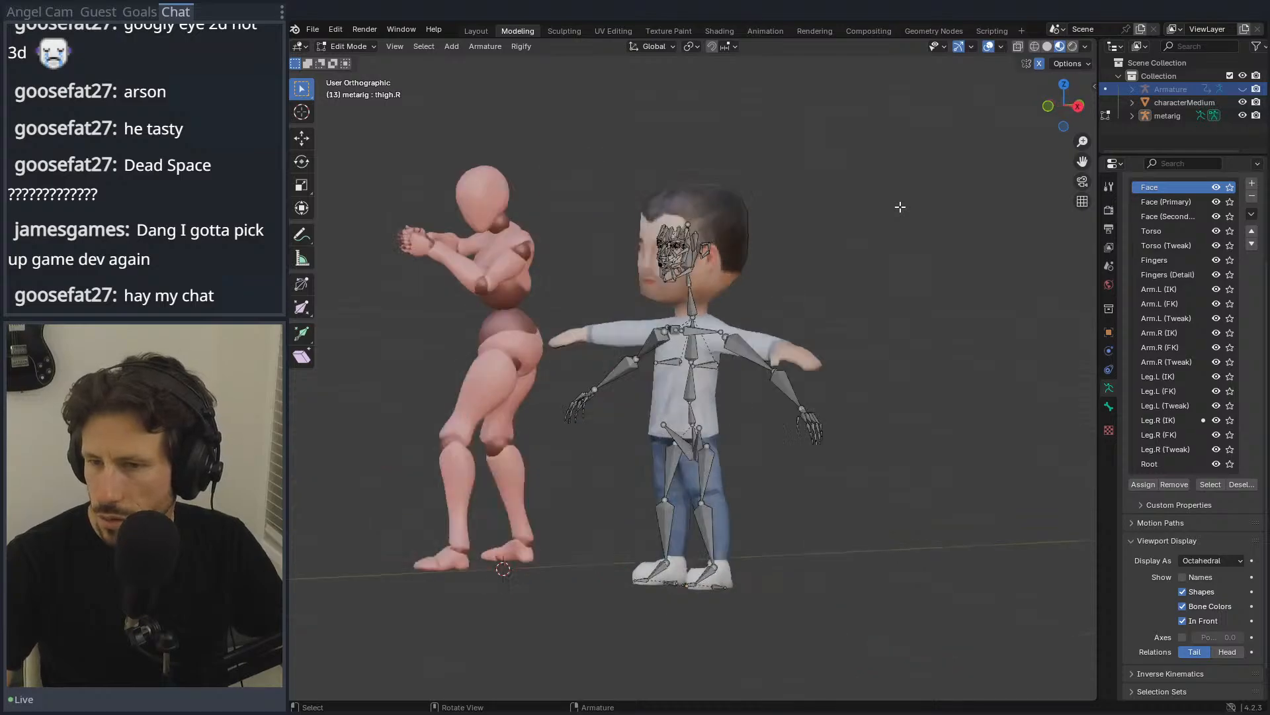
pyautogui.press('KP_3')
pyautogui.scroll(2, 686, 217)
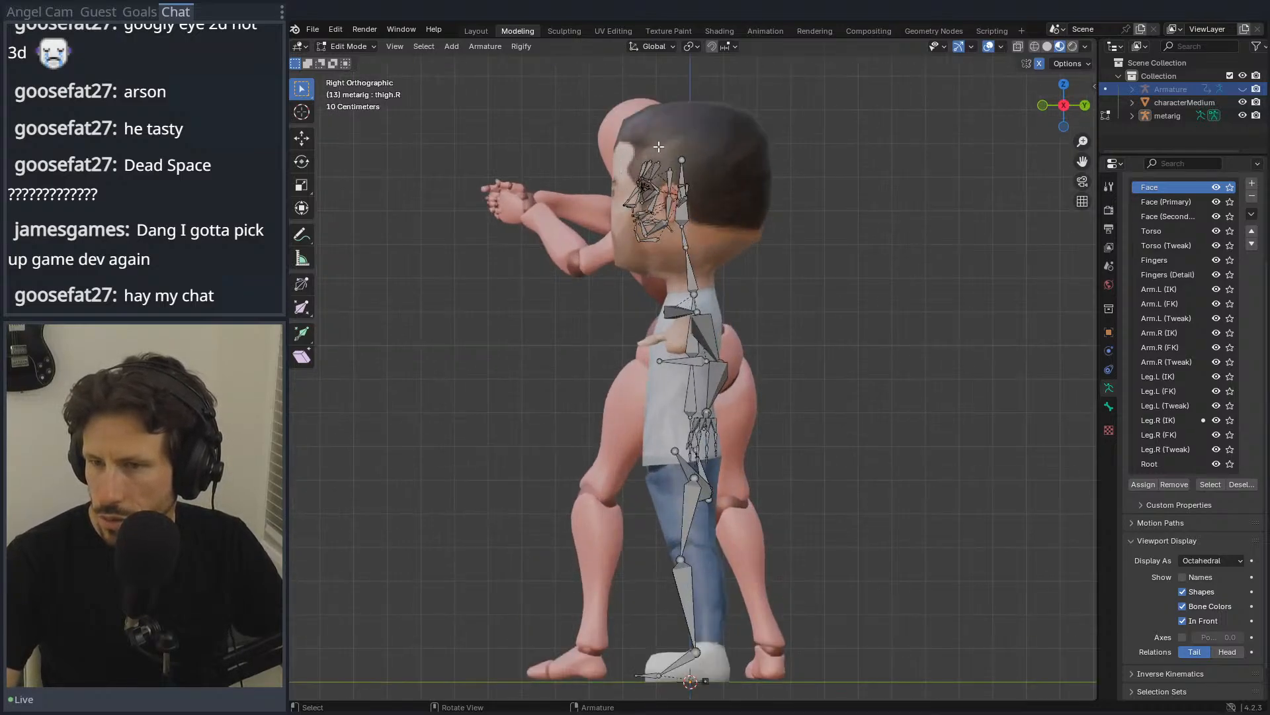
pyautogui.moveTo(706, 147); pyautogui.dragTo(623, 220)
pyautogui.moveTo(604, 139); pyautogui.dragTo(669, 269)
pyautogui.moveTo(659, 257); pyautogui.dragTo(692, 262, button='middle')
pyautogui.press('x')
pyautogui.click(665, 271)
# Step: Select the leftover bones around the eyes and delete them
pyautogui.moveTo(623, 149); pyautogui.dragTo(660, 207)
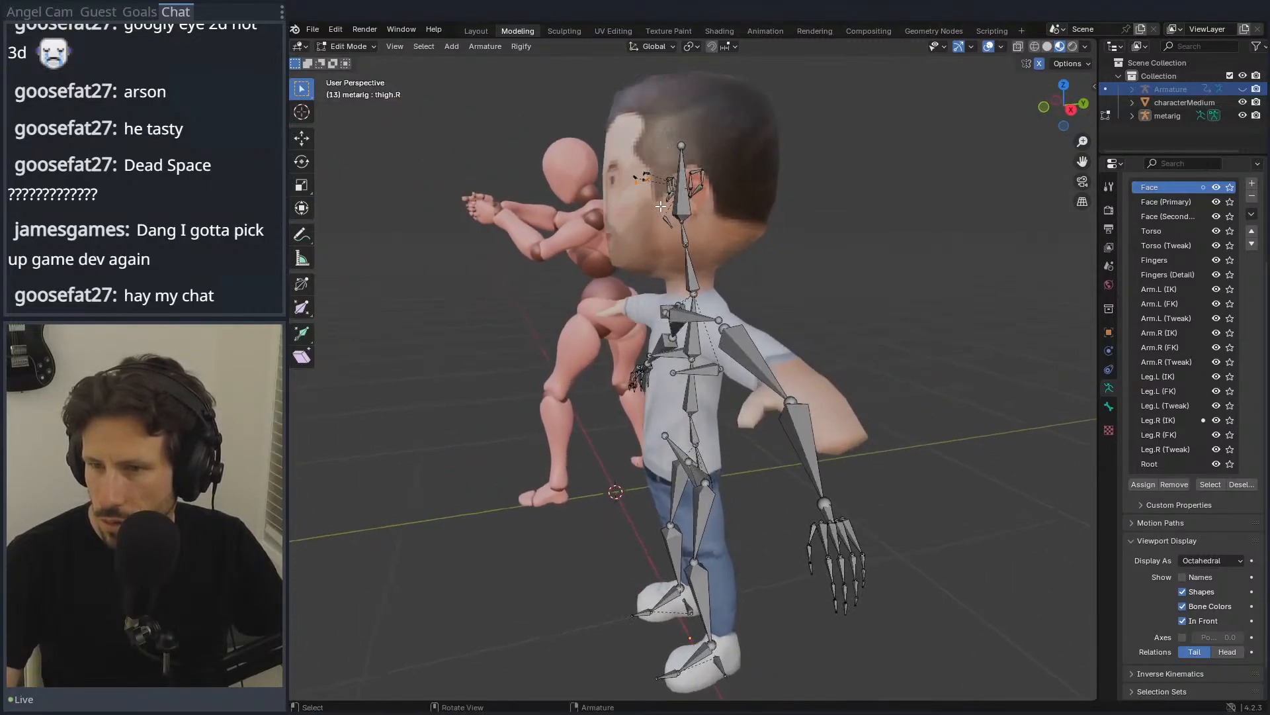
pyautogui.press('x')
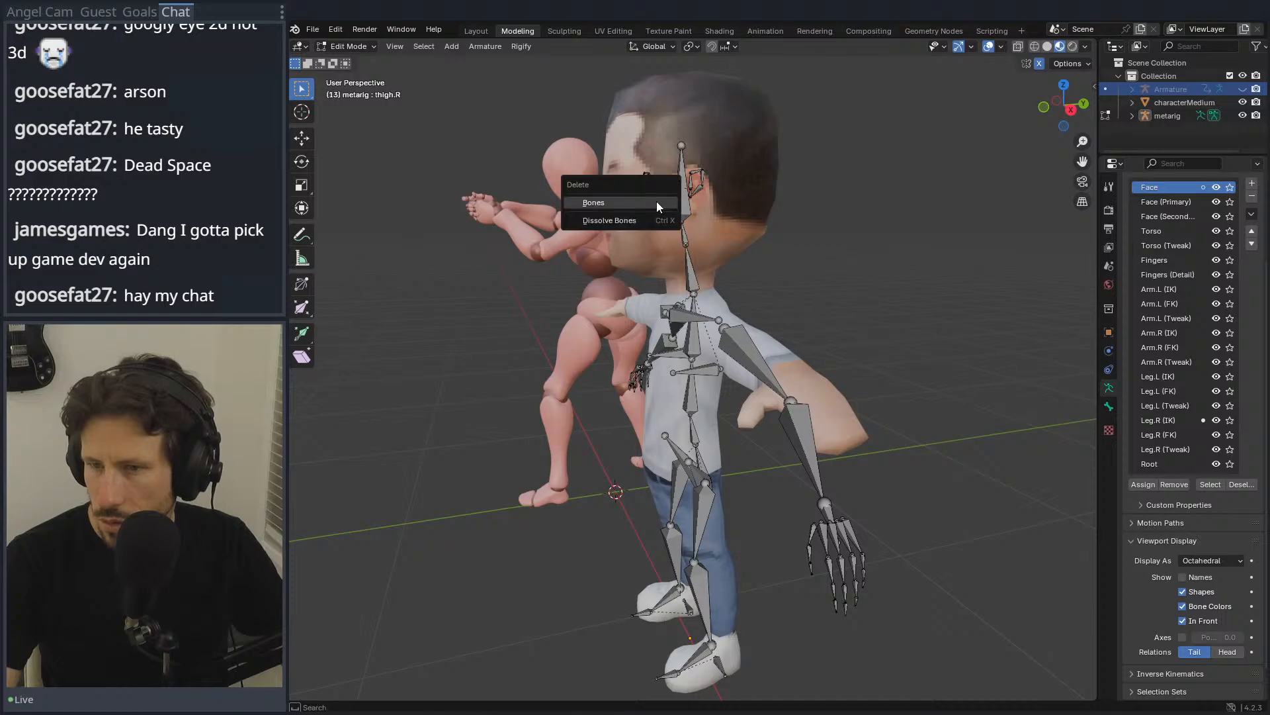
pyautogui.click(656, 201)
pyautogui.press('x')
pyautogui.click(649, 200)
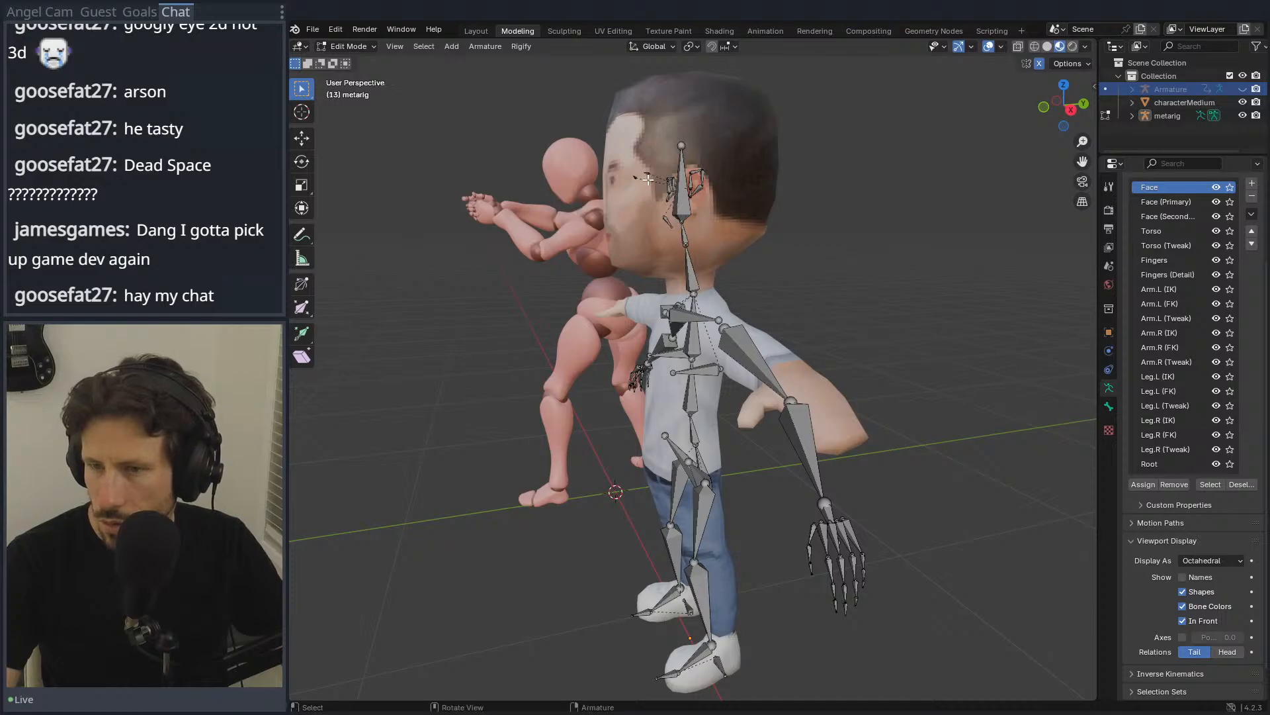
# Step: Select the remaining small face and ear bones around the head bone and delete them
pyautogui.click(645, 174)
pyautogui.moveTo(645, 173); pyautogui.dragTo(728, 112, button='middle')
pyautogui.moveTo(674, 198); pyautogui.dragTo(708, 211)
pyautogui.scroll(4, 698, 200)
pyautogui.moveTo(693, 182); pyautogui.dragTo(671, 149, button='middle')
pyautogui.press('c')
pyautogui.moveTo(674, 143)
pyautogui.mouseDown()
pyautogui.moveTo(609, 182)
pyautogui.moveTo(732, 194)
pyautogui.moveTo(625, 241)
pyautogui.mouseUp()
pyautogui.rightClick(622, 270)
pyautogui.moveTo(679, 246)
pyautogui.mouseDown(button='middle')
pyautogui.moveTo(771, 278)
pyautogui.moveTo(639, 263)
pyautogui.mouseUp(button='middle')
pyautogui.press('x')
pyautogui.click(761, 265)
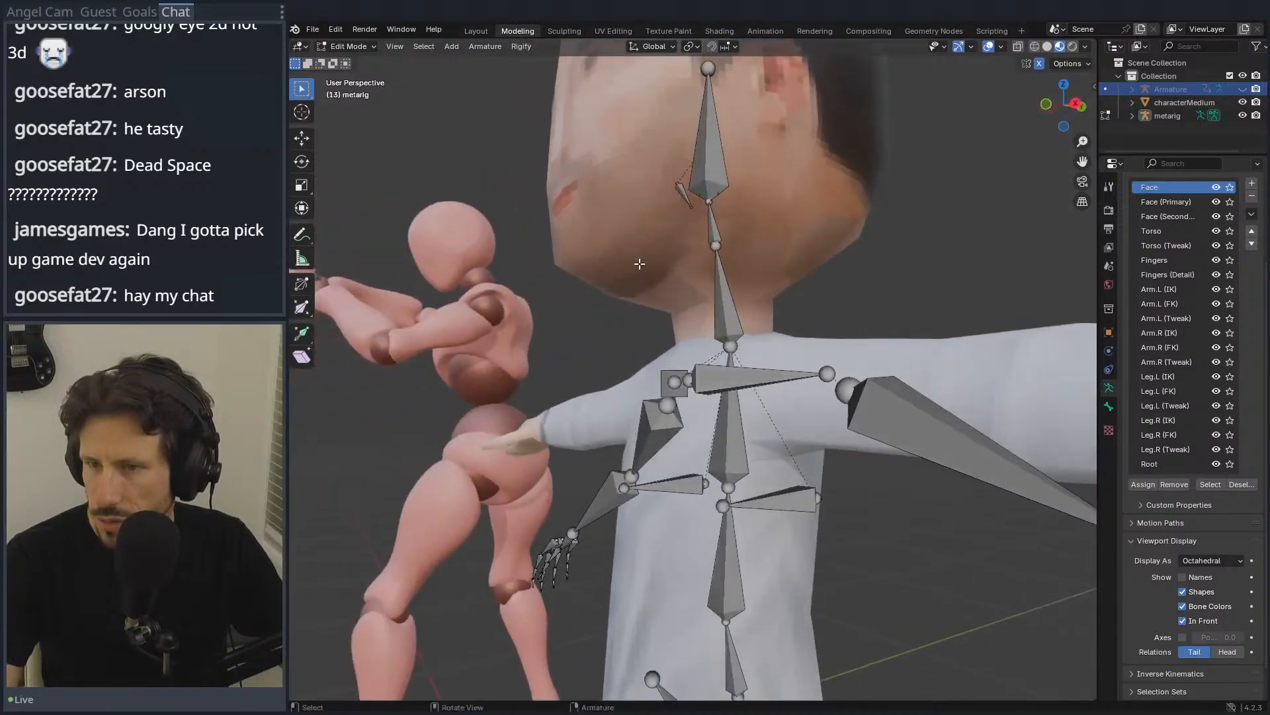
# Step: Delete the leftover tongue bone beside the base of the head bone
pyautogui.click(683, 198)
pyautogui.press('x')
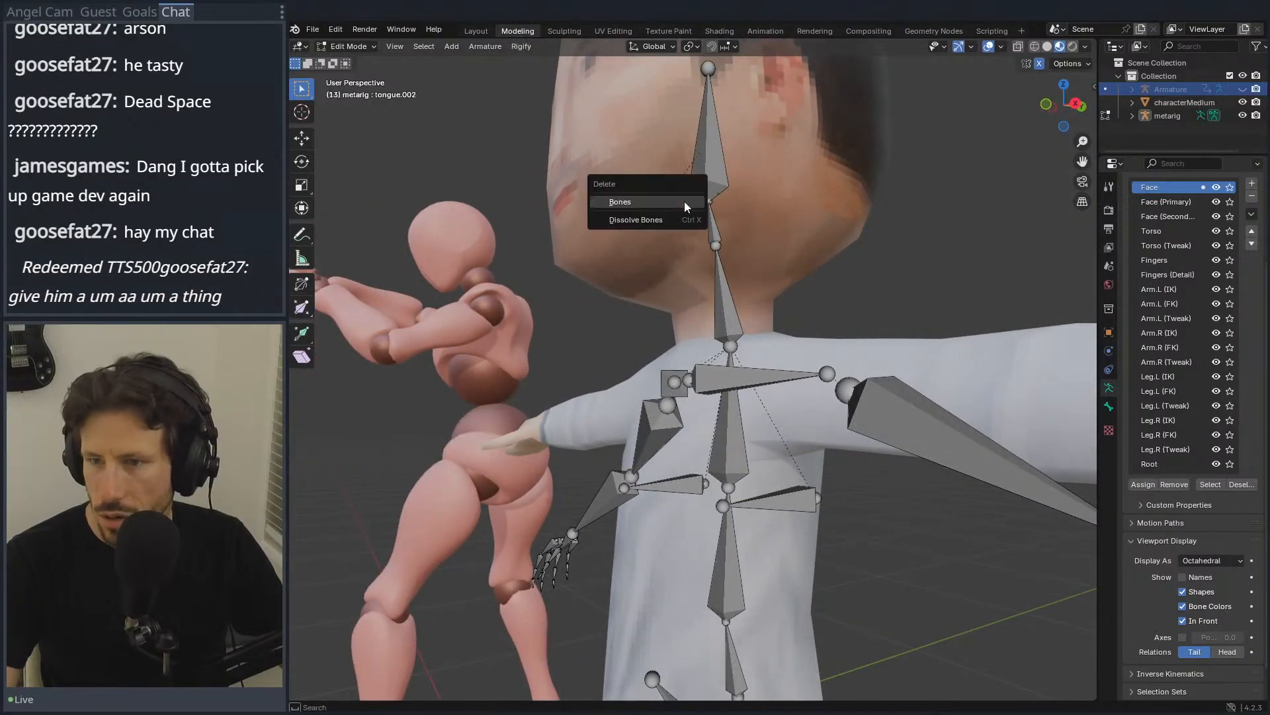
pyautogui.click(686, 202)
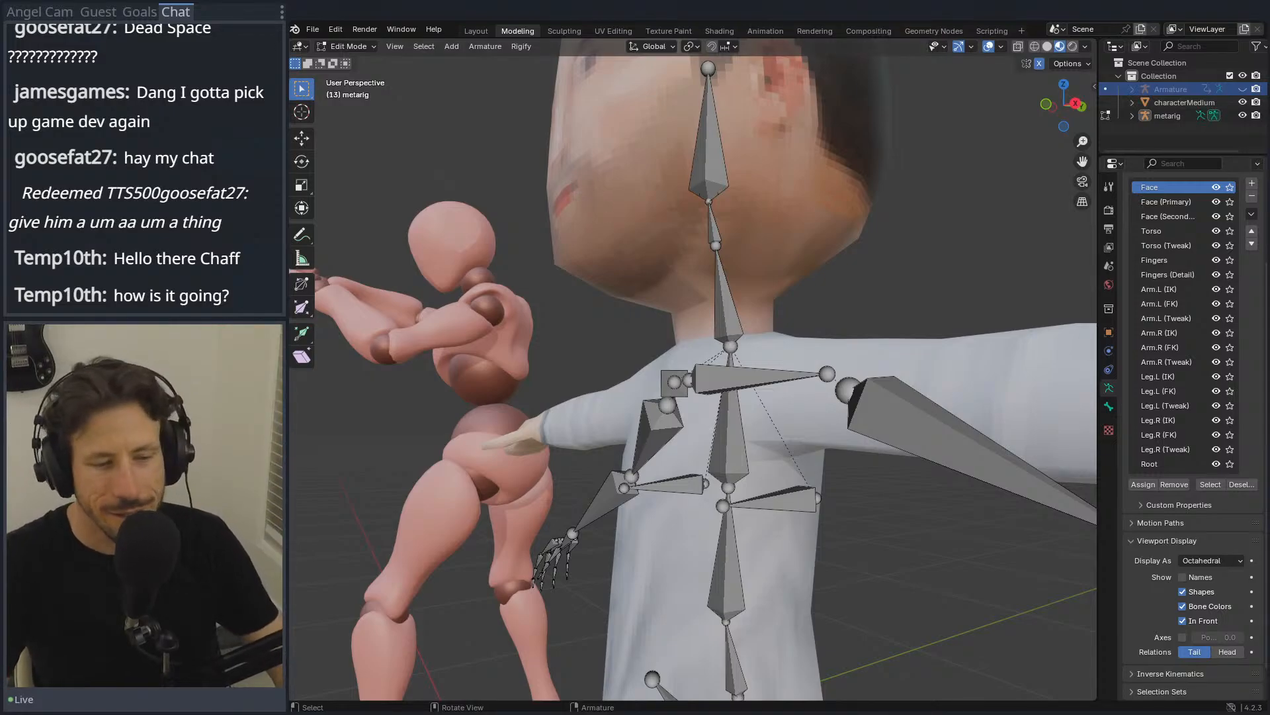
pyautogui.moveTo(699, 296); pyautogui.dragTo(737, 345, button='middle')
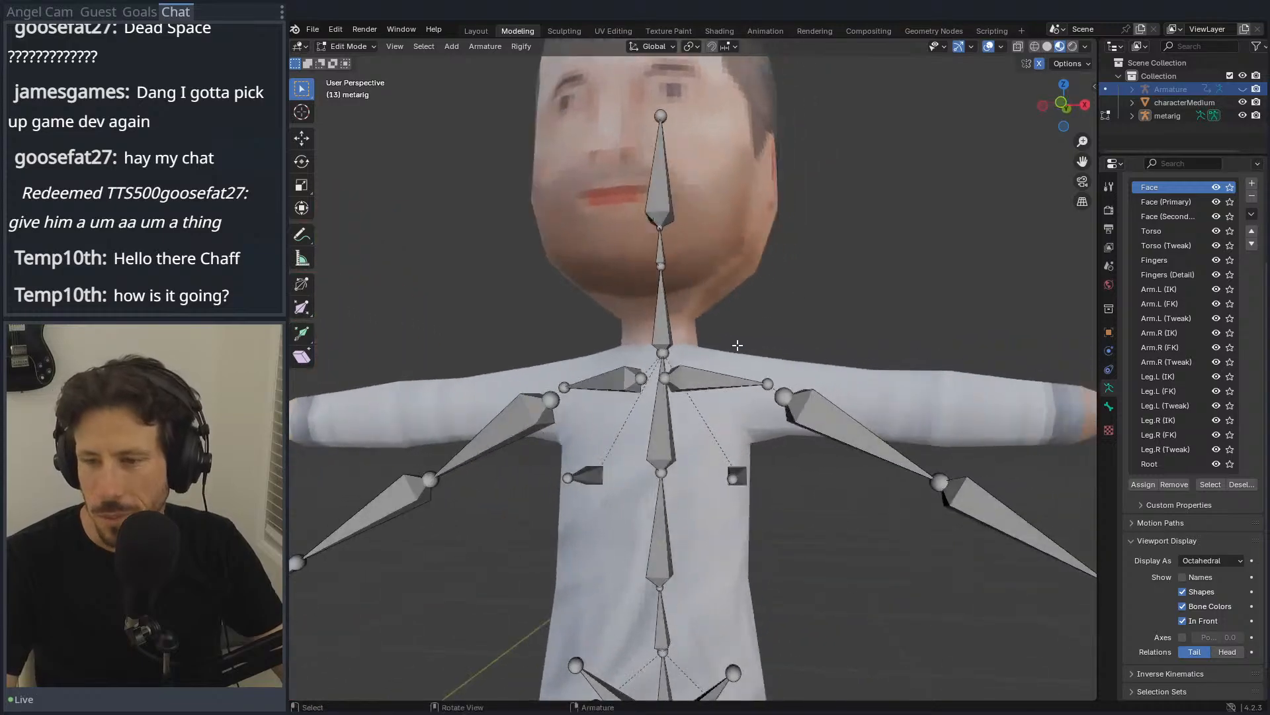
pyautogui.press('KP_1')
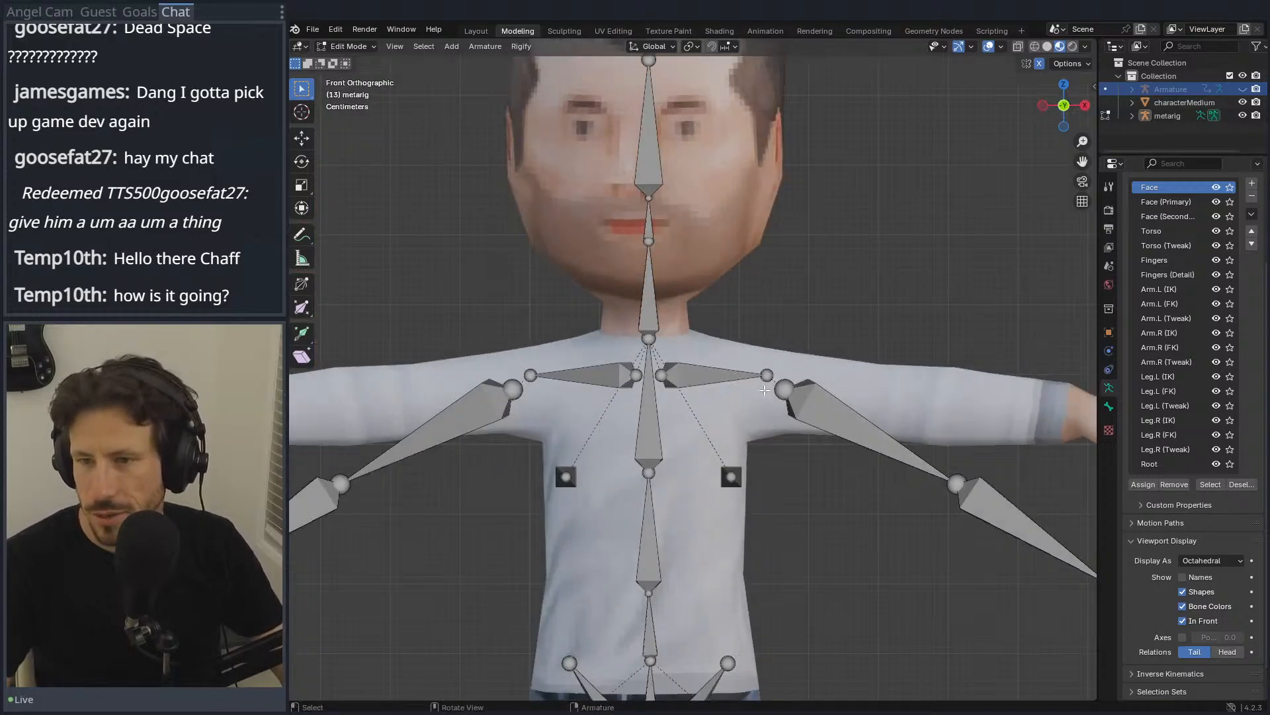
pyautogui.scroll(-2, 744, 278)
pyautogui.scroll(-3, 744, 400)
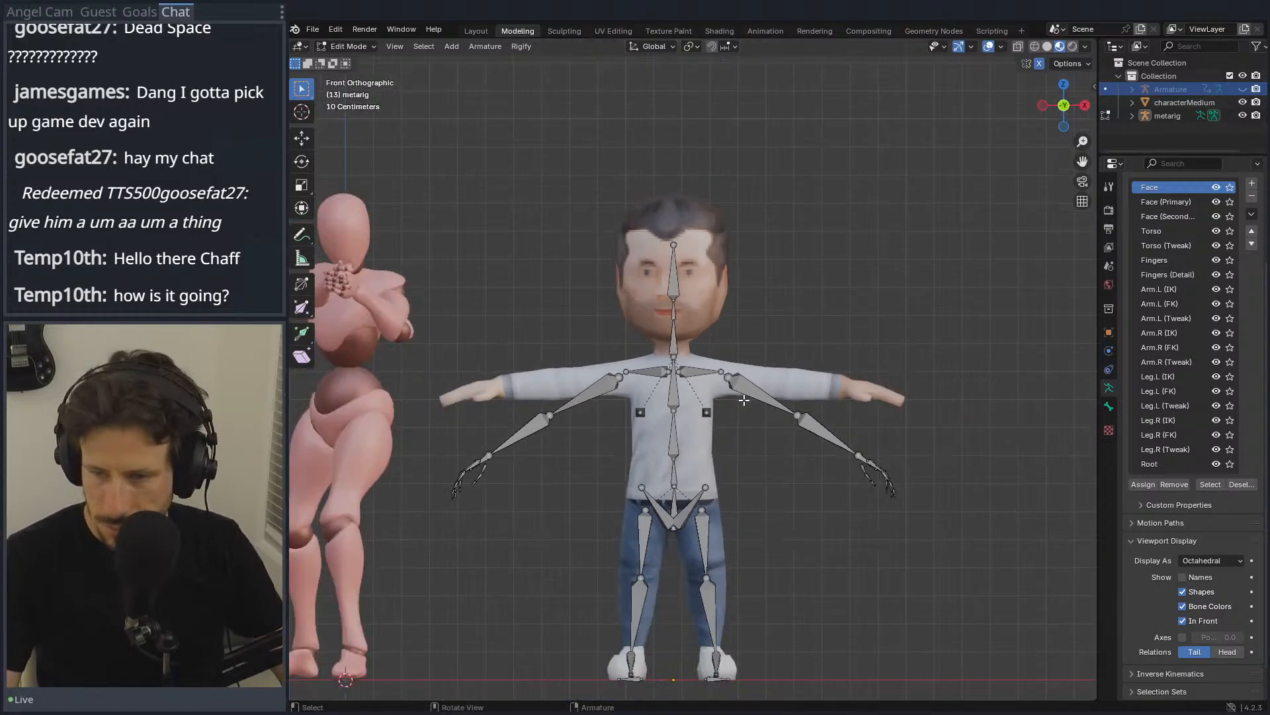
pyautogui.moveTo(959, 493); pyautogui.dragTo(778, 463)
pyautogui.moveTo(947, 577); pyautogui.dragTo(782, 407)
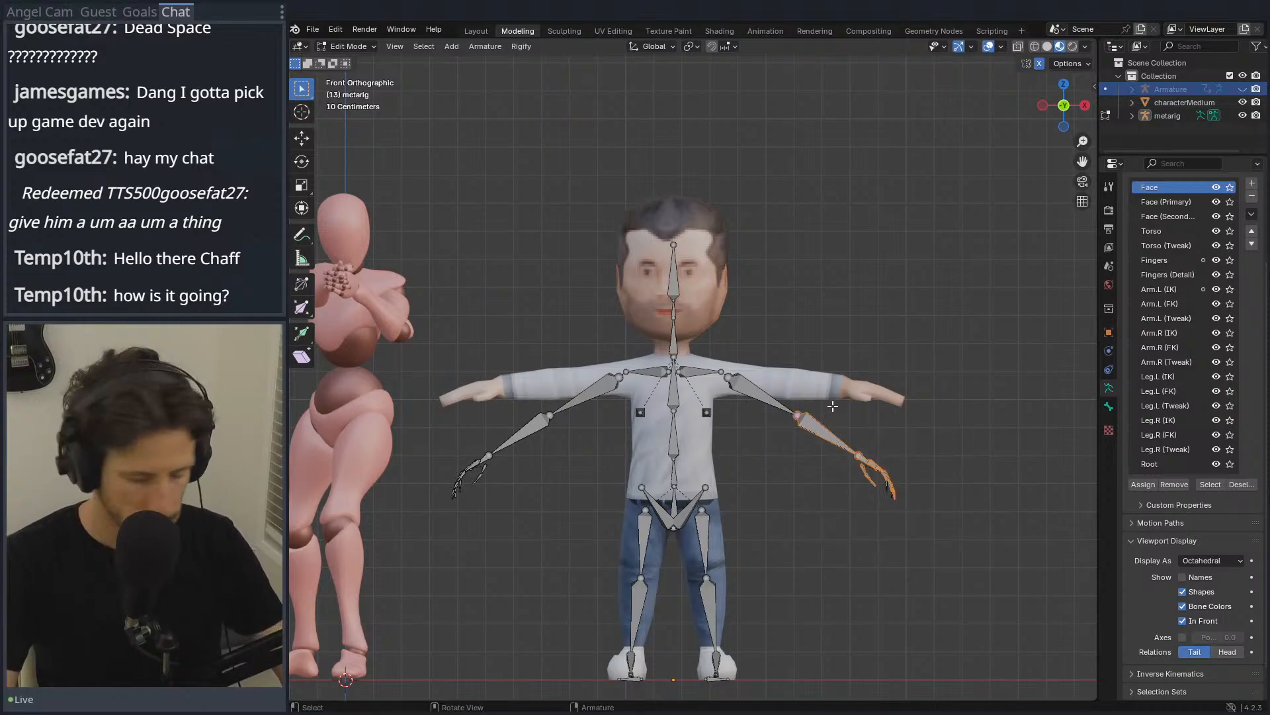
pyautogui.press('r')
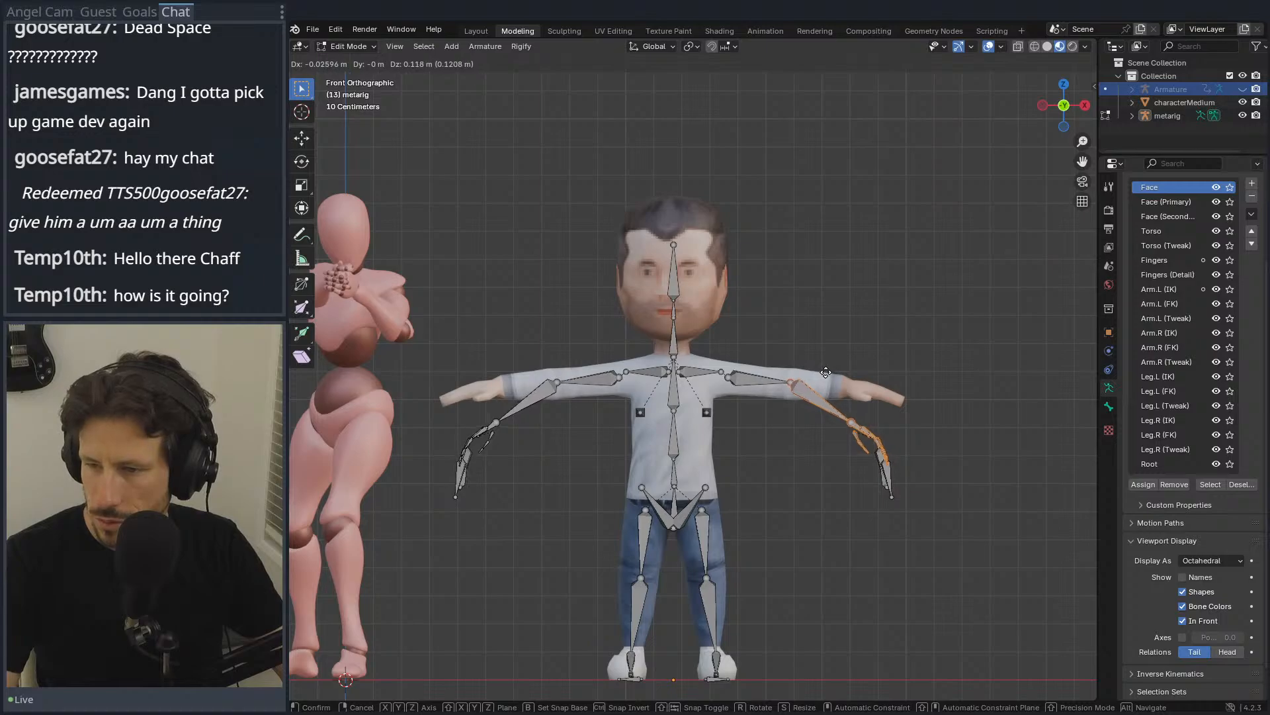
pyautogui.rightClick(828, 374)
pyautogui.press('c')
pyautogui.scroll(-5, 894, 493)
pyautogui.rightClick(895, 492)
pyautogui.moveTo(896, 493); pyautogui.dragTo(964, 482, button='middle')
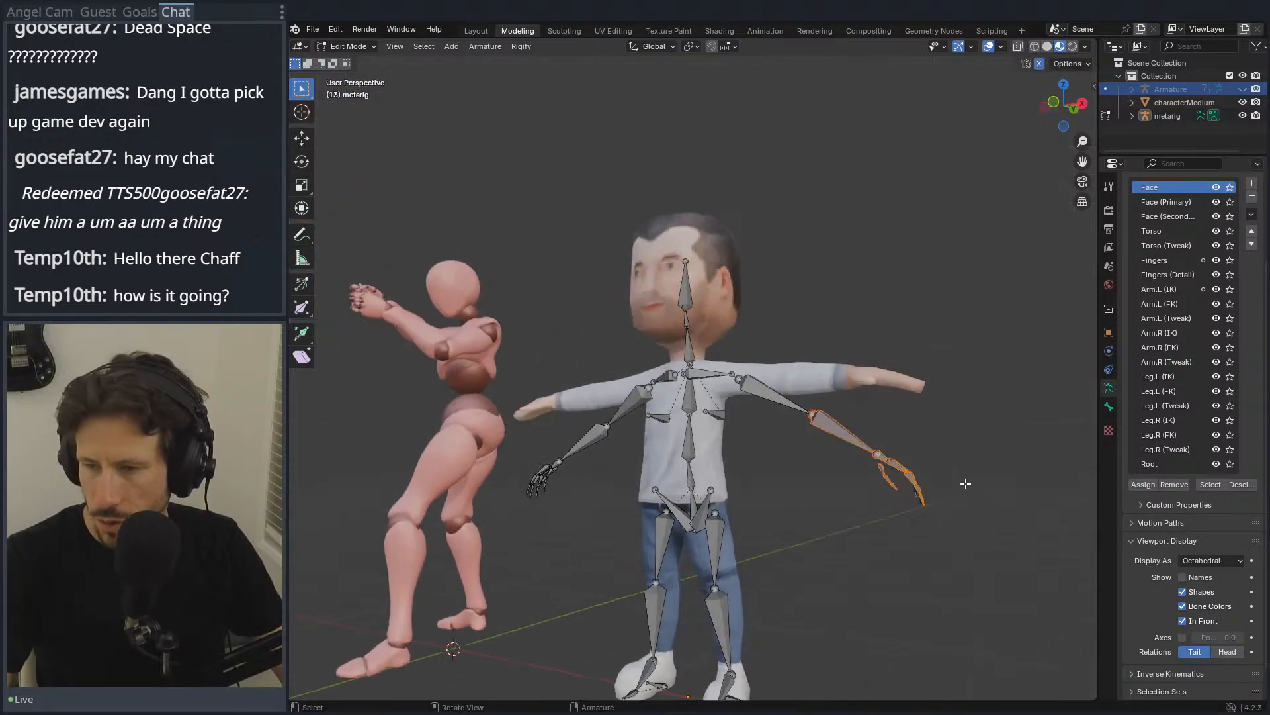
# Step: In wireframe front view, raise the character's left forearm and hand bones about 0.13 m so the elbow sits inside the sleeve
pyautogui.press('KP_1')
pyautogui.press('z')
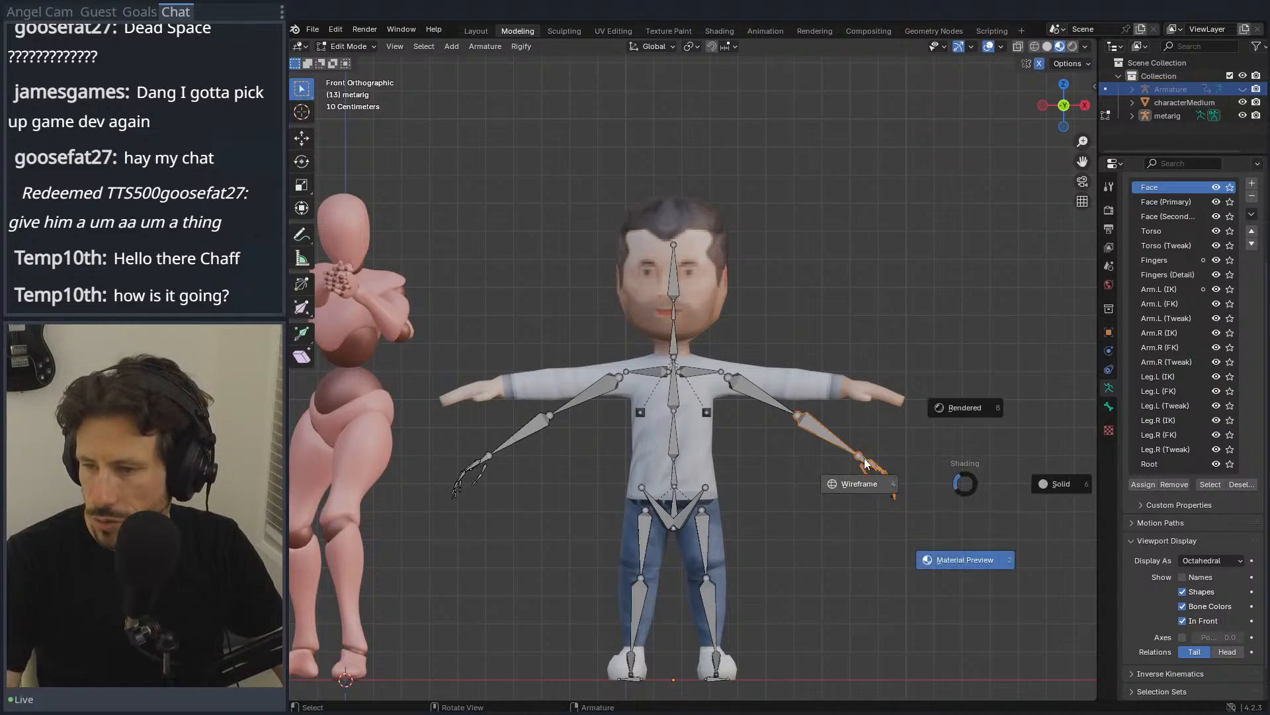
pyautogui.click(860, 484)
pyautogui.moveTo(946, 535); pyautogui.dragTo(782, 386)
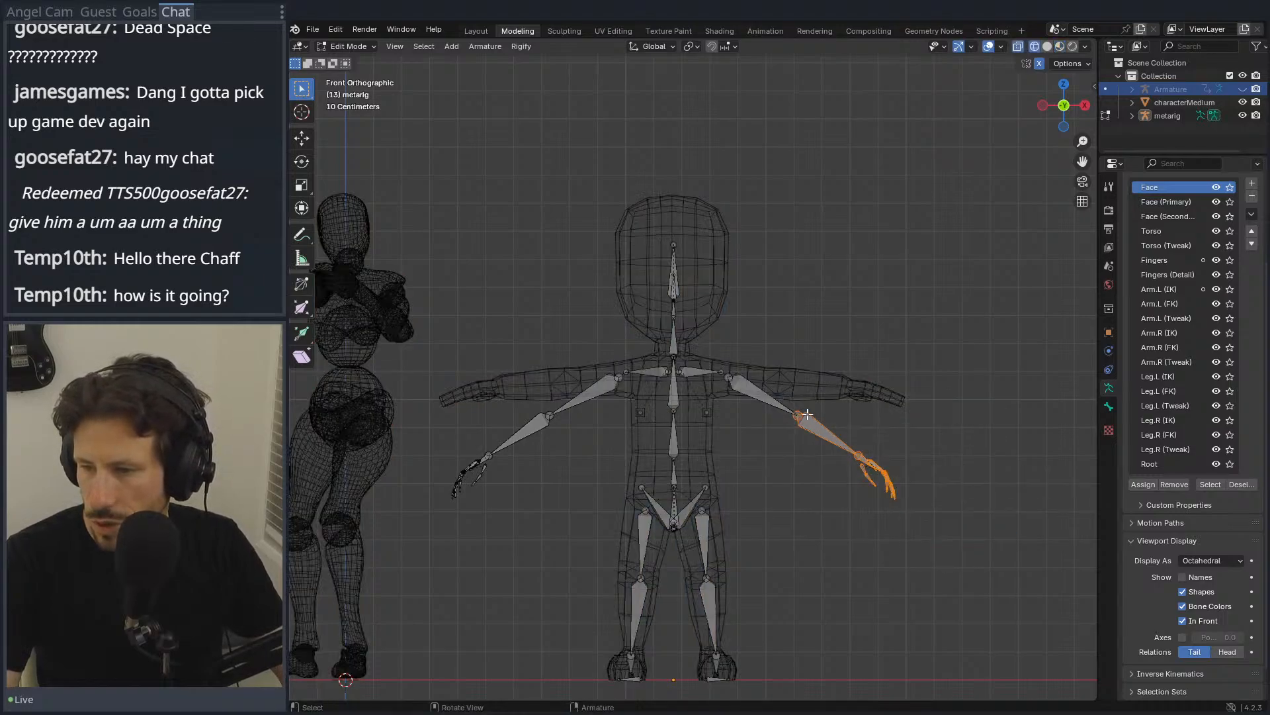
pyautogui.press('g')
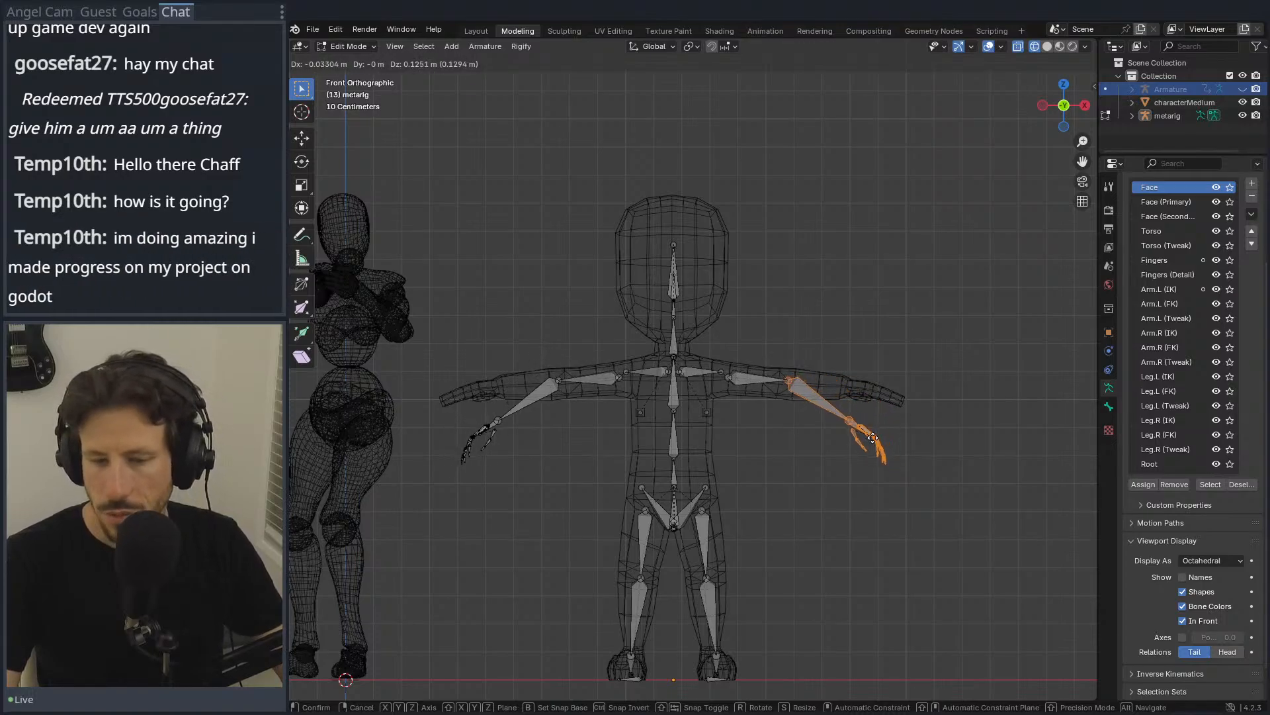
pyautogui.click(873, 438)
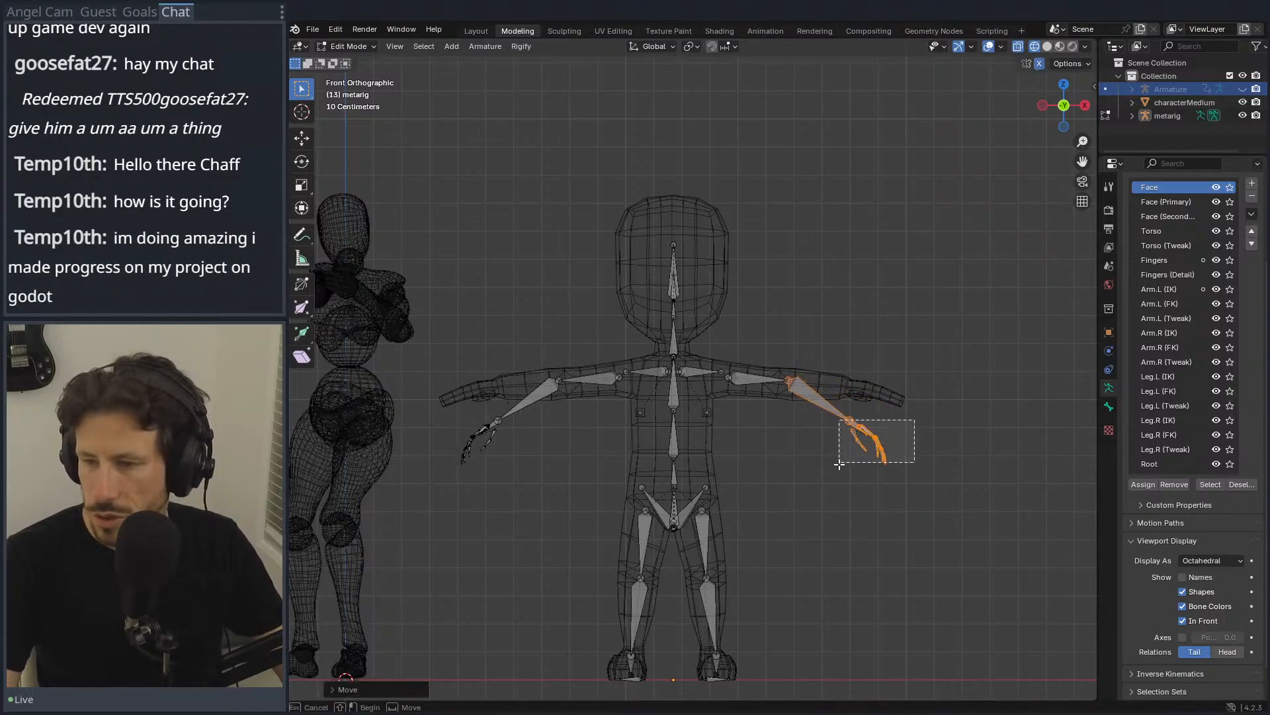
# Step: Raise the left hand bones about 0.14 m to the mesh's wrist, then rotate and shift them to fit inside the hand
pyautogui.hotkey('ctrl', 'z')
pyautogui.press('g')
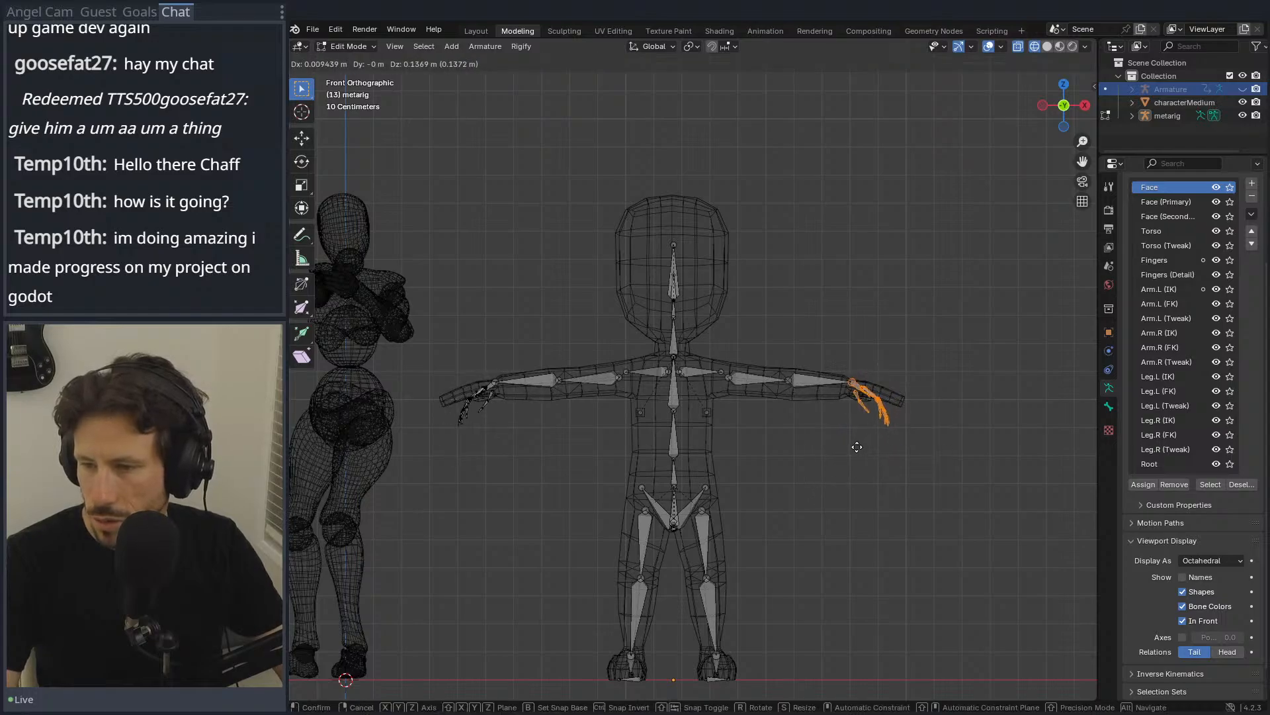
pyautogui.click(856, 449)
pyautogui.press('r')
pyautogui.click(919, 405)
pyautogui.press('g')
pyautogui.click(909, 400)
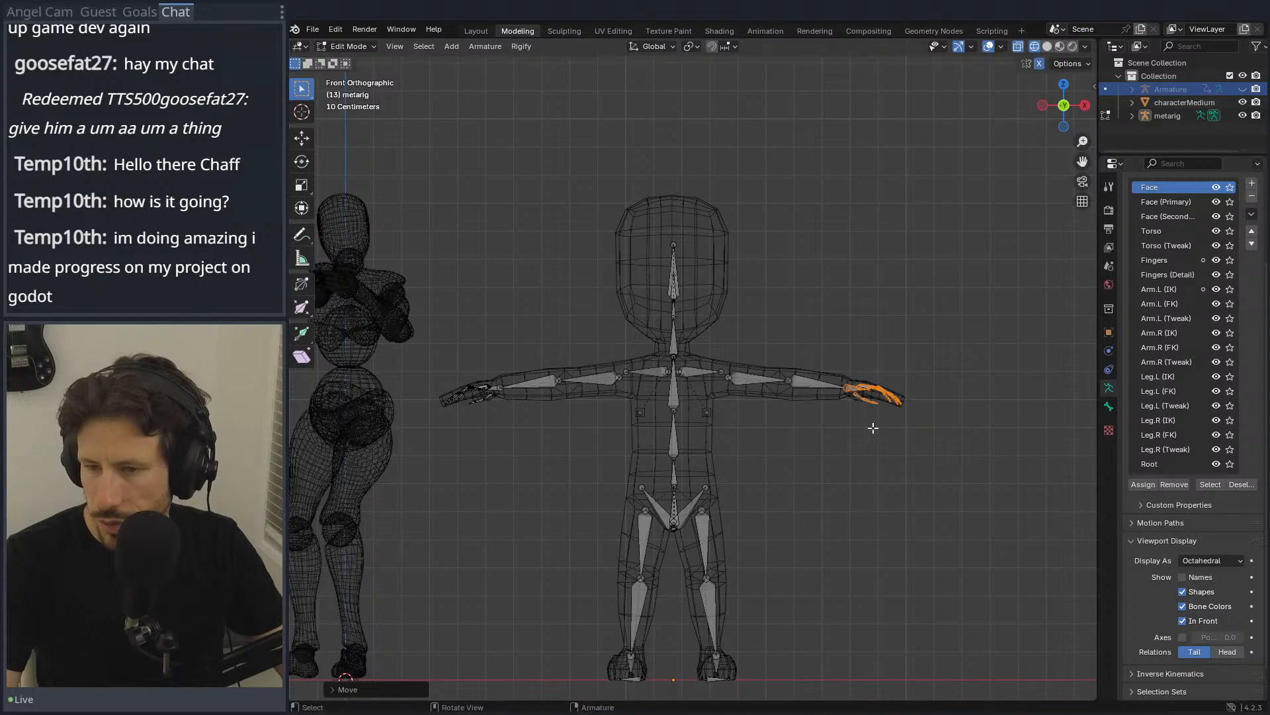
# Step: From above, select the left forearm and hand bones and move them forward to the centre of the arm mesh
pyautogui.moveTo(869, 435); pyautogui.dragTo(731, 492, button='middle')
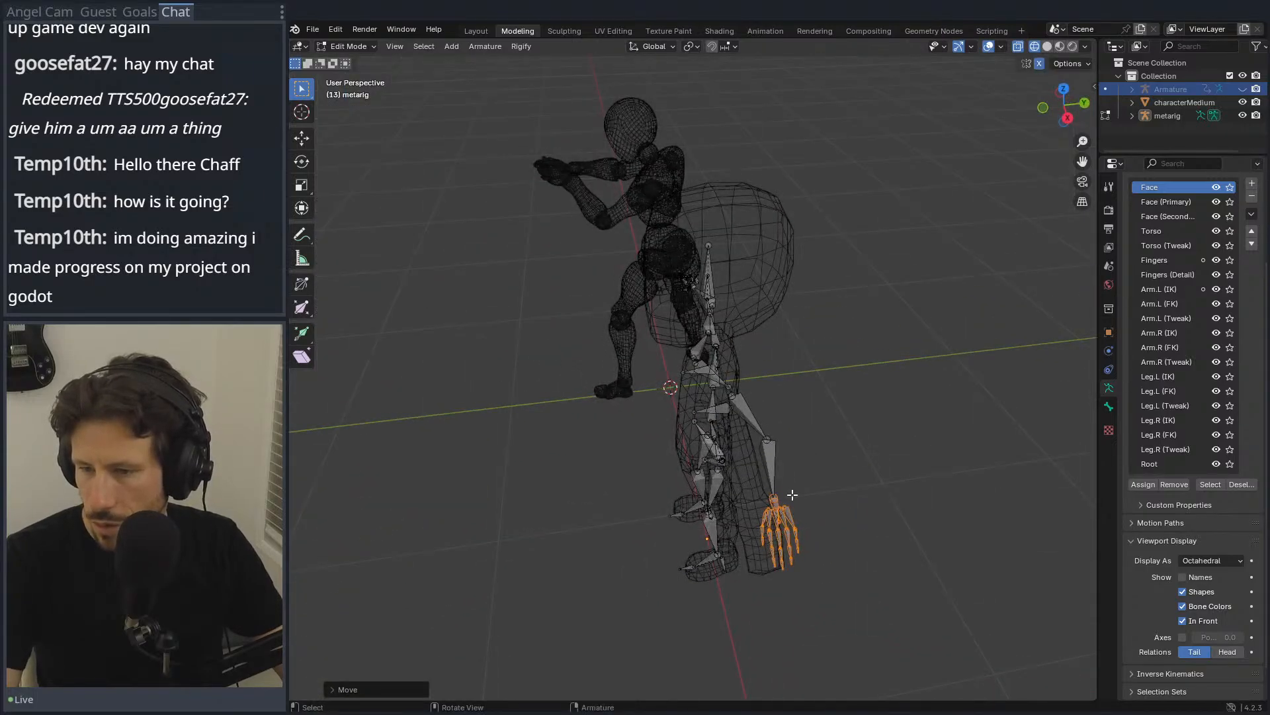
pyautogui.press('KP_7')
pyautogui.press('b')
pyautogui.moveTo(892, 313); pyautogui.dragTo(786, 361)
pyautogui.press('g')
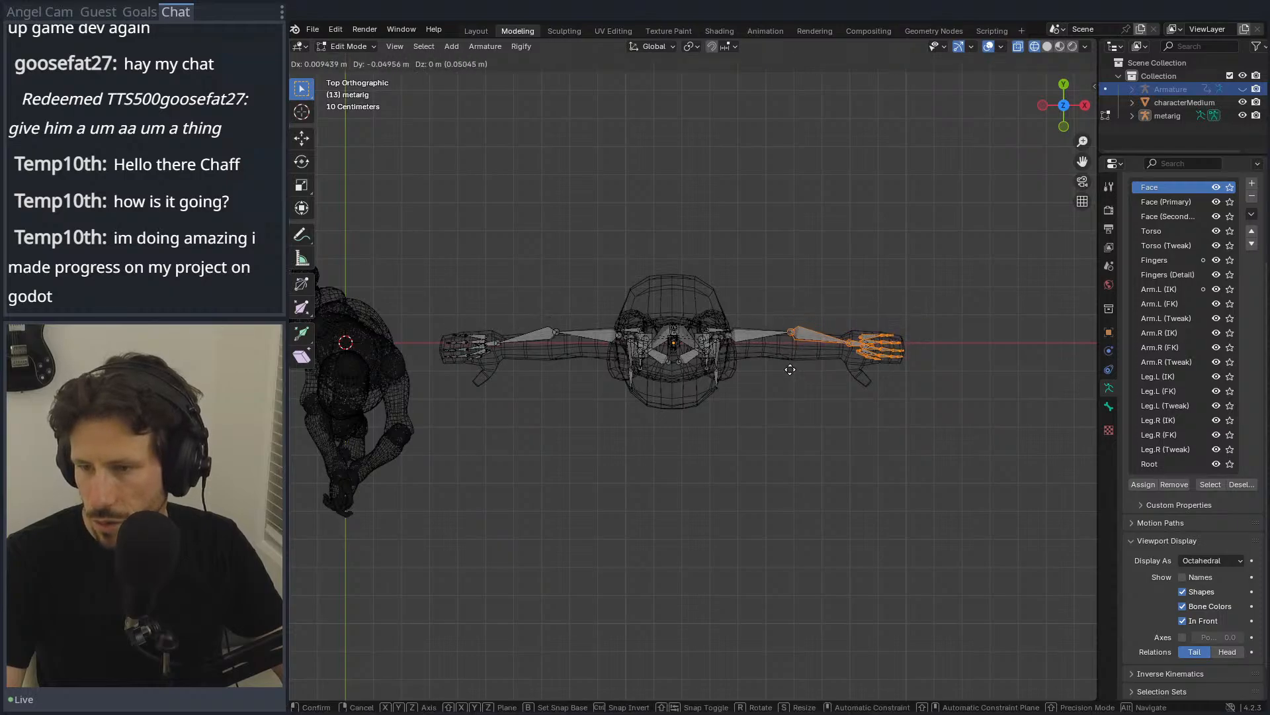
pyautogui.click(774, 356)
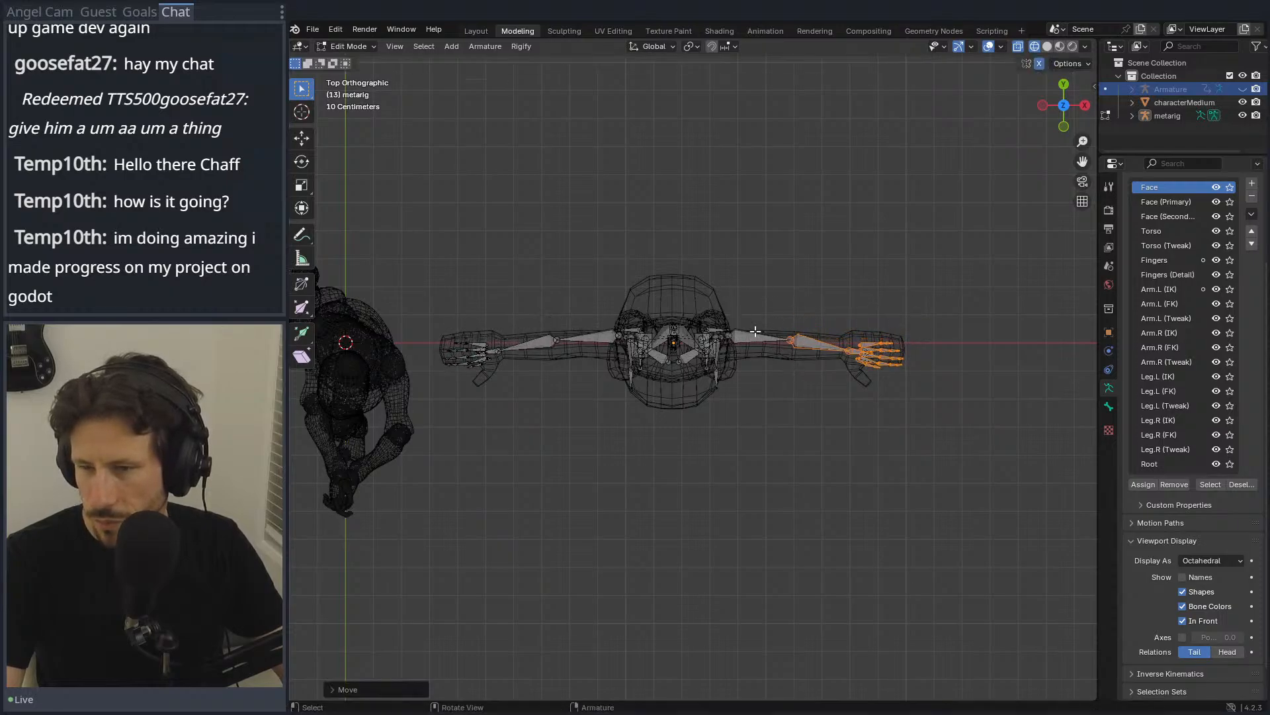
# Step: From the side, select the lower leg and foot bones and move them backward into the leg and shoe mesh
pyautogui.moveTo(739, 335); pyautogui.dragTo(738, 344)
pyautogui.moveTo(892, 391); pyautogui.dragTo(756, 245, button='middle')
pyautogui.press('KP_1')
pyautogui.press('KP_3')
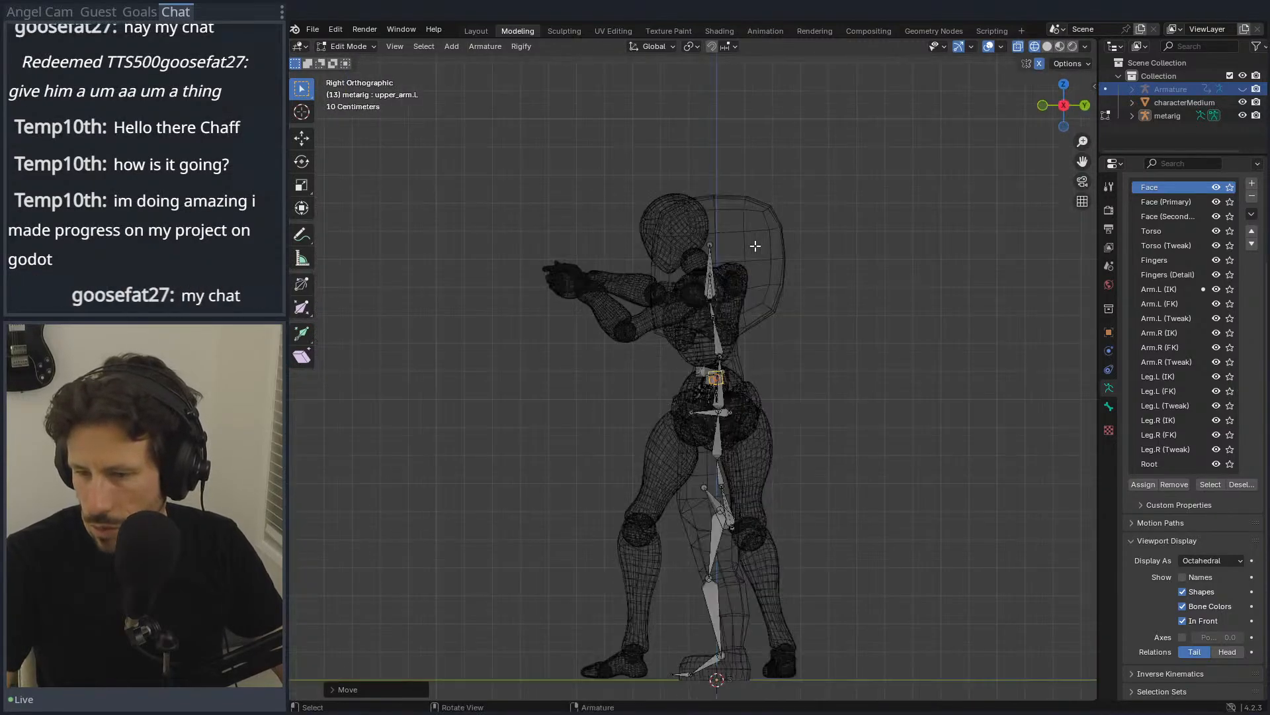
pyautogui.keyDown('shift'); pyautogui.moveTo(831, 558); pyautogui.dragTo(791, 416, button='middle'); pyautogui.keyUp('shift')
pyautogui.moveTo(705, 555); pyautogui.dragTo(599, 435)
pyautogui.press('g')
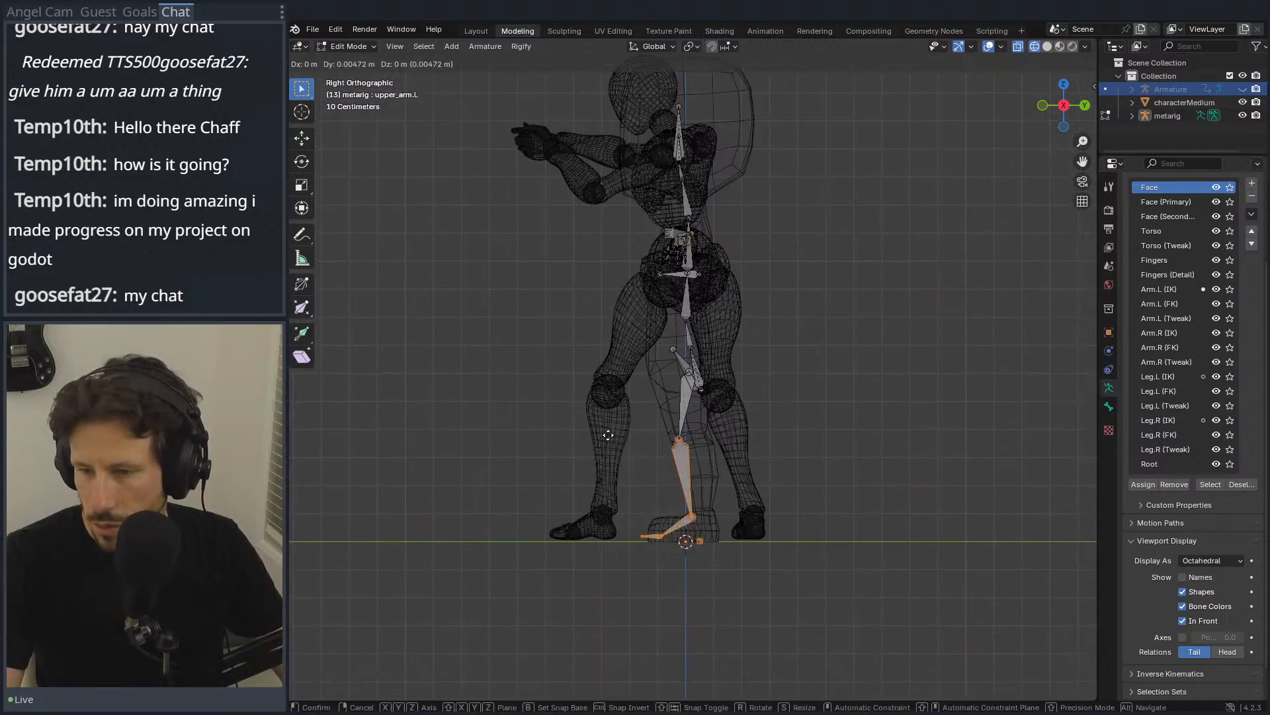
pyautogui.click(619, 434)
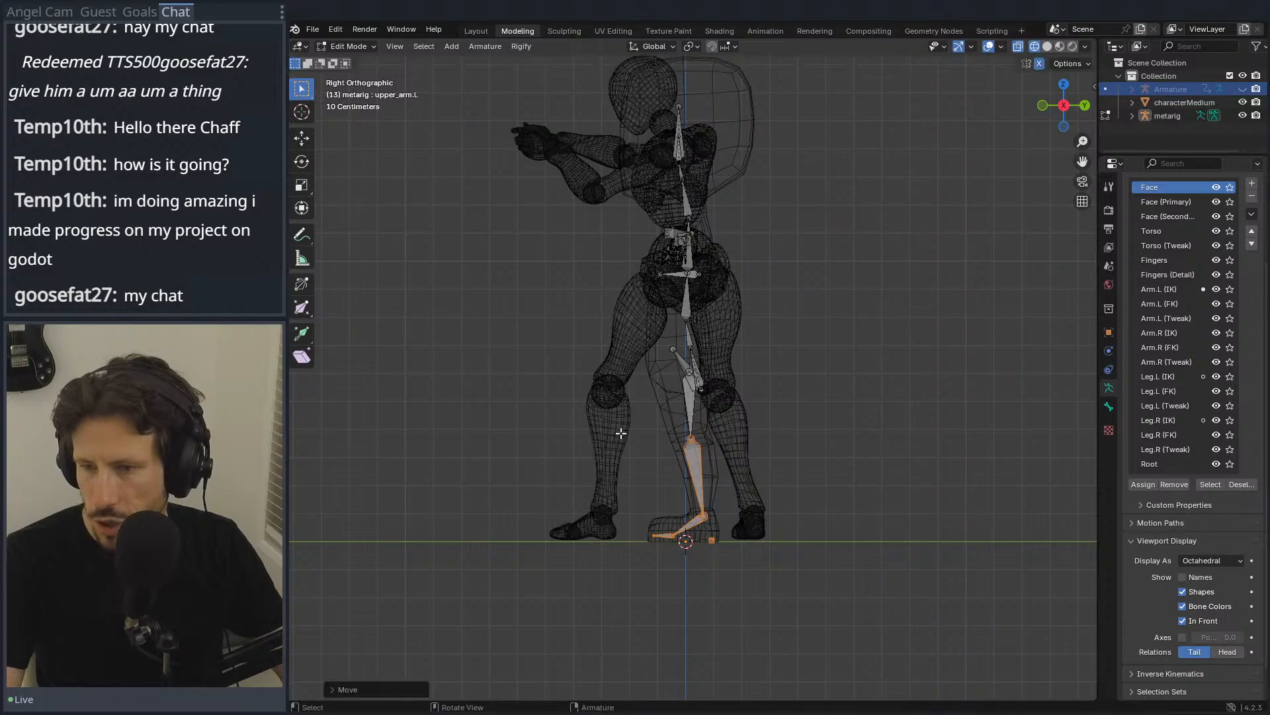
# Step: Select the pelvis and lowest spine bones and move them forward along Y to the middle of the hips
pyautogui.moveTo(758, 306); pyautogui.dragTo(599, 407)
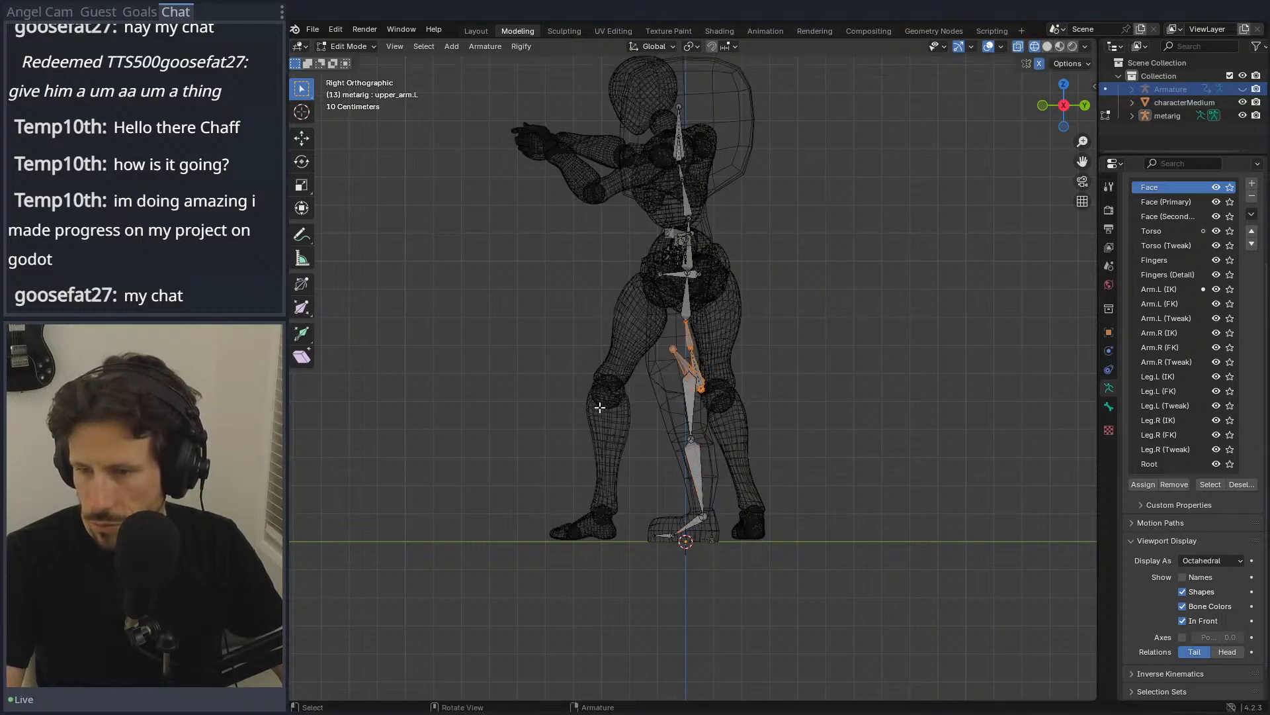
pyautogui.press('g')
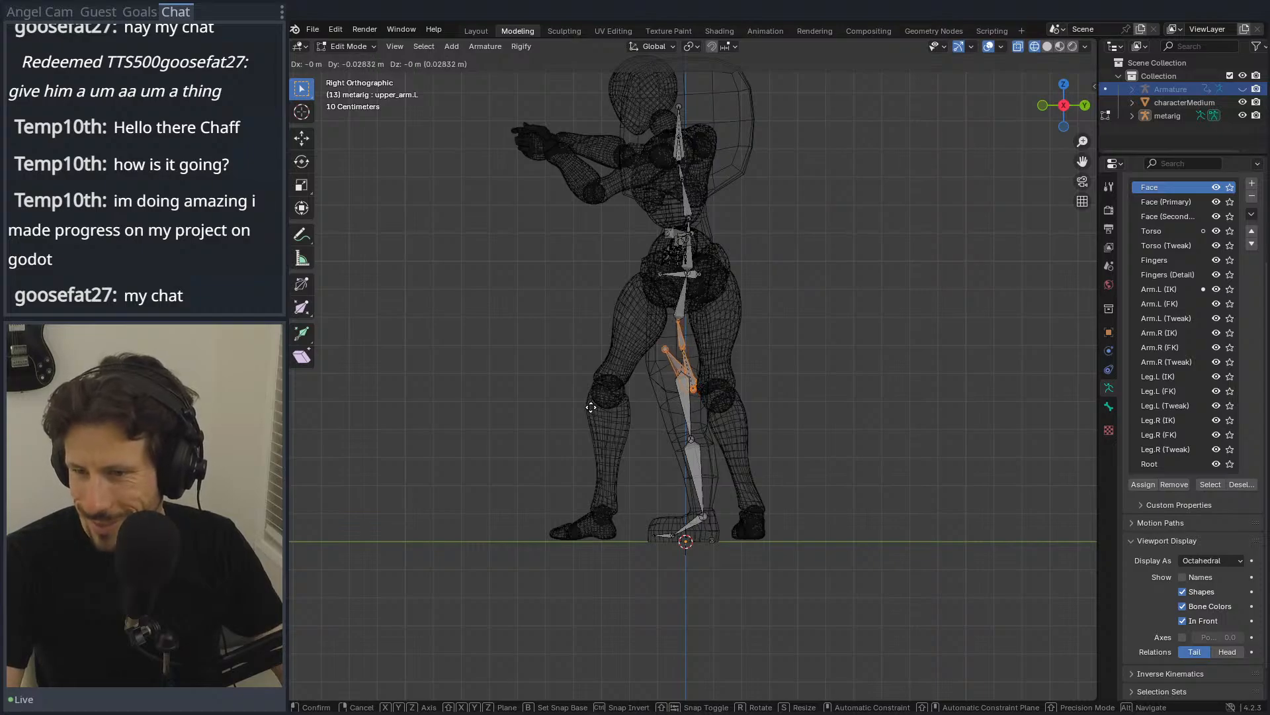
pyautogui.press('z')
pyautogui.press('x')
pyautogui.press('y')
pyautogui.click(589, 404)
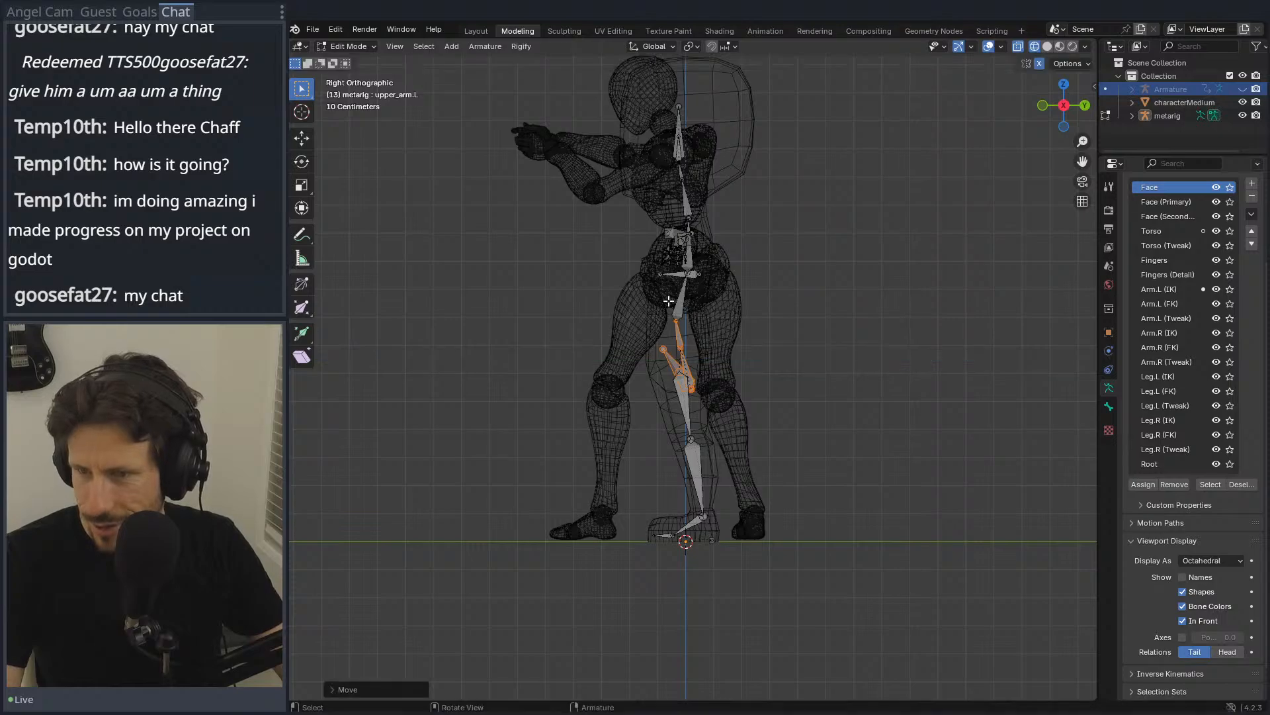
# Step: Switch the viewport back to Material Preview shading and check the bones against the mesh from the front, side and top
pyautogui.moveTo(665, 307); pyautogui.dragTo(761, 245, button='middle')
pyautogui.press('z')
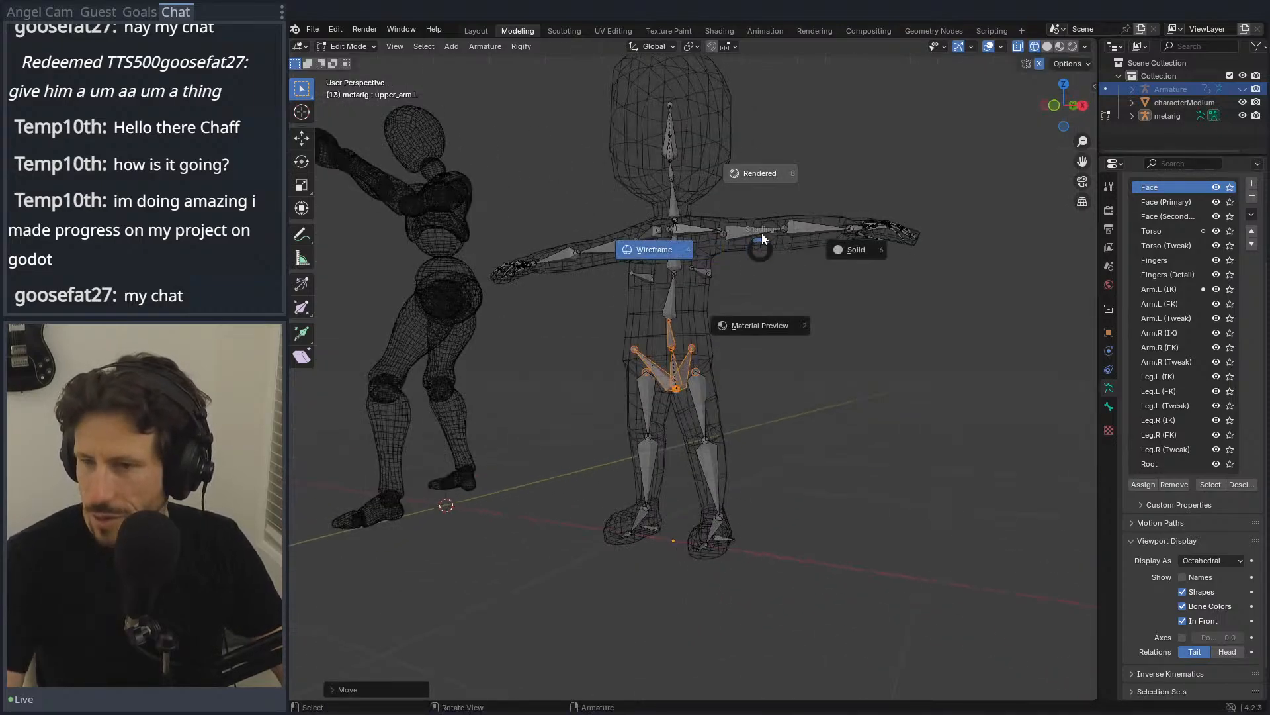
pyautogui.click(862, 258)
pyautogui.press('z')
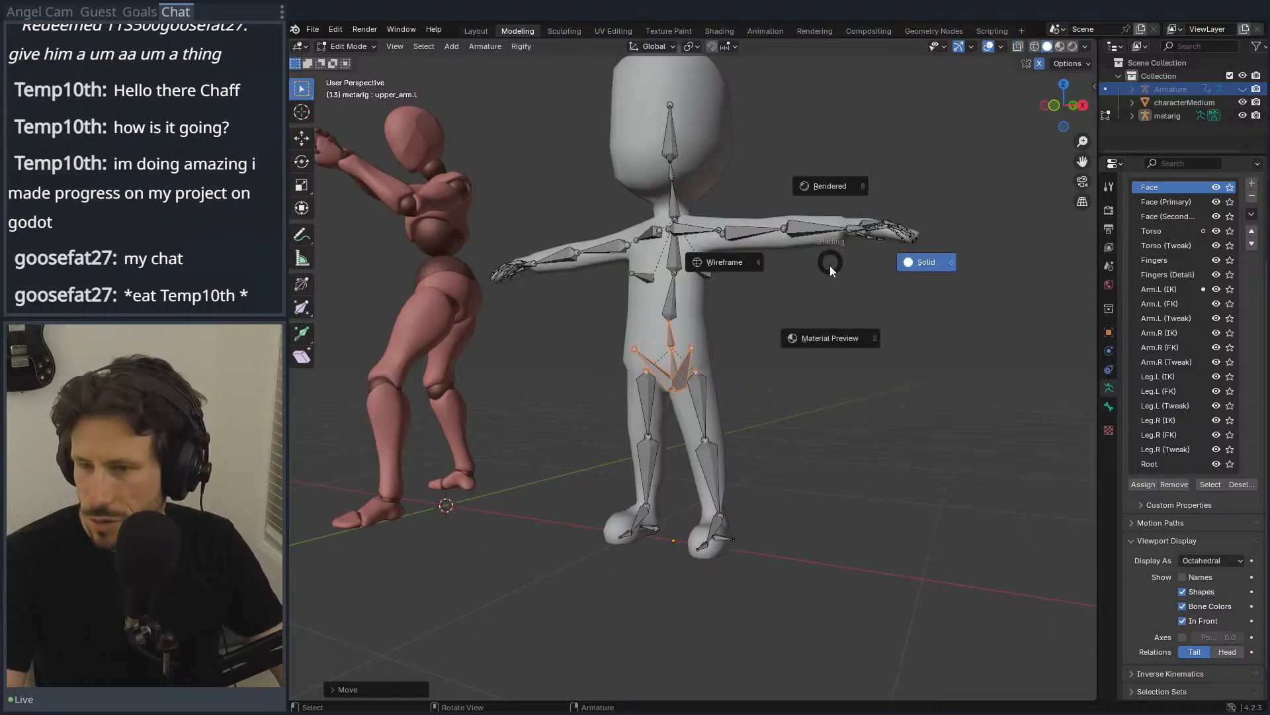
pyautogui.click(828, 364)
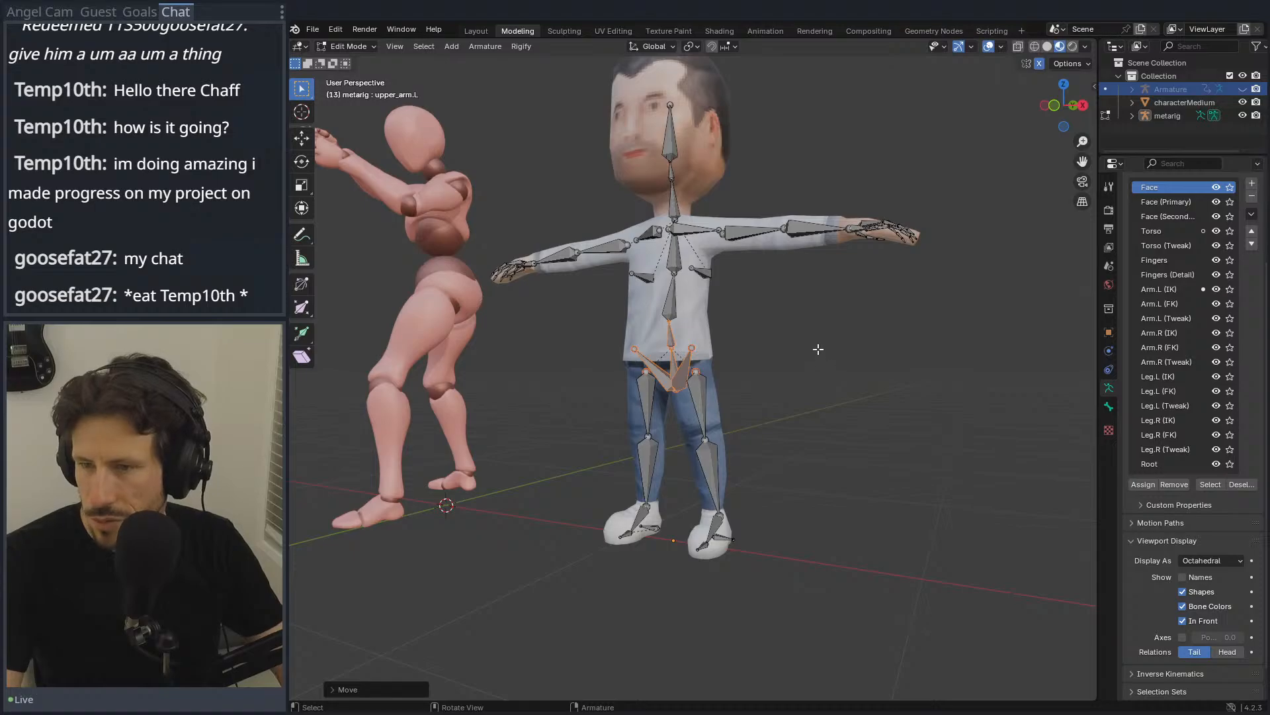
pyautogui.press('KP_1')
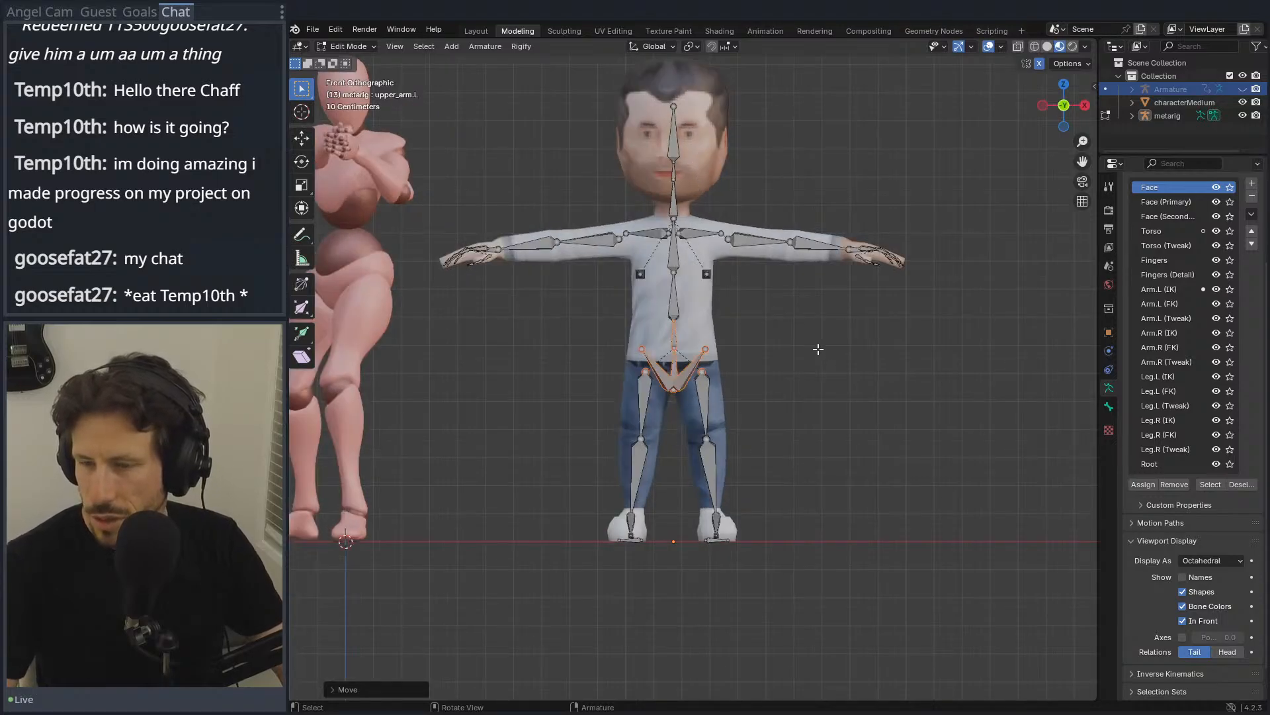
pyautogui.press('KP_3')
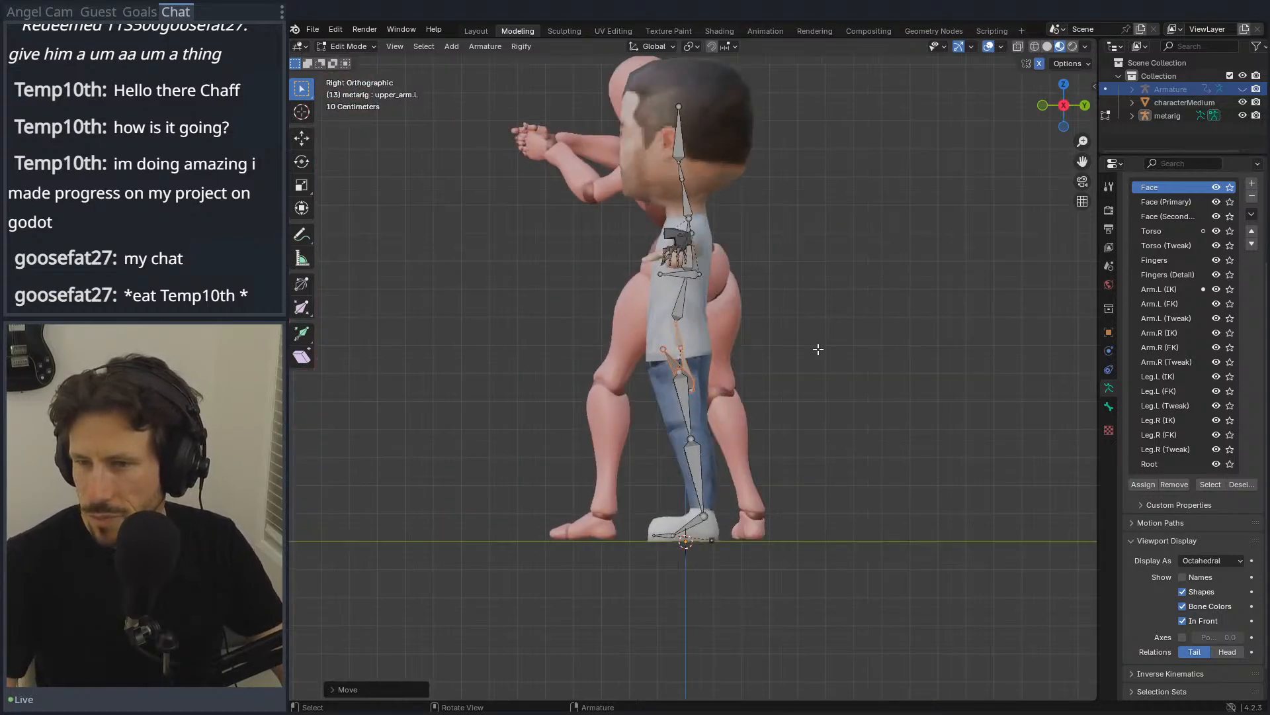
pyautogui.press('KP_7')
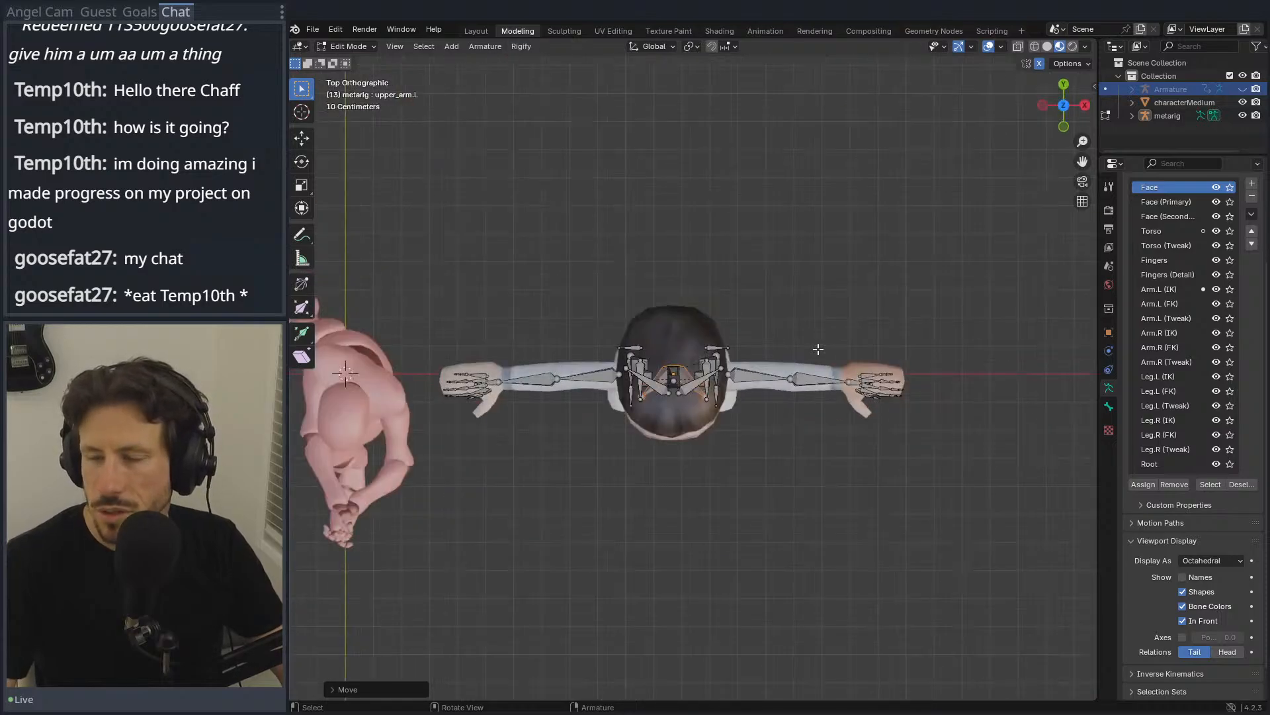
# Step: From the side, try to raise the head bone about 0.15 m along Z inside the head mesh
pyautogui.press('KP_3')
pyautogui.click(678, 137)
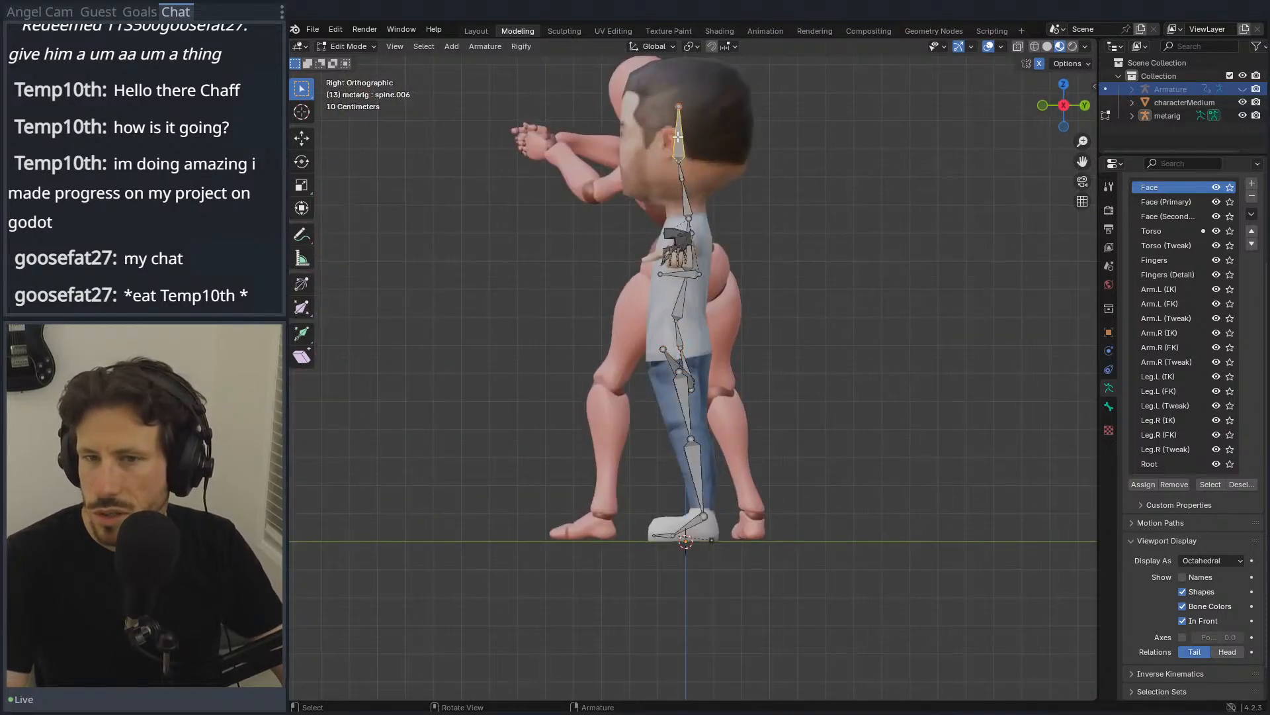
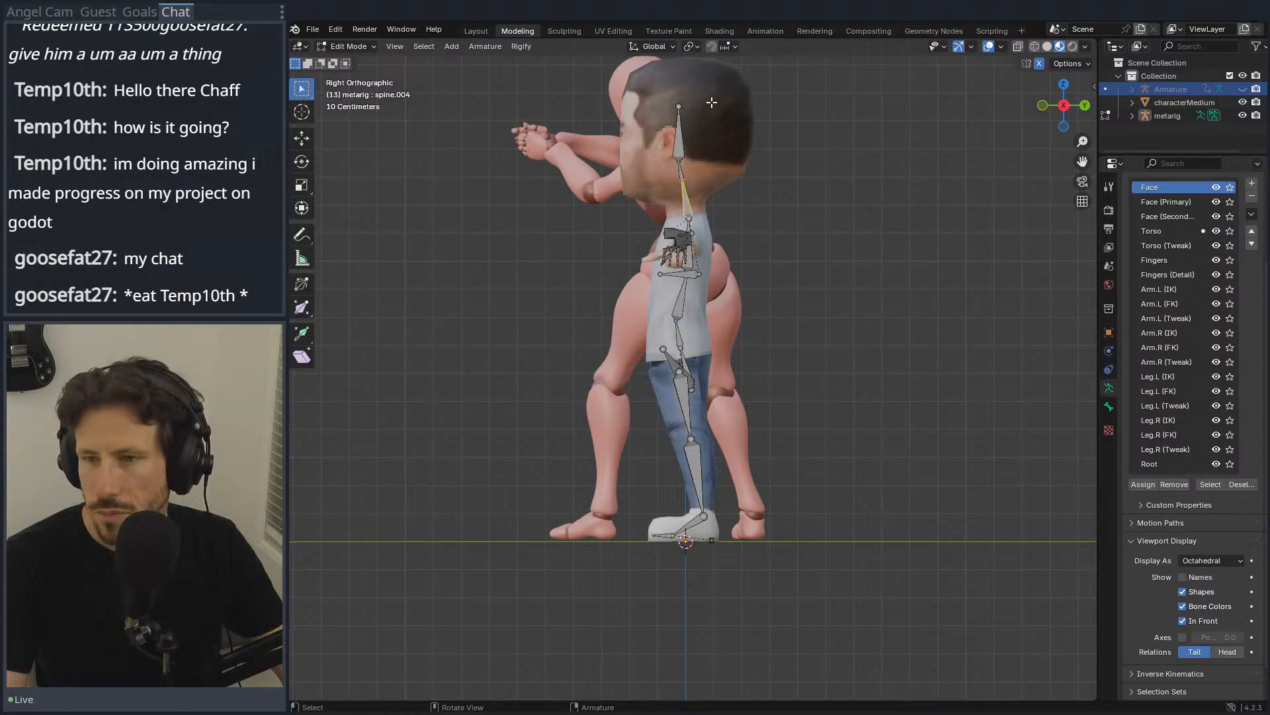
pyautogui.click(679, 136)
pyautogui.press('KP_1')
pyautogui.press('KP_3')
pyautogui.keyDown('shift'); pyautogui.moveTo(664, 120); pyautogui.dragTo(676, 221, button='middle'); pyautogui.keyUp('shift')
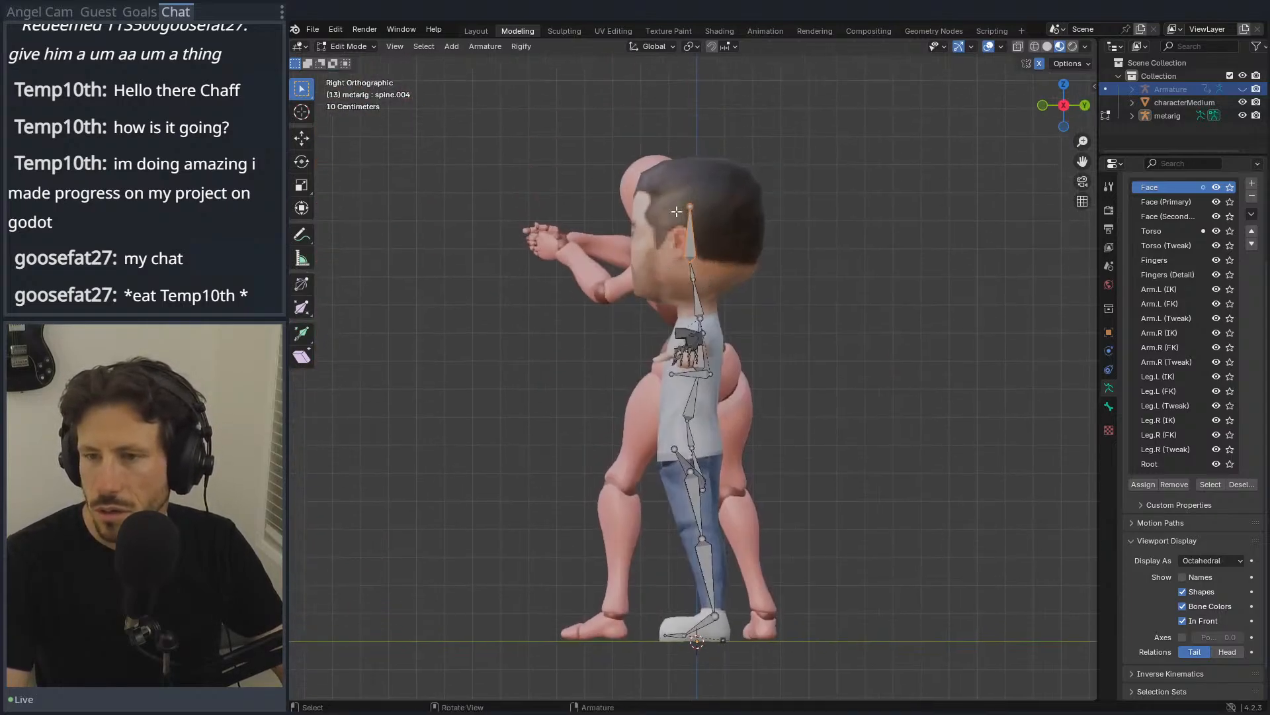
pyautogui.press('g')
pyautogui.press('z')
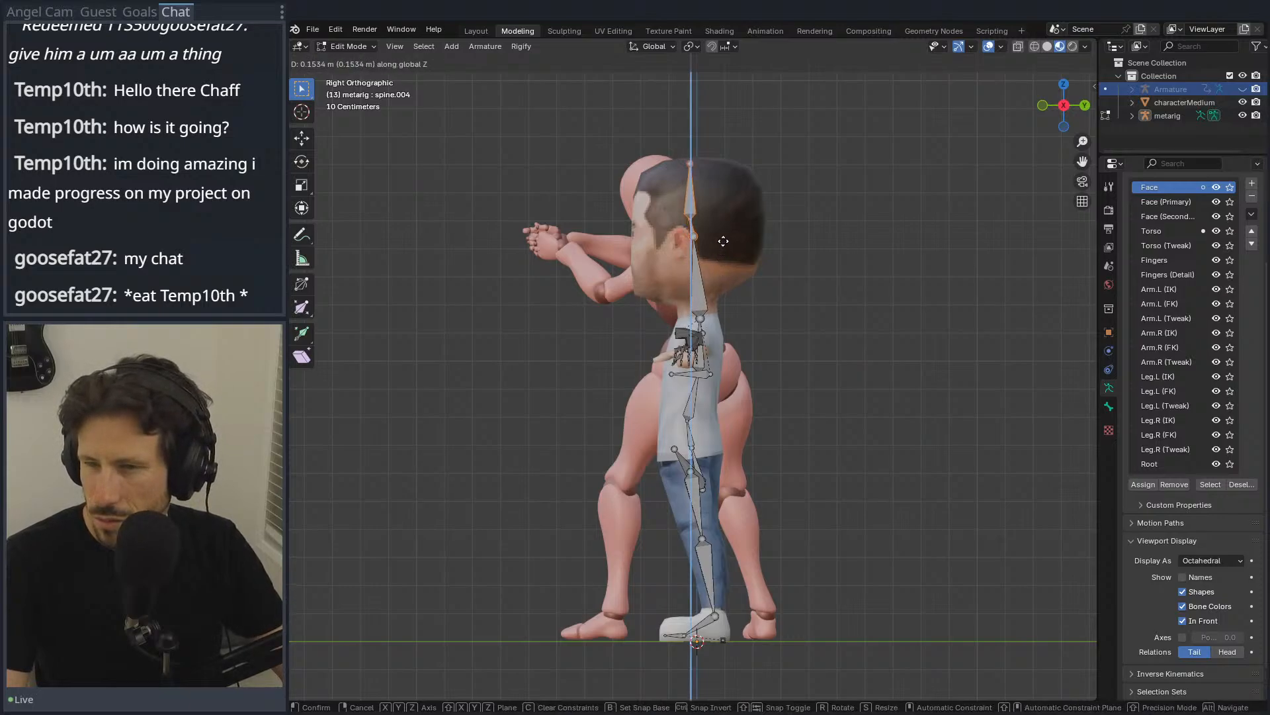
pyautogui.click(723, 241)
# Step: Lower the head bone by 0.1 m with snapping so its base sits near the top of the neck
pyautogui.click(709, 268)
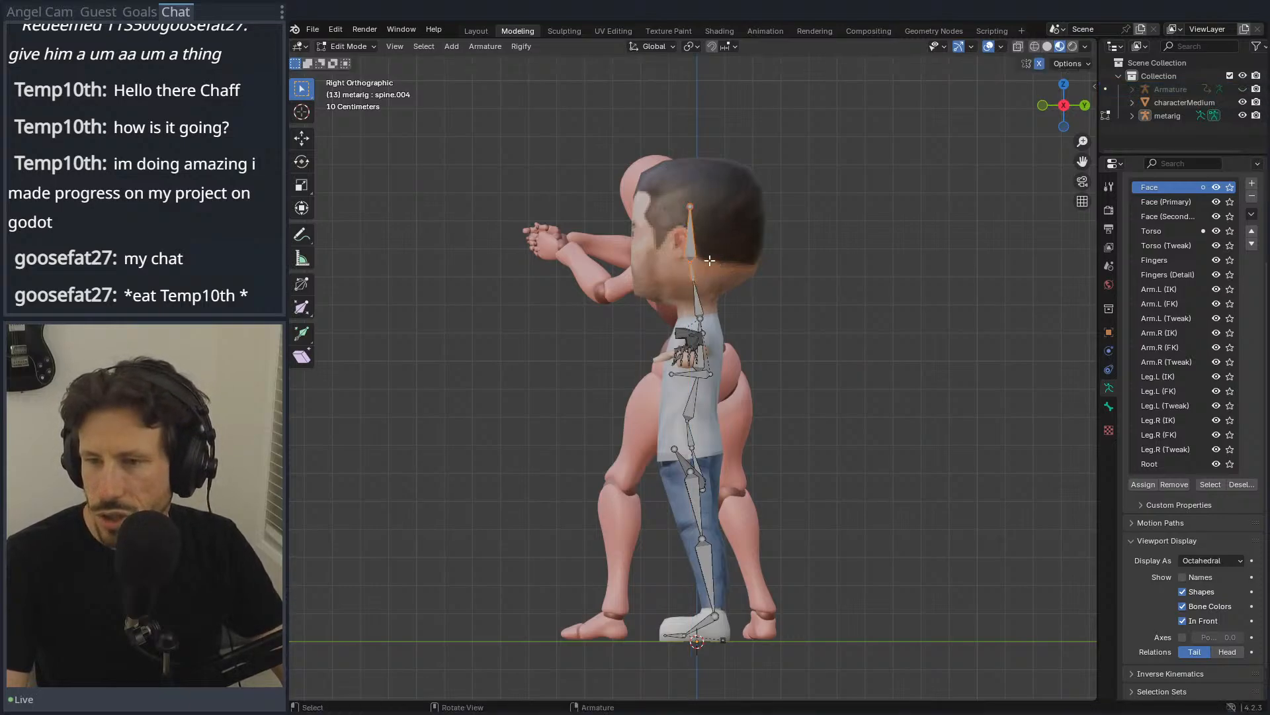
pyautogui.press('g')
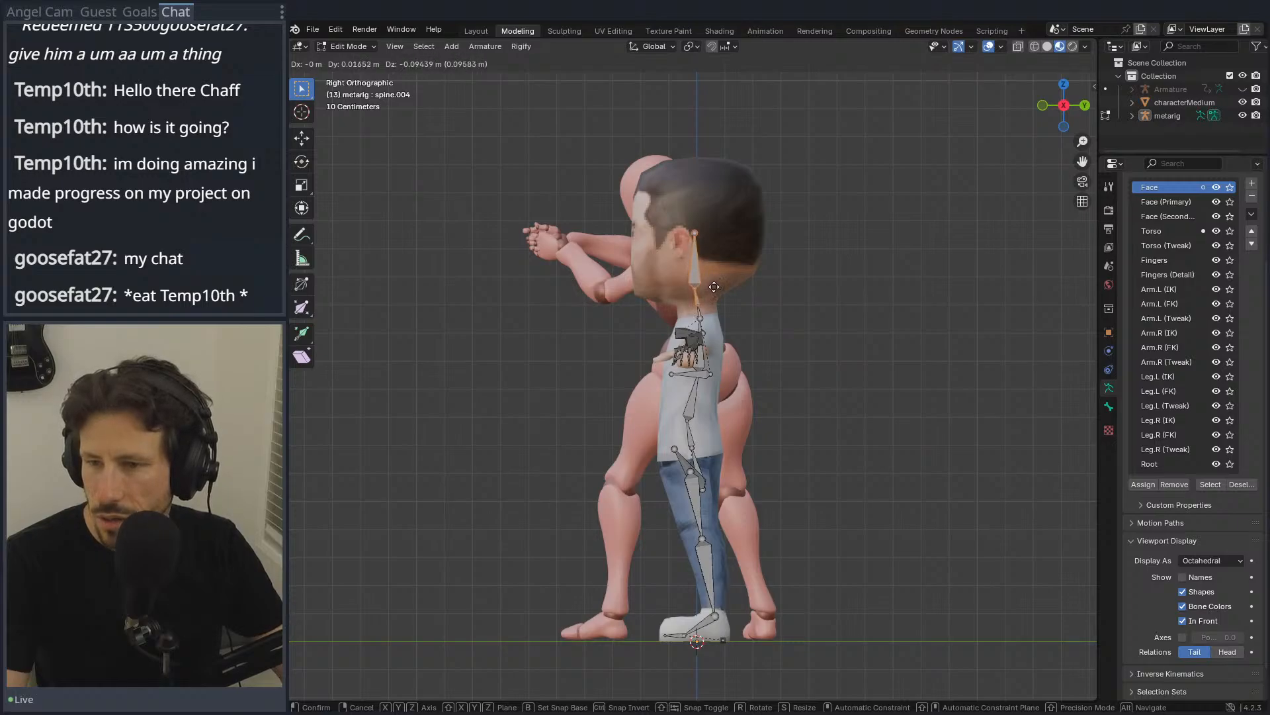
pyautogui.press('ctrl')
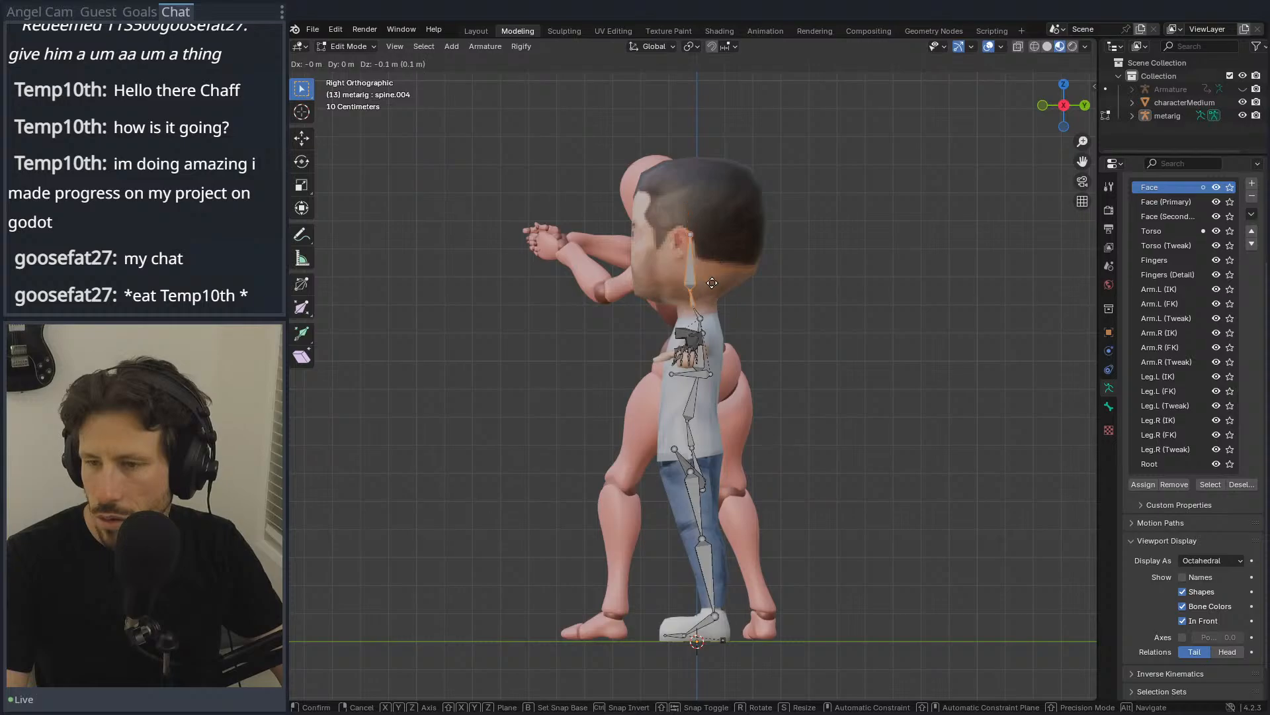
pyautogui.click(712, 283)
# Step: Select the tip of the head bone and raise it along Z to extend the bone up through the head
pyautogui.click(696, 175)
pyautogui.press('g')
pyautogui.press('z')
pyautogui.click(698, 138)
pyautogui.moveTo(698, 138); pyautogui.dragTo(703, 464, button='middle')
pyautogui.scroll(5, 691, 431)
pyautogui.press('KP_7')
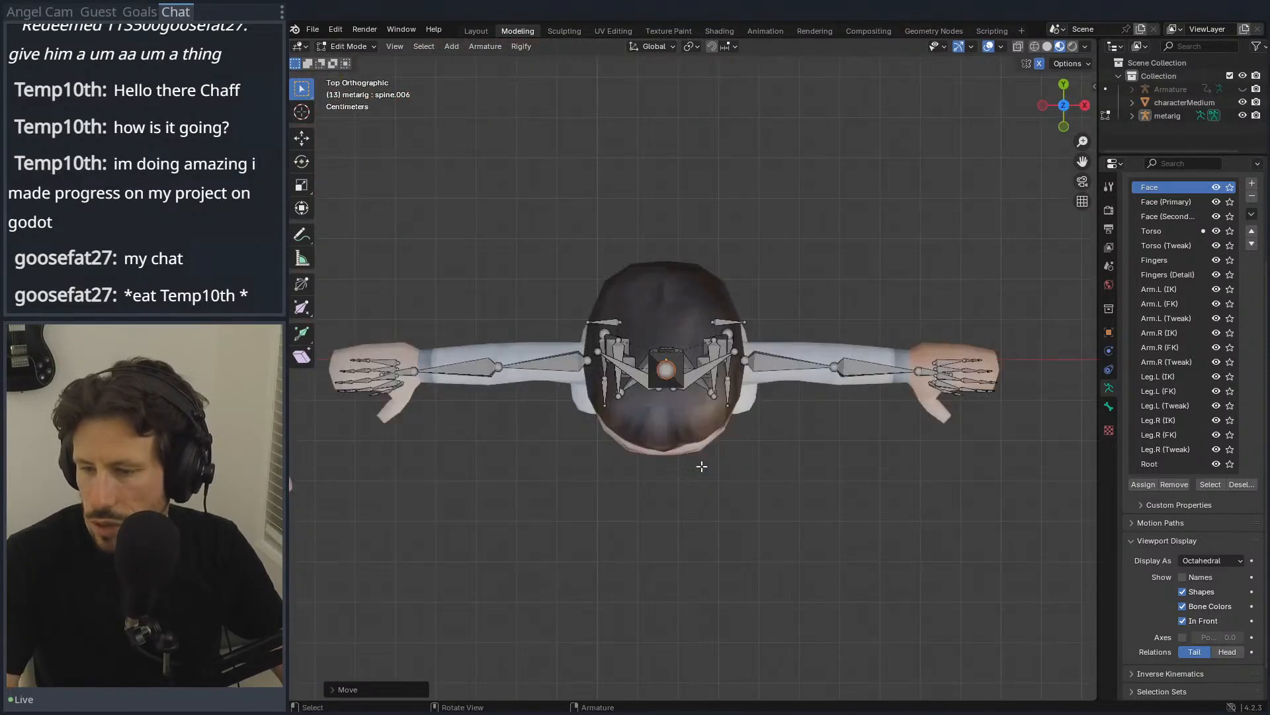
# Step: Select the left hand's thumb bones and move them down toward the thumb mesh in top view
pyautogui.keyDown('shift'); pyautogui.moveTo(935, 440); pyautogui.dragTo(643, 306, button='middle'); pyautogui.keyUp('shift')
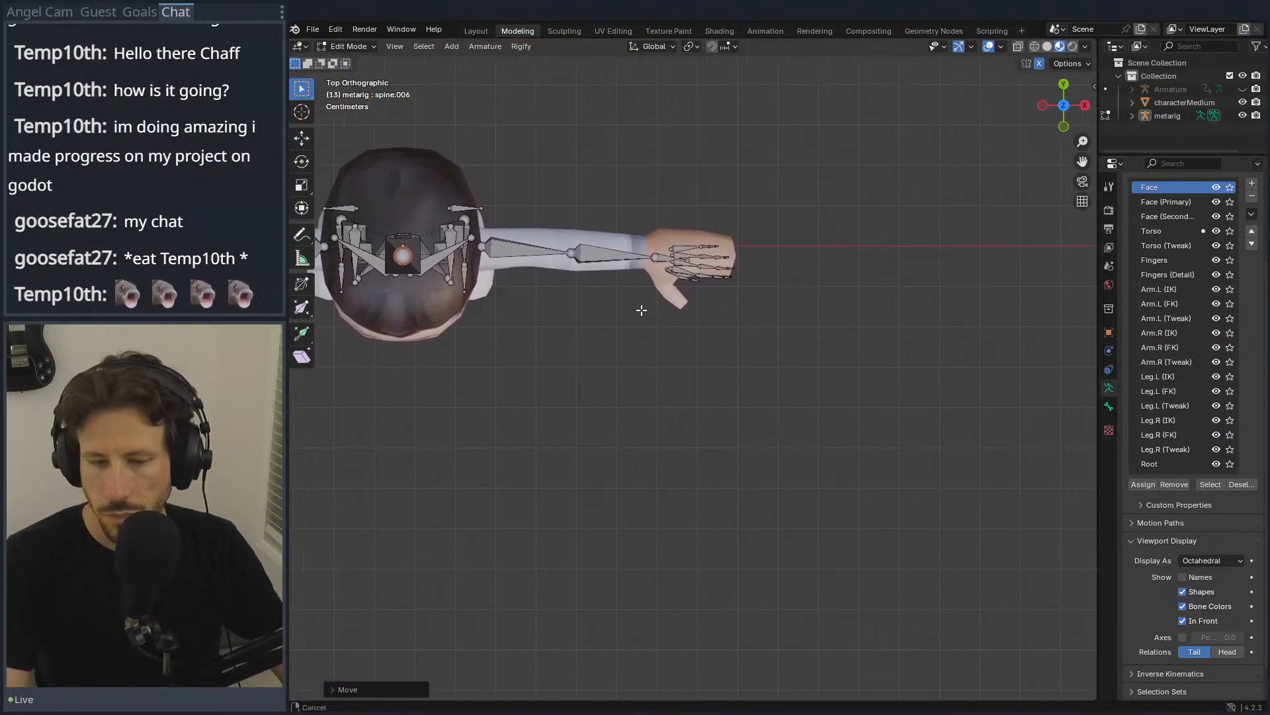
pyautogui.scroll(3, 716, 264)
pyautogui.keyDown('shift'); pyautogui.moveTo(695, 193); pyautogui.dragTo(655, 340, button='middle'); pyautogui.keyUp('shift')
pyautogui.click(658, 345)
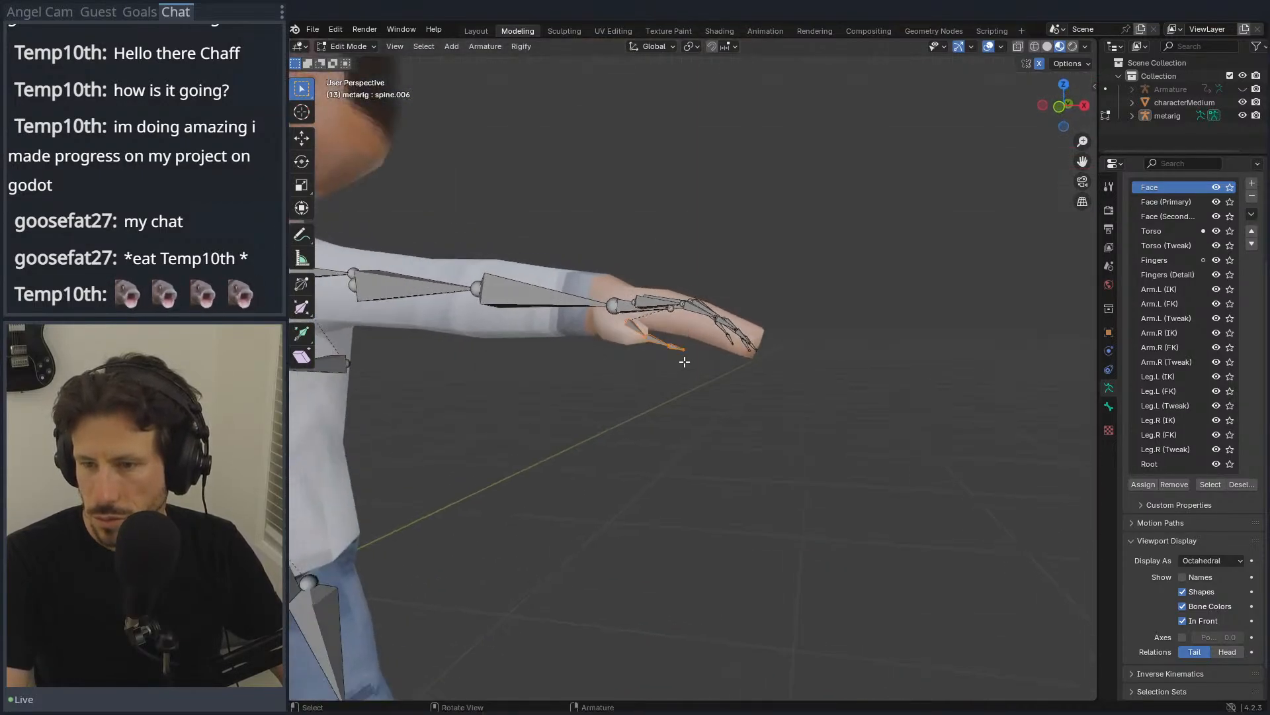
pyautogui.press('KP_7')
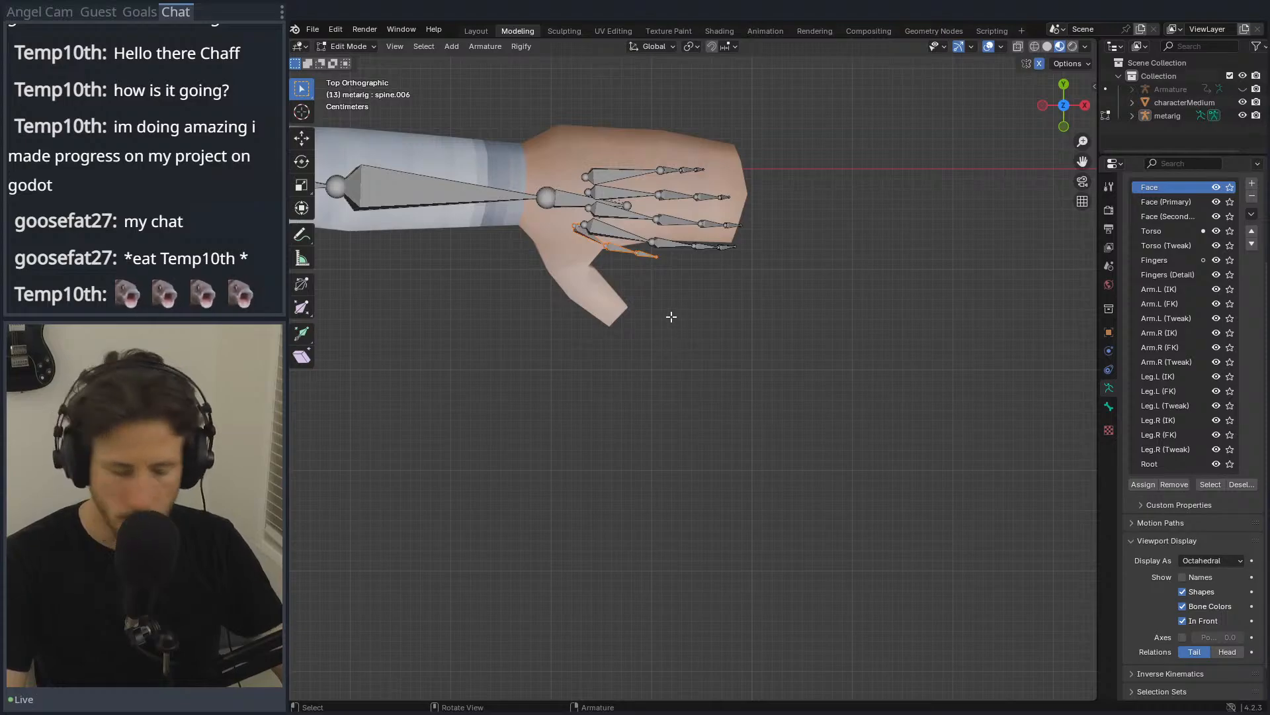
pyautogui.press('g')
pyautogui.click(658, 336)
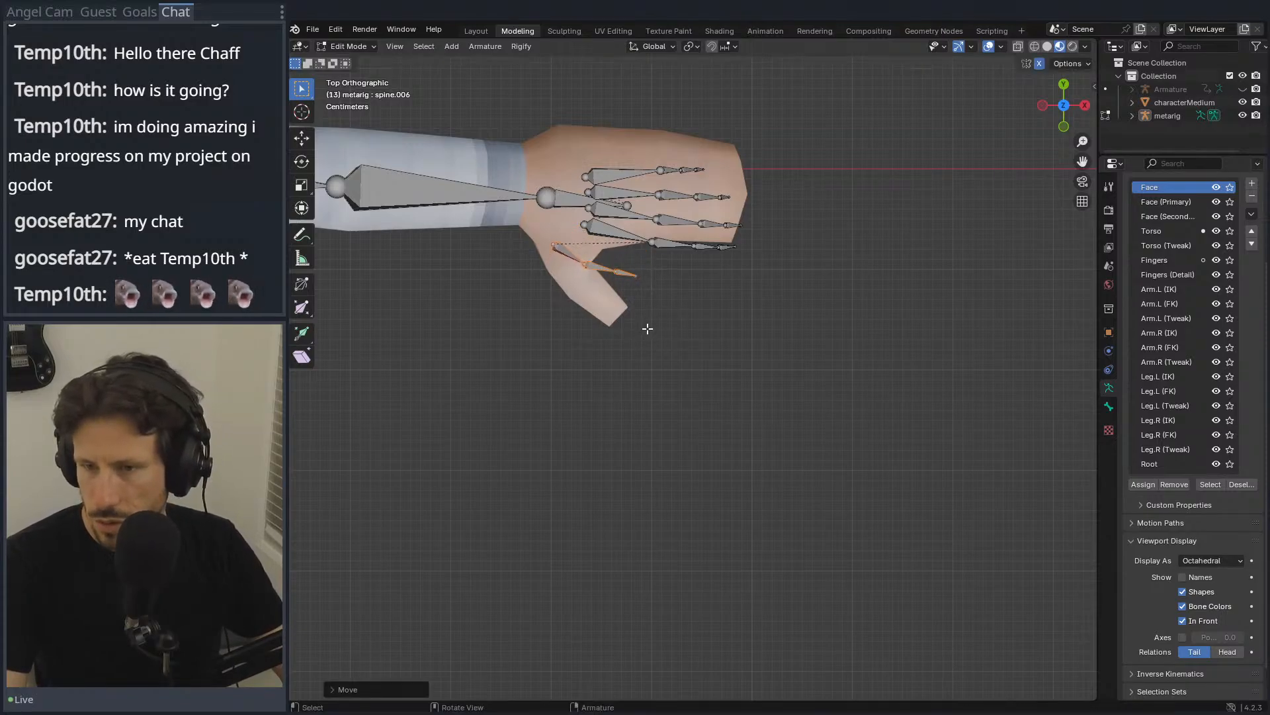
# Step: Move and rotate the left thumb bones in top view so the chain runs along the inside of the thumb mesh
pyautogui.press('f')
pyautogui.press('g')
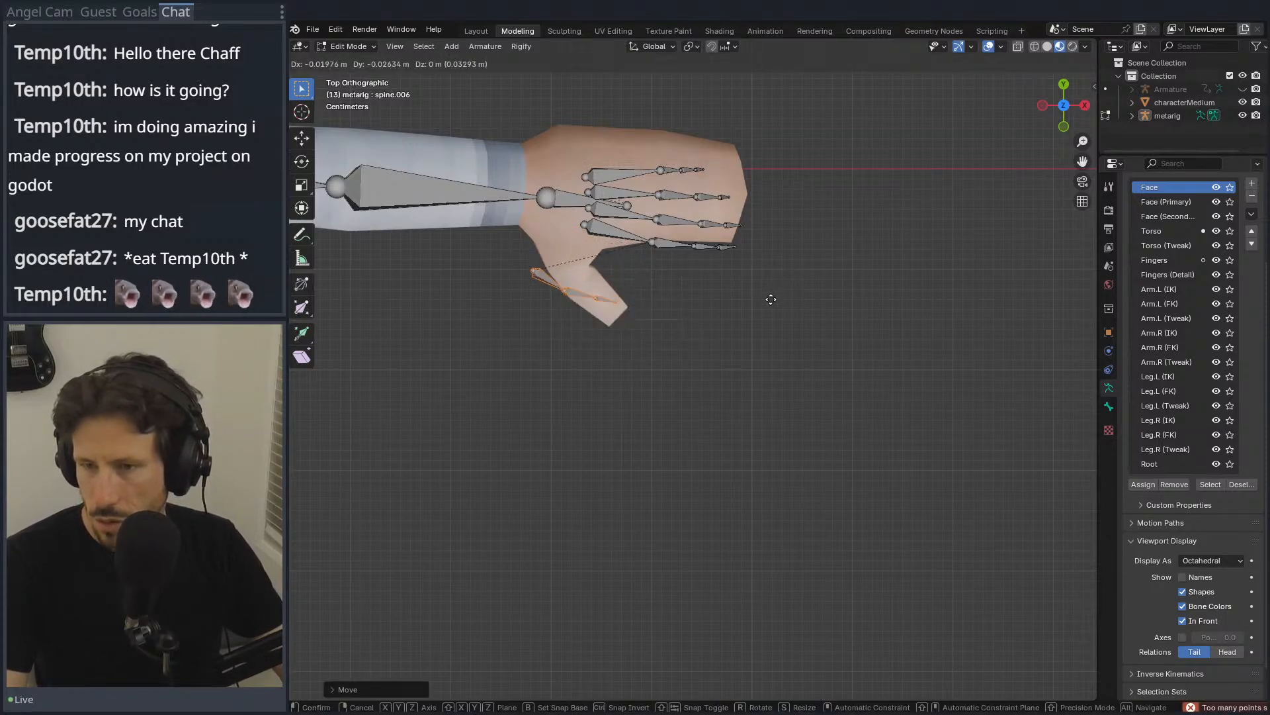
pyautogui.click(786, 278)
pyautogui.press('r')
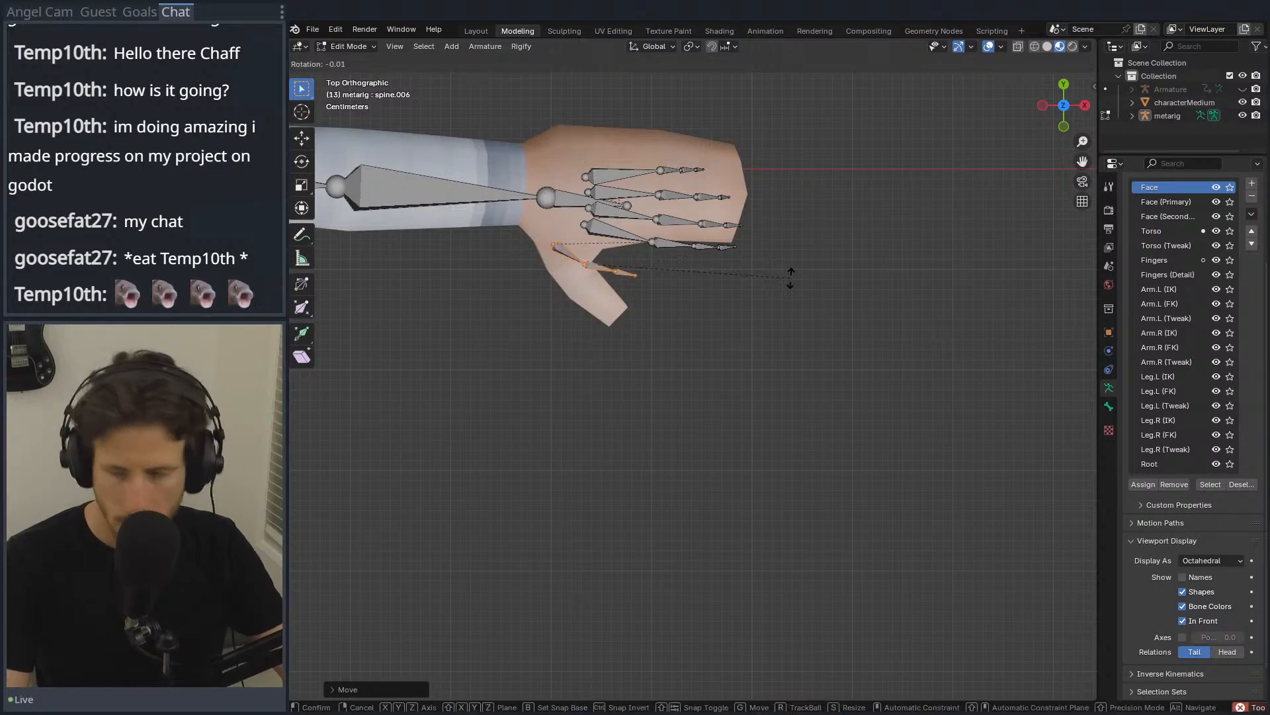
pyautogui.click(709, 369)
pyautogui.press('f')
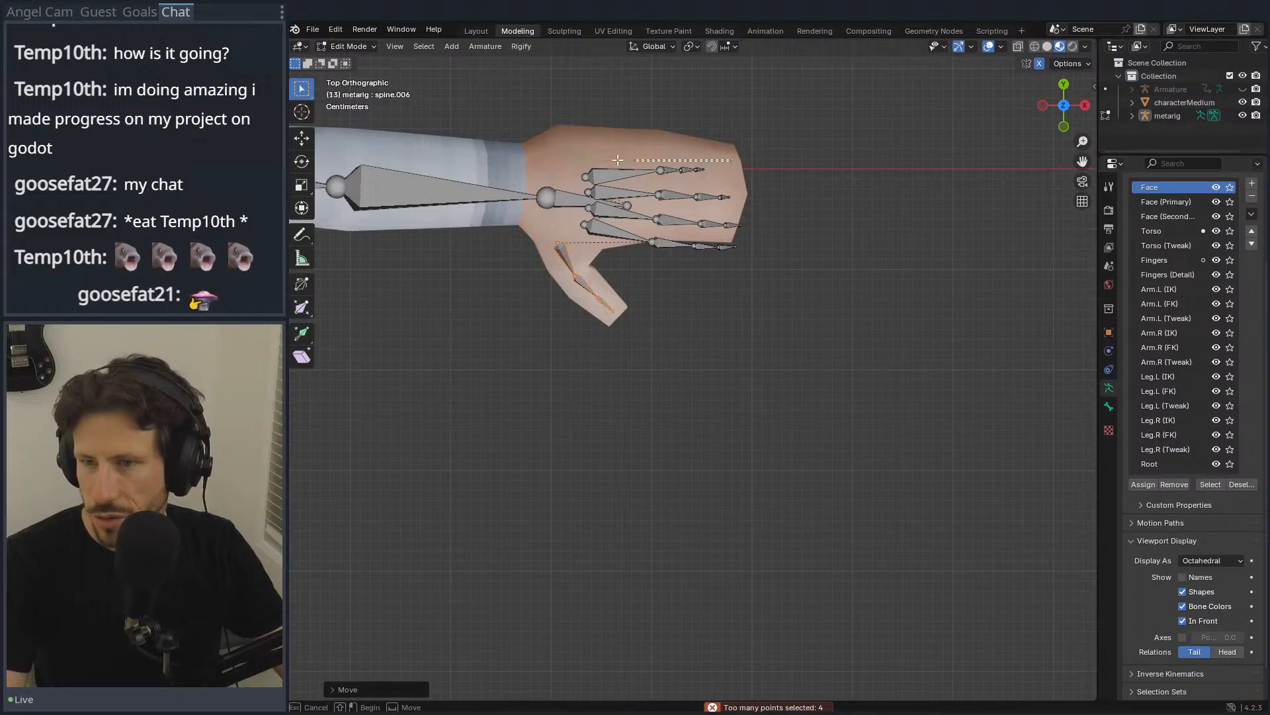
# Step: Delete the pinky and ring finger chains of the left hand together with their palm bones
pyautogui.click(596, 181)
pyautogui.press('x')
pyautogui.click(597, 182)
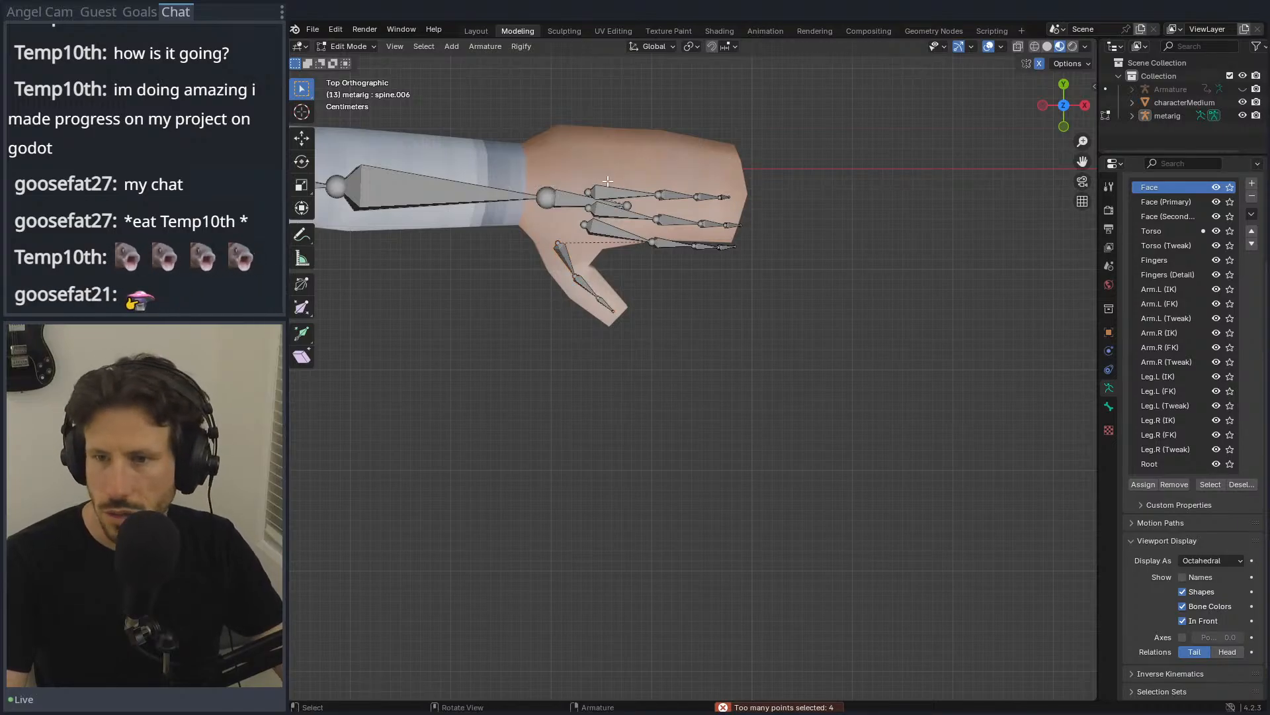
pyautogui.moveTo(741, 179); pyautogui.dragTo(604, 196)
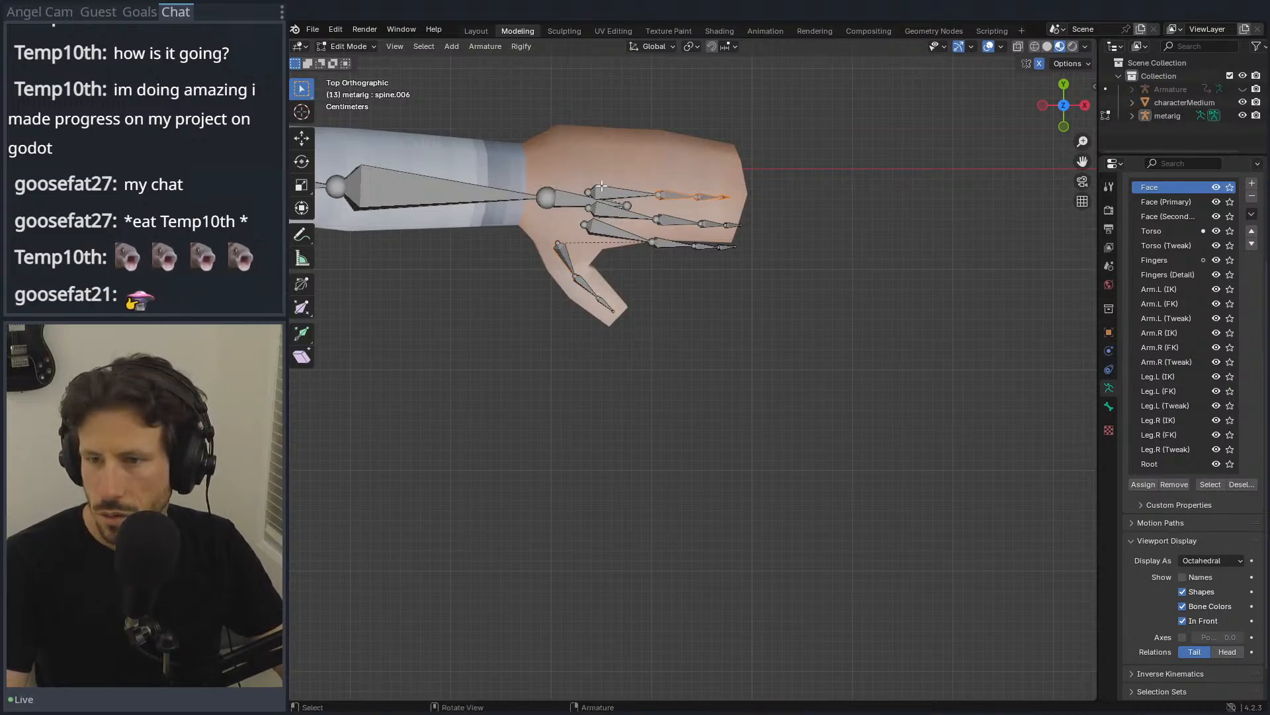
pyautogui.keyDown('shift'); pyautogui.click(602, 191); pyautogui.keyUp('shift')
pyautogui.press('x')
pyautogui.click(712, 232)
pyautogui.press('c')
pyautogui.moveTo(647, 218)
pyautogui.mouseDown()
pyautogui.moveTo(635, 225)
pyautogui.moveTo(651, 242)
pyautogui.moveTo(730, 245)
pyautogui.mouseUp()
pyautogui.rightClick(730, 245)
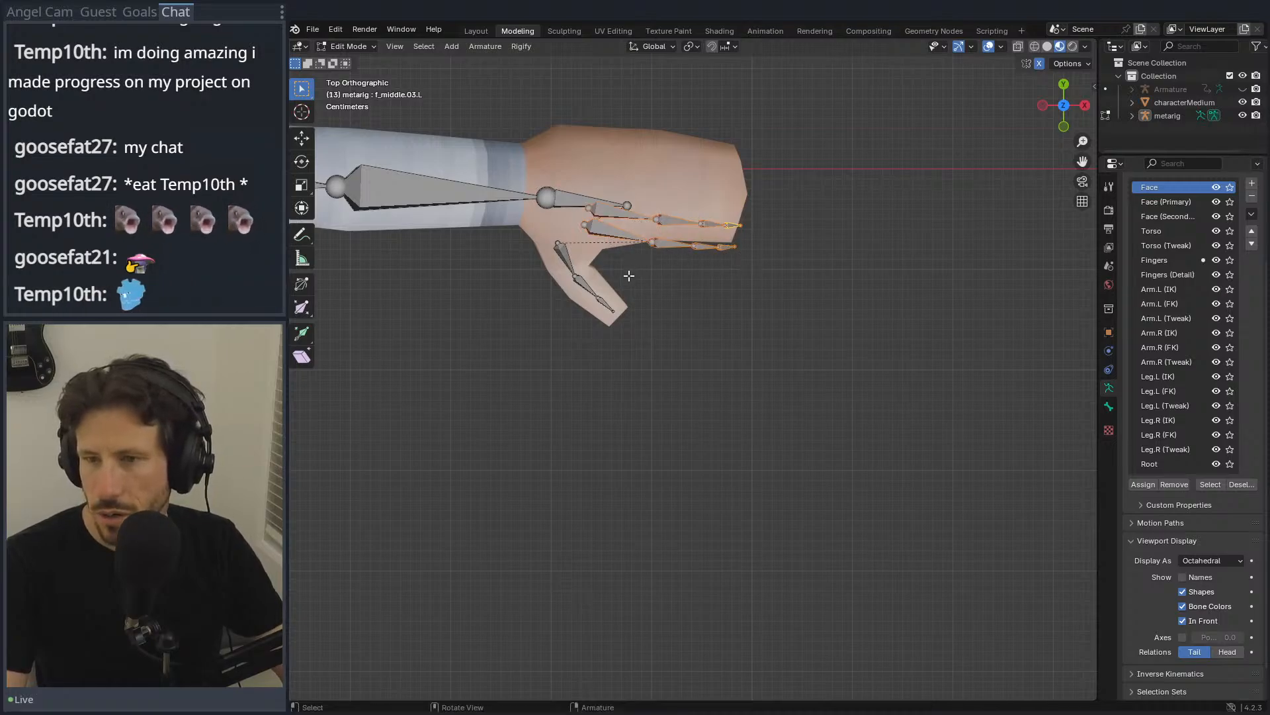
# Step: Delete the left index finger bones together with the palm.01.L bone
pyautogui.click(614, 230)
pyautogui.press('x')
pyautogui.rightClick(870, 280)
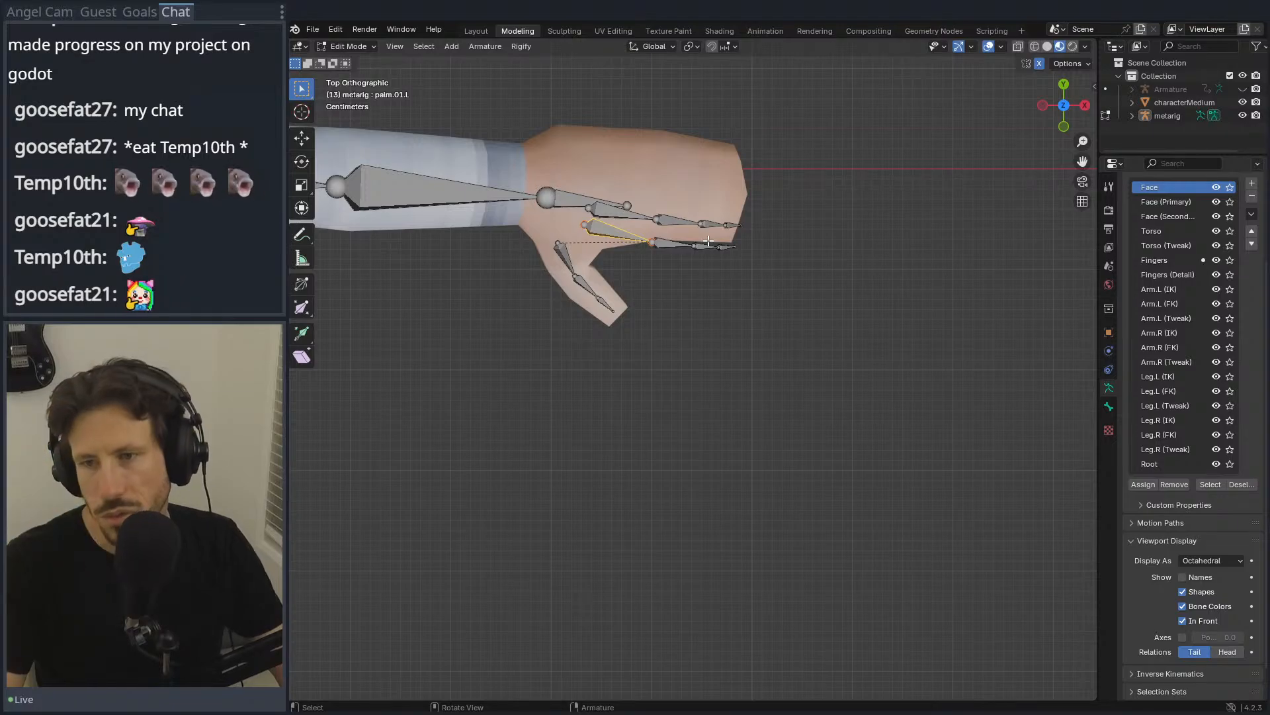
pyautogui.press('x')
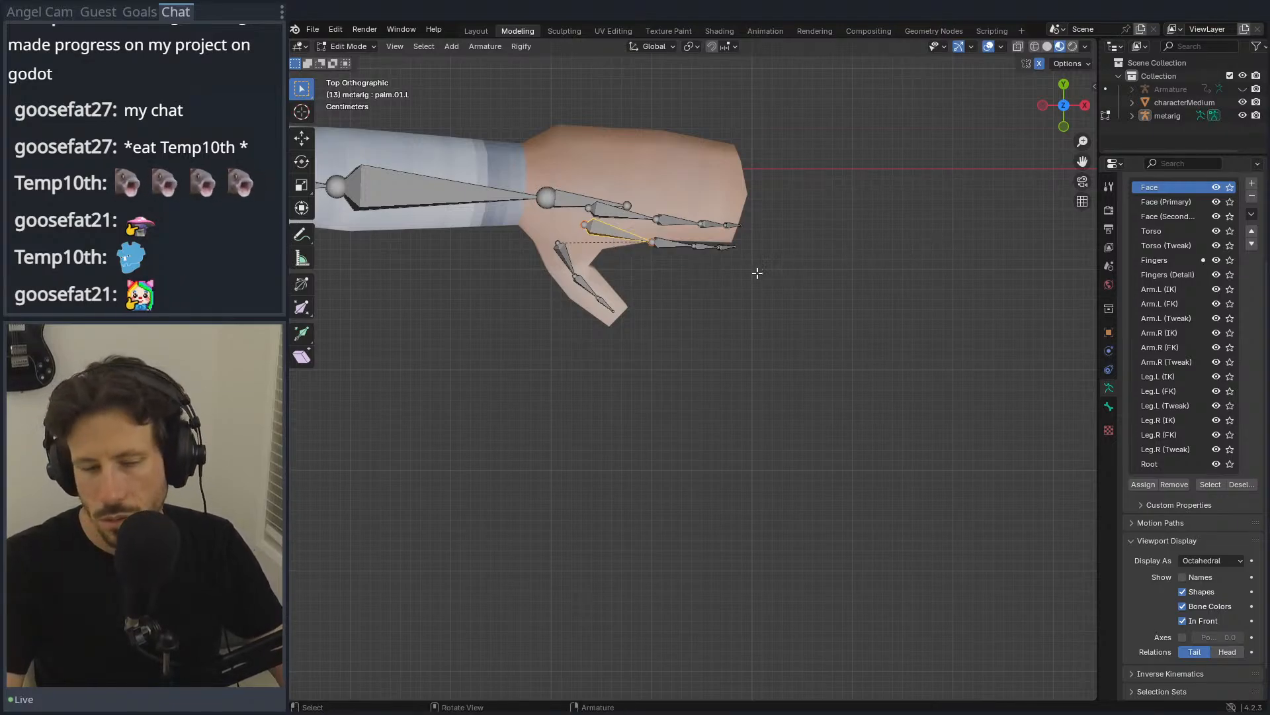
pyautogui.press('c')
pyautogui.moveTo(689, 245); pyautogui.dragTo(742, 259)
pyautogui.rightClick(742, 260)
pyautogui.press('x')
pyautogui.click(742, 259)
# Step: Select the remaining middle finger chain with palm.02.L, move it along Y toward the hand's centre and rotate it slightly
pyautogui.moveTo(620, 210); pyautogui.dragTo(736, 227)
pyautogui.keyDown('shift'); pyautogui.click(600, 210); pyautogui.keyUp('shift')
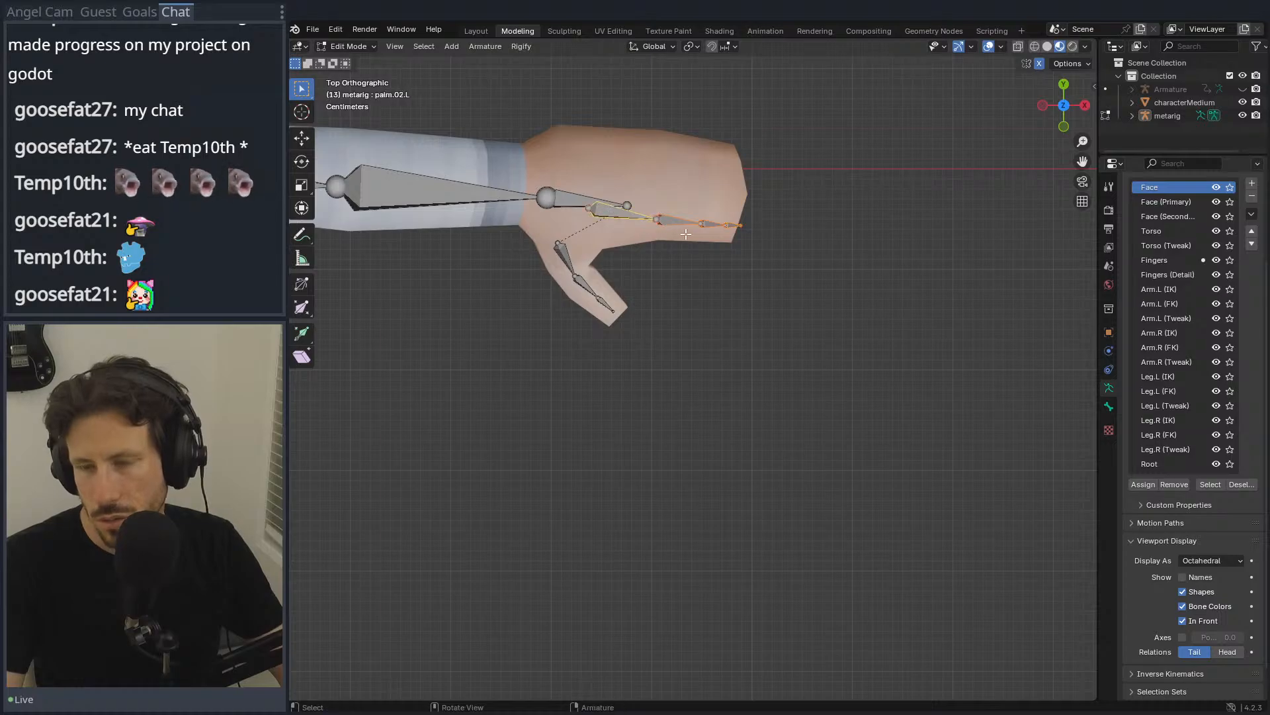
pyautogui.press('g')
pyautogui.press('x')
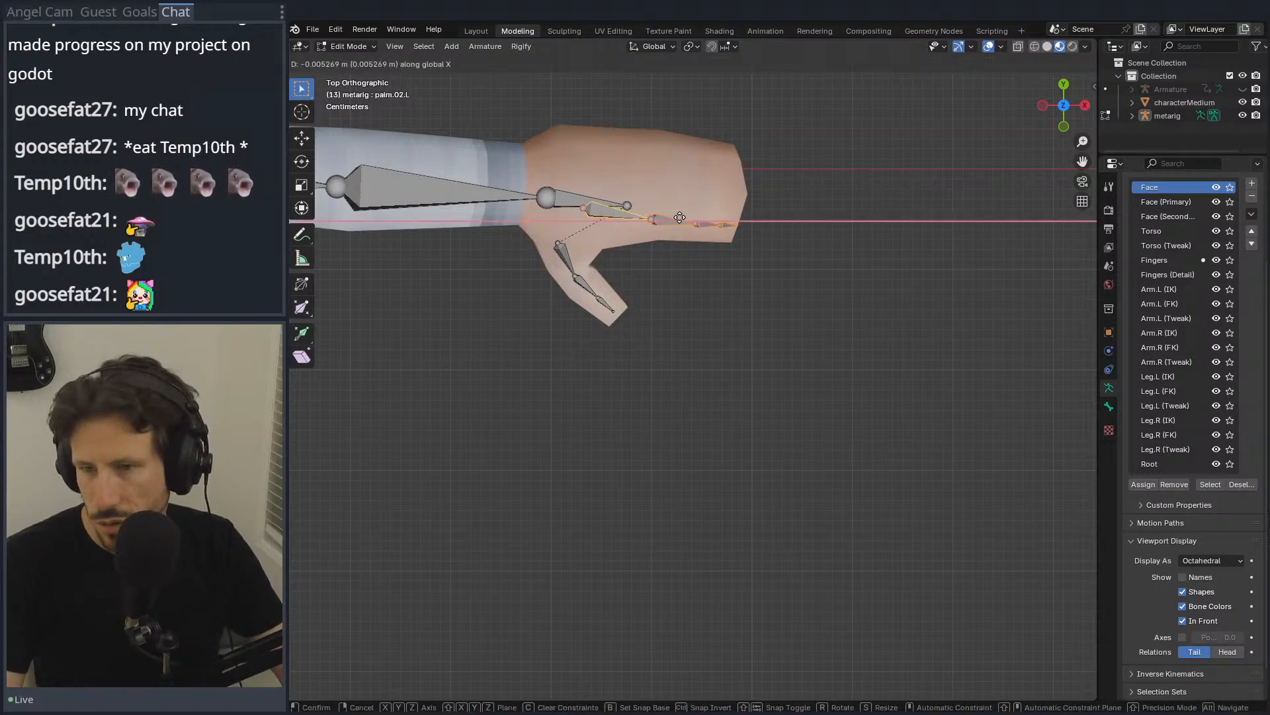
pyautogui.press('y')
pyautogui.click(678, 219)
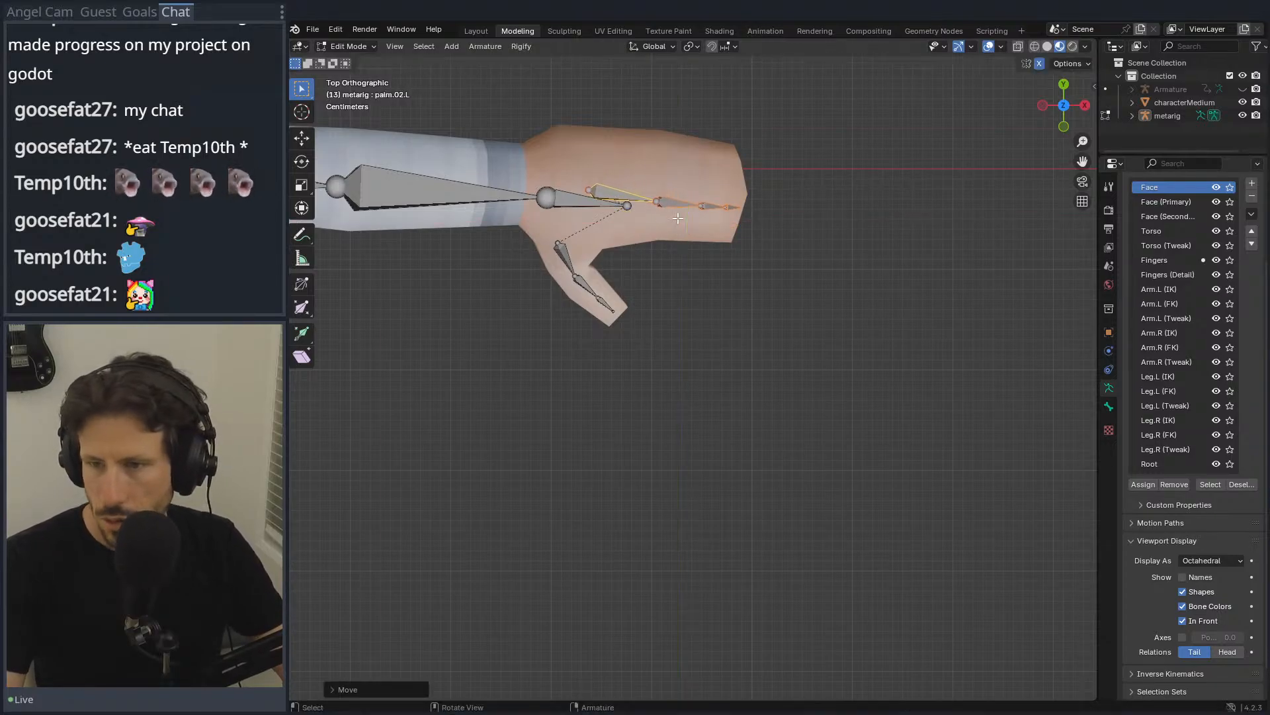
pyautogui.press('r')
pyautogui.click(702, 207)
# Step: From the front, shift the finger and palm bones toward the wrist and raise the fingertip joint into the middle of the mesh
pyautogui.press('KP_1')
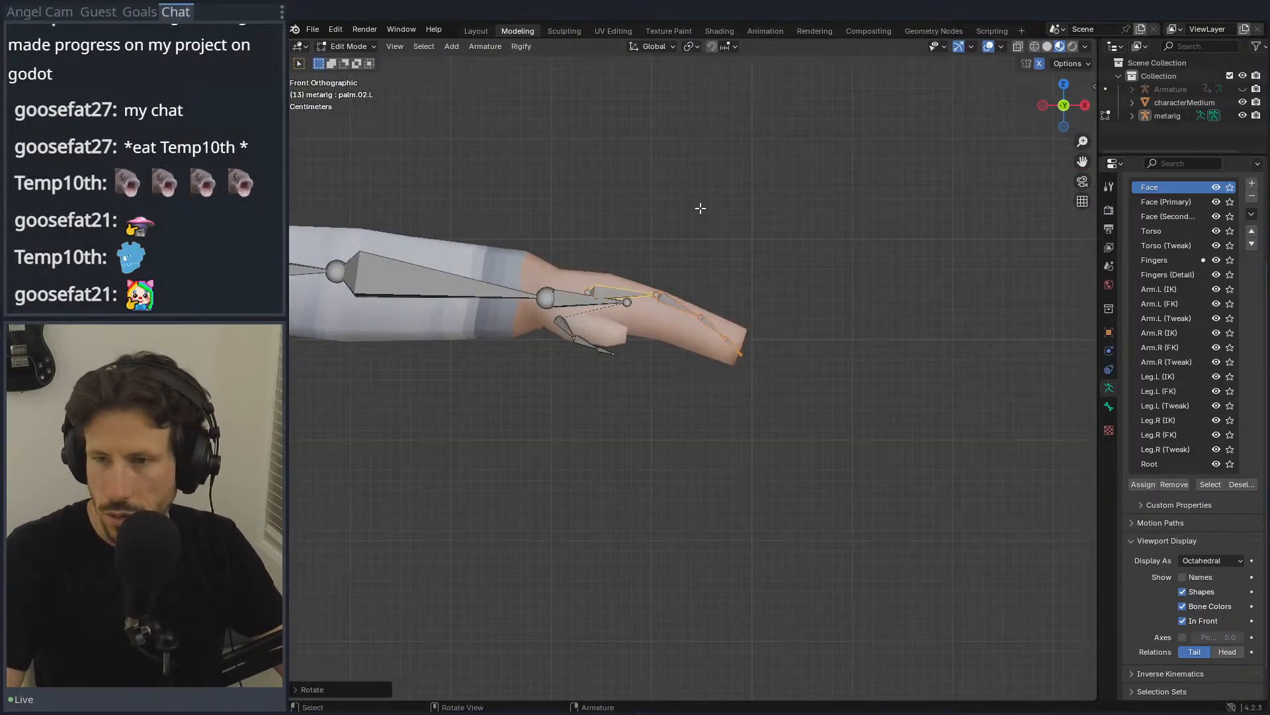
pyautogui.press('g')
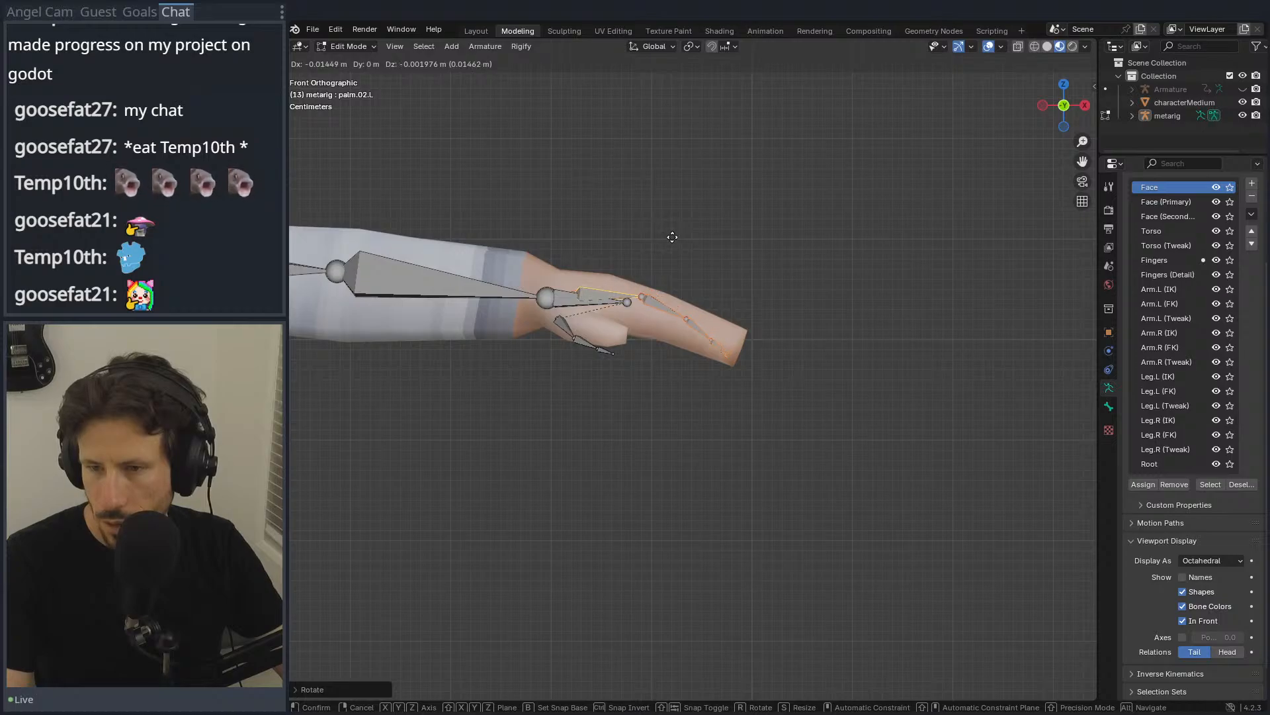
pyautogui.click(682, 237)
pyautogui.moveTo(730, 278); pyautogui.dragTo(691, 383)
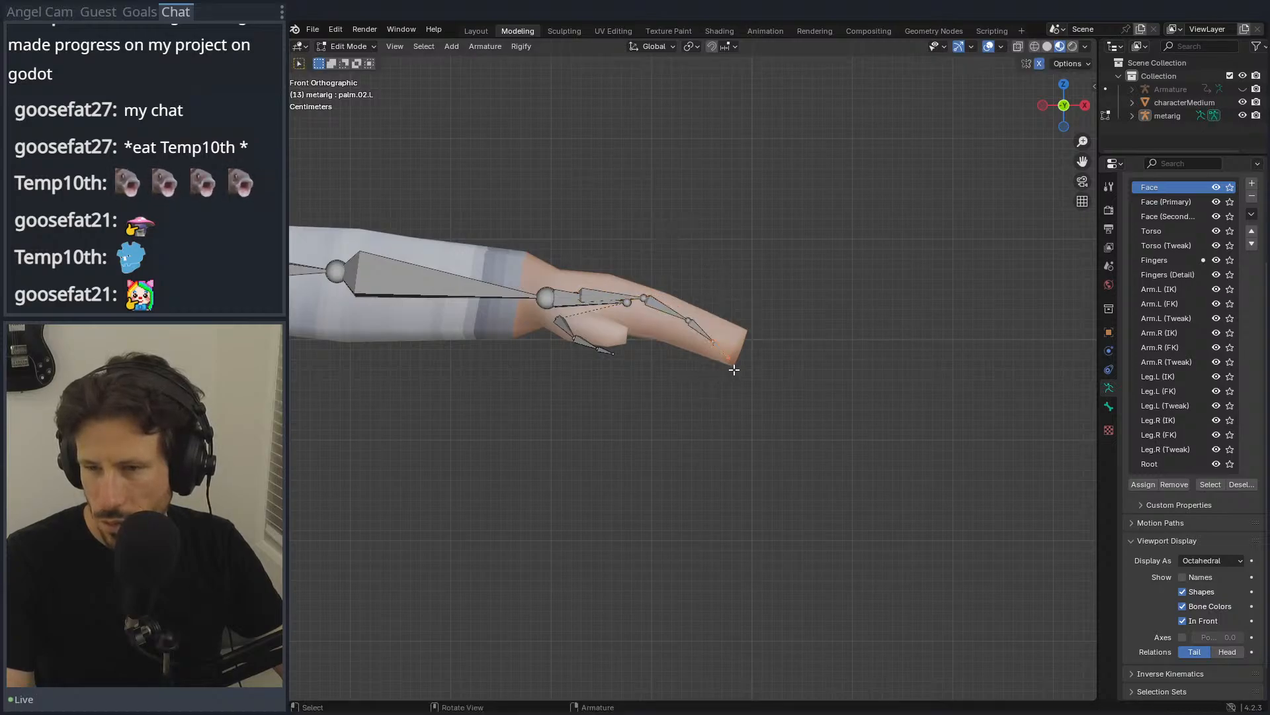
pyautogui.press('g')
pyautogui.click(740, 350)
pyautogui.press('r')
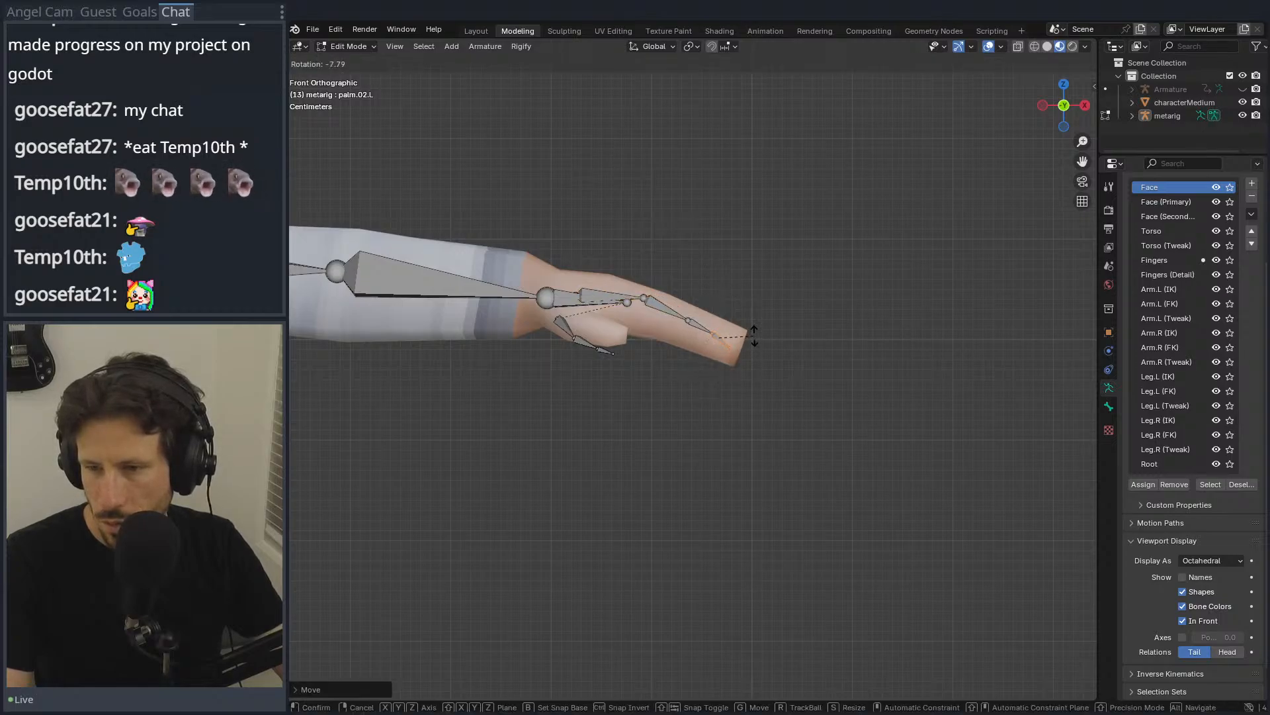
pyautogui.click(756, 329)
# Step: Nudge the knuckle joint between the palm bone and the finger slightly down inside the hand mesh
pyautogui.click(646, 297)
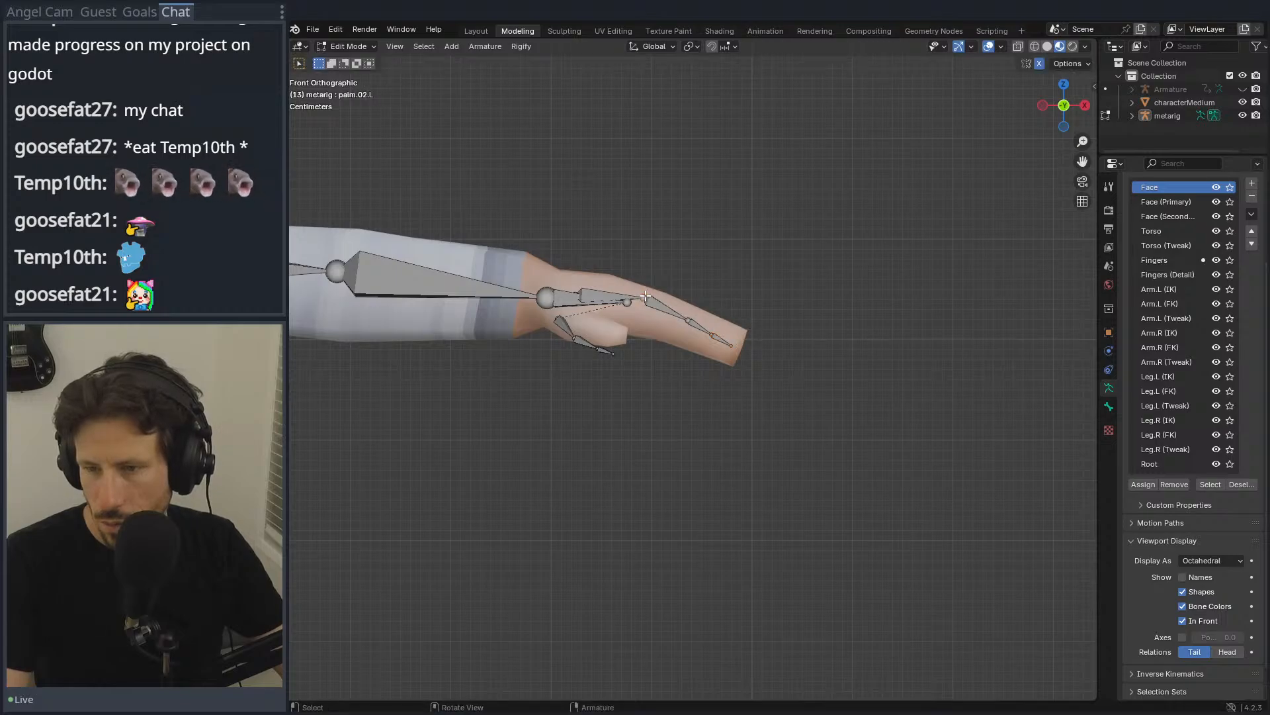
pyautogui.press('g')
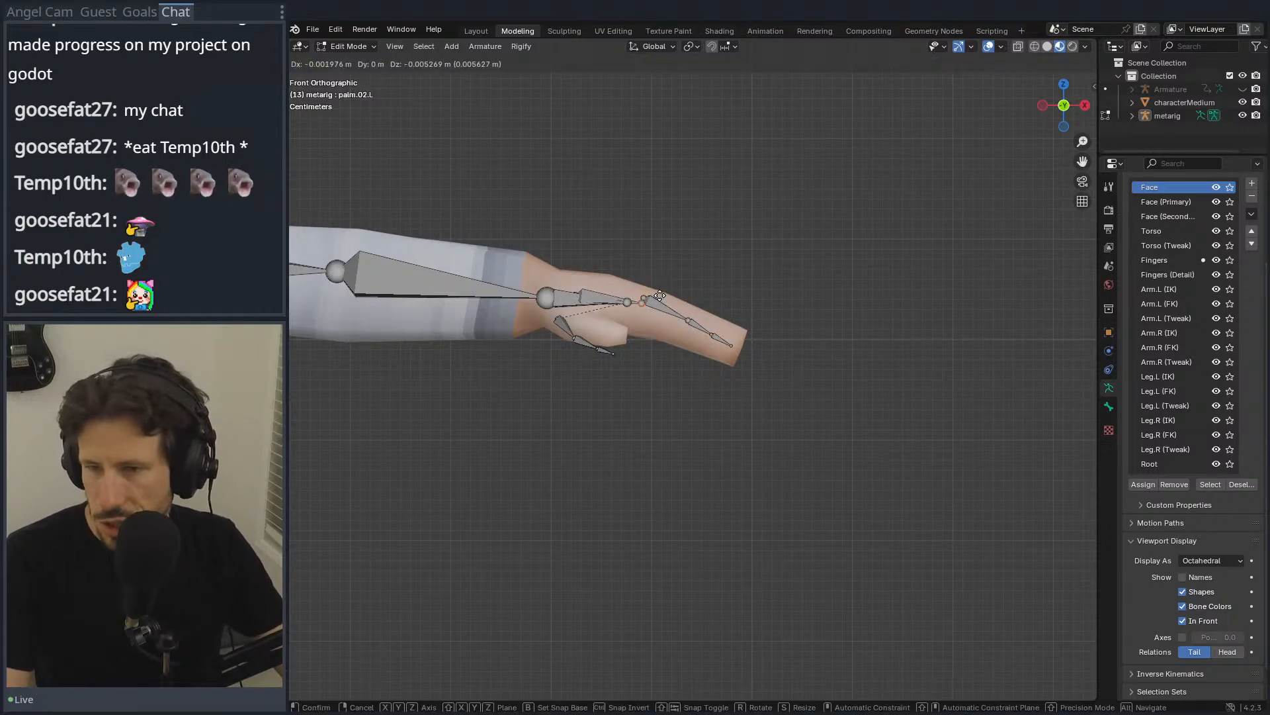
pyautogui.rightClick(660, 298)
pyautogui.press('c')
pyautogui.rightClick(668, 291)
pyautogui.press('c')
pyautogui.rightClick(669, 289)
pyautogui.press('g')
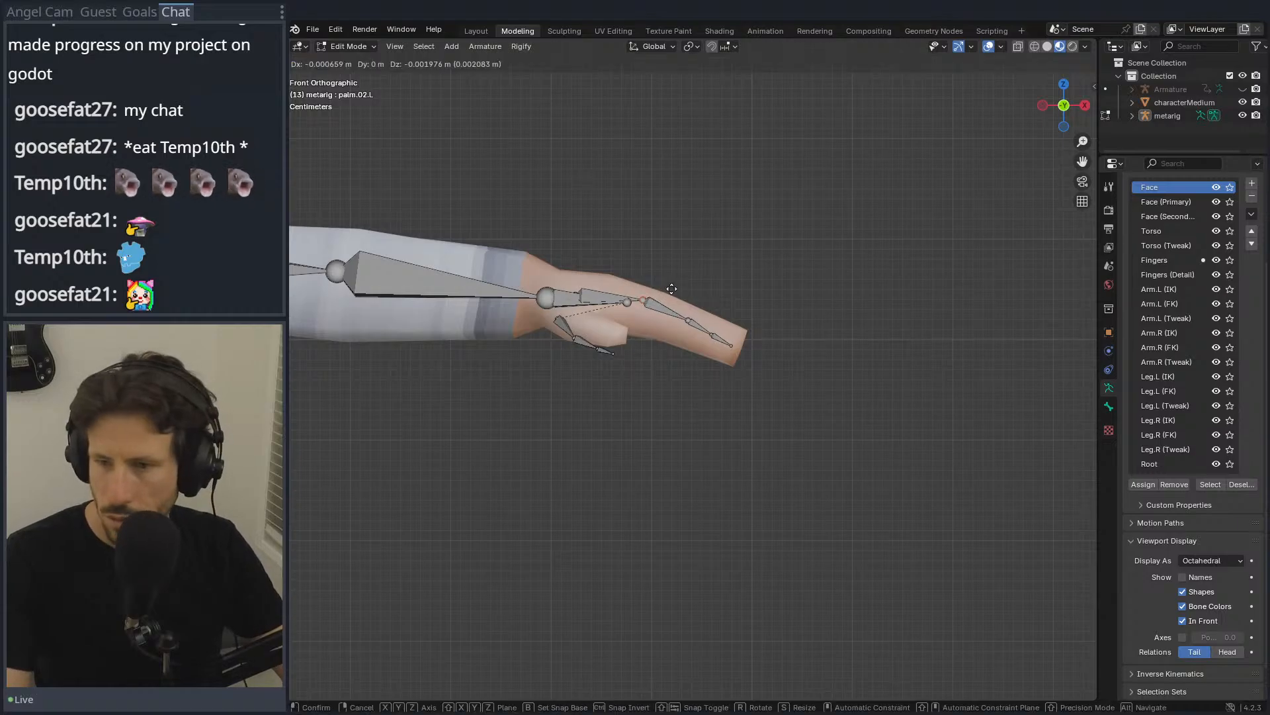
pyautogui.click(672, 290)
# Step: From the side, select the left thumb bones and rotate and move them to follow the thumb mesh
pyautogui.moveTo(671, 289); pyautogui.dragTo(661, 417, button='middle')
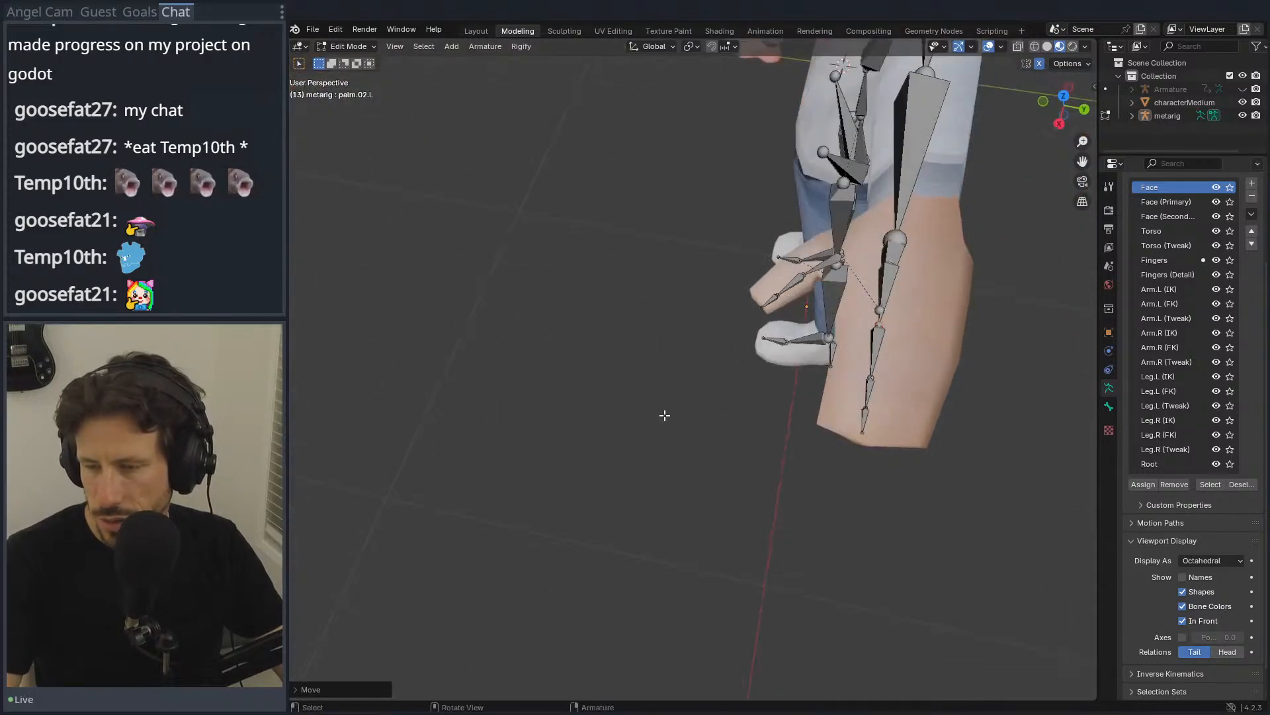
pyautogui.press('KP_7')
pyautogui.press('KP_3')
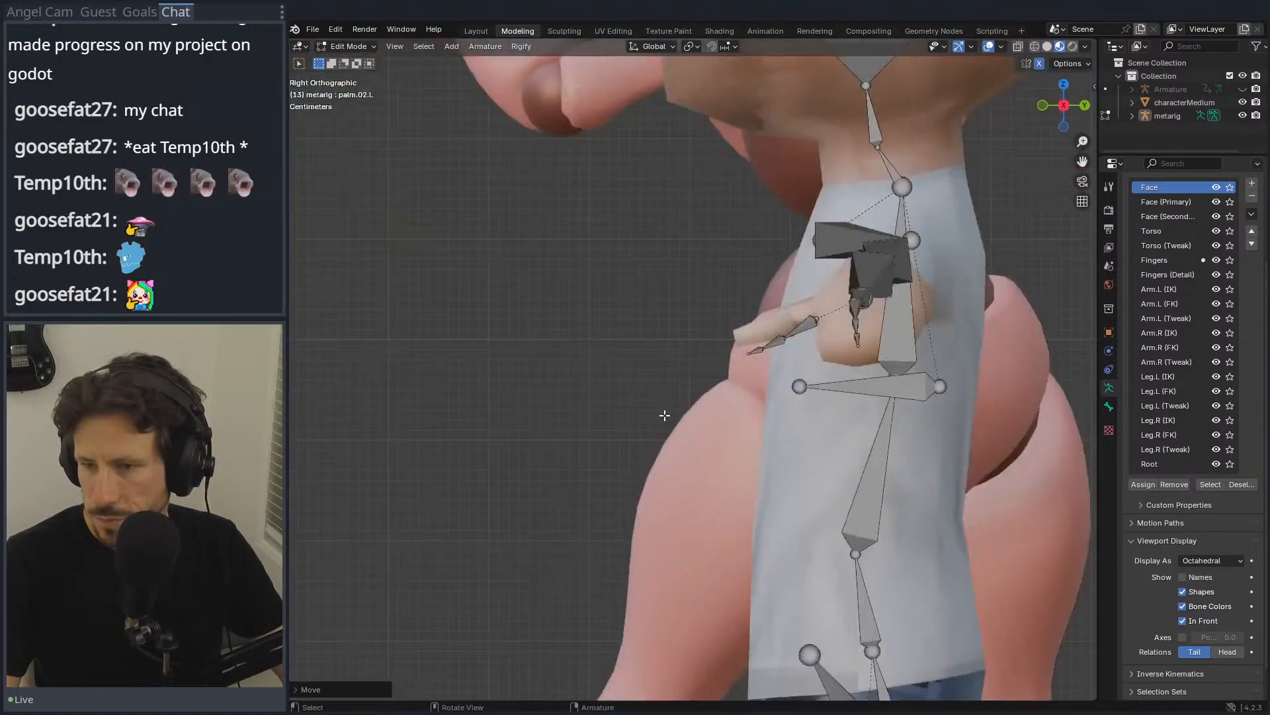
pyautogui.scroll(2, 664, 415)
pyautogui.click(775, 349)
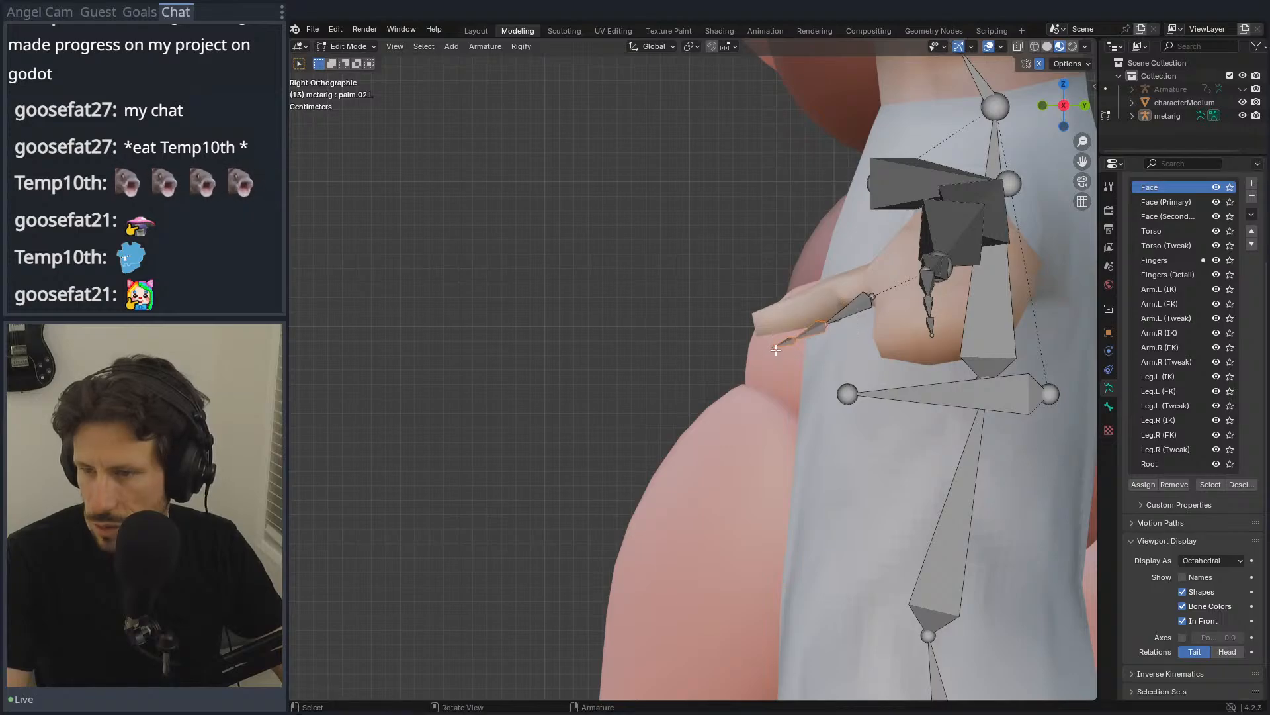
pyautogui.click(850, 311)
pyautogui.press('r')
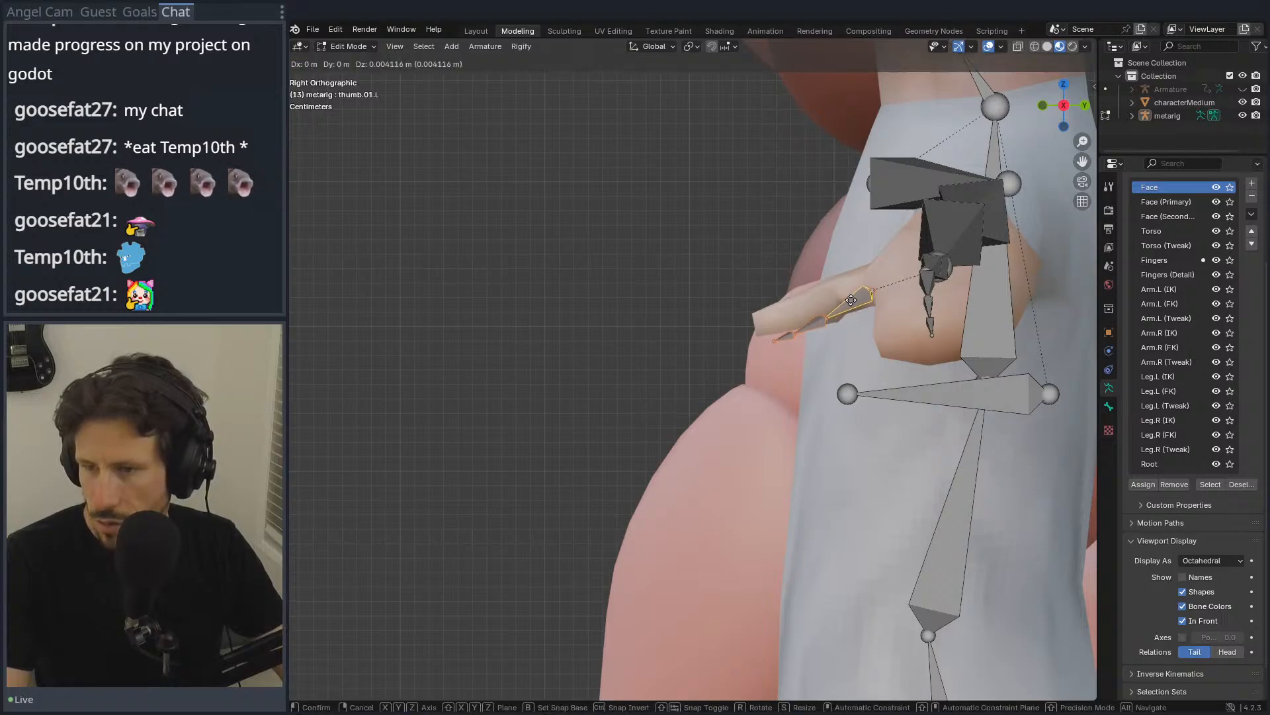
pyautogui.click(854, 298)
pyautogui.press('g')
pyautogui.click(856, 302)
# Step: Show the viewport in wireframe and move the left thumb's outer joint back to the thumb mesh's middle edge loop in top view
pyautogui.moveTo(857, 305); pyautogui.dragTo(947, 425, button='middle')
pyautogui.keyDown('shift'); pyautogui.moveTo(672, 262); pyautogui.dragTo(739, 382, button='middle'); pyautogui.keyUp('shift')
pyautogui.click(1034, 46)
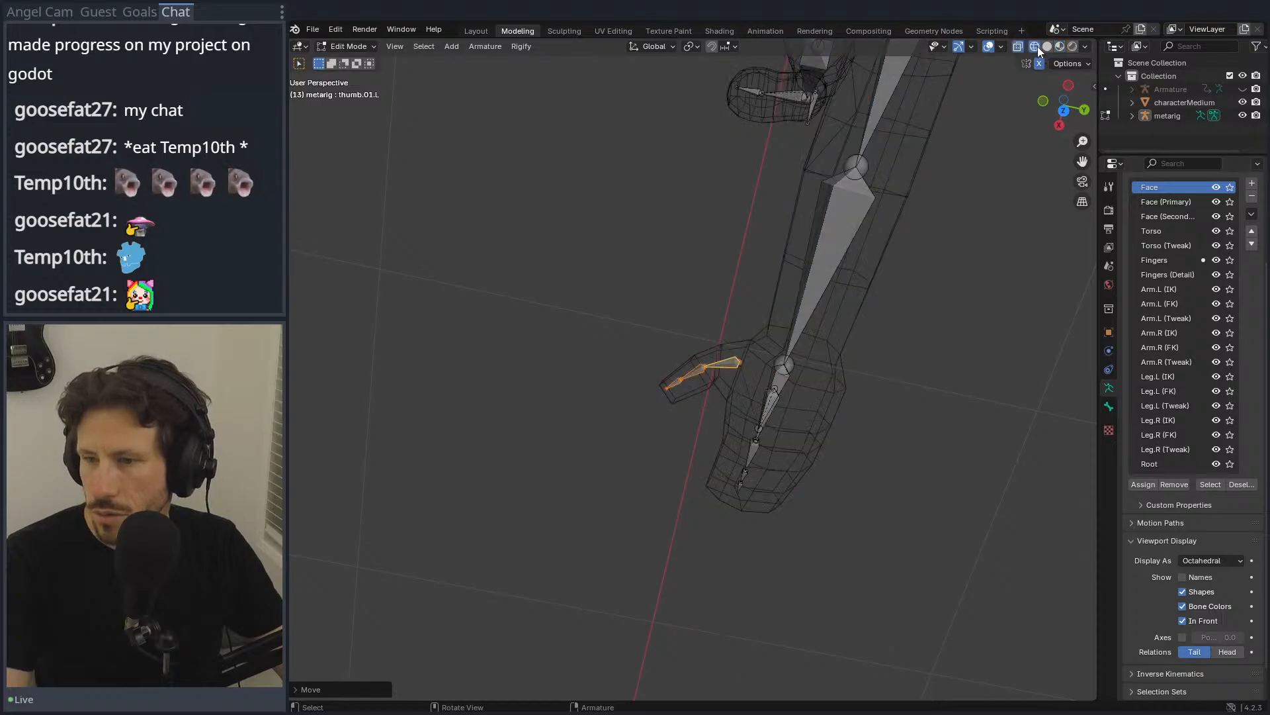
pyautogui.press('KP_7')
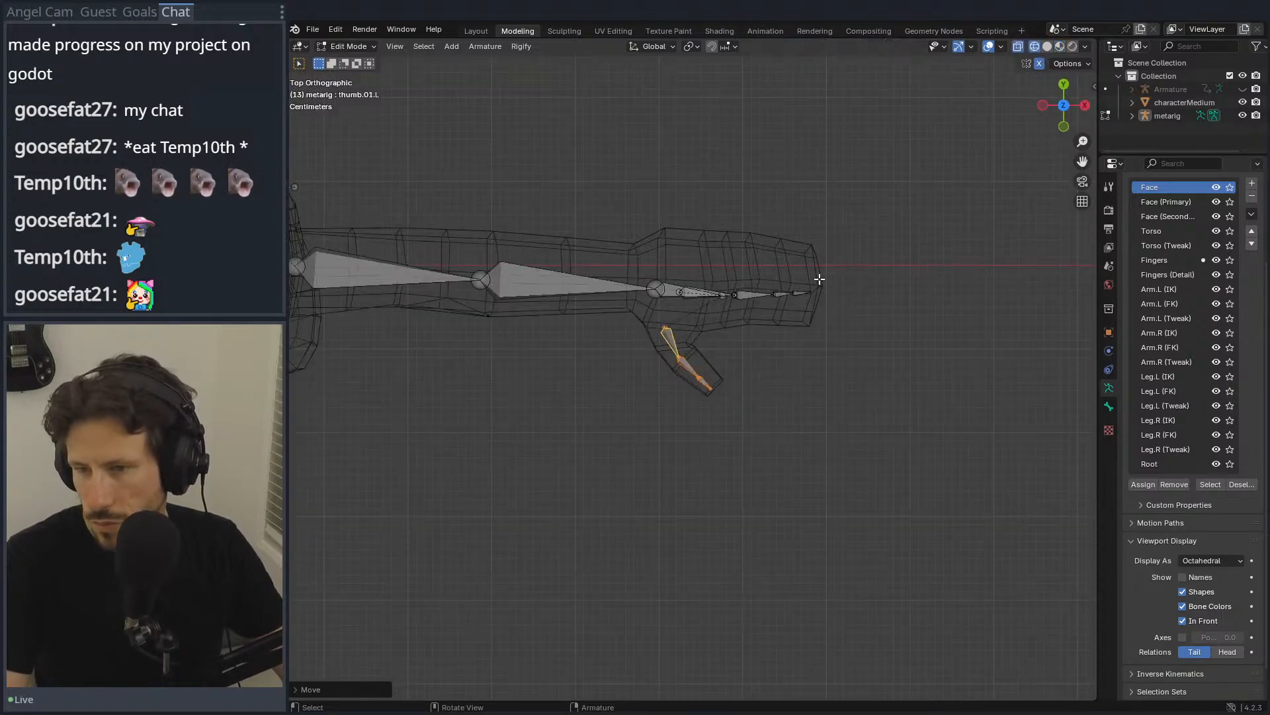
pyautogui.scroll(6, 819, 281)
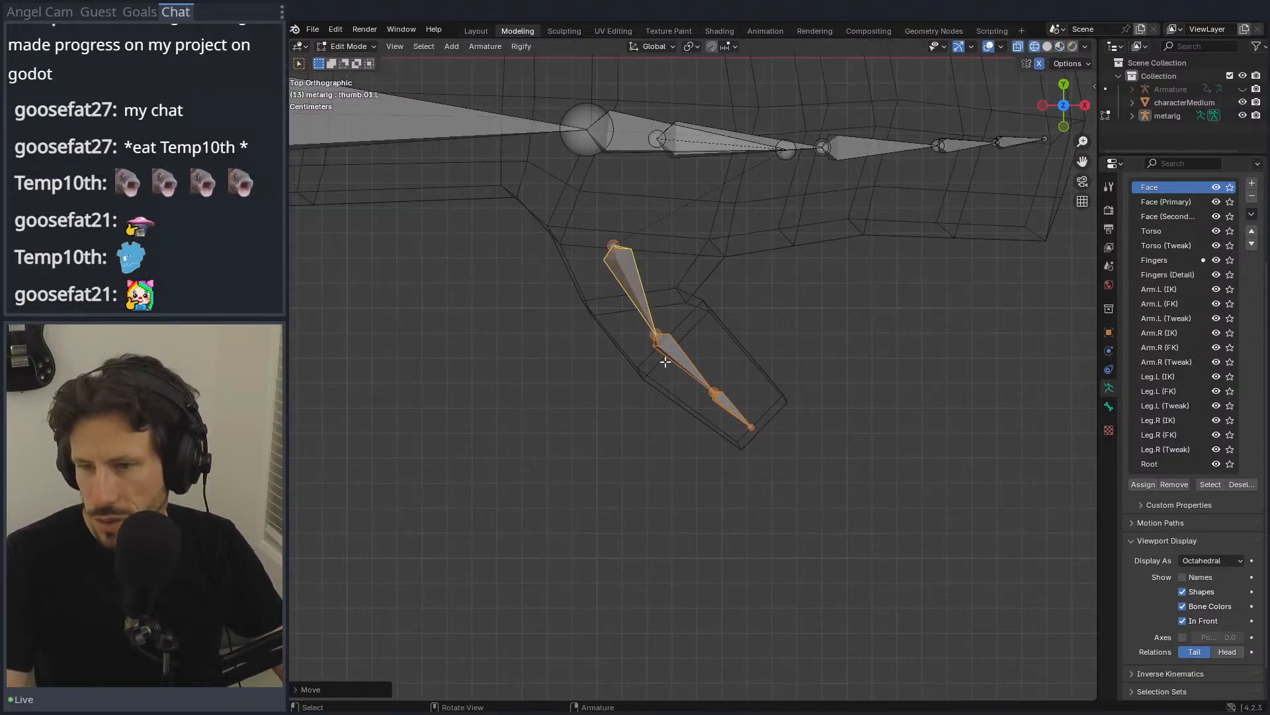
pyautogui.click(713, 388)
pyautogui.press('g')
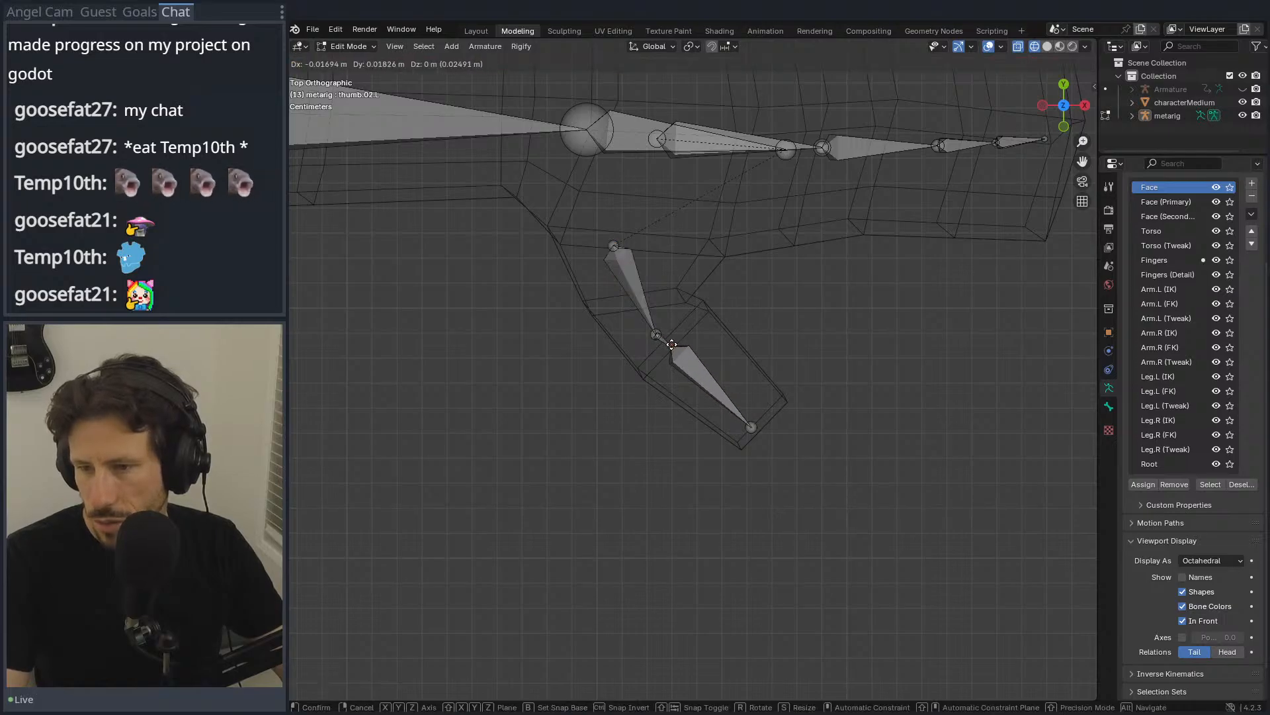
pyautogui.click(672, 345)
# Step: Move the thumb's lower joint to the edge loop at the thumb's base and its root joint further into the palm
pyautogui.click(652, 330)
pyautogui.press('g')
pyautogui.click(632, 294)
pyautogui.click(614, 245)
pyautogui.press('g')
pyautogui.click(601, 191)
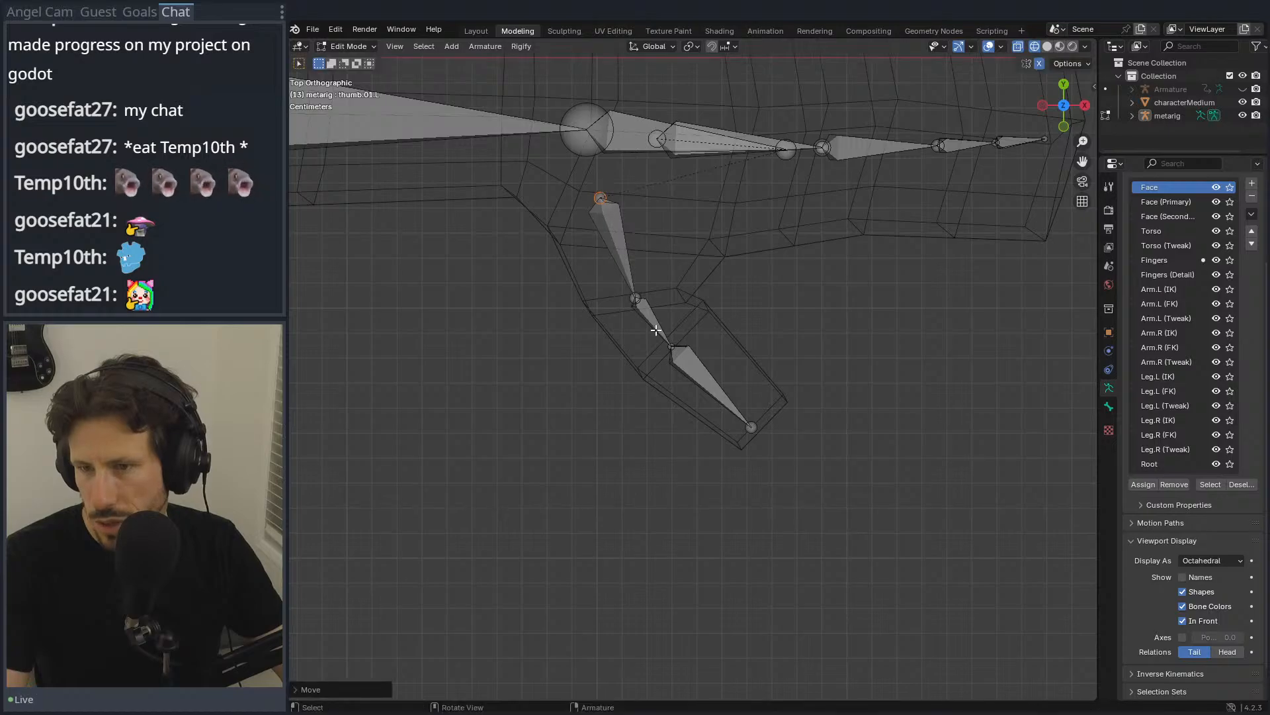
# Step: Check the adjusted thumb and finger bones against the wireframe hand from the top, the front and an angled view
pyautogui.moveTo(639, 301); pyautogui.dragTo(734, 361, button='middle')
pyautogui.press('KP_7')
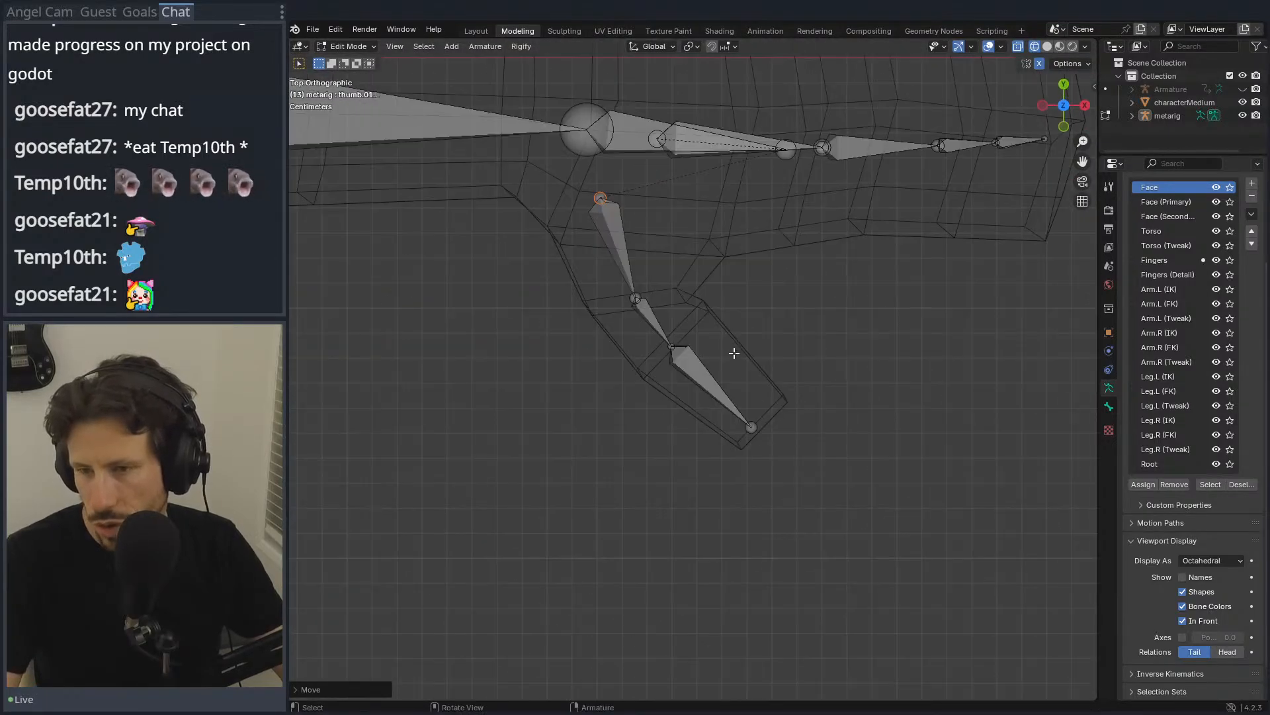
pyautogui.press('KP_1')
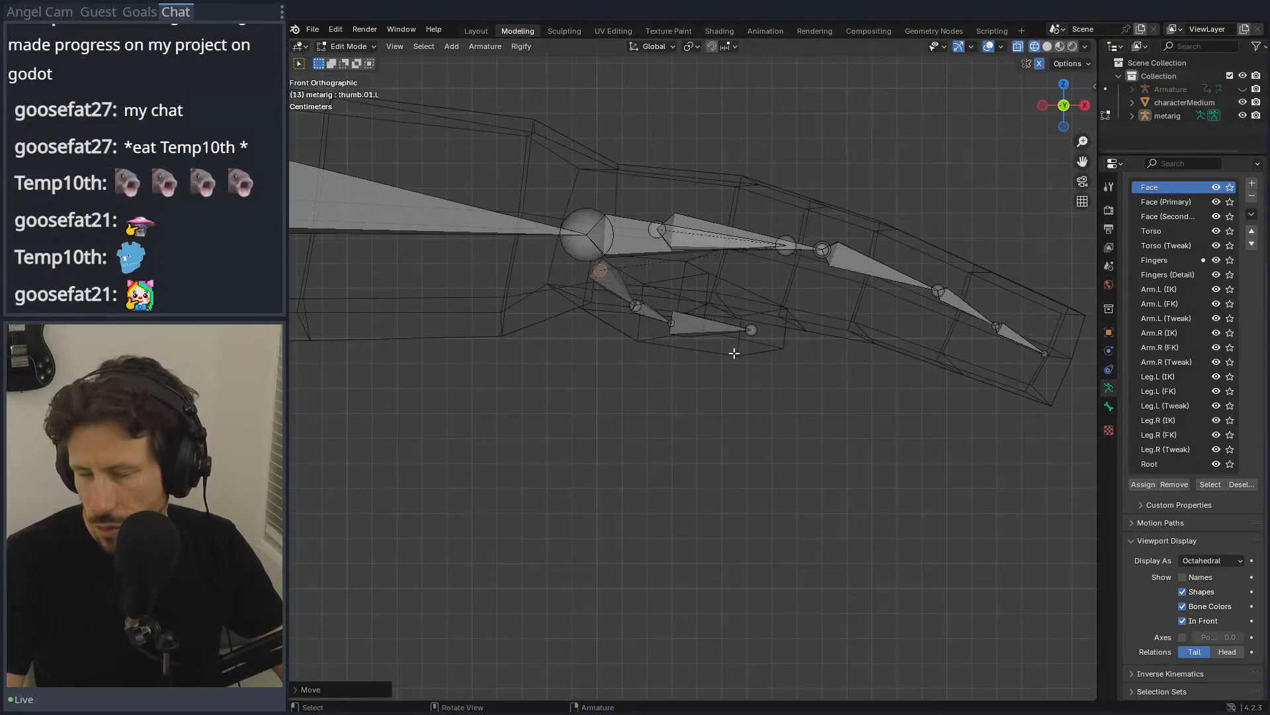
pyautogui.moveTo(734, 352); pyautogui.dragTo(707, 301, button='middle')
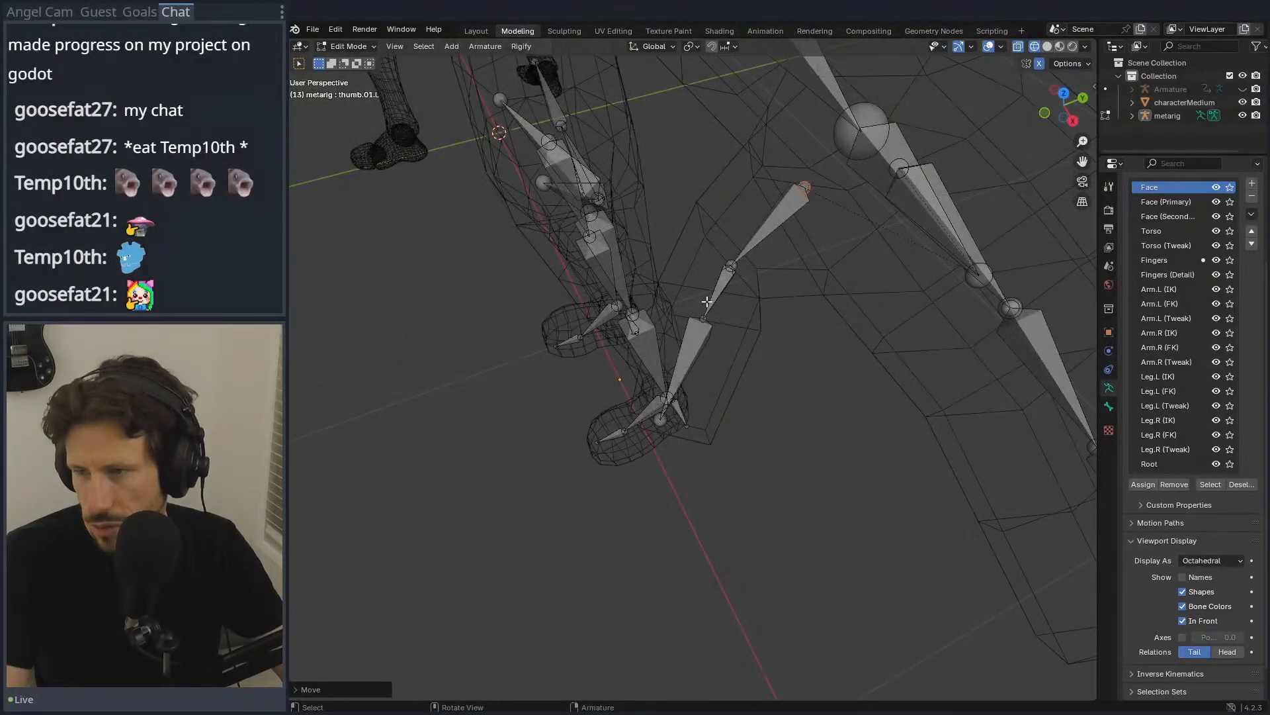
pyautogui.press('KP_7')
pyautogui.keyDown('shift'); pyautogui.moveTo(752, 166); pyautogui.dragTo(619, 336, button='middle'); pyautogui.keyUp('shift')
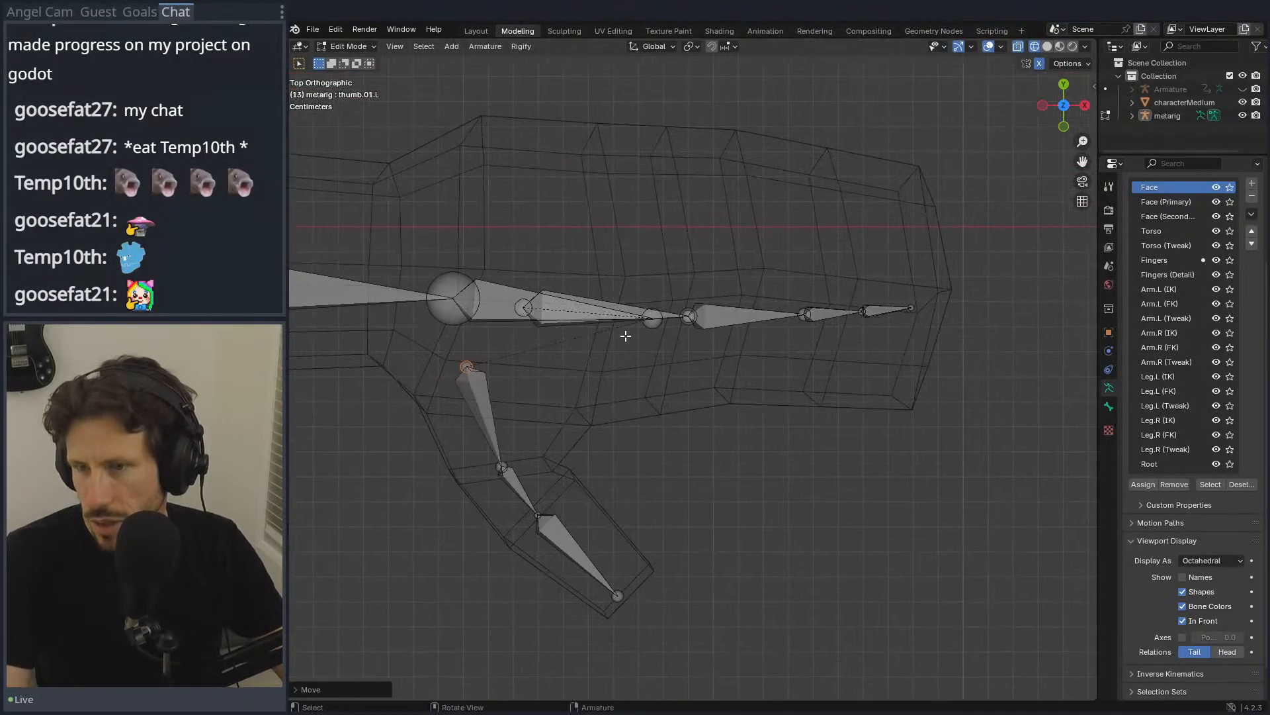
# Step: In top view, move the left middle finger's outer bone, fingertip and second joint onto the middle edge line of the finger mesh
pyautogui.click(857, 313)
pyautogui.press('g')
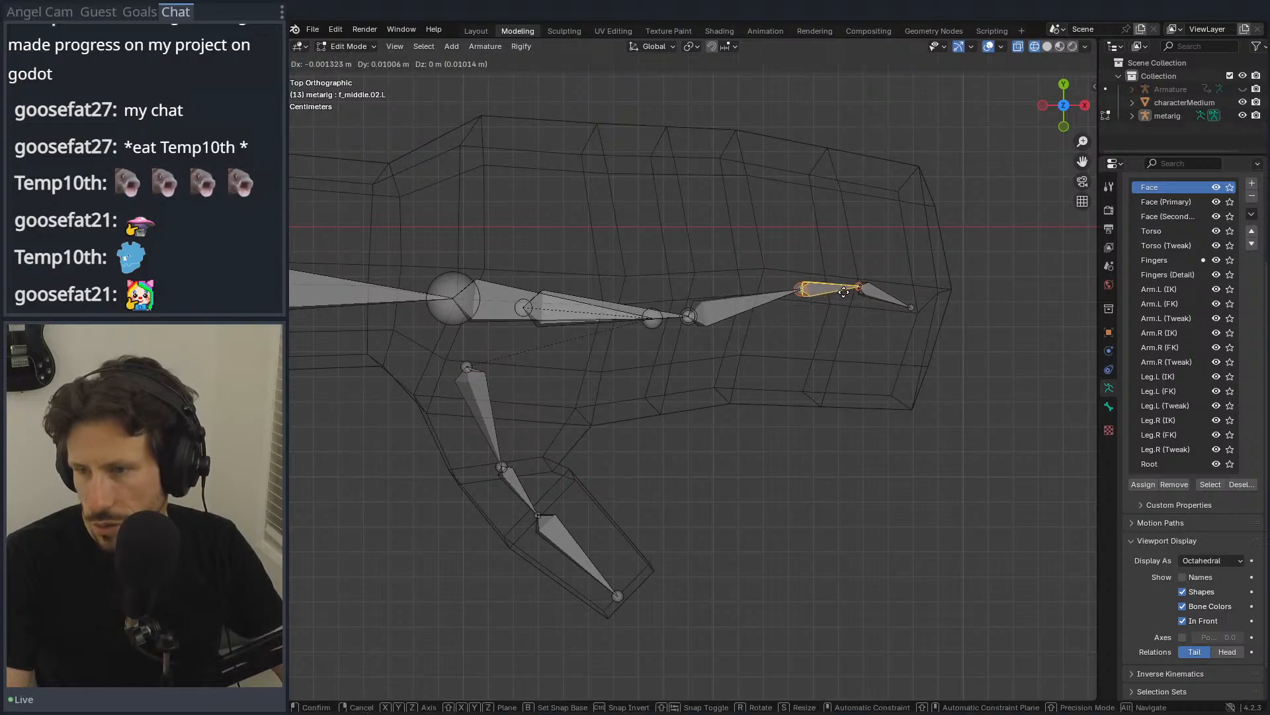
pyautogui.click(853, 299)
pyautogui.click(913, 309)
pyautogui.press('g')
pyautogui.click(920, 290)
pyautogui.click(798, 278)
pyautogui.press('g')
pyautogui.click(798, 277)
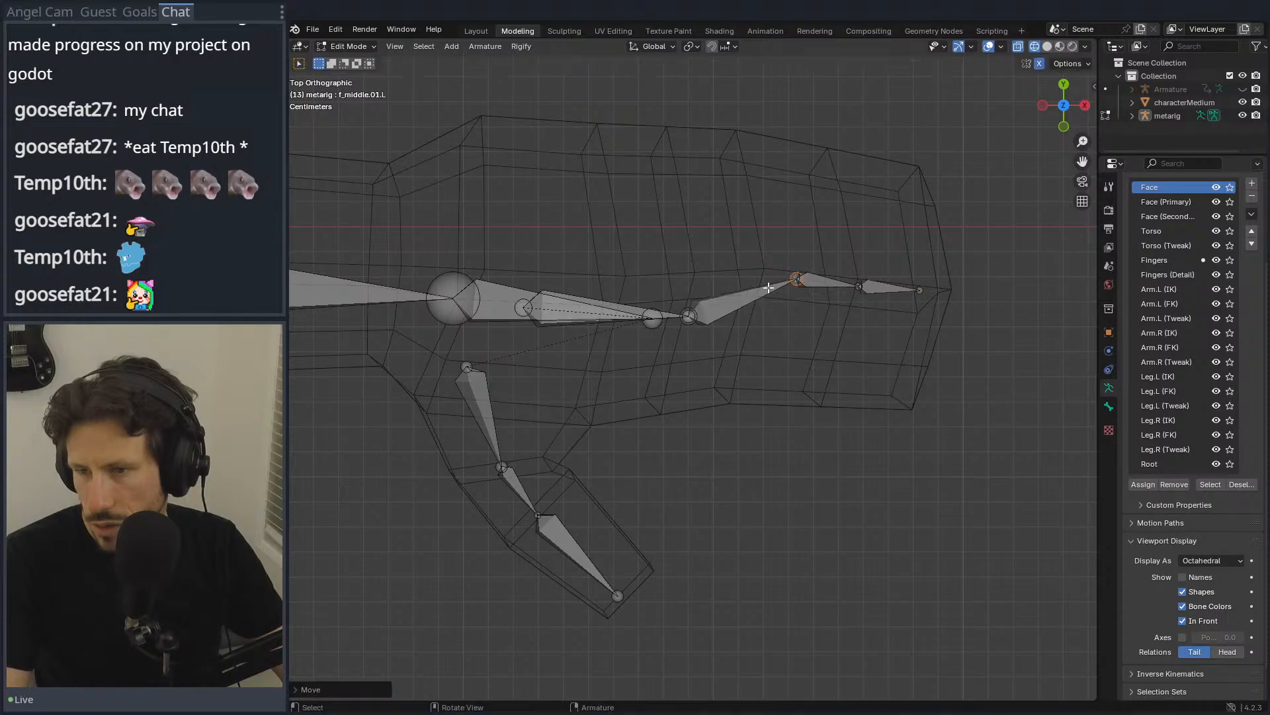
# Step: Move the base joint of the left middle finger in top view so it lines up with the finger's outer joints
pyautogui.click(688, 316)
pyautogui.press('c')
pyautogui.press('Escape')
pyautogui.moveTo(686, 312); pyautogui.dragTo(698, 207, button='middle')
pyautogui.press('g')
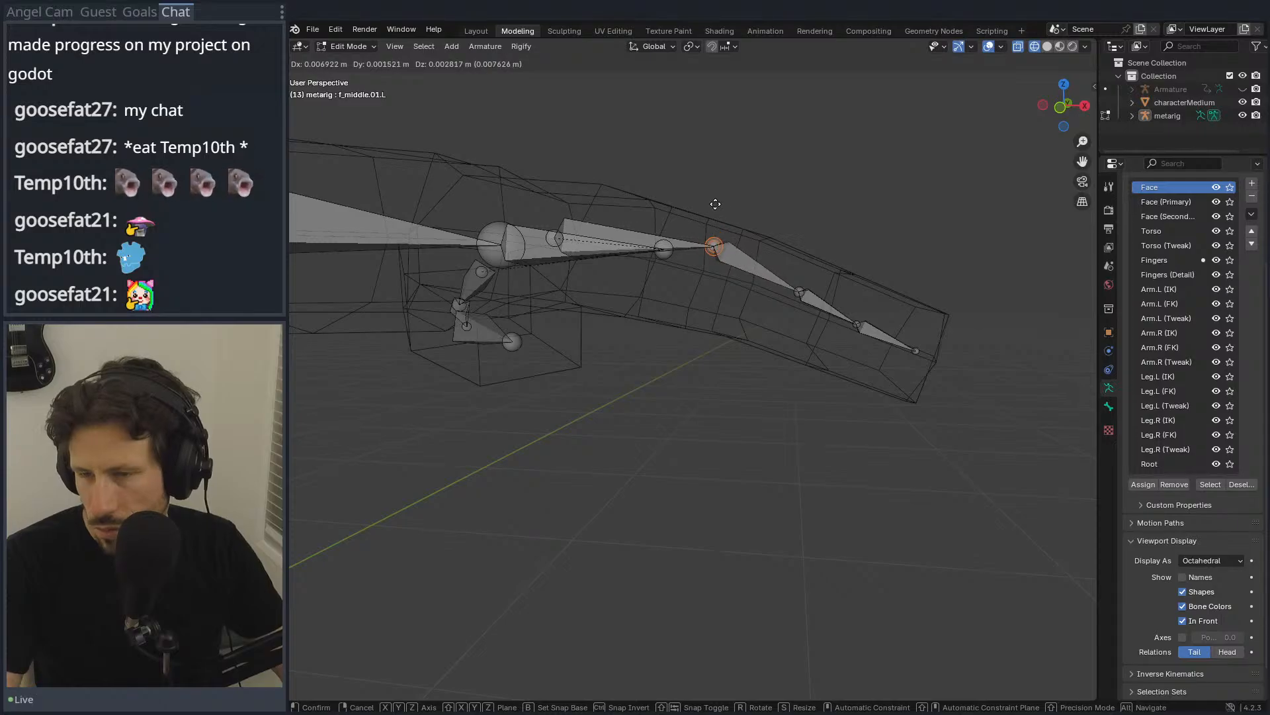
pyautogui.press('Escape')
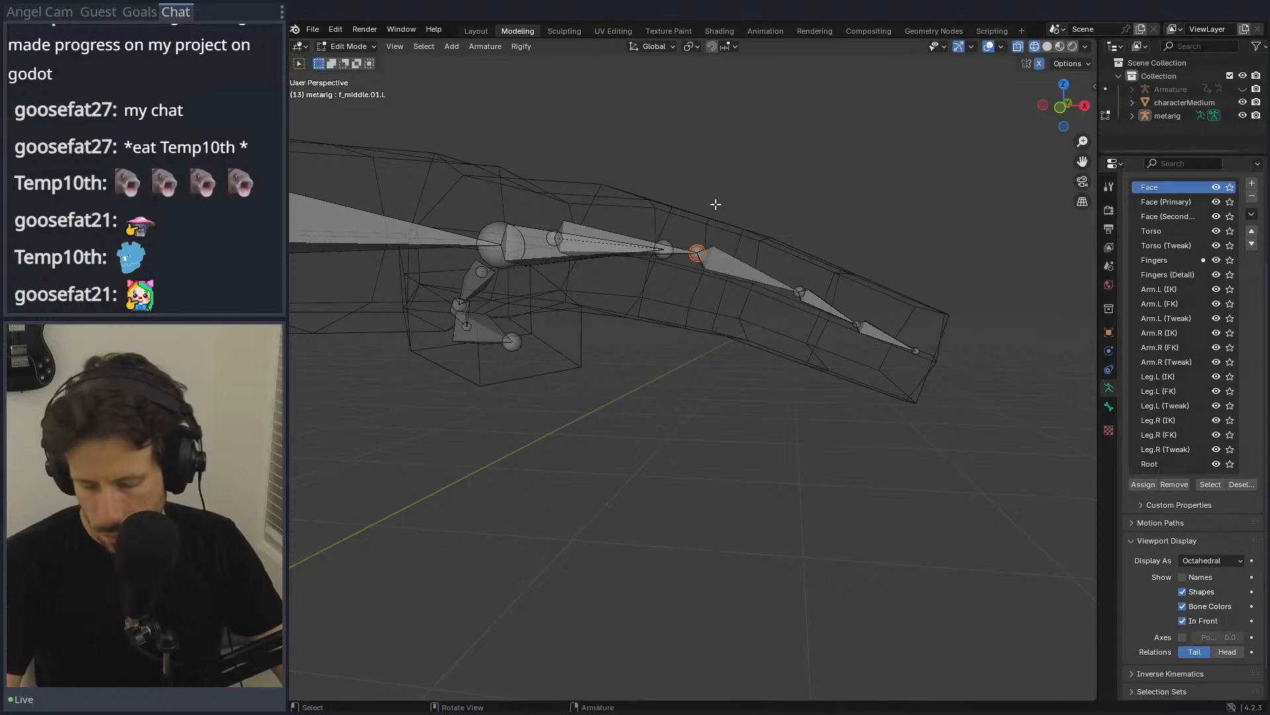
pyautogui.press('KP_7')
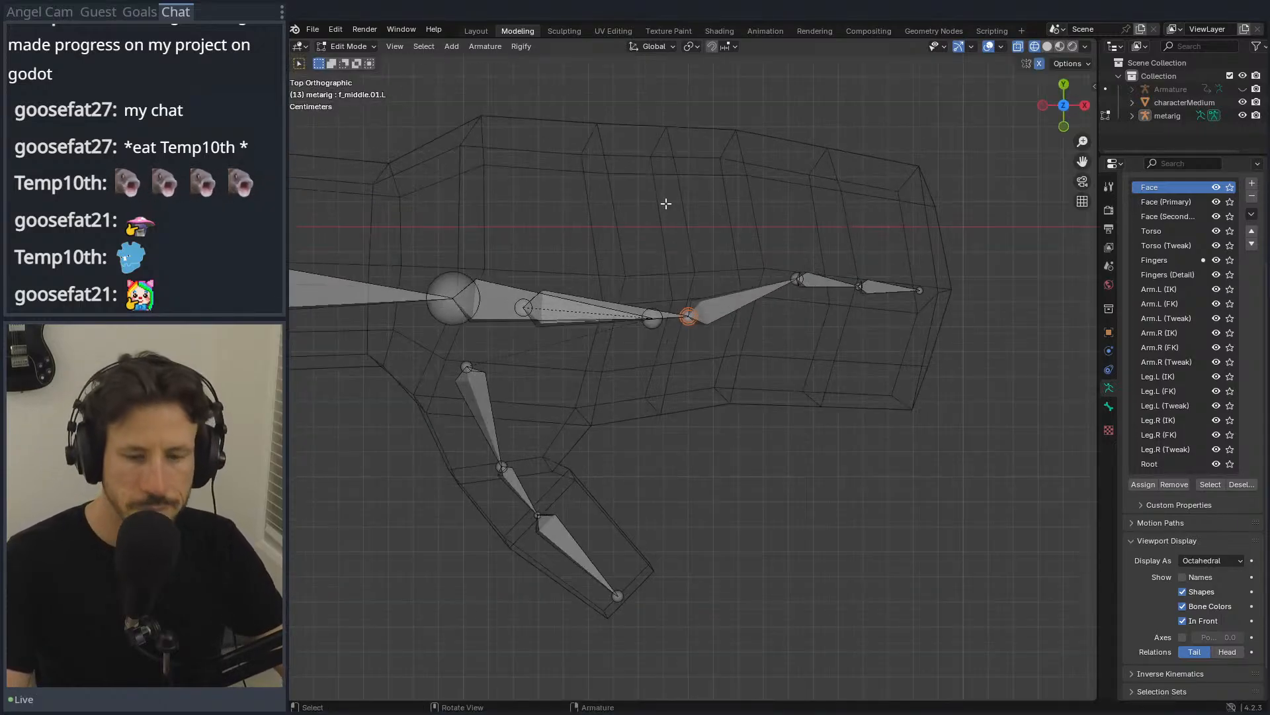
pyautogui.press('g')
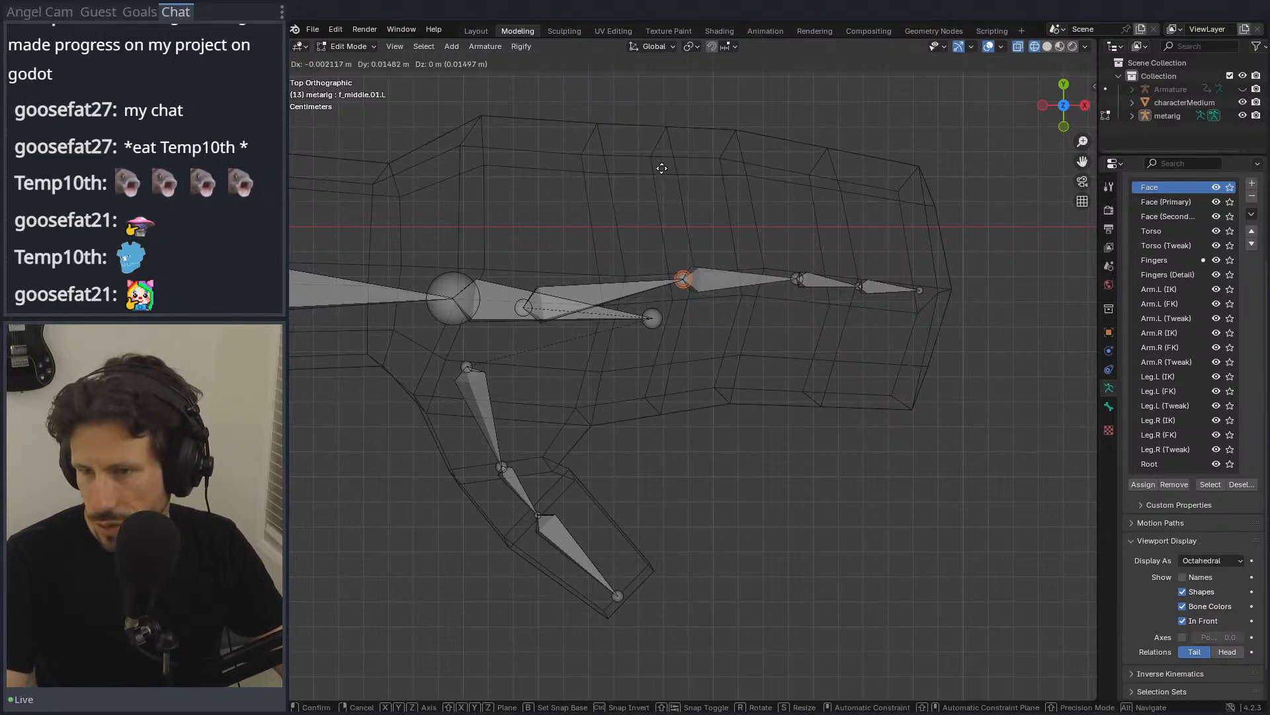
pyautogui.click(667, 169)
# Step: Move the left wrist and palm base joints, and the end joint of the hand bone, into line with the finger chain
pyautogui.click(453, 298)
pyautogui.moveTo(431, 272); pyautogui.dragTo(565, 315)
pyautogui.press('g')
pyautogui.click(561, 293)
pyautogui.click(651, 318)
pyautogui.press('g')
pyautogui.click(649, 272)
# Step: Fine-tune the position of the left middle finger's base joint relative to the hand bone and the wireframe mesh
pyautogui.click(680, 277)
pyautogui.press('g')
pyautogui.click(687, 281)
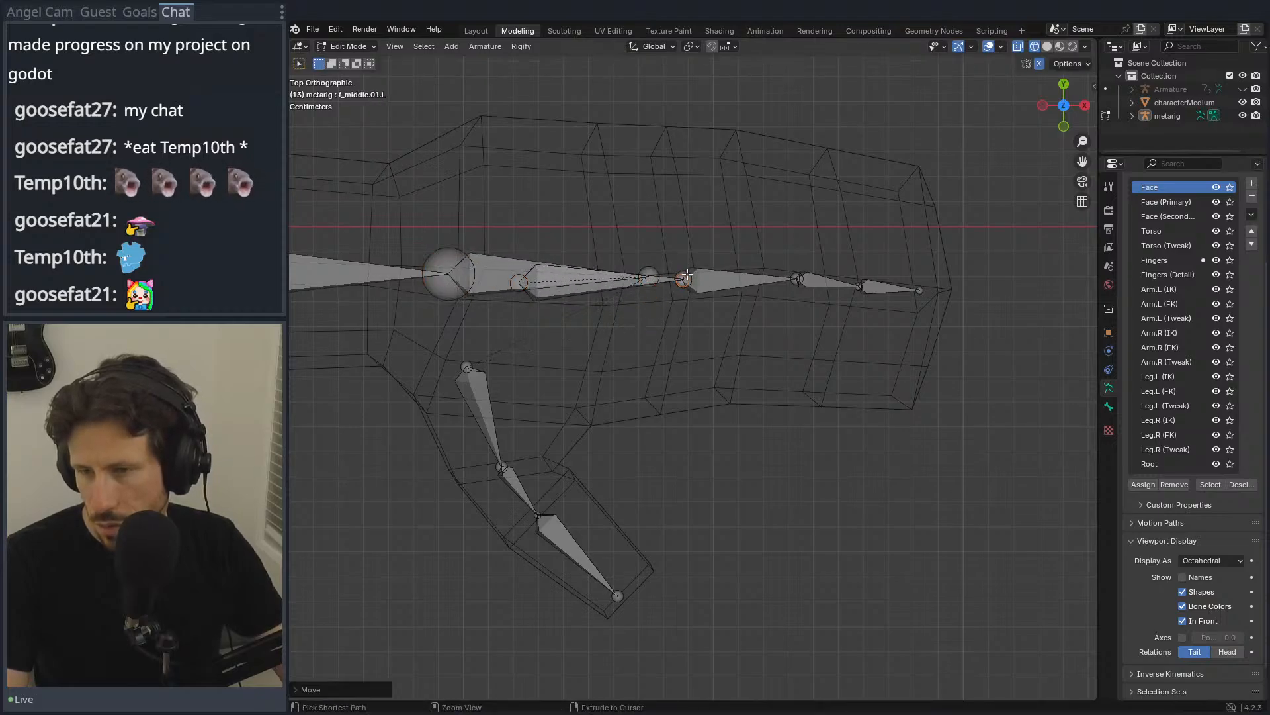
pyautogui.click(689, 289)
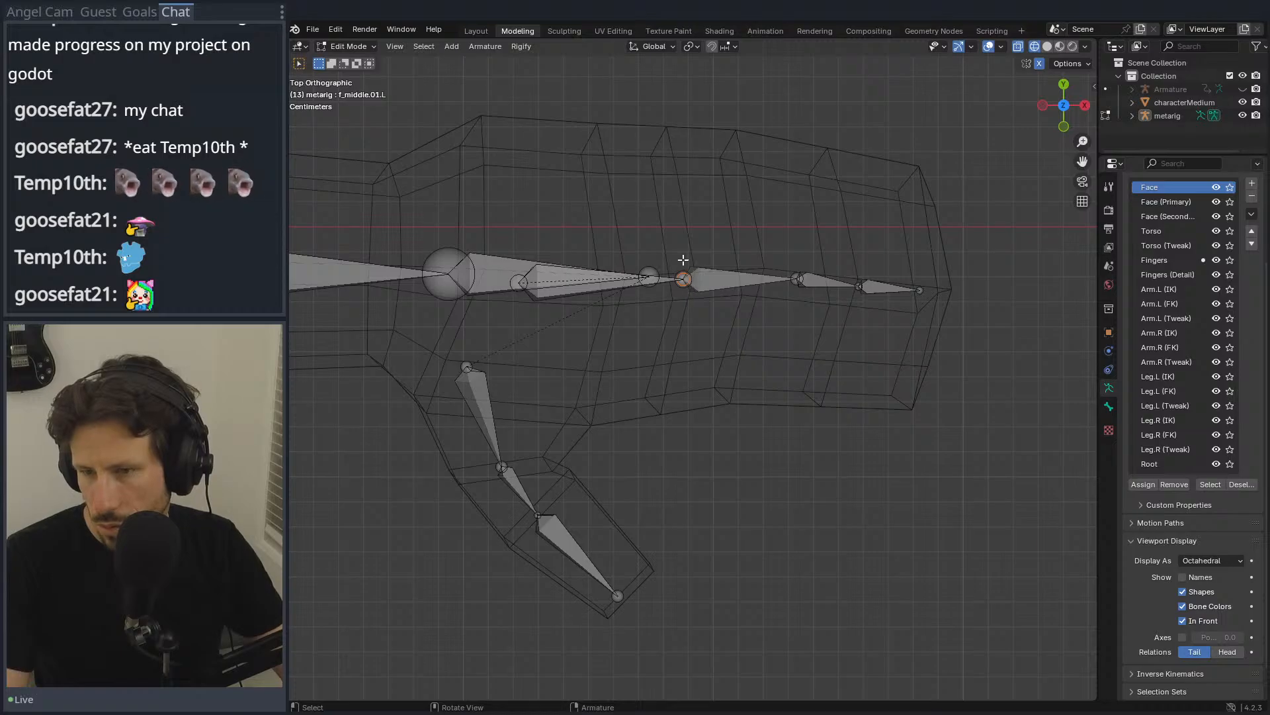
pyautogui.press('g')
pyautogui.click(683, 303)
# Step: Nudge the left middle finger's two outer joints into a straighter line and rotate the fingertip bone slightly to match
pyautogui.moveTo(823, 255); pyautogui.dragTo(784, 312)
pyautogui.press('g')
pyautogui.click(846, 280)
pyautogui.moveTo(885, 264); pyautogui.dragTo(853, 303)
pyautogui.press('g')
pyautogui.click(856, 291)
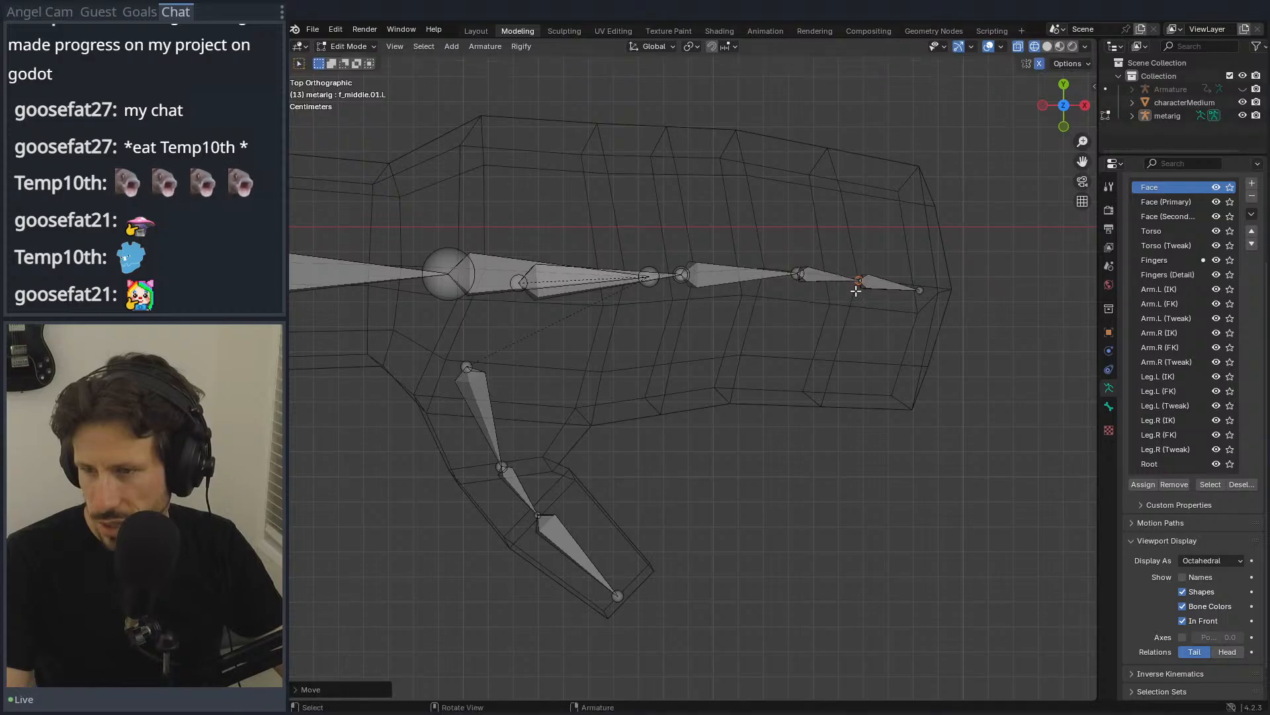
pyautogui.click(915, 279)
pyautogui.press('r')
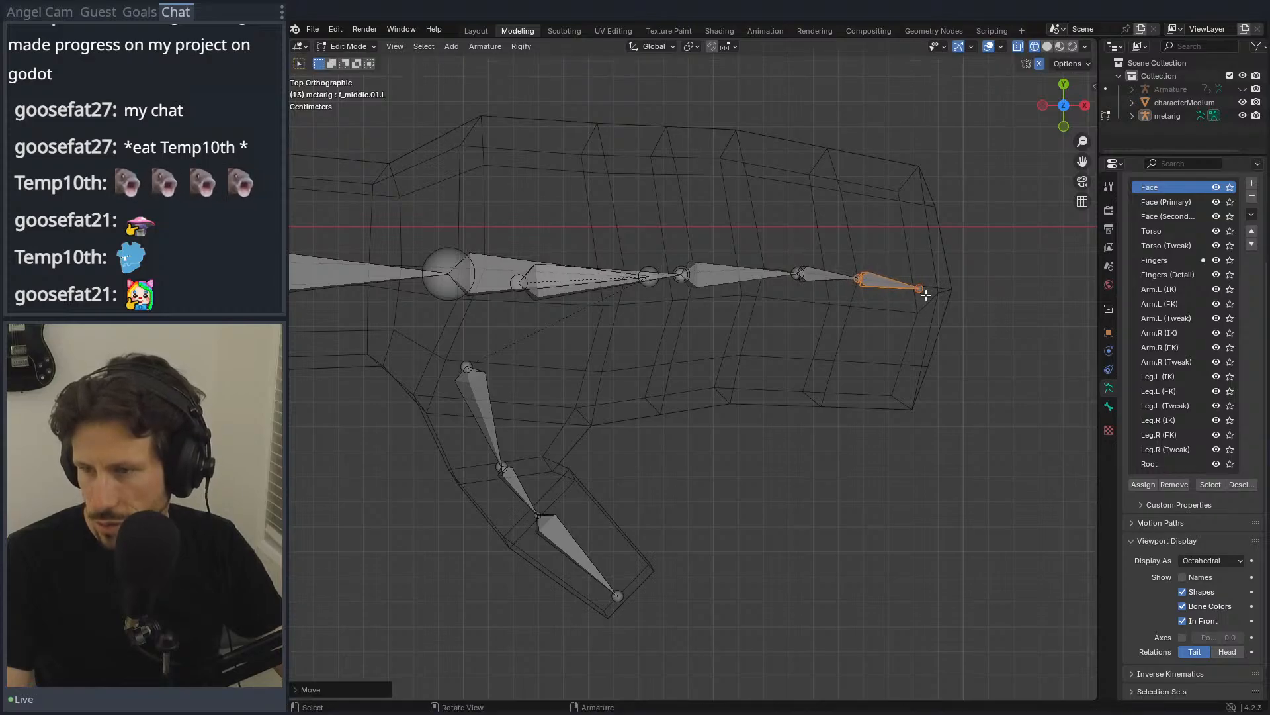
pyautogui.click(937, 286)
# Step: Check the whole metarig and the mirrored right hand bones against the wireframe character from the front and top
pyautogui.moveTo(567, 298)
pyautogui.mouseDown(button='middle')
pyautogui.moveTo(629, 385)
pyautogui.moveTo(662, 278)
pyautogui.moveTo(700, 283)
pyautogui.moveTo(554, 291)
pyautogui.mouseUp(button='middle')
pyautogui.press('KP_1')
pyautogui.press('KP_Decimal')
pyautogui.press('Home')
pyautogui.moveTo(715, 303); pyautogui.dragTo(783, 395, button='middle')
pyautogui.press('KP_7')
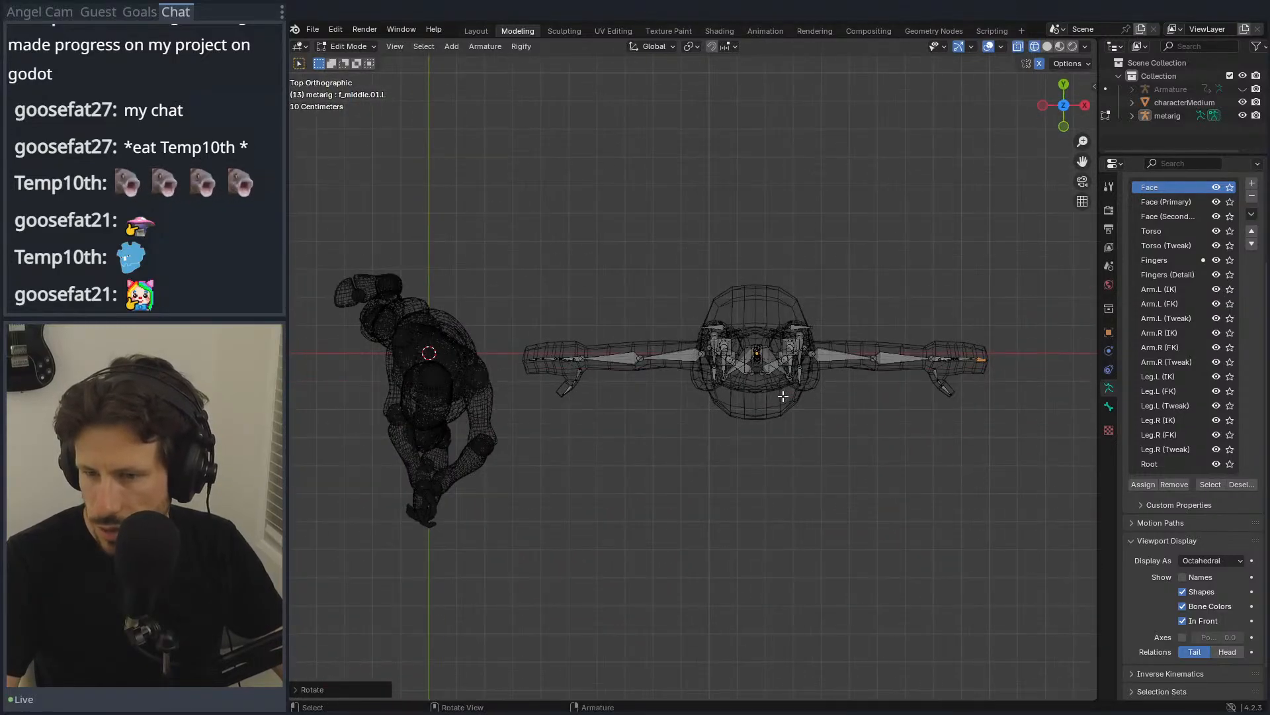
pyautogui.scroll(5, 565, 395)
pyautogui.keyDown('shift'); pyautogui.moveTo(489, 390); pyautogui.dragTo(758, 330, button='middle'); pyautogui.keyUp('shift')
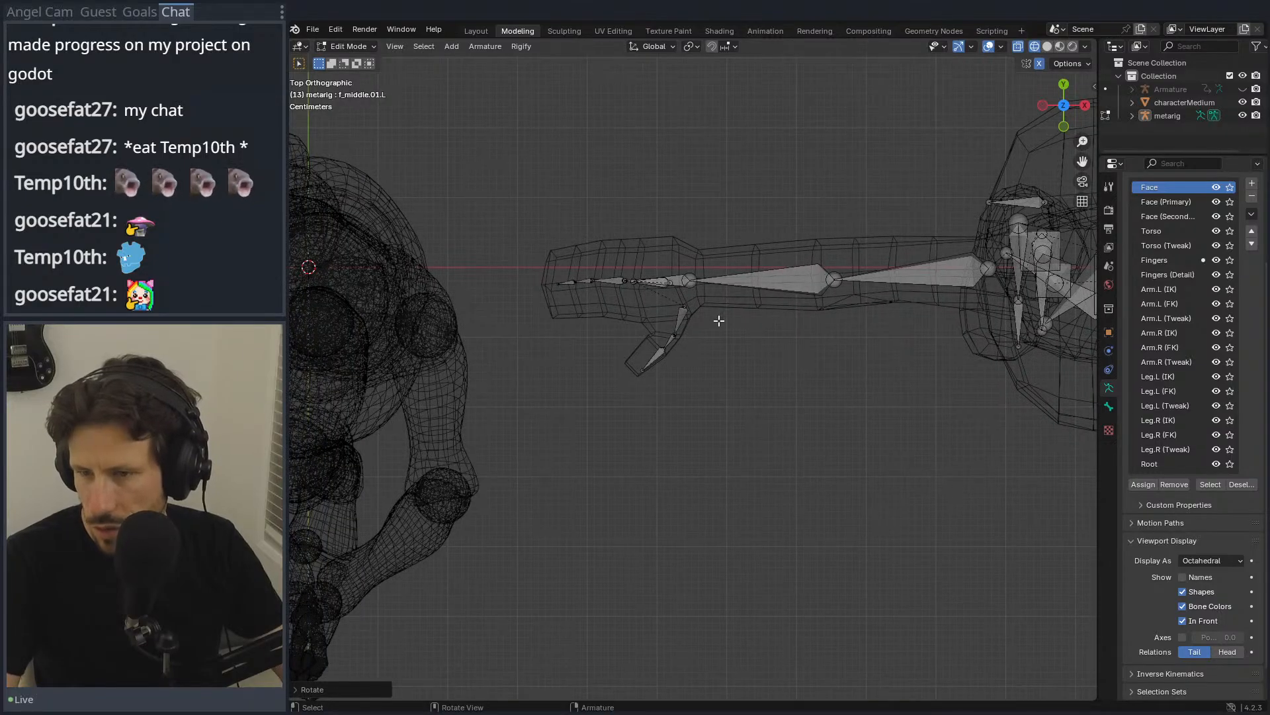
pyautogui.press('KP_1')
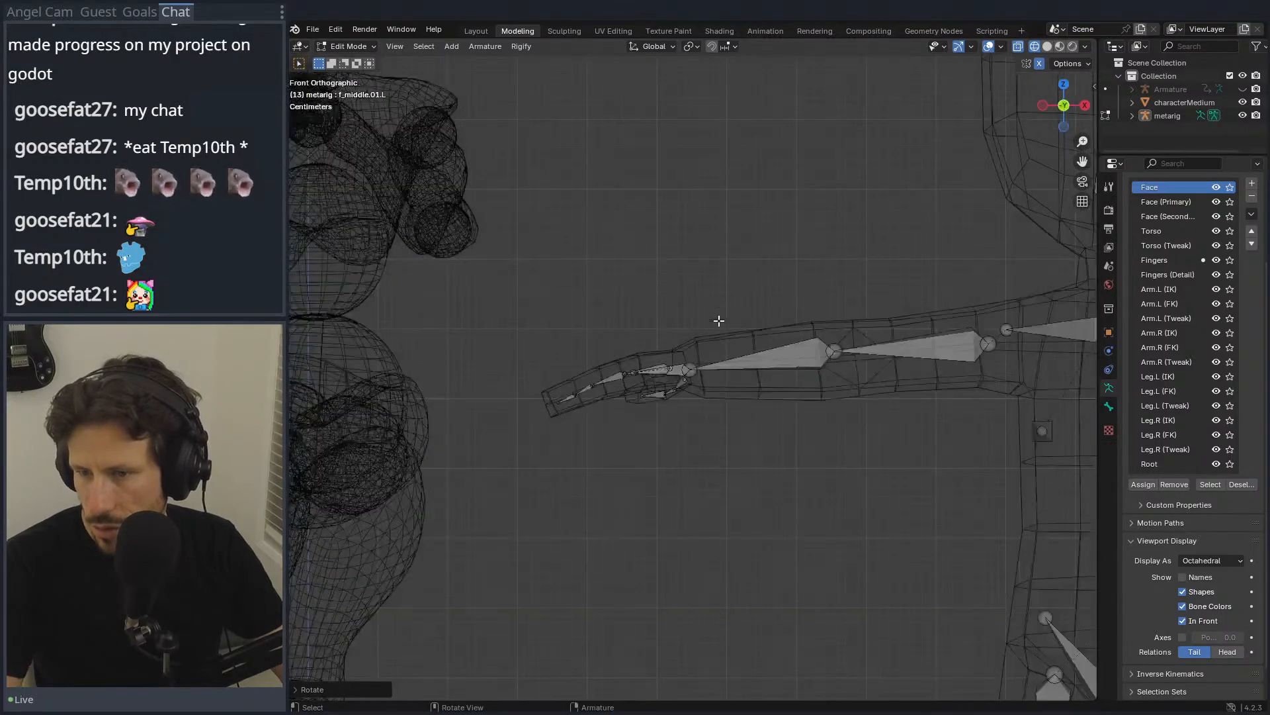
pyautogui.press('Home')
pyautogui.scroll(1, 845, 347)
pyautogui.press('a')
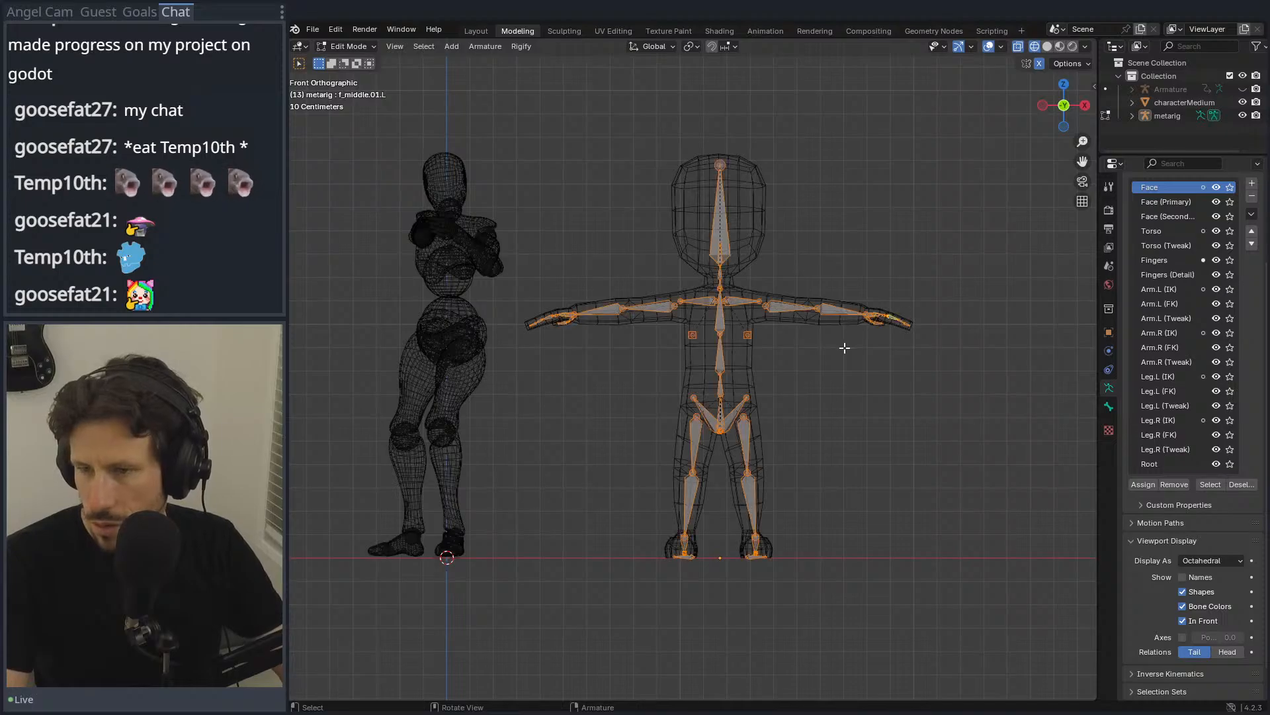
pyautogui.press('g')
pyautogui.press('x')
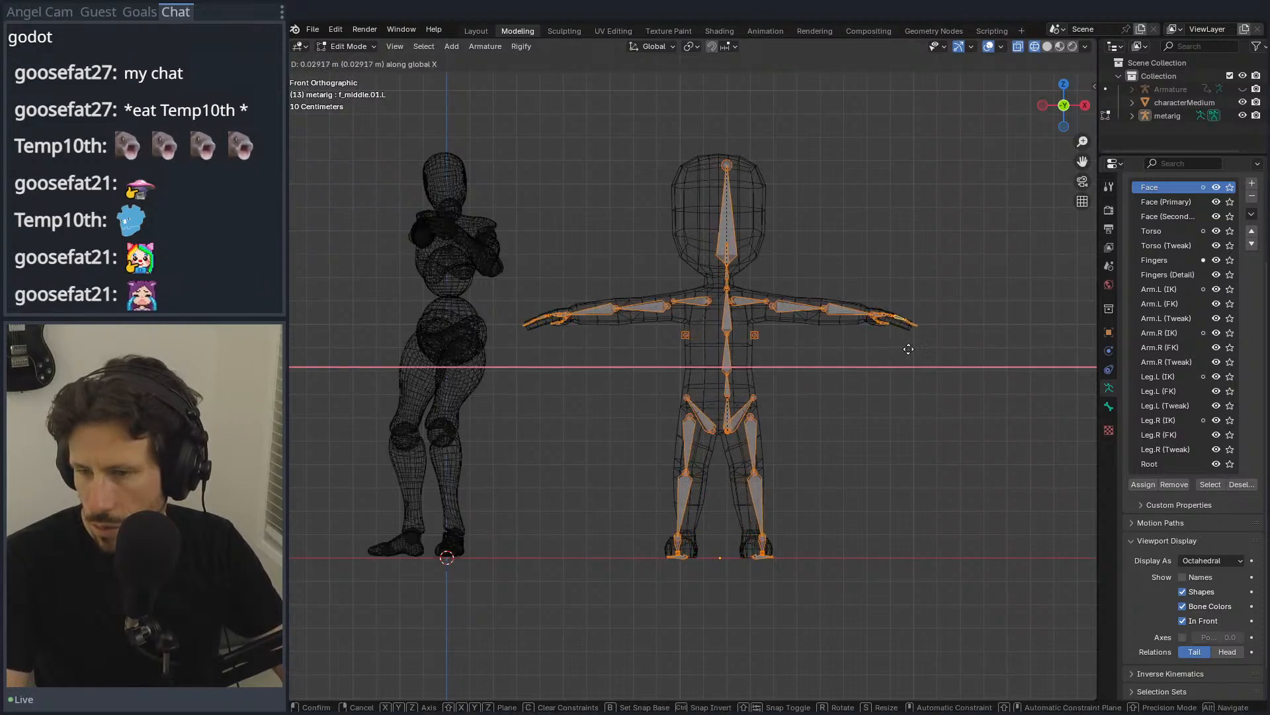
pyautogui.rightClick(1042, 344)
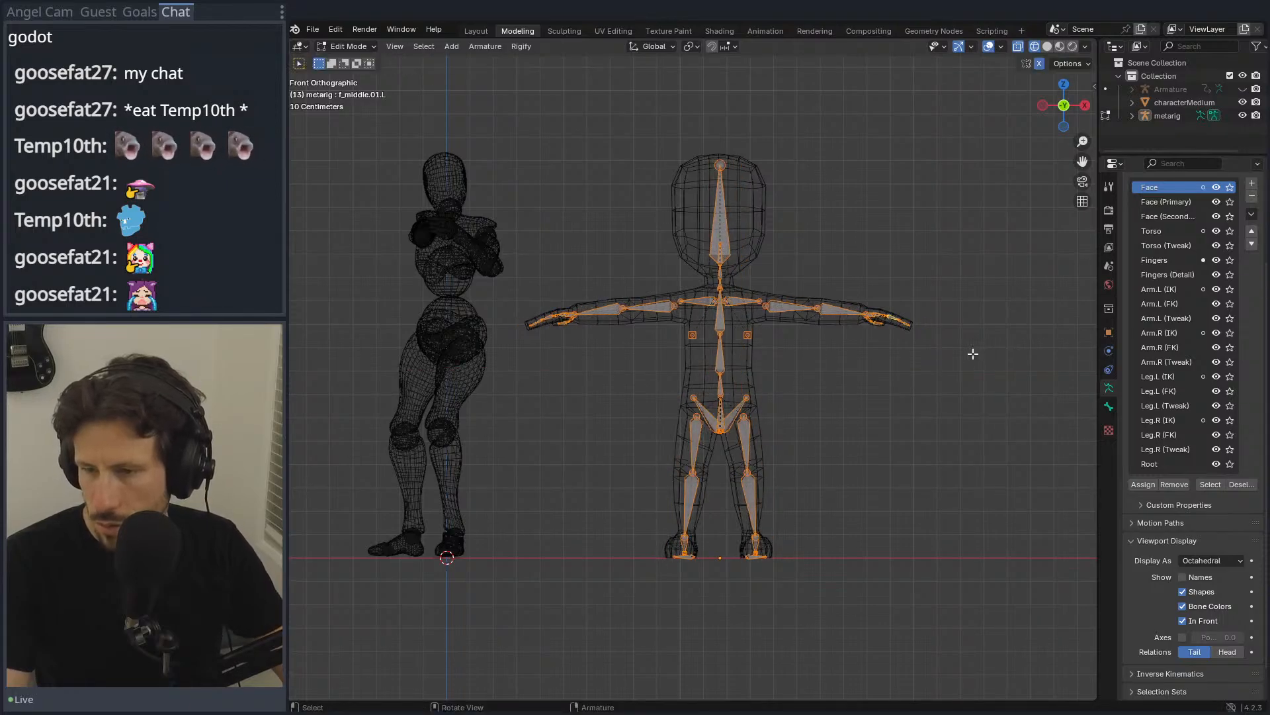
# Step: With X-axis mirroring off, shift all metarig bones about -0.007 m along X and check their alignment with the mesh from the top
pyautogui.hotkey('alt', 'a')
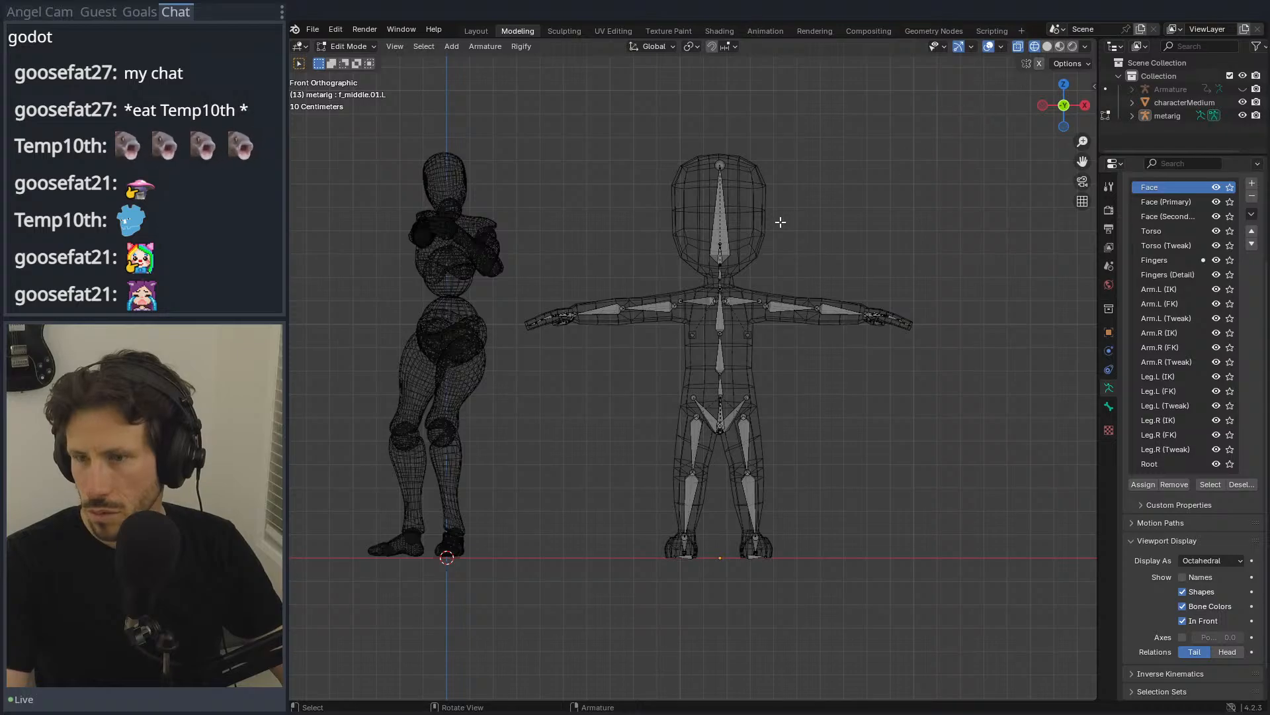
pyautogui.press('a')
pyautogui.press('g')
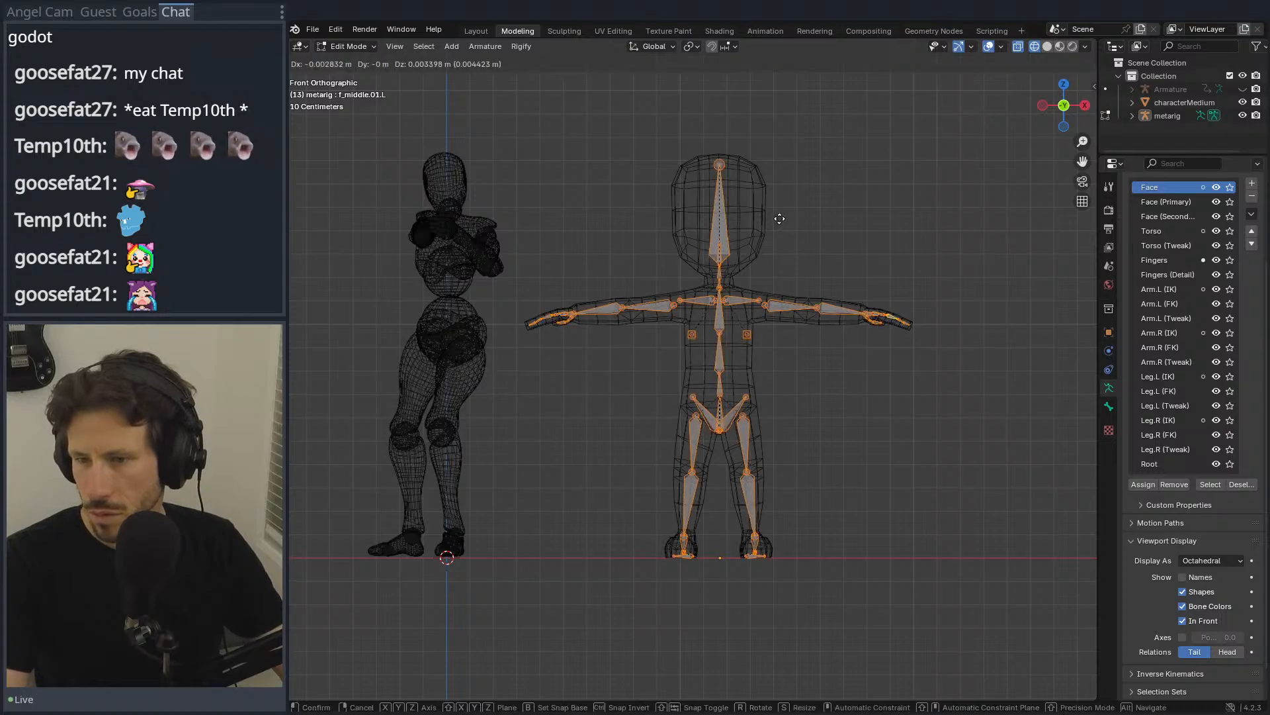
pyautogui.press('z')
pyautogui.press('x')
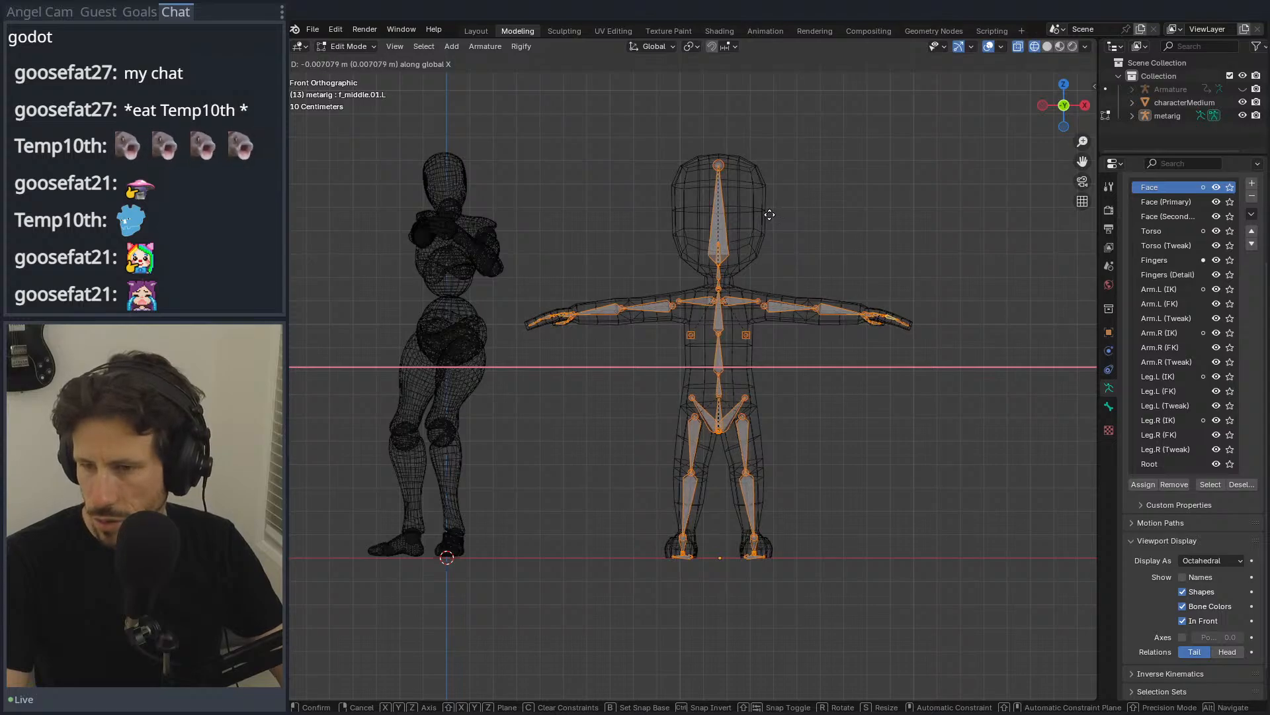
pyautogui.click(769, 214)
pyautogui.moveTo(769, 214); pyautogui.dragTo(1000, 175, button='middle')
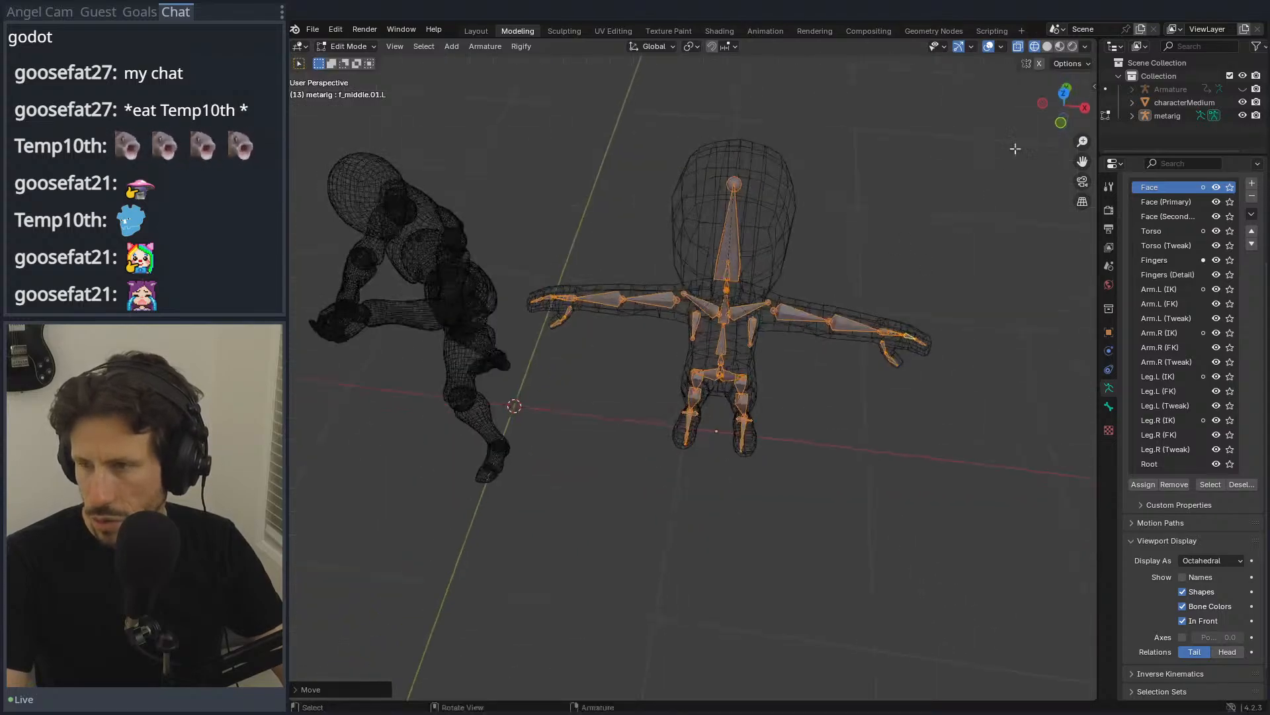
pyautogui.press('KP_1')
pyautogui.press('KP_7')
pyautogui.scroll(9, 657, 422)
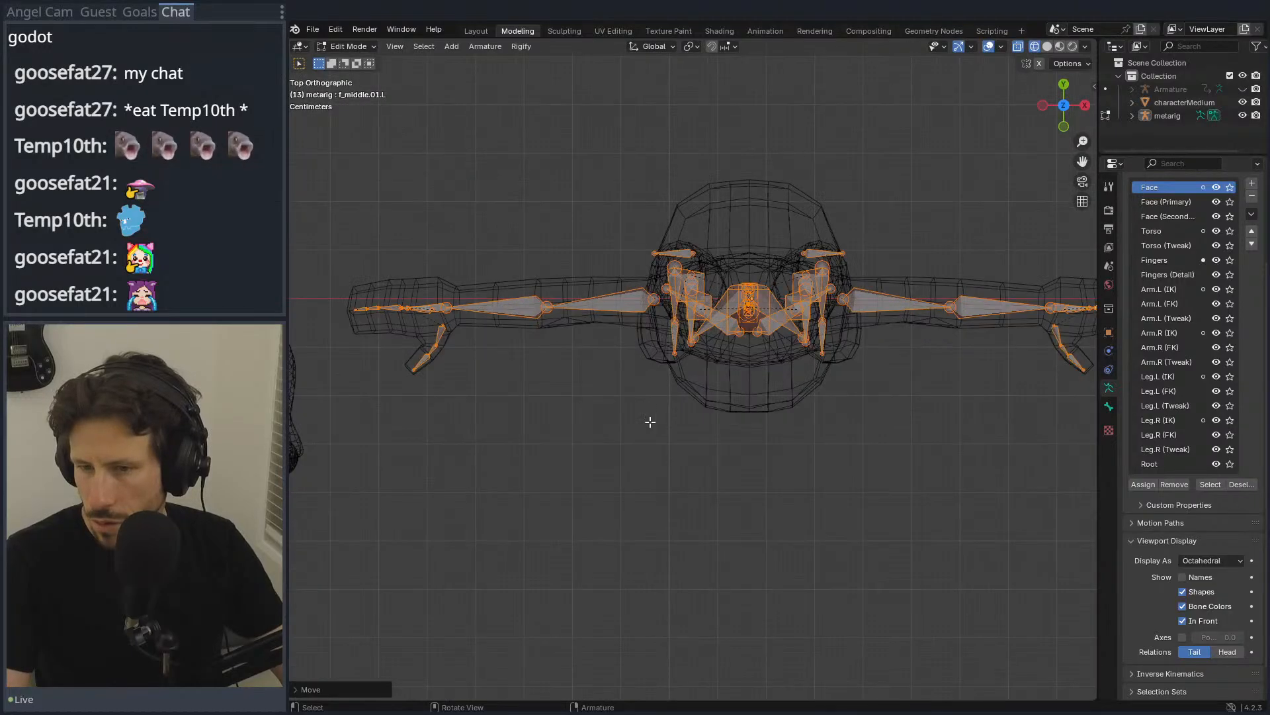
pyautogui.keyDown('shift'); pyautogui.moveTo(432, 337); pyautogui.dragTo(684, 278, button='middle'); pyautogui.keyUp('shift')
# Step: Select the left and right breast bones in the metarig and delete them
pyautogui.click(755, 285)
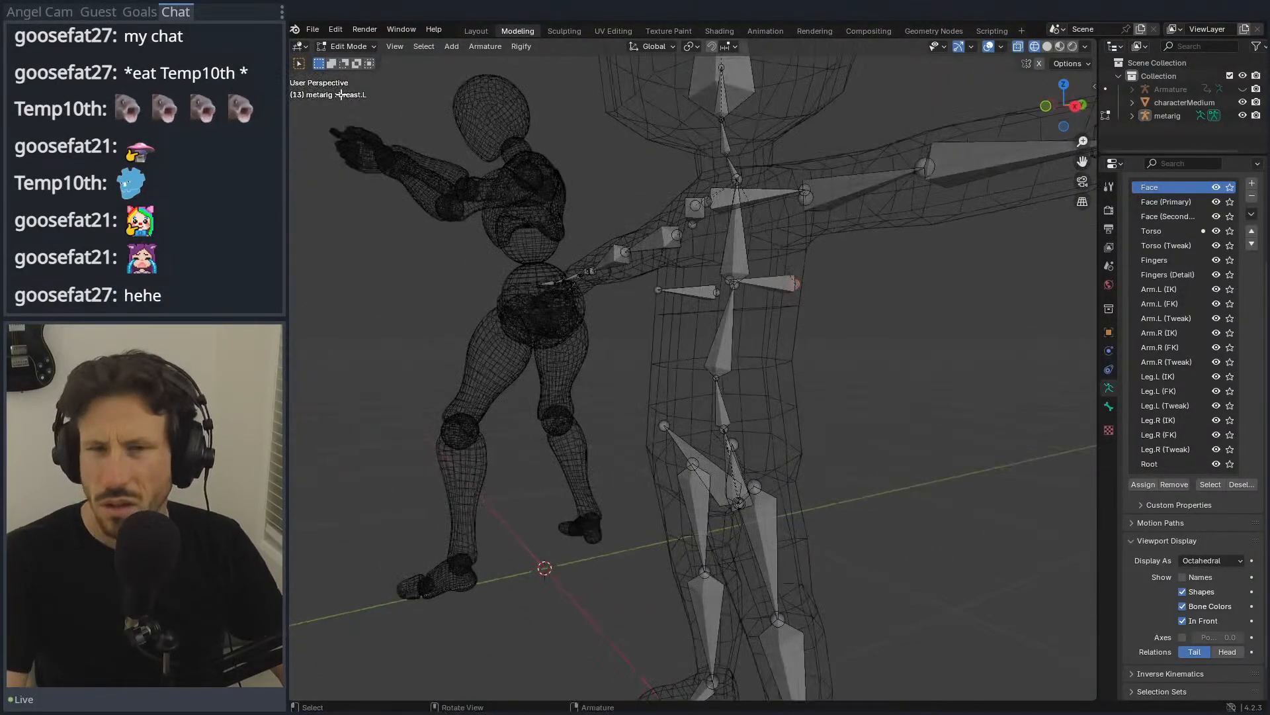
pyautogui.click(768, 286)
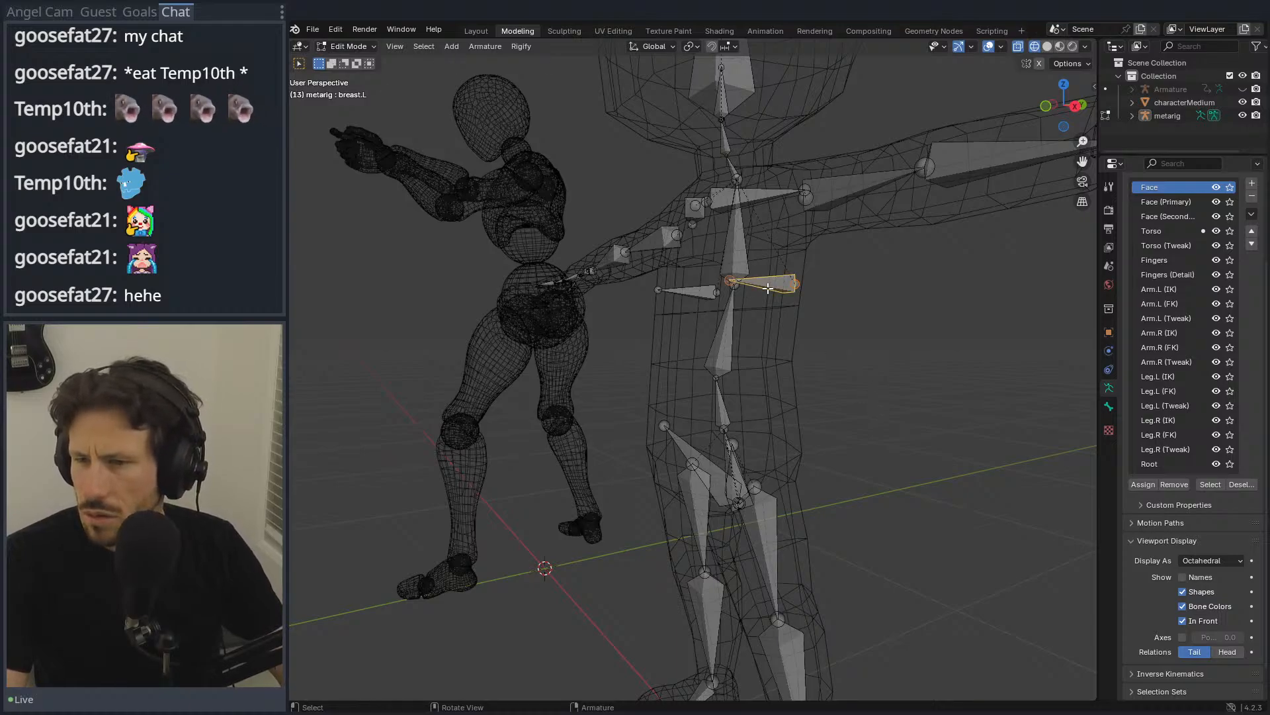
pyautogui.keyDown('shift'); pyautogui.click(688, 291); pyautogui.keyUp('shift')
pyautogui.press('x')
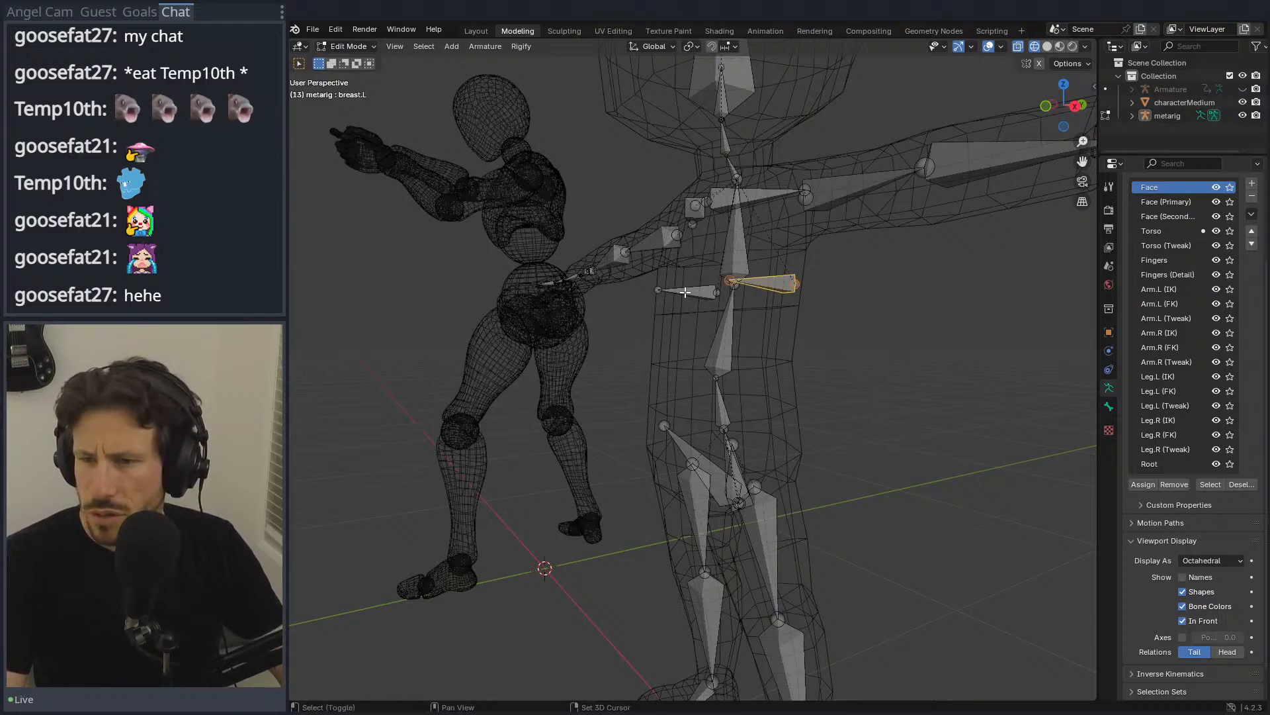
pyautogui.click(684, 292)
# Step: Examine the placement of the pelvis, spine, leg and foot bones inside the mesh from angled, side and front views
pyautogui.moveTo(685, 291); pyautogui.dragTo(668, 513, button='middle')
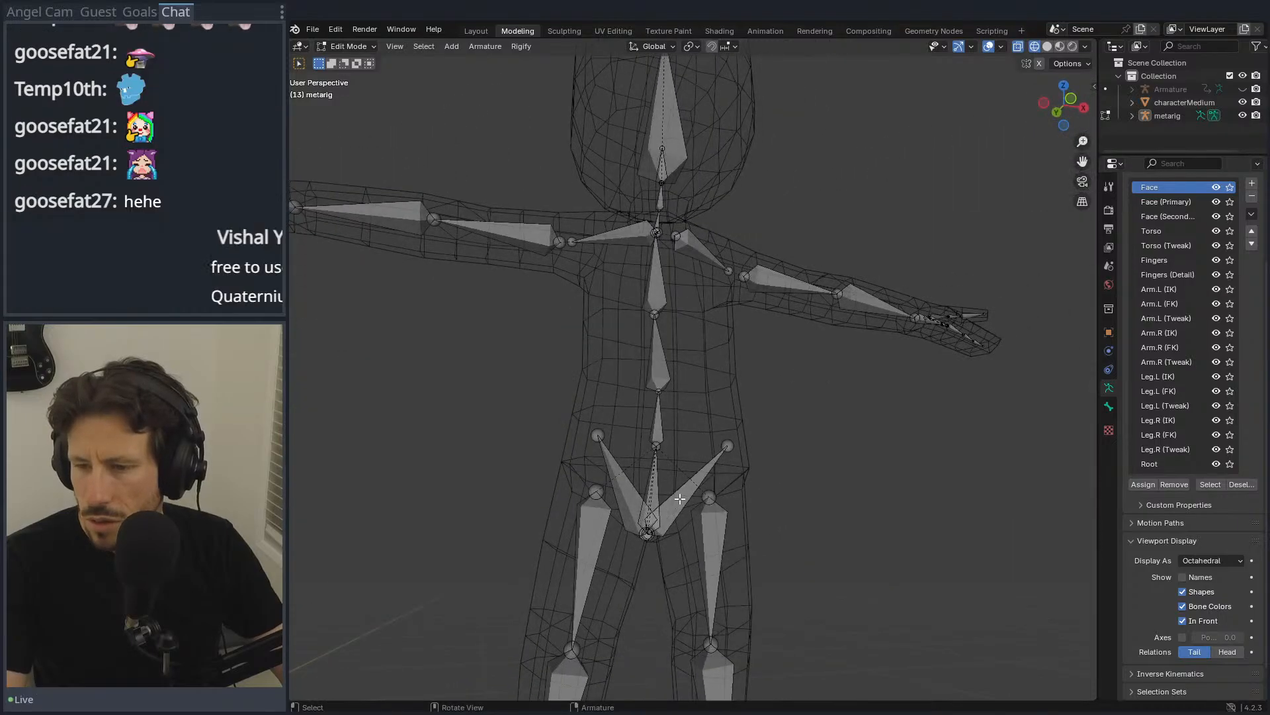
pyautogui.click(704, 255)
pyautogui.moveTo(705, 254); pyautogui.dragTo(626, 245, button='middle')
pyautogui.hotkey('ctrl', 'shift', 'm')
pyautogui.press(']')
pyautogui.click(680, 273)
pyautogui.scroll(-4, 737, 371)
pyautogui.moveTo(737, 371); pyautogui.dragTo(797, 530, button='middle')
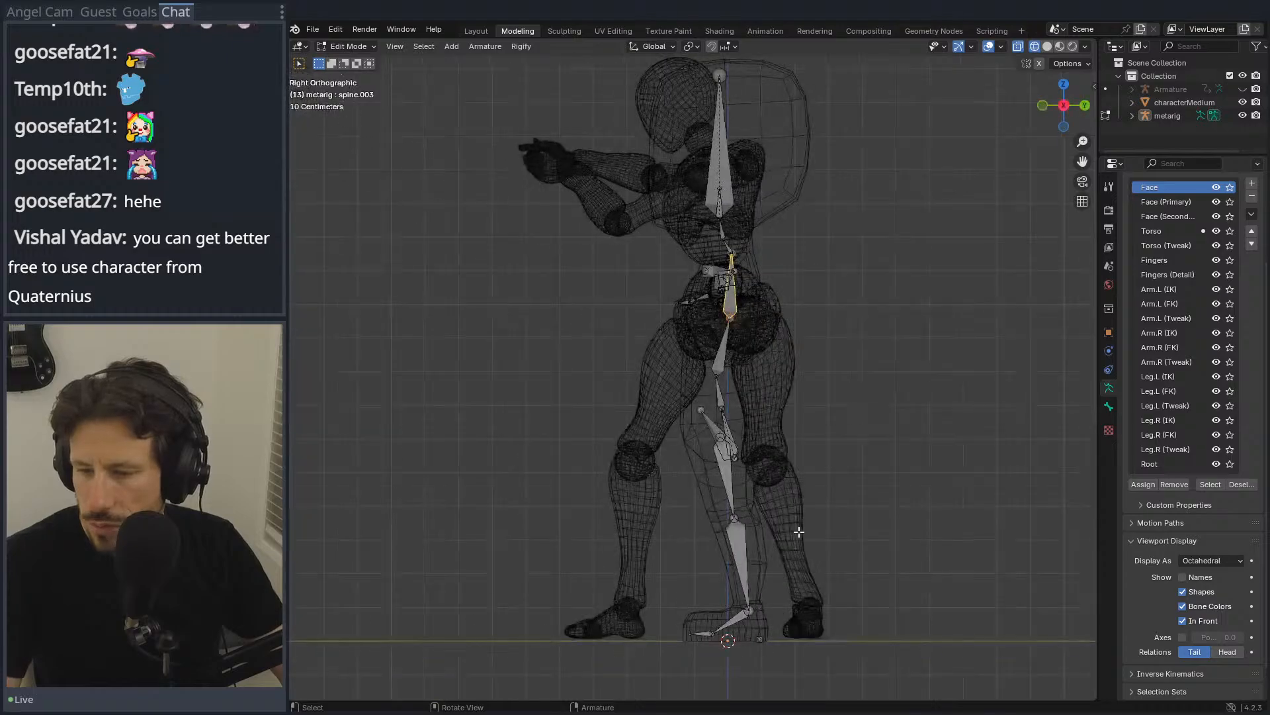
pyautogui.scroll(5, 827, 619)
pyautogui.keyDown('shift'); pyautogui.moveTo(827, 618); pyautogui.dragTo(628, 360, button='middle'); pyautogui.keyUp('shift')
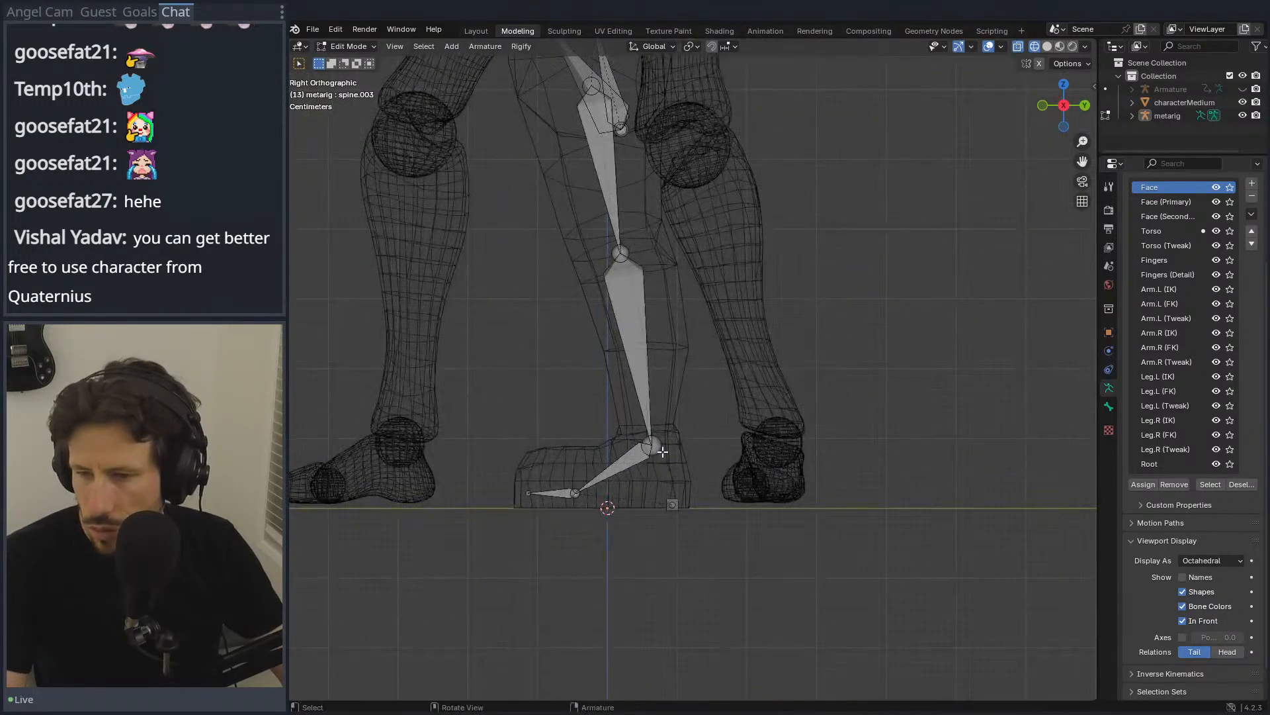
pyautogui.click(553, 497)
pyautogui.click(589, 485)
pyautogui.scroll(-2, 599, 463)
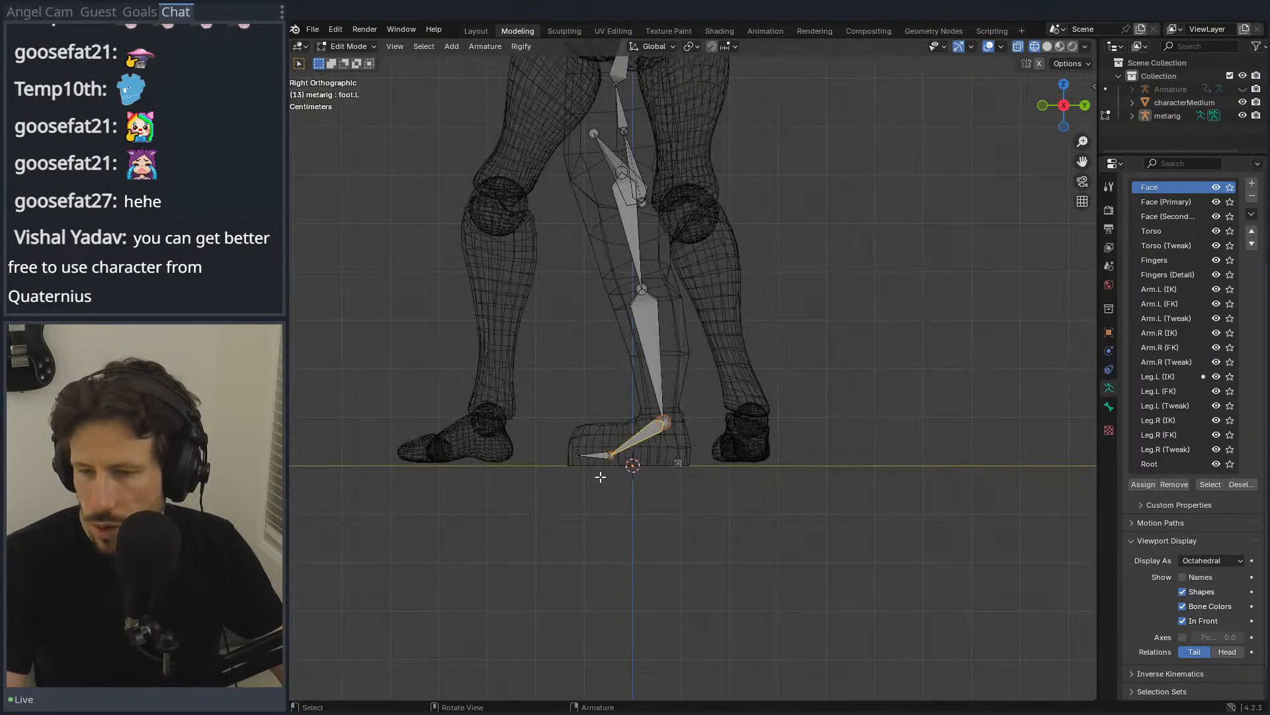
pyautogui.press('KP_1')
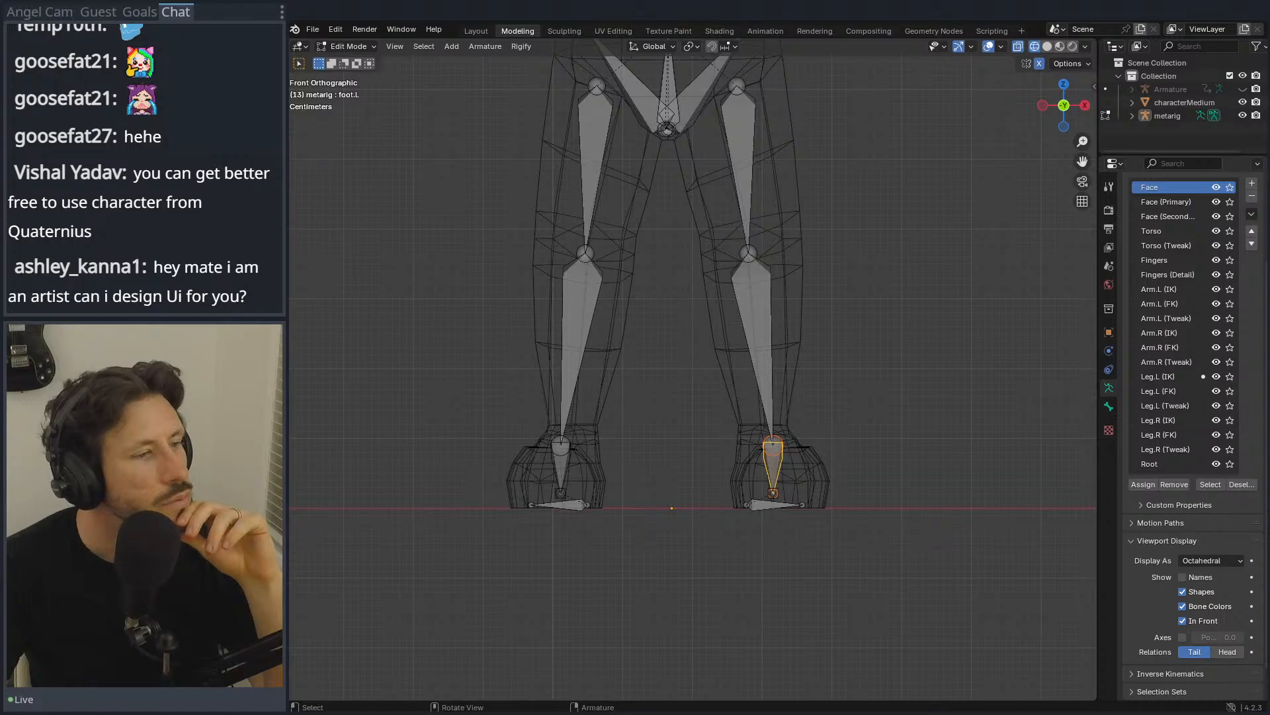
# Step: Switch to the browser at quaternius.com, filter the assets by Characters and look through the animated character packs
pyautogui.moveTo(1267, 212); pyautogui.dragTo(883, 39)
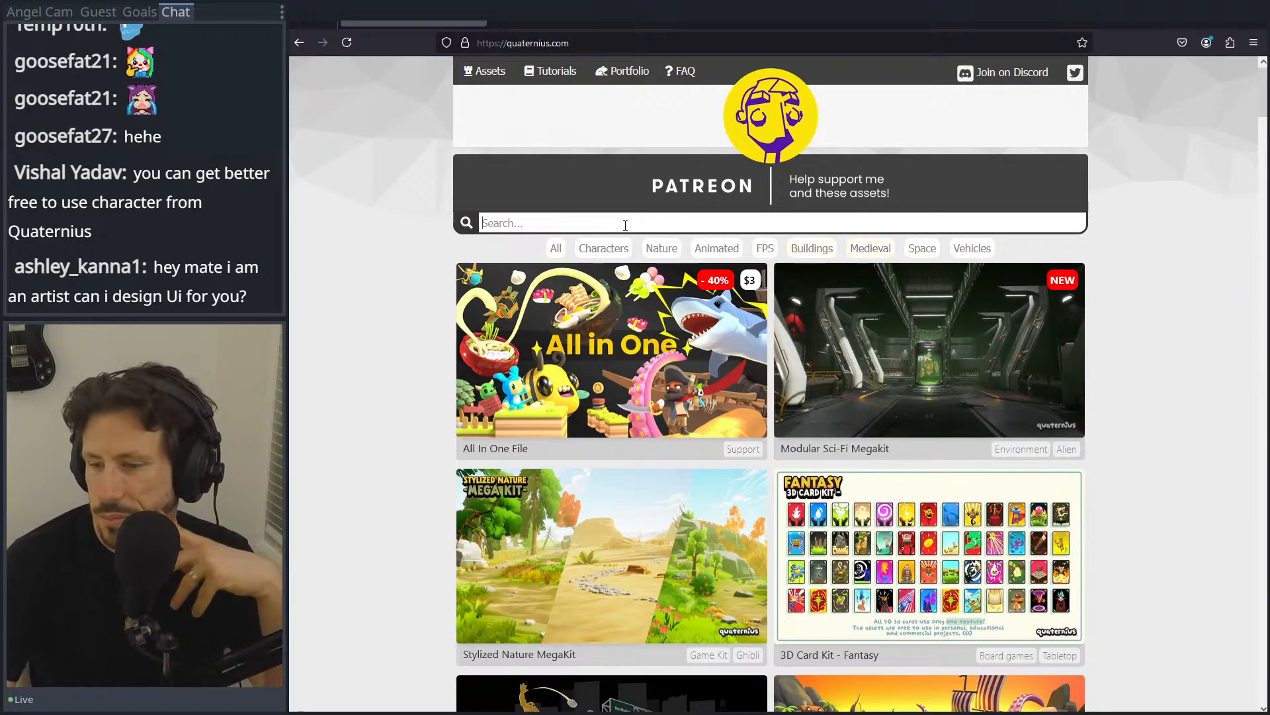
pyautogui.click(604, 248)
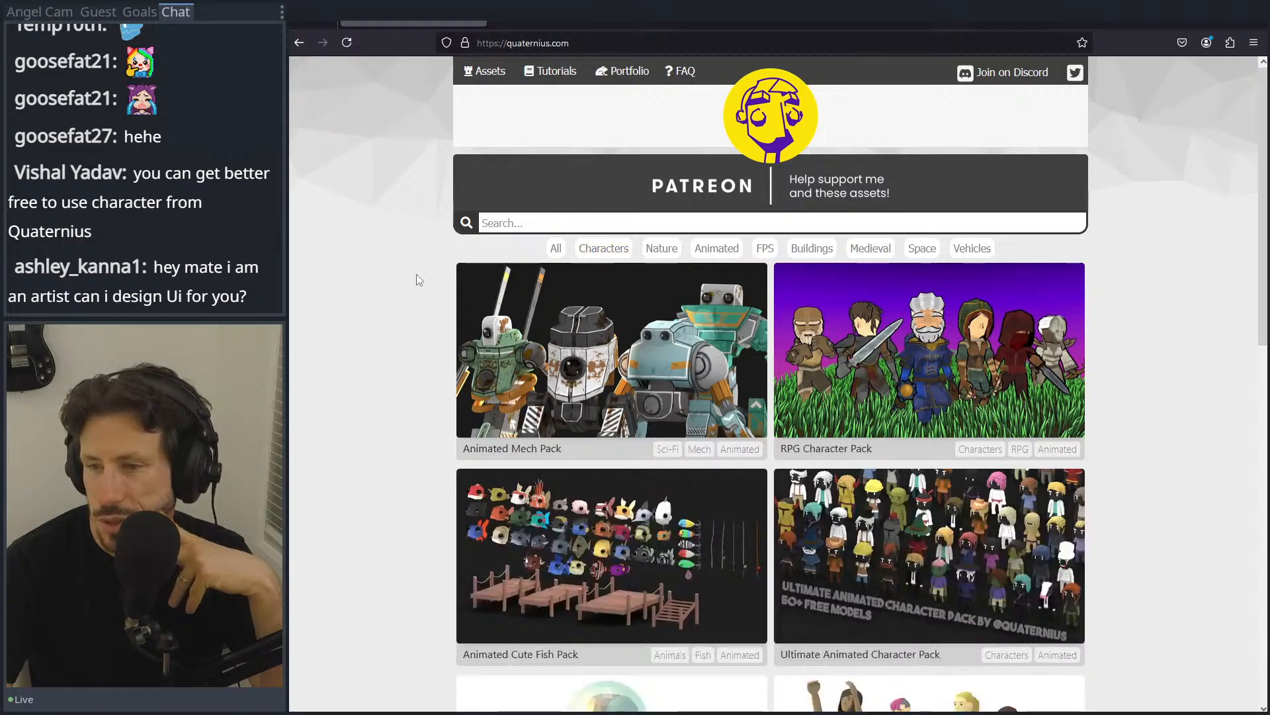
pyautogui.scroll(-2, 416, 274)
pyautogui.scroll(-2, 410, 281)
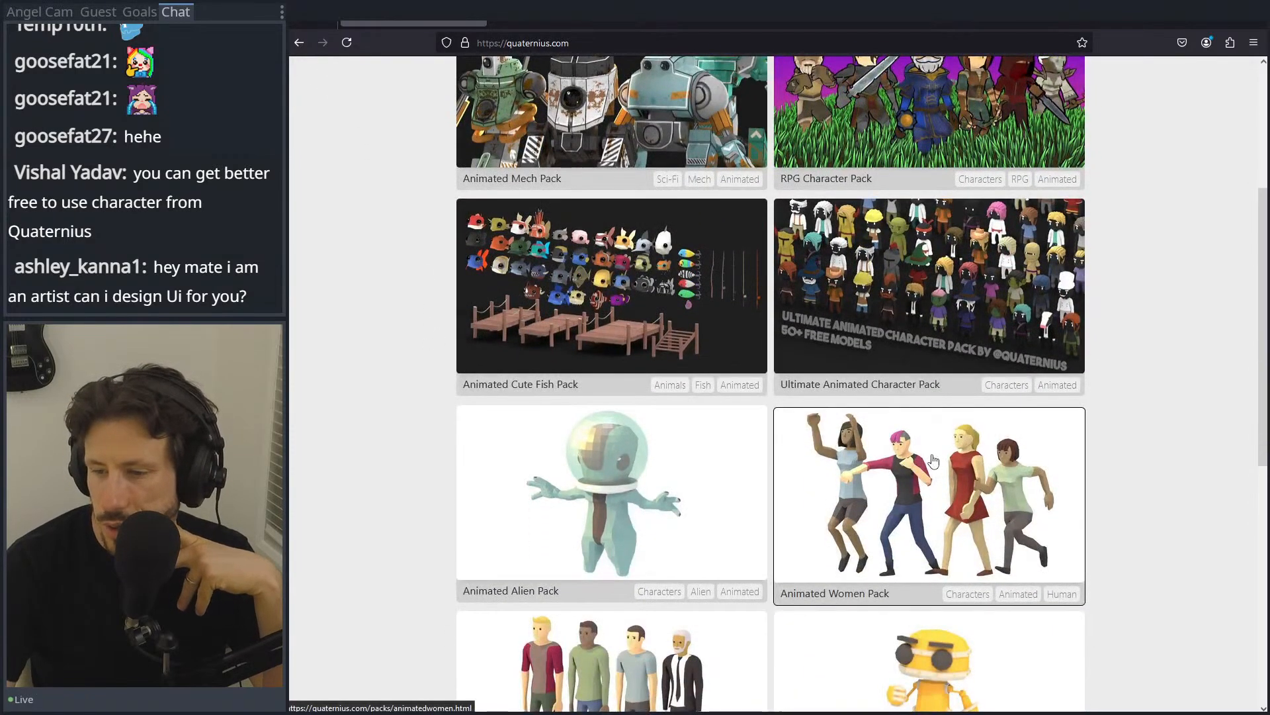
pyautogui.scroll(-3, 934, 460)
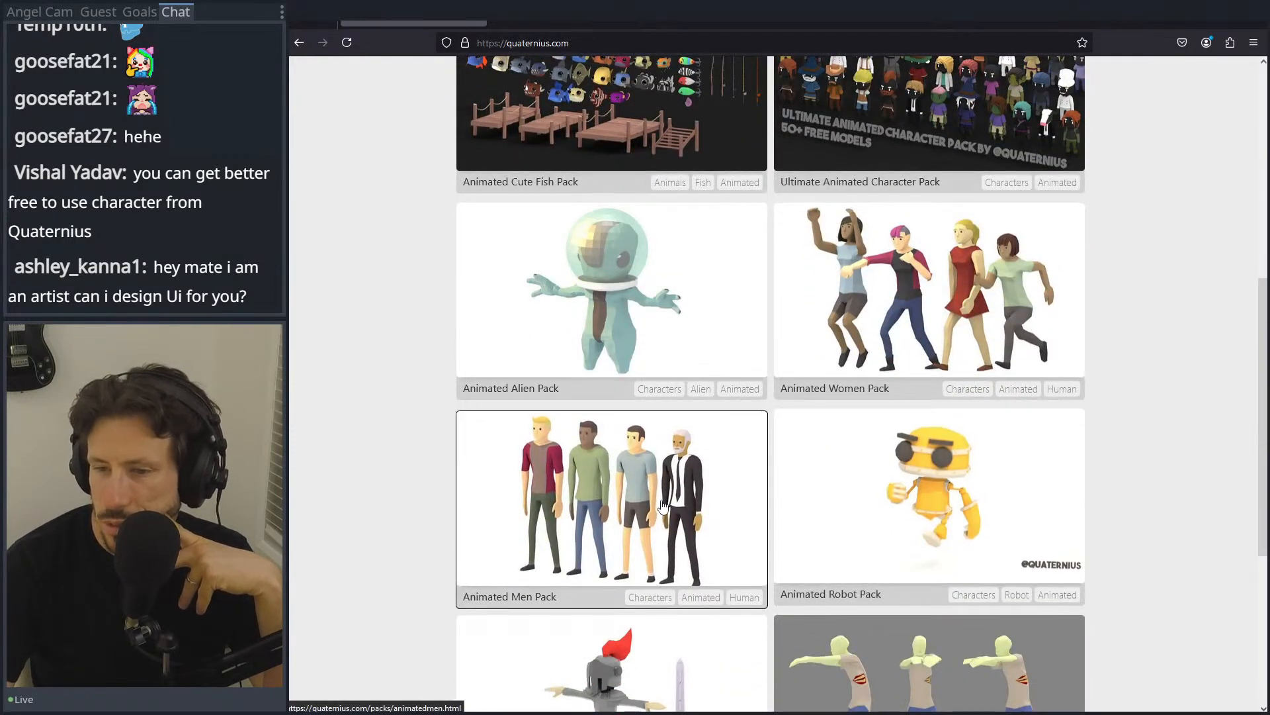
pyautogui.scroll(-2, 662, 506)
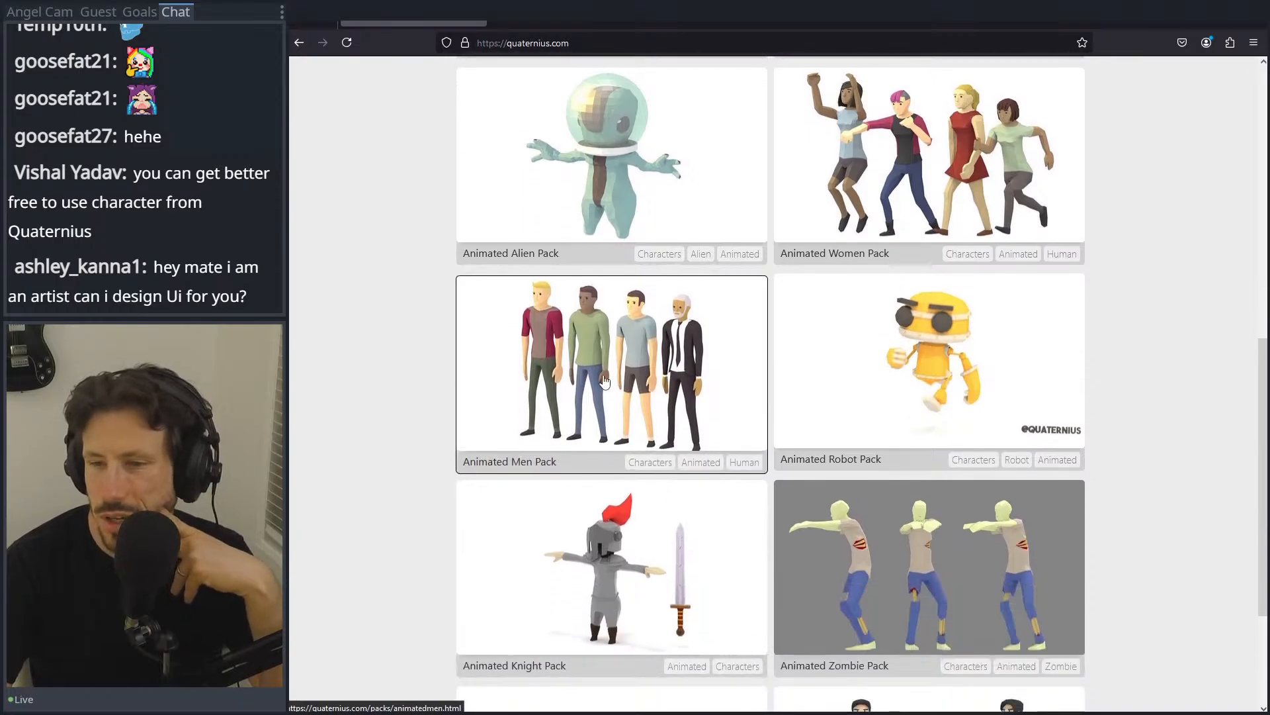
pyautogui.scroll(-3, 416, 298)
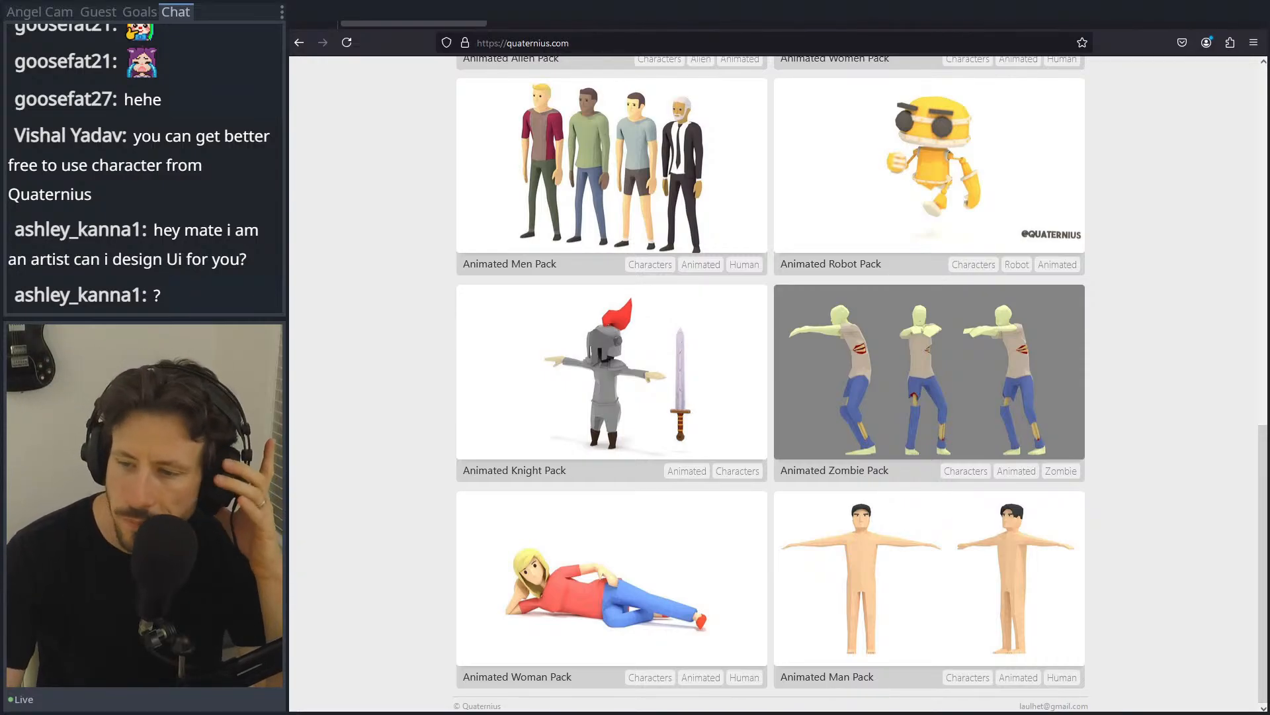
# Step: Look over the quaternius.com pack list from the mech and RPG packs down to the Animated Woman and Animated Man packs
pyautogui.scroll(4, 370, 334)
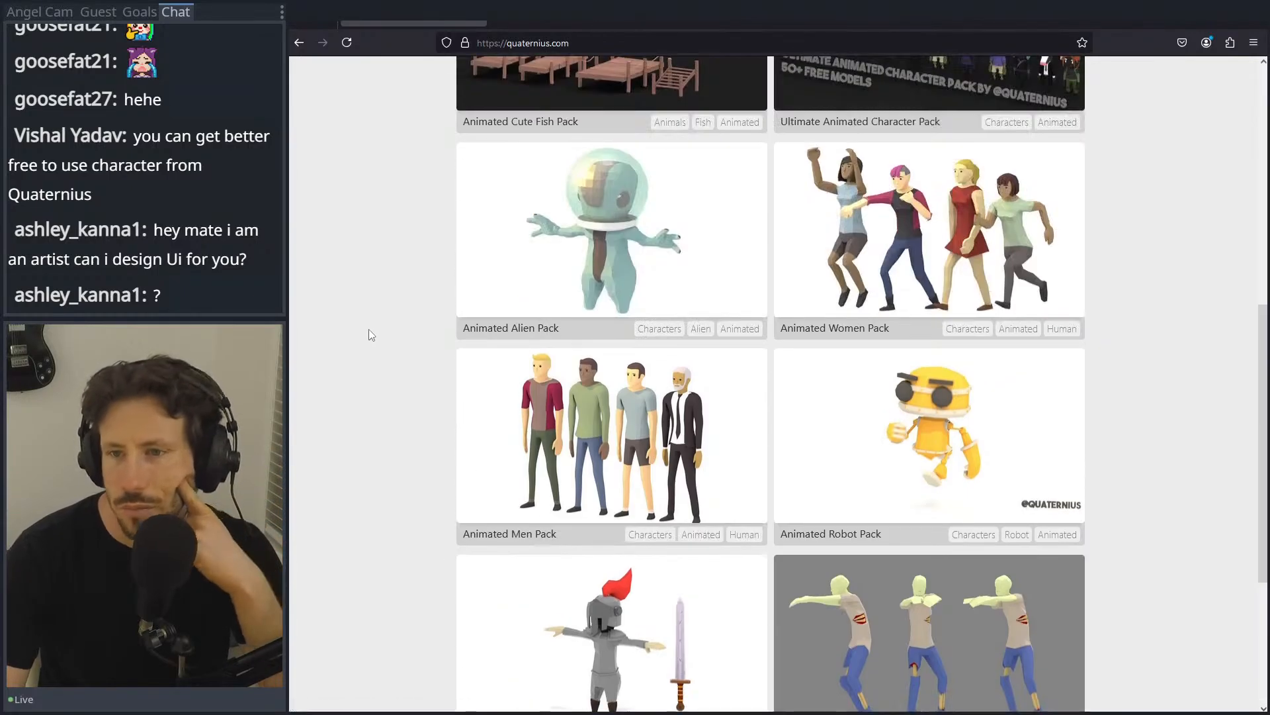
pyautogui.scroll(6, 370, 327)
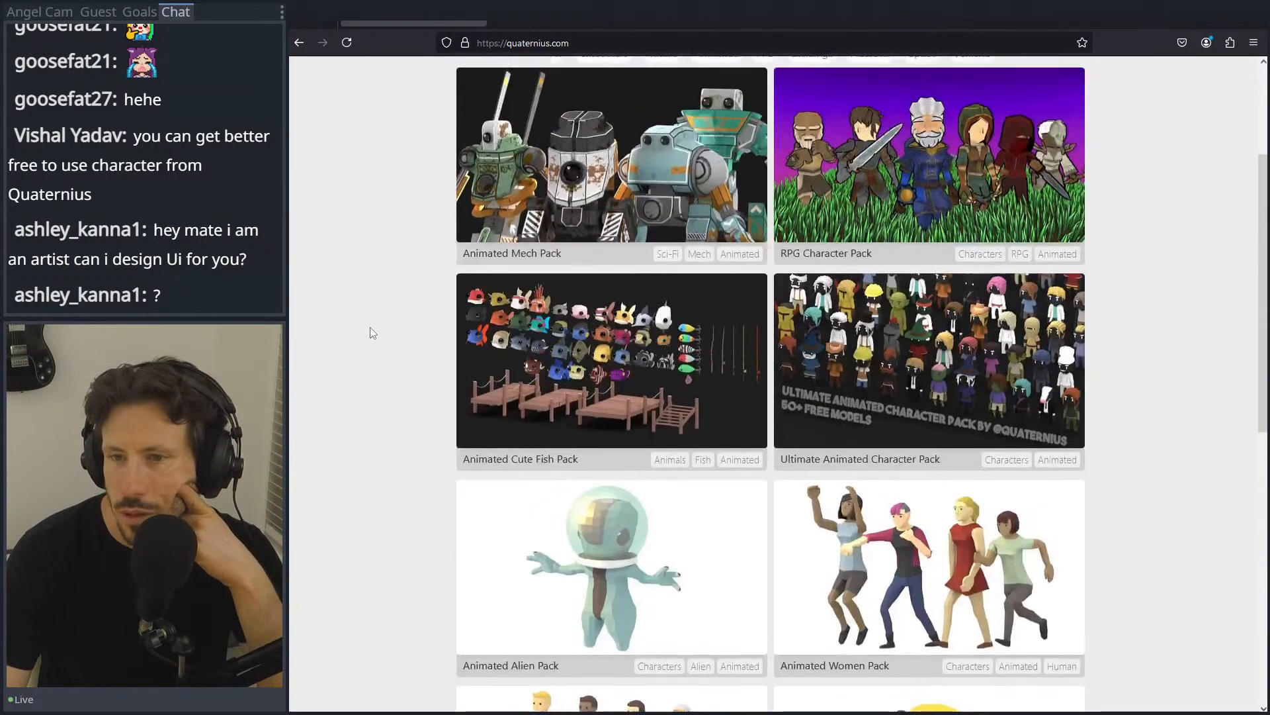
pyautogui.scroll(1, 371, 327)
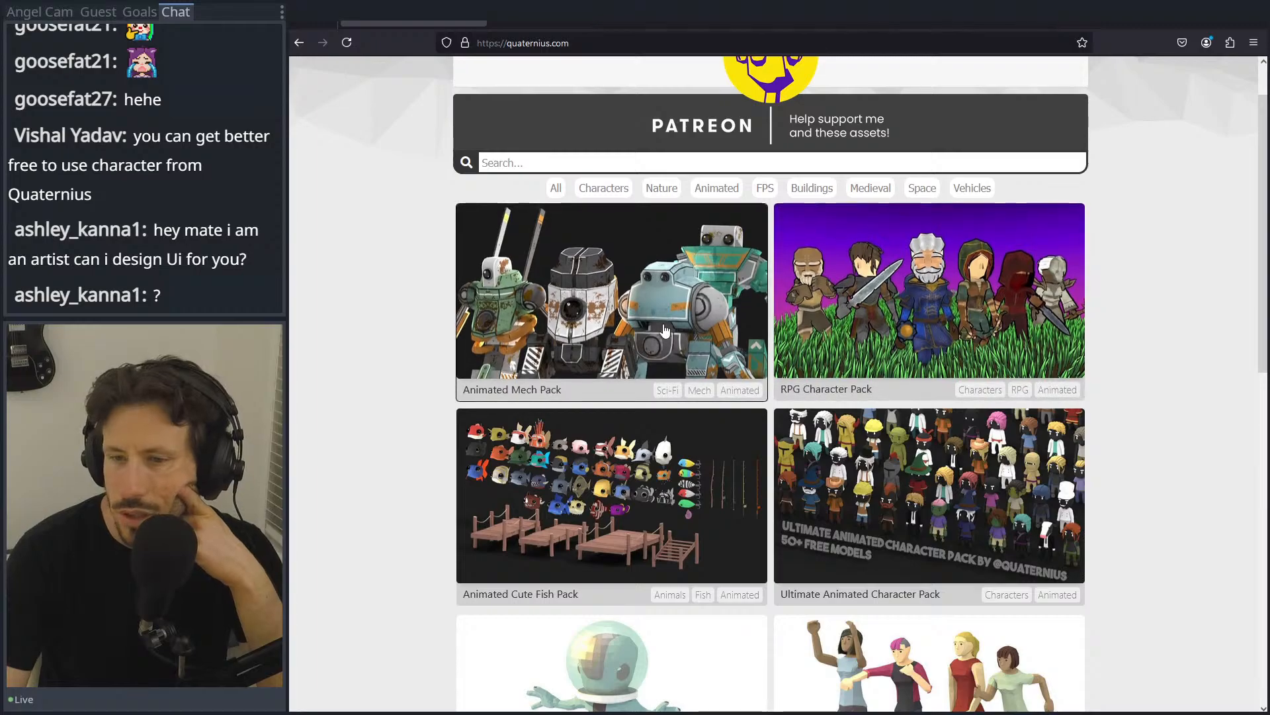
pyautogui.scroll(-11, 665, 328)
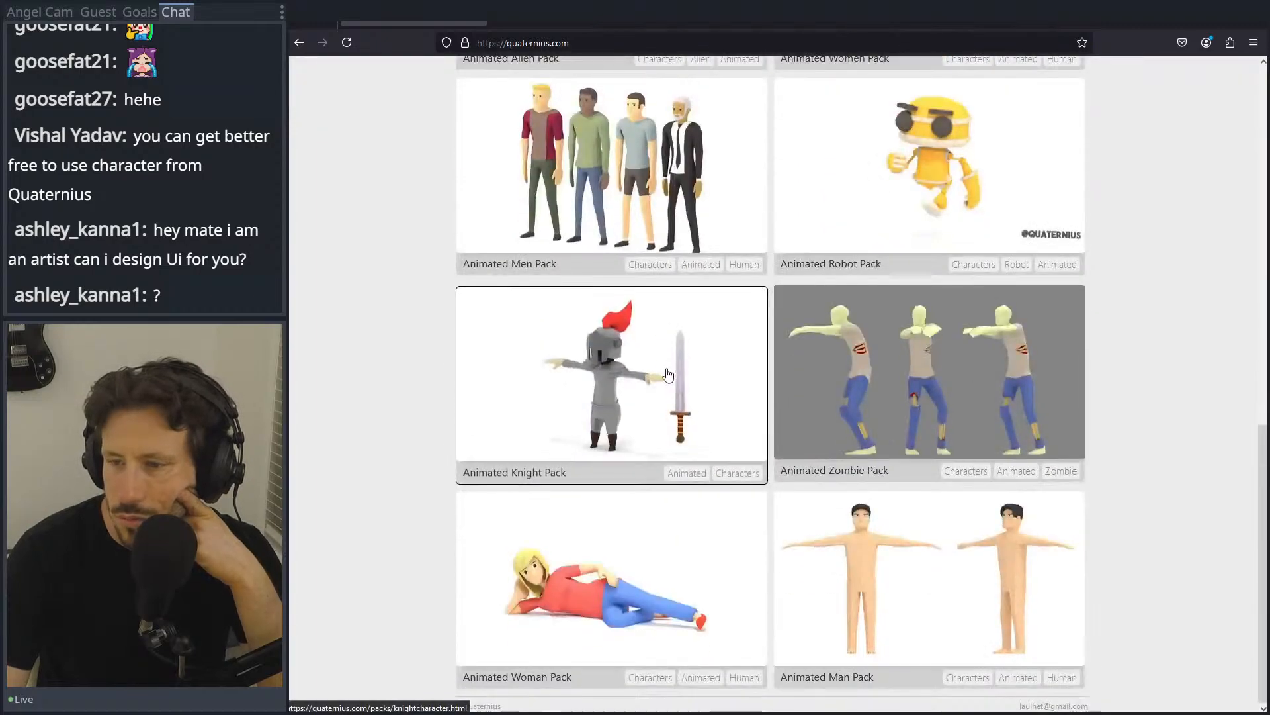
pyautogui.scroll(6, 875, 520)
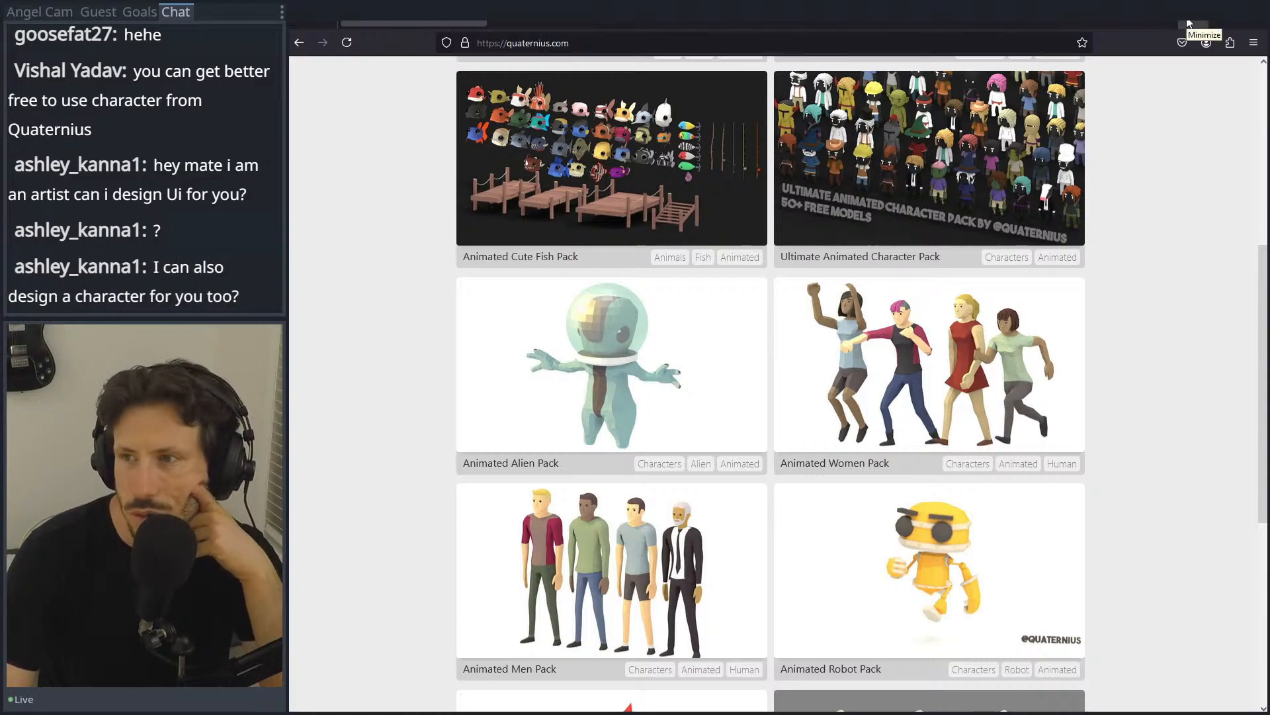
# Step: Switch back to Blender, save character_no_licence.blend and deselect the left foot bone
pyautogui.click(1187, 24)
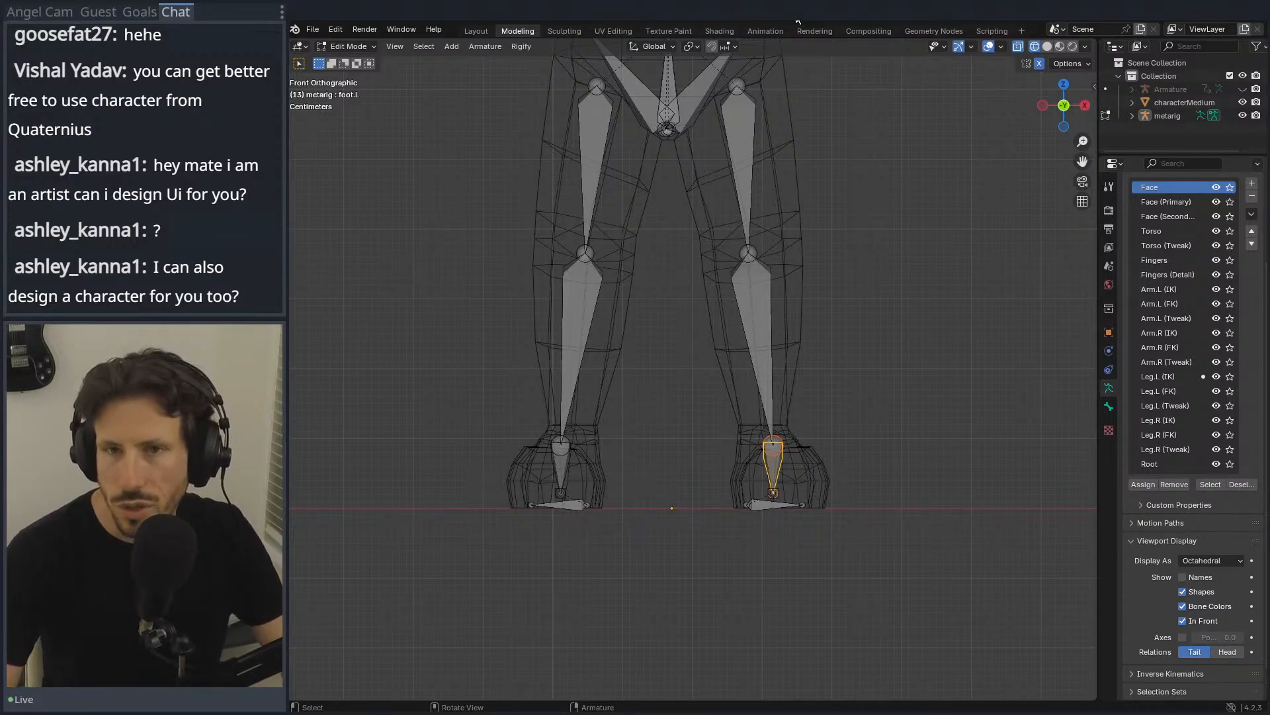
pyautogui.hotkey('ctrl', 's')
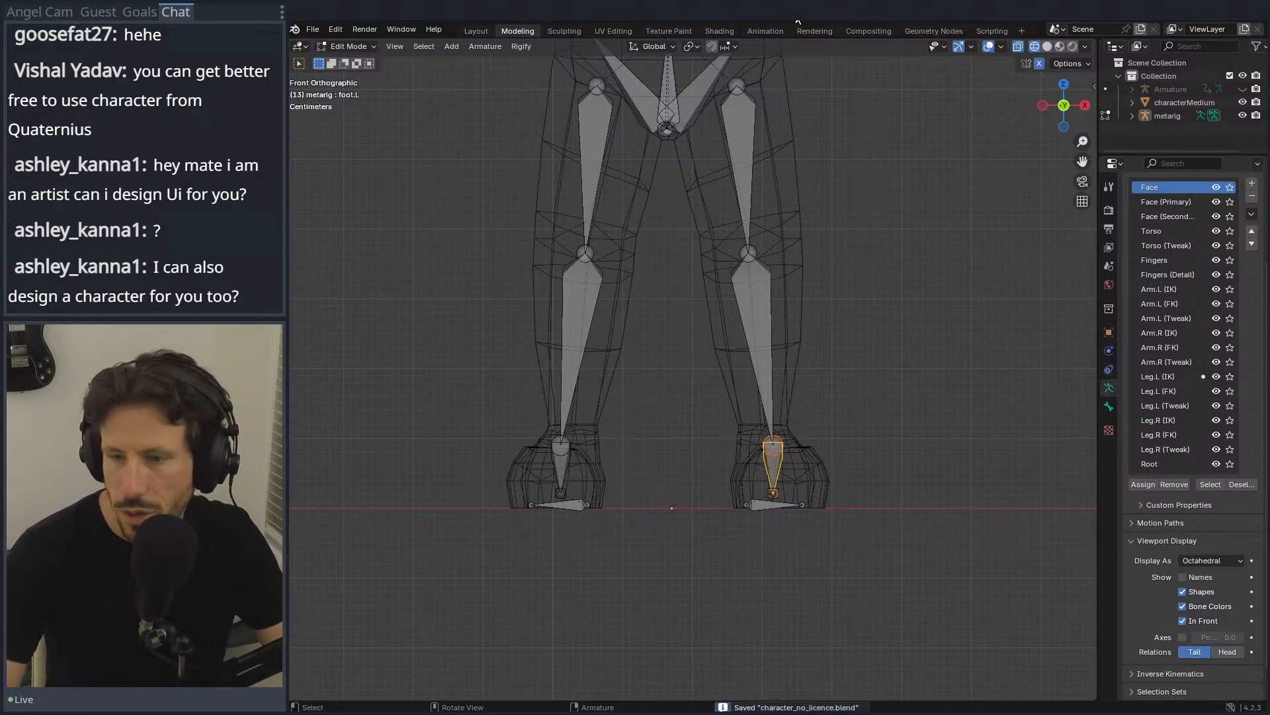
pyautogui.click(793, 270)
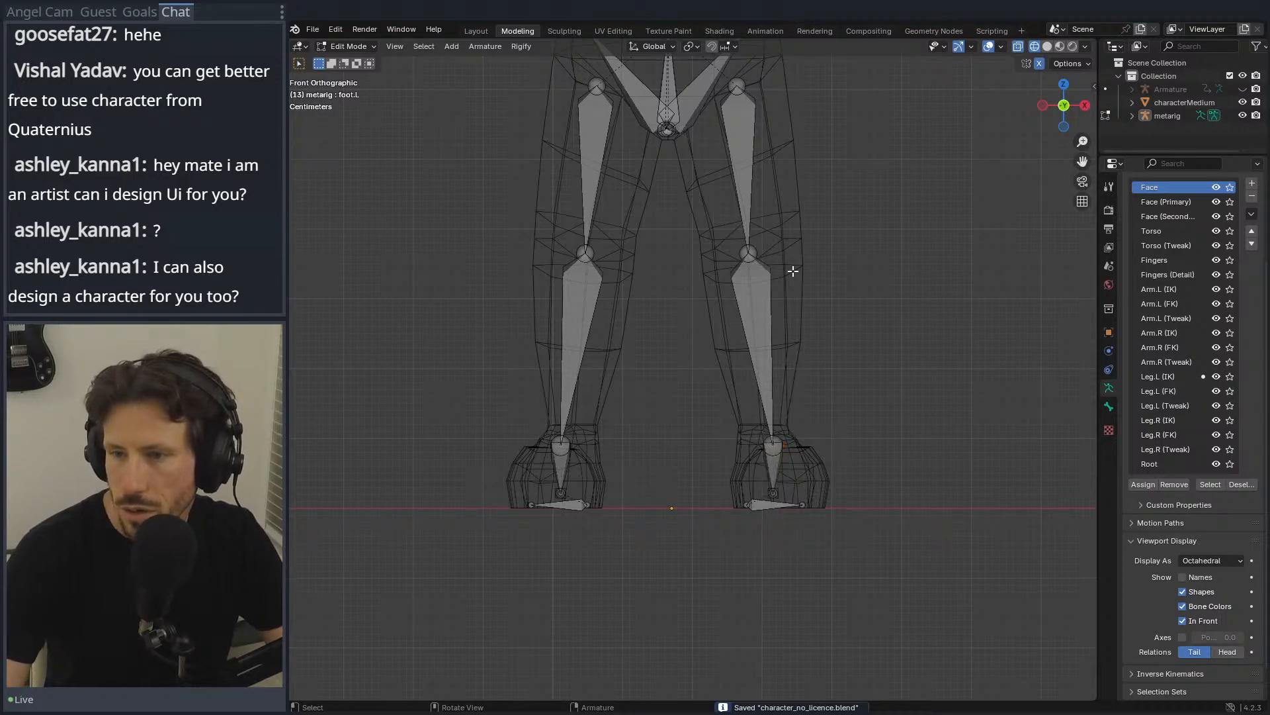
# Step: With X-axis mirroring off, select the pelvis bones and base spine bone in front view and move them slightly up along global Z
pyautogui.press('KP_3')
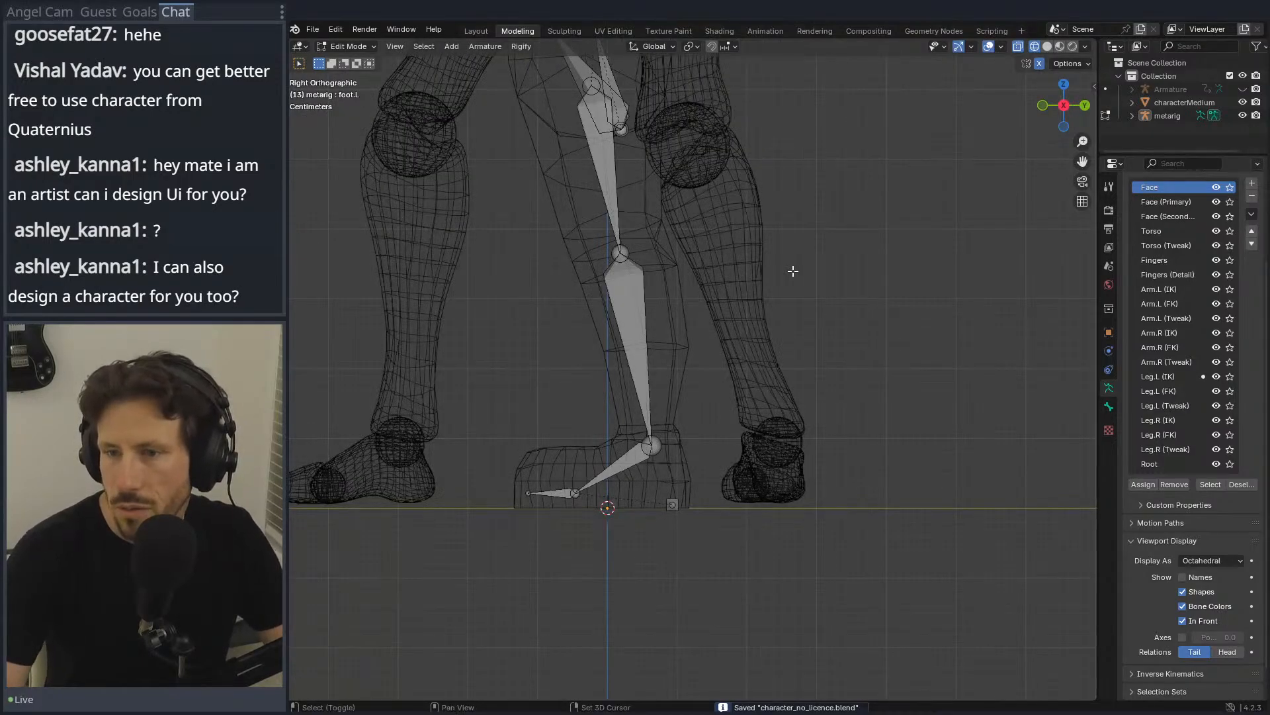
pyautogui.keyDown('shift'); pyautogui.moveTo(792, 270); pyautogui.dragTo(865, 349, button='middle'); pyautogui.keyUp('shift')
pyautogui.press('KP_1')
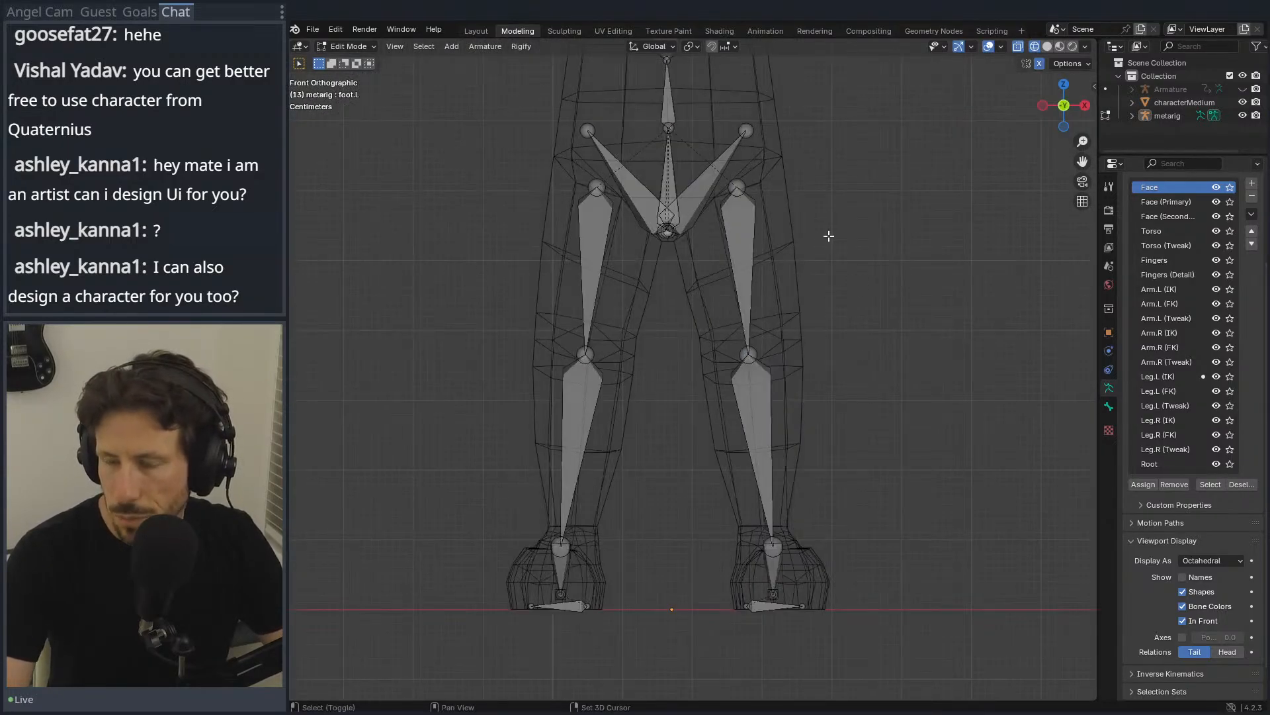
pyautogui.keyDown('shift'); pyautogui.moveTo(828, 236); pyautogui.dragTo(839, 364, button='middle'); pyautogui.keyUp('shift')
pyautogui.moveTo(564, 210); pyautogui.dragTo(839, 368)
pyautogui.press('r')
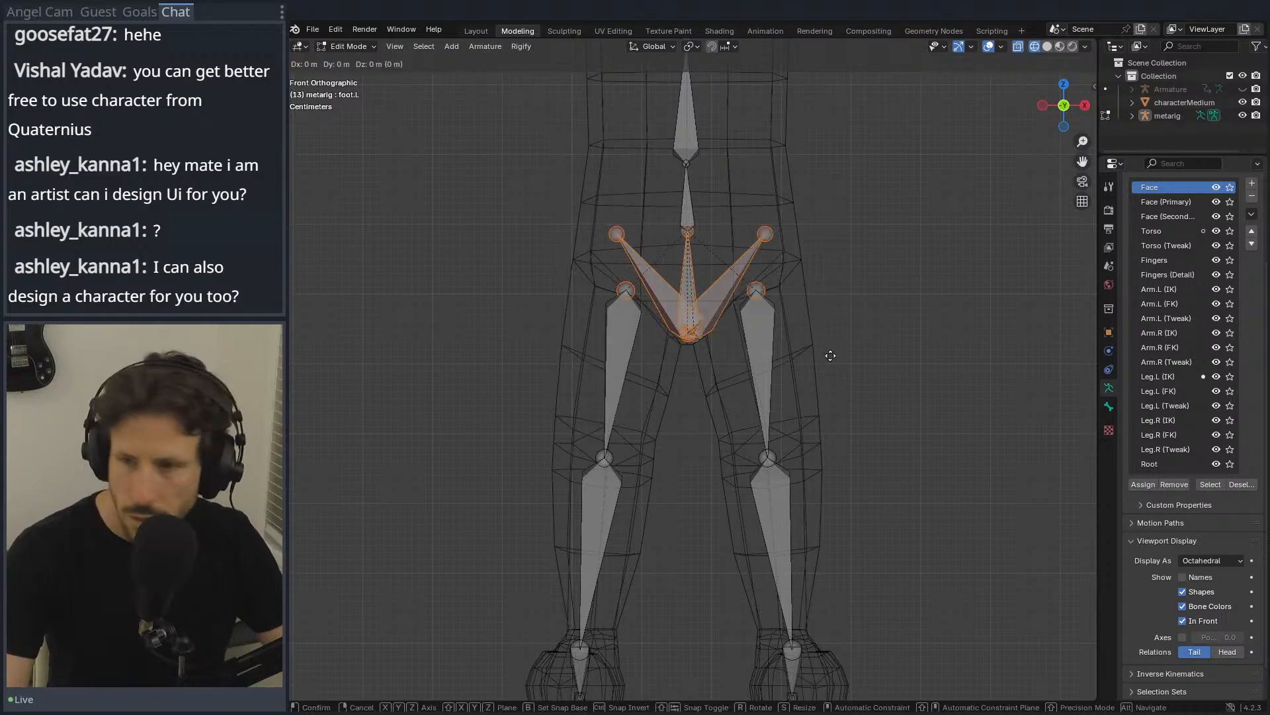
pyautogui.press('Escape')
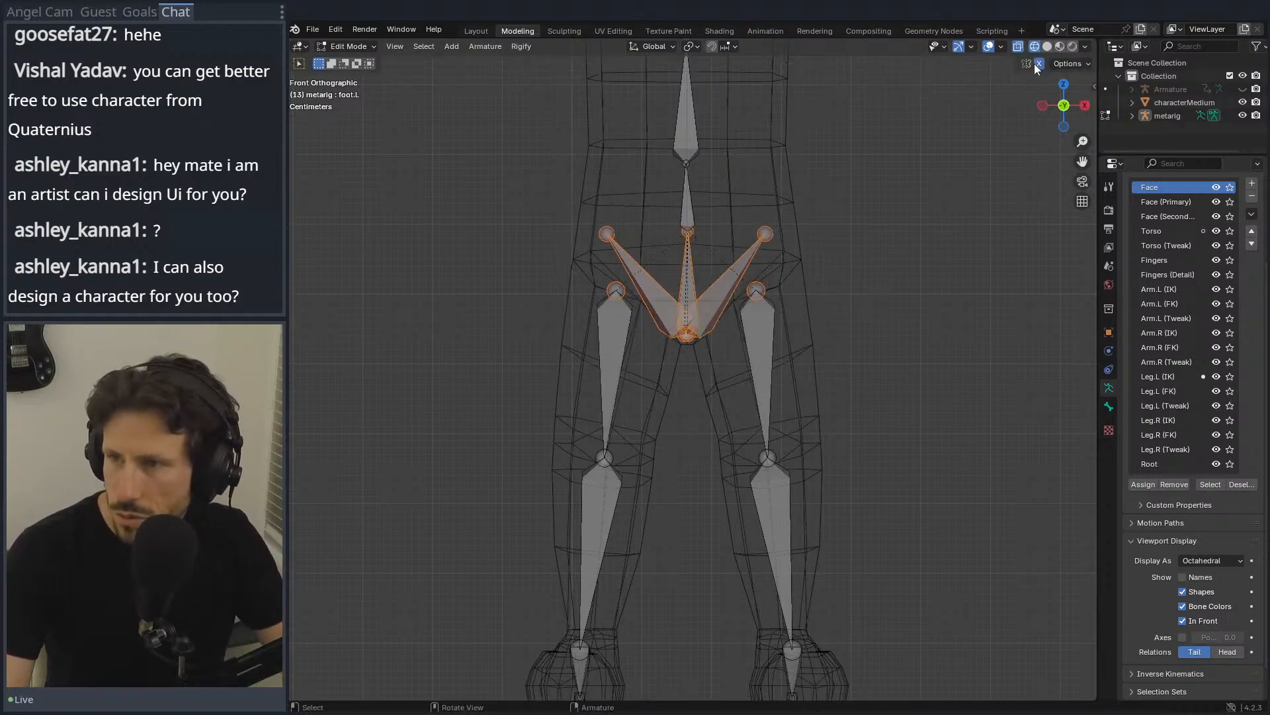
pyautogui.press('g')
pyautogui.press('z')
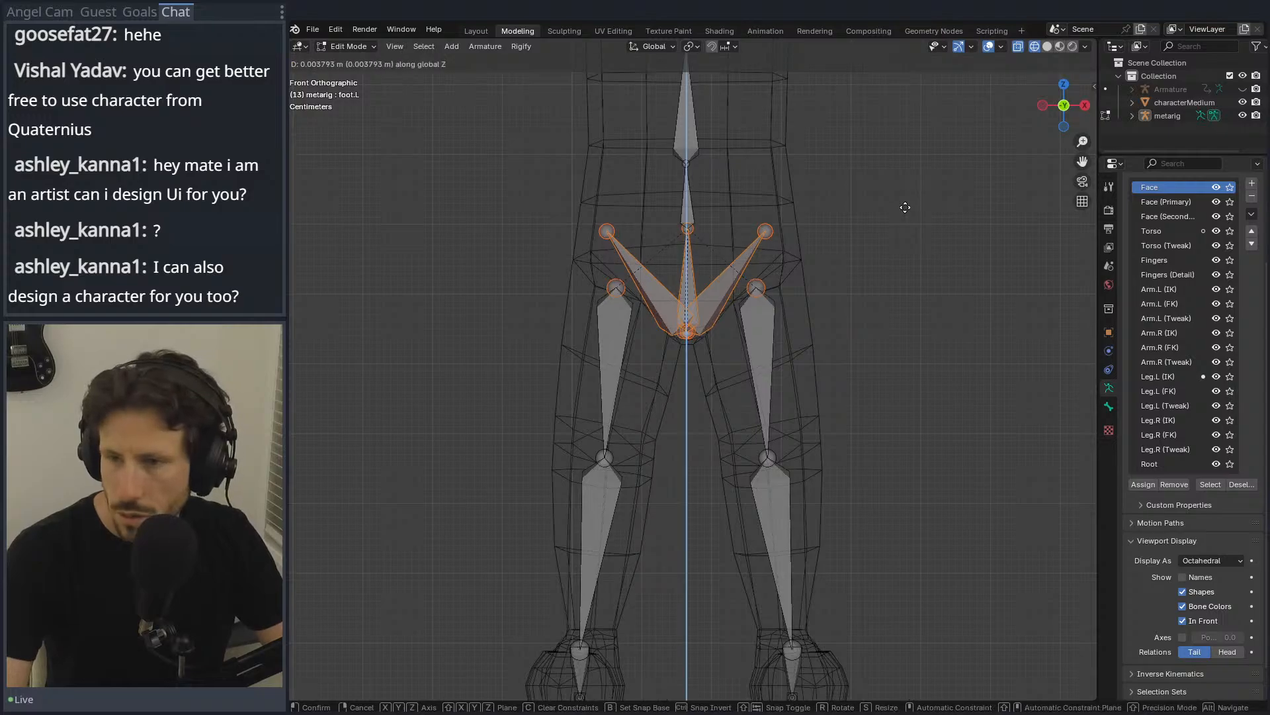
pyautogui.click(906, 197)
pyautogui.scroll(-3, 901, 212)
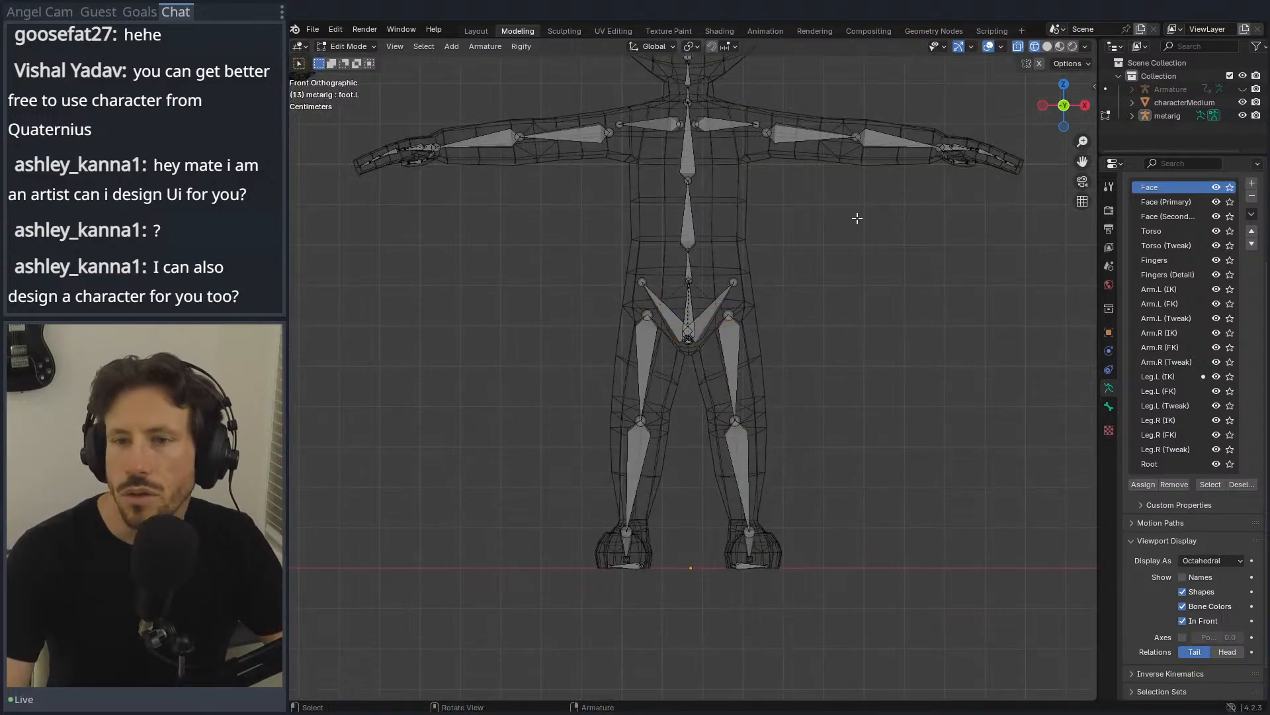
pyautogui.scroll(-4, 851, 374)
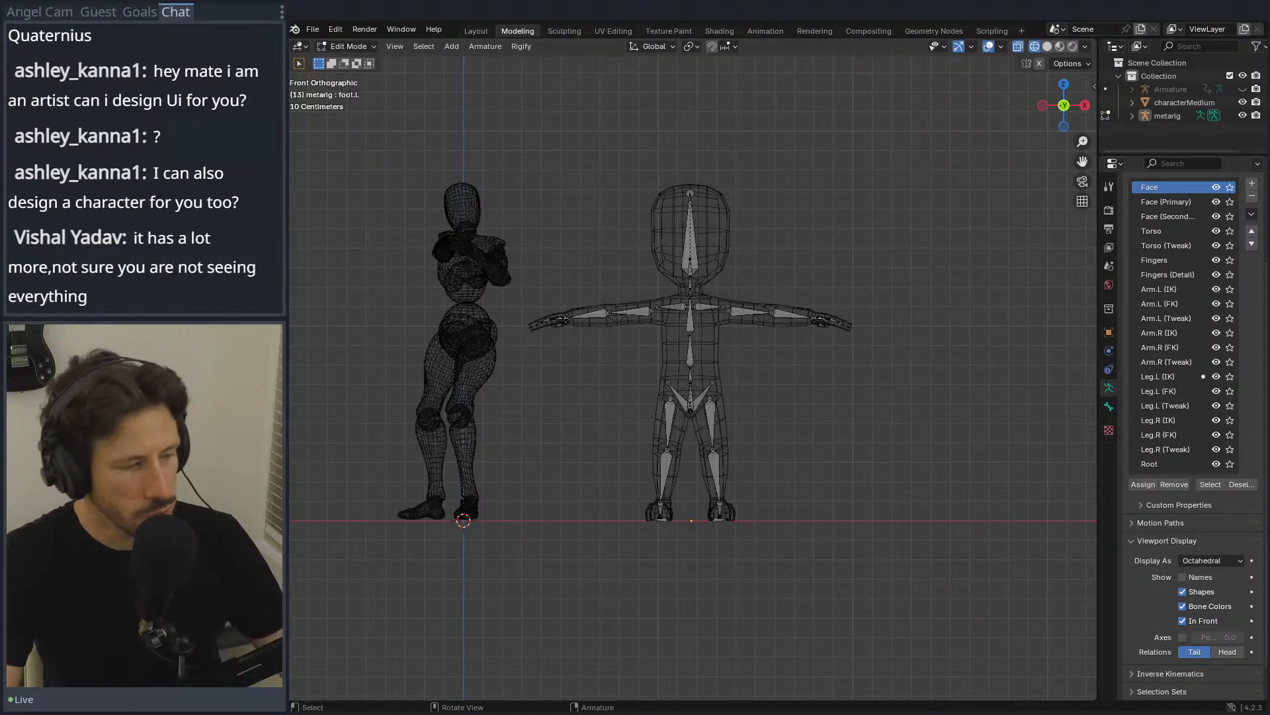
# Step: Switch to the browser at quaternius.com, browse the character packs and open the Animated Women Pack page
pyautogui.hotkey('alt', 'Tab')
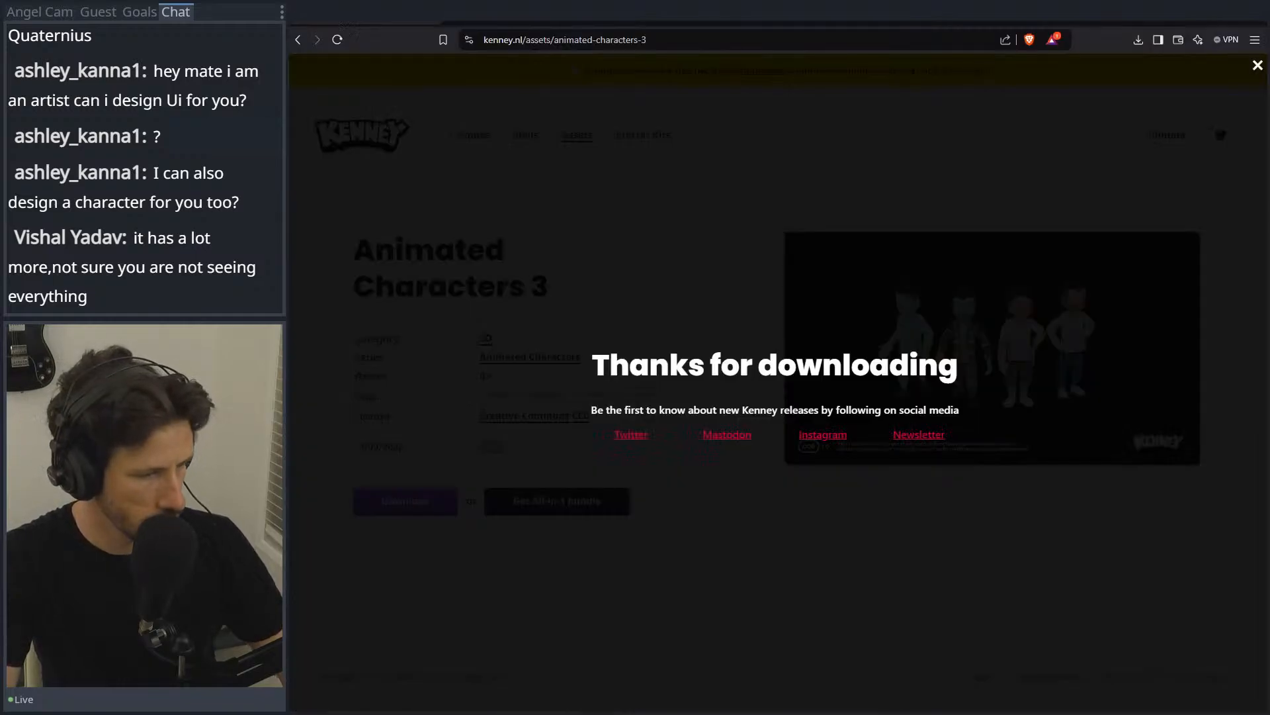
pyautogui.hotkey('alt', 'Tab')
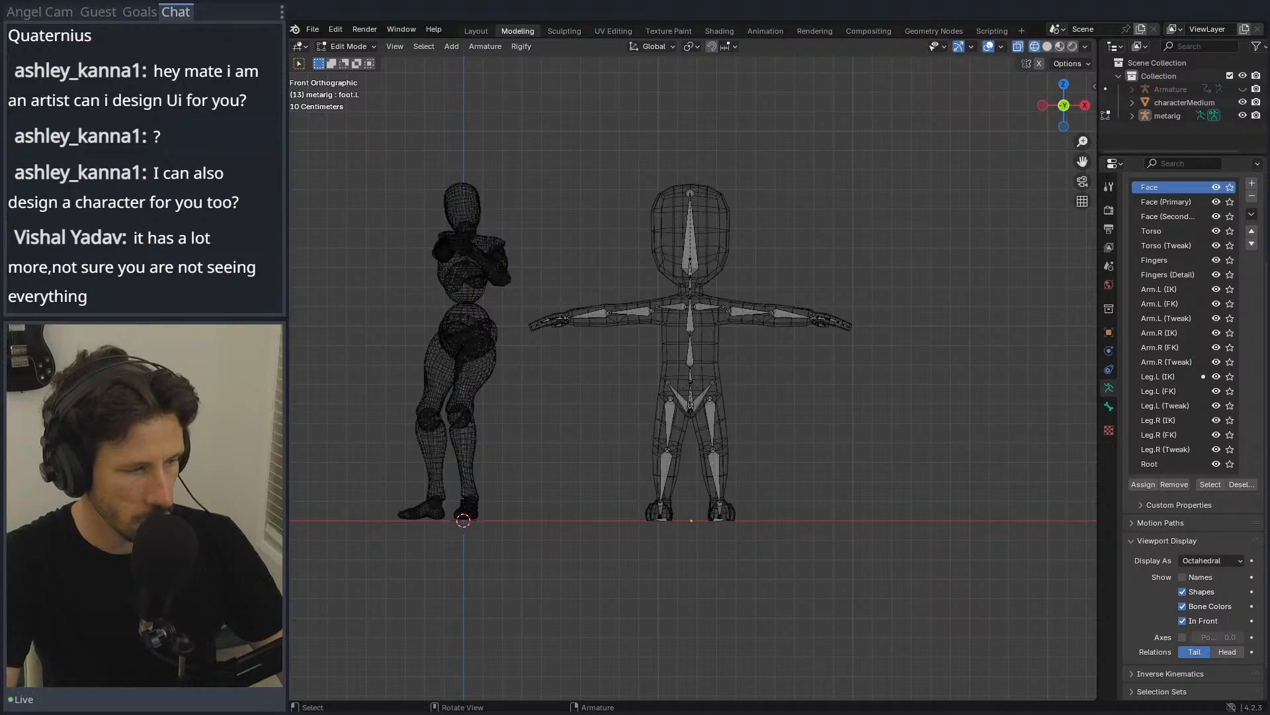
pyautogui.hotkey('alt', 'Tab')
pyautogui.scroll(-2, 505, 363)
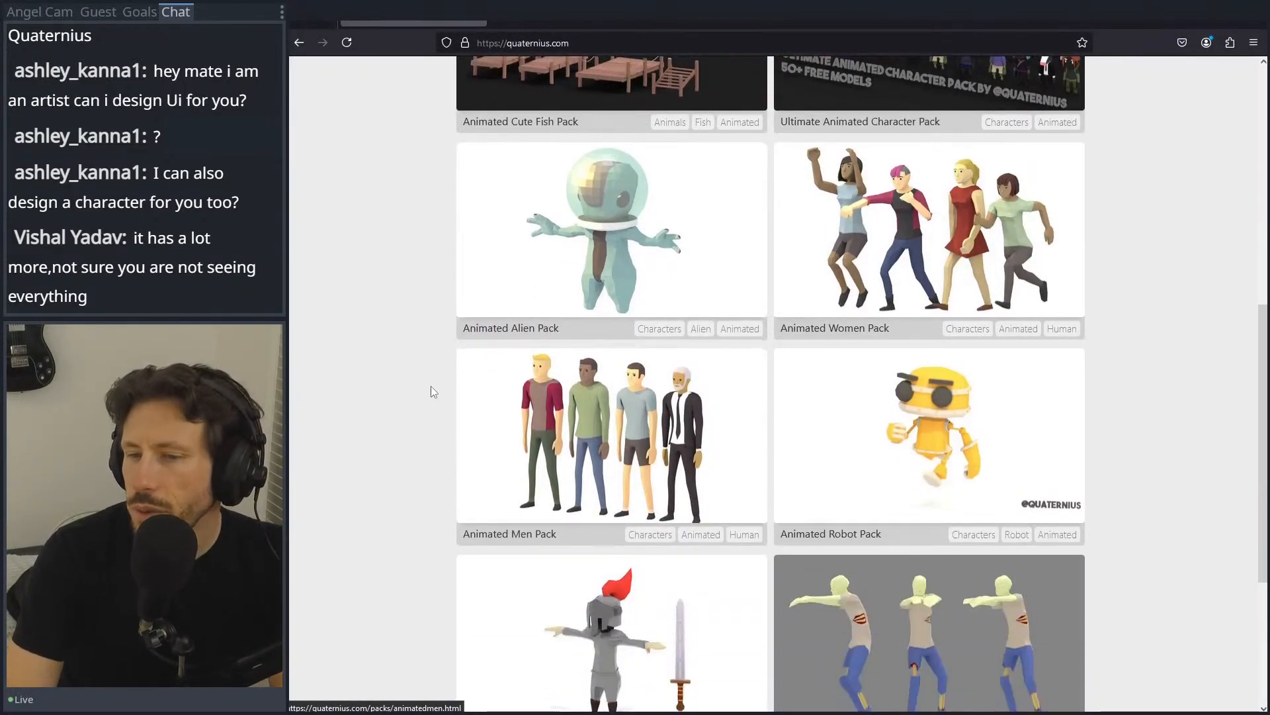
pyautogui.scroll(8, 431, 389)
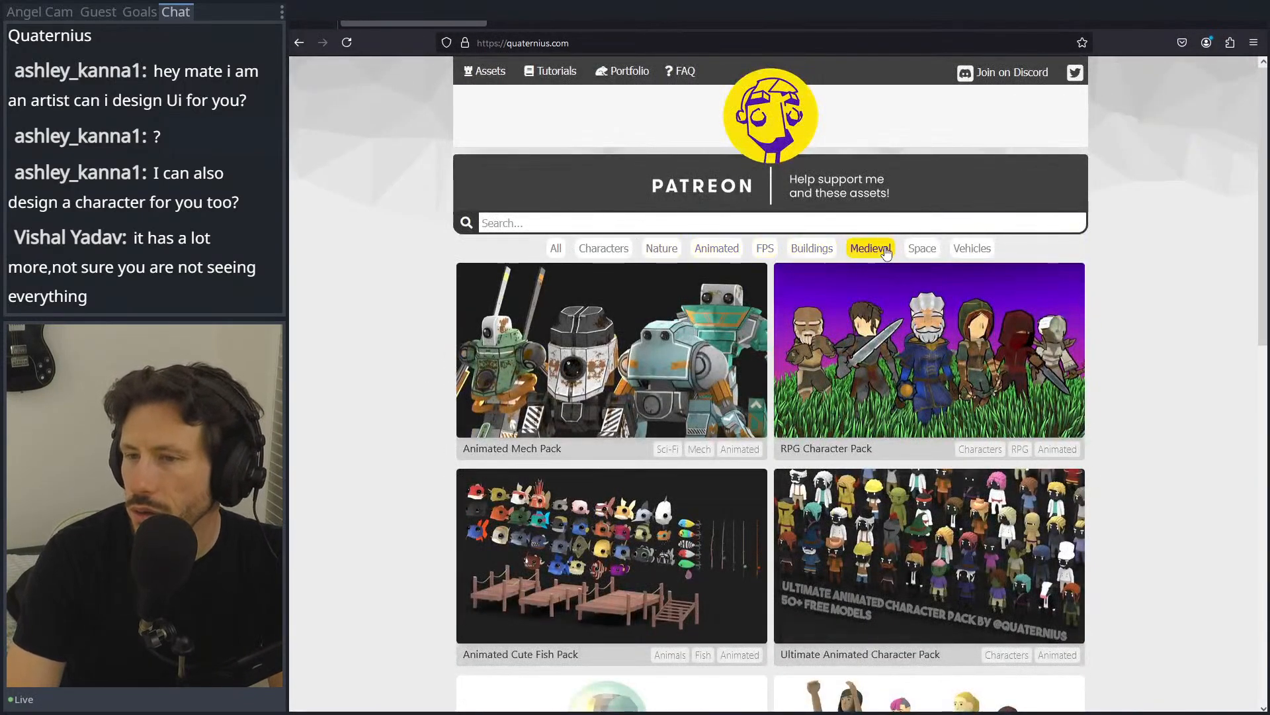
pyautogui.scroll(-7, 948, 411)
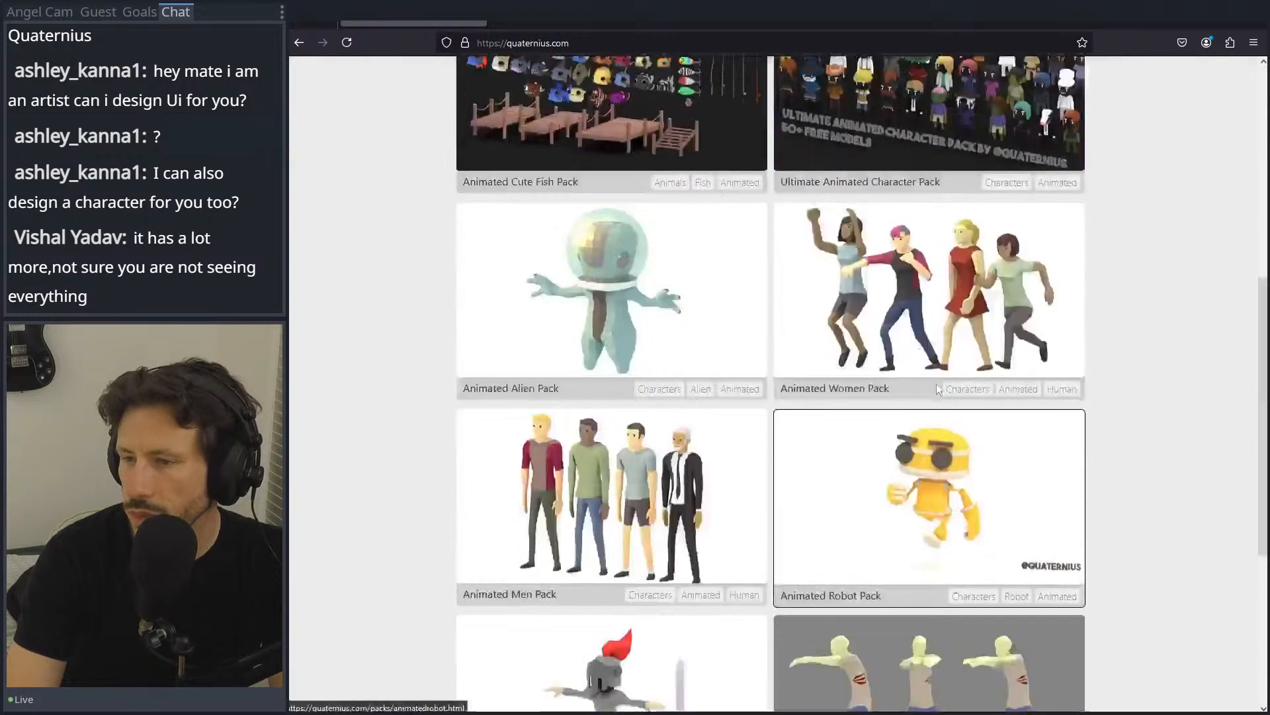
pyautogui.click(933, 377)
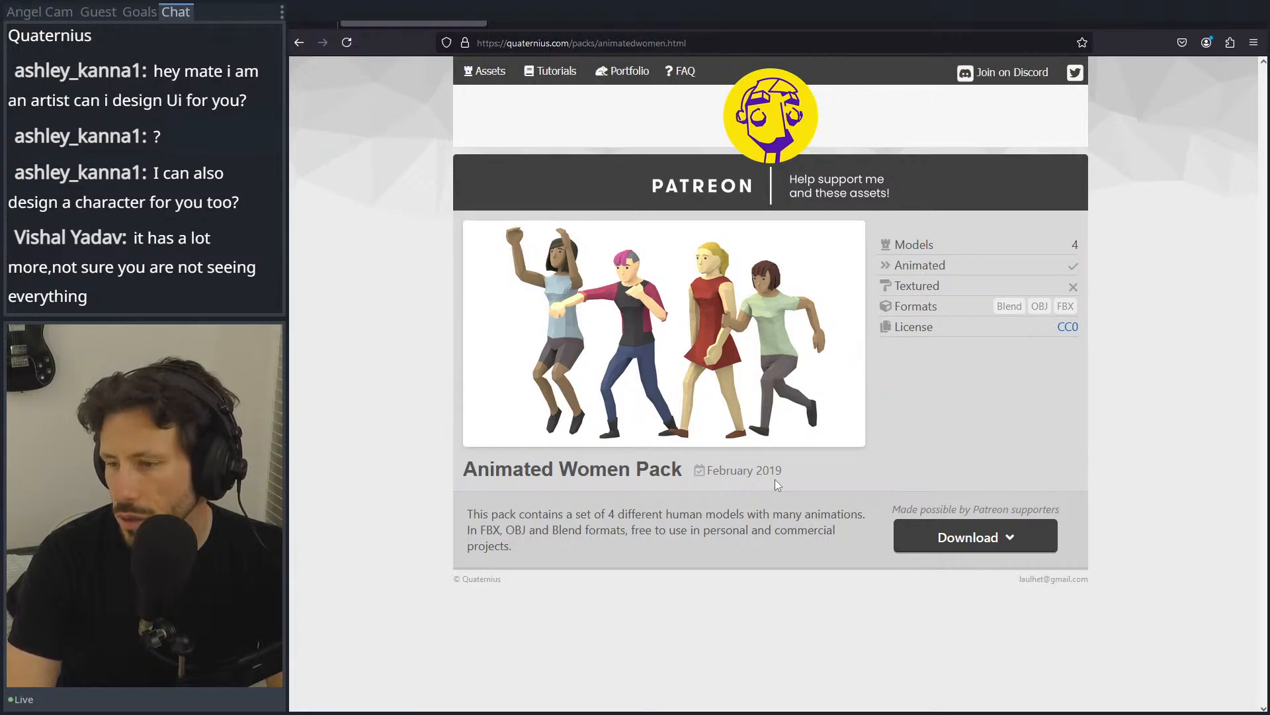
# Step: Look through all of Quaternius's asset packs on the quaternius.itch.io page for a suitable human character
pyautogui.hotkey('alt', 'Tab')
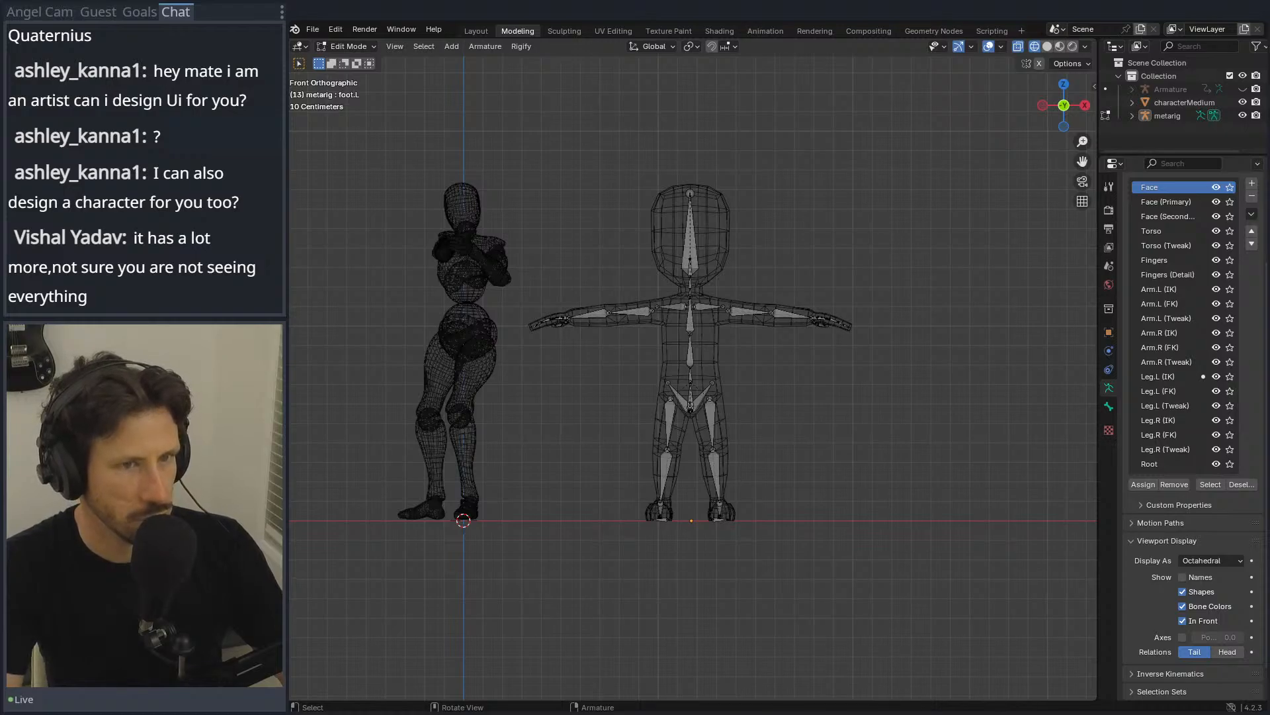
pyautogui.hotkey('alt', 'Tab')
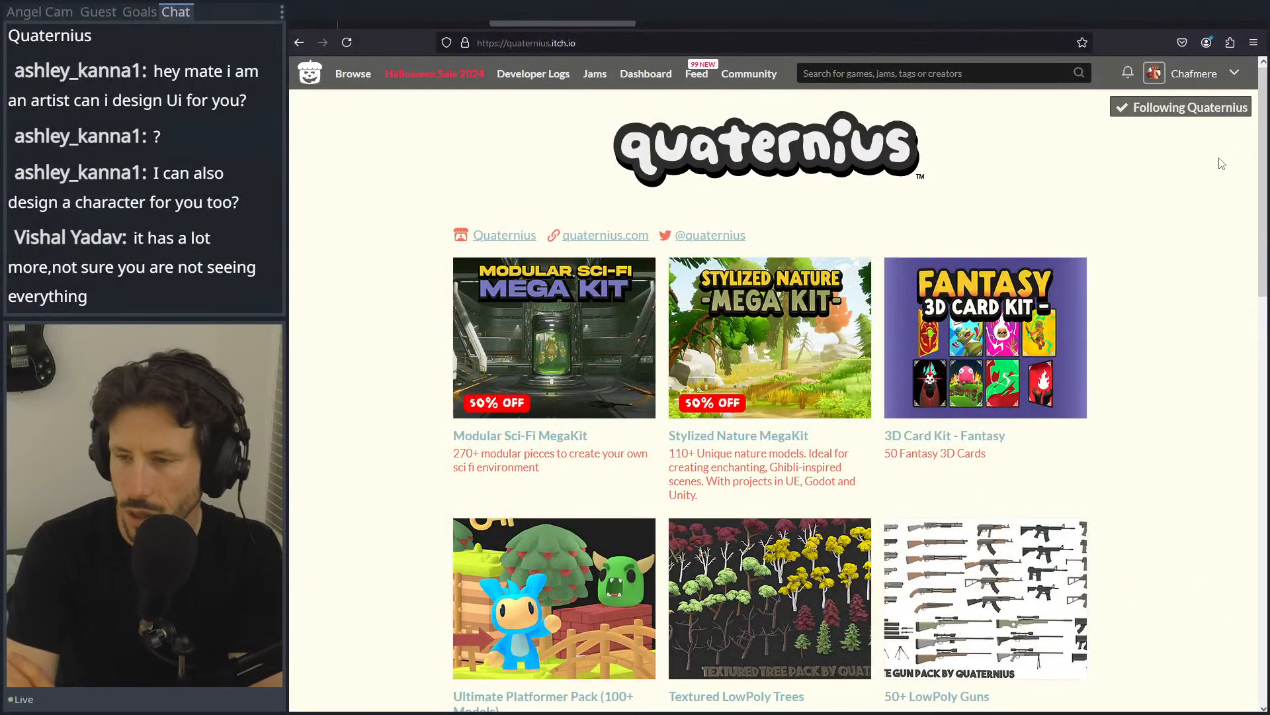
pyautogui.scroll(-5, 1204, 265)
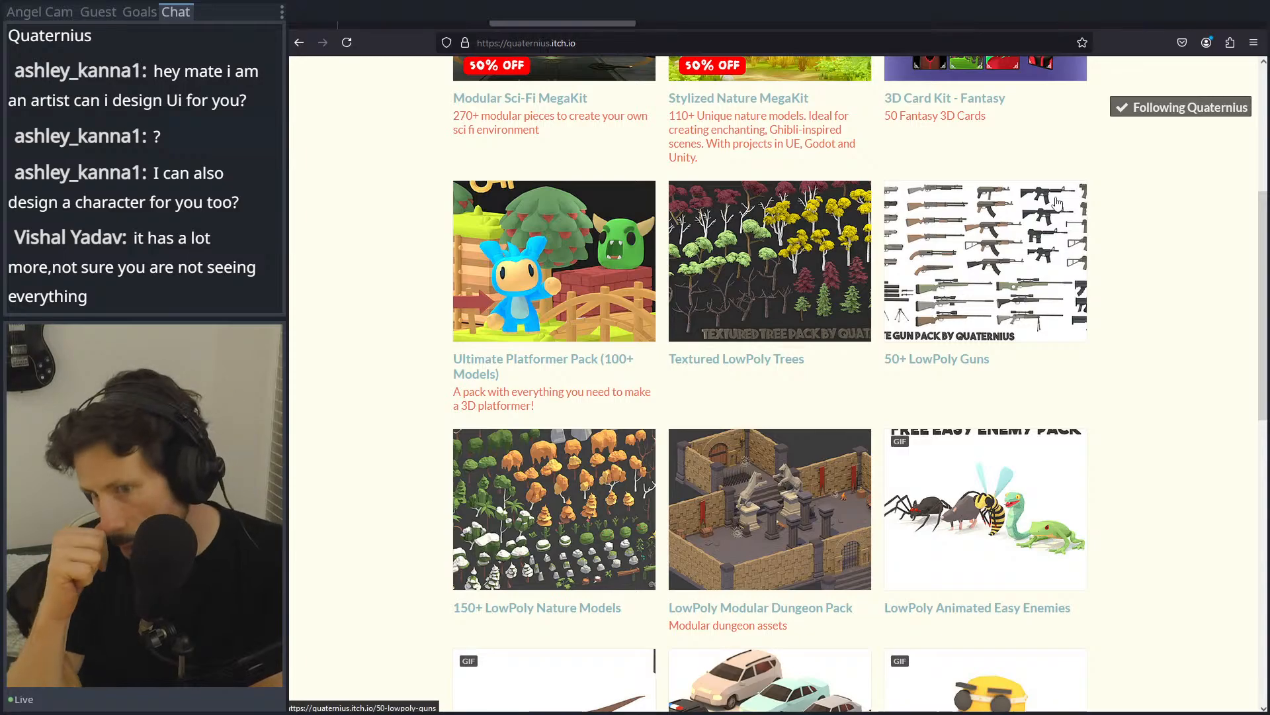
pyautogui.scroll(-10, 950, 242)
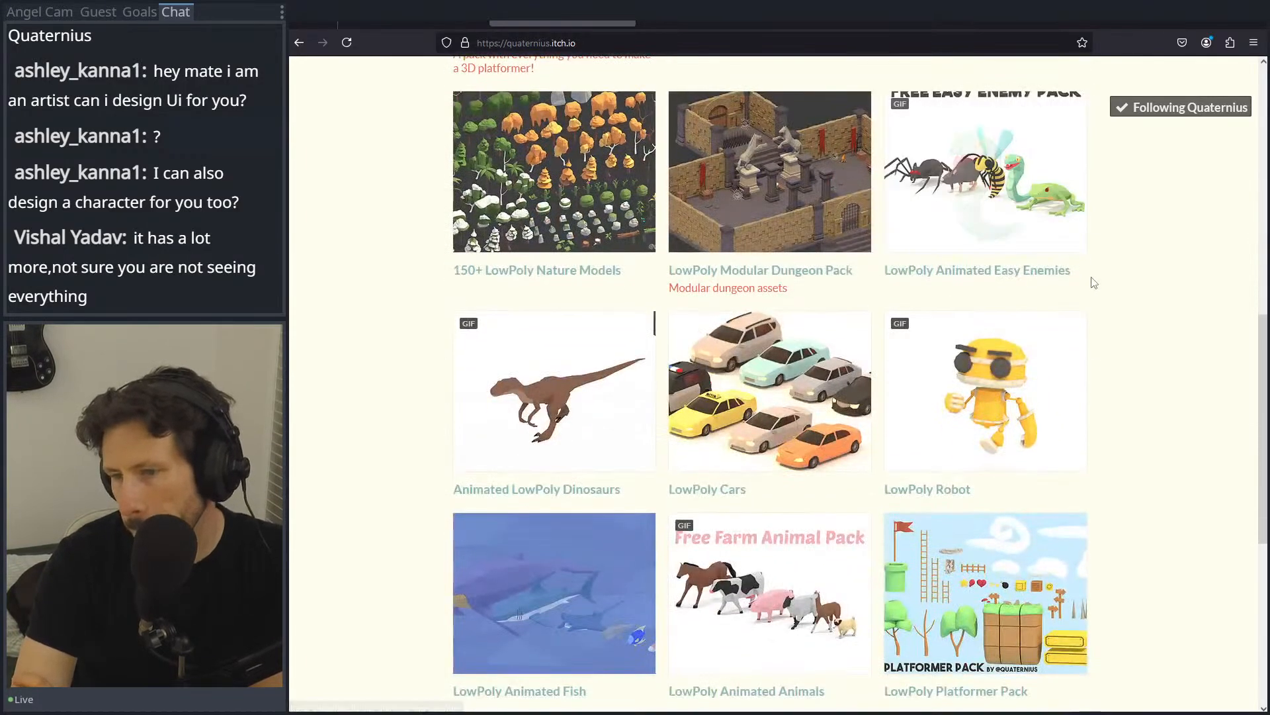
pyautogui.scroll(-2, 1179, 306)
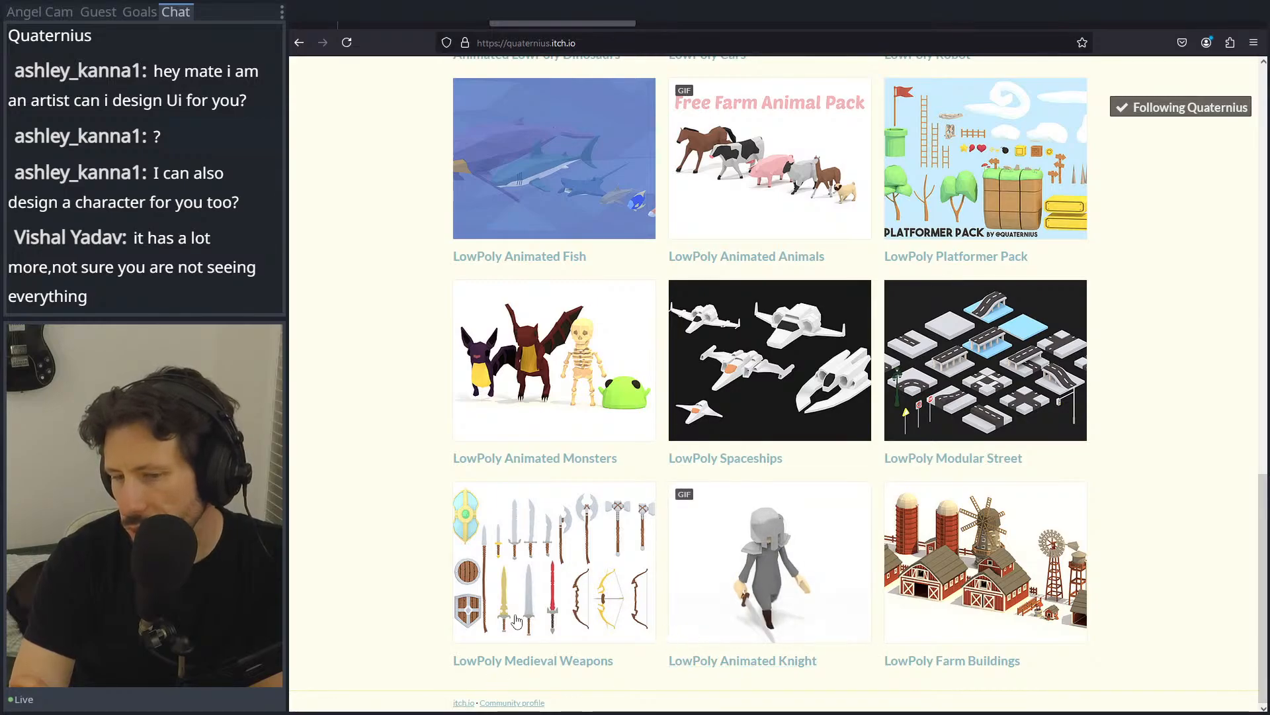
pyautogui.scroll(15, 629, 590)
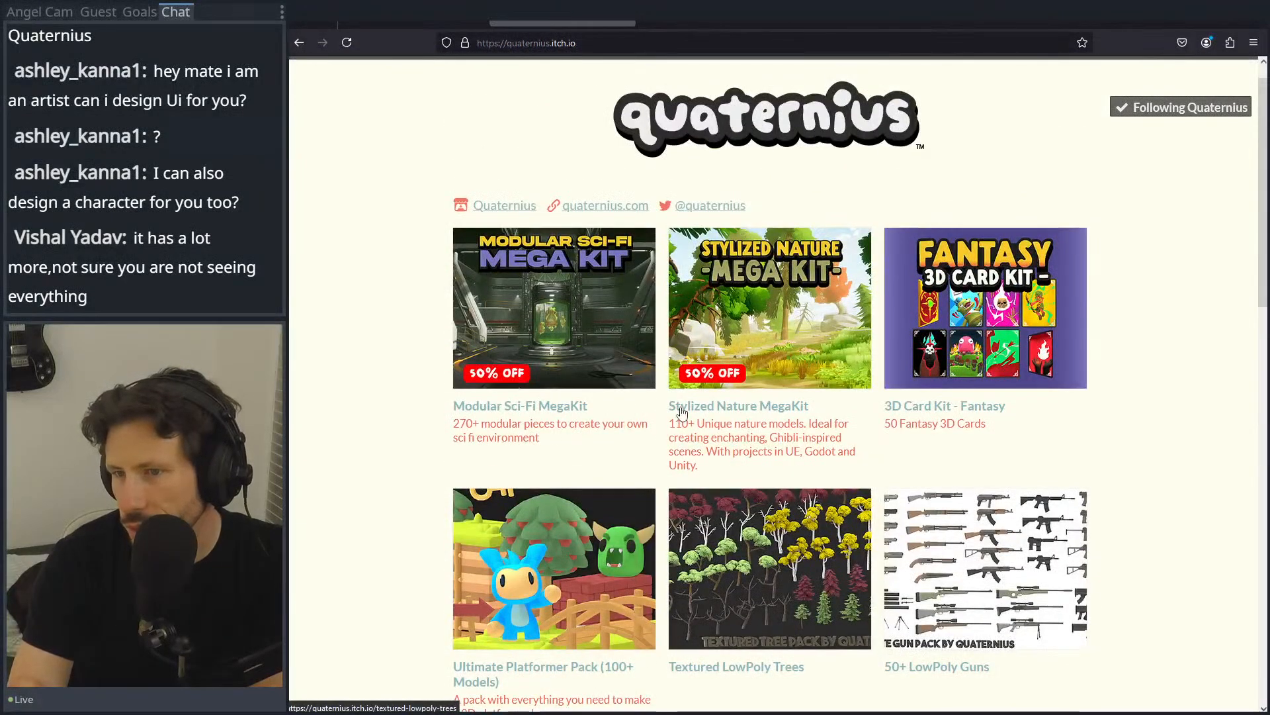
# Step: Go back from the Animated Women Pack page to the quaternius.com asset list and look over its character packs again
pyautogui.click(608, 206)
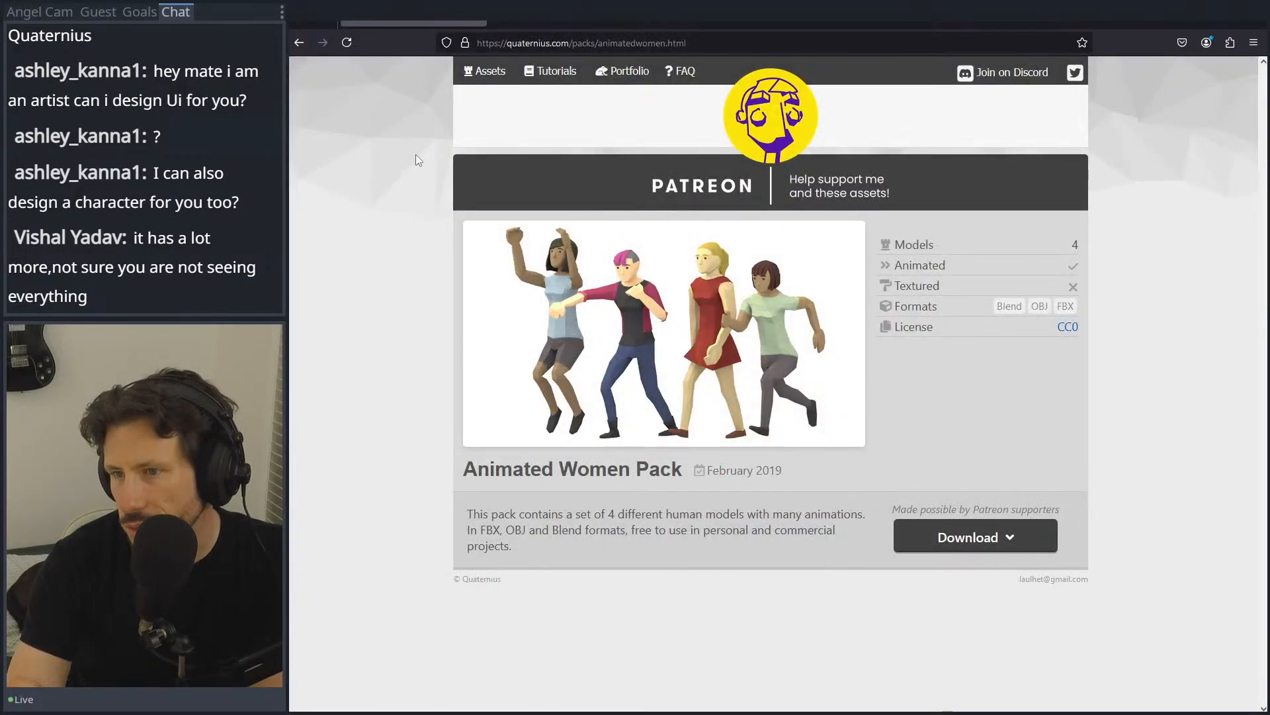
pyautogui.click(297, 43)
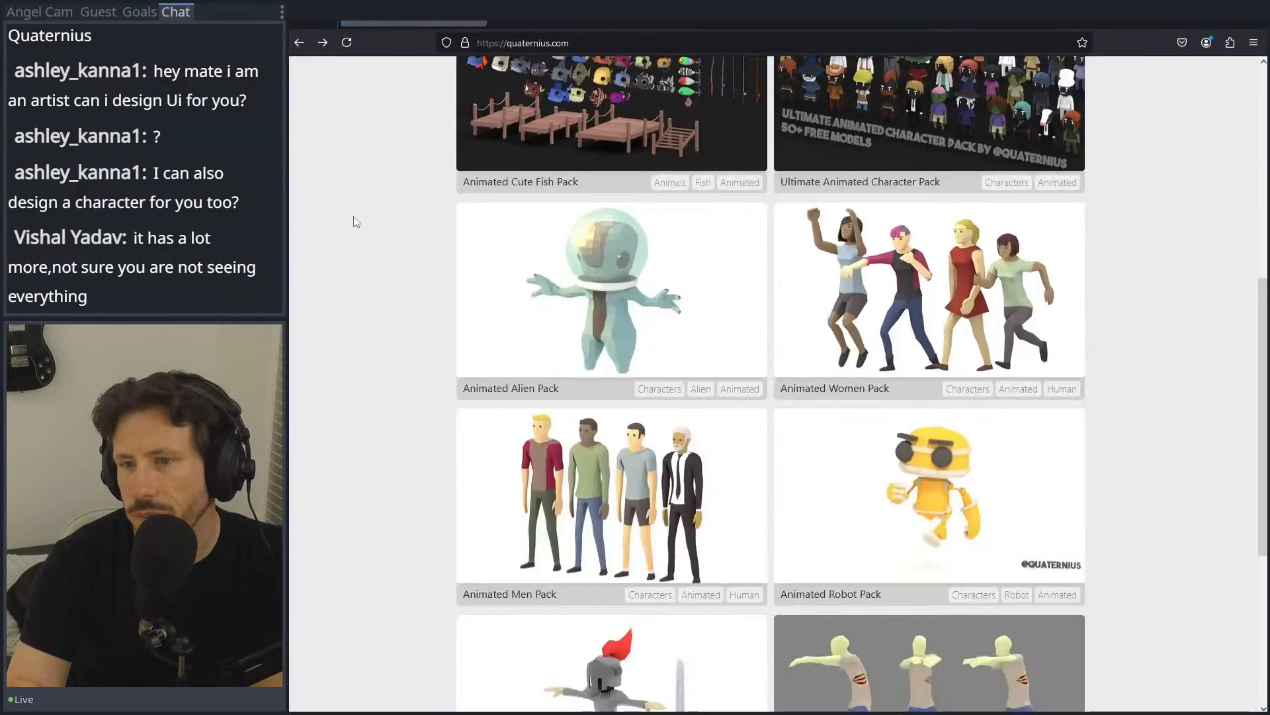
pyautogui.scroll(-3, 381, 364)
pyautogui.scroll(-2, 375, 367)
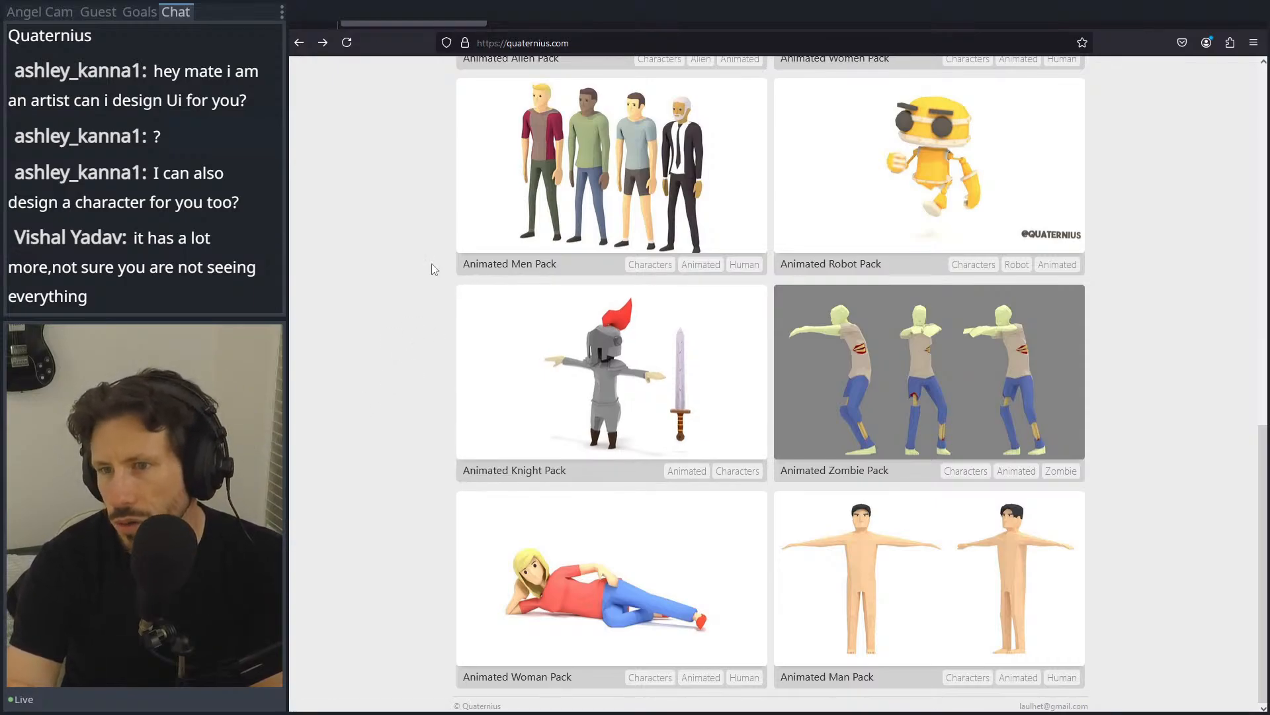
pyautogui.scroll(5, 430, 267)
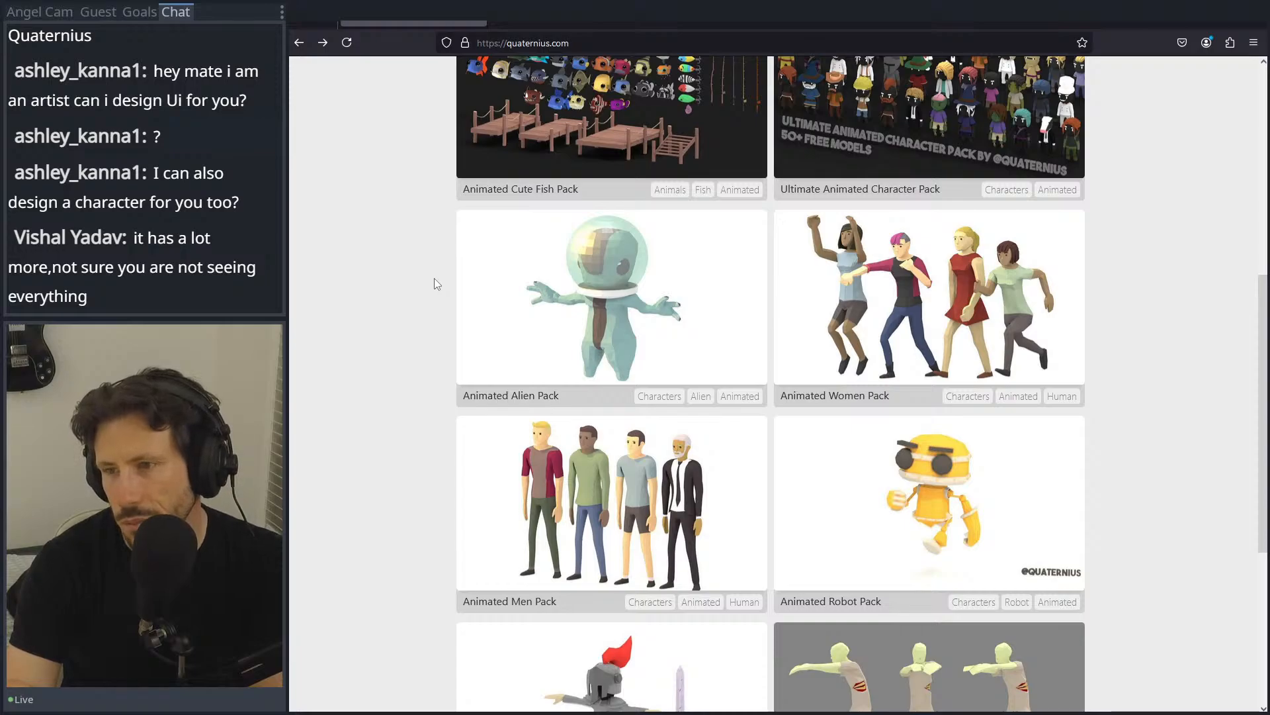
pyautogui.scroll(4, 435, 279)
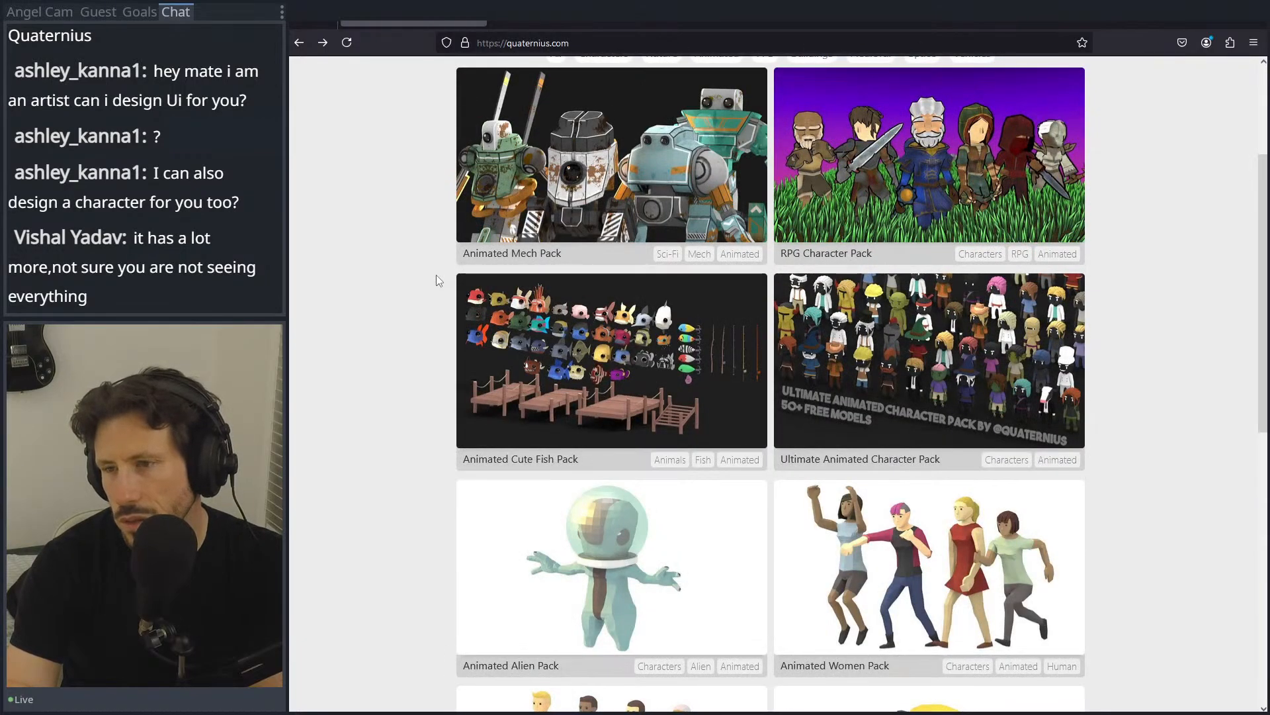
pyautogui.scroll(3, 435, 275)
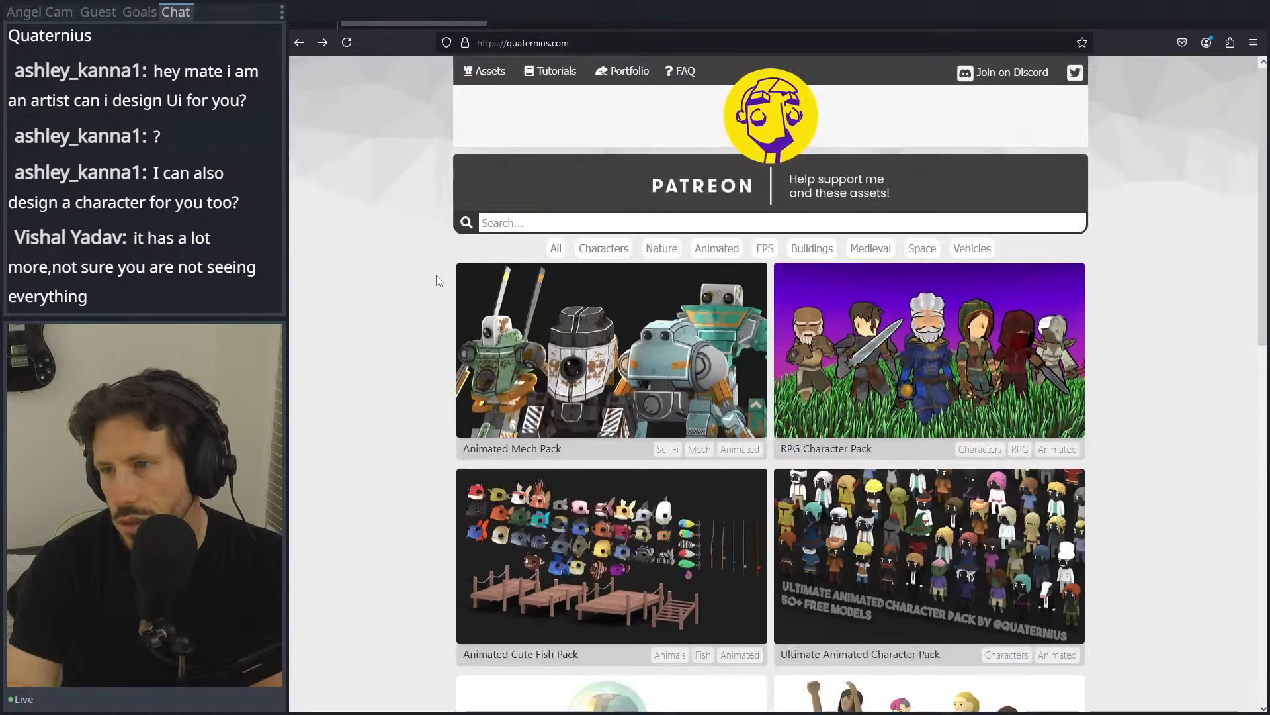
# Step: Switch back to Blender with the metarig in Edit Mode
pyautogui.hotkey('alt', 'Tab')
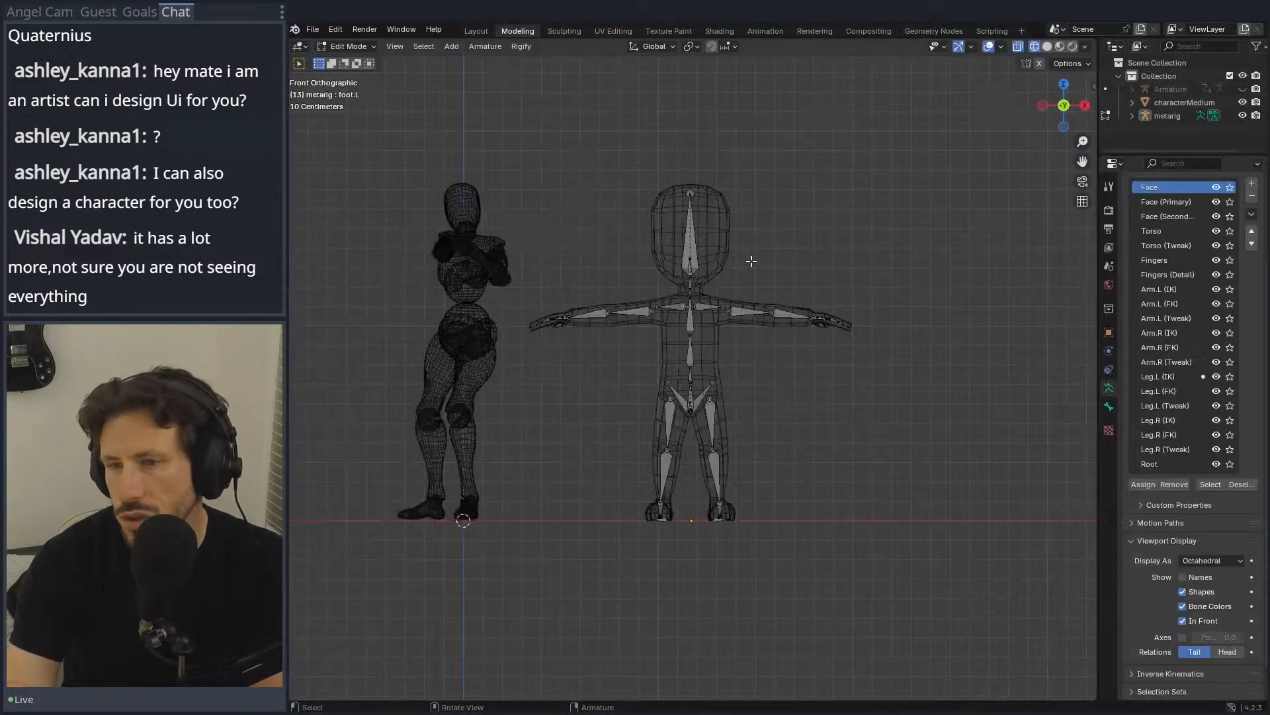
pyautogui.click(365, 30)
pyautogui.press('Escape')
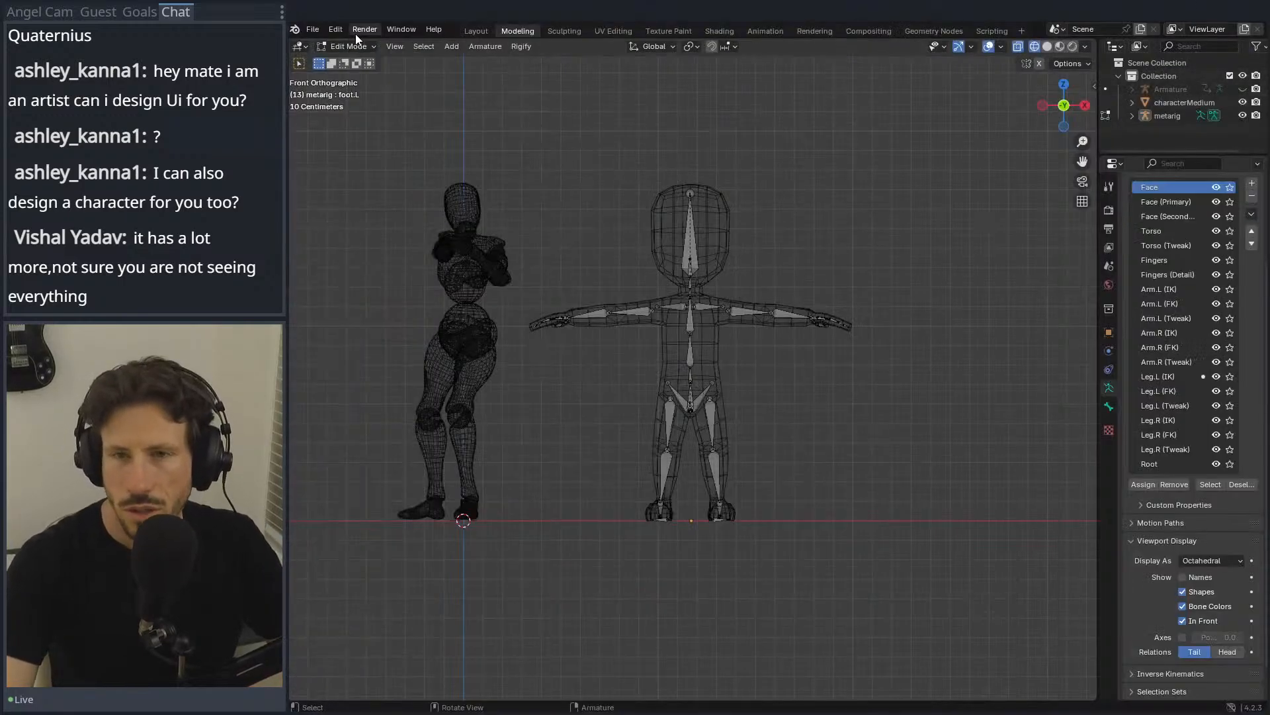
# Step: Select the metarig in Object Mode with its transform properties displayed, and save the file
pyautogui.hotkey('ctrl', 's')
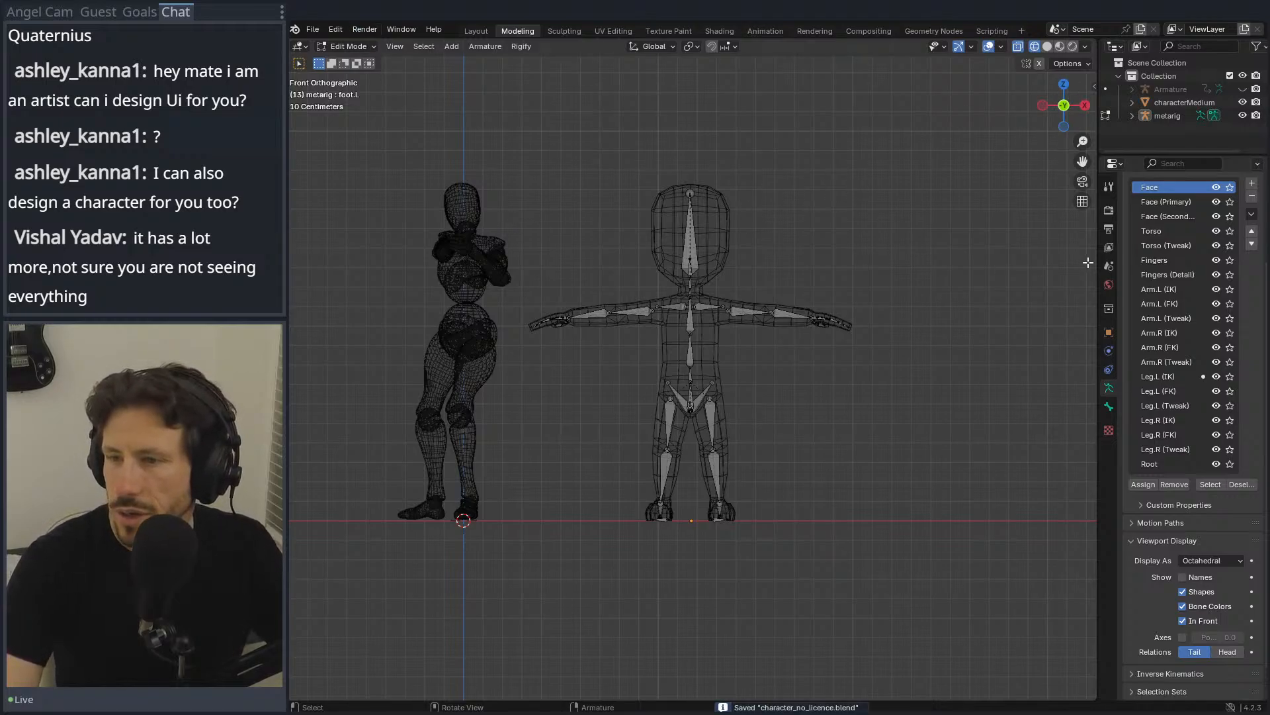
pyautogui.press('Tab')
pyautogui.click(700, 242)
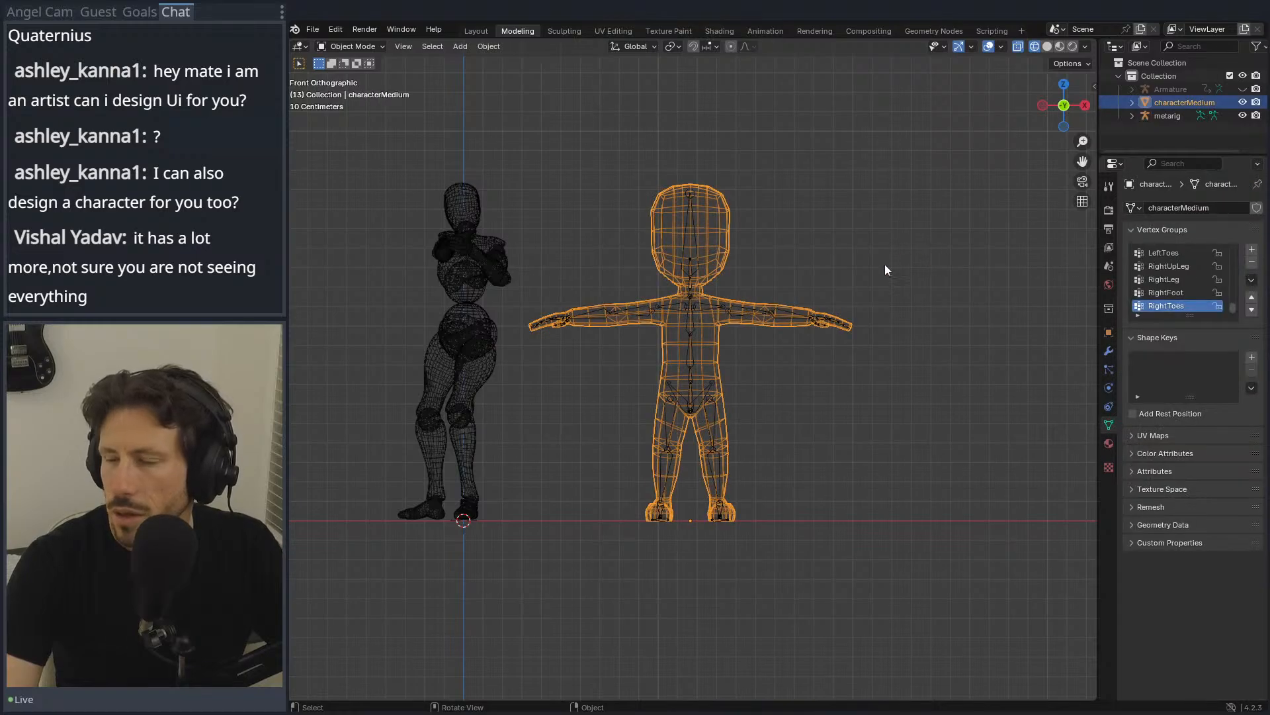
pyautogui.click(692, 256)
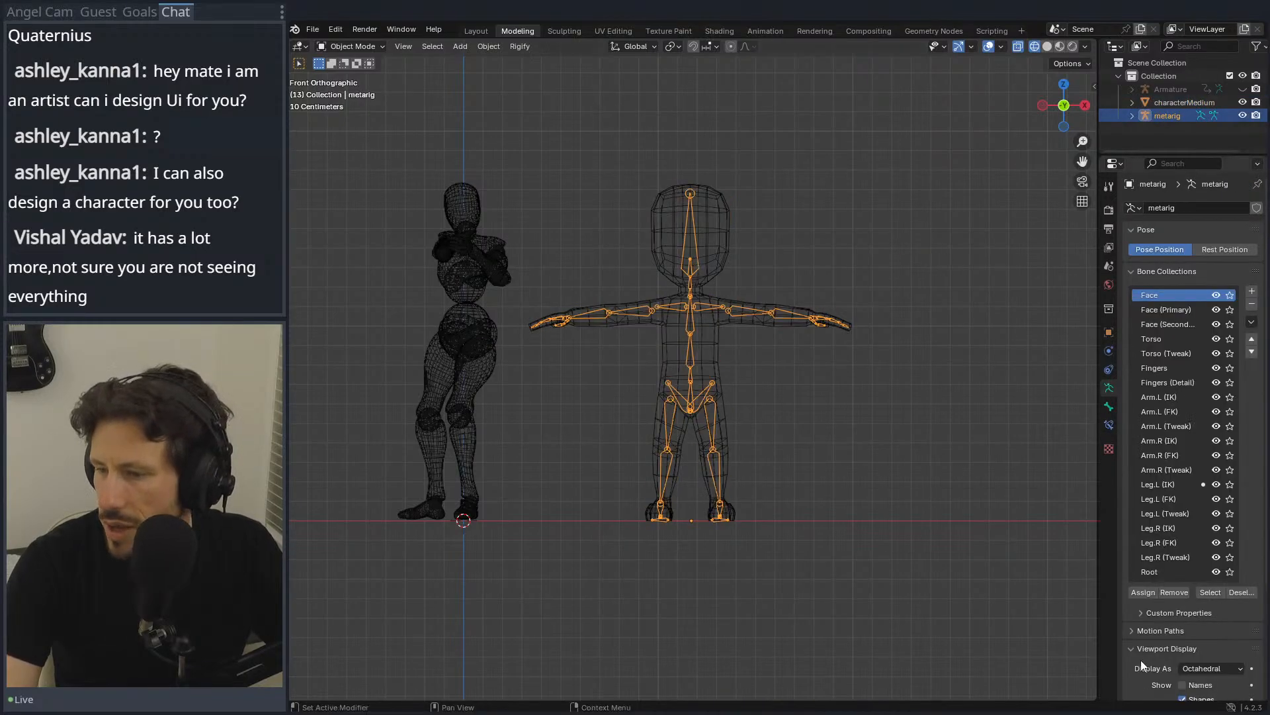
pyautogui.rightClick(700, 252)
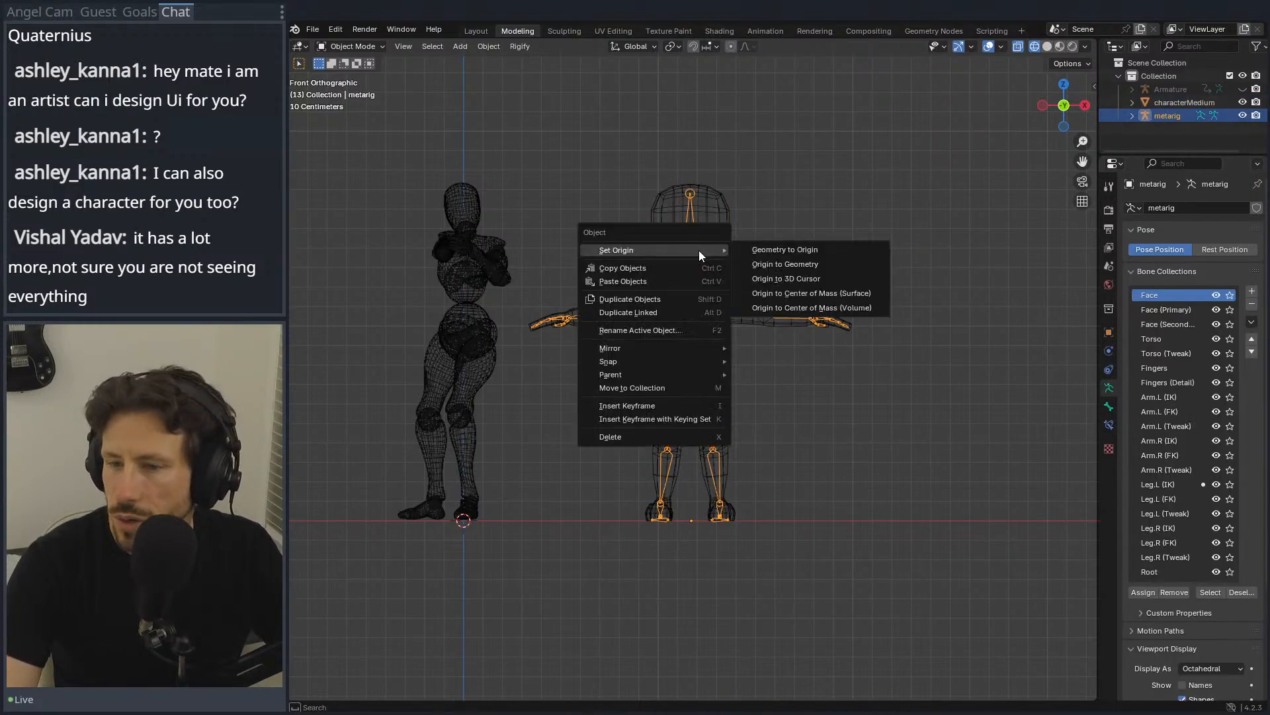
pyautogui.click(1094, 87)
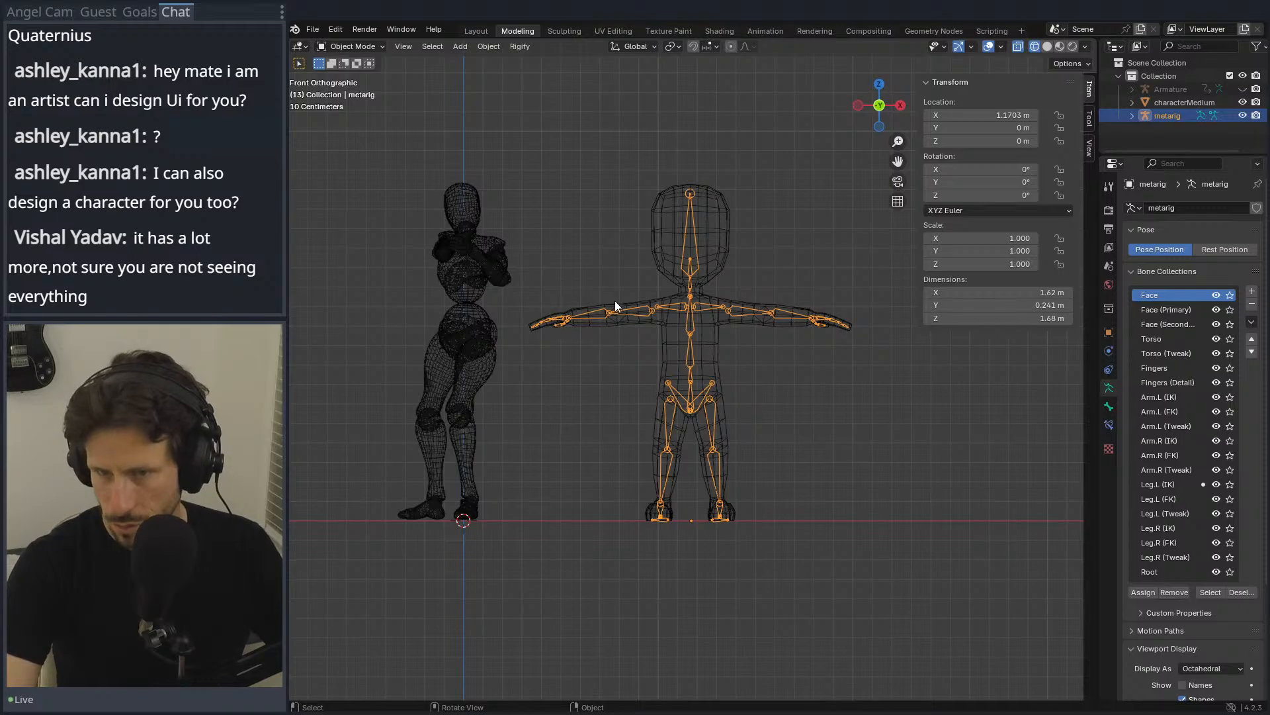
pyautogui.click(515, 66)
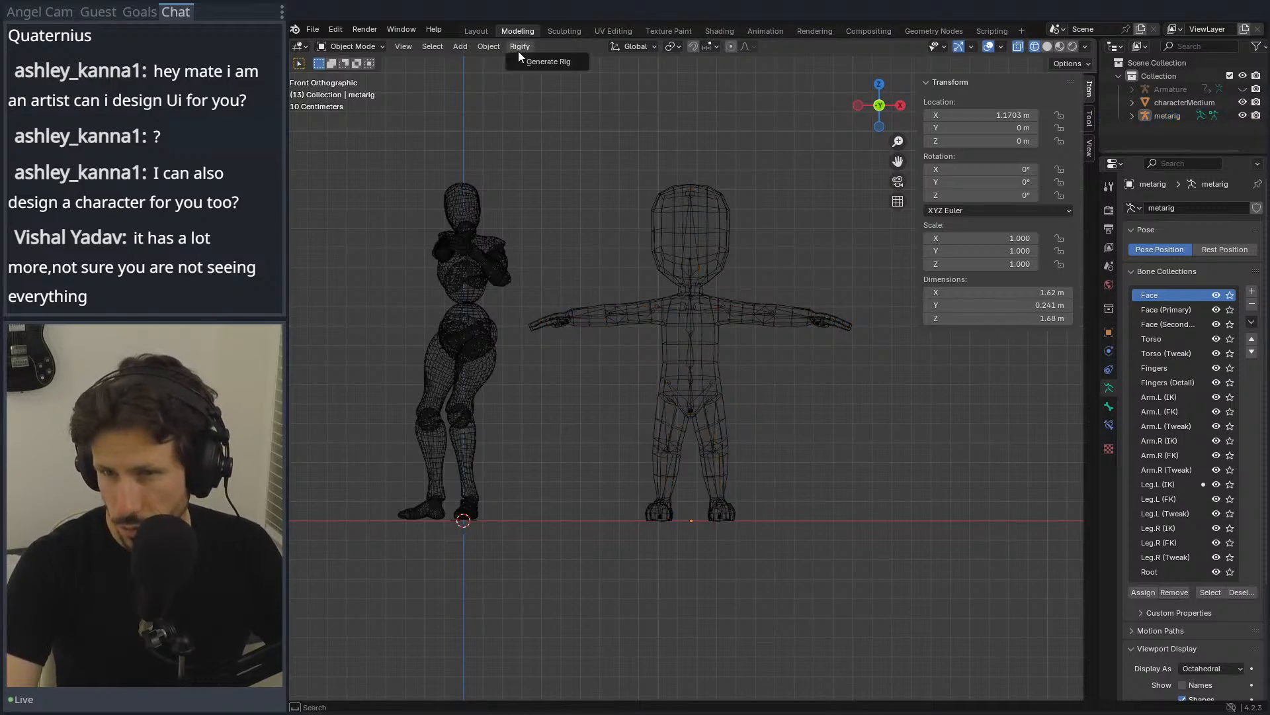
pyautogui.click(703, 256)
pyautogui.click(697, 260)
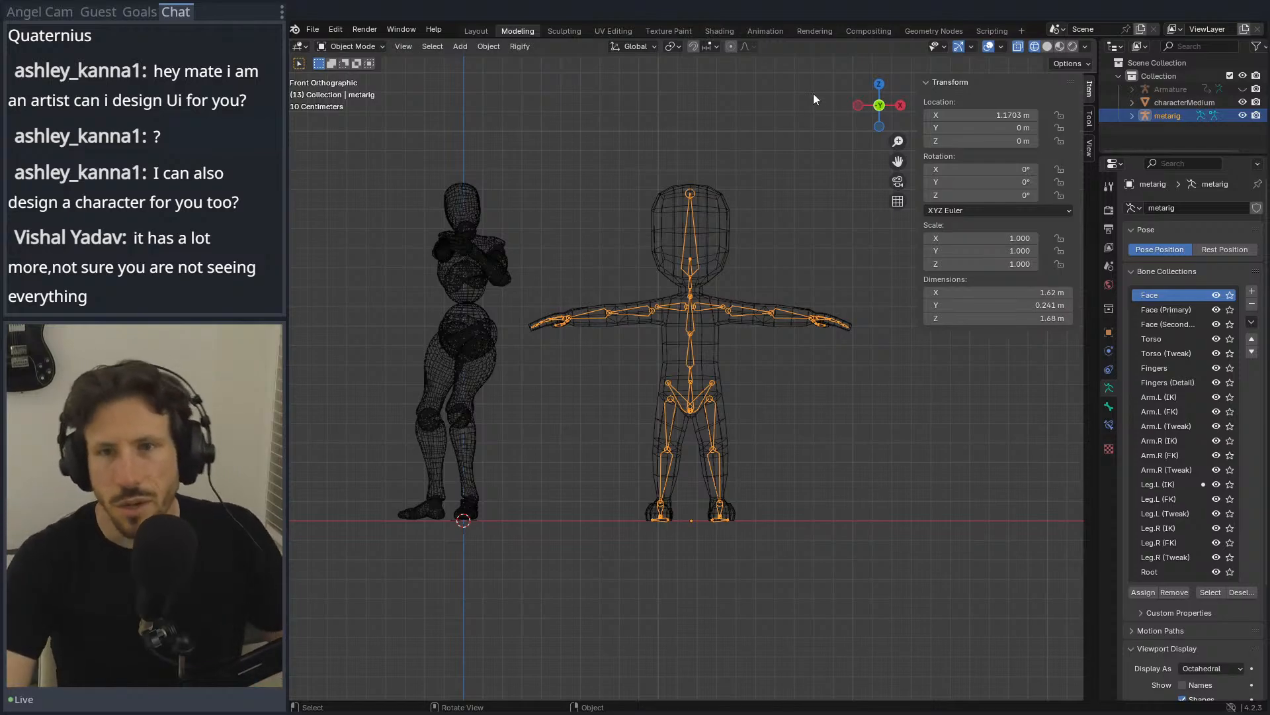
pyautogui.hotkey('ctrl', 's')
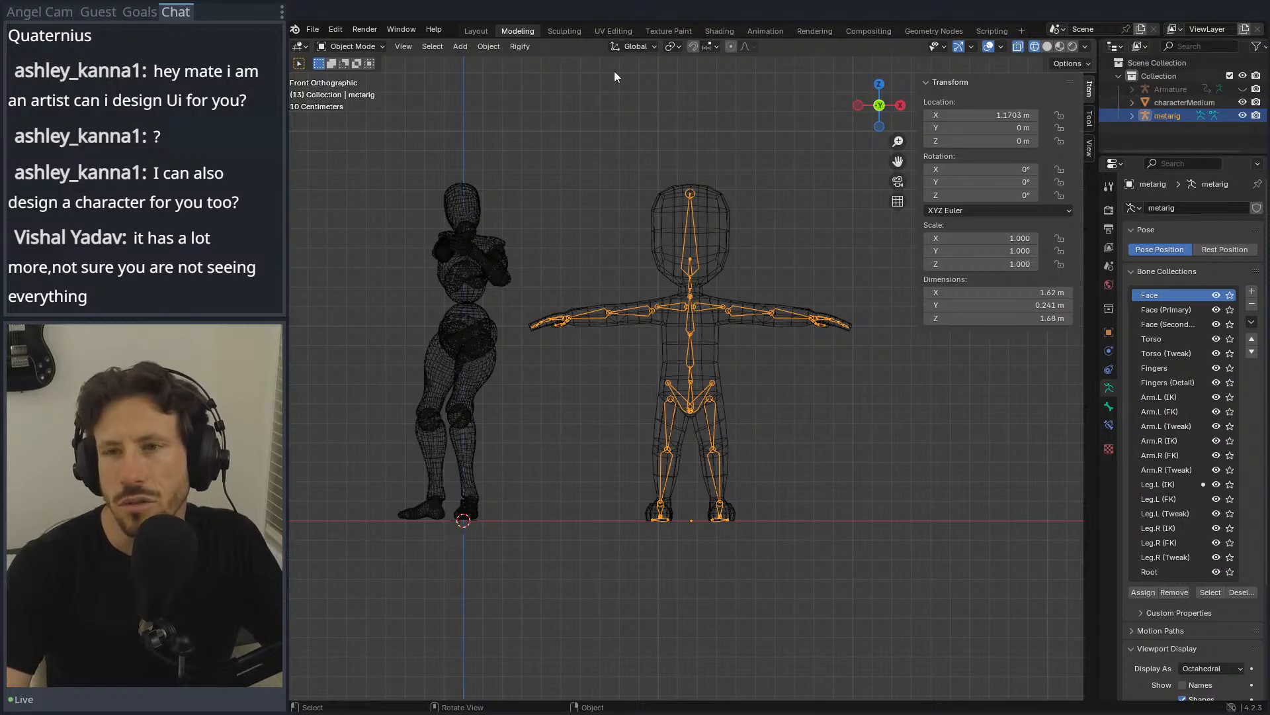
# Step: Try to generate the Rigify control rig from the metarig, and undo the attempt
pyautogui.click(520, 45)
pyautogui.click(520, 55)
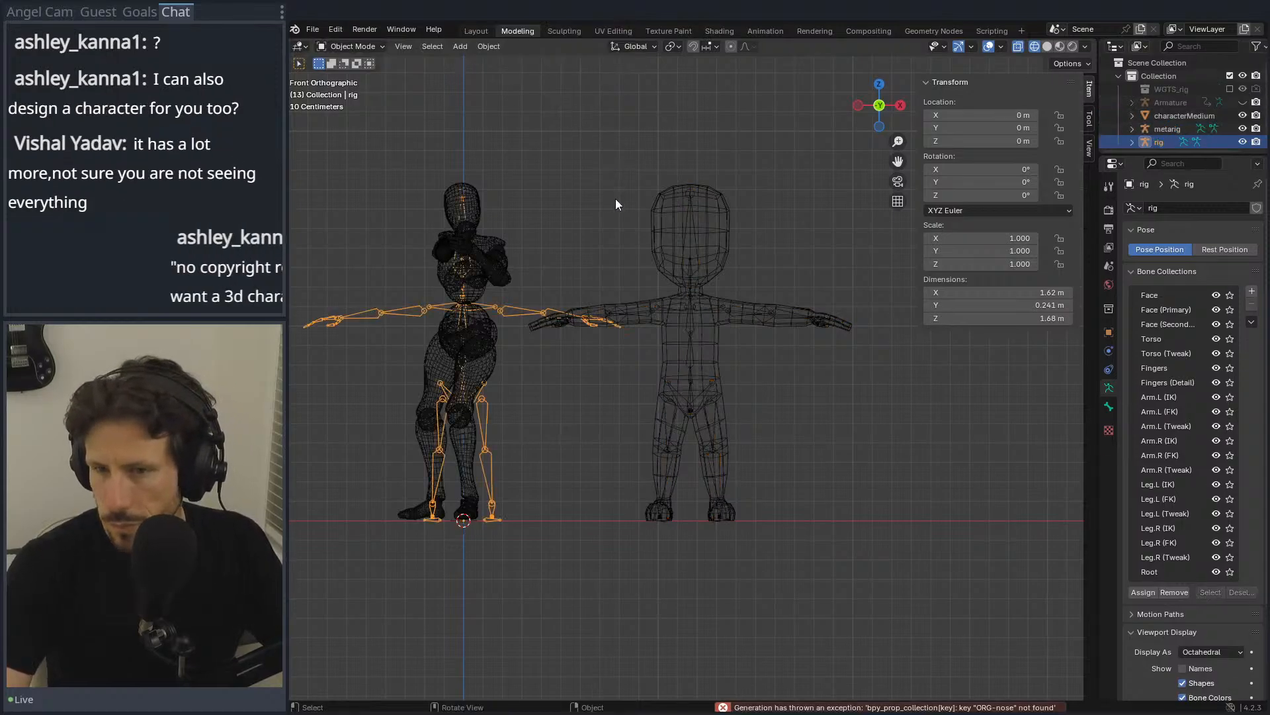
pyautogui.hotkey('ctrl', 'z')
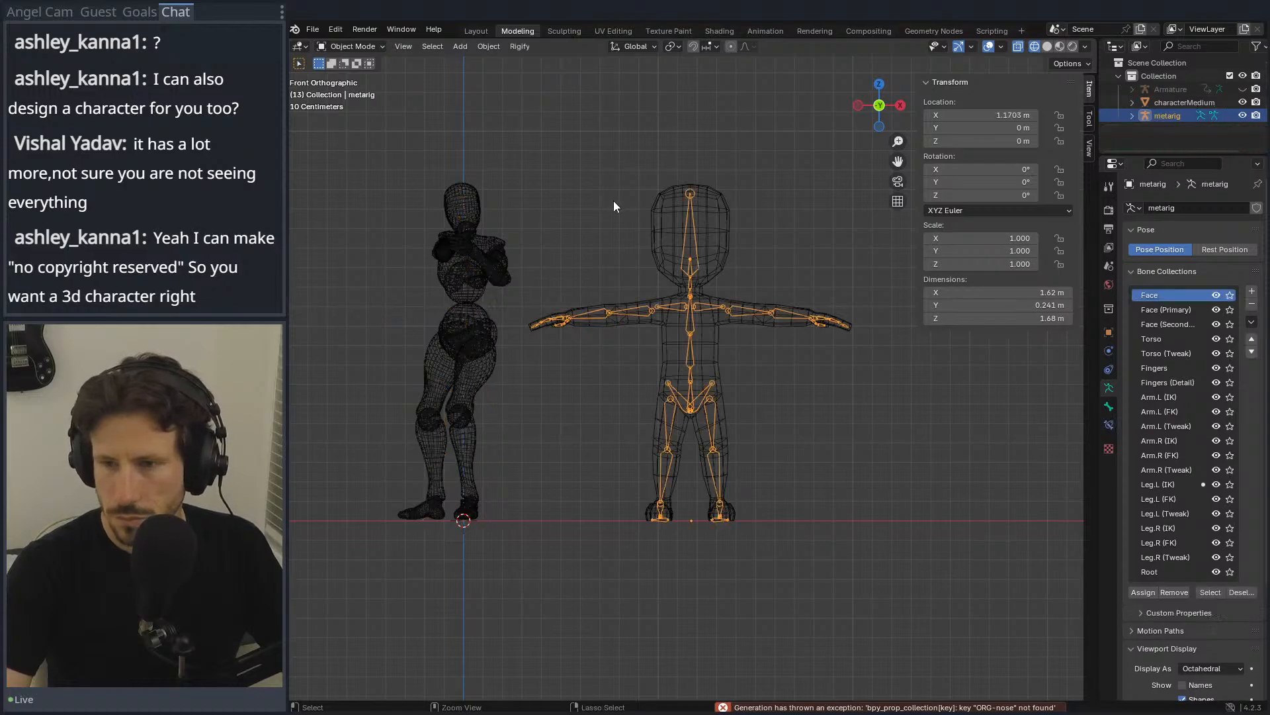
# Step: Select the hidden Armature object and compare the mannequin with the characterMedium mesh in Material Preview shading
pyautogui.moveTo(479, 544); pyautogui.dragTo(426, 180)
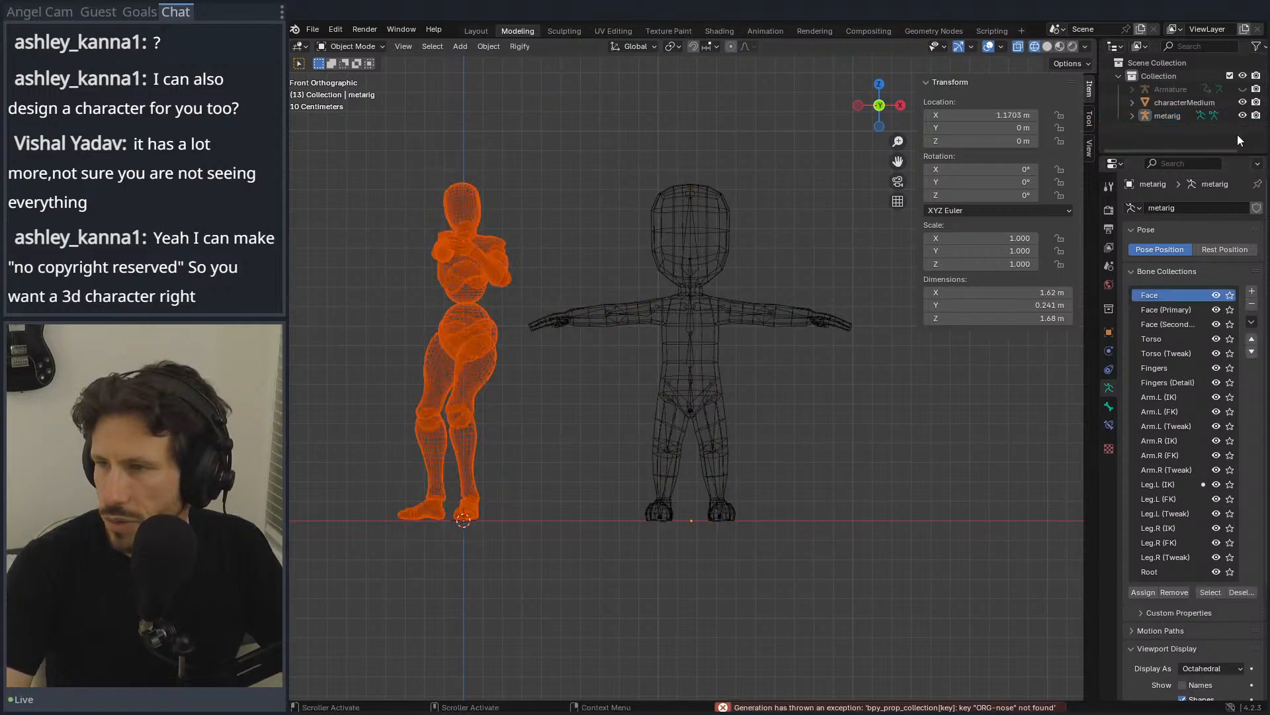
pyautogui.click(1162, 89)
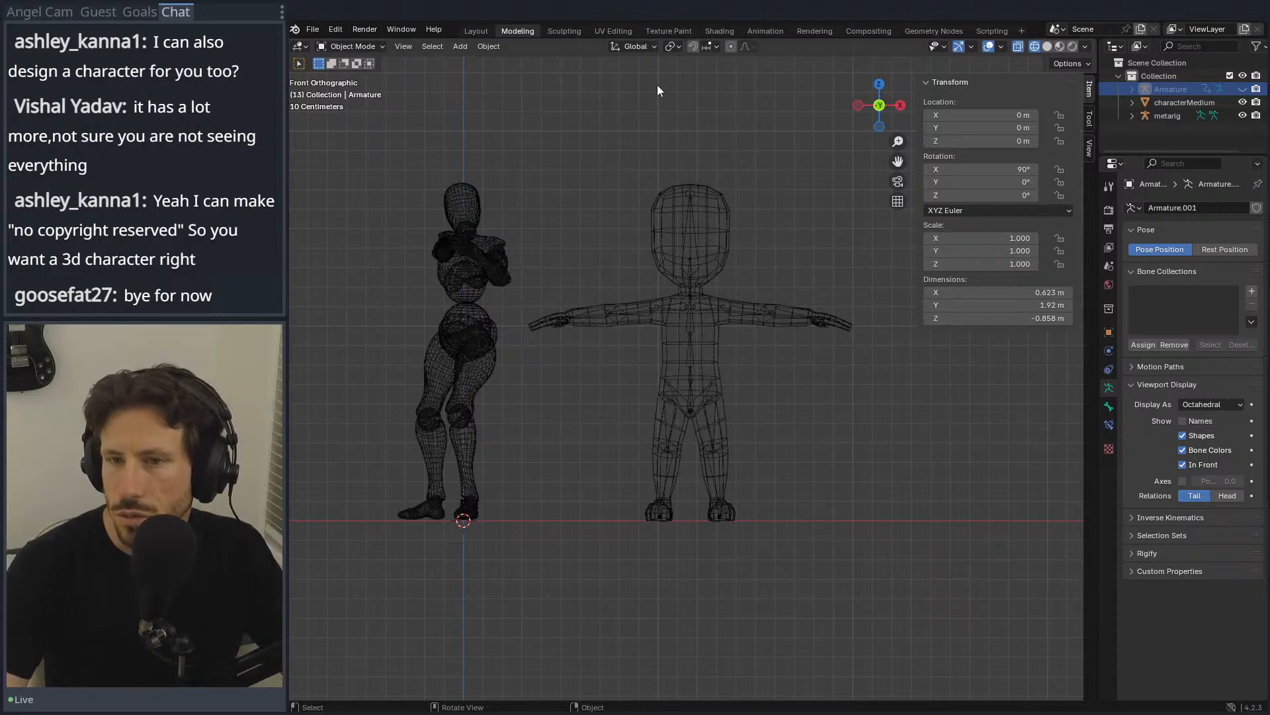
pyautogui.click(1048, 47)
pyautogui.click(1060, 46)
pyautogui.moveTo(761, 146)
pyautogui.mouseDown(button='middle')
pyautogui.moveTo(557, 199)
pyautogui.moveTo(655, 328)
pyautogui.mouseUp(button='middle')
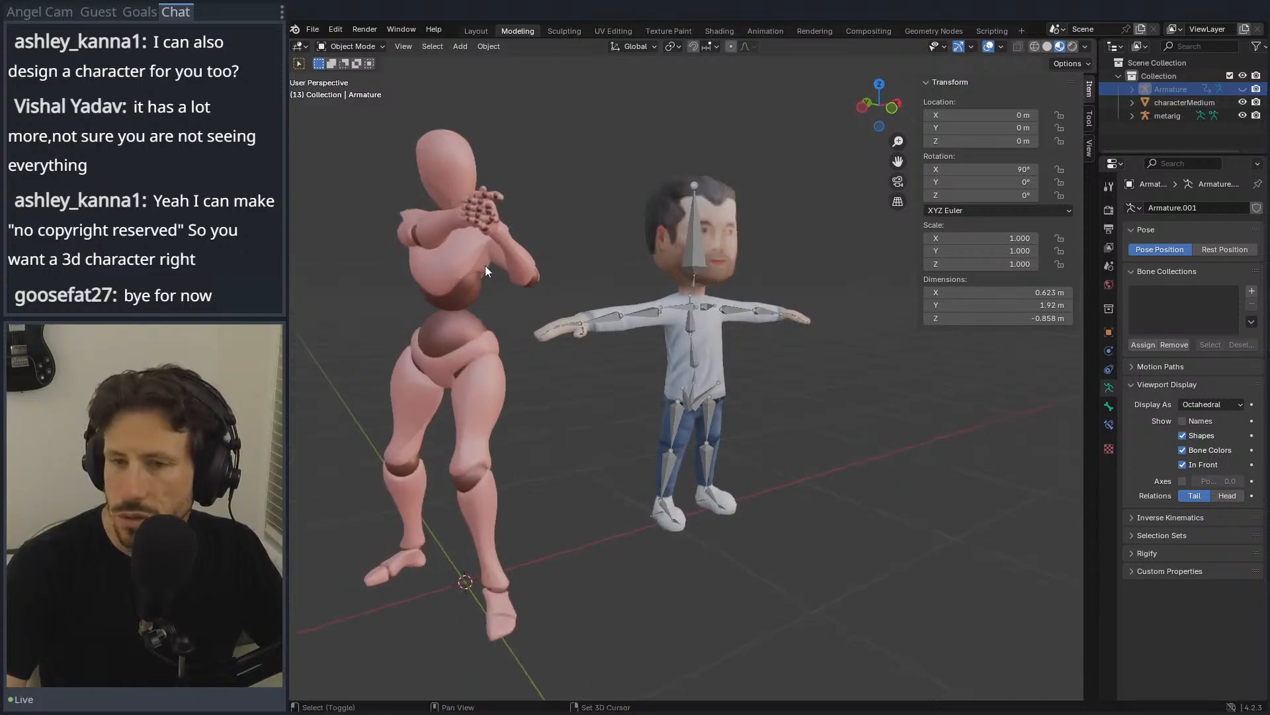
pyautogui.scroll(-3, 483, 272)
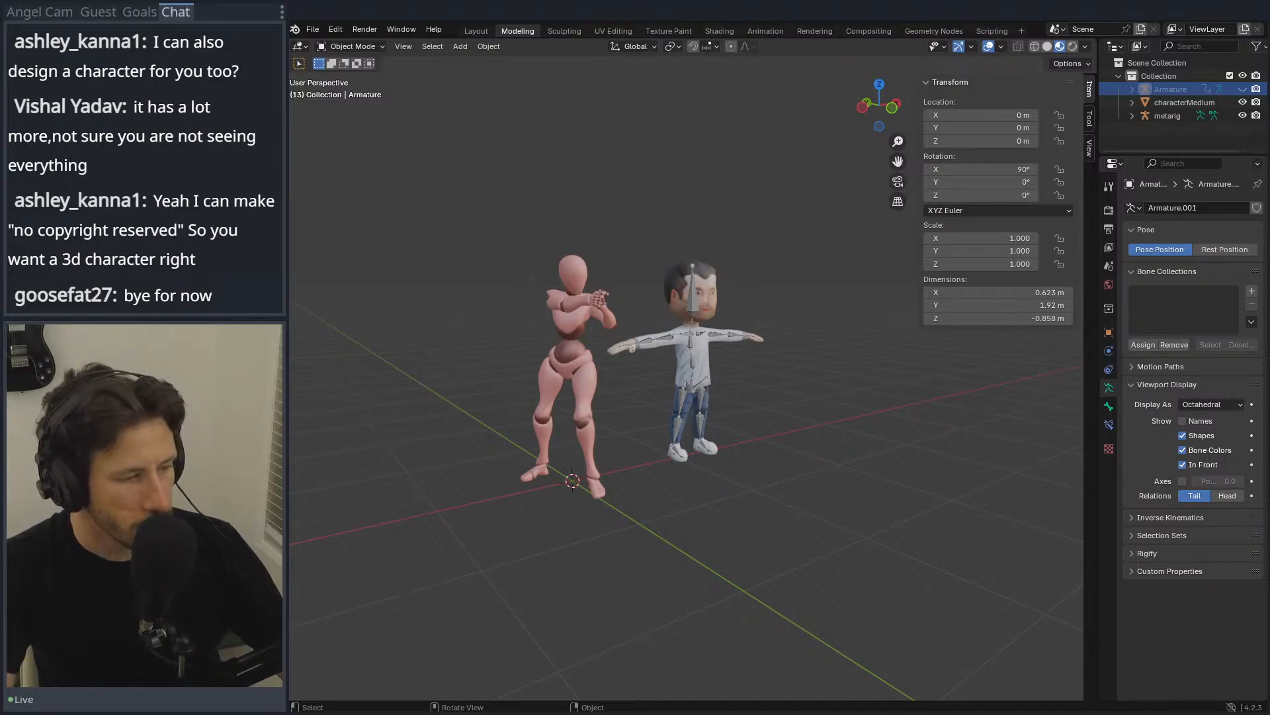
# Step: Switch to the browser and open the godotengine.org home page in a new tab
pyautogui.hotkey('alt', 'Tab')
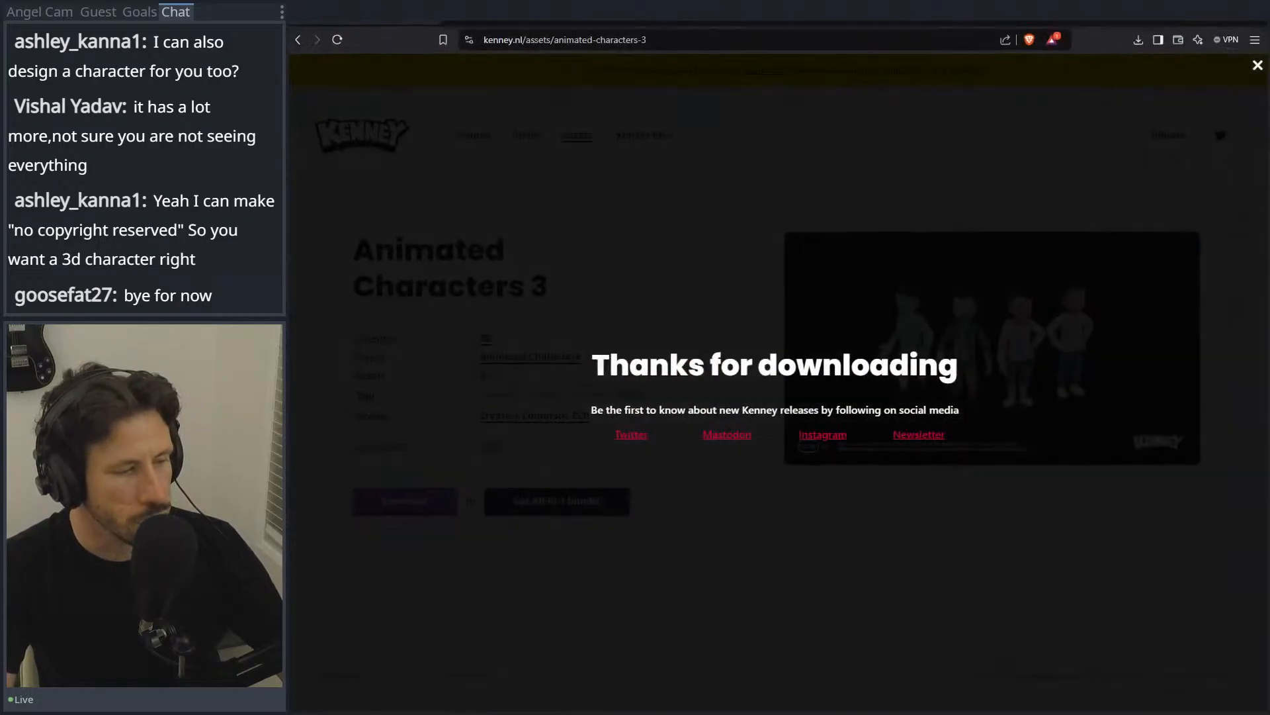
pyautogui.hotkey('ctrl', 't')
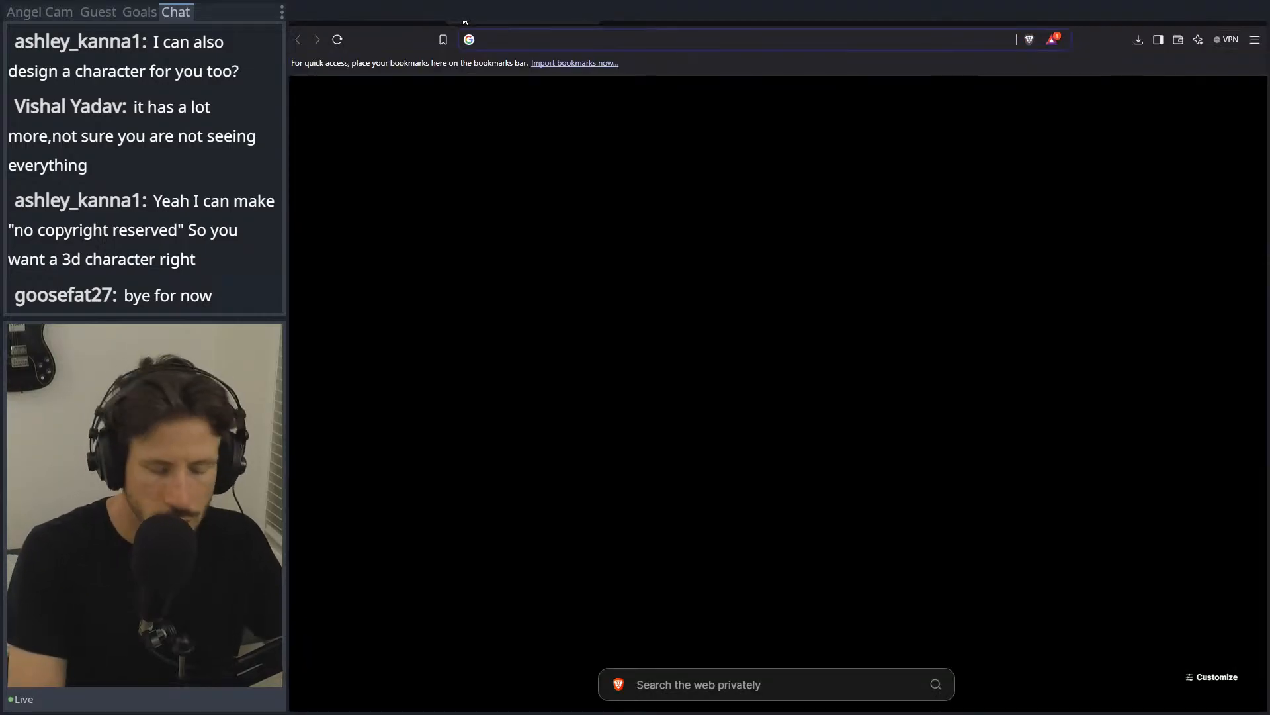
pyautogui.write('godotengine.org')
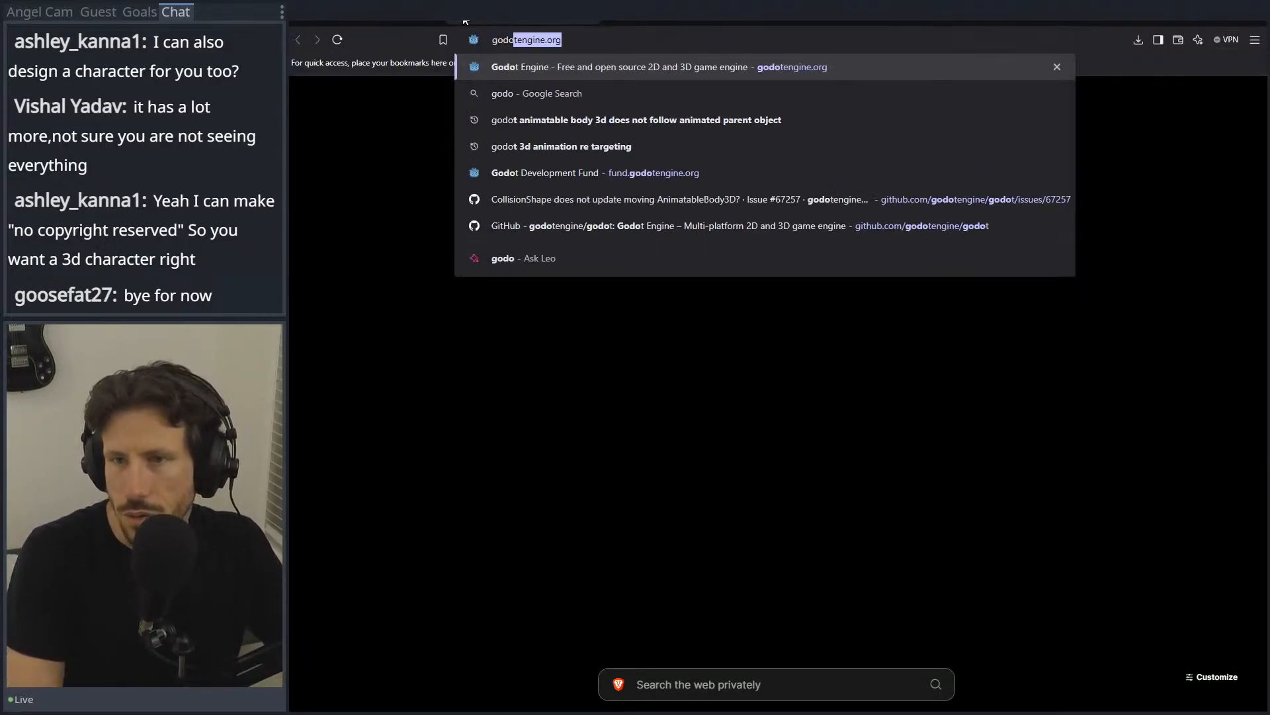
pyautogui.press('Right')
pyautogui.write('/a')
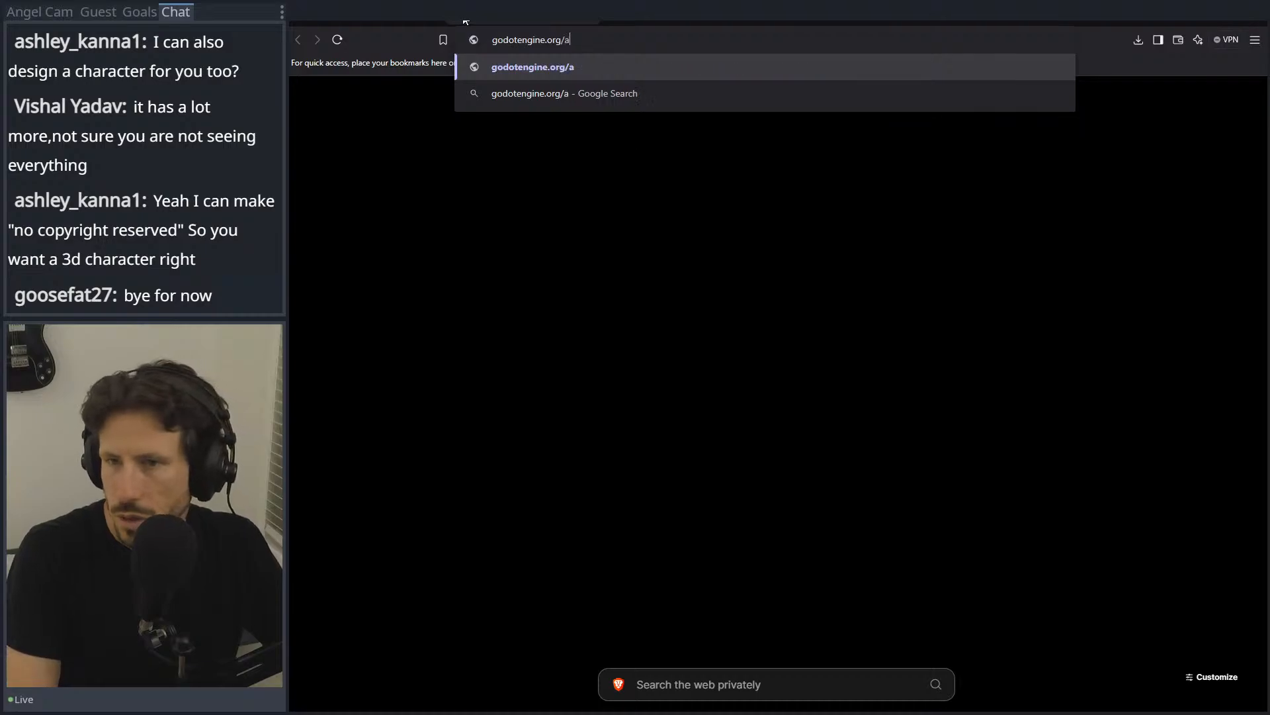
pyautogui.press('BackSpace')
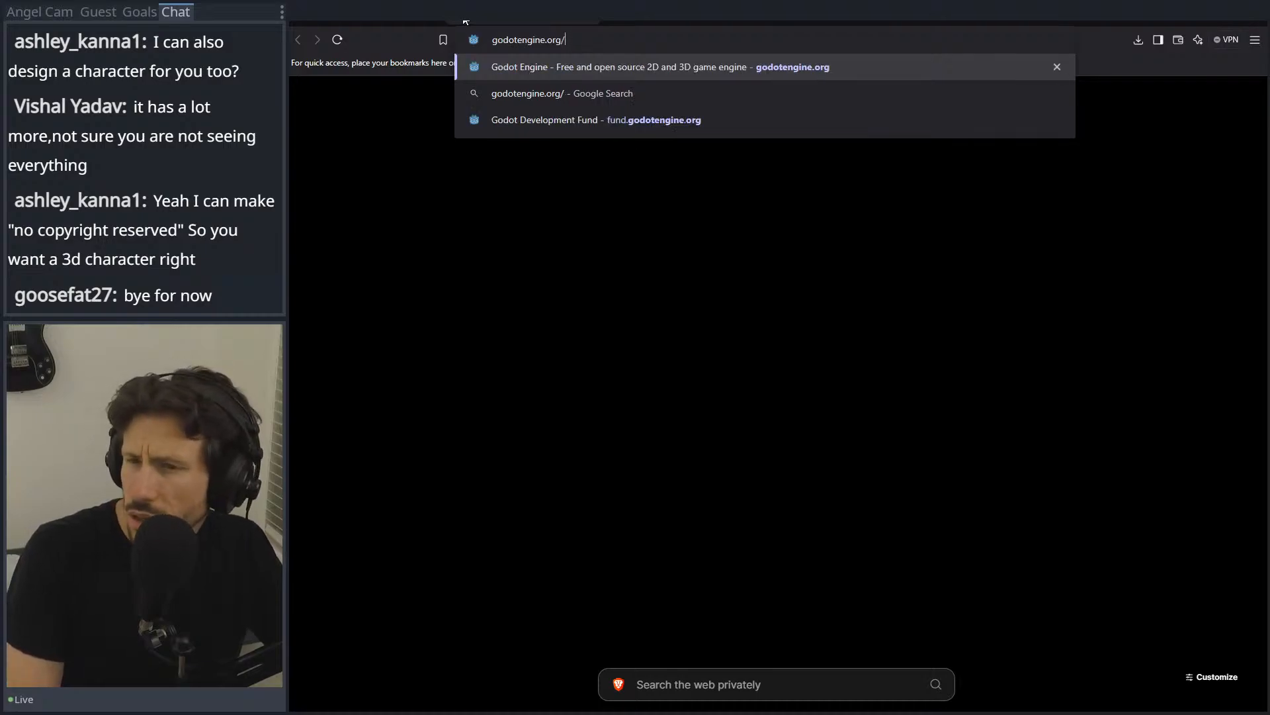
pyautogui.write('asset')
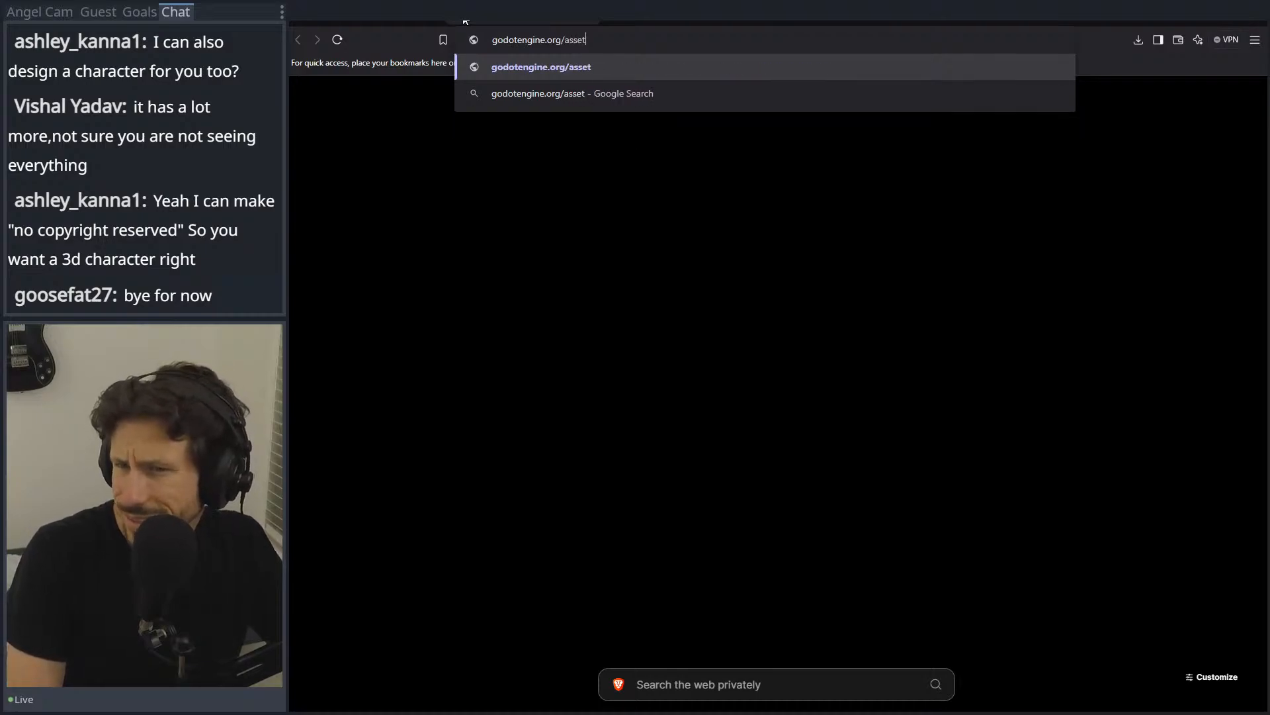
pyautogui.press('BackSpace')
pyautogui.press('BackSpace')
pyautogui.press('BackSpace')
pyautogui.press('BackSpace')
pyautogui.press('BackSpace')
pyautogui.press('BackSpace')
pyautogui.press('Return')
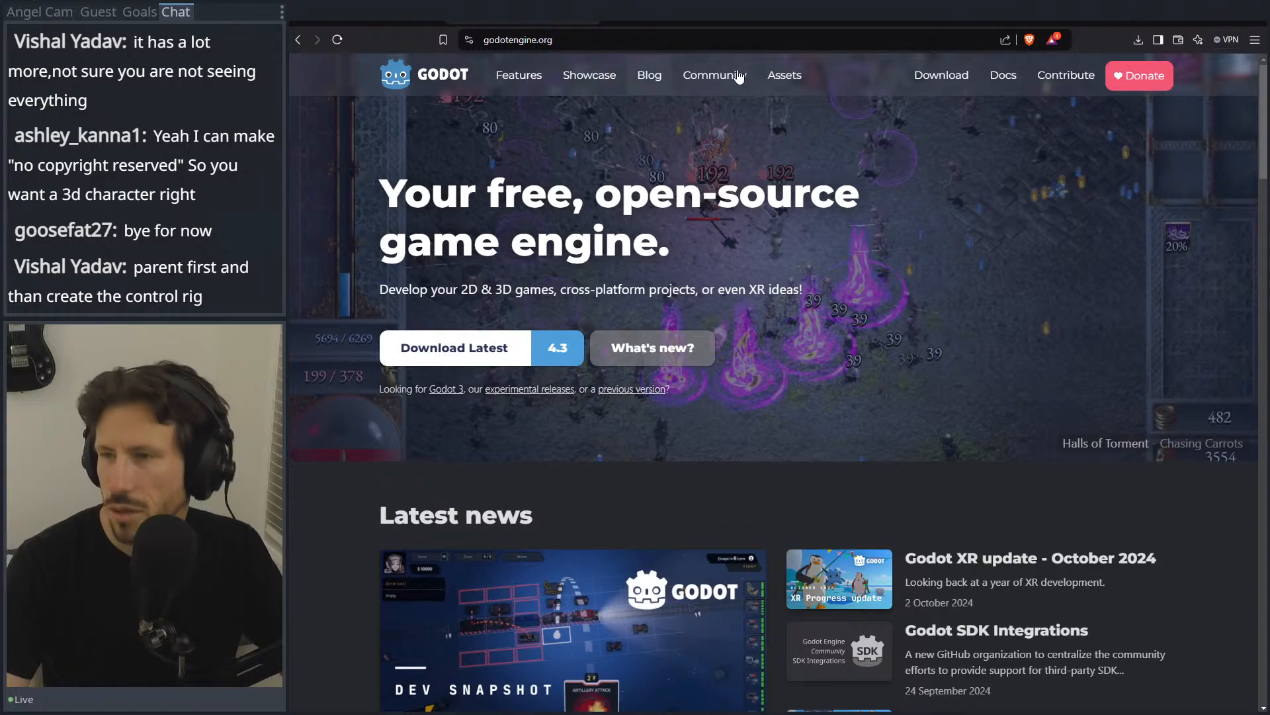
# Step: Open the Godot Asset Library and search it for "fps"
pyautogui.click(1010, 74)
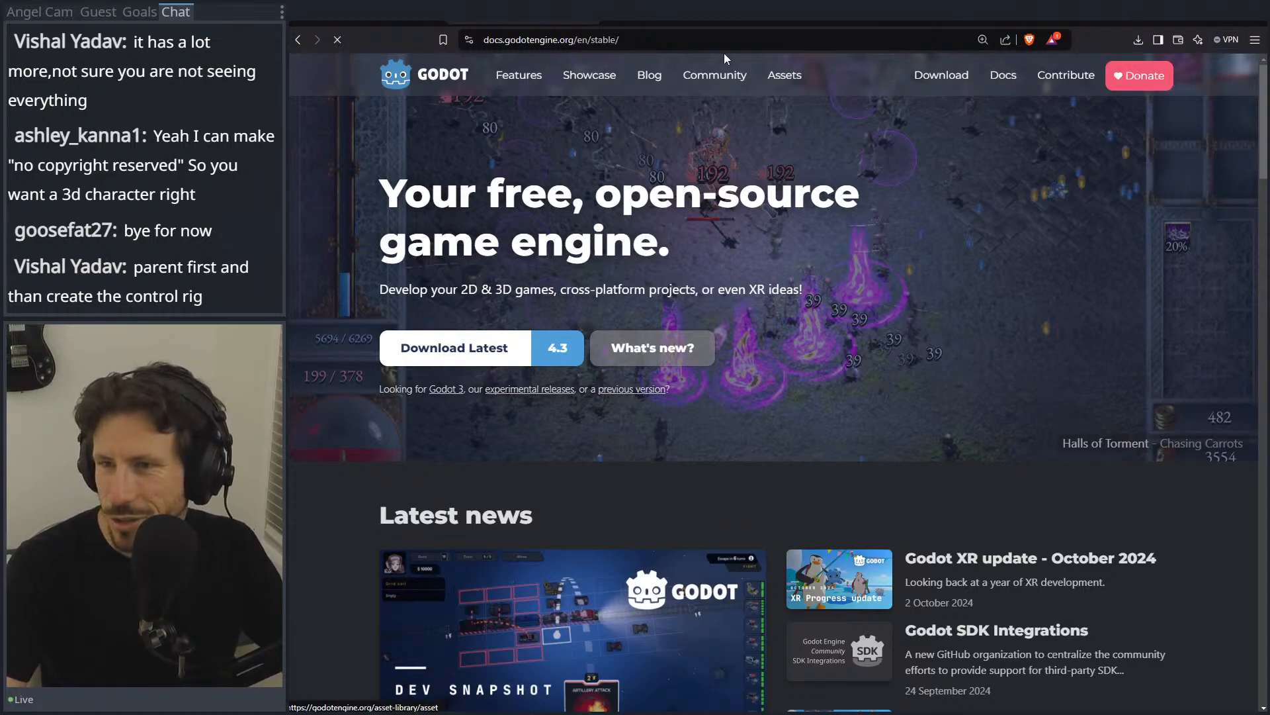
pyautogui.hotkey('alt', 'Left')
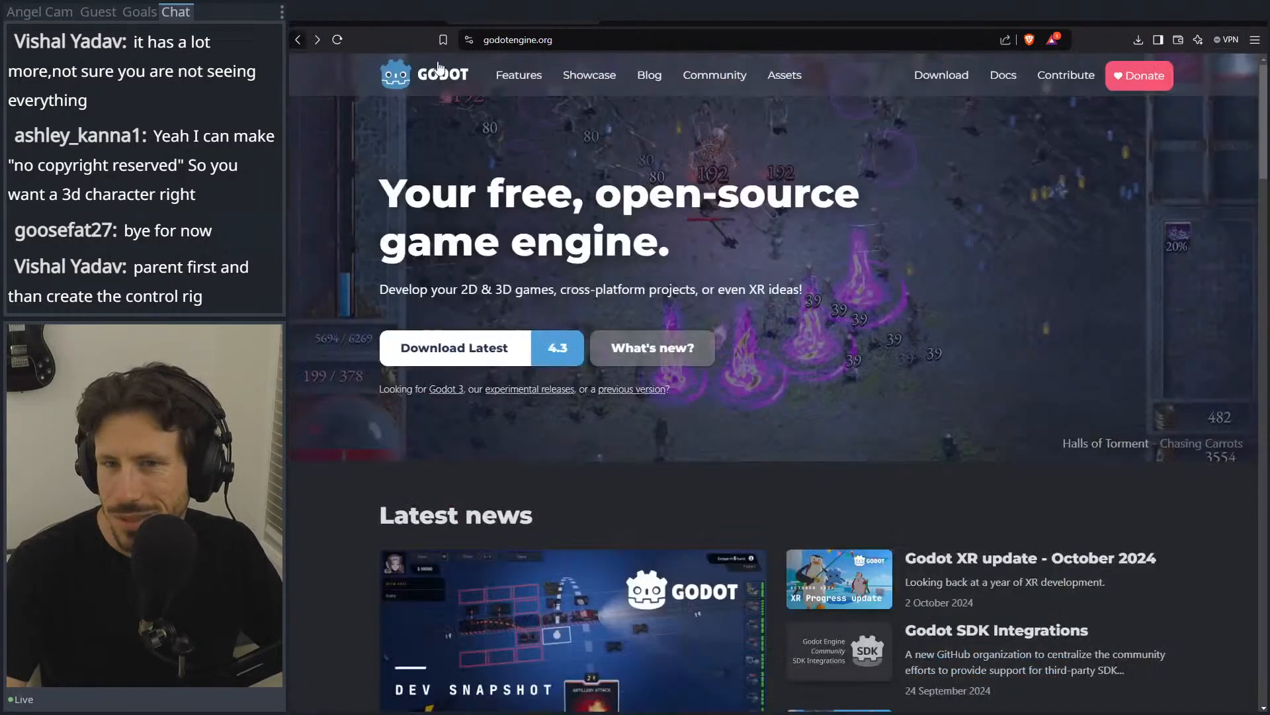
pyautogui.click(783, 78)
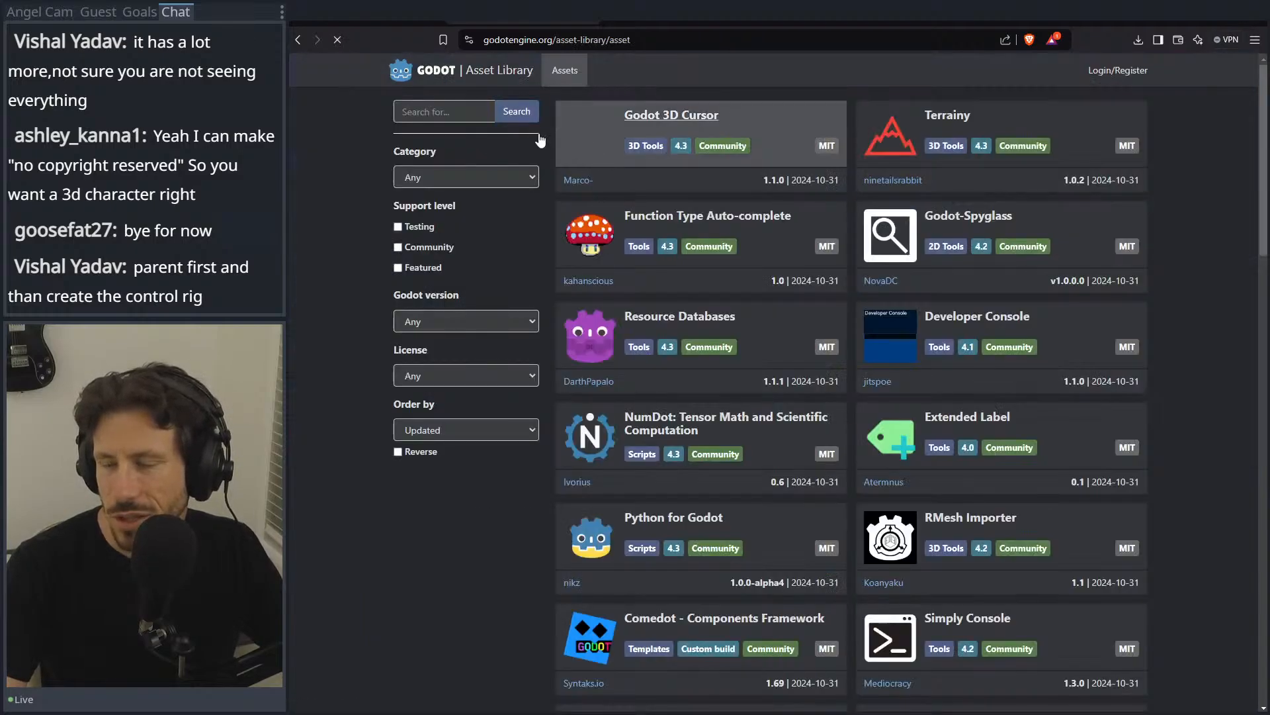
pyautogui.click(431, 111)
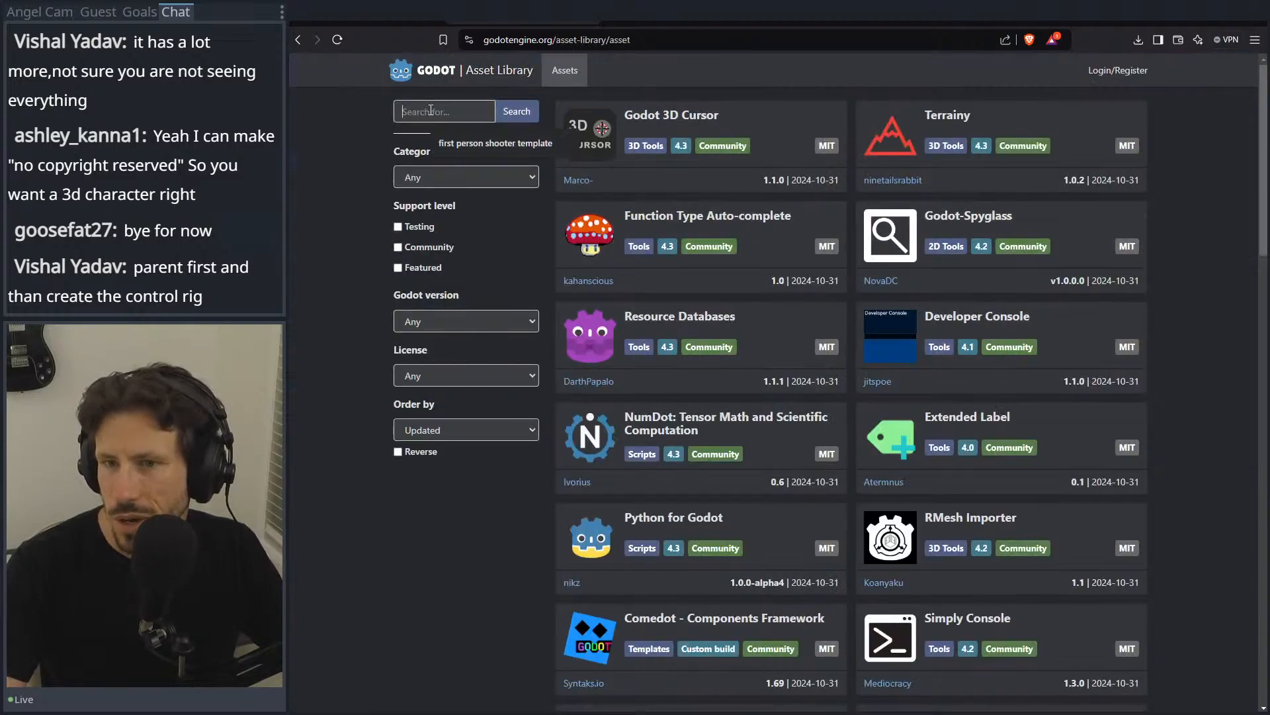
pyautogui.write('fps')
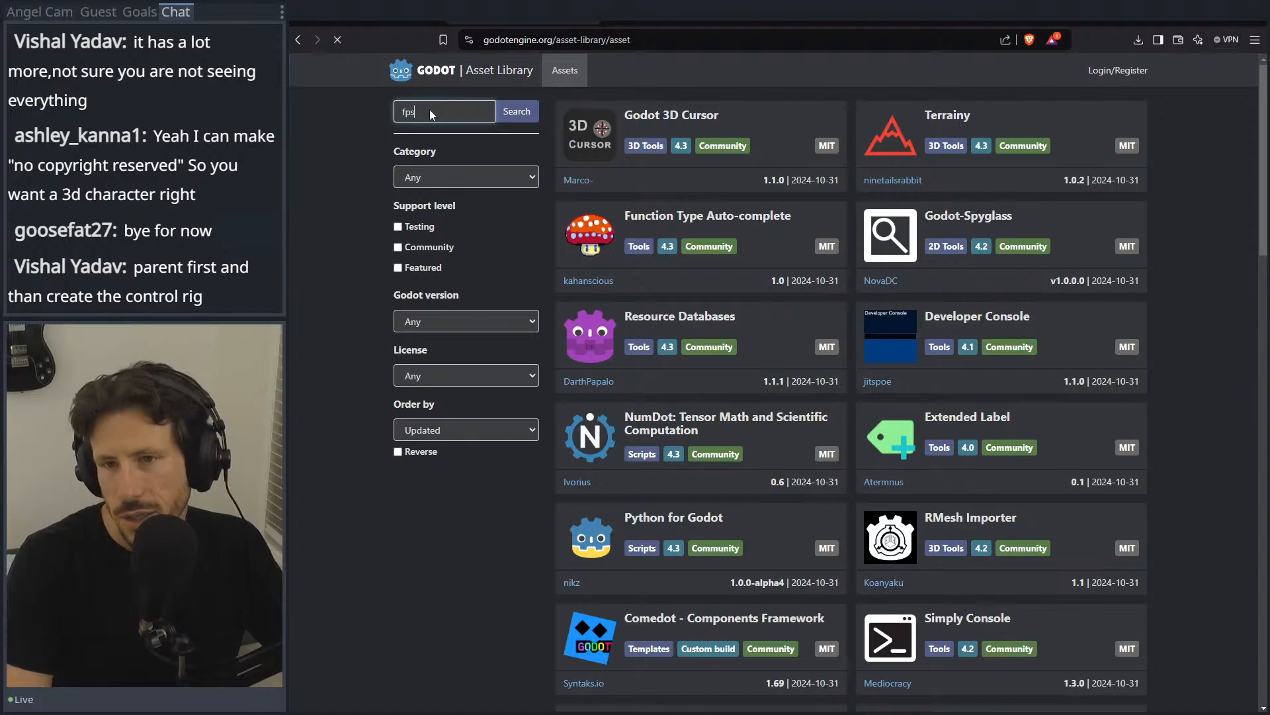
pyautogui.press('Return')
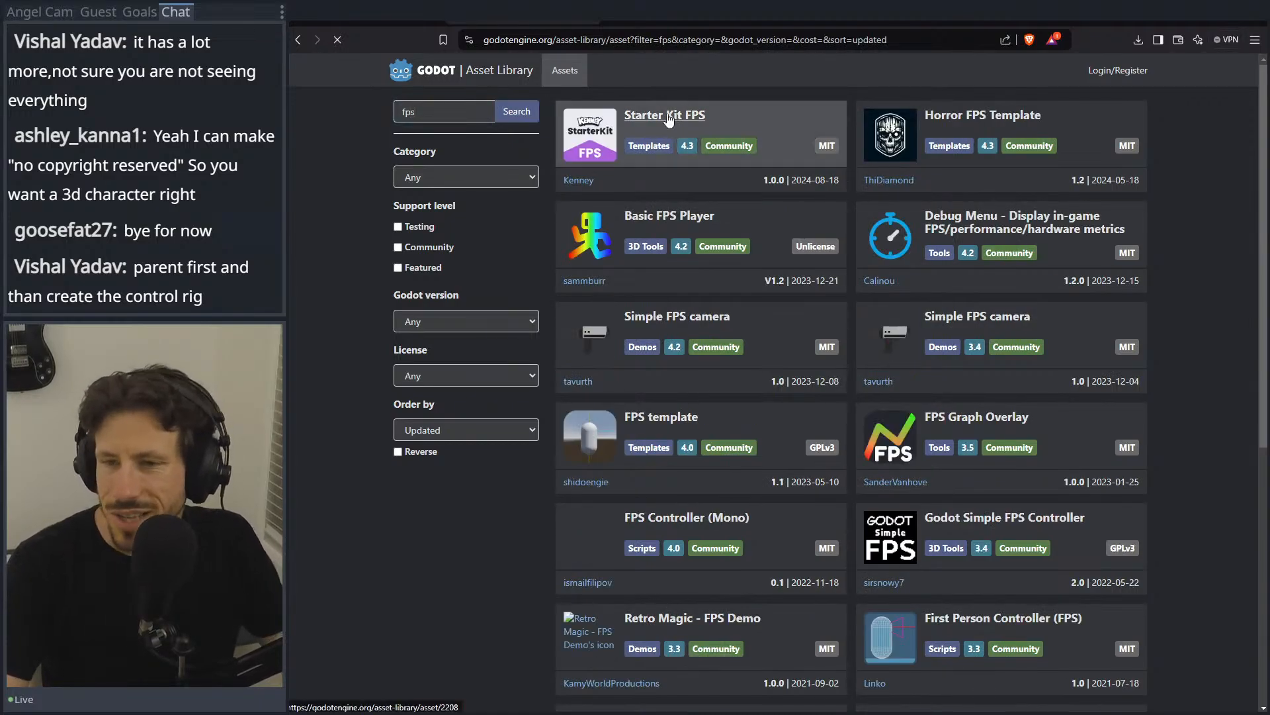
pyautogui.scroll(-2, 794, 391)
pyautogui.scroll(2, 421, 167)
# Step: Search the asset library for "shooter" instead
pyautogui.doubleClick(442, 113)
pyautogui.write('shooter')
pyautogui.press('Return')
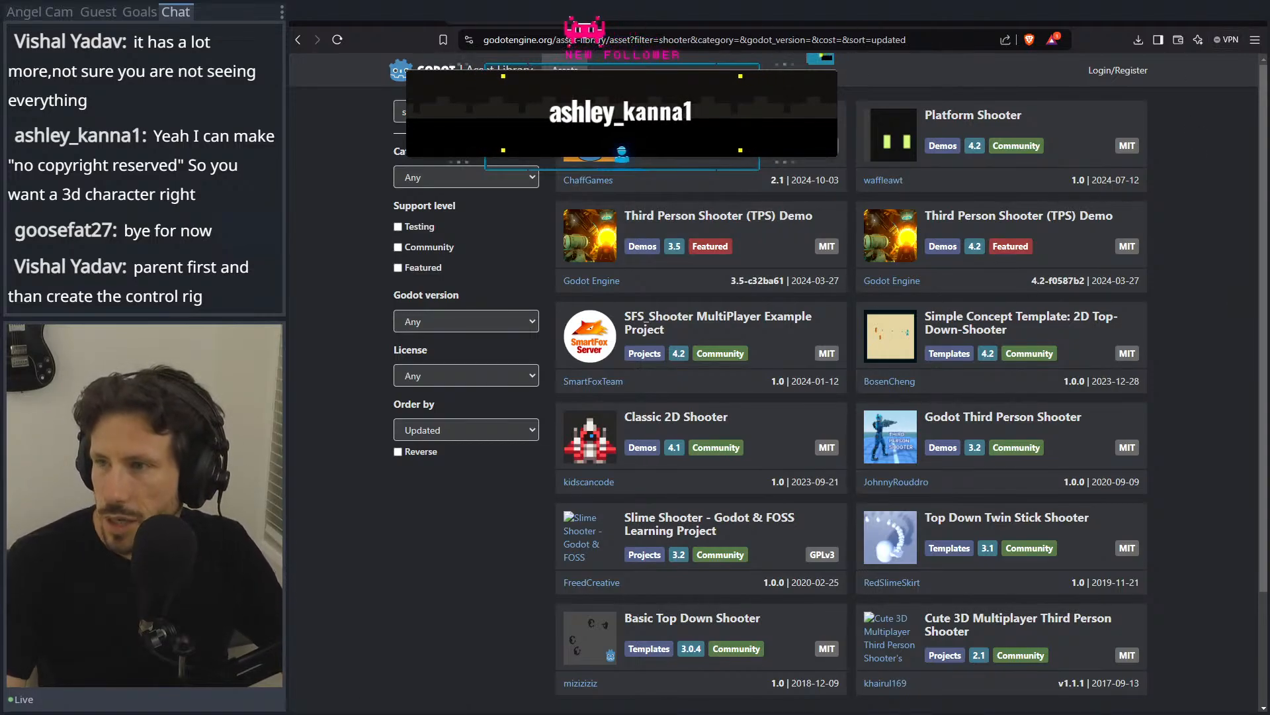
# Step: Switch to Blender, select the metarig and examine its alignment with the character from the front and from above
pyautogui.click(1184, 28)
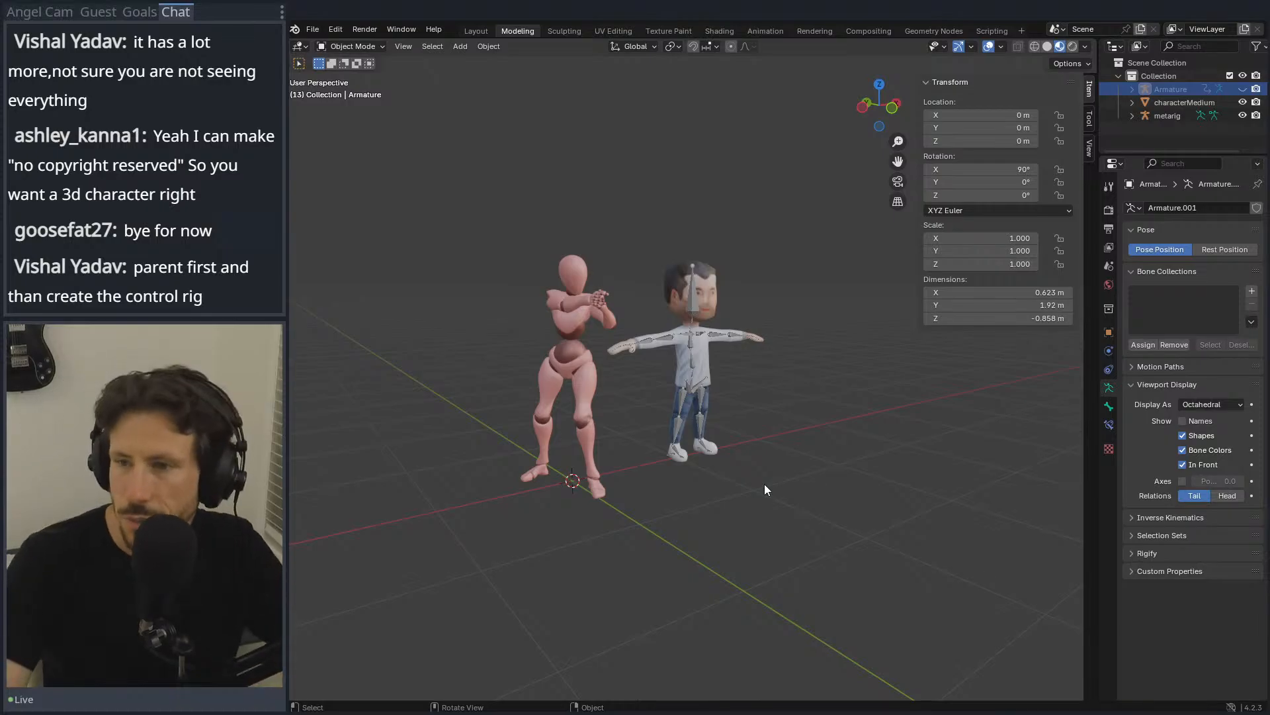
pyautogui.press('KP_1')
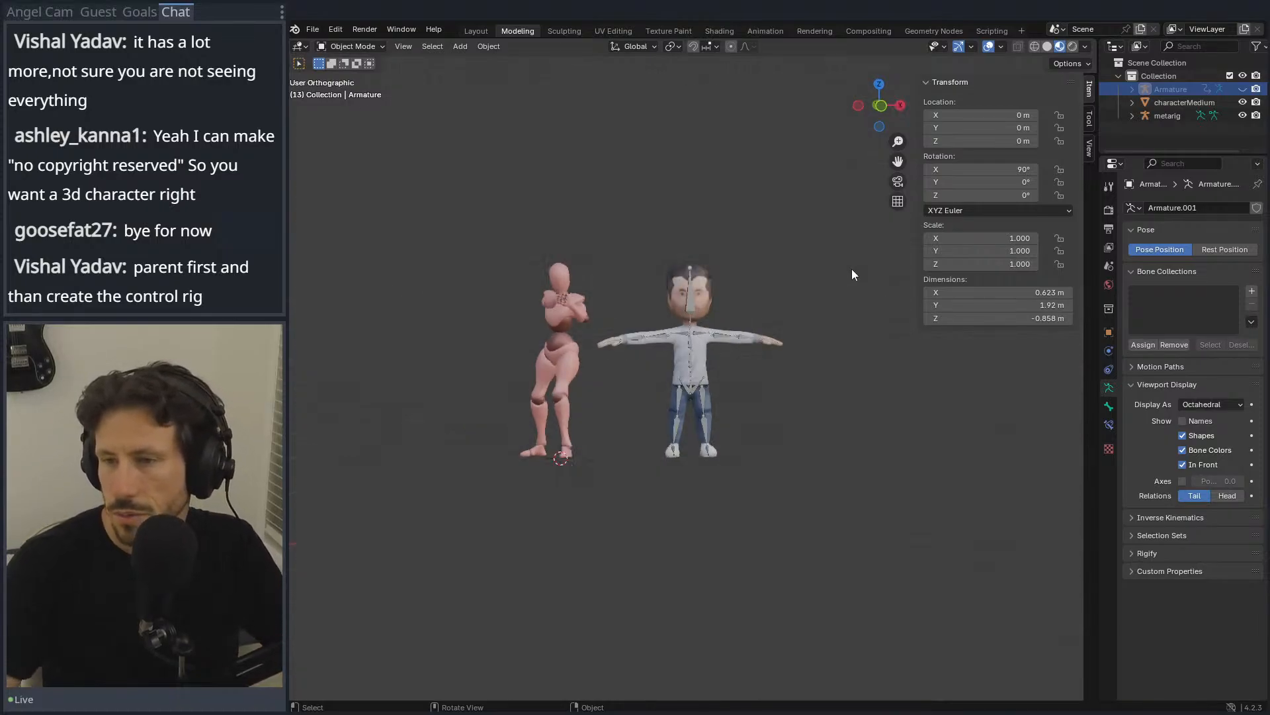
pyautogui.scroll(5, 695, 339)
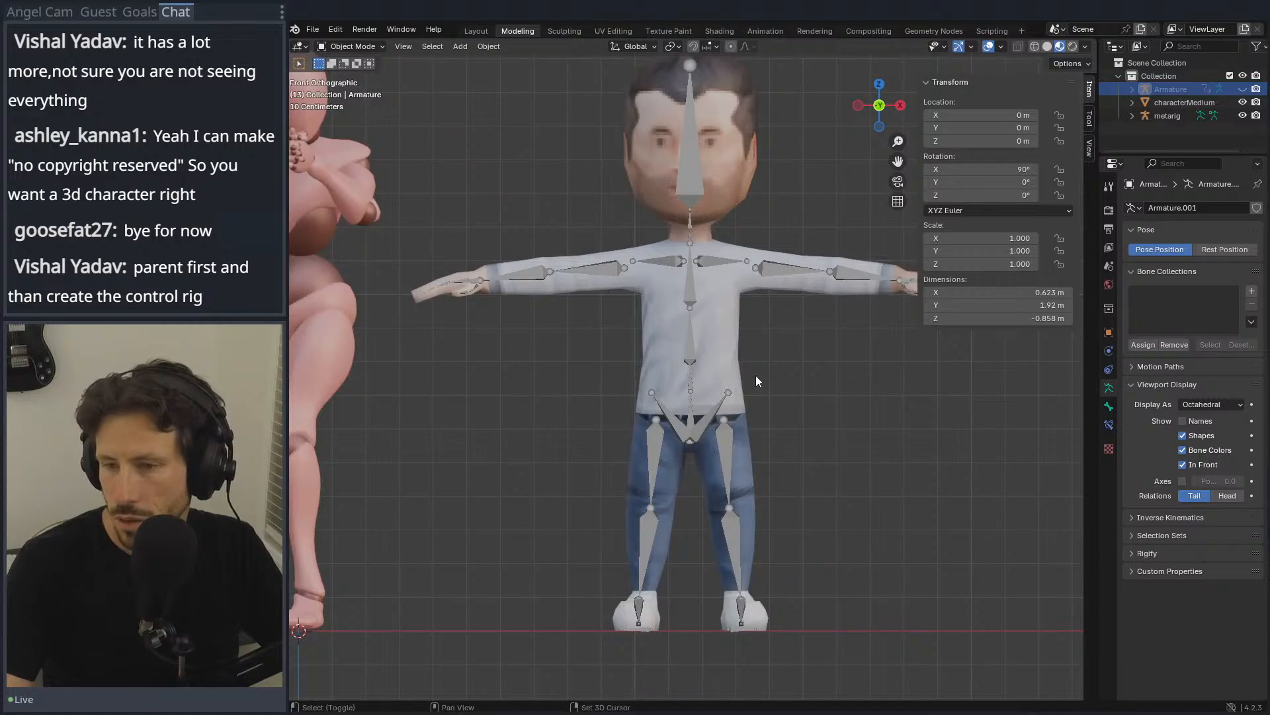
pyautogui.keyDown('shift'); pyautogui.moveTo(756, 374); pyautogui.dragTo(681, 375, button='middle'); pyautogui.keyUp('shift')
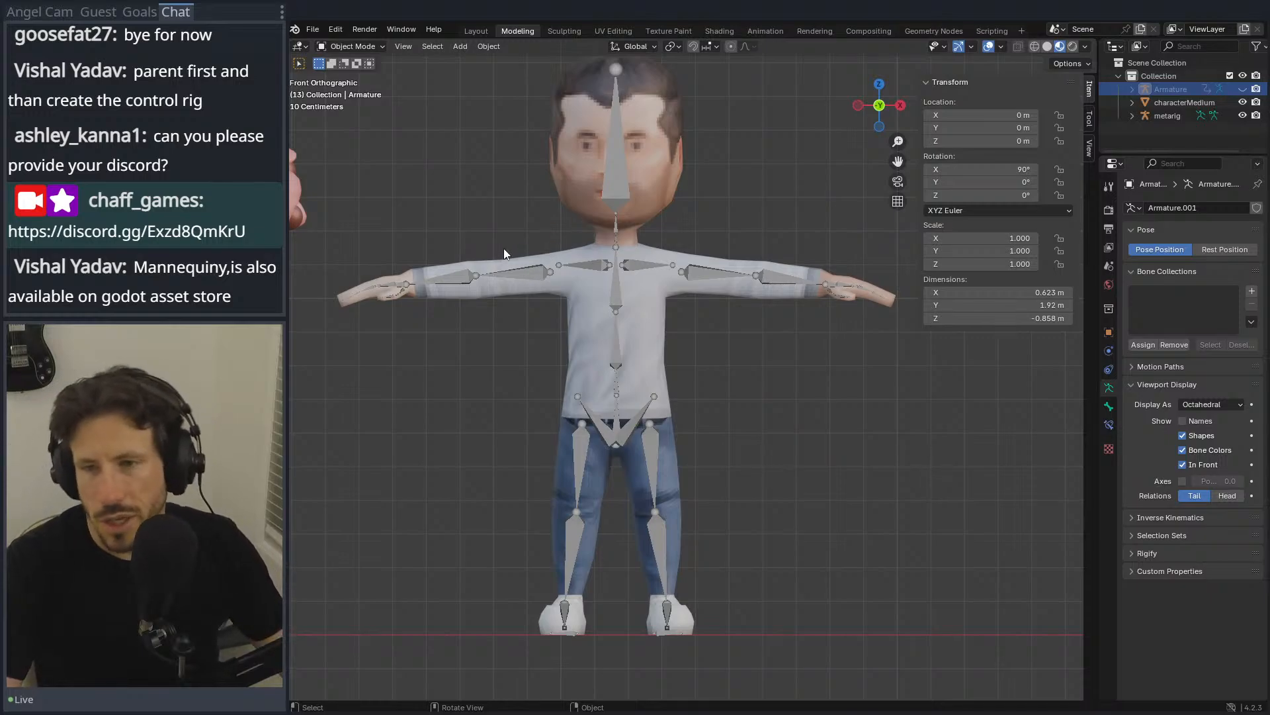
pyautogui.click(1163, 115)
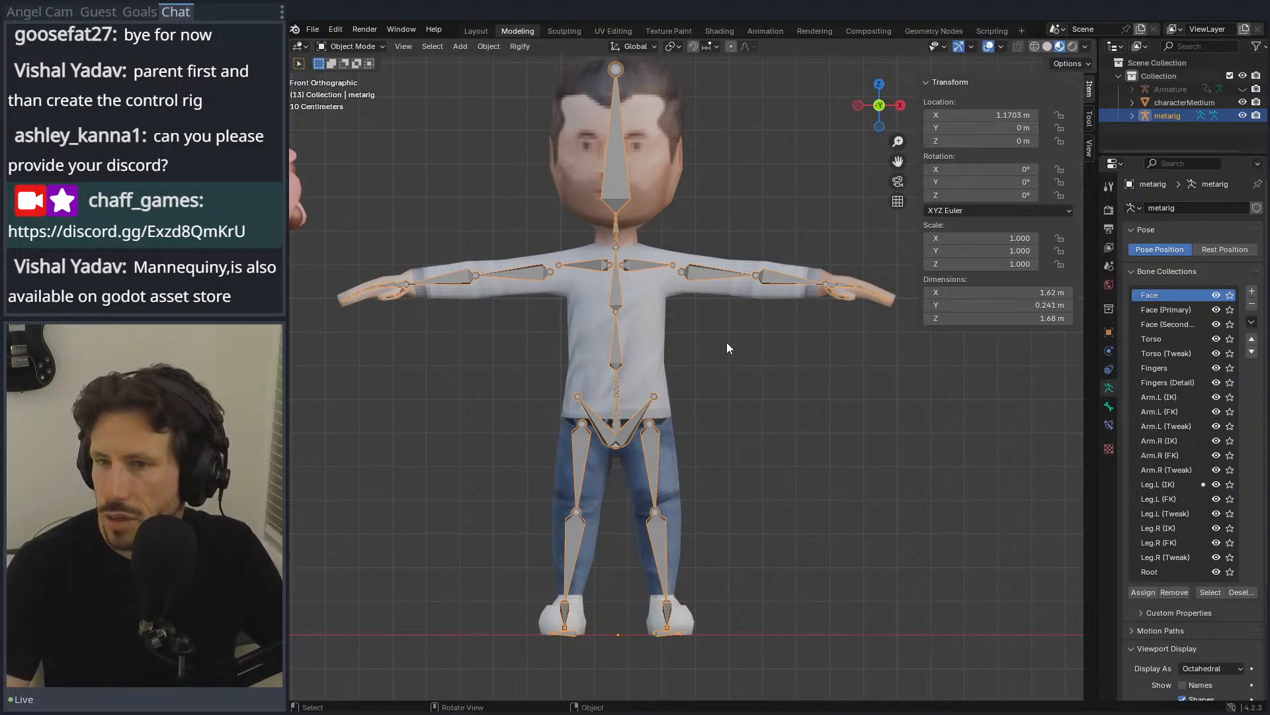
pyautogui.press('KP_7')
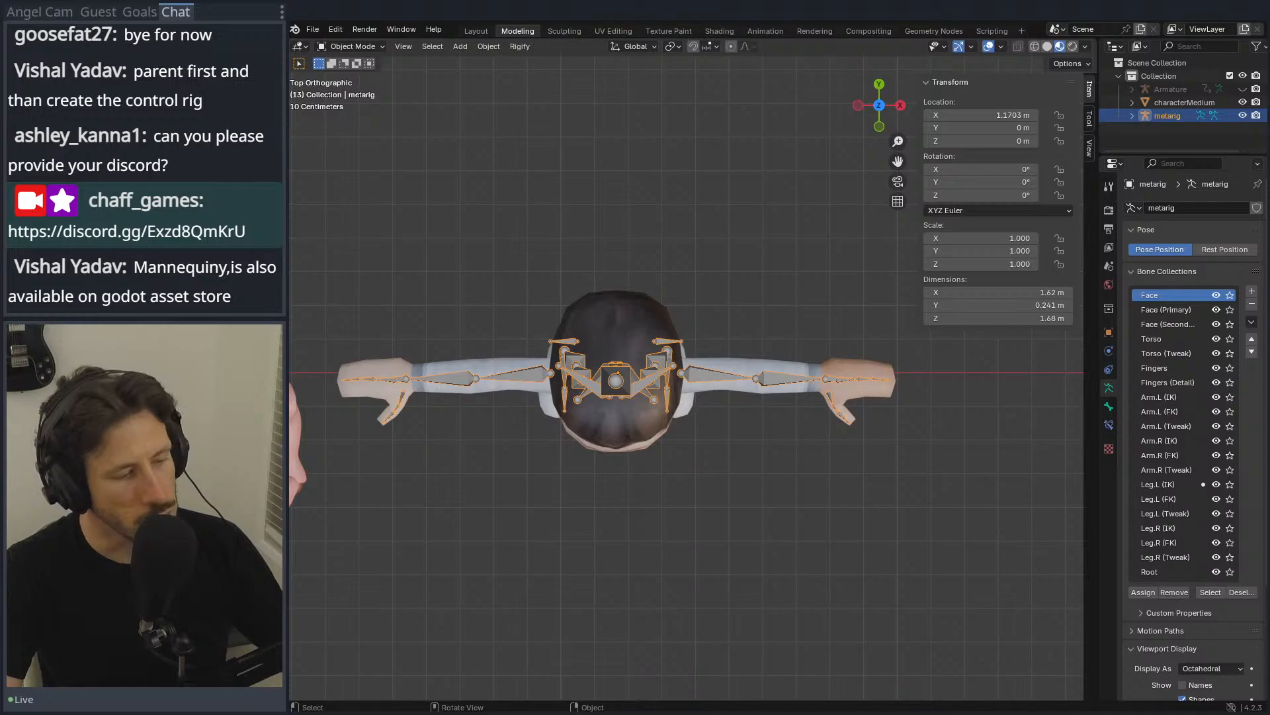
# Step: Switch to the browser, search the asset library for "Mannequiny" and open the Mannequiny: Open 3D Mannequin page
pyautogui.hotkey('alt', 'Tab')
pyautogui.click(488, 104)
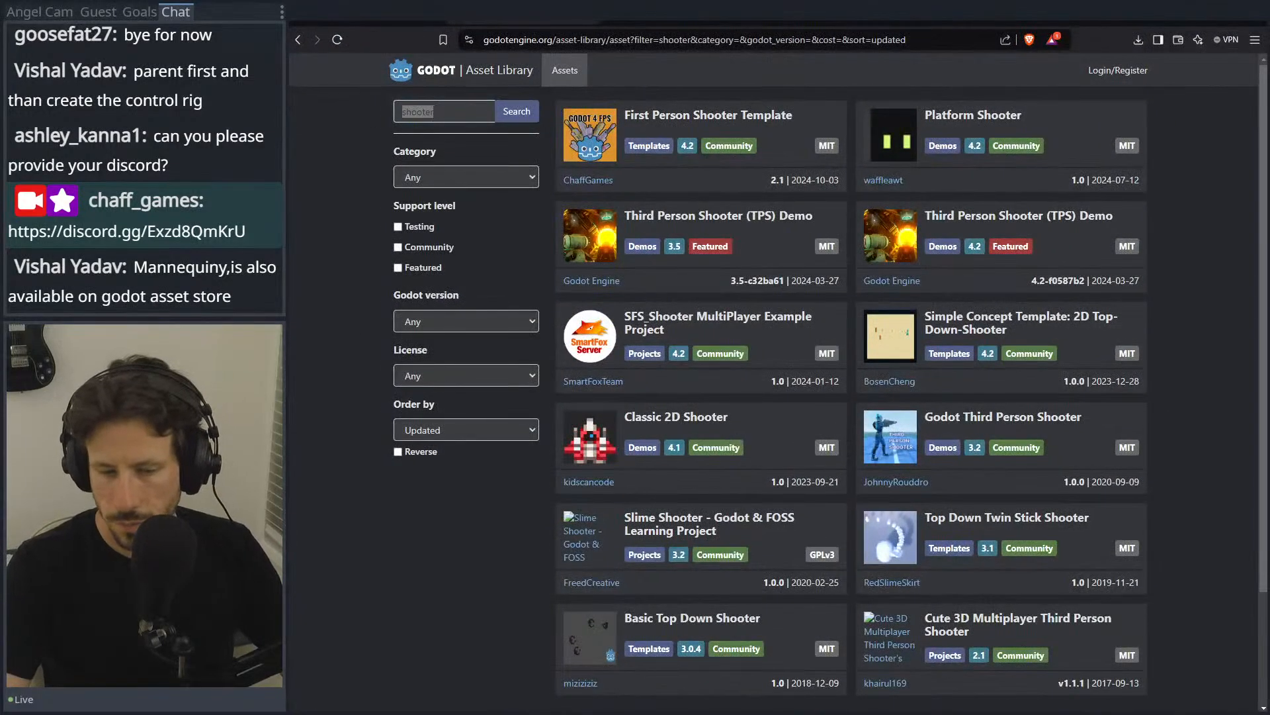
pyautogui.doubleClick(432, 109)
pyautogui.write('Mannequiny')
pyautogui.click(515, 114)
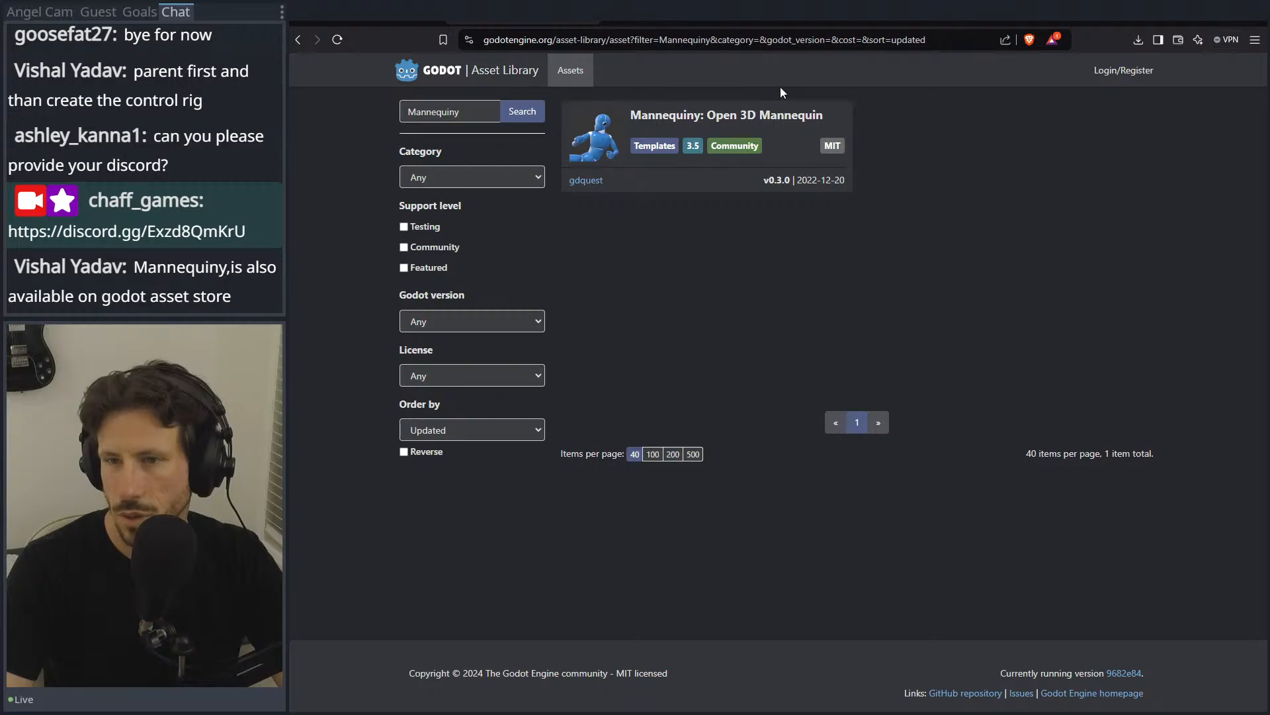
pyautogui.click(769, 127)
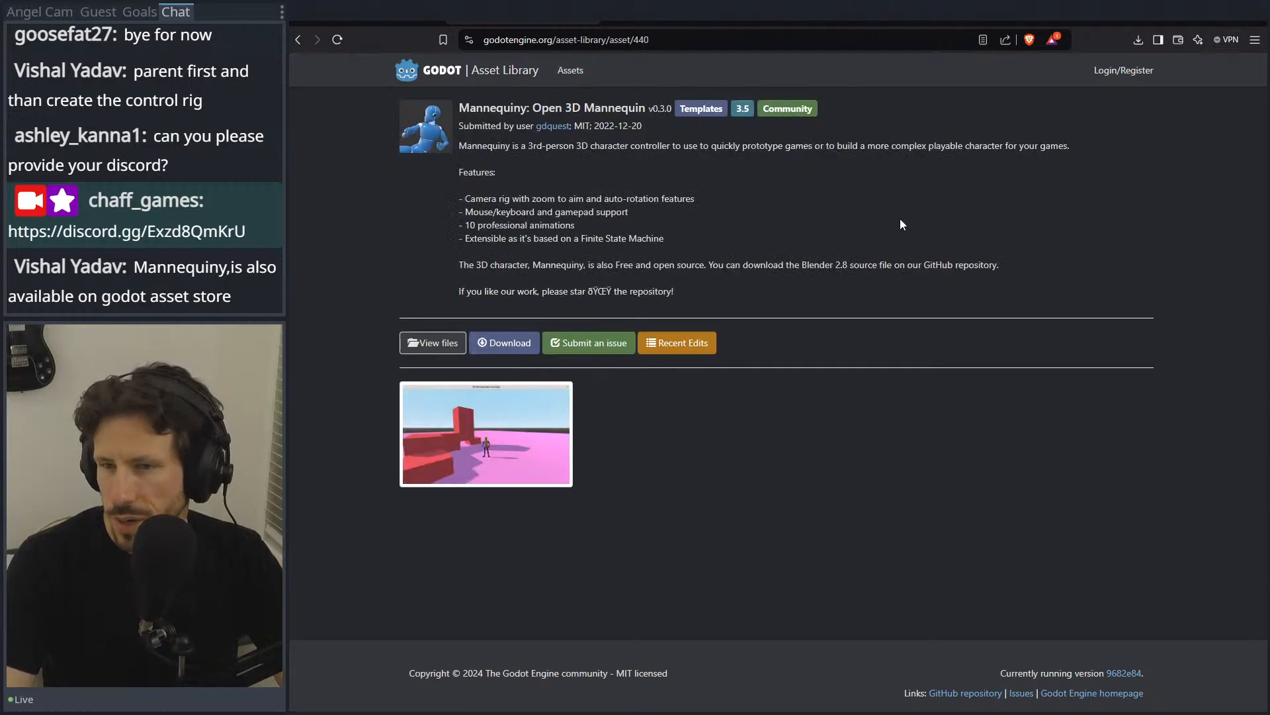
# Step: View the Mannequiny asset's preview image enlarged, and return to the asset page
pyautogui.click(483, 468)
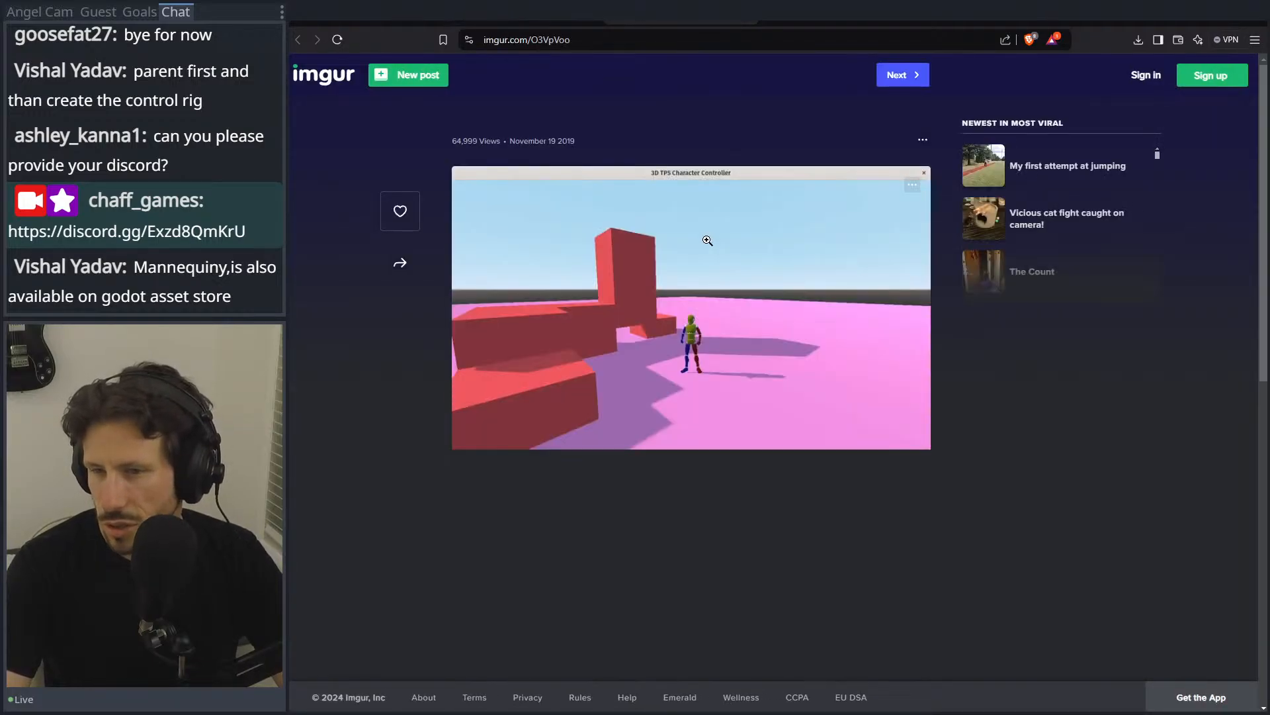
pyautogui.click(710, 334)
pyautogui.keyDown('ctrl'); pyautogui.scroll(2, 785, 472); pyautogui.keyUp('ctrl')
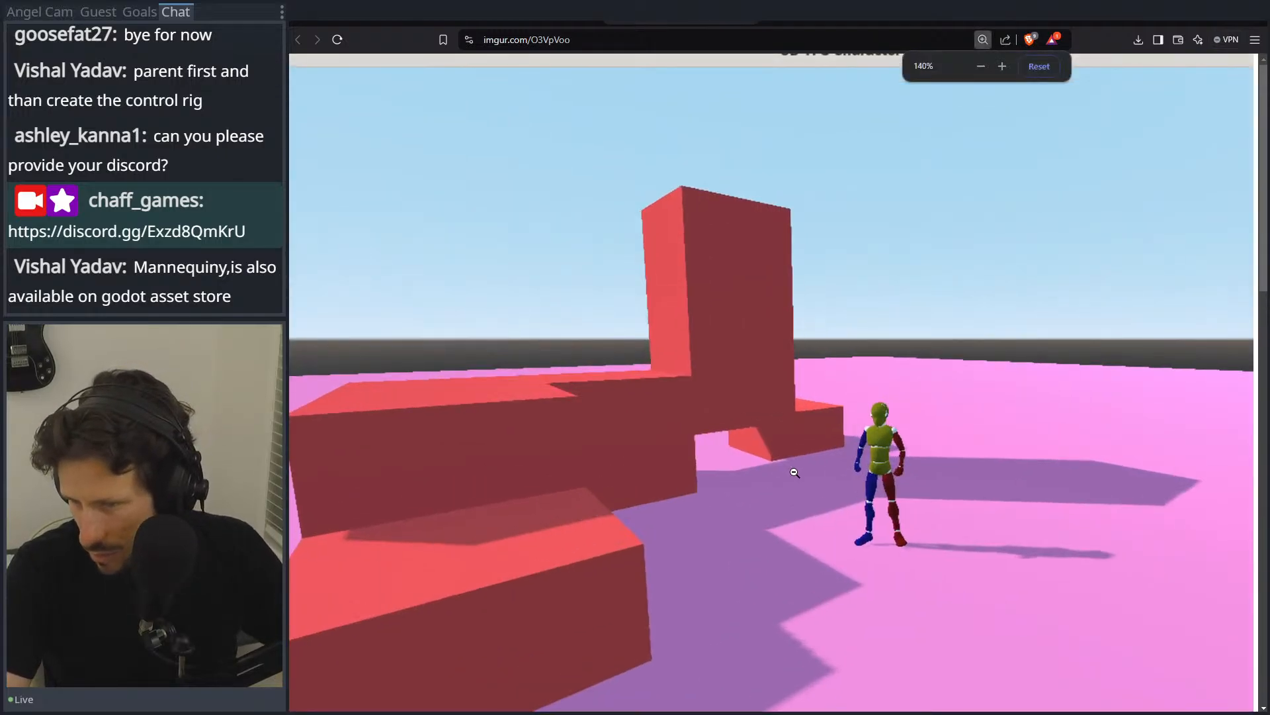
pyautogui.click(490, 24)
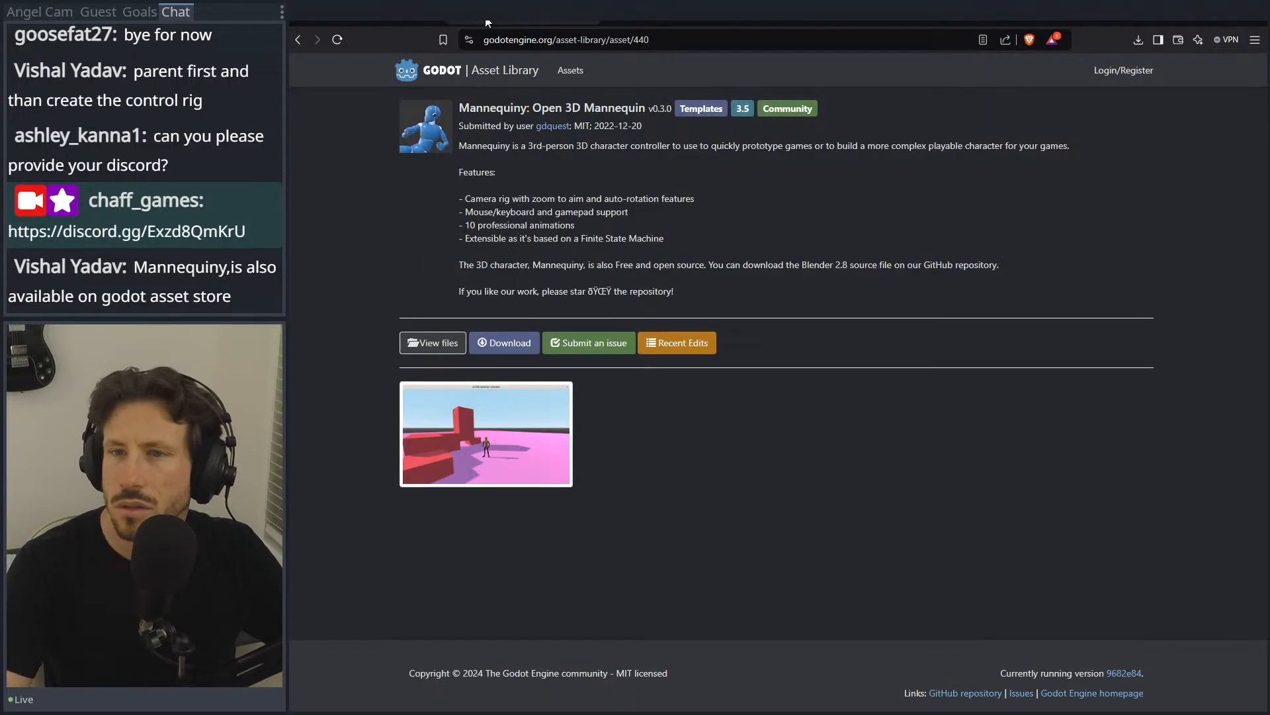
# Step: Switch back to Blender and save the file
pyautogui.hotkey('alt', 'Tab')
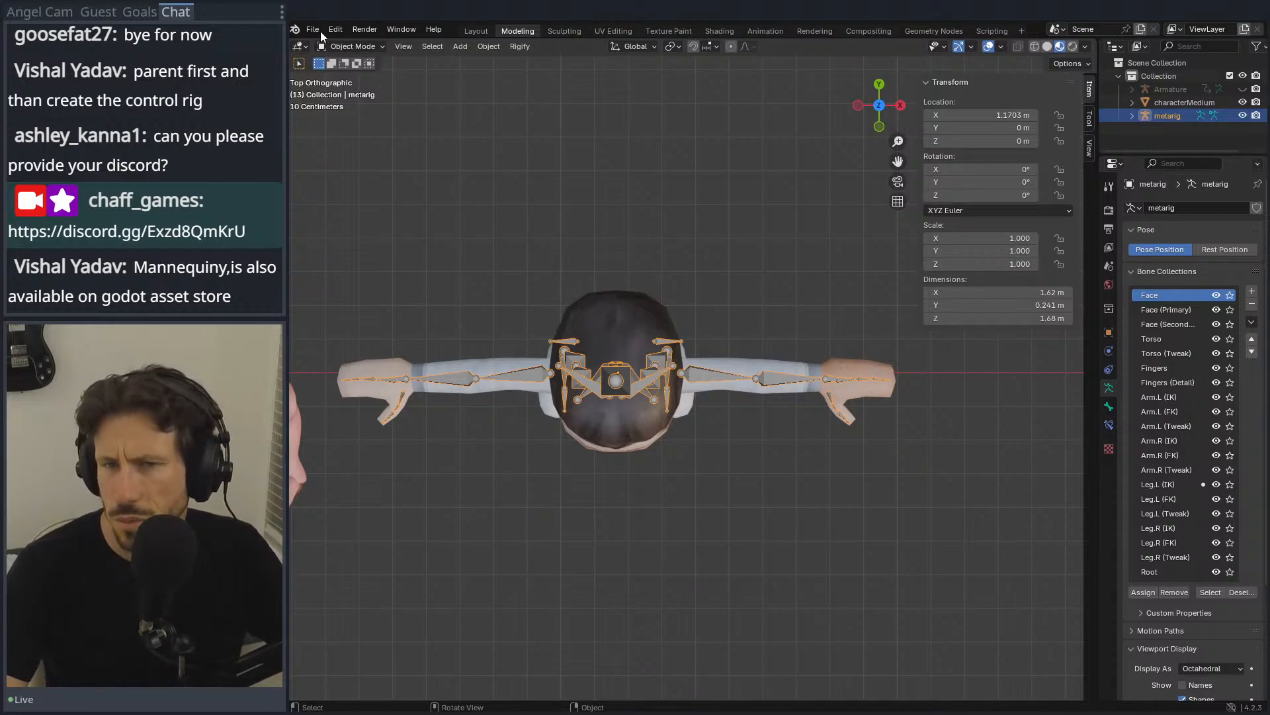
pyautogui.hotkey('ctrl', 's')
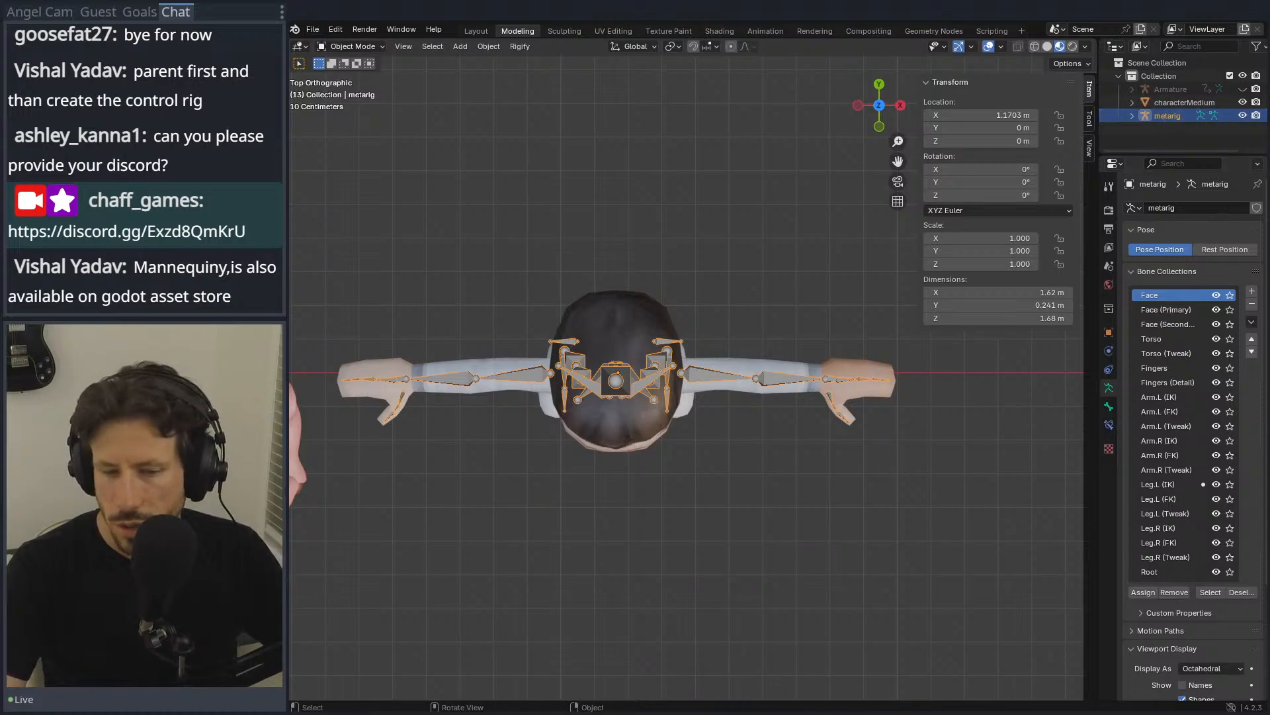
pyautogui.click(1181, 105)
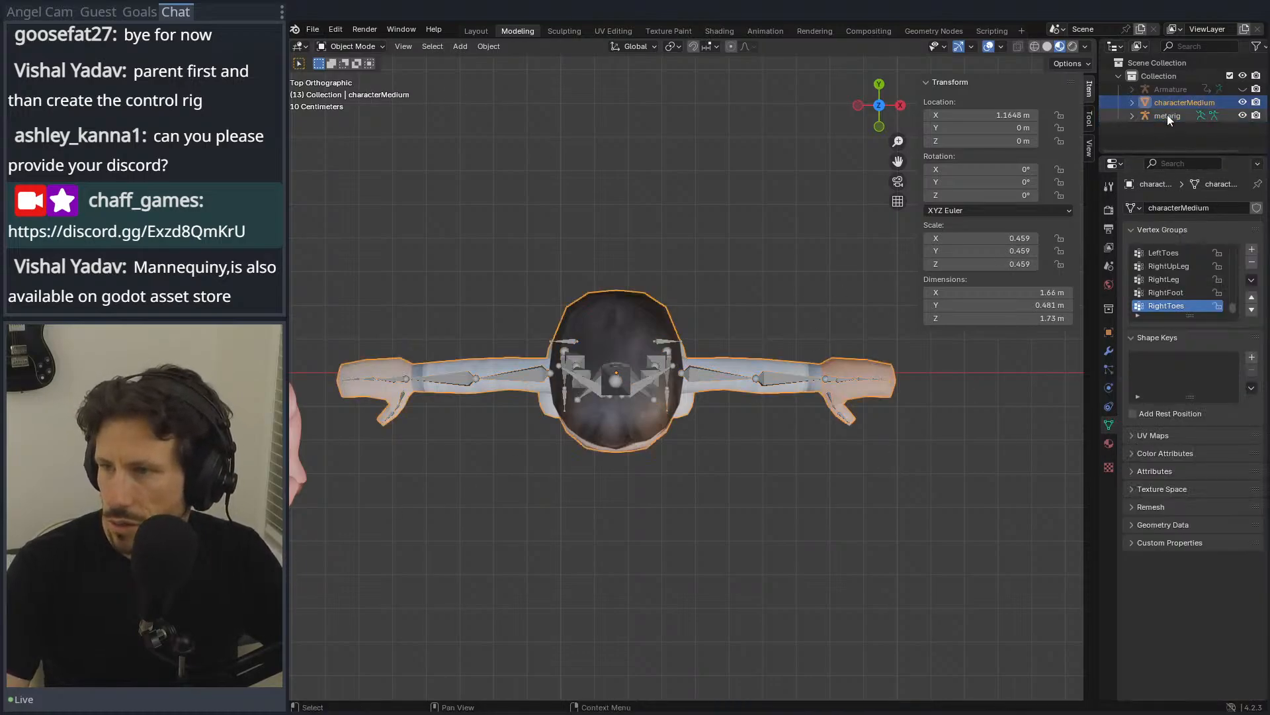
pyautogui.keyDown('ctrl'); pyautogui.click(1166, 117); pyautogui.keyUp('ctrl')
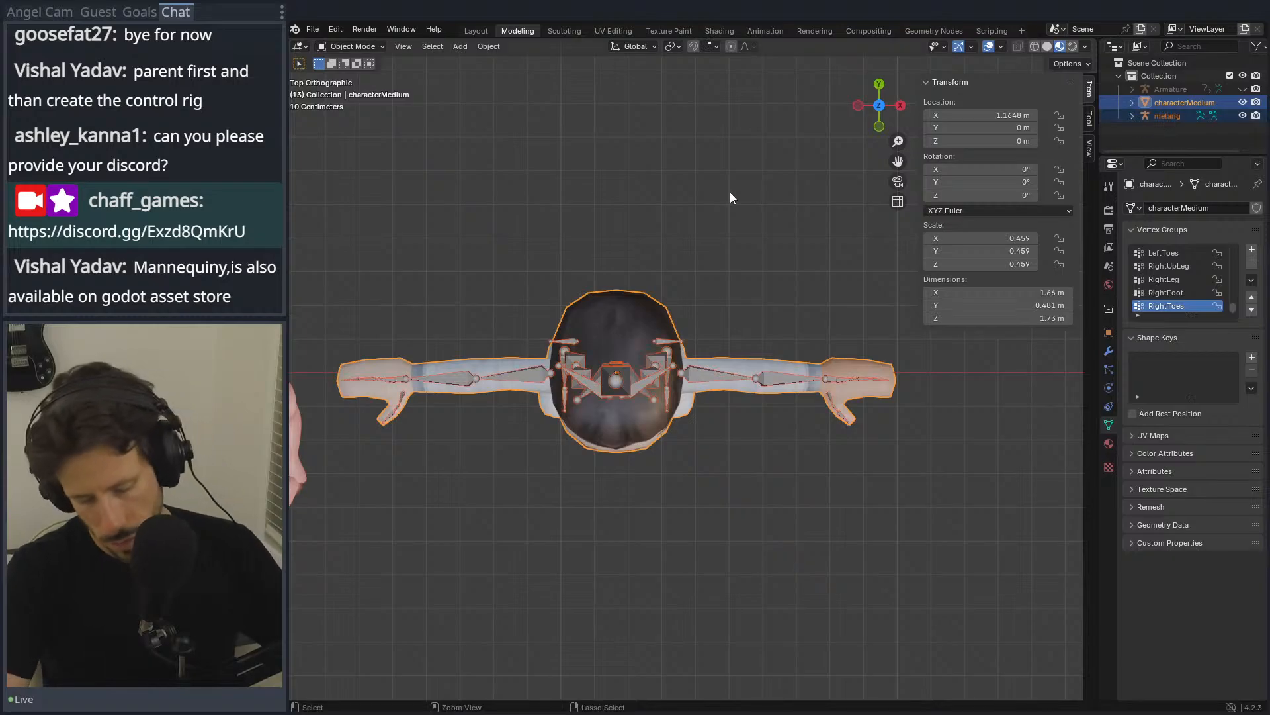
pyautogui.hotkey('ctrl', 'p')
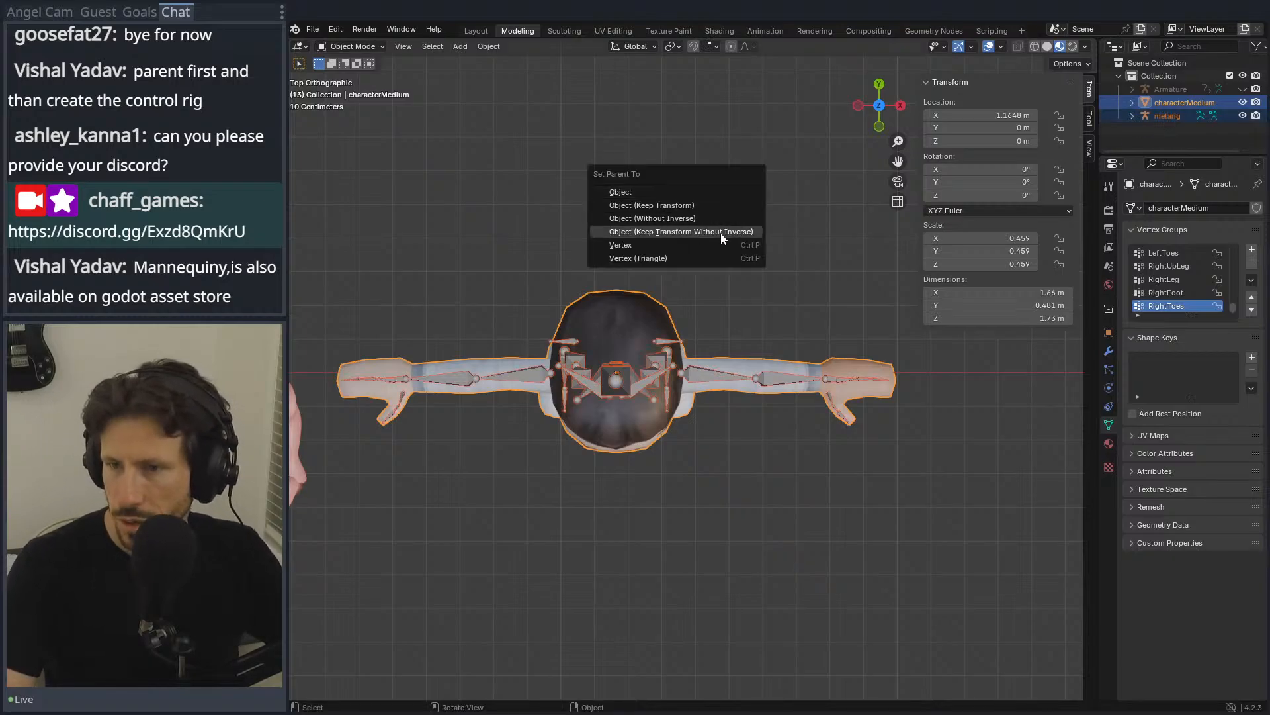
pyautogui.click(1194, 126)
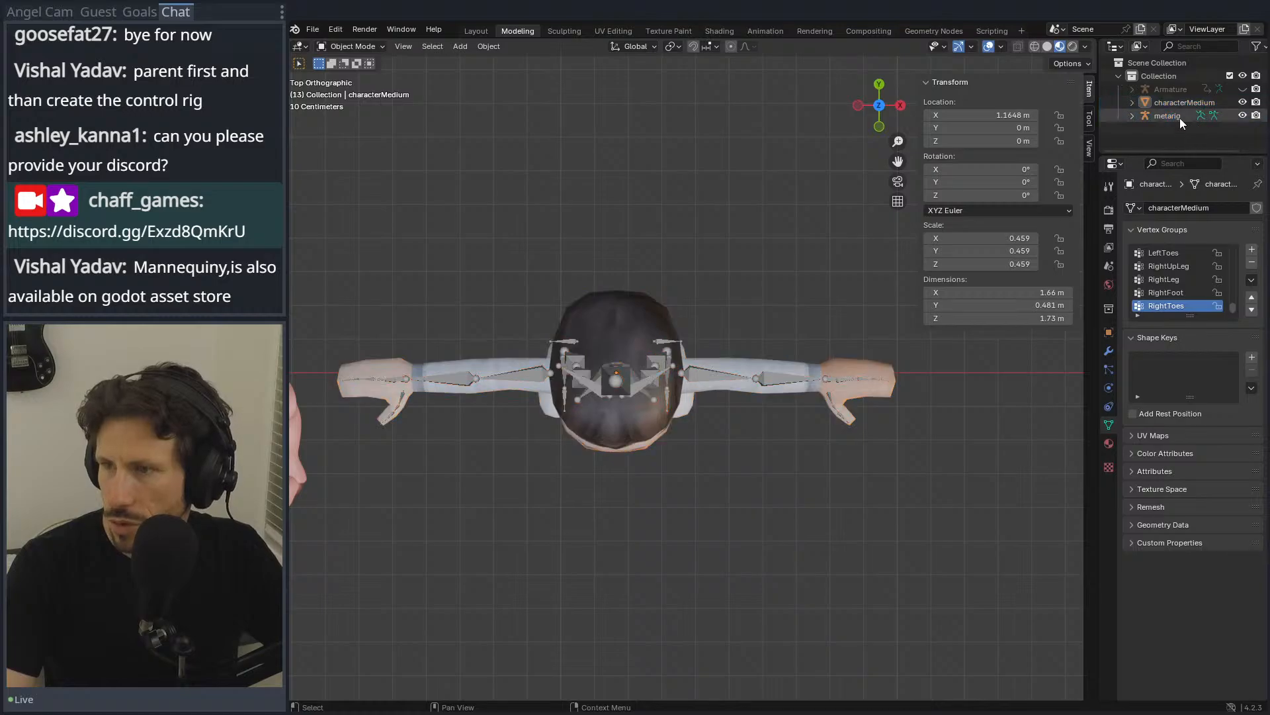
# Step: Parent the characterMedium mesh to the metarig with automatic weights
pyautogui.click(1180, 119)
pyautogui.keyDown('ctrl'); pyautogui.click(1182, 101); pyautogui.keyUp('ctrl')
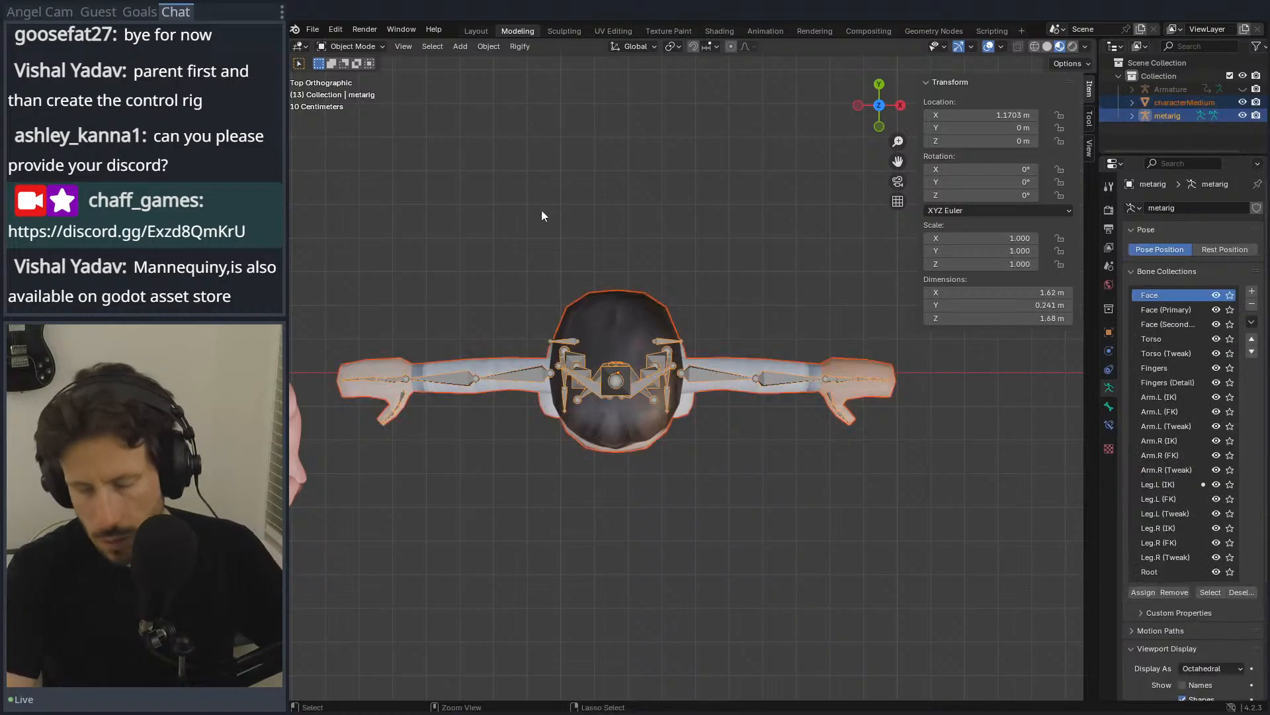
pyautogui.hotkey('ctrl', 'p')
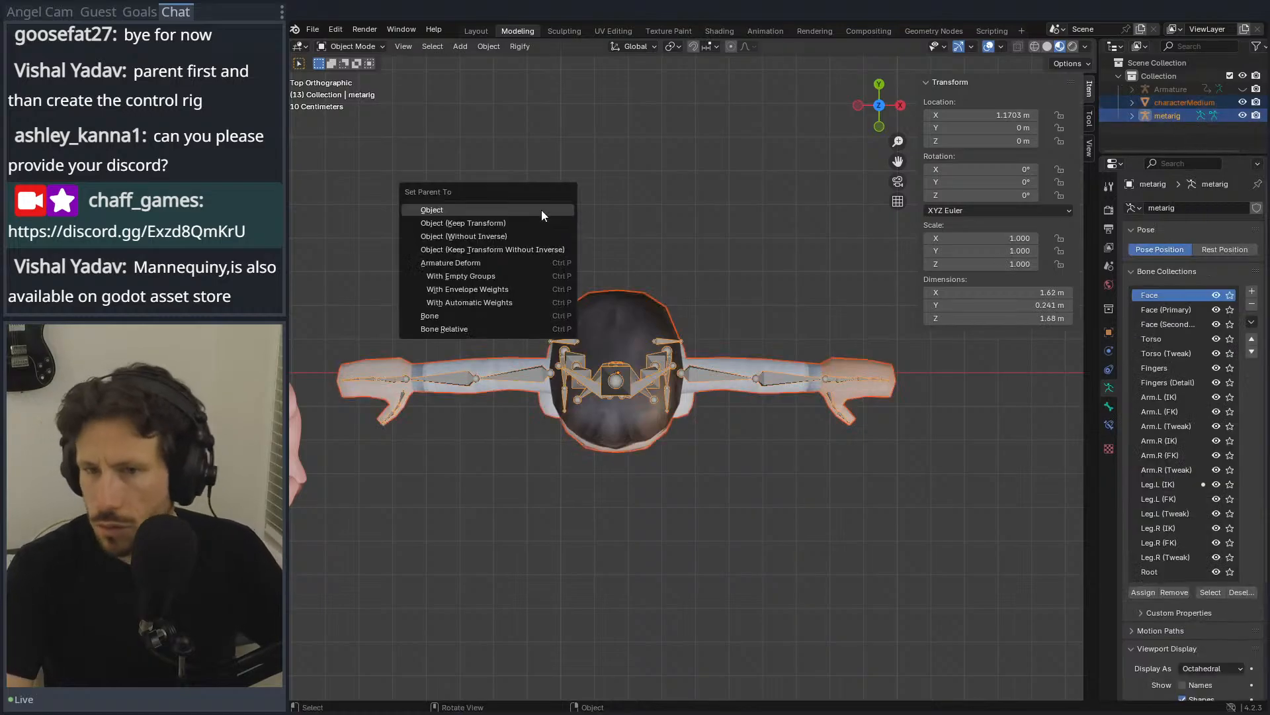
pyautogui.click(508, 302)
pyautogui.moveTo(682, 309); pyautogui.dragTo(649, 148, button='middle')
pyautogui.moveTo(544, 221); pyautogui.dragTo(626, 285, button='middle')
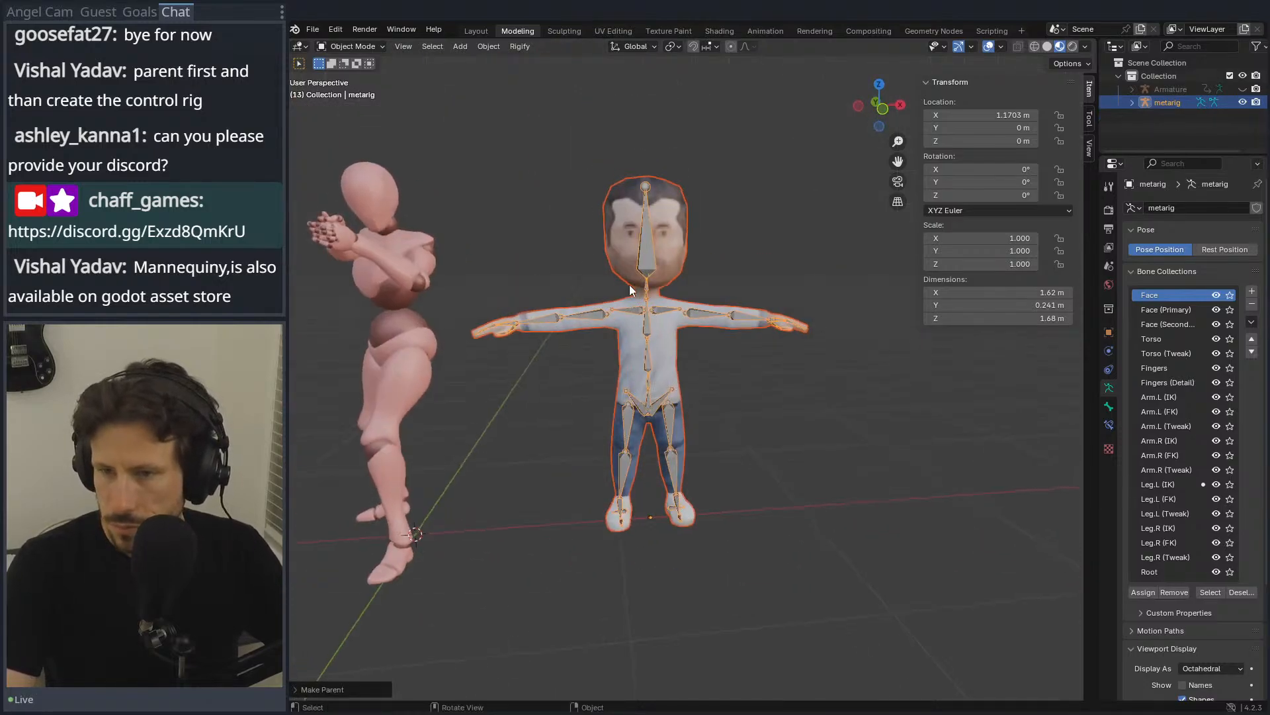
# Step: Try to generate the Rigify control rig from the metarig
pyautogui.press('Tab')
pyautogui.press('Tab')
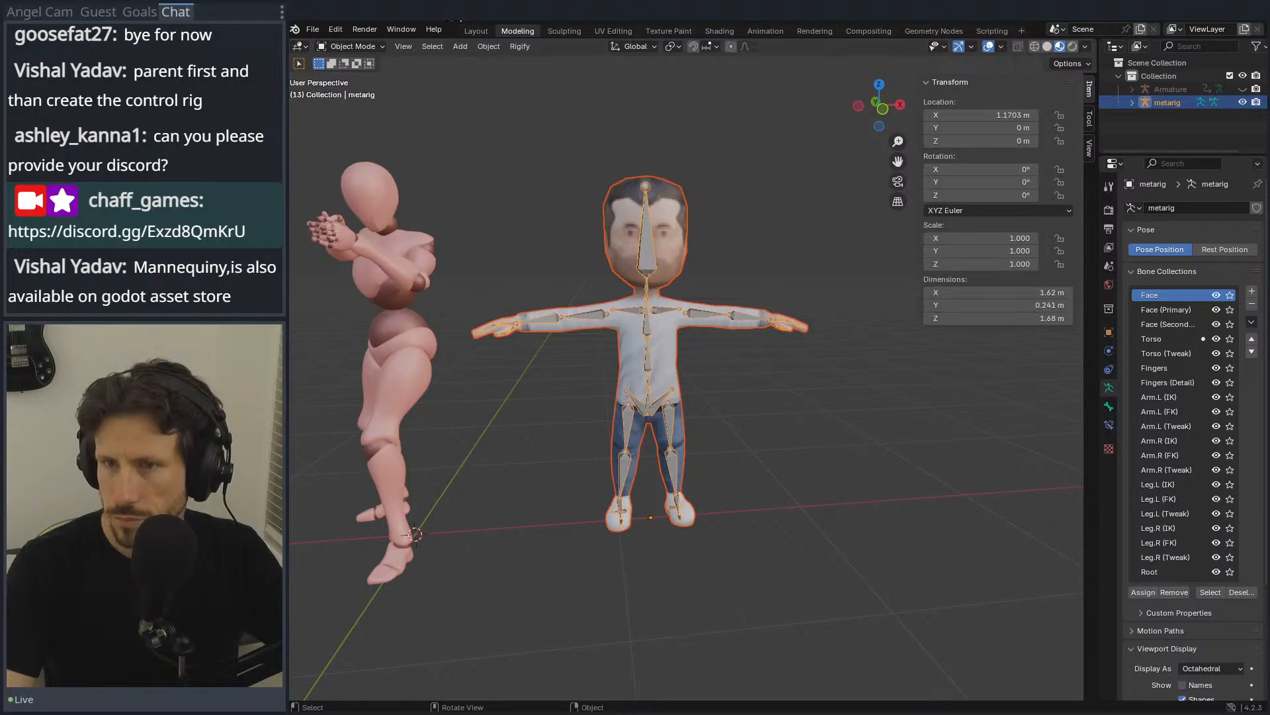
pyautogui.click(520, 46)
pyautogui.click(544, 62)
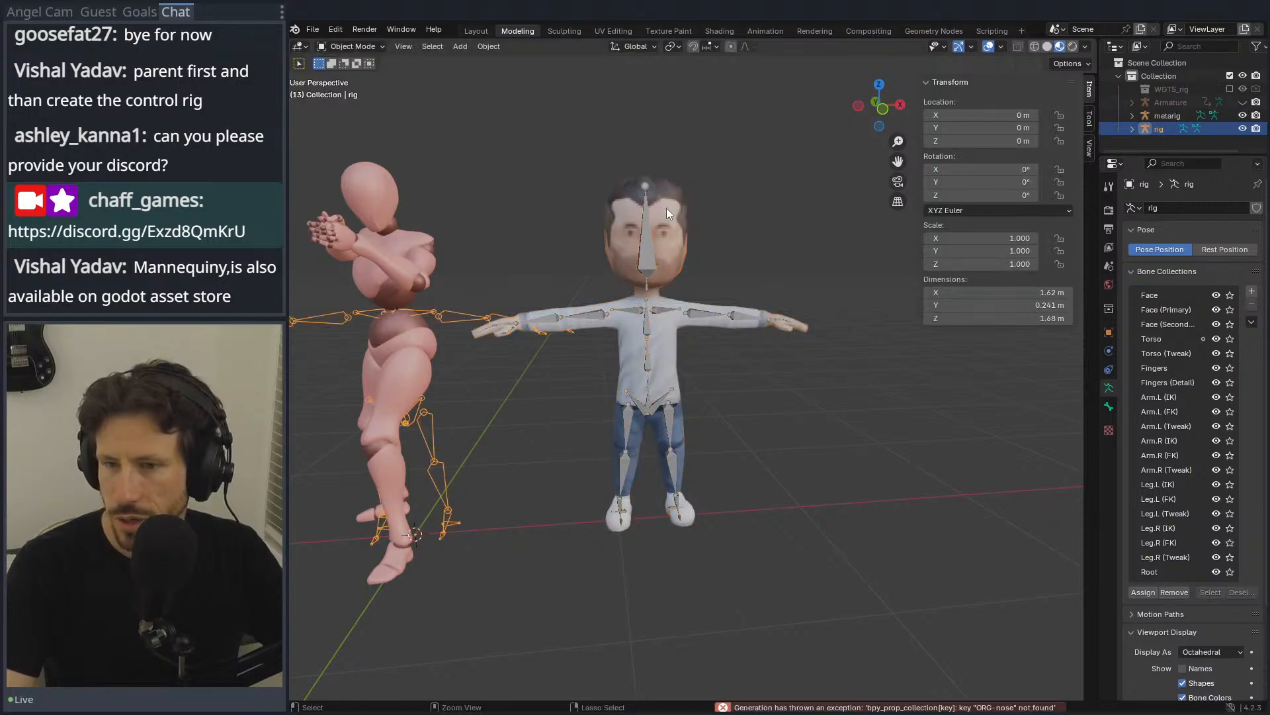
# Step: Try to delete the pink mannequin's hidden Armature object
pyautogui.click(386, 213)
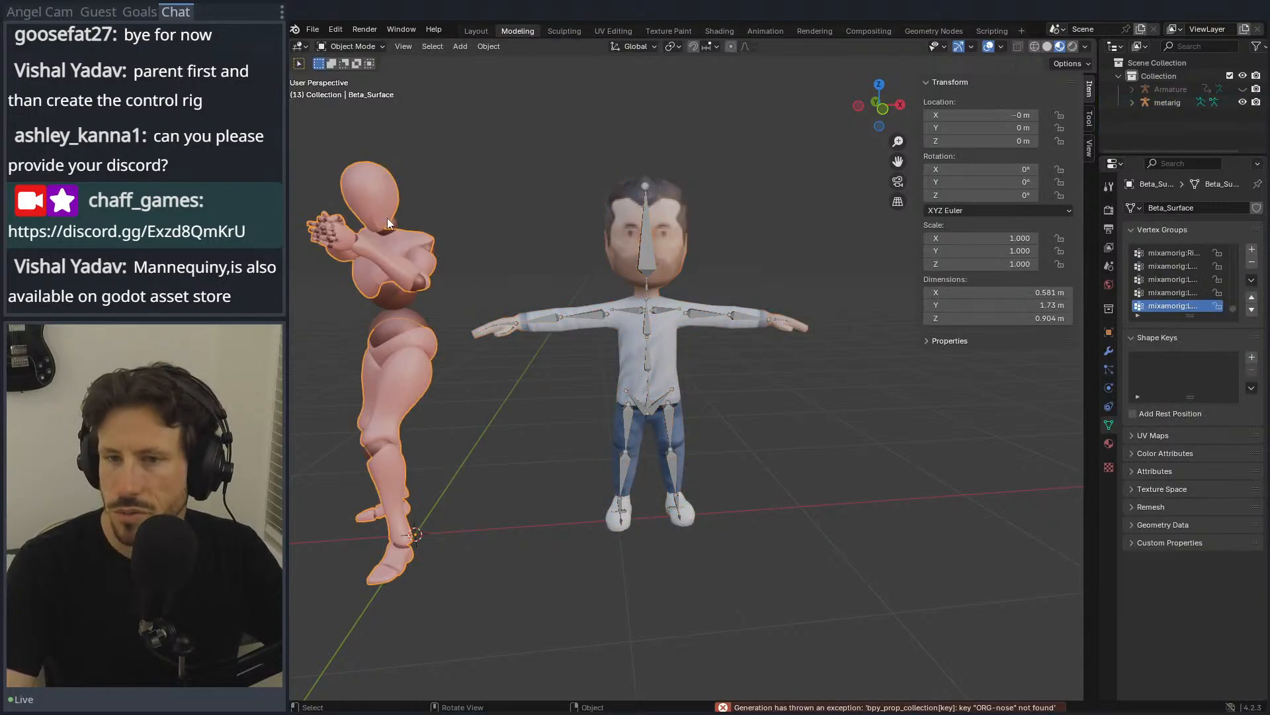
pyautogui.click(1170, 88)
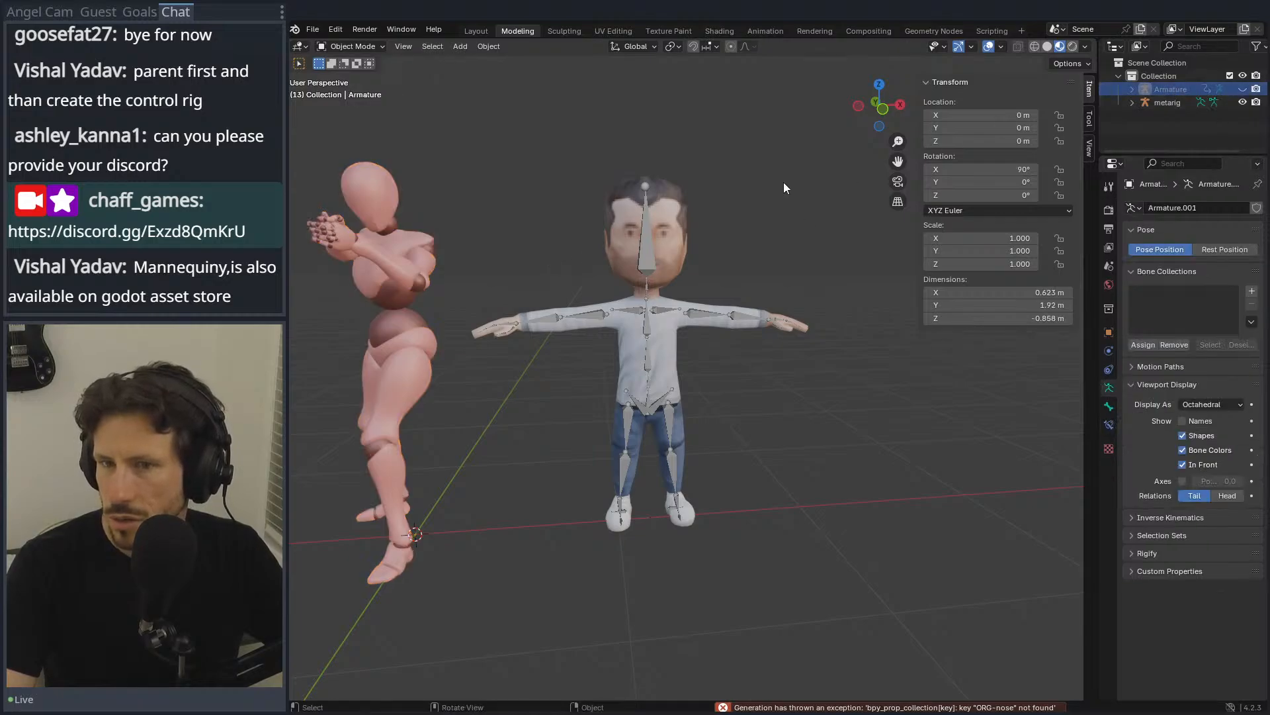
pyautogui.scroll(-3, 792, 180)
pyautogui.press('x')
pyautogui.click(796, 236)
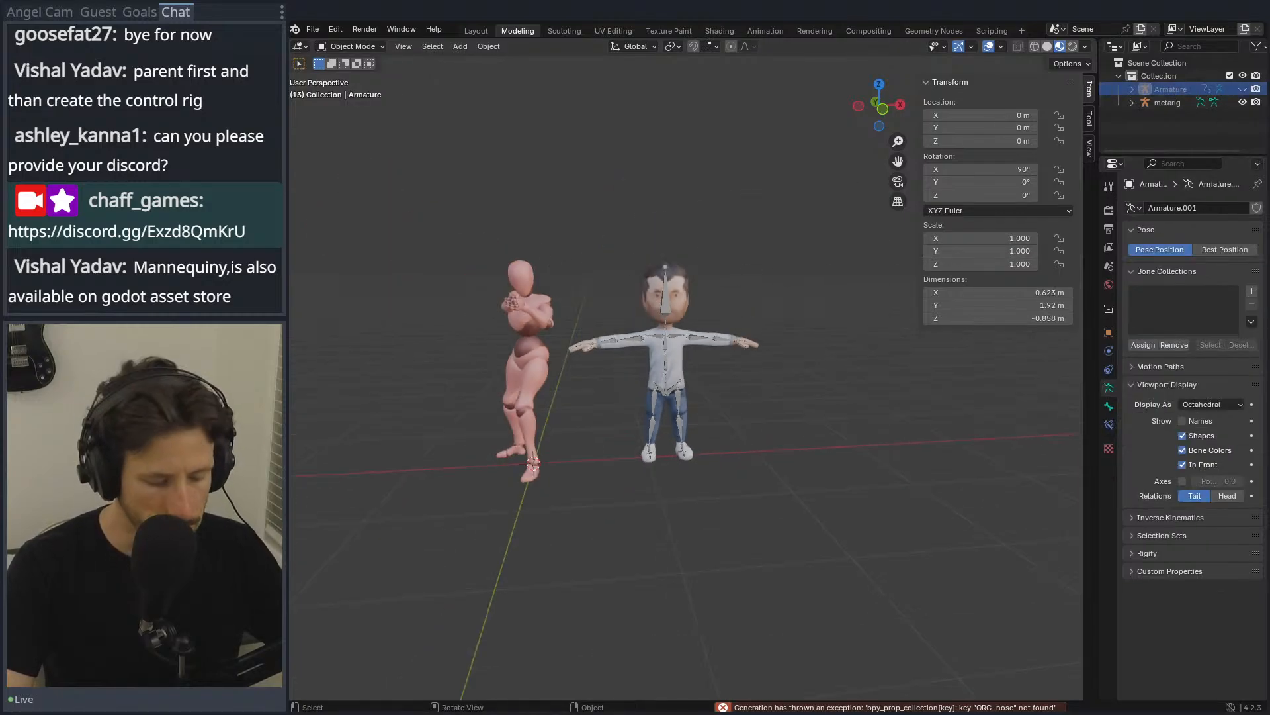
# Step: Unhide the pink mannequin's Armature and move it about 2.17 m in the negative X direction
pyautogui.click(1242, 89)
pyautogui.click(527, 244)
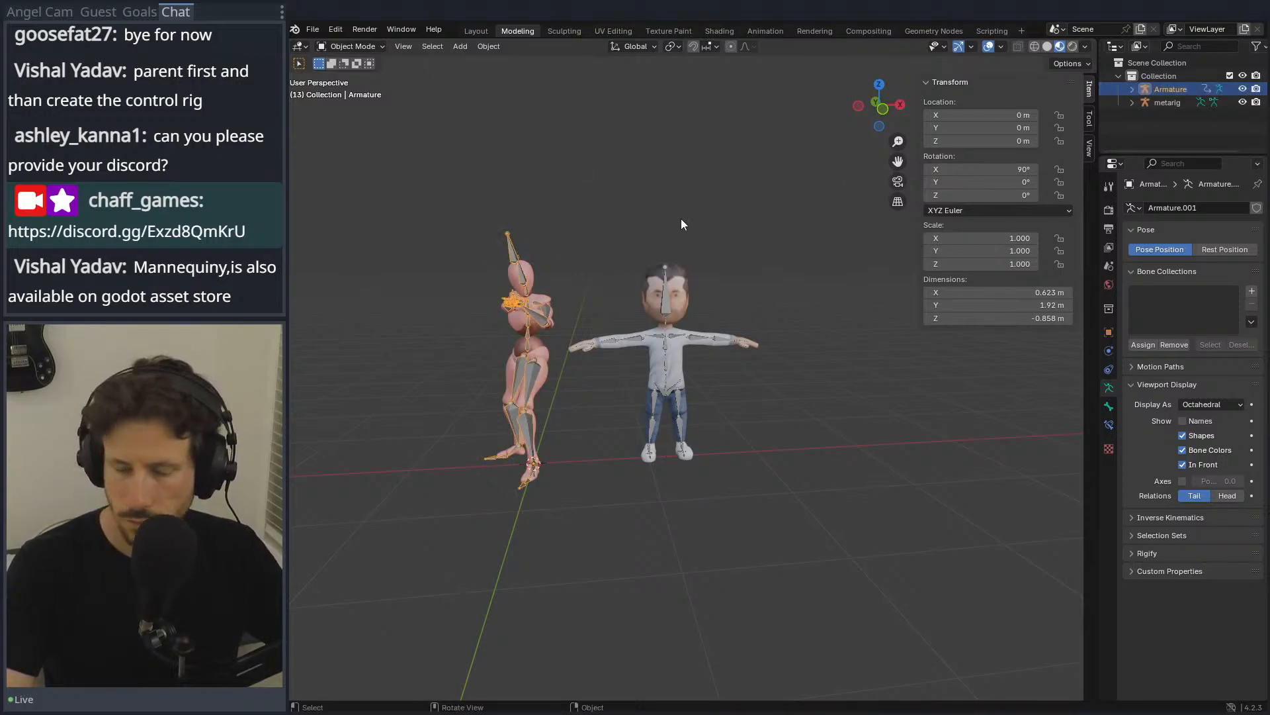
pyautogui.press('g')
pyautogui.press('x')
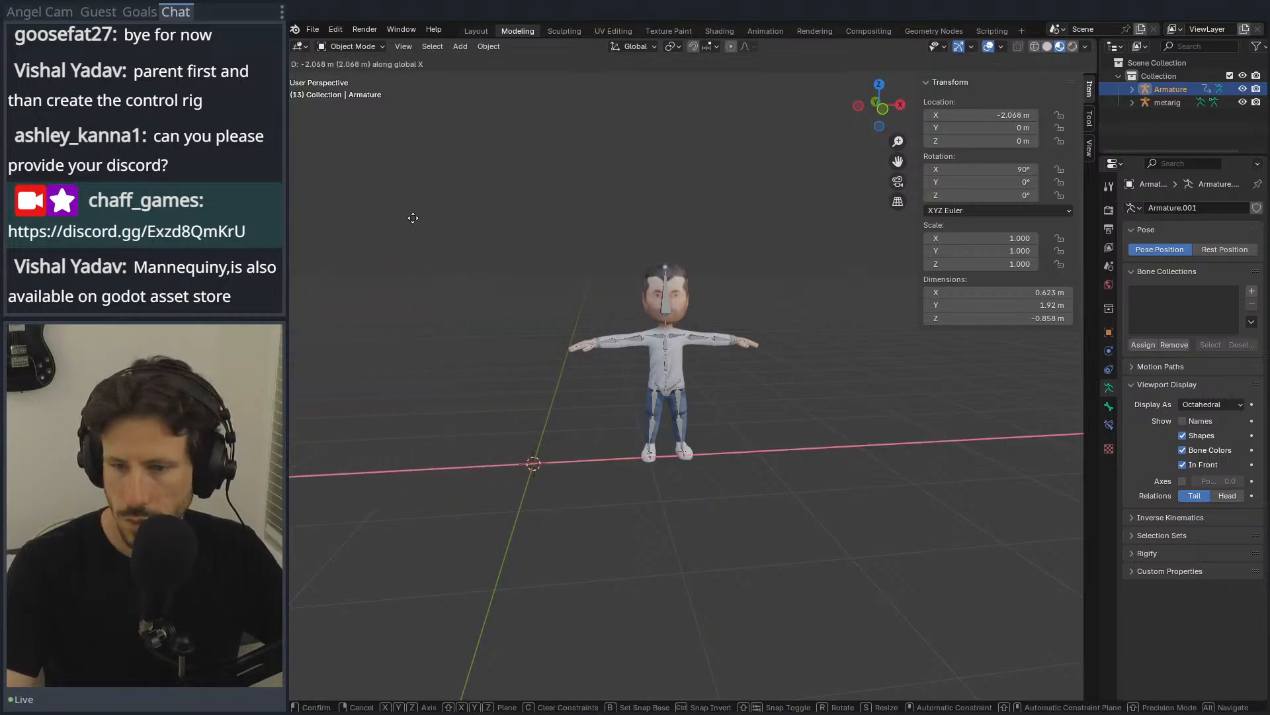
pyautogui.click(417, 215)
# Step: Set the metarig's X location to 0 m
pyautogui.click(1166, 103)
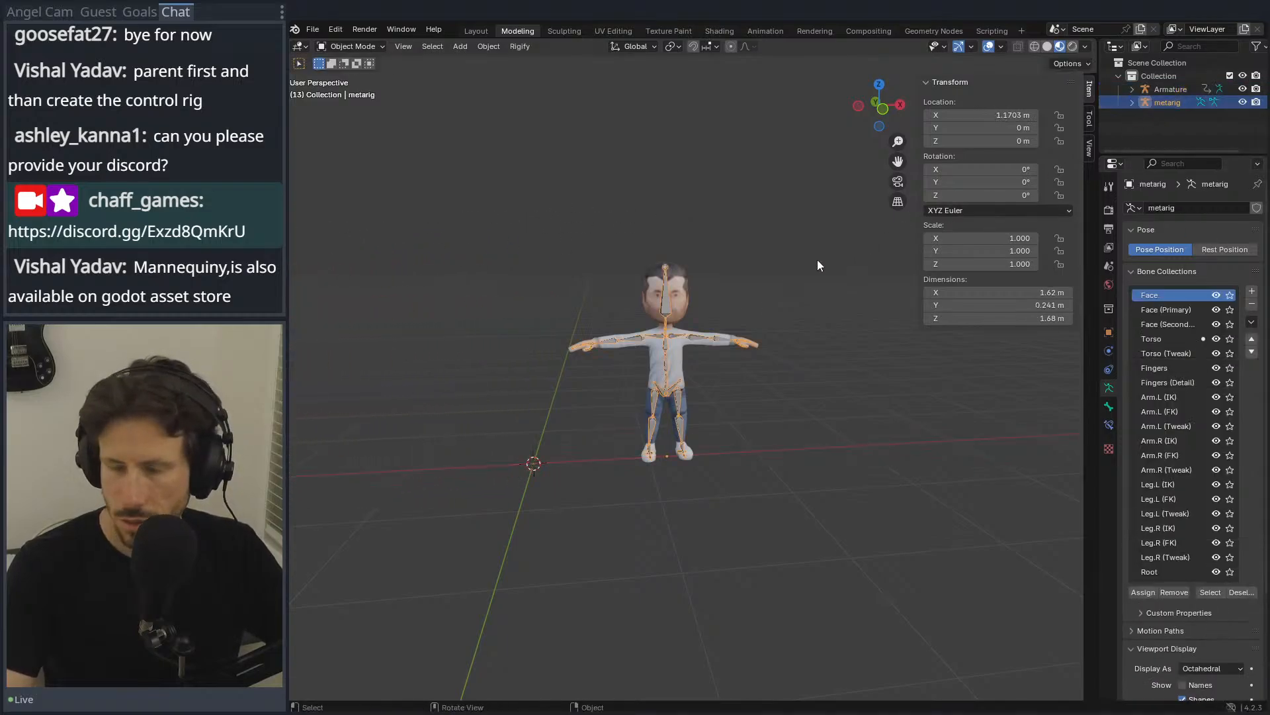
pyautogui.click(1017, 114)
pyautogui.write('0')
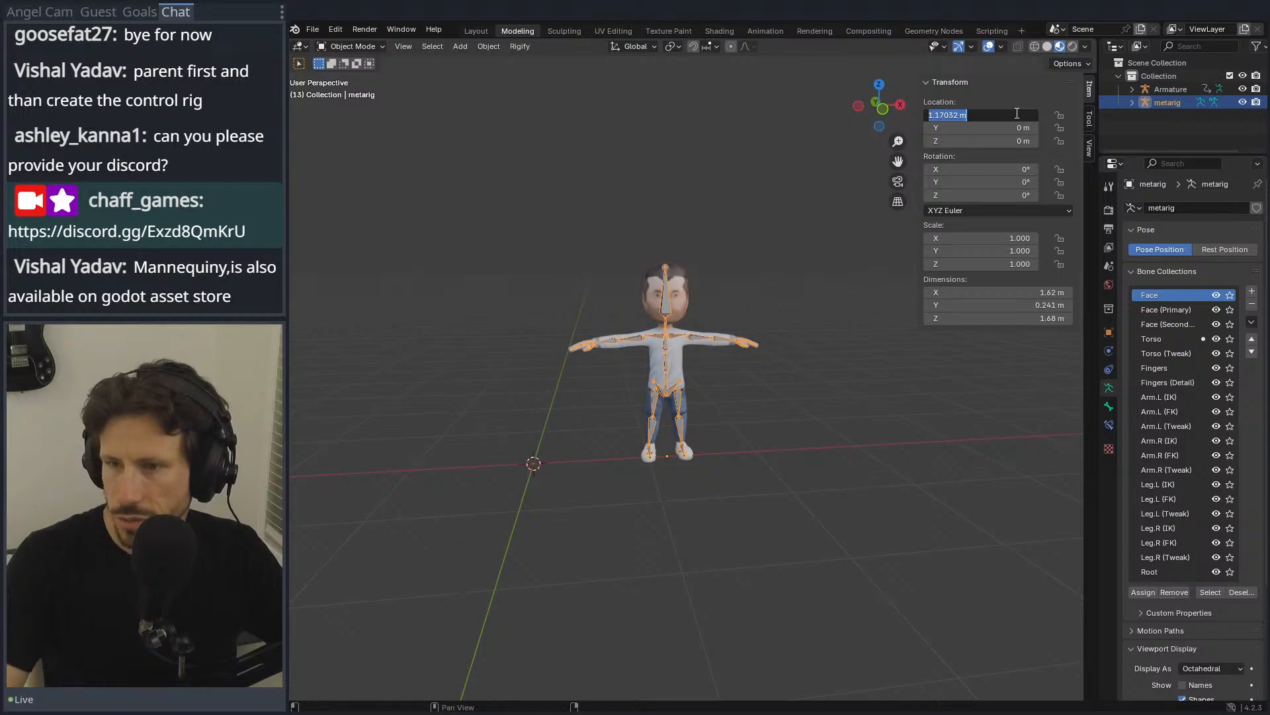
pyautogui.press('Tab')
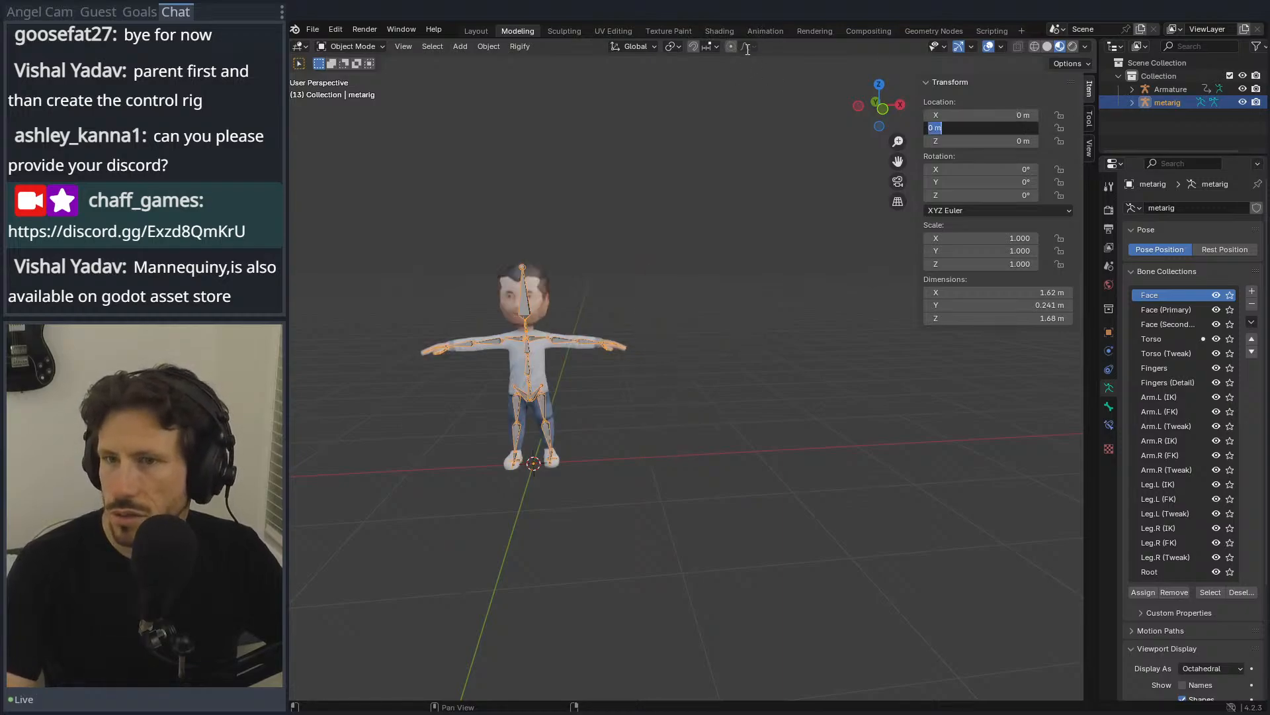
pyautogui.press('Return')
# Step: Try to generate the Rigify control rig from the metarig at the origin, and undo the attempt
pyautogui.click(520, 46)
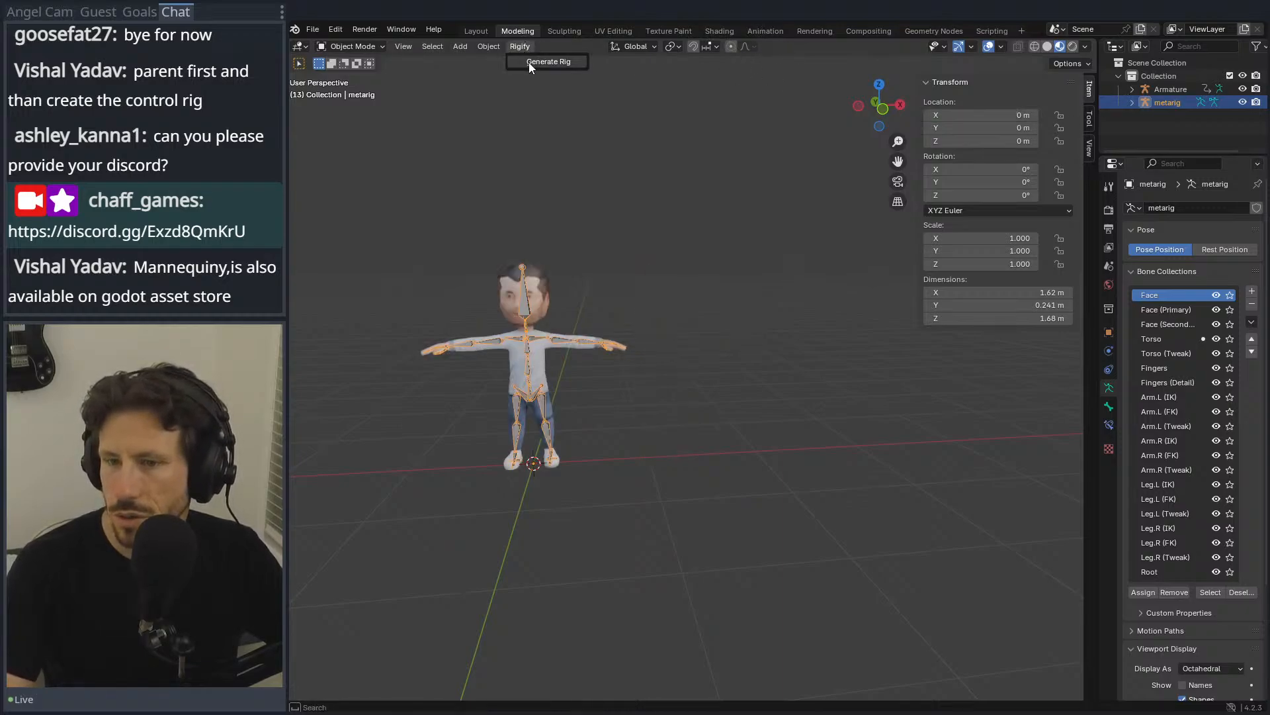
pyautogui.click(529, 63)
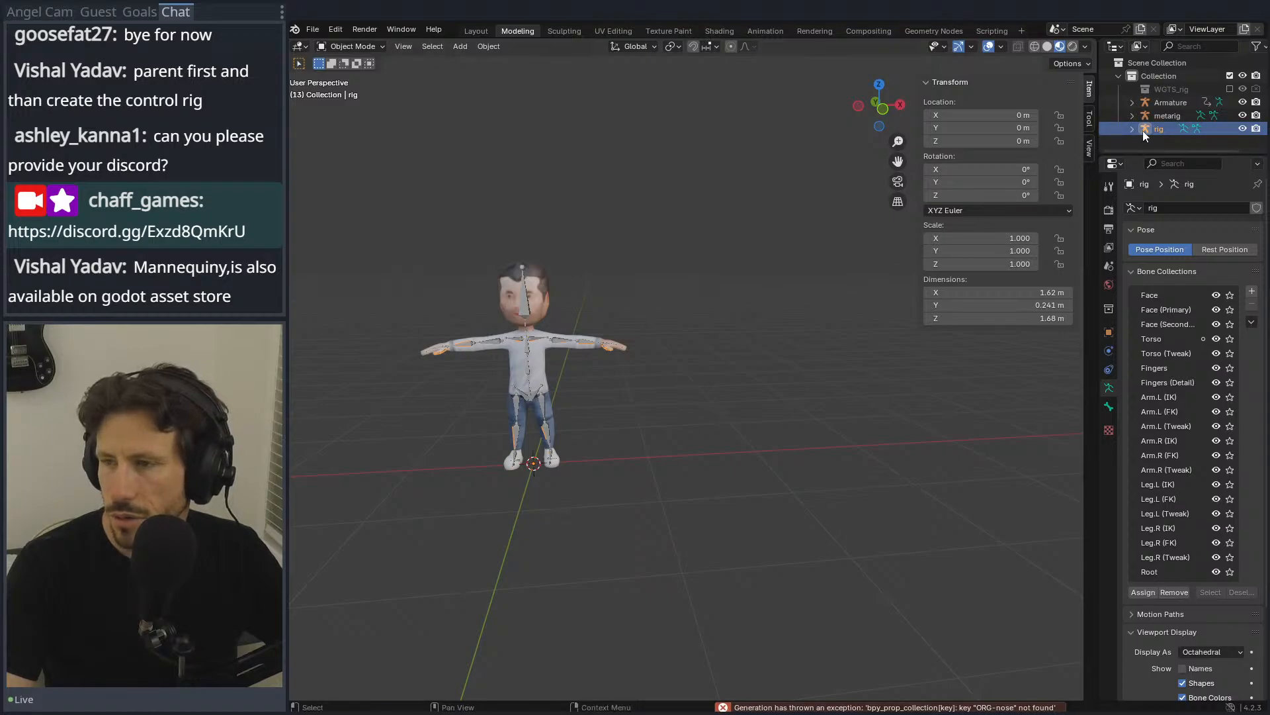
pyautogui.hotkey('ctrl', 'z')
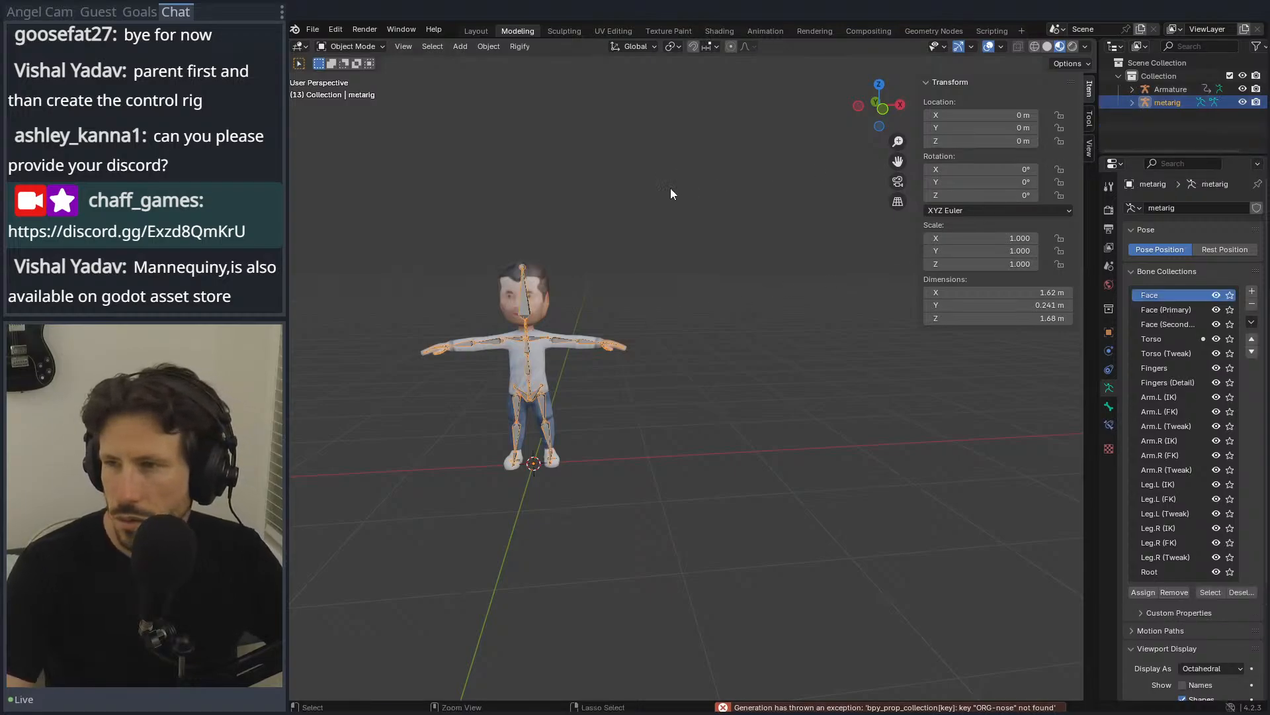
# Step: Select the metarig again and retry generating the Rigify control rig
pyautogui.click(1164, 78)
pyautogui.click(1166, 88)
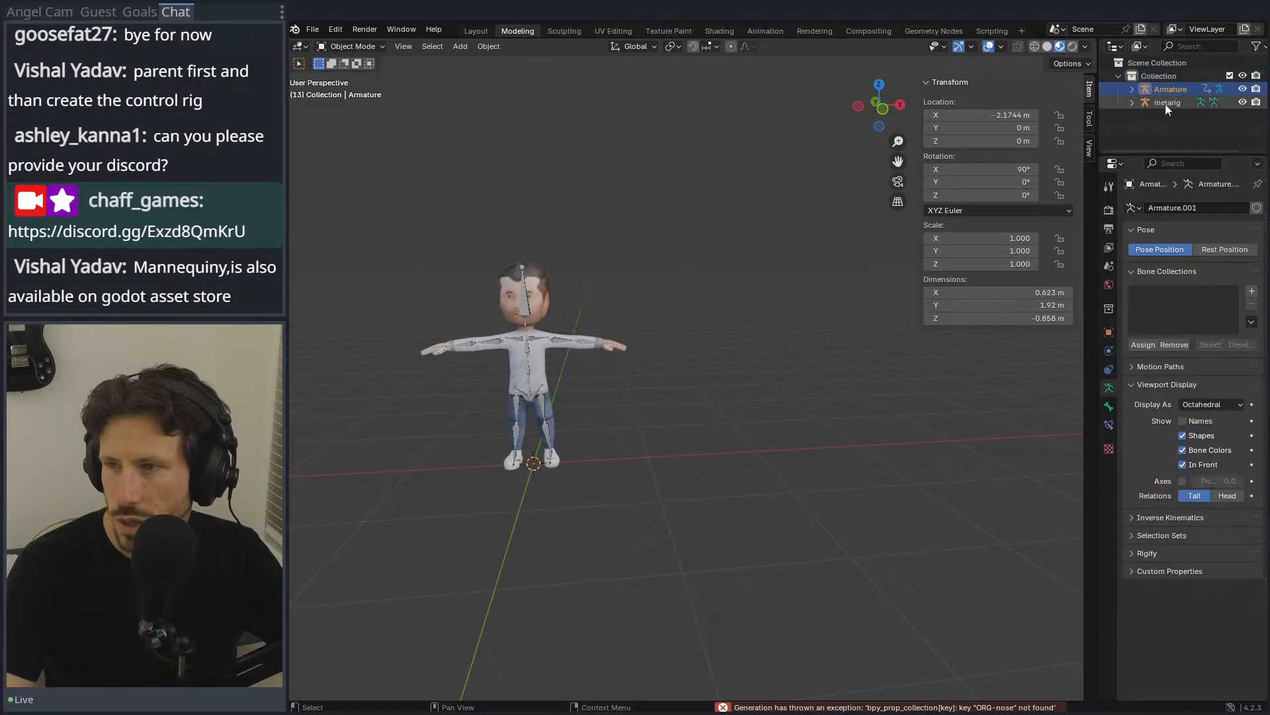
pyautogui.click(1165, 104)
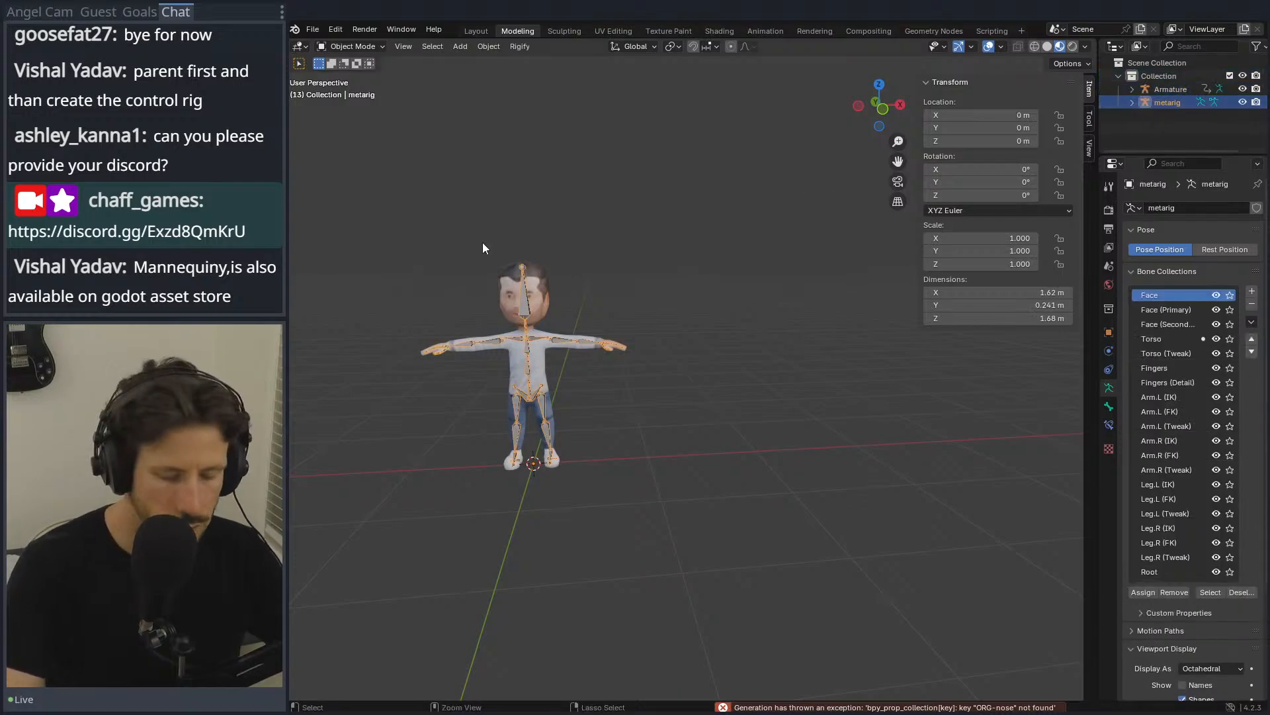
pyautogui.click(509, 46)
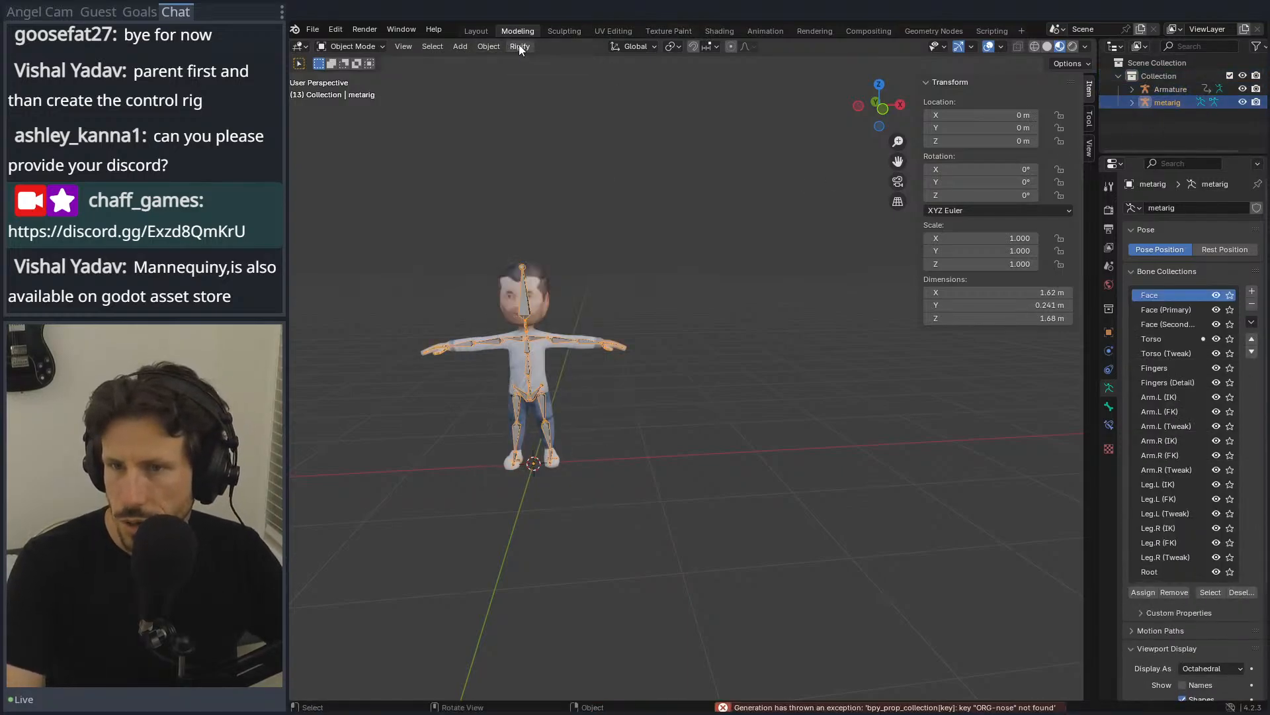
pyautogui.click(528, 67)
# Step: Try to parent the generated rig to the metarig with an Armature Deform option
pyautogui.click(1172, 116)
pyautogui.keyDown('shift'); pyautogui.click(1168, 129); pyautogui.keyUp('shift')
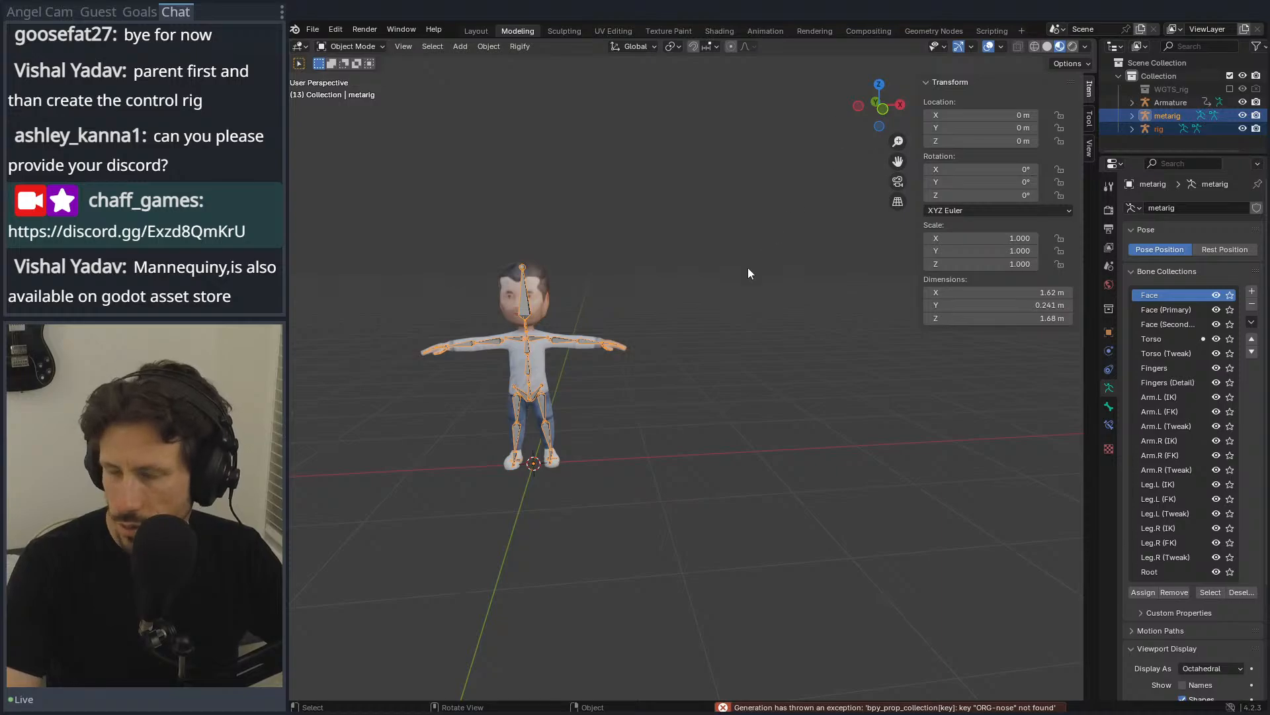
pyautogui.hotkey('ctrl', 'p')
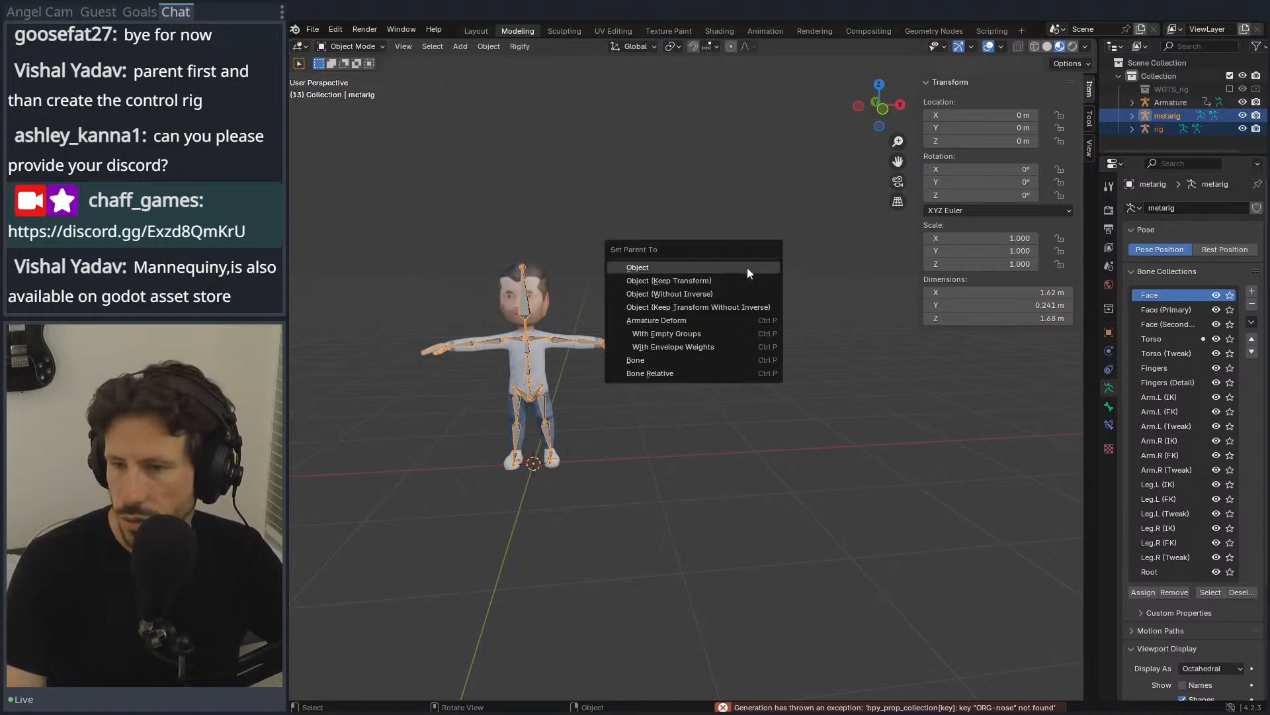
pyautogui.click(715, 340)
# Step: Examine the metarig's bones in Edit Mode and its child objects, with the generated rig hidden
pyautogui.press('Tab')
pyautogui.scroll(3, 575, 293)
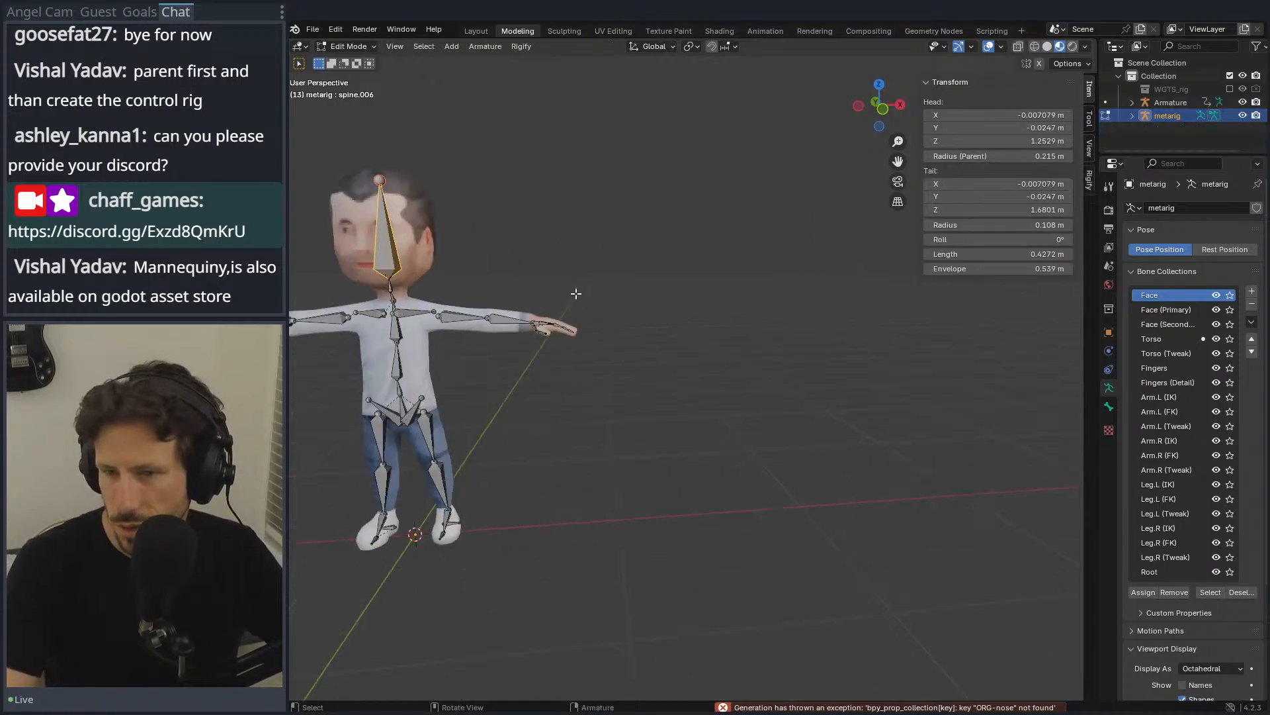
pyautogui.click(1128, 117)
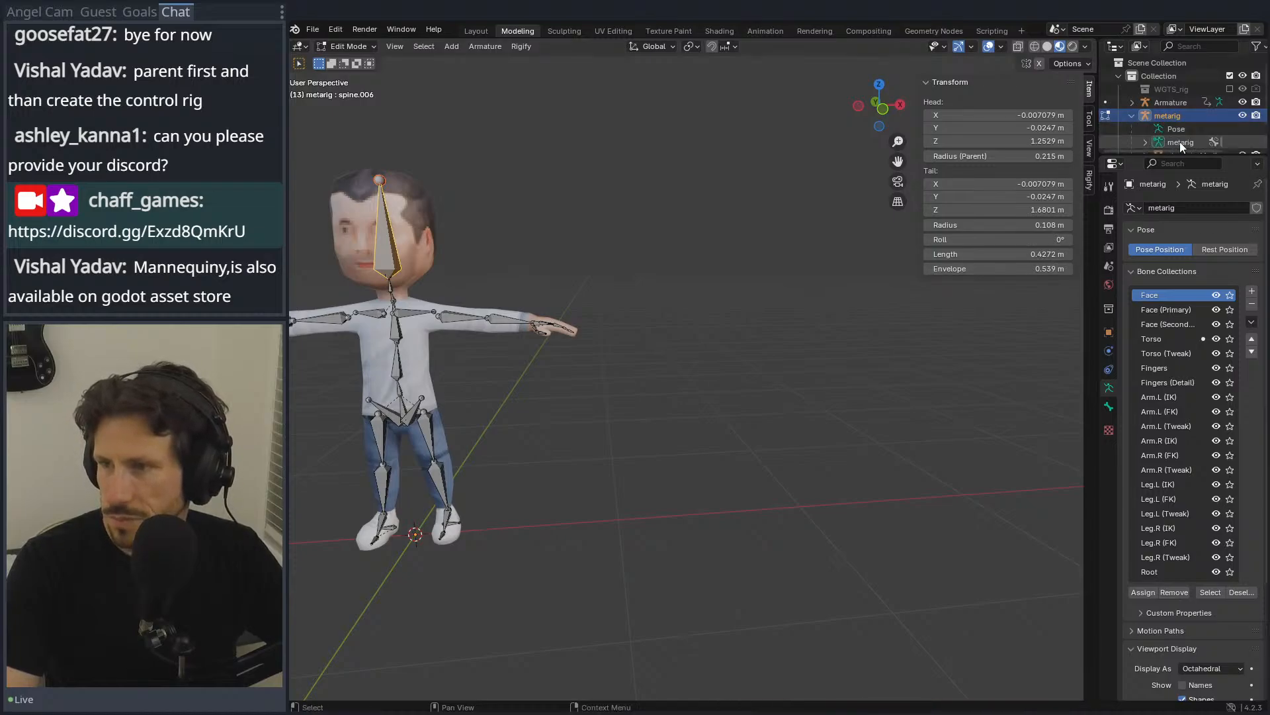
pyautogui.scroll(-2, 1182, 126)
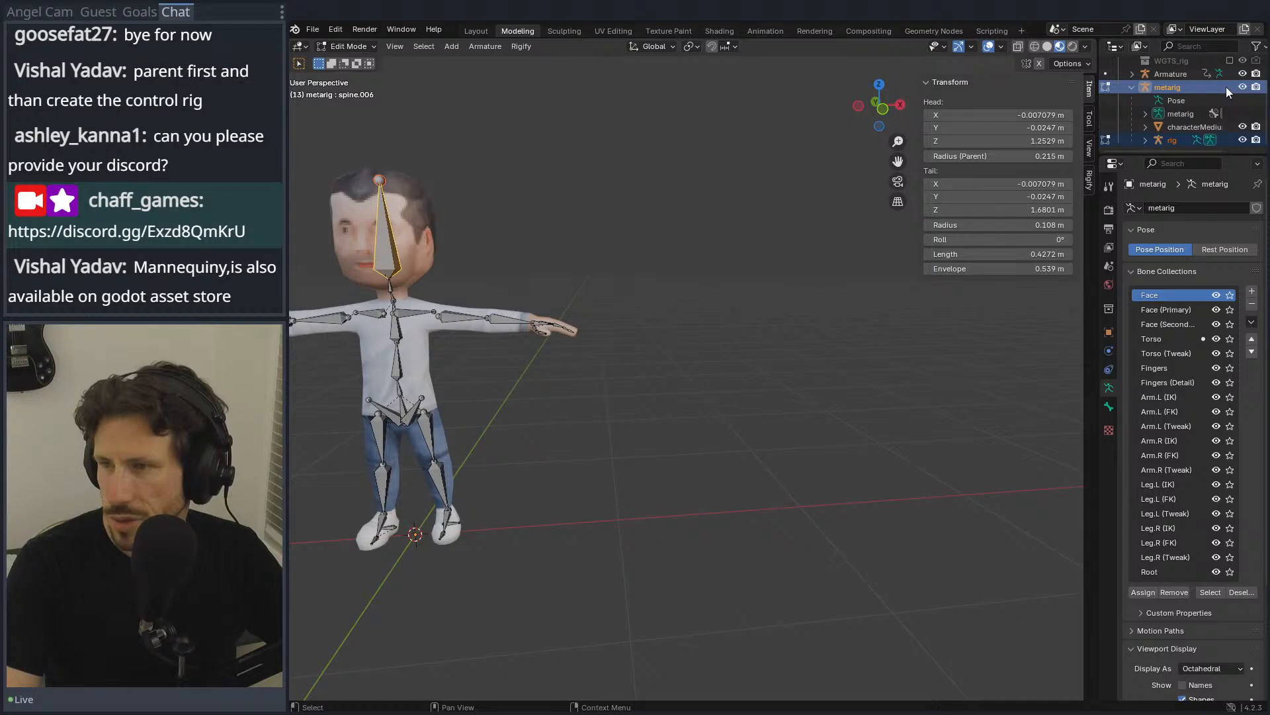
pyautogui.click(1242, 140)
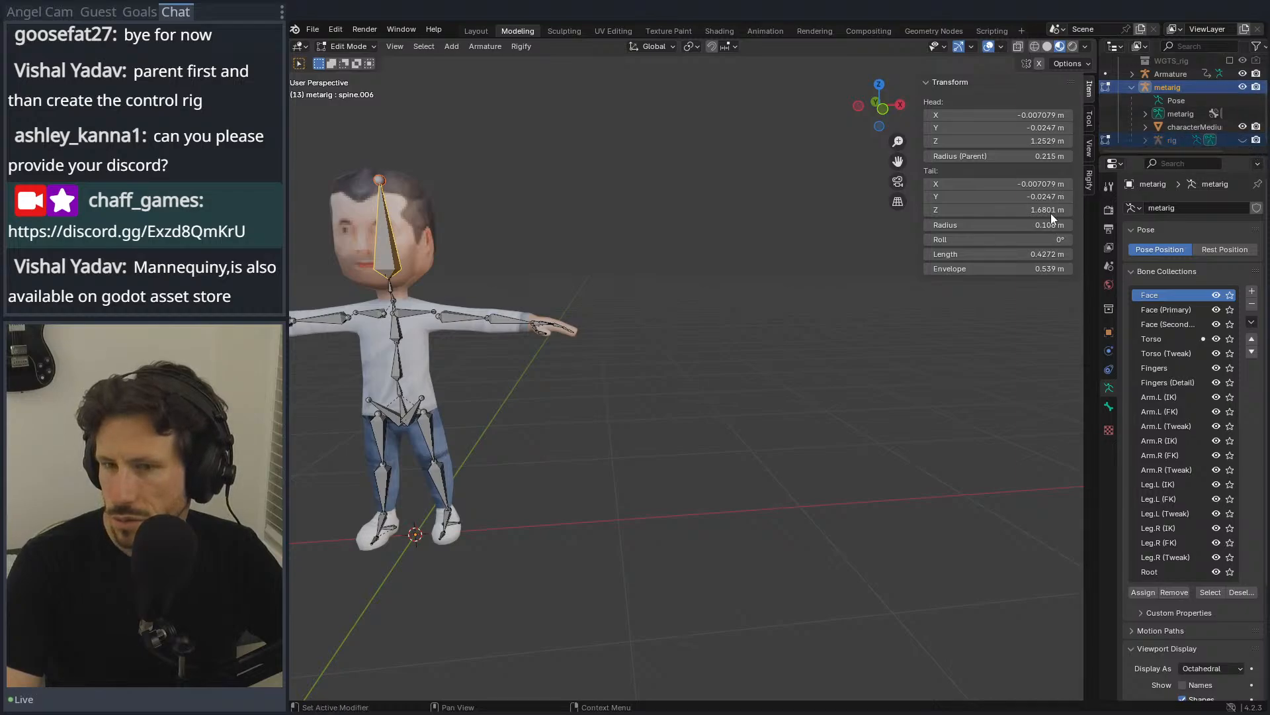
pyautogui.press('Tab')
pyautogui.press('Tab')
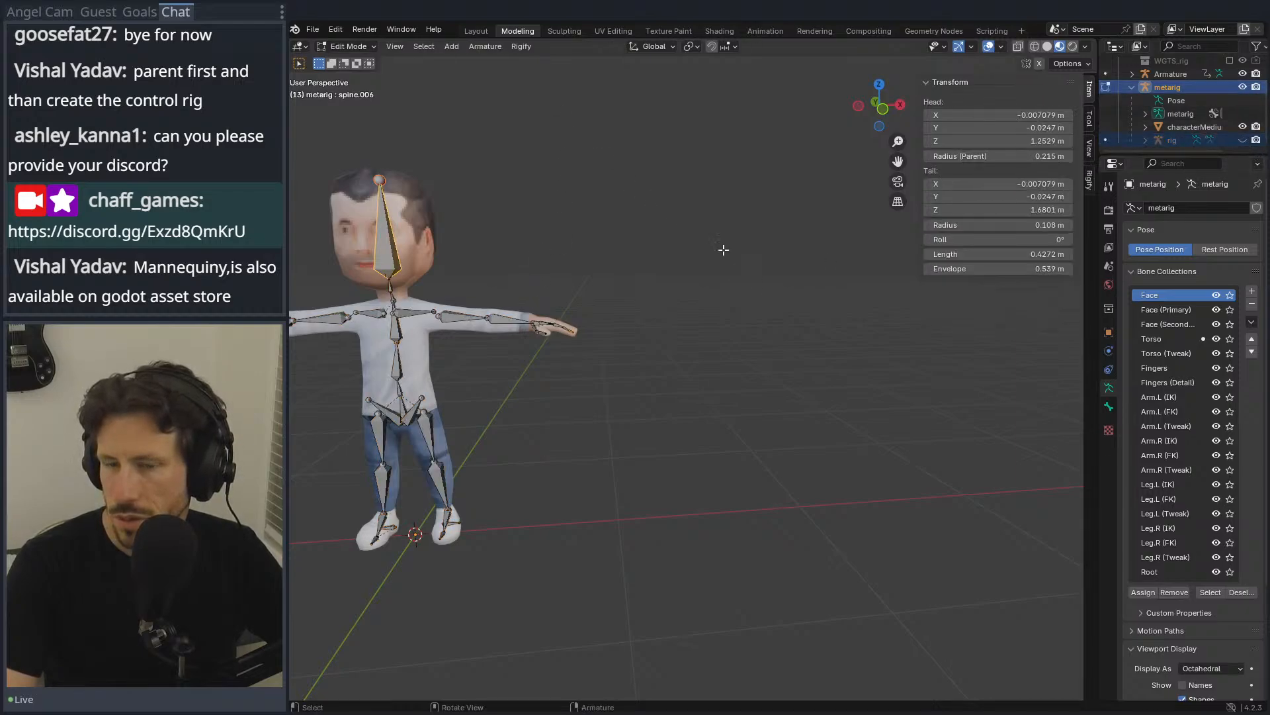
pyautogui.scroll(-2, 756, 267)
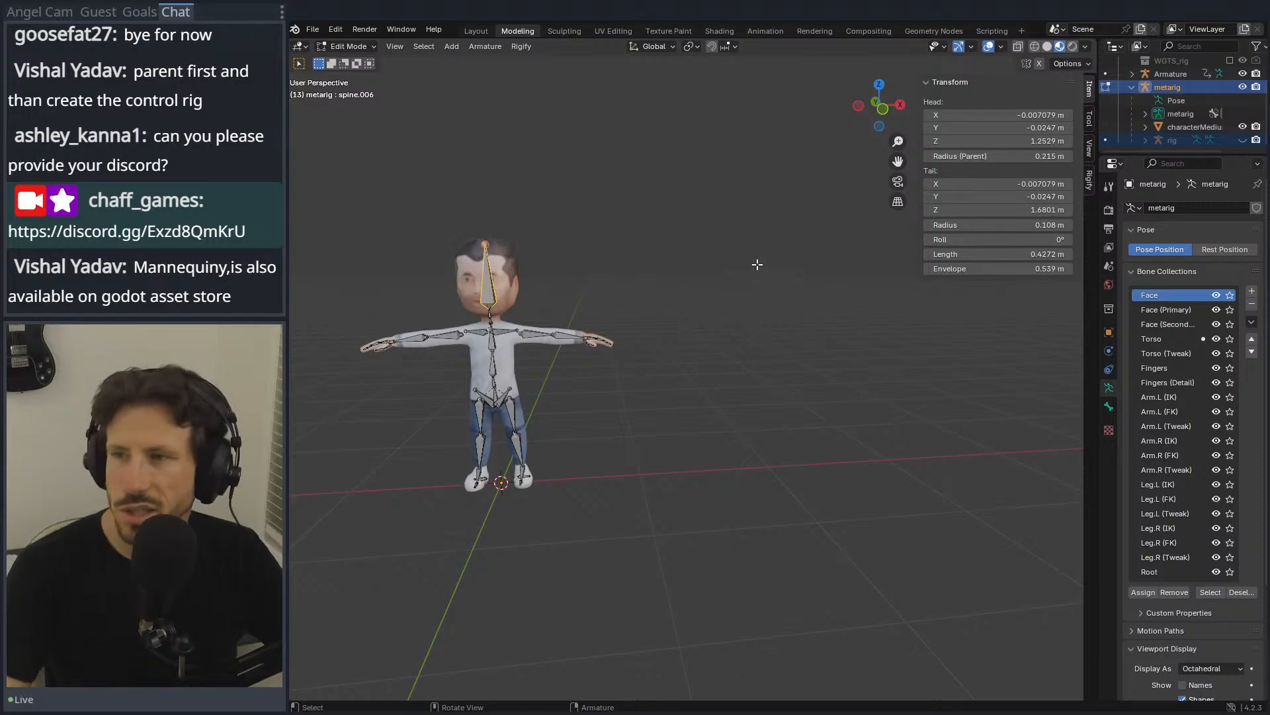
pyautogui.press('Tab')
pyautogui.press('Tab')
pyautogui.press('Tab')
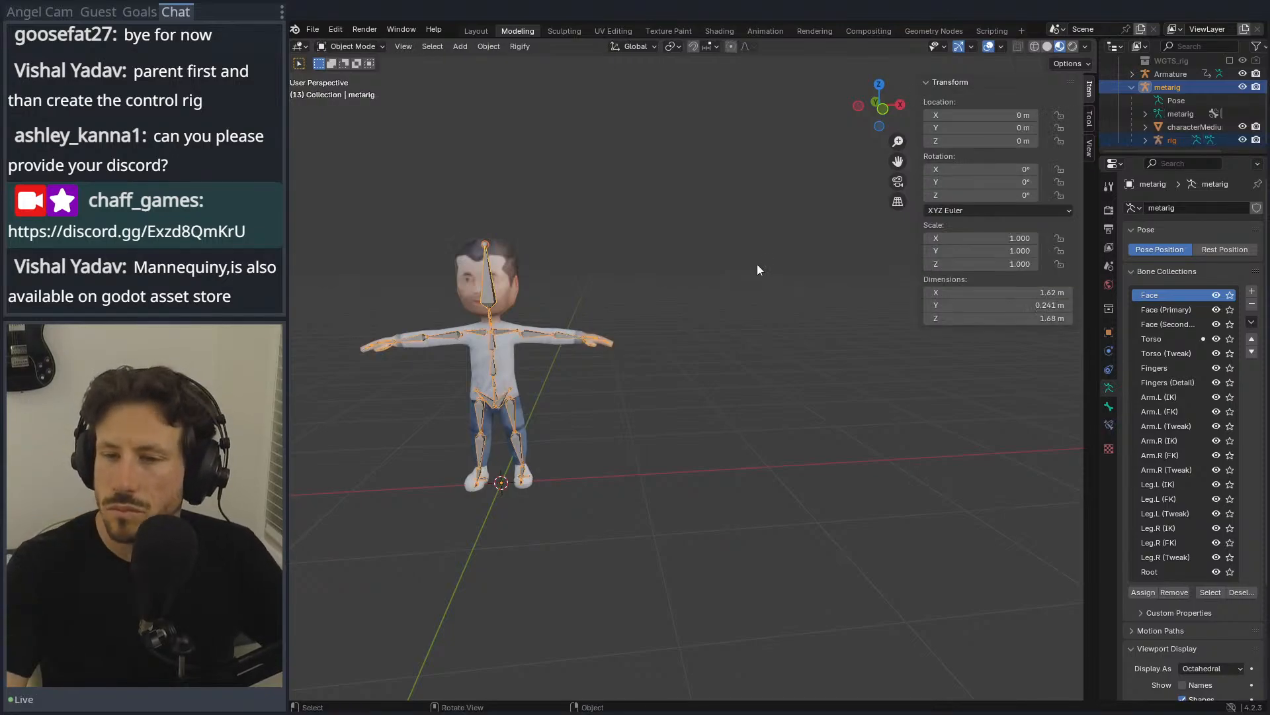
# Step: Undo the parenting of the rig to the metarig and the rig generation
pyautogui.hotkey('ctrl', 'z')
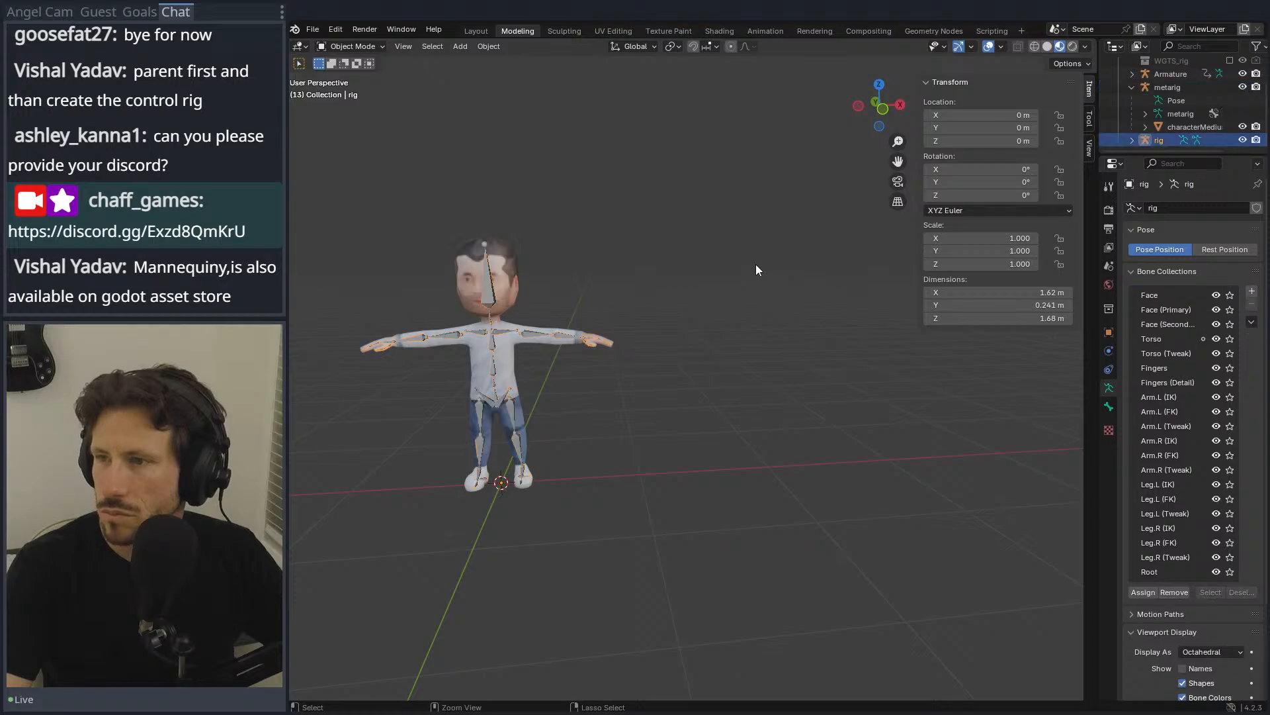
pyautogui.hotkey('ctrl', 'z')
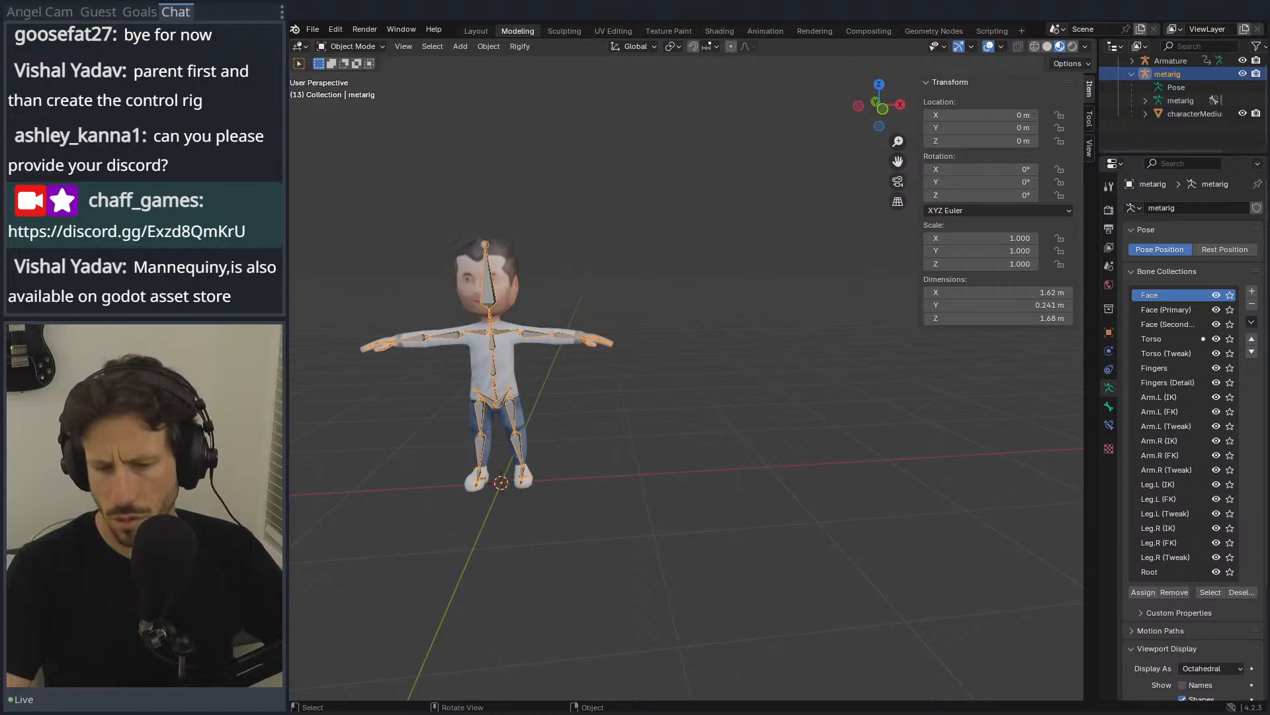
pyautogui.click(715, 337)
pyautogui.moveTo(360, 213); pyautogui.dragTo(731, 514)
pyautogui.click(767, 285)
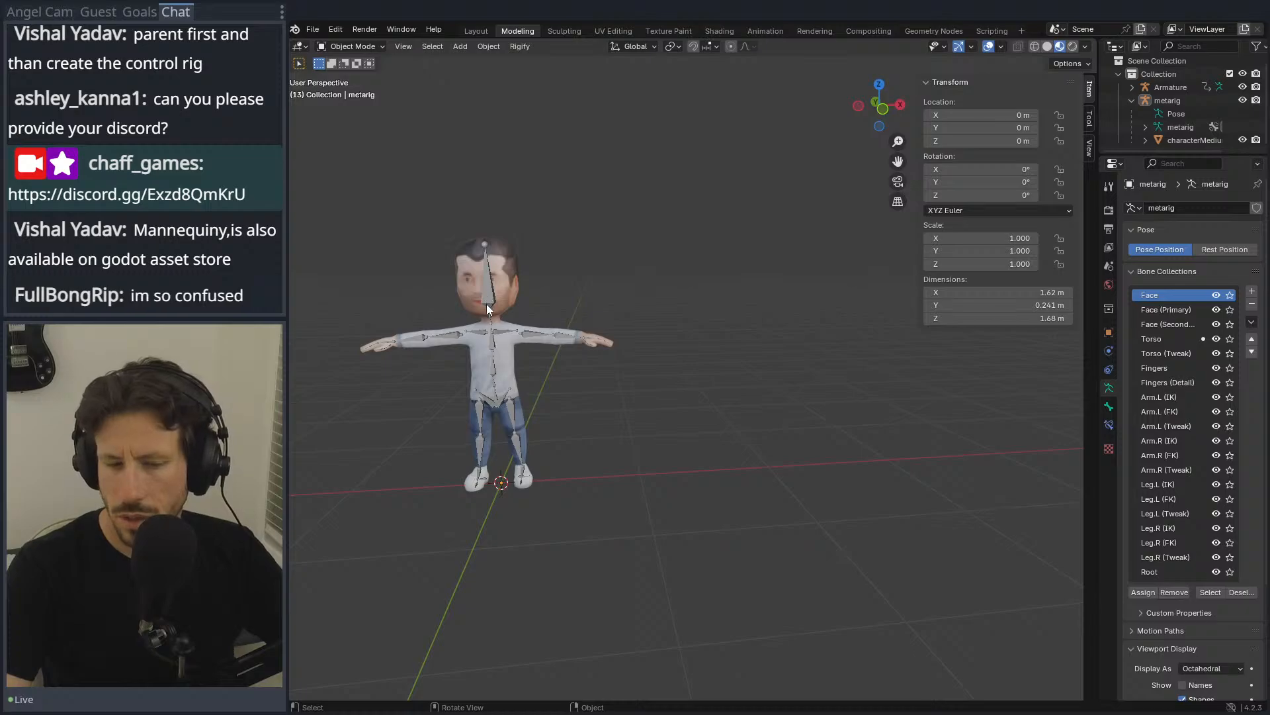
pyautogui.click(1166, 102)
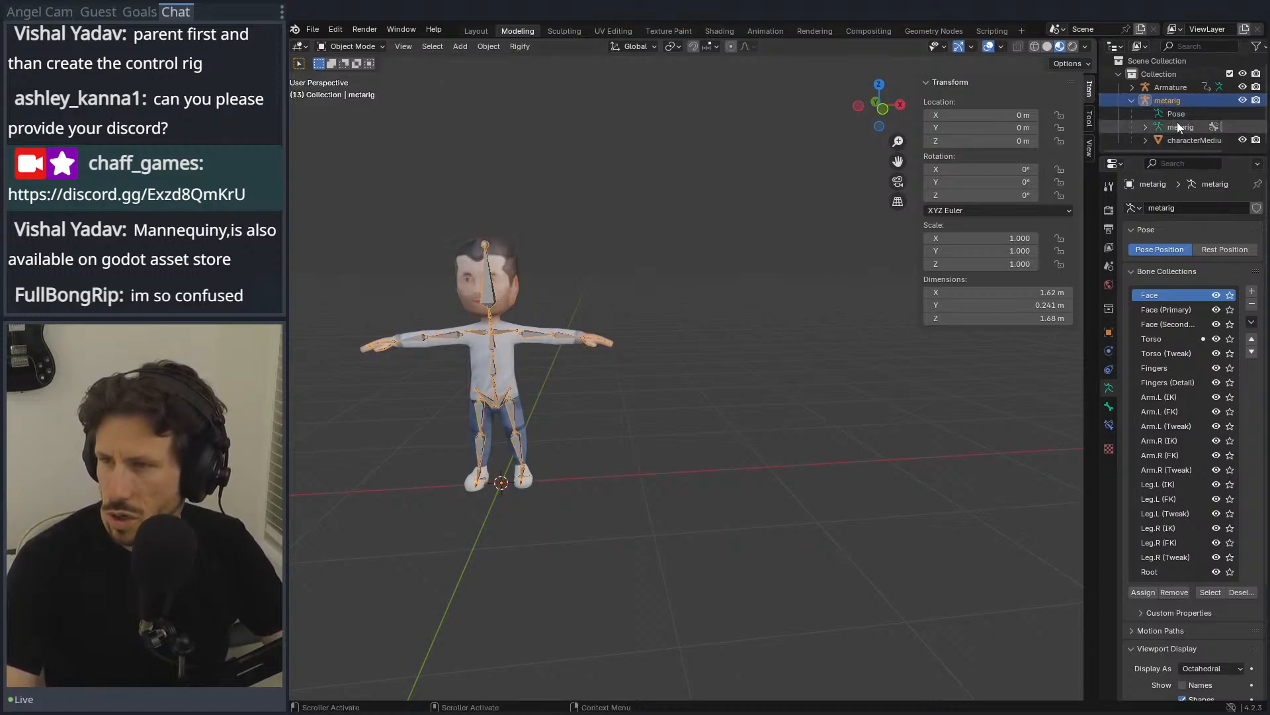
pyautogui.click(520, 47)
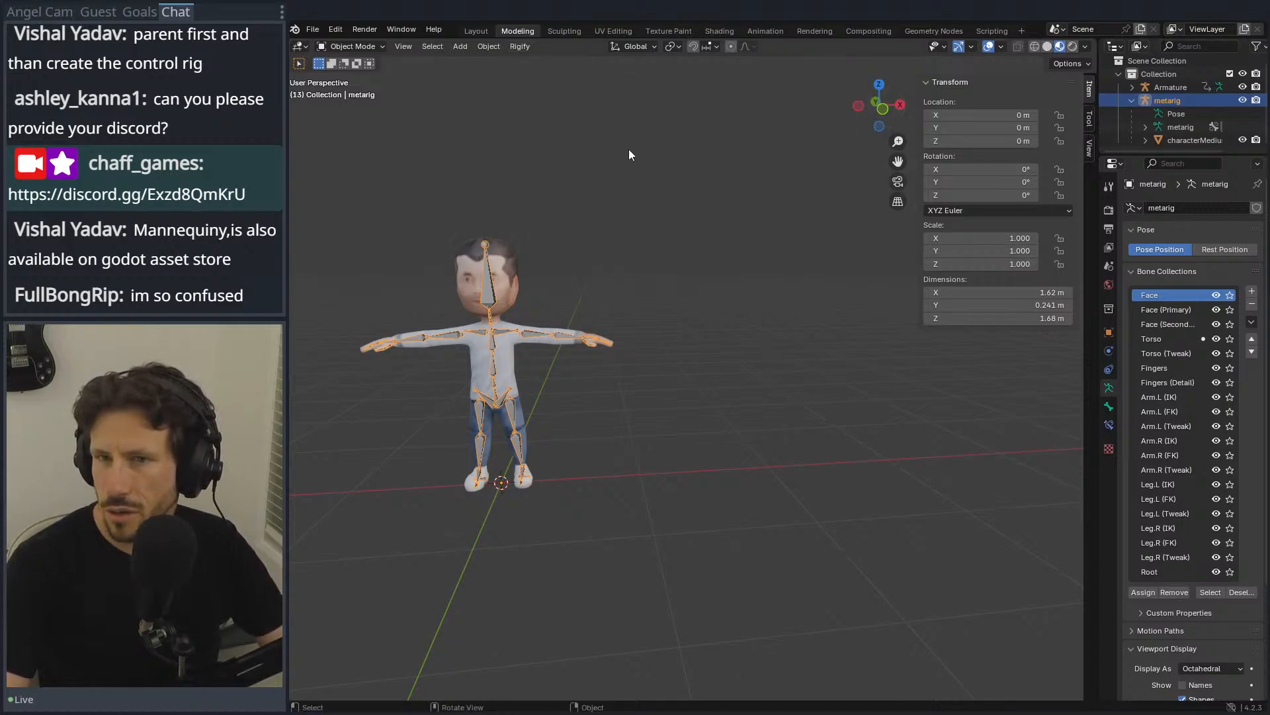
pyautogui.click(362, 45)
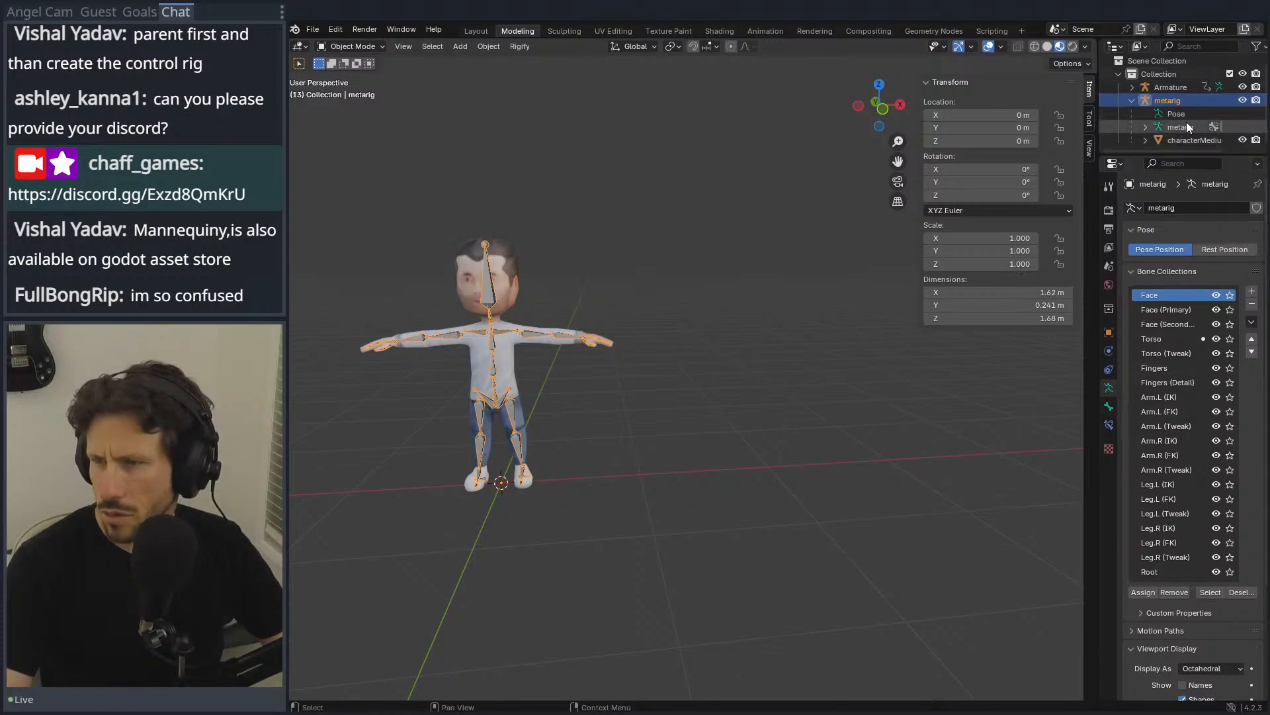
# Step: Undo the object moves and the parenting of the characterMedium mesh to the metarig
pyautogui.hotkey('ctrl', 'z')
pyautogui.hotkey('ctrl', 'z')
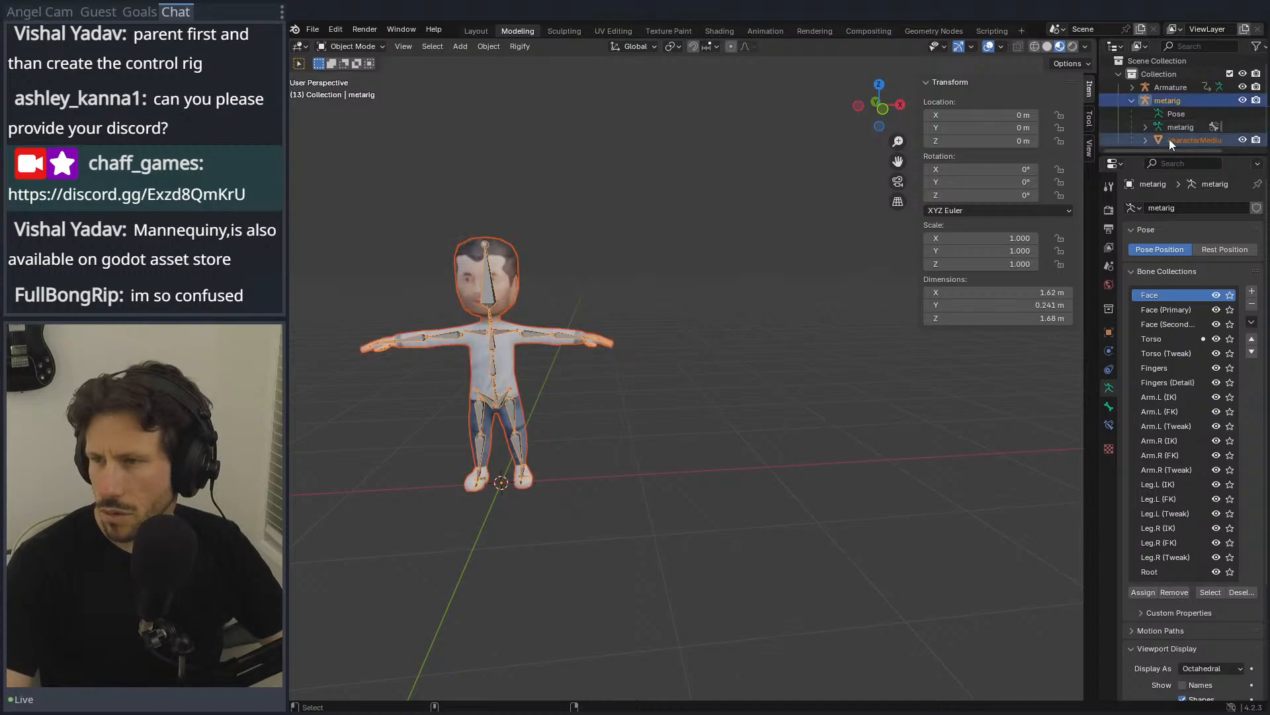
pyautogui.hotkey('ctrl', 'shift', 'z')
pyautogui.hotkey('ctrl', 'shift', 'z')
pyautogui.hotkey('ctrl', 'z')
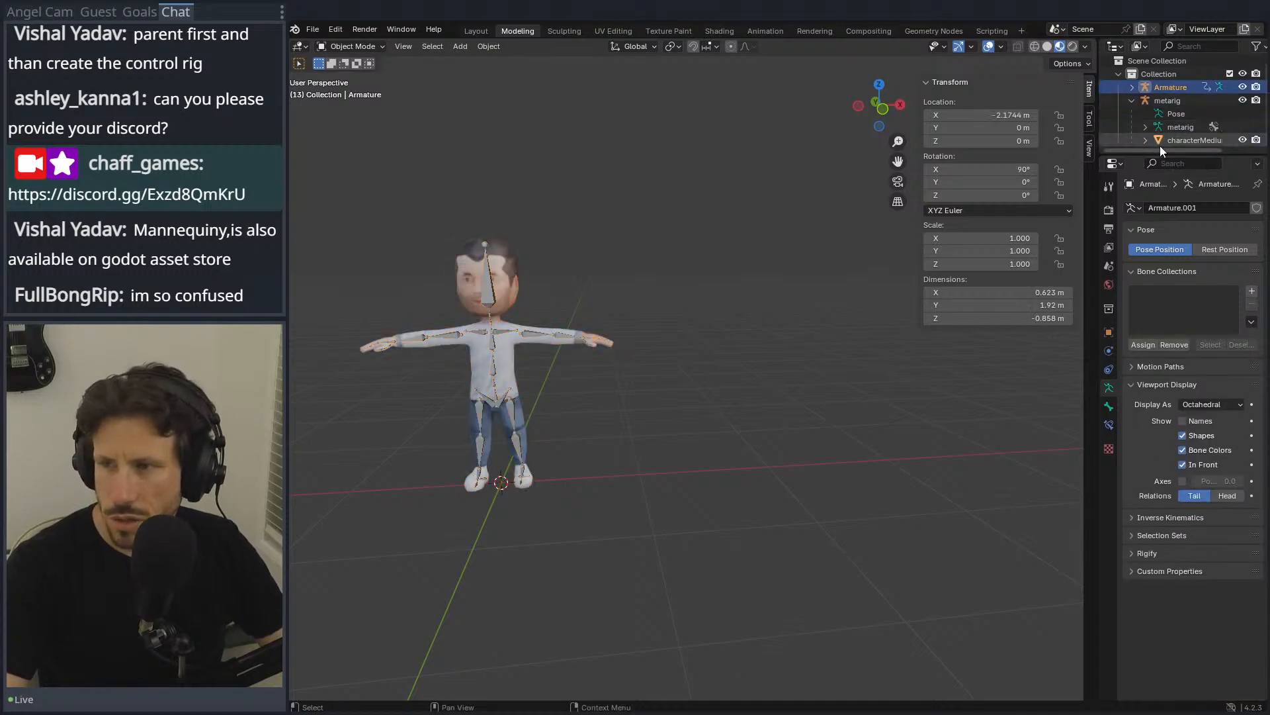
pyautogui.hotkey('ctrl', 'shift', 'z')
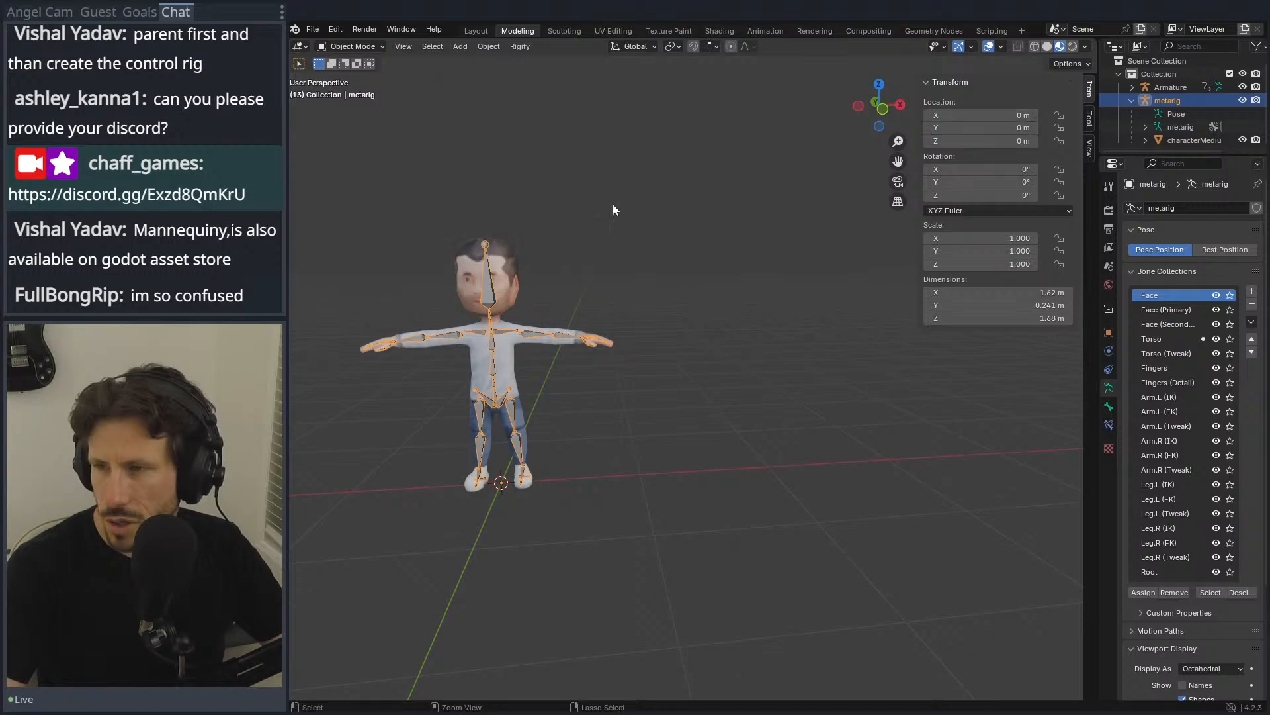
pyautogui.hotkey('ctrl', 'z')
pyautogui.hotkey('ctrl', 'z')
pyautogui.hotkey('ctrl', 'z')
pyautogui.hotkey('ctrl', 'z')
pyautogui.hotkey('ctrl', 'z')
pyautogui.hotkey('ctrl', 'z')
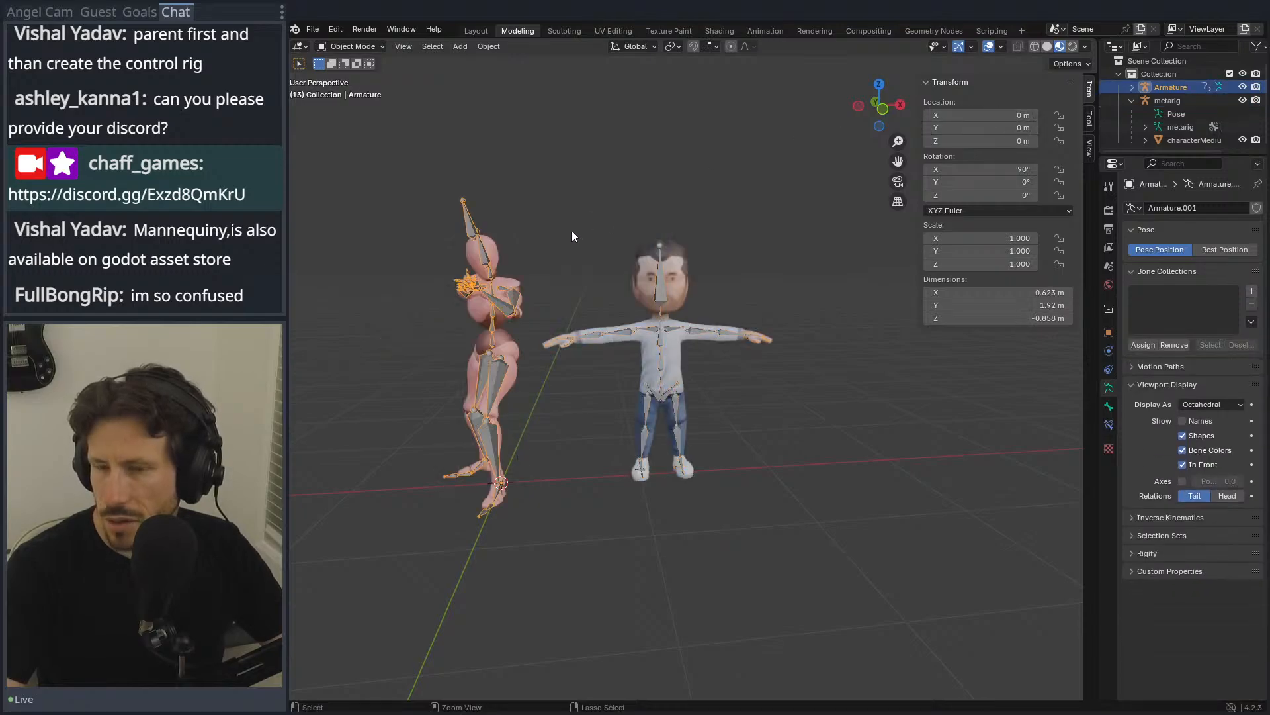
pyautogui.hotkey('ctrl', 'z')
pyautogui.hotkey('ctrl', 'z')
pyautogui.hotkey('ctrl', 'z')
pyautogui.hotkey('ctrl', 'z')
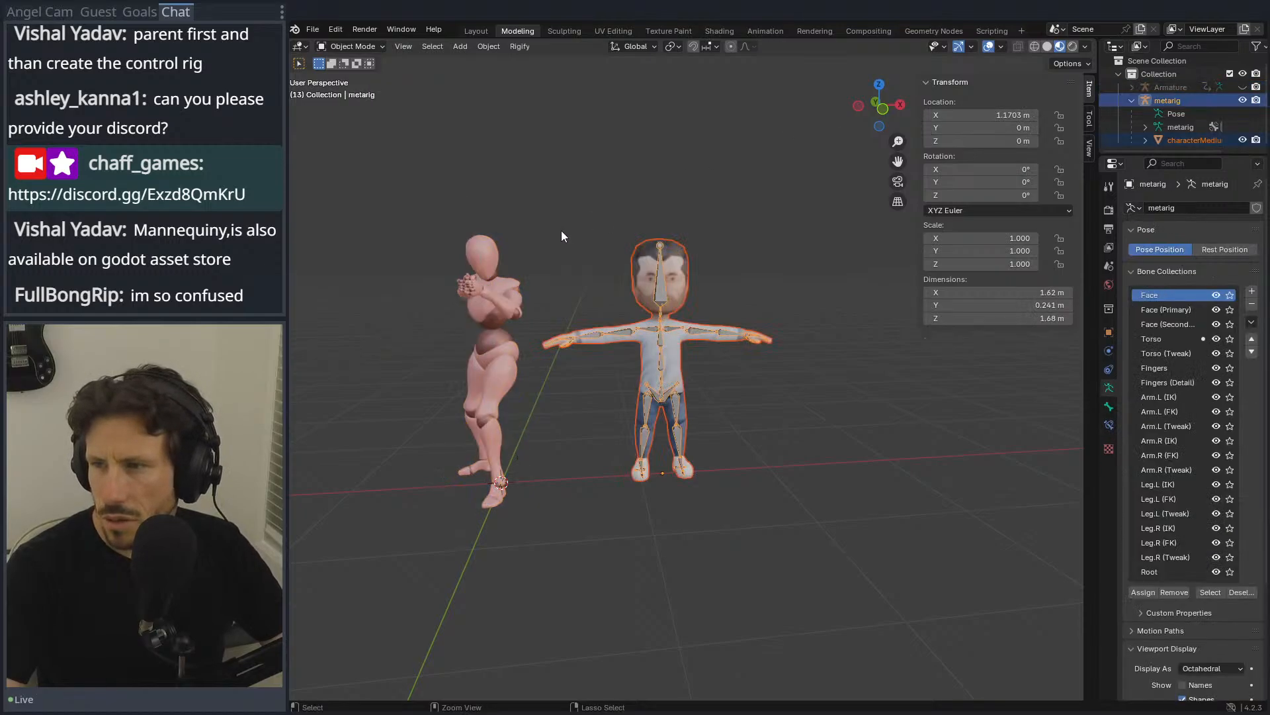
pyautogui.hotkey('ctrl', 'z')
pyautogui.hotkey('ctrl', 'z')
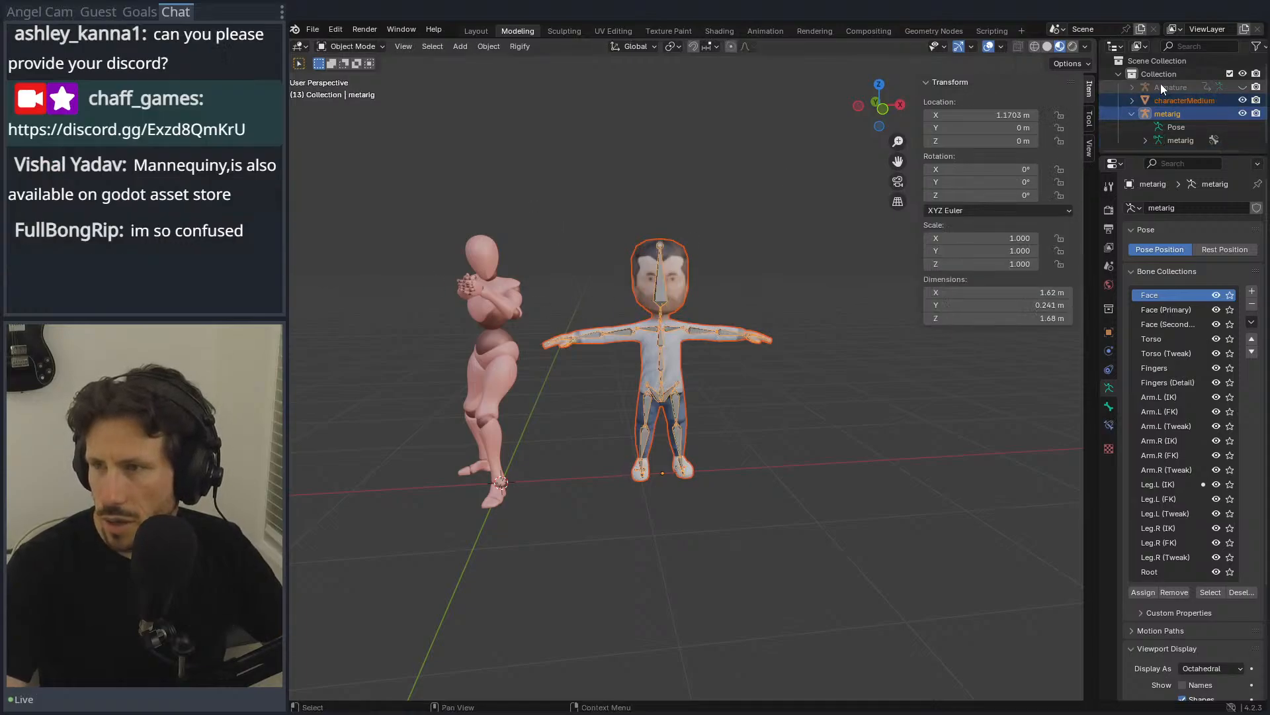
# Step: Unhide the pink mannequin's Armature and move it about 1.8 m in the negative X direction
pyautogui.click(1247, 87)
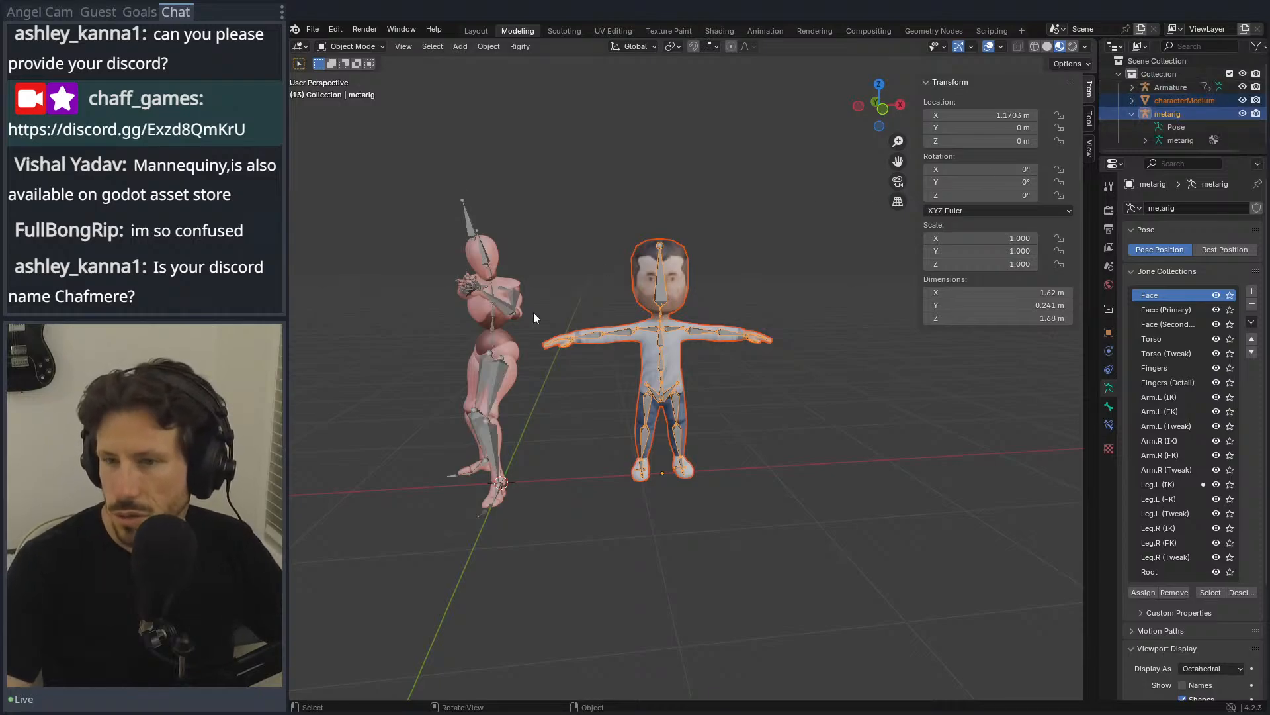
pyautogui.click(483, 249)
pyautogui.press('x')
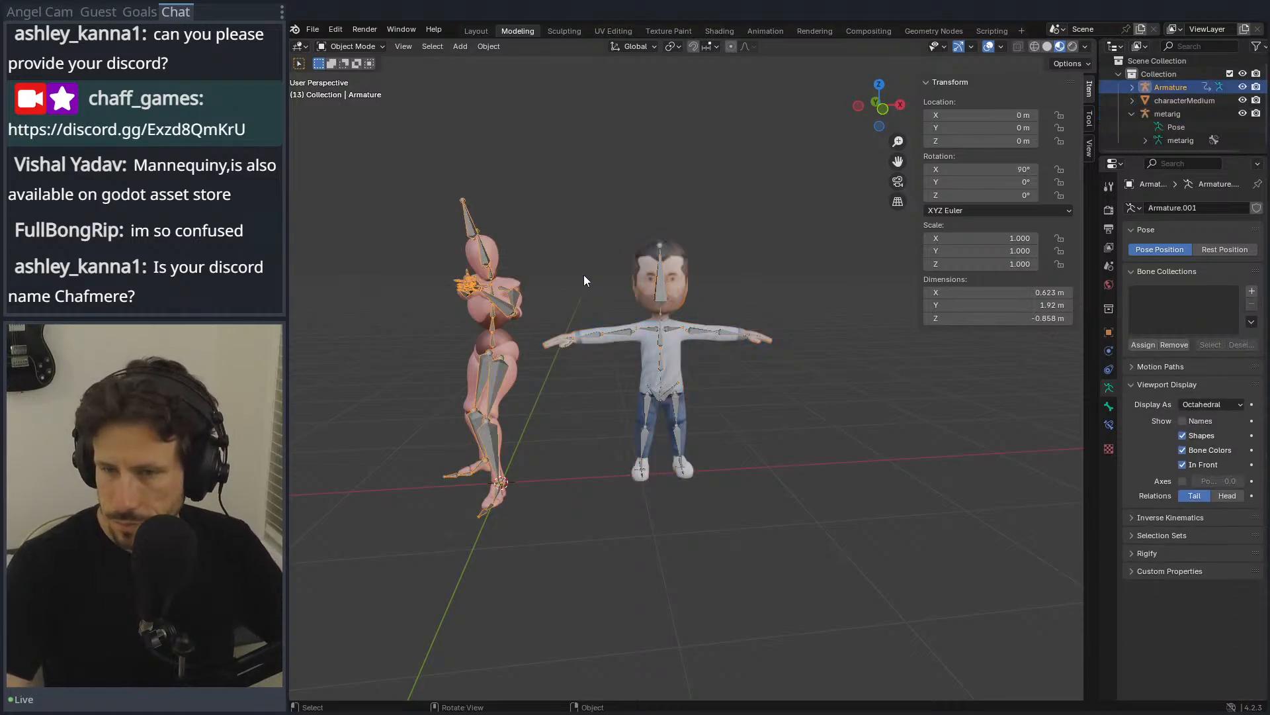
pyautogui.press('g')
pyautogui.press('x')
pyautogui.press('Return')
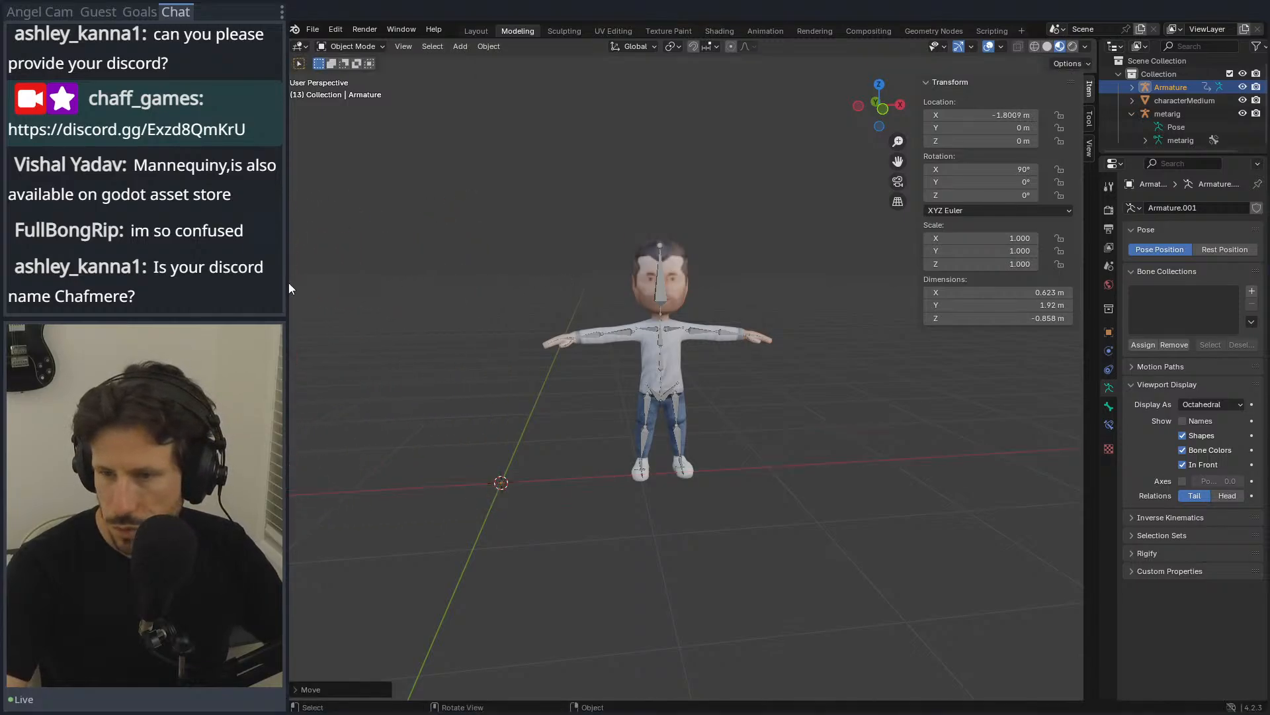
# Step: Set the metarig's X location to 0 m
pyautogui.click(1168, 113)
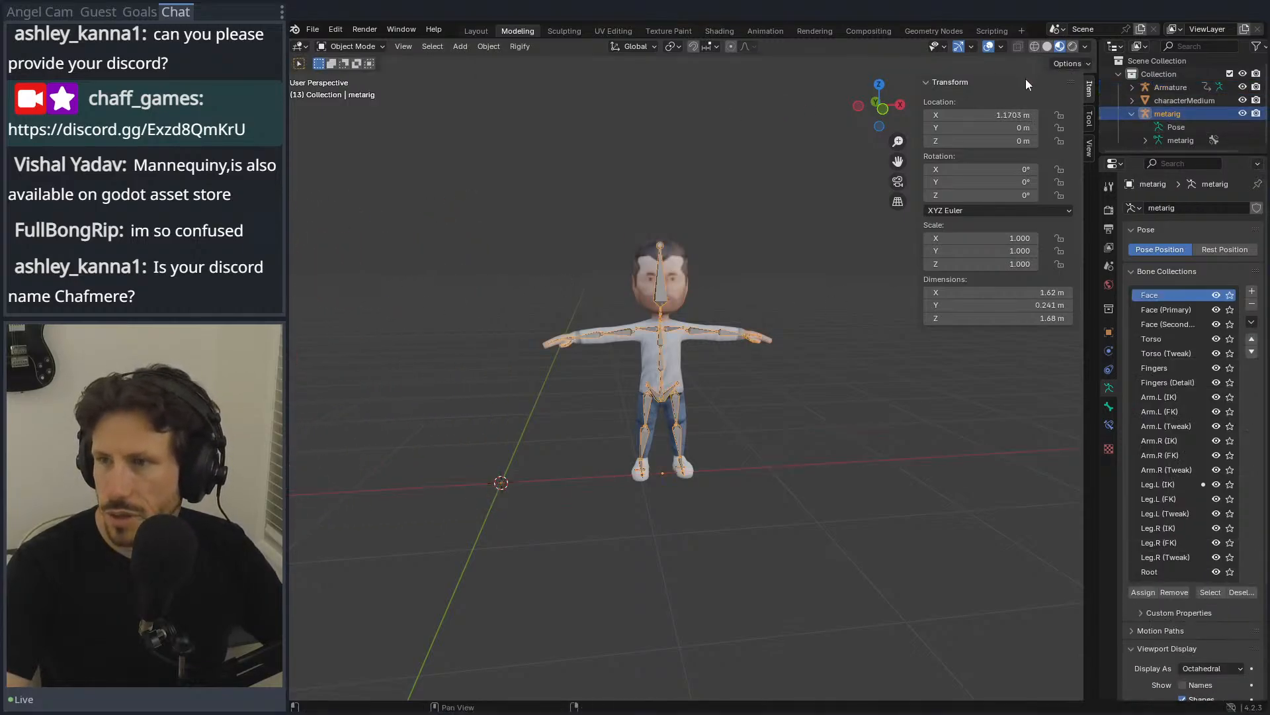
pyautogui.click(1003, 115)
pyautogui.write('0')
pyautogui.press('Tab')
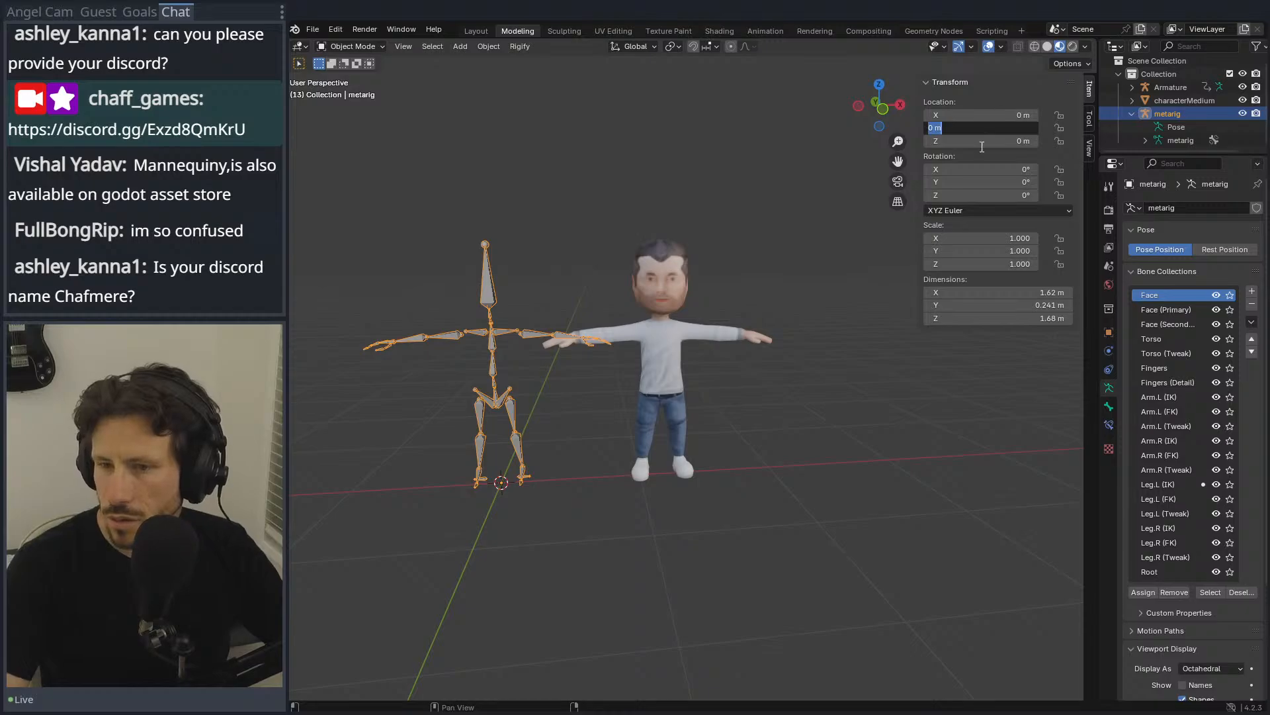
pyautogui.press('Return')
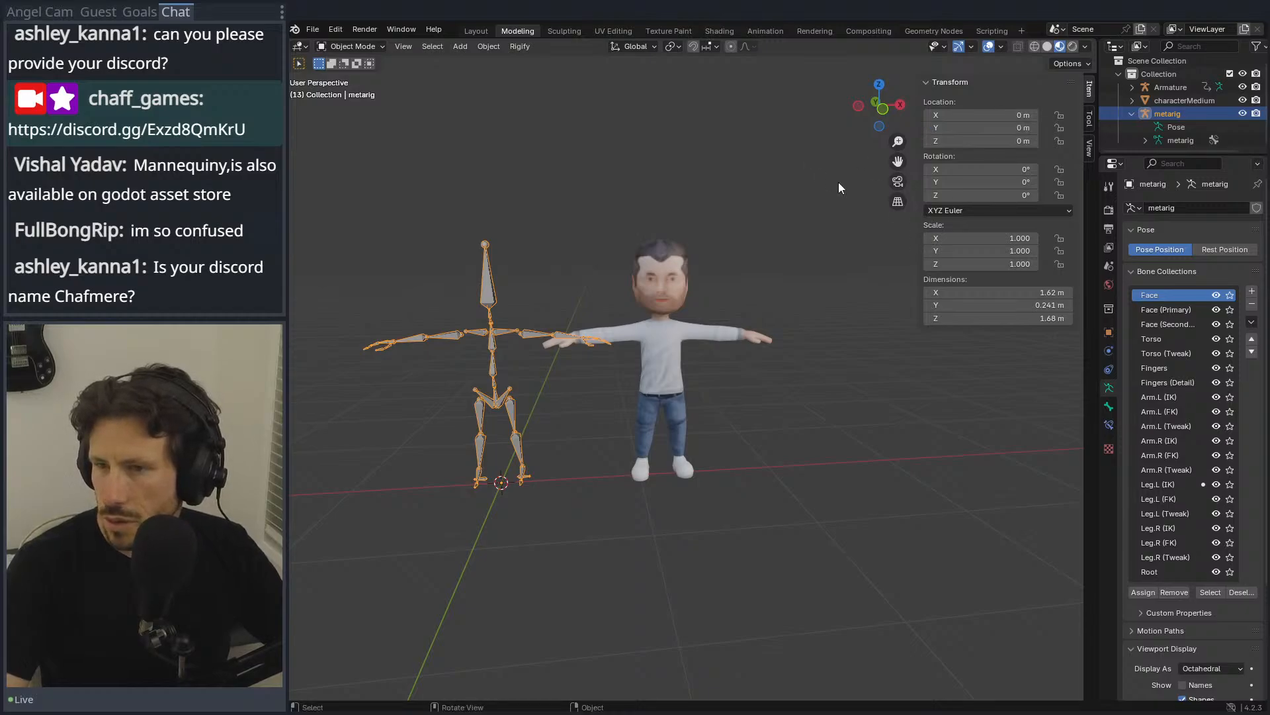
# Step: Set the characterMedium mesh's X location to 0 m so it lines up with the metarig in front view
pyautogui.click(1166, 90)
pyautogui.click(1165, 99)
pyautogui.click(989, 115)
pyautogui.write('0')
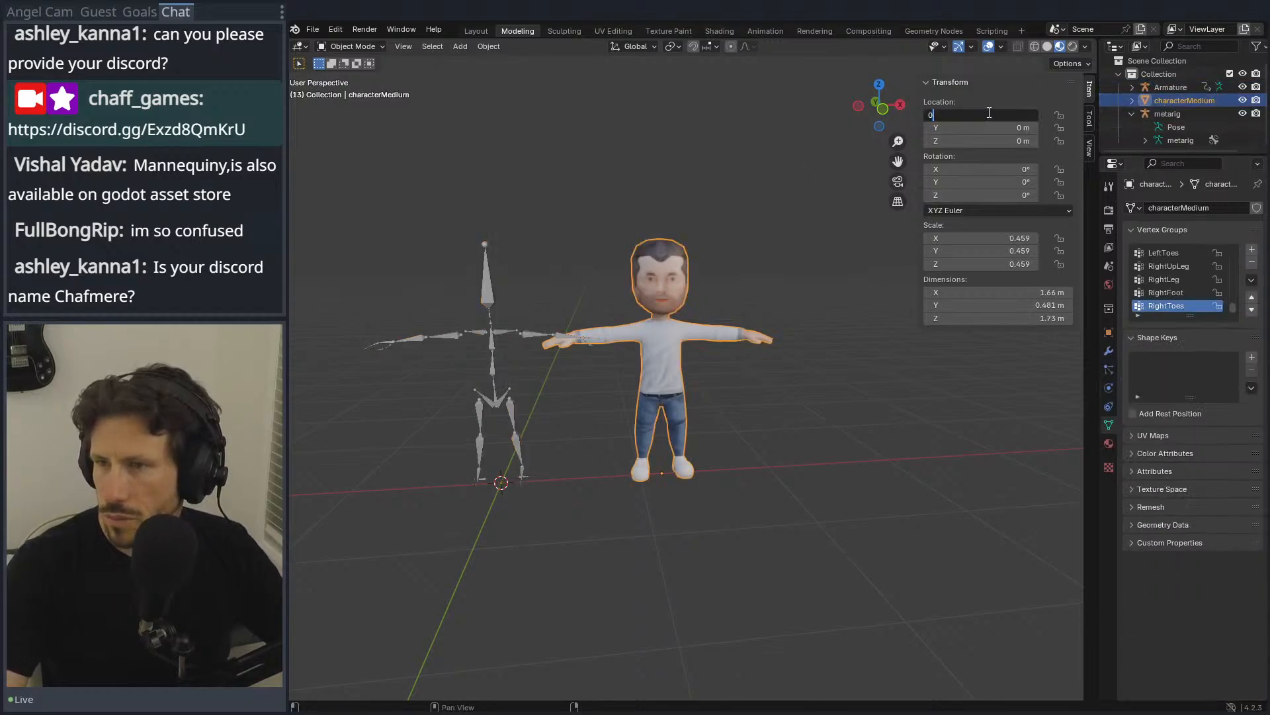
pyautogui.press('Tab')
pyautogui.press('Return')
pyautogui.press('KP_1')
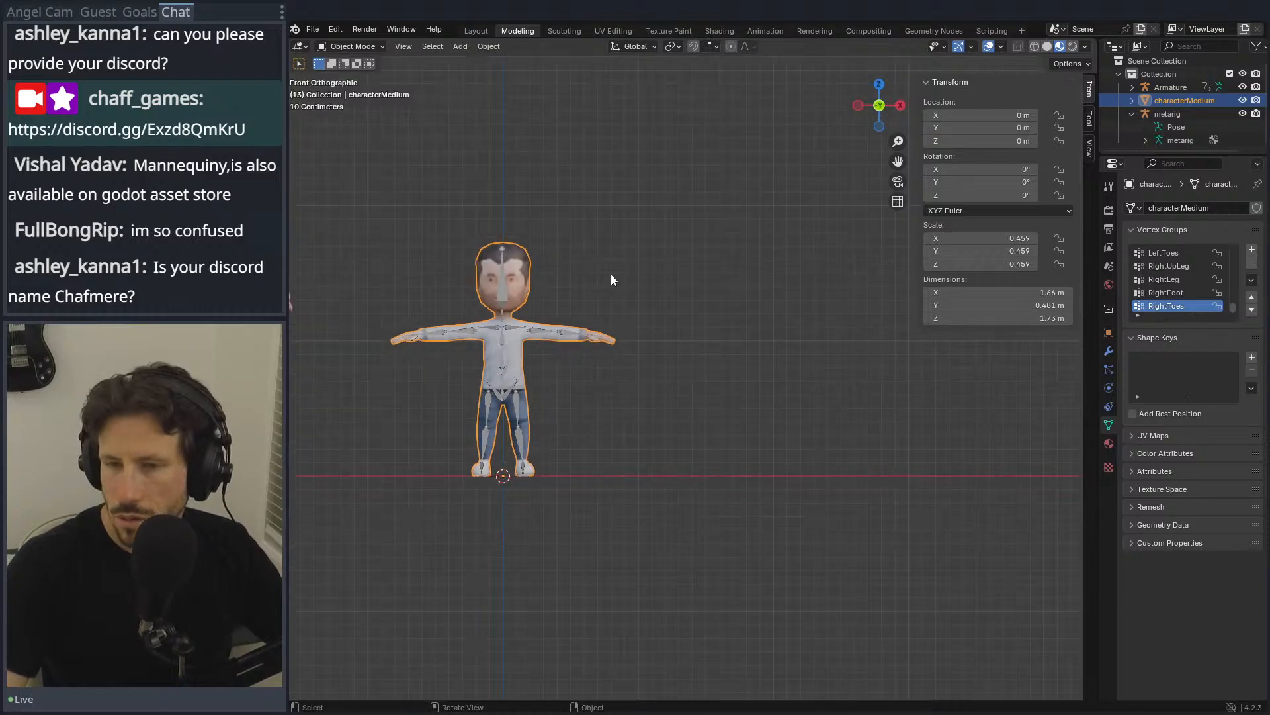
pyautogui.scroll(2, 569, 284)
pyautogui.keyDown('shift'); pyautogui.moveTo(593, 272); pyautogui.dragTo(725, 261, button='middle'); pyautogui.keyUp('shift')
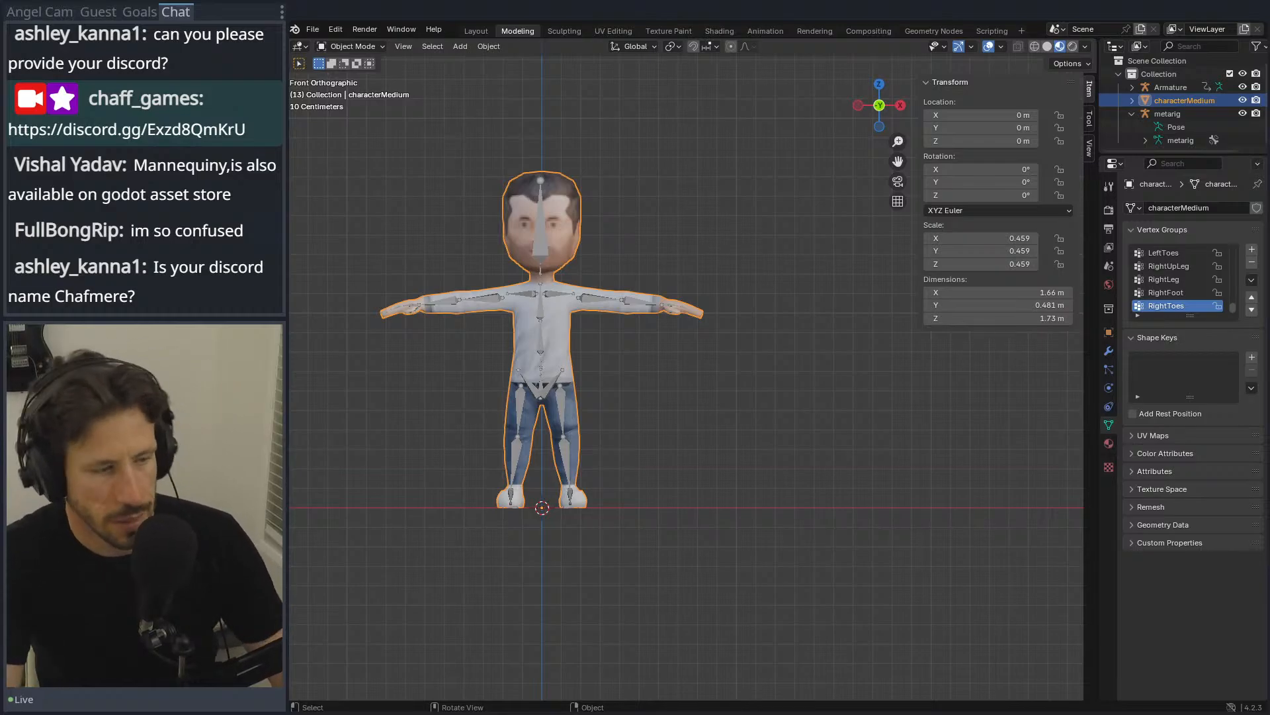
# Step: Switch to the web browser, open YouTube and search for "cgdive rigify"
pyautogui.hotkey('alt', 'Tab')
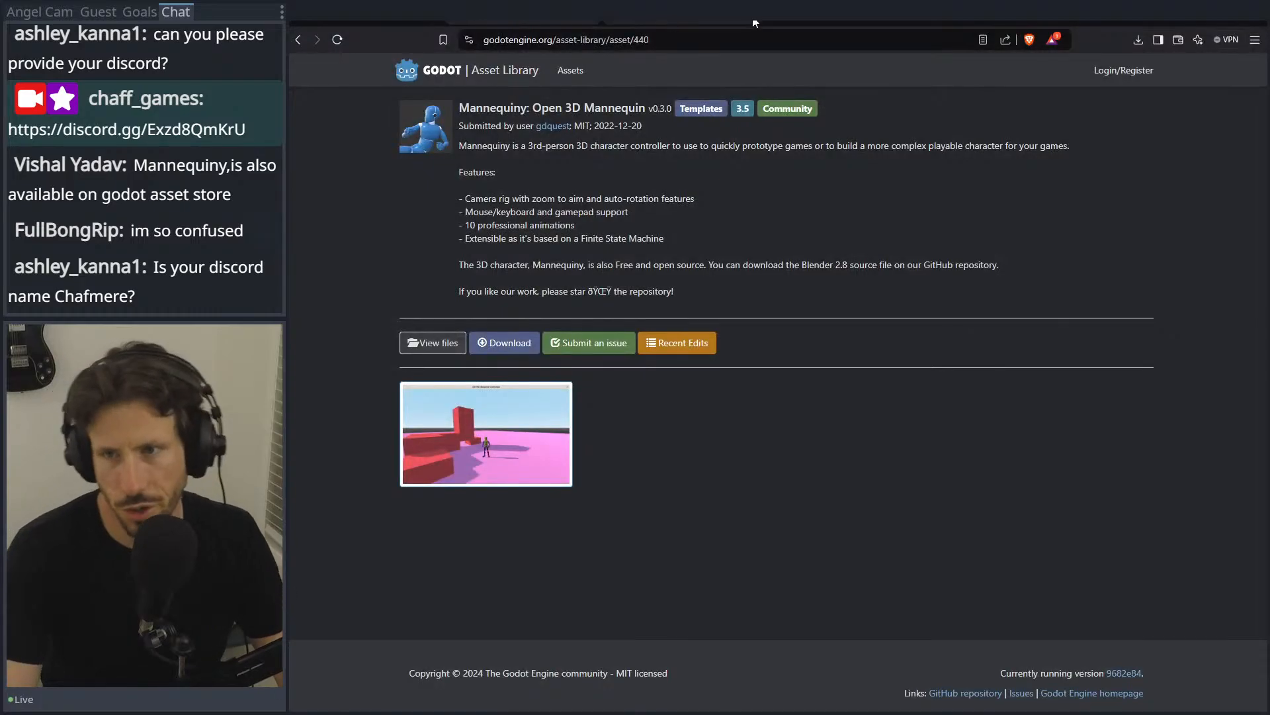
pyautogui.click(780, 22)
pyautogui.write('yo')
pyautogui.press('Return')
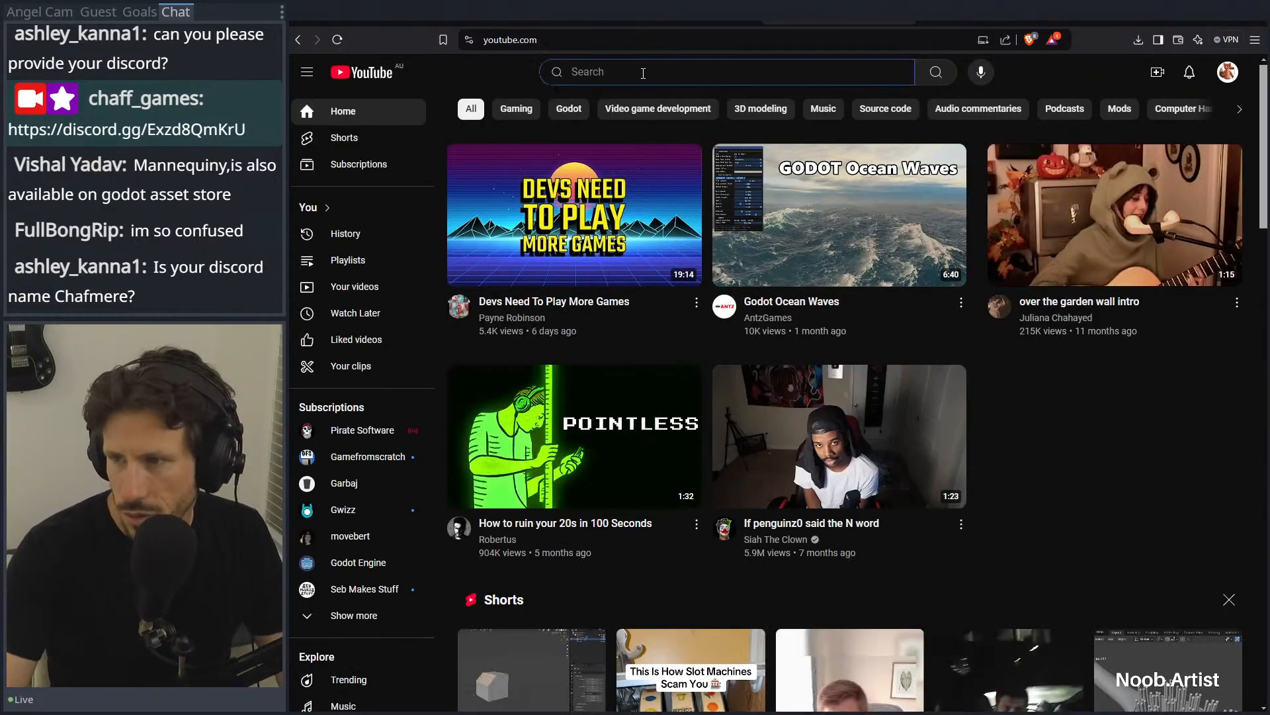
pyautogui.write('gdive')
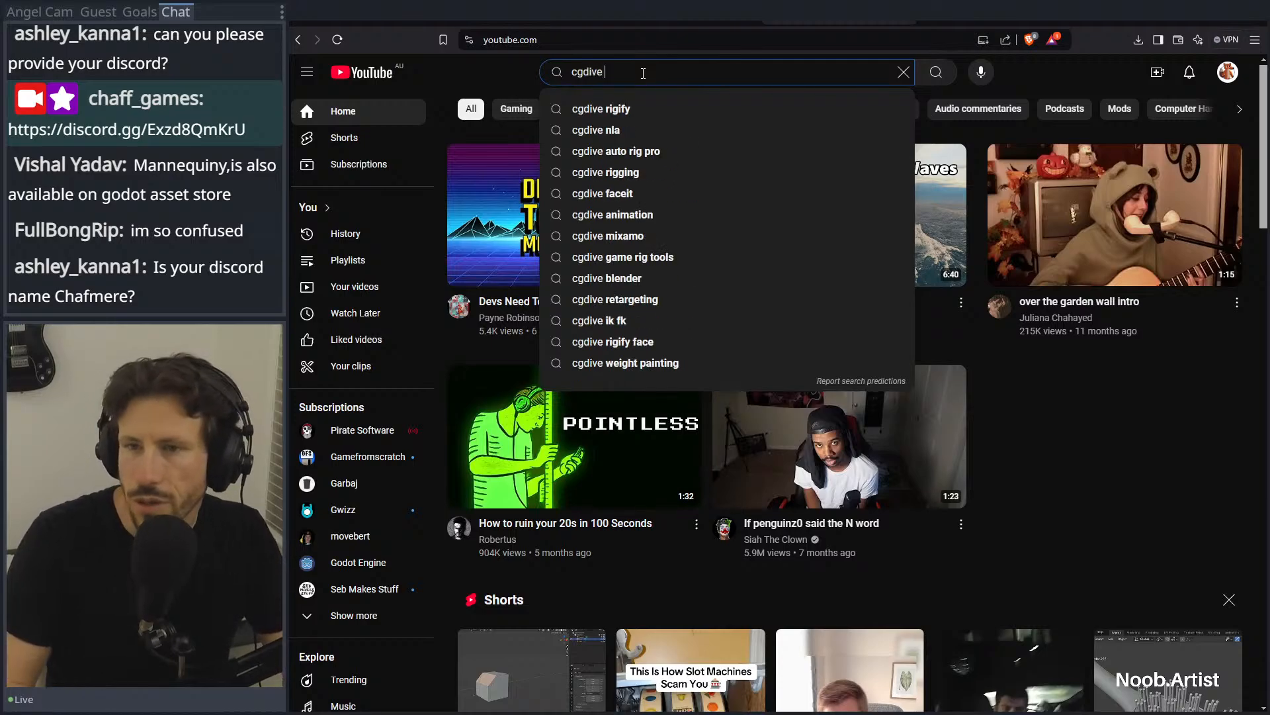
pyautogui.press('Down')
pyautogui.press('Return')
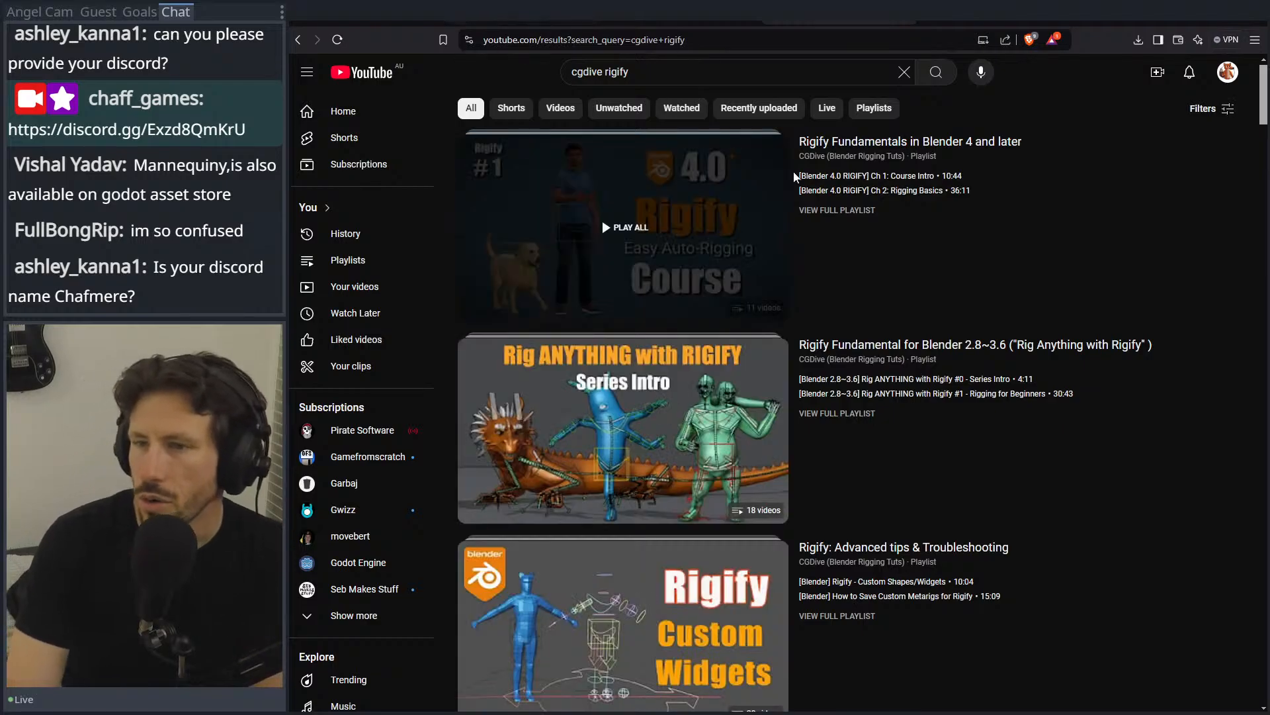
# Step: Open the playlist "Rigify Fundamentals in Blender 4 and later", pause its intro and look through the chapter list
pyautogui.click(978, 144)
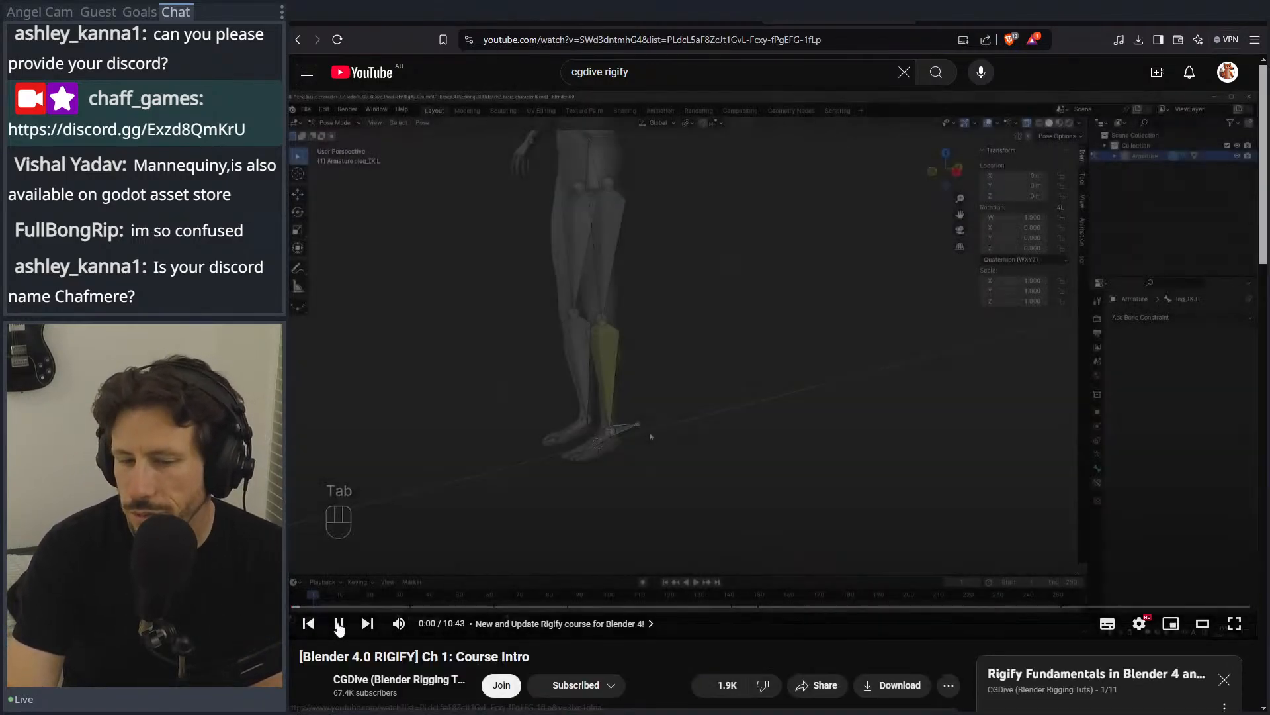
pyautogui.click(339, 627)
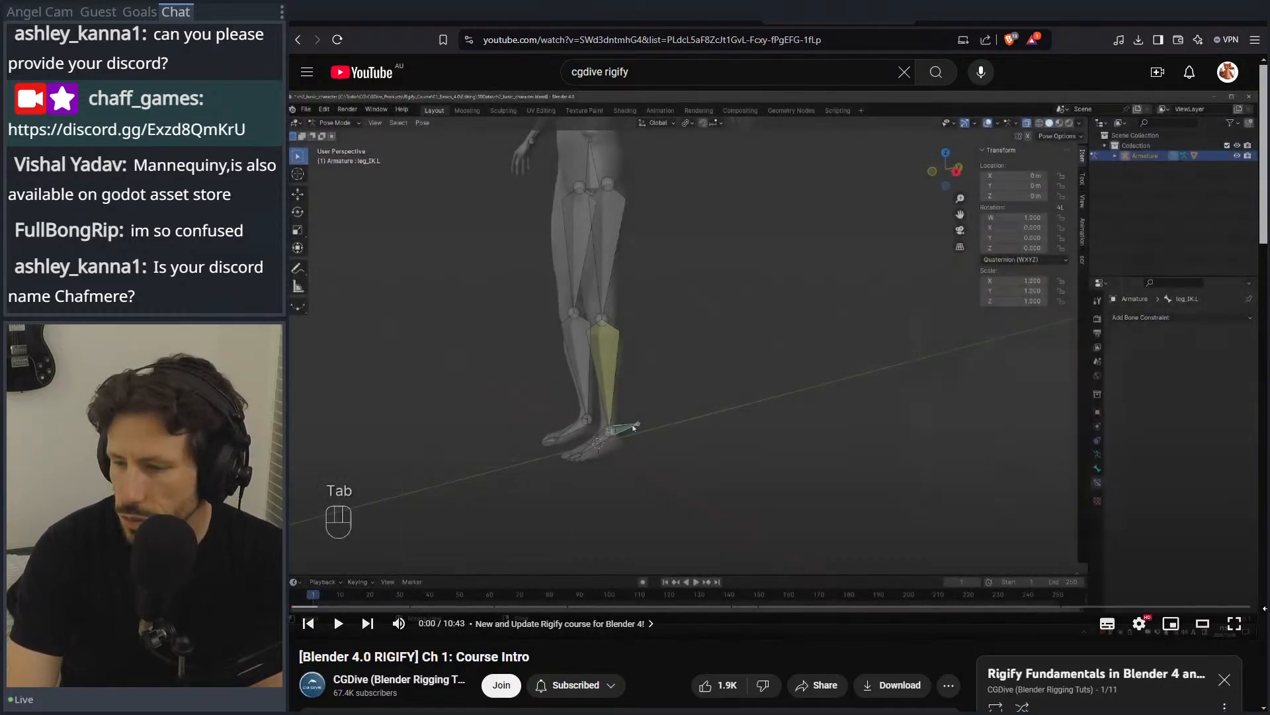
pyautogui.scroll(-3, 768, 397)
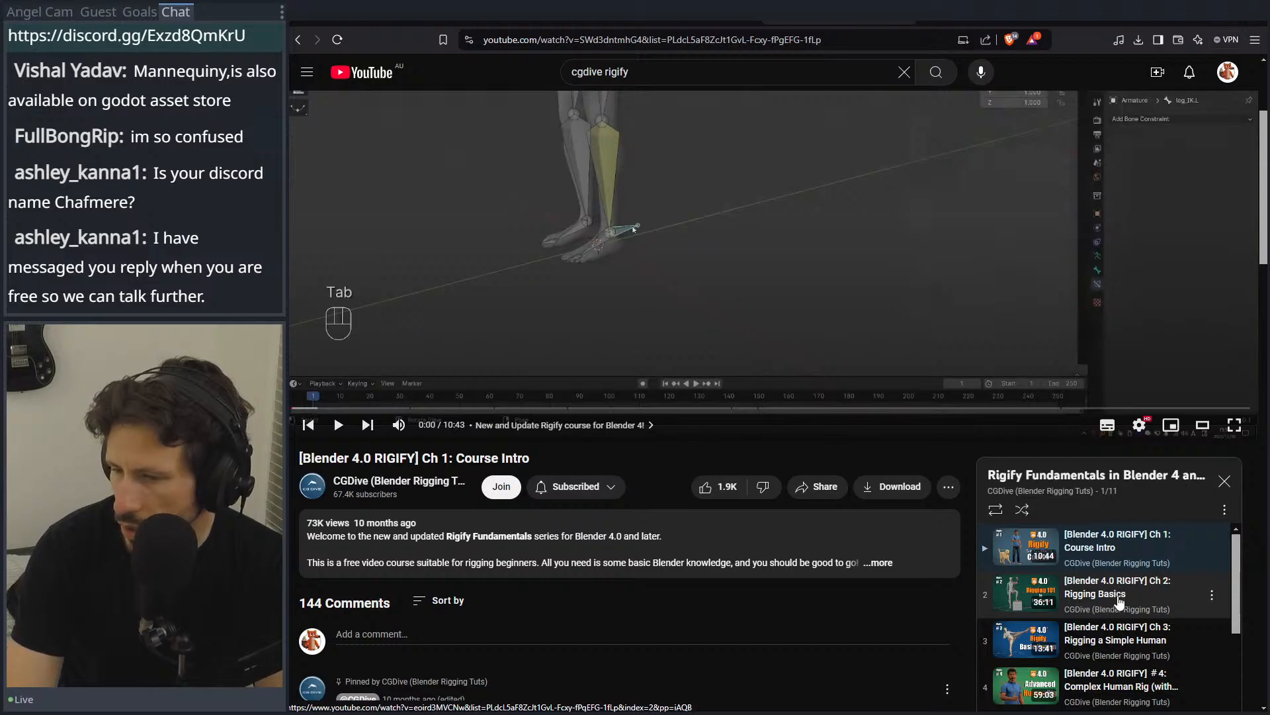
pyautogui.scroll(-1, 1118, 600)
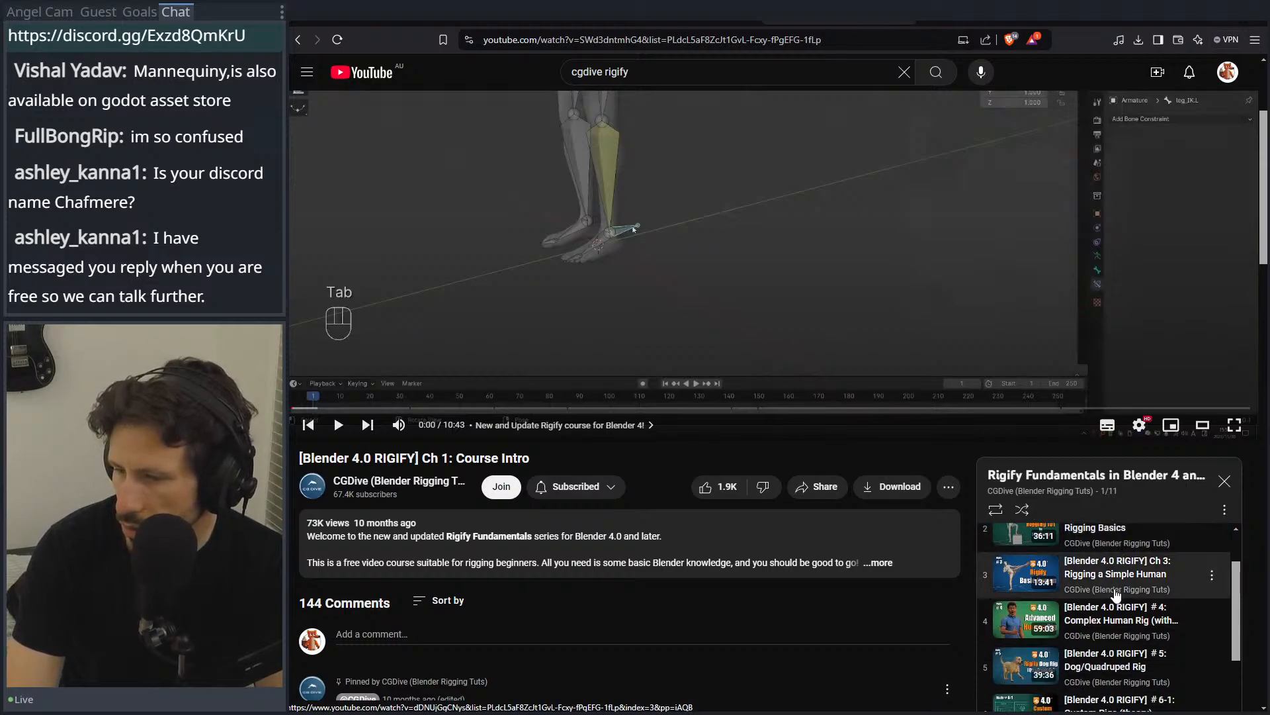
pyautogui.scroll(-1, 1117, 594)
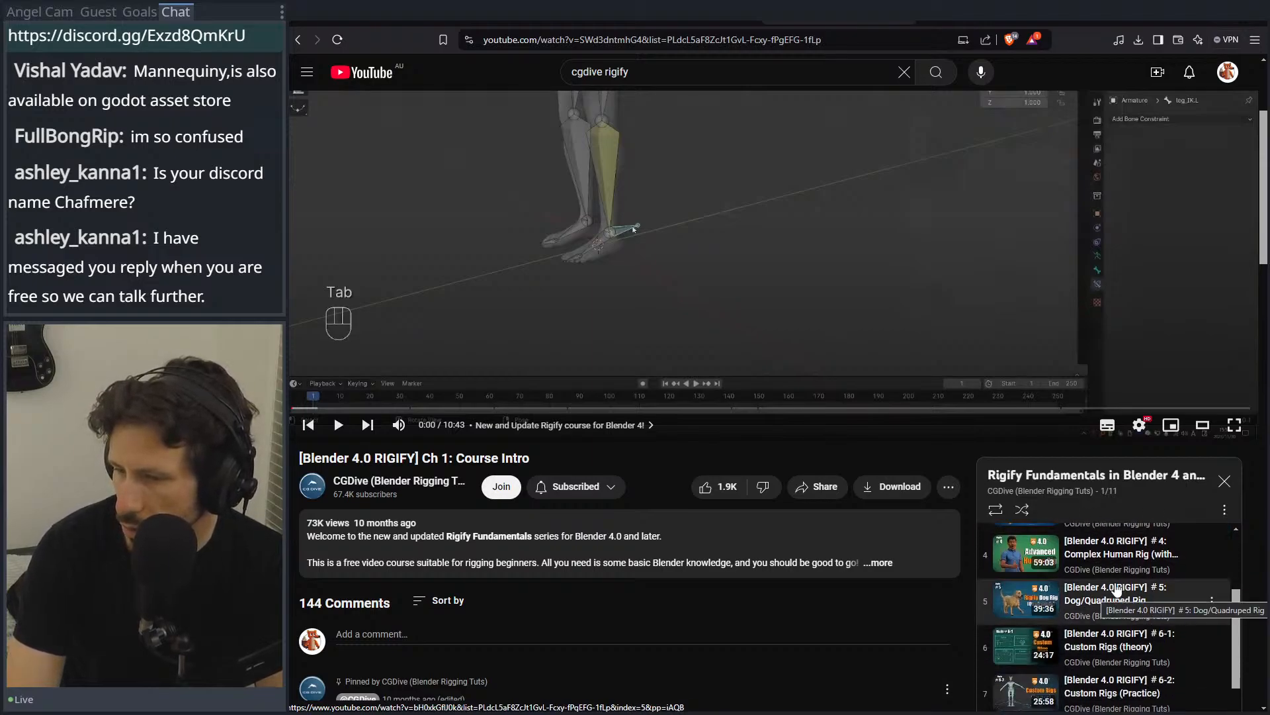
pyautogui.scroll(3, 1118, 602)
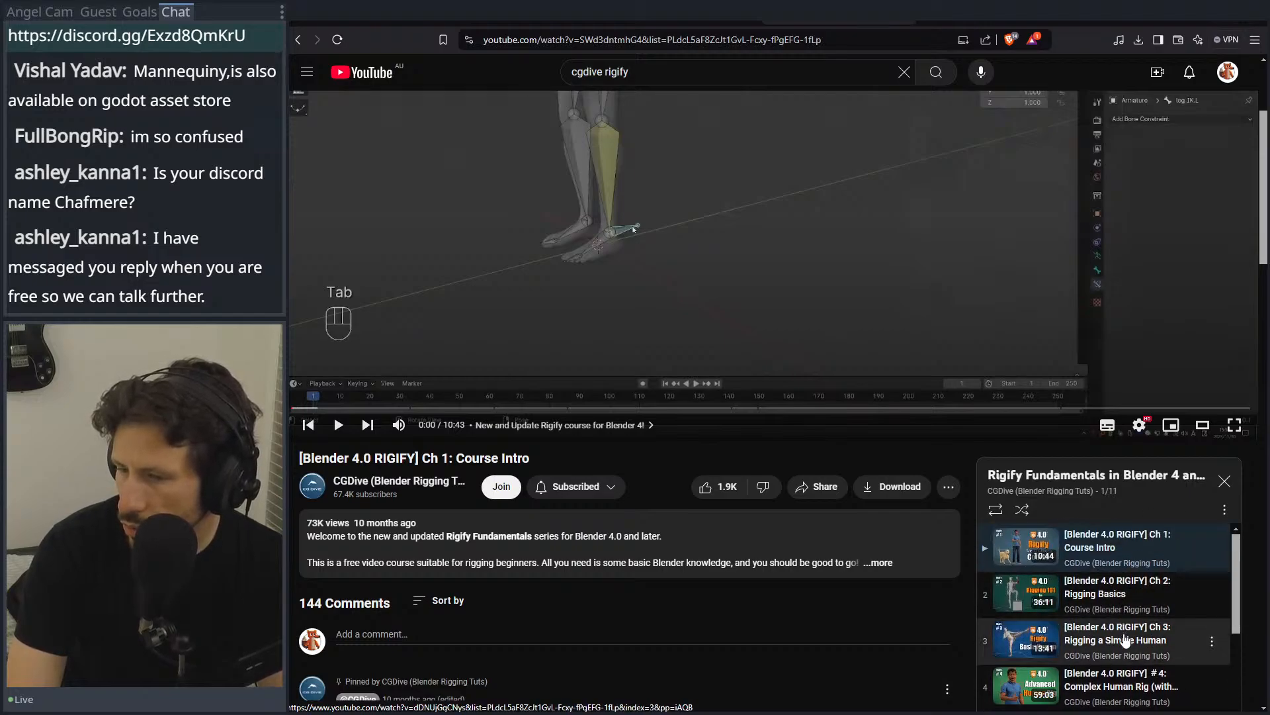
# Step: Open the playlist video "Ch 3: Rigging a Simple Human", pause it and go through its playback speed options
pyautogui.click(1127, 636)
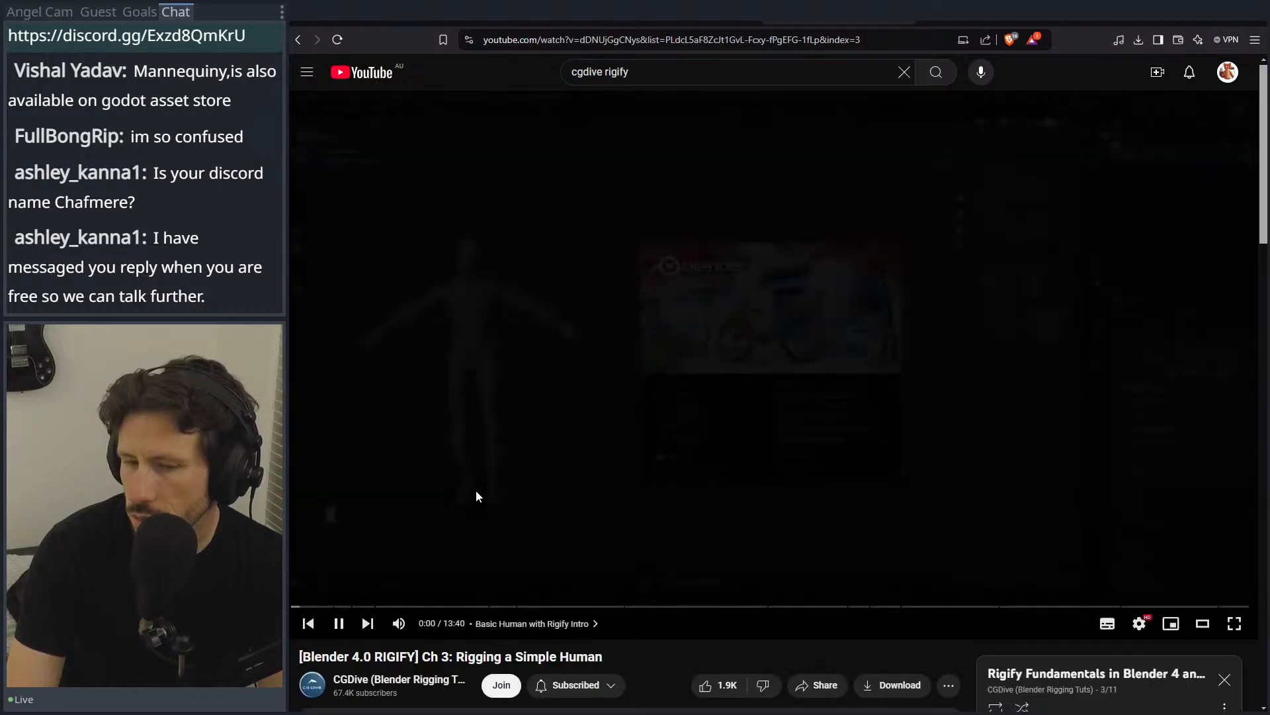
pyautogui.click(499, 470)
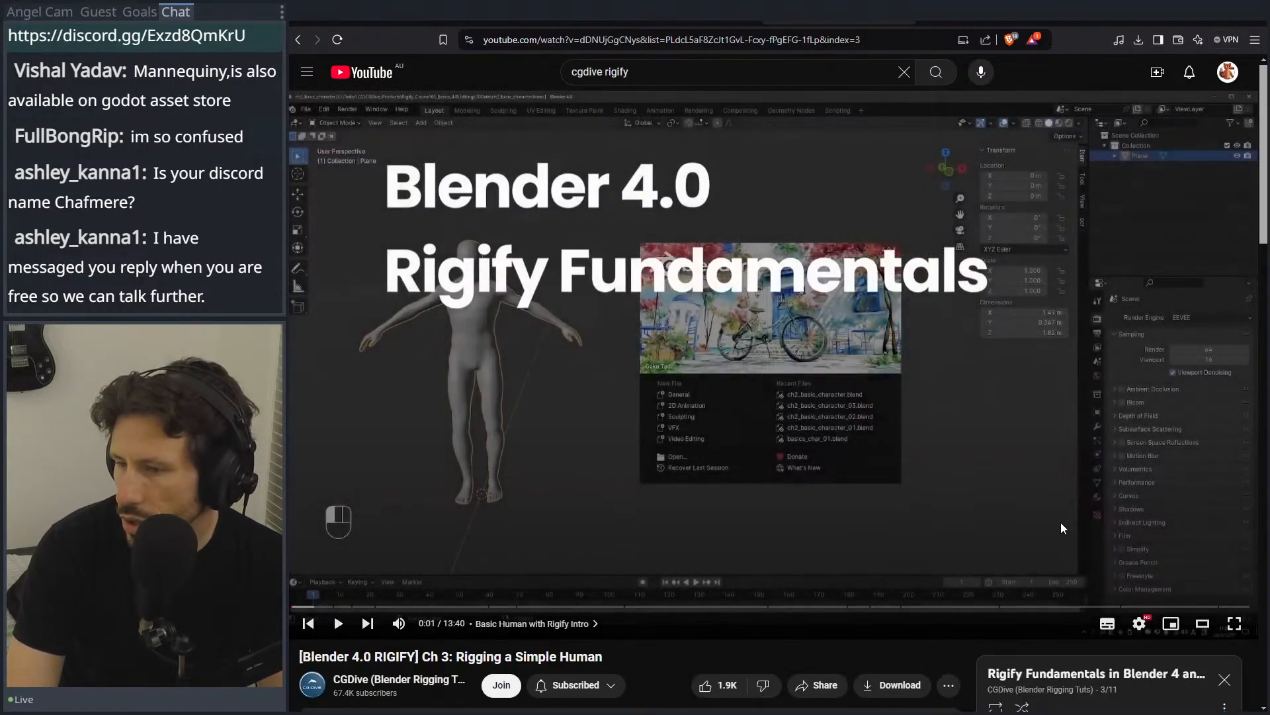
pyautogui.click(1139, 623)
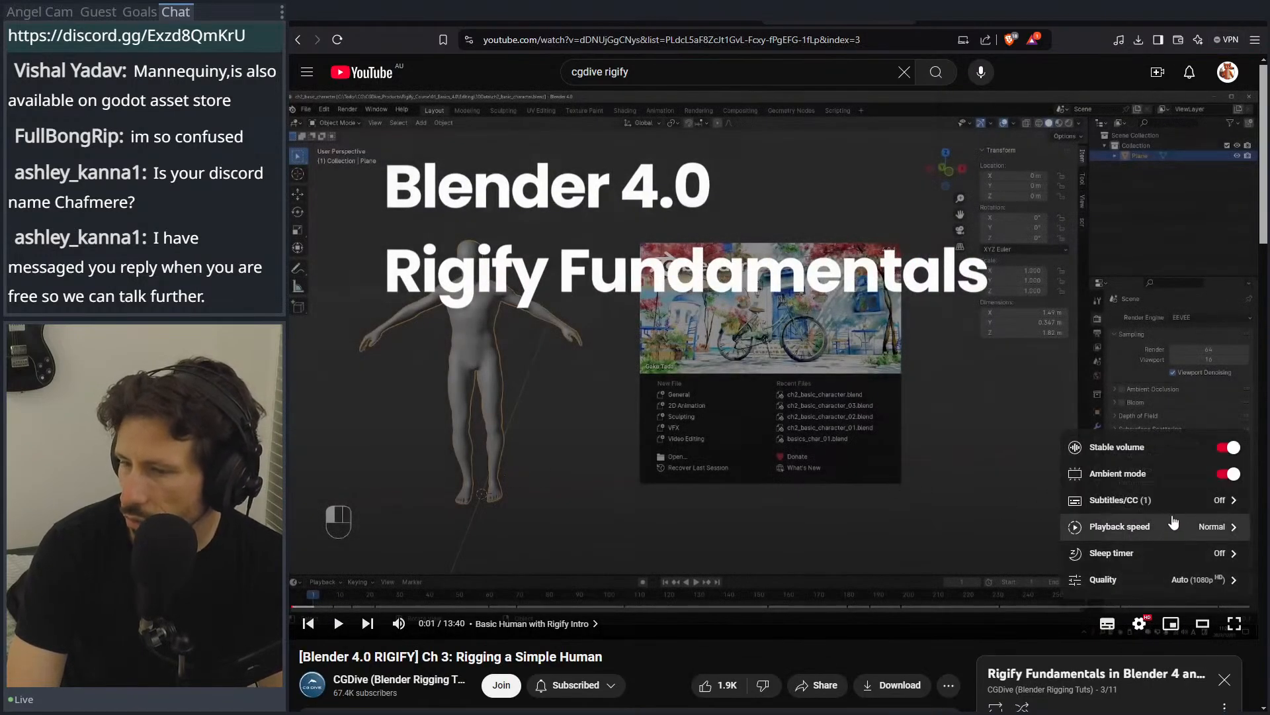
pyautogui.click(1173, 528)
pyautogui.click(1124, 532)
pyautogui.click(879, 534)
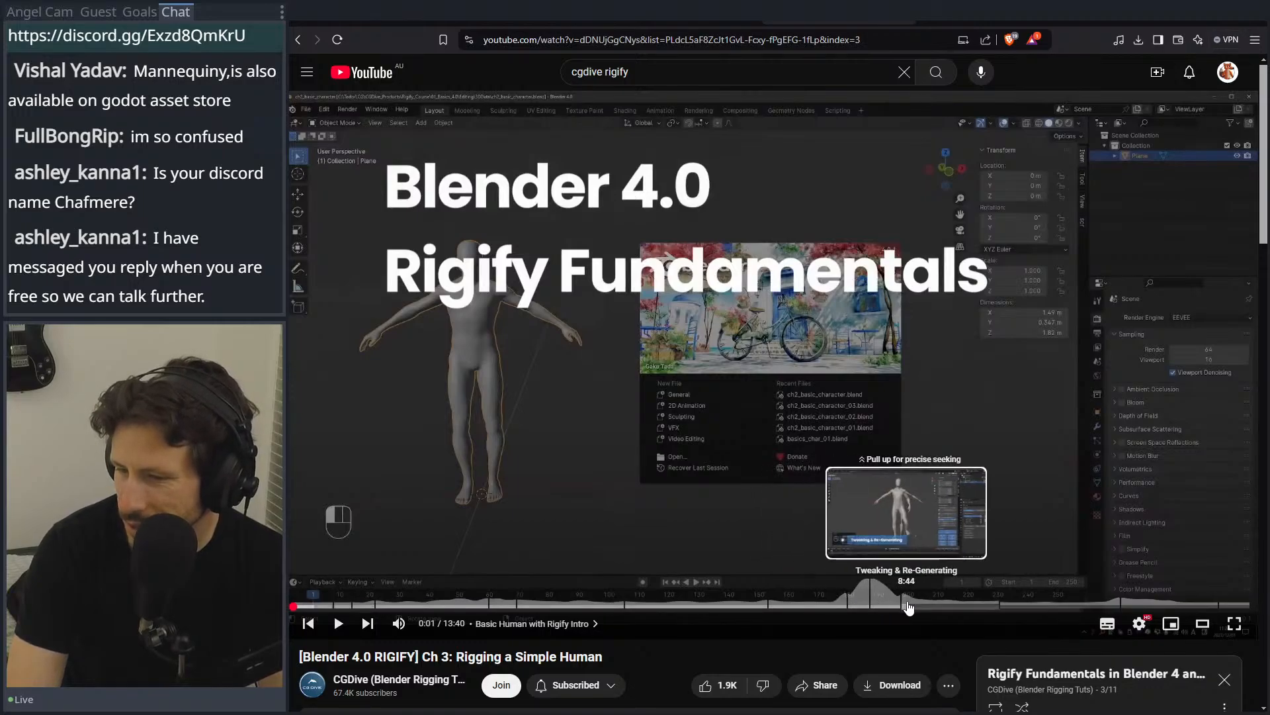
# Step: Watch the video from about 7:52, covering the neck and head alignment, and pause at the rig generation around 8:12
pyautogui.click(843, 607)
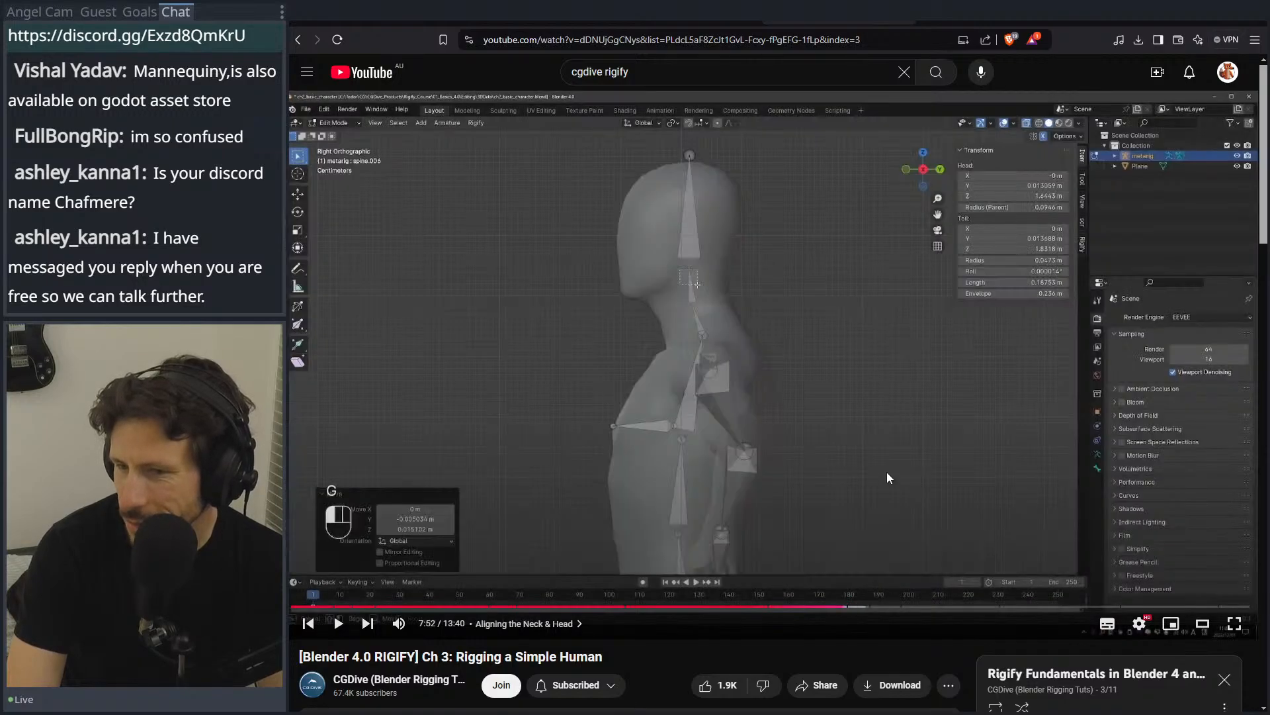
pyautogui.click(887, 471)
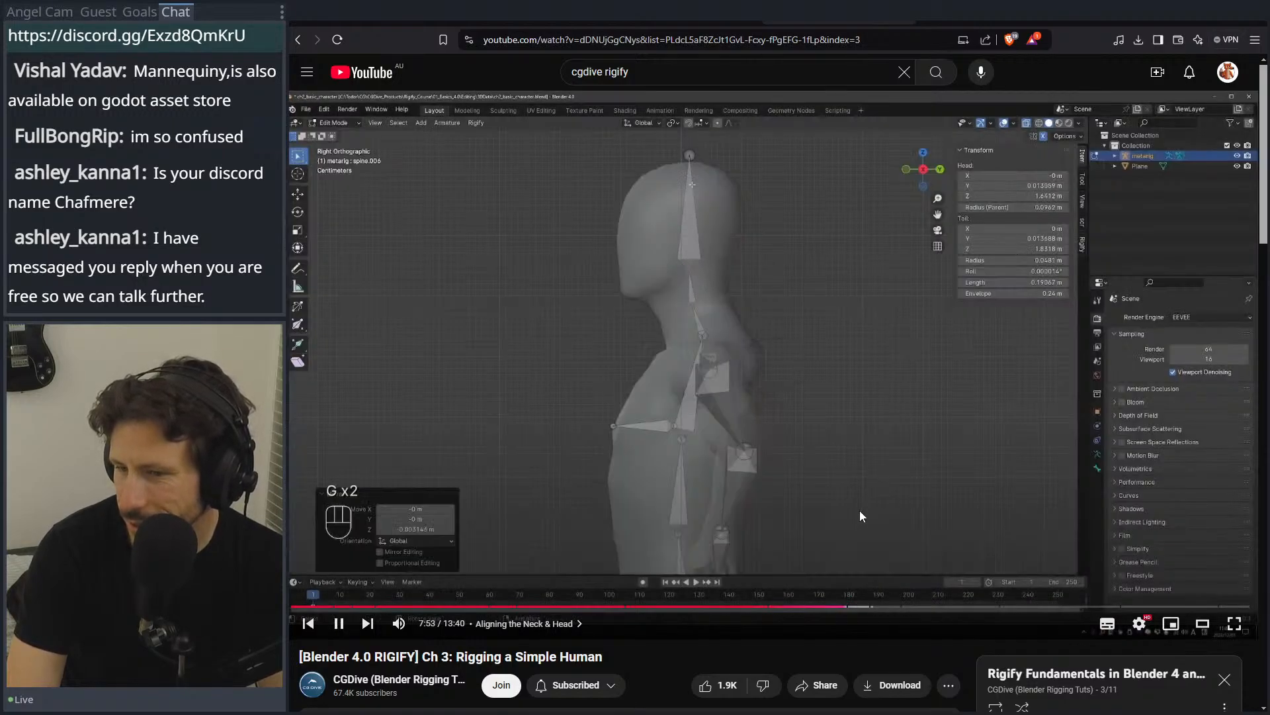
pyautogui.press('space')
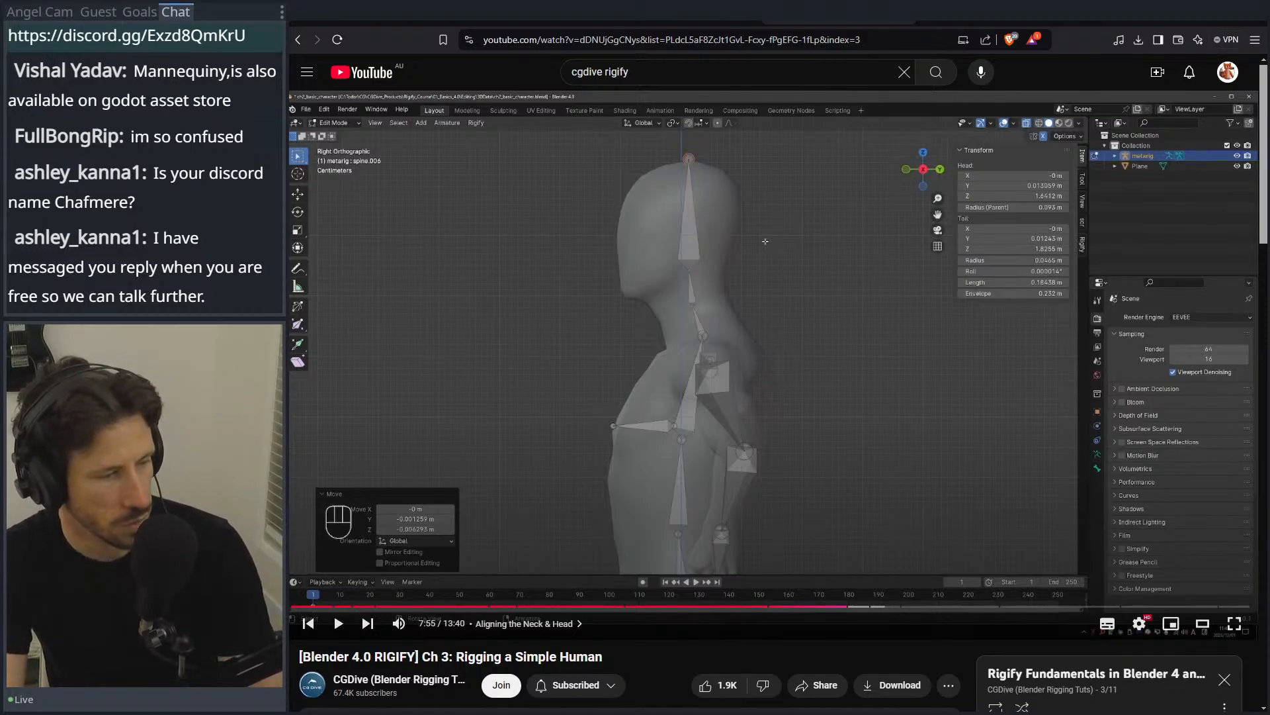
pyautogui.click(435, 550)
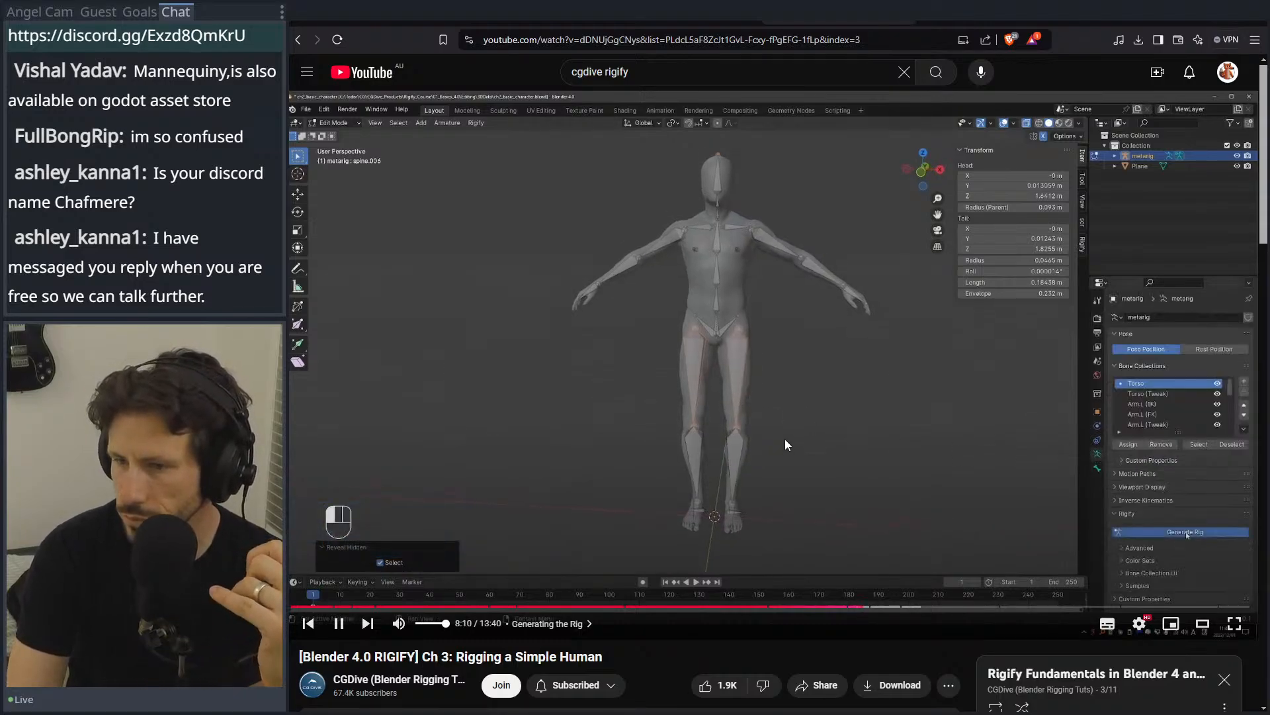
pyautogui.click(711, 367)
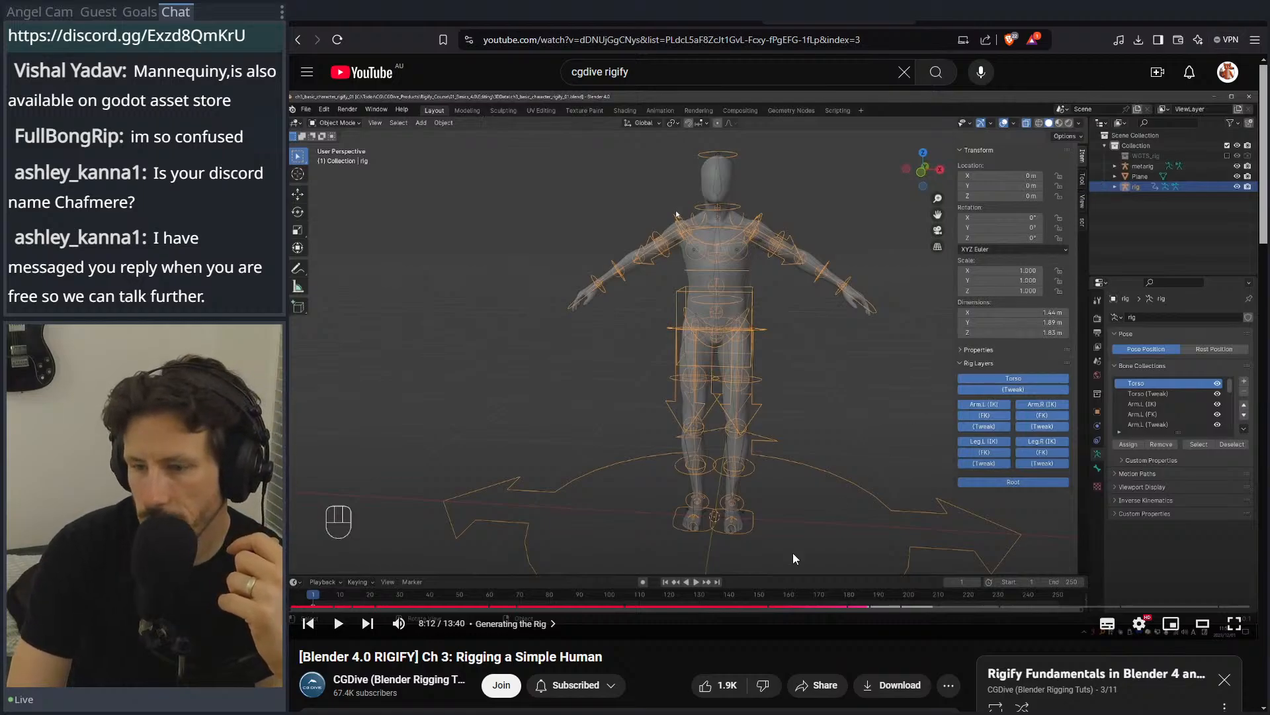
# Step: Switch back to Blender and parent the characterMedium mesh to the metarig with automatic weights
pyautogui.hotkey('alt', 'Tab')
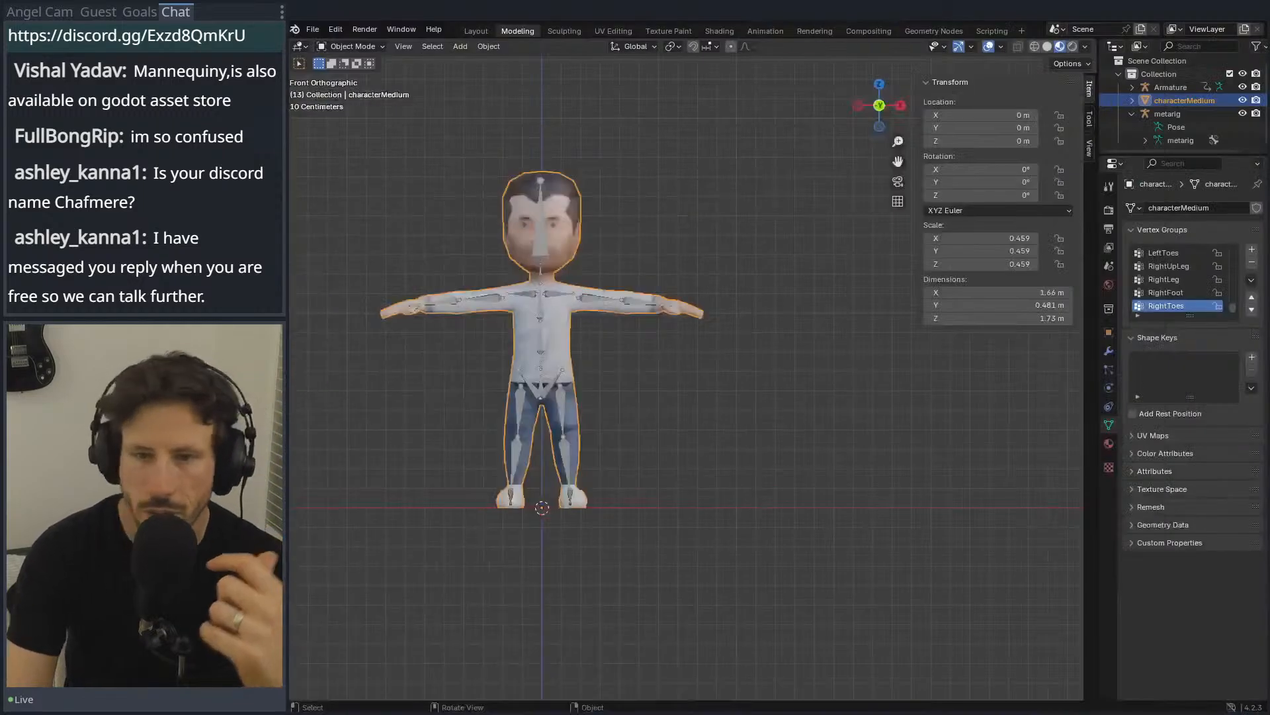
pyautogui.click(1166, 113)
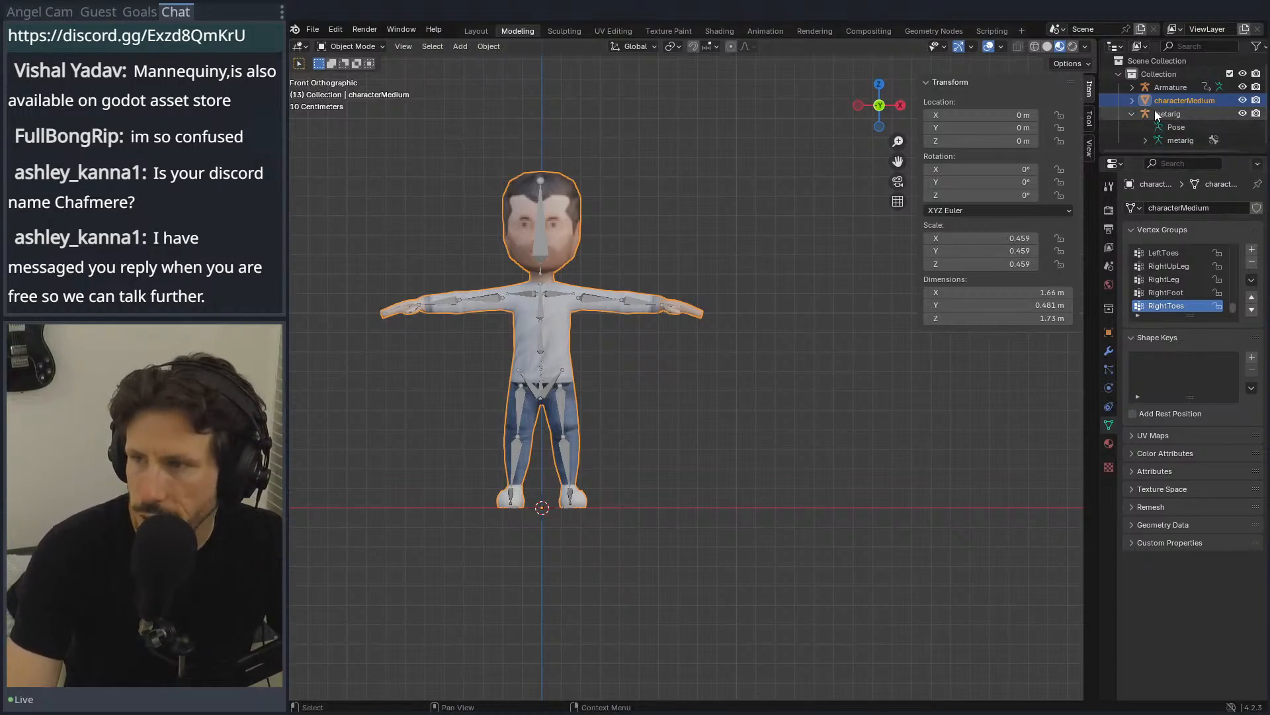
pyautogui.keyDown('ctrl'); pyautogui.click(1154, 102); pyautogui.keyUp('ctrl')
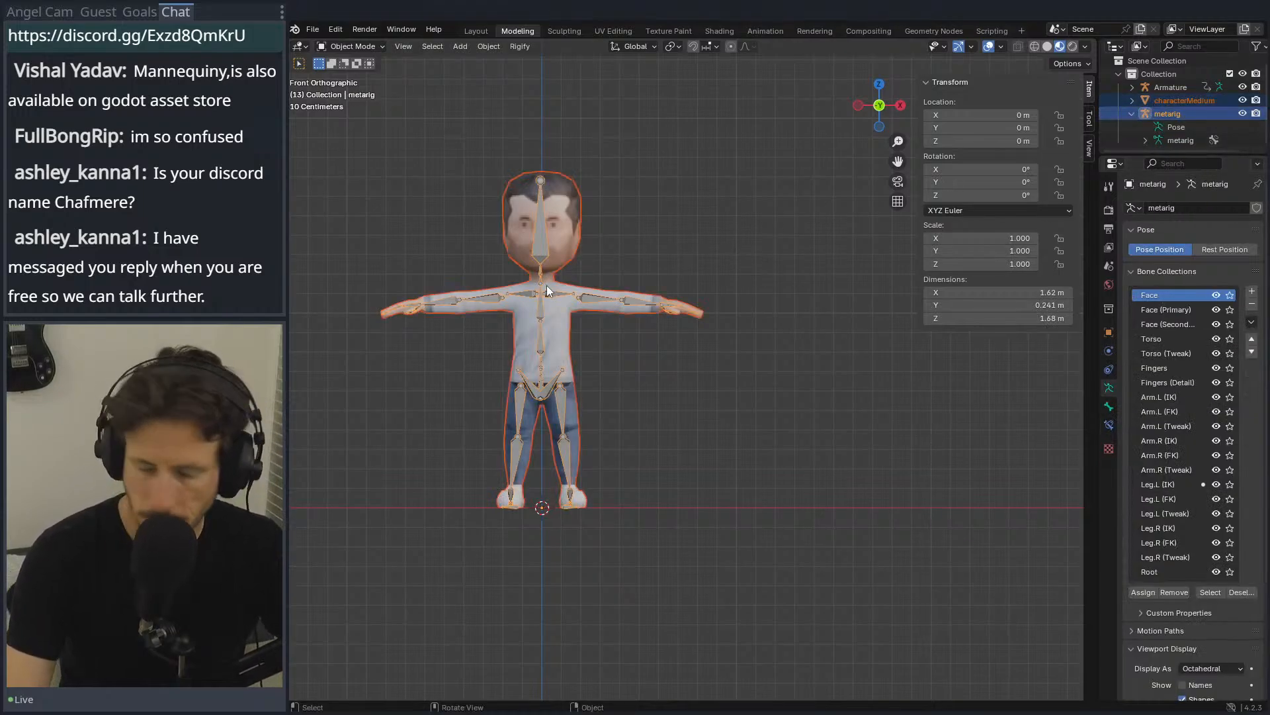
pyautogui.hotkey('ctrl', 'p')
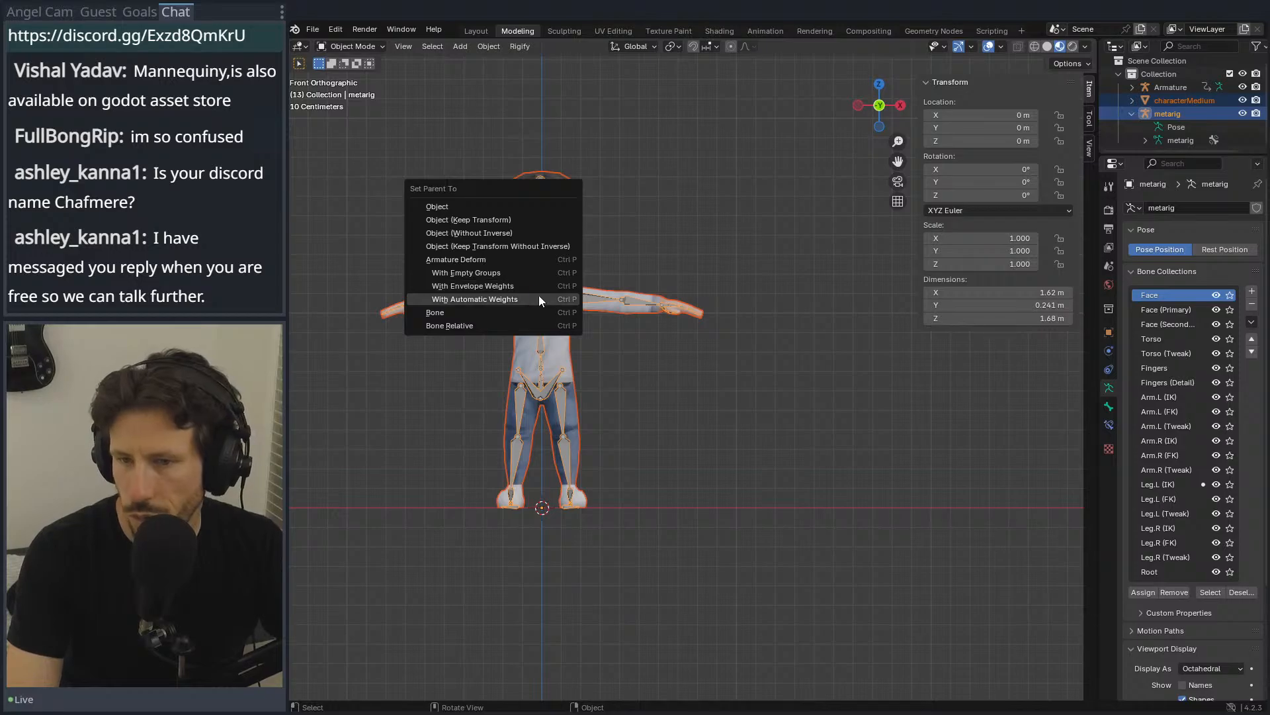
pyautogui.click(539, 297)
# Step: Put the metarig in Pose Mode and try rotating the left upper arm bone, cancelling the rotation
pyautogui.click(337, 47)
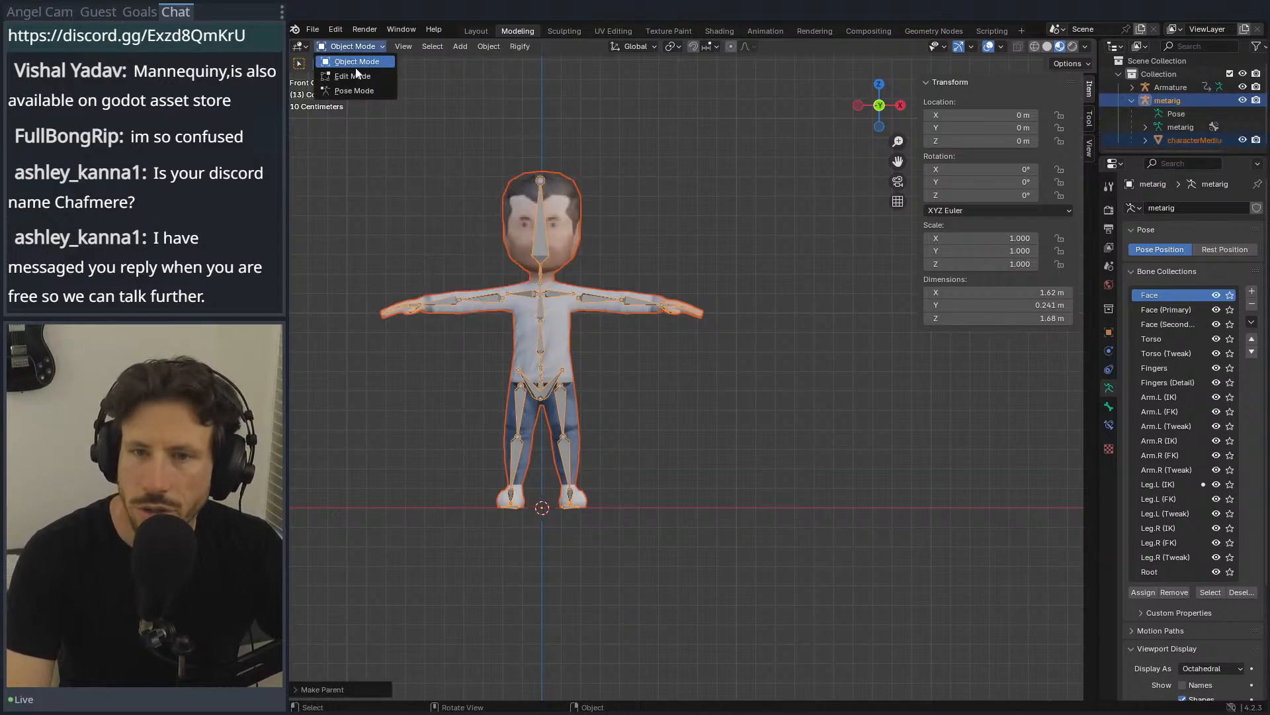
pyautogui.click(358, 90)
pyautogui.moveTo(601, 302); pyautogui.dragTo(610, 290)
pyautogui.press('Escape')
pyautogui.press('r')
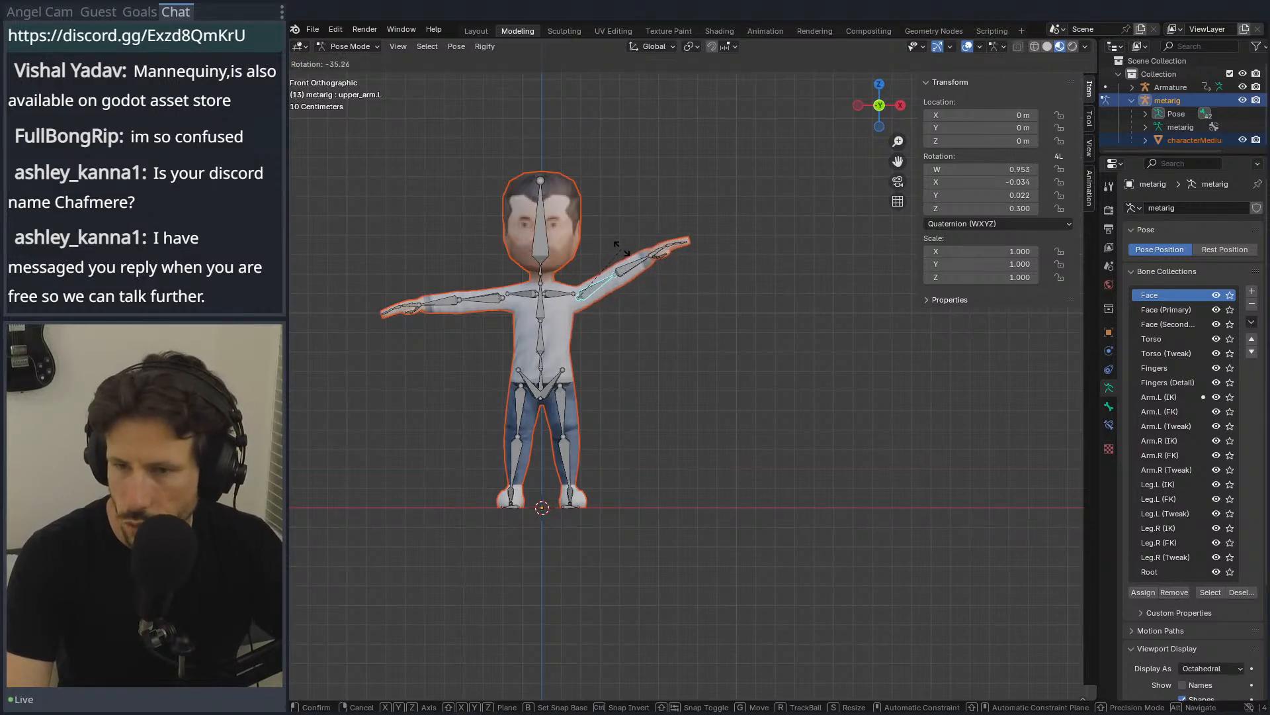
pyautogui.press('Escape')
# Step: Rotate the left forearm bone forward to about W 0.946, X 0.321 as seen from above, and inspect the mesh deformation
pyautogui.click(645, 298)
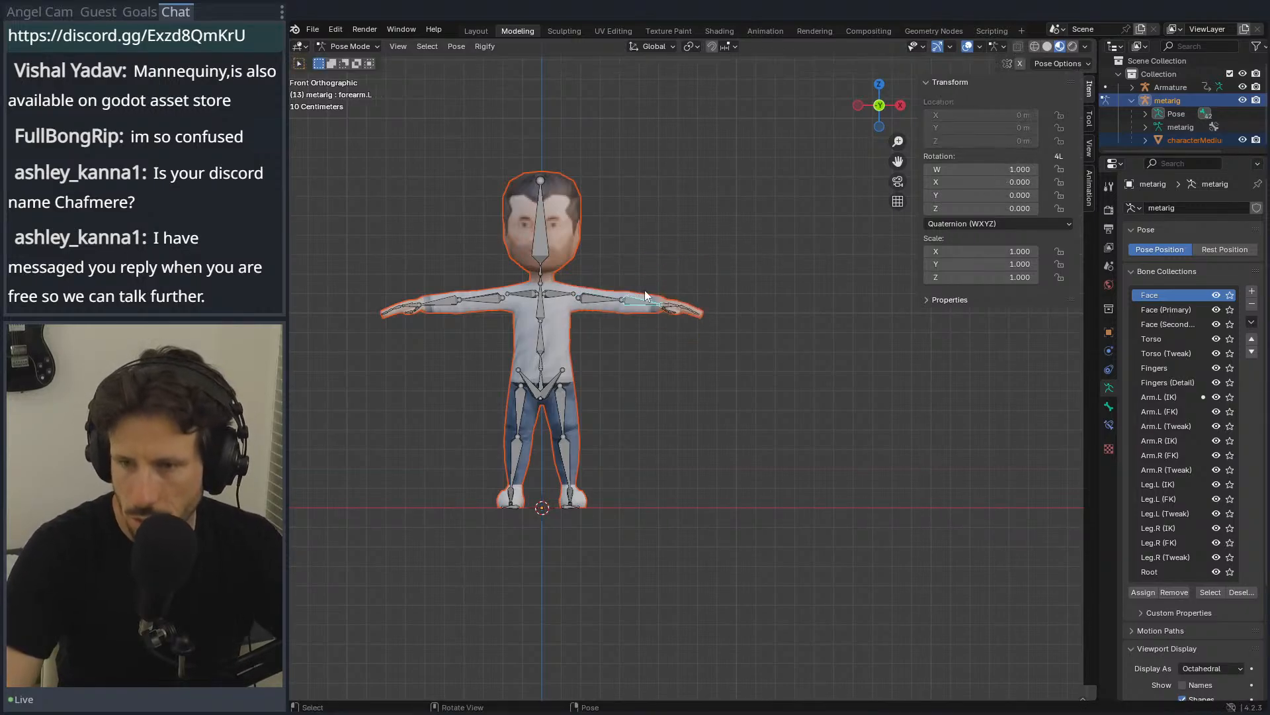
pyautogui.moveTo(645, 290); pyautogui.dragTo(644, 290, button='middle')
pyautogui.press('r')
pyautogui.click(739, 382)
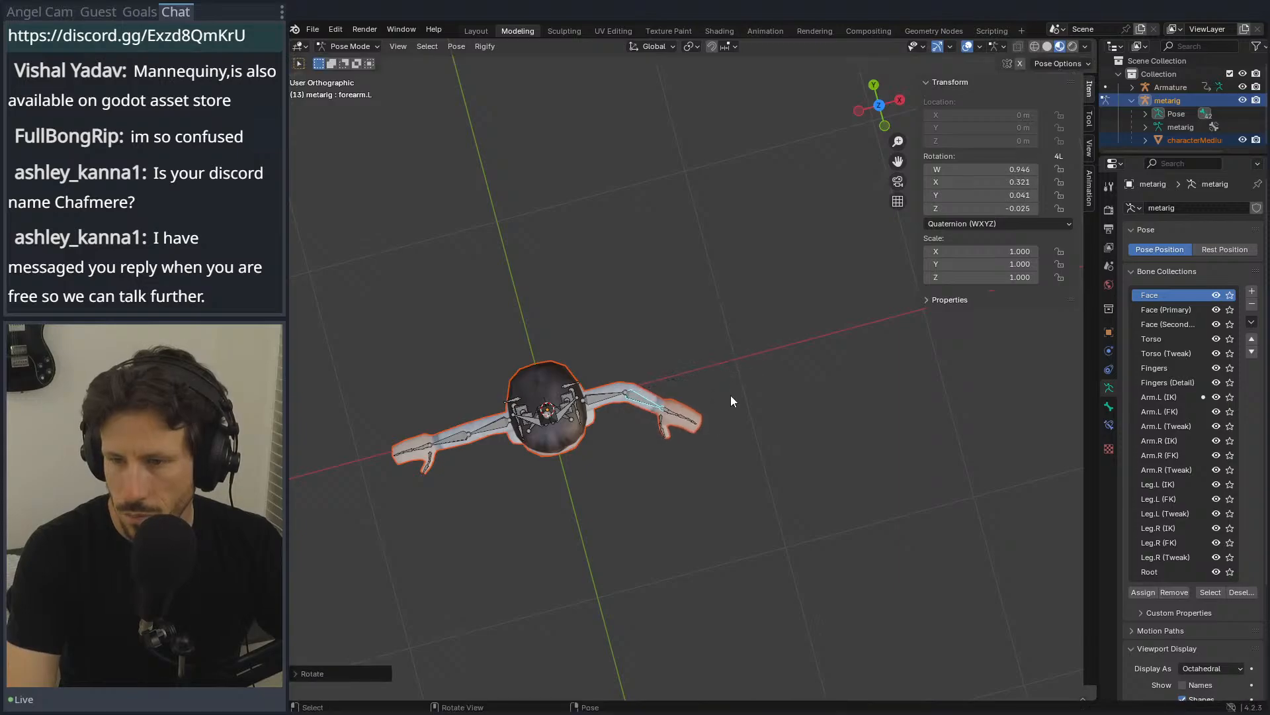
pyautogui.press('KP_1')
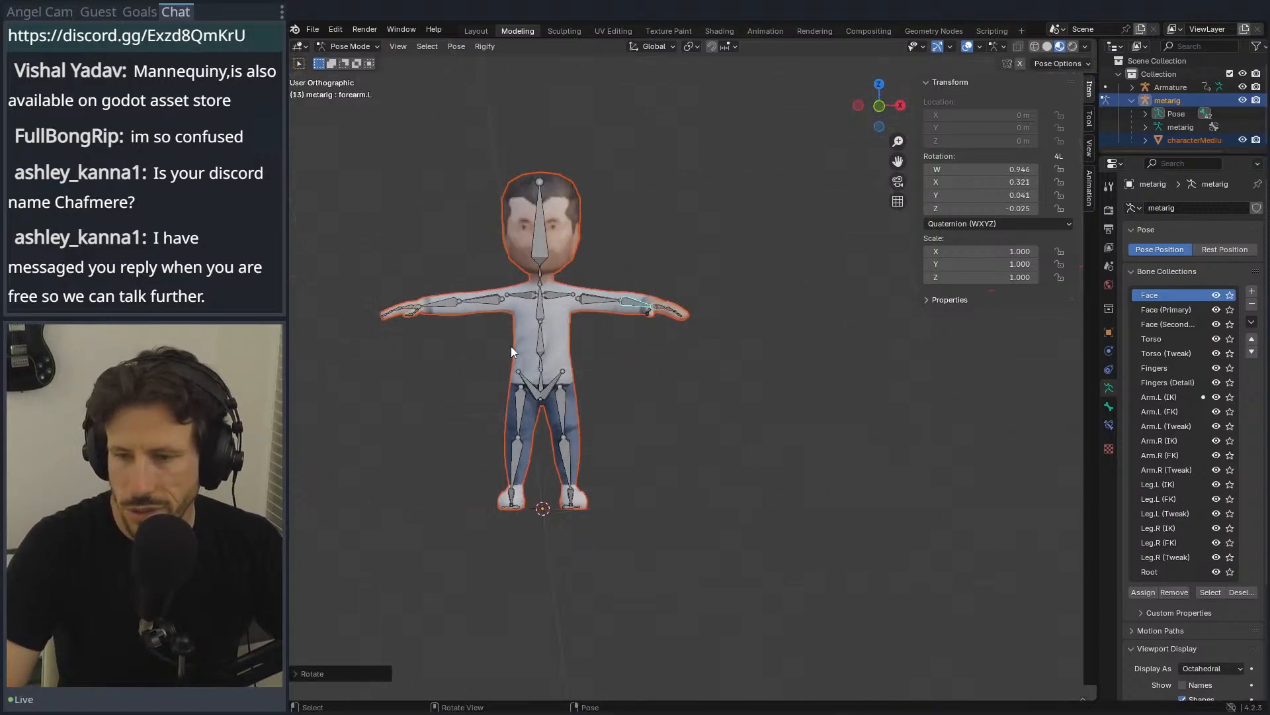
pyautogui.press('KP_3')
pyautogui.hotkey('alt', 'r')
pyautogui.moveTo(555, 311); pyautogui.dragTo(694, 336, button='middle')
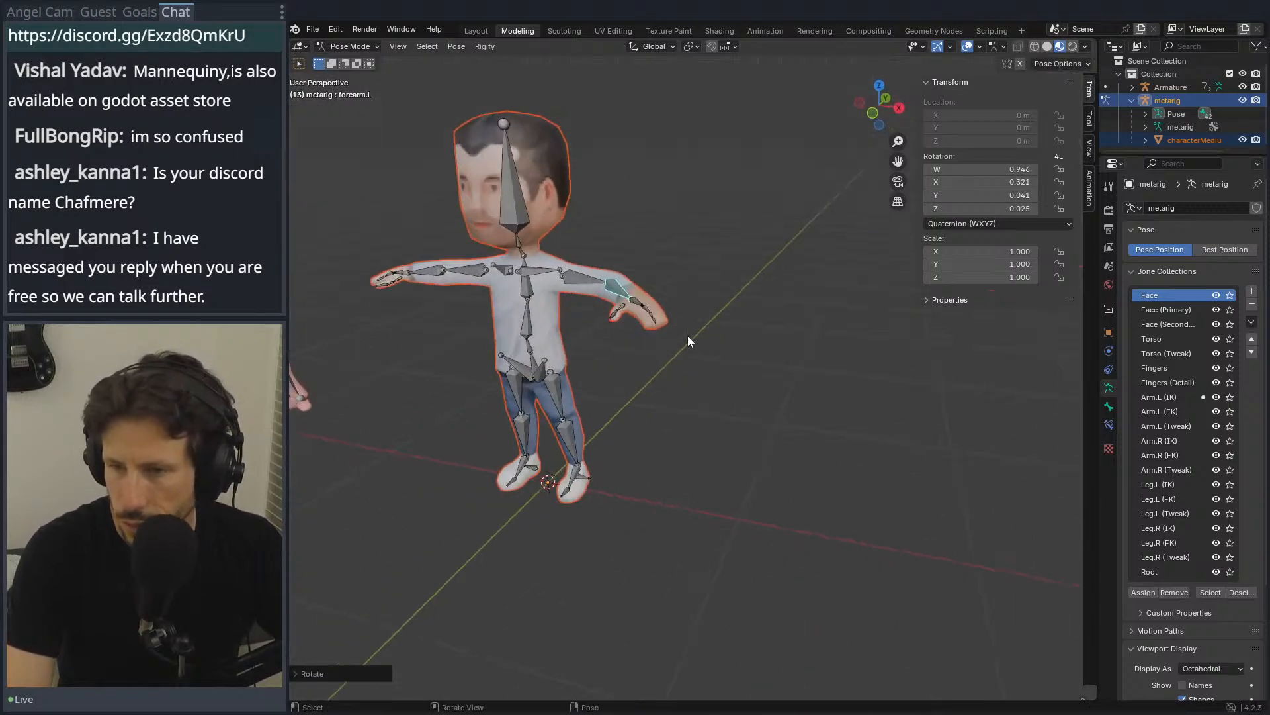
# Step: Try rotating the left middle finger bones to test how the hand mesh deforms
pyautogui.scroll(5, 693, 335)
pyautogui.click(693, 261)
pyautogui.press('r')
pyautogui.click(695, 292)
pyautogui.click(693, 278)
pyautogui.press('r')
pyautogui.click(716, 269)
pyautogui.moveTo(716, 269); pyautogui.dragTo(675, 300, button='middle')
# Step: Undo the finger and left forearm rotations and return to the front view
pyautogui.hotkey('ctrl', 'z')
pyautogui.hotkey('ctrl', 'z')
pyautogui.hotkey('ctrl', 'z')
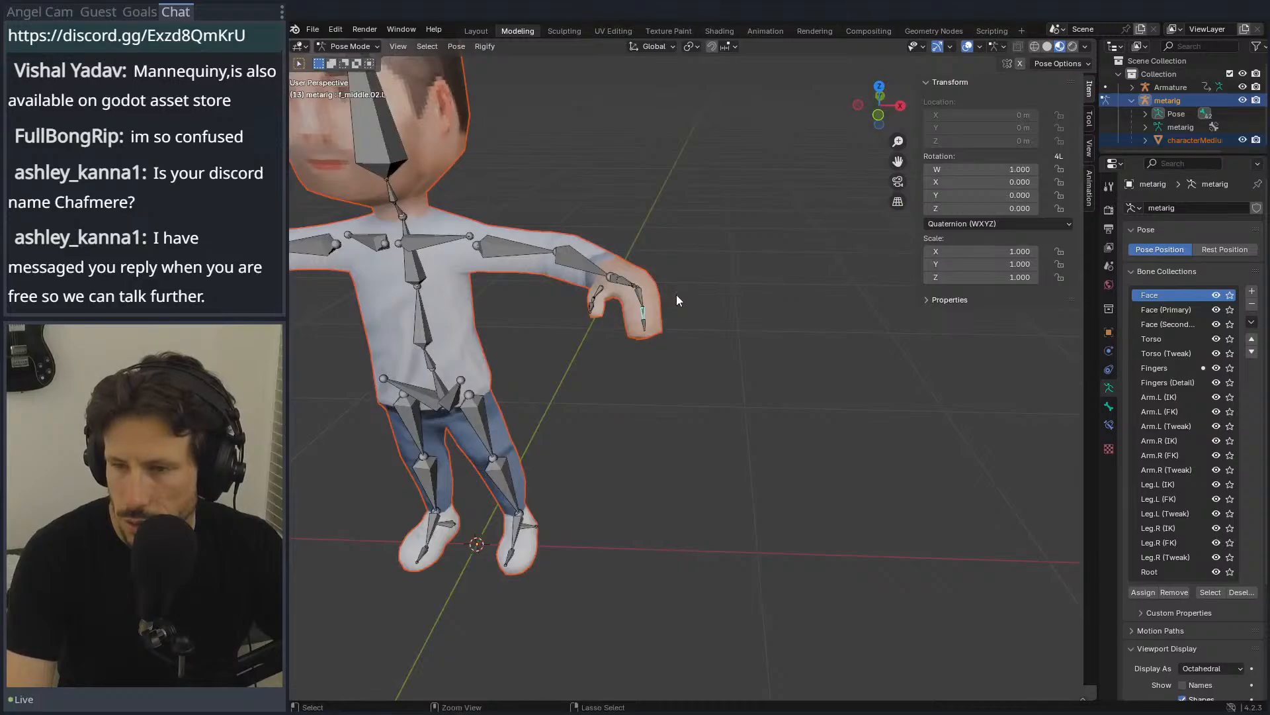
pyautogui.scroll(1, 665, 331)
pyautogui.scroll(-3, 666, 332)
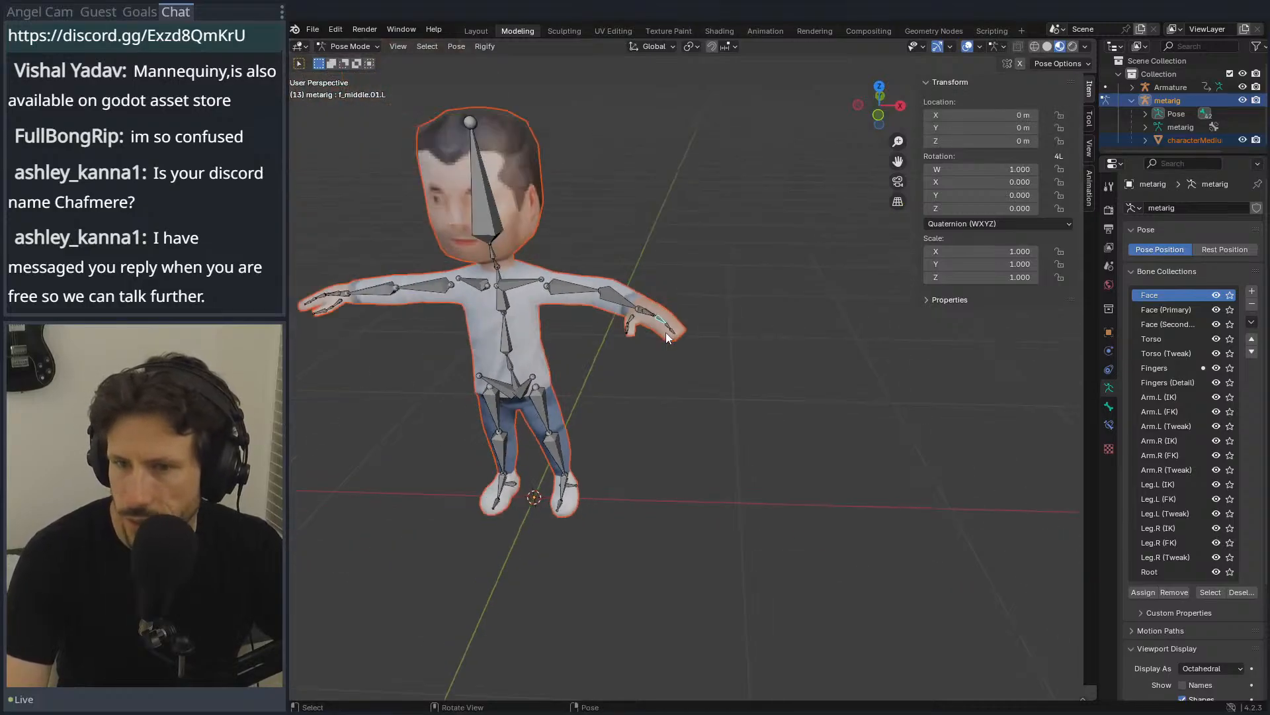
pyautogui.hotkey('ctrl', 'z')
pyautogui.hotkey('ctrl', 'z')
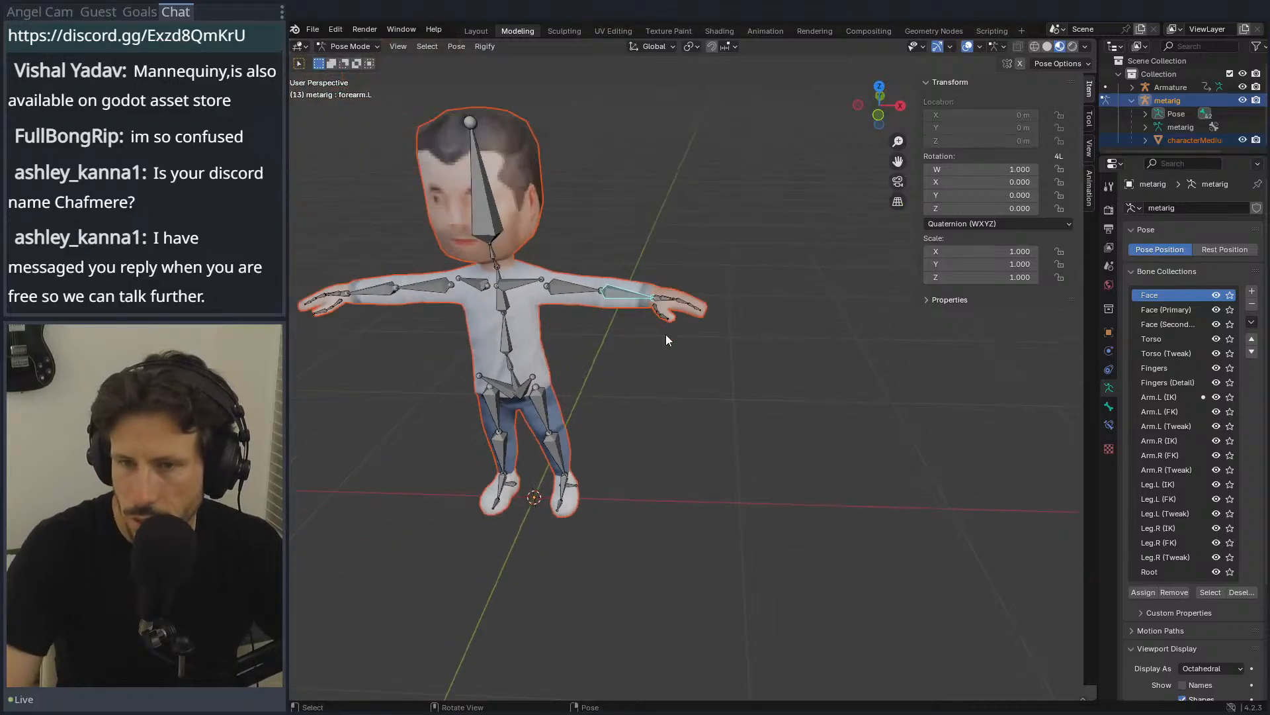
pyautogui.press('KP_1')
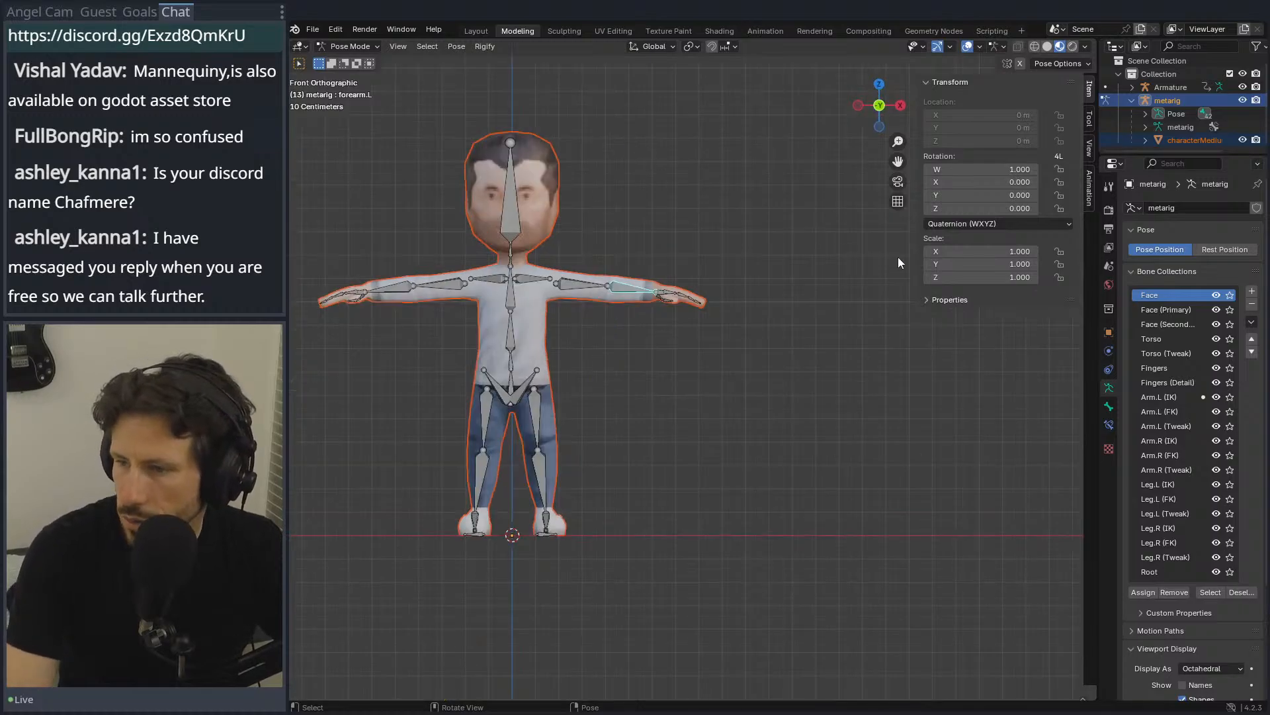
pyautogui.press('a')
pyautogui.hotkey('ctrl', 'a')
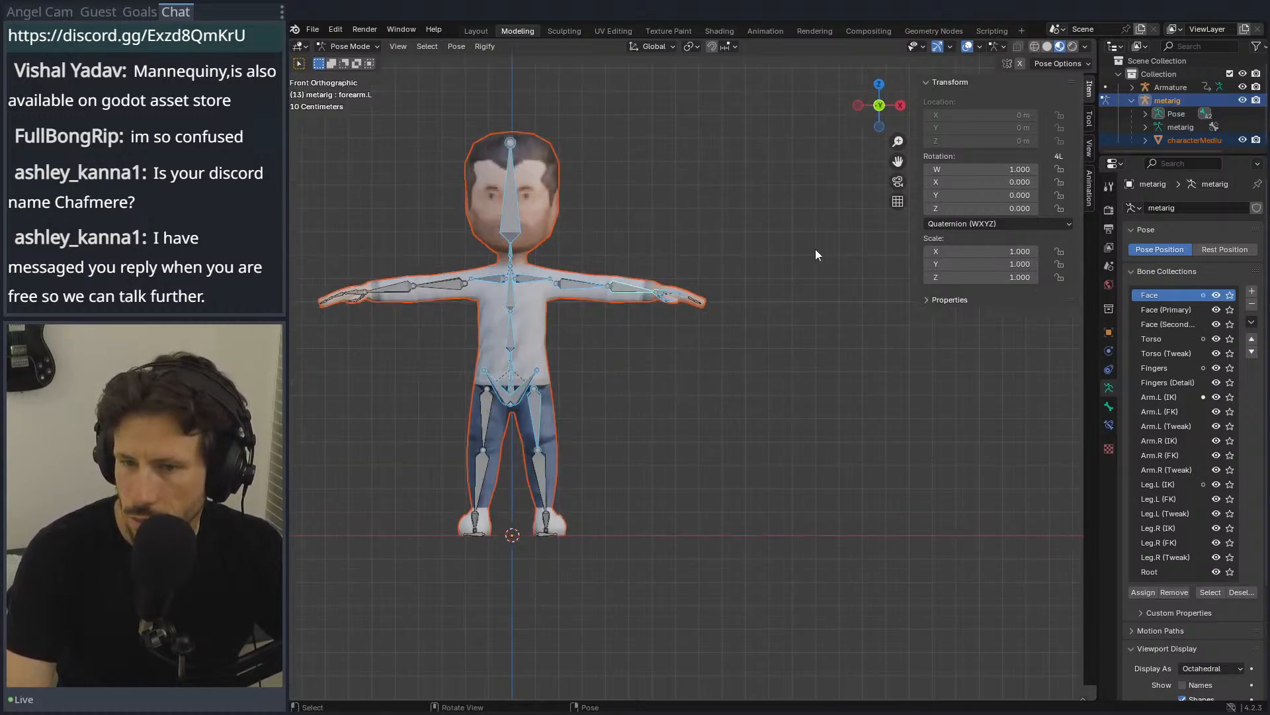
pyautogui.hotkey('ctrl', 'a')
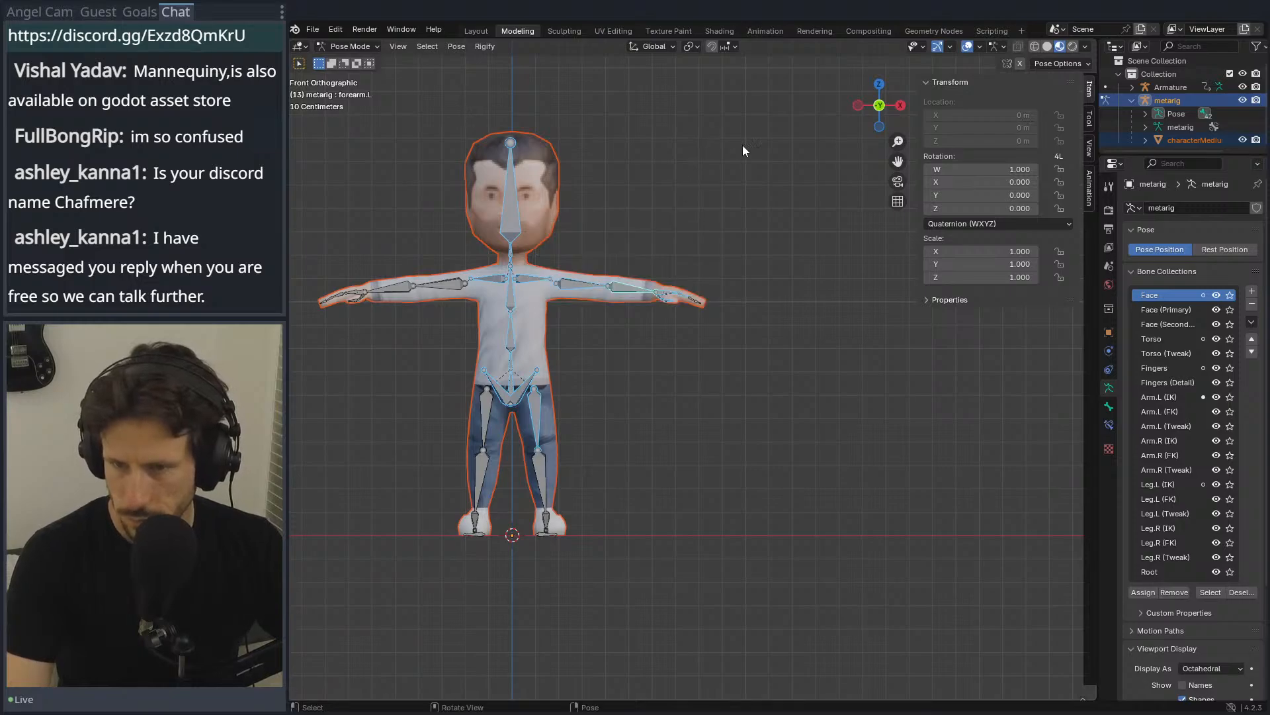
pyautogui.moveTo(299, 124); pyautogui.dragTo(485, 219)
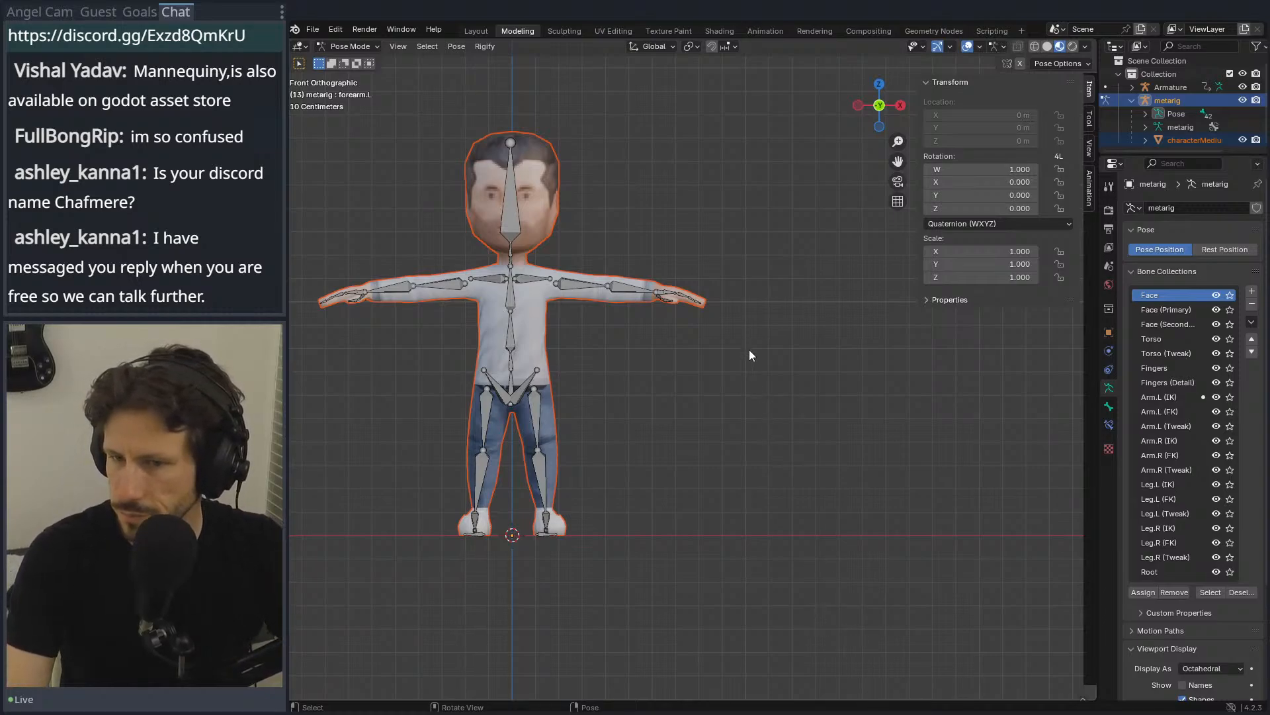
# Step: Switch to the browser and replay the CGDive video from about 8:03, pausing at the Generate Rig part around 8:08
pyautogui.scroll(-4, 1198, 543)
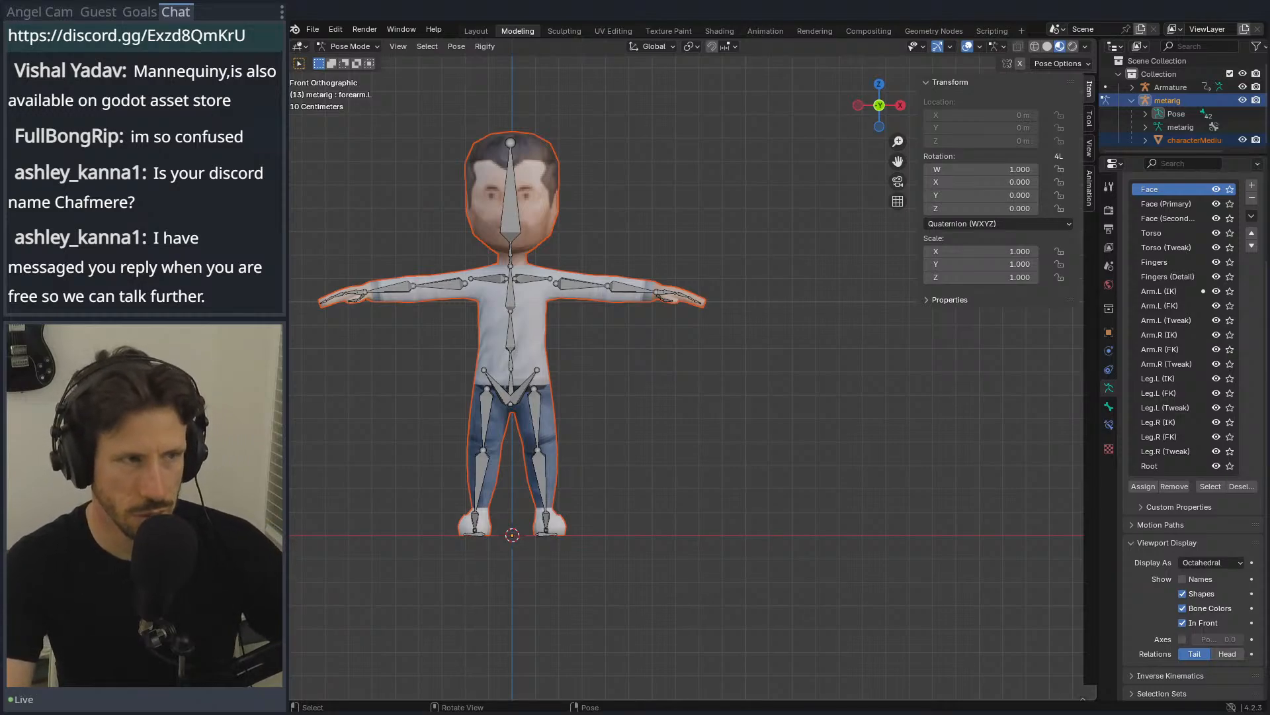
pyautogui.hotkey('alt', 'Tab')
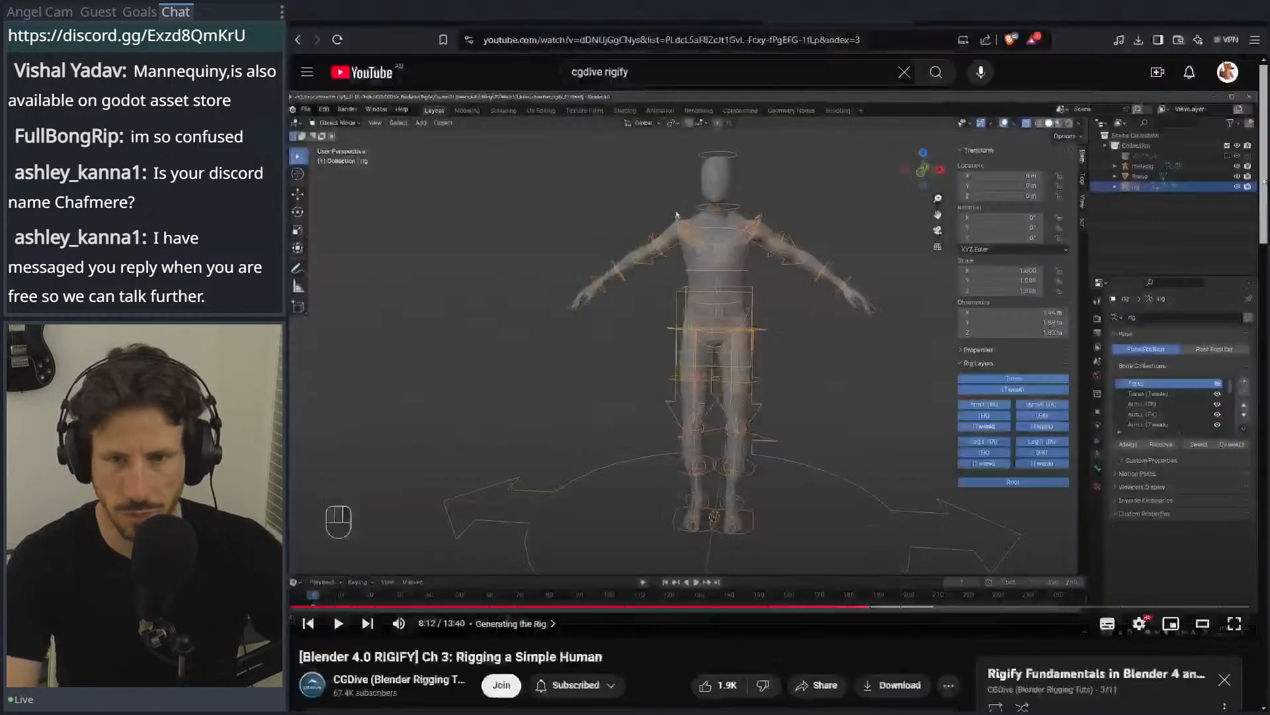
pyautogui.click(741, 278)
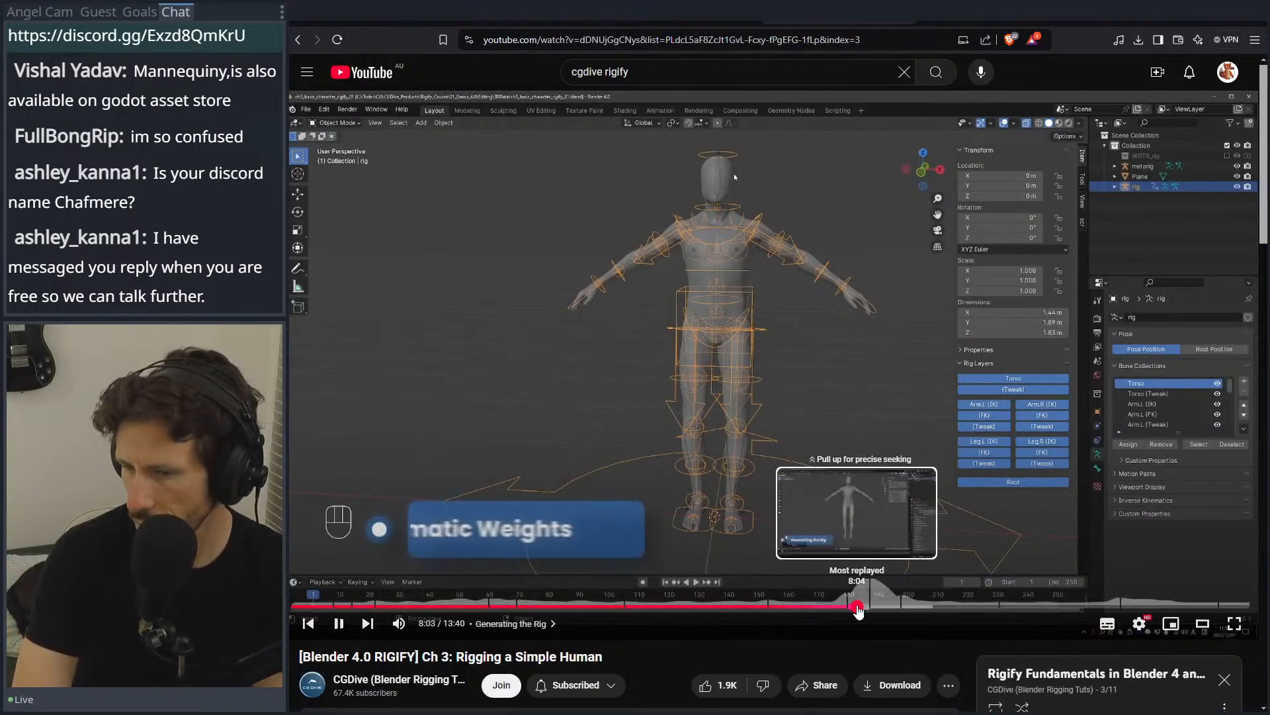
pyautogui.click(858, 606)
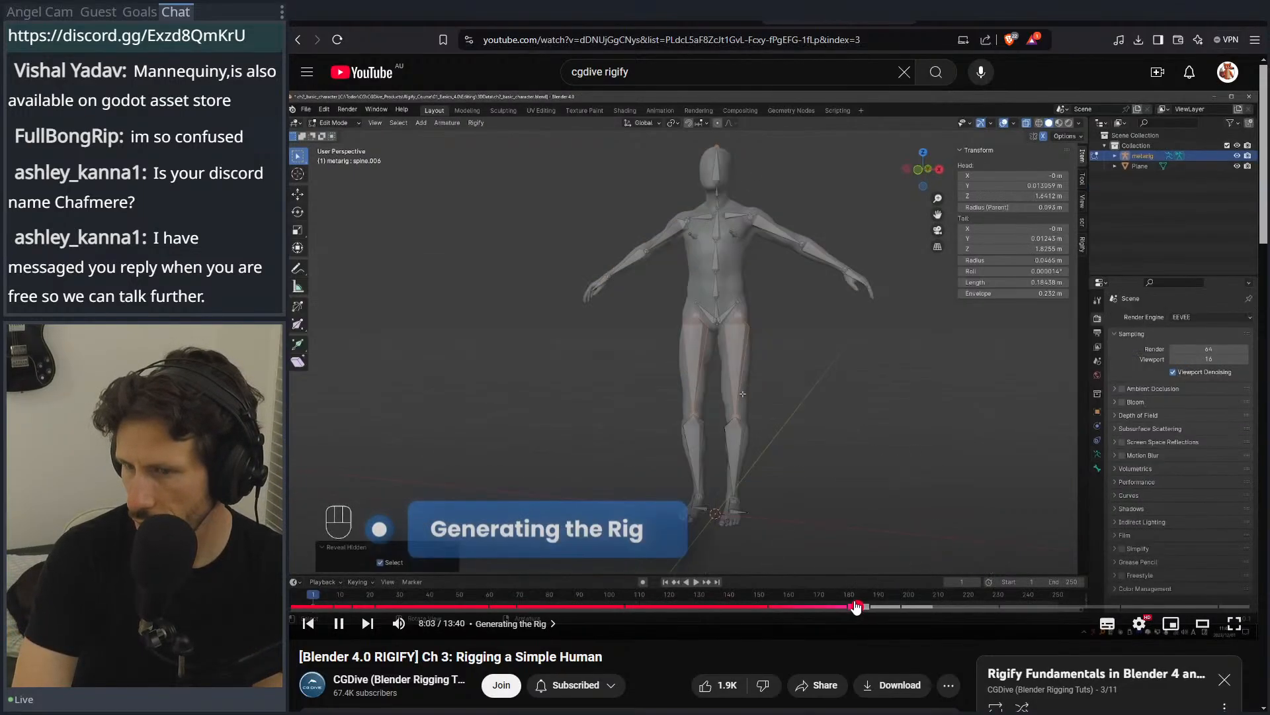
pyautogui.click(802, 464)
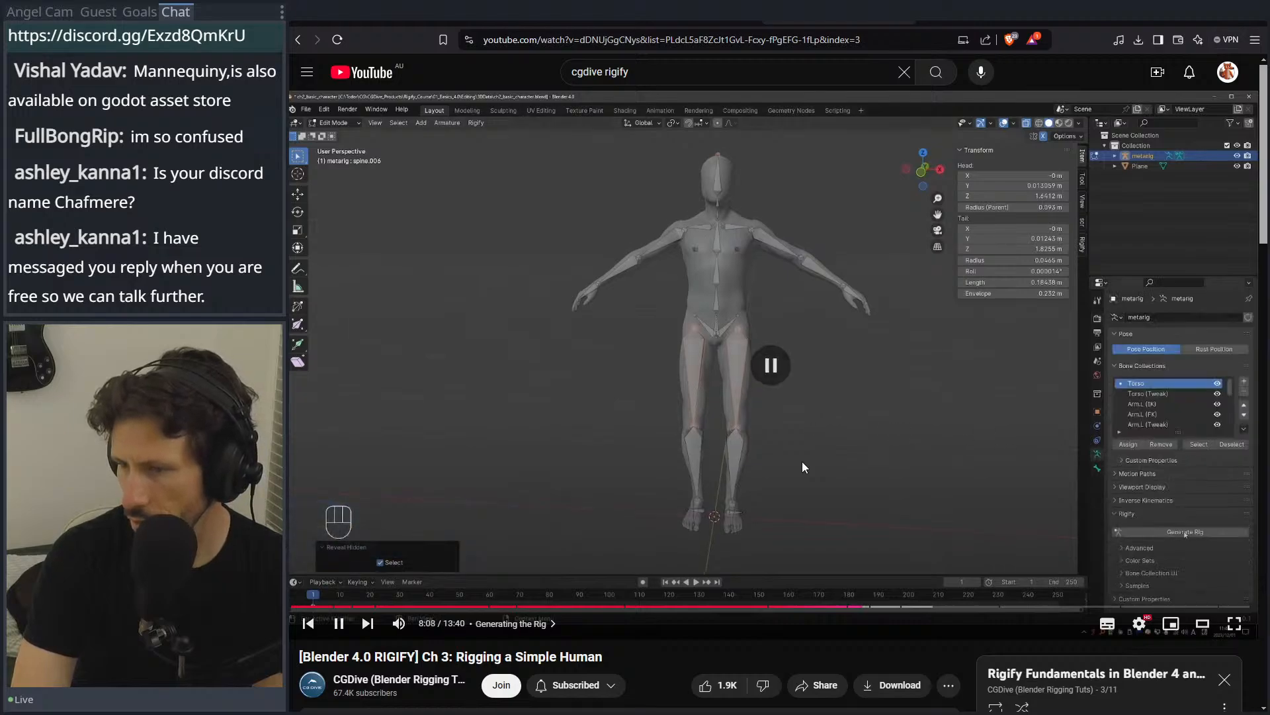
# Step: Switch back to Blender and generate the control rig from the metarig with Rigify
pyautogui.hotkey('alt', 'Tab')
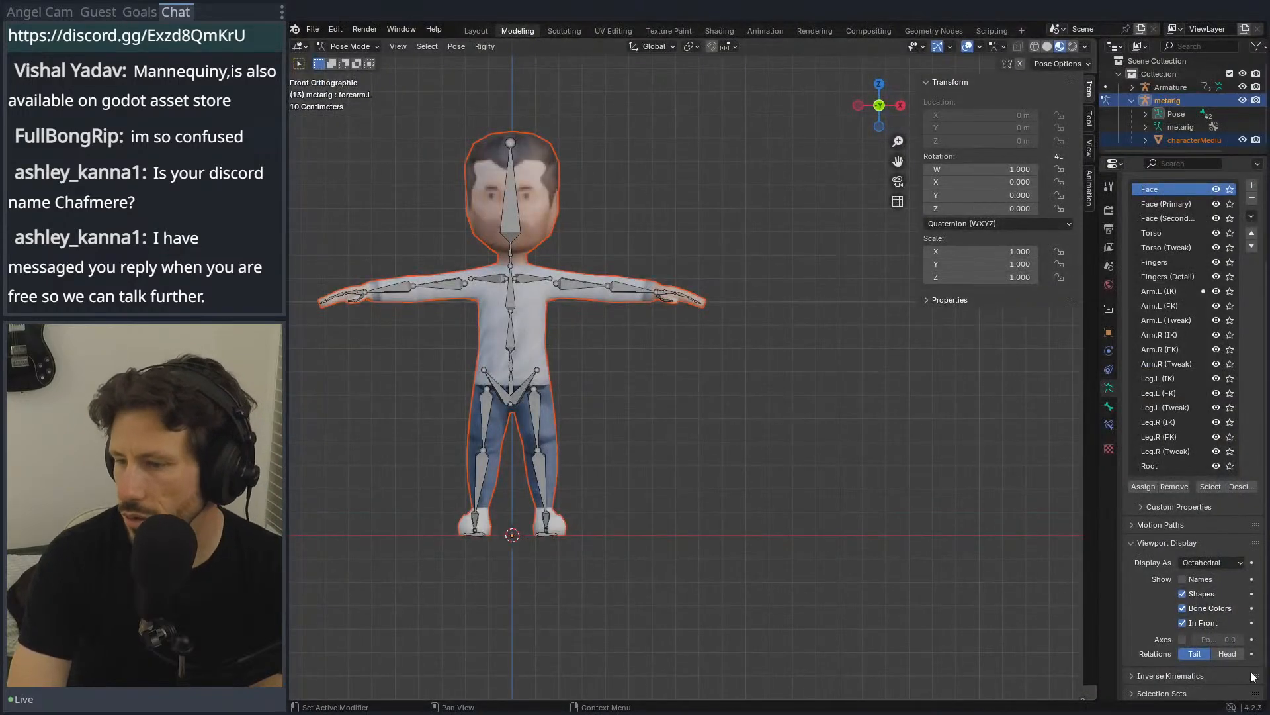
pyautogui.scroll(-2, 1185, 539)
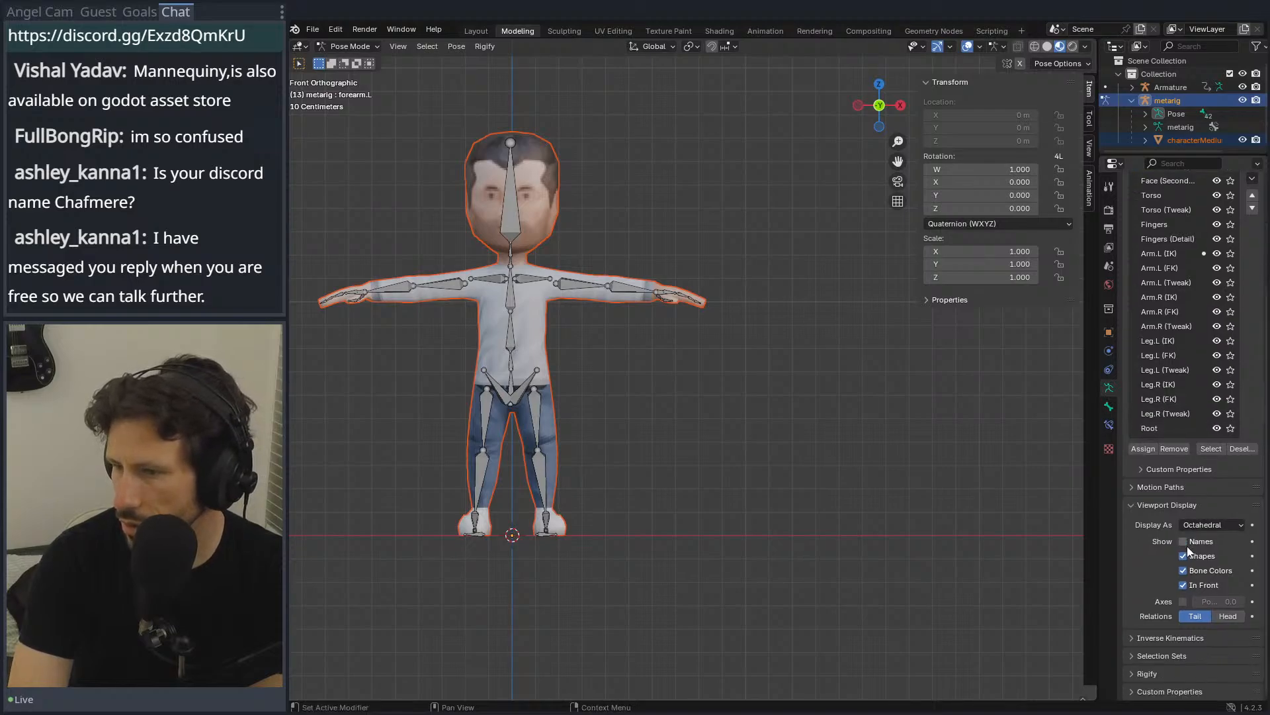
pyautogui.click(1142, 672)
pyautogui.scroll(-5, 1146, 665)
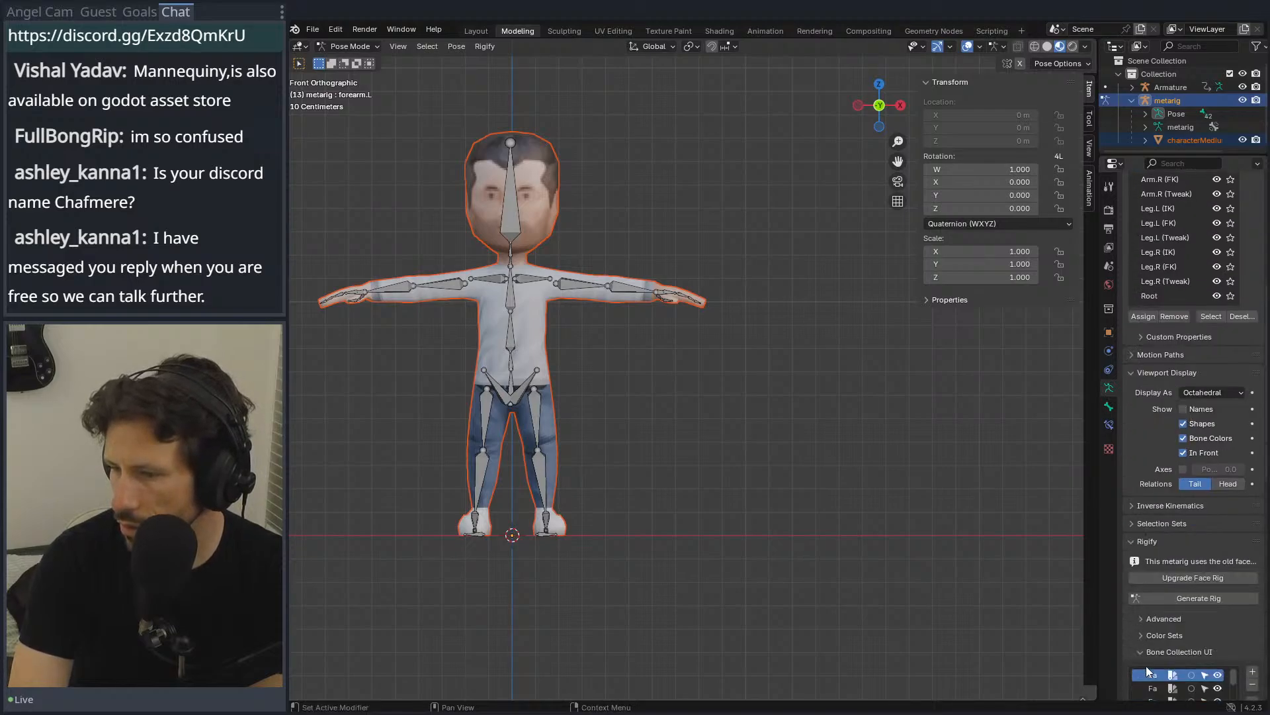
pyautogui.click(1171, 597)
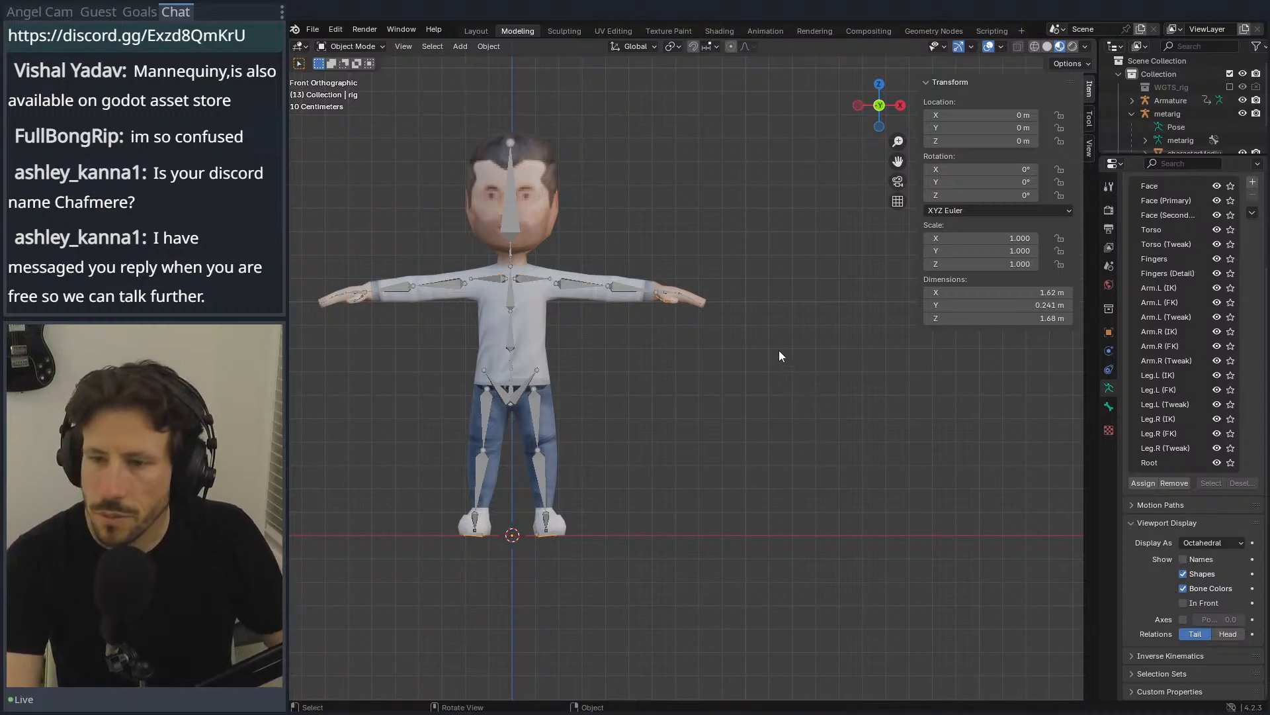
# Step: Undo the rig generation, put the metarig in Edit Mode with the head bone selected, and recheck the paused tutorial
pyautogui.hotkey('ctrl', 'z')
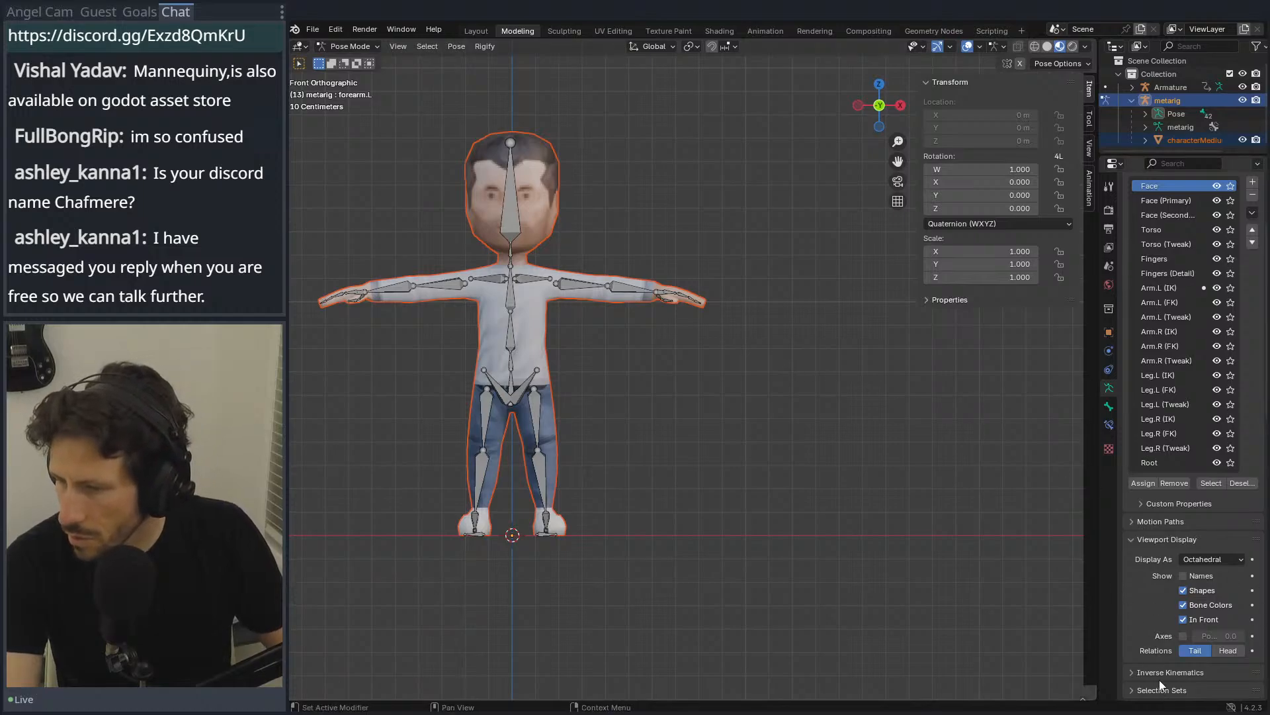
pyautogui.click(516, 238)
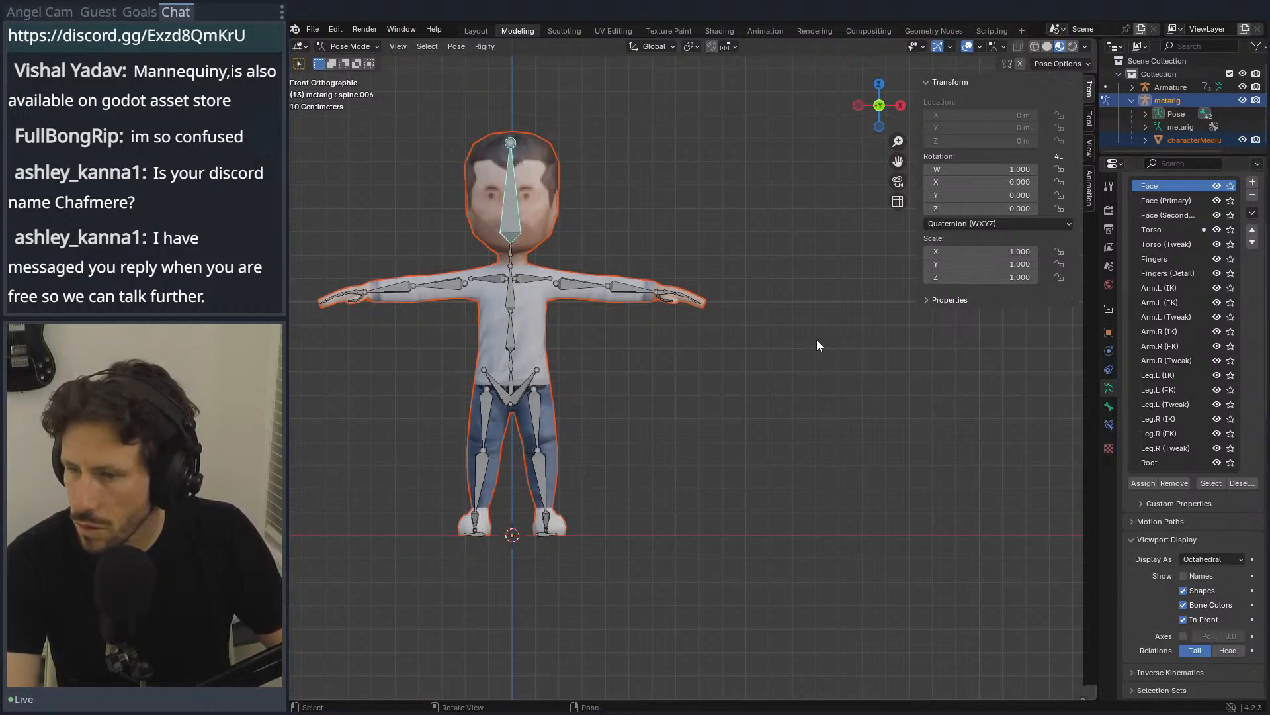
pyautogui.press('Tab')
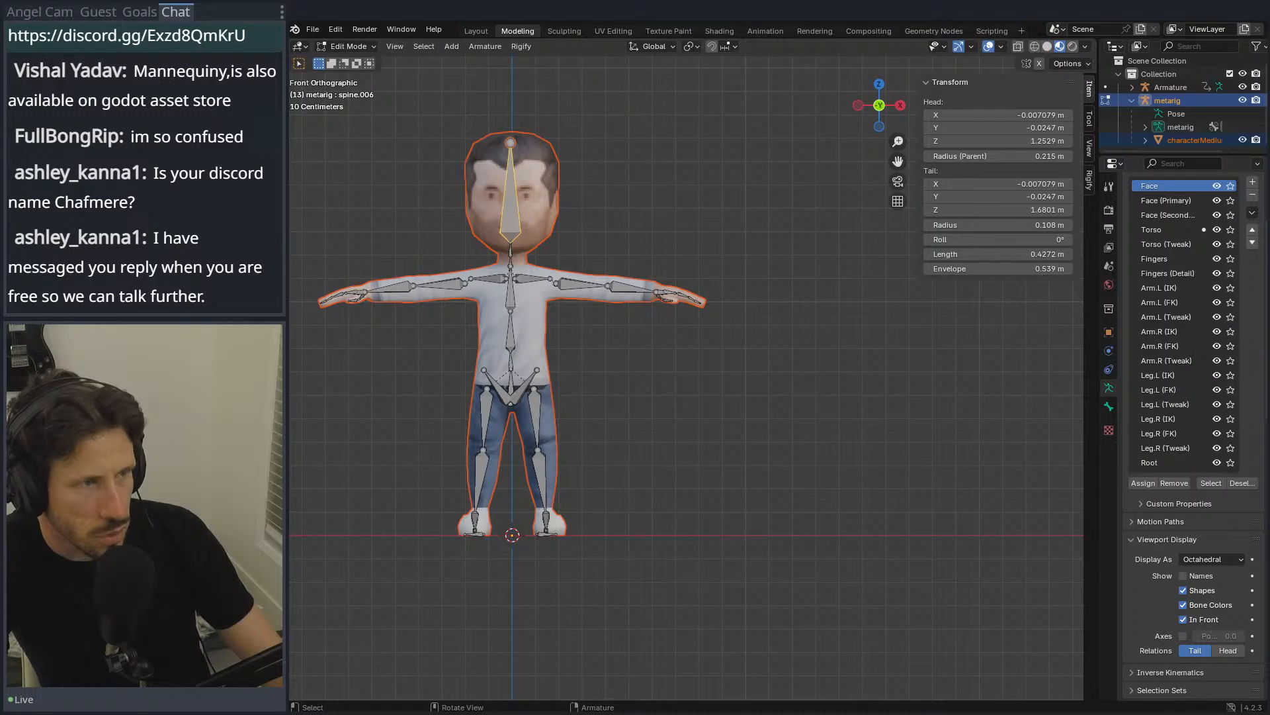
pyautogui.hotkey('alt', 'Tab')
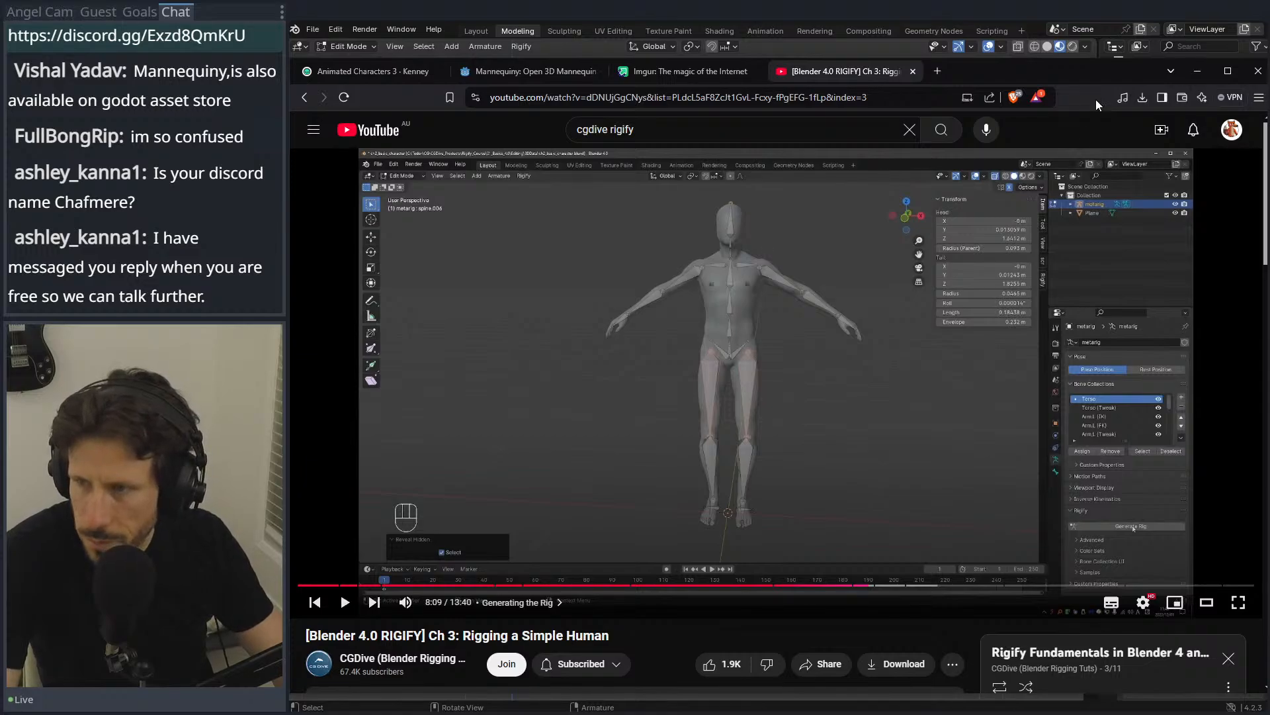
pyautogui.hotkey('alt', 'Tab')
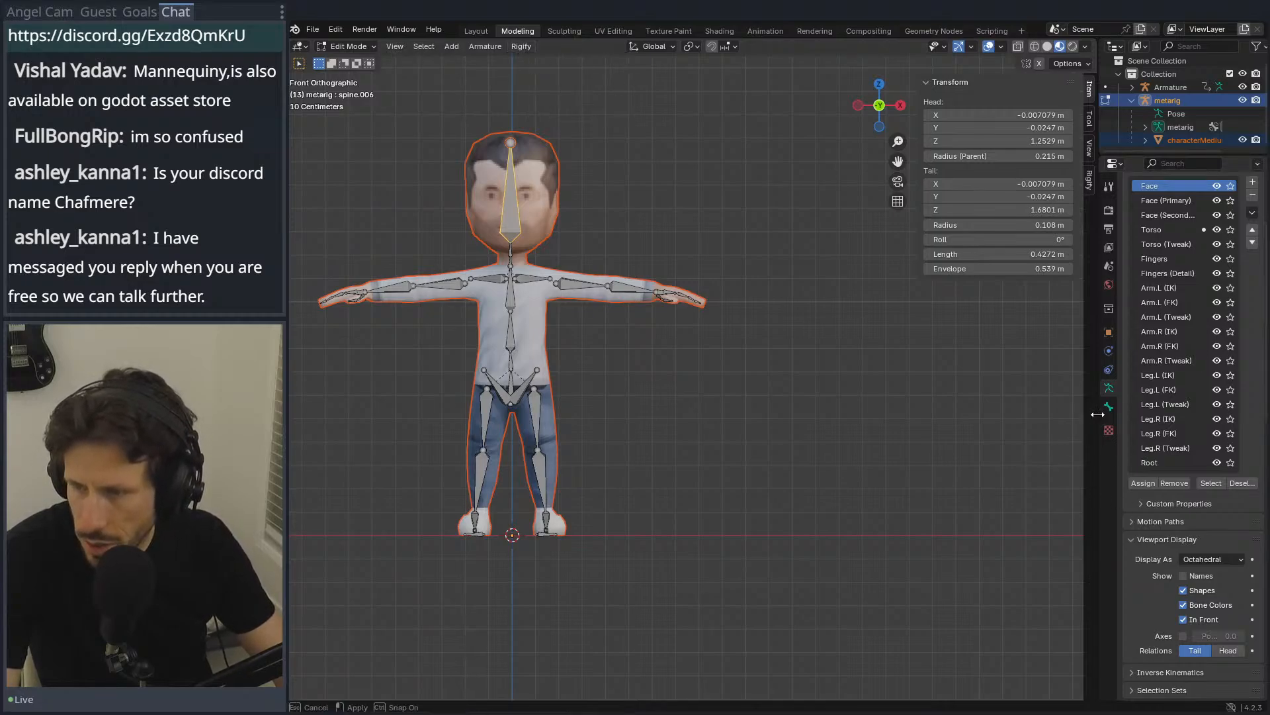
# Step: Widen the properties editor, try to upgrade the metarig's face rig, and glance at the advanced Rigify options
pyautogui.moveTo(1094, 411); pyautogui.dragTo(917, 423)
pyautogui.scroll(-5, 1101, 534)
pyautogui.scroll(-4, 1028, 569)
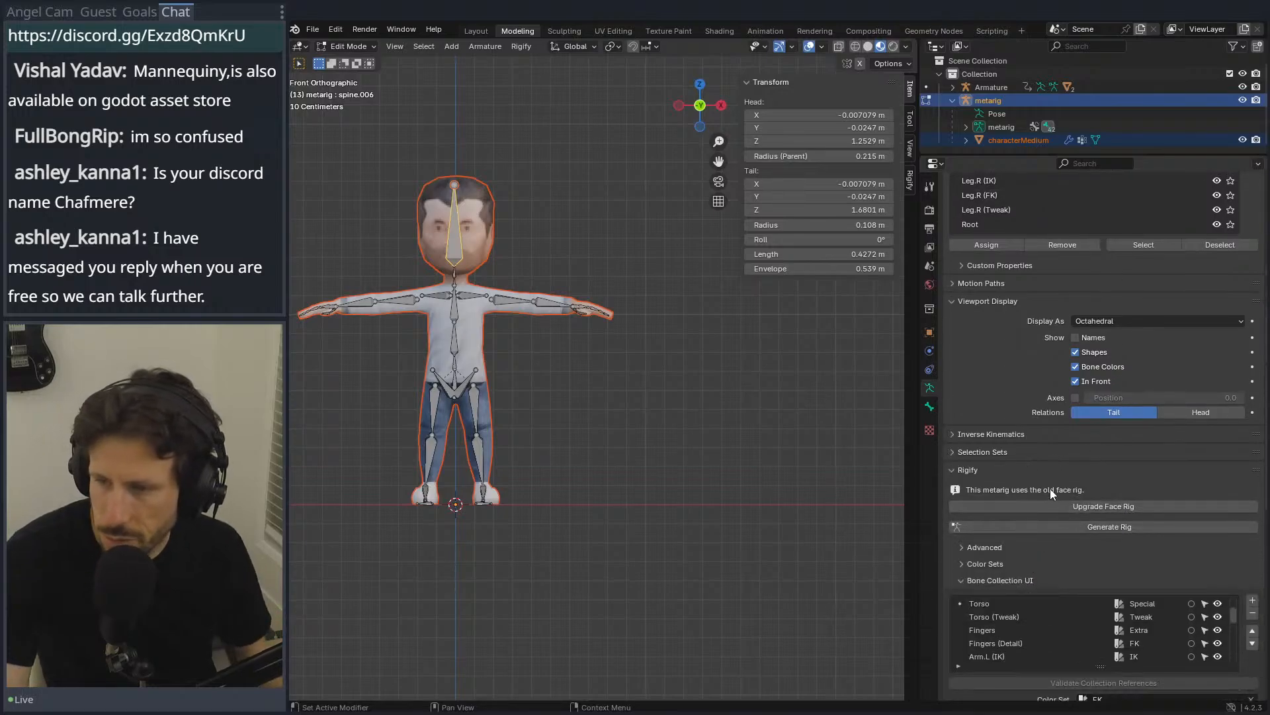
pyautogui.click(1071, 507)
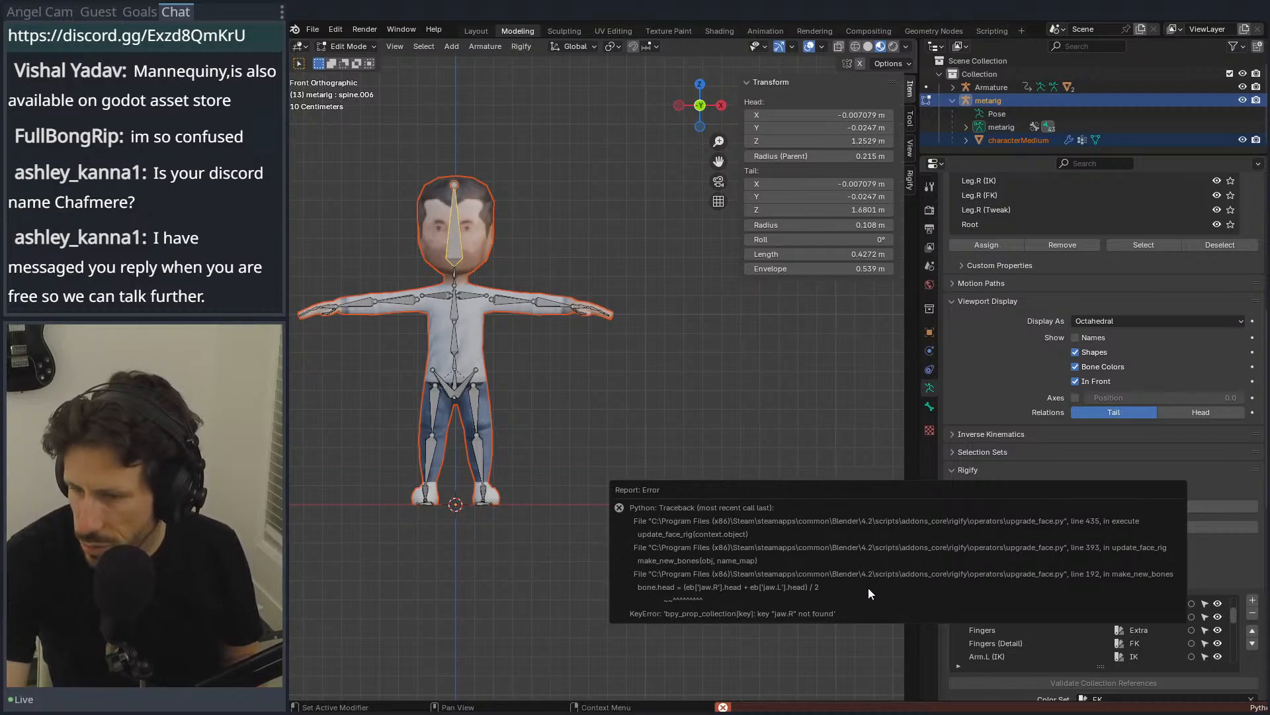
pyautogui.click(989, 547)
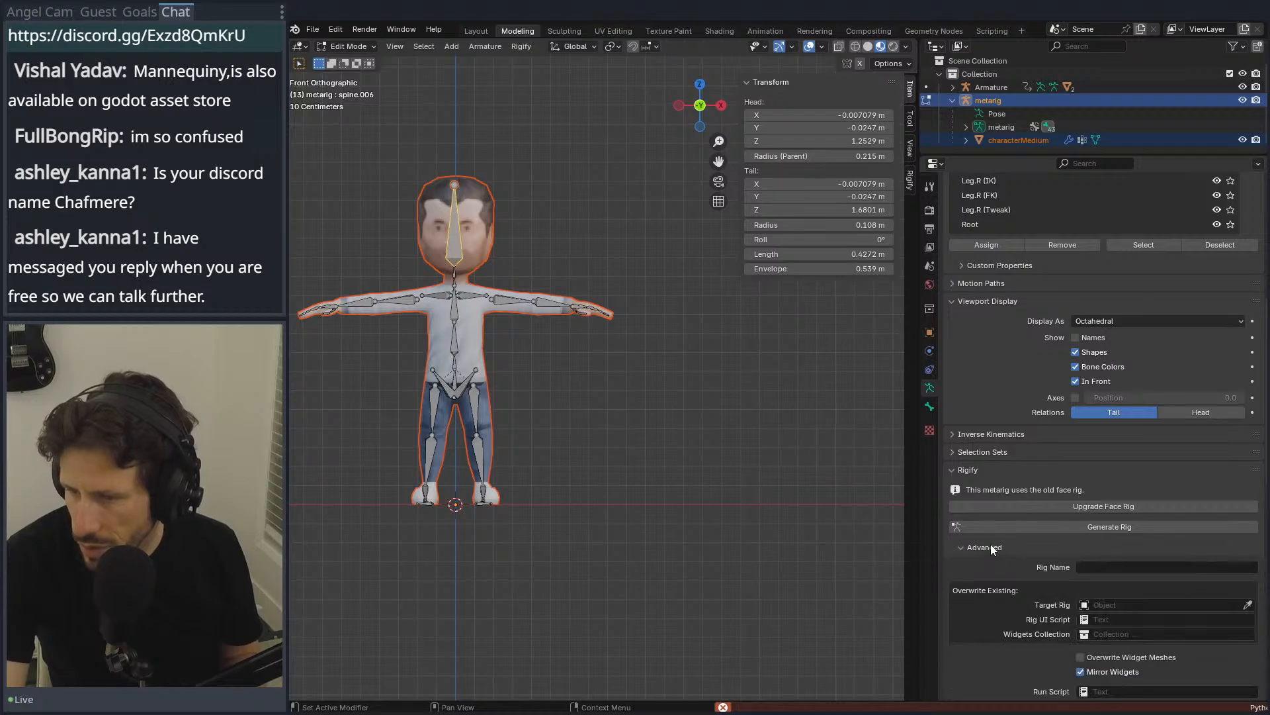
pyautogui.click(991, 548)
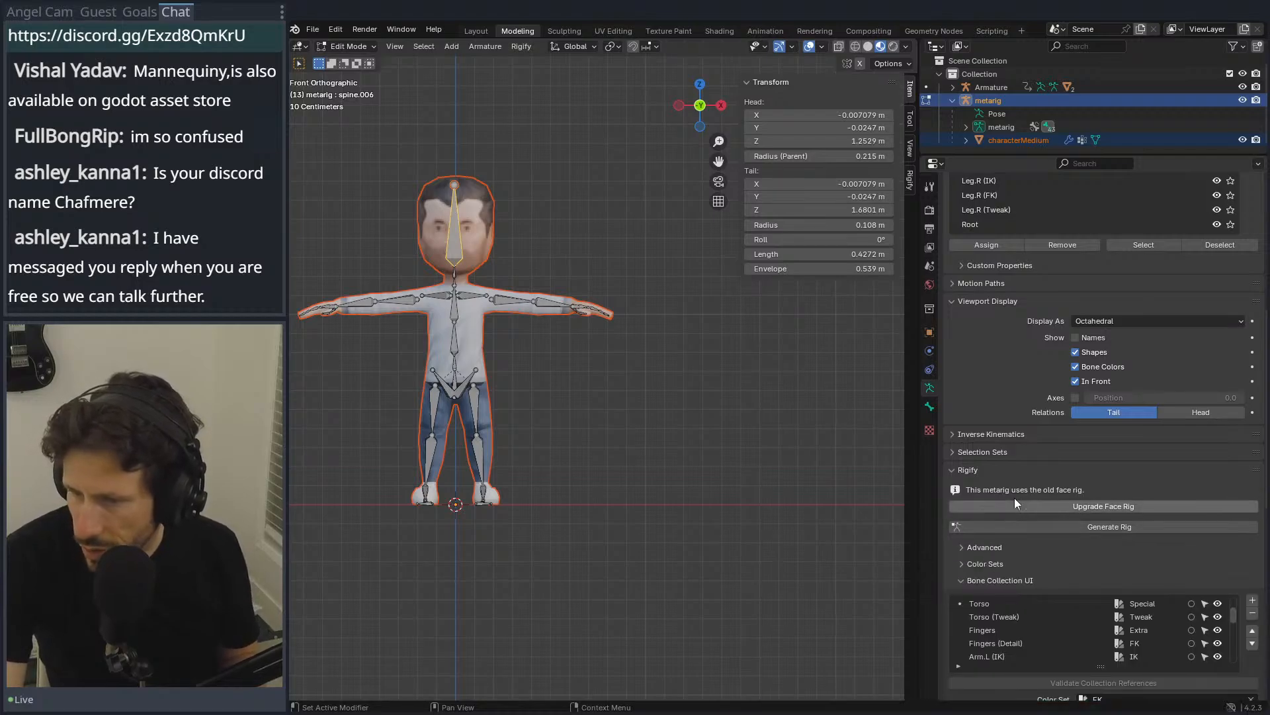
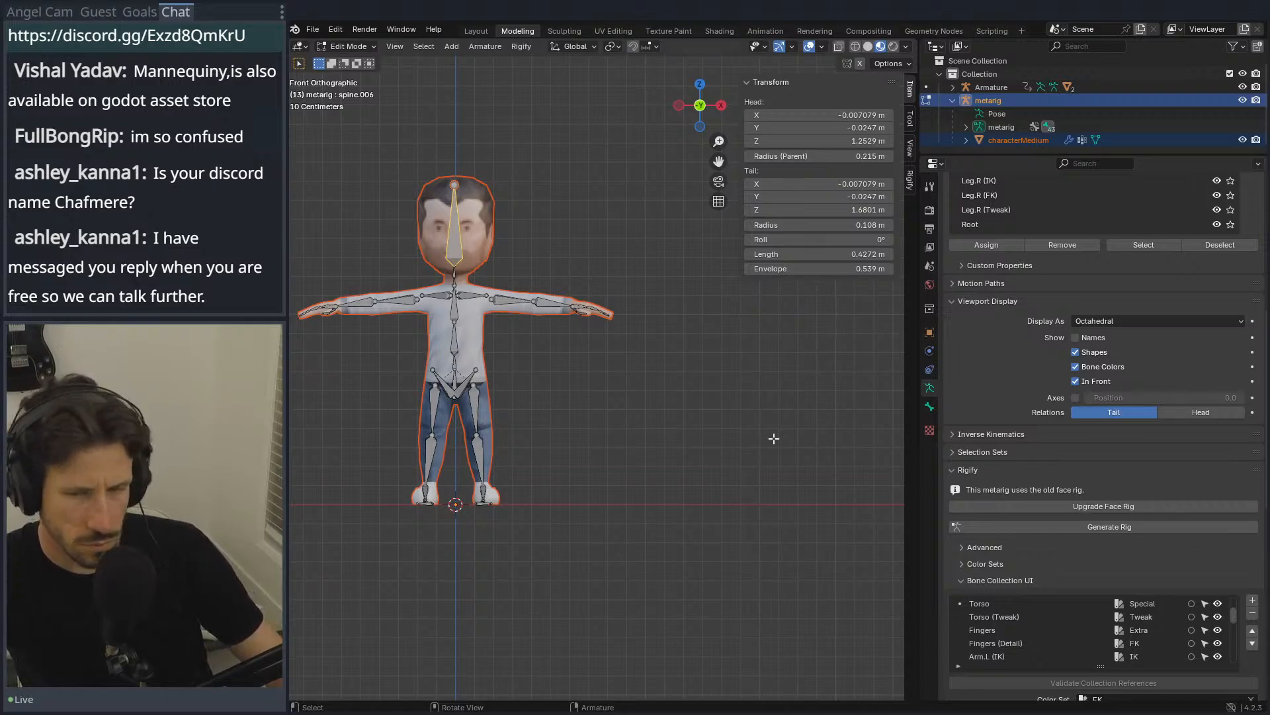
# Step: Put the metarig in Pose Mode and try rotating the left thigh bone, cancelling the rotation
pyautogui.click(480, 401)
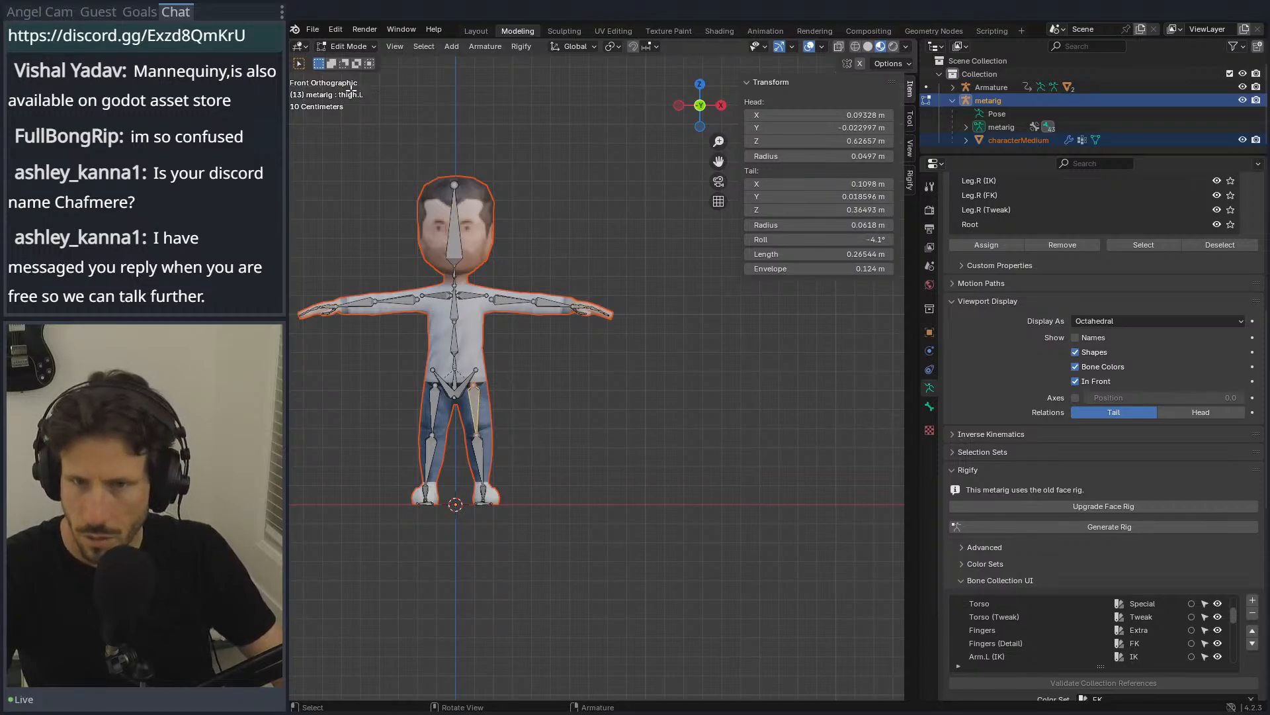
pyautogui.click(350, 46)
pyautogui.click(361, 91)
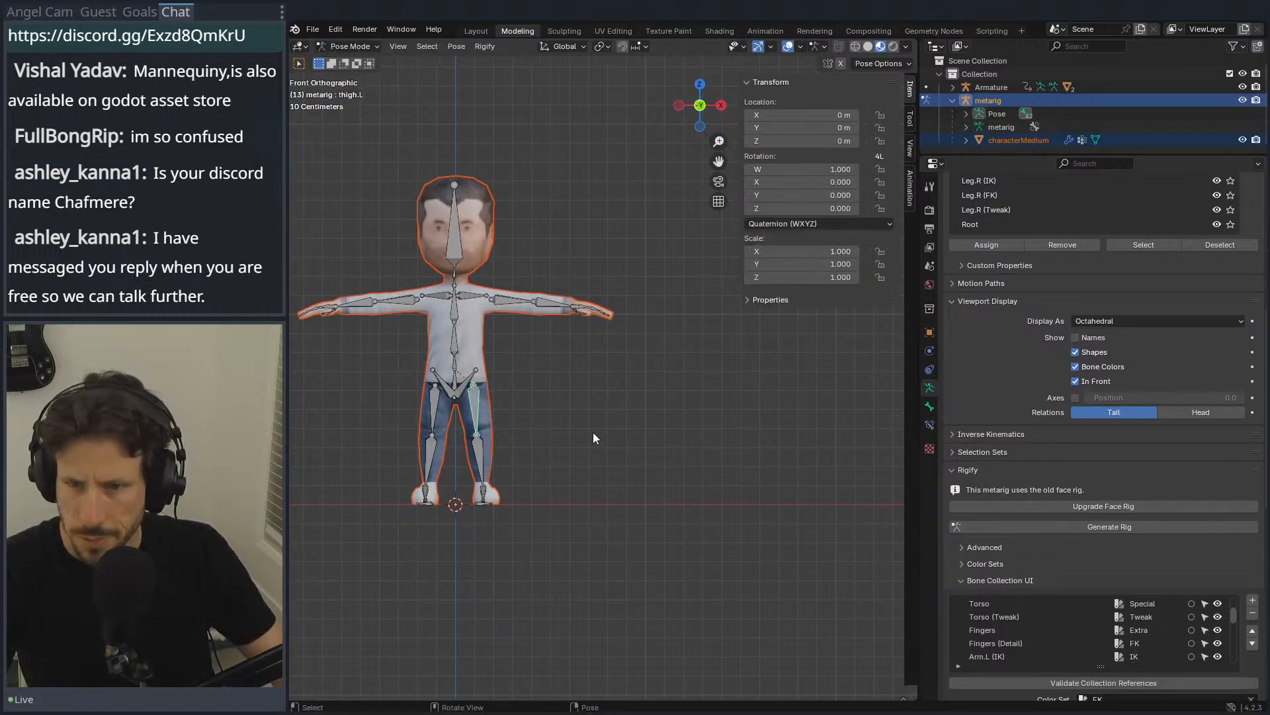
pyautogui.press('r')
pyautogui.press('Escape')
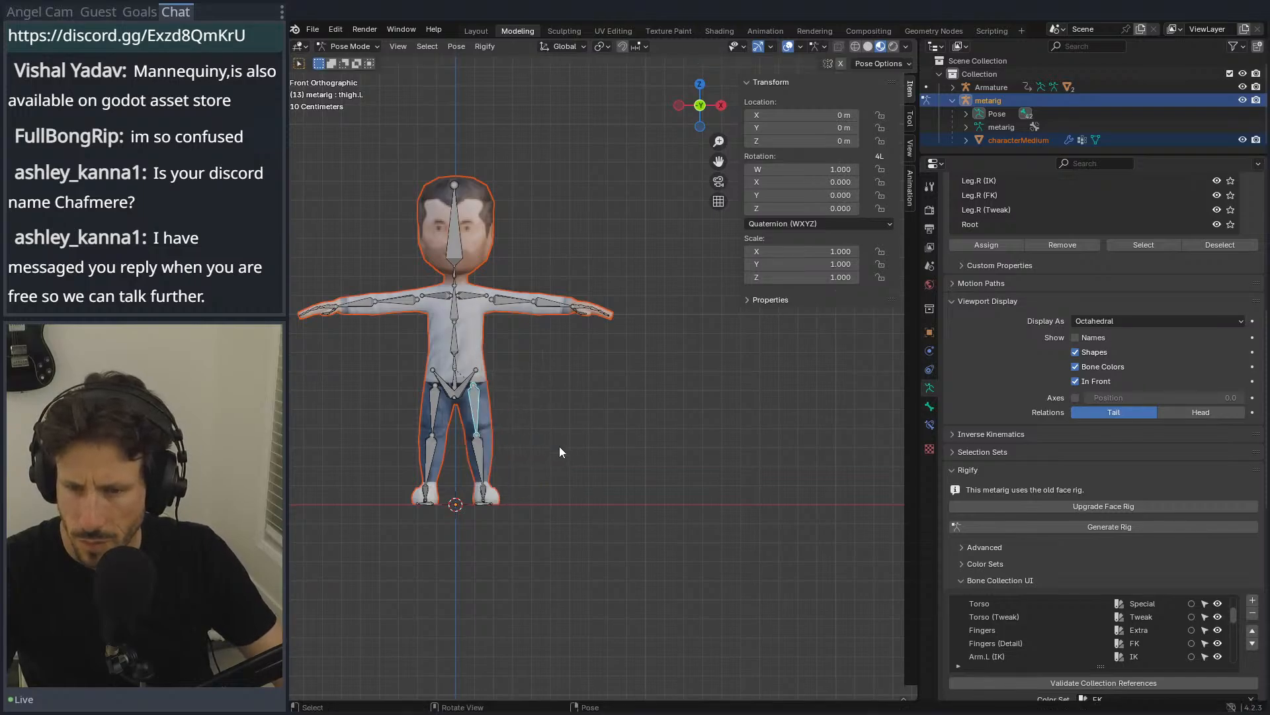
# Step: Try bending the left shin bone backwards as seen from the side, cancelling the rotation
pyautogui.moveTo(559, 446); pyautogui.dragTo(493, 450, button='middle')
pyautogui.click(571, 434)
pyautogui.press('r')
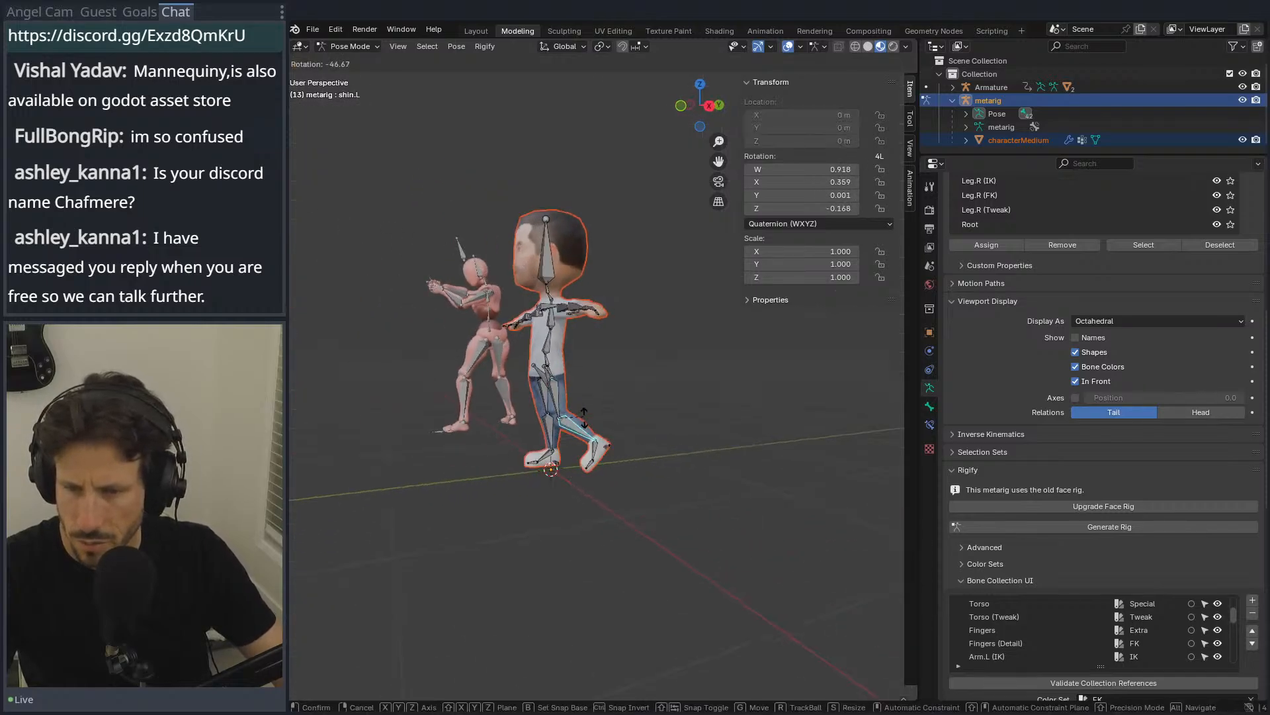
pyautogui.press('Escape')
pyautogui.scroll(4, 593, 438)
pyautogui.moveTo(593, 438); pyautogui.dragTo(693, 421, button='middle')
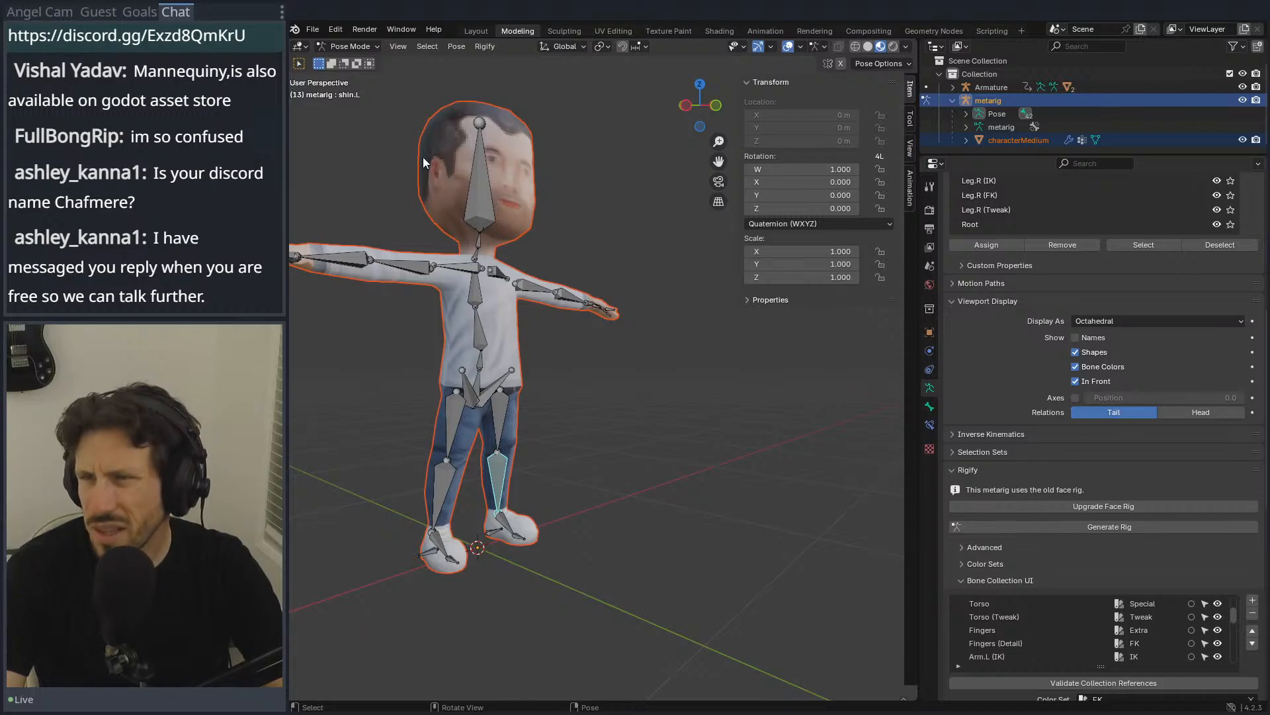
# Step: Select only the metarig and look through its Rigify bone collection list
pyautogui.click(998, 101)
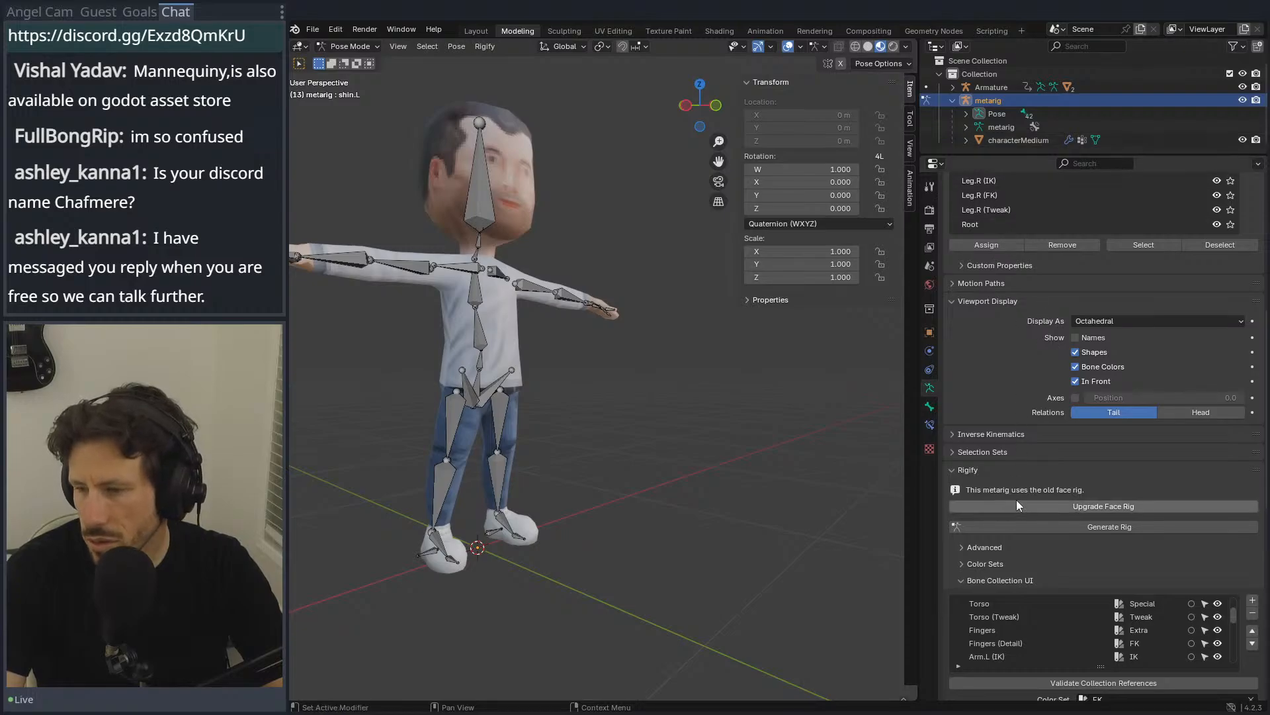
pyautogui.scroll(-10, 1077, 614)
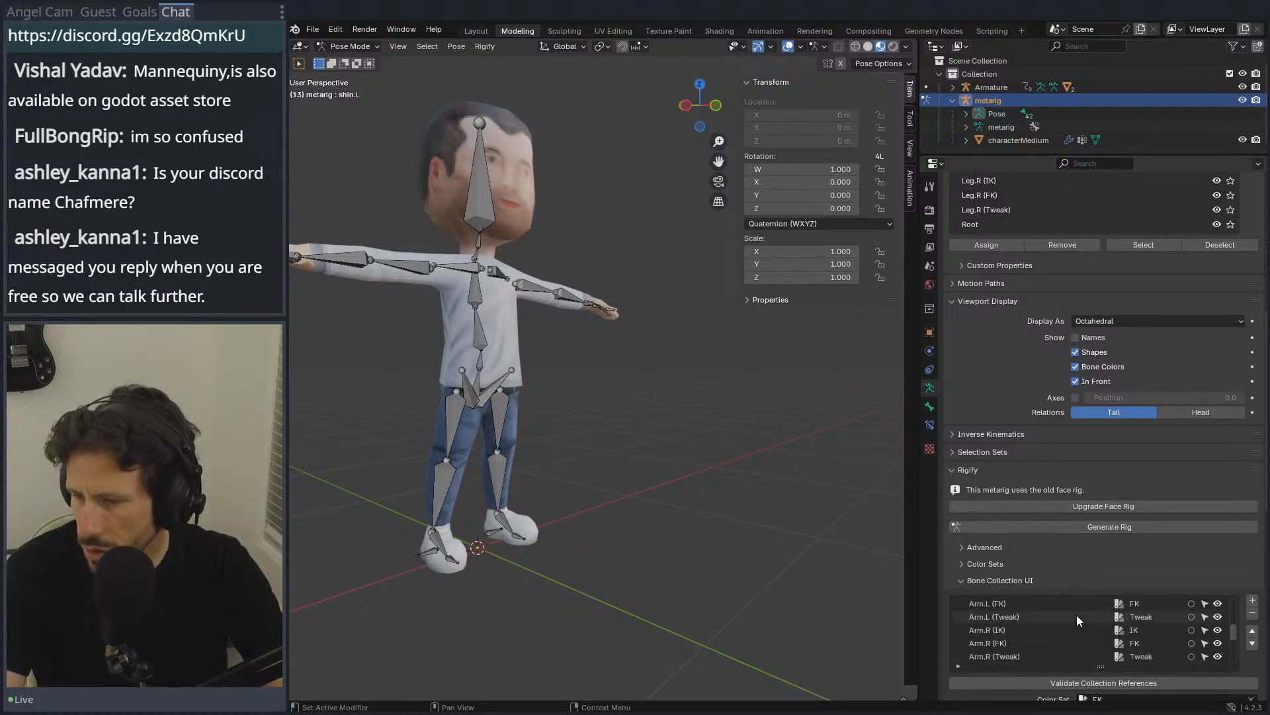
pyautogui.scroll(-1, 1077, 614)
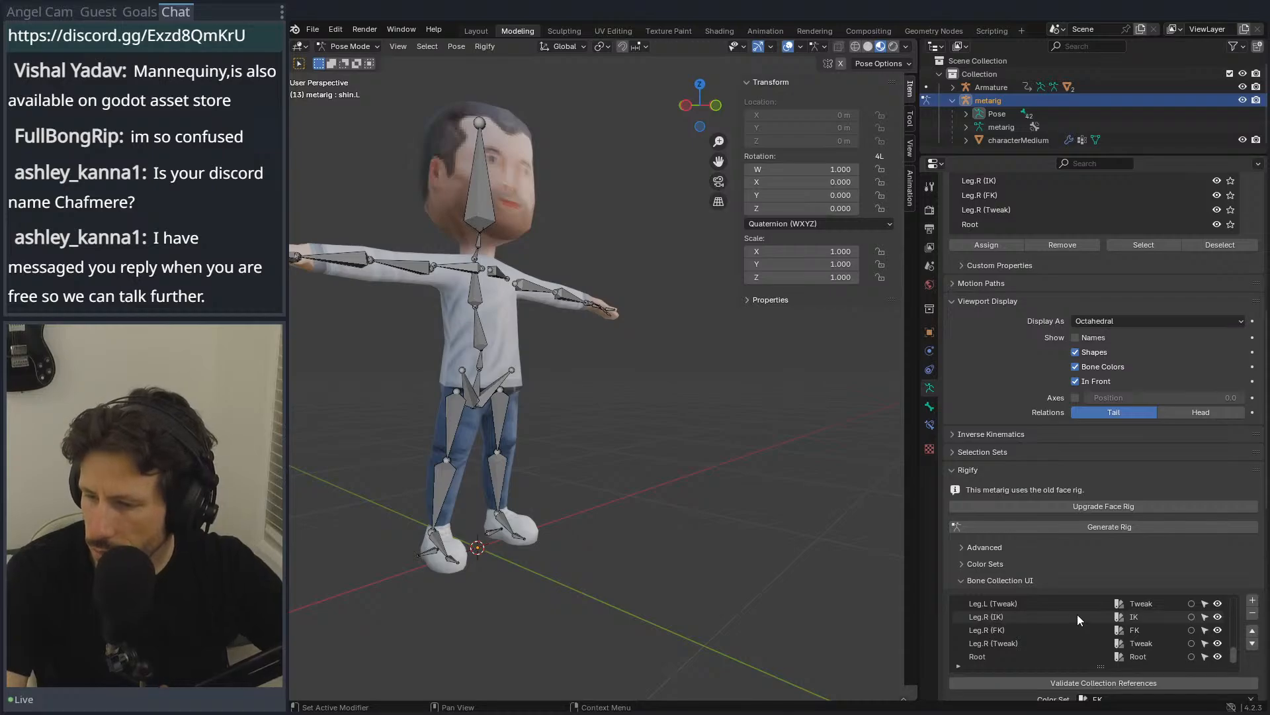
pyautogui.scroll(8, 1076, 614)
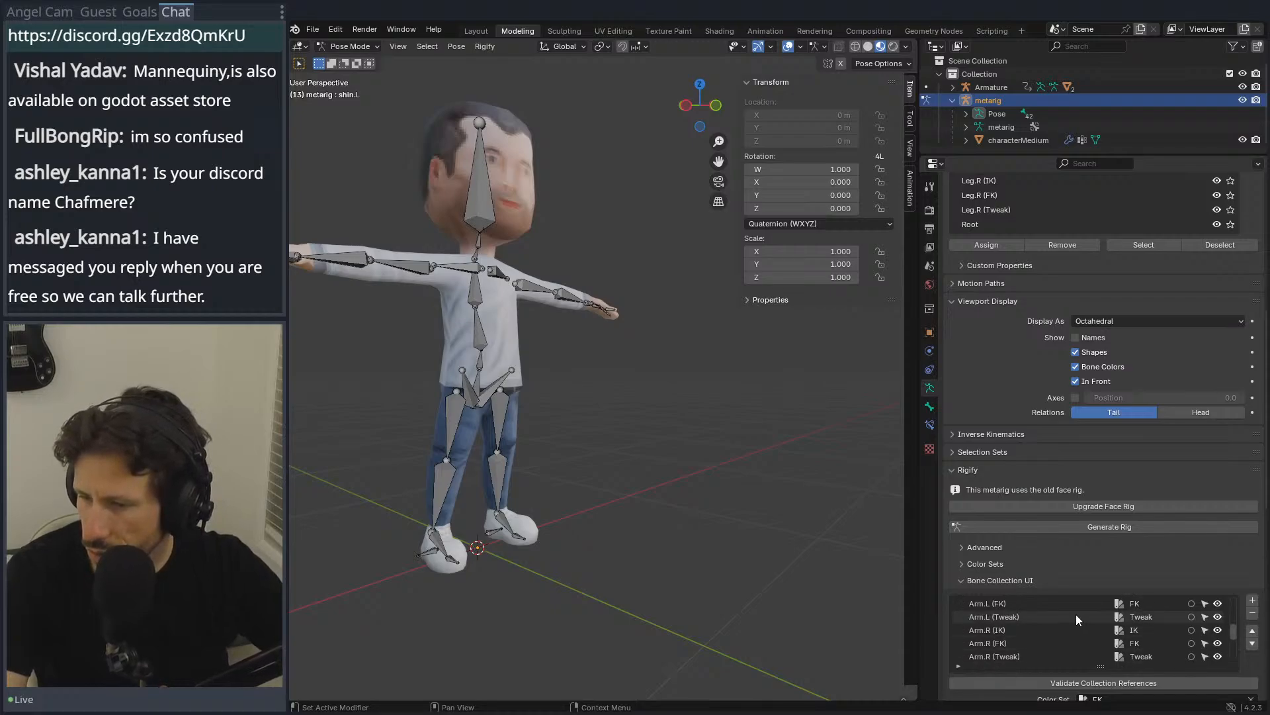
# Step: Look through the metarig's advanced Rigify options and bone collection list, and validate the collection references
pyautogui.click(972, 547)
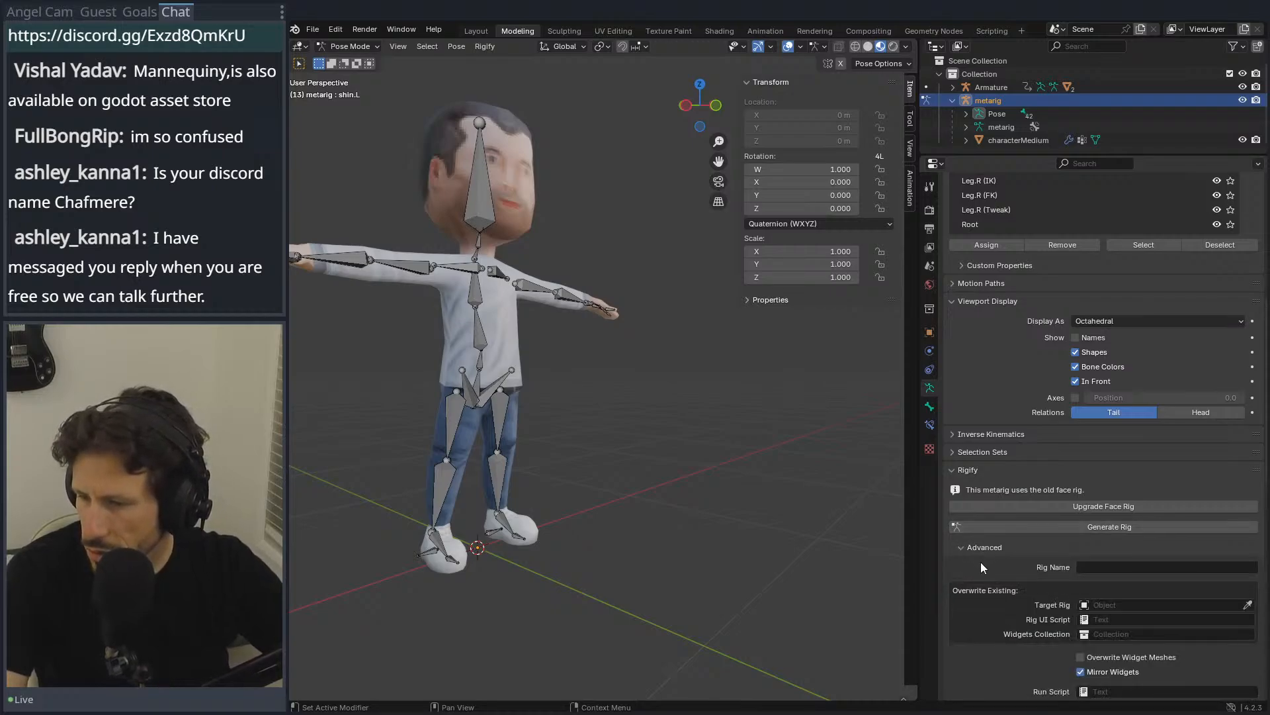
pyautogui.scroll(-4, 1023, 602)
pyautogui.scroll(-2, 1023, 584)
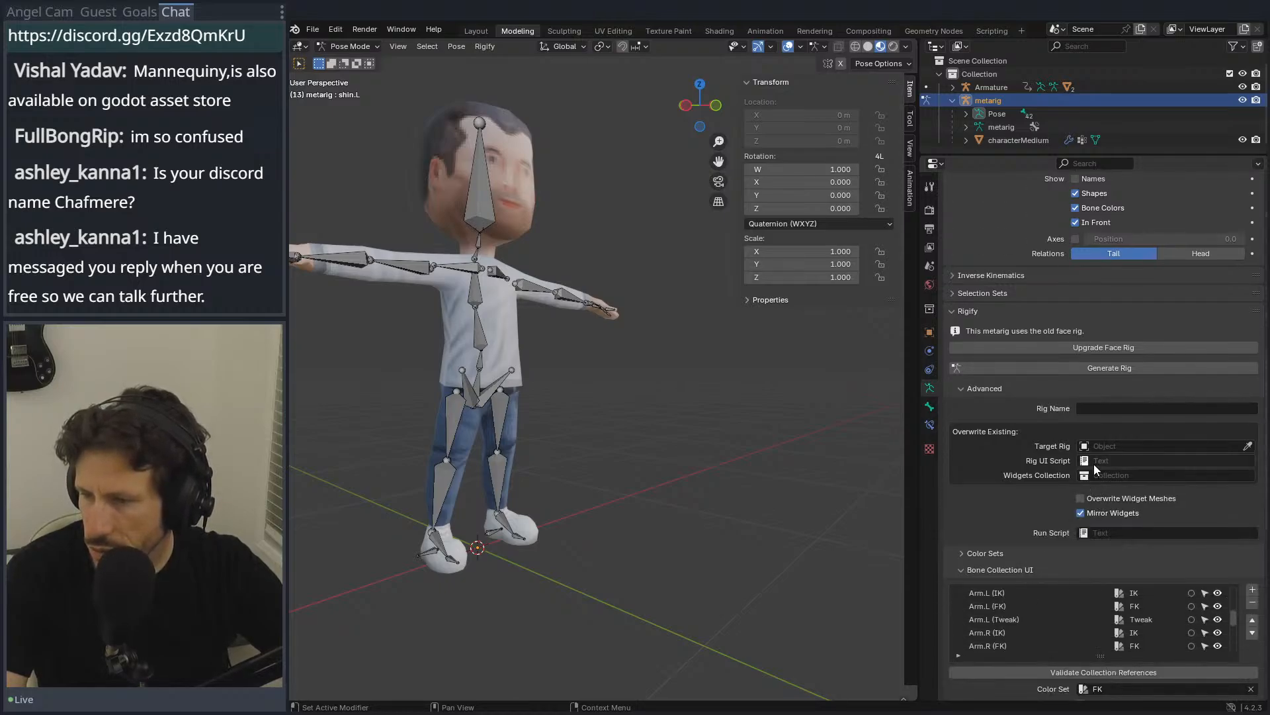
pyautogui.click(1023, 554)
pyautogui.click(1023, 554)
pyautogui.scroll(-2, 1022, 569)
pyautogui.scroll(-7, 1027, 581)
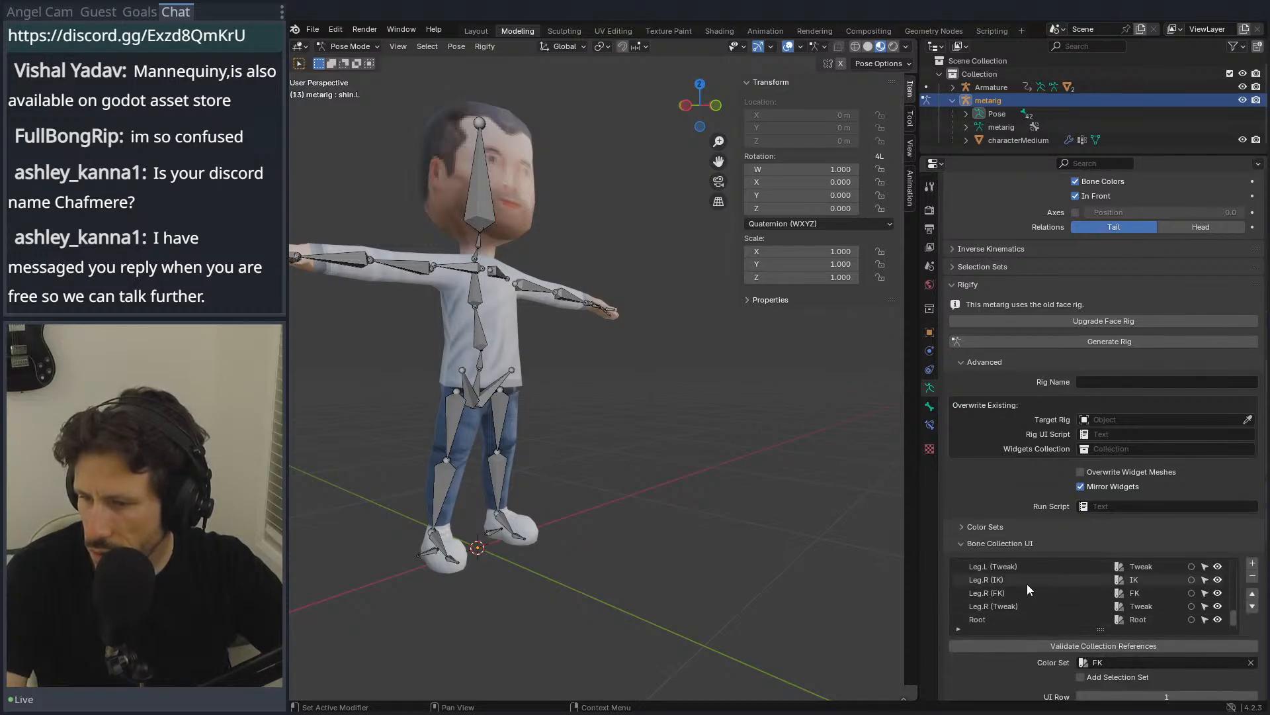
pyautogui.scroll(-1, 1020, 621)
pyautogui.click(1021, 619)
# Step: In the Rigify UI Layout, merge the Face row with the (Primary) and (Secondary) row and take the Face button out
pyautogui.scroll(-4, 1020, 618)
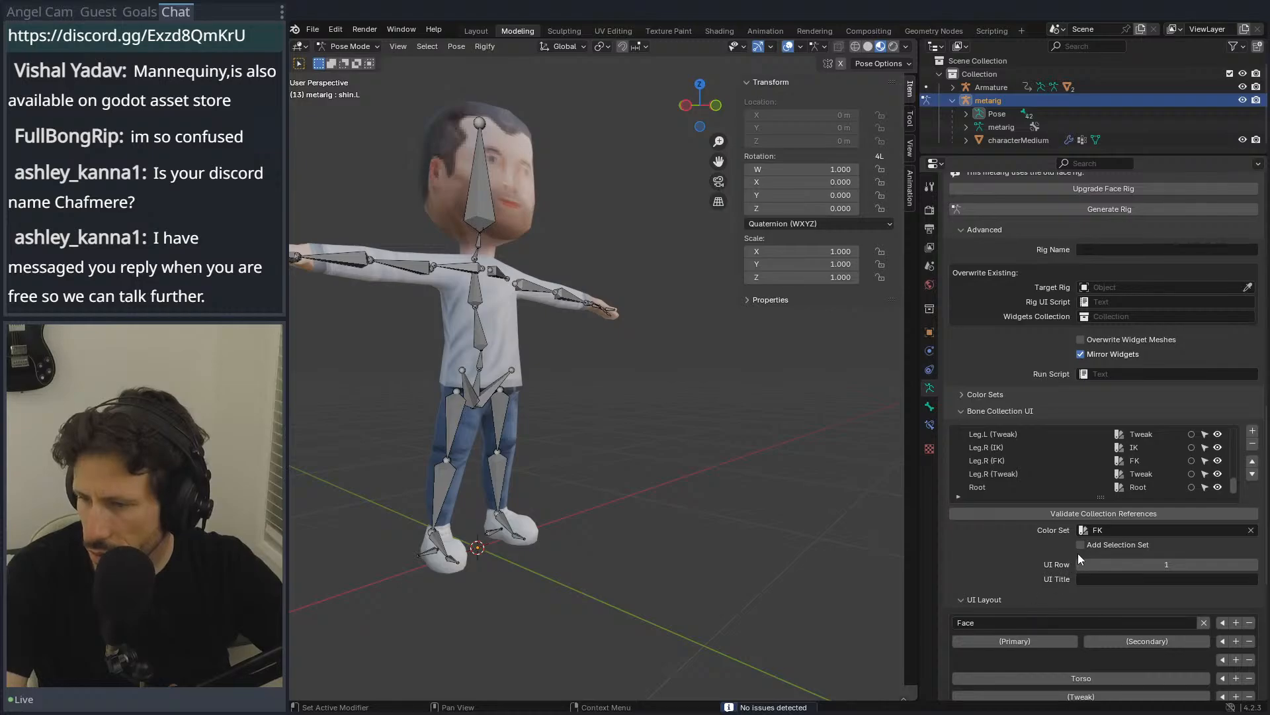
pyautogui.scroll(-5, 1058, 569)
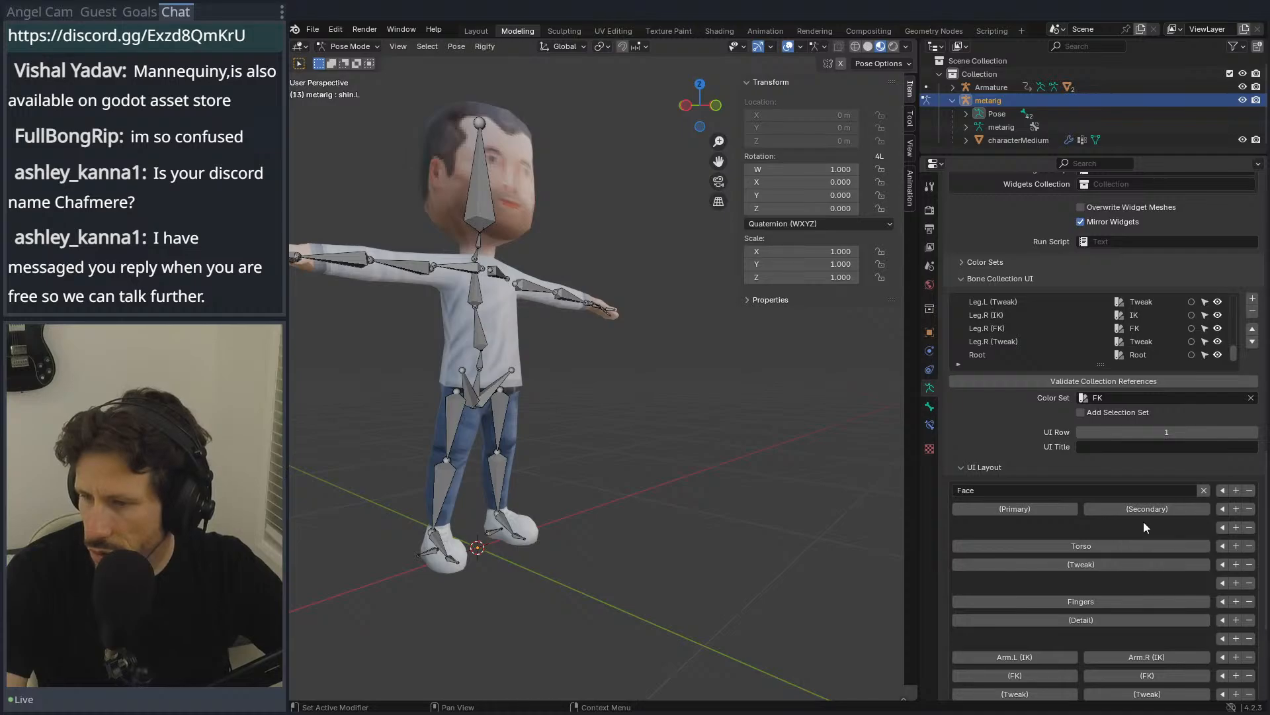
pyautogui.scroll(-5, 1191, 486)
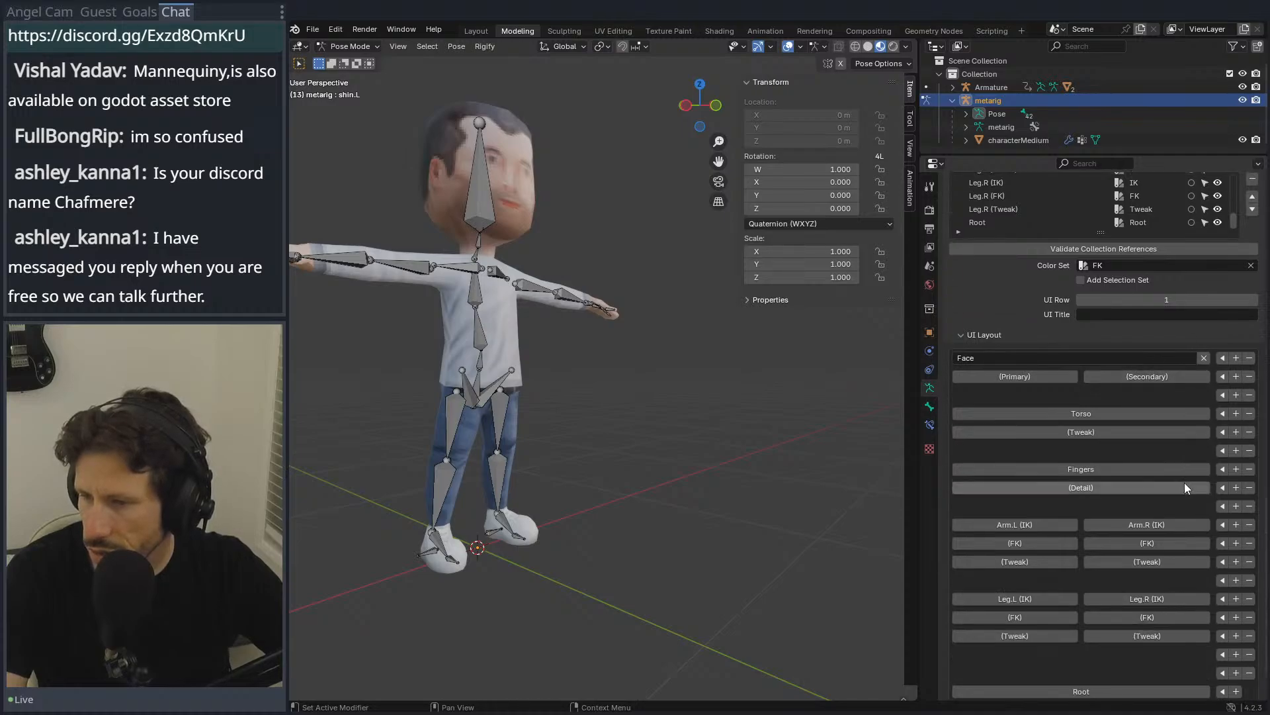
pyautogui.scroll(-2, 1231, 344)
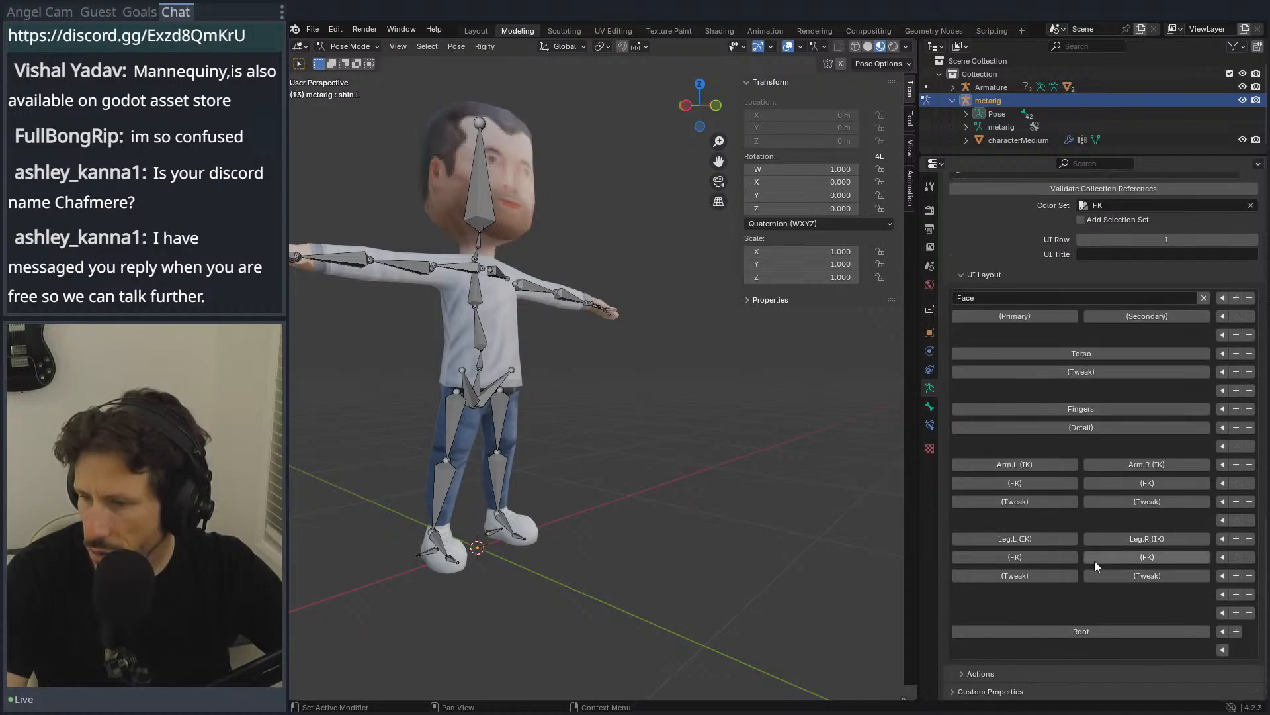
pyautogui.scroll(3, 1164, 463)
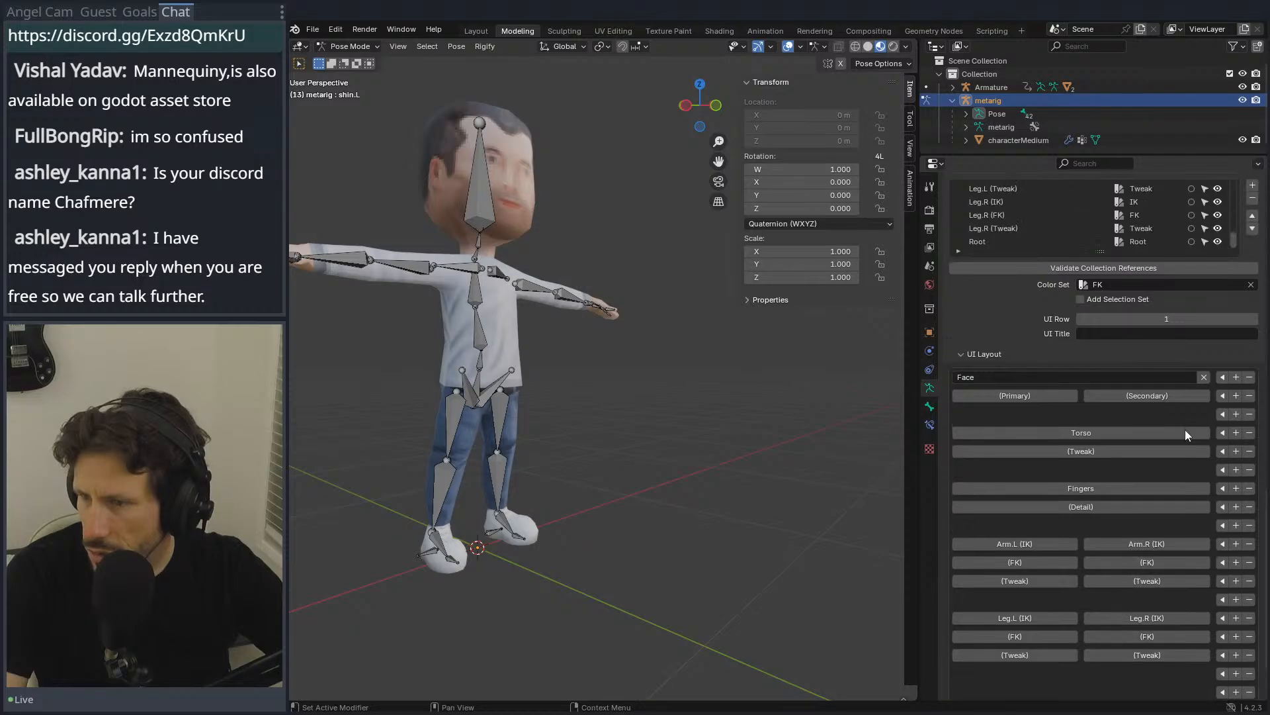
pyautogui.click(1250, 377)
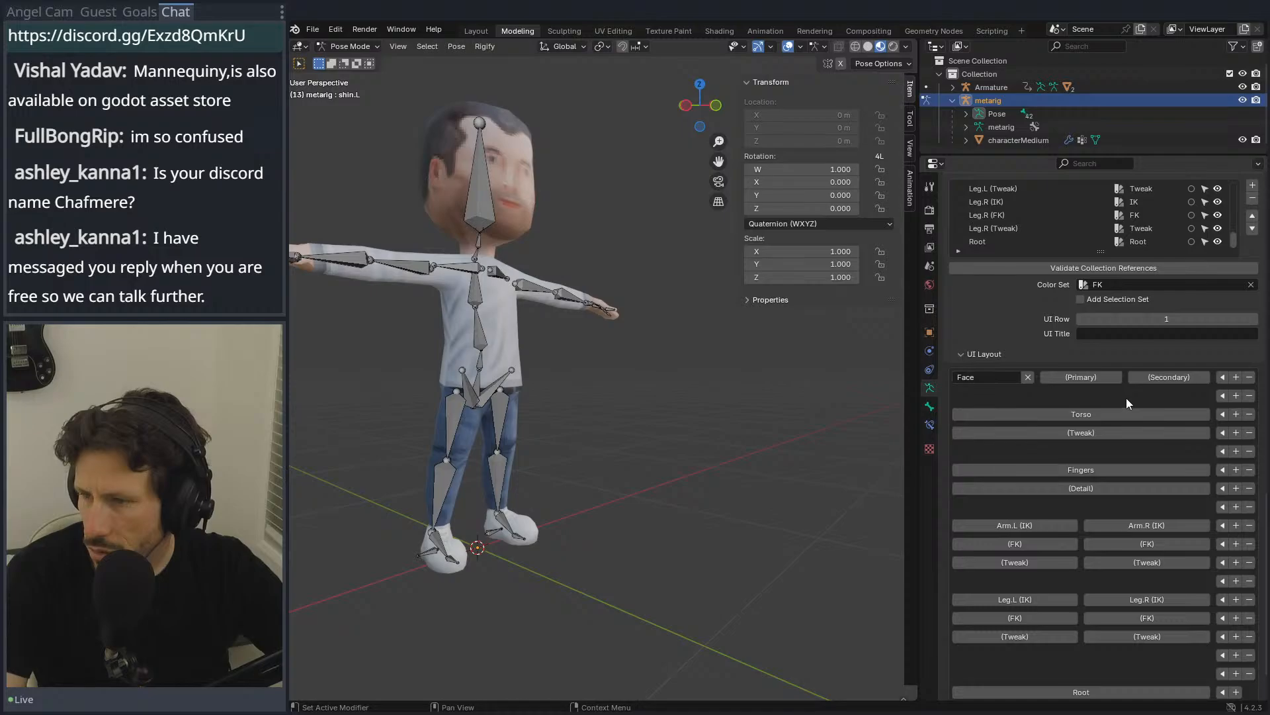
pyautogui.click(1028, 378)
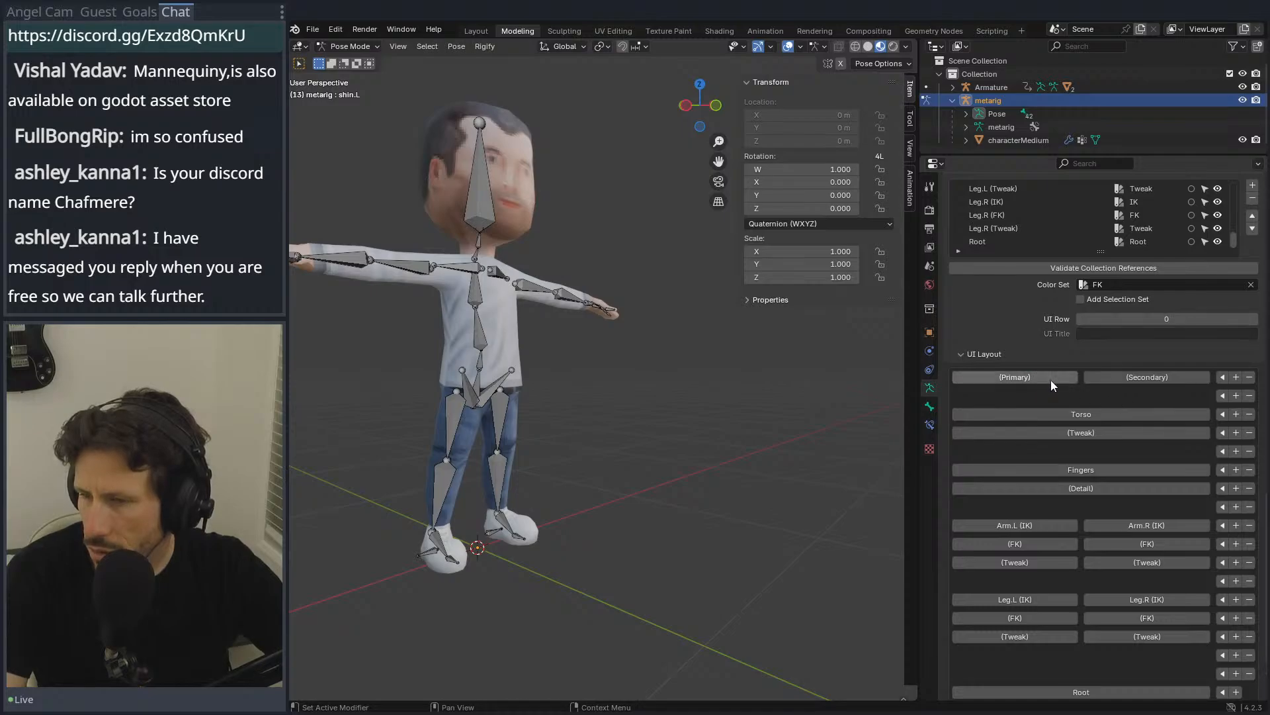
# Step: Generate the Rigify control rig from the metarig
pyautogui.scroll(3, 1073, 323)
pyautogui.scroll(3, 1073, 268)
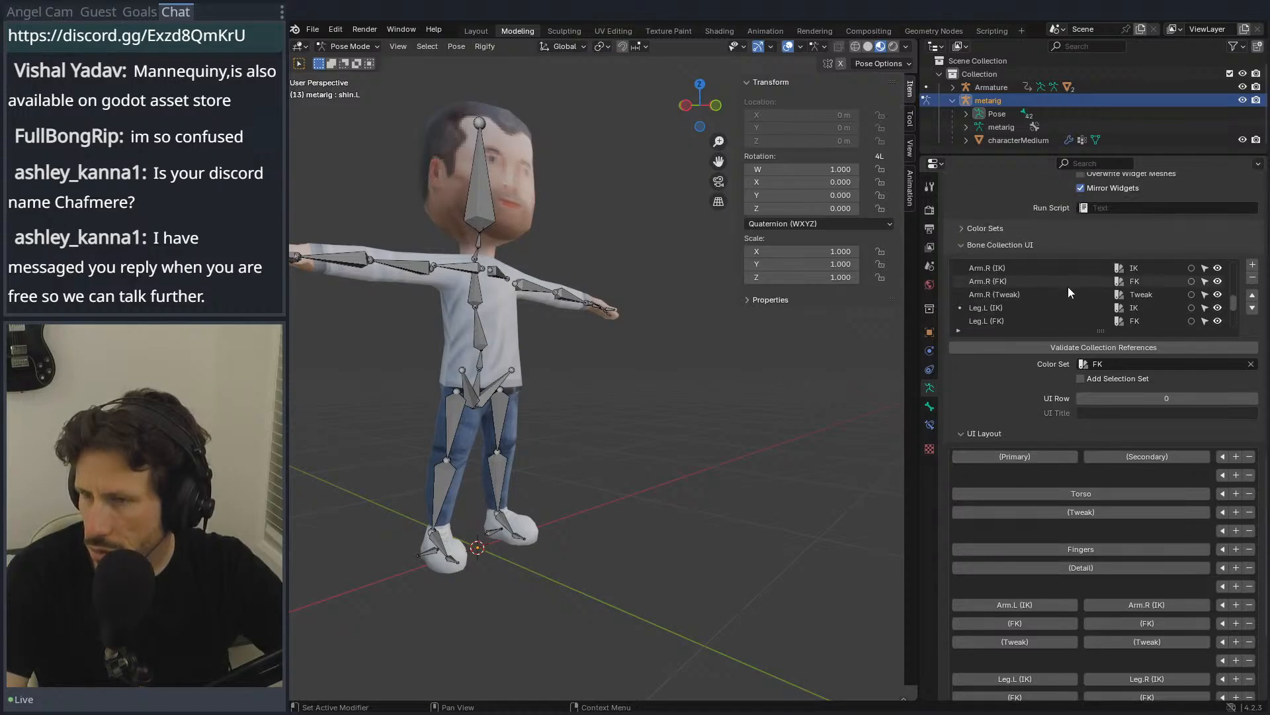
pyautogui.scroll(9, 1047, 237)
pyautogui.click(1056, 281)
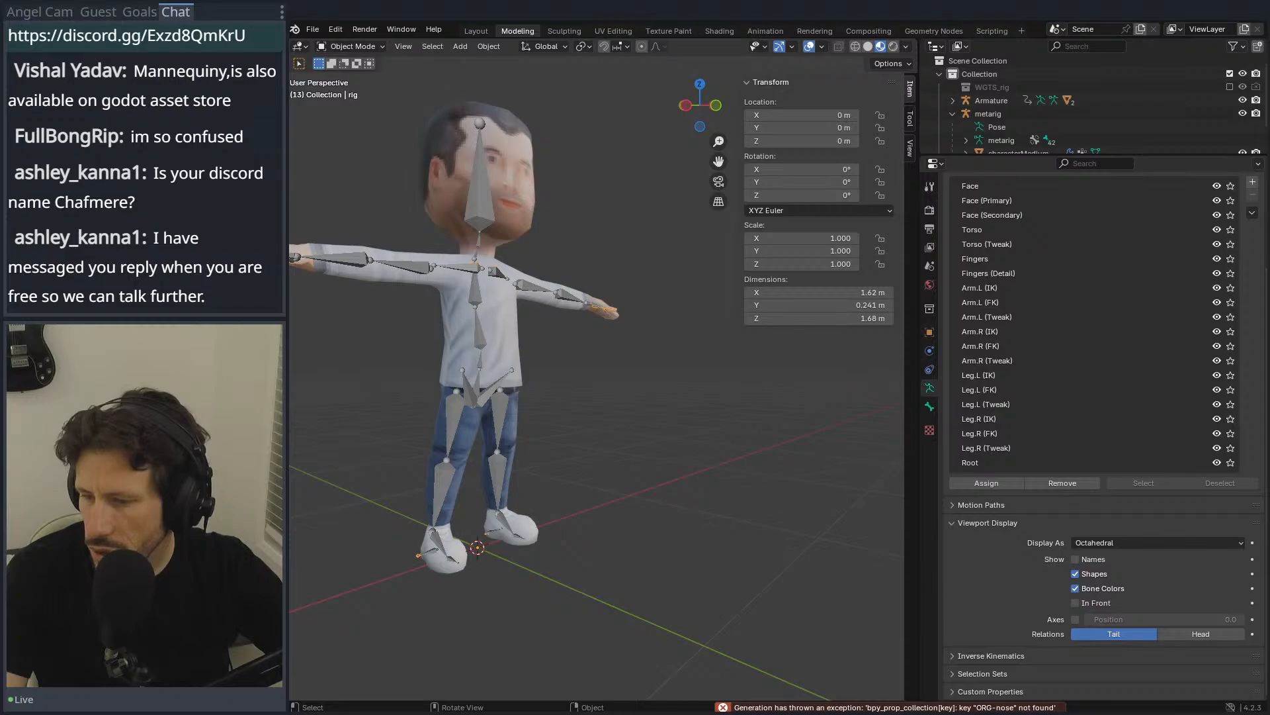
# Step: Remove the Face, Face (Primary) and Face (Secondary) bone collections from the generated rig
pyautogui.scroll(3, 997, 387)
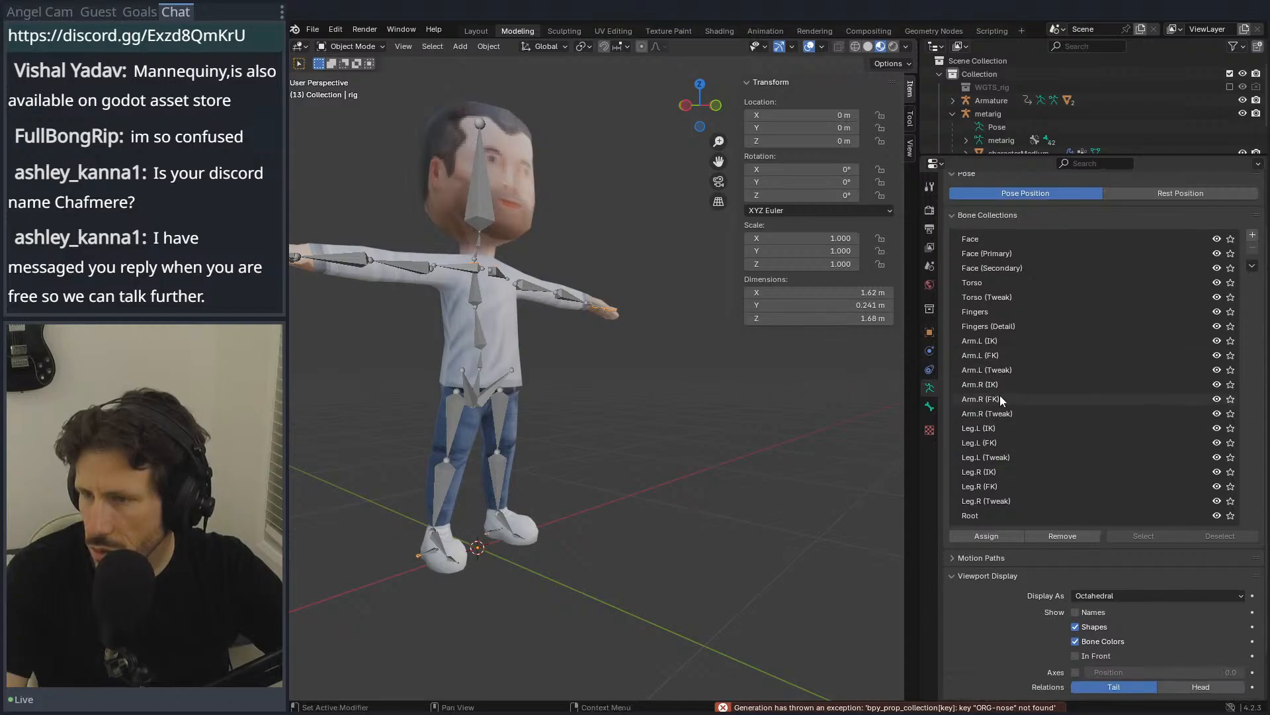
pyautogui.click(1181, 242)
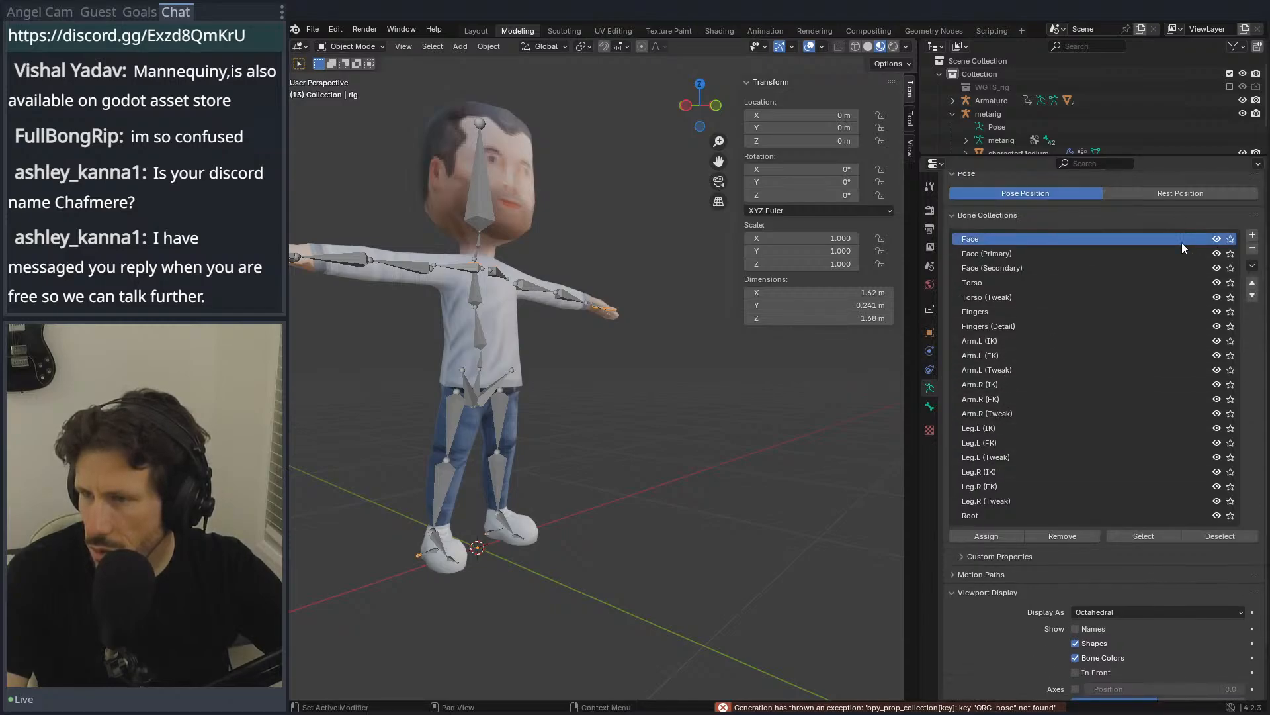
pyautogui.click(1253, 247)
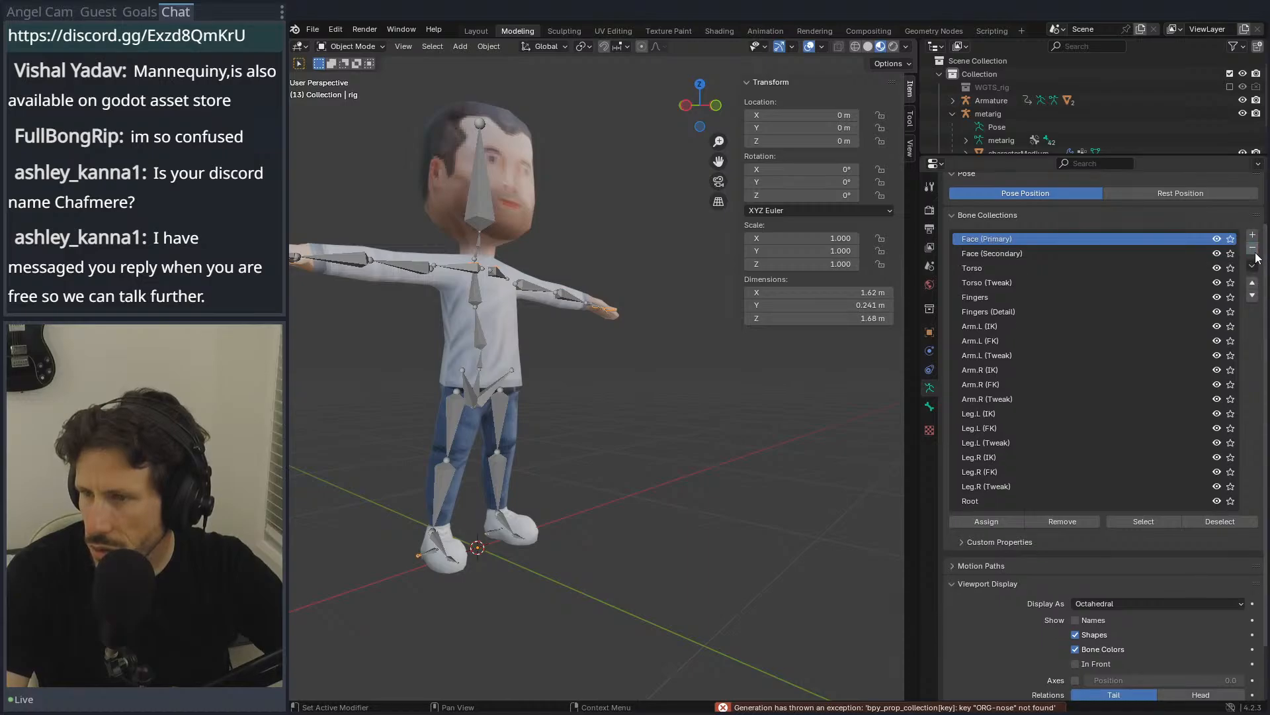
pyautogui.click(1253, 248)
pyautogui.click(1252, 247)
pyautogui.scroll(-1, 1179, 400)
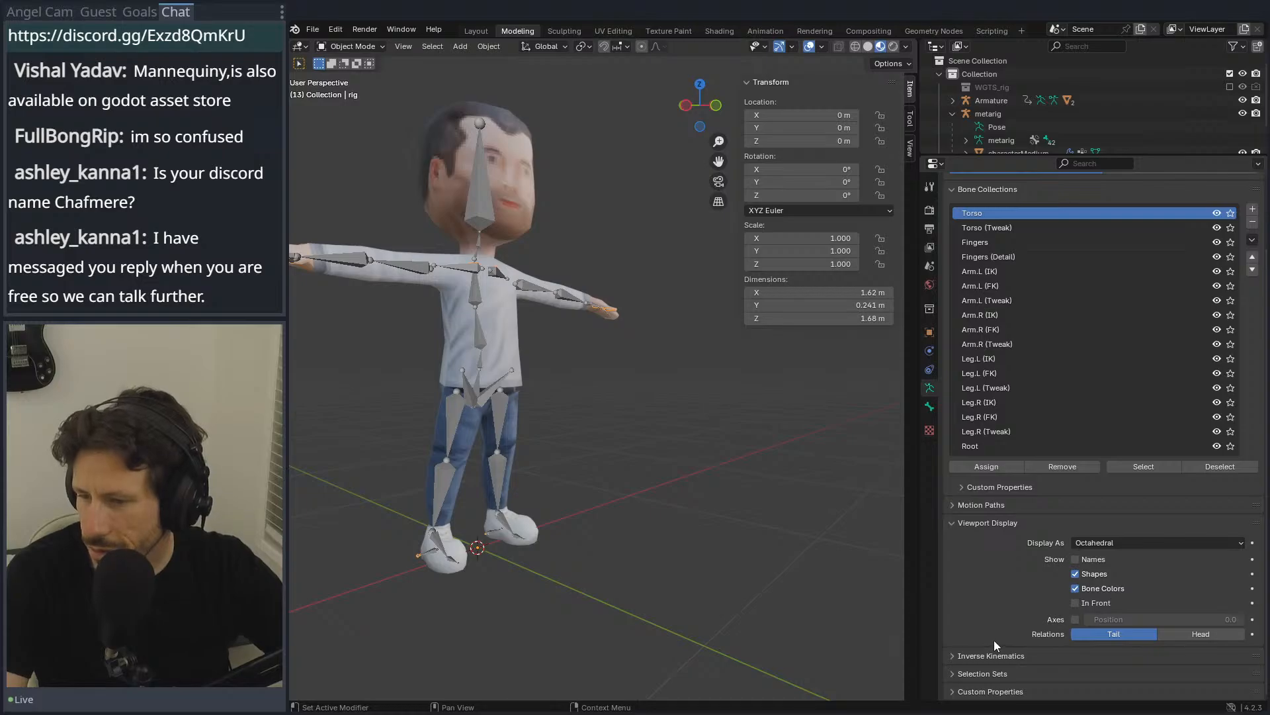
pyautogui.click(930, 405)
pyautogui.click(930, 389)
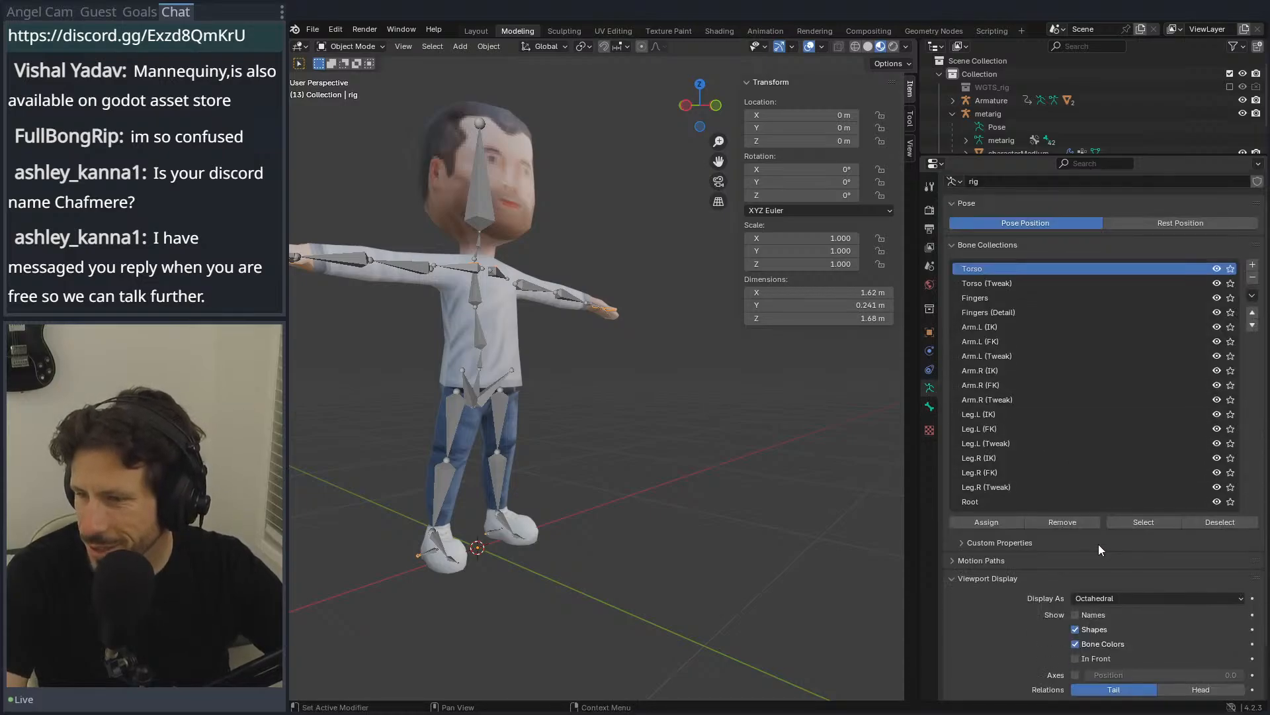
# Step: Remove the Face, Face (Primary) and Face (Secondary) bone collections from the metarig and try to regenerate the rig
pyautogui.click(490, 208)
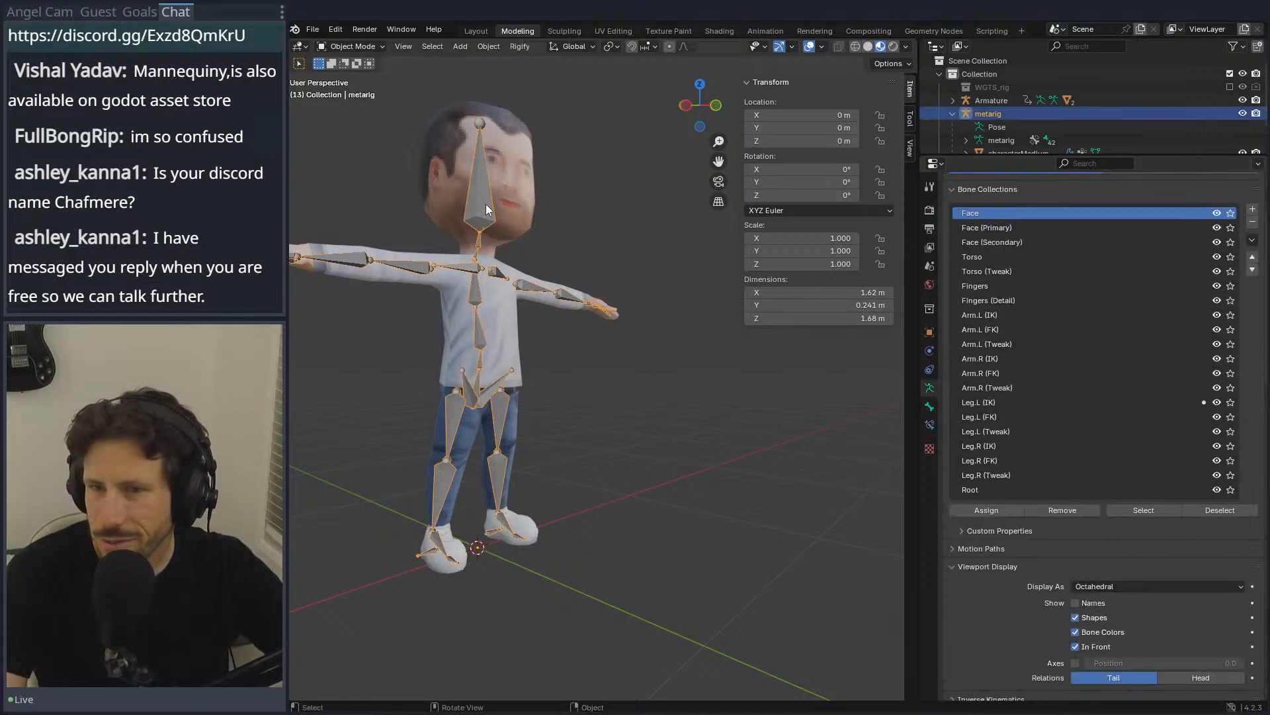
pyautogui.click(1253, 223)
pyautogui.click(1252, 223)
pyautogui.click(1253, 223)
pyautogui.scroll(-8, 1181, 455)
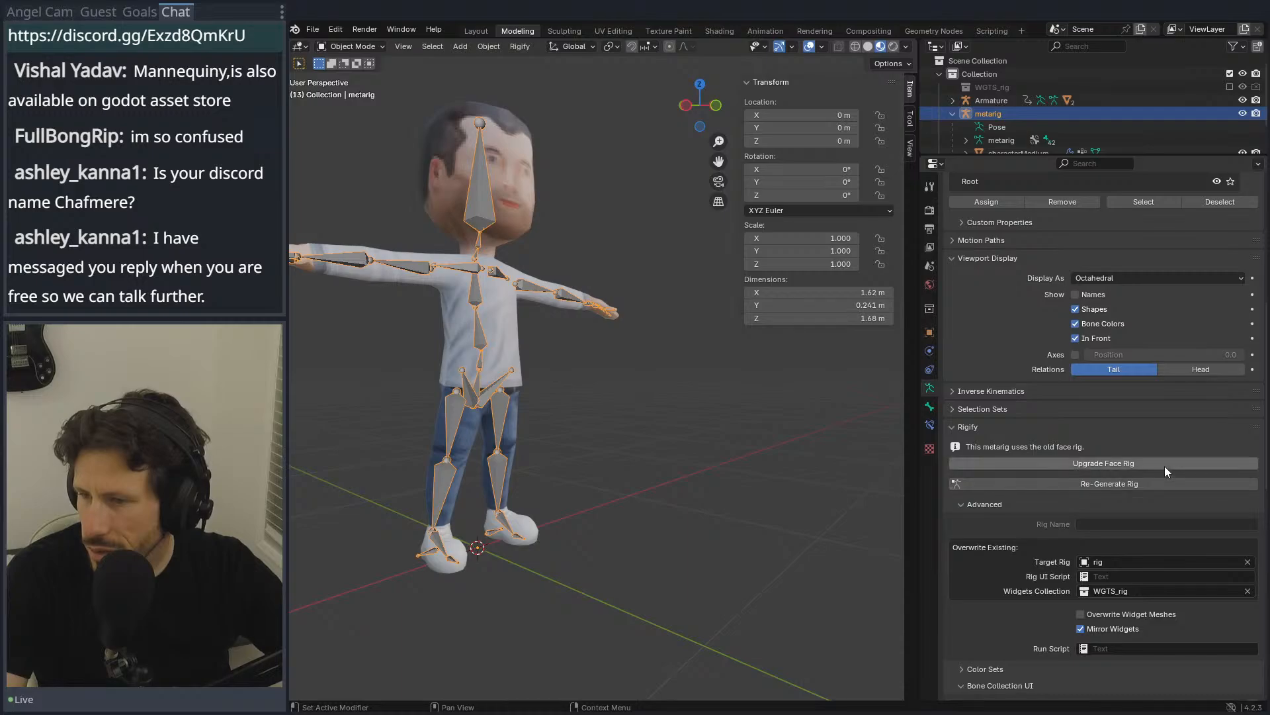
pyautogui.click(1137, 489)
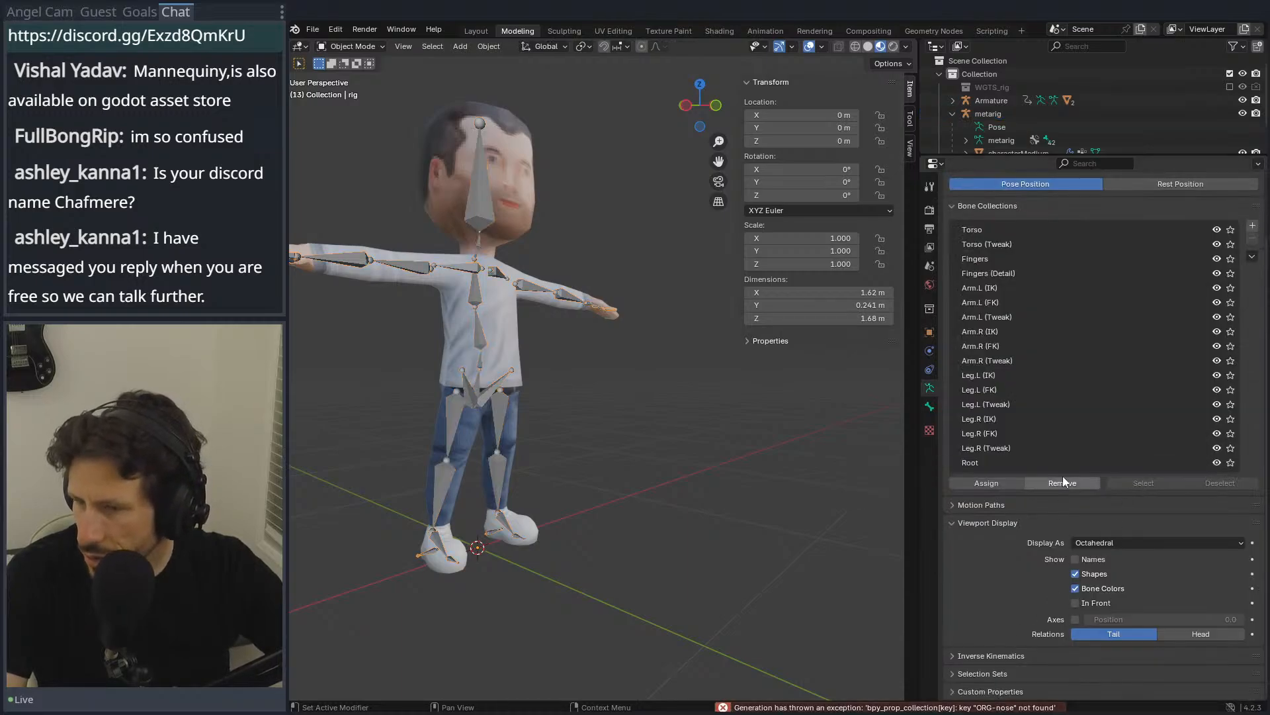
pyautogui.scroll(2, 1147, 291)
pyautogui.scroll(-2, 1147, 292)
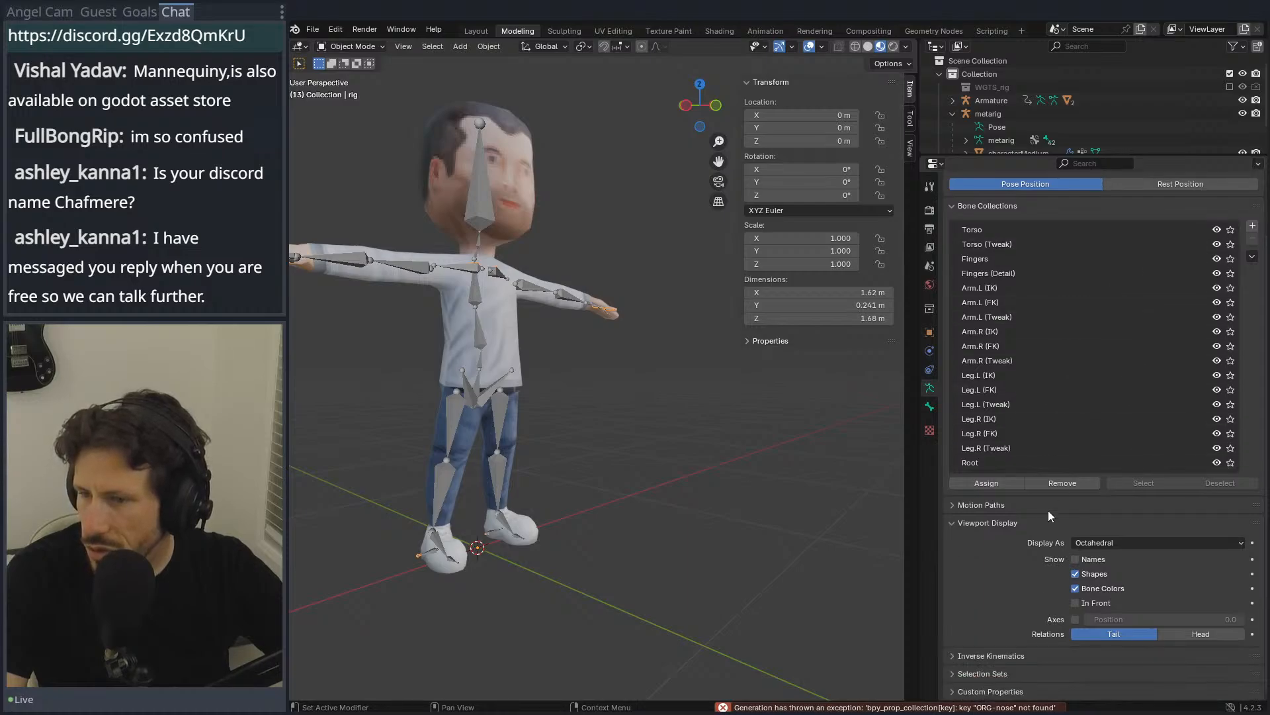
# Step: Collapse the metarig's hierarchy in the outliner and delete the generated rig object with its hierarchy
pyautogui.click(368, 247)
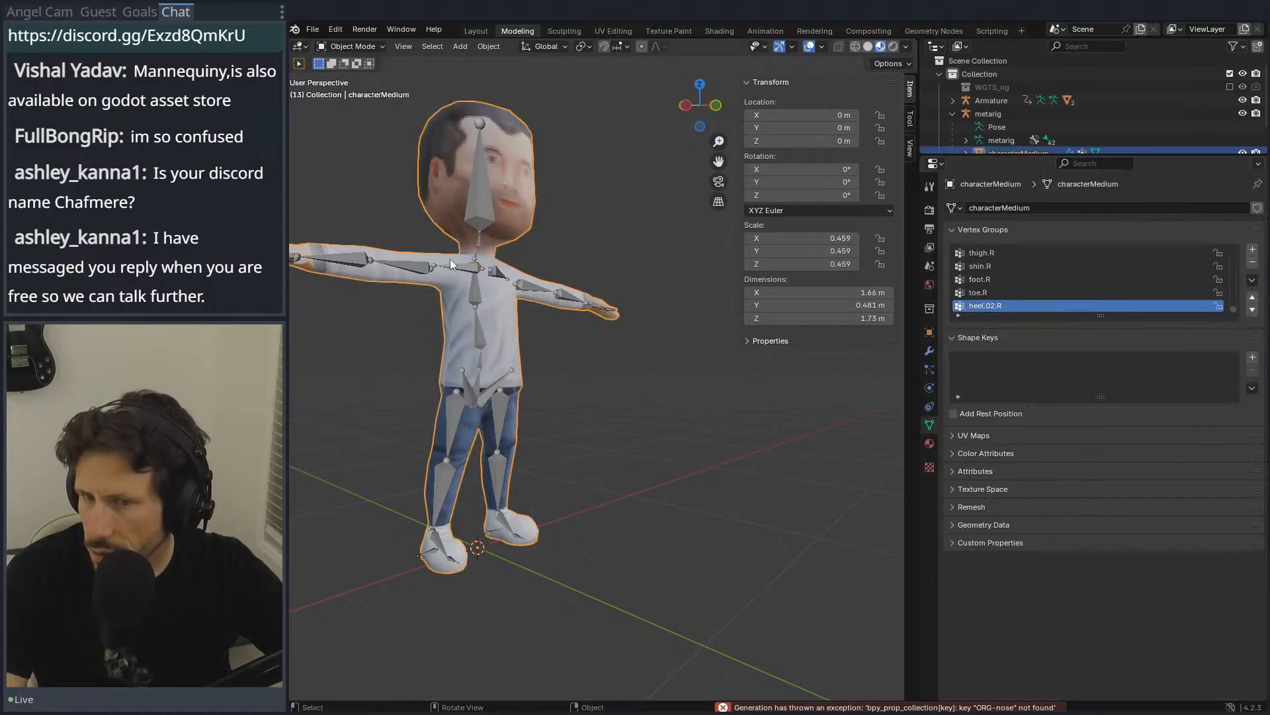
pyautogui.scroll(-2, 982, 93)
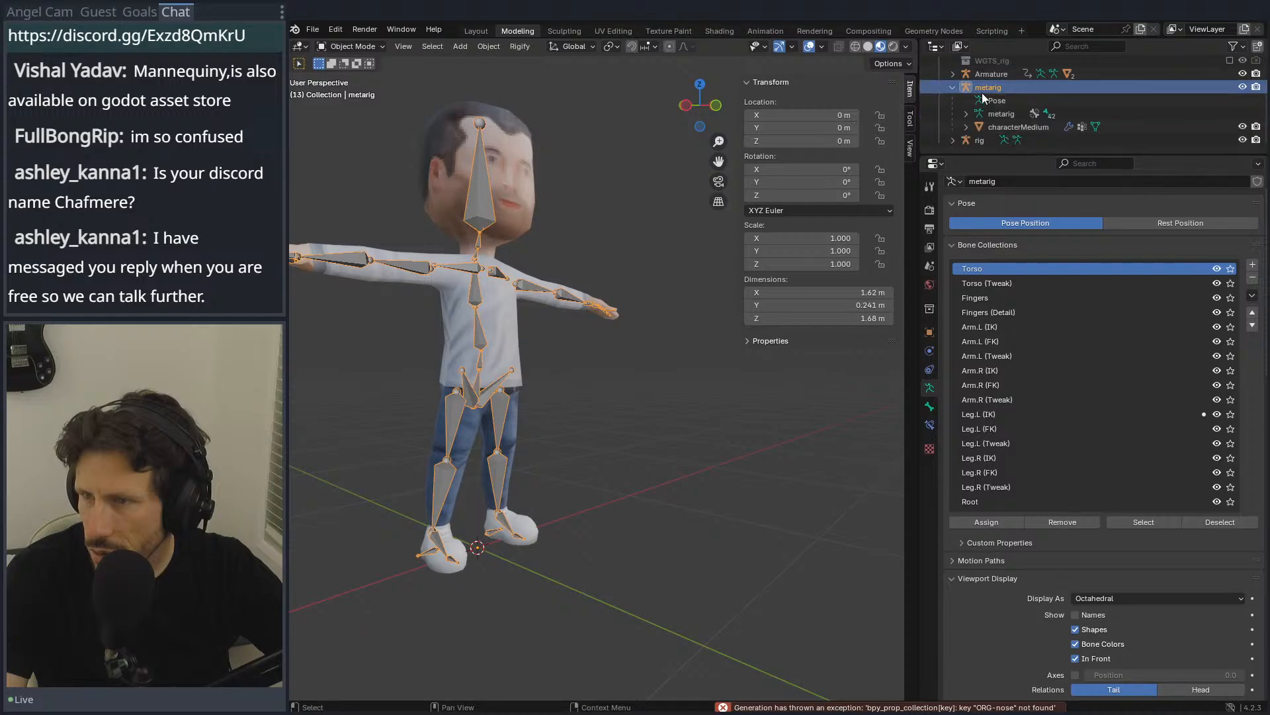
pyautogui.click(953, 86)
pyautogui.scroll(-3, 1042, 446)
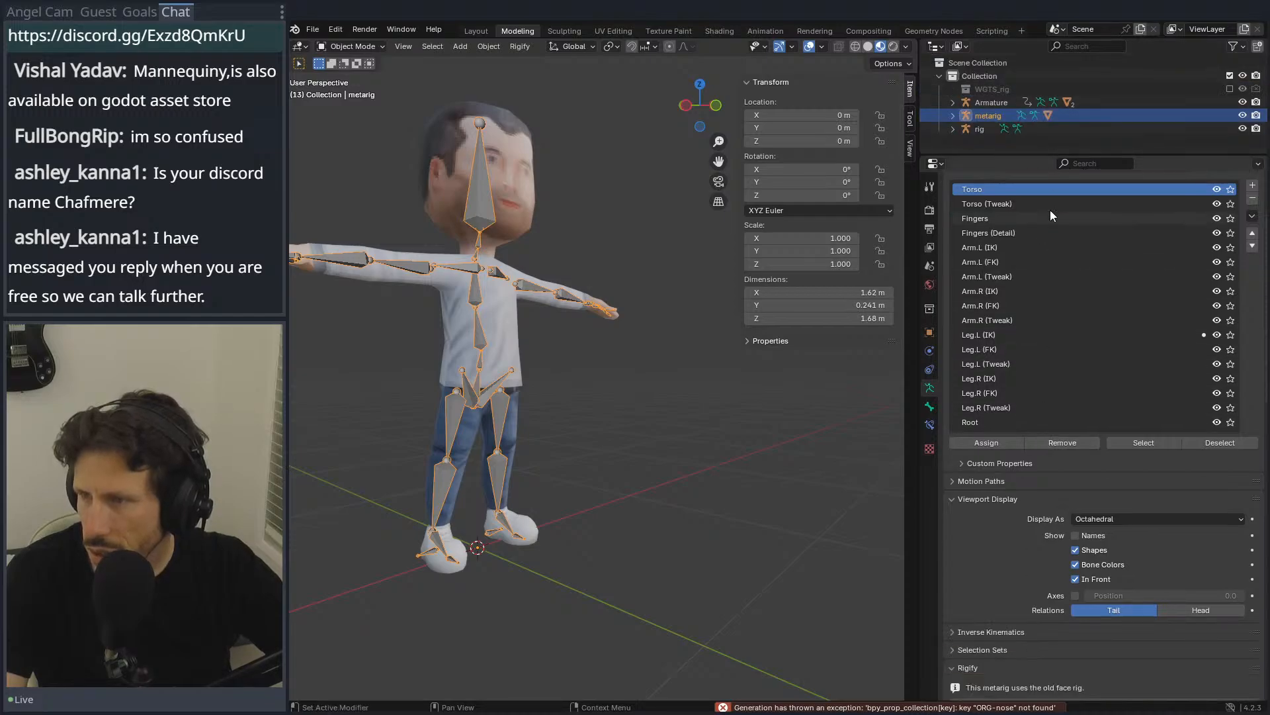
pyautogui.rightClick(978, 129)
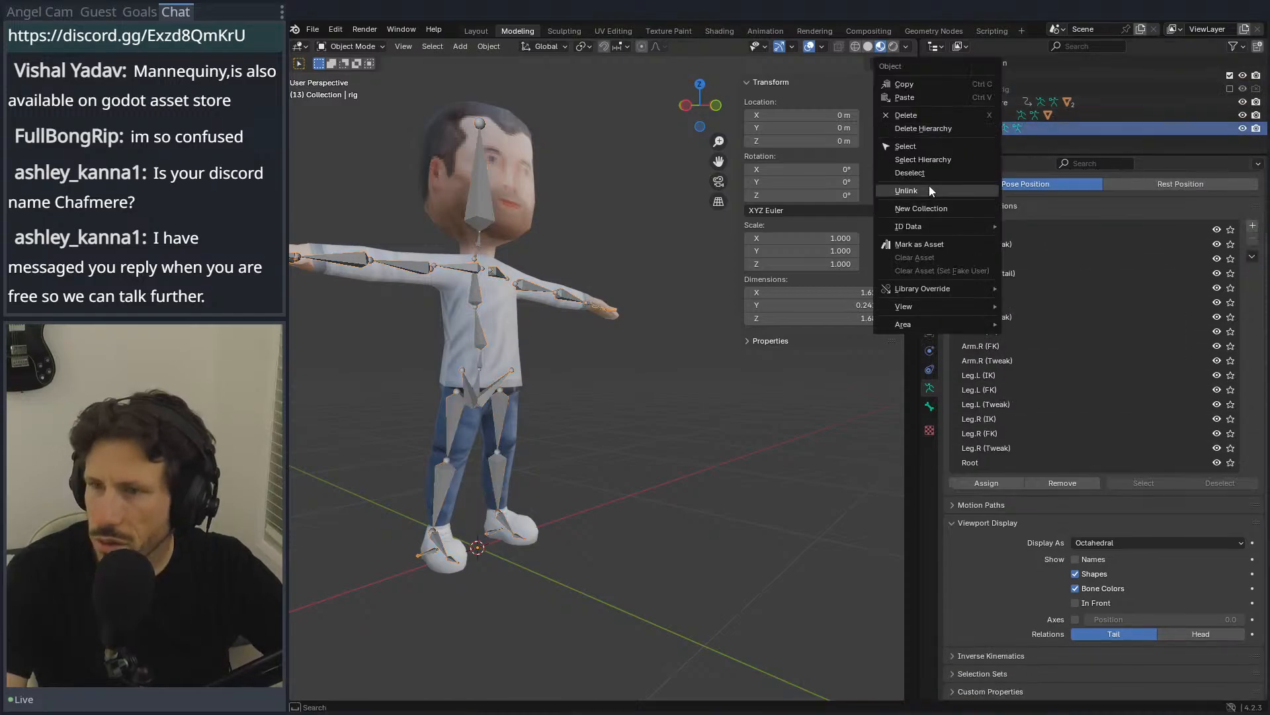
pyautogui.click(913, 129)
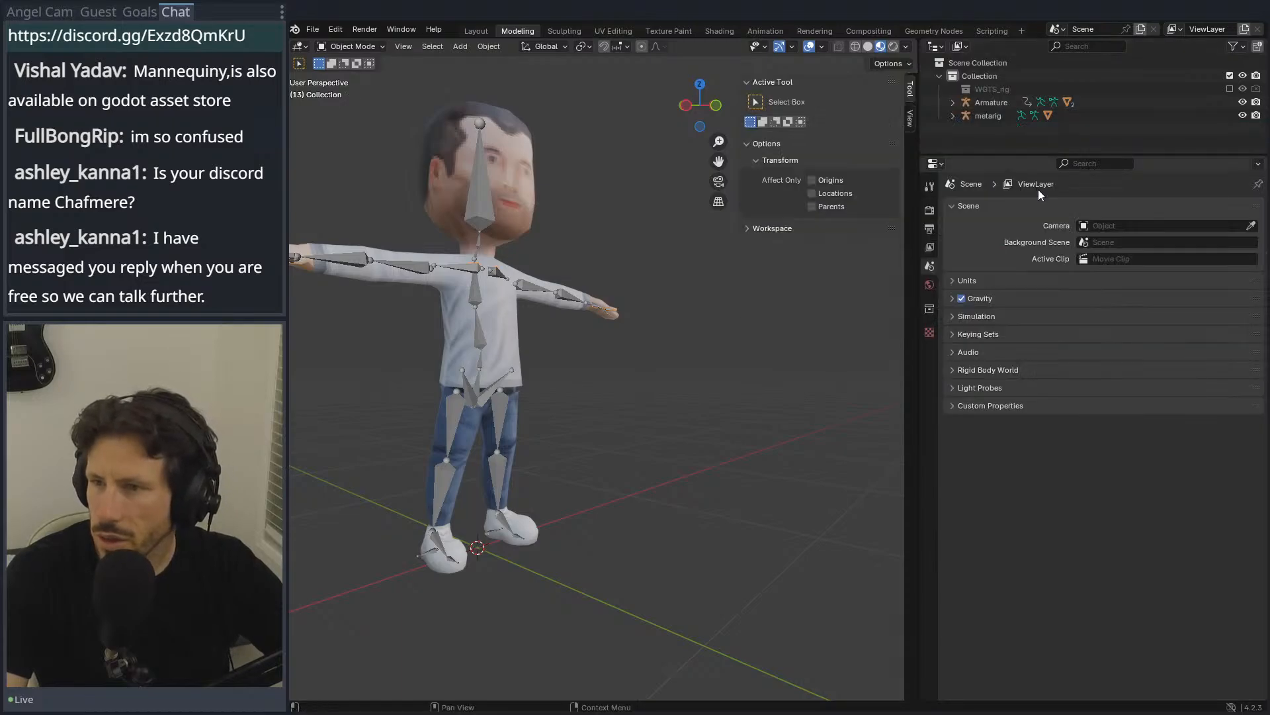
# Step: Select the metarig and examine its Rigify settings, bone collection colour sets and UI layout
pyautogui.click(989, 116)
pyautogui.scroll(-6, 1112, 476)
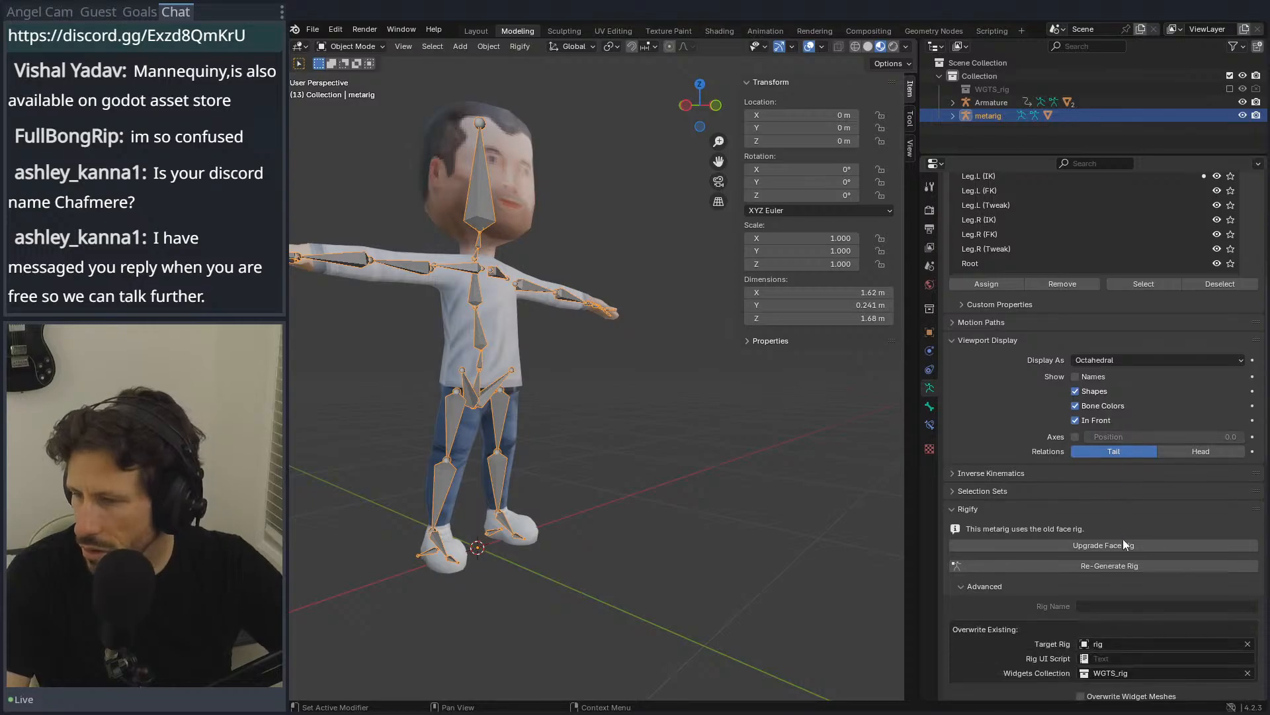
pyautogui.scroll(-10, 1130, 535)
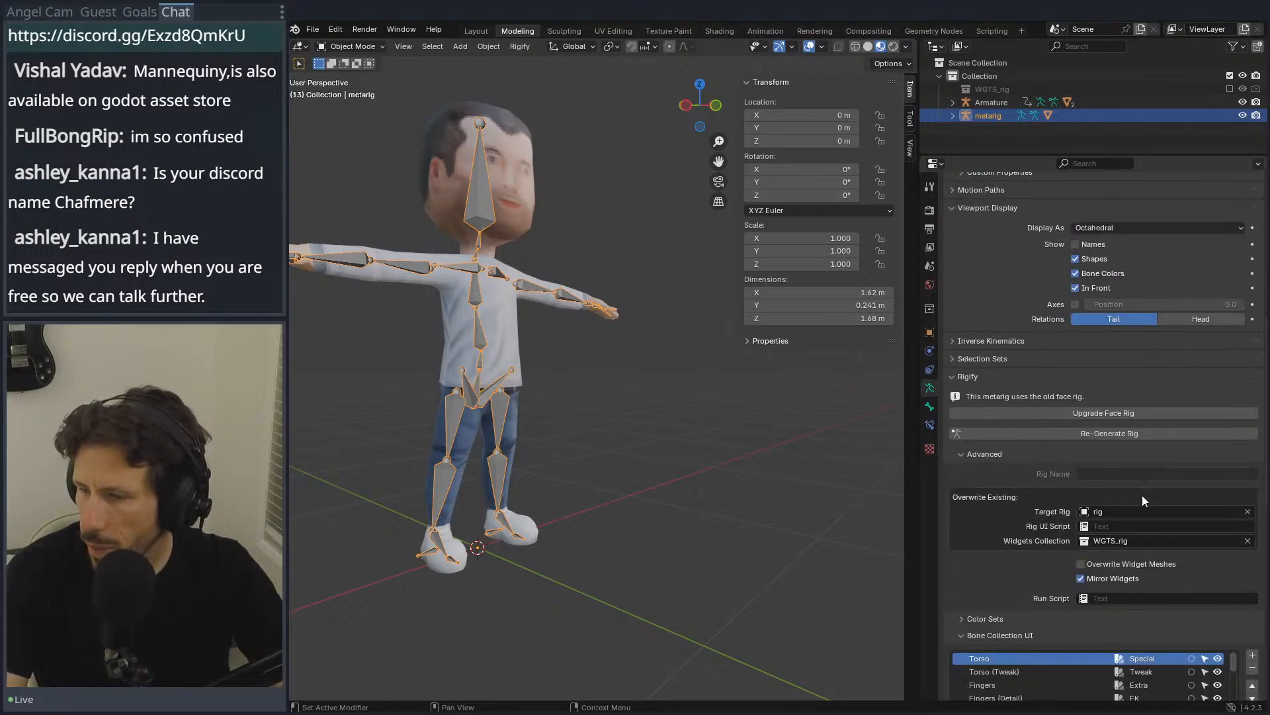
pyautogui.scroll(-1, 1142, 497)
pyautogui.scroll(1, 1141, 510)
pyautogui.scroll(-1, 1139, 516)
pyautogui.scroll(-9, 1139, 517)
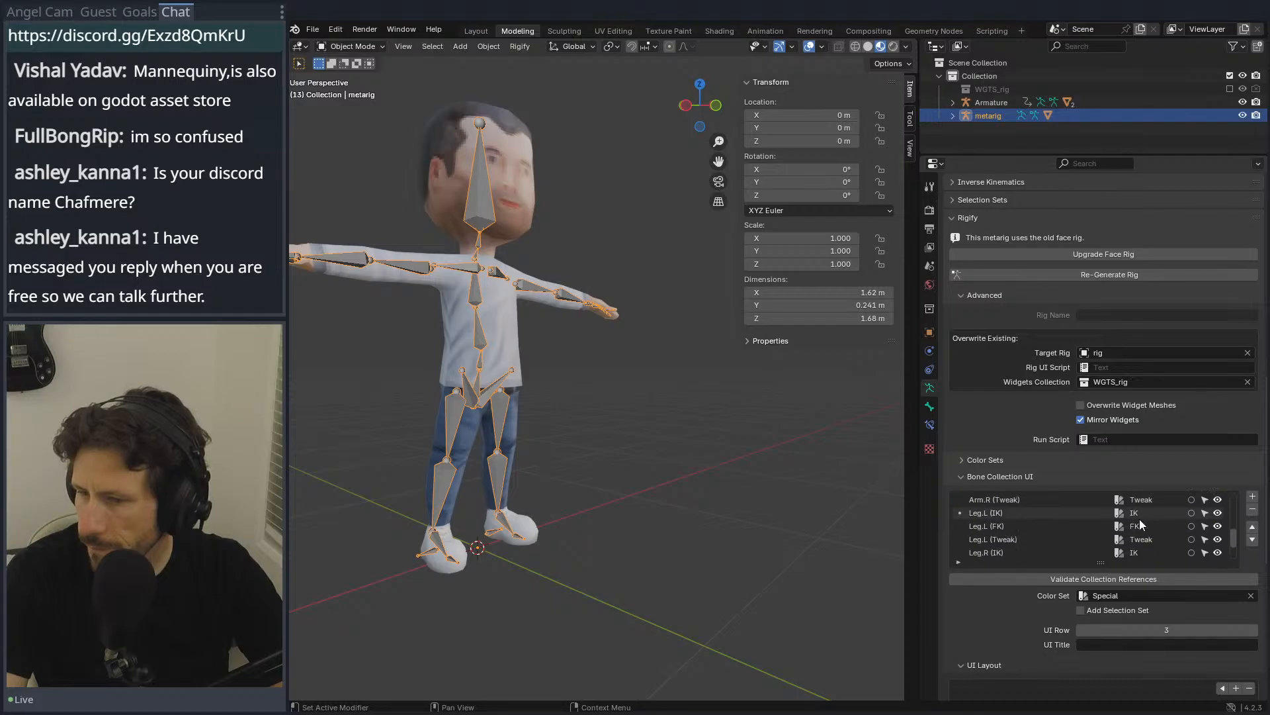
pyautogui.scroll(-2, 1139, 519)
pyautogui.scroll(-14, 1094, 616)
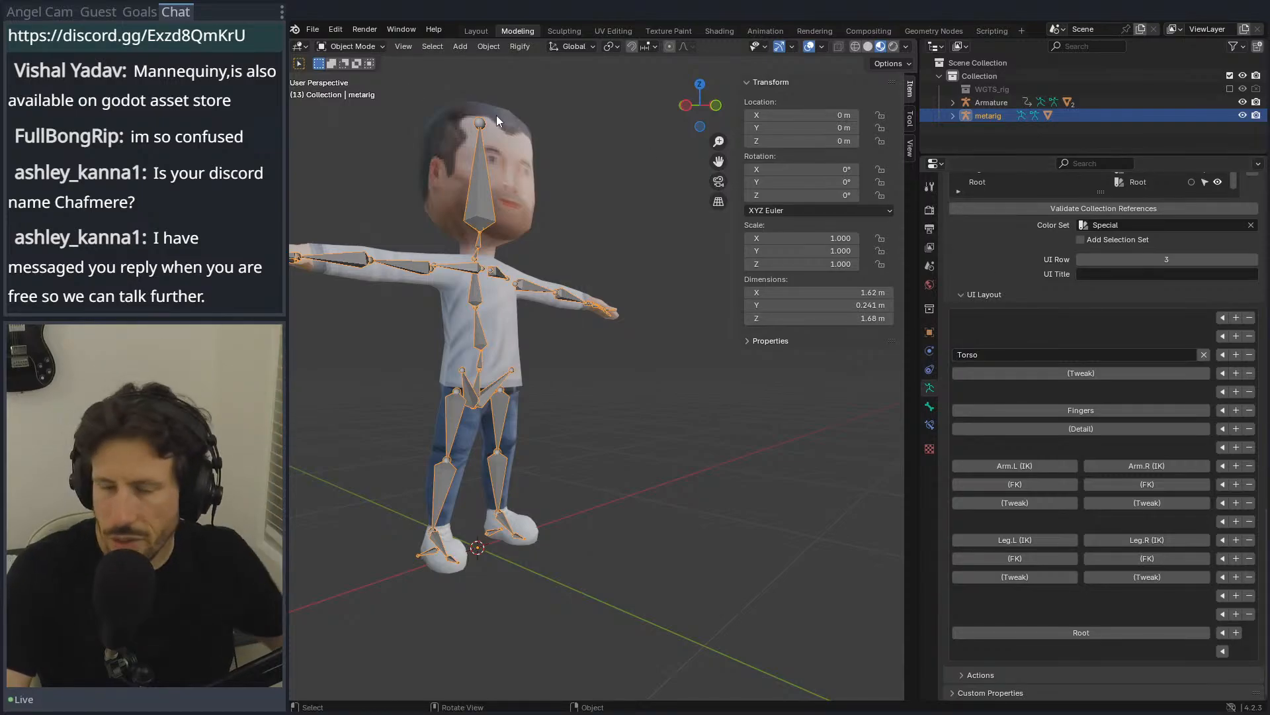
# Step: Switch to the front orthographic view and delete the metarig armature from the scene
pyautogui.press('KP_1')
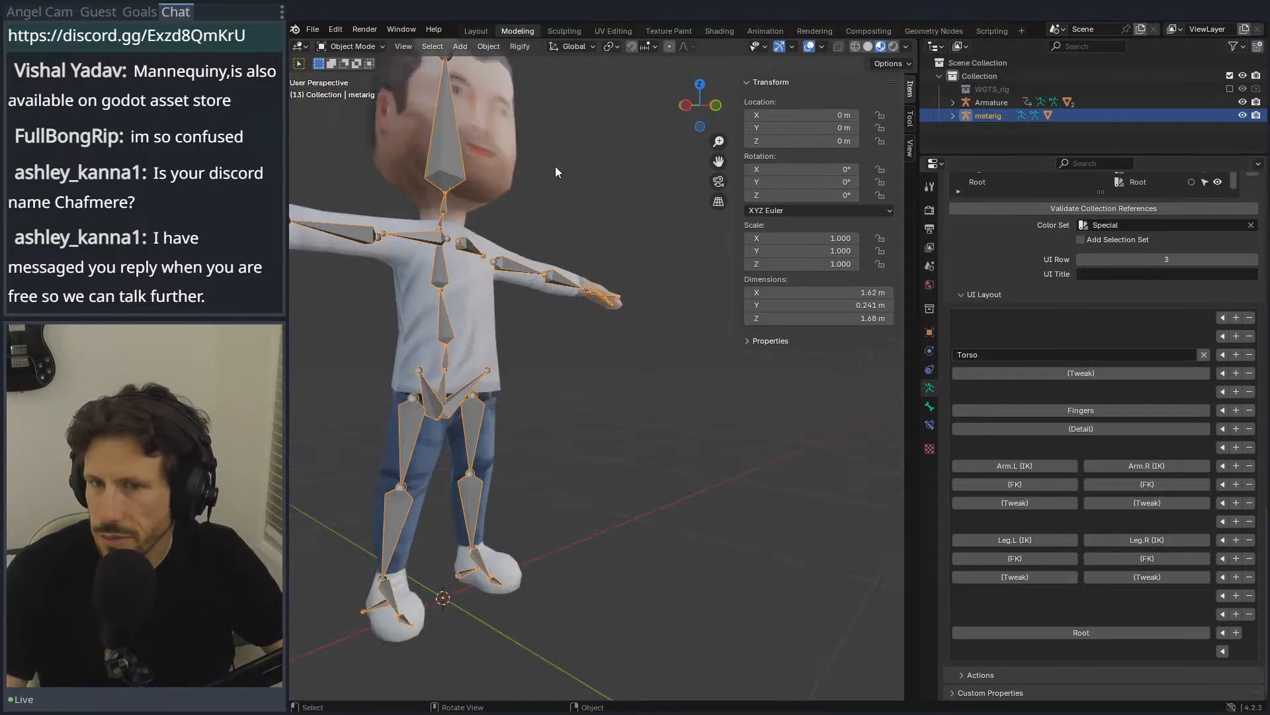
pyautogui.press('KP_5')
pyautogui.keyDown('shift'); pyautogui.moveTo(554, 163); pyautogui.dragTo(624, 158, button='middle'); pyautogui.keyUp('shift')
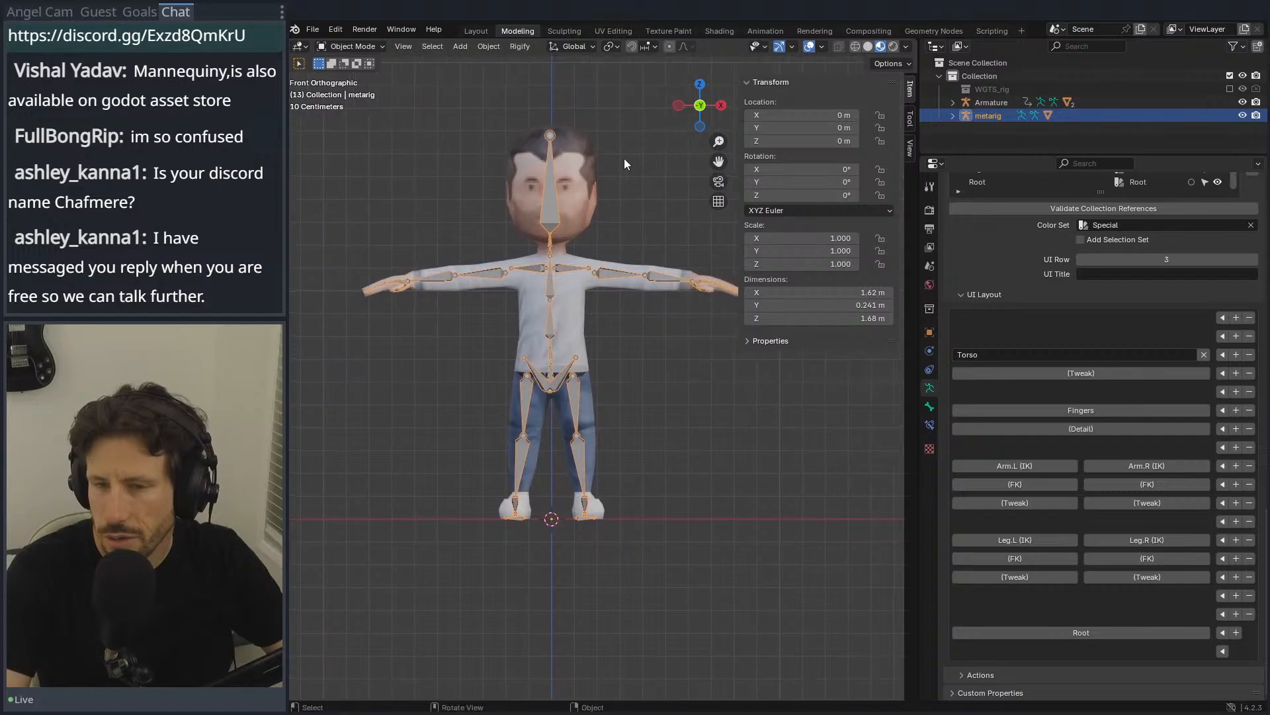
pyautogui.press('x')
pyautogui.click(618, 164)
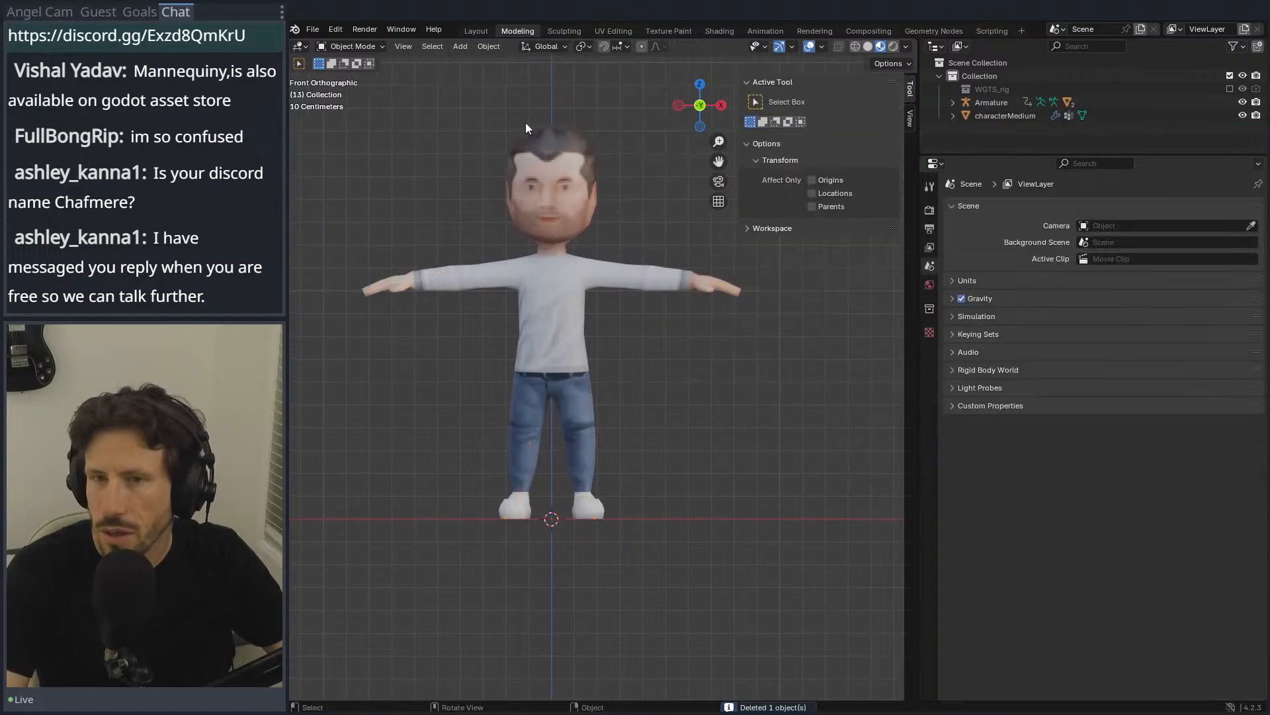
# Step: Try to add a Rigify Basic Human meta-rig to the scene, and undo the addition
pyautogui.click(987, 121)
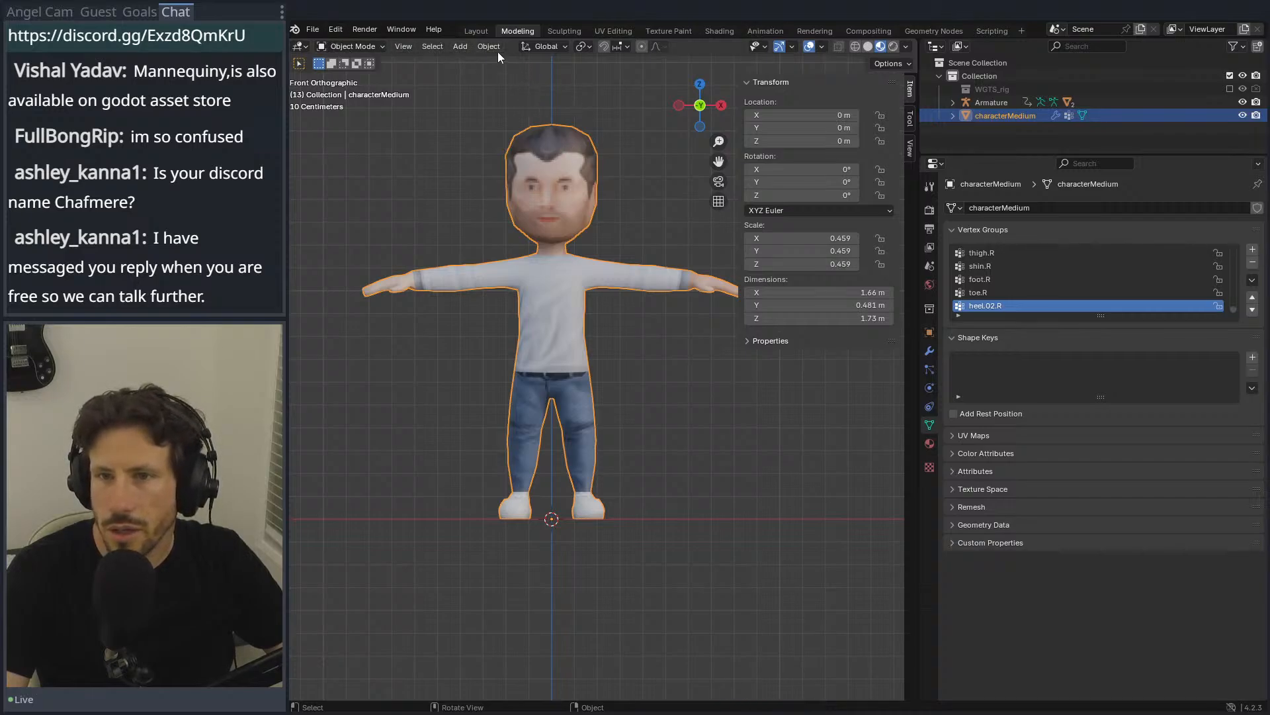
pyautogui.hotkey('shift', 'a')
pyautogui.moveTo(519, 289)
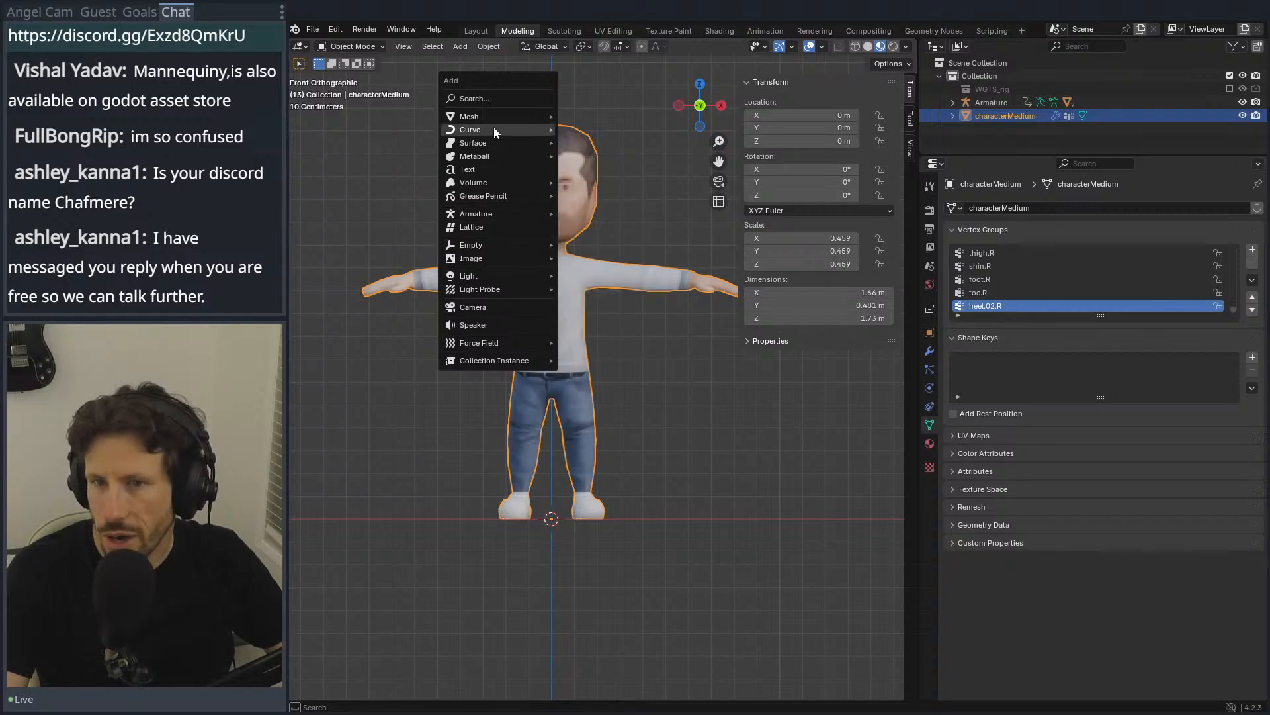
pyautogui.moveTo(488, 116)
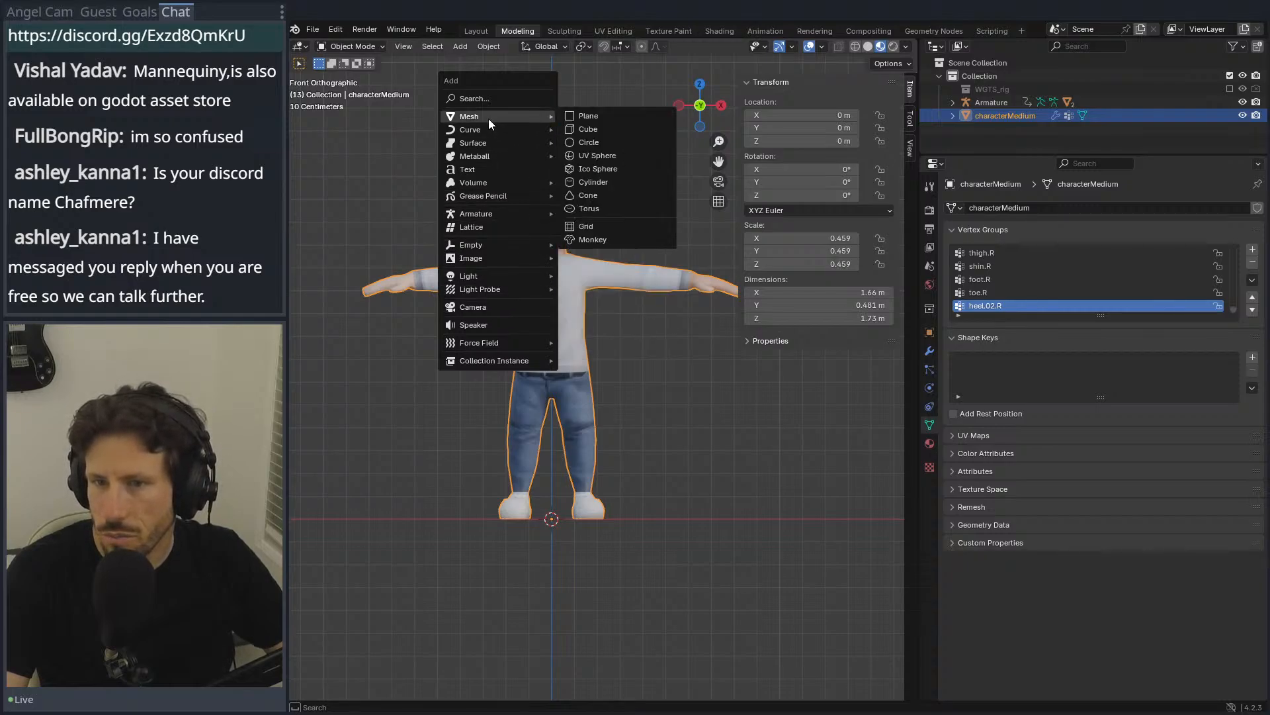
pyautogui.moveTo(495, 246)
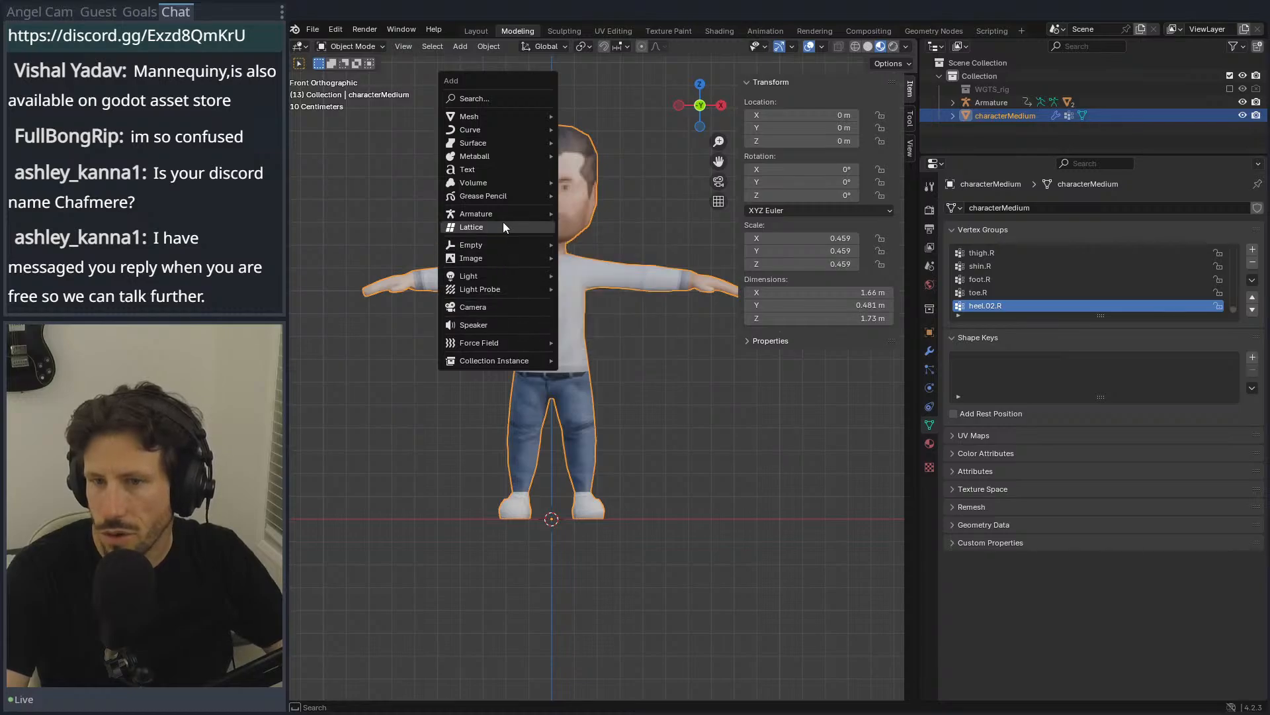
pyautogui.moveTo(509, 216)
pyautogui.moveTo(614, 227)
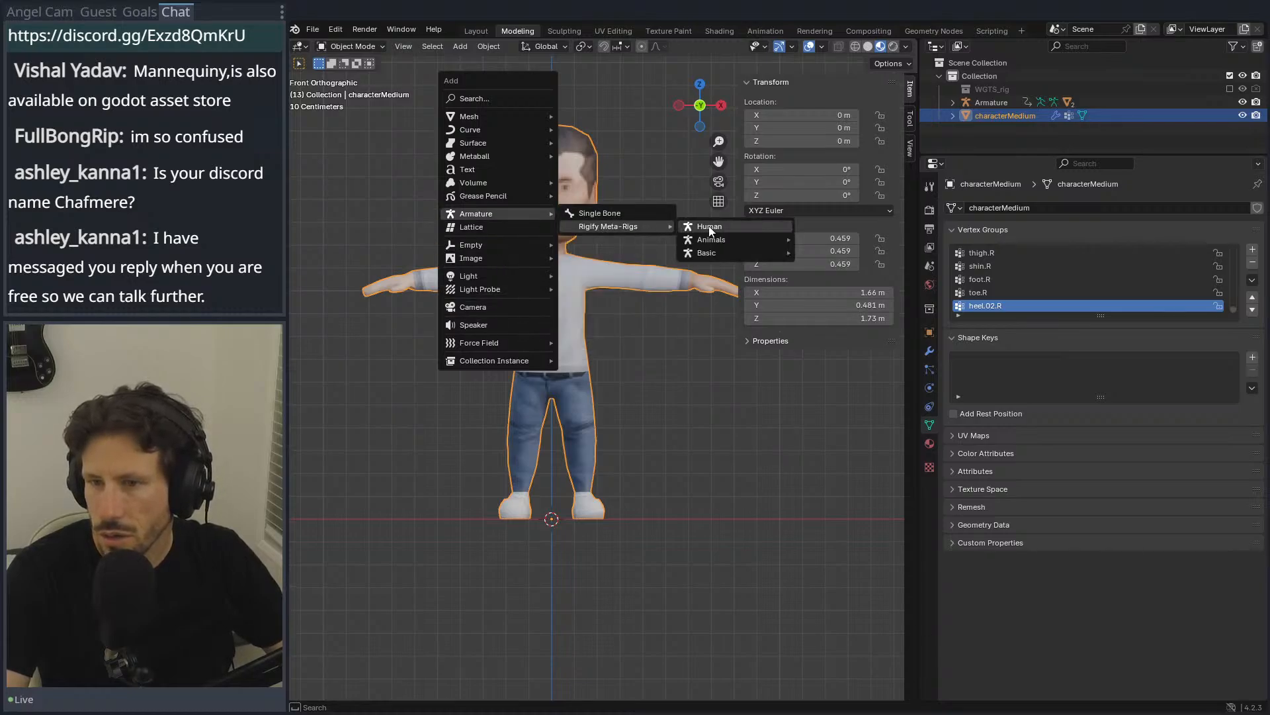
pyautogui.moveTo(713, 253)
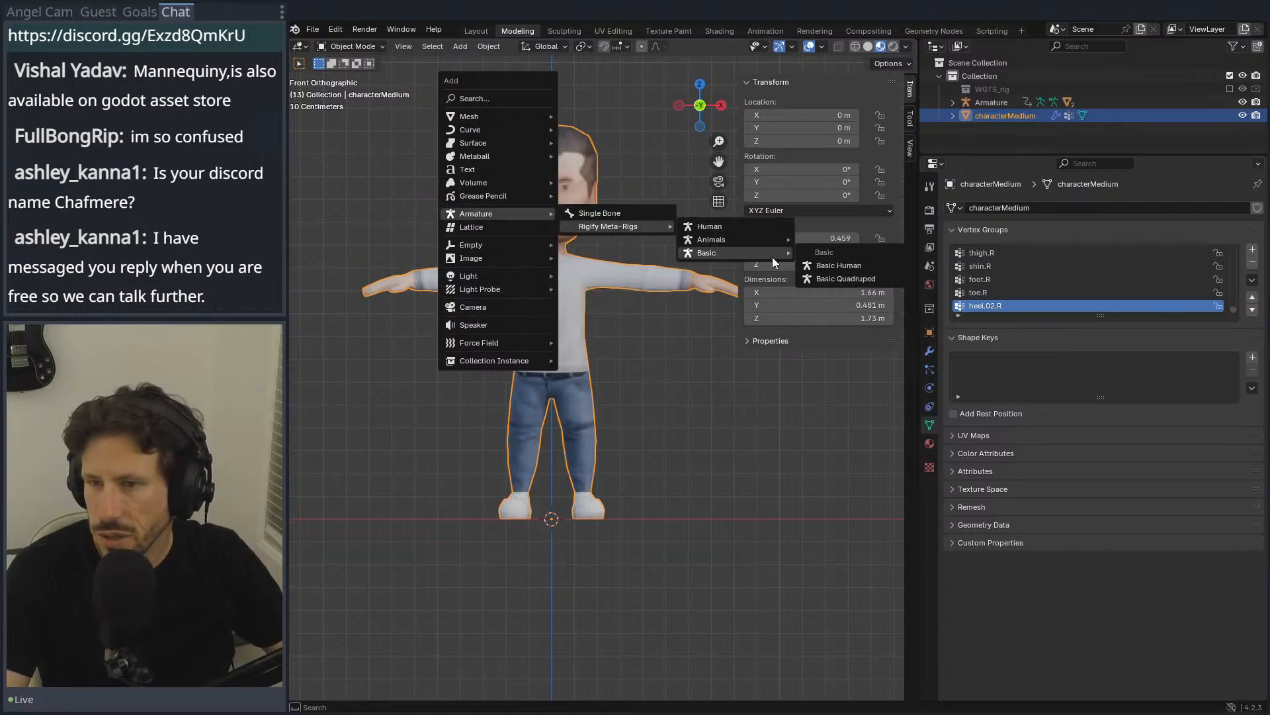
pyautogui.click(823, 268)
pyautogui.moveTo(629, 191)
pyautogui.mouseDown(button='middle')
pyautogui.moveTo(537, 236)
pyautogui.moveTo(463, 243)
pyautogui.moveTo(451, 264)
pyautogui.moveTo(358, 223)
pyautogui.moveTo(607, 209)
pyautogui.moveTo(581, 270)
pyautogui.moveTo(617, 205)
pyautogui.mouseUp(button='middle')
pyautogui.hotkey('ctrl', 'z')
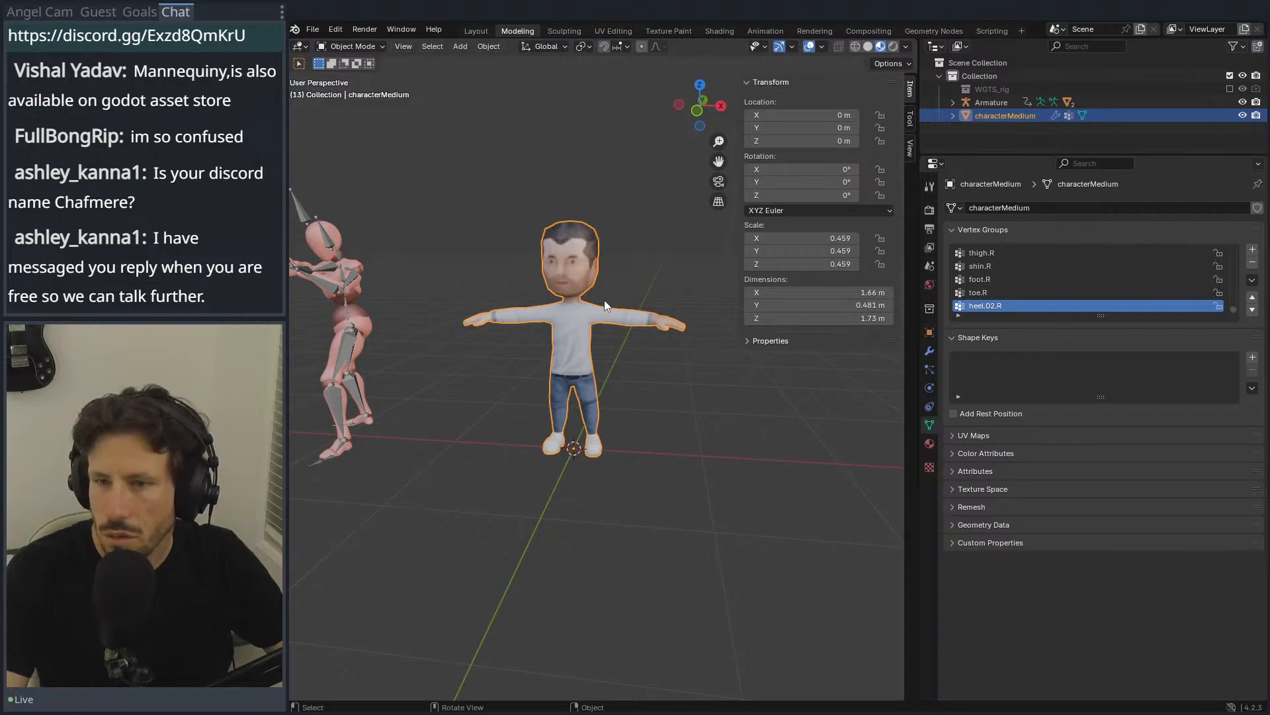
# Step: Add a Rigify Human meta-rig at the character's origin and look at it from the front orthographic view
pyautogui.hotkey('shift', 'a')
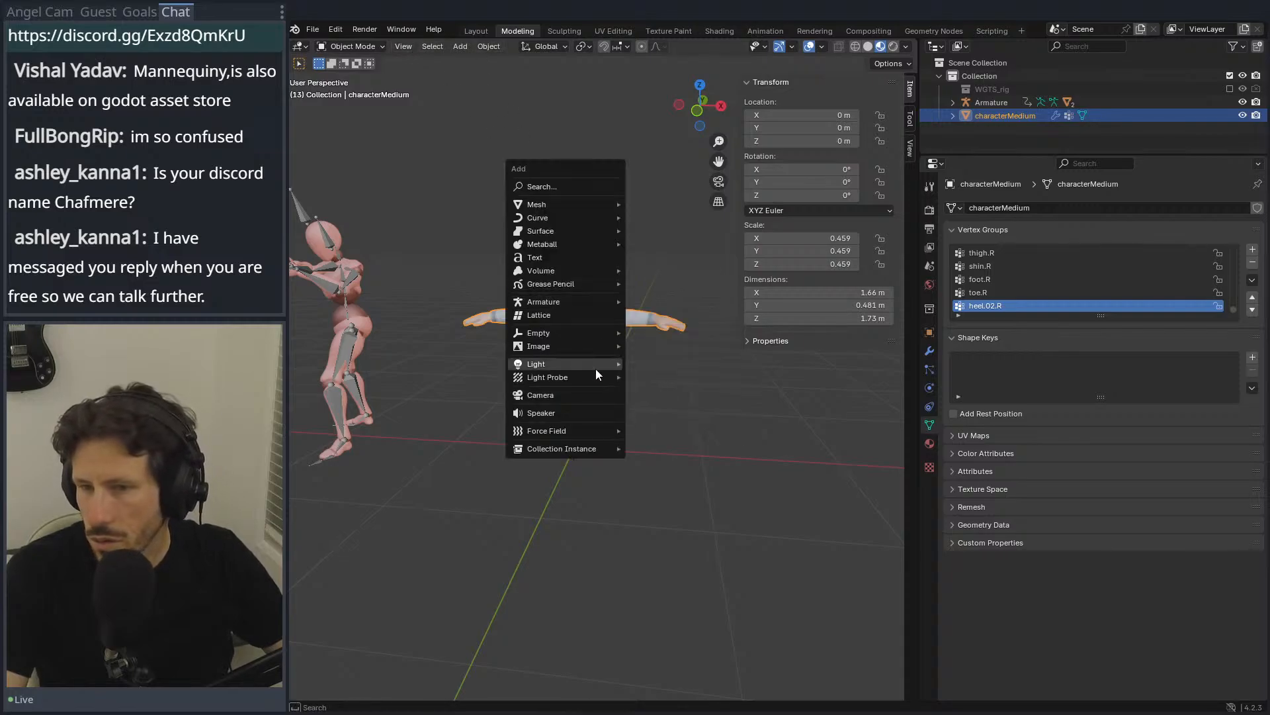
pyautogui.moveTo(593, 332)
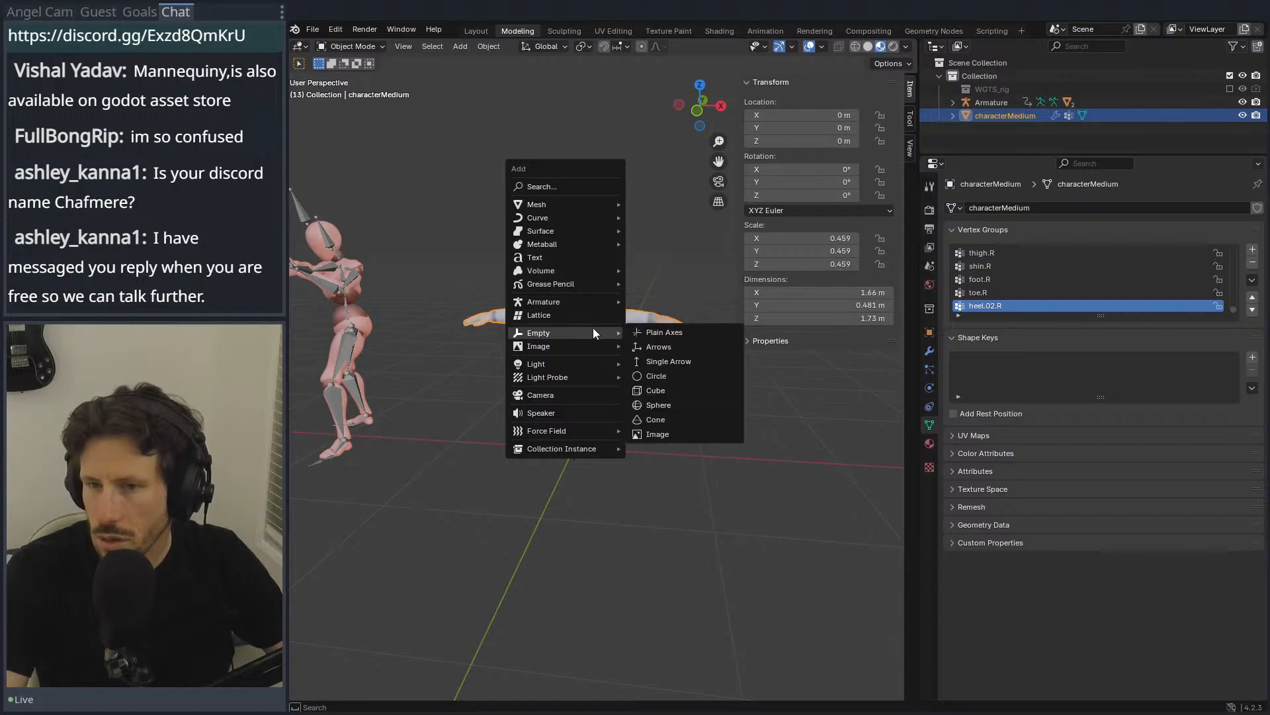
pyautogui.moveTo(573, 274)
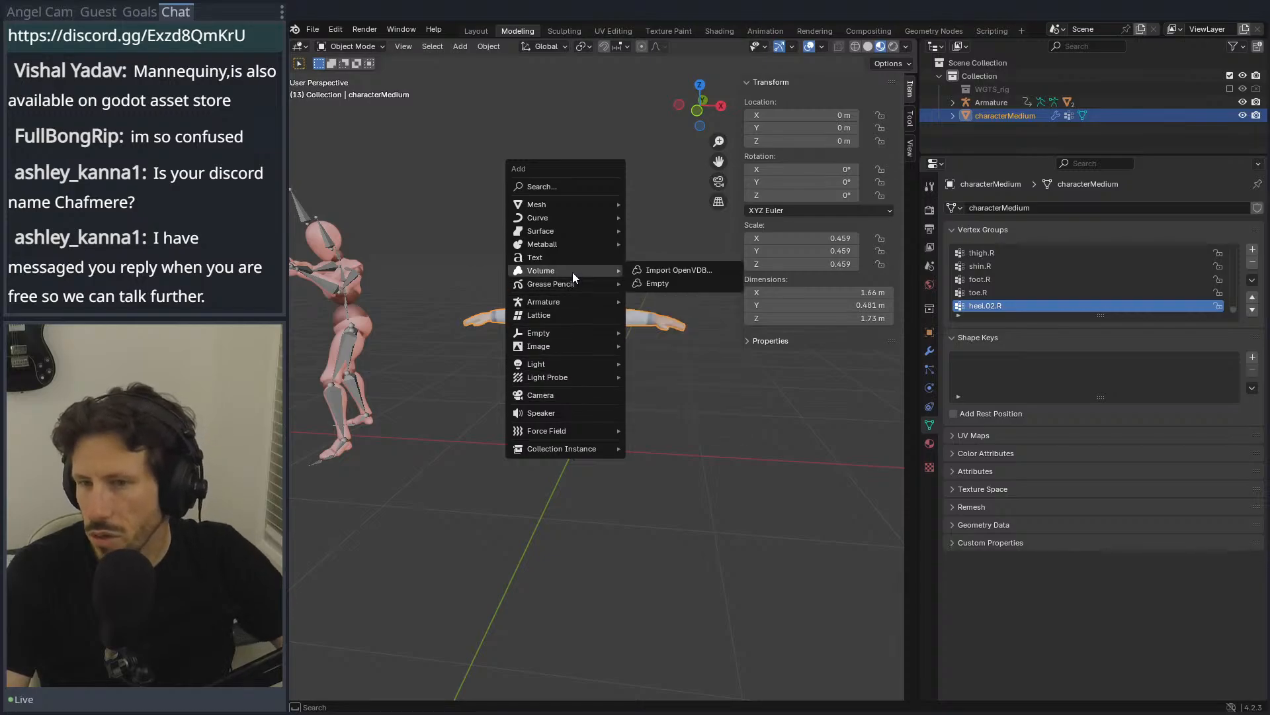
pyautogui.moveTo(570, 352)
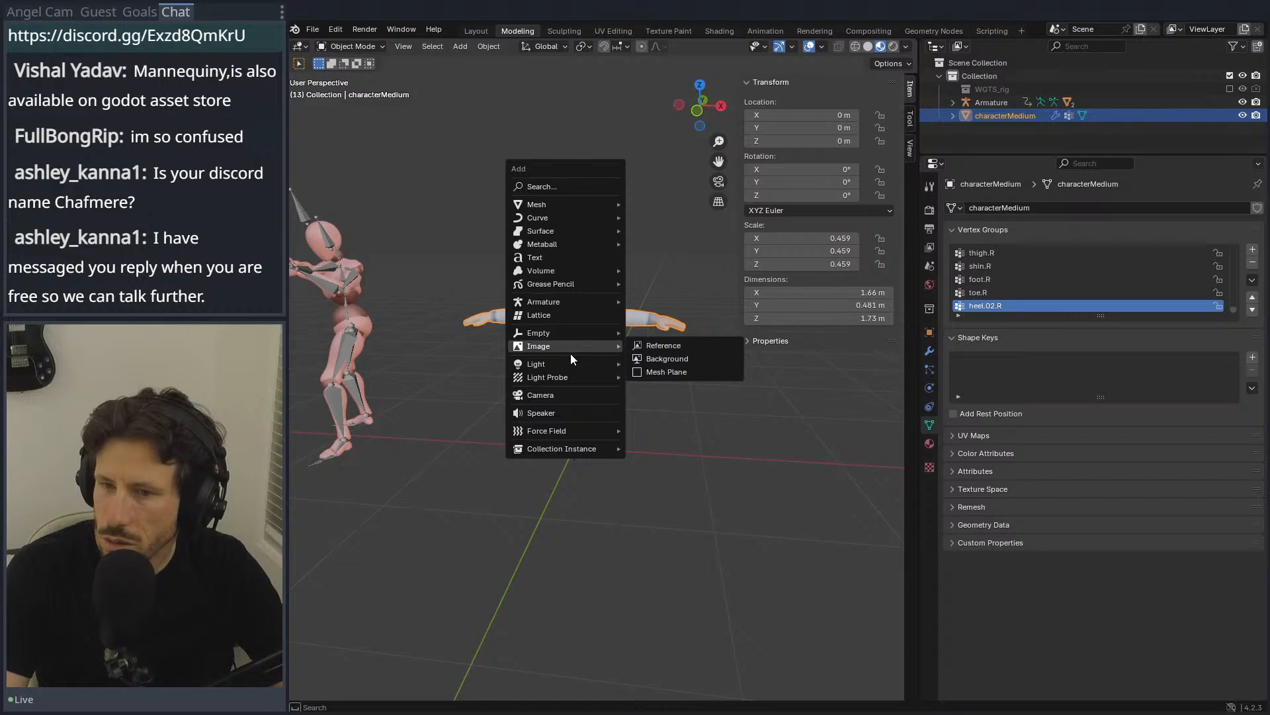
pyautogui.moveTo(577, 302)
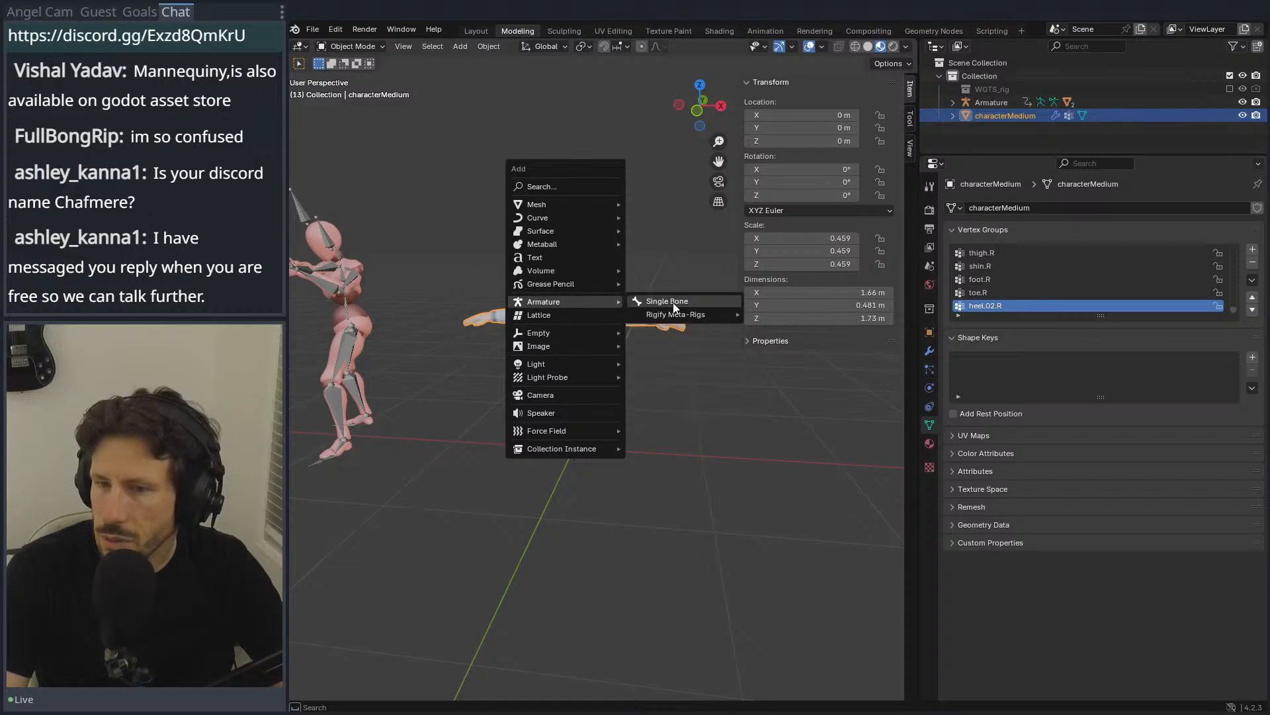
pyautogui.moveTo(678, 316)
pyautogui.moveTo(775, 340)
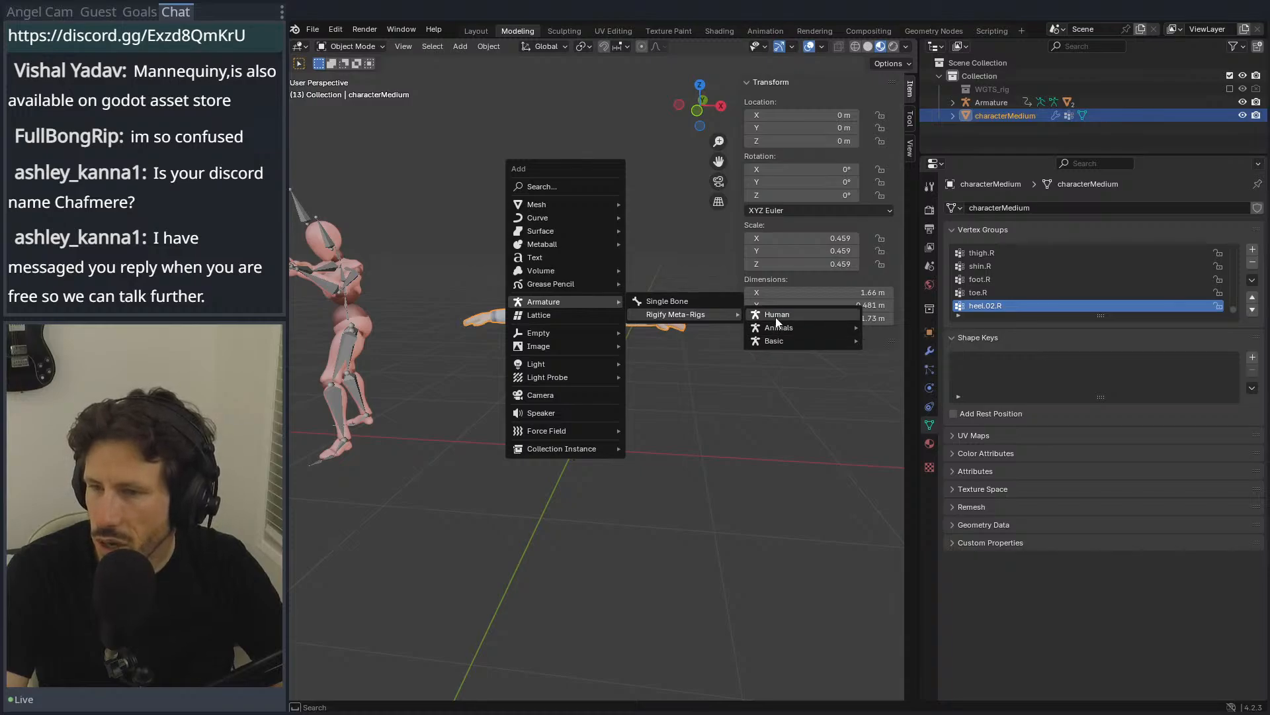
pyautogui.click(775, 315)
pyautogui.press('KP_1')
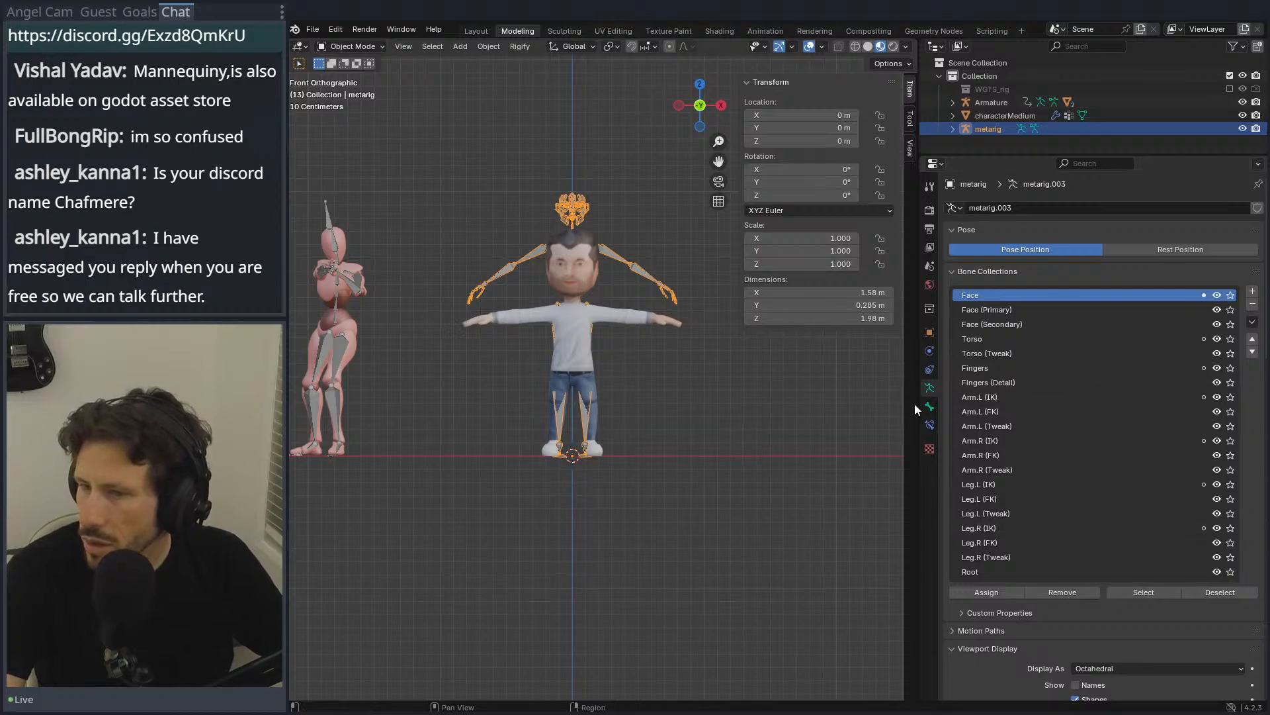
# Step: Collapse the metarig's Rigify settings and set its viewport display to In Front
pyautogui.scroll(-5, 1011, 582)
pyautogui.scroll(-4, 1037, 575)
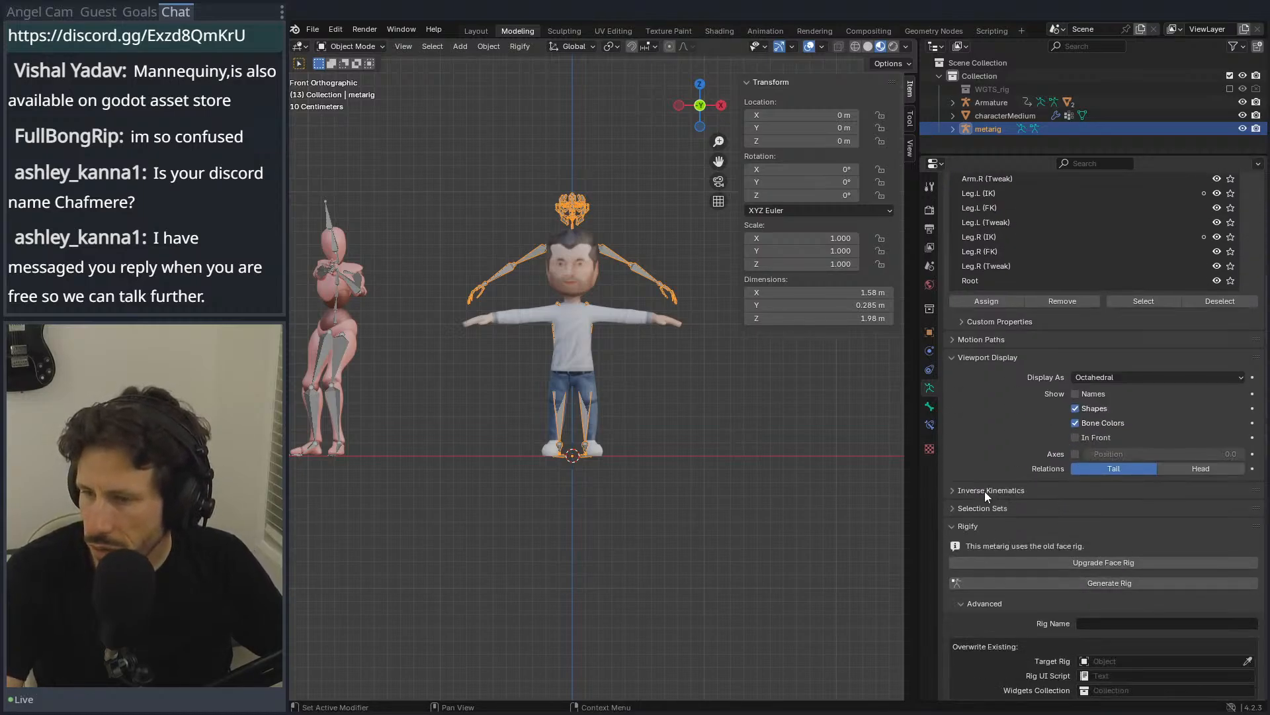
pyautogui.scroll(-4, 992, 510)
pyautogui.click(975, 394)
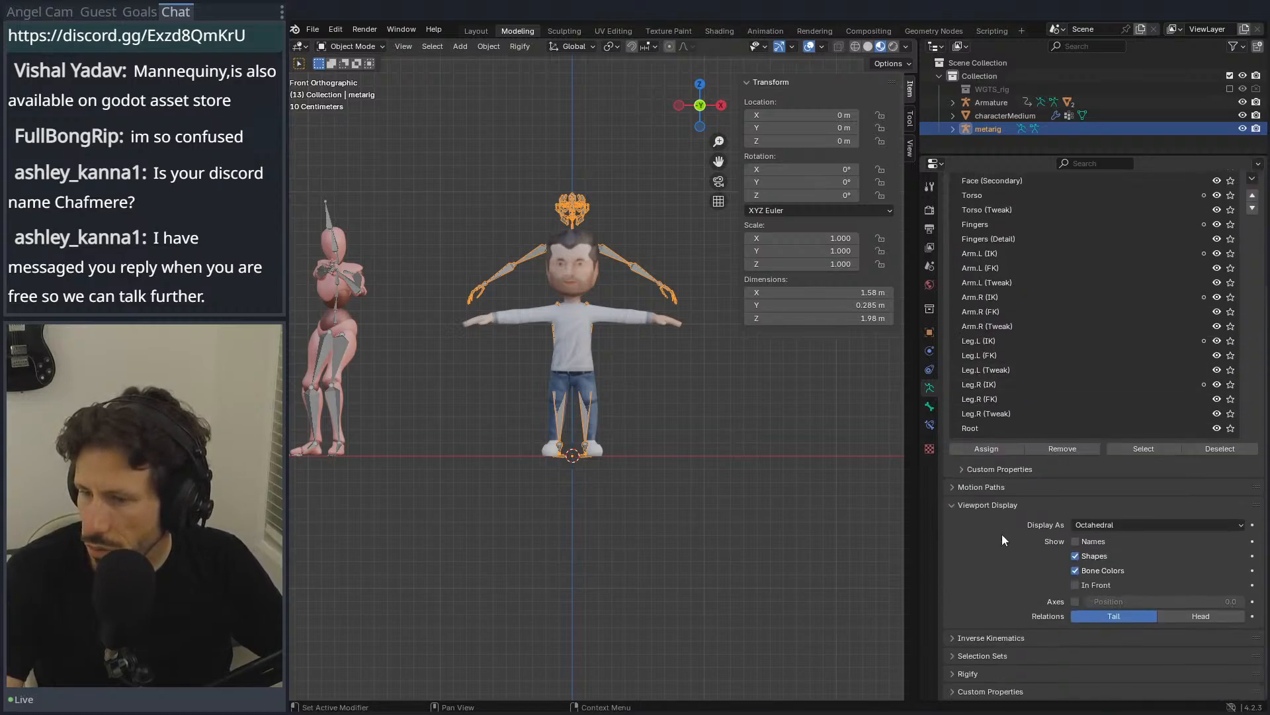
pyautogui.click(1076, 585)
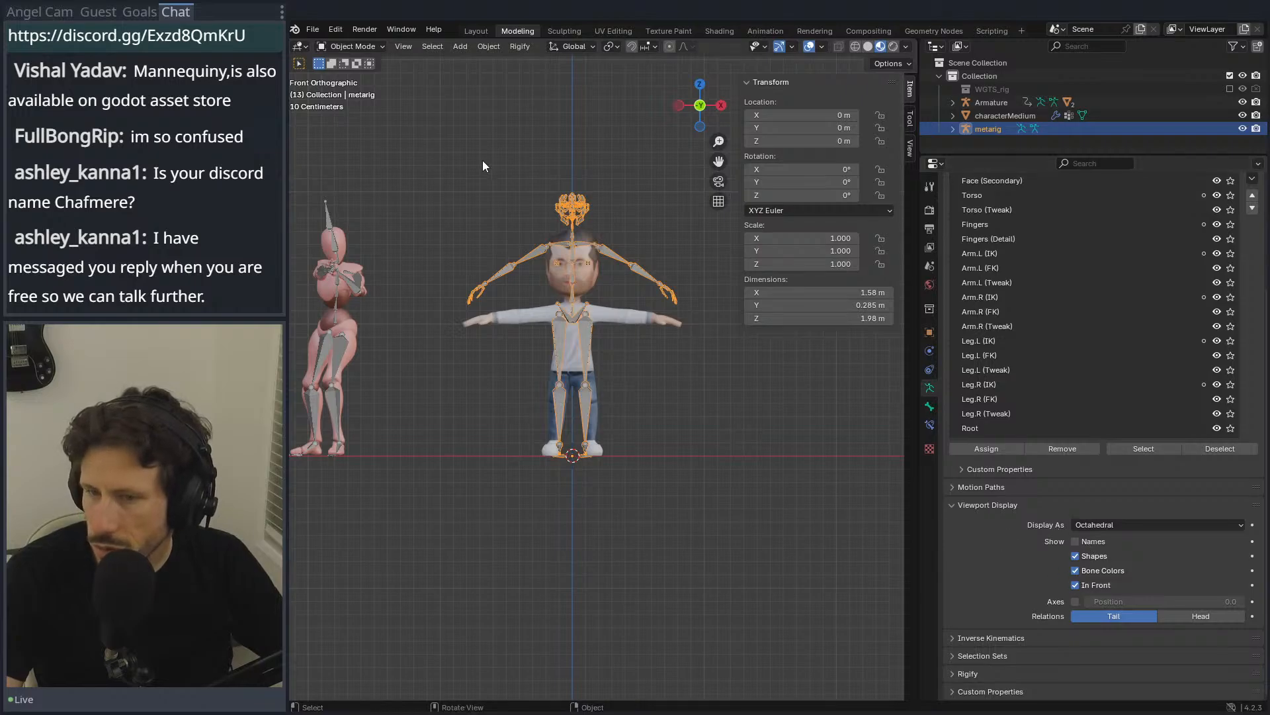
# Step: Enter Edit Mode on the metarig, enable X-axis mirroring, and select the left shin and foot bones
pyautogui.press('Tab')
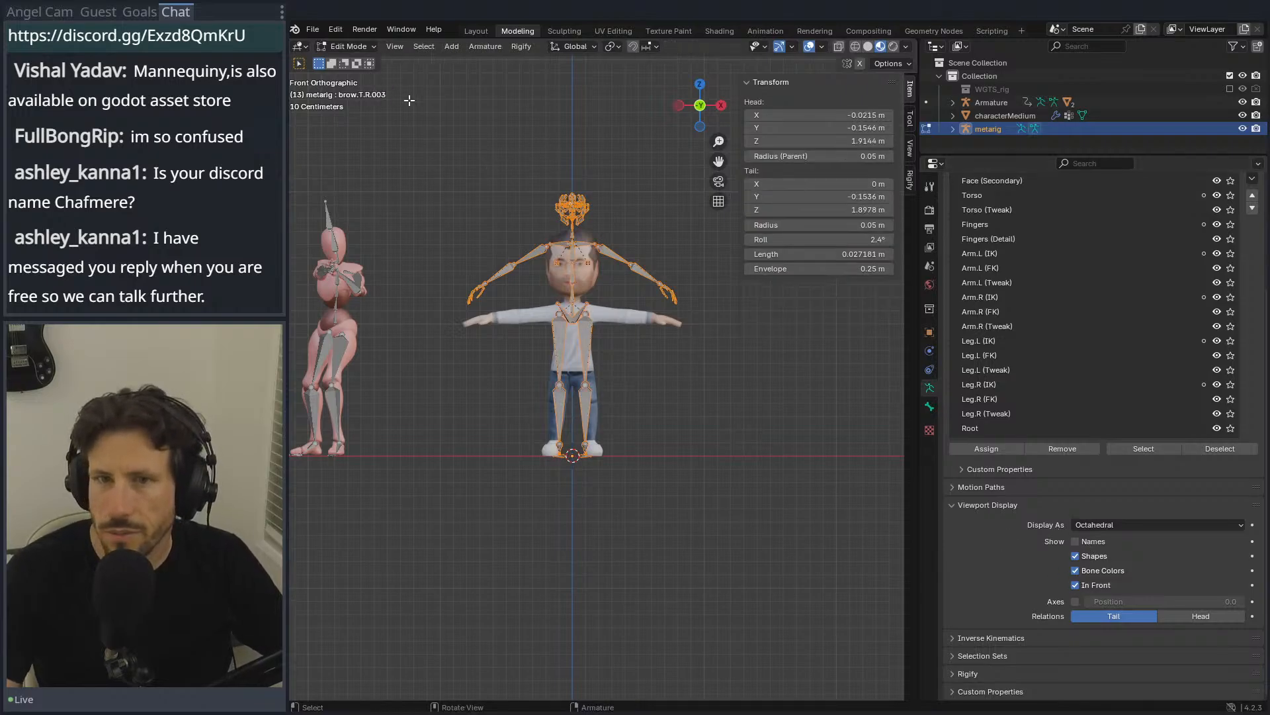
pyautogui.scroll(3, 578, 382)
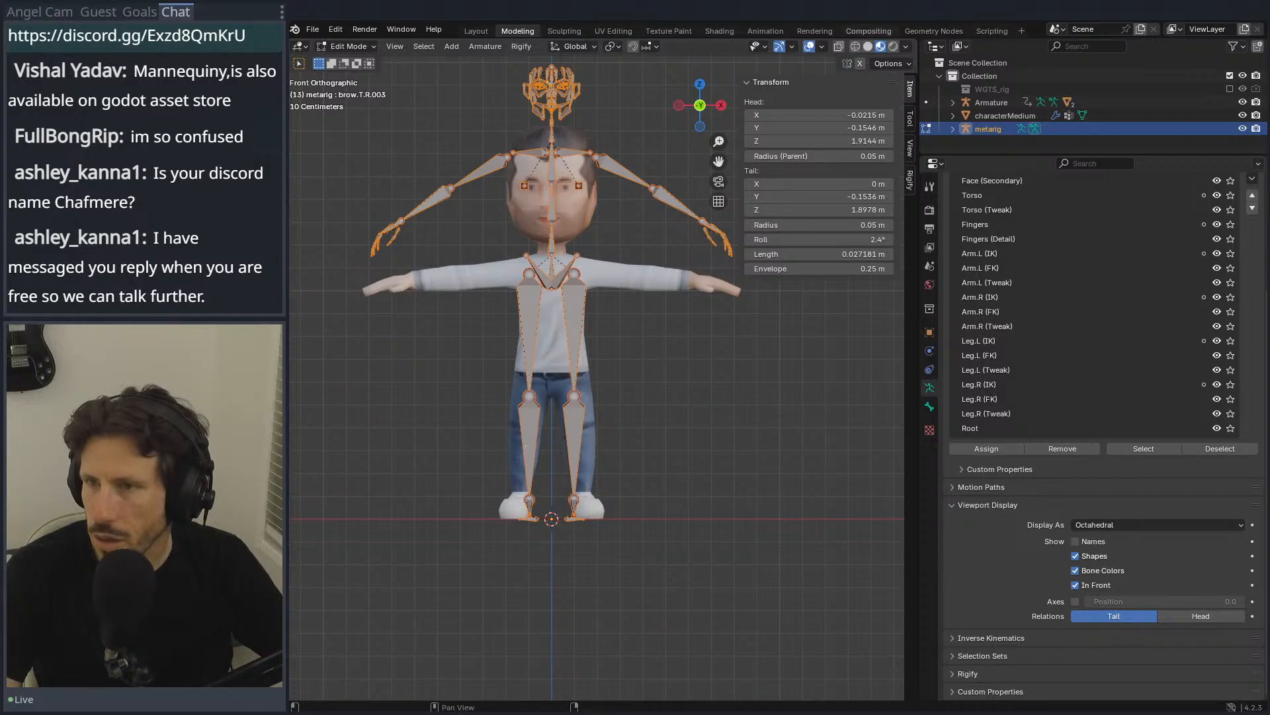
pyautogui.click(860, 63)
pyautogui.moveTo(610, 568); pyautogui.dragTo(569, 386)
# Step: Try to freely move the left shin and foot bones outward onto the character's leg, and undo the move
pyautogui.press('g')
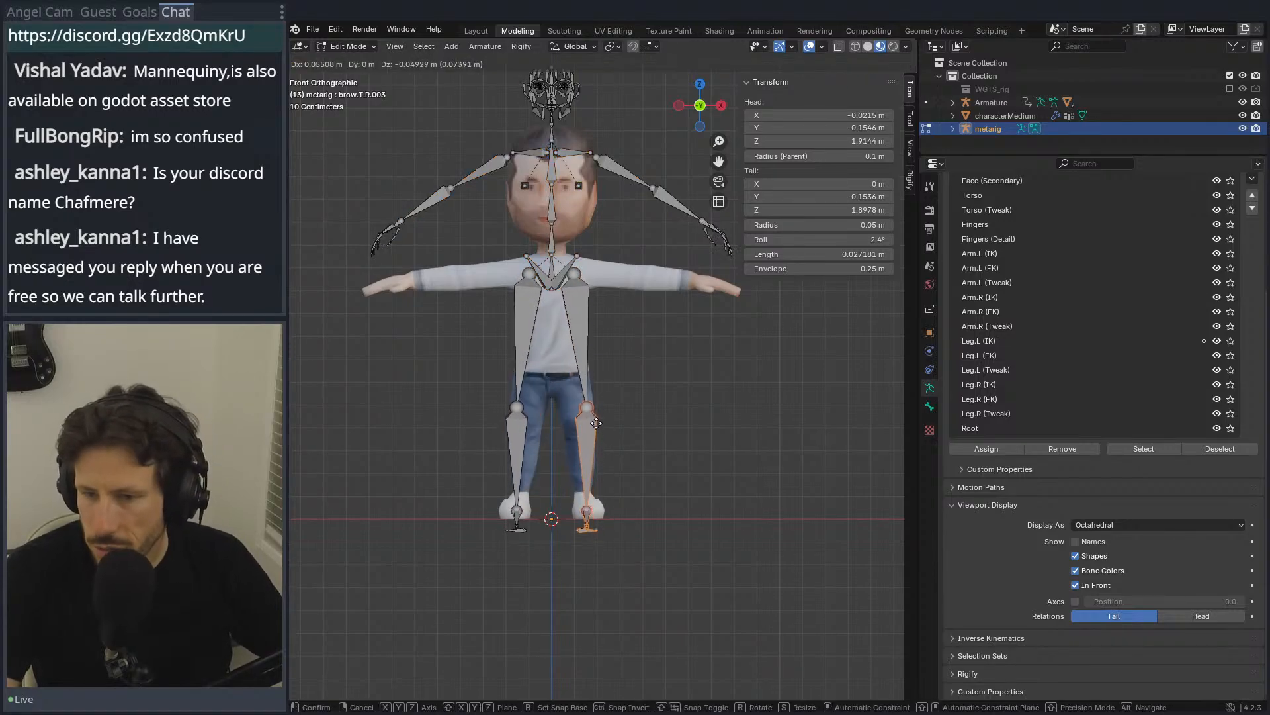
pyautogui.click(596, 411)
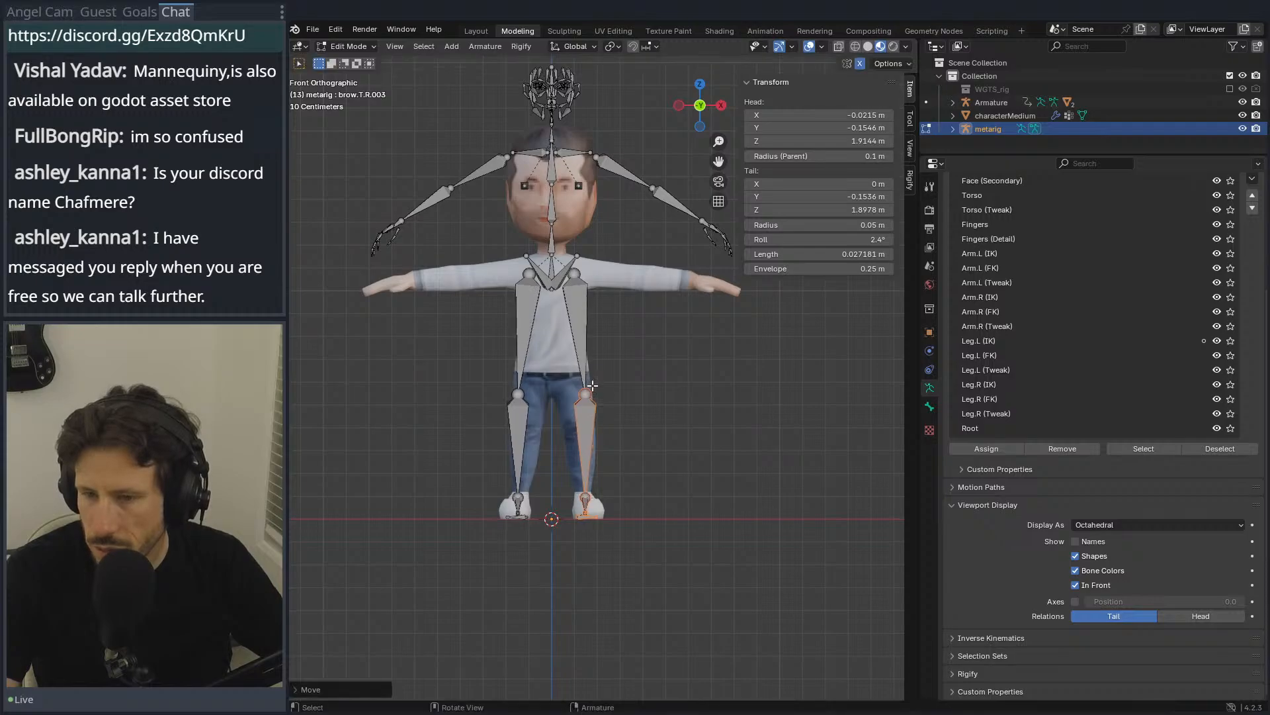
pyautogui.click(594, 385)
pyautogui.click(587, 420)
pyautogui.hotkey('ctrl', 'z')
pyautogui.hotkey('ctrl', 'z')
pyautogui.hotkey('ctrl', 'z')
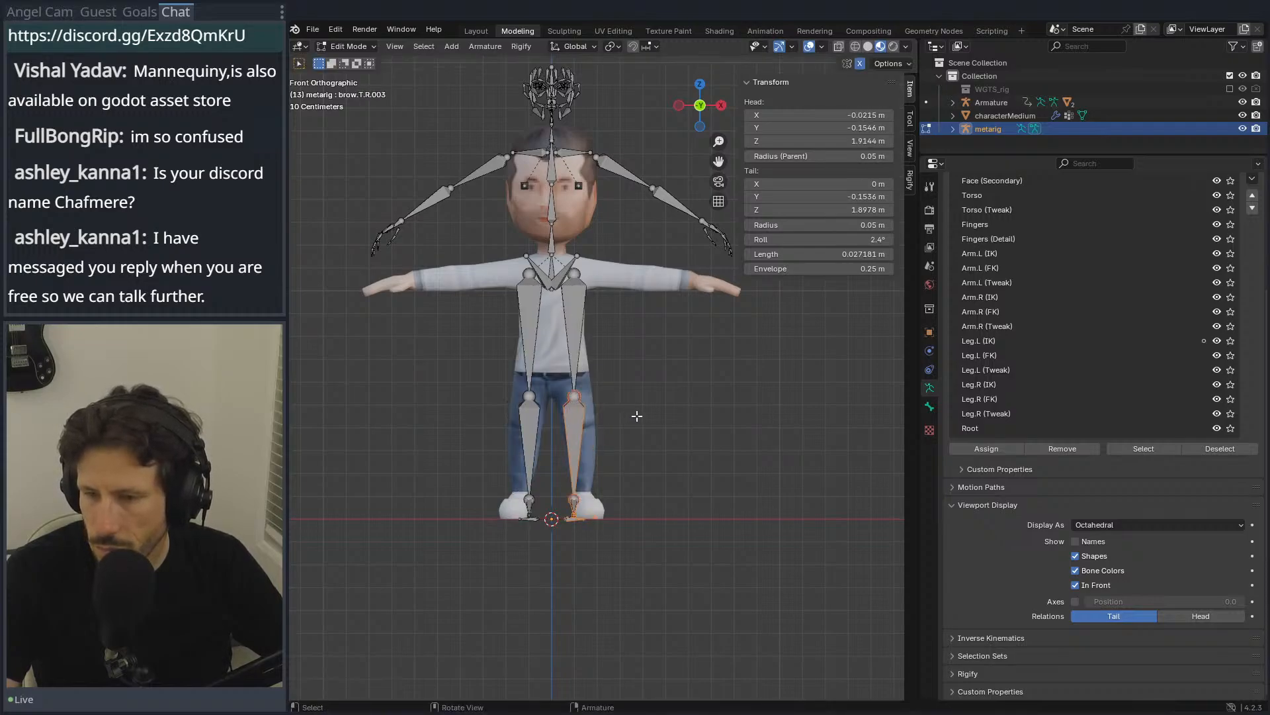
# Step: Move the left shin and foot bones outward about 0.04 m along X, and lower the knee joint about 0.17 m
pyautogui.press('g')
pyautogui.press('x')
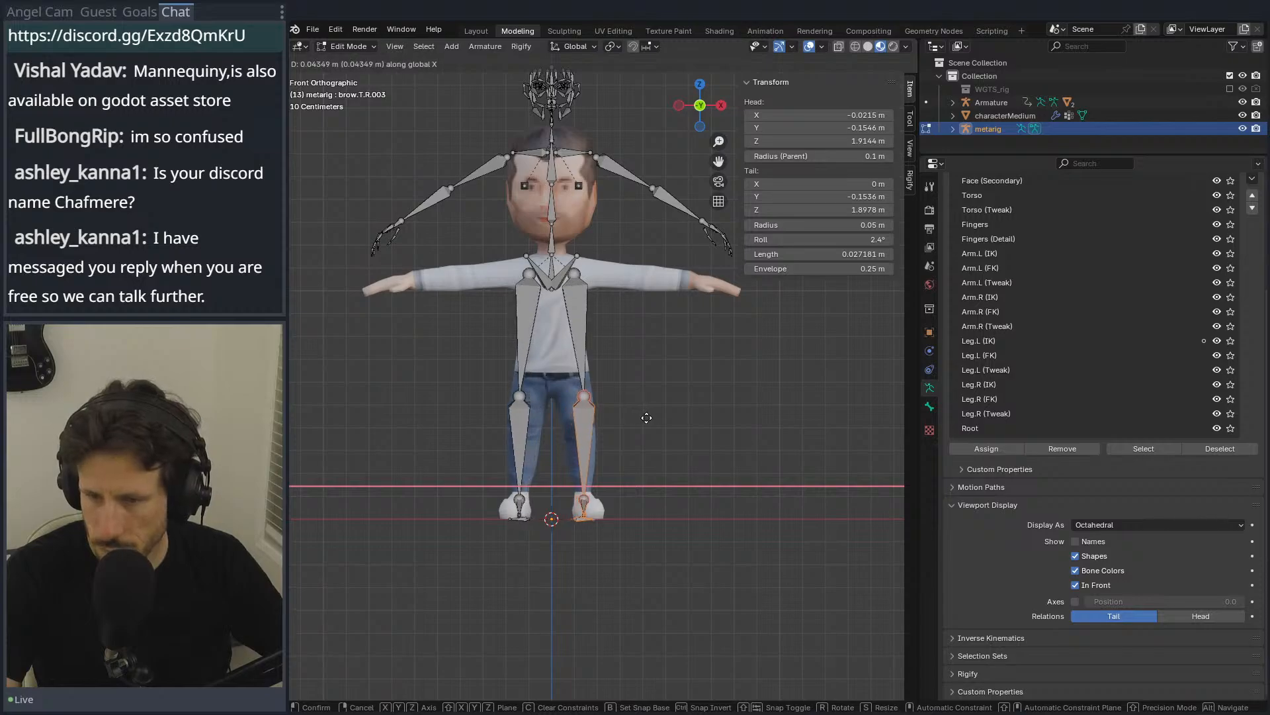
pyautogui.click(647, 418)
pyautogui.click(572, 405)
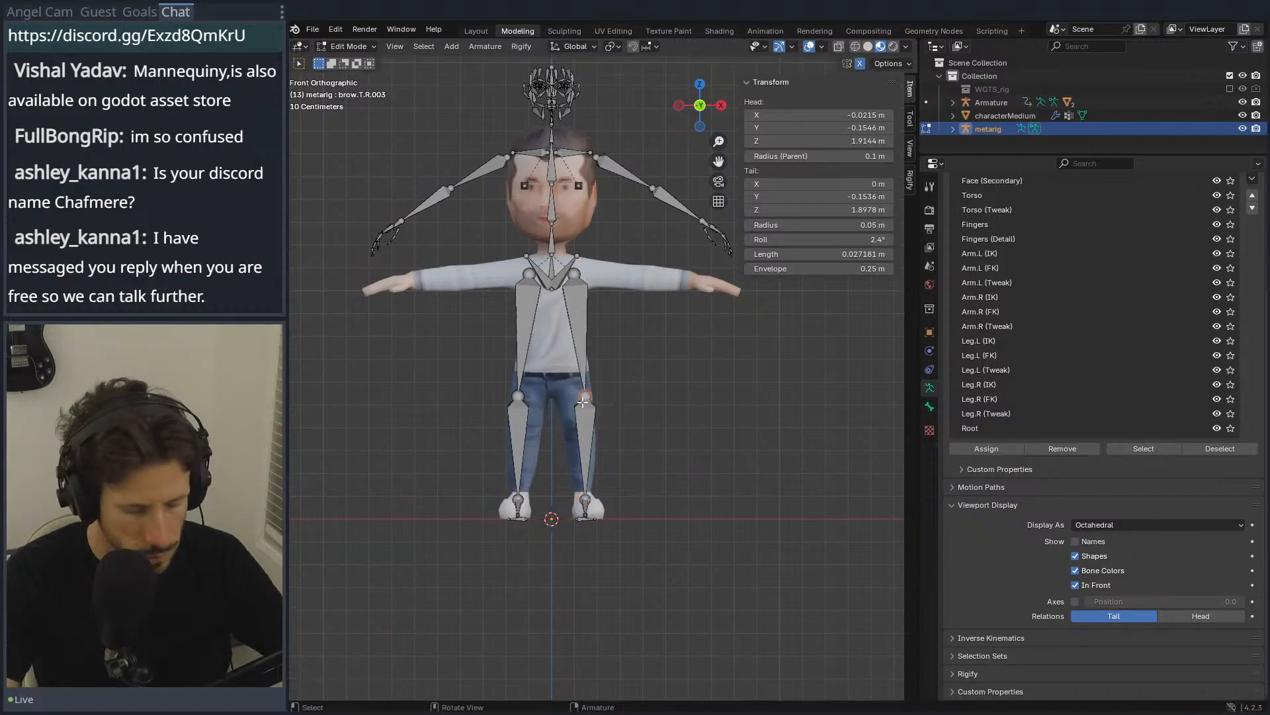
pyautogui.press('g')
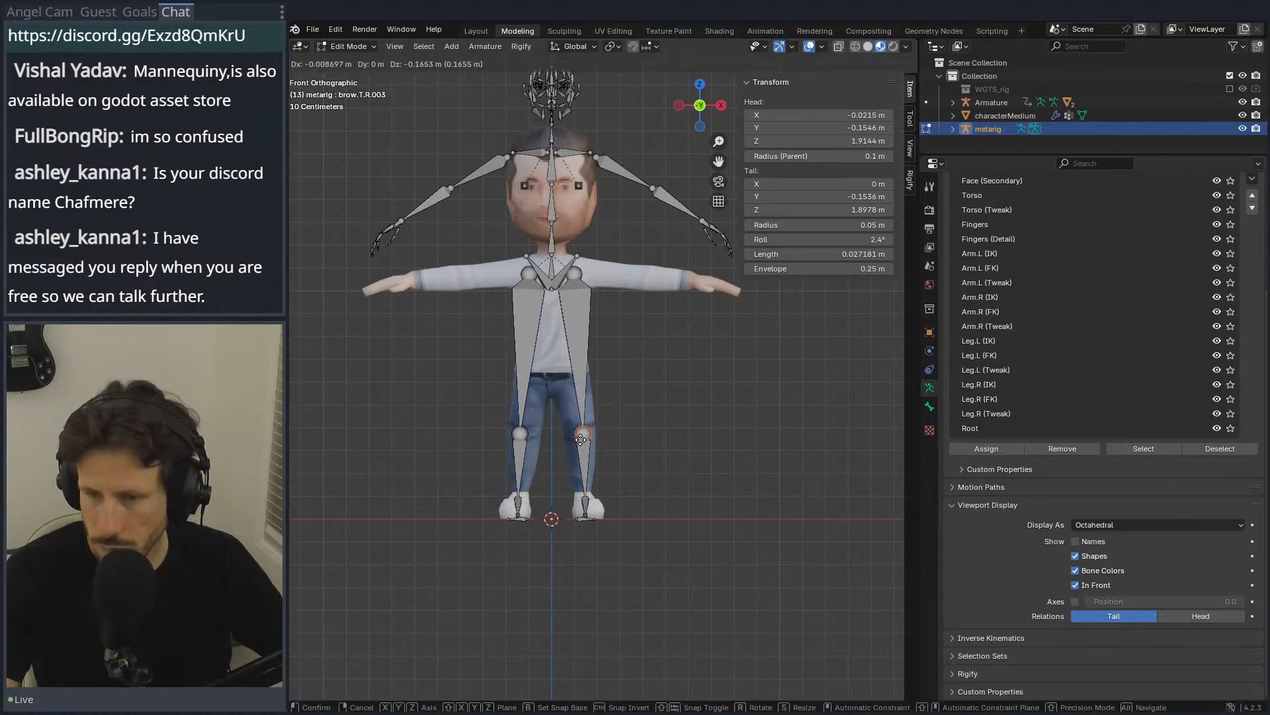
pyautogui.click(581, 438)
# Step: Select the pelvis bones with the hip joints and lower them about 0.44 m along Z to the character's hips
pyautogui.moveTo(627, 237); pyautogui.dragTo(484, 319)
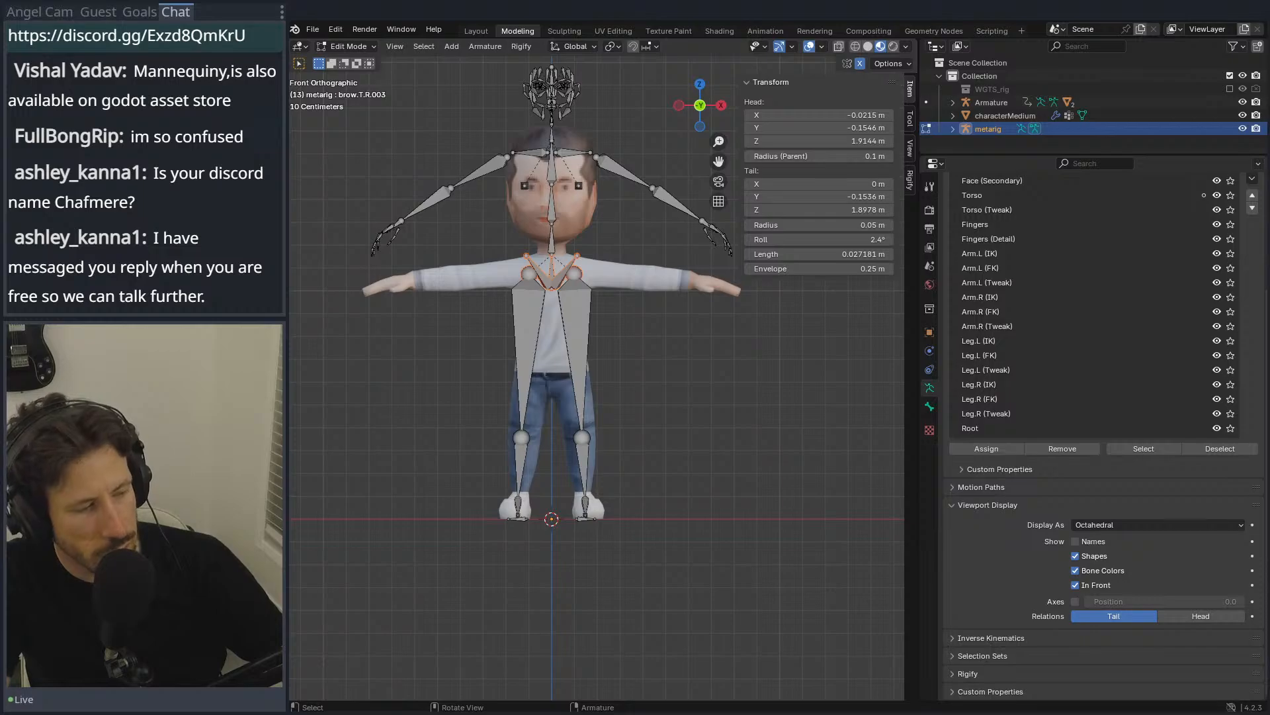
pyautogui.moveTo(621, 239); pyautogui.dragTo(339, 344)
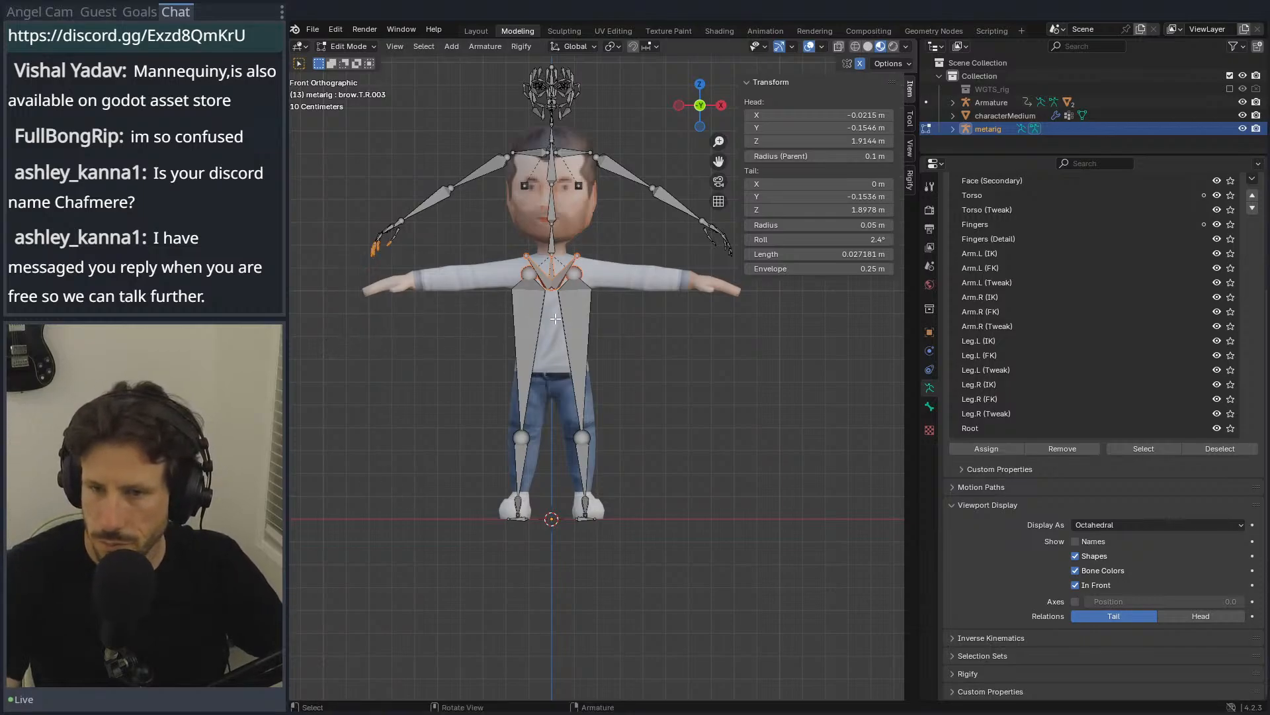
pyautogui.press('g')
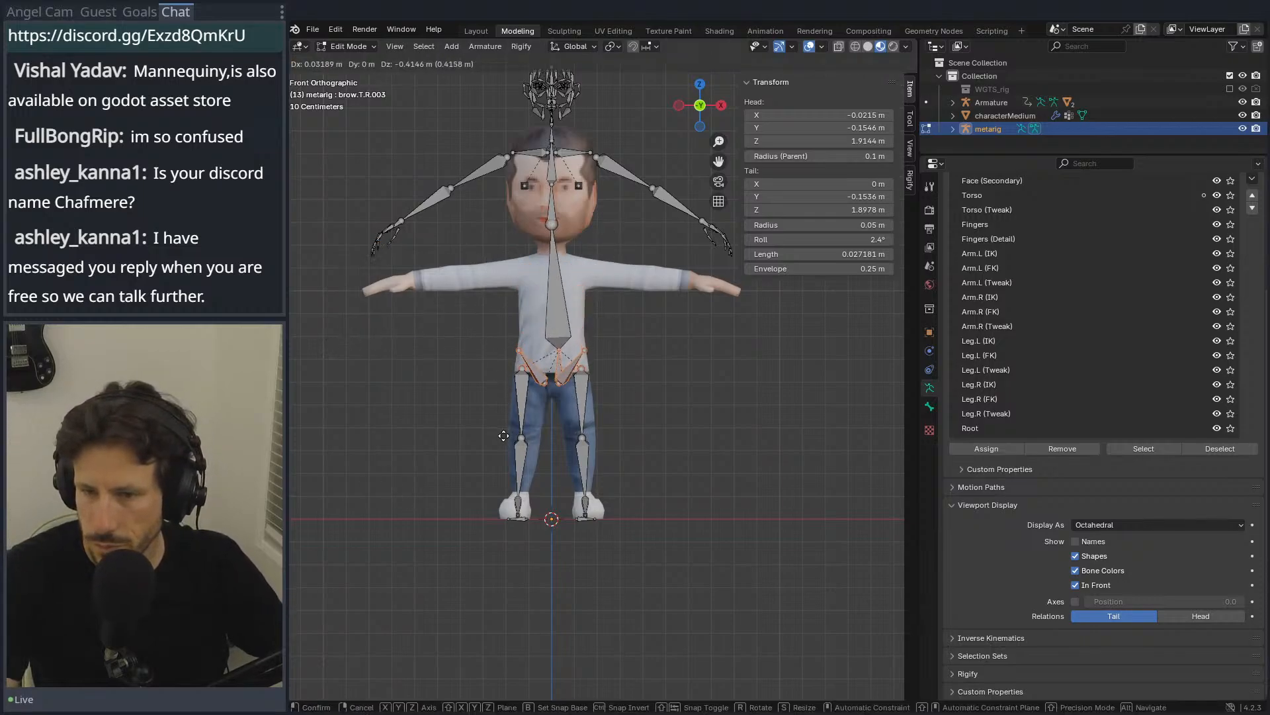
pyautogui.press('z')
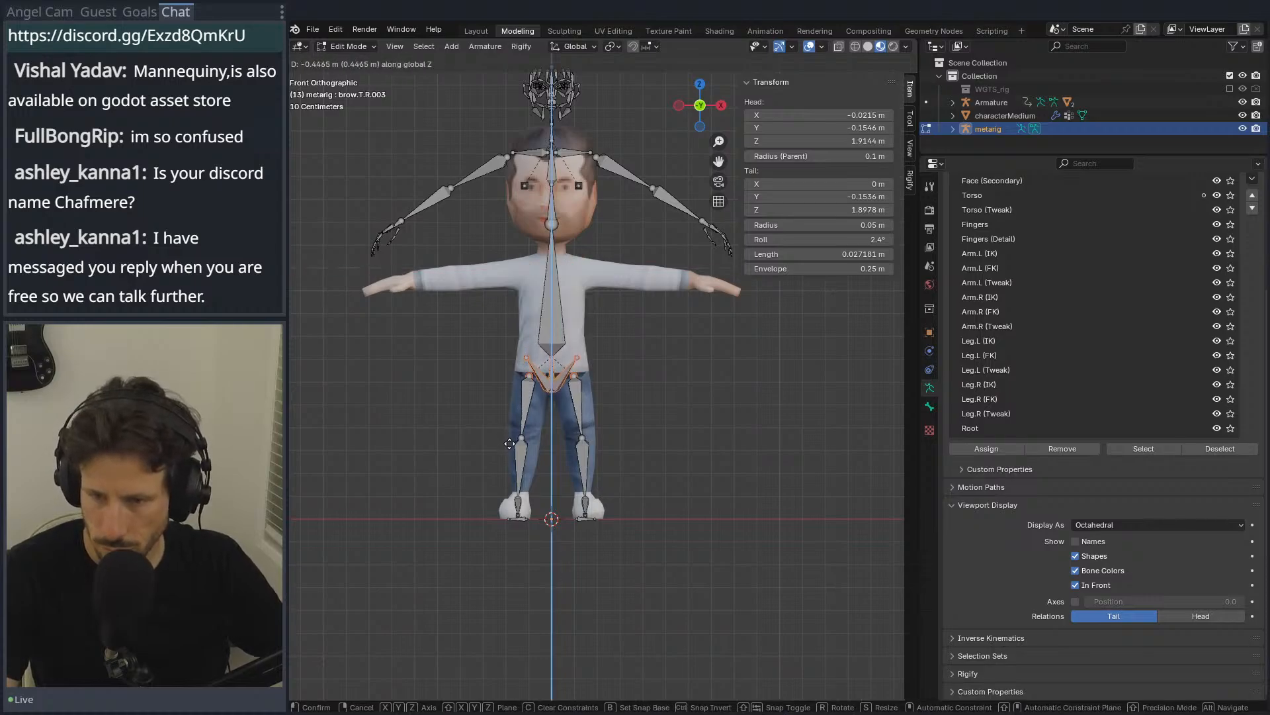
pyautogui.click(511, 440)
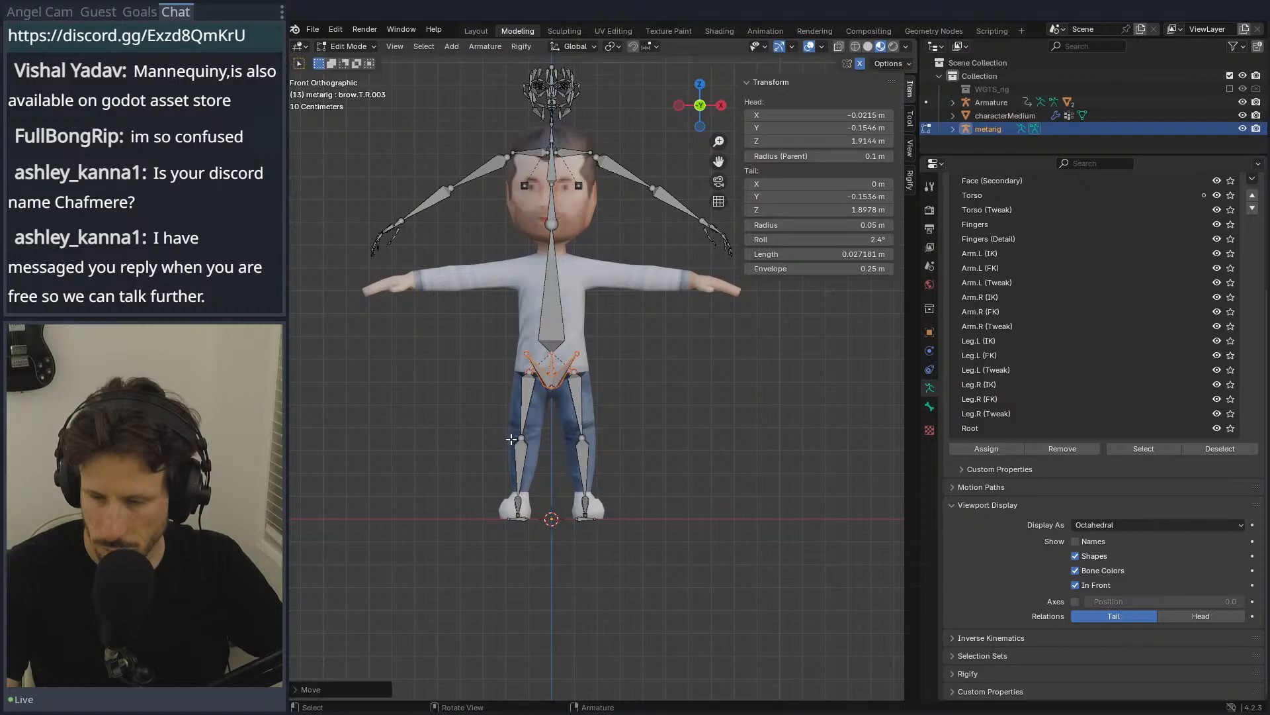
# Step: Select the head, upper spine and arm bones and lower them about 0.5 m along Z to the character's face and shoulders
pyautogui.keyDown('shift'); pyautogui.moveTo(592, 309); pyautogui.dragTo(582, 373, button='middle'); pyautogui.keyUp('shift')
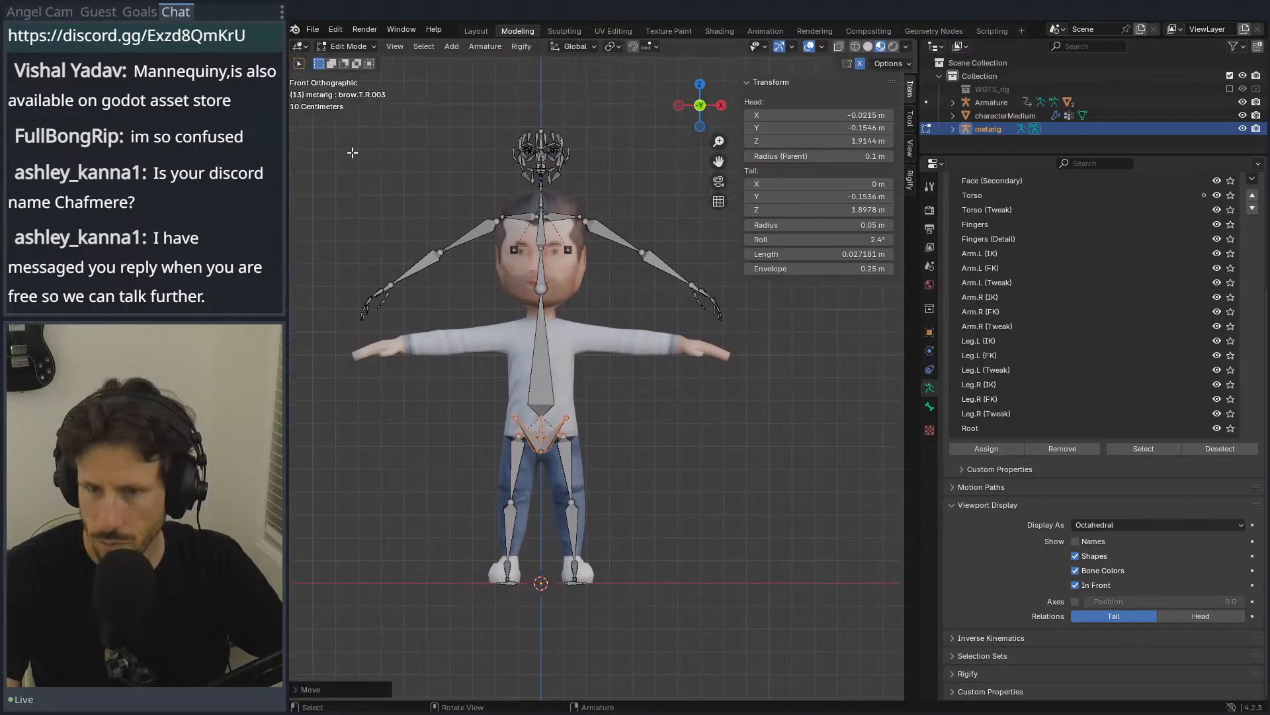
pyautogui.moveTo(336, 126); pyautogui.dragTo(758, 396)
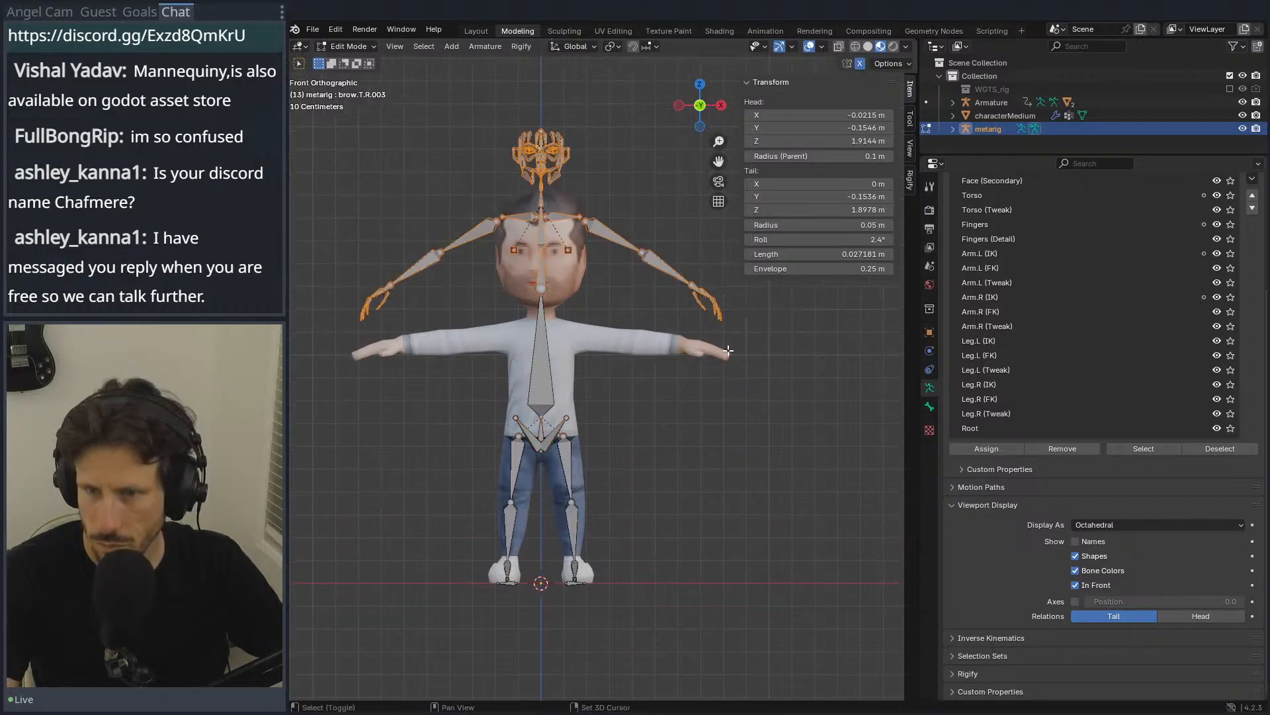
pyautogui.press('g')
pyautogui.press('z')
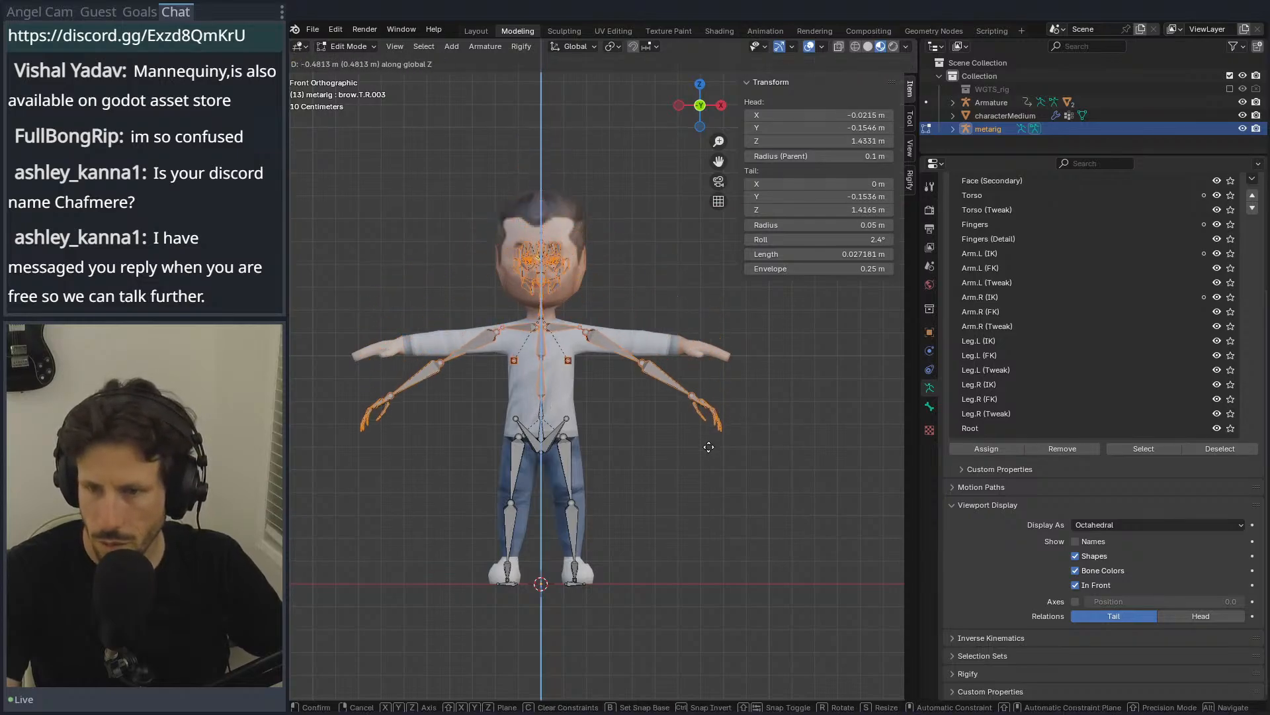
pyautogui.click(730, 402)
# Step: Move the left forearm and hand bones up and inward so the elbow joint sits inside the character's sleeve
pyautogui.moveTo(747, 355); pyautogui.dragTo(632, 461)
pyautogui.press('g')
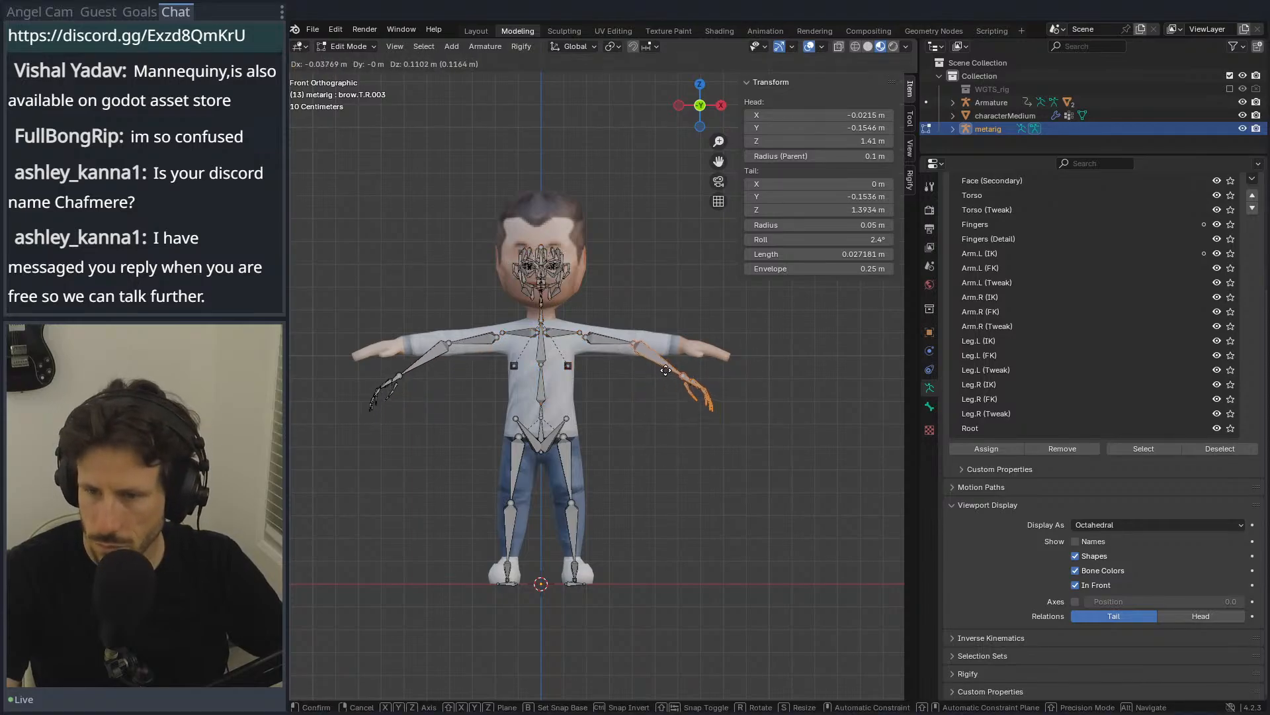
pyautogui.click(672, 365)
pyautogui.hotkey('ctrl', 'z')
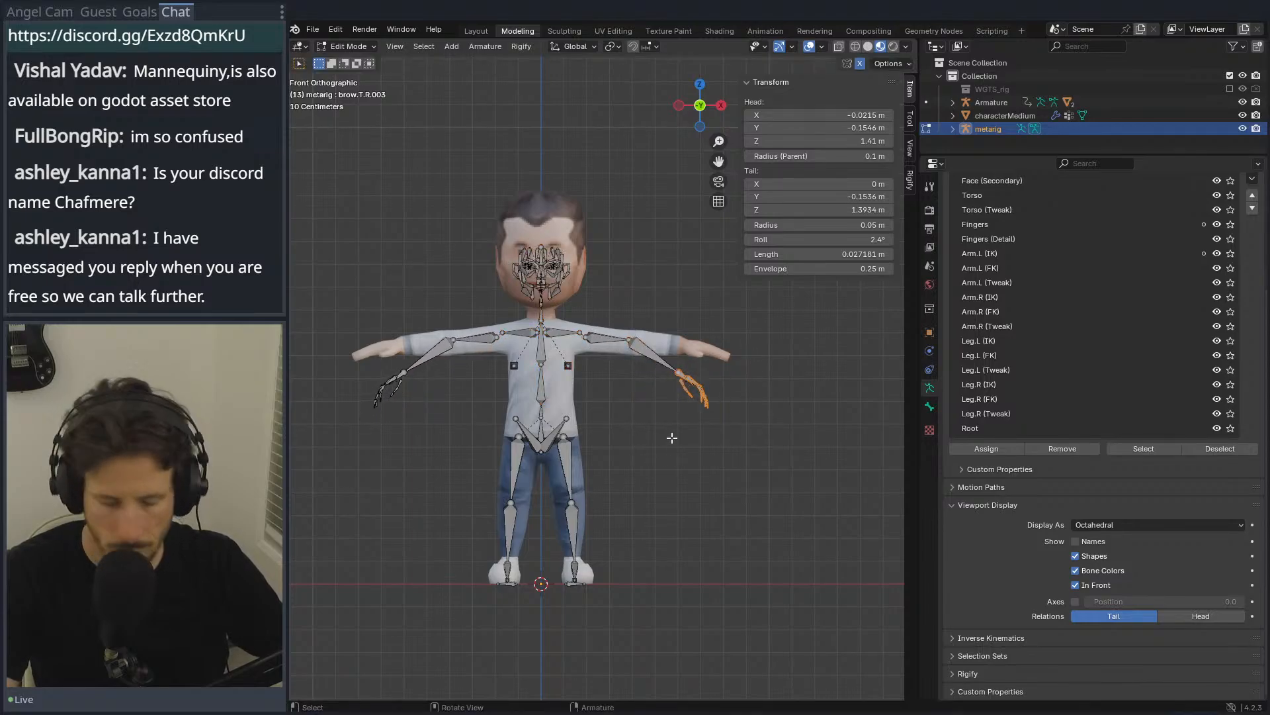
# Step: Move and rotate the left hand's finger bones so they line up with the character's hand in the front view
pyautogui.press('g')
pyautogui.click(703, 395)
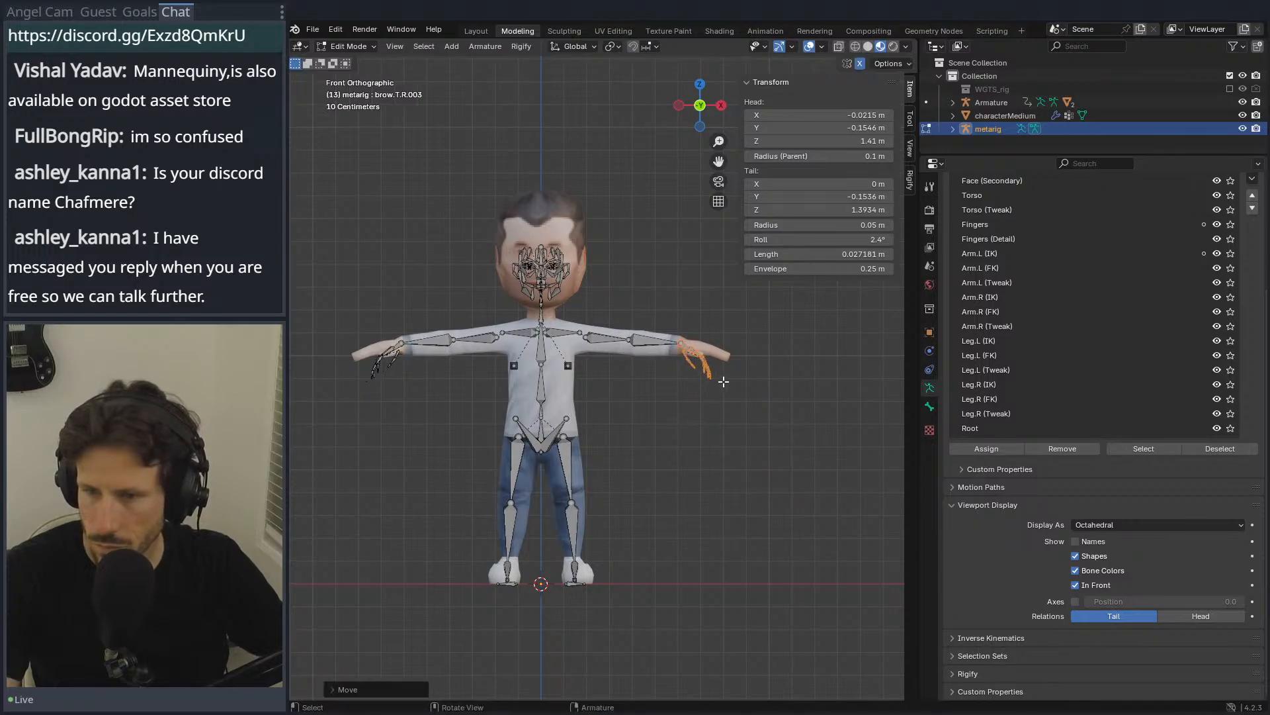
pyautogui.press('r')
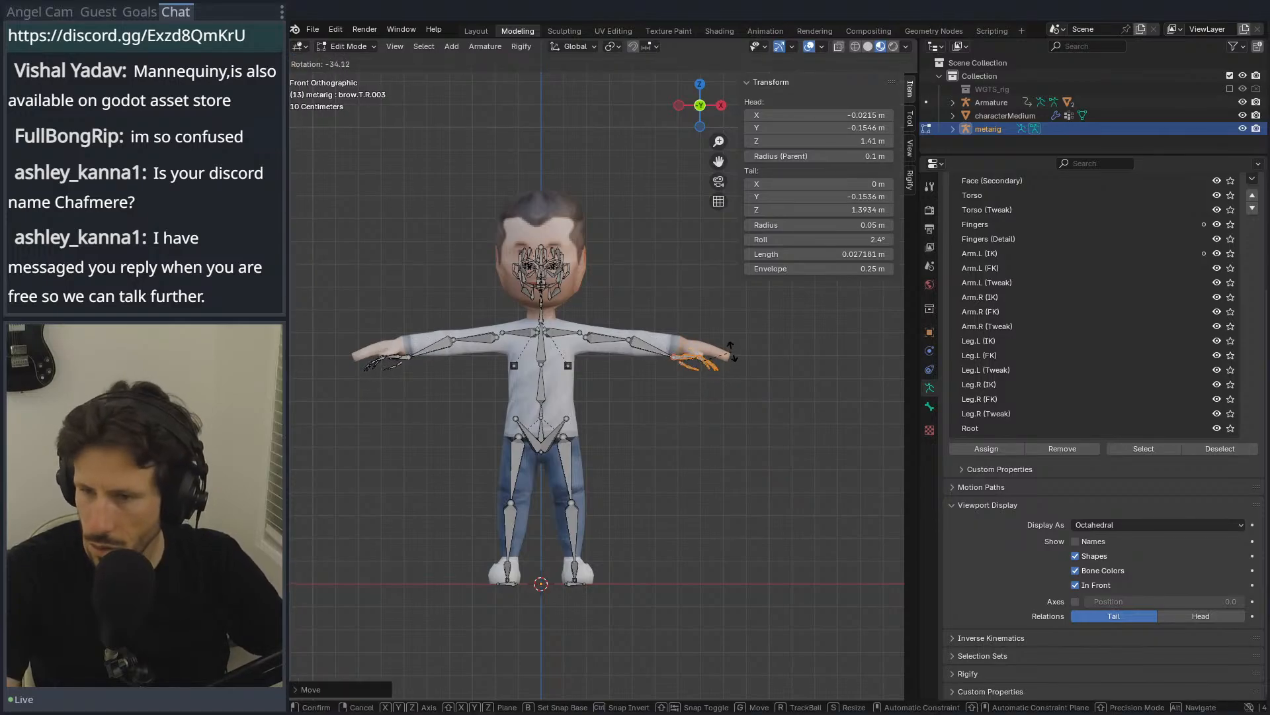
pyautogui.click(734, 357)
pyautogui.press('g')
pyautogui.click(739, 346)
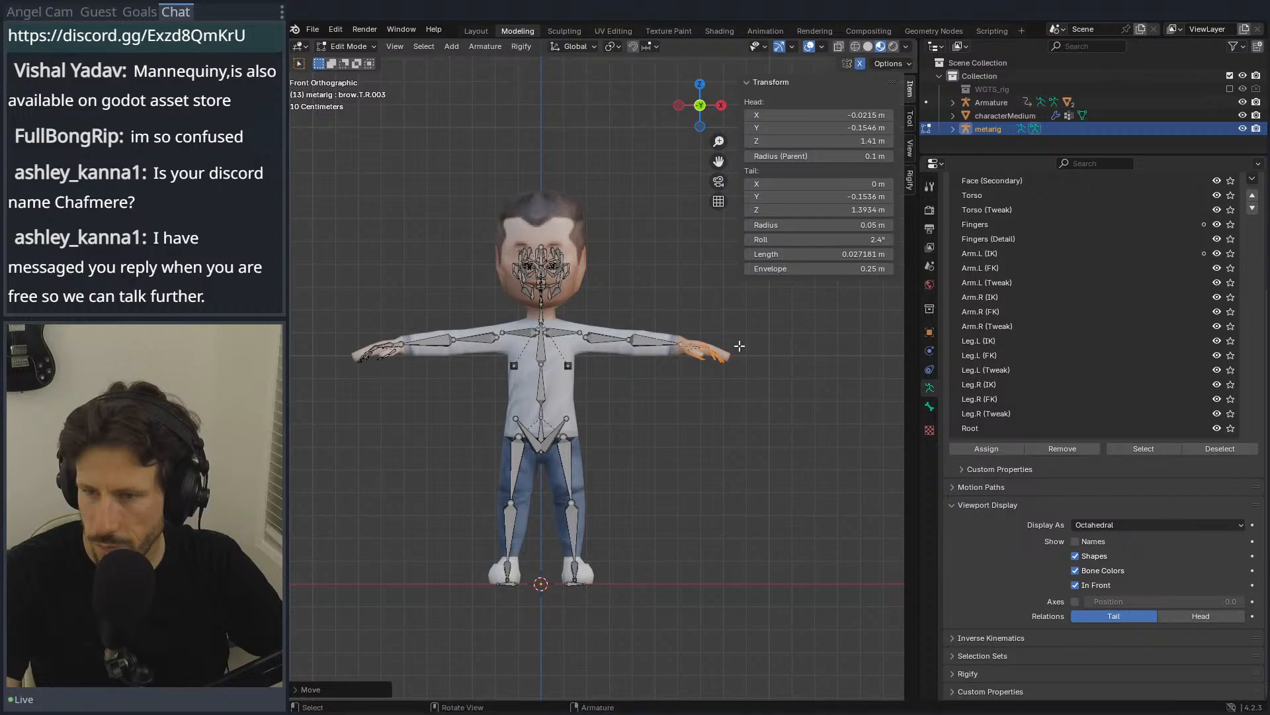
# Step: Select the face and head bones and raise them about 0.067 m along Z
pyautogui.moveTo(592, 212); pyautogui.dragTo(485, 319)
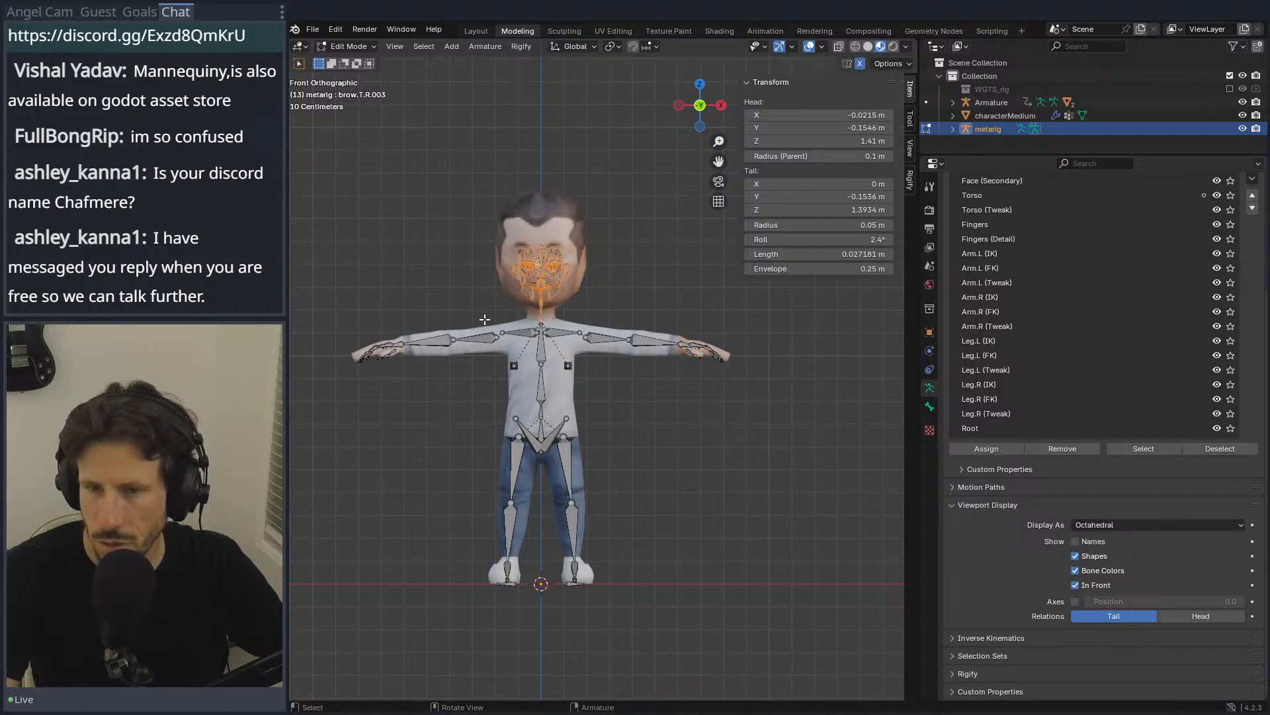
pyautogui.press('g')
pyautogui.press('z')
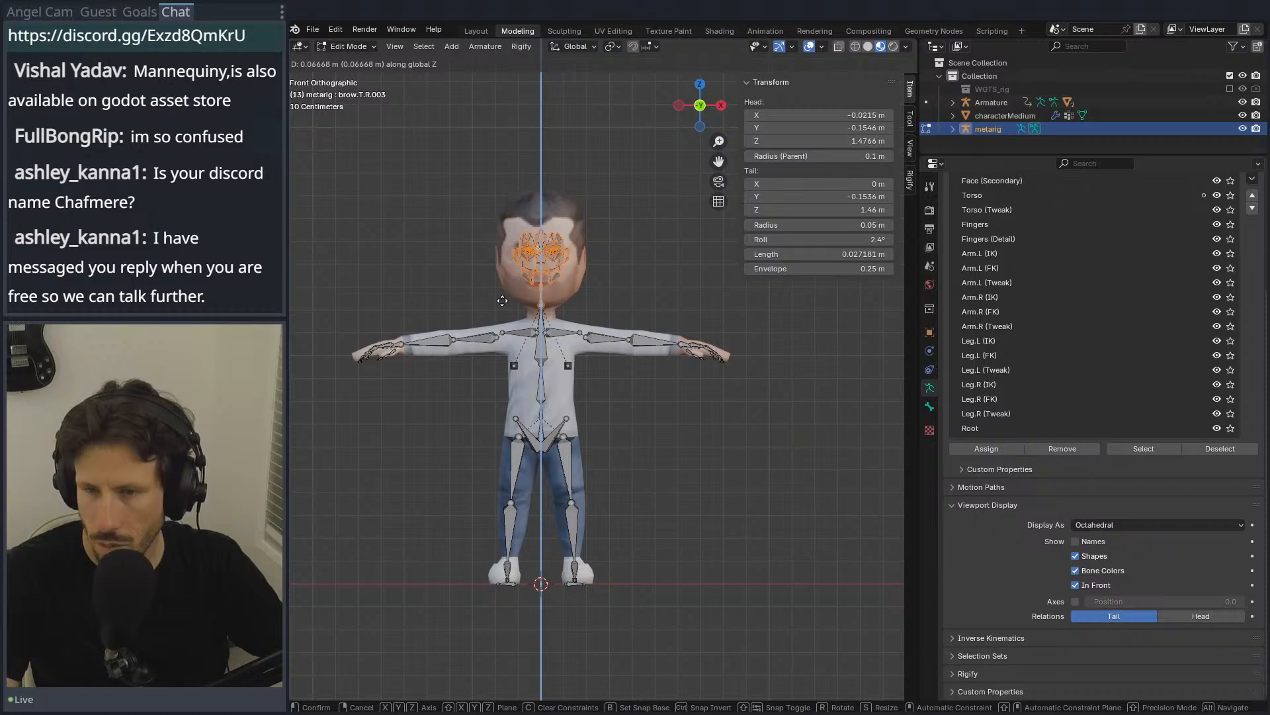
pyautogui.click(503, 301)
# Step: Hide the Armature object in the viewport
pyautogui.moveTo(585, 292); pyautogui.dragTo(569, 193, button='middle')
pyautogui.scroll(2, 559, 212)
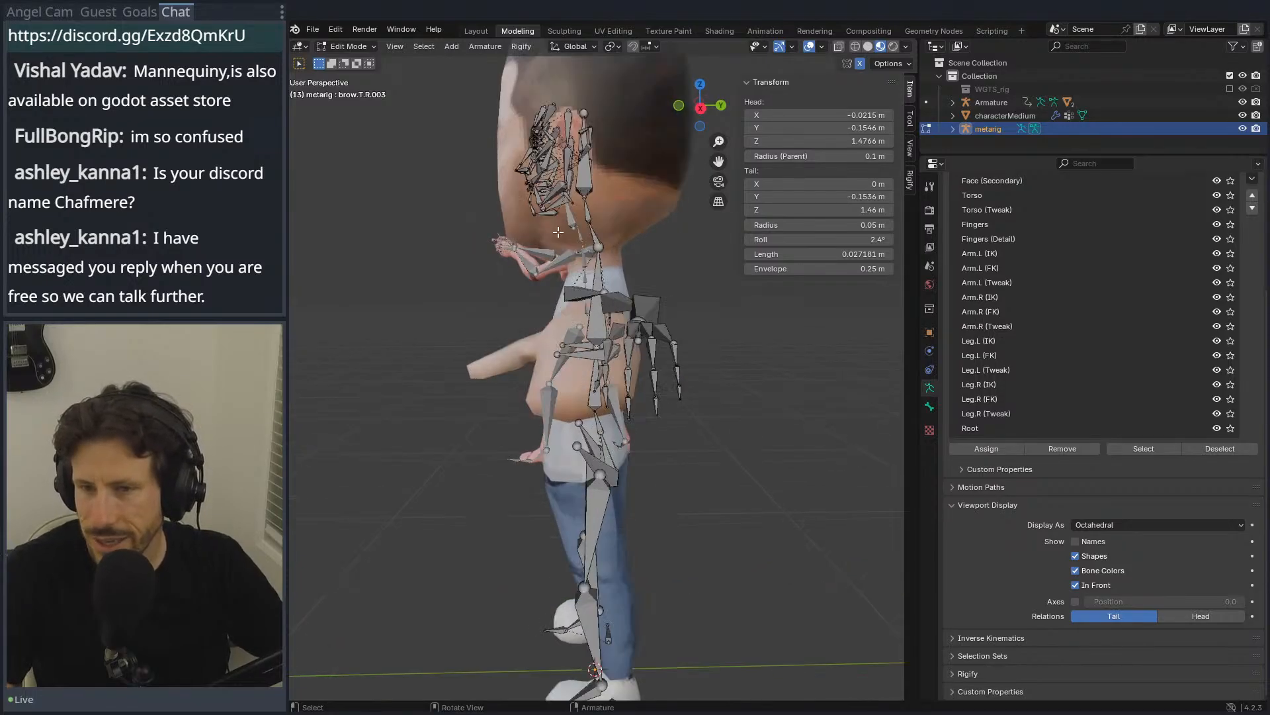
pyautogui.click(1243, 103)
# Step: Select the meta-rig's face bones and hide them, keeping the head and neck bones shown
pyautogui.press('KP_1')
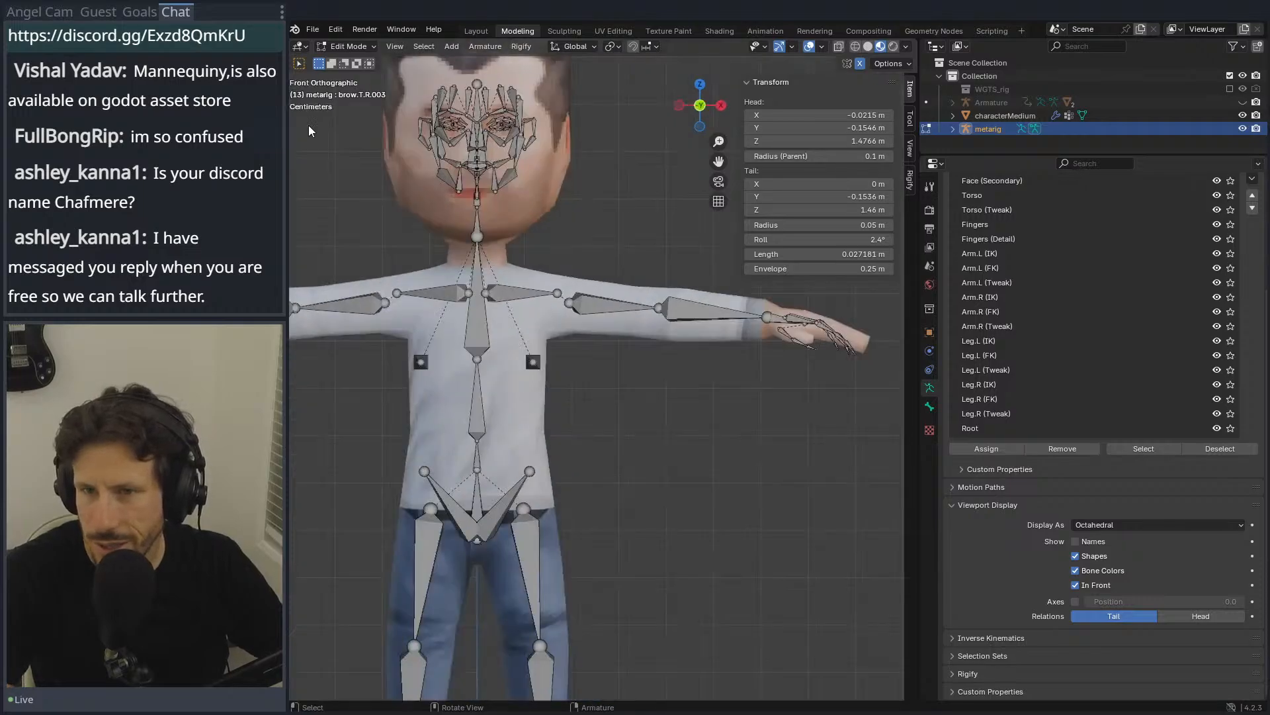
pyautogui.moveTo(389, 75); pyautogui.dragTo(578, 203)
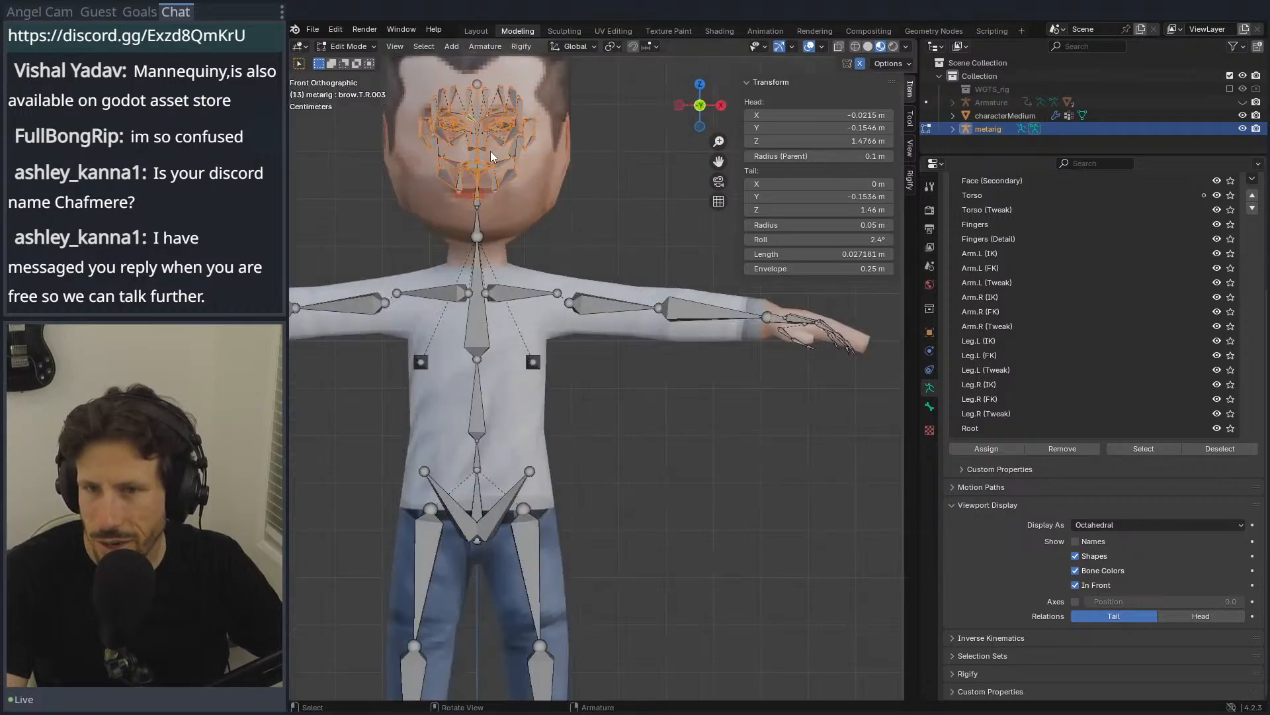
pyautogui.moveTo(577, 172); pyautogui.dragTo(435, 189, button='middle')
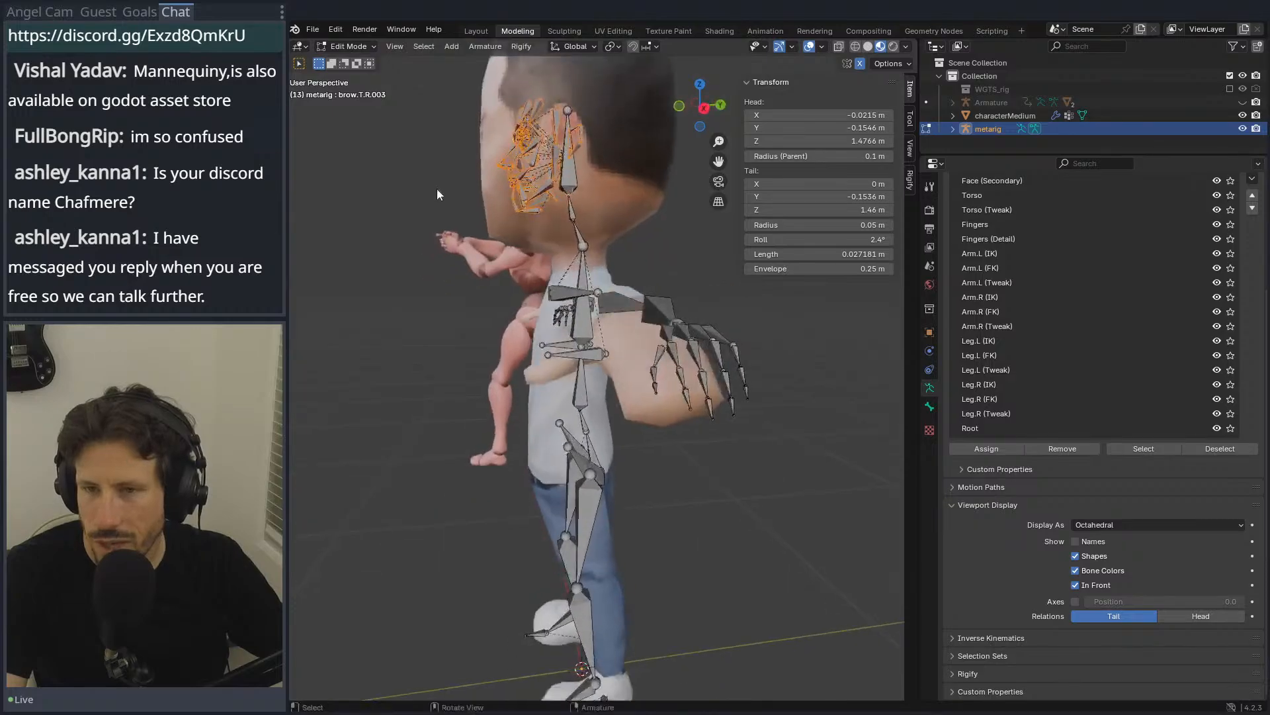
pyautogui.keyDown('shift'); pyautogui.click(567, 195); pyautogui.keyUp('shift')
pyautogui.moveTo(580, 159); pyautogui.dragTo(634, 140, button='middle')
pyautogui.press('h')
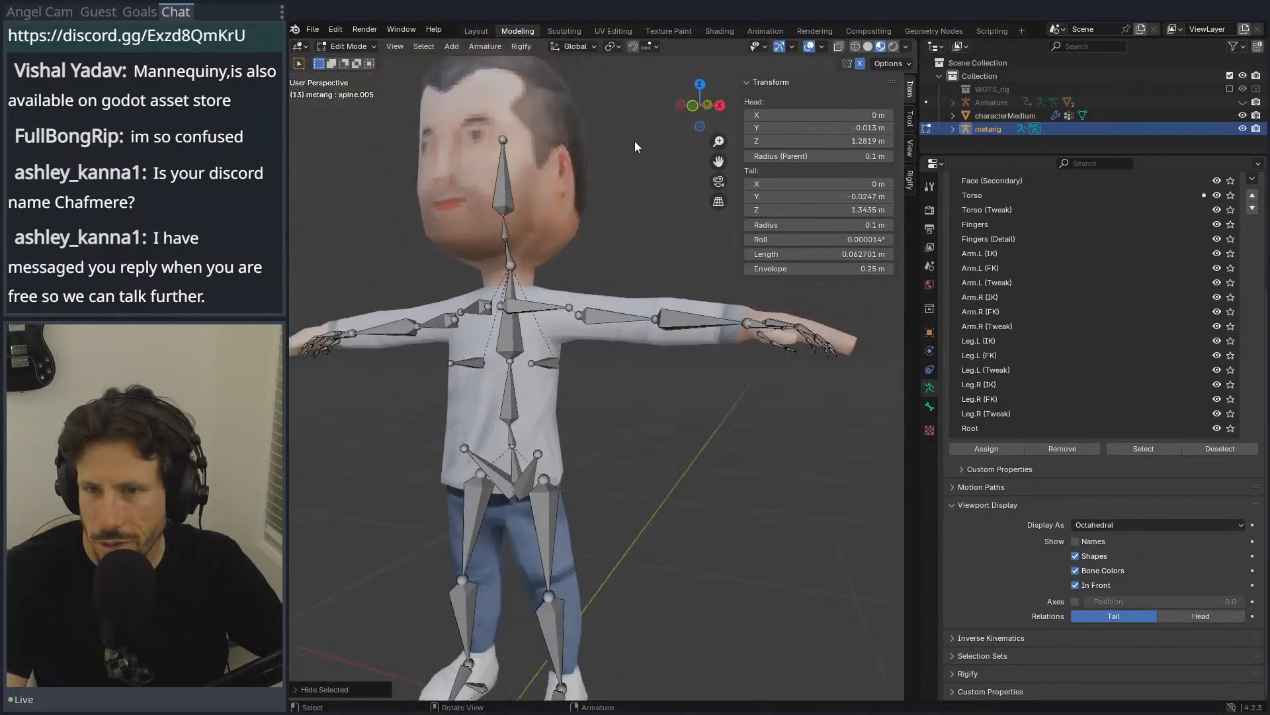
# Step: Select the left forearm and hand bones and move them about 0.05 m forward along Y into the character's arm
pyautogui.scroll(-3, 597, 235)
pyautogui.press('KP_1')
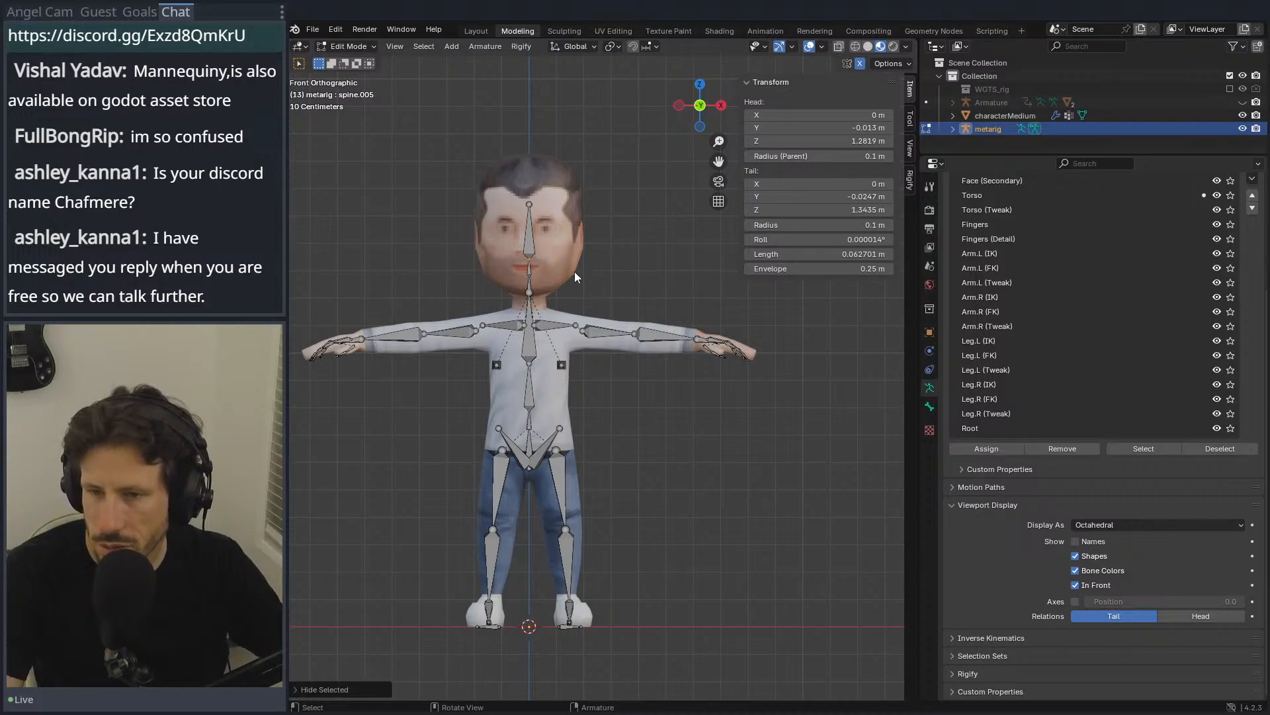
pyautogui.moveTo(640, 291); pyautogui.dragTo(524, 367, button='middle')
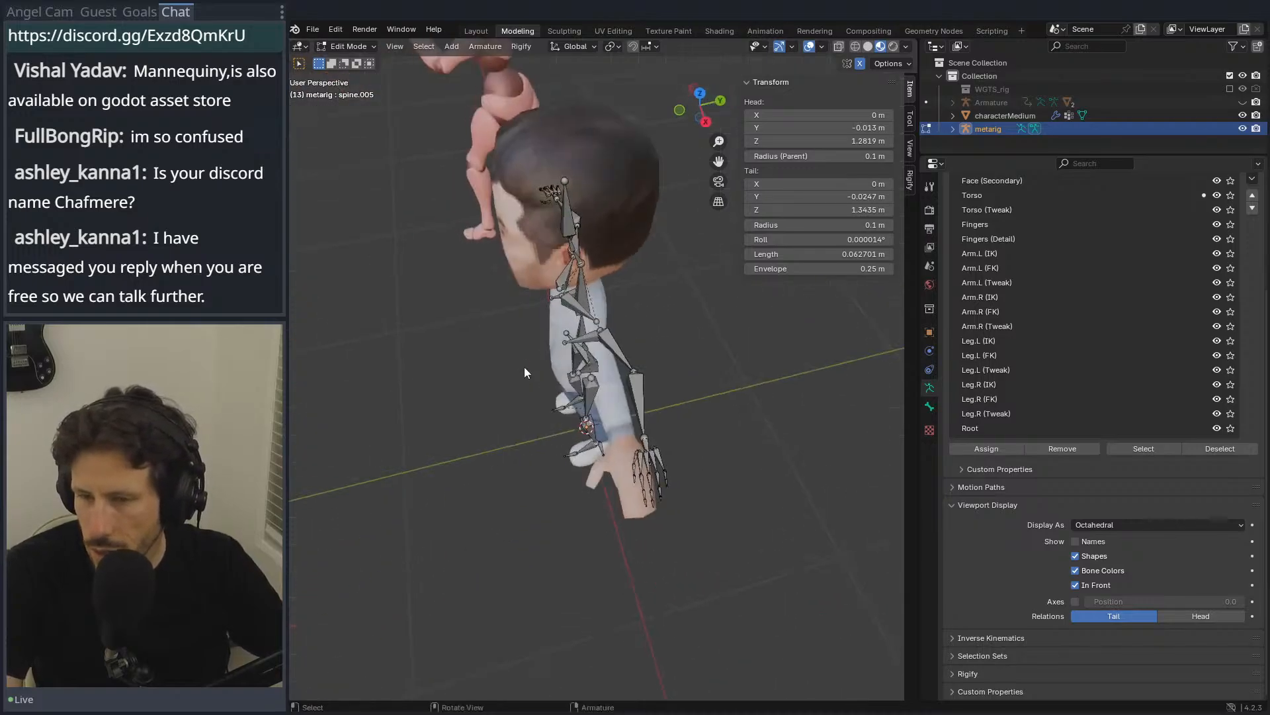
pyautogui.press('KP_7')
pyautogui.moveTo(792, 354); pyautogui.dragTo(641, 395)
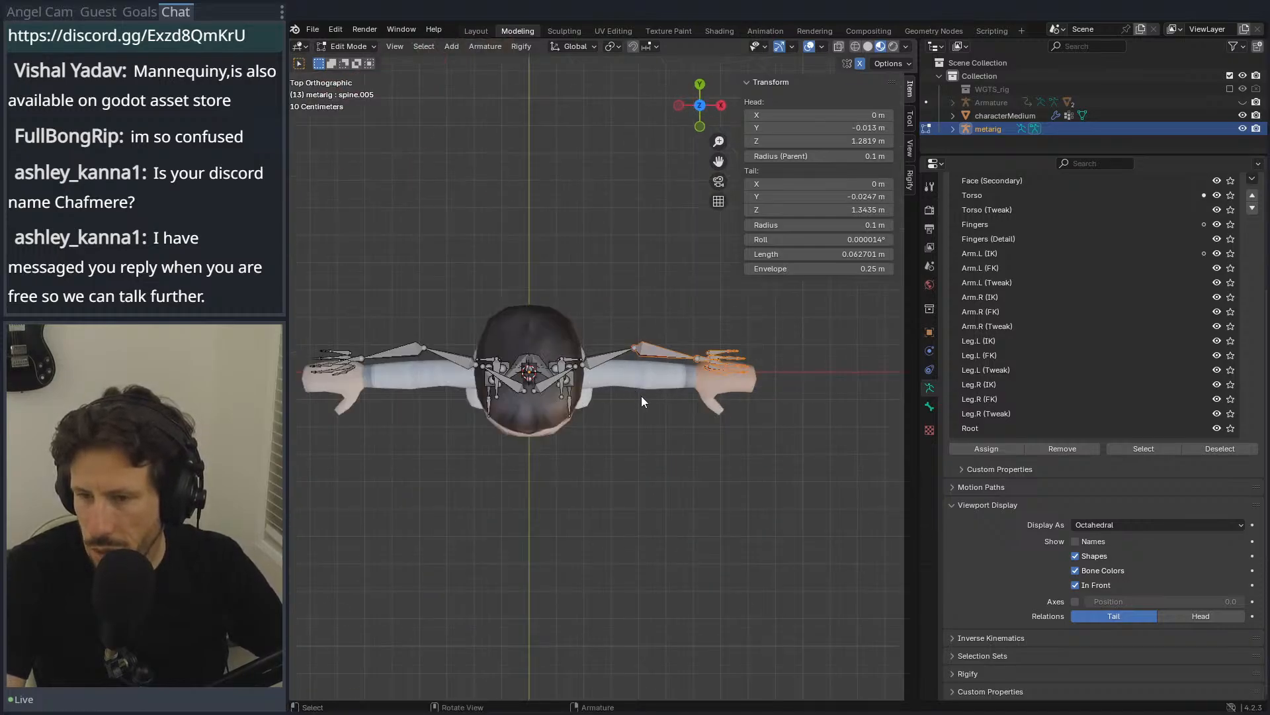
pyautogui.press('g')
pyautogui.press('x')
pyautogui.press('y')
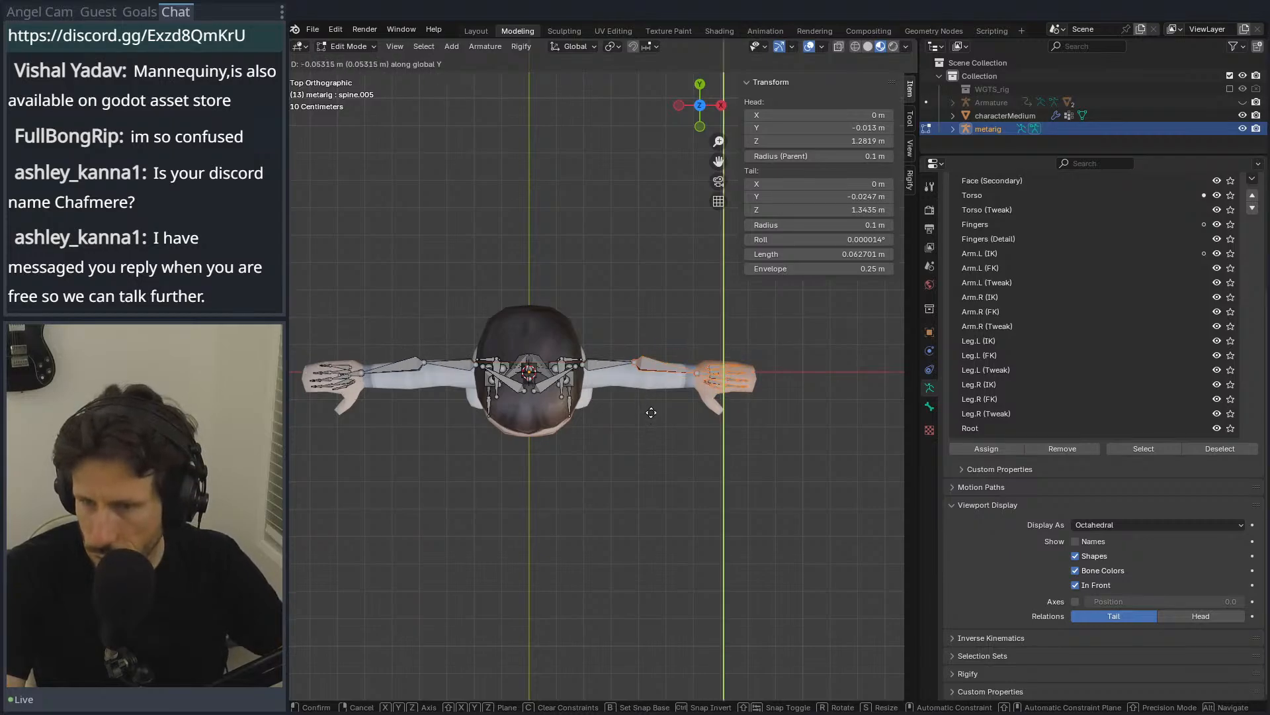
pyautogui.click(651, 417)
# Step: Select the left upper arm bone and move it about 0.036 m forward along Y to centre it in the sleeve
pyautogui.moveTo(647, 411); pyautogui.dragTo(578, 313, button='middle')
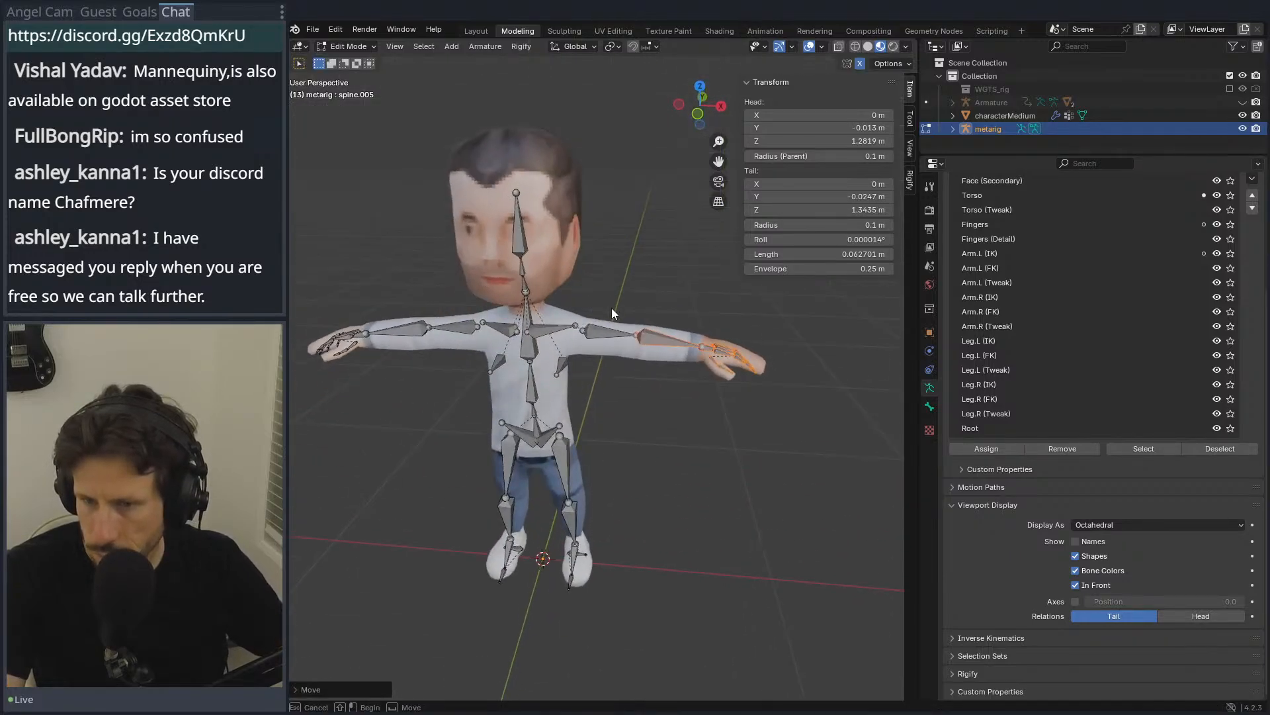
pyautogui.click(533, 340)
pyautogui.click(601, 332)
pyautogui.press('KP_7')
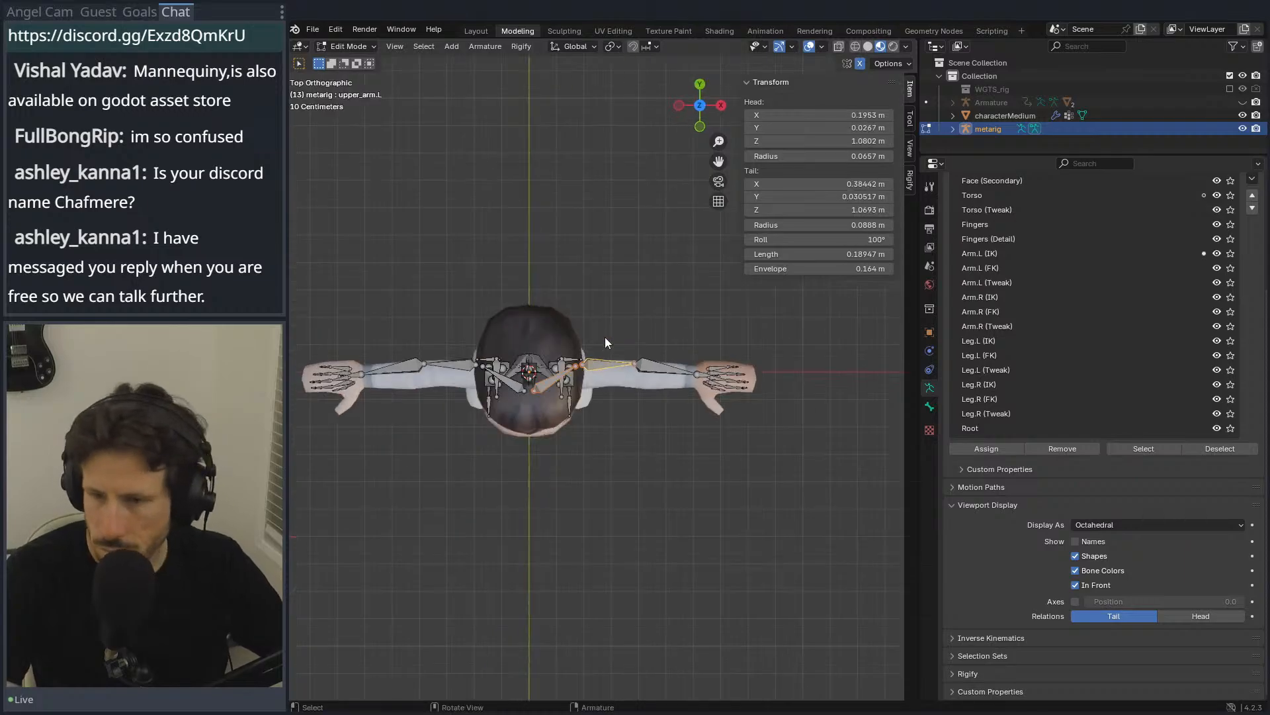
pyautogui.press('g')
pyautogui.press('x')
pyautogui.press('y')
pyautogui.click(653, 345)
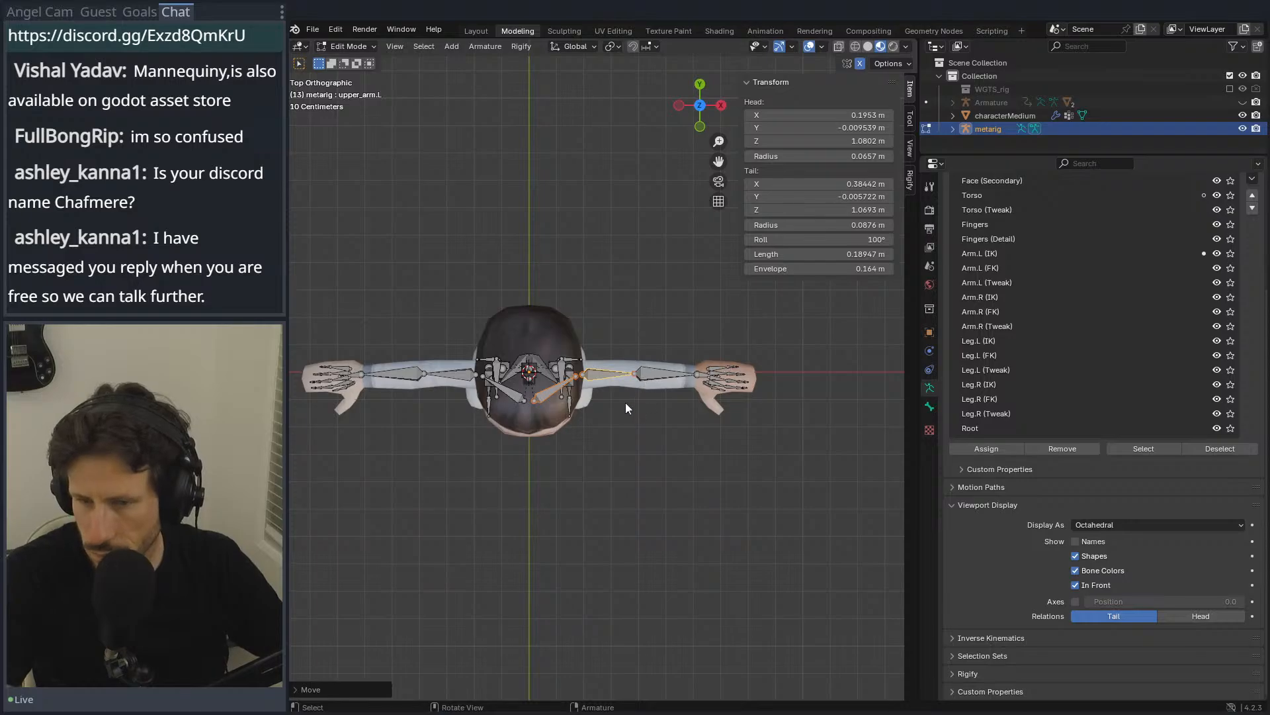
# Step: Select the pelvis bones with the hip joints in the side view and move them about 0.03 m forward along Y
pyautogui.press('KP_3')
pyautogui.scroll(1, 626, 416)
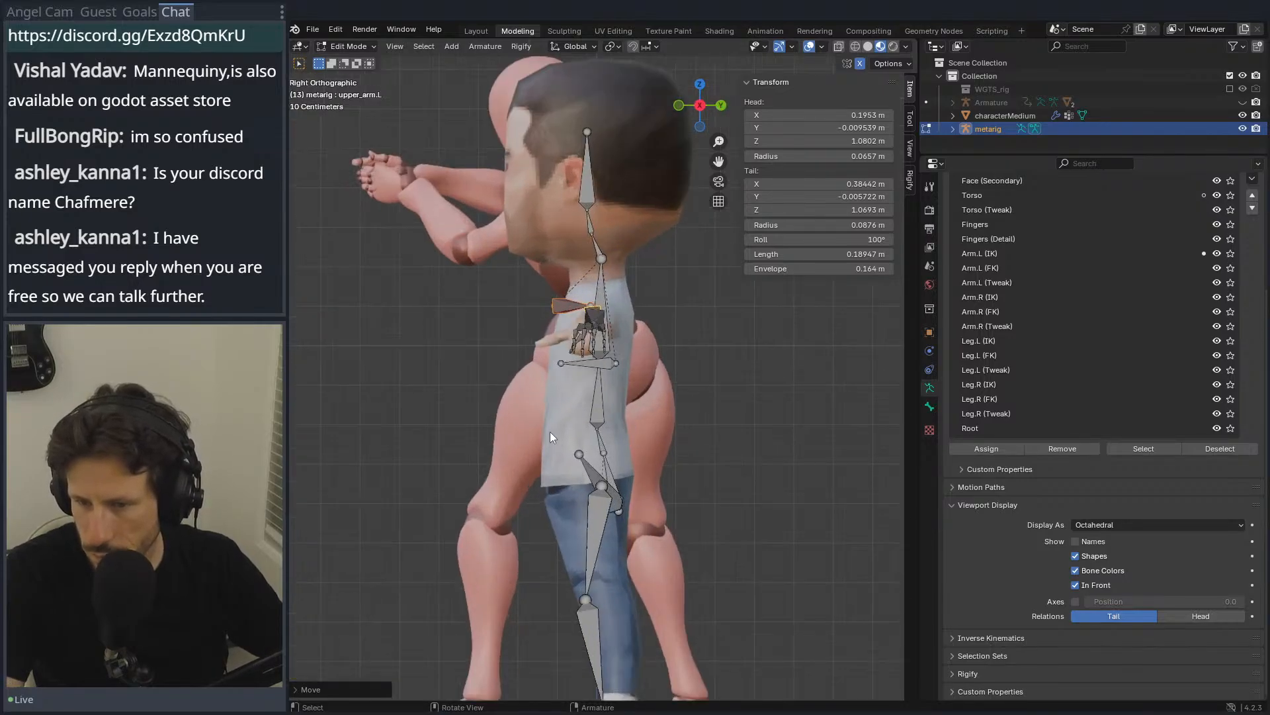
pyautogui.click(603, 482)
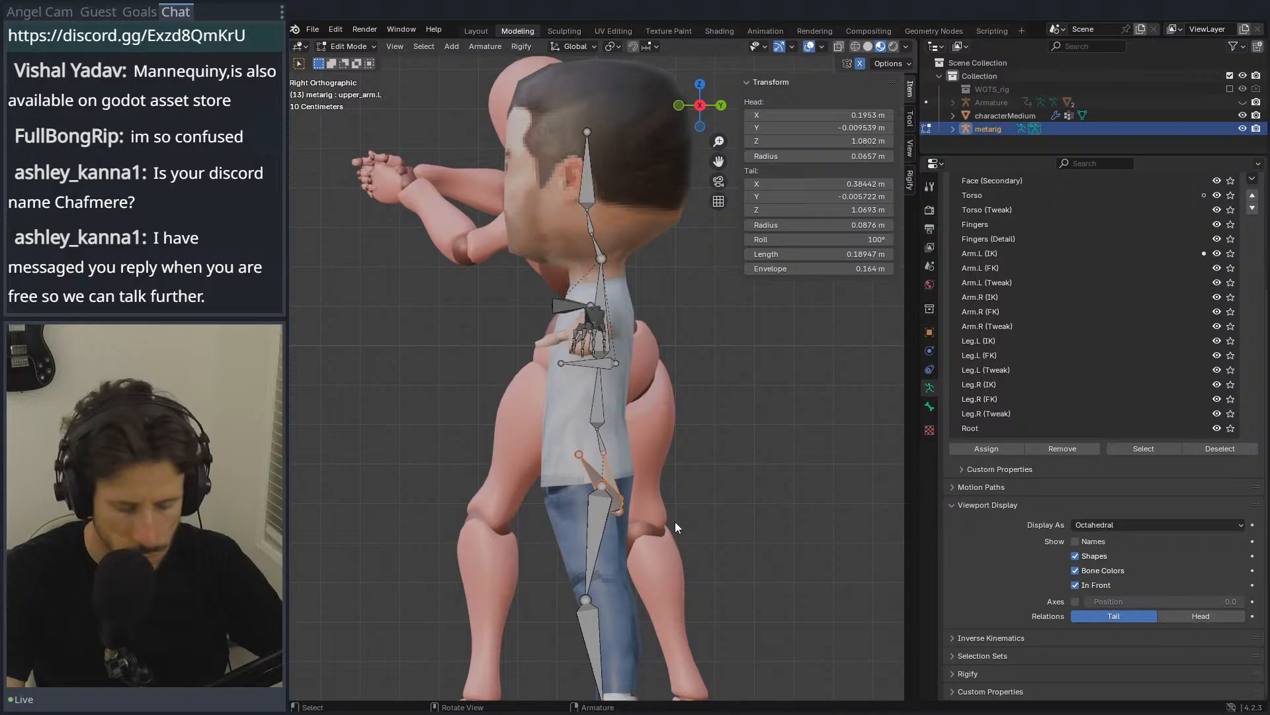
pyautogui.press('g')
pyautogui.press('x')
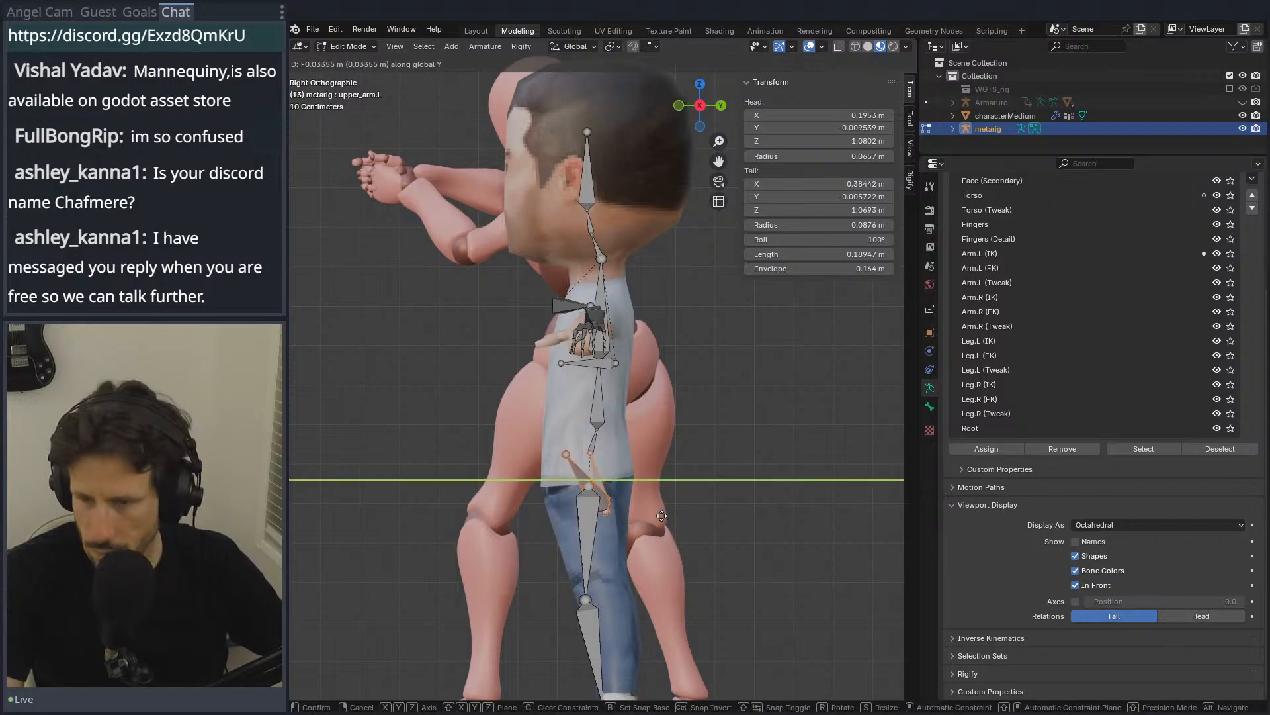
pyautogui.click(668, 519)
# Step: Select the shin and foot bones of both legs and move them about 0.037 m backward along Y into the character's shoes
pyautogui.keyDown('shift'); pyautogui.moveTo(658, 514); pyautogui.dragTo(590, 415, button='middle'); pyautogui.keyUp('shift')
pyautogui.press('b')
pyautogui.moveTo(430, 589); pyautogui.dragTo(453, 596)
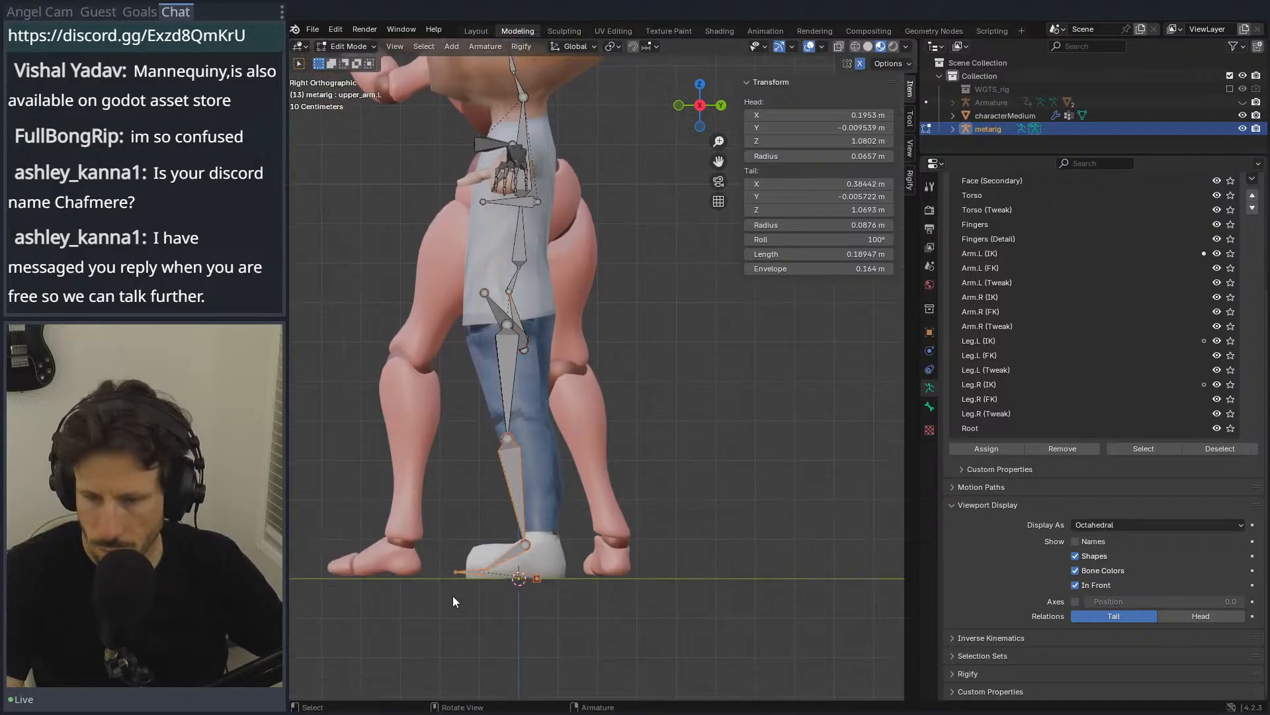
pyautogui.press('g')
pyautogui.press('y')
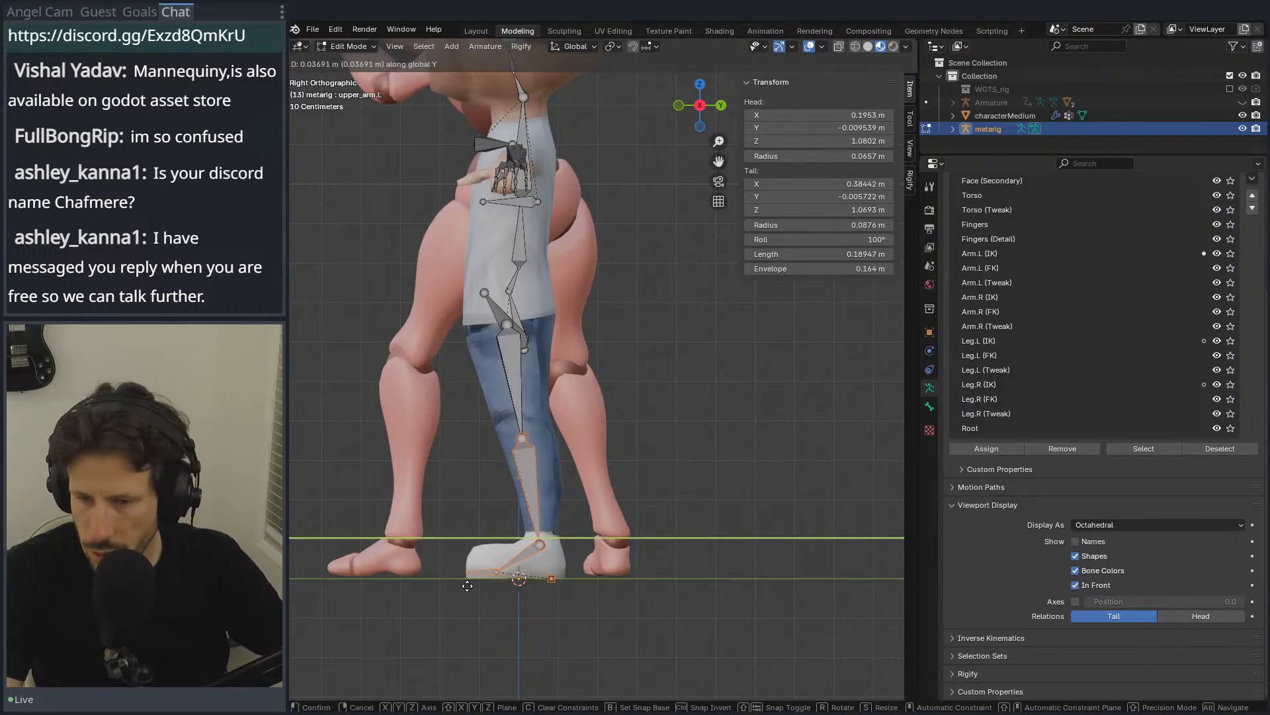
pyautogui.click(469, 585)
# Step: Select the inner joints of both shoulder bones and move them about 0.027 m backward along Y
pyautogui.keyDown('shift'); pyautogui.moveTo(516, 438); pyautogui.dragTo(528, 549, button='middle'); pyautogui.keyUp('shift')
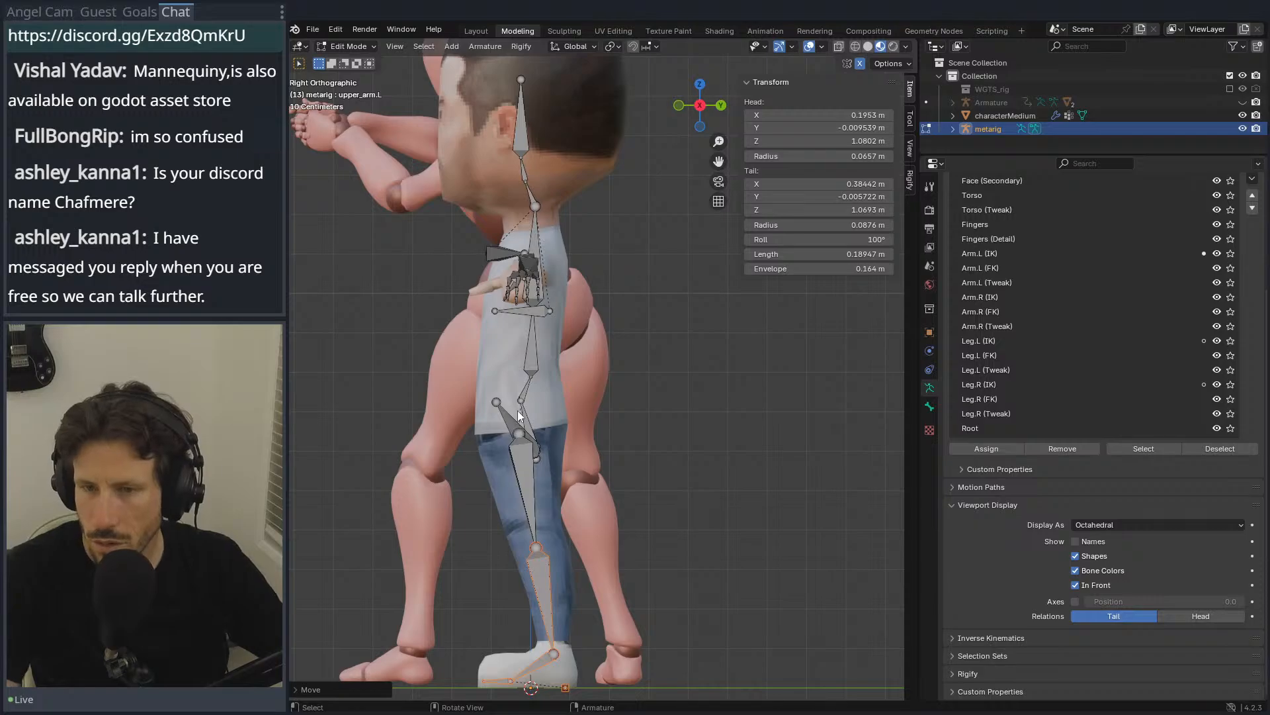
pyautogui.moveTo(506, 327); pyautogui.dragTo(602, 347, button='middle')
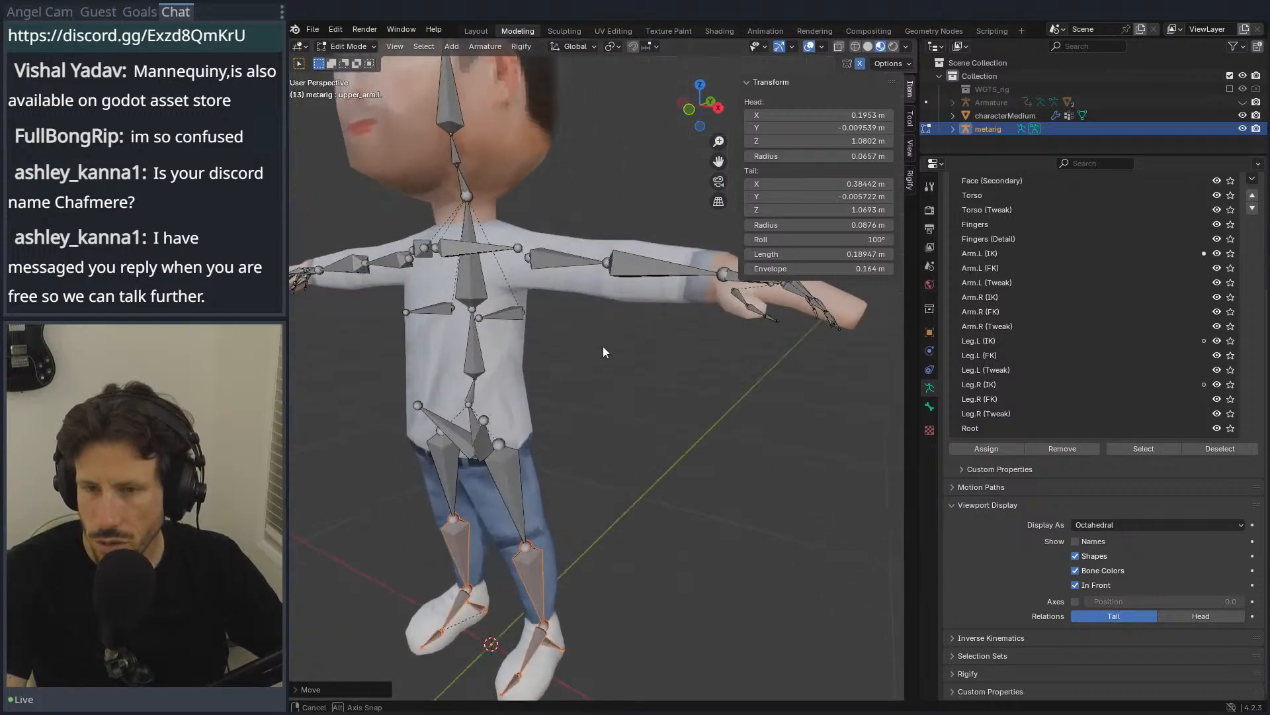
pyautogui.click(424, 249)
pyautogui.hotkey('shift', 'ctrl', 'm')
pyautogui.press('KP_7')
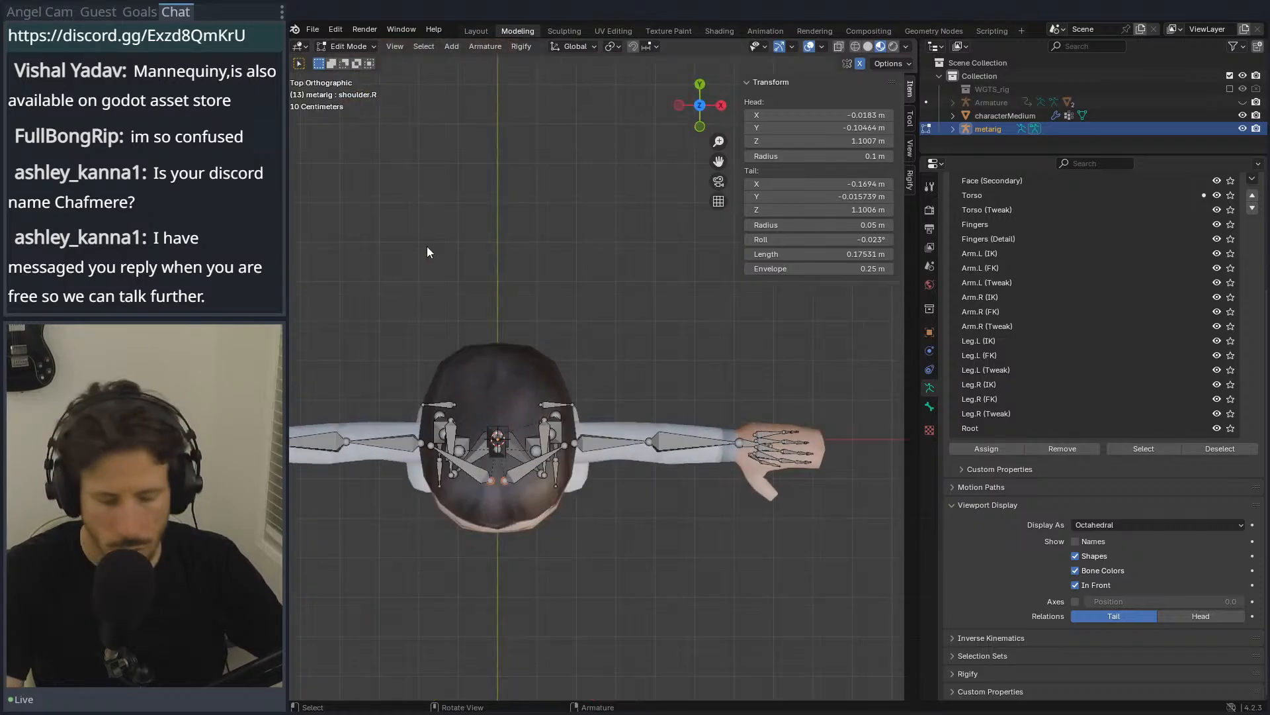
pyautogui.press('g')
pyautogui.press('y')
pyautogui.click(428, 235)
# Step: Select the left and right breast bones and hide them
pyautogui.moveTo(428, 236); pyautogui.dragTo(606, 272, button='middle')
pyautogui.moveTo(718, 342); pyautogui.dragTo(540, 451, button='middle')
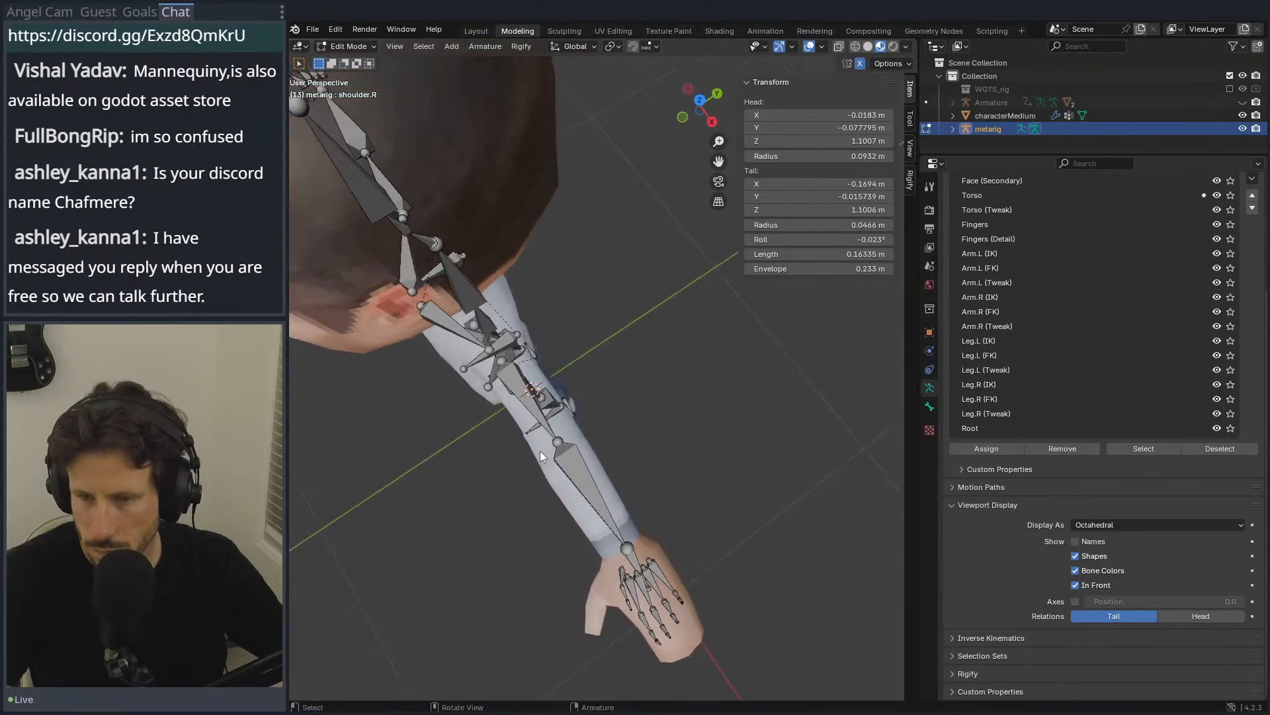
pyautogui.moveTo(366, 593); pyautogui.dragTo(501, 379, button='middle')
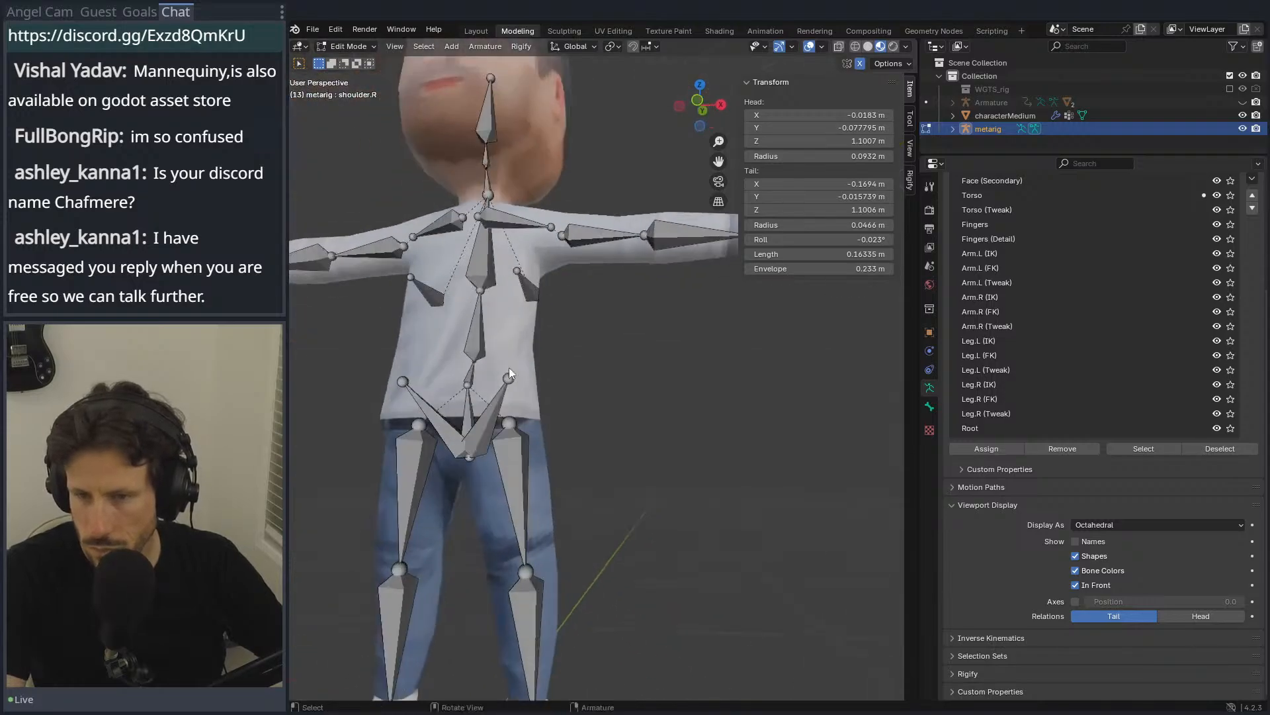
pyautogui.click(537, 284)
pyautogui.press('KP_7')
pyautogui.press('KP_1')
pyautogui.keyDown('shift'); pyautogui.click(450, 310); pyautogui.keyUp('shift')
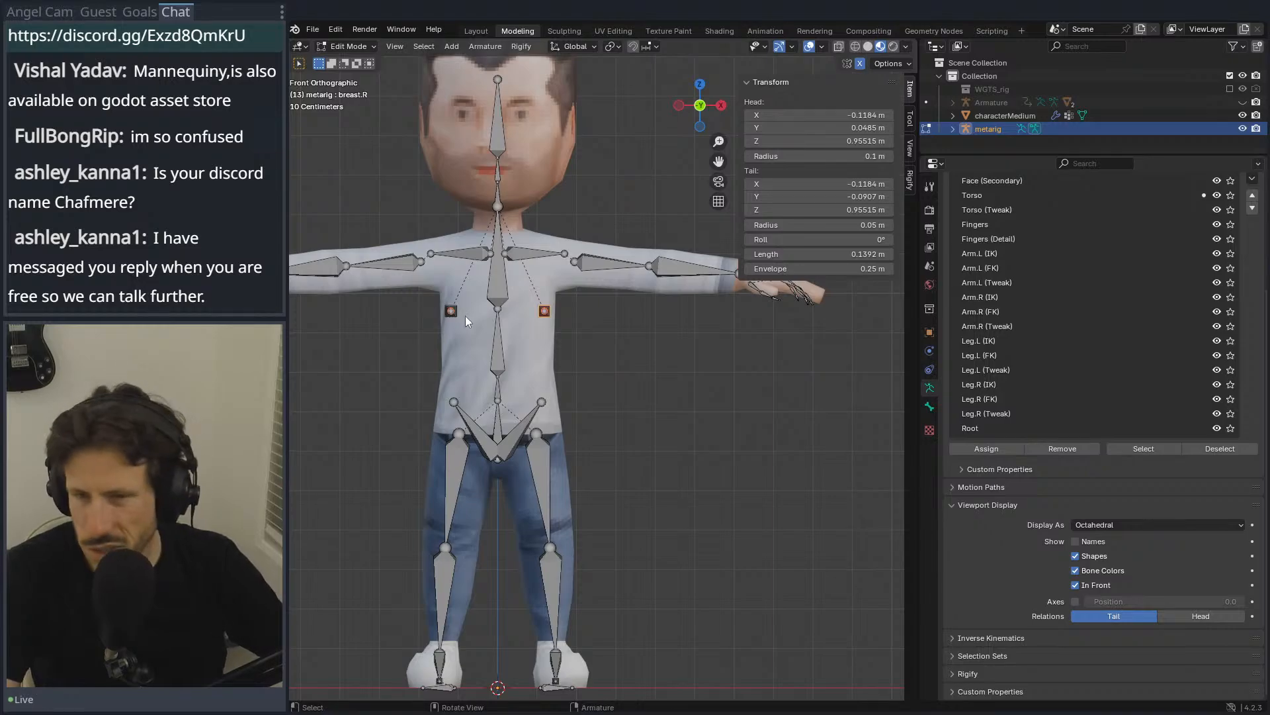
pyautogui.press('h')
pyautogui.moveTo(470, 307); pyautogui.dragTo(517, 321, button='middle')
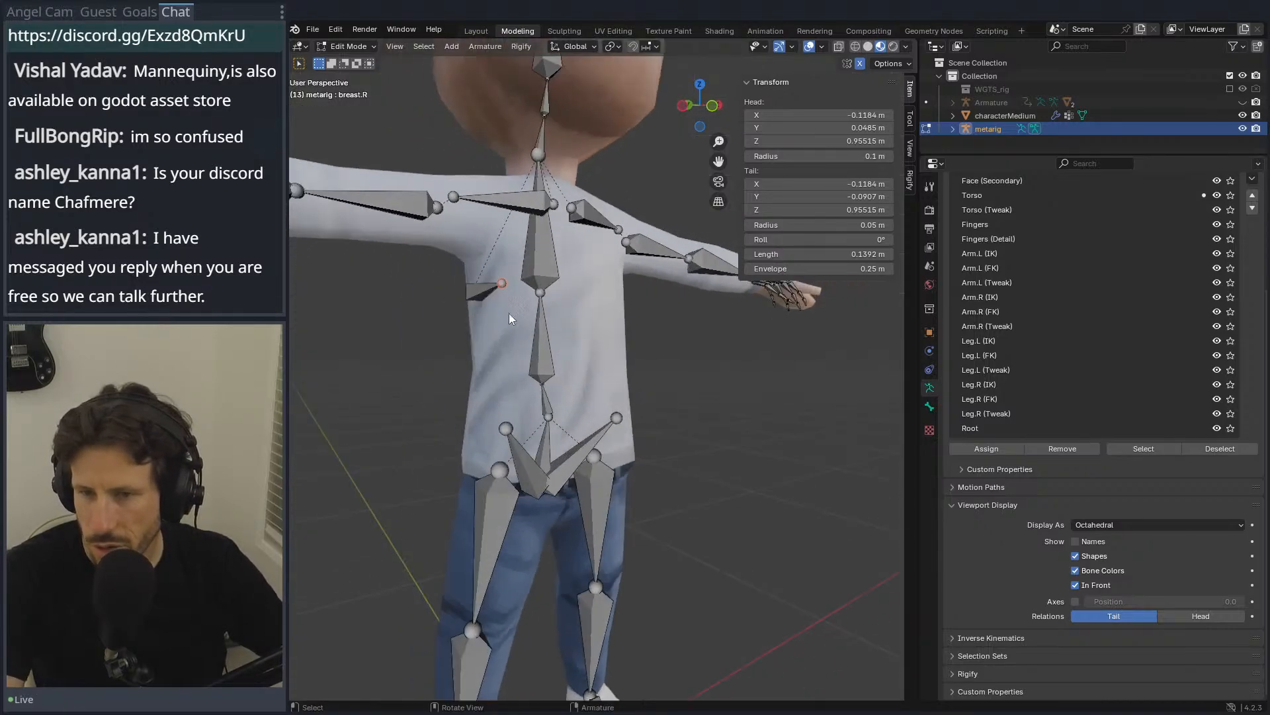
# Step: Move and rotate the left thumb's outer two bones so they follow the character's thumb in the top view
pyautogui.press('KP_1')
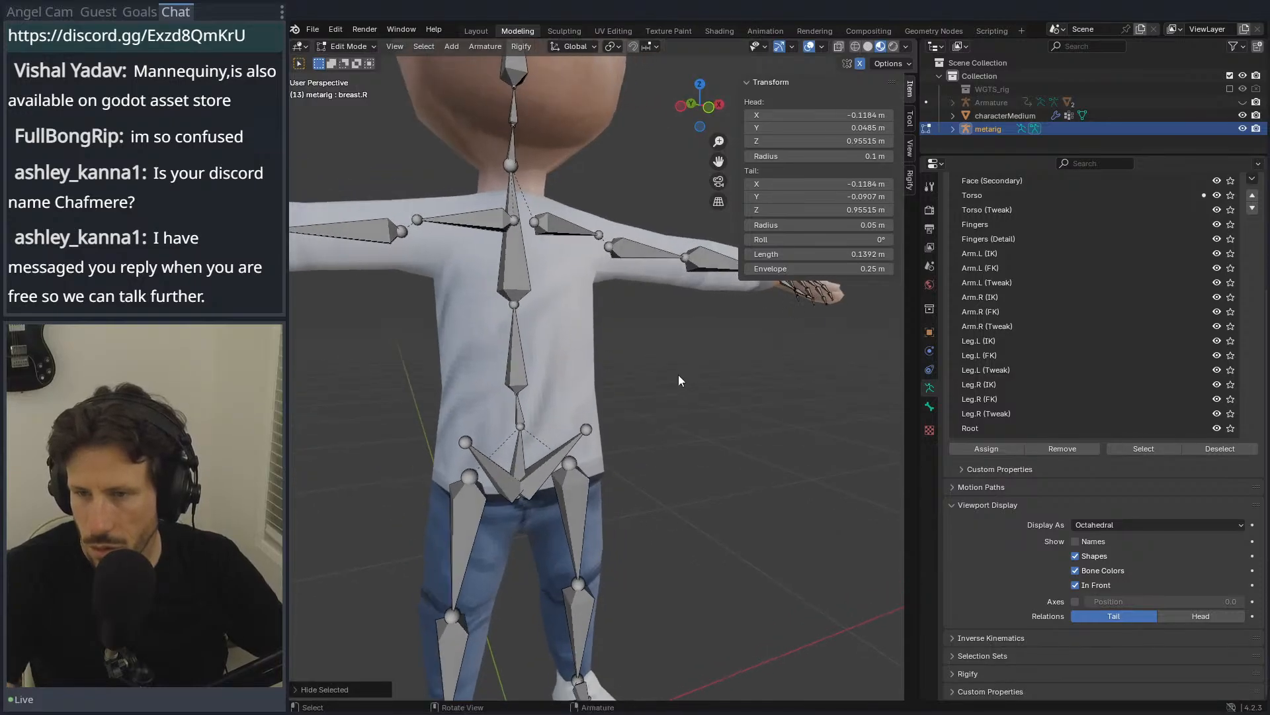
pyautogui.press('KP_7')
pyautogui.scroll(10, 805, 489)
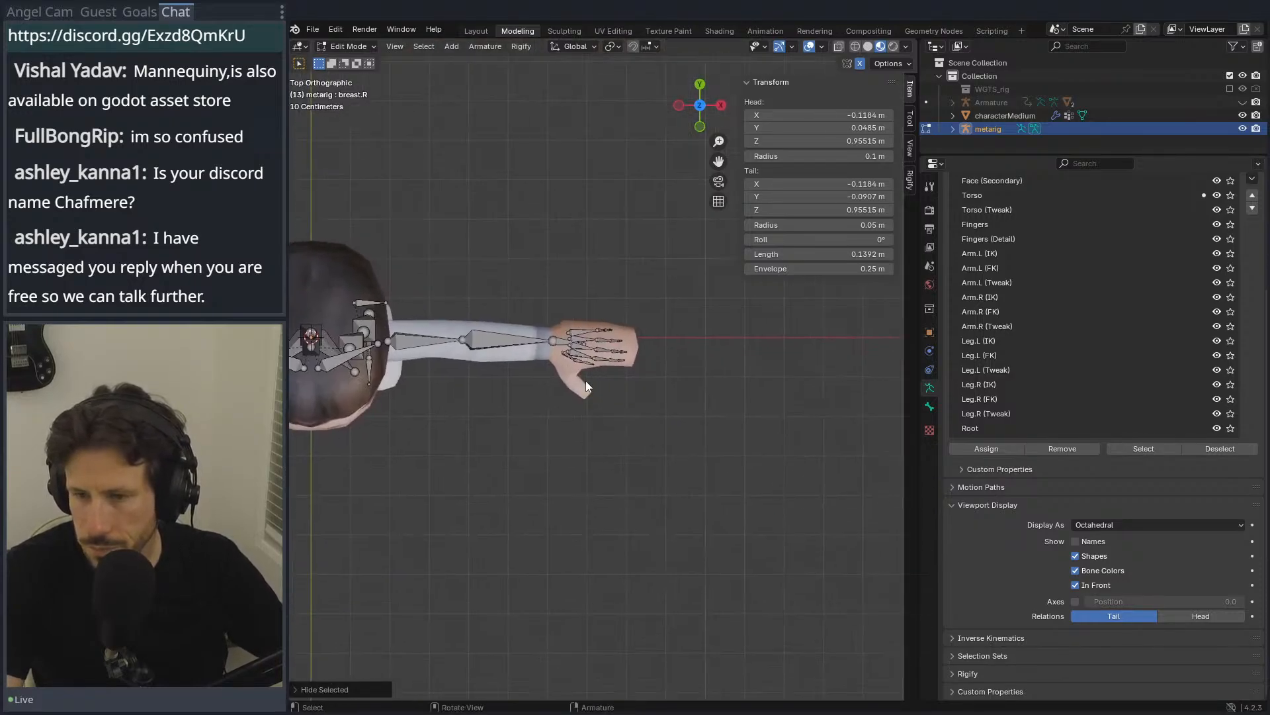
pyautogui.click(523, 339)
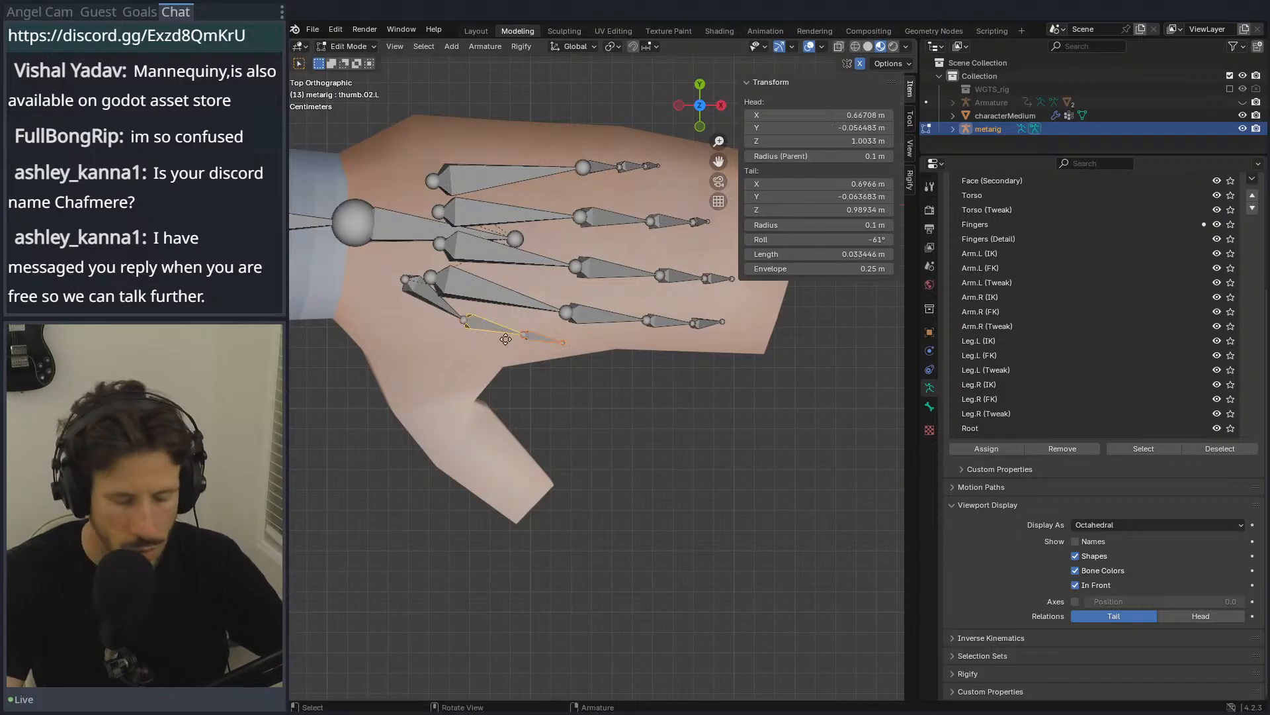
pyautogui.press('g')
pyautogui.click(473, 423)
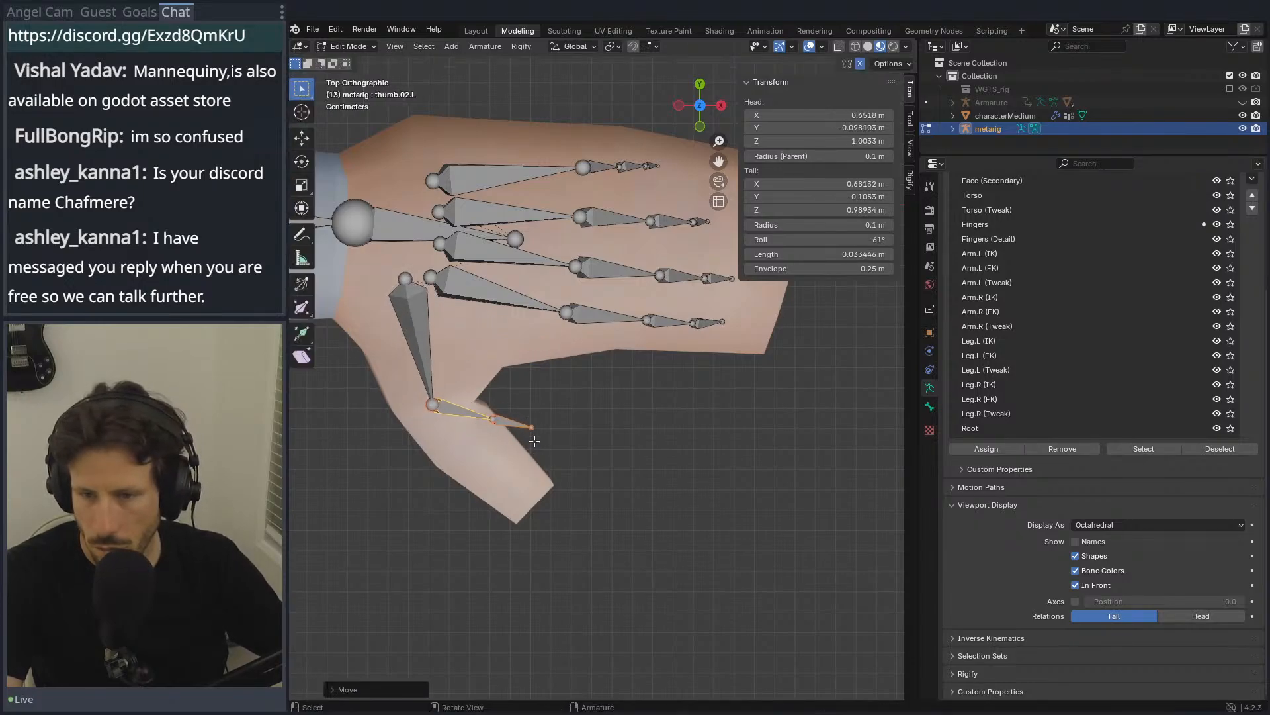
pyautogui.press('r')
pyautogui.click(531, 471)
pyautogui.press('g')
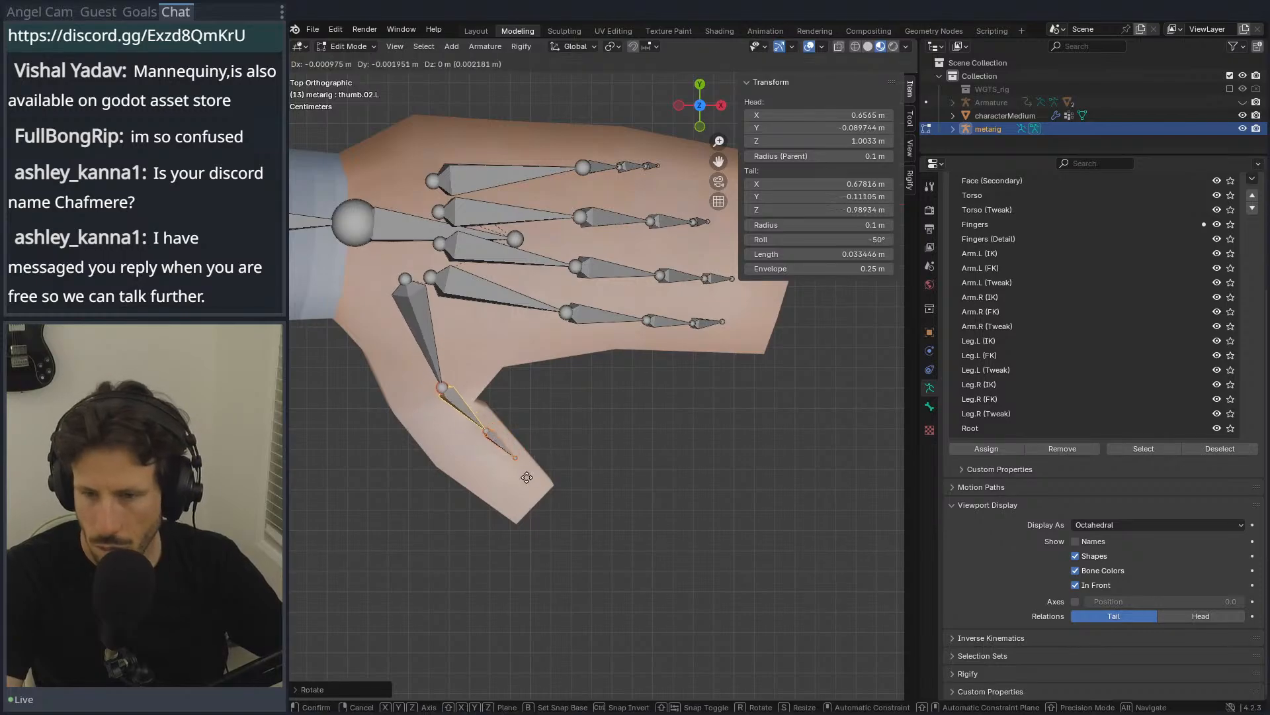
pyautogui.click(518, 496)
pyautogui.press('KP_3')
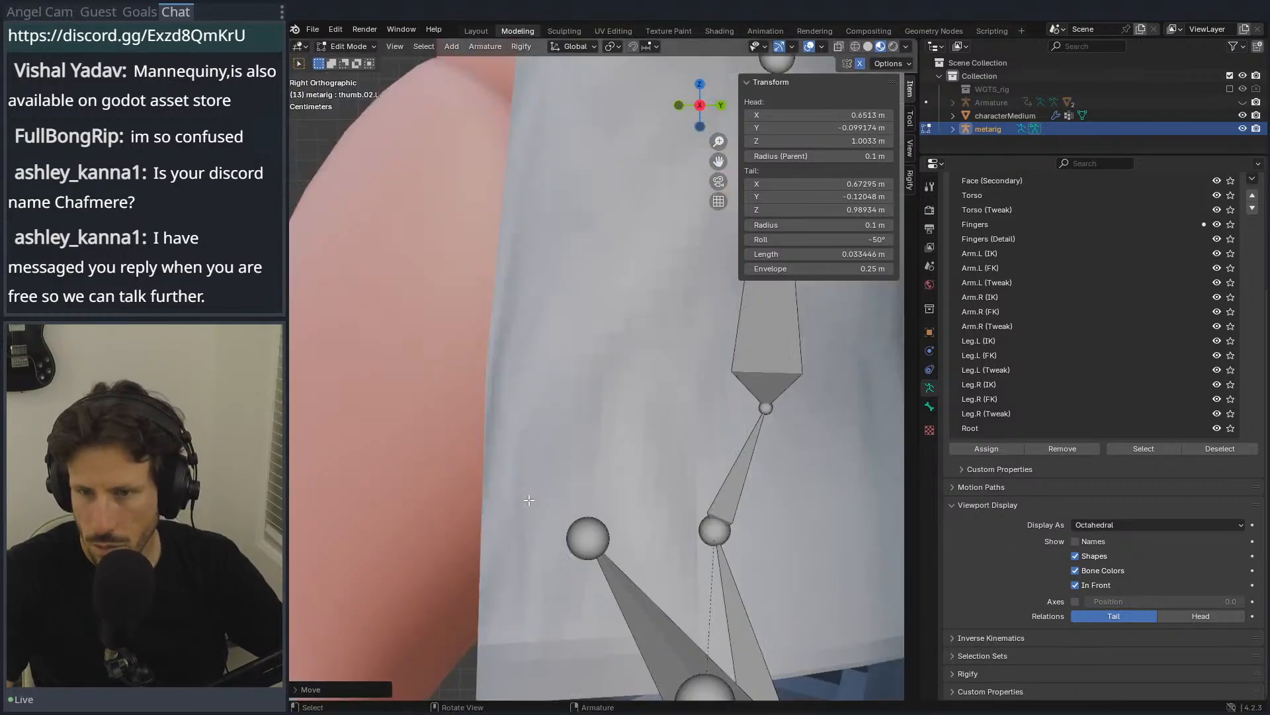
# Step: In the front view, move the left thumb's outer two bones up about 0.013 m and rotate them to lie inside the character's thumb
pyautogui.press('KP_1')
pyautogui.scroll(-10, 570, 395)
pyautogui.keyDown('shift'); pyautogui.moveTo(560, 360); pyautogui.dragTo(528, 445, button='middle'); pyautogui.keyUp('shift')
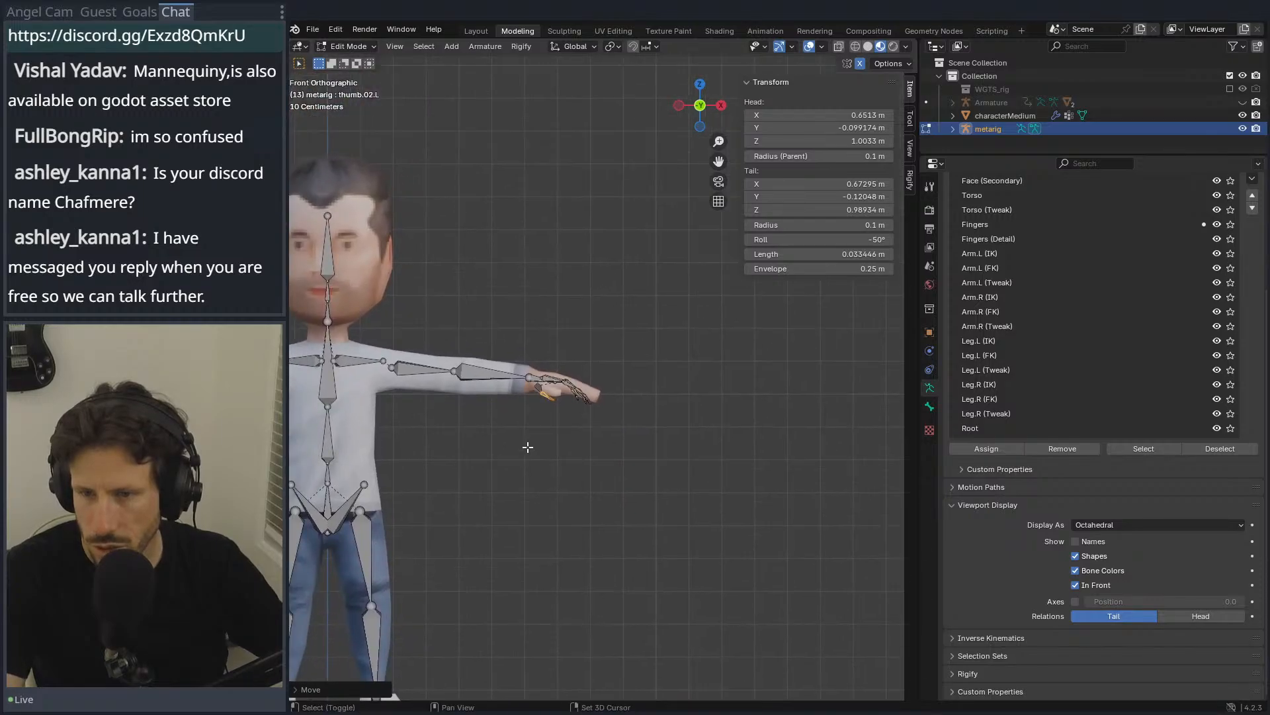
pyautogui.scroll(5, 536, 416)
pyautogui.scroll(5, 536, 416)
pyautogui.press('g')
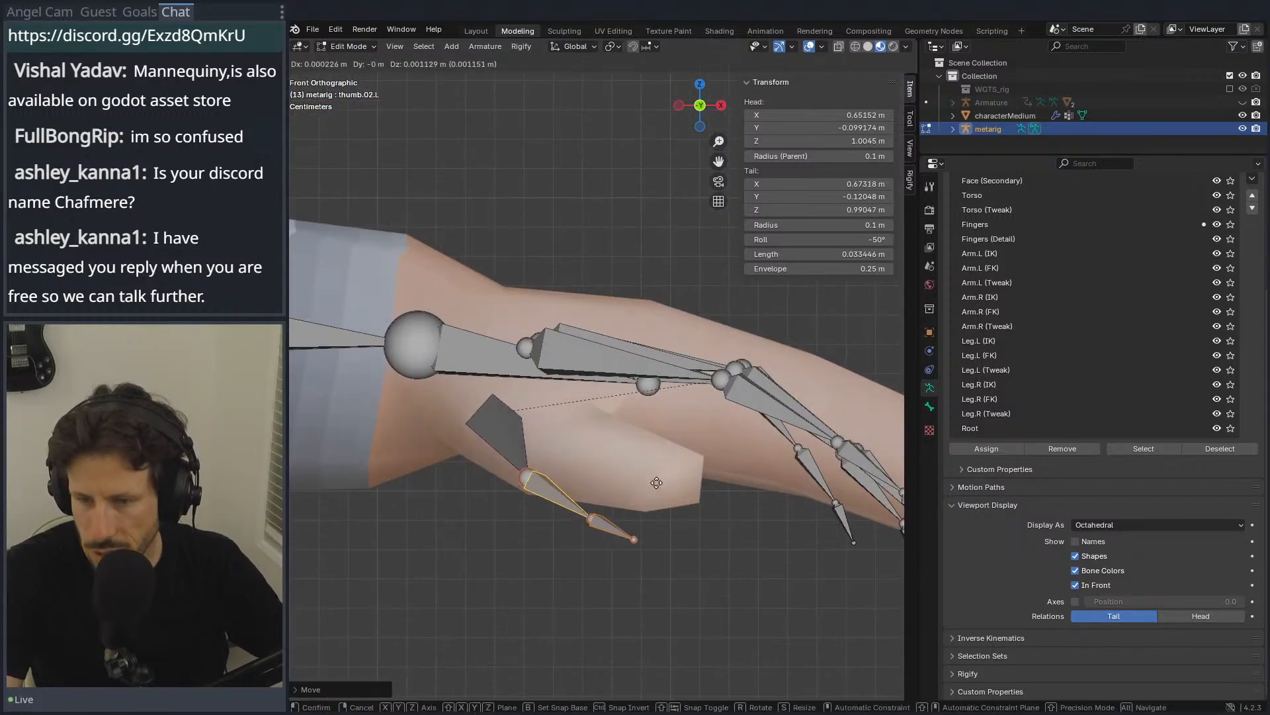
pyautogui.click(662, 453)
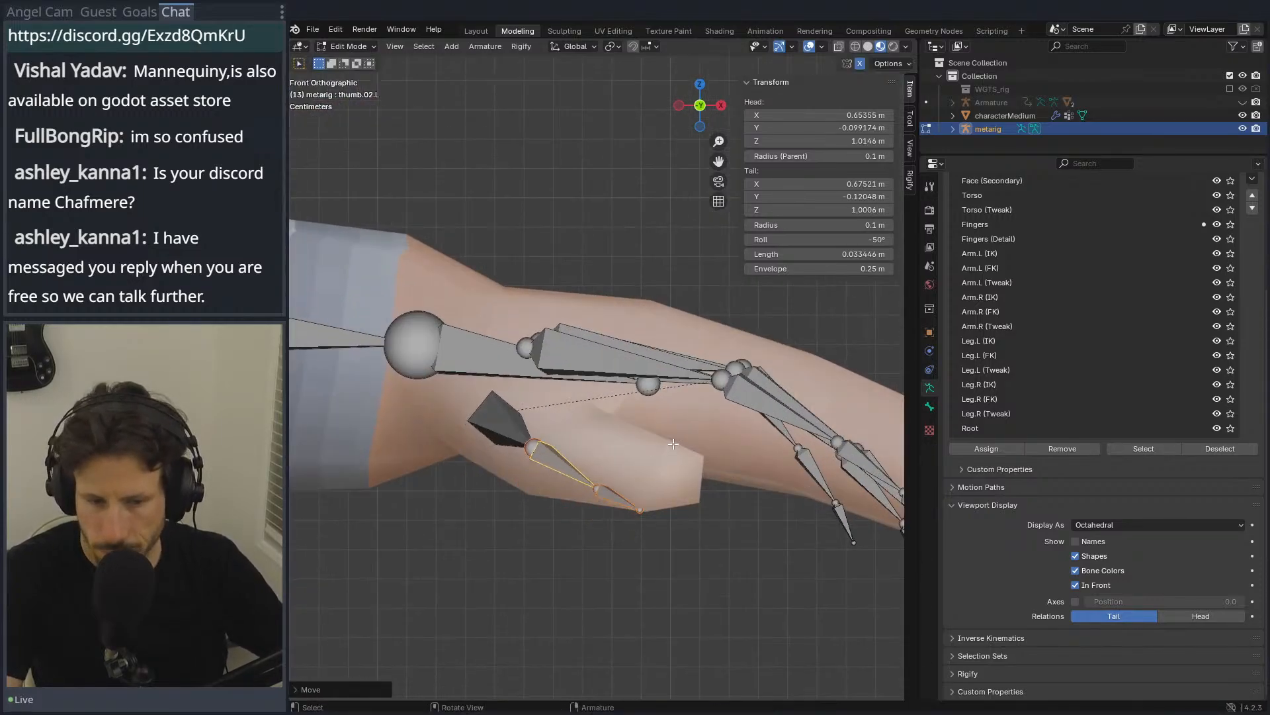
pyautogui.press('r')
pyautogui.click(678, 423)
pyautogui.press('g')
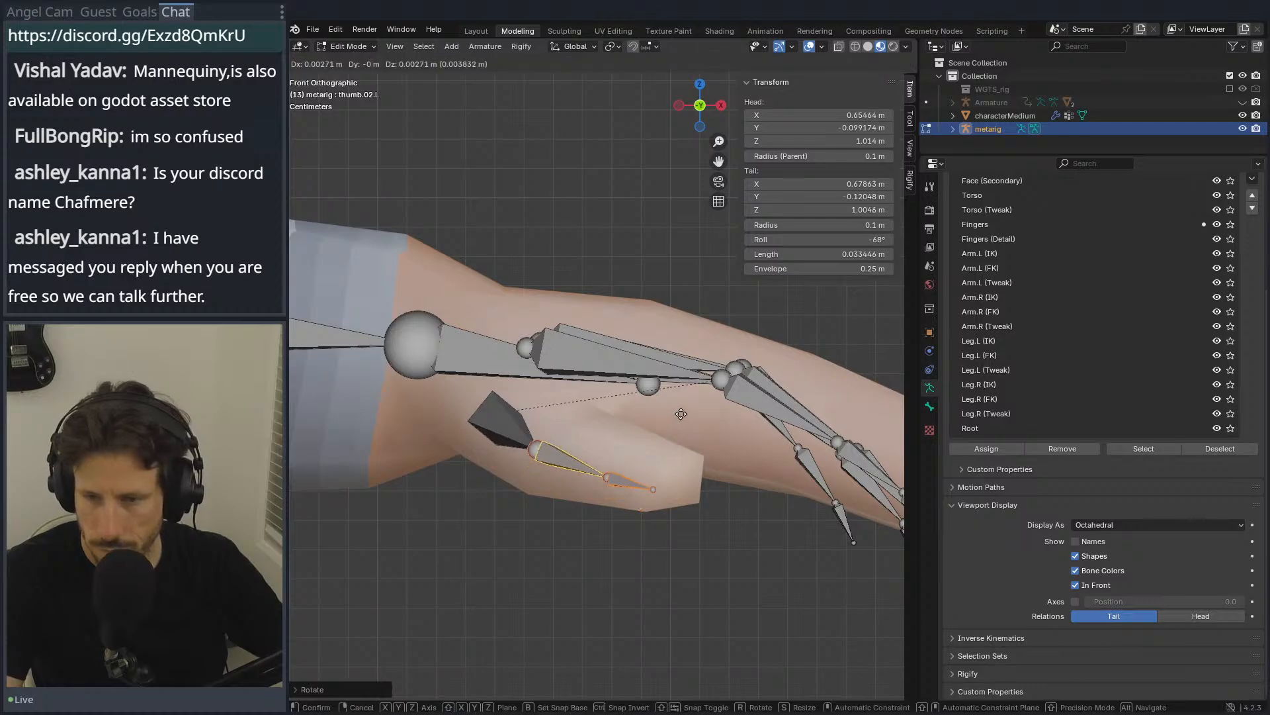
pyautogui.click(683, 406)
# Step: In the top view, move the left thumb's outer two bones about 0.006 m forward along Y and shift the tip joint closer to the thumb's end
pyautogui.press('KP_7')
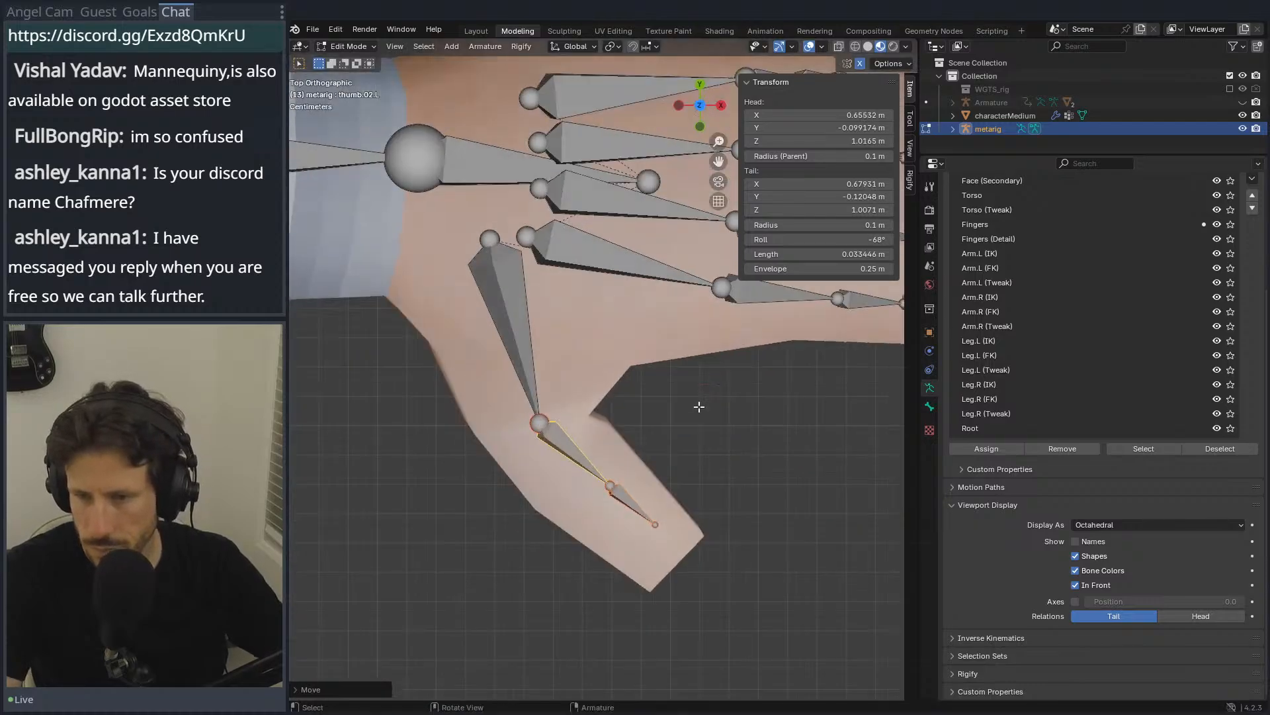
pyautogui.press('g')
pyautogui.click(686, 451)
pyautogui.click(664, 552)
pyautogui.press('g')
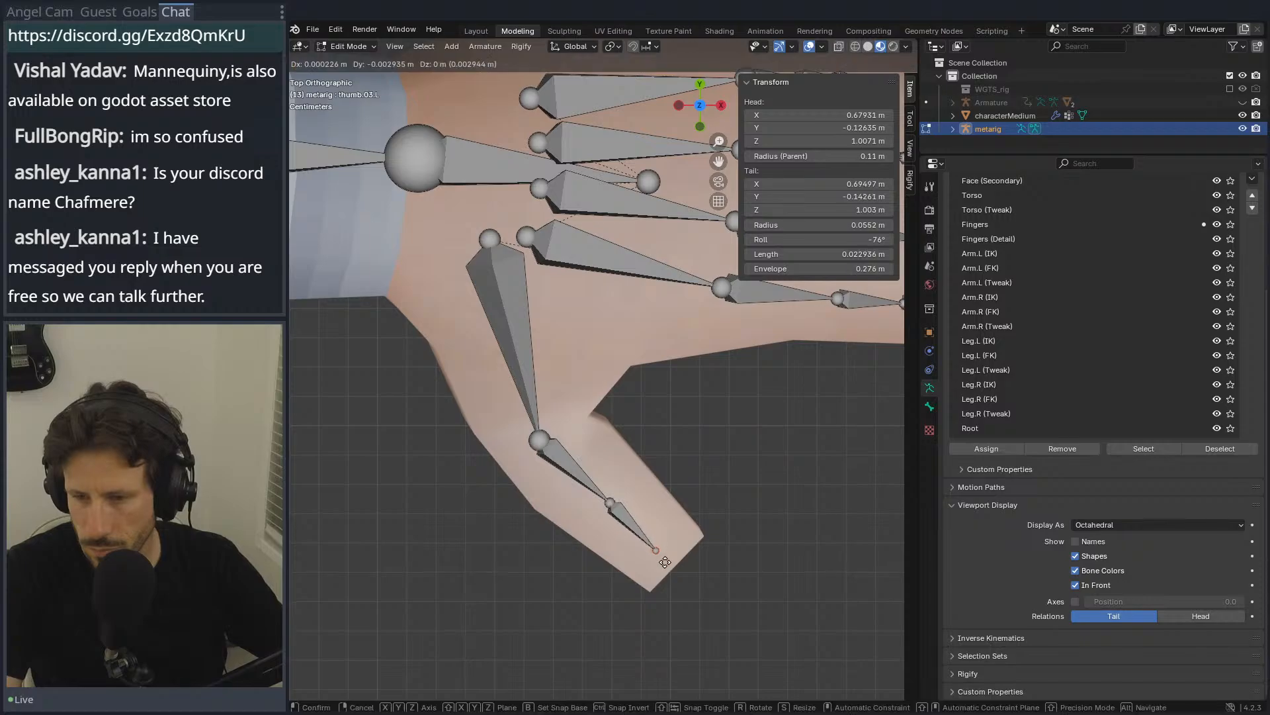
pyautogui.click(659, 550)
# Step: Show the model in wireframe and move the left thumb's two middle joints to line up with the thumb mesh's knuckle loops
pyautogui.click(608, 502)
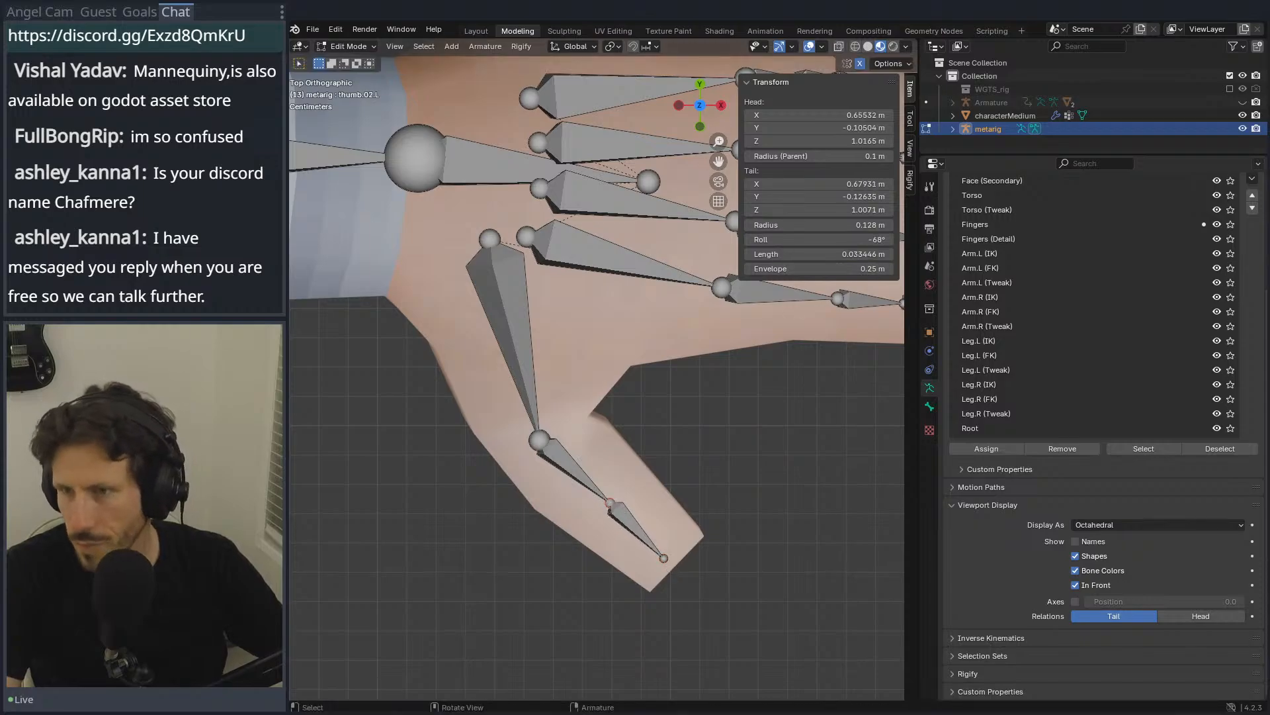
pyautogui.click(856, 47)
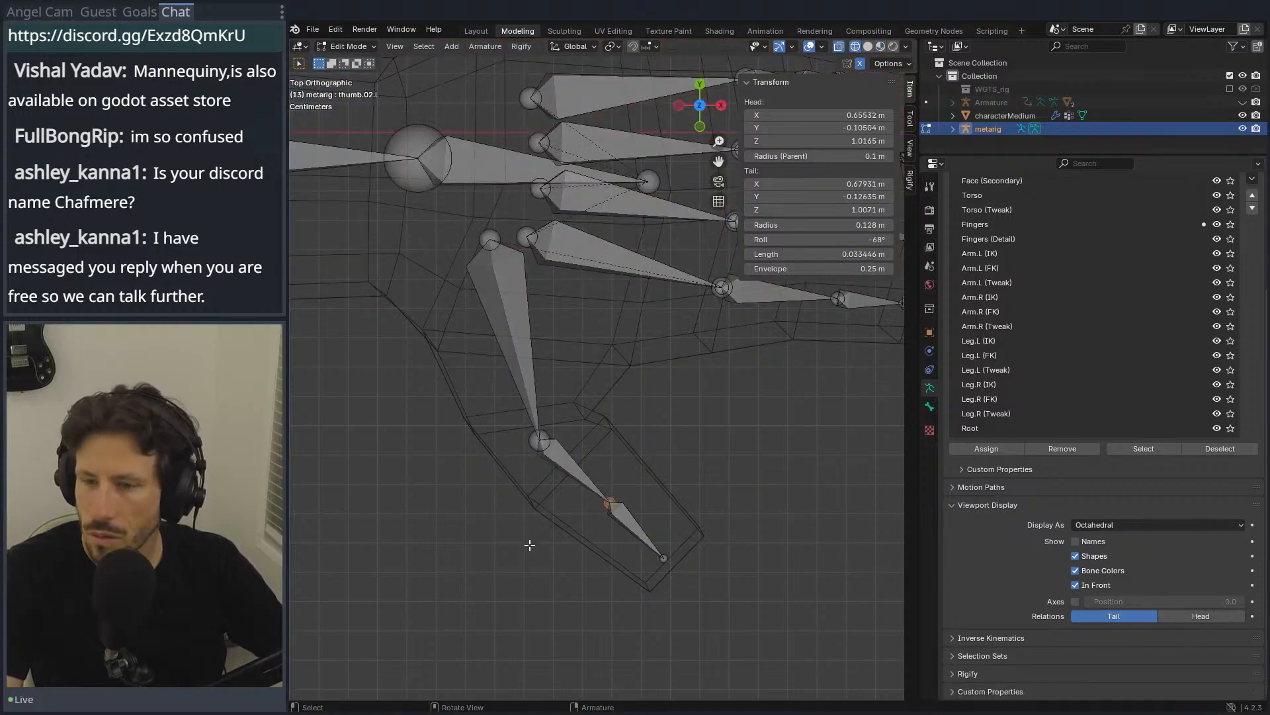
pyautogui.click(543, 438)
pyautogui.press('g')
pyautogui.click(517, 396)
pyautogui.click(610, 502)
pyautogui.press('g')
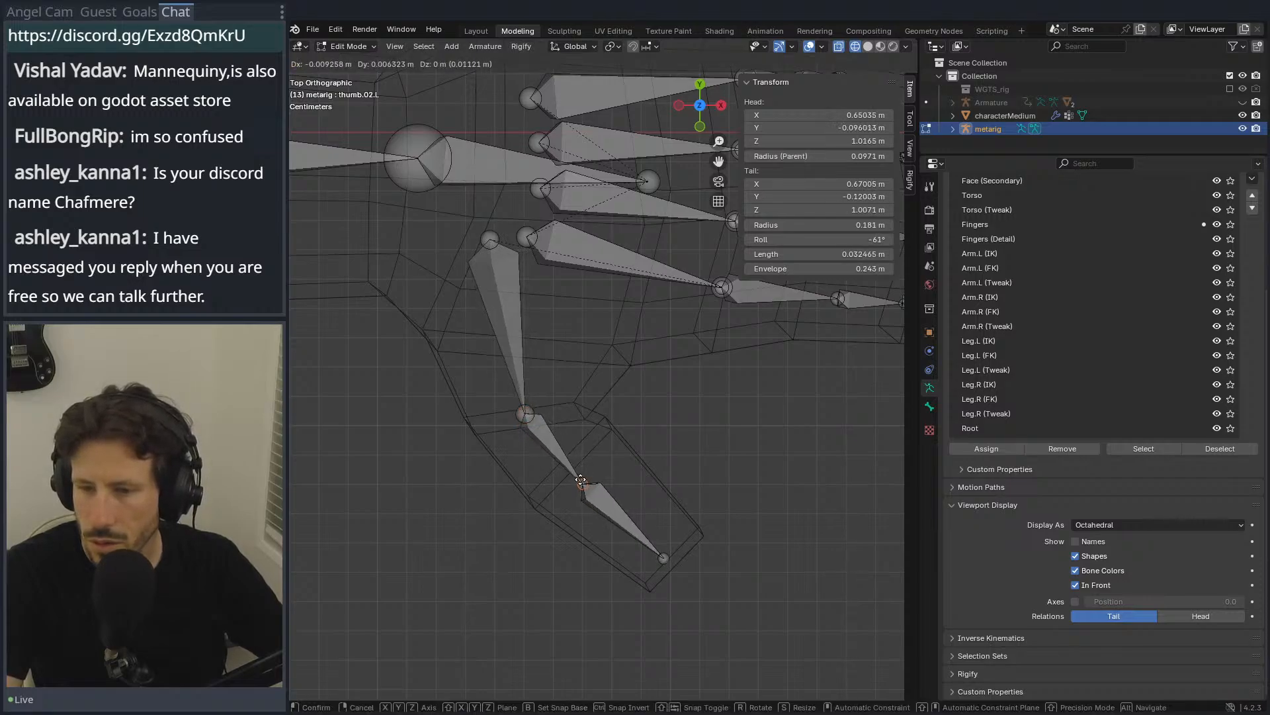
pyautogui.click(596, 465)
# Step: Select the outer two bones of the four left fingers and rotate and move them into the finger mesh in the front view
pyautogui.scroll(-5, 649, 386)
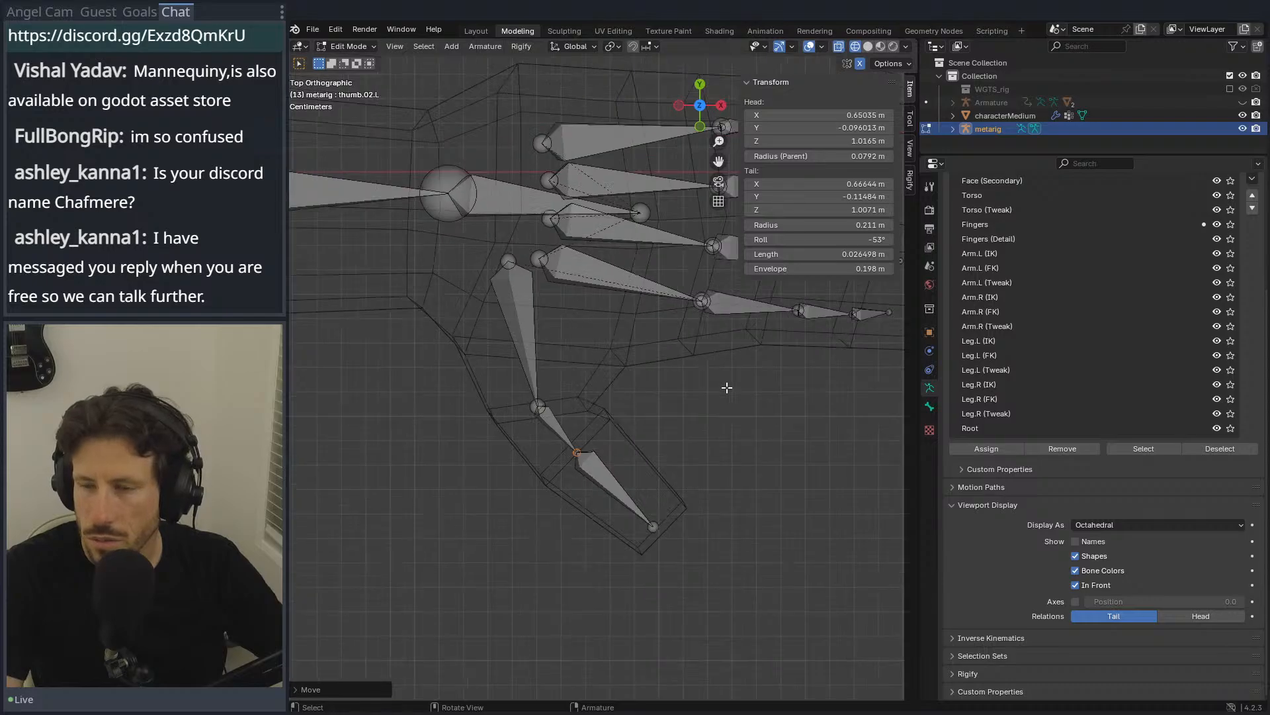
pyautogui.press('KP_1')
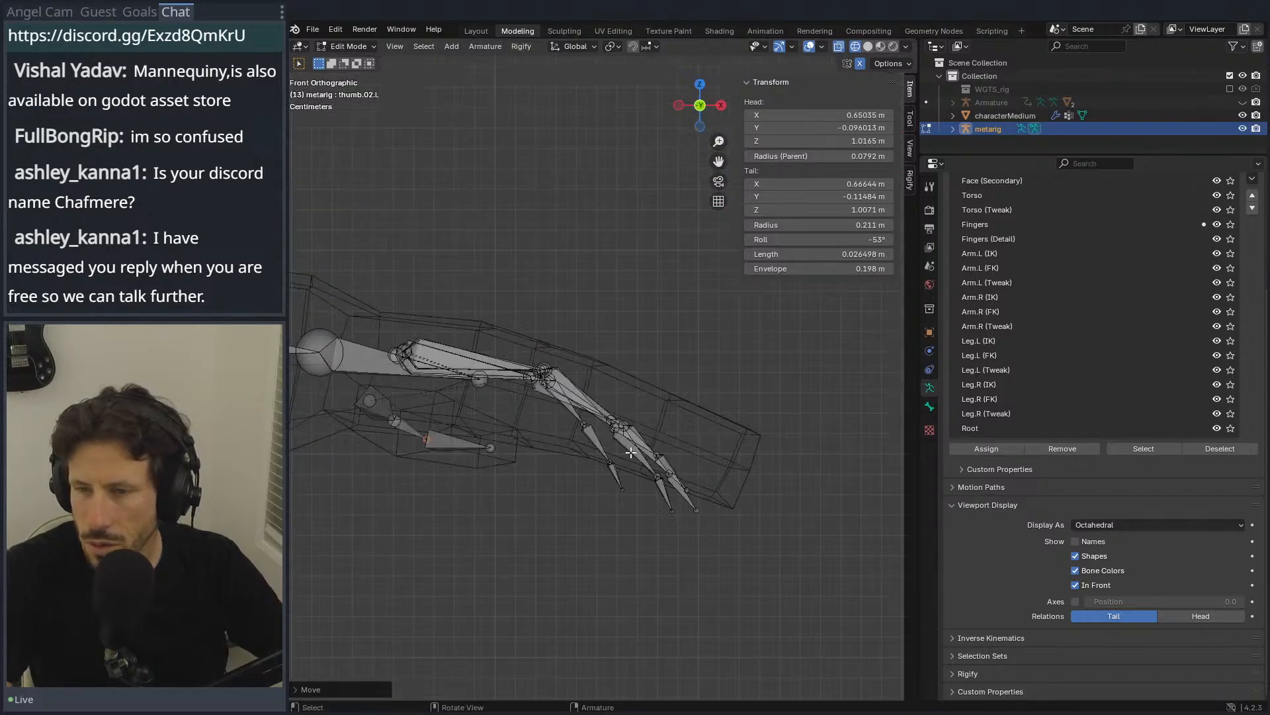
pyautogui.moveTo(782, 417); pyautogui.dragTo(546, 559)
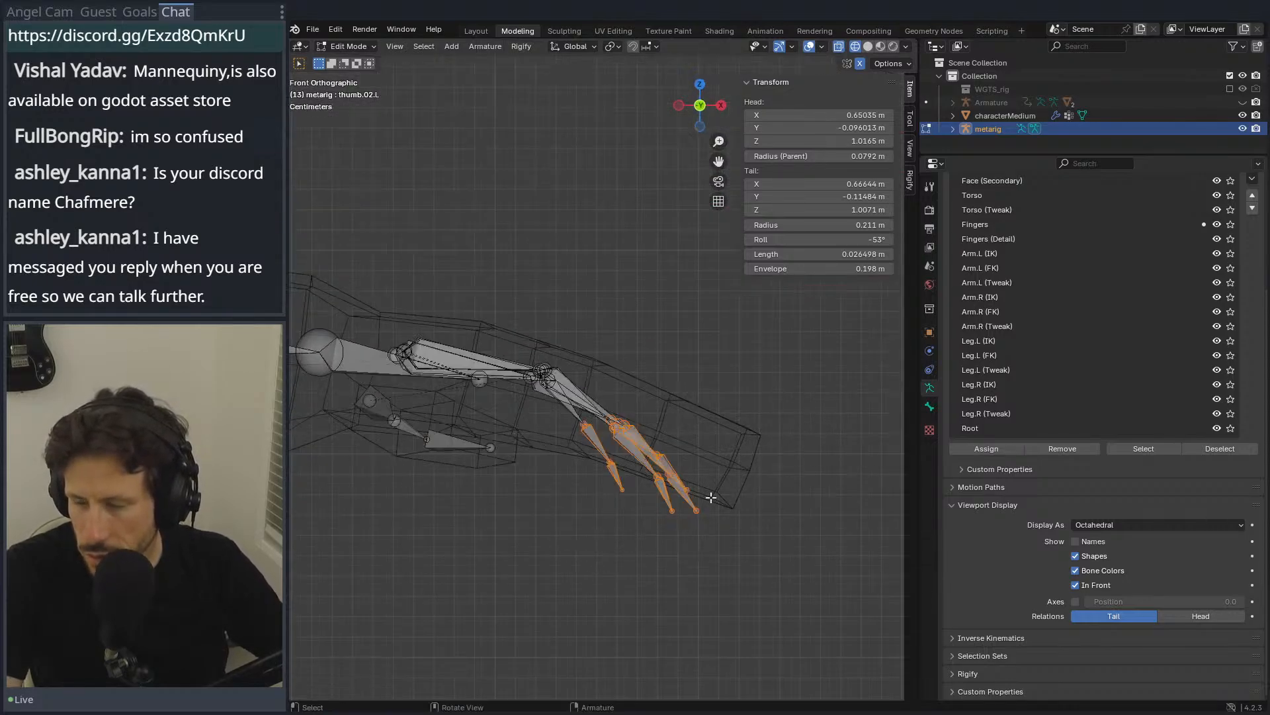
pyautogui.press('g')
pyautogui.click(727, 433)
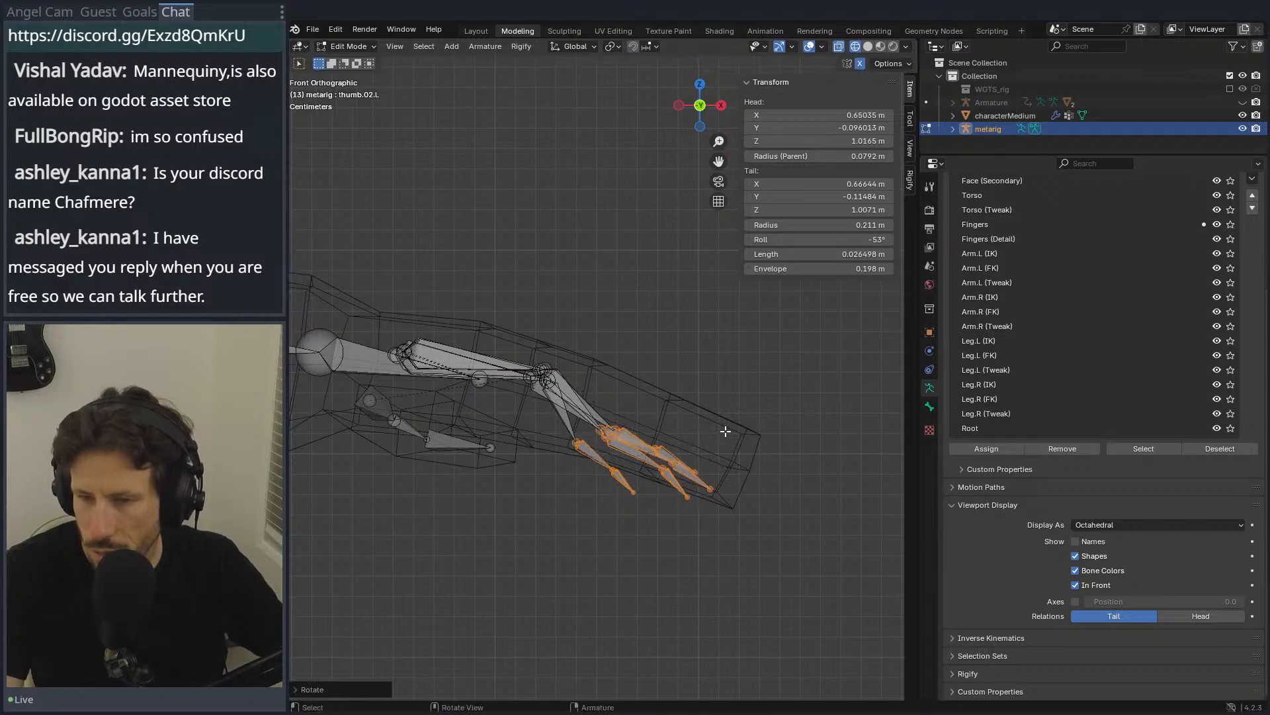
pyautogui.press('r')
pyautogui.click(729, 400)
# Step: Select the left pinky's last bone and move it up about 0.0045 m in the front view
pyautogui.press('KP_7')
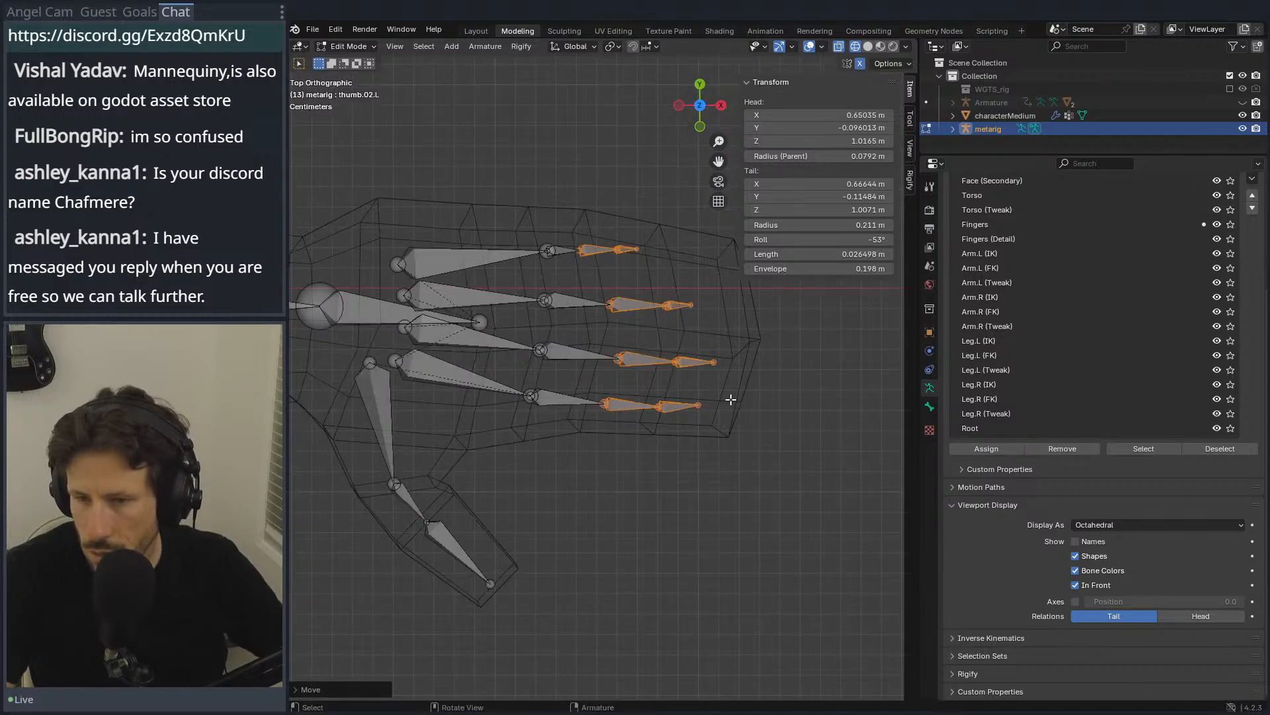
pyautogui.keyDown('shift'); pyautogui.moveTo(678, 271); pyautogui.dragTo(583, 287, button='middle'); pyautogui.keyUp('shift')
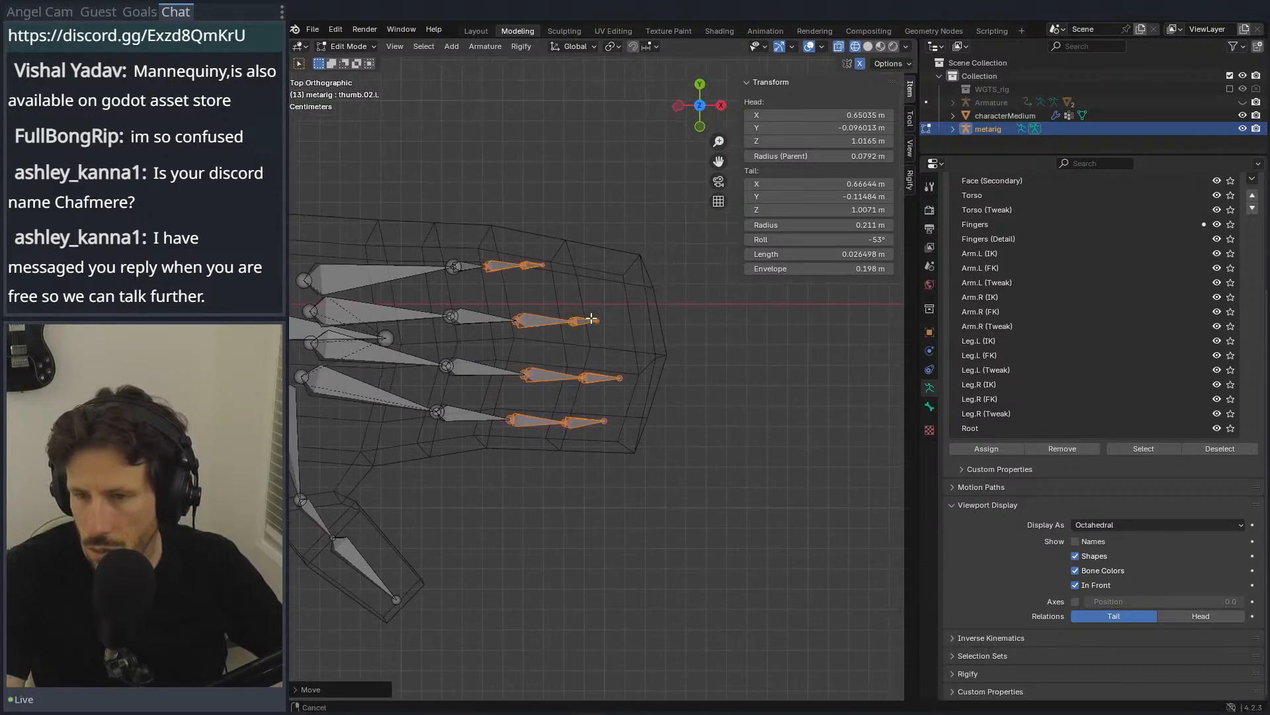
pyautogui.click(549, 272)
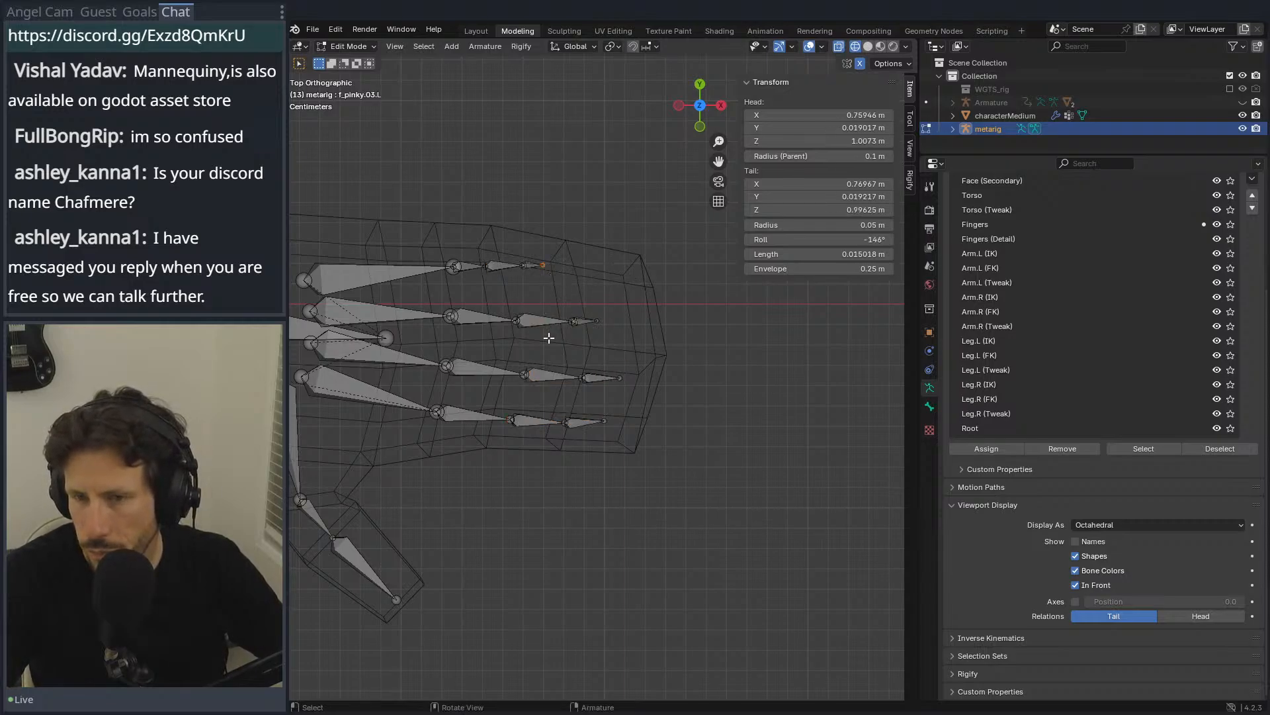
pyautogui.press('KP_1')
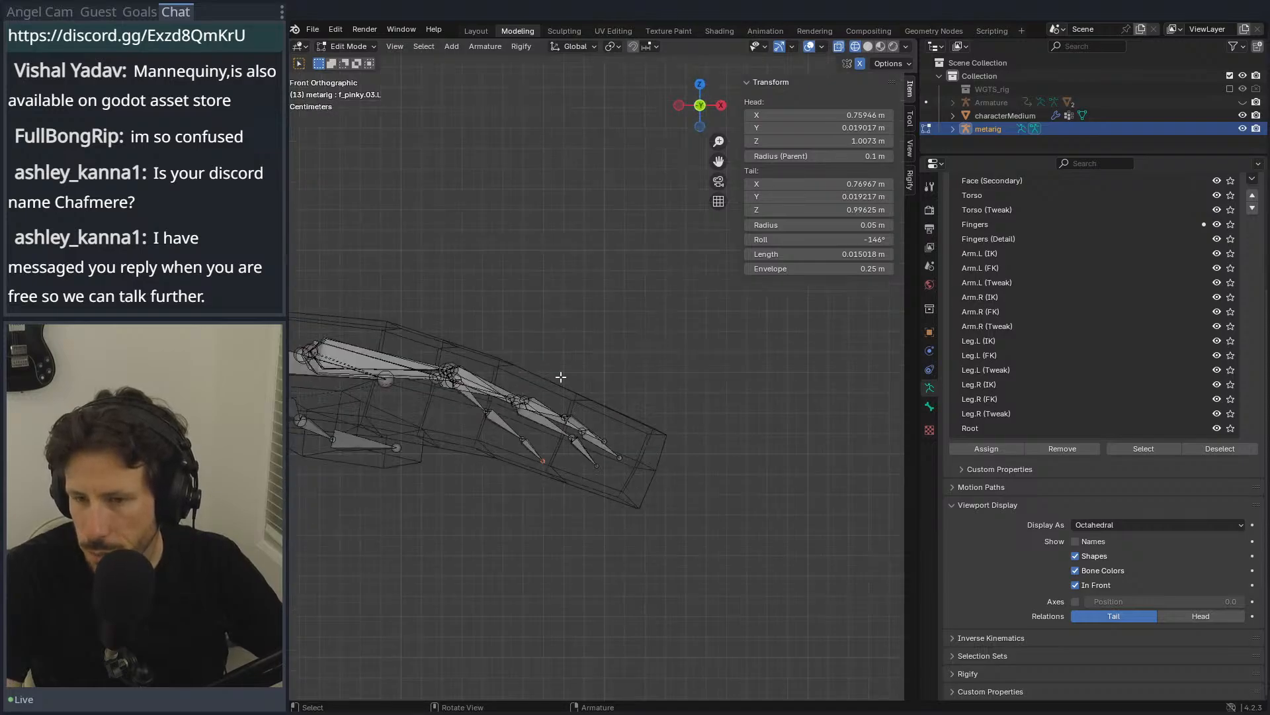
pyautogui.click(535, 450)
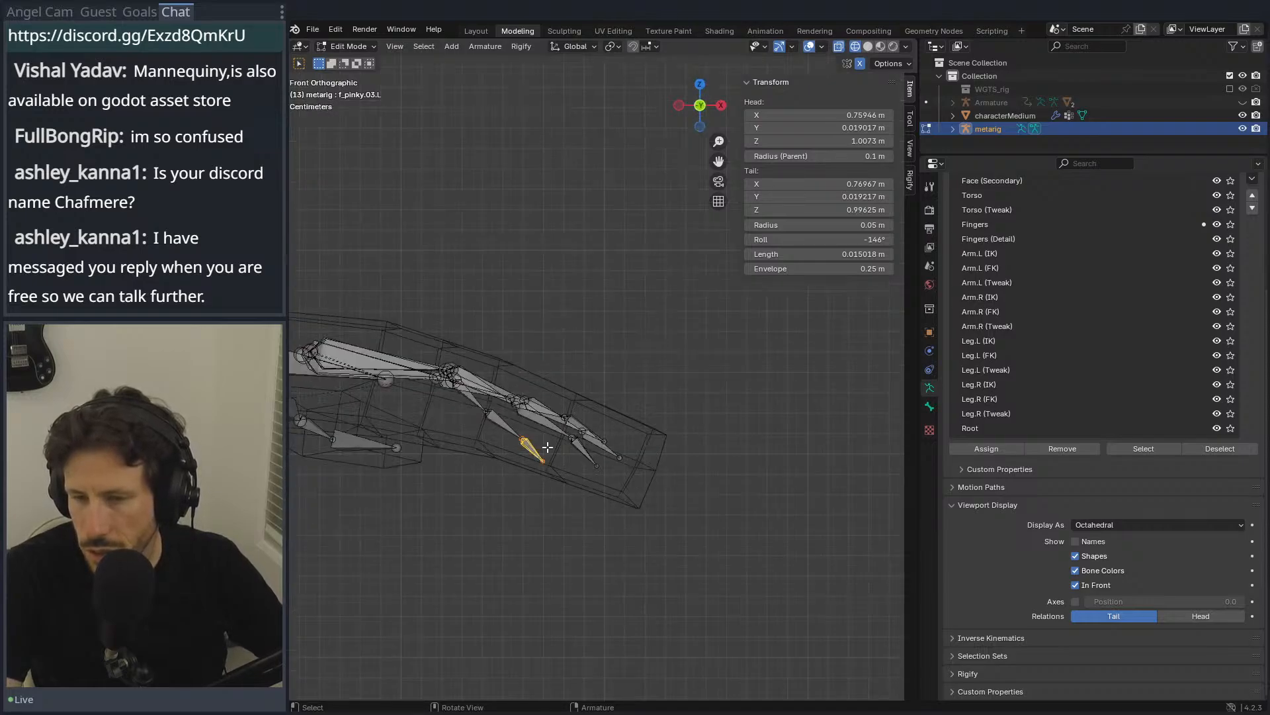
pyautogui.press('g')
pyautogui.click(492, 423)
pyautogui.click(493, 422)
# Step: Move the left arm's elbow joint slightly inward and the wrist joint about 0.006 m inward in the top view
pyautogui.press('KP_7')
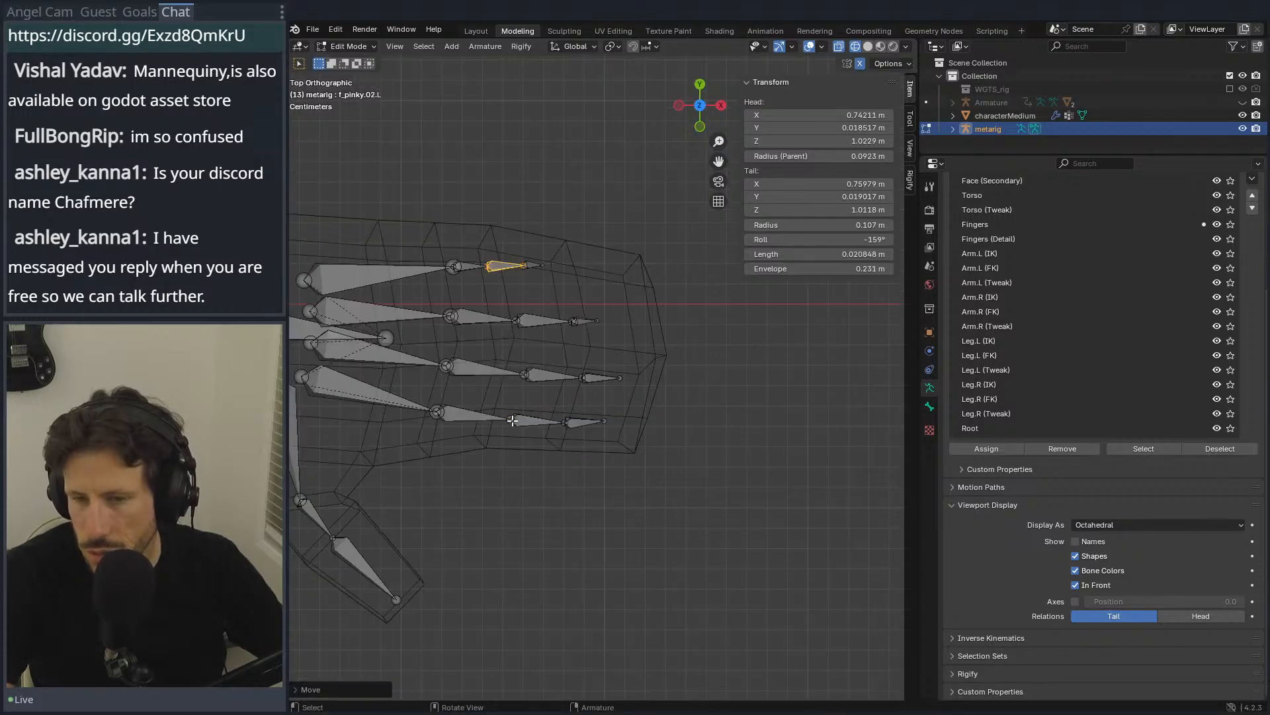
pyautogui.scroll(-2, 503, 377)
pyautogui.keyDown('shift'); pyautogui.moveTo(503, 369); pyautogui.dragTo(638, 381, button='middle'); pyautogui.keyUp('shift')
pyautogui.scroll(-3, 668, 366)
pyautogui.scroll(2, 541, 389)
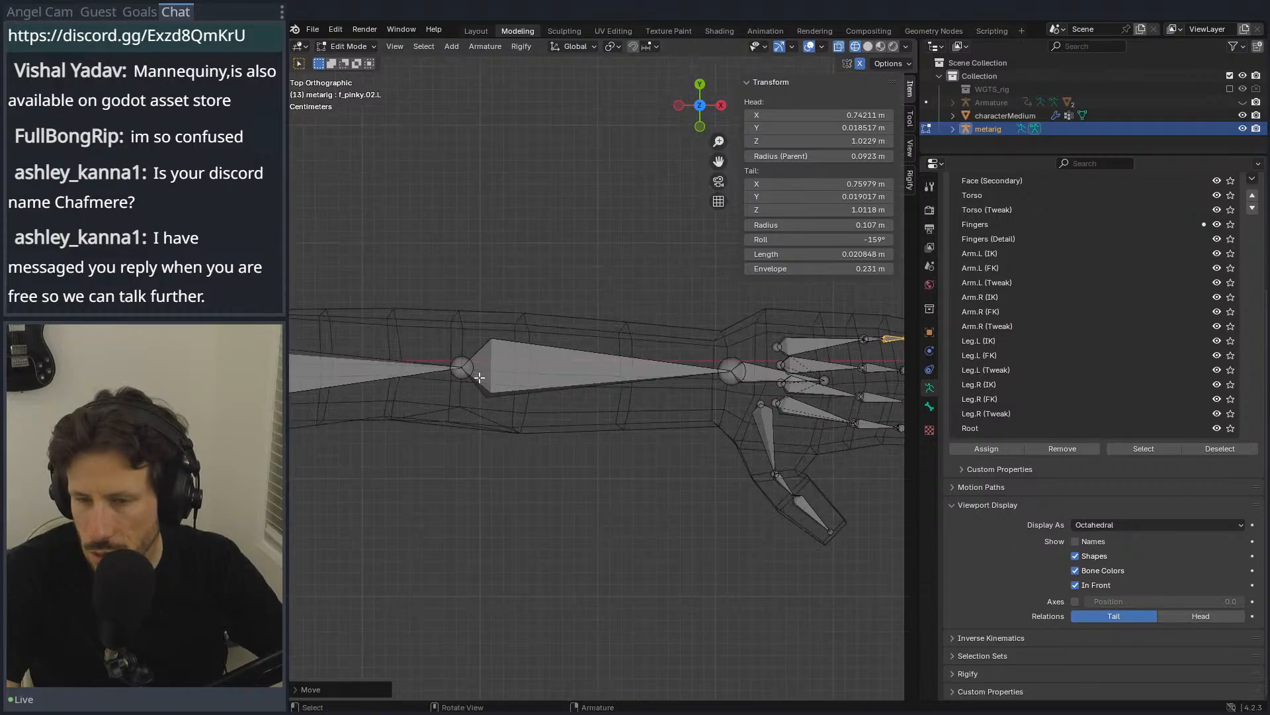
pyautogui.click(458, 365)
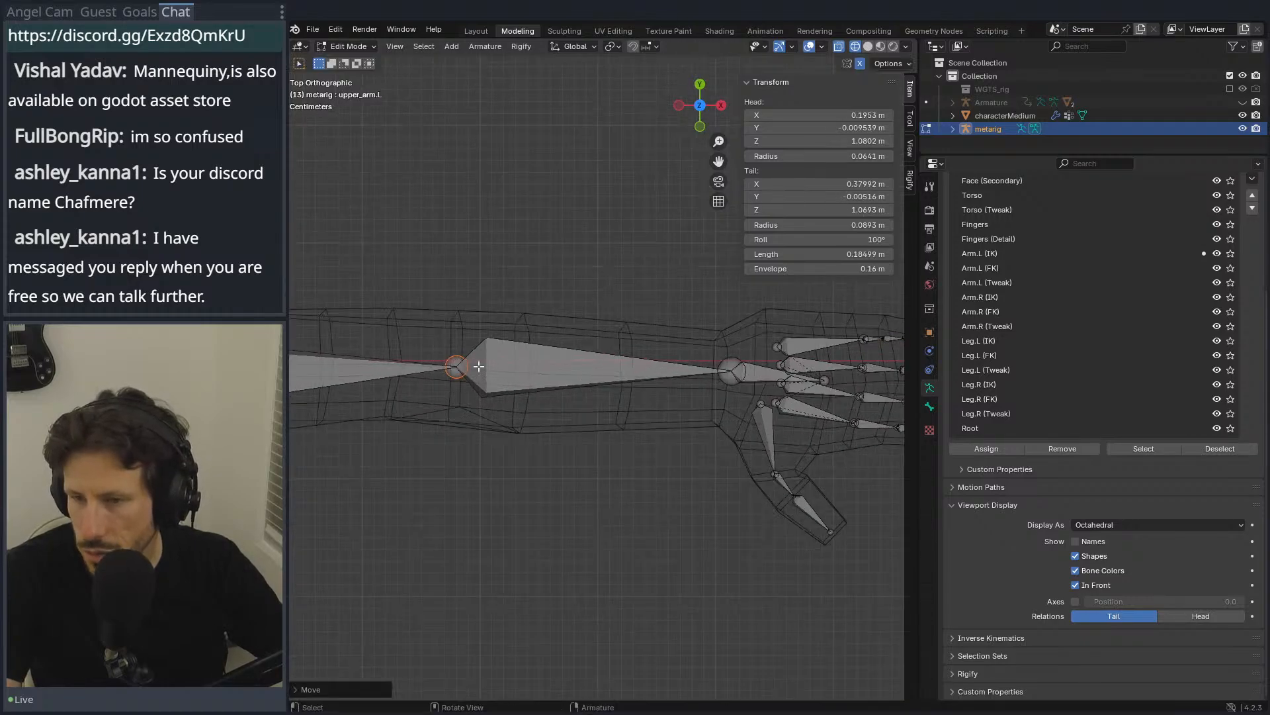
pyautogui.click(729, 370)
pyautogui.press('g')
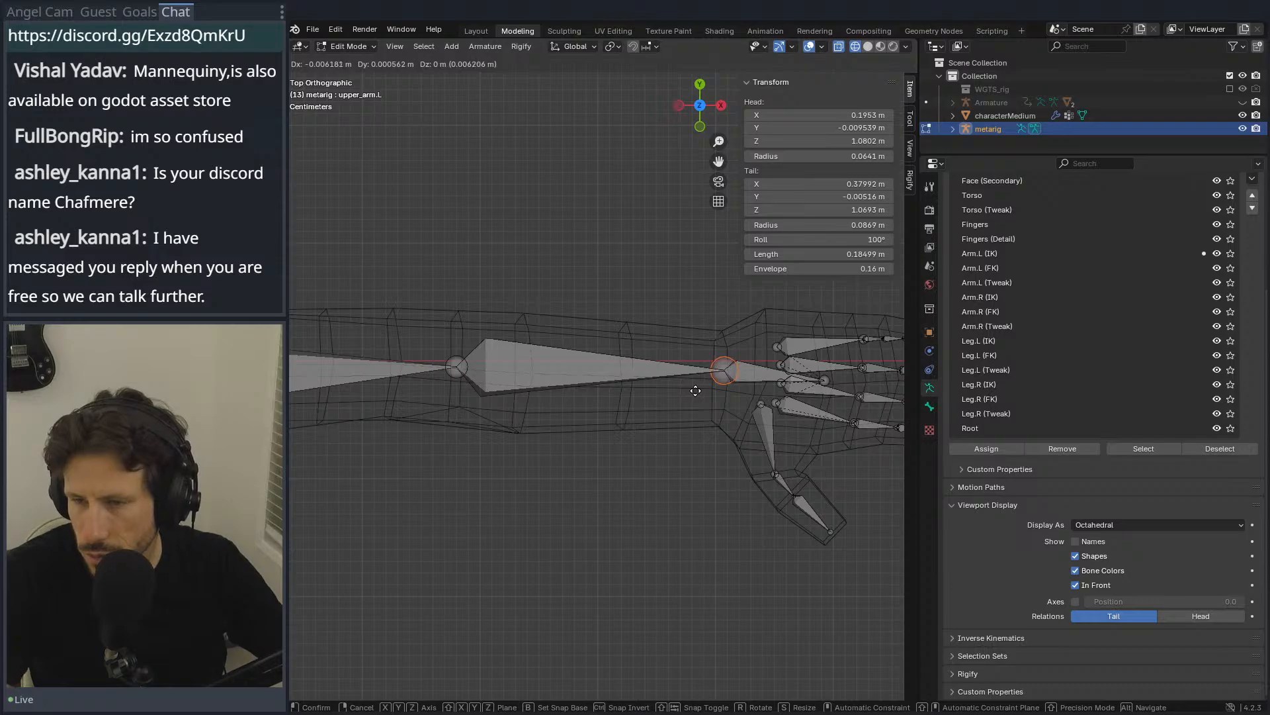
pyautogui.click(696, 391)
# Step: Examine the fitted meta-rig from the front and side, and compare it with the joint layout of the neighbouring mannequin
pyautogui.press('KP_1')
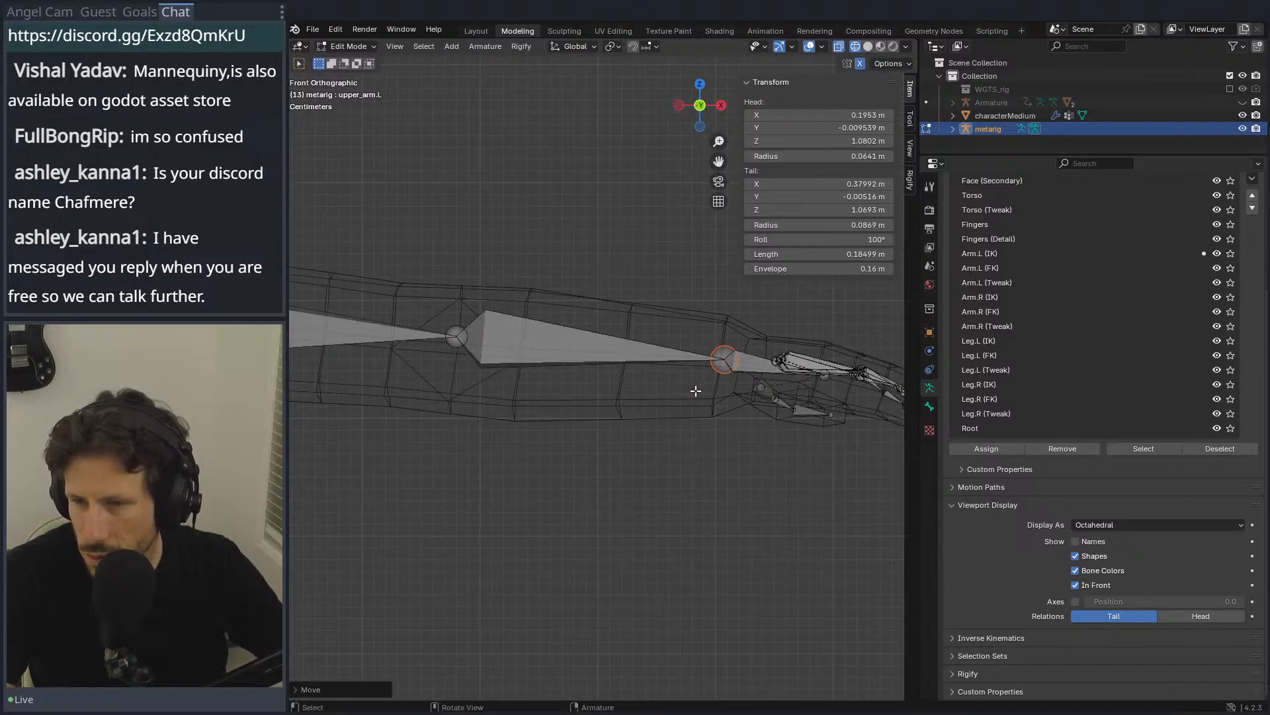
pyautogui.scroll(-6, 695, 391)
pyautogui.keyDown('shift'); pyautogui.moveTo(456, 420); pyautogui.dragTo(829, 453, button='middle'); pyautogui.keyUp('shift')
pyautogui.scroll(-2, 829, 453)
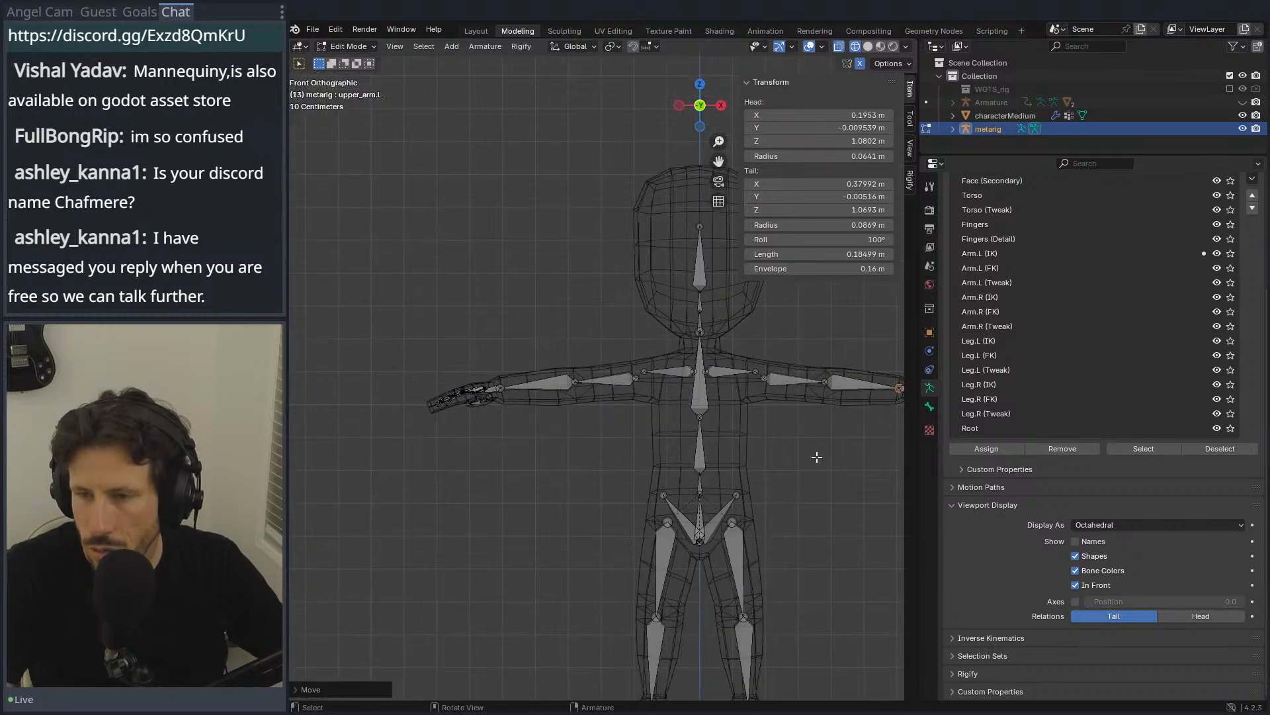
pyautogui.press('KP_3')
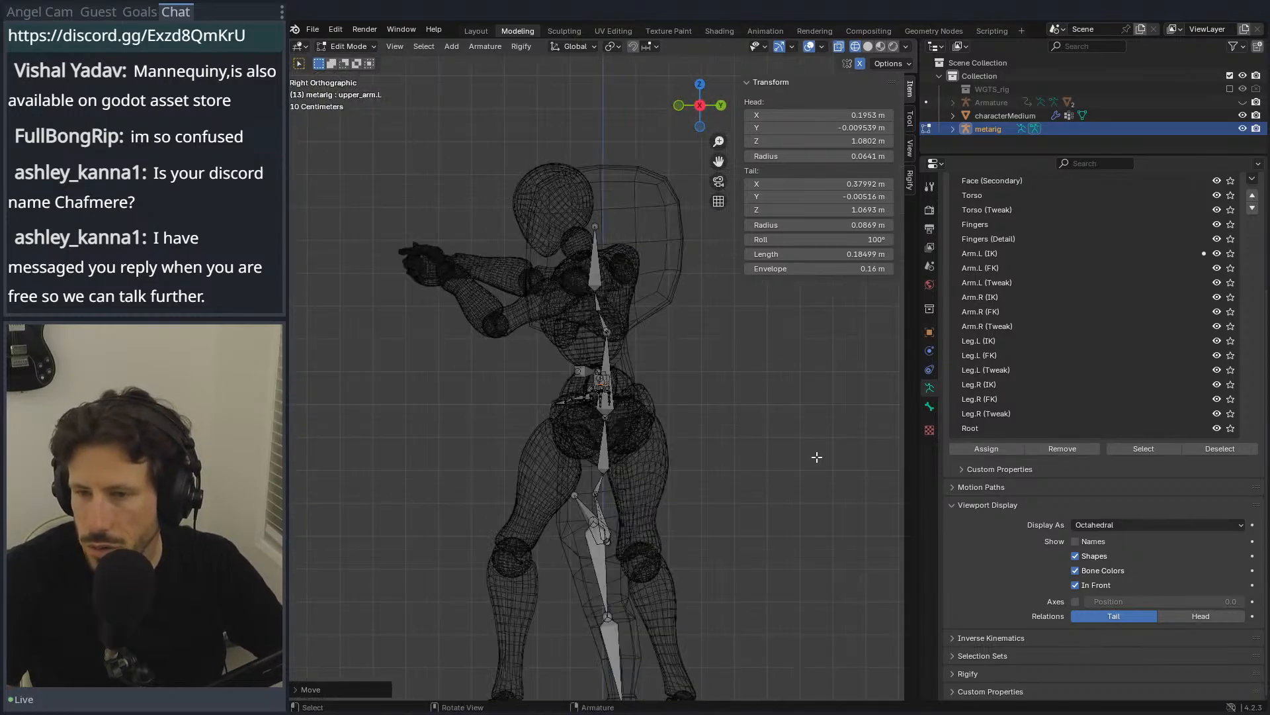
pyautogui.press('KP_1')
pyautogui.scroll(-2, 757, 486)
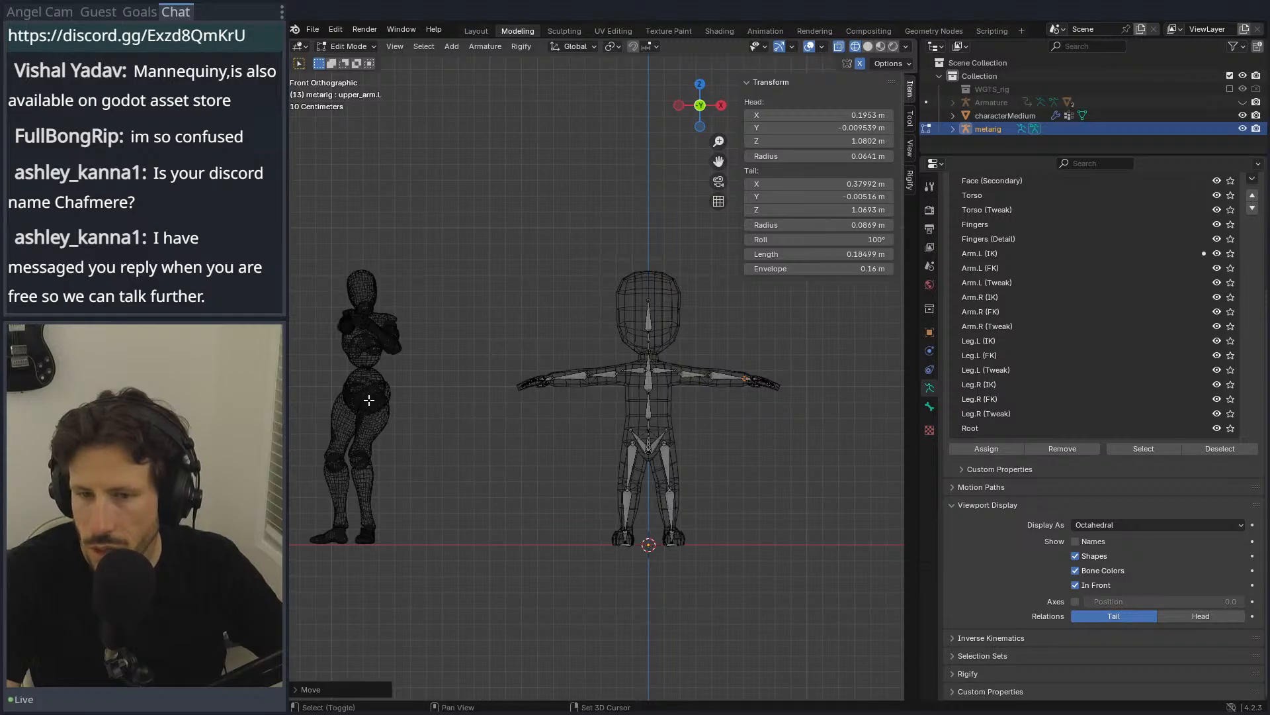
pyautogui.keyDown('shift'); pyautogui.moveTo(367, 400); pyautogui.dragTo(663, 430, button='middle'); pyautogui.keyUp('shift')
pyautogui.scroll(7, 651, 433)
pyautogui.keyDown('shift'); pyautogui.moveTo(542, 420); pyautogui.dragTo(390, 381, button='middle'); pyautogui.keyUp('shift')
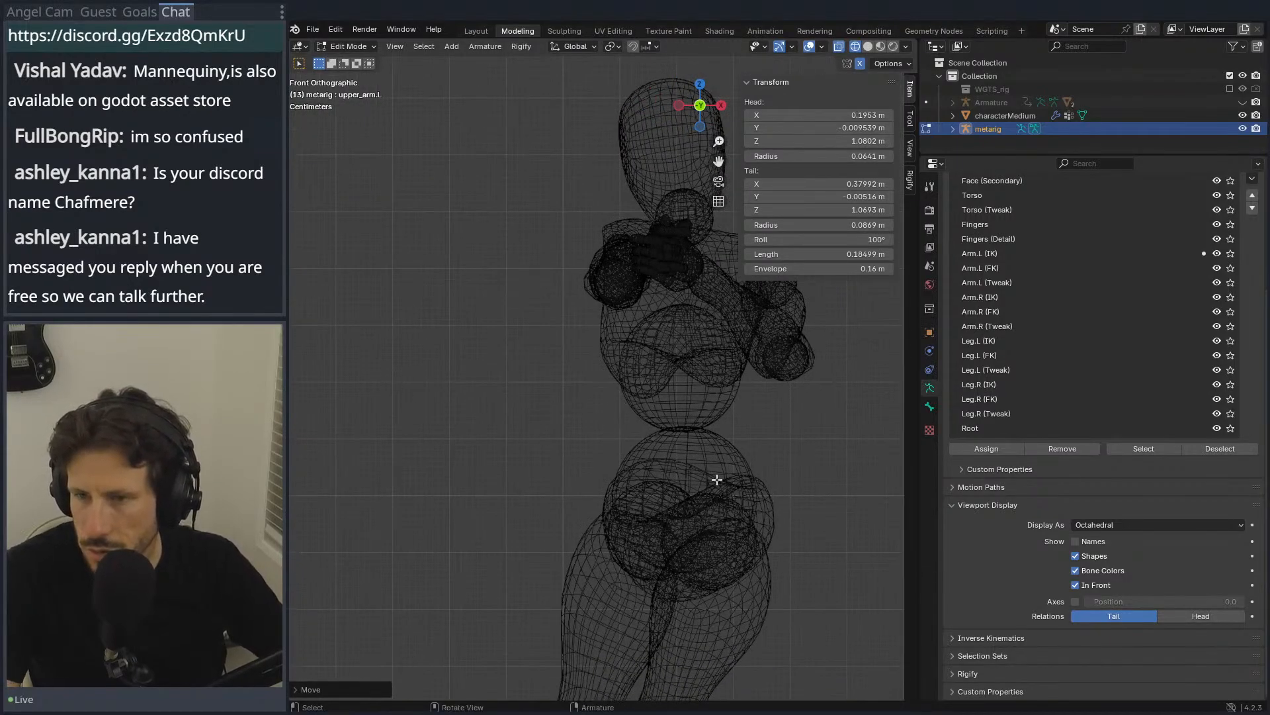
pyautogui.scroll(-2, 725, 481)
pyautogui.scroll(3, 680, 439)
pyautogui.moveTo(692, 355); pyautogui.dragTo(356, 481, button='middle')
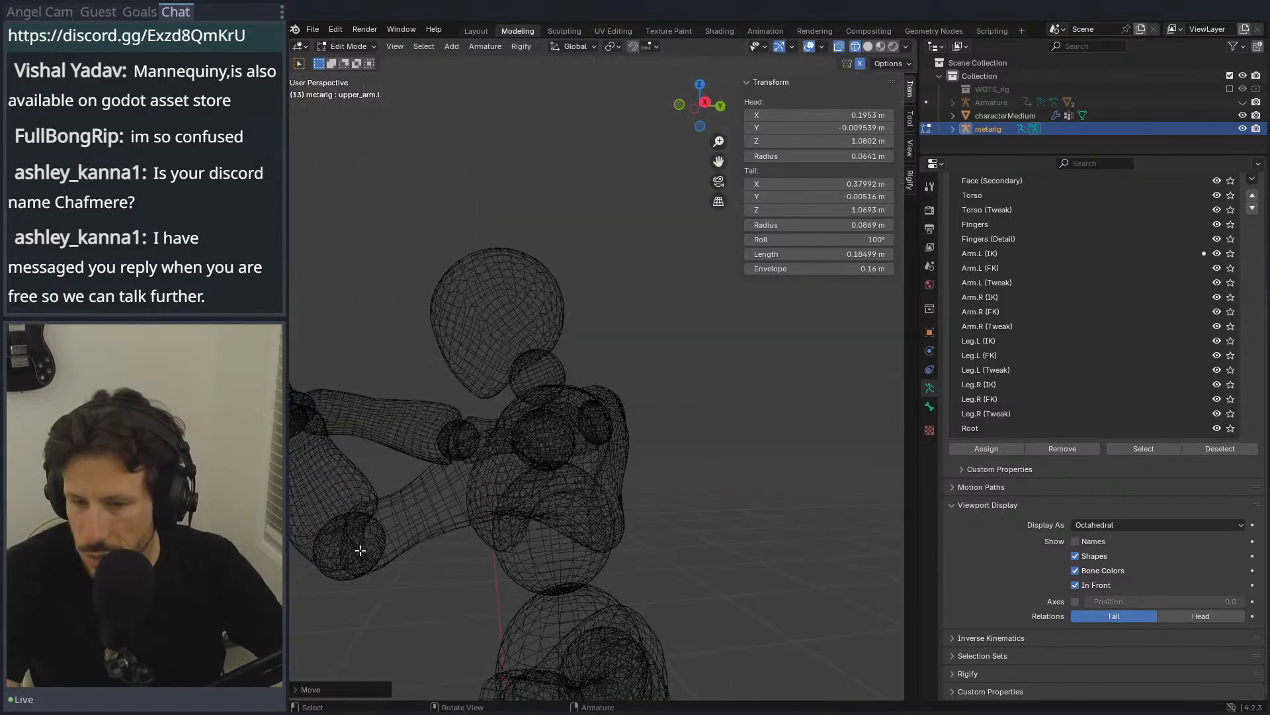
pyautogui.scroll(-6, 376, 534)
pyautogui.moveTo(391, 533); pyautogui.dragTo(798, 448, button='middle')
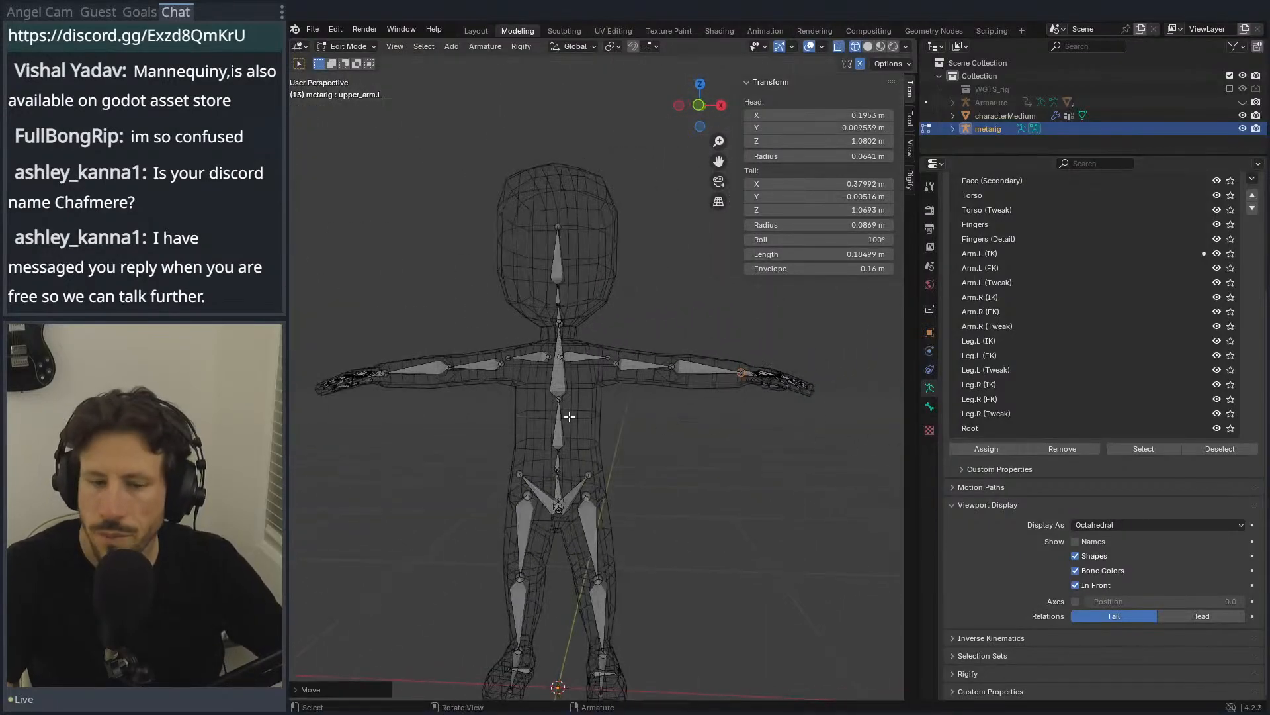
pyautogui.press('KP_1')
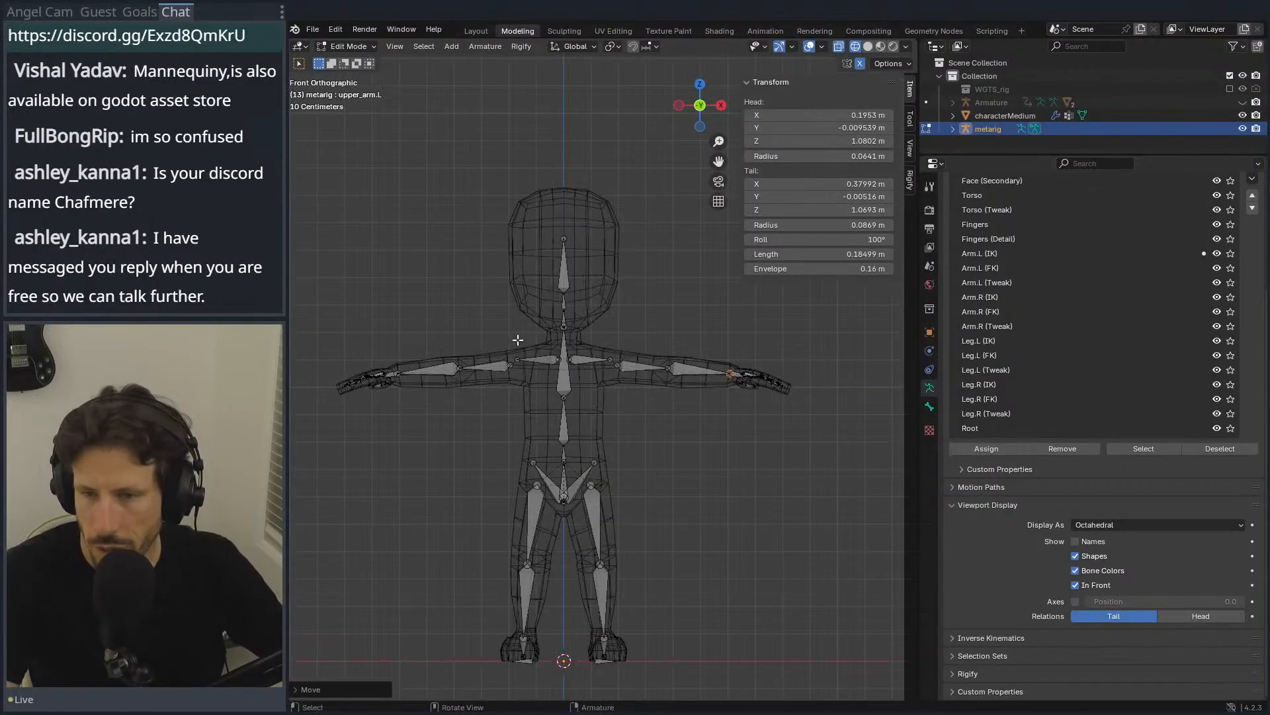
# Step: Select the characterMedium mesh together with the metarig and parent it with automatic weights in Object Mode
pyautogui.press('a')
pyautogui.hotkey('alt', 'a')
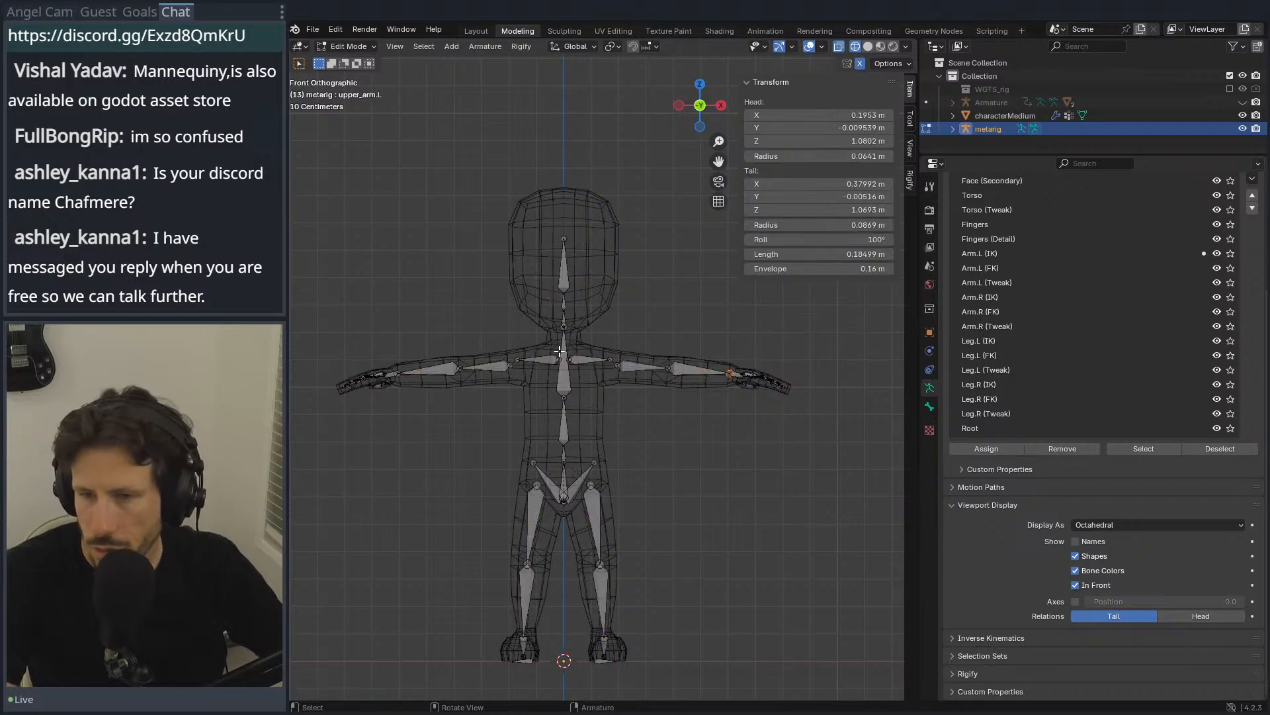
pyautogui.keyDown('ctrl'); pyautogui.click(974, 115); pyautogui.keyUp('ctrl')
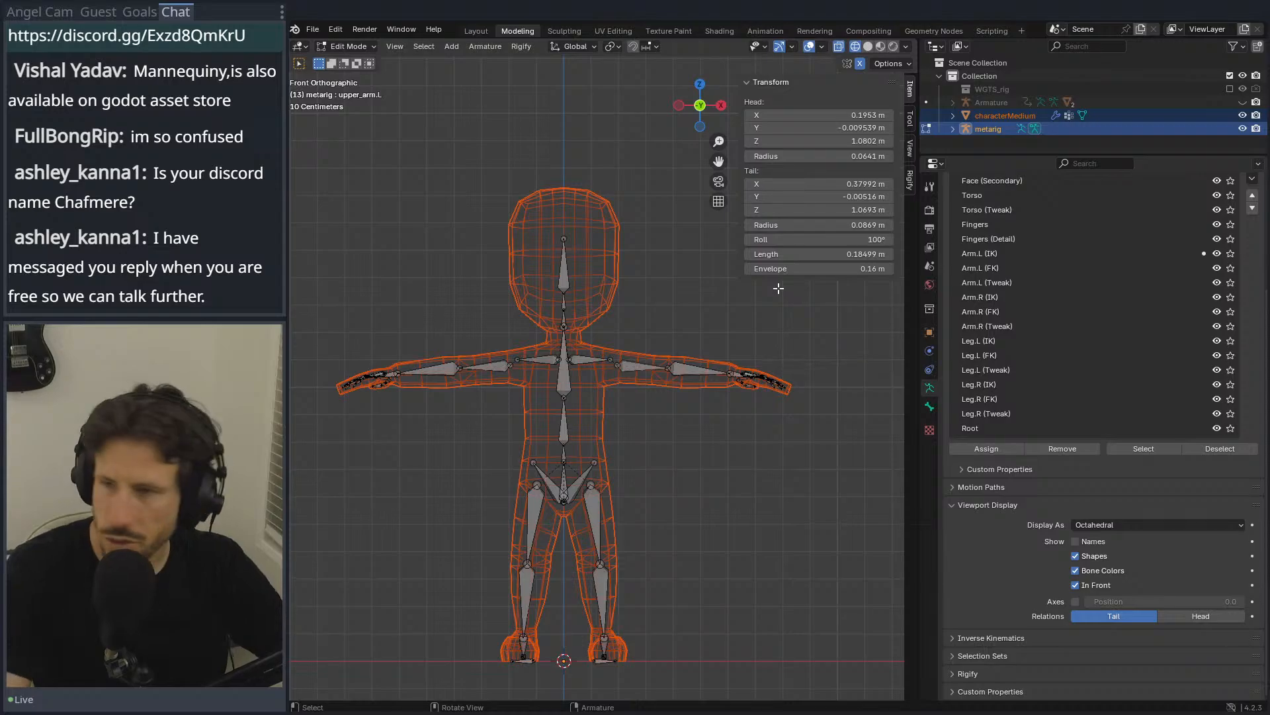
pyautogui.hotkey('ctrl', 'p')
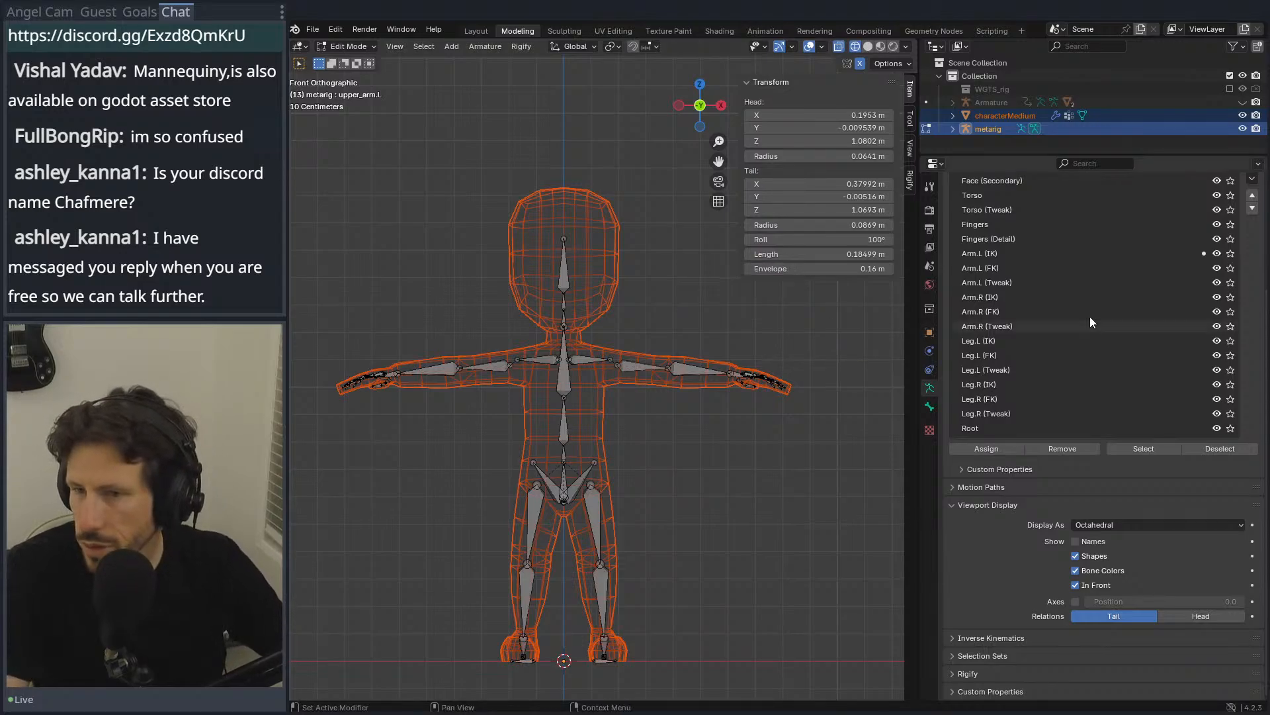
pyautogui.click(361, 46)
pyautogui.click(354, 46)
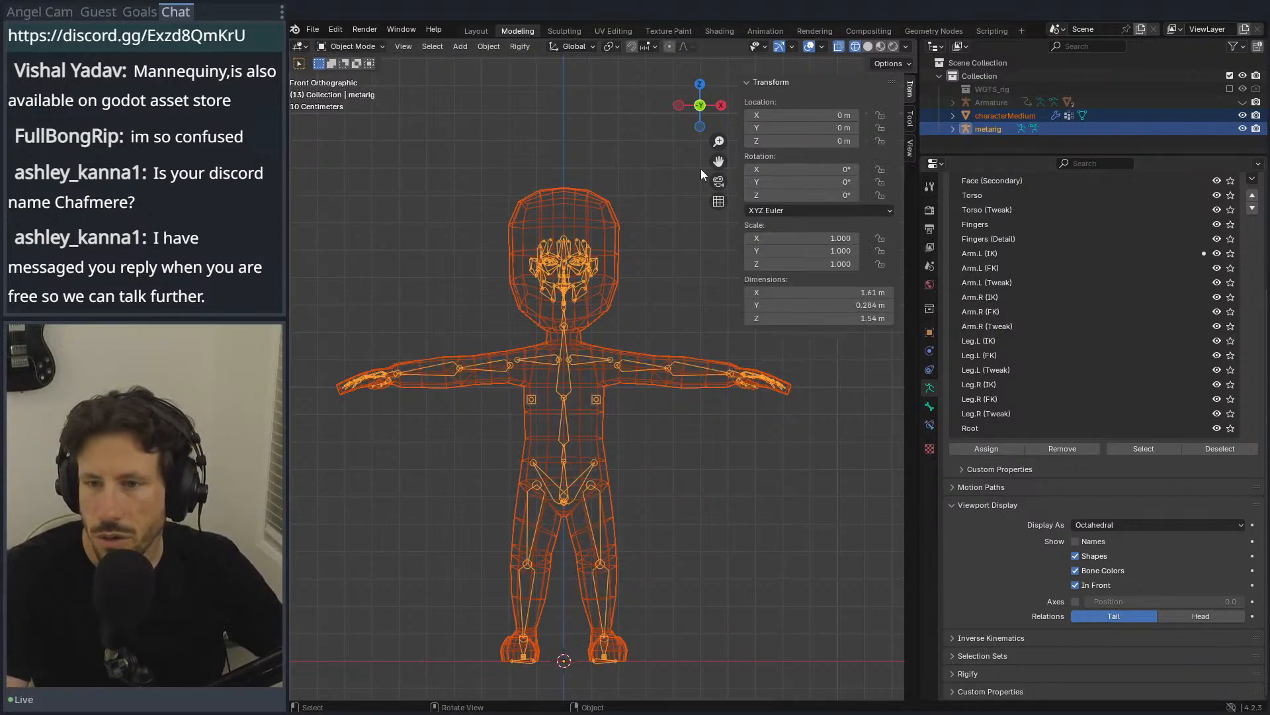
pyautogui.hotkey('ctrl', 'p')
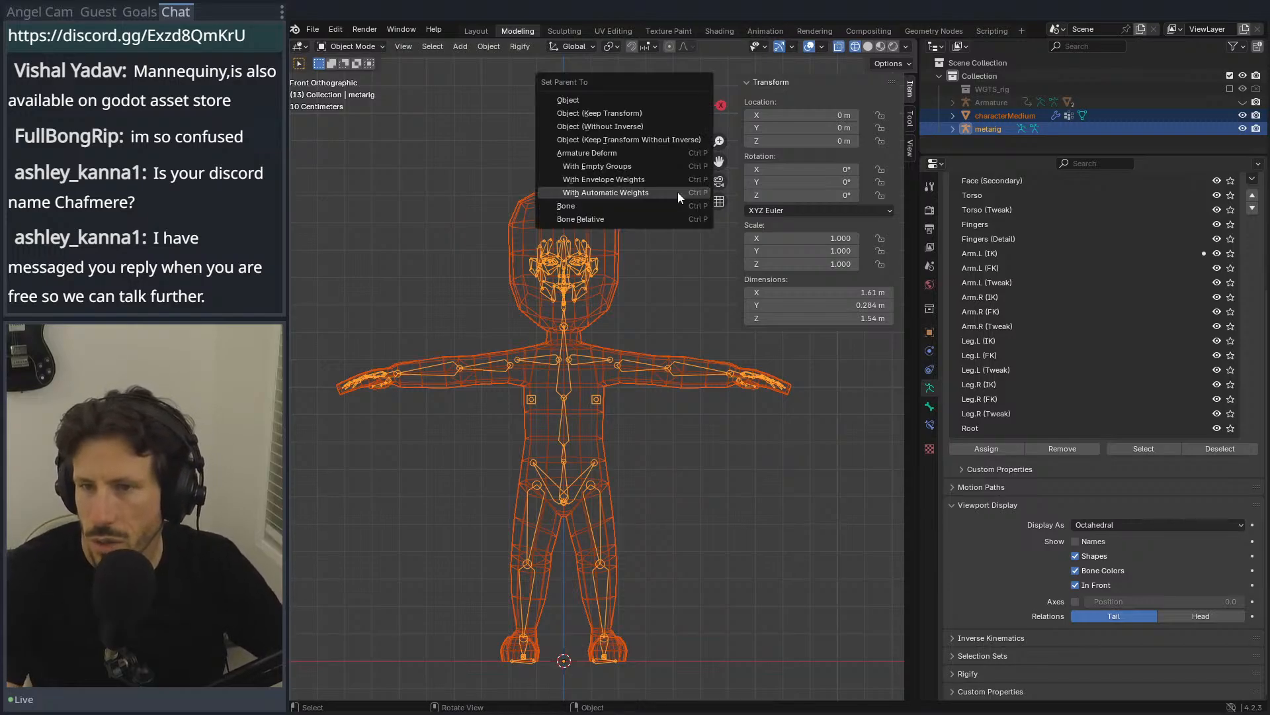
pyautogui.click(678, 191)
# Step: Select the metarig on its own and switch it to Pose Mode
pyautogui.click(667, 367)
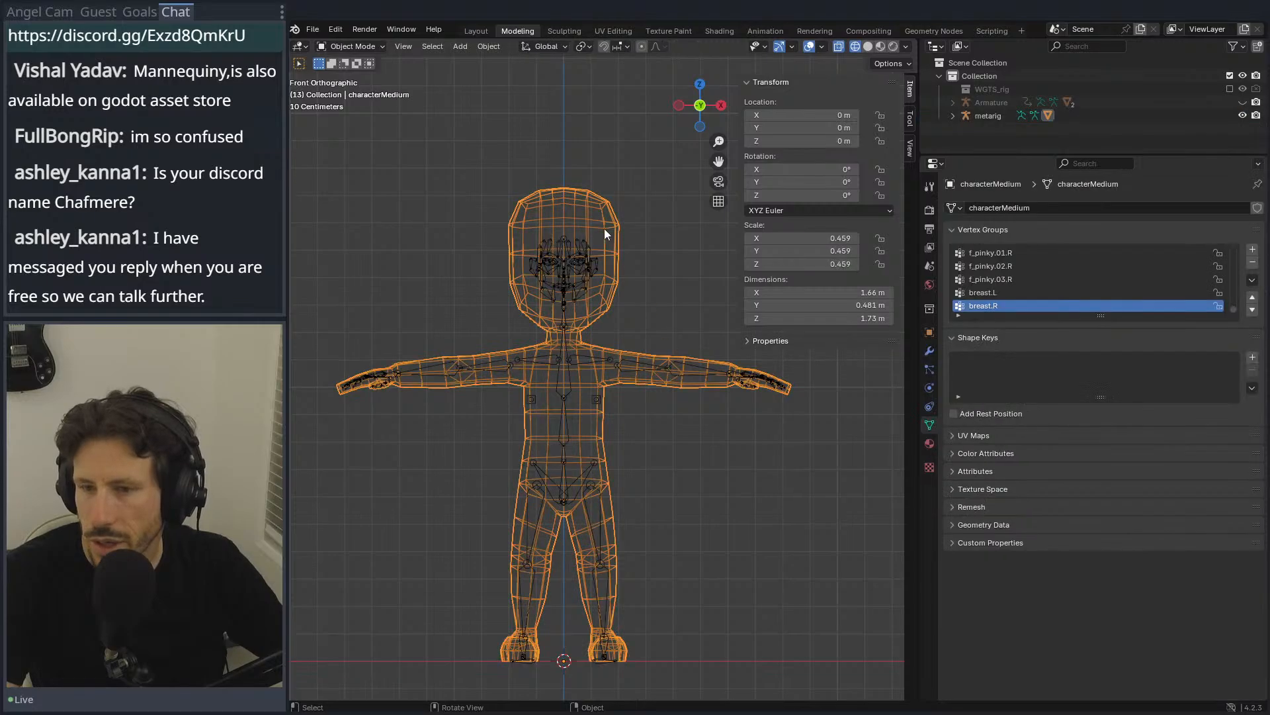
pyautogui.click(351, 47)
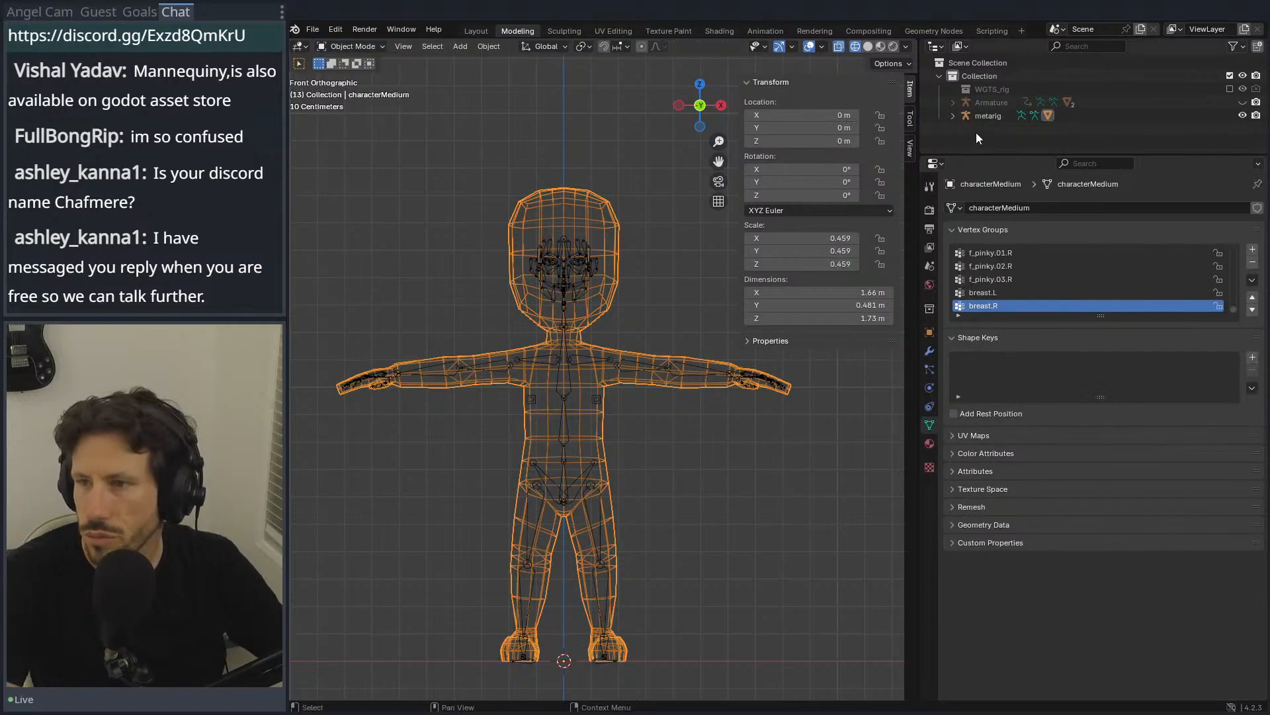
pyautogui.click(988, 115)
pyautogui.click(343, 45)
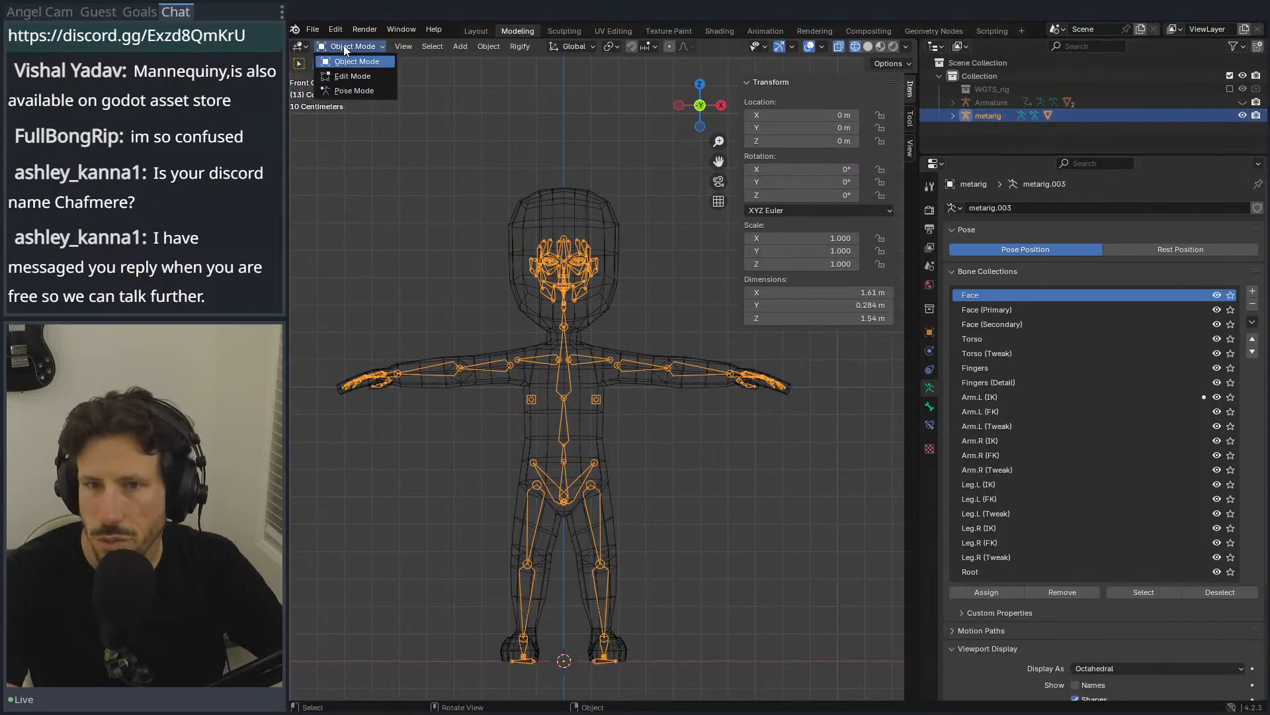
pyautogui.click(367, 91)
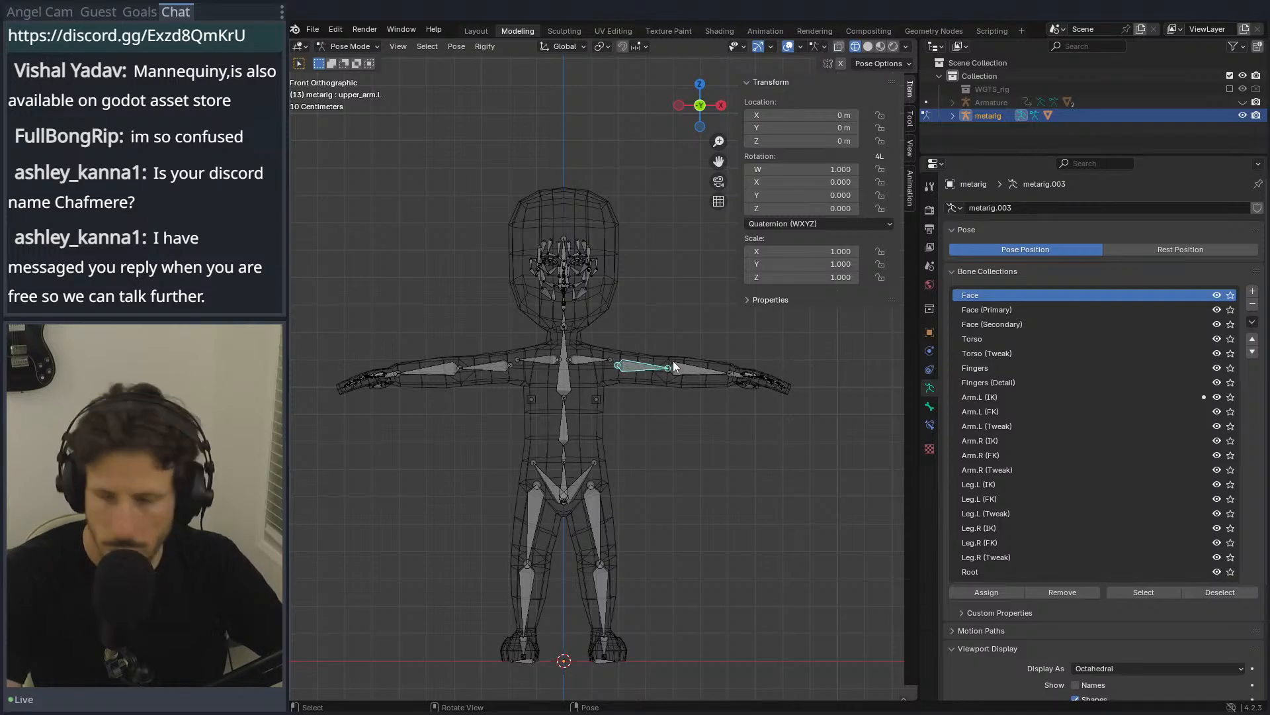
# Step: Test the mesh deformation by rotating the left upper arm in the front view and the left forearm in the top view, cancelling each rotation
pyautogui.press('r')
pyautogui.rightClick(698, 364)
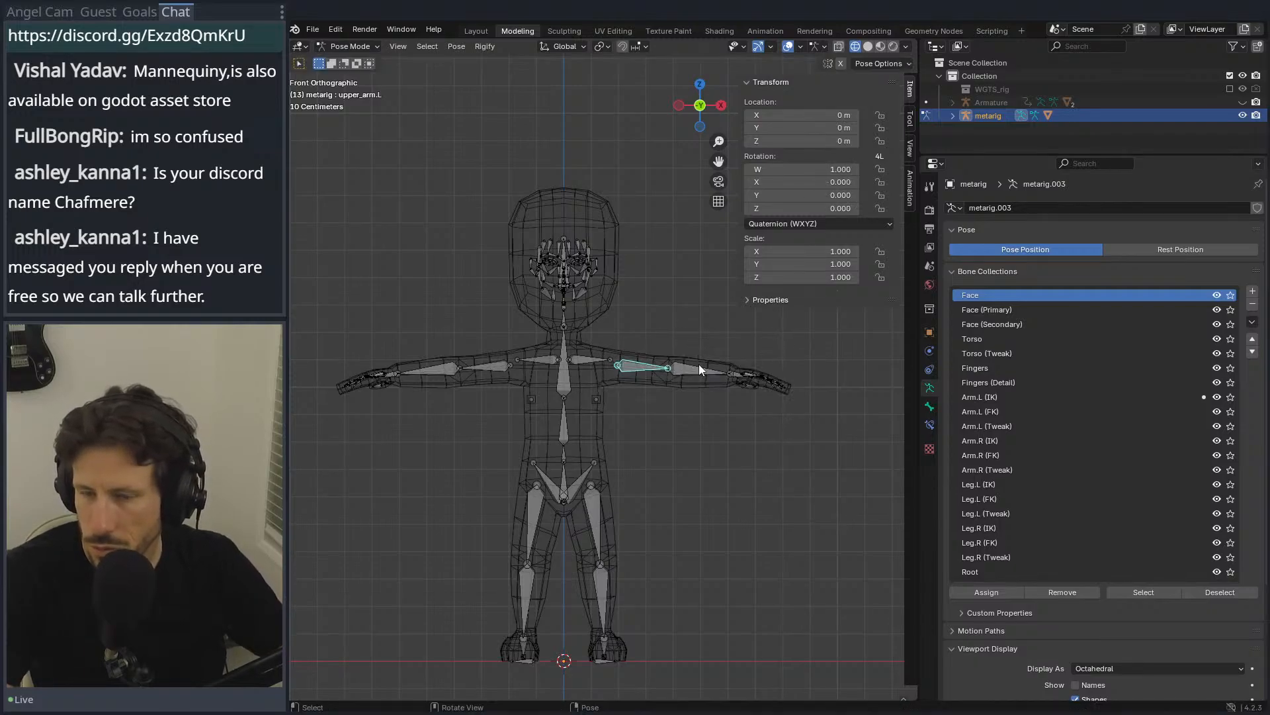
pyautogui.press('KP_7')
pyautogui.click(669, 421)
pyautogui.press('r')
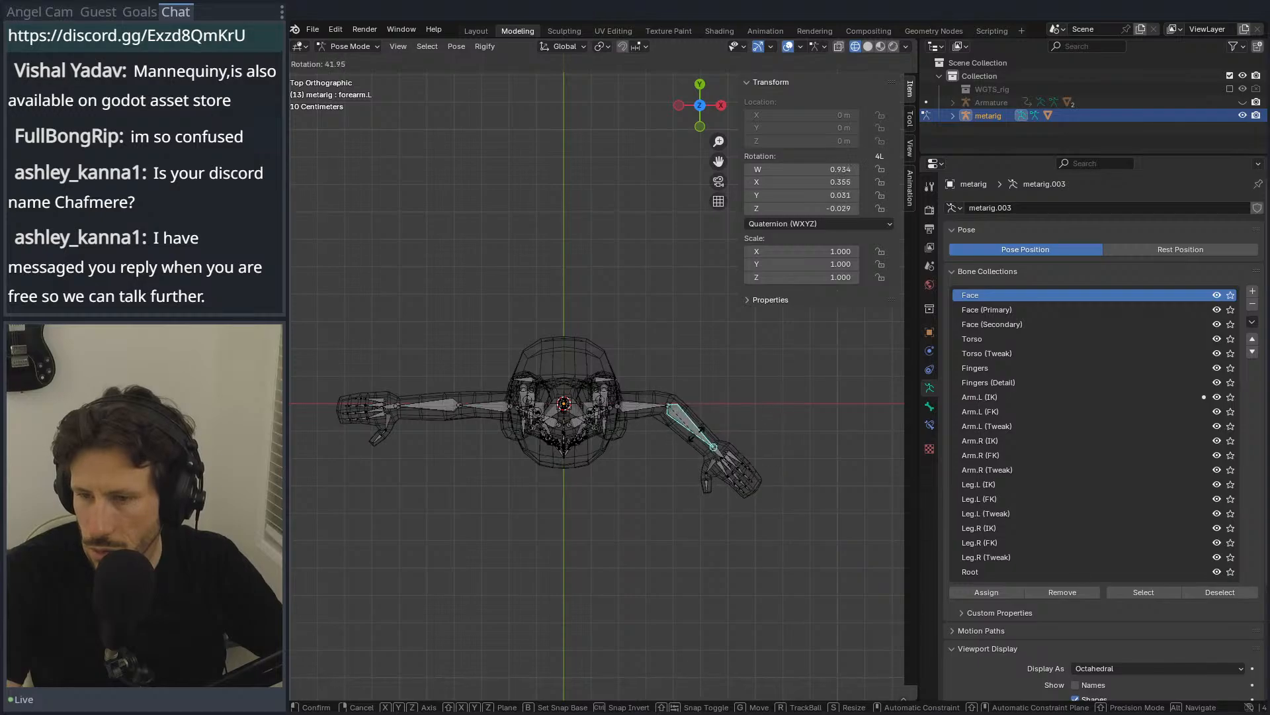
pyautogui.rightClick(664, 537)
pyautogui.press('KP_1')
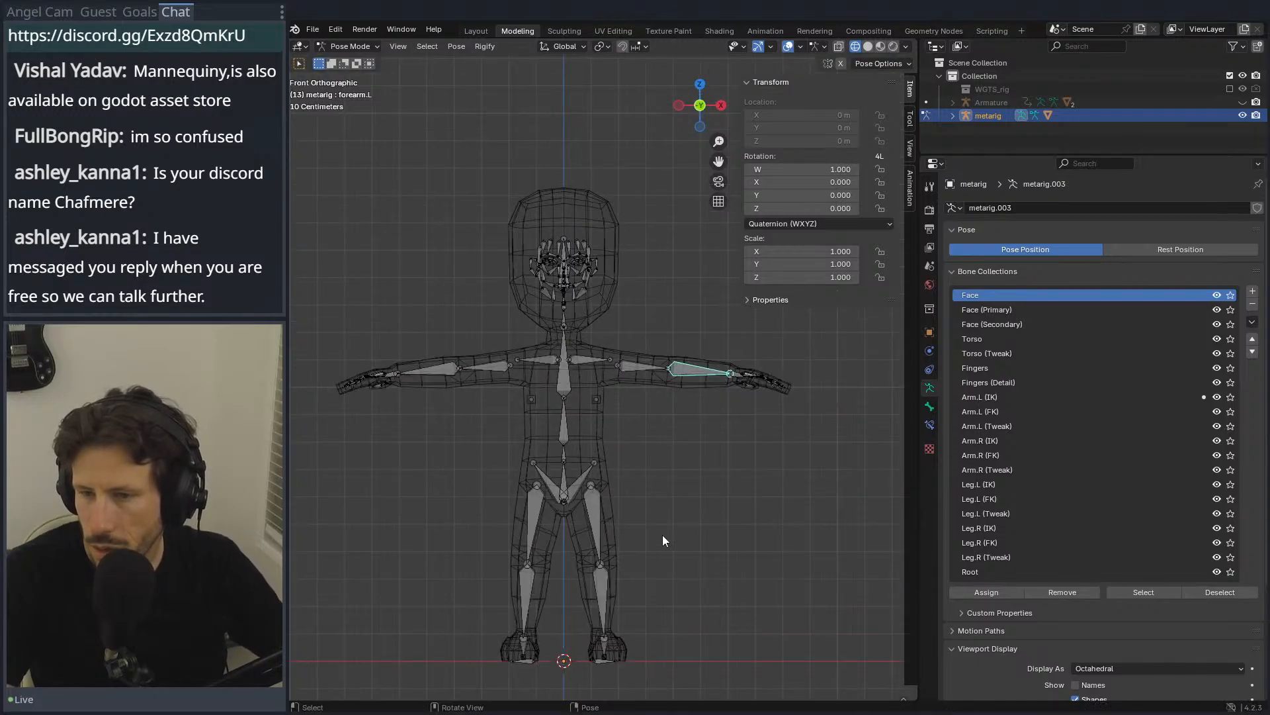
# Step: Generate the Rigify control rig from the metarig
pyautogui.scroll(-5, 1052, 601)
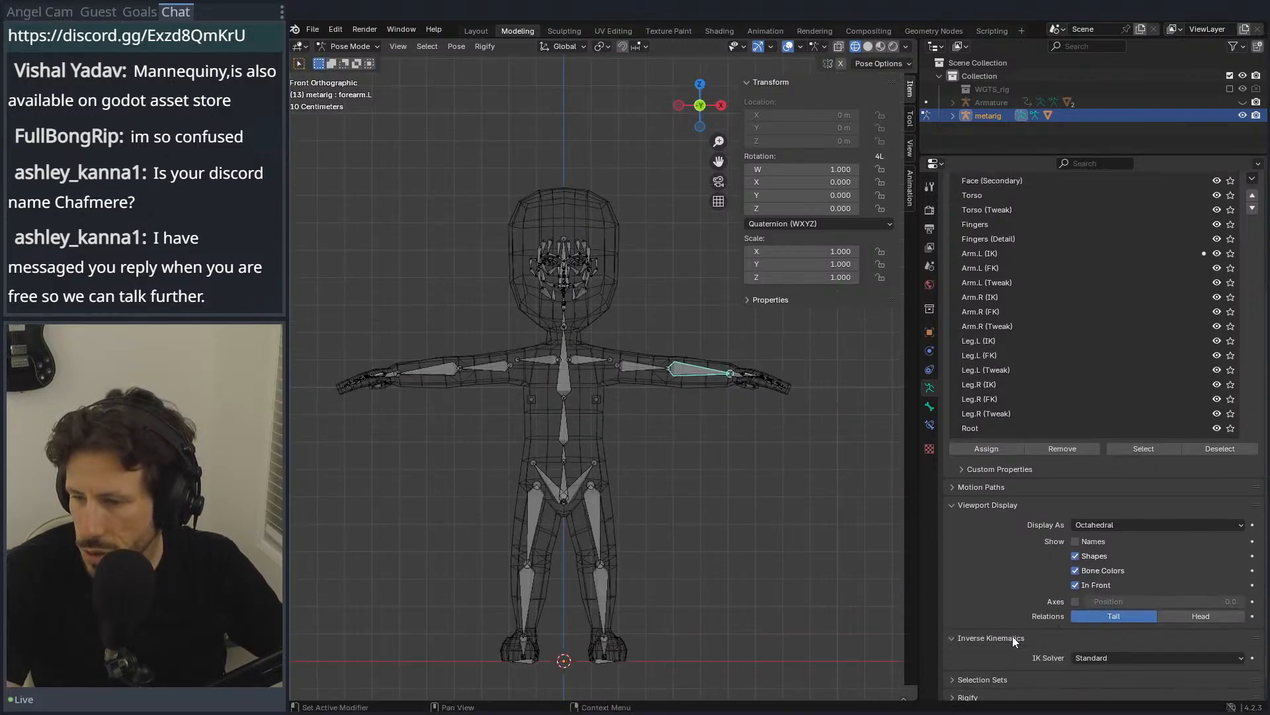
pyautogui.click(994, 673)
pyautogui.scroll(-5, 994, 669)
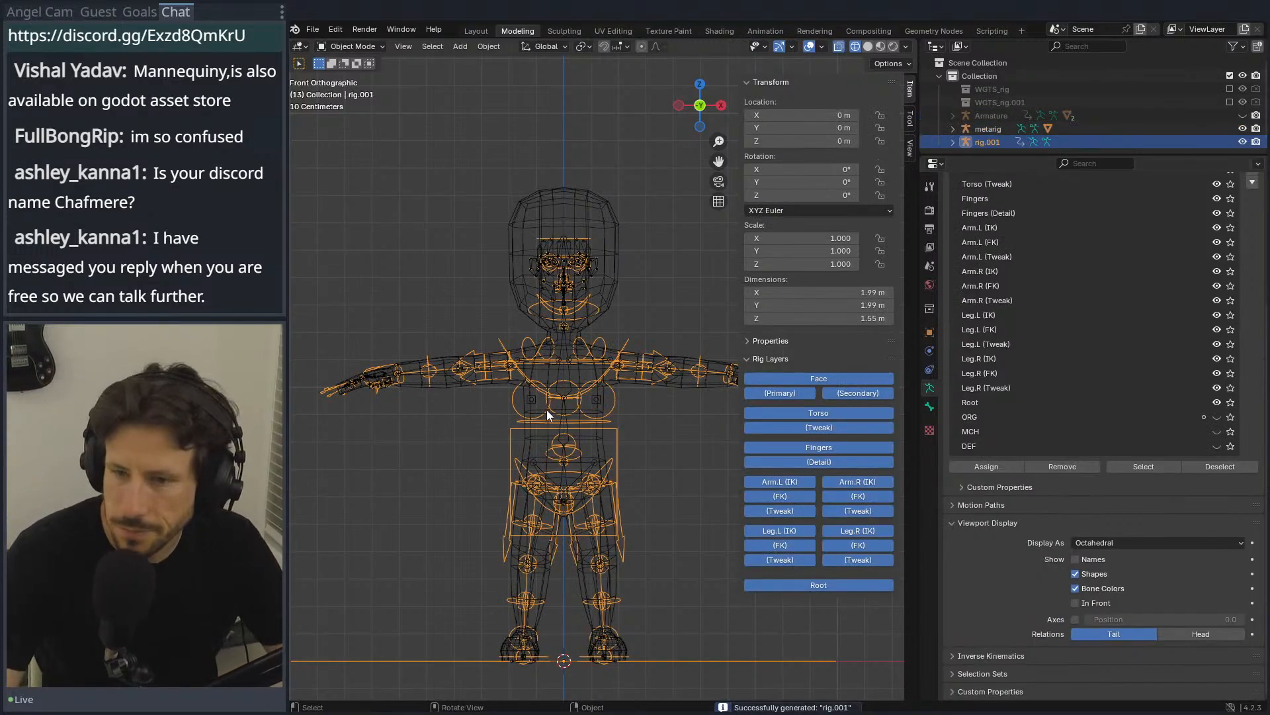
pyautogui.press('KP_3')
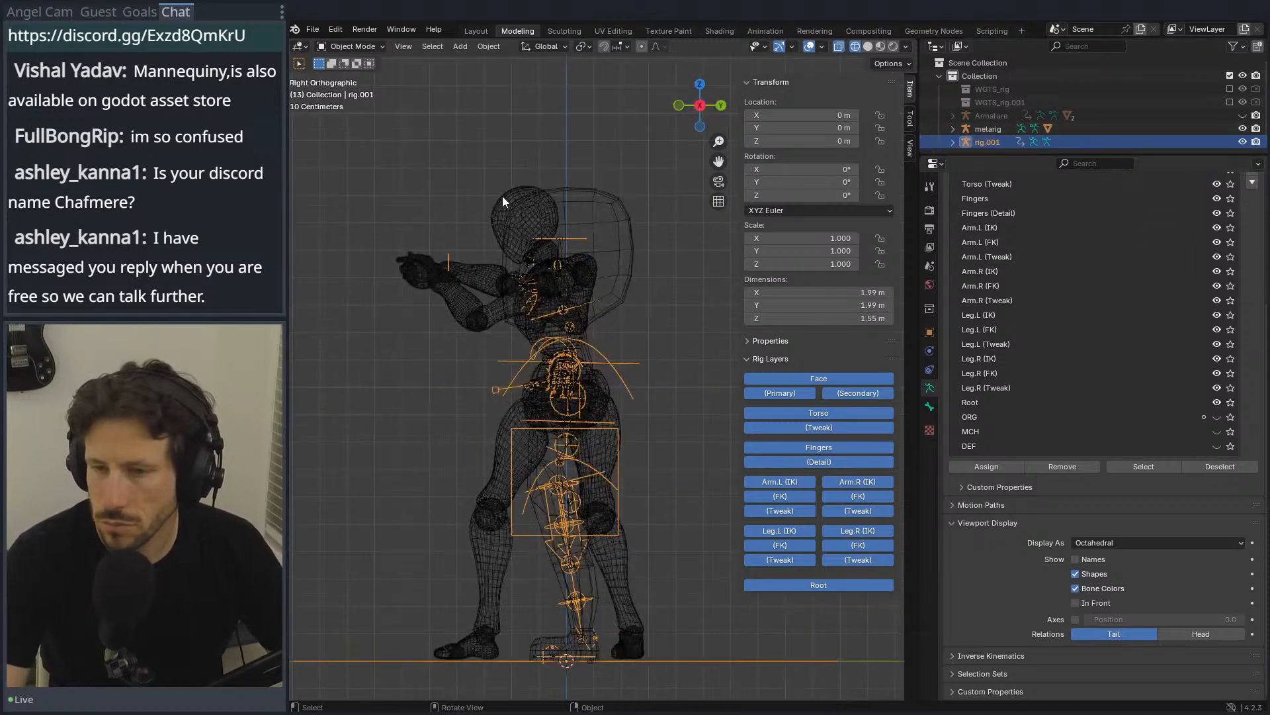
pyautogui.press('KP_1')
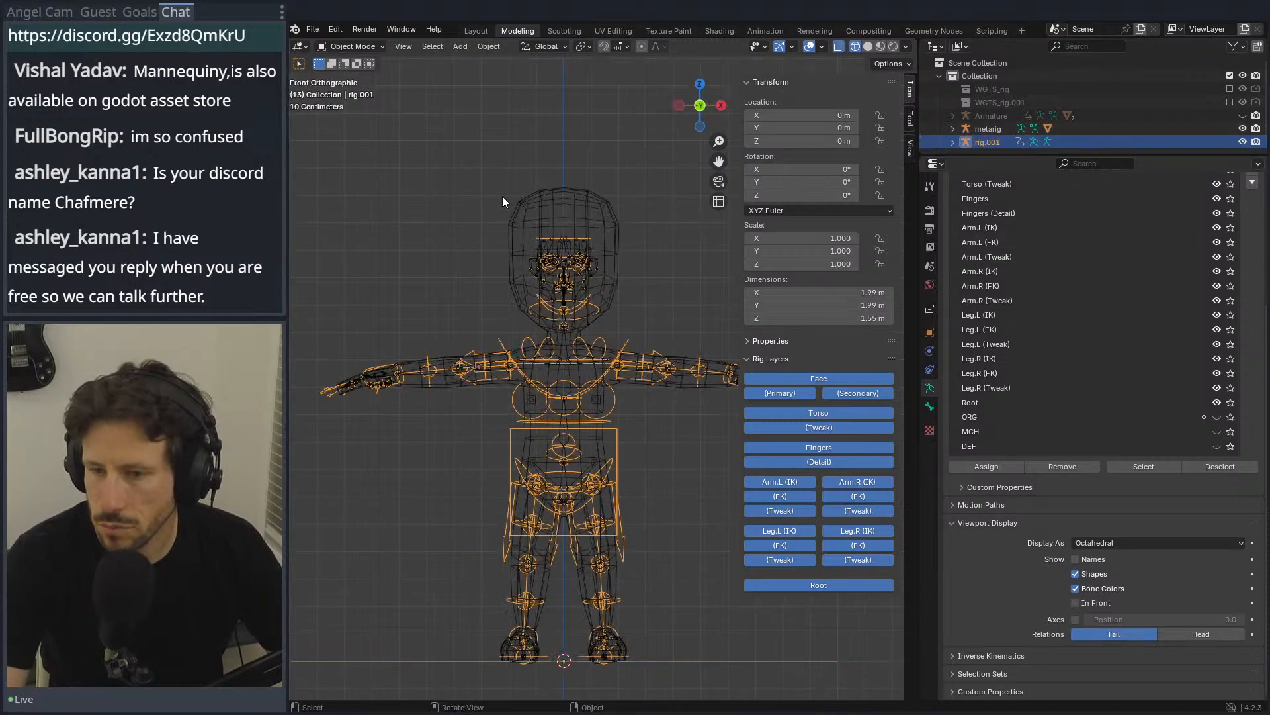
# Step: Show the viewport in solid shading and switch the generated rig.001 to Pose Mode
pyautogui.click(868, 47)
pyautogui.click(602, 435)
pyautogui.click(614, 432)
pyautogui.press('g')
pyautogui.rightClick(614, 434)
pyautogui.click(351, 46)
pyautogui.click(367, 90)
# Step: Test the torso, left forearm FK and left hand IK controls of rig.001 with trial transforms, cancelling each one
pyautogui.click(618, 434)
pyautogui.press('g')
pyautogui.rightClick(639, 396)
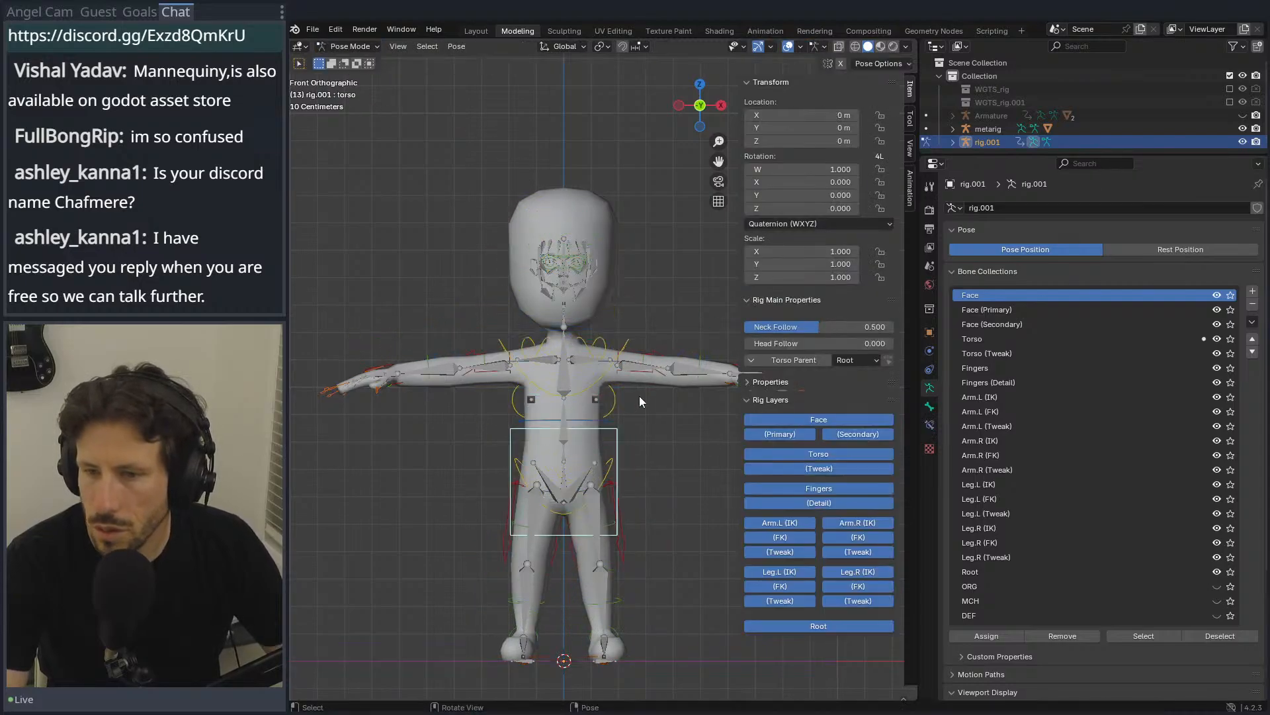
pyautogui.click(700, 359)
pyautogui.press('r')
pyautogui.rightClick(695, 337)
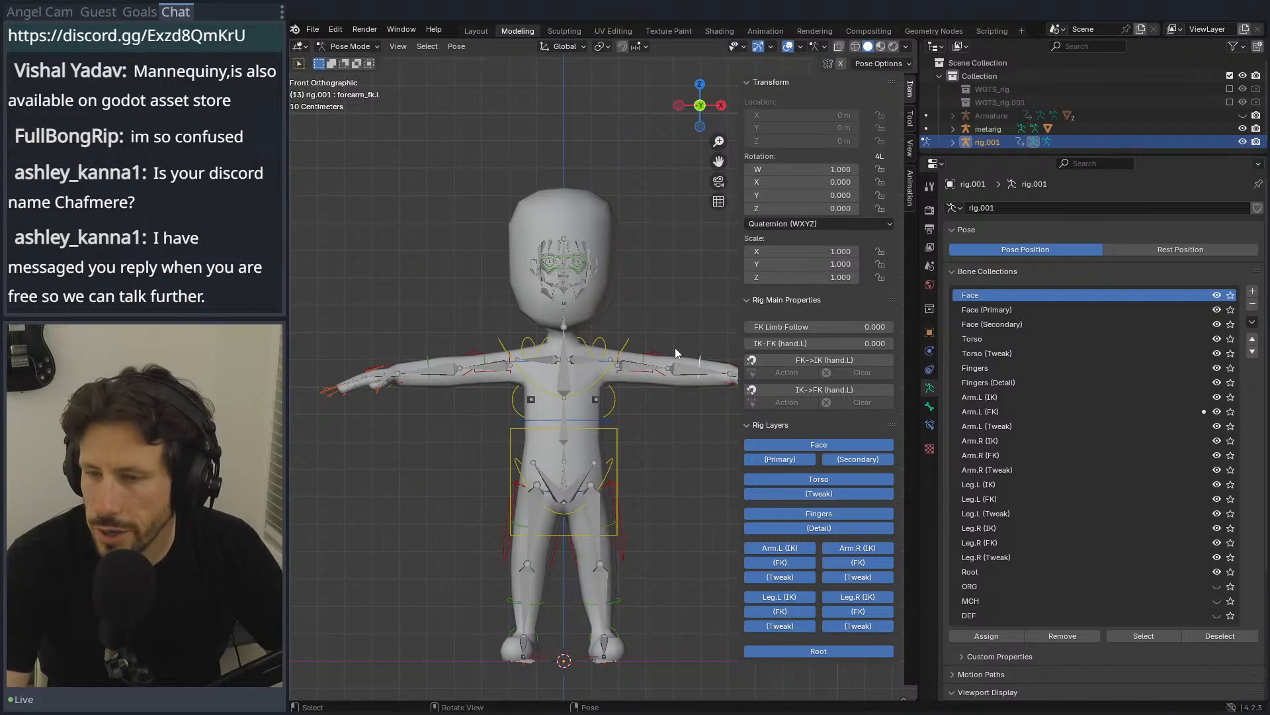
pyautogui.click(692, 353)
pyautogui.moveTo(692, 354); pyautogui.dragTo(592, 407, button='middle')
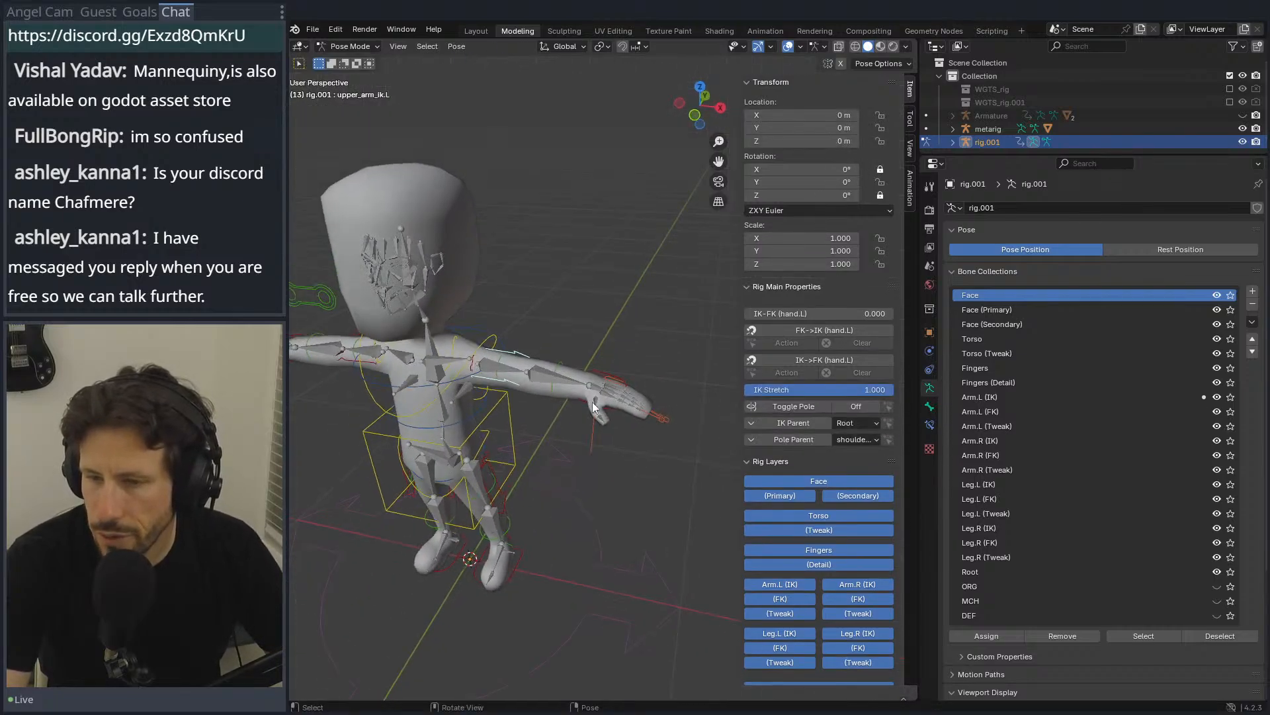
pyautogui.click(608, 372)
pyautogui.press('g')
pyautogui.rightClick(616, 343)
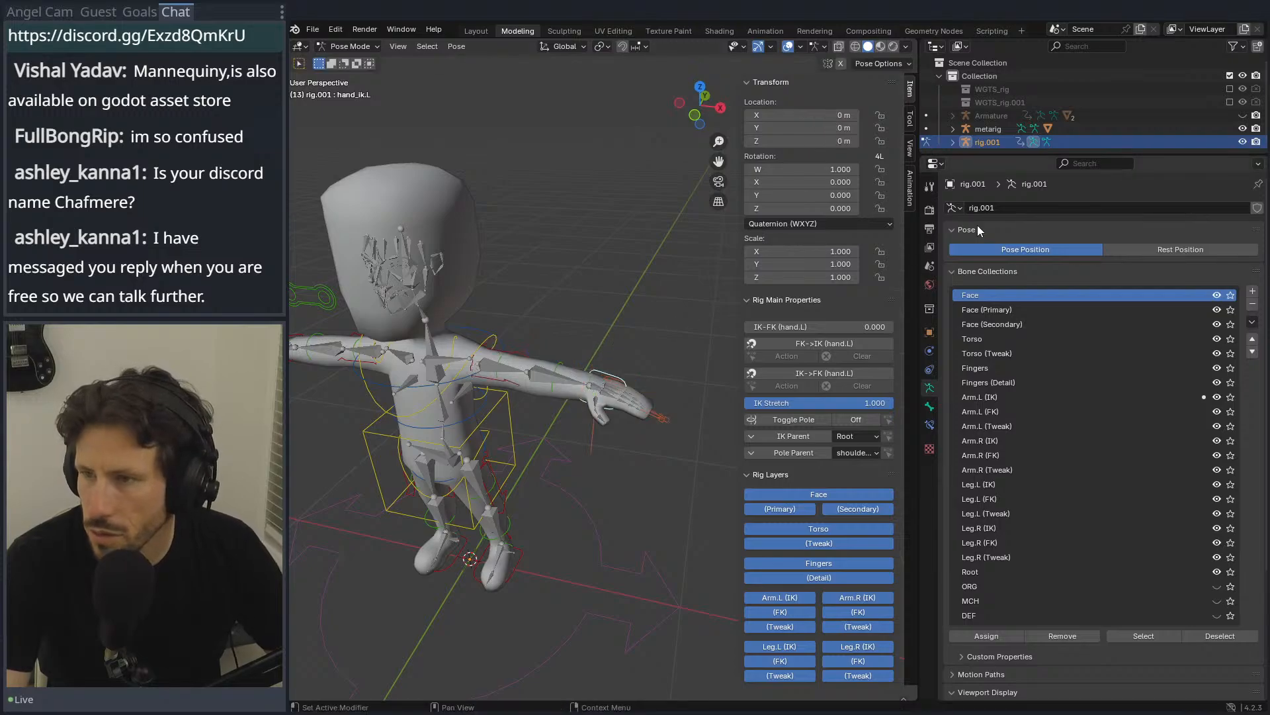
# Step: Try to parent the metarig to rig.001 with envelope weights and check it with a cancelled trial move
pyautogui.keyDown('ctrl'); pyautogui.click(986, 127); pyautogui.keyUp('ctrl')
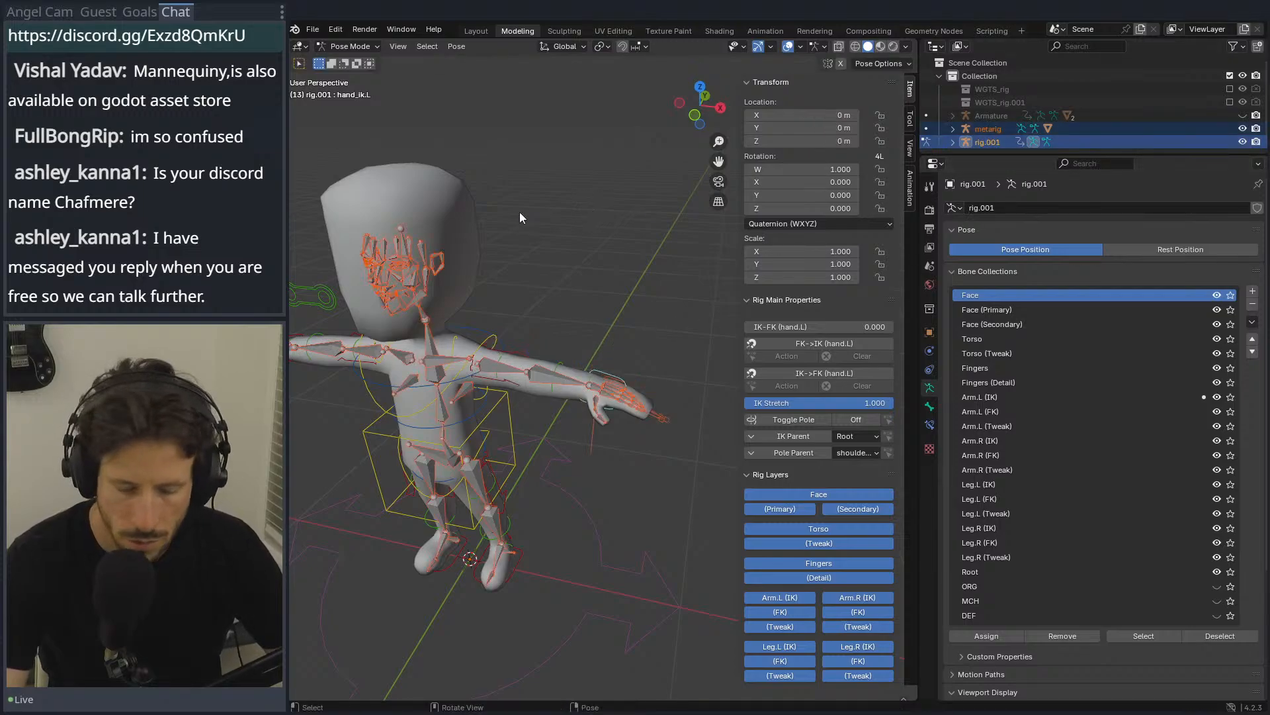
pyautogui.hotkey('ctrl', 'p')
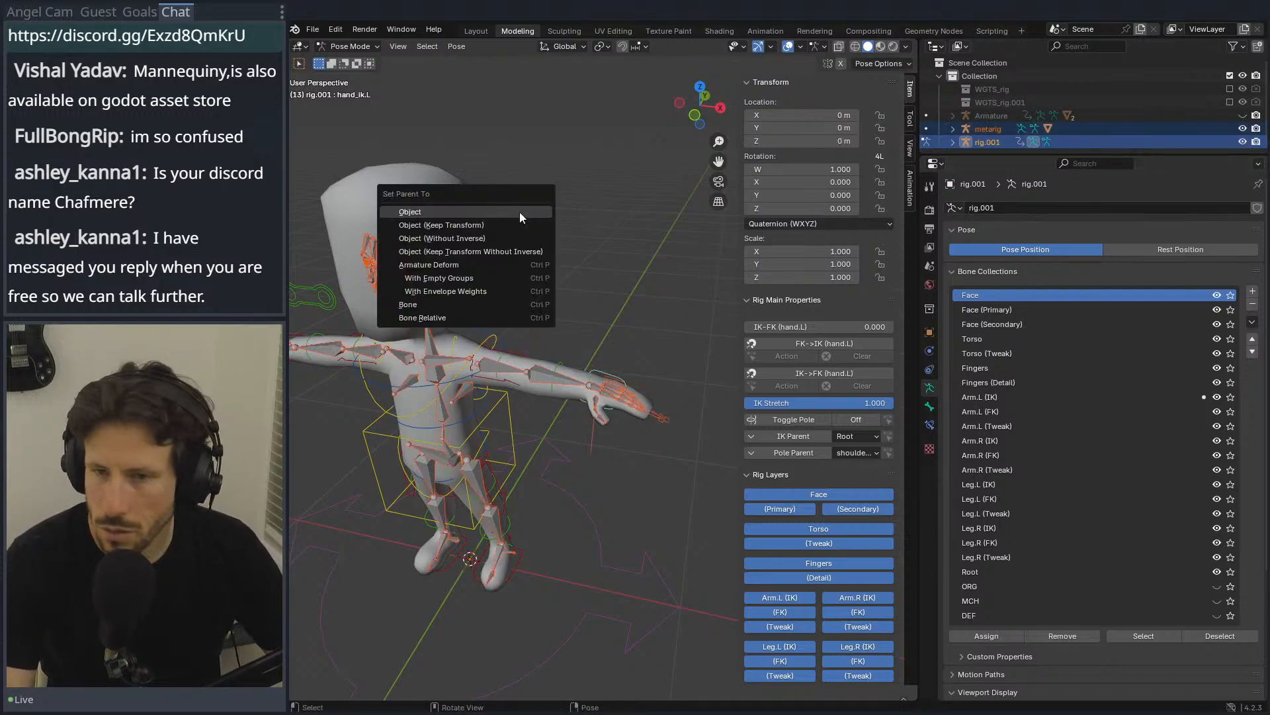
pyautogui.click(509, 291)
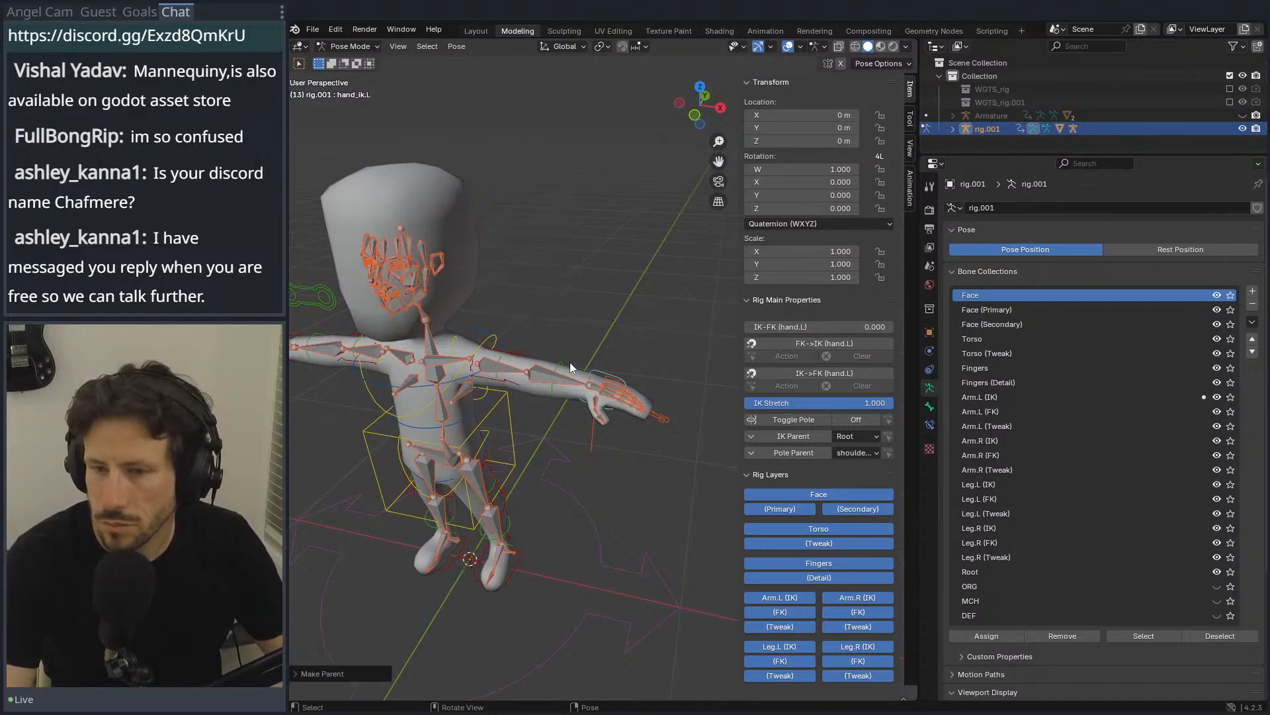
pyautogui.press('g')
pyautogui.press('Escape')
# Step: Switch rig.001 to Object Mode and back to Pose Mode, and undo the metarig's parenting to it
pyautogui.click(350, 43)
pyautogui.click(343, 73)
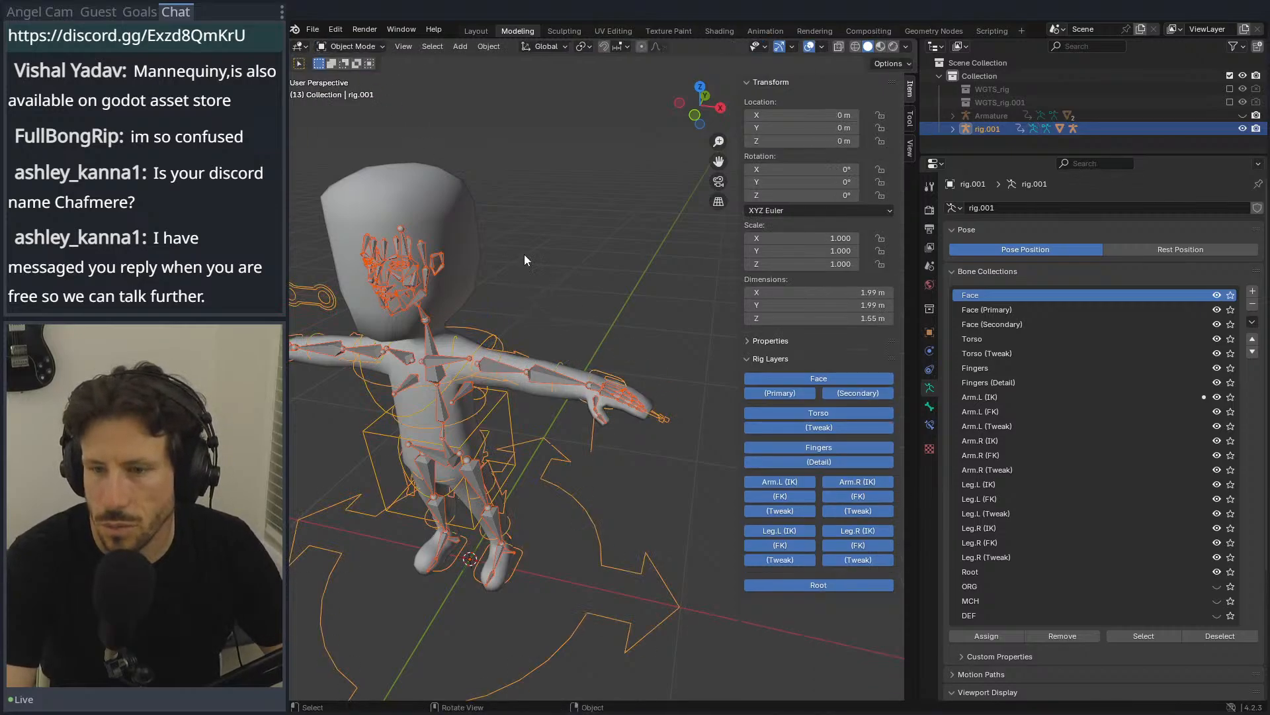
pyautogui.click(334, 46)
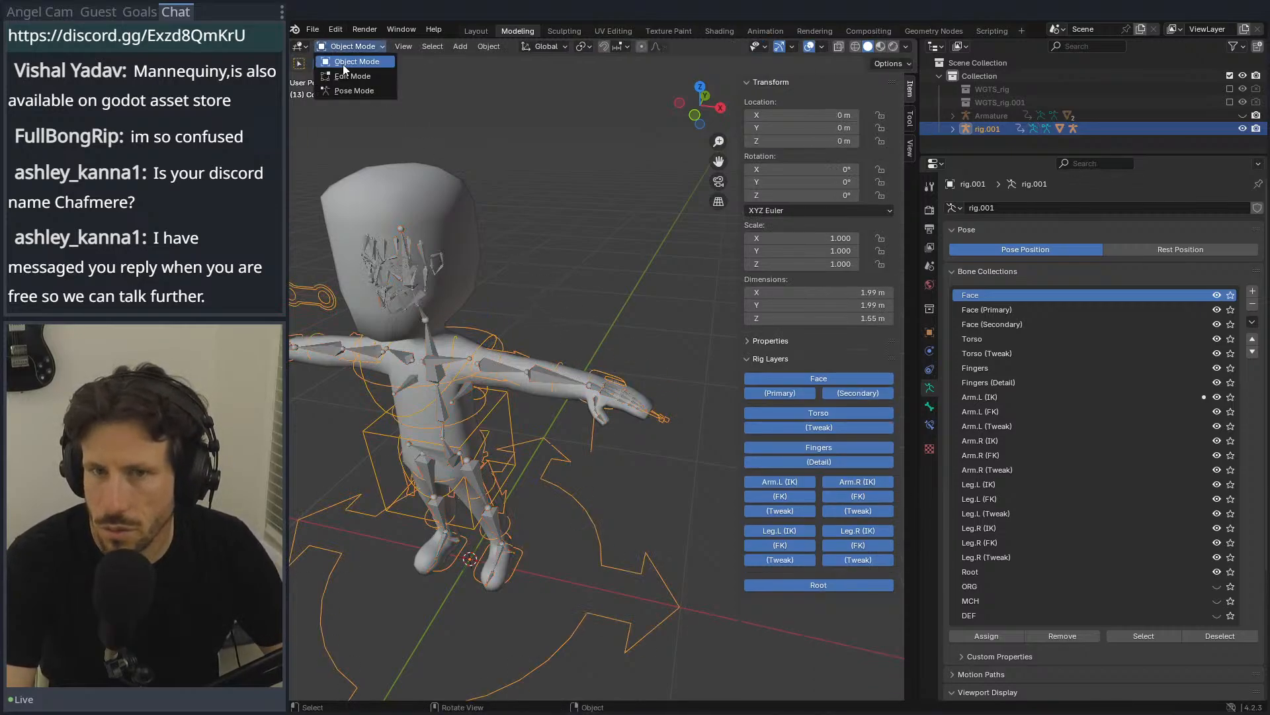
pyautogui.click(343, 94)
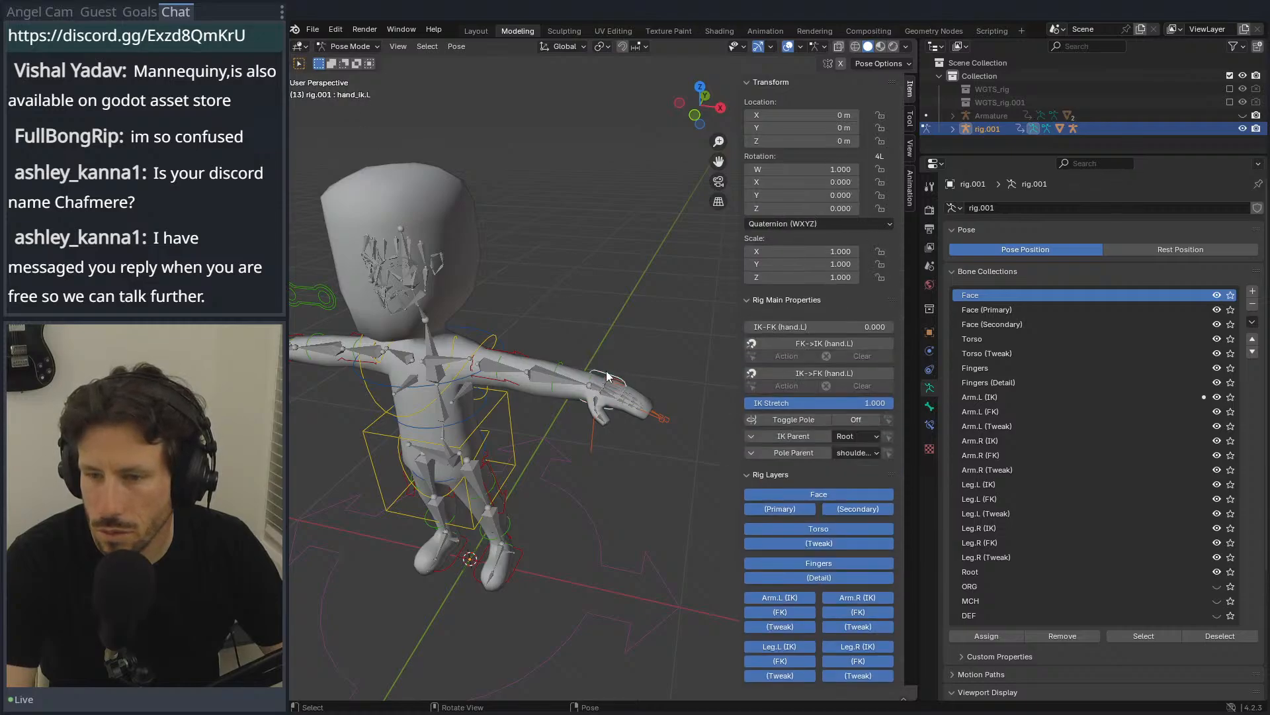
pyautogui.hotkey('ctrl', 'Tab')
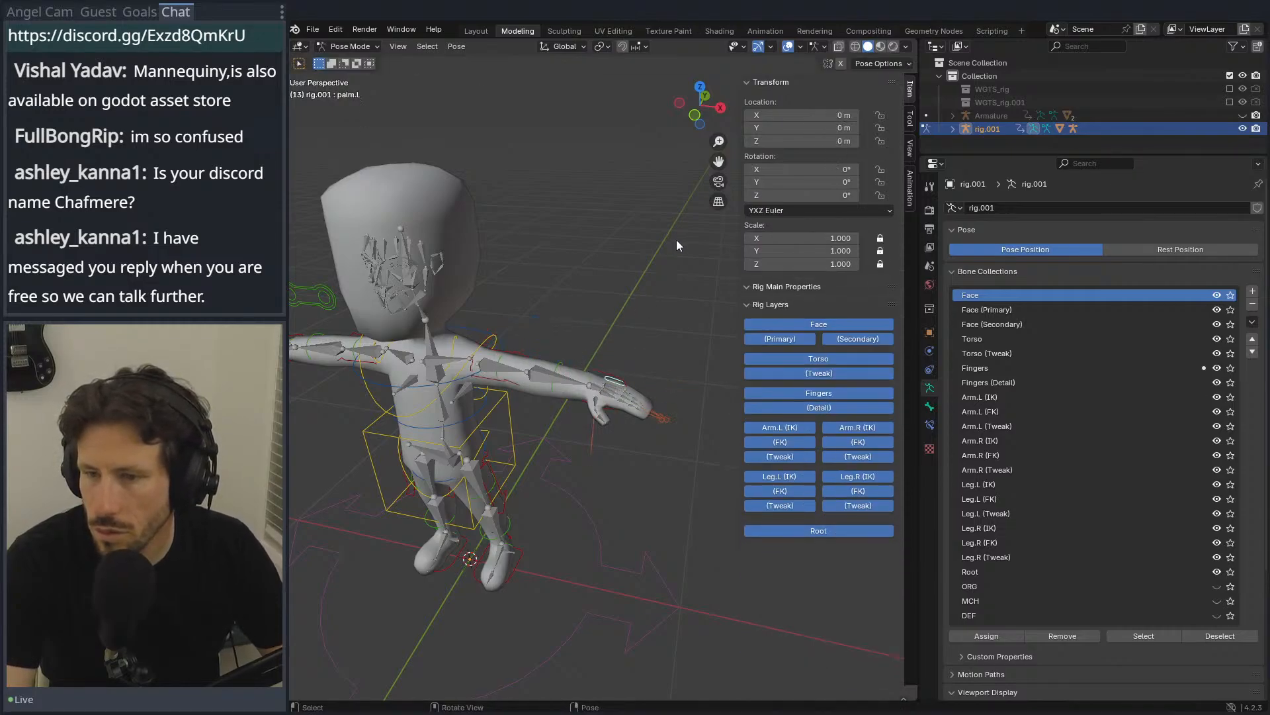
pyautogui.hotkey('ctrl', 'Tab')
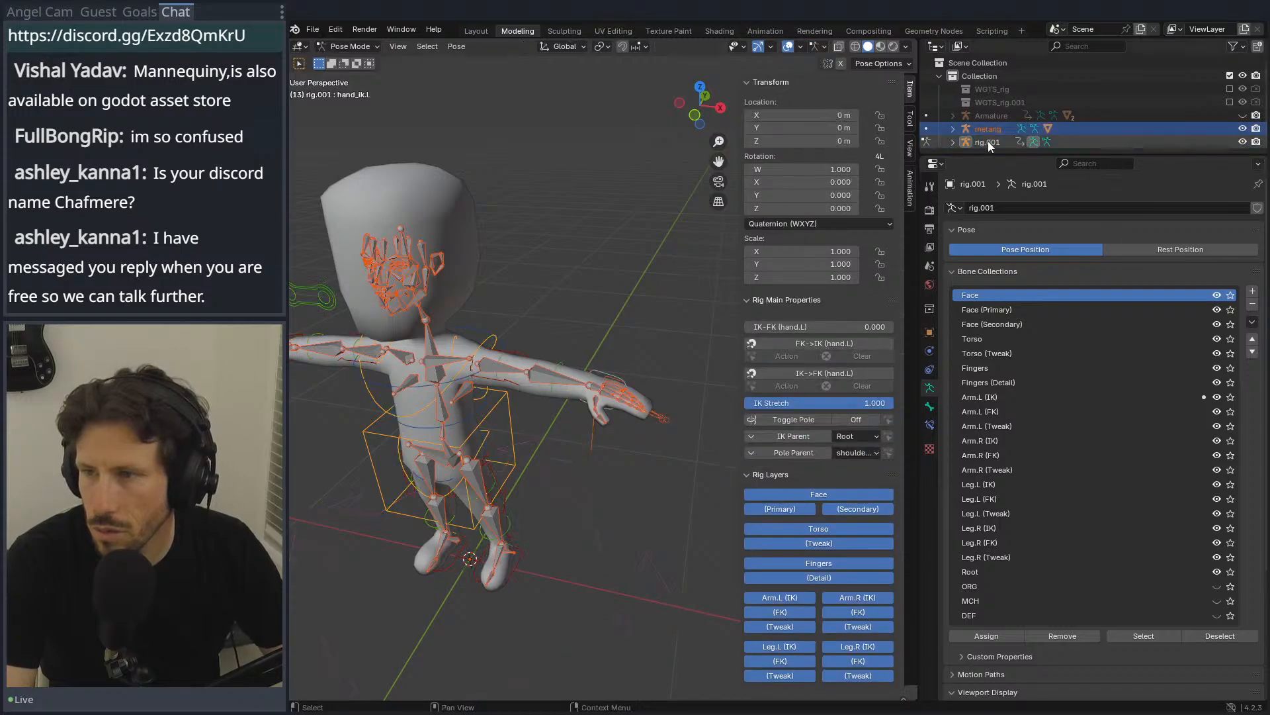
# Step: Try again to parent the metarig to rig.001 using armature deform with envelope weights, and undo the attempt
pyautogui.hotkey('shift', 'g')
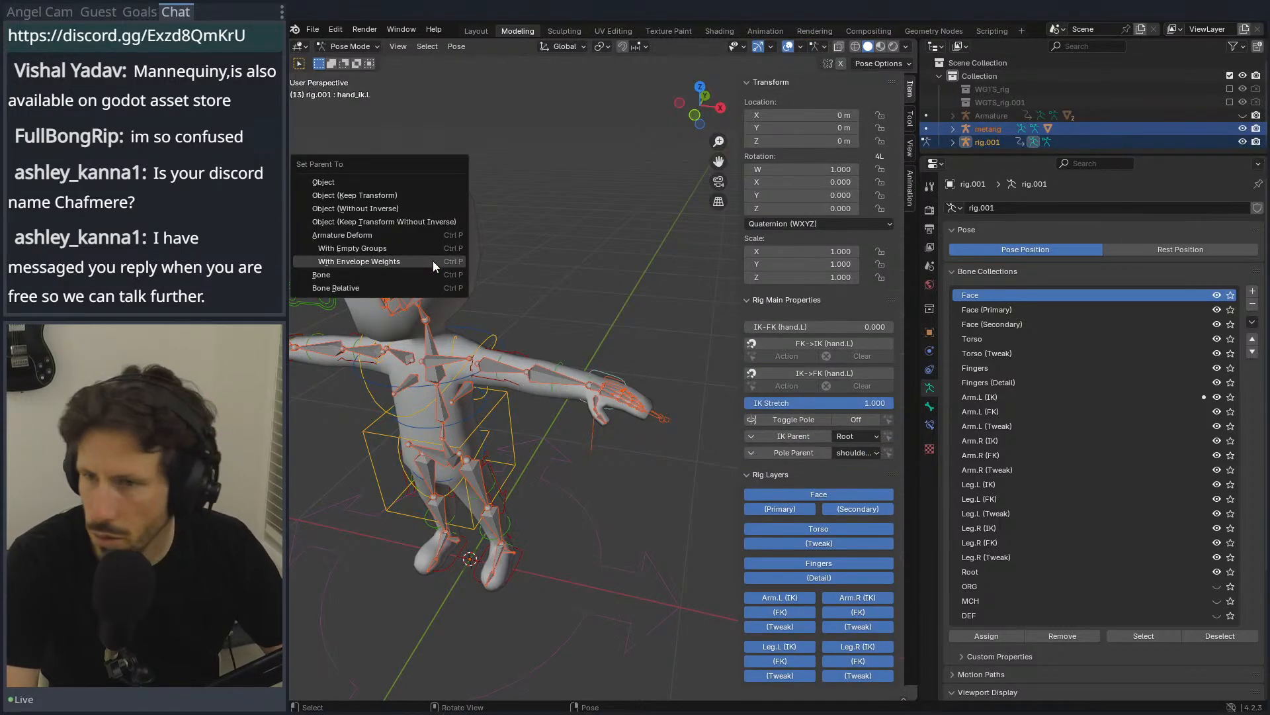
pyautogui.click(433, 261)
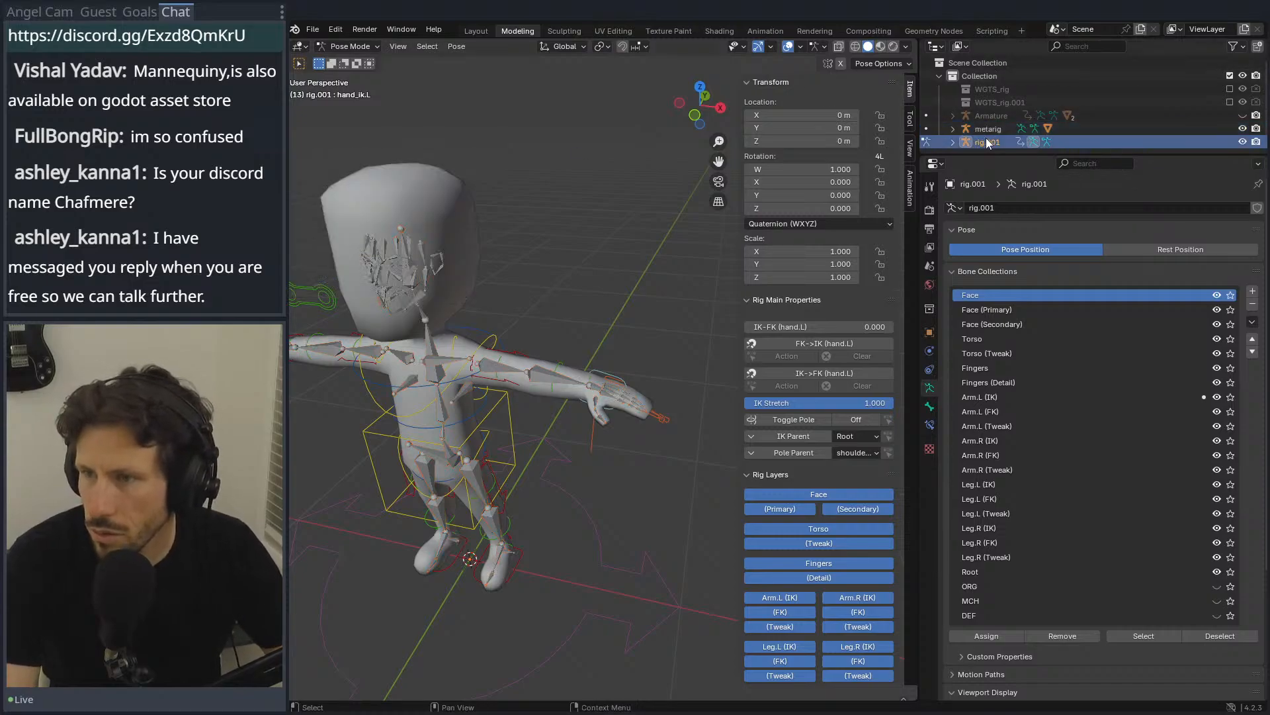
pyautogui.hotkey('ctrl', 'p')
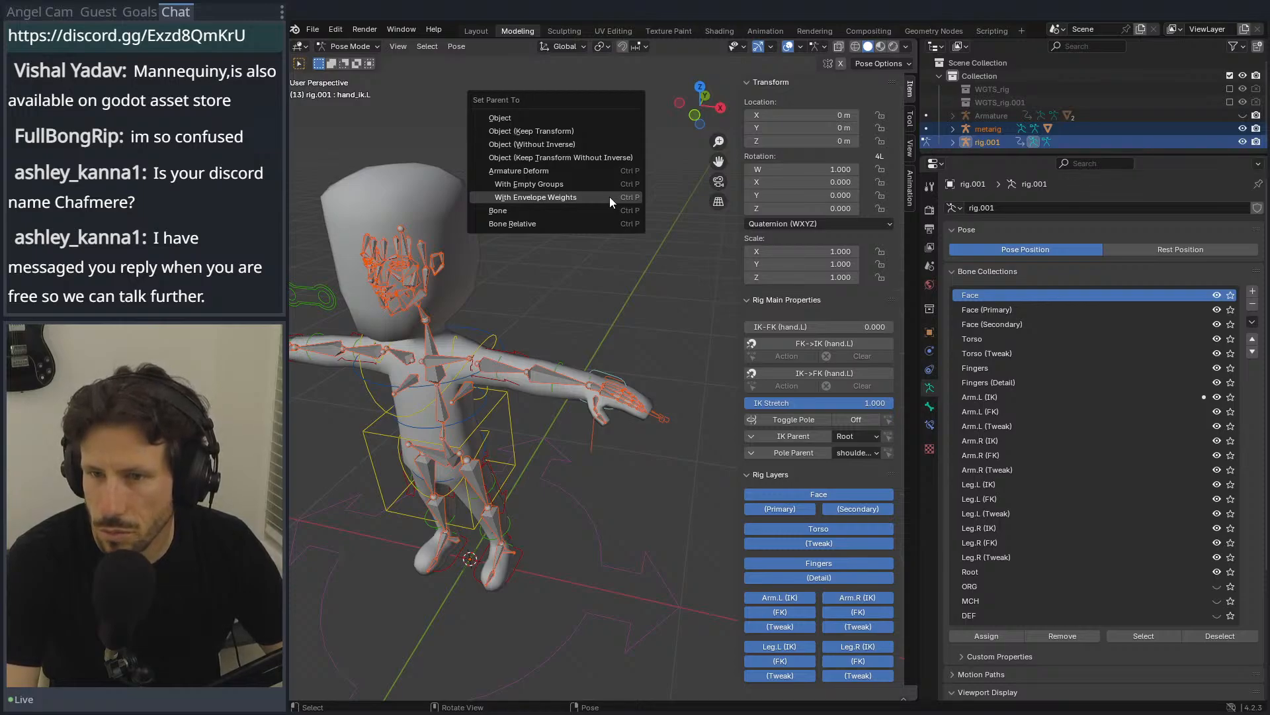
pyautogui.click(609, 197)
pyautogui.hotkey('ctrl', 'z')
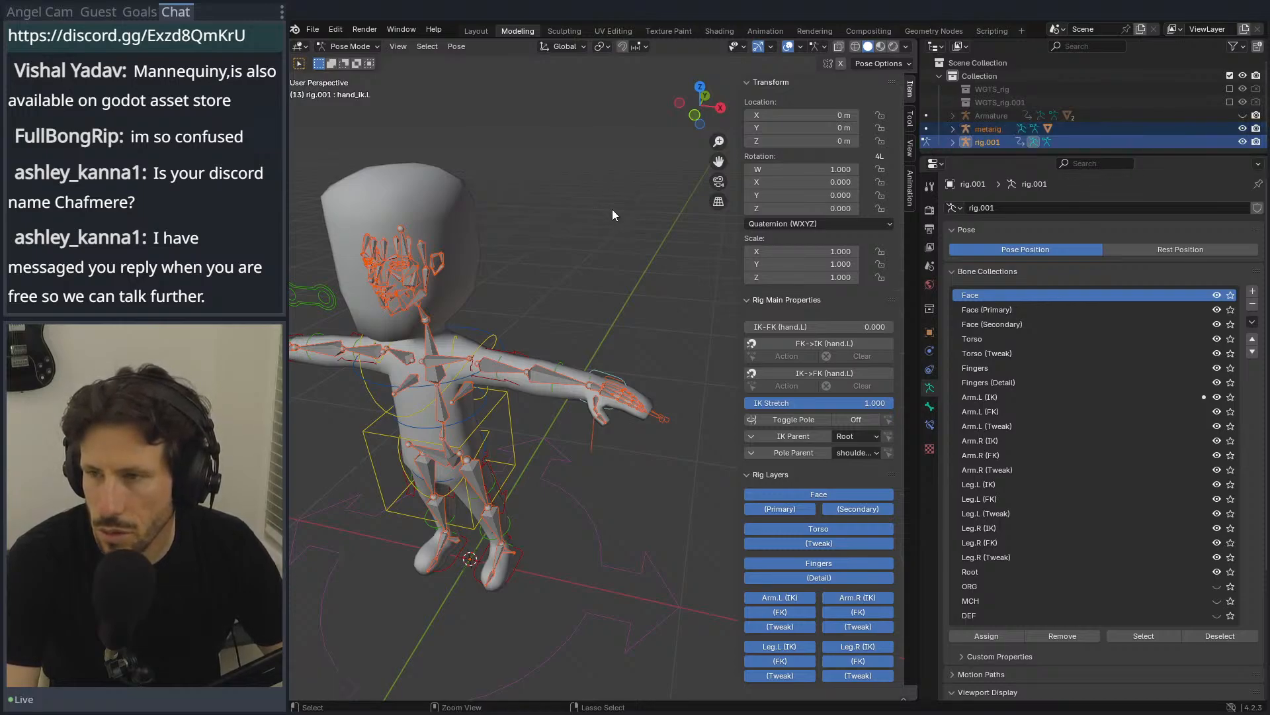
pyautogui.click(987, 142)
pyautogui.keyDown('shift'); pyautogui.click(990, 130); pyautogui.keyUp('shift')
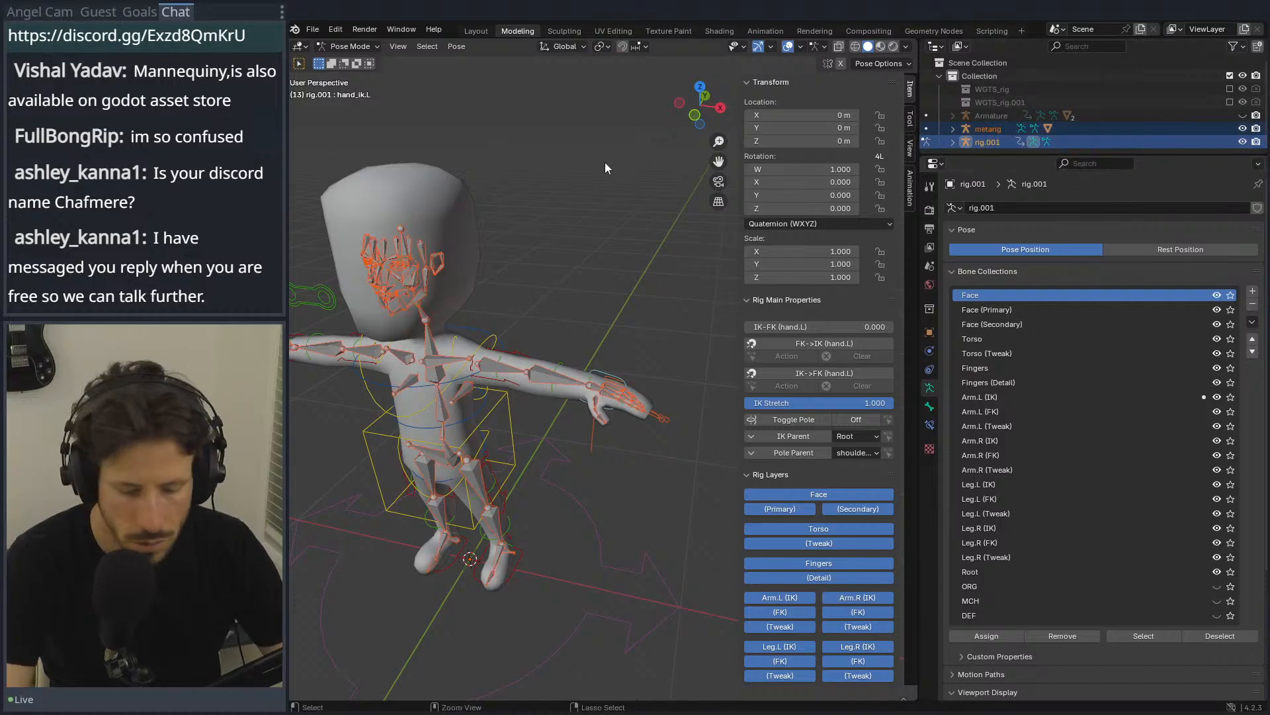
pyautogui.hotkey('ctrl', 'p')
pyautogui.press('Escape')
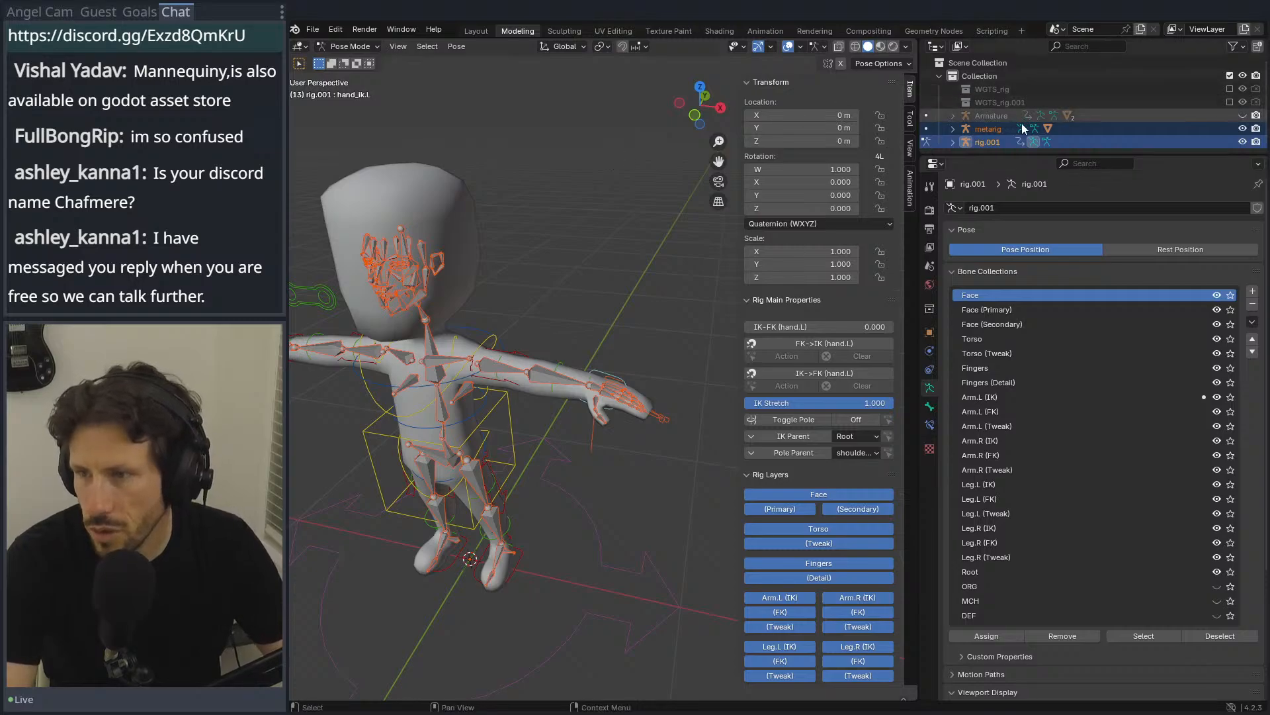
pyautogui.hotkey('ctrl', 'p')
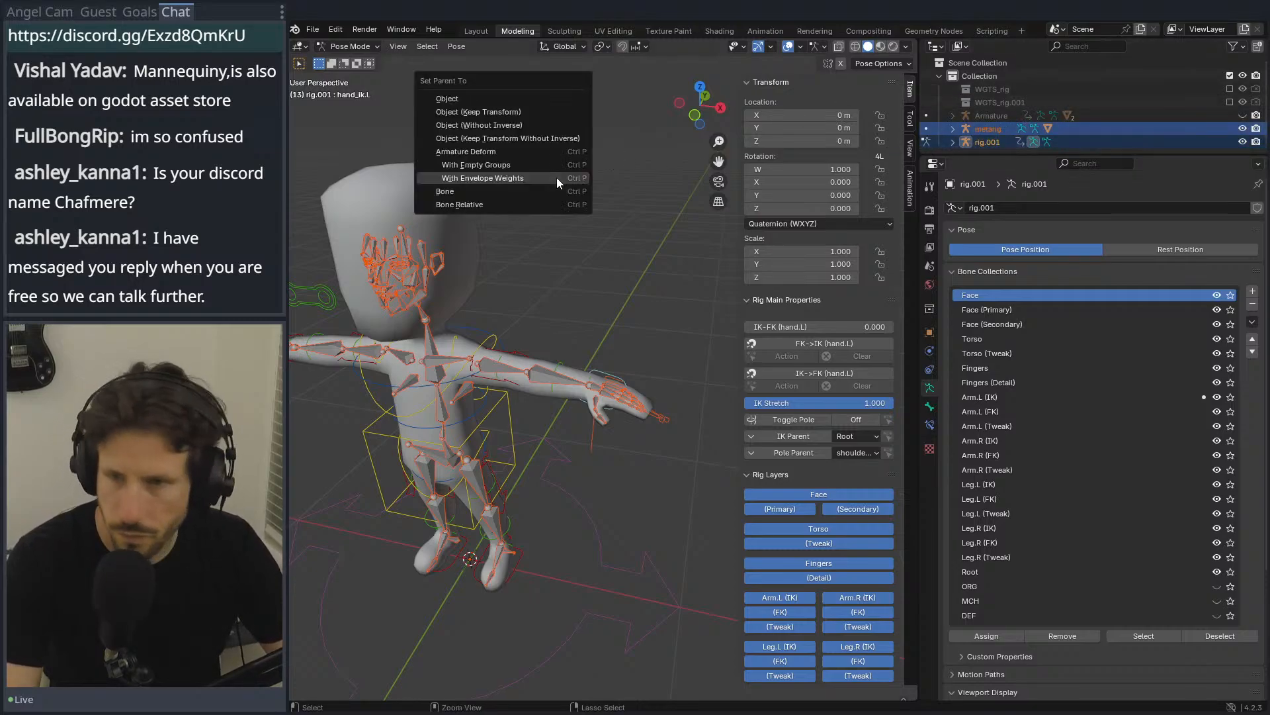
pyautogui.press('Escape')
# Step: Try to parent the metarig to rig.001 using armature deform with envelope weights, and undo the parenting and selection
pyautogui.keyDown('ctrl'); pyautogui.click(983, 144); pyautogui.keyUp('ctrl')
pyautogui.hotkey('ctrl', 'p')
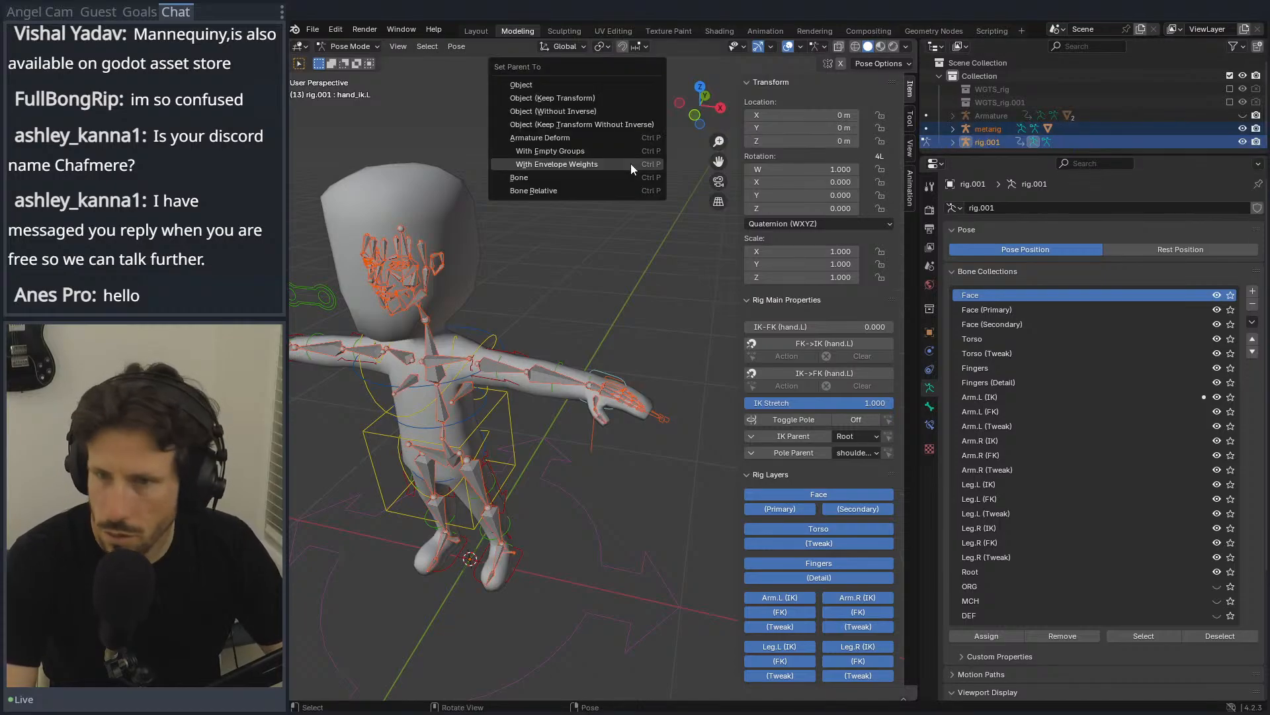
pyautogui.click(630, 165)
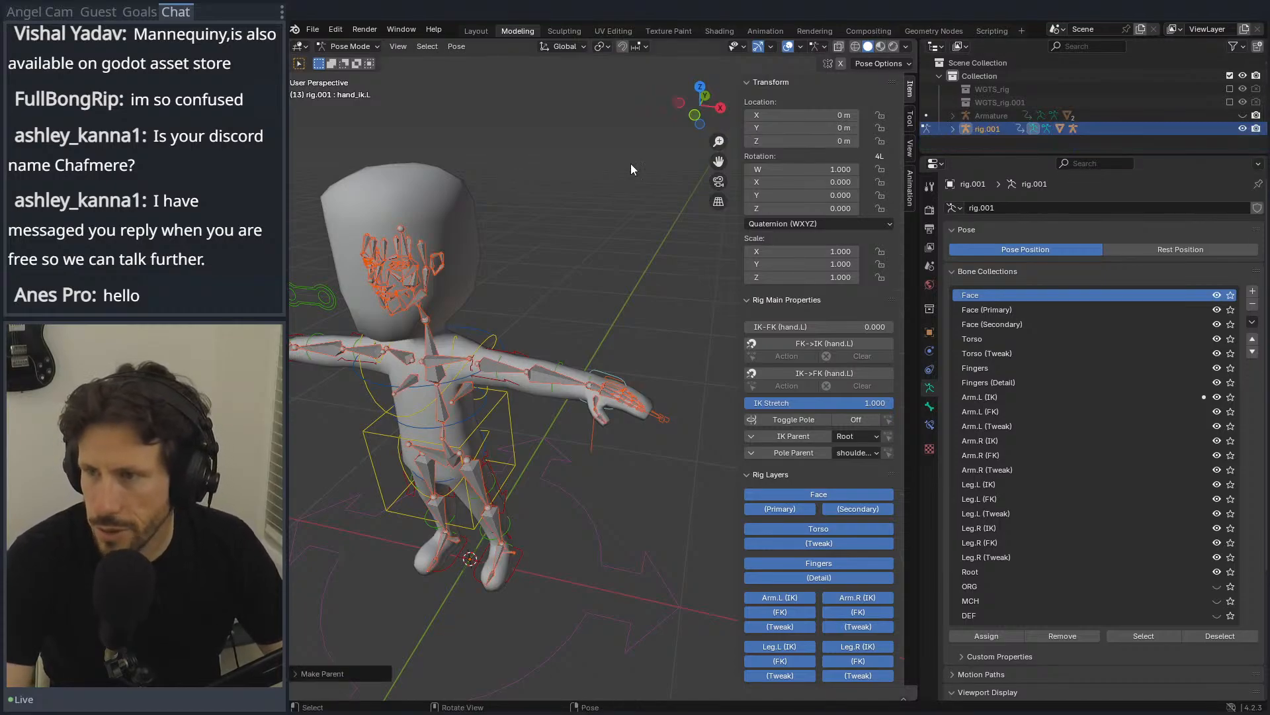
pyautogui.hotkey('ctrl', 'z')
pyautogui.hotkey('ctrl', 'z')
# Step: Reselect the metarig and rig.001 with rig.001 active, try parenting them in Pose Mode, and undo it
pyautogui.click(1002, 128)
pyautogui.keyDown('ctrl'); pyautogui.click(1002, 141); pyautogui.keyUp('ctrl')
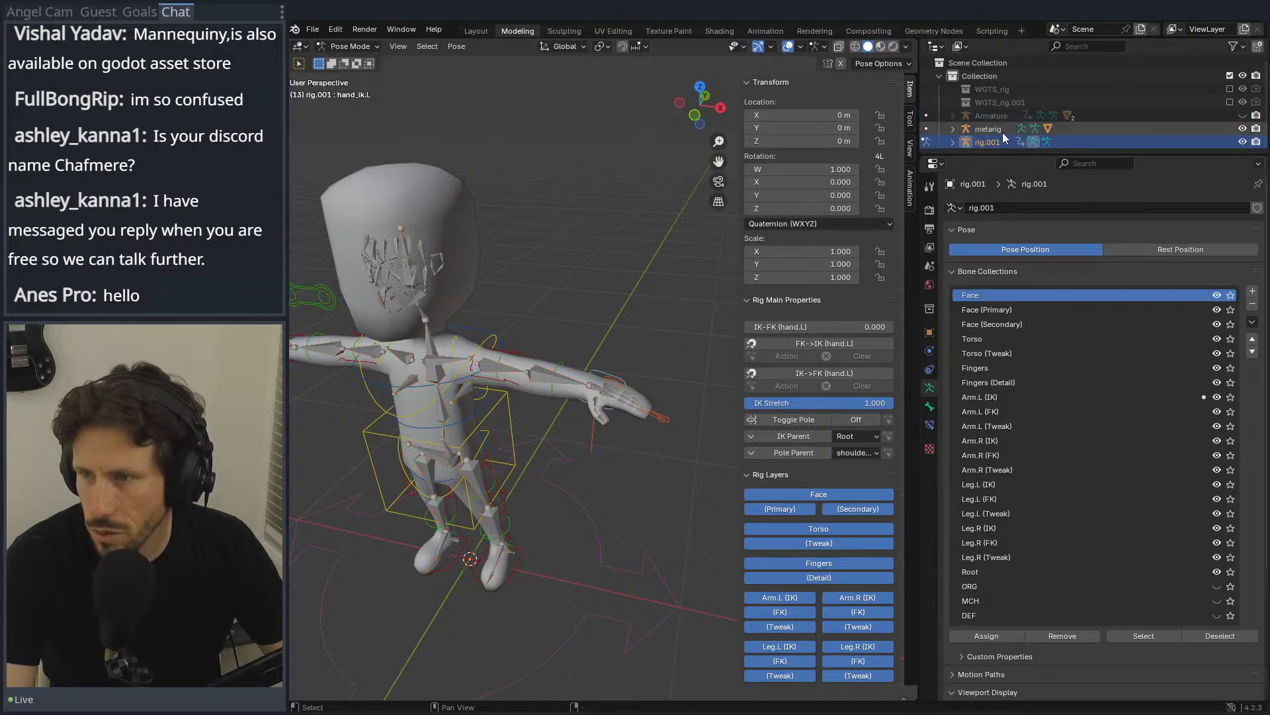
pyautogui.hotkey('ctrl', 'p')
pyautogui.click(447, 211)
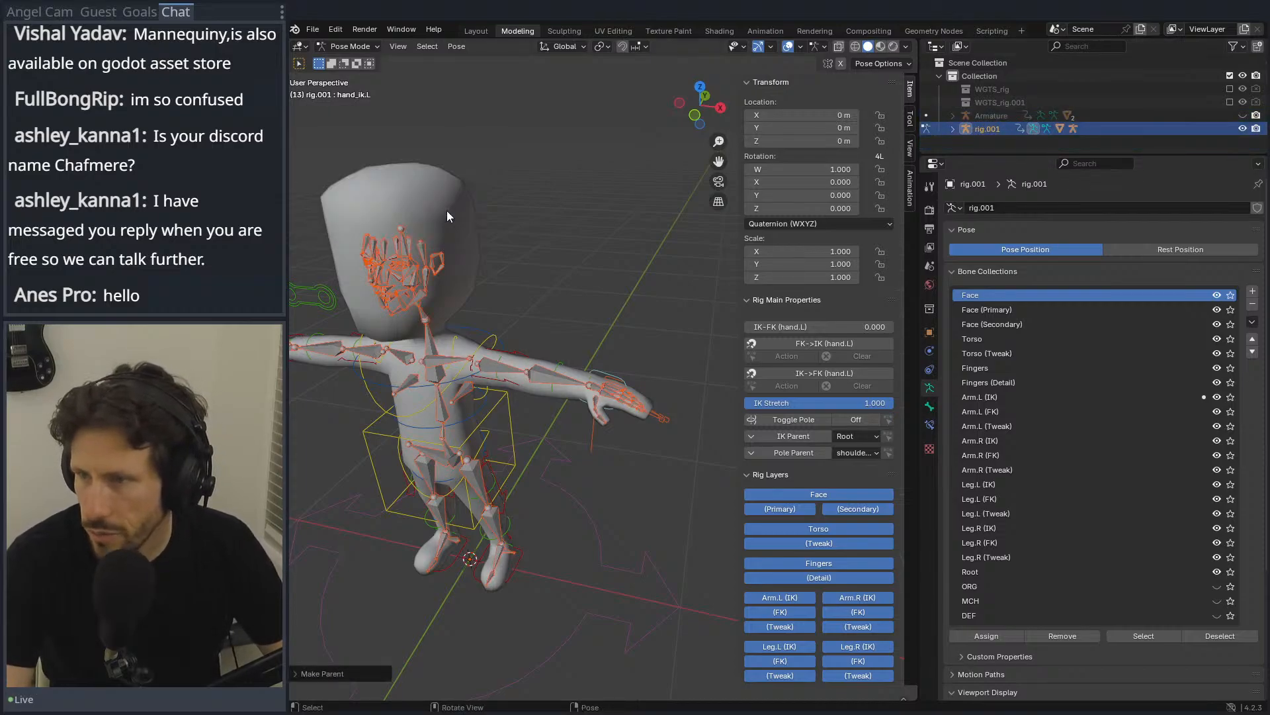
pyautogui.scroll(2, 447, 211)
pyautogui.hotkey('ctrl', 'z')
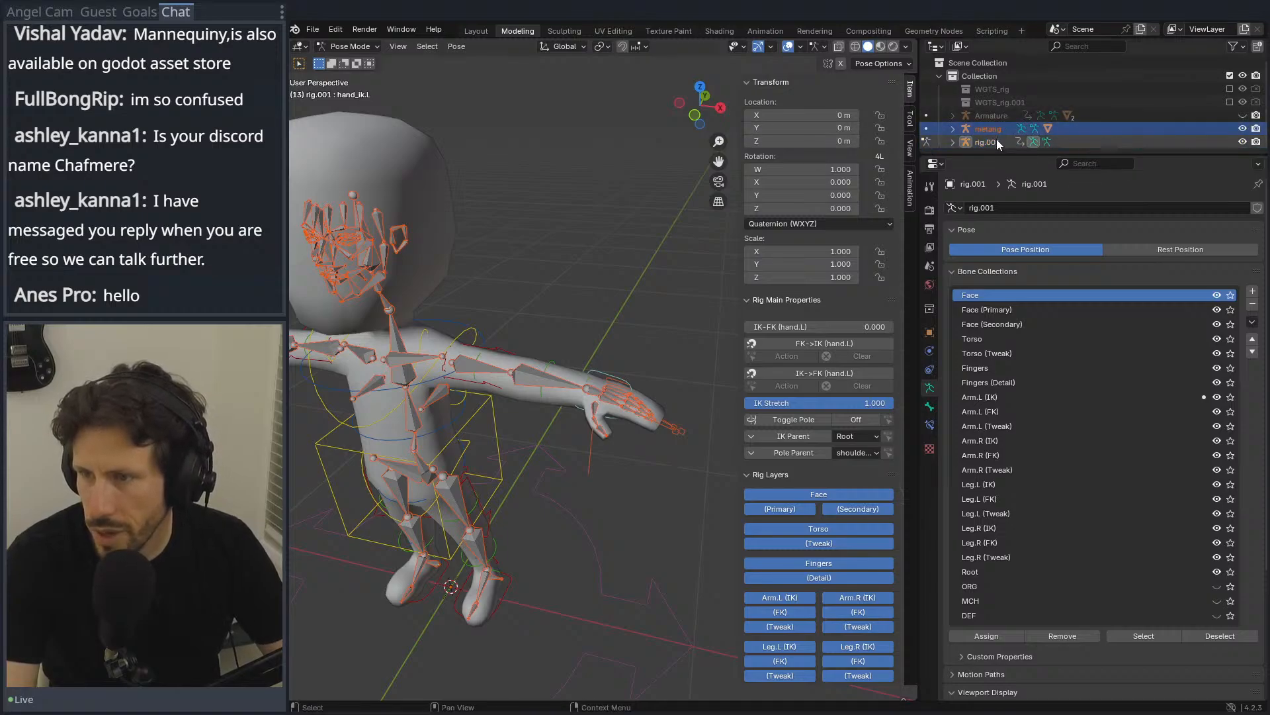
# Step: Try two more times in Pose Mode to parent the metarig to rig.001, undoing the first attempt
pyautogui.click(1001, 129)
pyautogui.keyDown('ctrl'); pyautogui.click(1002, 141); pyautogui.keyUp('ctrl')
pyautogui.hotkey('ctrl', 'p')
pyautogui.click(582, 163)
pyautogui.hotkey('ctrl', 'z')
pyautogui.click(1005, 106)
pyautogui.click(999, 131)
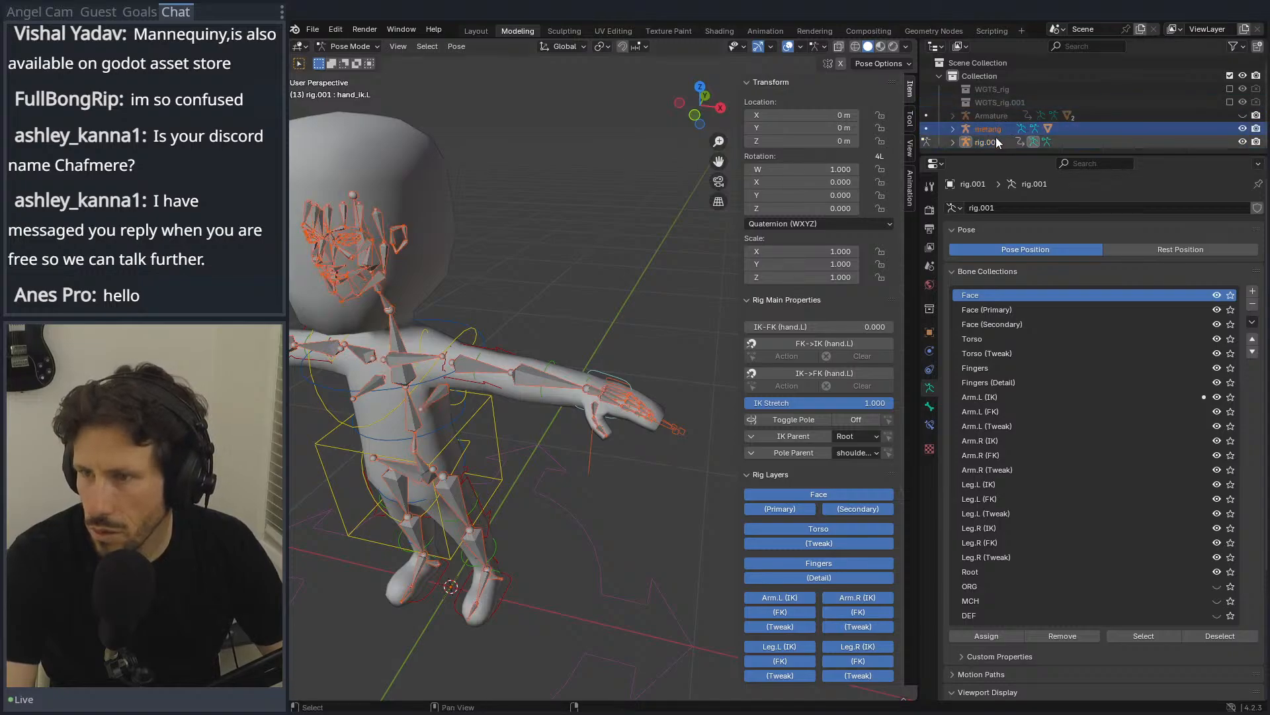
pyautogui.hotkey('ctrl', 'p')
pyautogui.click(612, 139)
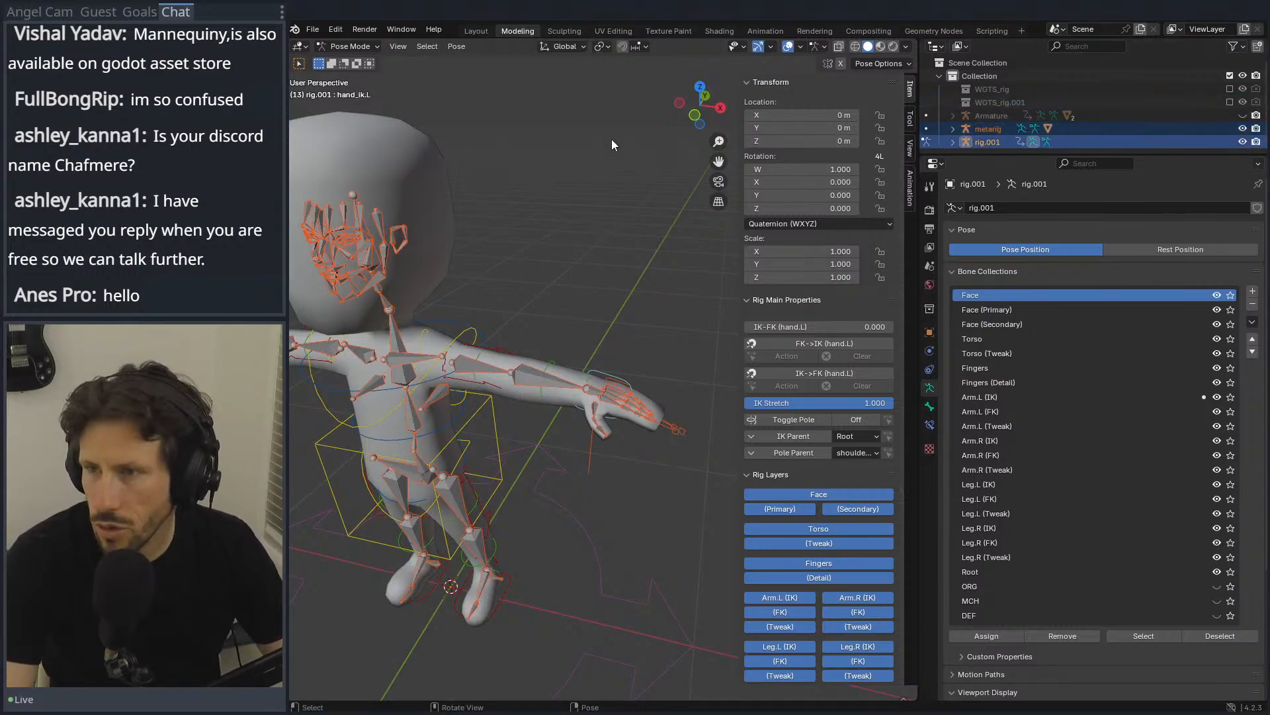
# Step: Select the root control of rig.001 and switch the rig to Object Mode
pyautogui.scroll(-4, 508, 205)
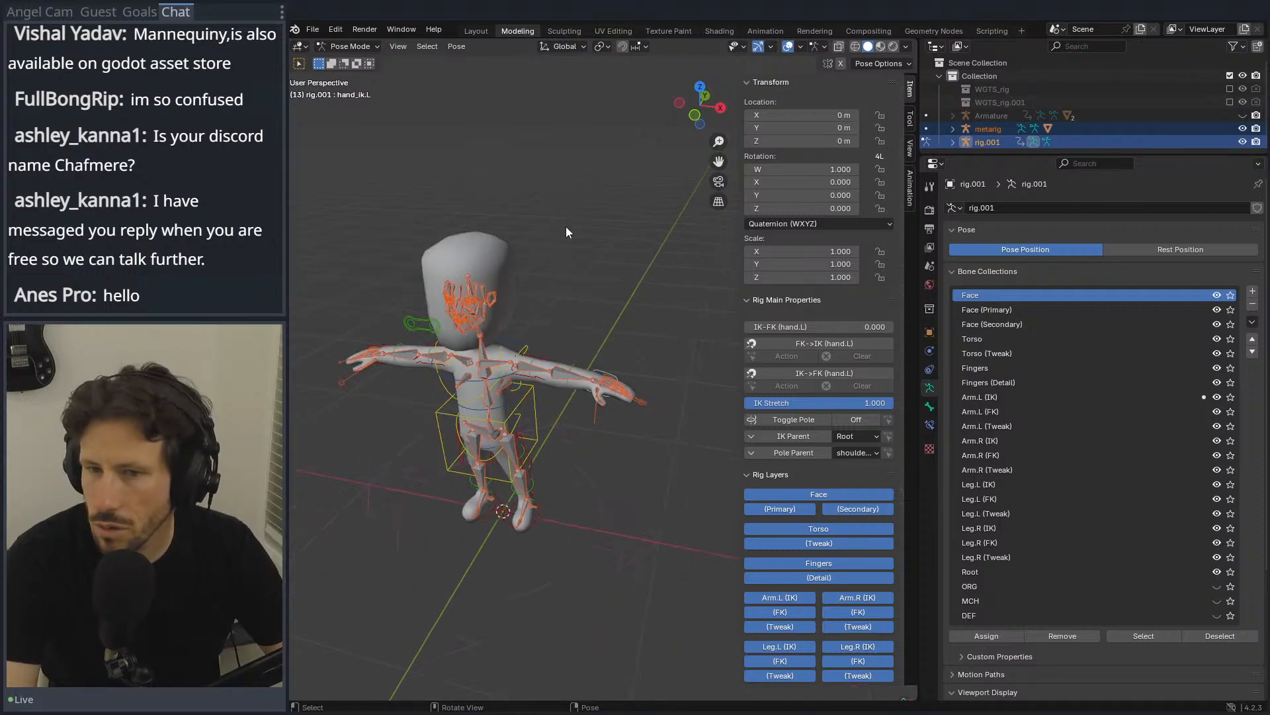
pyautogui.click(548, 455)
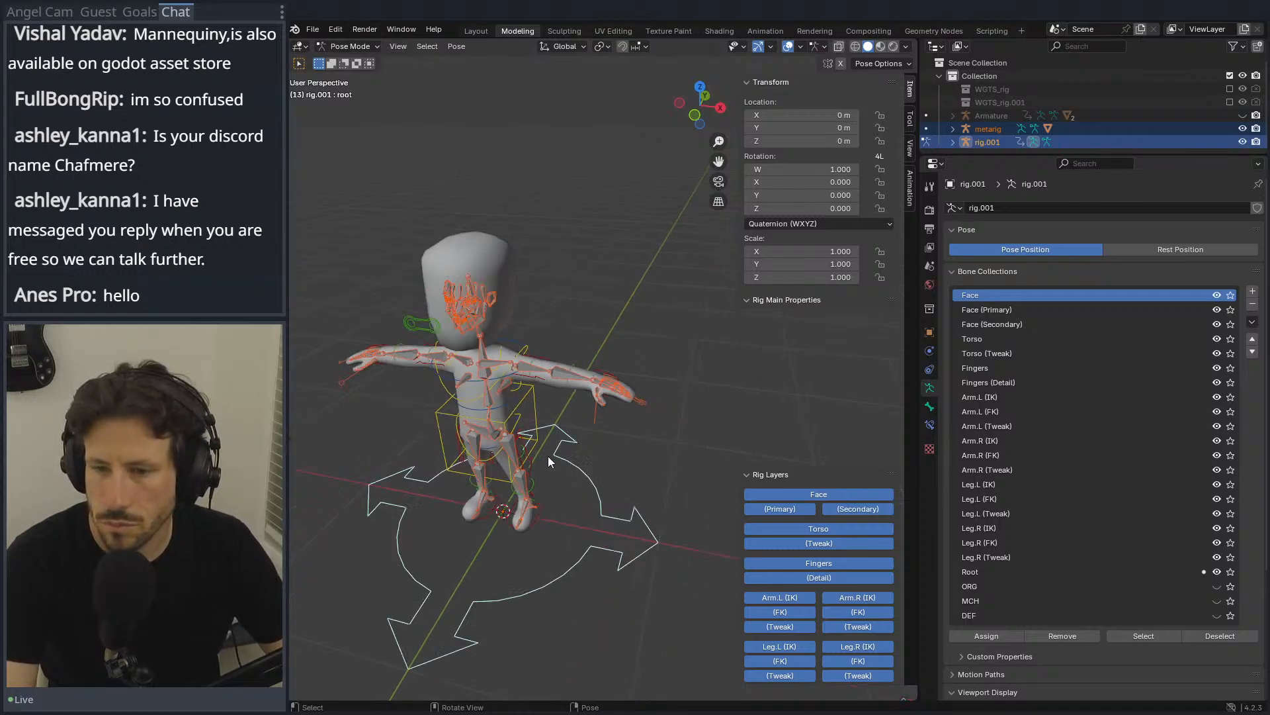
pyautogui.click(337, 30)
pyautogui.click(329, 48)
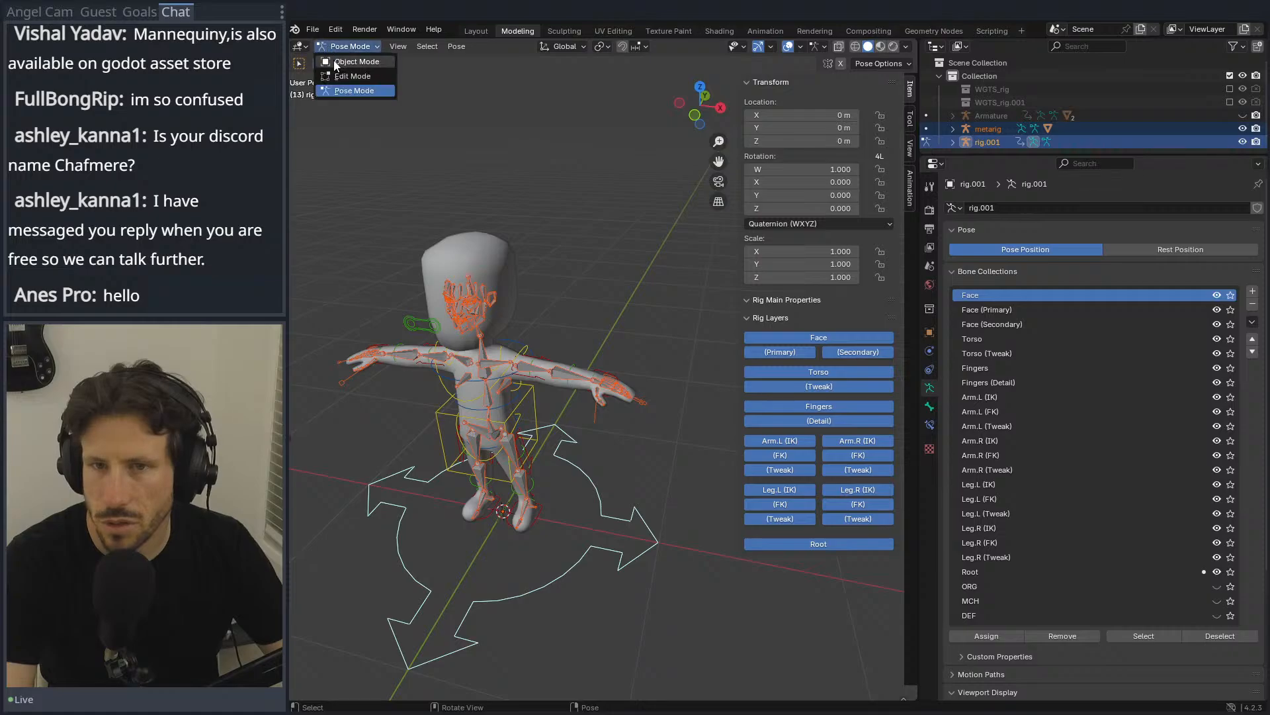
pyautogui.click(351, 61)
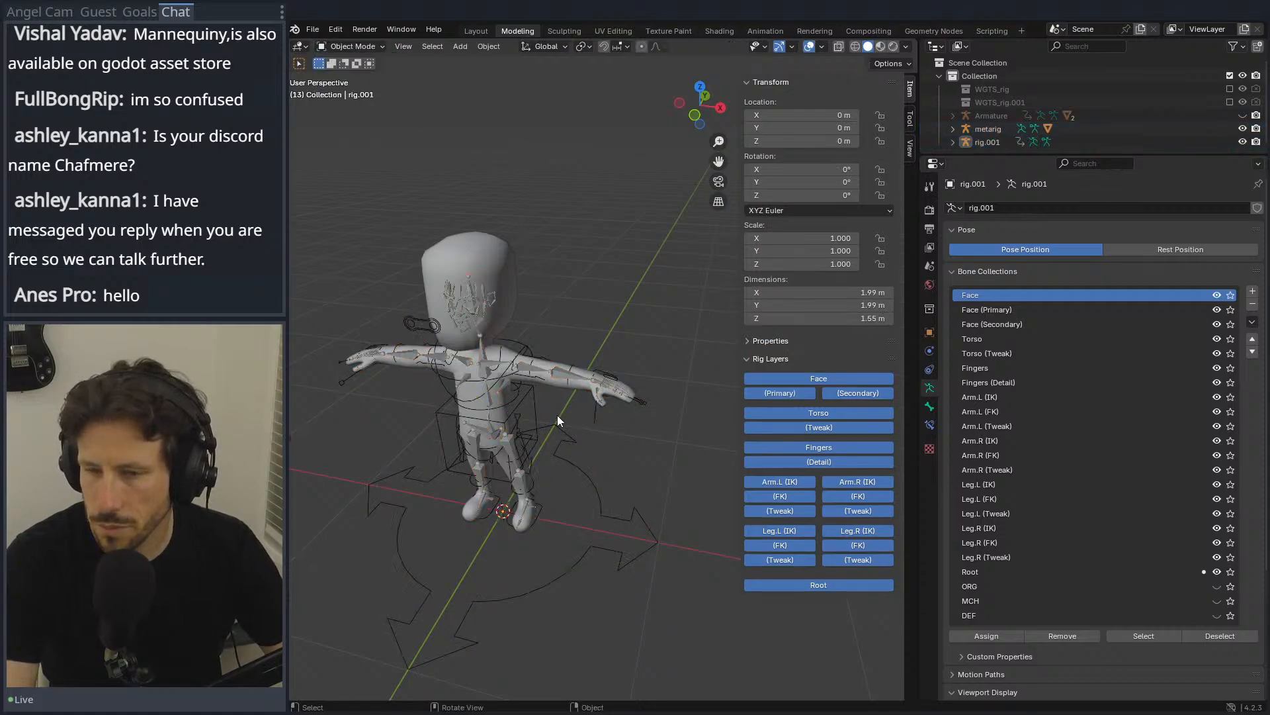
# Step: Try to parent the metarig to rig.001 in Object Mode, and revert the attempt
pyautogui.click(491, 370)
pyautogui.keyDown('shift'); pyautogui.click(527, 340); pyautogui.keyUp('shift')
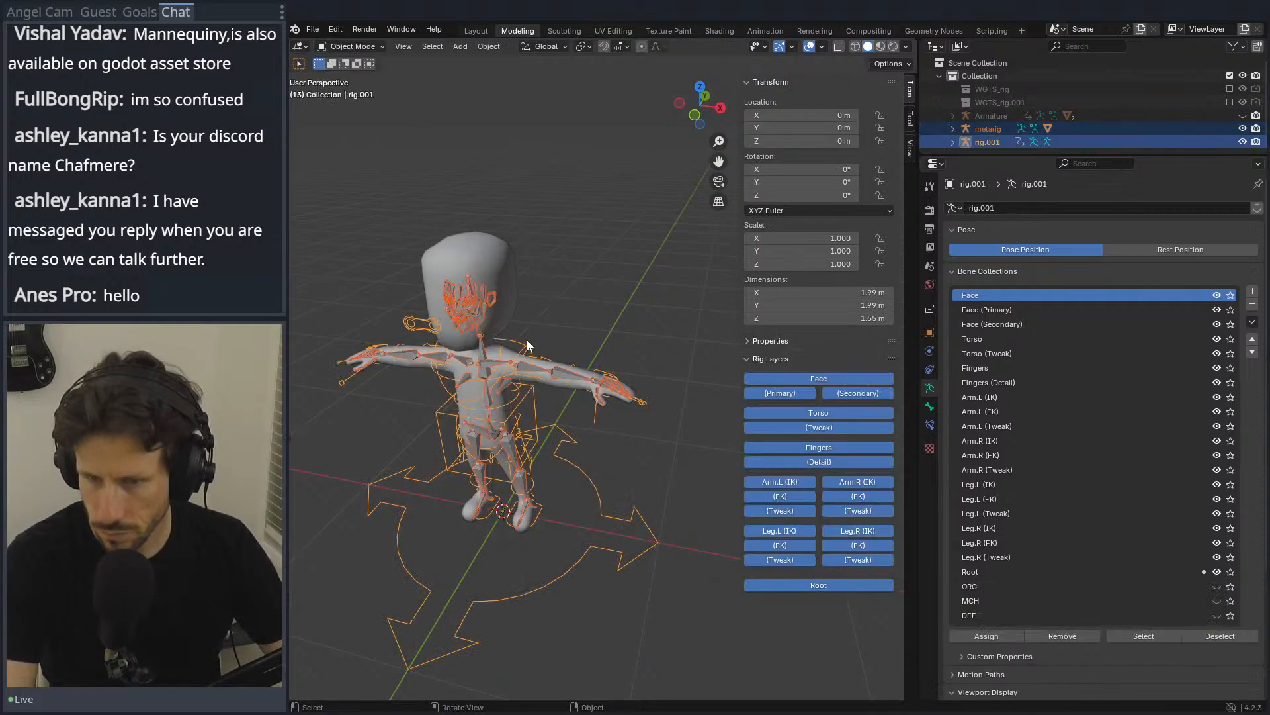
pyautogui.hotkey('ctrl', 'p')
pyautogui.click(527, 340)
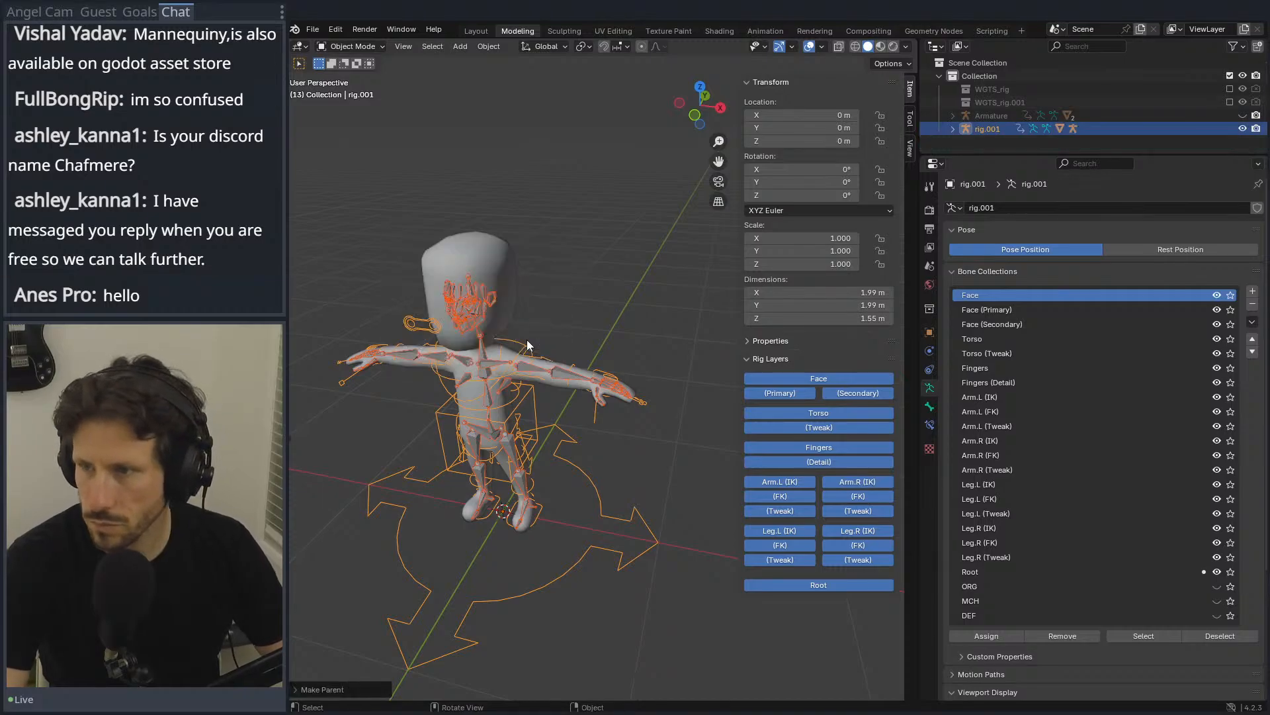
pyautogui.hotkey('alt', 'a')
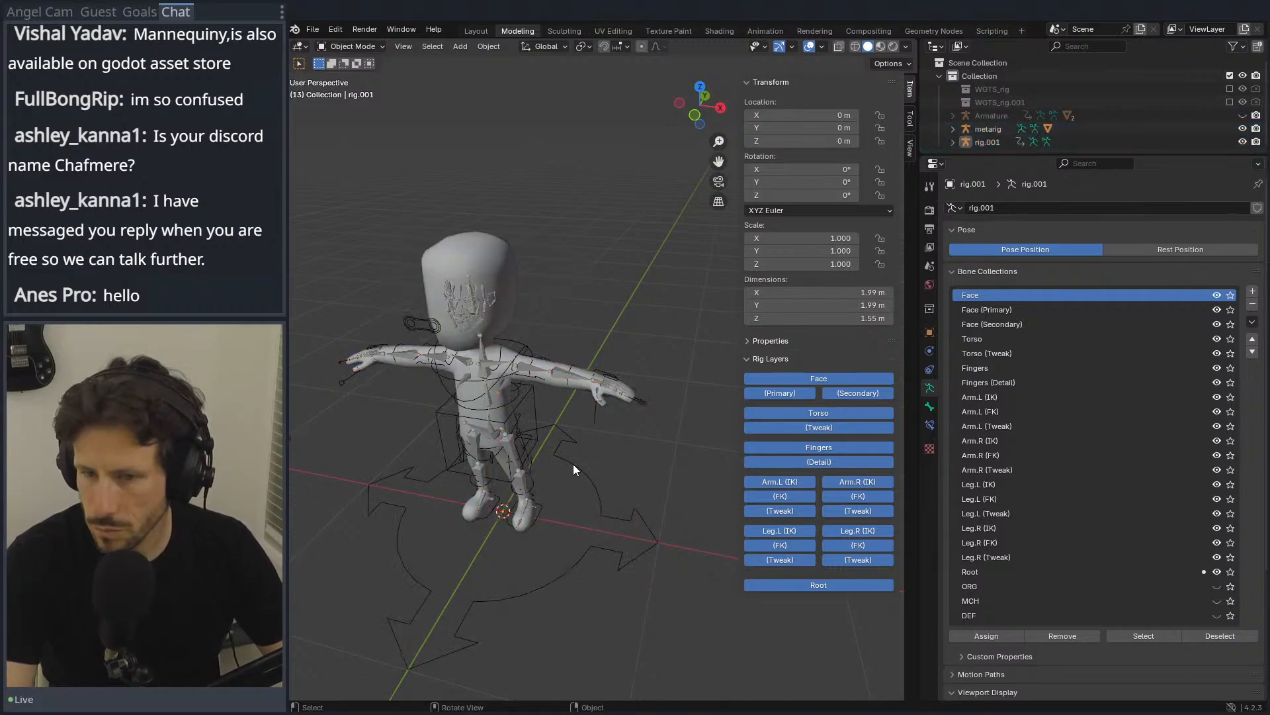
# Step: Select rig.001 and the metarig with the metarig active, and parent rig.001 to the metarig in Object Mode
pyautogui.click(539, 379)
pyautogui.keyDown('shift'); pyautogui.click(538, 370); pyautogui.keyUp('shift')
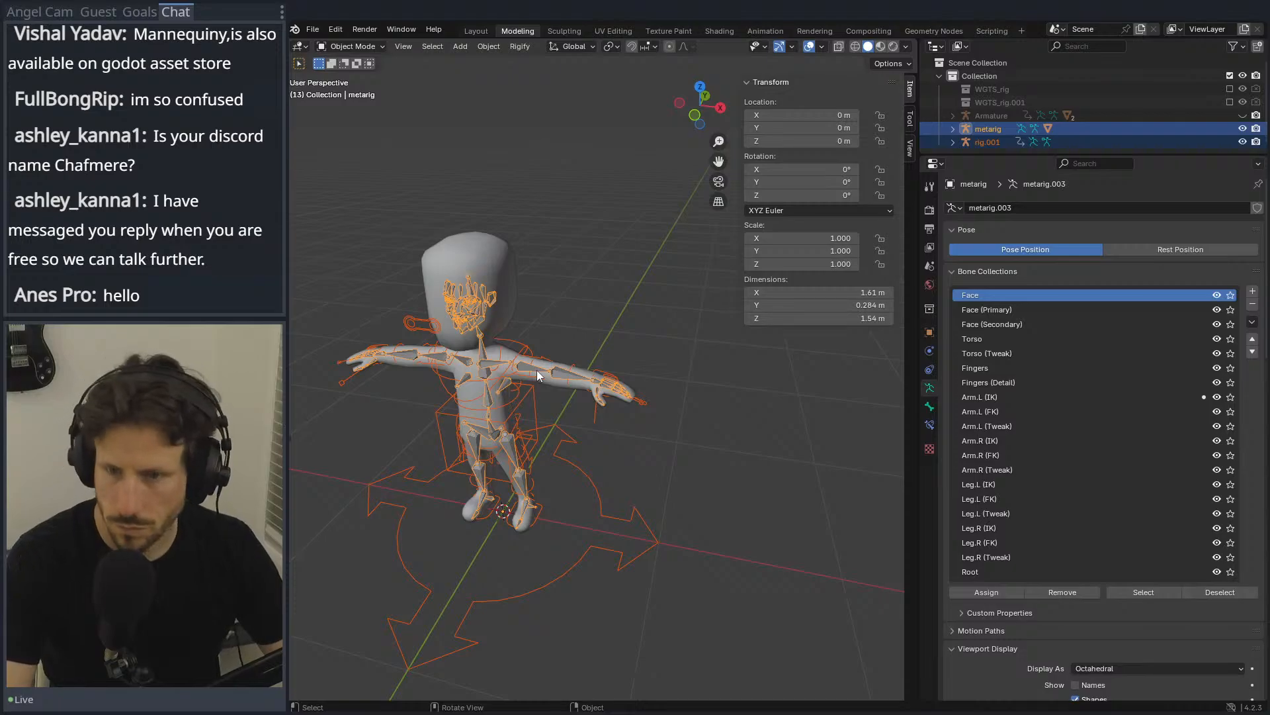
pyautogui.hotkey('ctrl', 'p')
pyautogui.click(537, 371)
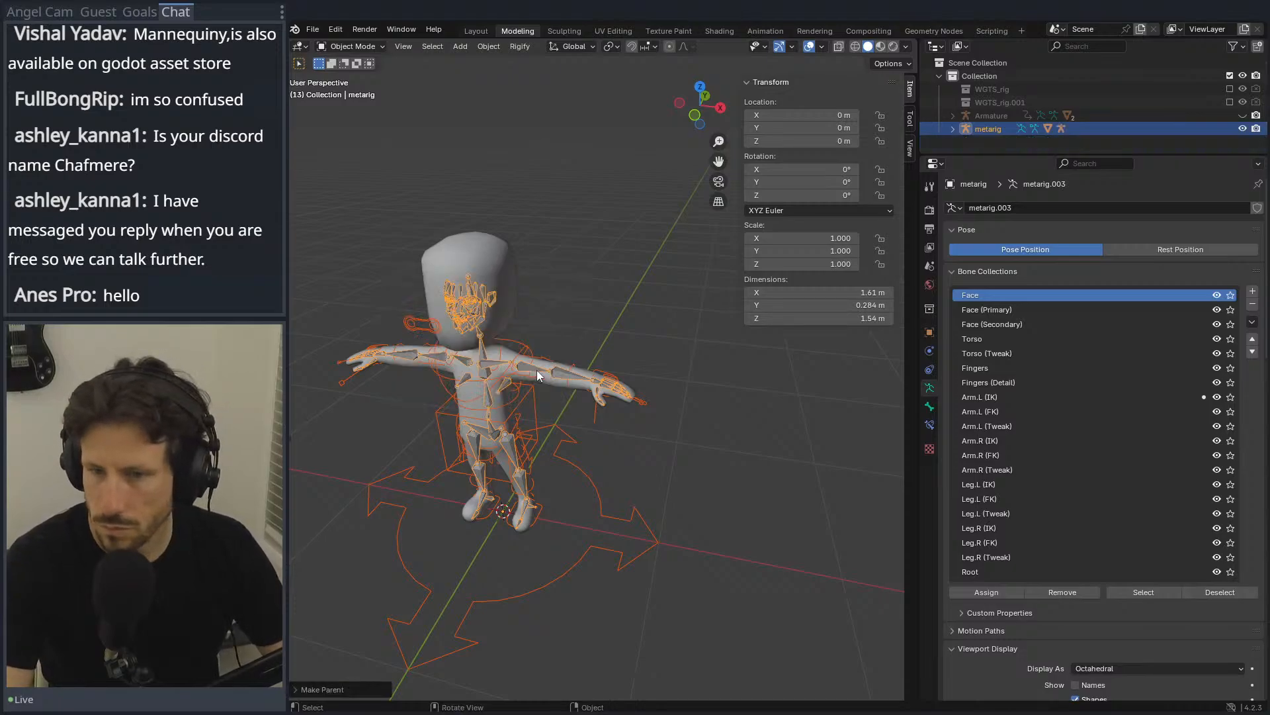
# Step: Test the left hand IK control of rig.001 in Pose Mode with a trial move, and undo back to before the parenting
pyautogui.click(349, 47)
pyautogui.click(361, 89)
pyautogui.click(610, 373)
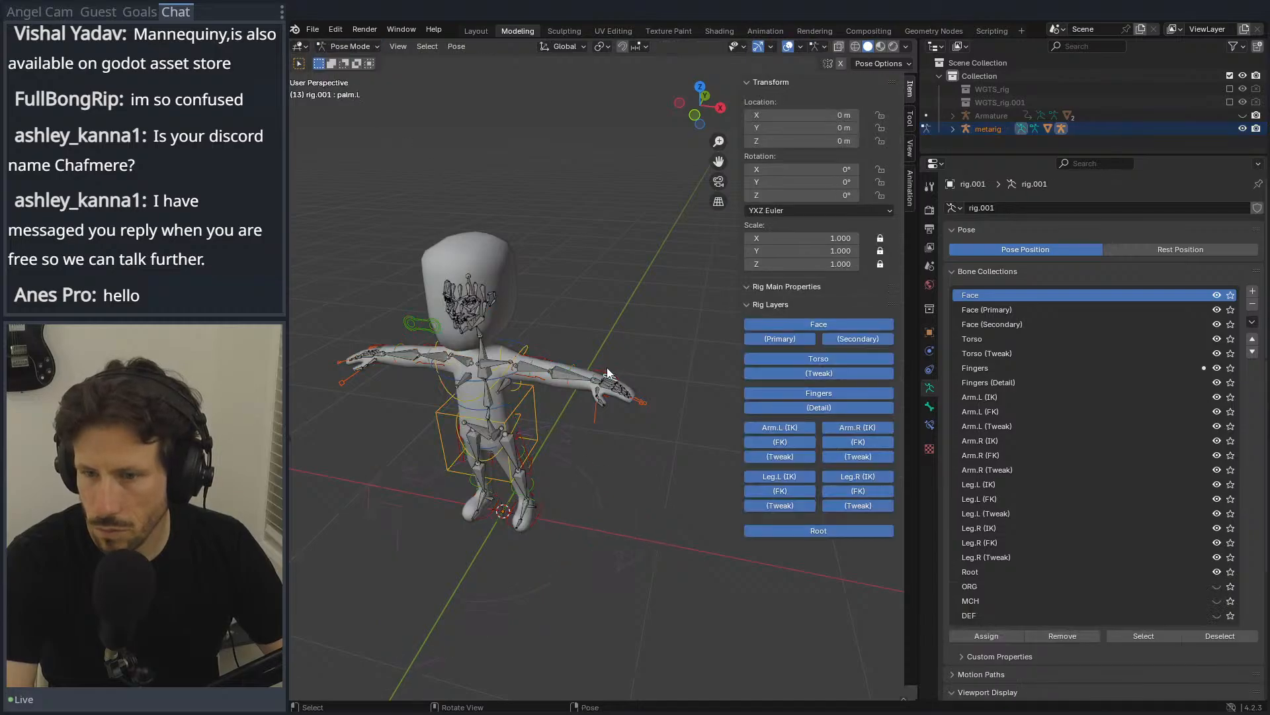
pyautogui.click(604, 374)
pyautogui.click(609, 362)
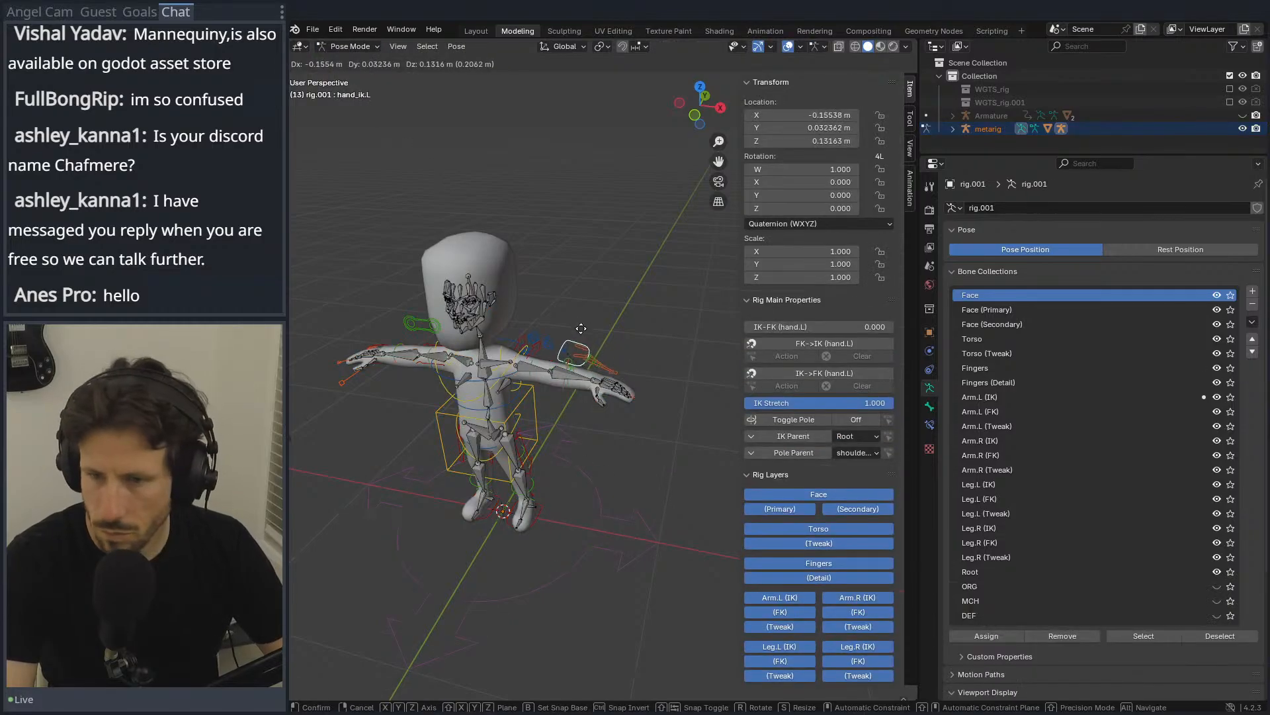
pyautogui.hotkey('ctrl', 'z')
pyautogui.hotkey('ctrl', 'z')
pyautogui.hotkey('ctrl', 'z')
pyautogui.hotkey('ctrl', 'z')
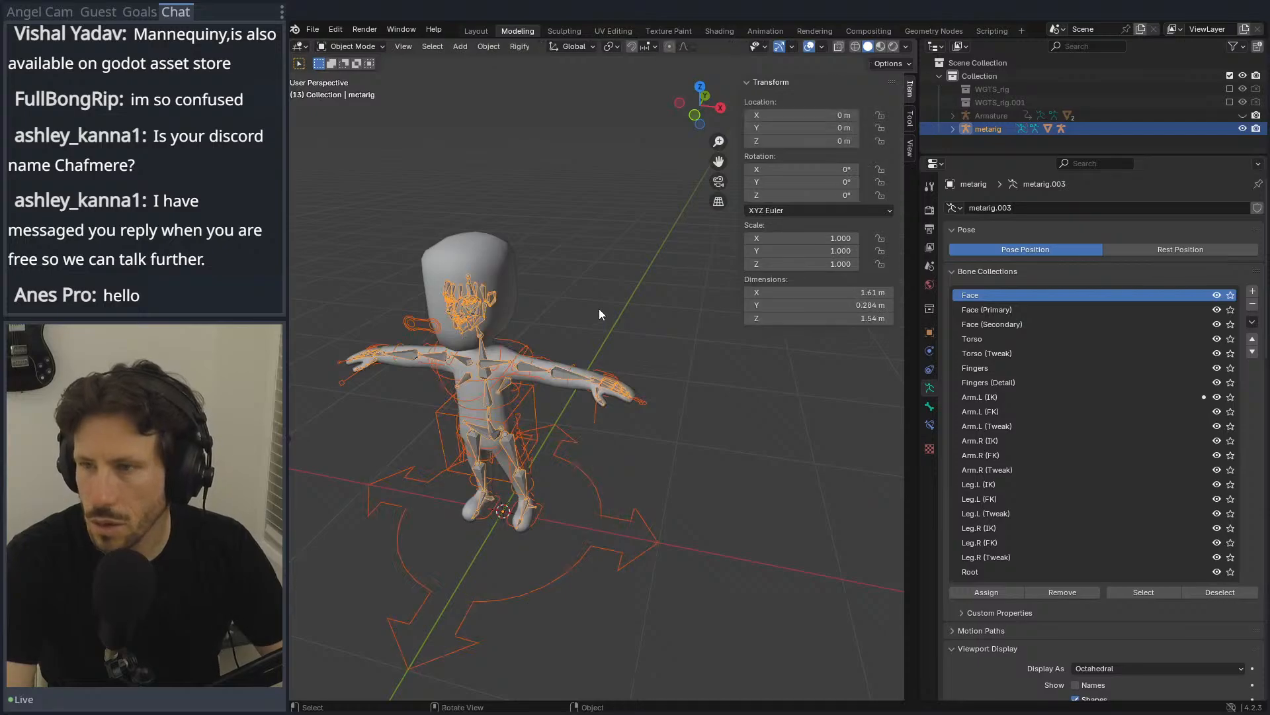
pyautogui.hotkey('ctrl', 'z')
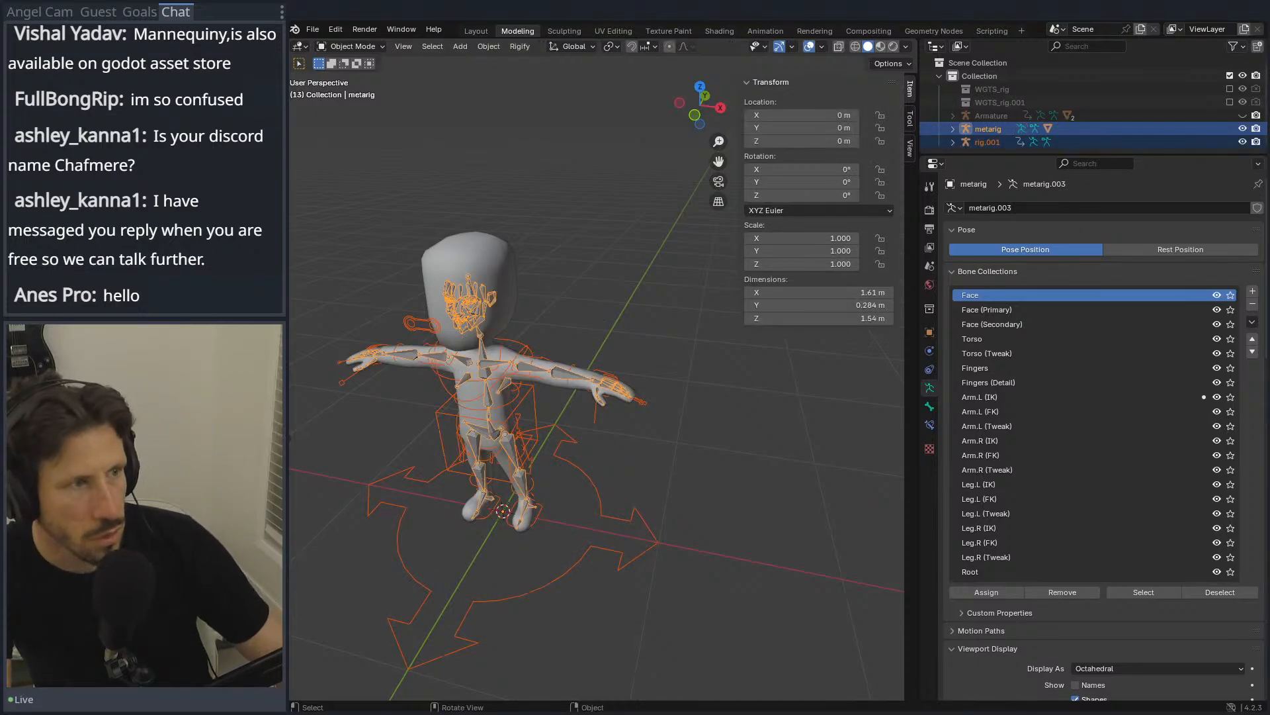
# Step: Switch to the browser and review the Automatic Weights part of the Rigify tutorial to examine how the mesh is parented
pyautogui.moveTo(1267, 162); pyautogui.dragTo(1155, 22)
pyautogui.scroll(9, 683, 304)
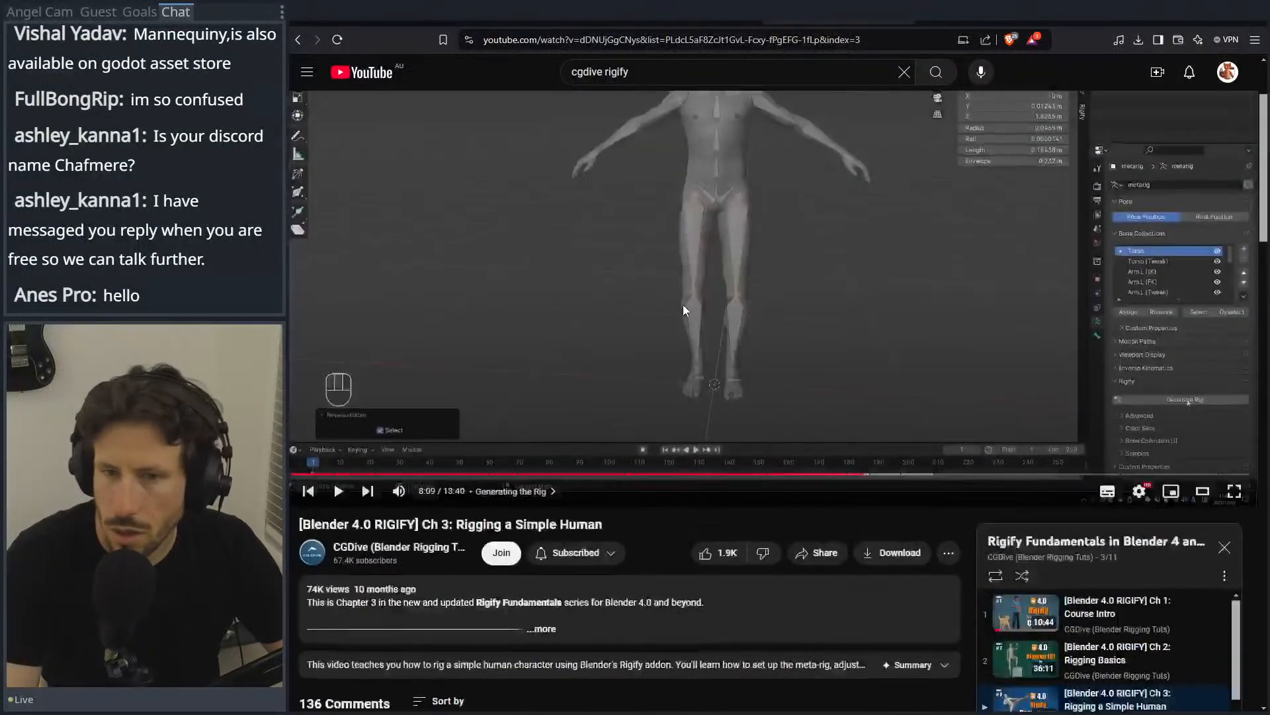
pyautogui.click(712, 267)
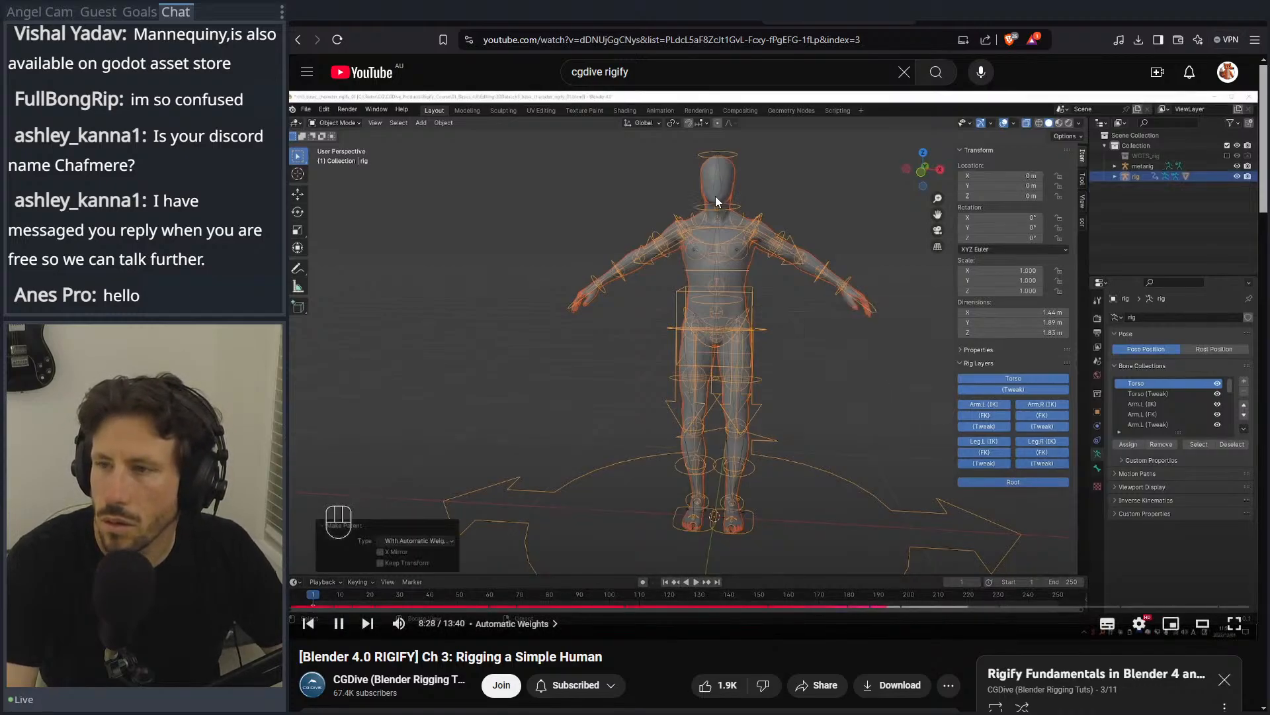
pyautogui.click(798, 287)
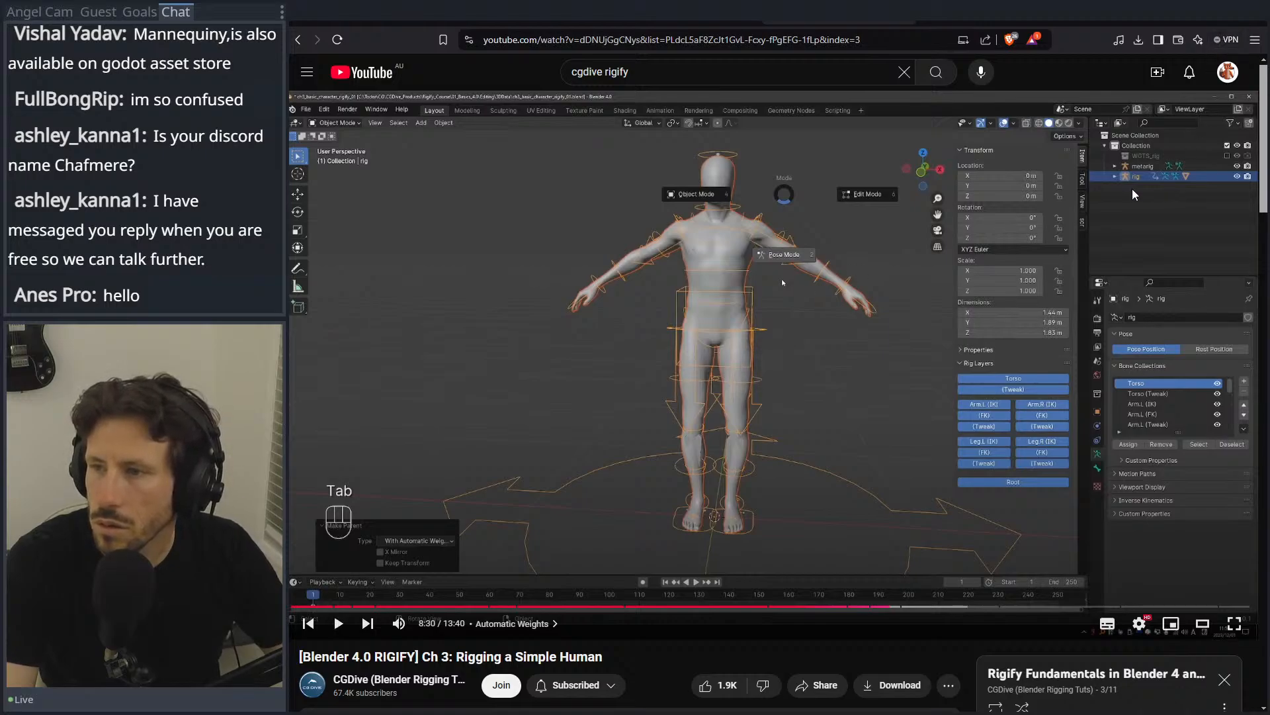
pyautogui.click(874, 607)
pyautogui.click(871, 606)
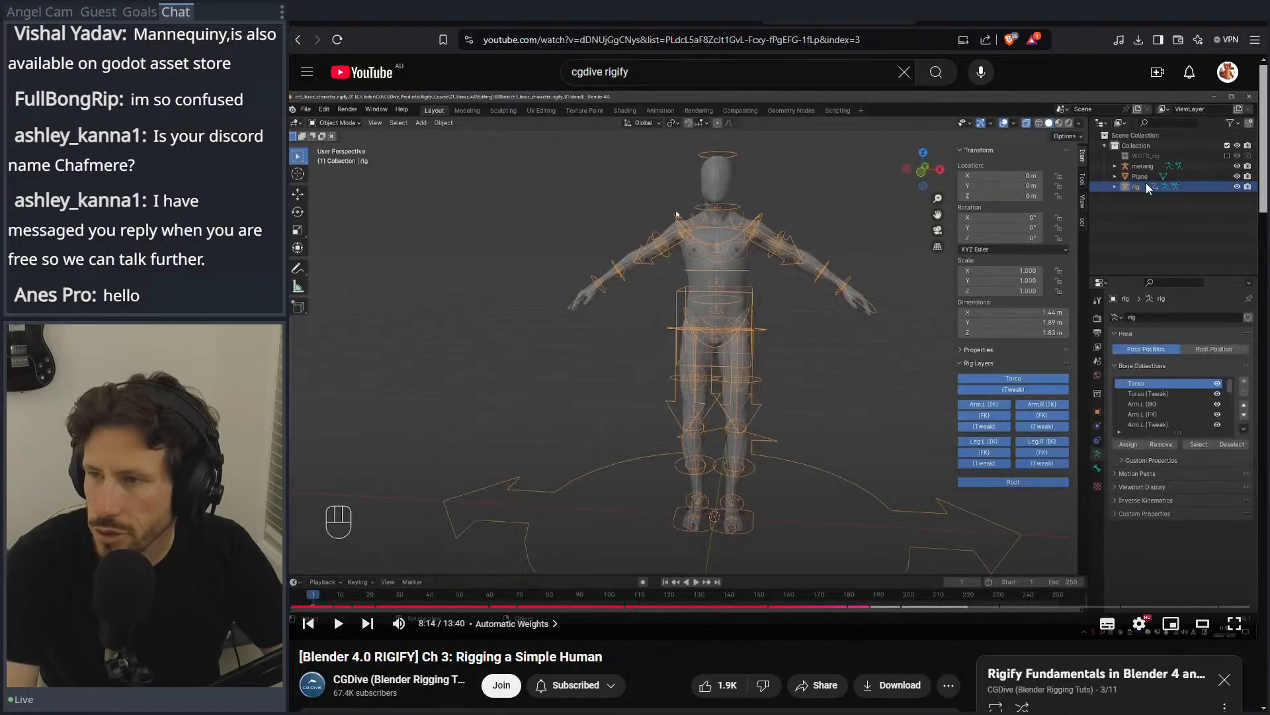
# Step: Return to Blender and undo the recent selections, mode change and parenting attempts, going back to rig.001 in Pose Mode
pyautogui.hotkey('alt', 'Tab')
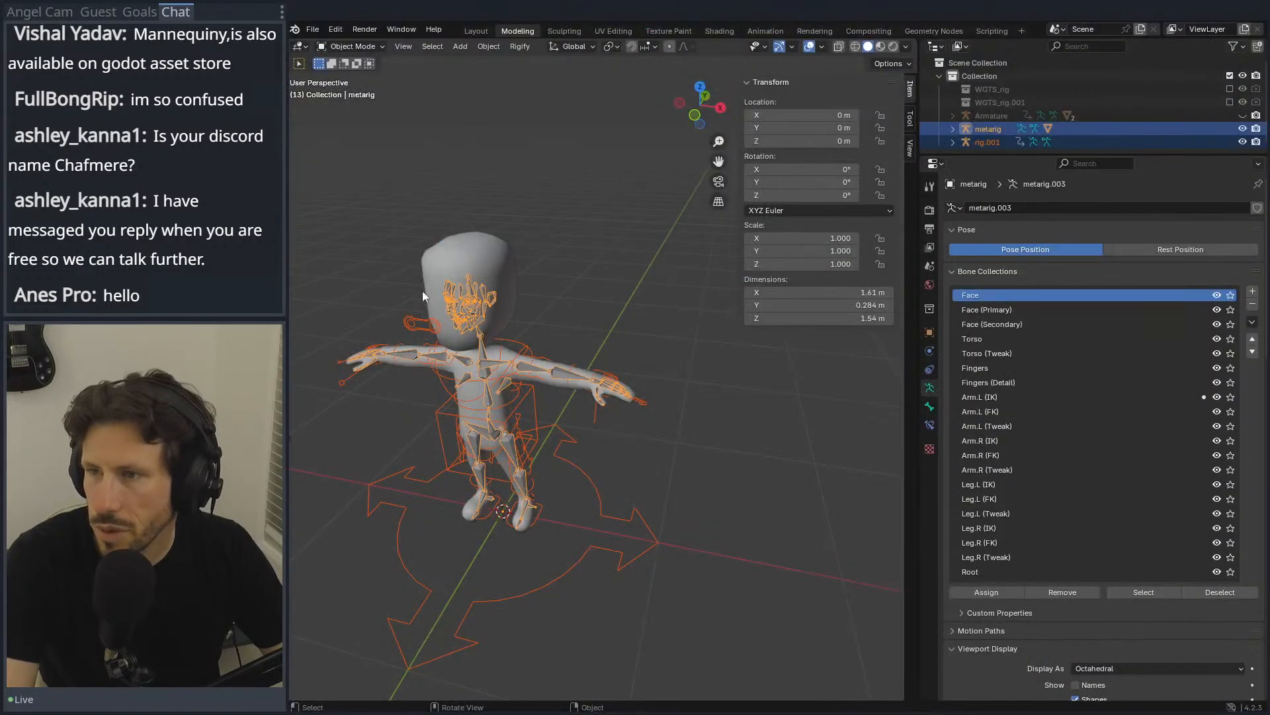
pyautogui.click(754, 319)
pyautogui.click(610, 466)
pyautogui.click(570, 210)
pyautogui.hotkey('ctrl', 'z')
pyautogui.hotkey('ctrl', 'z')
pyautogui.hotkey('ctrl', 'z')
pyautogui.hotkey('ctrl', 'z')
pyautogui.hotkey('ctrl', 'z')
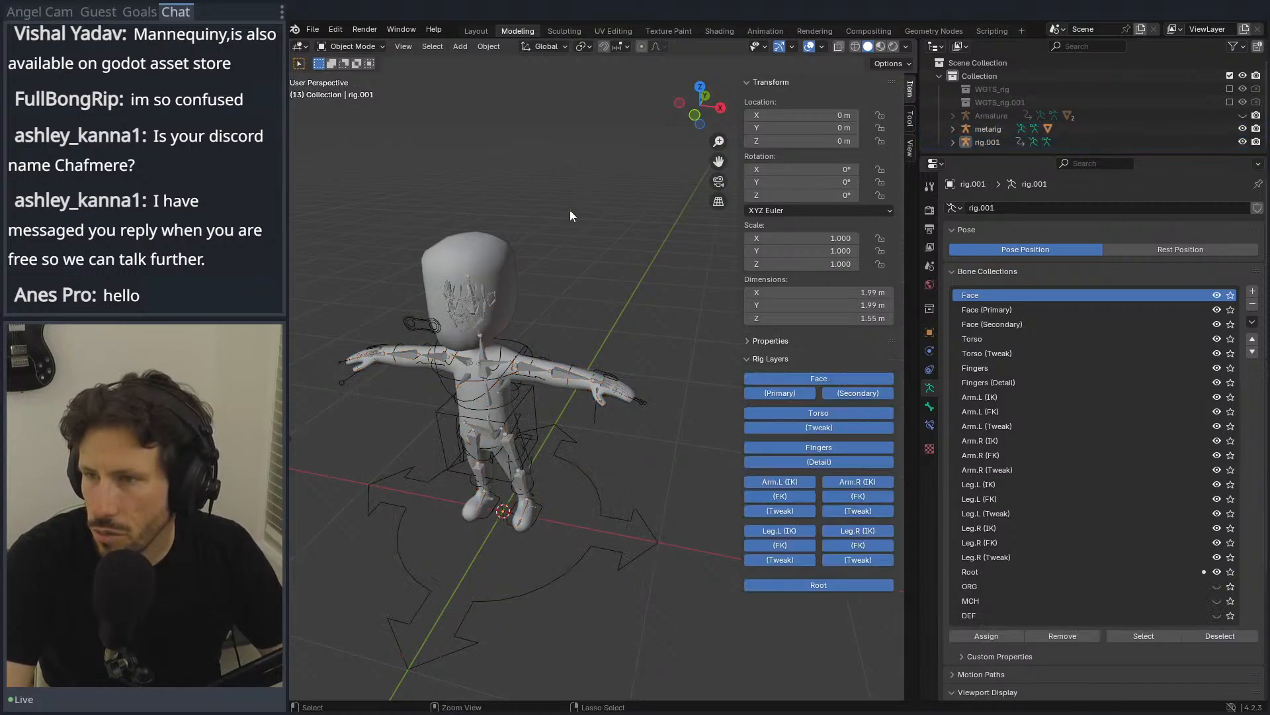
pyautogui.hotkey('ctrl', 'z')
pyautogui.hotkey('ctrl', 'z')
pyautogui.hotkey('ctrl', 'z')
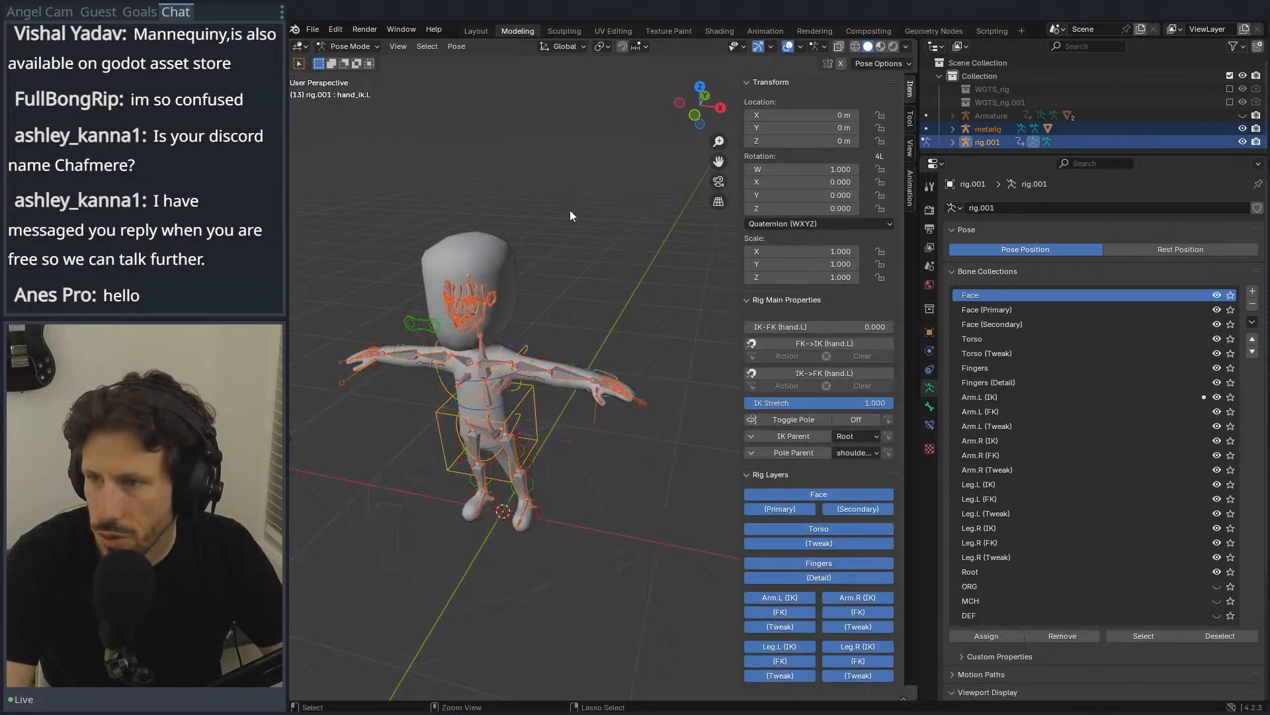
pyautogui.hotkey('ctrl', 'z')
pyautogui.hotkey('ctrl', 'z')
pyautogui.hotkey('ctrl', 'z')
pyautogui.hotkey('ctrl', 'z')
pyautogui.hotkey('ctrl', 'z')
pyautogui.hotkey('ctrl', 'z')
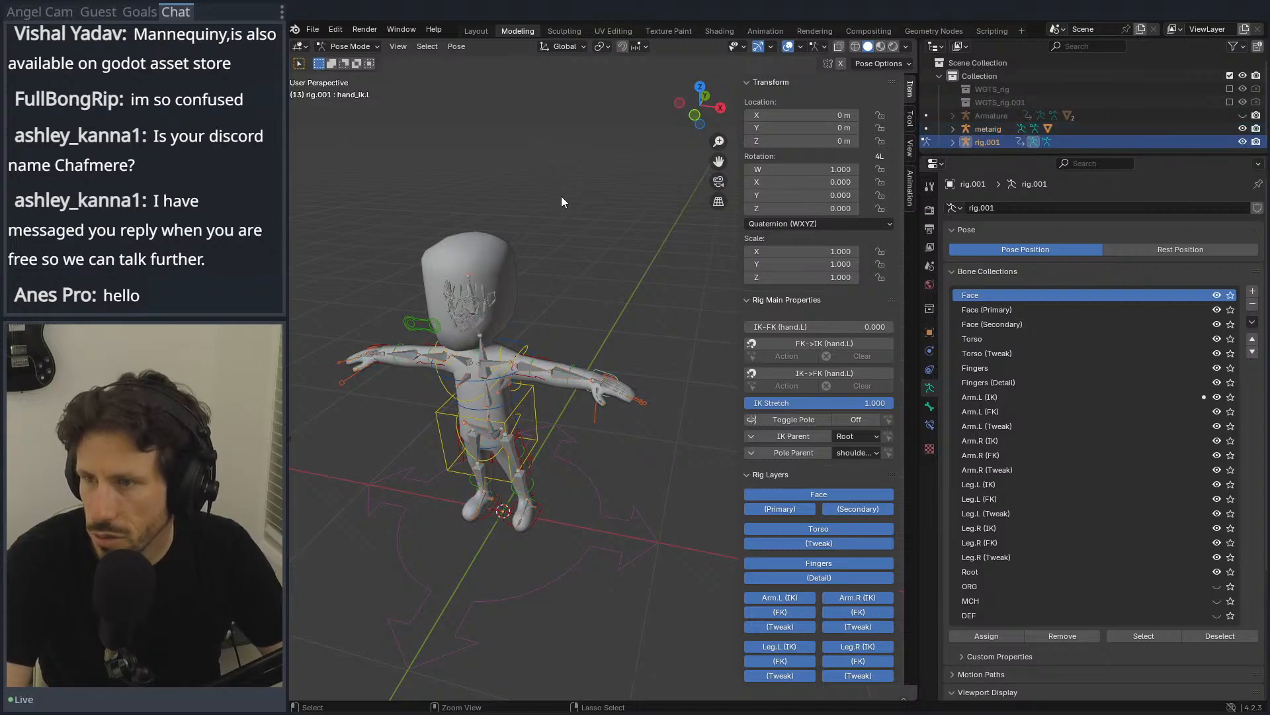
pyautogui.hotkey('ctrl', 'z')
pyautogui.hotkey('ctrl', 'z')
pyautogui.hotkey('ctrl', 'z')
pyautogui.hotkey('ctrl', 'z')
pyautogui.hotkey('ctrl', 'z')
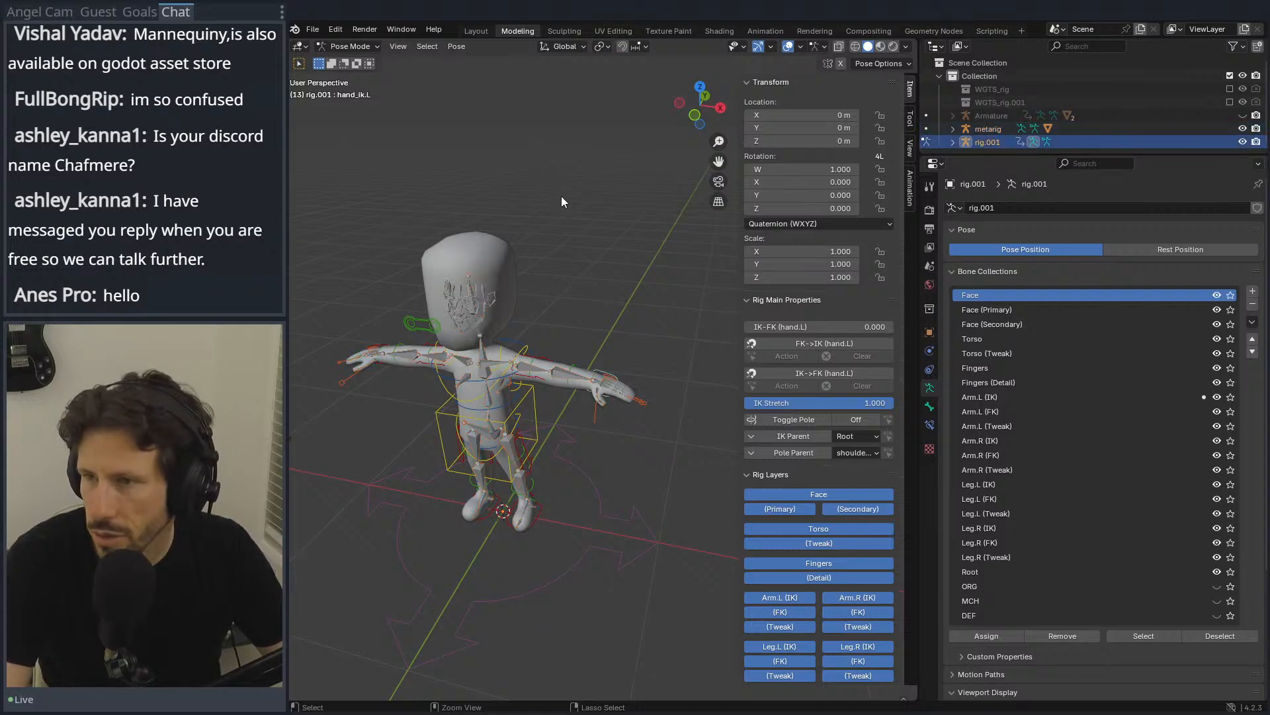
pyautogui.hotkey('ctrl', 'z')
pyautogui.hotkey('ctrl', 'z')
pyautogui.hotkey('ctrl', 'z')
pyautogui.hotkey('ctrl', 'z')
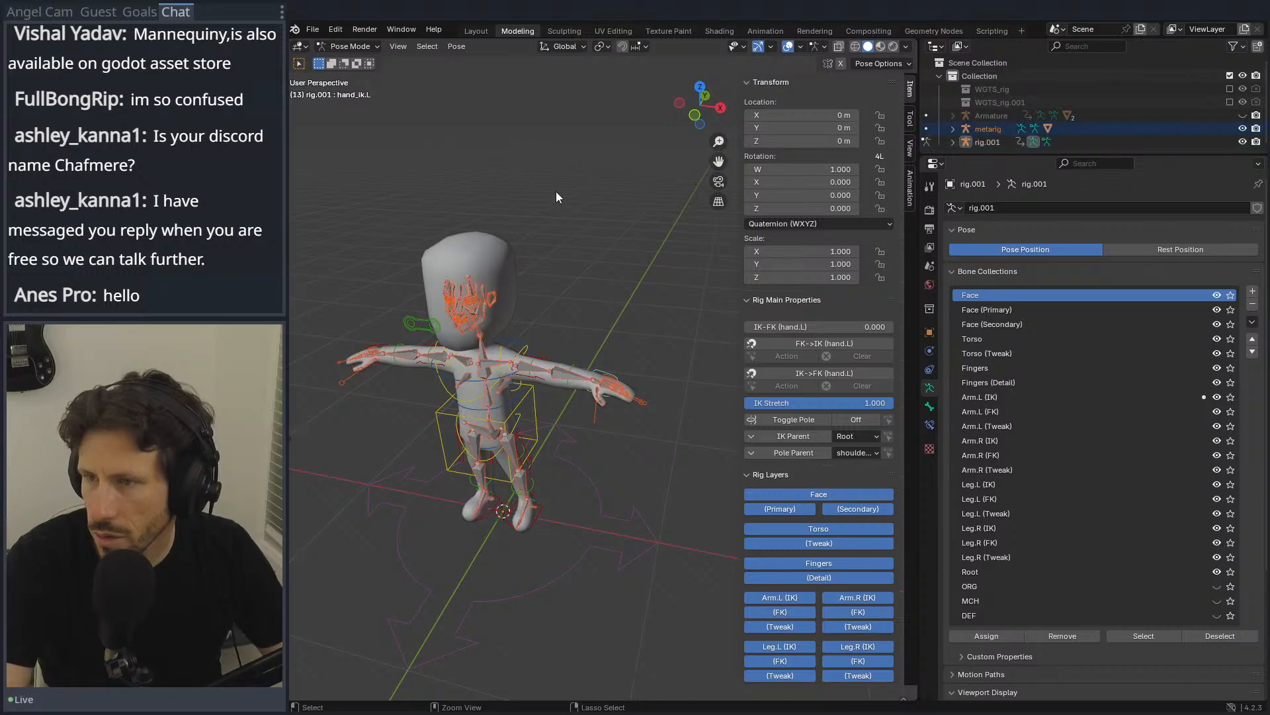
pyautogui.hotkey('ctrl', 'z')
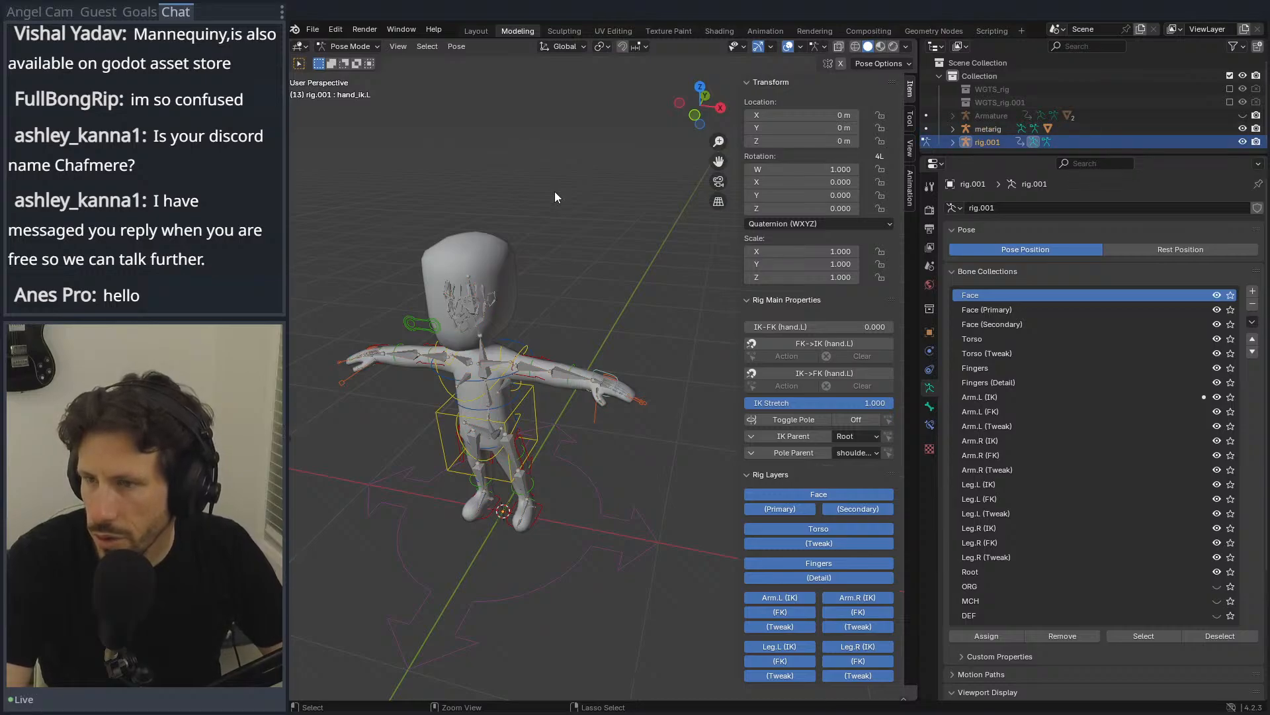
# Step: Take the characterMedium mesh out from under the metarig and place it directly in Collection
pyautogui.click(953, 128)
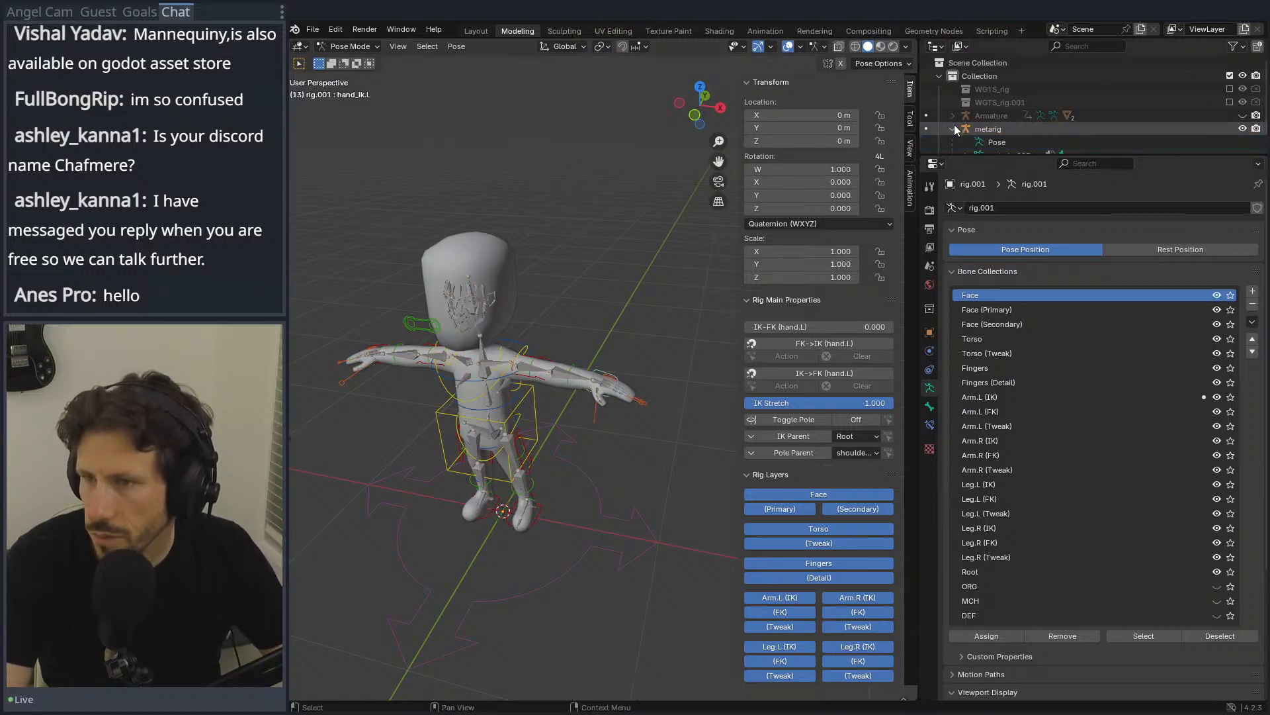
pyautogui.scroll(-3, 960, 131)
pyautogui.click(989, 131)
pyautogui.moveTo(985, 126); pyautogui.dragTo(967, 78)
pyautogui.scroll(-3, 984, 98)
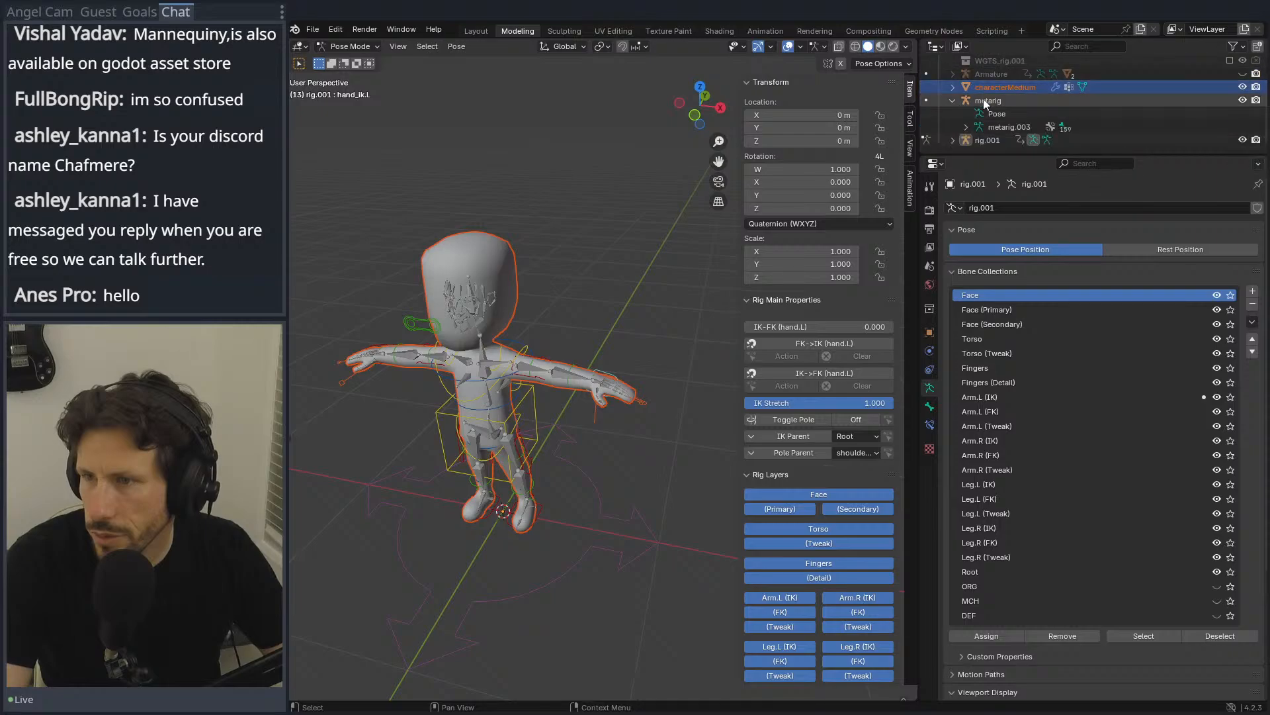
pyautogui.click(952, 98)
# Step: Select characterMedium with rig.001 active, and parent the mesh to rig.001 using Armature Deform With Automatic Weights
pyautogui.click(978, 140)
pyautogui.keyDown('shift'); pyautogui.click(987, 116); pyautogui.keyUp('shift')
pyautogui.keyDown('ctrl'); pyautogui.click(987, 126); pyautogui.keyUp('ctrl')
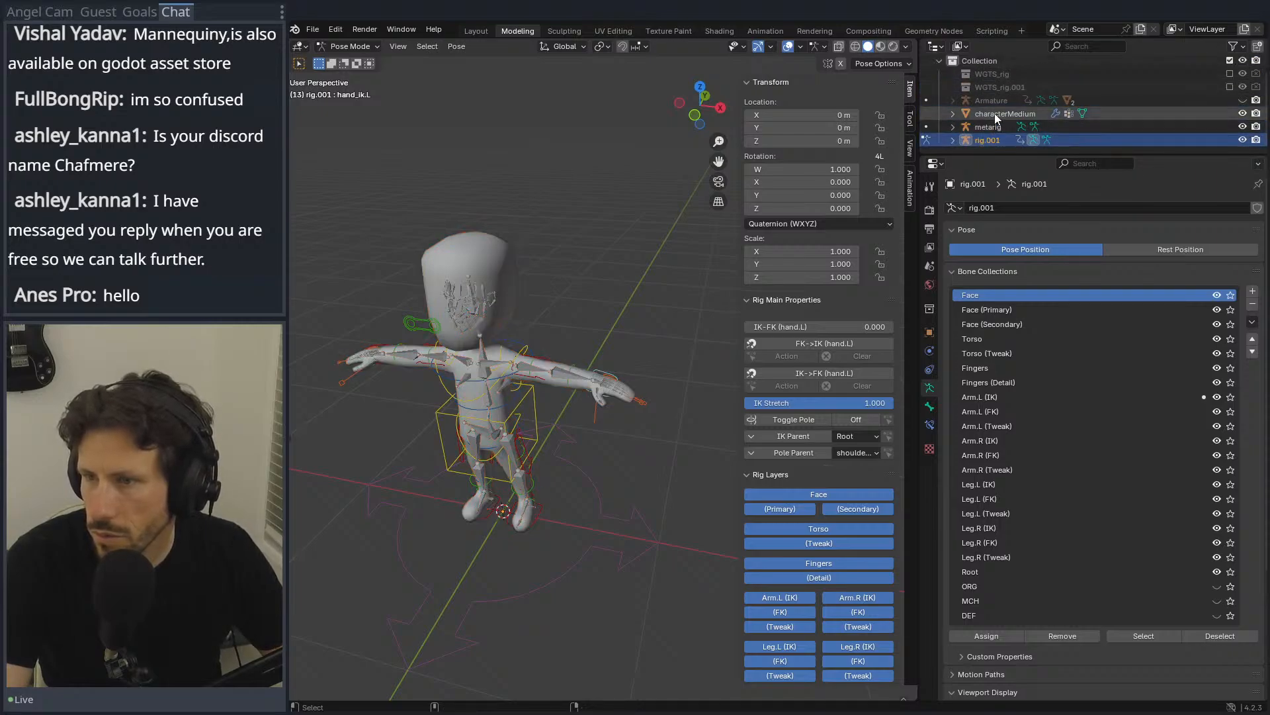
pyautogui.hotkey('ctrl', 'p')
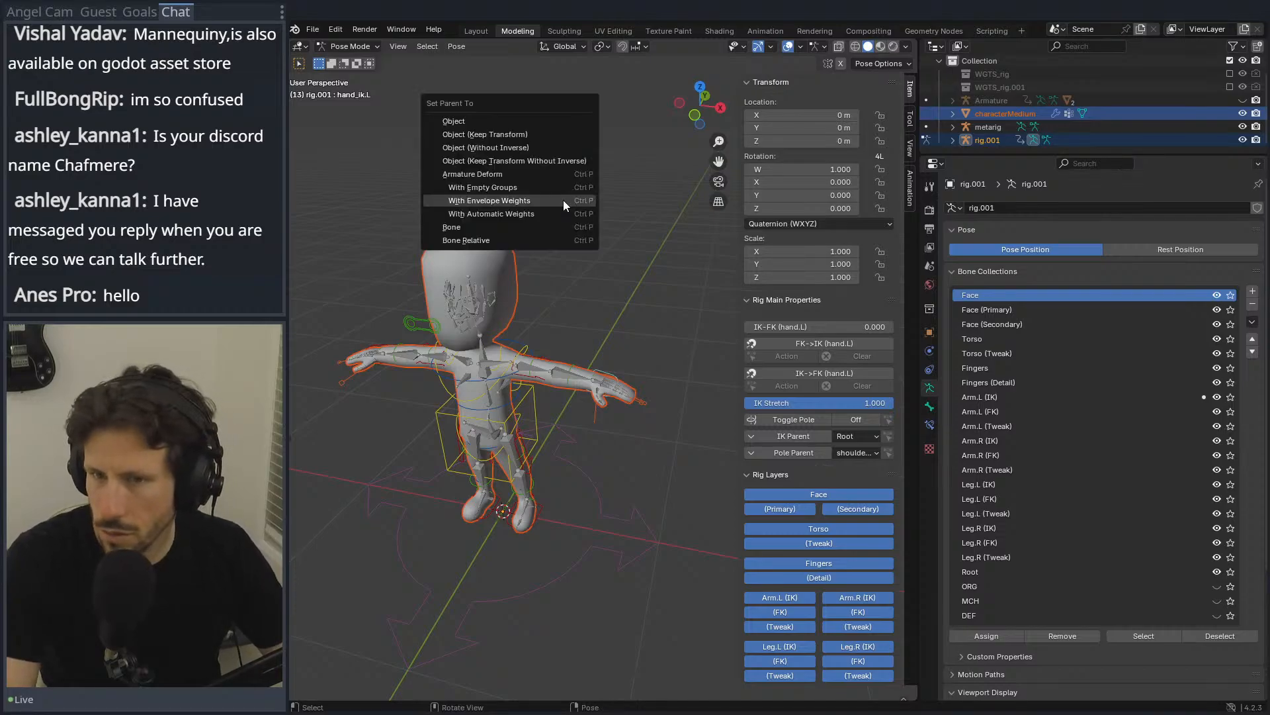
pyautogui.click(550, 216)
# Step: Test the left hand IK control of rig.001 in Pose Mode with a trial move of 1 m along X, and cancel it
pyautogui.press('Tab')
pyautogui.click(612, 373)
pyautogui.hotkey('ctrl', 'Tab')
pyautogui.click(350, 46)
pyautogui.click(606, 379)
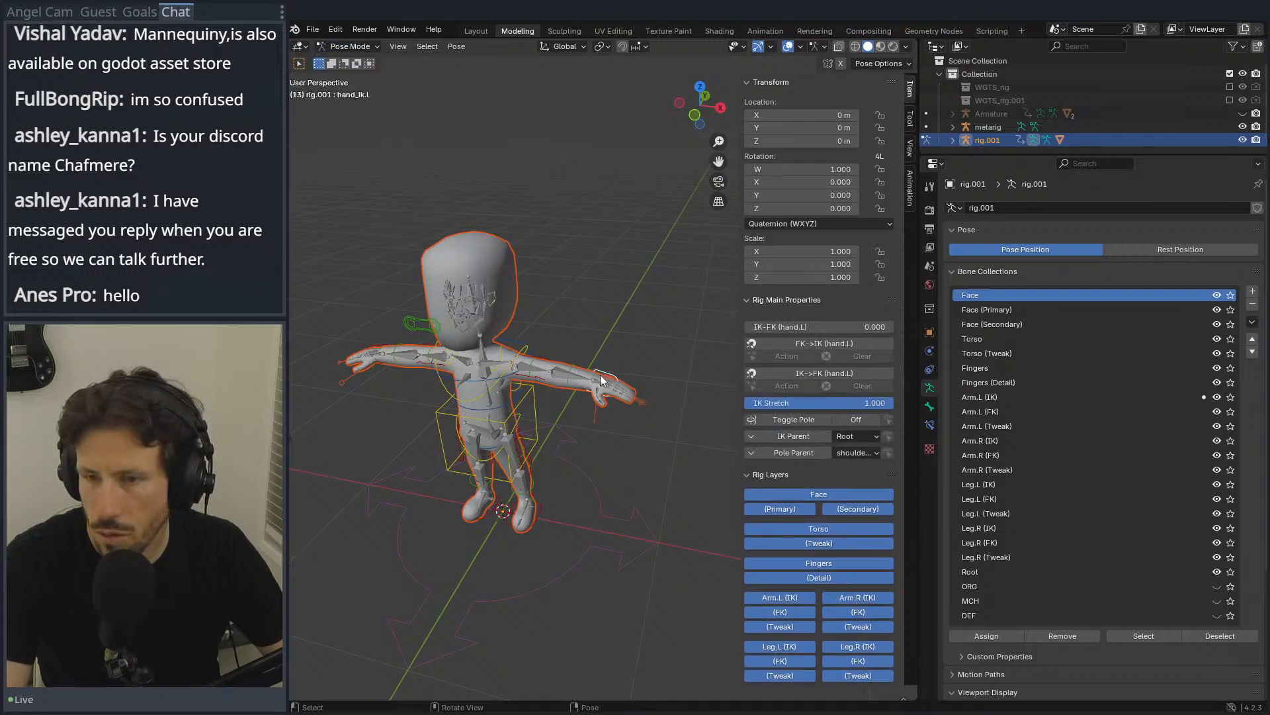
pyautogui.press('g')
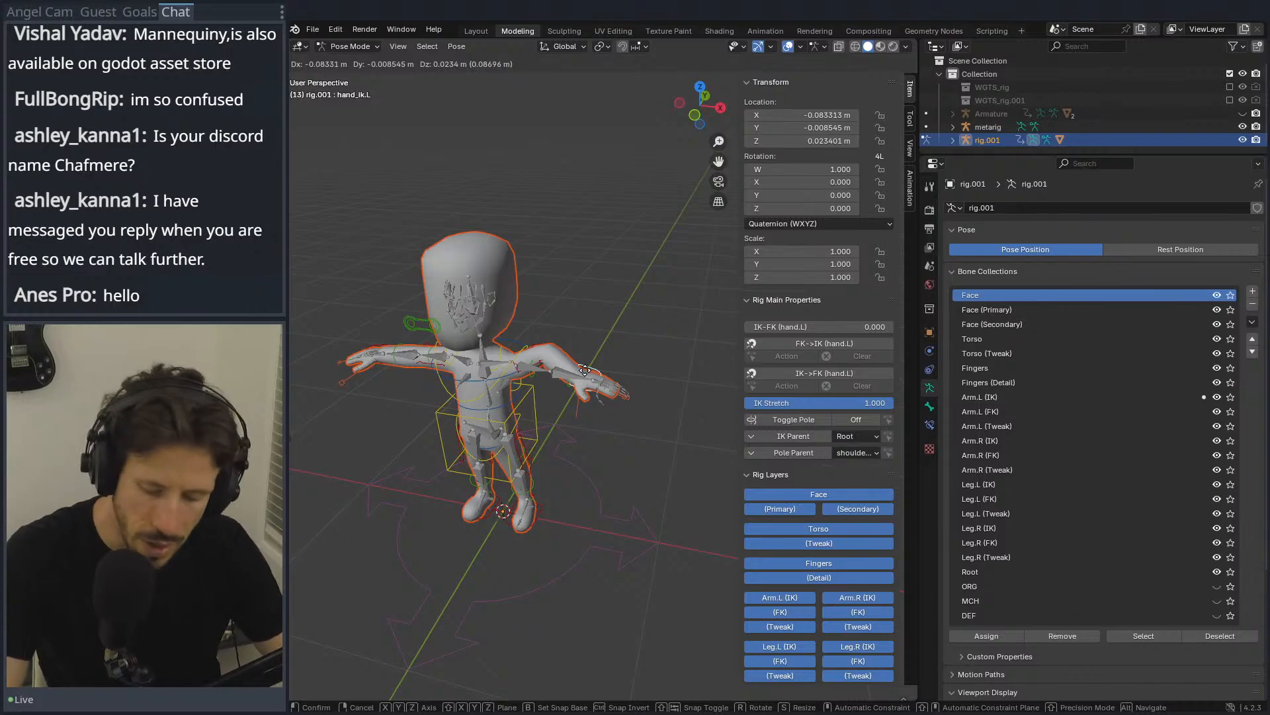
pyautogui.write('x: [1')
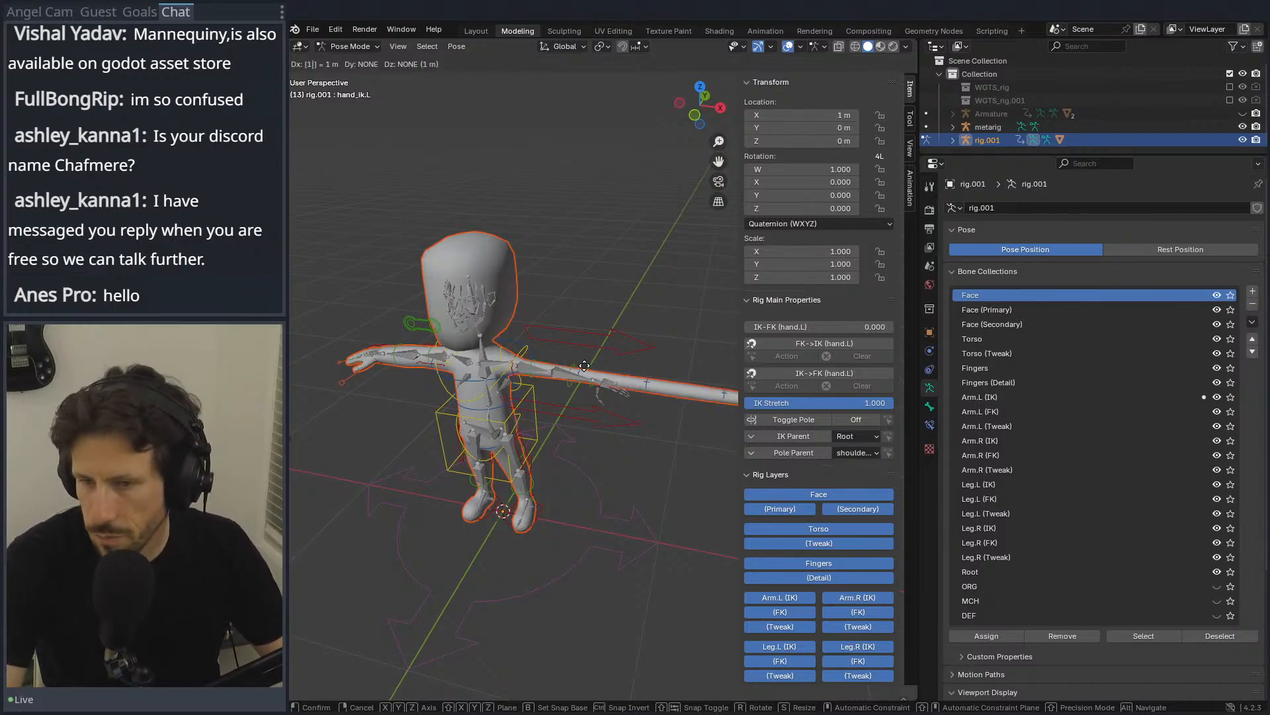
pyautogui.press('Escape')
# Step: Hide the metarig in the viewport while keeping rig.001 shown
pyautogui.press('KP_1')
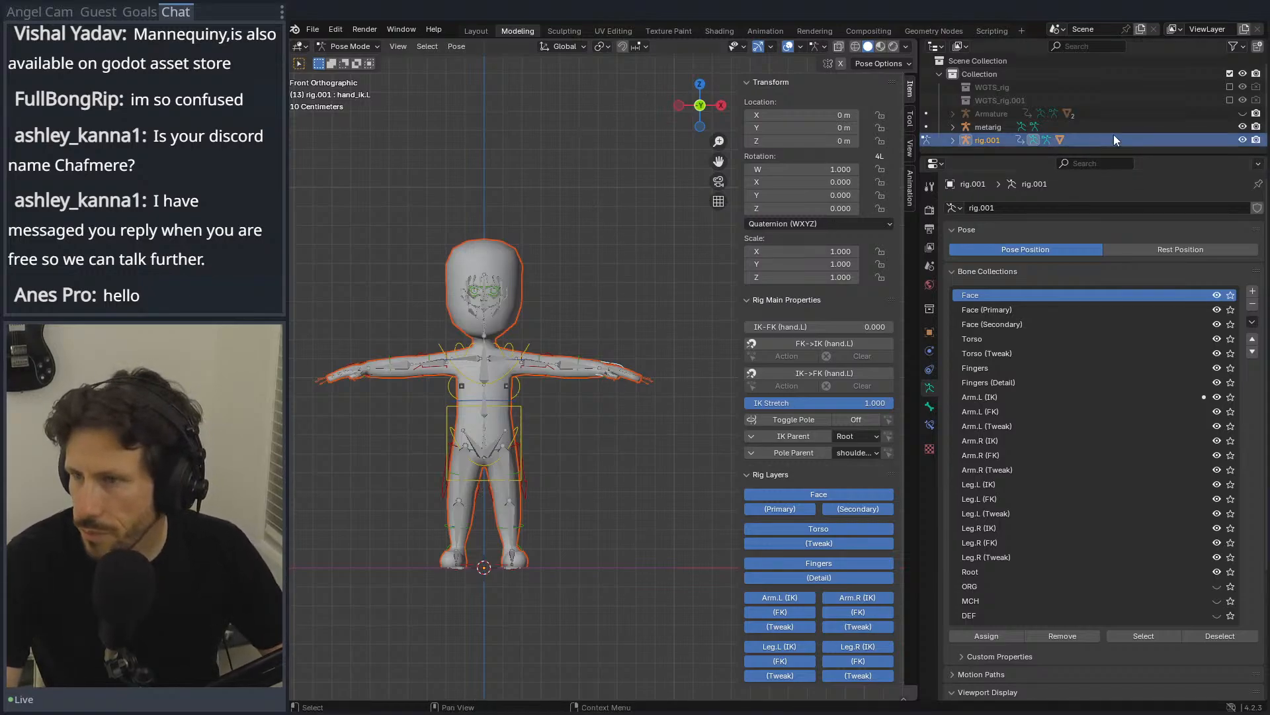
pyautogui.click(1243, 141)
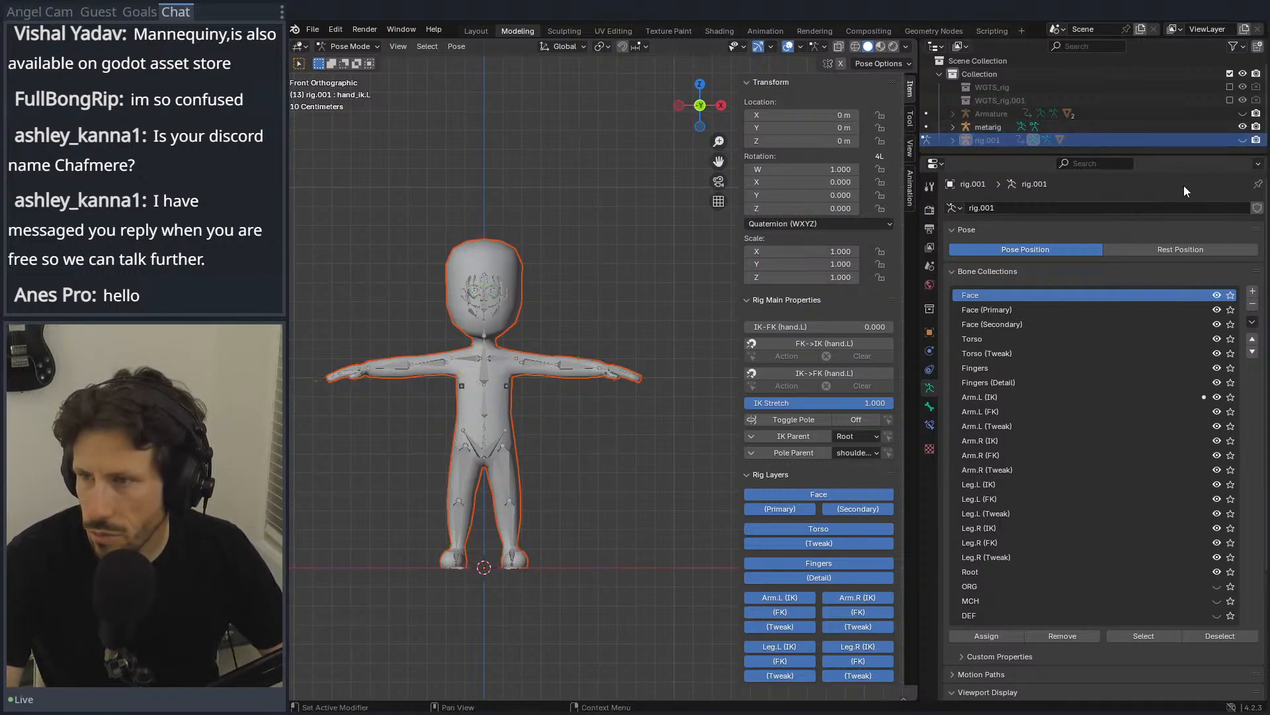
pyautogui.click(1243, 127)
pyautogui.click(1243, 140)
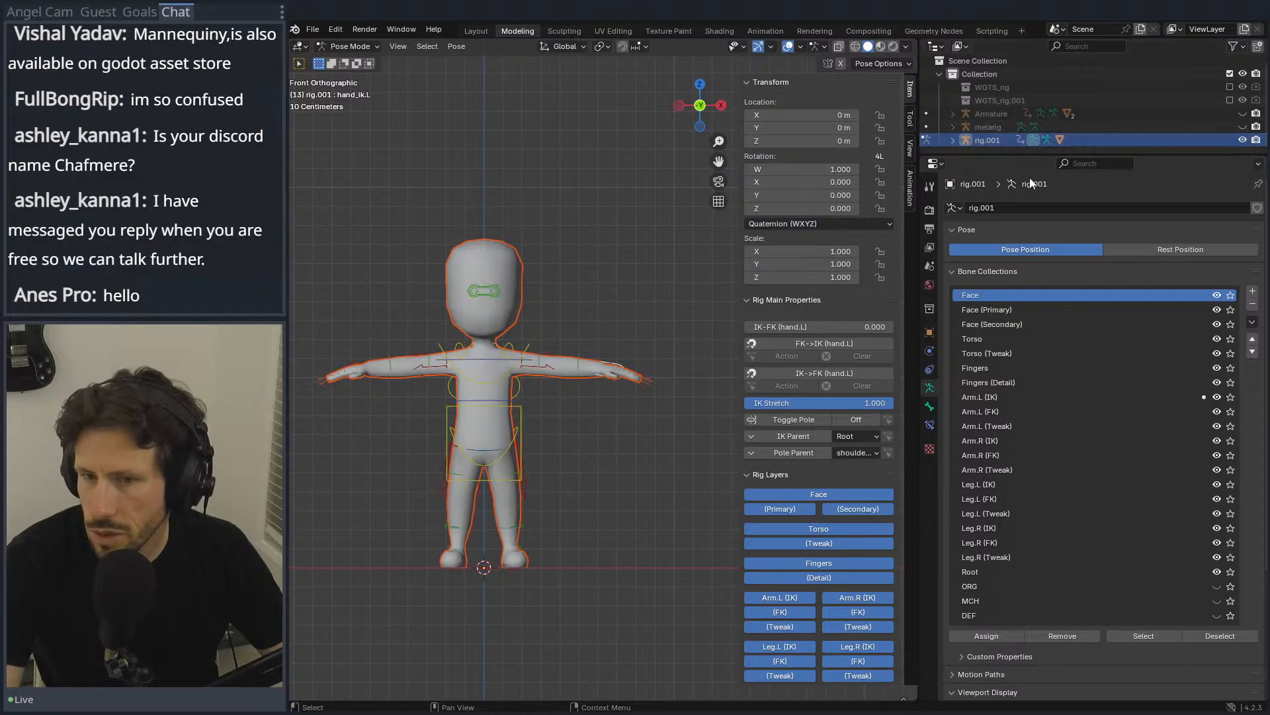
# Step: Enable In Front in the viewport display settings of rig.001 so its controls draw over the mesh
pyautogui.scroll(4, 501, 271)
pyautogui.moveTo(502, 272); pyautogui.dragTo(446, 292, button='middle')
pyautogui.click(469, 314)
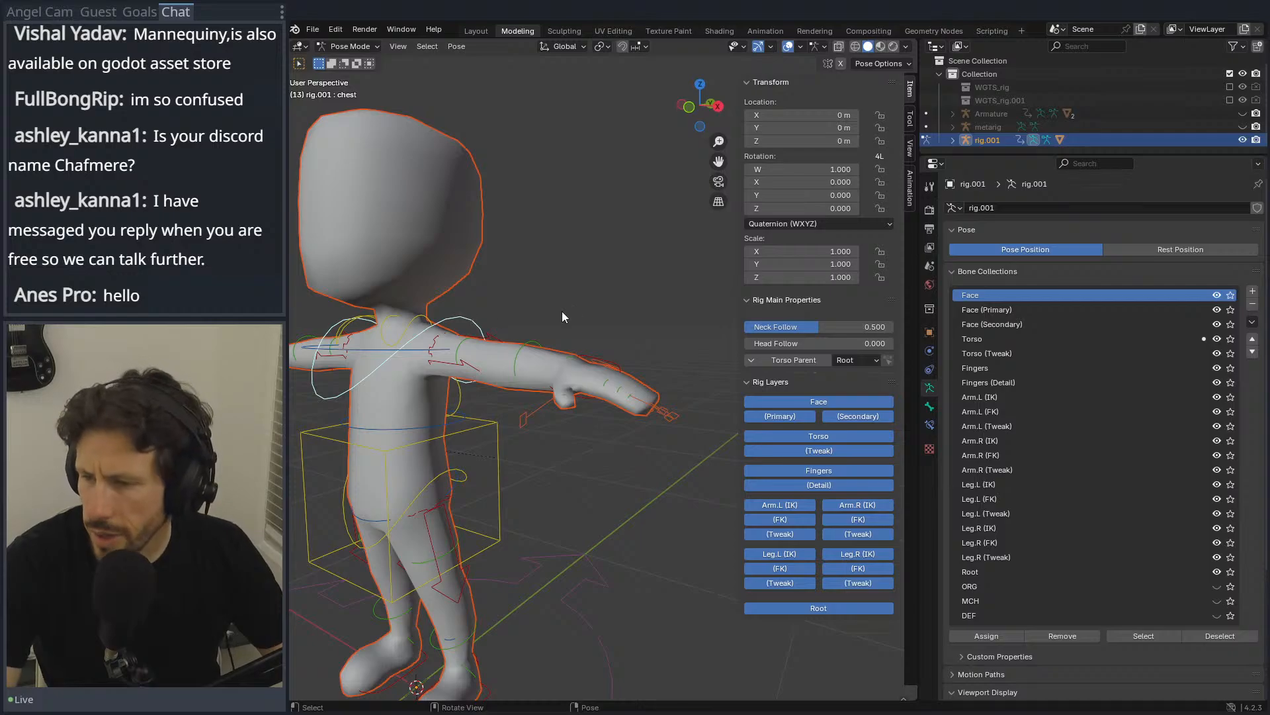
pyautogui.scroll(-5, 1058, 503)
pyautogui.click(999, 655)
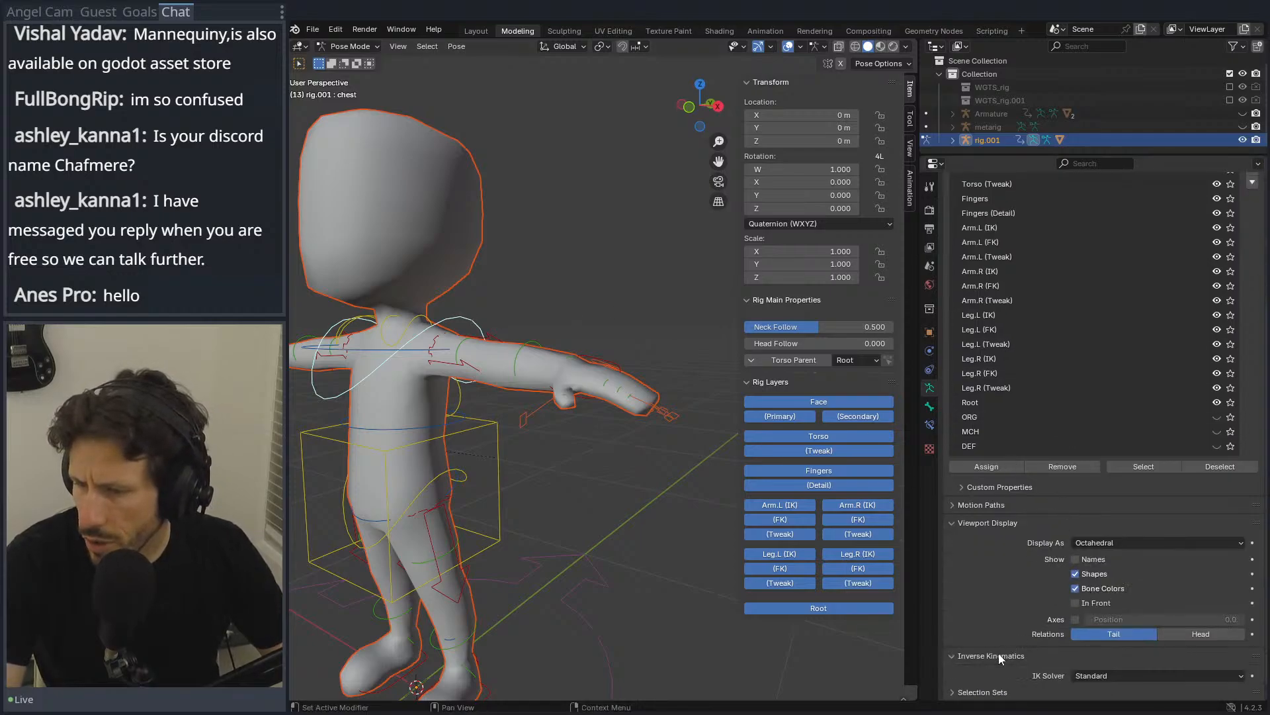
pyautogui.scroll(-1, 1071, 672)
pyautogui.click(1051, 673)
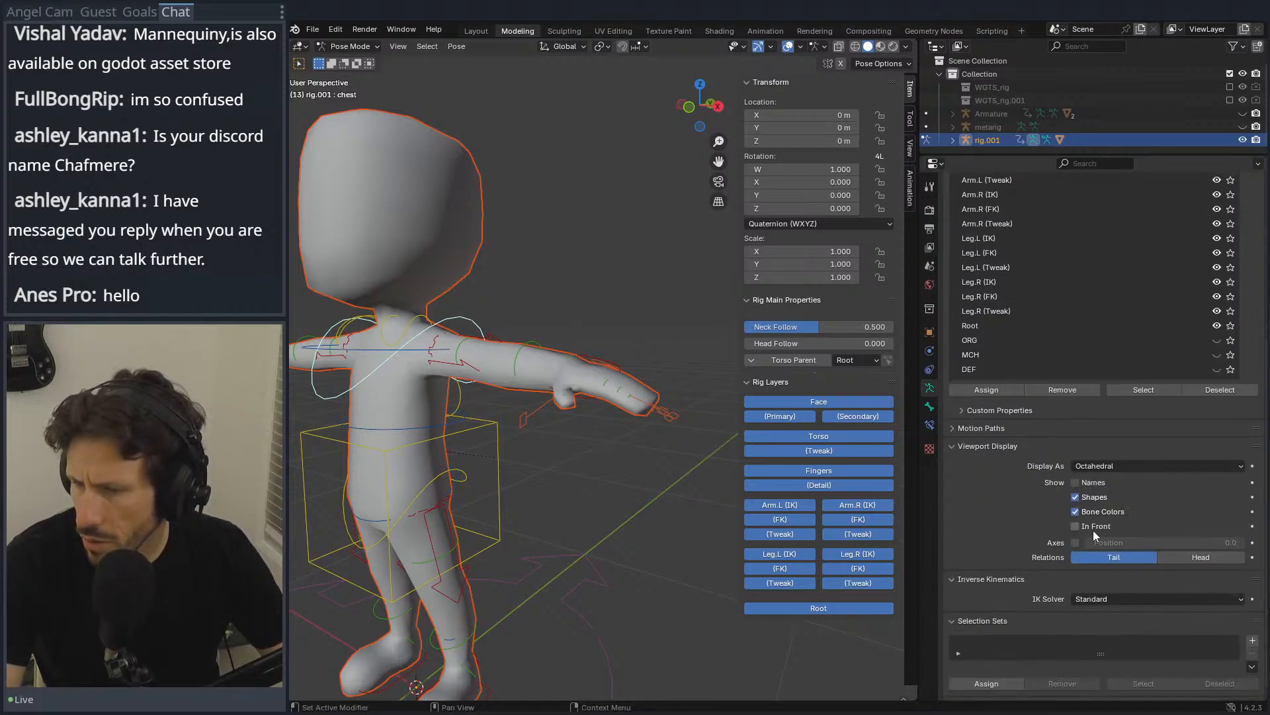
pyautogui.click(1085, 528)
# Step: From the front view, select all the face and jaw controls of rig.001 and hide them
pyautogui.moveTo(543, 371); pyautogui.dragTo(573, 367, button='middle')
pyautogui.scroll(3, 573, 367)
pyautogui.press('KP_1')
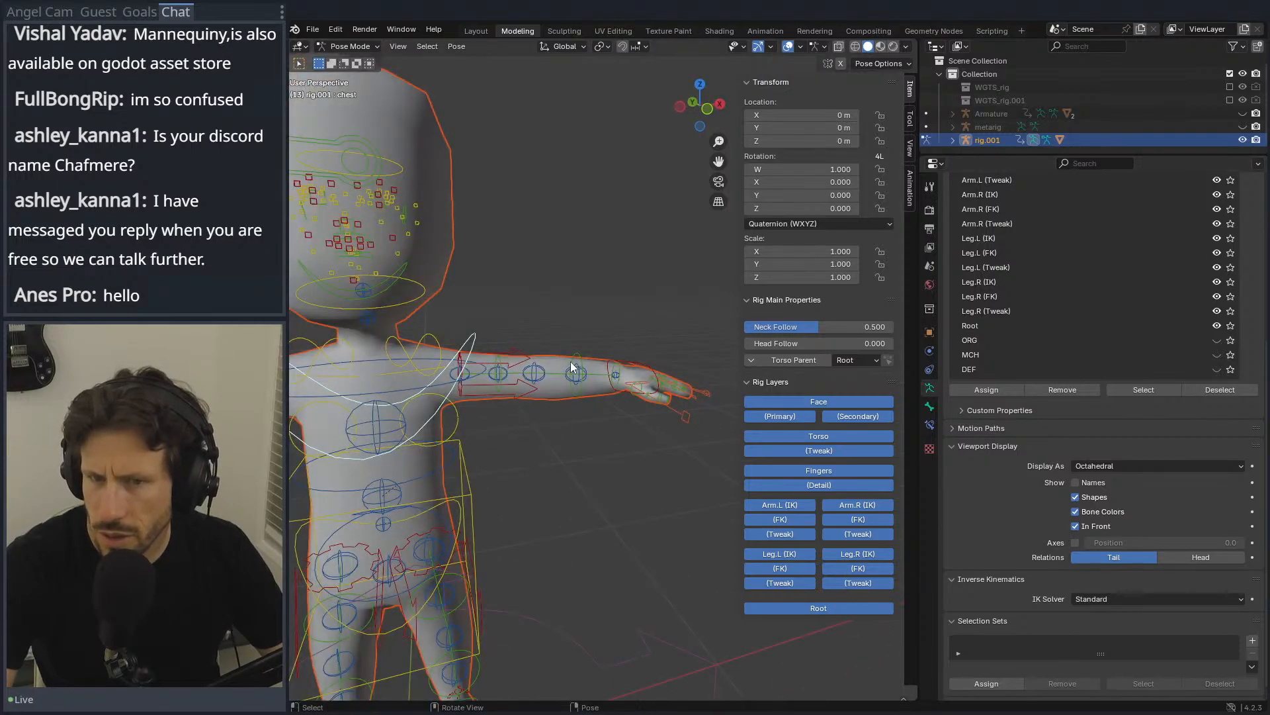
pyautogui.scroll(1, 475, 231)
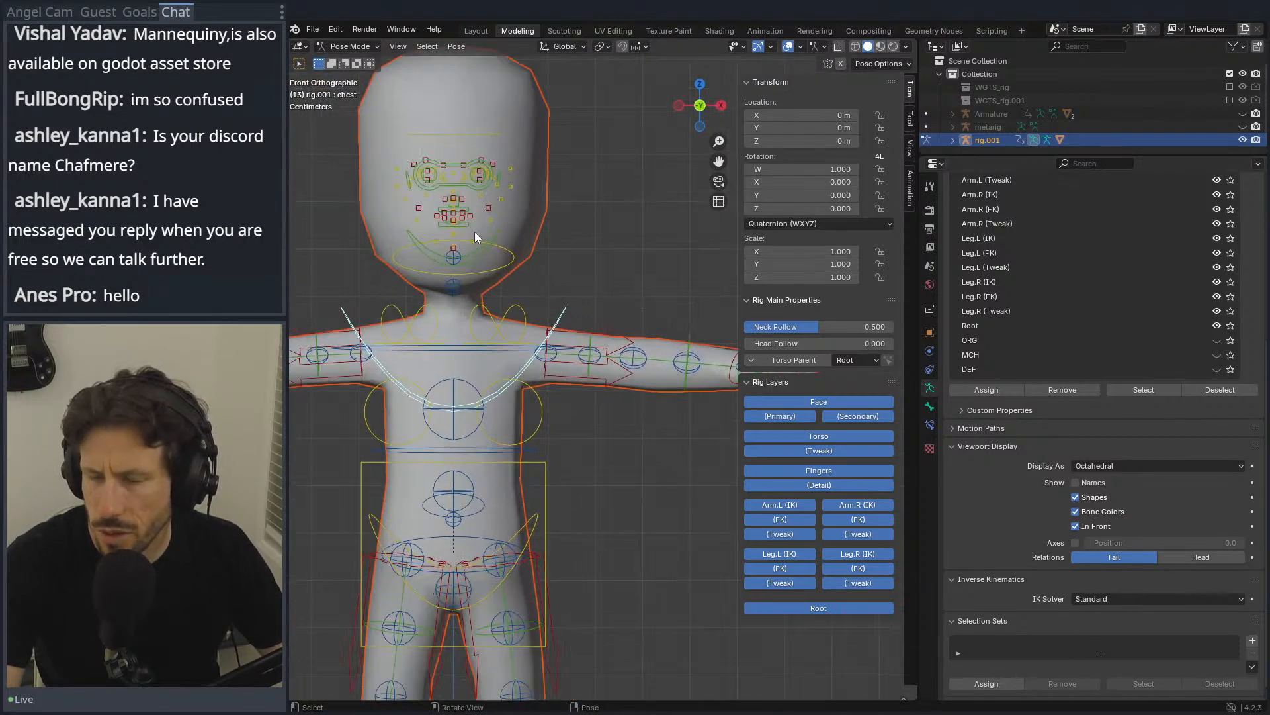
pyautogui.scroll(1, 430, 227)
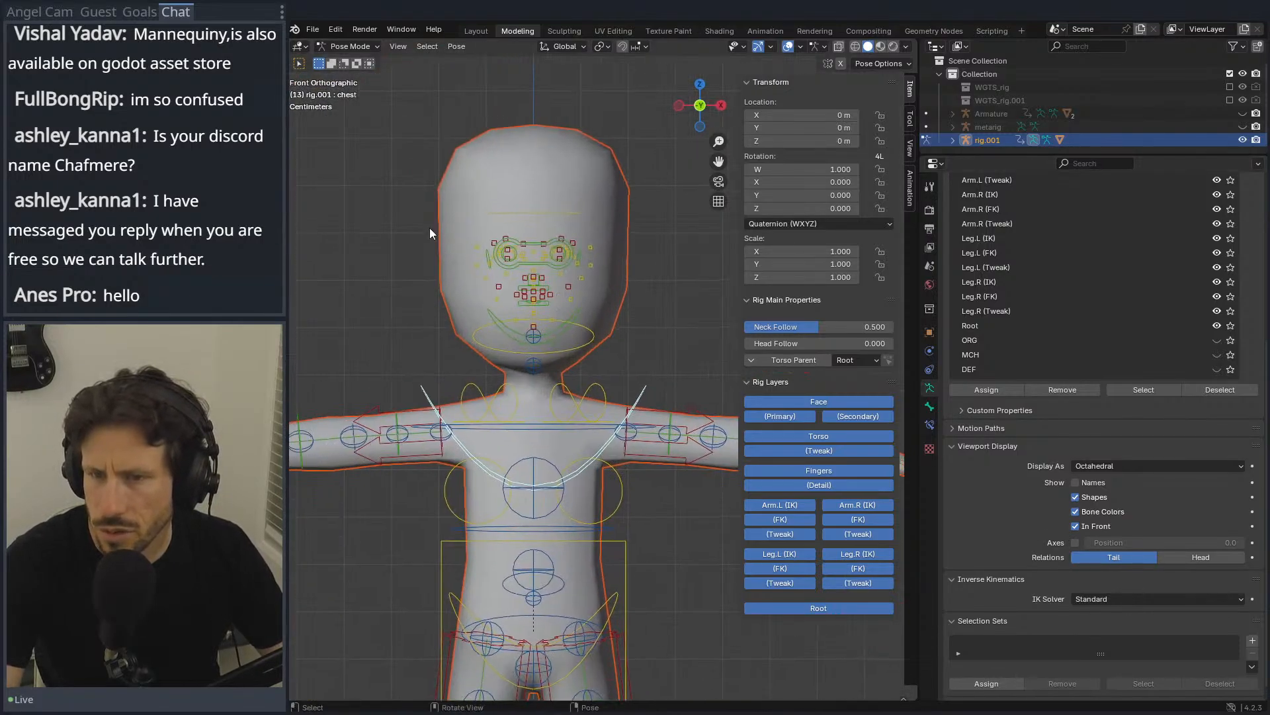
pyautogui.click(508, 246)
pyautogui.click(351, 46)
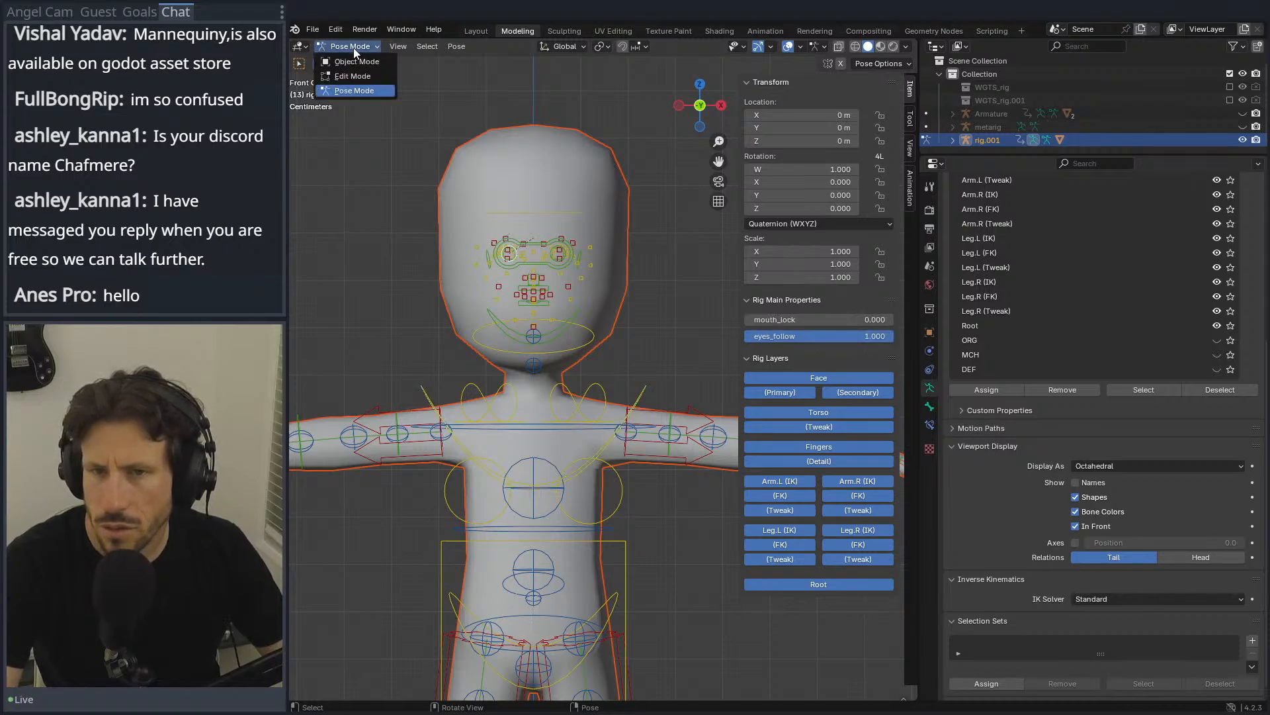
pyautogui.moveTo(441, 223); pyautogui.dragTo(629, 308)
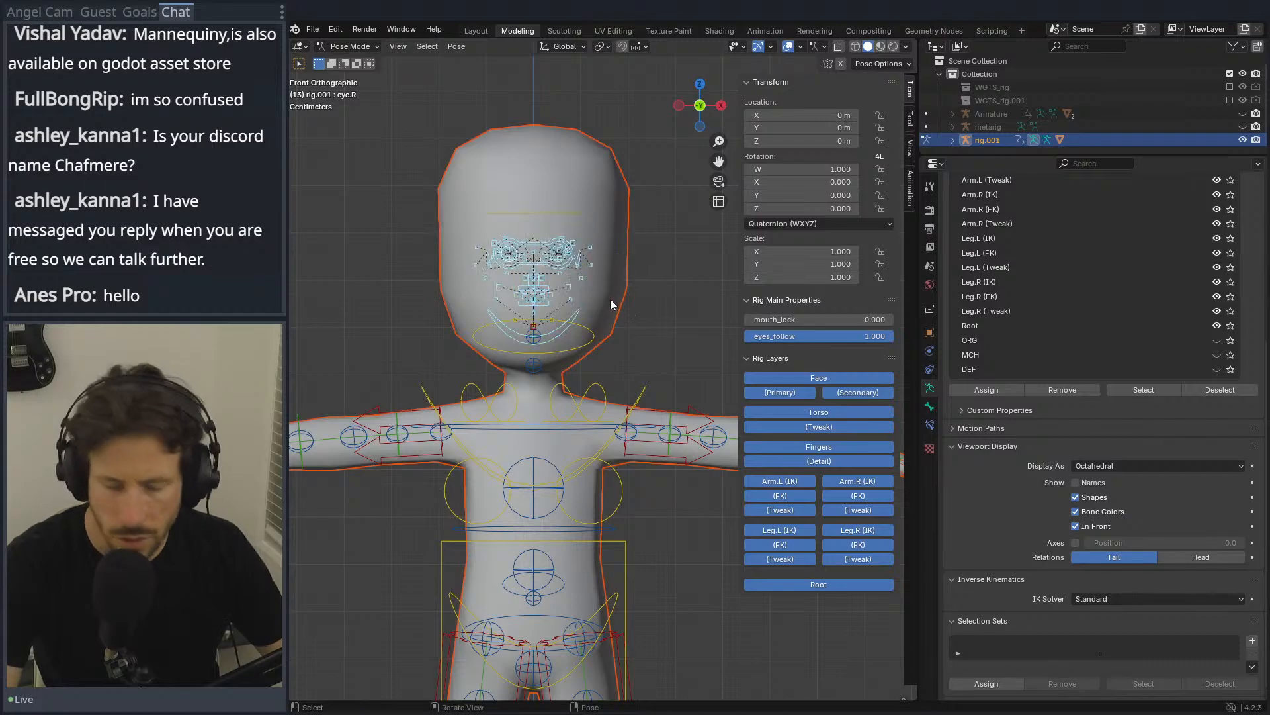
pyautogui.click(594, 268)
pyautogui.moveTo(421, 216); pyautogui.dragTo(604, 331)
pyautogui.press('h')
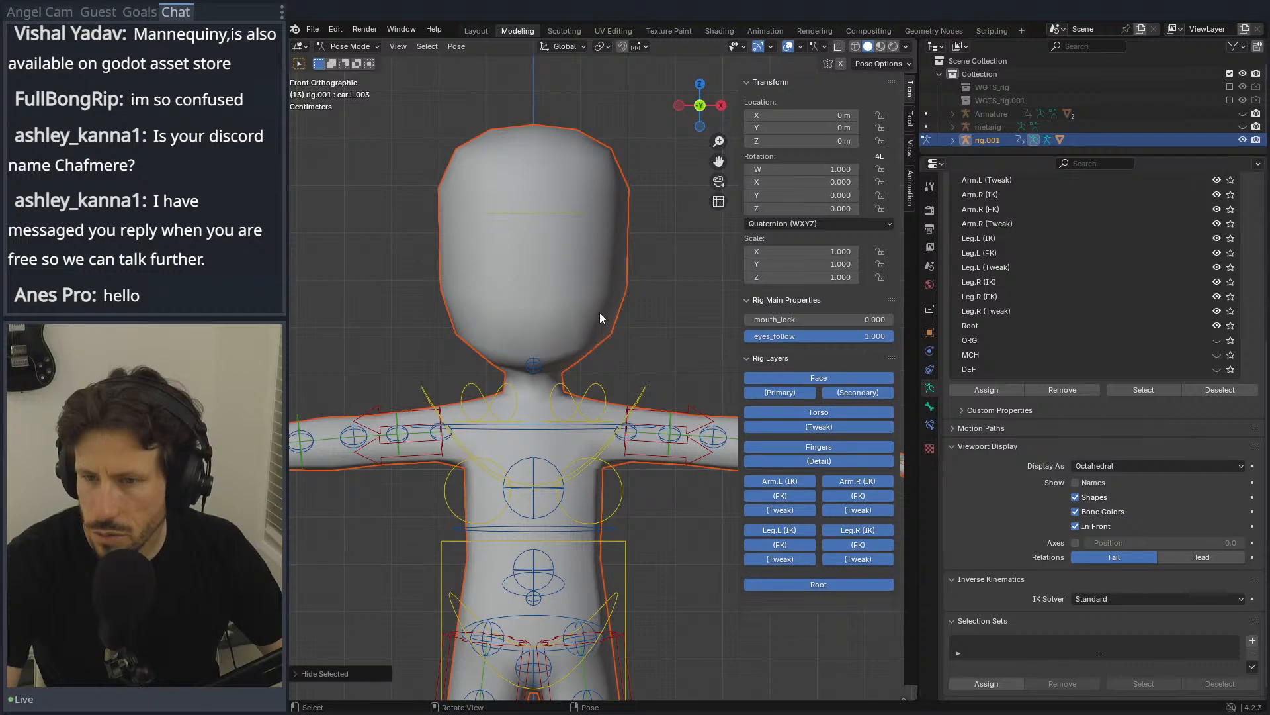
# Step: Test the head control with trial rotations from the front and from the side, cancelling each one
pyautogui.click(565, 224)
pyautogui.press('r')
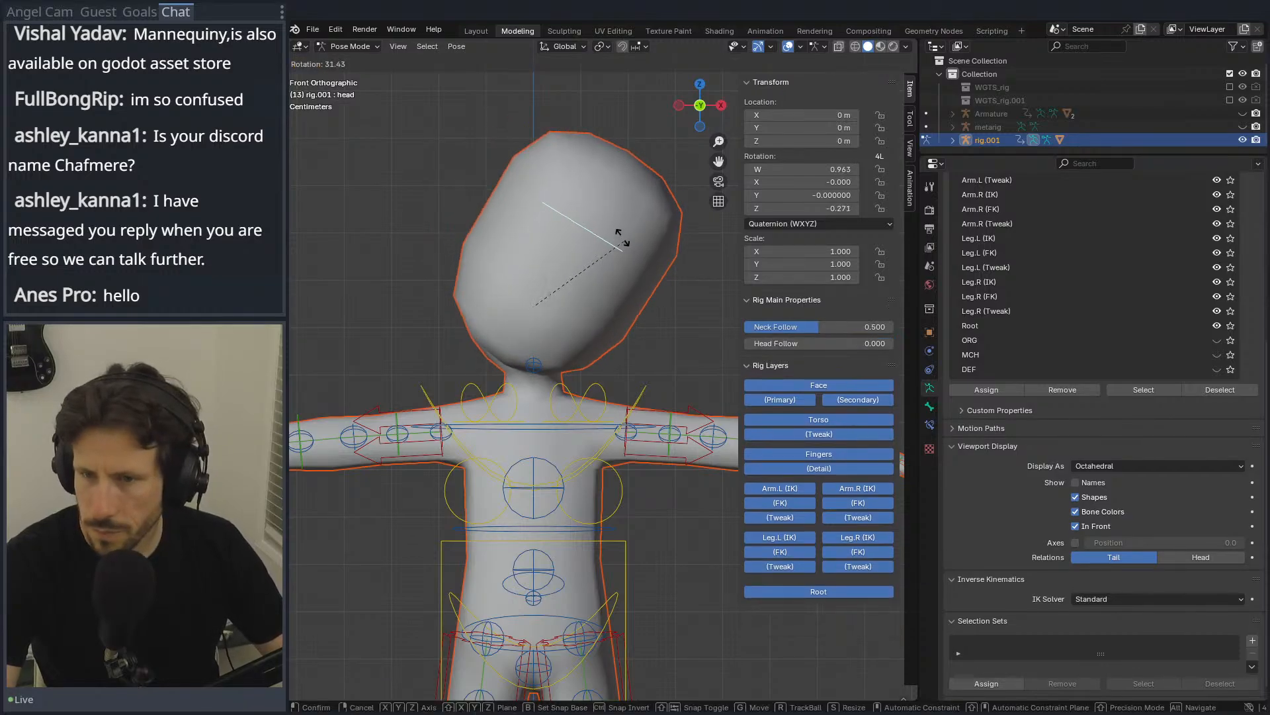
pyautogui.rightClick(605, 237)
pyautogui.moveTo(605, 237); pyautogui.dragTo(485, 238, button='middle')
pyautogui.press('r')
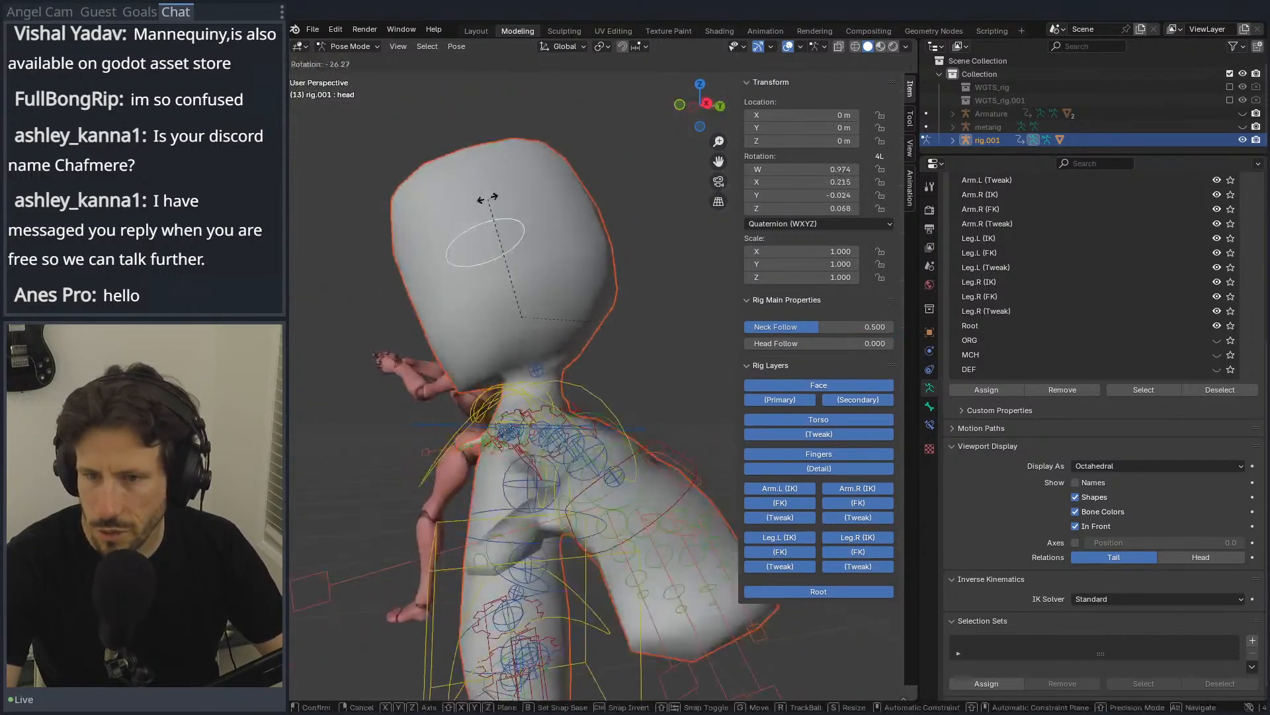
pyautogui.rightClick(485, 207)
pyautogui.moveTo(504, 317); pyautogui.dragTo(505, 316, button='middle')
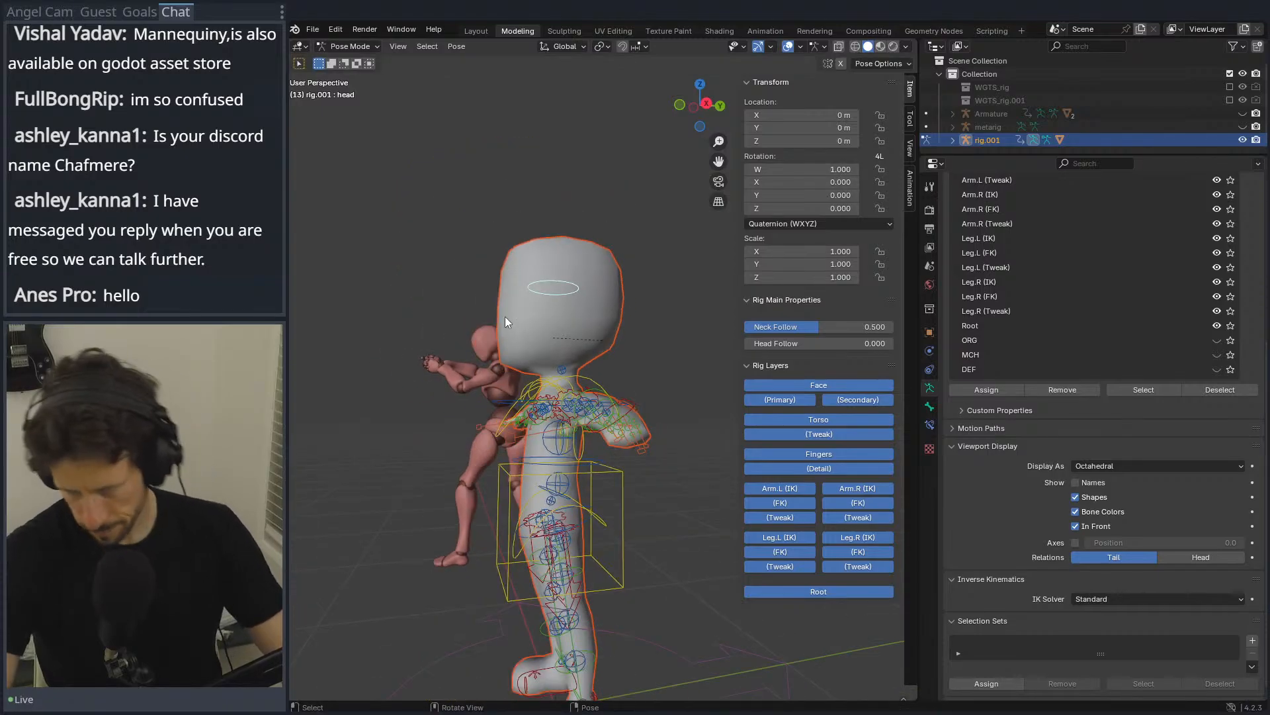
# Step: Frame both characters from the front and switch the viewport shading to Material Preview
pyautogui.press('KP_1')
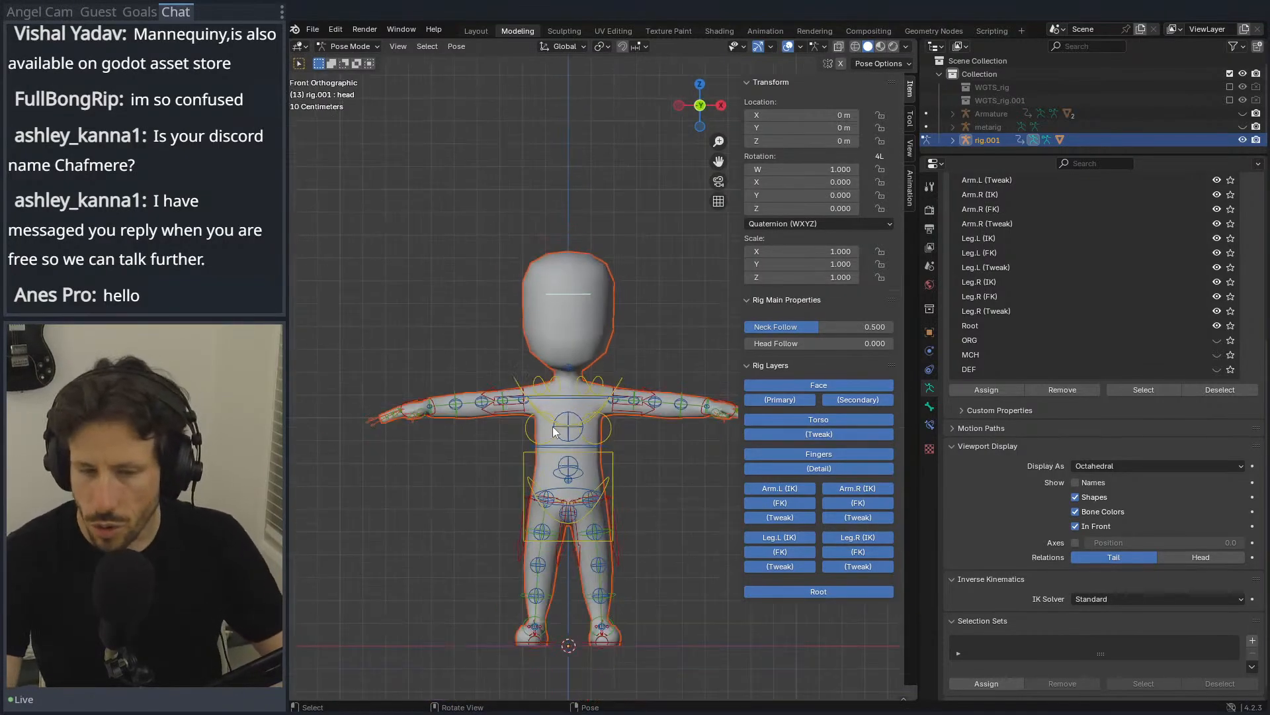
pyautogui.scroll(-2, 536, 448)
pyautogui.scroll(-2, 535, 442)
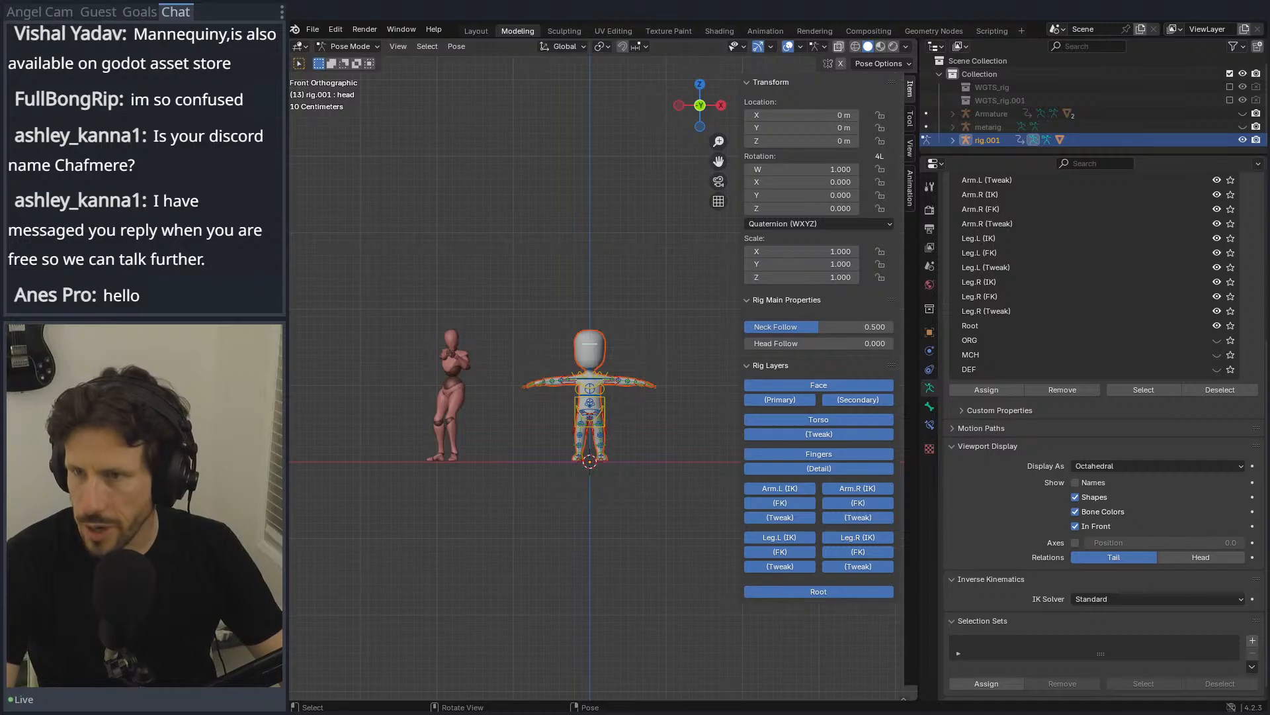
pyautogui.click(881, 46)
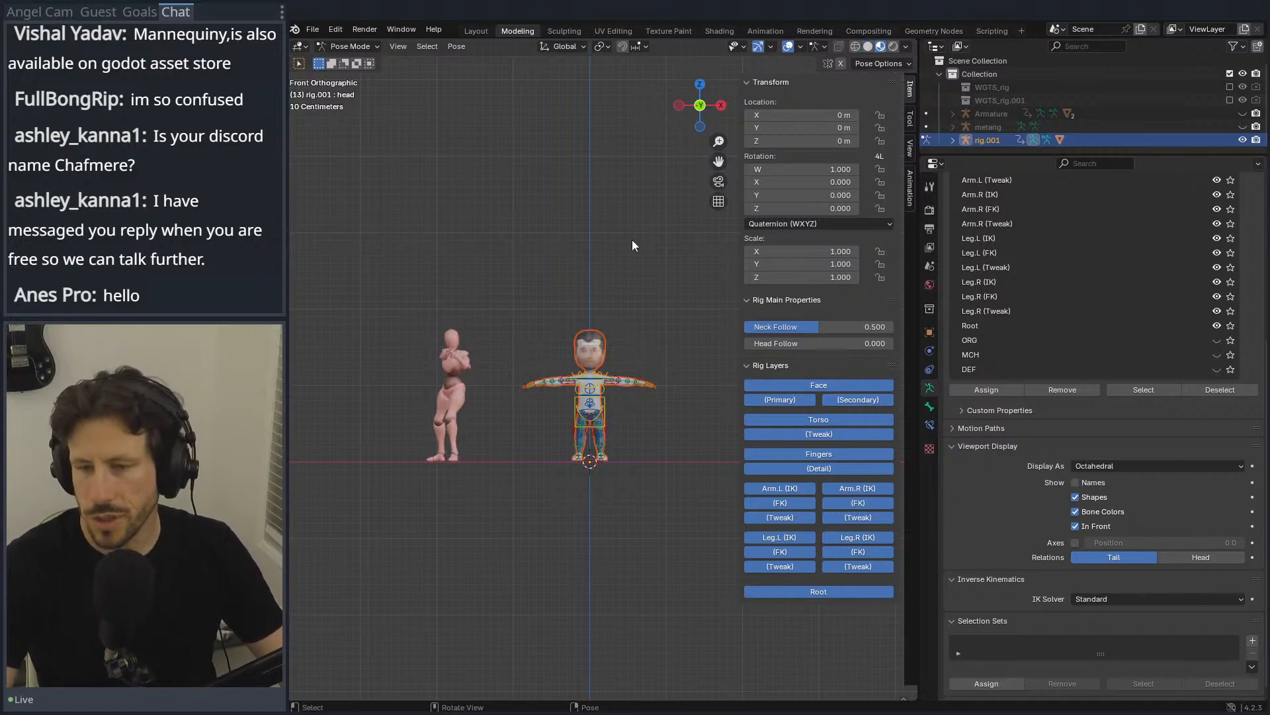
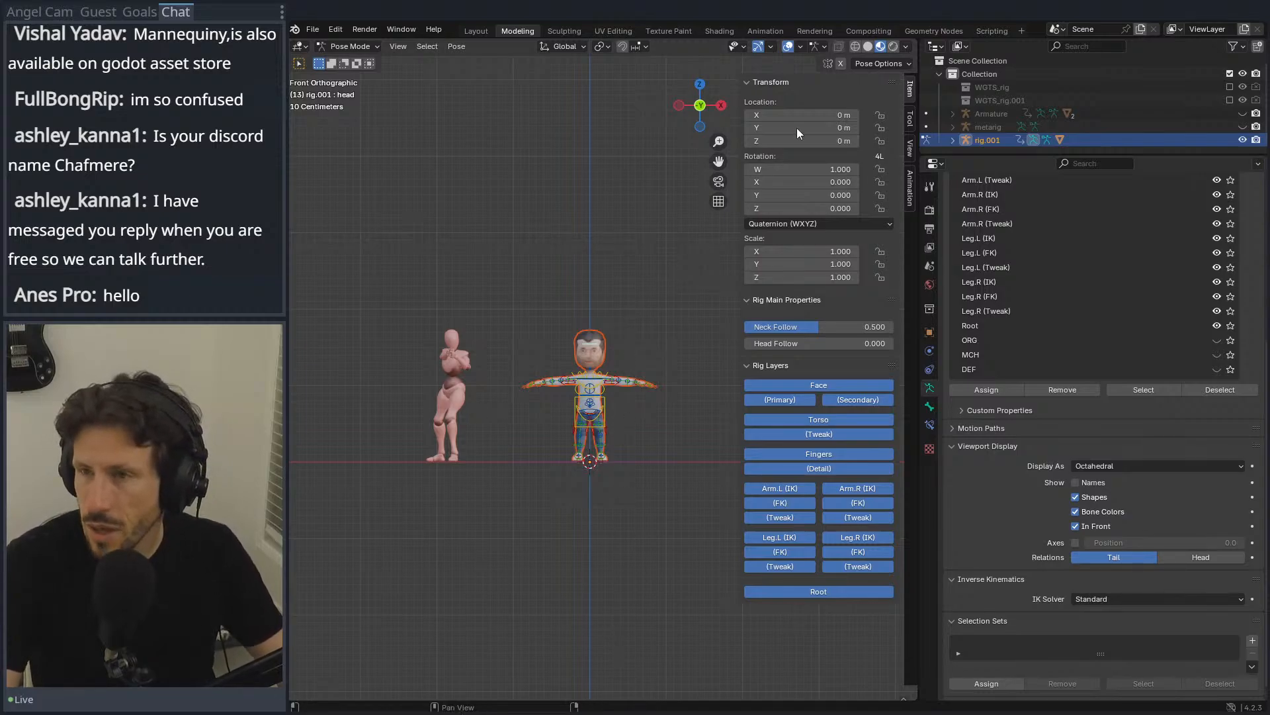
# Step: Switch to the Animation workspace and set the current frame to 0, with both characters in view
pyautogui.click(765, 31)
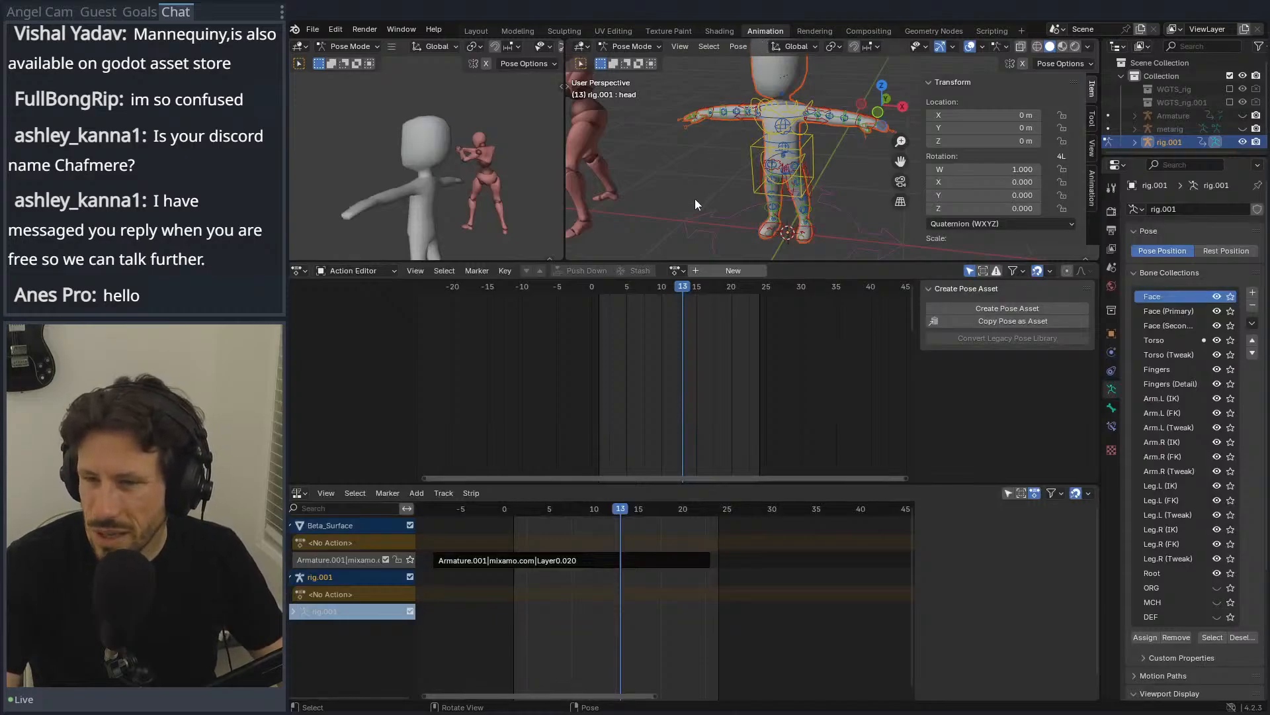
pyautogui.moveTo(666, 285); pyautogui.dragTo(564, 287)
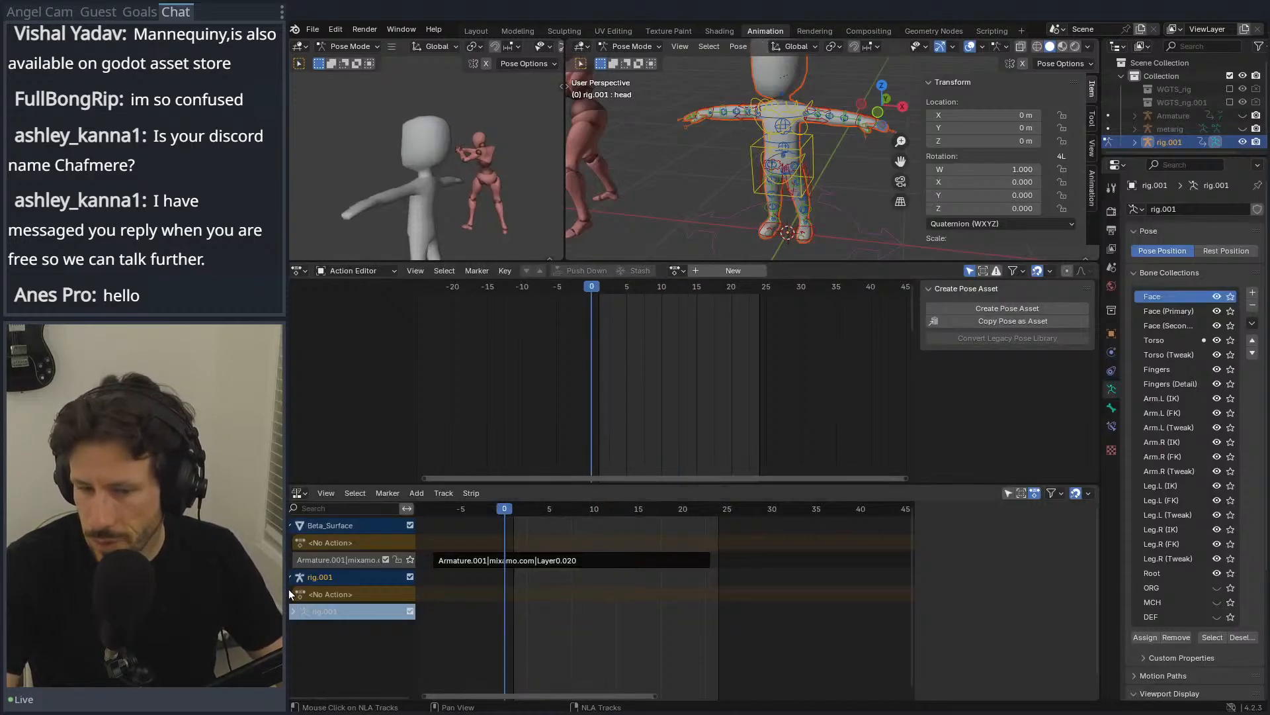
pyautogui.scroll(-5, 596, 158)
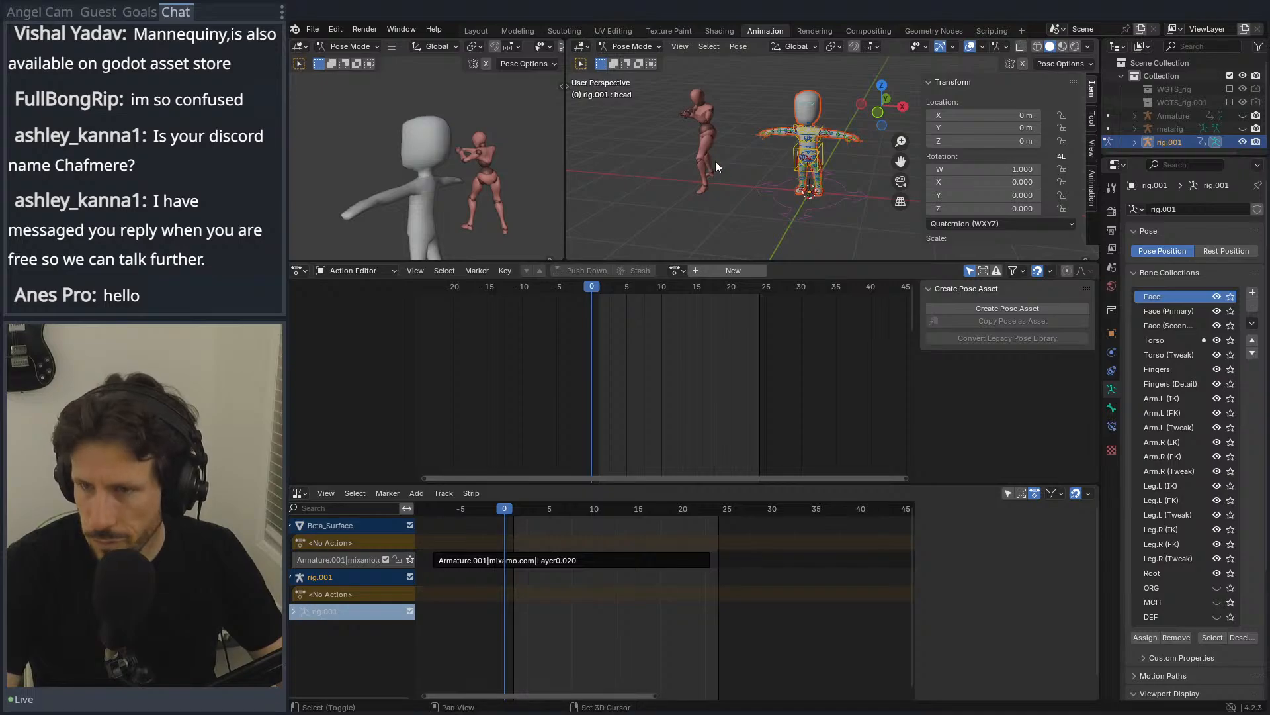
# Step: Return to frame 0 and unhide the Armature object in the scene
pyautogui.moveTo(582, 289)
pyautogui.mouseDown()
pyautogui.moveTo(692, 289)
pyautogui.moveTo(592, 287)
pyautogui.mouseUp()
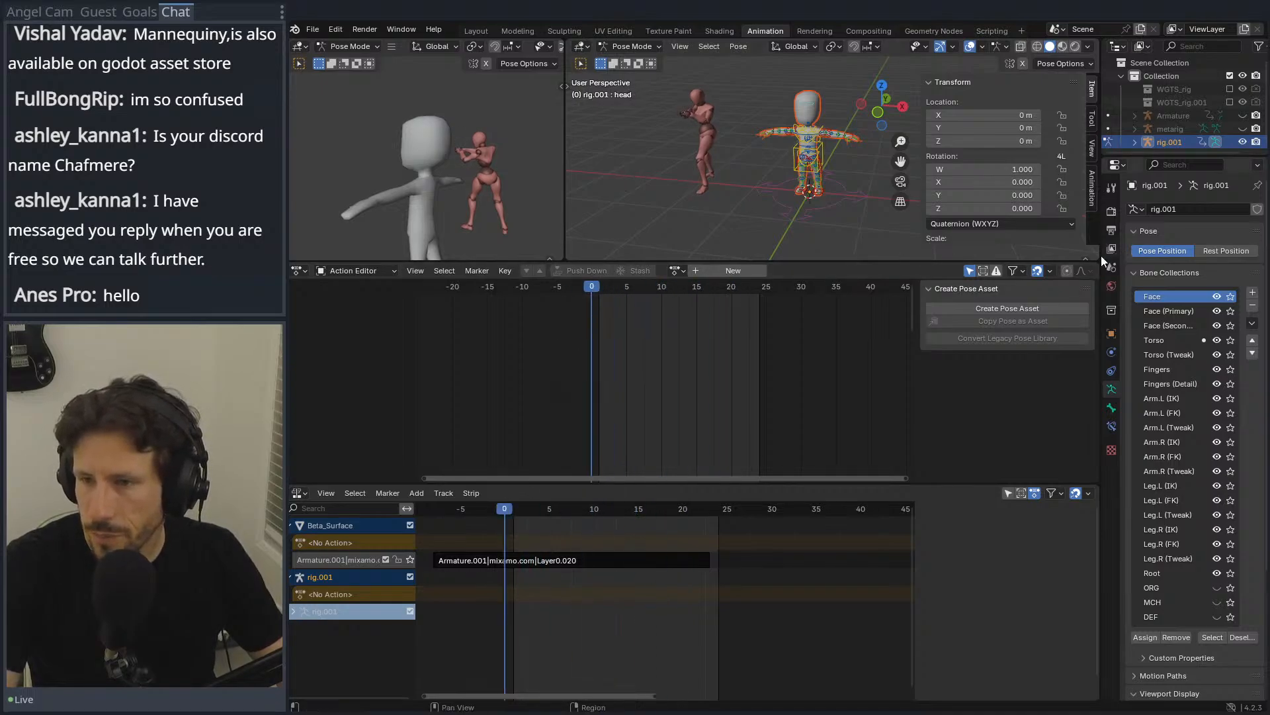
pyautogui.click(1189, 115)
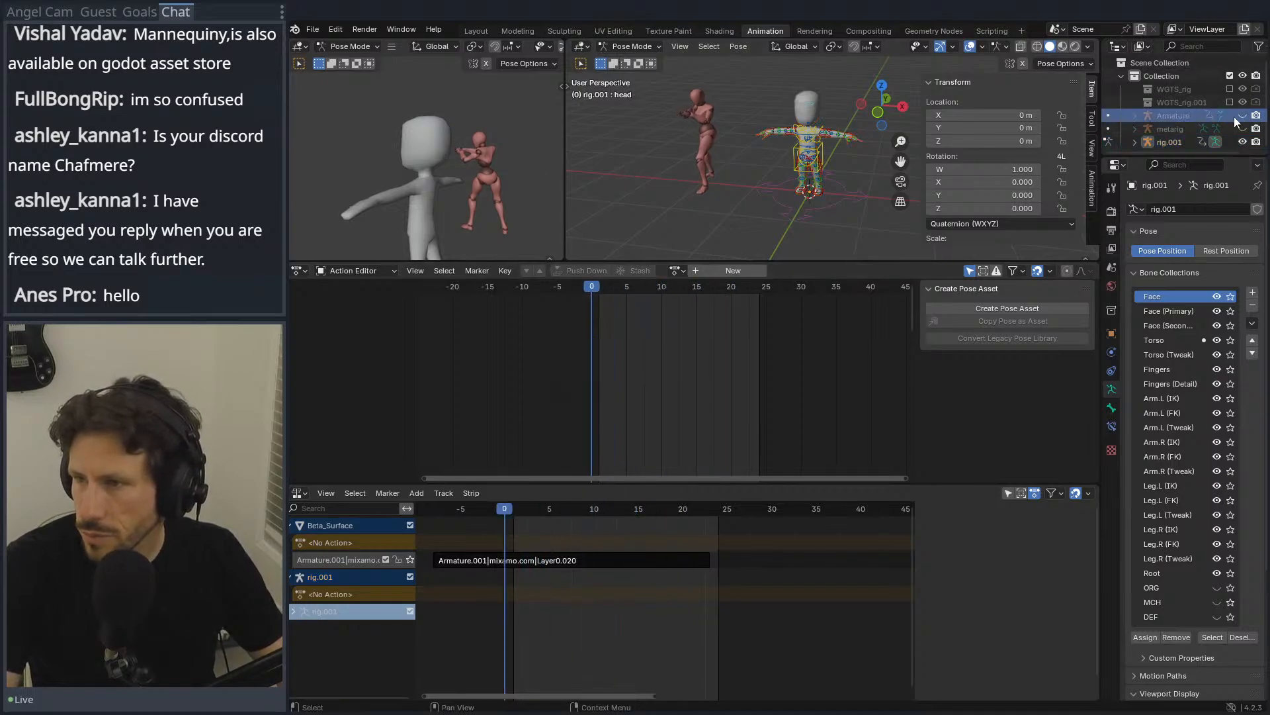
pyautogui.click(1242, 116)
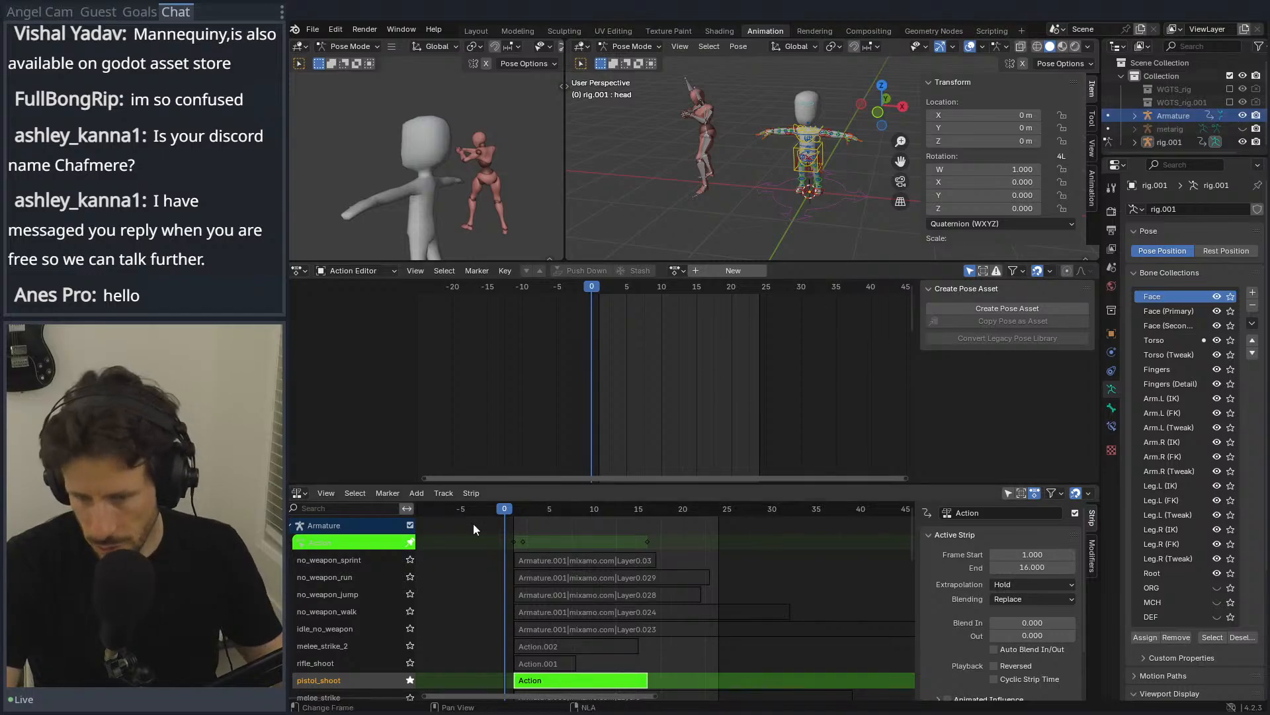
# Step: Exit strip tweak mode on the Armature's pistol_shoot strip
pyautogui.scroll(-1, 424, 615)
pyautogui.scroll(-1, 416, 615)
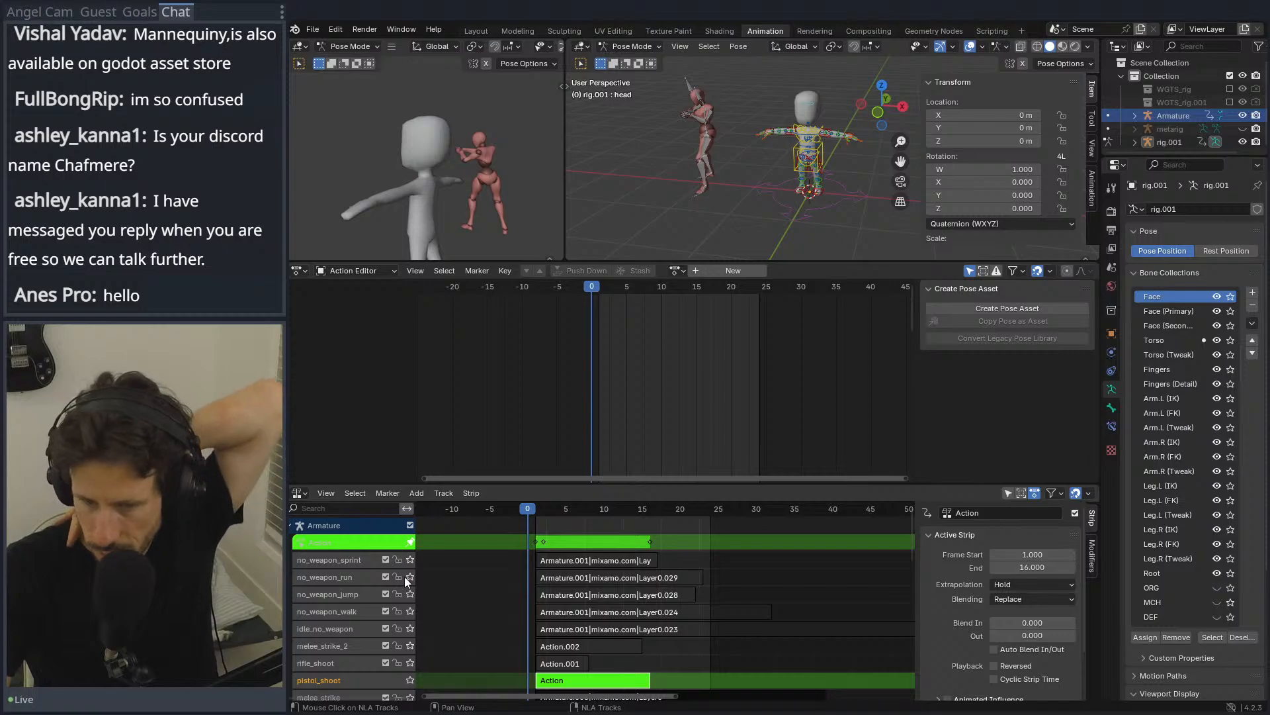
pyautogui.click(410, 611)
pyautogui.moveTo(533, 512); pyautogui.dragTo(554, 510)
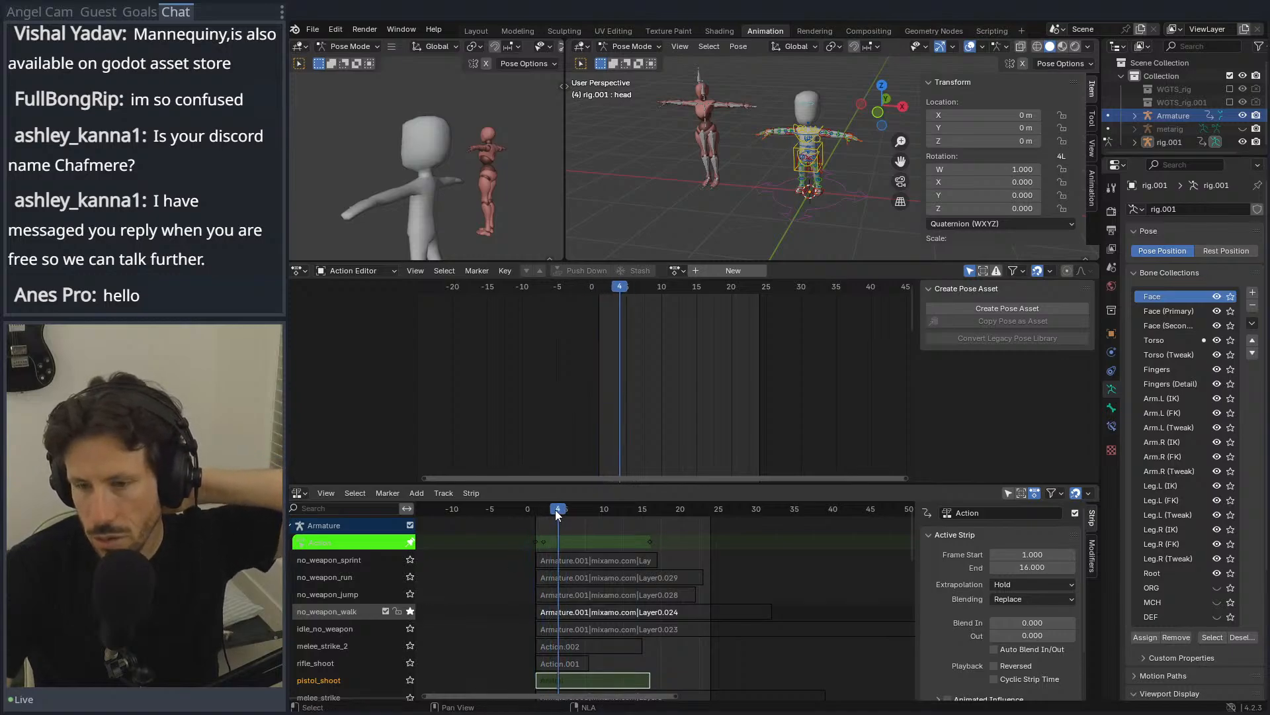
pyautogui.click(410, 611)
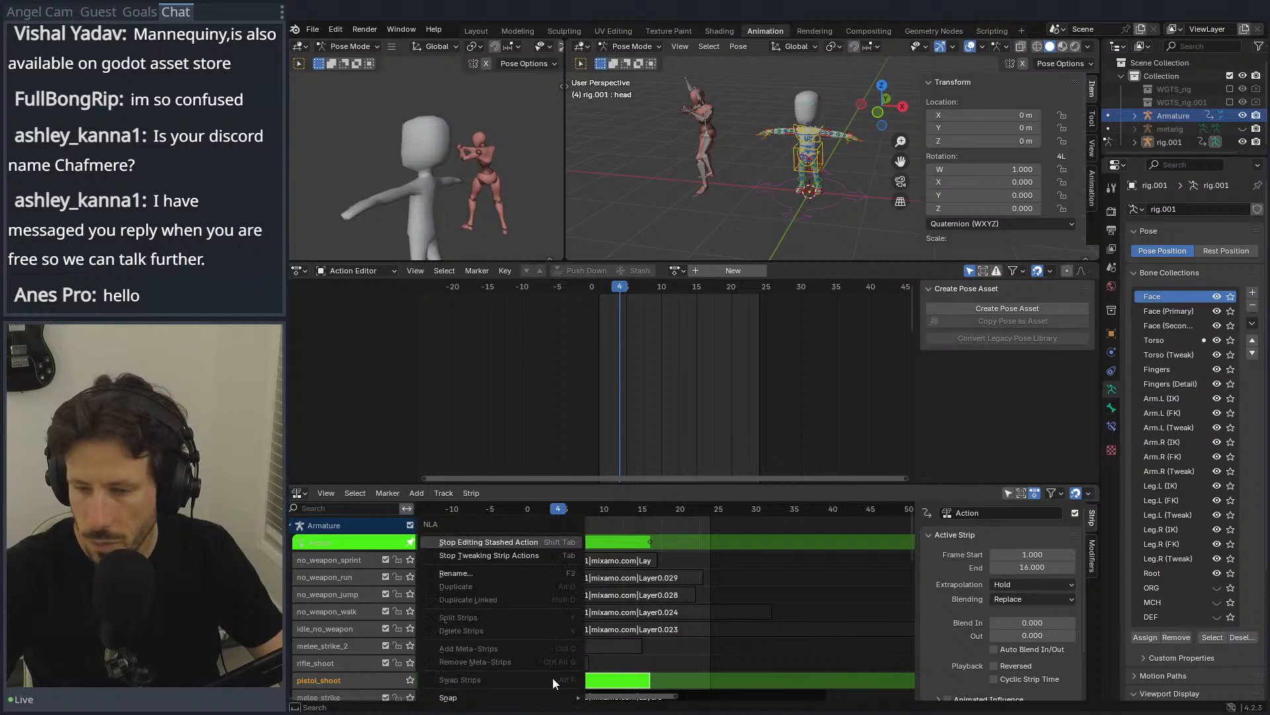
pyautogui.press('Tab')
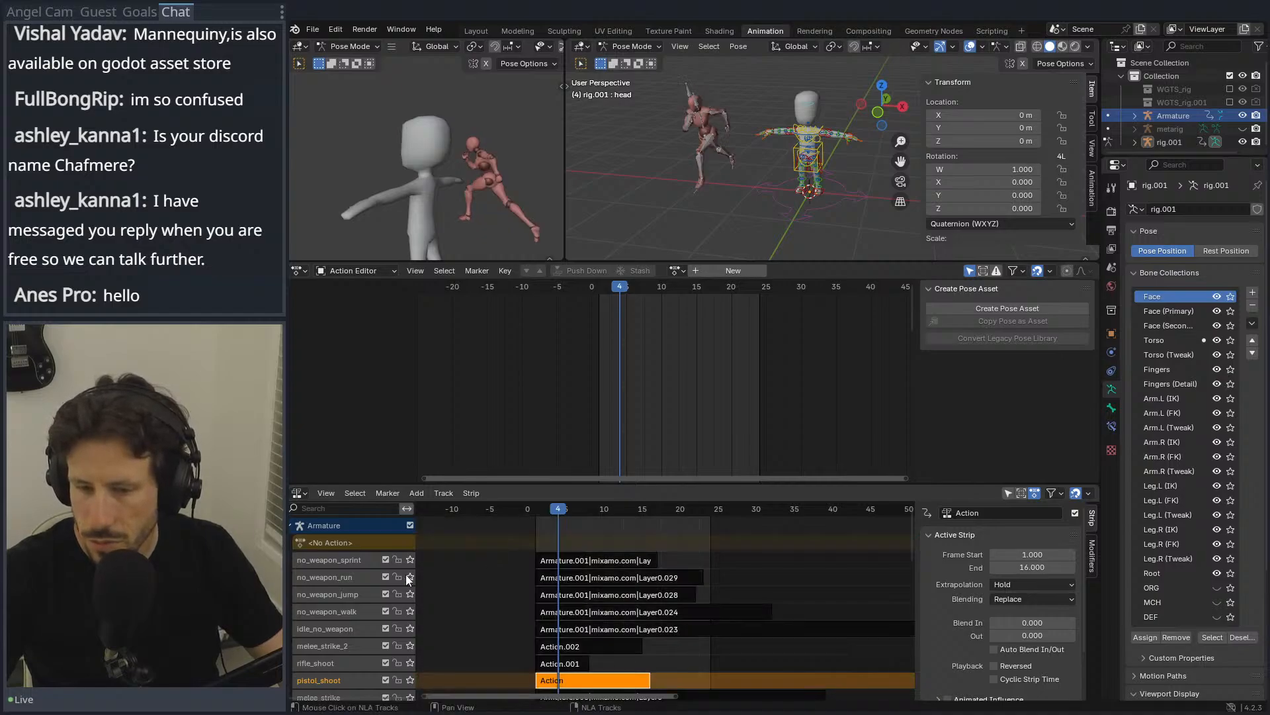
# Step: Solo the no_weapon_walk track, scrub through it to frame 19, and turn its solo off
pyautogui.click(410, 610)
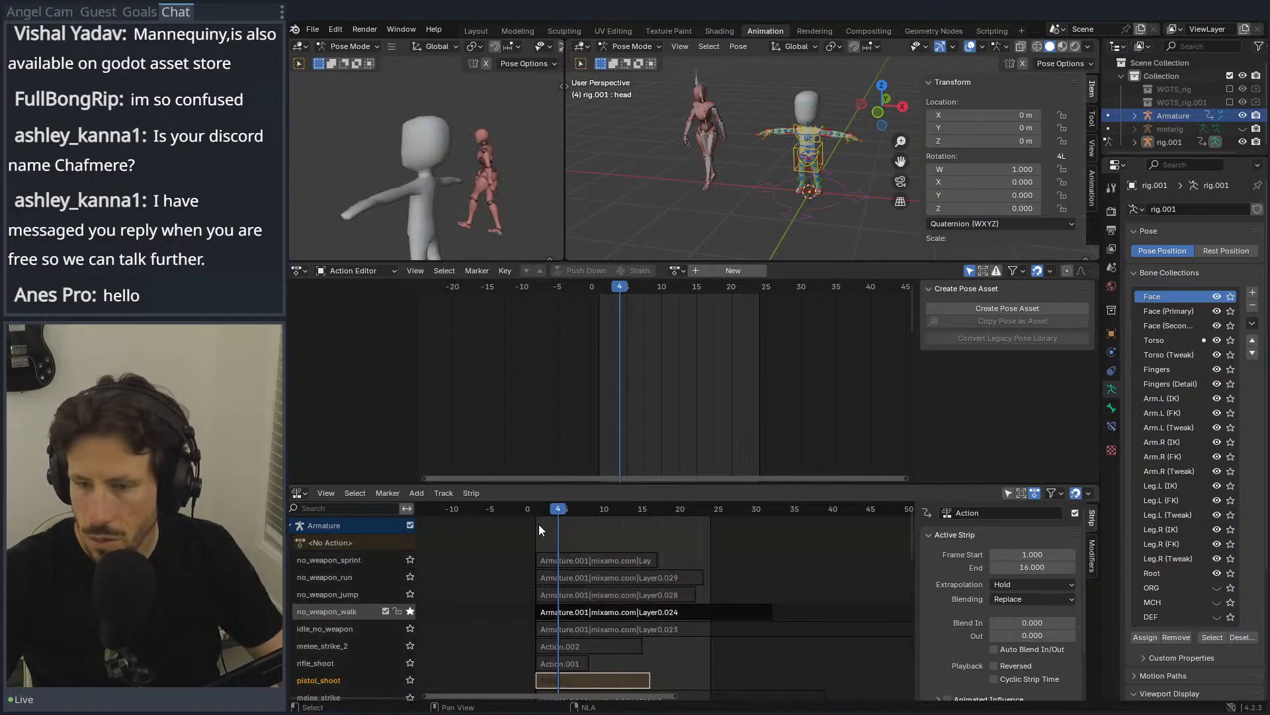
pyautogui.moveTo(554, 511); pyautogui.dragTo(673, 511)
pyautogui.click(410, 610)
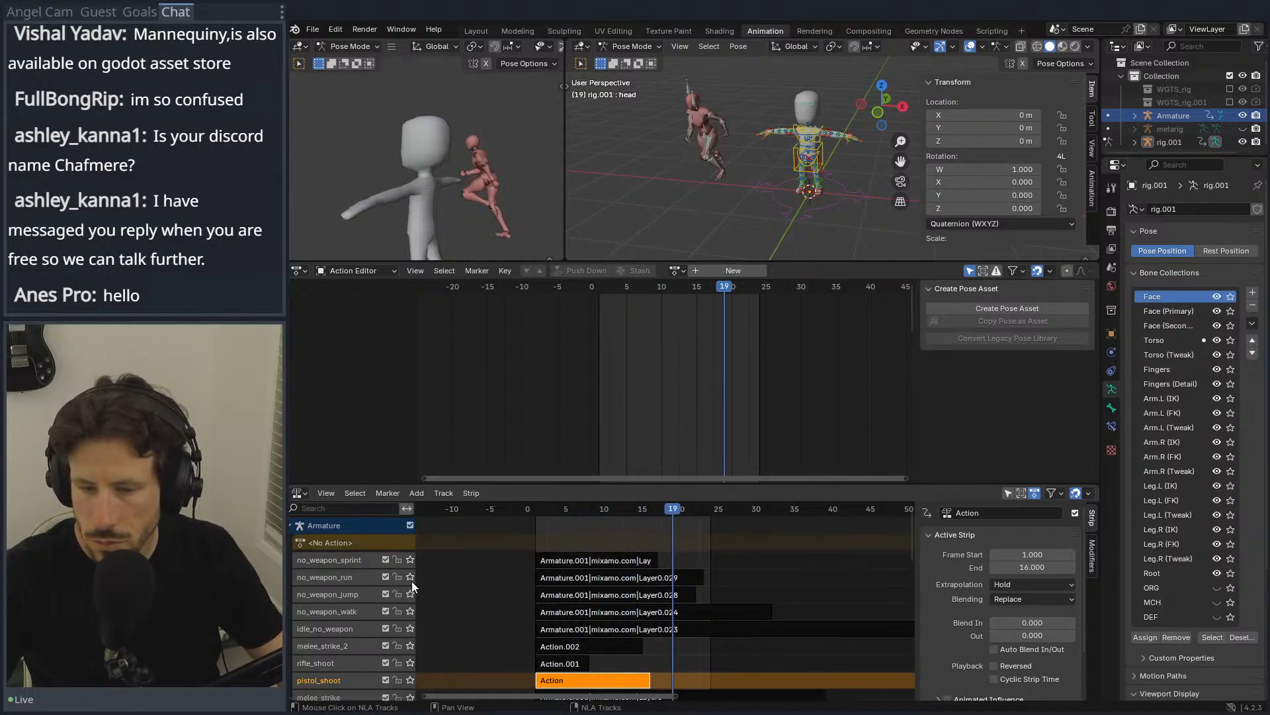
# Step: Solo the no_weapon_run track, scrub through its animation, and return to frame 1
pyautogui.click(410, 577)
pyautogui.moveTo(545, 512); pyautogui.dragTo(648, 526)
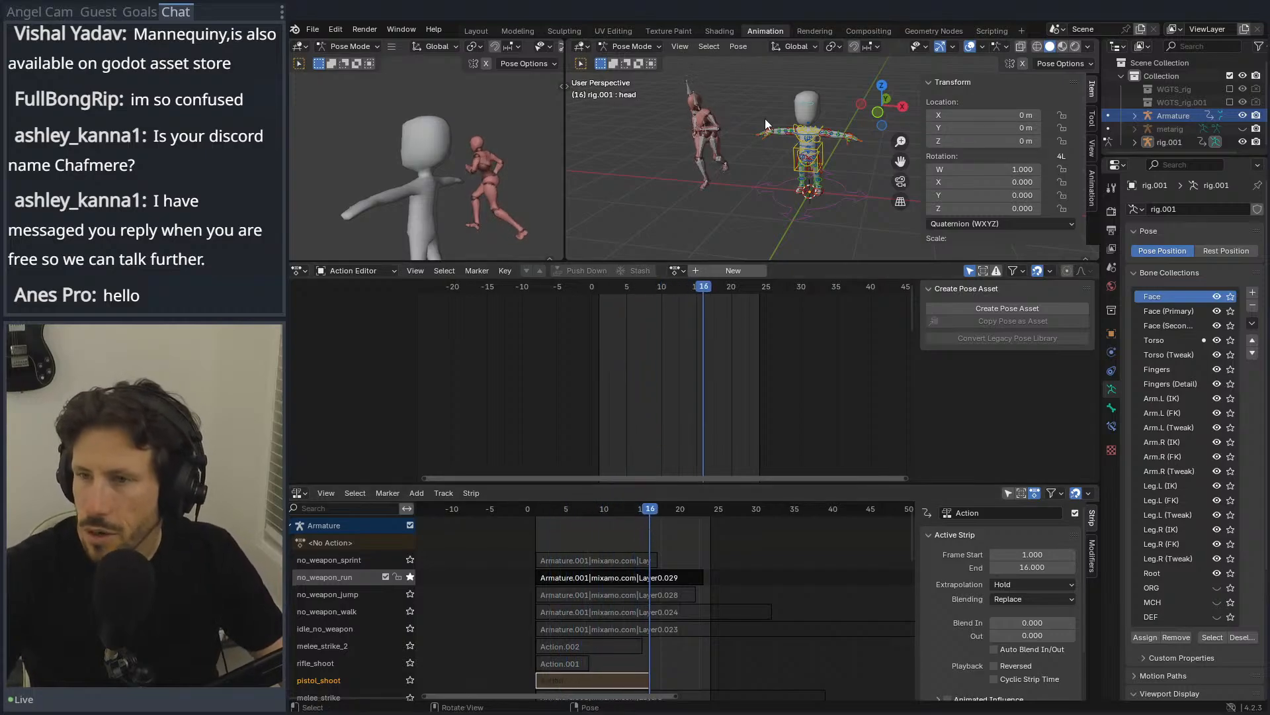
pyautogui.press('KP_1')
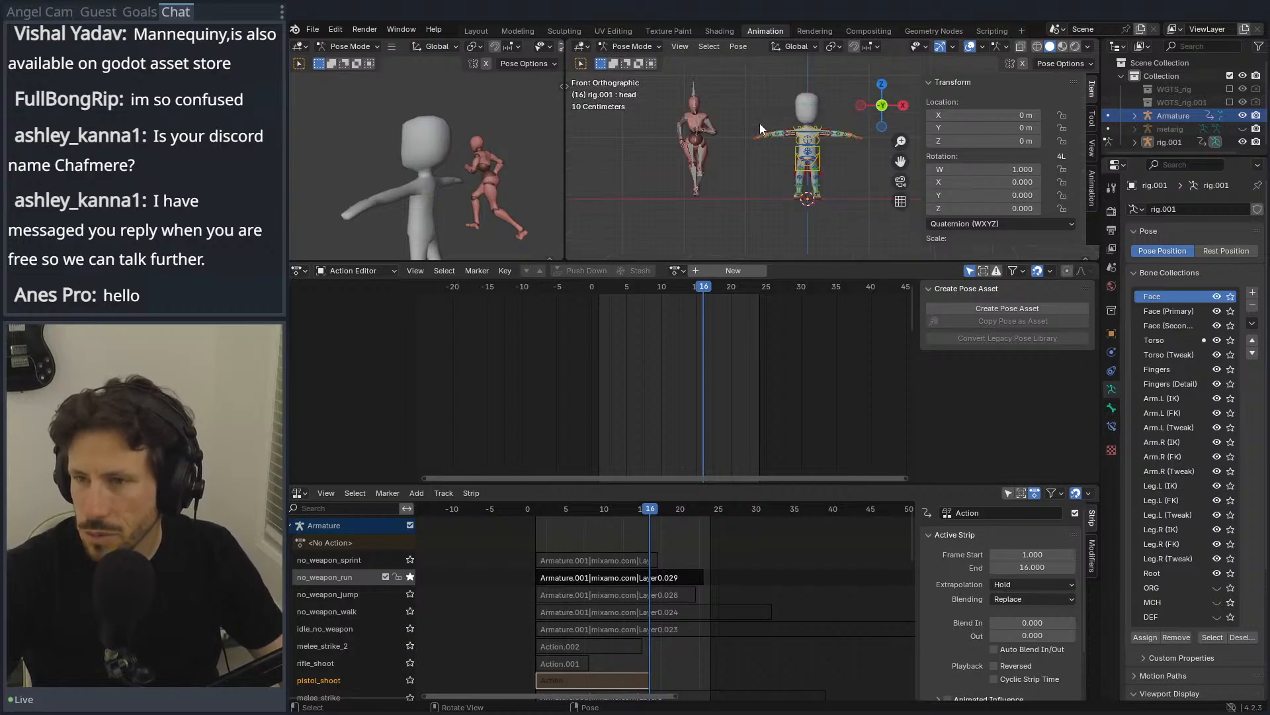
pyautogui.moveTo(704, 288); pyautogui.dragTo(599, 285)
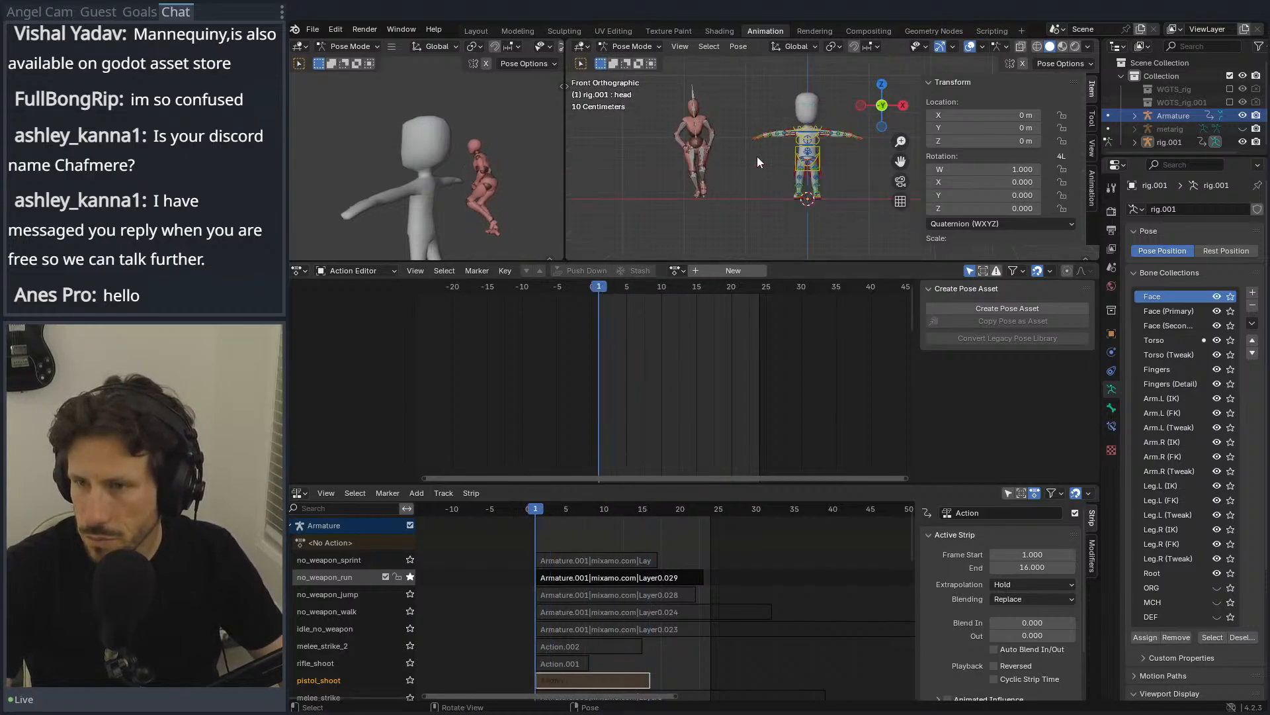
# Step: Select the spine_fk.003 control of rig.001, then hide the viewport sidebar and enlarge the 3D viewports
pyautogui.click(811, 139)
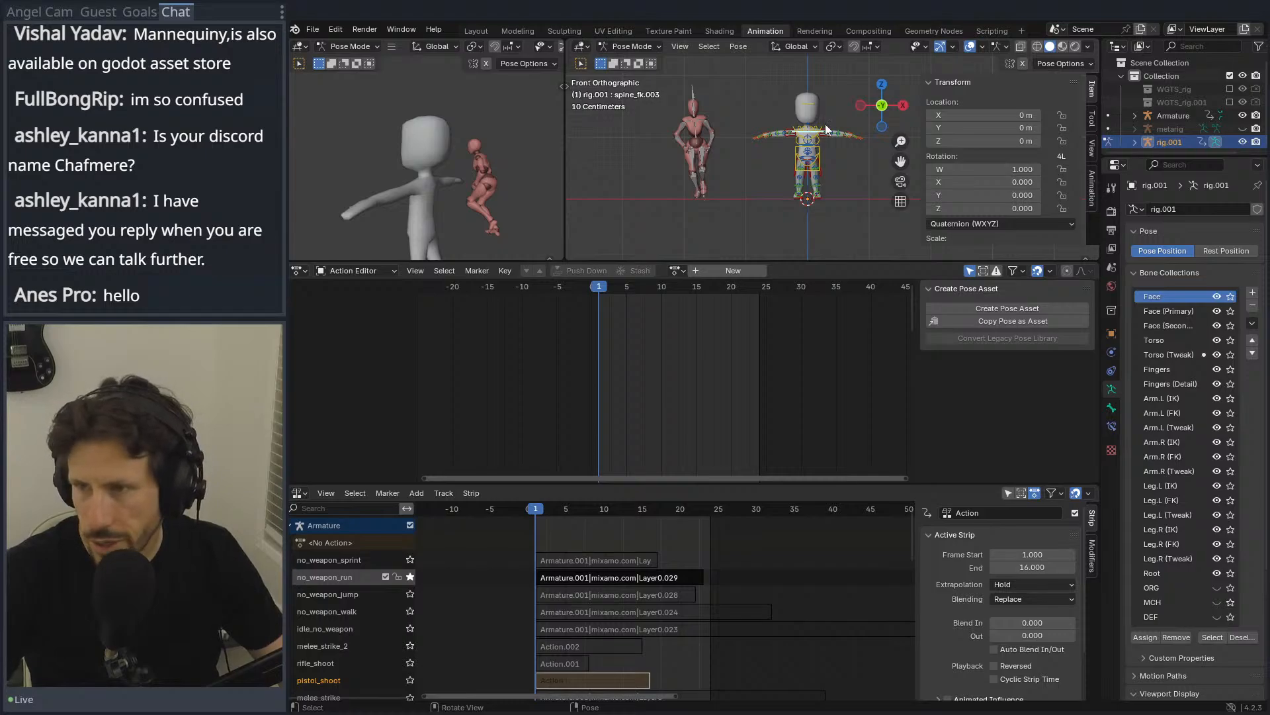
pyautogui.press('n')
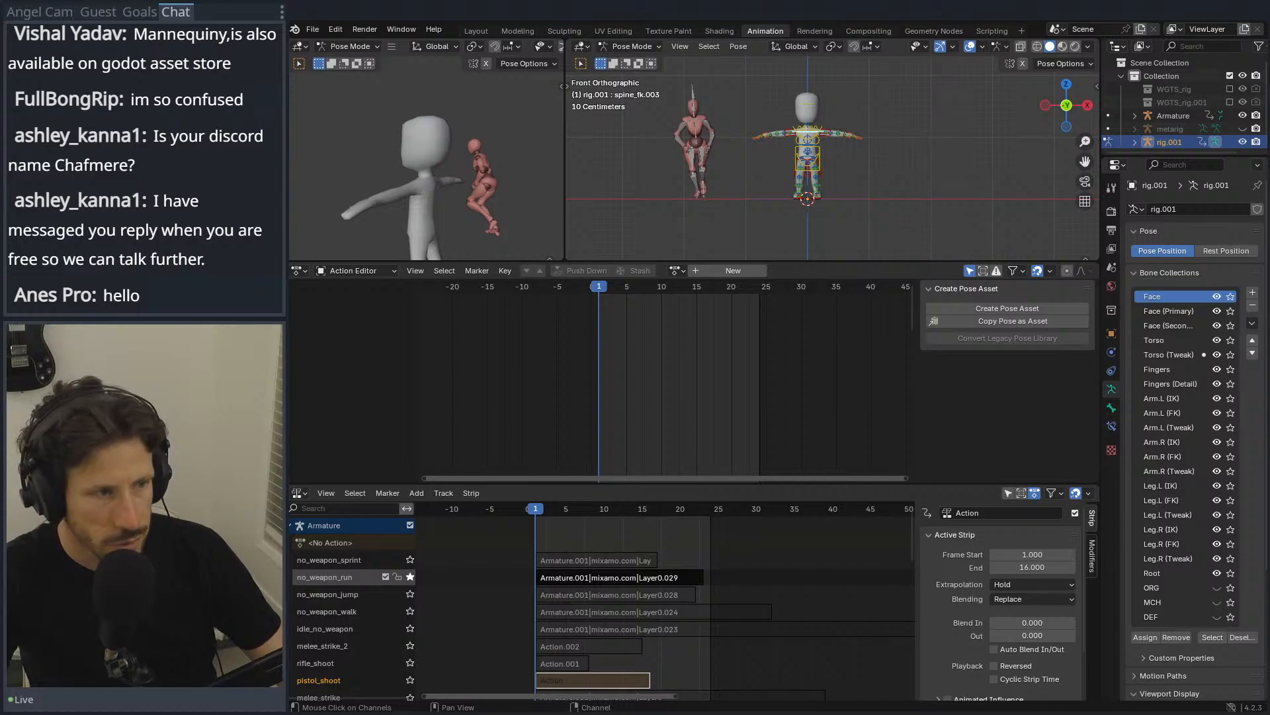
pyautogui.moveTo(789, 261); pyautogui.dragTo(757, 391)
pyautogui.moveTo(682, 483); pyautogui.dragTo(685, 578)
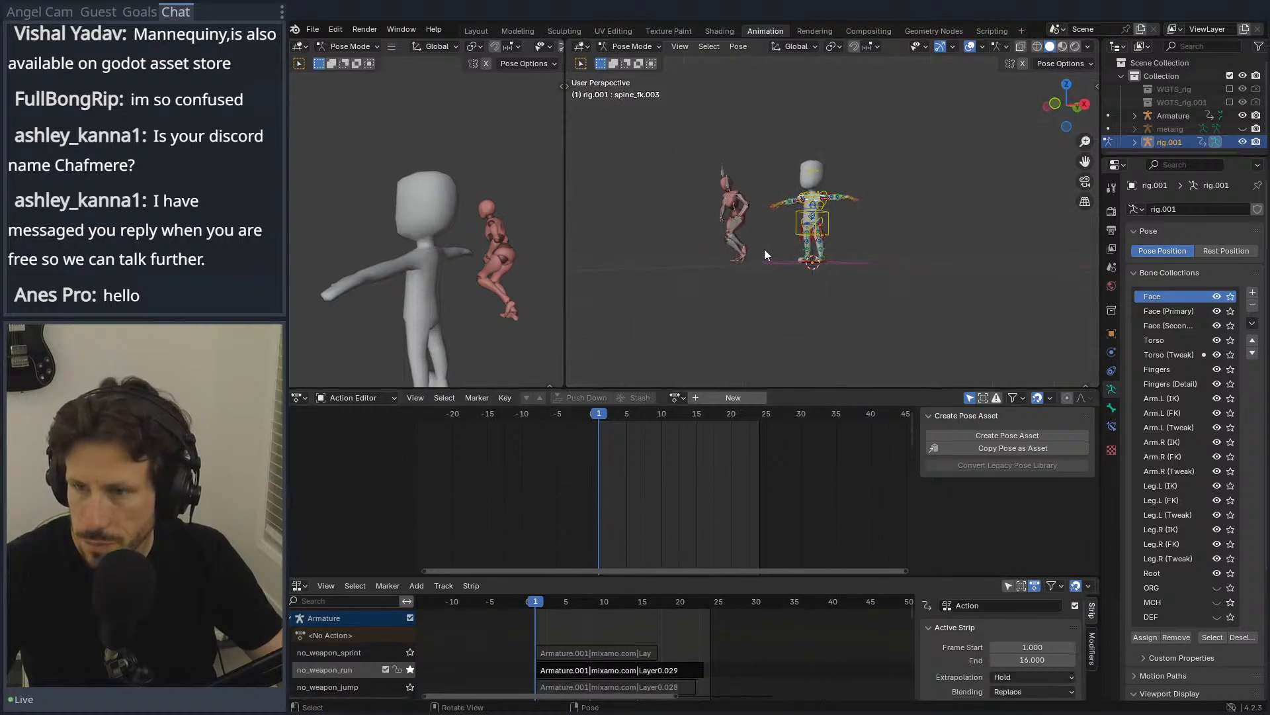
# Step: Select the foot_ik.L control of rig.001 in the right side view
pyautogui.press('KP_3')
pyautogui.scroll(5, 764, 249)
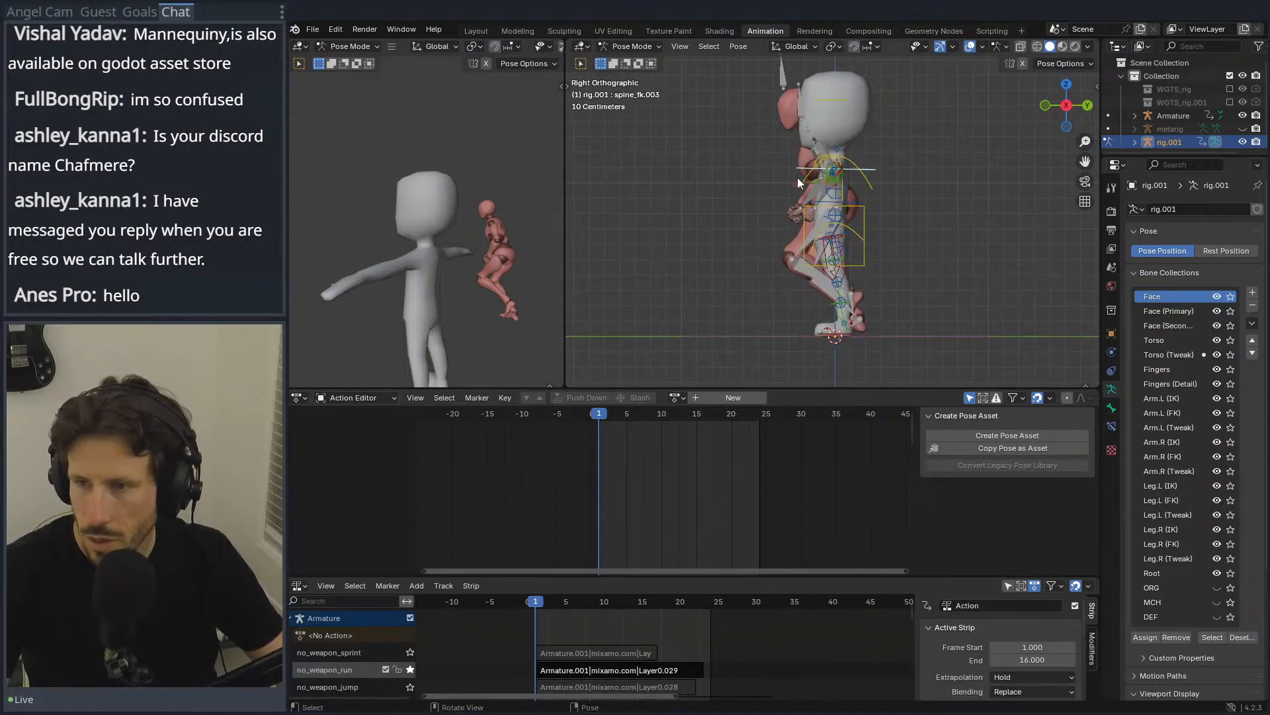
pyautogui.moveTo(789, 139)
pyautogui.keyDown('shift'); pyautogui.mouseDown(button='middle')
pyautogui.moveTo(816, 196)
pyautogui.moveTo(790, 149)
pyautogui.mouseUp(button='middle'); pyautogui.keyUp('shift')
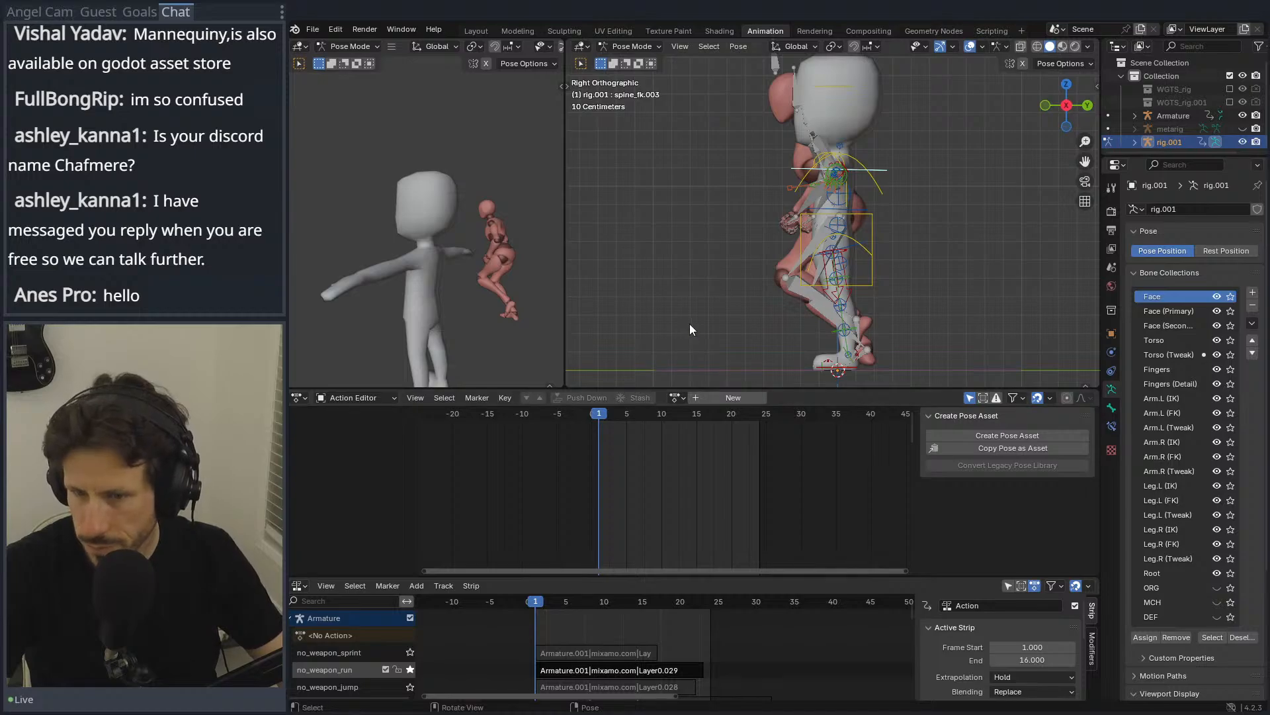
pyautogui.moveTo(598, 414); pyautogui.dragTo(596, 416)
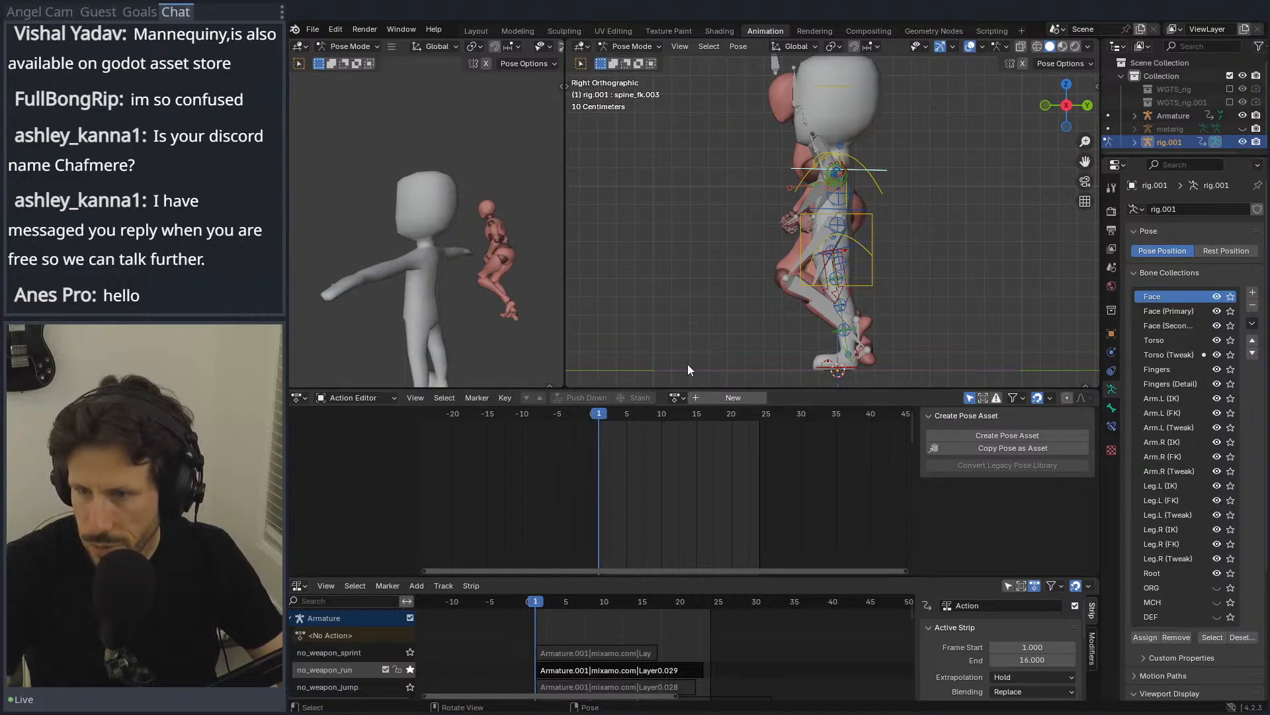
pyautogui.scroll(4, 821, 262)
pyautogui.keyDown('shift'); pyautogui.moveTo(854, 278); pyautogui.dragTo(830, 53, button='middle'); pyautogui.keyUp('shift')
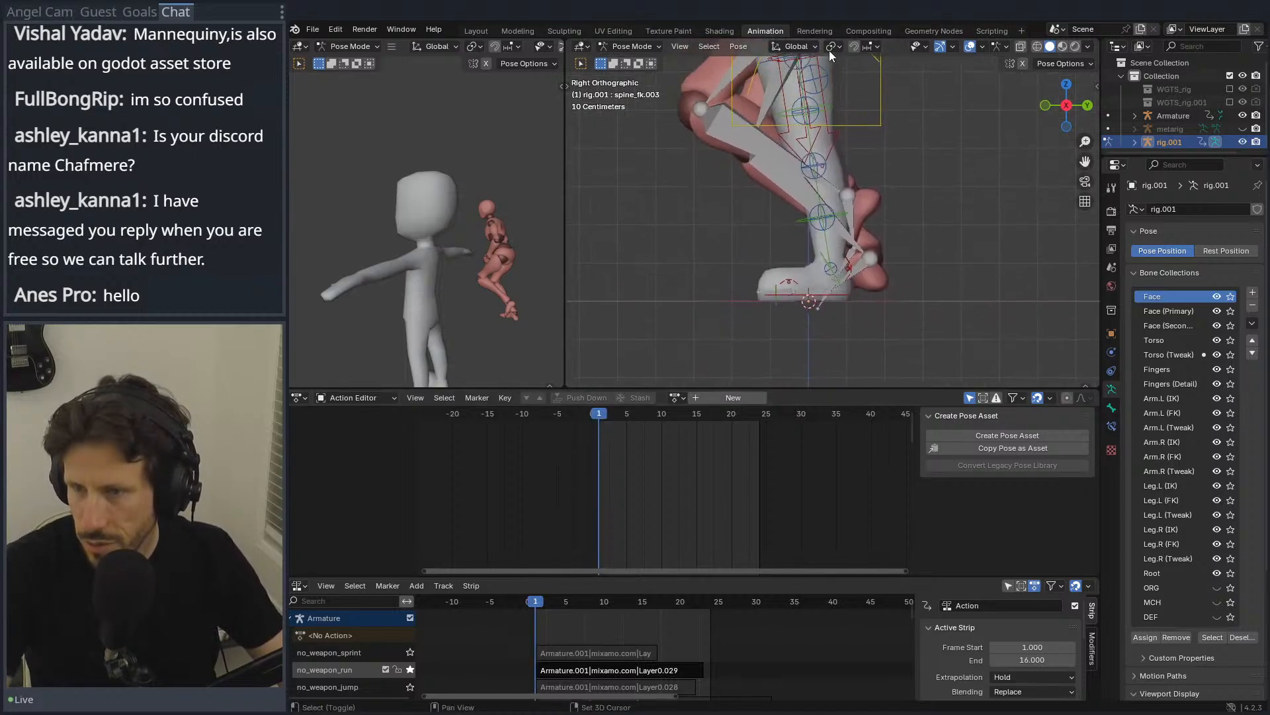
pyautogui.keyDown('shift'); pyautogui.moveTo(875, 162); pyautogui.dragTo(871, 216, button='middle'); pyautogui.keyUp('shift')
pyautogui.click(820, 353)
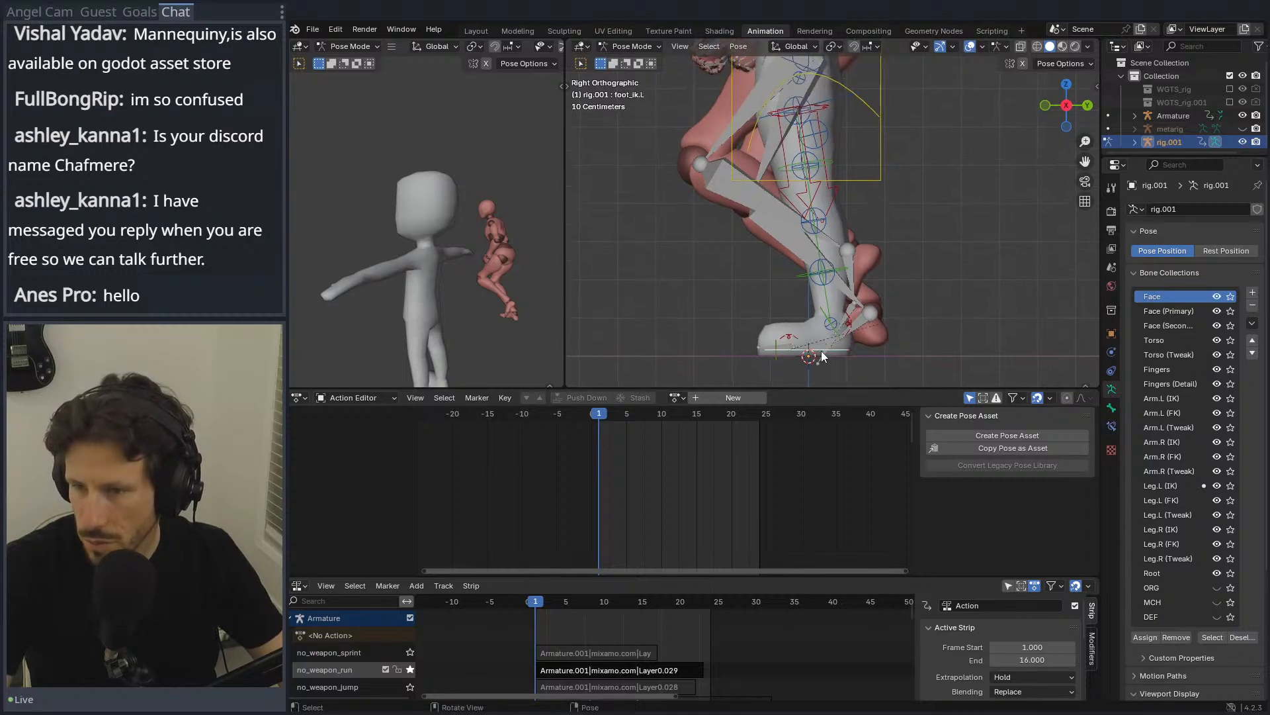
pyautogui.press('g')
pyautogui.rightClick(880, 299)
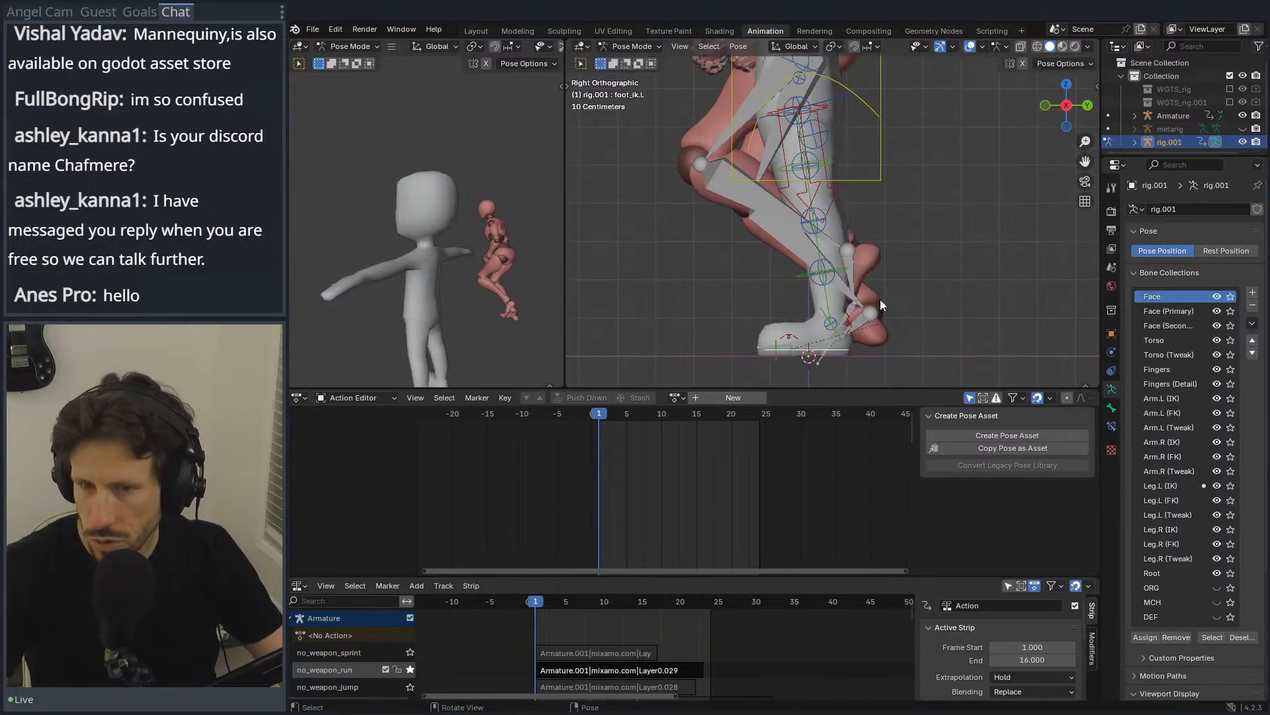
# Step: Move and rotate the left foot IK control up and back to match the reference character's raised foot
pyautogui.moveTo(426, 241); pyautogui.dragTo(371, 172, button='middle')
pyautogui.press('g')
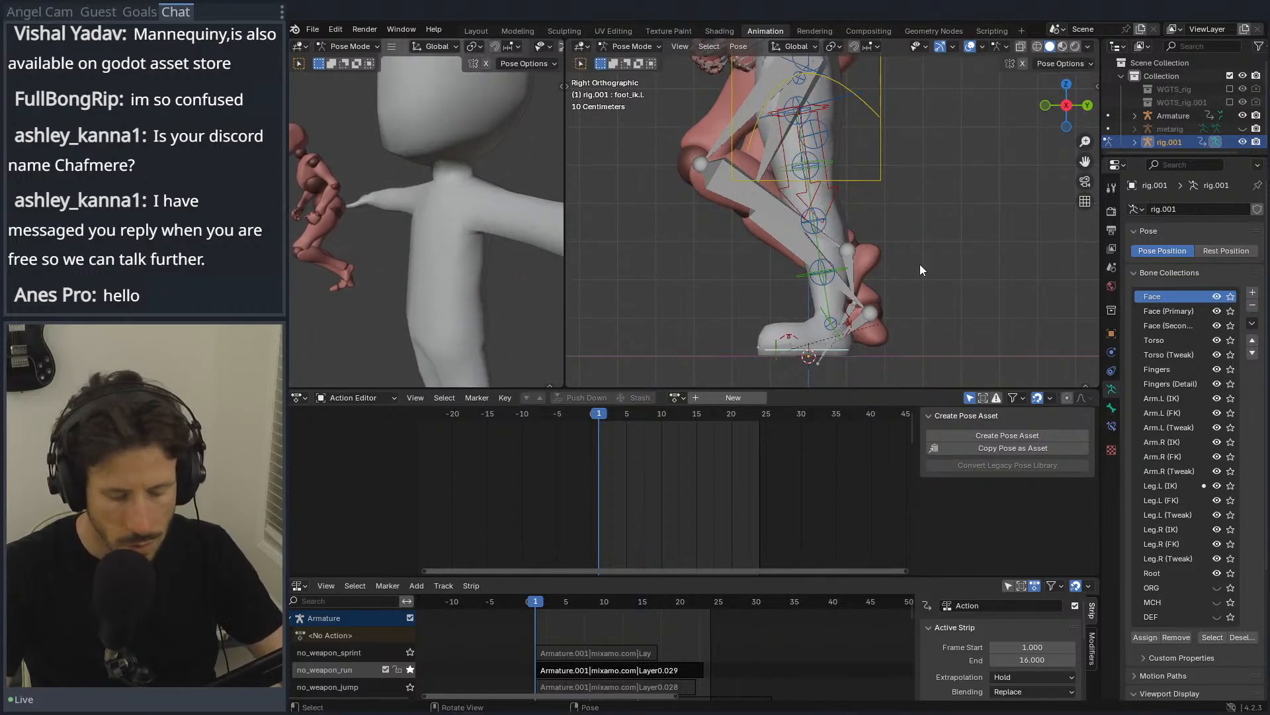
pyautogui.click(883, 226)
pyautogui.press('r')
pyautogui.click(837, 174)
pyautogui.press('g')
pyautogui.click(883, 139)
pyautogui.moveTo(851, 117); pyautogui.dragTo(1018, 180, button='middle')
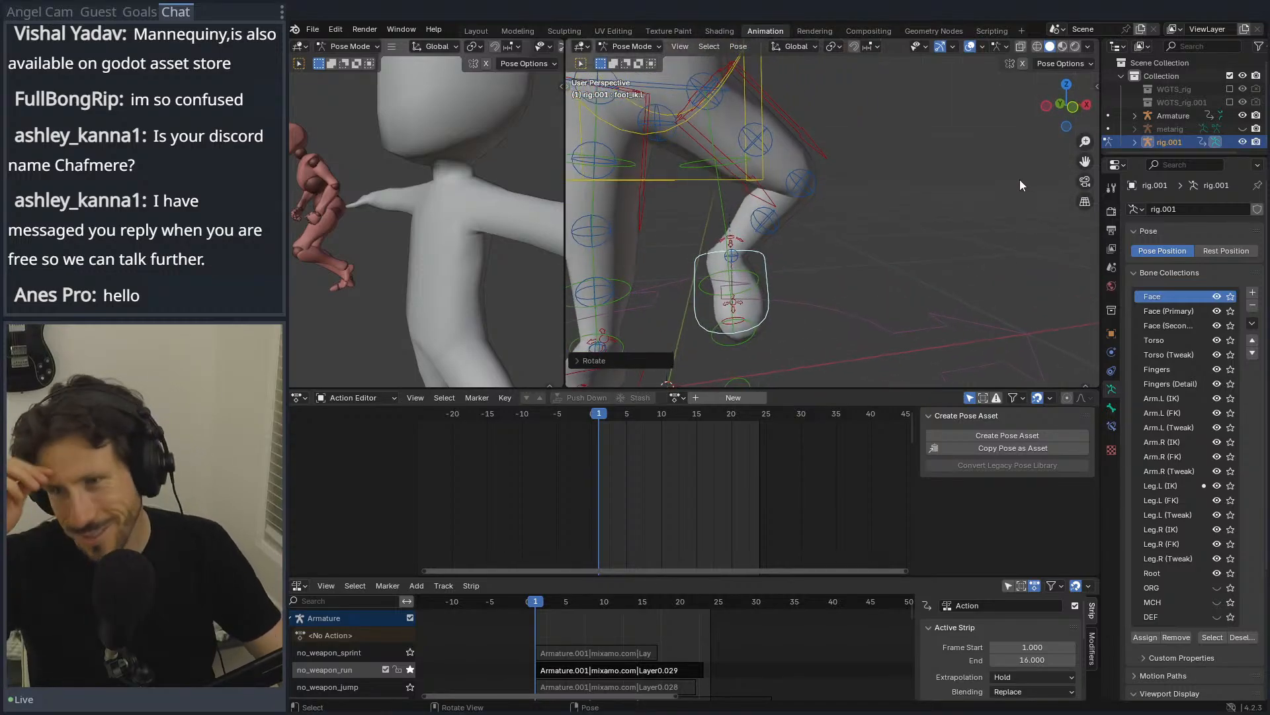
# Step: Rotate the thigh_ik.L control in the top view so the left knee points forward
pyautogui.click(800, 139)
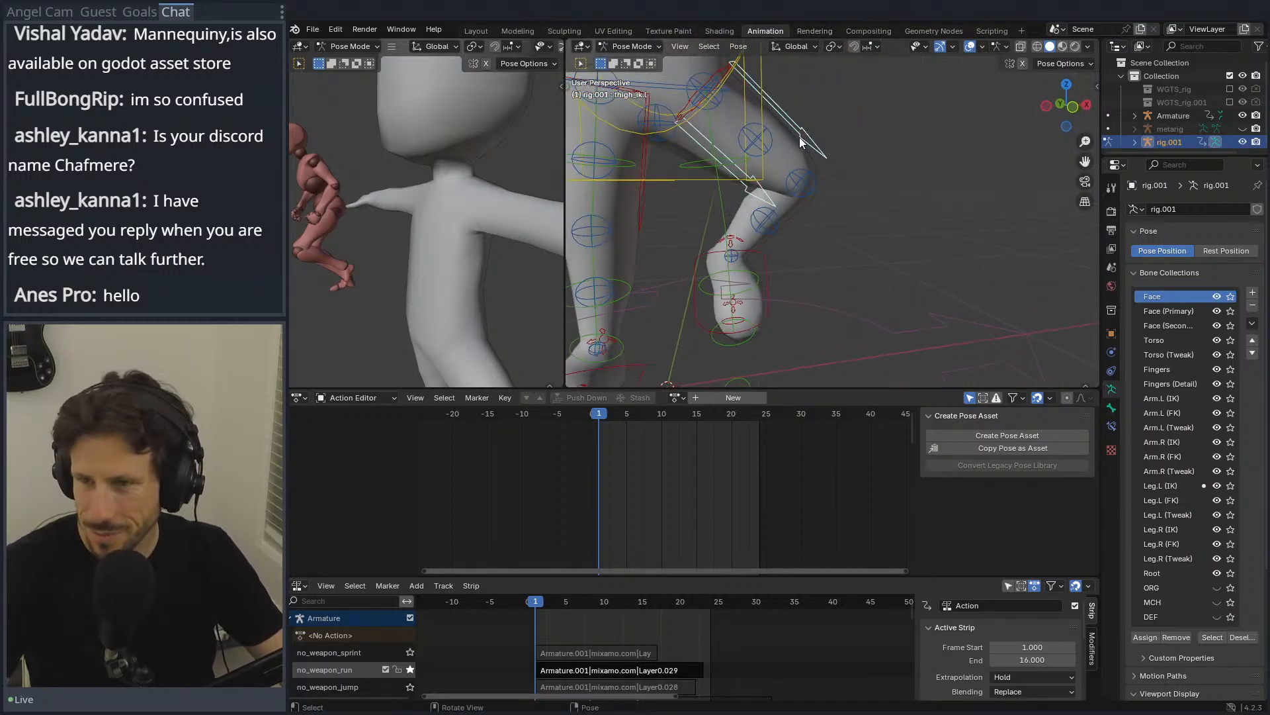
pyautogui.press('KP_7')
pyautogui.press('r')
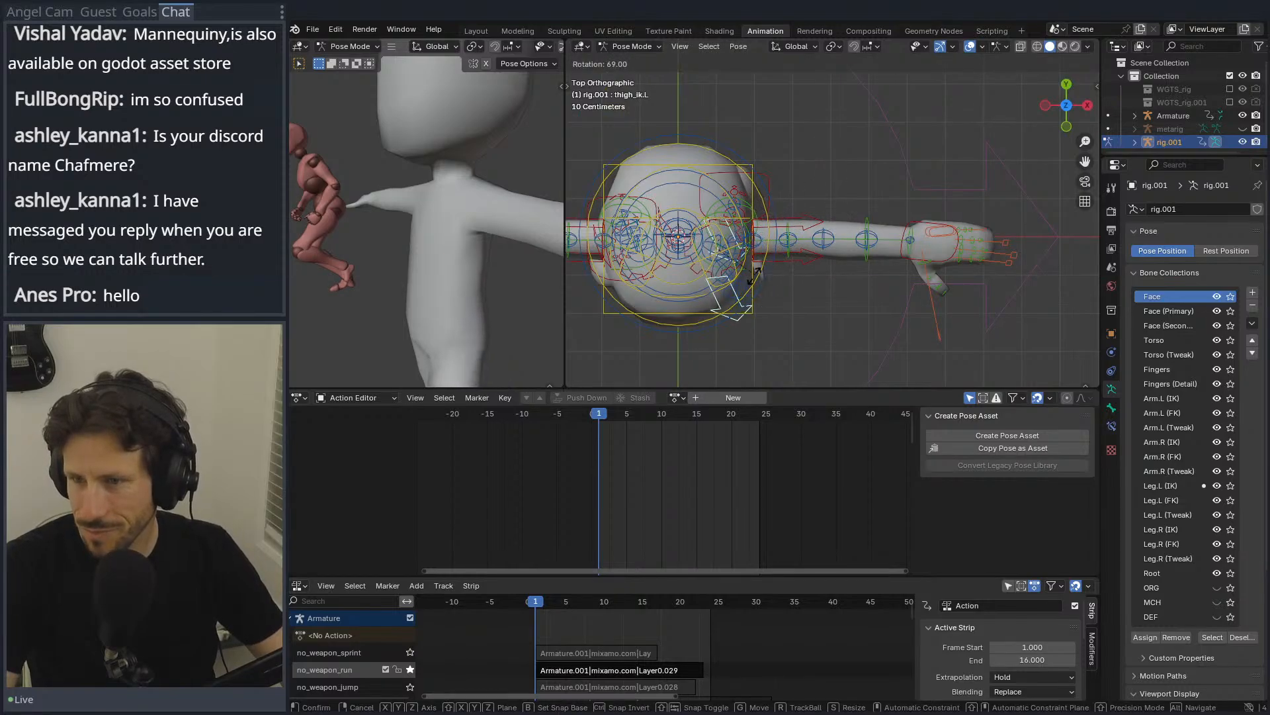
pyautogui.click(746, 275)
pyautogui.press('KP_1')
pyautogui.press('KP_3')
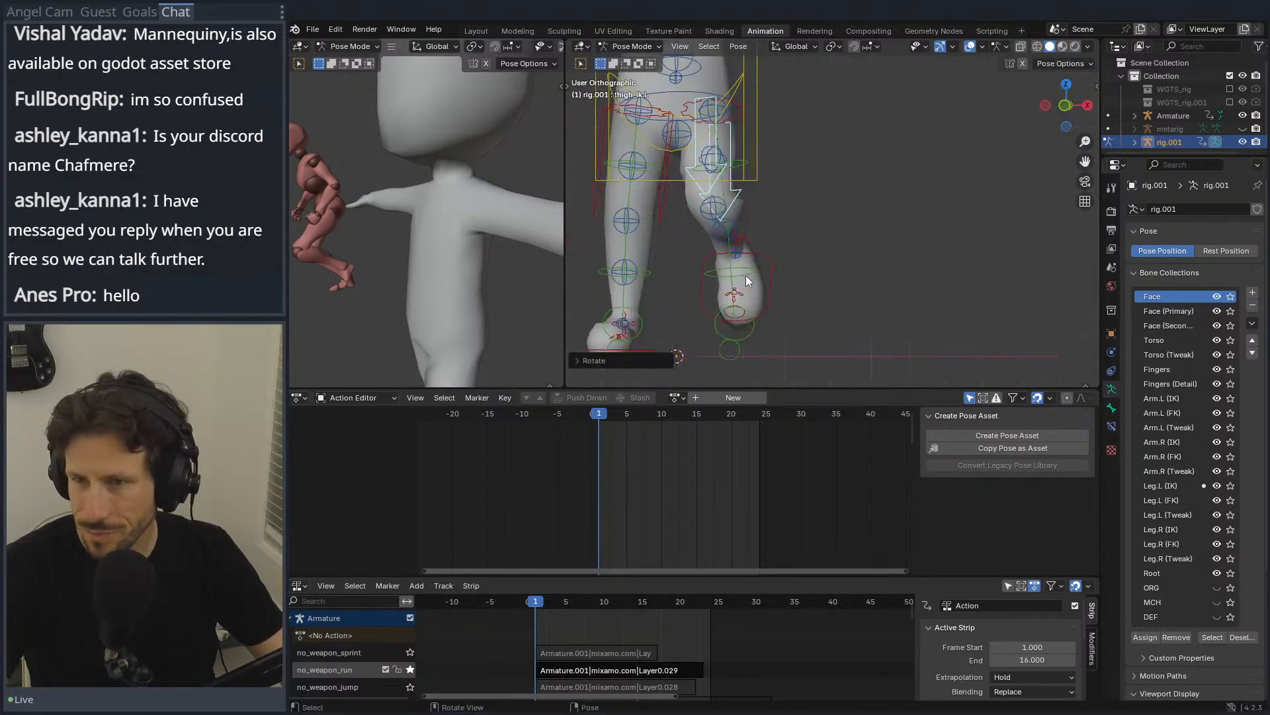
# Step: Tilt the foot_ik.R control in the side view and raise it slightly to match the reference foot
pyautogui.press('KP_1')
pyautogui.moveTo(771, 202); pyautogui.dragTo(685, 210, button='middle')
pyautogui.scroll(-5, 920, 196)
pyautogui.press('KP_3')
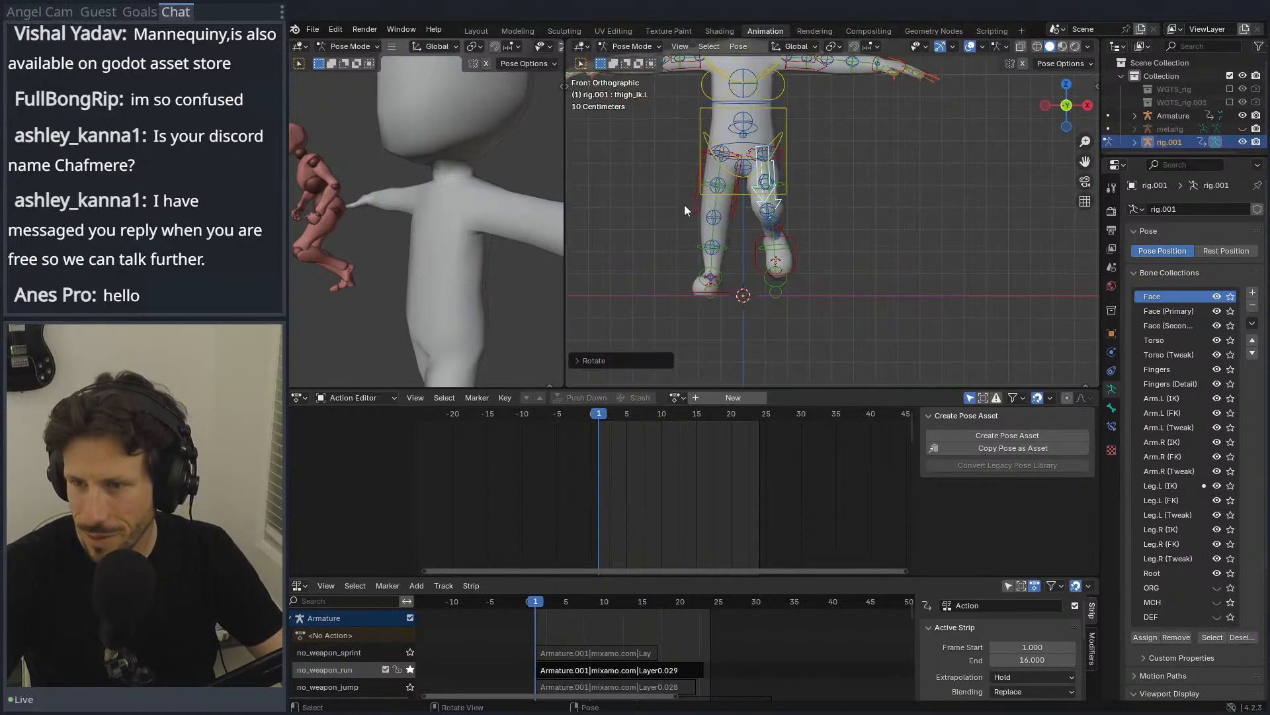
pyautogui.scroll(5, 843, 279)
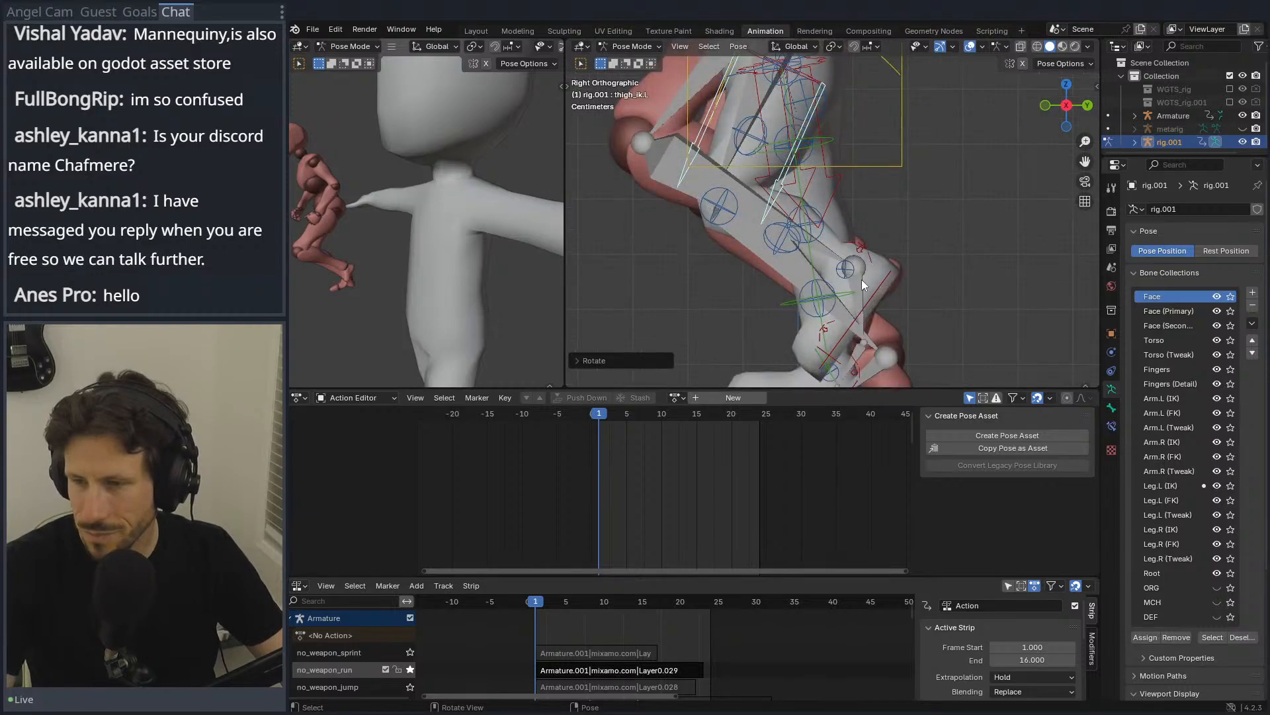
pyautogui.scroll(-4, 861, 279)
pyautogui.click(830, 311)
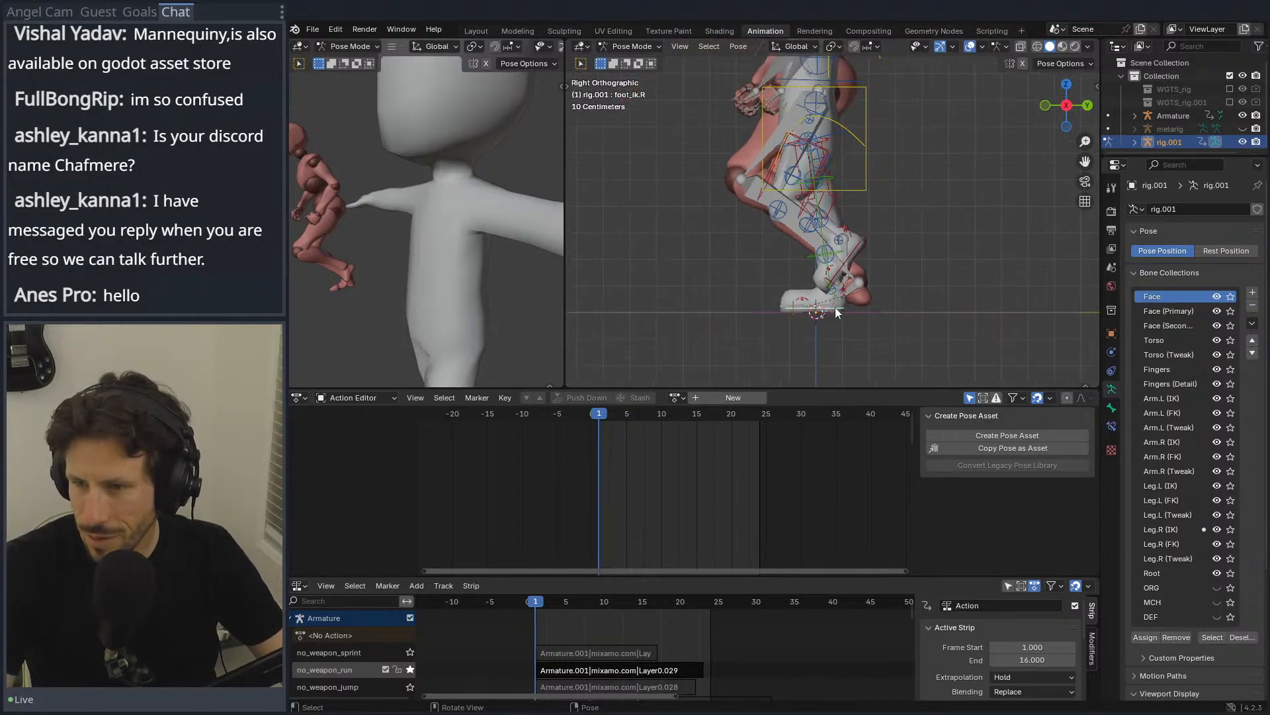
pyautogui.press('r')
pyautogui.click(840, 305)
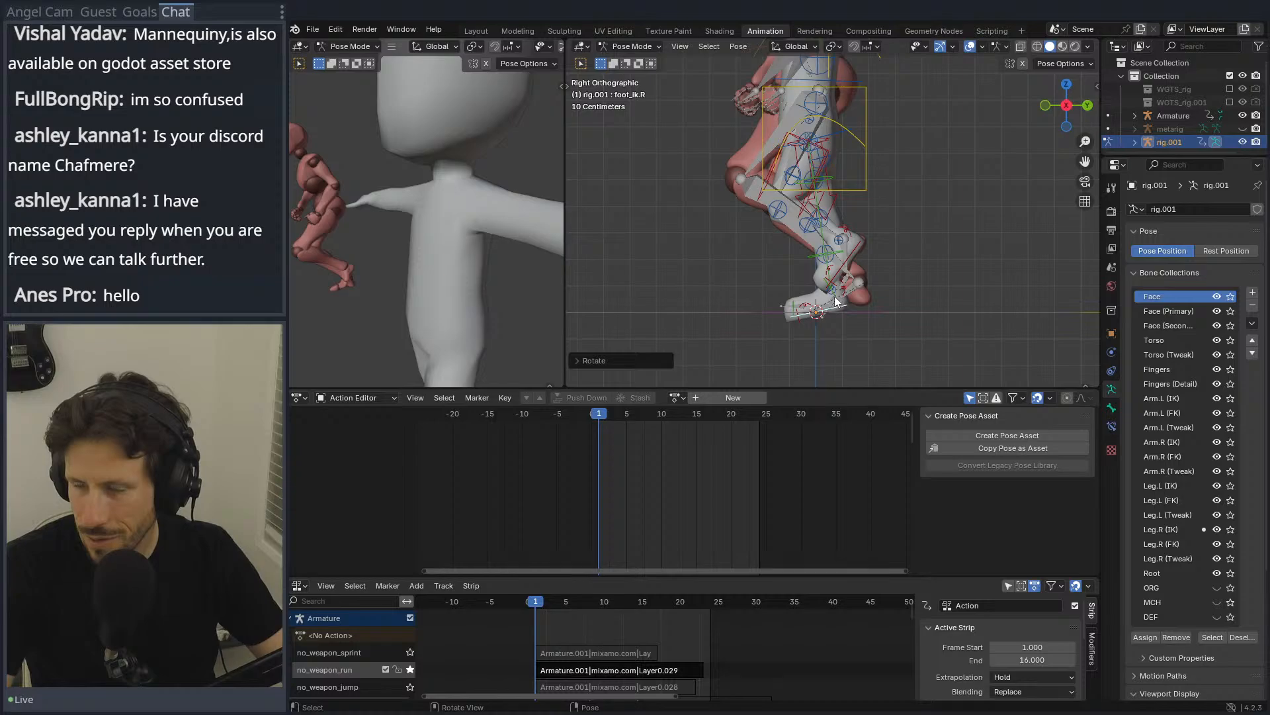
pyautogui.press('g')
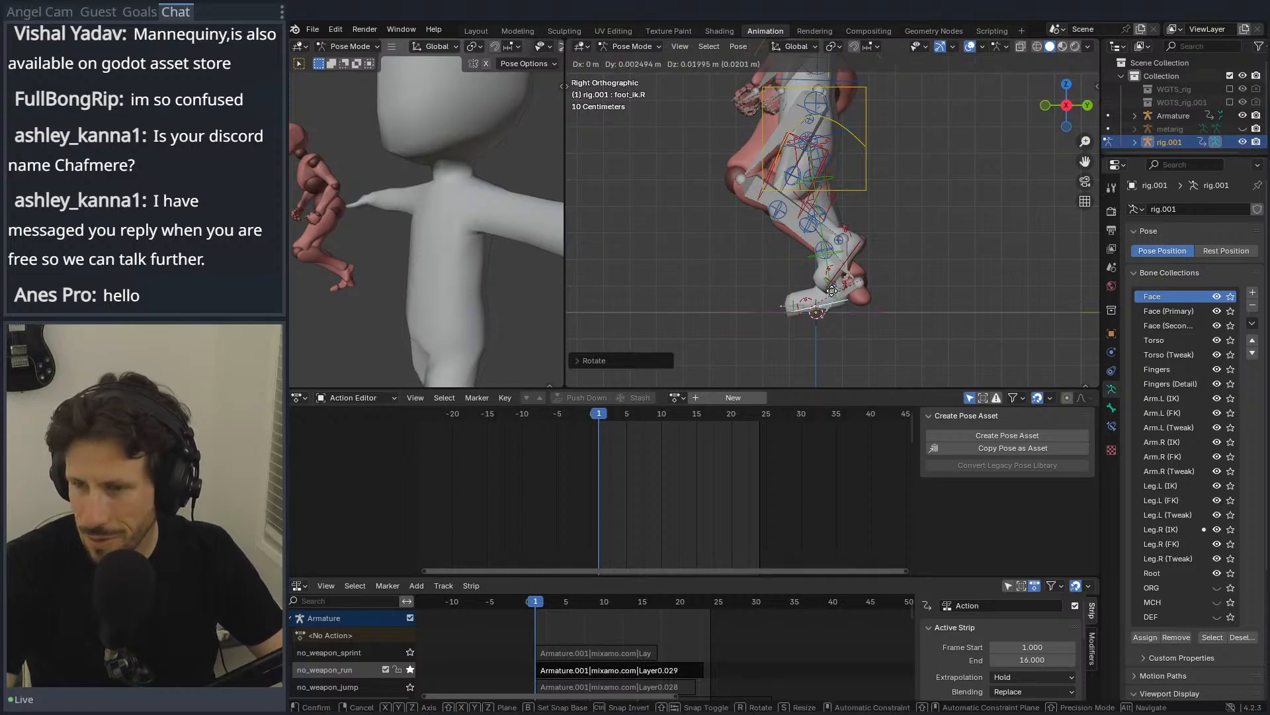
pyautogui.click(832, 294)
# Step: Rotate the thigh_ik.R control in the front view to adjust the right knee's direction
pyautogui.press('KP_1')
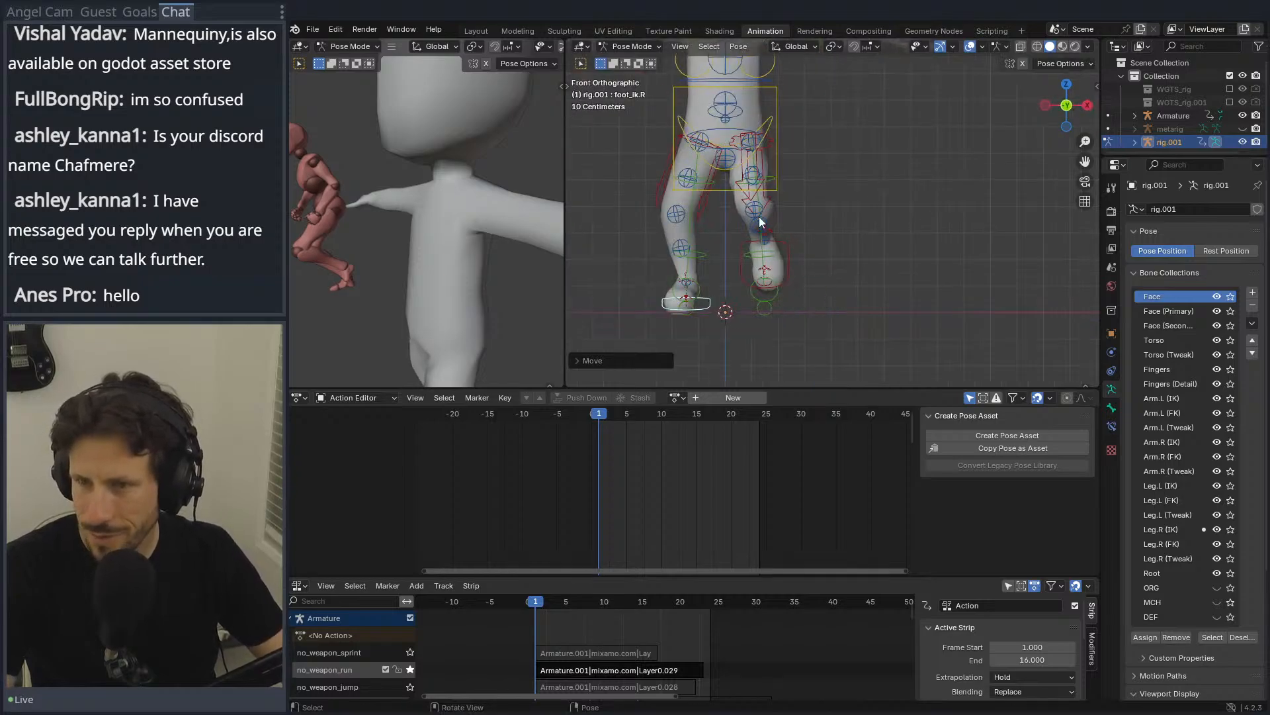
pyautogui.click(698, 200)
pyautogui.press('r')
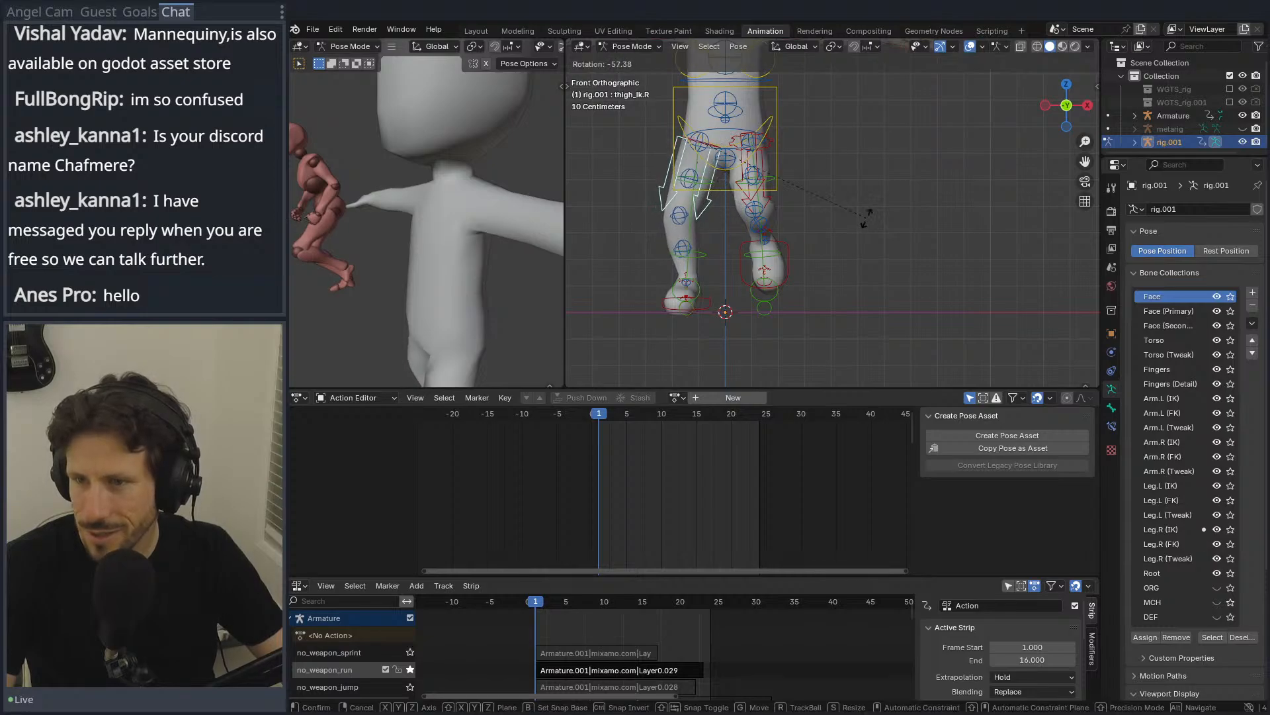
pyautogui.click(905, 163)
pyautogui.moveTo(902, 157); pyautogui.dragTo(979, 197, button='middle')
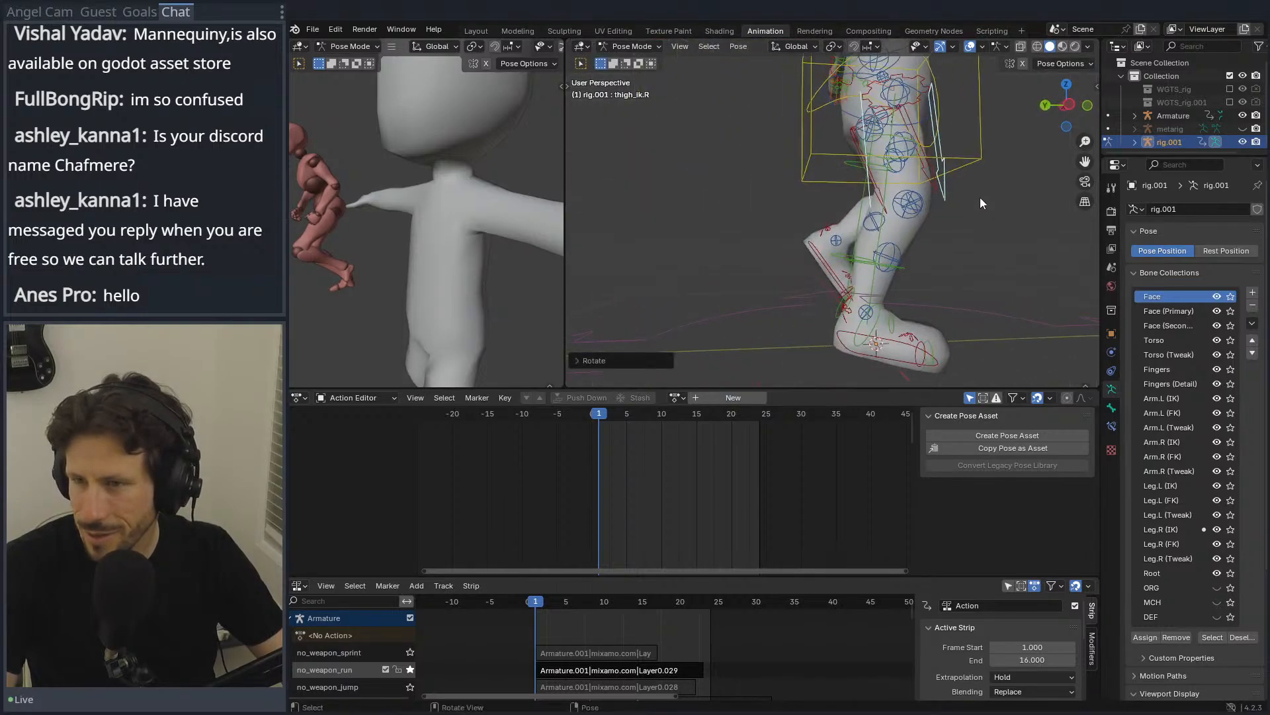
# Step: Tilt the foot_ik.R control so the toes point downward, and raise it so the right knee bends further
pyautogui.click(911, 362)
pyautogui.click(904, 360)
pyautogui.press('r')
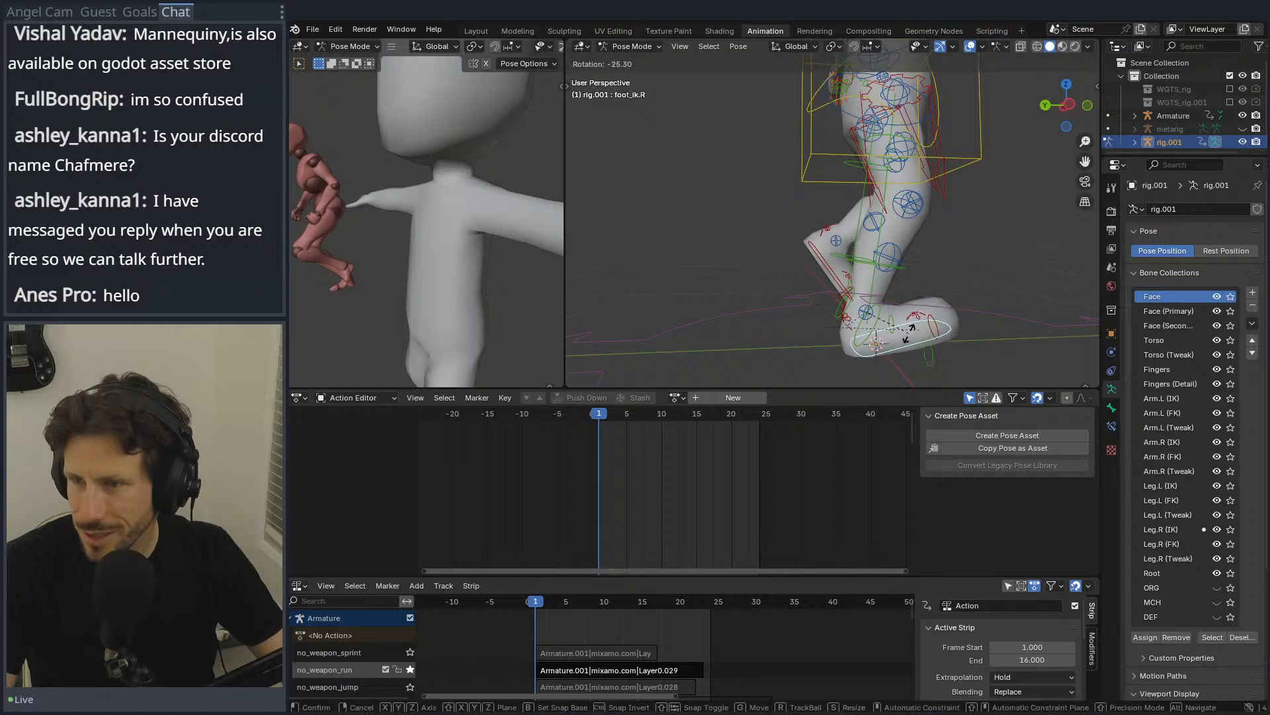
pyautogui.click(901, 366)
pyautogui.press('g')
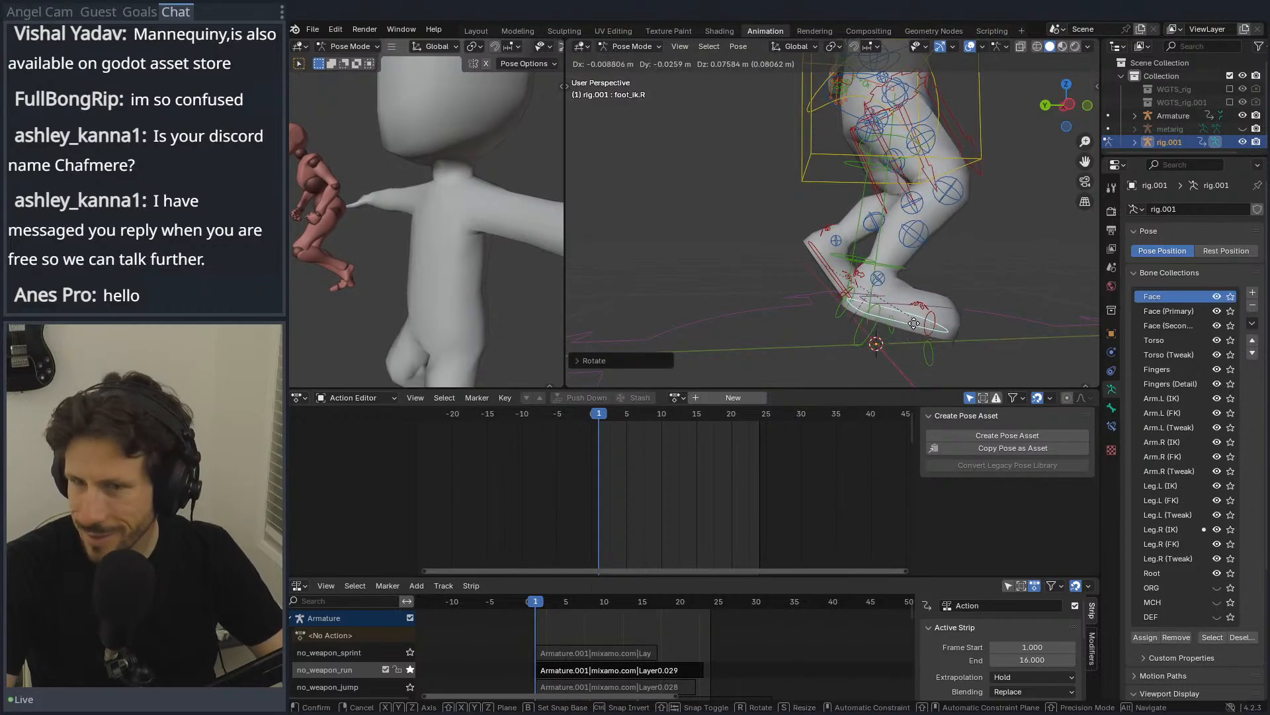
pyautogui.click(923, 275)
# Step: Rotate the thigh_ik.R control in the front view to turn the right knee inward
pyautogui.press('KP_1')
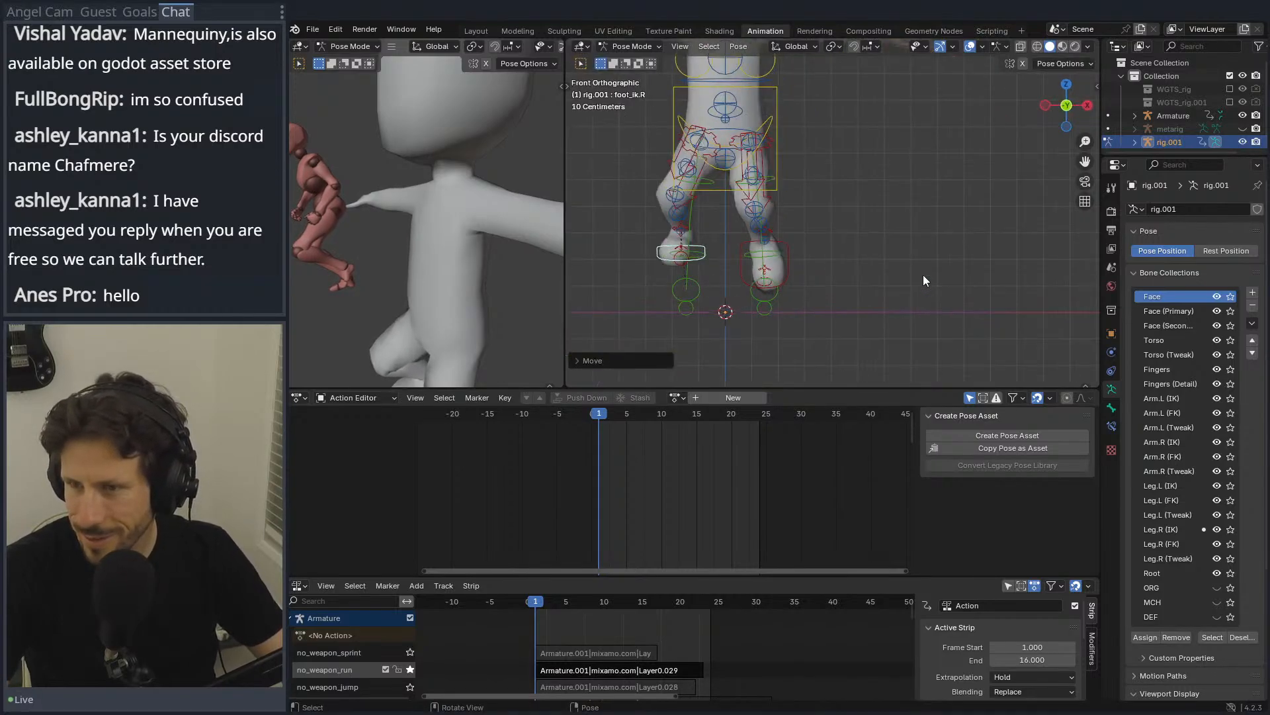
pyautogui.click(705, 198)
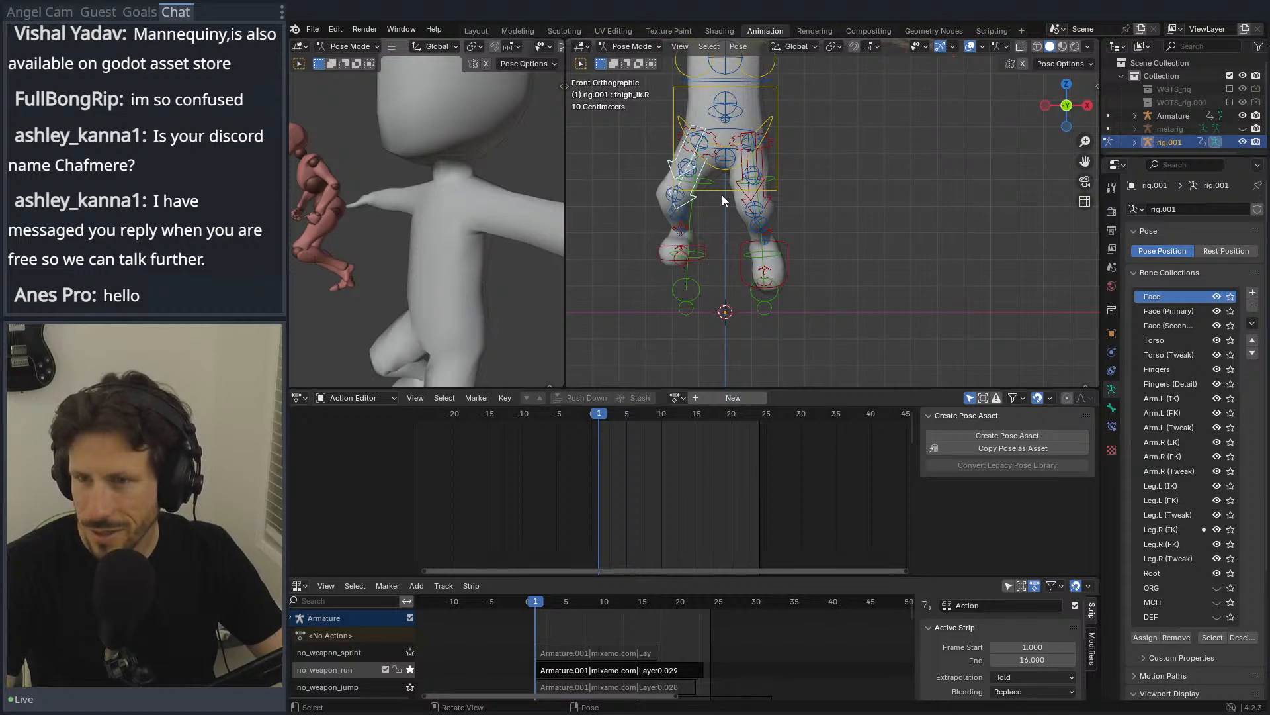
pyautogui.press('r')
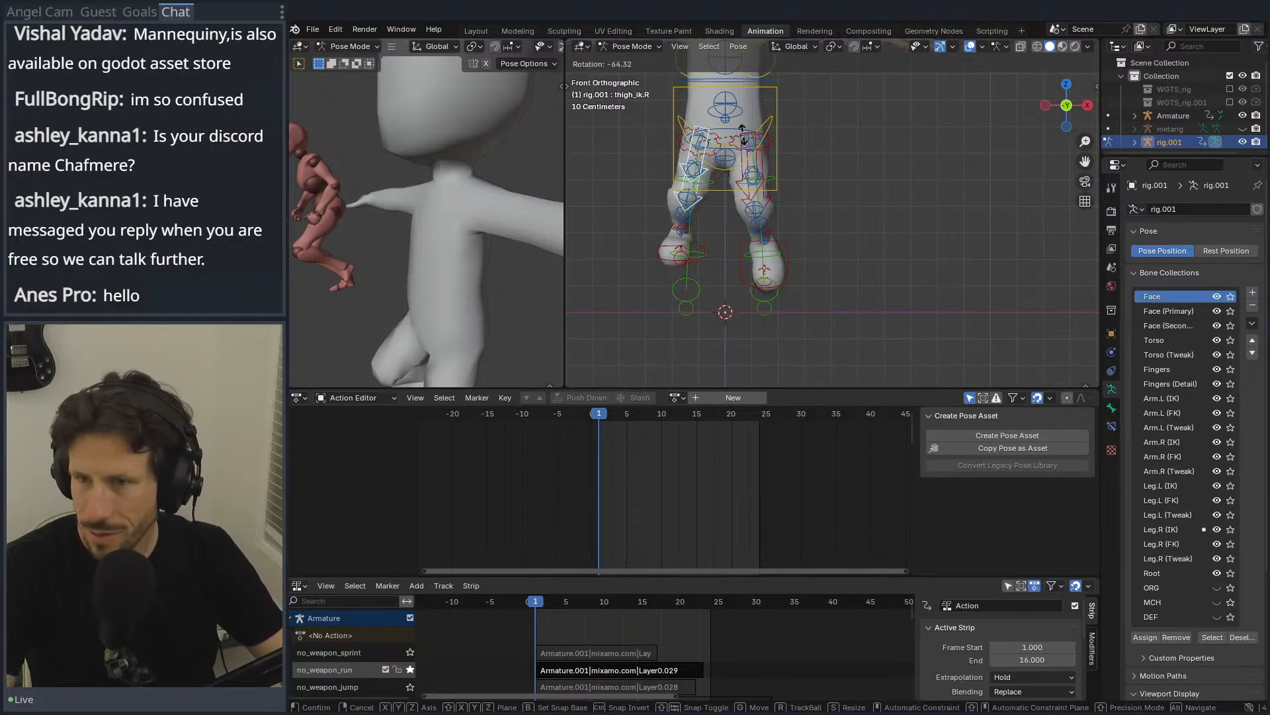
pyautogui.click(743, 135)
# Step: Move the foot_ik.R control inward in the front view, and down and back in the side view onto the reference foot
pyautogui.click(708, 249)
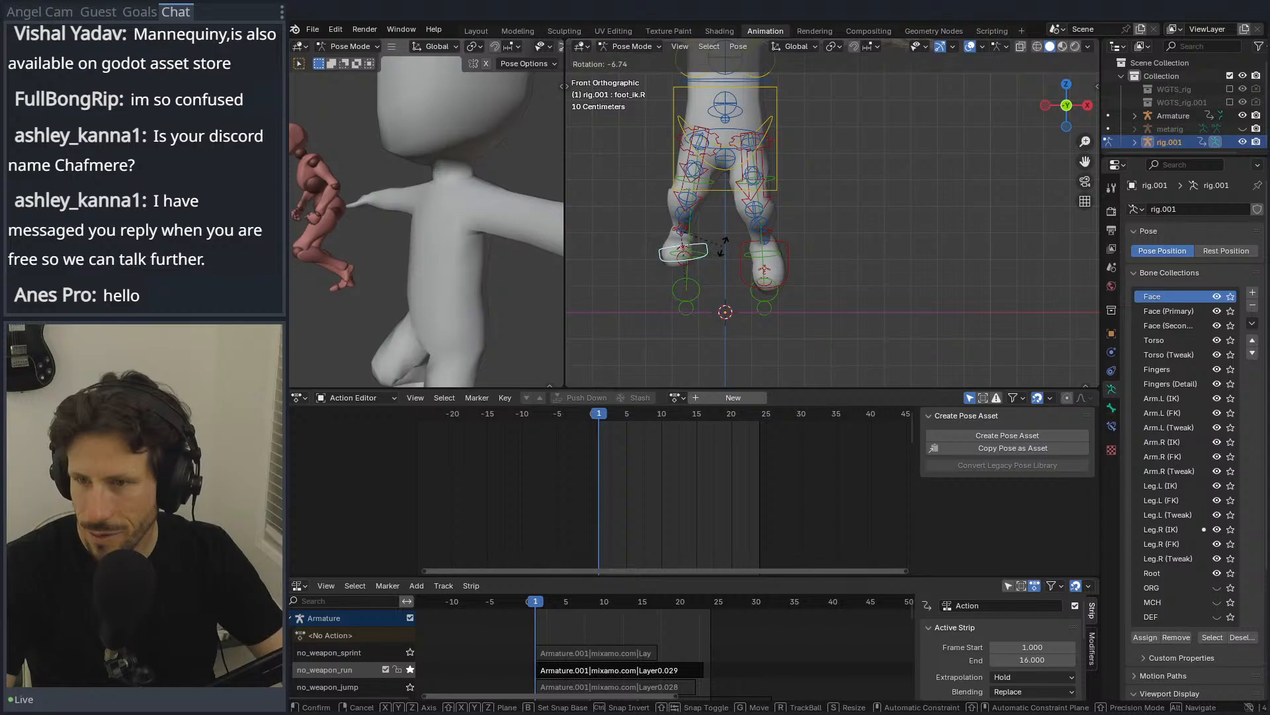
pyautogui.press('g')
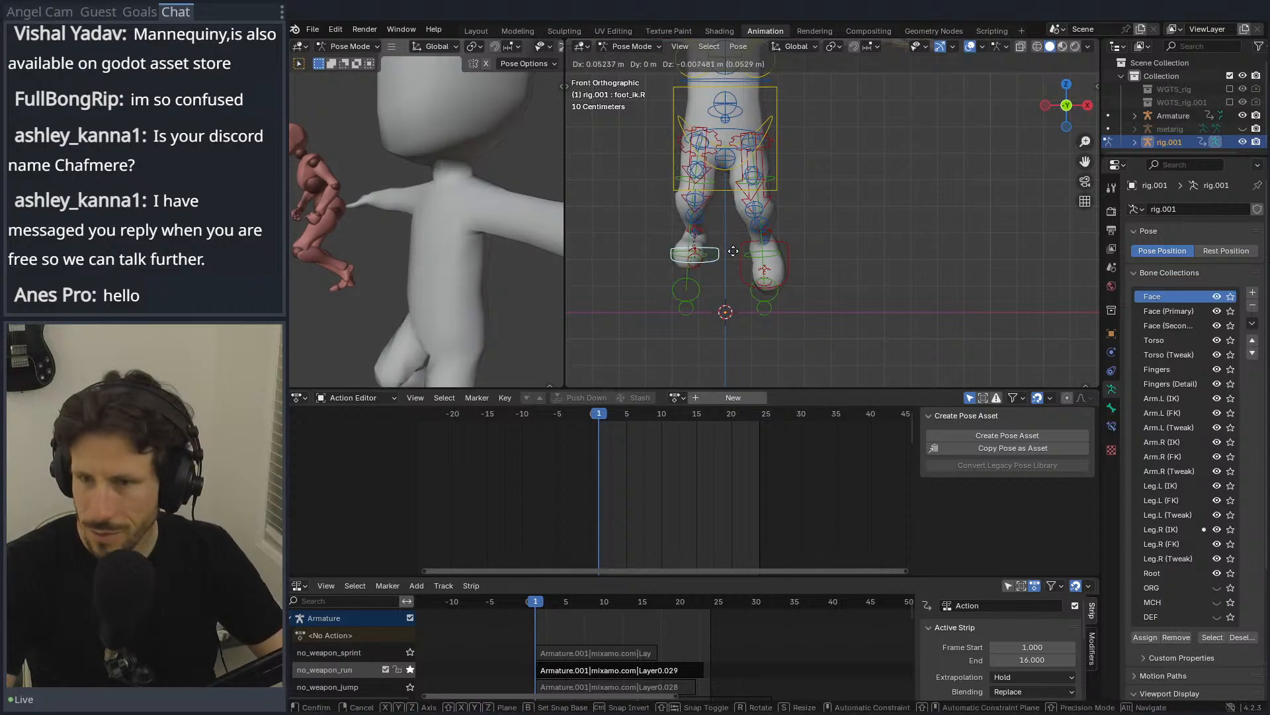
pyautogui.click(742, 259)
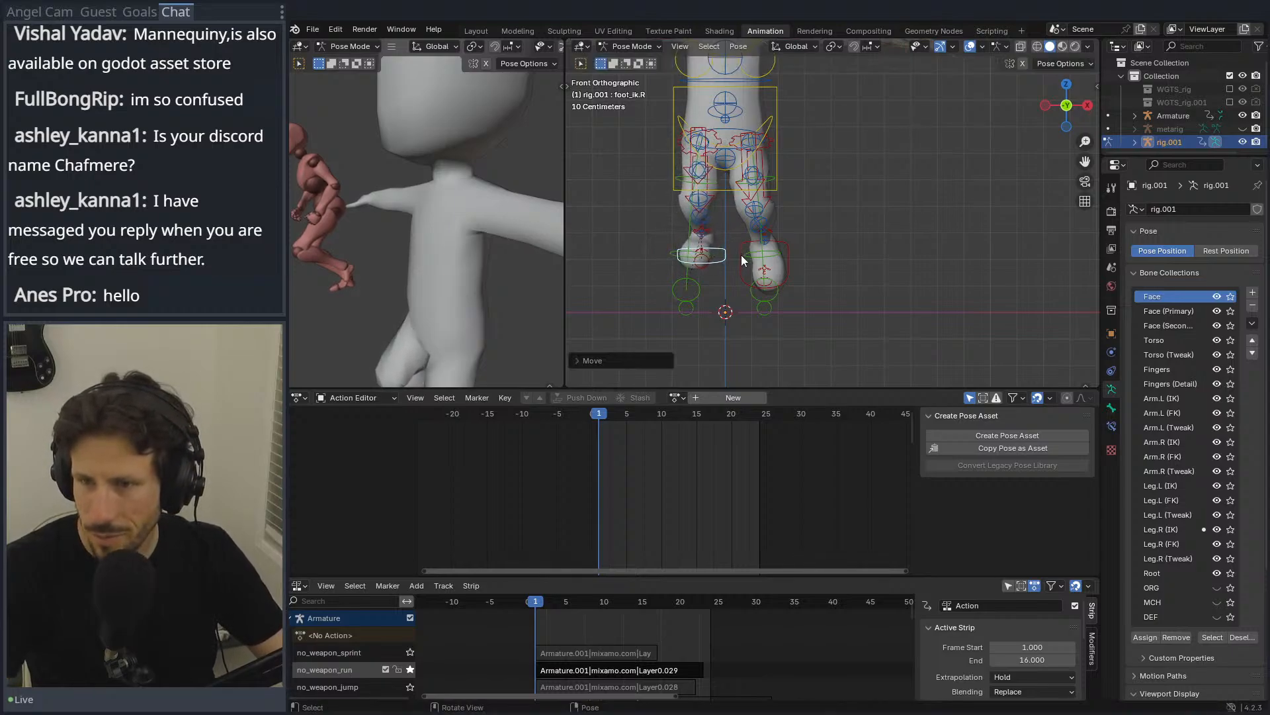
pyautogui.press('KP_3')
pyautogui.press('g')
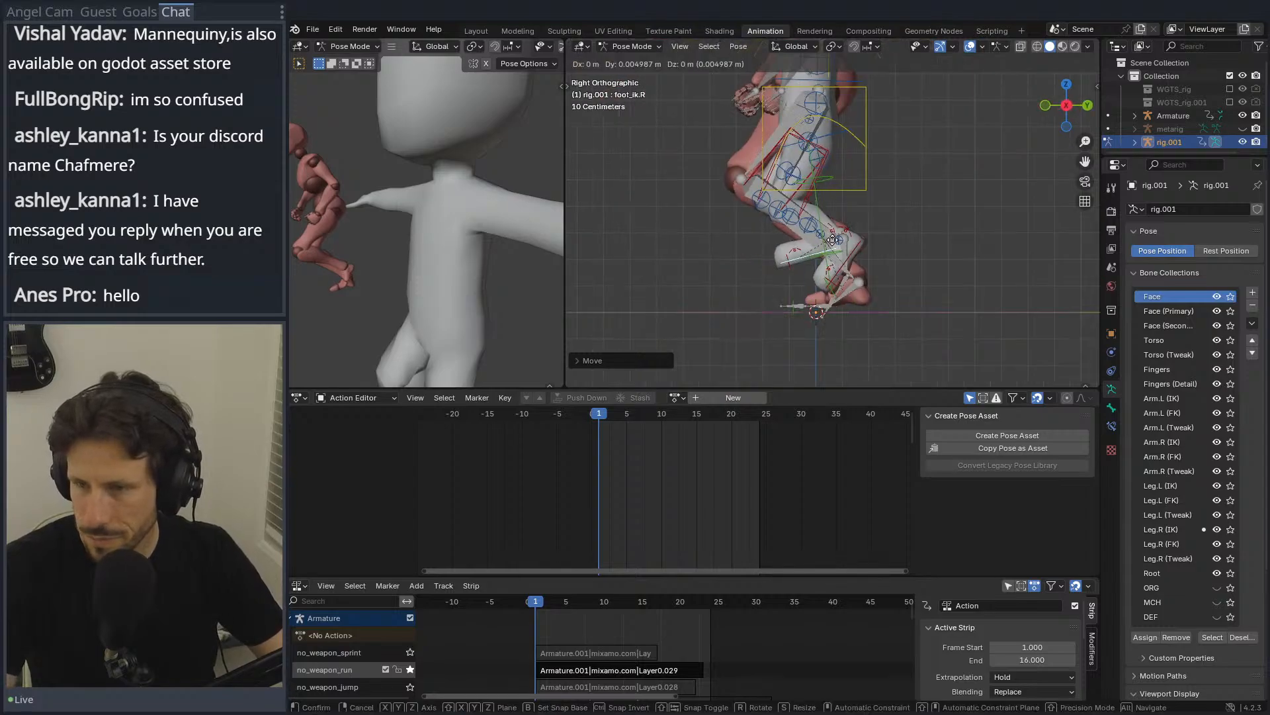
pyautogui.click(858, 292)
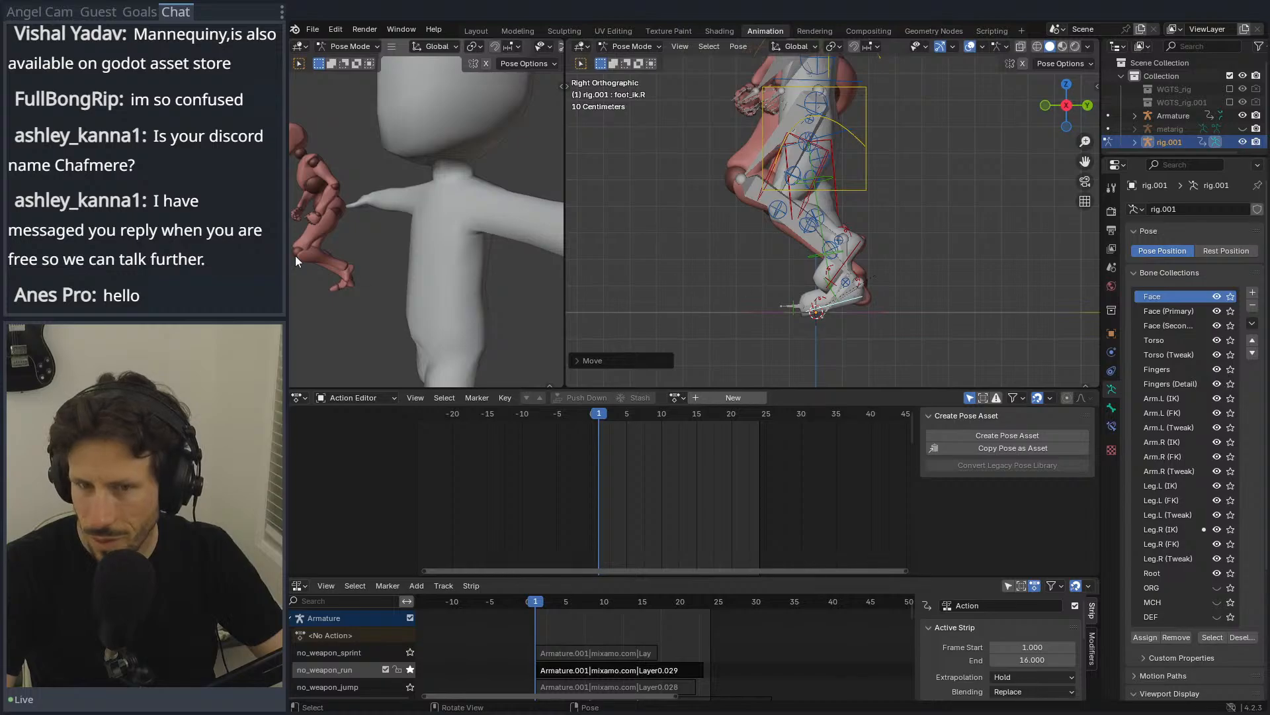
# Step: Frame both characters in the preview viewport and lower the torso control by about 0.07 m in the side view
pyautogui.scroll(-6, 342, 248)
pyautogui.moveTo(497, 233); pyautogui.dragTo(447, 235, button='middle')
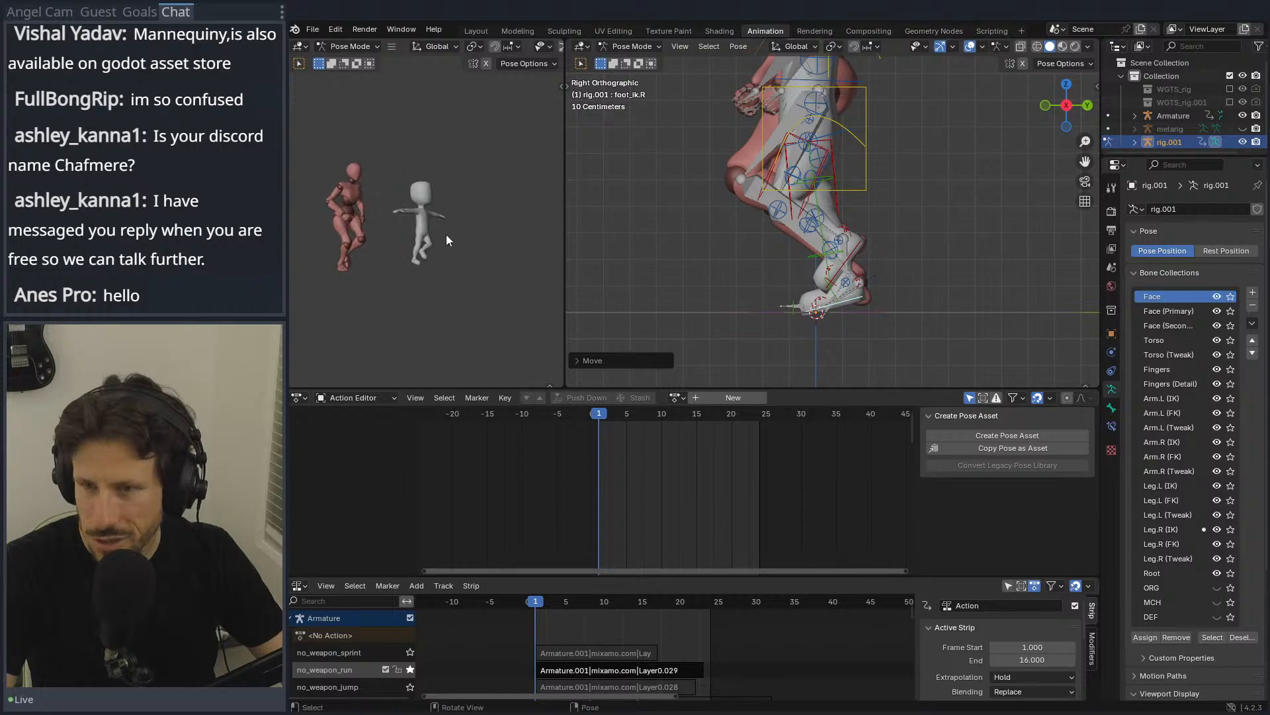
pyautogui.click(840, 90)
pyautogui.press('g')
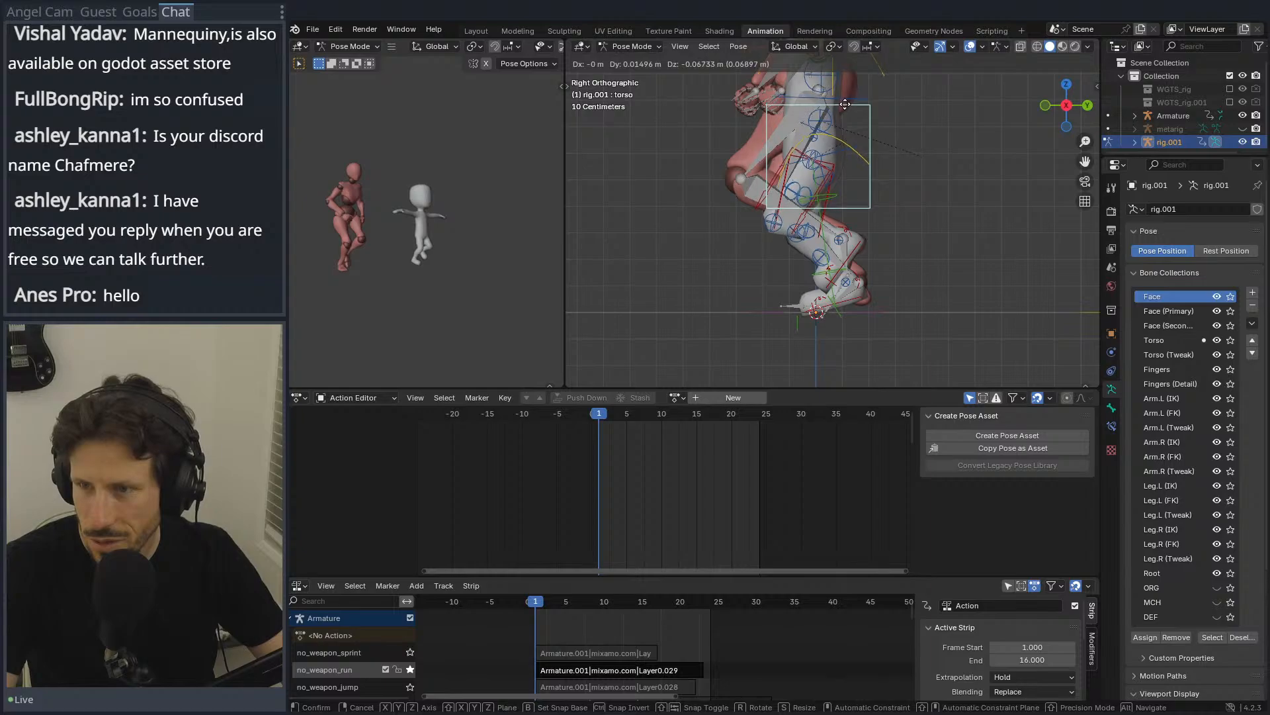
pyautogui.click(844, 104)
pyautogui.scroll(-2, 871, 188)
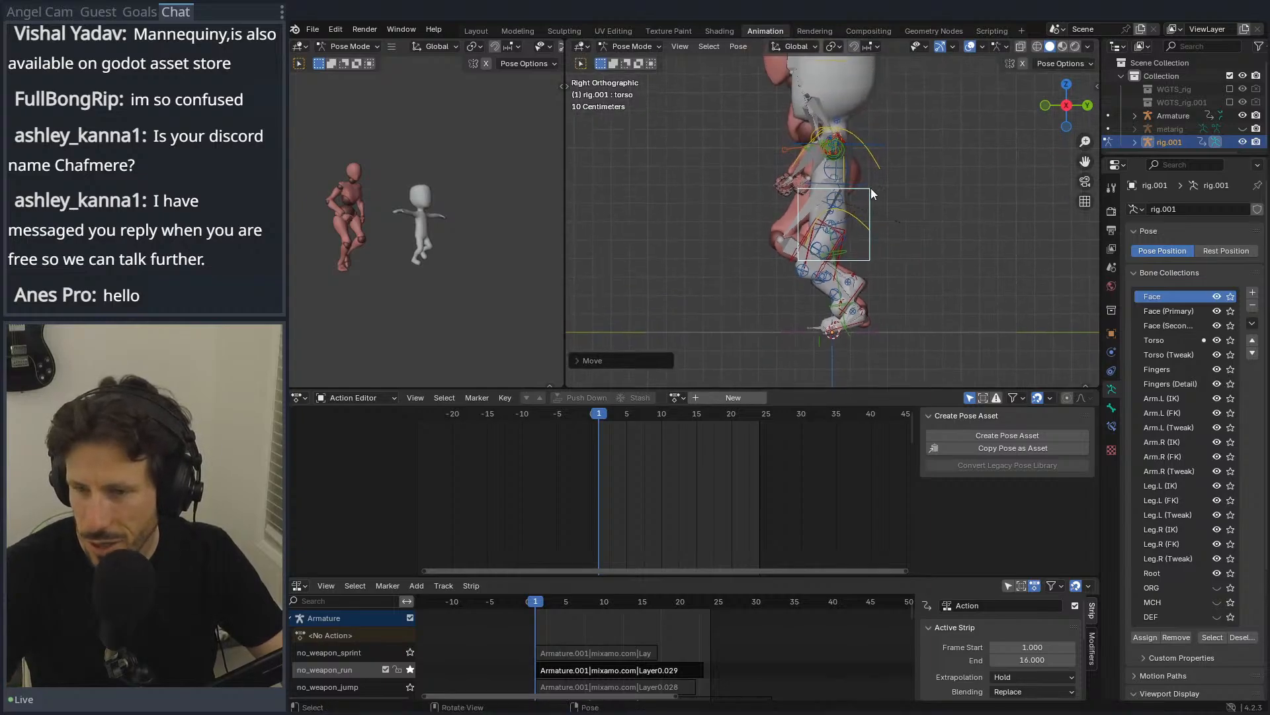
# Step: Lower the hand_ik.L control beside the left hip in the front view and rotate it so the fingers point down
pyautogui.press('KP_1')
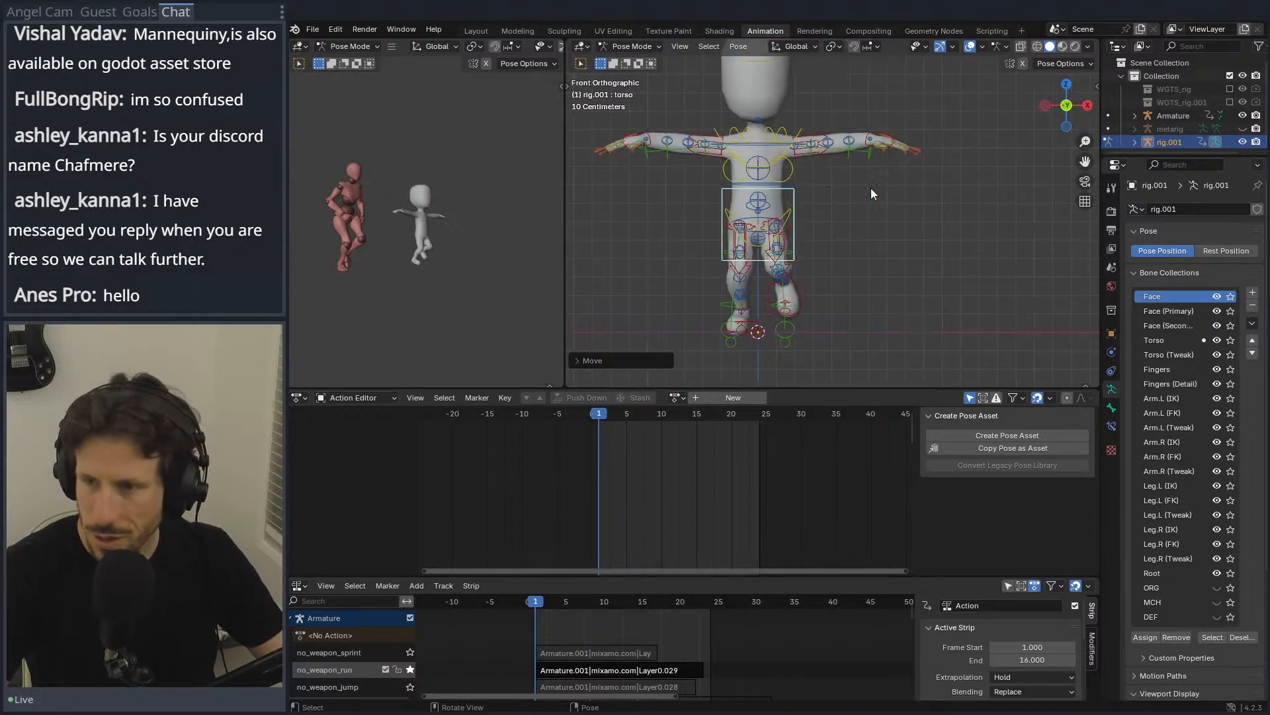
pyautogui.click(893, 145)
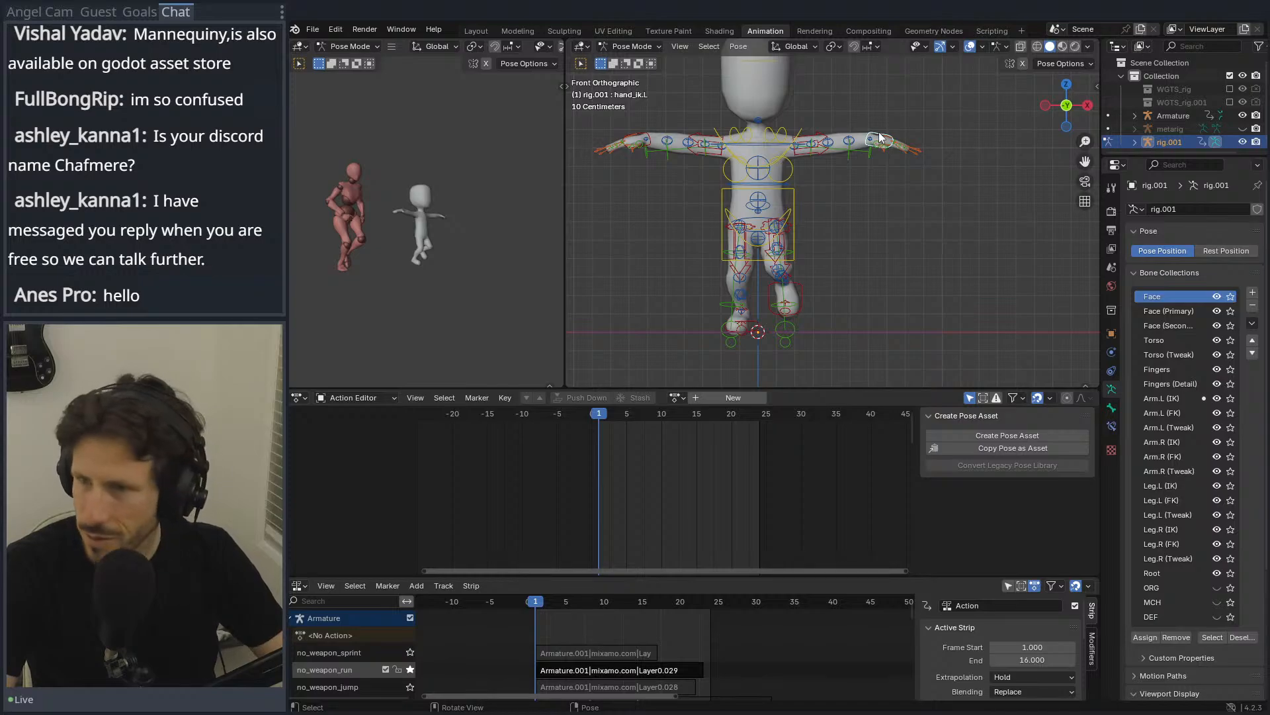
pyautogui.press('g')
pyautogui.click(828, 187)
pyautogui.press('r')
pyautogui.press('r')
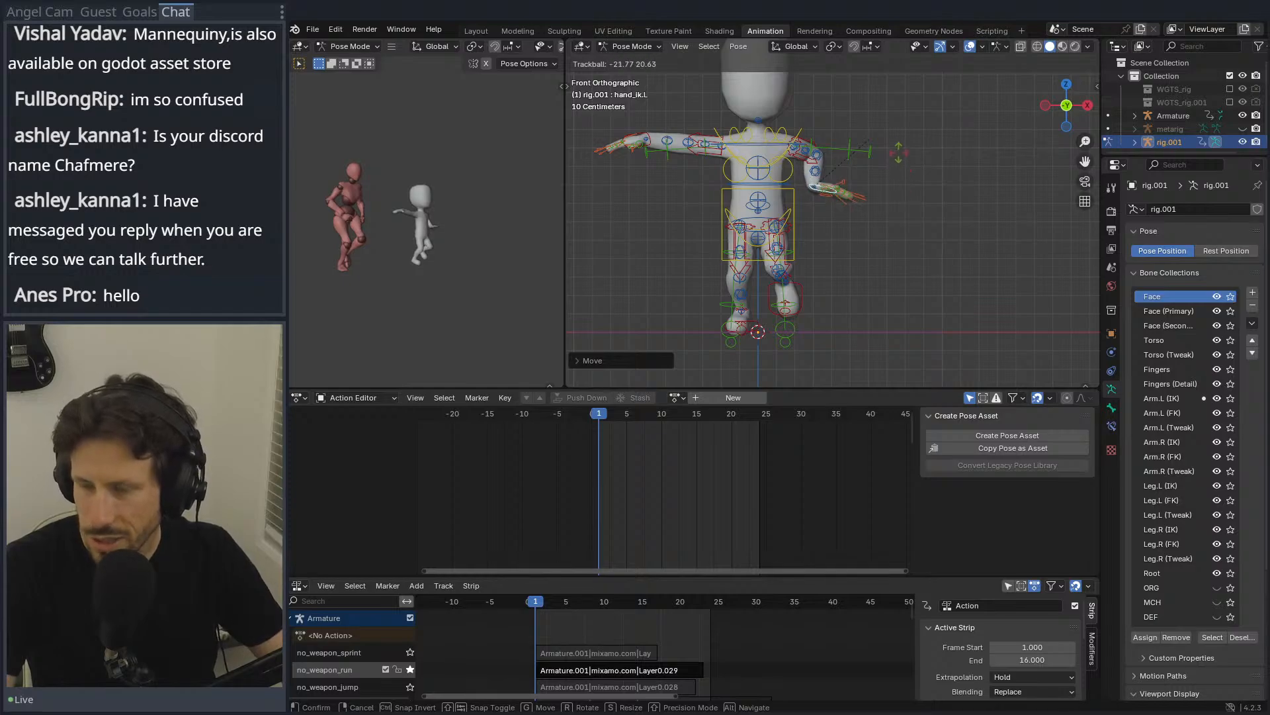
pyautogui.click(907, 156)
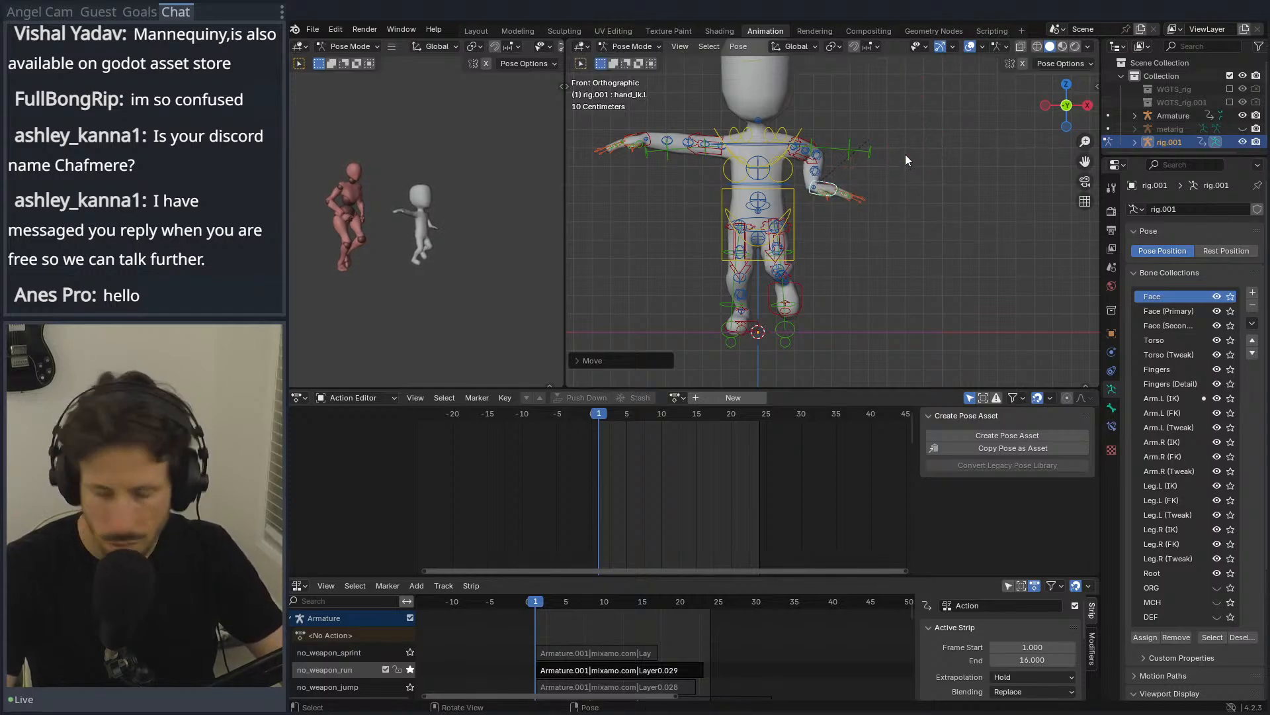
pyautogui.press('r')
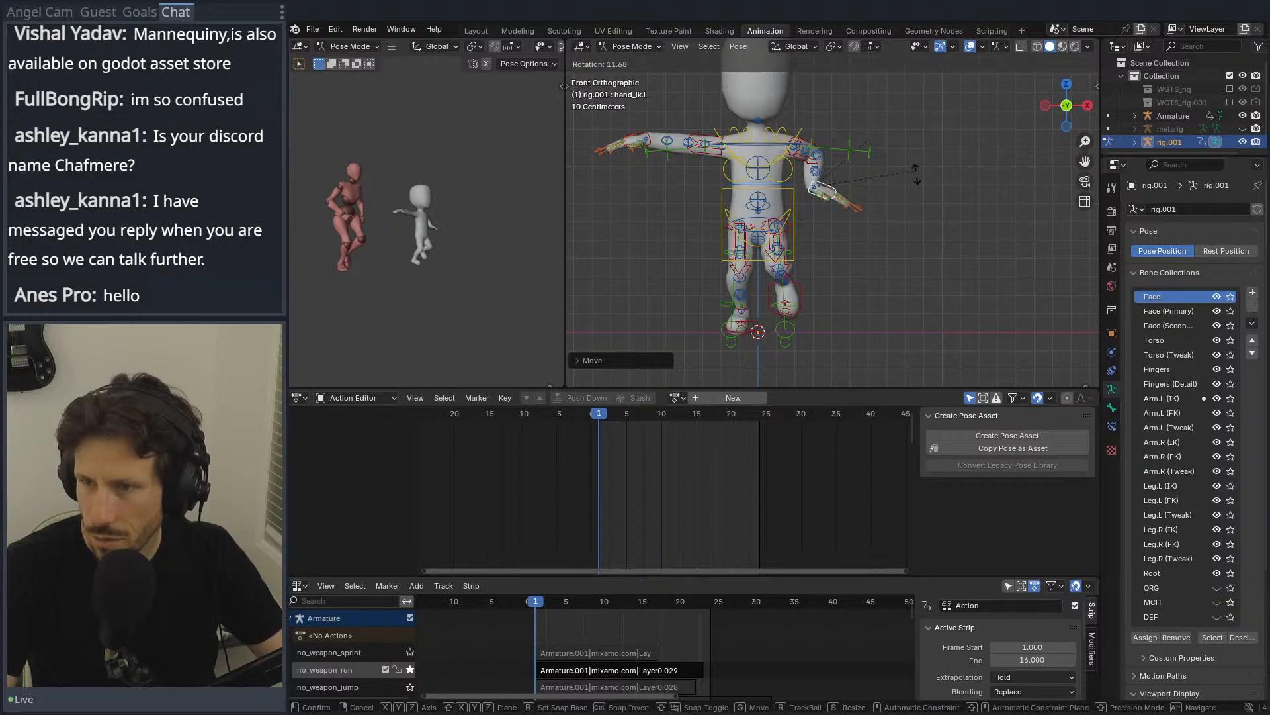
pyautogui.click(877, 262)
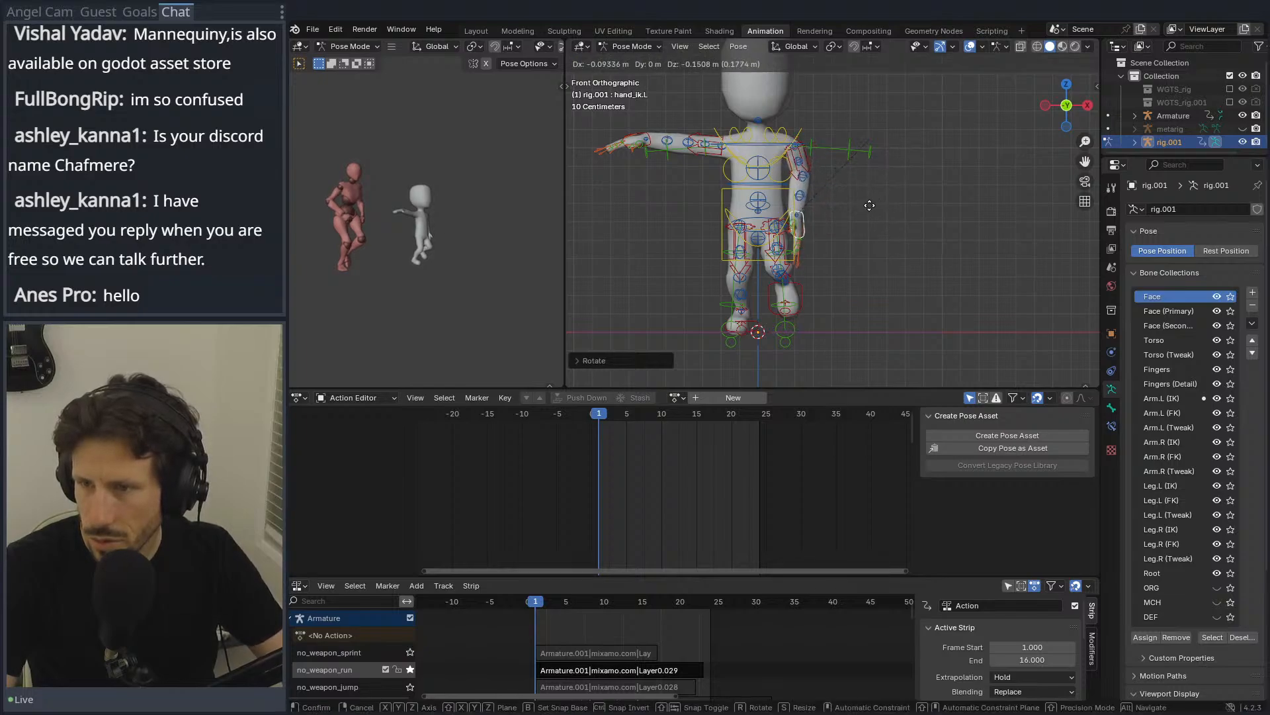
# Step: Move the hand_ik.L control forward in the side view and rotate it so the left forearm and hand point ahead
pyautogui.press('KP_3')
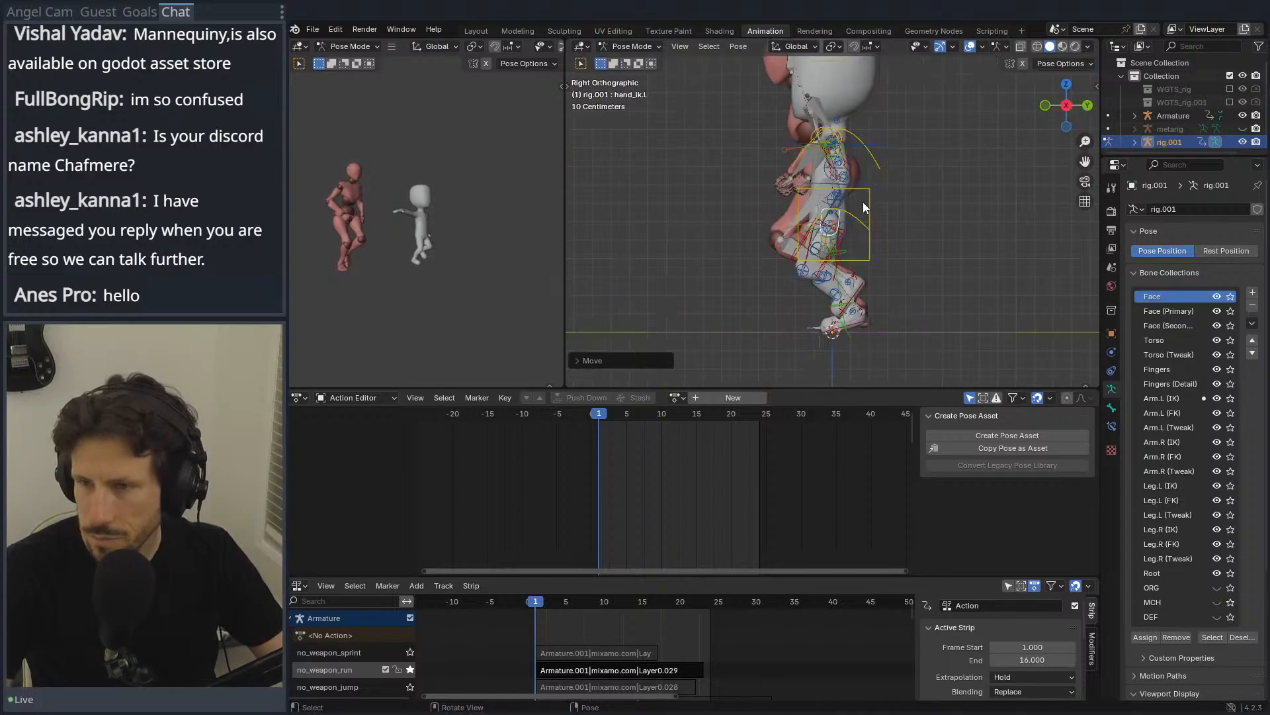
pyautogui.press('g')
pyautogui.click(820, 189)
pyautogui.press('r')
pyautogui.click(821, 231)
pyautogui.press('g')
pyautogui.click(829, 231)
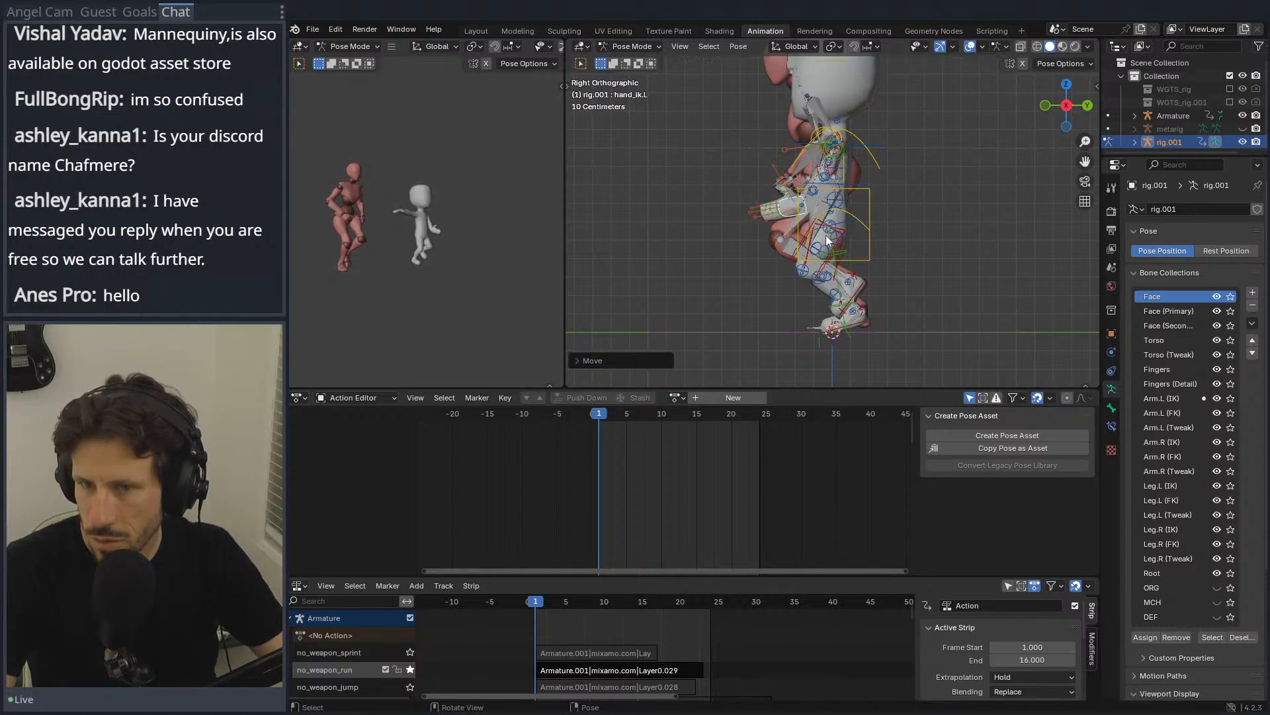
# Step: Lower the hand_ik.R control beside the right hip in the front view and rotate it so the fingers point down
pyautogui.press('KP_4')
pyautogui.press('KP_1')
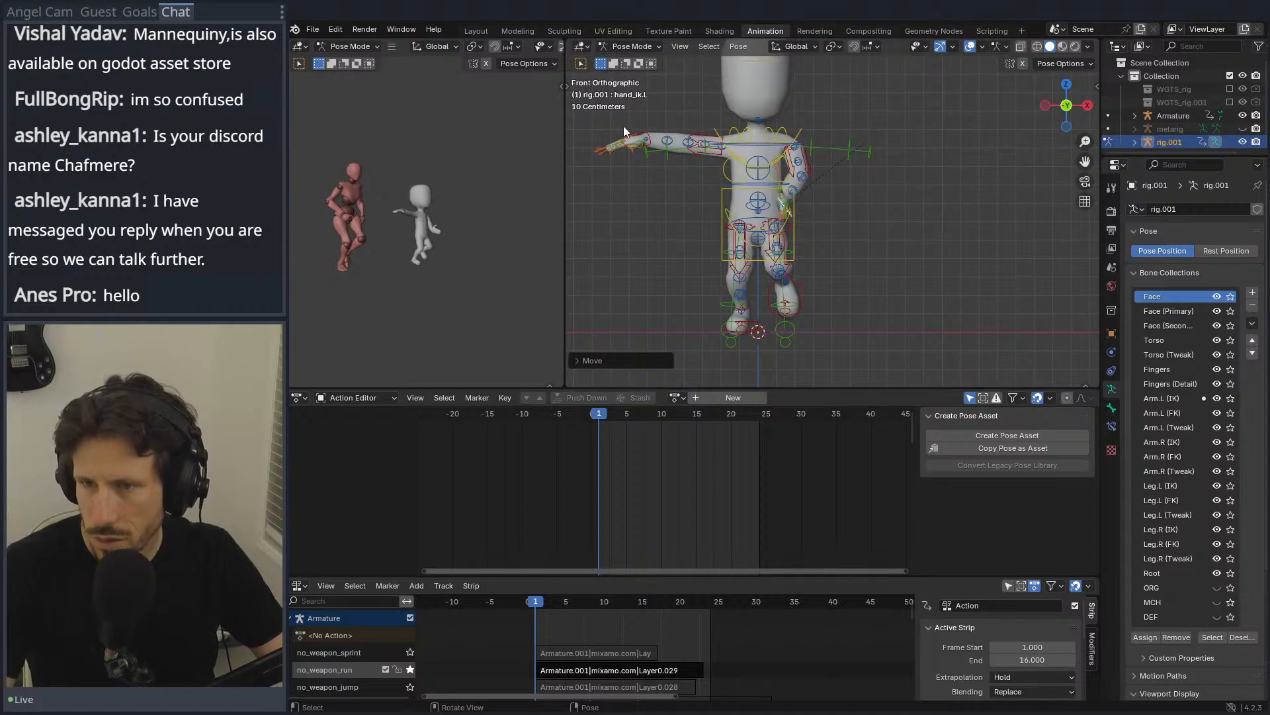
pyautogui.click(630, 135)
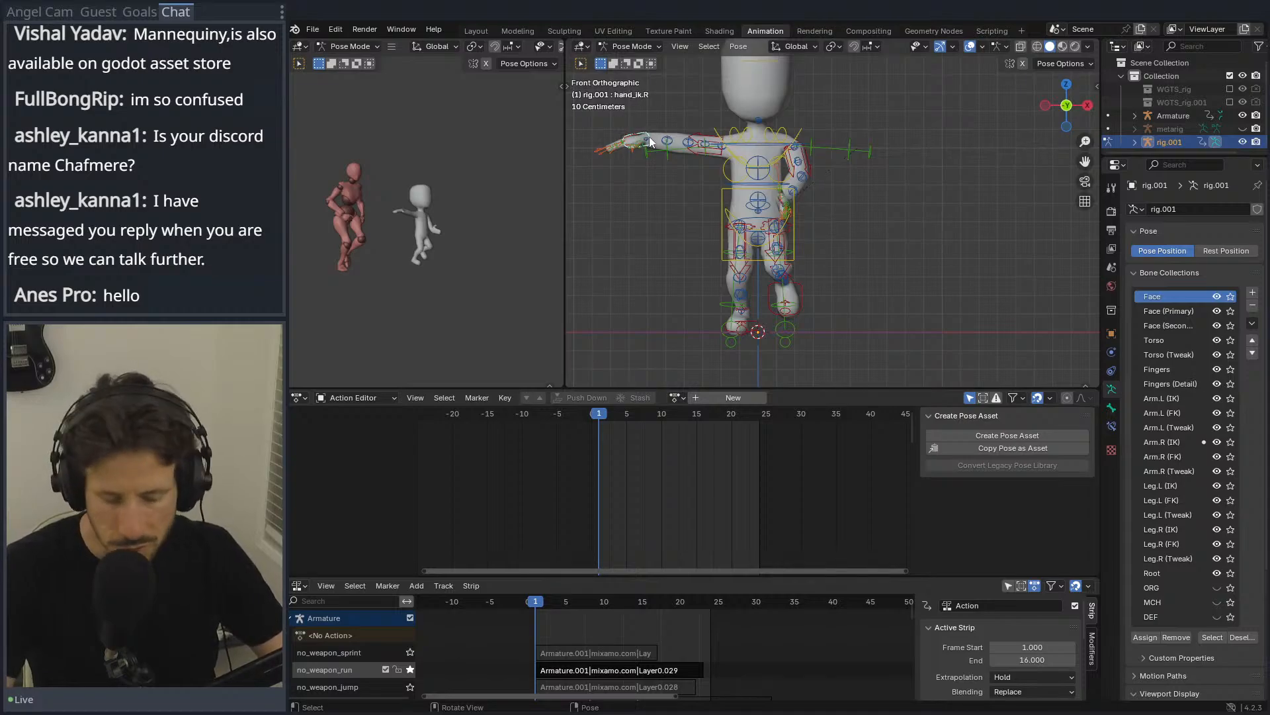
pyautogui.press('g')
pyautogui.click(709, 209)
pyautogui.press('r')
pyautogui.click(633, 168)
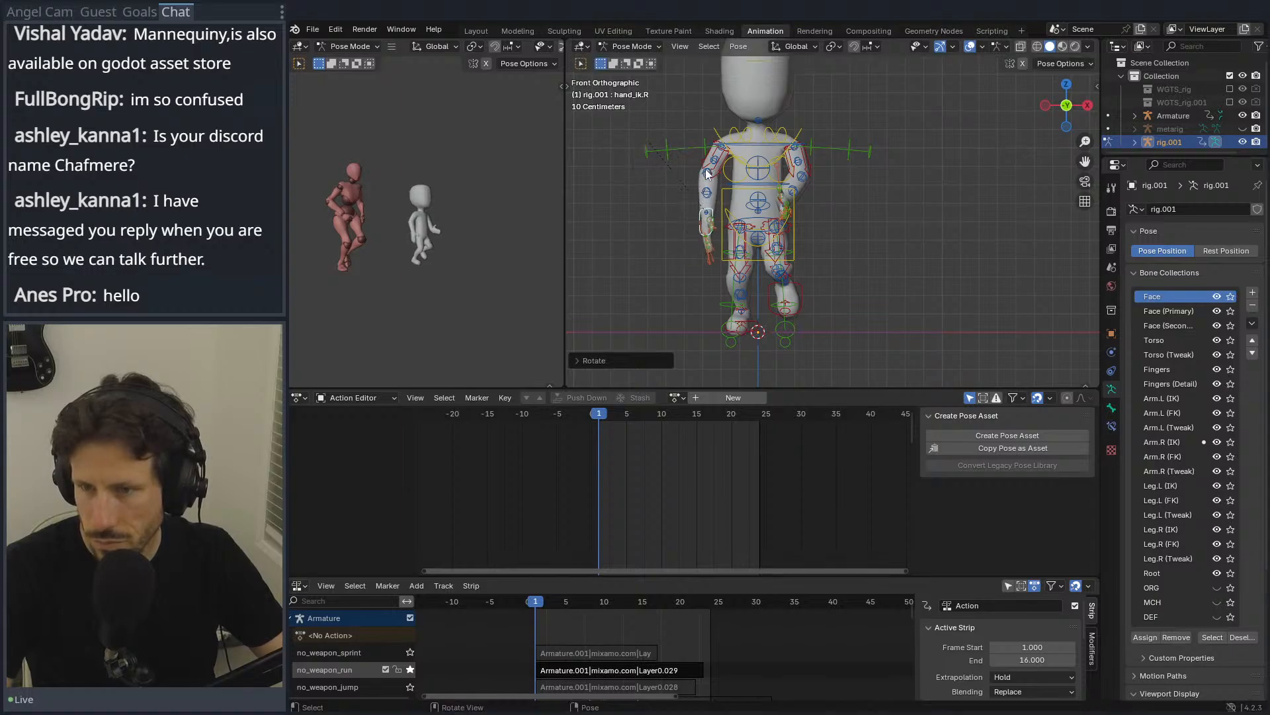
# Step: Reposition the hand_ik.R control in the side view to adjust the bend of the right arm
pyautogui.press('KP_3')
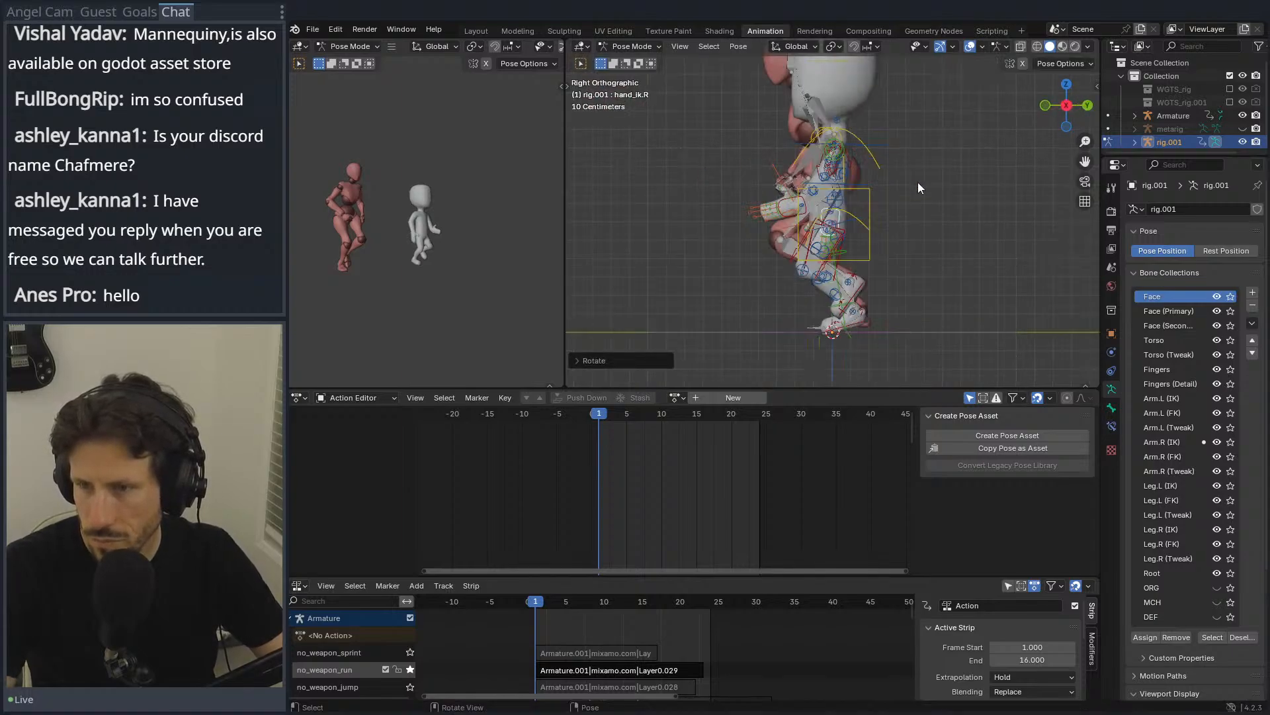
pyautogui.press('g')
pyautogui.click(895, 179)
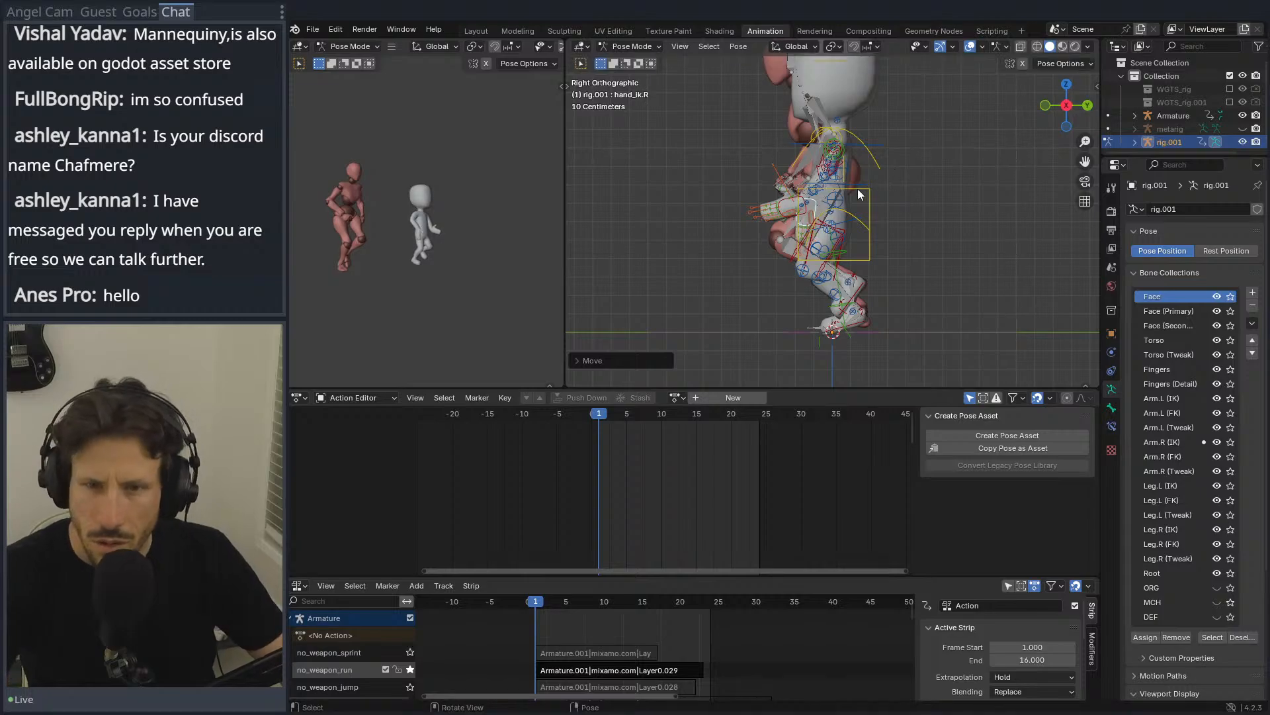
# Step: Rotate the hand_ik.L control in the side view and move it back closer to the body
pyautogui.click(795, 198)
pyautogui.click(786, 202)
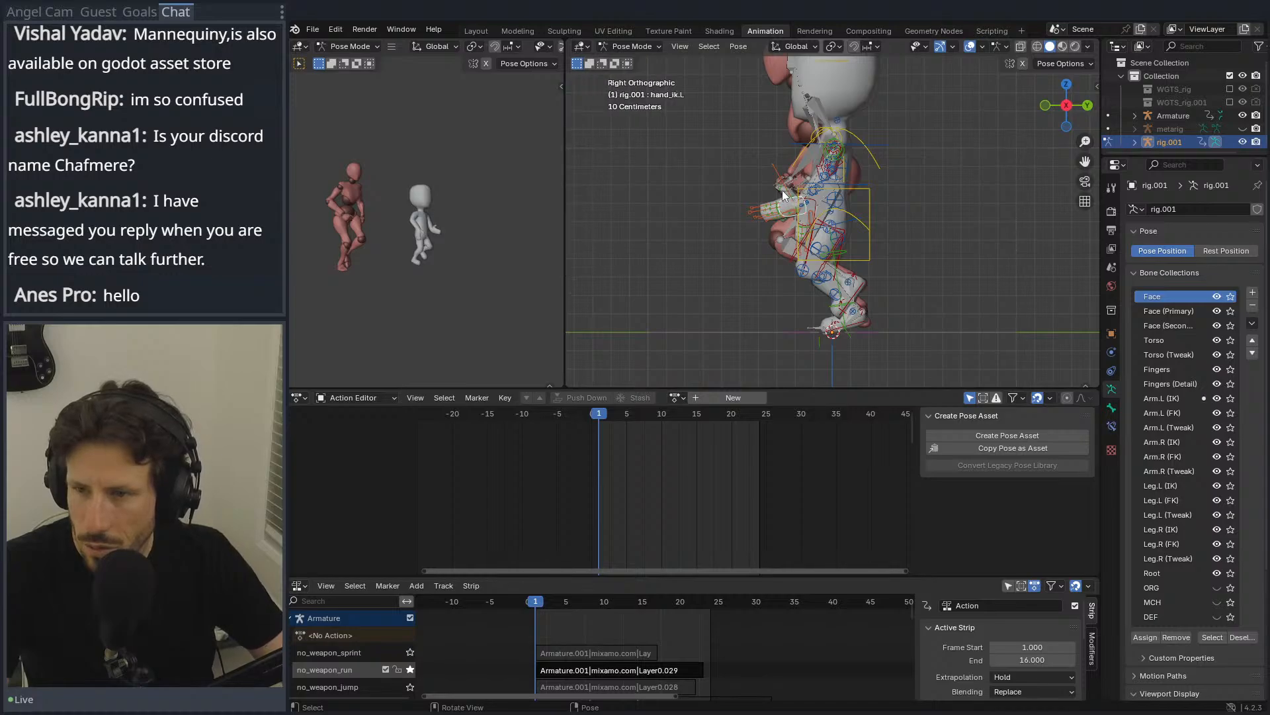
pyautogui.press('r')
pyautogui.click(787, 211)
pyautogui.press('g')
pyautogui.click(815, 208)
# Step: Move the hand_ik.L control slightly outward from the left hip in the front view
pyautogui.moveTo(820, 211); pyautogui.dragTo(961, 236, button='middle')
pyautogui.press('KP_1')
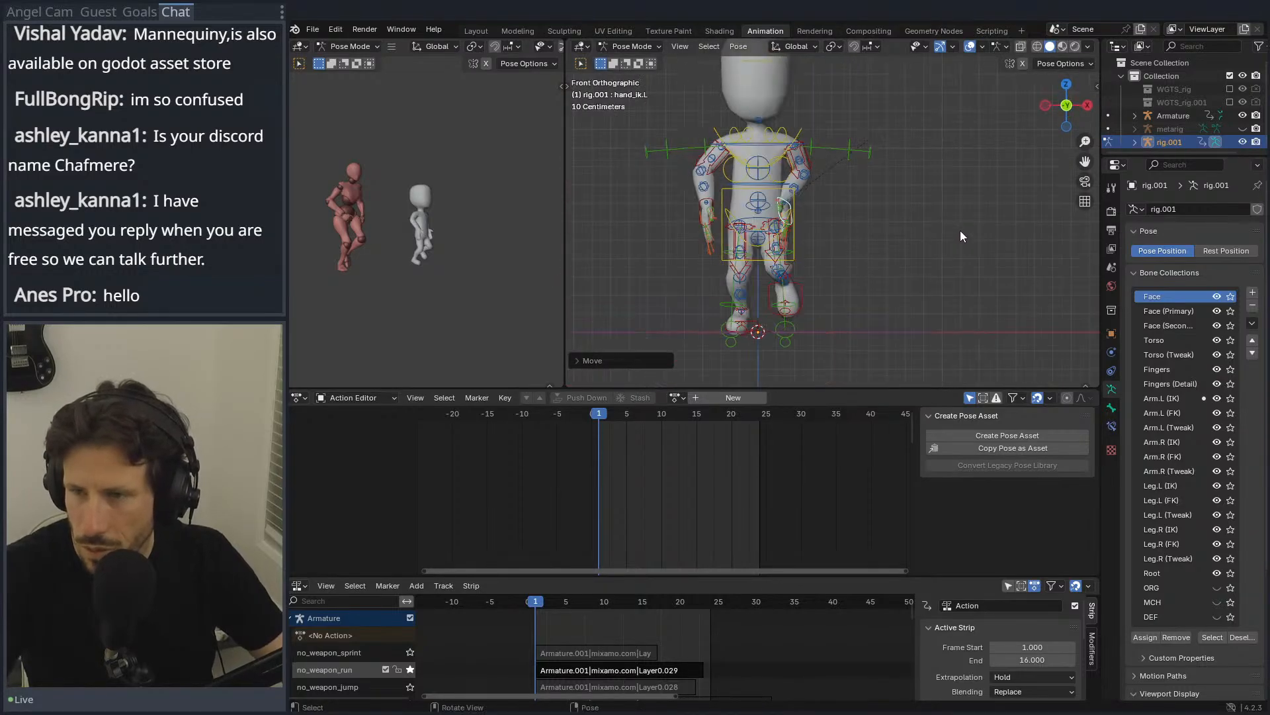
pyautogui.press('g')
pyautogui.click(968, 240)
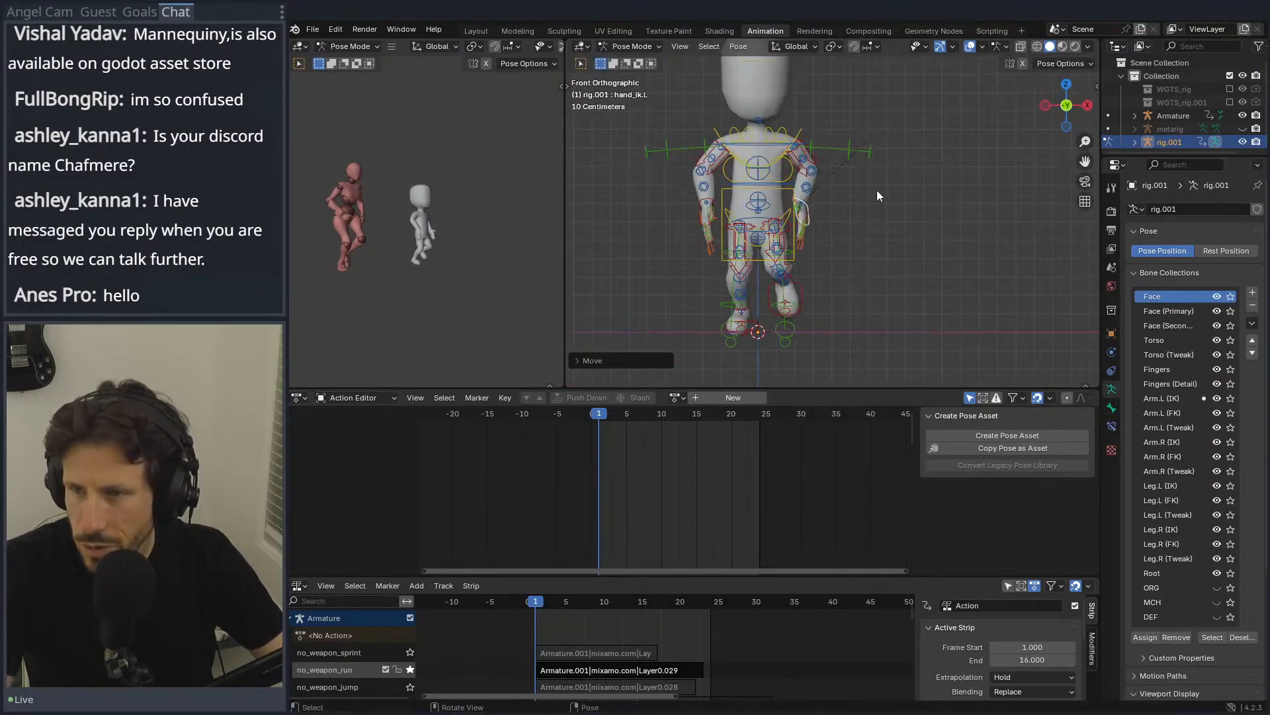
# Step: Rotate the upper_arm_ik.L control around the global Z axis to turn the left elbow outward
pyautogui.click(820, 161)
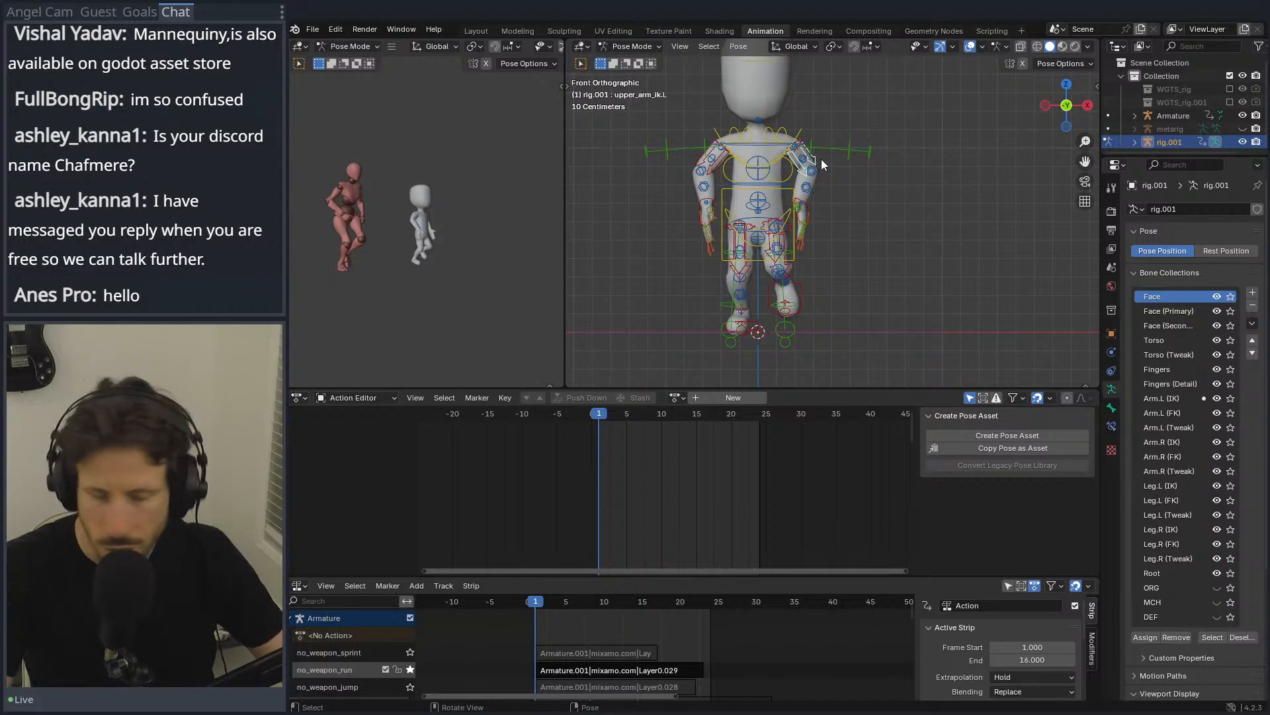
pyautogui.press('r')
pyautogui.press('x')
pyautogui.press('x')
pyautogui.press('z')
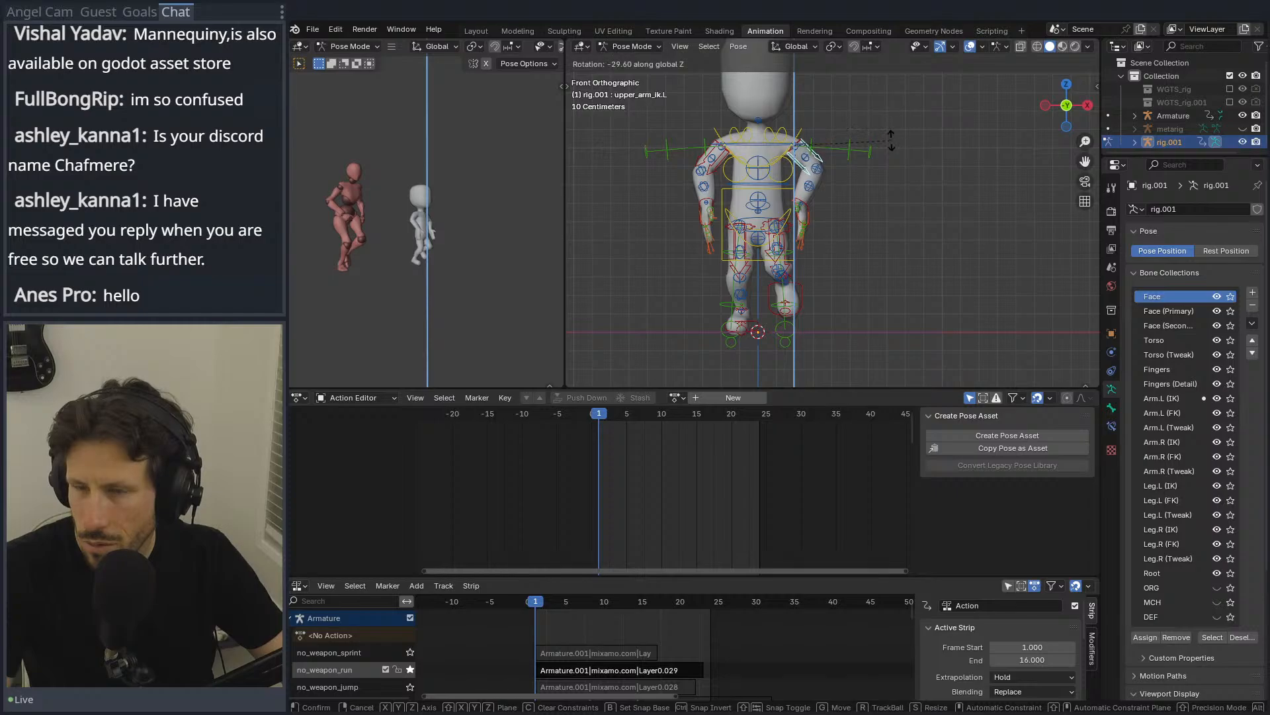
pyautogui.click(820, 192)
# Step: Move the hand_ik.R control slightly inward in the top view and rotate it so the right hand points across the body
pyautogui.moveTo(839, 182); pyautogui.dragTo(799, 189, button='middle')
pyautogui.scroll(3, 790, 199)
pyautogui.scroll(-2, 790, 198)
pyautogui.moveTo(745, 185); pyautogui.dragTo(835, 221, button='middle')
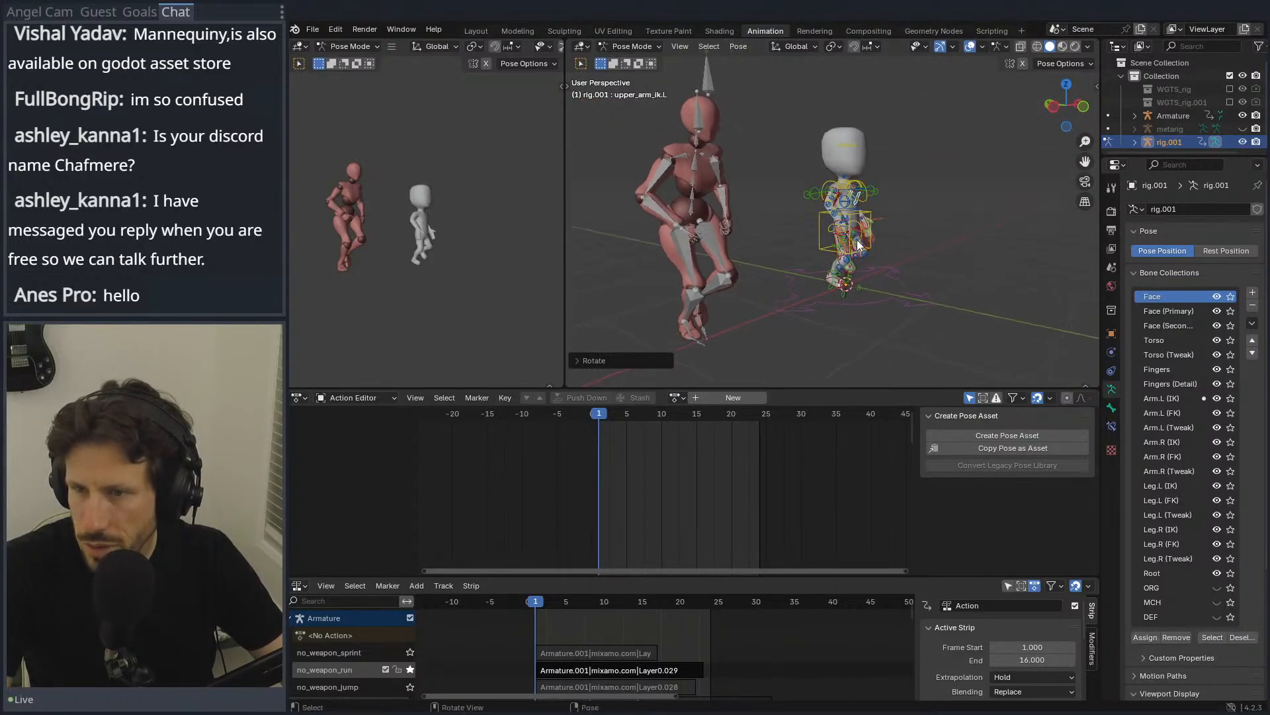
pyautogui.scroll(2, 856, 240)
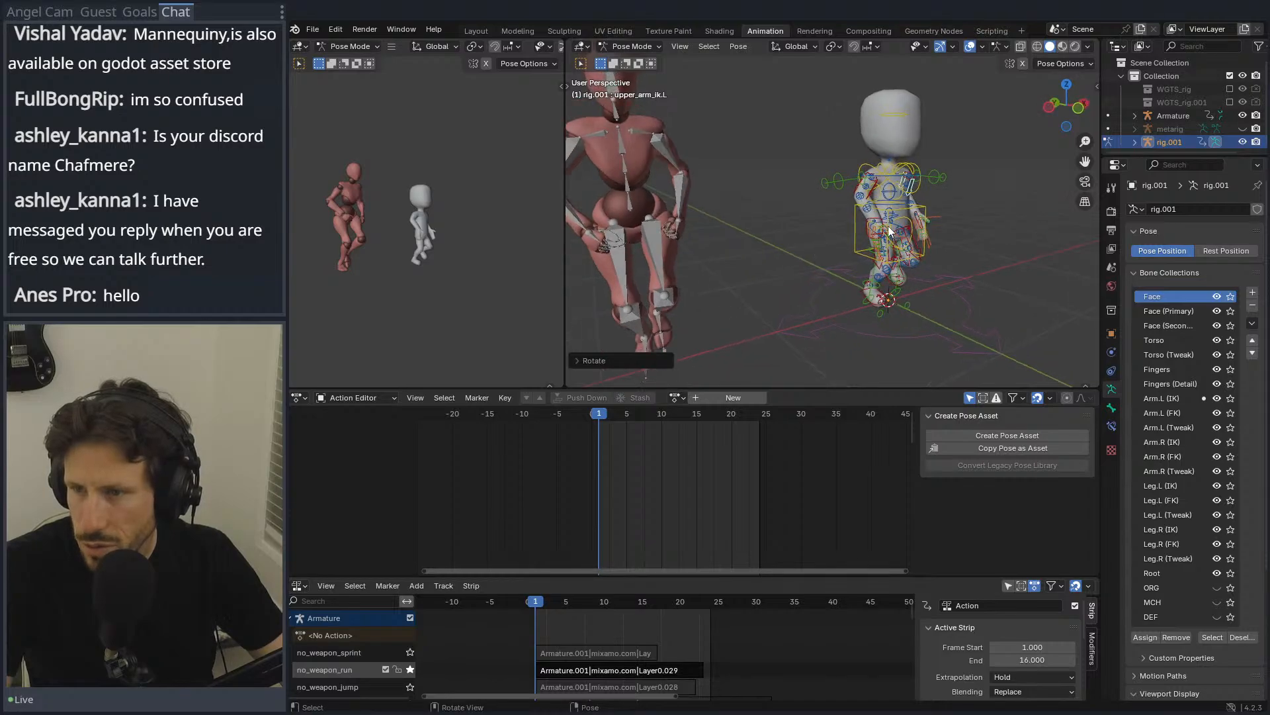
pyautogui.moveTo(892, 236); pyautogui.dragTo(721, 247, button='middle')
pyautogui.scroll(2, 723, 252)
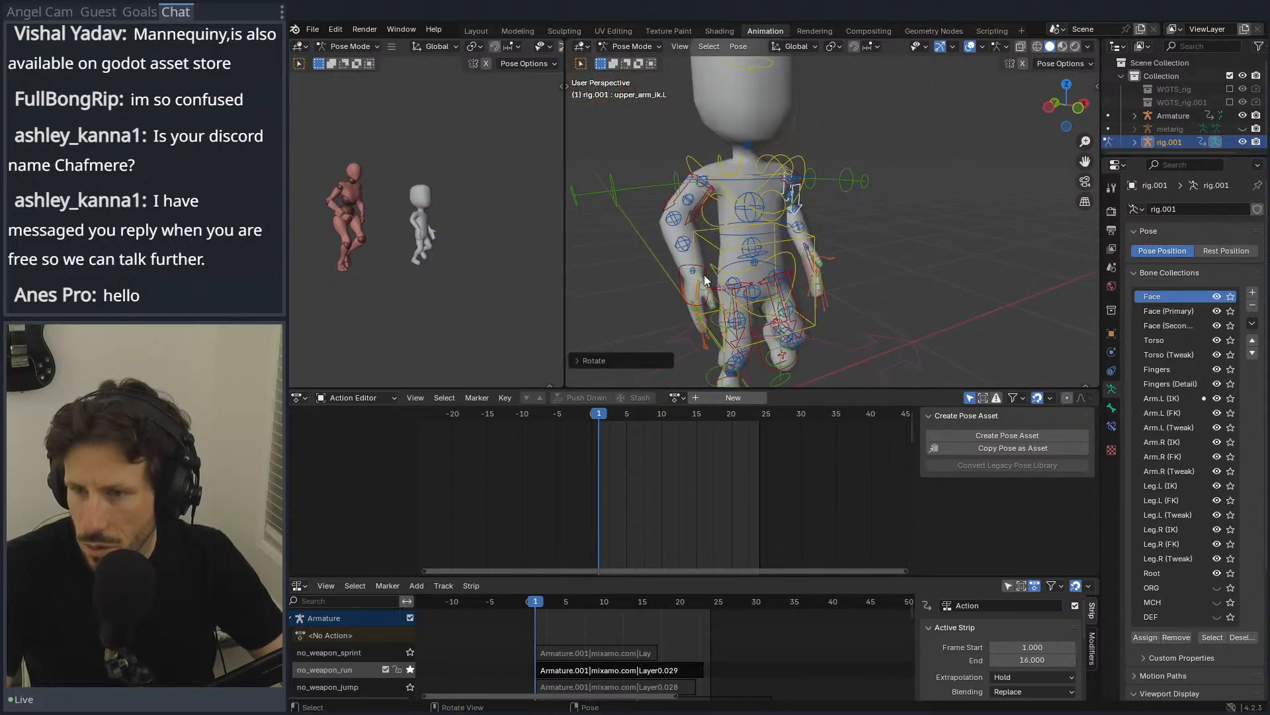
pyautogui.click(705, 273)
pyautogui.press('KP_7')
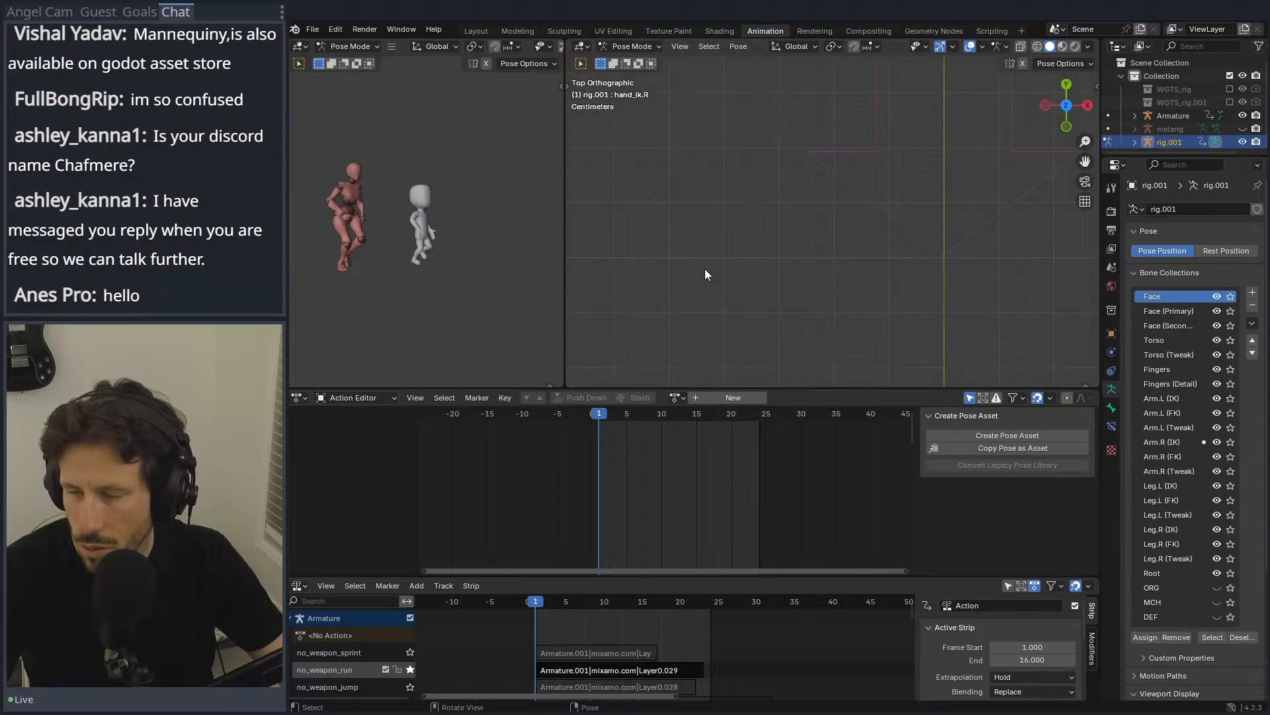
pyautogui.scroll(-11, 706, 272)
pyautogui.scroll(3, 840, 186)
pyautogui.keyDown('shift'); pyautogui.moveTo(842, 187); pyautogui.dragTo(800, 277, button='middle'); pyautogui.keyUp('shift')
pyautogui.scroll(3, 801, 271)
pyautogui.press('g')
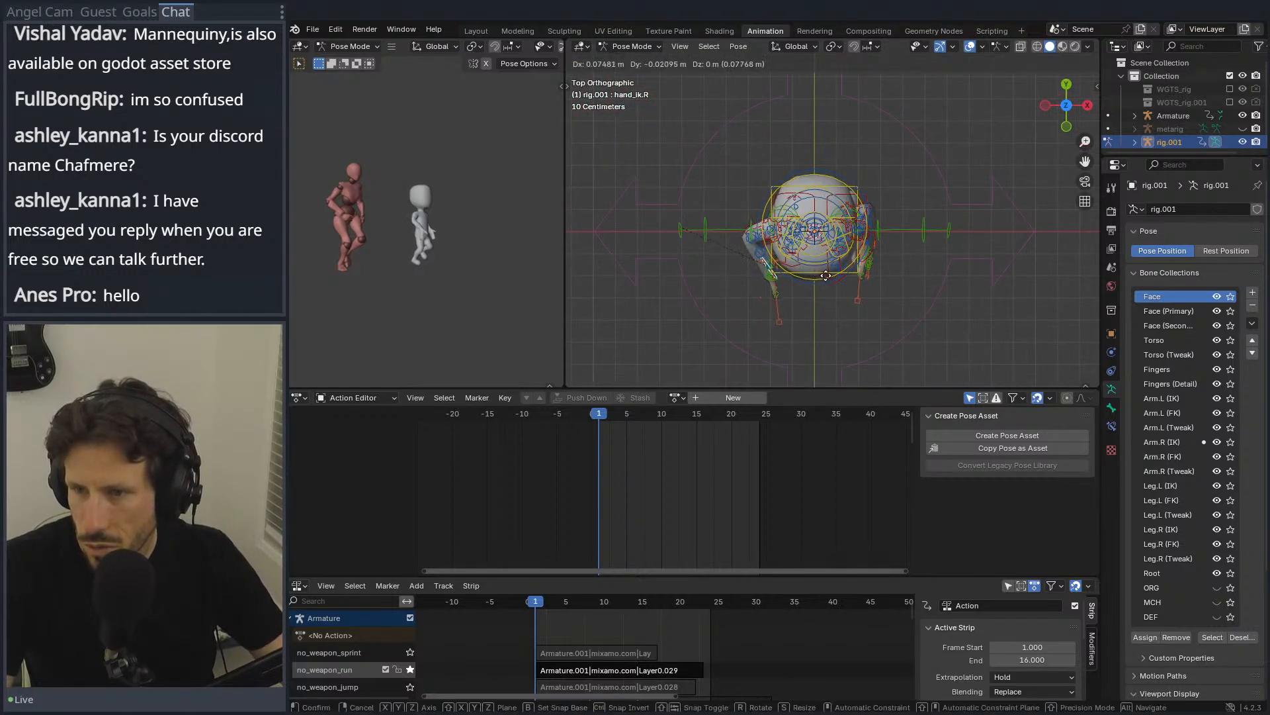
pyautogui.click(831, 275)
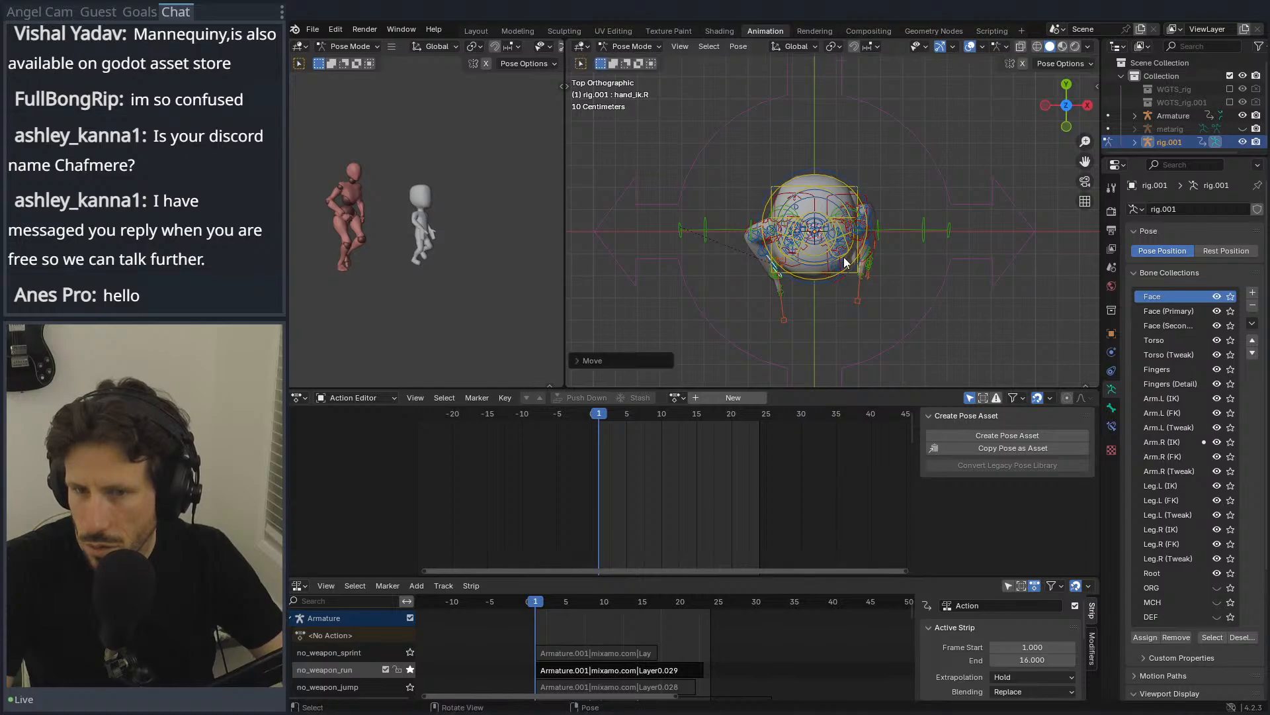
pyautogui.press('r')
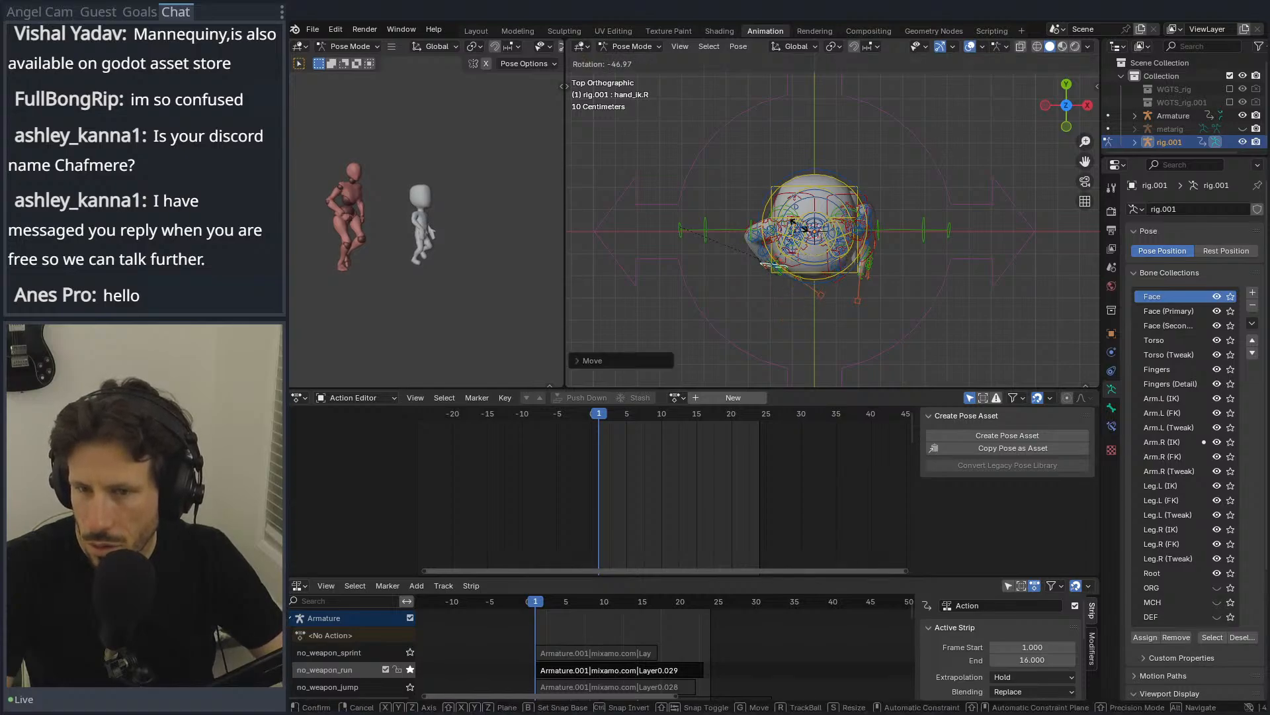
pyautogui.click(790, 287)
# Step: Move the hand_ik.R control in an angled perspective and rotate it to place the right hand in front of the lower torso
pyautogui.moveTo(790, 287); pyautogui.dragTo(927, 185, button='middle')
pyautogui.press('g')
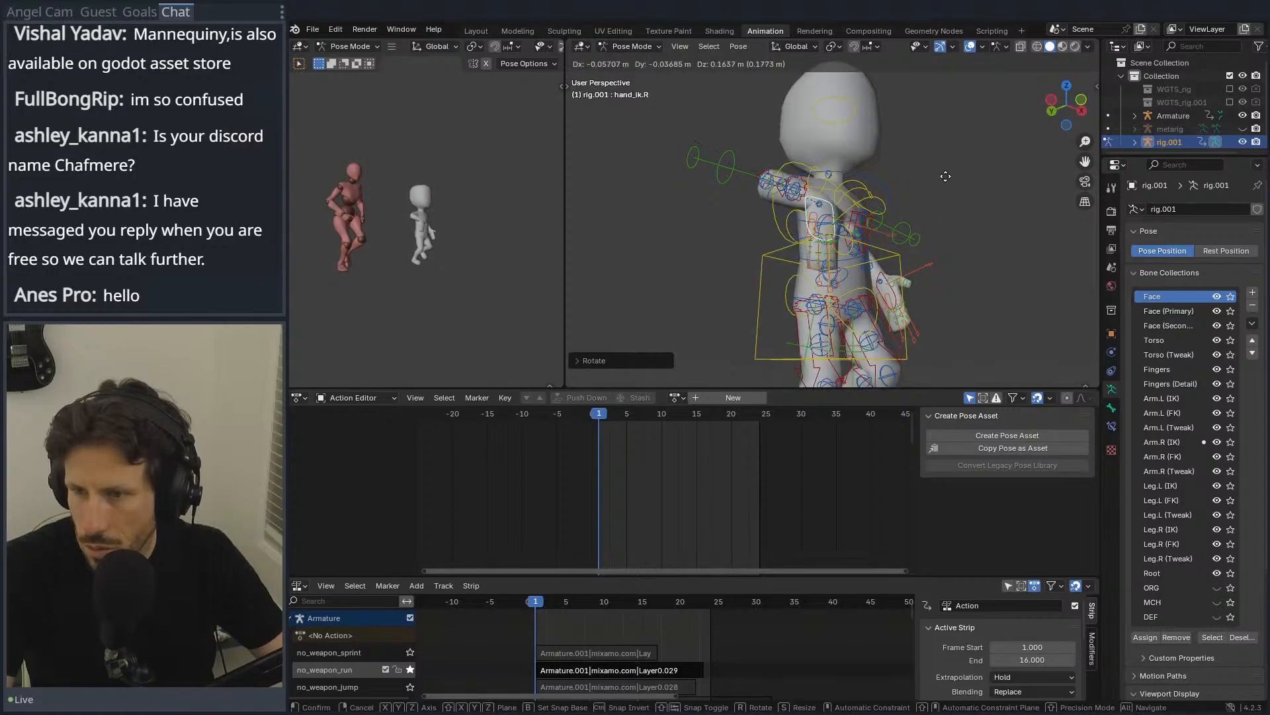
pyautogui.press('r')
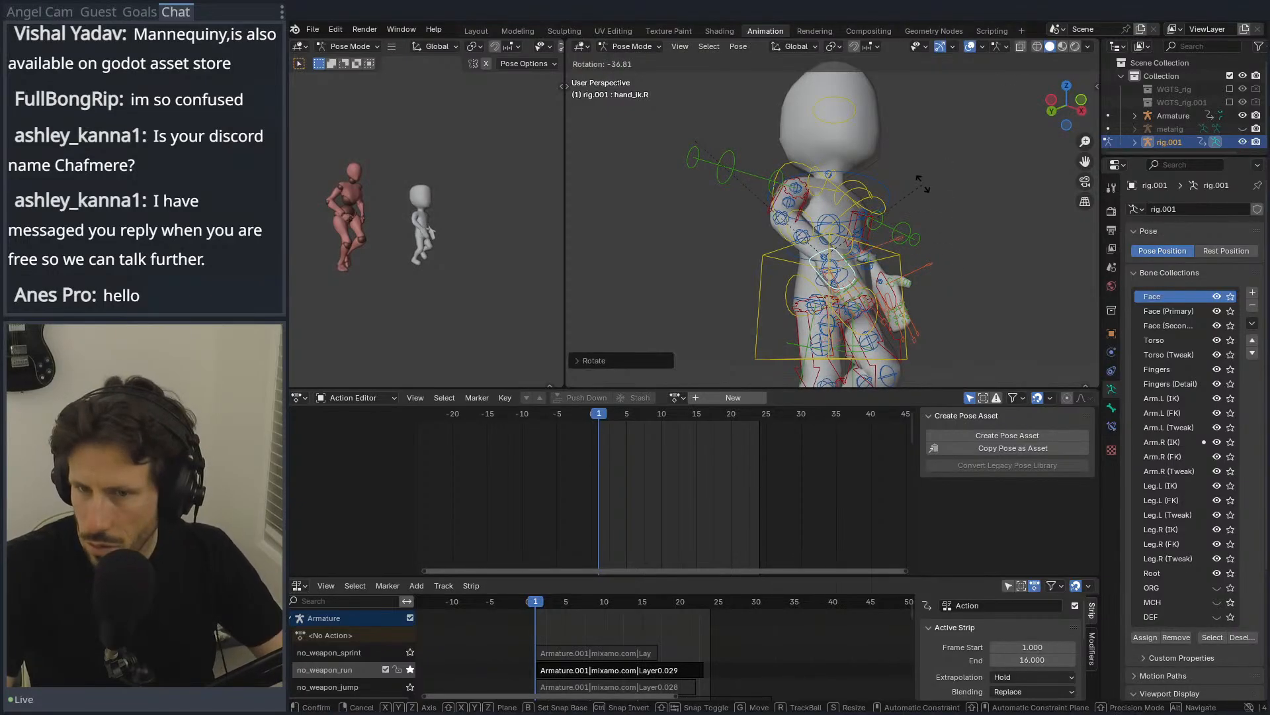
pyautogui.click(890, 155)
# Step: Rotate the foot_ik.L control slightly in the front view and move it inward toward the body's centre line
pyautogui.moveTo(891, 157); pyautogui.dragTo(836, 256, button='middle')
pyautogui.press('KP_1')
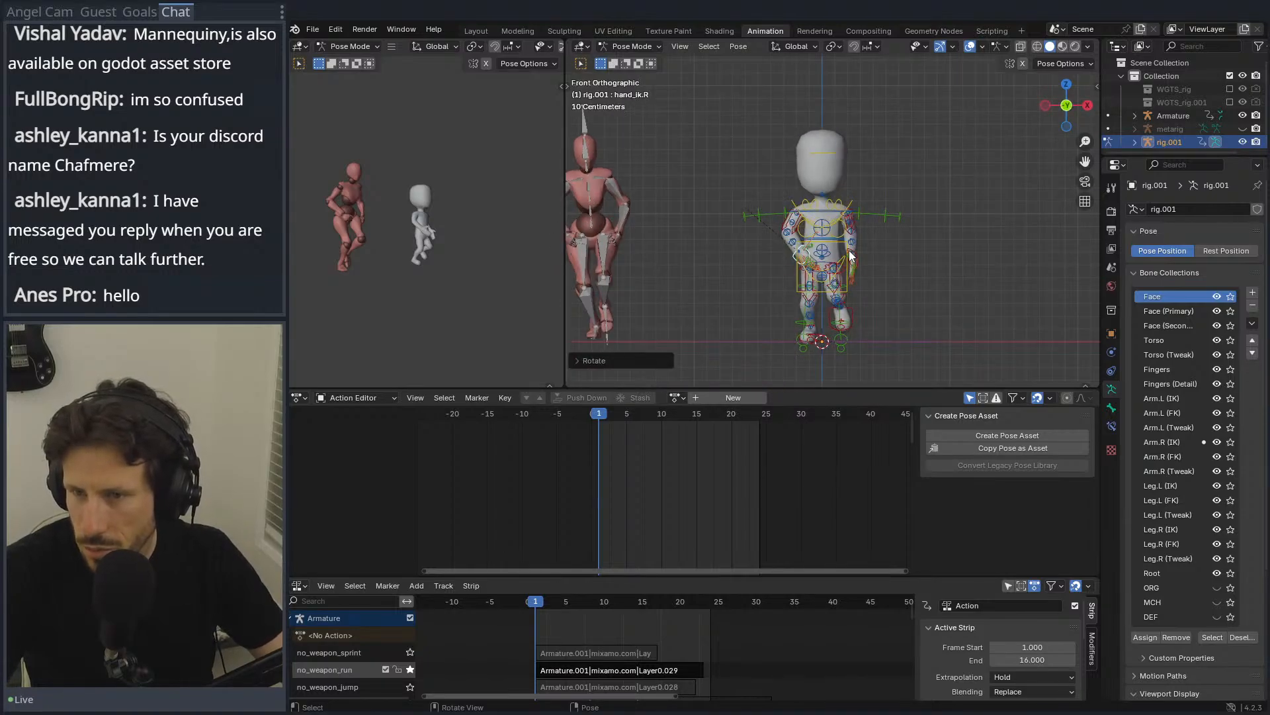
pyautogui.keyDown('shift'); pyautogui.moveTo(669, 196); pyautogui.dragTo(726, 190, button='middle'); pyautogui.keyUp('shift')
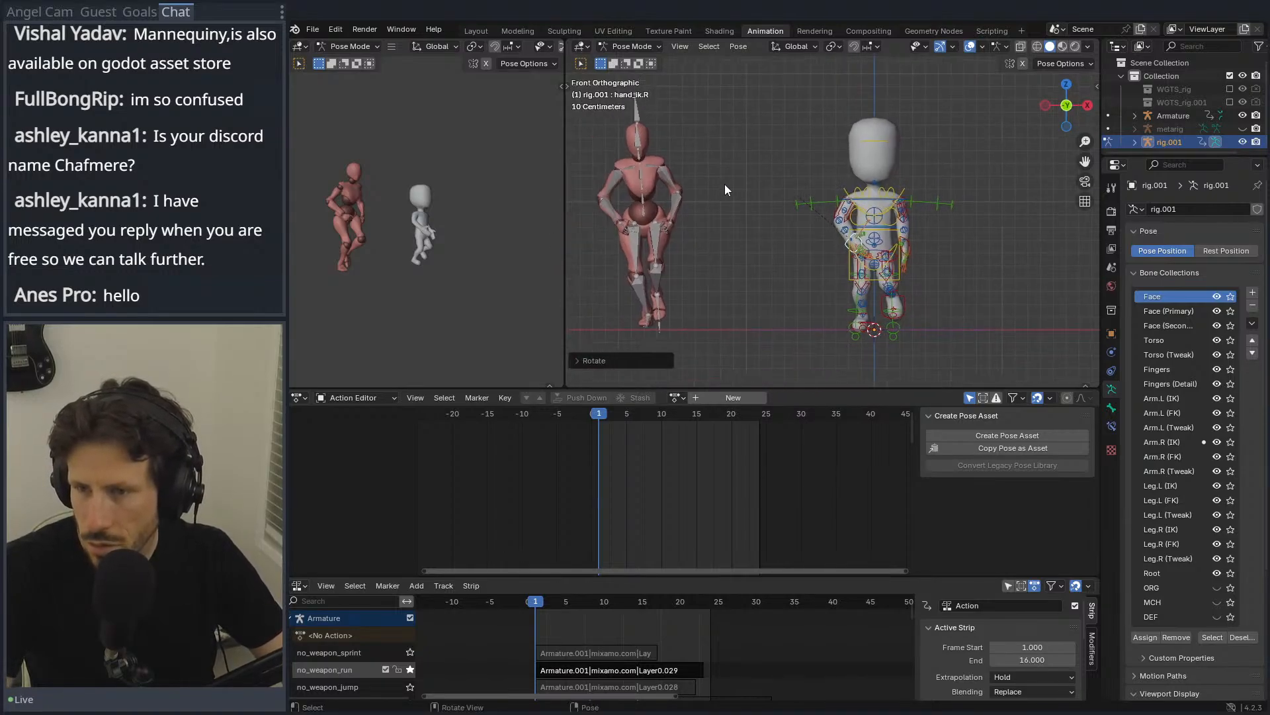
pyautogui.click(895, 302)
pyautogui.press('r')
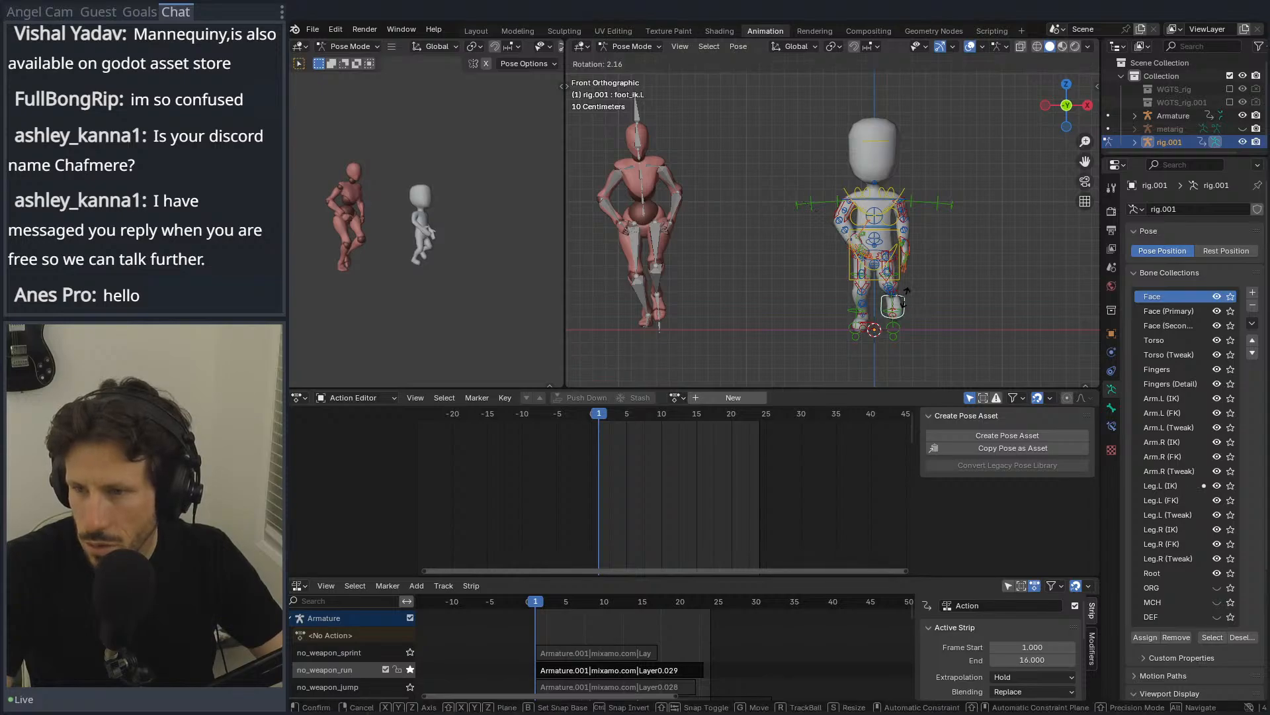
pyautogui.click(910, 303)
pyautogui.press('g')
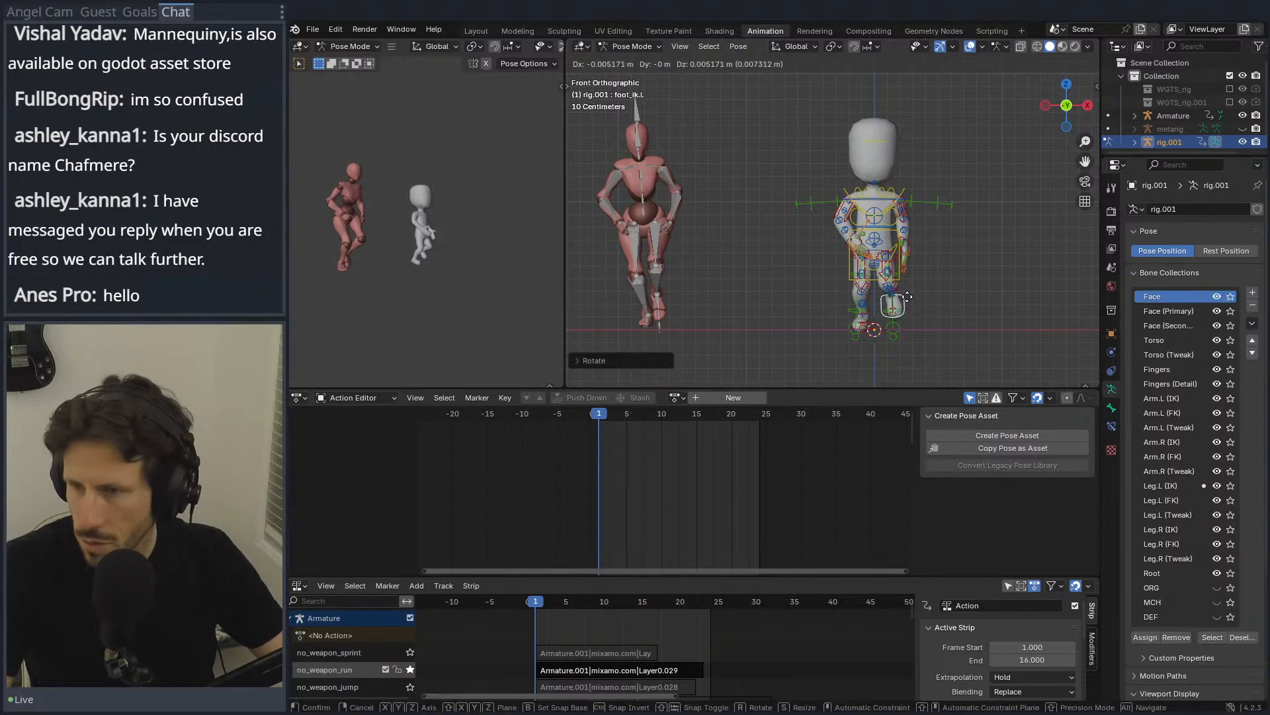
pyautogui.rightClick(904, 297)
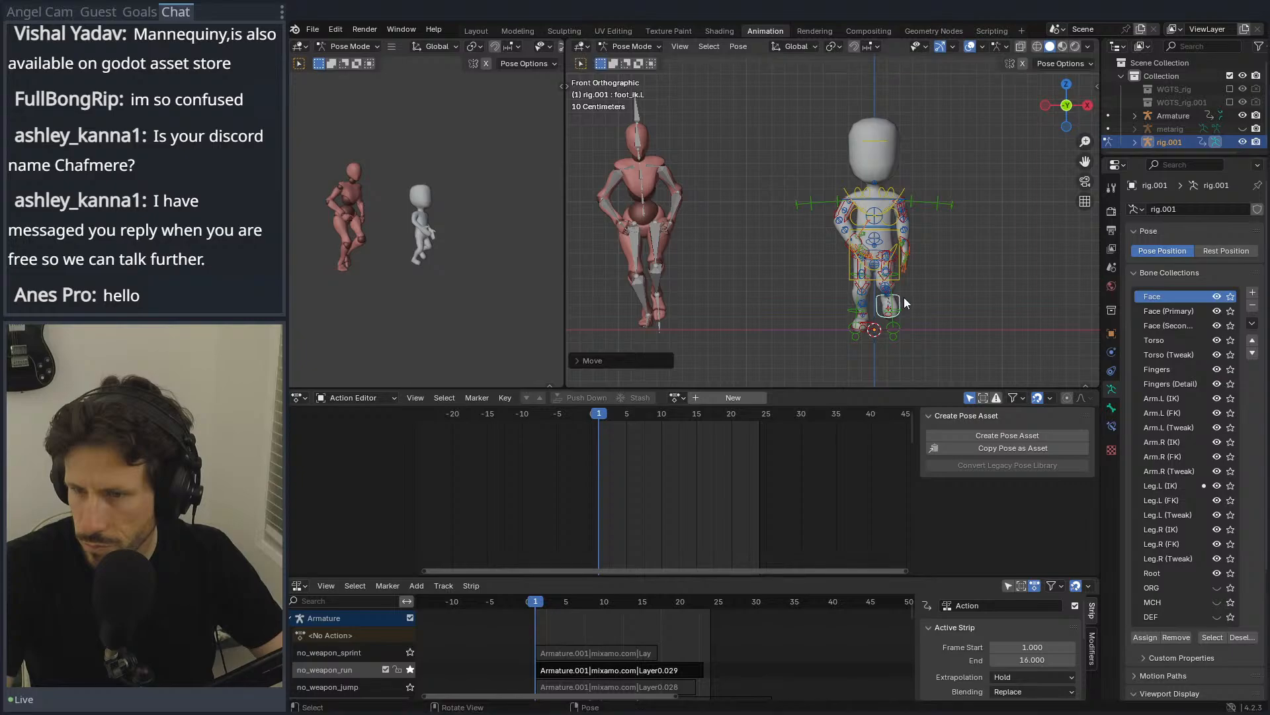
# Step: Select all of the rig's pose controls and insert keyframes for them at frame 1
pyautogui.click(860, 331)
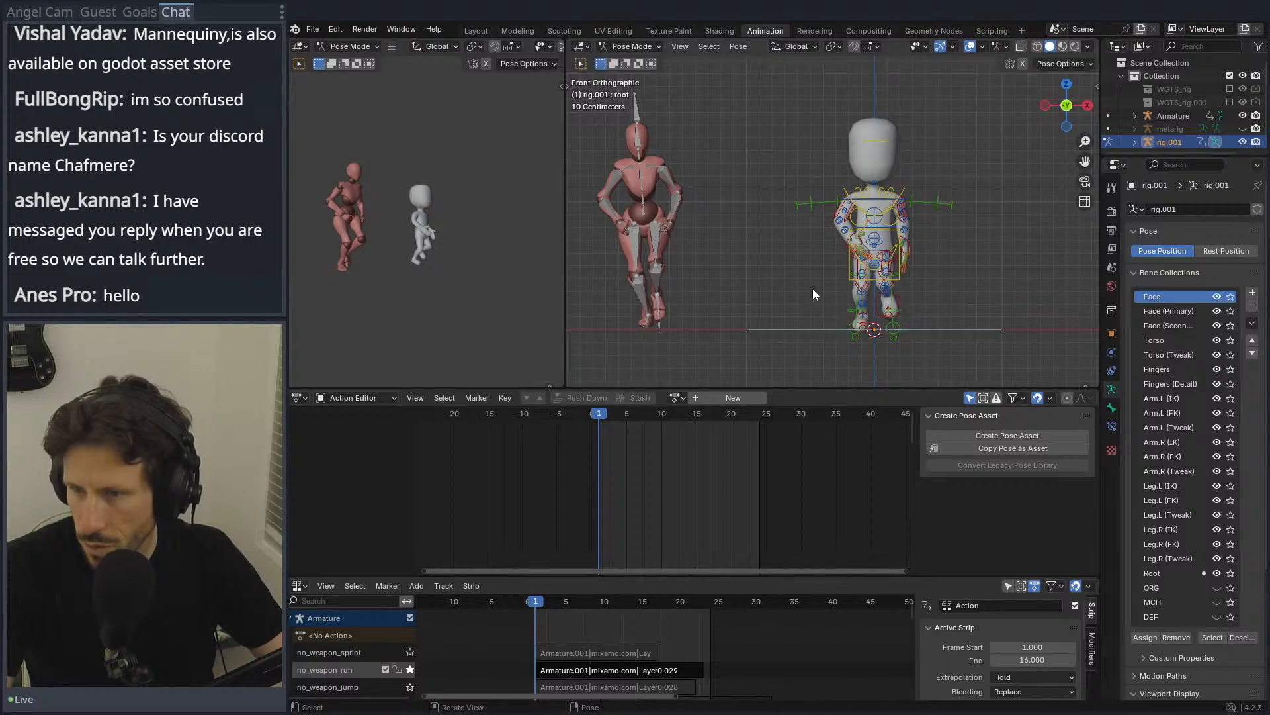
pyautogui.press('a')
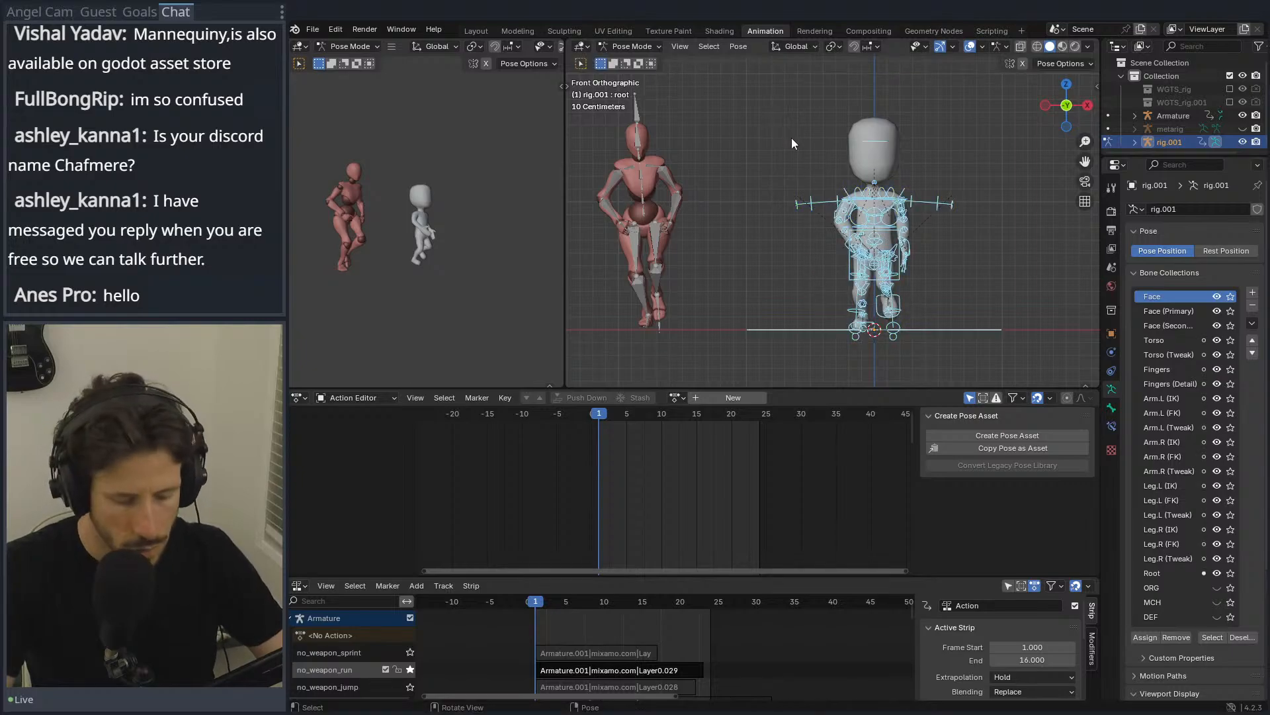
pyautogui.press('i')
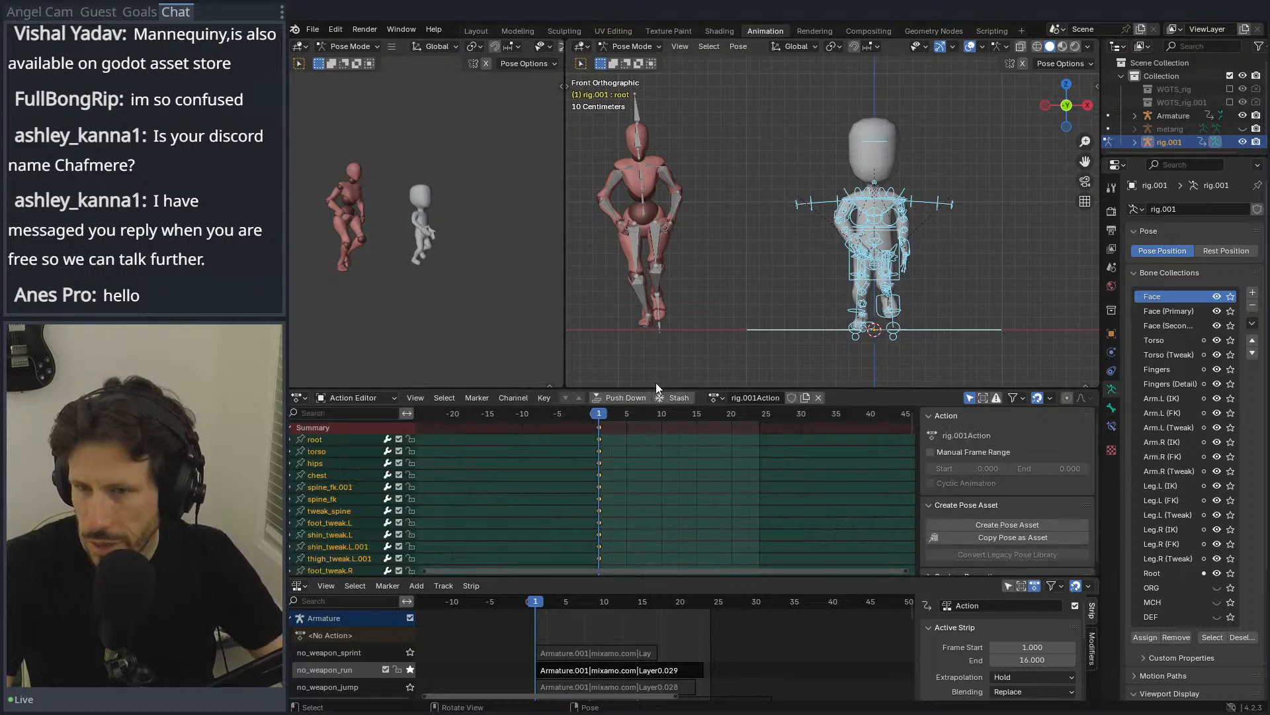
# Step: Play back the reference run animation and set the current frame to 5 for the next pose
pyautogui.moveTo(604, 415); pyautogui.dragTo(626, 415)
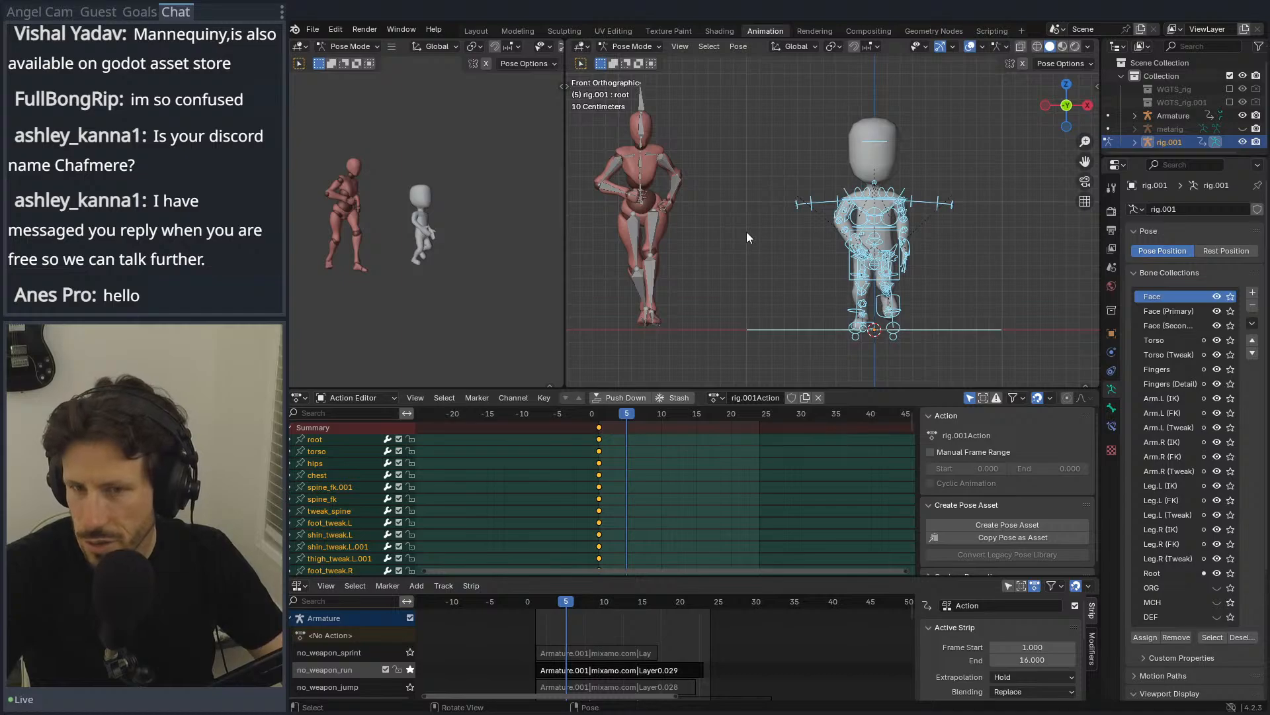
pyautogui.press('space')
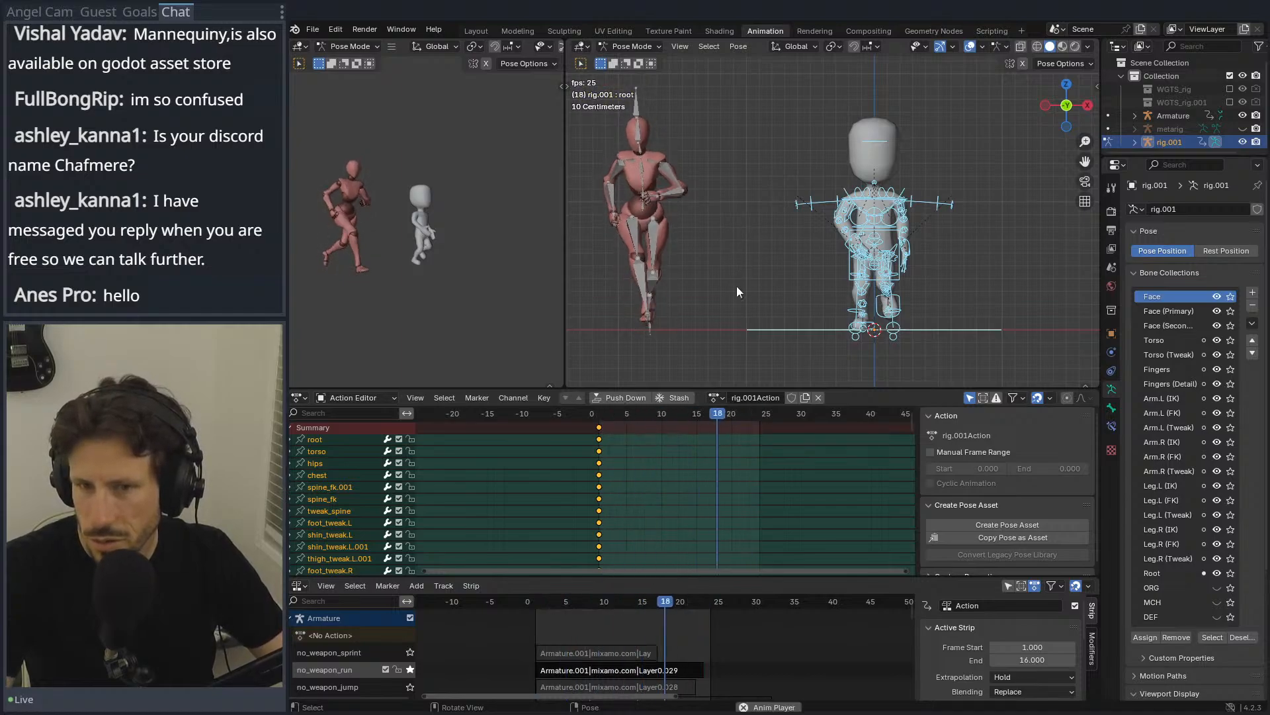
pyautogui.press('space')
pyautogui.click(627, 412)
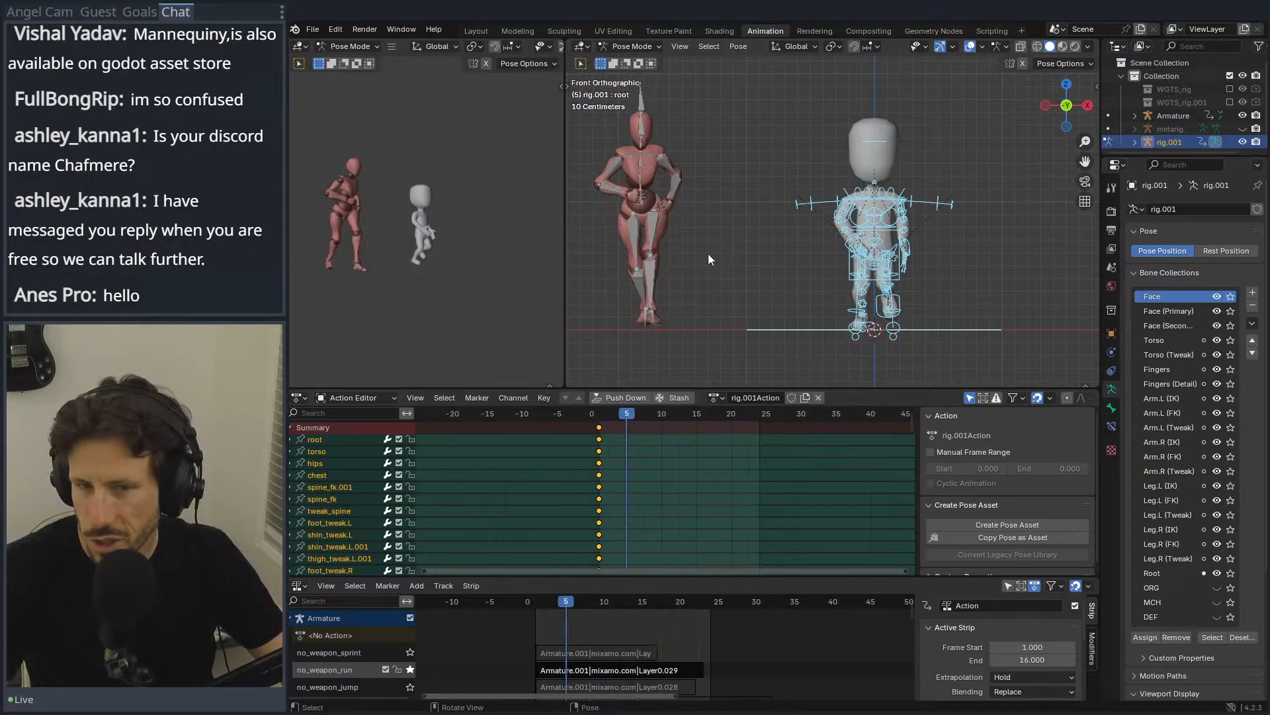
# Step: Move the foot_ik.L control forward in the side view and rotate the foot to match the reference's leading foot
pyautogui.press('KP_3')
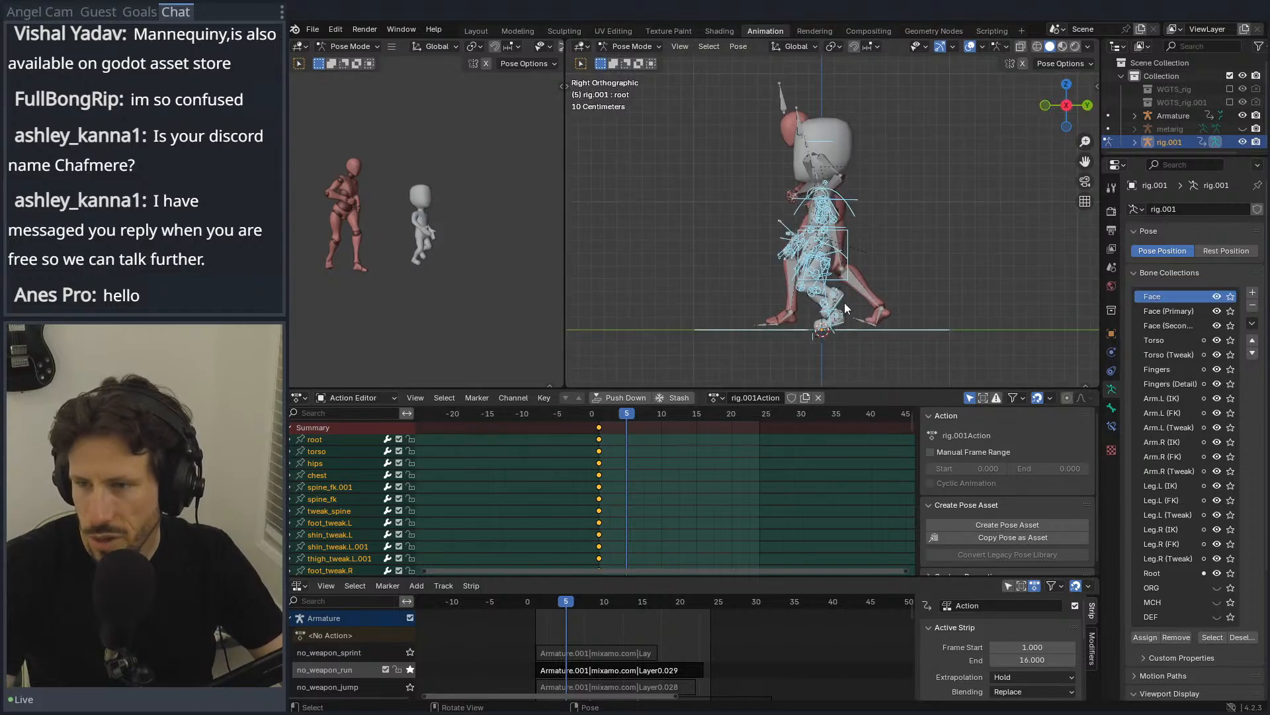
pyautogui.keyDown('shift'); pyautogui.moveTo(884, 338); pyautogui.dragTo(851, 205, button='middle'); pyautogui.keyUp('shift')
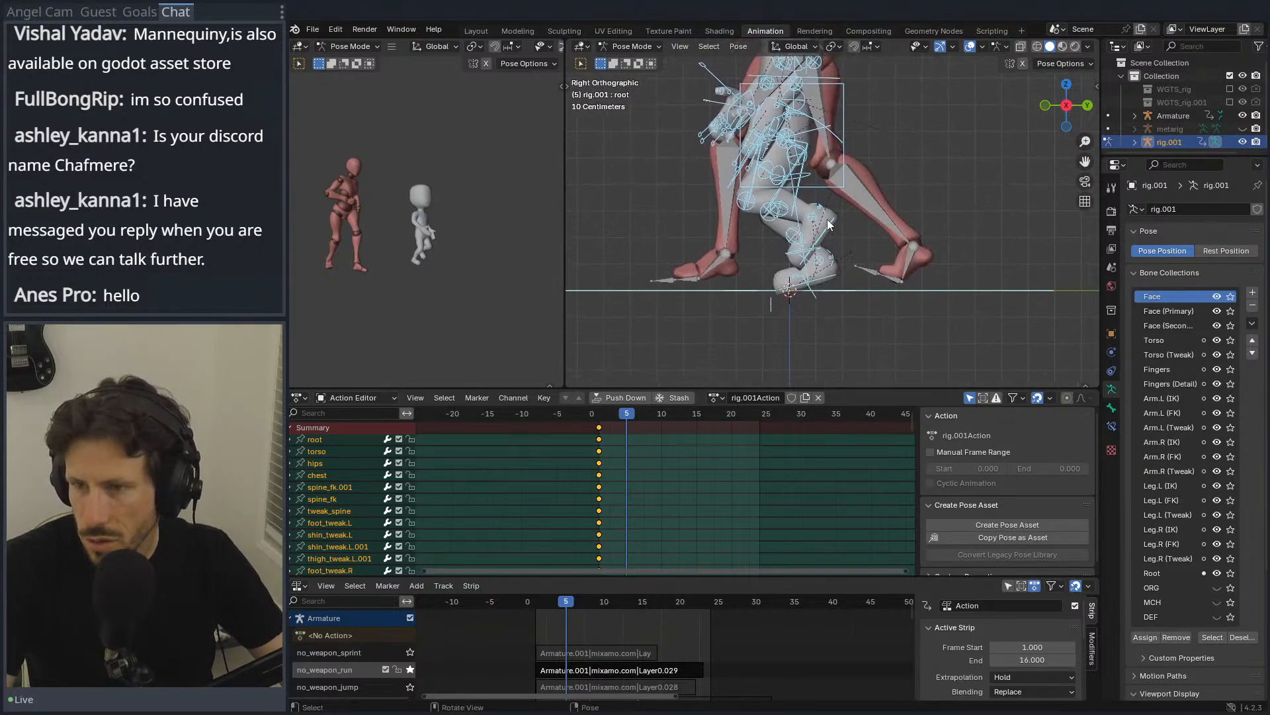
pyautogui.click(828, 225)
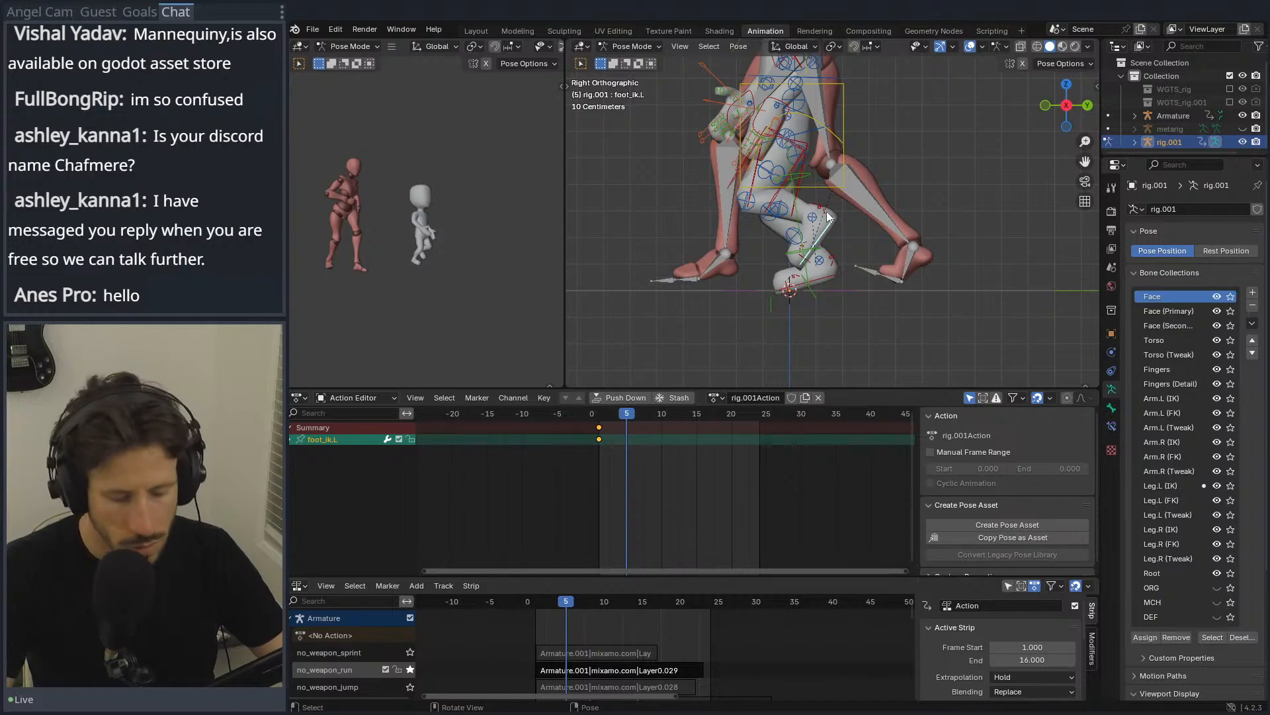
pyautogui.press('g')
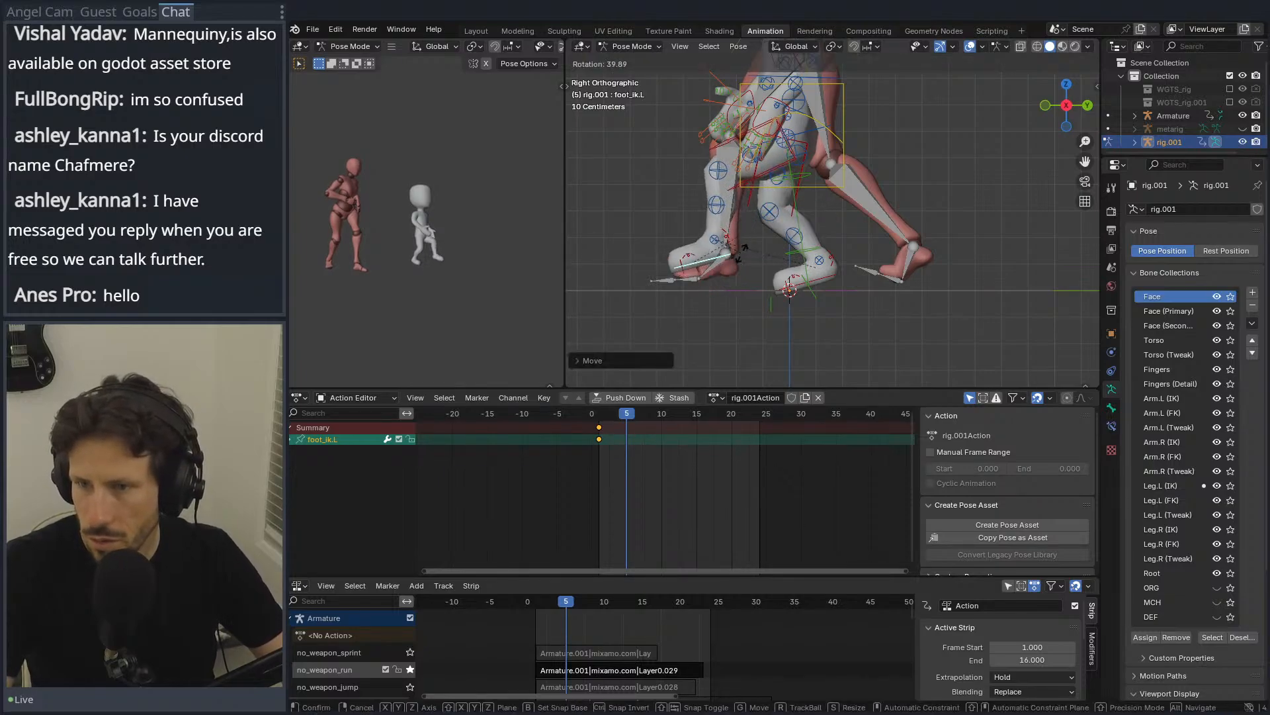
pyautogui.click(743, 267)
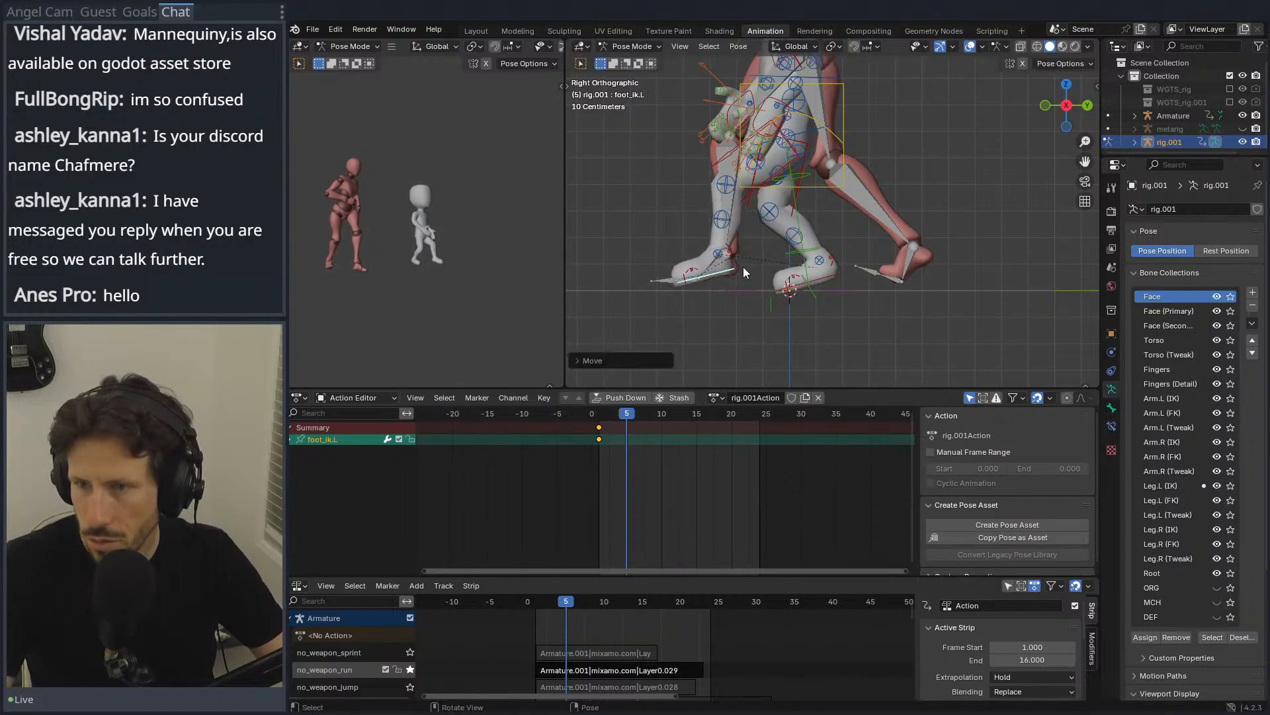
# Step: Move the foot_ik.R control backward in the side view and rotate it toe-down to match the reference's trailing foot
pyautogui.click(821, 278)
pyautogui.press('g')
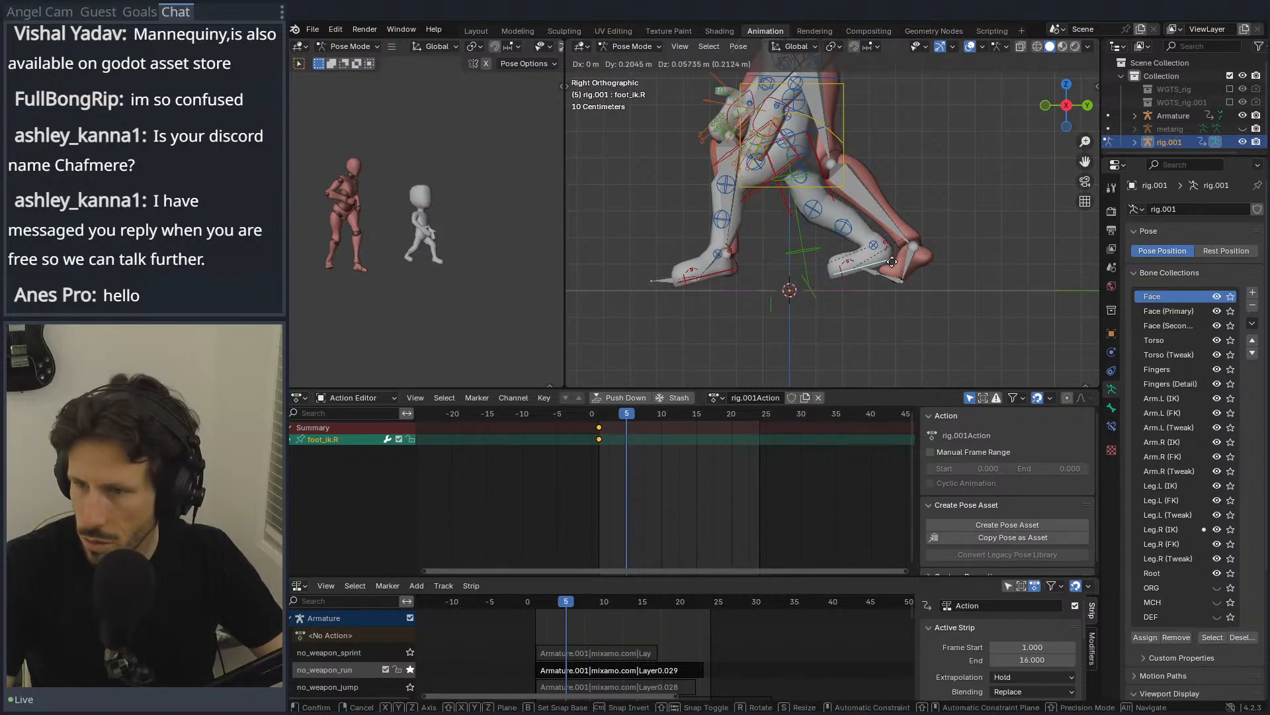
pyautogui.click(890, 265)
pyautogui.press('r')
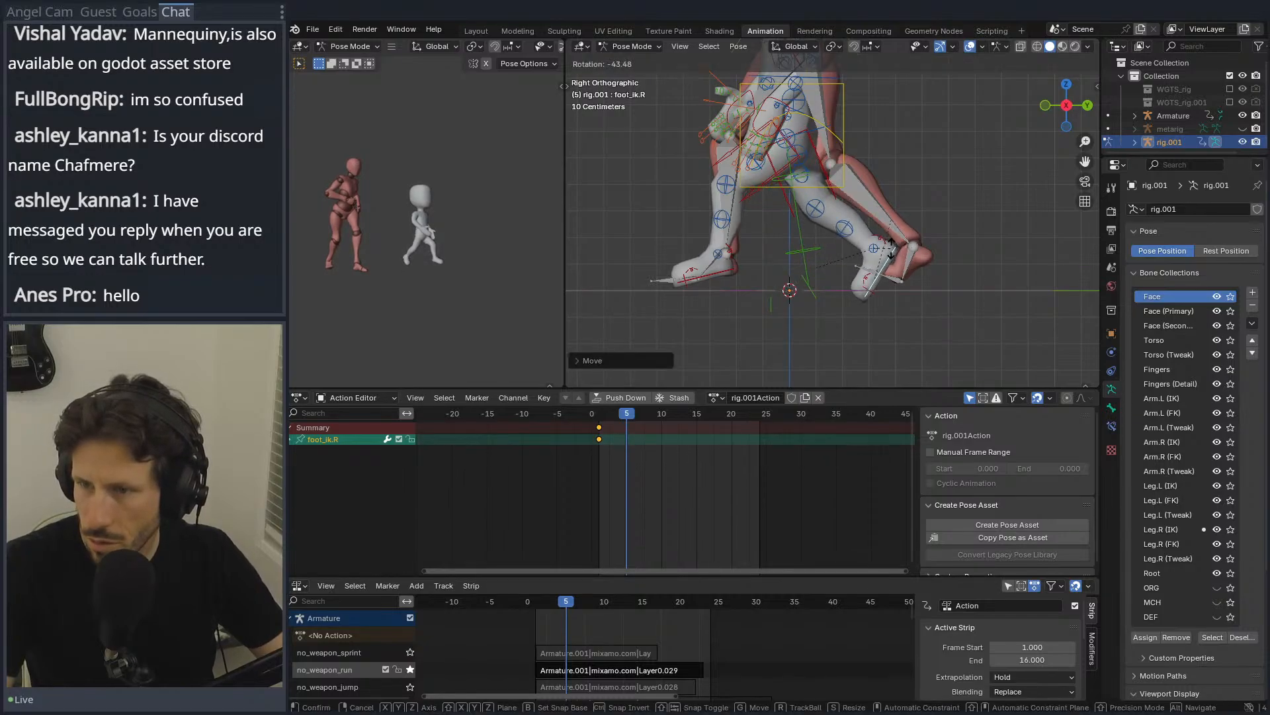
pyautogui.click(891, 253)
pyautogui.click(888, 256)
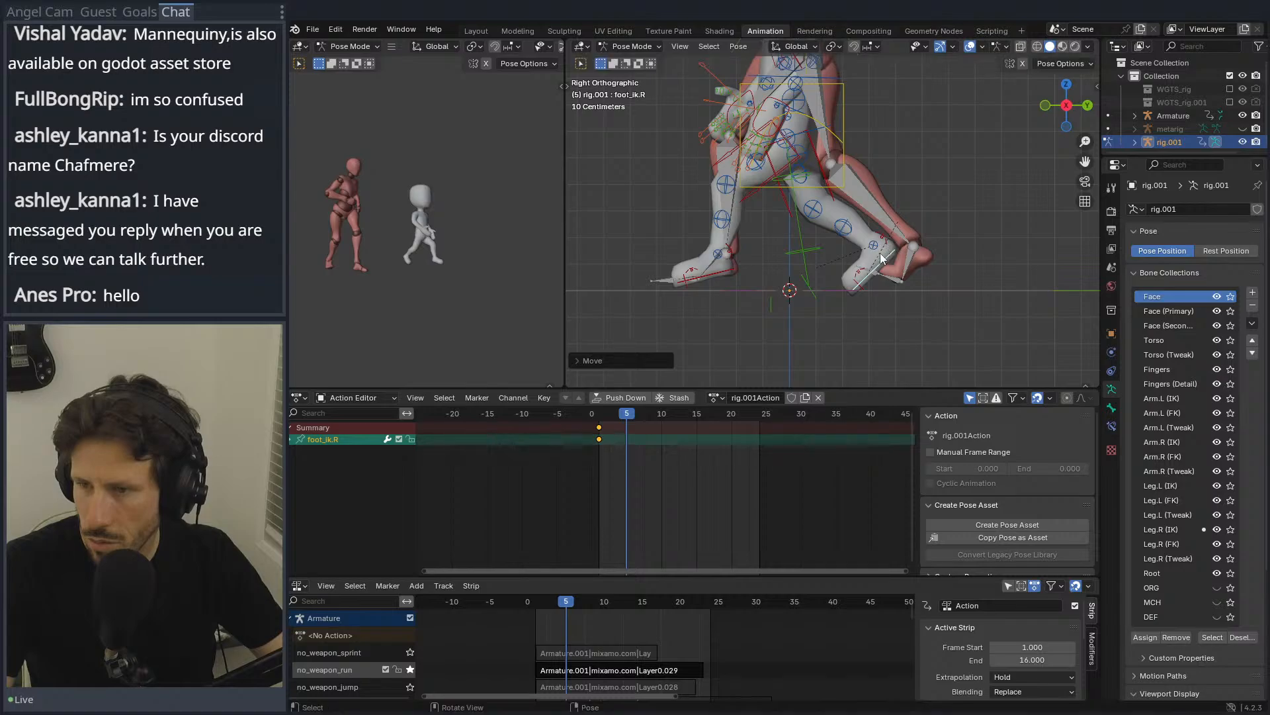
# Step: Move the foot_ik.L control inward toward the body's centre line in the front view
pyautogui.moveTo(714, 267); pyautogui.dragTo(822, 265, button='middle')
pyautogui.press('KP_1')
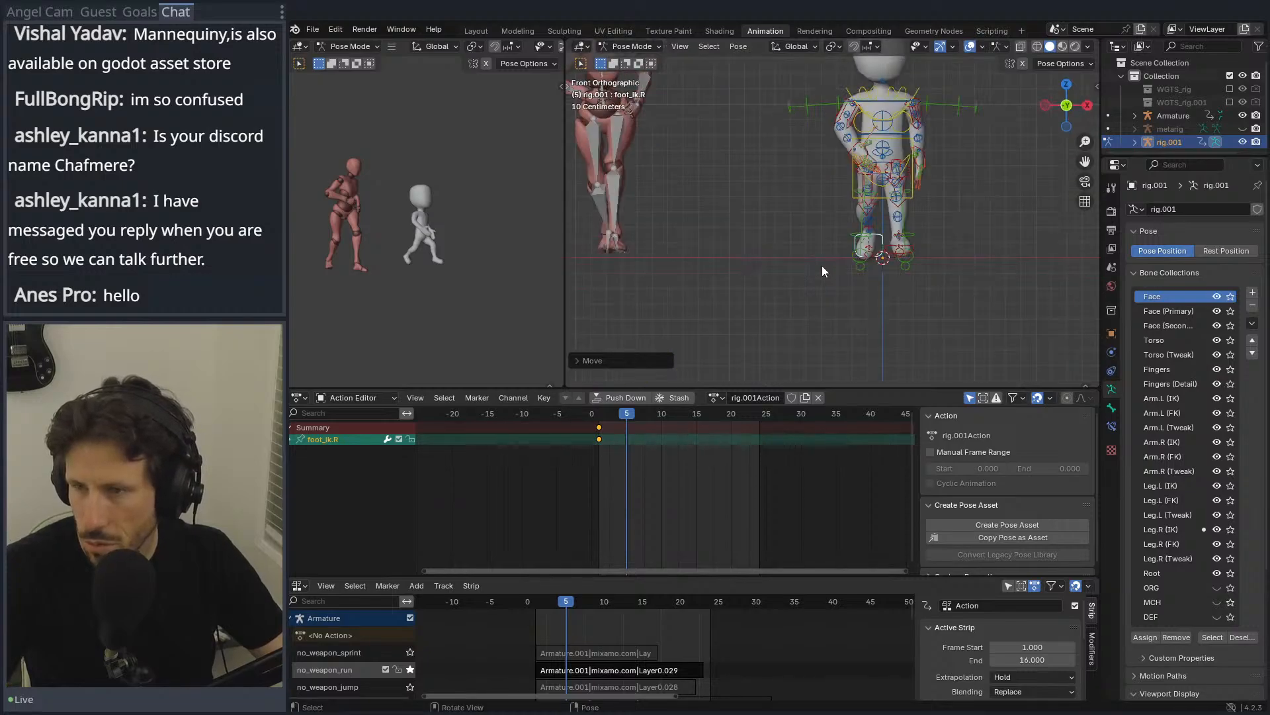
pyautogui.scroll(4, 867, 219)
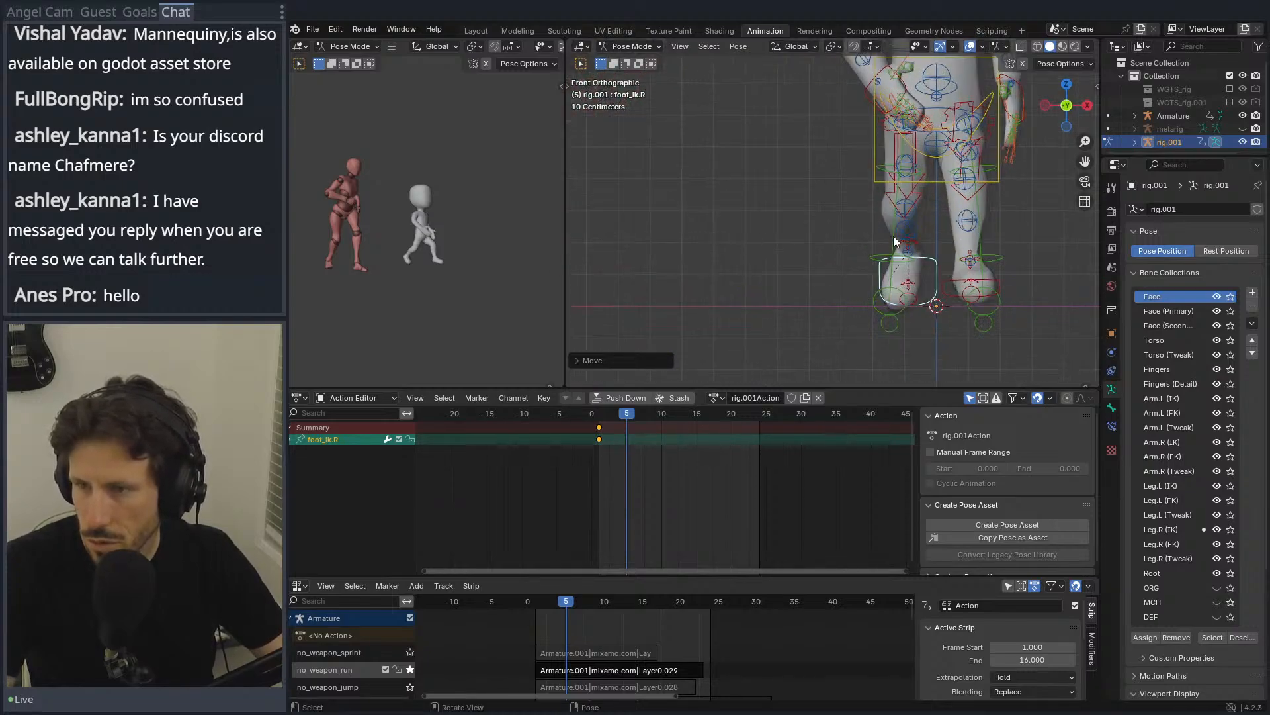
pyautogui.click(923, 197)
pyautogui.scroll(-4, 847, 220)
pyautogui.keyDown('shift'); pyautogui.moveTo(784, 223); pyautogui.dragTo(872, 295, button='middle'); pyautogui.keyUp('shift')
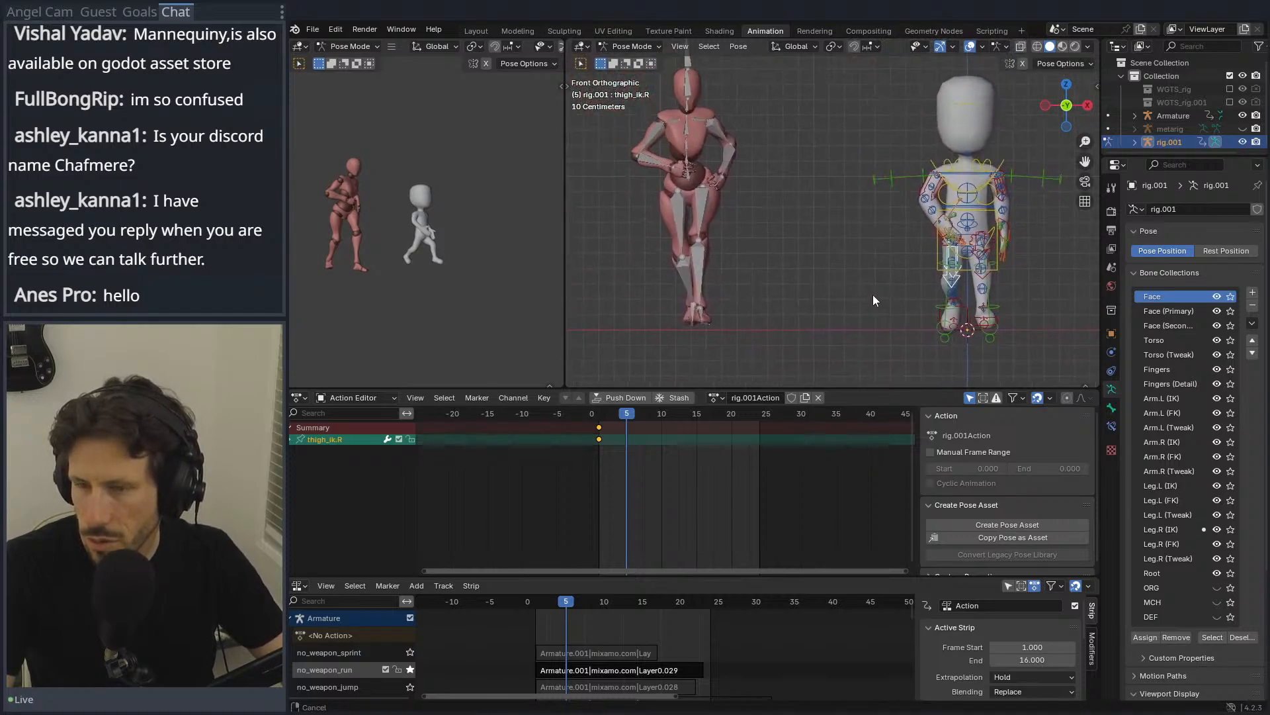
pyautogui.click(986, 331)
pyautogui.click(995, 324)
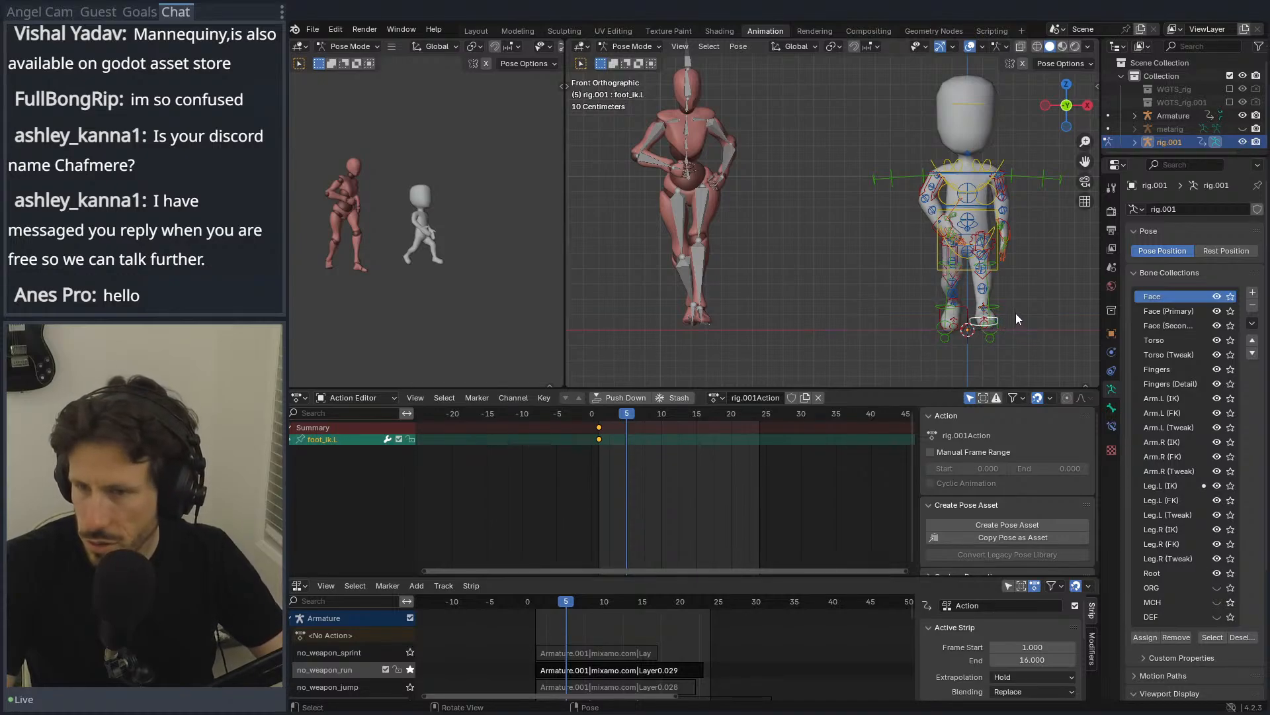
pyautogui.press('g')
pyautogui.rightClick(1007, 312)
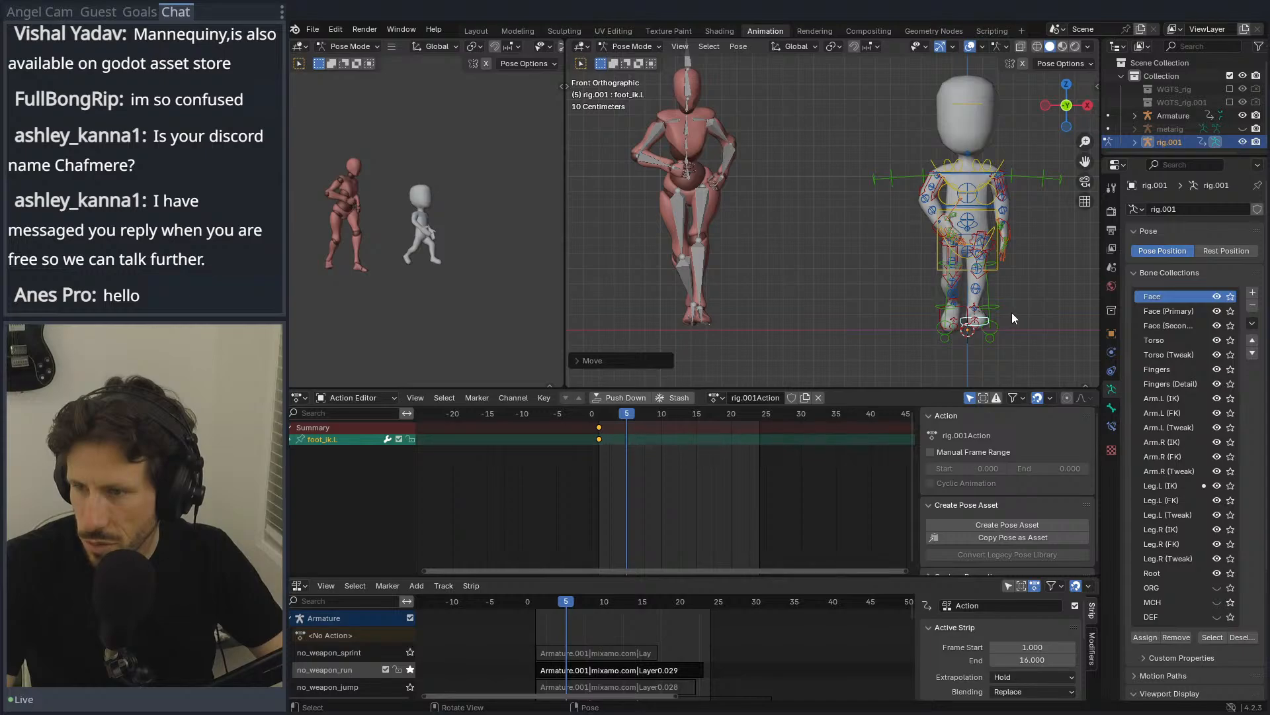
# Step: Move the foot_ik.R control slightly inward toward the left foot in the front view
pyautogui.click(943, 319)
pyautogui.press('g')
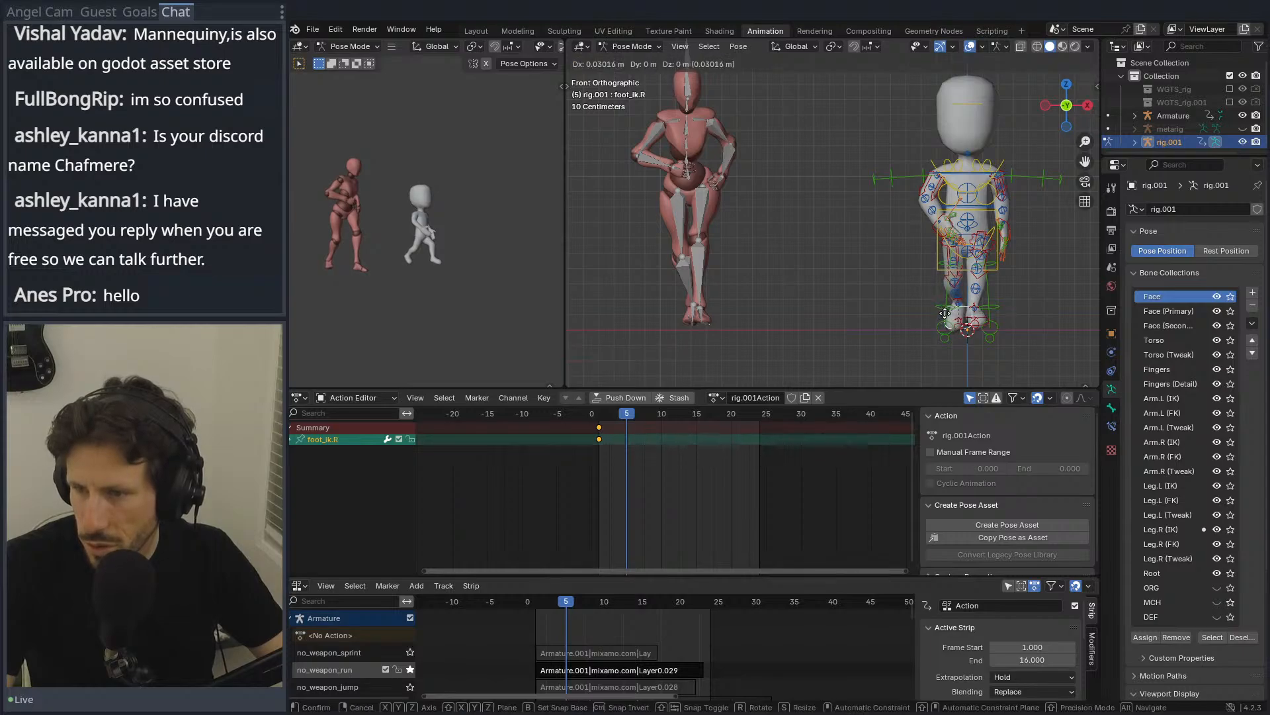
pyautogui.click(946, 316)
pyautogui.moveTo(826, 284)
pyautogui.mouseDown(button='middle')
pyautogui.moveTo(784, 284)
pyautogui.moveTo(879, 299)
pyautogui.moveTo(827, 311)
pyautogui.moveTo(684, 302)
pyautogui.moveTo(817, 293)
pyautogui.mouseUp(button='middle')
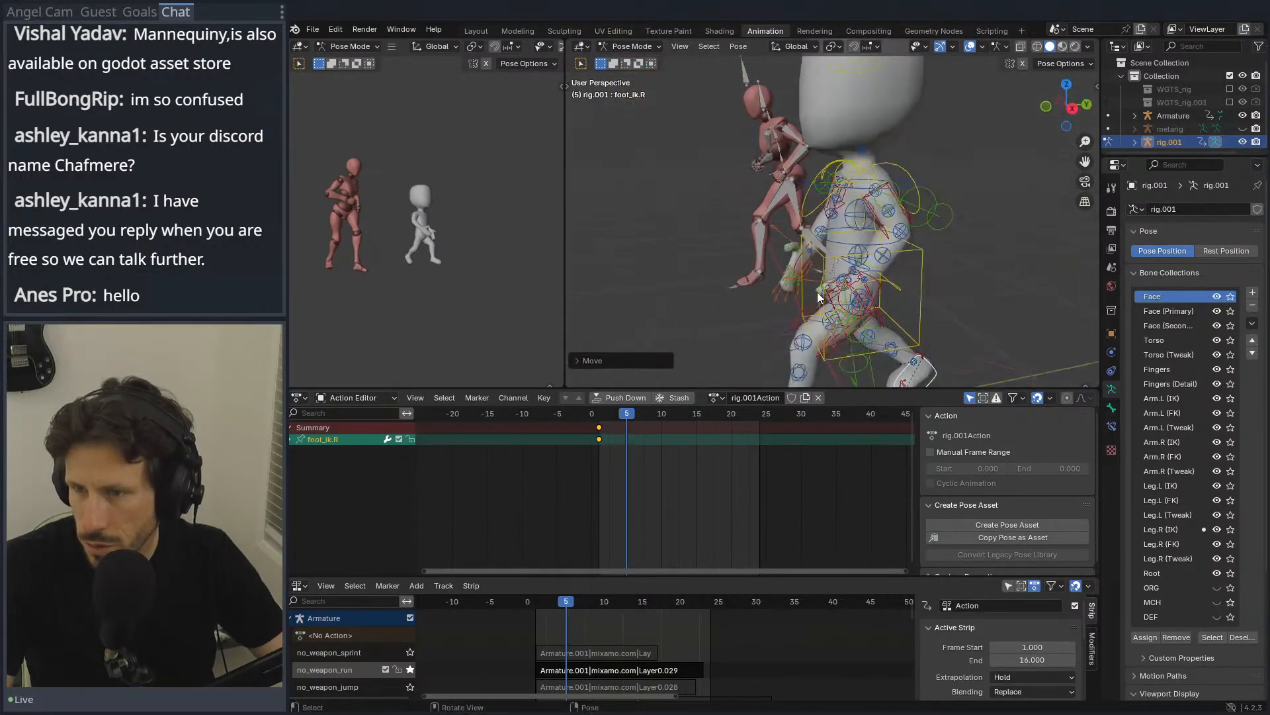
# Step: Move the hand_ik.L control backward about 0.08 m in the side view to follow the reference's left arm
pyautogui.scroll(-1, 872, 294)
pyautogui.click(862, 289)
pyautogui.click(863, 273)
pyautogui.click(866, 272)
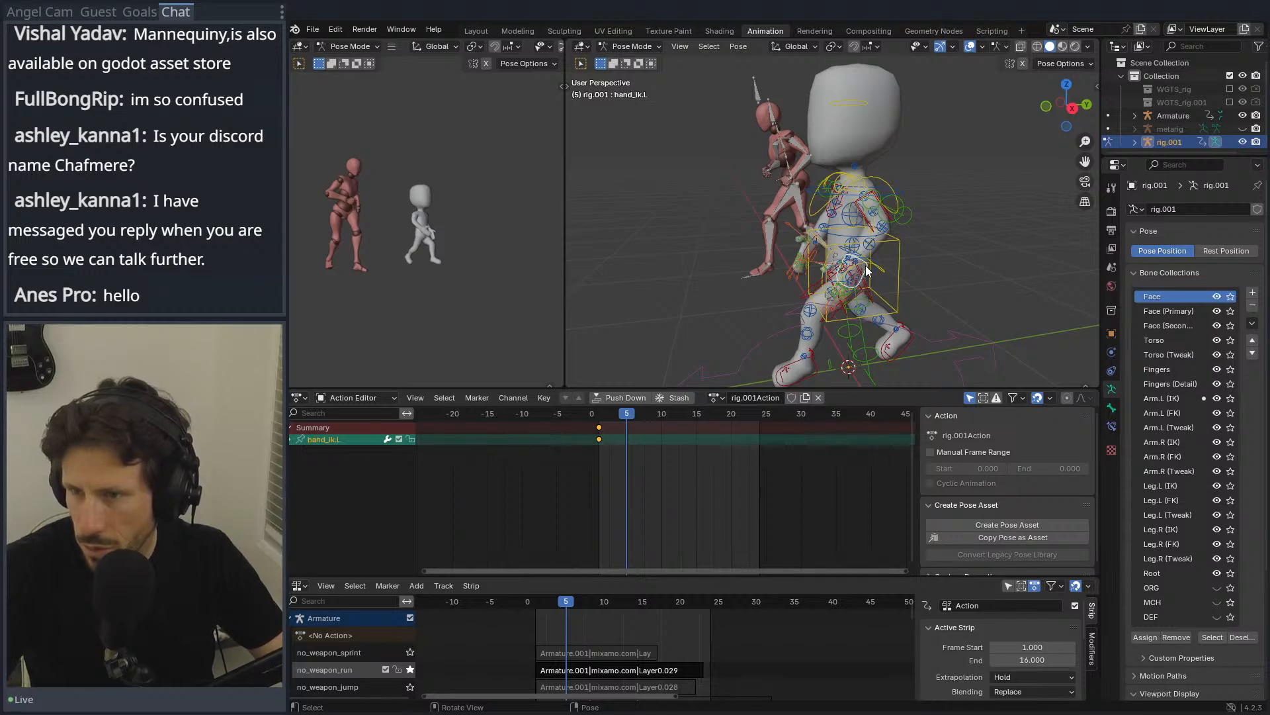
pyautogui.press('KP_1')
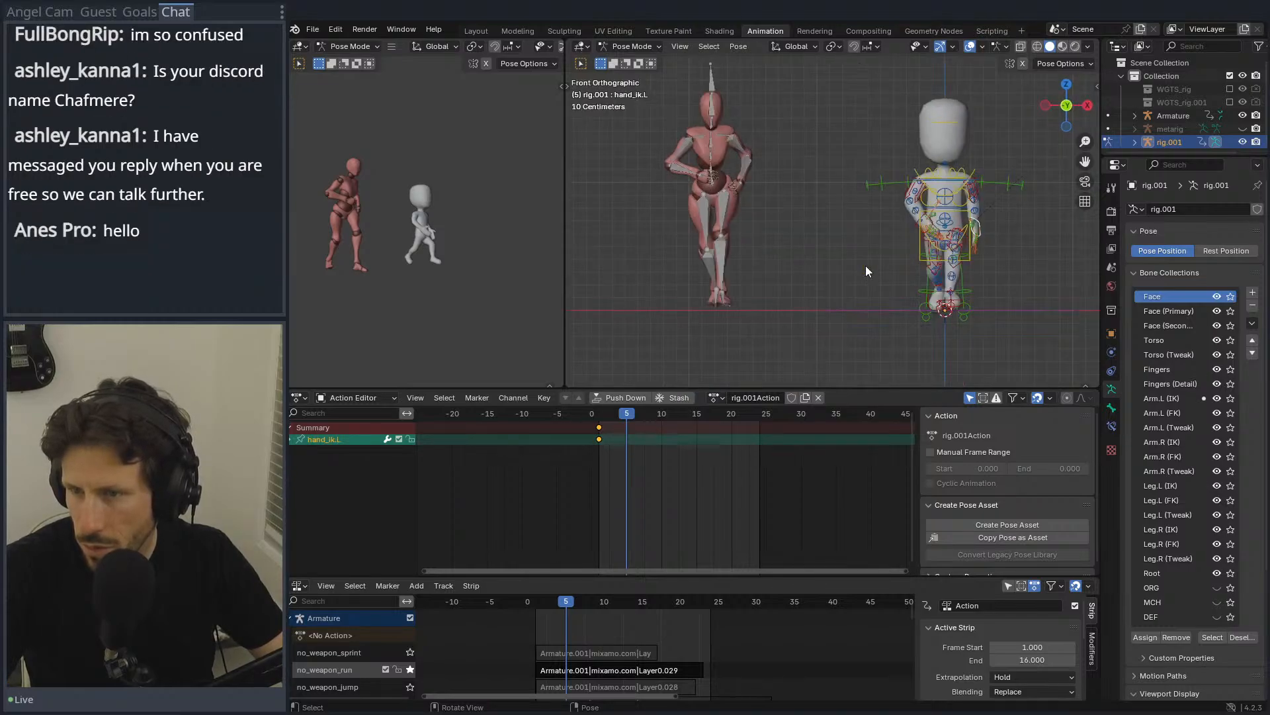
pyautogui.press('KP_3')
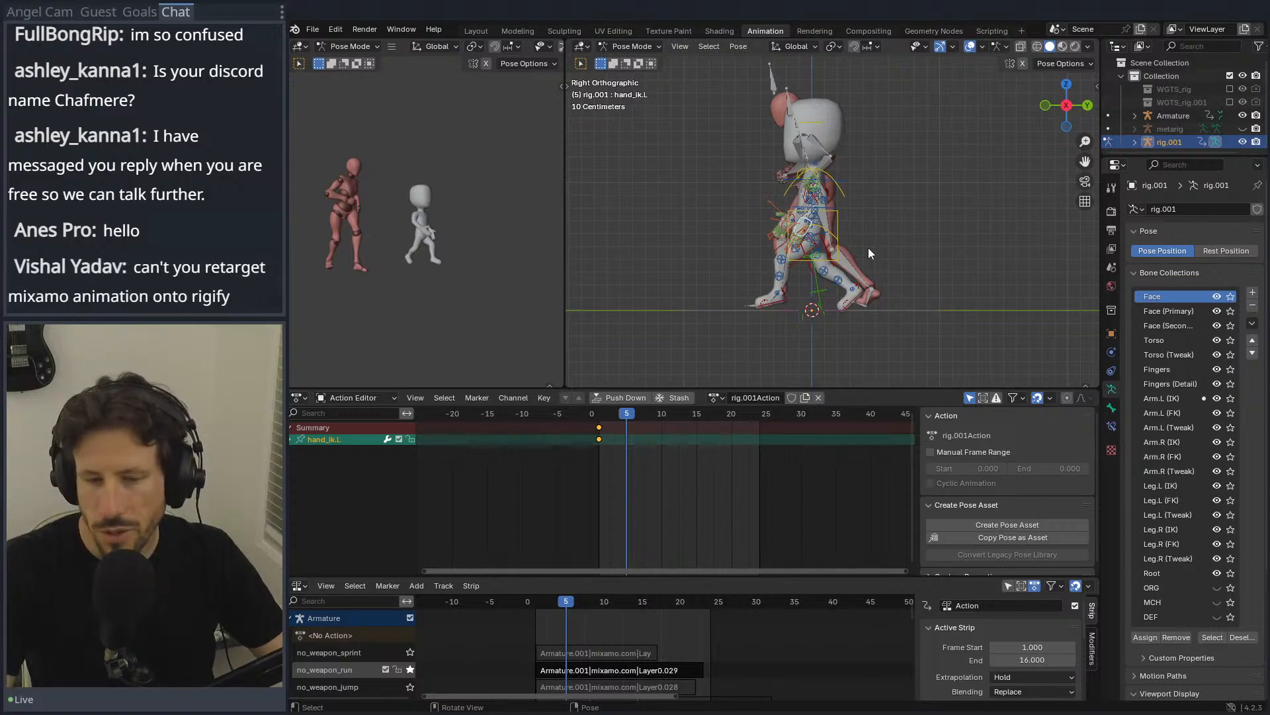
pyautogui.press('g')
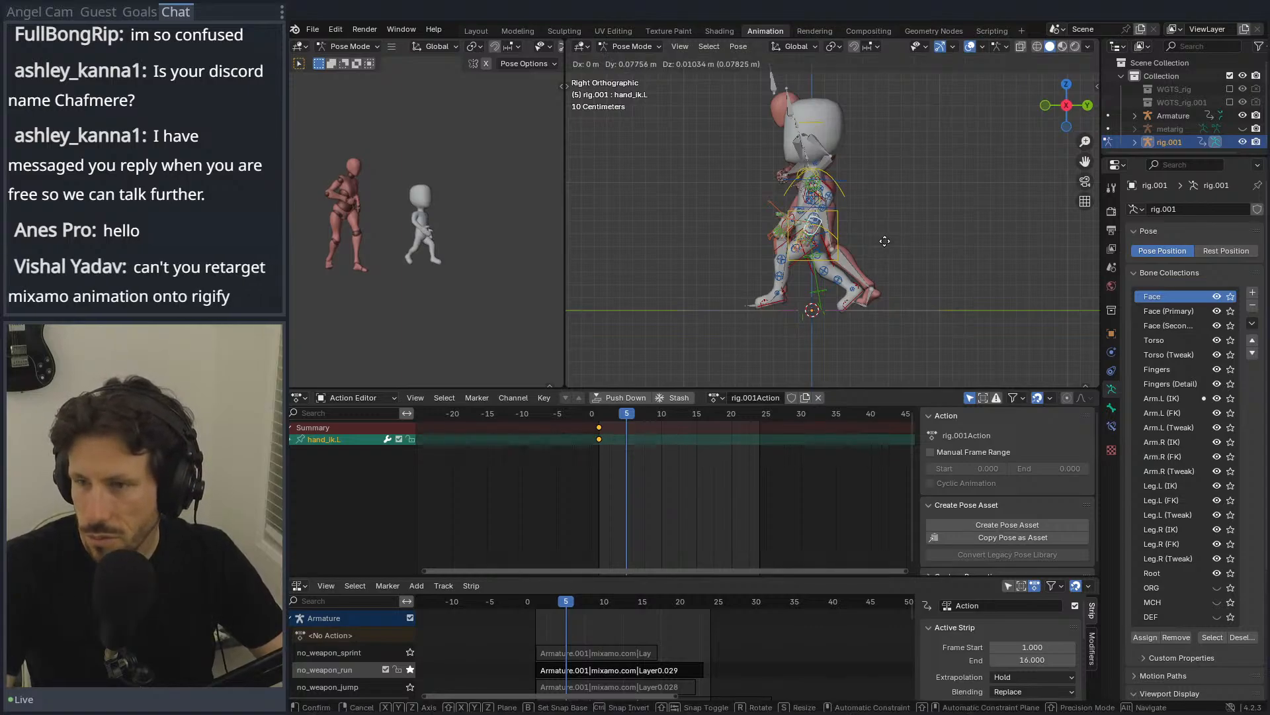
pyautogui.click(881, 253)
# Step: Reposition the hand_ik.R control in front of the torso in the front view and rotate it to match the reference's right hand
pyautogui.click(781, 224)
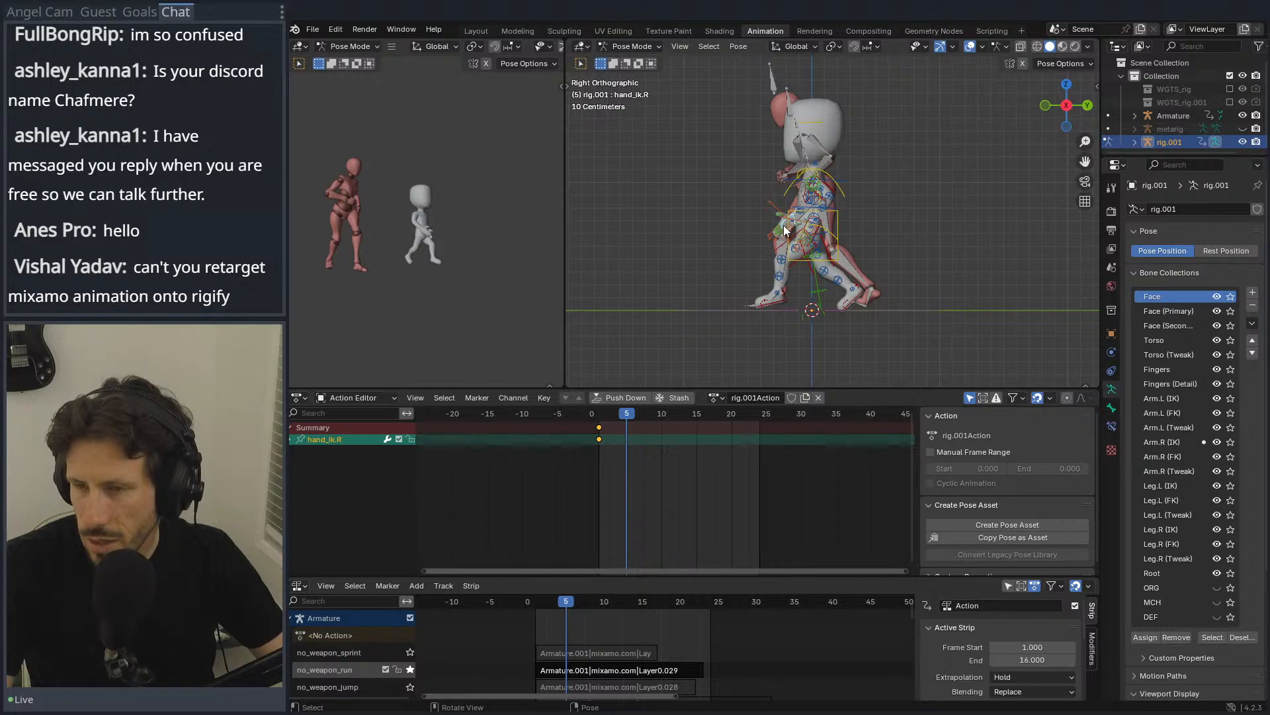
pyautogui.press('KP_1')
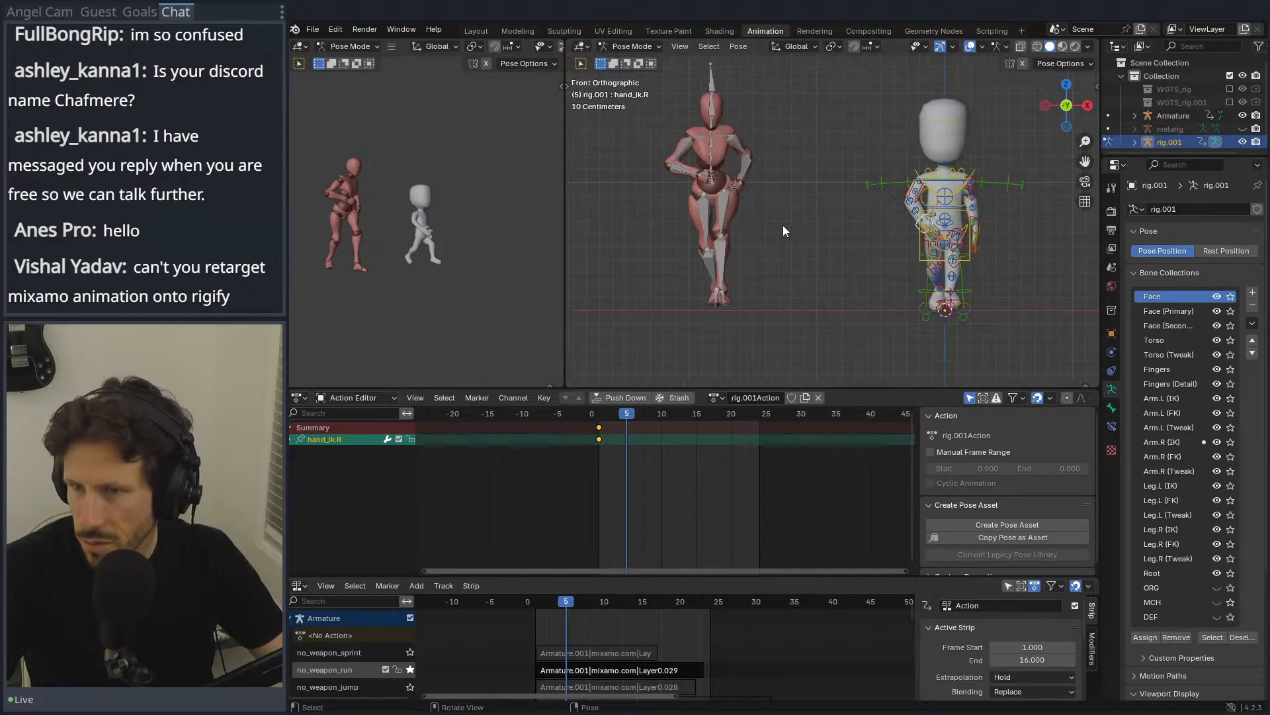
pyautogui.moveTo(780, 194); pyautogui.dragTo(848, 223, button='middle')
pyautogui.press('KP_1')
pyautogui.press('g')
pyautogui.press('r')
pyautogui.click(952, 229)
pyautogui.press('r')
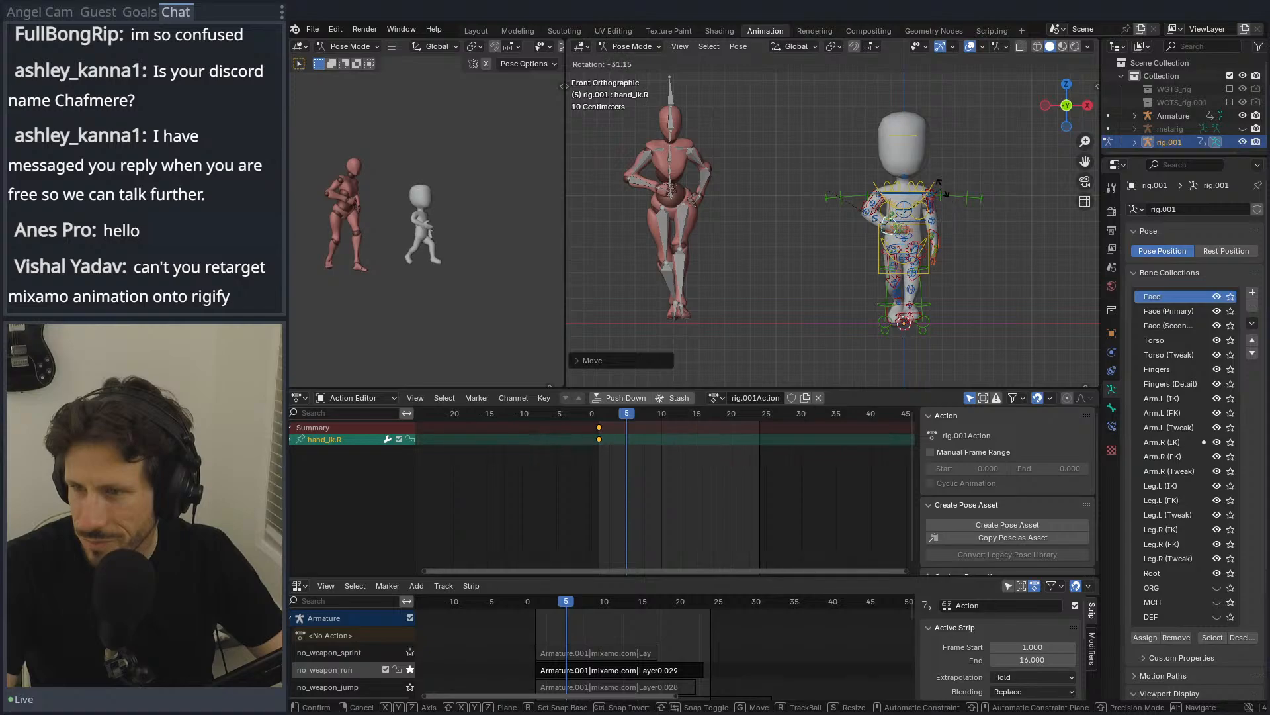
pyautogui.click(944, 189)
pyautogui.click(948, 191)
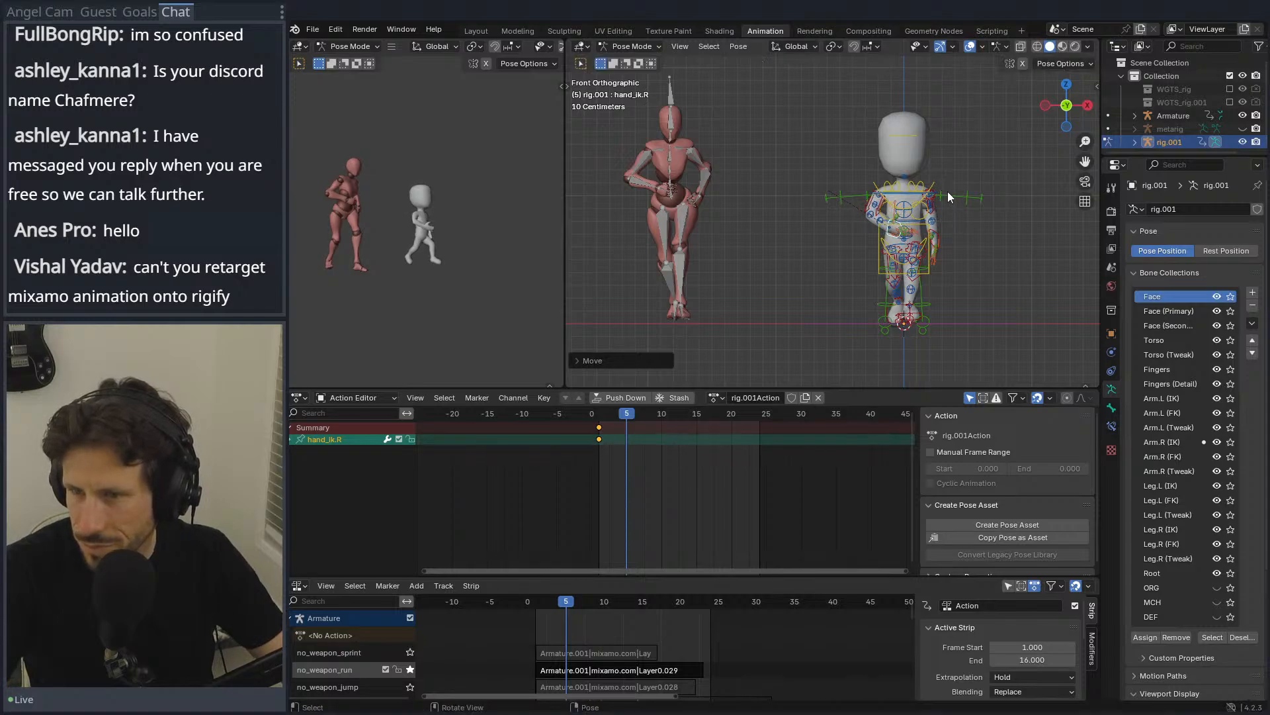
# Step: Move the hand_ik.L control about 0.07 m further backward in the top view
pyautogui.press('KP_7')
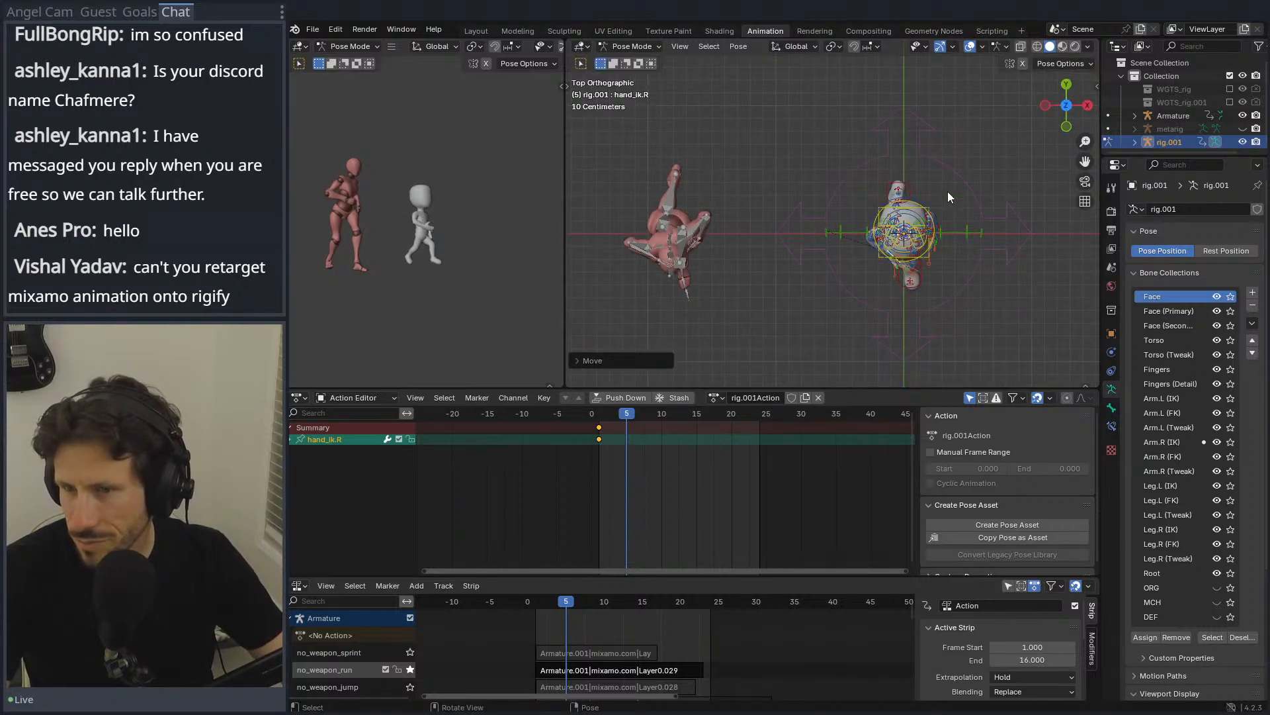
pyautogui.moveTo(954, 234); pyautogui.dragTo(837, 209, button='middle')
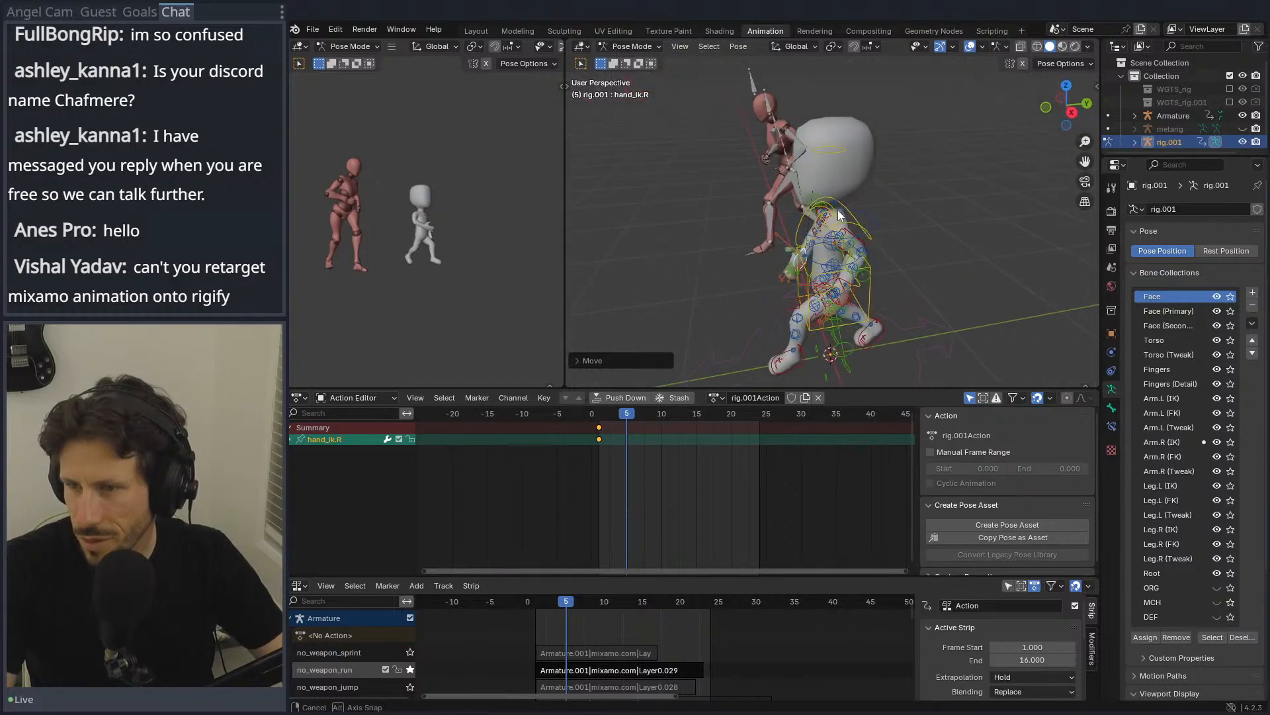
pyautogui.click(847, 278)
pyautogui.press('KP_7')
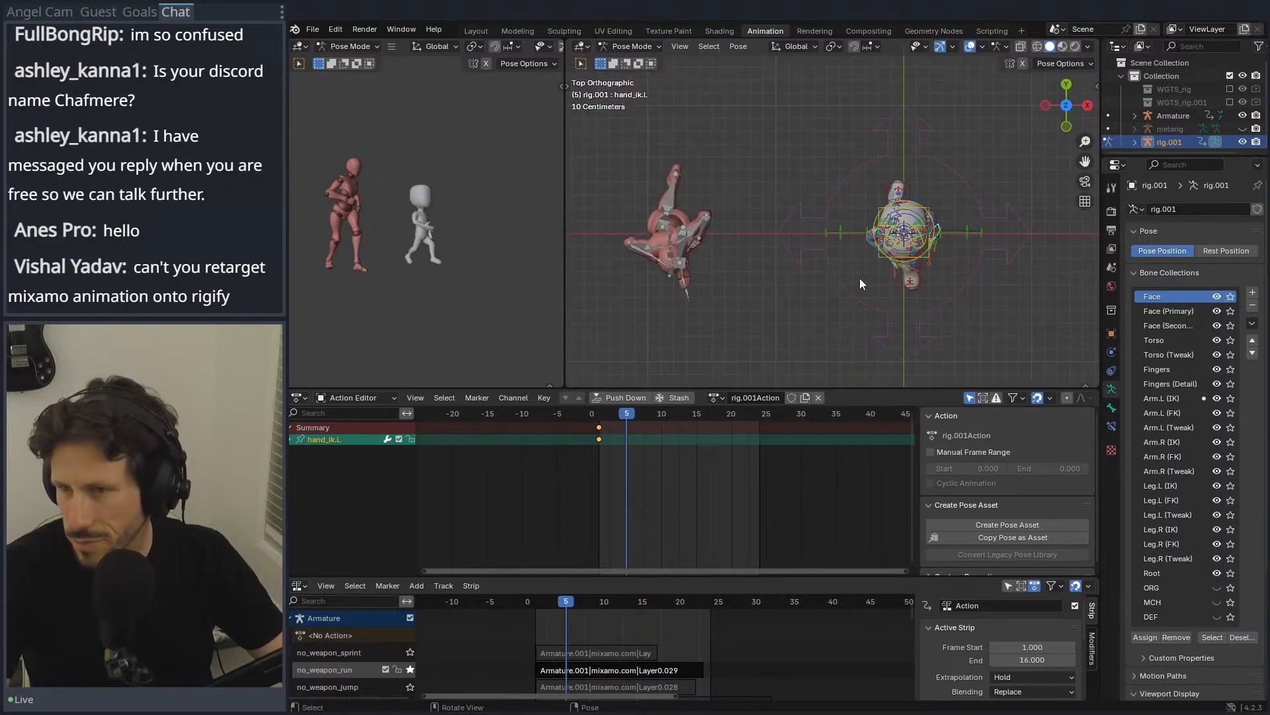
pyautogui.press('g')
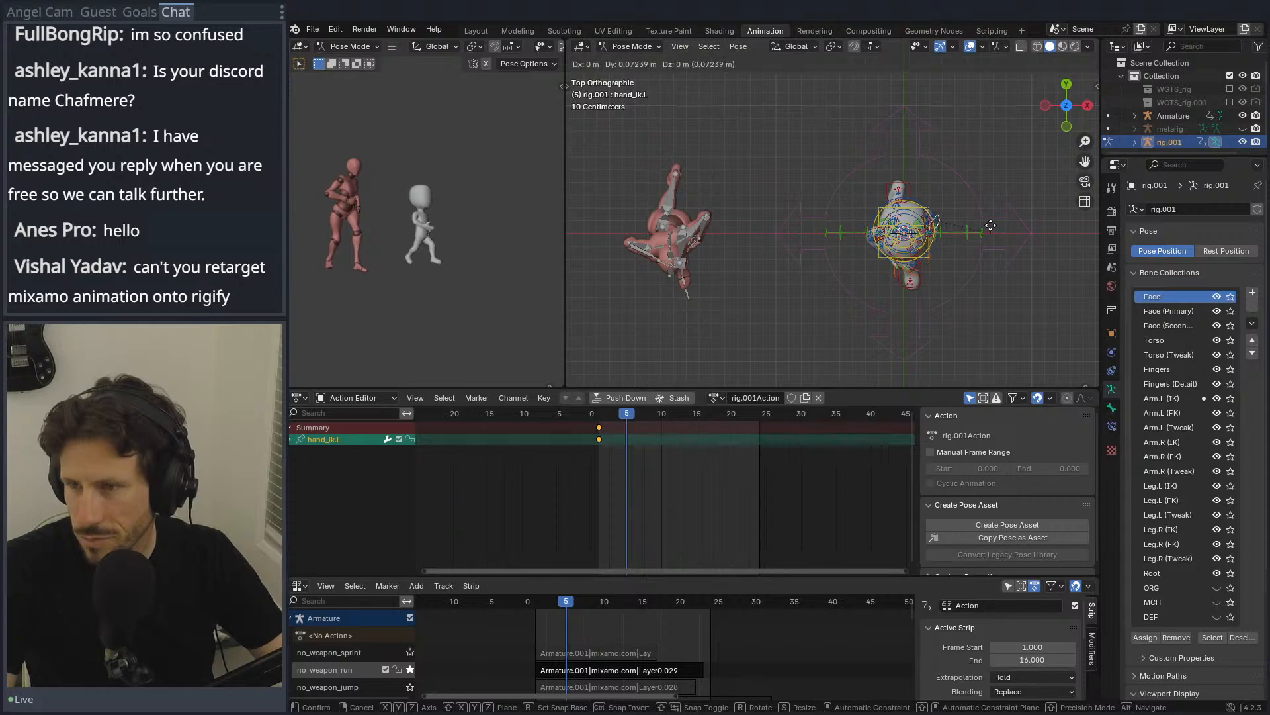
pyautogui.click(990, 224)
# Step: Keyframe the whole rig's pose at frame 5 and scrub the timeline to check the motion
pyautogui.moveTo(872, 271); pyautogui.dragTo(816, 200, button='middle')
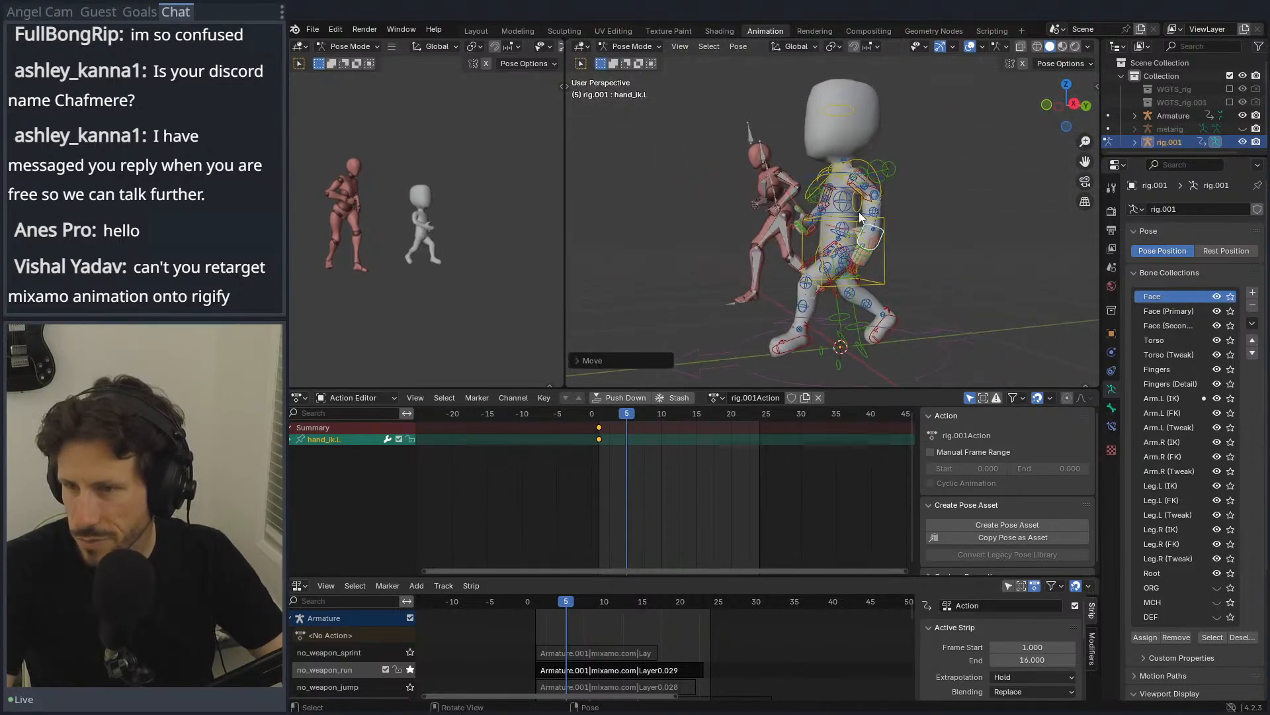
pyautogui.press('a')
pyautogui.press('i')
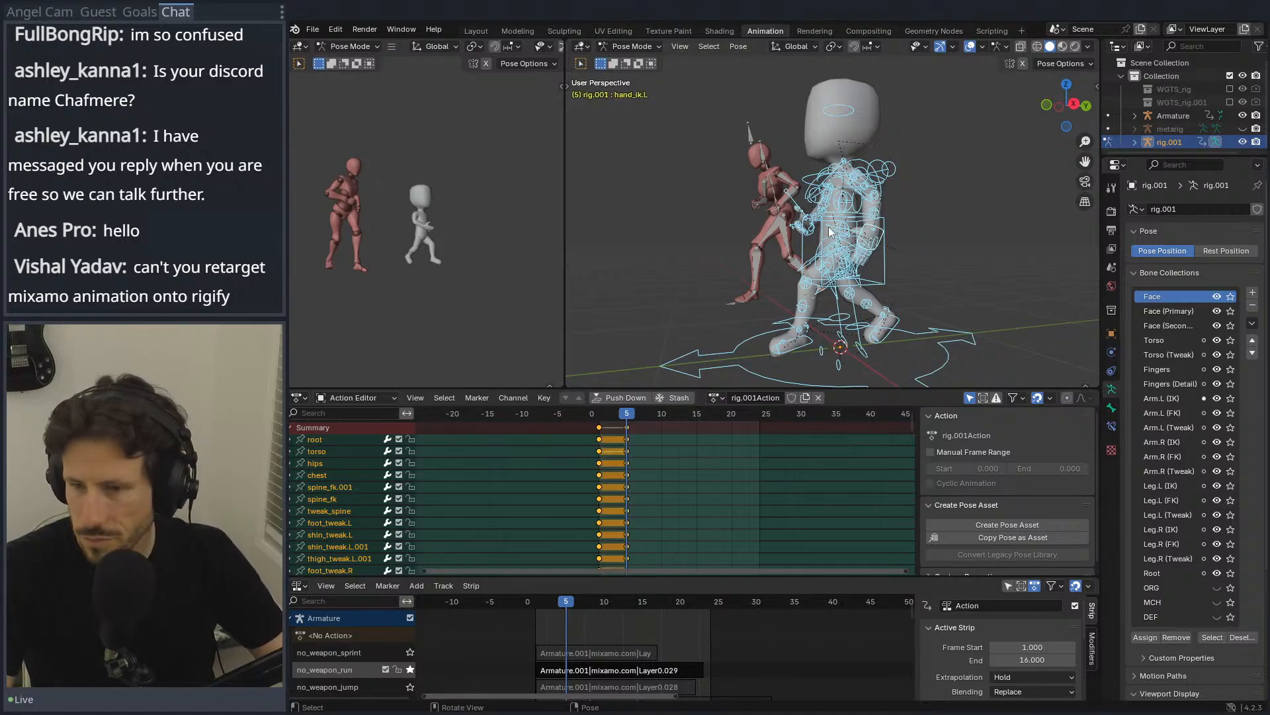
pyautogui.click(615, 413)
pyautogui.moveTo(616, 413)
pyautogui.mouseDown()
pyautogui.moveTo(604, 413)
pyautogui.moveTo(633, 419)
pyautogui.moveTo(603, 416)
pyautogui.moveTo(628, 415)
pyautogui.mouseUp()
# Step: Raise the torso control about 0.045 m in the side view and keyframe it at frame 5
pyautogui.press('KP_3')
pyautogui.scroll(4, 719, 263)
pyautogui.click(844, 247)
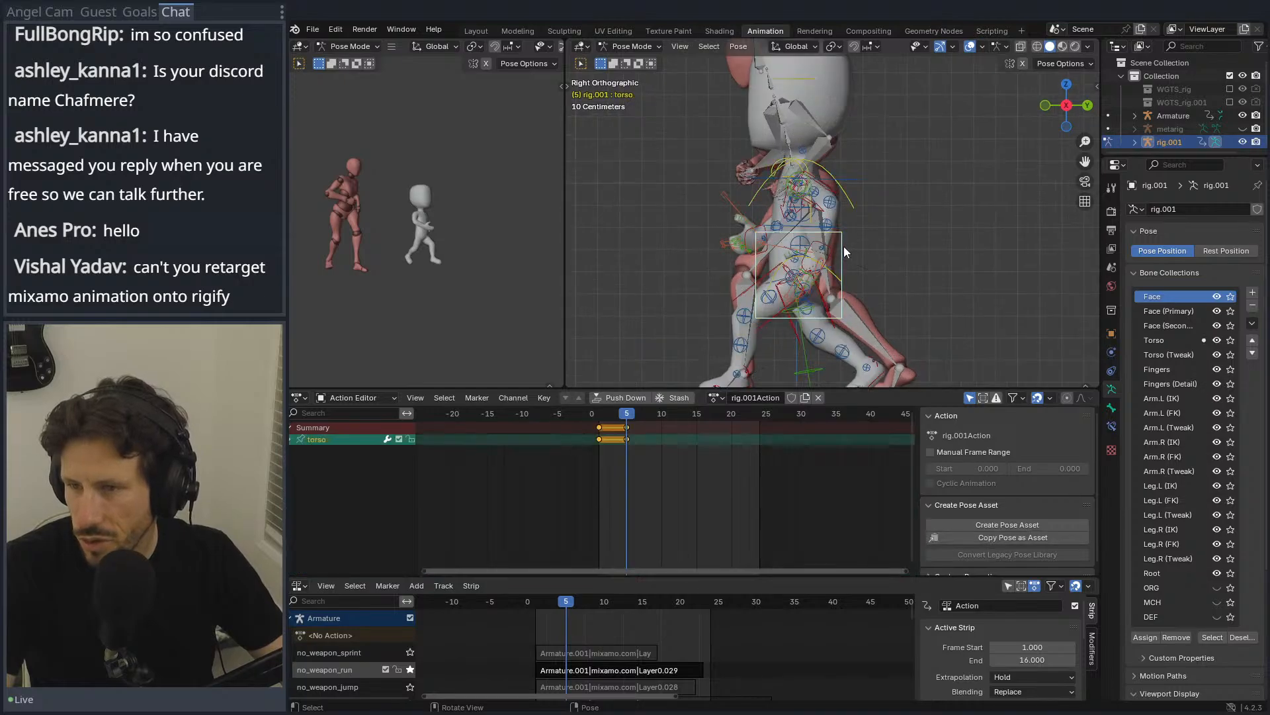
pyautogui.press('g')
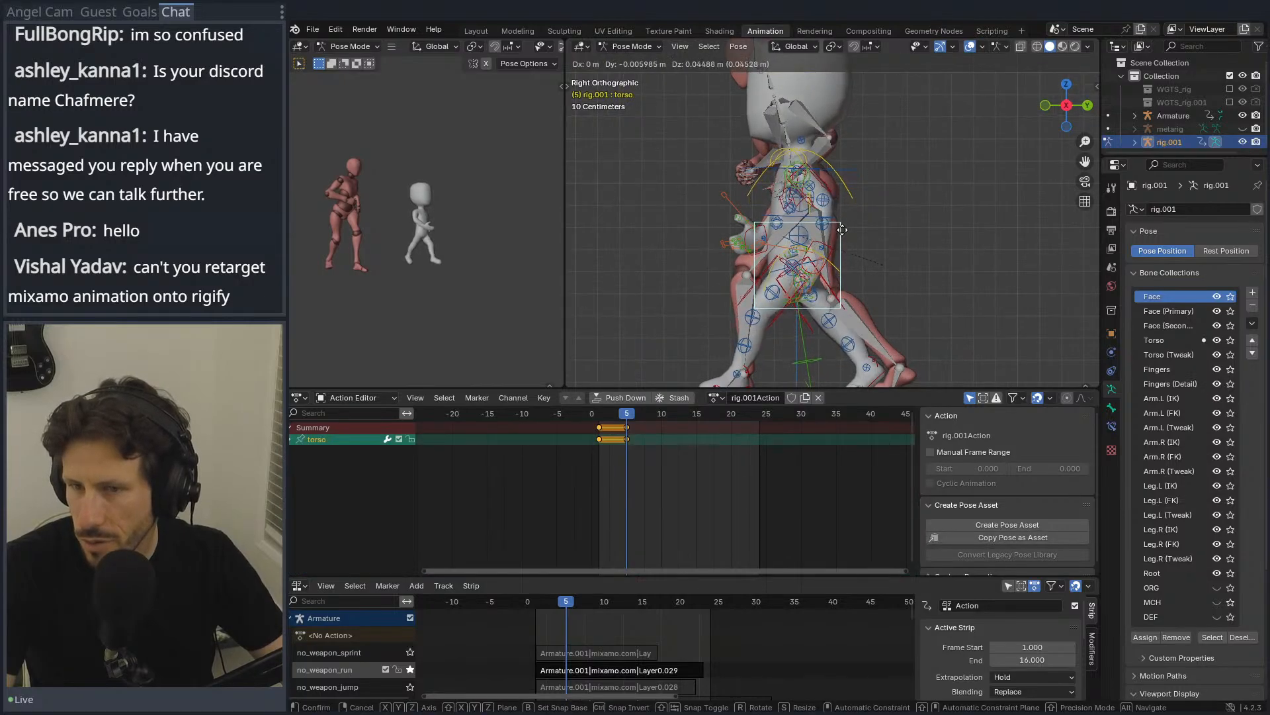
pyautogui.click(843, 230)
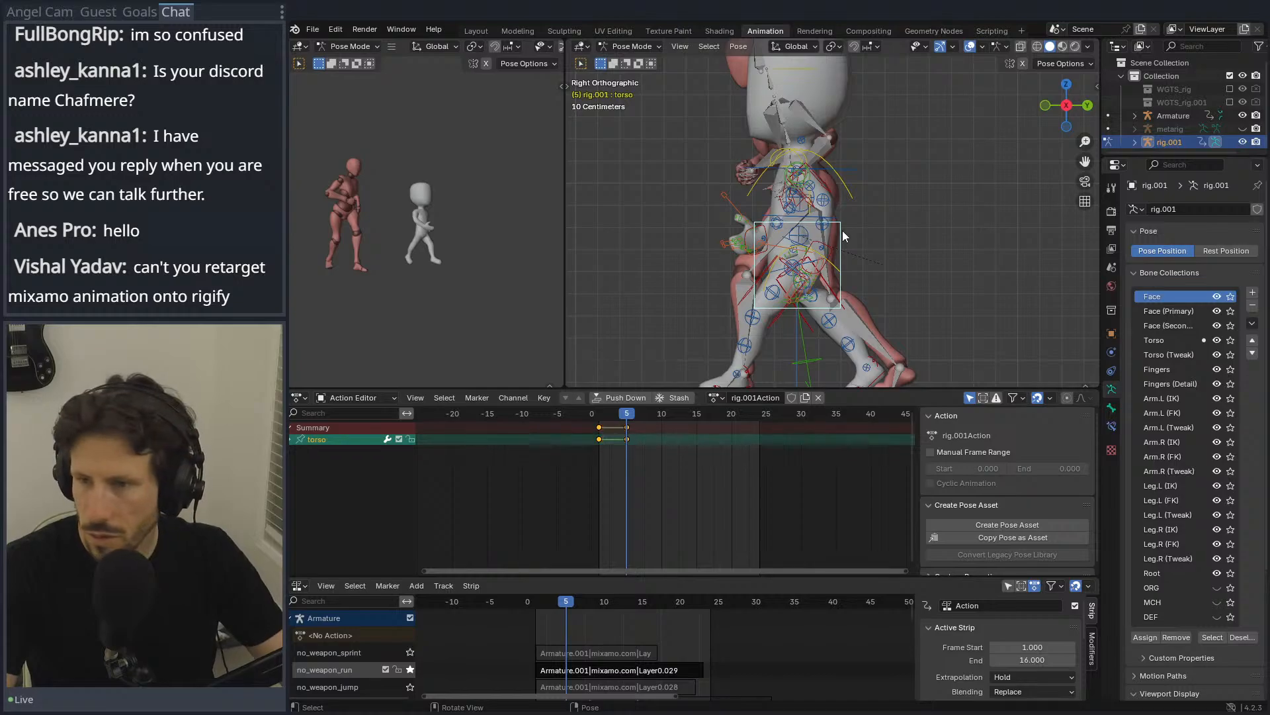
# Step: At frame 10, lift the foot_ik.R control up and back in the side view and rotate it toe-down to match the reference's raised foot
pyautogui.click(620, 419)
pyautogui.moveTo(617, 422); pyautogui.dragTo(662, 425)
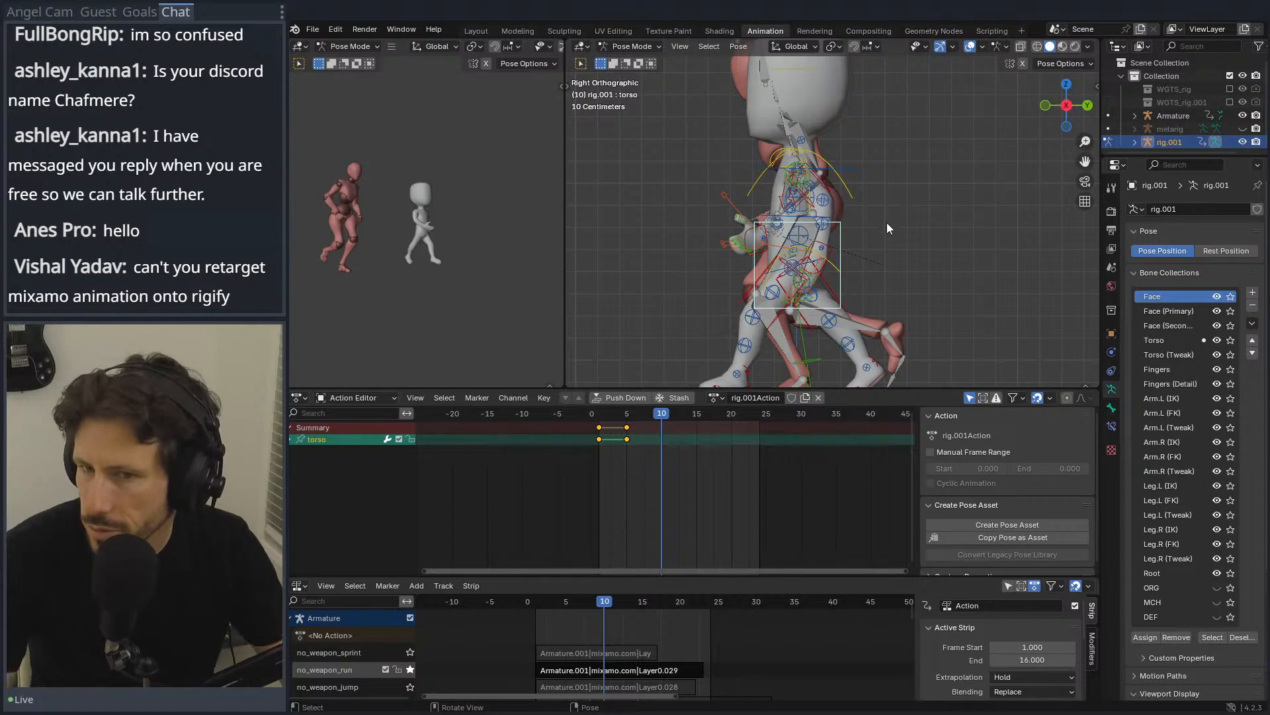
pyautogui.keyDown('shift'); pyautogui.moveTo(874, 223); pyautogui.dragTo(891, 180, button='middle'); pyautogui.keyUp('shift')
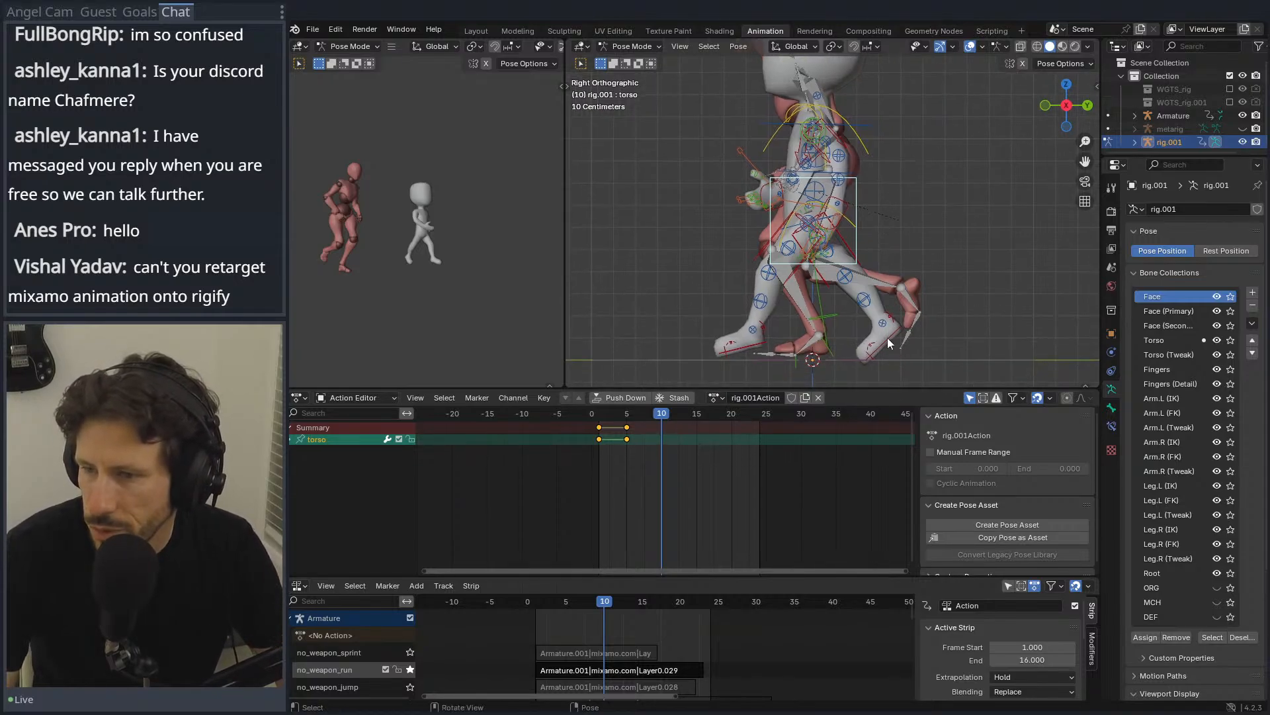
pyautogui.moveTo(895, 336); pyautogui.dragTo(926, 282)
pyautogui.press('t')
pyautogui.press('t')
pyautogui.press('r')
pyautogui.click(909, 260)
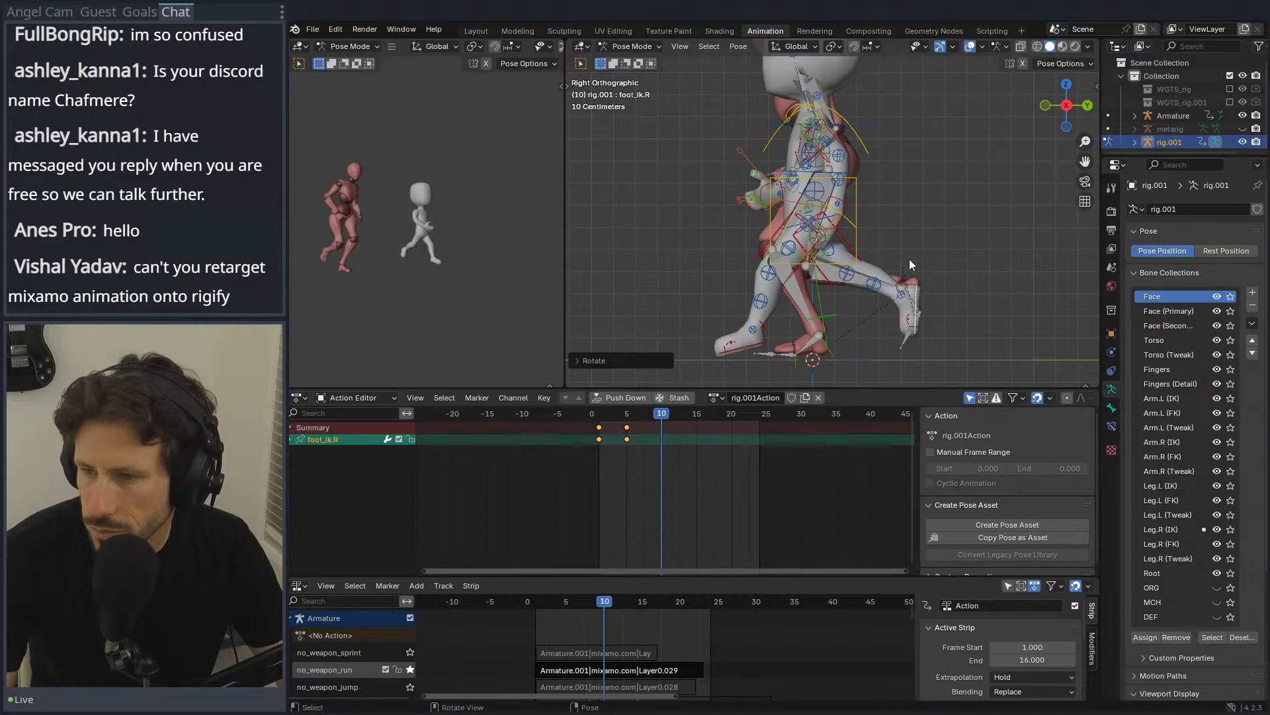
# Step: Move the foot_ik.L control back under the body in the side view and rotate it to match the reference's supporting foot
pyautogui.click(765, 356)
pyautogui.moveTo(765, 356); pyautogui.dragTo(822, 344)
pyautogui.press('r')
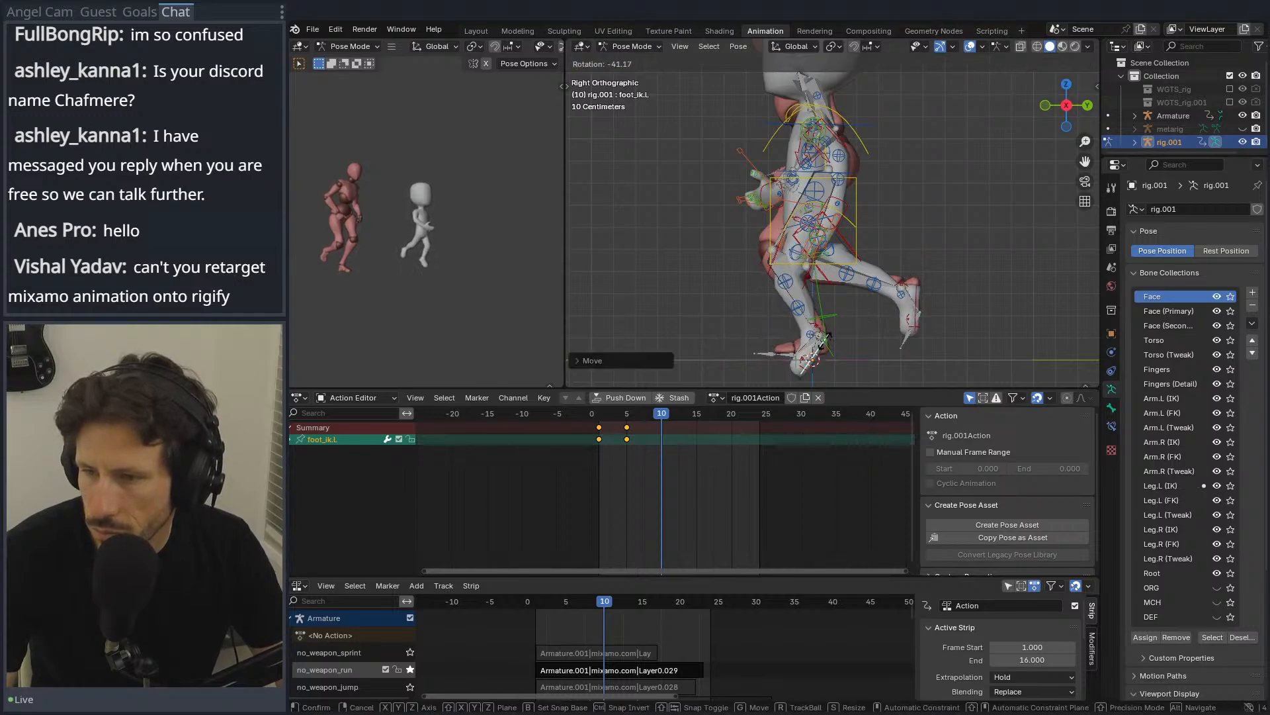
pyautogui.click(820, 358)
pyautogui.press('g')
pyautogui.click(823, 356)
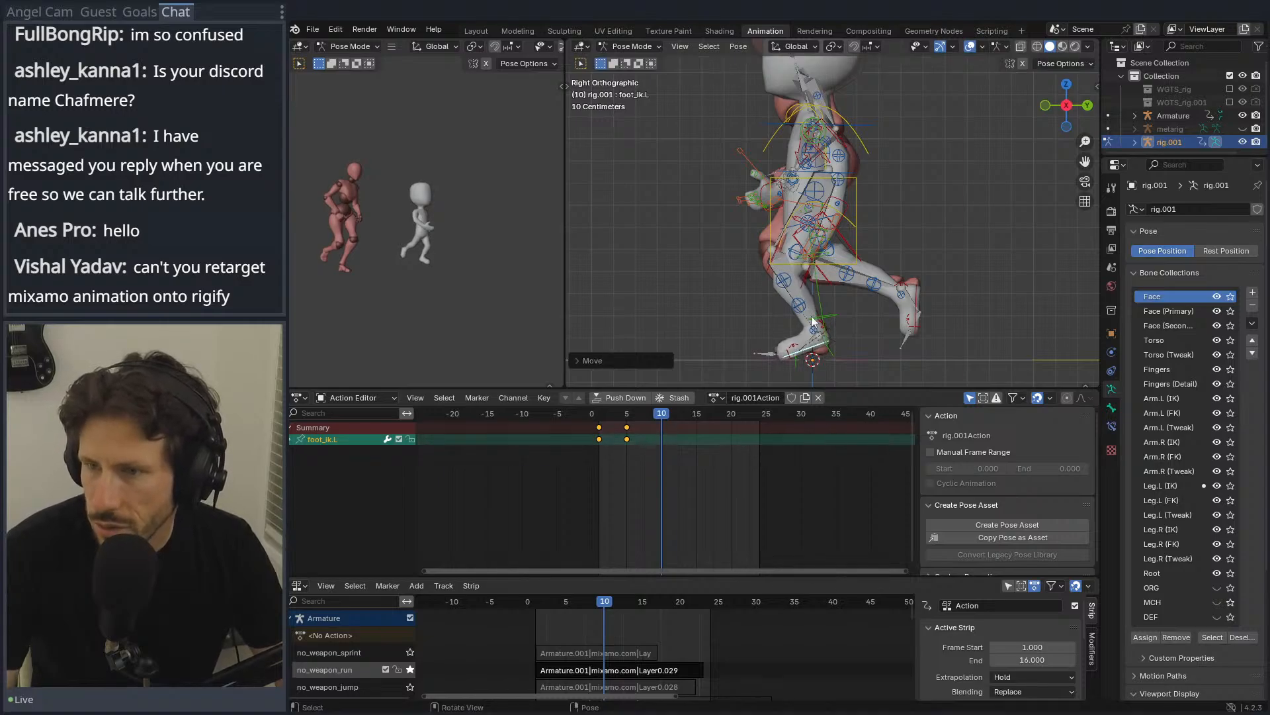
# Step: Lower the torso control about 0.03 m in the side view to match the reference's hip height at frame 10
pyautogui.click(858, 177)
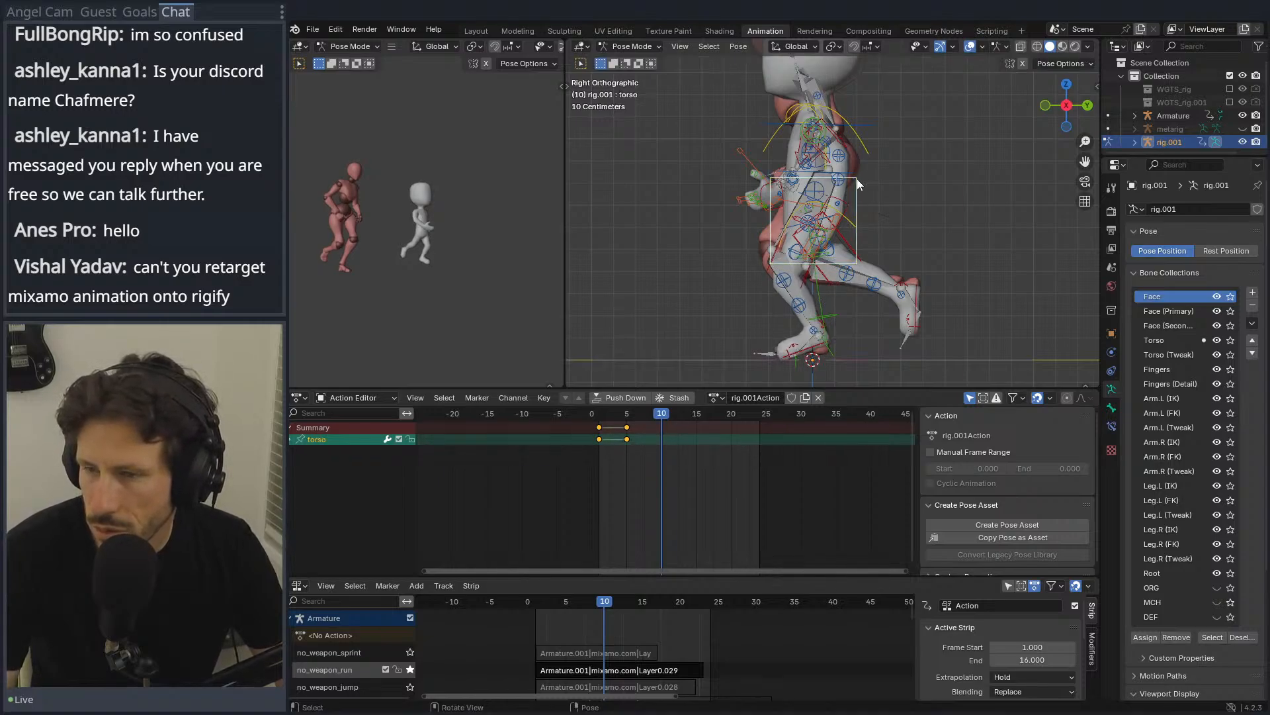
pyautogui.press('g')
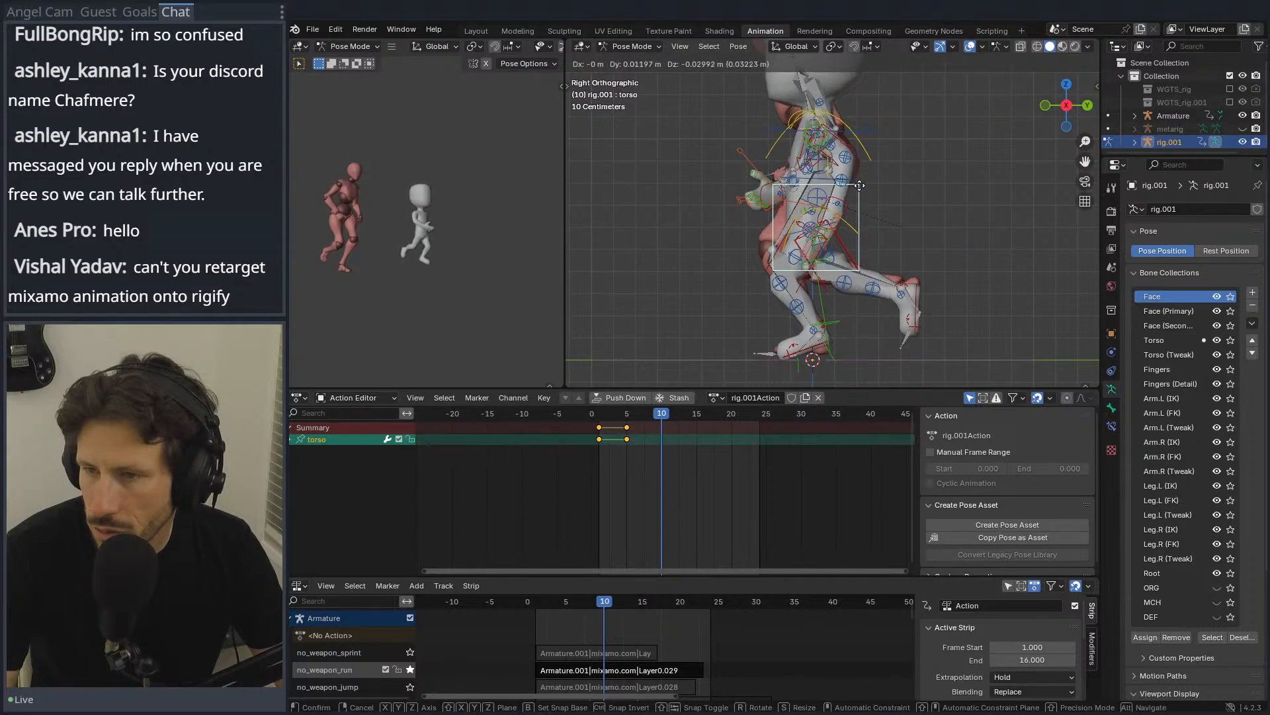
pyautogui.click(856, 197)
# Step: Adjust the hand_ik.L control's position in the side view and lower the hand_ik.R control slightly in the front view
pyautogui.click(846, 211)
pyautogui.press('g')
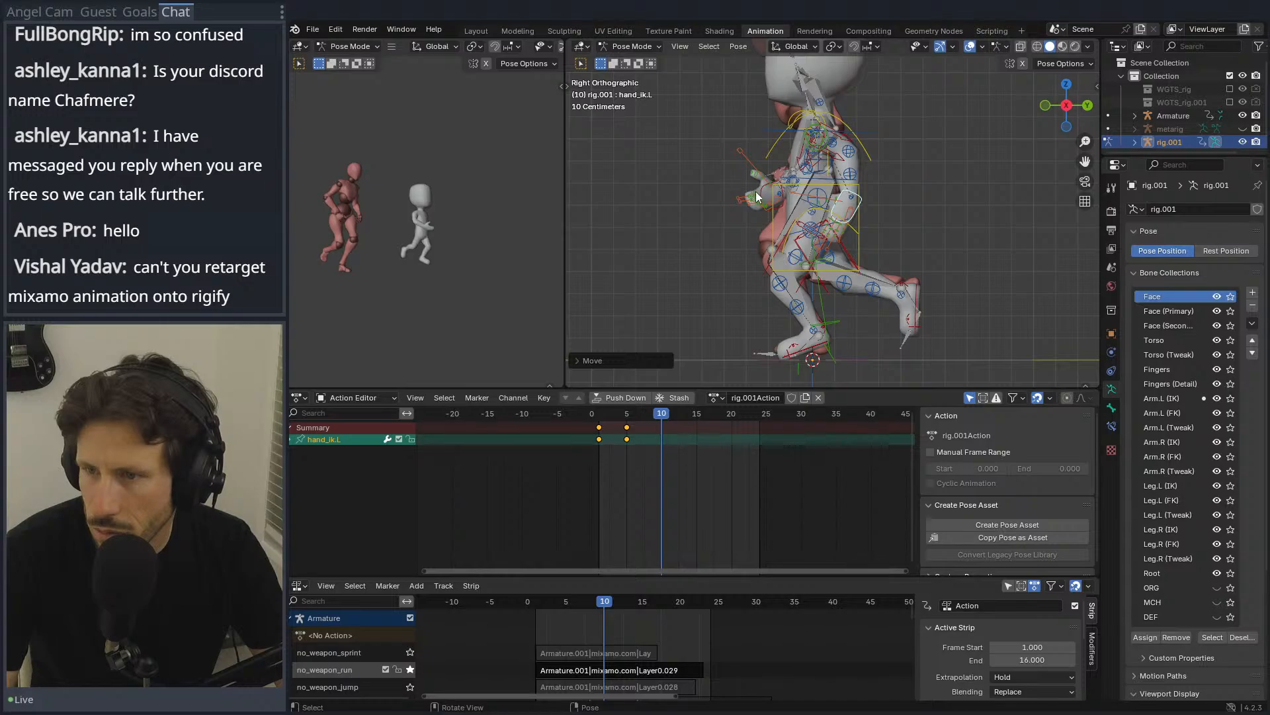
pyautogui.press('KP_1')
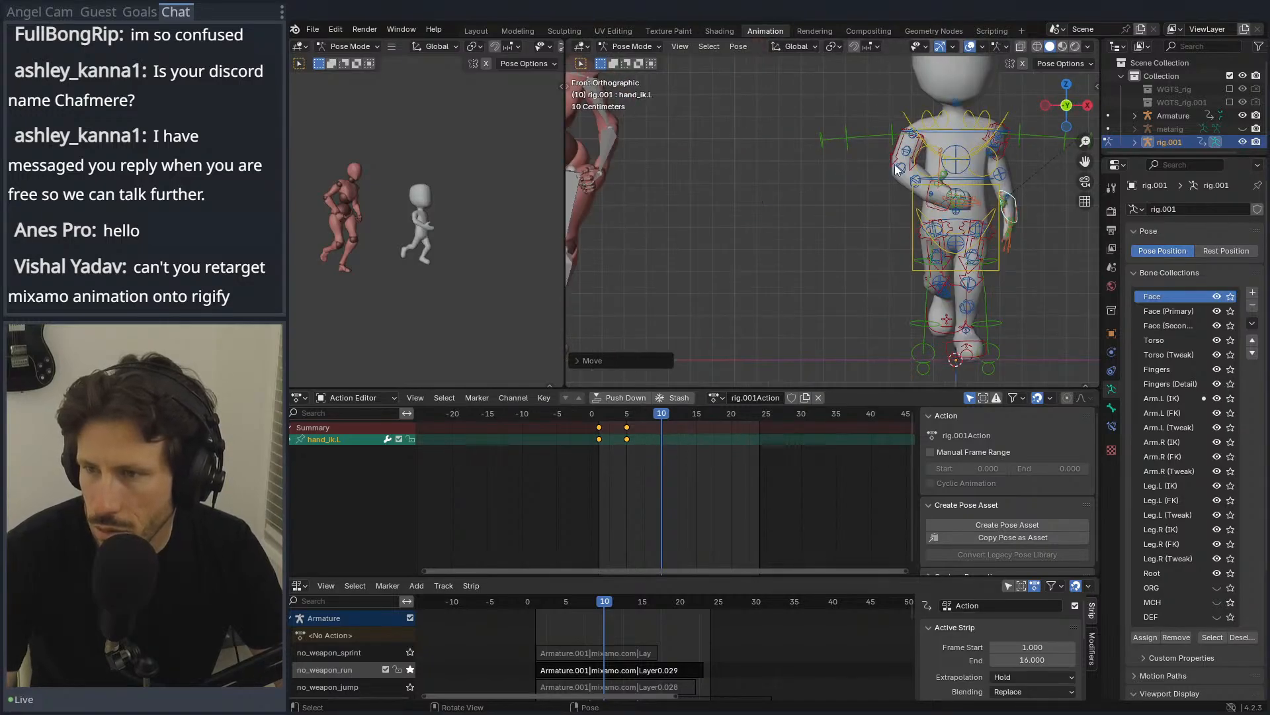
pyautogui.click(929, 184)
pyautogui.press('g')
pyautogui.click(934, 200)
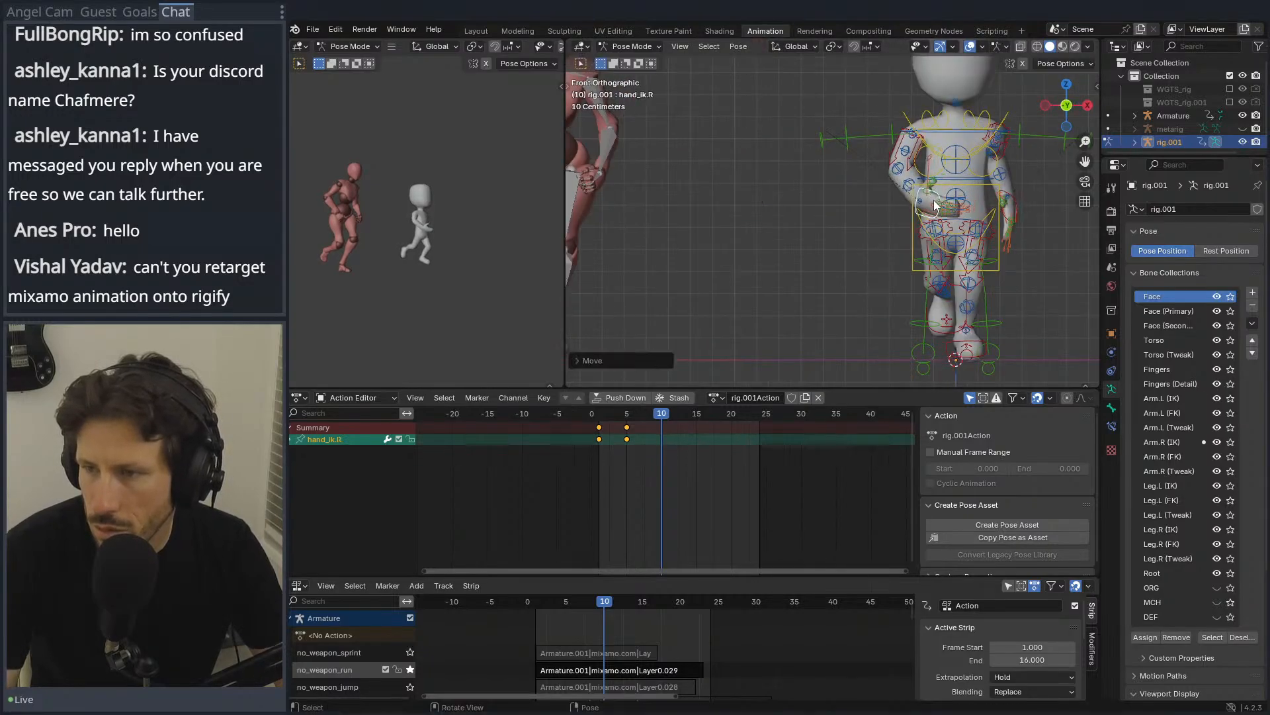
pyautogui.scroll(-2, 934, 200)
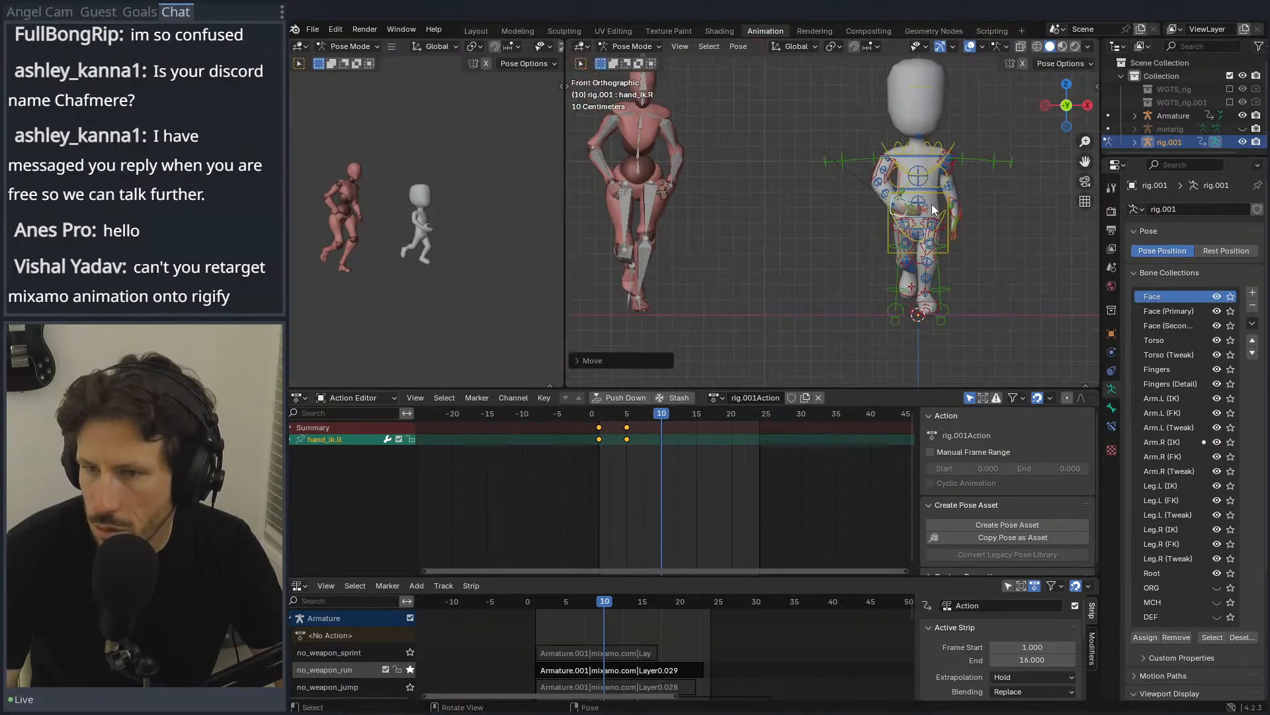
# Step: Move the foot_ik.R control about 0.03 m inward toward the body's centre line in the front view
pyautogui.click(910, 301)
pyautogui.press('g')
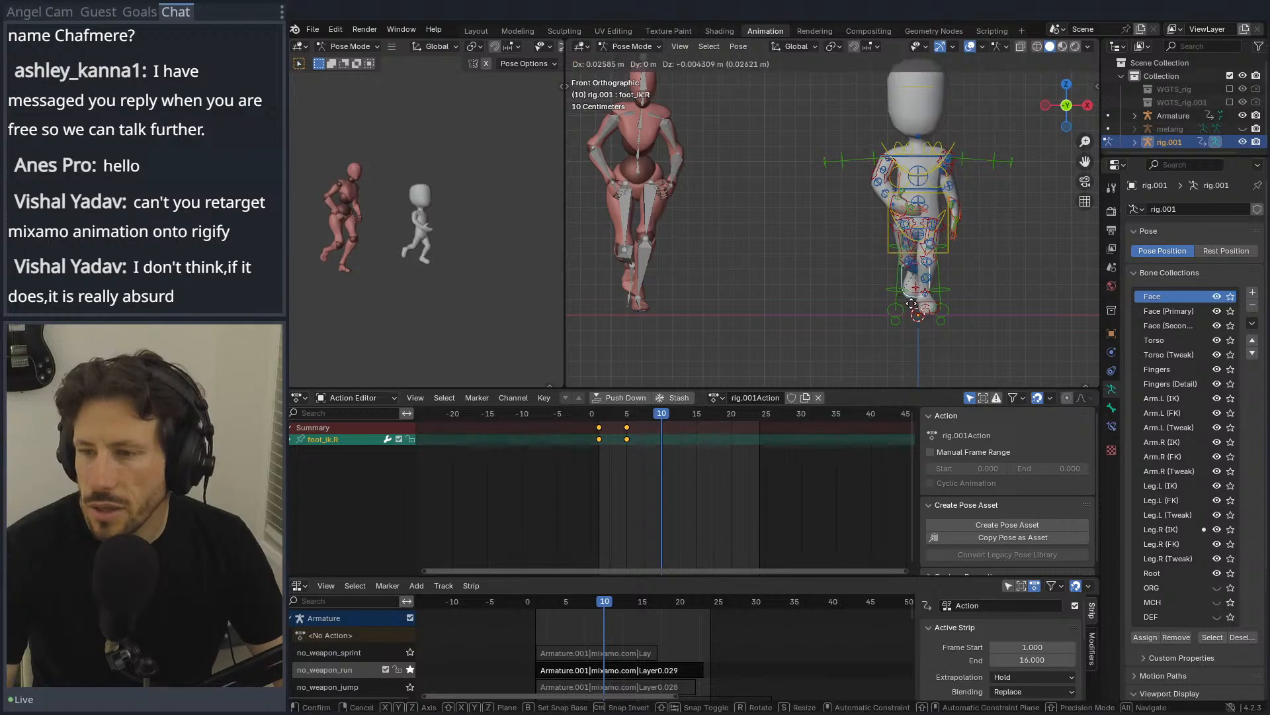
pyautogui.click(914, 308)
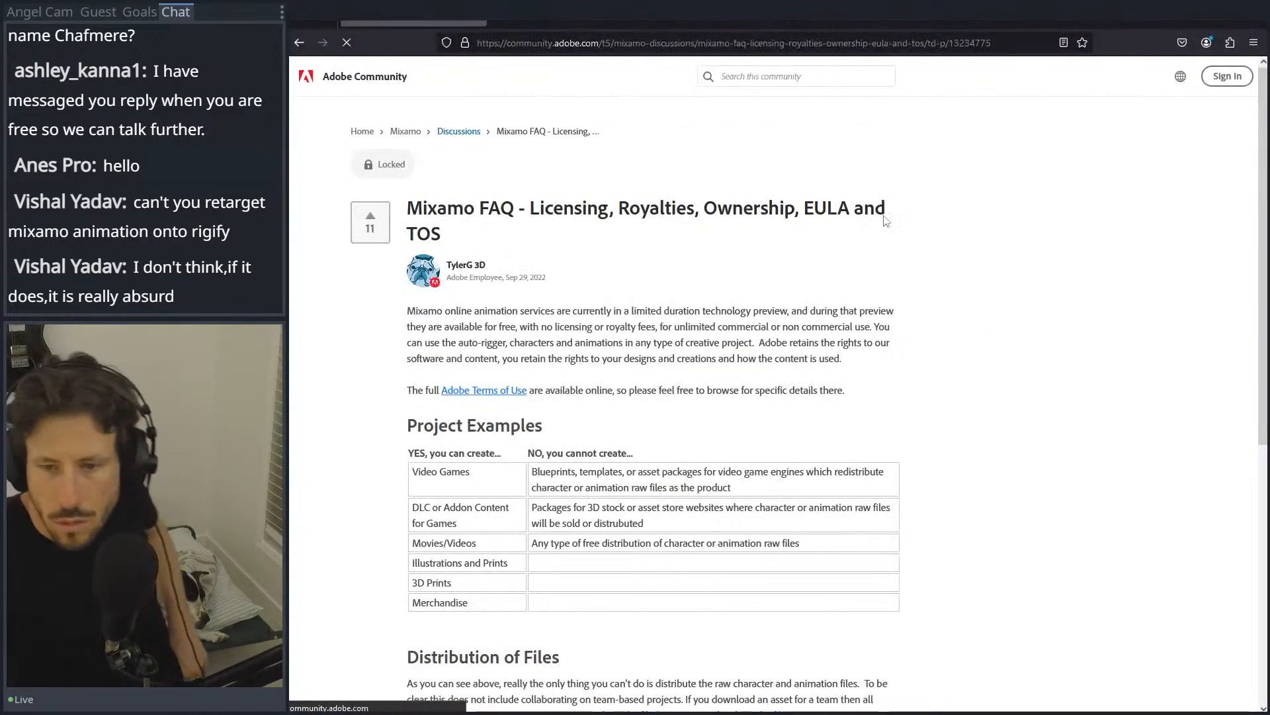
# Step: Switch to the web browser, accept the Adobe Community profile prompt and read the Mixamo licensing FAQ's project examples and usage terms
pyautogui.scroll(-1, 851, 193)
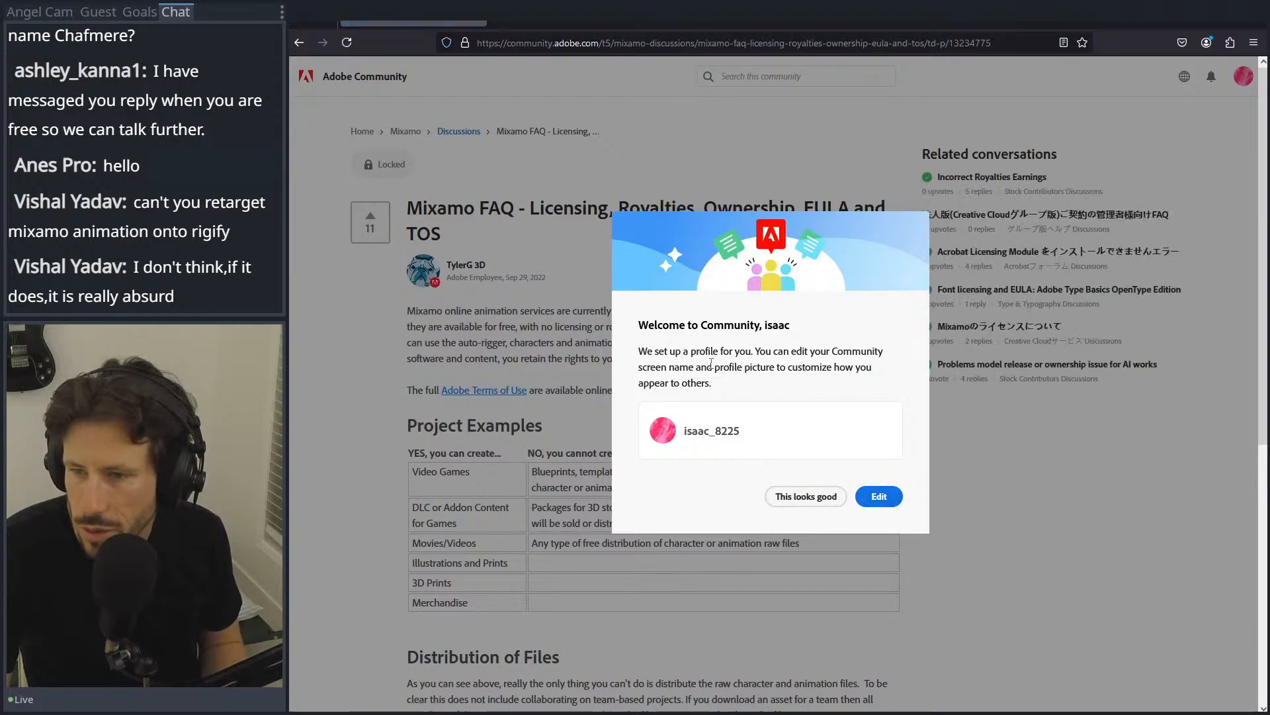
pyautogui.click(805, 496)
pyautogui.scroll(-2, 664, 431)
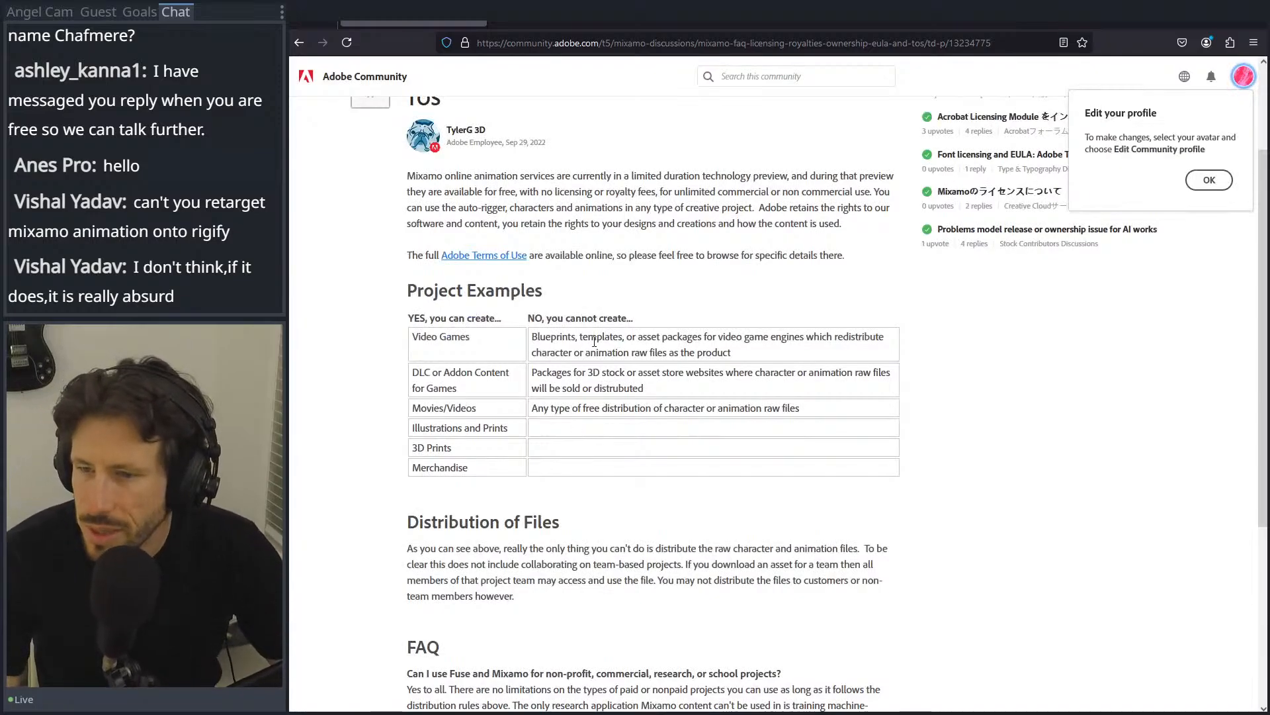
pyautogui.moveTo(532, 338); pyautogui.dragTo(673, 342)
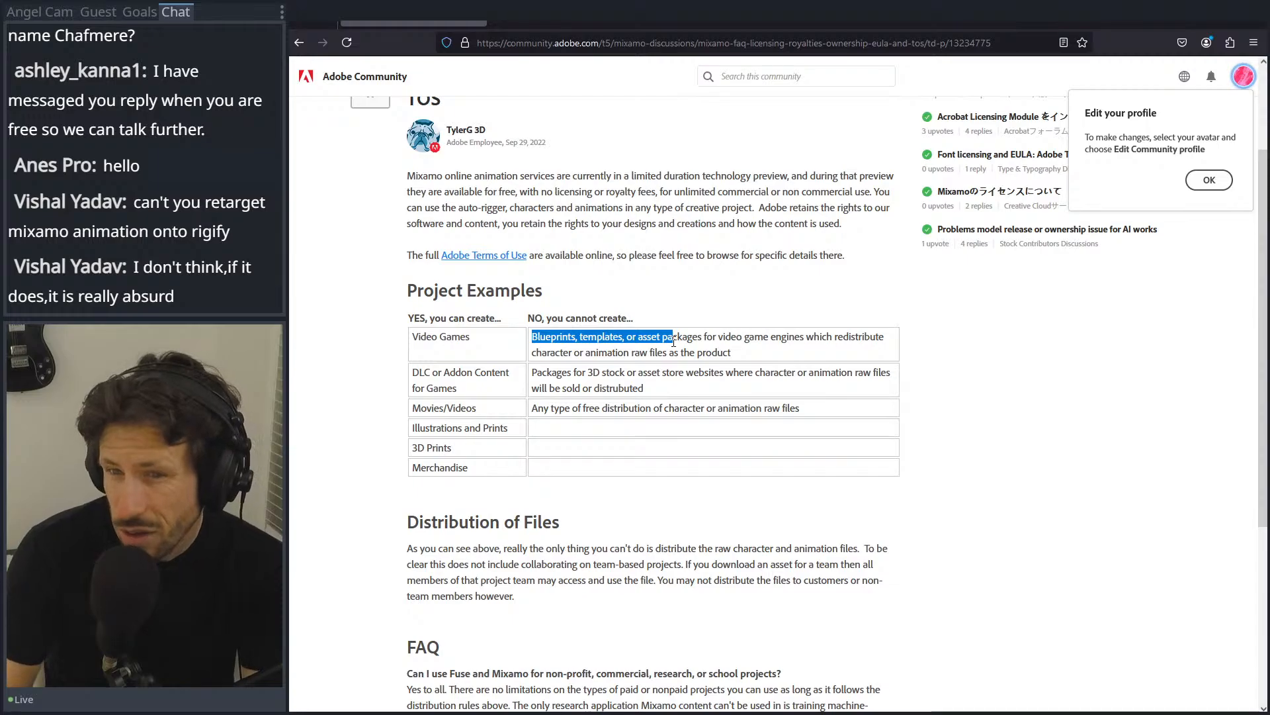
pyautogui.moveTo(539, 252); pyautogui.dragTo(711, 232)
pyautogui.scroll(3, 693, 245)
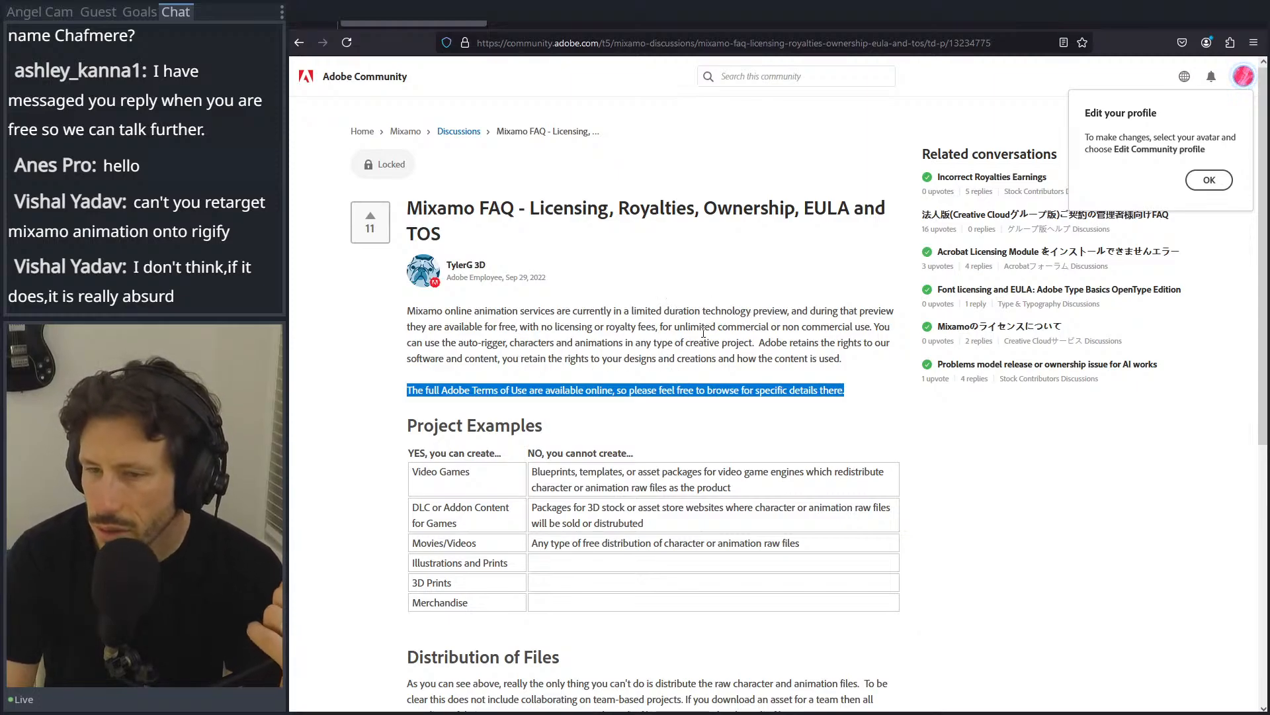
pyautogui.click(581, 359)
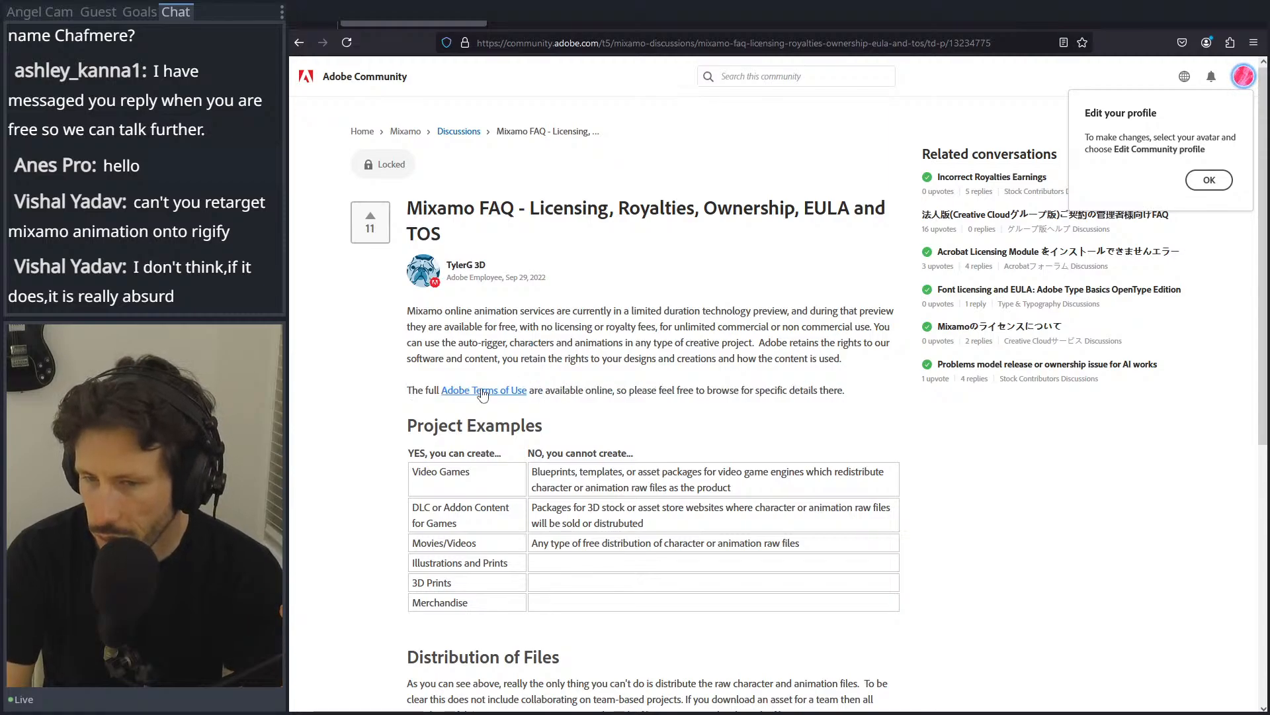
# Step: Read the Distribution of Files and FAQ sections of the Mixamo licensing page
pyautogui.scroll(-3, 516, 331)
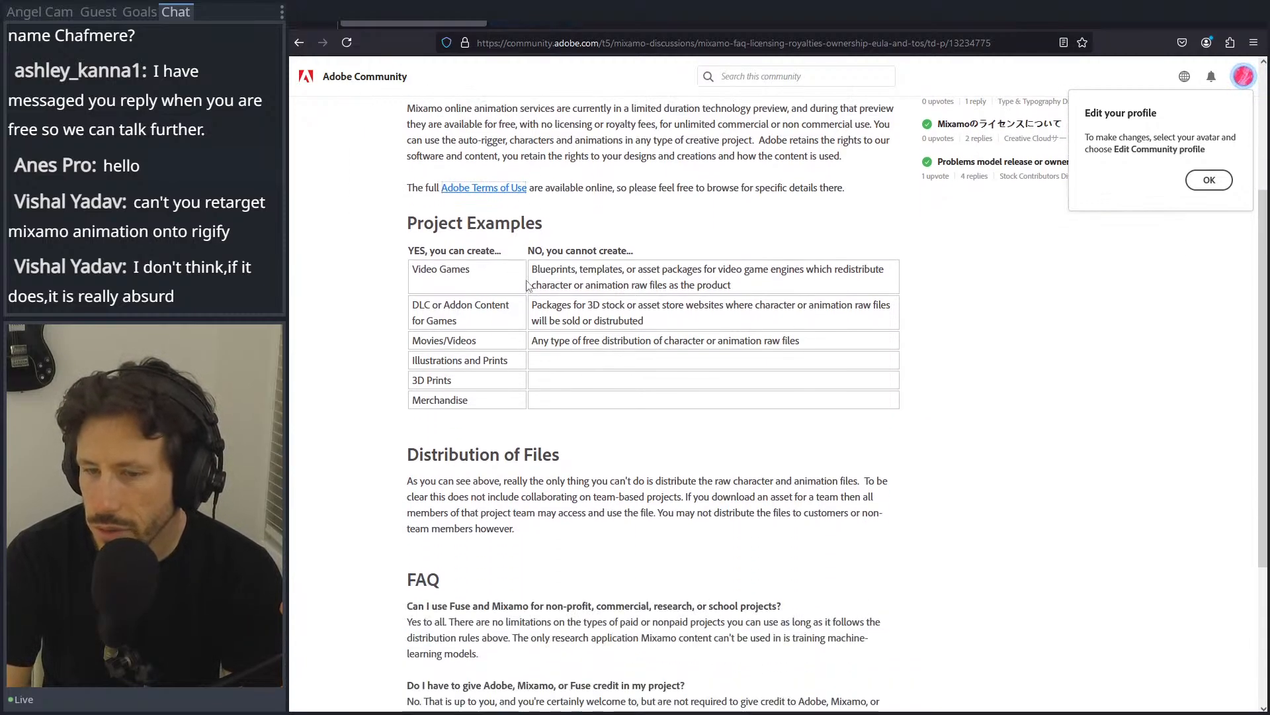
pyautogui.scroll(-3, 526, 286)
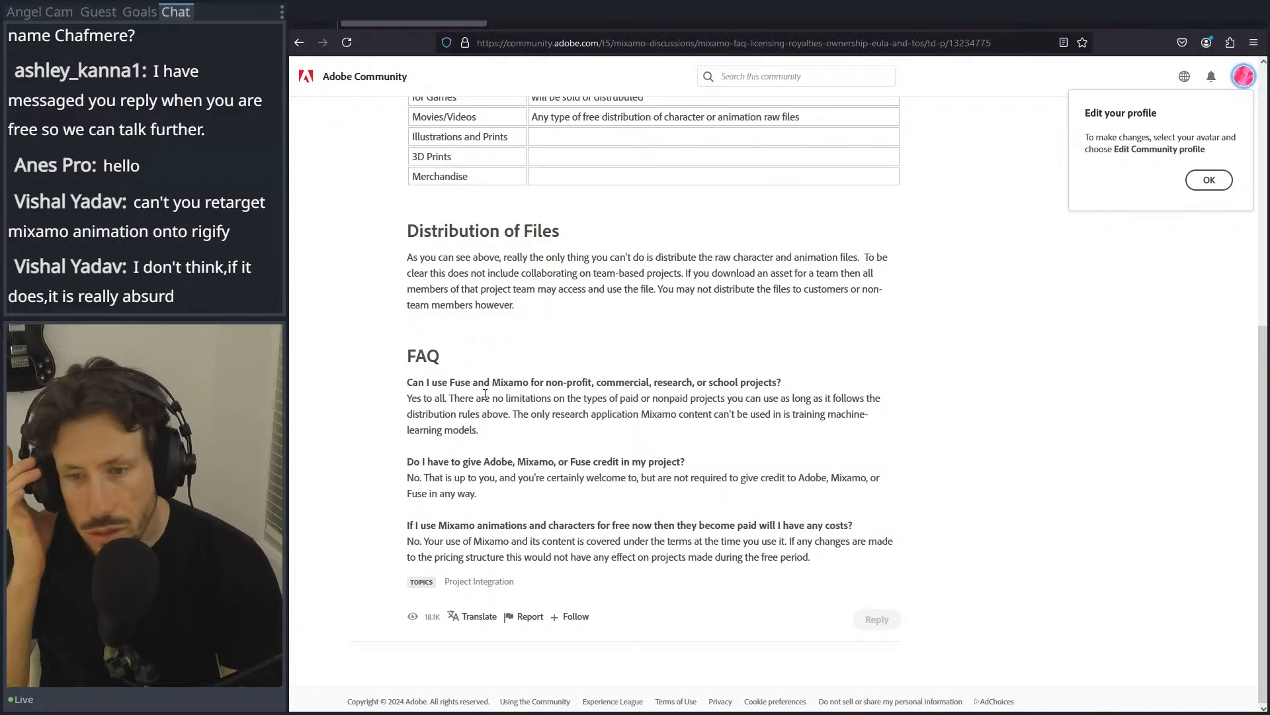
pyautogui.scroll(6, 485, 394)
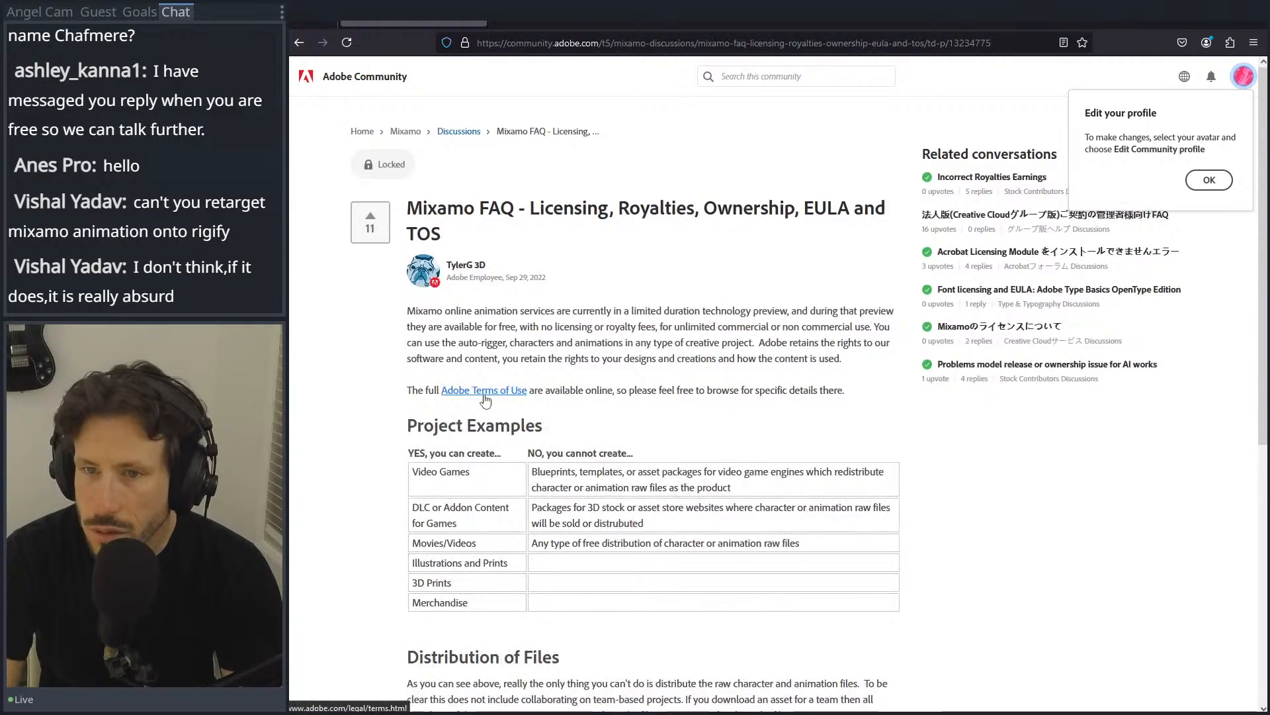
# Step: Open the linked Adobe Terms of Use, dismiss the location prompt and skim the terms through the content access and review rules
pyautogui.click(485, 390)
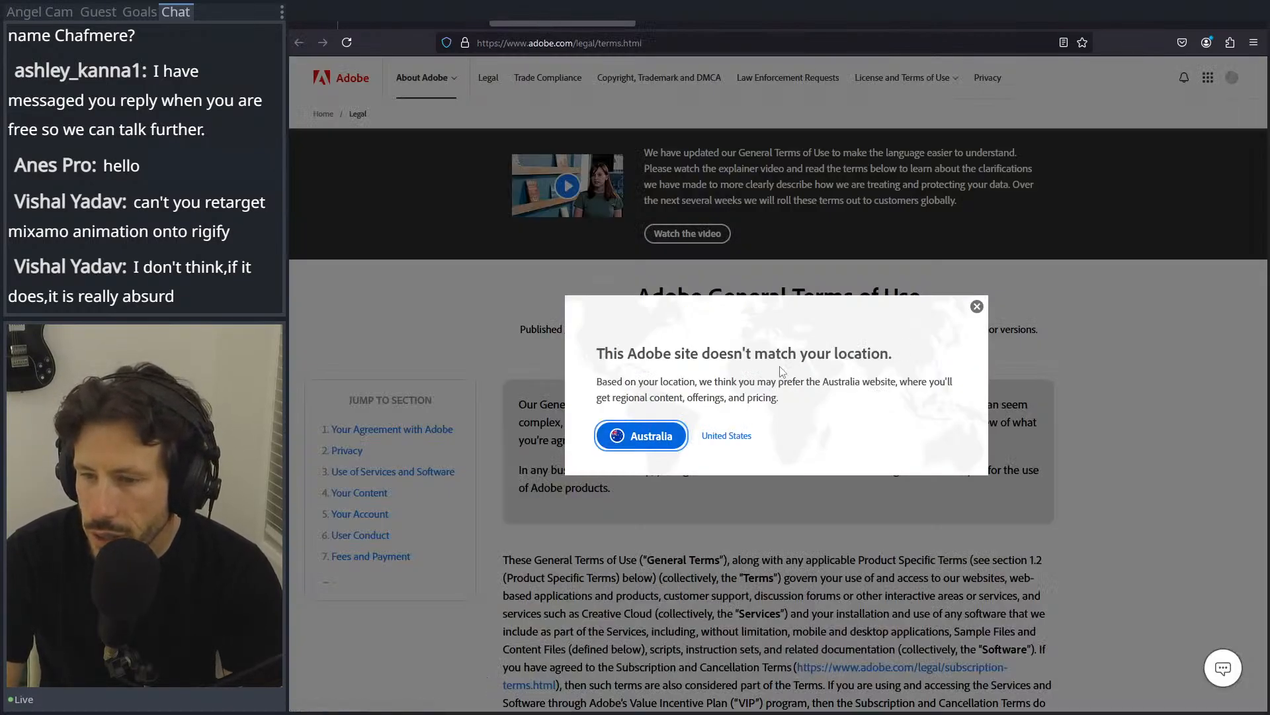
pyautogui.click(978, 308)
pyautogui.scroll(-3, 832, 372)
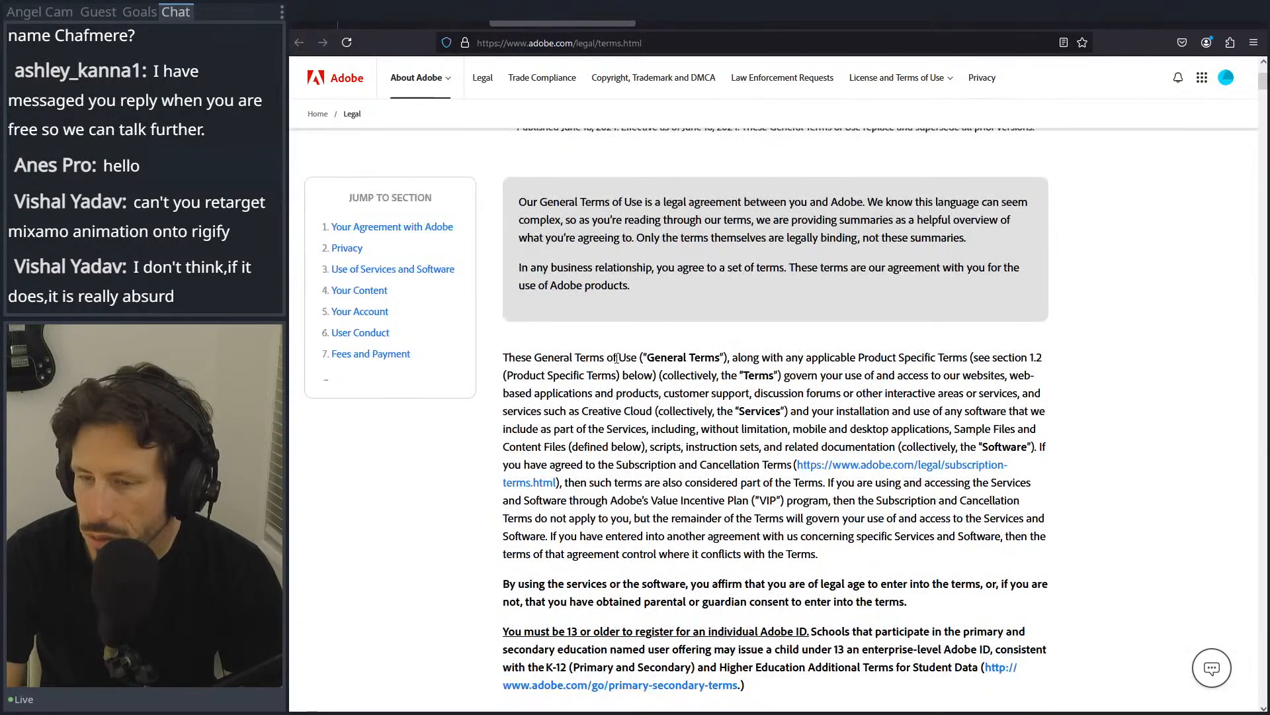
pyautogui.scroll(-1, 385, 273)
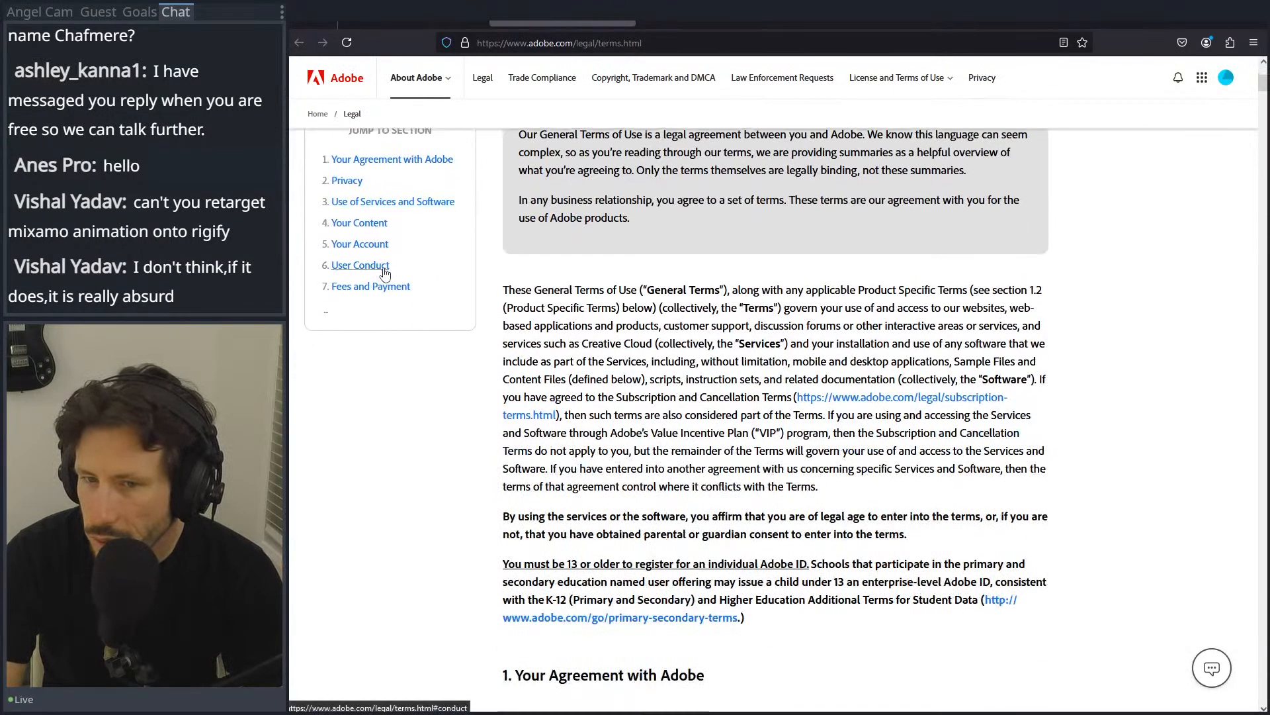
pyautogui.scroll(-4, 643, 289)
pyautogui.scroll(-10, 642, 289)
pyautogui.scroll(-14, 645, 299)
pyautogui.scroll(-15, 646, 303)
pyautogui.scroll(-1, 643, 307)
pyautogui.scroll(-4, 644, 311)
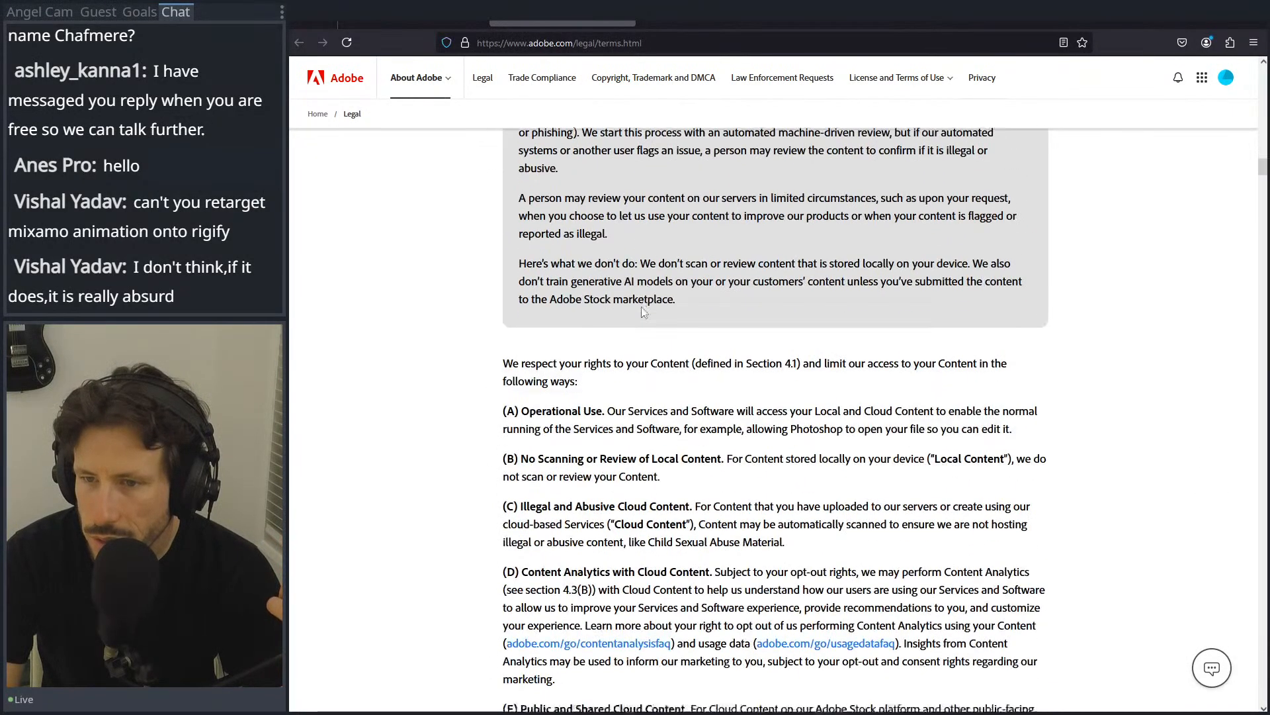
pyautogui.scroll(-6, 644, 311)
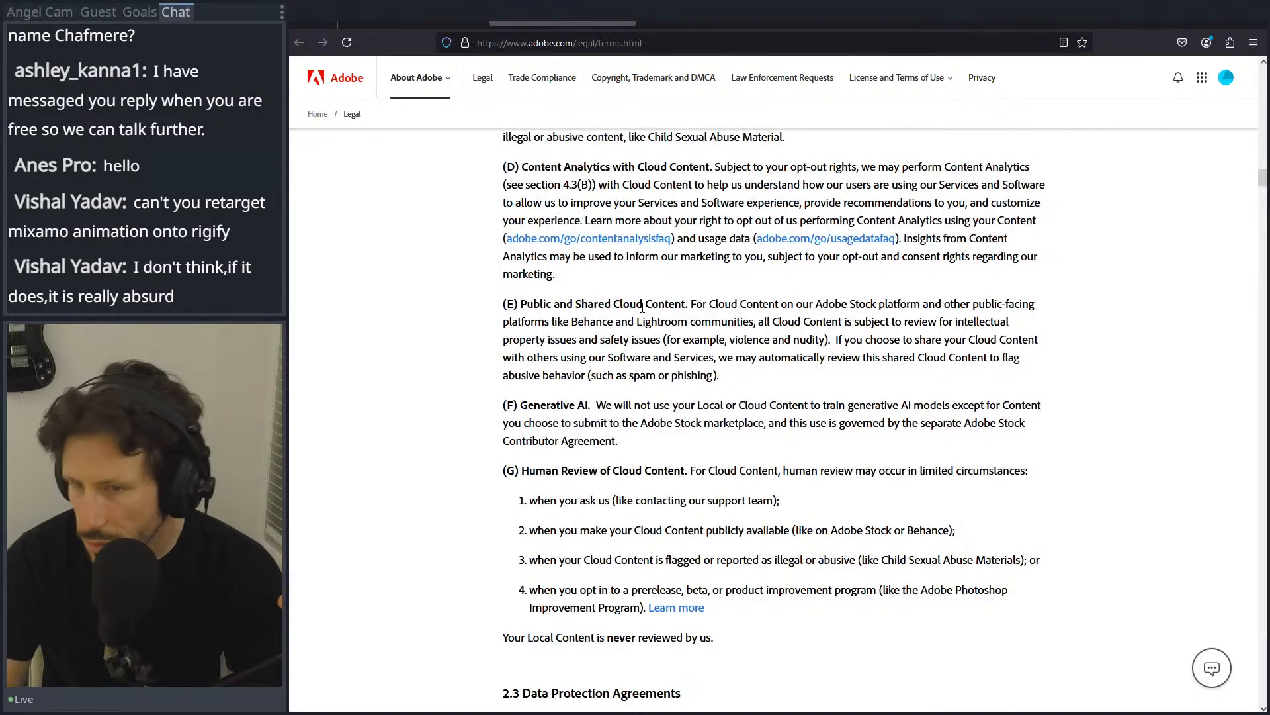
pyautogui.scroll(-3, 635, 312)
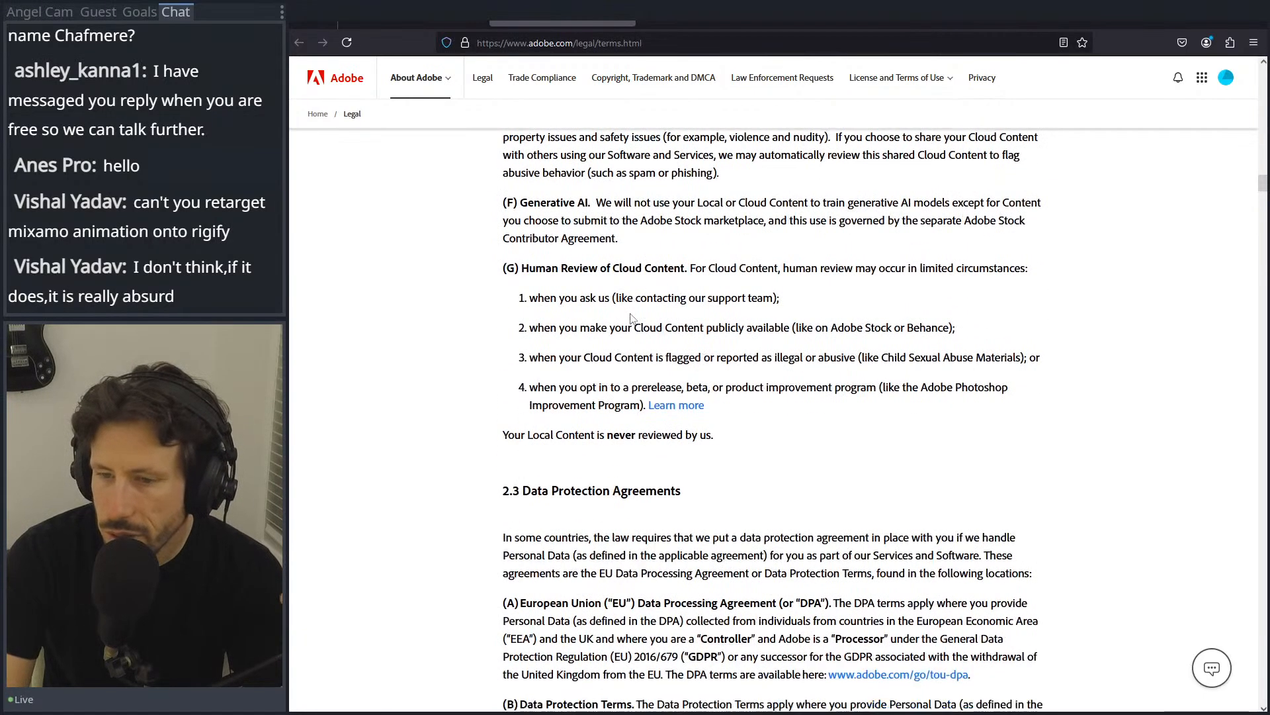
# Step: Read section 3 on use of services and software, covering license, intellectual property, Sample Files, Content Files and free memberships
pyautogui.scroll(-2, 632, 317)
pyautogui.scroll(-7, 653, 339)
pyautogui.scroll(-7, 653, 339)
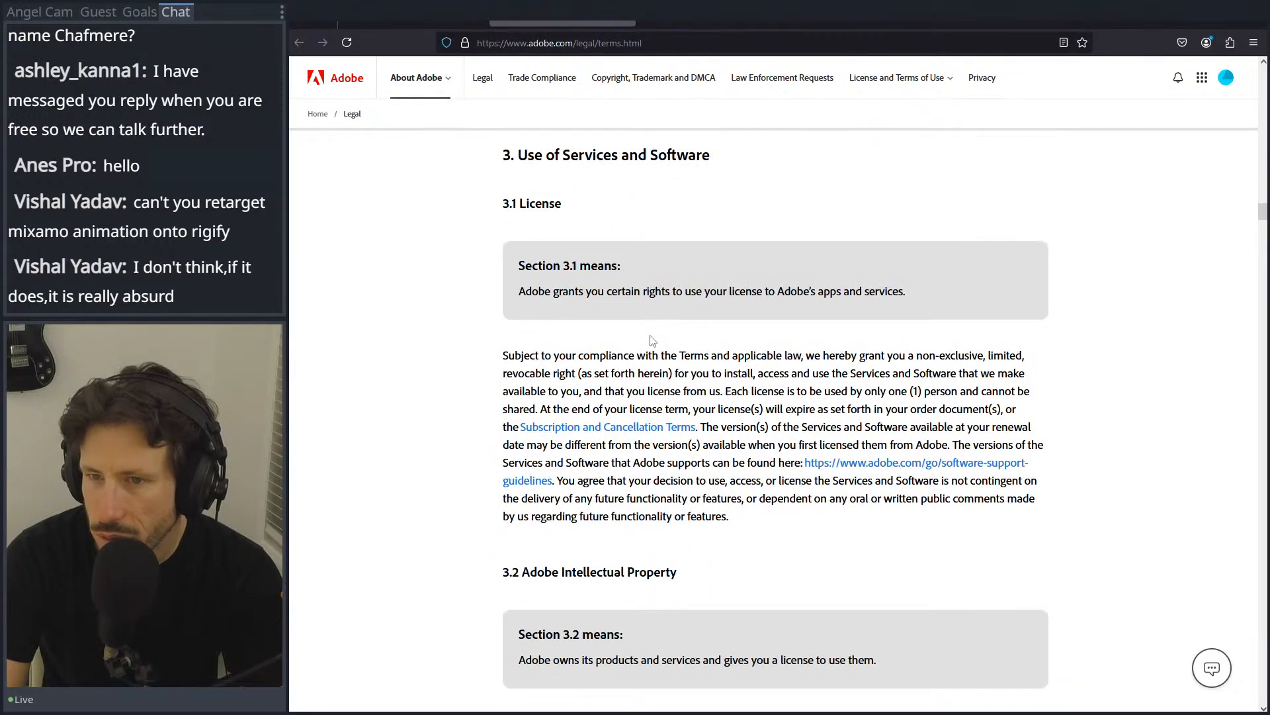
pyautogui.scroll(-4, 653, 339)
pyautogui.scroll(-5, 653, 338)
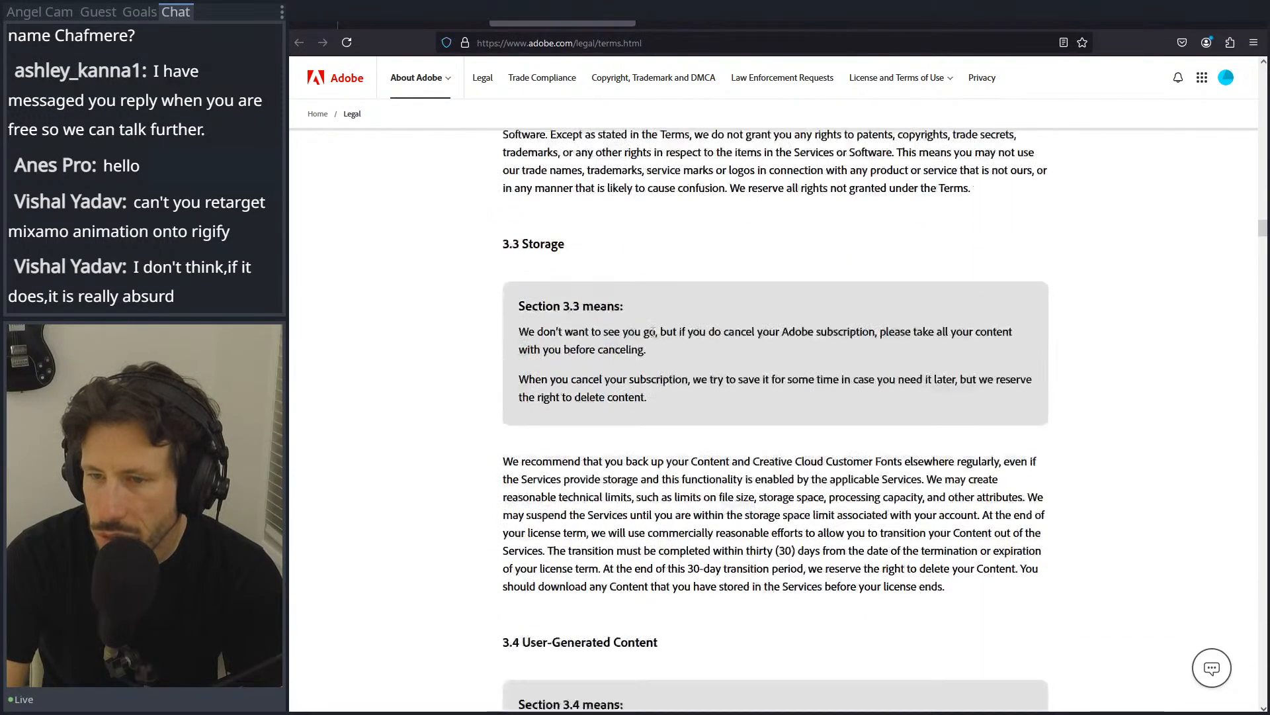
pyautogui.scroll(3, 653, 331)
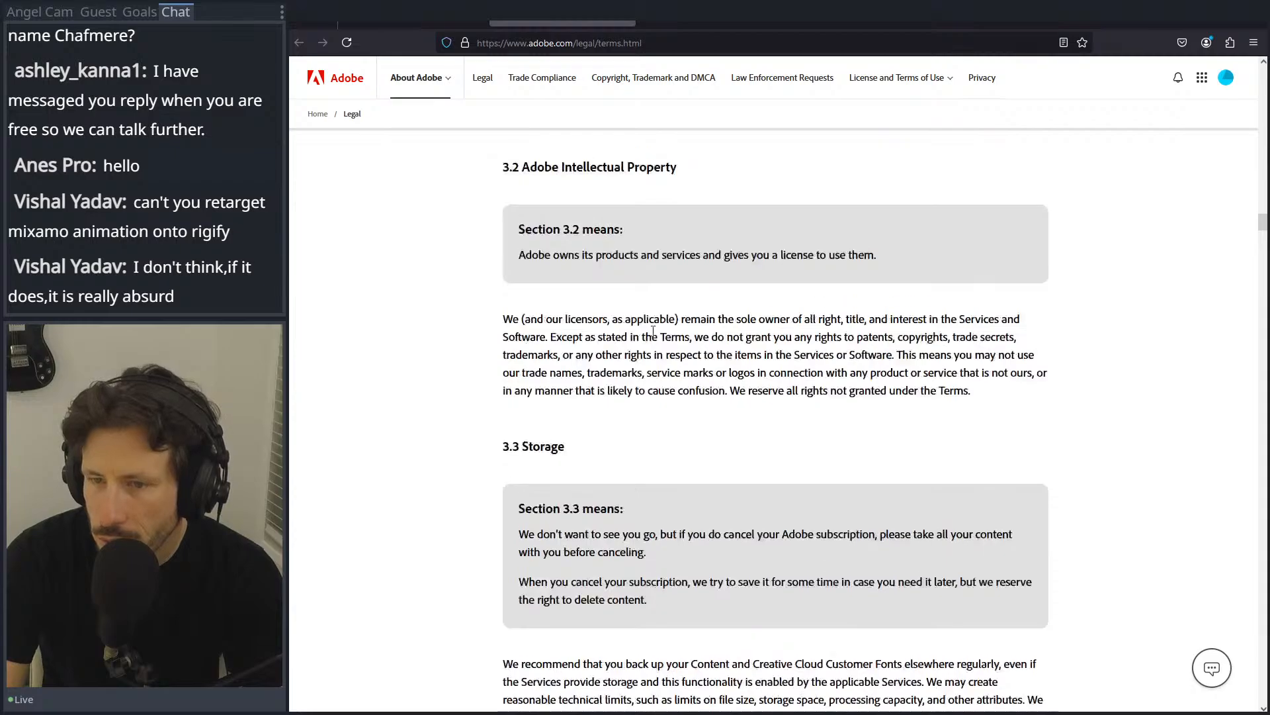
pyautogui.scroll(-6, 653, 330)
pyautogui.scroll(-5, 653, 330)
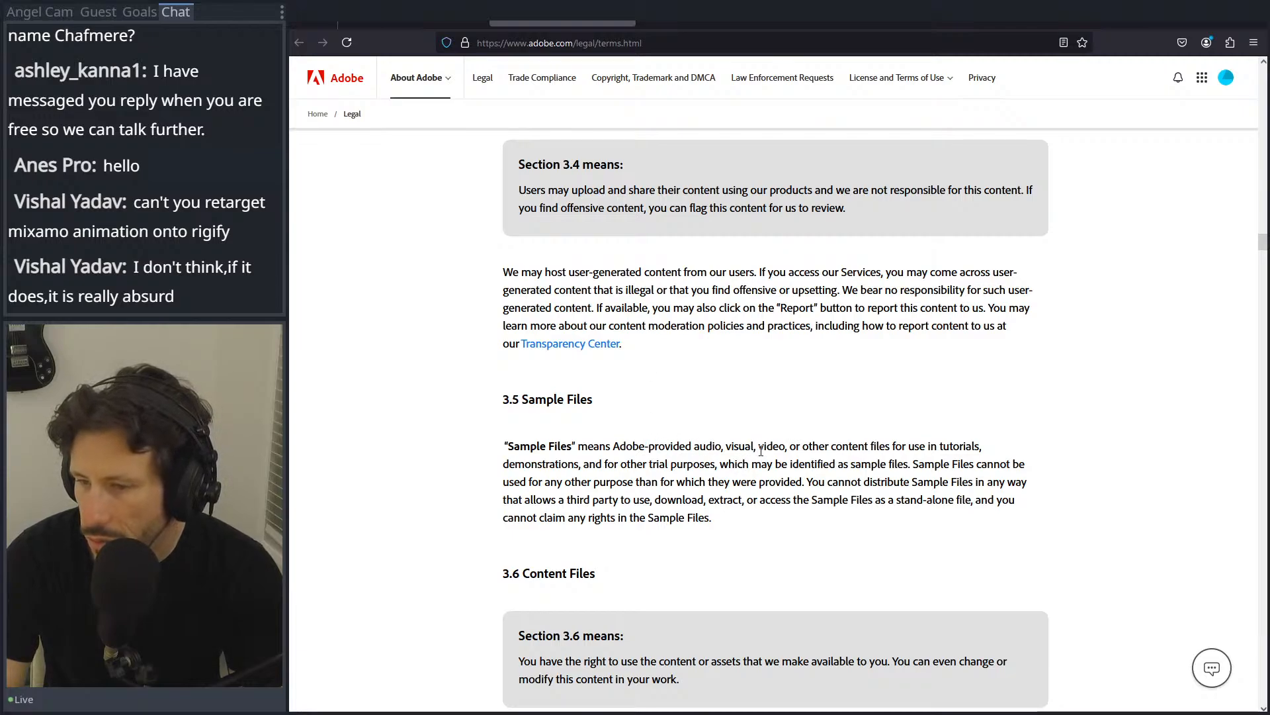
pyautogui.scroll(-2, 1001, 461)
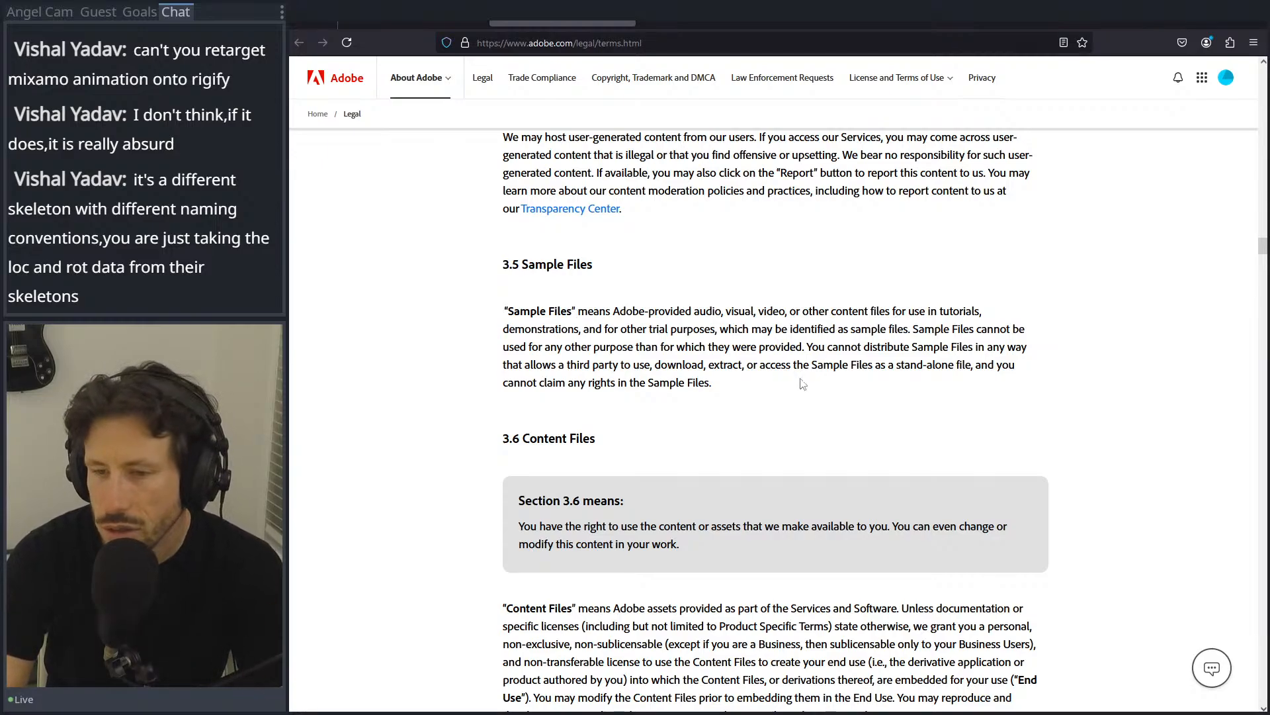
pyautogui.scroll(-2, 803, 384)
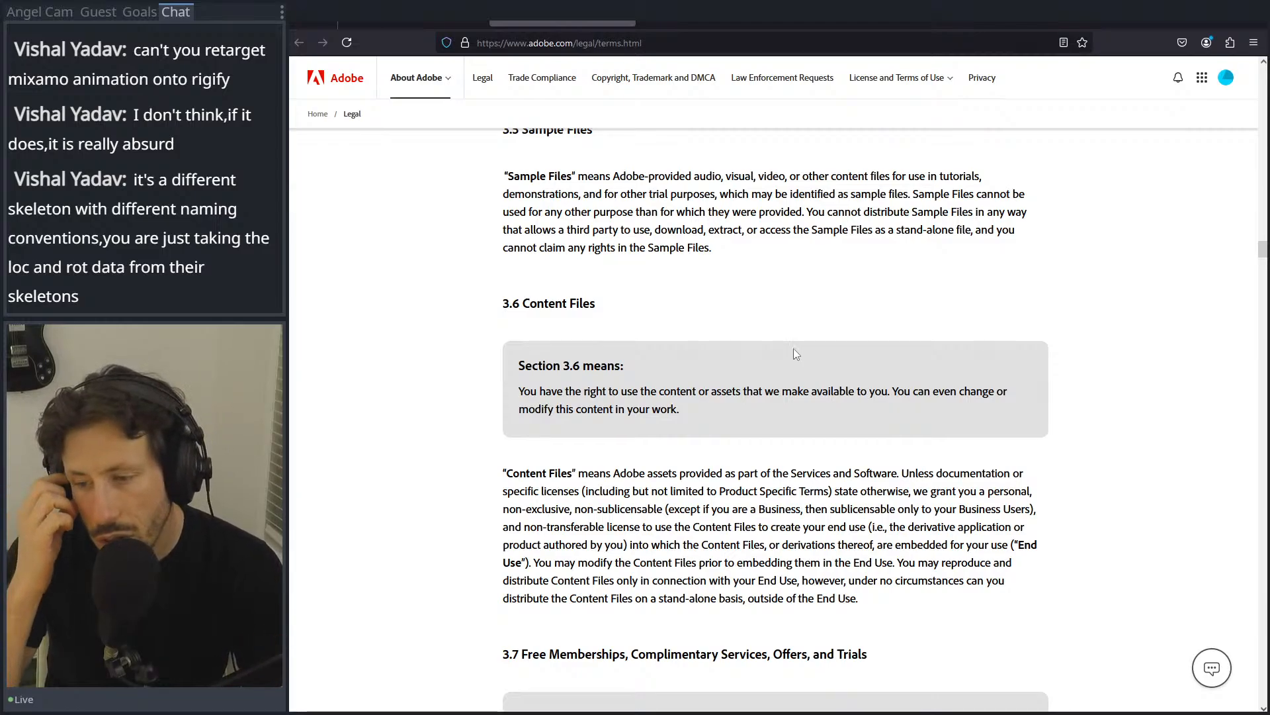
pyautogui.scroll(-3, 795, 352)
pyautogui.scroll(-7, 794, 356)
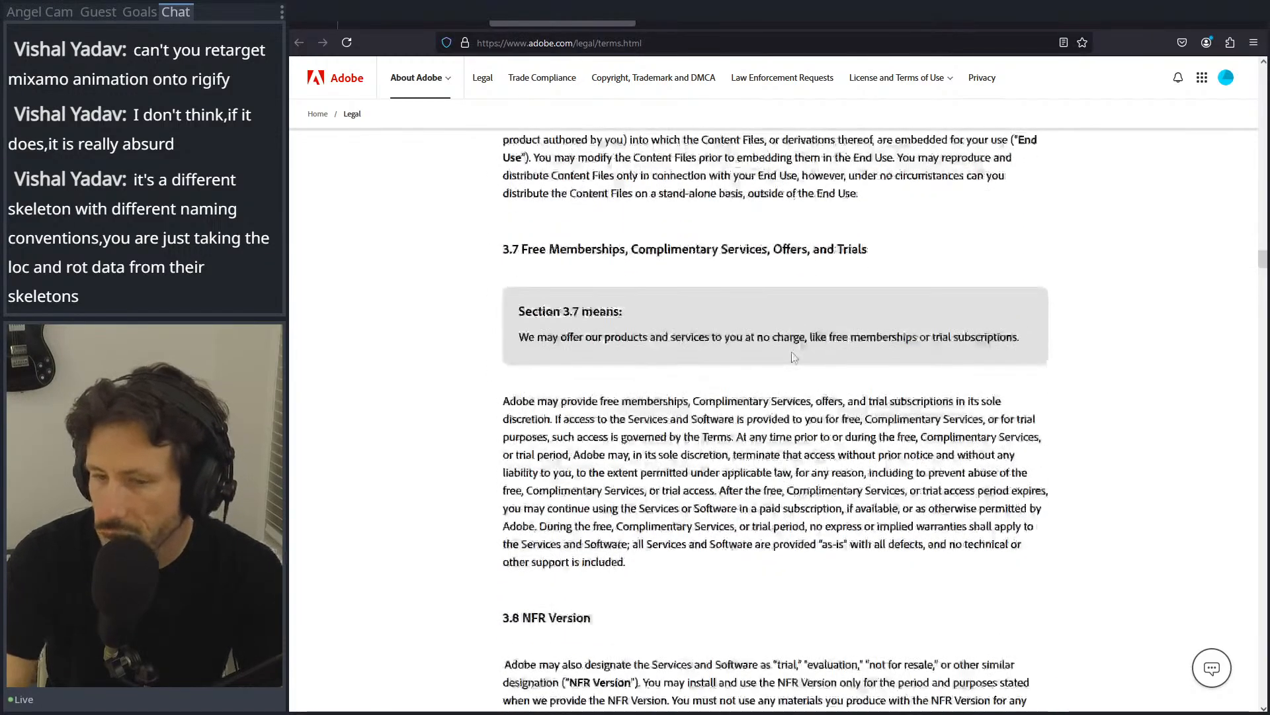
pyautogui.scroll(1, 794, 357)
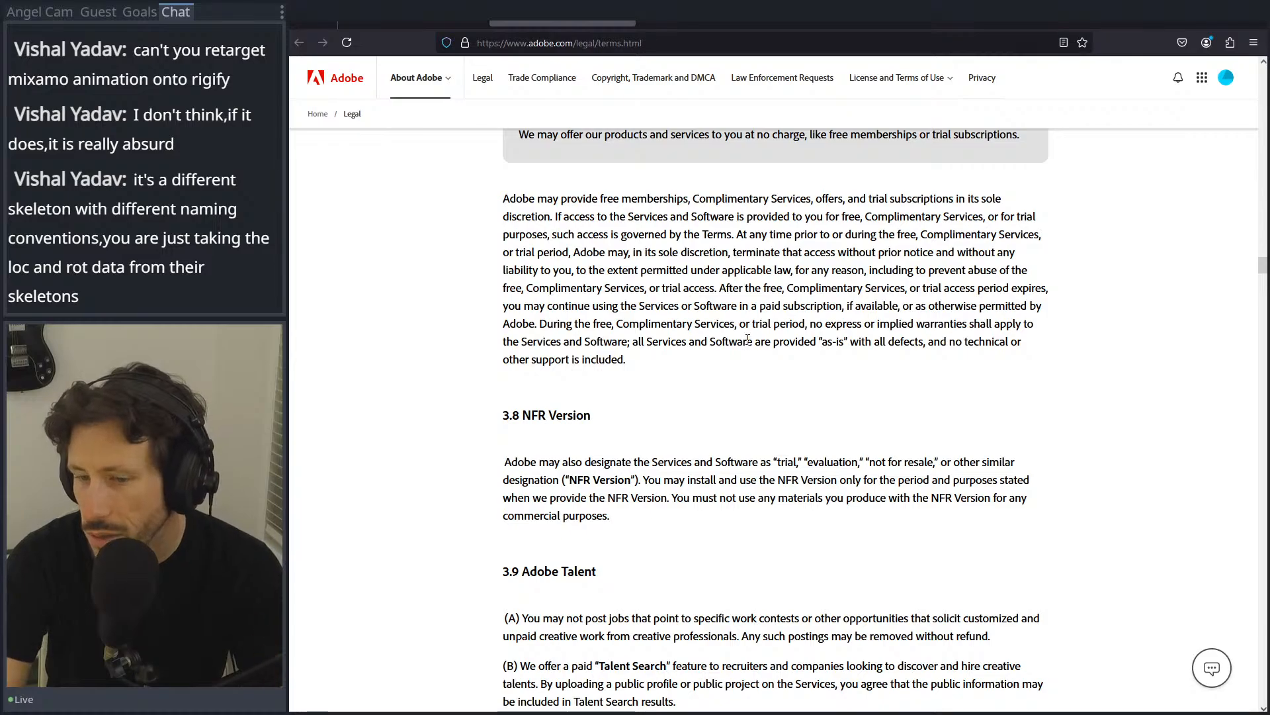
pyautogui.scroll(-5, 751, 341)
pyautogui.scroll(7, 755, 336)
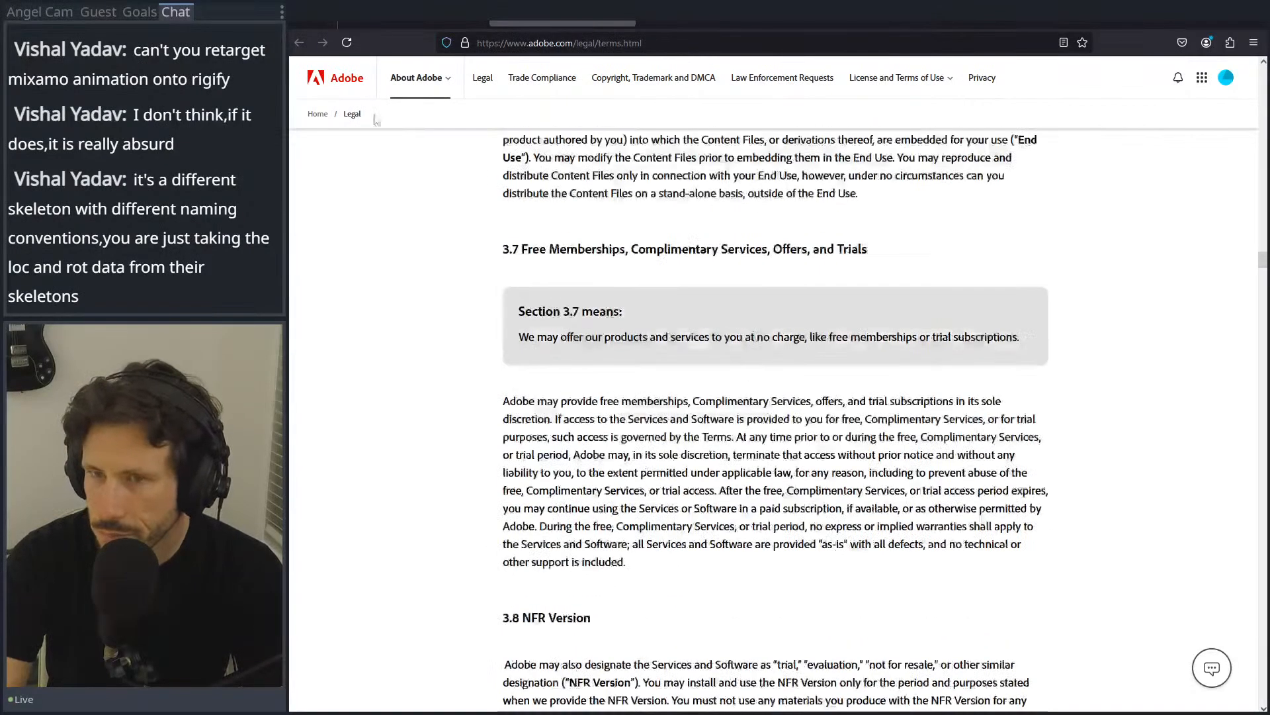
# Step: Return to the Mixamo FAQ and highlight the Video Games restriction on redistributing raw files while rereading the Project Examples
pyautogui.click(359, 21)
pyautogui.moveTo(755, 497); pyautogui.dragTo(536, 475)
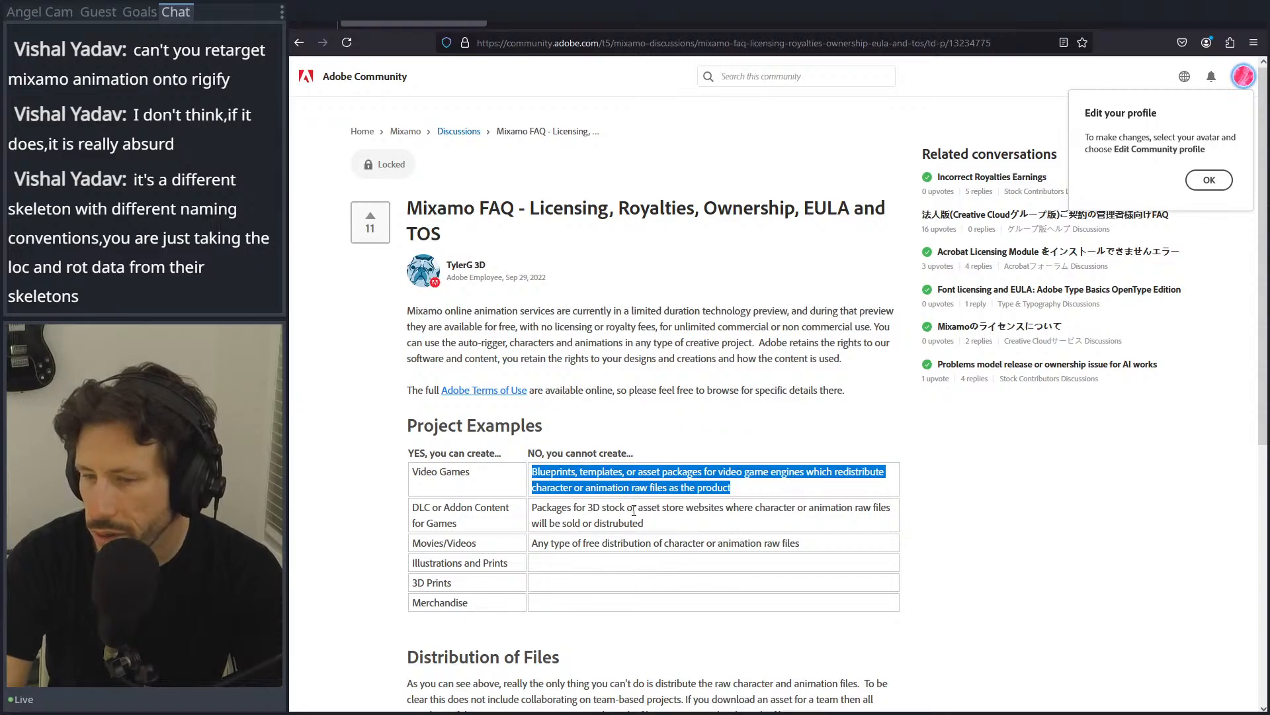
pyautogui.click(625, 490)
pyautogui.moveTo(622, 487); pyautogui.dragTo(534, 473)
pyautogui.click(646, 491)
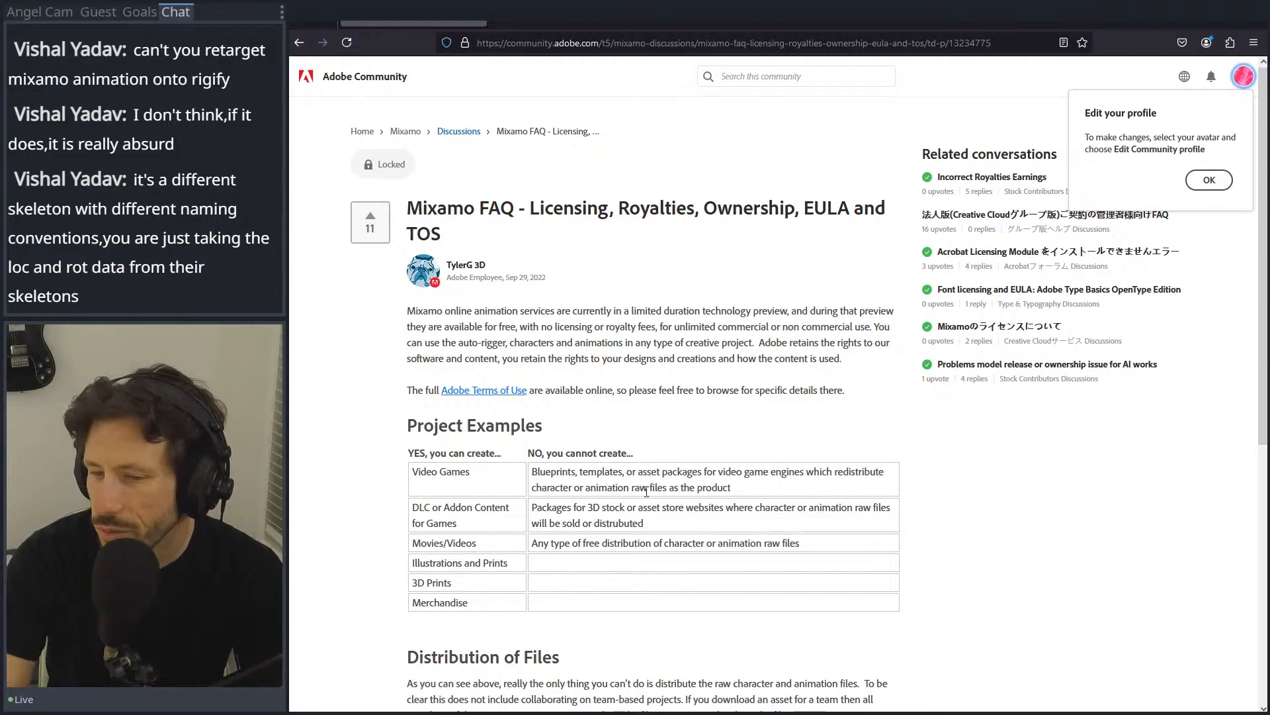
pyautogui.moveTo(626, 487)
pyautogui.mouseDown()
pyautogui.moveTo(741, 493)
pyautogui.moveTo(639, 483)
pyautogui.mouseUp()
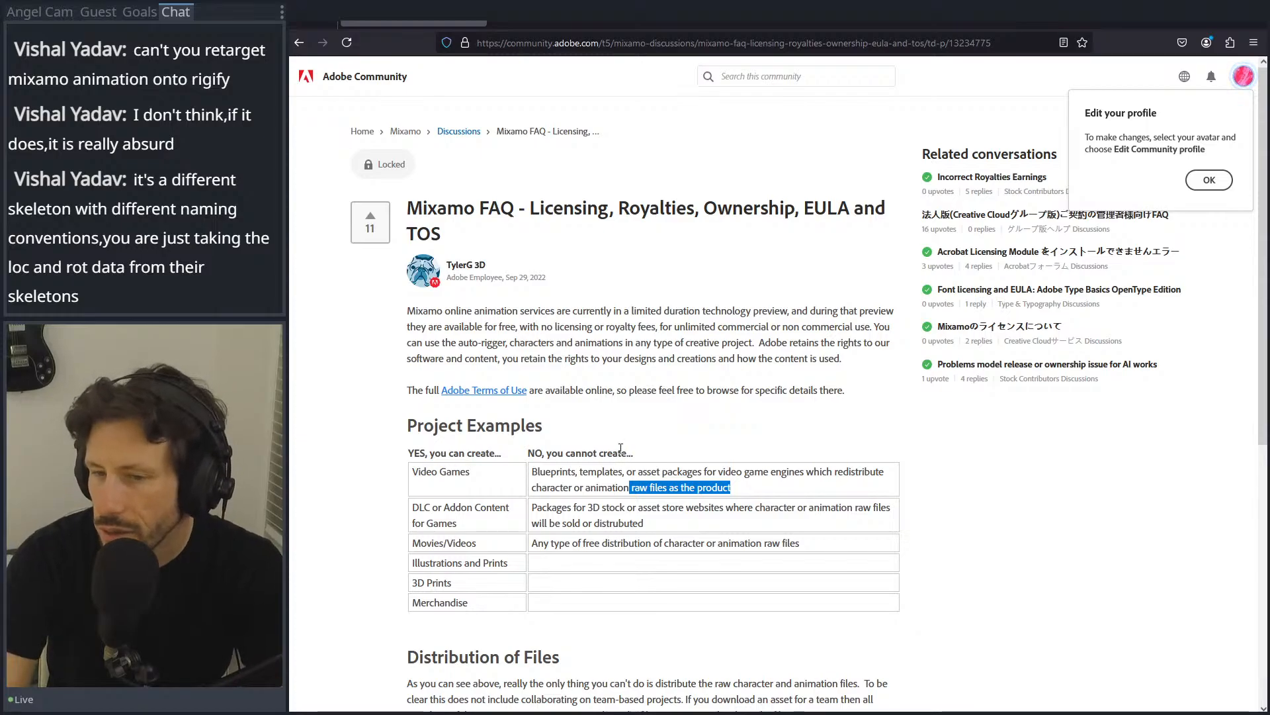
pyautogui.scroll(-5, 619, 458)
pyautogui.scroll(5, 562, 430)
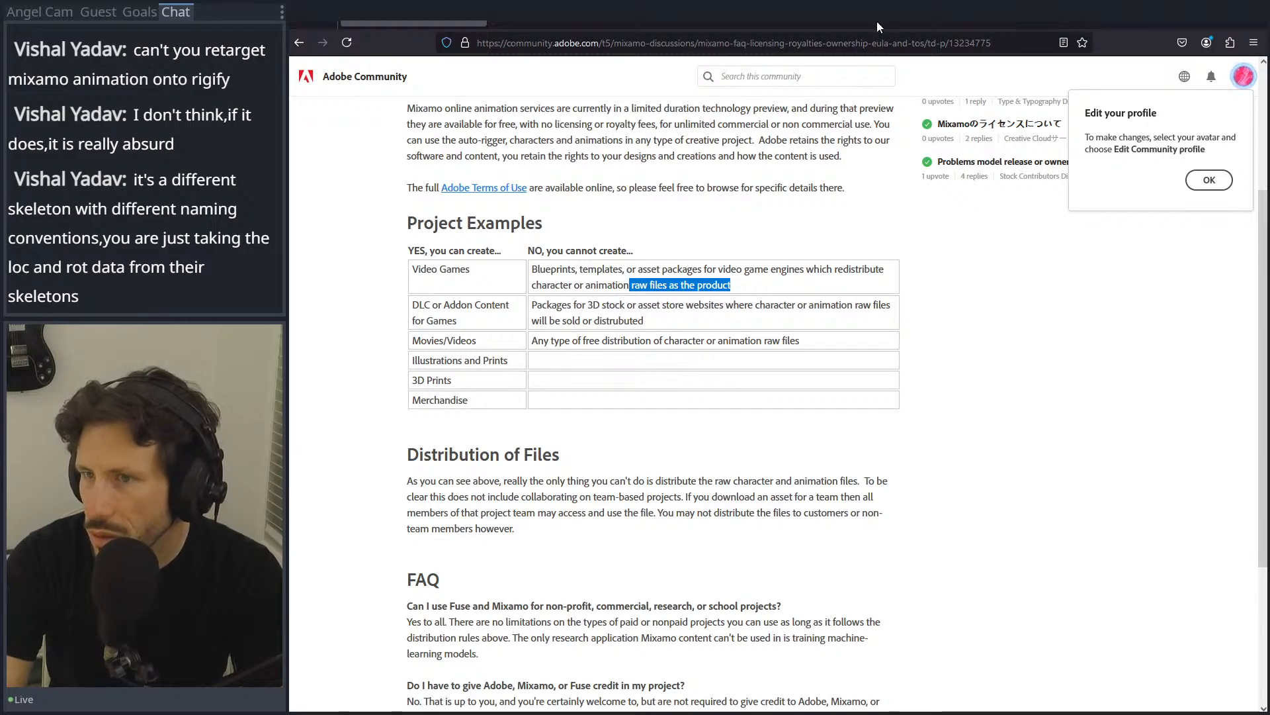
# Step: Switch to Blender and try the Mixamo action Armature.002|mixamo.com|Layer0.001 on rig.001, checking the rig at frame 1 in Pose and Edit Mode
pyautogui.hotkey('alt', 'Tab')
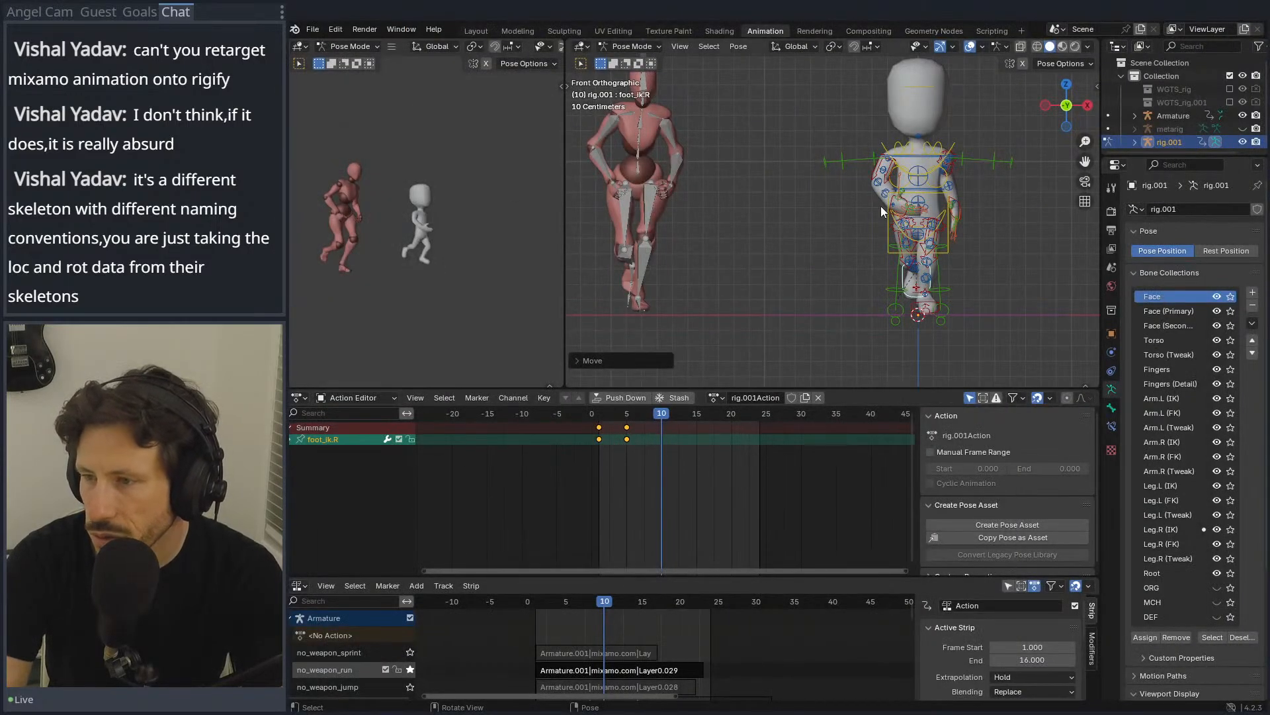
pyautogui.click(715, 397)
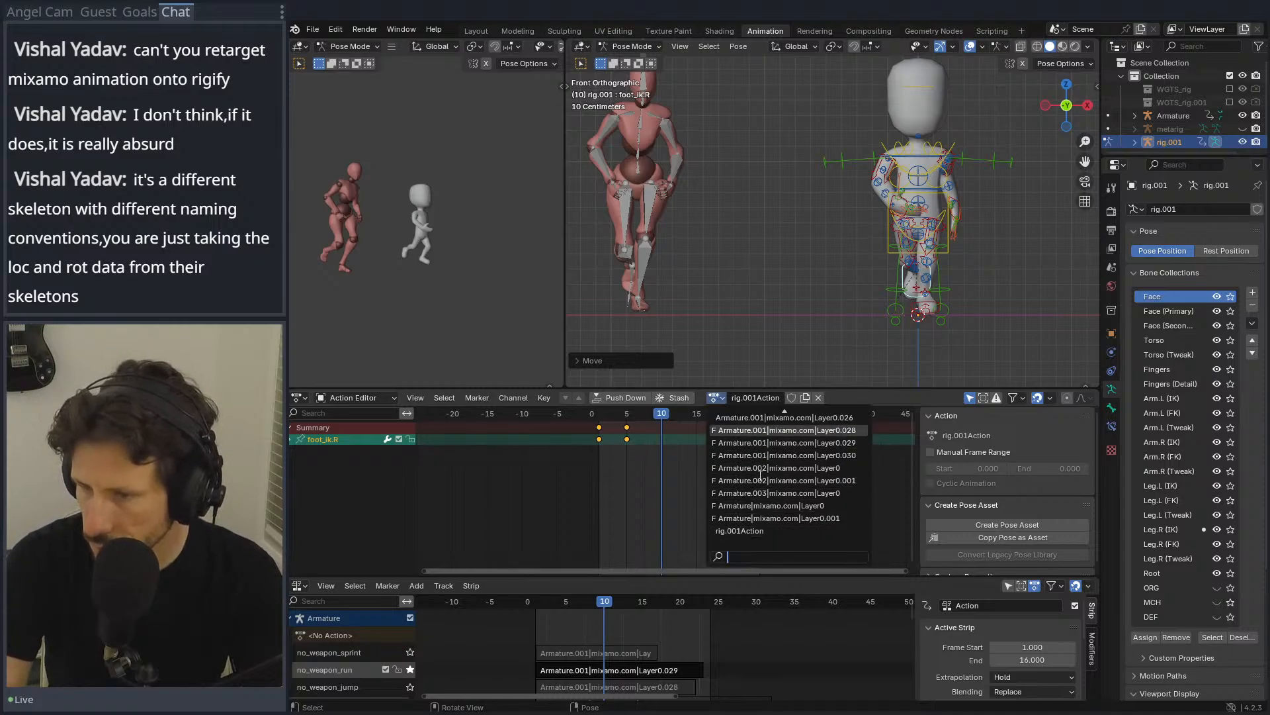
pyautogui.scroll(5, 761, 474)
pyautogui.scroll(-5, 767, 474)
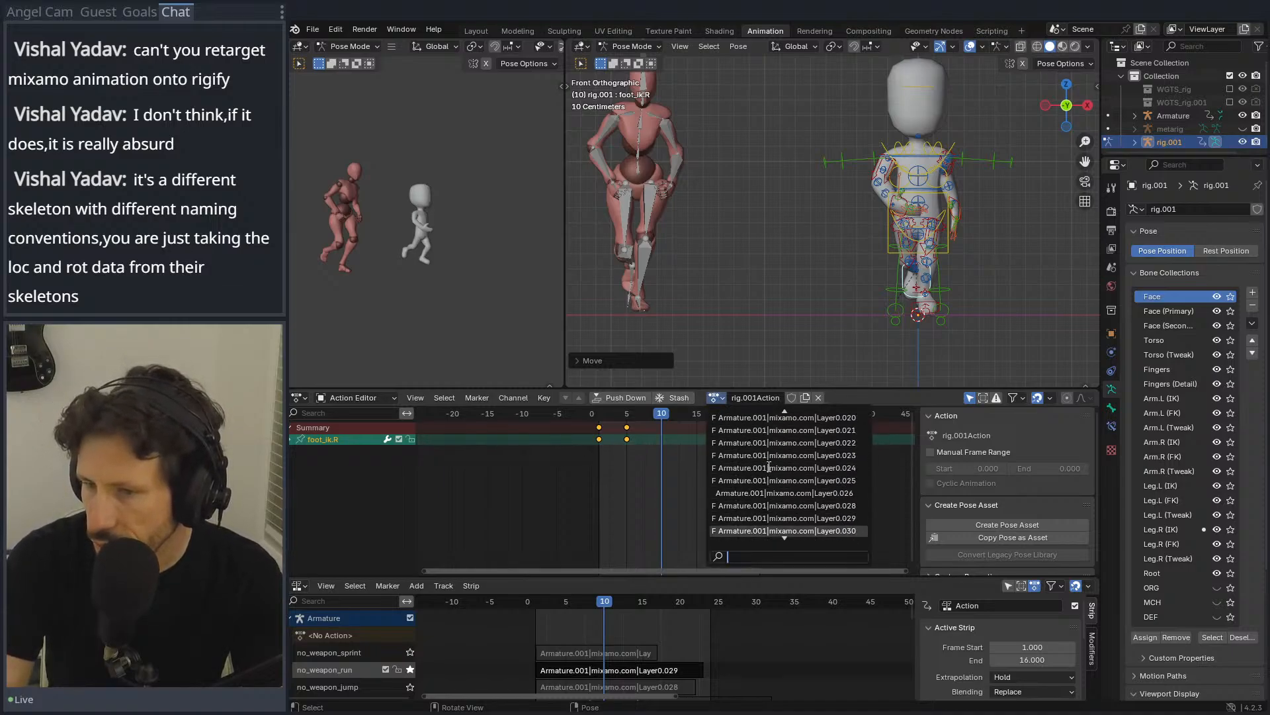
pyautogui.click(787, 480)
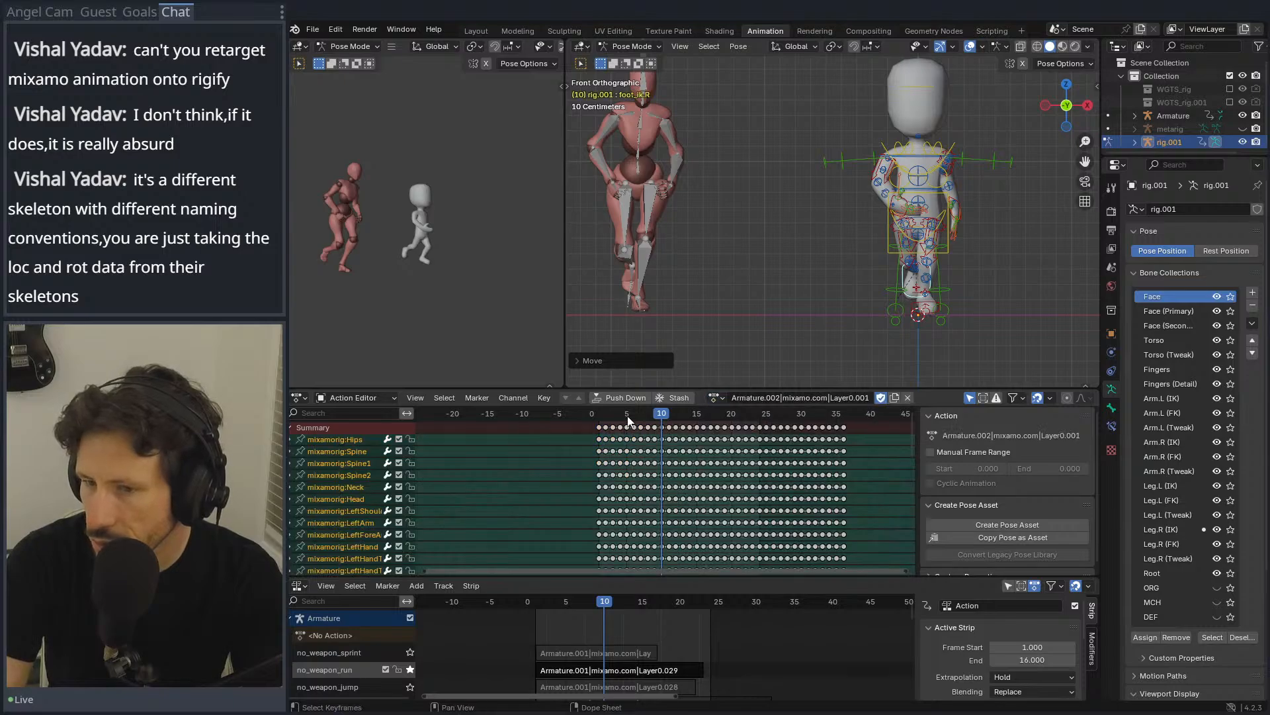
pyautogui.press('Escape')
pyautogui.click(893, 152)
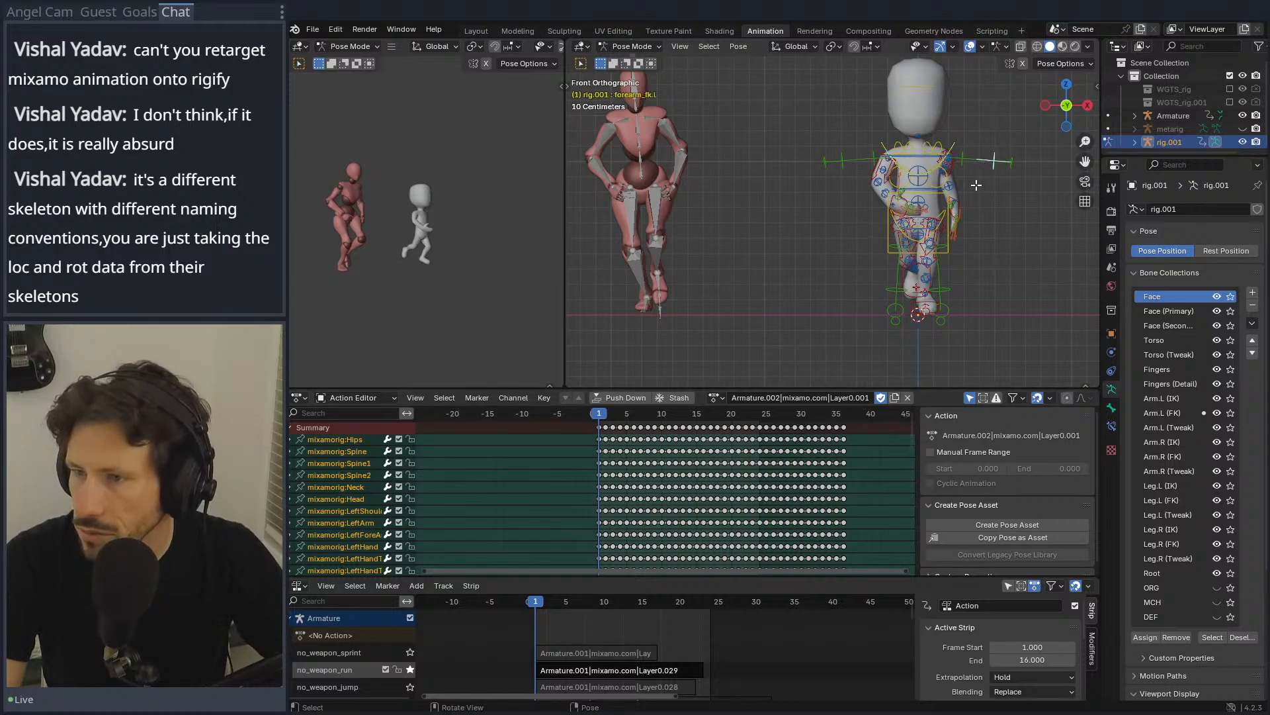
pyautogui.press('Tab')
pyautogui.moveTo(628, 410); pyautogui.dragTo(566, 415)
pyautogui.click(599, 415)
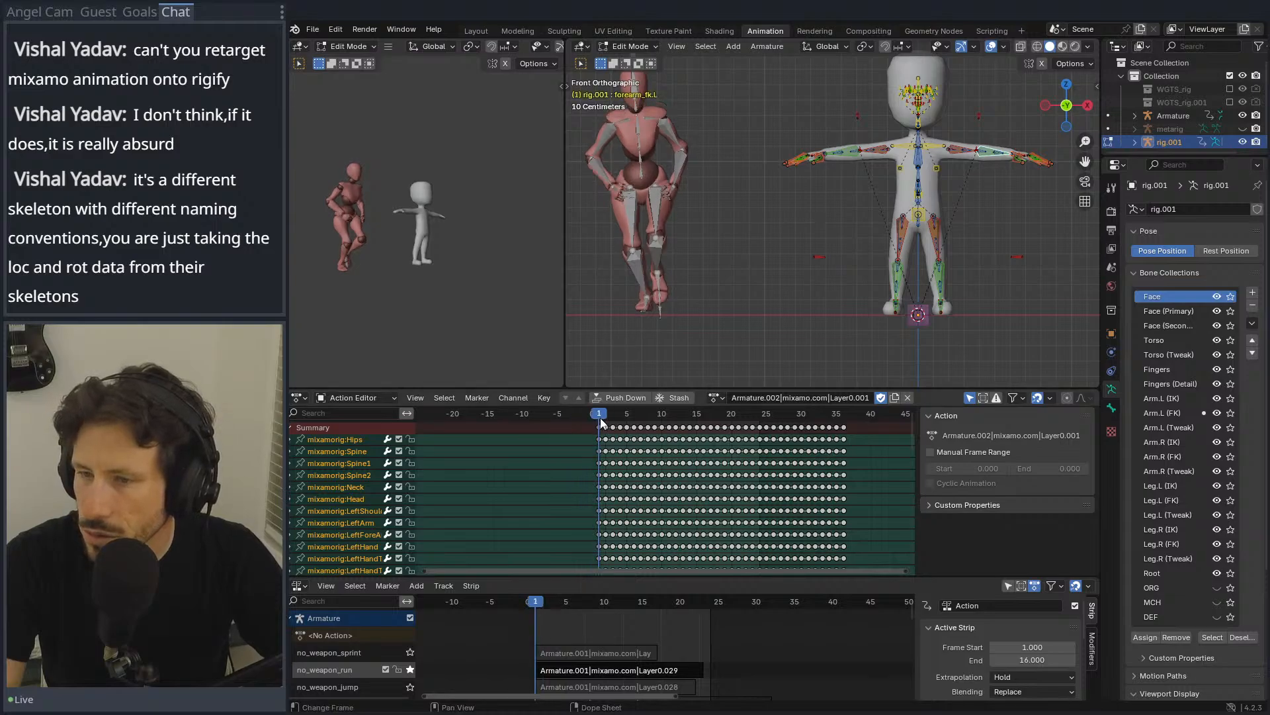
pyautogui.press('Tab')
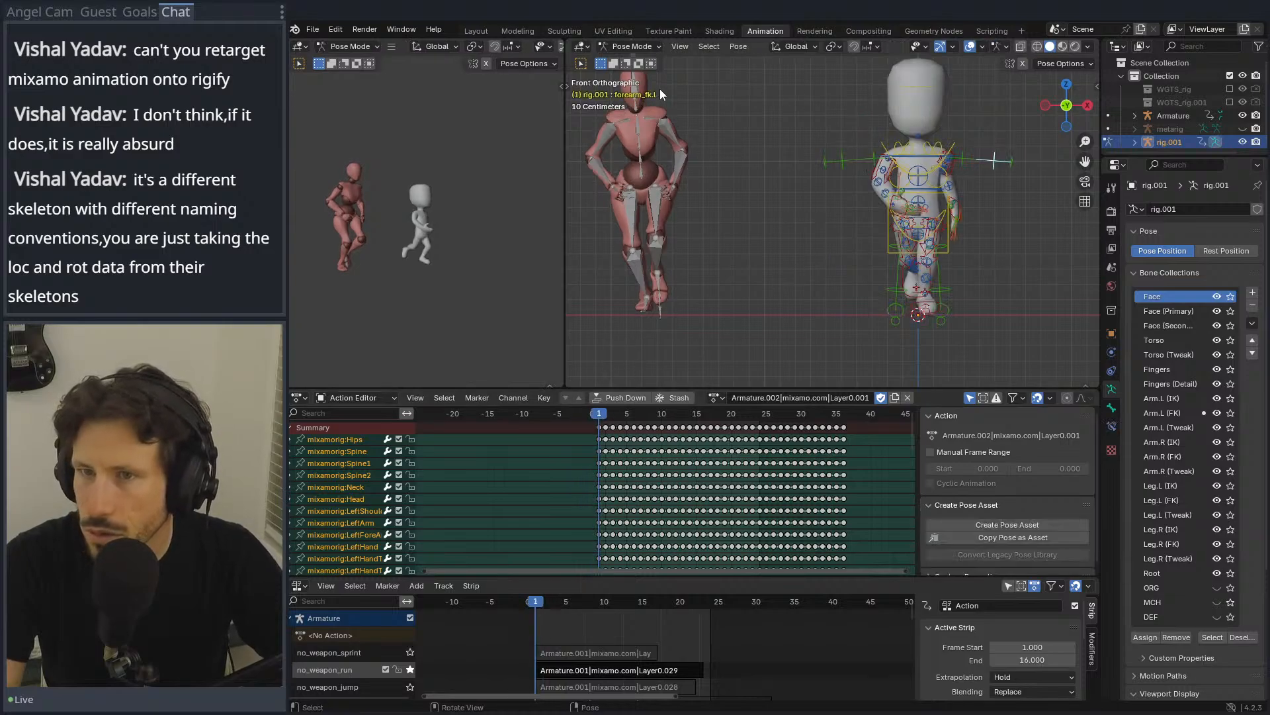
# Step: Reassign rig.001Action to the character's rig and move the playhead to frame 0
pyautogui.click(723, 398)
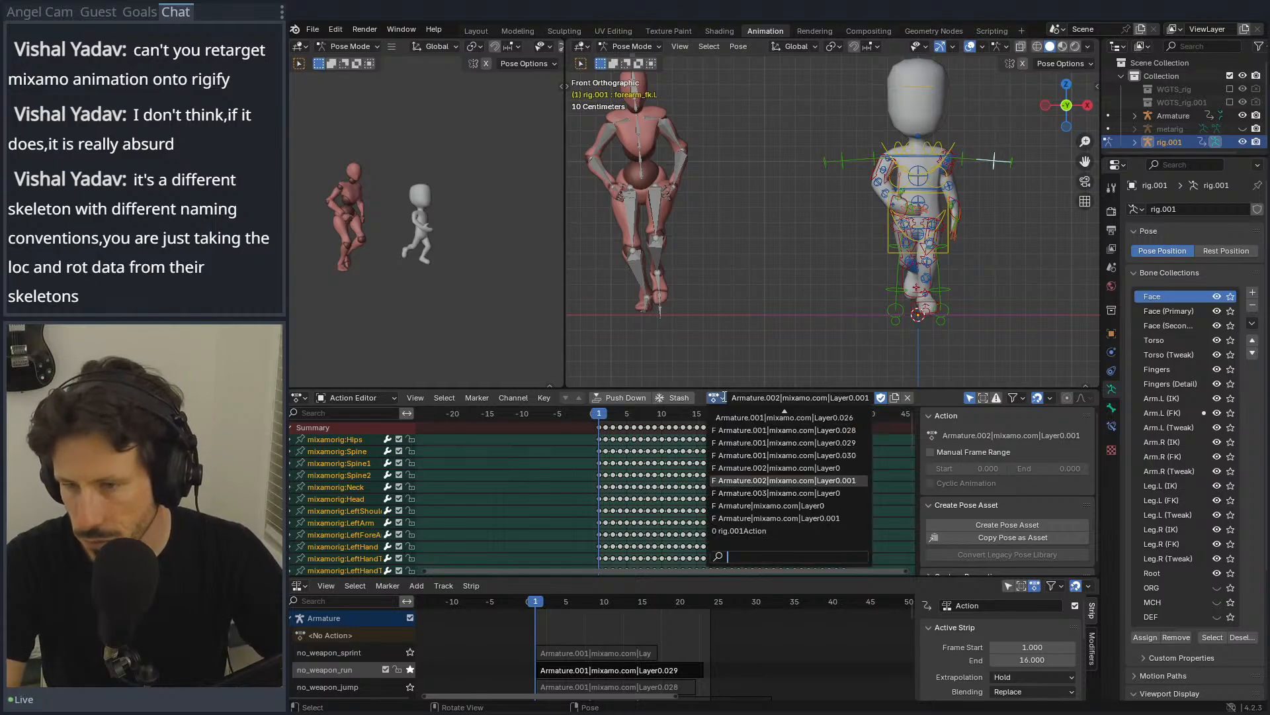
pyautogui.click(748, 531)
pyautogui.moveTo(595, 417)
pyautogui.mouseDown()
pyautogui.moveTo(654, 417)
pyautogui.moveTo(592, 419)
pyautogui.mouseUp()
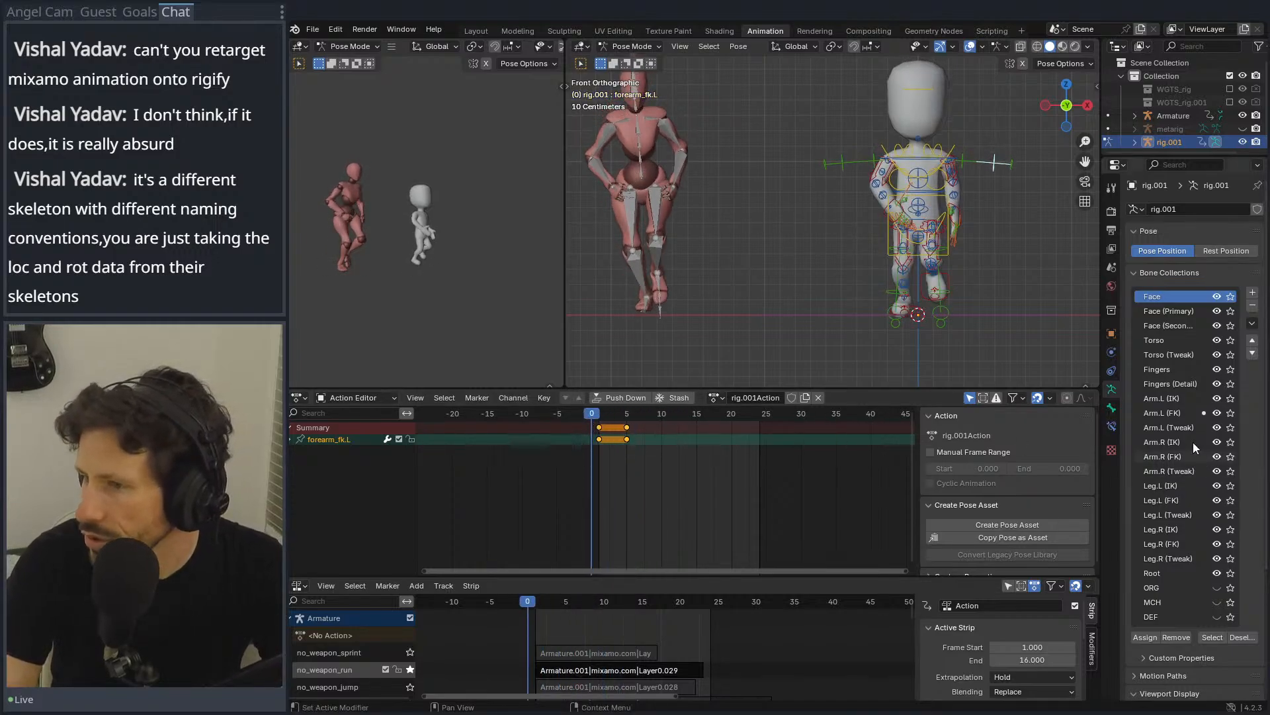
pyautogui.scroll(-1, 1208, 451)
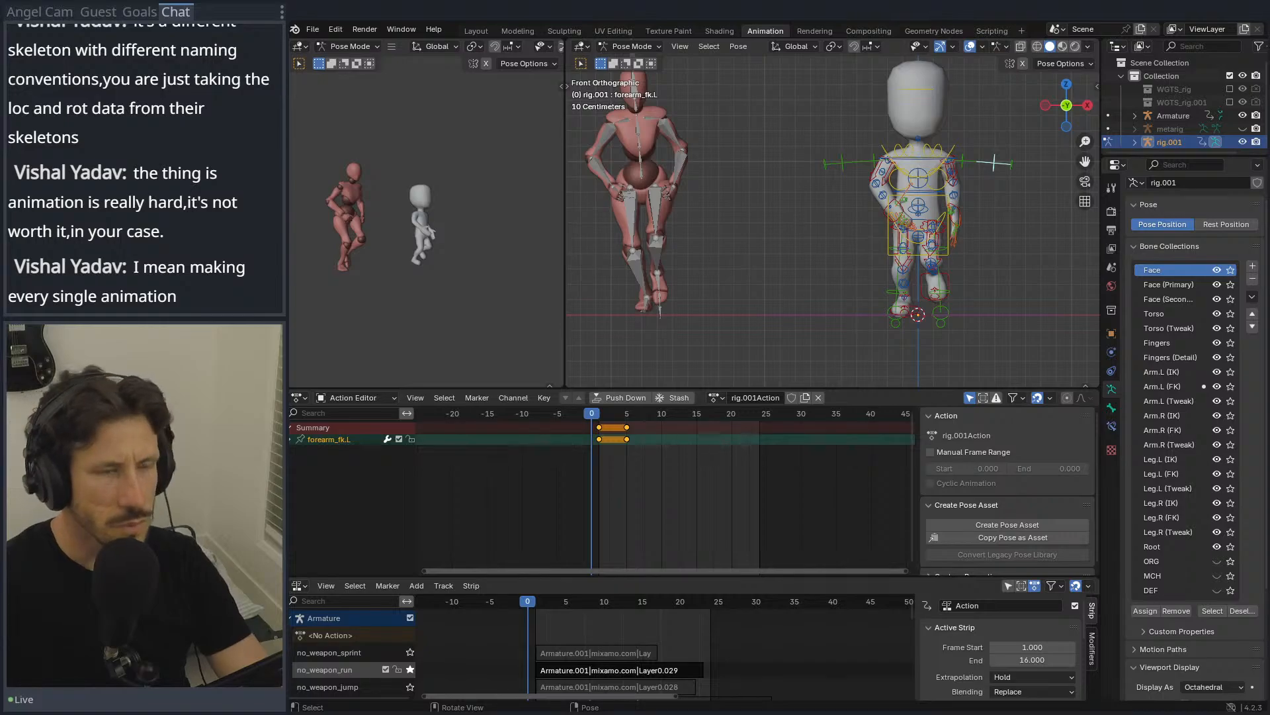
# Step: Switch to the web browser, unmute the "Retargeting Animation in Blender | Mixamo to Any RIG" video and watch it in theater mode
pyautogui.moveTo(291, 178); pyautogui.dragTo(1165, 176)
pyautogui.doubleClick(1160, 180)
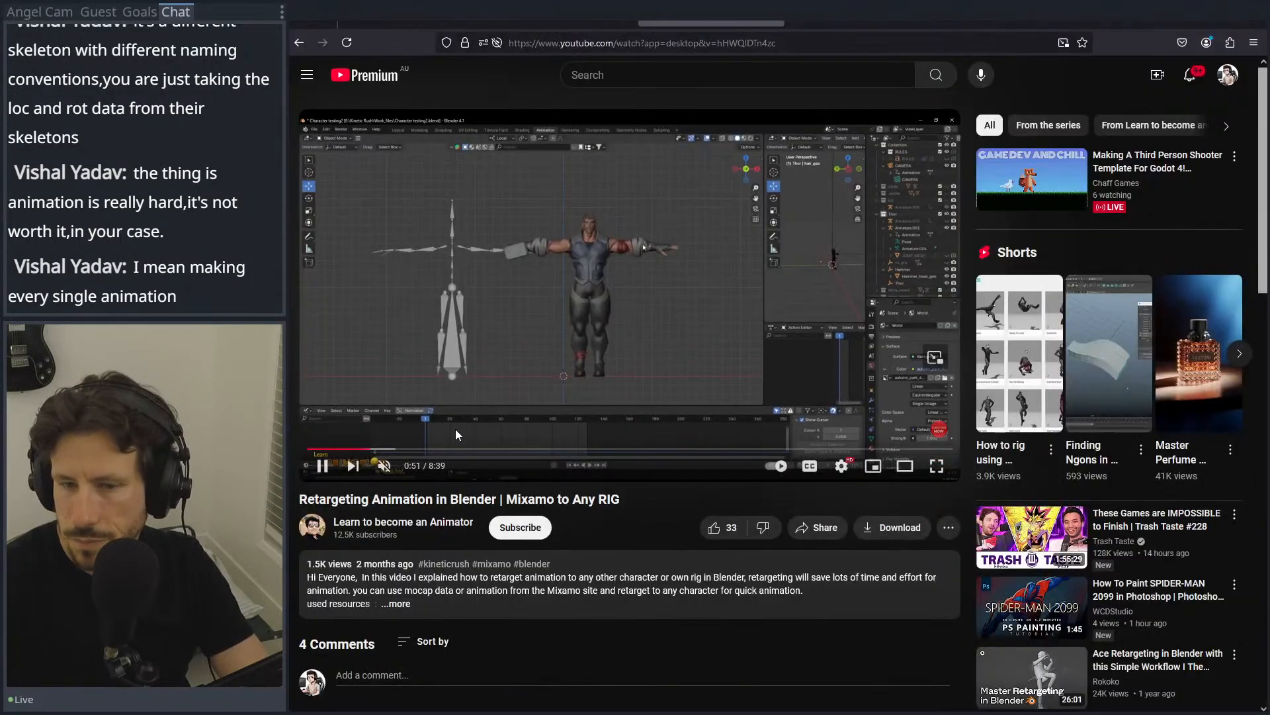
pyautogui.click(415, 466)
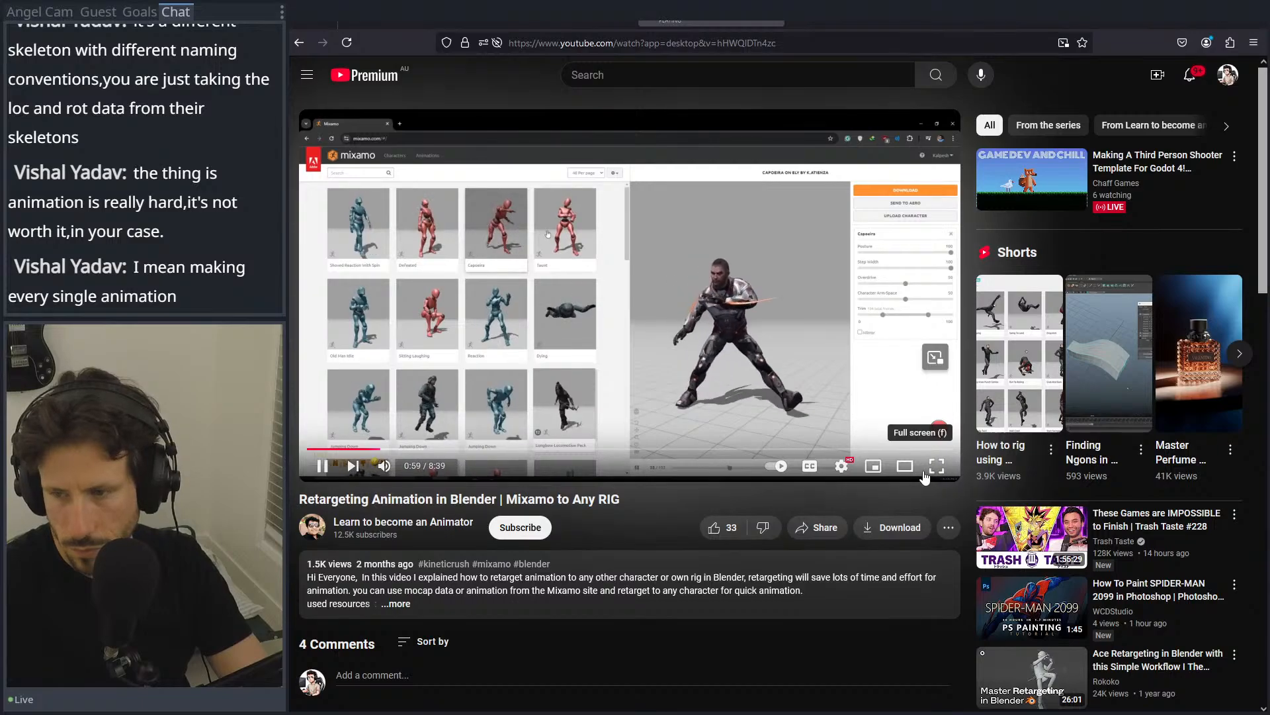
pyautogui.click(906, 467)
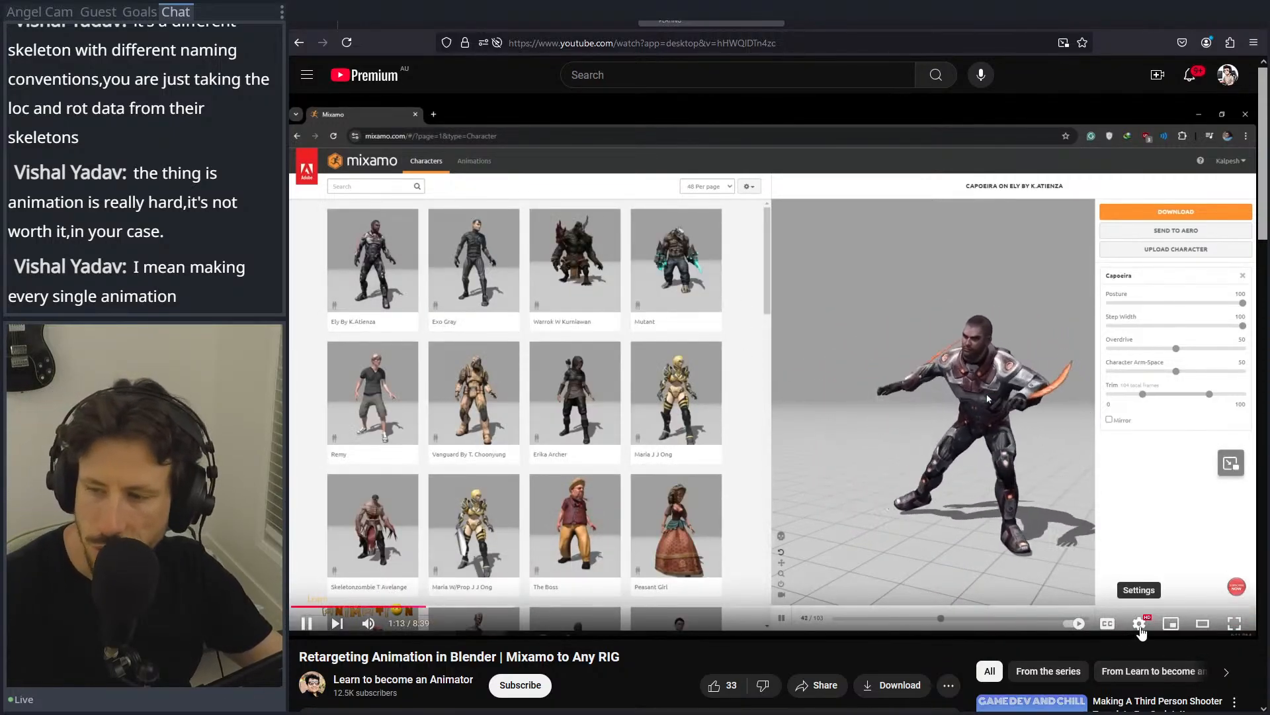
# Step: Go through the retargeting tutorial's player settings, including the subtitle options
pyautogui.click(1138, 623)
pyautogui.click(1140, 508)
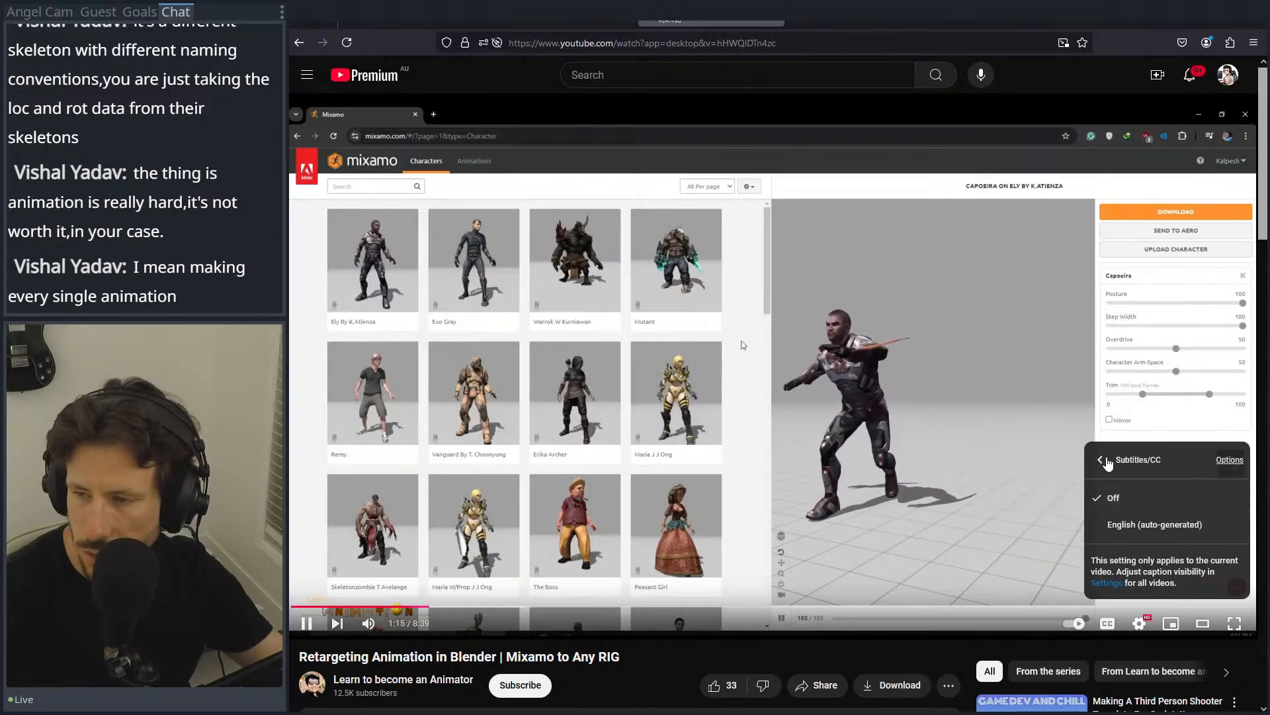
pyautogui.click(1098, 527)
pyautogui.click(1117, 529)
pyautogui.click(1098, 529)
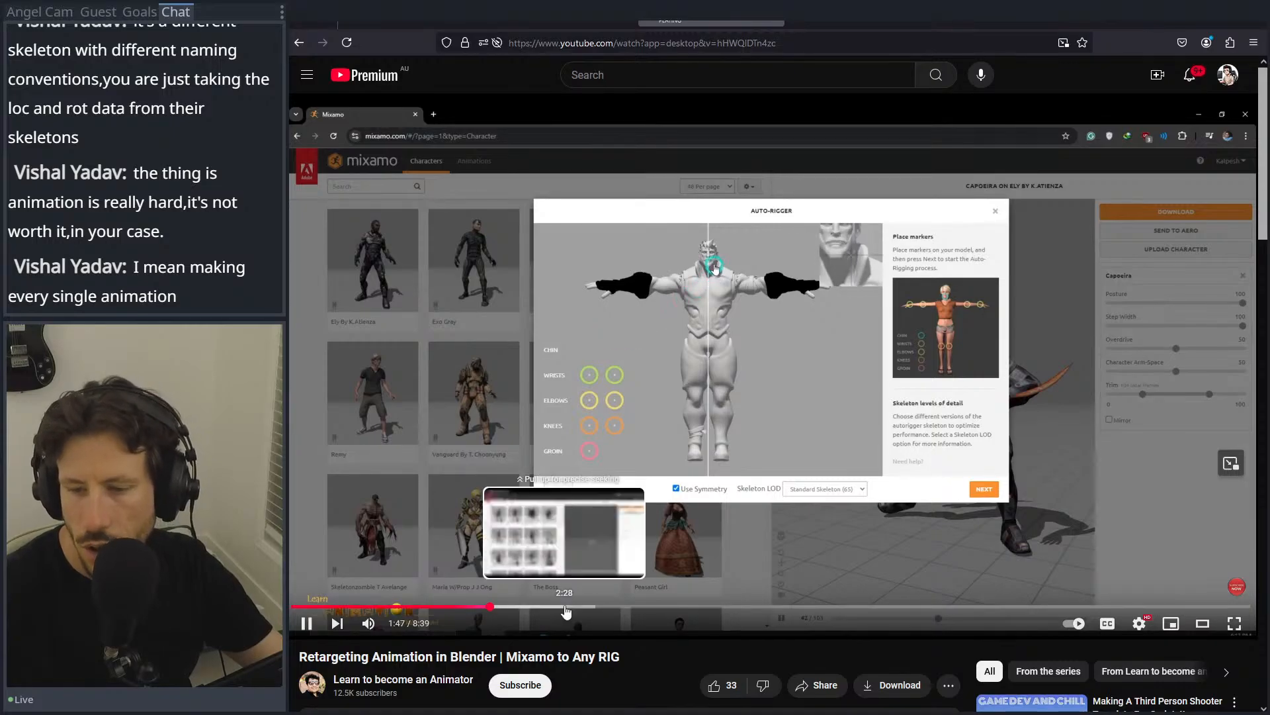
# Step: Skip ahead through the Mixamo to Any RIG tutorial, watch the Rokoko retargeting demonstration and pause it at 6:53
pyautogui.click(565, 606)
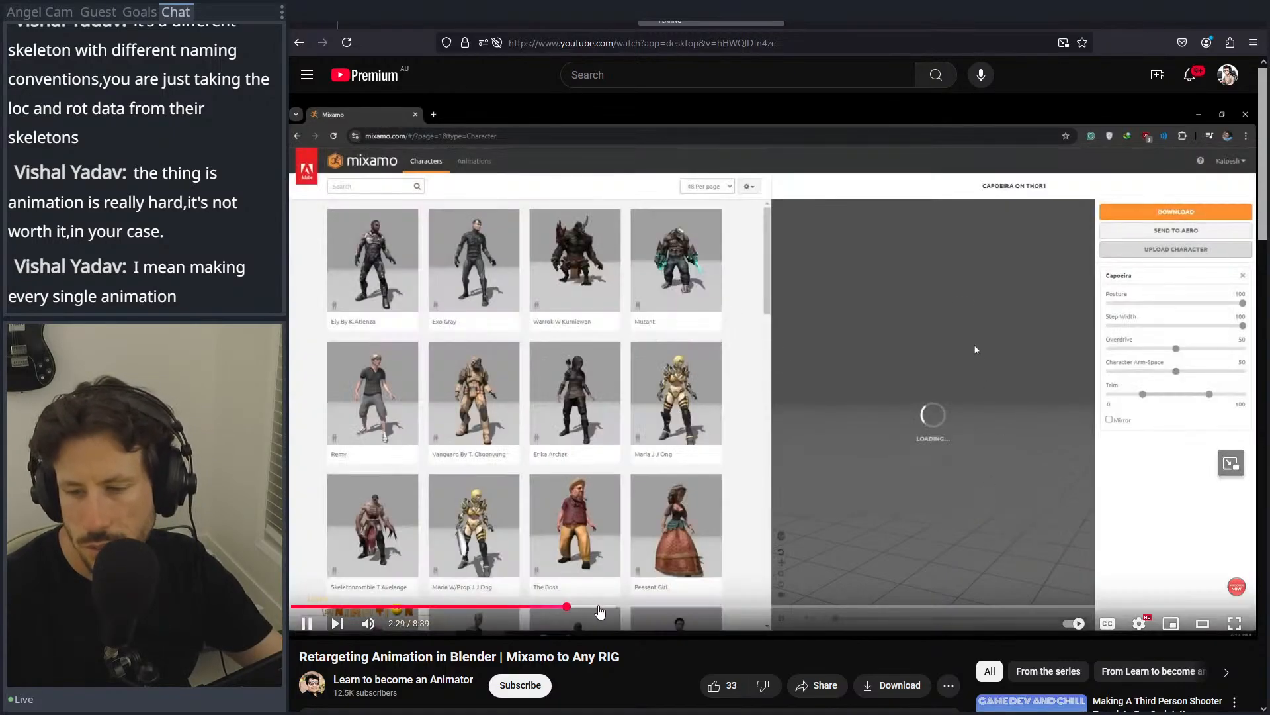
pyautogui.click(602, 606)
pyautogui.moveTo(609, 616); pyautogui.dragTo(792, 619)
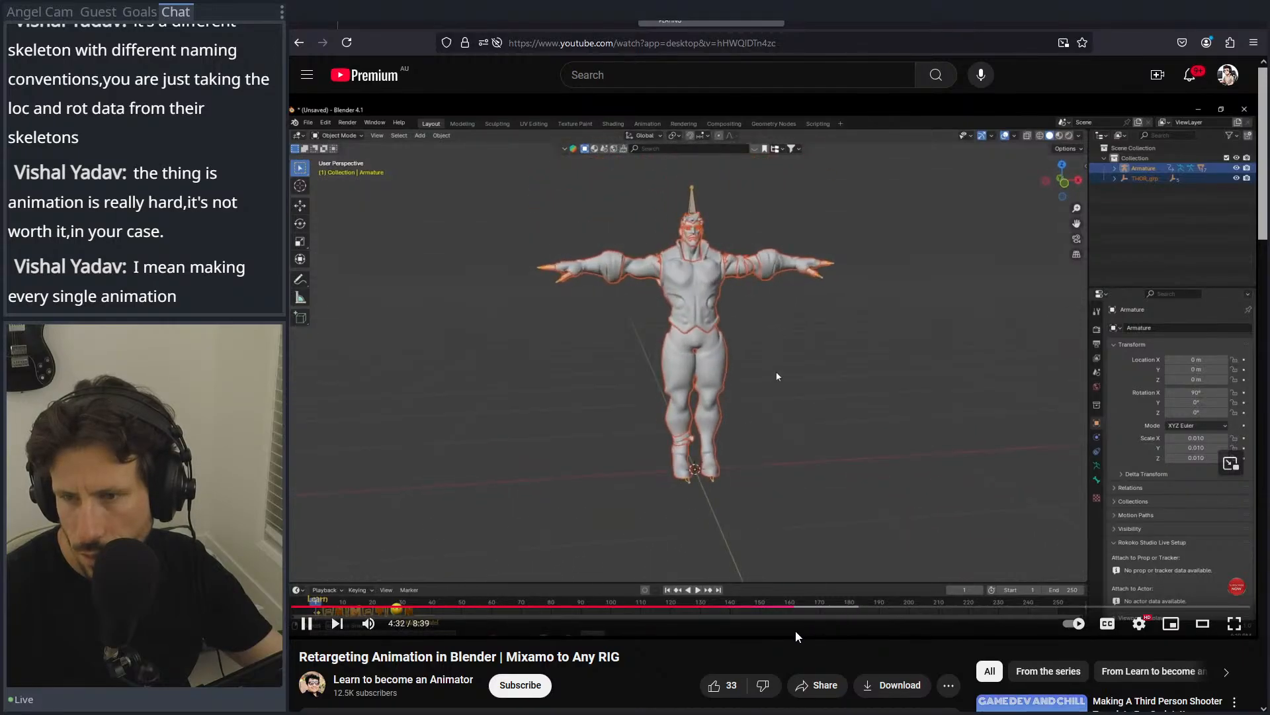
pyautogui.click(840, 612)
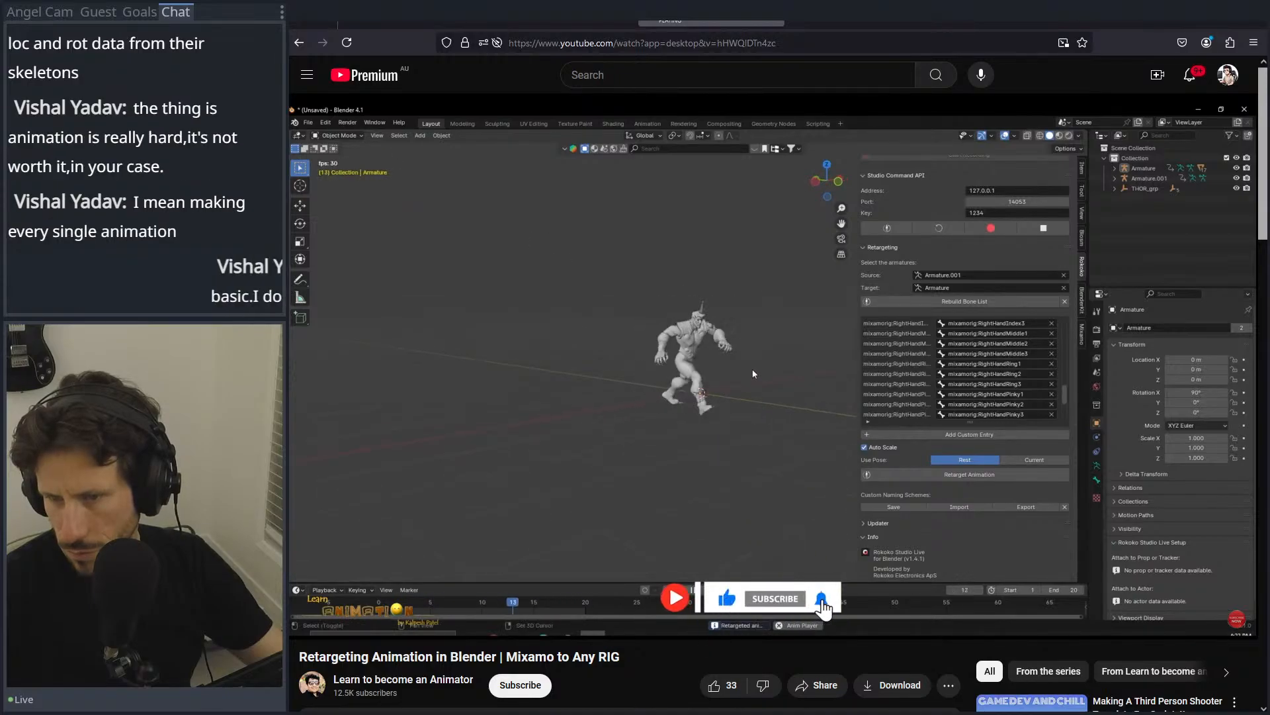
pyautogui.click(703, 274)
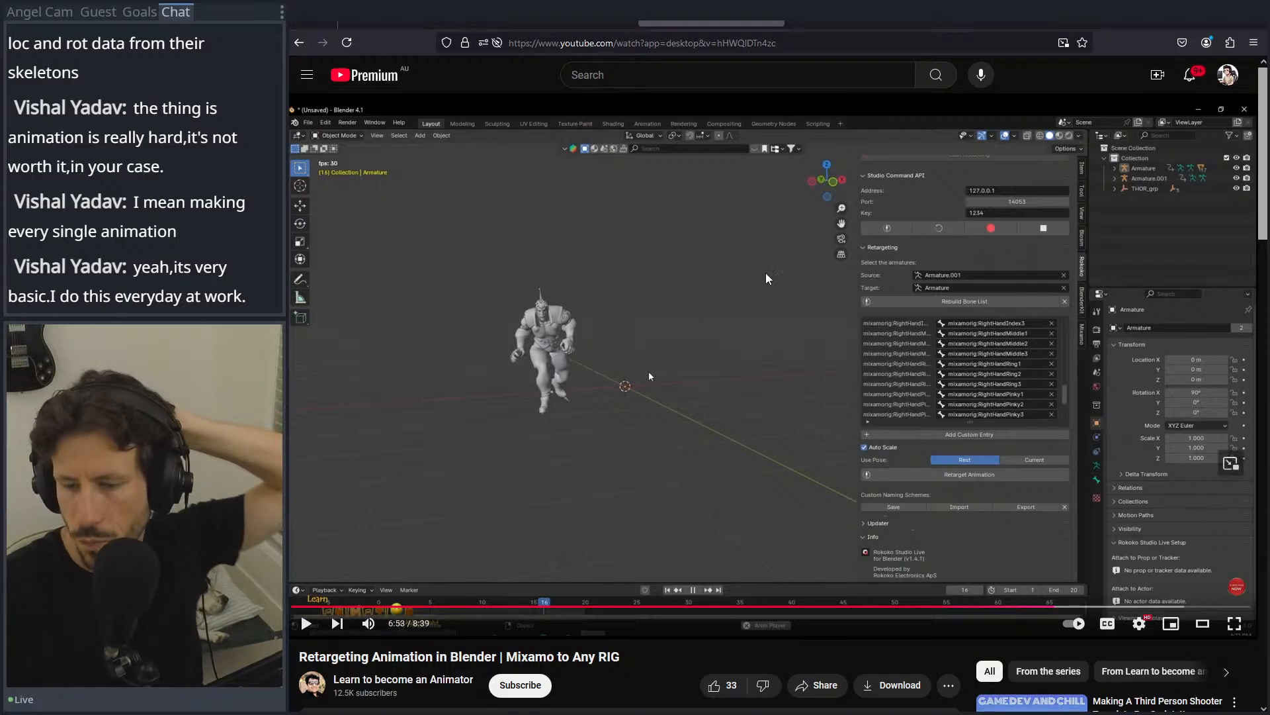
# Step: Return to the Google results and search for "mixamo retargeting rigify"
pyautogui.click(301, 44)
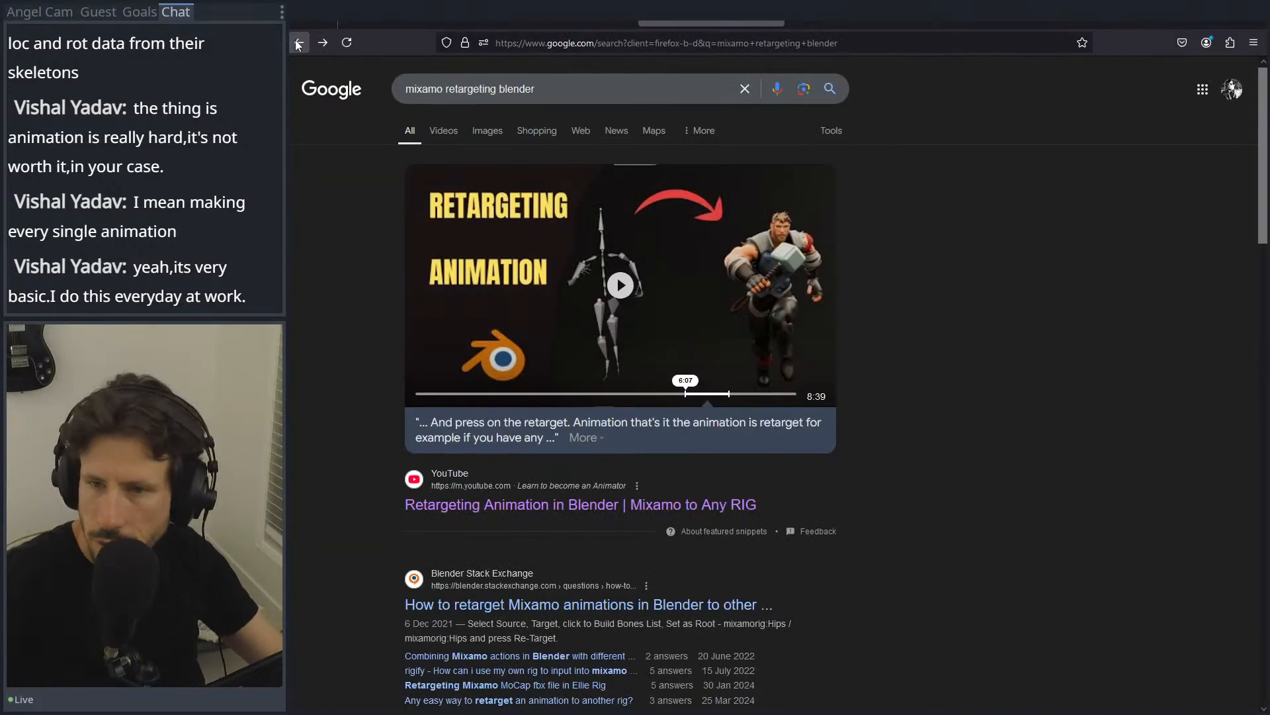
pyautogui.click(542, 96)
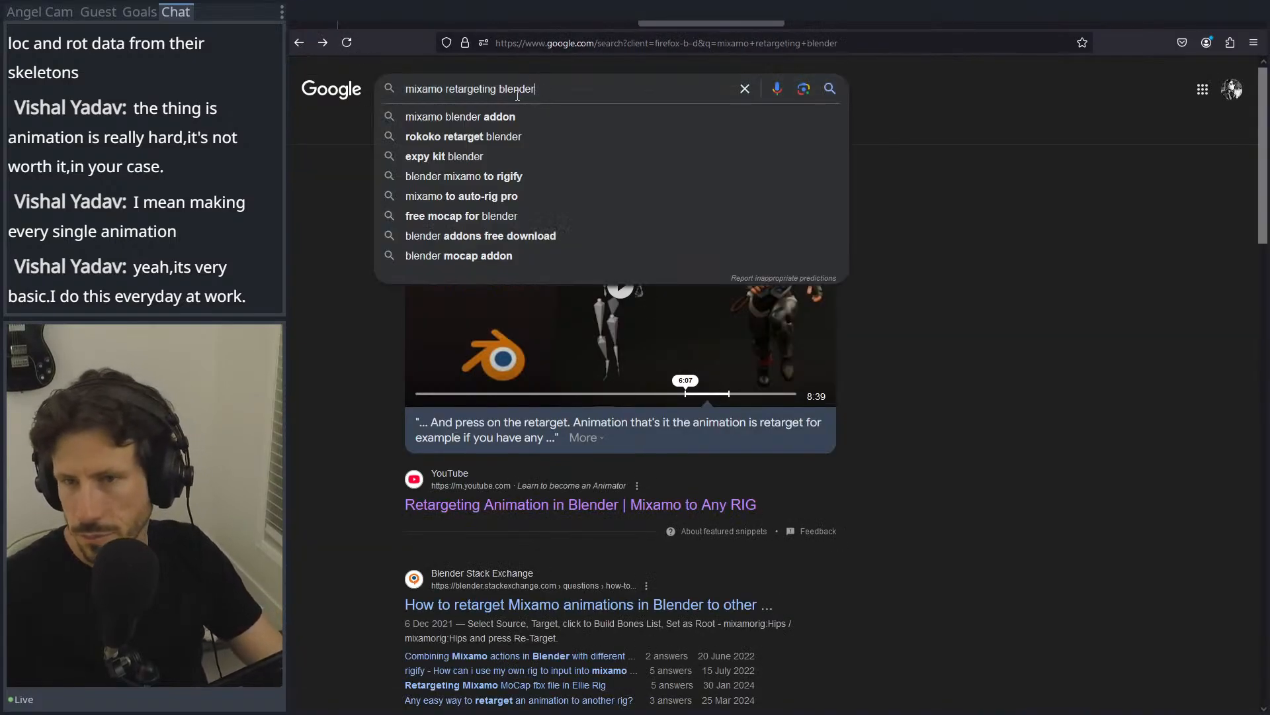
pyautogui.moveTo(527, 87); pyautogui.dragTo(502, 83)
pyautogui.write('rigify')
pyautogui.press('Return')
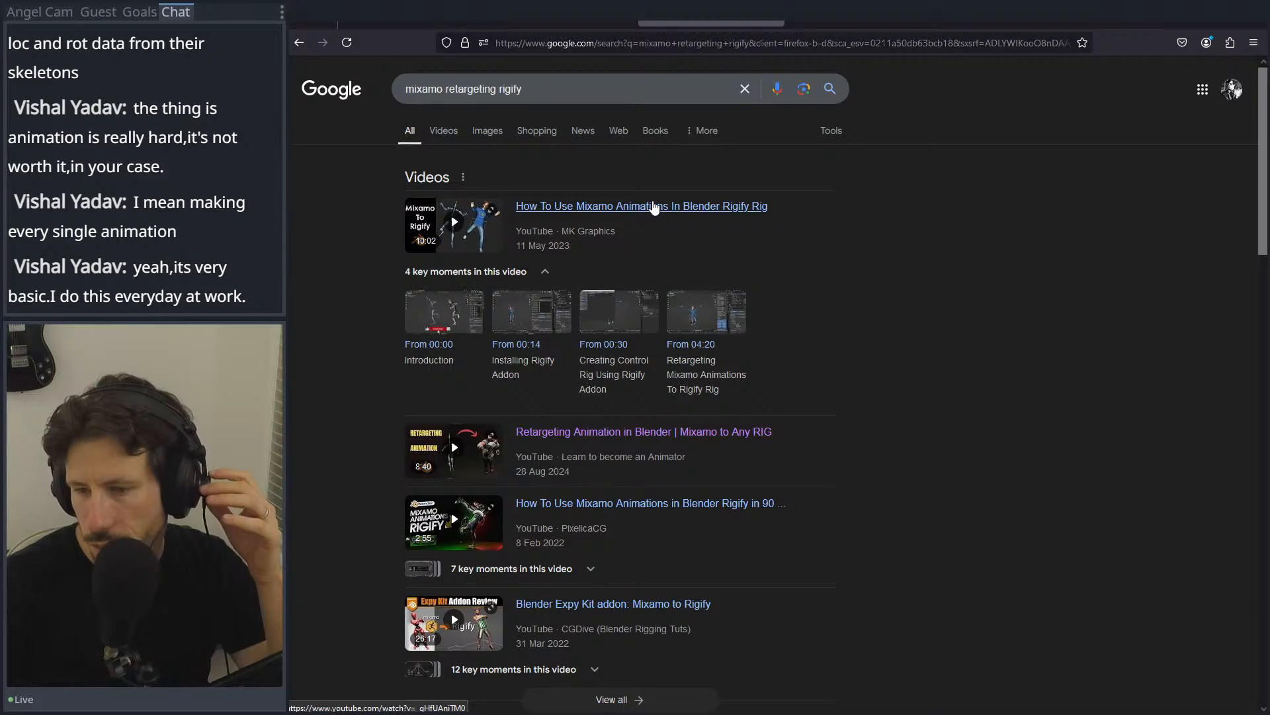
# Step: Look over the results, open the "How To Use Mixamo Animations In Blender Rigify Rig" video and pause it at the start
pyautogui.scroll(-5, 654, 208)
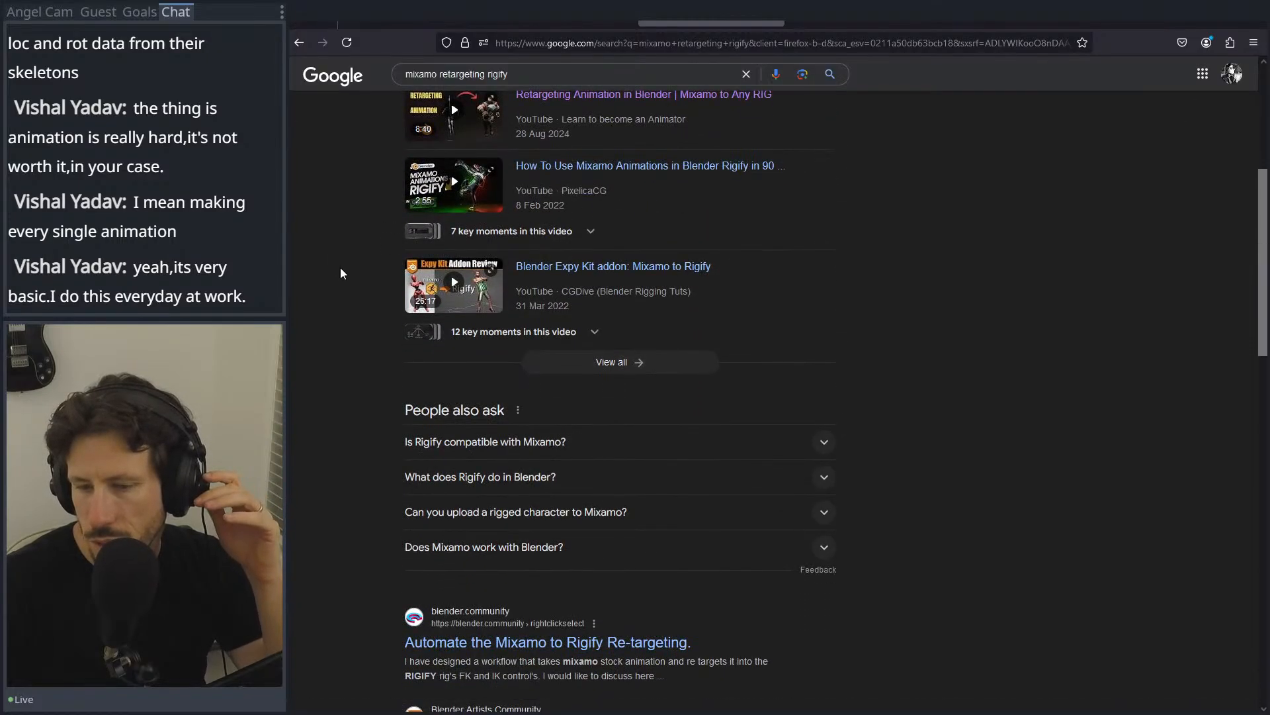
pyautogui.scroll(5, 340, 273)
pyautogui.click(604, 137)
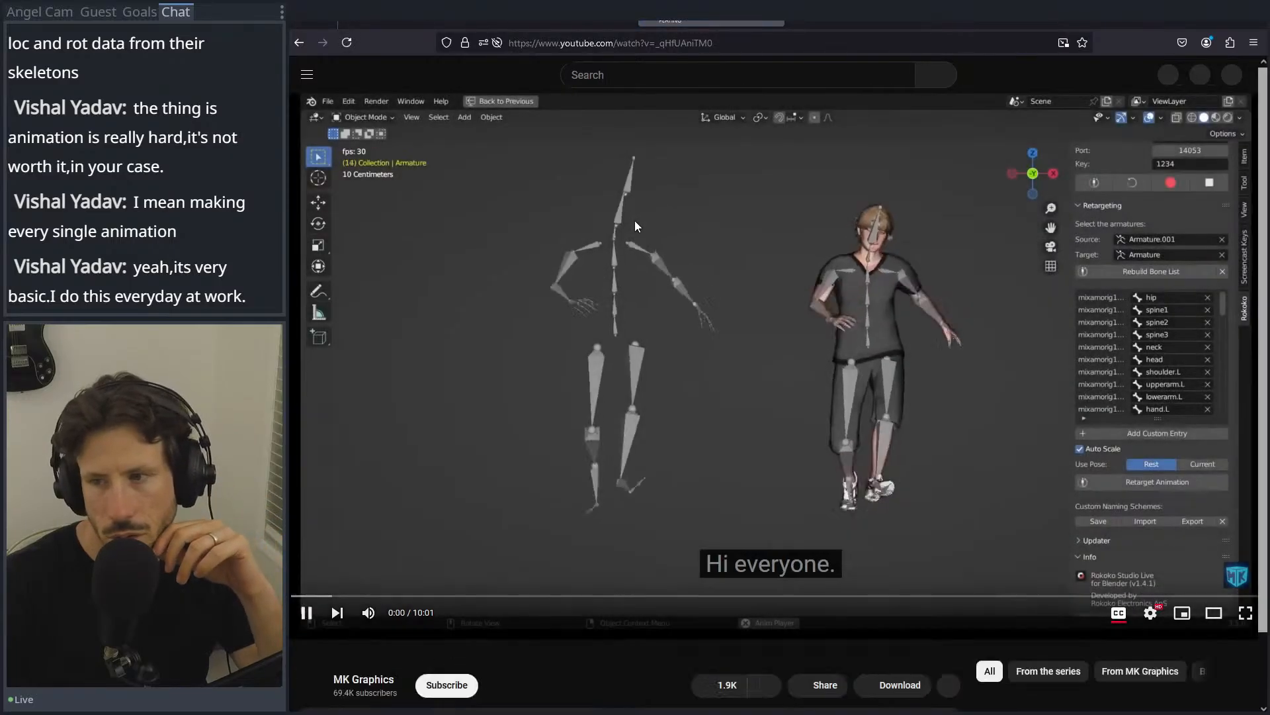
pyautogui.click(634, 220)
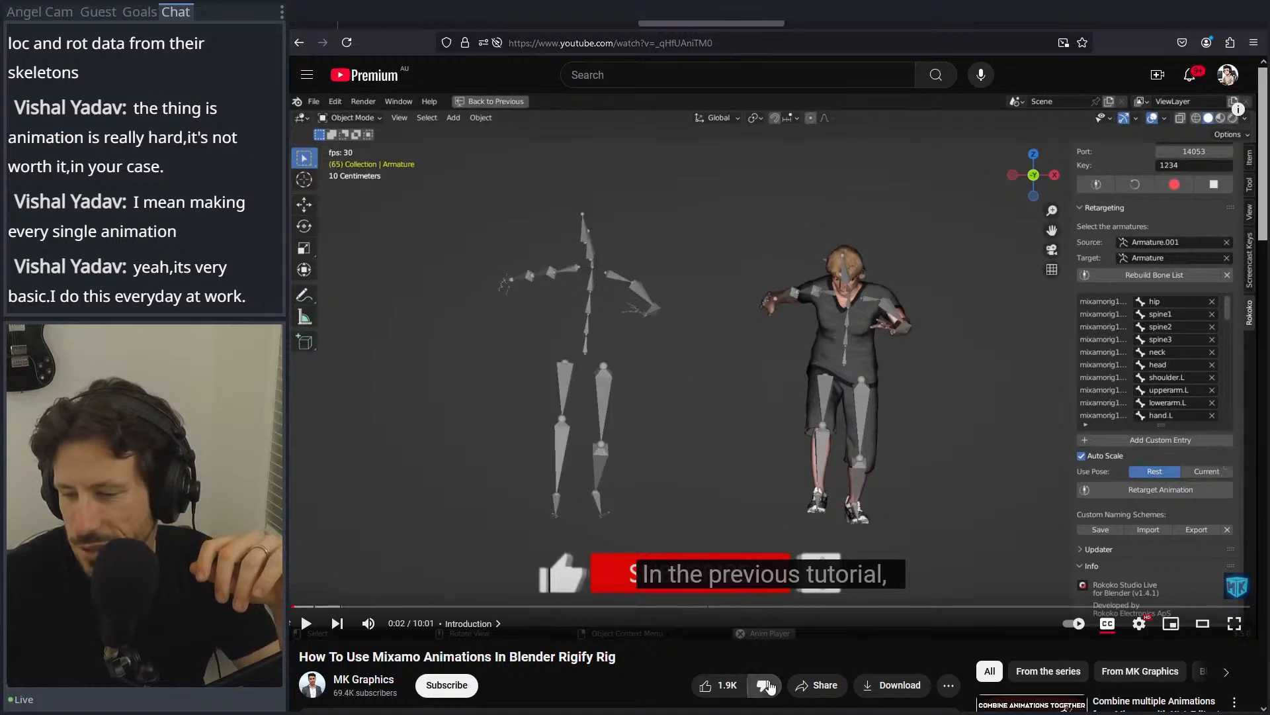
# Step: Like the MK Graphics video and watch its introduction, Rigify add-on installation and start of the control rig chapter
pyautogui.click(764, 481)
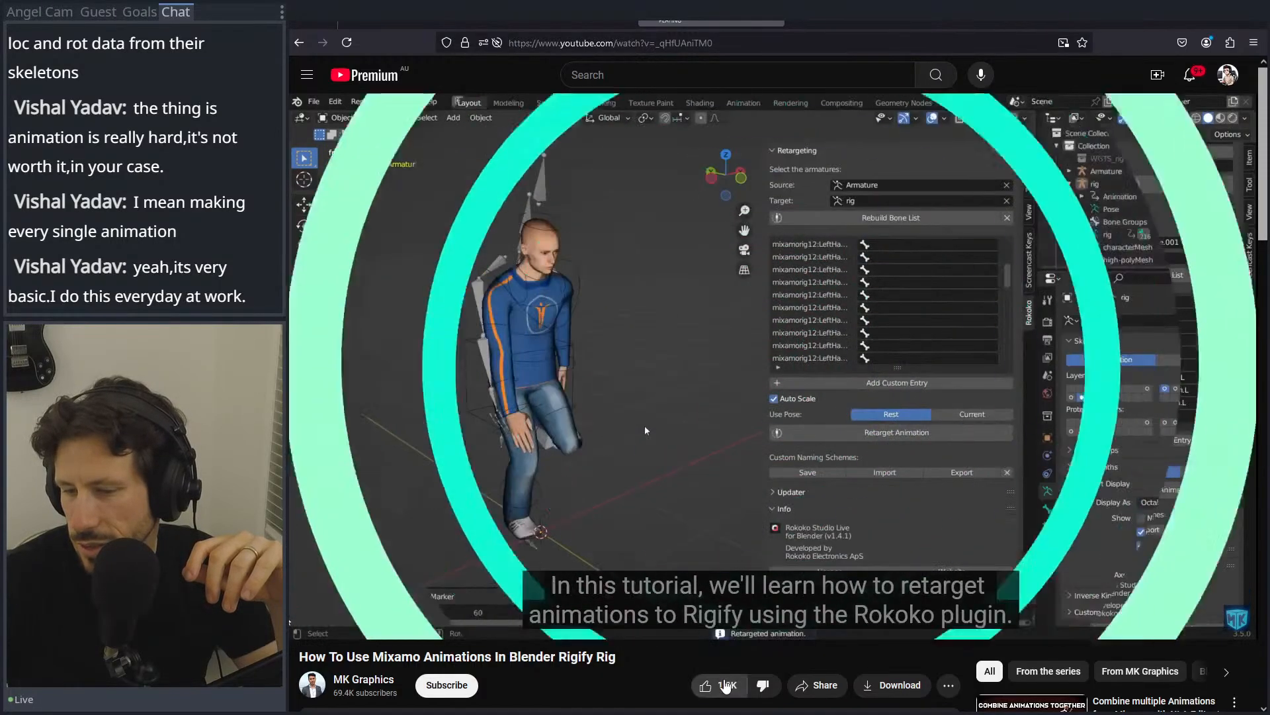
pyautogui.click(731, 459)
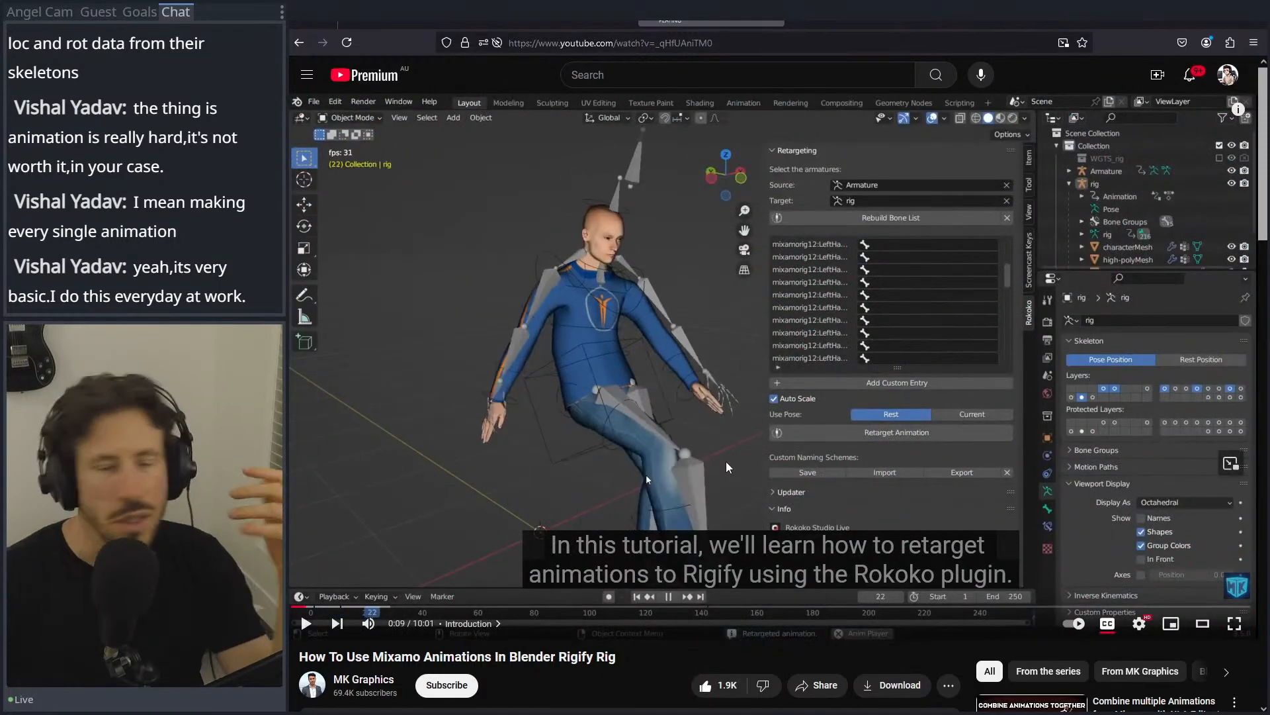
pyautogui.scroll(-3, 703, 415)
pyautogui.scroll(3, 703, 415)
pyautogui.click(704, 414)
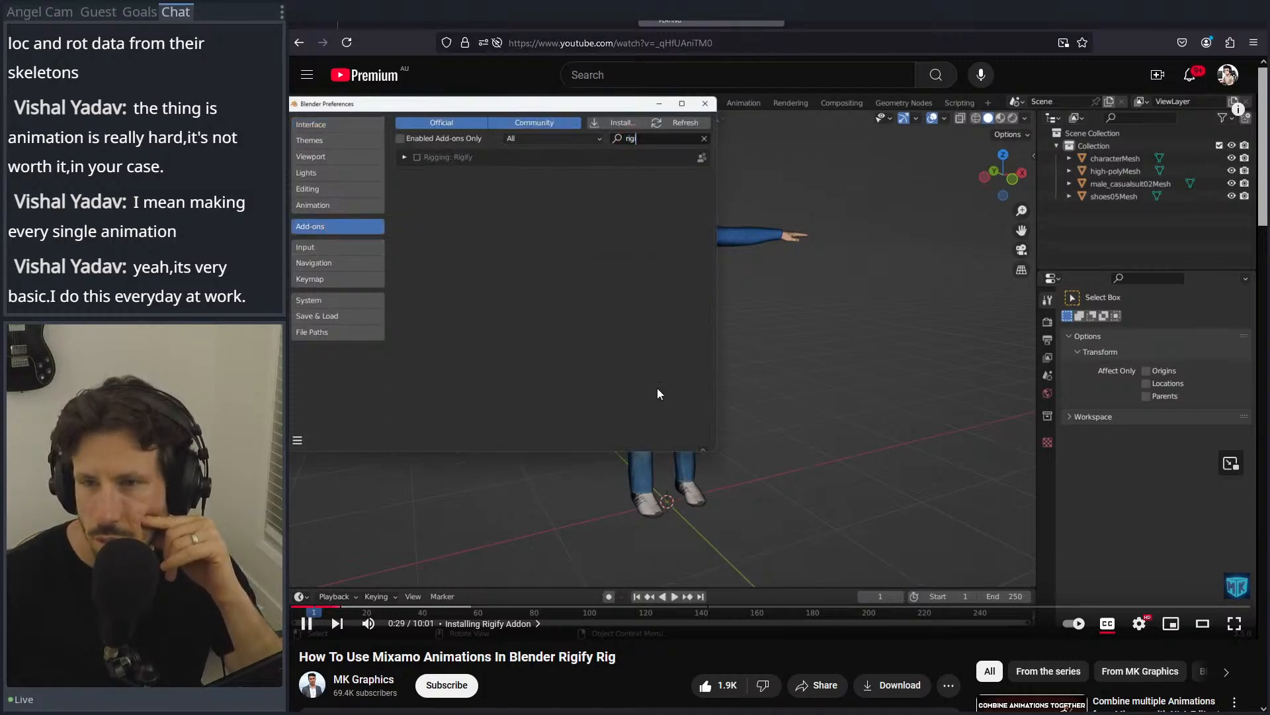
pyautogui.click(657, 389)
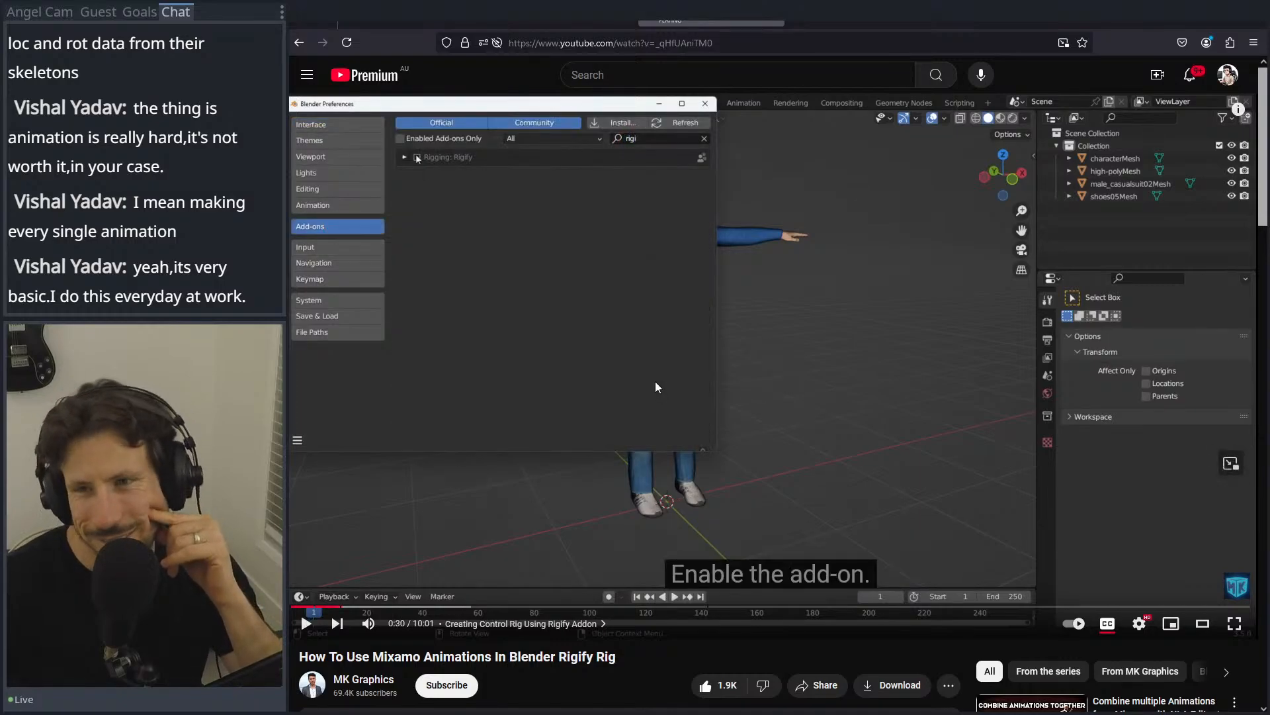
pyautogui.click(656, 382)
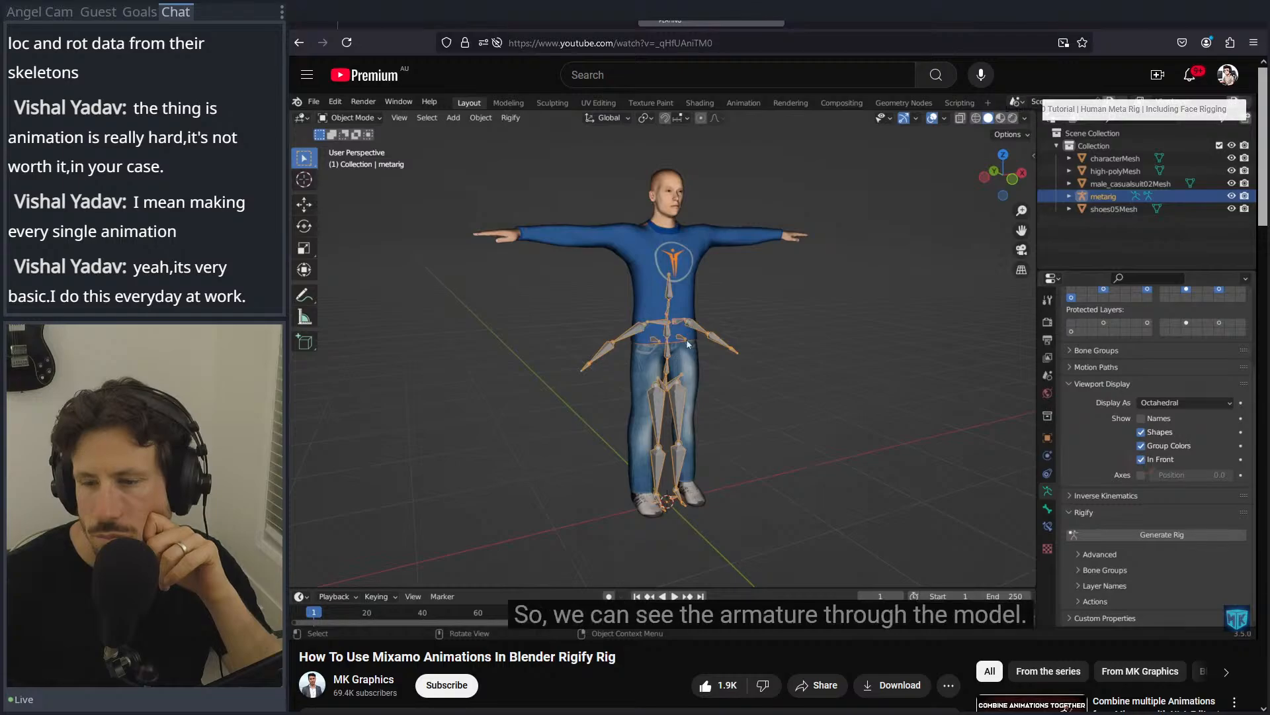
# Step: Skip through the control rig chapter to "Retargeting Mixamo Animations To Rigify Rig" and pause at the Rokoko plugin mention
pyautogui.click(510, 606)
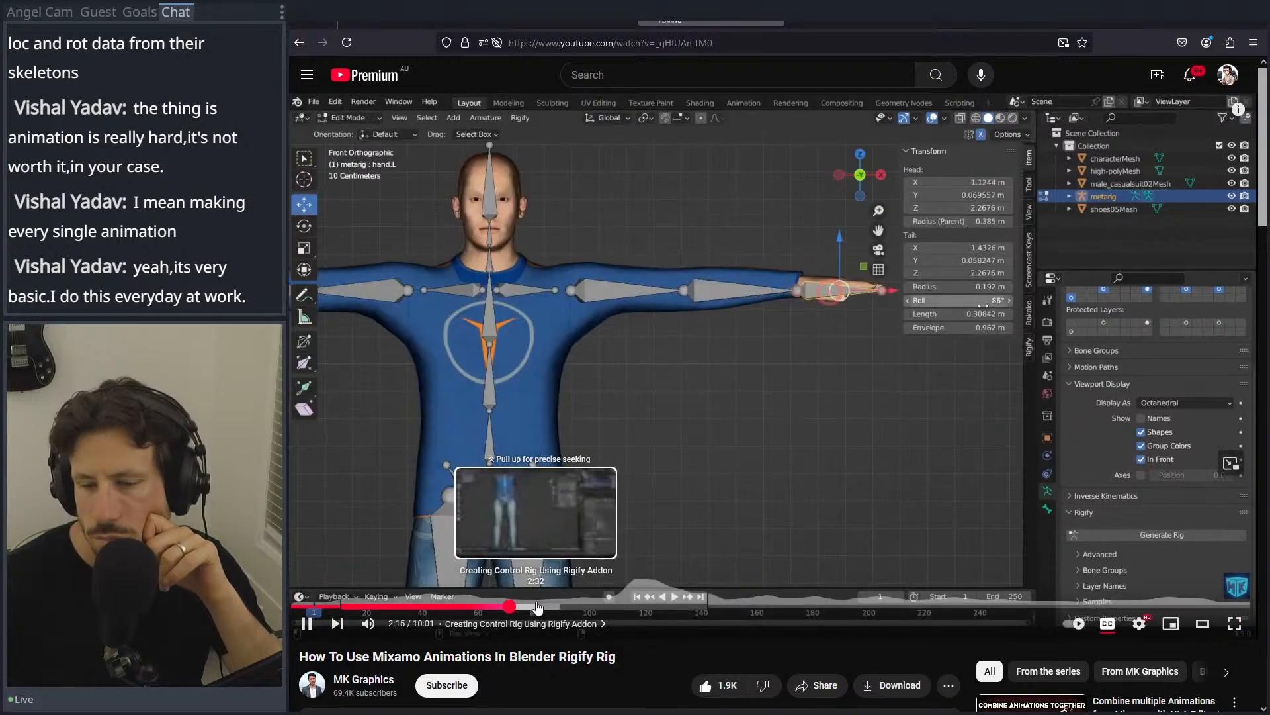
pyautogui.click(558, 607)
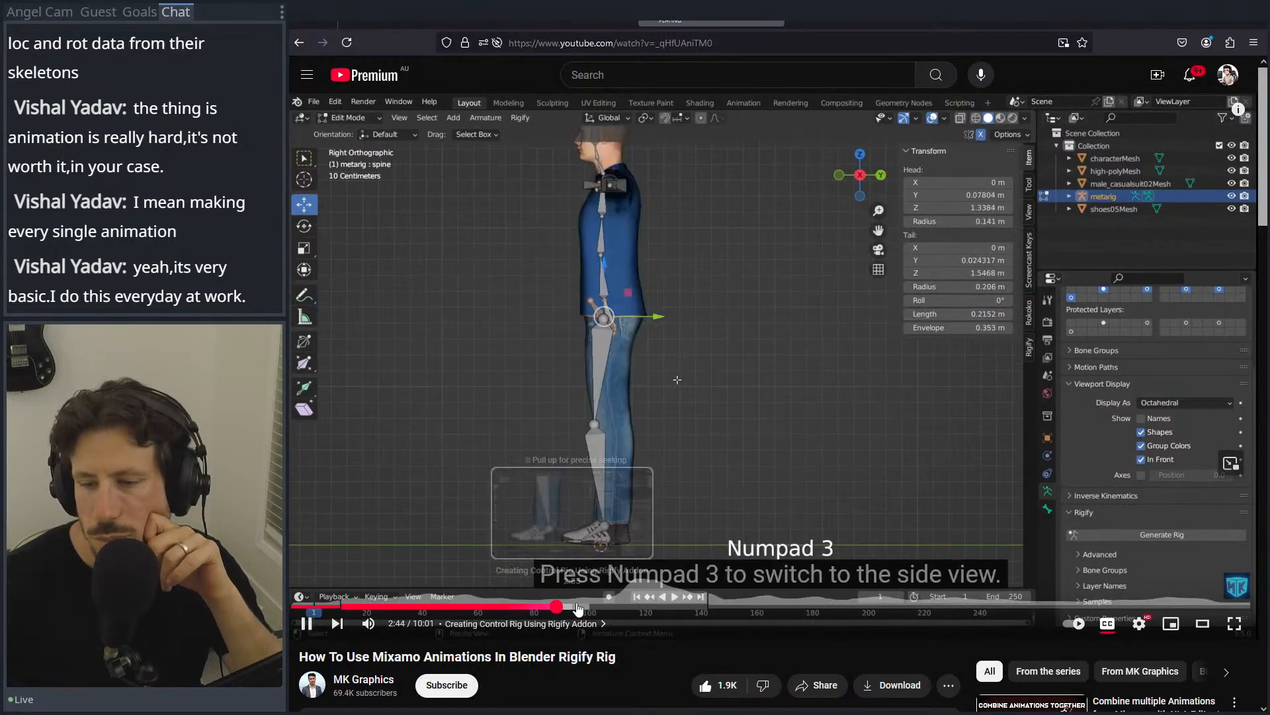
pyautogui.click(589, 607)
pyautogui.click(620, 607)
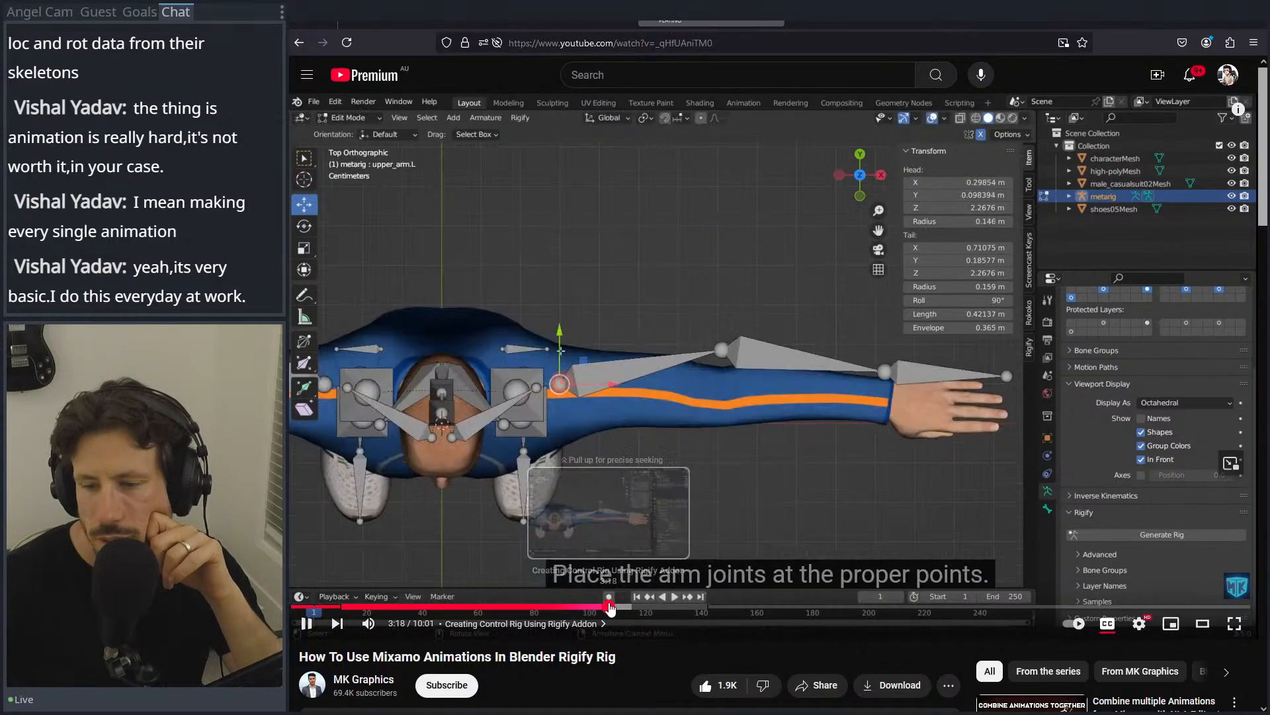
pyautogui.click(656, 606)
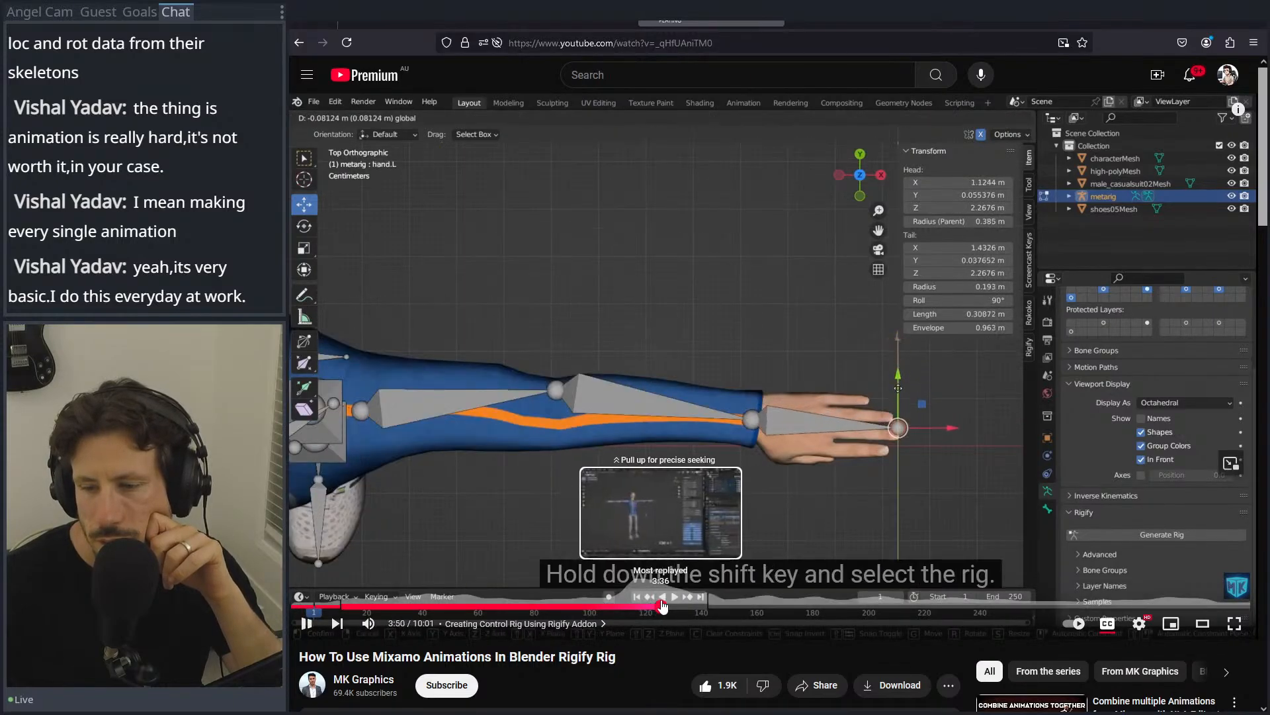
pyautogui.click(710, 606)
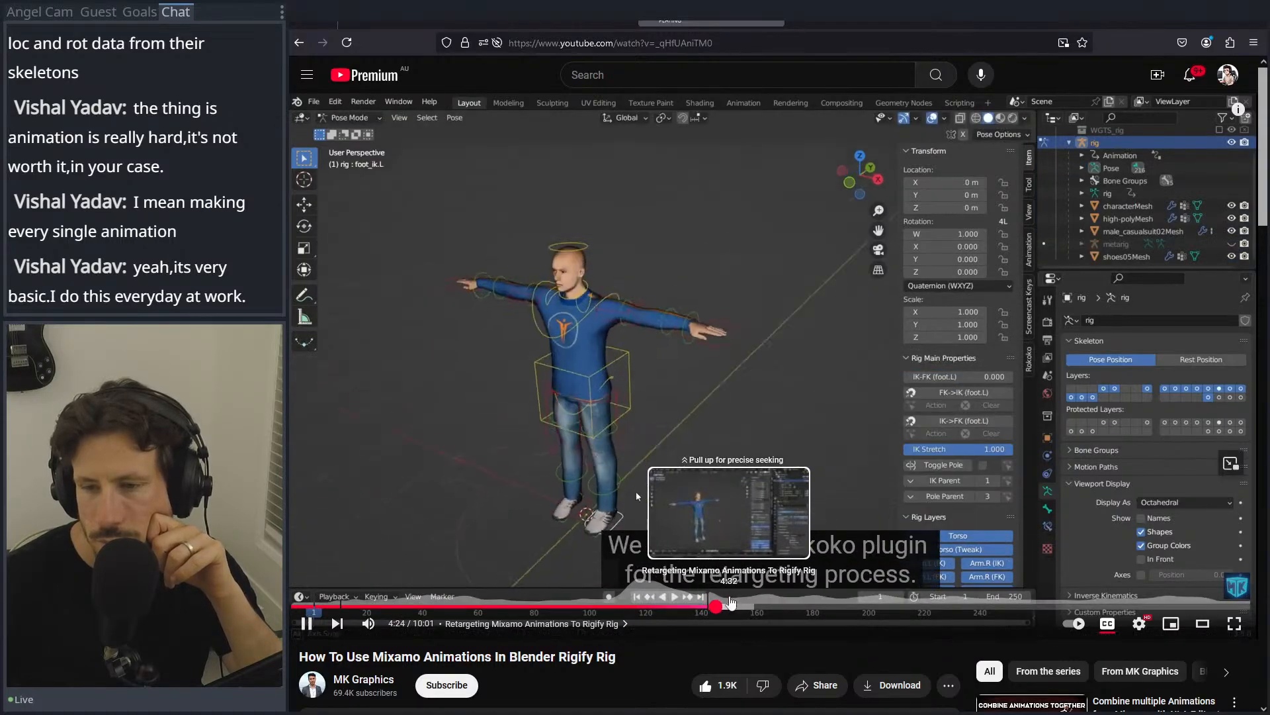
pyautogui.click(795, 258)
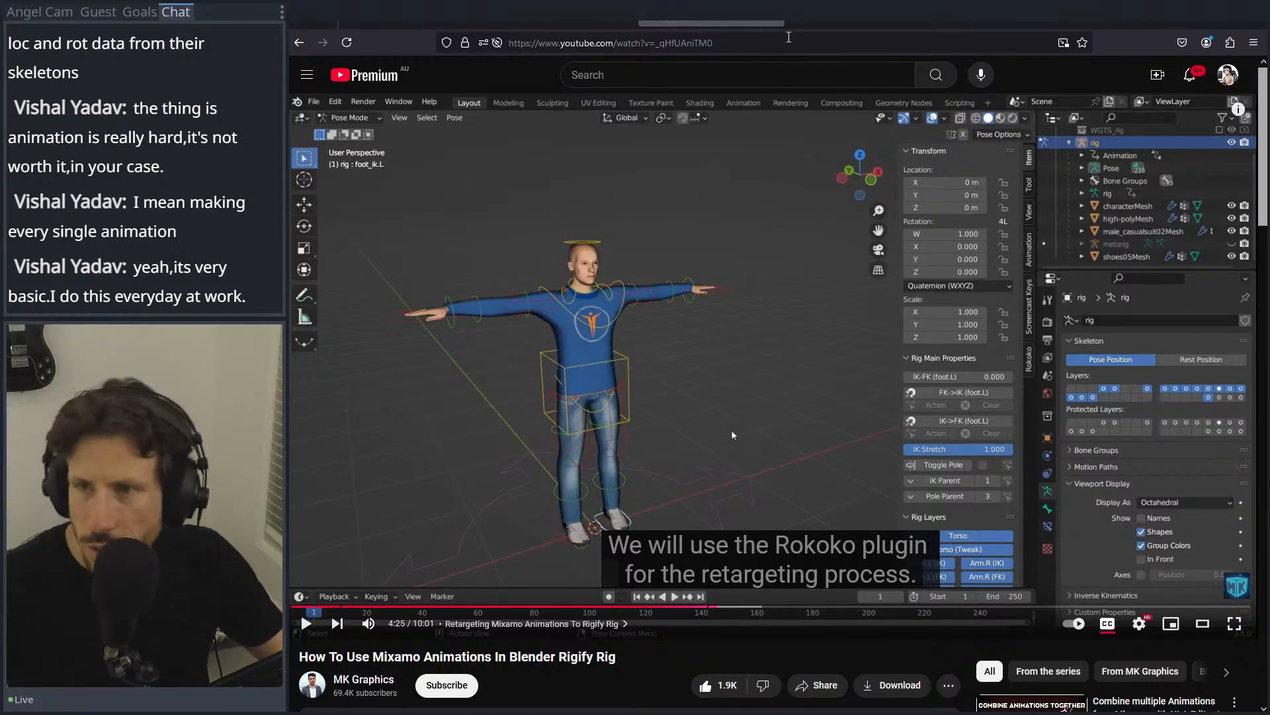
# Step: Look up the Rokoko plugin in a new browser tab
pyautogui.click(797, 24)
pyautogui.write('roko')
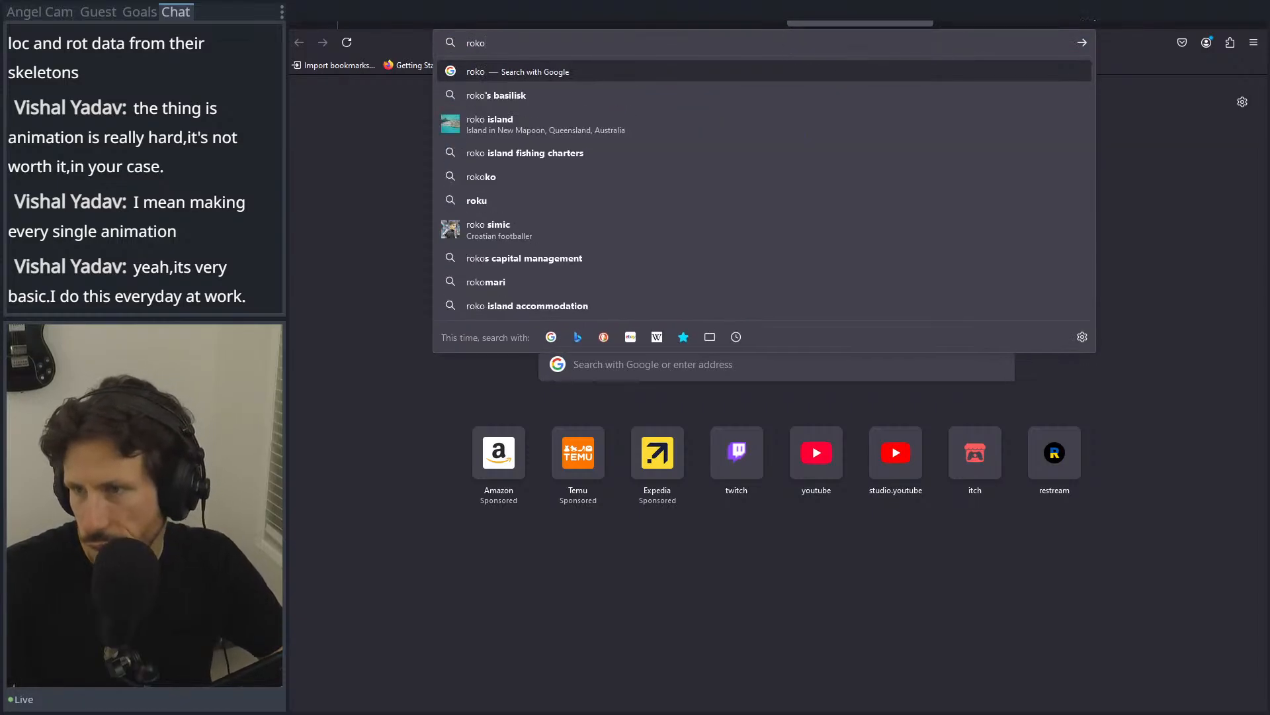
# Step: Switch to Blender and show the unfiltered add-ons list in Preferences, also checking the System settings
pyautogui.hotkey('alt', 'Tab')
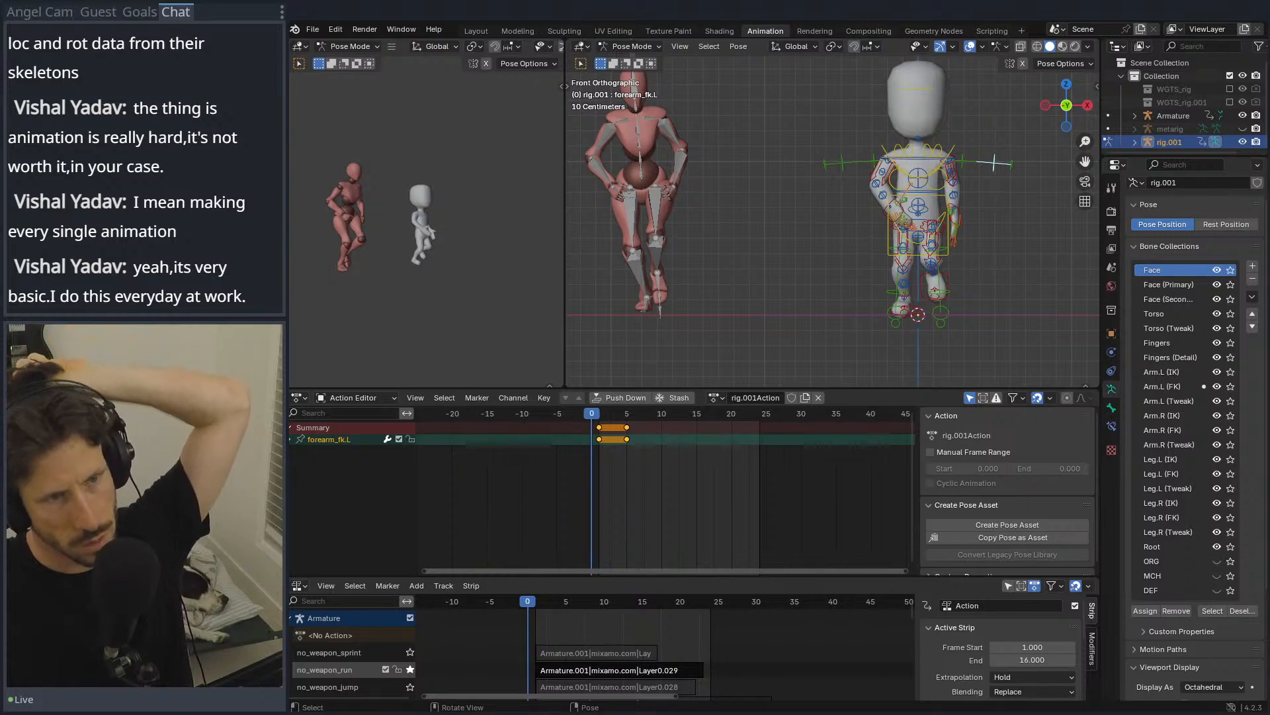
pyautogui.click(295, 29)
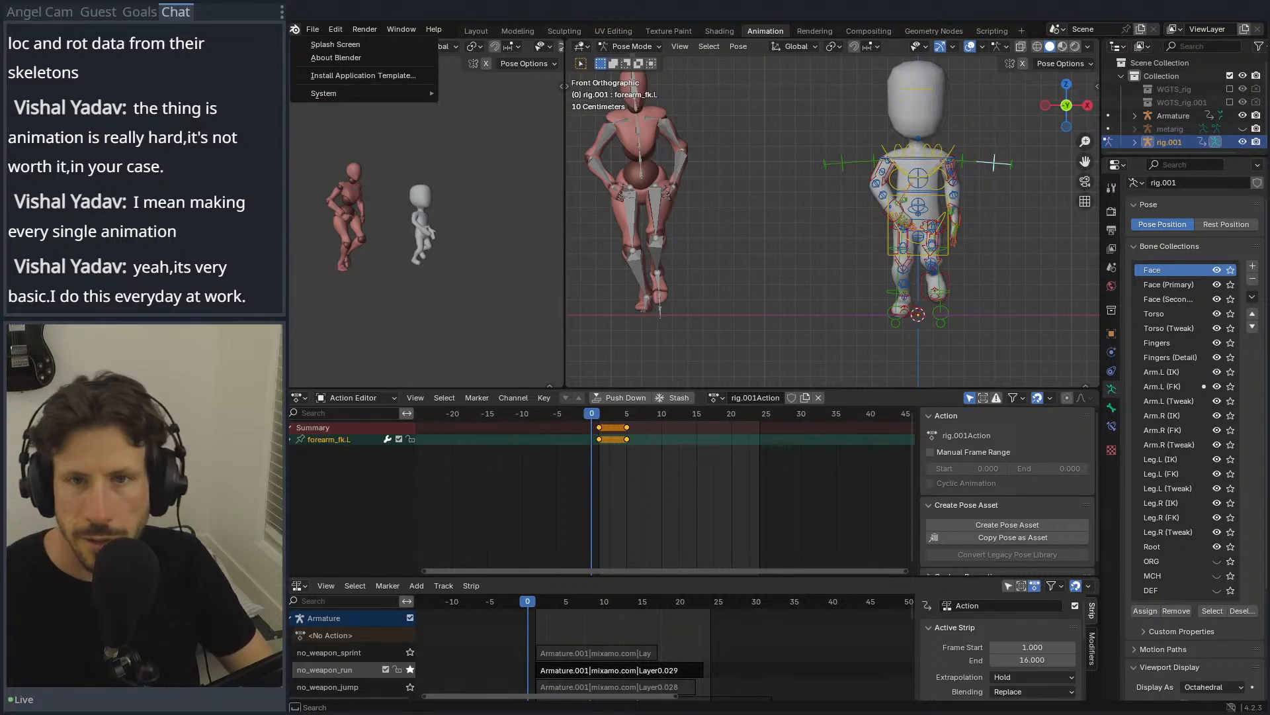
pyautogui.click(353, 201)
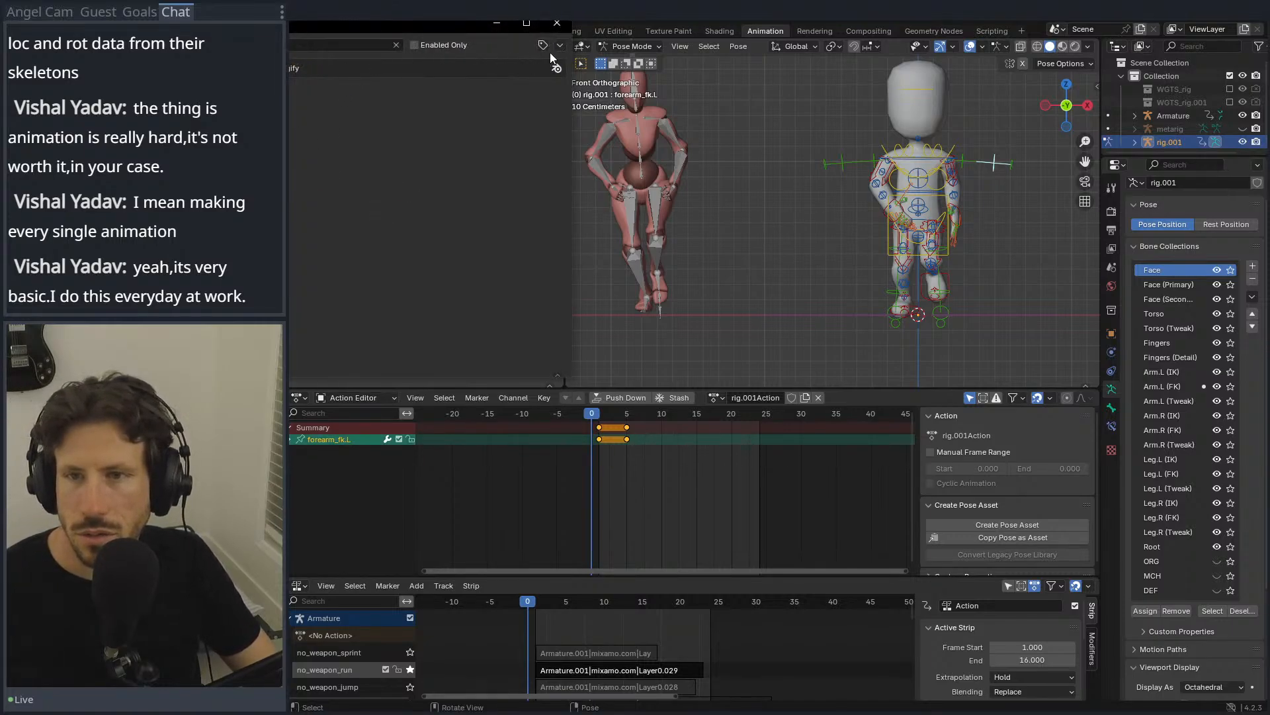
pyautogui.click(397, 46)
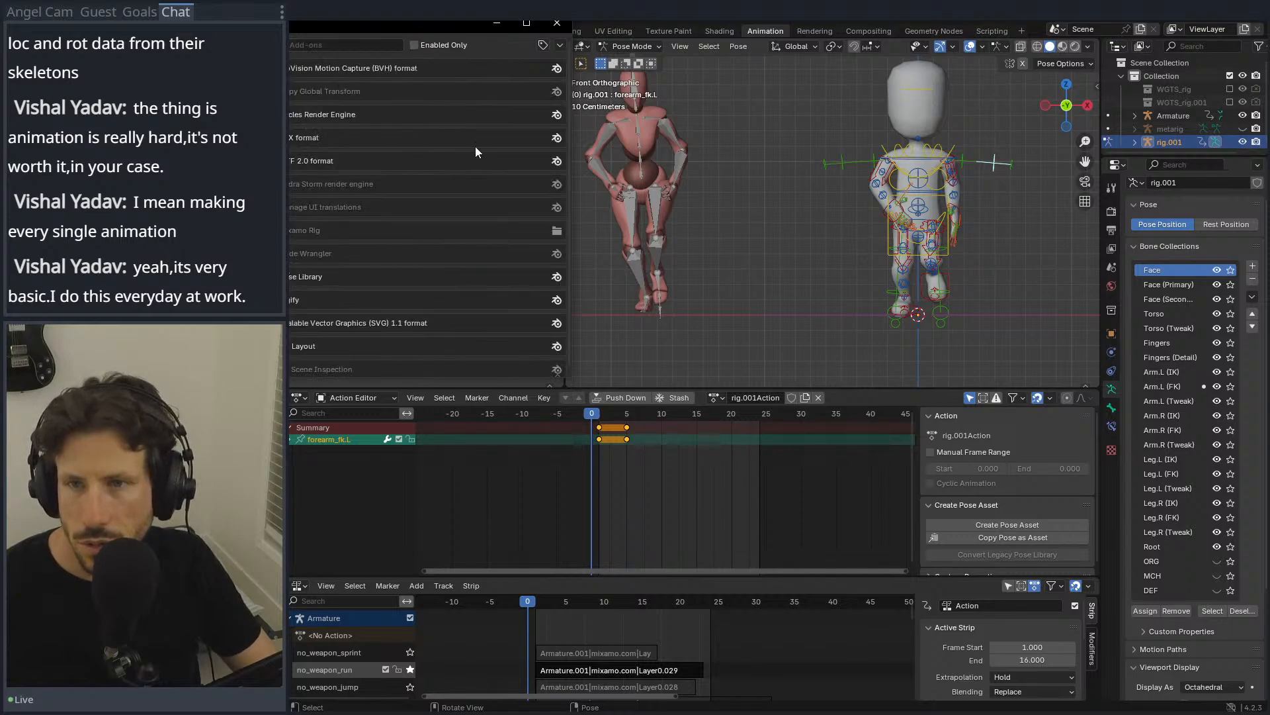
pyautogui.scroll(-1, 464, 229)
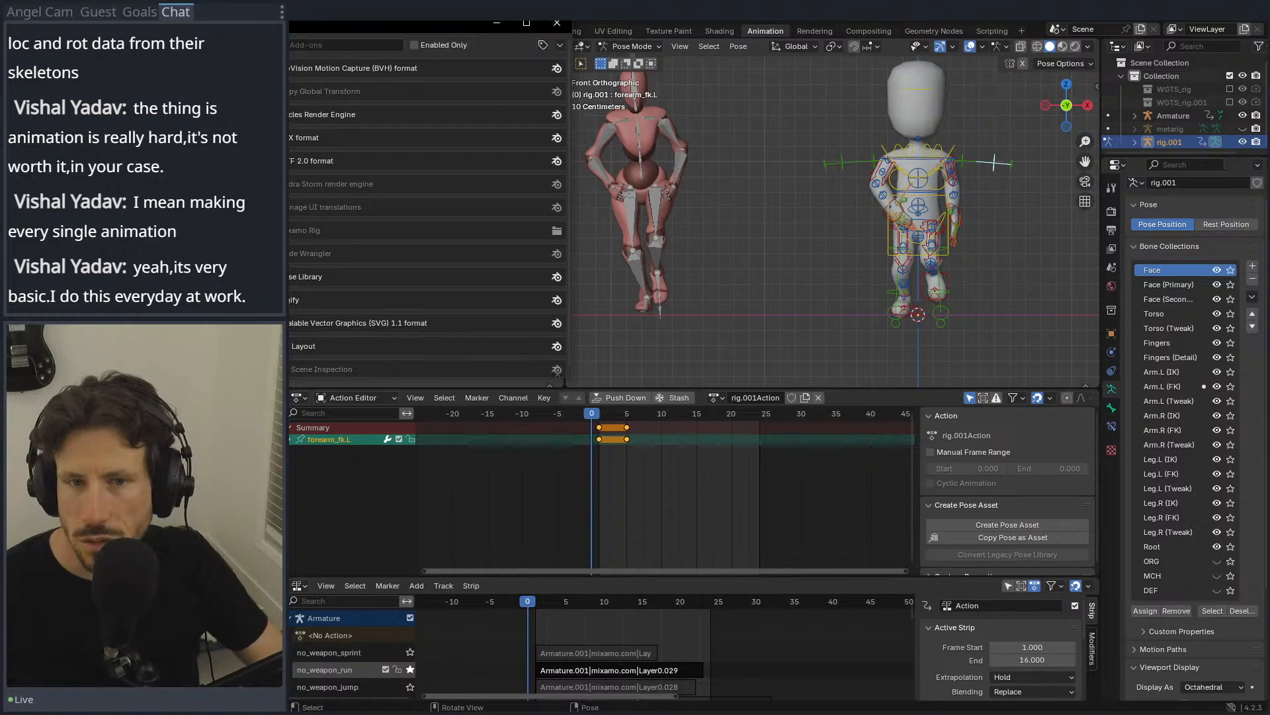
pyautogui.click(199, 255)
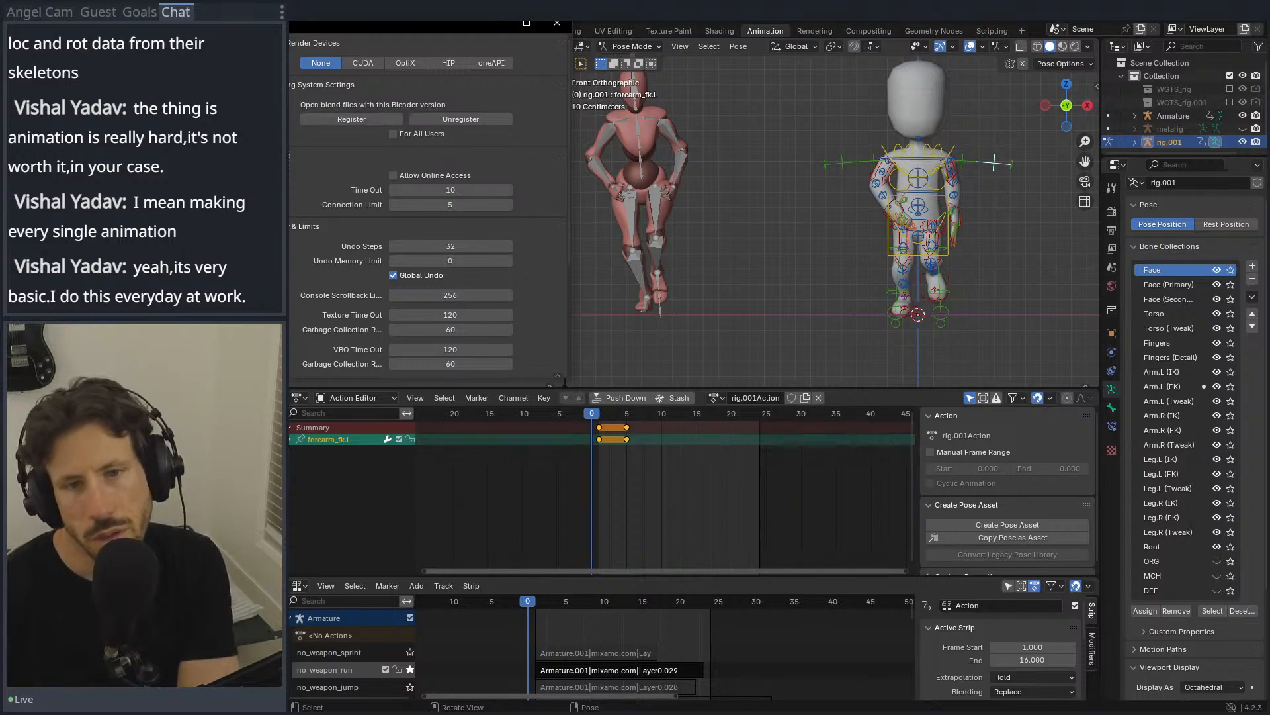
pyautogui.click(198, 140)
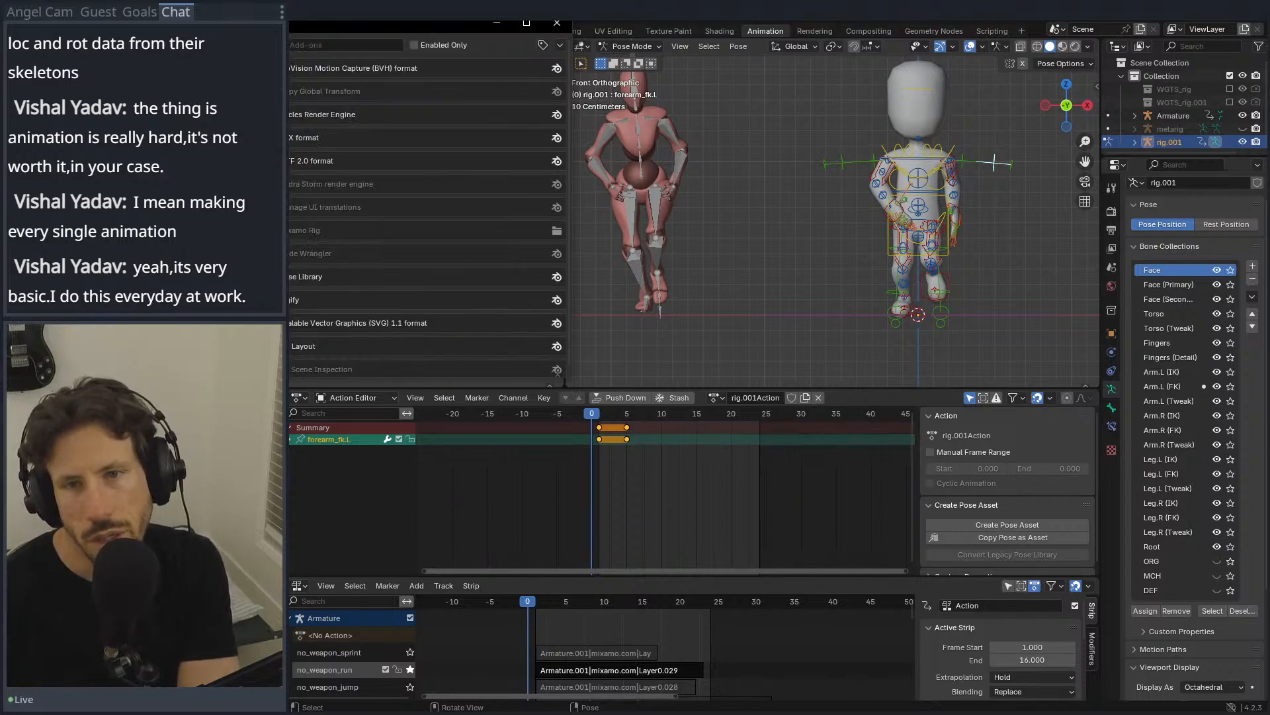
# Step: Install the Rokoko Studio Live for Blender add-on from the master zip in the Documents\Blender folder, with Enable on Install on
pyautogui.click(561, 45)
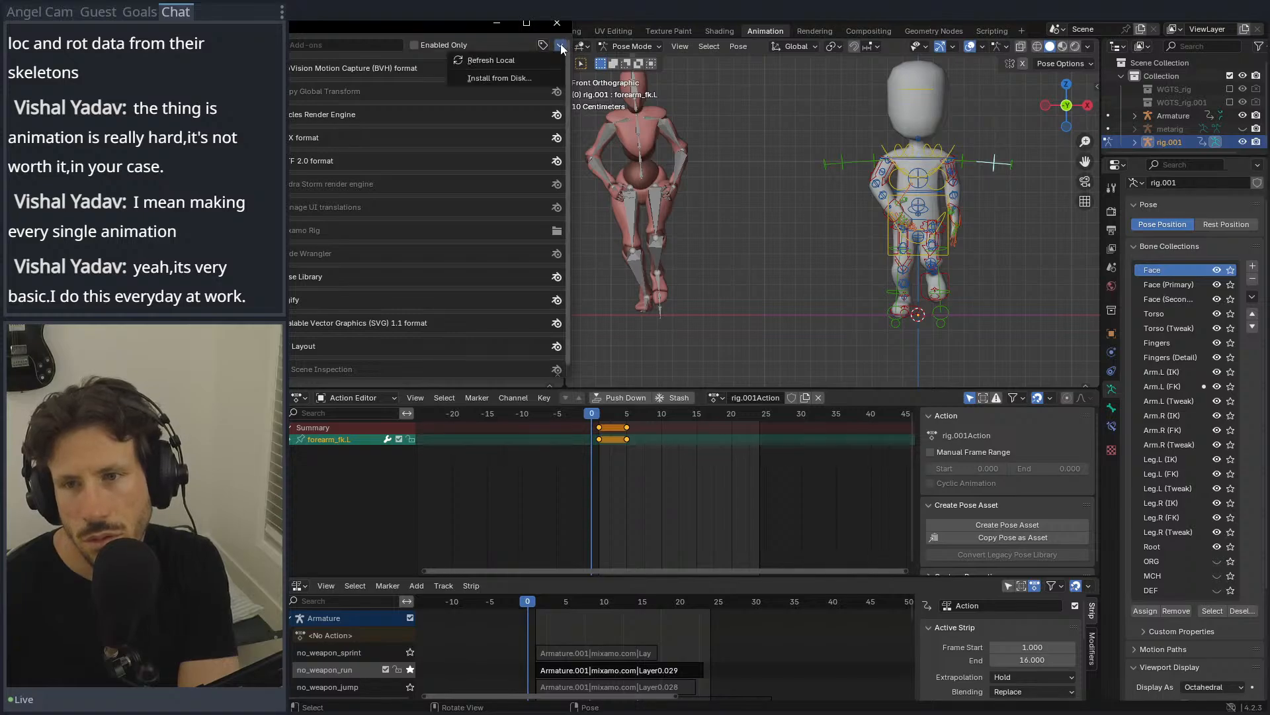
pyautogui.click(541, 74)
pyautogui.click(292, 71)
pyautogui.click(291, 70)
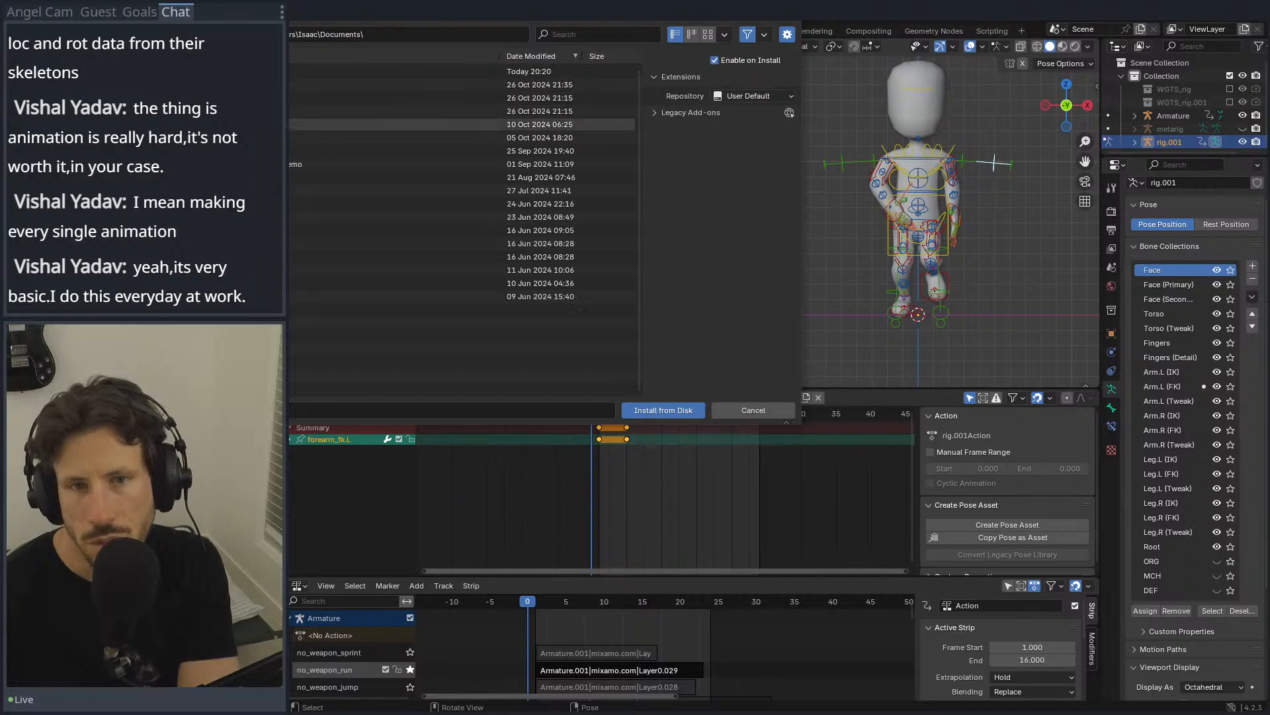
pyautogui.doubleClick(371, 72)
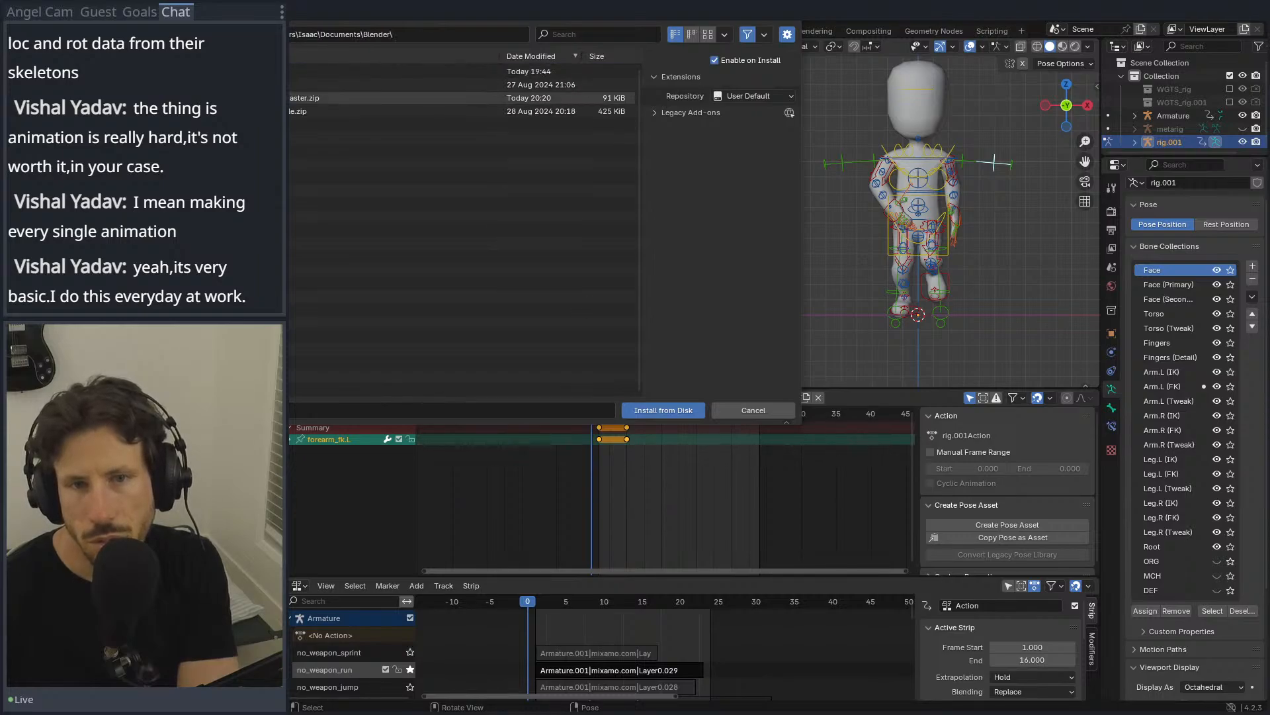
pyautogui.doubleClick(371, 98)
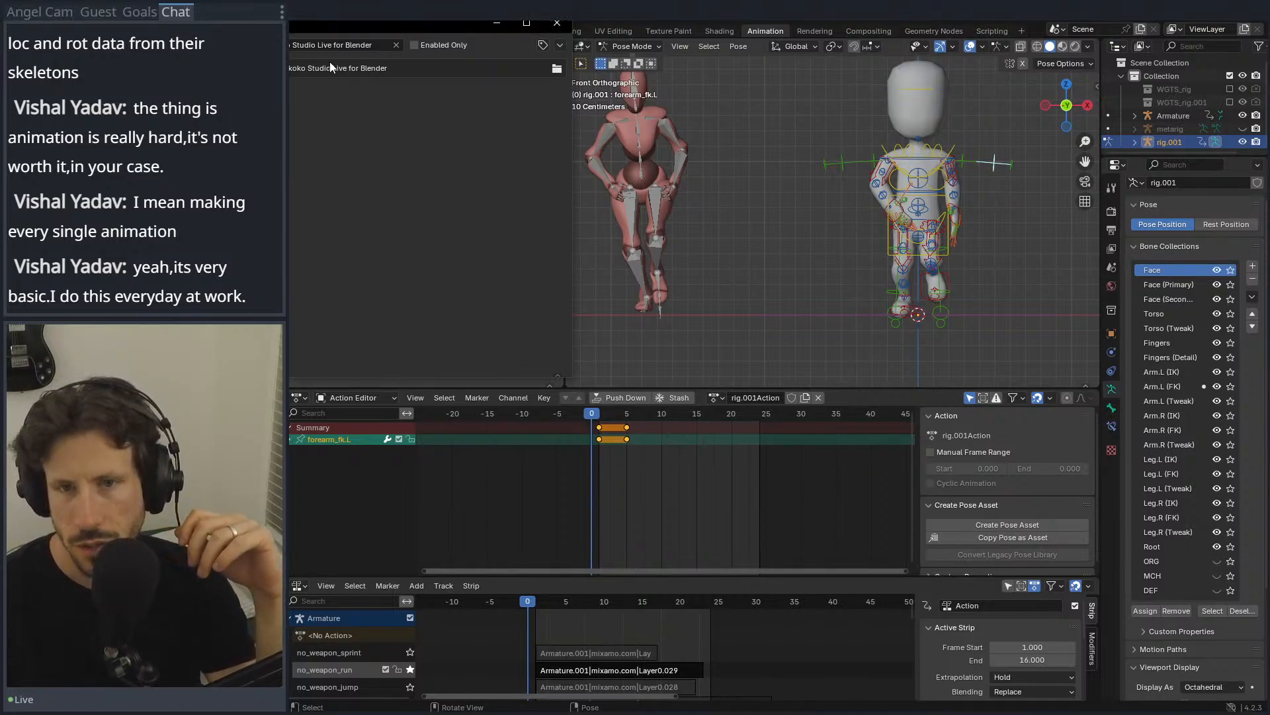
# Step: Close Preferences and sign in to the Rokoko Studio Live add-on from the 3D viewport's sidebar
pyautogui.click(557, 22)
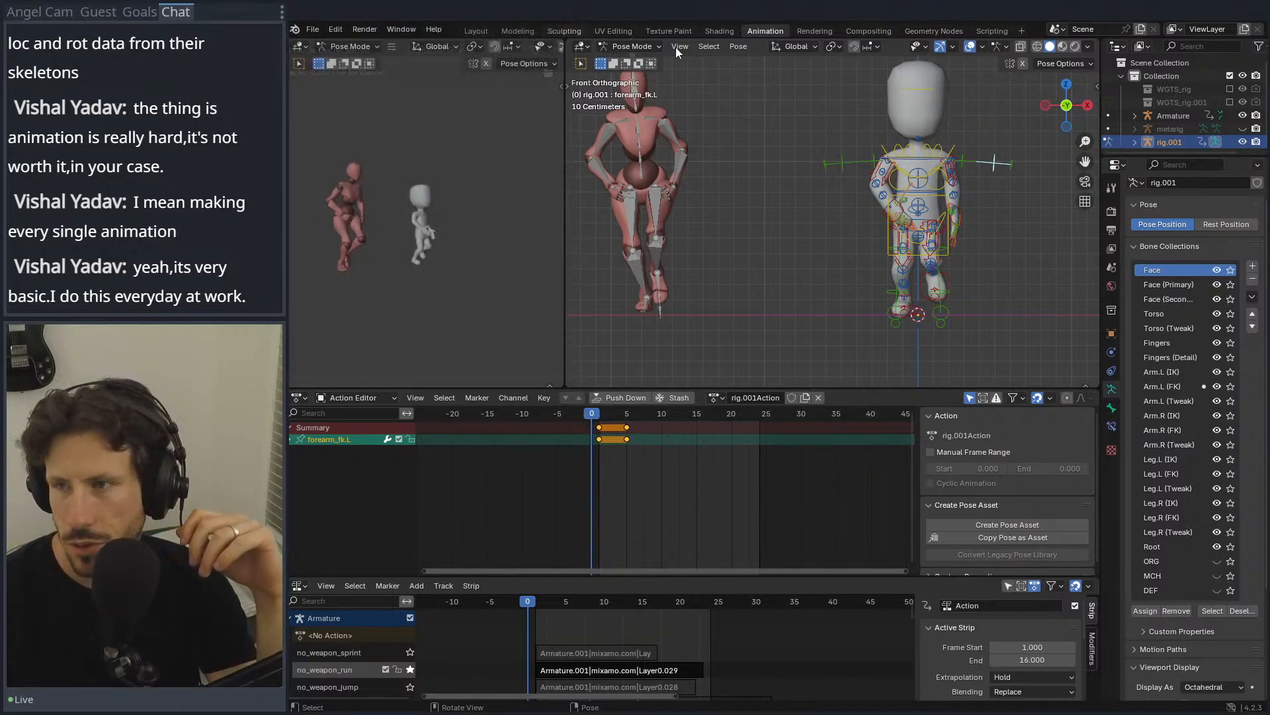
pyautogui.click(1096, 88)
pyautogui.click(1092, 233)
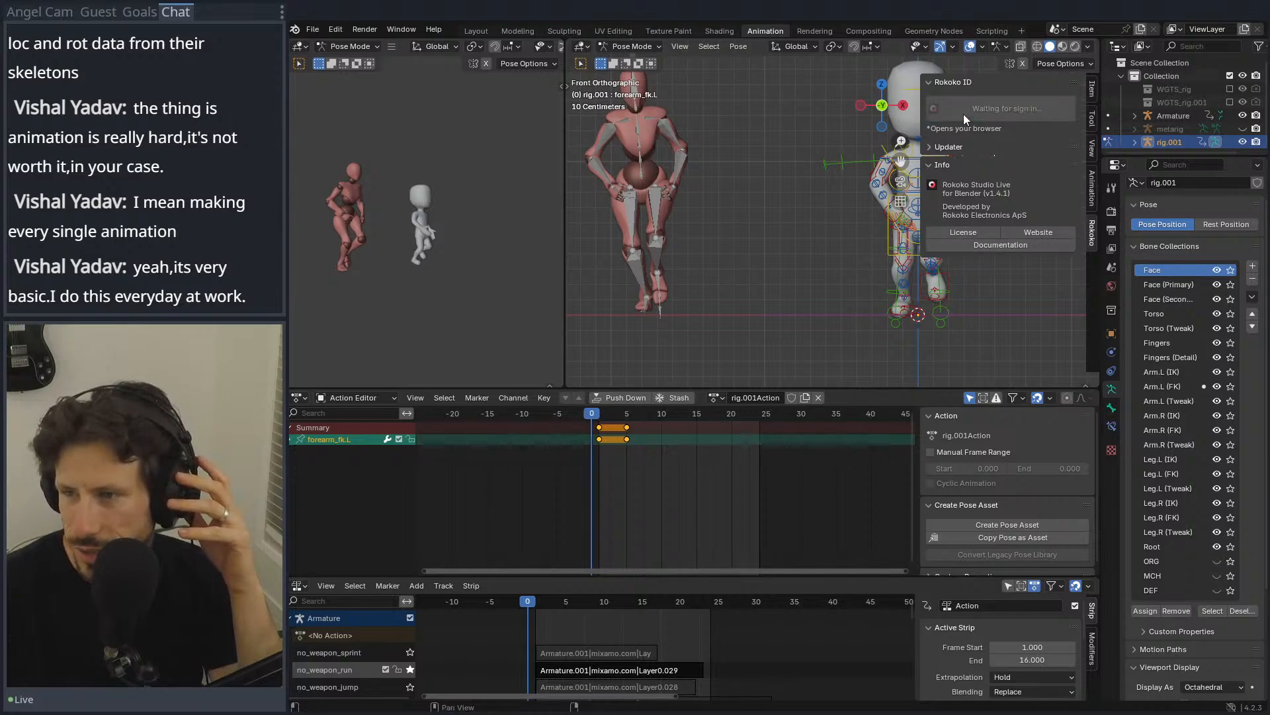
pyautogui.click(963, 112)
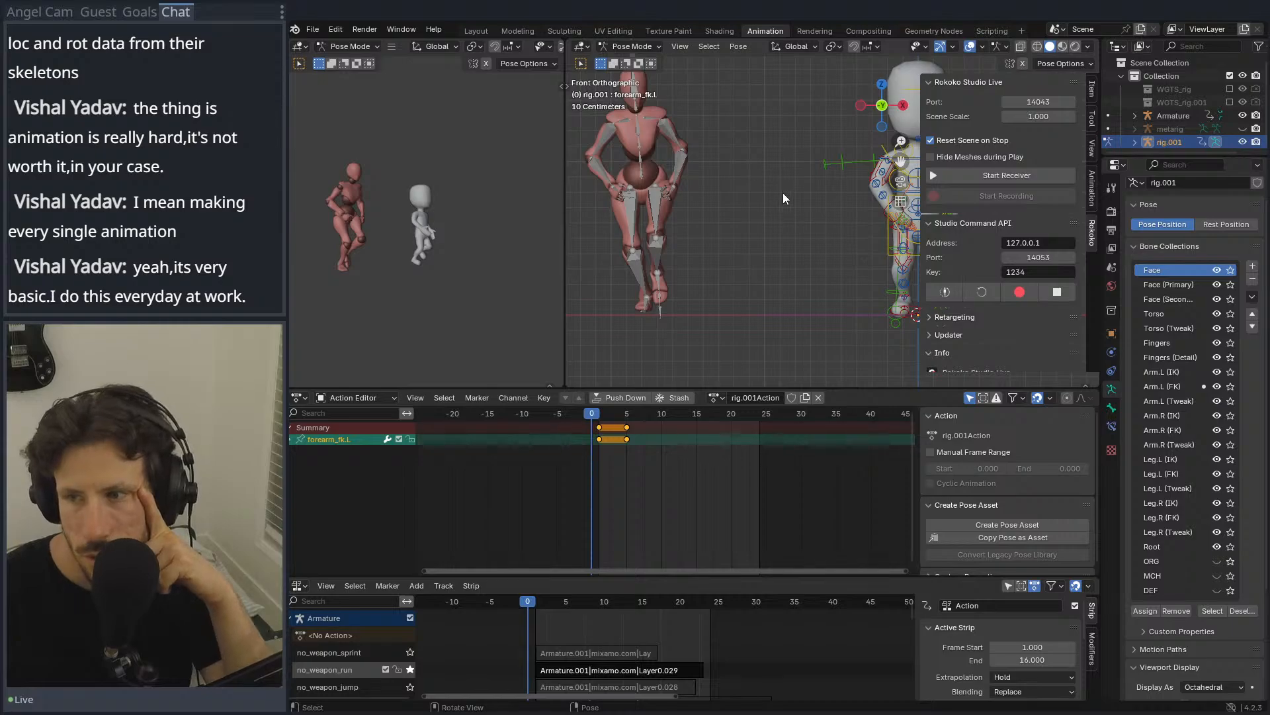
# Step: Expand the Rokoko add-on's Retargeting section to reach its source and target armature settings
pyautogui.scroll(-1, 777, 165)
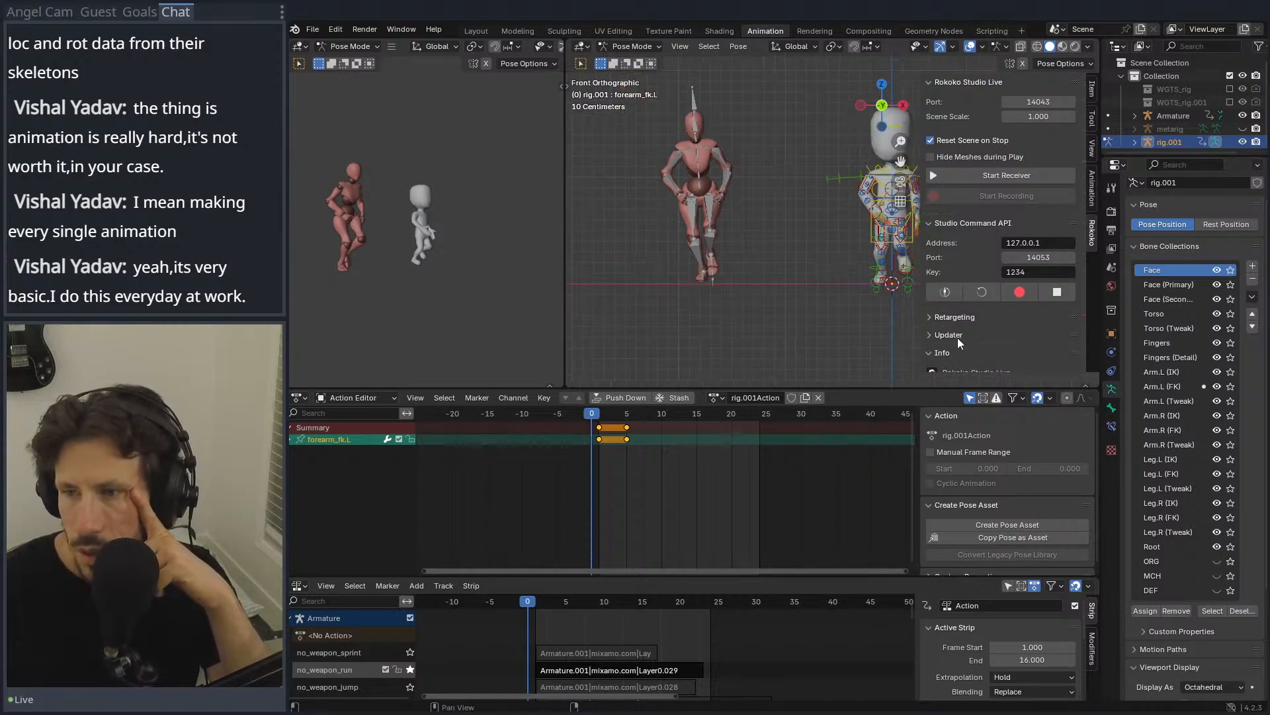
pyautogui.click(955, 318)
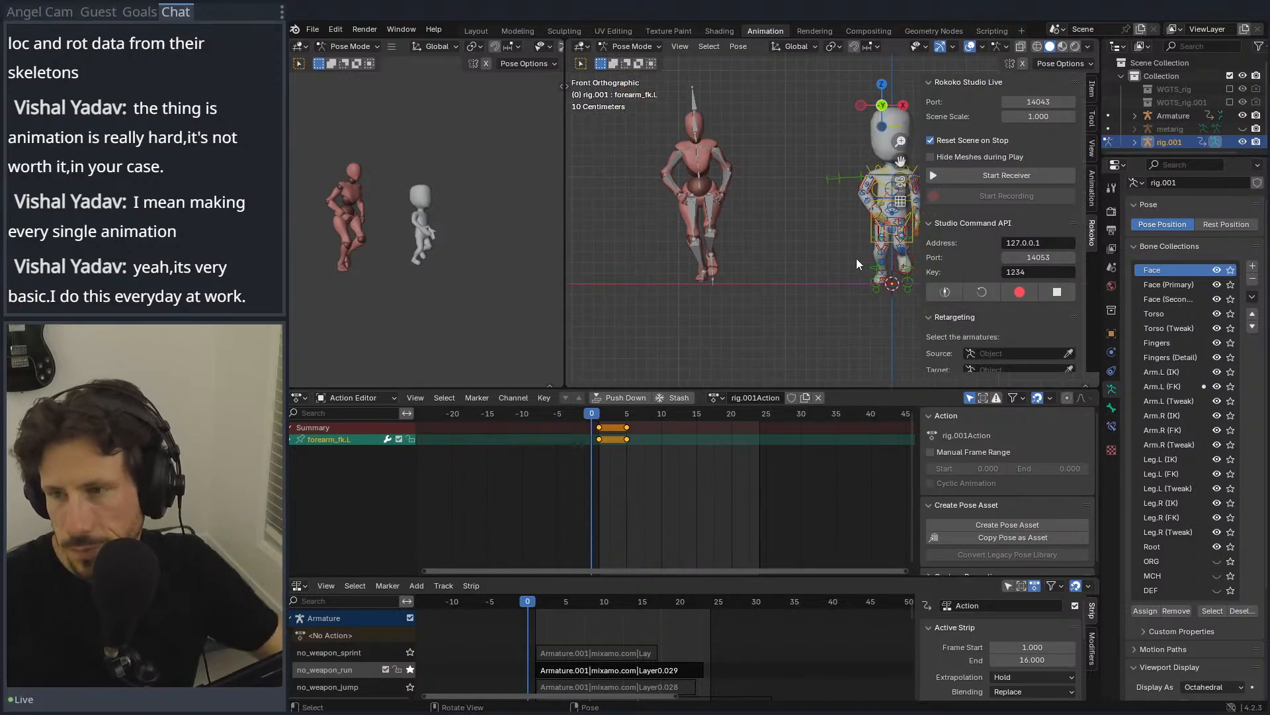
pyautogui.scroll(-2, 984, 309)
pyautogui.keyDown('shift'); pyautogui.moveTo(819, 257); pyautogui.dragTo(741, 275, button='middle'); pyautogui.keyUp('shift')
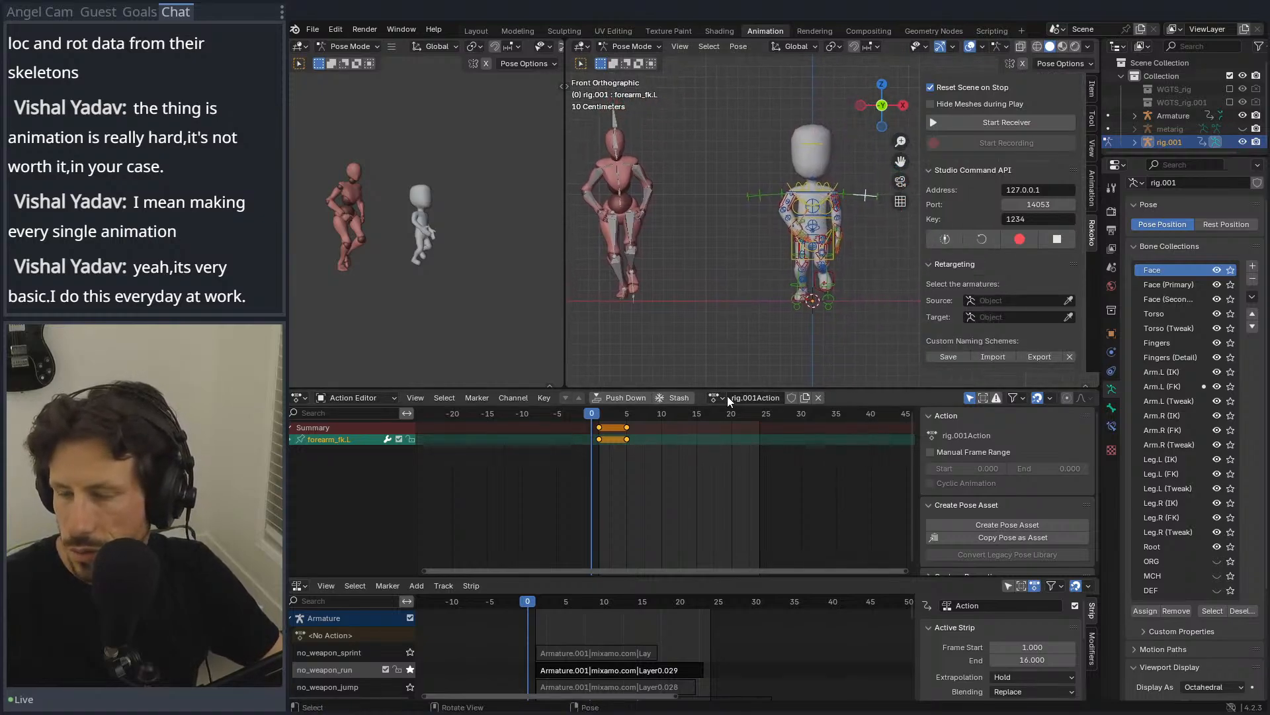
# Step: Unlink rig.001Action from the custom rig, create a new empty action and go to frame 1
pyautogui.click(819, 398)
pyautogui.click(733, 397)
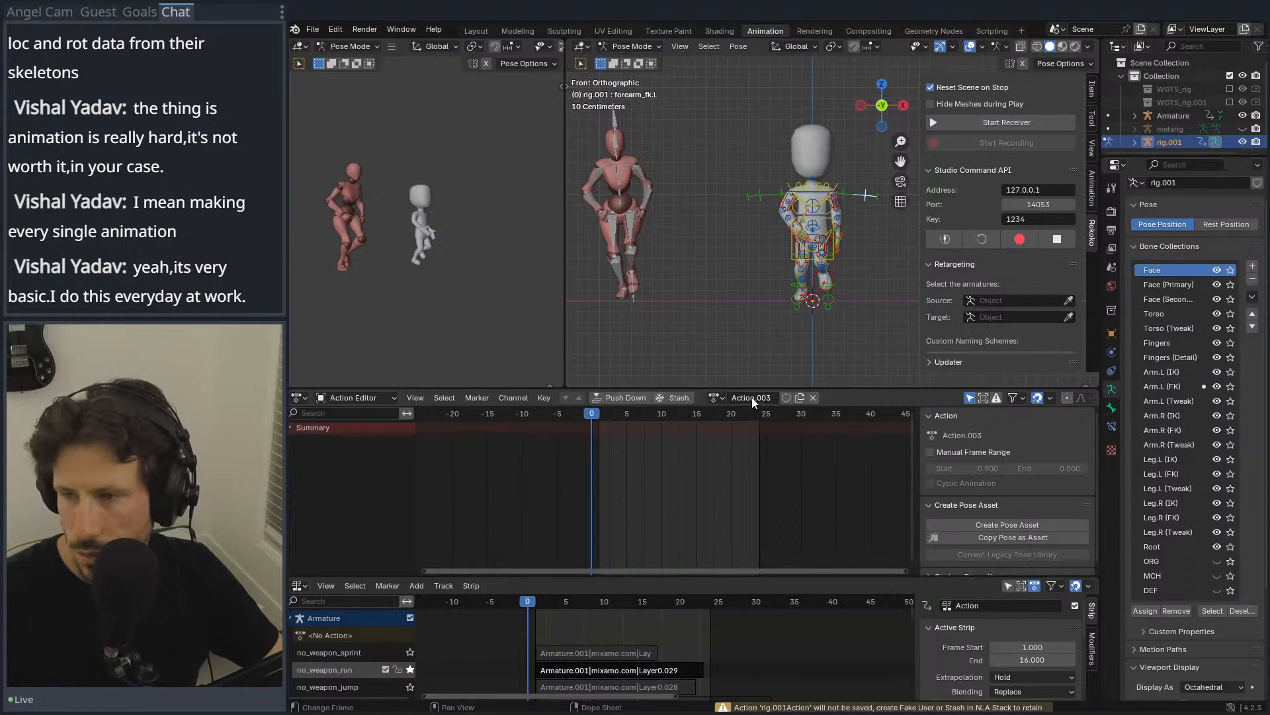
pyautogui.click(598, 416)
# Step: Try to set the reference's Mixamo Armature as the Rokoko retargeting source, checking the target choices too
pyautogui.scroll(-3, 1025, 333)
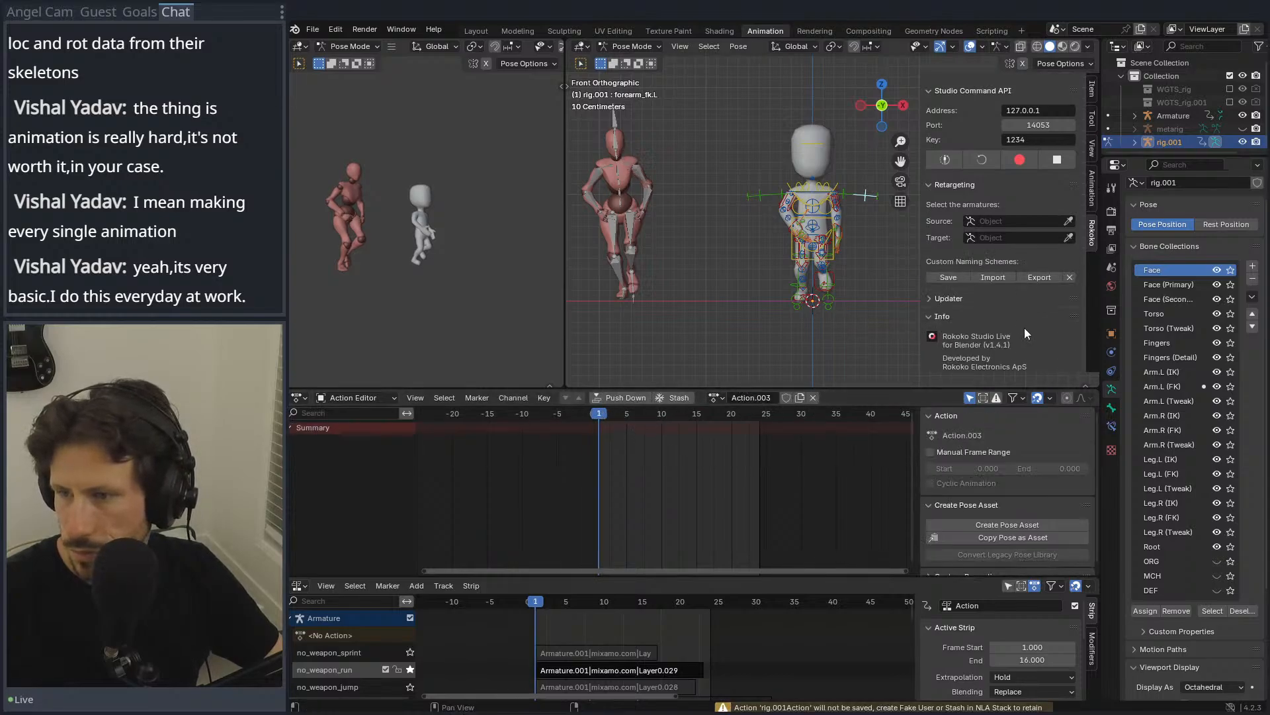
pyautogui.click(1067, 221)
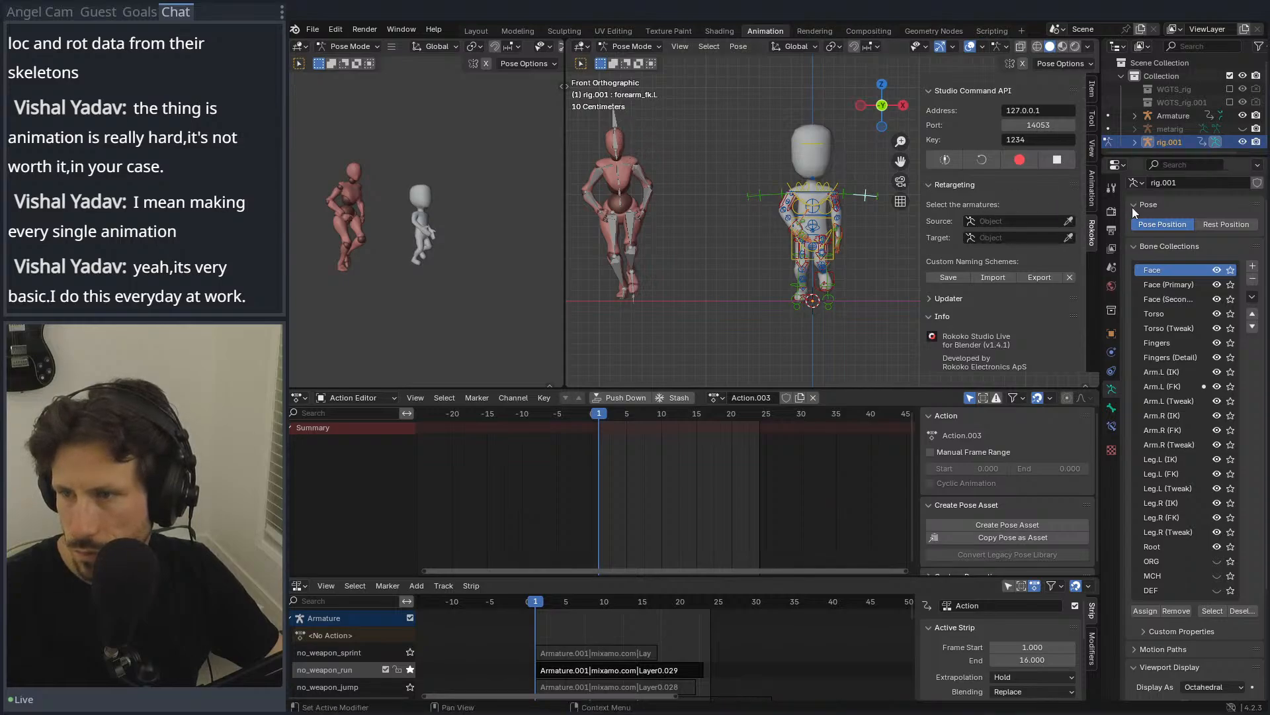
pyautogui.click(628, 159)
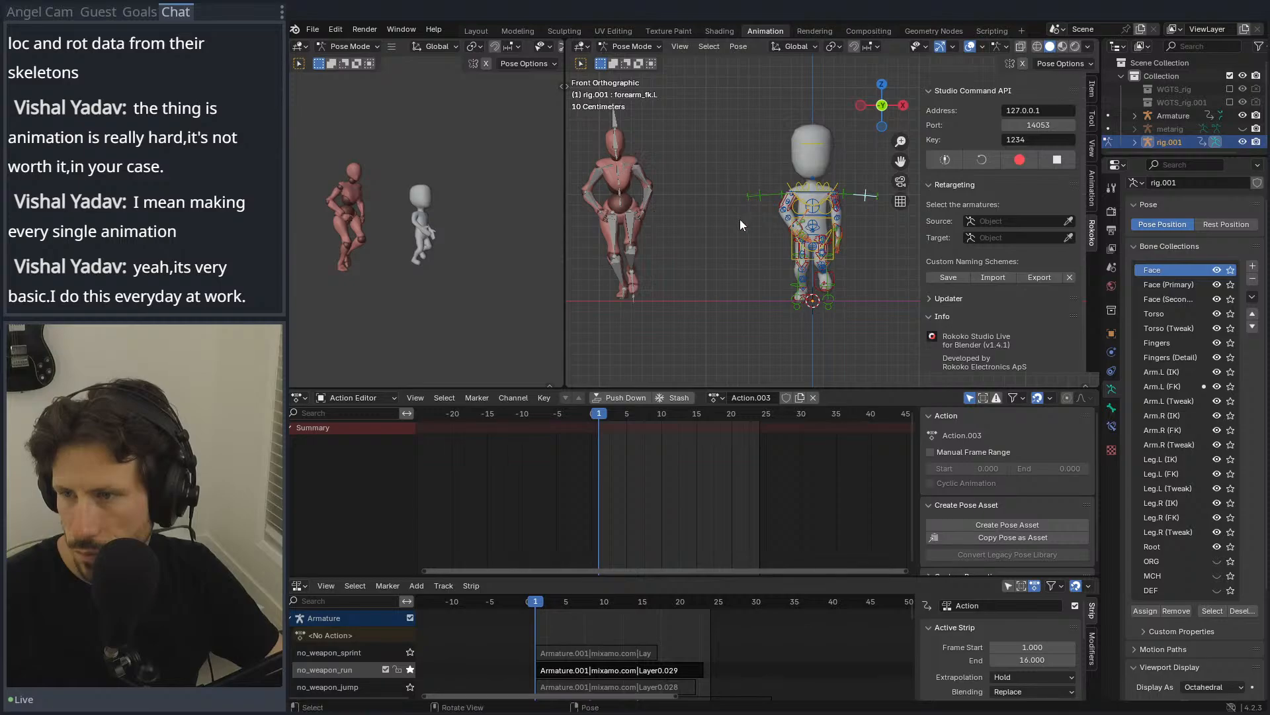
pyautogui.click(1025, 221)
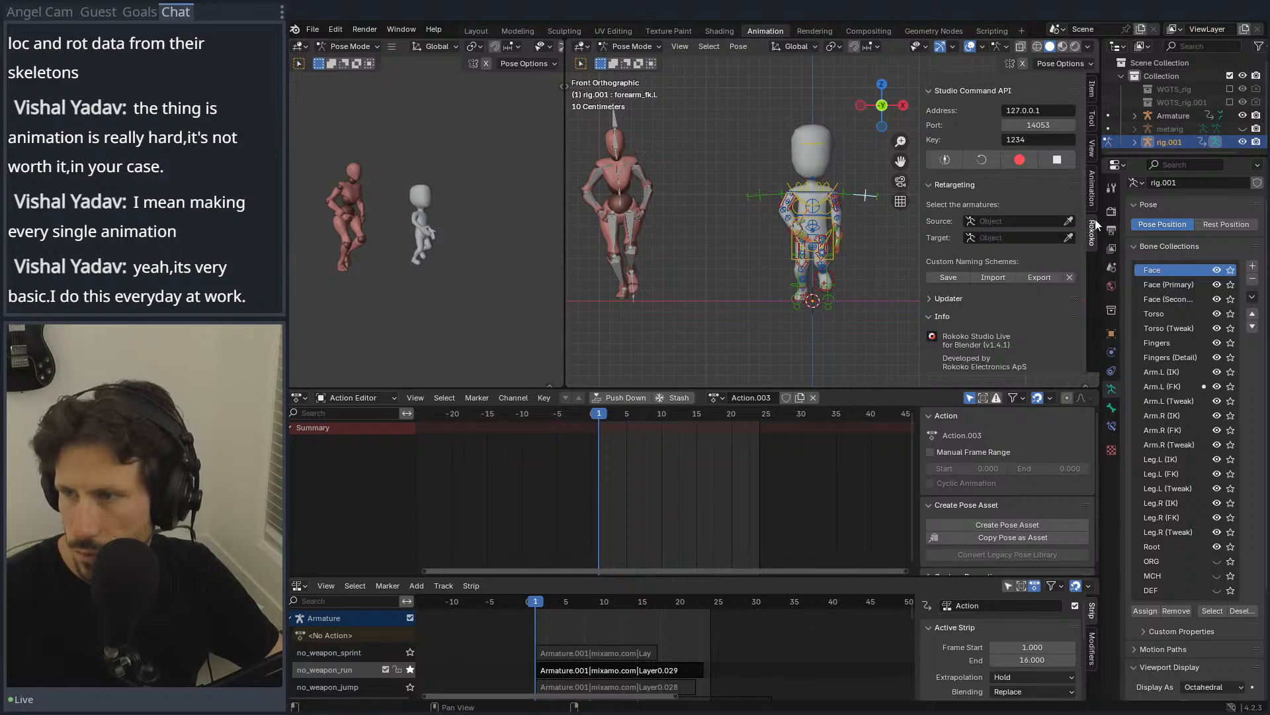
pyautogui.click(1164, 116)
pyautogui.click(1039, 220)
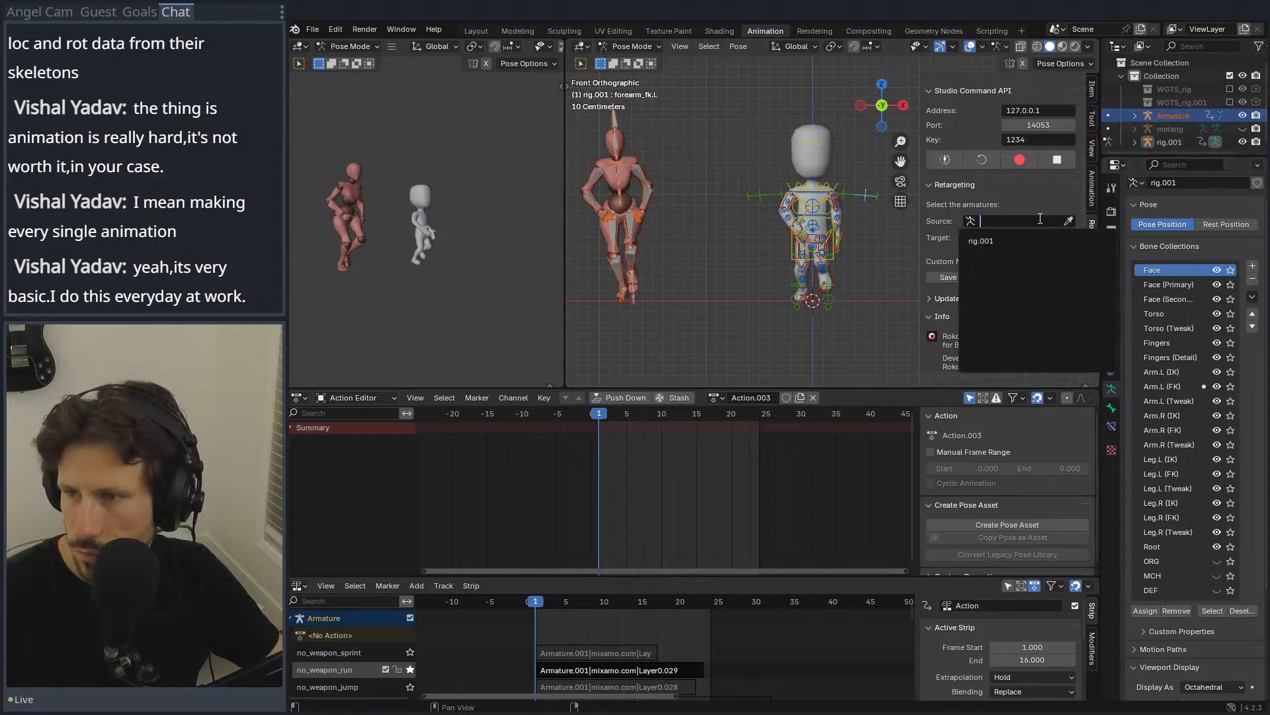
pyautogui.press('Escape')
pyautogui.click(1018, 238)
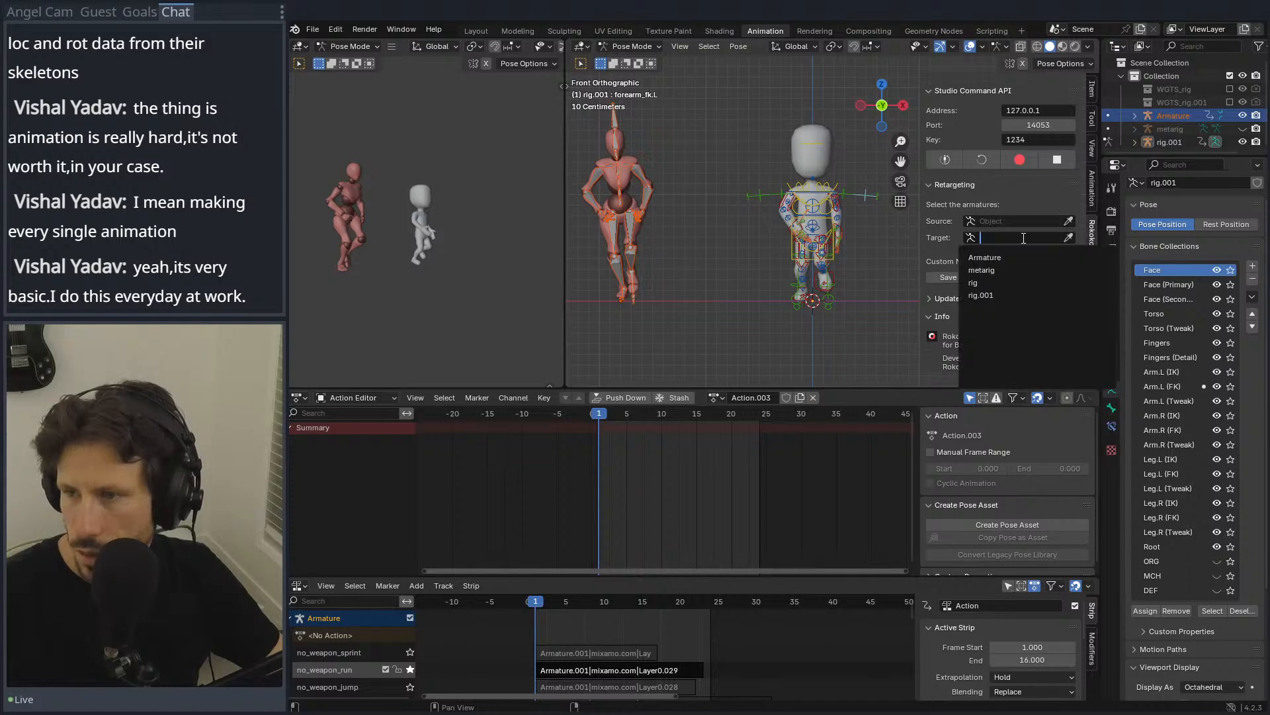
pyautogui.click(1011, 221)
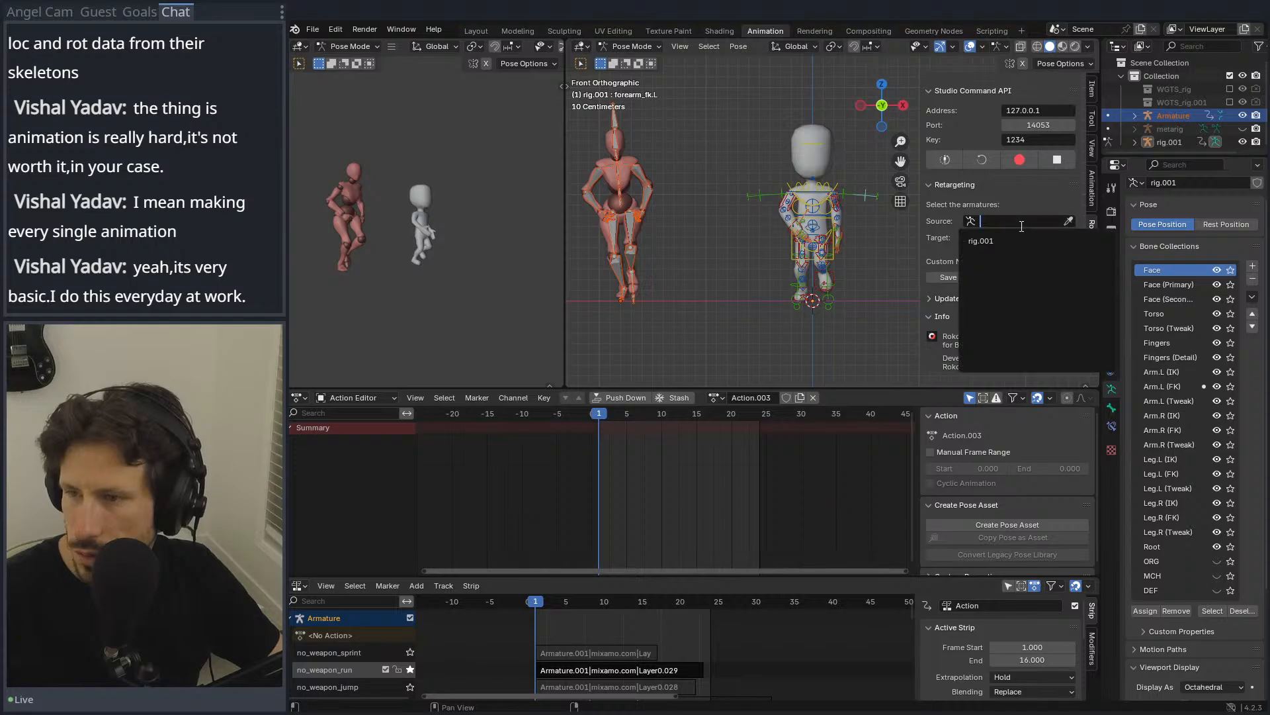
pyautogui.click(1182, 140)
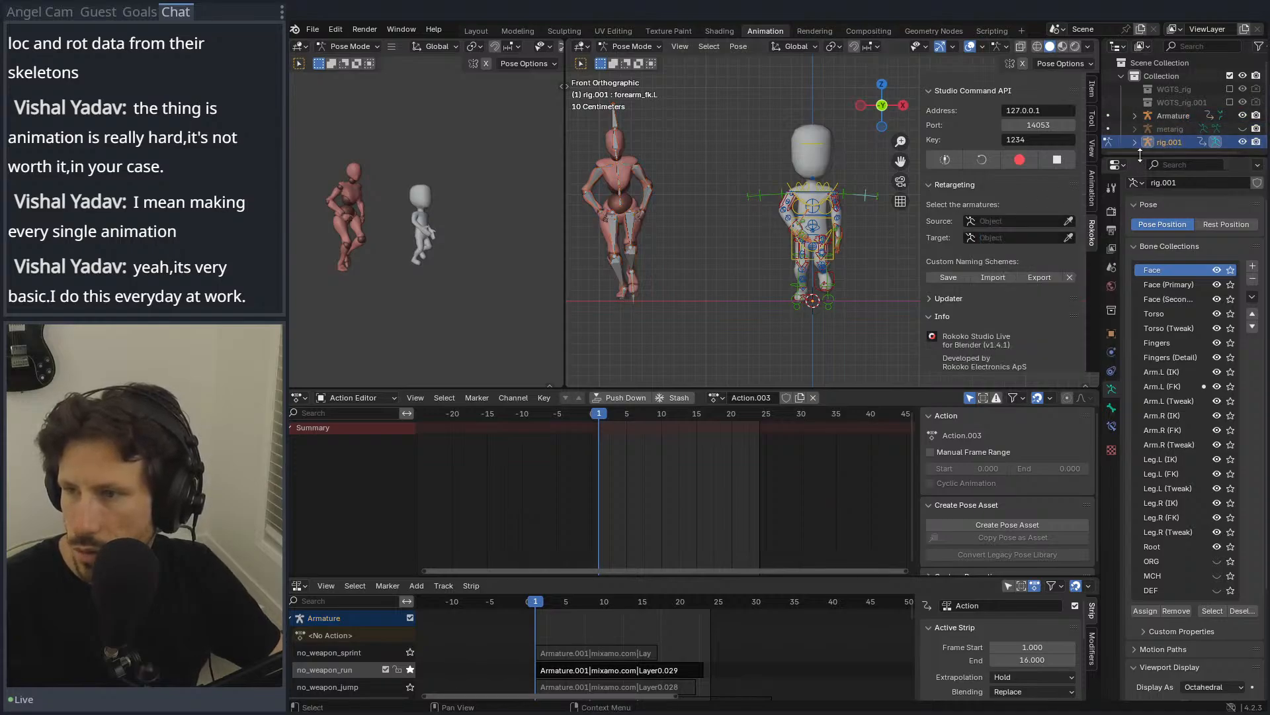
# Step: Switch the custom character's rig from Pose Mode to Object Mode and deselect everything
pyautogui.keyDown('shift'); pyautogui.moveTo(881, 180); pyautogui.dragTo(867, 180, button='middle'); pyautogui.keyUp('shift')
pyautogui.click(618, 45)
pyautogui.click(636, 61)
pyautogui.press('Tab')
pyautogui.press('Tab')
pyautogui.click(756, 137)
# Step: Try again to pick a retargeting source in Object Mode, and select the reference's Armature
pyautogui.click(1042, 221)
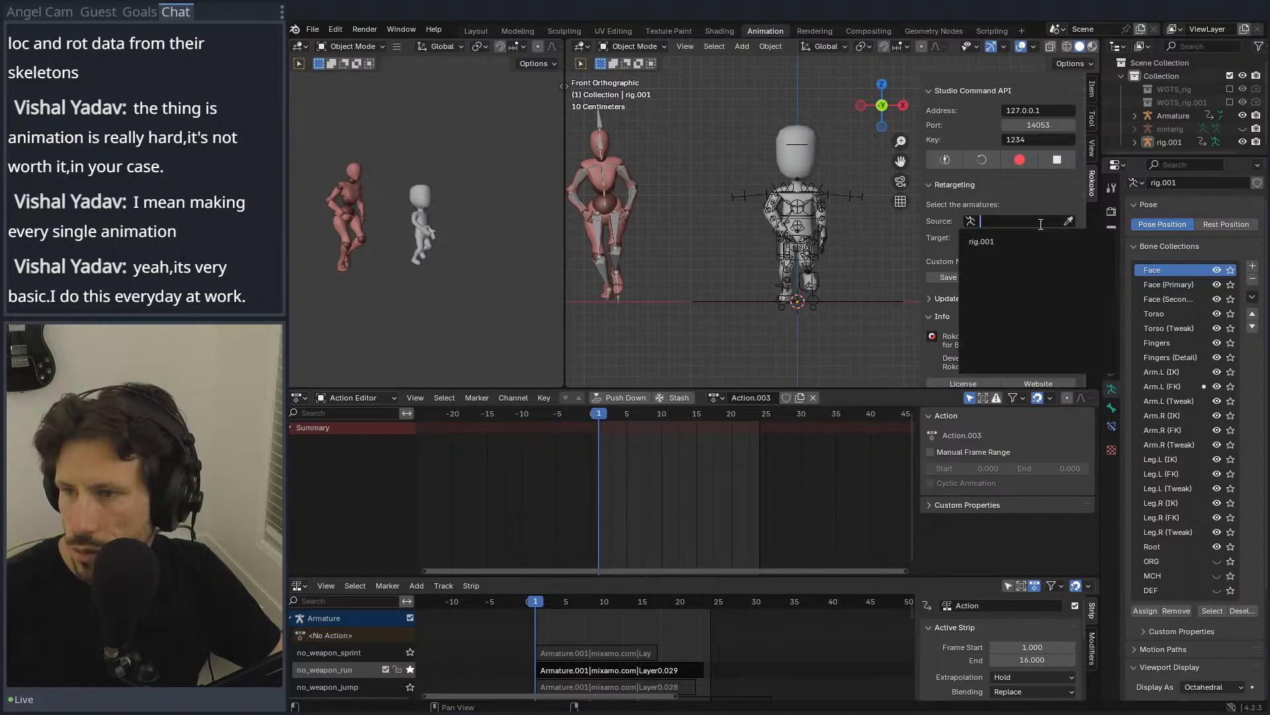
pyautogui.click(1069, 221)
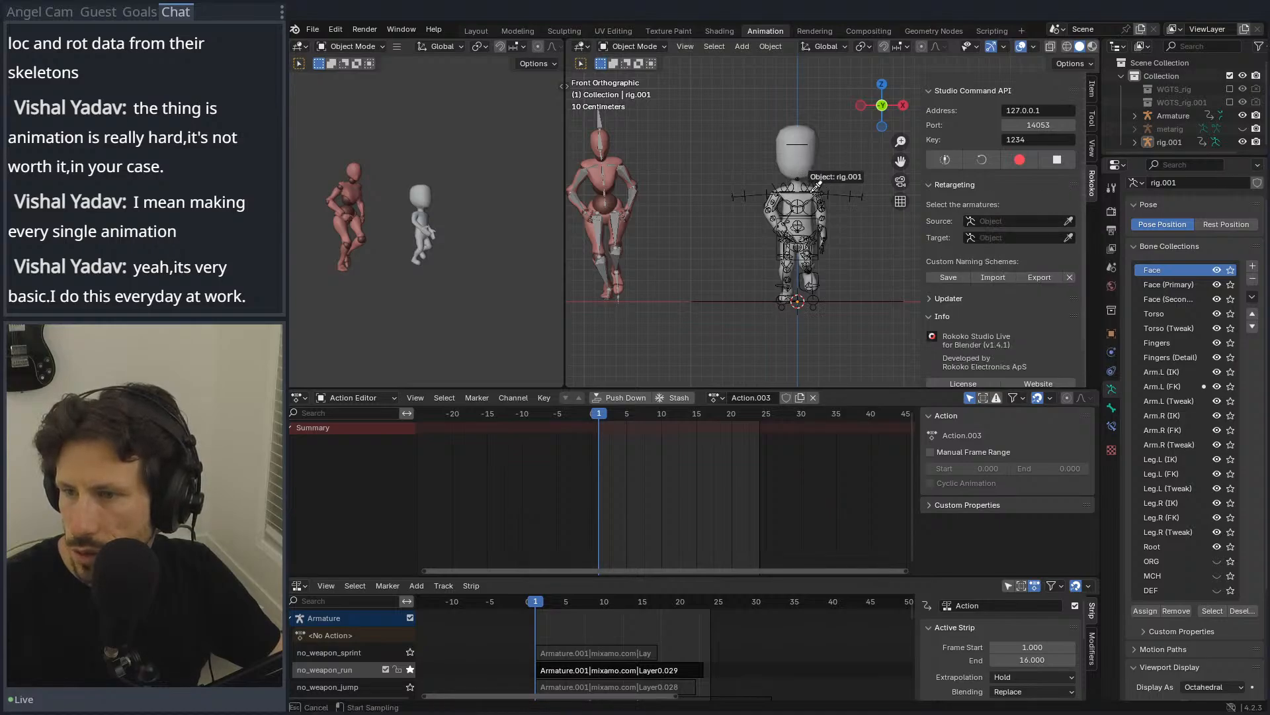
pyautogui.press('Escape')
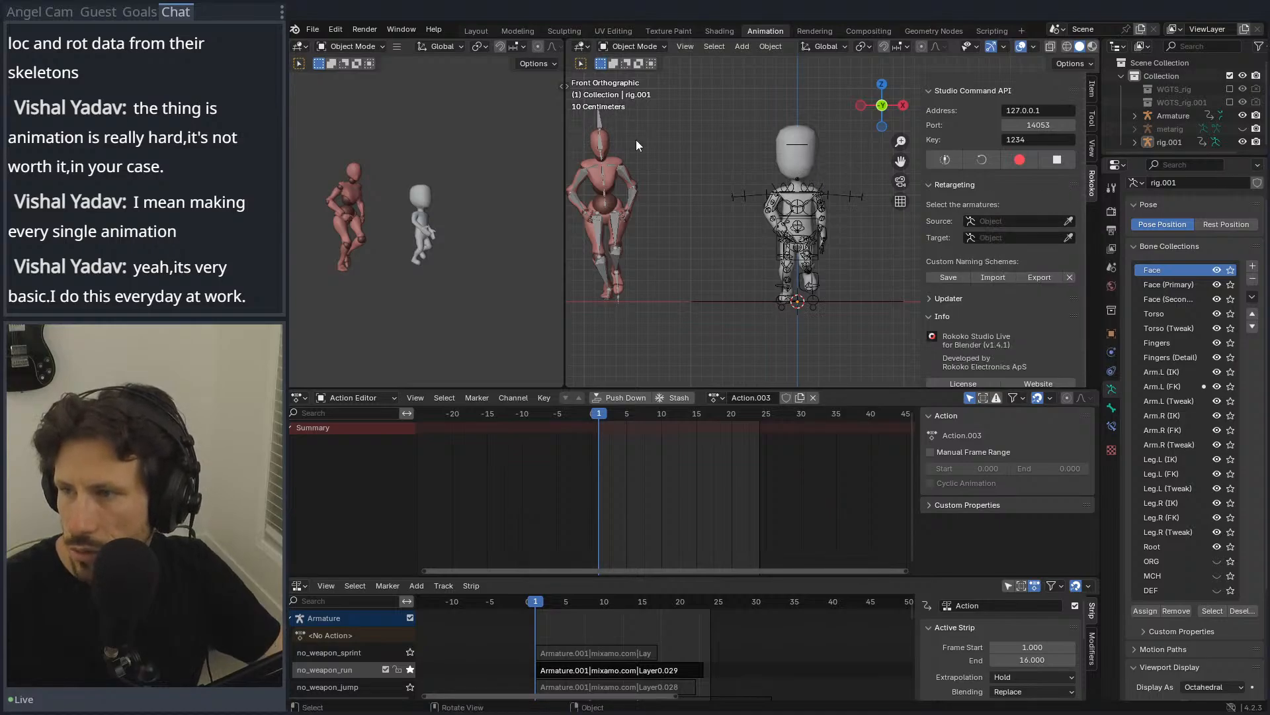
pyautogui.click(1178, 115)
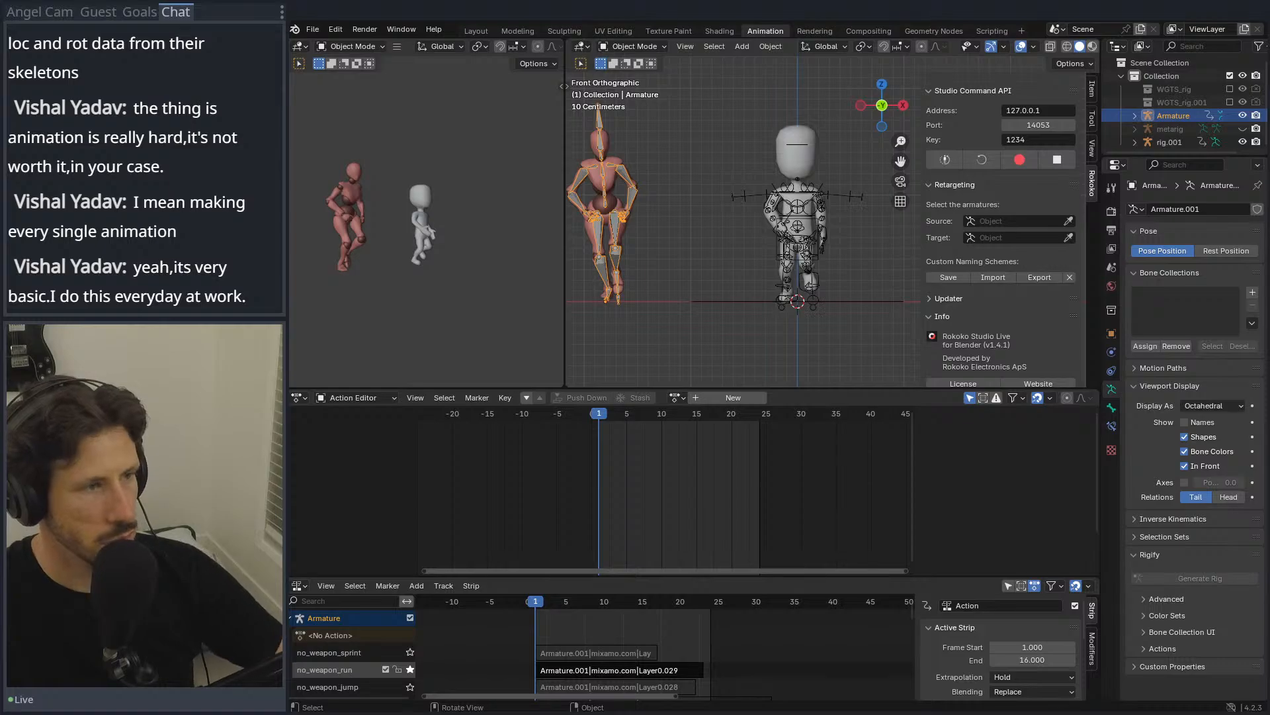
# Step: Switch to the YouTube tutorial and watch how the Rokoko source, target and FK bone mapping are set up for Rigify
pyautogui.hotkey('alt', 'Tab')
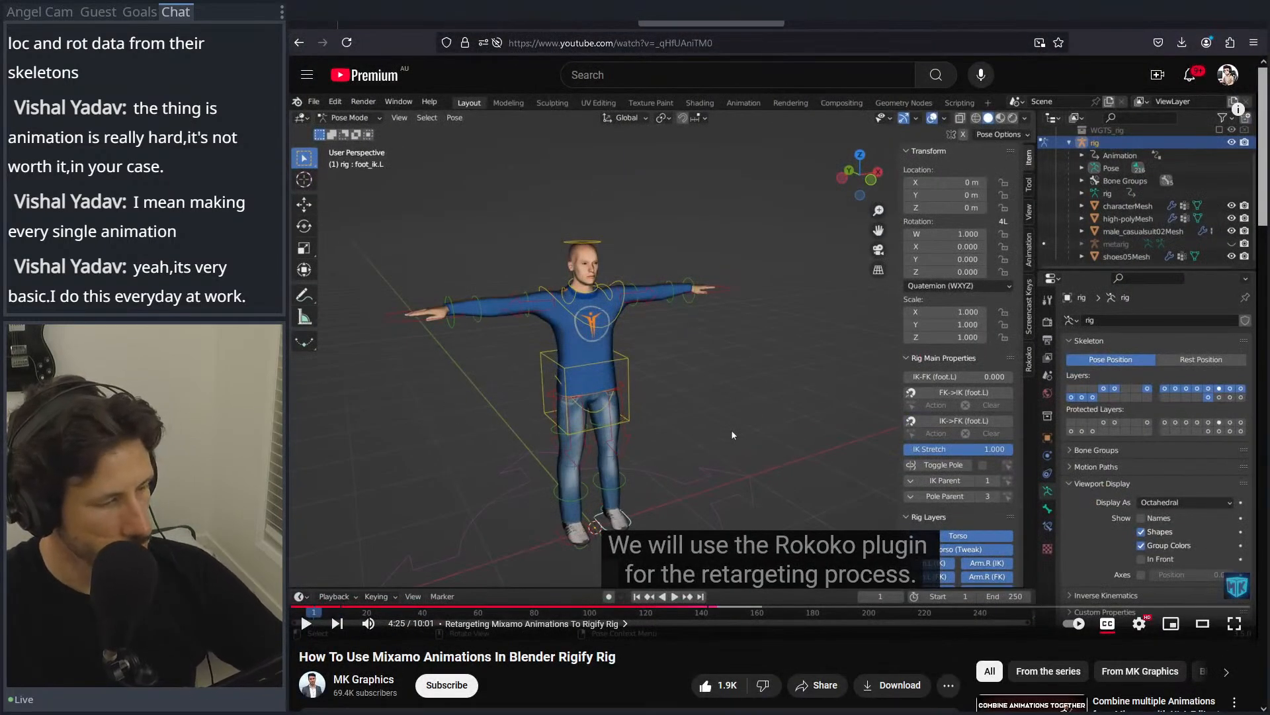
pyautogui.click(659, 426)
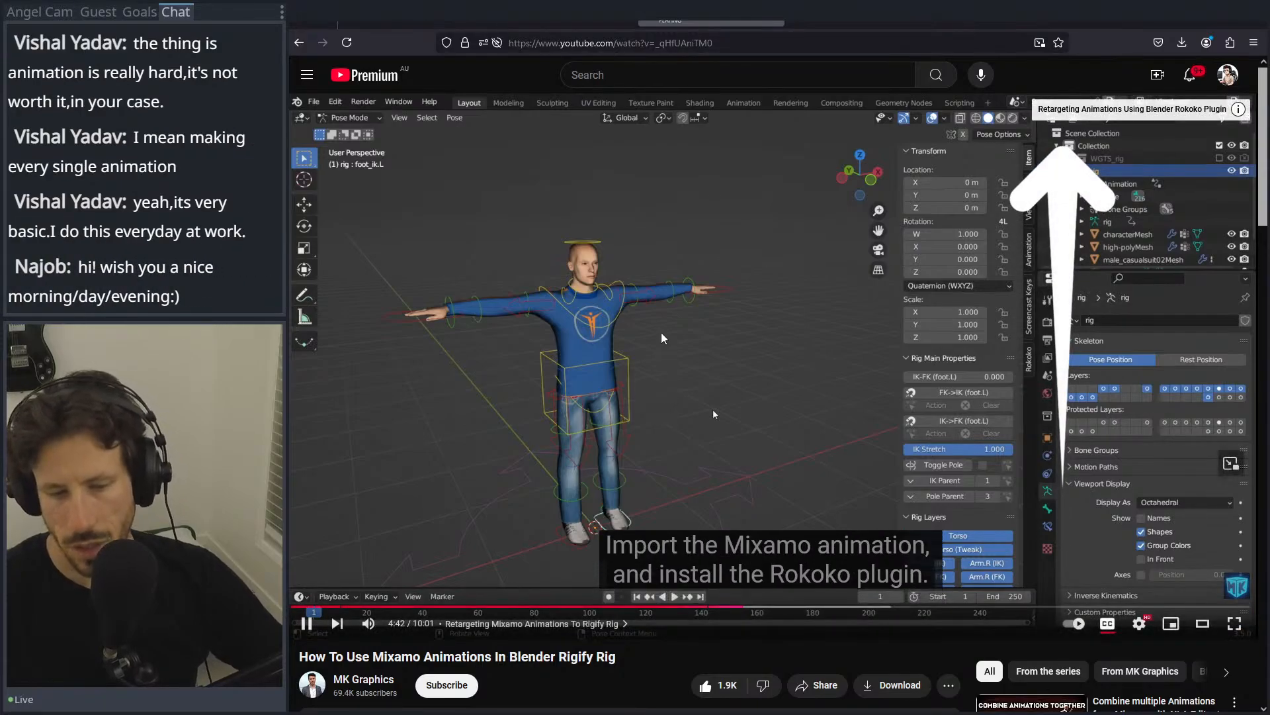
pyautogui.click(713, 409)
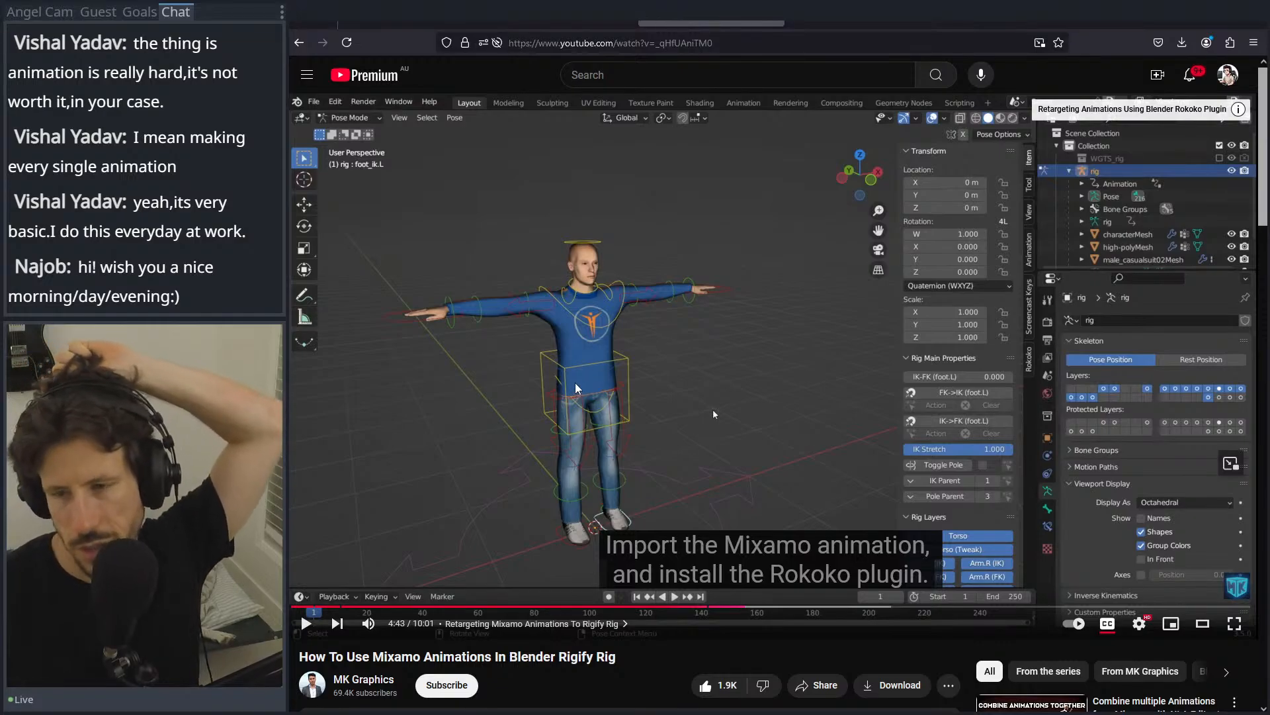
pyautogui.click(592, 374)
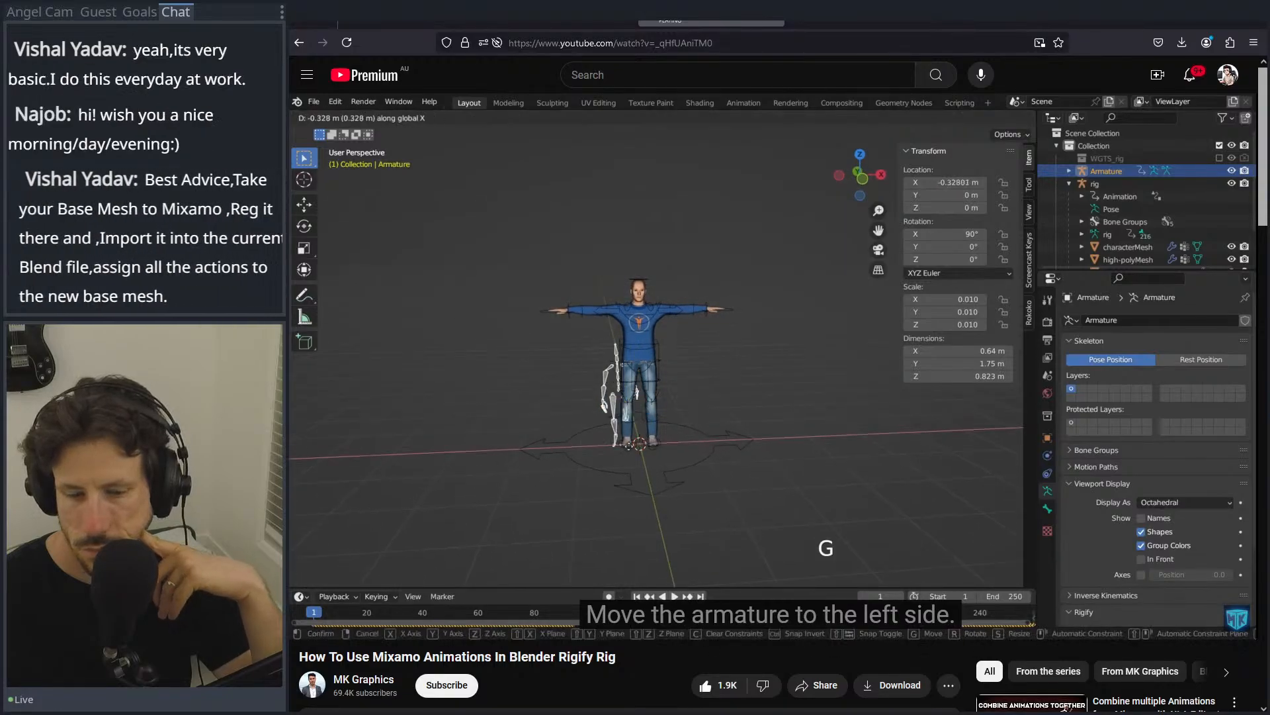
pyautogui.click(521, 324)
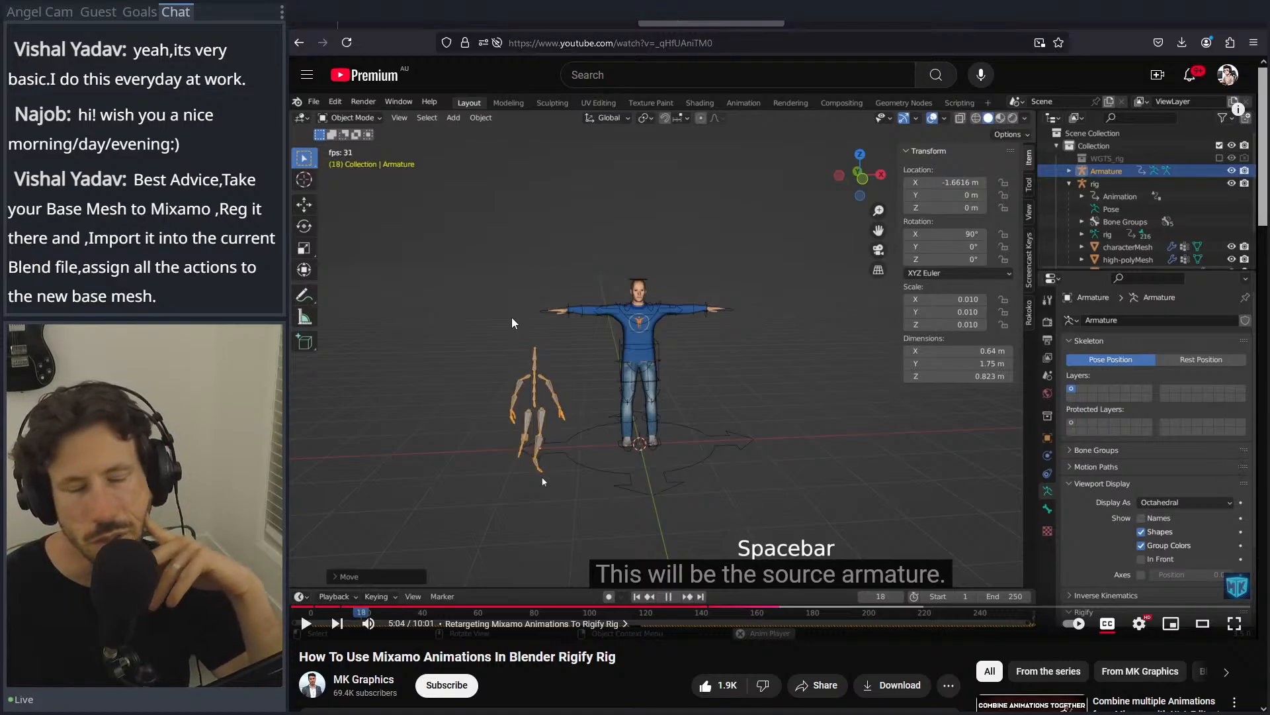
pyautogui.click(602, 340)
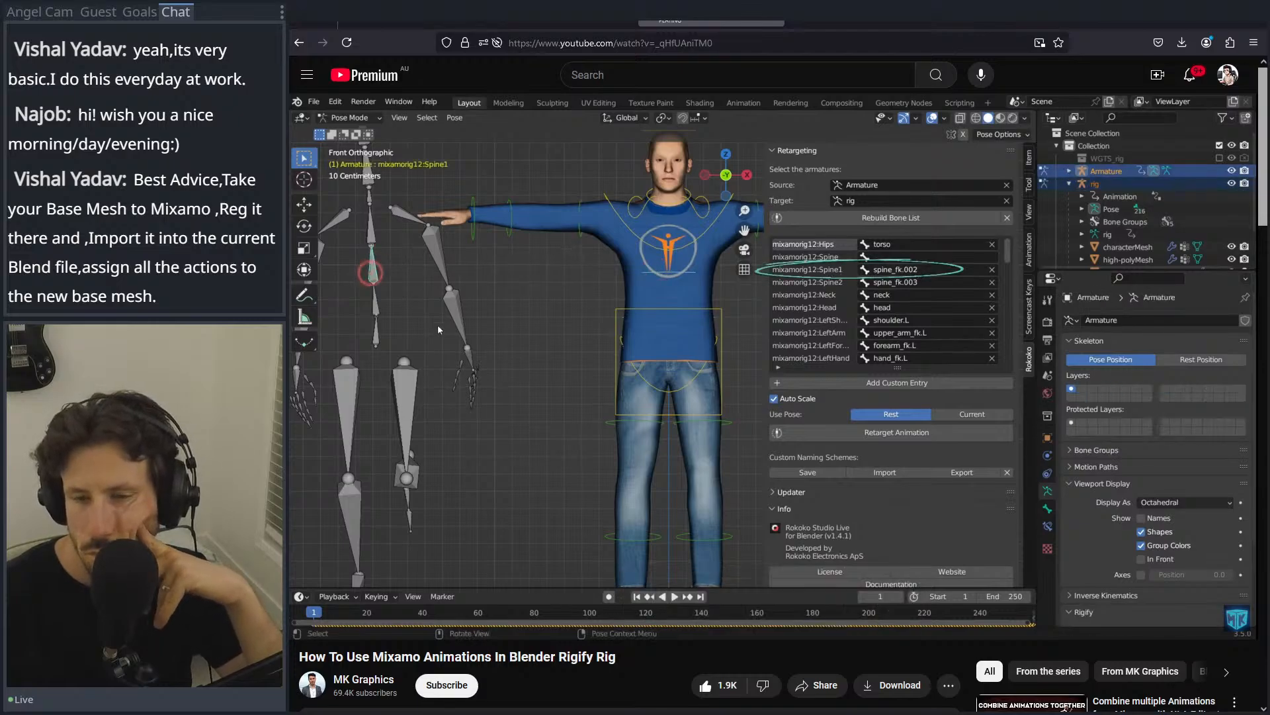
pyautogui.moveTo(609, 349)
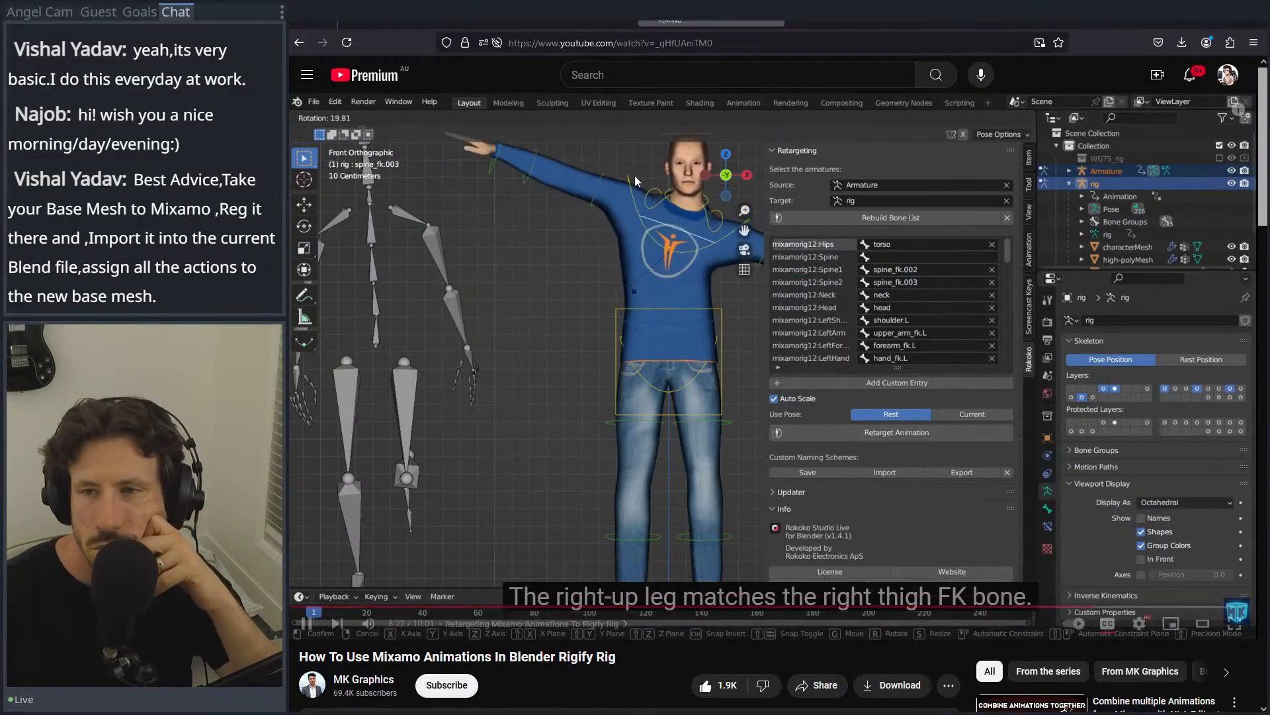
pyautogui.press('space')
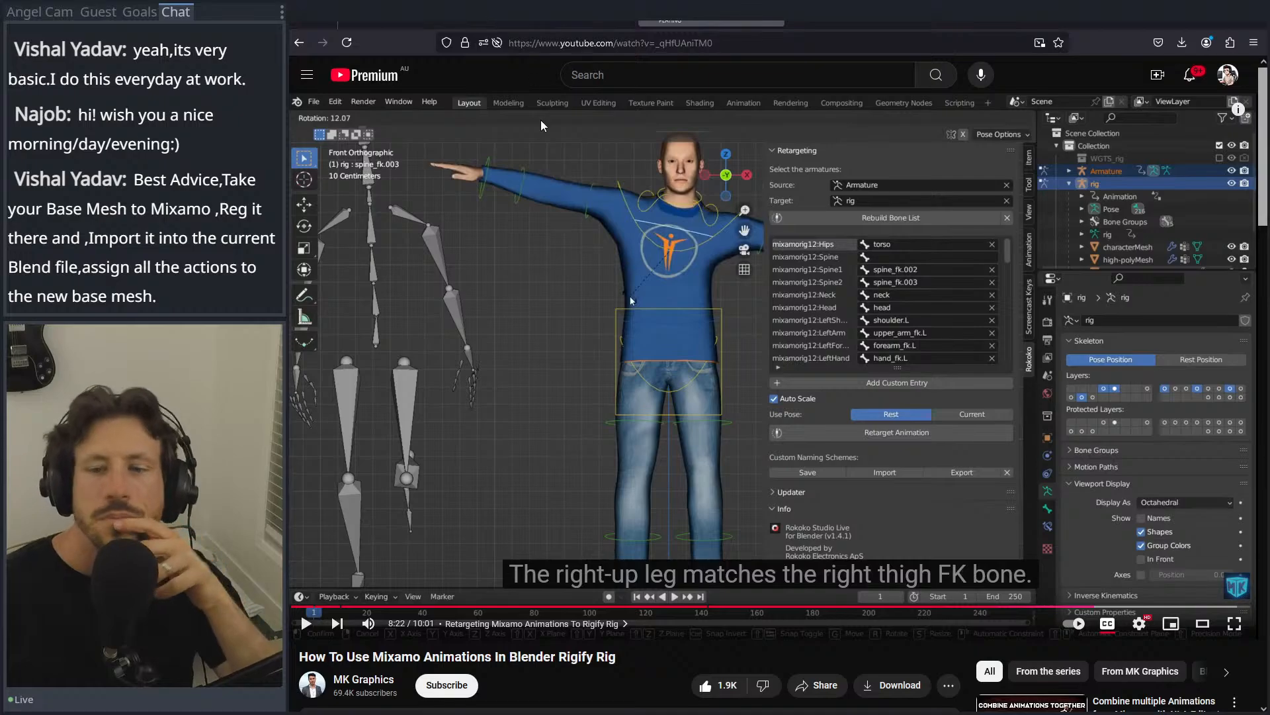
# Step: Reopen the Mixamo FAQ page and reread which video game uses of raw character and animation files are prohibited
pyautogui.click(527, 22)
pyautogui.click(411, 22)
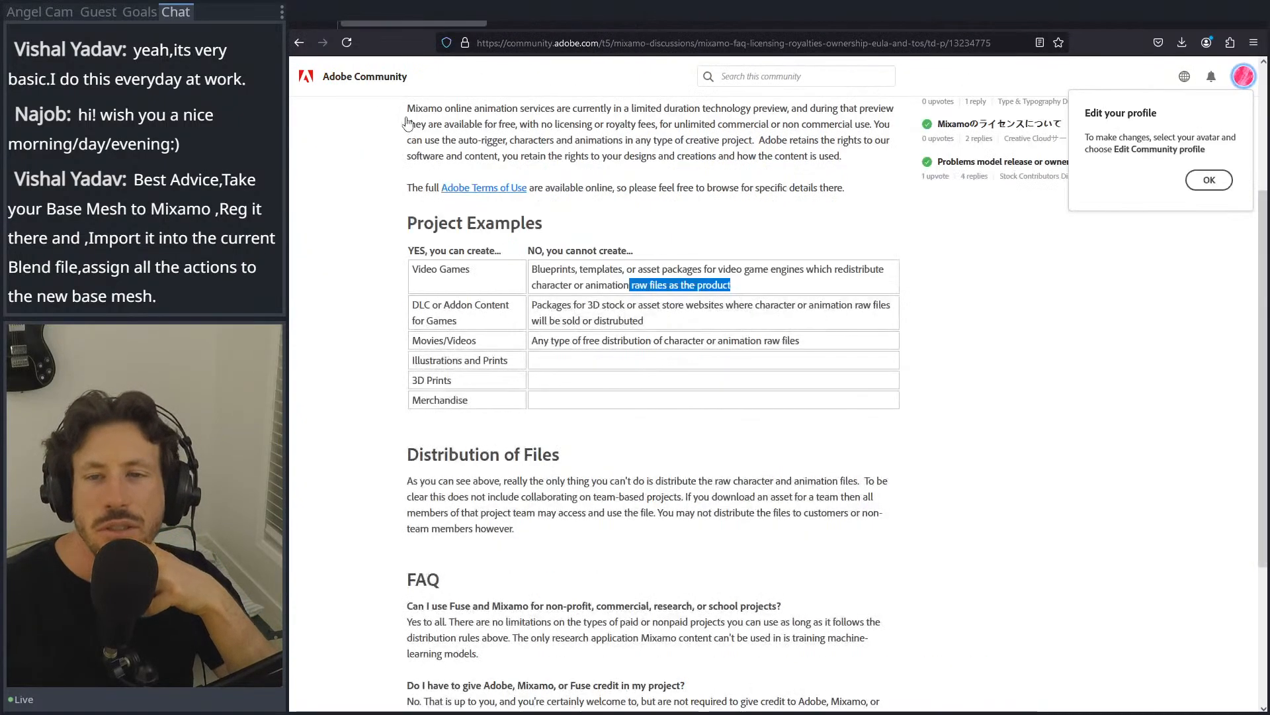
pyautogui.doubleClick(554, 269)
pyautogui.doubleClick(600, 269)
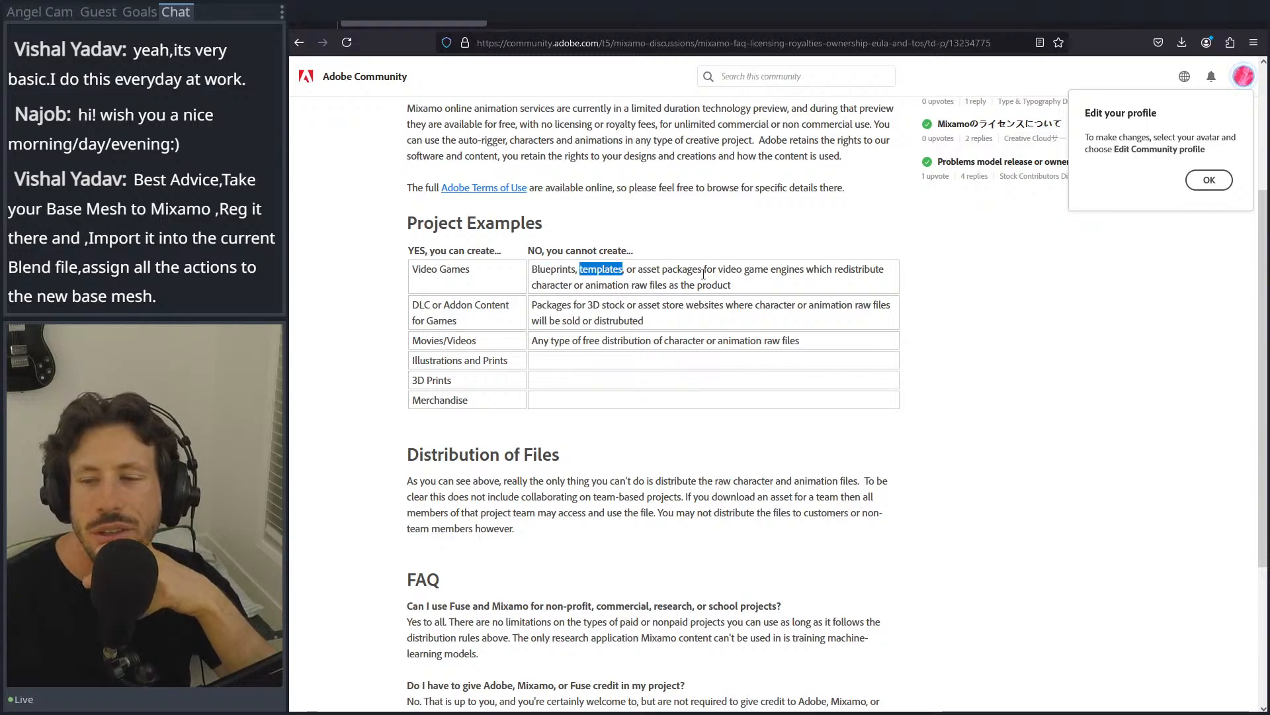
pyautogui.doubleClick(558, 285)
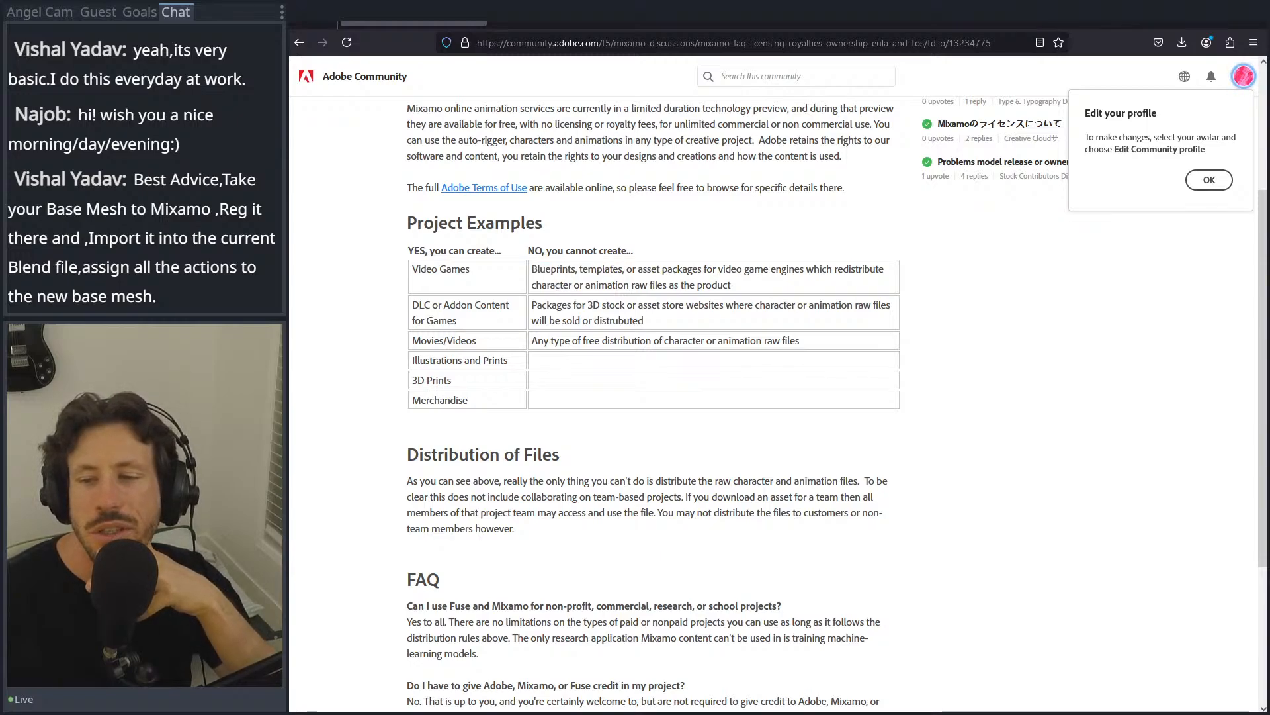
pyautogui.doubleClick(607, 285)
pyautogui.moveTo(678, 284); pyautogui.dragTo(633, 284)
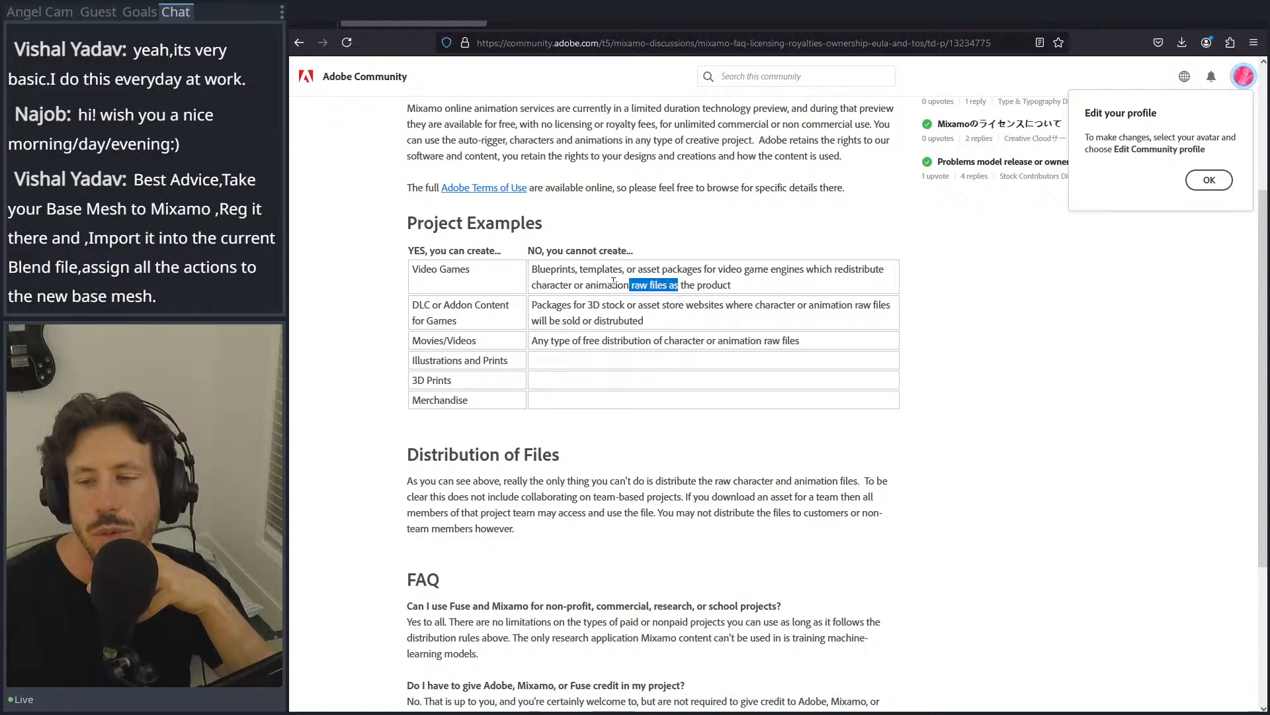
pyautogui.doubleClick(533, 286)
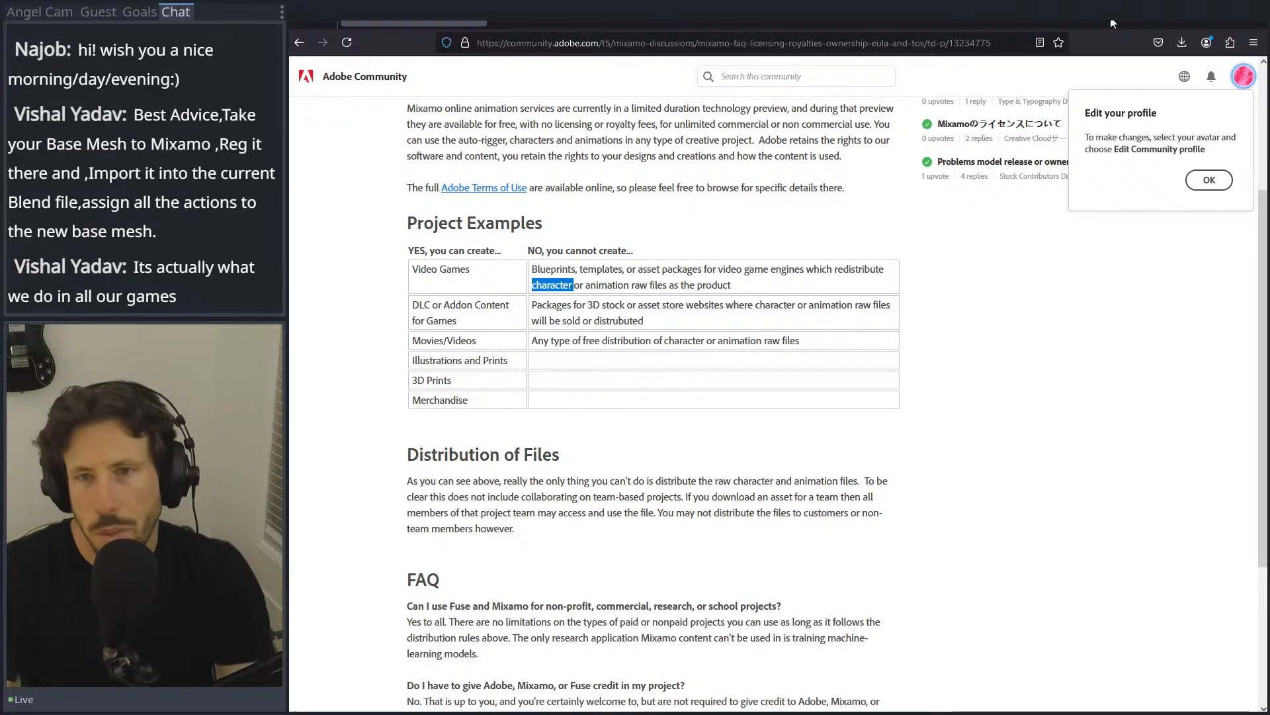
# Step: Restore the browser to a smaller window, select rig.001 in Blender and minimise Blender
pyautogui.doubleClick(1129, 29)
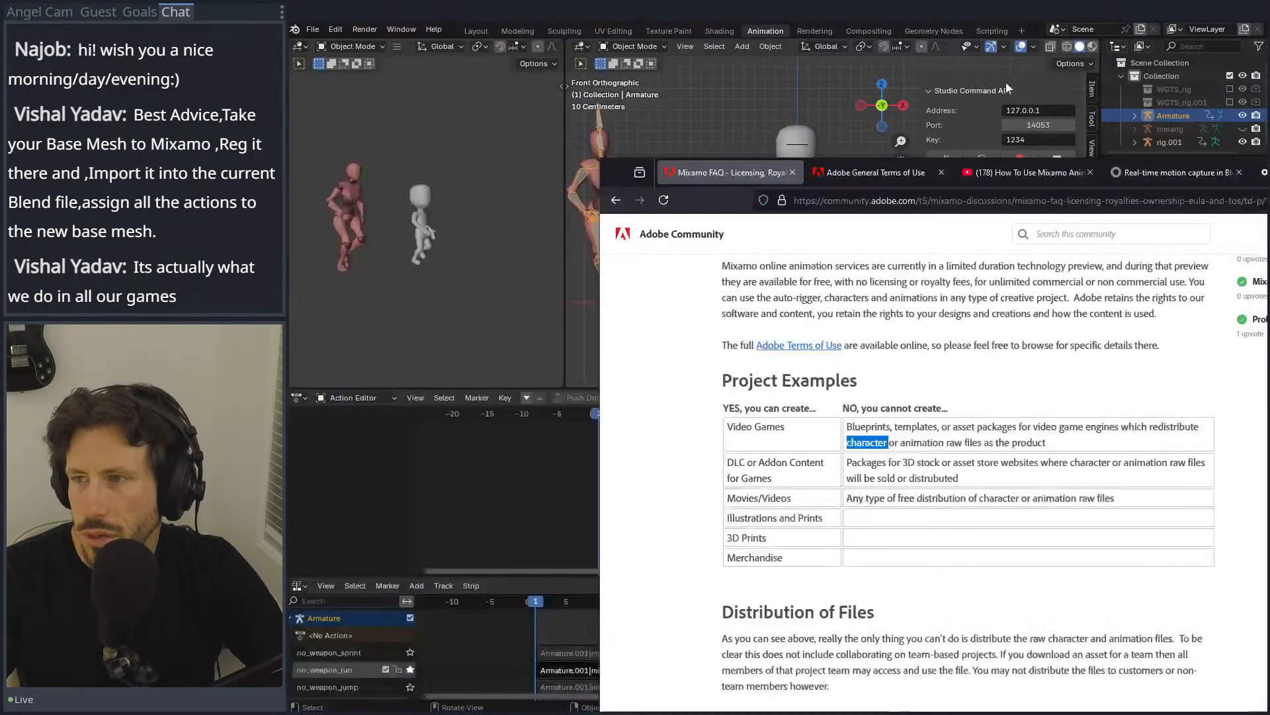
pyautogui.click(376, 241)
pyautogui.click(737, 186)
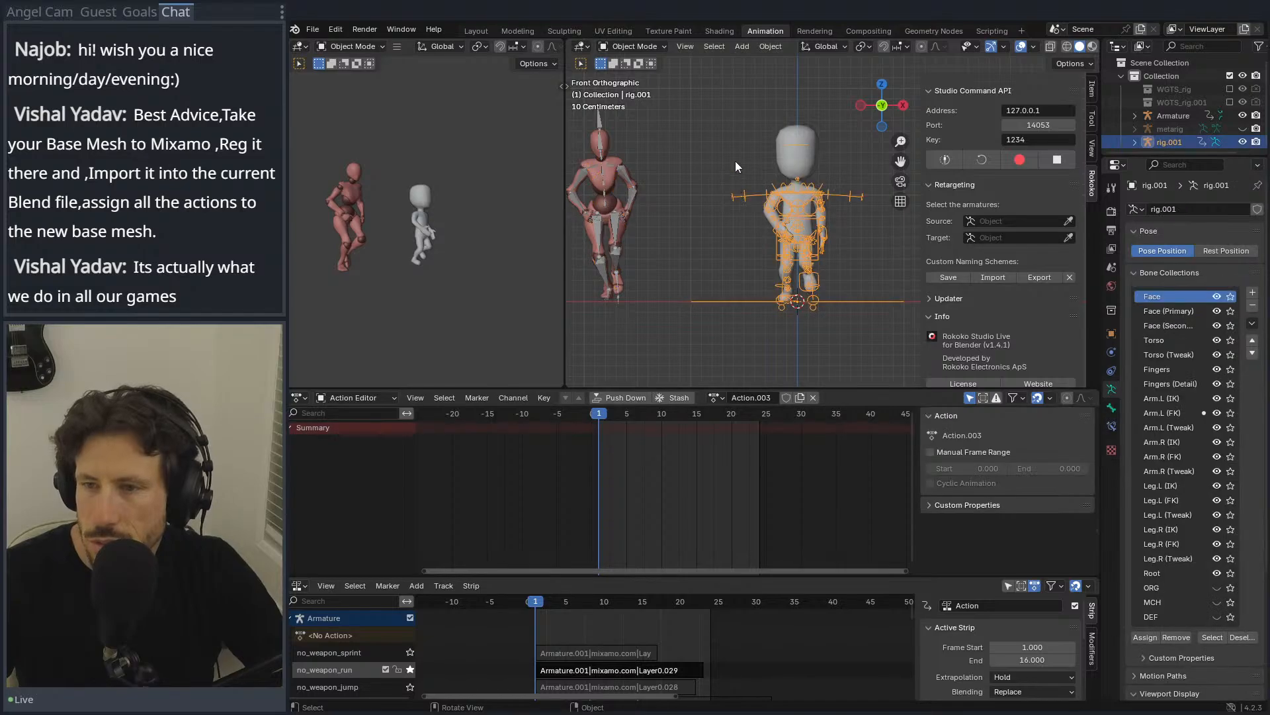
pyautogui.click(1165, 24)
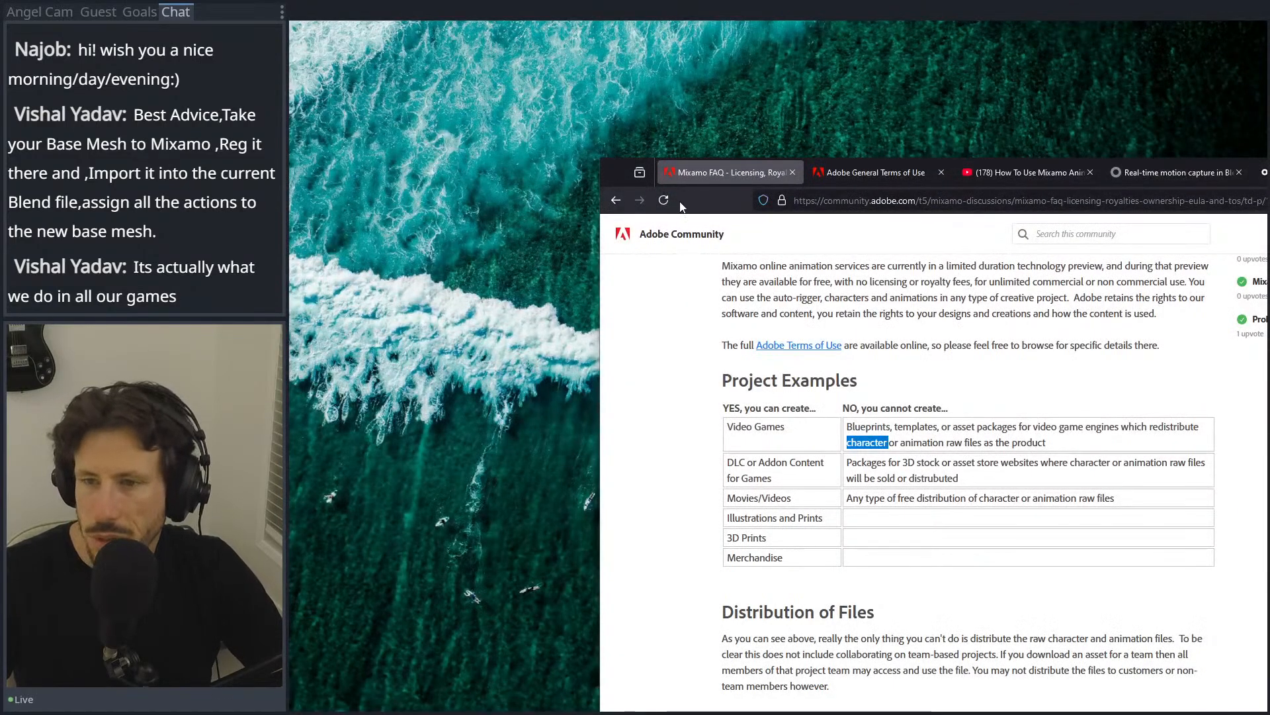
# Step: Reposition and widen the browser window, and look through the open Rokoko, YouTube tutorial and Adobe terms pages before returning to the Mixamo FAQ
pyautogui.click(1195, 172)
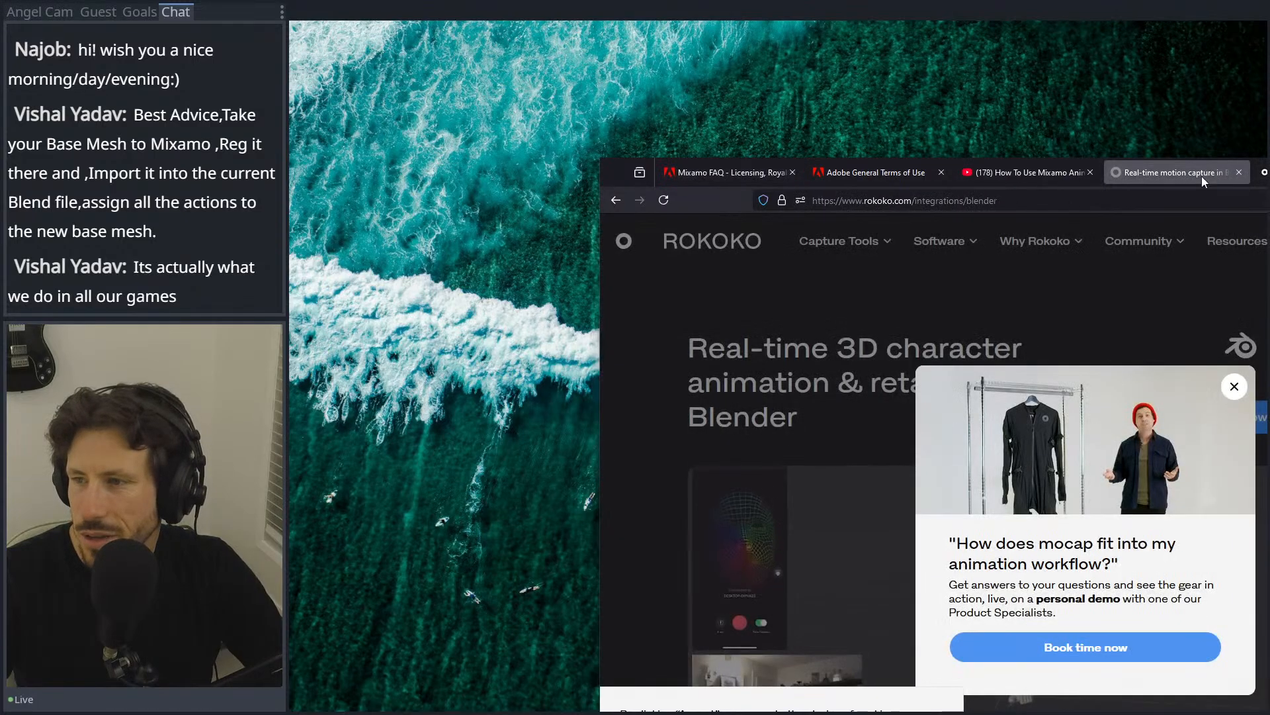
pyautogui.moveTo(1123, 158); pyautogui.dragTo(1048, 123)
pyautogui.moveTo(604, 143); pyautogui.dragTo(342, 142)
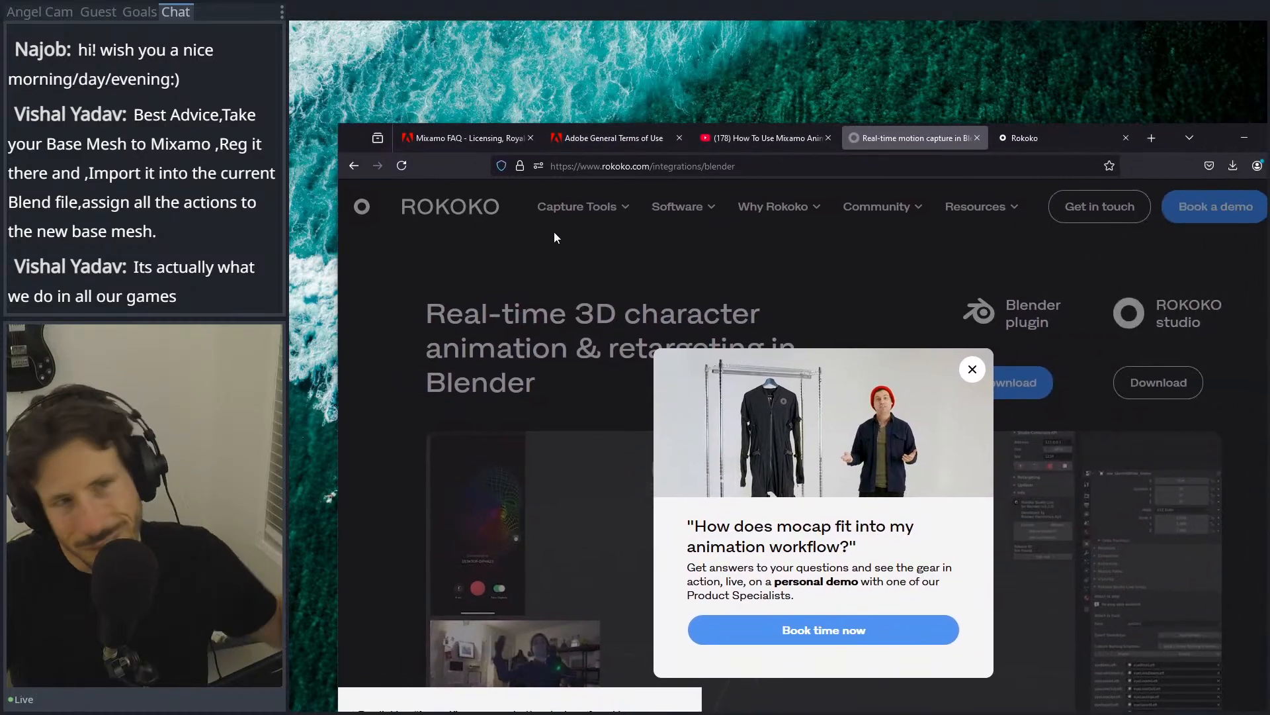
pyautogui.click(1022, 138)
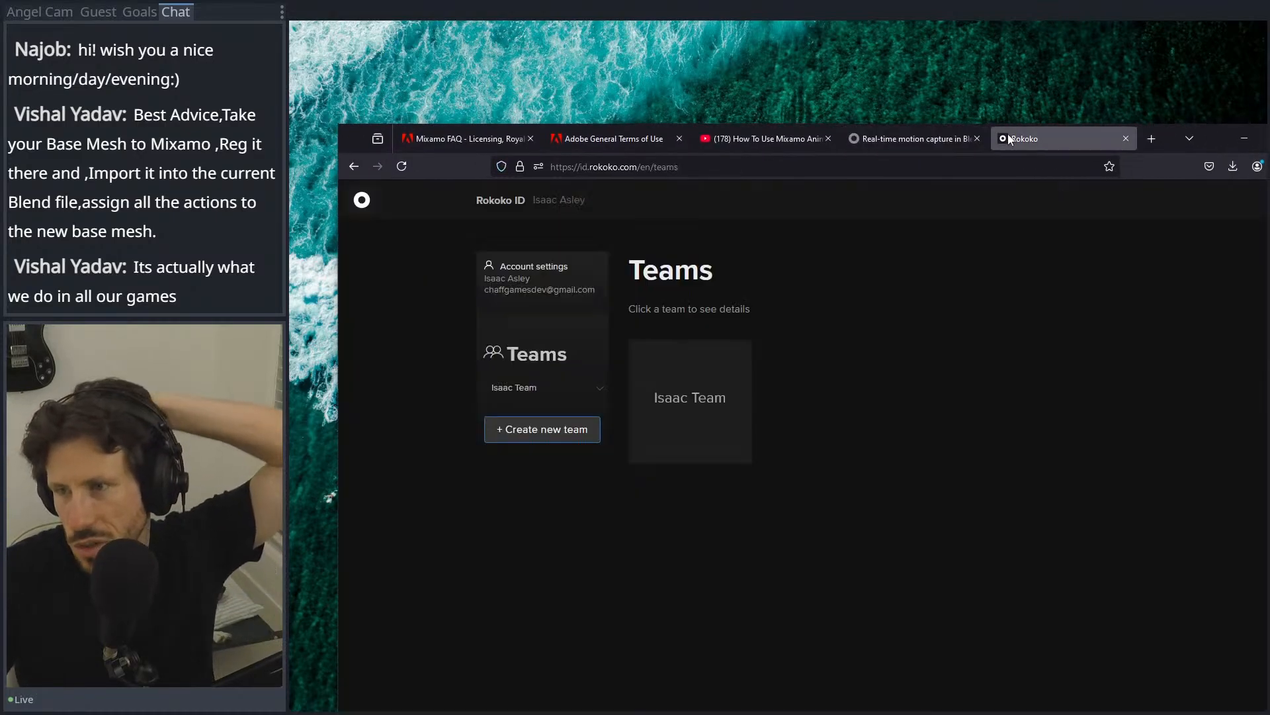
pyautogui.click(852, 139)
pyautogui.click(757, 138)
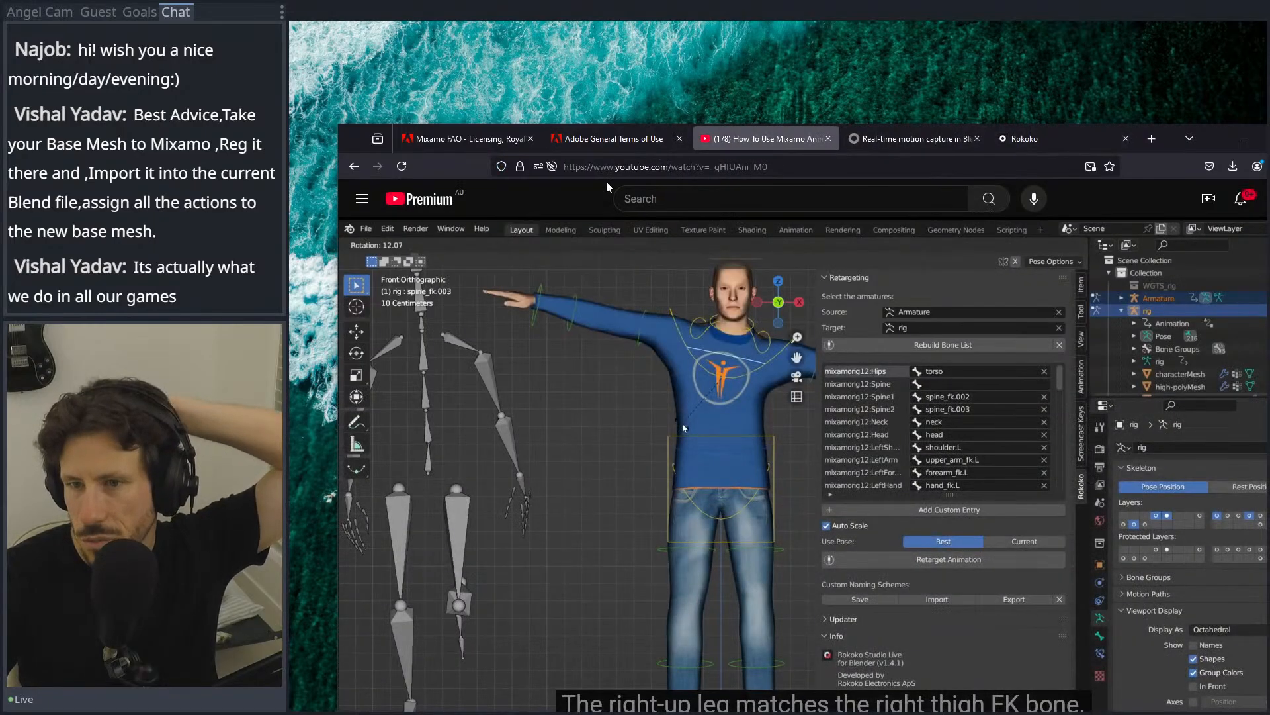
pyautogui.click(594, 142)
pyautogui.click(475, 139)
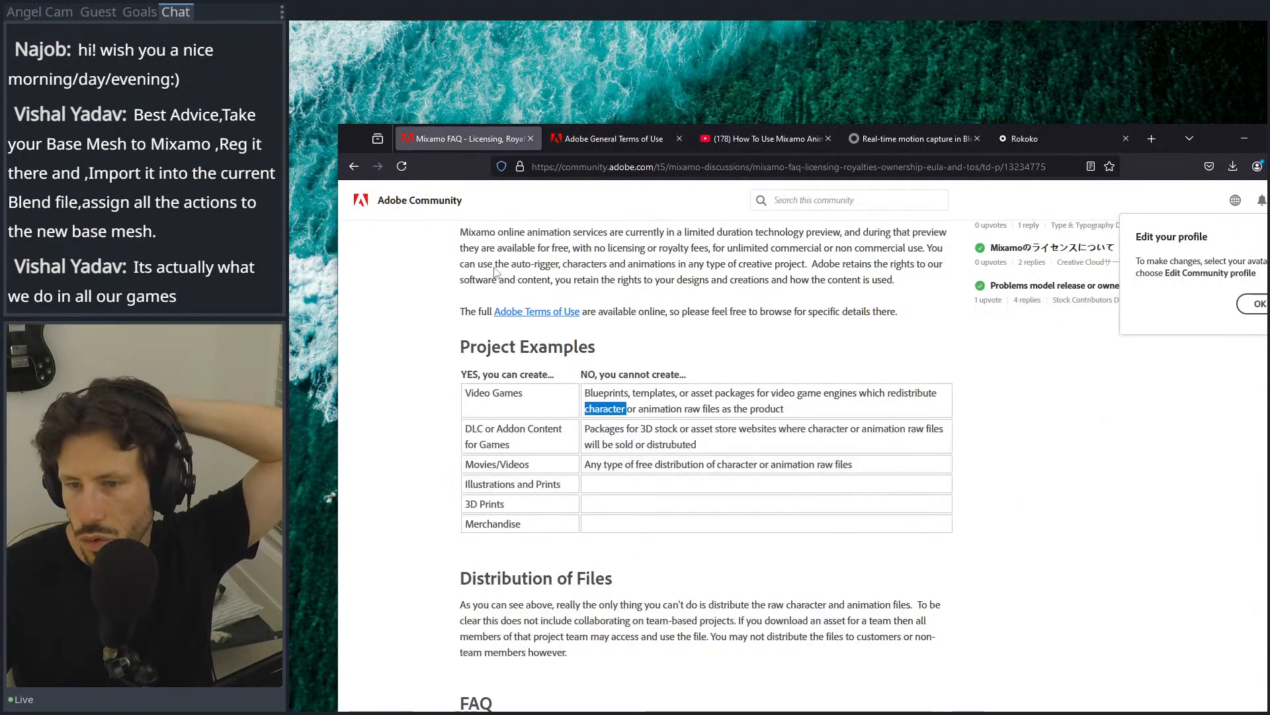
# Step: Reread the Mixamo FAQ's opening paragraph on the technology preview, unlimited commercial use and Adobe's retained rights
pyautogui.click(610, 405)
pyautogui.scroll(3, 605, 409)
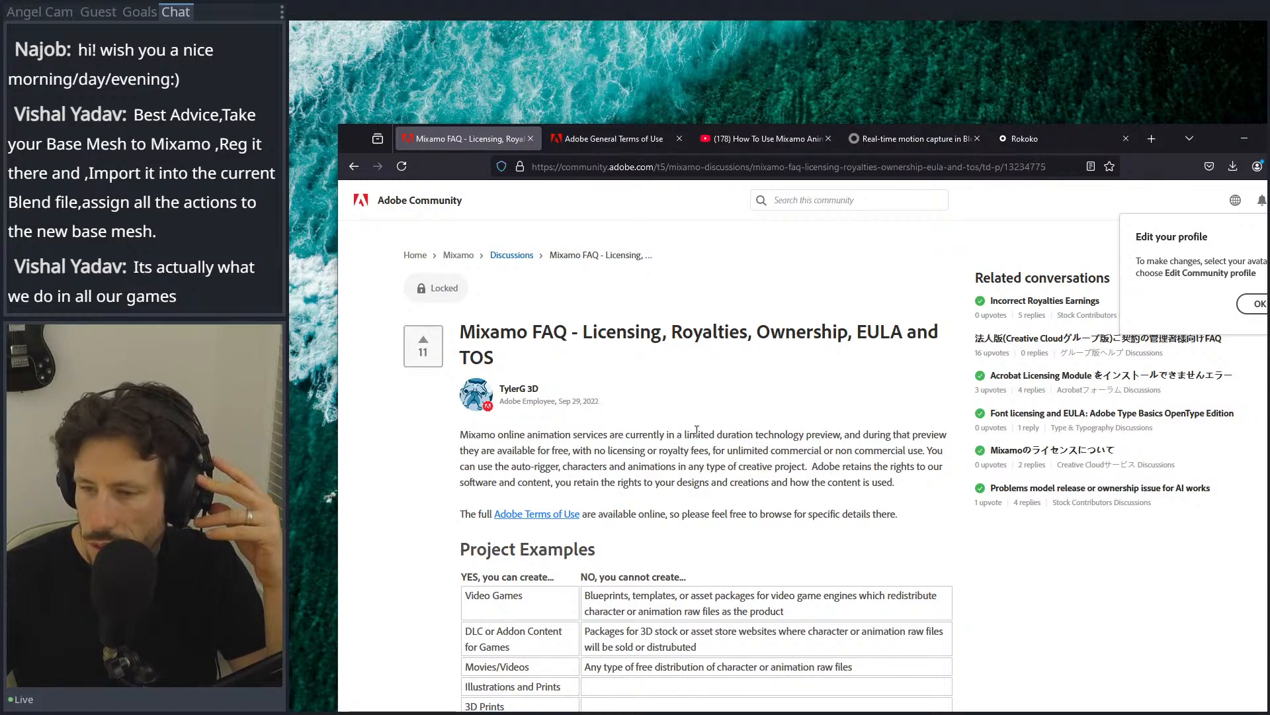
pyautogui.moveTo(713, 438); pyautogui.dragTo(662, 604)
pyautogui.click(840, 433)
pyautogui.moveTo(461, 434); pyautogui.dragTo(841, 436)
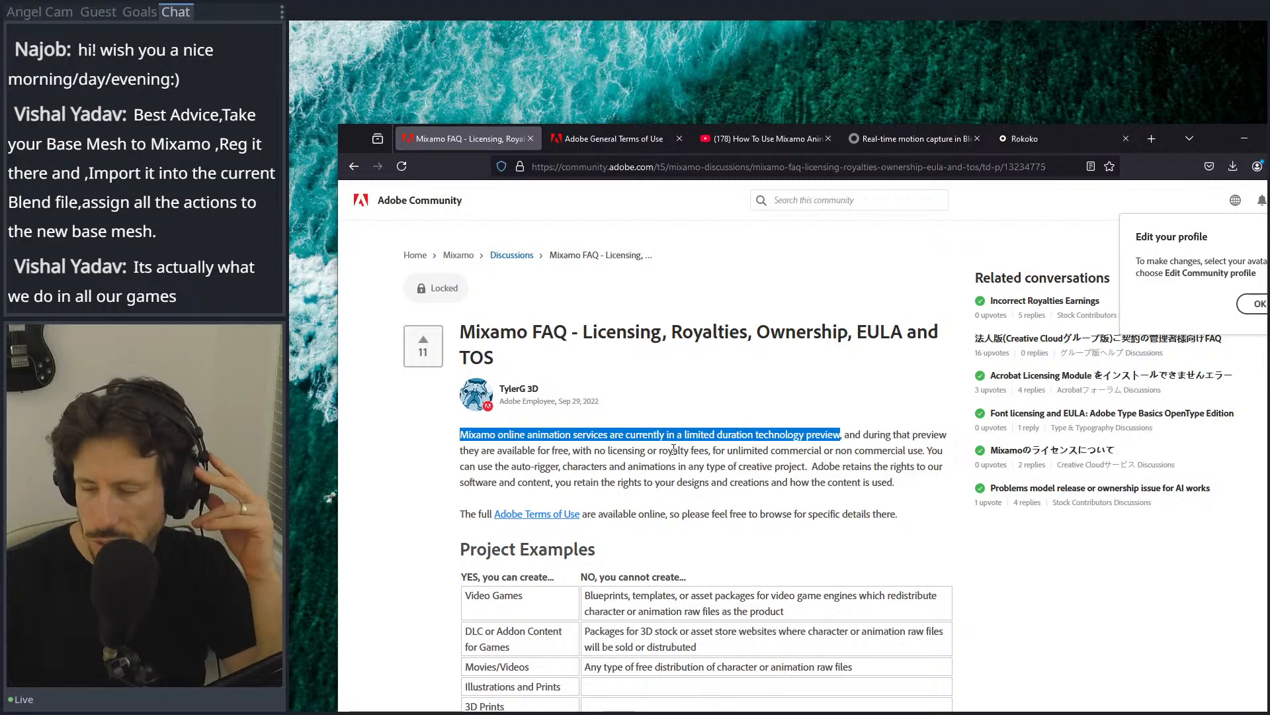
pyautogui.moveTo(713, 450); pyautogui.dragTo(898, 466)
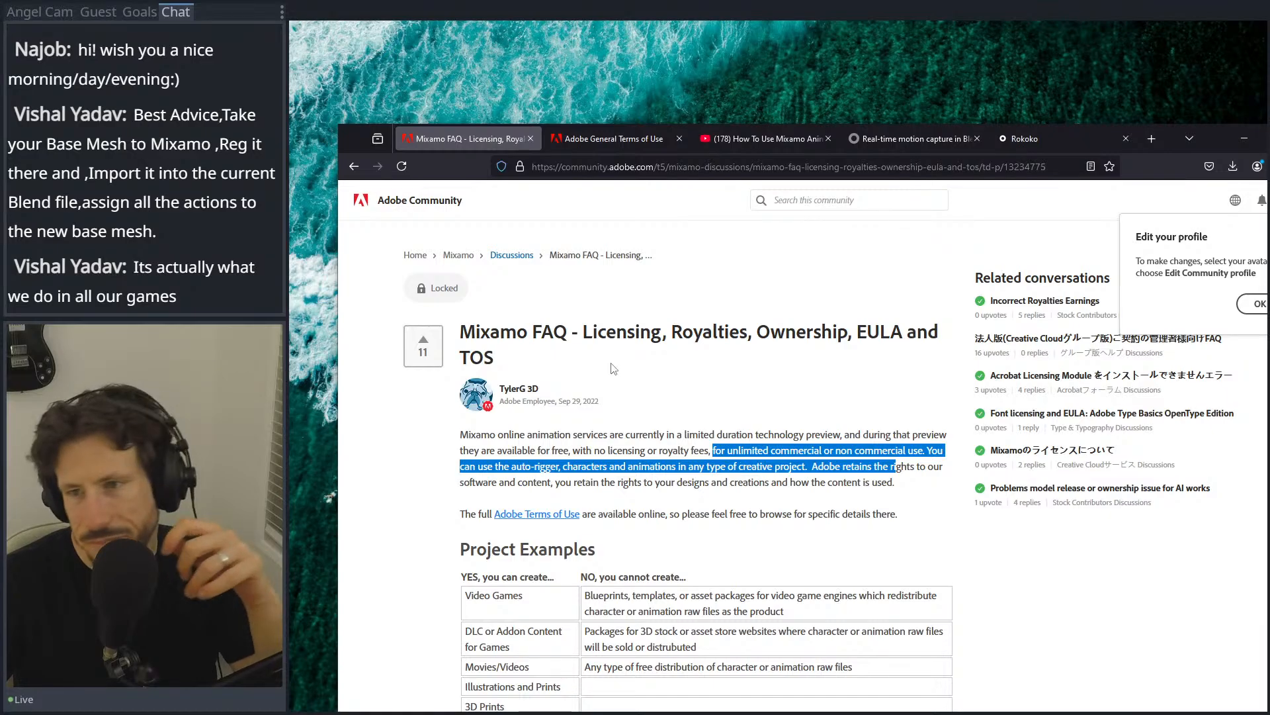
# Step: Maximise the browser, search Google for quaternius in a new page and open the Quaternius free game assets site
pyautogui.doubleClick(1171, 141)
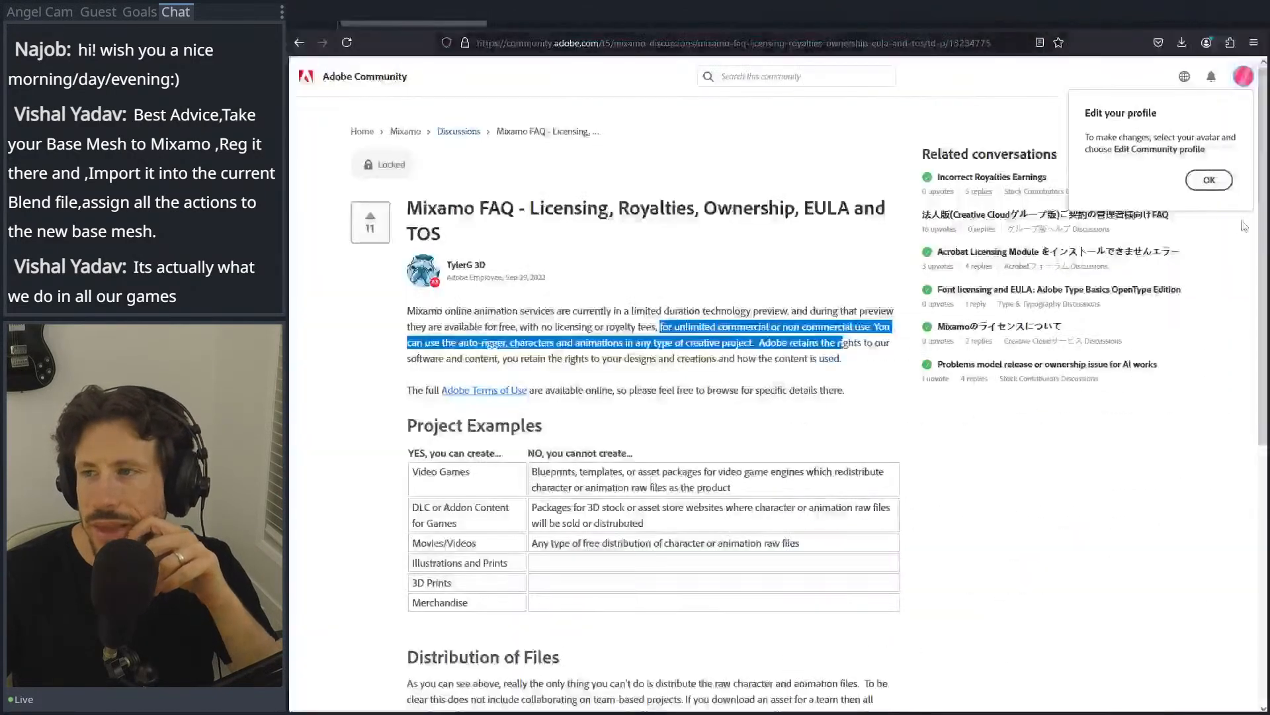
pyautogui.click(1096, 24)
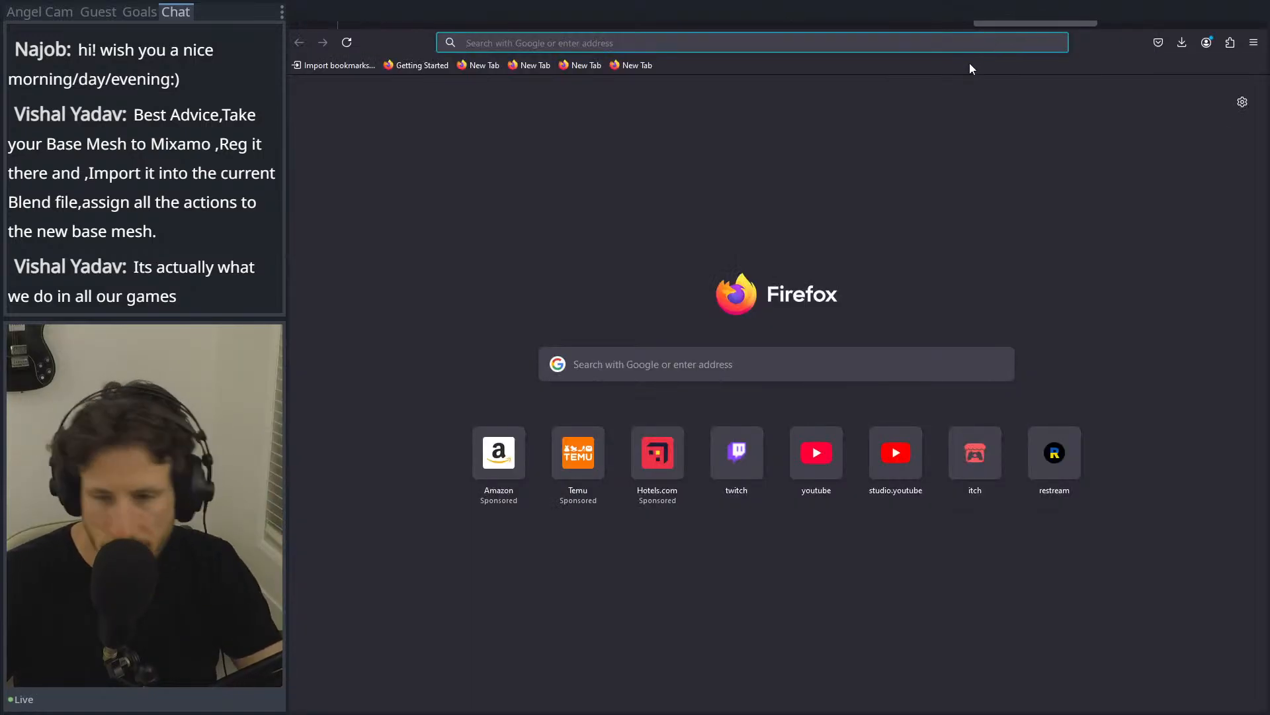
pyautogui.write('q')
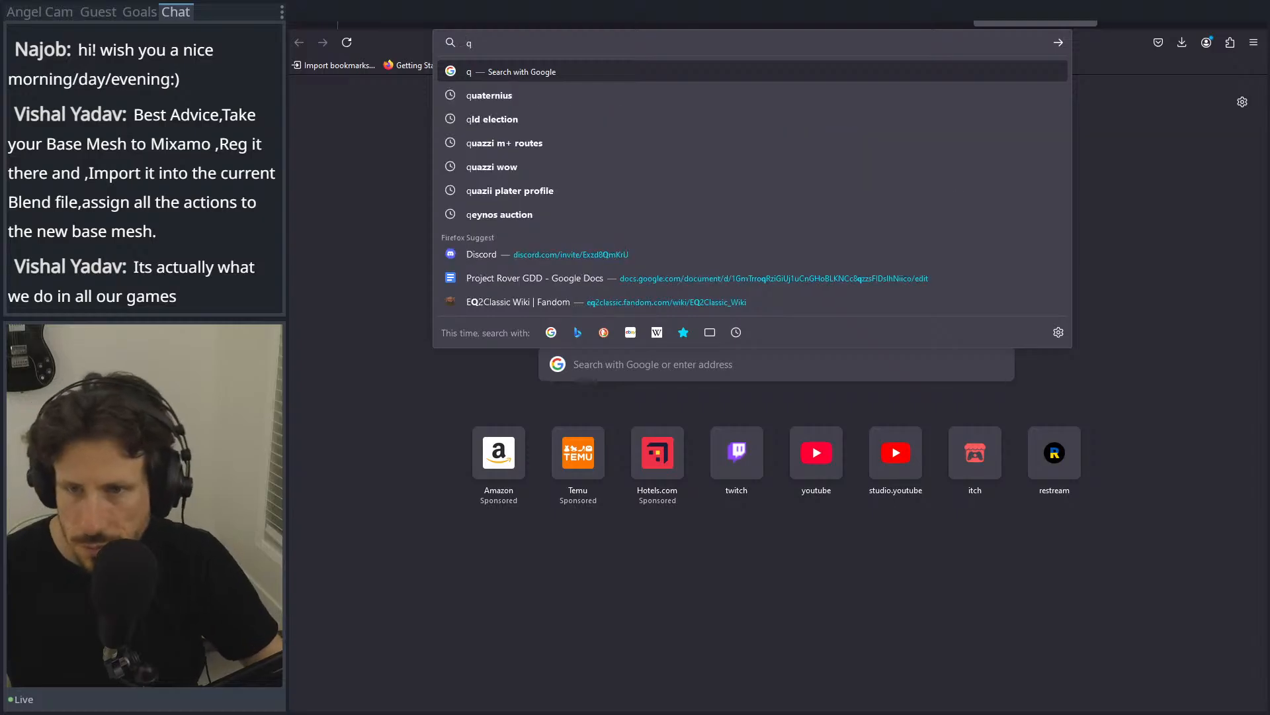
pyautogui.click(514, 97)
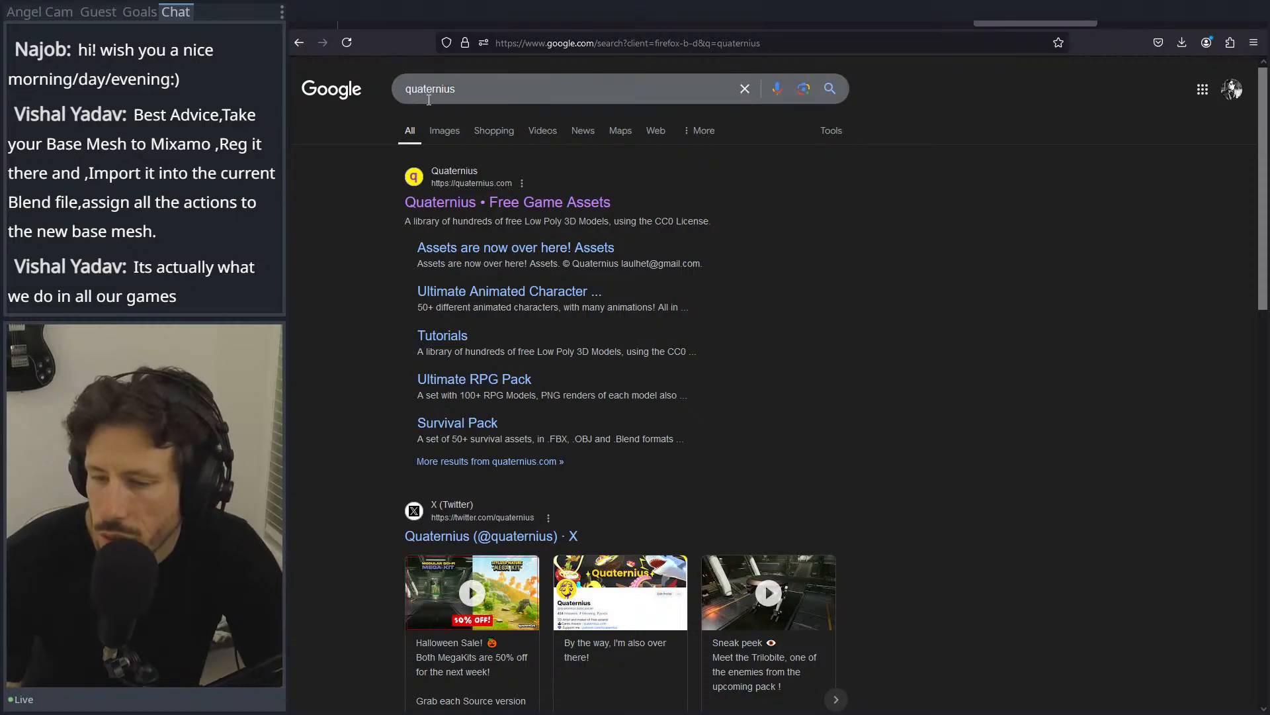
pyautogui.click(412, 190)
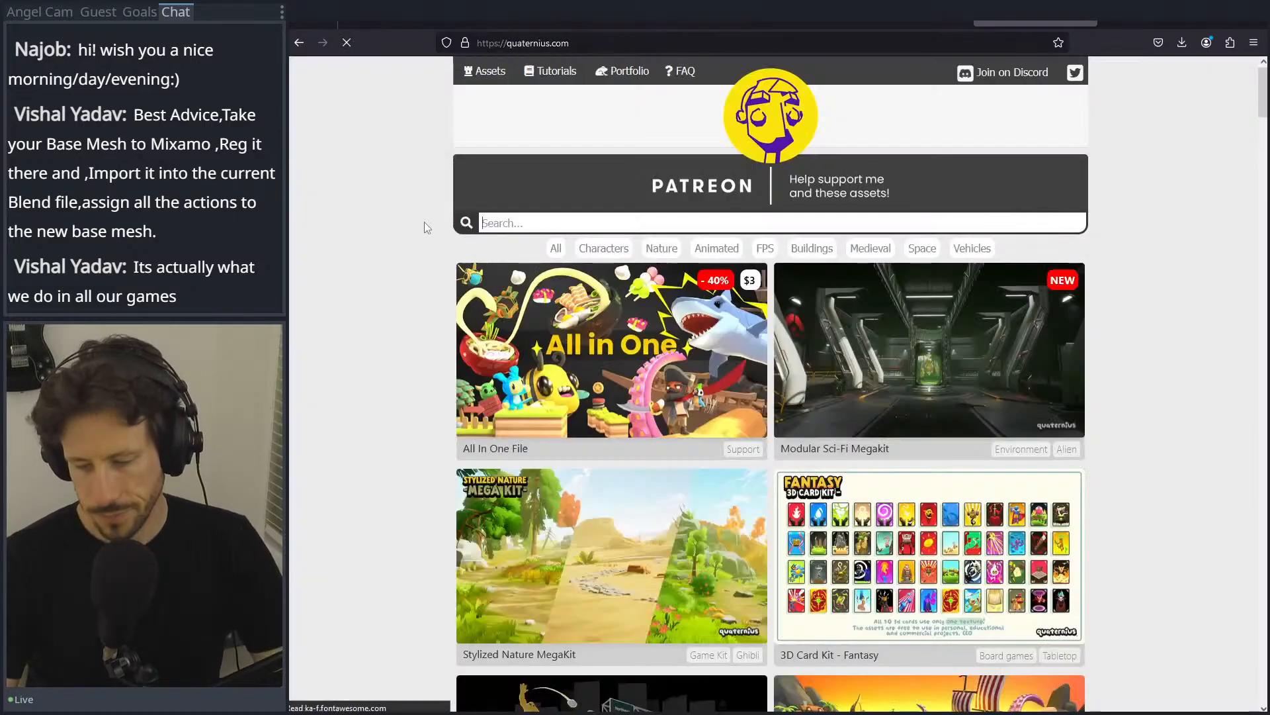
# Step: Filter the assets to Characters, open the Animated Men Pack and continue to its download, dismissing the support request
pyautogui.click(599, 250)
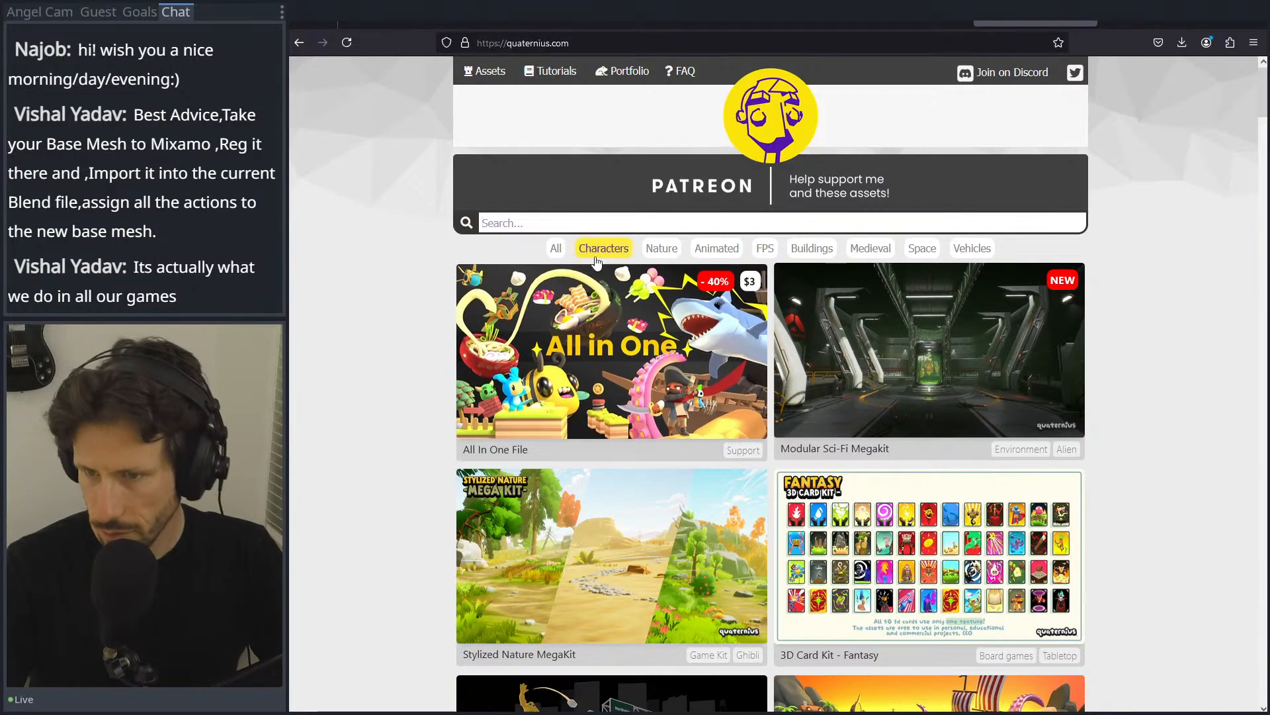
pyautogui.scroll(-5, 615, 430)
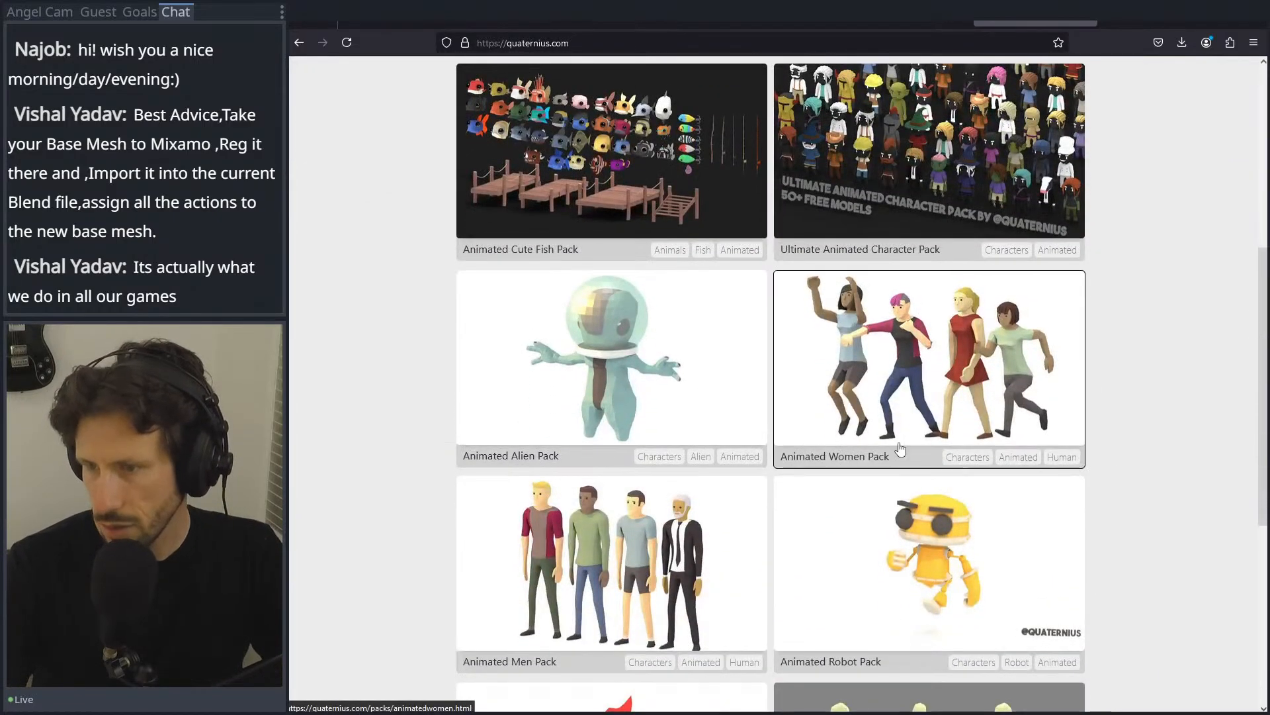
pyautogui.click(654, 620)
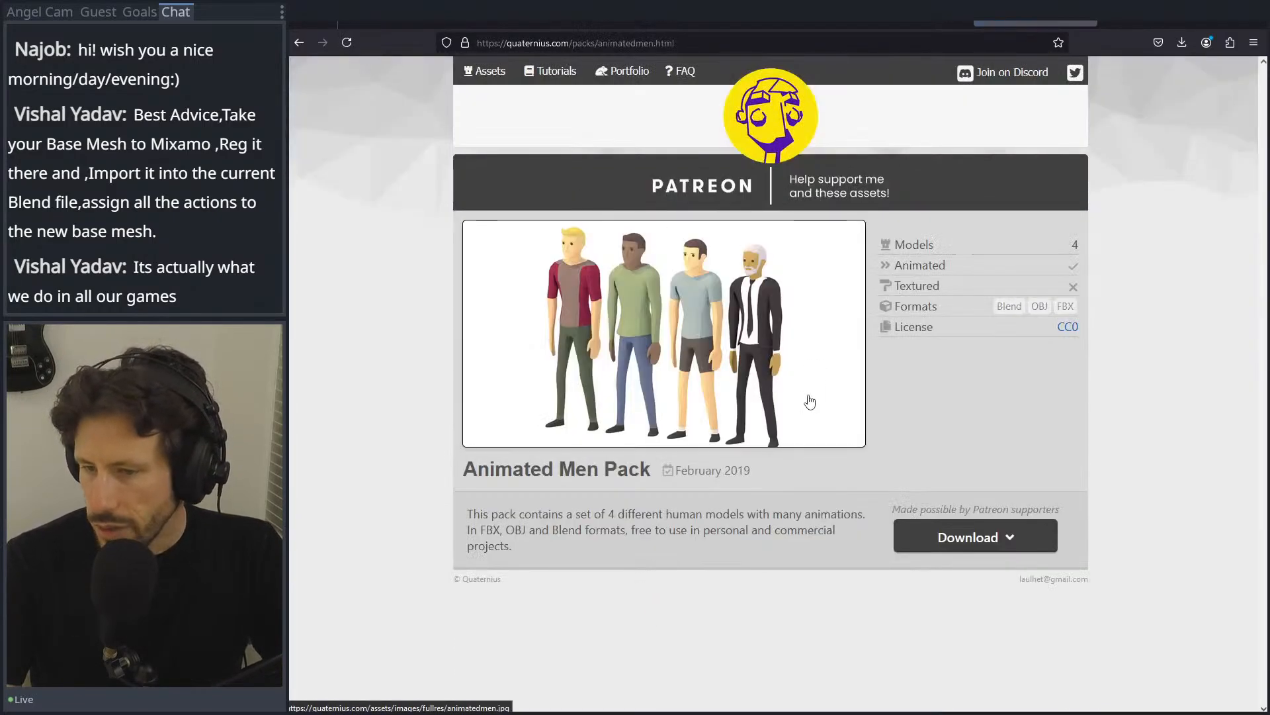
pyautogui.click(960, 534)
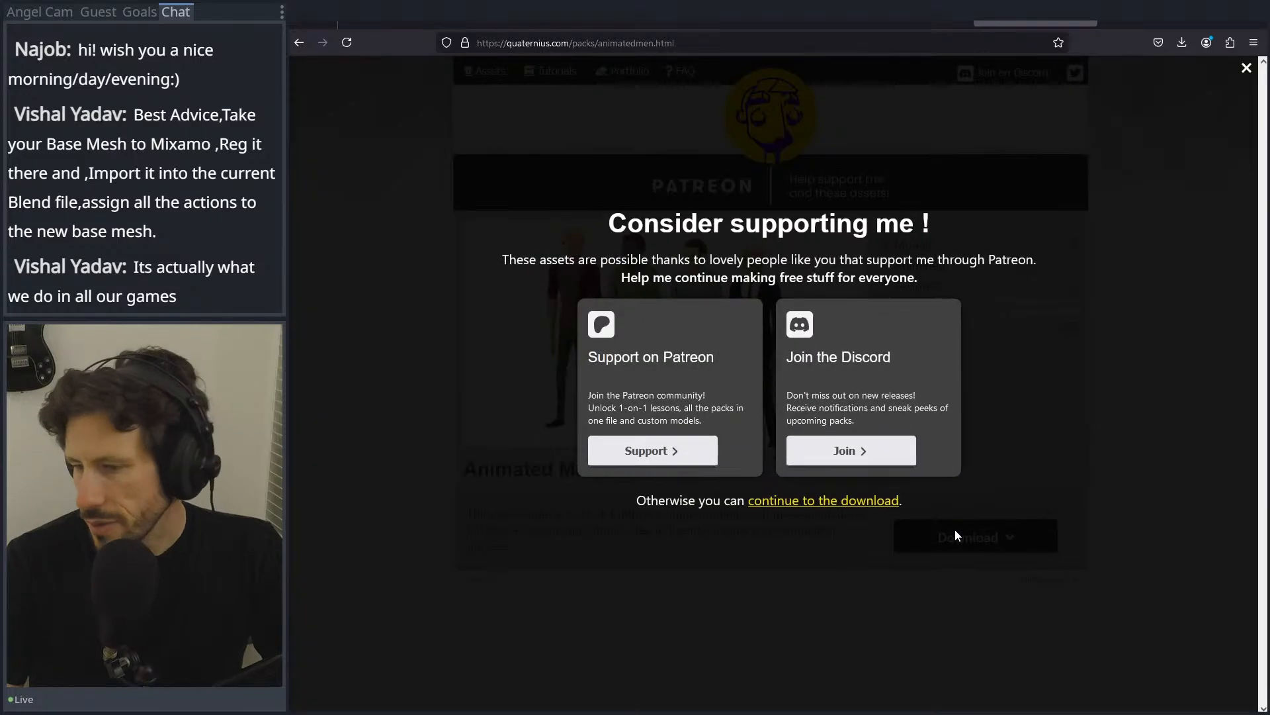
pyautogui.click(821, 503)
pyautogui.click(921, 24)
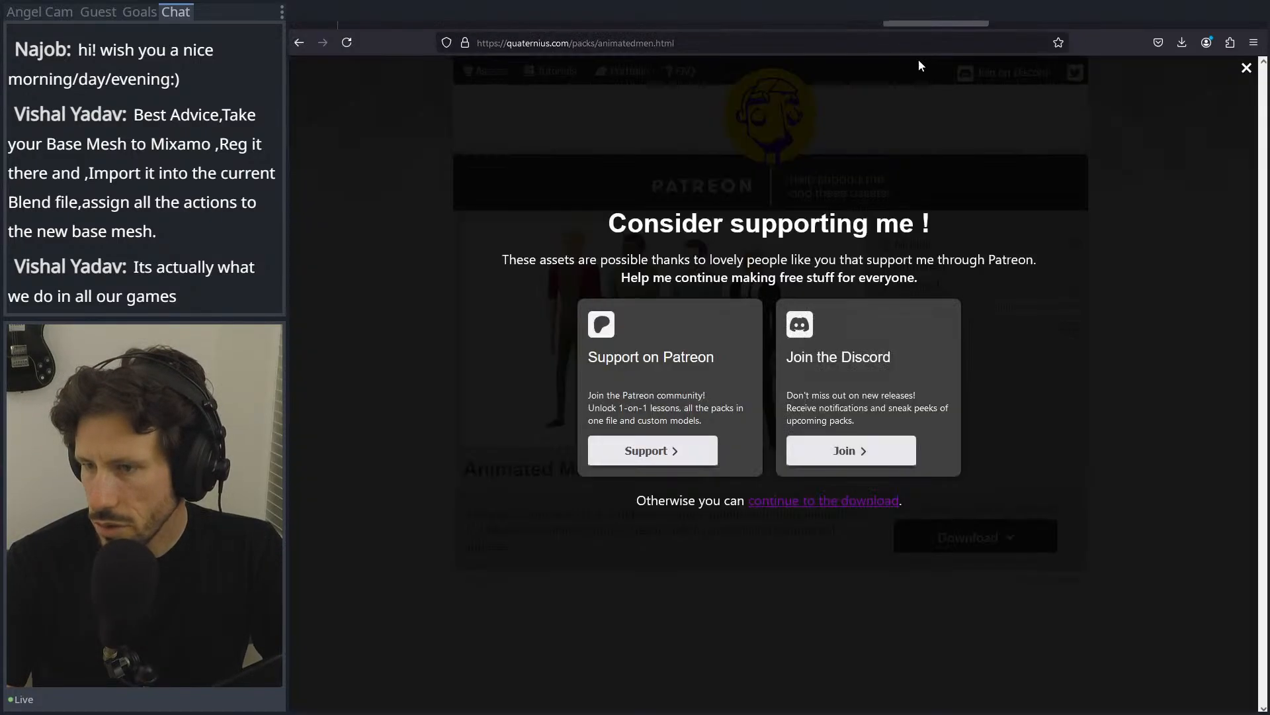
pyautogui.click(1247, 68)
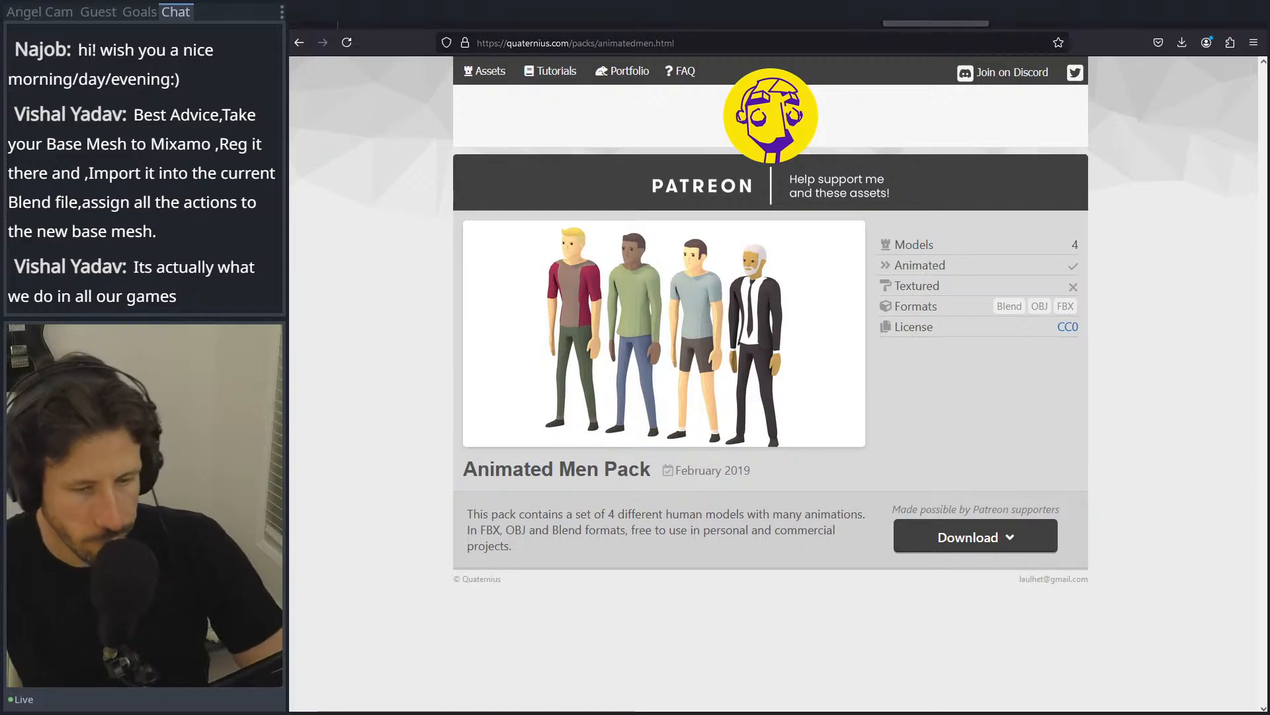
# Step: Download the FBX folder from the Animated Men pack's Google Drive and extract the zip into the Mixamo folder
pyautogui.click(1033, 20)
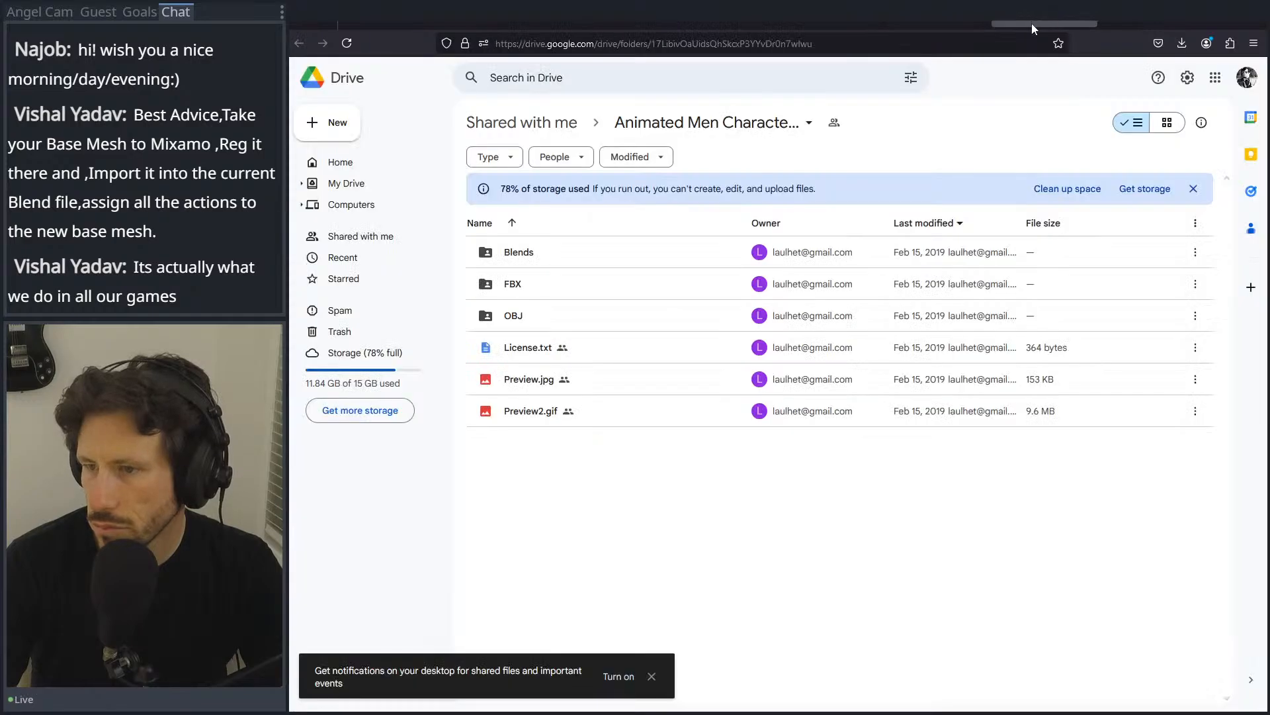
pyautogui.moveTo(1135, 27); pyautogui.dragTo(421, 127)
pyautogui.click(434, 126)
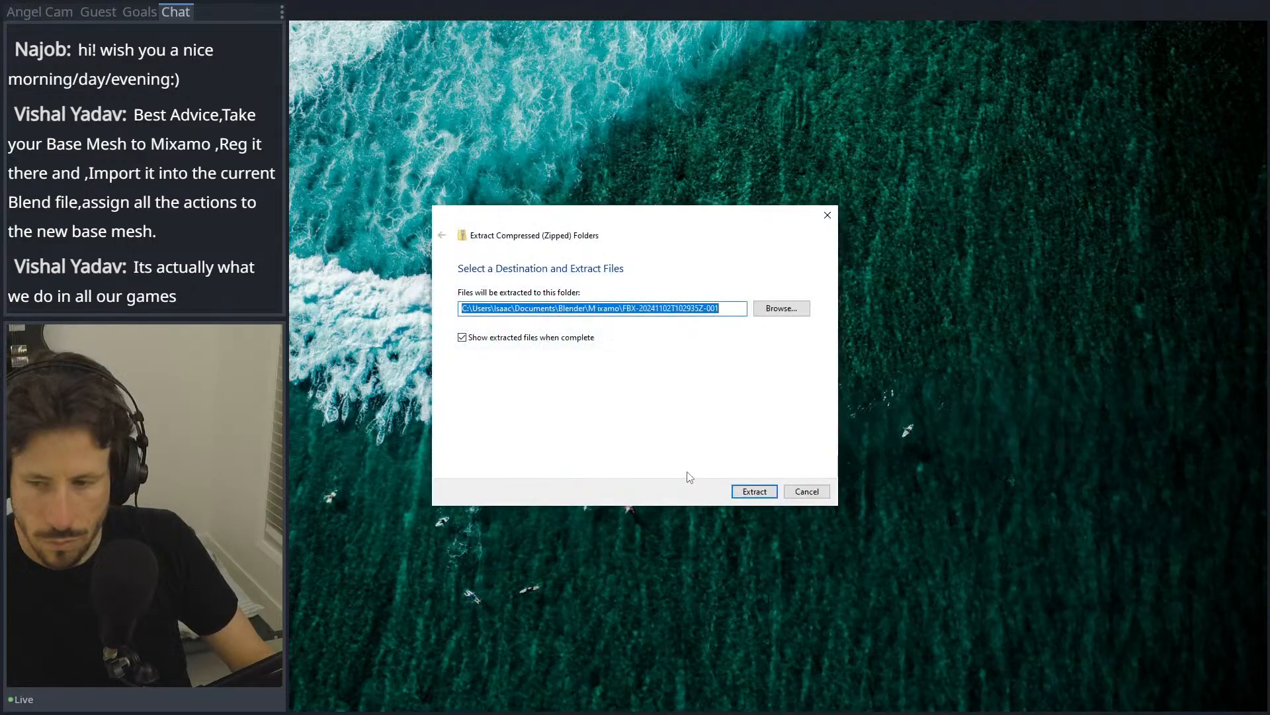
pyautogui.click(754, 491)
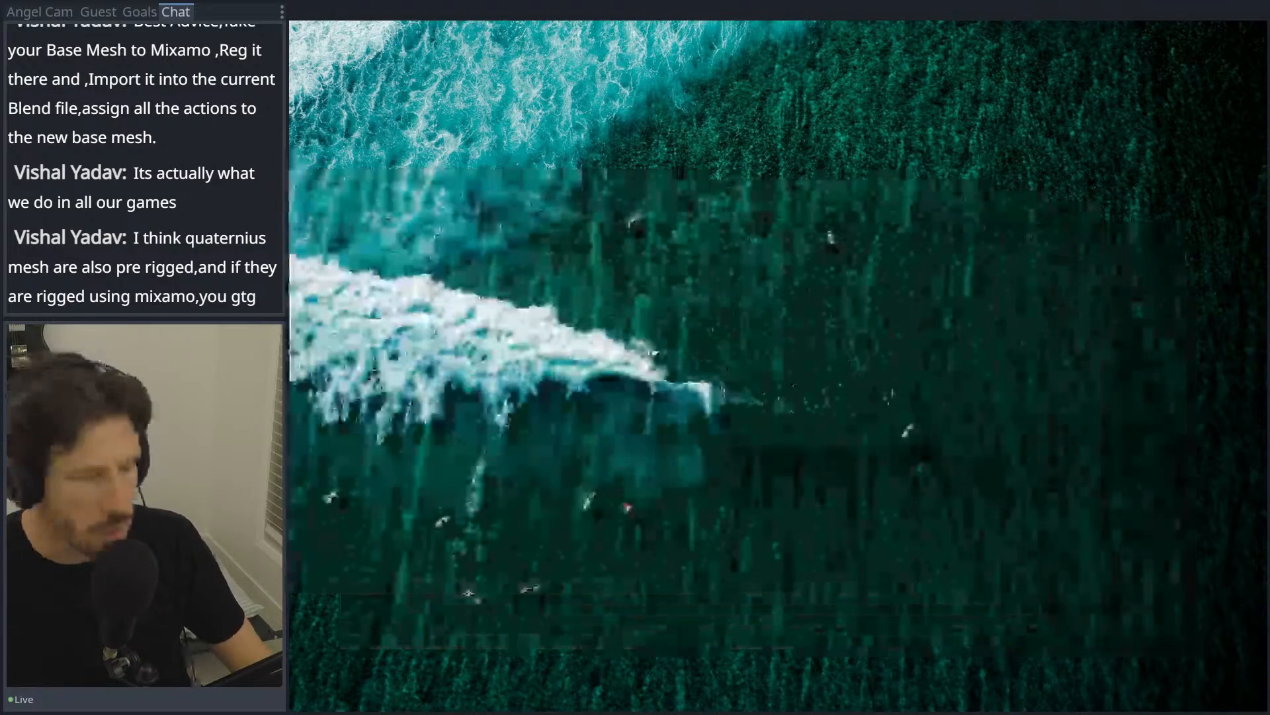
# Step: Switch to Blender, unhide the metarig and delete the rig.001 and metarig hierarchies from the scene
pyautogui.hotkey('alt', 'Tab')
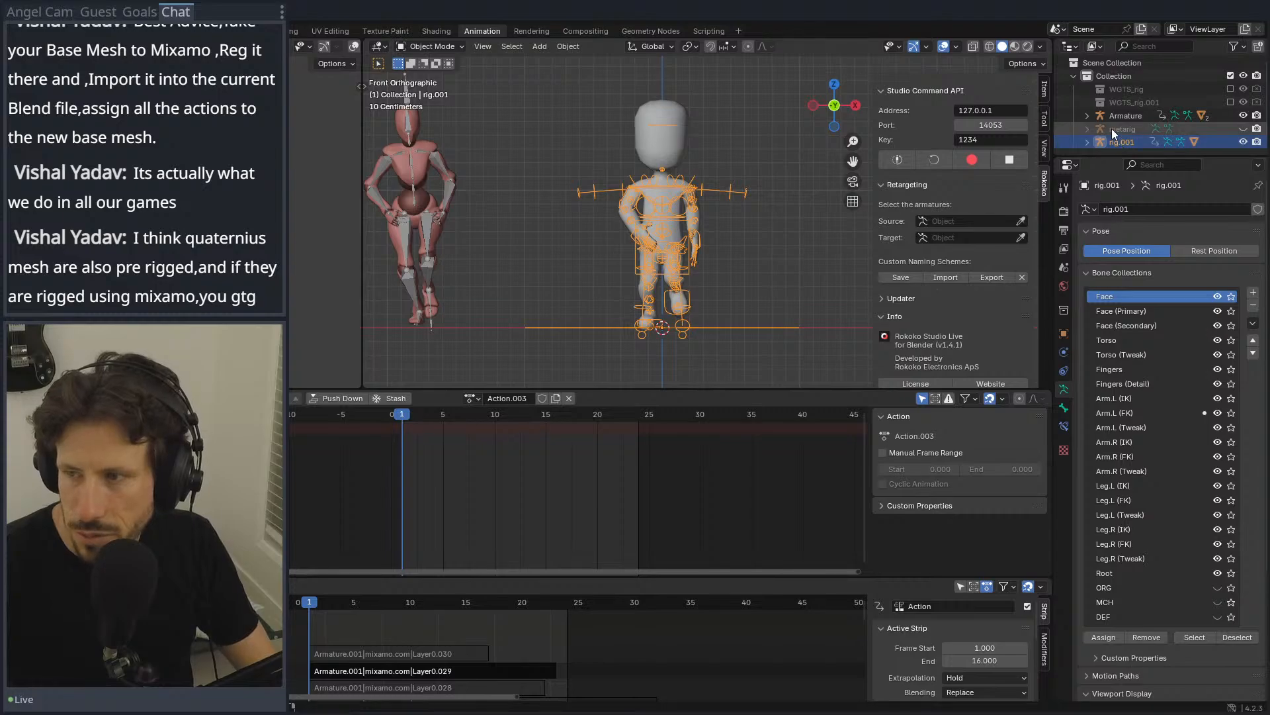
pyautogui.moveTo(1081, 145); pyautogui.dragTo(1245, 131)
pyautogui.click(1103, 143)
pyautogui.rightClick(1102, 144)
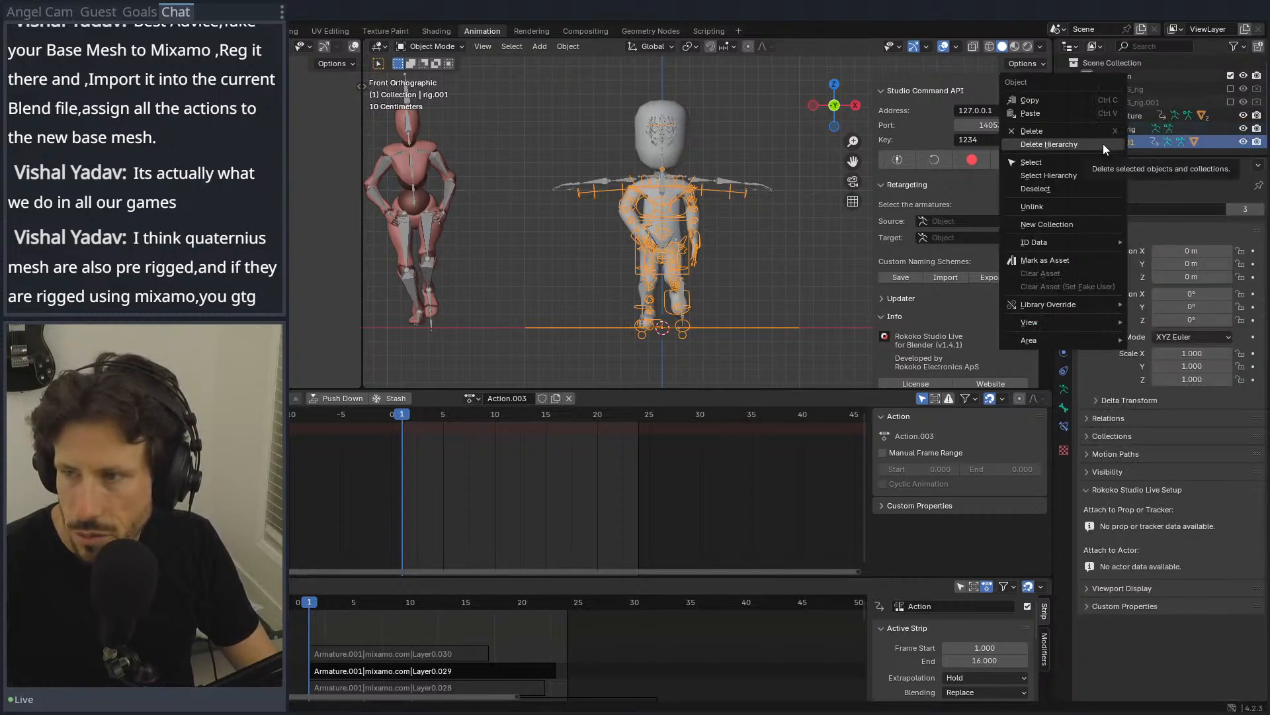
pyautogui.click(1103, 144)
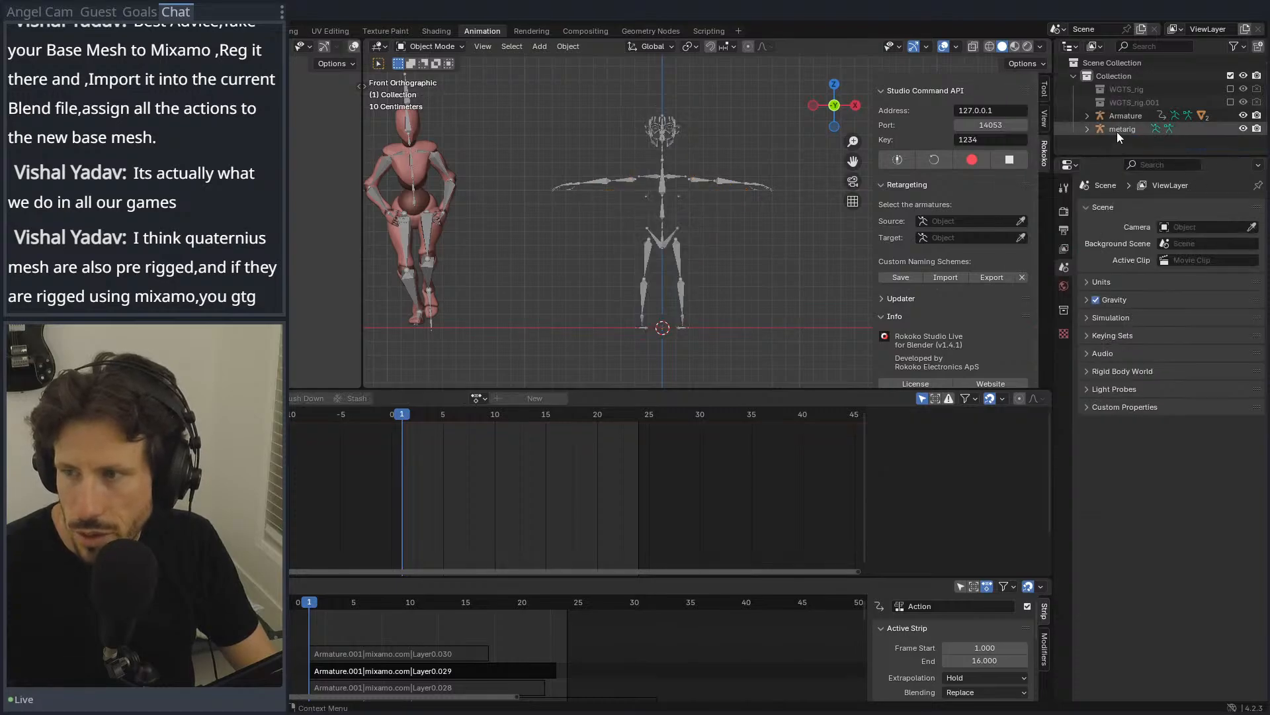
pyautogui.rightClick(1117, 129)
pyautogui.click(1112, 130)
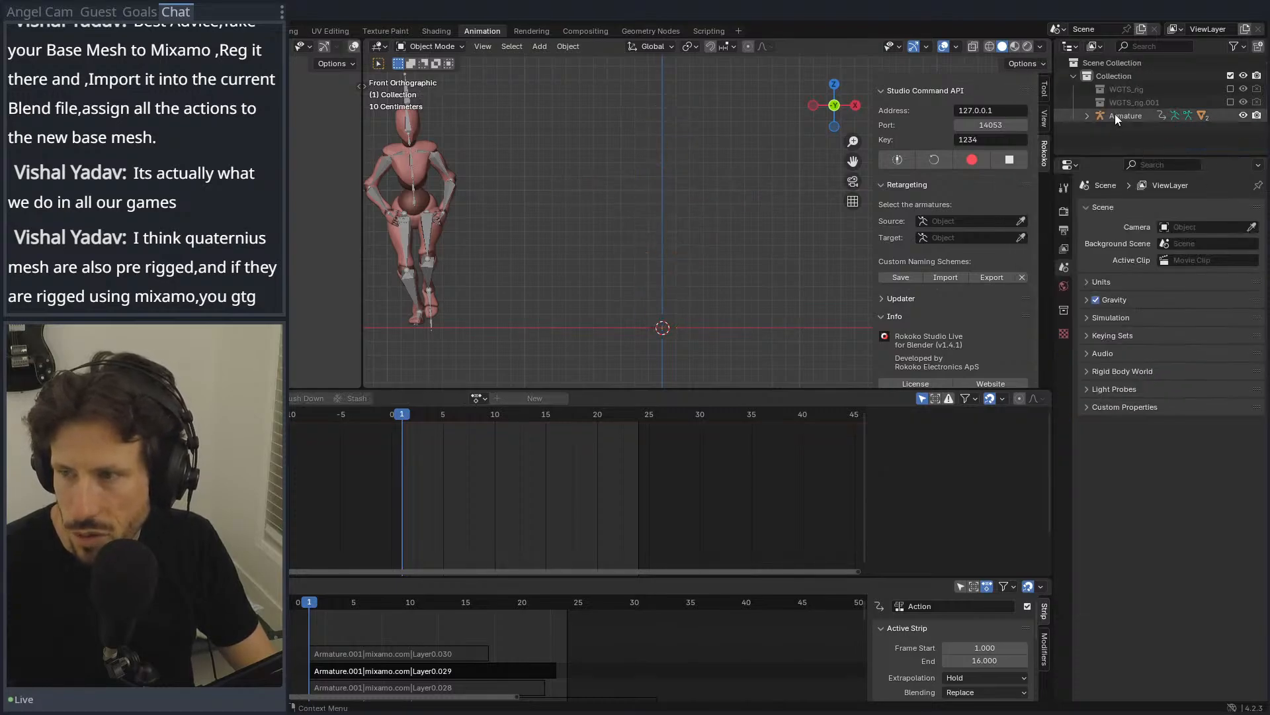
# Step: Import Male_Casual.fbx from the extracted FBX folder into the scene
pyautogui.click(1114, 115)
pyautogui.click(767, 205)
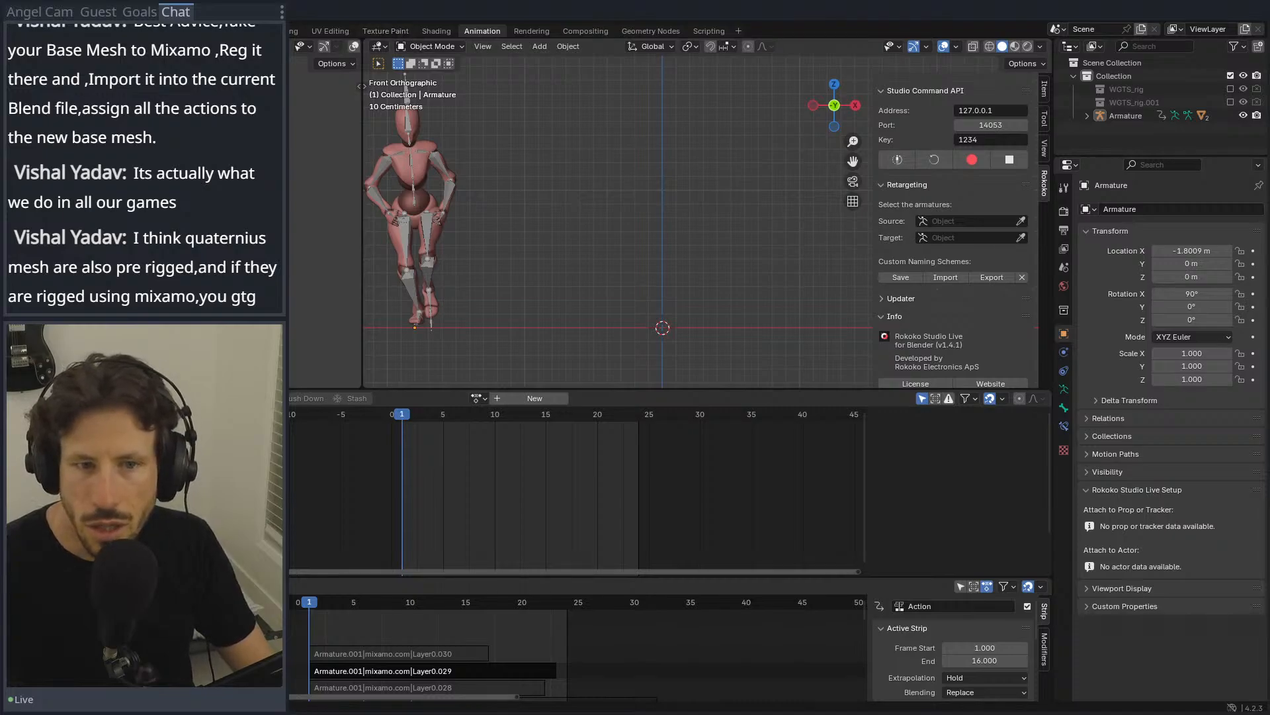
pyautogui.moveTo(93, 216)
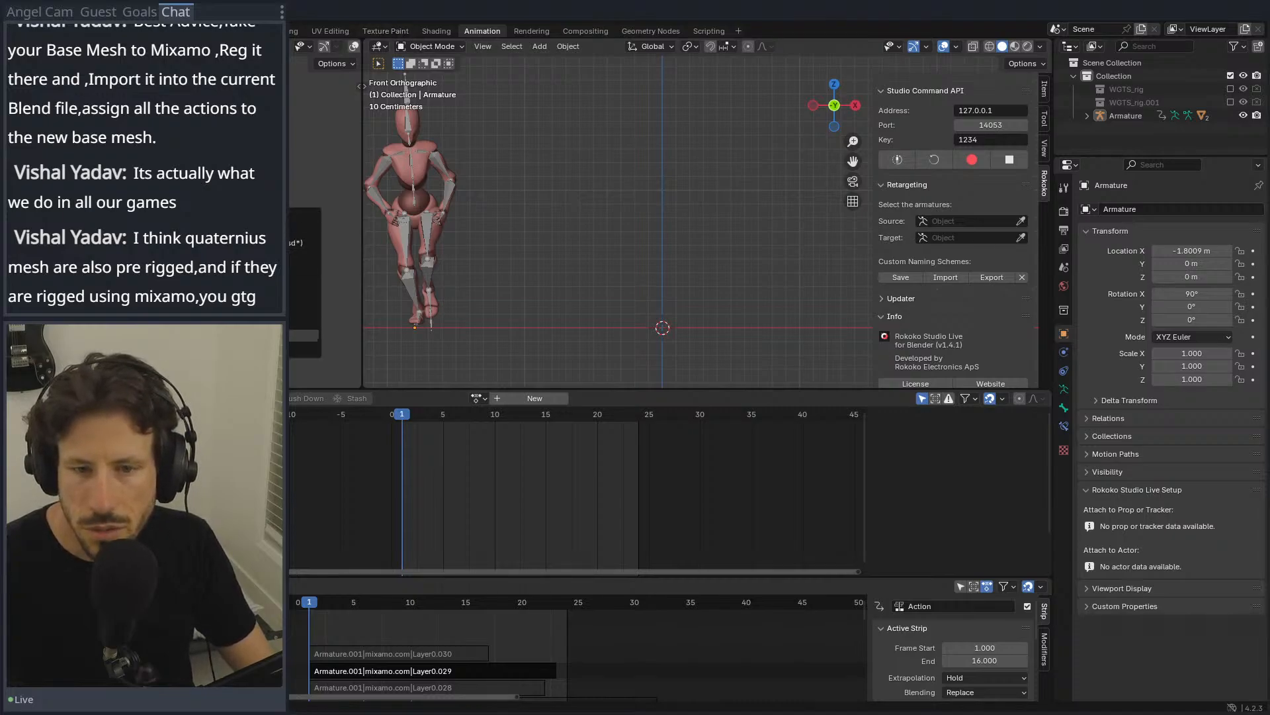
pyautogui.click(205, 336)
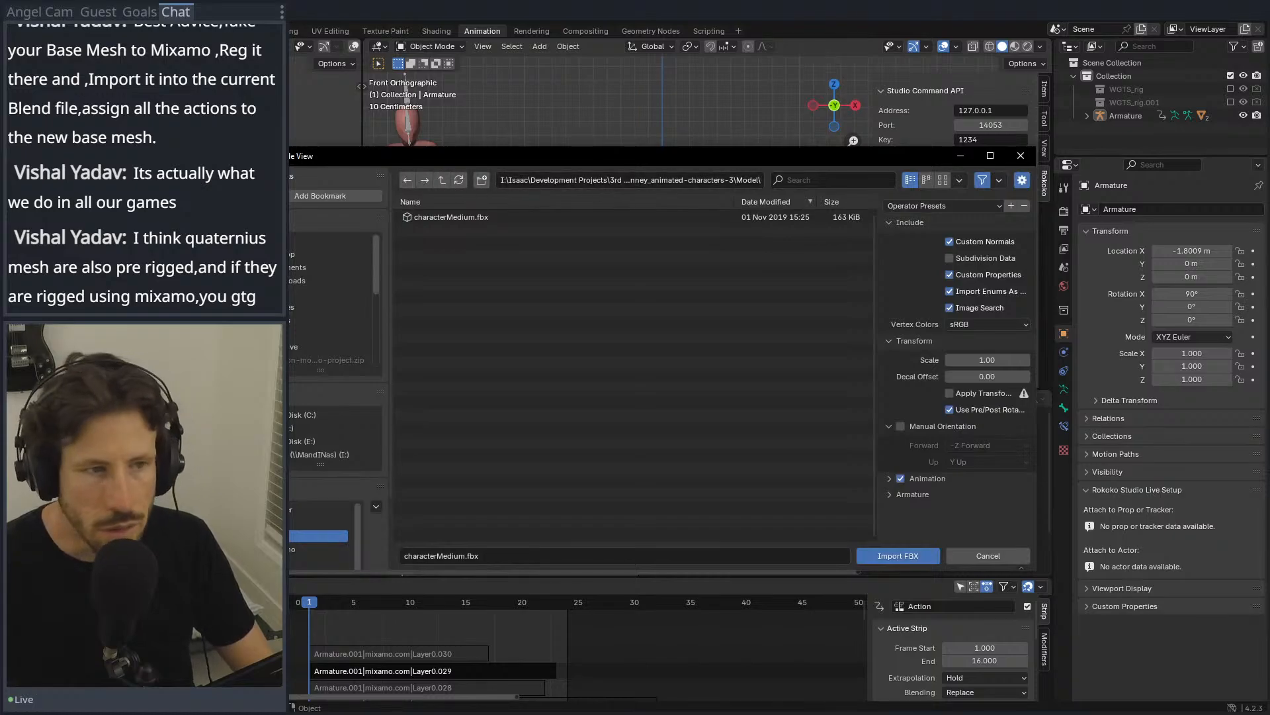
pyautogui.click(683, 183)
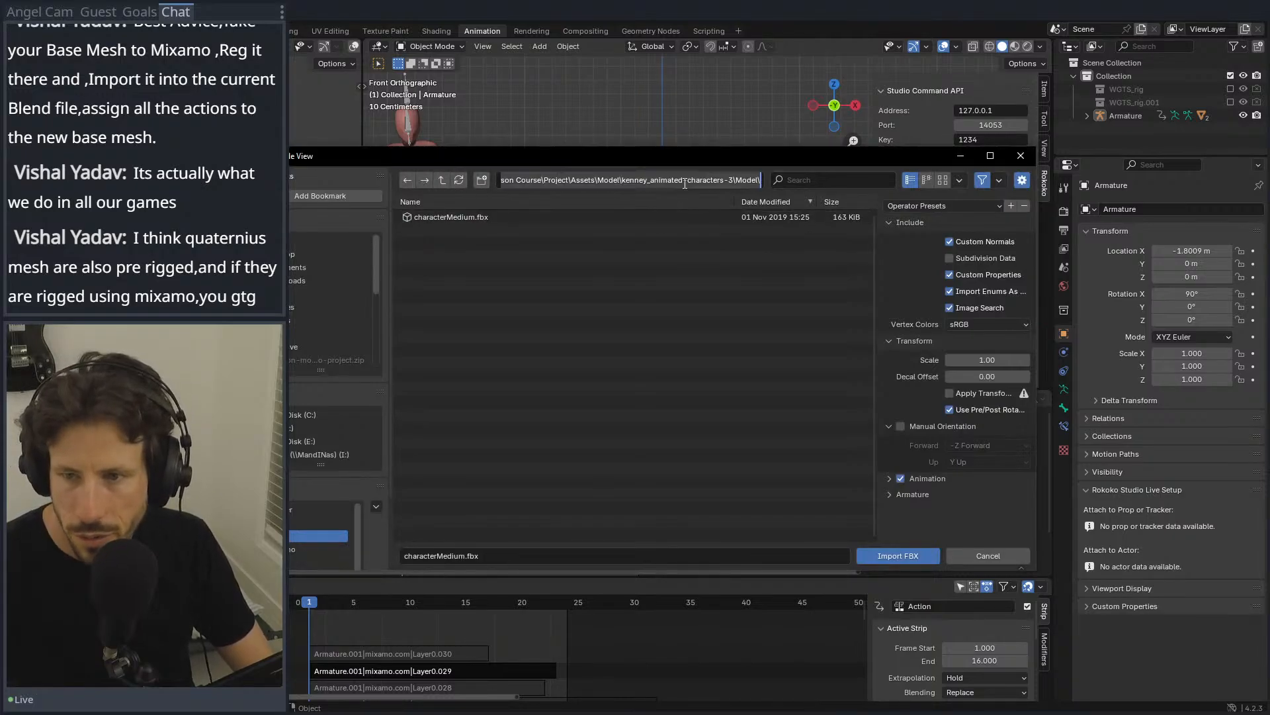
pyautogui.press('BackSpace')
pyautogui.hotkey('ctrl', 'v')
pyautogui.press('Return')
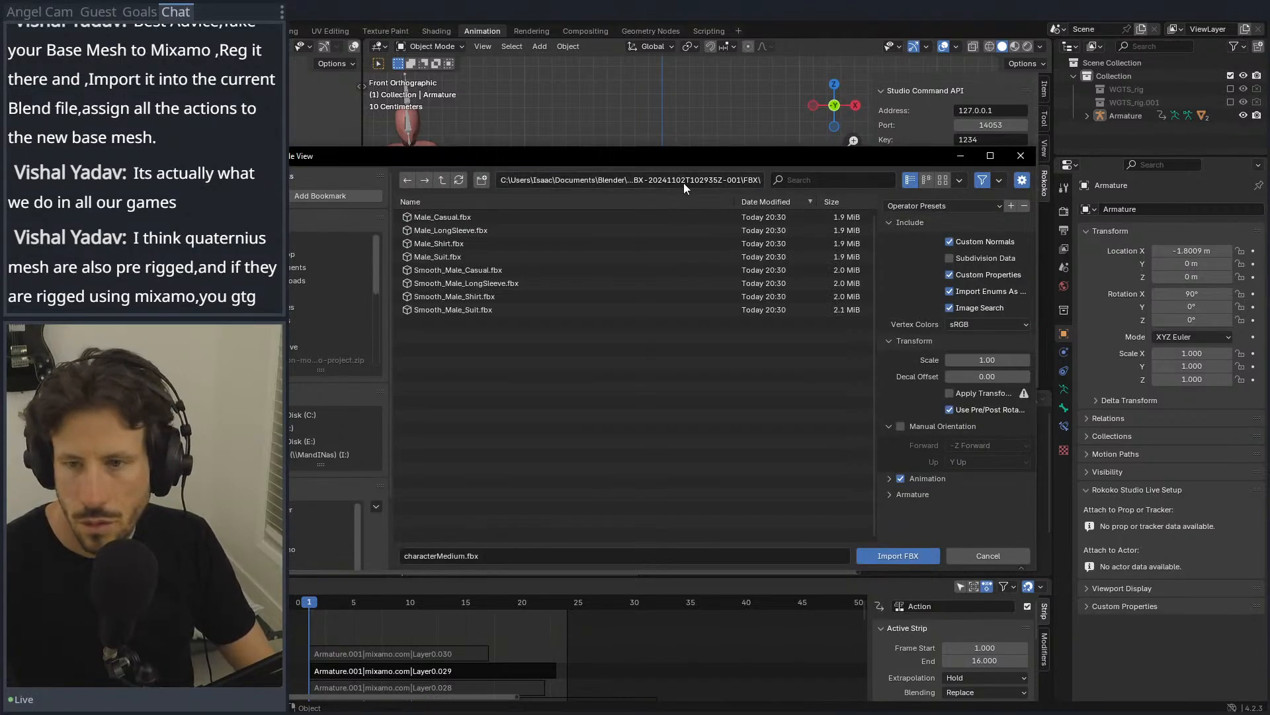
pyautogui.doubleClick(614, 216)
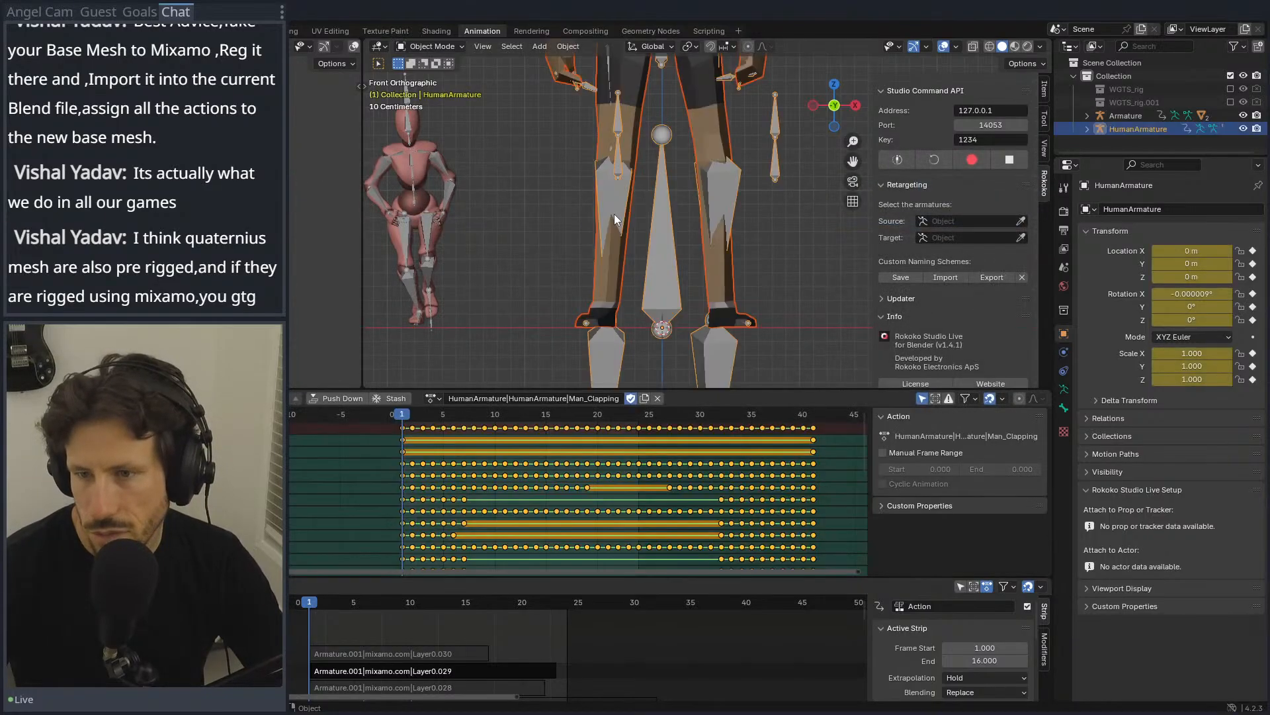
# Step: Examine the imported HumanArmature character from several angles and scrub its Man_Clapping action to frame 2
pyautogui.scroll(-5, 614, 213)
pyautogui.moveTo(665, 159); pyautogui.dragTo(508, 179, button='middle')
pyautogui.scroll(5, 618, 205)
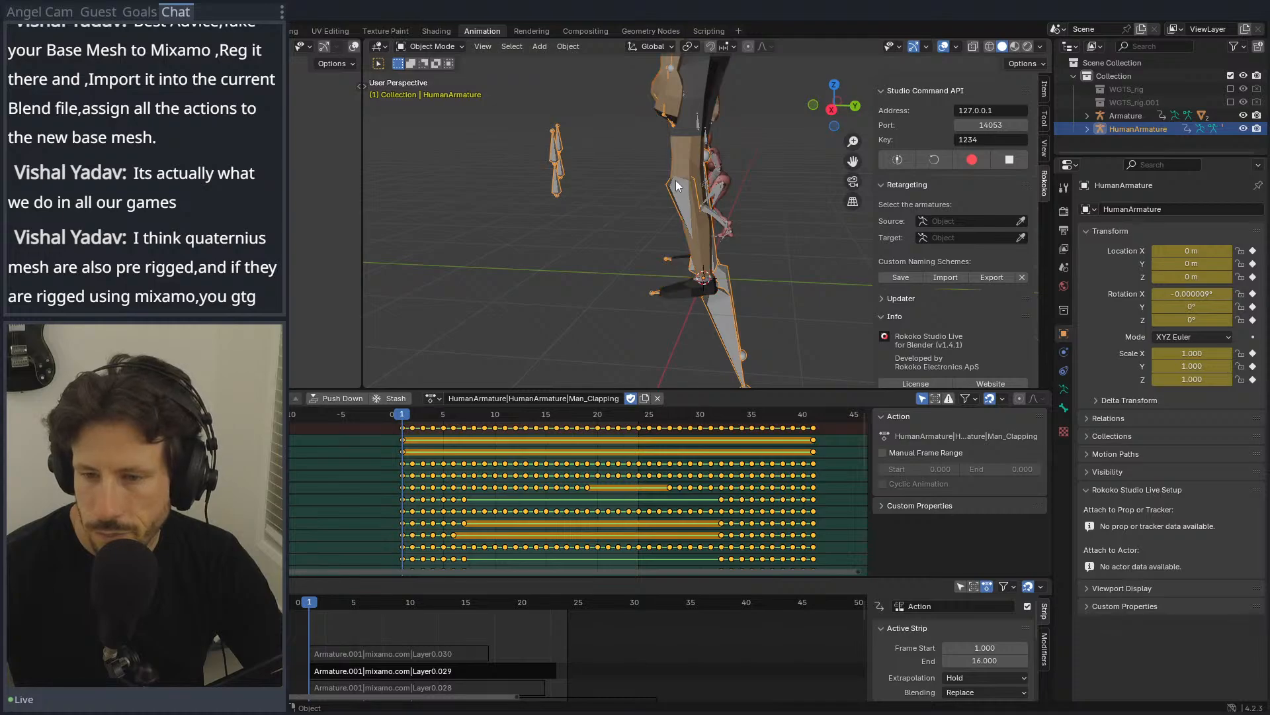
pyautogui.moveTo(673, 182); pyautogui.dragTo(767, 198, button='middle')
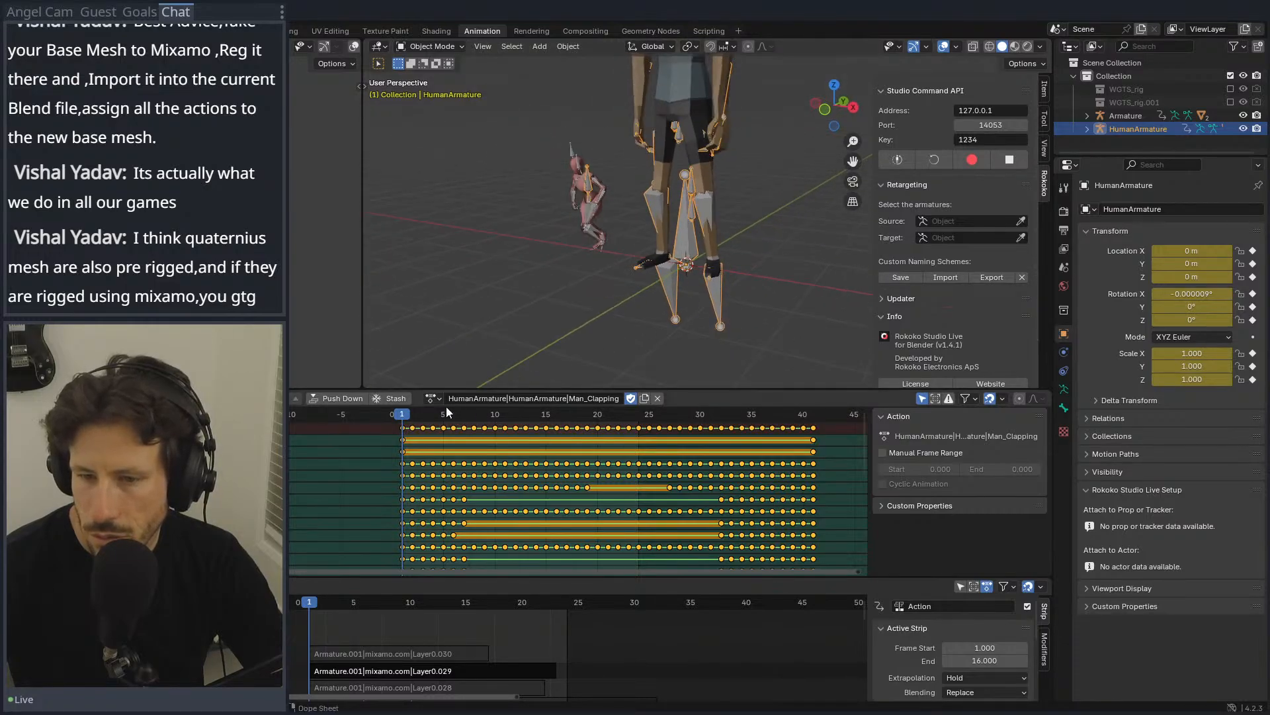
pyautogui.moveTo(405, 418); pyautogui.dragTo(422, 399)
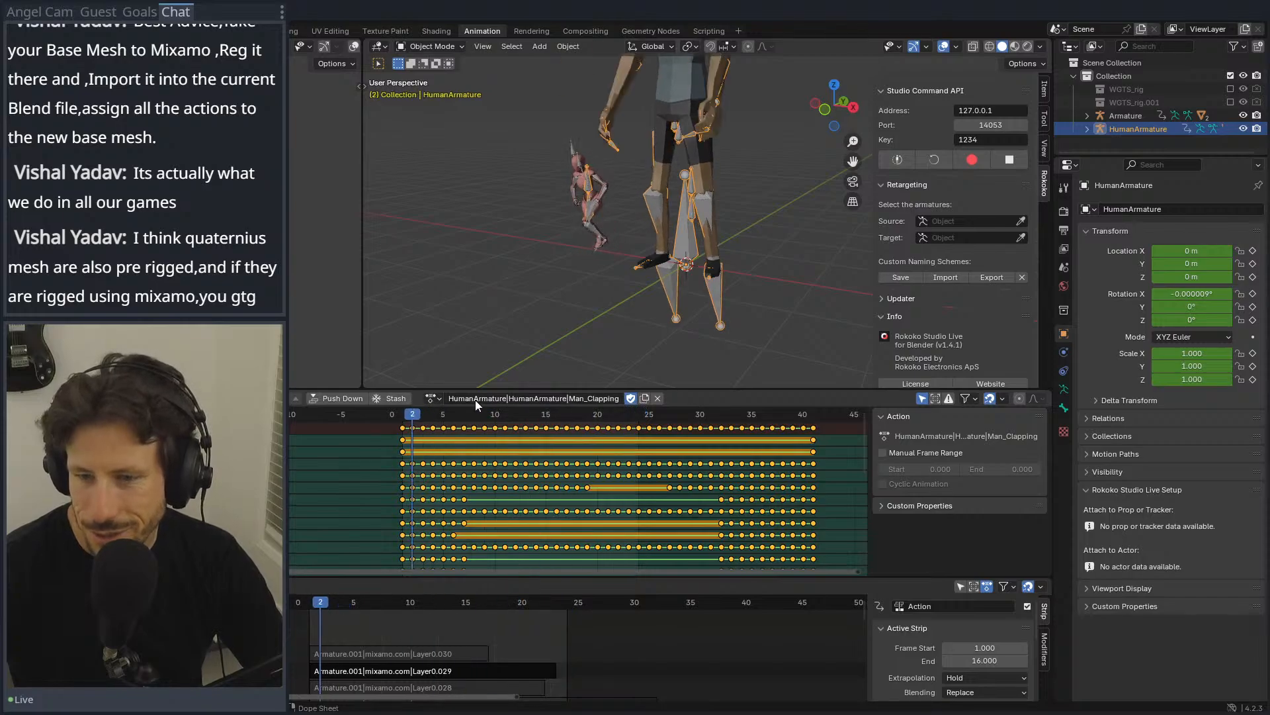
# Step: Try the Armature.002|mixamo.com|Layer0 action on HumanArmature at frame 1 and check the resulting pose
pyautogui.click(431, 397)
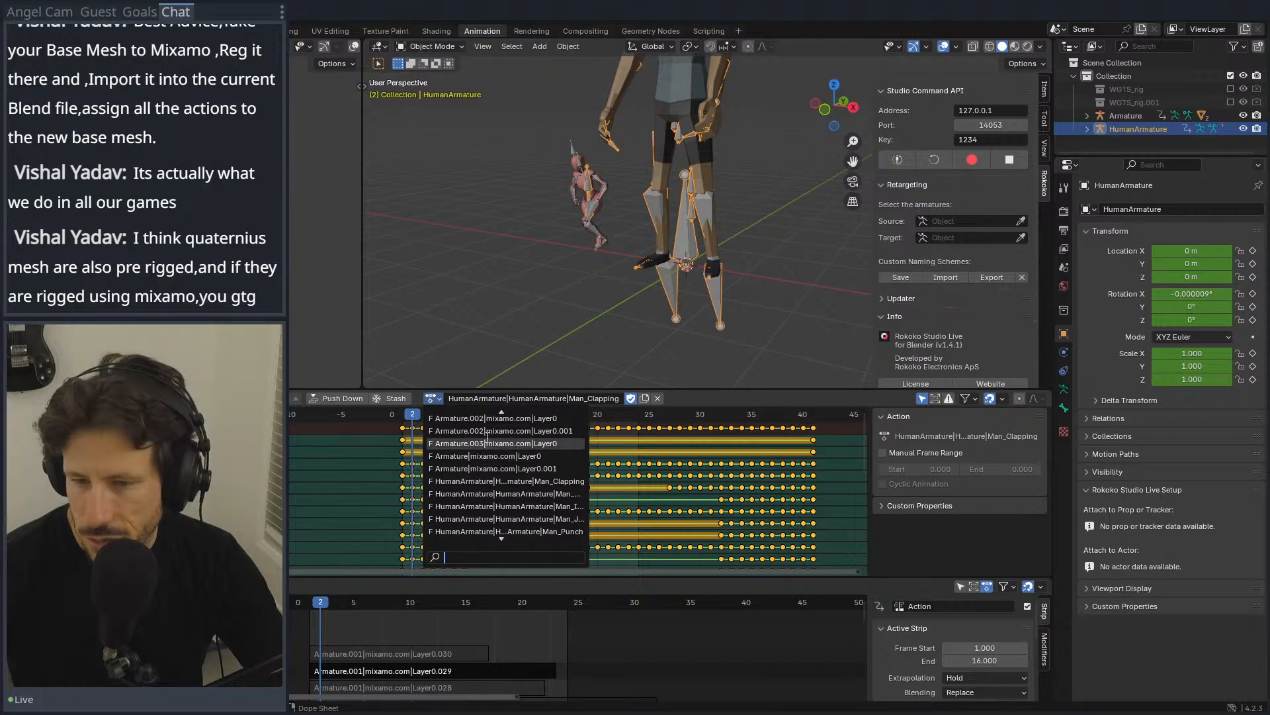
pyautogui.click(446, 417)
pyautogui.moveTo(415, 419)
pyautogui.mouseDown()
pyautogui.moveTo(525, 421)
pyautogui.moveTo(402, 417)
pyautogui.mouseUp()
pyautogui.moveTo(583, 285); pyautogui.dragTo(683, 217, button='middle')
# Step: Assign the Man_Run action to HumanArmature, scrub it through to frame 24 and back to frame 1, and check it from the front
pyautogui.click(432, 398)
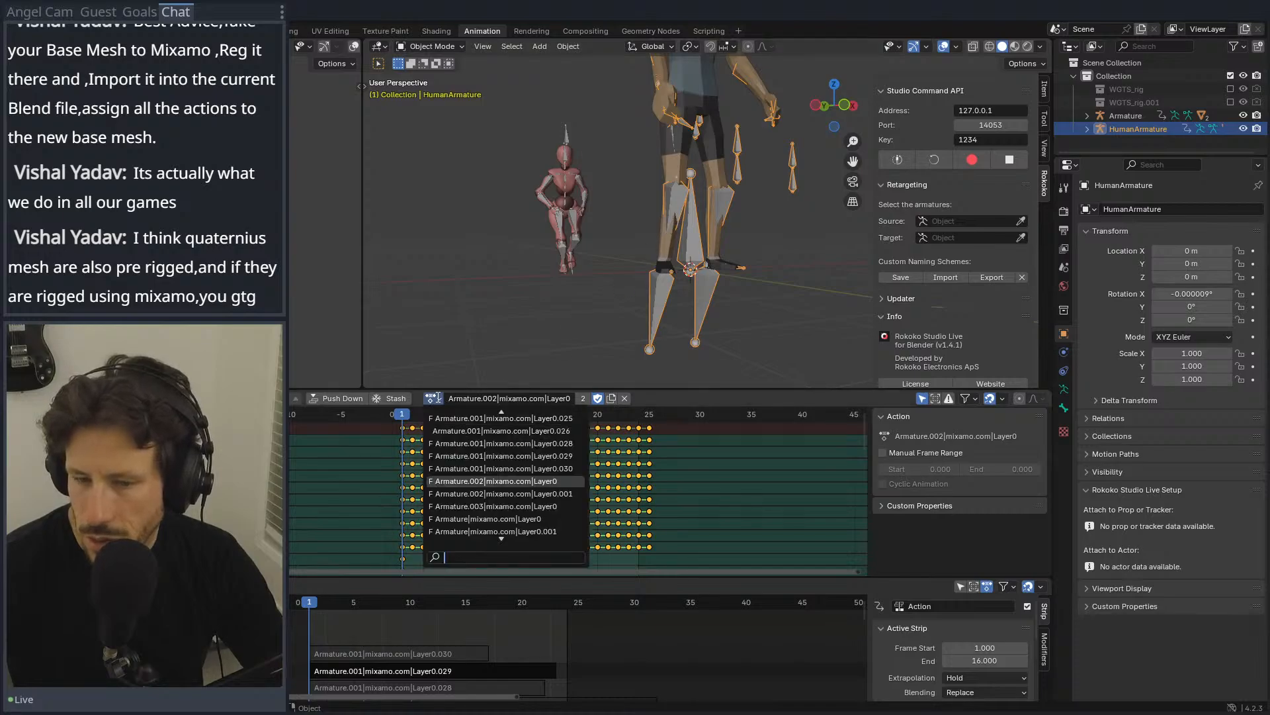
pyautogui.scroll(-10, 453, 468)
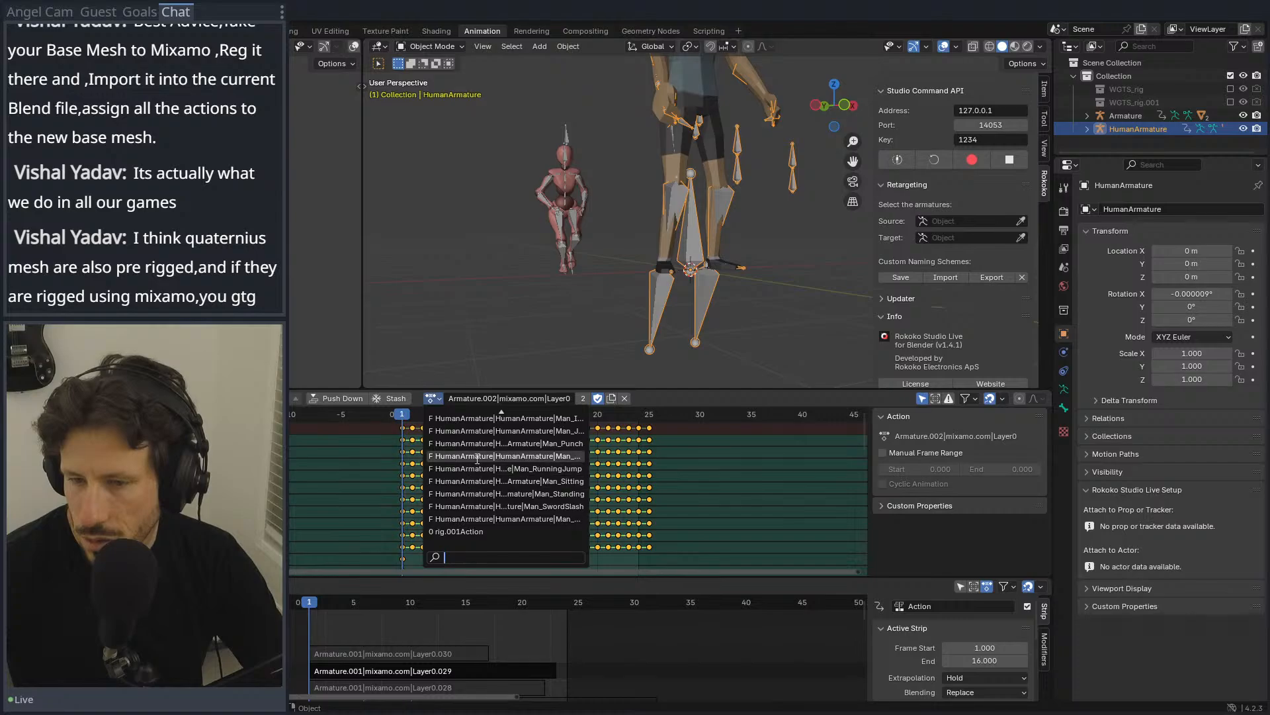
pyautogui.click(456, 454)
pyautogui.moveTo(407, 415); pyautogui.dragTo(639, 383)
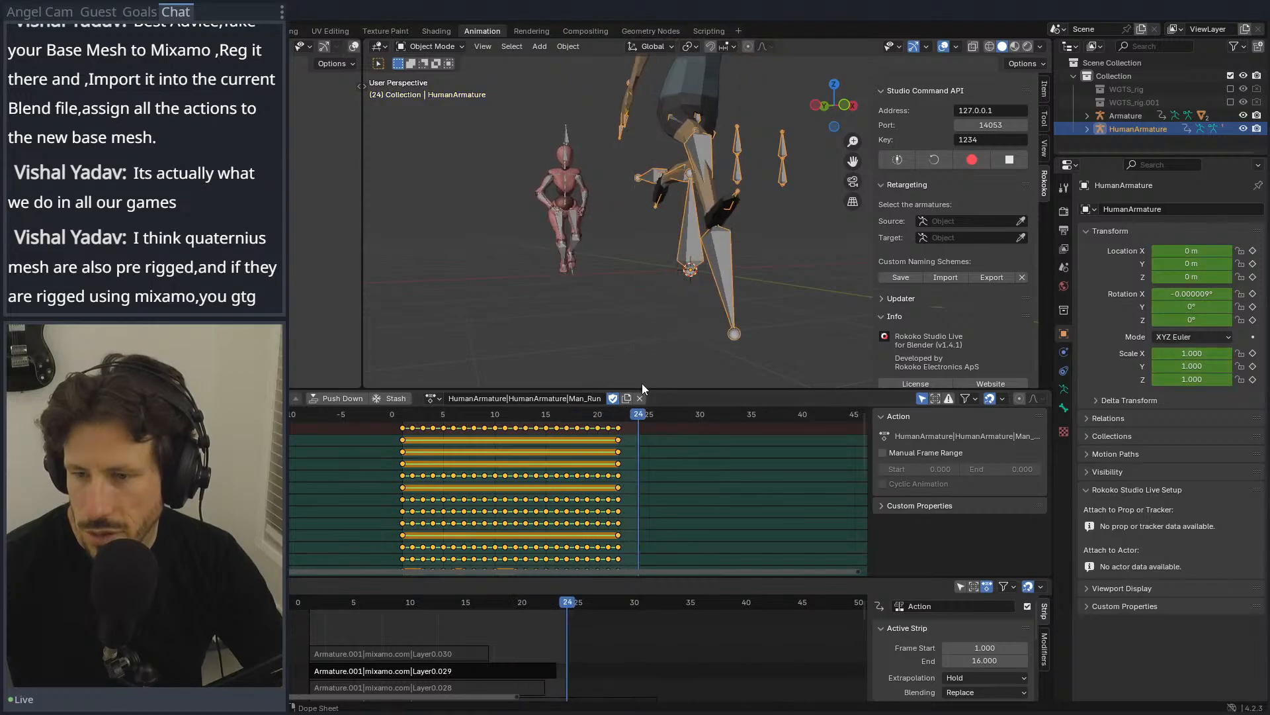
pyautogui.click(403, 412)
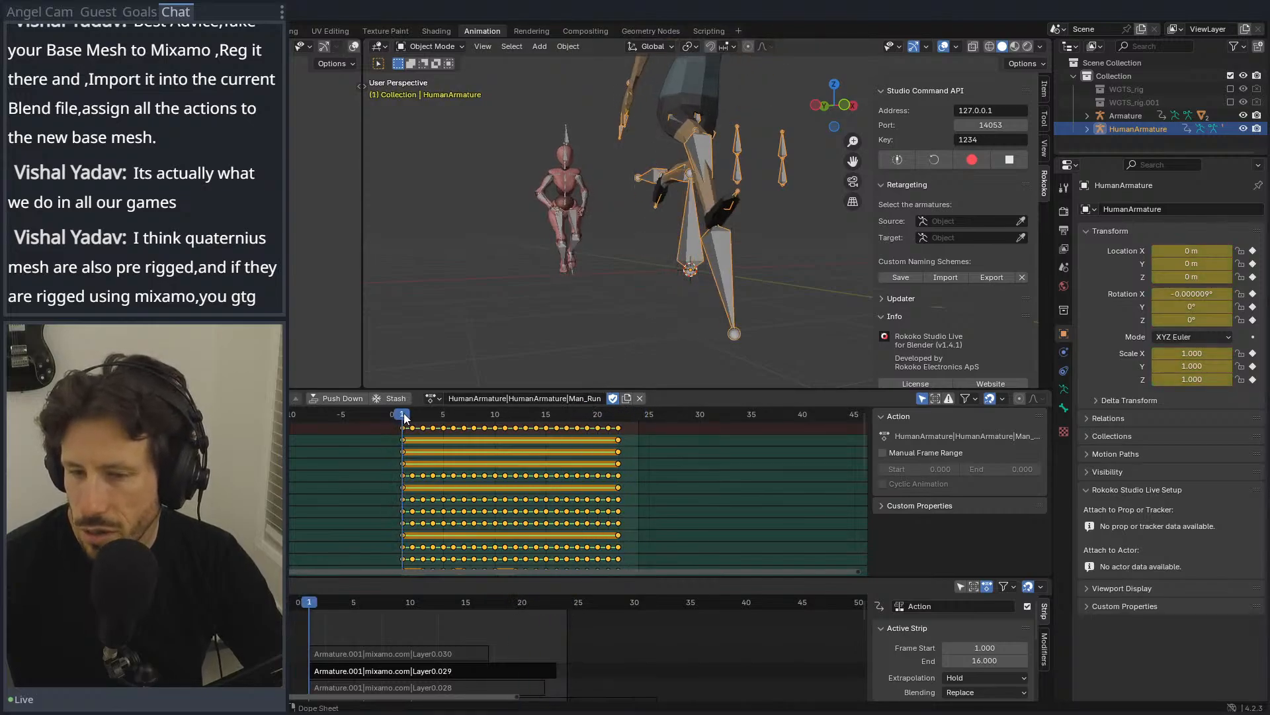
pyautogui.press('KP_1')
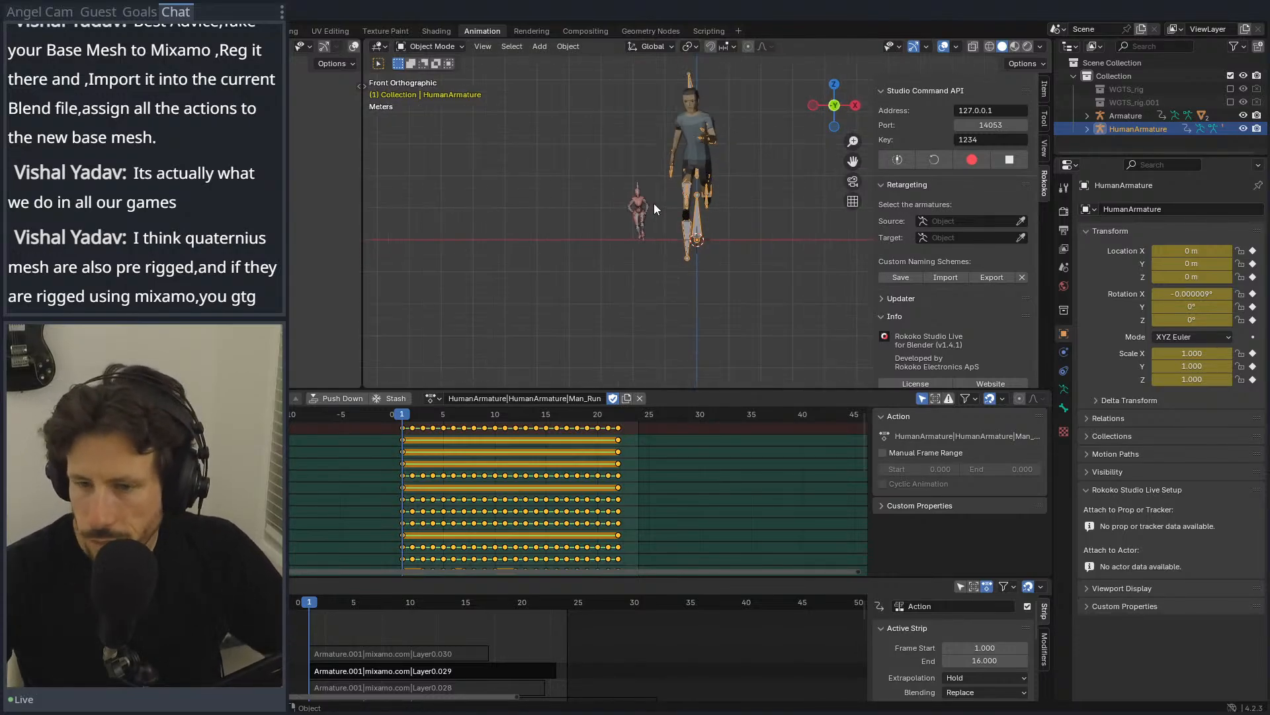
pyautogui.click(433, 398)
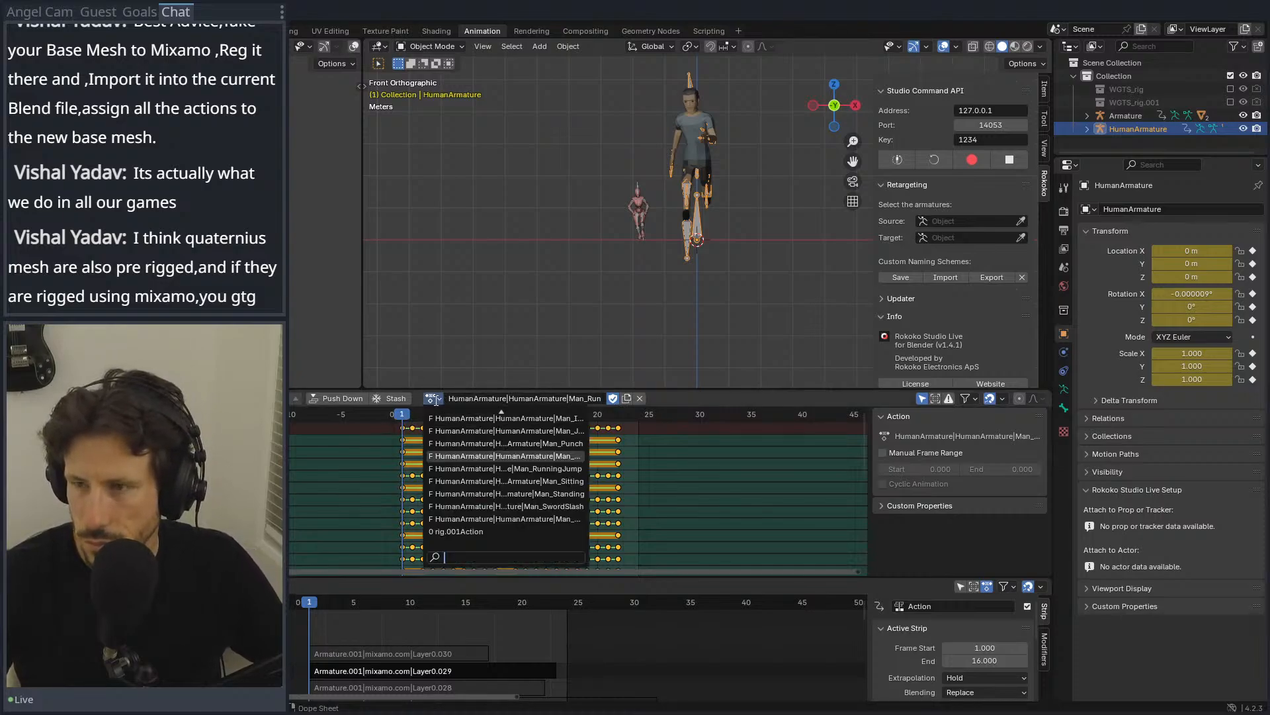
pyautogui.click(991, 221)
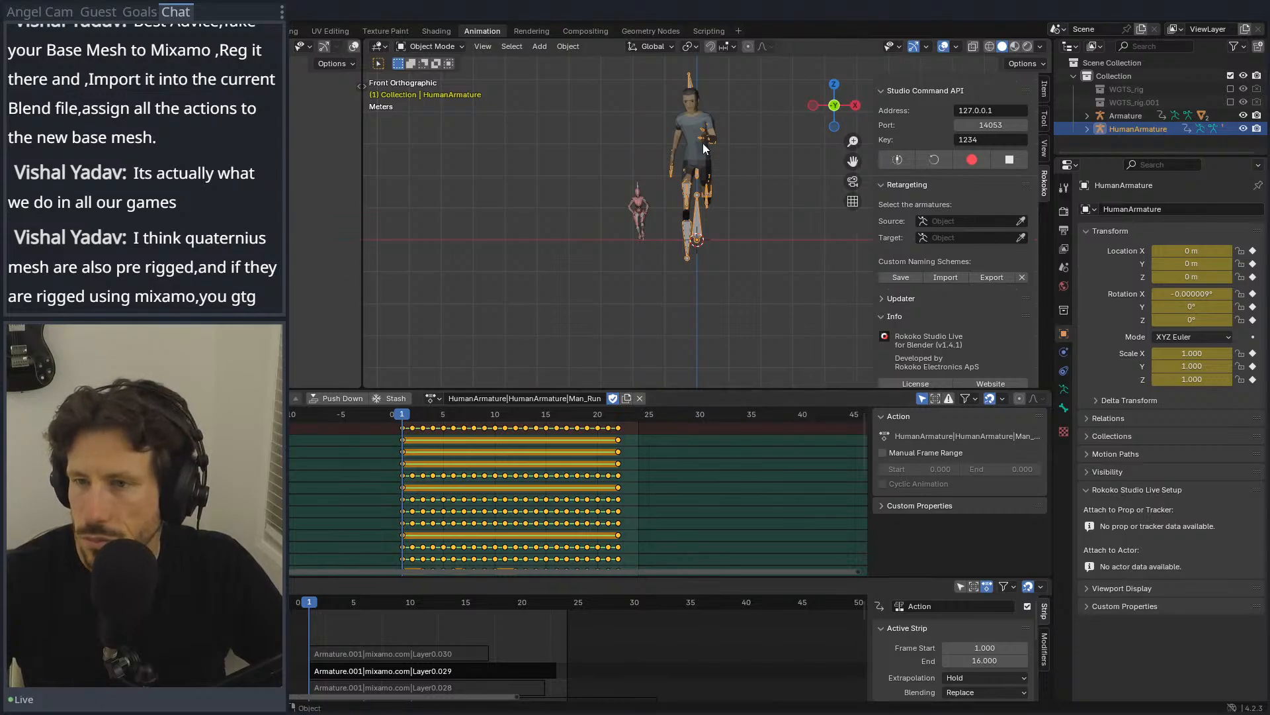
# Step: Delete HumanArmature and its BaseHuman mesh from the scene and save the file
pyautogui.click(1106, 129)
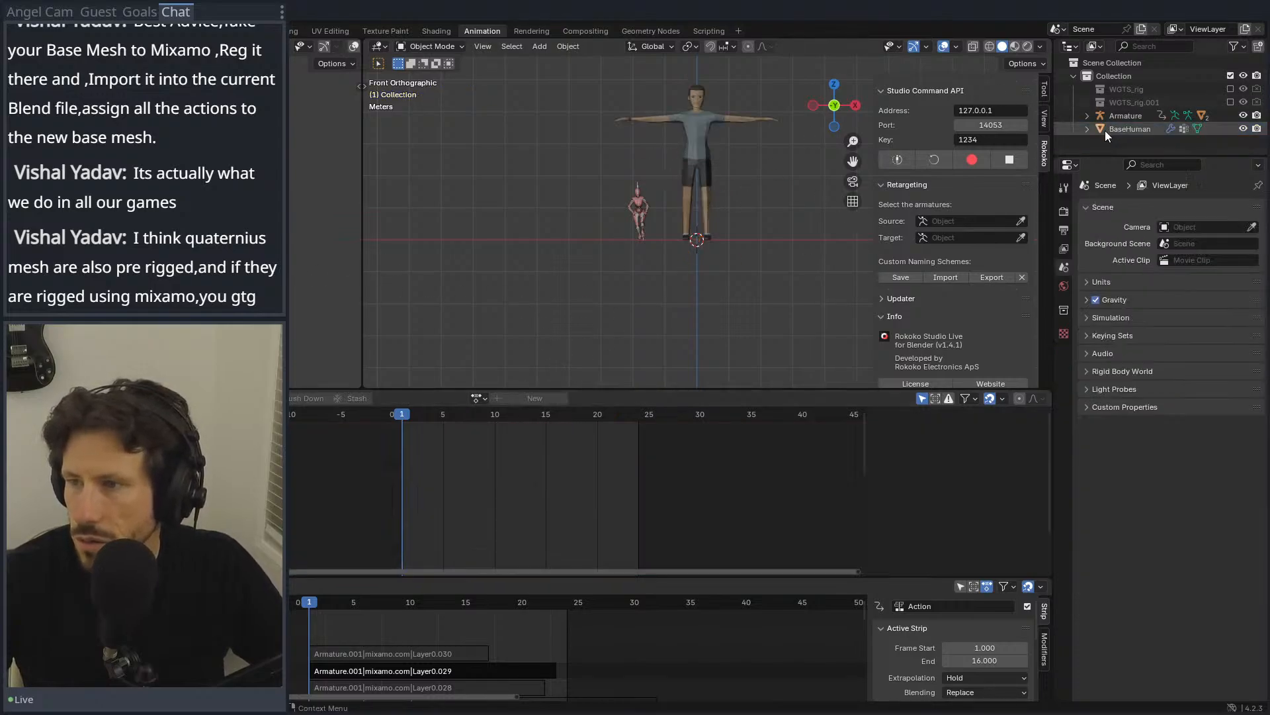
pyautogui.rightClick(1103, 129)
pyautogui.click(1102, 129)
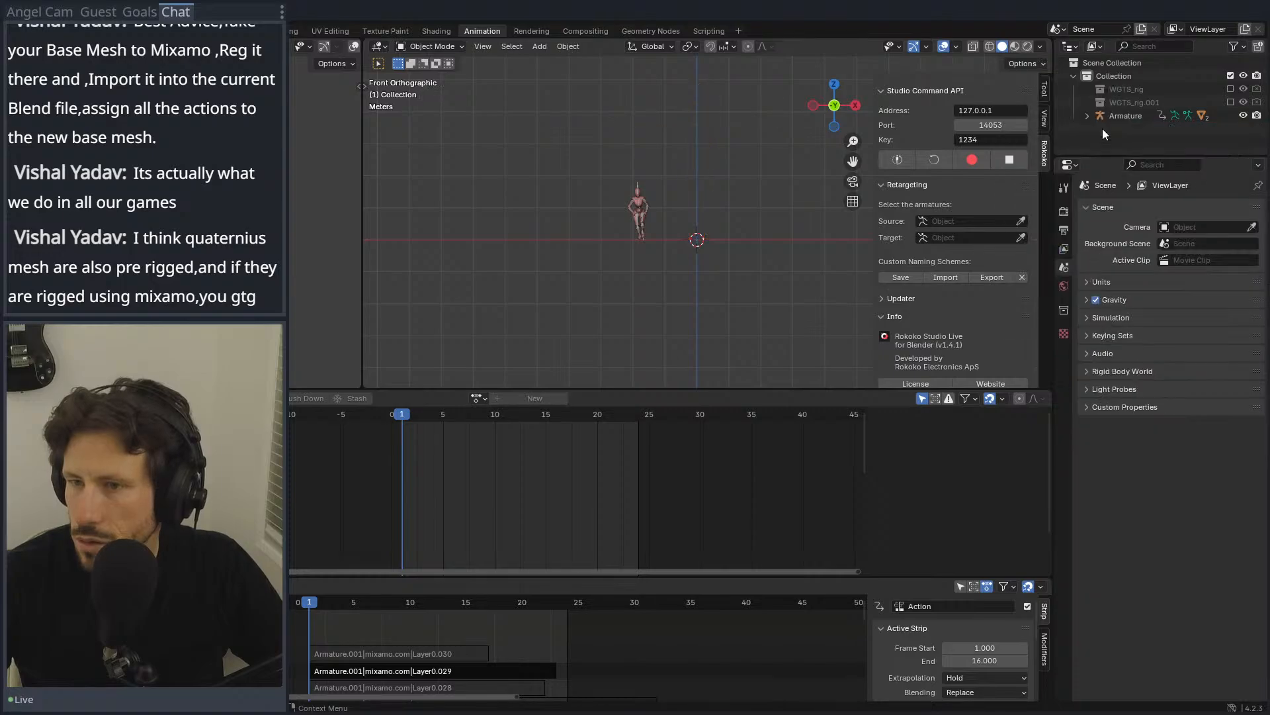
pyautogui.hotkey('ctrl', 's')
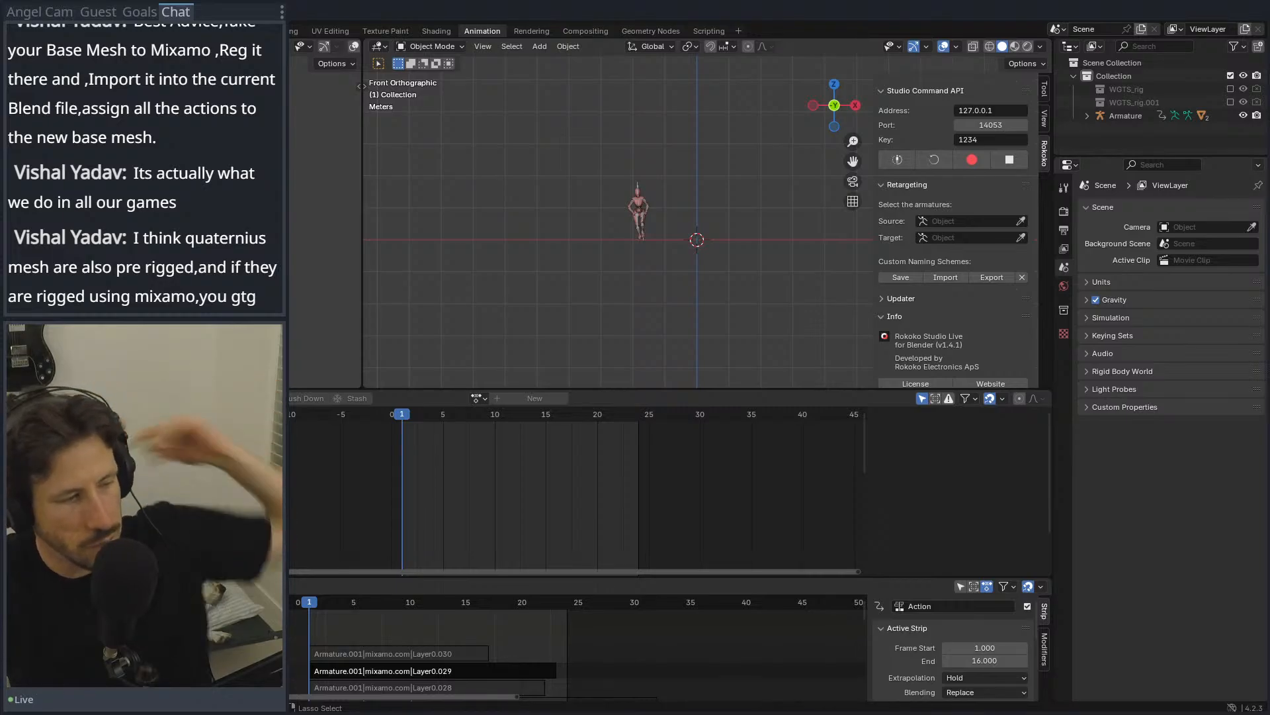
pyautogui.moveTo(505, 184); pyautogui.dragTo(1269, 175)
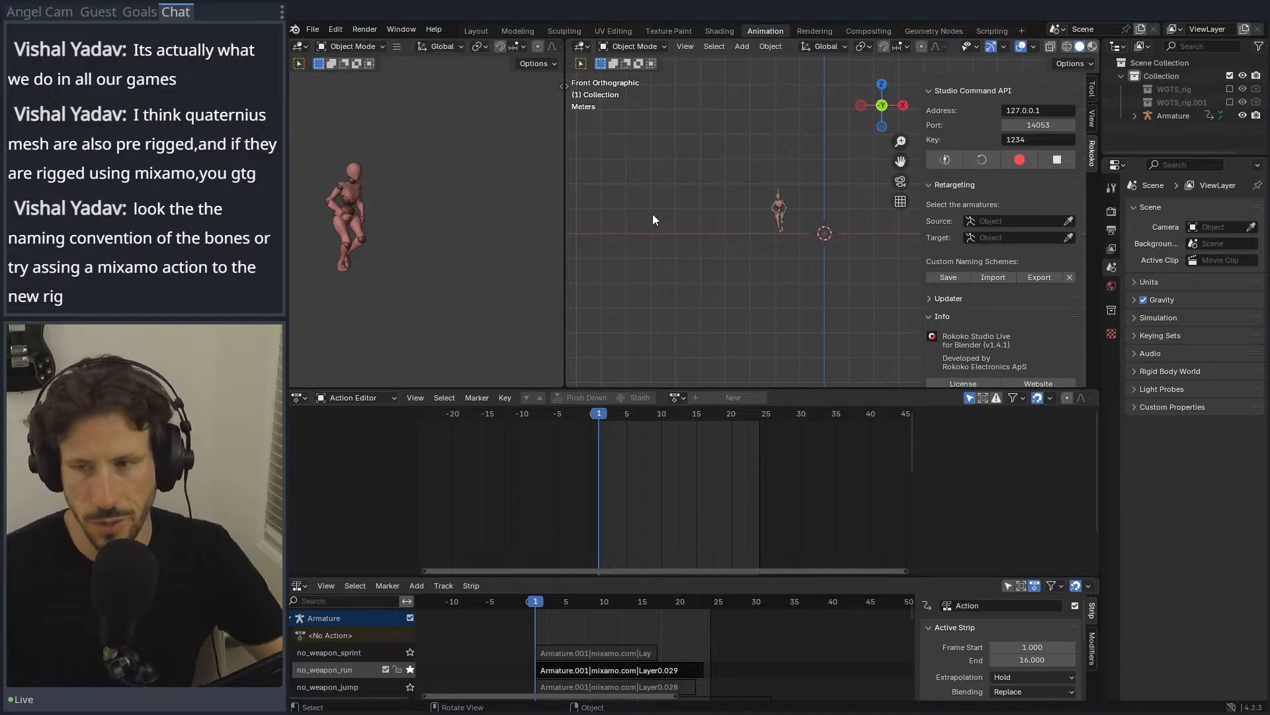
pyautogui.moveTo(825, 200); pyautogui.dragTo(794, 207, button='middle')
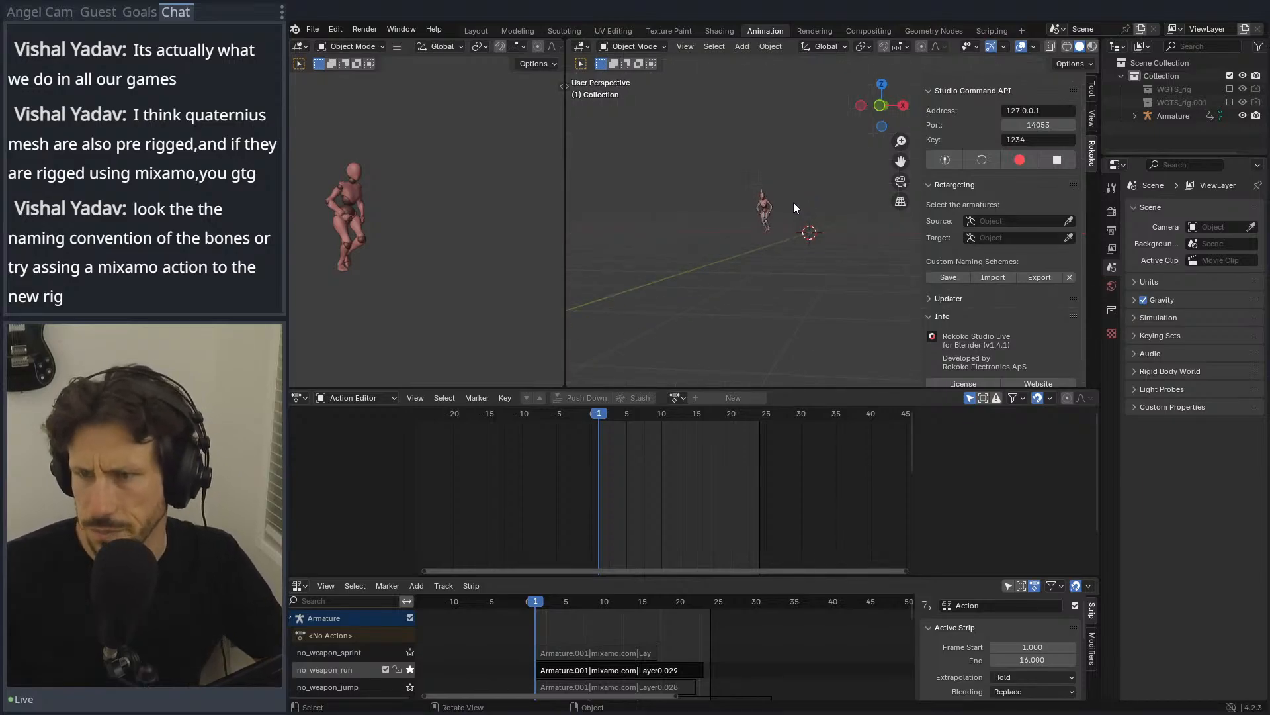
pyautogui.press('KP_1')
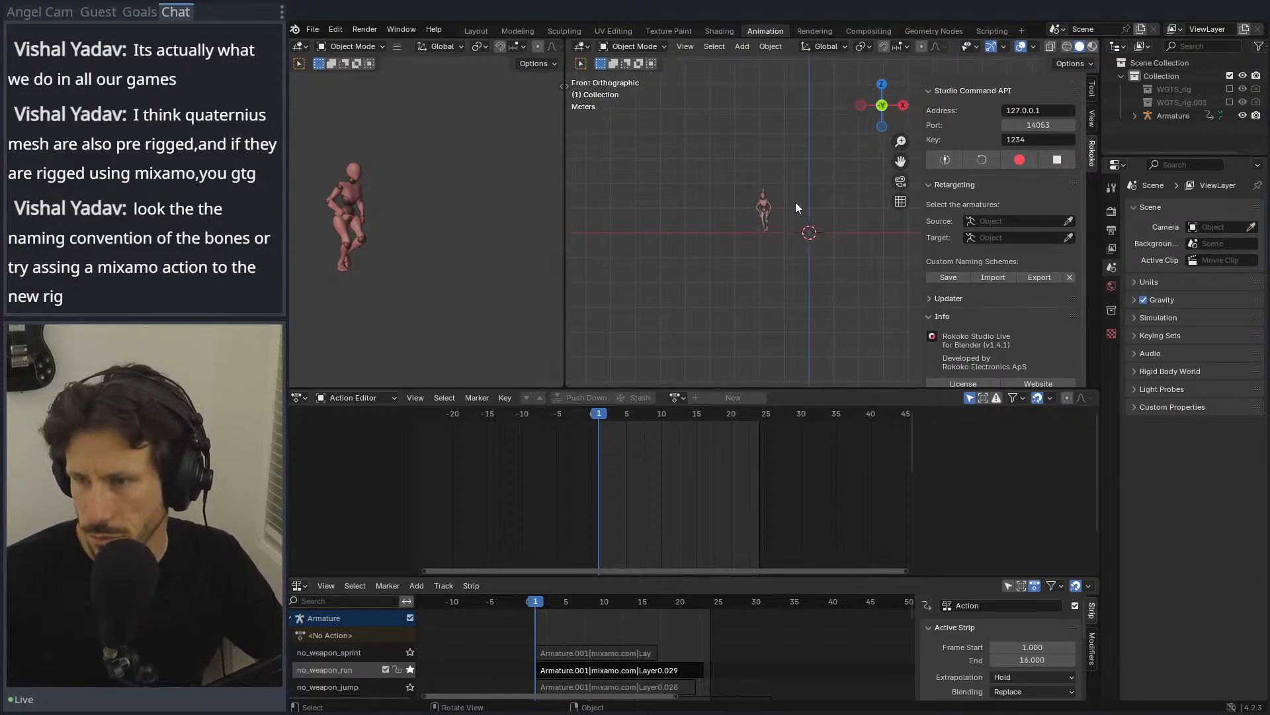
pyautogui.keyDown('ctrl'); pyautogui.scroll(-6, 786, 208); pyautogui.keyUp('ctrl')
pyautogui.scroll(5, 754, 205)
pyautogui.keyDown('shift'); pyautogui.moveTo(656, 192); pyautogui.dragTo(754, 198, button='middle'); pyautogui.keyUp('shift')
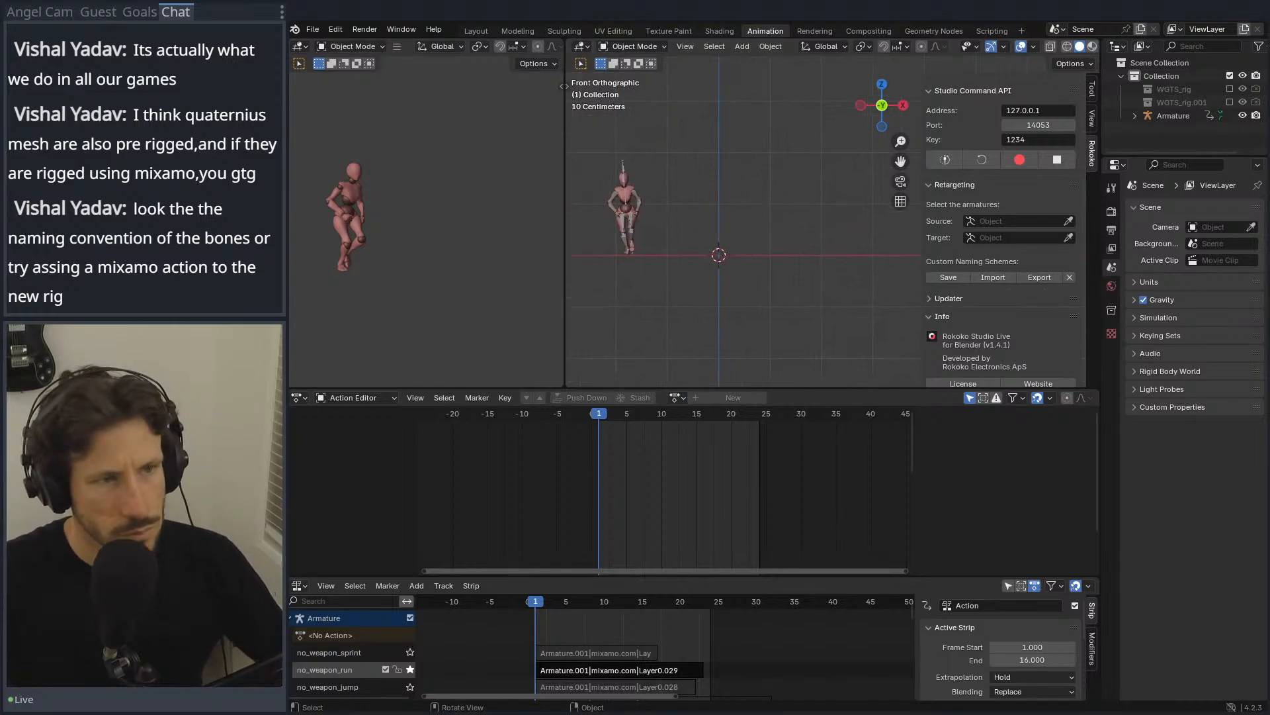
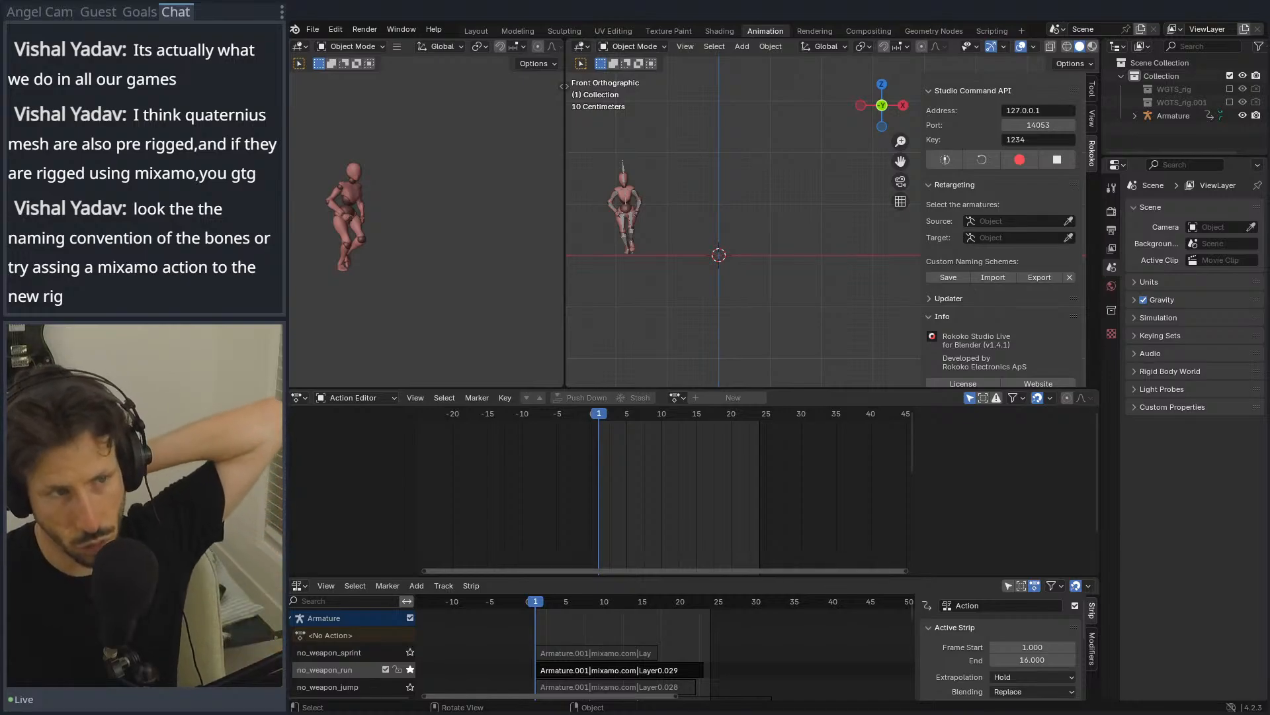
# Step: Check the Ultimate Modular Men folder in Google Drive and open Humans_Master.blend in Blender
pyautogui.moveTo(291, 93); pyautogui.dragTo(884, 66)
pyautogui.click(912, 84)
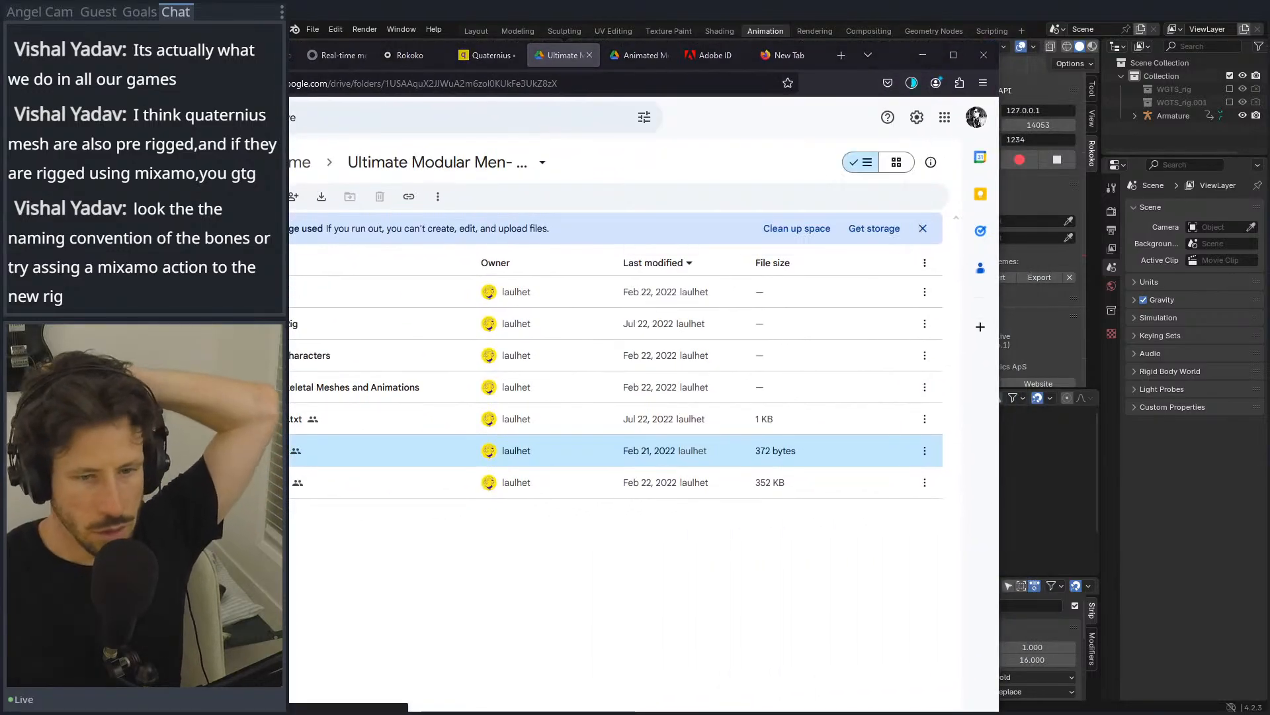
pyautogui.moveTo(890, 59); pyautogui.dragTo(1168, 18)
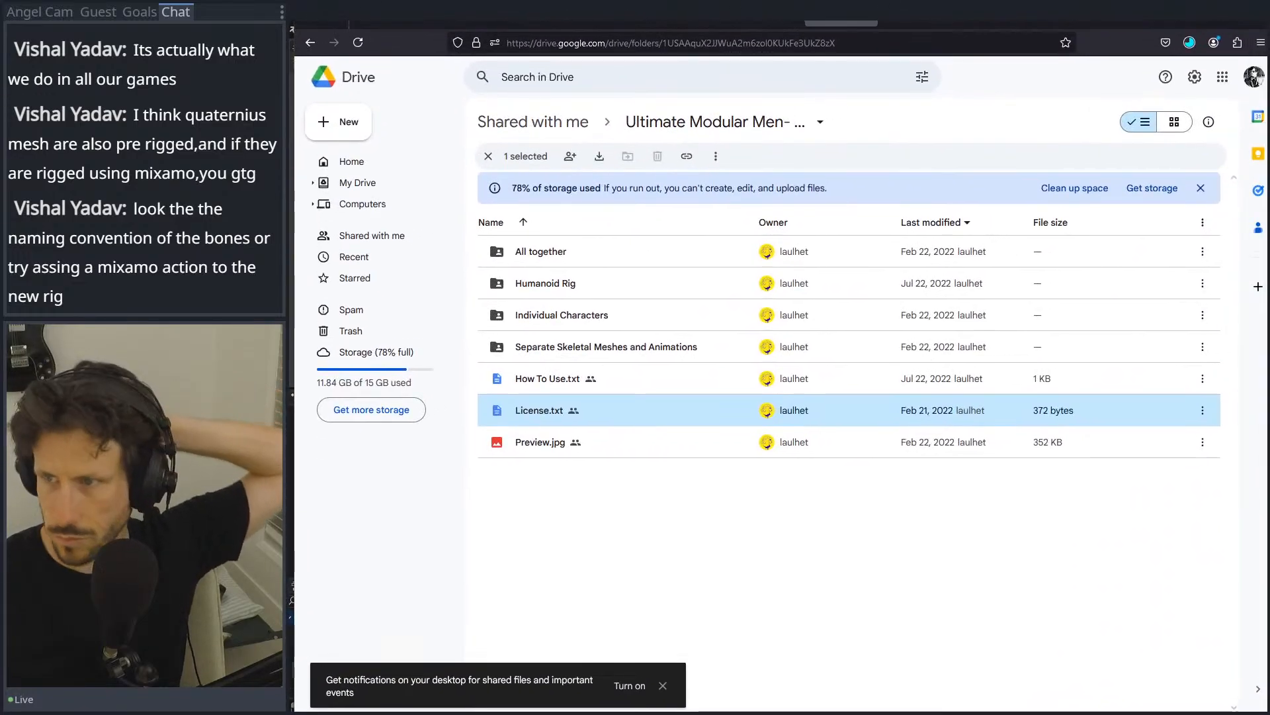
pyautogui.moveTo(1171, 20); pyautogui.dragTo(291, 72)
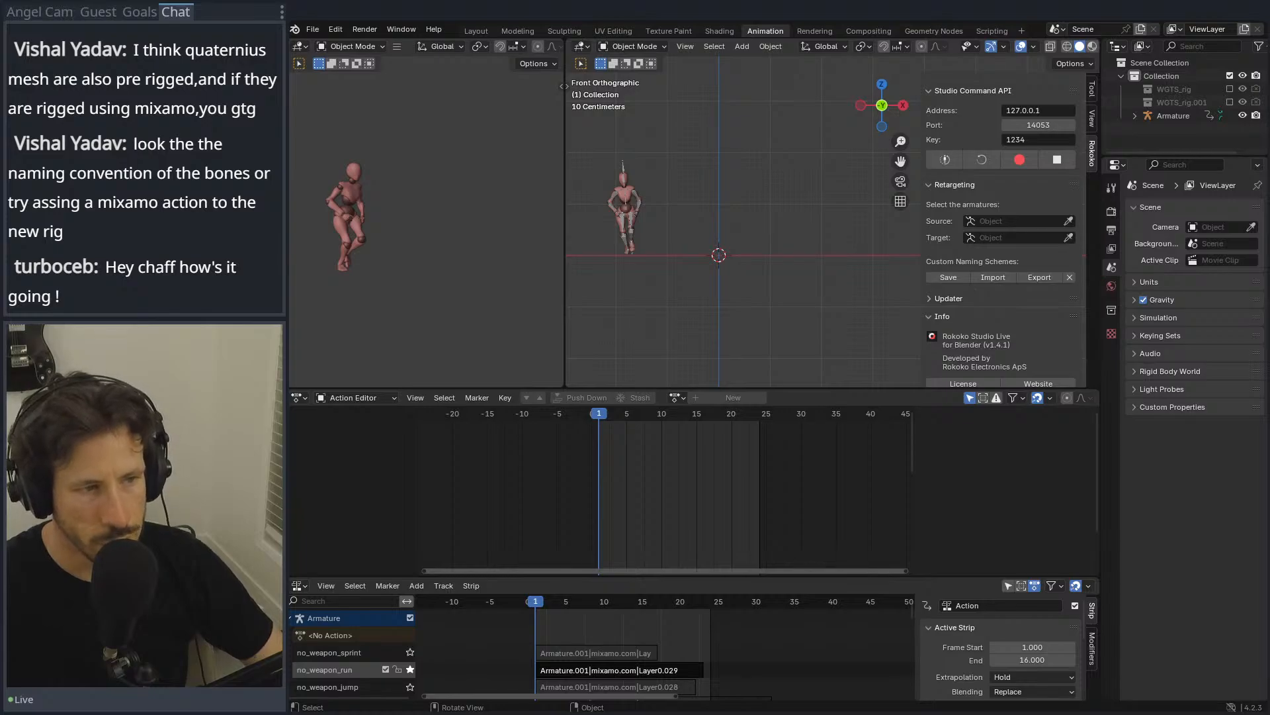
pyautogui.moveTo(693, 247); pyautogui.dragTo(693, 248)
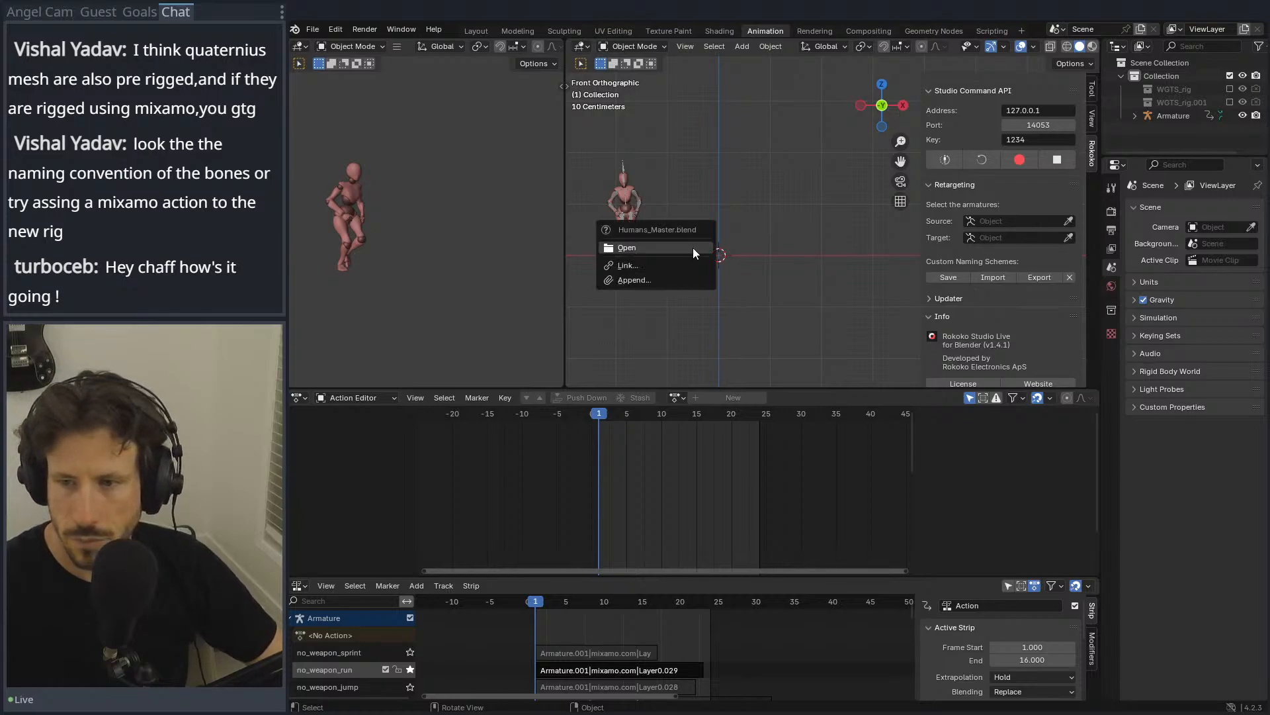
pyautogui.click(685, 249)
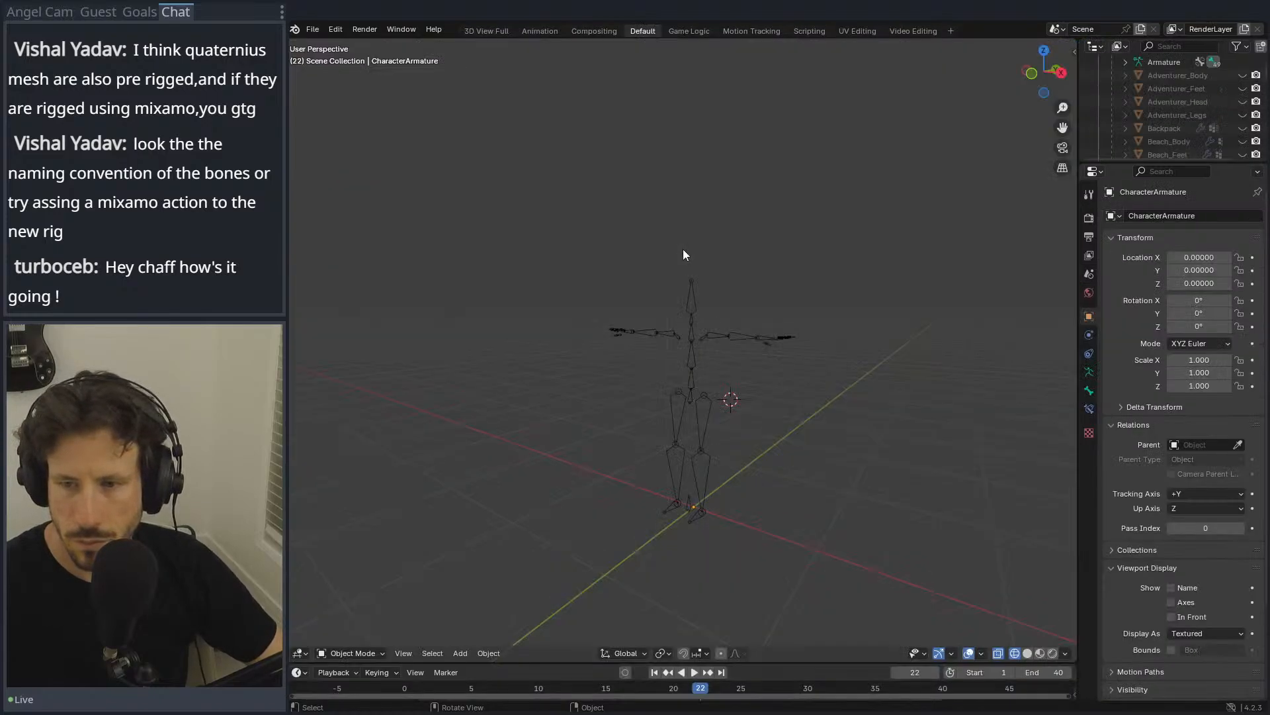
# Step: Unhide the Adventurer_Body mesh and add a general Modeling workspace to the file
pyautogui.click(1243, 75)
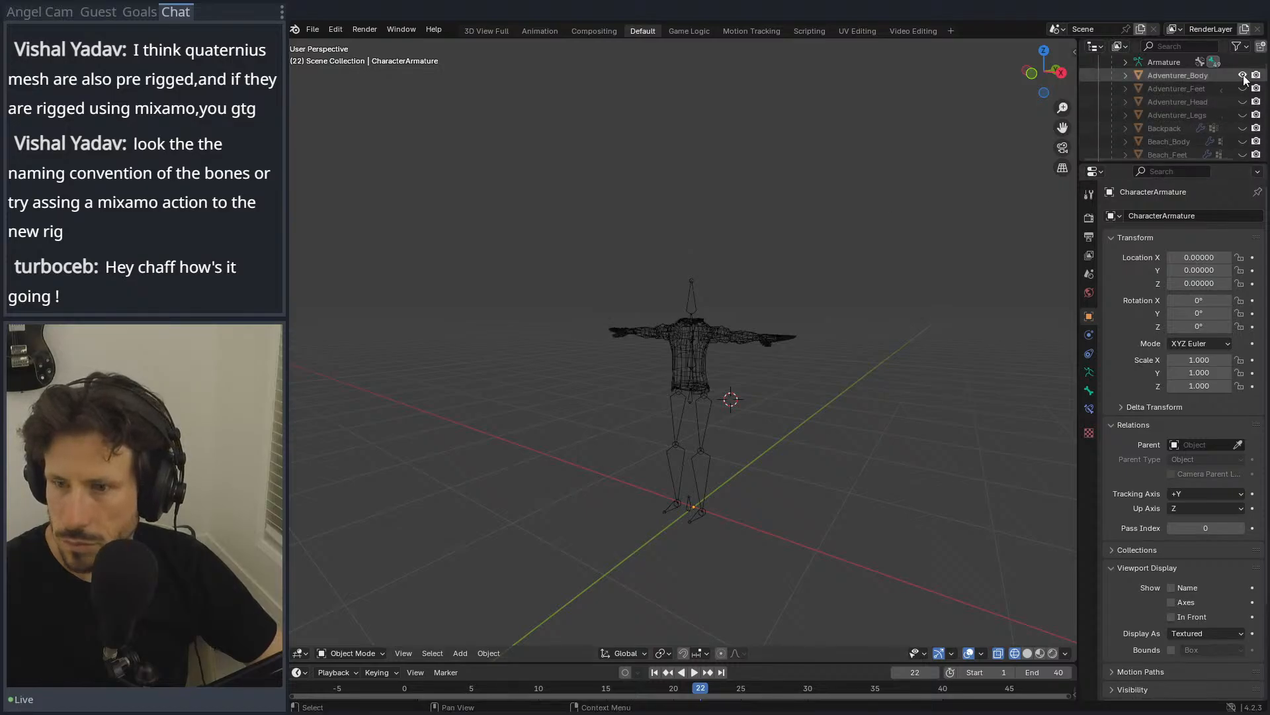
pyautogui.click(1073, 51)
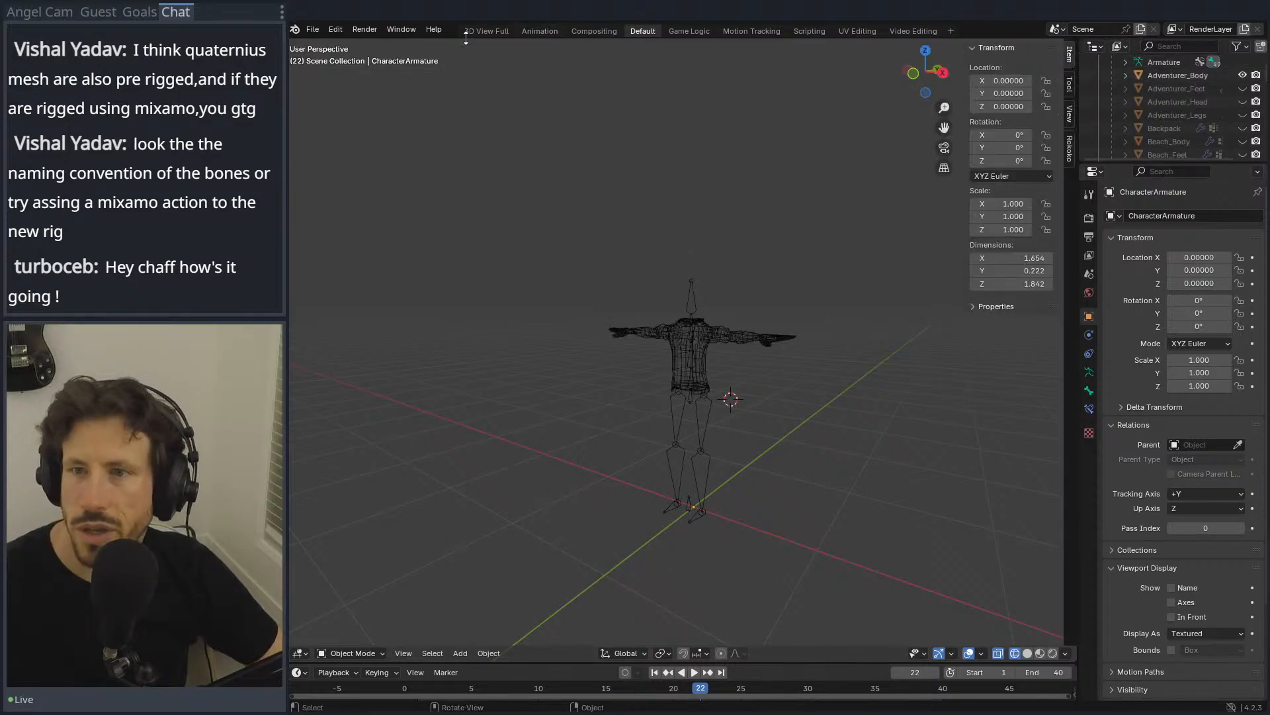
pyautogui.click(506, 31)
pyautogui.click(643, 31)
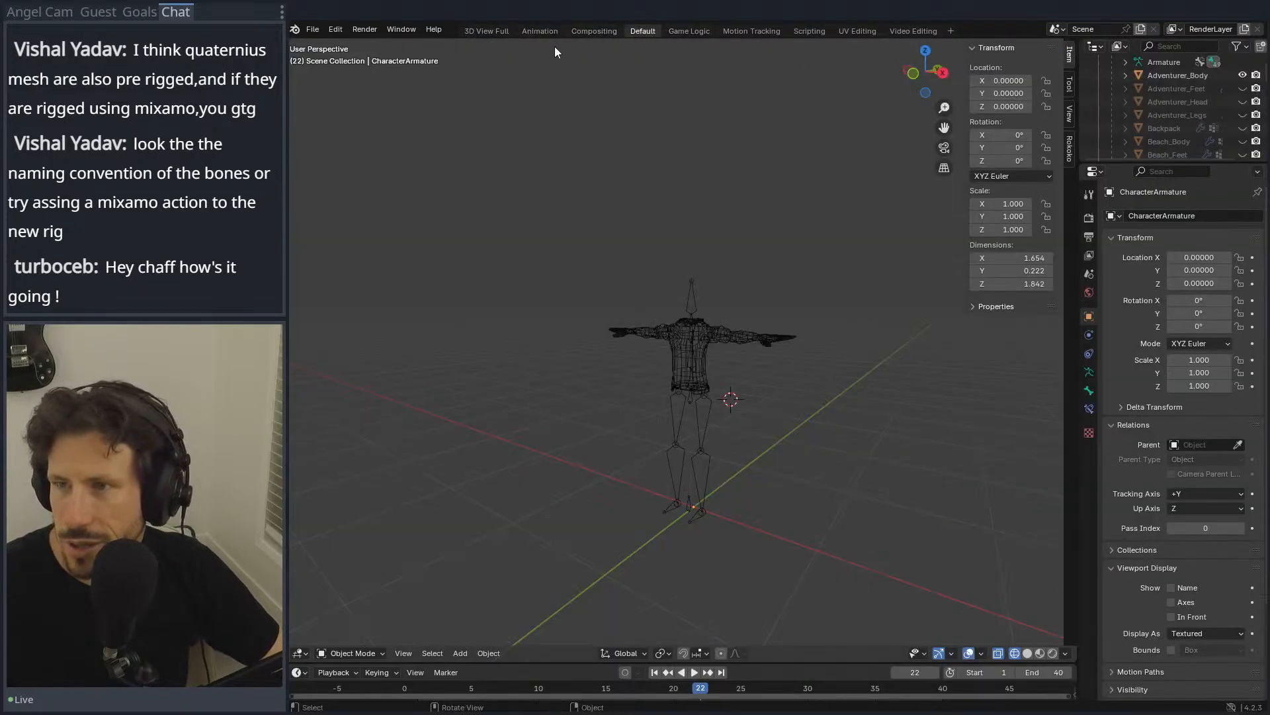
pyautogui.rightClick(633, 30)
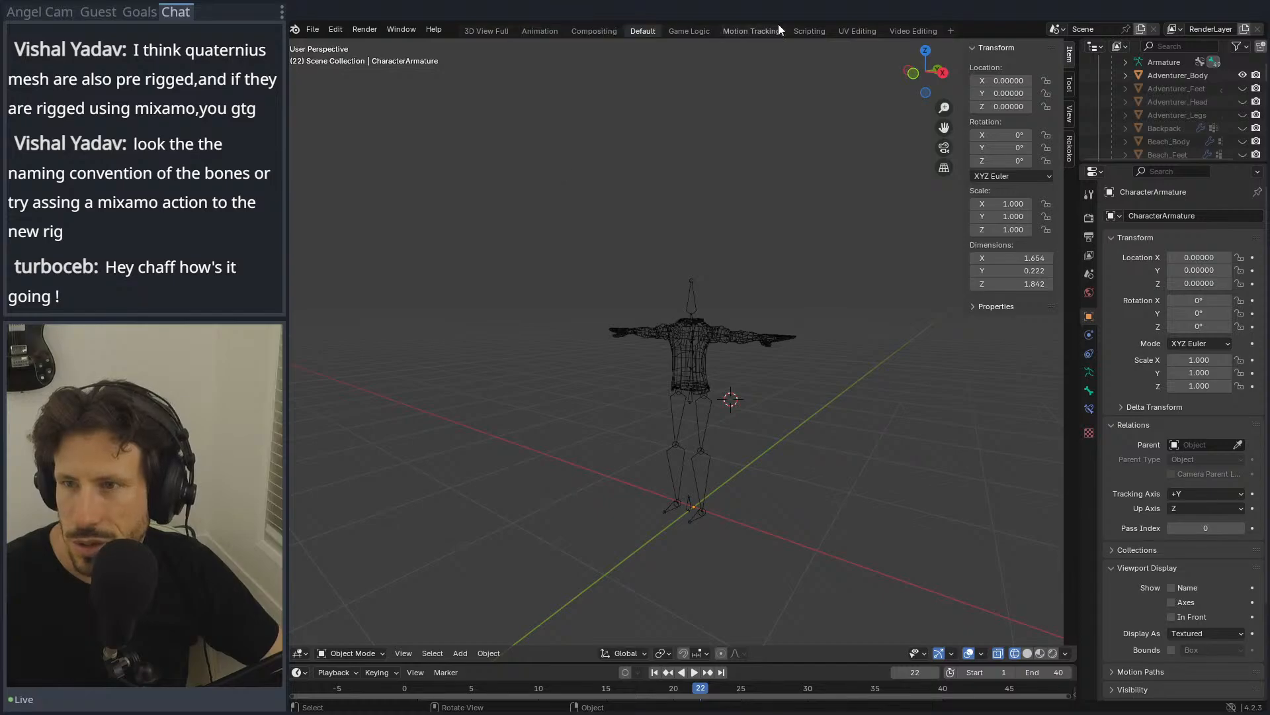
pyautogui.click(952, 31)
pyautogui.moveTo(938, 57)
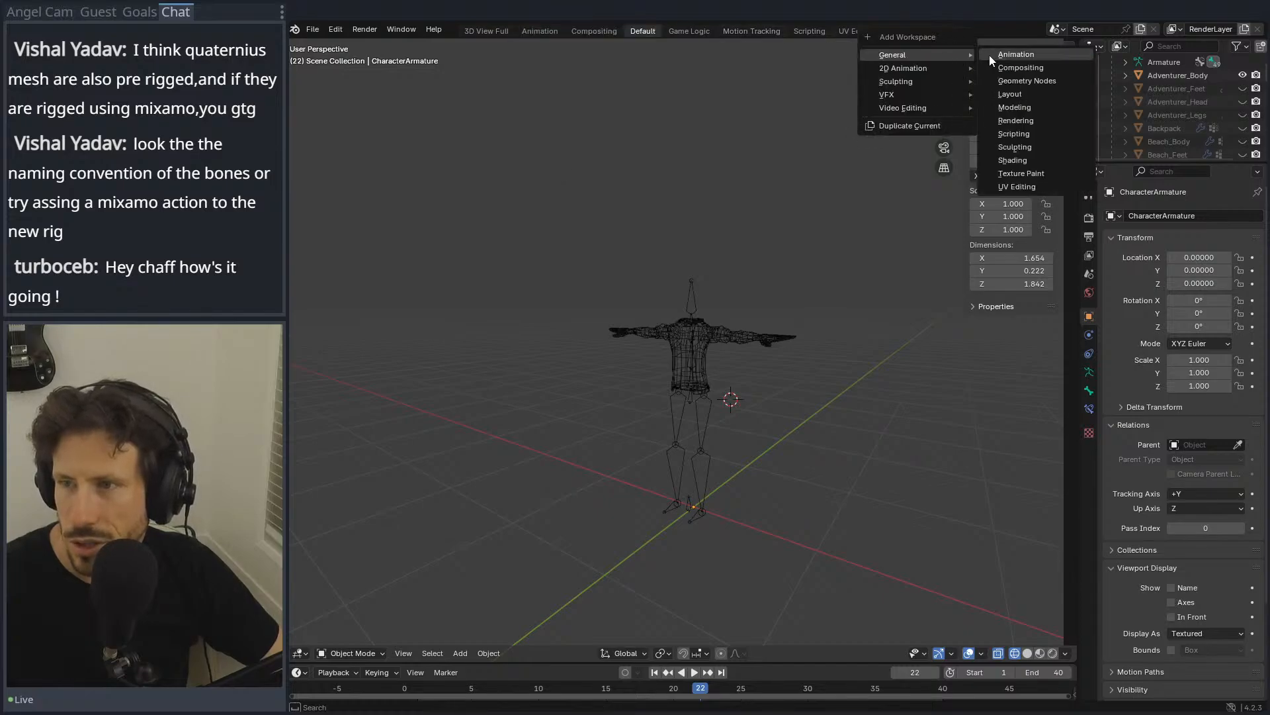
pyautogui.click(1024, 107)
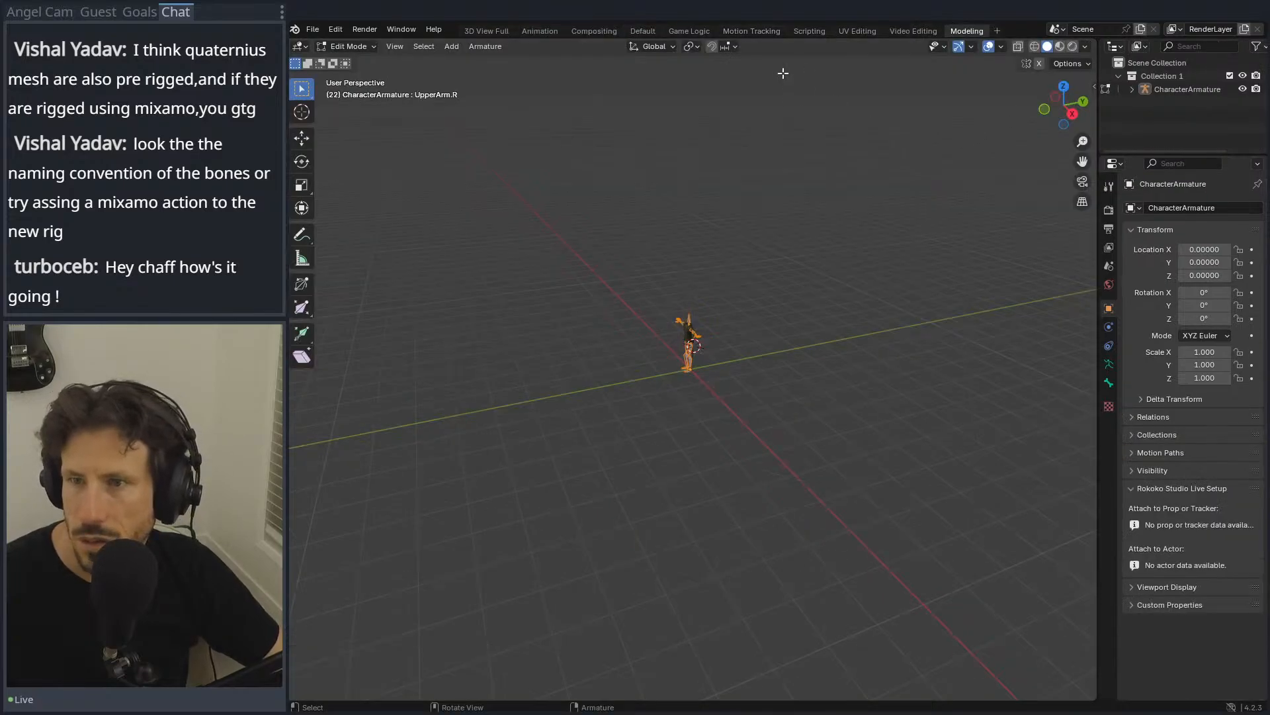
# Step: Set the viewport shading to Material Preview and look at CharacterArmature up close
pyautogui.click(1059, 46)
pyautogui.scroll(6, 755, 326)
pyautogui.moveTo(704, 247)
pyautogui.mouseDown(button='middle')
pyautogui.moveTo(773, 241)
pyautogui.moveTo(706, 321)
pyautogui.mouseUp(button='middle')
pyautogui.scroll(4, 773, 241)
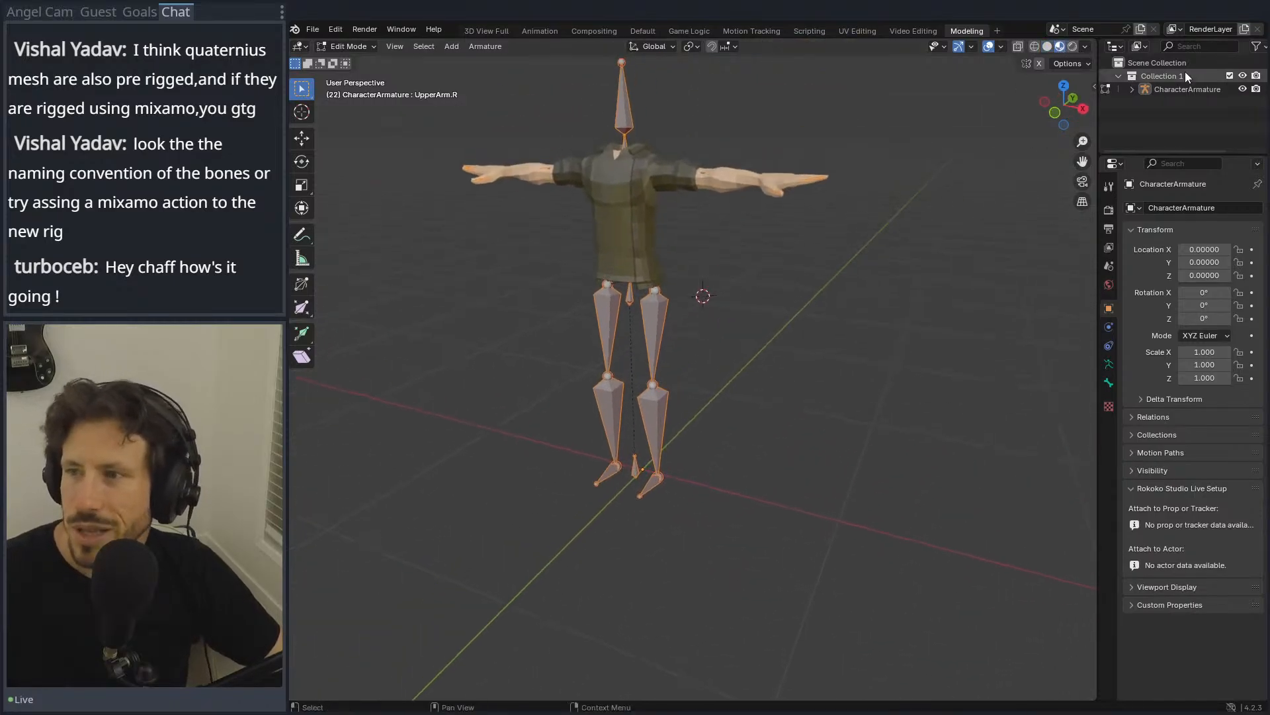
# Step: Expand CharacterArmature and unhide the Adventurer feet, head and legs meshes and the Backpack
pyautogui.click(1131, 89)
pyautogui.scroll(-3, 1151, 99)
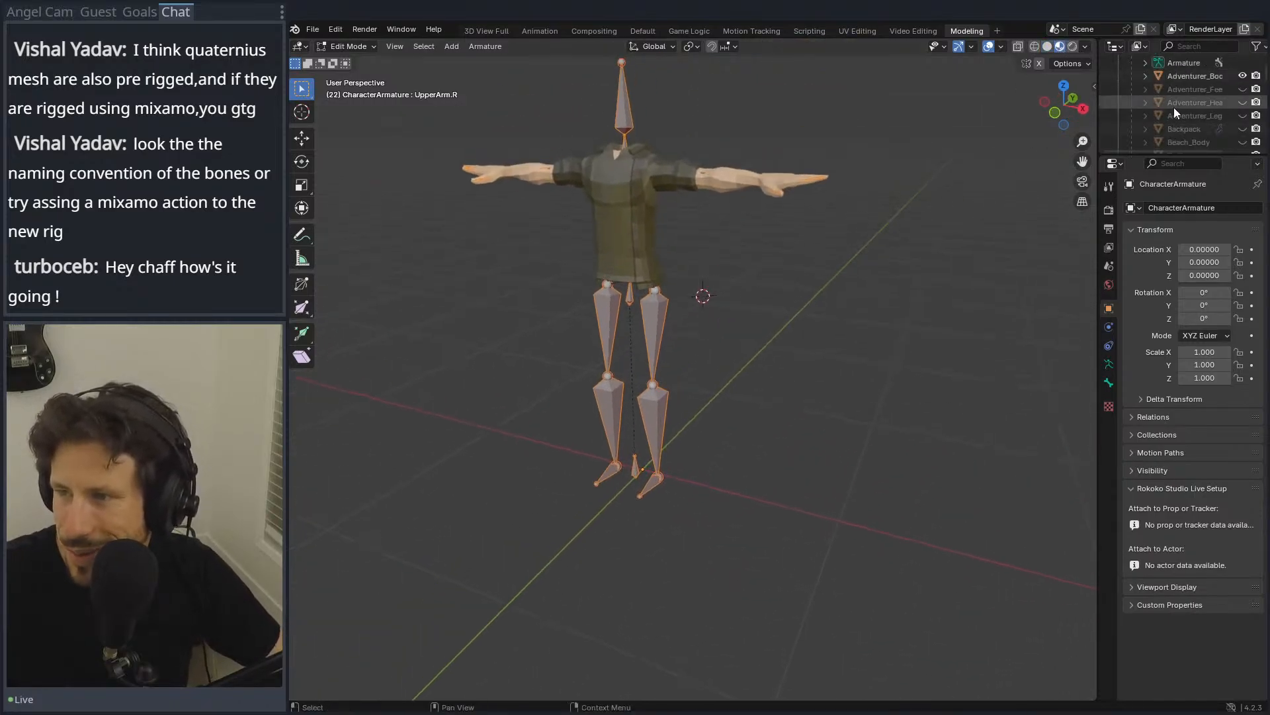
pyautogui.click(1242, 88)
pyautogui.click(1243, 101)
pyautogui.click(1242, 116)
pyautogui.scroll(-2, 1249, 123)
pyautogui.click(1242, 103)
pyautogui.moveTo(663, 89); pyautogui.dragTo(599, 147, button='middle')
# Step: Unhide the Beach body, feet, head and legs meshes and Casual2_Body to compare them with the Adventurer
pyautogui.click(1243, 115)
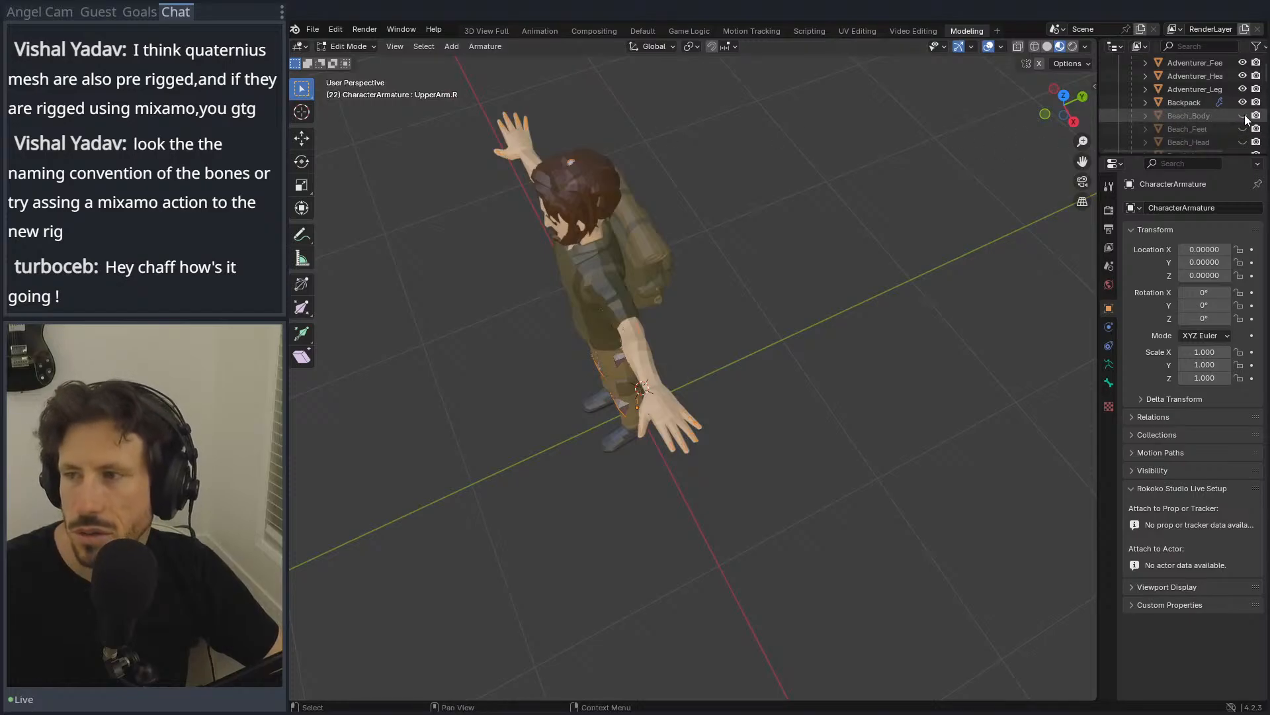
pyautogui.click(1242, 128)
pyautogui.scroll(-1, 1232, 135)
pyautogui.click(1242, 128)
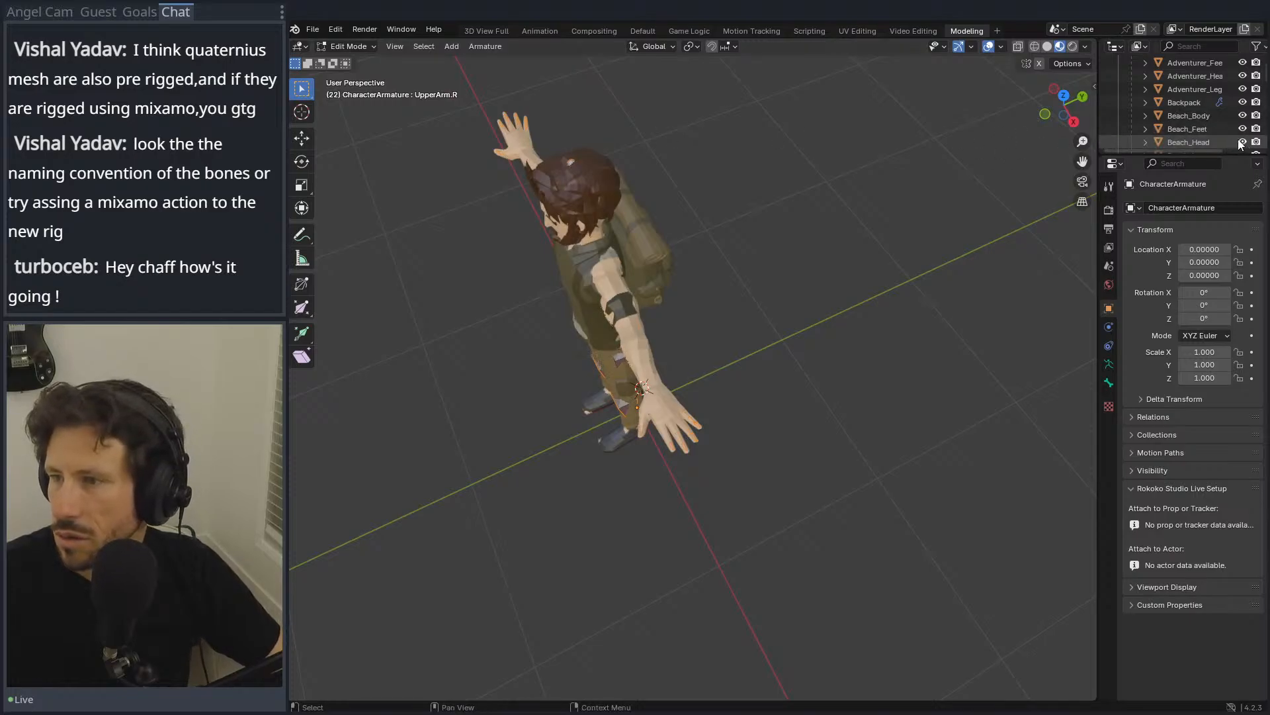
pyautogui.scroll(-3, 1231, 135)
pyautogui.click(1243, 102)
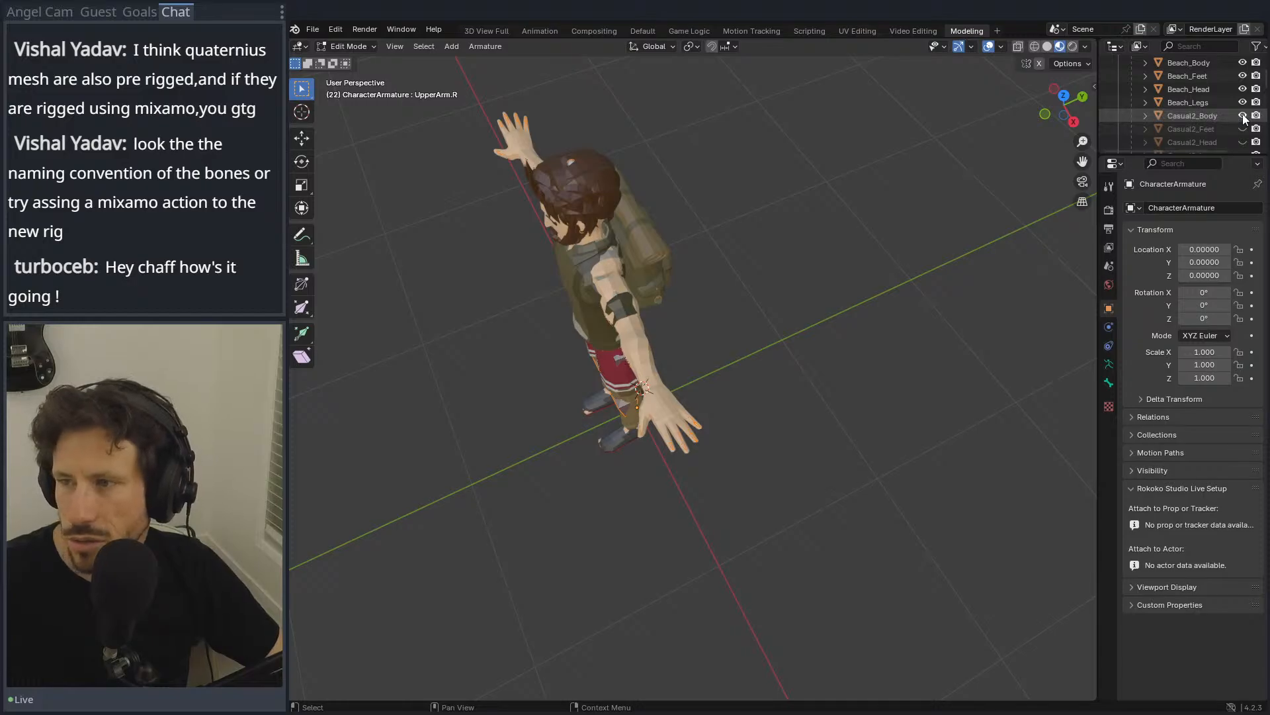
pyautogui.click(1242, 115)
pyautogui.moveTo(645, 229); pyautogui.dragTo(702, 188, button='middle')
# Step: Hide Casual2_Body and the Beach legs, head, feet and body meshes, and view the Adventurer character from the front
pyautogui.click(1242, 115)
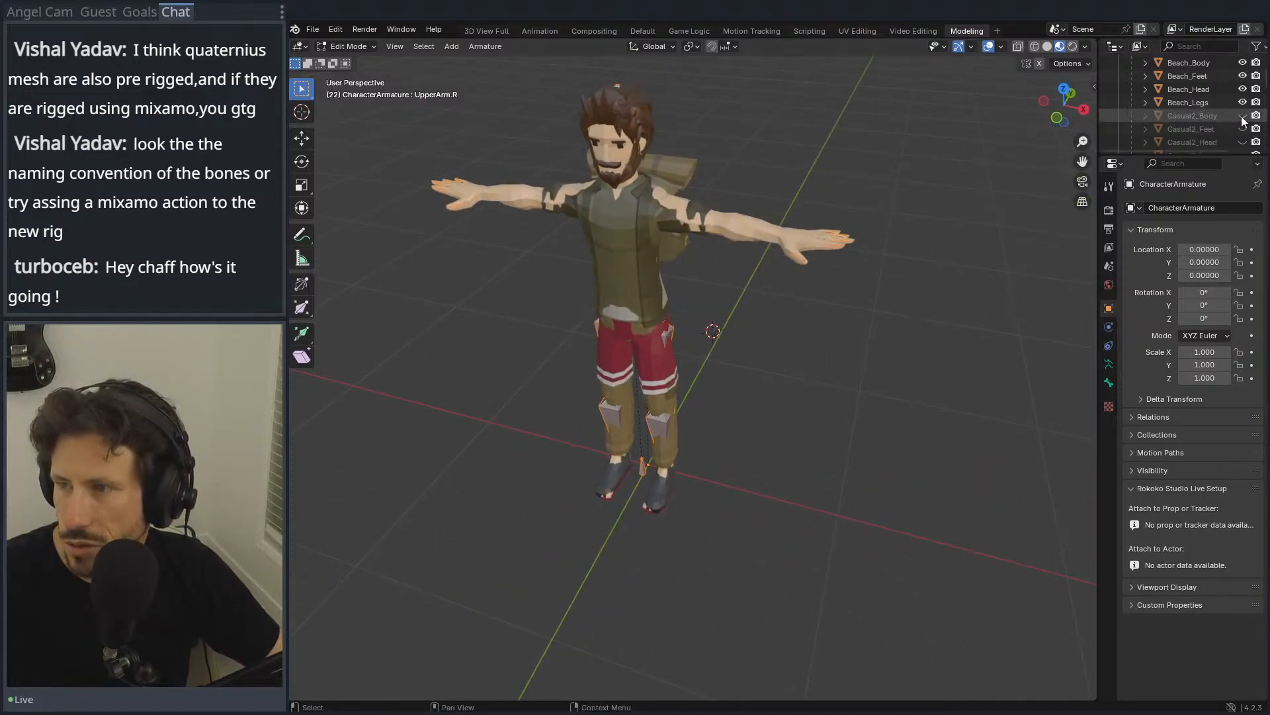
pyautogui.click(1242, 102)
pyautogui.click(1243, 88)
pyautogui.click(1242, 75)
pyautogui.click(1243, 64)
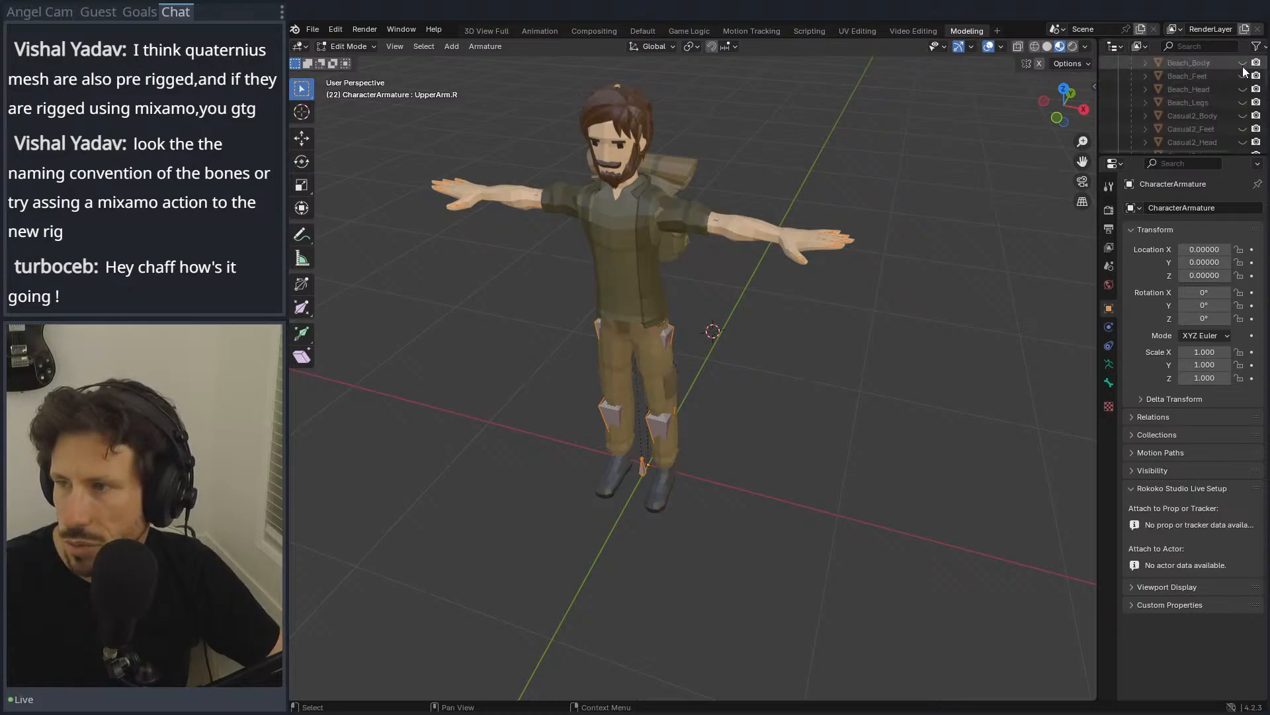
pyautogui.scroll(2, 1242, 73)
pyautogui.moveTo(948, 336); pyautogui.dragTo(1014, 288, button='middle')
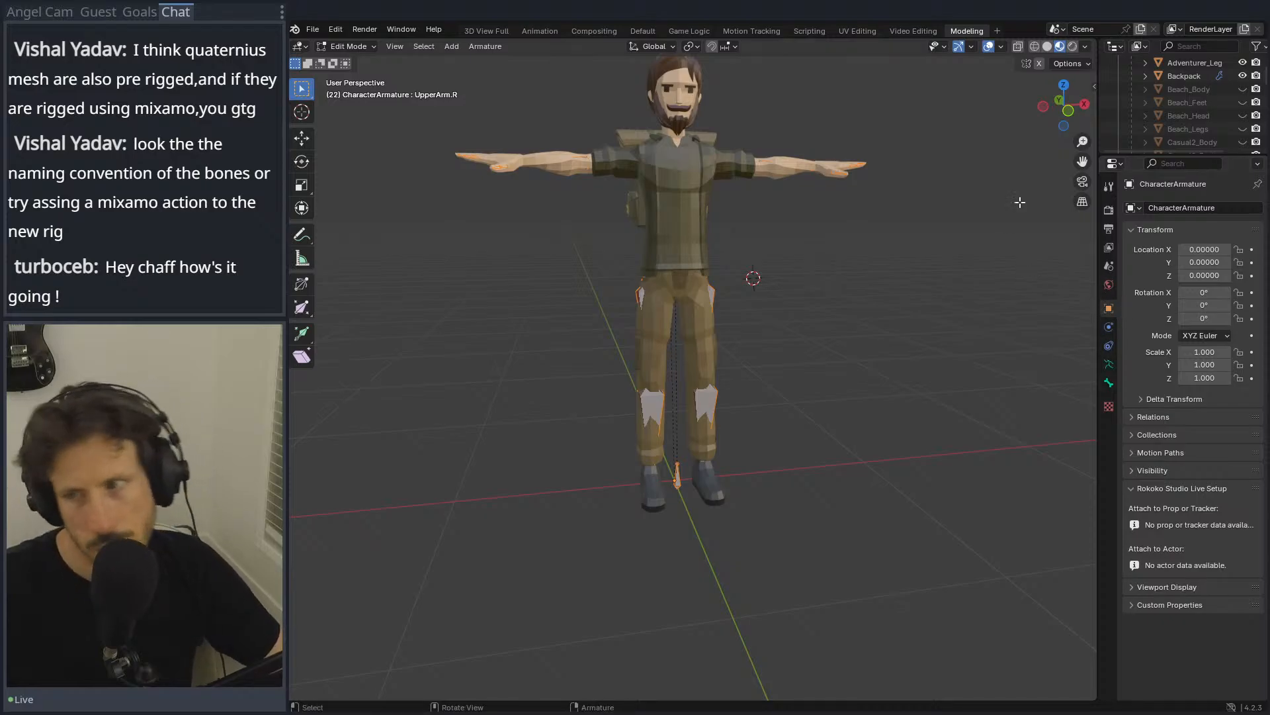
# Step: Add a General Animation workspace and put CharacterArmature into Edit Mode there, with the Adventurer character in close view
pyautogui.scroll(4, 1125, 89)
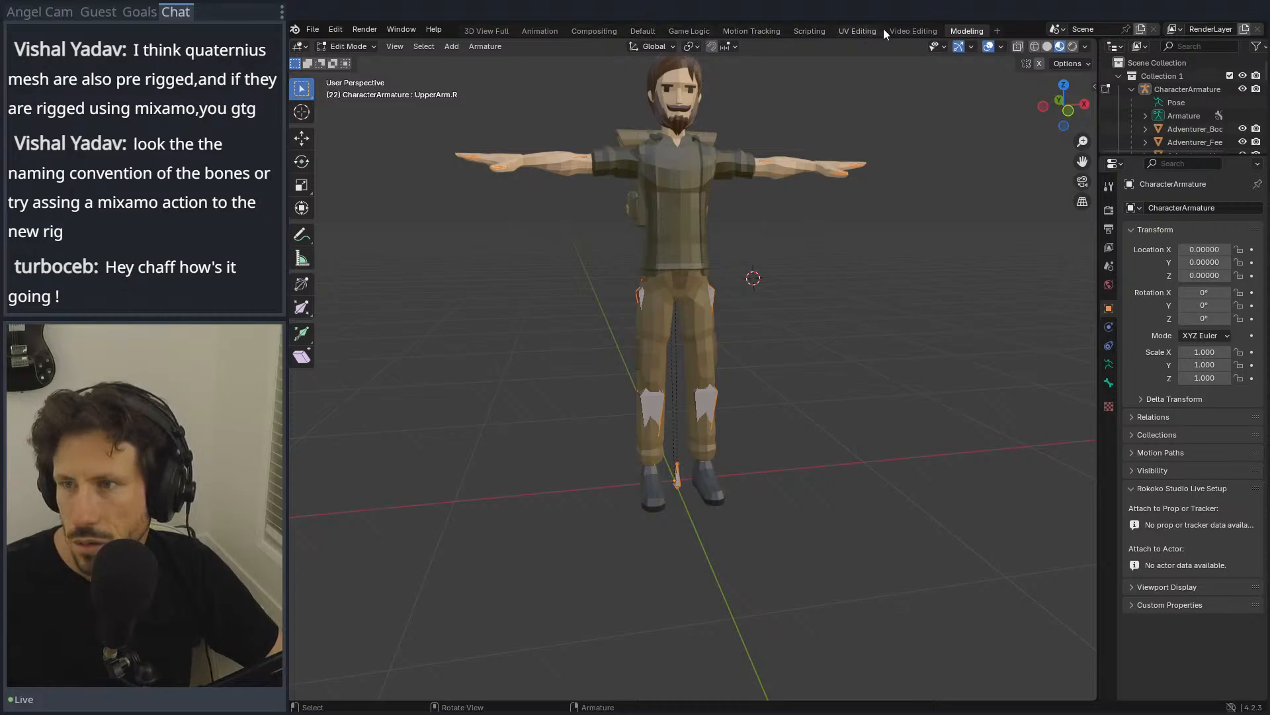
pyautogui.click(544, 32)
pyautogui.click(998, 30)
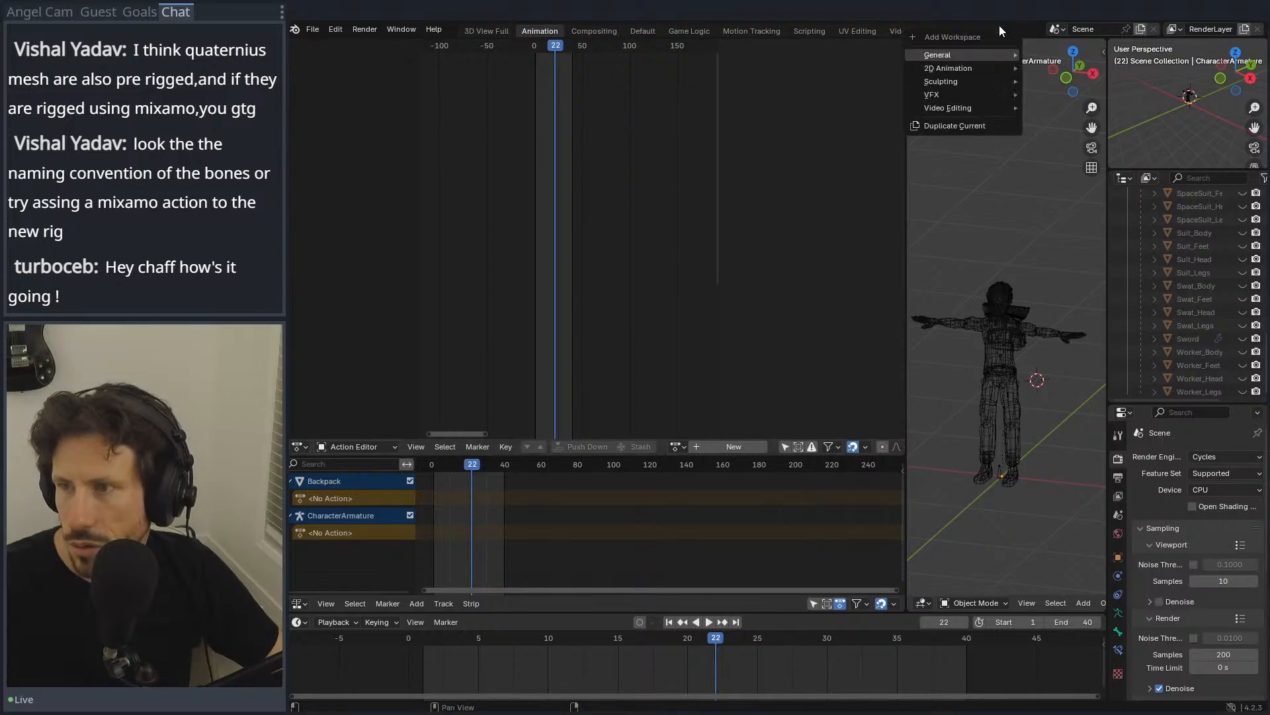
pyautogui.moveTo(982, 55)
pyautogui.click(1060, 53)
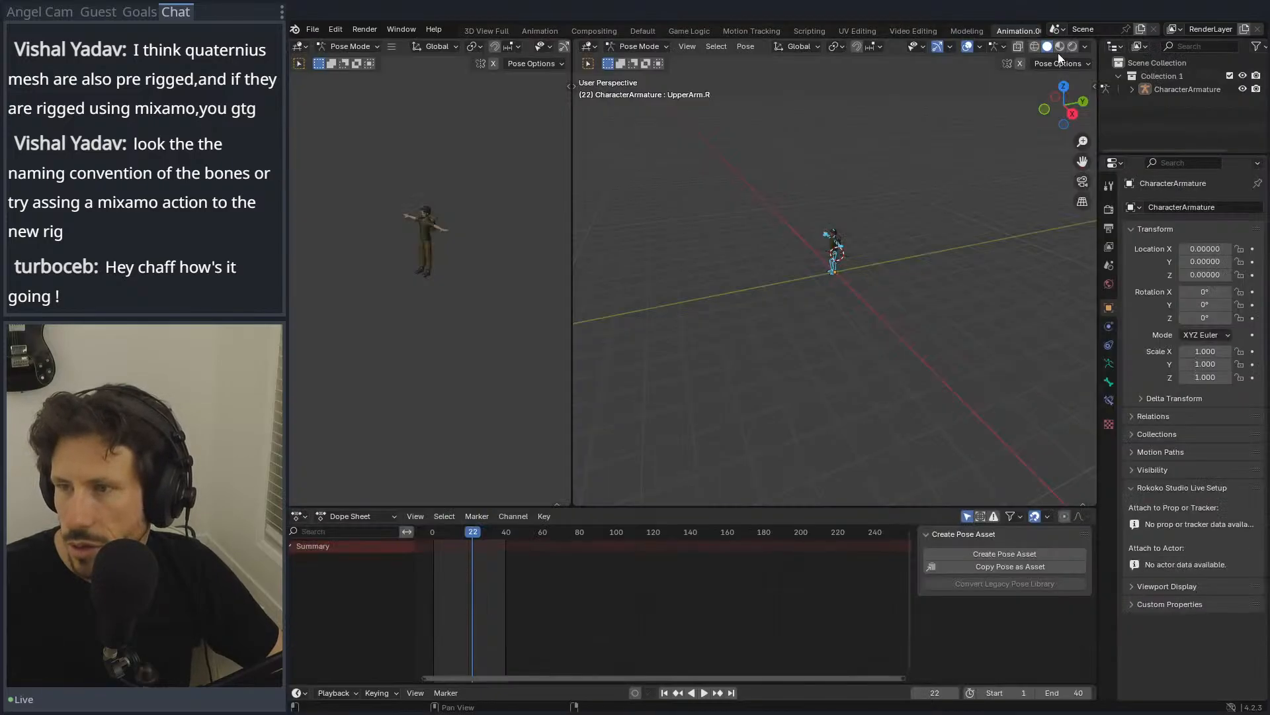
pyautogui.scroll(5, 825, 336)
pyautogui.press('Tab')
pyautogui.moveTo(887, 159); pyautogui.dragTo(851, 188, button='middle')
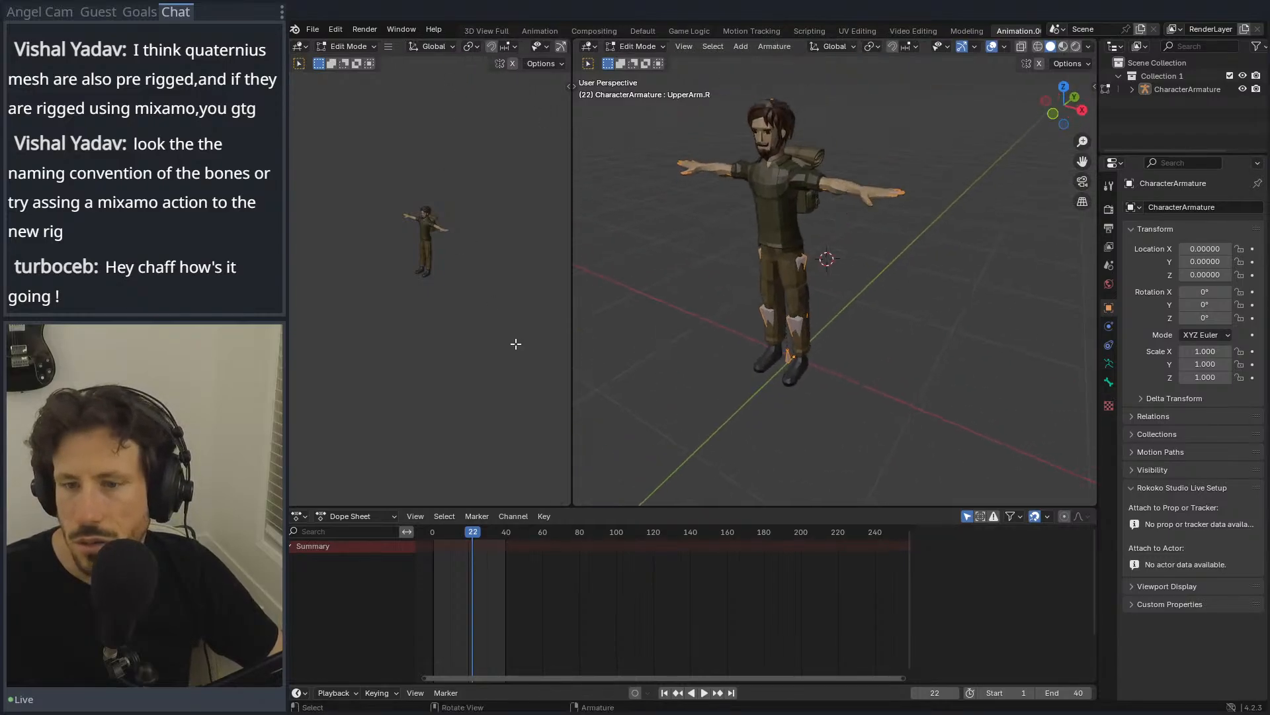
pyautogui.scroll(3, 834, 317)
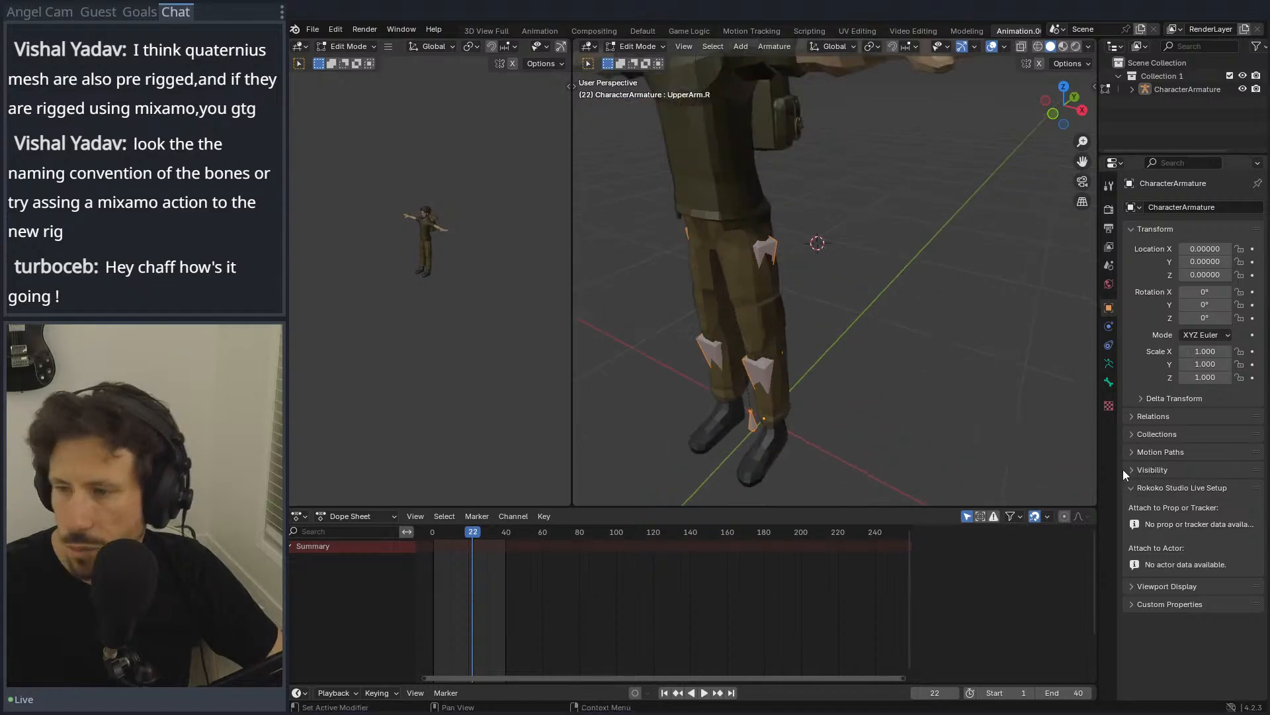
# Step: Check the bone names and properties of the Adventurer's lower legs and left hand
pyautogui.click(1109, 363)
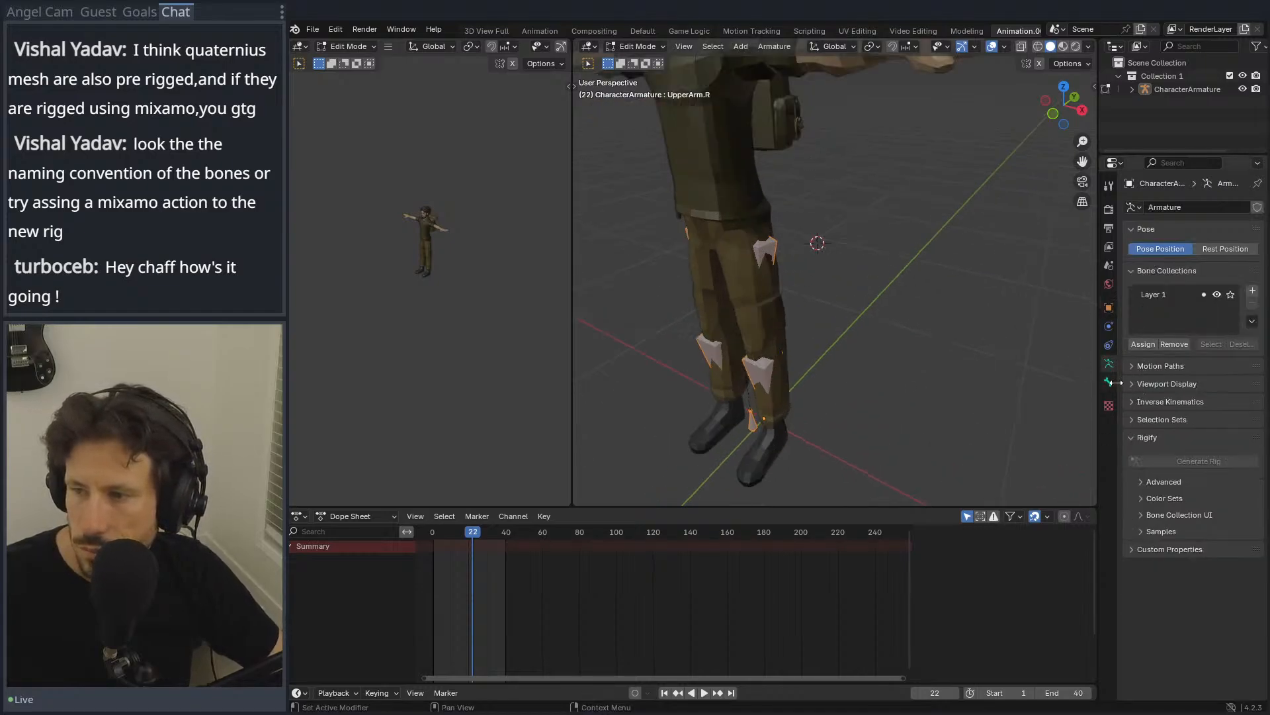
pyautogui.click(1109, 382)
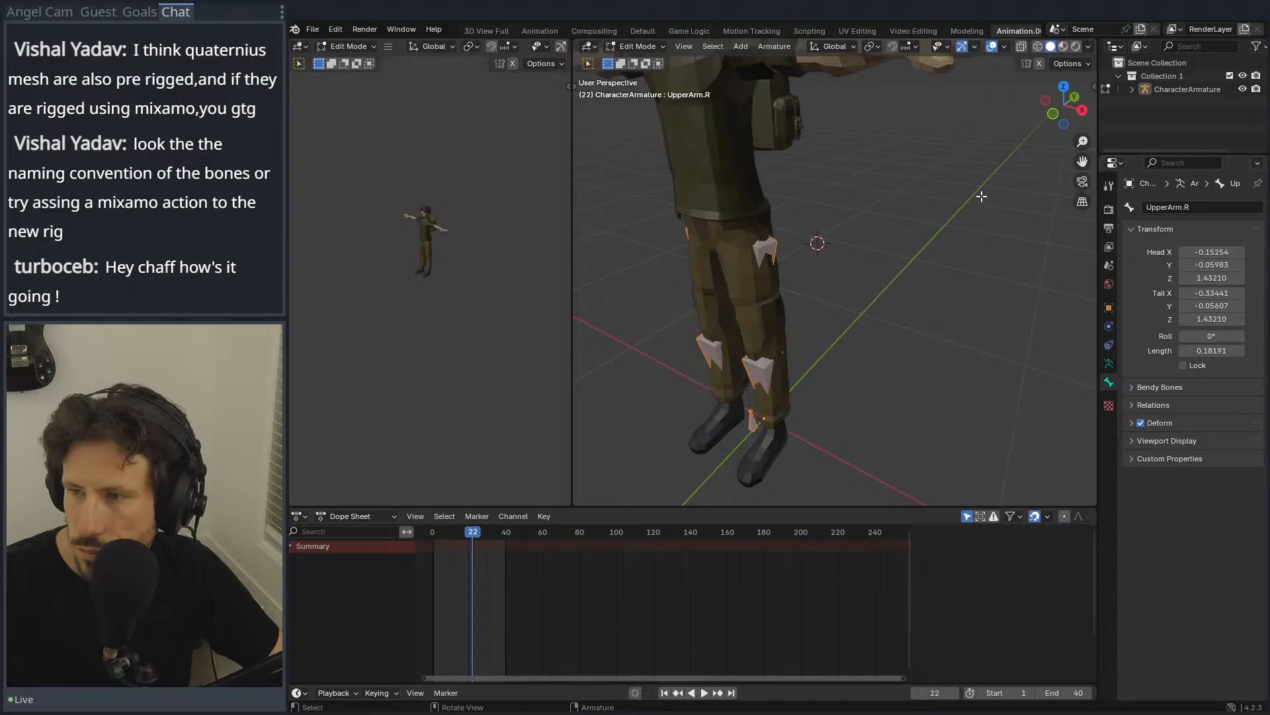
pyautogui.scroll(-4, 810, 215)
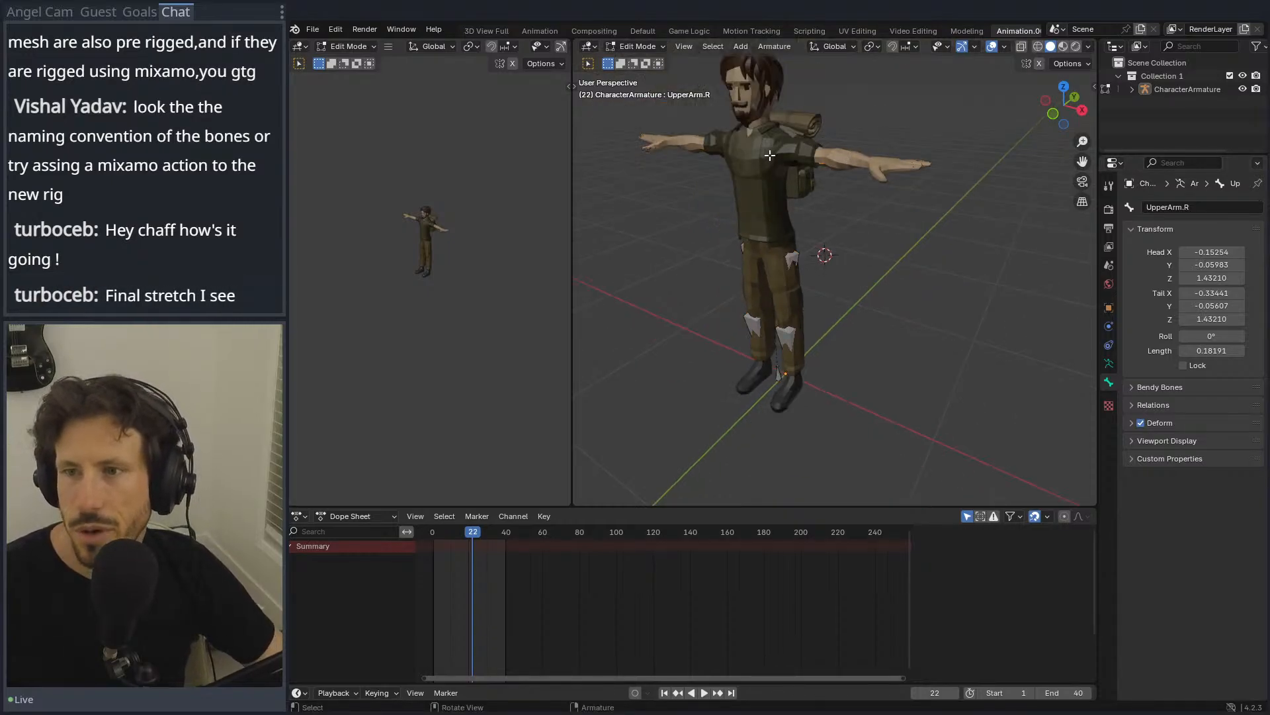
pyautogui.moveTo(758, 147); pyautogui.dragTo(749, 139, button='middle')
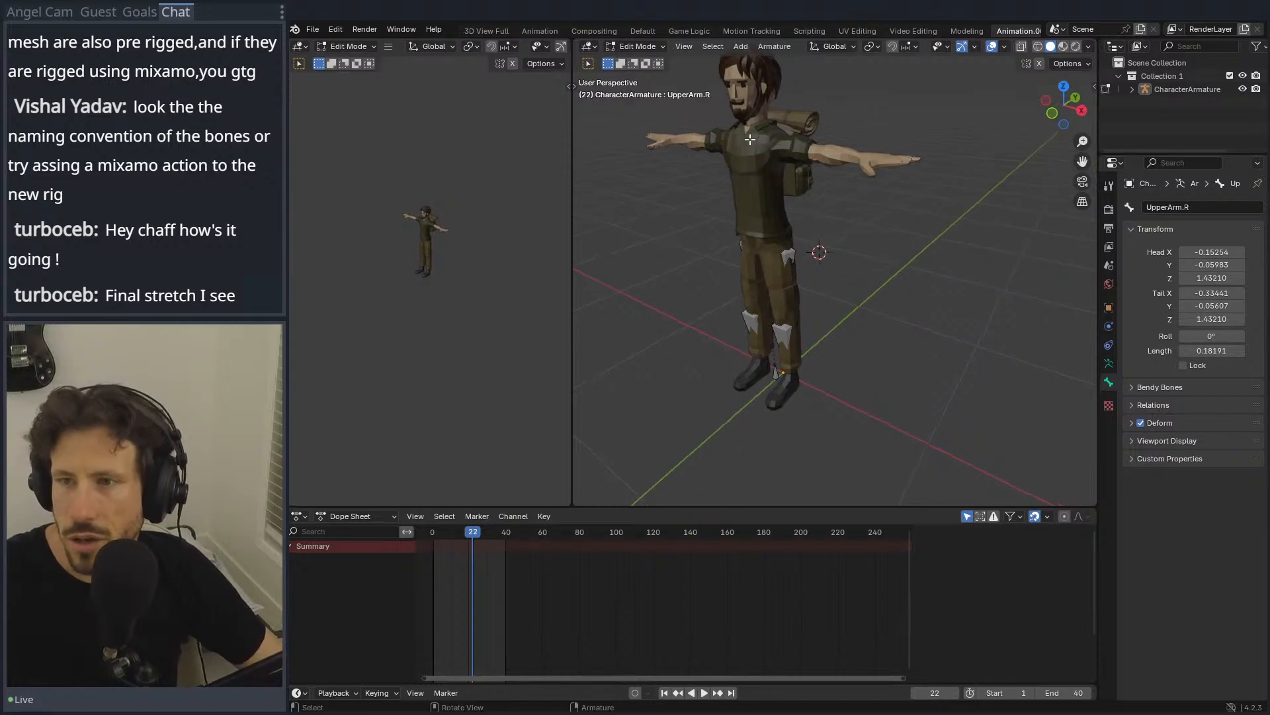
pyautogui.press('KP_1')
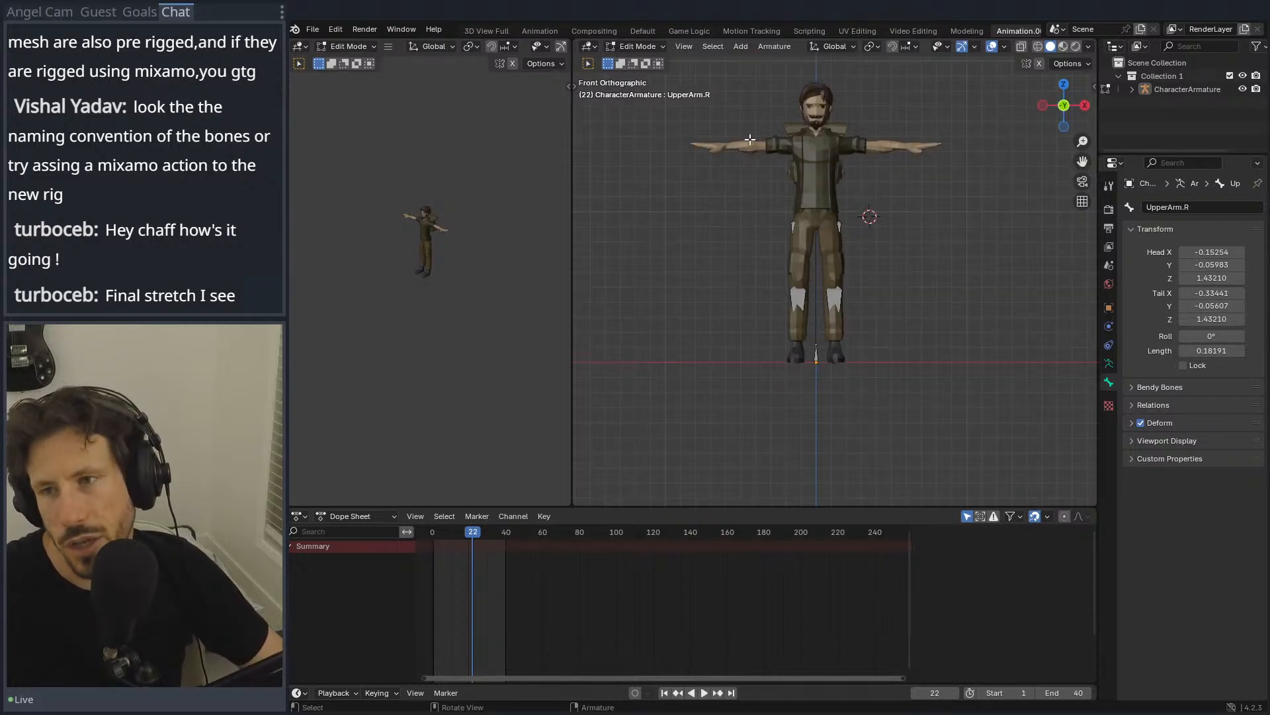
pyautogui.click(833, 298)
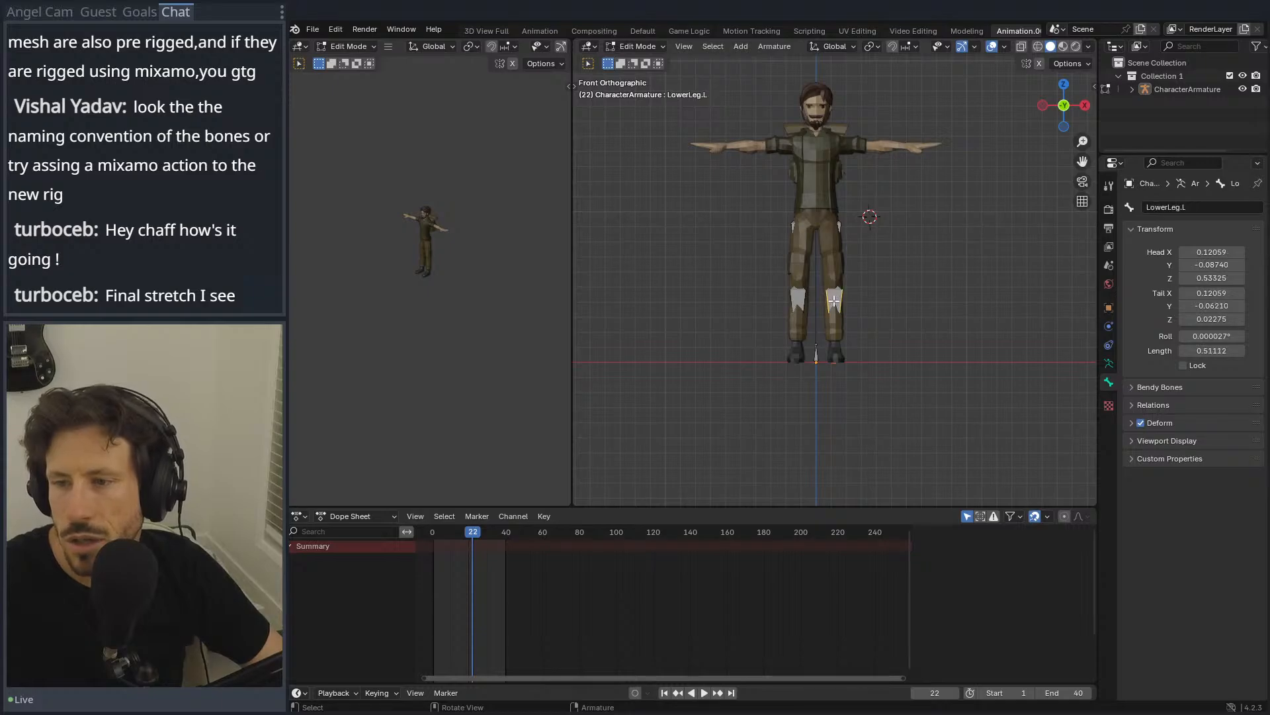
pyautogui.click(791, 296)
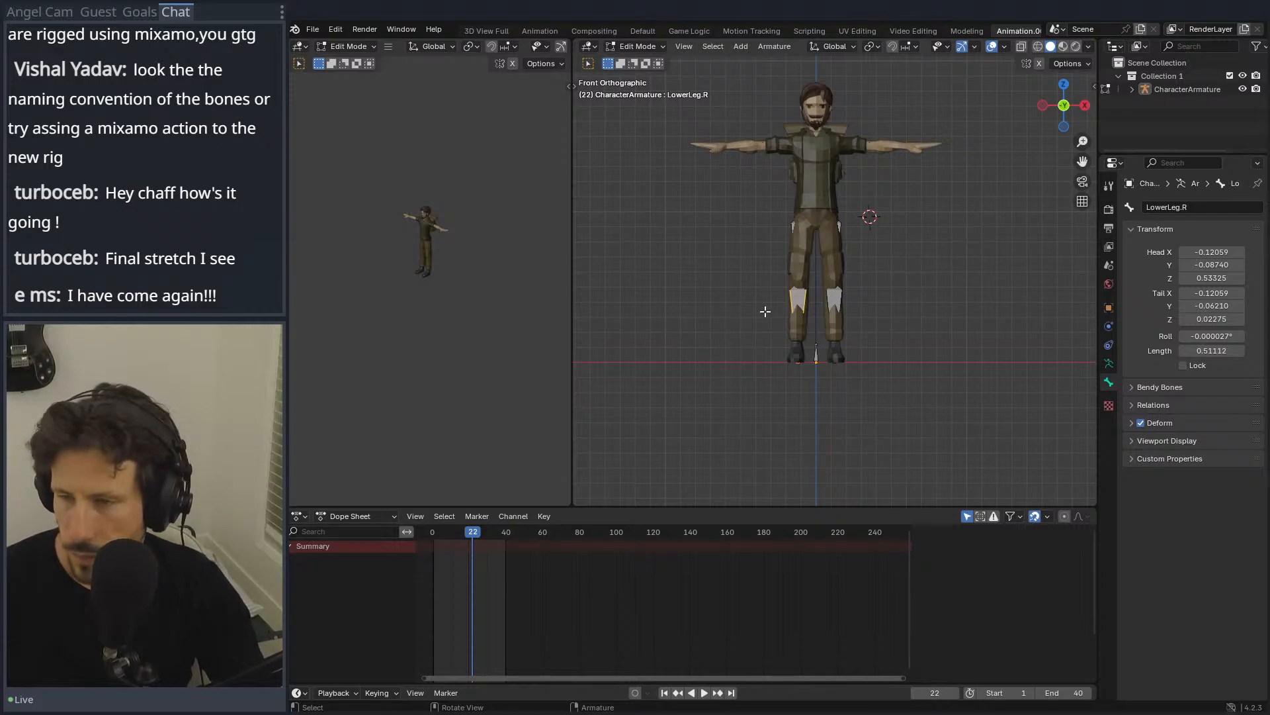
pyautogui.click(837, 301)
pyautogui.click(921, 146)
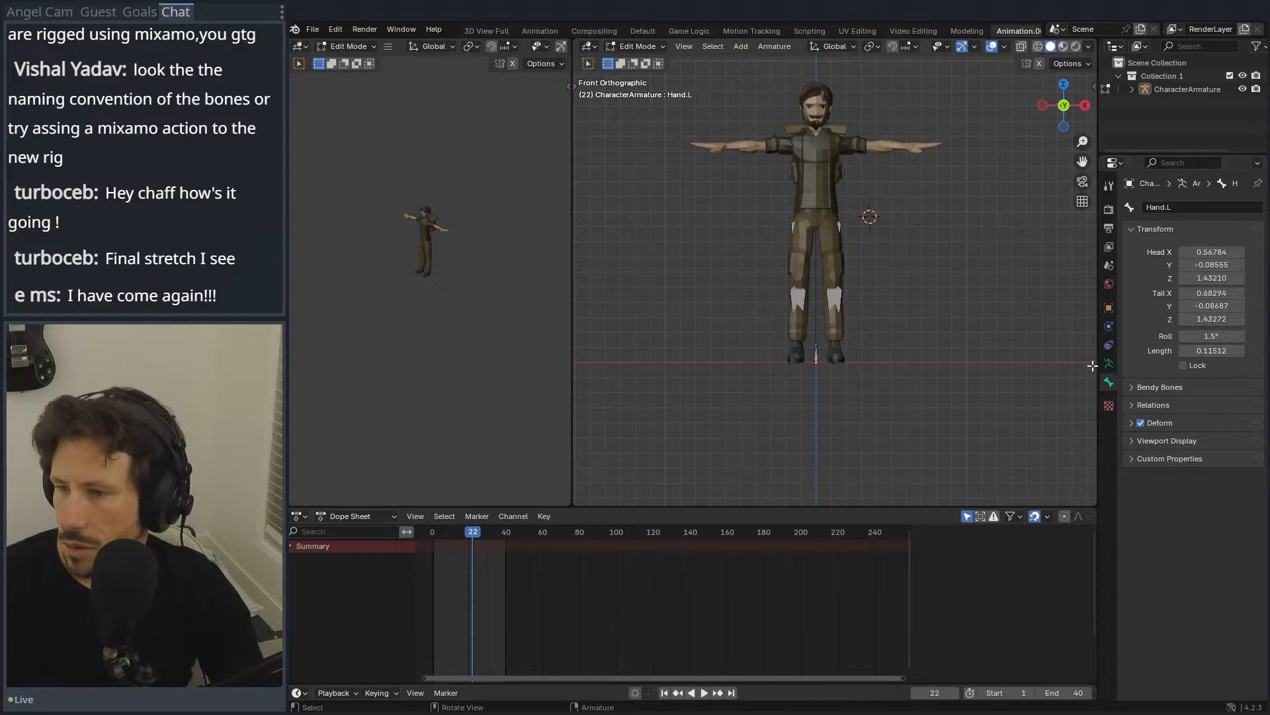
# Step: Set the armature to display In Front so its bones show through the Adventurer meshes
pyautogui.click(1176, 442)
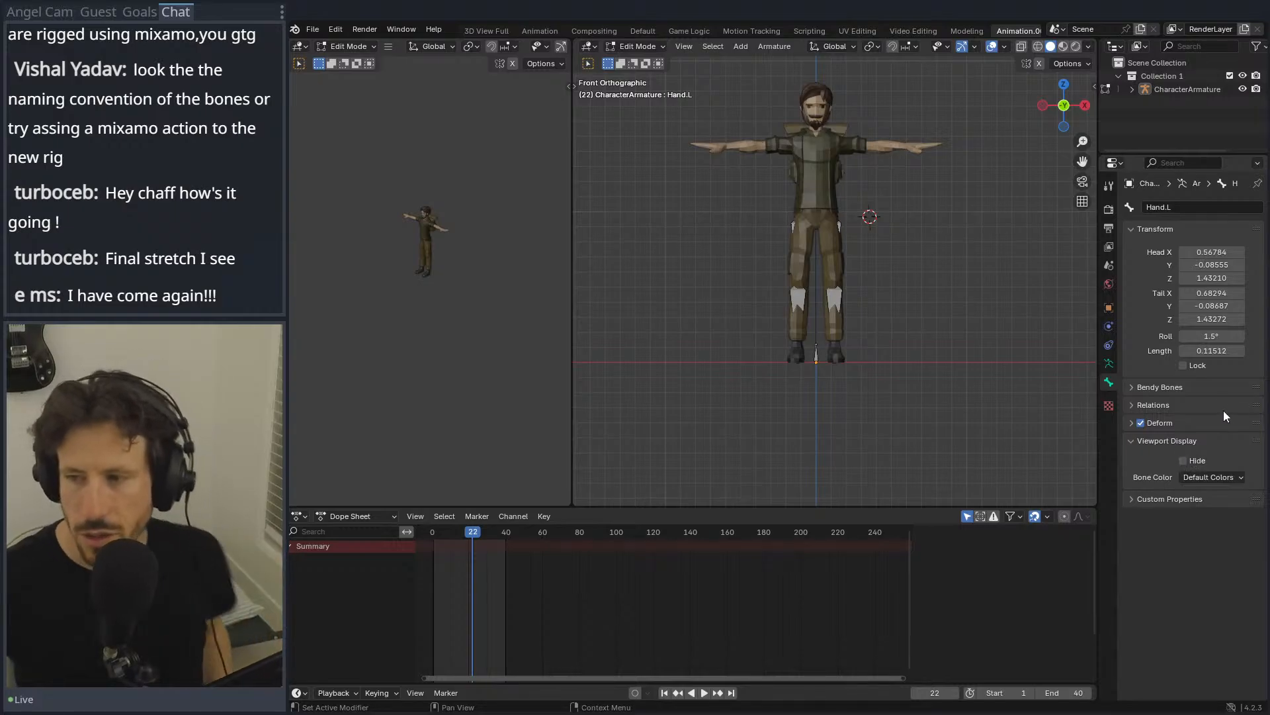
pyautogui.click(1109, 363)
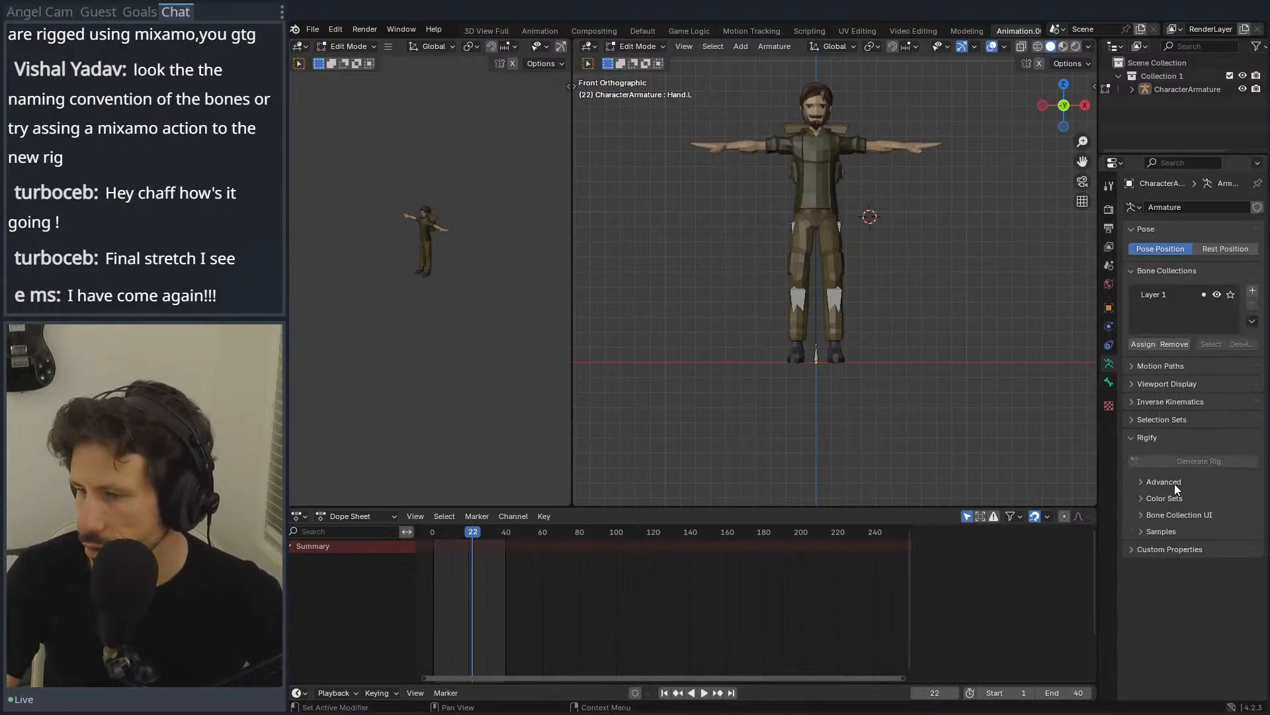
pyautogui.click(1164, 401)
pyautogui.click(1165, 385)
pyautogui.click(1184, 464)
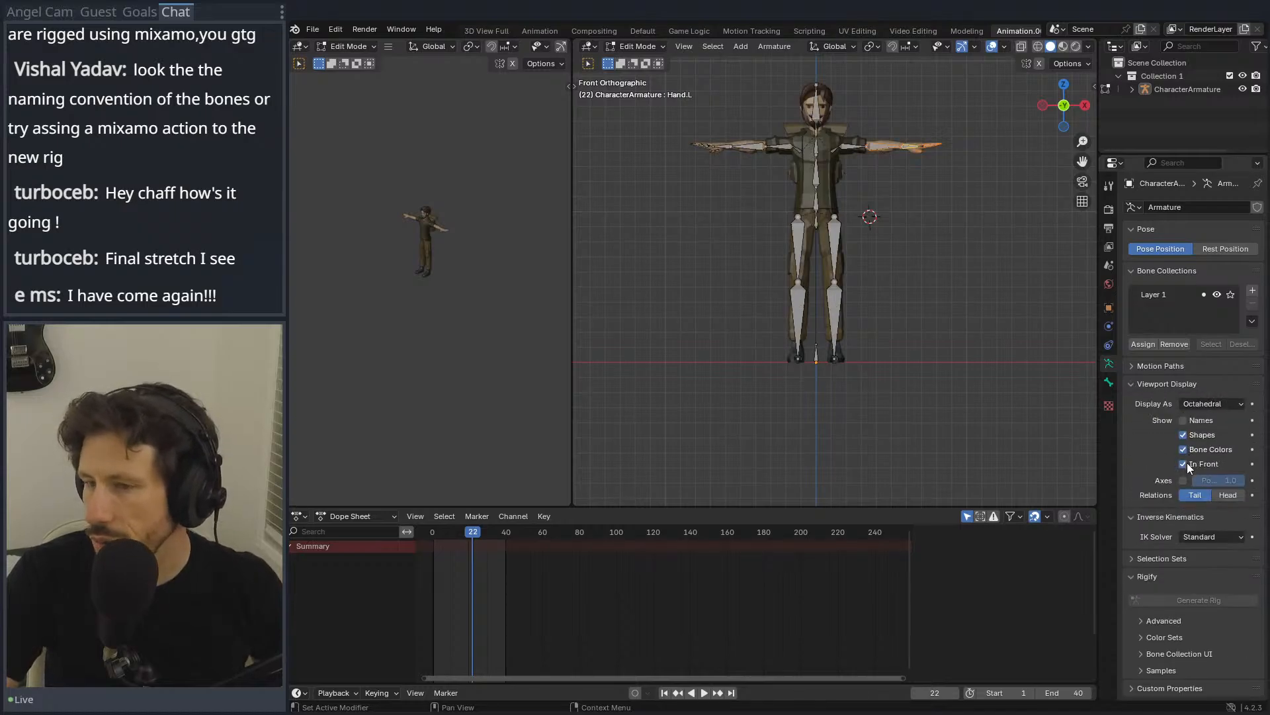
# Step: Examine the left upper arm and hand bones of the Adventurer's armature
pyautogui.click(851, 170)
pyautogui.click(853, 148)
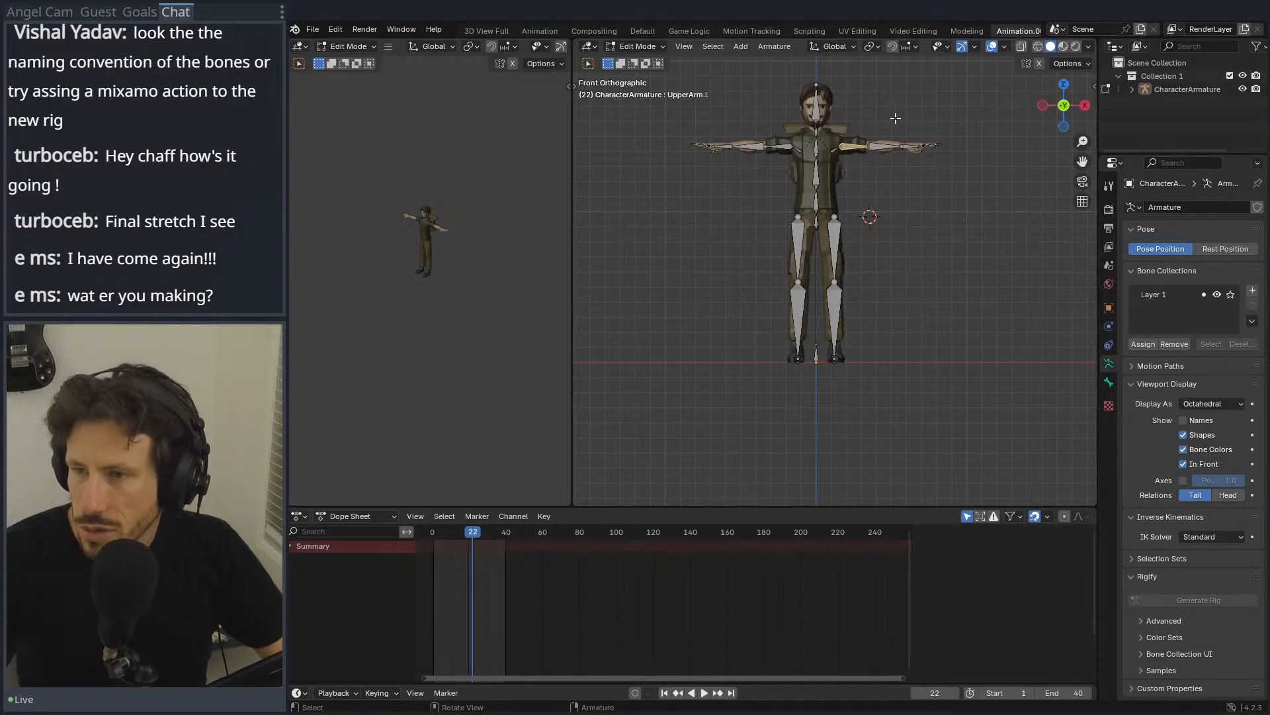
pyautogui.click(890, 147)
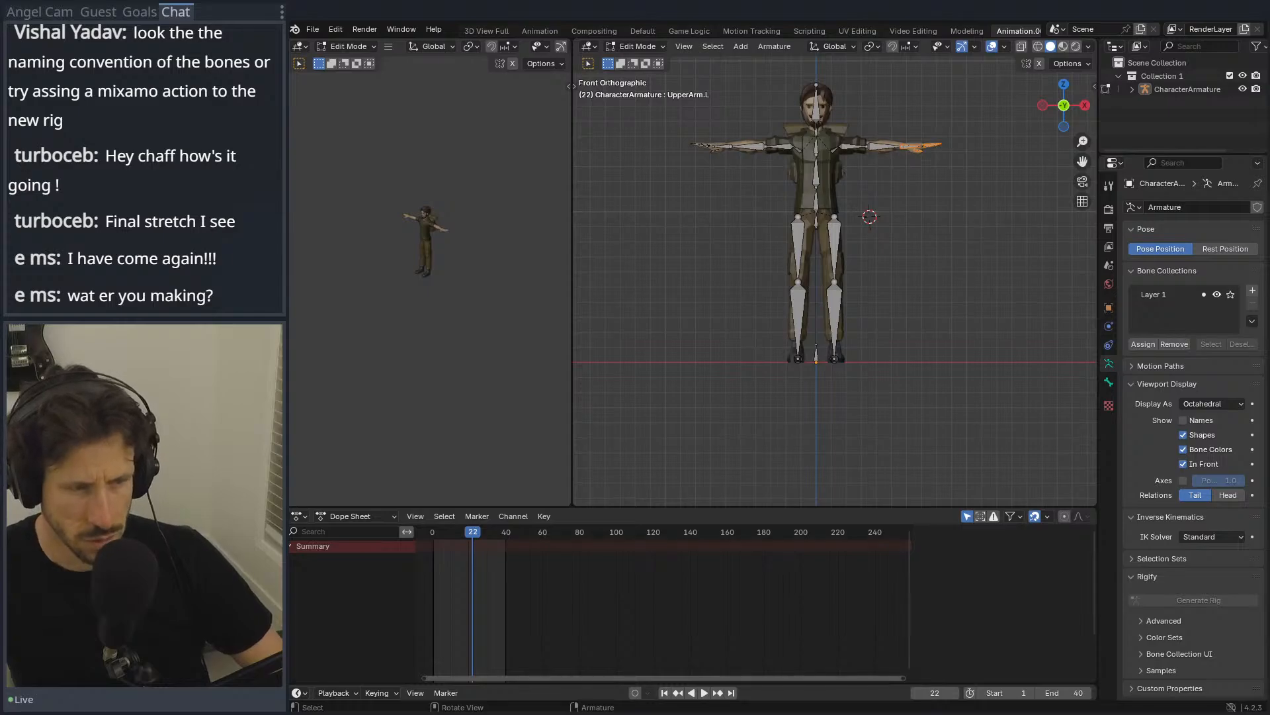
pyautogui.moveTo(731, 318); pyautogui.dragTo(731, 344)
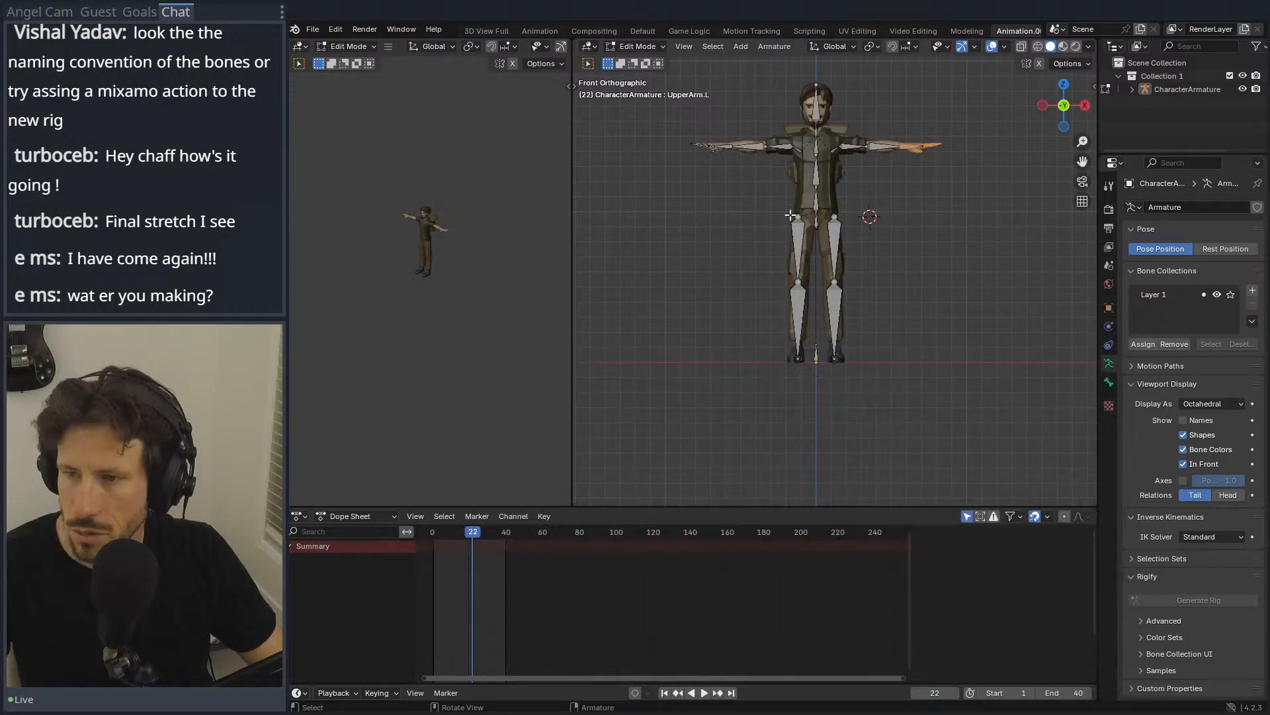
# Step: Start a new General file, discarding the changes to Humans_Master.blend
pyautogui.click(319, 31)
pyautogui.moveTo(320, 44)
pyautogui.click(455, 44)
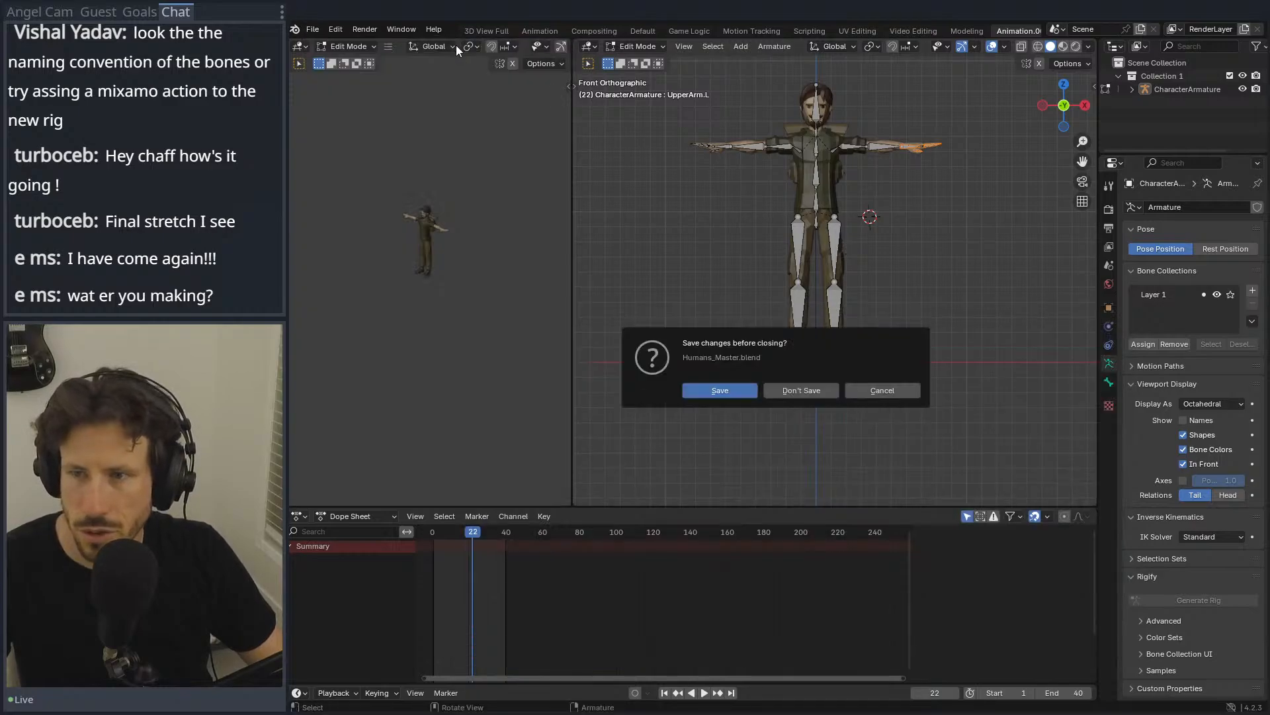
pyautogui.click(816, 392)
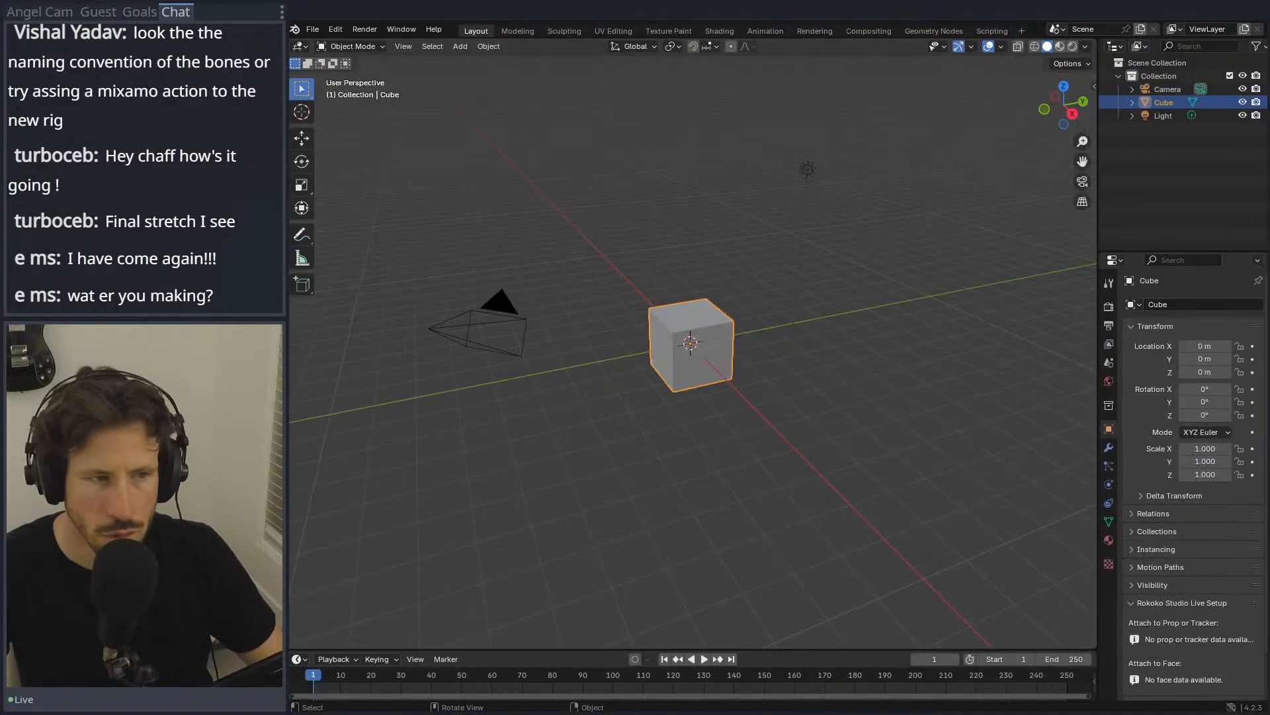
# Step: Import the rigged Swat character into the new scene and delete the default cube
pyautogui.moveTo(514, 372); pyautogui.dragTo(531, 176)
pyautogui.click(564, 504)
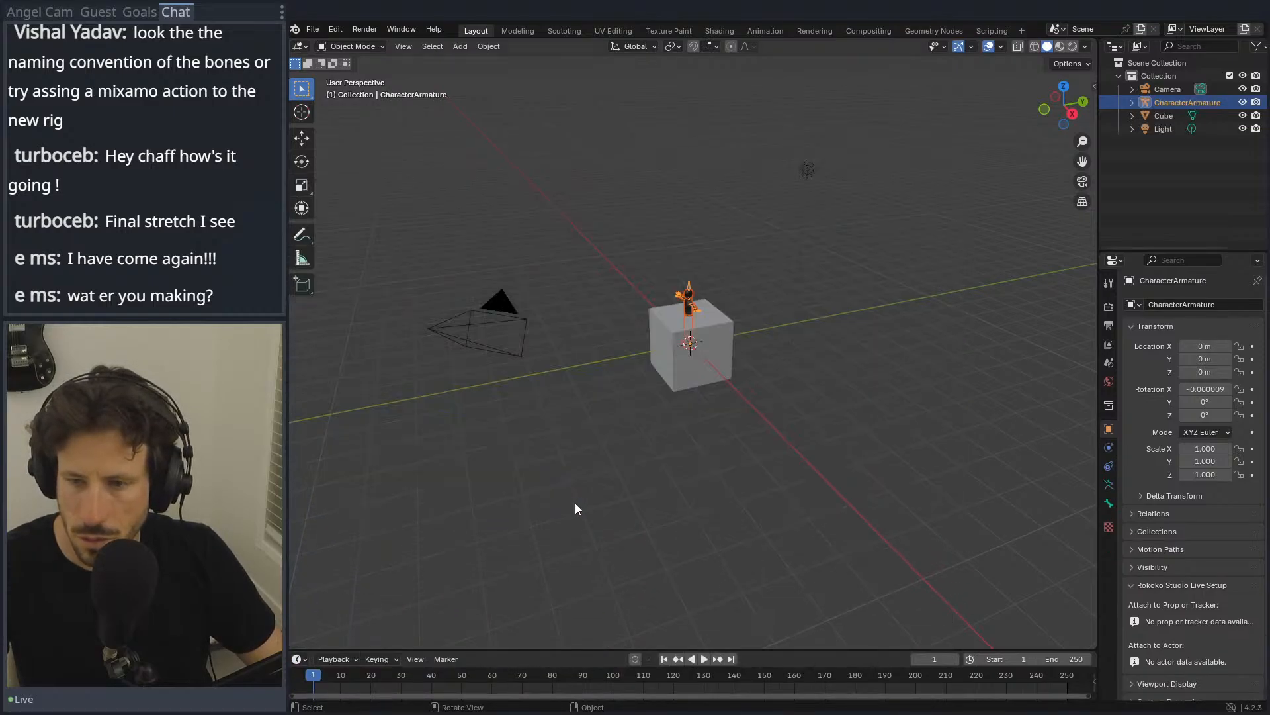
pyautogui.click(672, 306)
pyautogui.press('x')
pyautogui.click(670, 328)
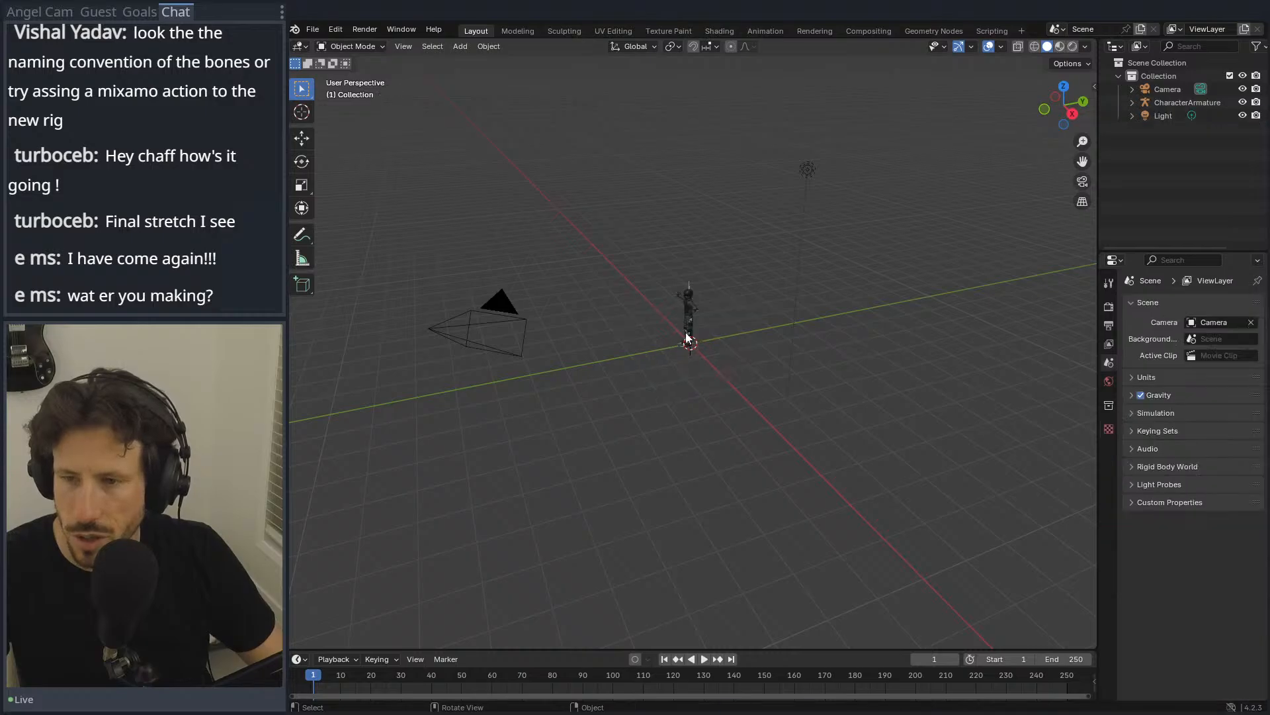
pyautogui.moveTo(674, 316); pyautogui.dragTo(798, 276, button='middle')
pyautogui.scroll(8, 720, 256)
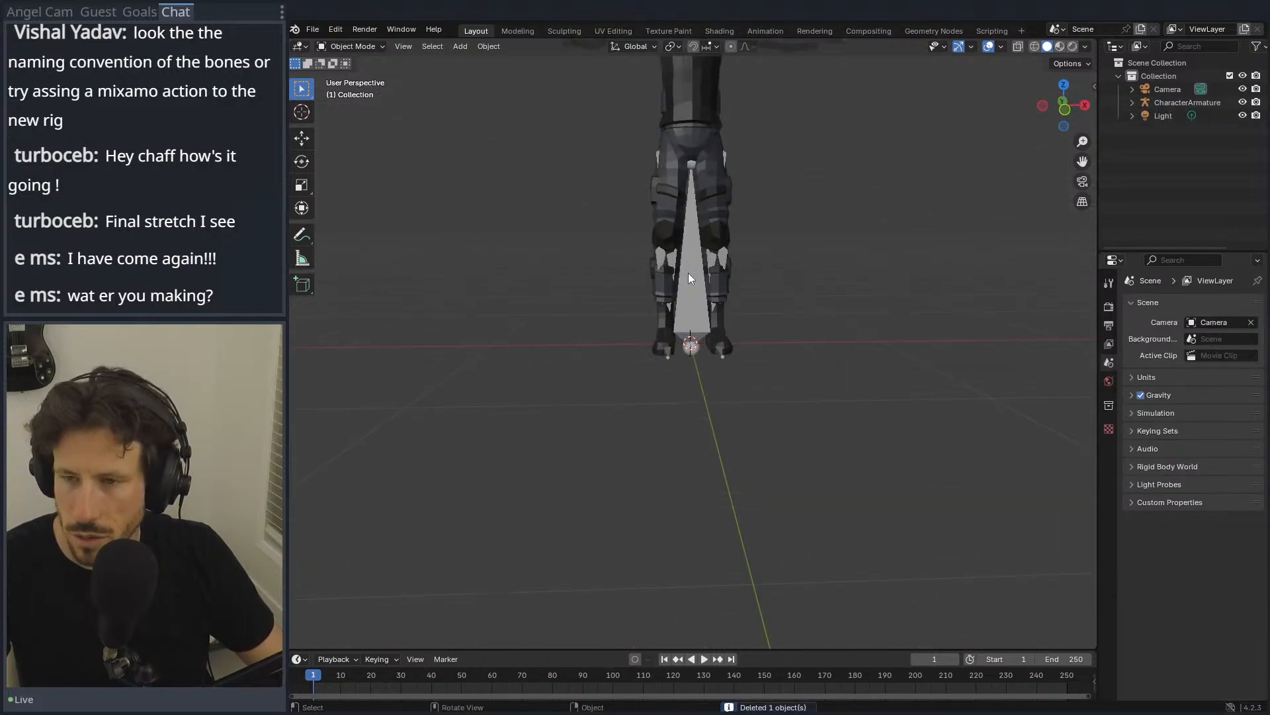
pyautogui.click(665, 375)
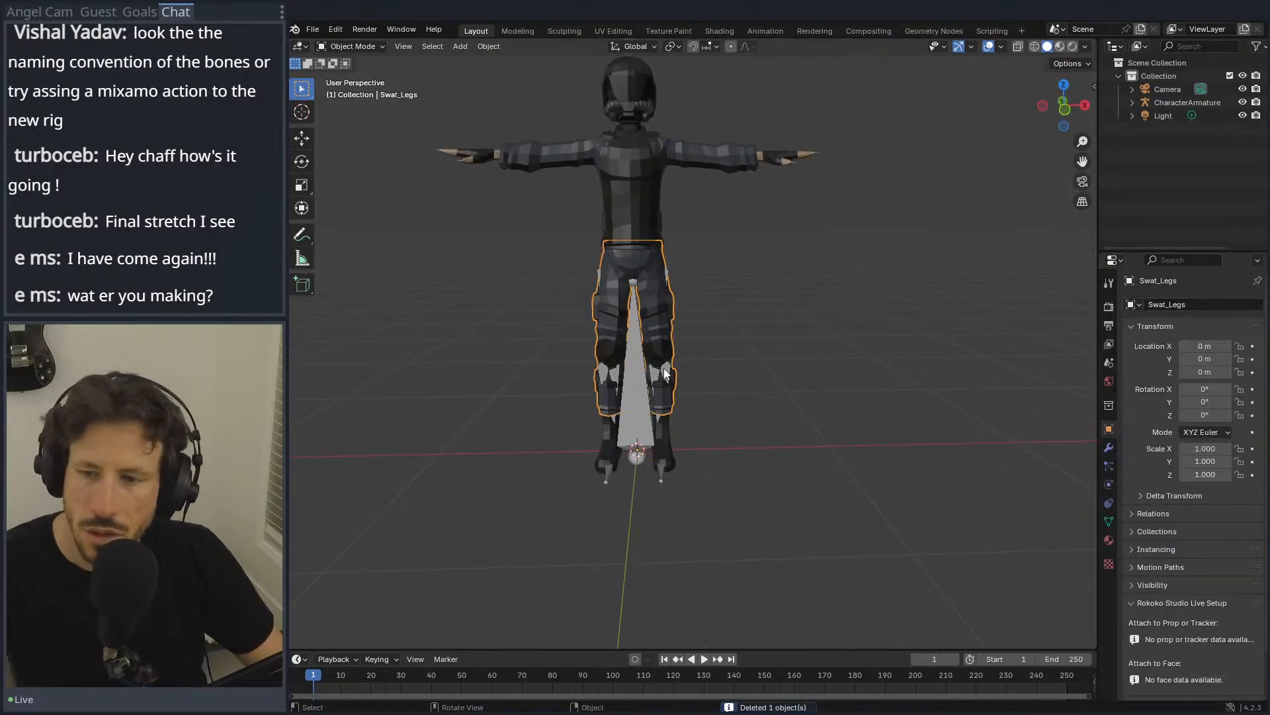
pyautogui.click(824, 237)
pyautogui.moveTo(825, 237); pyautogui.dragTo(880, 274, button='middle')
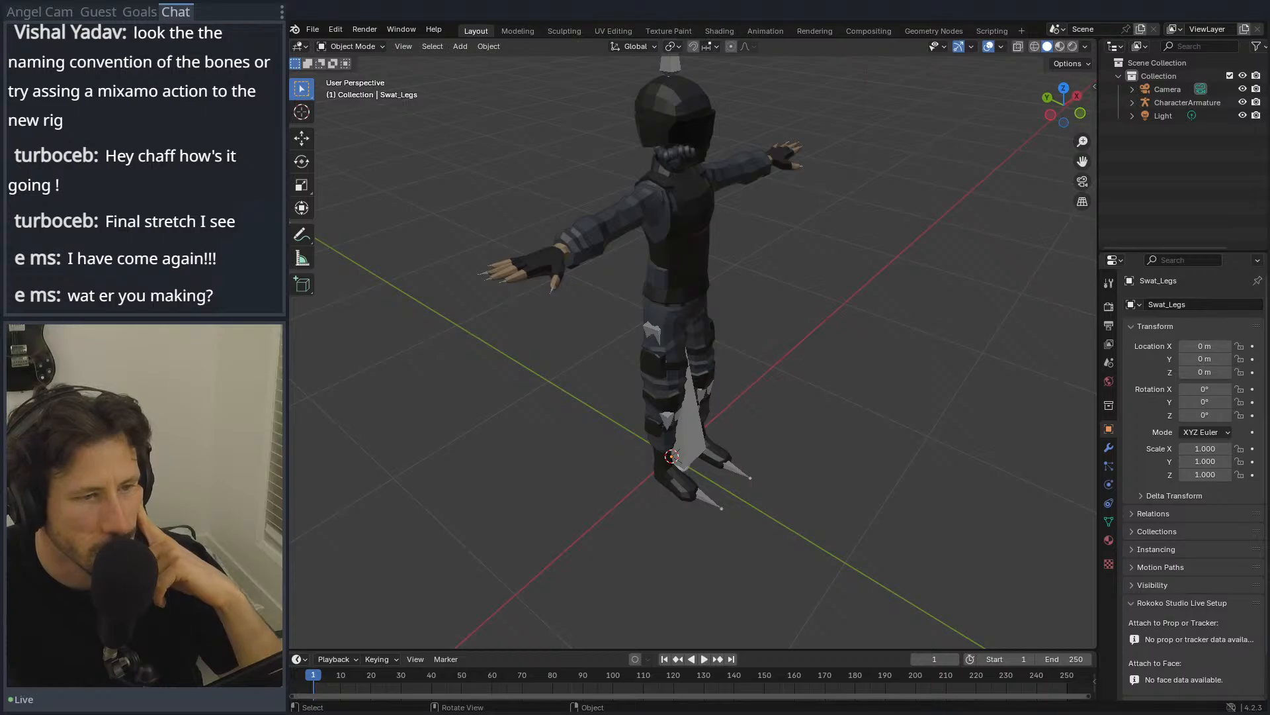
# Step: Import Animations.fbx with the default import settings and preview the new armature's animation on an enlarged timeline
pyautogui.moveTo(831, 391); pyautogui.dragTo(831, 390)
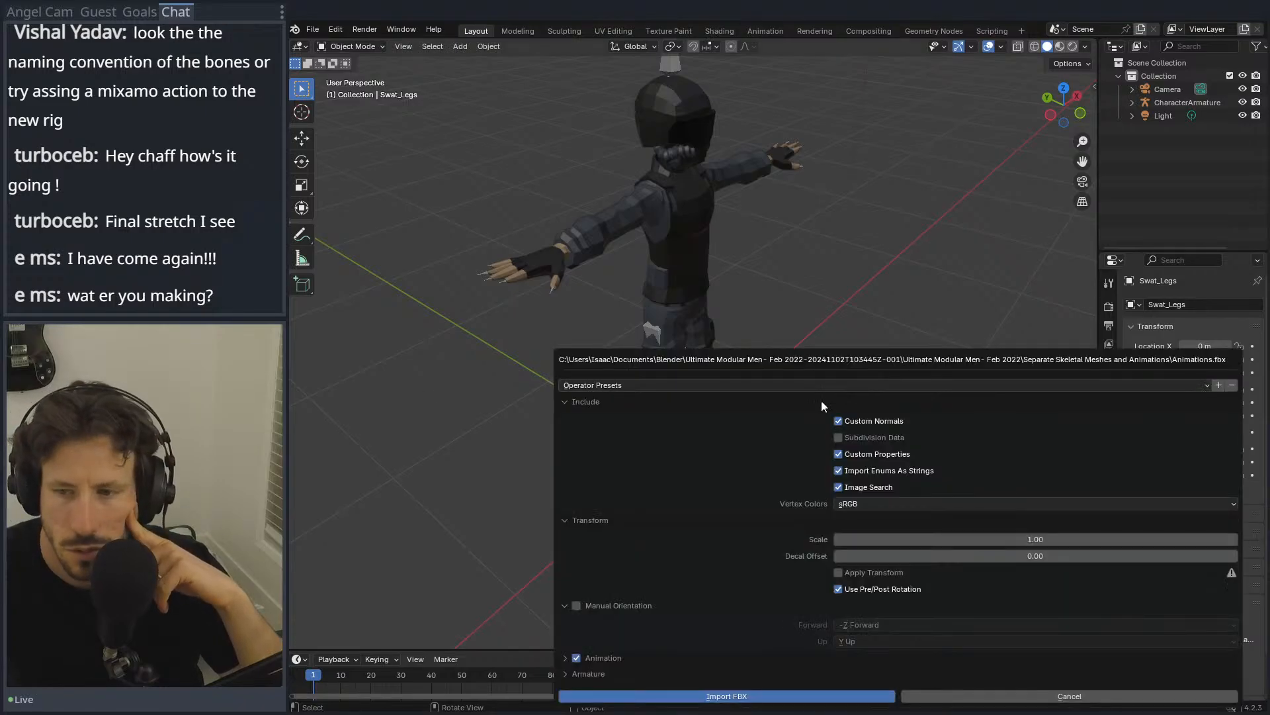
pyautogui.click(765, 700)
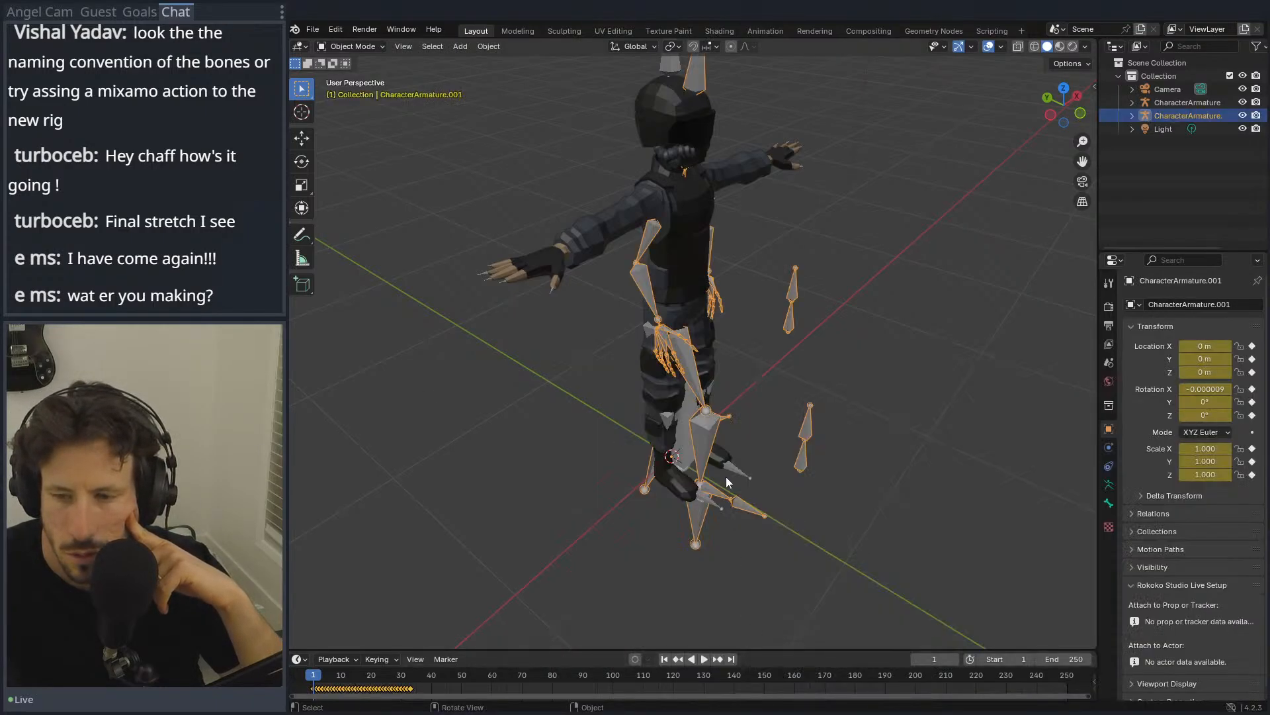
pyautogui.scroll(-3, 732, 476)
pyautogui.moveTo(741, 400); pyautogui.dragTo(633, 371, button='middle')
pyautogui.moveTo(491, 651); pyautogui.dragTo(491, 423)
pyautogui.press('space')
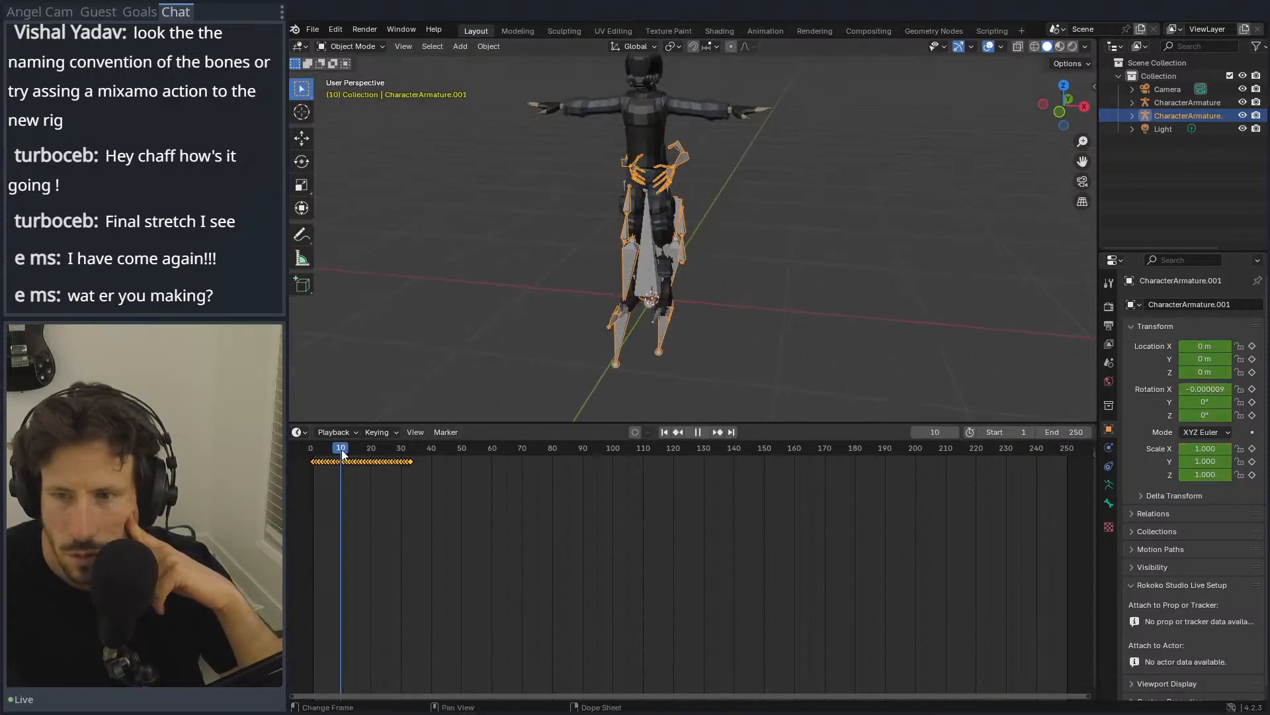
pyautogui.press('Escape')
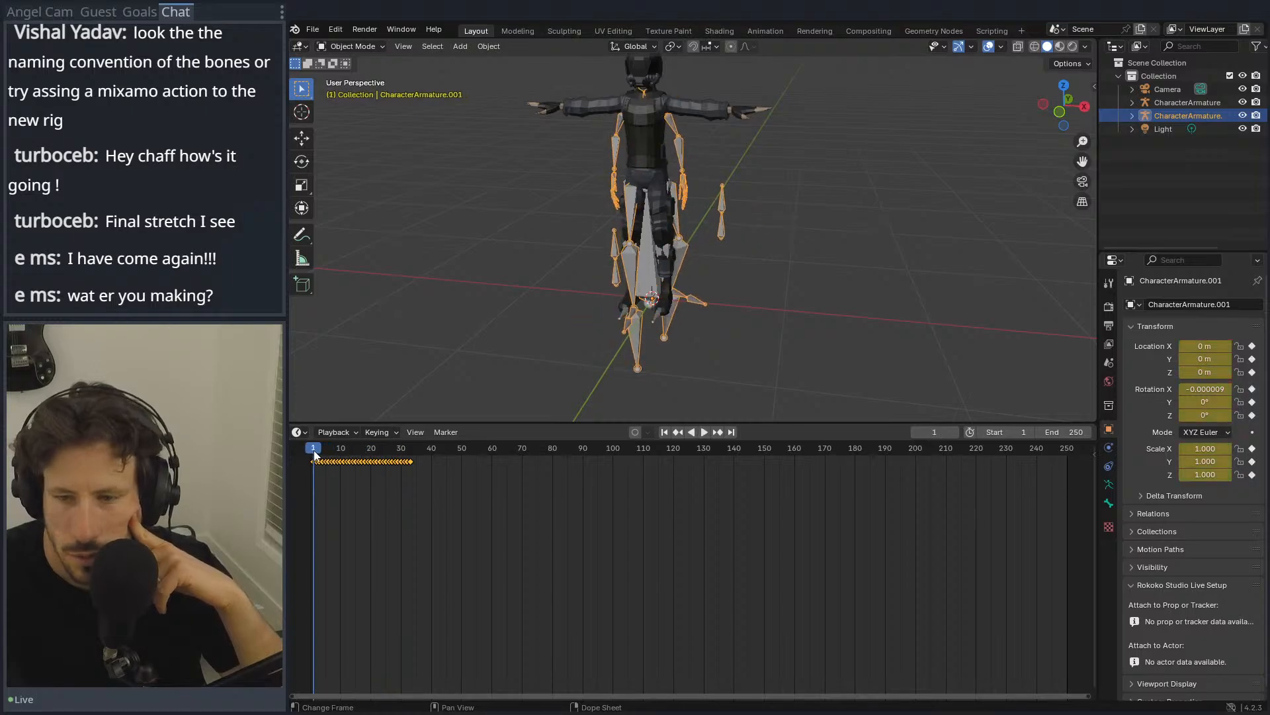
# Step: Select the Swat character's CharacterArmature and add a General Animation workspace for it
pyautogui.click(1186, 103)
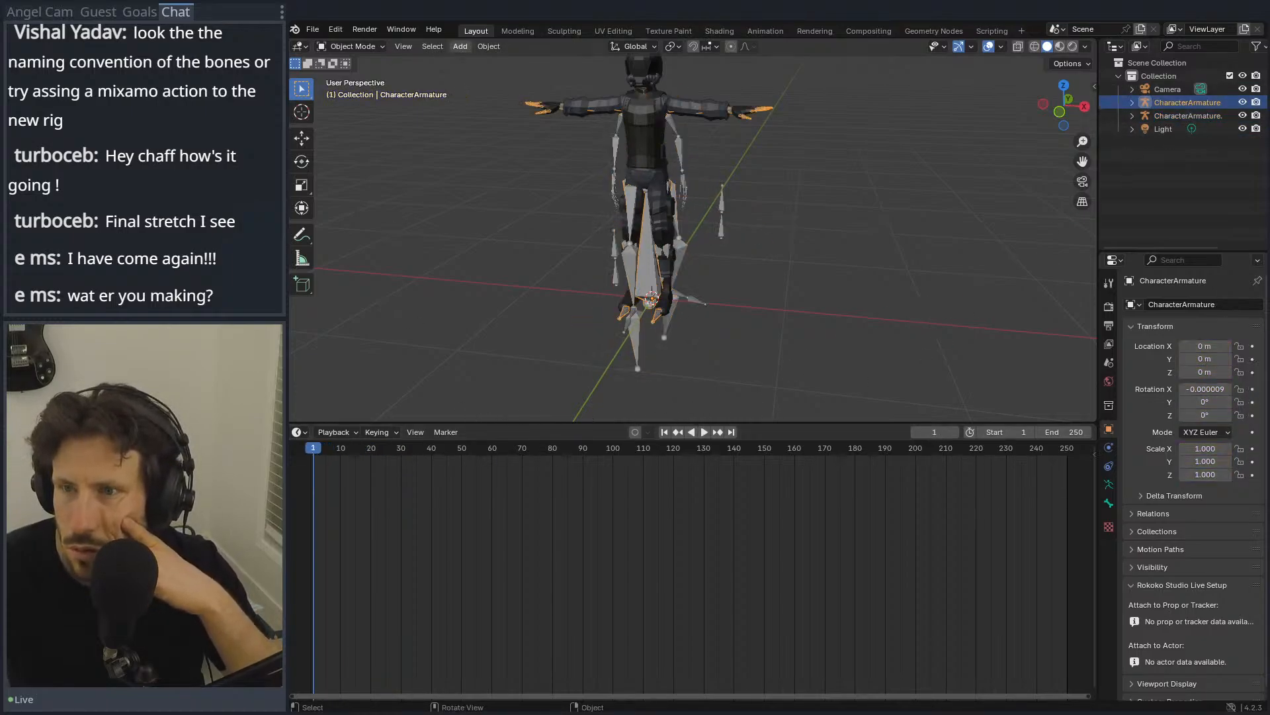
pyautogui.click(764, 31)
pyautogui.scroll(5, 619, 477)
pyautogui.moveTo(618, 477); pyautogui.dragTo(728, 463, button='middle')
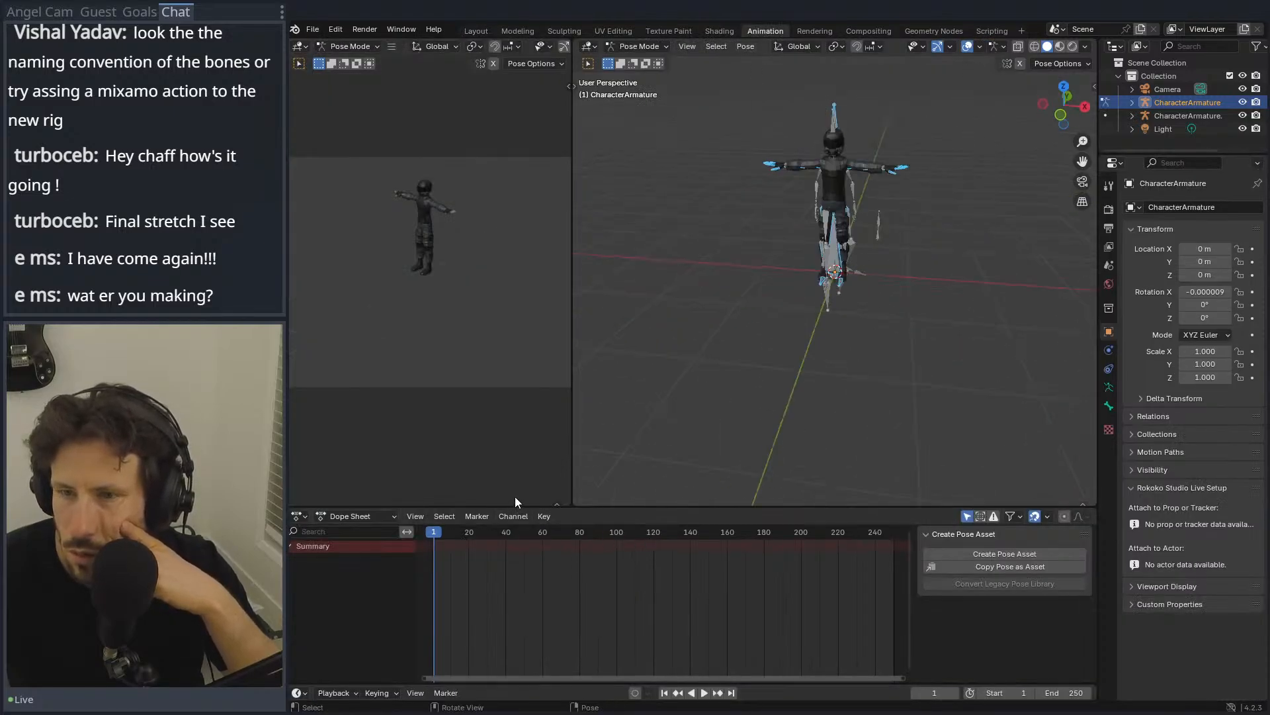
pyautogui.click(1023, 29)
pyautogui.moveTo(1022, 53)
pyautogui.click(1070, 53)
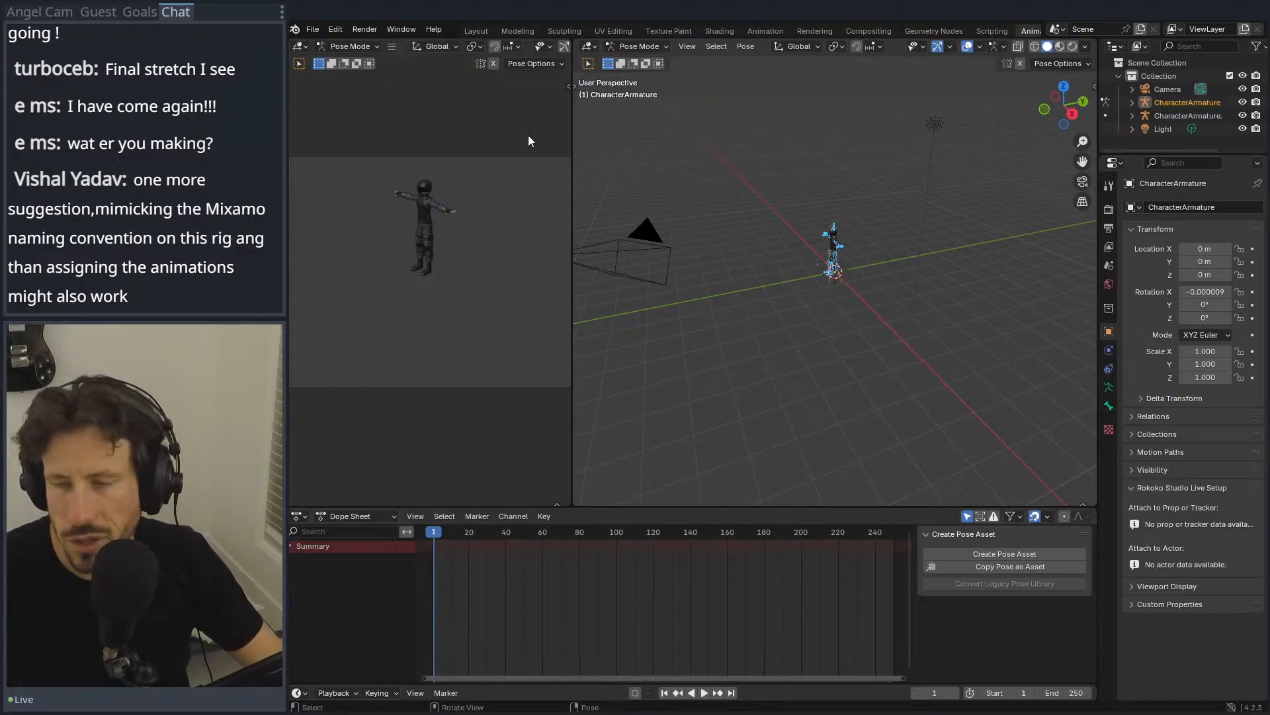
# Step: Quit Blender without saving and switch to the Mixamo site in the browser
pyautogui.hotkey('ctrl', 'q')
pyautogui.click(801, 390)
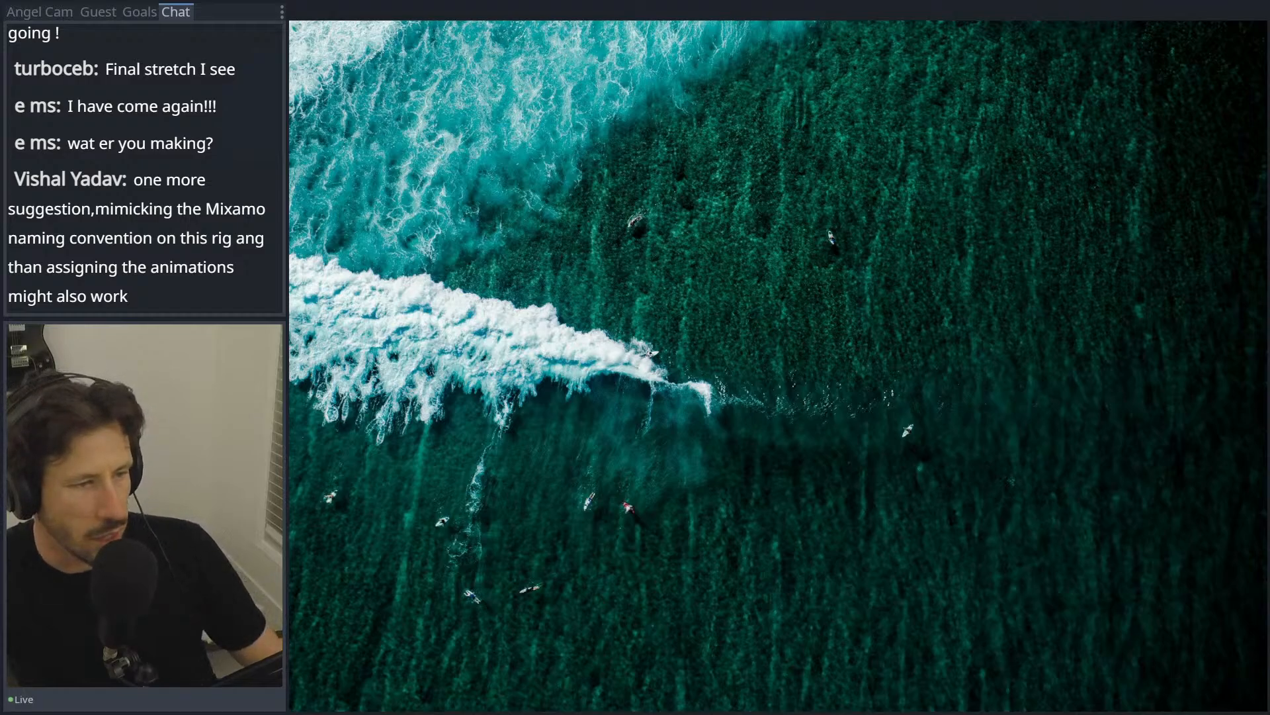
pyautogui.moveTo(1138, 26); pyautogui.dragTo(1152, 121)
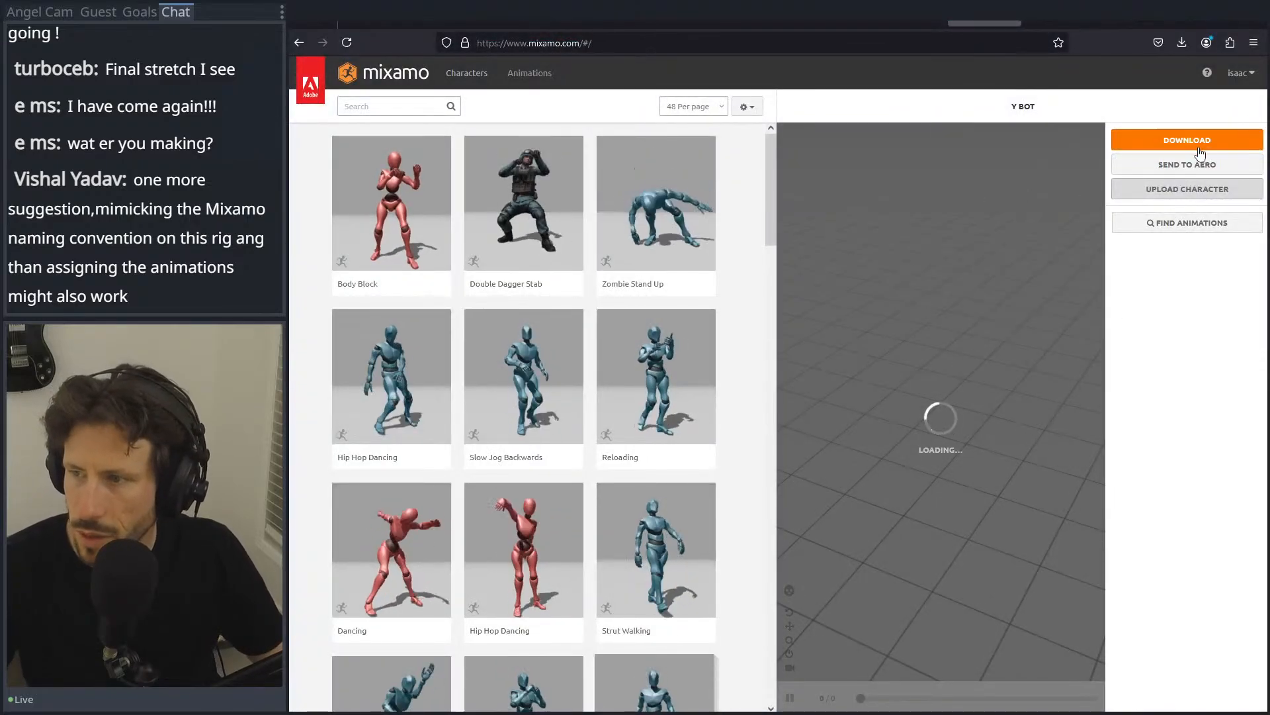
# Step: Upload Worker.fbx to Mixamo from the Individual Characters FBX folder of the Ultimate Modular Men pack
pyautogui.click(1186, 188)
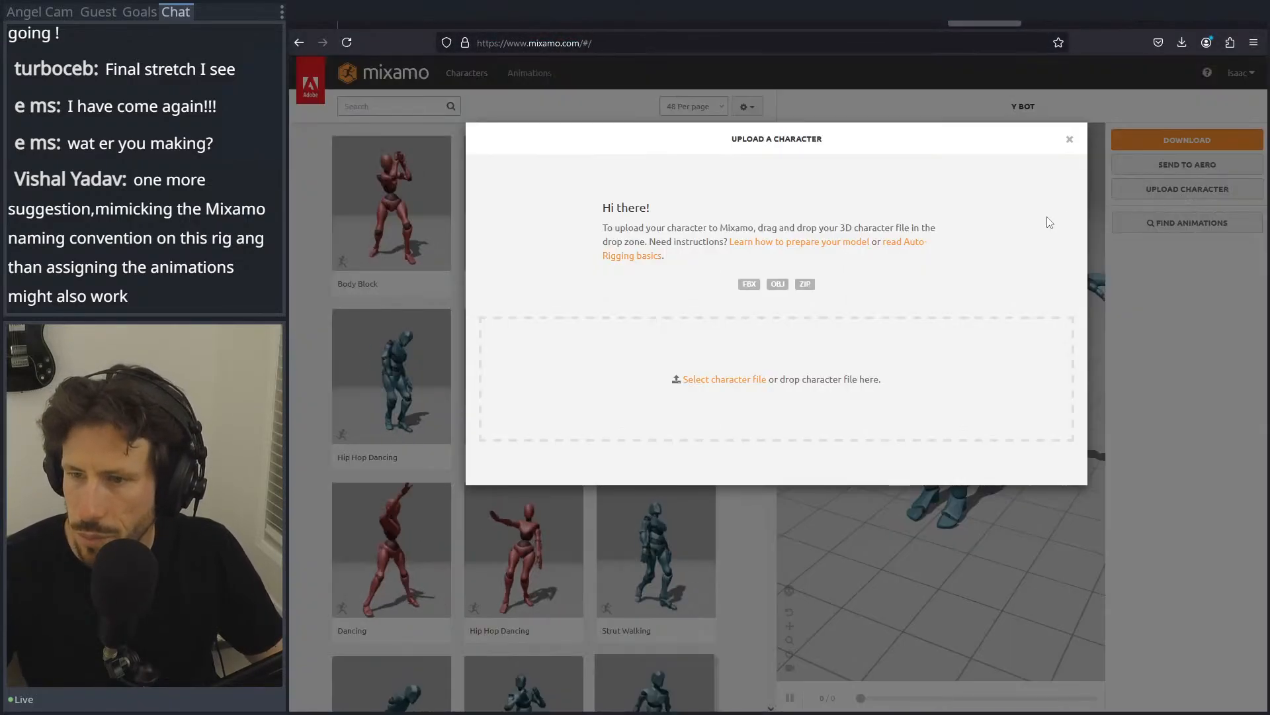
pyautogui.click(714, 380)
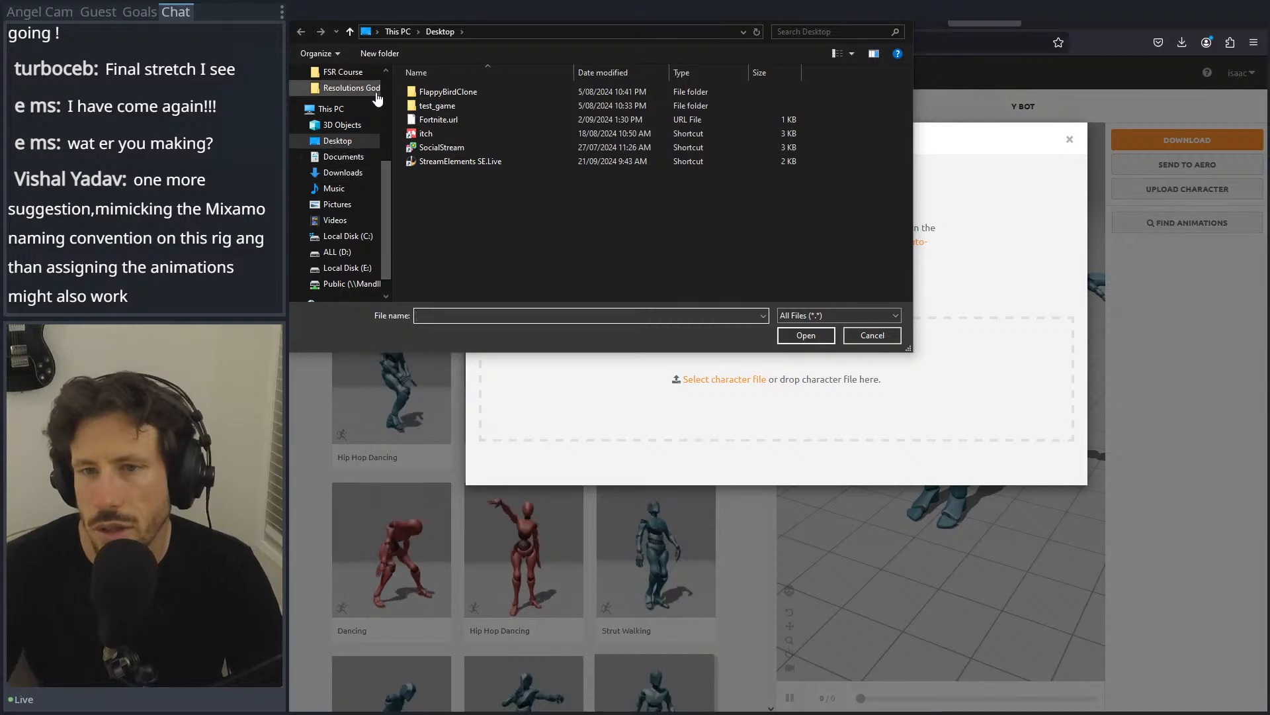
pyautogui.scroll(3, 361, 105)
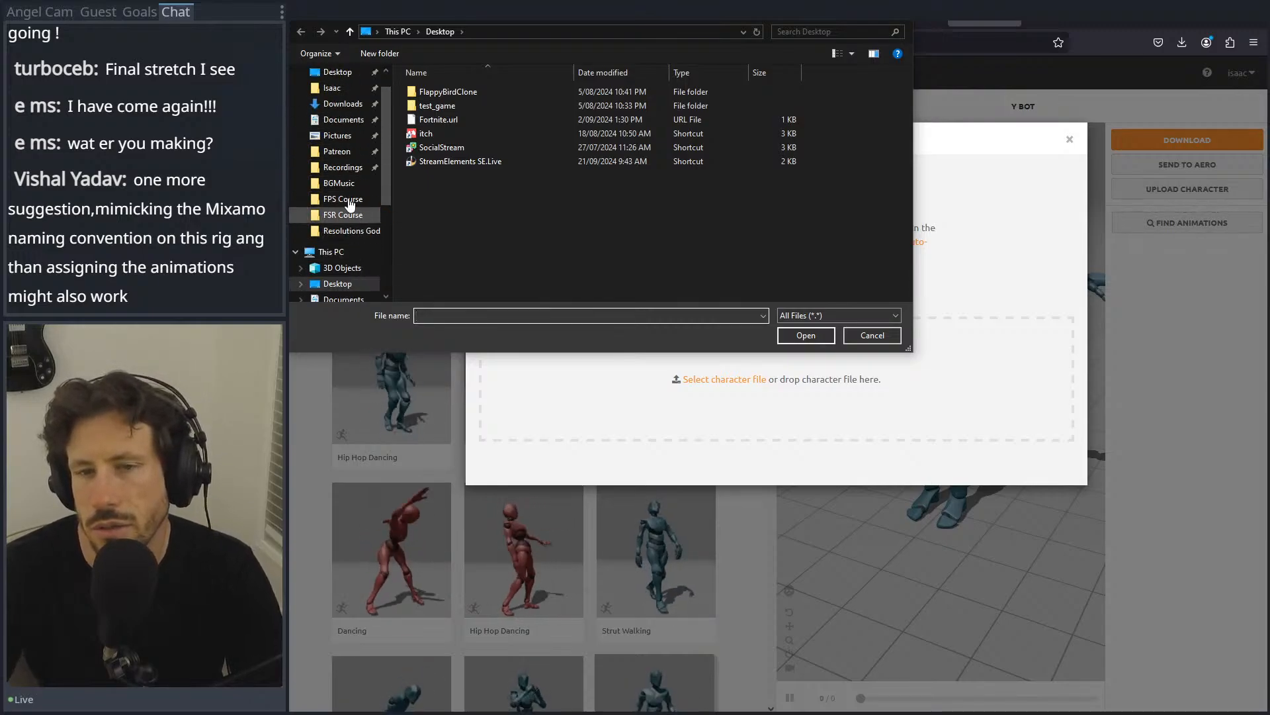
pyautogui.click(334, 120)
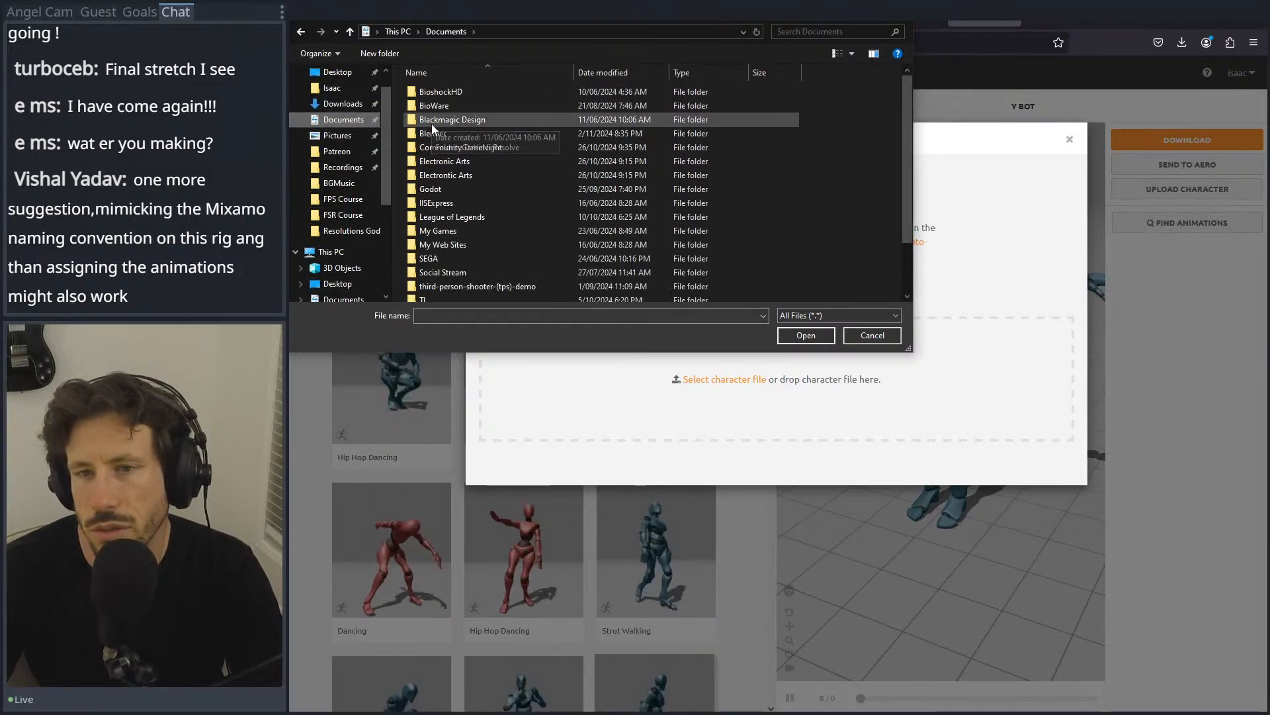
pyautogui.doubleClick(432, 133)
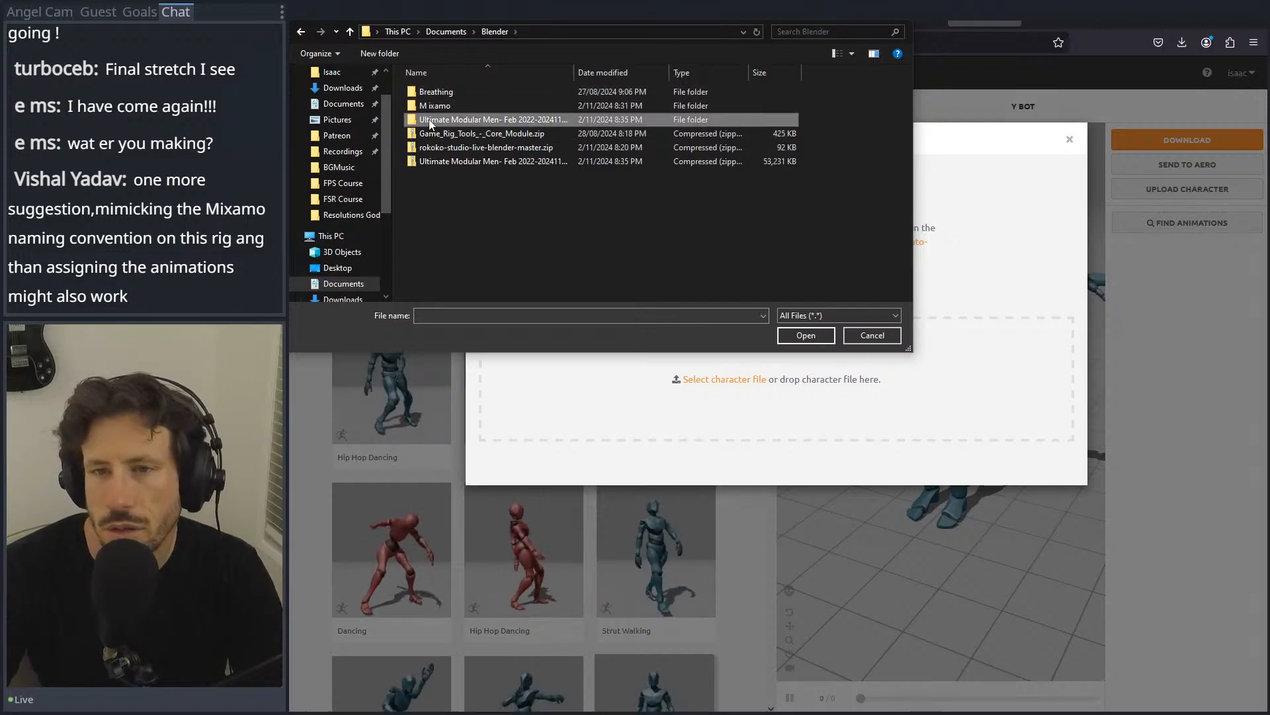
pyautogui.doubleClick(429, 119)
pyautogui.doubleClick(430, 91)
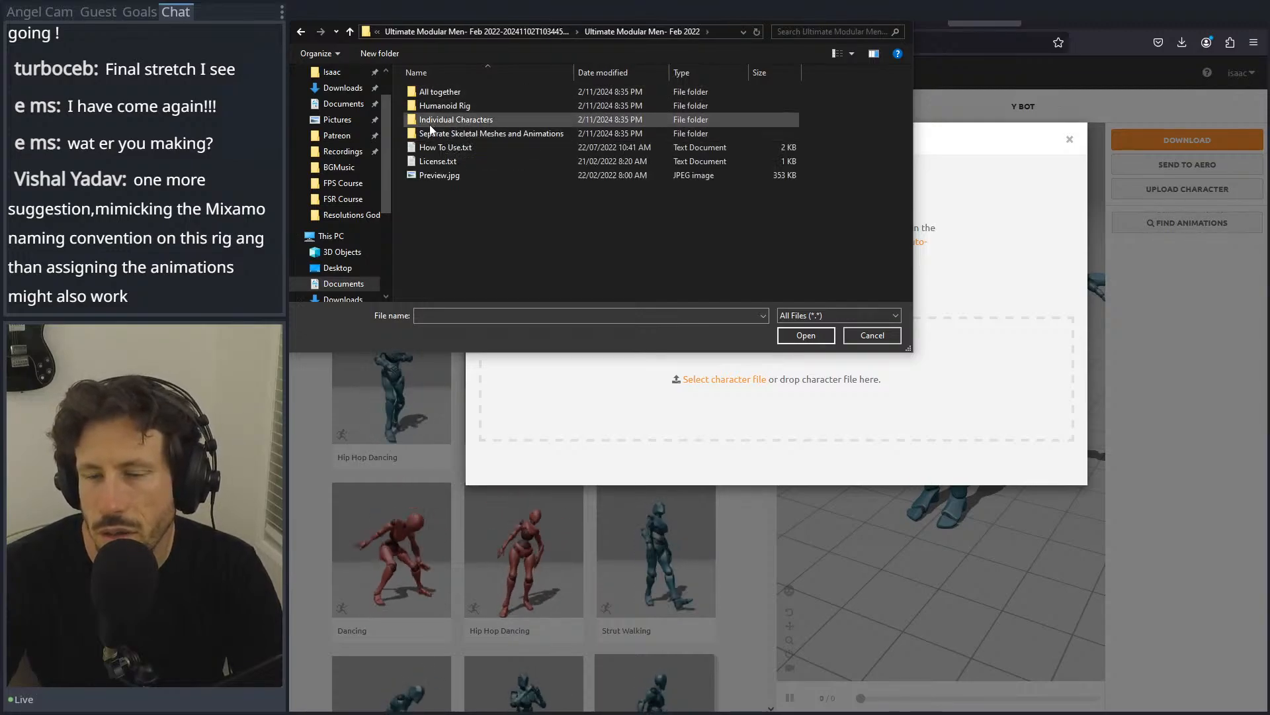
pyautogui.doubleClick(429, 121)
pyautogui.doubleClick(430, 108)
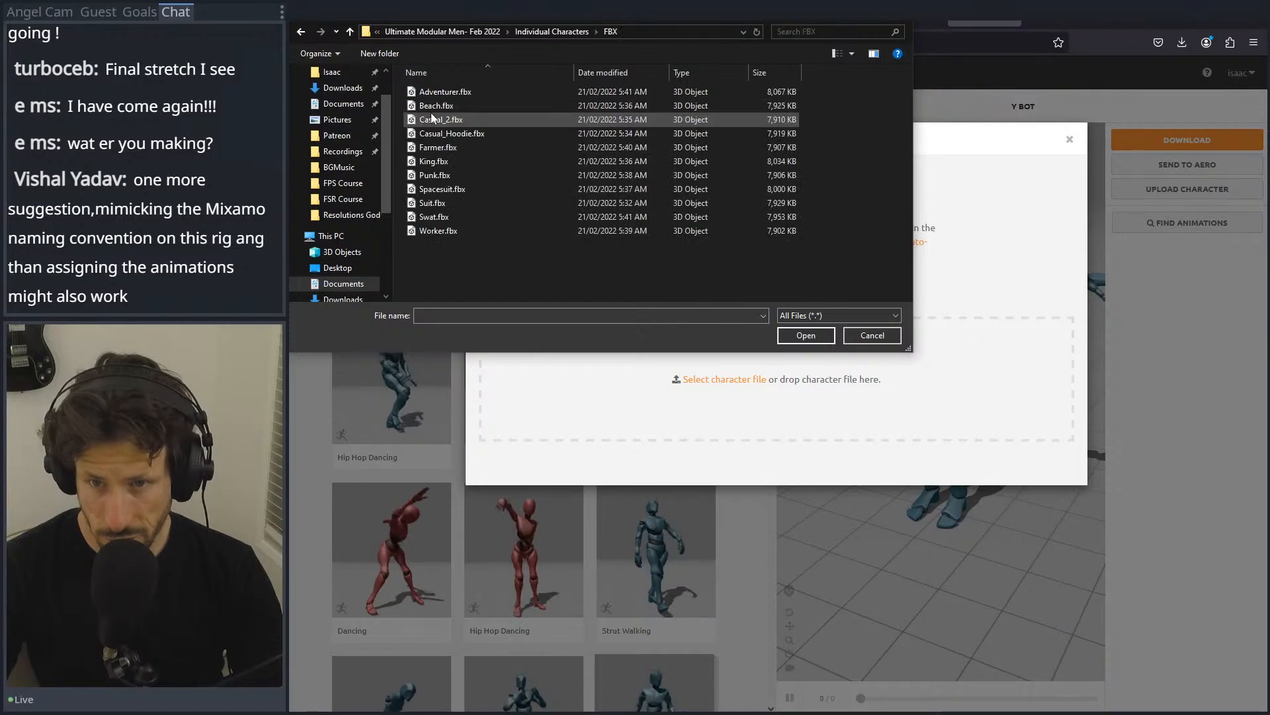
pyautogui.doubleClick(438, 231)
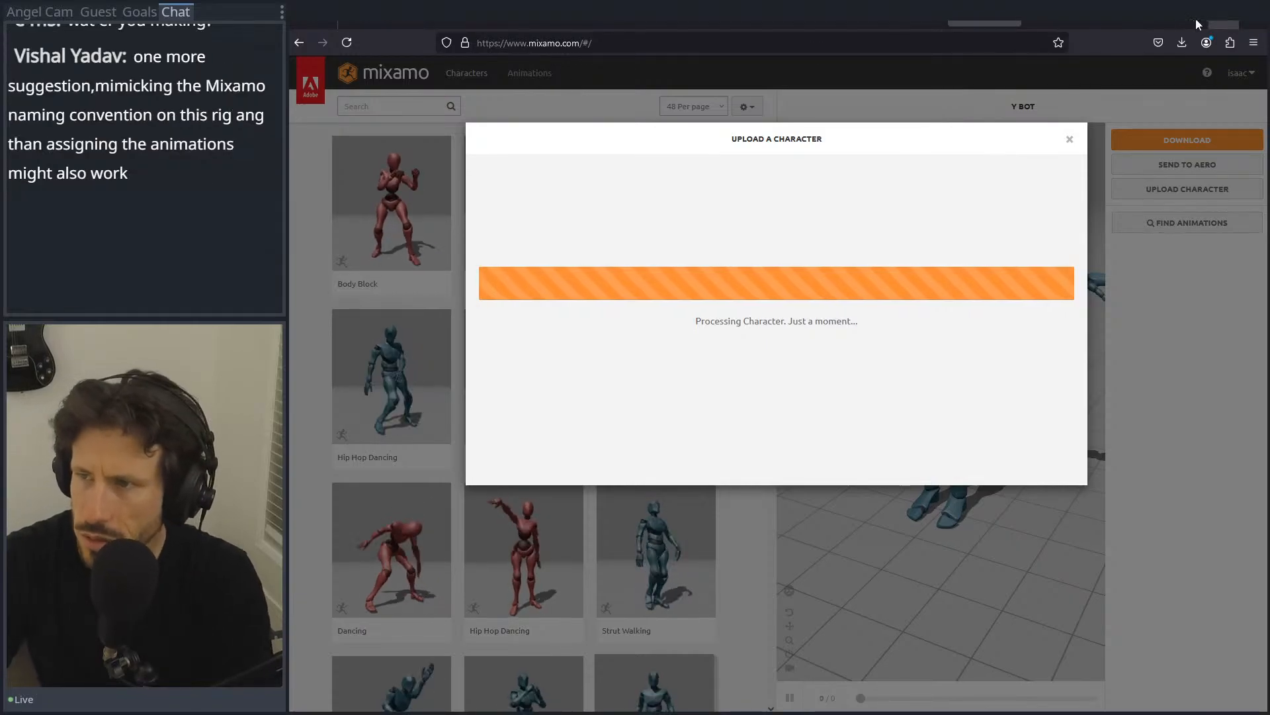
# Step: Switch to Blender and open the recent file character_no_licence.blend, ignoring the request to execute its Python scripts
pyautogui.click(1057, 22)
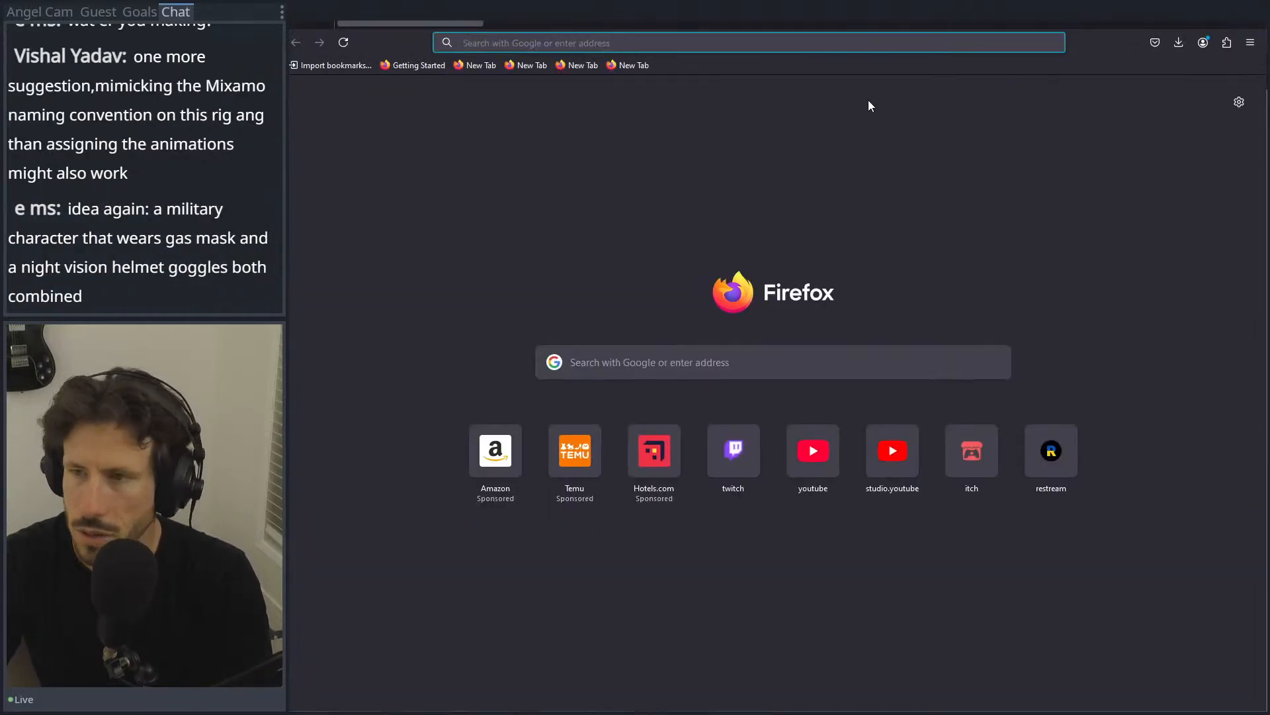
pyautogui.click(915, 20)
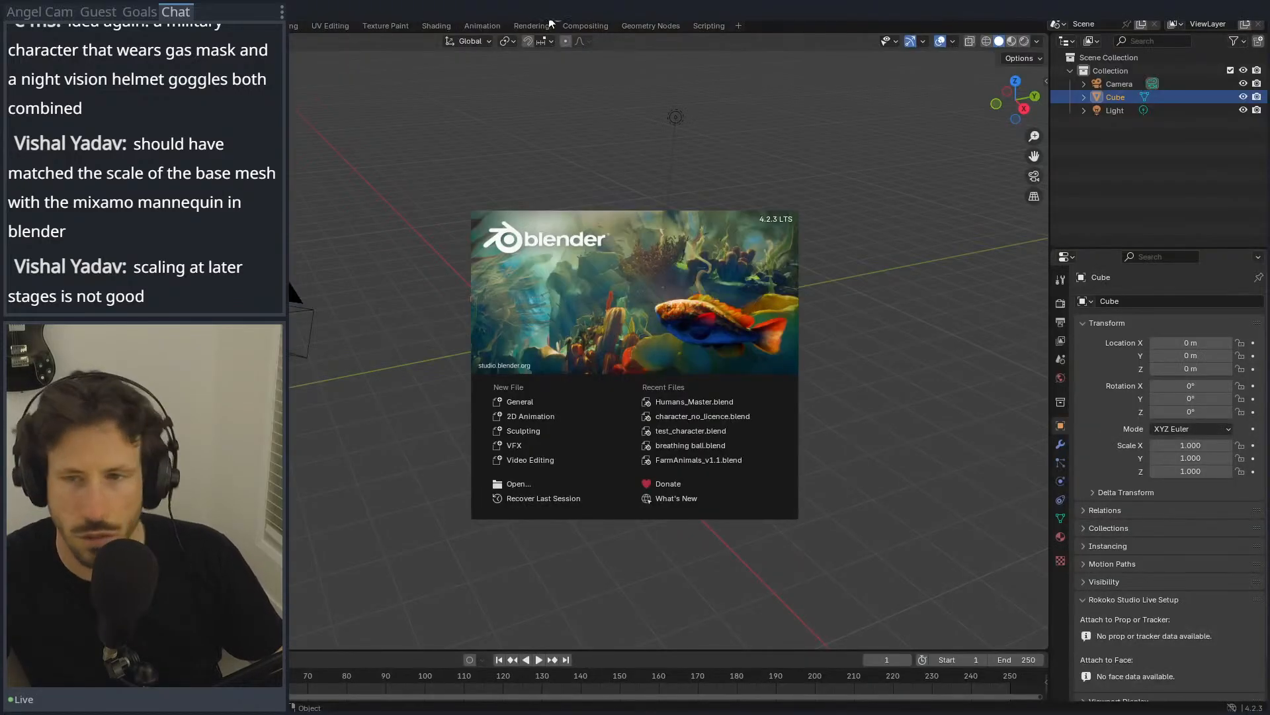
pyautogui.click(719, 403)
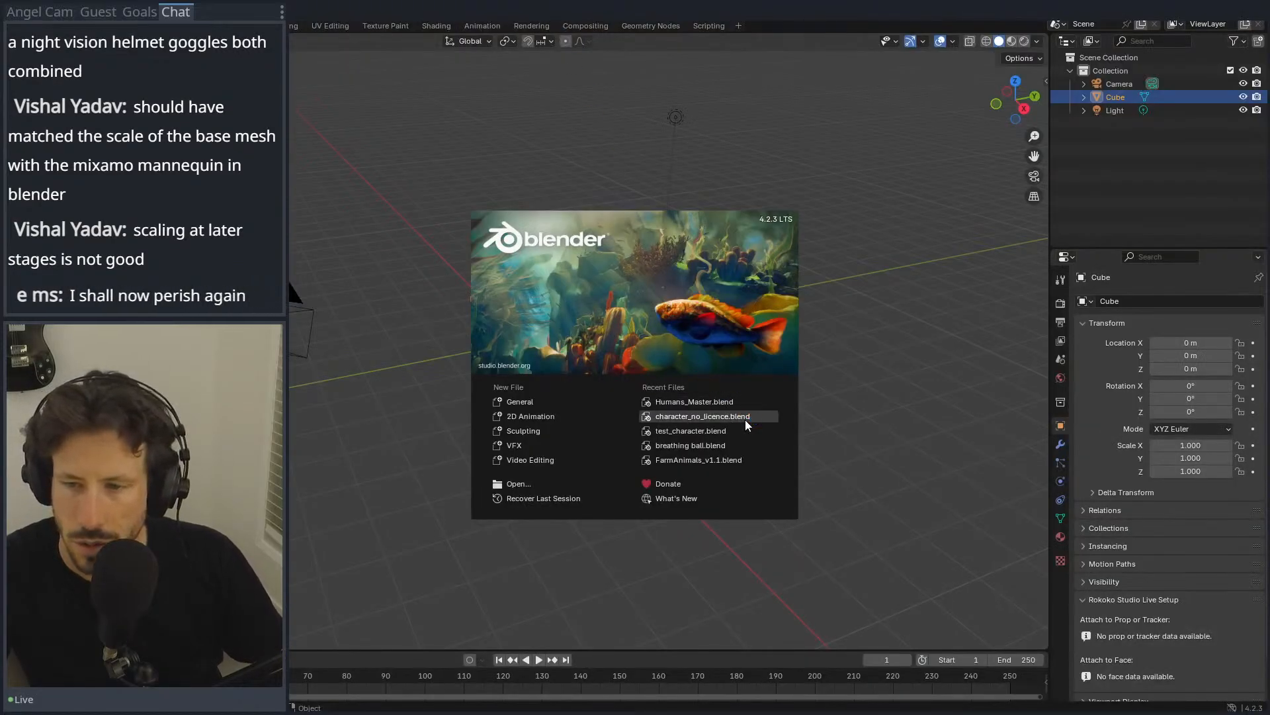
pyautogui.click(730, 418)
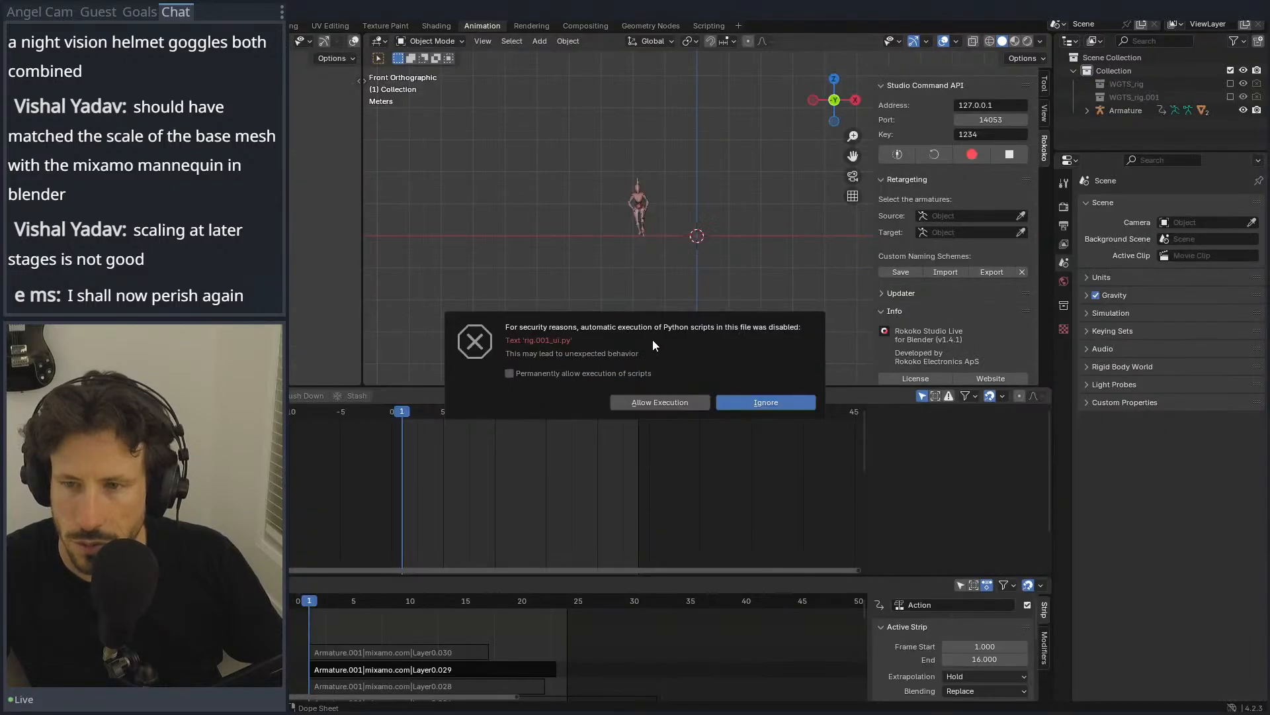
pyautogui.click(744, 400)
pyautogui.moveTo(727, 5); pyautogui.dragTo(1269, 219)
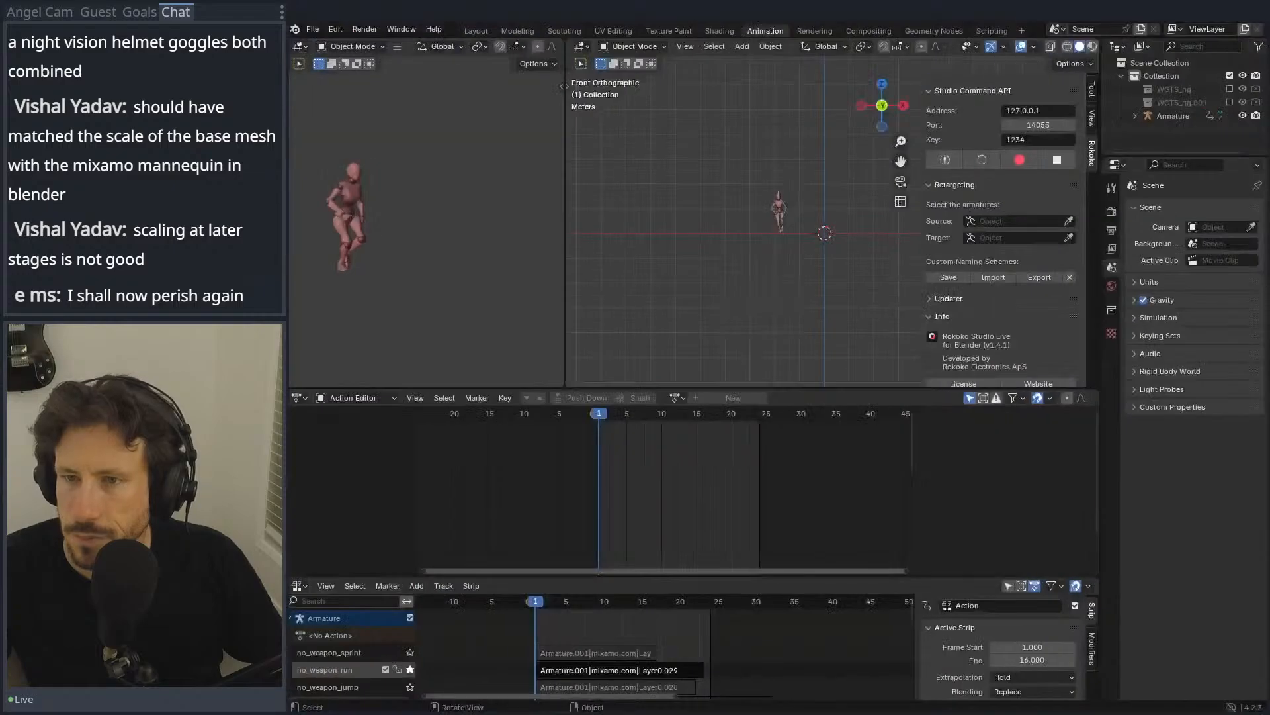
# Step: Import the Swat character's FBX from the Ultimate Modular Men Individual Characters folder with the default import settings
pyautogui.click(312, 29)
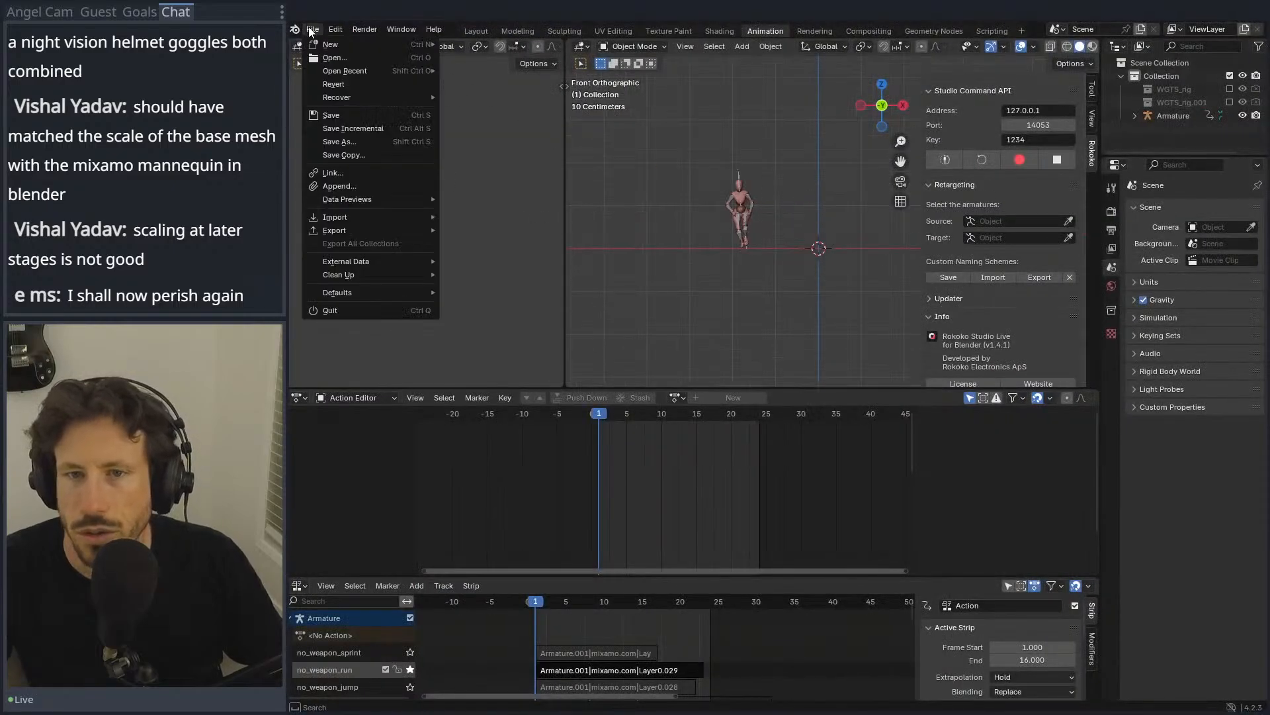
pyautogui.moveTo(351, 218)
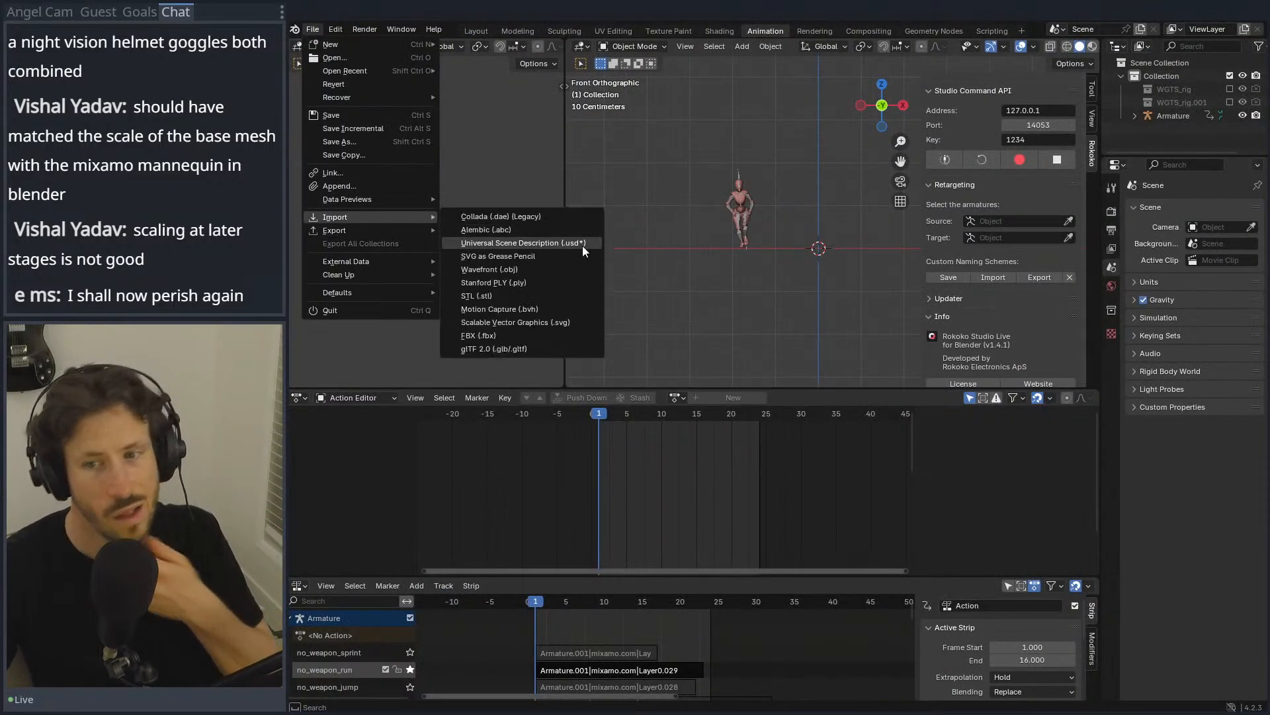
pyautogui.click(518, 335)
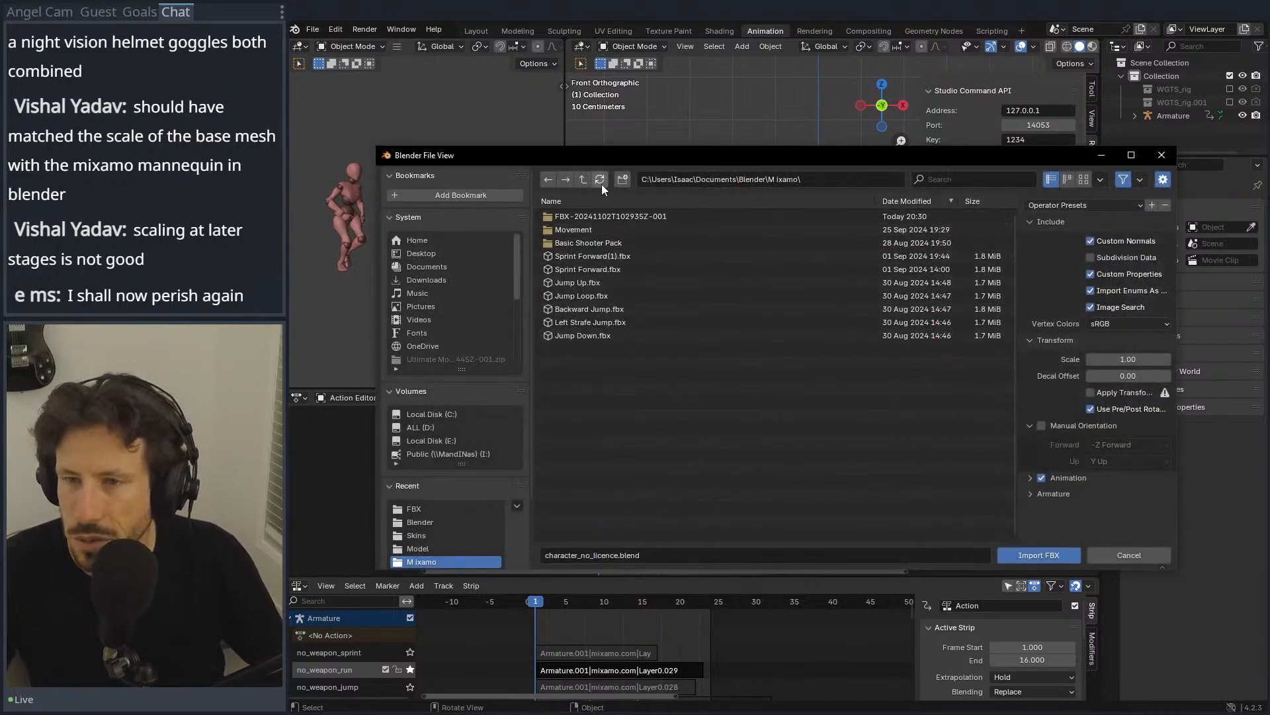
pyautogui.click(581, 176)
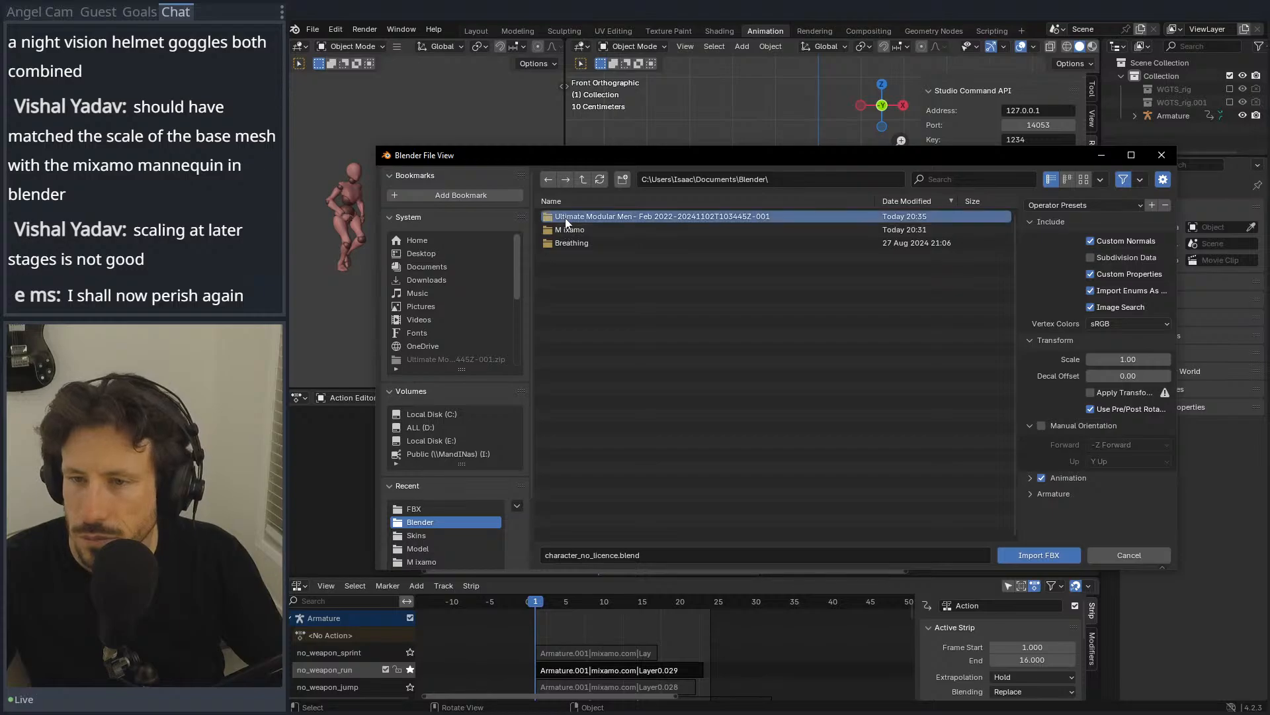
pyautogui.doubleClick(565, 217)
pyautogui.doubleClick(568, 219)
pyautogui.doubleClick(567, 241)
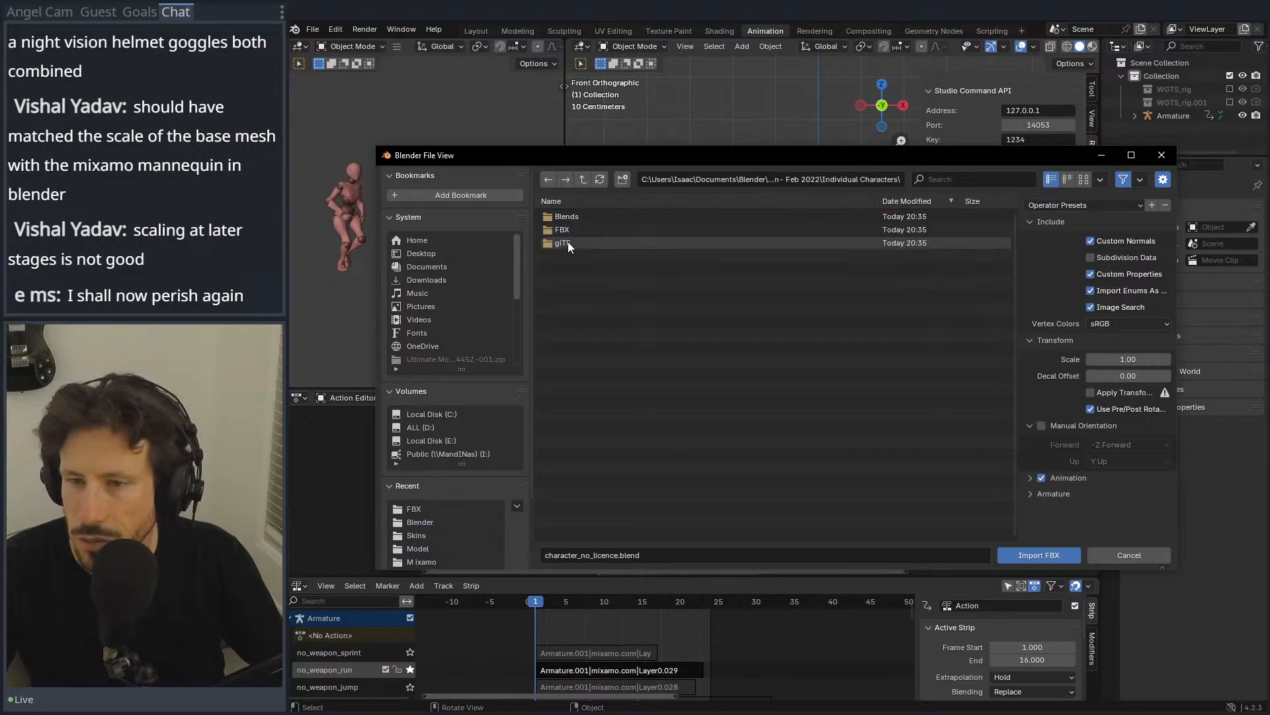
pyautogui.doubleClick(563, 230)
pyautogui.click(571, 231)
pyautogui.doubleClick(572, 231)
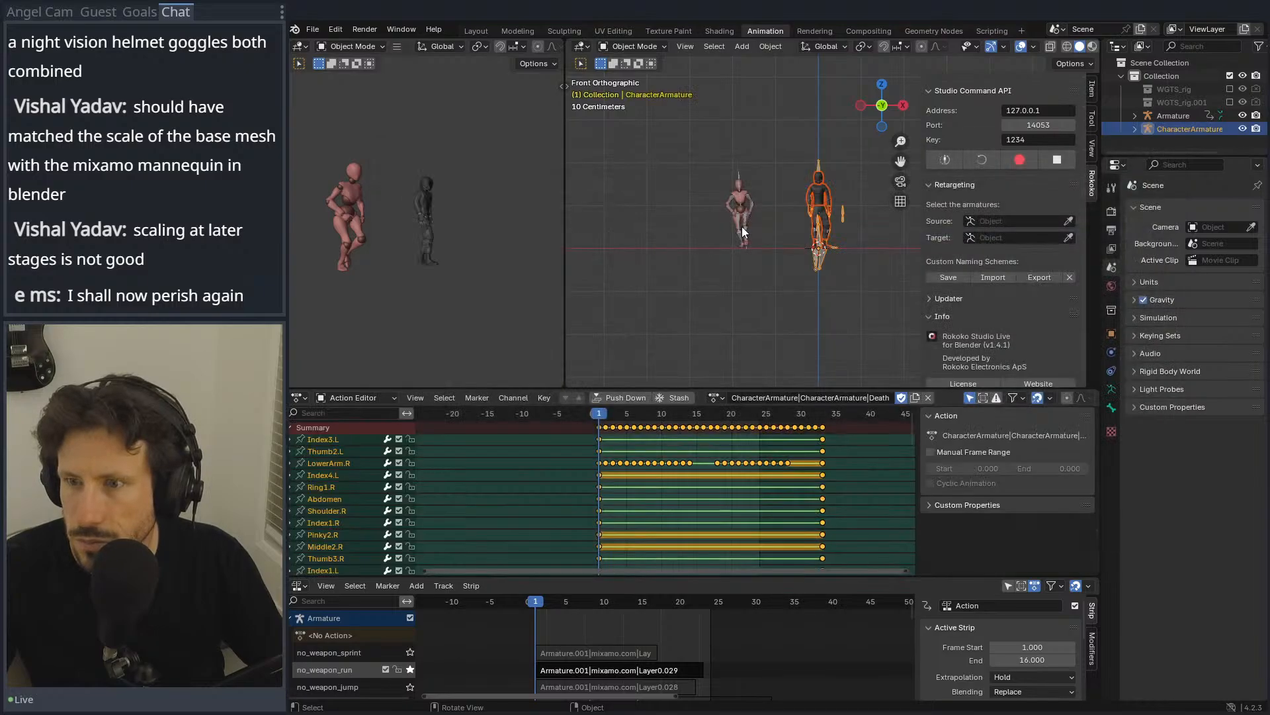
# Step: Compare the scale of the imported Swat character with the Mixamo mannequin in the front view
pyautogui.scroll(3, 791, 217)
pyautogui.keyDown('shift'); pyautogui.moveTo(806, 228); pyautogui.dragTo(756, 241, button='middle'); pyautogui.keyUp('shift')
pyautogui.scroll(3, 759, 219)
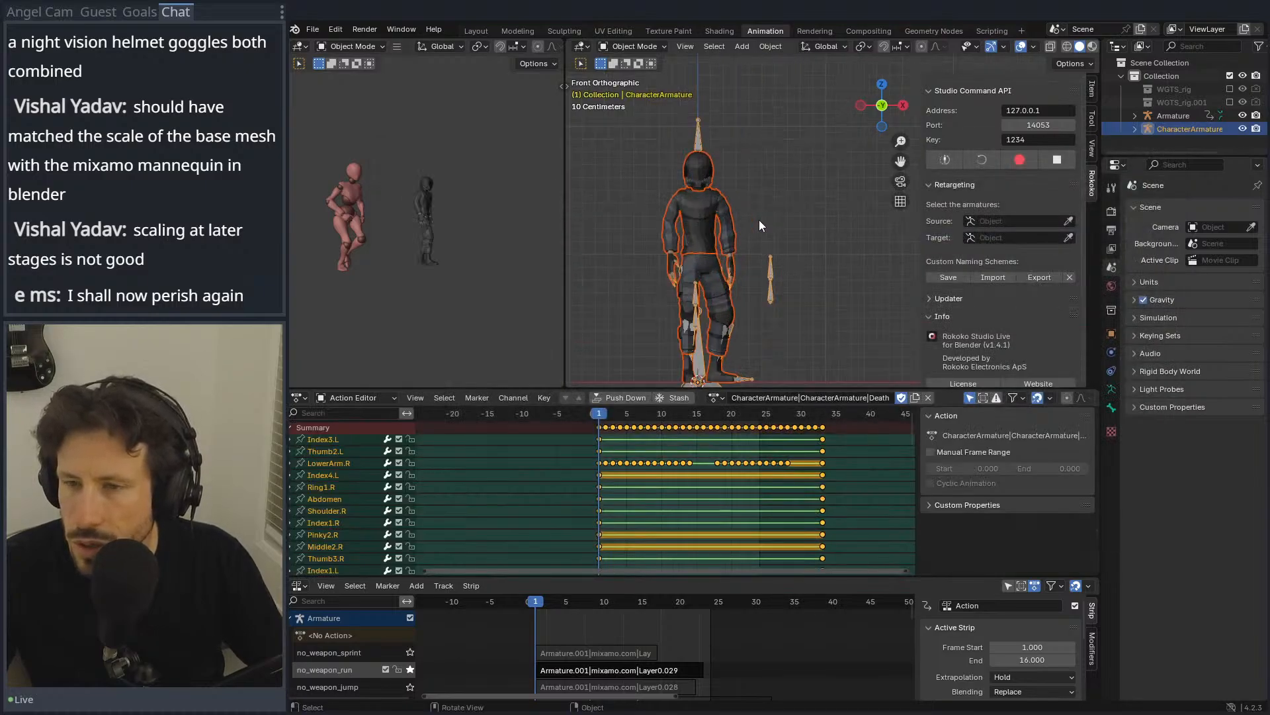
pyautogui.scroll(-3, 759, 220)
pyautogui.scroll(1, 763, 233)
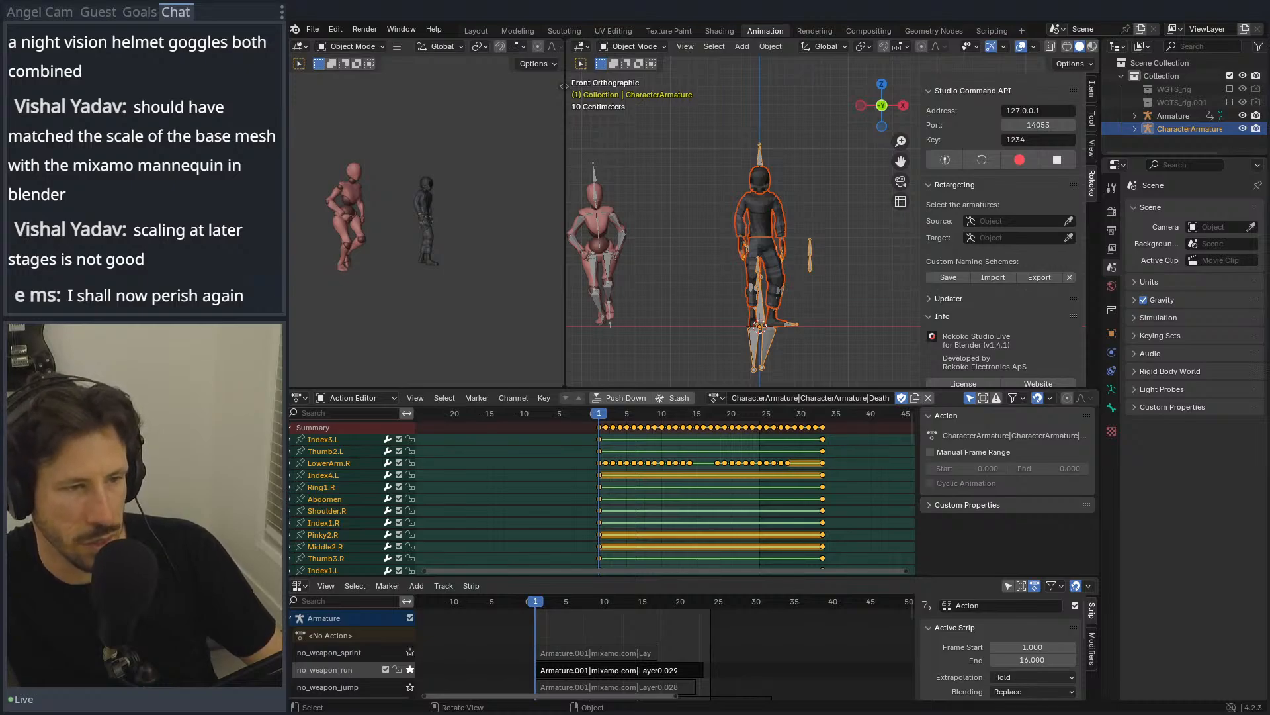
# Step: Open Swat.blend in place of the current scene and look over the character
pyautogui.hotkey('ctrl', 'q')
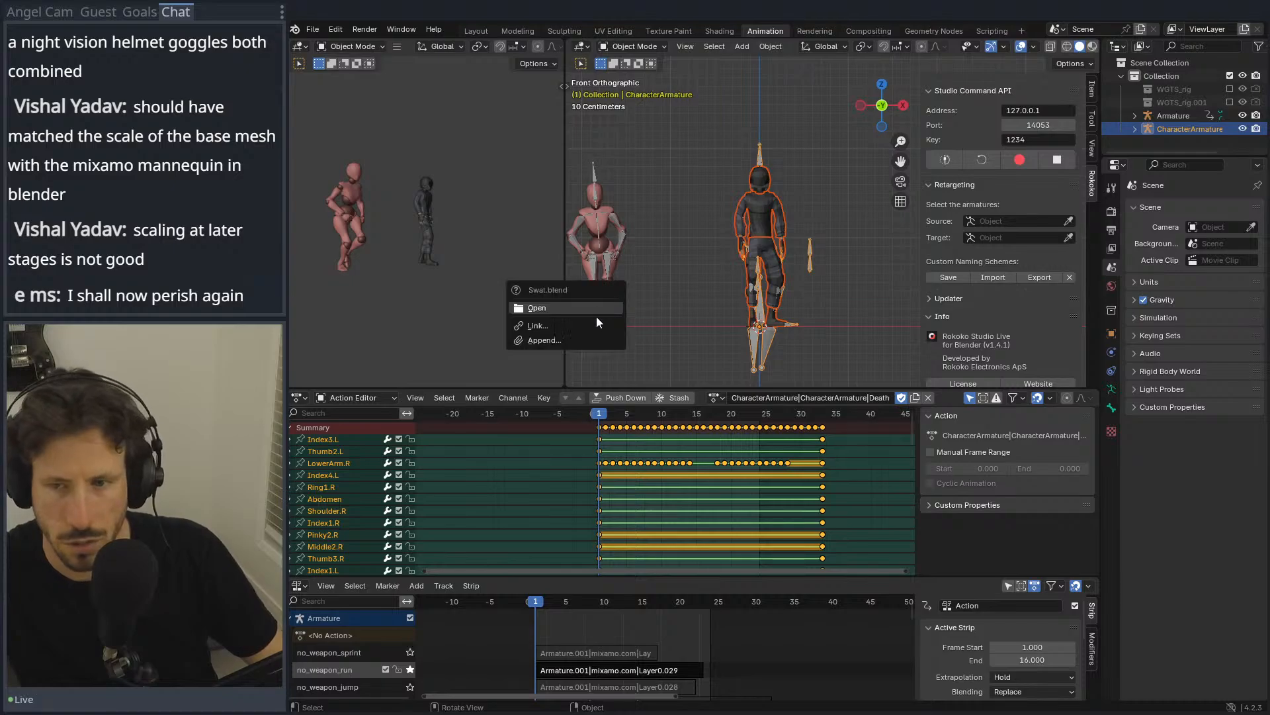
pyautogui.click(778, 390)
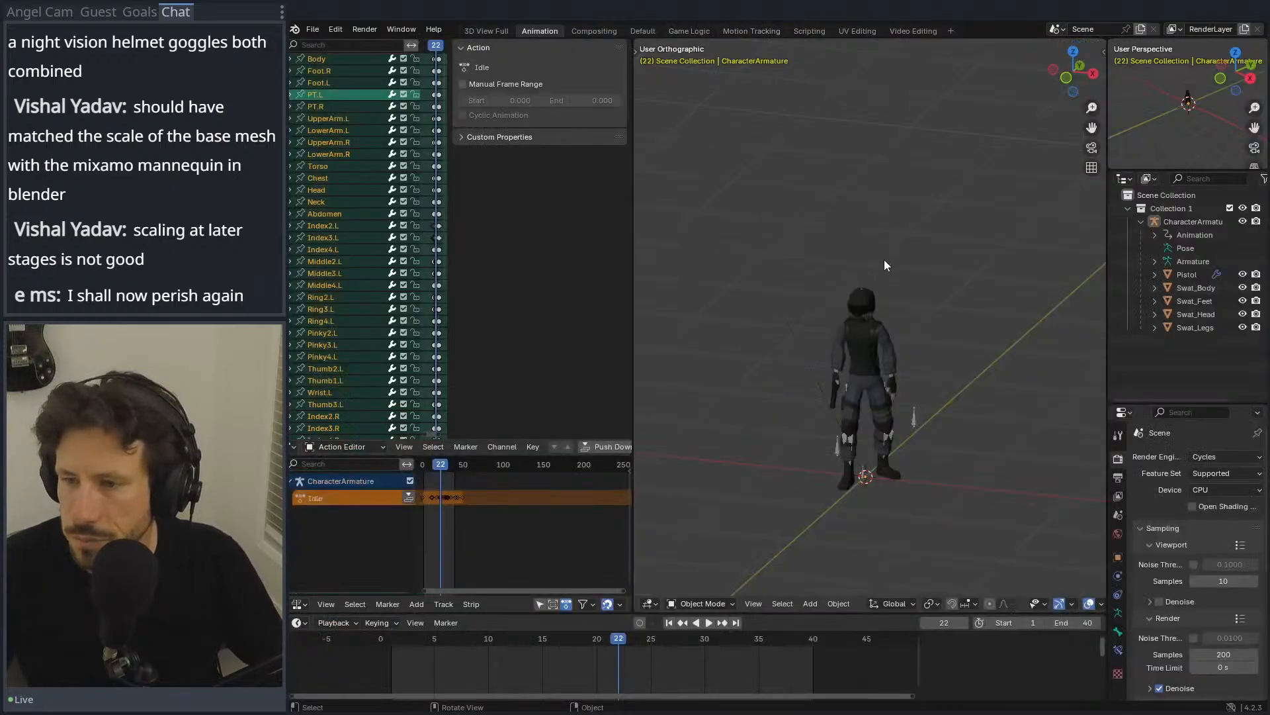
pyautogui.moveTo(881, 258); pyautogui.dragTo(782, 261, button='middle')
pyautogui.moveTo(867, 351); pyautogui.dragTo(957, 364, button='middle')
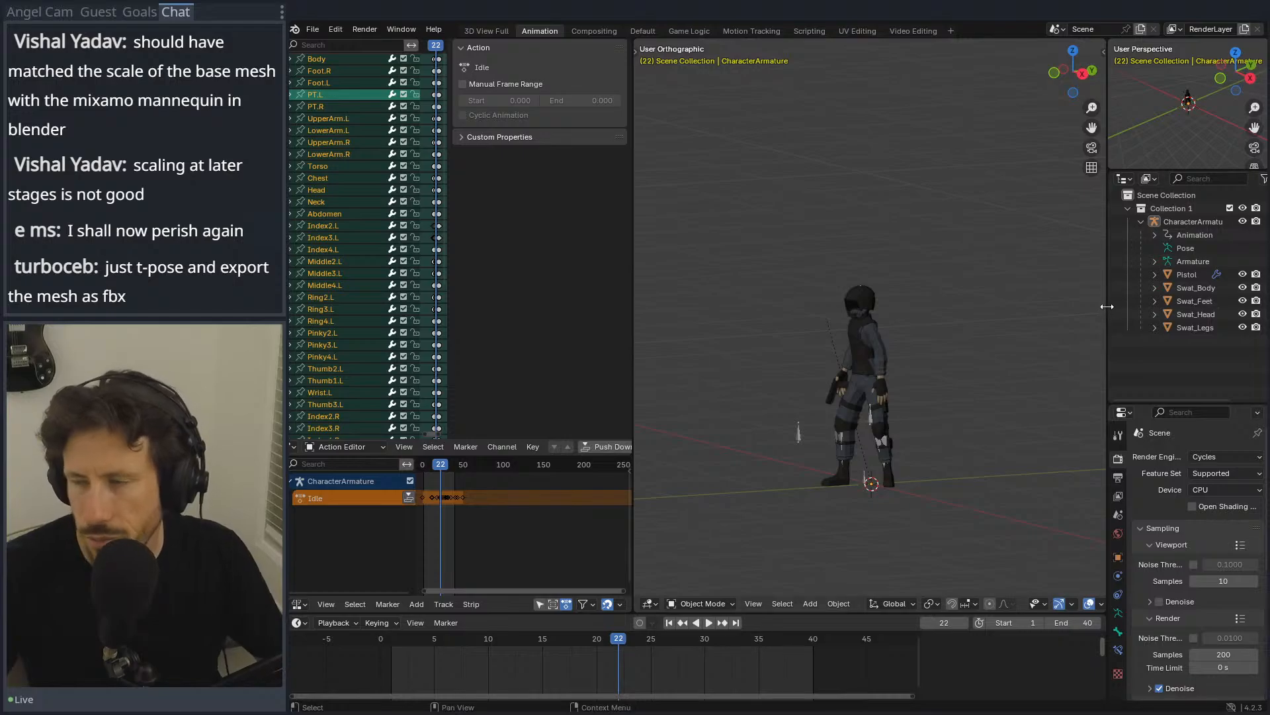
pyautogui.click(1186, 275)
pyautogui.rightClick(1186, 276)
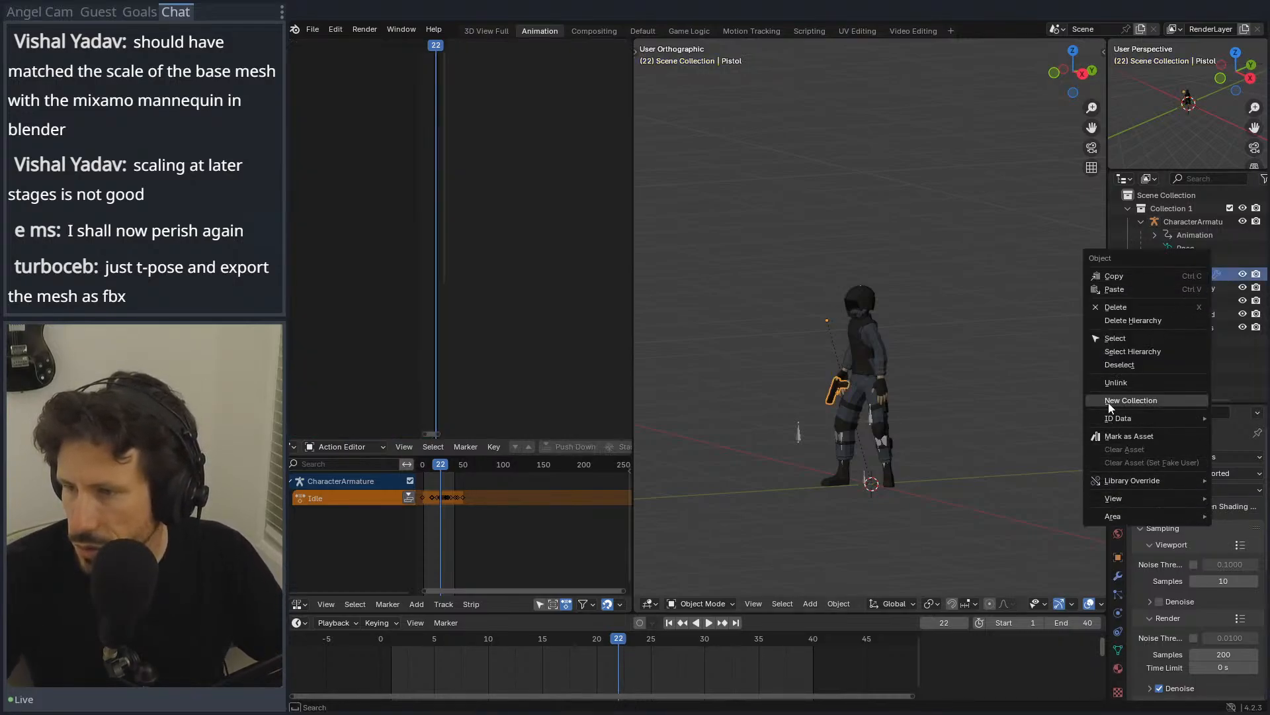
pyautogui.click(346, 75)
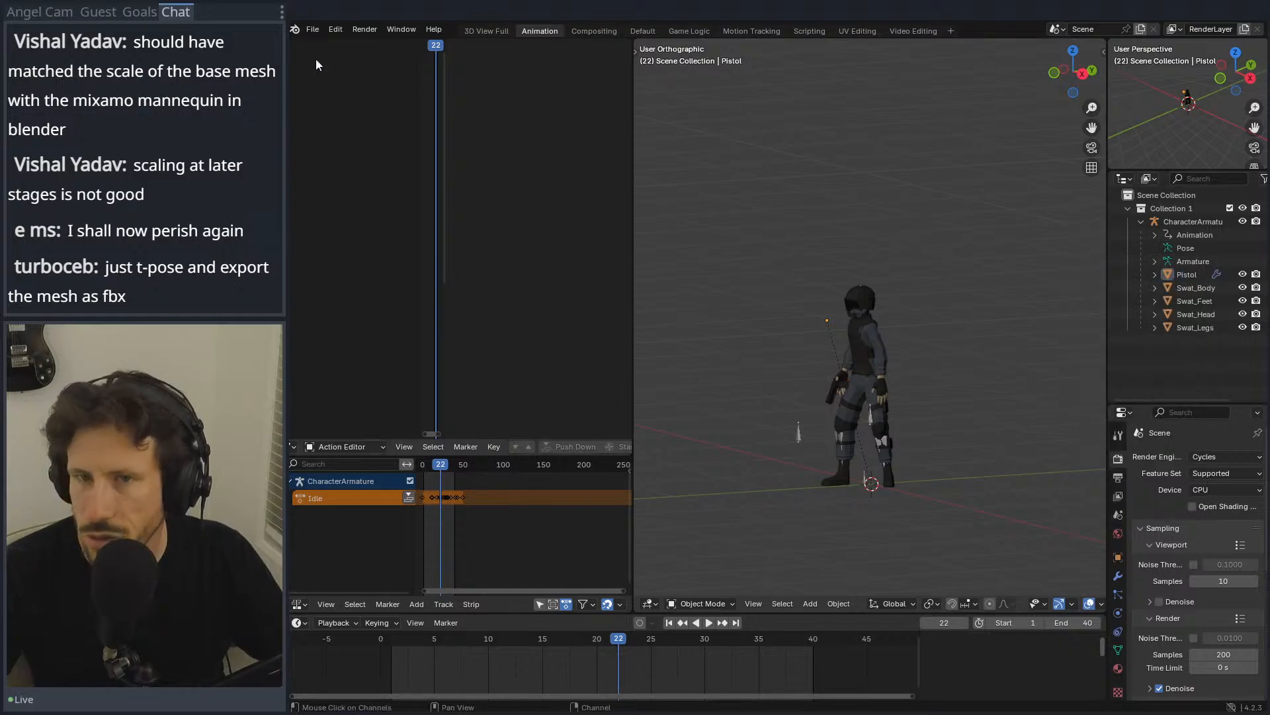
# Step: Save the file under the new name Swat_tpos.blend in the same folder
pyautogui.click(312, 30)
pyautogui.click(338, 146)
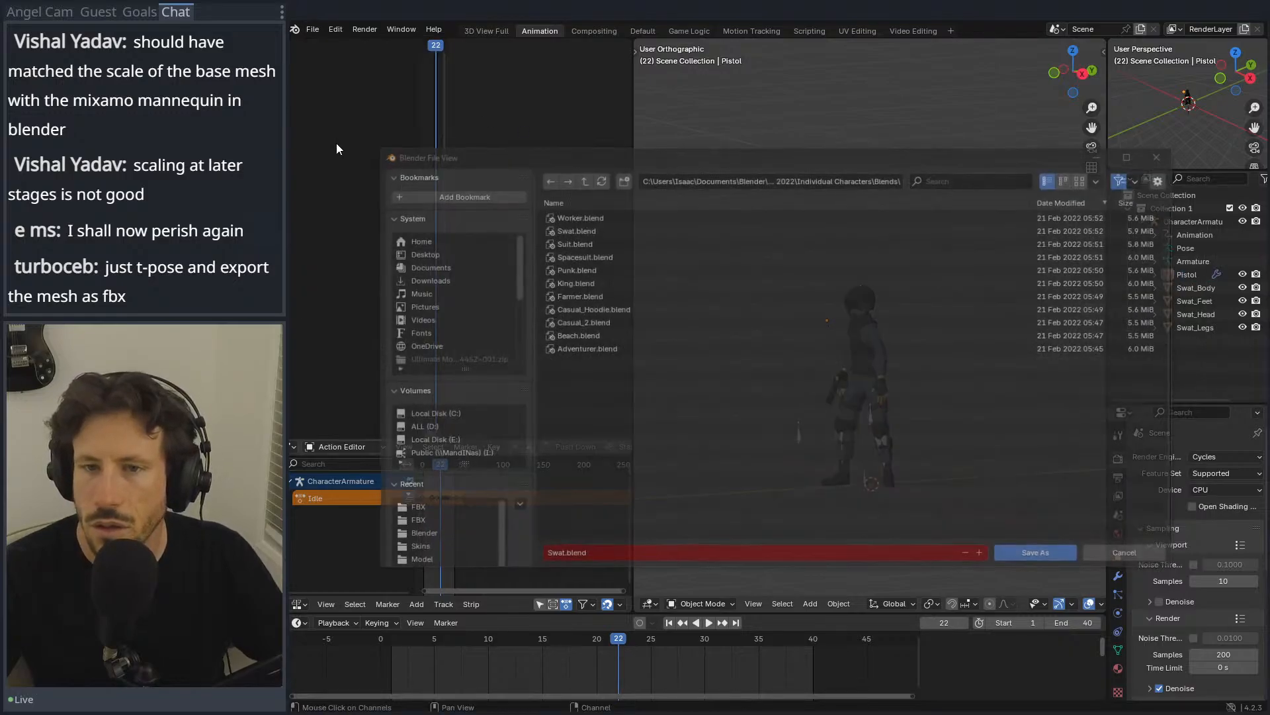
pyautogui.click(560, 555)
pyautogui.click(561, 555)
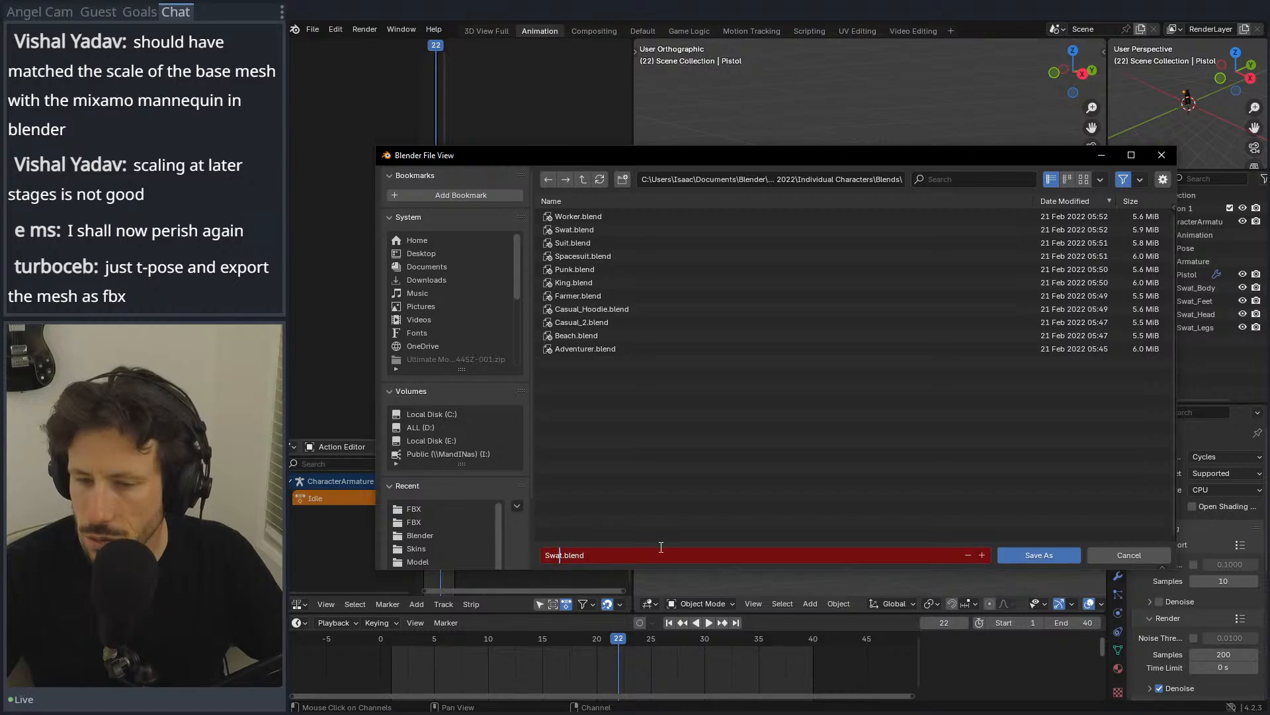
pyautogui.write('_tpos')
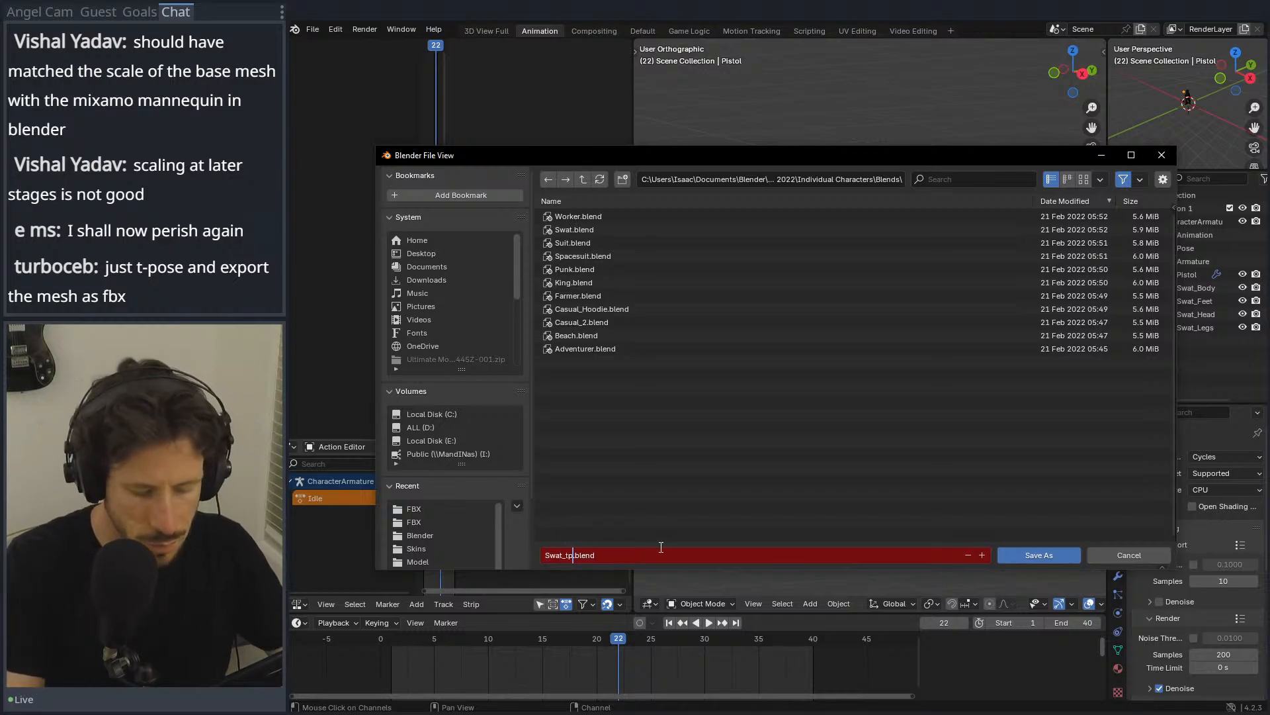
pyautogui.press('Return')
pyautogui.click(1036, 555)
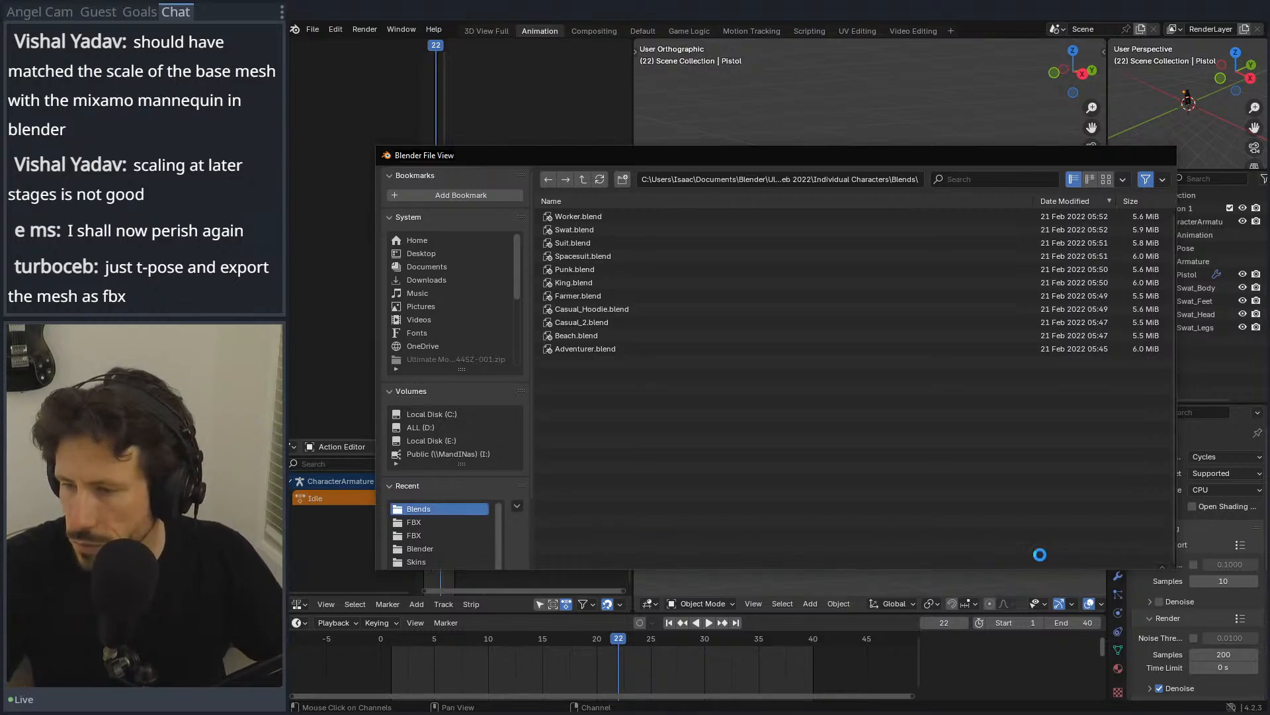
# Step: Show the character from the front and delete the Pistol object
pyautogui.press('KP_1')
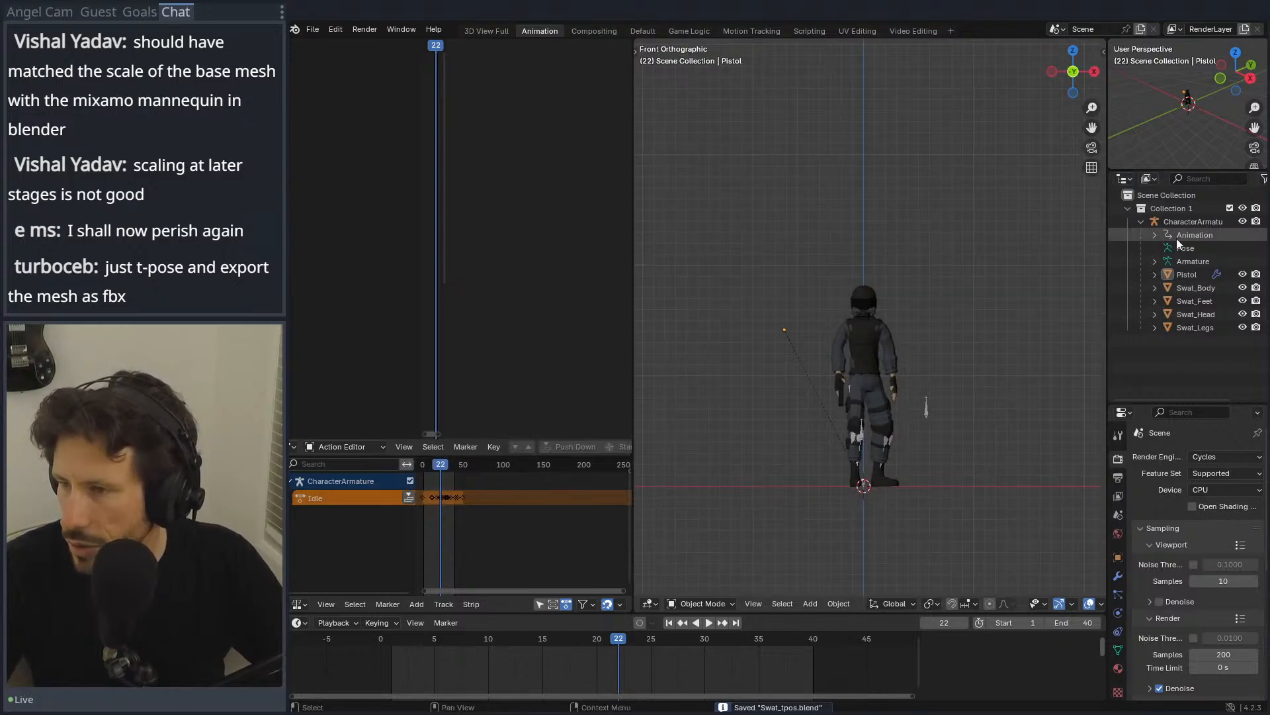
pyautogui.click(1185, 277)
pyautogui.rightClick(1184, 278)
pyautogui.click(1124, 311)
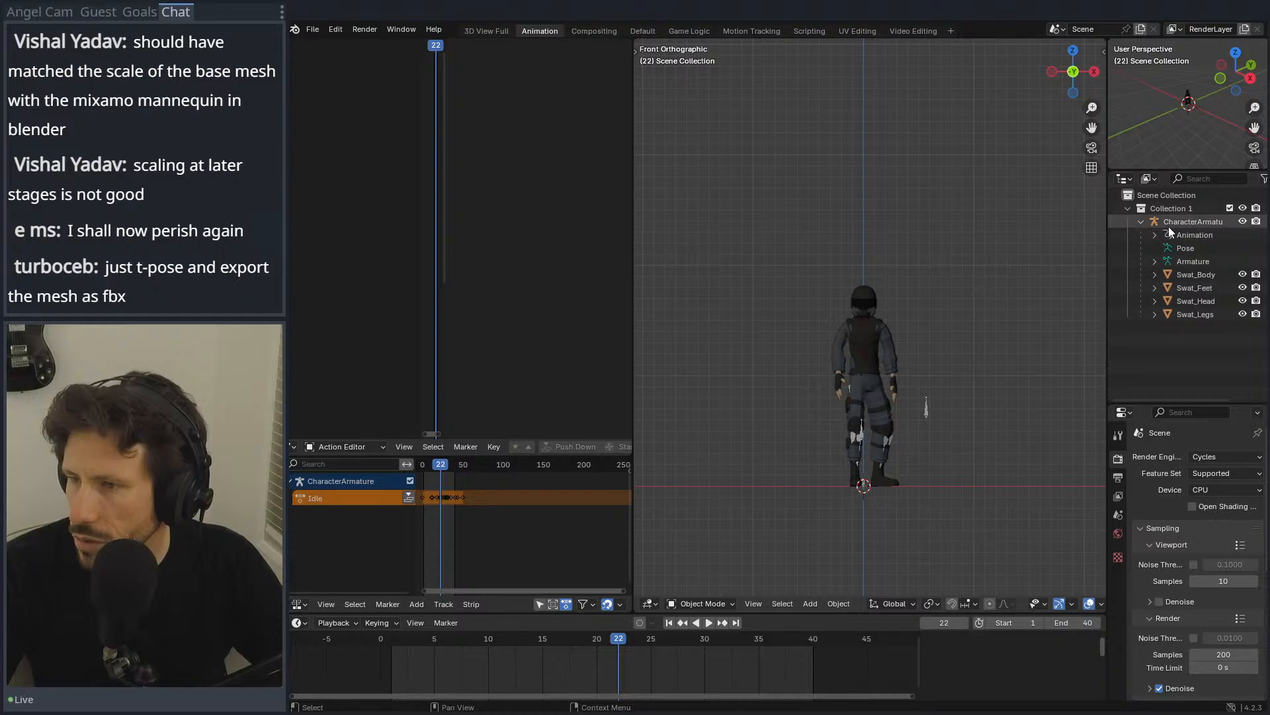
# Step: Try parenting Swat_Feet, Swat_Head and Swat_Legs to Swat_Body with the Object option and check the meshes in Edit Mode
pyautogui.moveTo(1181, 278); pyautogui.dragTo(1176, 316)
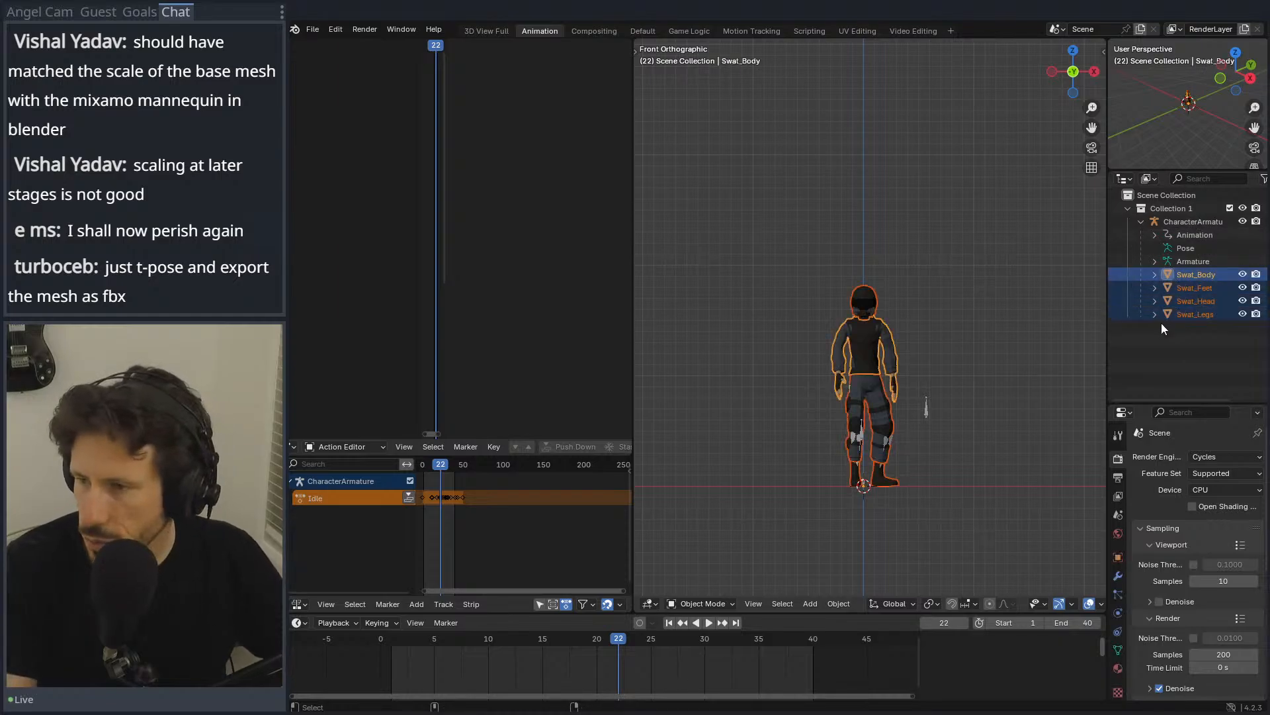
pyautogui.hotkey('ctrl', 'p')
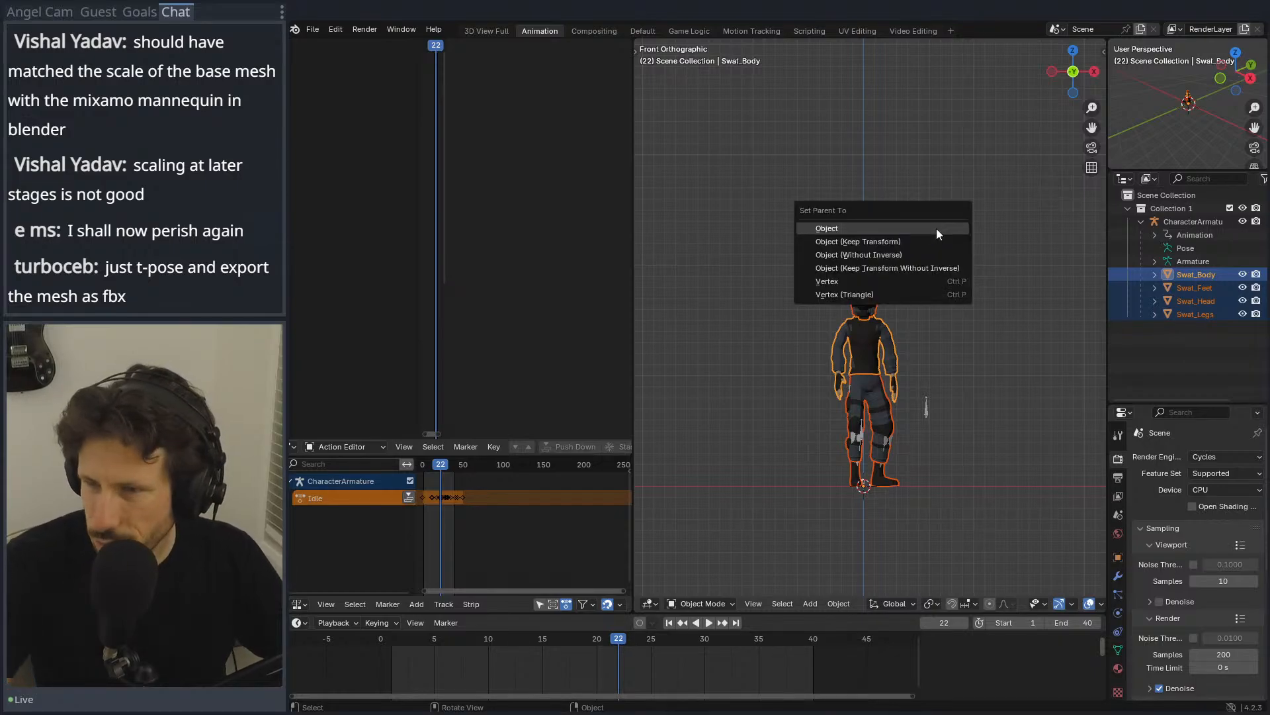
pyautogui.click(936, 228)
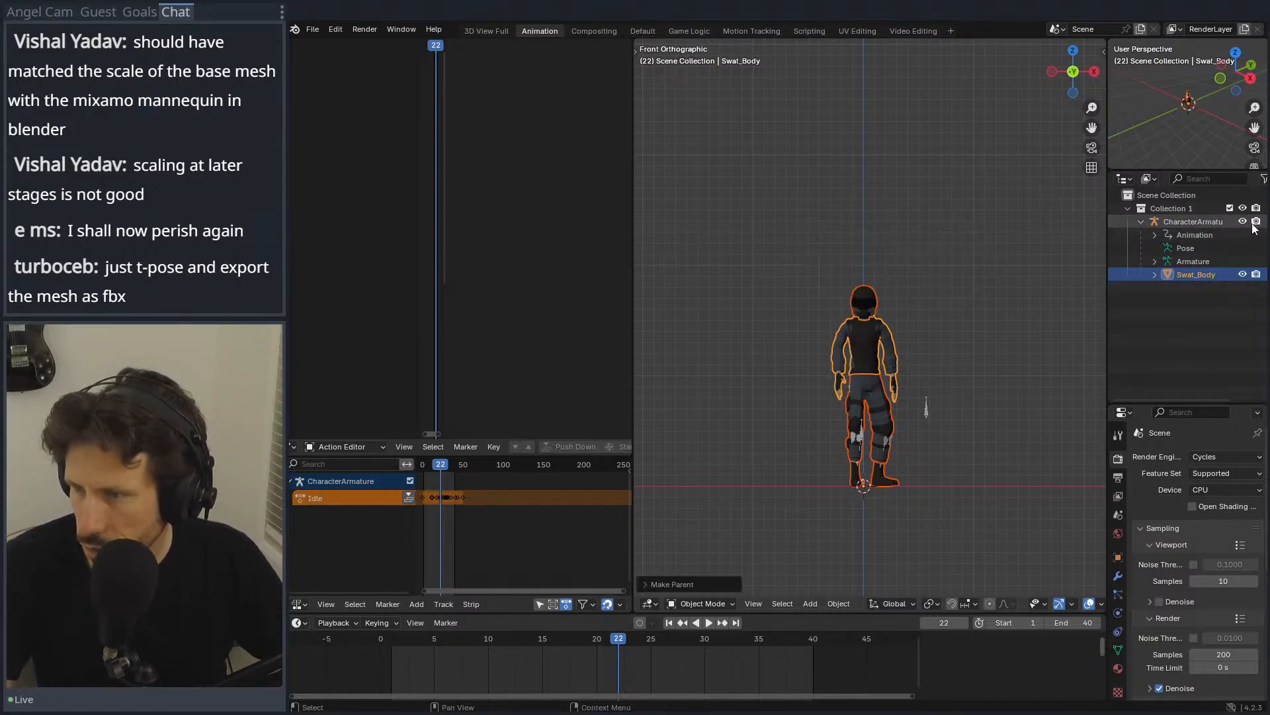
pyautogui.scroll(3, 1033, 251)
pyautogui.scroll(1, 1019, 261)
pyautogui.press('Tab')
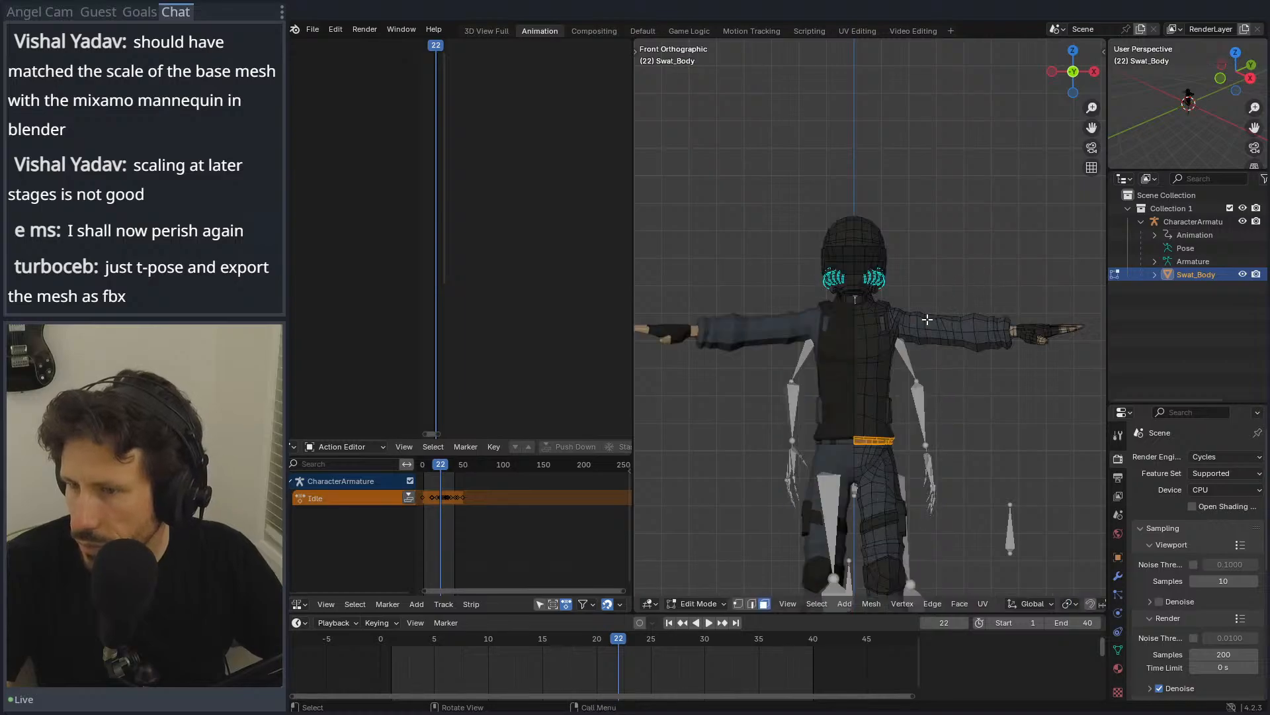
pyautogui.press('Tab')
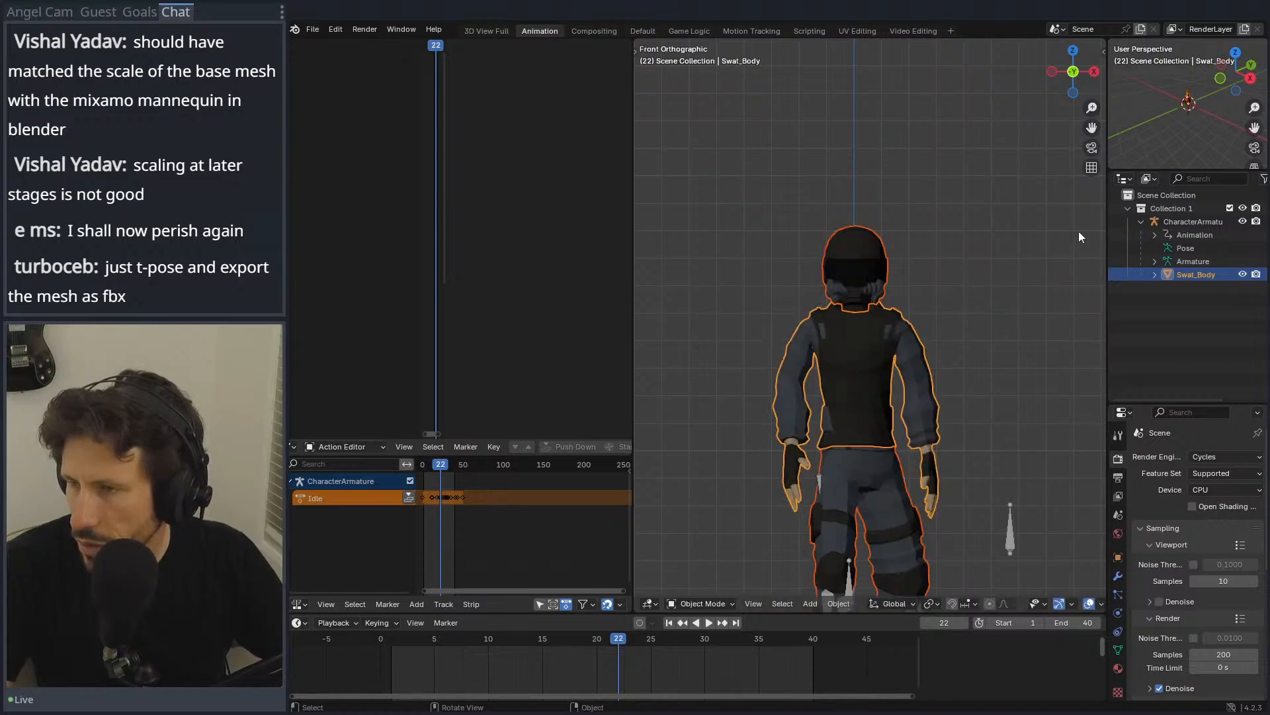
# Step: Unparent the four Swat meshes from CharacterArmature and delete the armature with its hierarchy
pyautogui.moveTo(1169, 273); pyautogui.dragTo(1156, 214)
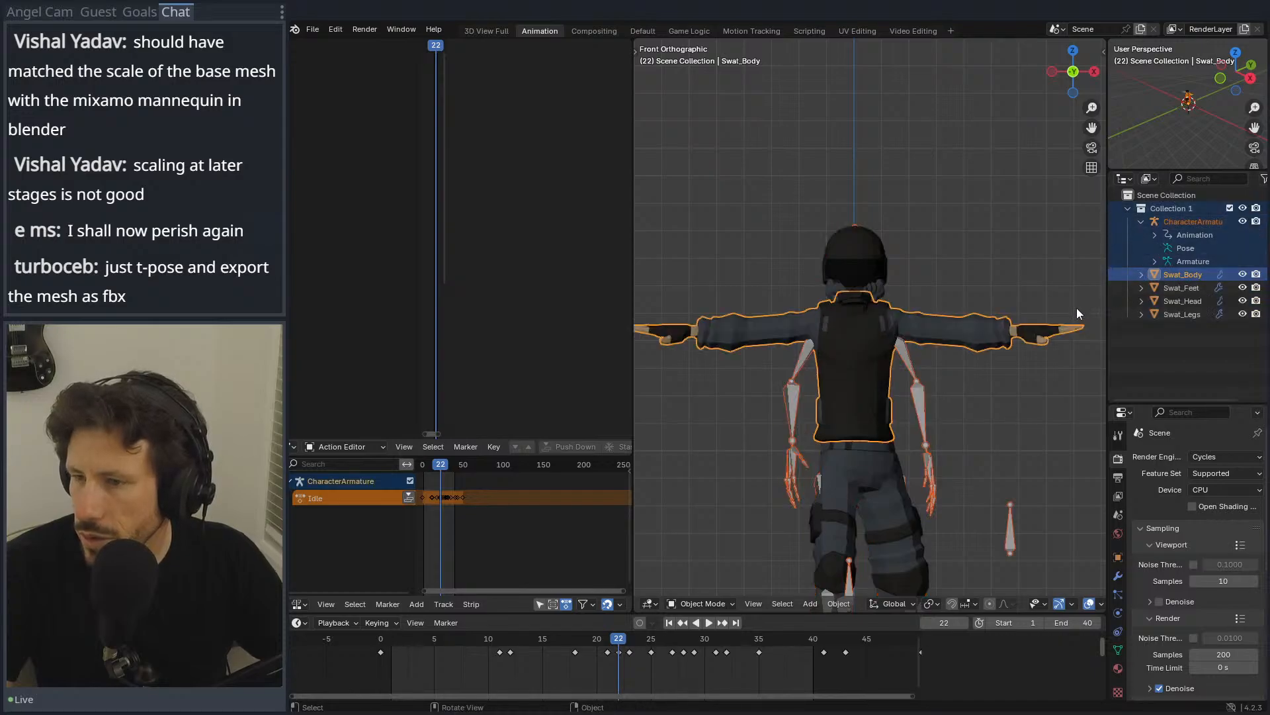
pyautogui.click(1182, 301)
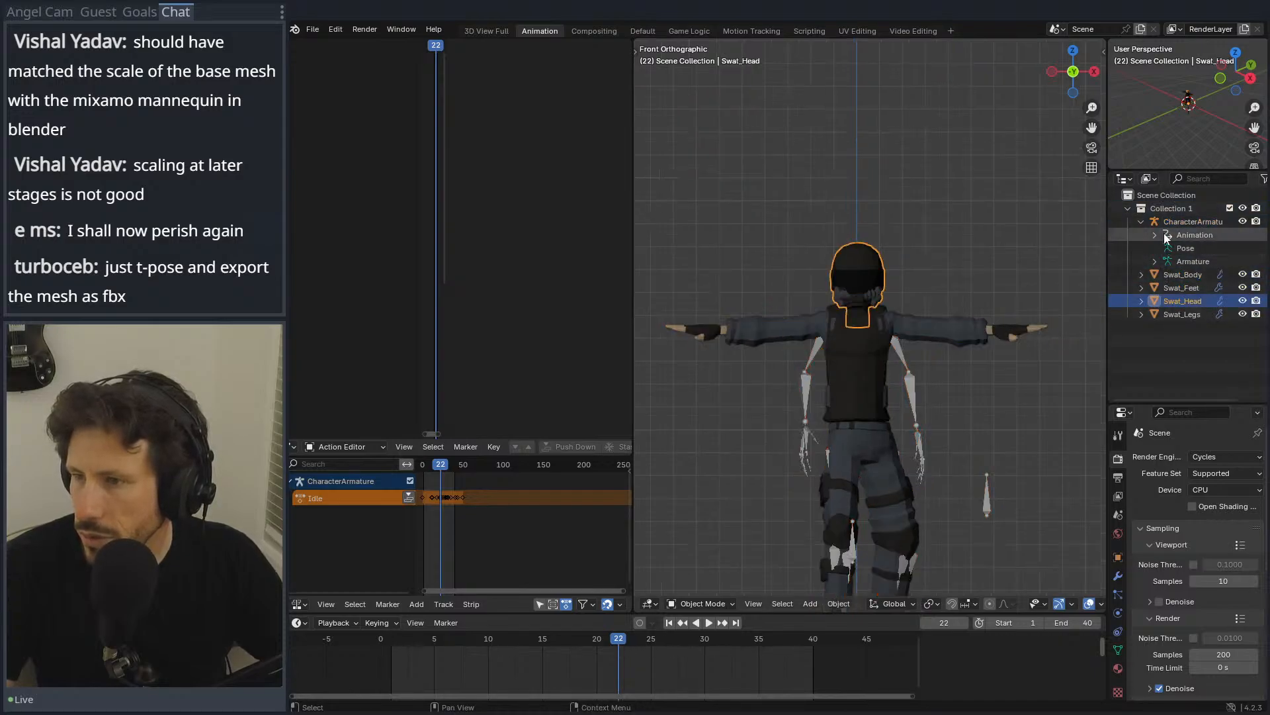
pyautogui.click(1167, 223)
pyautogui.rightClick(1167, 222)
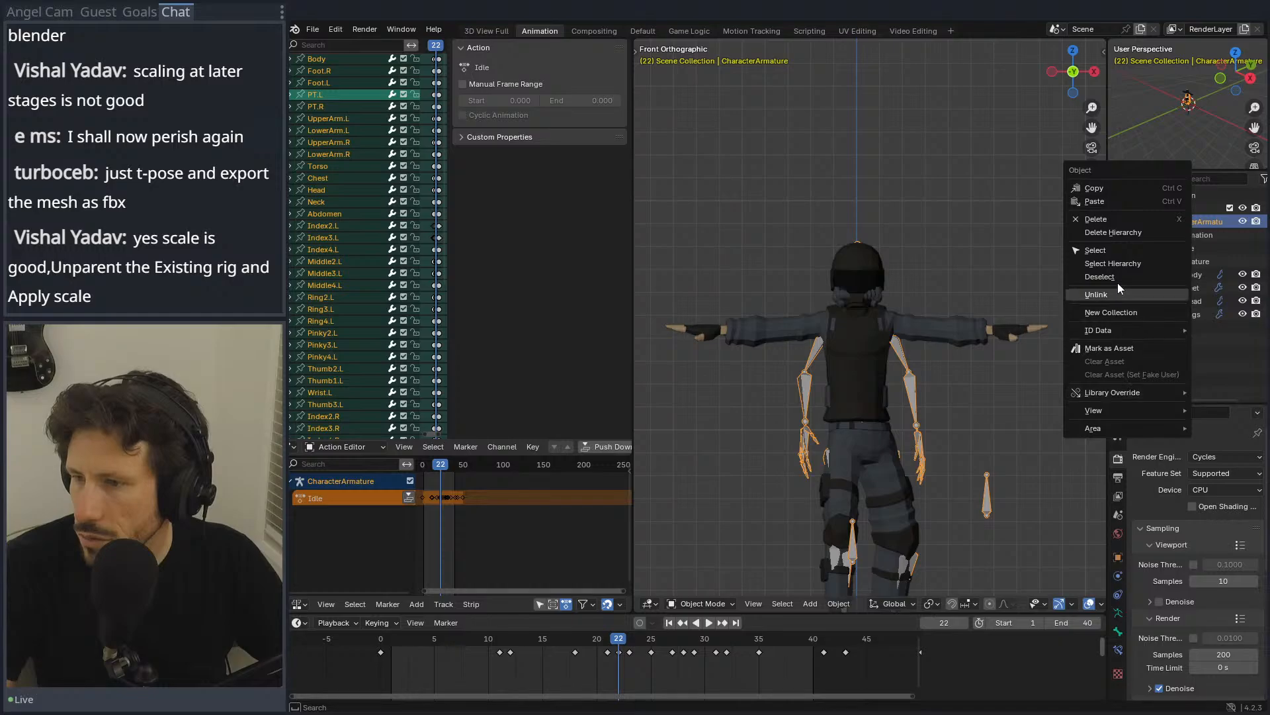
pyautogui.click(1121, 232)
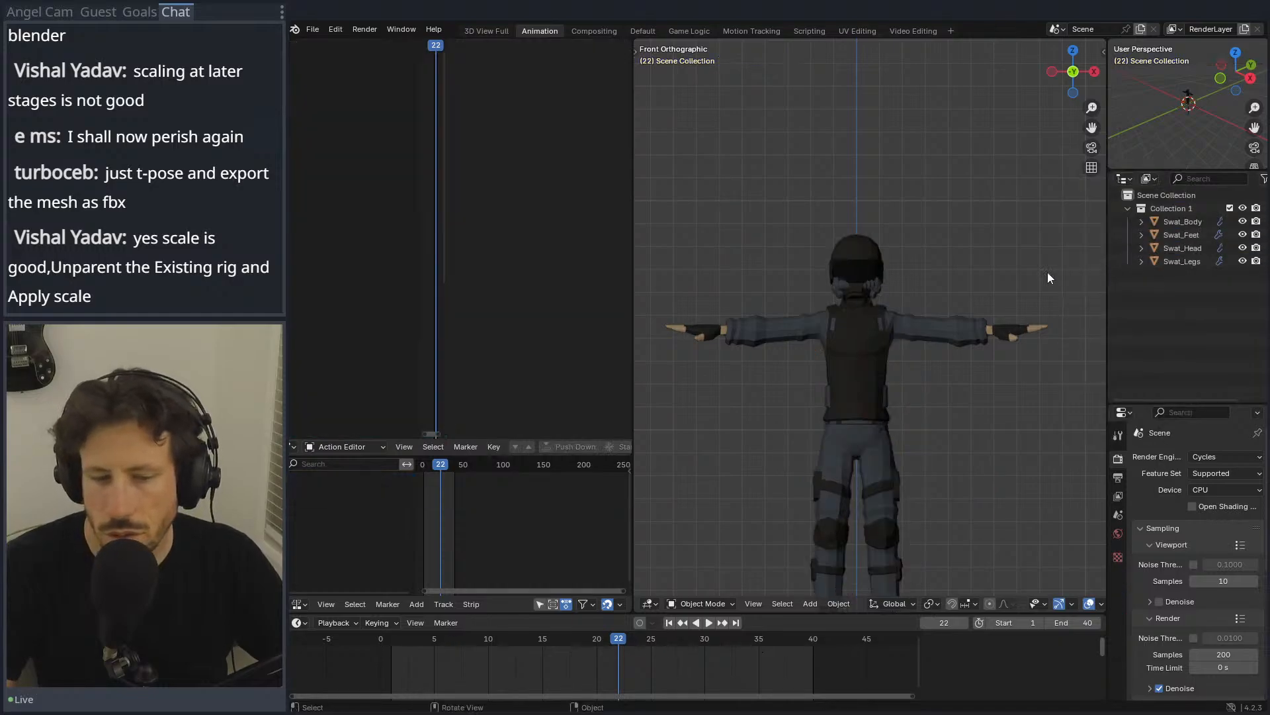
pyautogui.click(890, 279)
pyautogui.press('Tab')
pyautogui.press('Tab')
pyautogui.click(940, 316)
pyautogui.press('a')
pyautogui.click(939, 215)
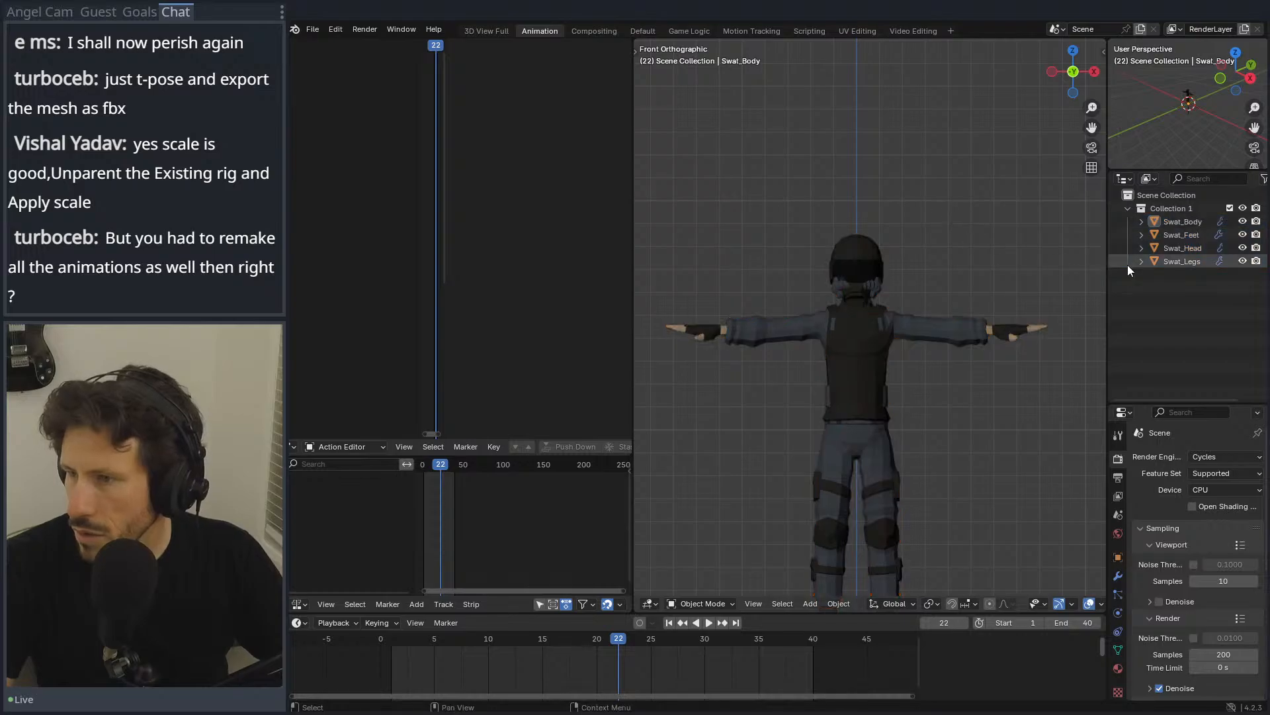
# Step: Parent Swat_Feet, Swat_Head and Swat_Legs to Swat_Body using the Object option
pyautogui.click(1174, 224)
pyautogui.keyDown('shift'); pyautogui.click(1175, 257); pyautogui.keyUp('shift')
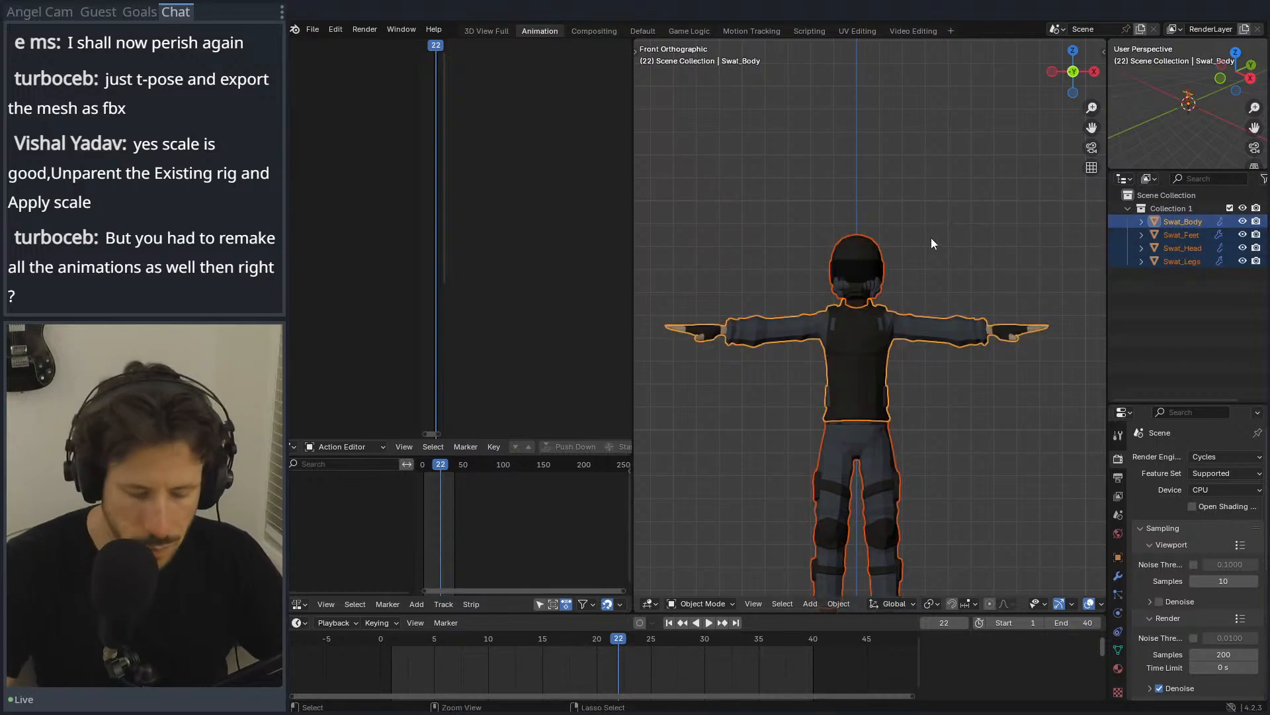
pyautogui.hotkey('ctrl', 'p')
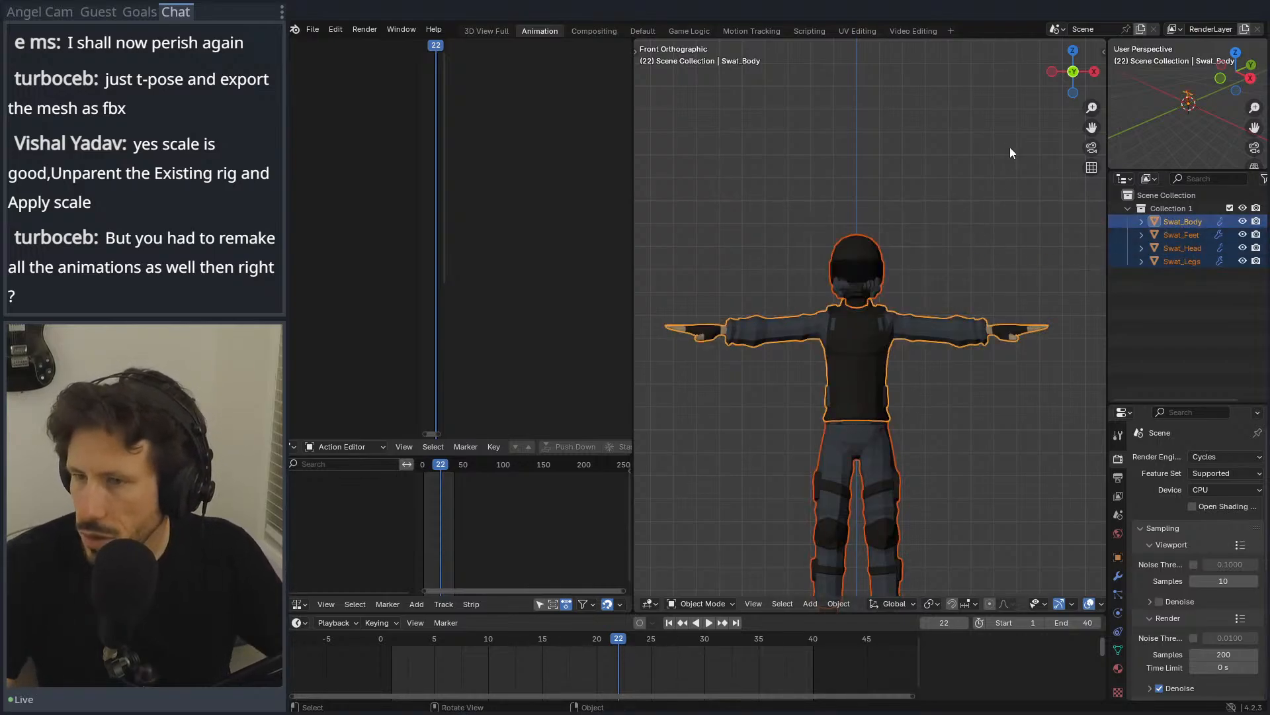
pyautogui.hotkey('ctrl', 'p')
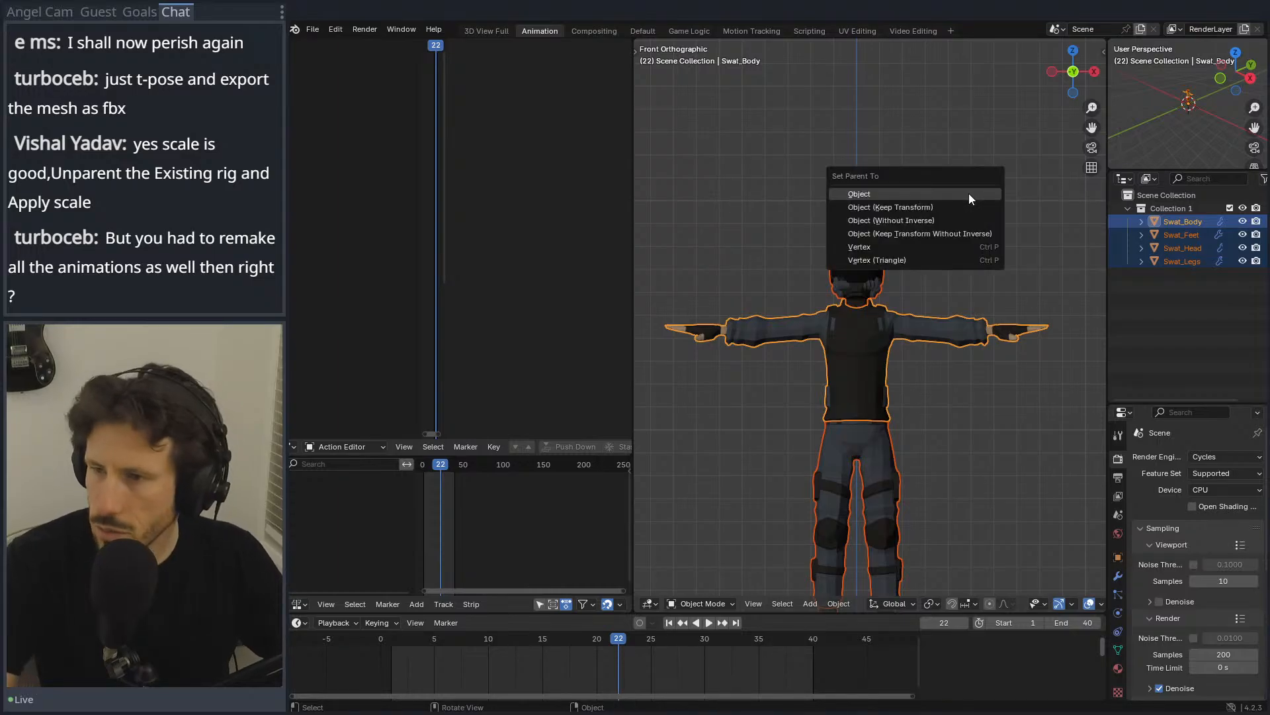
pyautogui.click(970, 193)
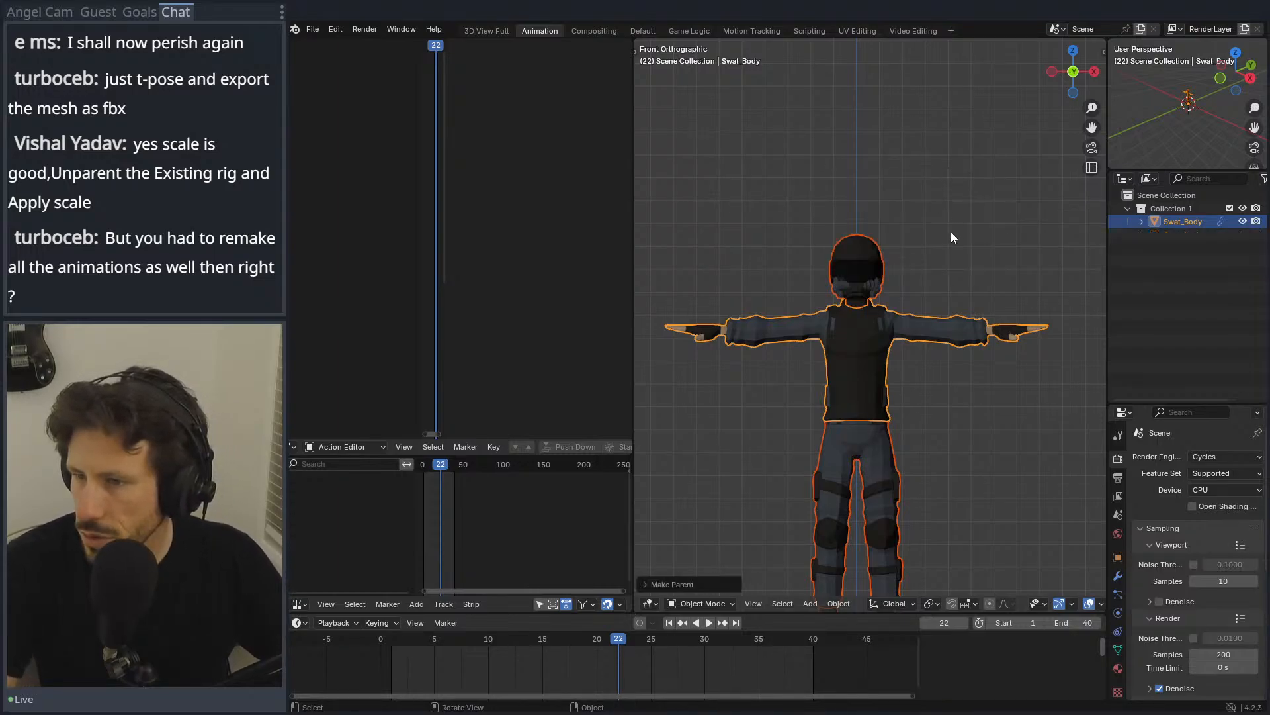
# Step: Try to apply Swat_Body's Mirror and Auto Smooth modifiers from Edit Mode, then return to Object Mode
pyautogui.press('Tab')
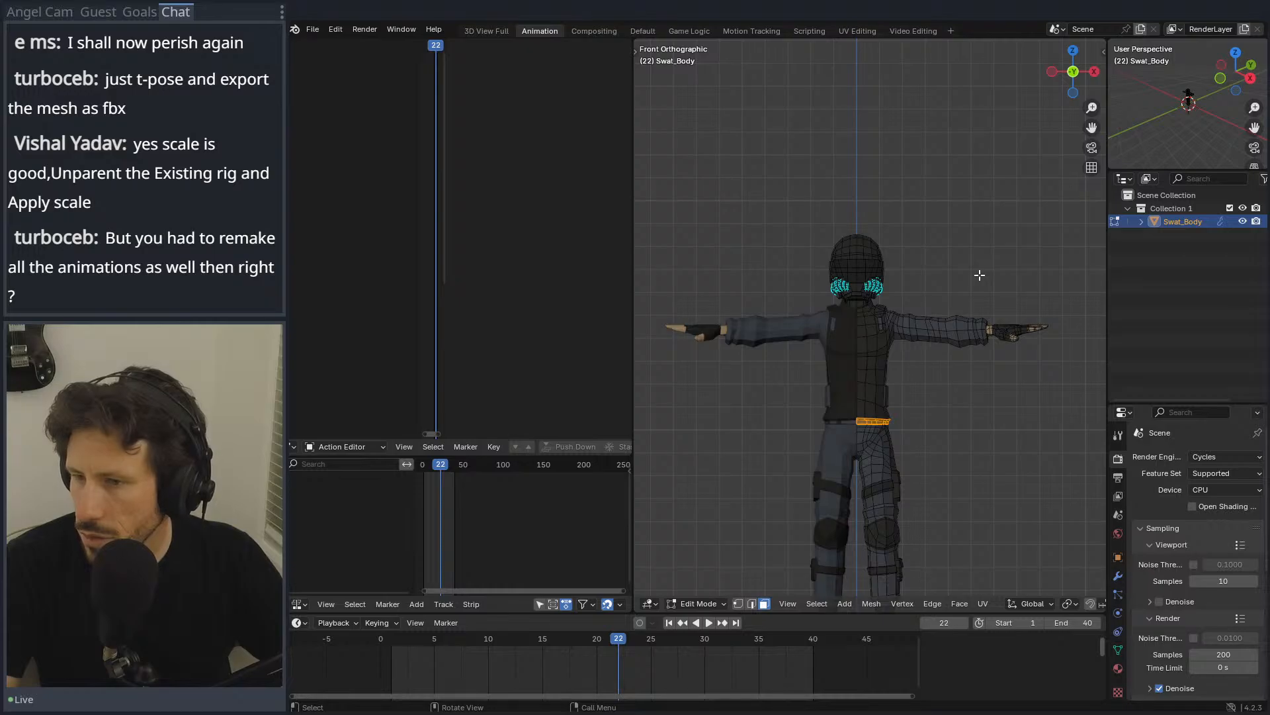
pyautogui.click(961, 460)
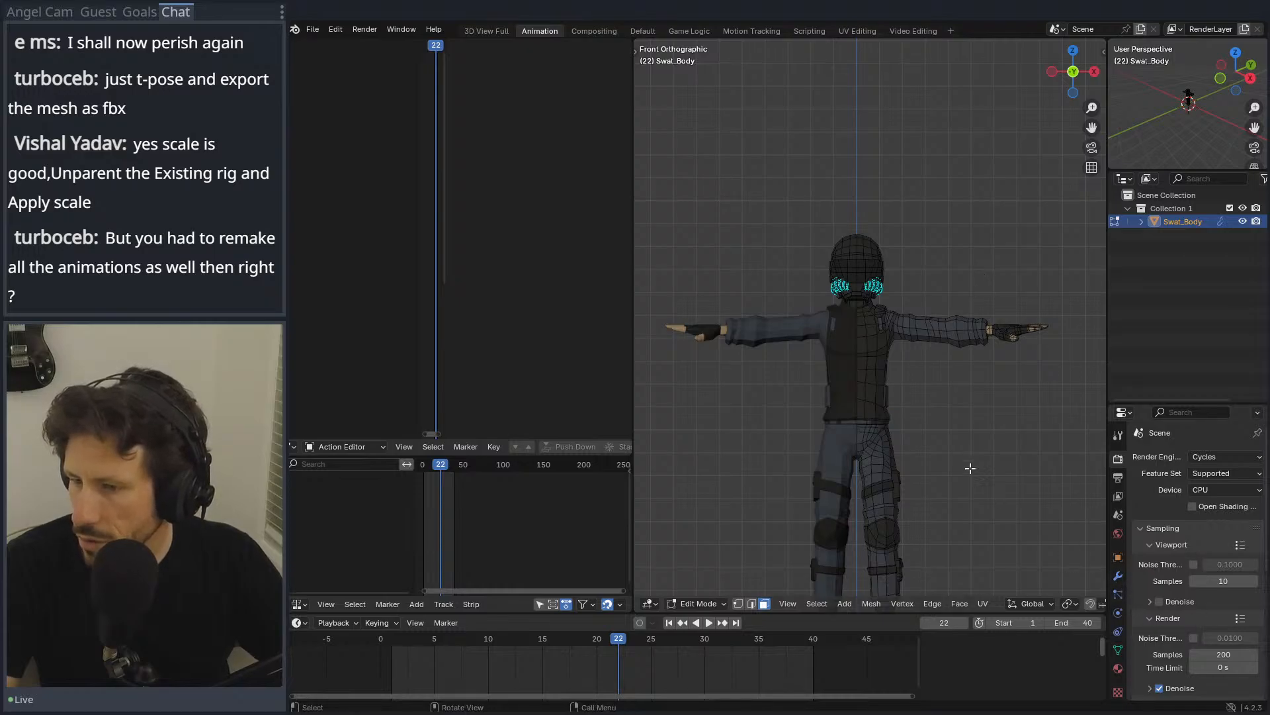
pyautogui.click(1118, 576)
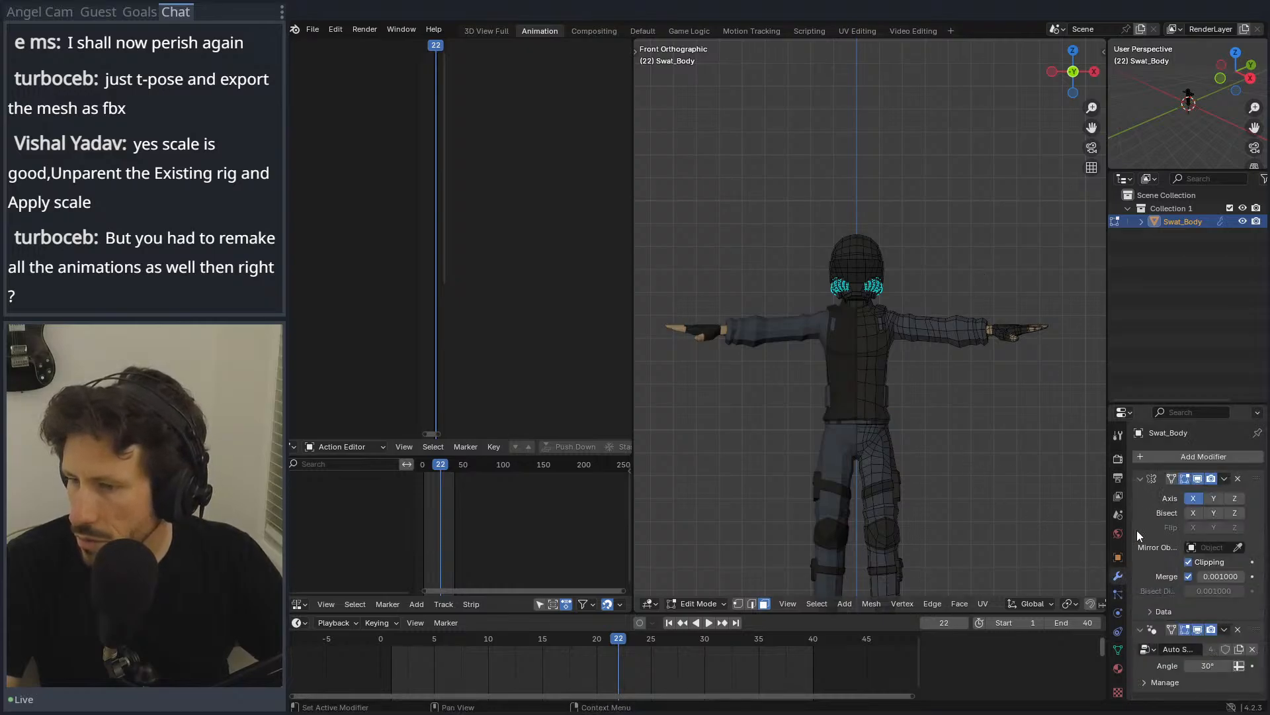
pyautogui.click(1225, 479)
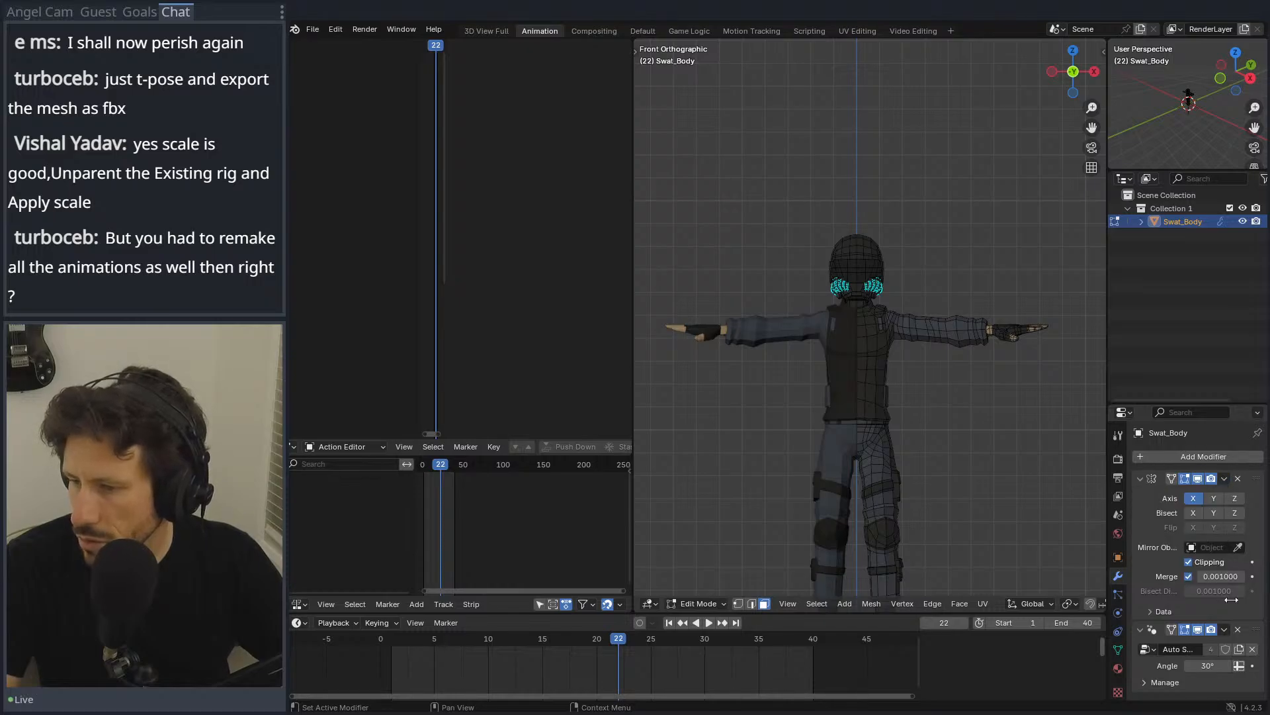
pyautogui.click(1224, 630)
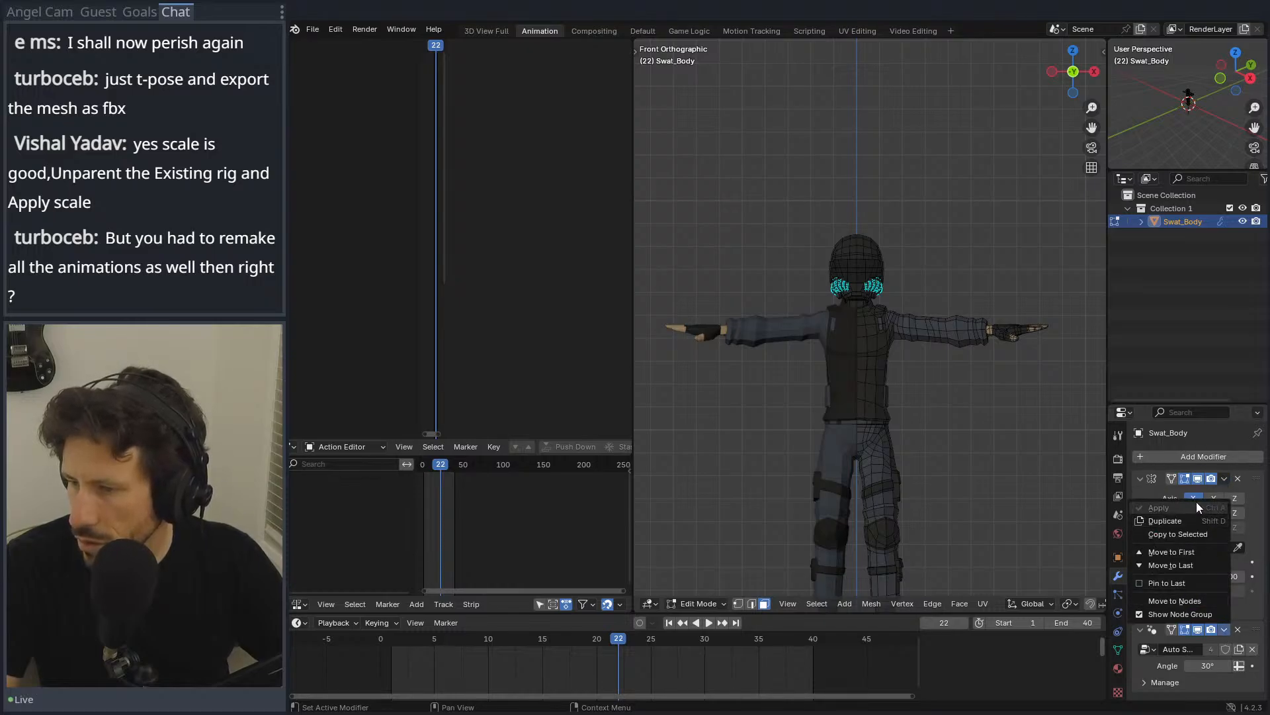
pyautogui.press('Escape')
pyautogui.press('Tab')
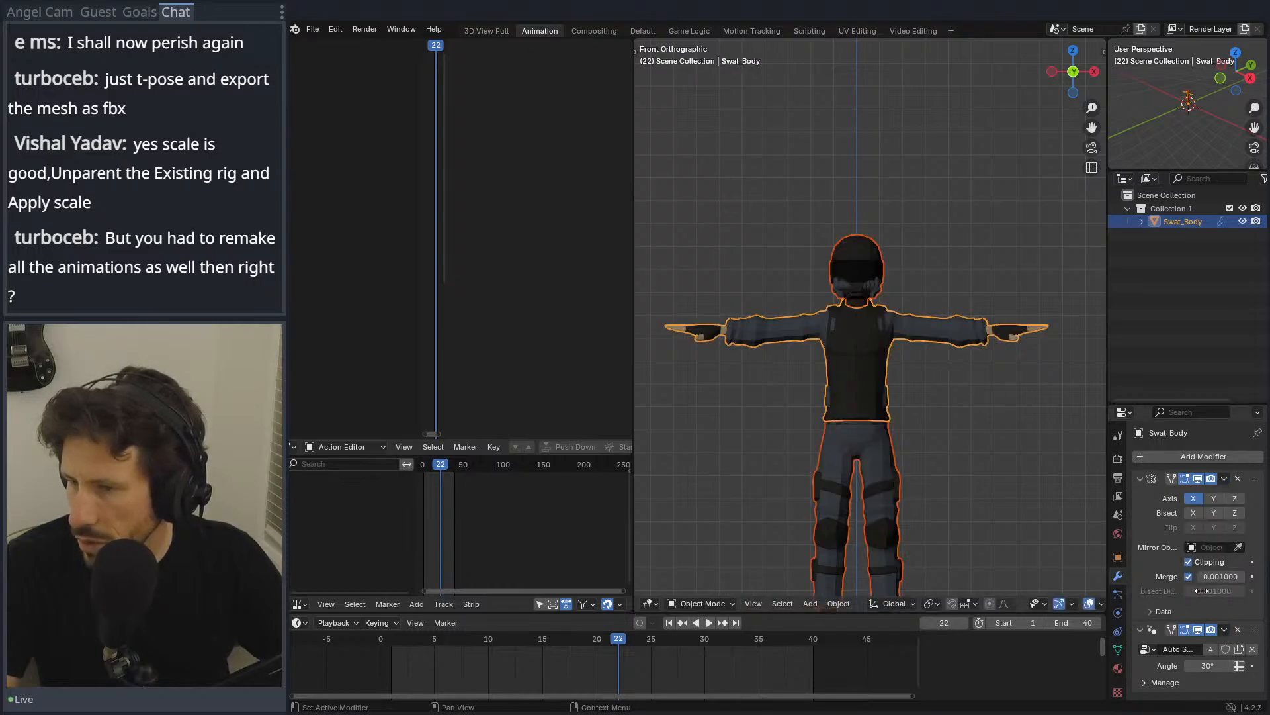
# Step: Widen the Properties editor and check the display toggles and options of Swat_Body's Mirror and Auto Smooth modifiers
pyautogui.click(1225, 478)
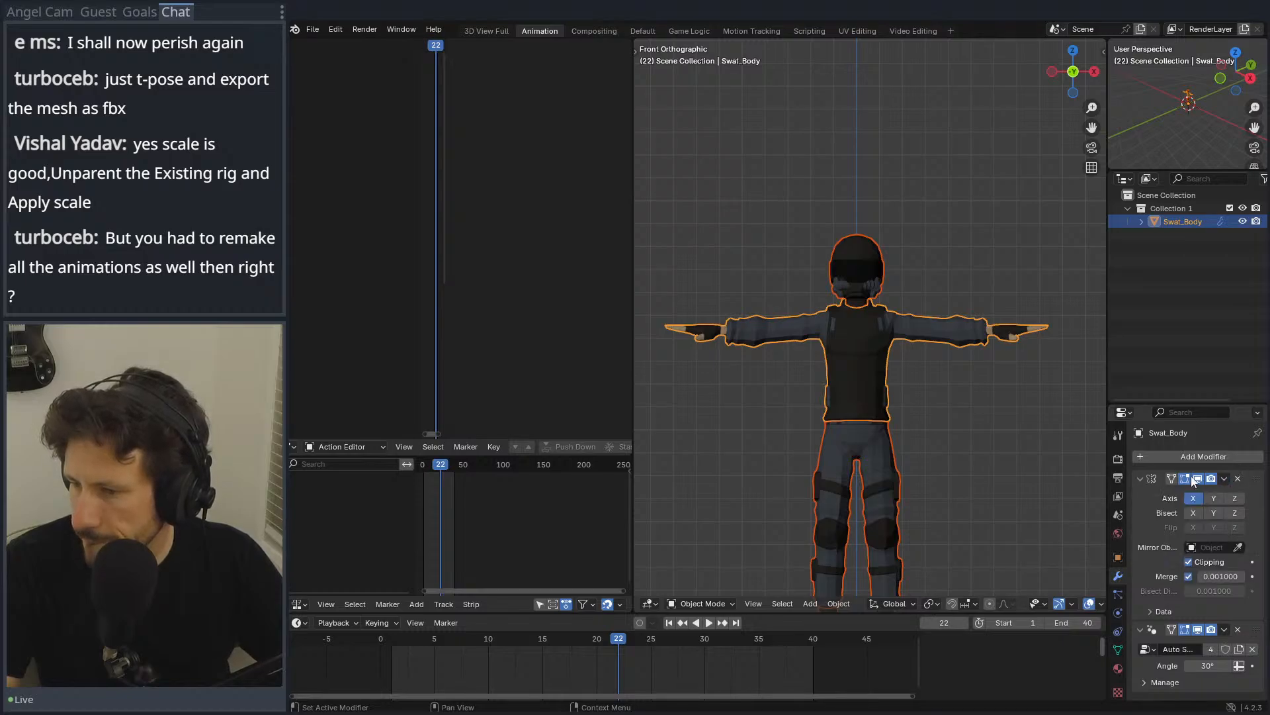
pyautogui.click(1011, 312)
pyautogui.moveTo(1105, 300); pyautogui.dragTo(970, 344)
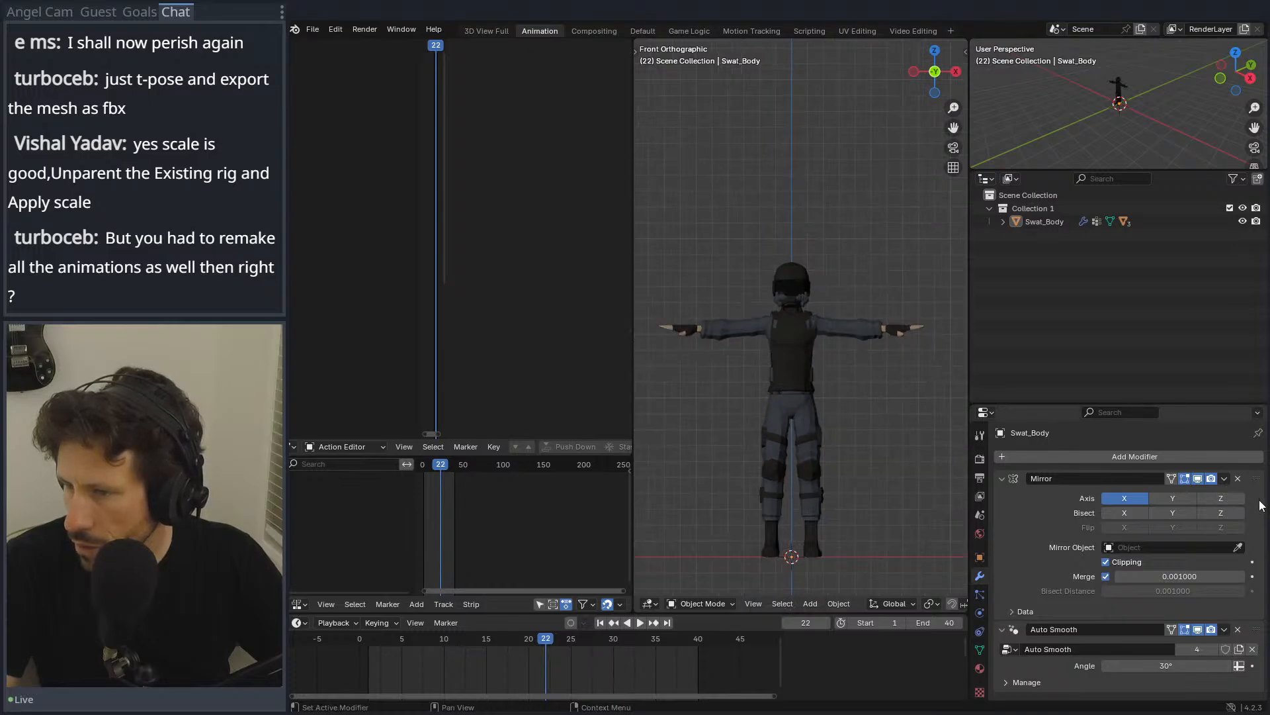
pyautogui.click(1200, 479)
pyautogui.click(1200, 479)
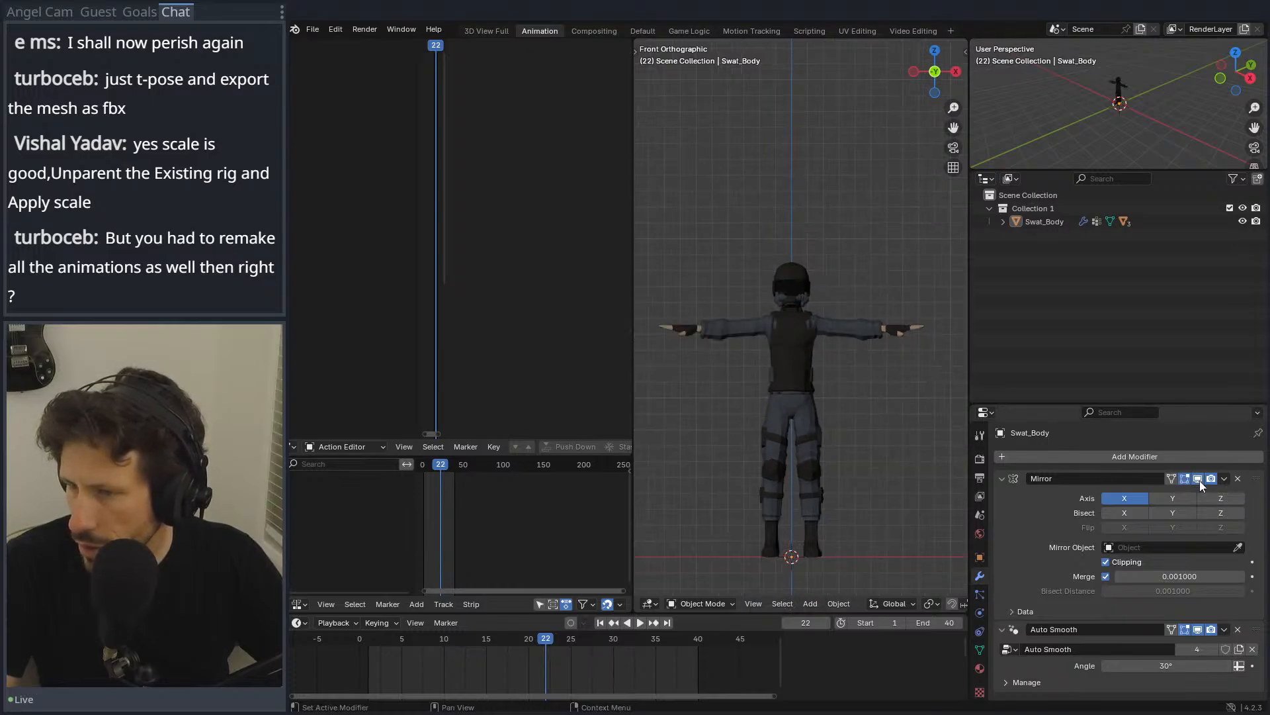
pyautogui.click(1226, 630)
pyautogui.click(1076, 577)
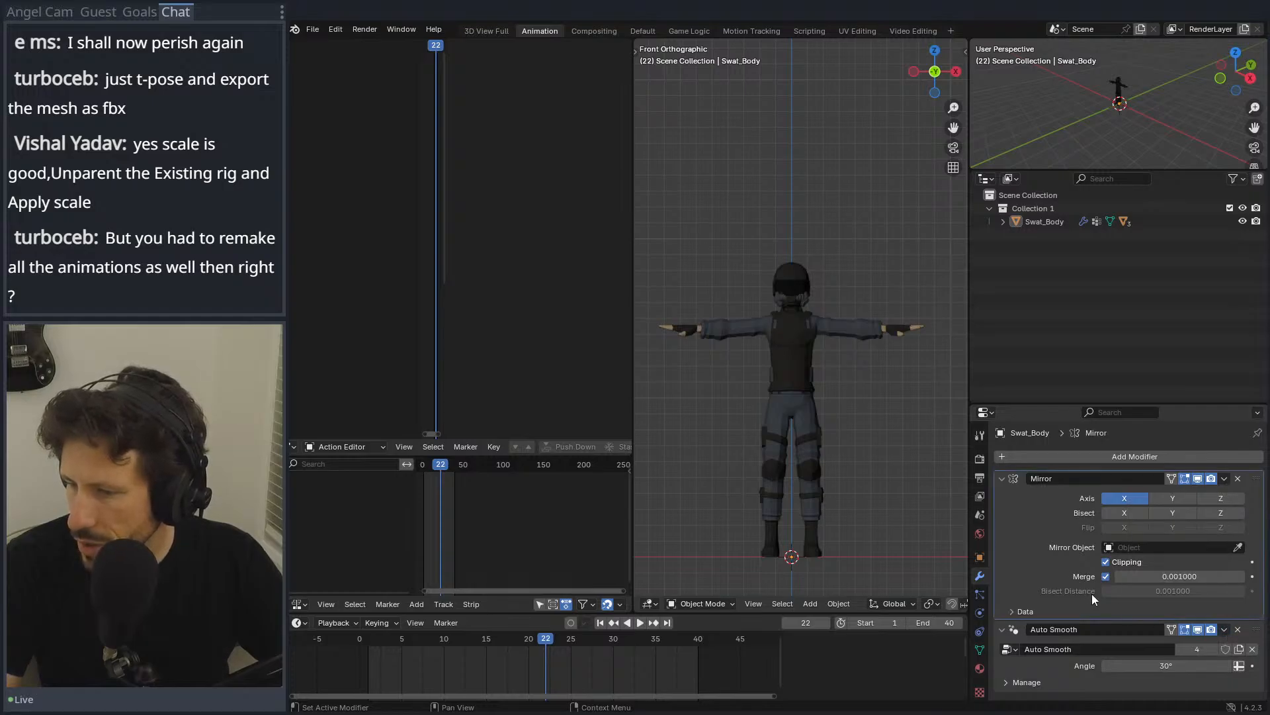
# Step: Apply the Auto Smooth modifier and then the Mirror modifier of Swat_Body, and check the resulting mesh
pyautogui.click(1224, 629)
pyautogui.click(1188, 506)
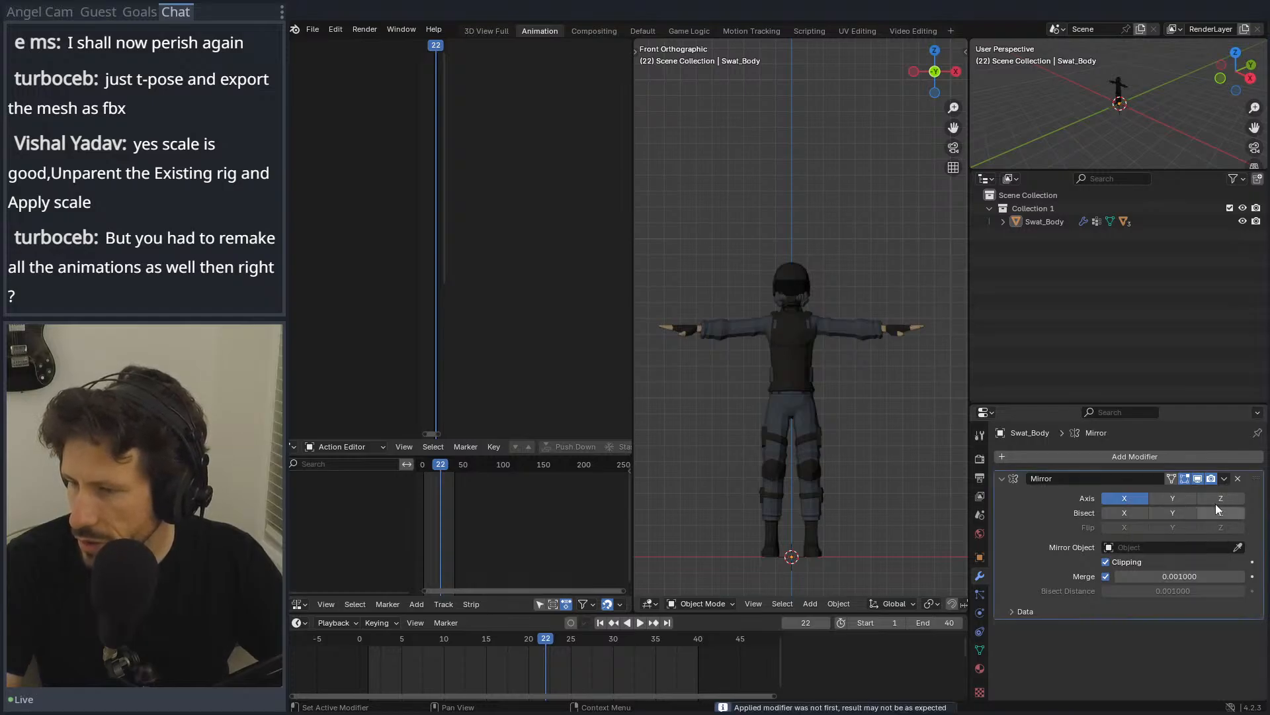
pyautogui.click(1225, 479)
pyautogui.click(1191, 494)
pyautogui.press('Tab')
pyautogui.press('Tab')
pyautogui.moveTo(852, 308); pyautogui.dragTo(834, 313, button='middle')
pyautogui.scroll(2, 833, 314)
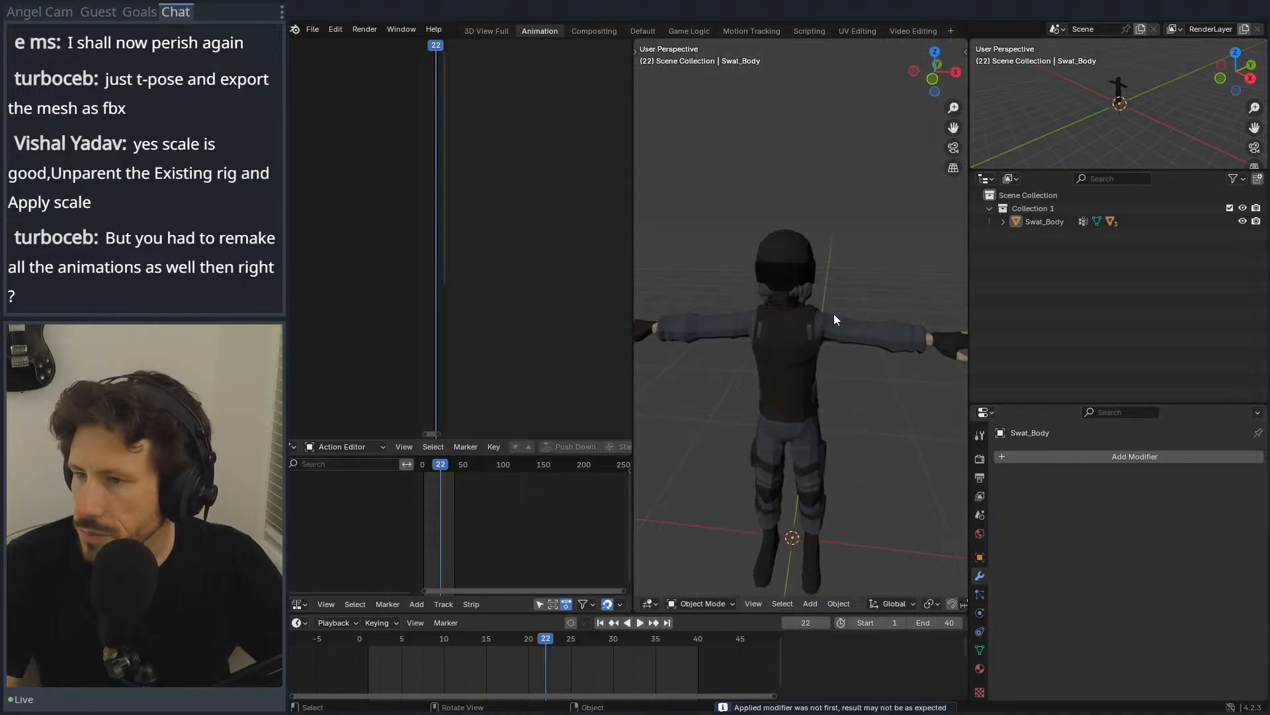
# Step: Move Swat_Feet, Swat_Head and Swat_Legs out from under Swat_Body so all four meshes sit directly in Collection 1
pyautogui.click(1036, 221)
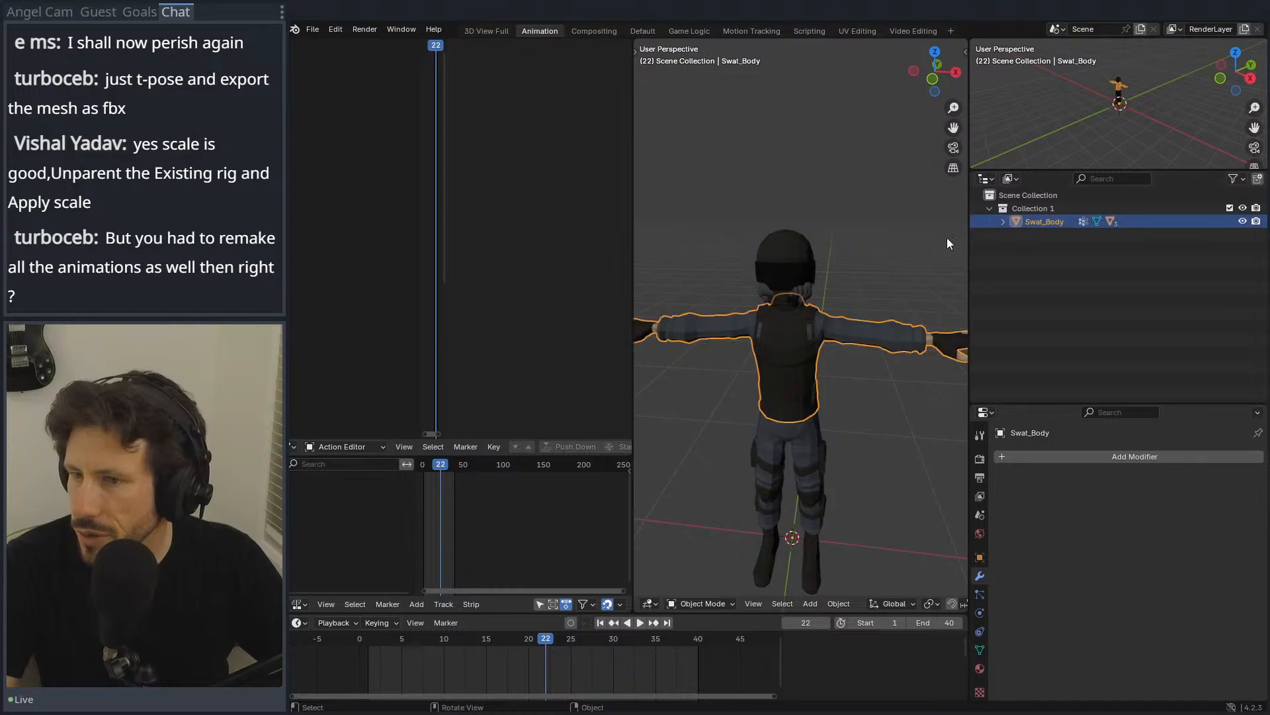
pyautogui.press('KP_1')
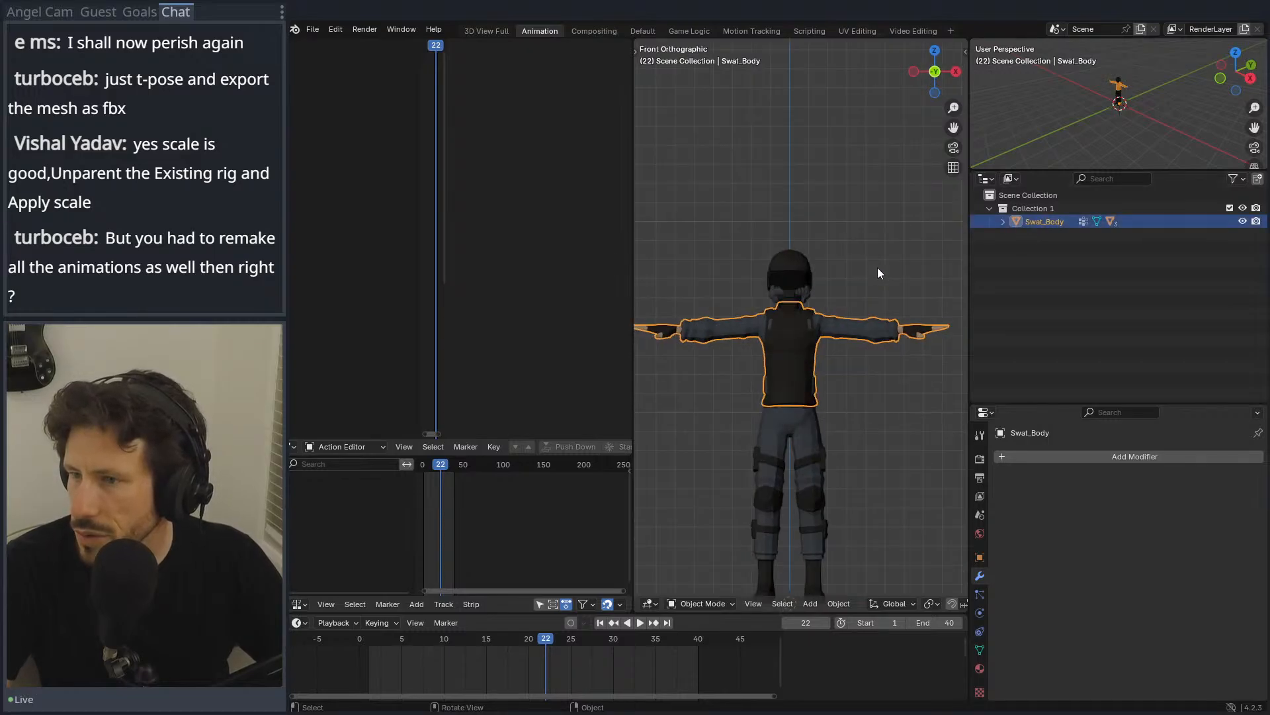
pyautogui.click(1003, 221)
pyautogui.scroll(-3, 843, 244)
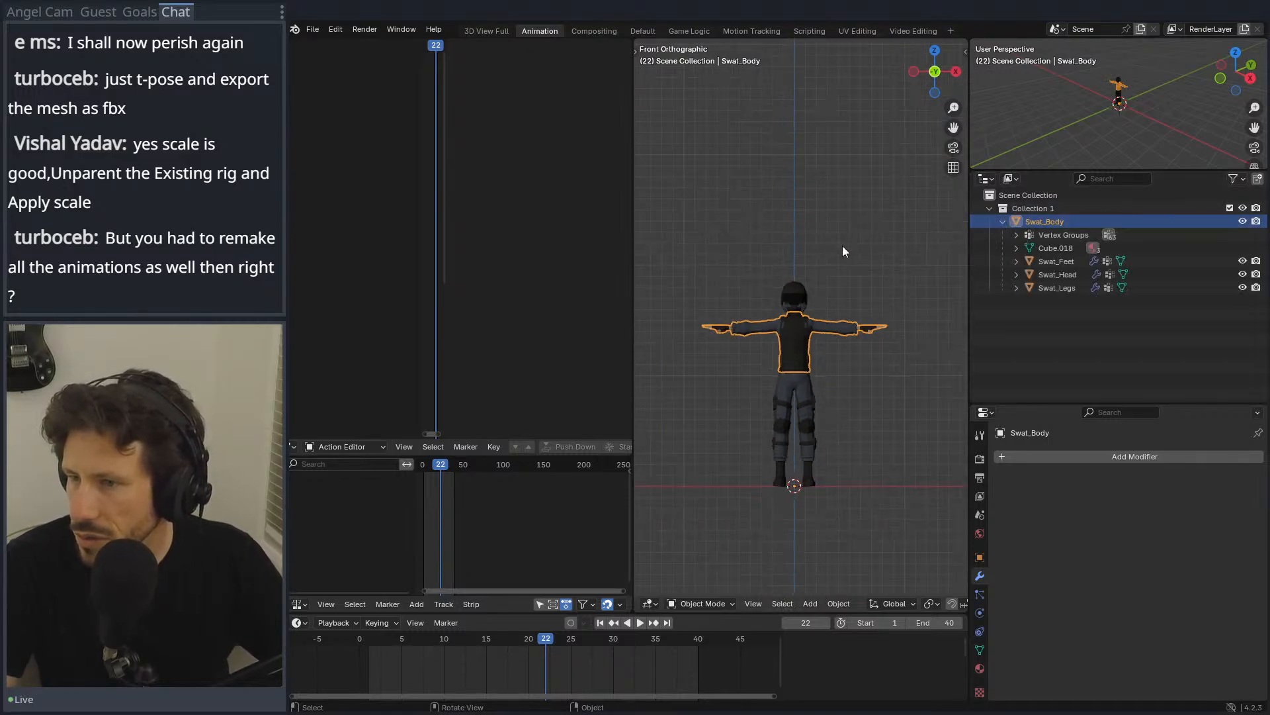
pyautogui.click(823, 284)
pyautogui.click(824, 285)
pyautogui.click(1046, 266)
pyautogui.click(1046, 275)
pyautogui.click(1047, 289)
pyautogui.keyDown('shift'); pyautogui.click(1049, 263); pyautogui.keyUp('shift')
pyautogui.moveTo(1047, 275); pyautogui.dragTo(1032, 211)
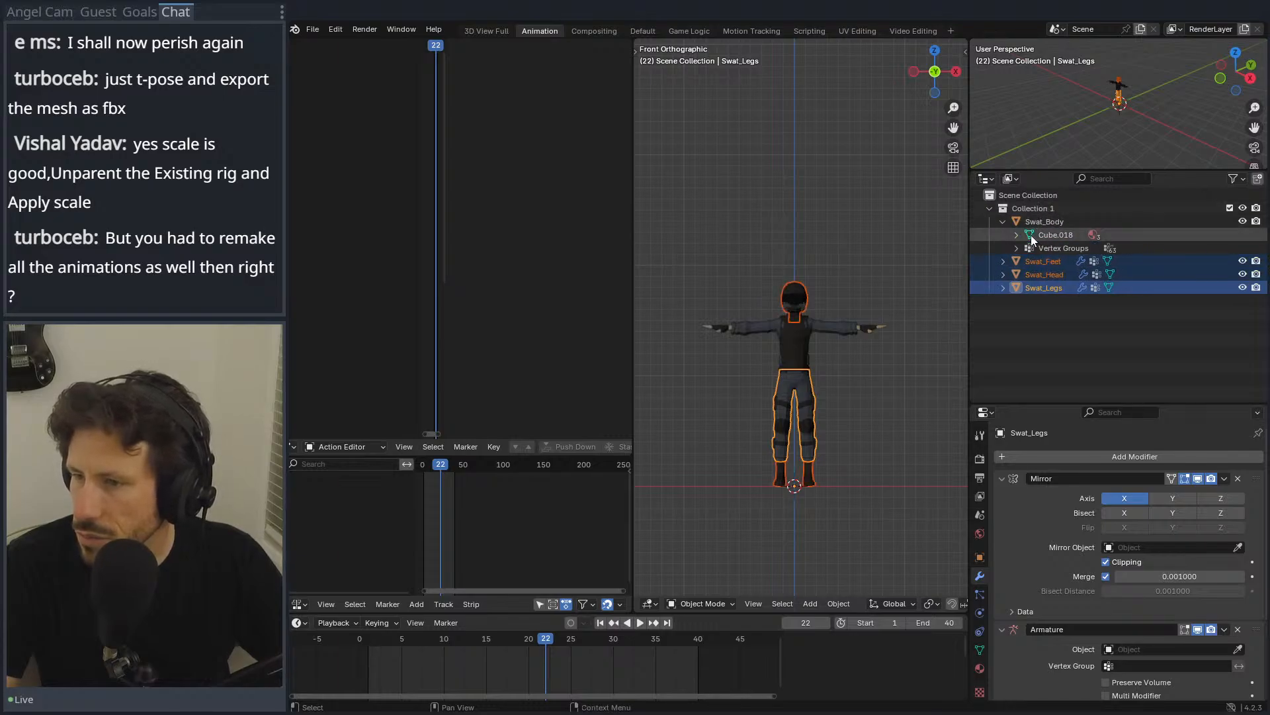
pyautogui.click(1018, 218)
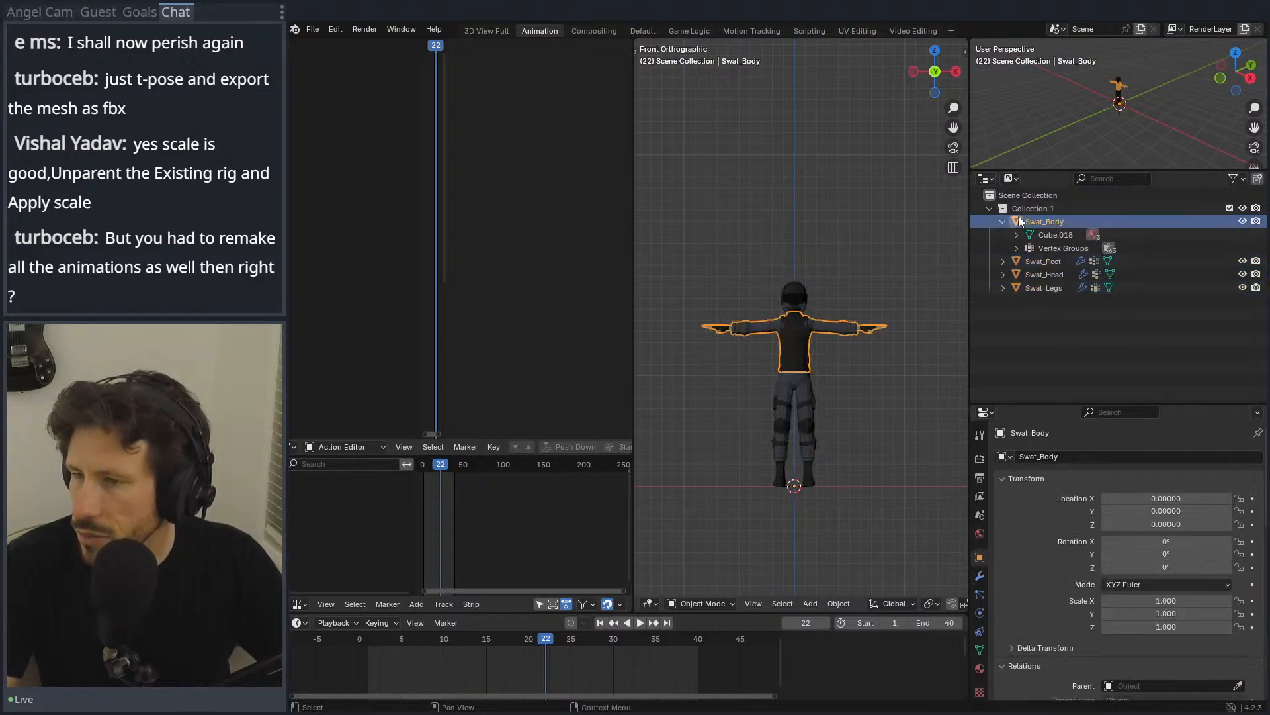
pyautogui.click(1005, 220)
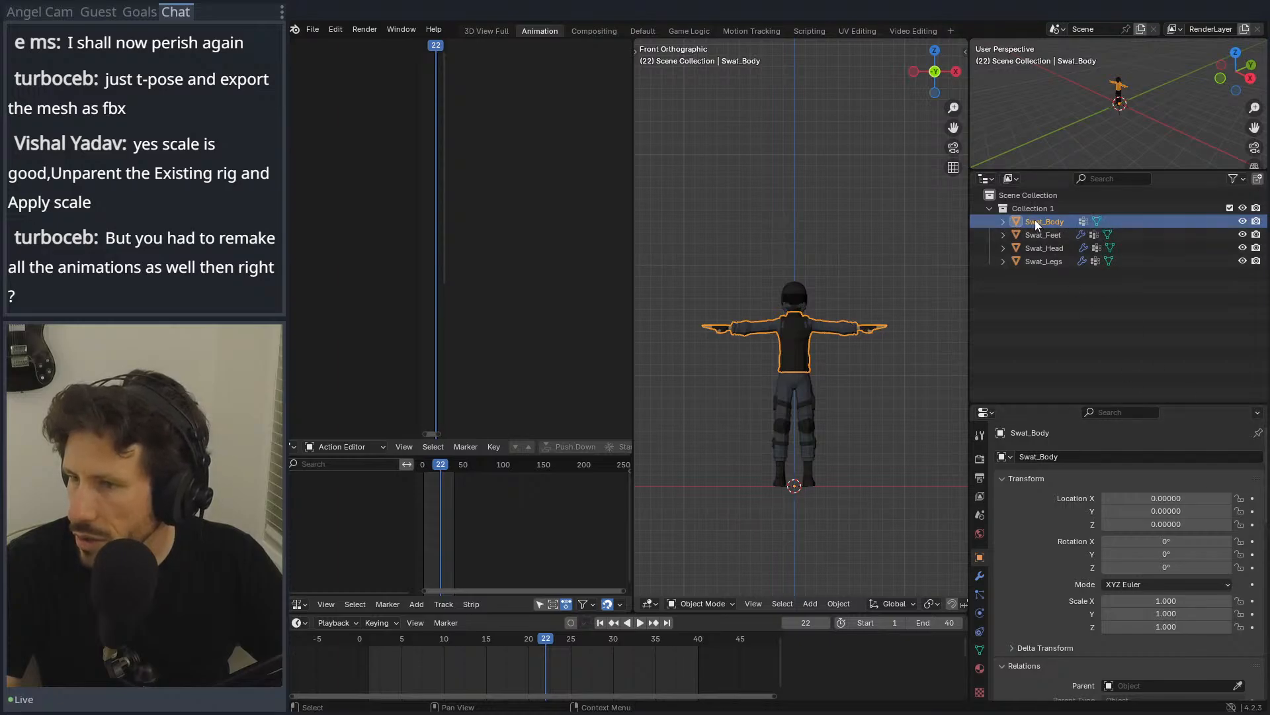
# Step: Show the modifiers of Swat_Feet and try to apply its Armature modifier
pyautogui.click(1044, 235)
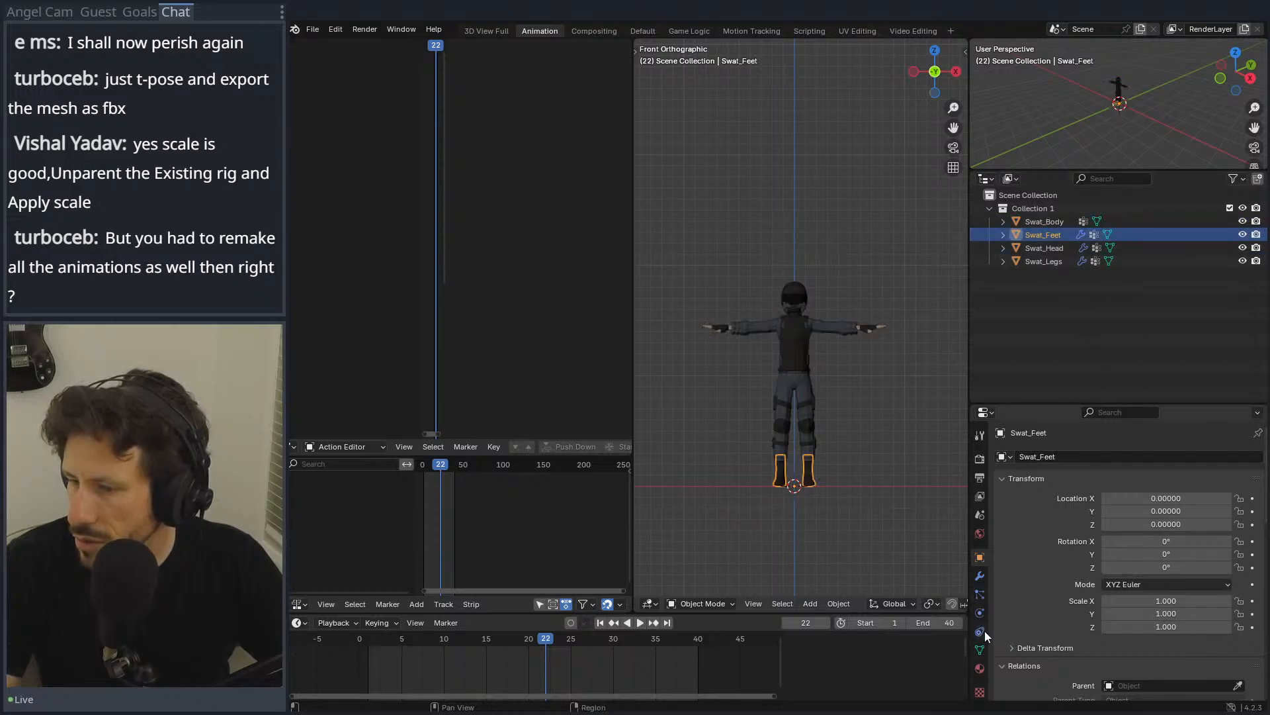
pyautogui.click(981, 576)
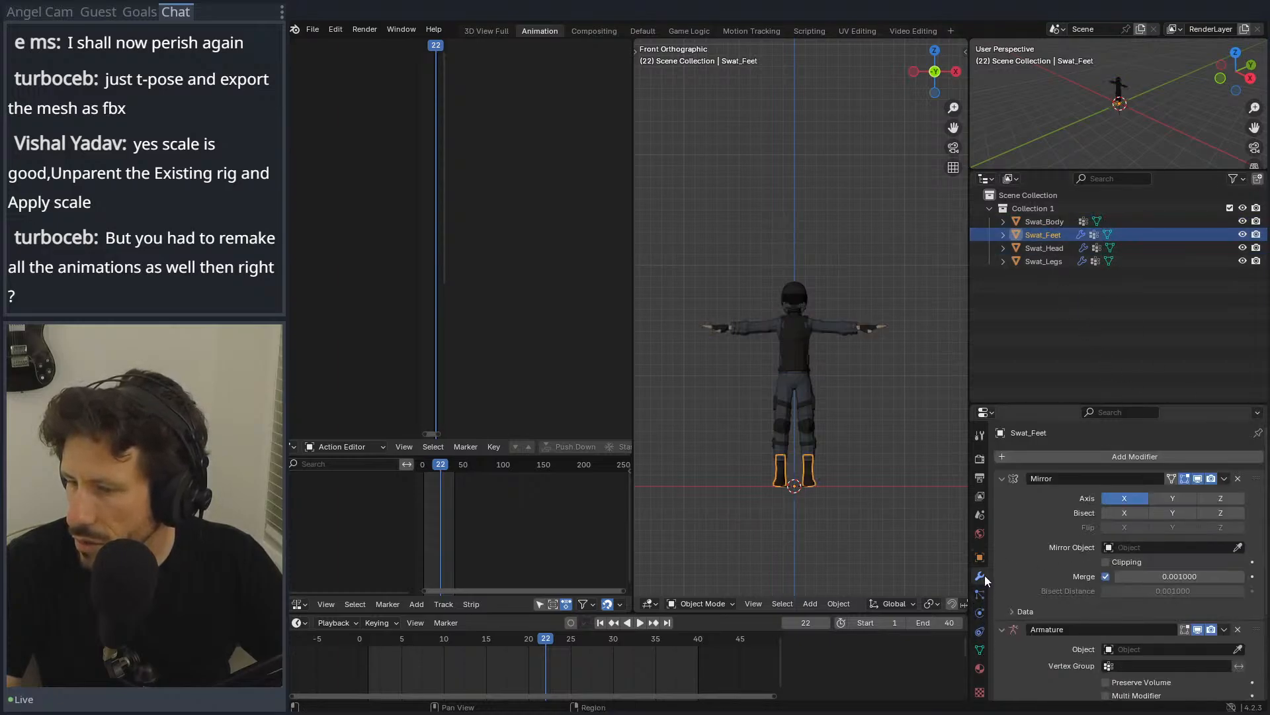
pyautogui.click(1223, 631)
pyautogui.click(1179, 503)
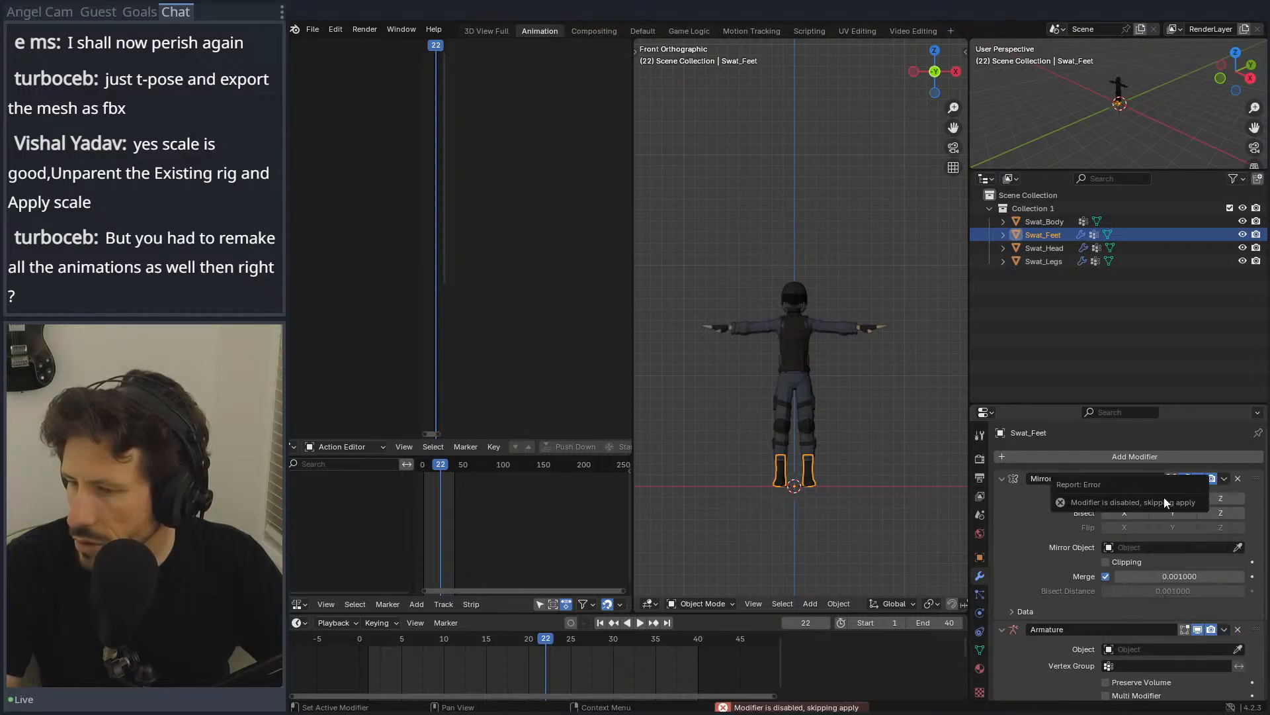
pyautogui.click(885, 497)
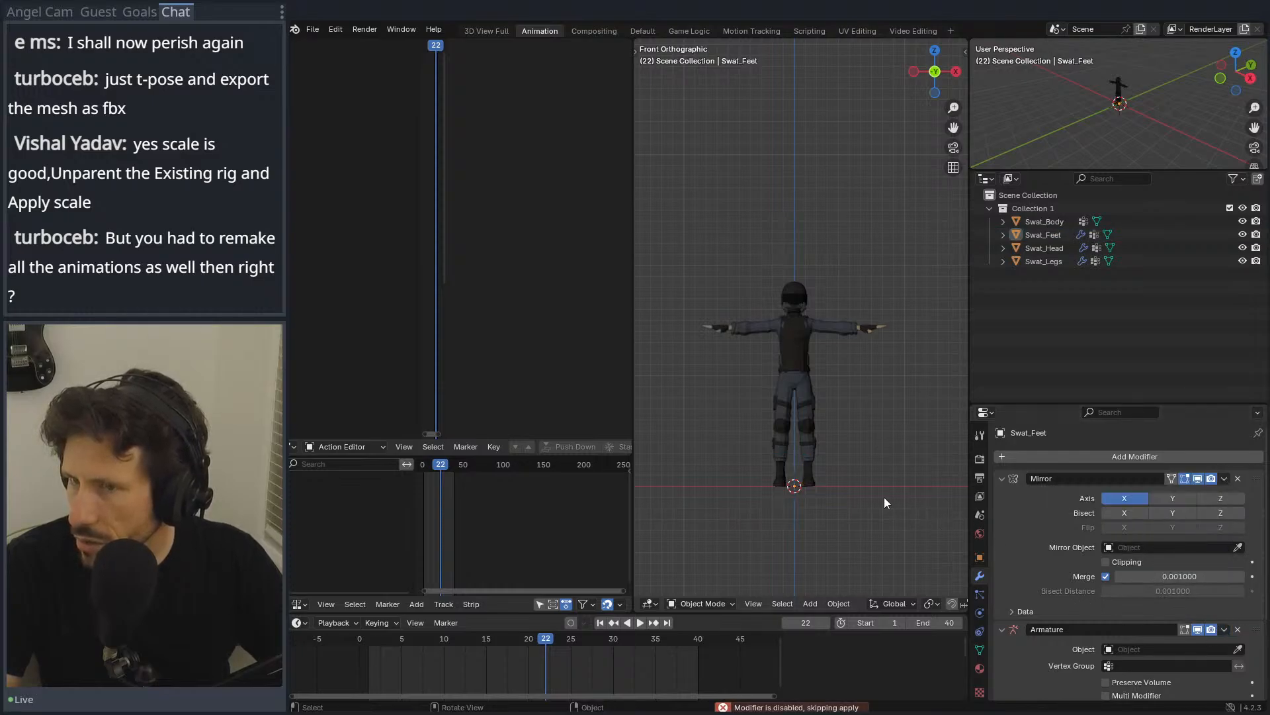
# Step: Apply the Auto Smooth and Mirror modifiers of Swat_Feet and remove its Armature modifier
pyautogui.scroll(-4, 1058, 583)
pyautogui.click(1224, 637)
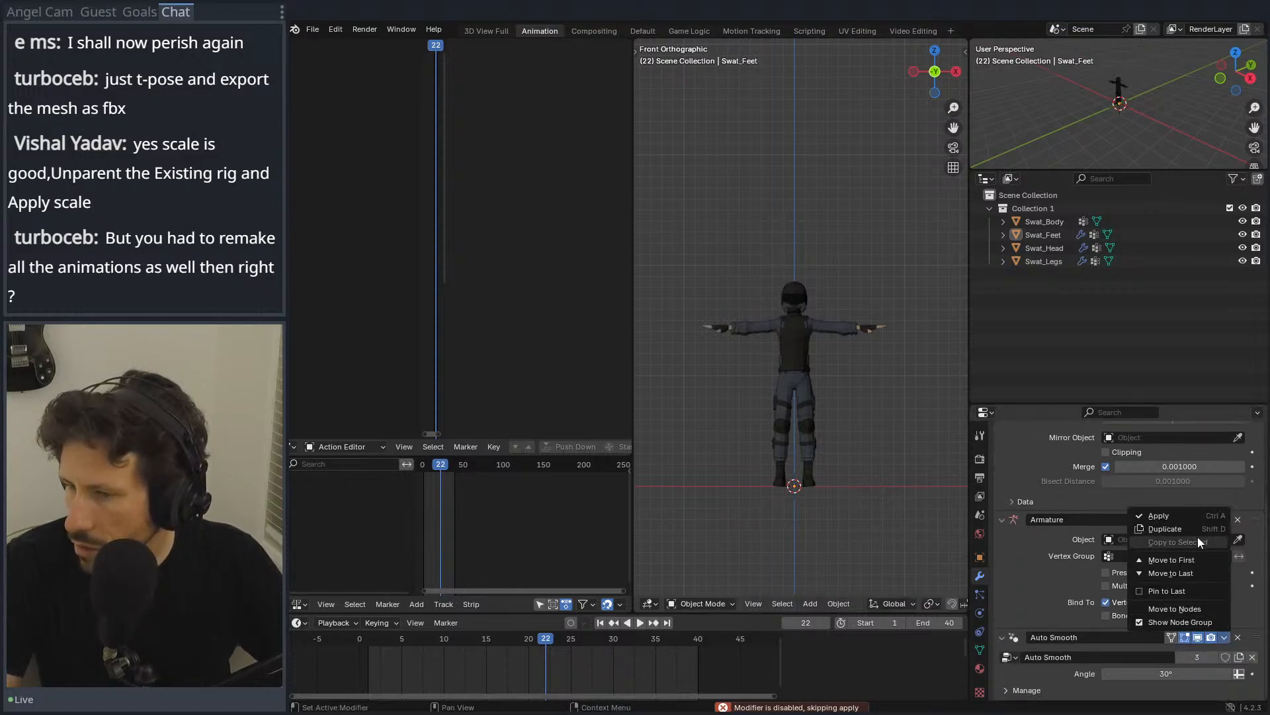
pyautogui.click(1189, 514)
pyautogui.click(1239, 592)
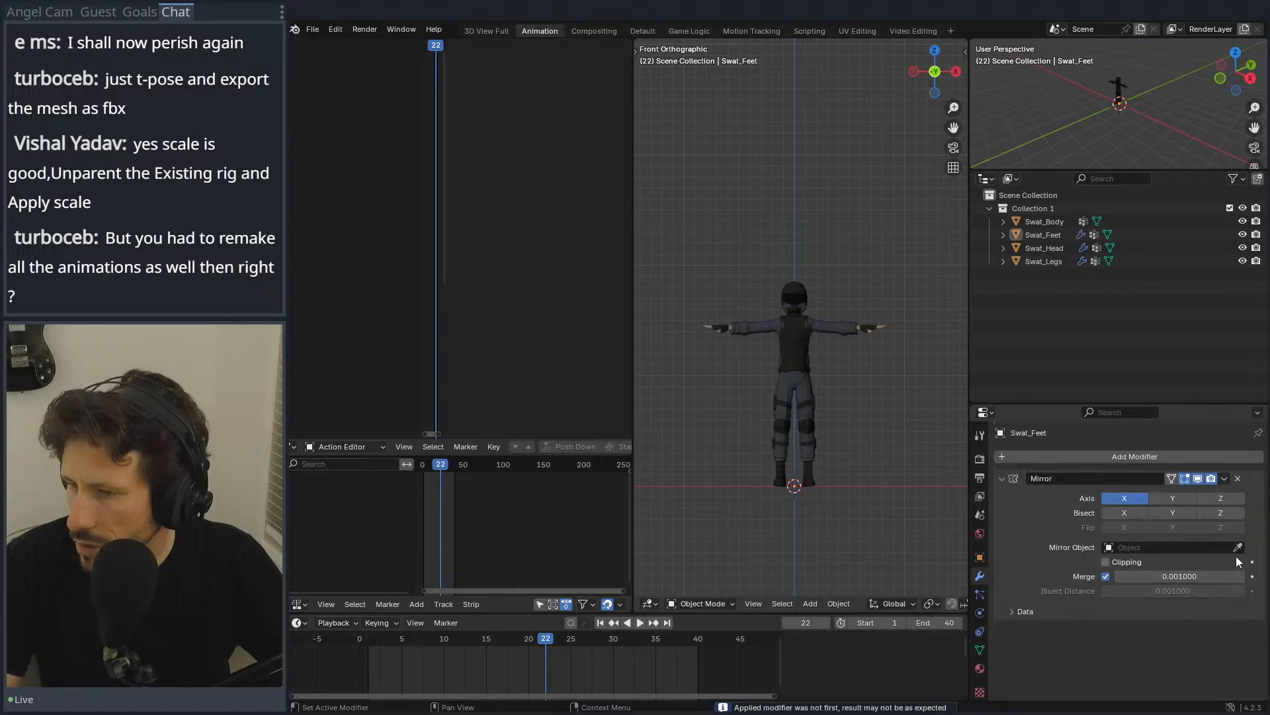
pyautogui.click(1225, 479)
pyautogui.click(1217, 491)
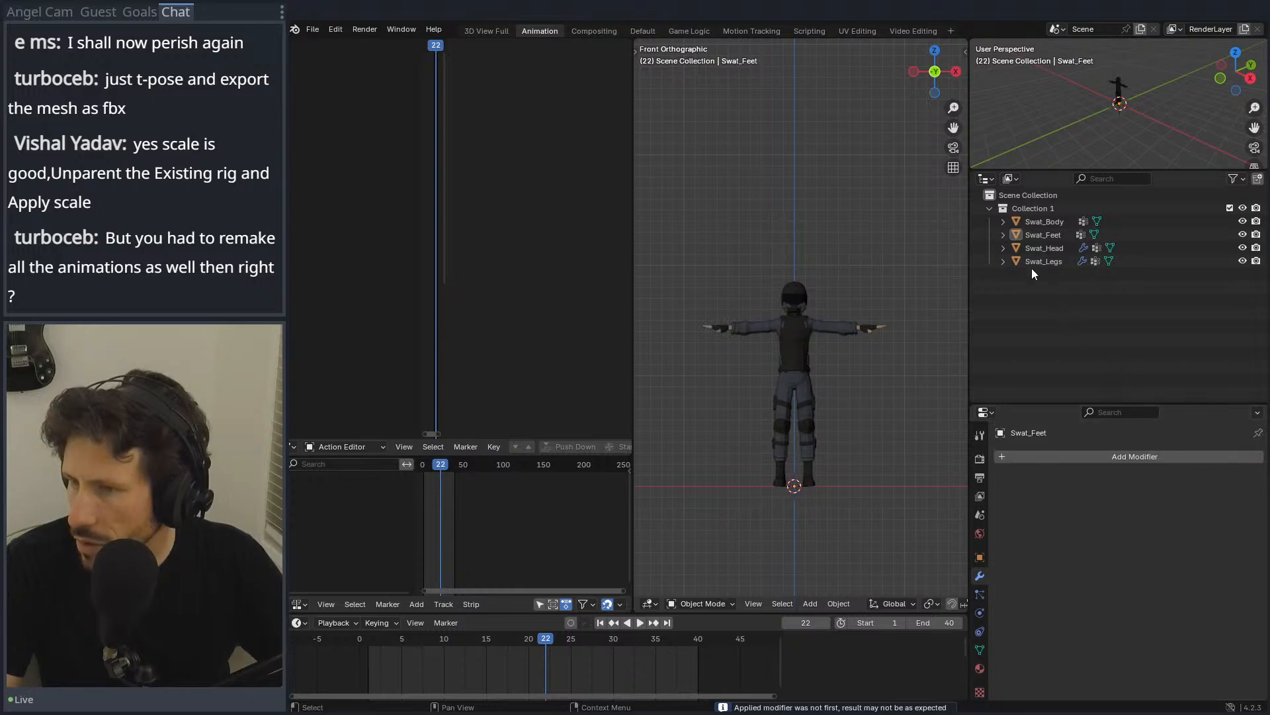
# Step: Apply the Auto Smooth modifier of Swat_Head and remove its Armature modifier
pyautogui.click(1045, 248)
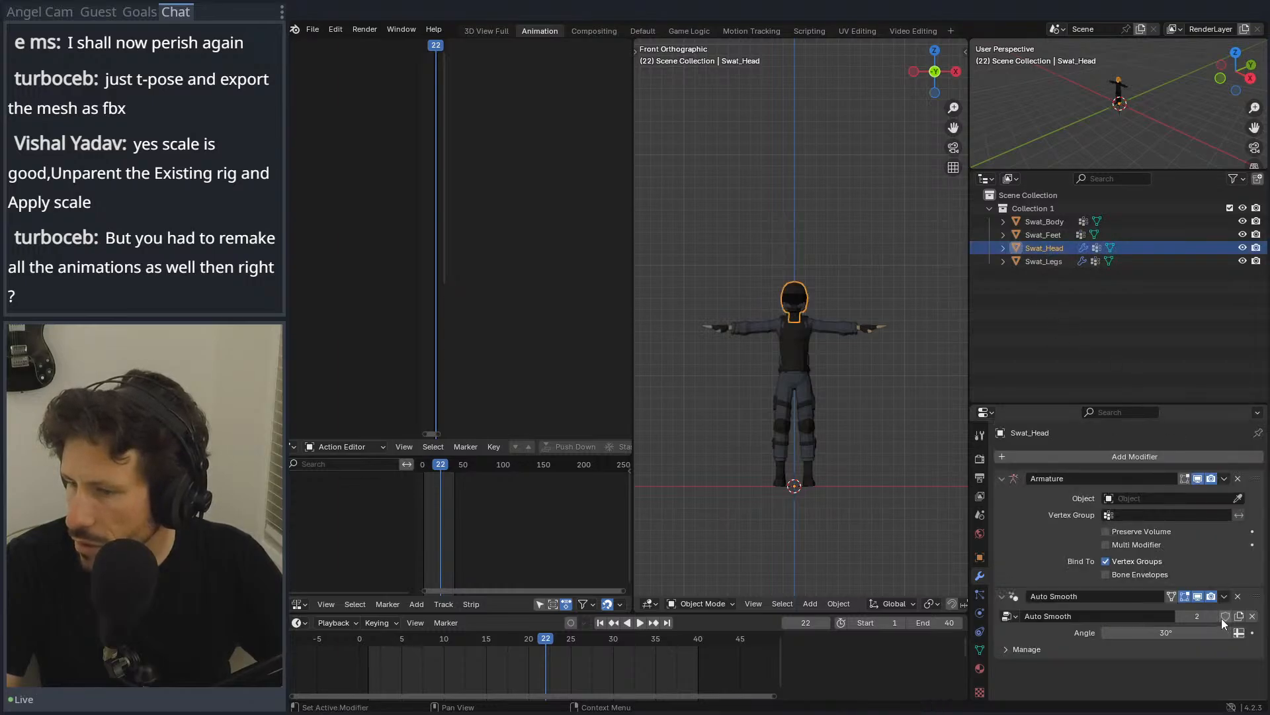
pyautogui.click(1224, 598)
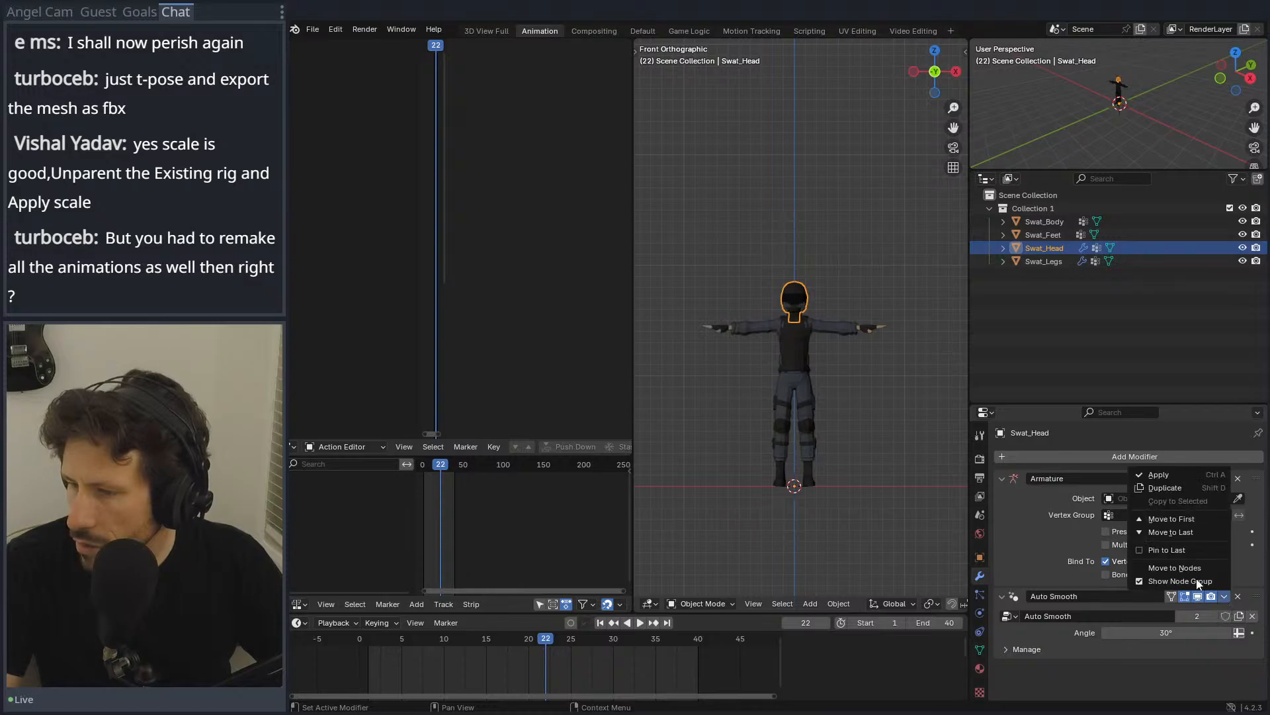
pyautogui.click(1168, 475)
pyautogui.click(1238, 478)
# Step: Apply the Auto Smooth and Mirror modifiers of Swat_Legs and remove its Armature modifier
pyautogui.click(1058, 262)
pyautogui.scroll(-4, 1221, 591)
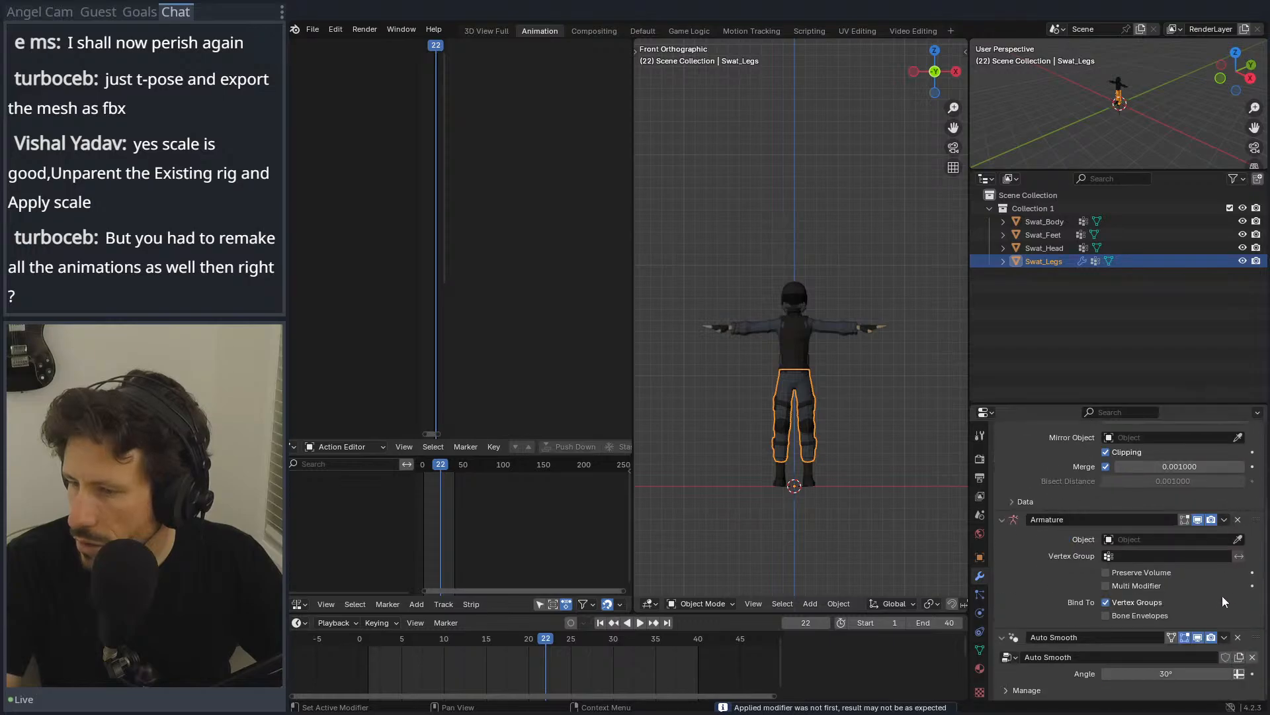
pyautogui.click(1225, 637)
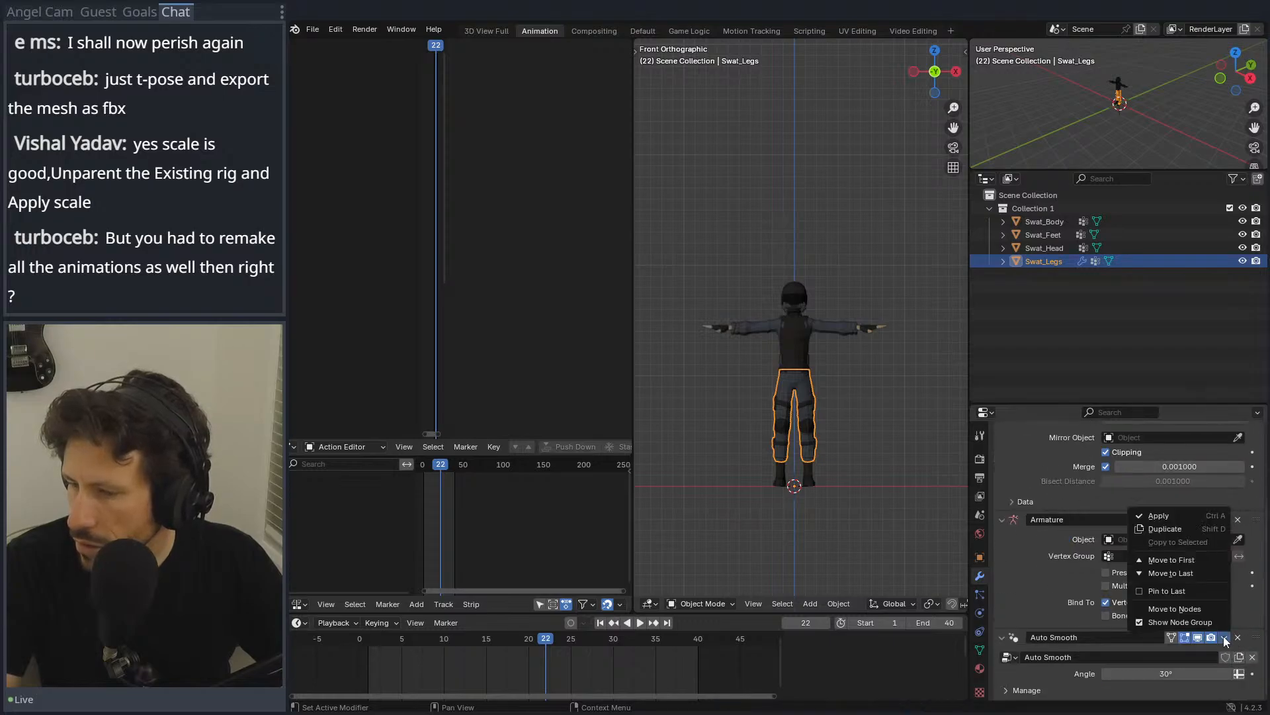
pyautogui.click(1158, 503)
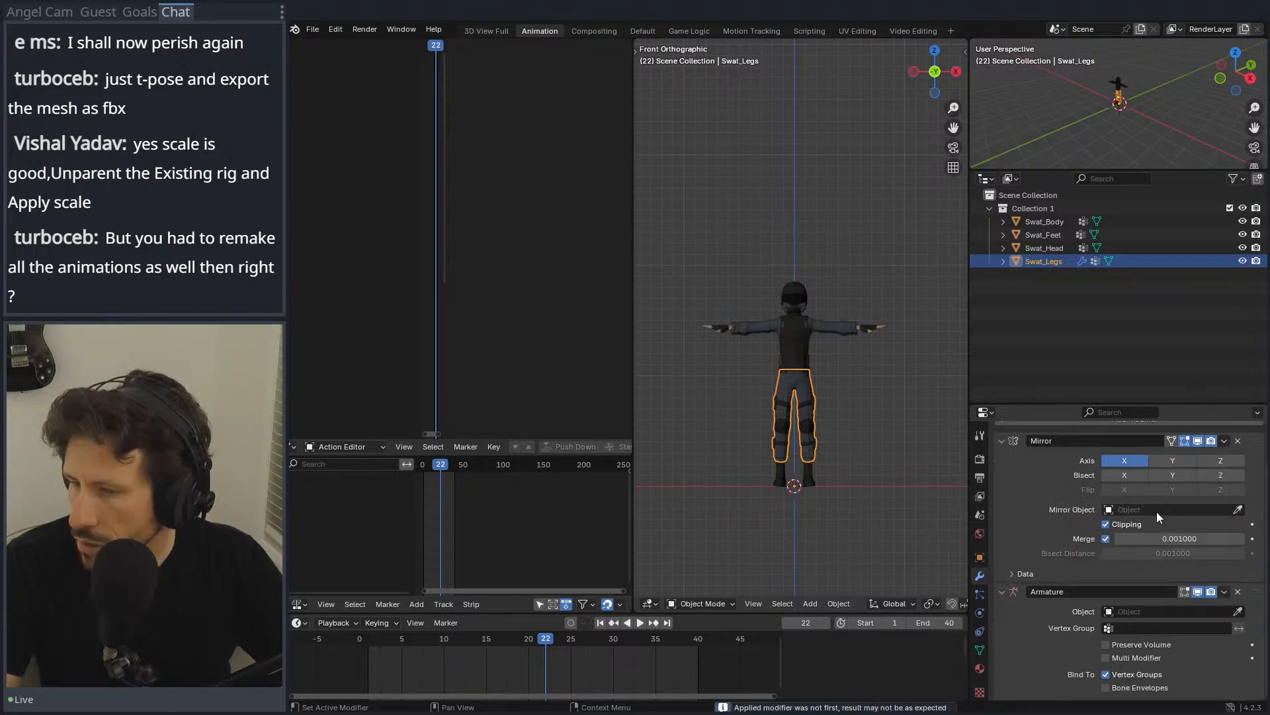
pyautogui.click(1239, 592)
pyautogui.click(1223, 479)
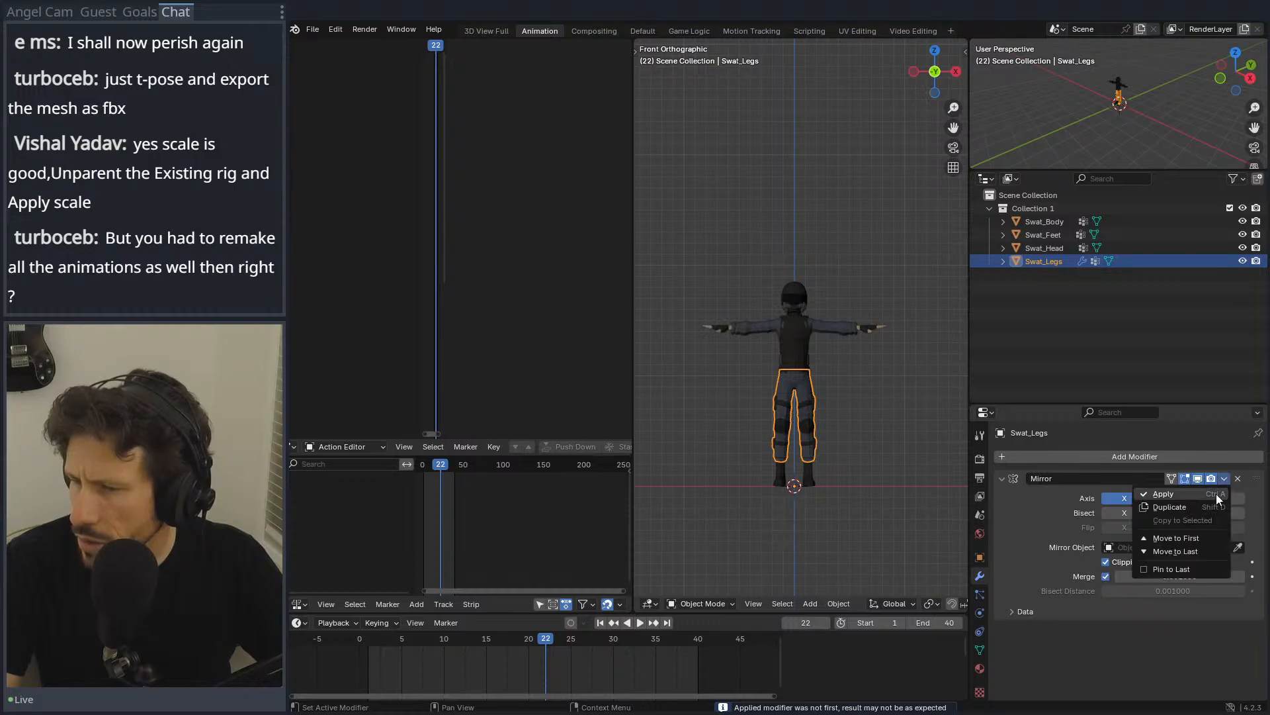
pyautogui.click(1216, 493)
# Step: Join the four Swat meshes into one object with Swat_Legs active, and check its scale and dimensions
pyautogui.moveTo(1005, 301); pyautogui.dragTo(1034, 218)
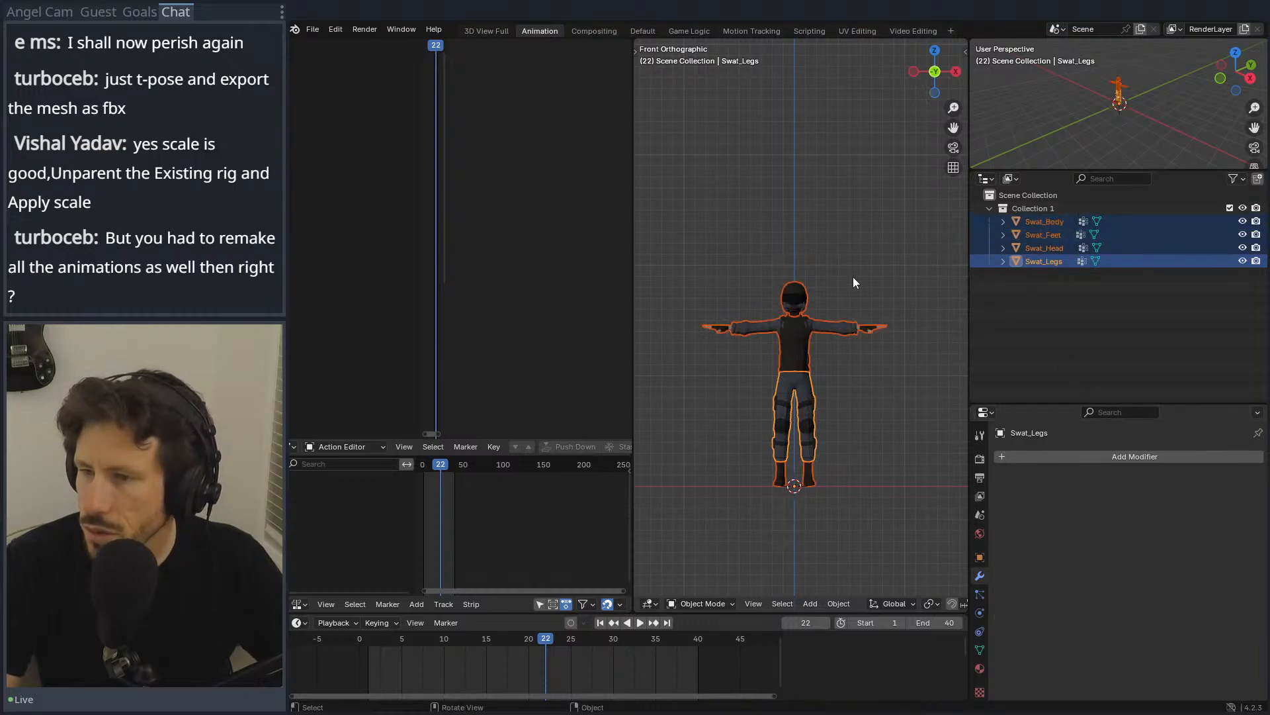
pyautogui.hotkey('ctrl', 'j')
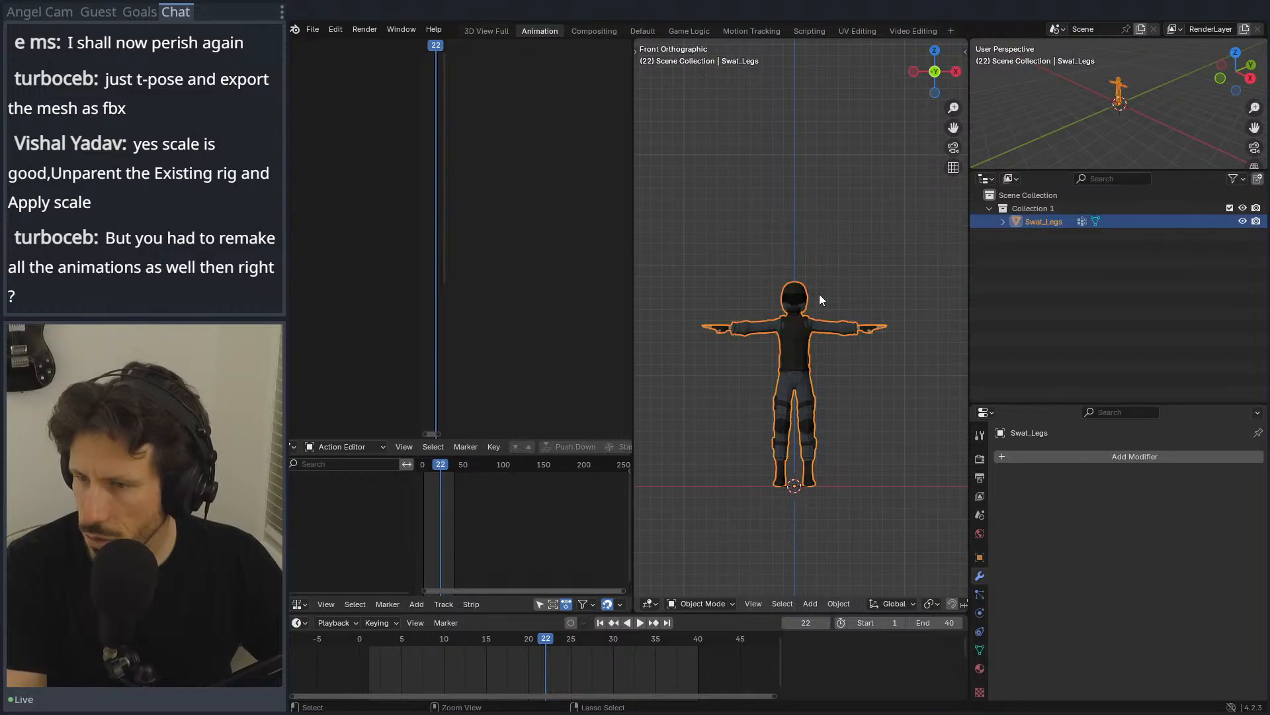
pyautogui.press('Tab')
pyautogui.press('Tab')
pyautogui.scroll(1, 831, 297)
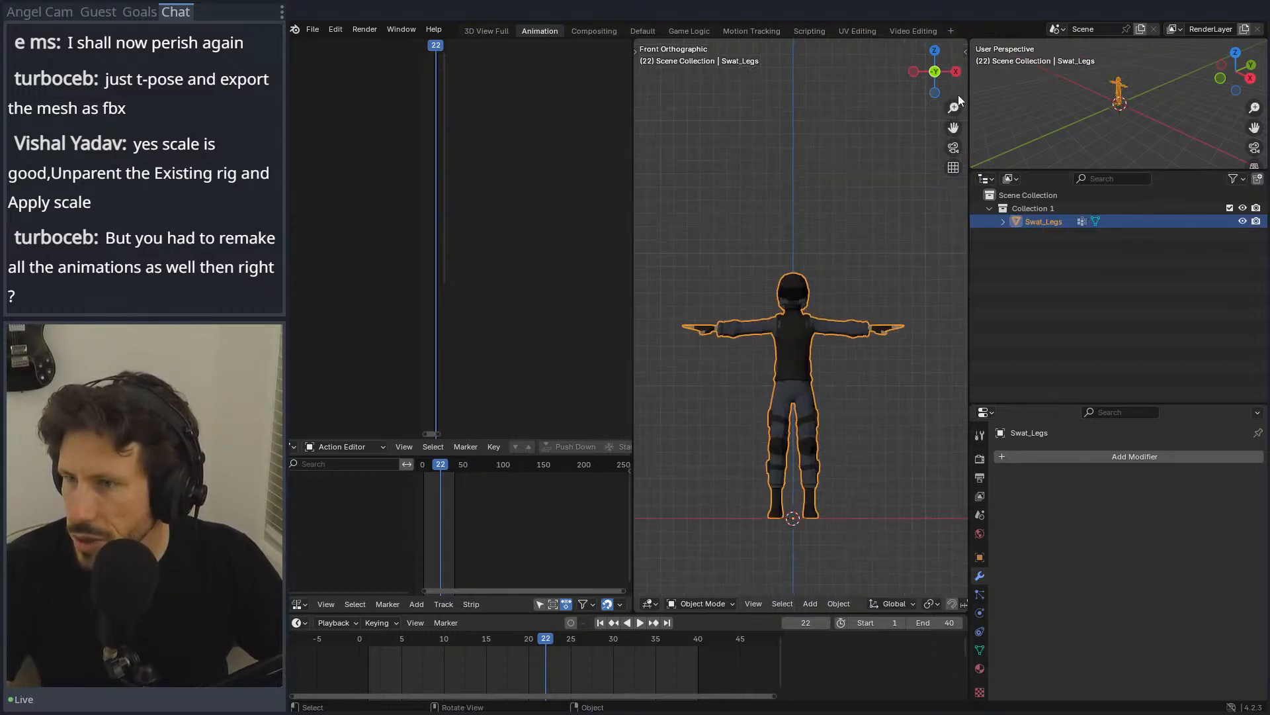
pyautogui.press('n')
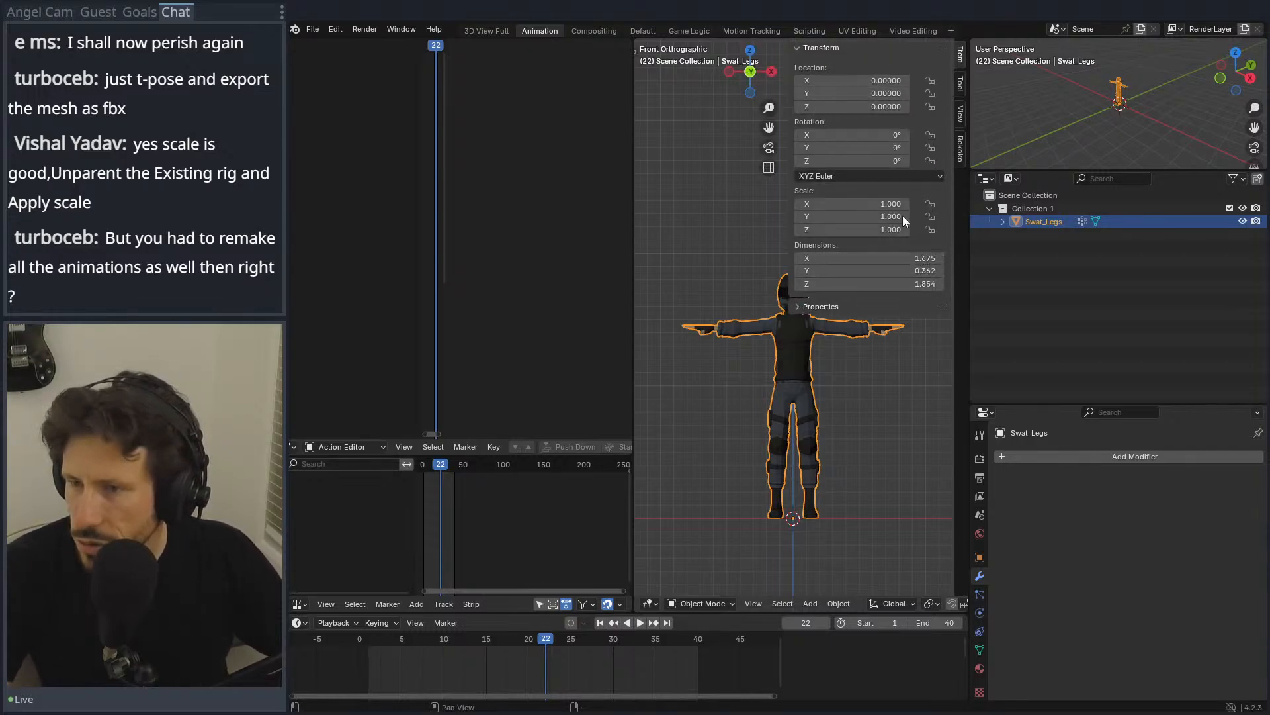
pyautogui.press('n')
pyautogui.scroll(-1, 835, 221)
pyautogui.moveTo(836, 222); pyautogui.dragTo(784, 204, button='middle')
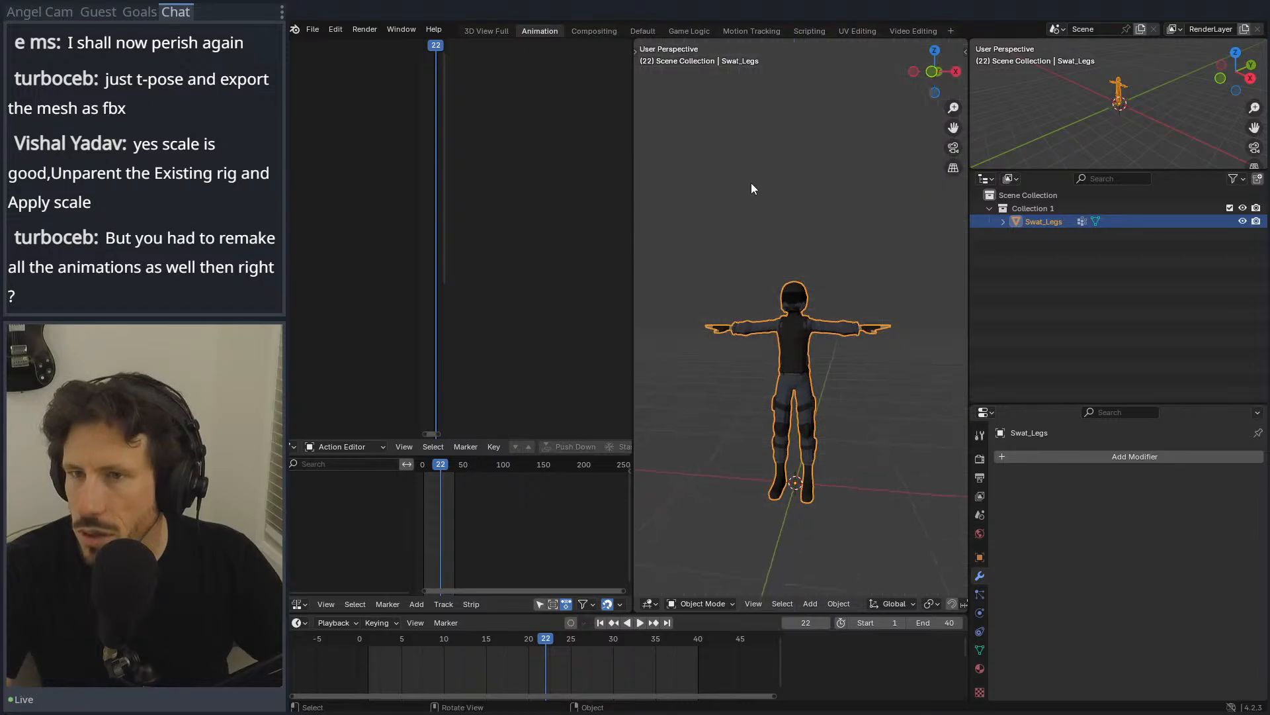
# Step: Save the Blender file and export the model as Swat_tpos.fbx into the Blends folder
pyautogui.click(313, 29)
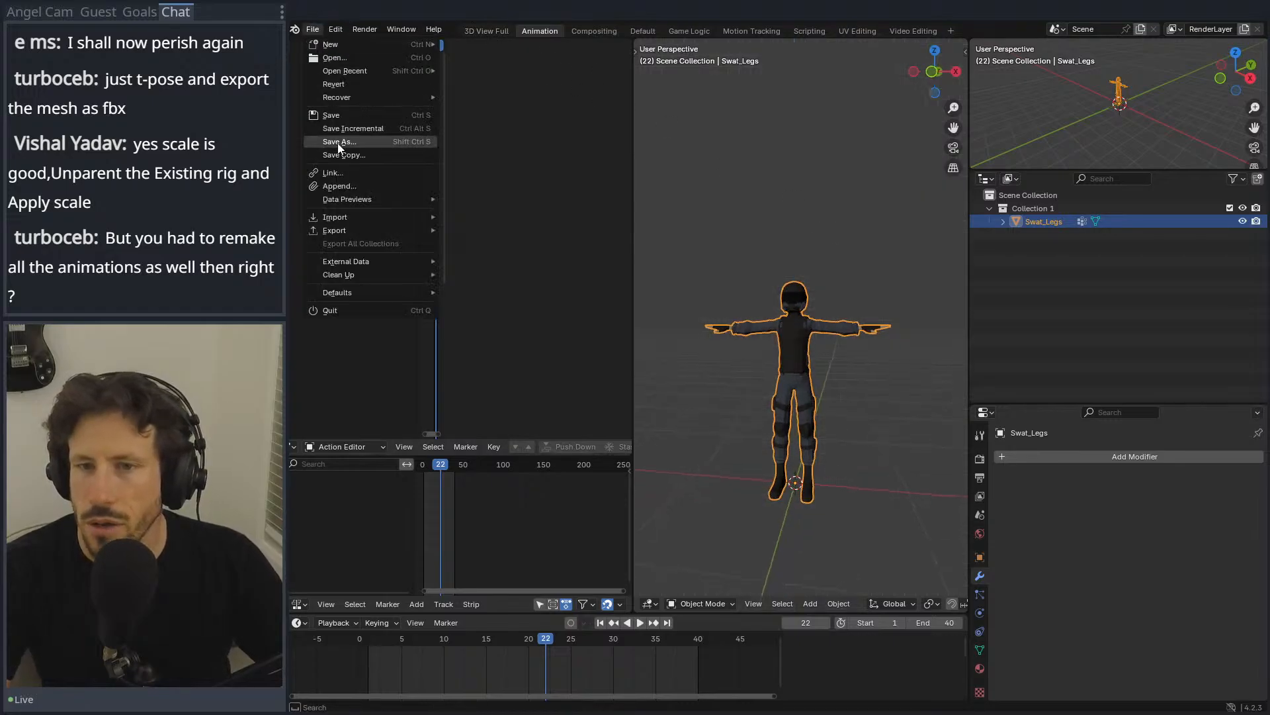
pyautogui.click(332, 115)
pyautogui.click(315, 30)
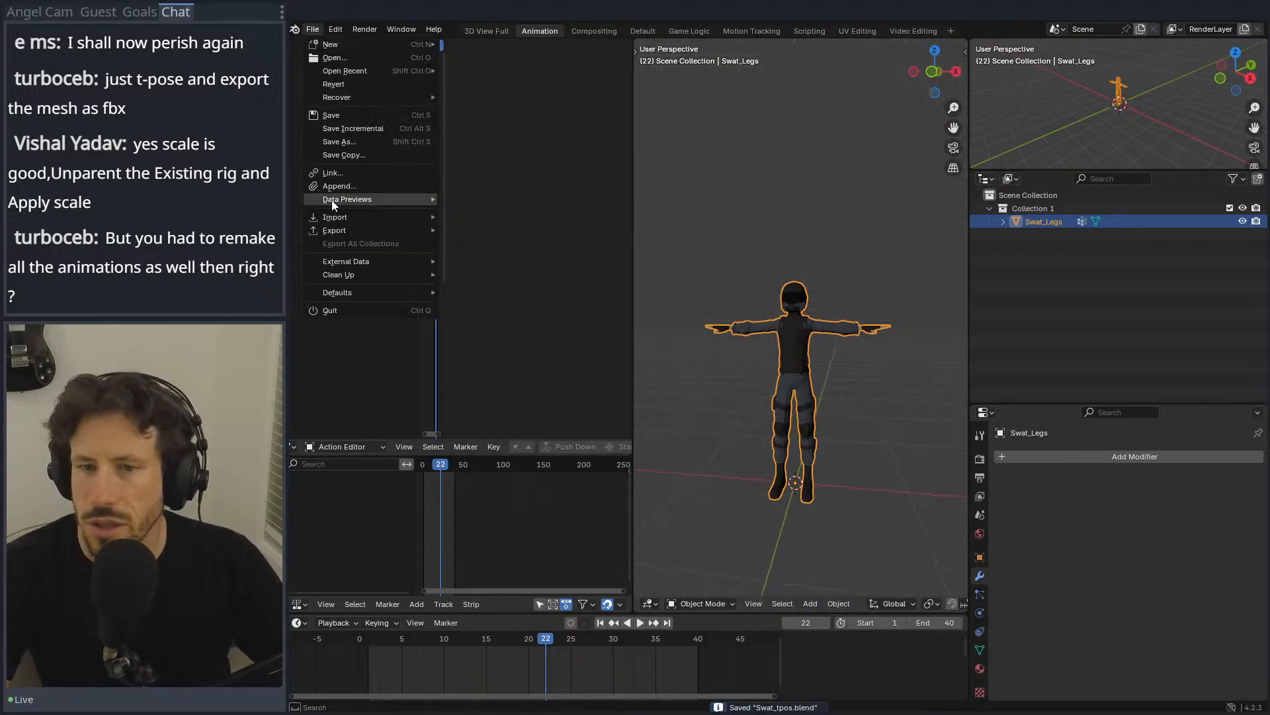
pyautogui.moveTo(332, 231)
pyautogui.click(501, 348)
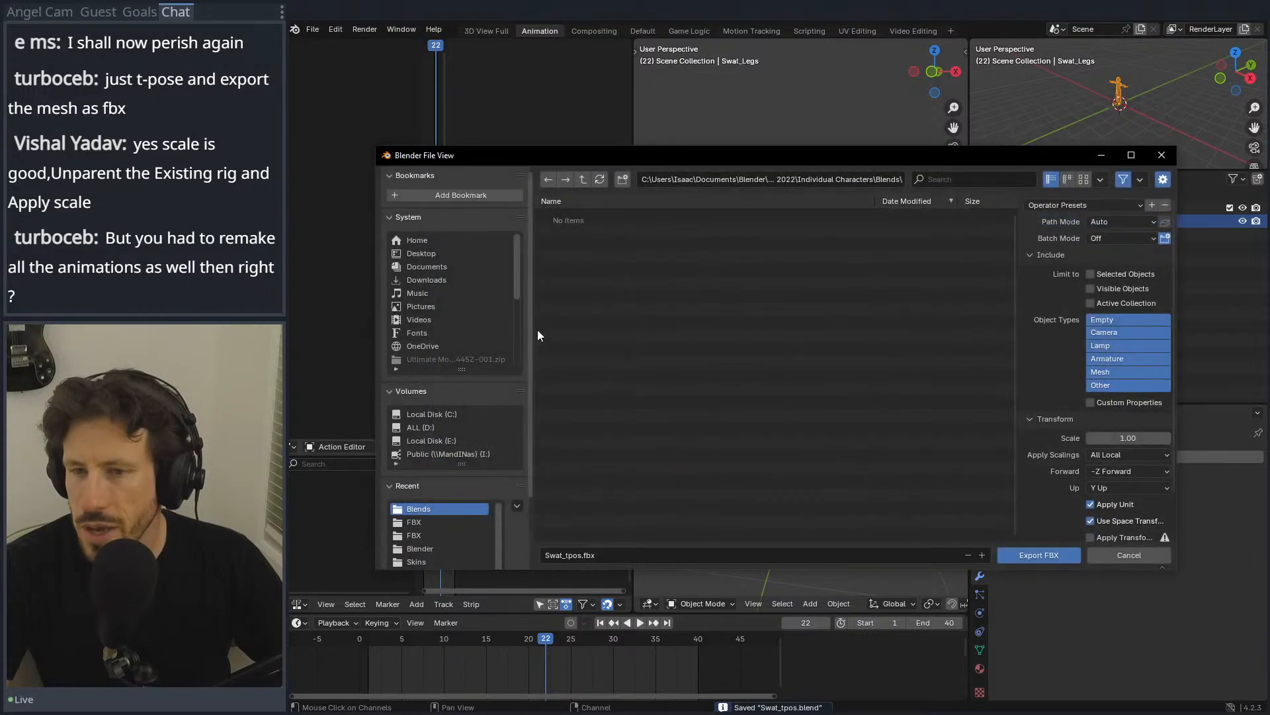
pyautogui.click(1040, 556)
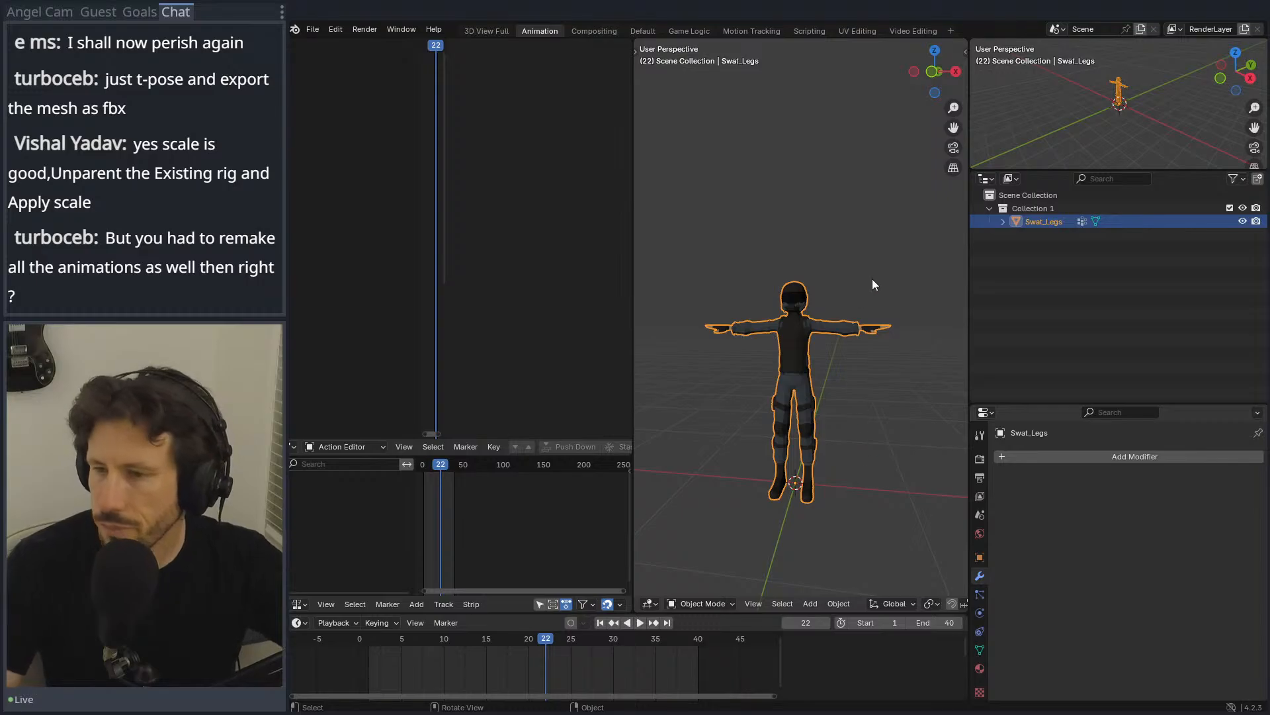
# Step: Switch to Mixamo in the browser, dismiss the old Auto-Rigger dialog and cancel the download settings
pyautogui.hotkey('alt', 'Tab')
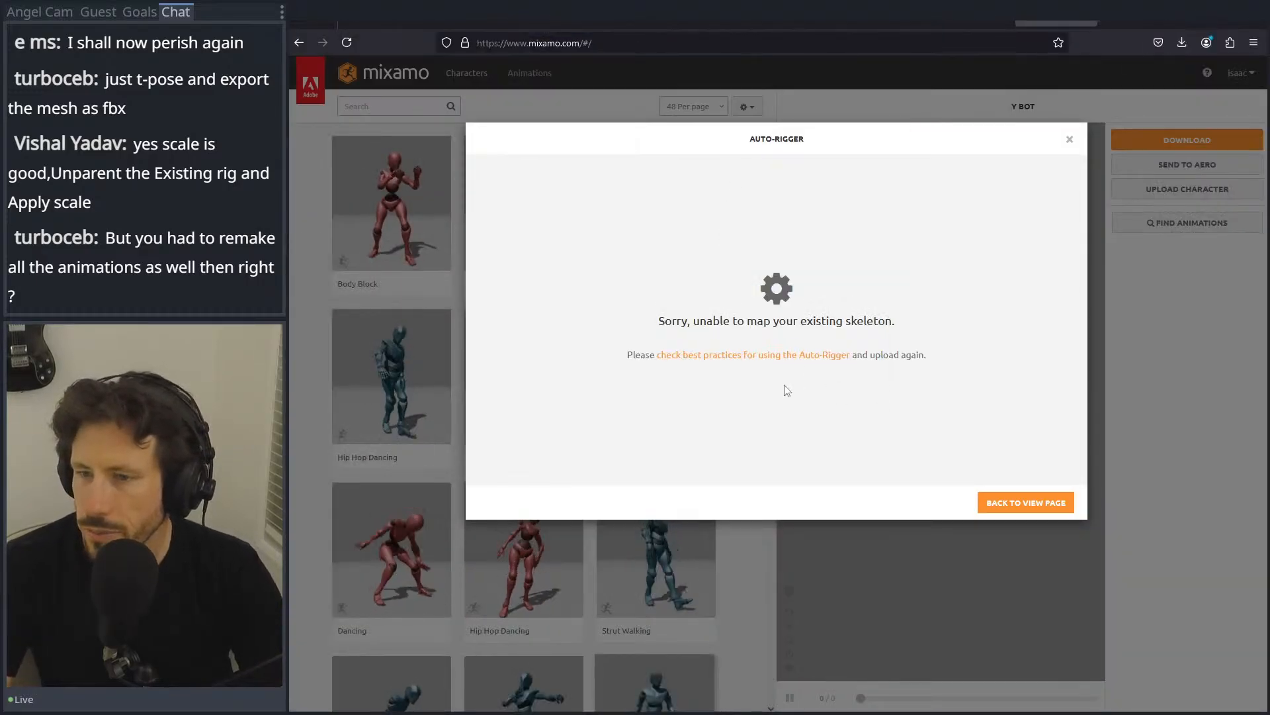
pyautogui.click(1036, 508)
pyautogui.click(1173, 137)
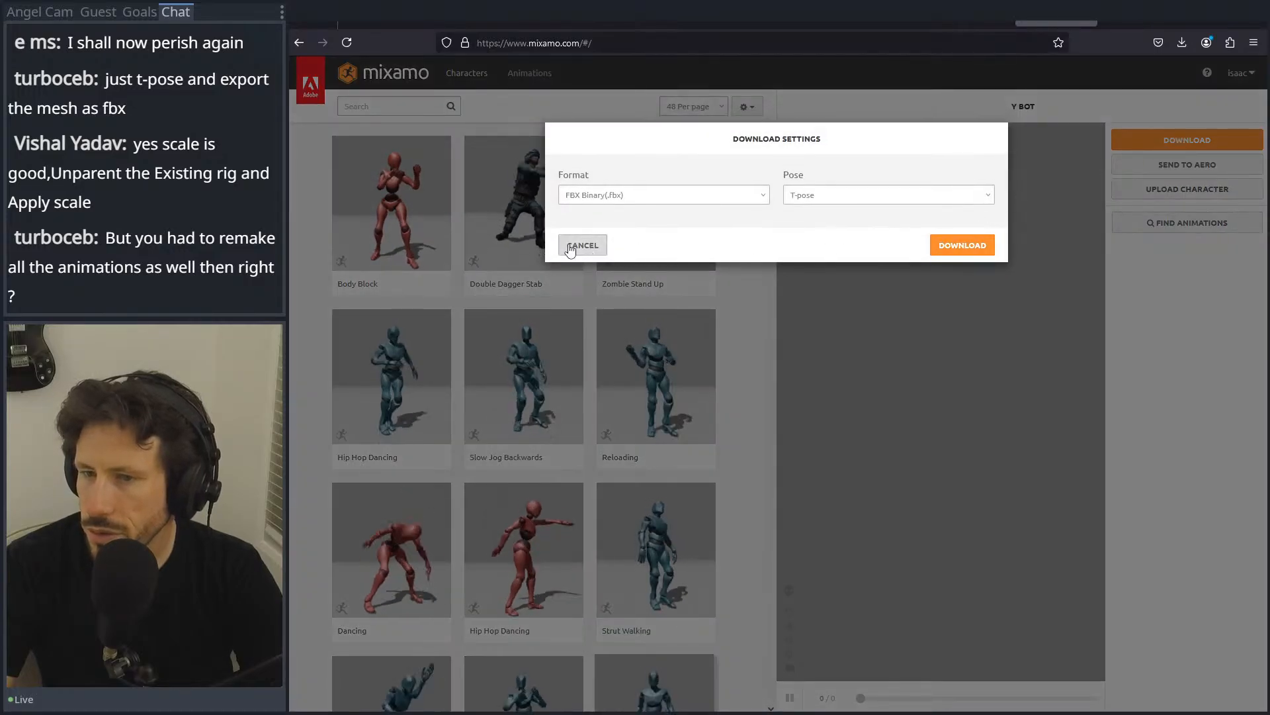
pyautogui.click(582, 238)
# Step: Upload Swat_tpos.fbx from the Blends folder as a new character for the Auto-Rigger
pyautogui.click(1148, 189)
pyautogui.click(728, 378)
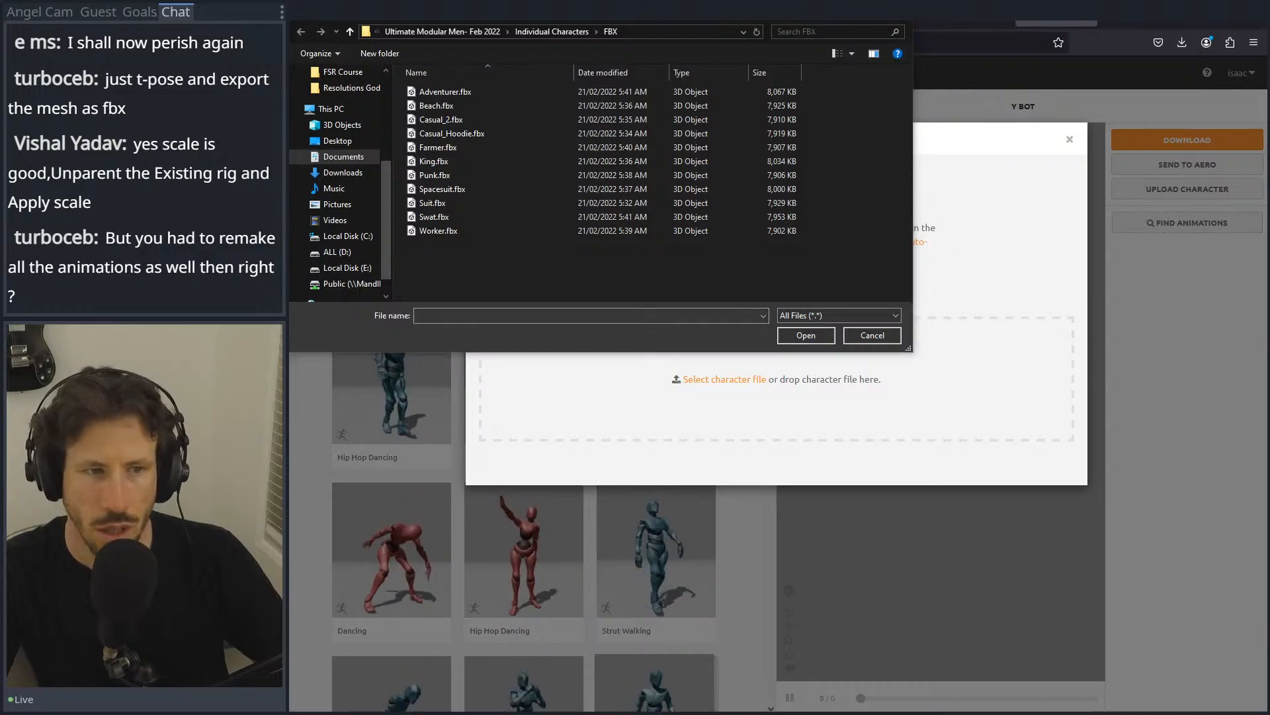
pyautogui.click(669, 32)
pyautogui.hotkey('ctrl', 'v')
pyautogui.press('Return')
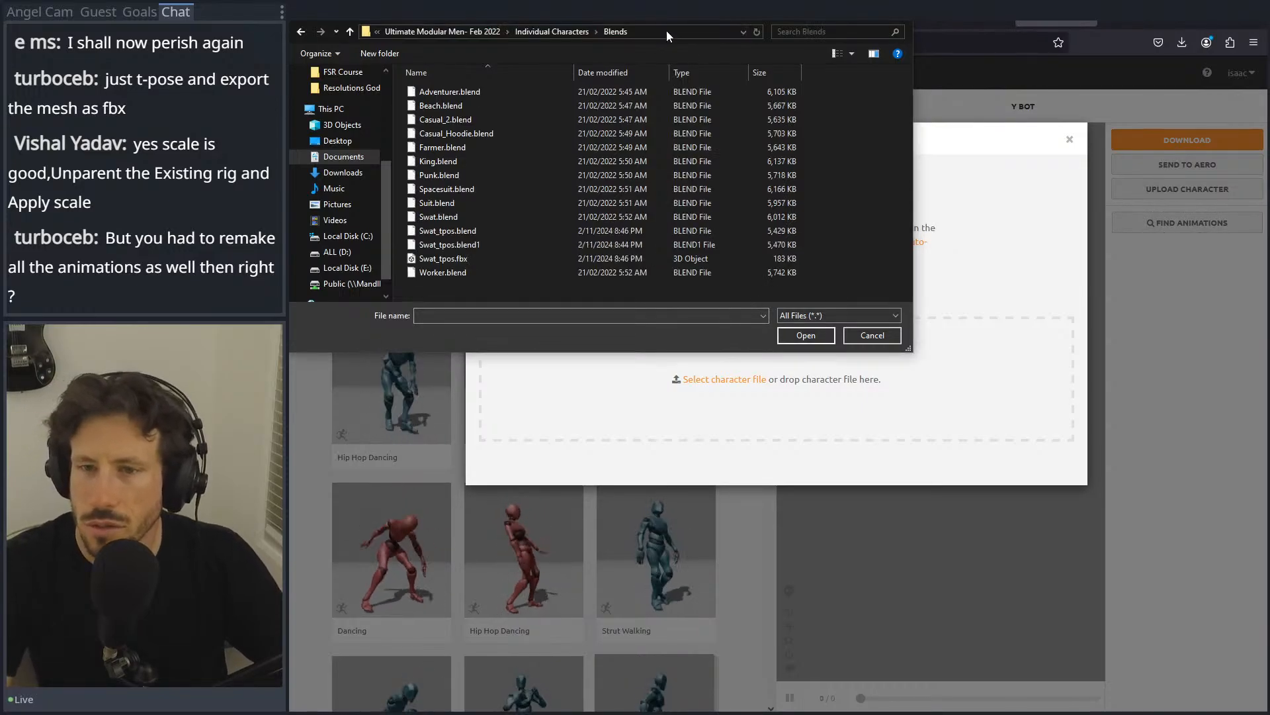
pyautogui.doubleClick(454, 256)
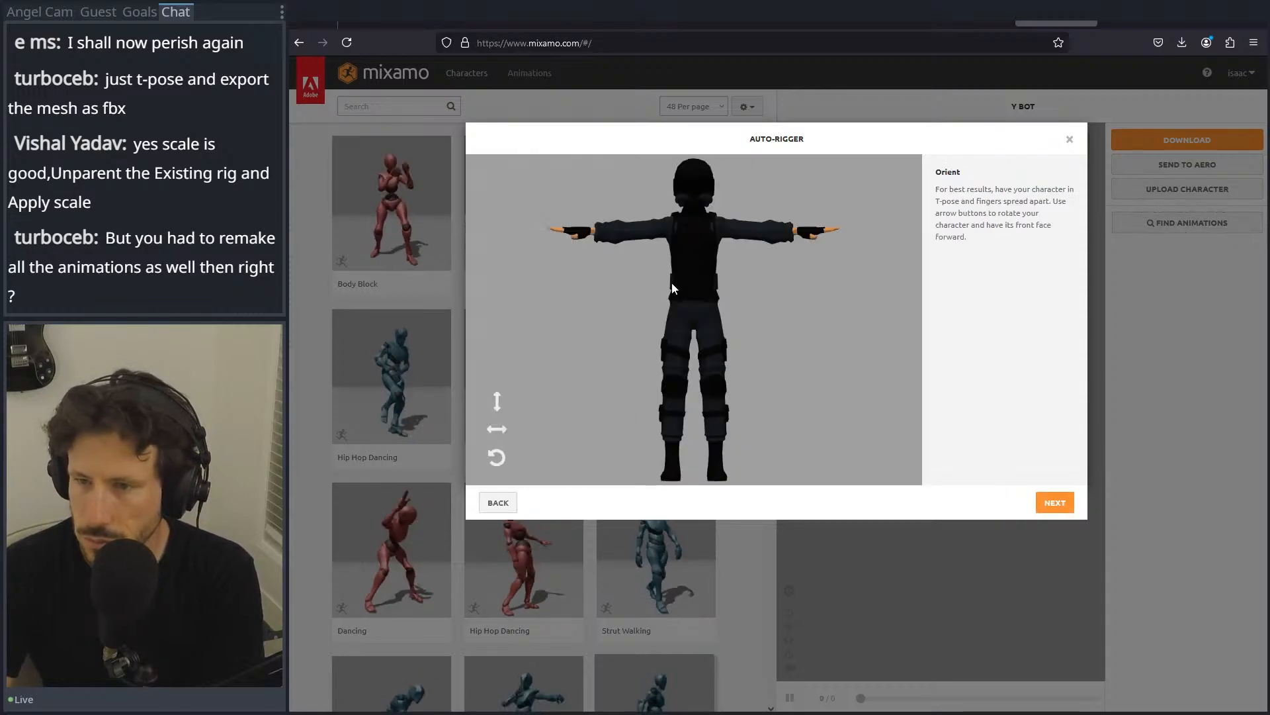
# Step: Try the orientation rotations on the Swat character and return it to standing upright and facing forward
pyautogui.click(497, 429)
pyautogui.click(495, 456)
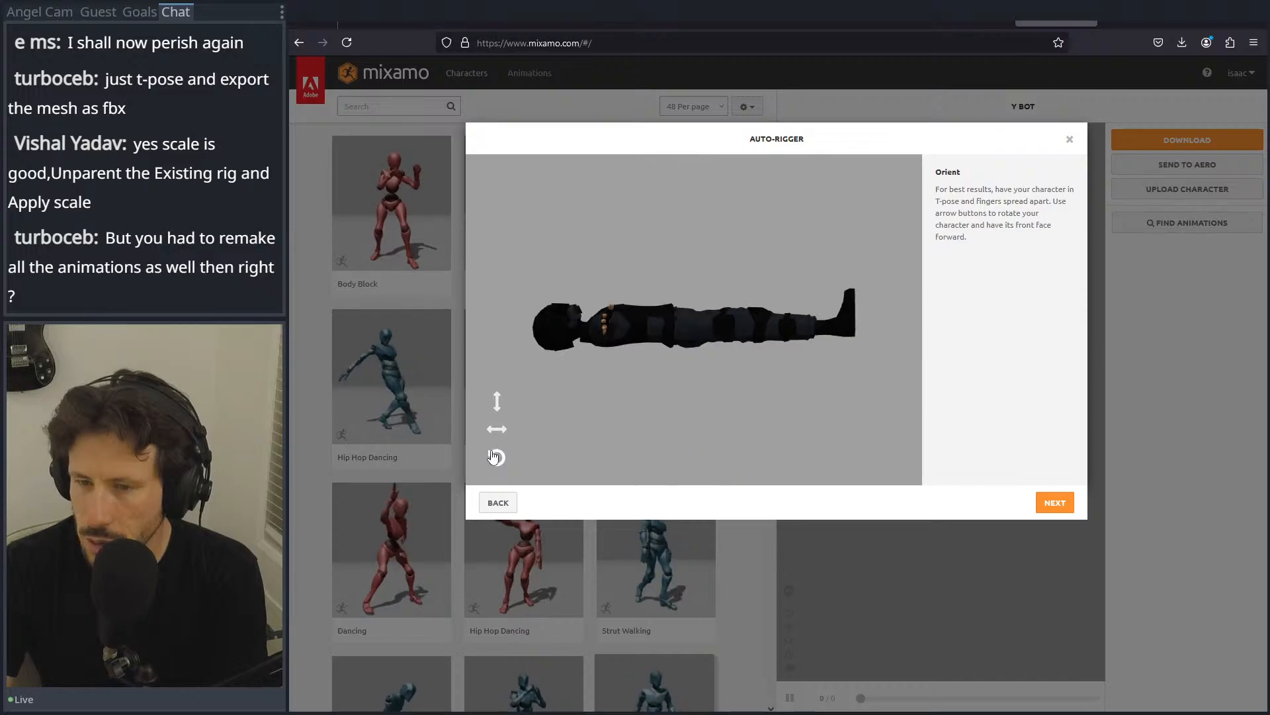
pyautogui.click(495, 455)
pyautogui.click(495, 456)
pyautogui.click(497, 455)
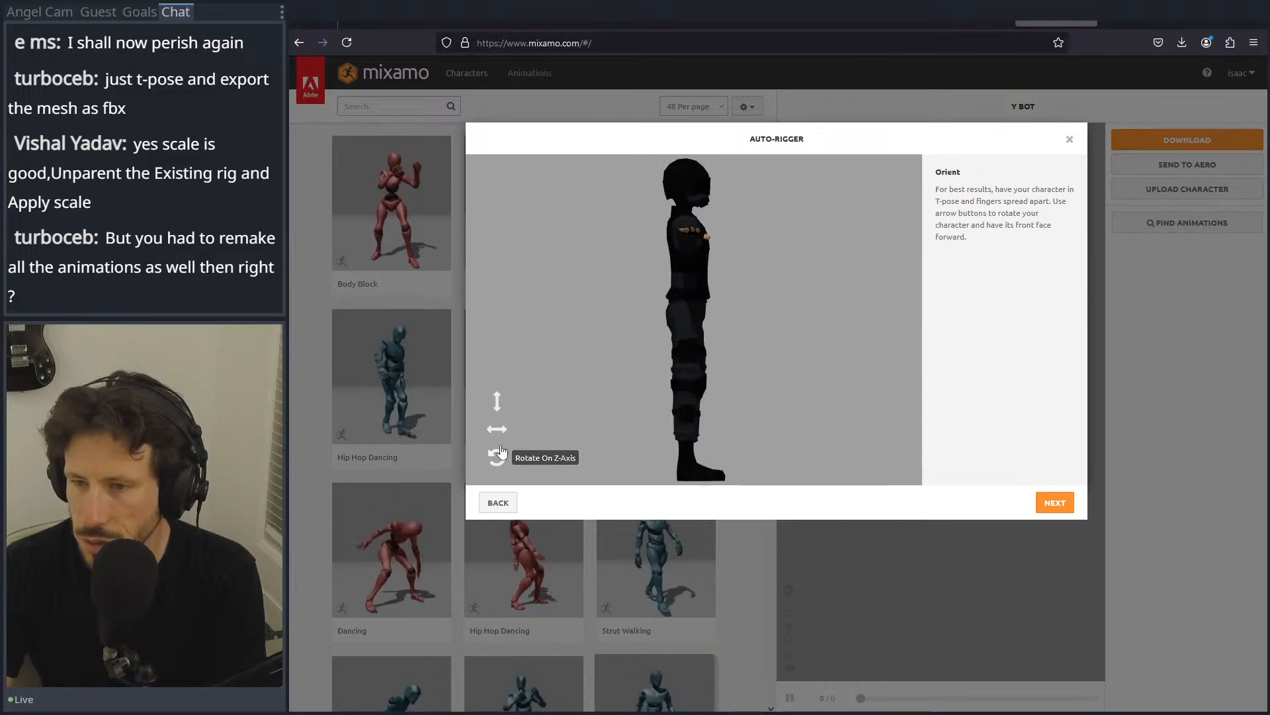
pyautogui.click(501, 430)
pyautogui.click(498, 430)
pyautogui.click(497, 430)
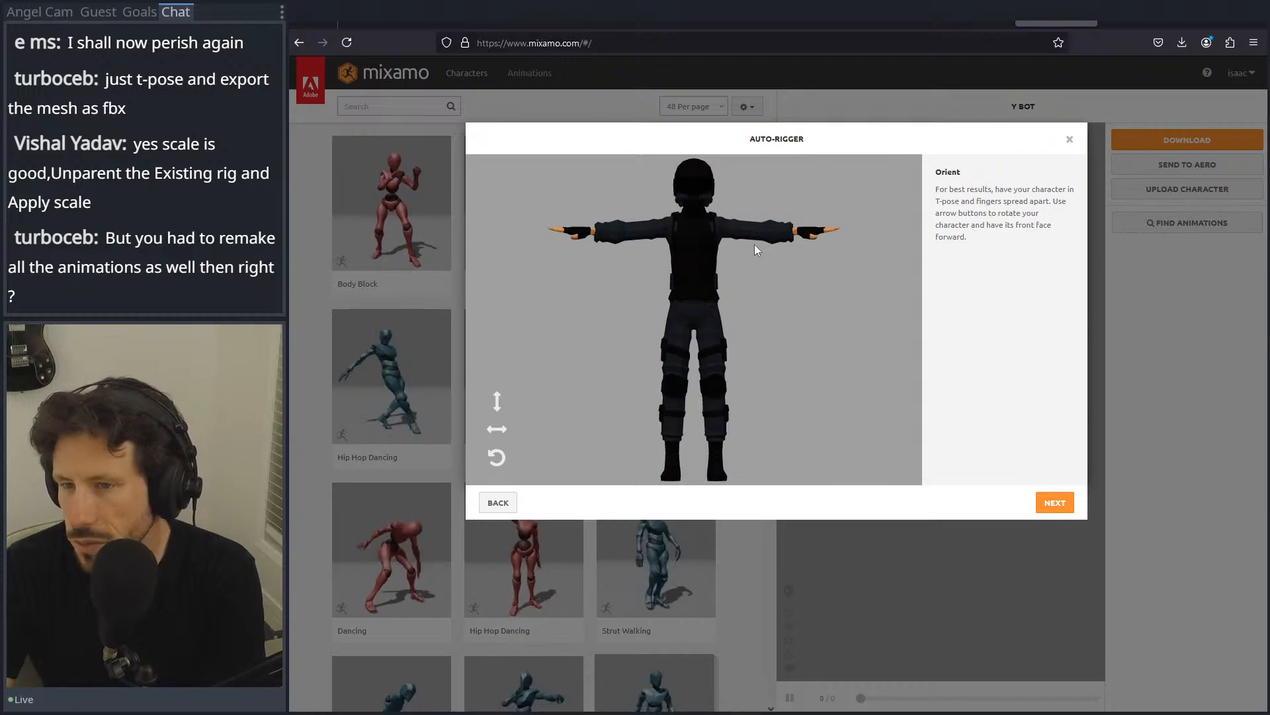
# Step: Accept the orientation and place the chin, wrist, elbow, knee and groin markers on the character using symmetry
pyautogui.click(1054, 502)
pyautogui.moveTo(541, 321)
pyautogui.mouseDown()
pyautogui.moveTo(679, 257)
pyautogui.moveTo(675, 211)
pyautogui.moveTo(695, 206)
pyautogui.mouseUp()
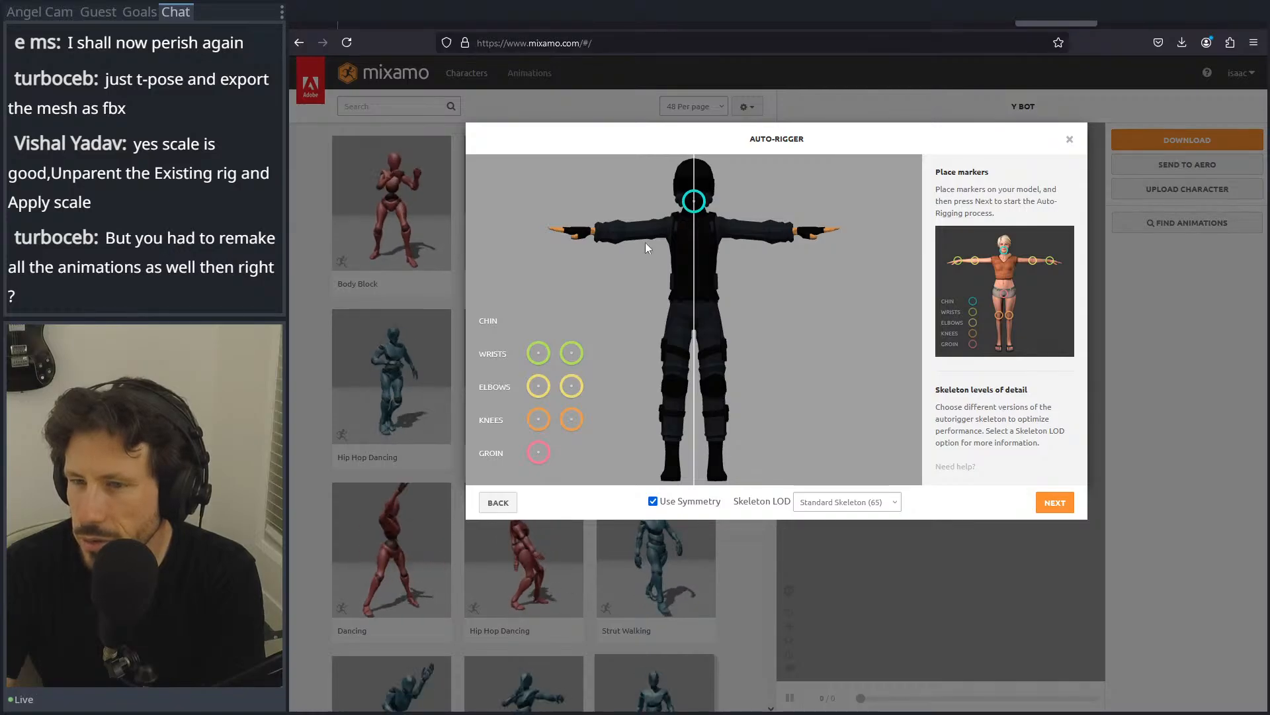
pyautogui.moveTo(538, 356); pyautogui.dragTo(595, 236)
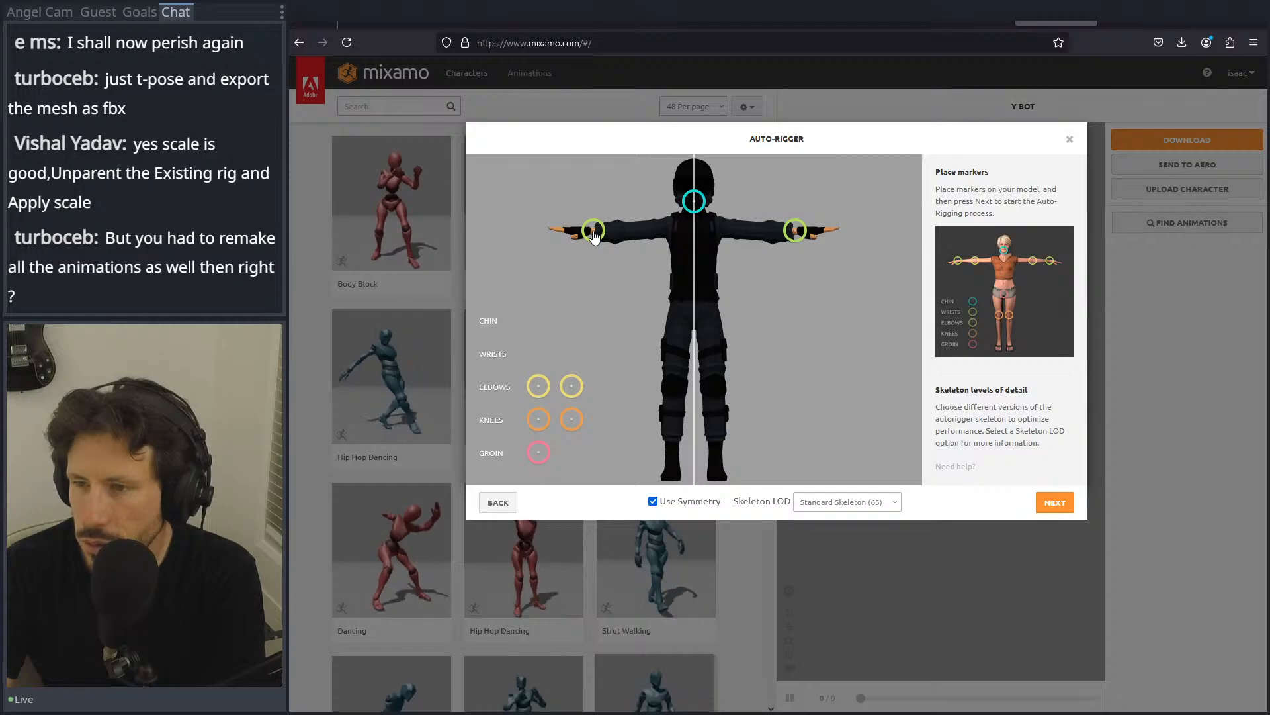
pyautogui.moveTo(538, 386)
pyautogui.mouseDown()
pyautogui.moveTo(640, 236)
pyautogui.moveTo(606, 237)
pyautogui.moveTo(643, 237)
pyautogui.mouseUp()
pyautogui.moveTo(538, 419); pyautogui.dragTo(675, 391)
pyautogui.moveTo(539, 455)
pyautogui.mouseDown()
pyautogui.moveTo(570, 442)
pyautogui.moveTo(665, 331)
pyautogui.moveTo(694, 320)
pyautogui.mouseUp()
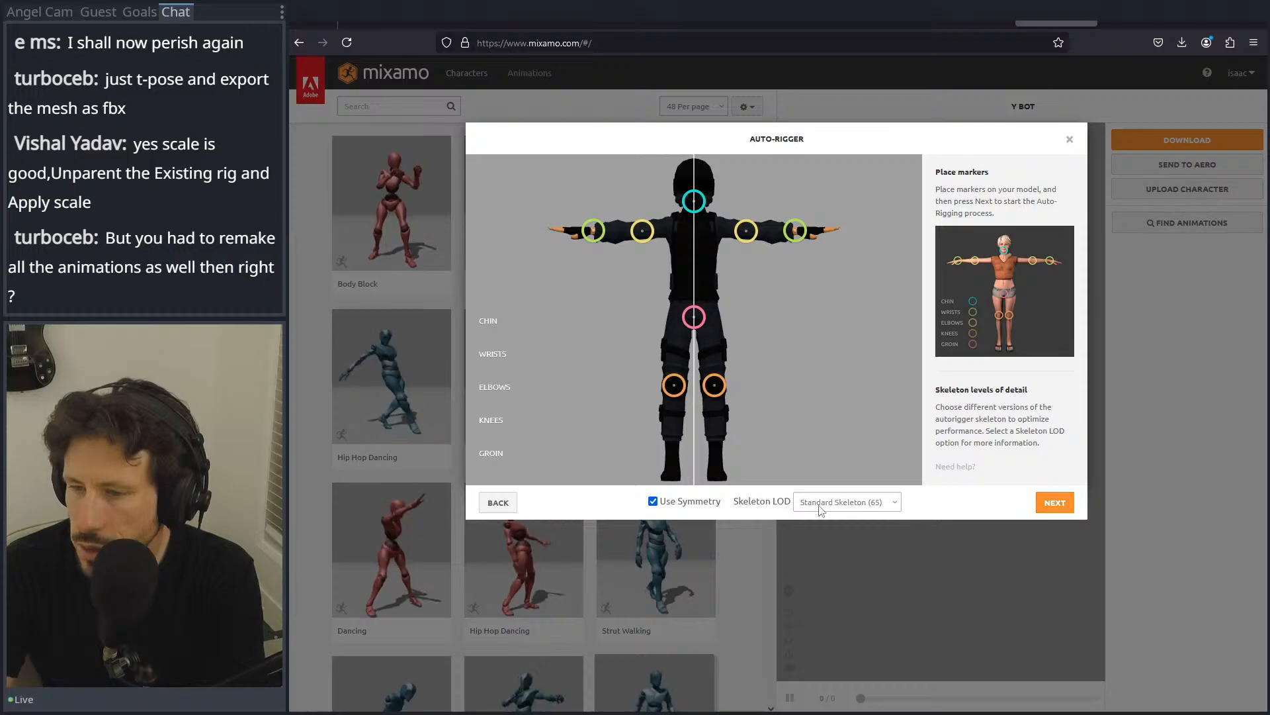
# Step: Auto-rig the character with the Standard Skeleton (65) and accept it as the new current character
pyautogui.click(842, 506)
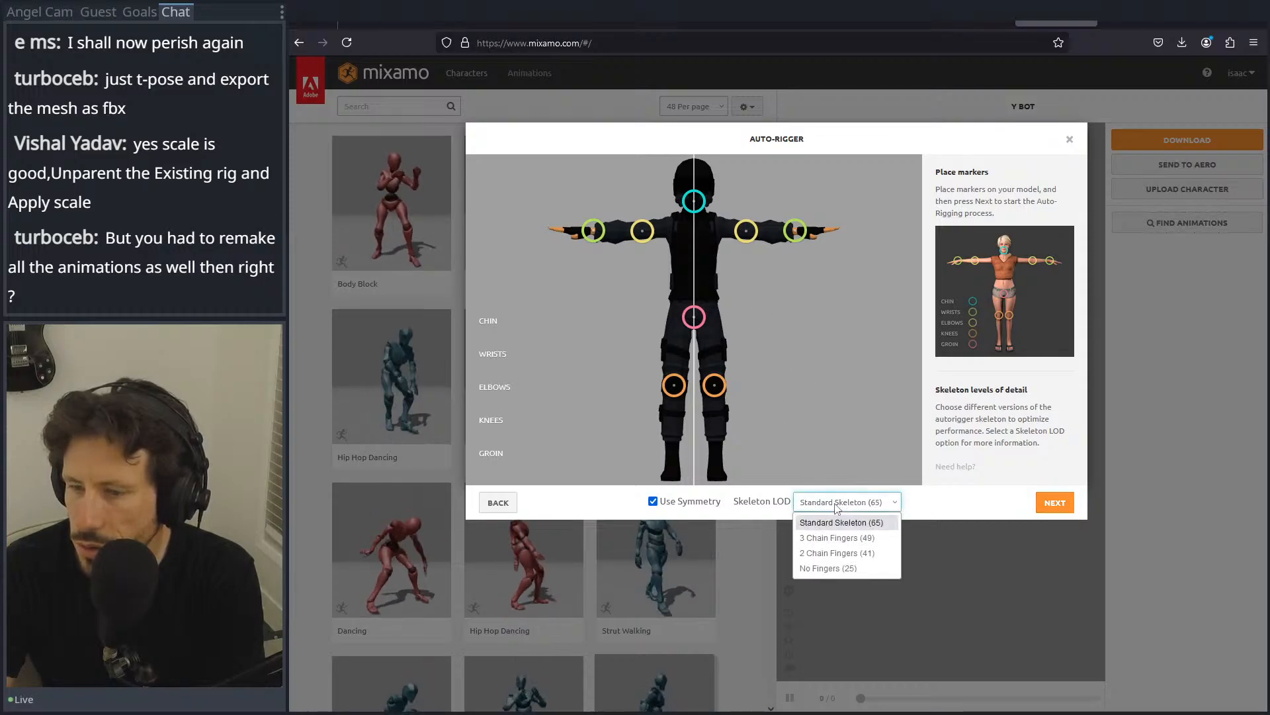
pyautogui.click(834, 508)
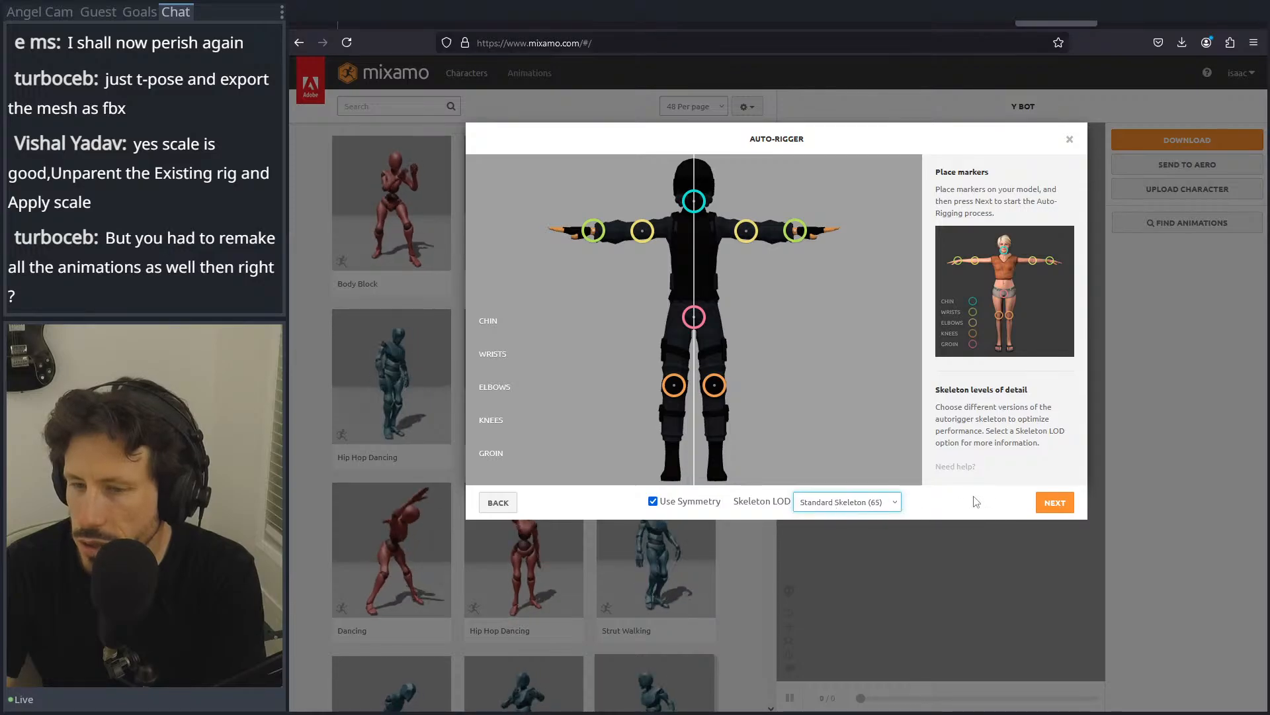
pyautogui.click(1047, 508)
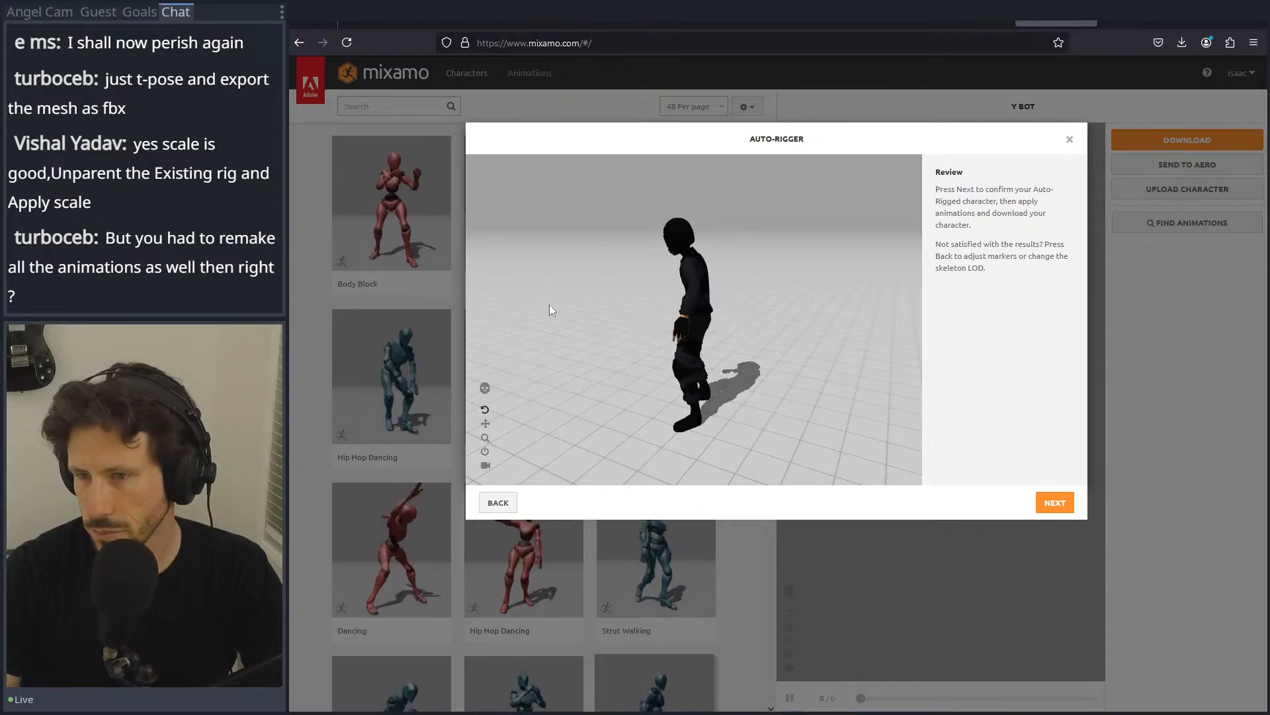
pyautogui.click(1048, 498)
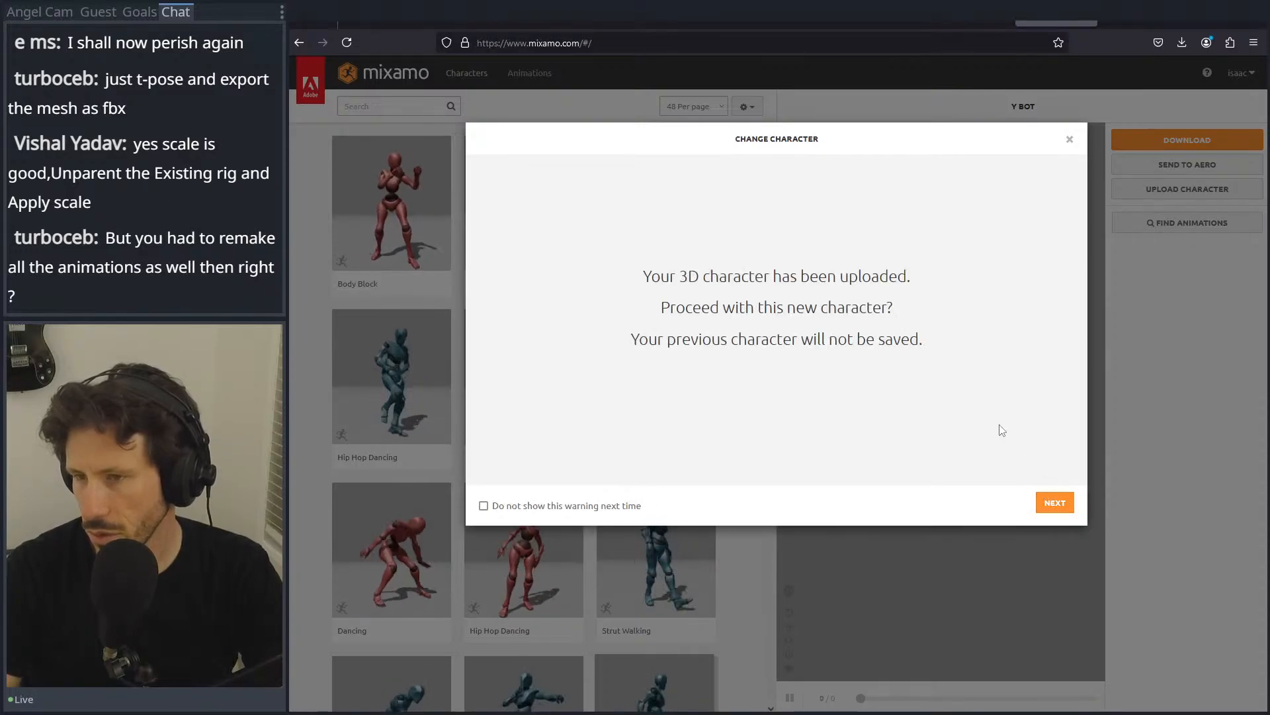
pyautogui.click(1050, 503)
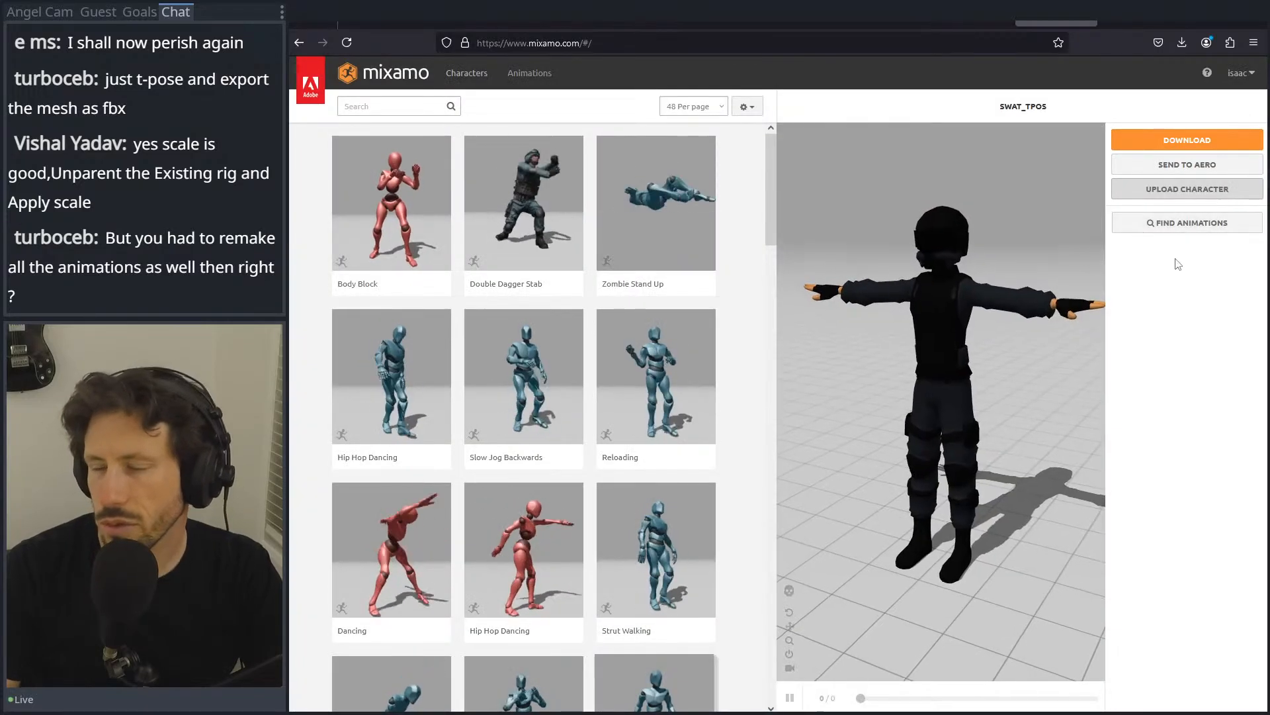
# Step: Download the rigged character as FBX Binary(.fbx) in T-pose
pyautogui.click(1186, 141)
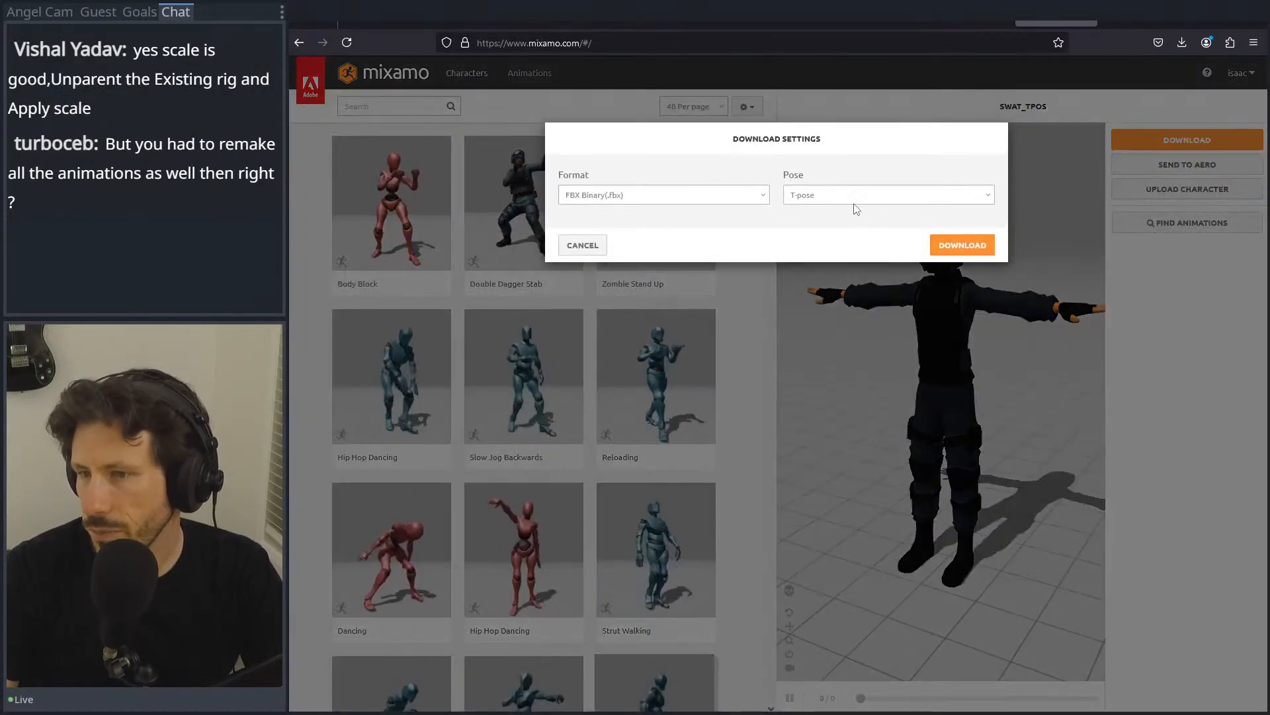
pyautogui.click(717, 193)
pyautogui.click(777, 193)
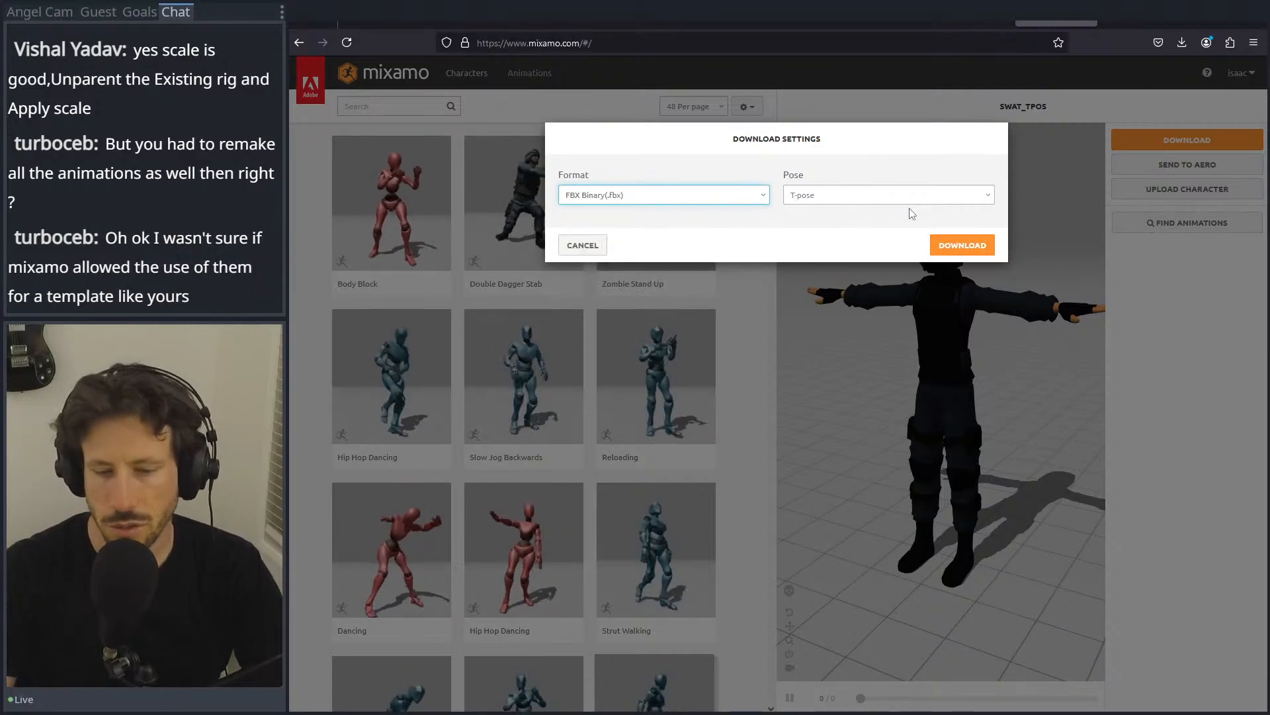
pyautogui.click(943, 246)
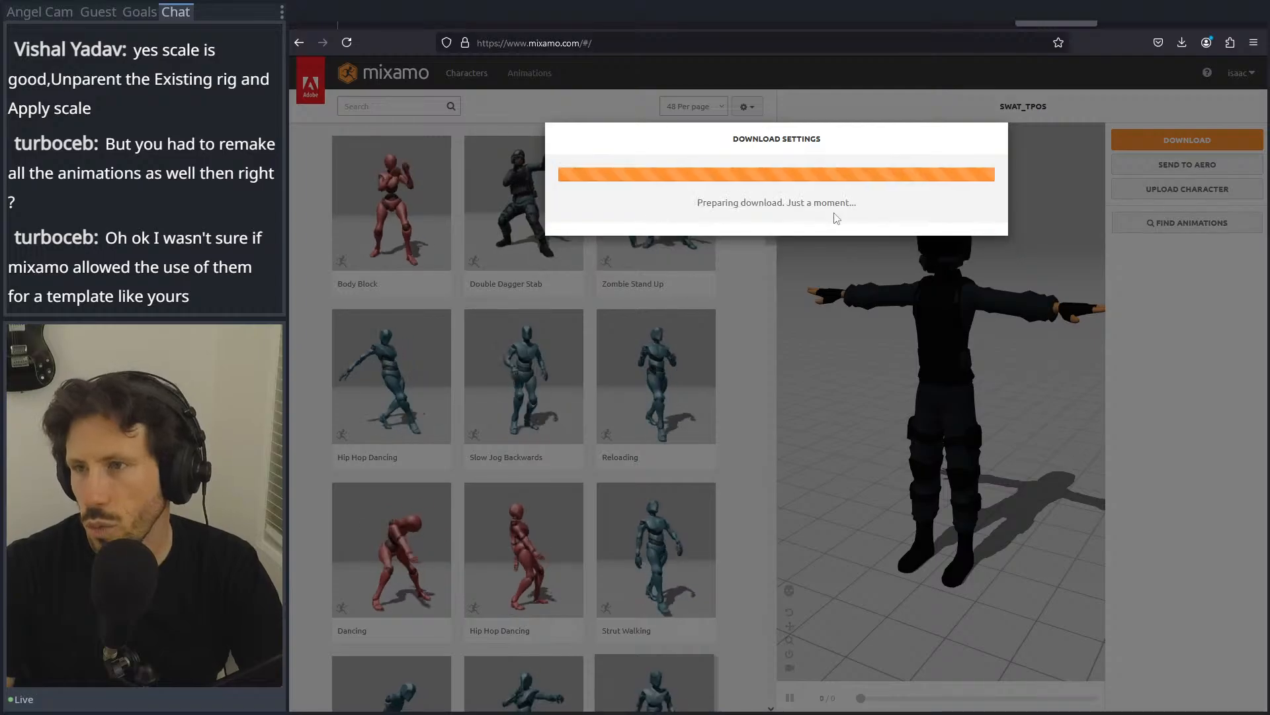
# Step: Review the Mixamo licensing FAQ on Adobe Community, examining the permitted project examples and the limits on raw file distribution
pyautogui.hotkey('ctrl', 'shift', 'Tab')
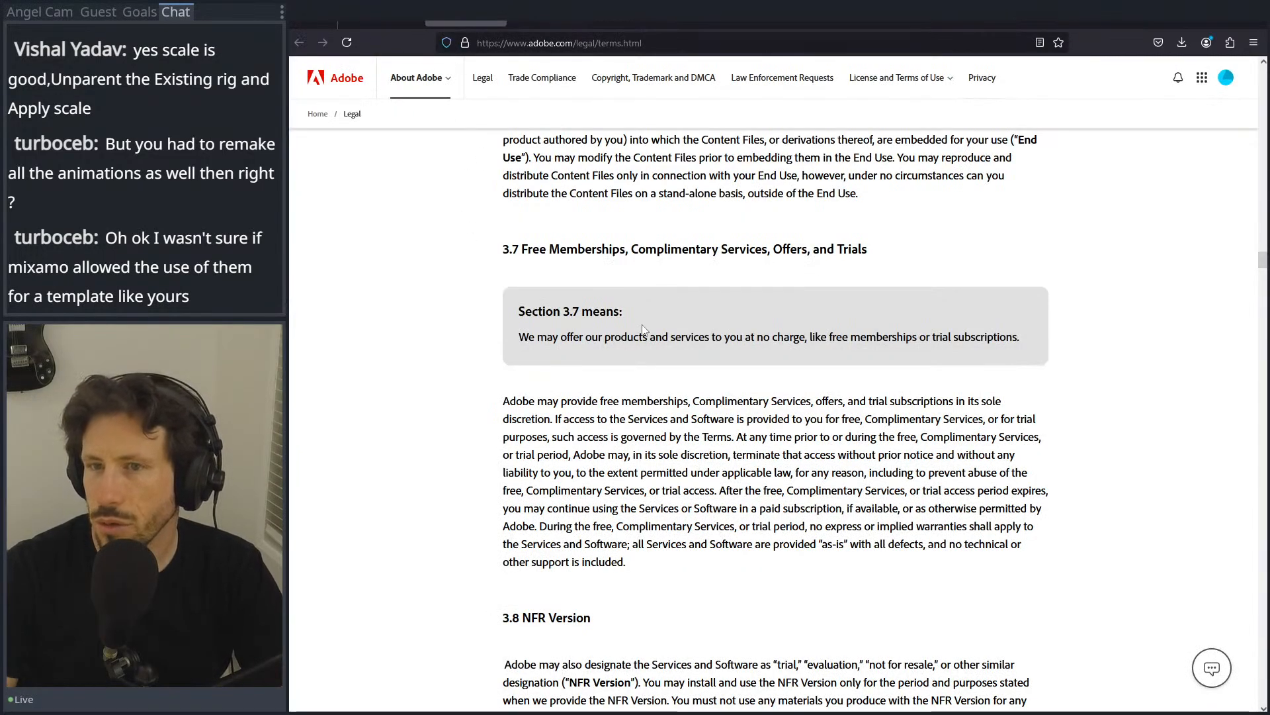
pyautogui.click(403, 27)
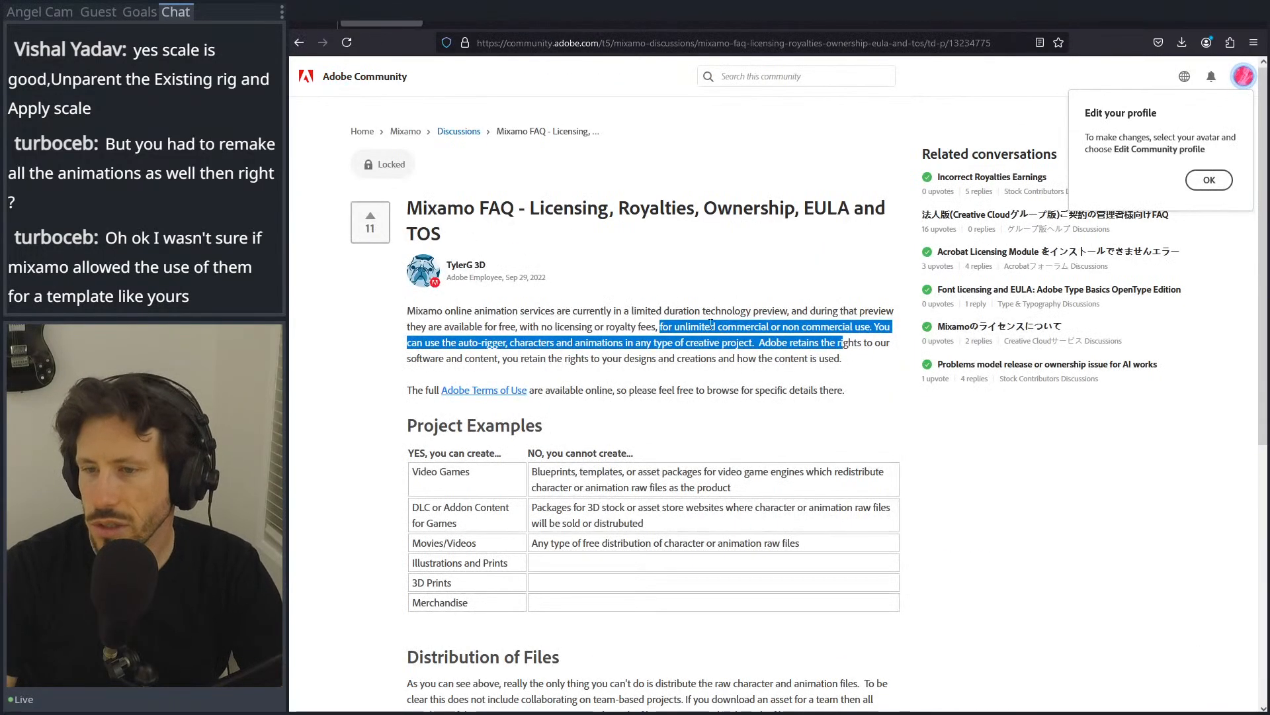
pyautogui.click(497, 232)
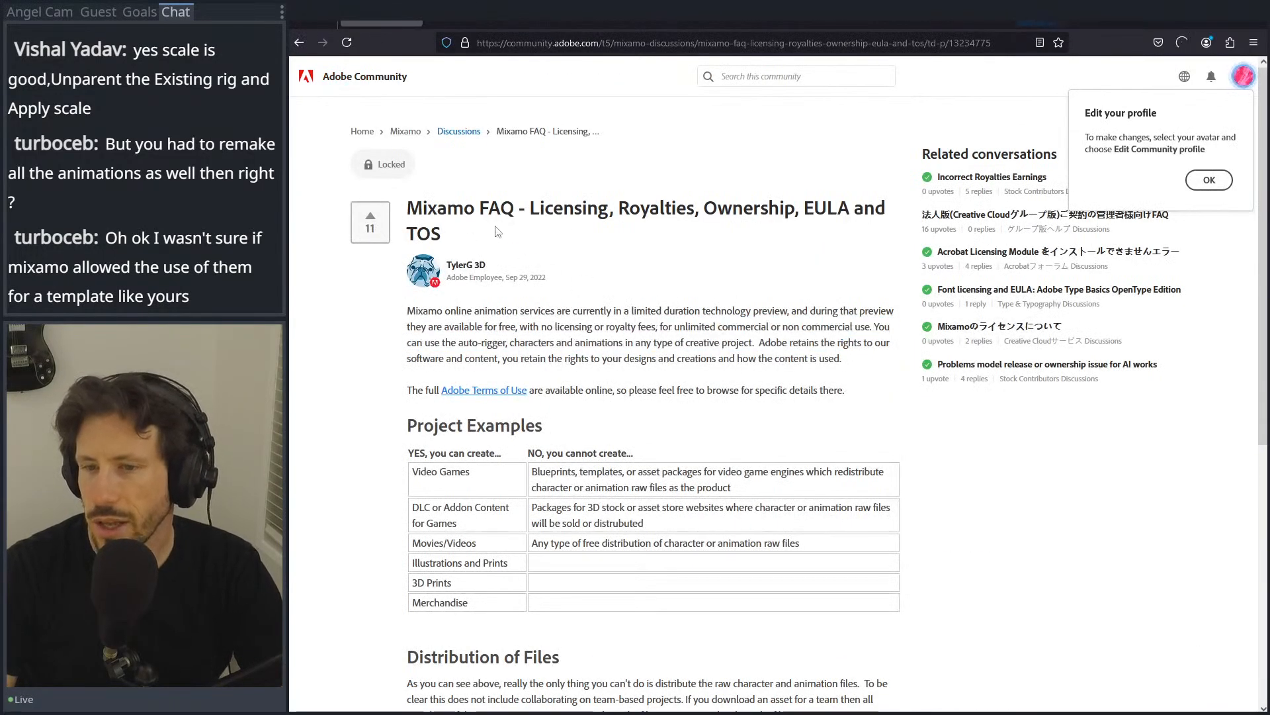
pyautogui.doubleClick(466, 278)
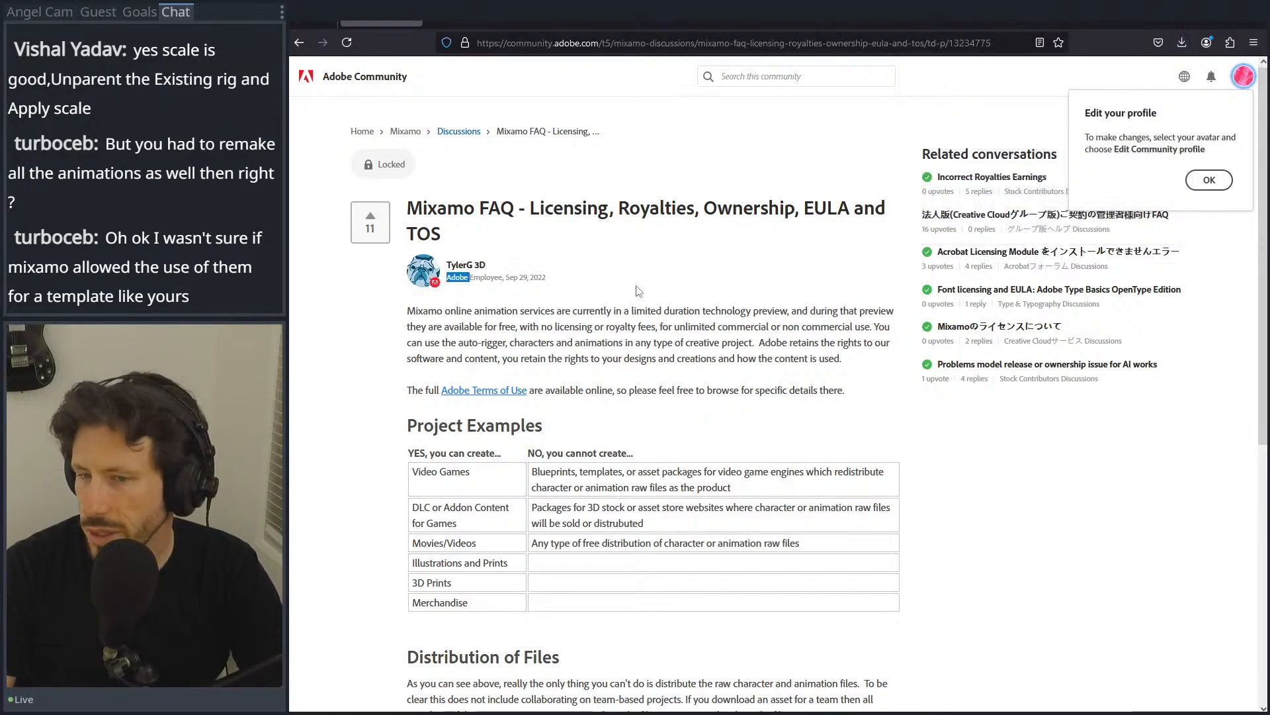
pyautogui.scroll(-2, 639, 285)
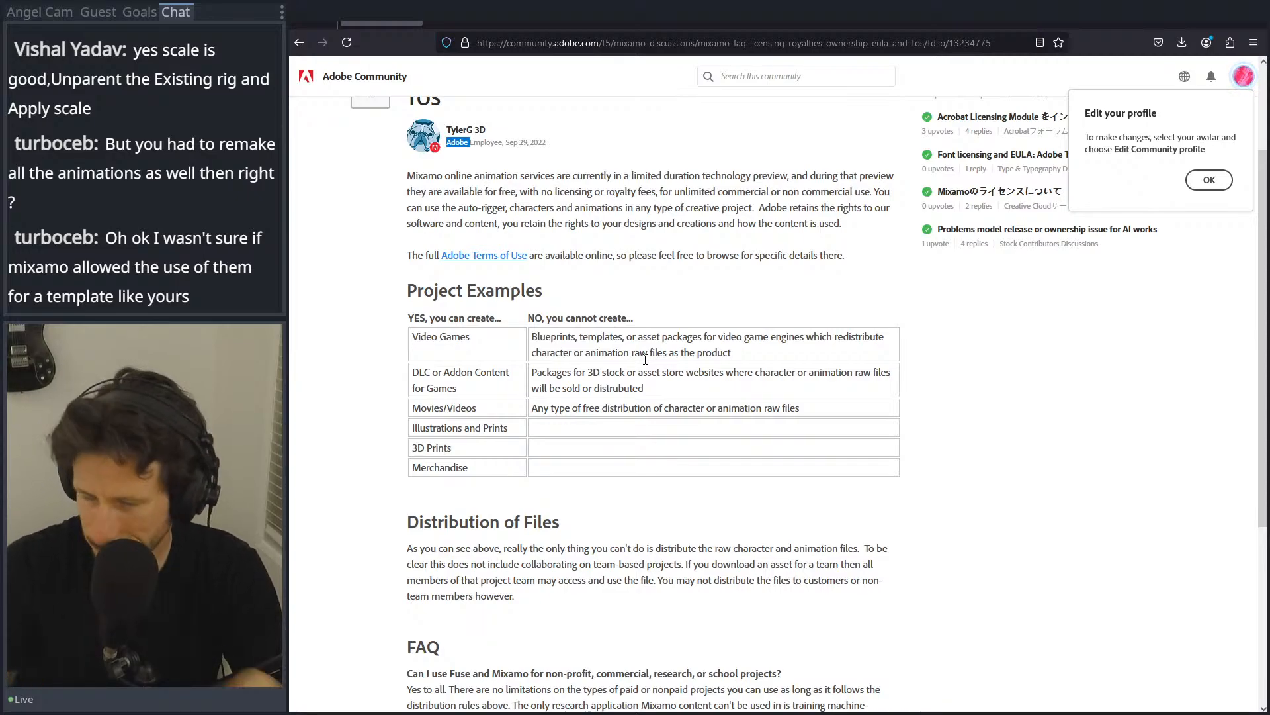
pyautogui.moveTo(669, 354); pyautogui.dragTo(597, 355)
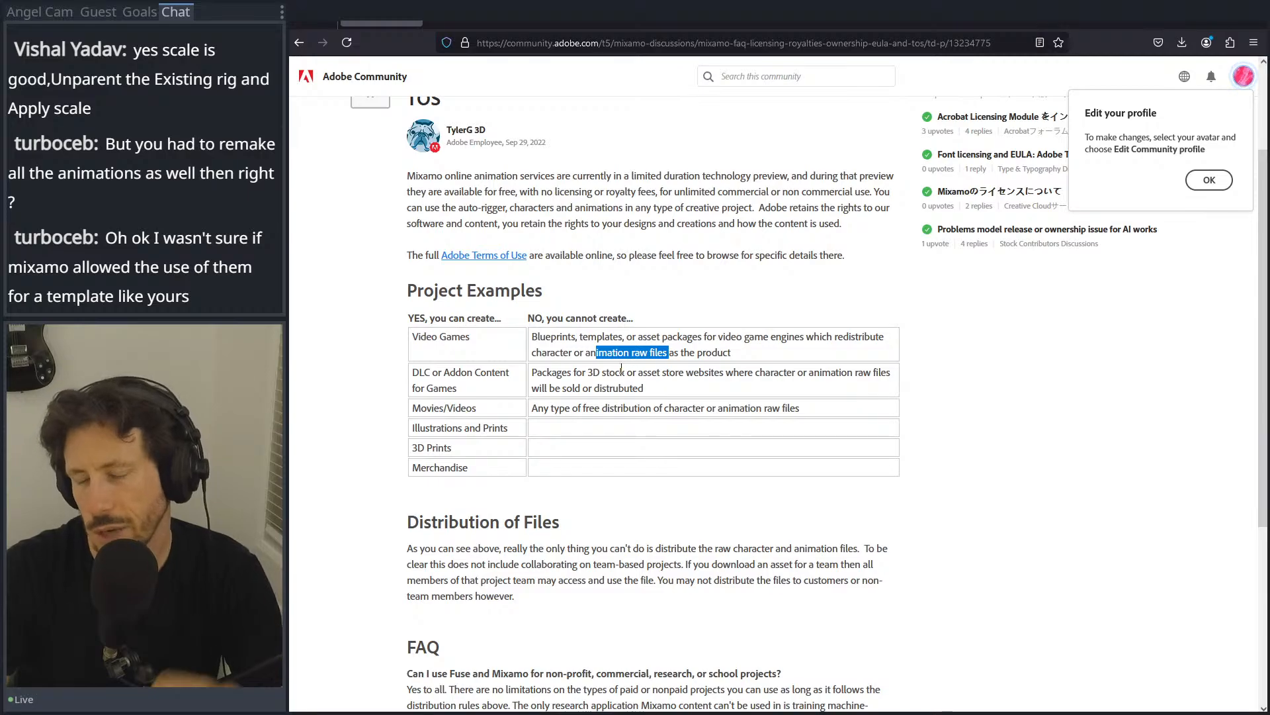
pyautogui.doubleClick(640, 352)
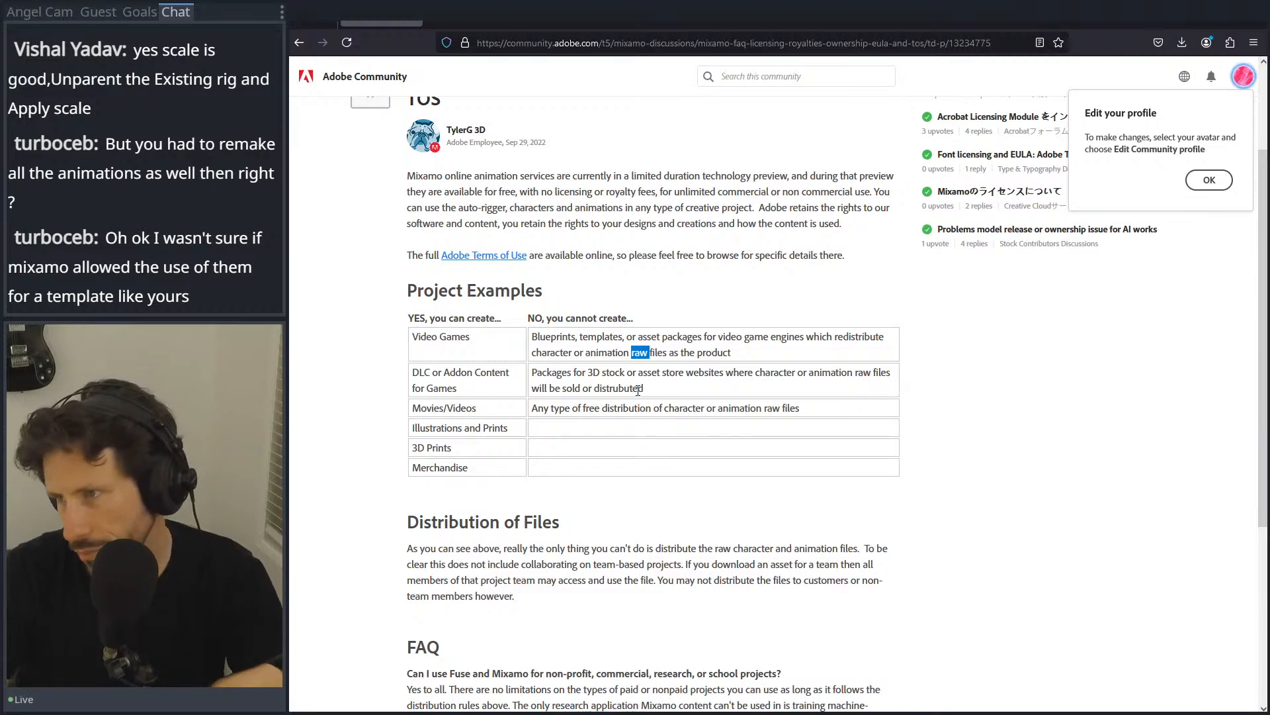
# Step: Switch to Blender and open the recent file character_no_licence.blend, ignoring the request to run its Python scripts
pyautogui.click(1185, 23)
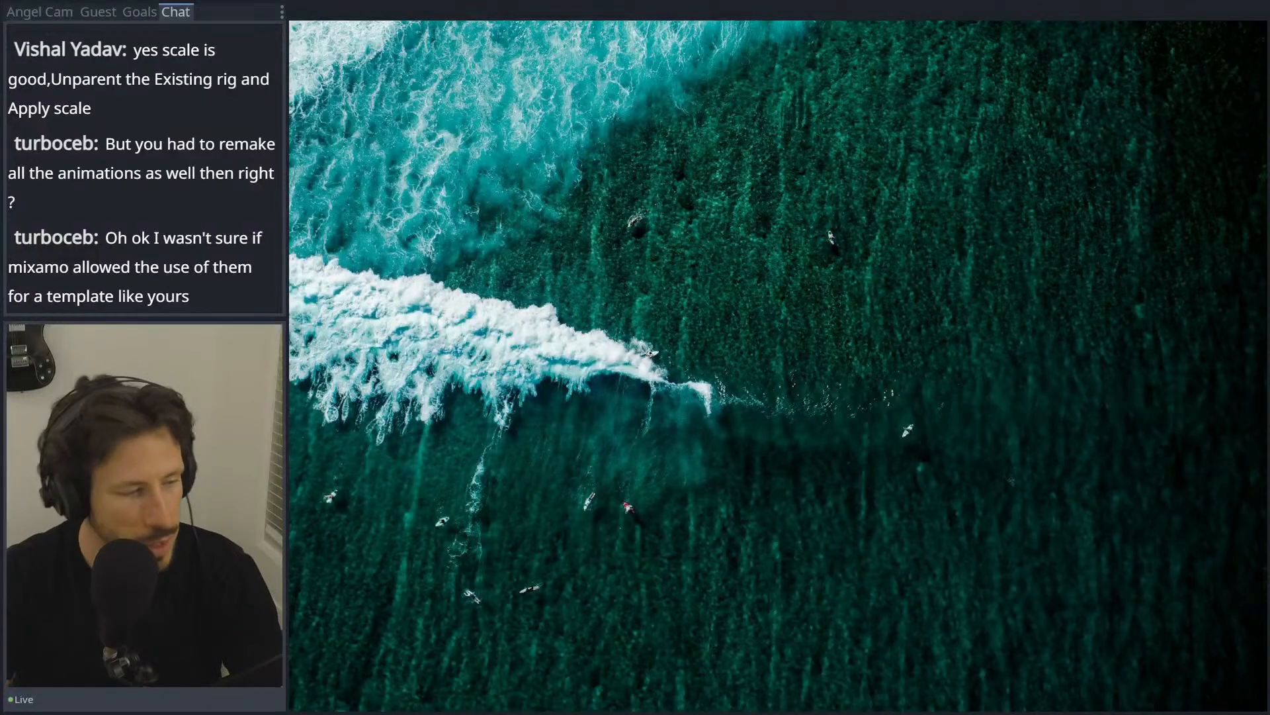
pyautogui.hotkey('alt', 'Tab')
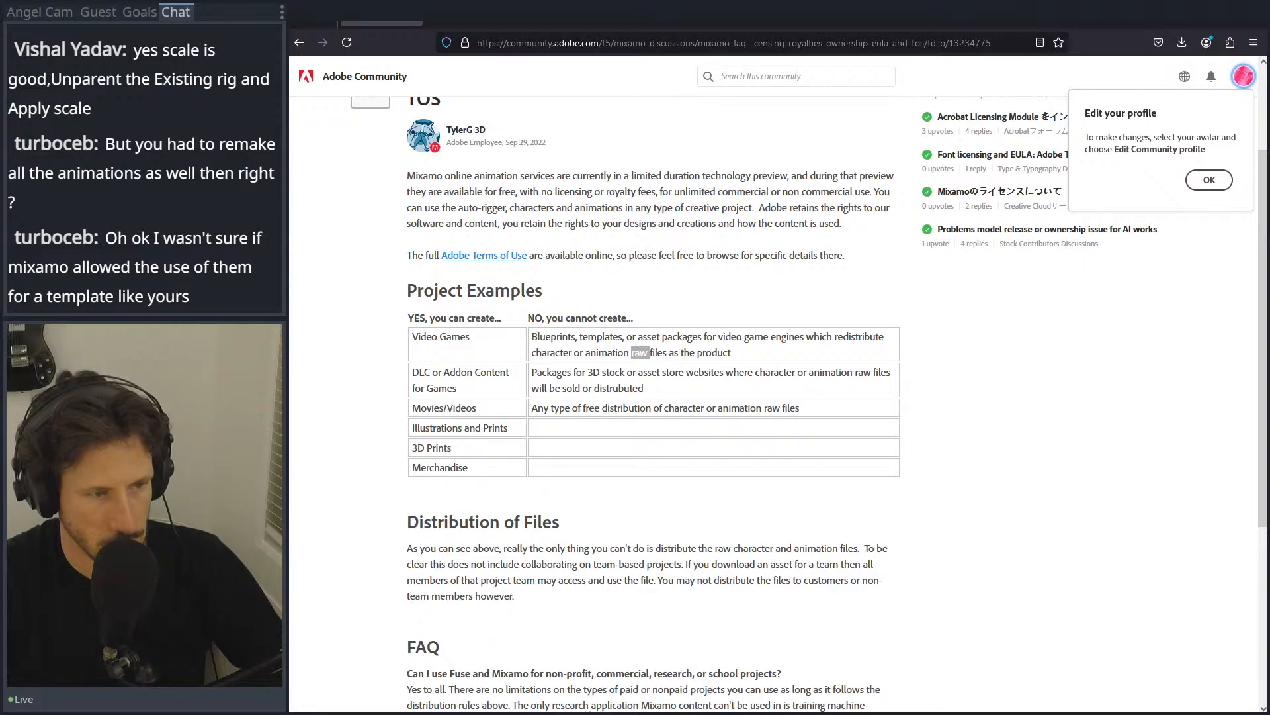
pyautogui.click(1190, 24)
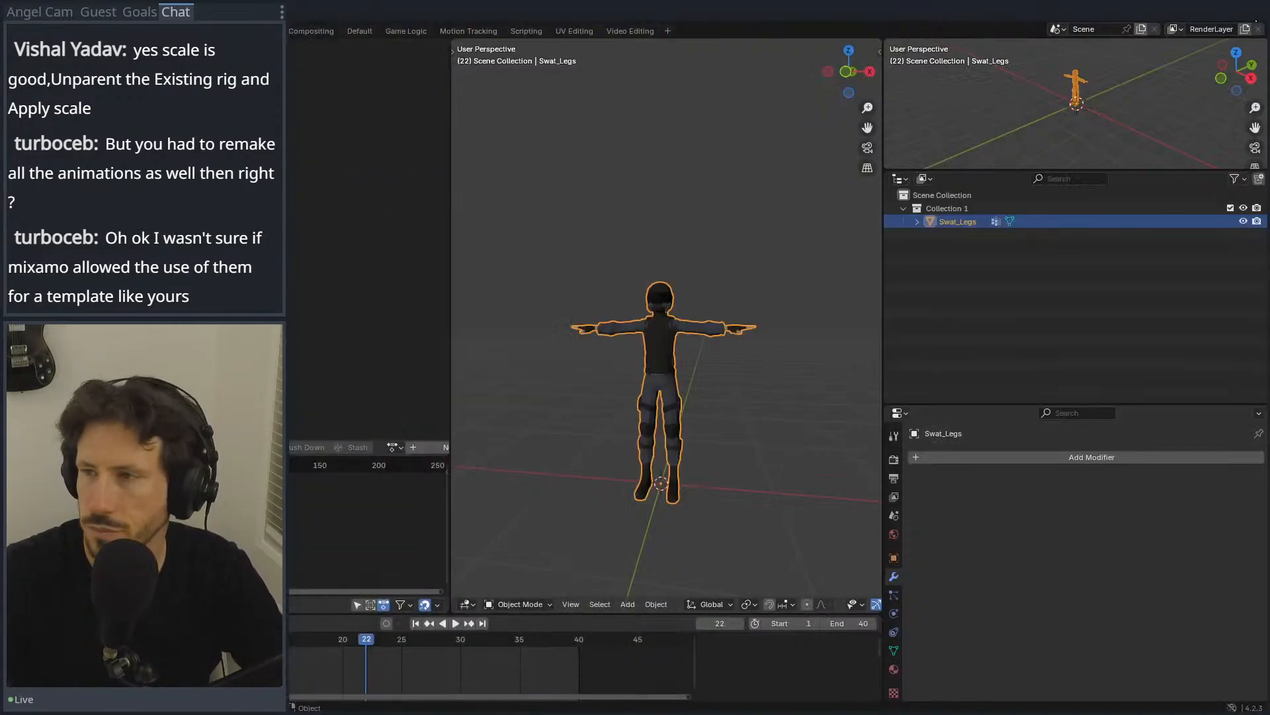
pyautogui.click(1256, 20)
pyautogui.click(643, 391)
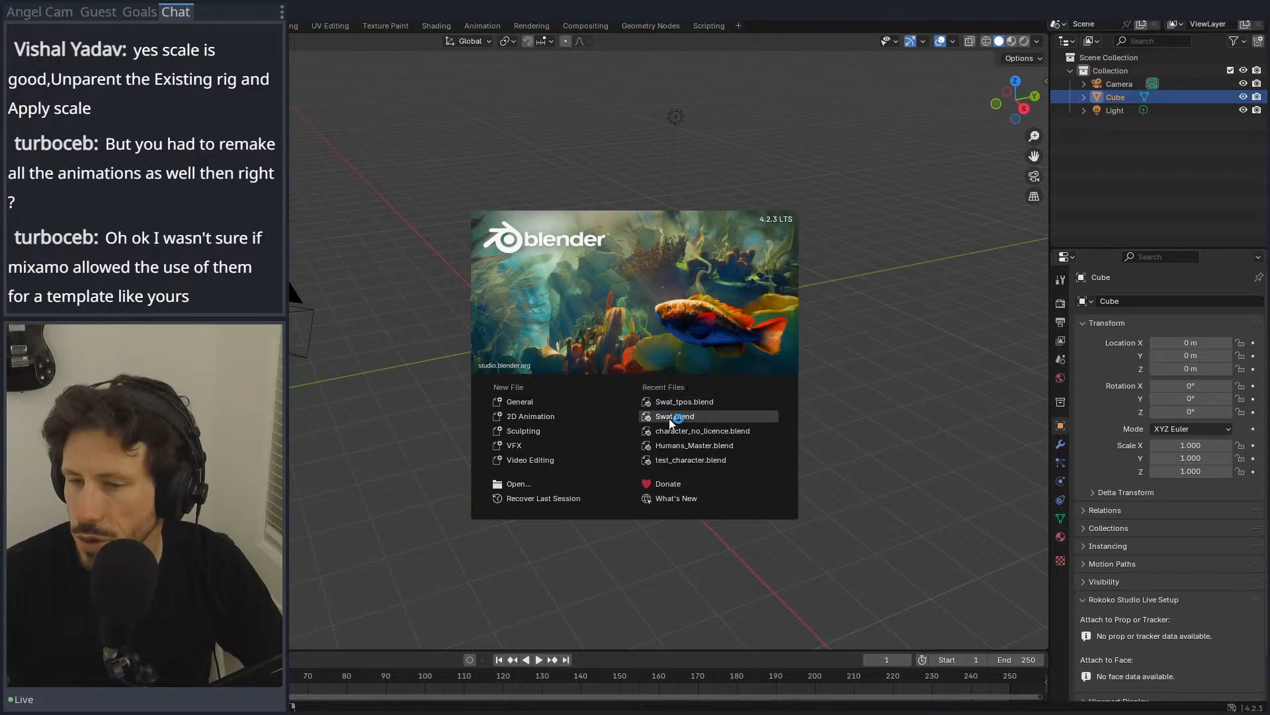
pyautogui.click(699, 430)
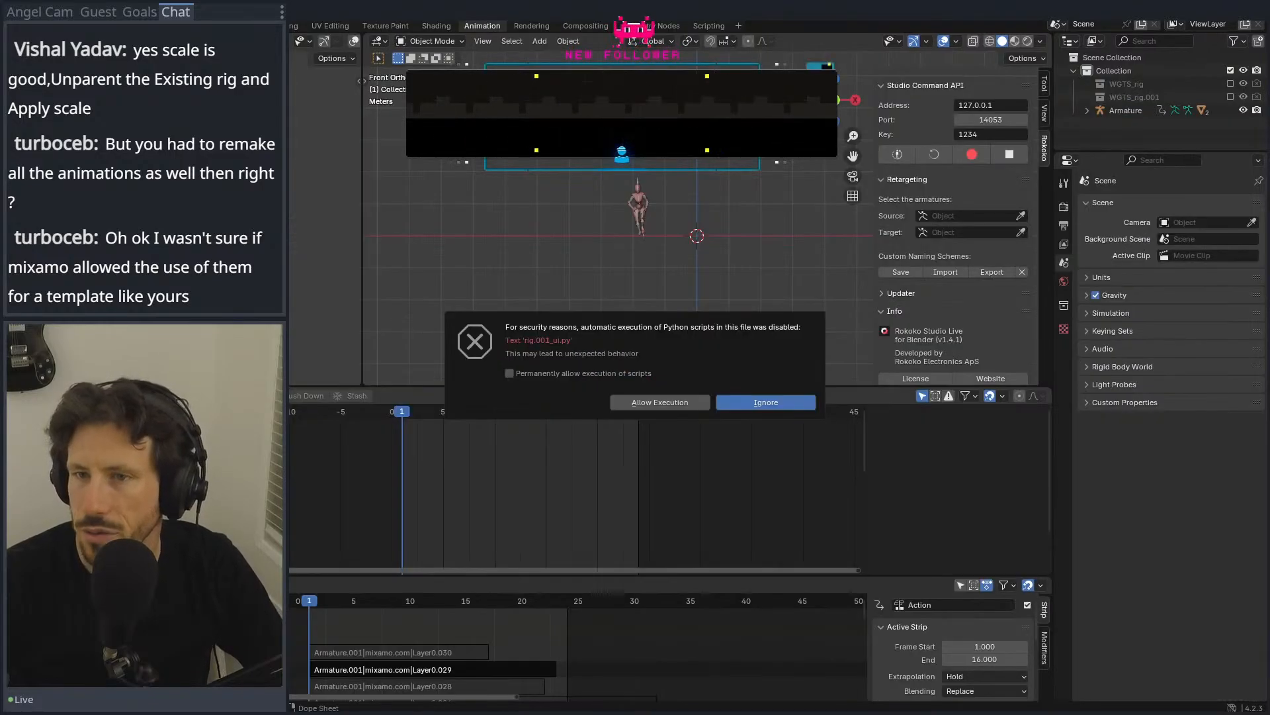
pyautogui.click(794, 402)
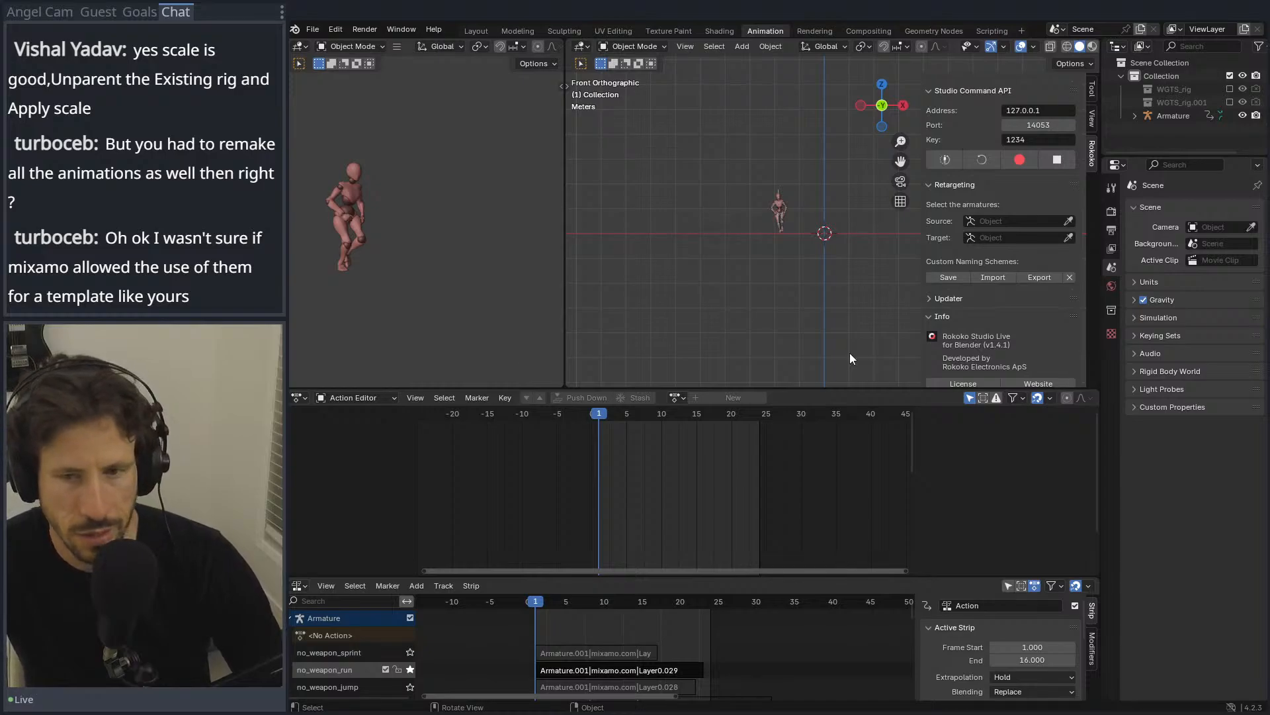
# Step: Import Swat_tpos.fbx from the Mixamo folder into the scene as FBX
pyautogui.scroll(6, 847, 199)
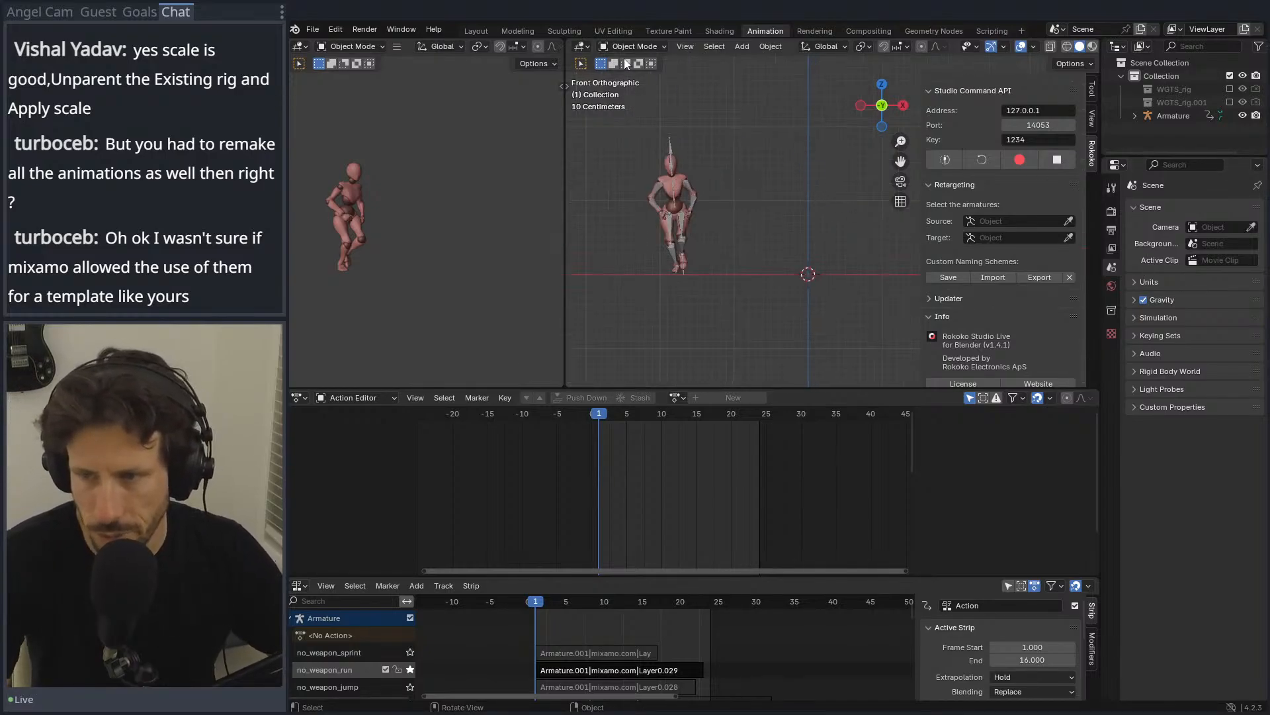
pyautogui.click(307, 29)
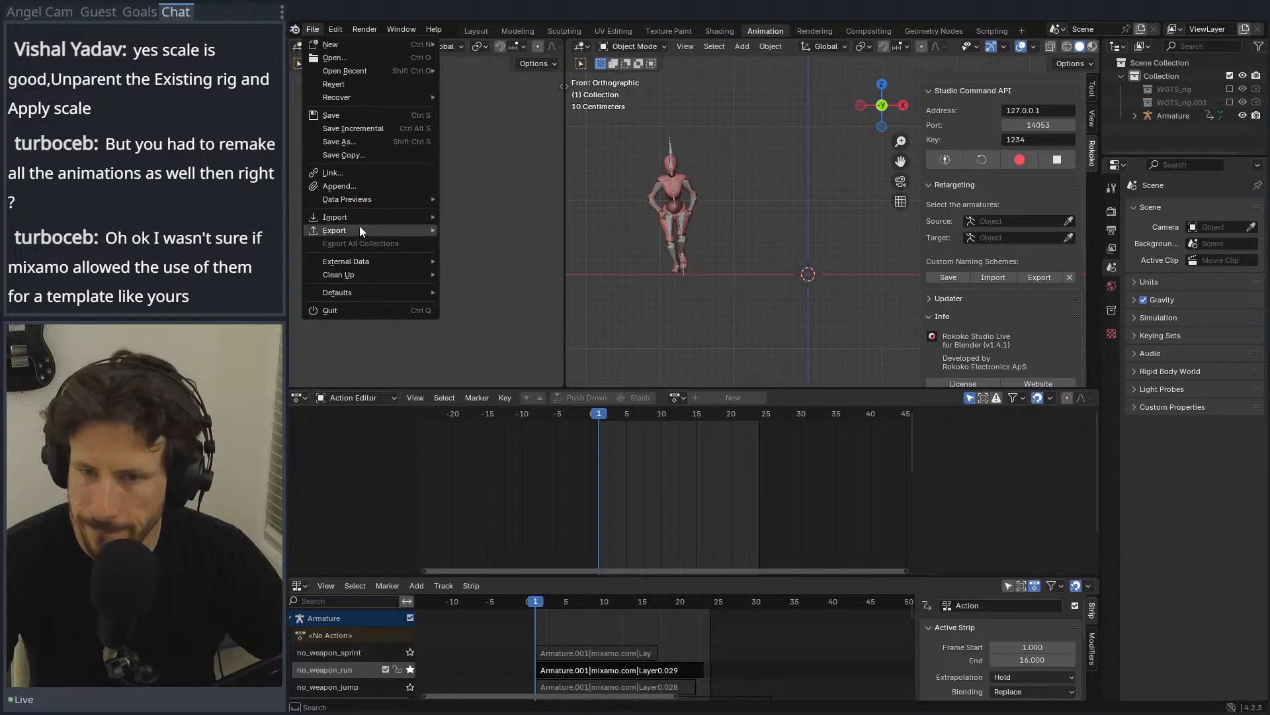
pyautogui.moveTo(391, 217)
pyautogui.click(479, 335)
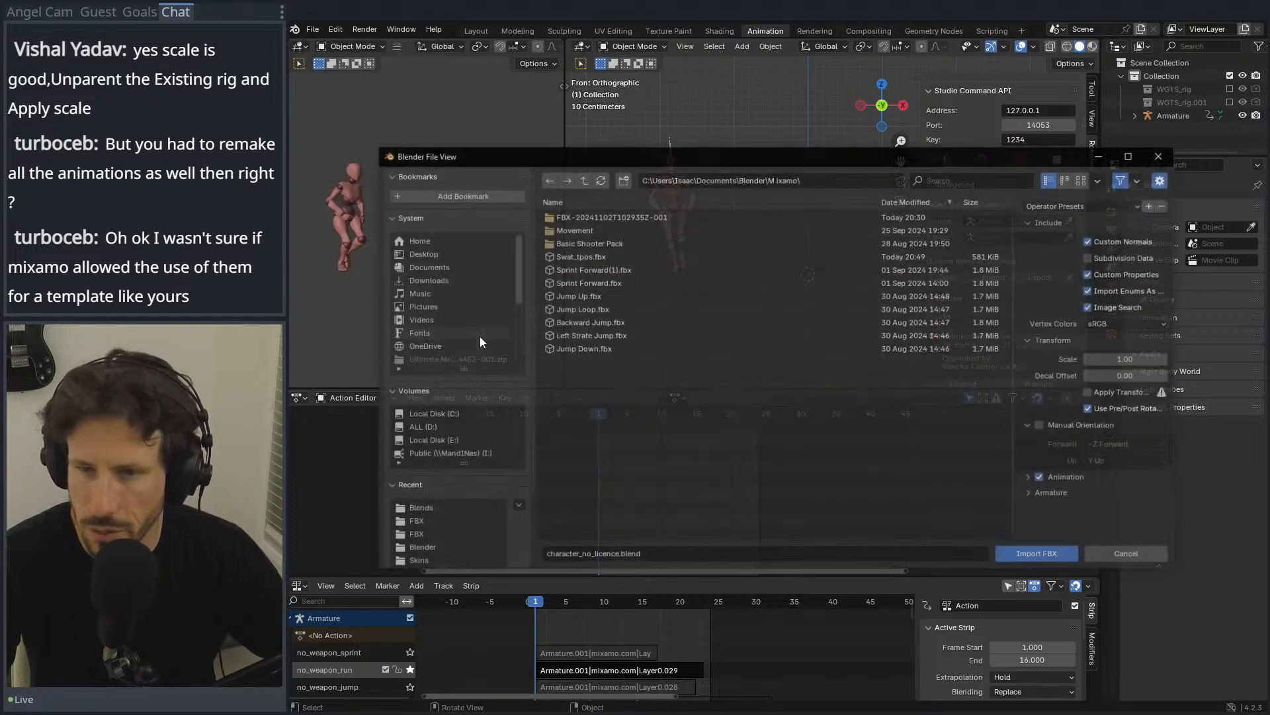
pyautogui.click(589, 257)
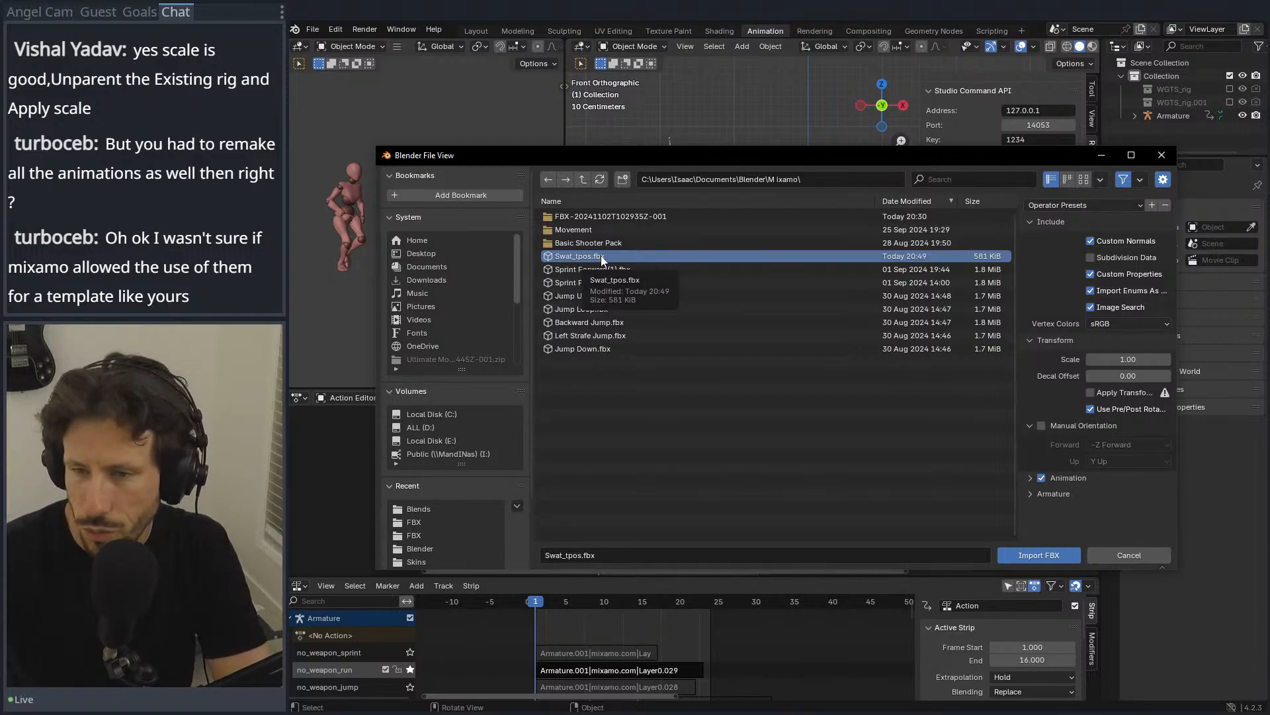
pyautogui.doubleClick(601, 255)
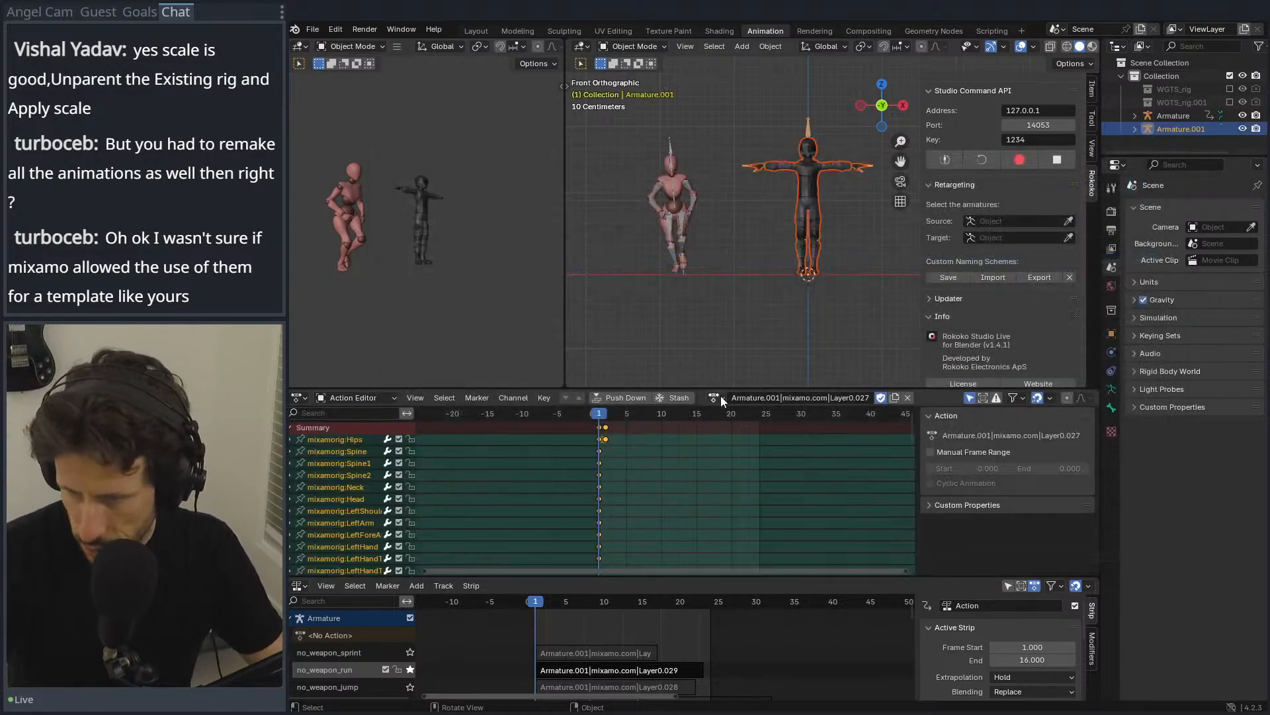
# Step: Assign the action Armature.001|mixamo.com|Layer0.025 to the imported Swat armature and scrub the timeline to preview it
pyautogui.click(818, 104)
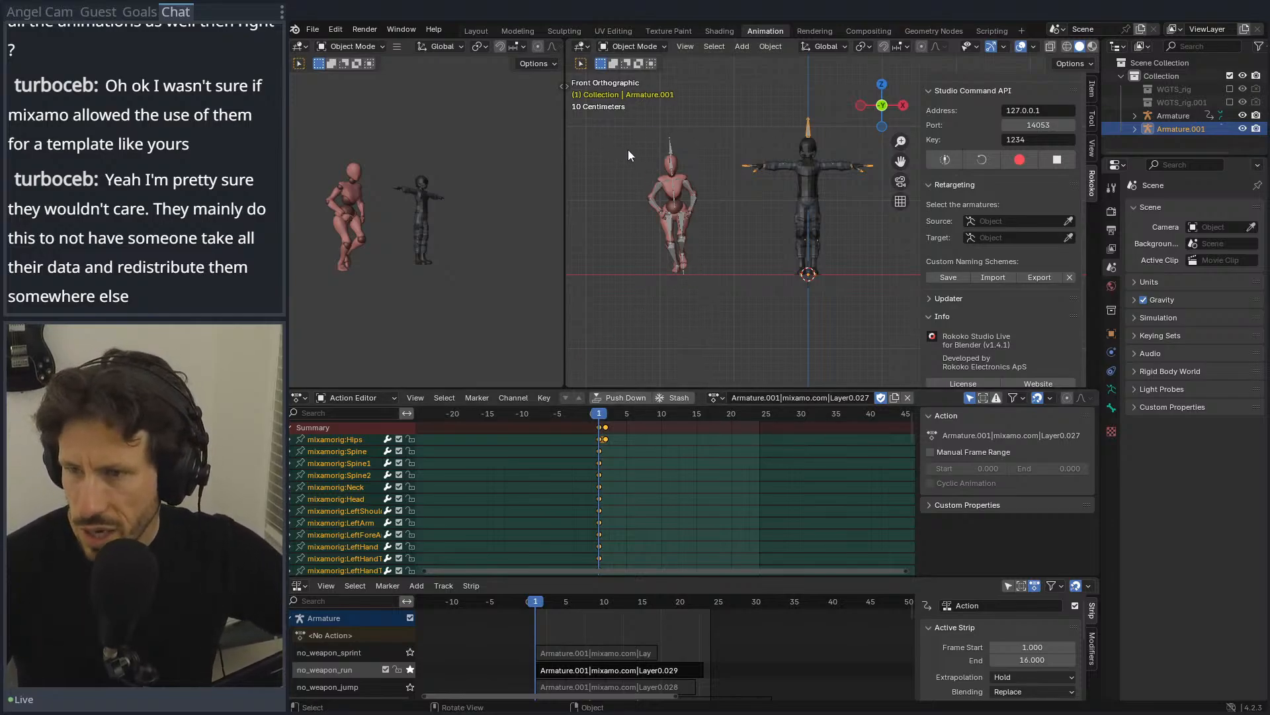
pyautogui.click(714, 399)
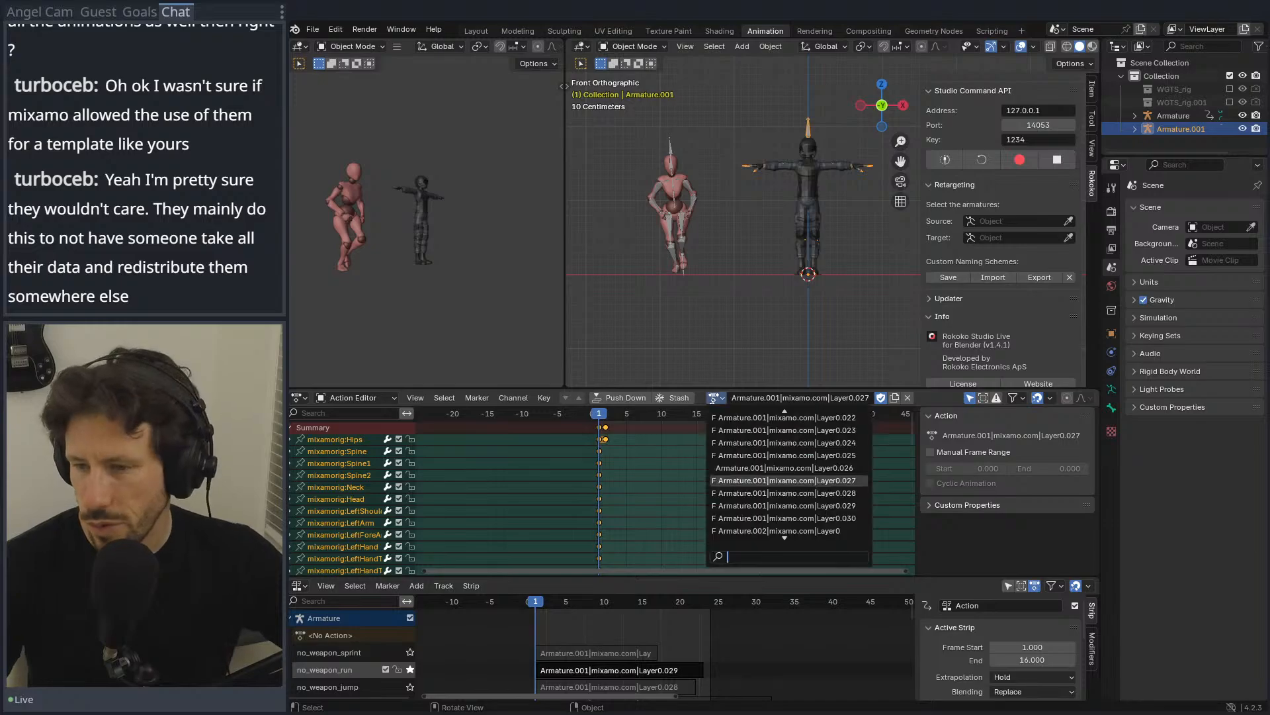
pyautogui.click(754, 466)
pyautogui.moveTo(609, 415)
pyautogui.mouseDown()
pyautogui.moveTo(837, 411)
pyautogui.moveTo(596, 401)
pyautogui.mouseUp()
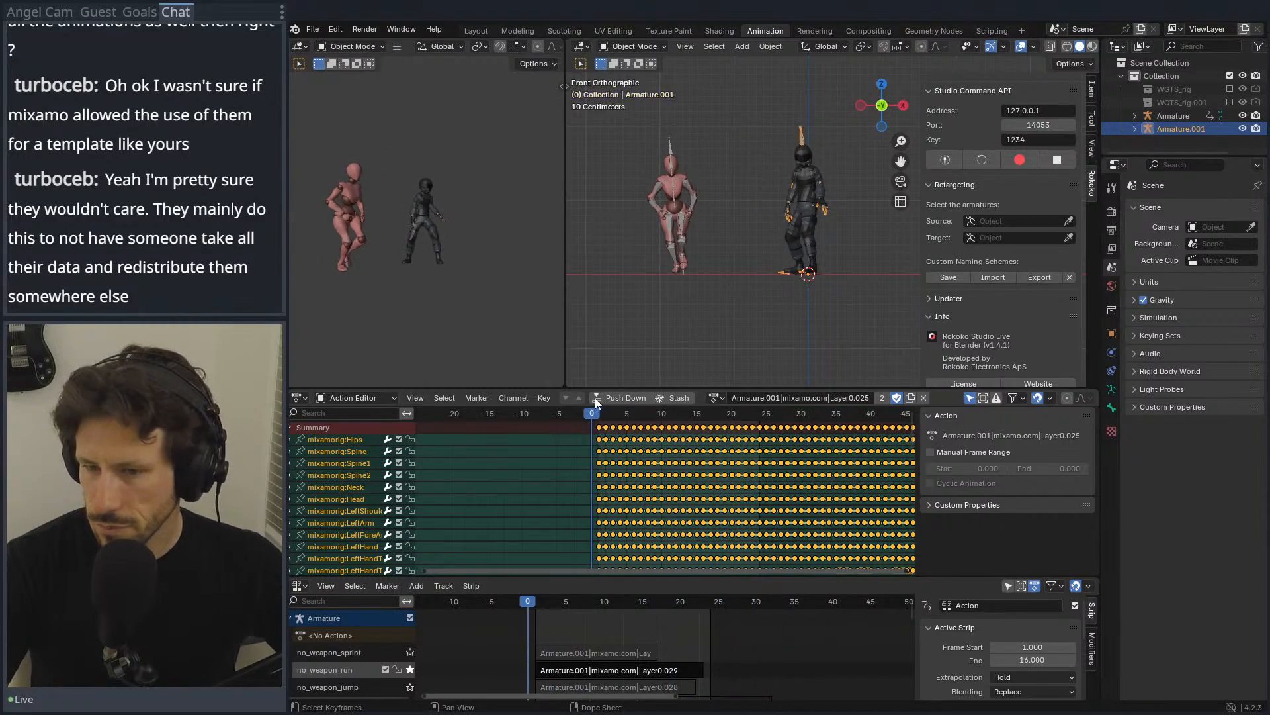
# Step: Assign the action Armature.001|mixamo.com|Layer0.023 to the Swat armature and preview its pose at frame 1
pyautogui.click(719, 397)
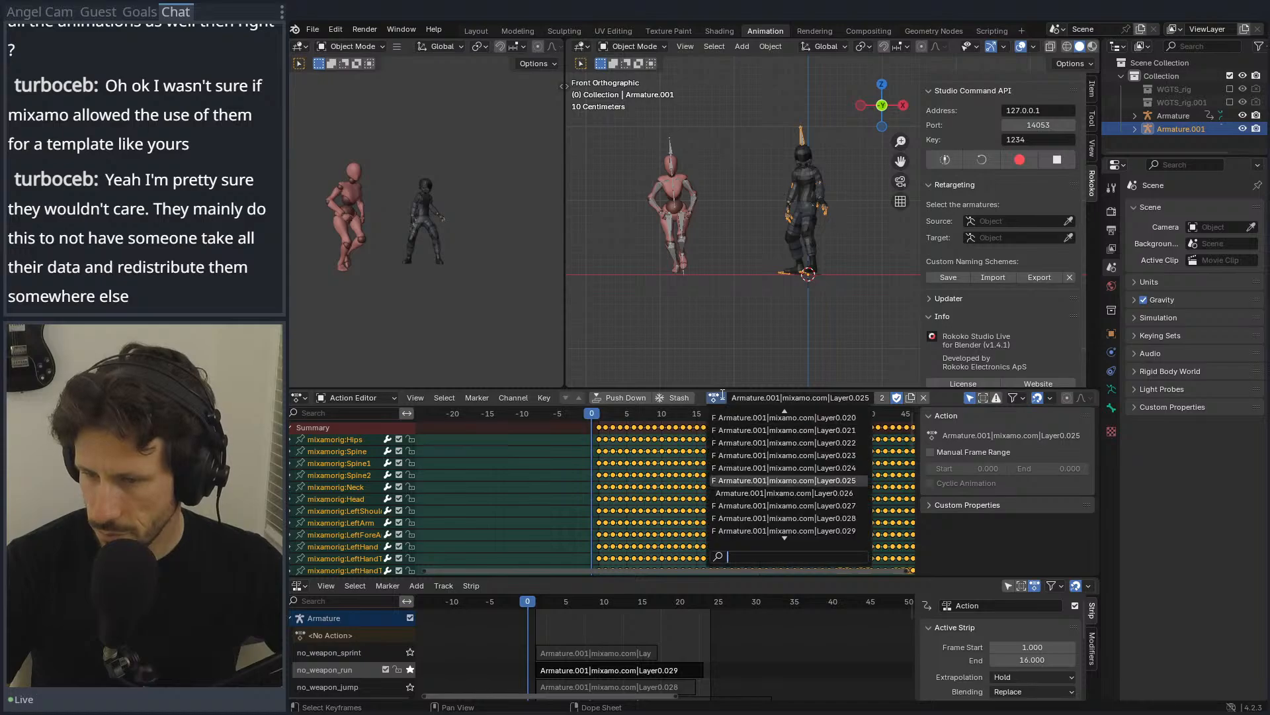
pyautogui.click(792, 454)
pyautogui.moveTo(604, 414)
pyautogui.mouseDown()
pyautogui.moveTo(727, 410)
pyautogui.moveTo(598, 408)
pyautogui.mouseUp()
# Step: Assign the action Armature.002|mixamo.com|Layer0.001 to the Swat armature, play it back and inspect the motion from several angles
pyautogui.click(716, 398)
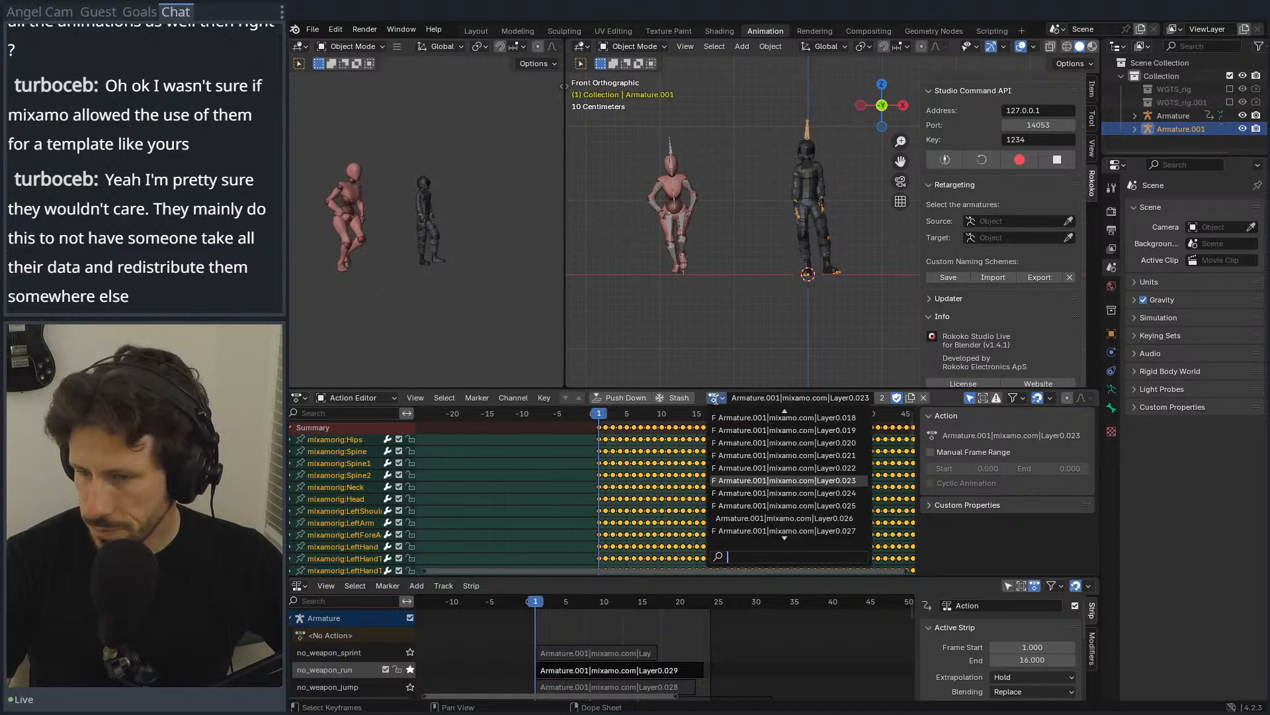
pyautogui.scroll(-8, 774, 464)
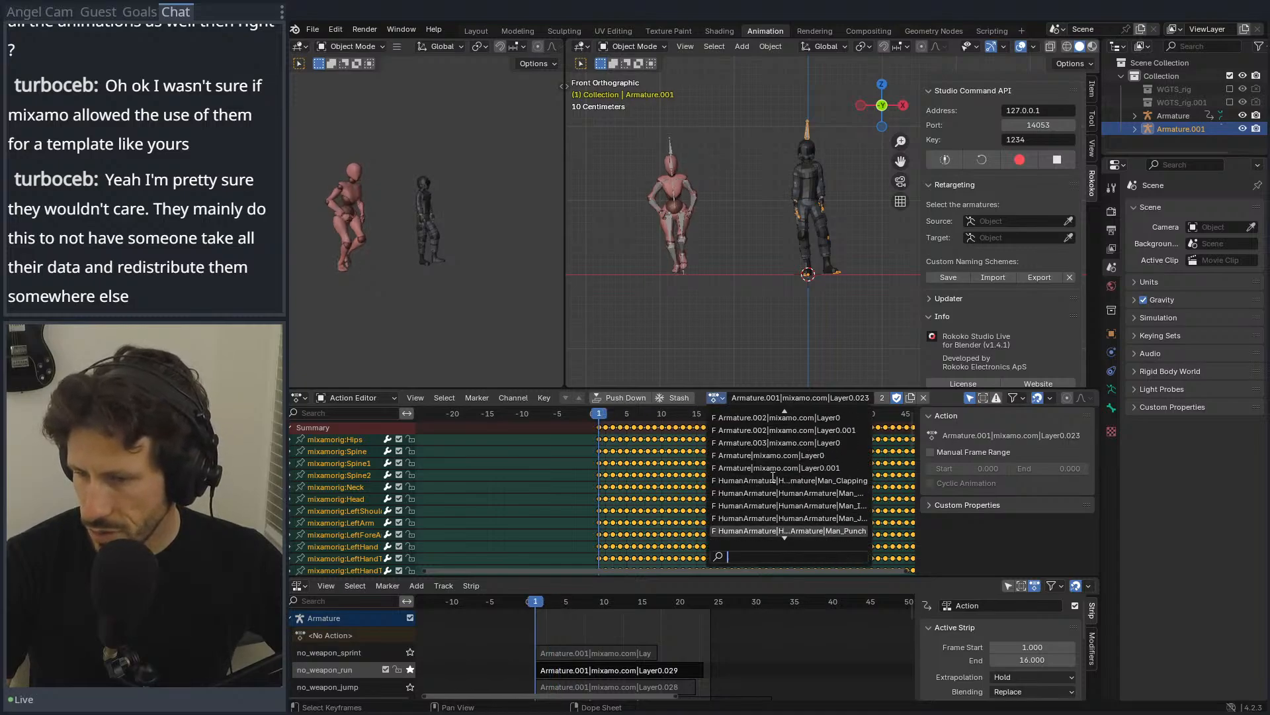
pyautogui.click(774, 431)
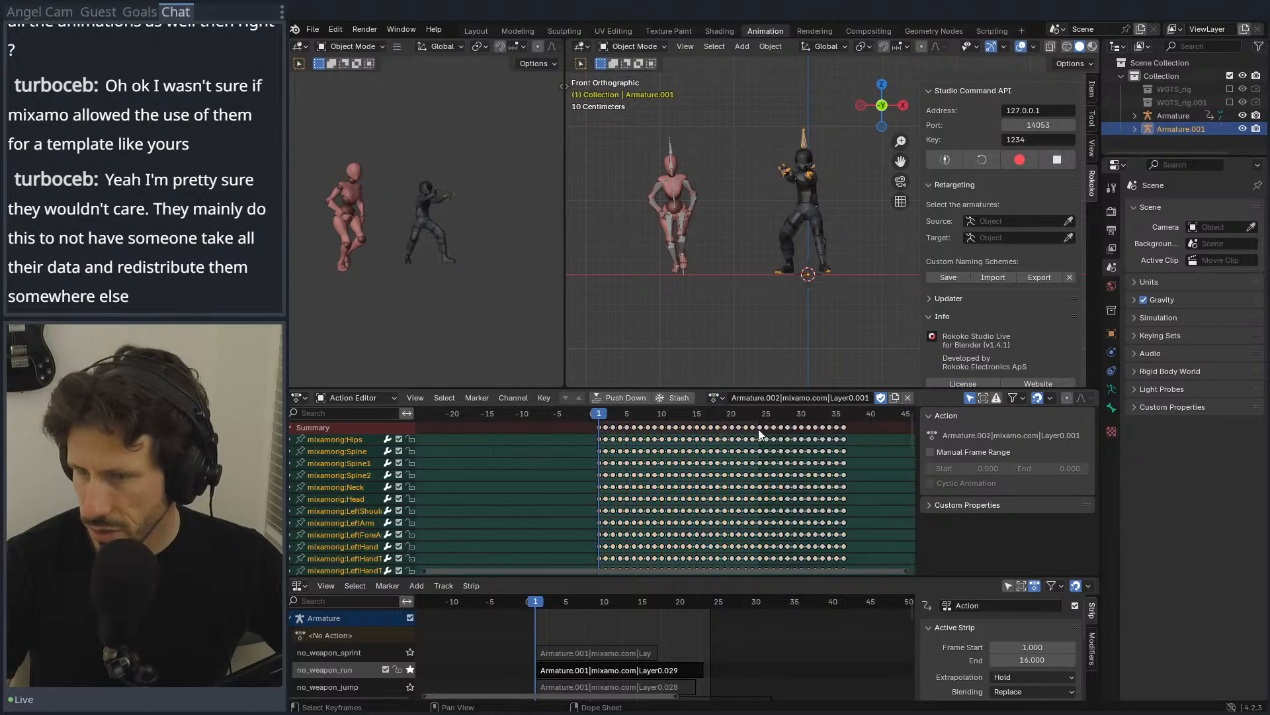
pyautogui.moveTo(619, 414); pyautogui.dragTo(676, 410)
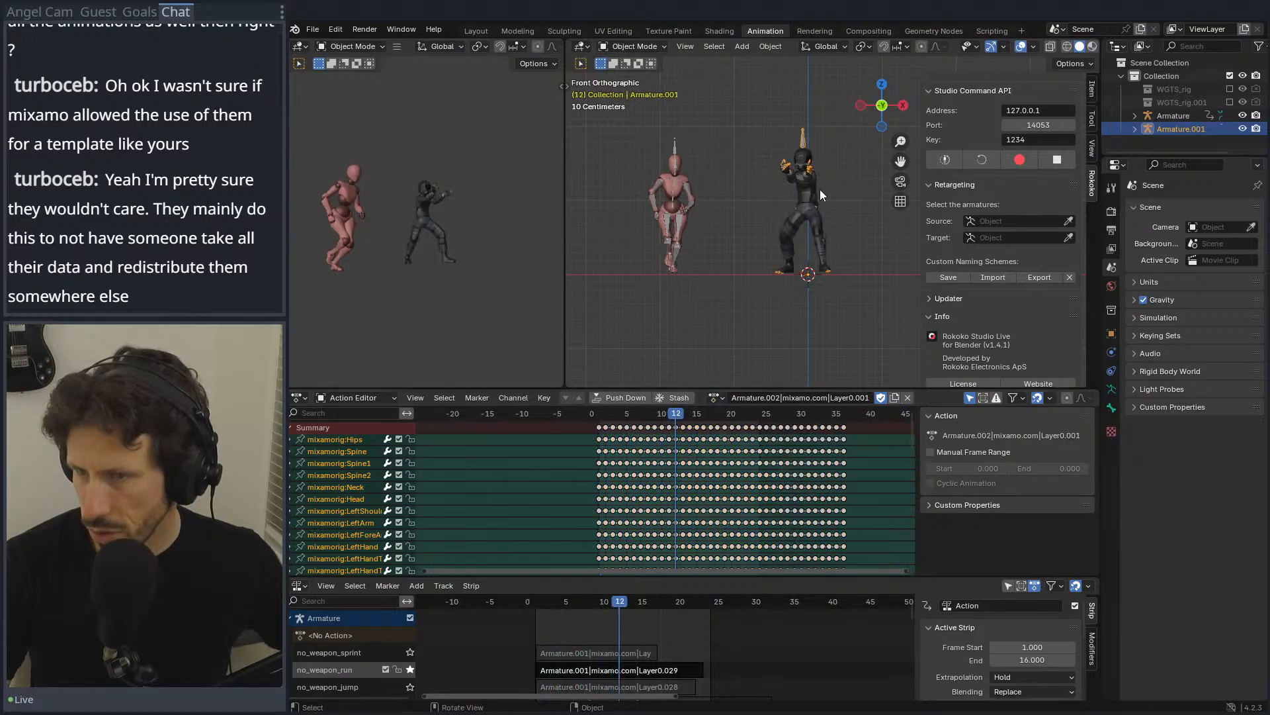
pyautogui.moveTo(839, 187); pyautogui.dragTo(698, 239, button='middle')
pyautogui.scroll(4, 714, 215)
pyautogui.moveTo(693, 180); pyautogui.dragTo(840, 198, button='middle')
pyautogui.press('space')
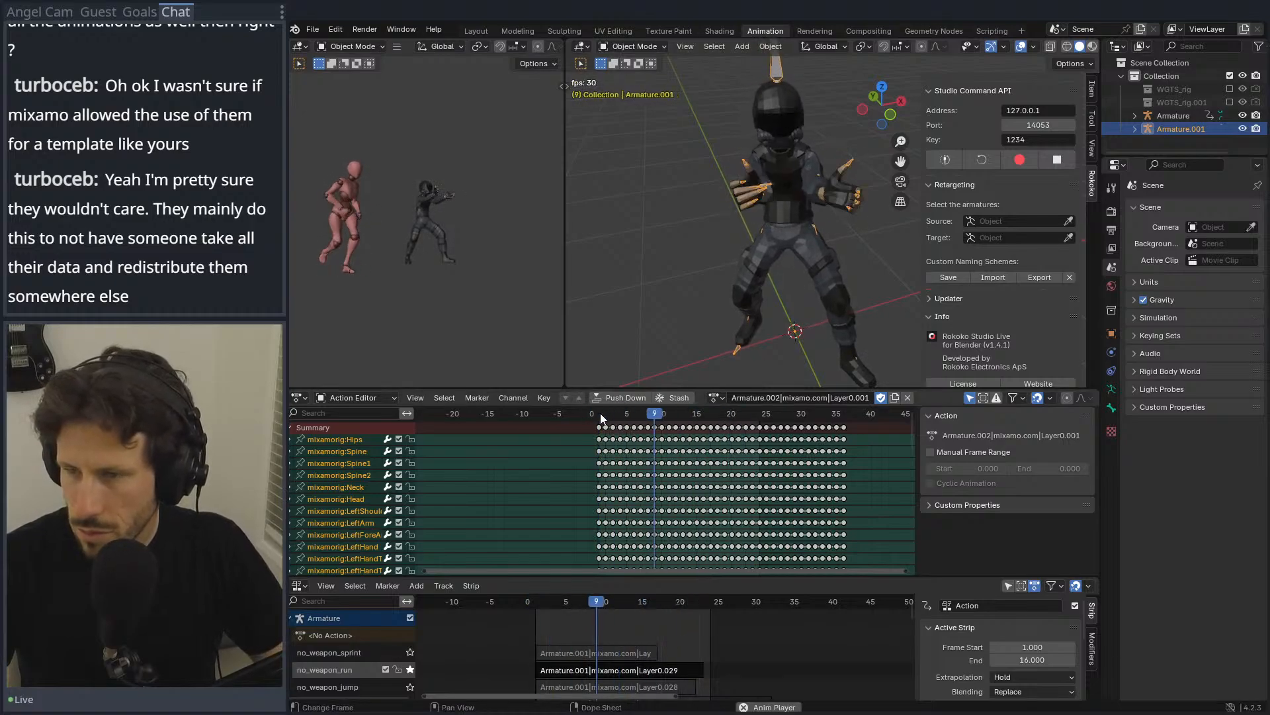
pyautogui.moveTo(733, 233); pyautogui.dragTo(637, 244, button='middle')
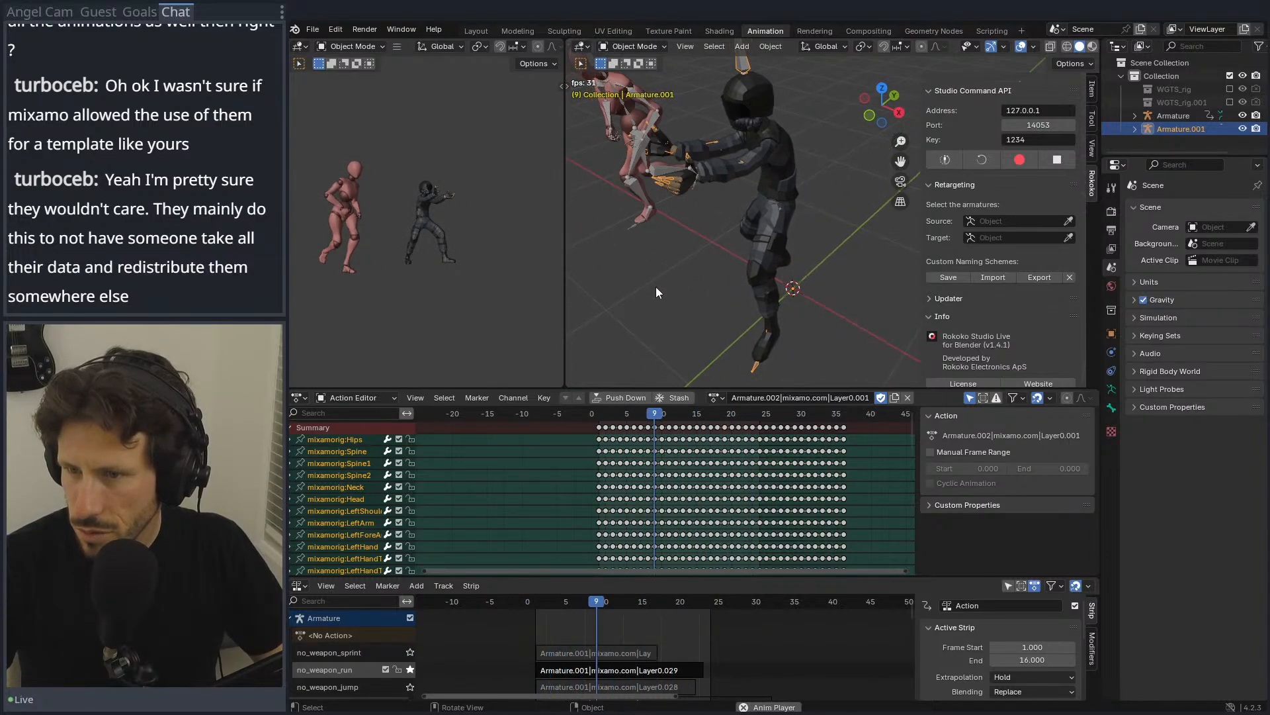
pyautogui.press('space')
pyautogui.moveTo(737, 310); pyautogui.dragTo(771, 352, button='middle')
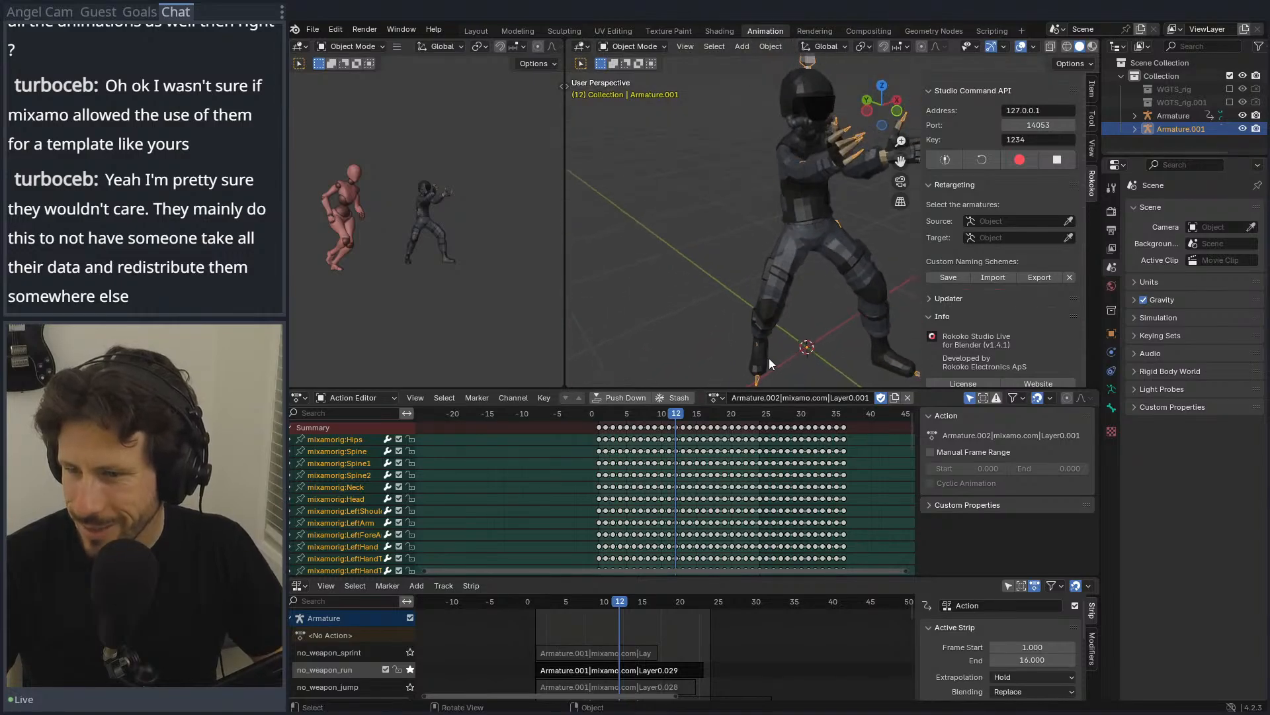
# Step: Assign the action Armature.001|mixamo.com|Layer0 to the Swat armature and preview its motion through frame 16
pyautogui.click(716, 397)
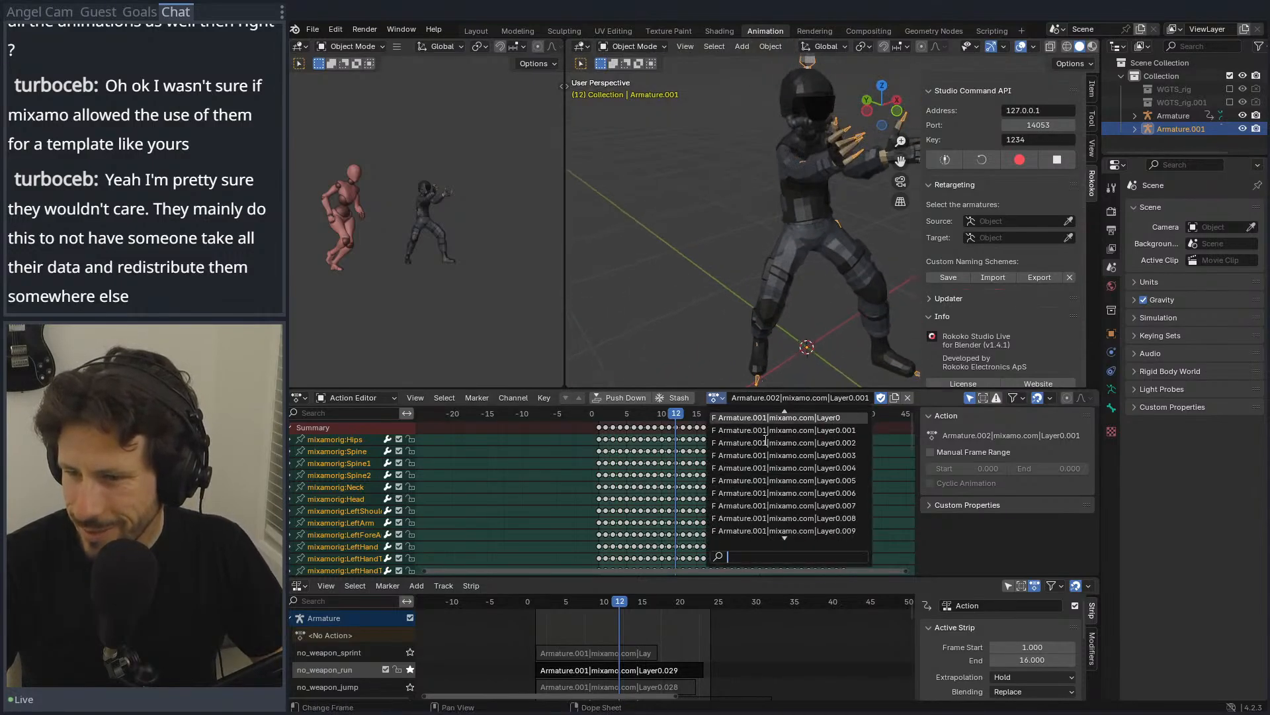
pyautogui.click(768, 417)
pyautogui.moveTo(744, 357); pyautogui.dragTo(659, 299, button='middle')
pyautogui.moveTo(610, 411); pyautogui.dragTo(647, 418)
pyautogui.moveTo(681, 316); pyautogui.dragTo(641, 311, button='middle')
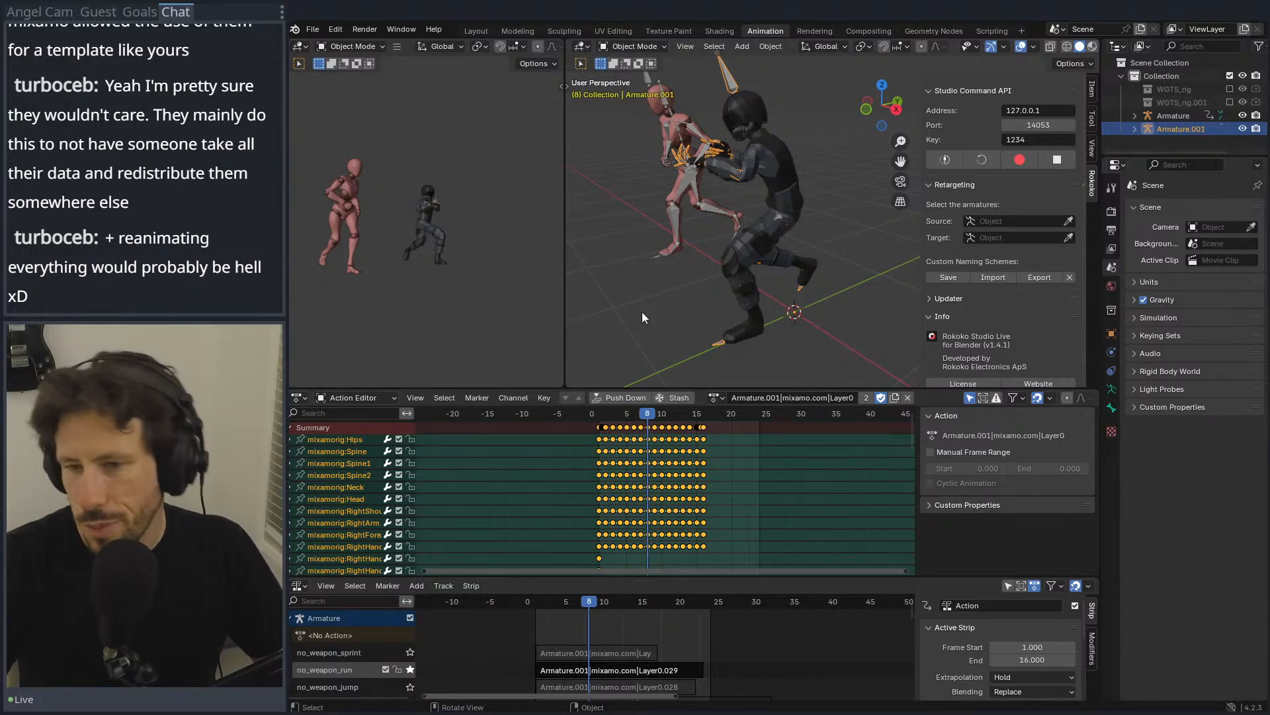
pyautogui.press('space')
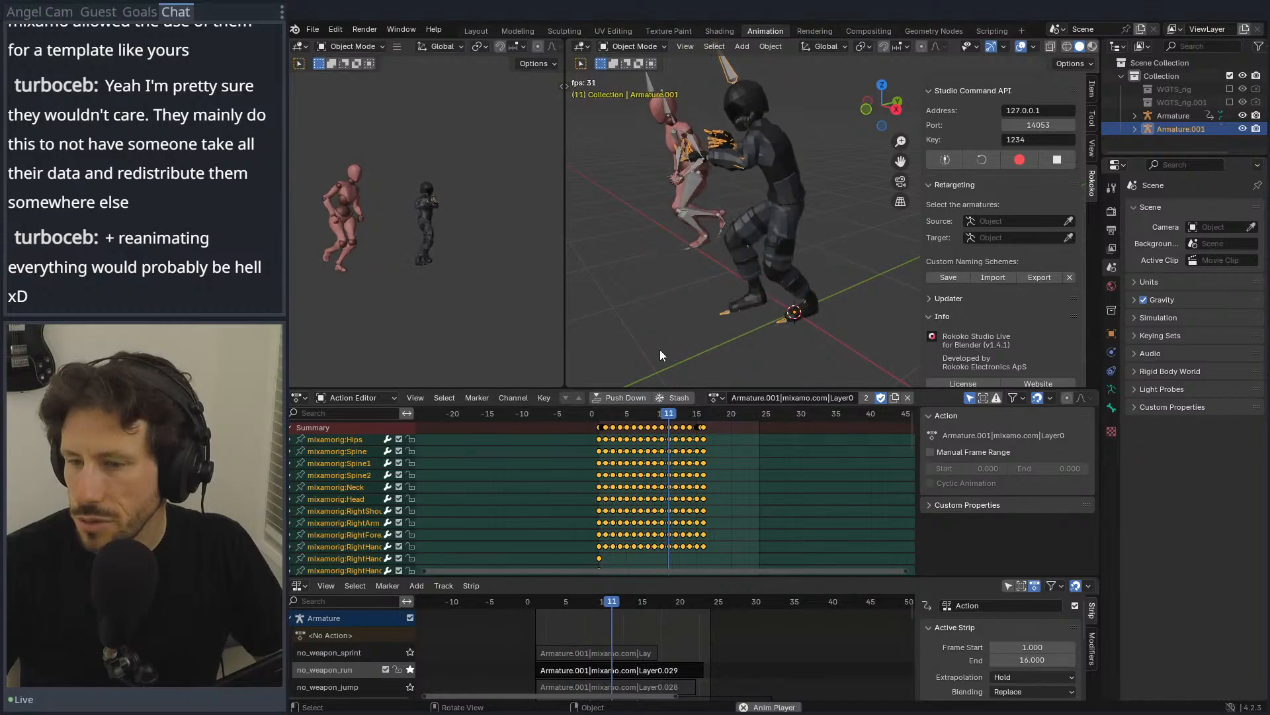
pyautogui.press('space')
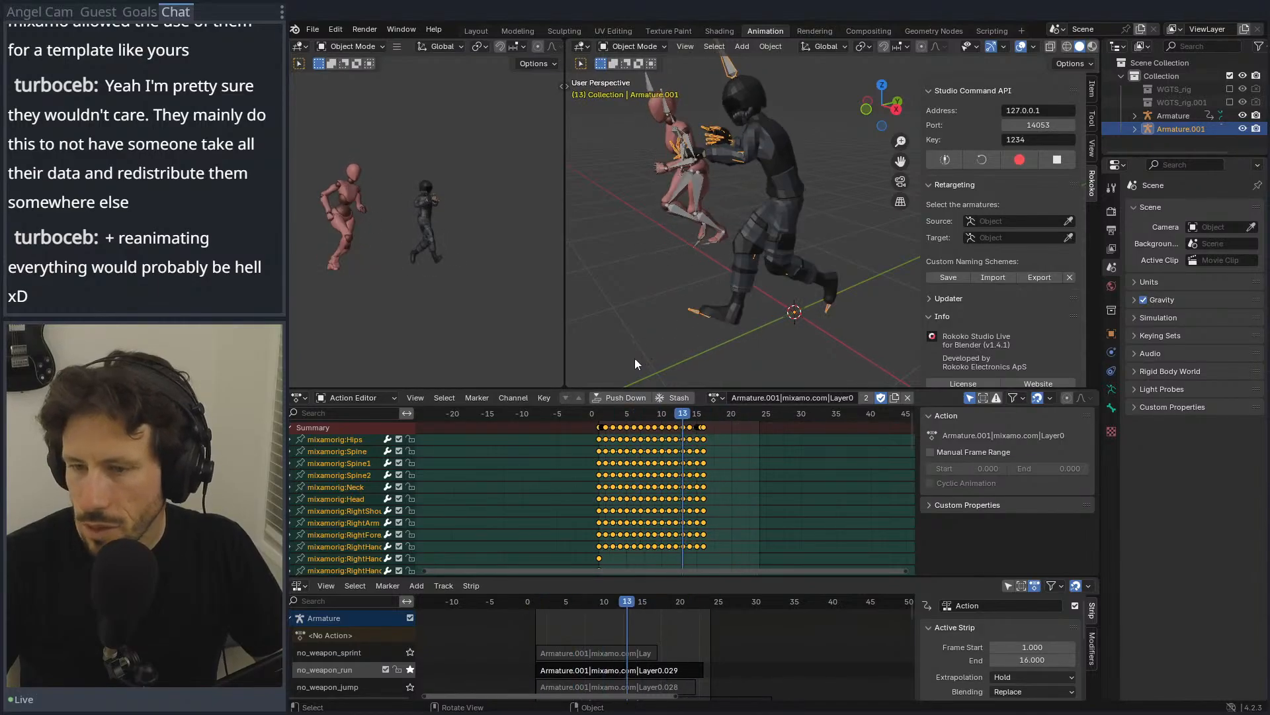
pyautogui.moveTo(688, 415); pyautogui.dragTo(703, 416)
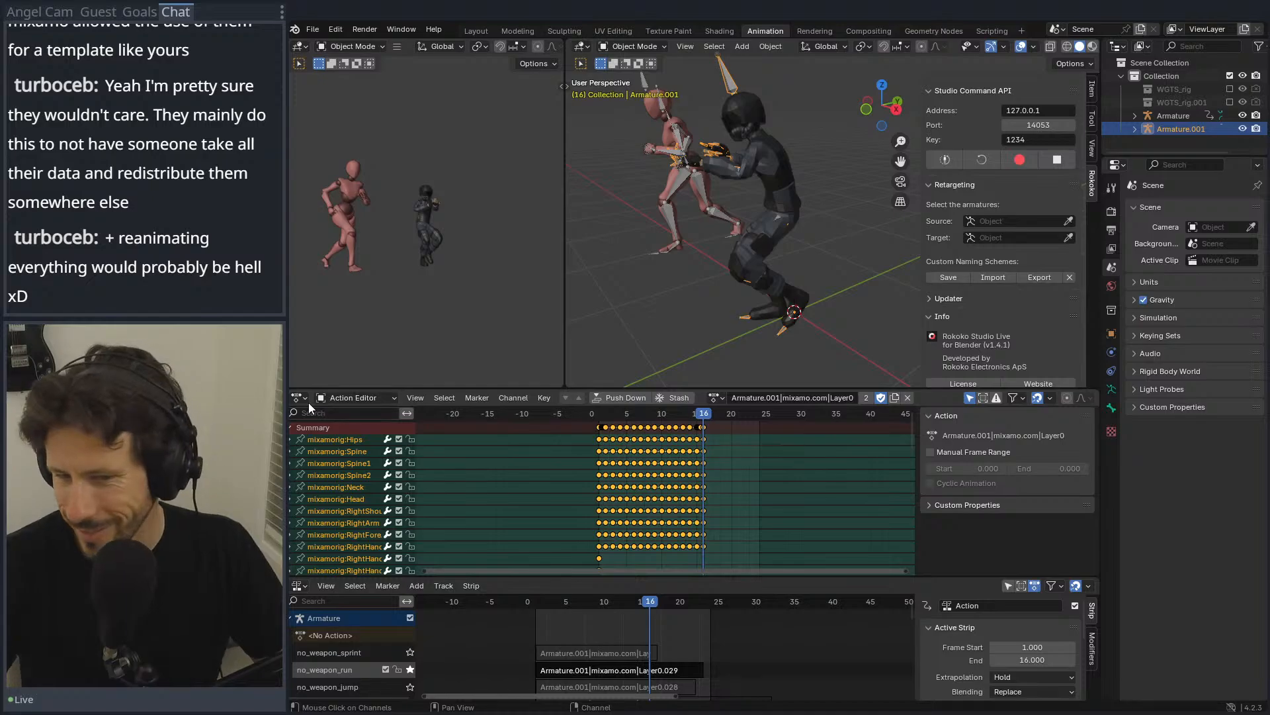
# Step: Change the NLA area to a Timeline, set the end frame to 16, and play the Swat animation from frame 1
pyautogui.click(299, 585)
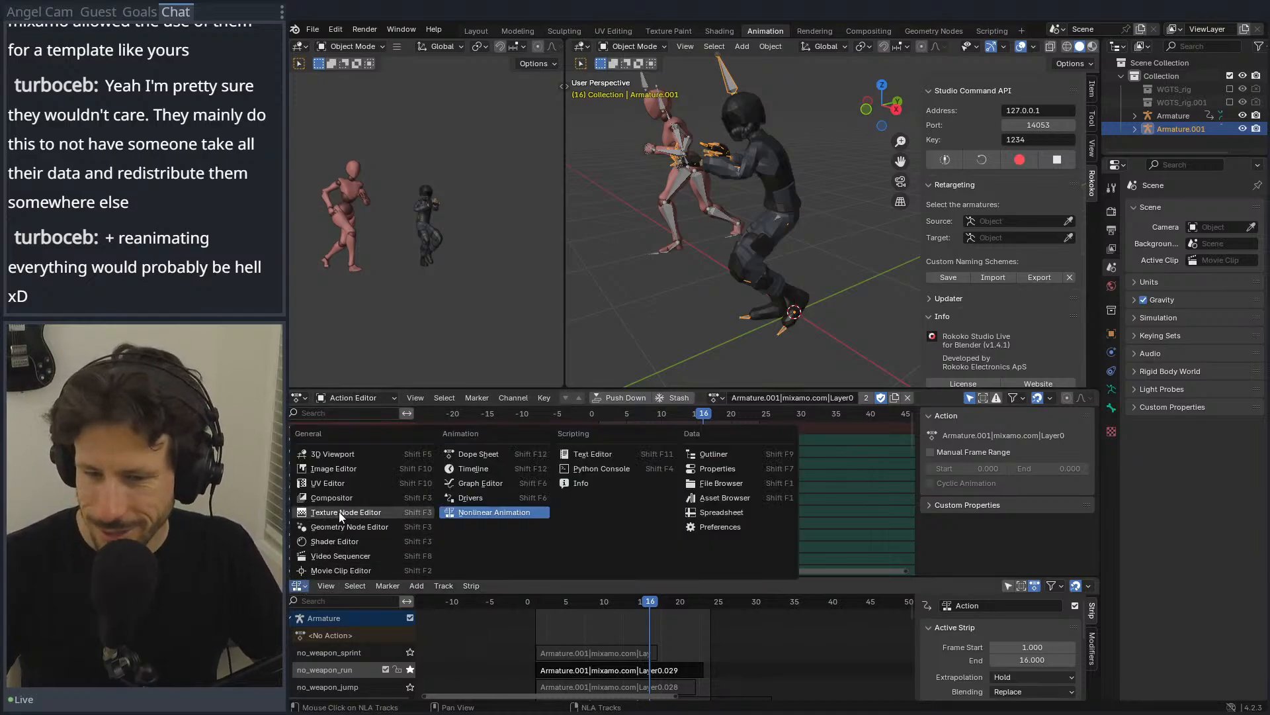
pyautogui.click(474, 465)
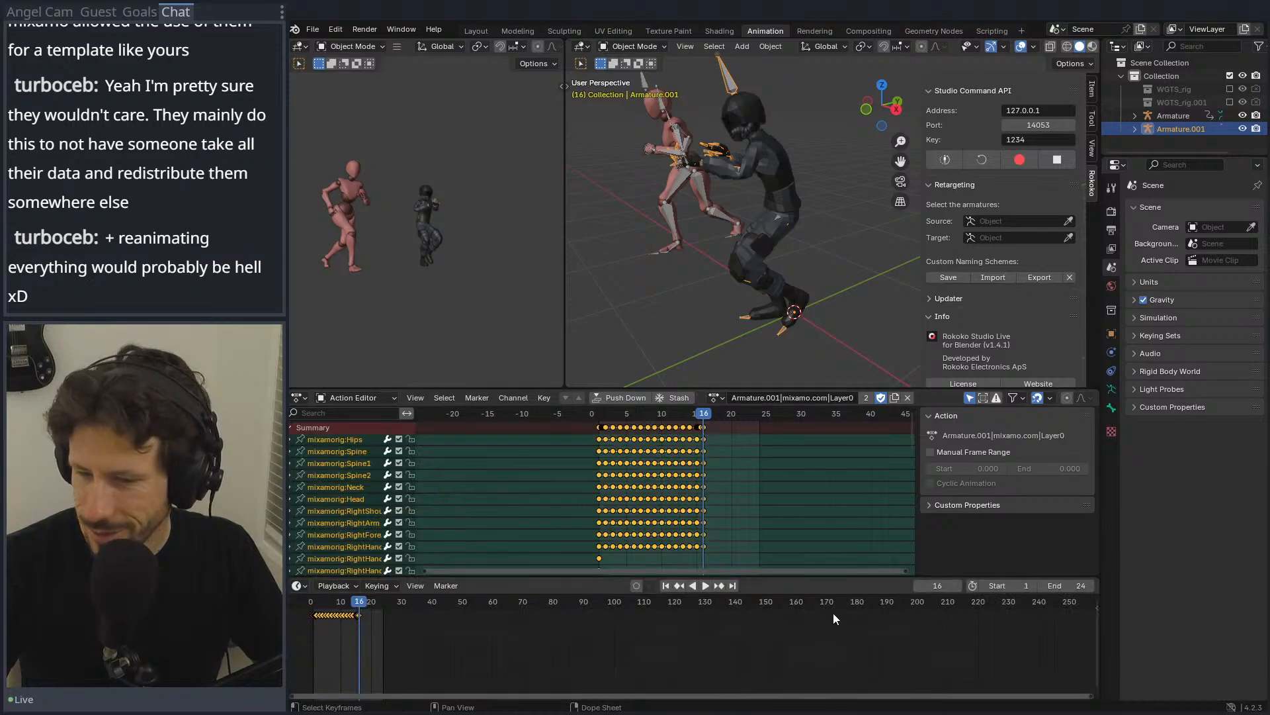
pyautogui.click(1063, 583)
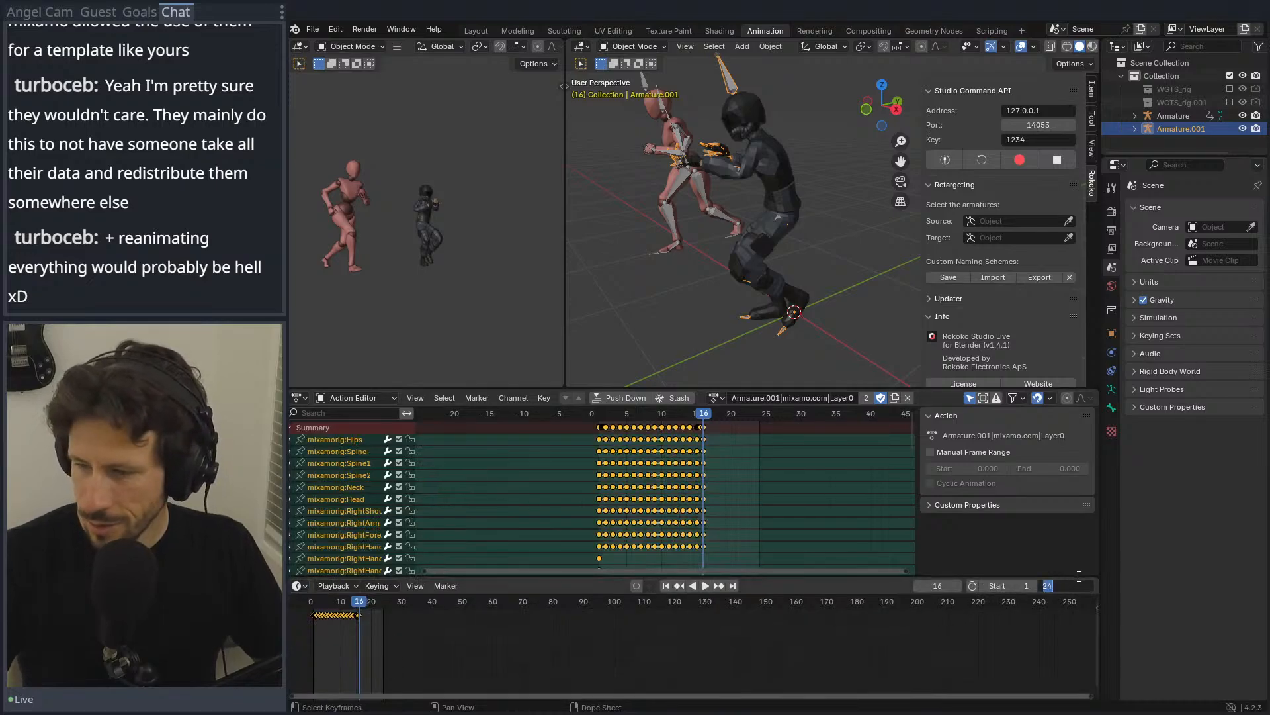
pyautogui.write('16')
pyautogui.press('Tab')
pyautogui.click(598, 411)
pyautogui.click(598, 412)
pyautogui.press('space')
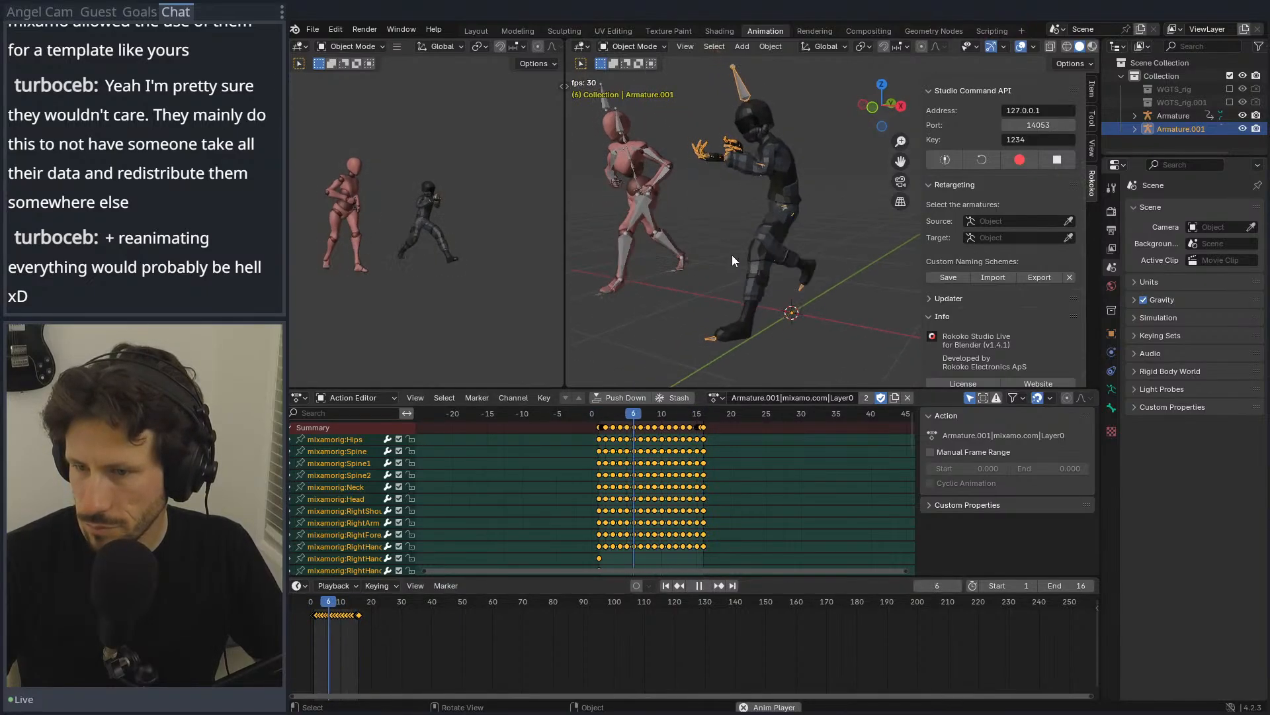
pyautogui.press('space')
# Step: Assign the same Armature.001|mixamo.com|Layer0 action to the pink mannequin's armature and scrub it to frame 16
pyautogui.click(609, 115)
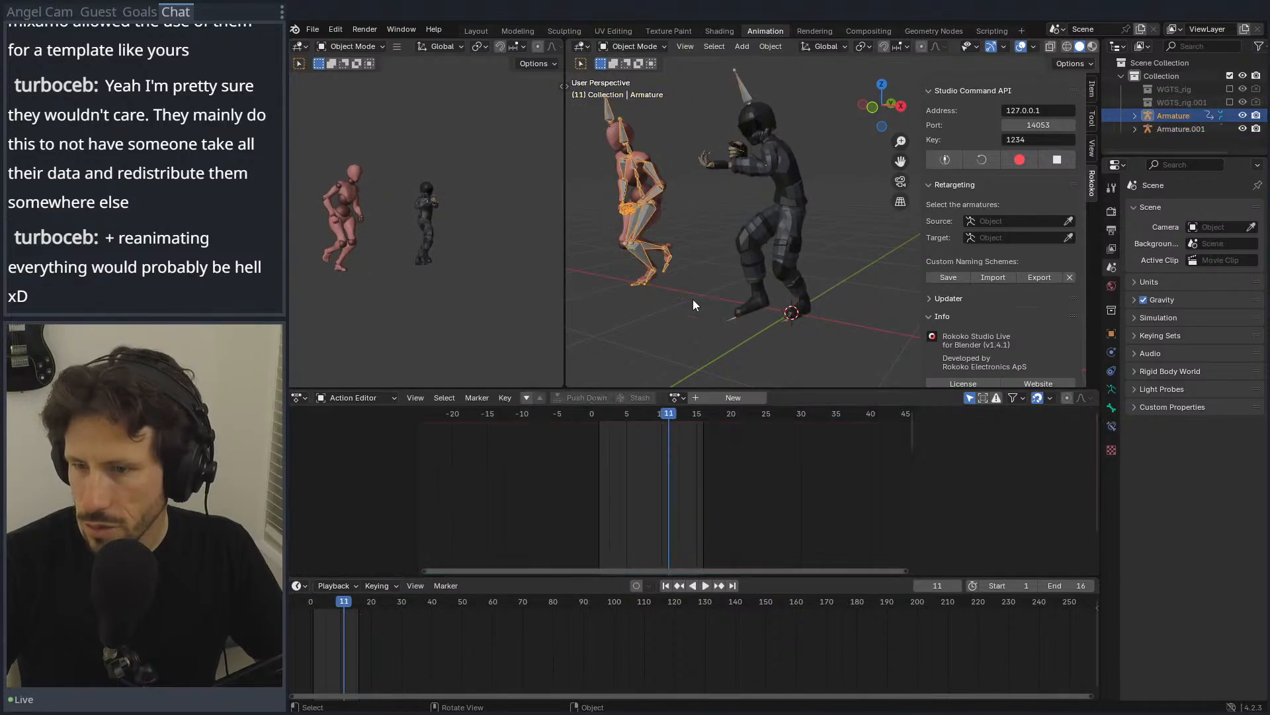
pyautogui.click(675, 398)
pyautogui.click(696, 465)
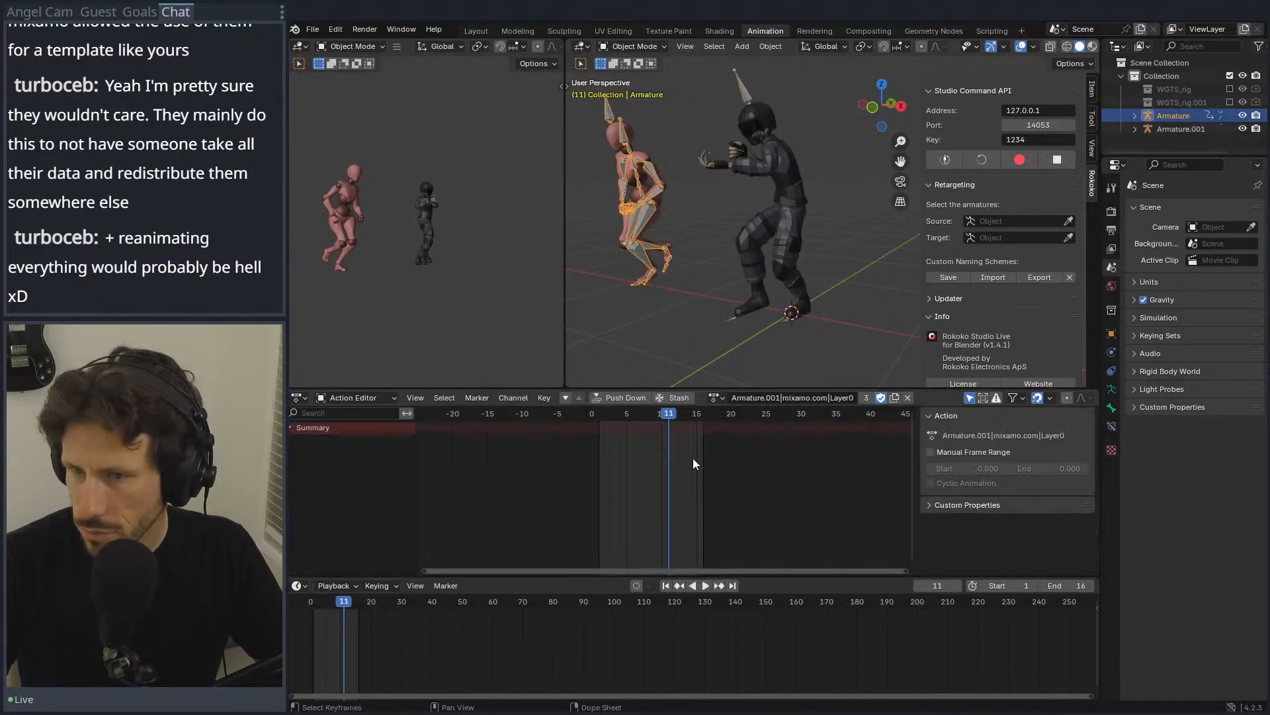
pyautogui.moveTo(610, 422); pyautogui.dragTo(712, 411)
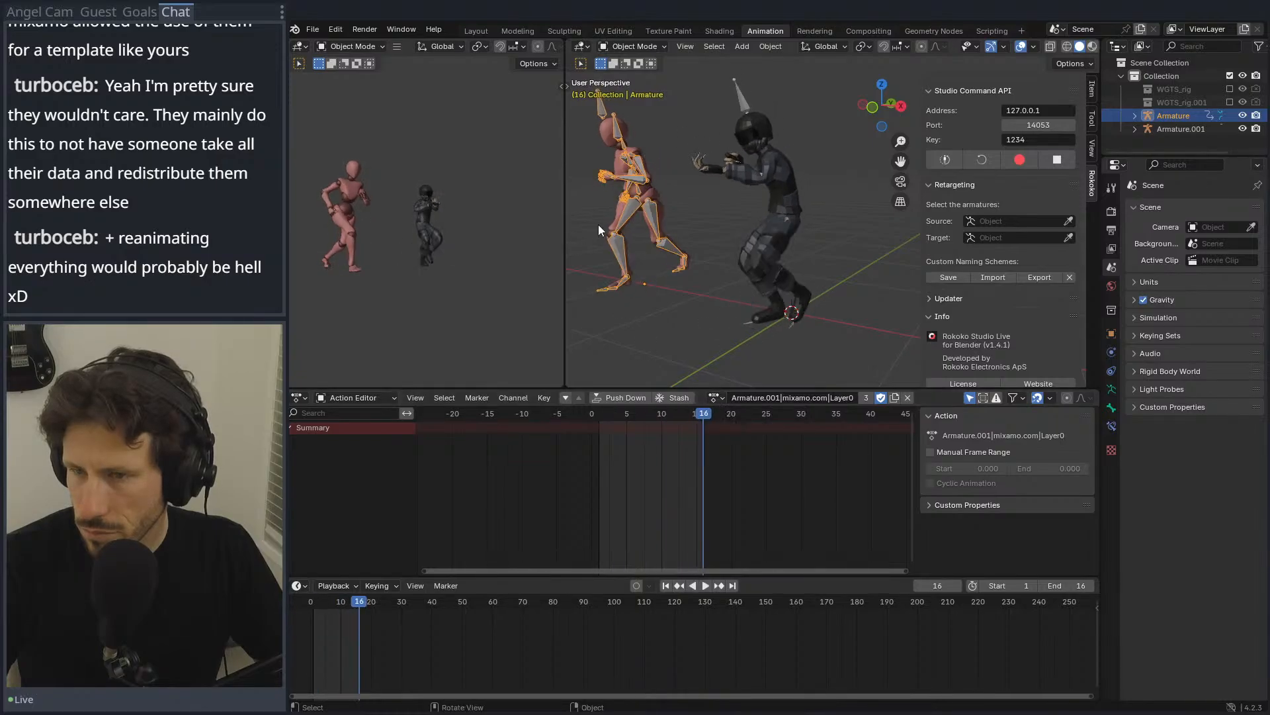
# Step: Restore the Nonlinear Animation editor, turn off solo on the no_weapon_run track, and compare both animated characters from the front and right
pyautogui.click(303, 587)
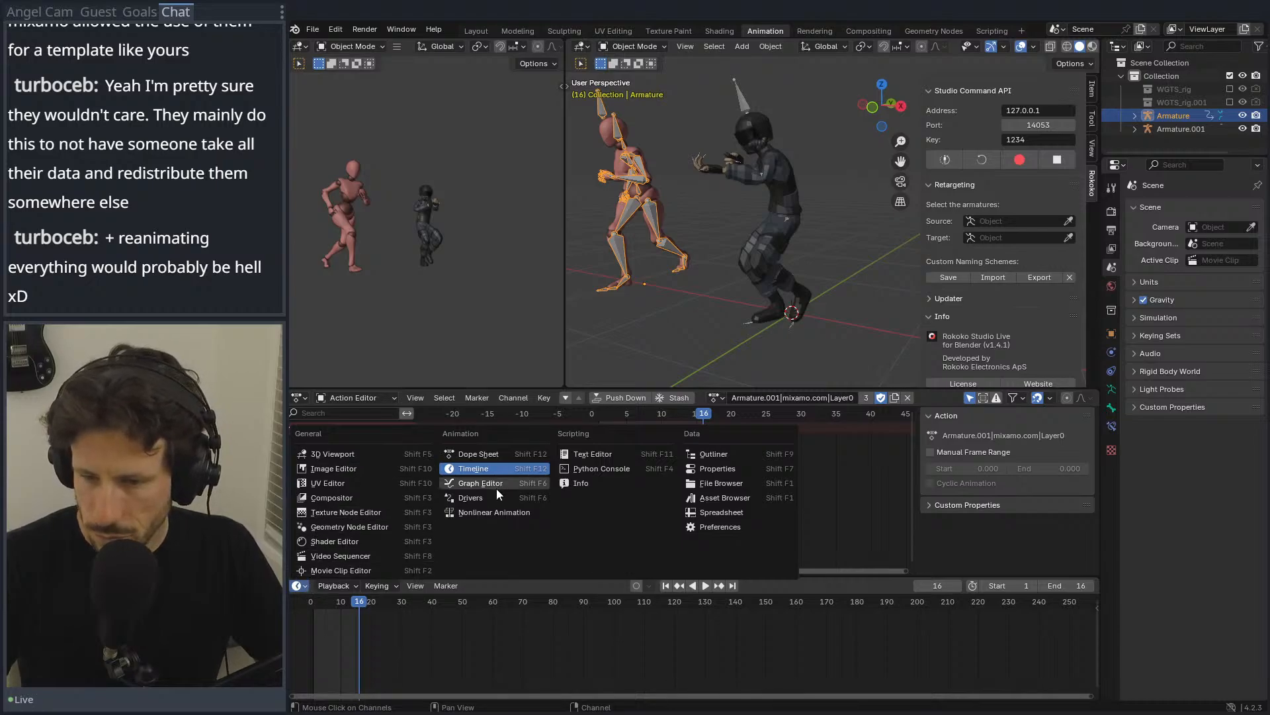
pyautogui.click(492, 512)
pyautogui.click(399, 646)
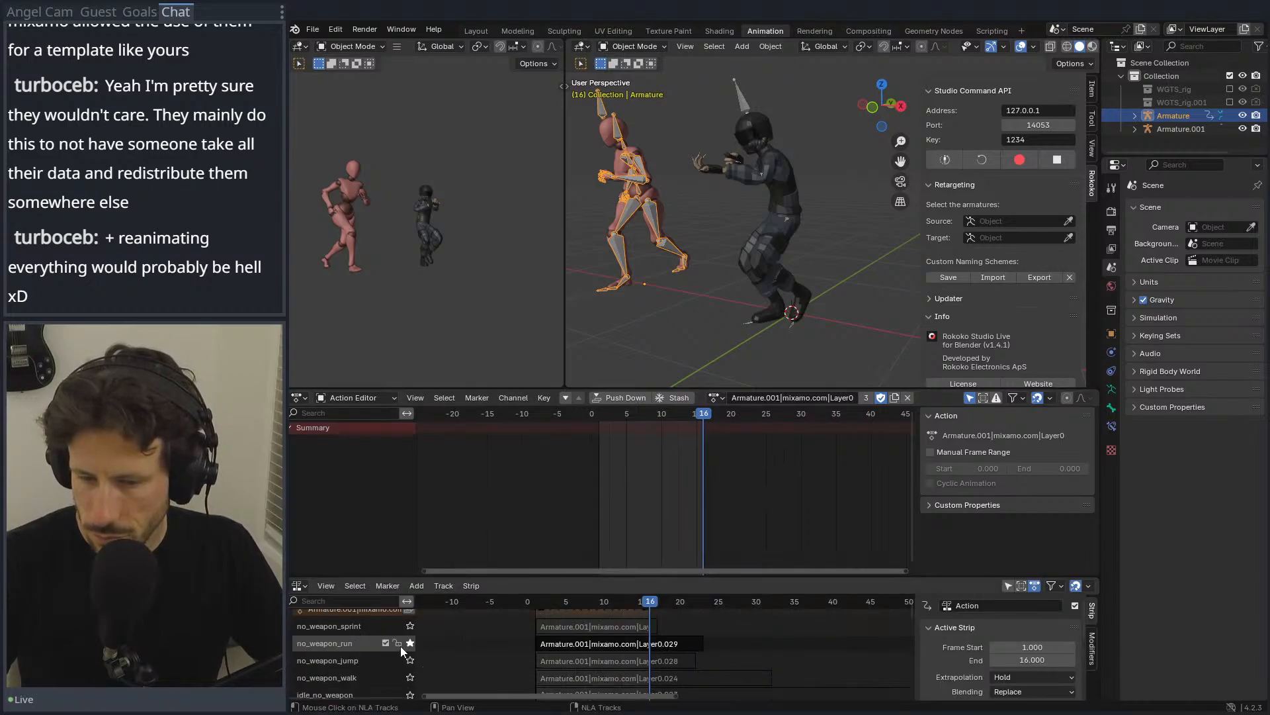
pyautogui.click(410, 643)
pyautogui.press('space')
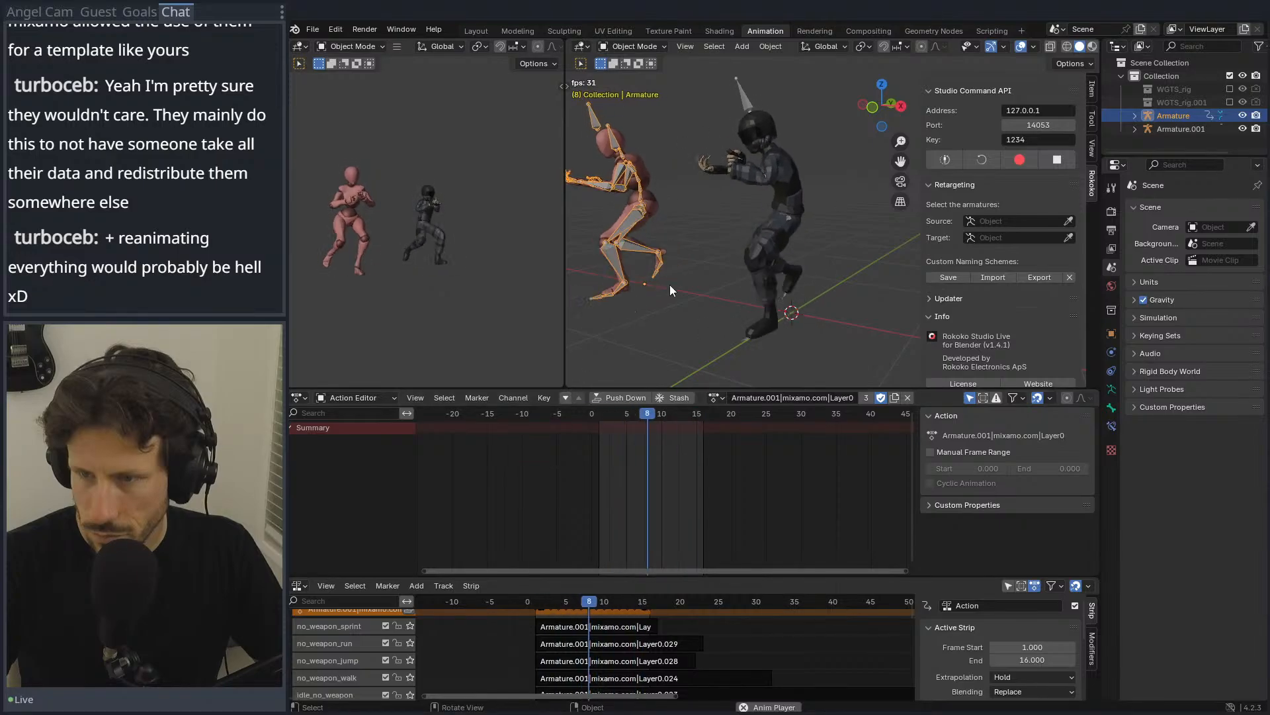
pyautogui.press('KP_1')
pyautogui.press('KP_3')
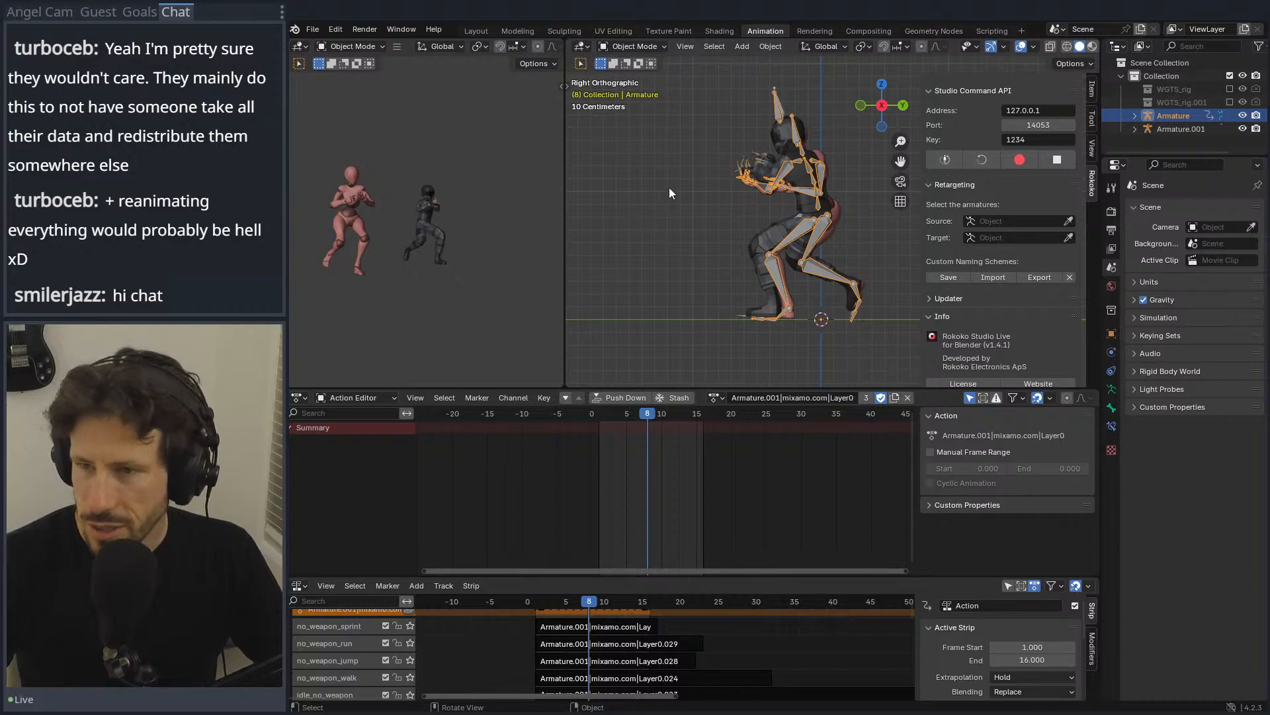
pyautogui.moveTo(729, 145); pyautogui.dragTo(698, 188, button='middle')
pyautogui.press('KP_1')
pyautogui.press('KP_3')
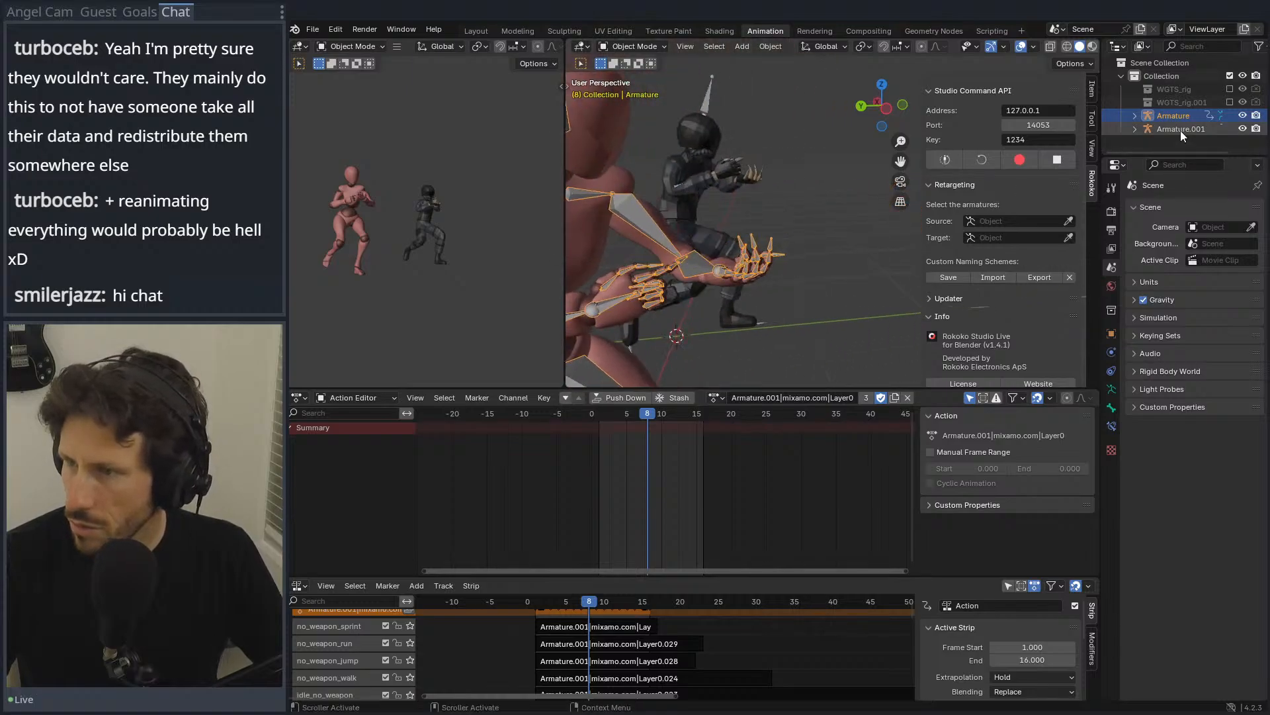
# Step: Hide the Beta_Surface and Beta_Joints meshes and the Swat character's mesh to leave only the two armatures' bones showing
pyautogui.click(1134, 129)
pyautogui.click(1135, 115)
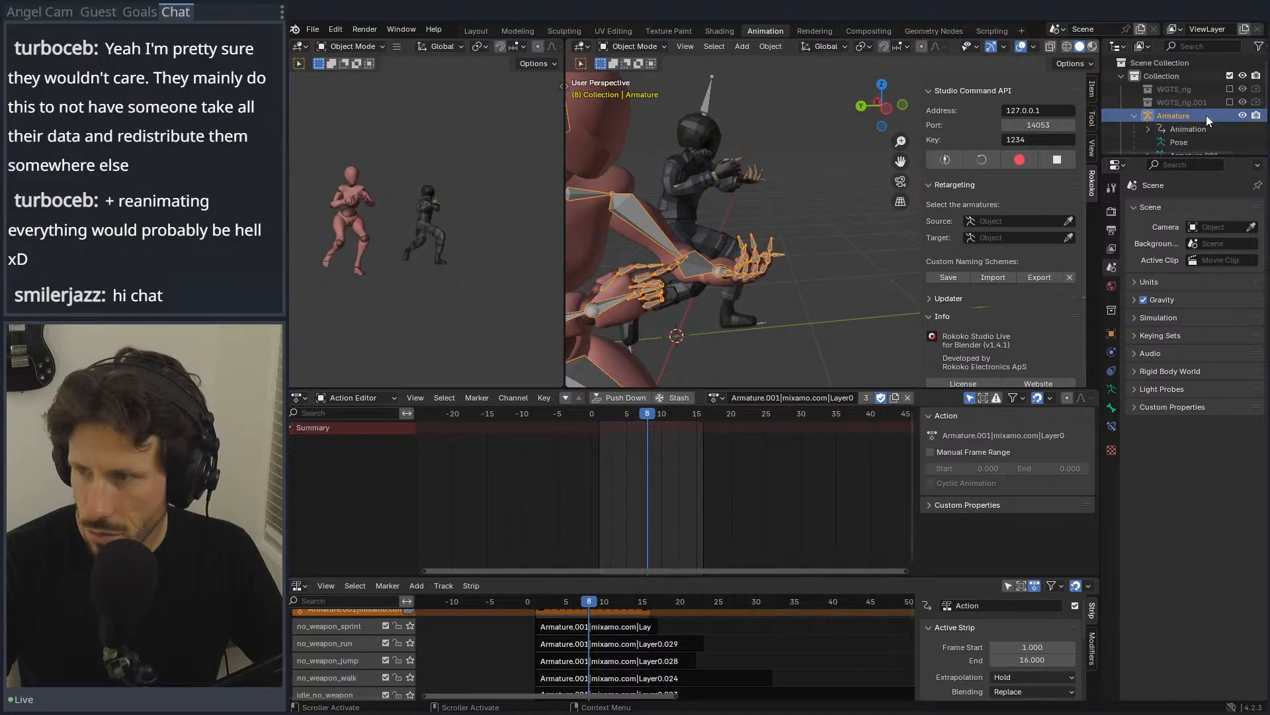
pyautogui.scroll(-2, 1208, 117)
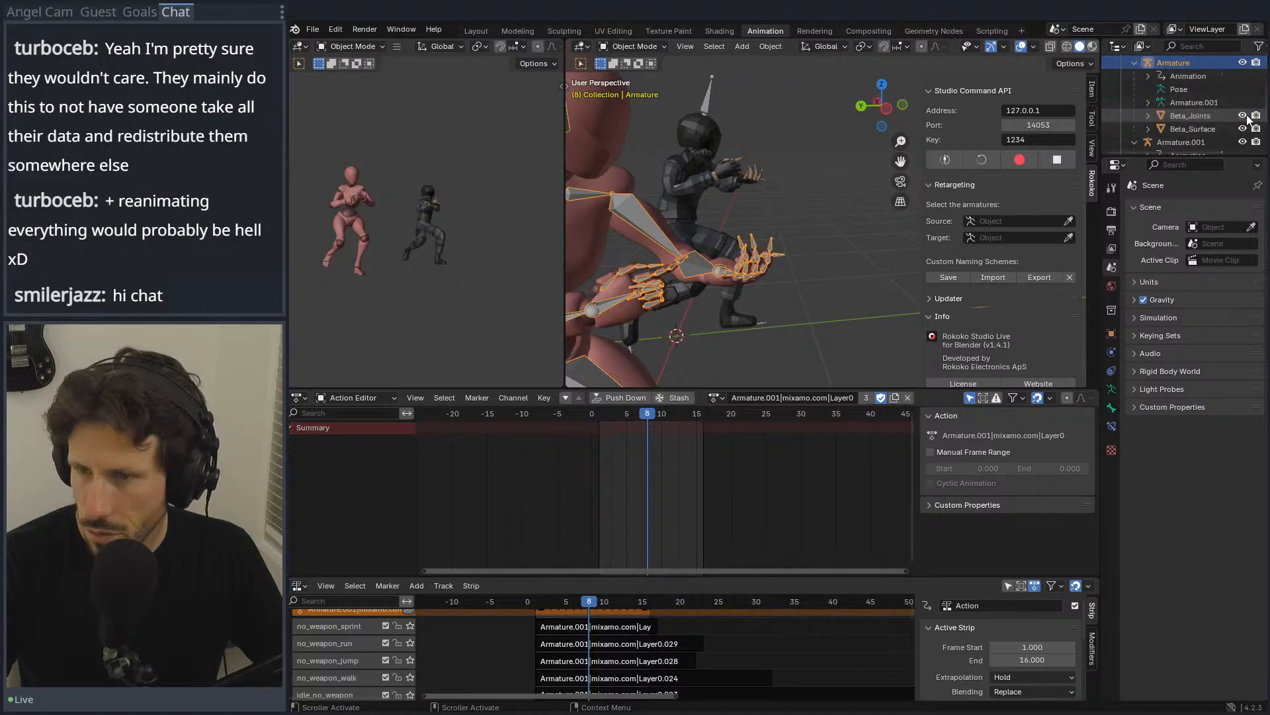
pyautogui.click(1243, 128)
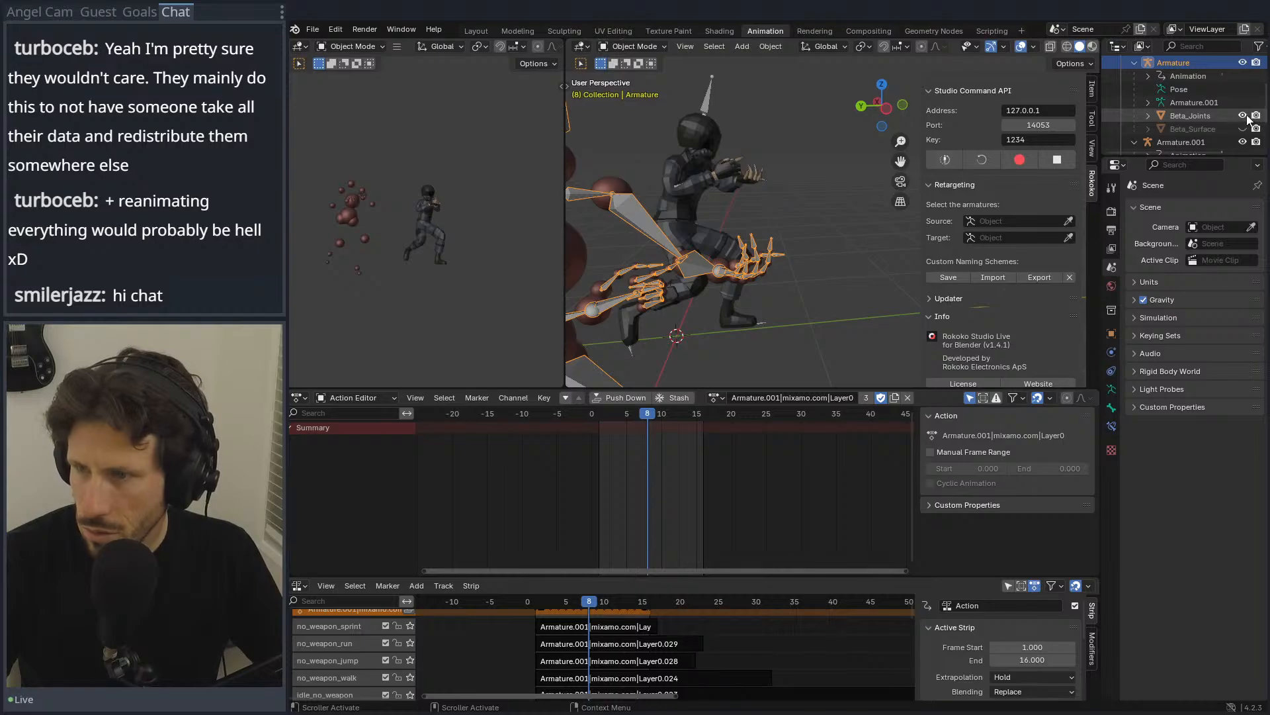
pyautogui.click(1243, 115)
pyautogui.scroll(-2, 1236, 125)
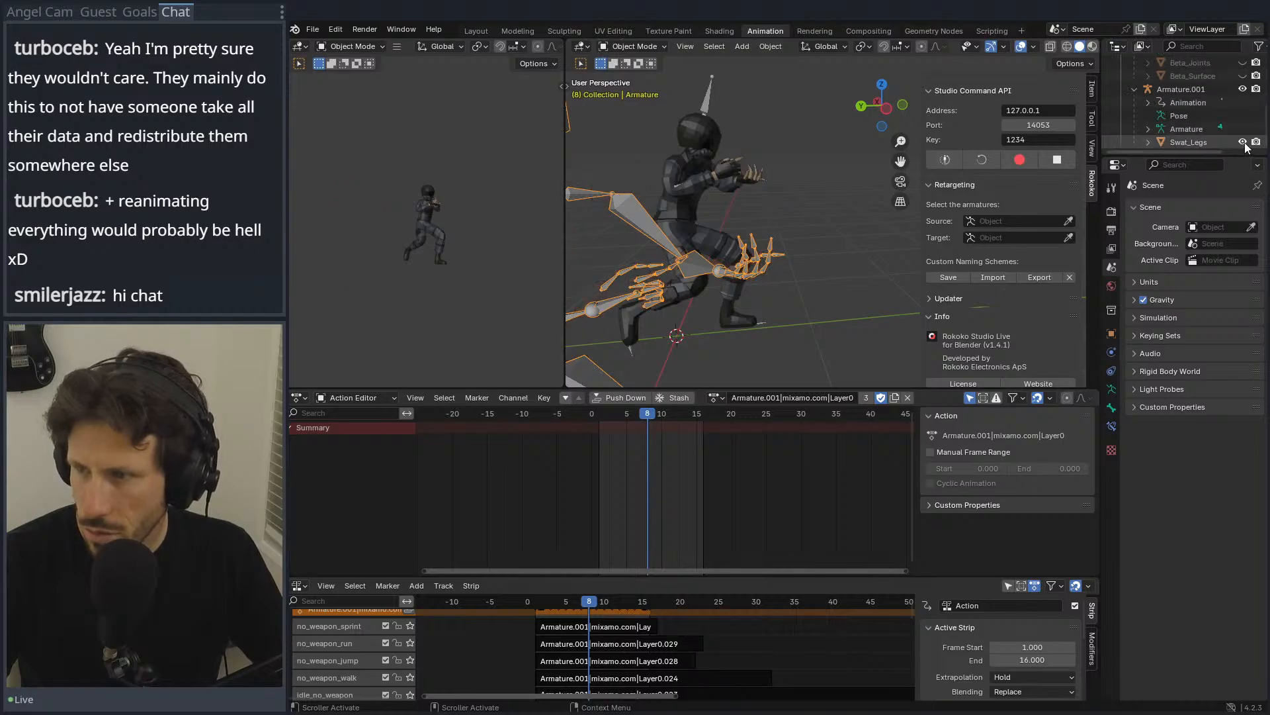
pyautogui.click(1243, 142)
pyautogui.scroll(-3, 760, 200)
pyautogui.moveTo(760, 200); pyautogui.dragTo(799, 207, button='middle')
pyautogui.press('h')
# Step: Compare the arm and hand poses of the two overlapping armatures from the front and right at frames 8 and 9
pyautogui.scroll(6, 745, 209)
pyautogui.keyDown('shift'); pyautogui.moveTo(685, 212); pyautogui.dragTo(800, 211, button='middle'); pyautogui.keyUp('shift')
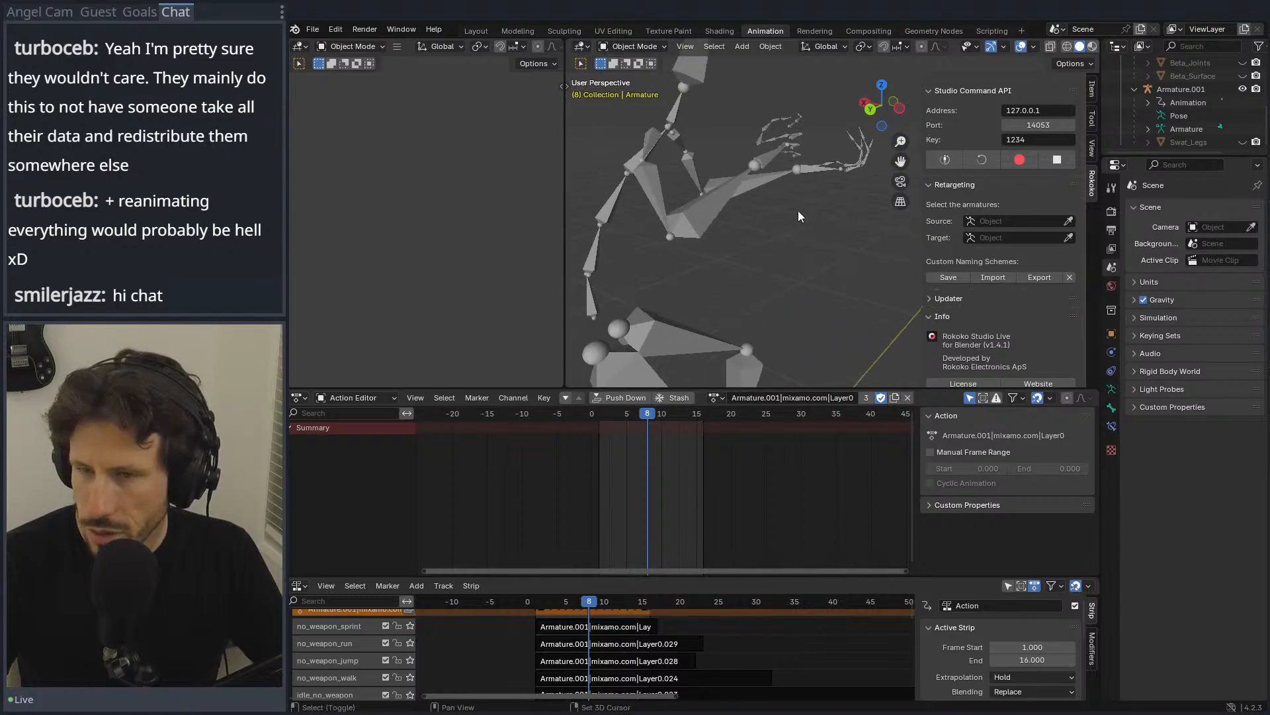
pyautogui.moveTo(664, 192)
pyautogui.mouseDown(button='middle')
pyautogui.moveTo(680, 205)
pyautogui.moveTo(733, 205)
pyautogui.moveTo(640, 204)
pyautogui.moveTo(688, 196)
pyautogui.mouseUp(button='middle')
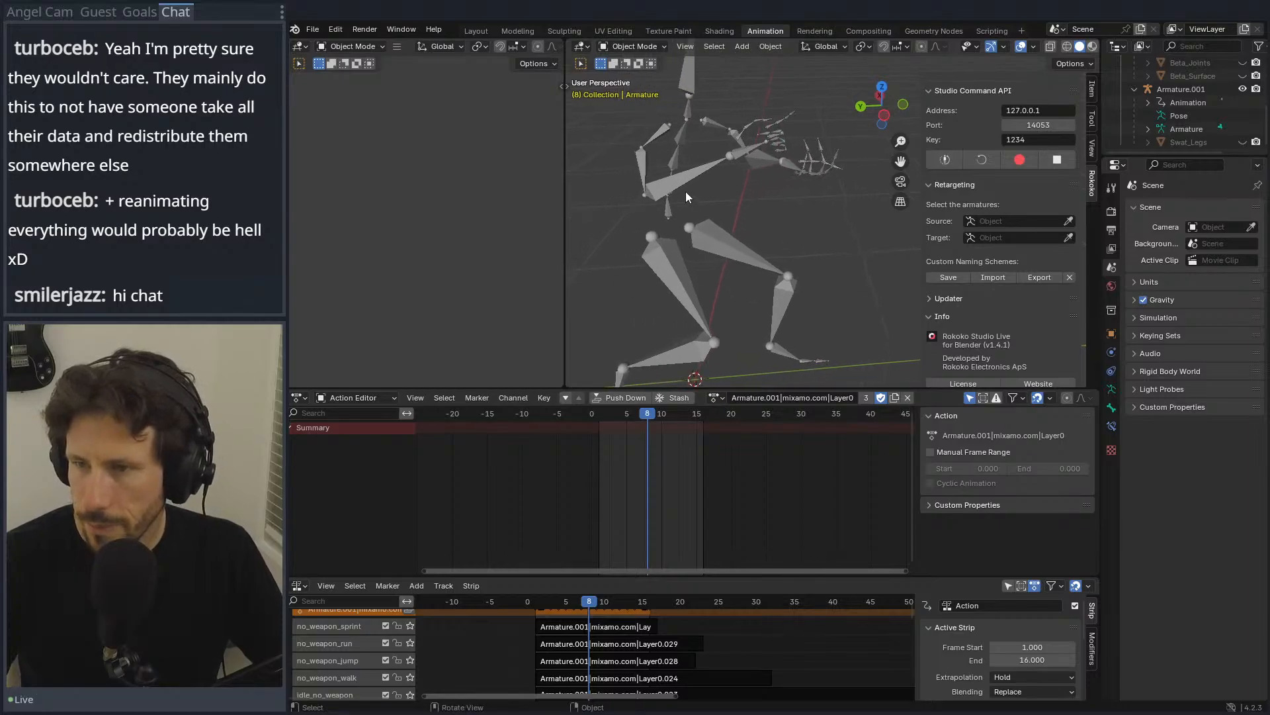
pyautogui.scroll(1, 686, 191)
pyautogui.press('KP_1')
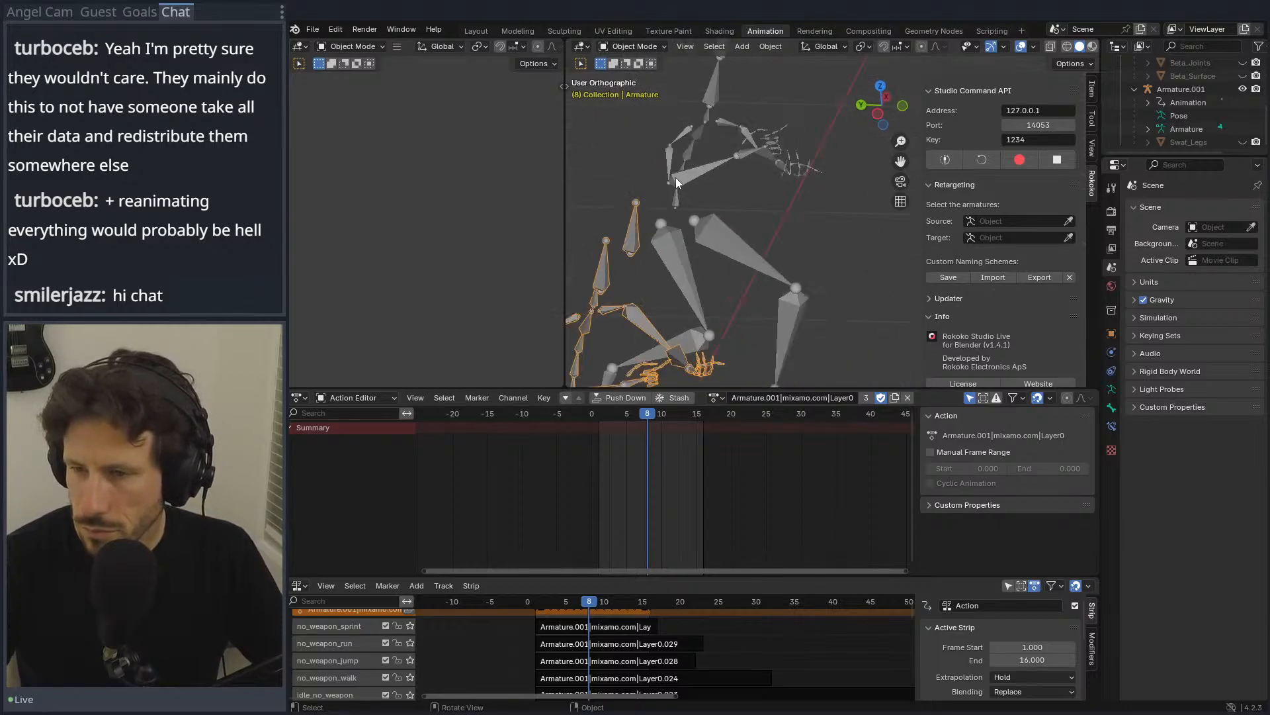
pyautogui.scroll(-5, 675, 178)
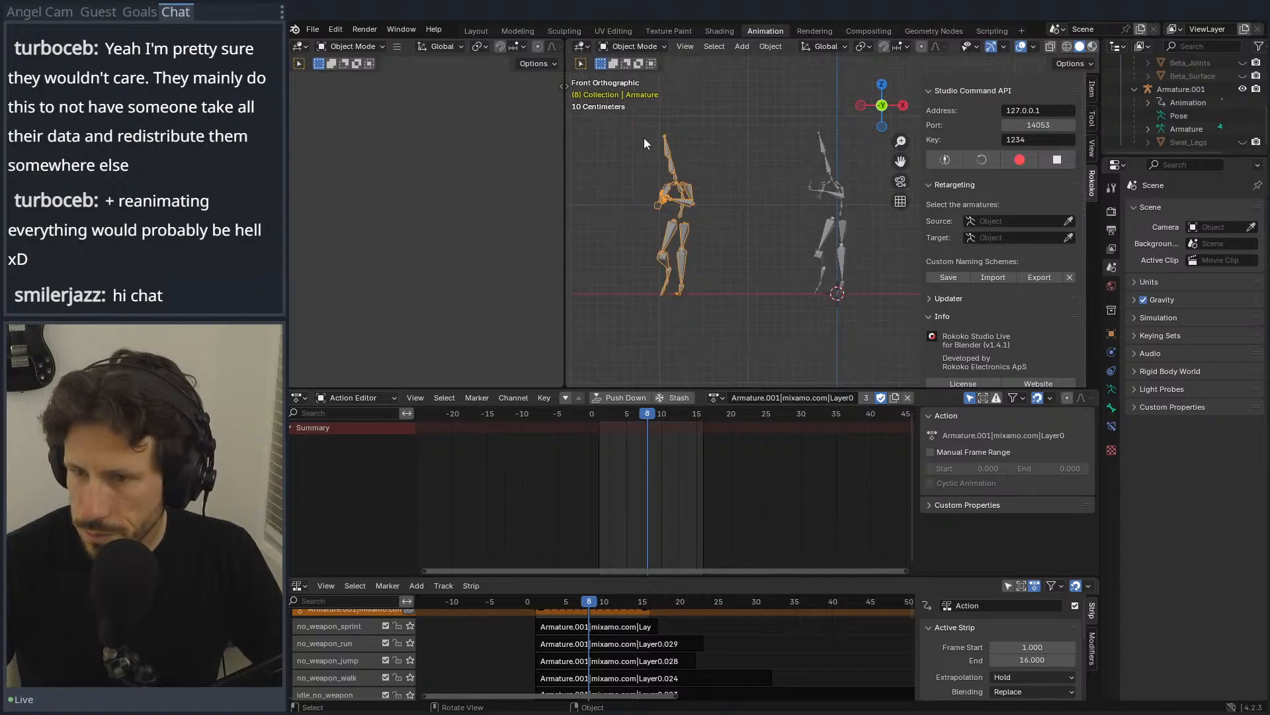
pyautogui.press('ctrl+KP_3')
pyautogui.press('KP_3')
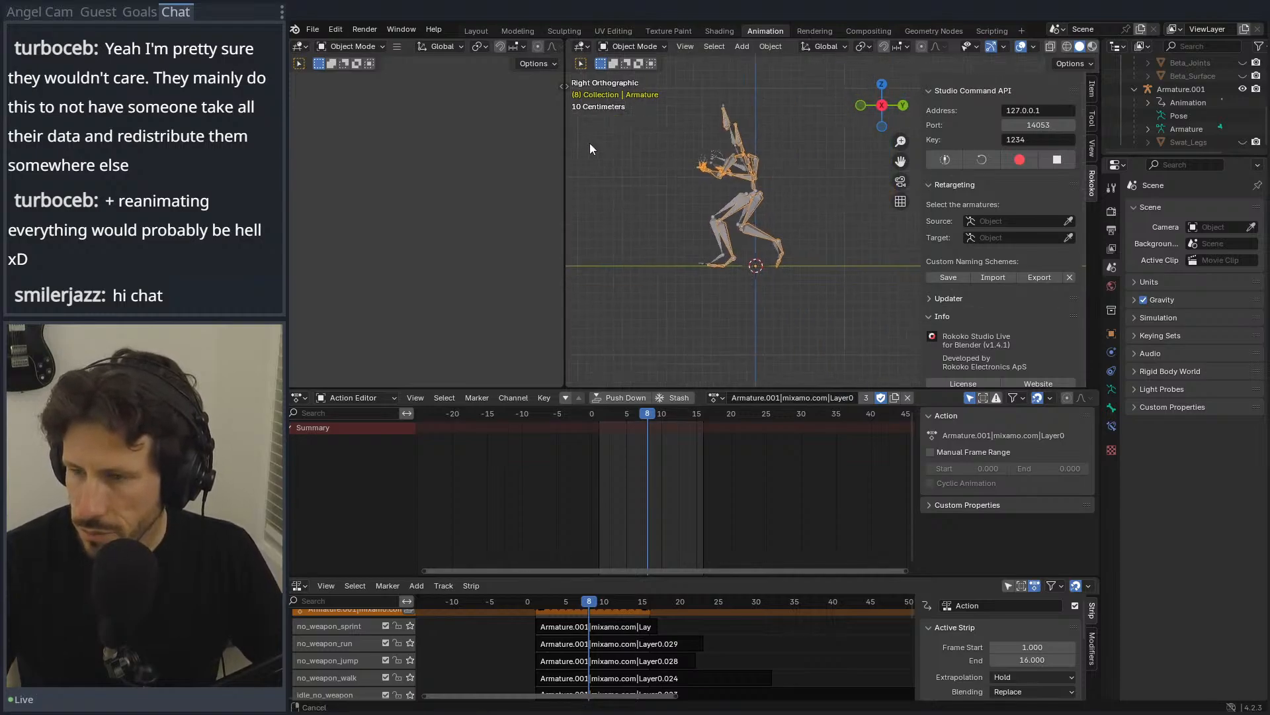
pyautogui.press('KP_Decimal')
pyautogui.moveTo(649, 418)
pyautogui.mouseDown()
pyautogui.moveTo(600, 414)
pyautogui.moveTo(658, 420)
pyautogui.mouseUp()
pyautogui.keyDown('shift'); pyautogui.moveTo(638, 247); pyautogui.dragTo(713, 364, button='middle'); pyautogui.keyUp('shift')
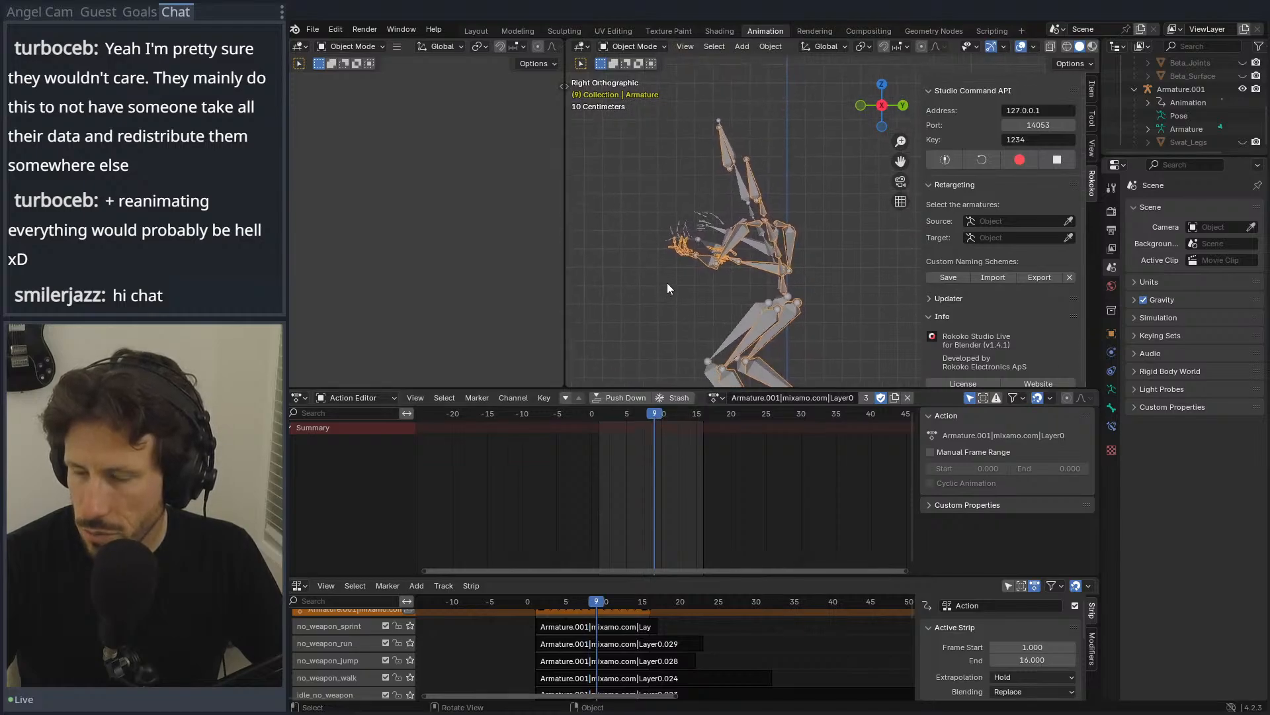
# Step: Compare the arm and hand poses of the two armatures at frame 1 from the front, right and an angled view
pyautogui.press('KP_1')
pyautogui.press('KP_3')
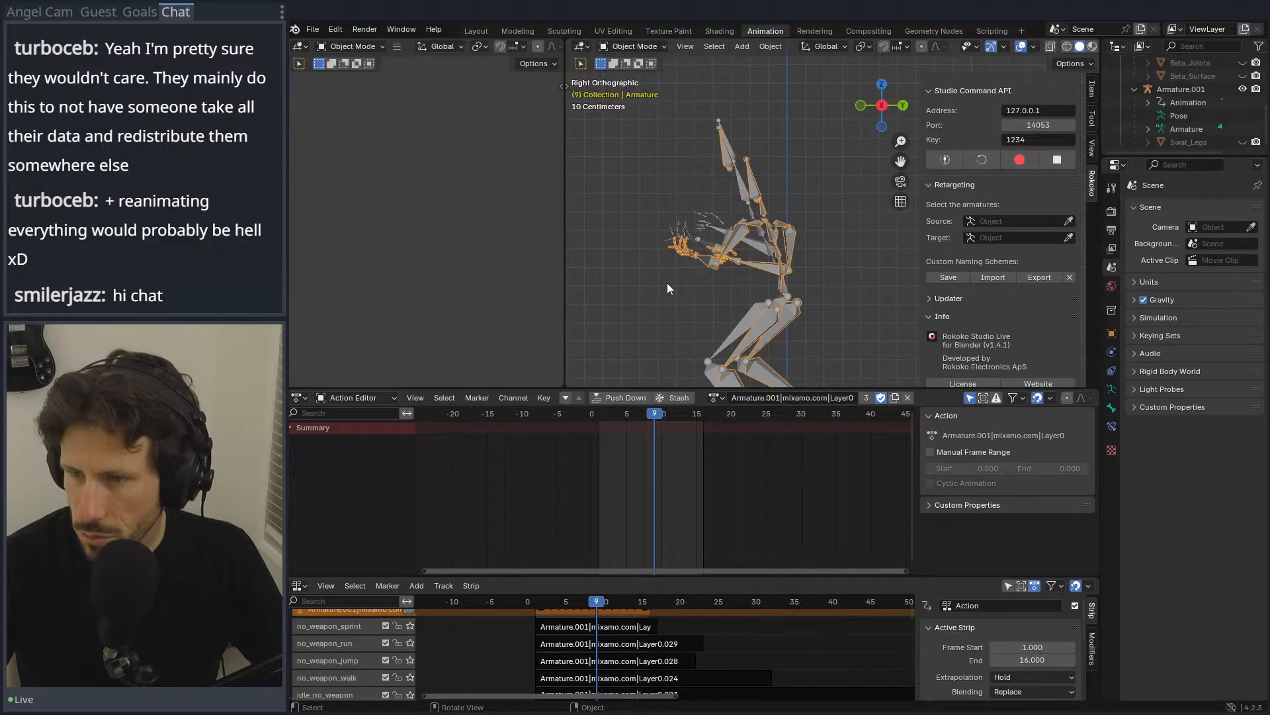
pyautogui.click(599, 413)
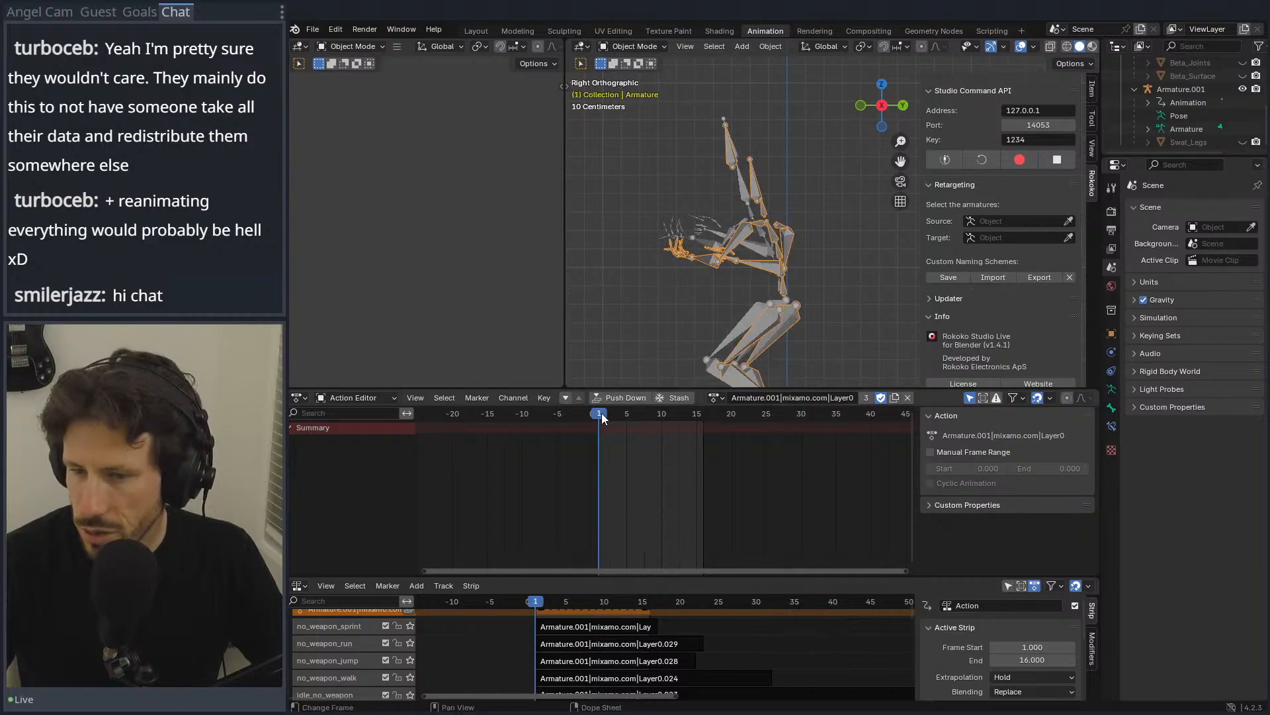
pyautogui.scroll(4, 631, 251)
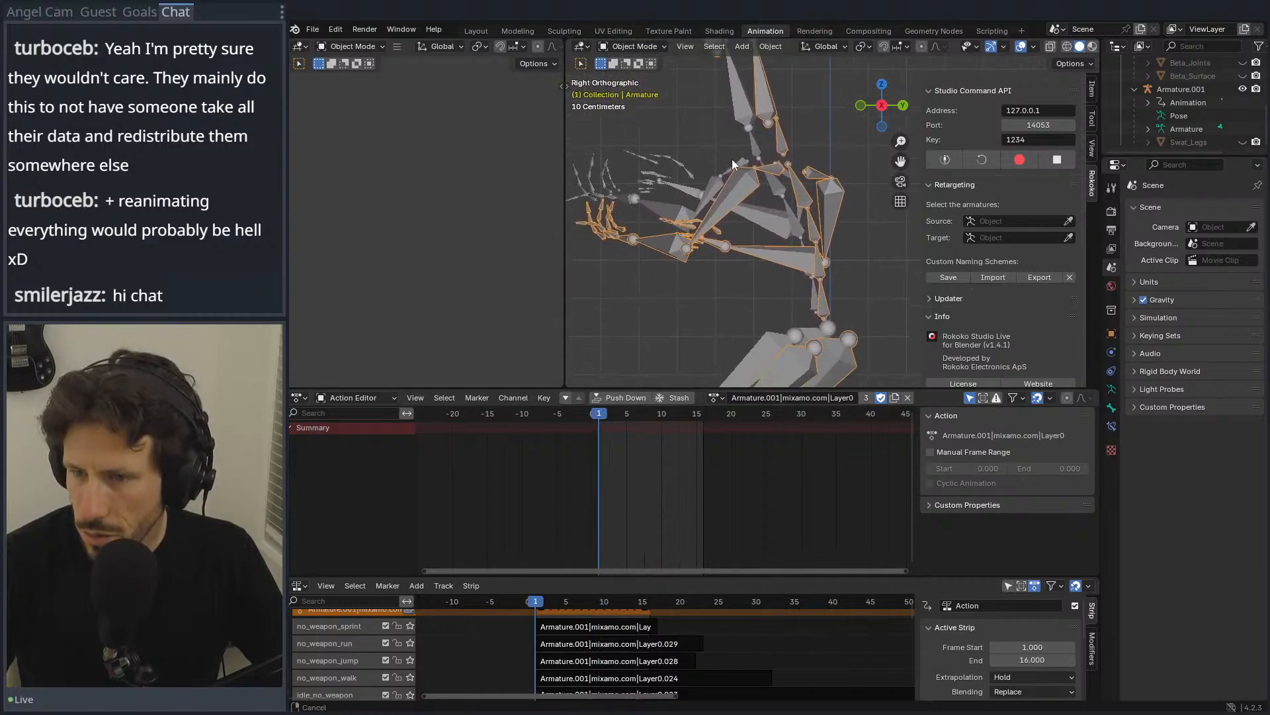
pyautogui.moveTo(687, 348); pyautogui.dragTo(734, 291, button='middle')
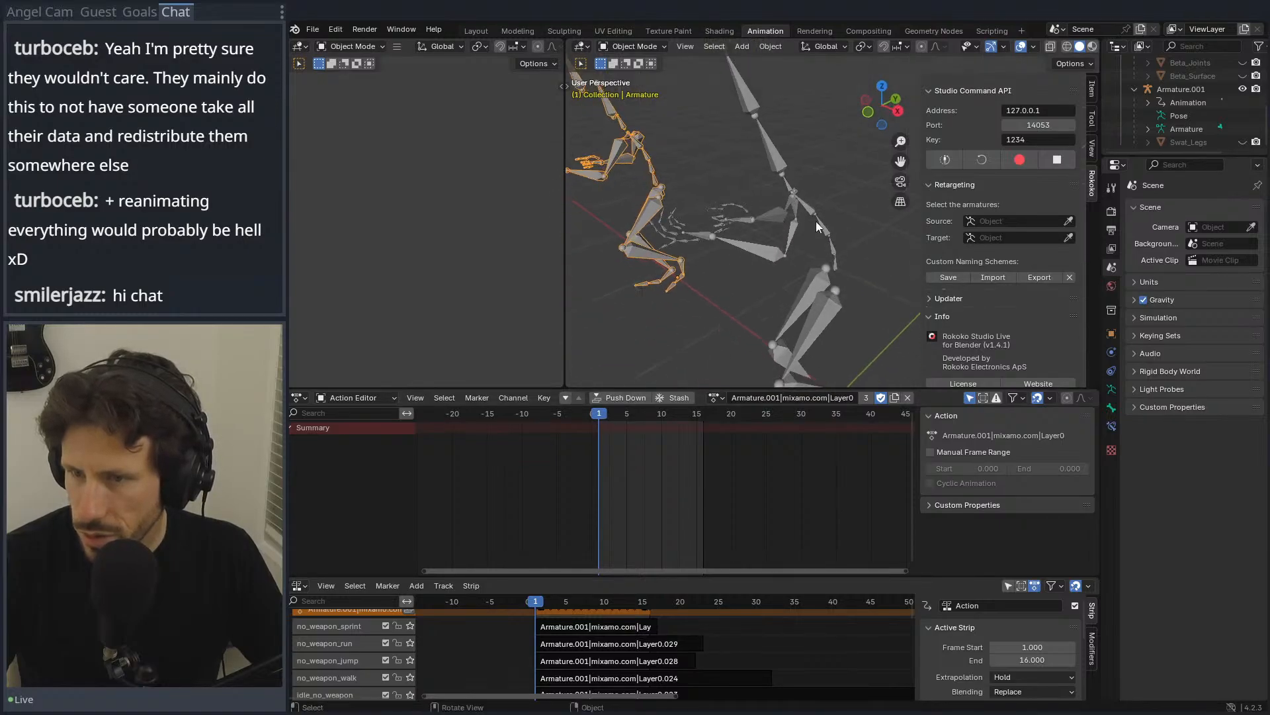
# Step: Assign the Armature.001|mixamo.com|Layer0.001 action to the Swat armature and unhide the Swat_Legs mesh to check its pose
pyautogui.click(791, 228)
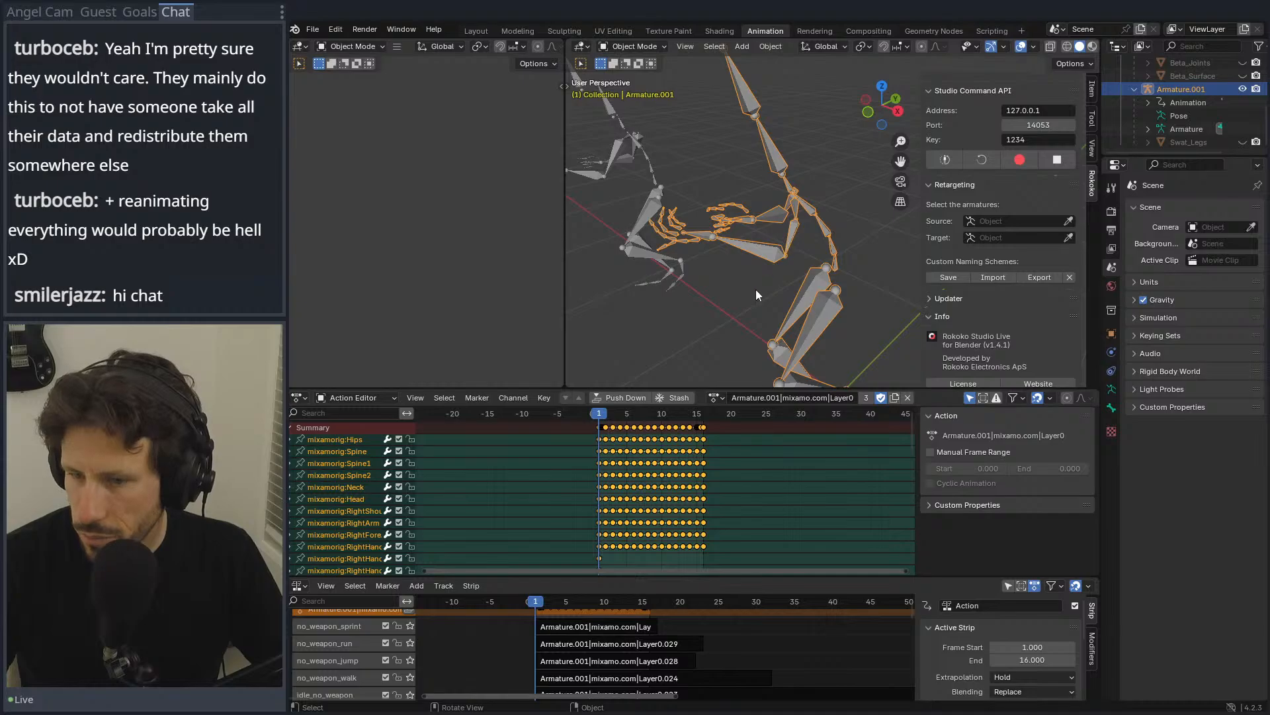
pyautogui.click(717, 397)
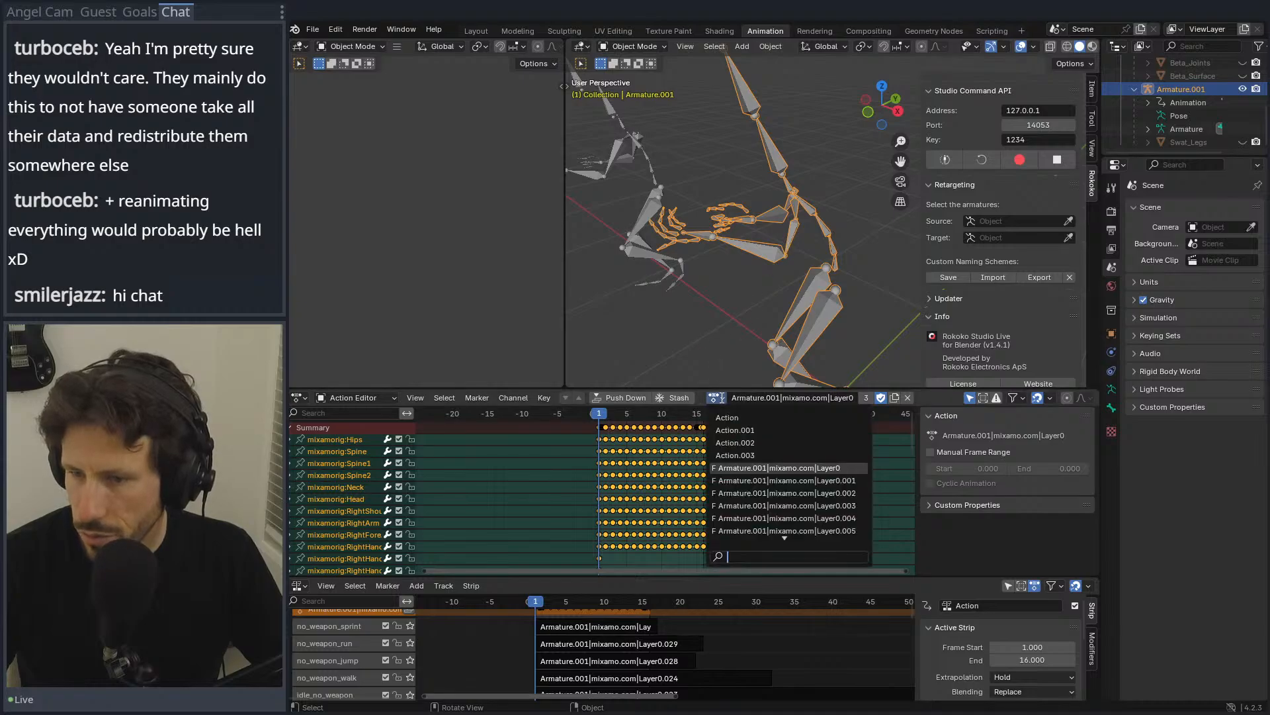
pyautogui.click(756, 483)
pyautogui.moveTo(604, 418)
pyautogui.mouseDown()
pyautogui.moveTo(827, 424)
pyautogui.moveTo(602, 430)
pyautogui.mouseUp()
pyautogui.moveTo(626, 251); pyautogui.dragTo(731, 234, button='middle')
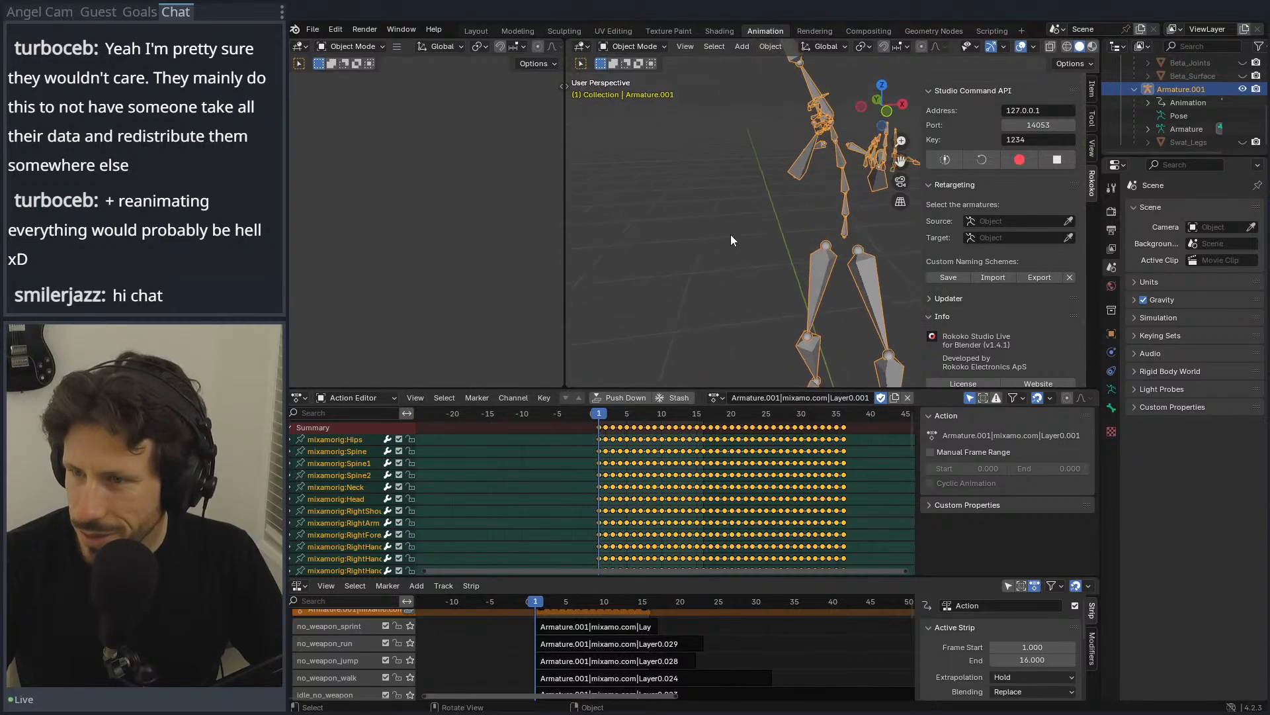
pyautogui.click(1243, 142)
pyautogui.moveTo(806, 208); pyautogui.dragTo(769, 244, button='middle')
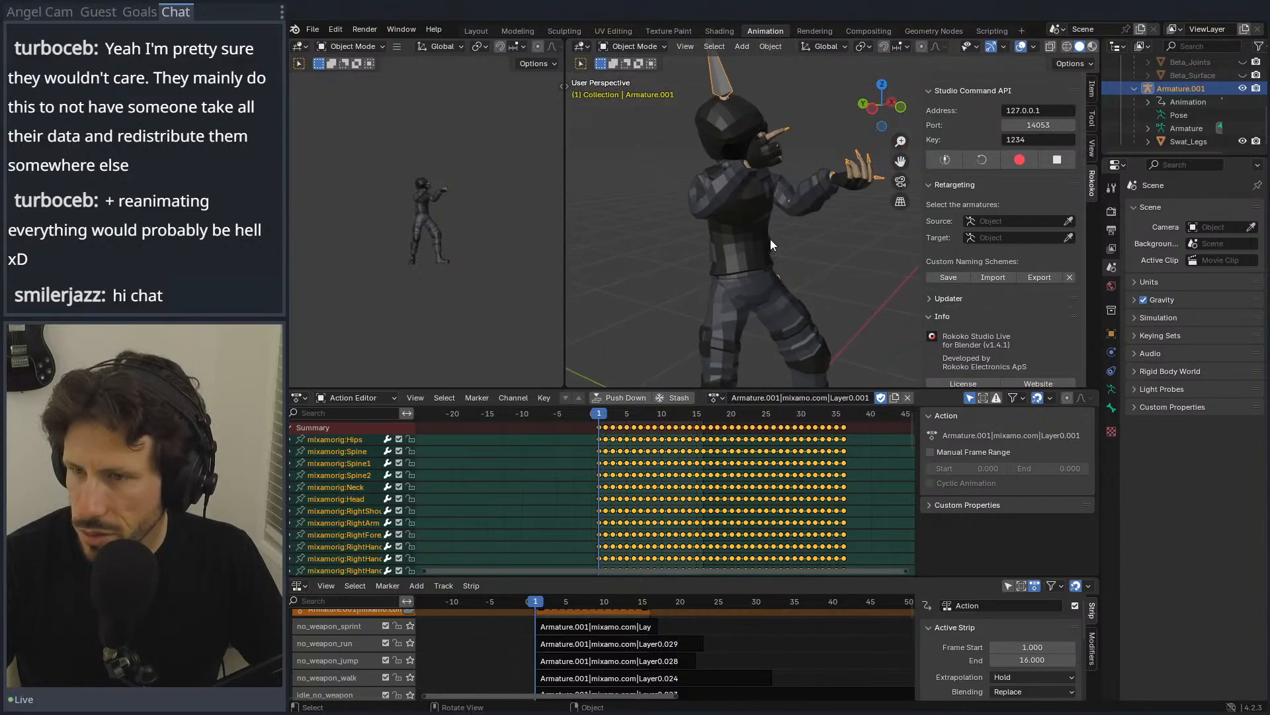
# Step: Try the Armature.001|mixamo.com|Layer0.002 and Layer0.007 actions on the Swat armature at frame 1
pyautogui.click(715, 397)
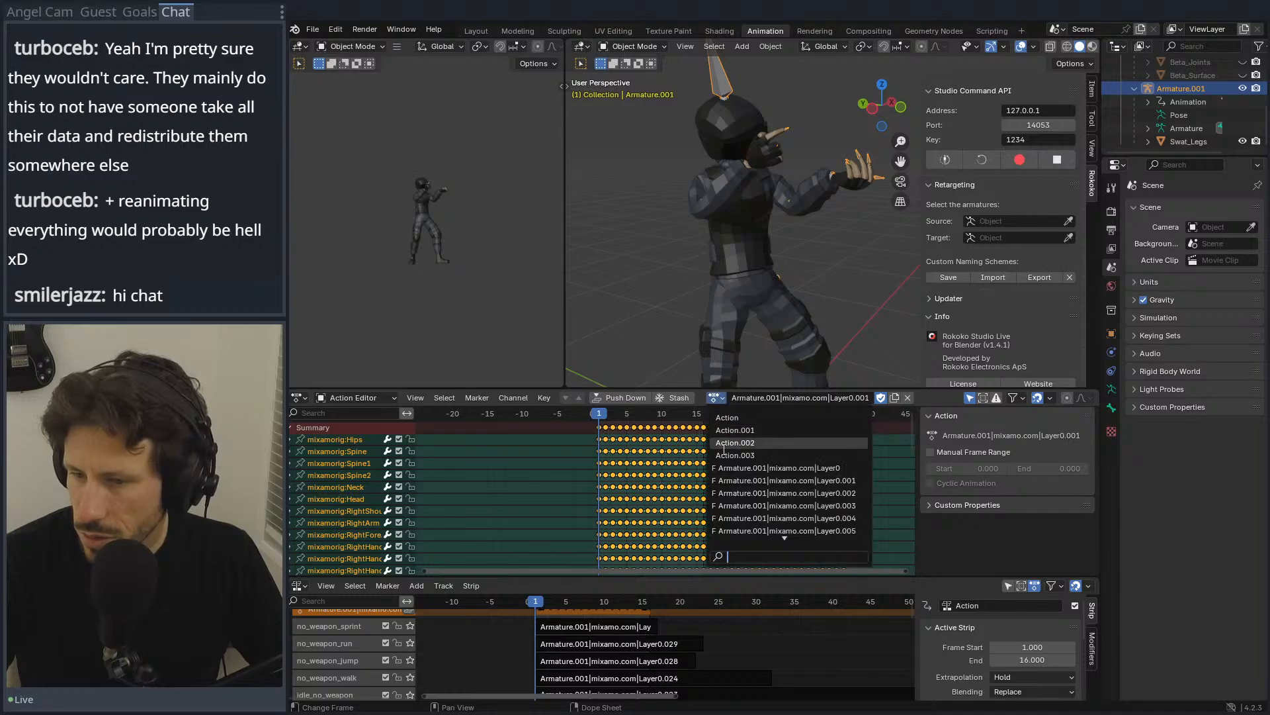
pyautogui.click(737, 493)
pyautogui.moveTo(611, 414)
pyautogui.mouseDown()
pyautogui.moveTo(713, 421)
pyautogui.moveTo(597, 417)
pyautogui.mouseUp()
pyautogui.click(719, 397)
pyautogui.scroll(-6, 749, 475)
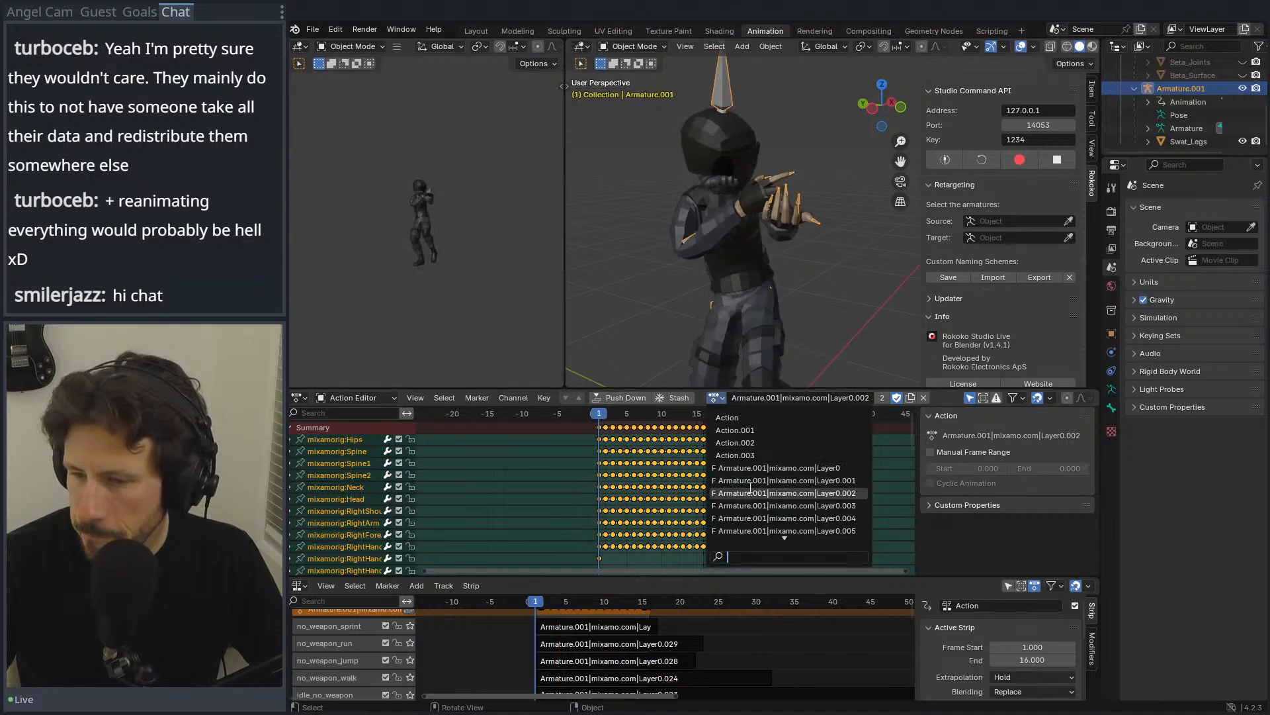
pyautogui.click(749, 479)
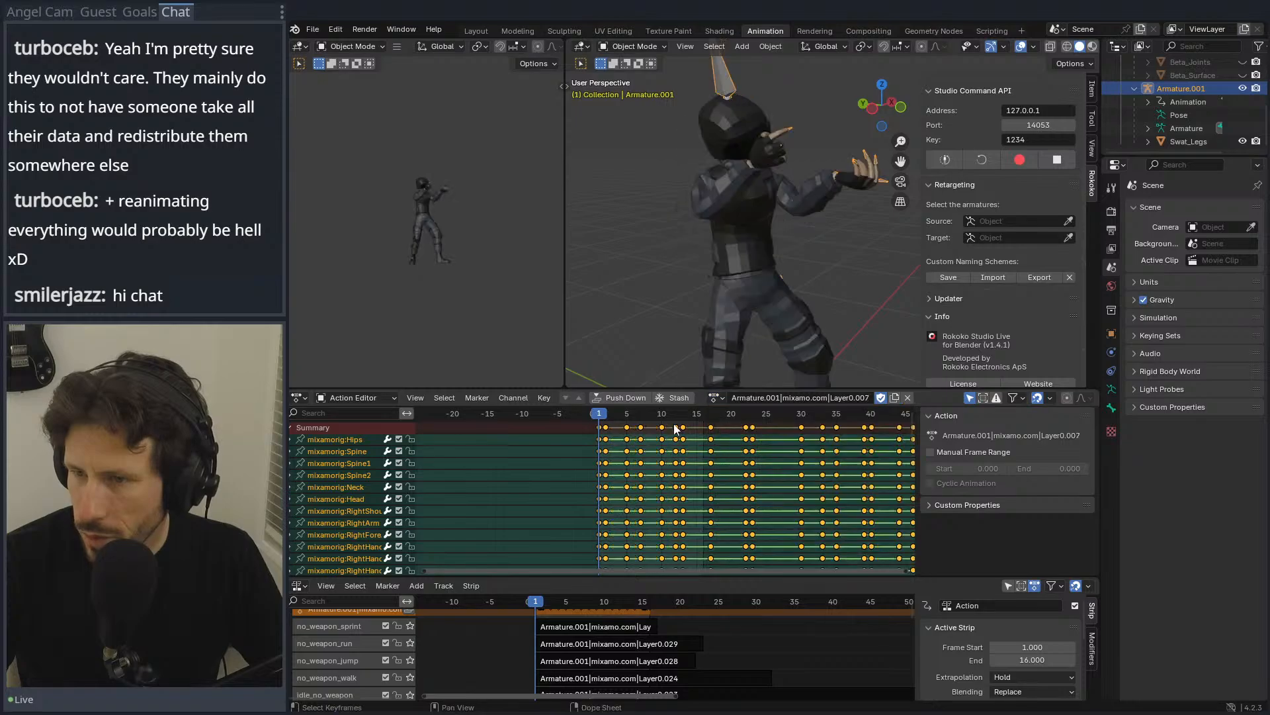
pyautogui.moveTo(606, 419)
pyautogui.mouseDown()
pyautogui.moveTo(831, 413)
pyautogui.moveTo(602, 407)
pyautogui.mouseUp()
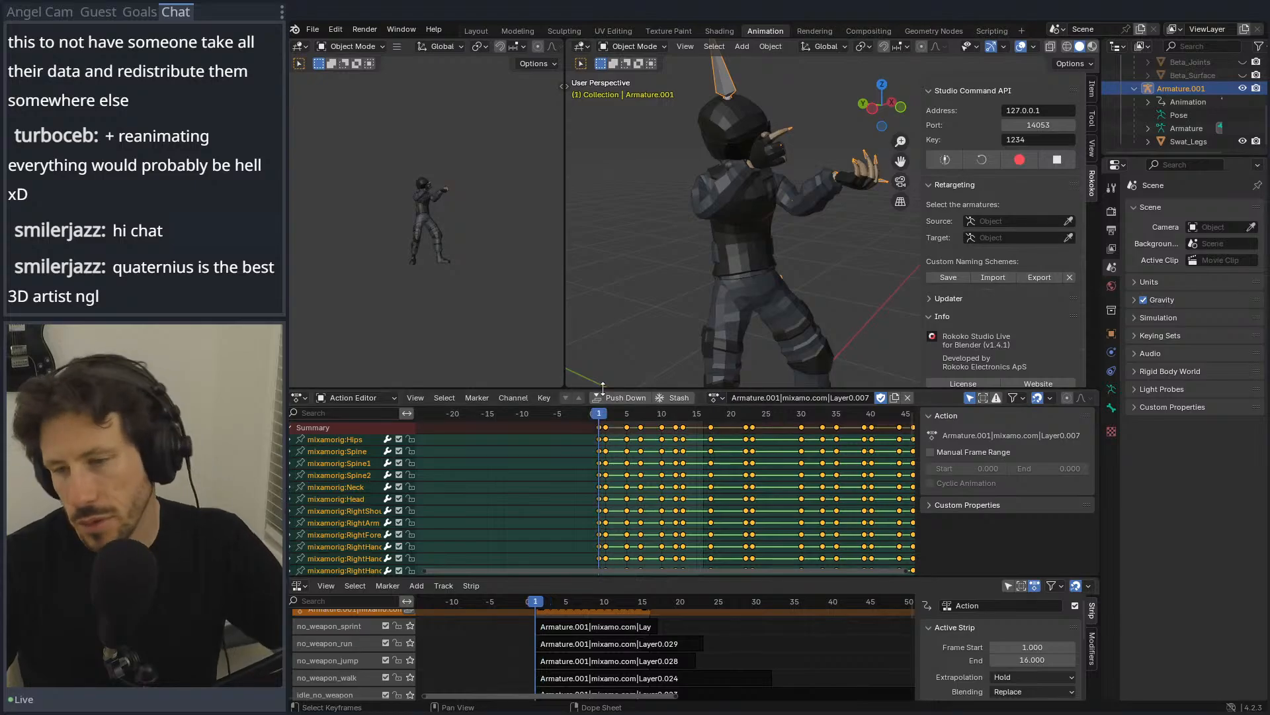
# Step: Assign the Armature.001|mixamo.com|Layer0.009 action to the Swat armature to put the character in a T-pose, viewed from the front
pyautogui.press('KP_1')
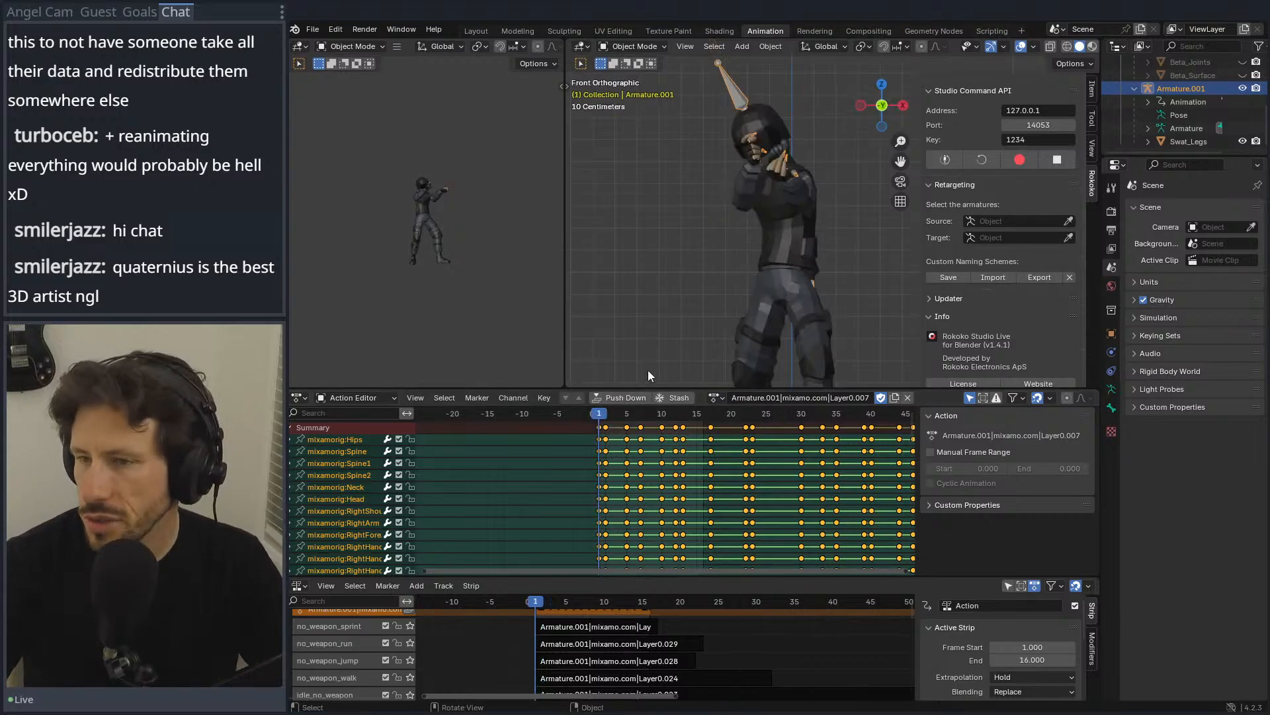
pyautogui.click(715, 398)
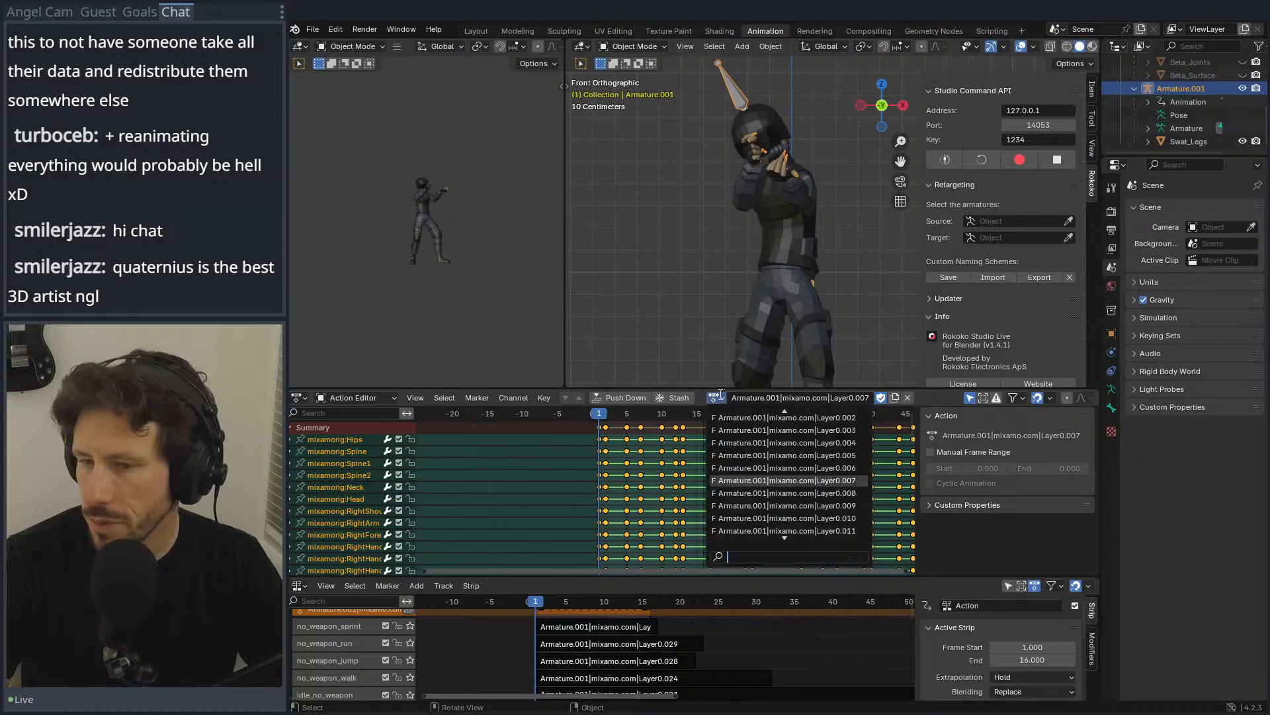
pyautogui.click(731, 505)
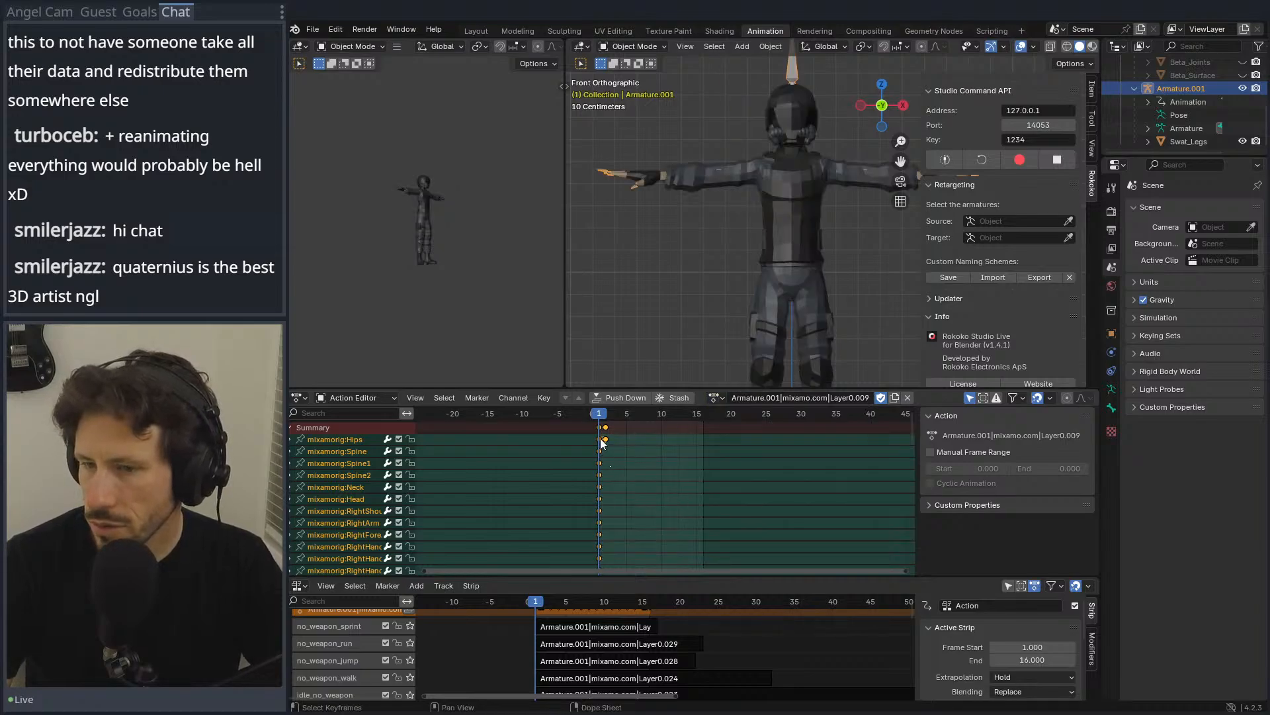
pyautogui.scroll(2, 654, 303)
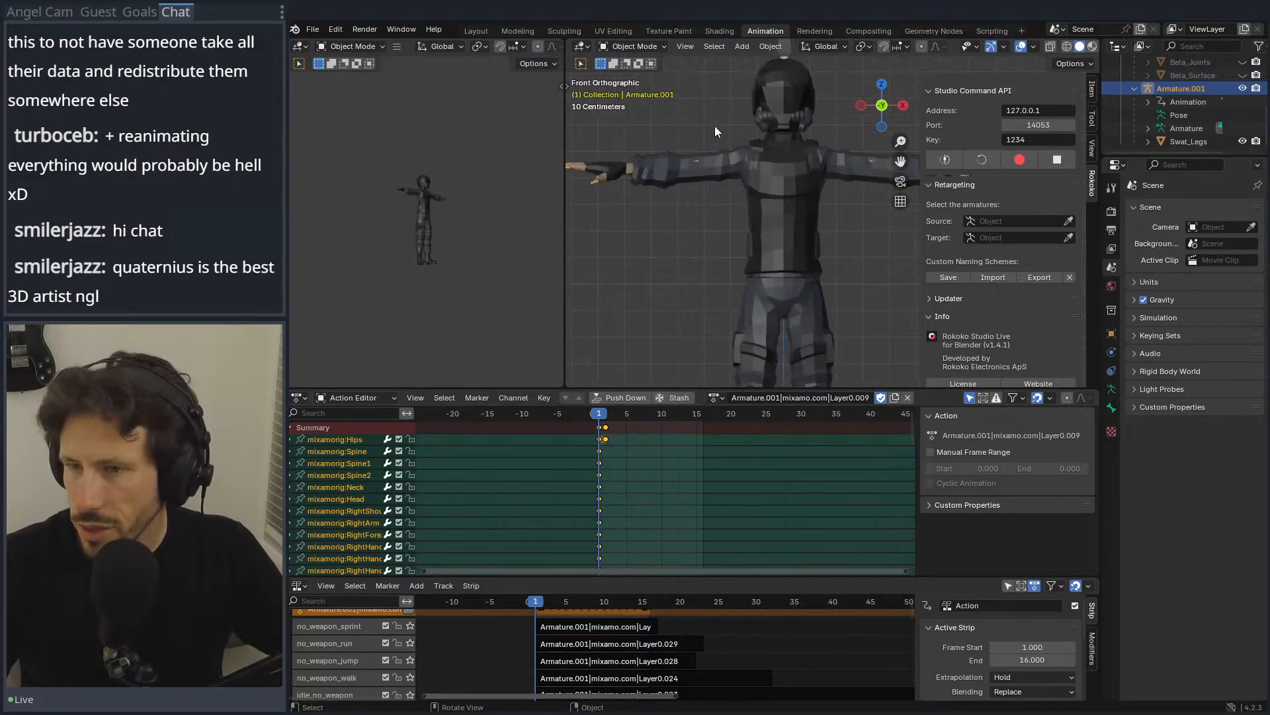
# Step: Examine the elbow edge loop on the Swat_Legs mesh's right arm in Edit Mode and the arm's shape from above
pyautogui.click(720, 160)
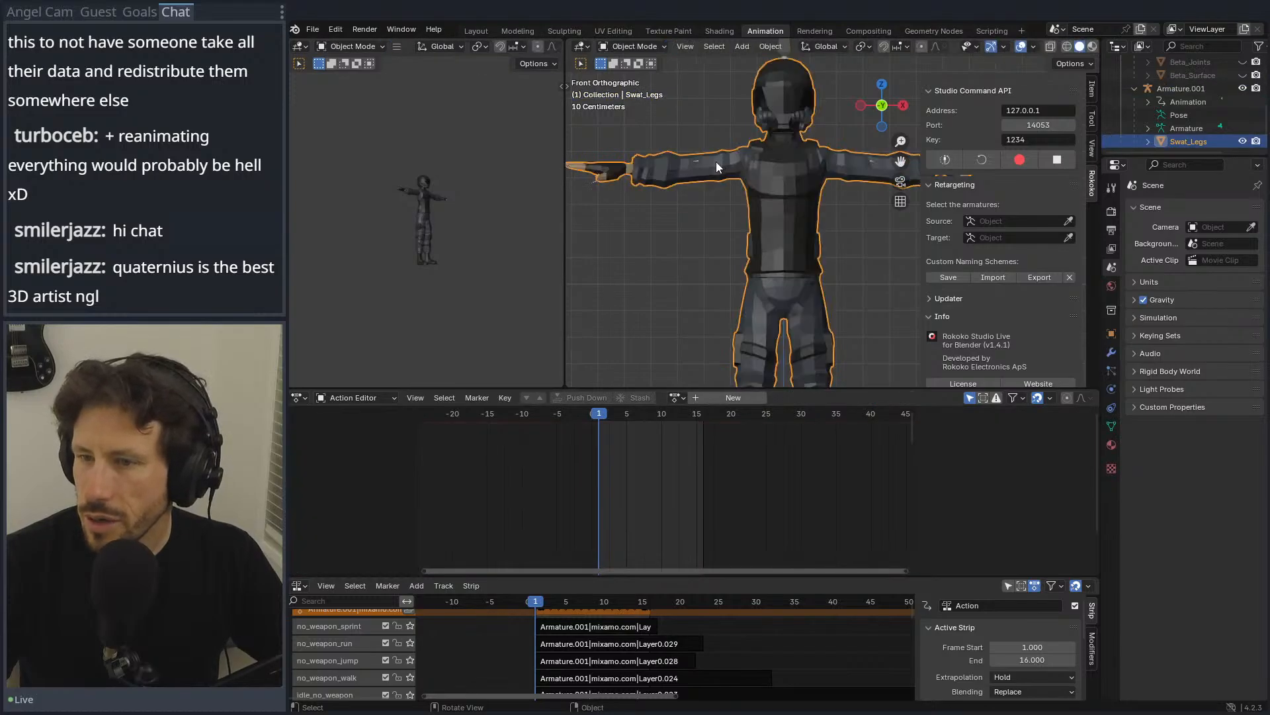
pyautogui.keyDown('shift'); pyautogui.moveTo(716, 161); pyautogui.dragTo(803, 211, button='middle'); pyautogui.keyUp('shift')
pyautogui.press('Tab')
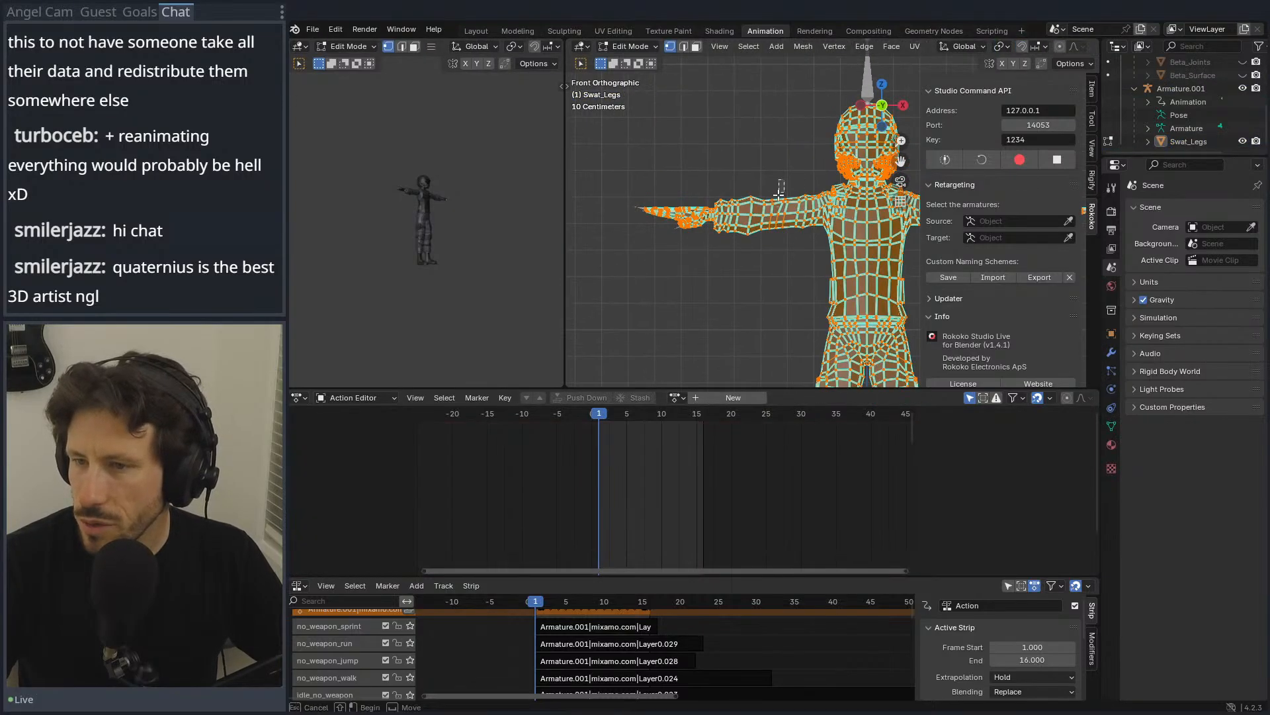
pyautogui.keyDown('alt'); pyautogui.click(764, 206); pyautogui.keyUp('alt')
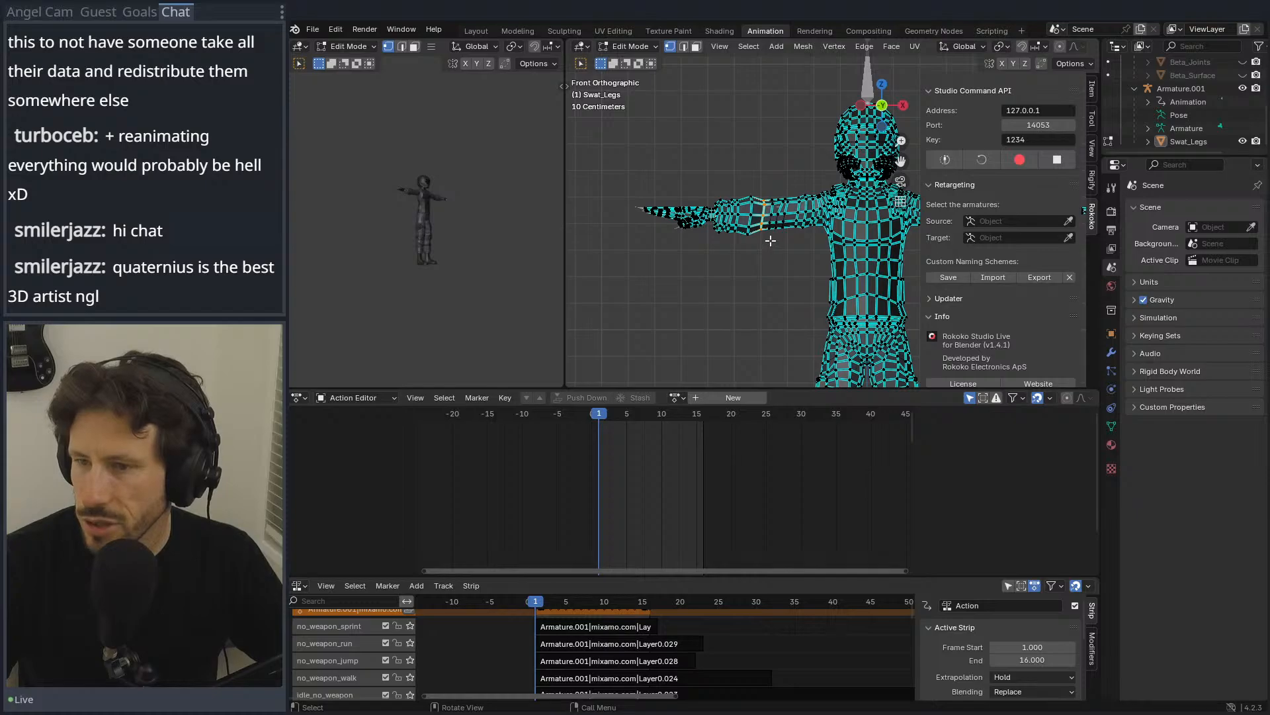
pyautogui.press('KP_7')
pyautogui.press('Tab')
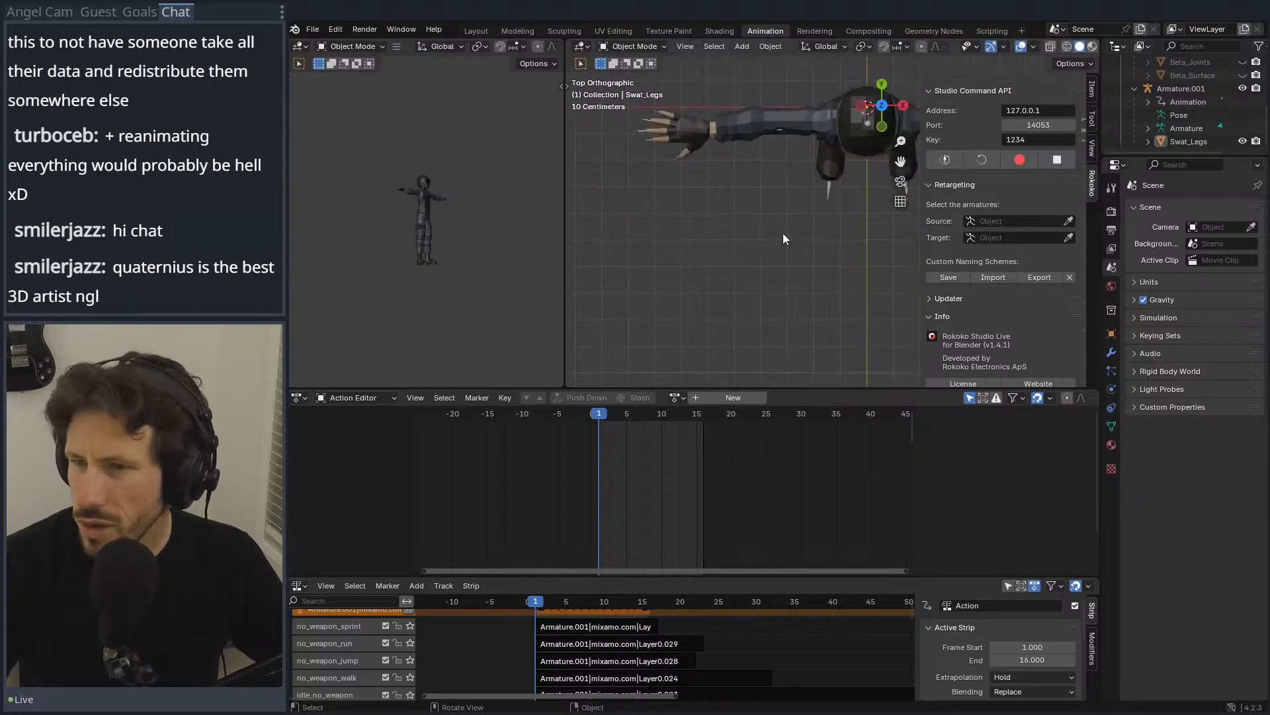
pyautogui.keyDown('shift'); pyautogui.moveTo(808, 204); pyautogui.dragTo(706, 243, button='middle'); pyautogui.keyUp('shift')
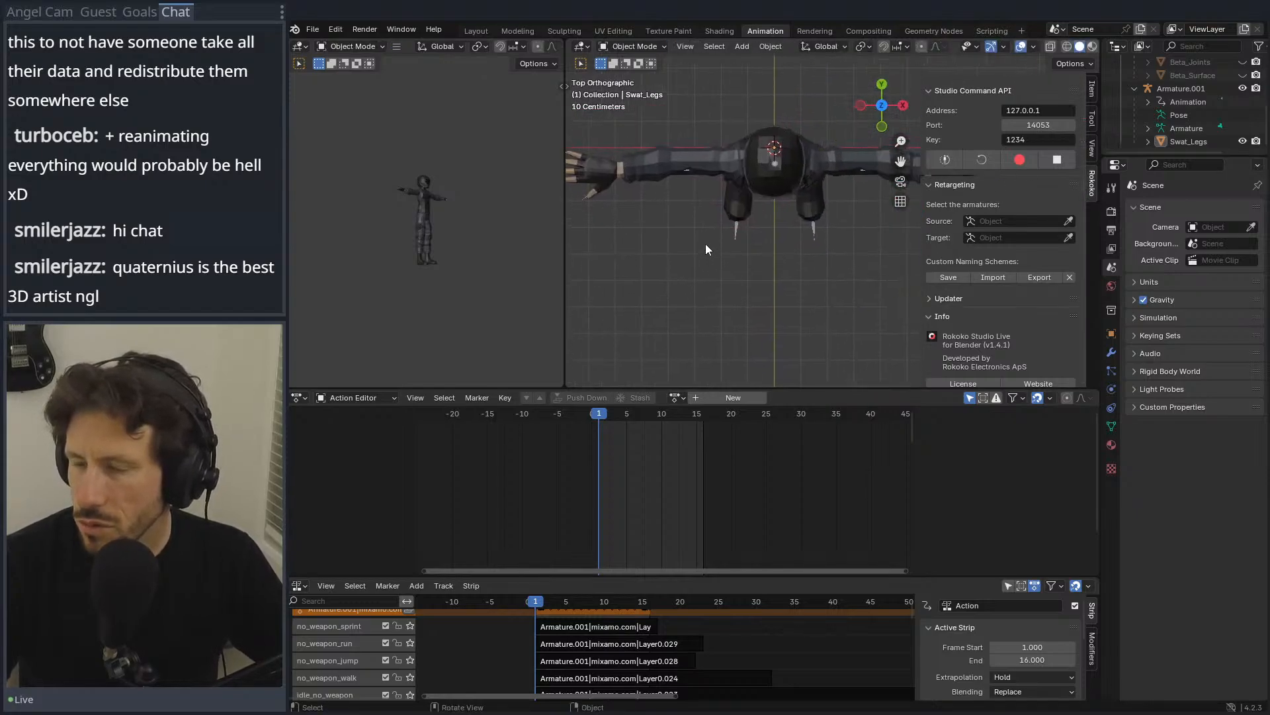
pyautogui.click(1242, 141)
pyautogui.click(1243, 141)
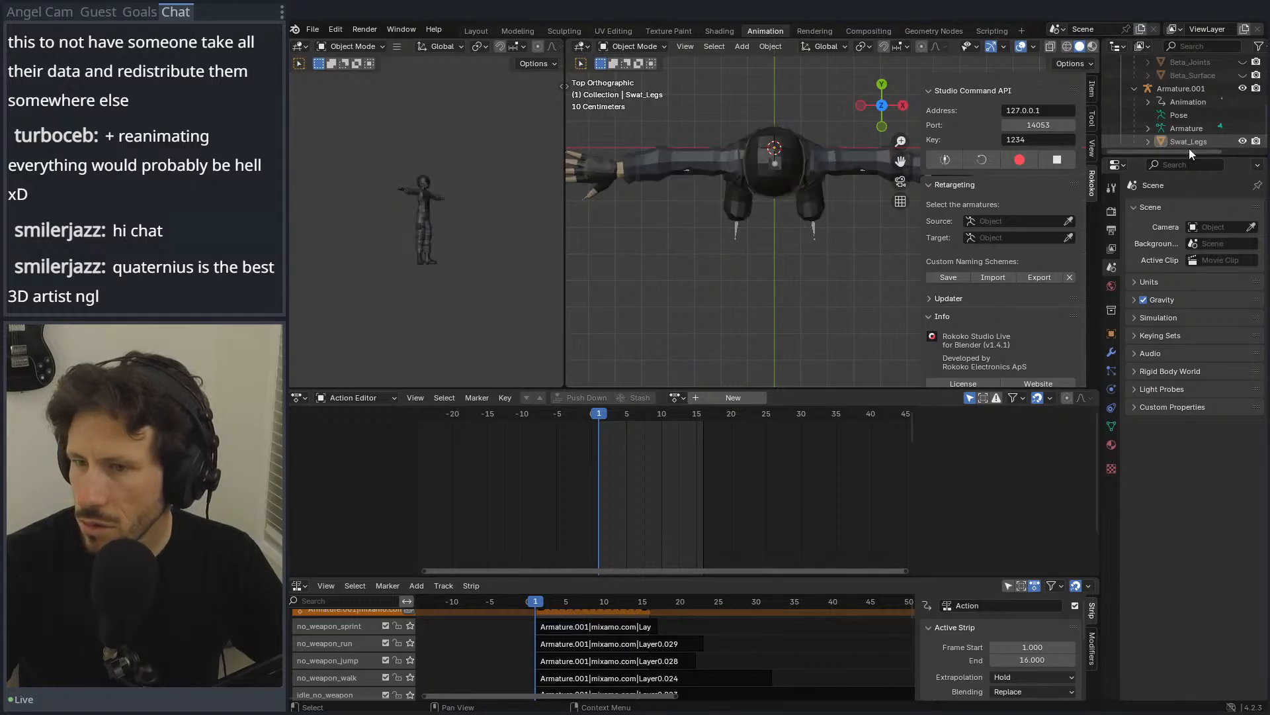
pyautogui.click(1208, 145)
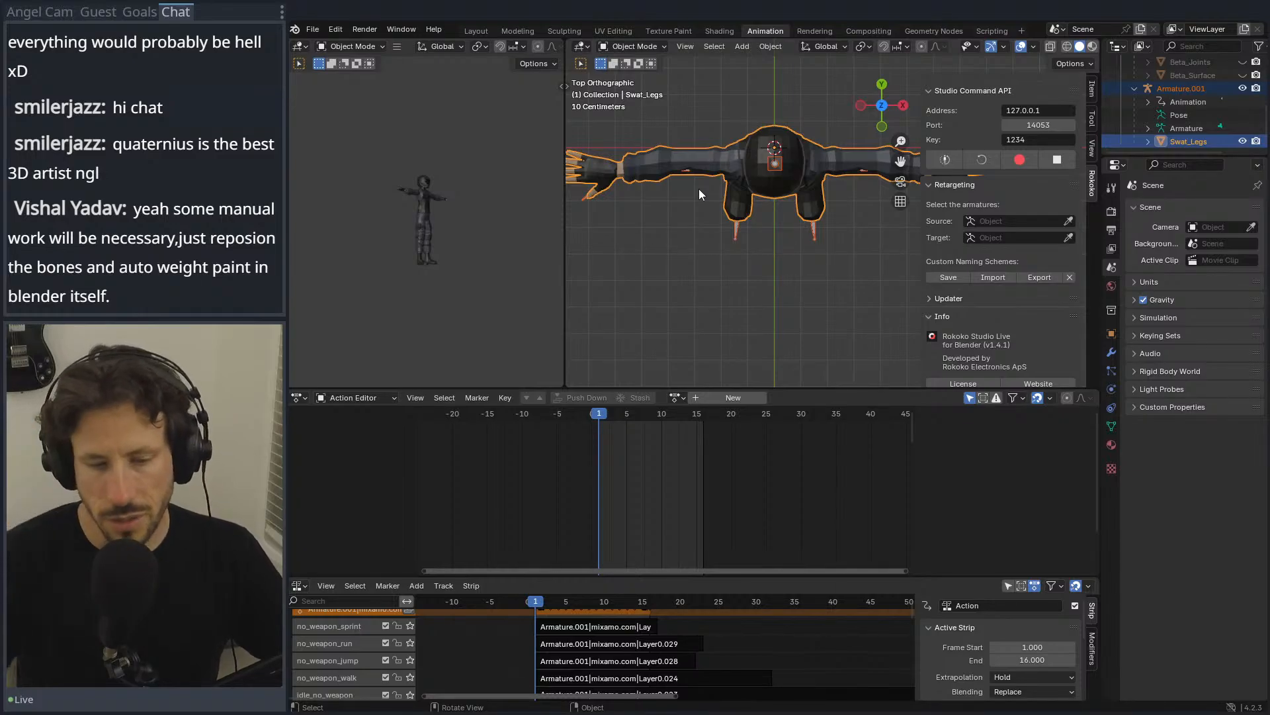
pyautogui.press('Tab')
pyautogui.press('Tab')
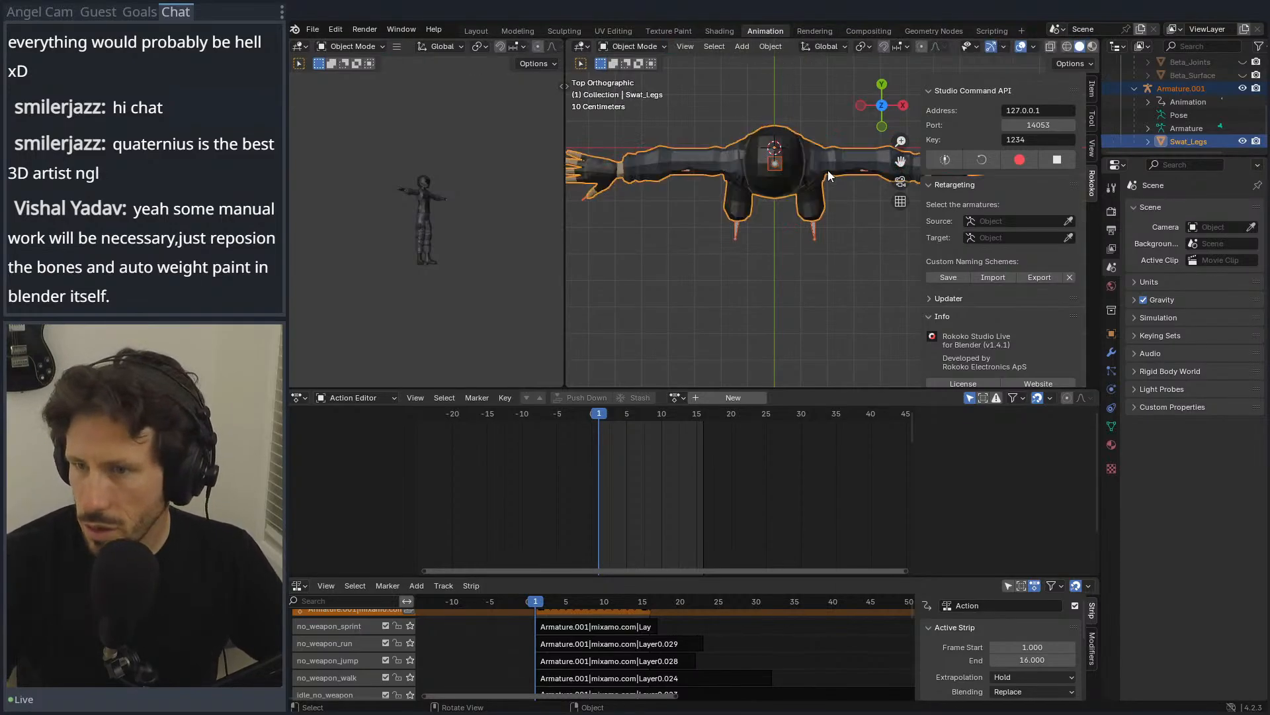
# Step: Display Armature.001's bones in front of the mesh and enter Edit Mode on the armature with X-axis mirroring enabled
pyautogui.click(1188, 97)
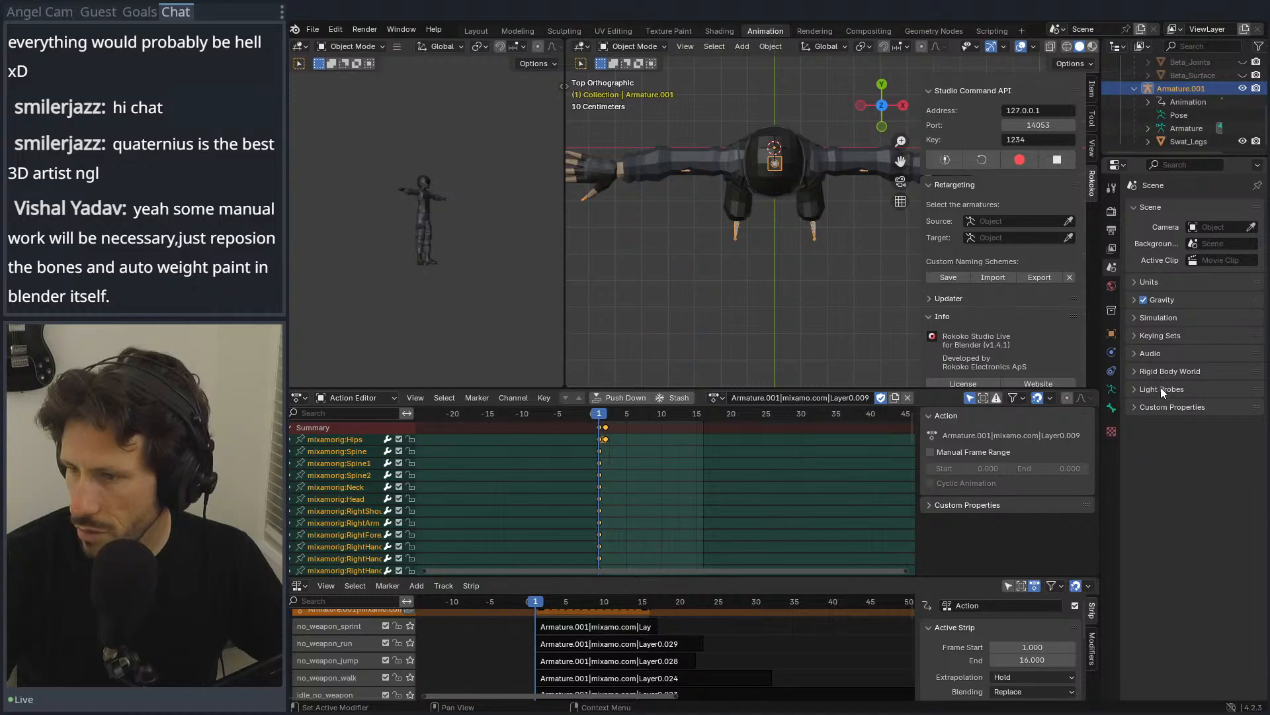
pyautogui.click(1112, 389)
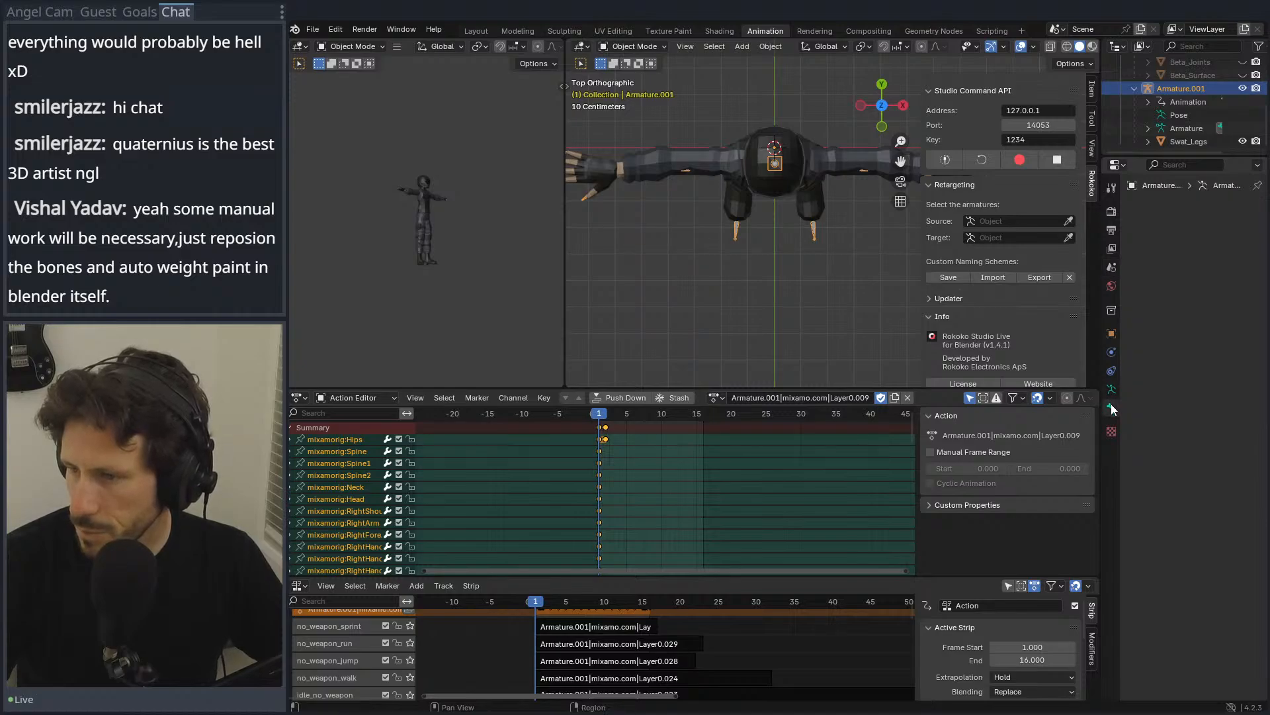
pyautogui.click(1185, 466)
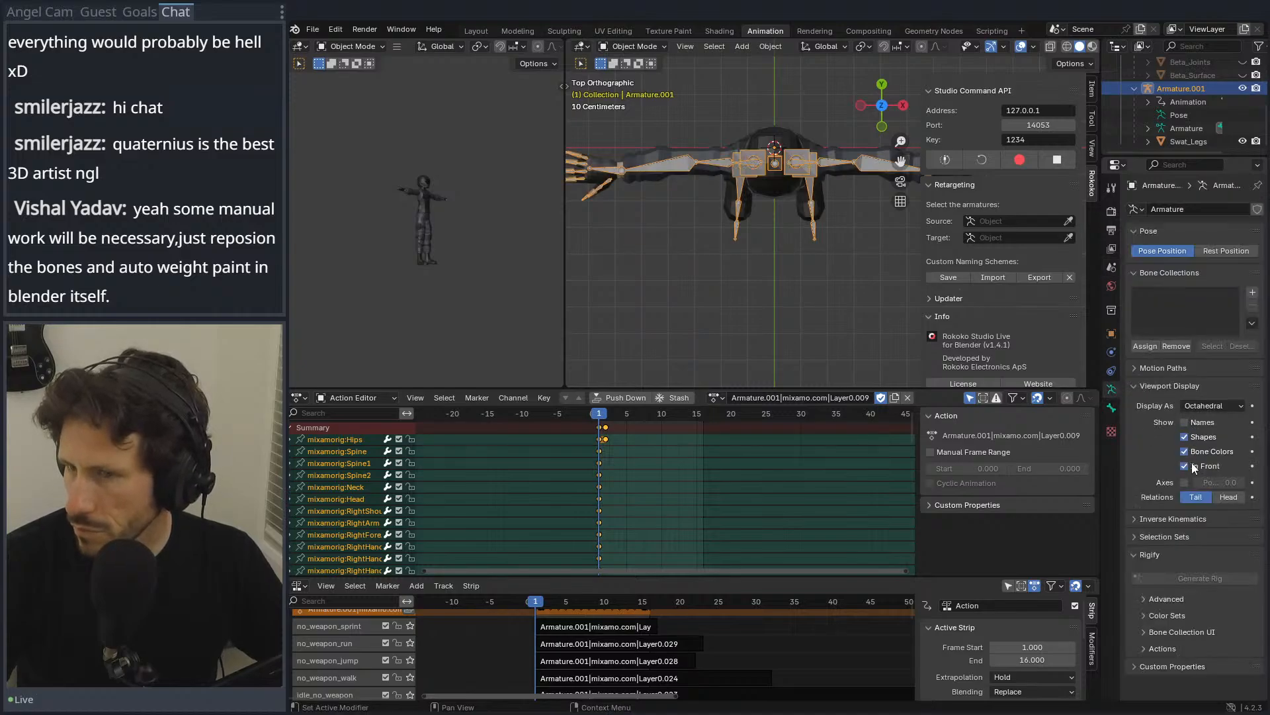
pyautogui.click(634, 46)
pyautogui.click(637, 77)
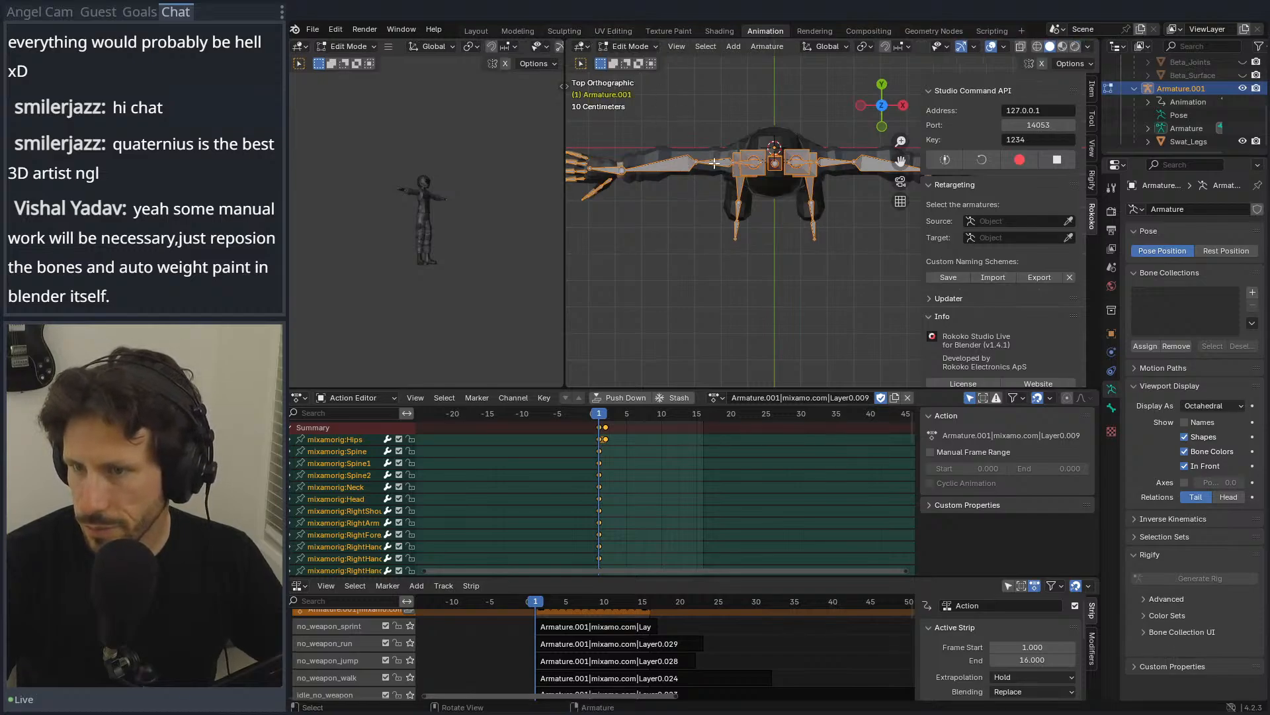
pyautogui.scroll(1, 714, 162)
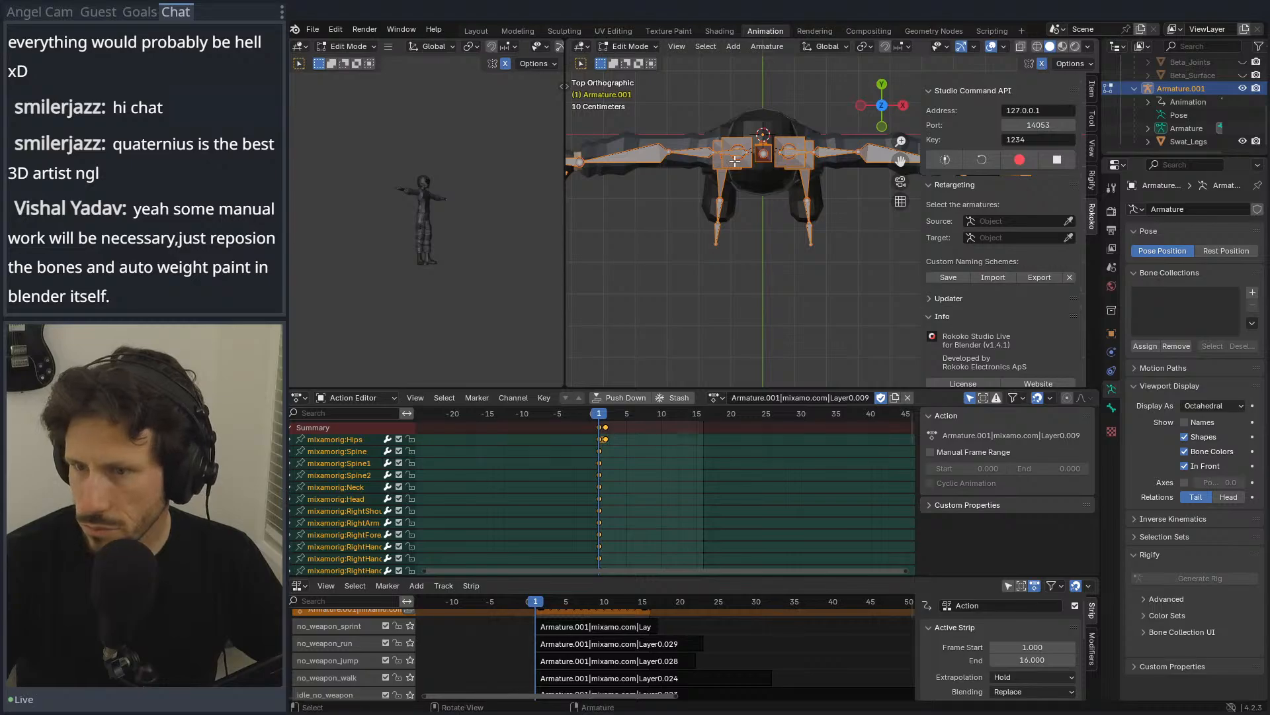
# Step: Move the elbow joint at the end of the mixamorig:RightArm bone about -0.037 m along the global X axis
pyautogui.click(672, 154)
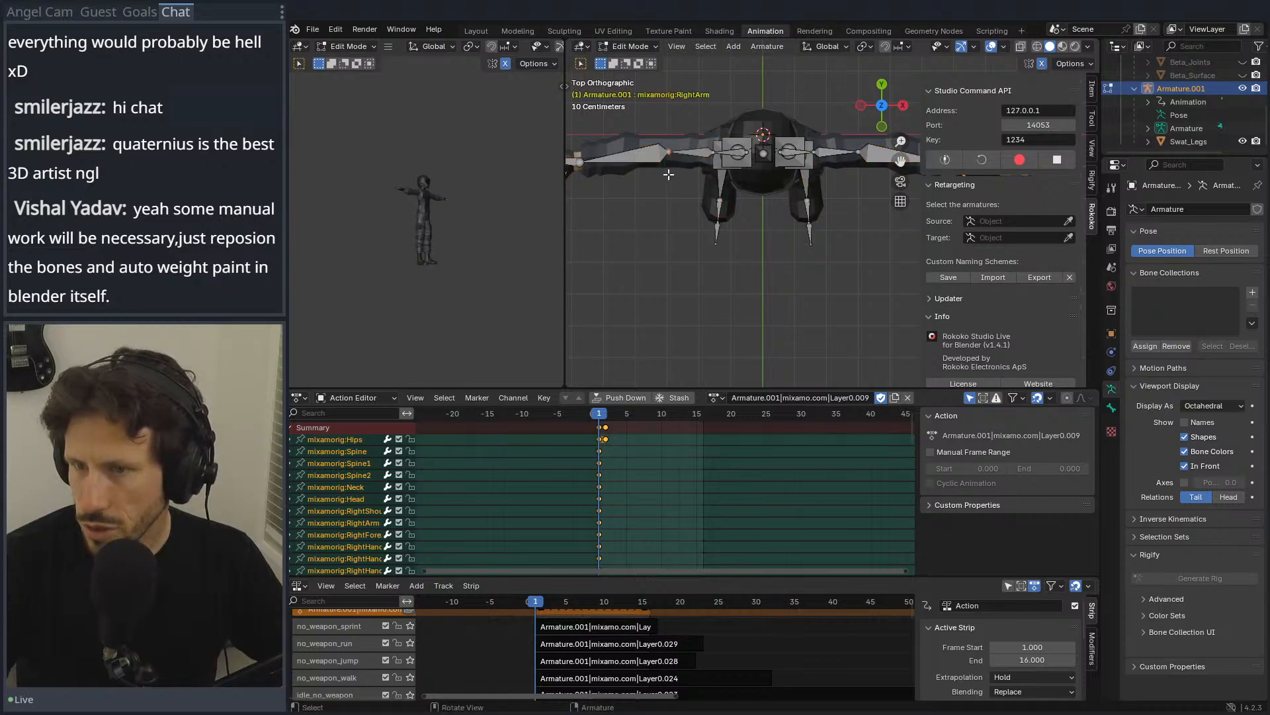
pyautogui.keyDown('shift'); pyautogui.moveTo(668, 176); pyautogui.dragTo(715, 167, button='middle'); pyautogui.keyUp('shift')
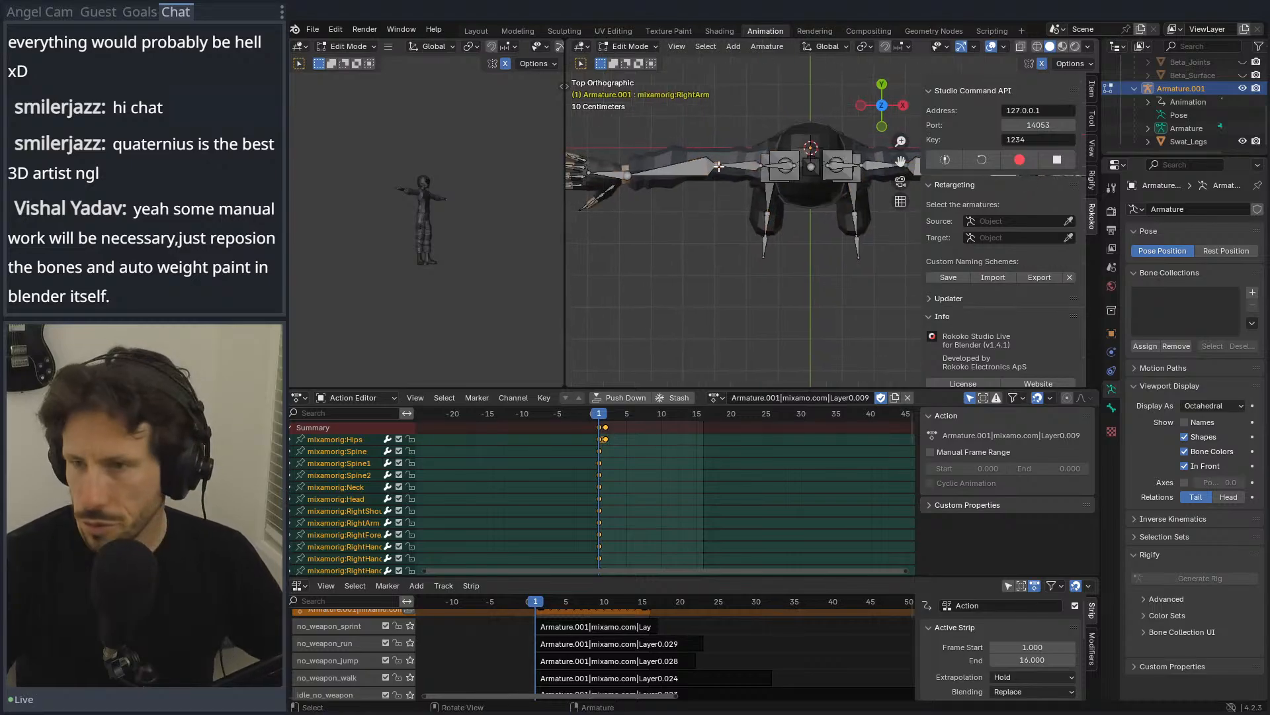
pyautogui.press('g')
pyautogui.press('x')
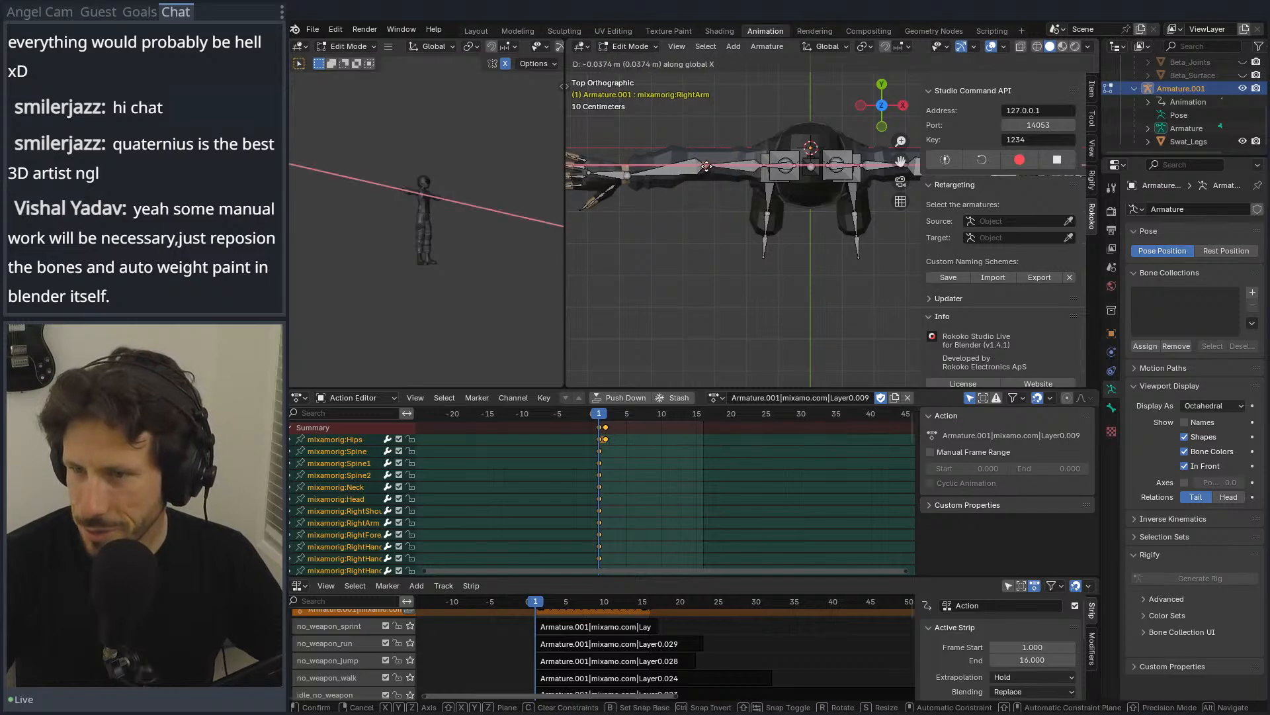
pyautogui.click(706, 166)
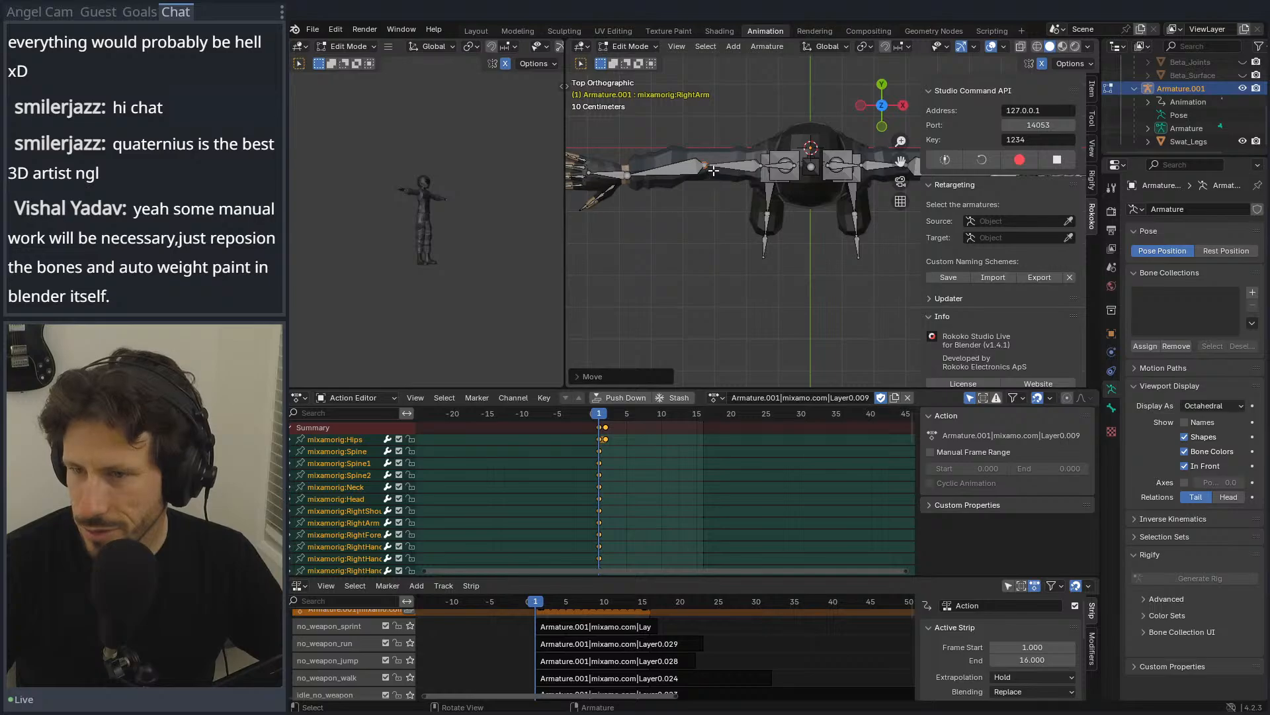
# Step: Nudge the right elbow joint slightly further outward along the X axis towards the mesh's elbow
pyautogui.keyDown('shift'); pyautogui.moveTo(714, 162); pyautogui.dragTo(753, 166, button='middle'); pyautogui.keyUp('shift')
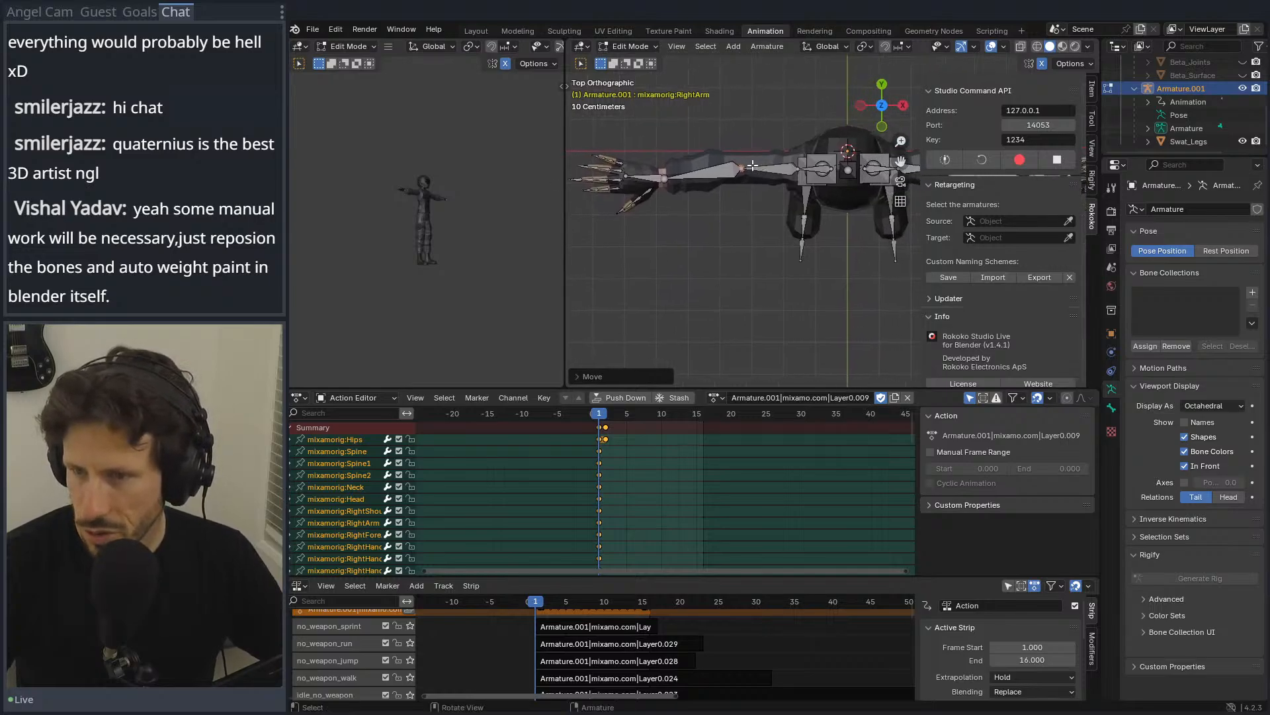
pyautogui.press('g')
pyautogui.press('x')
pyautogui.click(730, 186)
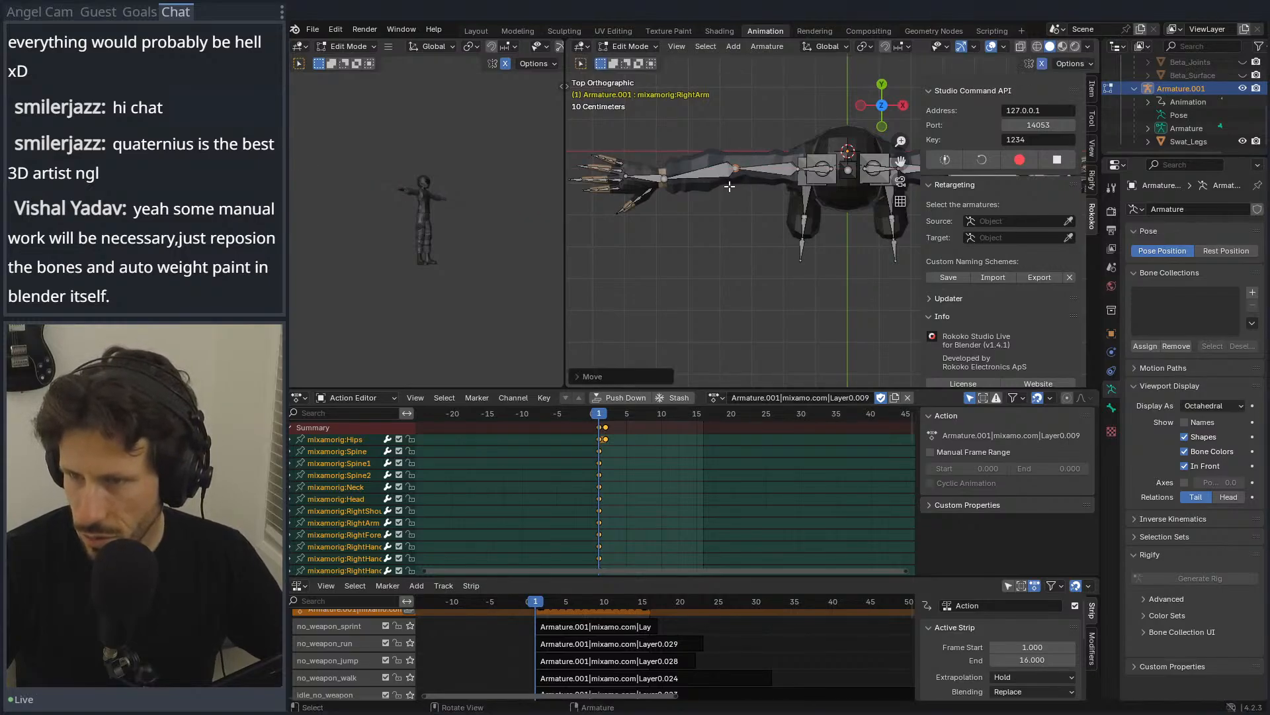
pyautogui.keyDown('shift'); pyautogui.moveTo(753, 186); pyautogui.dragTo(632, 183, button='middle'); pyautogui.keyUp('shift')
pyautogui.scroll(-3, 709, 199)
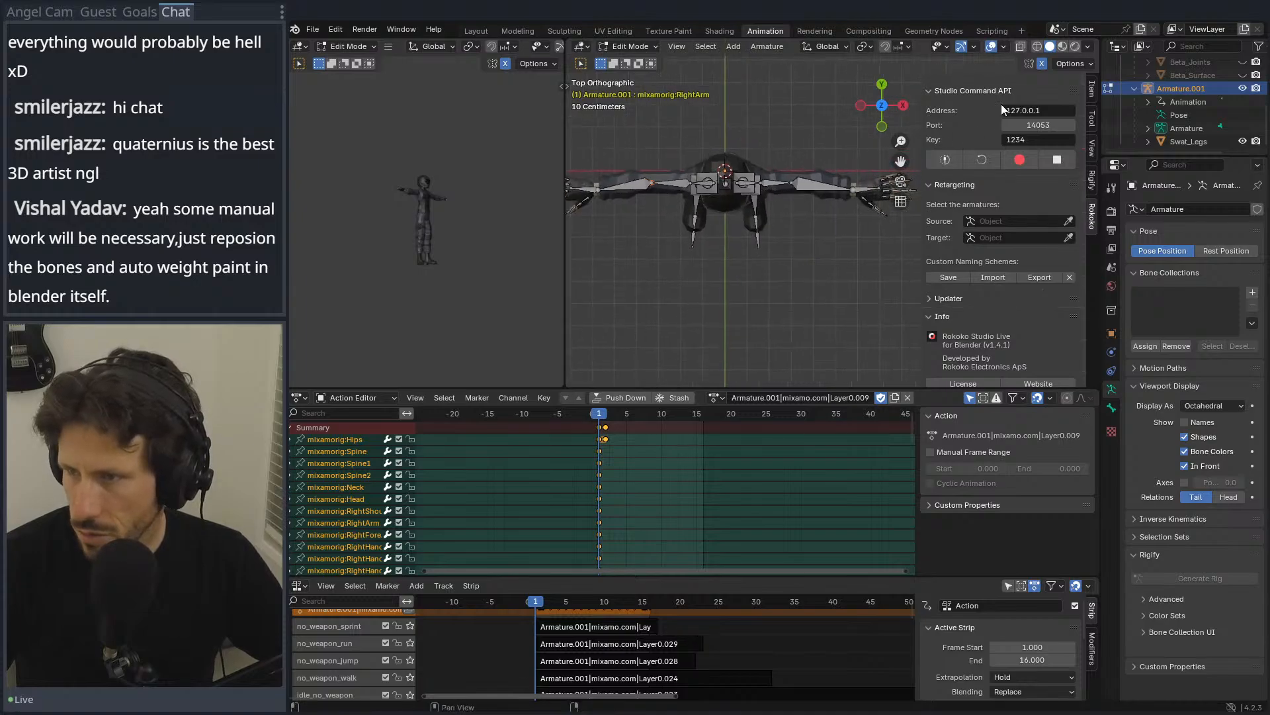
pyautogui.moveTo(809, 182); pyautogui.dragTo(794, 203)
pyautogui.press('g')
pyautogui.click(809, 190)
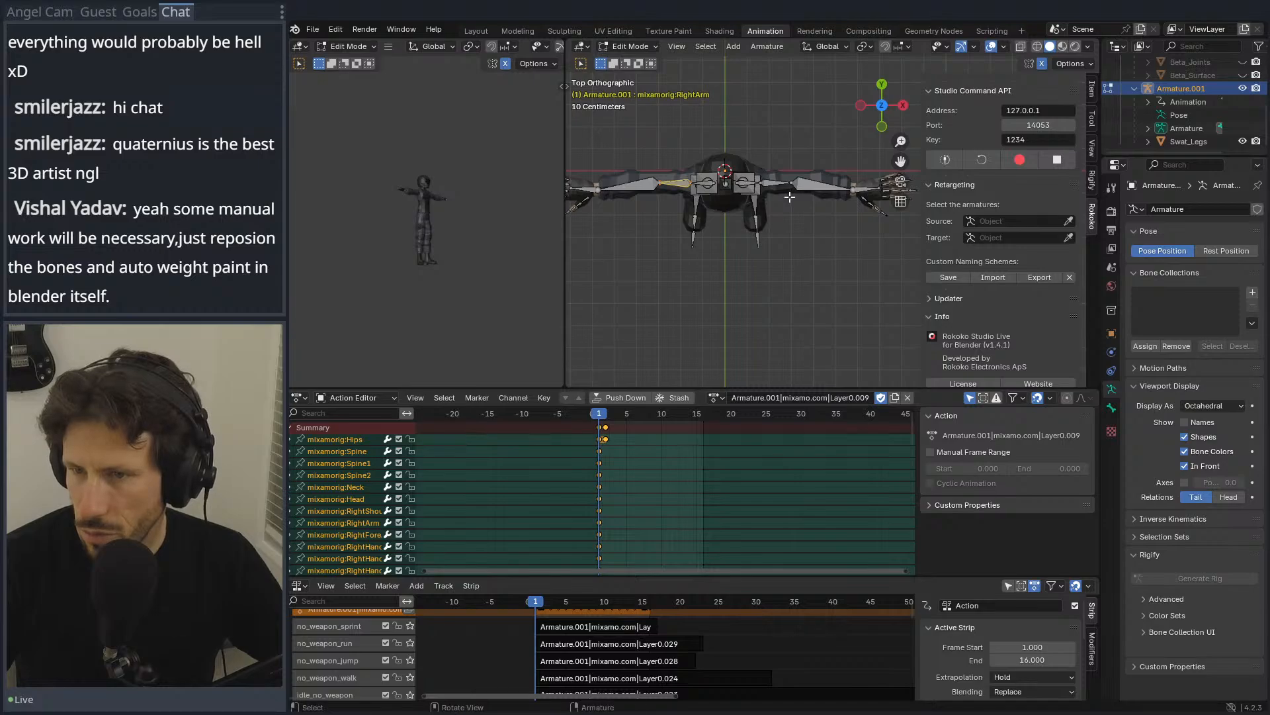
pyautogui.press('a')
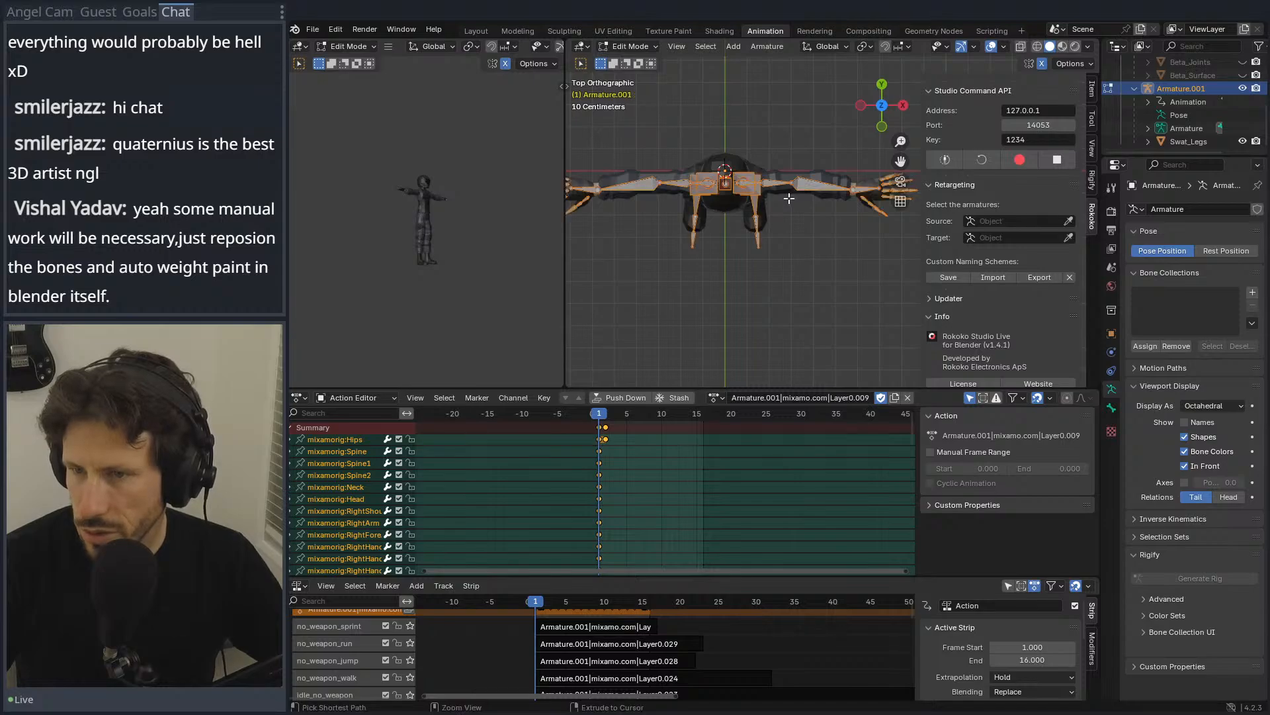
pyautogui.press('Tab')
pyautogui.click(638, 47)
pyautogui.click(638, 63)
pyautogui.click(634, 46)
pyautogui.click(634, 76)
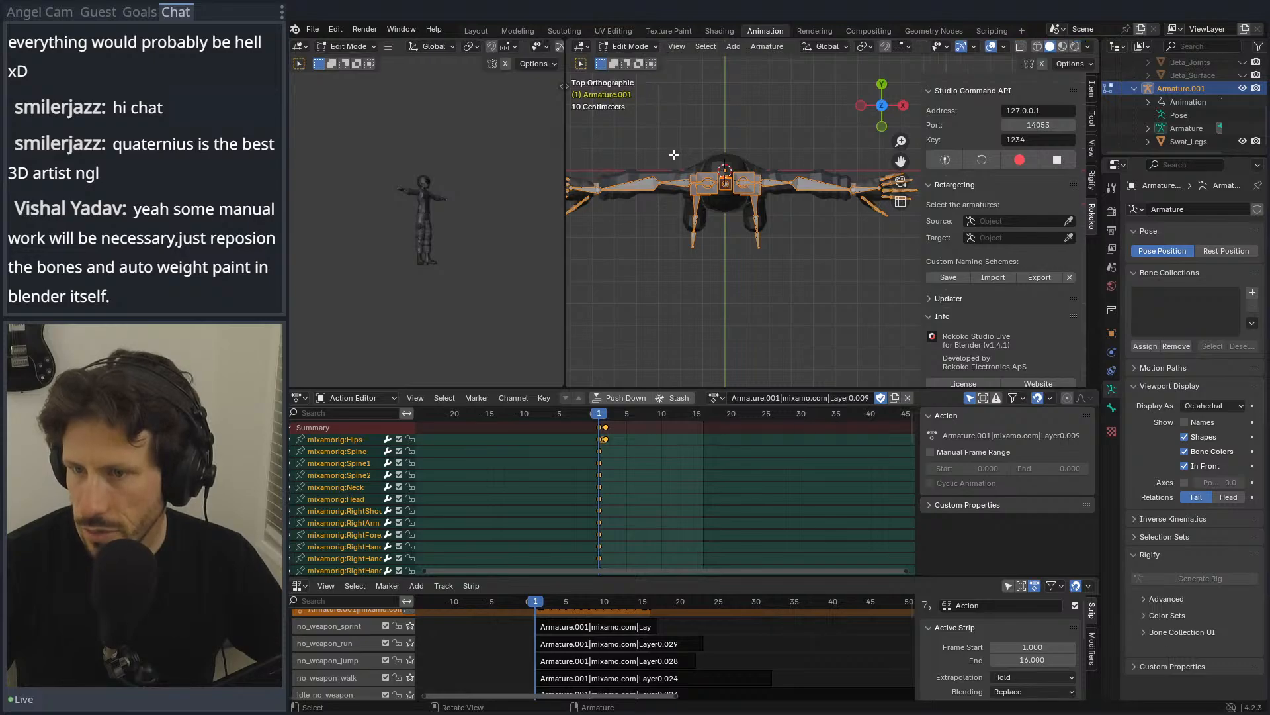
# Step: Move the right elbow joint of Armature.001 by -0.04 m along the global X axis
pyautogui.click(673, 154)
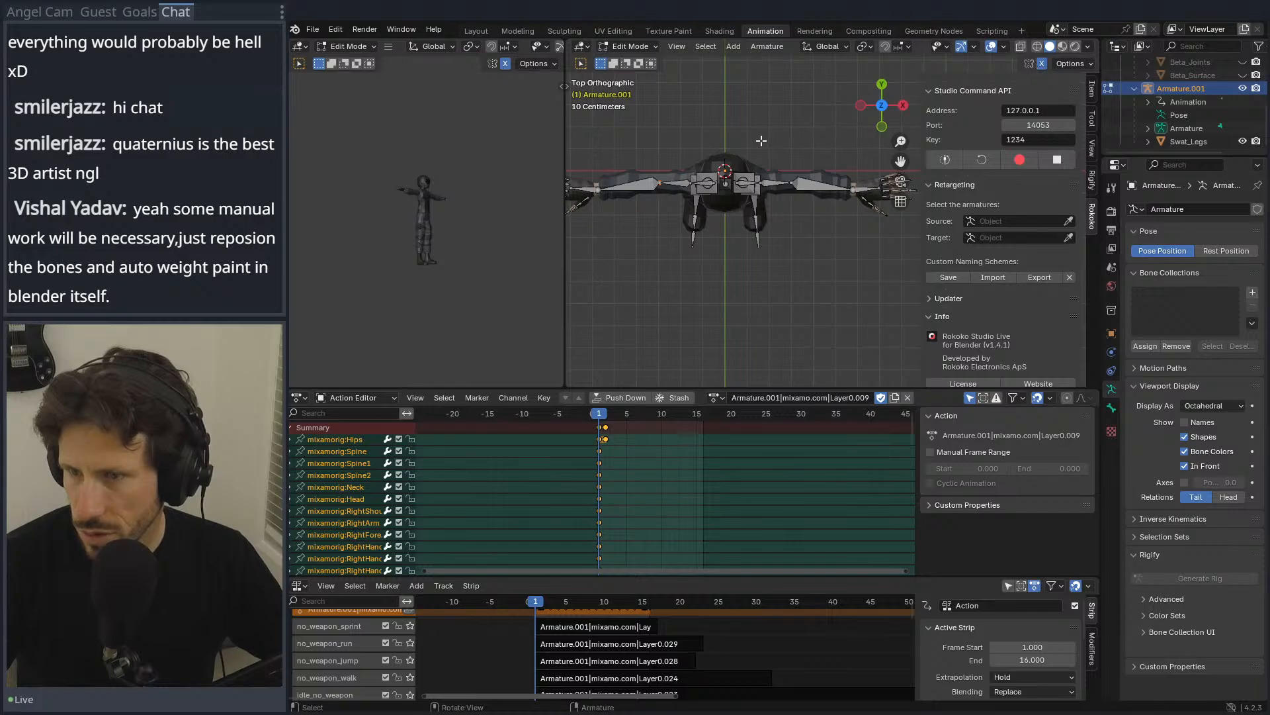
pyautogui.press('g')
pyautogui.press('x')
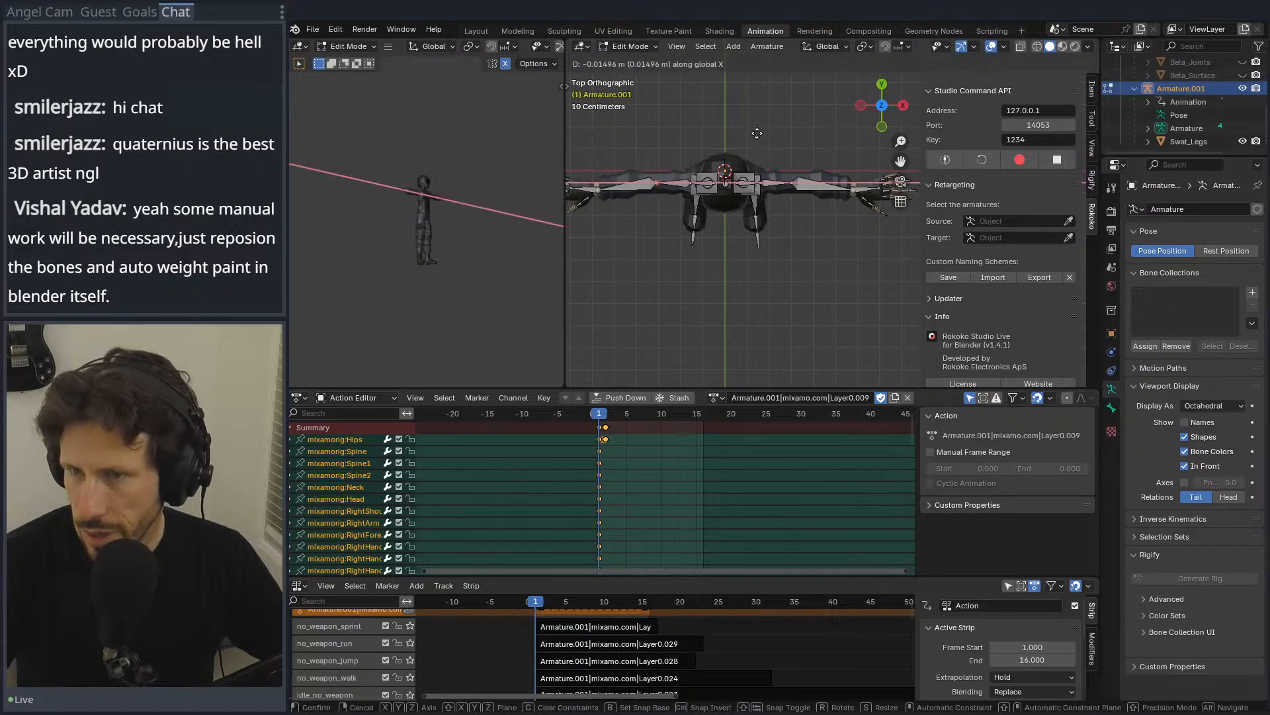
pyautogui.write('.1')
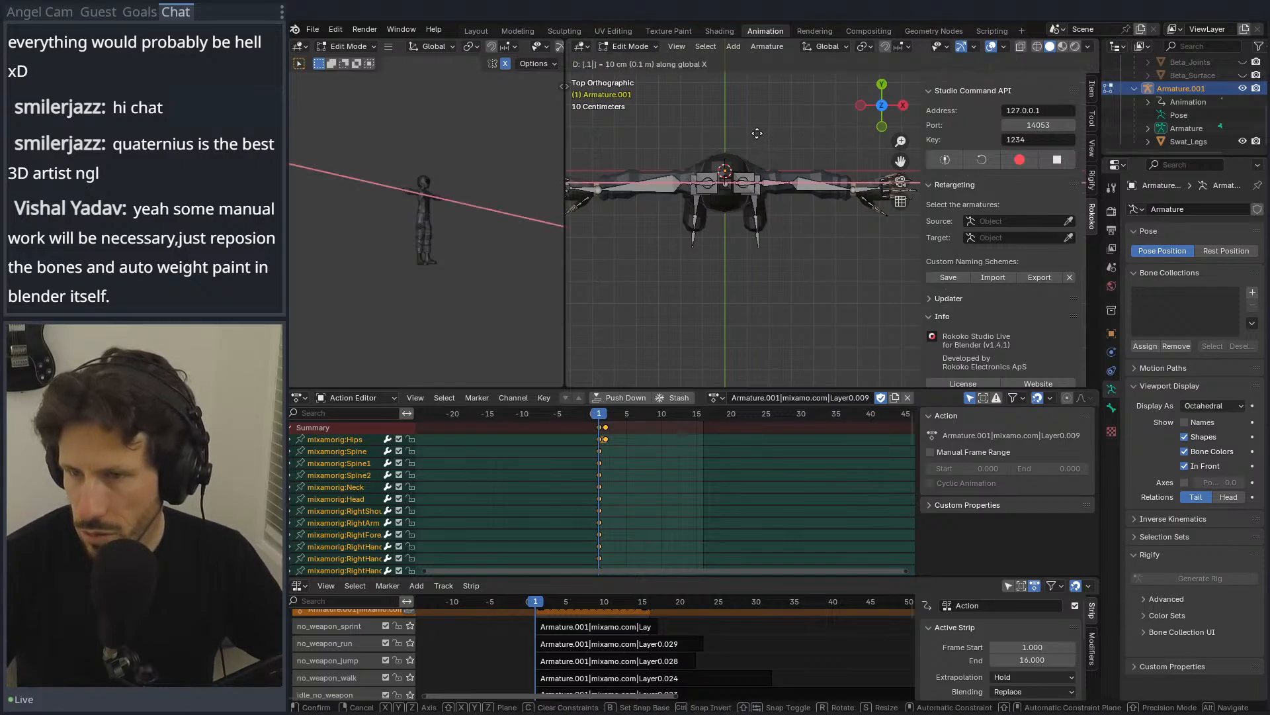
pyautogui.press('-')
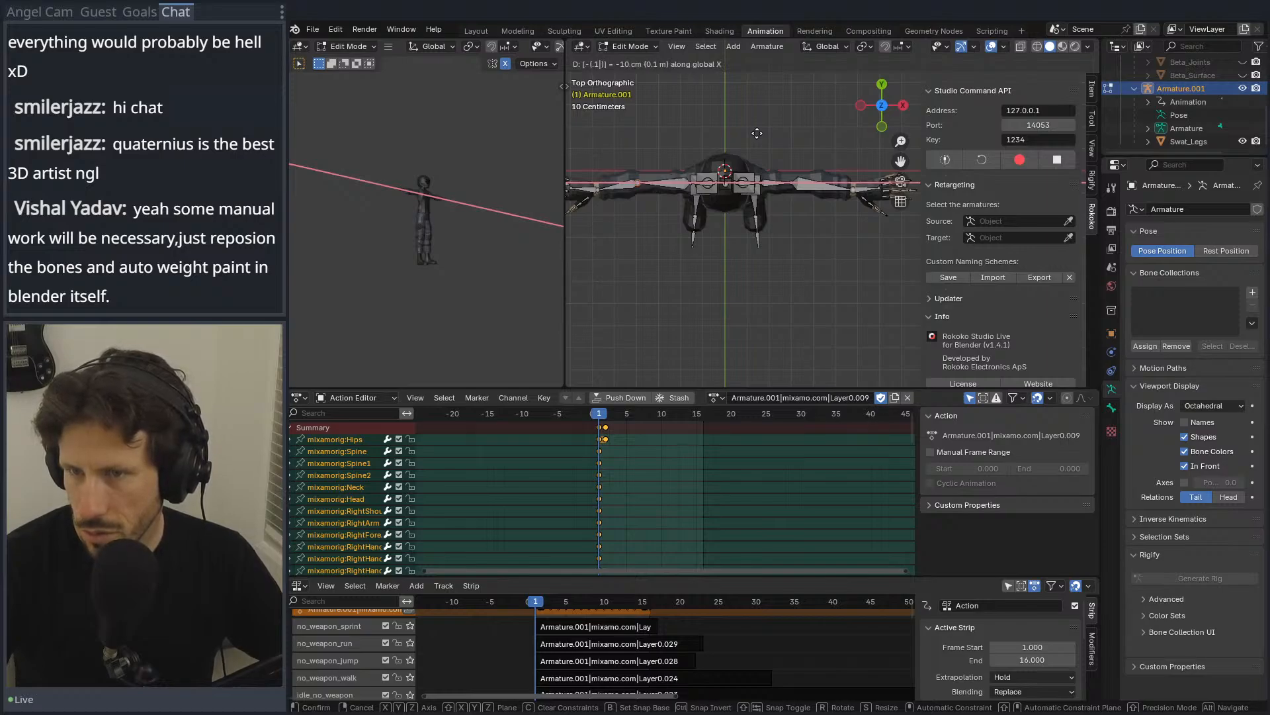
pyautogui.press('BackSpace')
pyautogui.write('05')
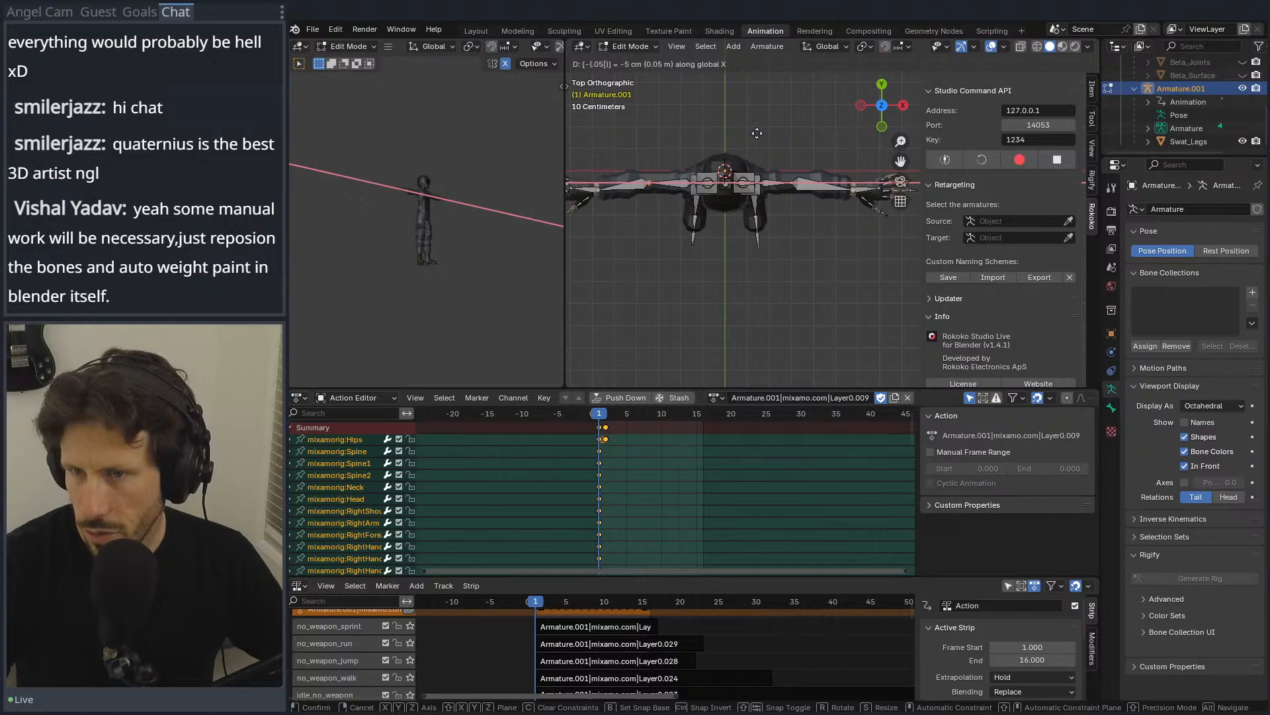
pyautogui.press('BackSpace')
pyautogui.write('3')
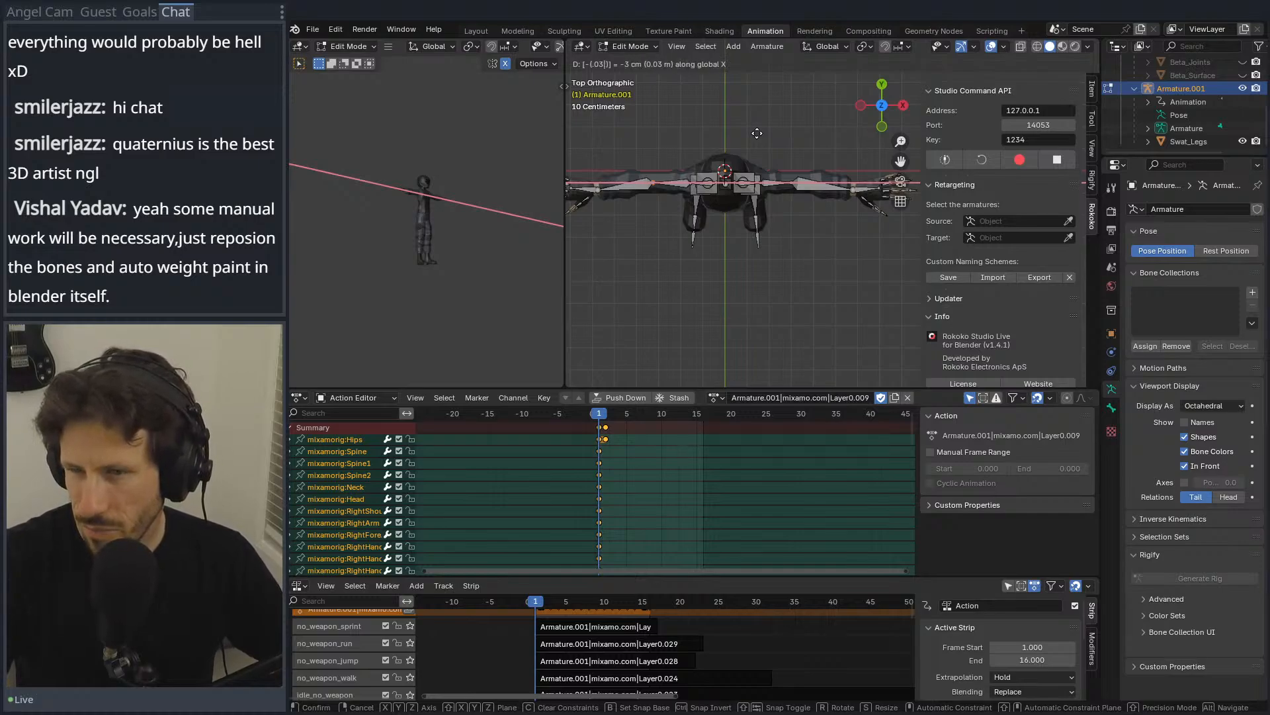
pyautogui.press('BackSpace')
pyautogui.write('4')
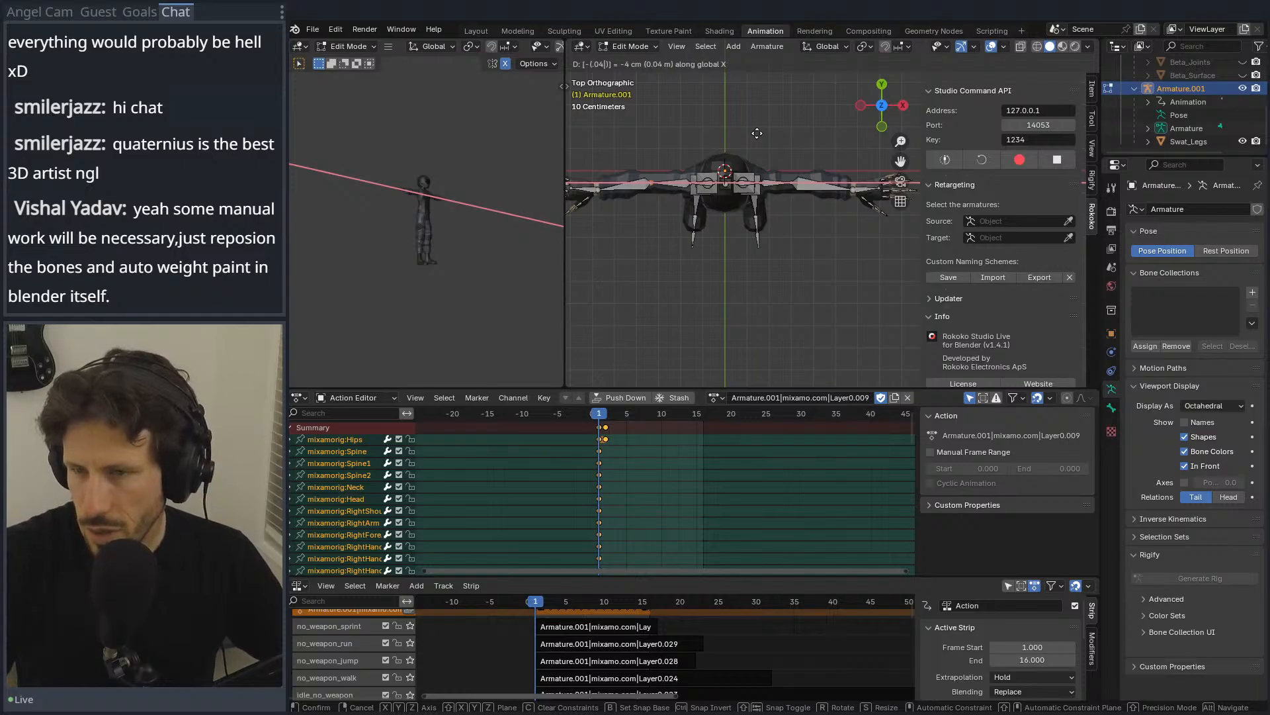
pyautogui.press('Return')
# Step: Move the left elbow joint at the end of the mixamorig:LeftArm bone 0.04 m along the global X axis
pyautogui.click(787, 186)
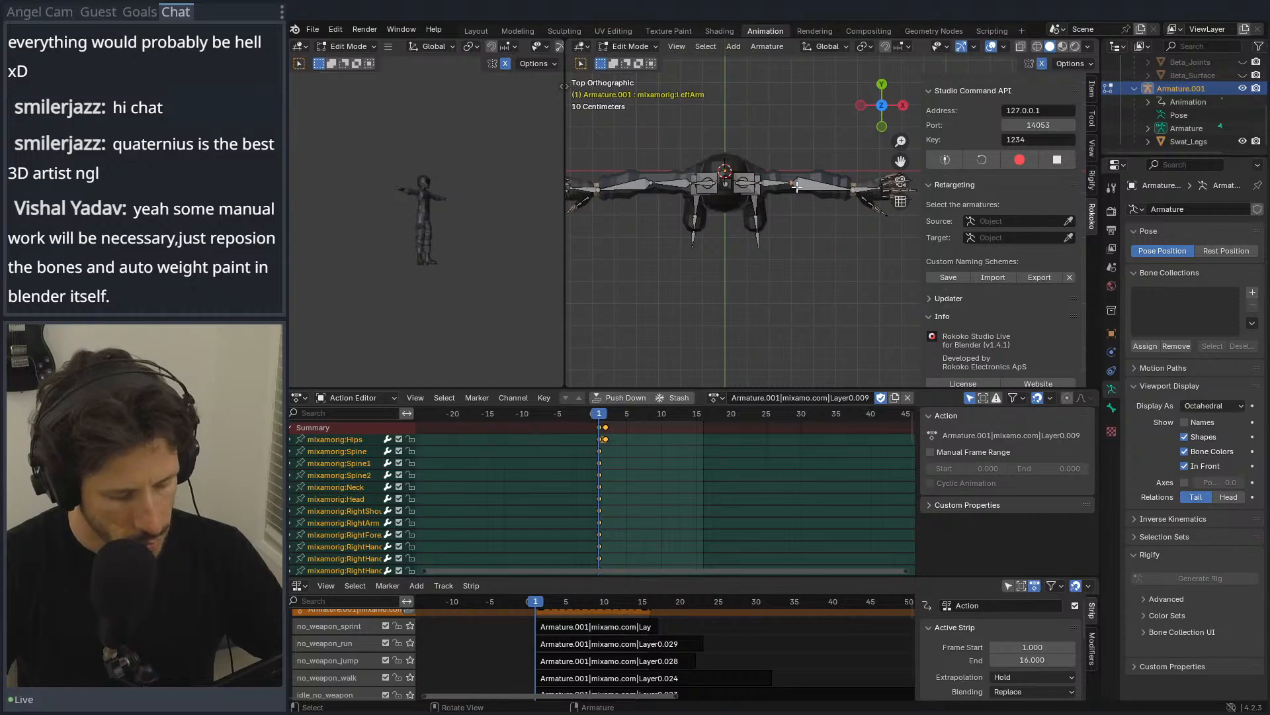
pyautogui.write('gx.04')
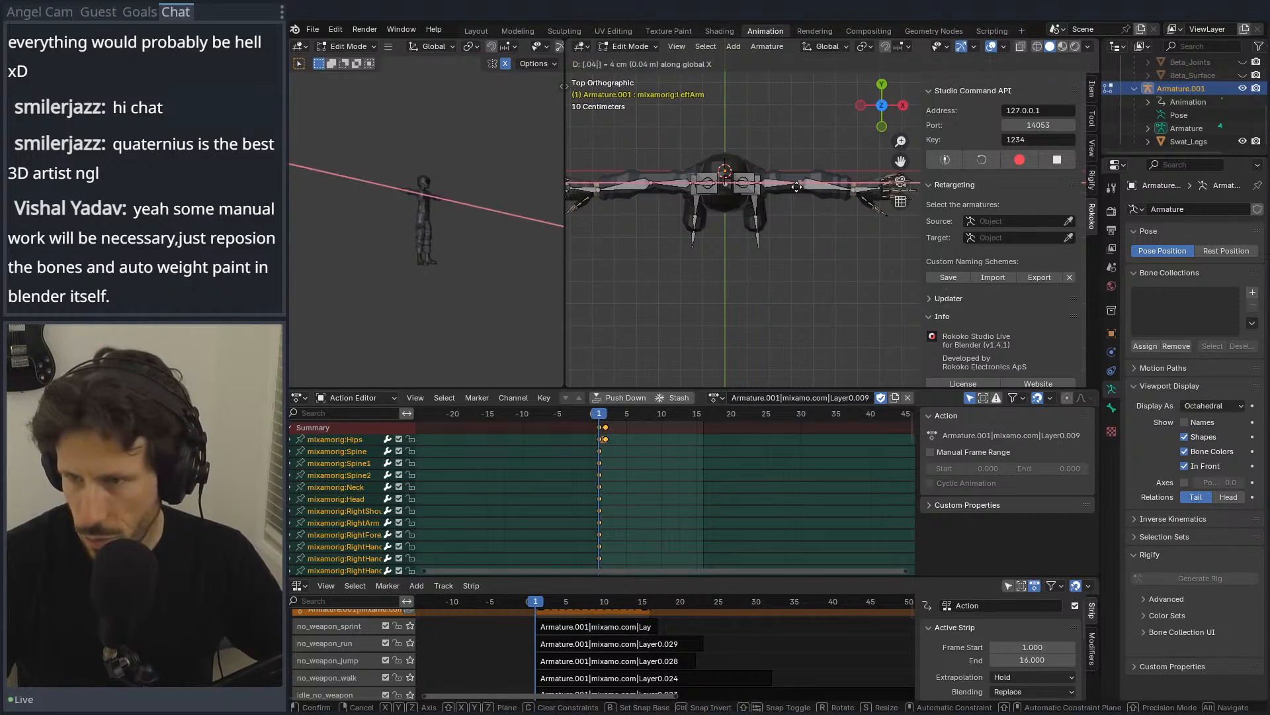
pyautogui.press('Return')
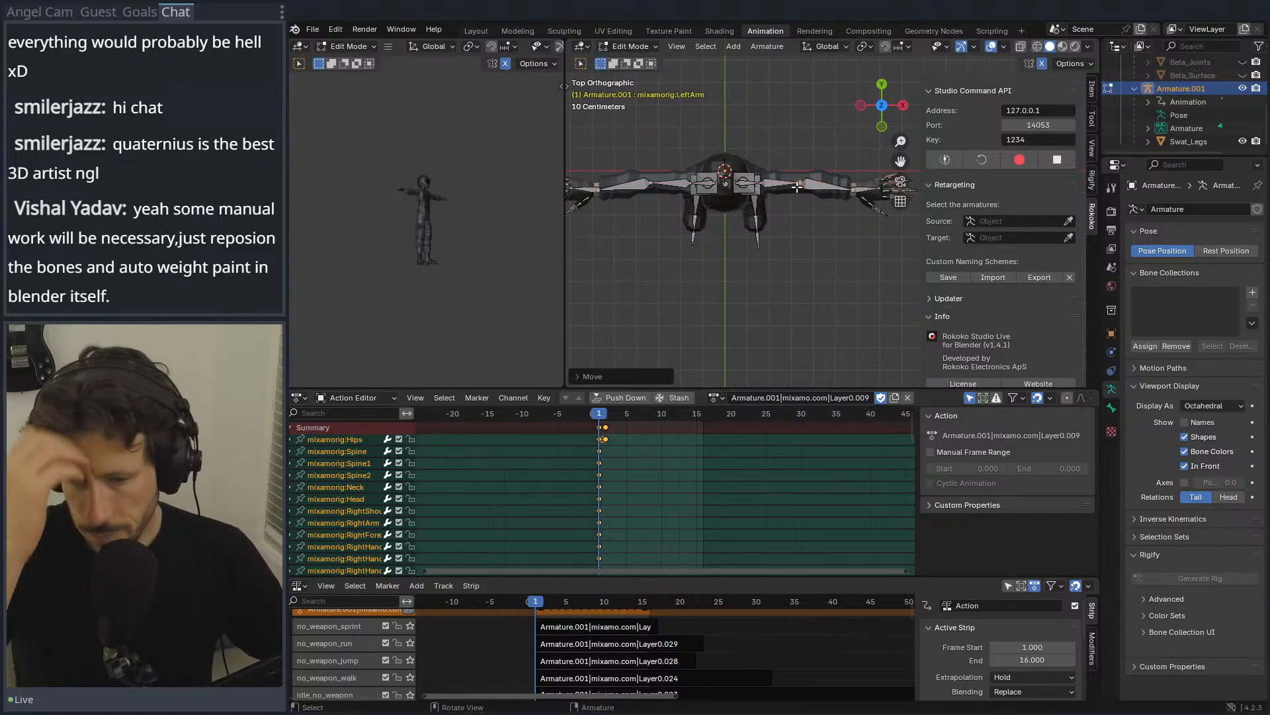
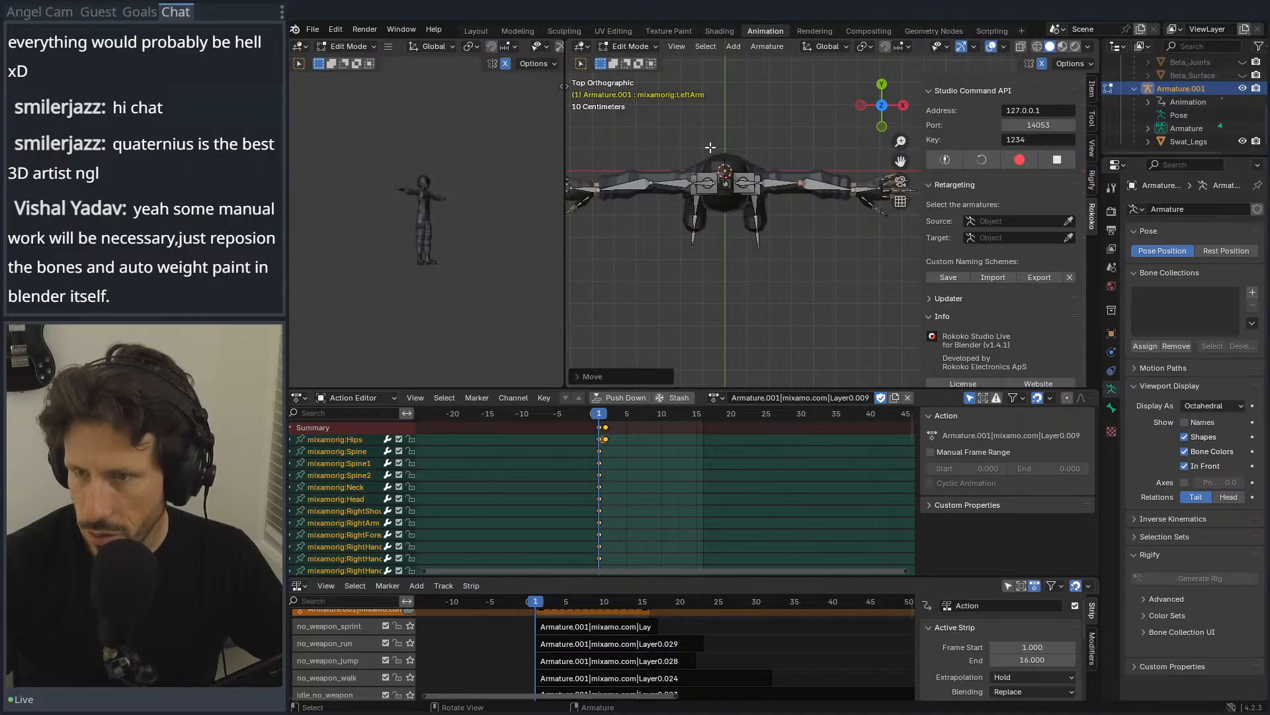
# Step: Leave Edit Mode on the armature and put the Swat_Legs mesh into Weight Paint mode
pyautogui.press('Tab')
pyautogui.click(649, 46)
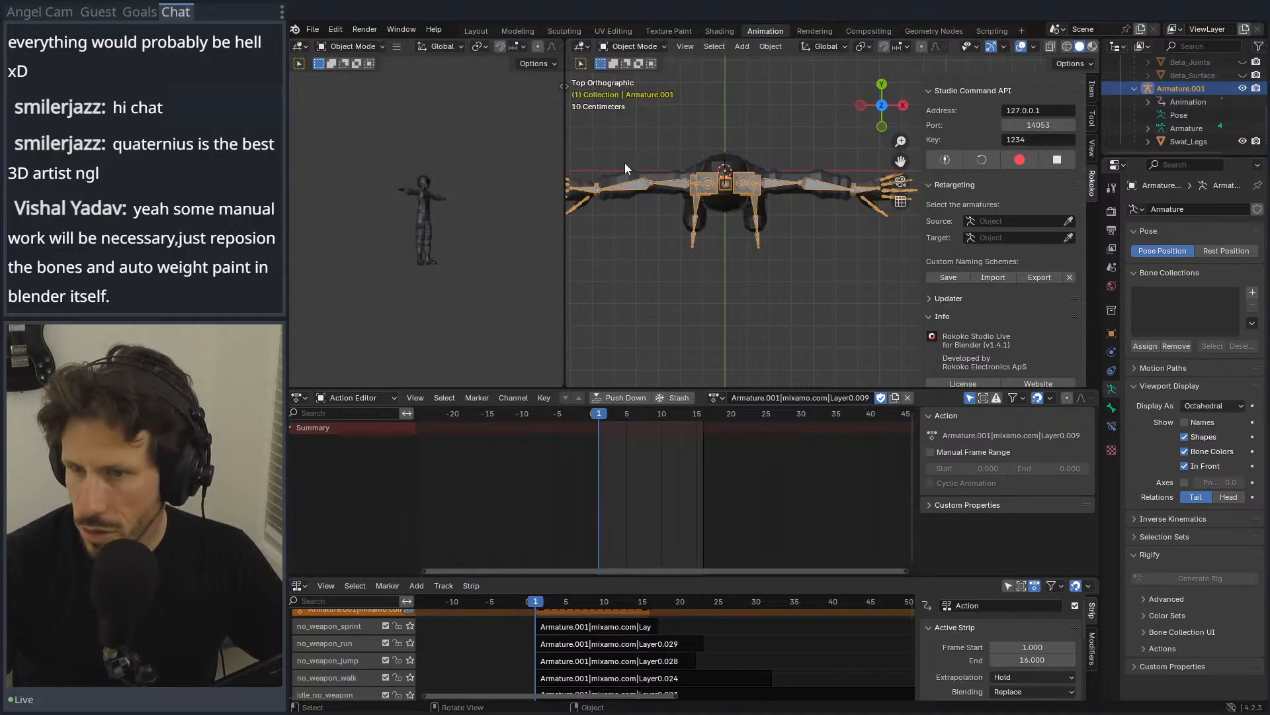
pyautogui.click(623, 168)
pyautogui.click(639, 47)
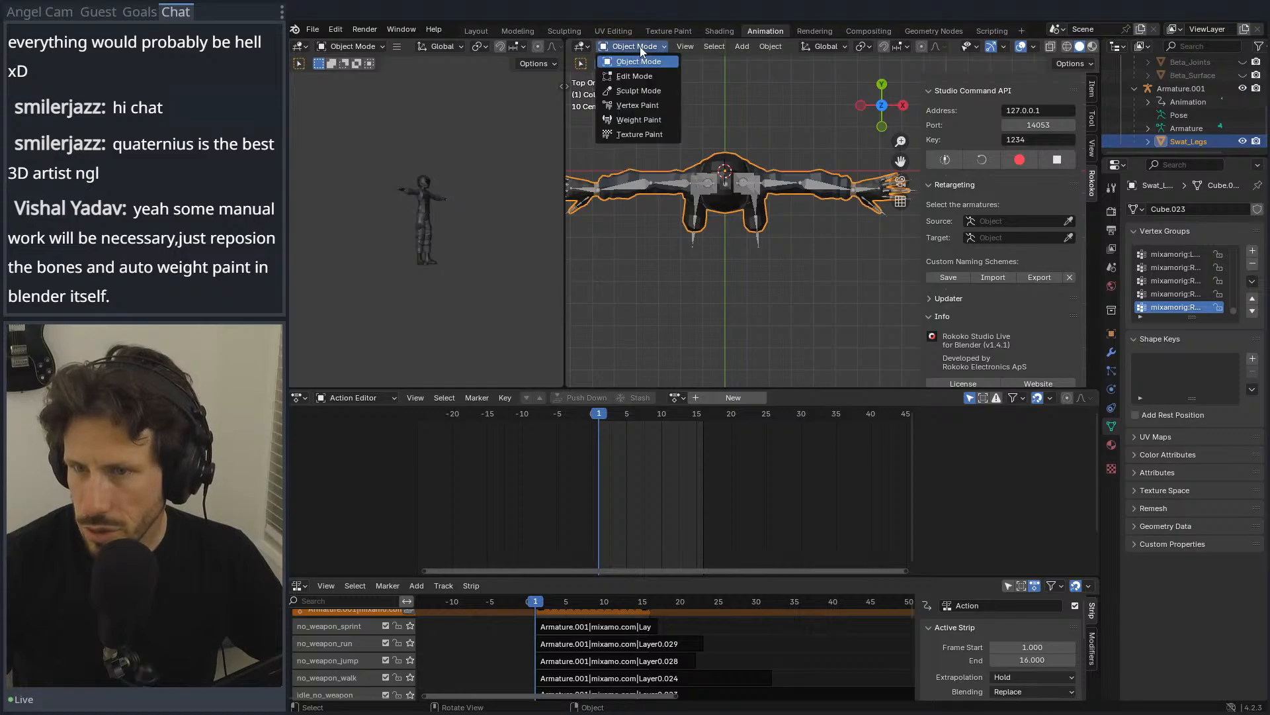
pyautogui.click(647, 123)
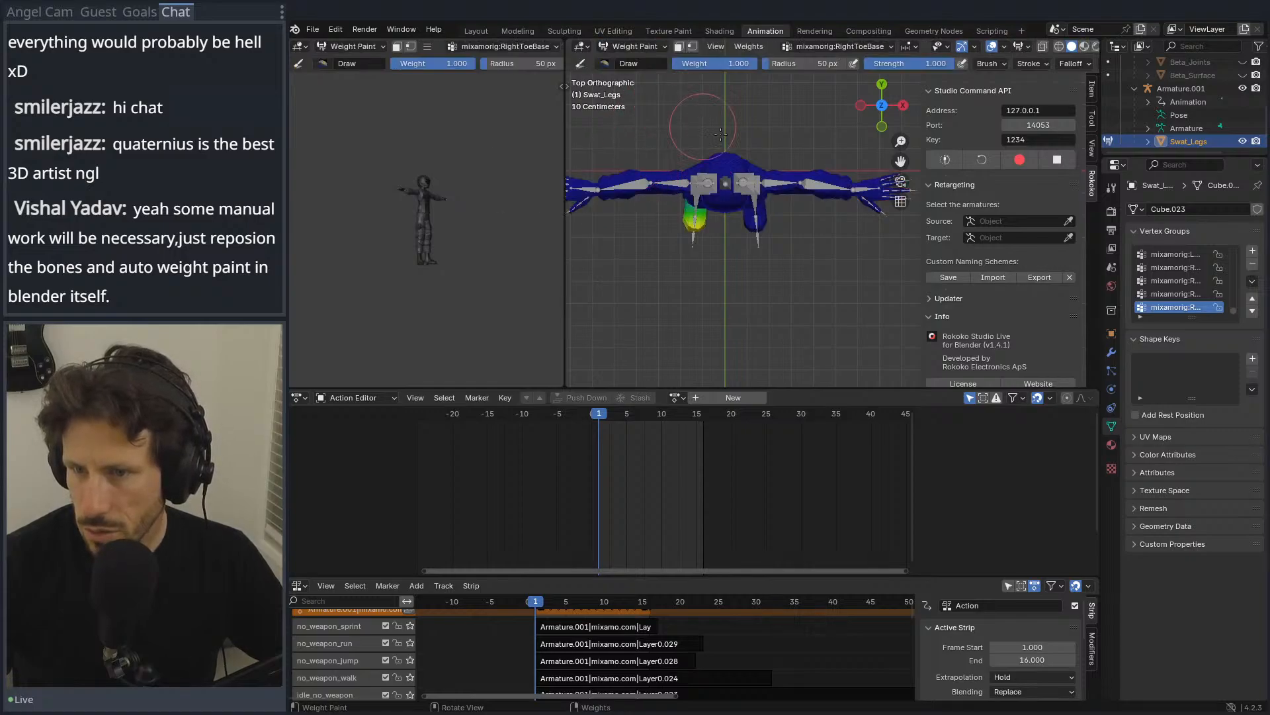
pyautogui.scroll(2, 1188, 281)
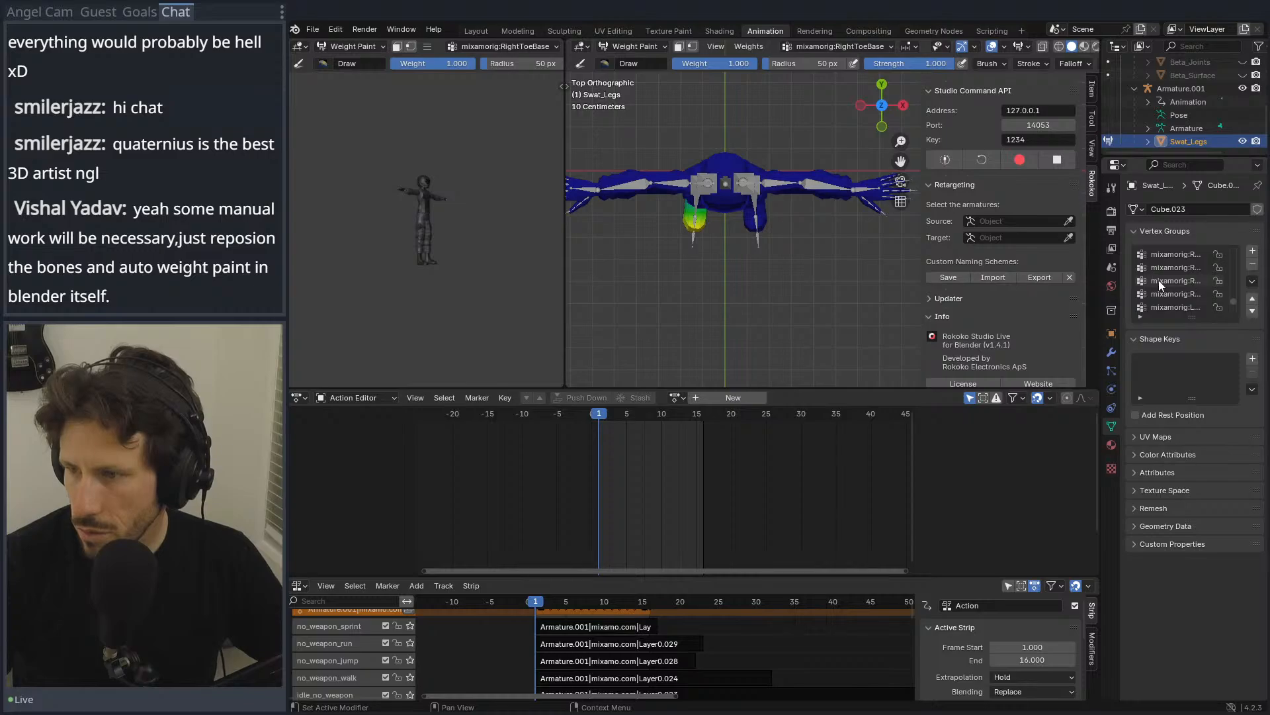
# Step: Switch to the Modeling workspace and turn off the face normals overlay on the Swat_Legs mesh
pyautogui.click(520, 31)
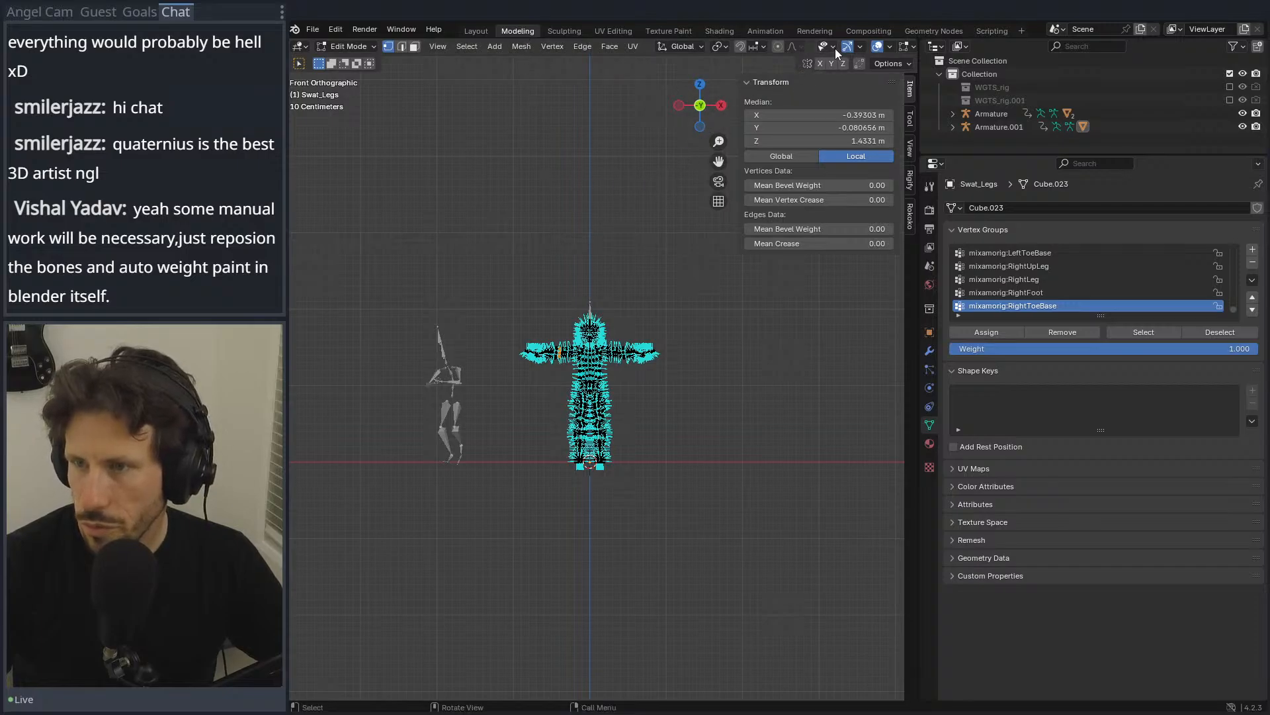
pyautogui.click(862, 46)
pyautogui.click(861, 46)
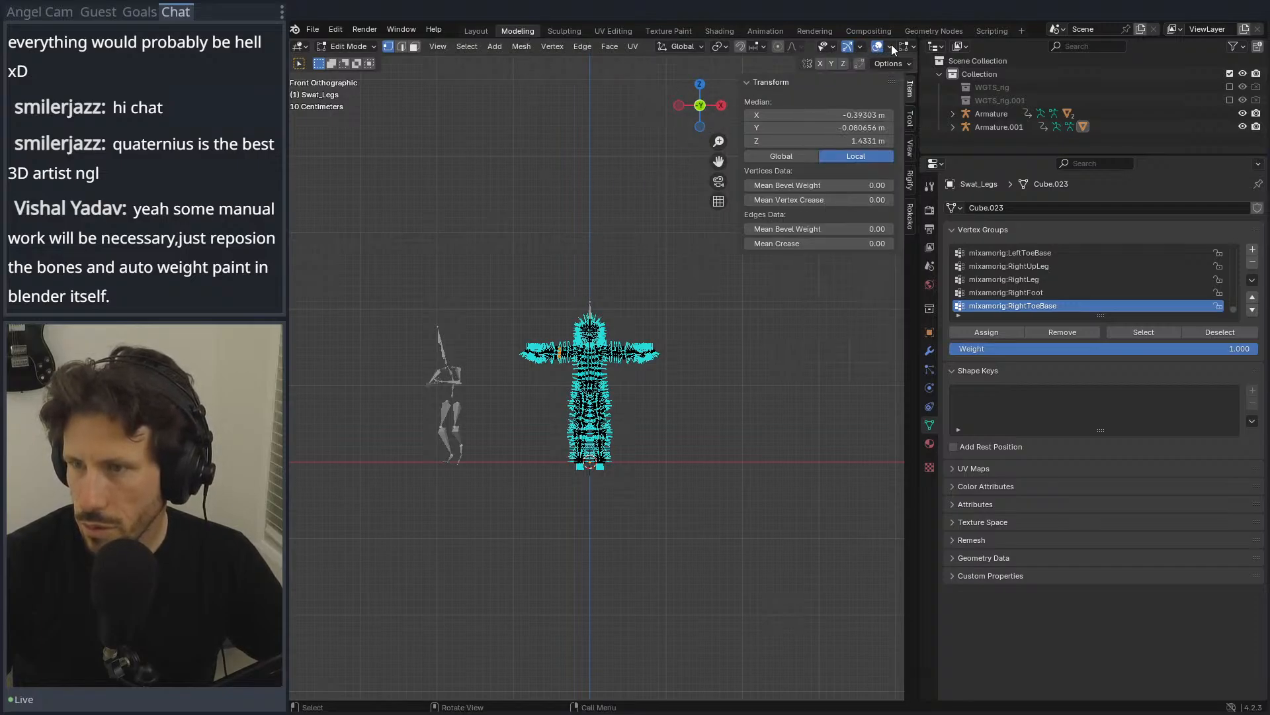
pyautogui.click(891, 47)
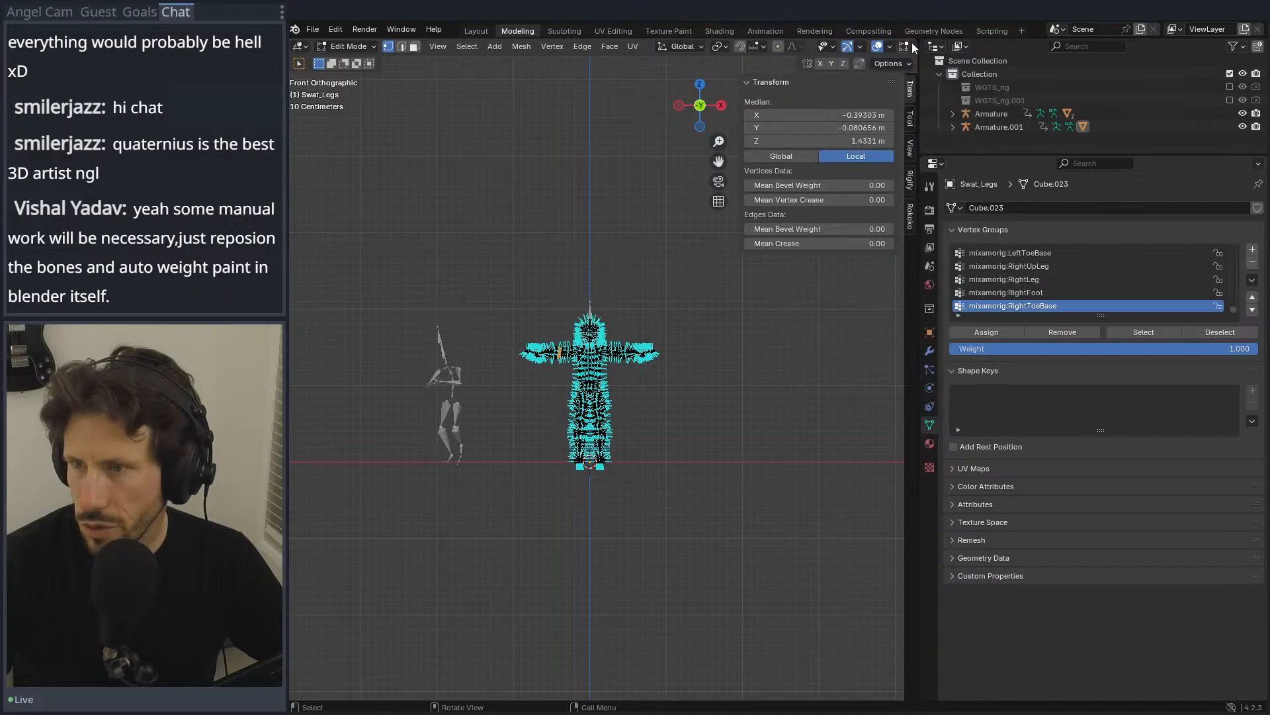
pyautogui.scroll(-3, 848, 48)
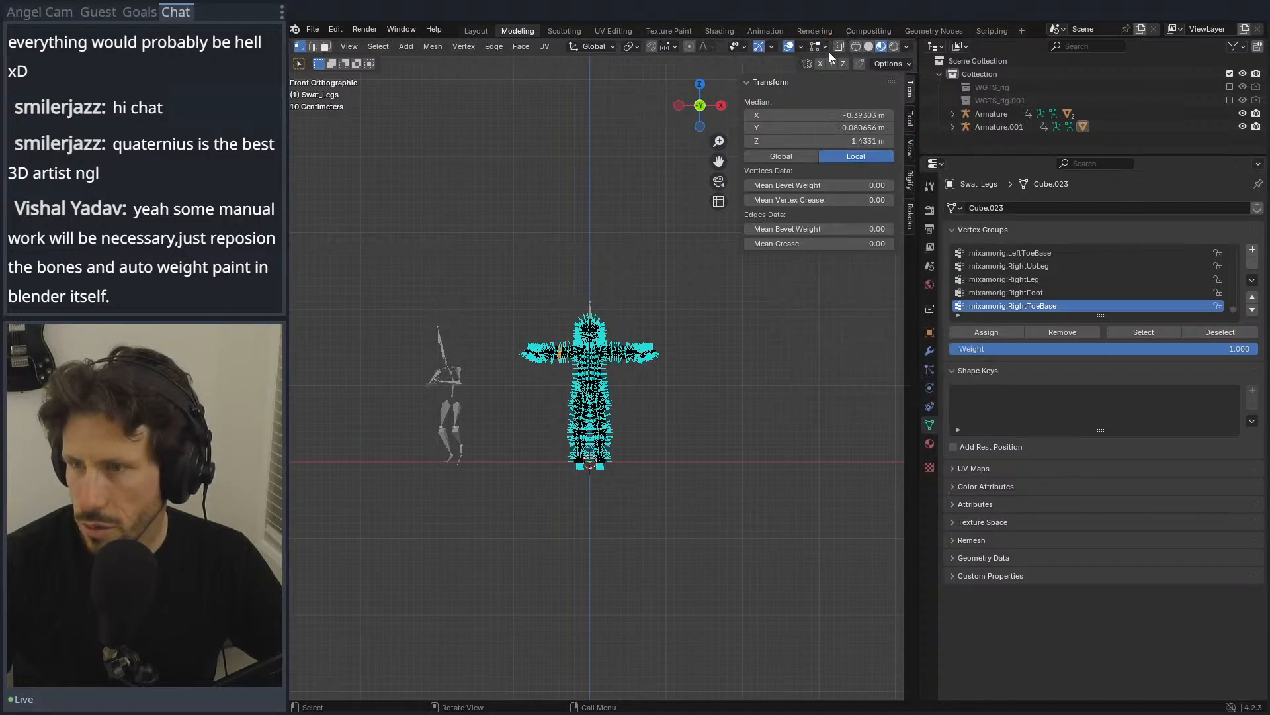
pyautogui.click(826, 47)
pyautogui.click(772, 260)
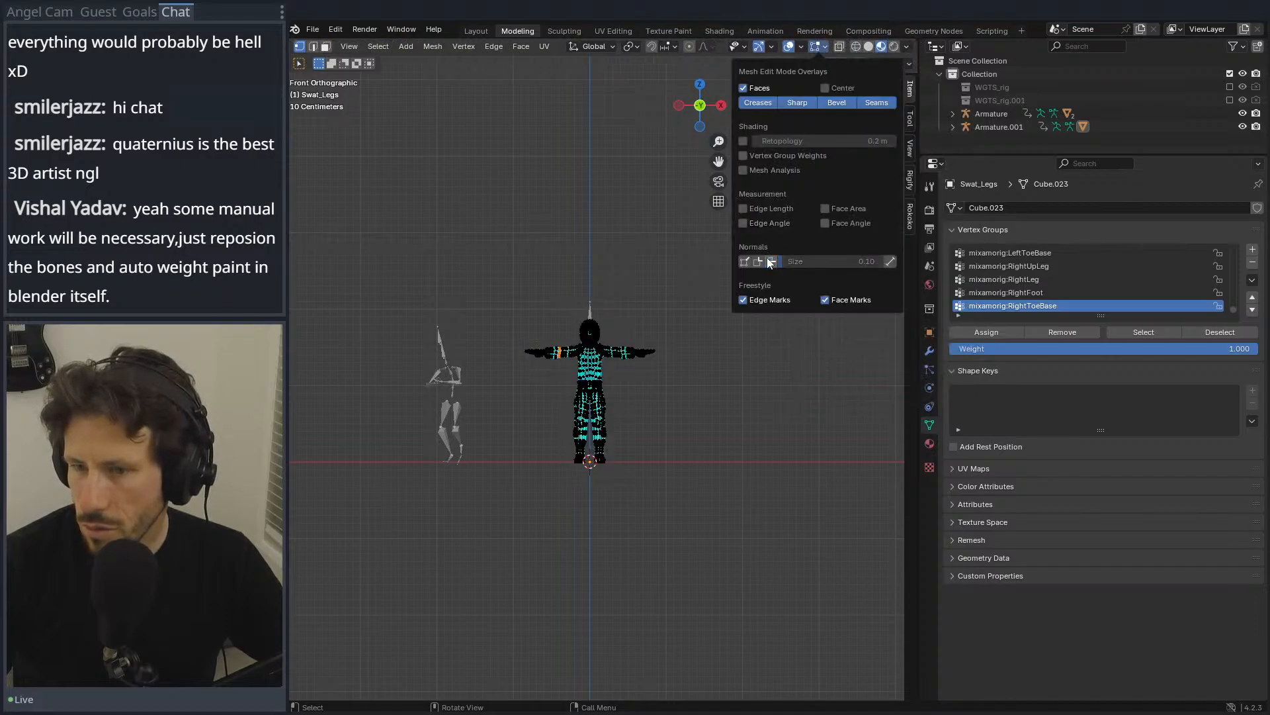
pyautogui.scroll(8, 606, 331)
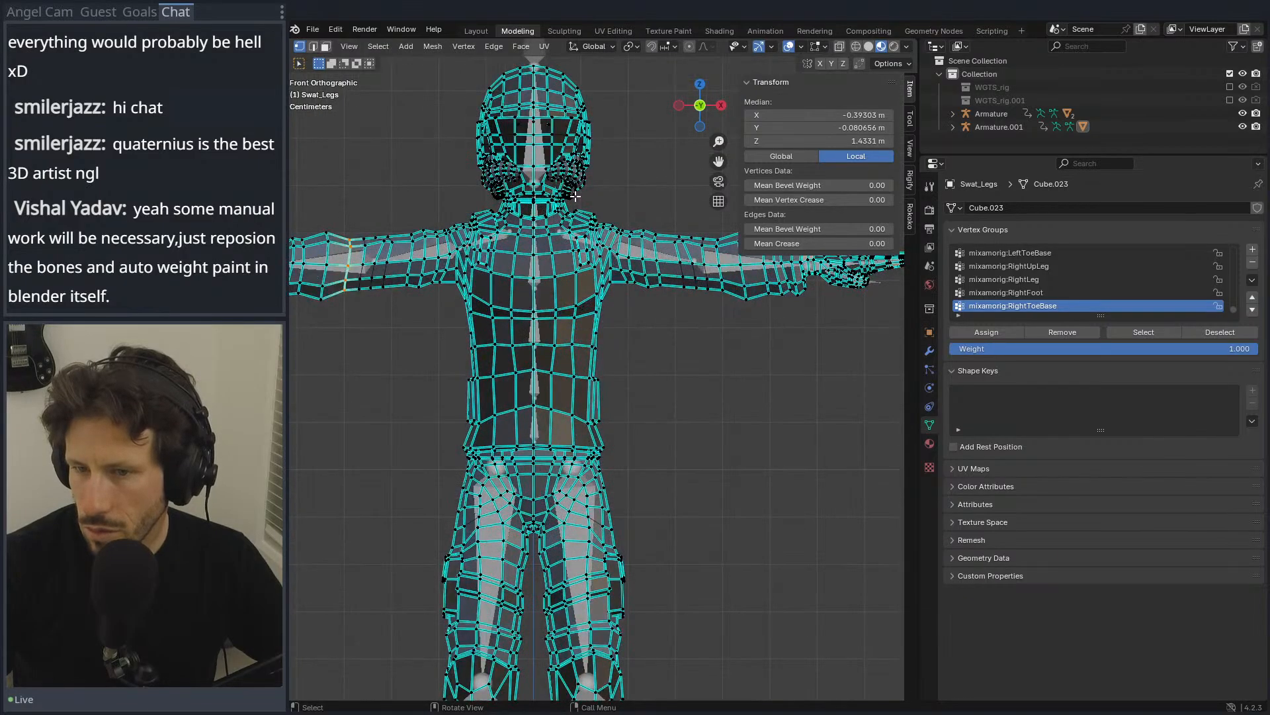
# Step: Leave Edit Mode on the Swat_Legs mesh and switch it to Weight Paint mode in the Modeling workspace
pyautogui.press('Tab')
pyautogui.scroll(-2, 613, 225)
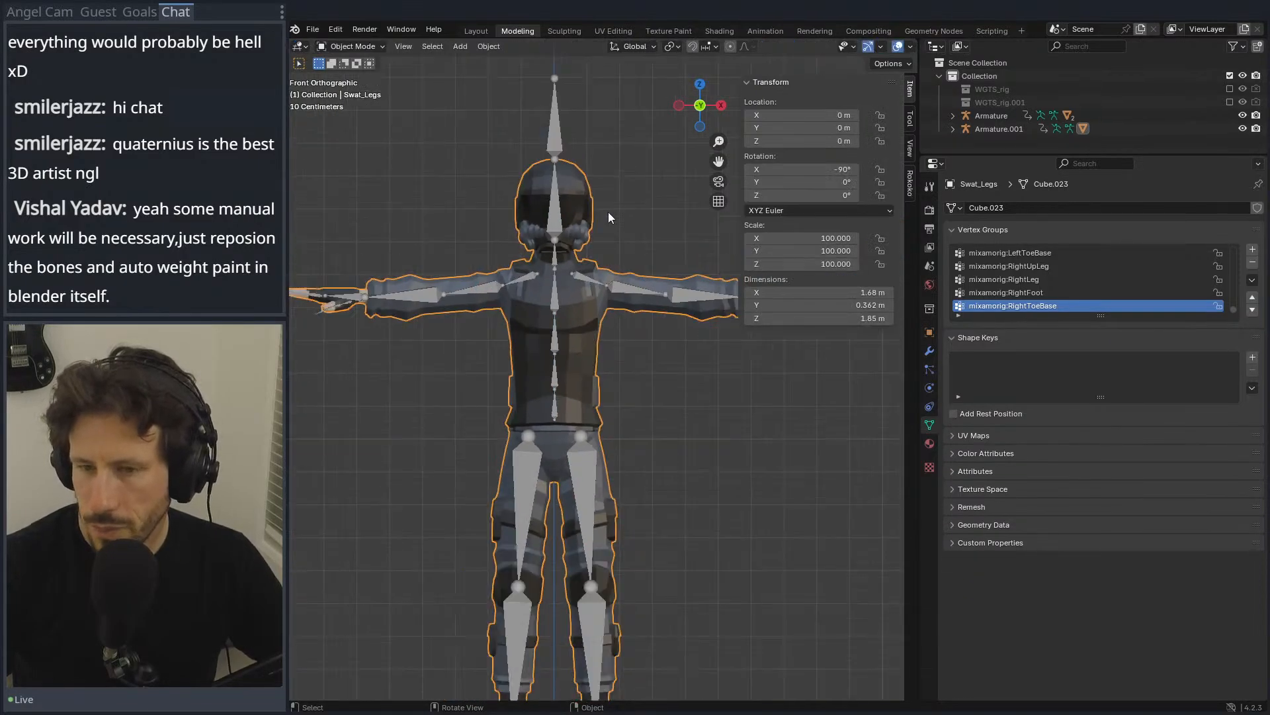
pyautogui.click(351, 46)
pyautogui.click(353, 122)
# Step: Examine the weights of the mixamorig:LeftArm and mixamorig:LeftForeArm vertex groups around the left elbow
pyautogui.scroll(1, 1044, 294)
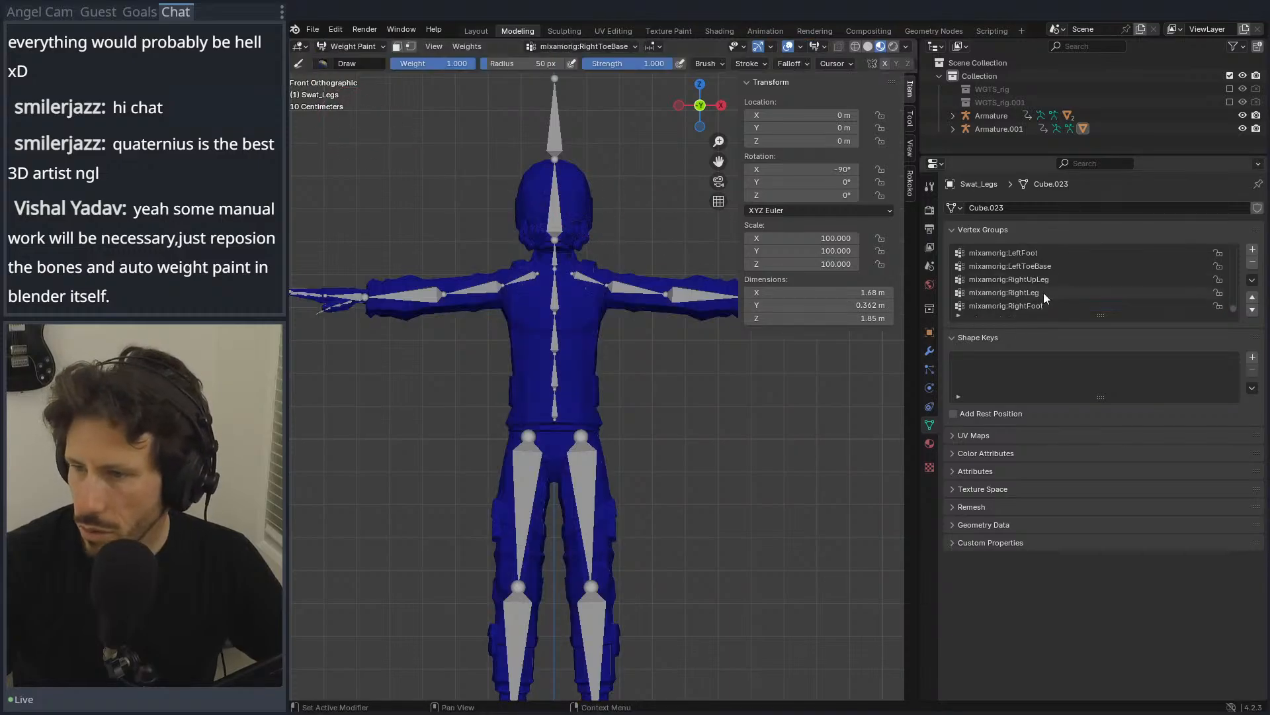
pyautogui.scroll(20, 1058, 295)
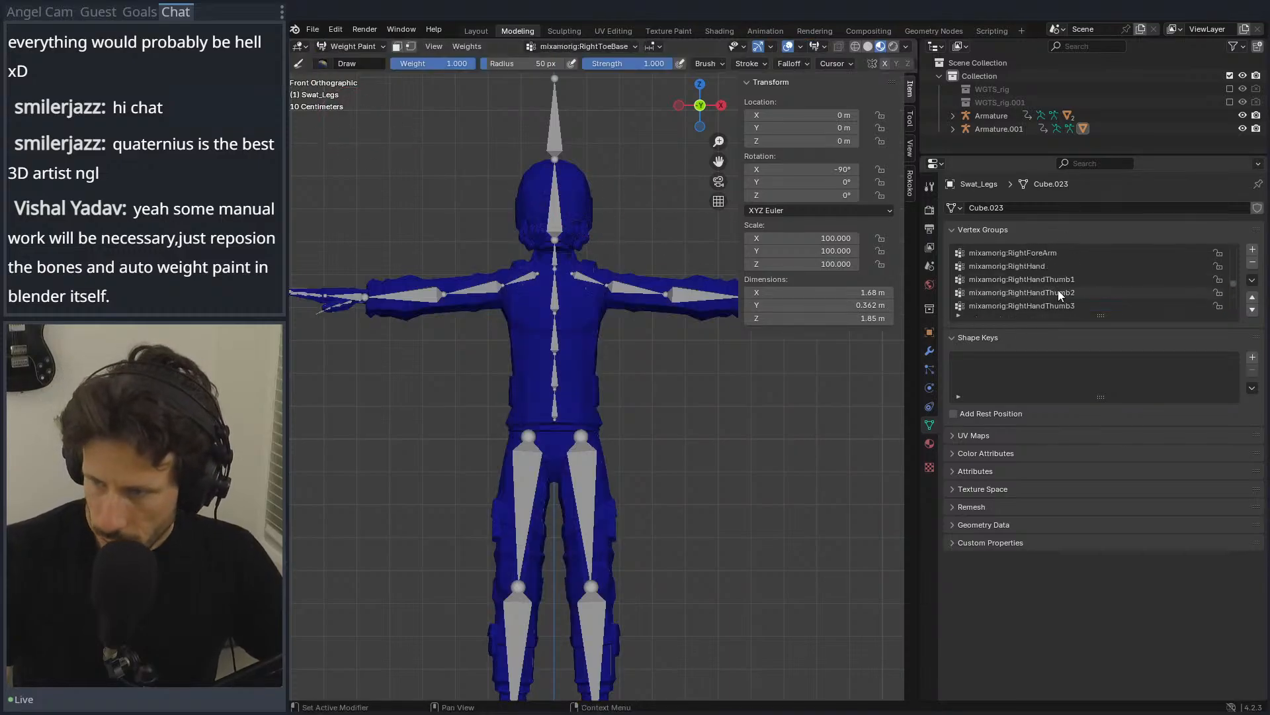
pyautogui.scroll(17, 1061, 287)
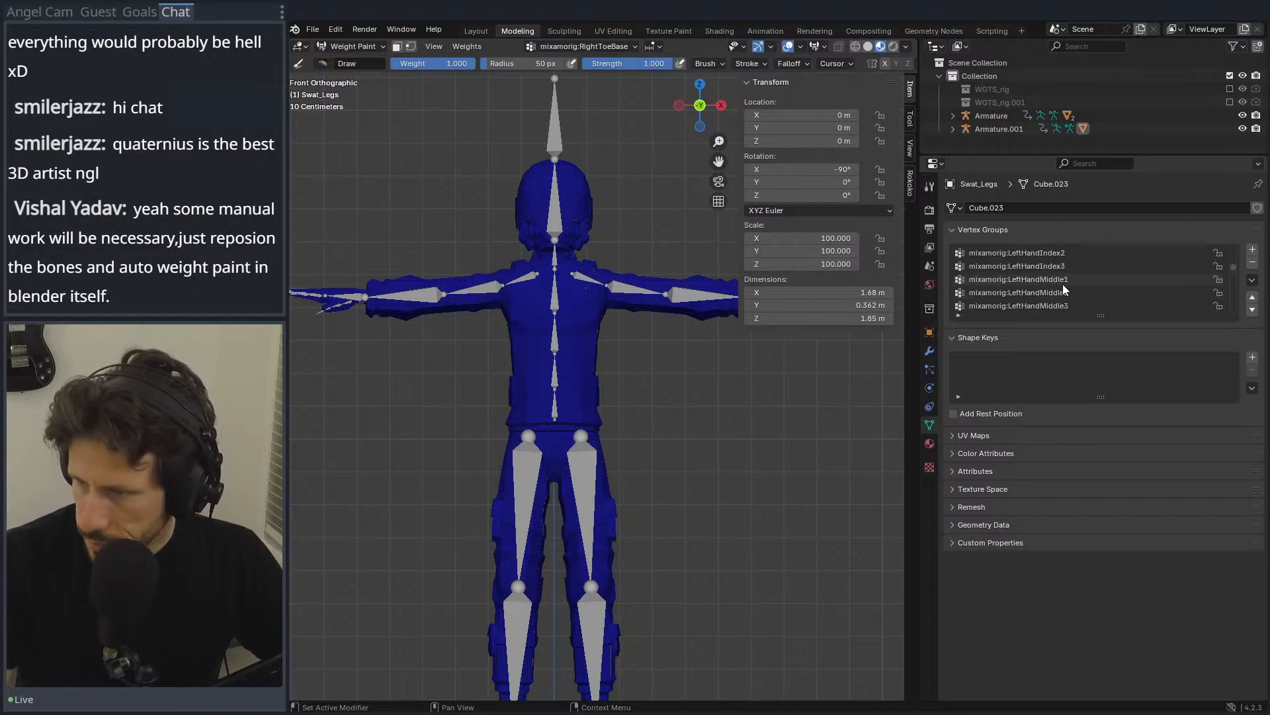
pyautogui.scroll(5, 1064, 282)
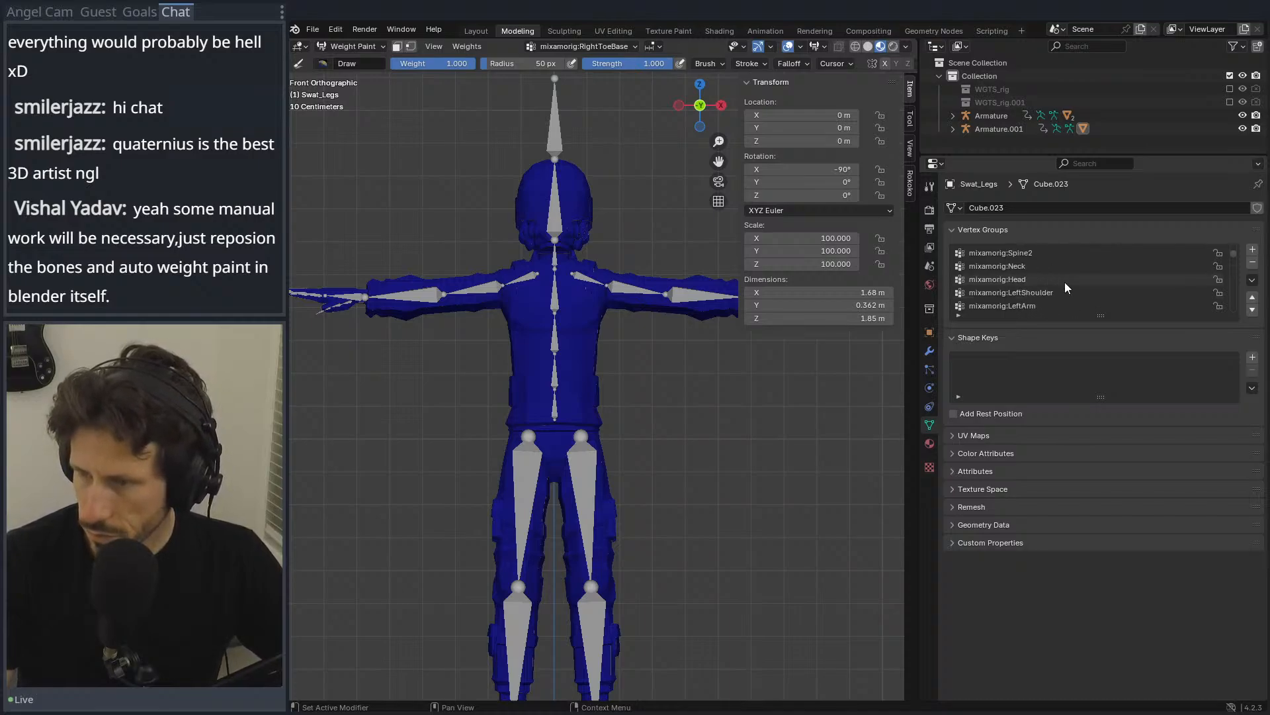
pyautogui.click(1049, 280)
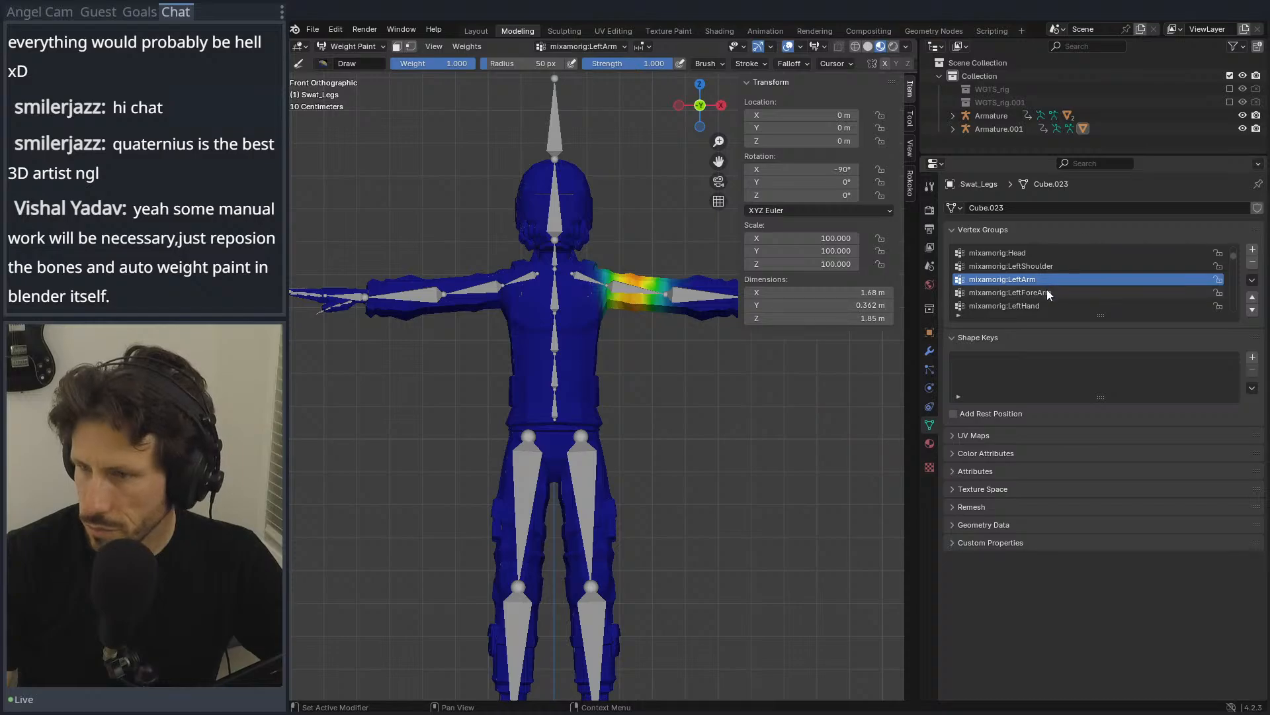
pyautogui.click(1046, 292)
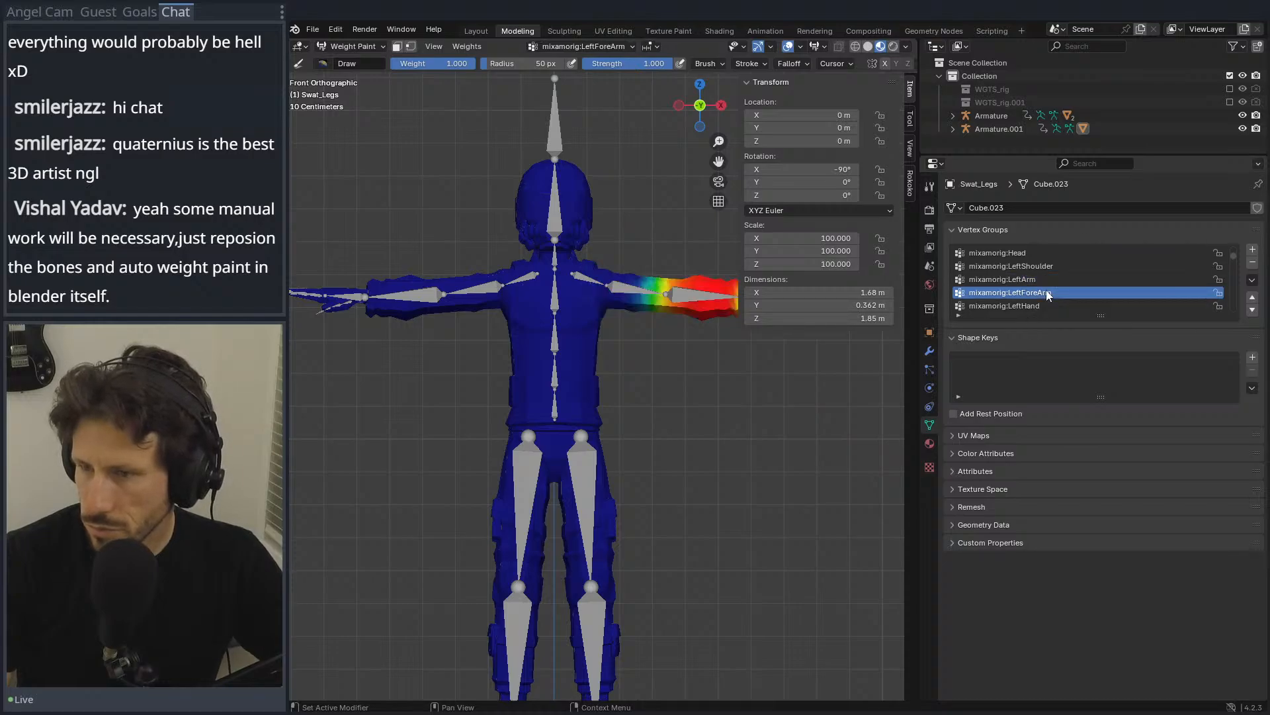
pyautogui.keyDown('shift'); pyautogui.moveTo(657, 321); pyautogui.dragTo(548, 300, button='middle'); pyautogui.keyUp('shift')
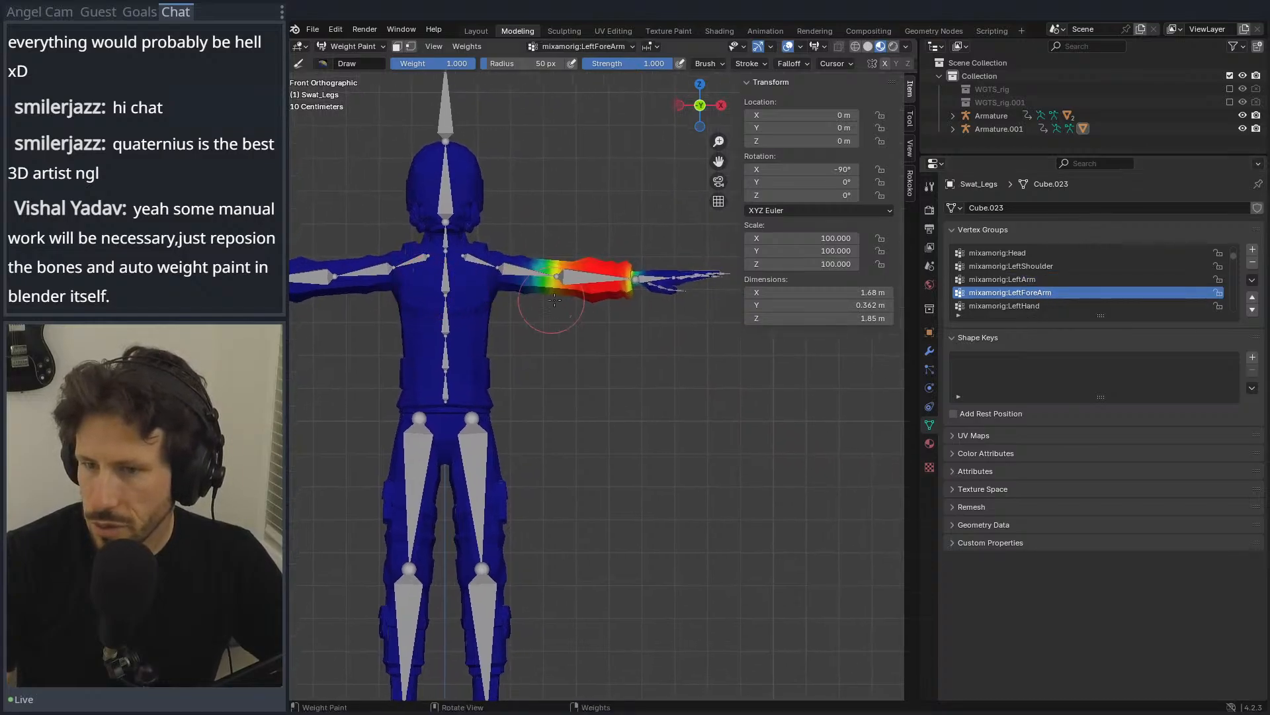
pyautogui.click(1030, 278)
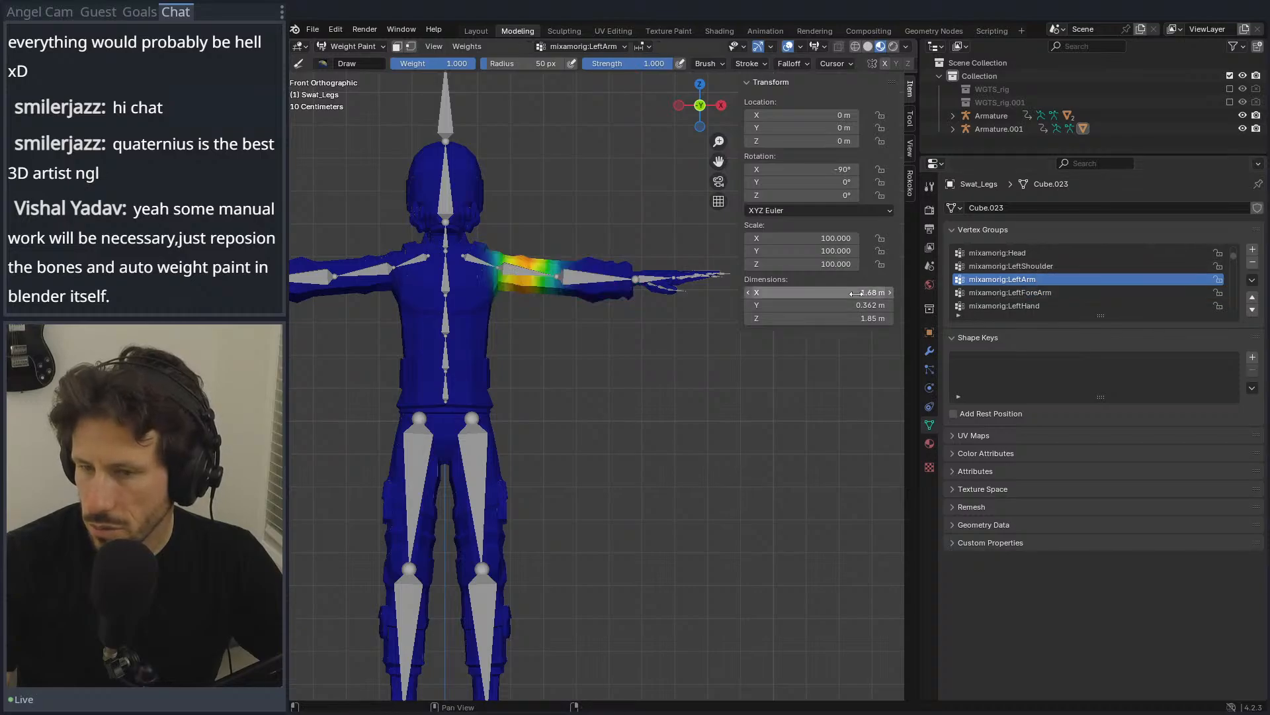
pyautogui.scroll(5, 544, 266)
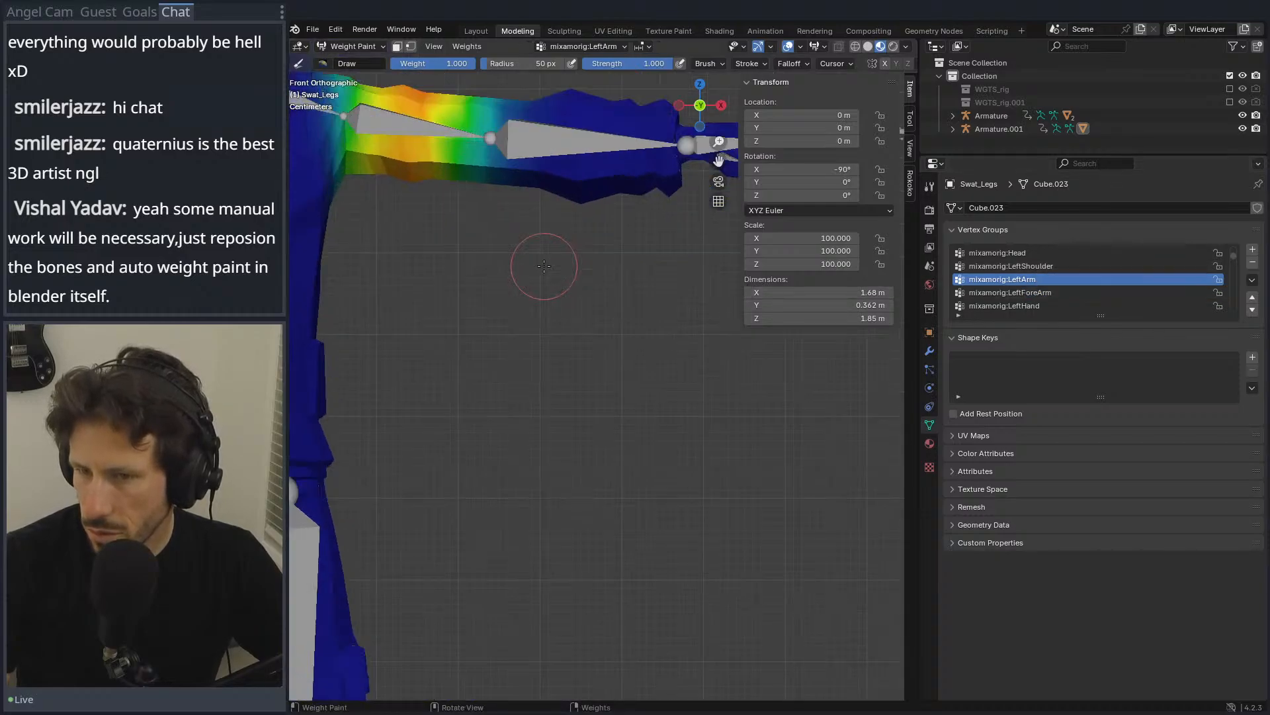
# Step: Set the weight brush radius to 56 px and inspect the mixamorig:LeftForeArm weights along the left arm
pyautogui.scroll(-4, 544, 266)
pyautogui.press('f')
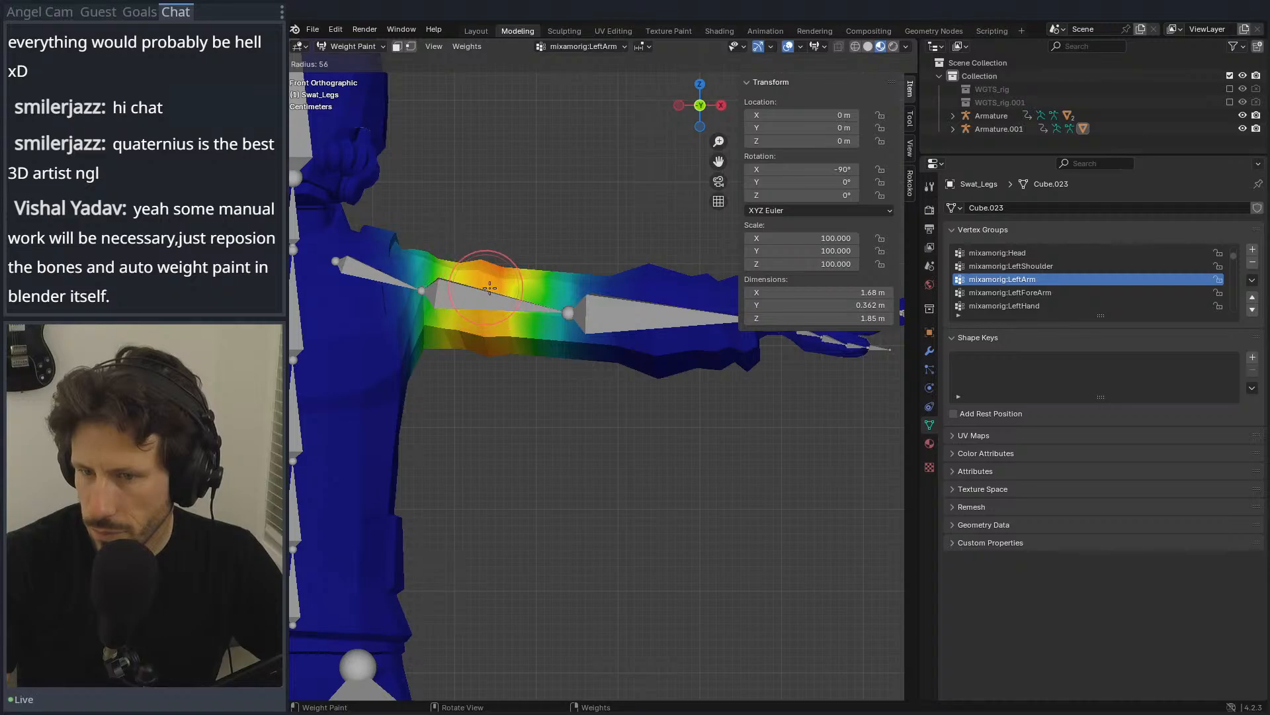
pyautogui.click(490, 288)
pyautogui.click(1010, 295)
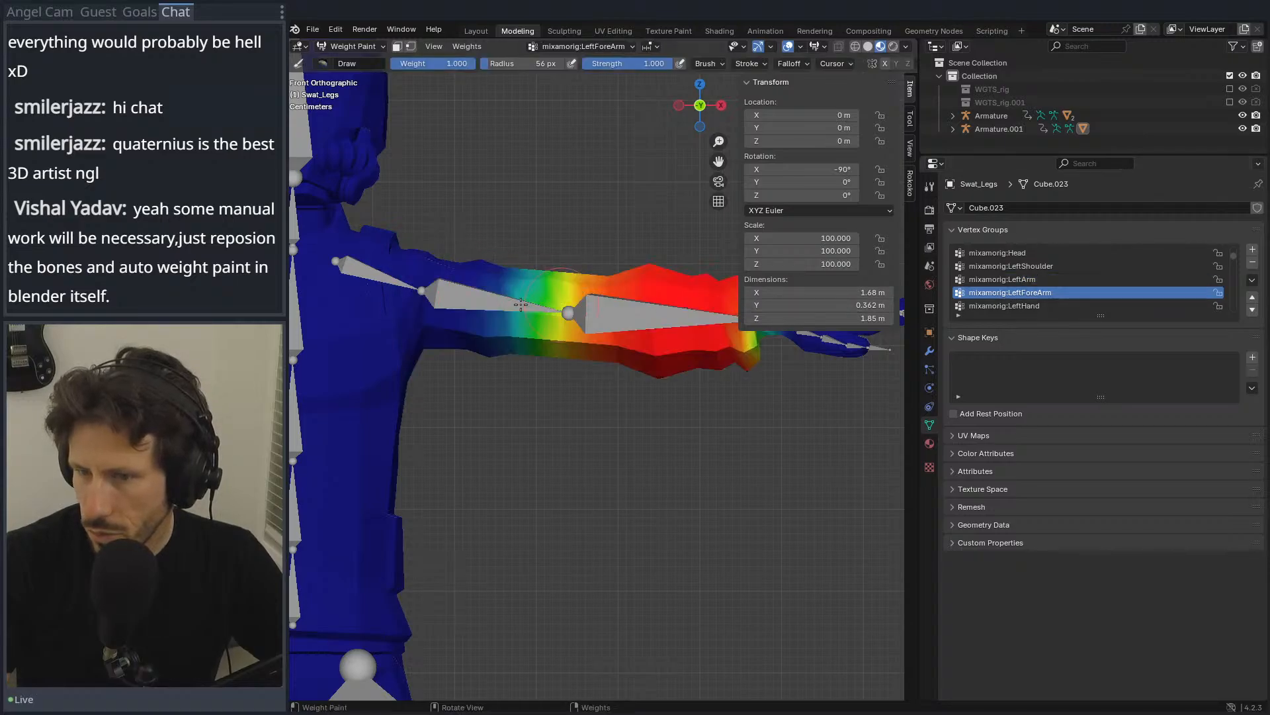
pyautogui.keyDown('shift'); pyautogui.moveTo(528, 278); pyautogui.dragTo(481, 277, button='middle'); pyautogui.keyUp('shift')
pyautogui.rightClick(481, 277)
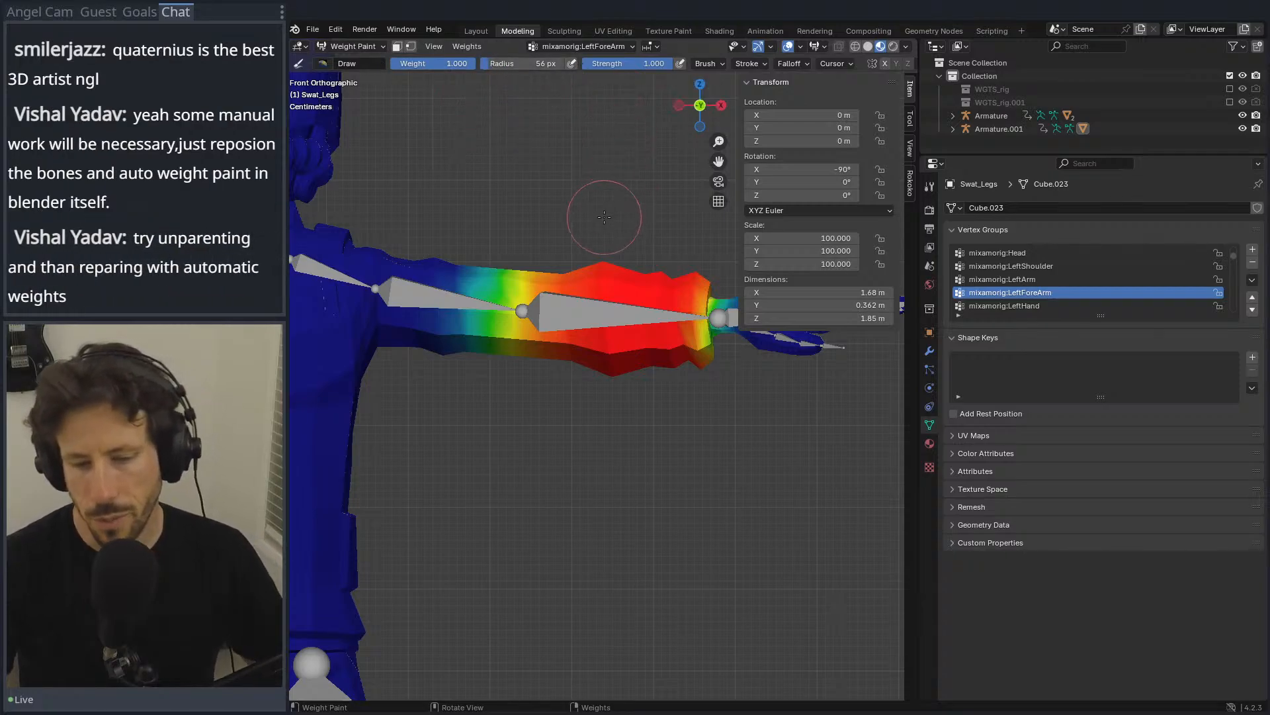
# Step: Return the Swat_Legs mesh to Object Mode and expand the Armature.001 hierarchy to expose its mesh
pyautogui.click(984, 128)
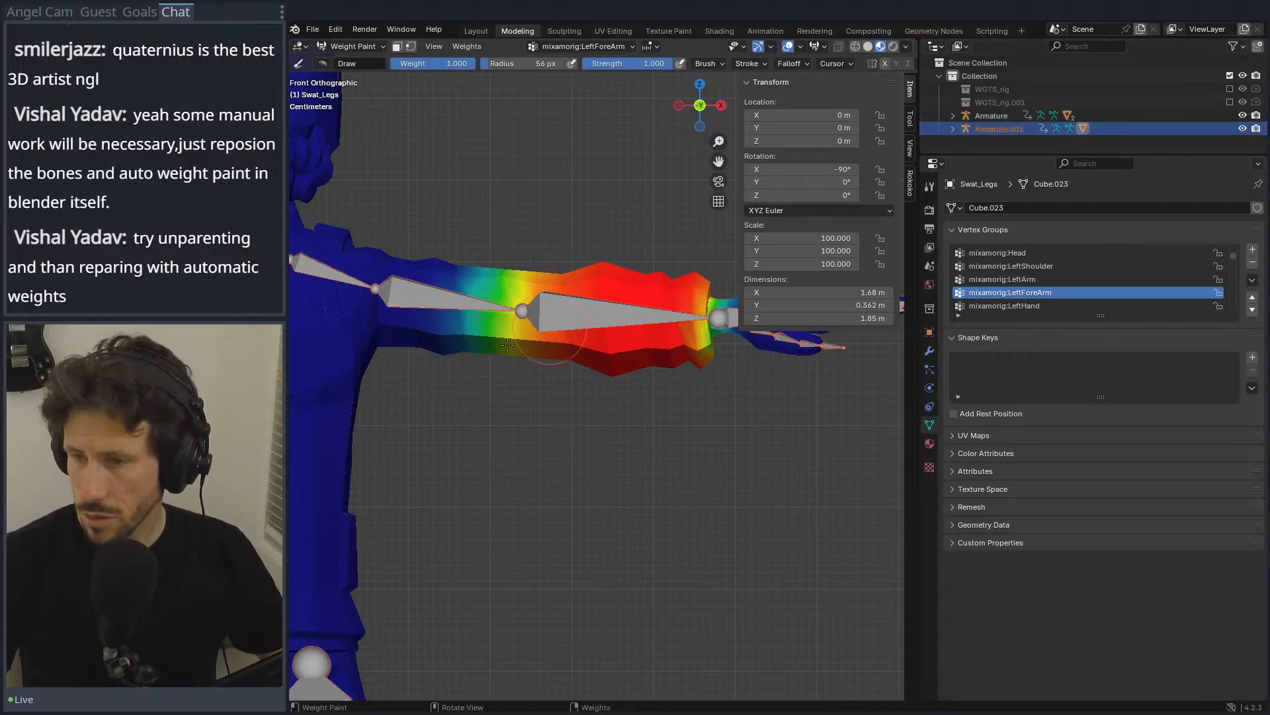
pyautogui.press('Tab')
pyautogui.scroll(-5, 486, 258)
pyautogui.keyDown('shift'); pyautogui.moveTo(493, 263); pyautogui.dragTo(524, 202, button='middle'); pyautogui.keyUp('shift')
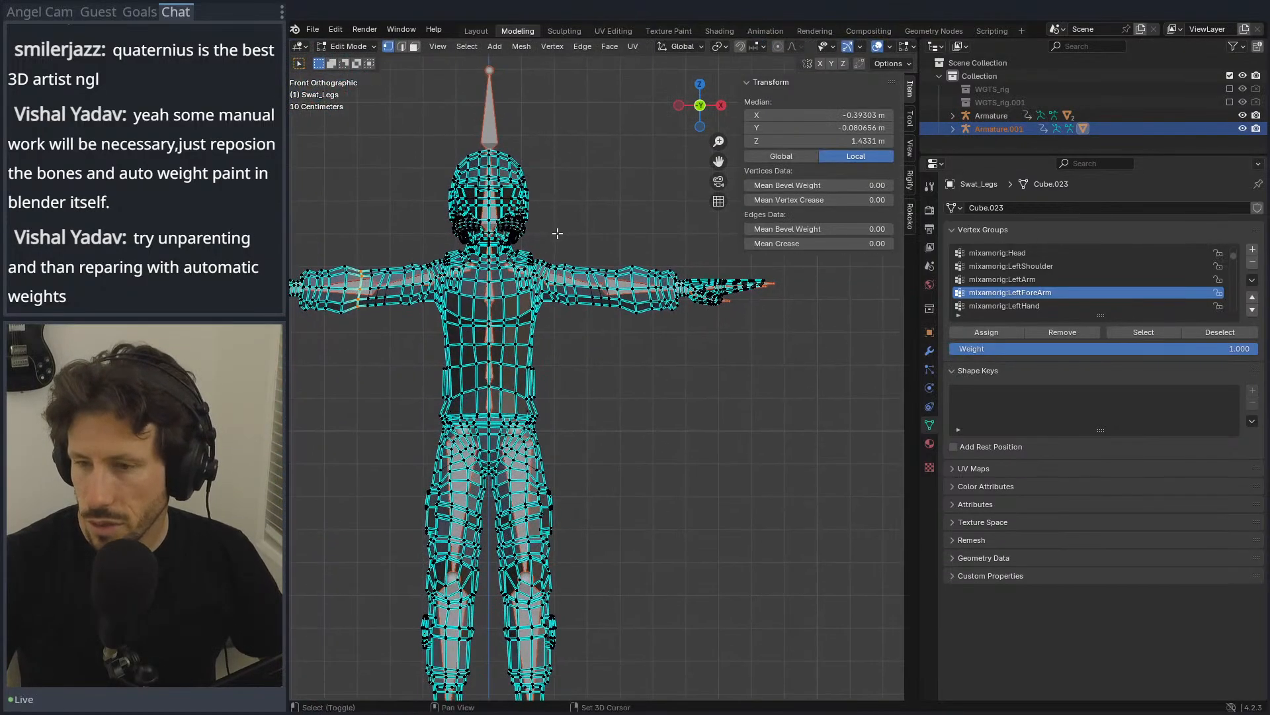
pyautogui.click(1001, 118)
pyautogui.click(984, 129)
pyautogui.click(954, 127)
pyautogui.scroll(-3, 977, 130)
pyautogui.click(348, 47)
pyautogui.click(351, 60)
# Step: Take the Swat_Legs mesh out of Armature.001 in the object hierarchy and try putting it back under the armature
pyautogui.click(1006, 140)
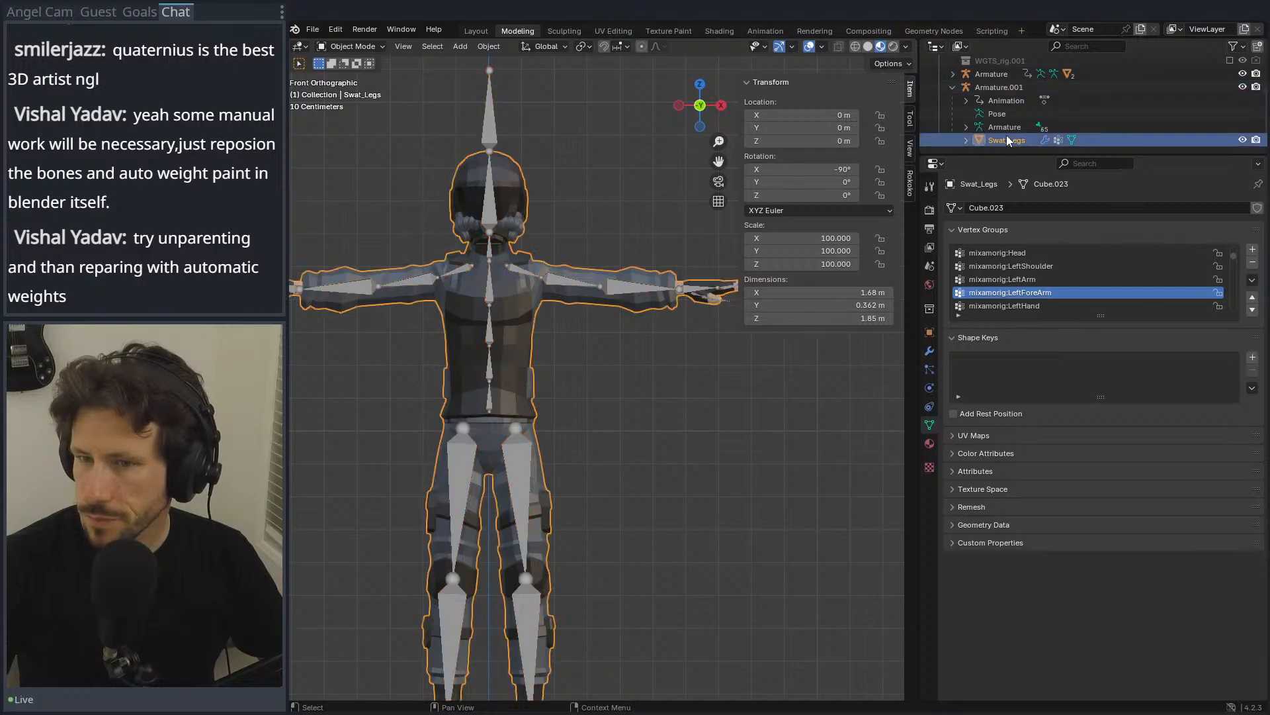
pyautogui.moveTo(1007, 139); pyautogui.dragTo(987, 84)
pyautogui.scroll(-3, 987, 126)
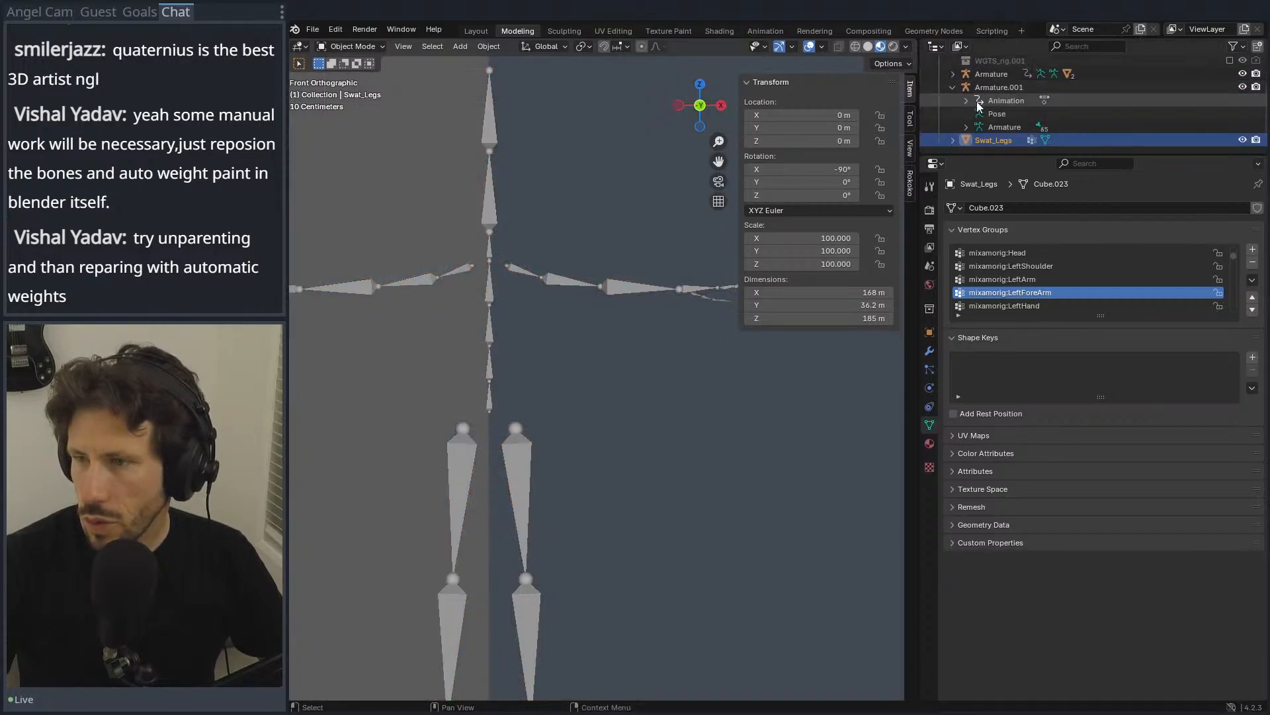
pyautogui.moveTo(969, 141); pyautogui.dragTo(981, 91)
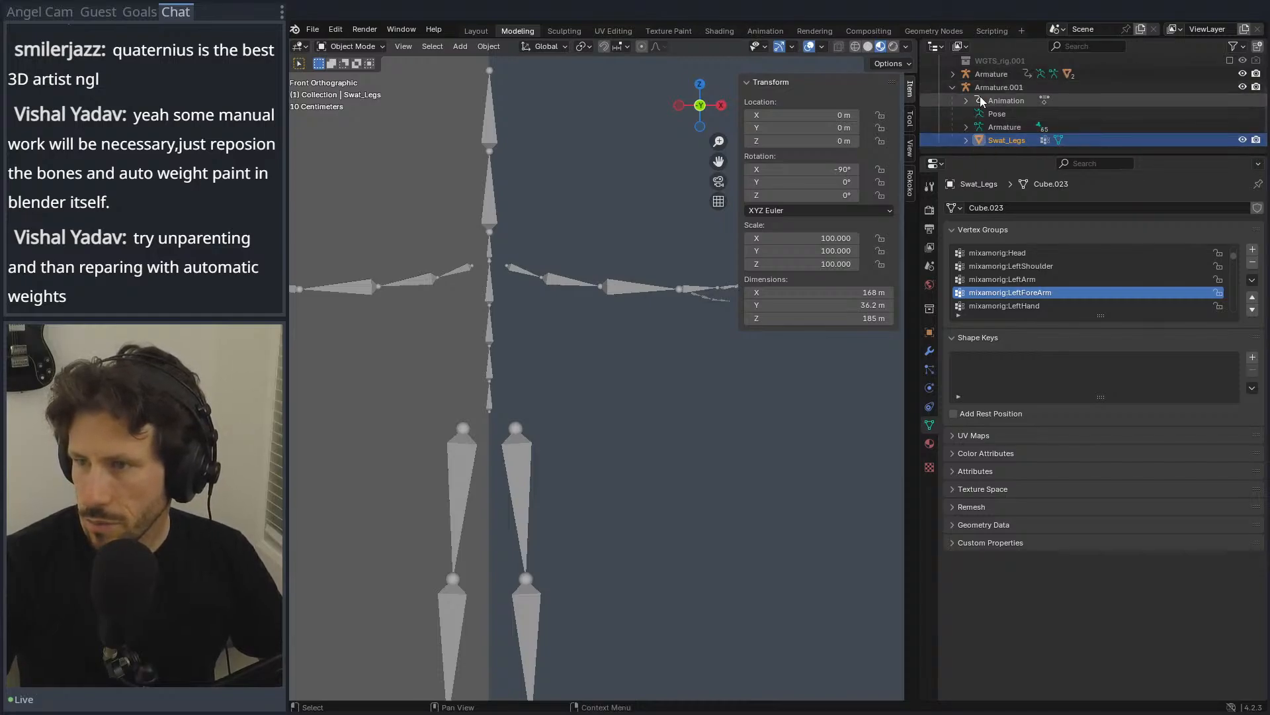
# Step: Try parenting Swat_Legs and Armature.001 with Object (Keep Transform Without Inverse), keeping the mesh as the active object
pyautogui.keyDown('ctrl'); pyautogui.click(984, 88); pyautogui.keyUp('ctrl')
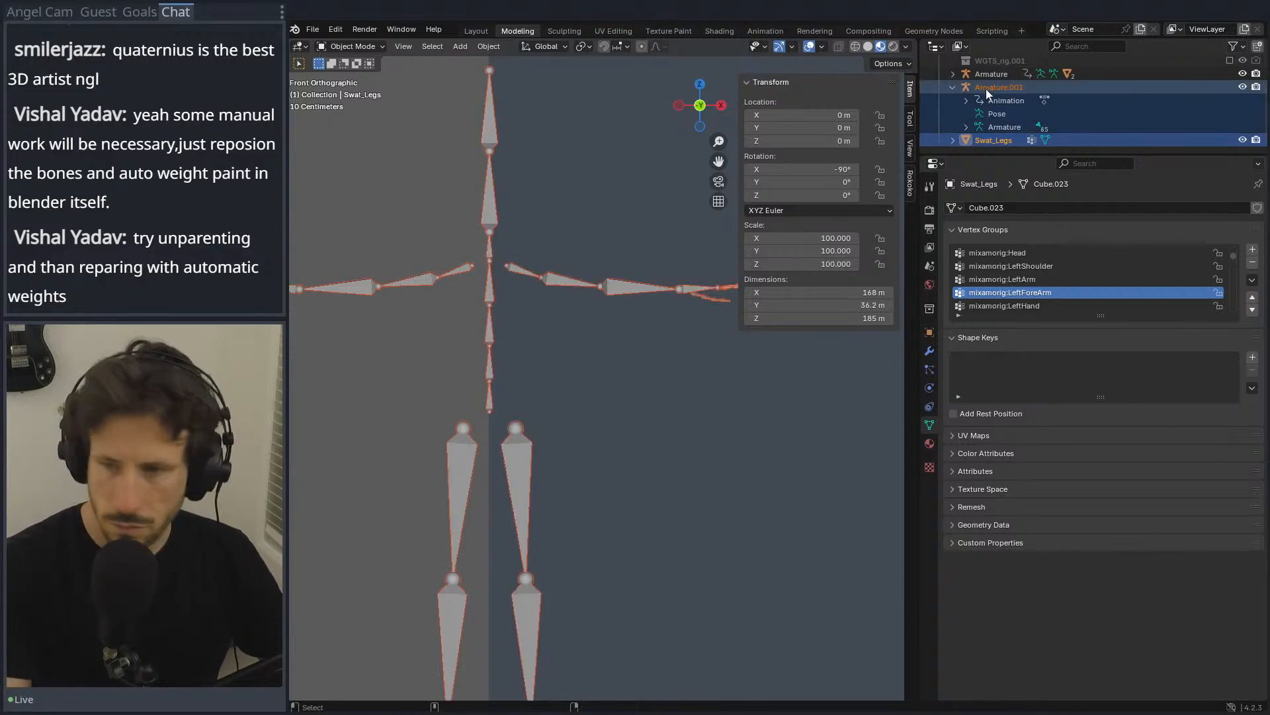
pyautogui.hotkey('ctrl', 'p')
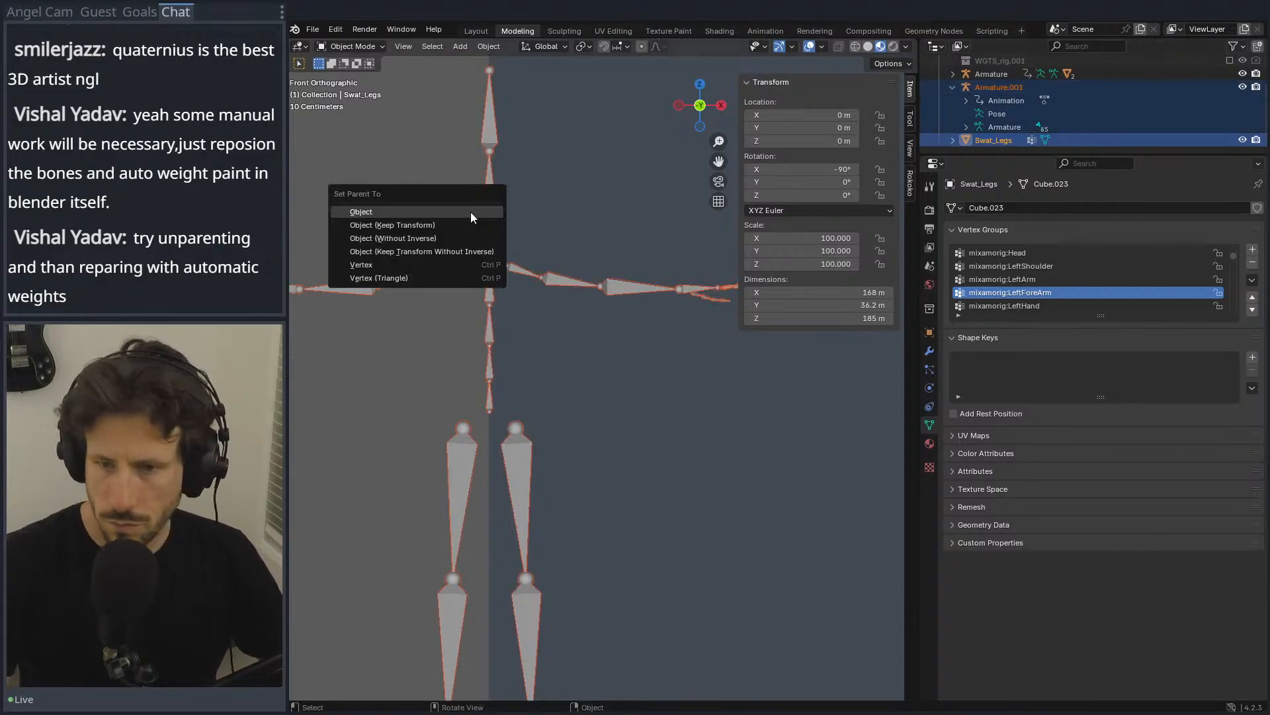
pyautogui.click(463, 251)
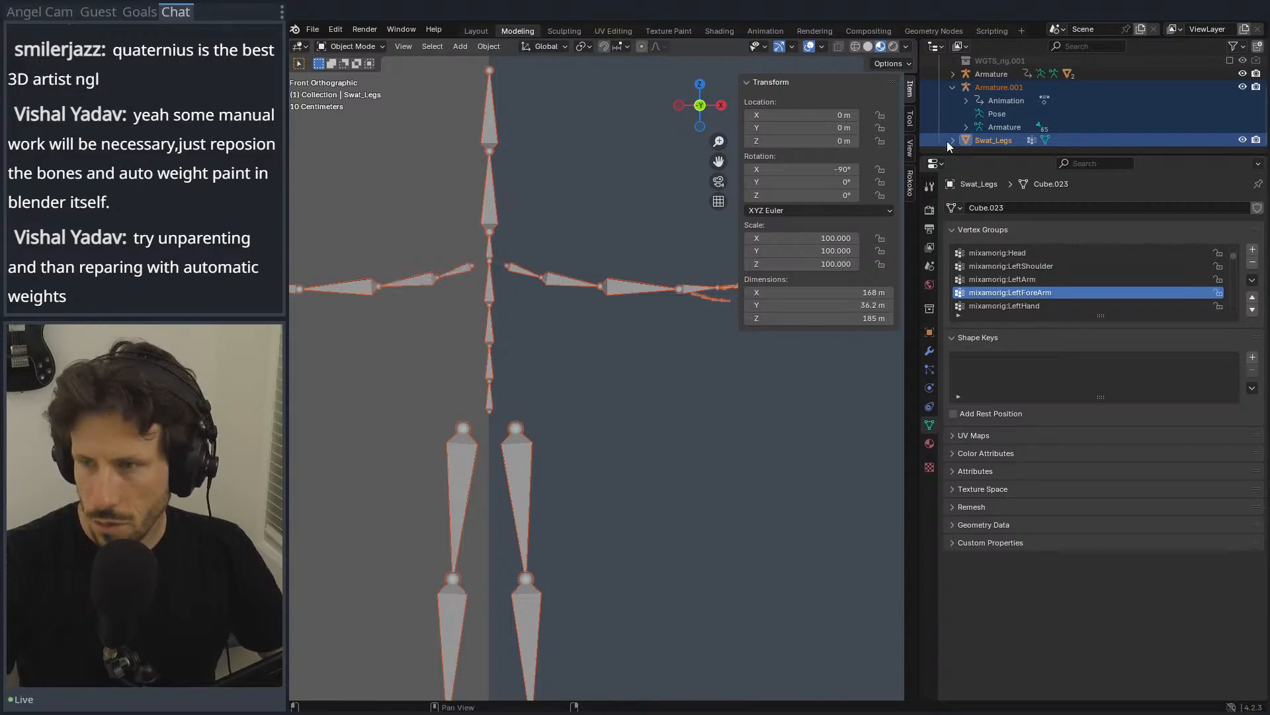
# Step: Make Armature.001 the active object and parent Swat_Legs to it with automatic weights
pyautogui.click(1006, 109)
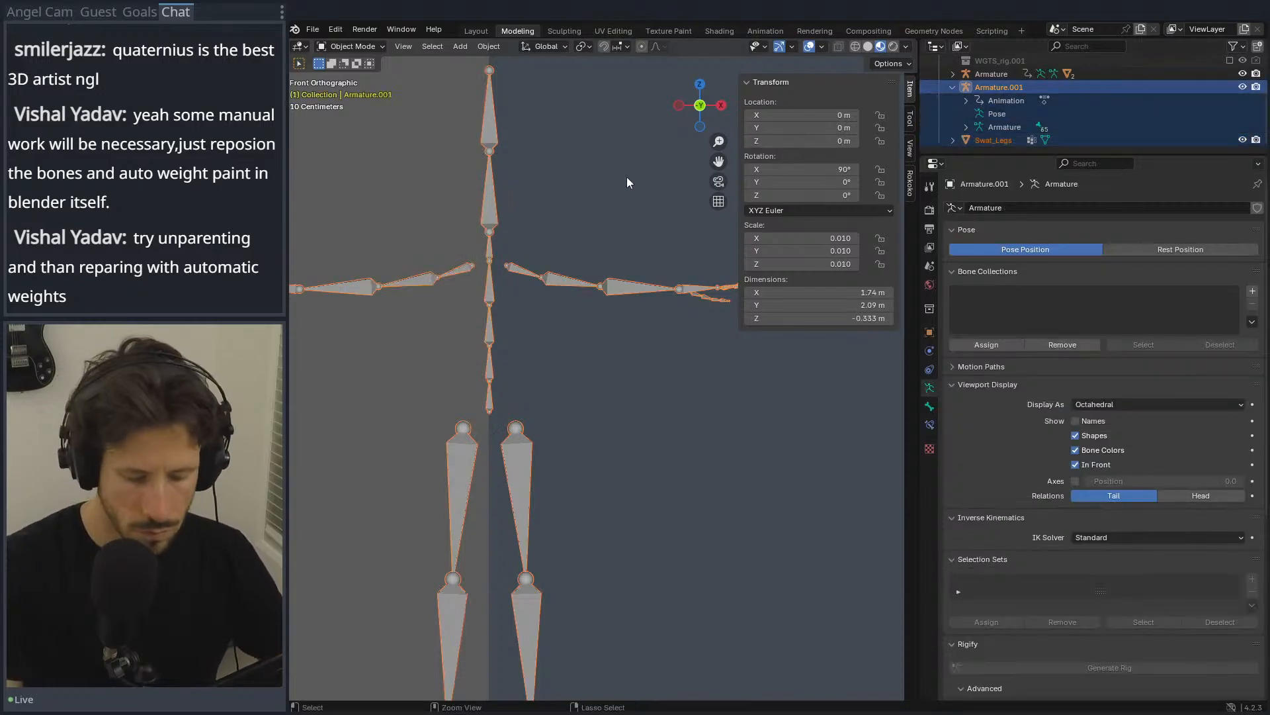
pyautogui.hotkey('ctrl', 'p')
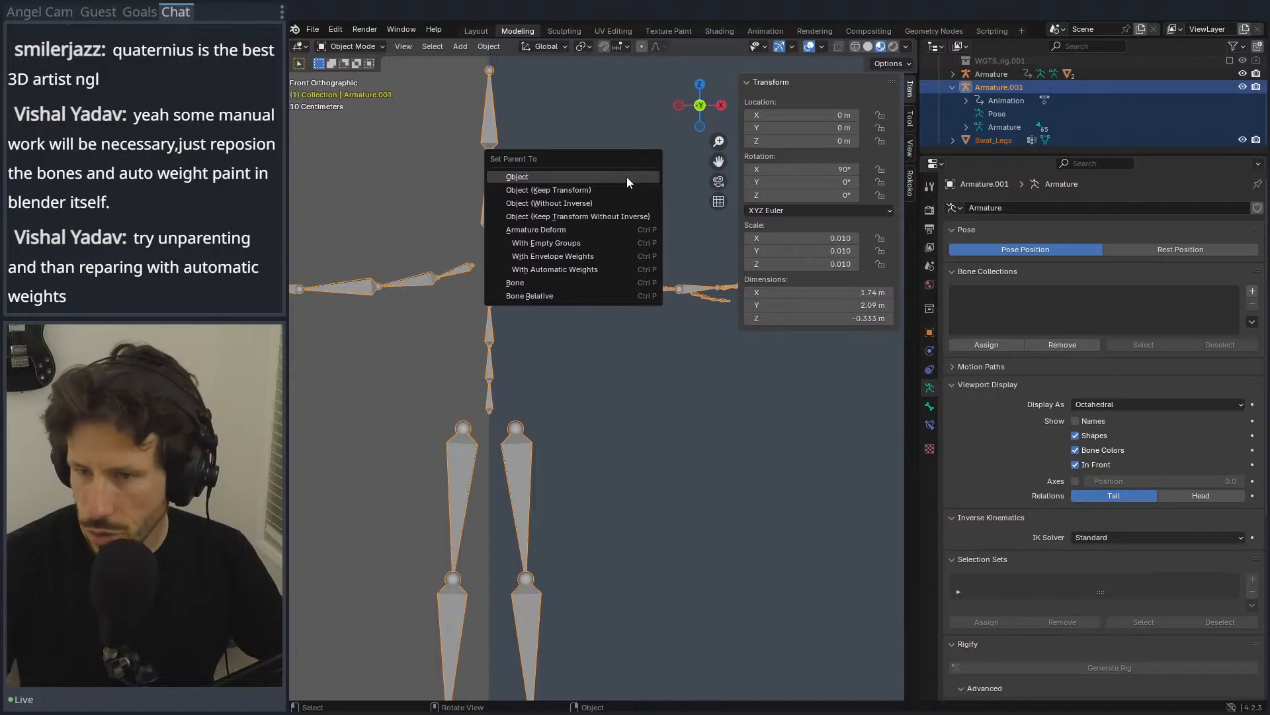
pyautogui.click(606, 269)
# Step: Inspect the size and orientation of the reparented Swat_Legs mesh from the front and from above
pyautogui.scroll(-5, 602, 258)
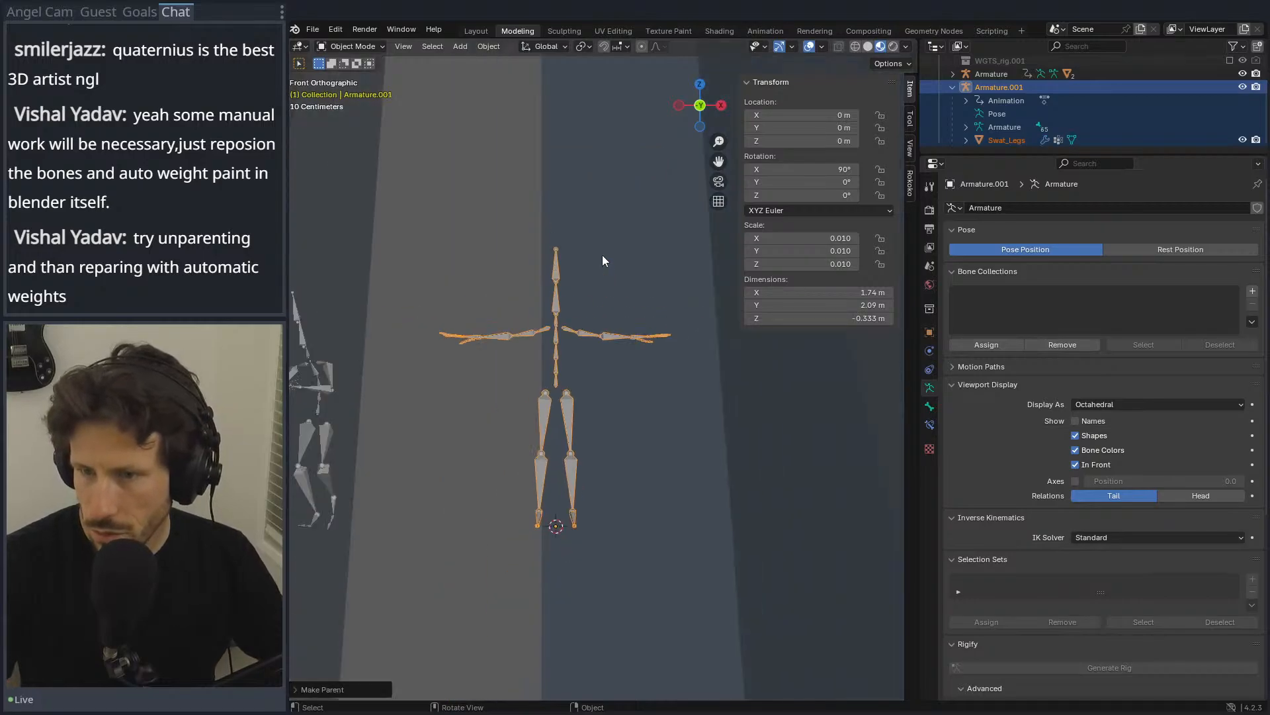
pyautogui.scroll(-5, 599, 258)
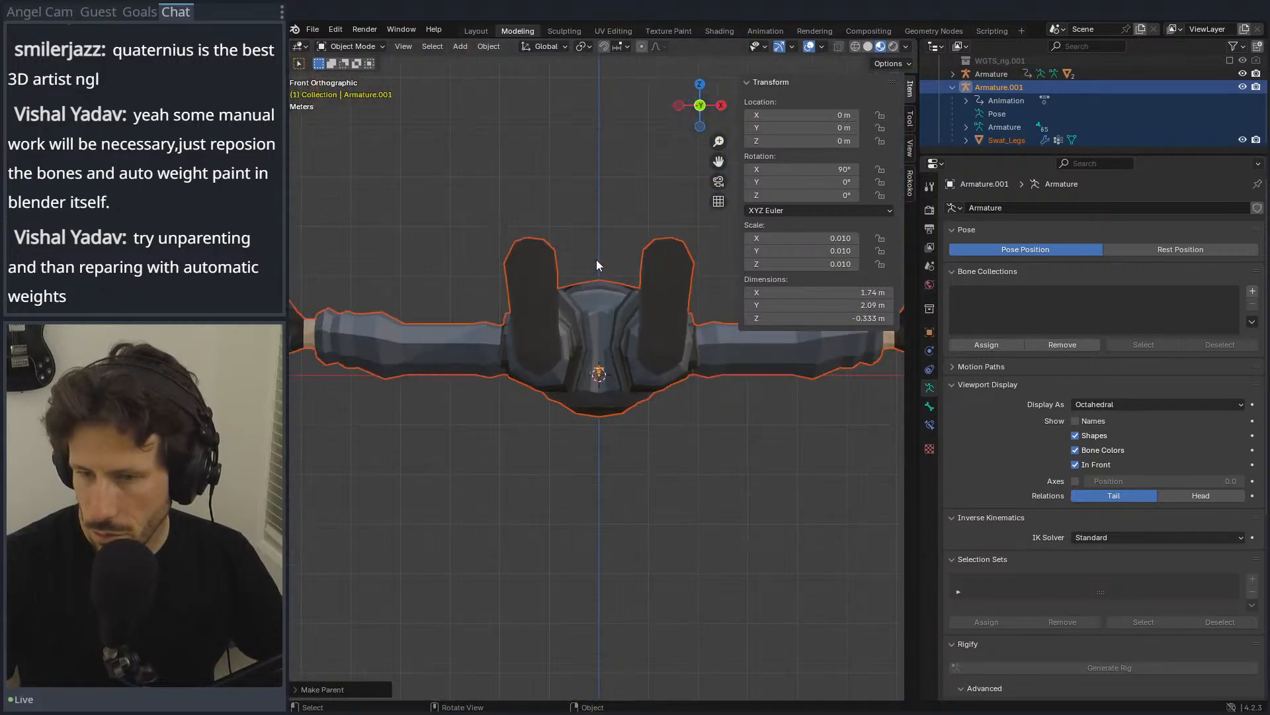
pyautogui.scroll(-3, 597, 265)
pyautogui.press('KP_7')
pyautogui.scroll(-5, 612, 235)
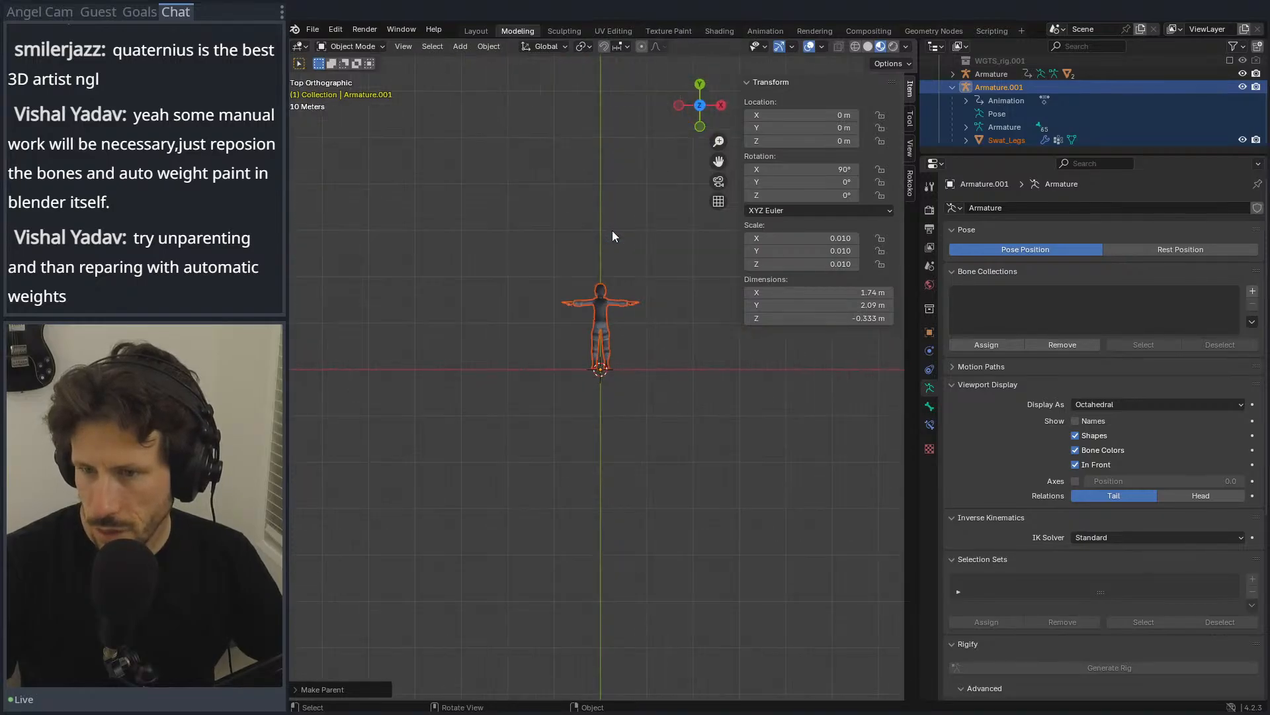
pyautogui.scroll(8, 612, 236)
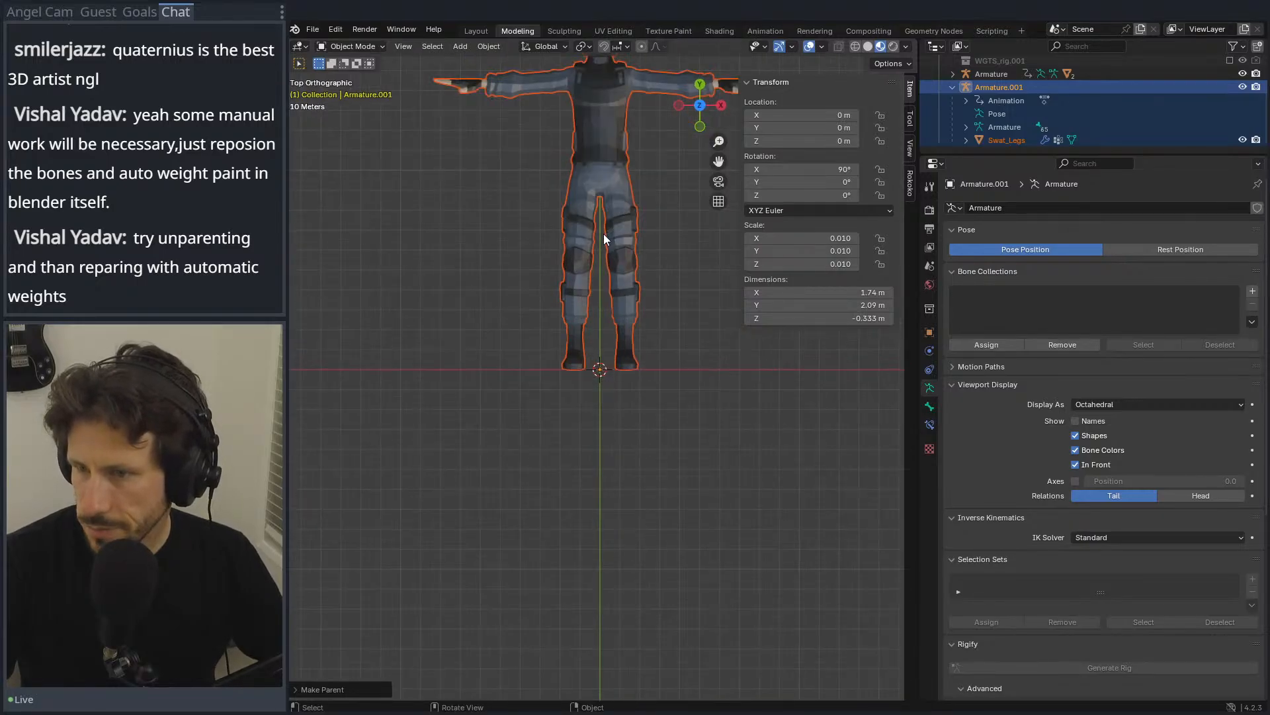
pyautogui.scroll(4, 712, 240)
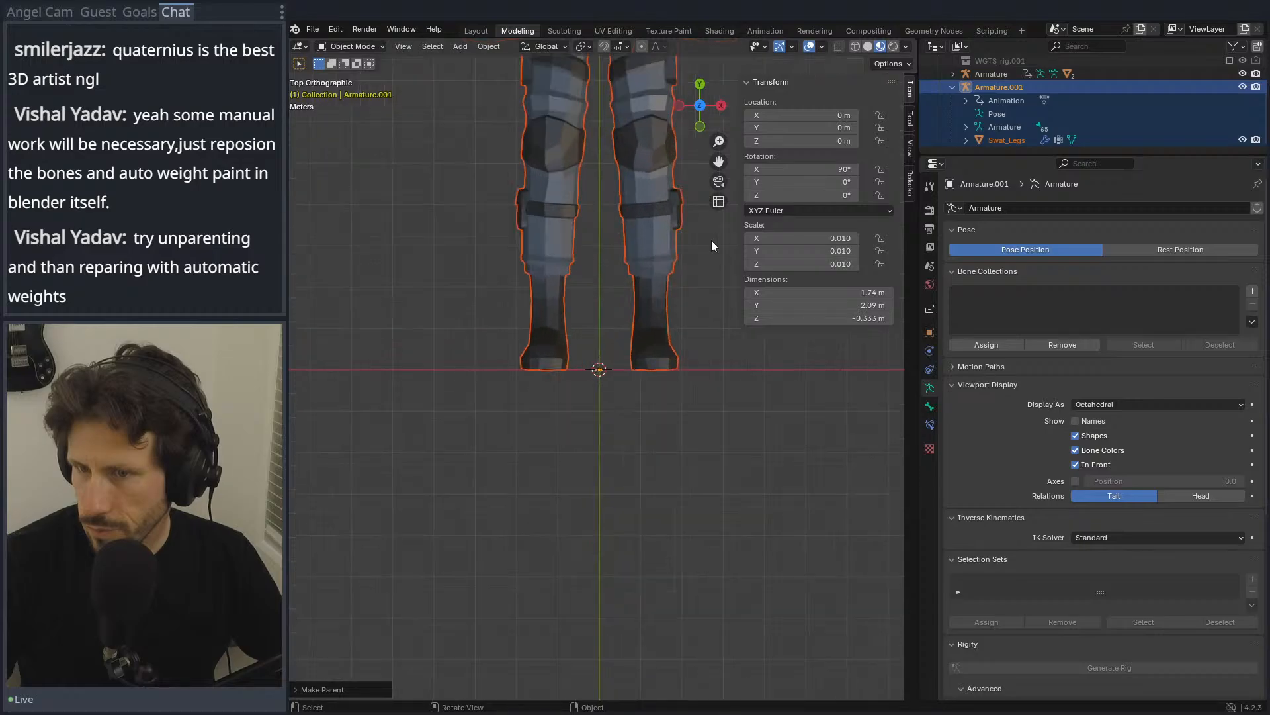
# Step: Set the Swat_Legs mesh's scale to 1 on X, Y and Z
pyautogui.click(708, 241)
pyautogui.click(643, 311)
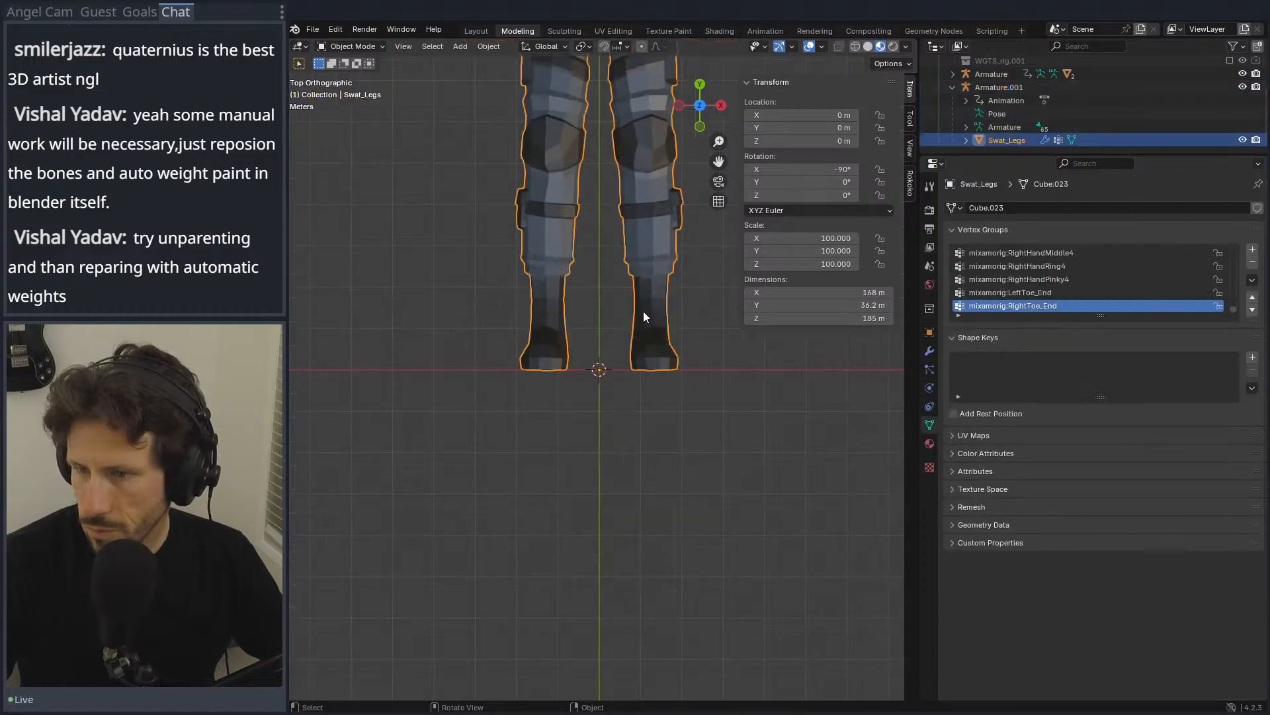
pyautogui.doubleClick(791, 237)
pyautogui.write('1')
pyautogui.press('Tab')
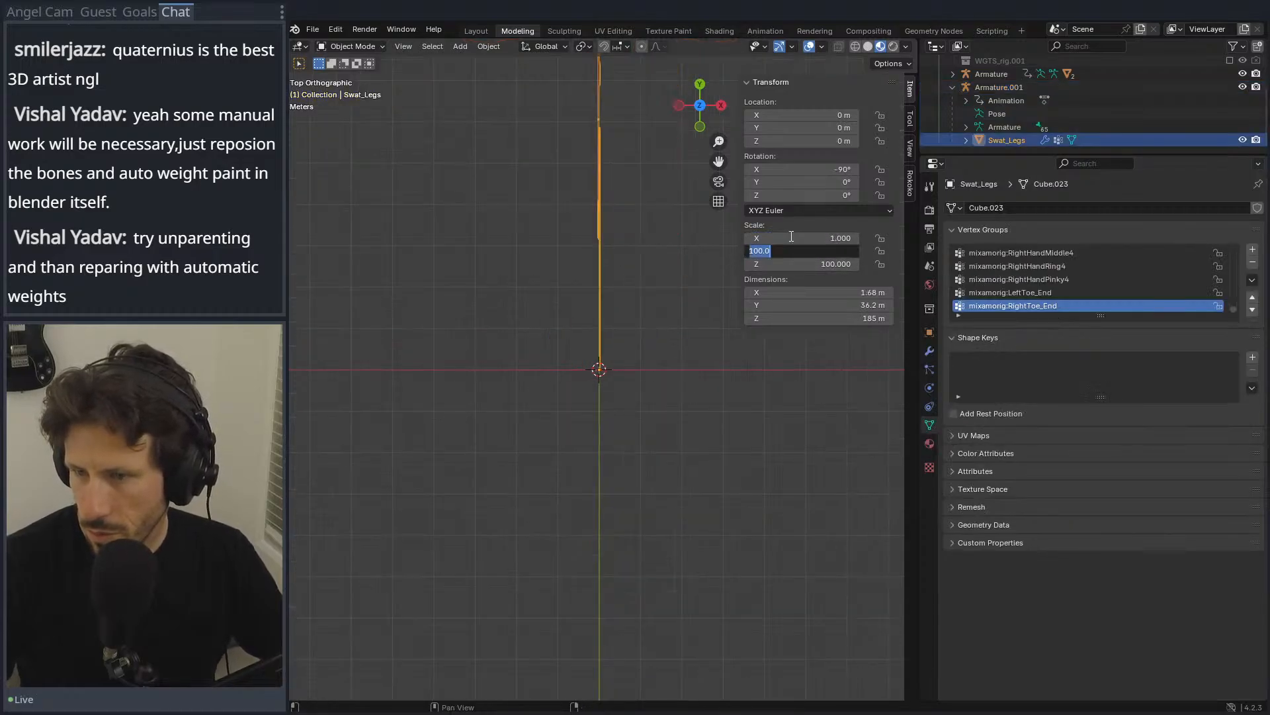
pyautogui.write('1')
pyautogui.press('Tab')
pyautogui.write('1')
pyautogui.press('Tab')
pyautogui.press('Escape')
pyautogui.press('KP_Decimal')
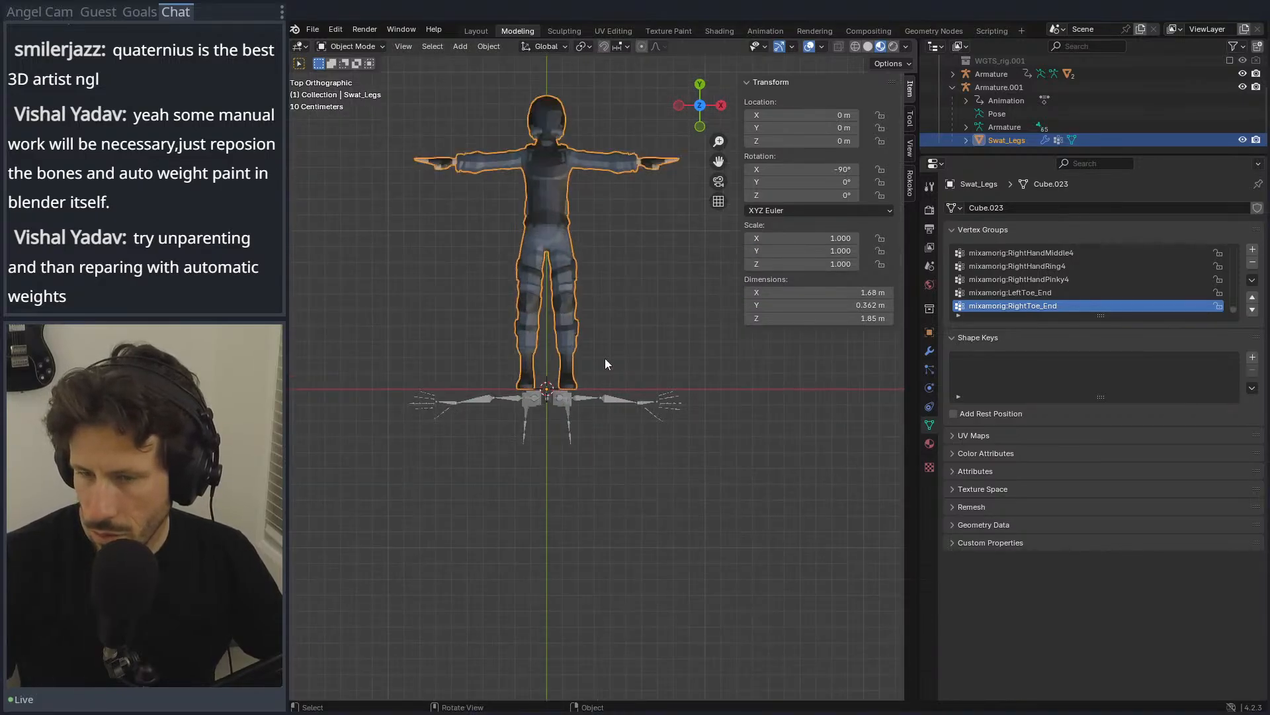
# Step: Rotate the Swat_Legs mesh about 90° around the global X axis so it stands upright over the armature
pyautogui.press('KP_1')
pyautogui.scroll(-5, 602, 354)
pyautogui.scroll(-1, 601, 356)
pyautogui.scroll(5, 637, 371)
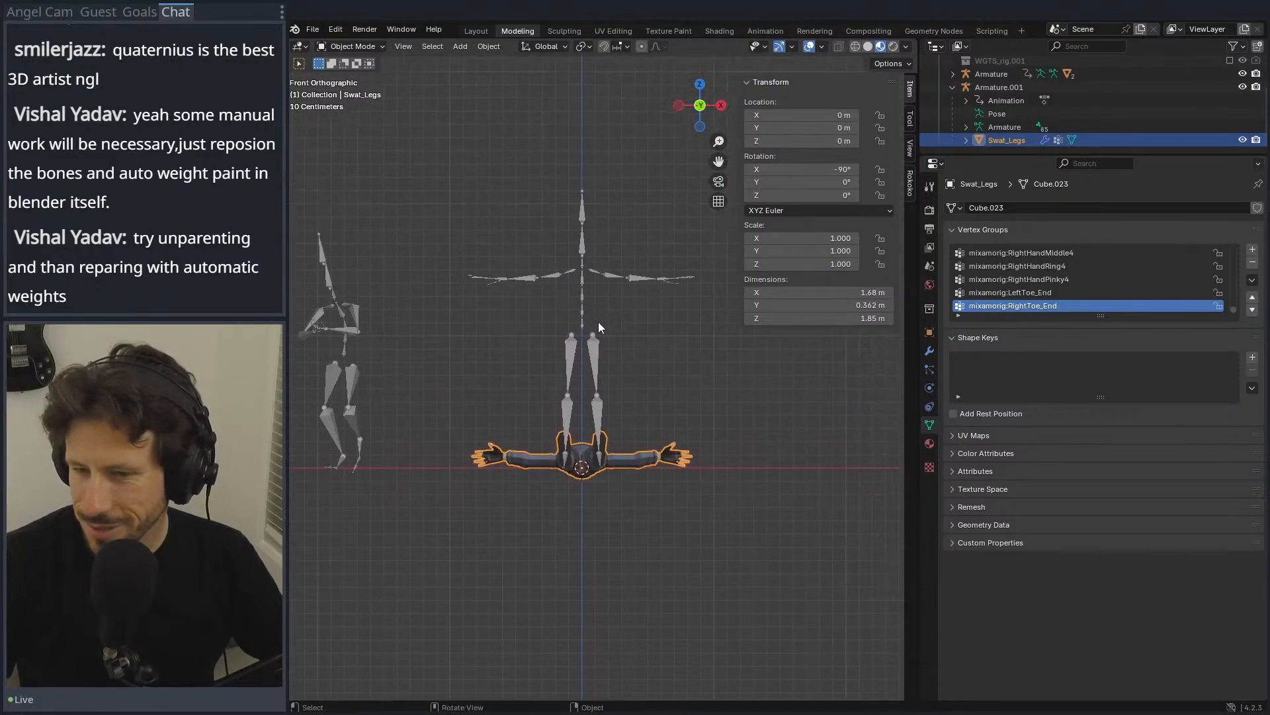
pyautogui.moveTo(578, 356); pyautogui.dragTo(712, 348, button='middle')
pyautogui.press('KP_1')
pyautogui.press('KP_3')
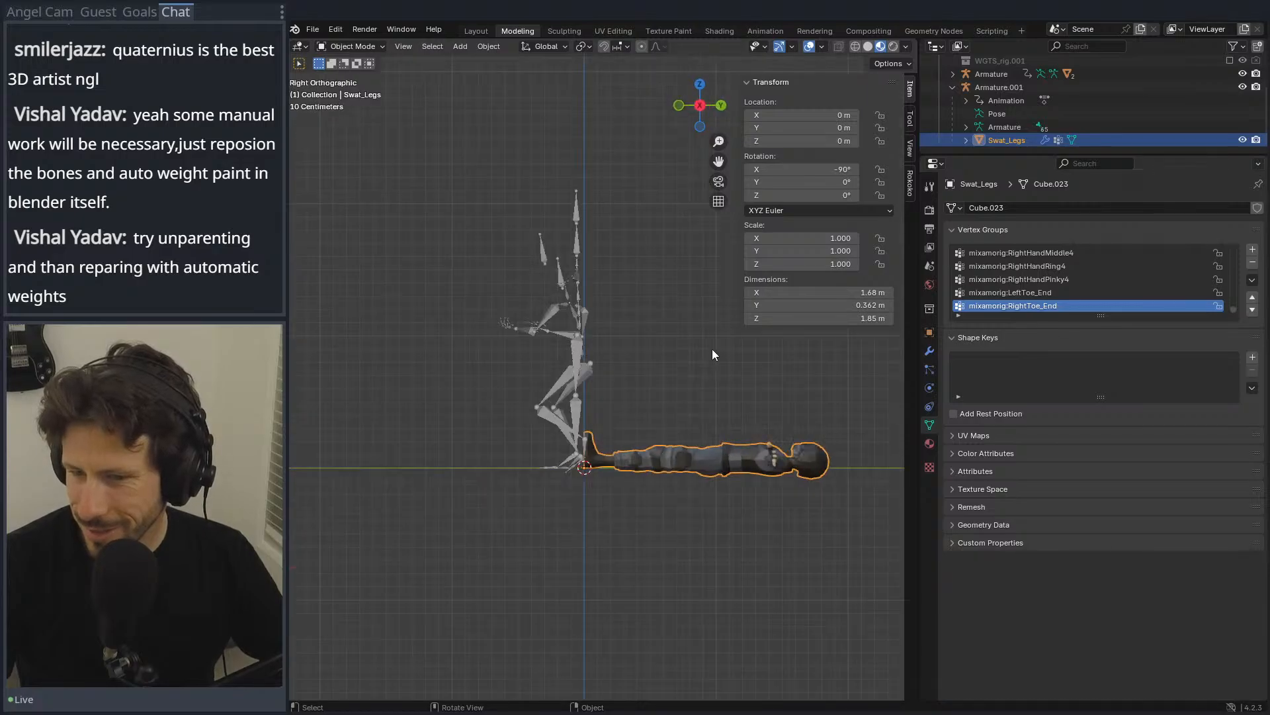
pyautogui.press('r')
pyautogui.press('z')
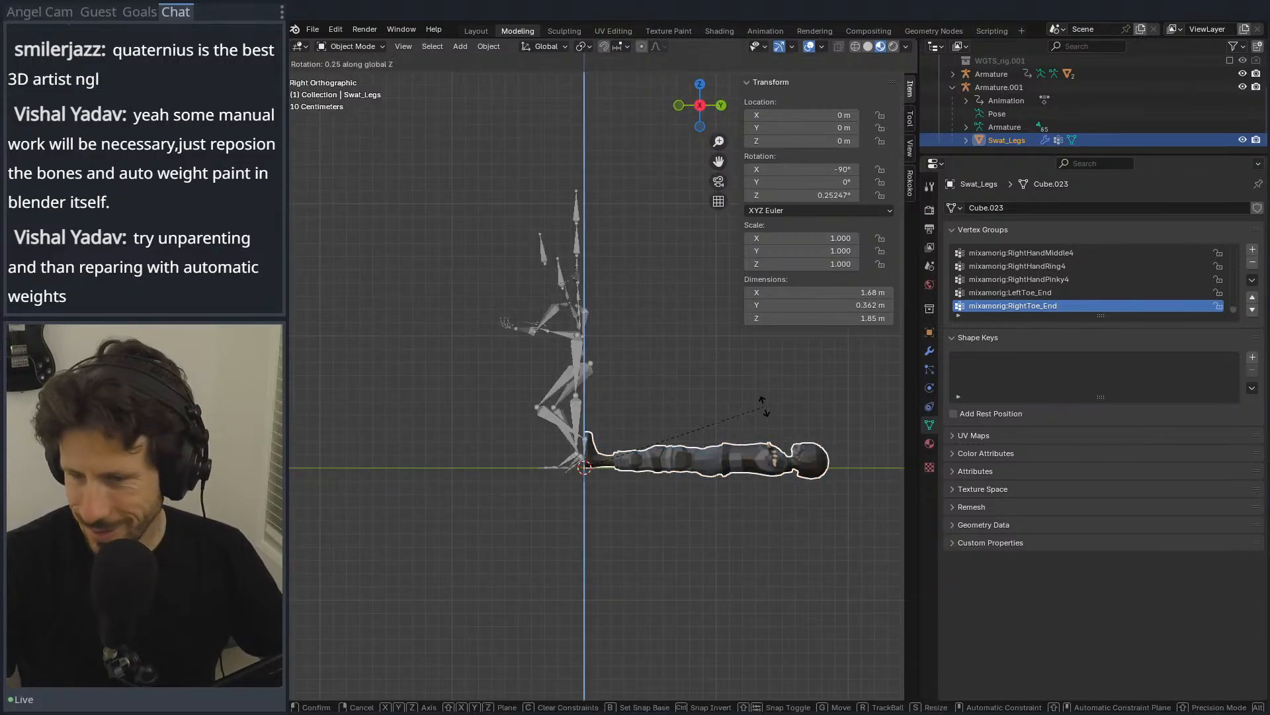
pyautogui.press('x')
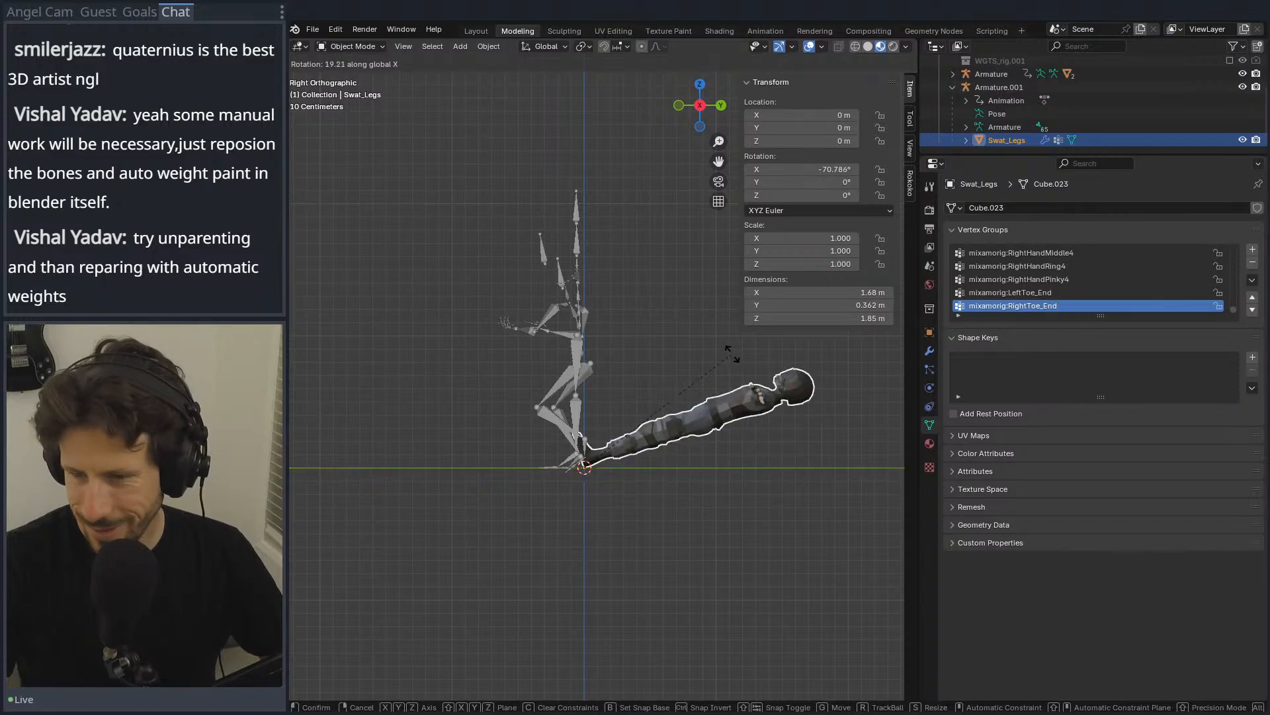
pyautogui.click(514, 242)
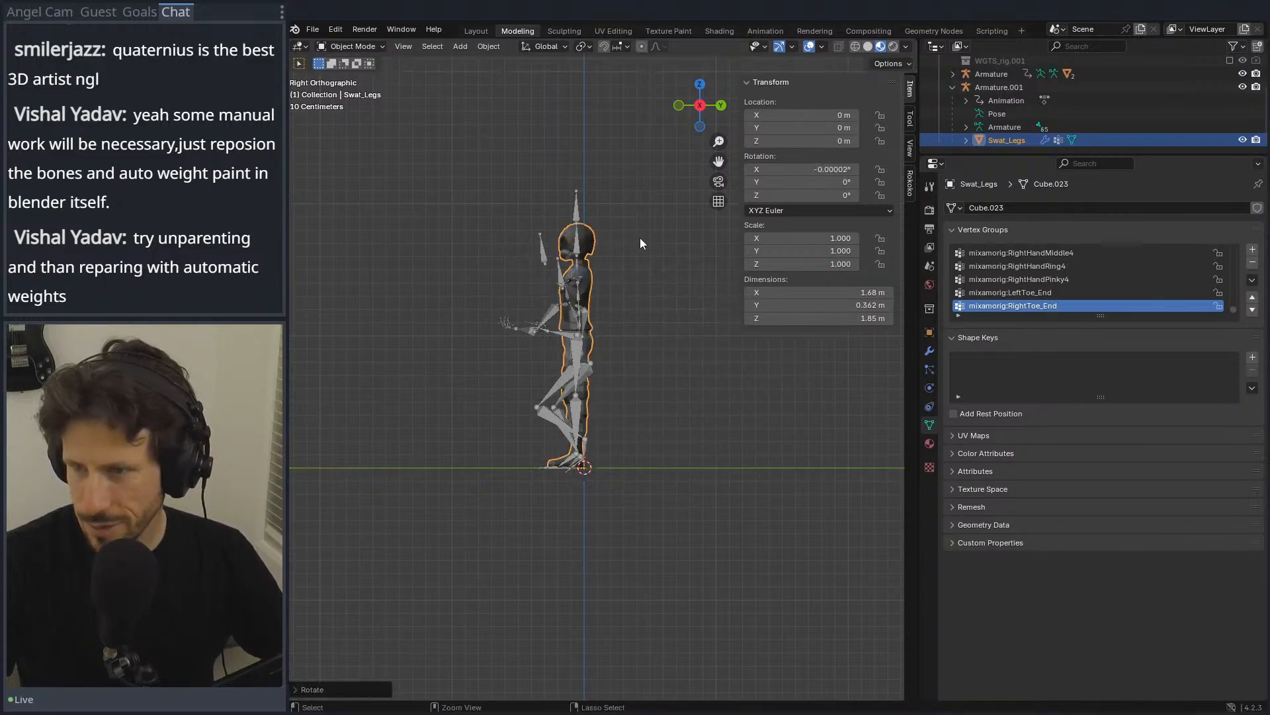
# Step: Set the Swat_Legs mesh's X rotation to exactly 0°
pyautogui.click(830, 170)
pyautogui.write('0')
pyautogui.press('Tab')
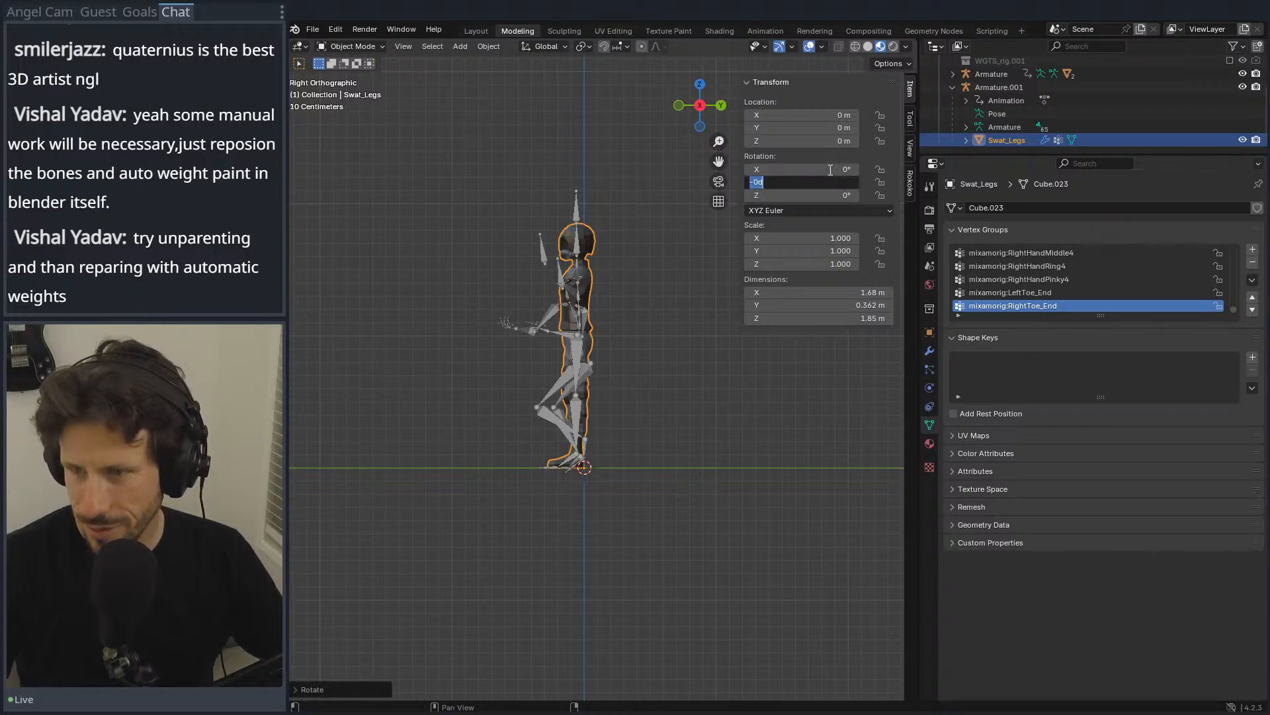
pyautogui.press('Return')
# Step: Check the mesh's fit on the armature and try to clear the parent of Swat_Legs
pyautogui.moveTo(542, 260); pyautogui.dragTo(720, 278, button='middle')
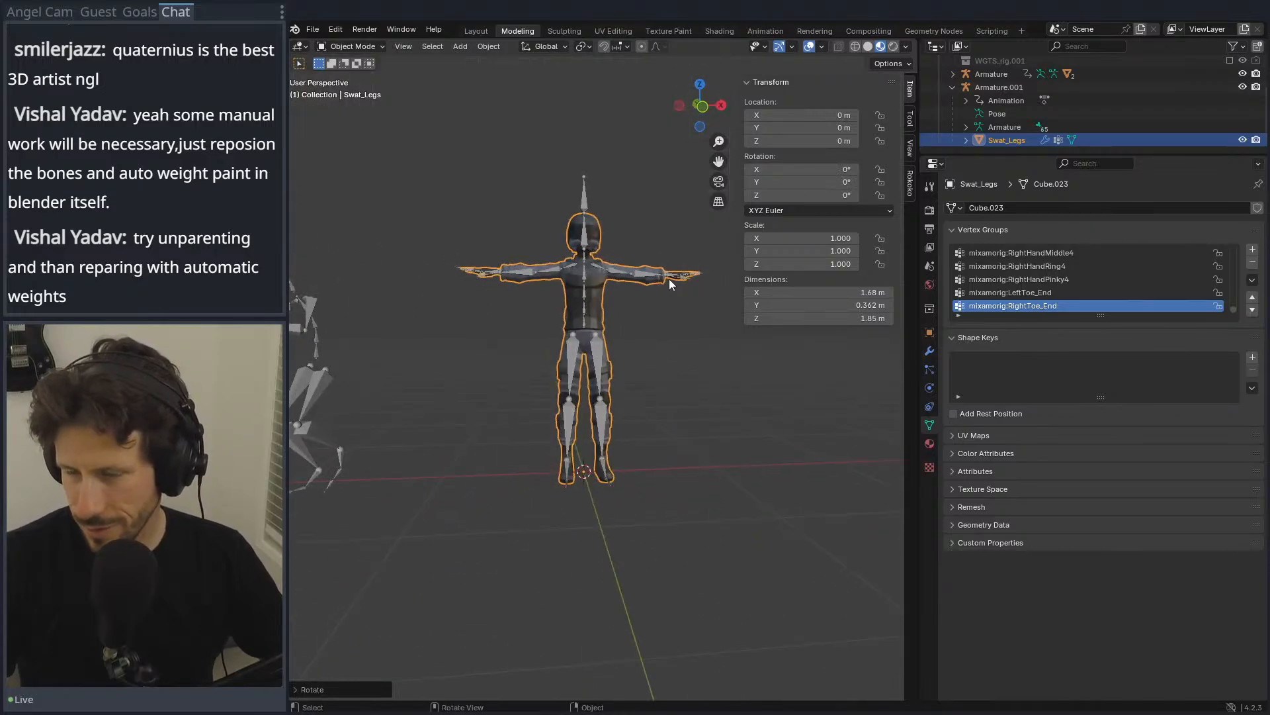
pyautogui.scroll(5, 669, 280)
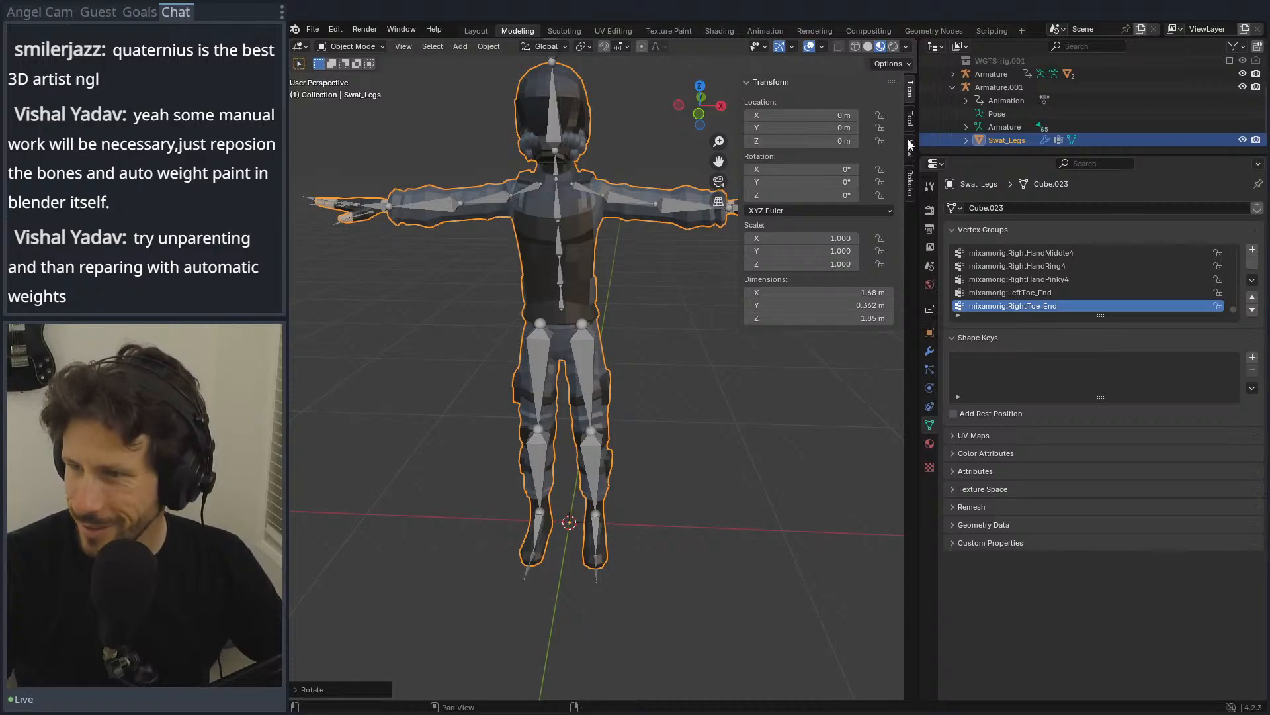
pyautogui.click(995, 88)
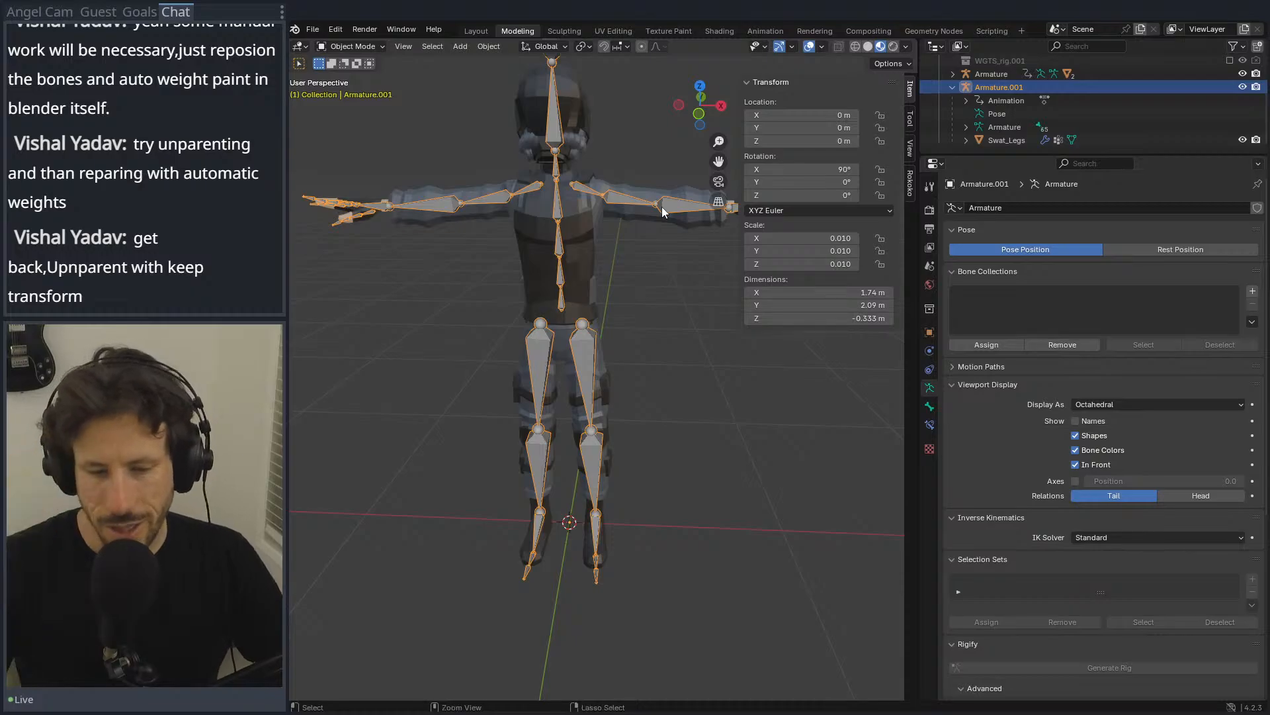
pyautogui.click(597, 274)
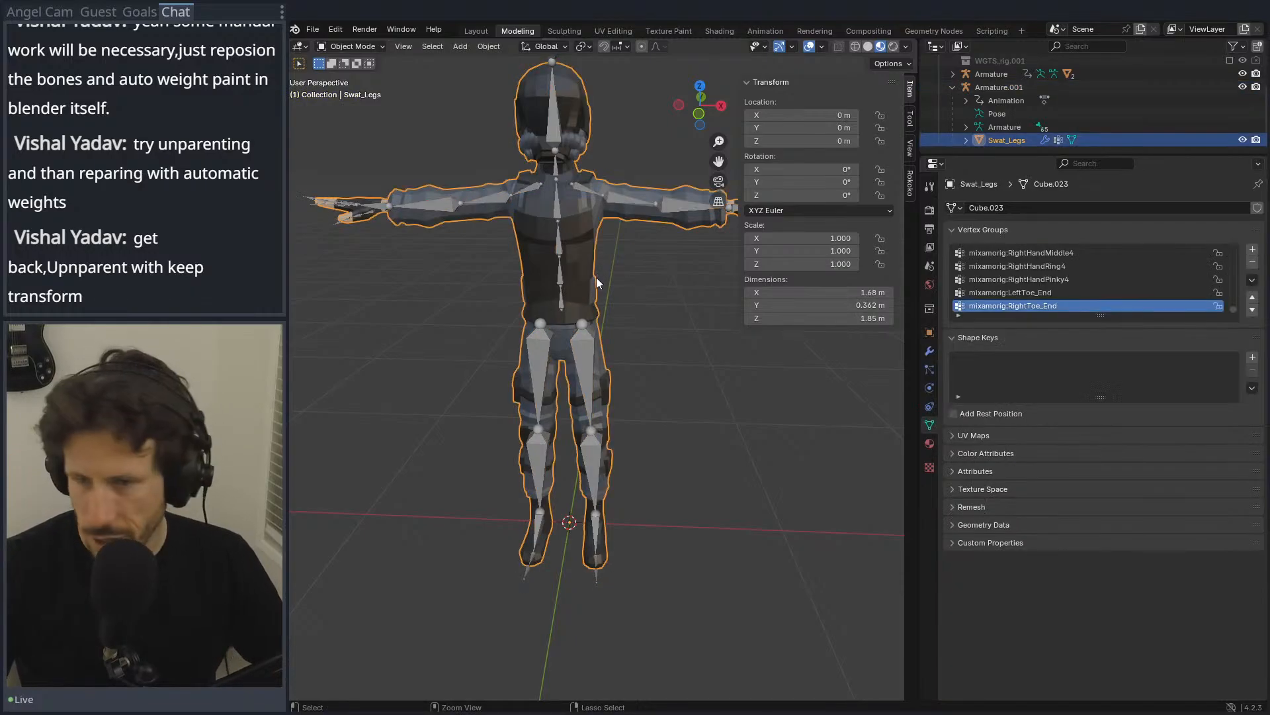
pyautogui.hotkey('alt', 'p')
pyautogui.click(594, 283)
# Step: Undo the parent clearing, the rotation and scale changes, and the automatic-weights parenting of Swat_Legs
pyautogui.hotkey('ctrl', 'z')
pyautogui.hotkey('ctrl', 'z')
pyautogui.hotkey('ctrl', 'z')
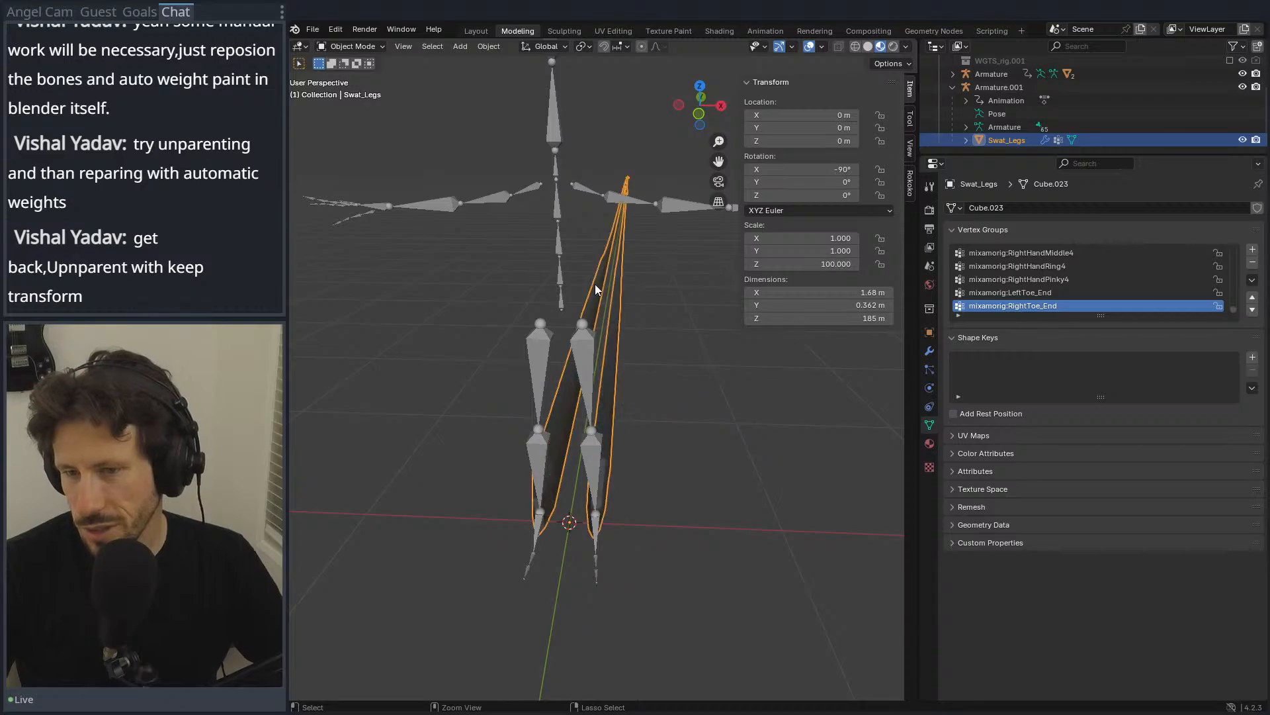
pyautogui.click(590, 295)
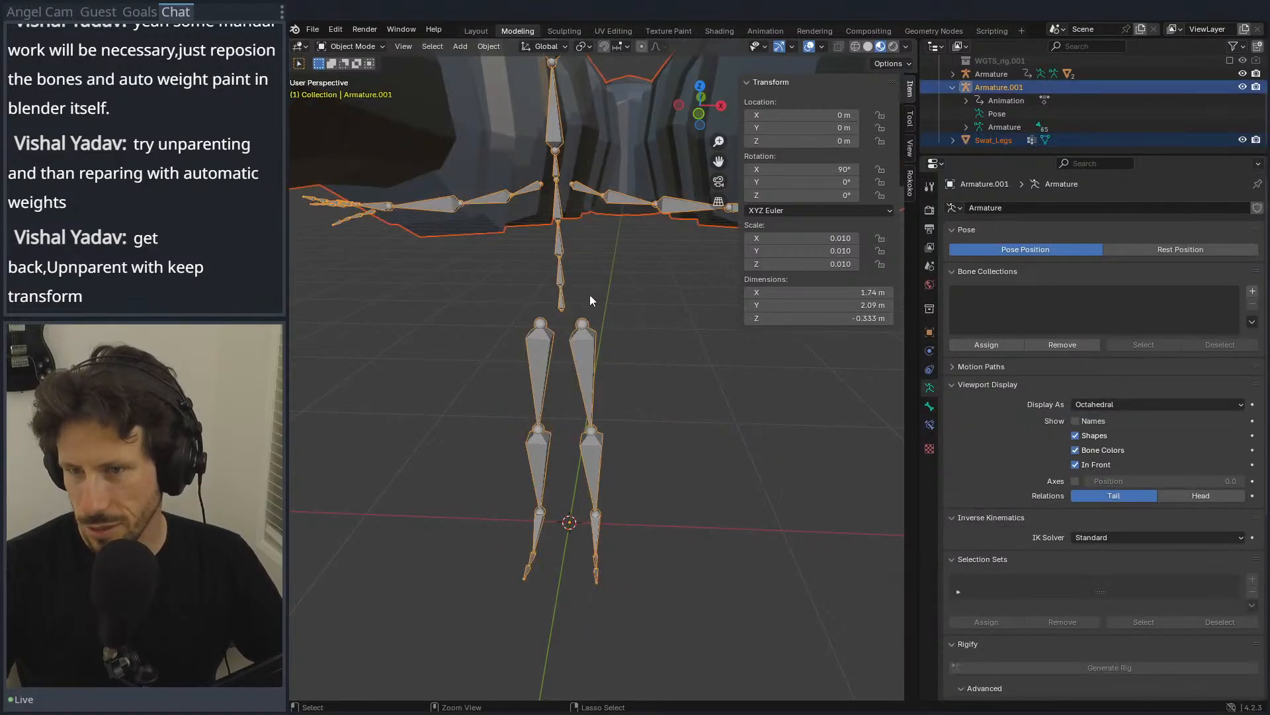
pyautogui.hotkey('ctrl', 'z')
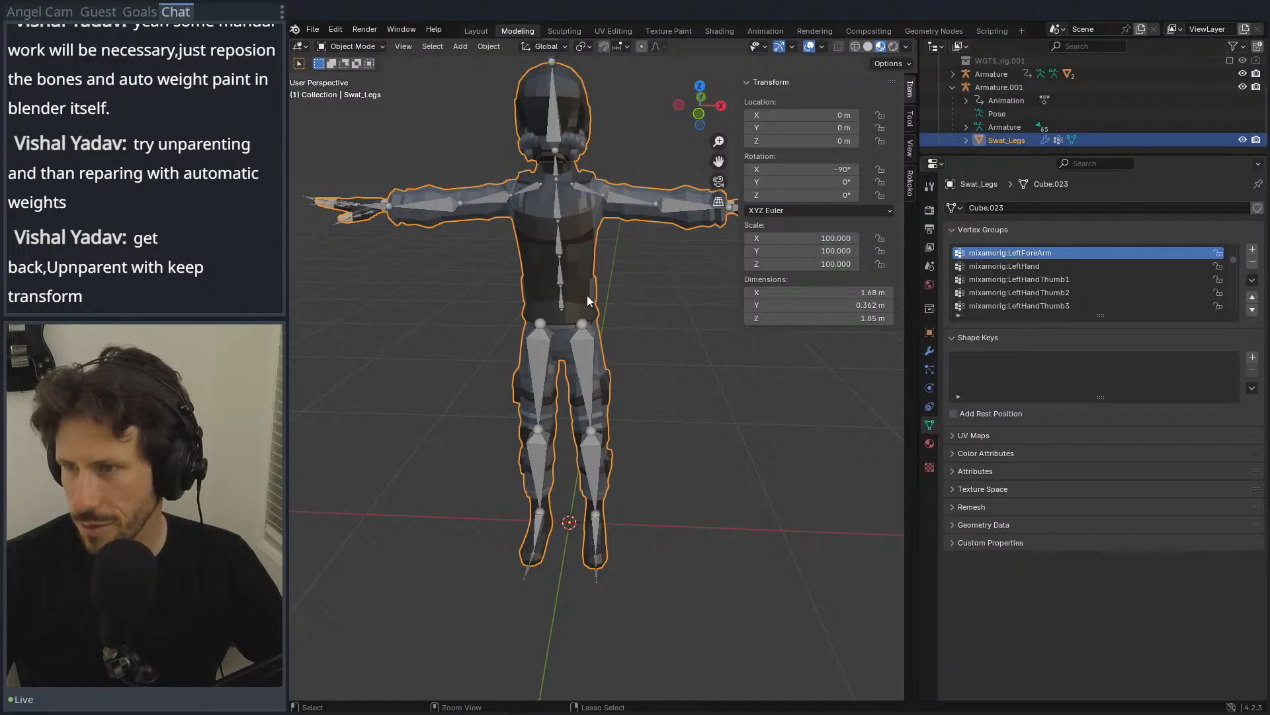
pyautogui.hotkey('ctrl', 'z')
# Step: Move the Swat_Legs mesh out of Armature.001 in the object hierarchy again and select all objects
pyautogui.moveTo(1002, 137); pyautogui.dragTo(984, 69)
pyautogui.press('a')
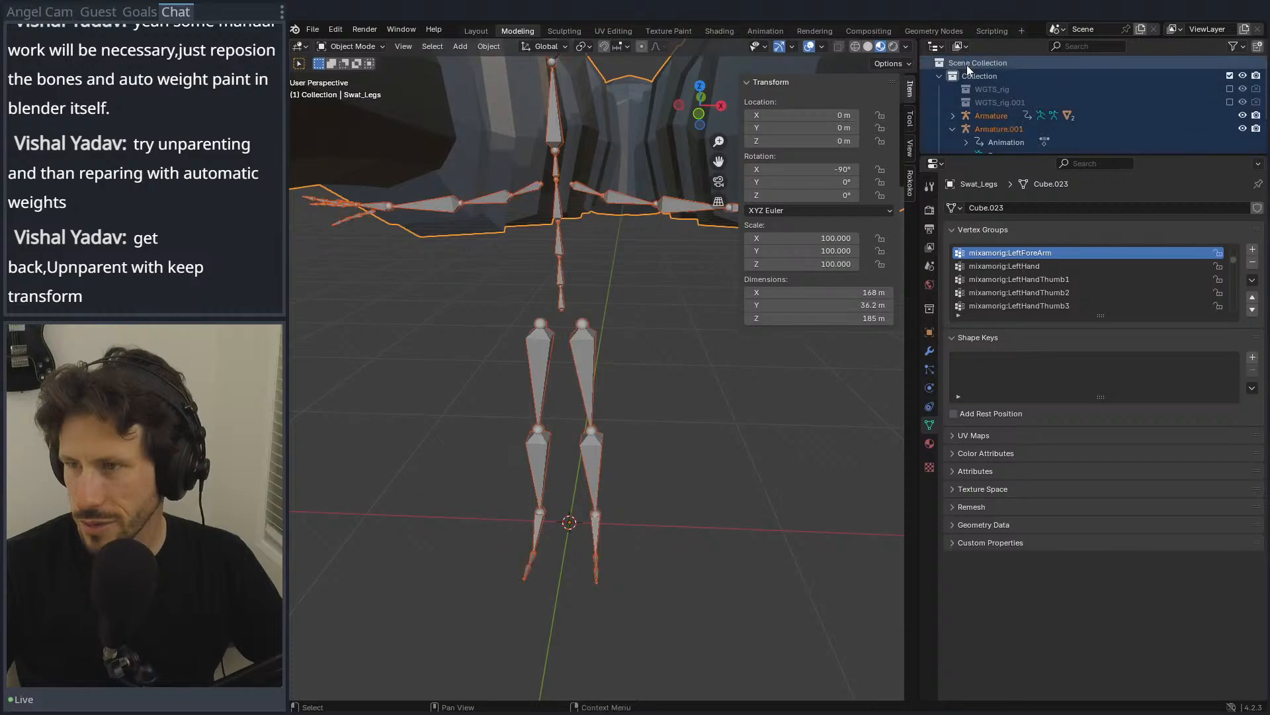
# Step: Try to parent the Swat_Legs mesh to Armature.001
pyautogui.scroll(-3, 973, 79)
pyautogui.click(996, 102)
pyautogui.click(987, 141)
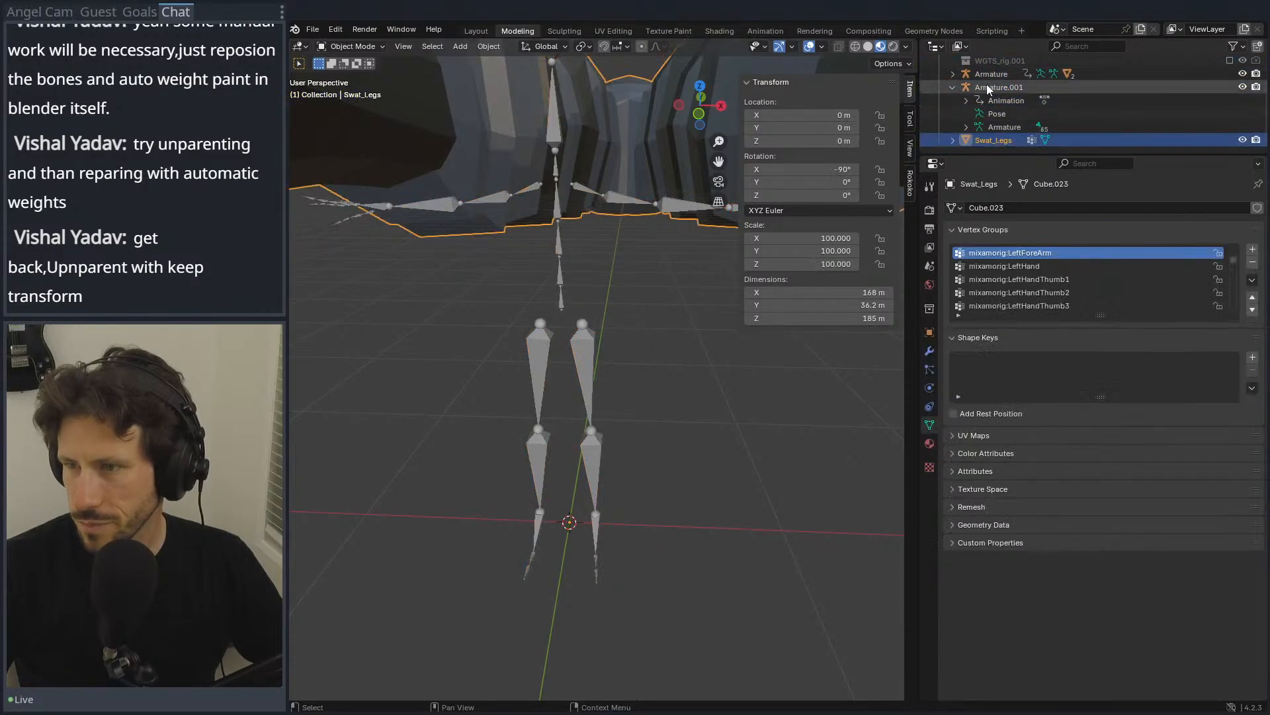
pyautogui.click(987, 86)
pyautogui.keyDown('shift'); pyautogui.click(986, 140); pyautogui.keyUp('shift')
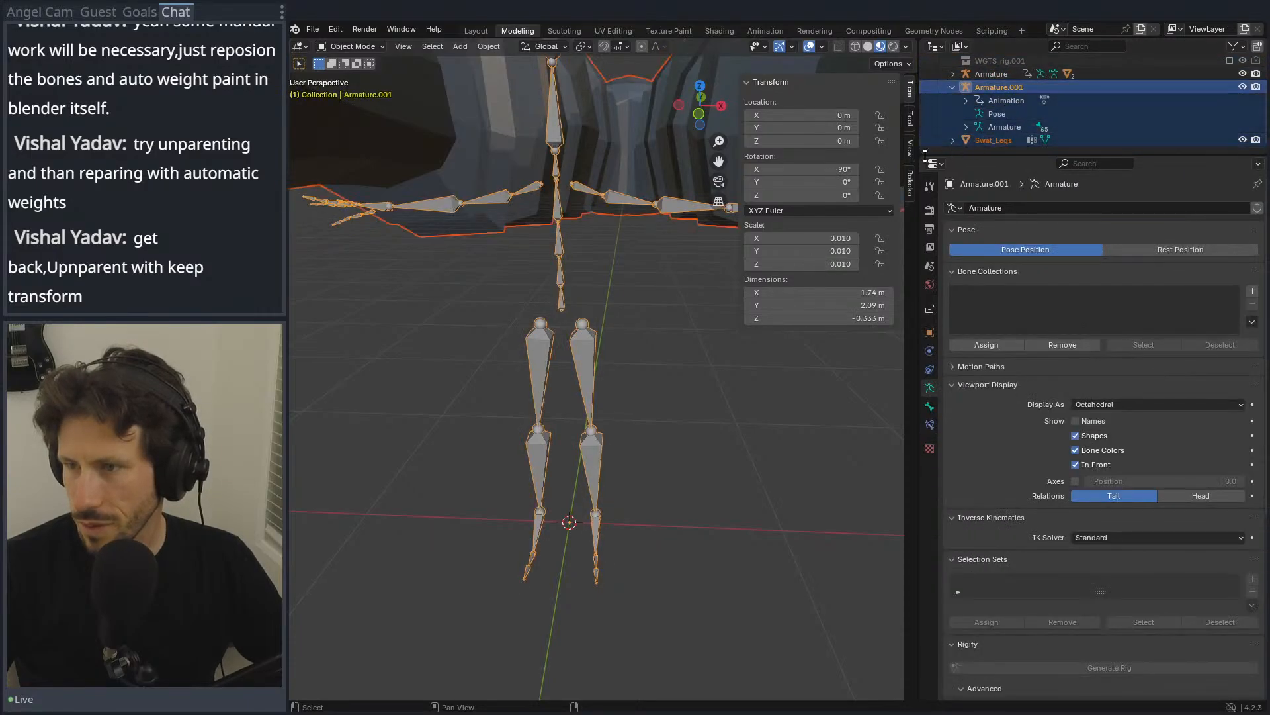
pyautogui.click(629, 163)
pyautogui.click(627, 170)
pyautogui.click(625, 177)
pyautogui.hotkey('ctrl', 'p')
pyautogui.click(625, 178)
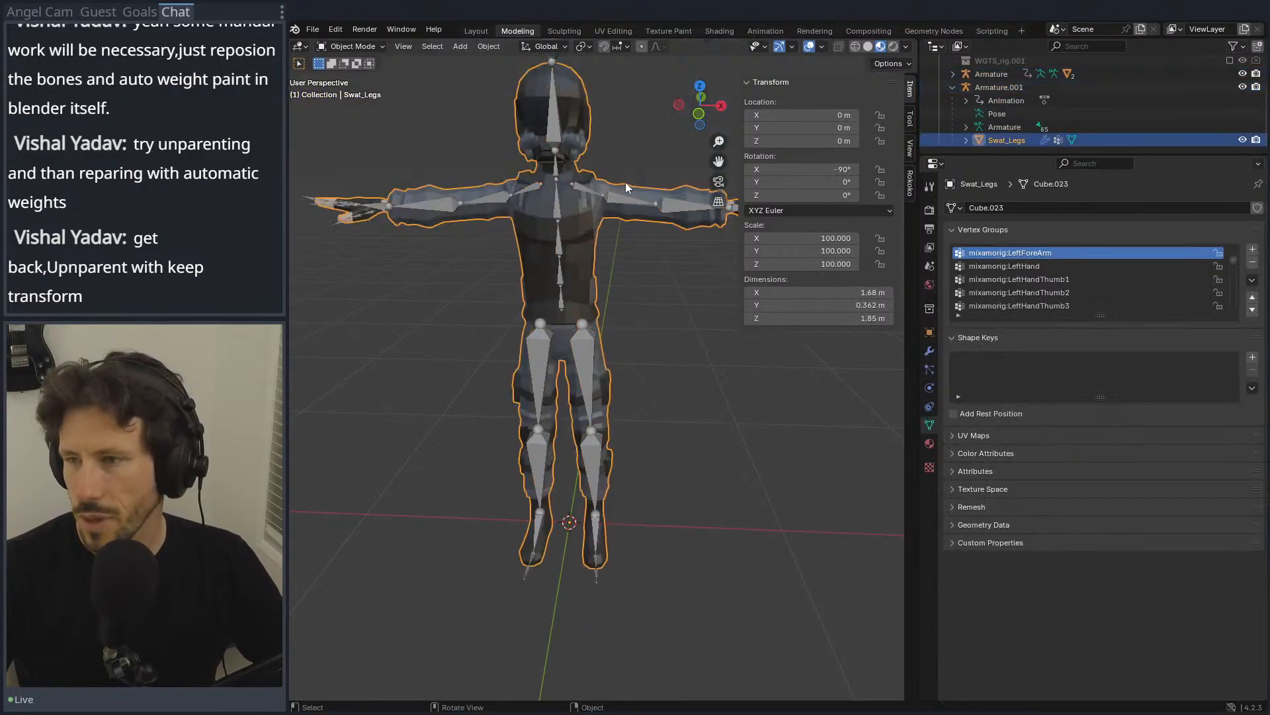
pyautogui.rightClick(987, 138)
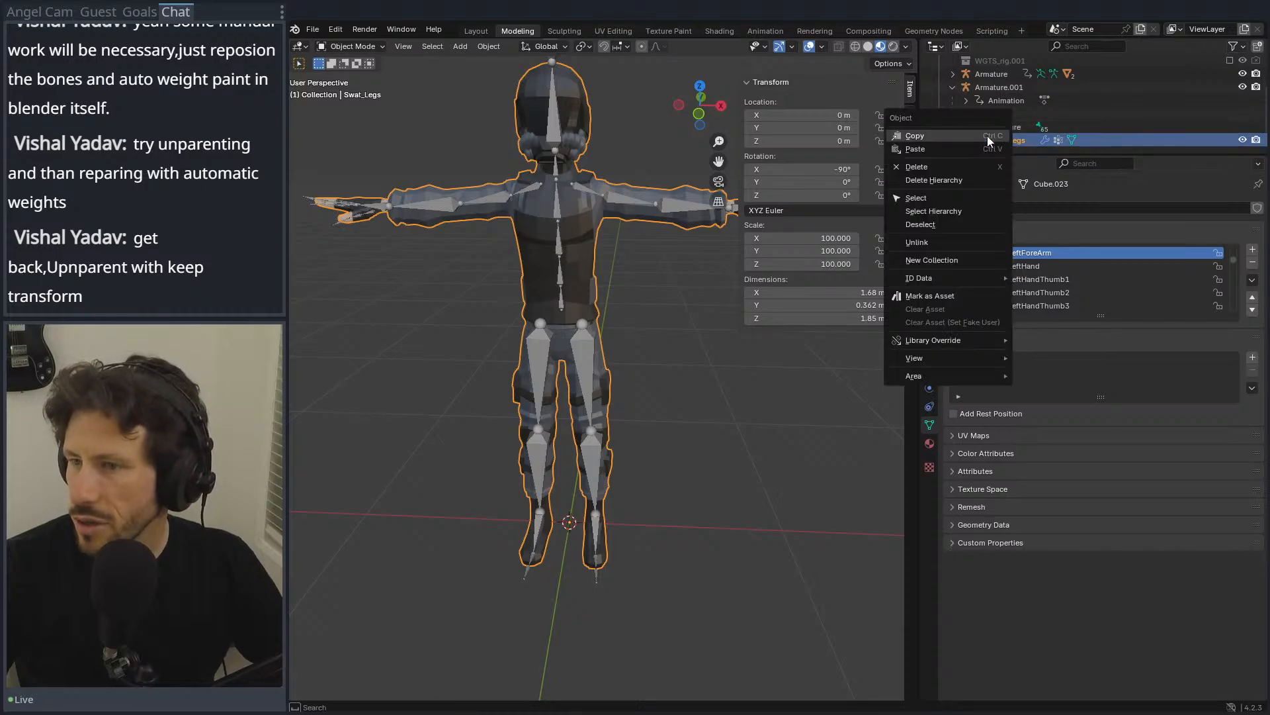
pyautogui.click(498, 48)
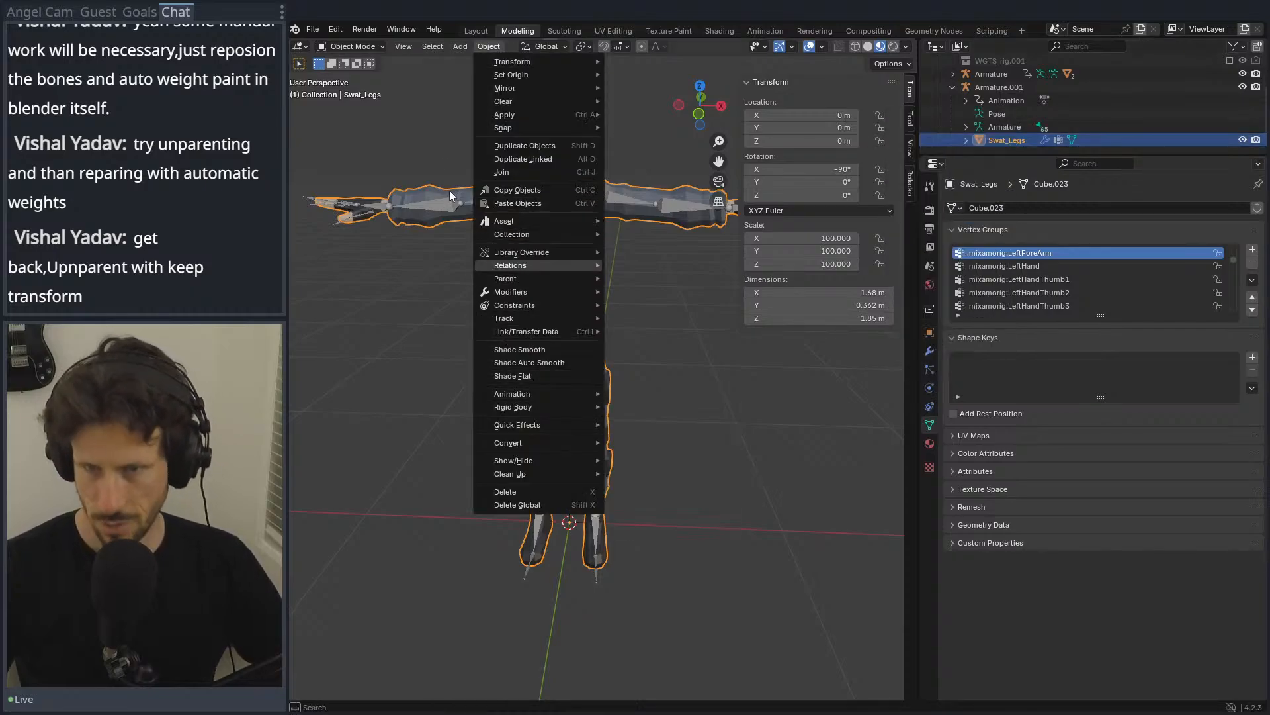
pyautogui.click(432, 46)
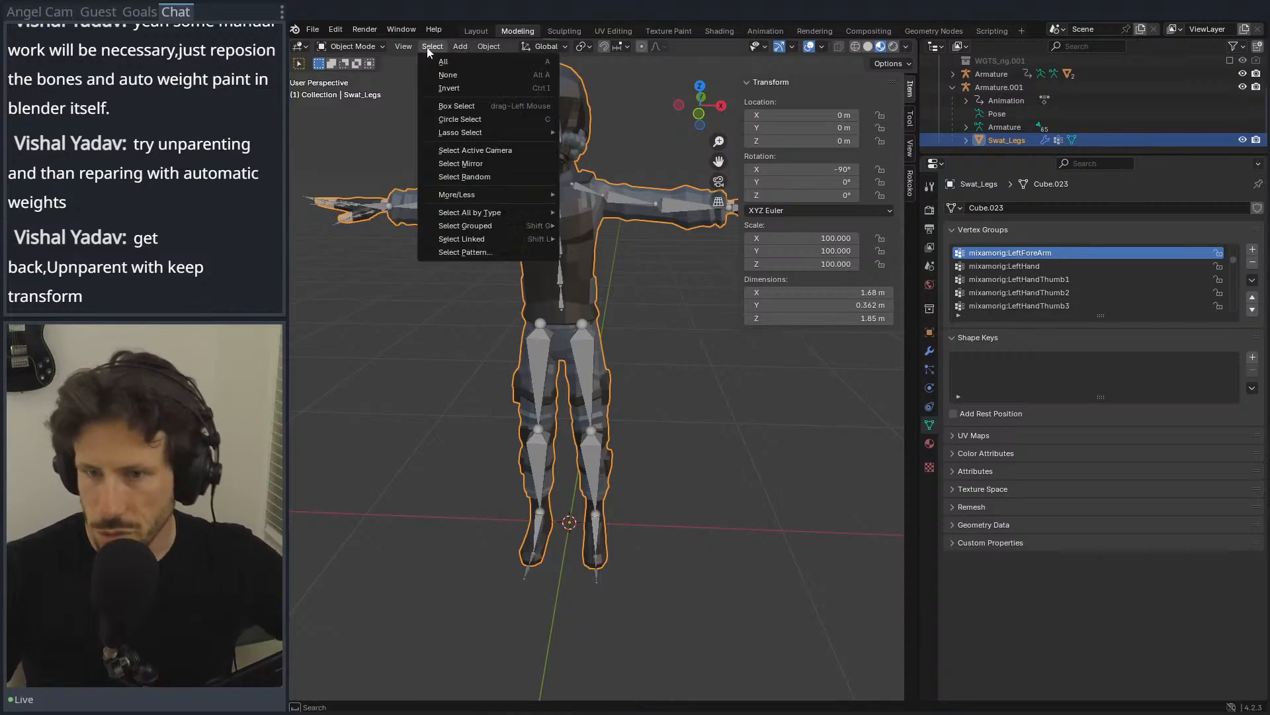
pyautogui.click(406, 47)
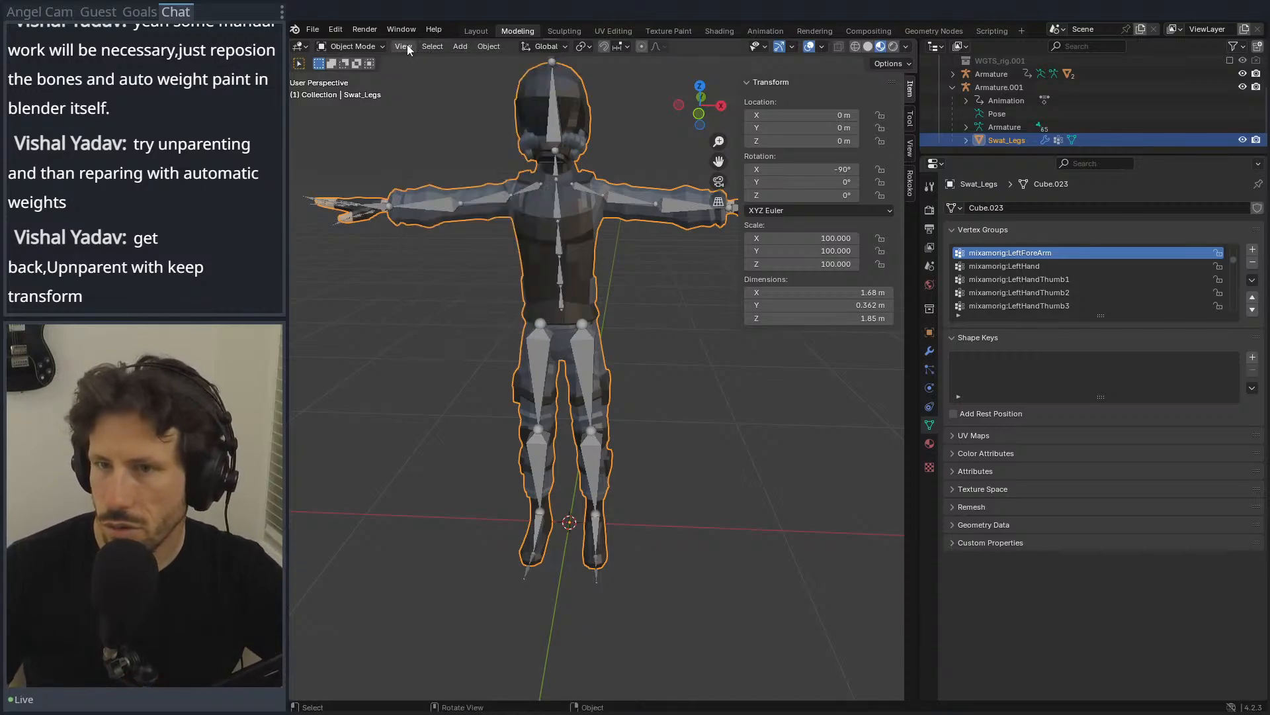
pyautogui.hotkey('ctrl', 'p')
pyautogui.click(490, 145)
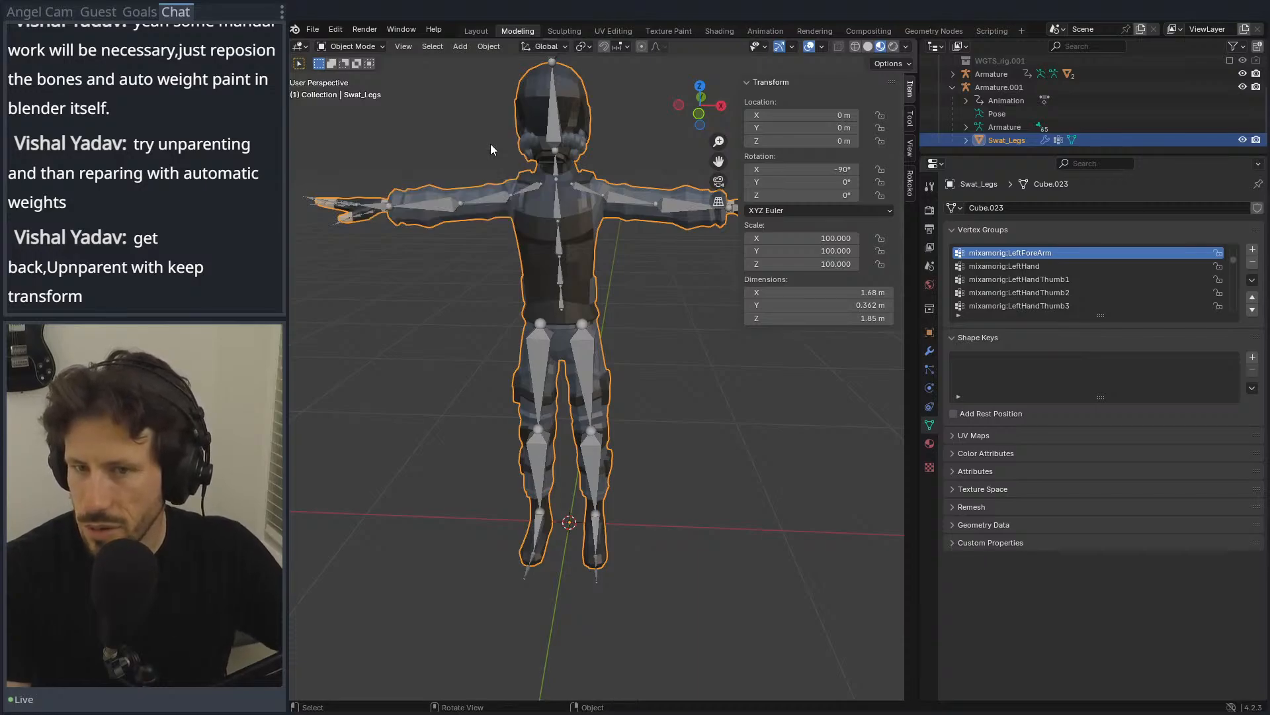
pyautogui.hotkey('ctrl', 'p')
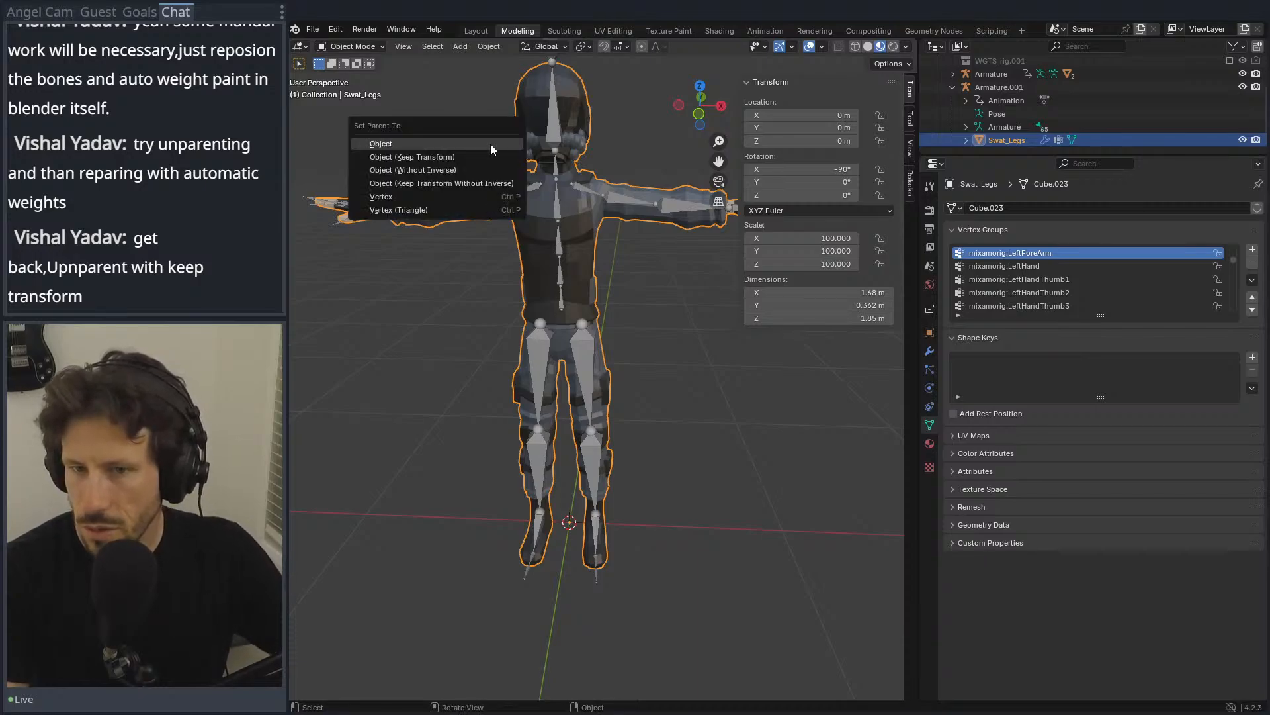
pyautogui.click(490, 144)
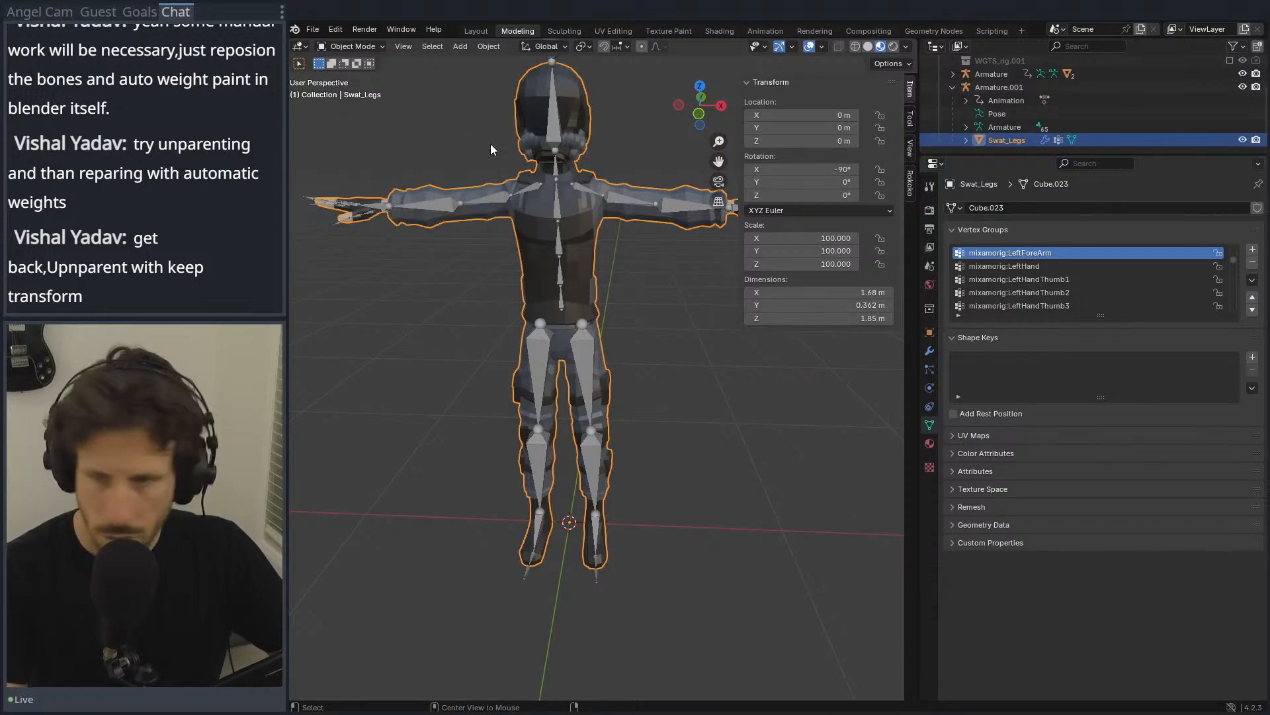
# Step: Clear the parent of Swat_Legs while keeping its transformation
pyautogui.hotkey('alt', 'p')
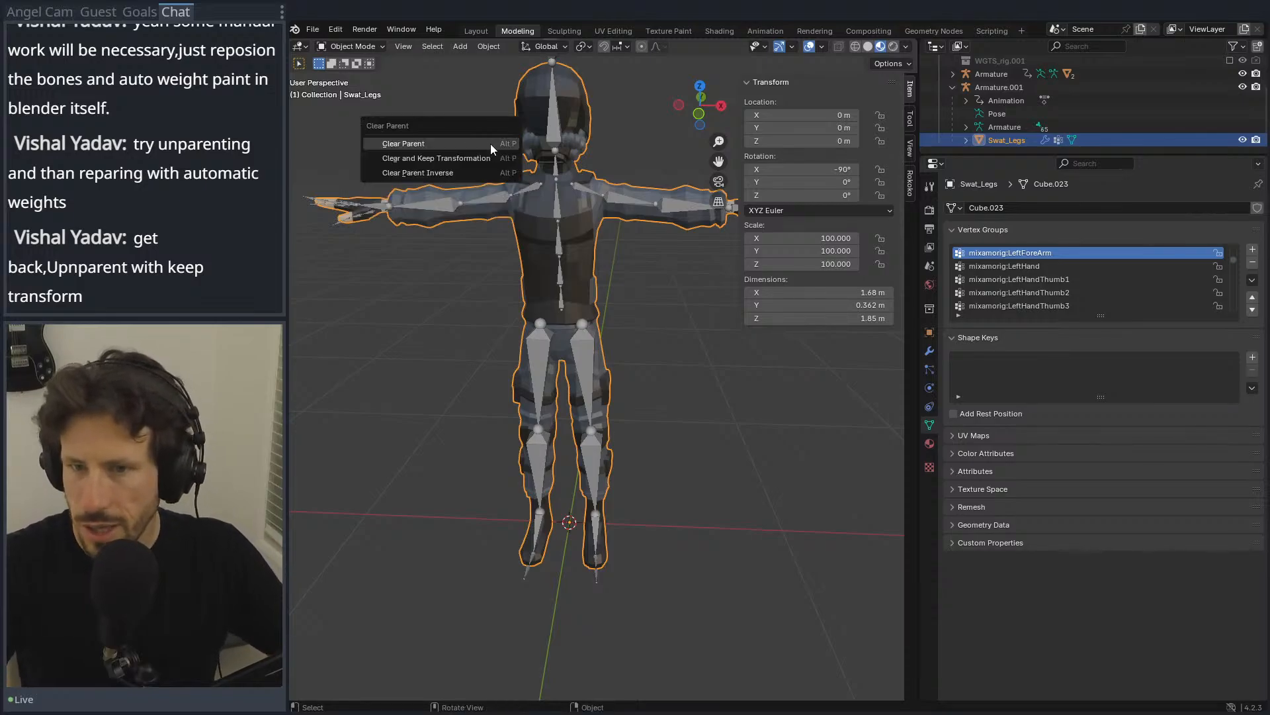
pyautogui.click(481, 160)
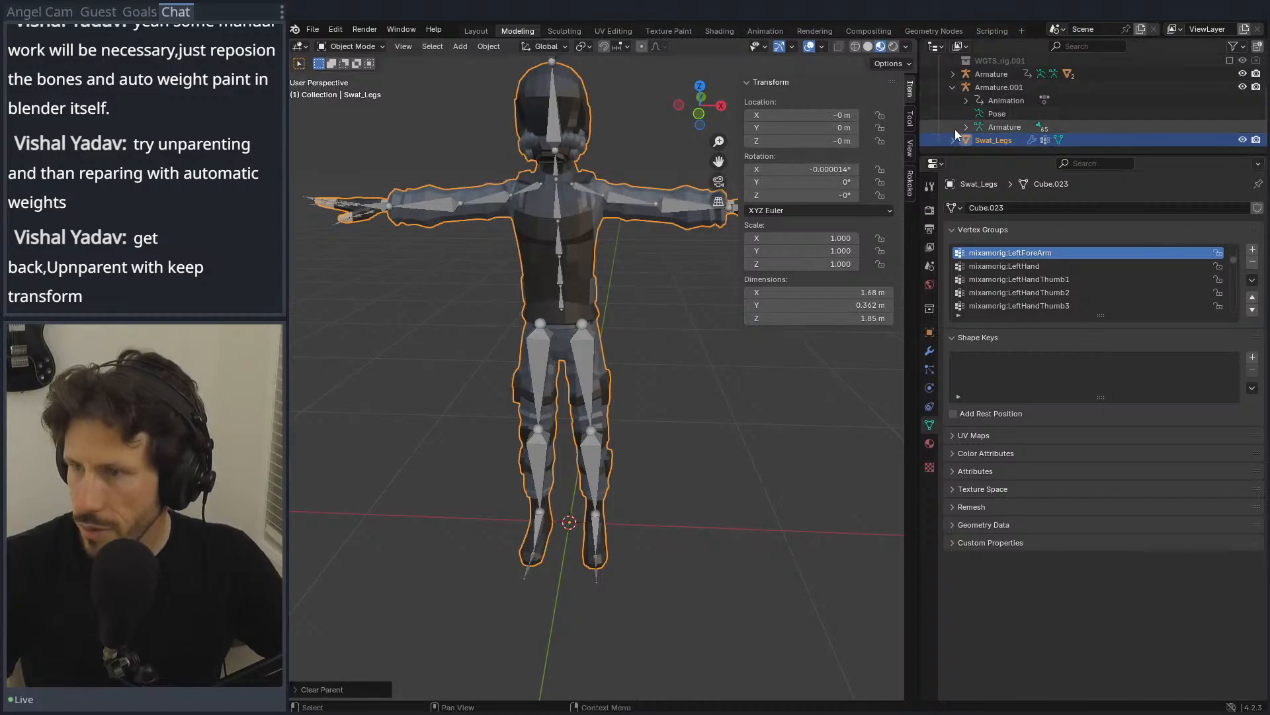
pyautogui.click(987, 88)
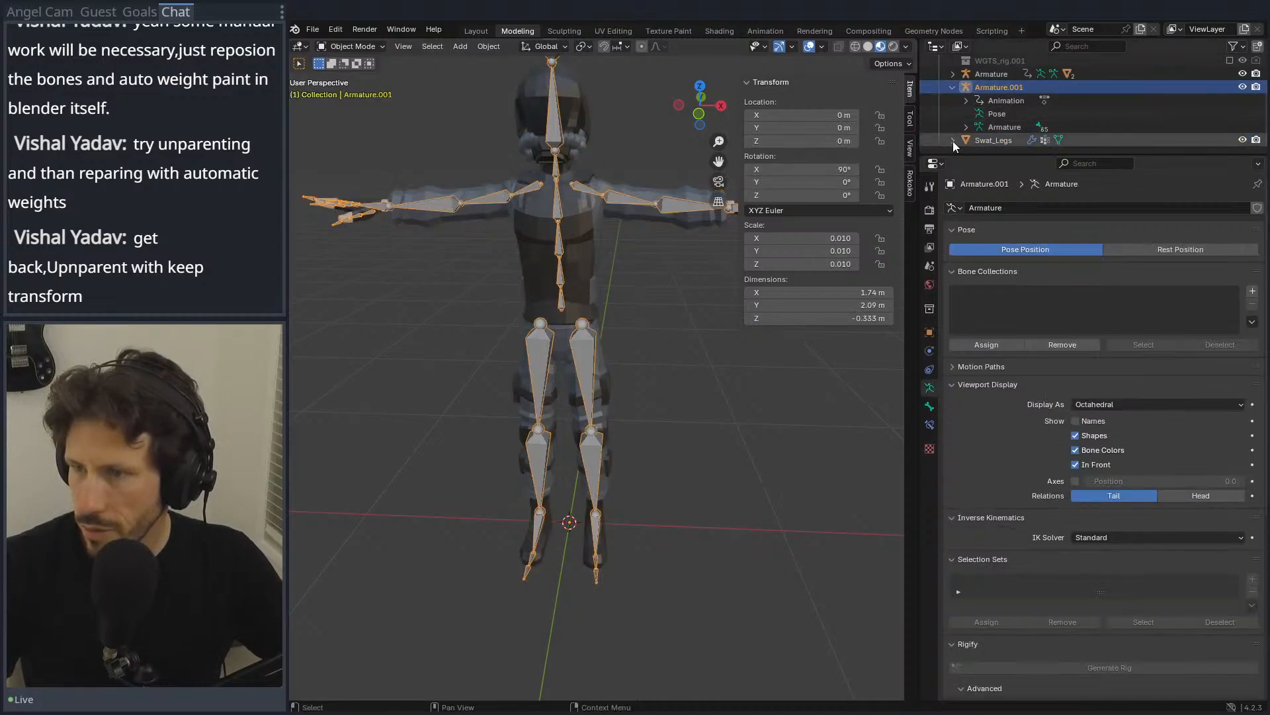
pyautogui.keyDown('ctrl'); pyautogui.click(969, 140); pyautogui.keyUp('ctrl')
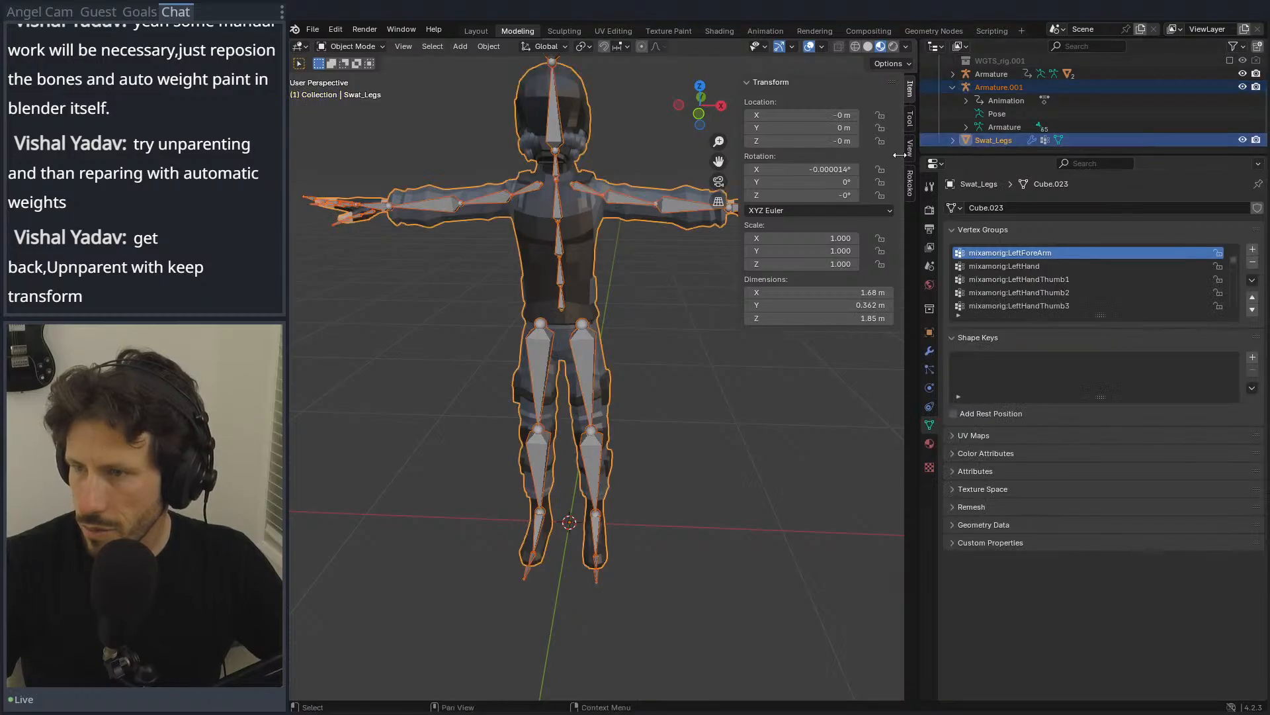
pyautogui.hotkey('ctrl', 'p')
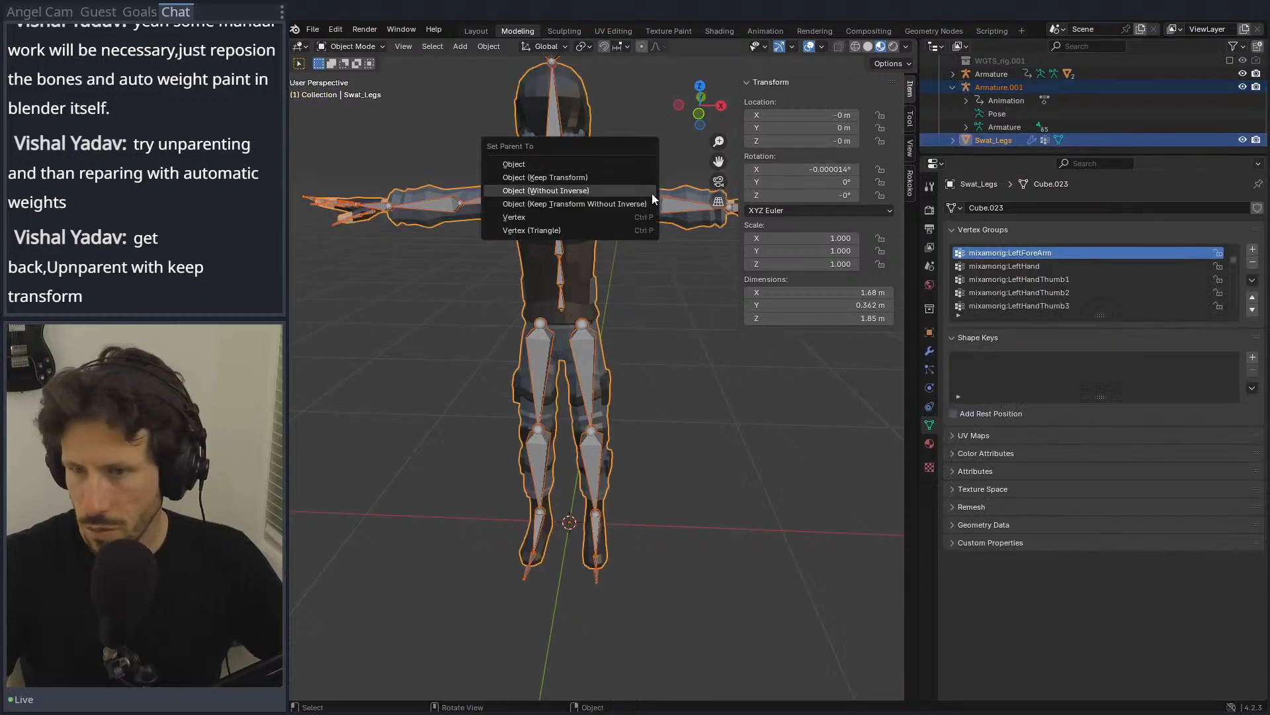
pyautogui.keyDown('ctrl'); pyautogui.click(991, 141); pyautogui.keyUp('ctrl')
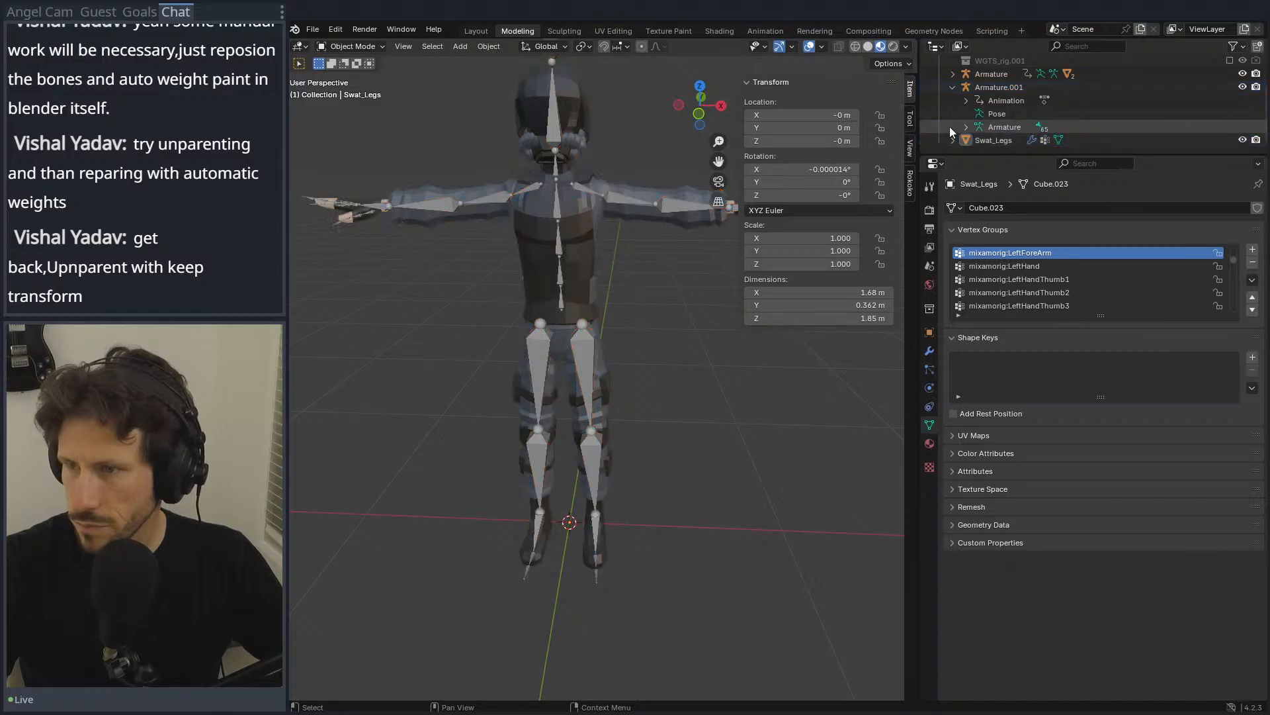
# Step: Select Swat_Legs together with Armature.001 as the active object and parent the mesh to the armature
pyautogui.click(995, 86)
pyautogui.keyDown('ctrl'); pyautogui.click(1012, 142); pyautogui.keyUp('ctrl')
pyautogui.keyDown('ctrl'); pyautogui.click(996, 87); pyautogui.keyUp('ctrl')
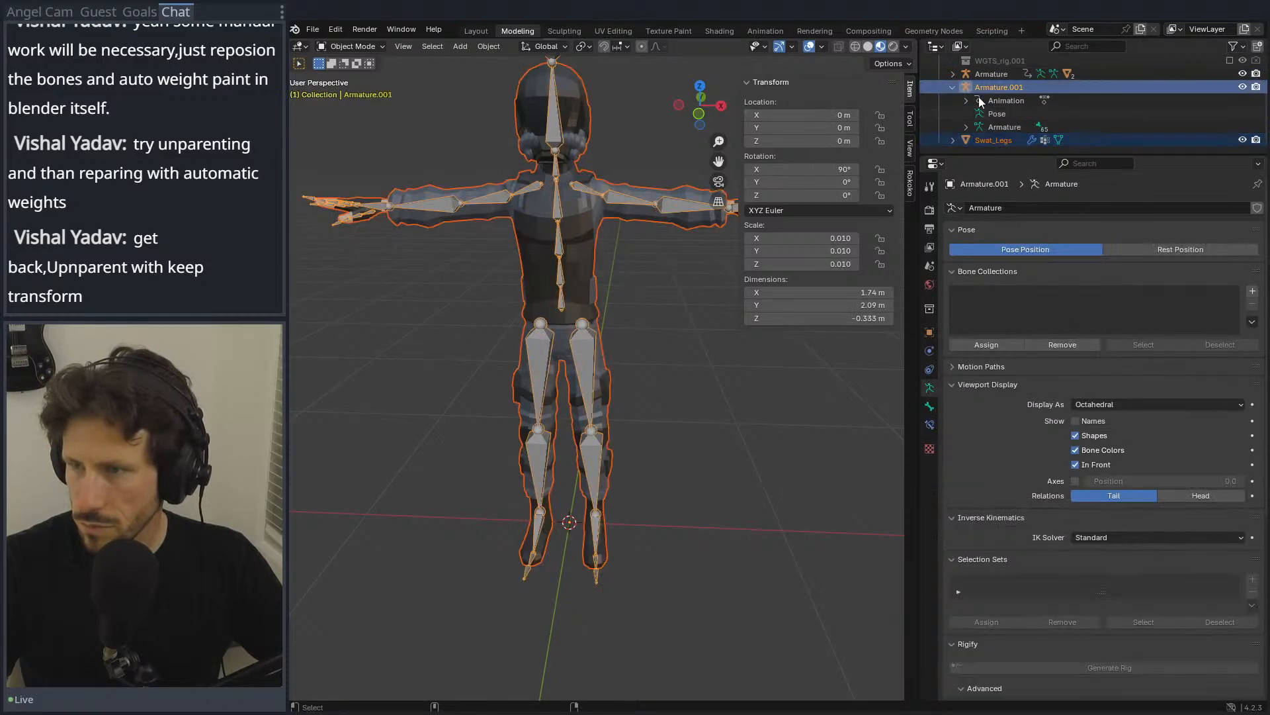
pyautogui.hotkey('ctrl', 'p')
pyautogui.click(648, 170)
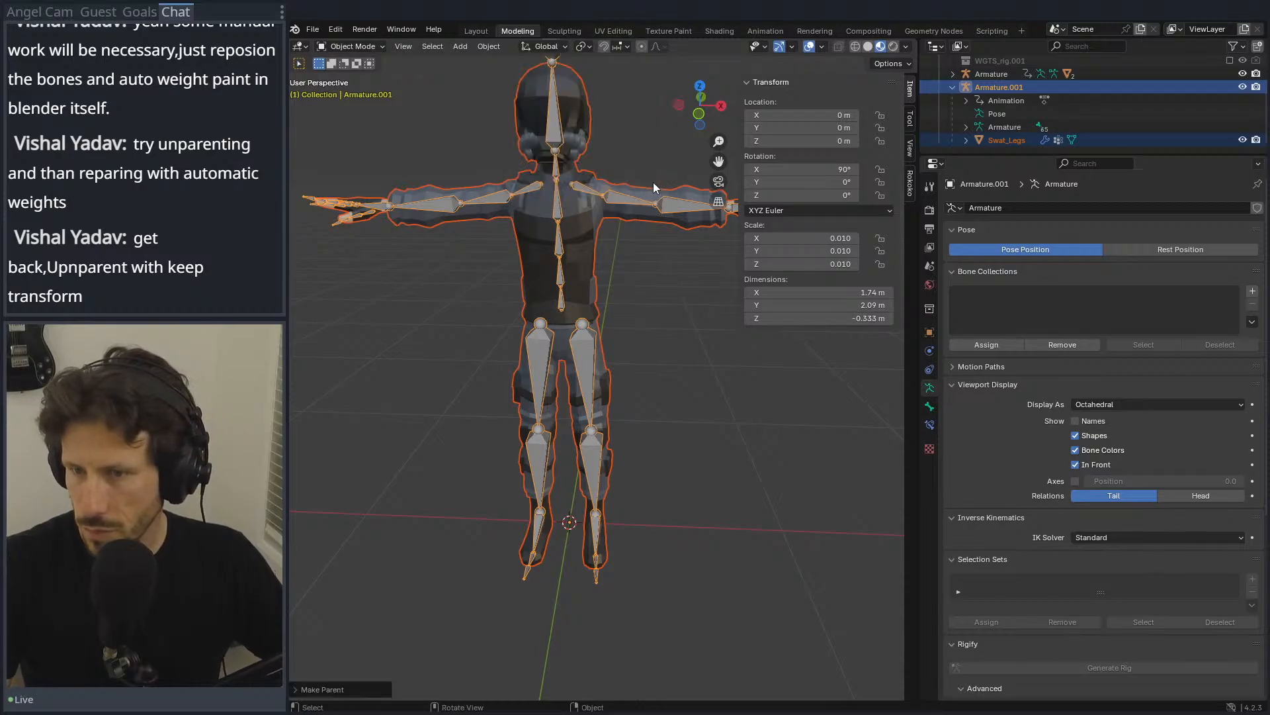
# Step: Select the mixamorig:LeftForeArm bone of Armature.001 and switch the armature to Pose Mode
pyautogui.press('Tab')
pyautogui.click(665, 201)
pyautogui.moveTo(665, 200); pyautogui.dragTo(596, 197, button='middle')
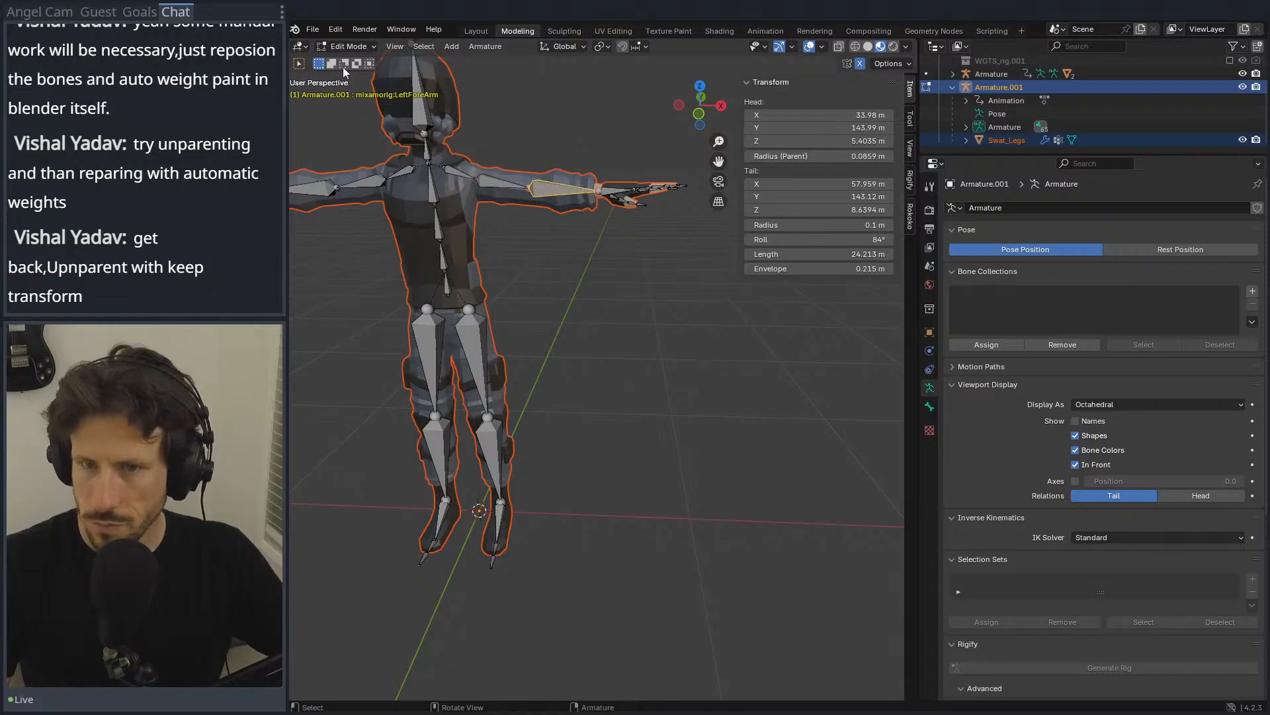
pyautogui.click(345, 46)
pyautogui.click(351, 87)
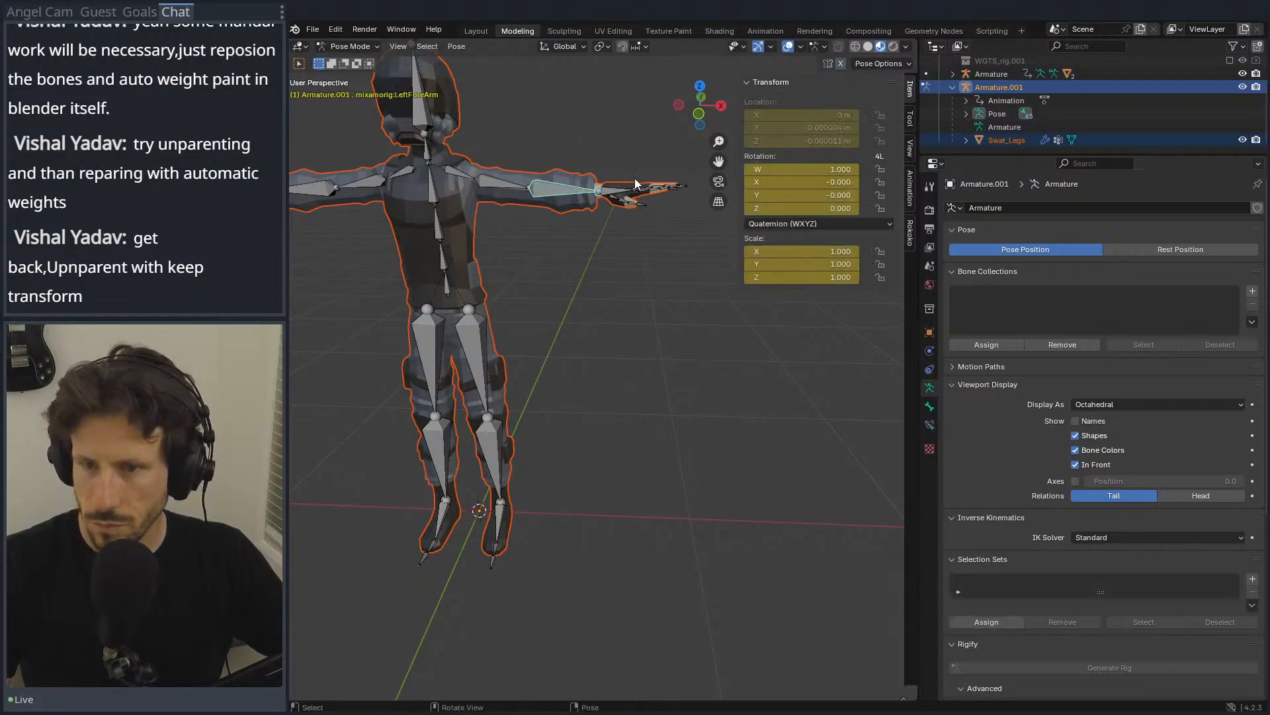
# Step: Test the mesh deformation by rotating the left forearm bone in top view, and clear the bone's rotation
pyautogui.press('r')
pyautogui.rightClick(598, 191)
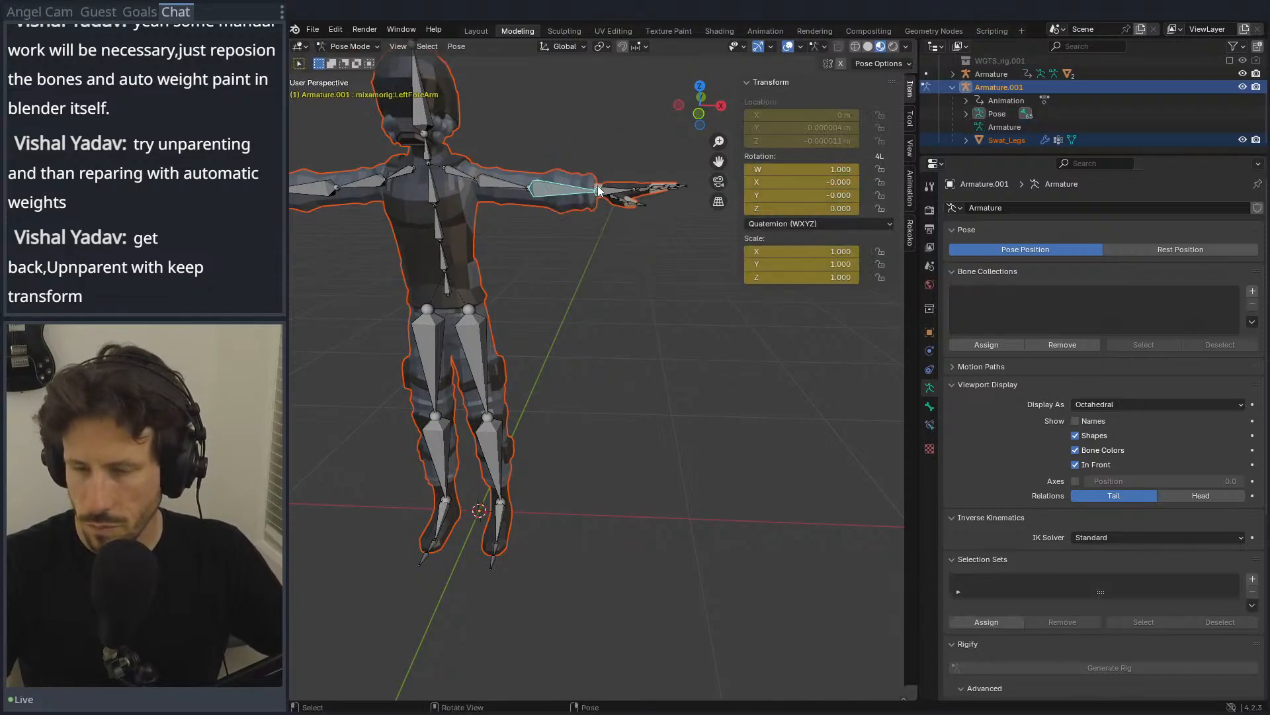
pyautogui.press('KP_7')
pyautogui.press('r')
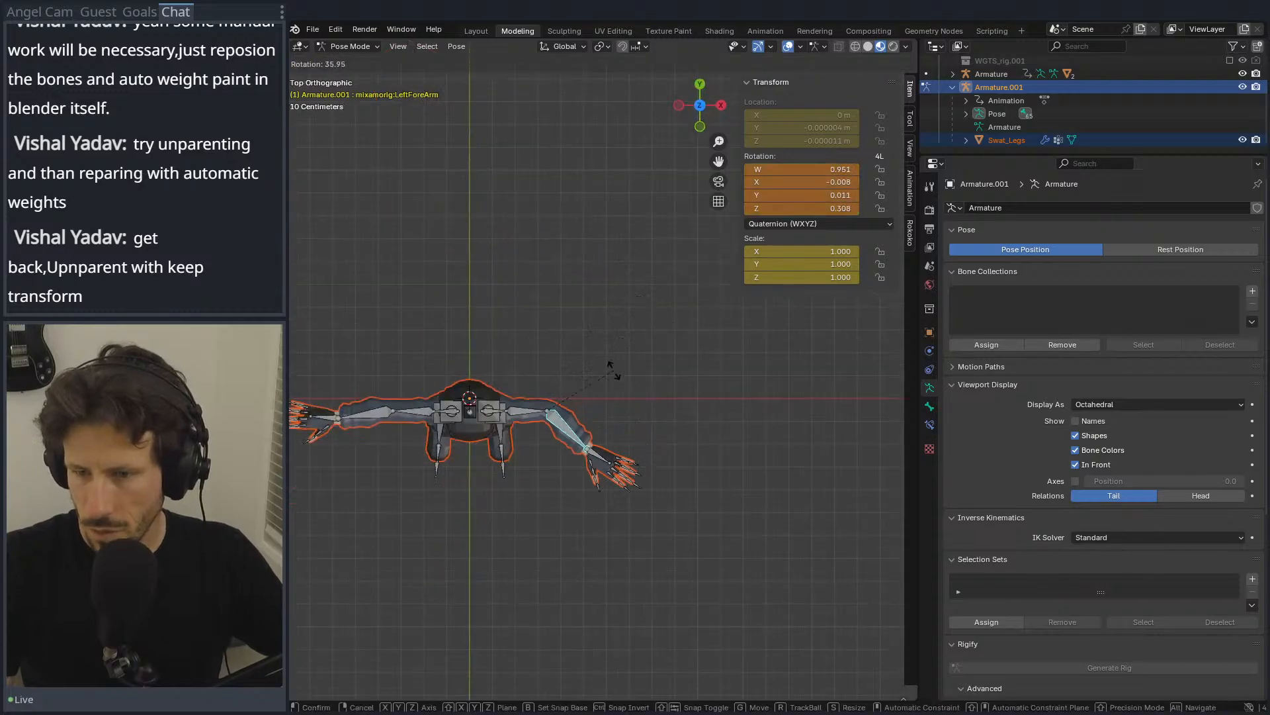
pyautogui.click(599, 426)
pyautogui.moveTo(578, 425); pyautogui.dragTo(586, 215, button='middle')
pyautogui.hotkey('alt', 'r')
pyautogui.press('KP_1')
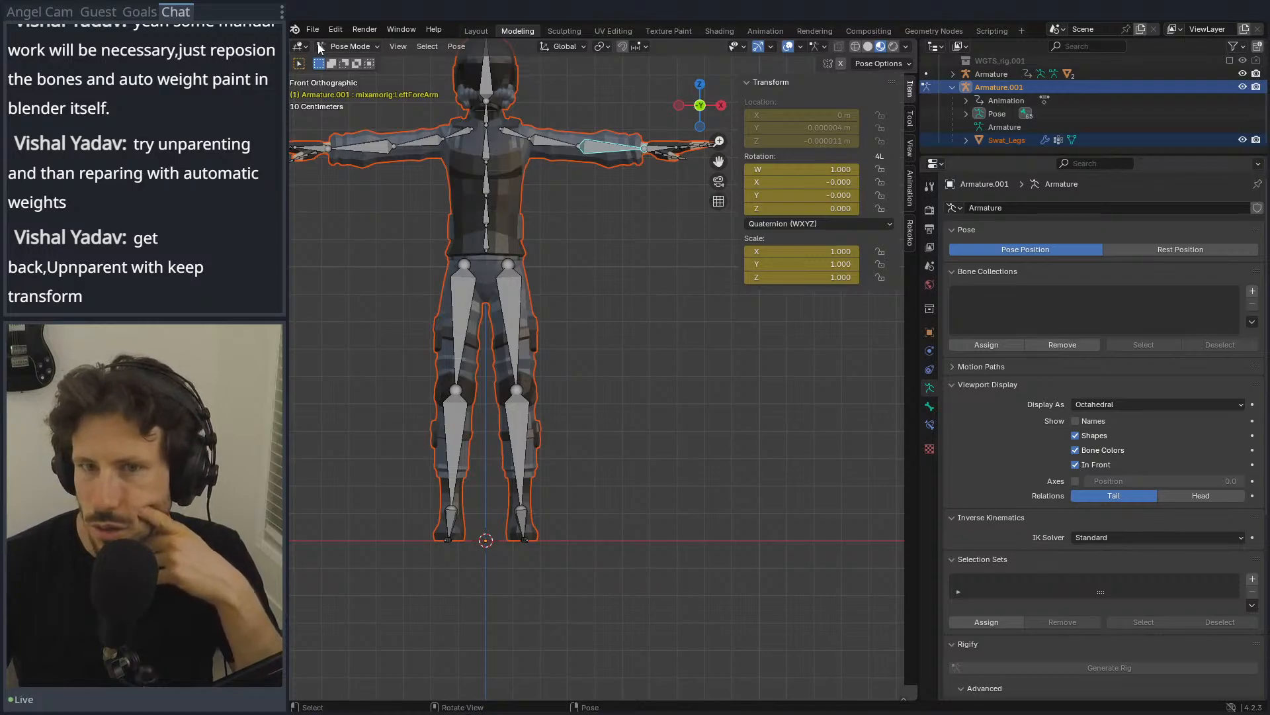
# Step: Open the Animation workspace and return Armature.001 to Object Mode
pyautogui.click(765, 31)
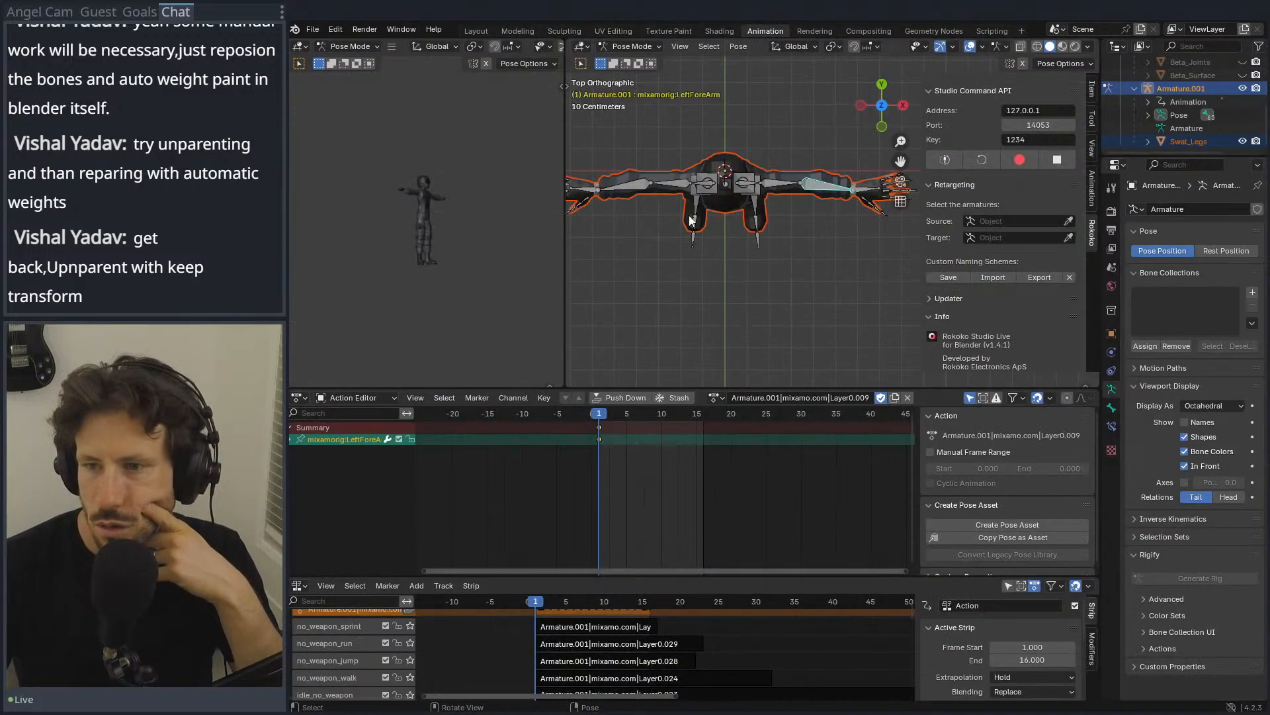
pyautogui.click(694, 277)
pyautogui.click(621, 48)
pyautogui.click(619, 61)
pyautogui.moveTo(677, 237); pyautogui.dragTo(712, 274, button='middle')
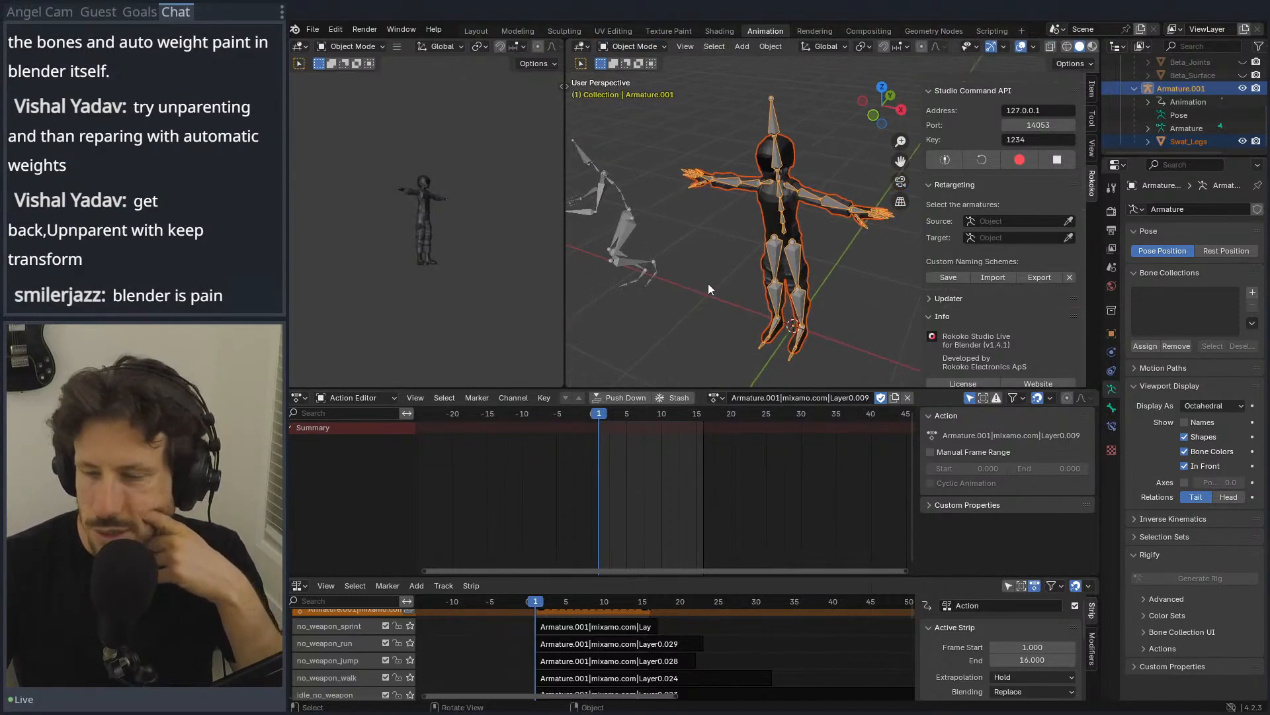
# Step: Assign the action Armature.001|mixamo.com|Layer0.013 to the armature and examine the character's pose
pyautogui.click(716, 396)
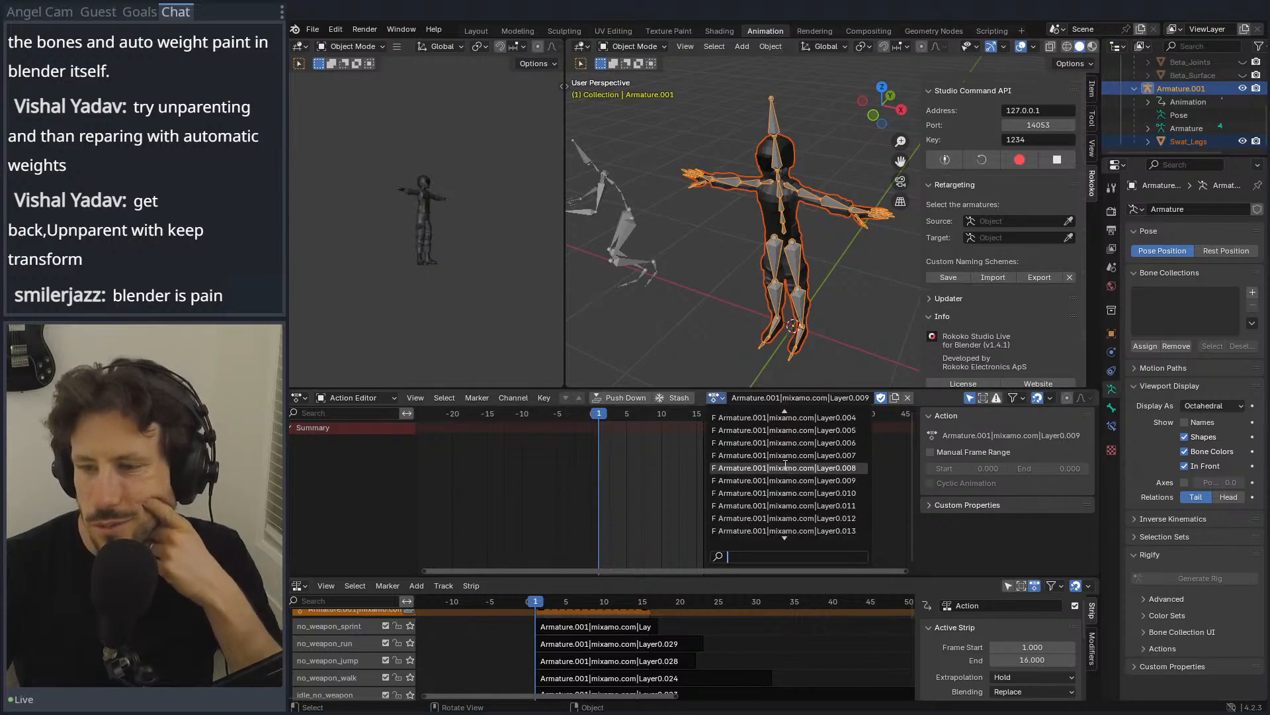
pyautogui.scroll(-3, 789, 491)
pyautogui.click(789, 490)
pyautogui.moveTo(741, 318); pyautogui.dragTo(775, 243, button='middle')
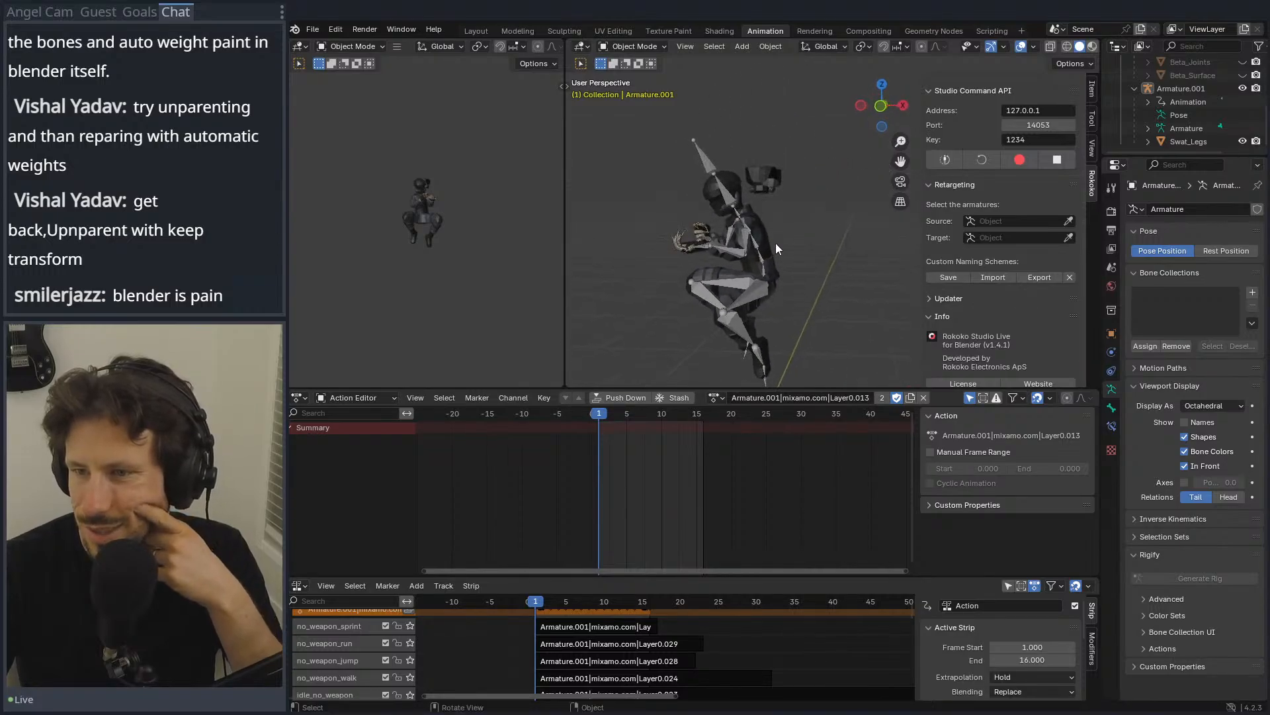
# Step: Assign the action Armature.001|mixamo.com|Layer0.023 and scrub the timeline to frame 6 to check the motion
pyautogui.click(724, 398)
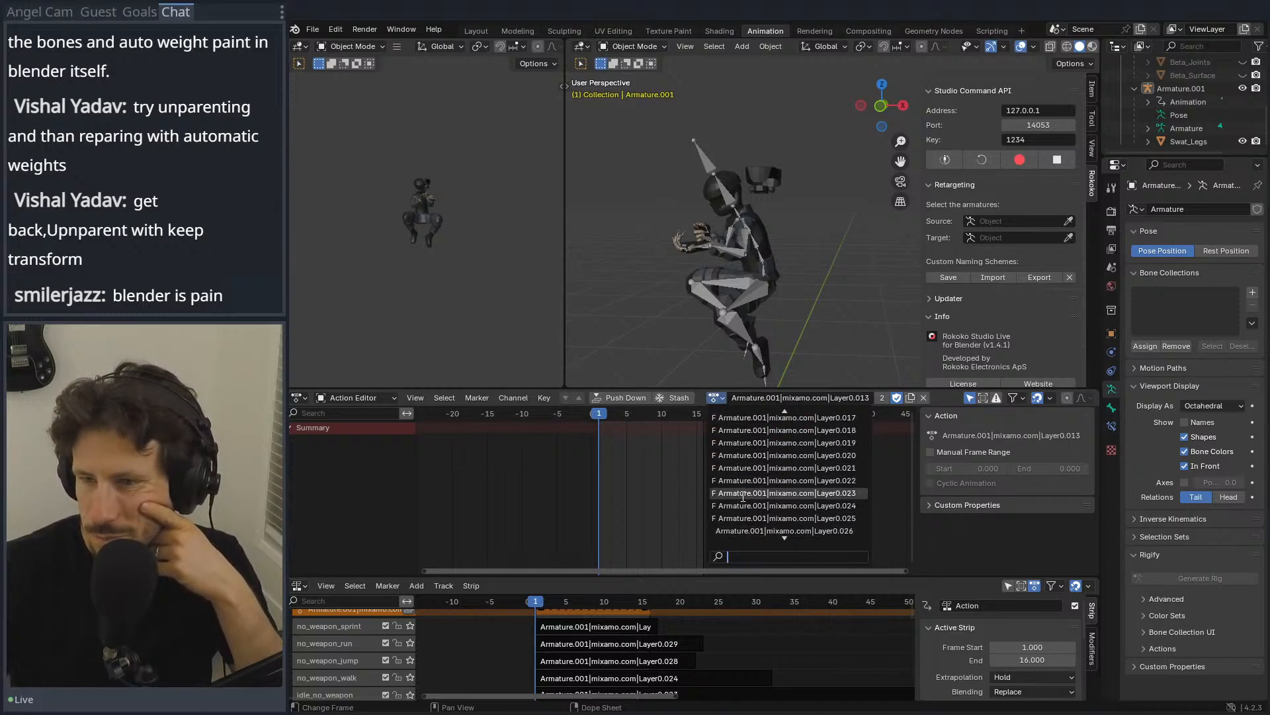
pyautogui.click(734, 493)
pyautogui.click(632, 414)
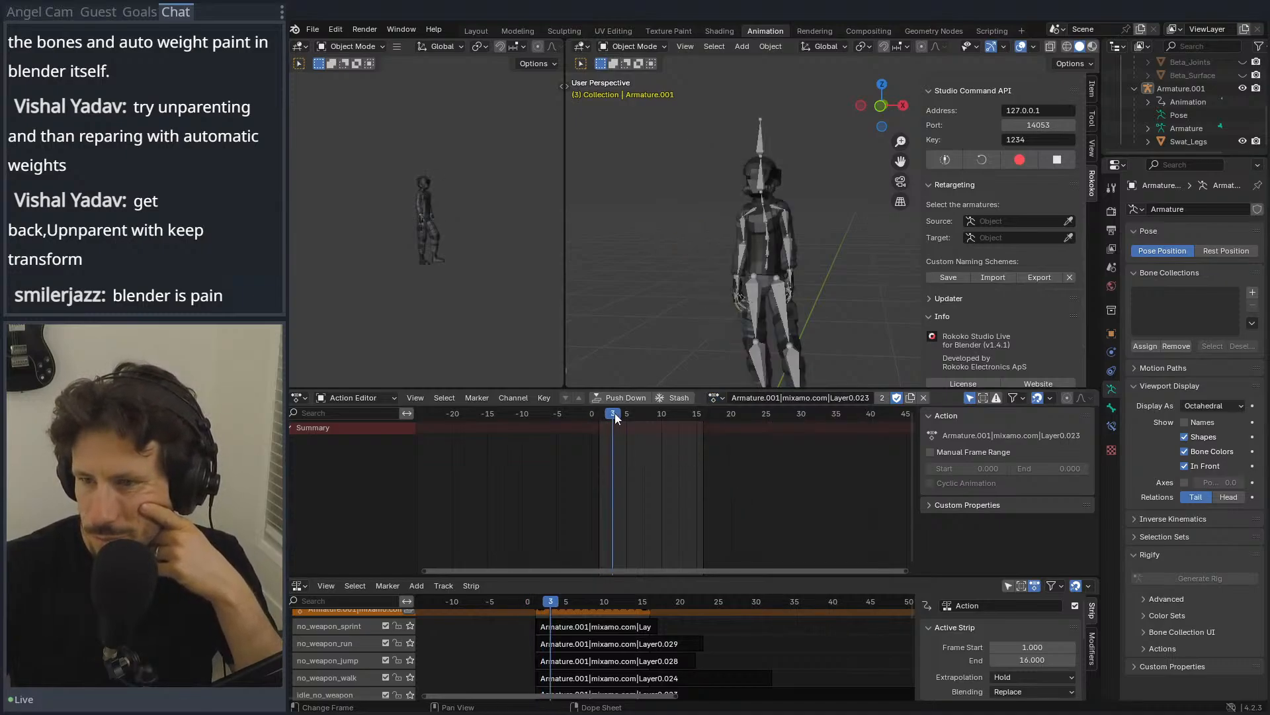
# Step: Assign the action Armature.001|mixamo.com|Layer0.002 and examine the arm deformation at frame 5
pyautogui.click(718, 398)
pyautogui.click(736, 442)
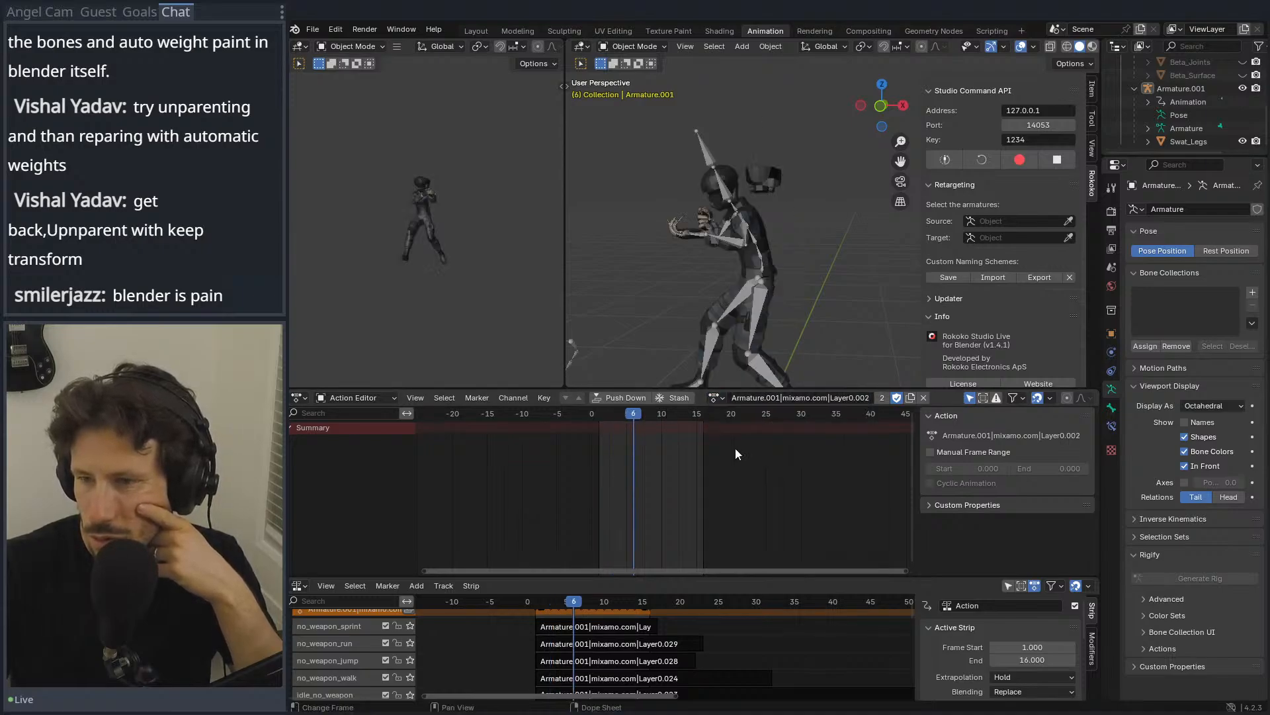
pyautogui.click(626, 416)
pyautogui.moveTo(727, 330); pyautogui.dragTo(760, 281, button='middle')
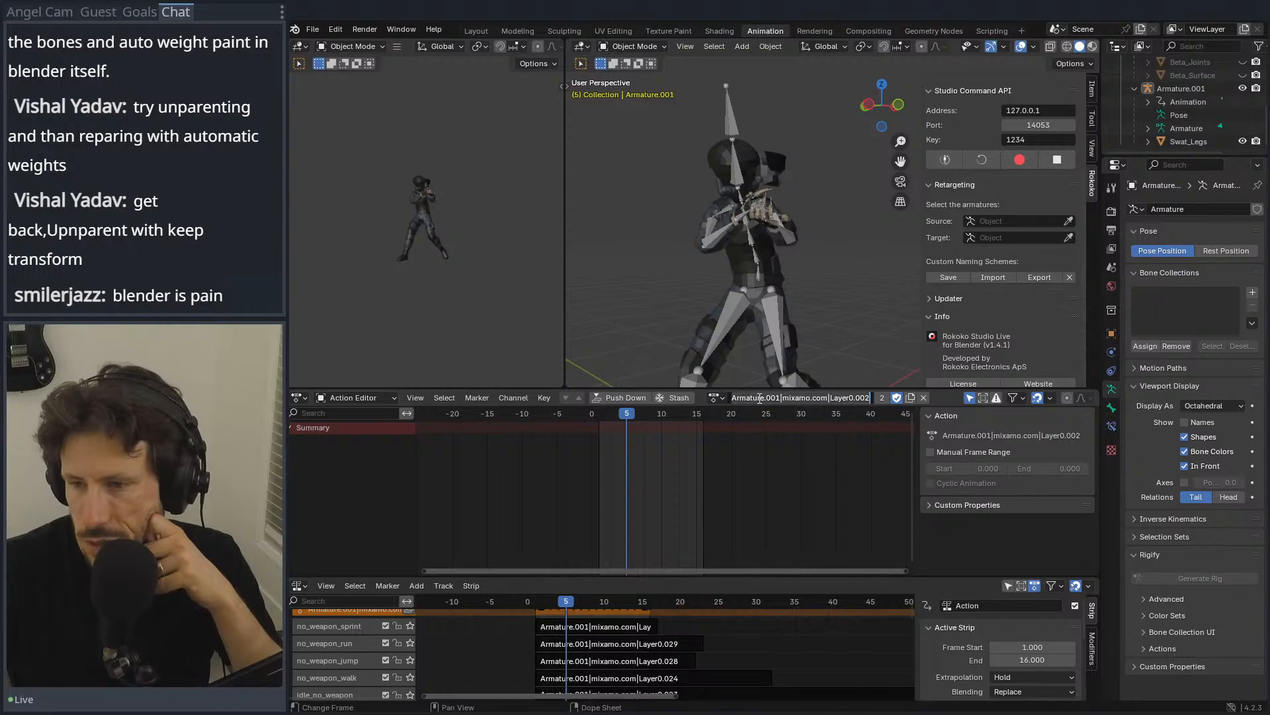
# Step: Assign the action Armature.001|mixamo.com|Layer0 and inspect the arms against the bones in front and right views
pyautogui.click(718, 398)
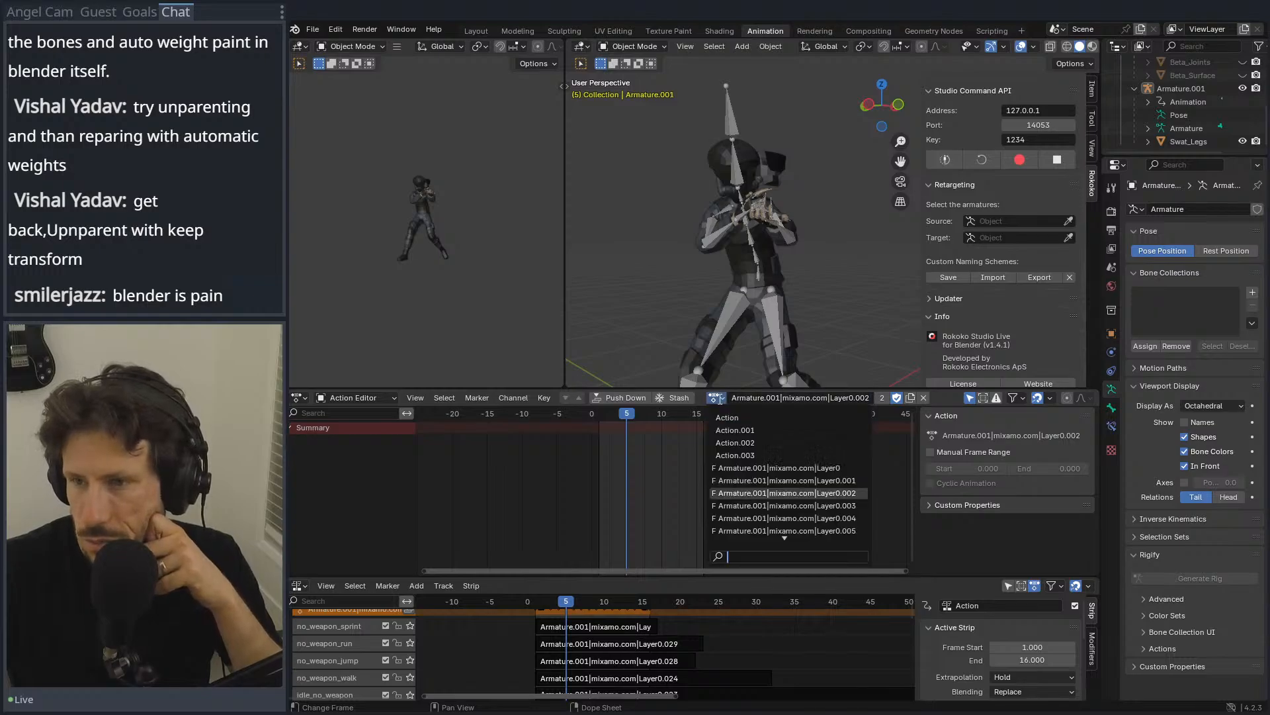
pyautogui.click(741, 468)
pyautogui.moveTo(746, 248); pyautogui.dragTo(635, 262, button='middle')
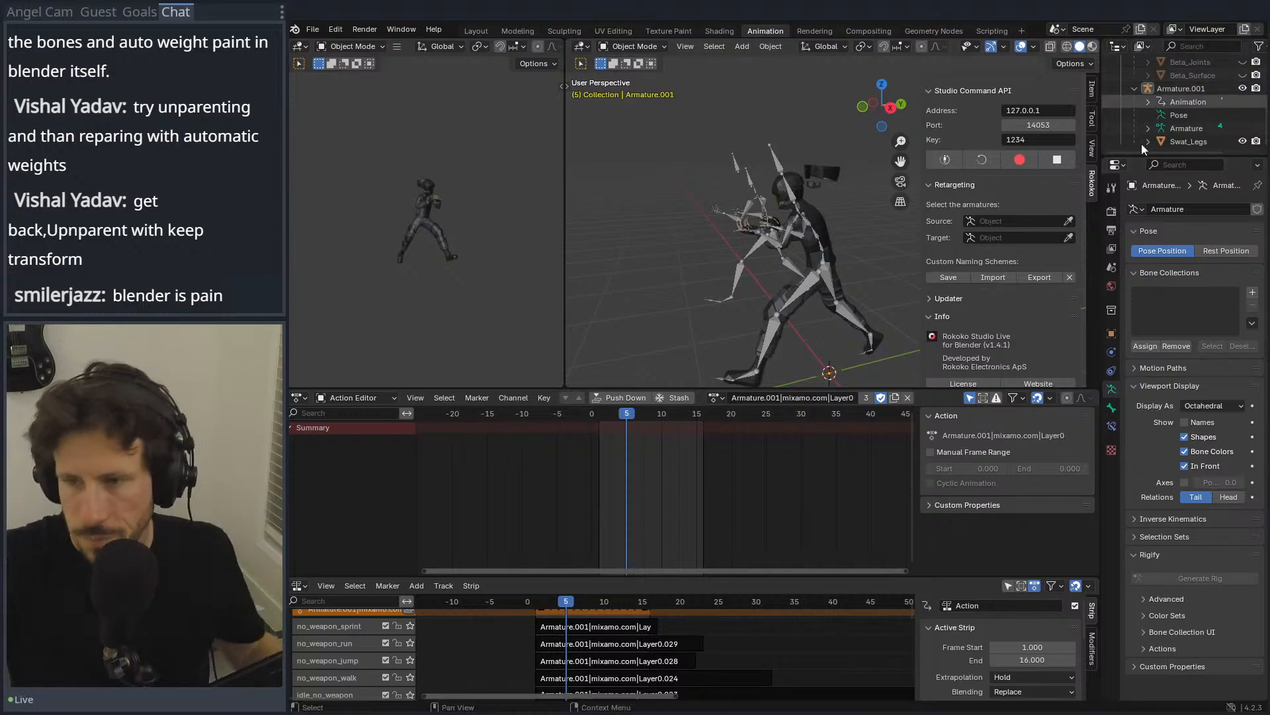
pyautogui.press('KP_1')
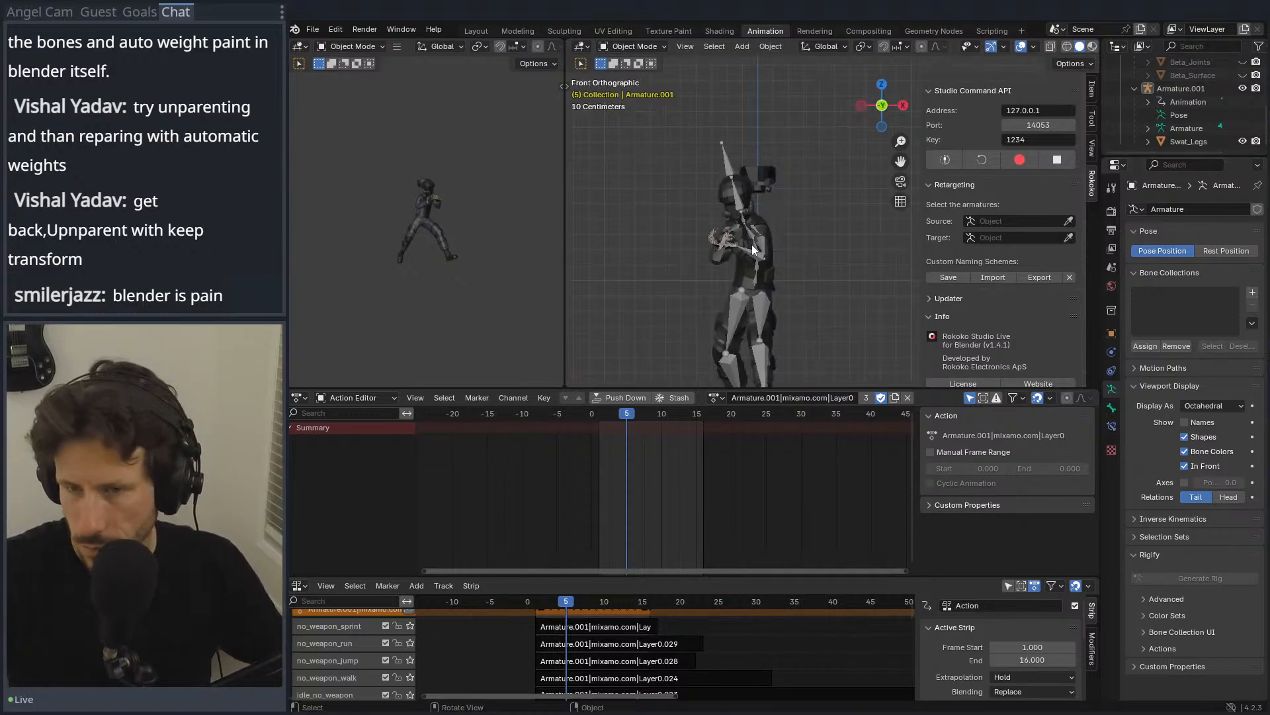
pyautogui.press('KP_3')
pyautogui.scroll(5, 753, 233)
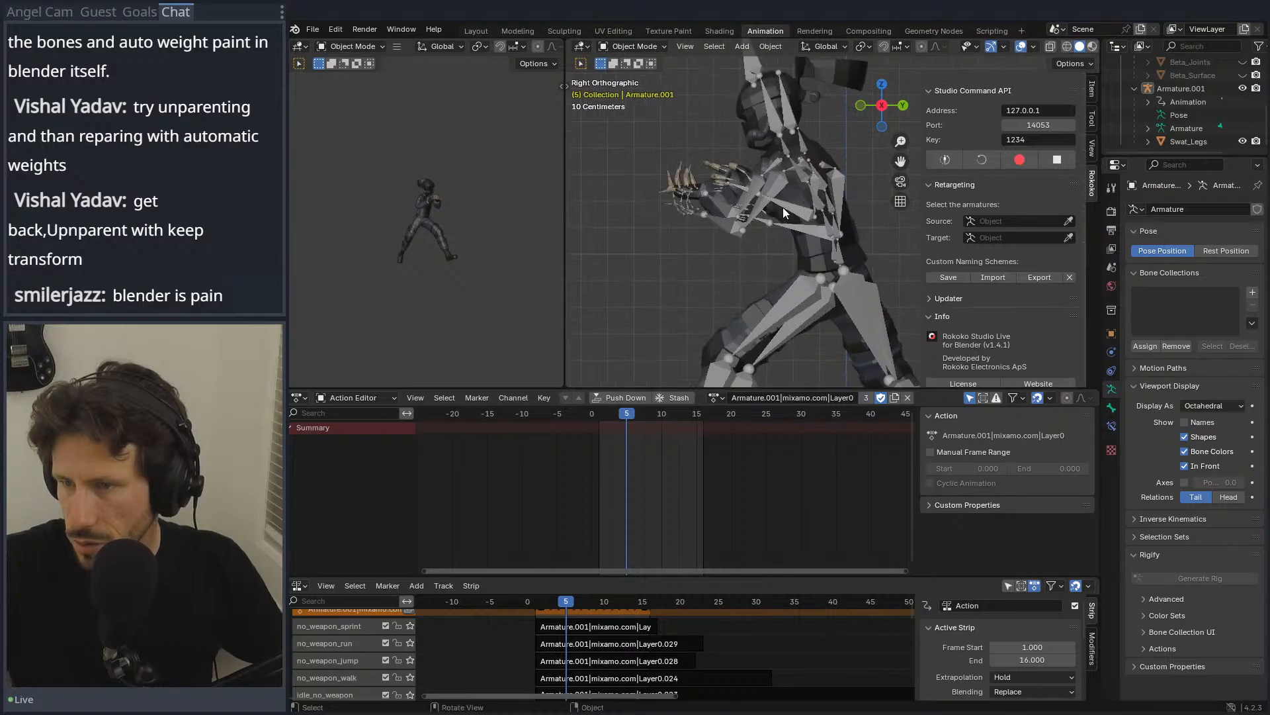
# Step: Unhide the Beta_Joints and Beta_Surface meshes belonging to the reference armature
pyautogui.moveTo(626, 413)
pyautogui.mouseDown()
pyautogui.moveTo(601, 412)
pyautogui.moveTo(627, 415)
pyautogui.mouseUp()
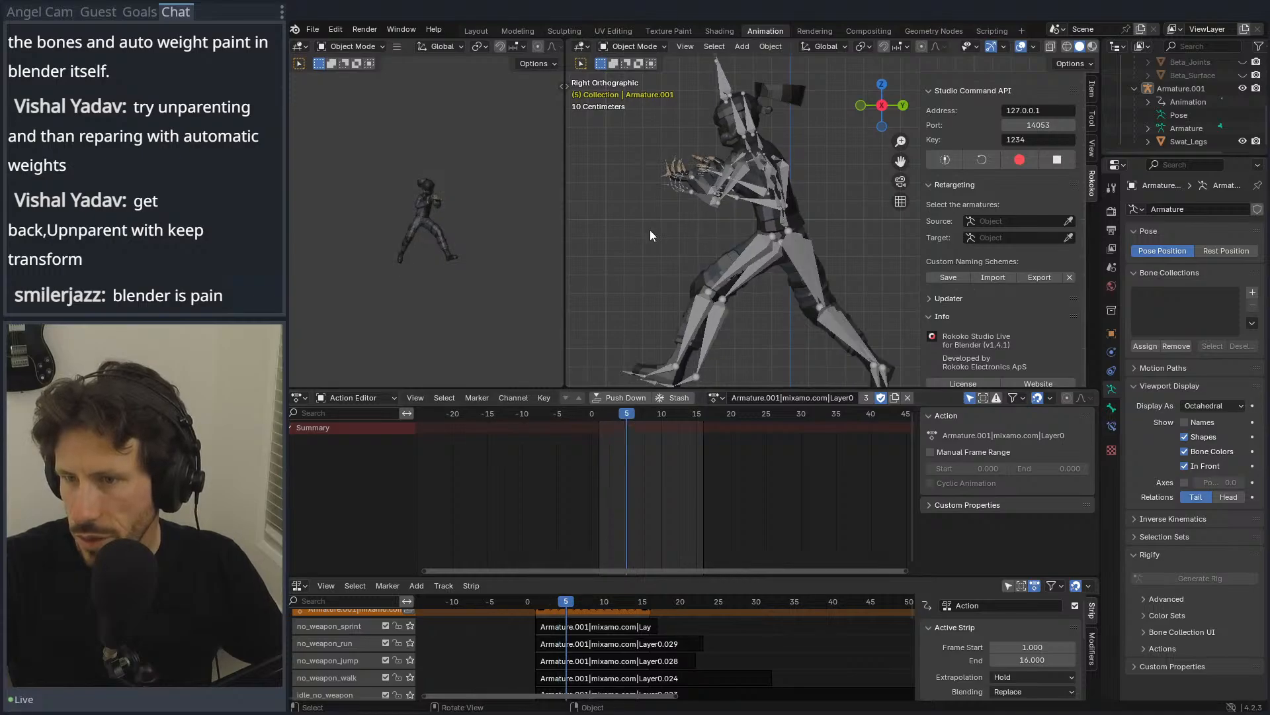
pyautogui.scroll(-3, 800, 191)
pyautogui.moveTo(801, 190); pyautogui.dragTo(913, 160, button='middle')
pyautogui.scroll(5, 1215, 116)
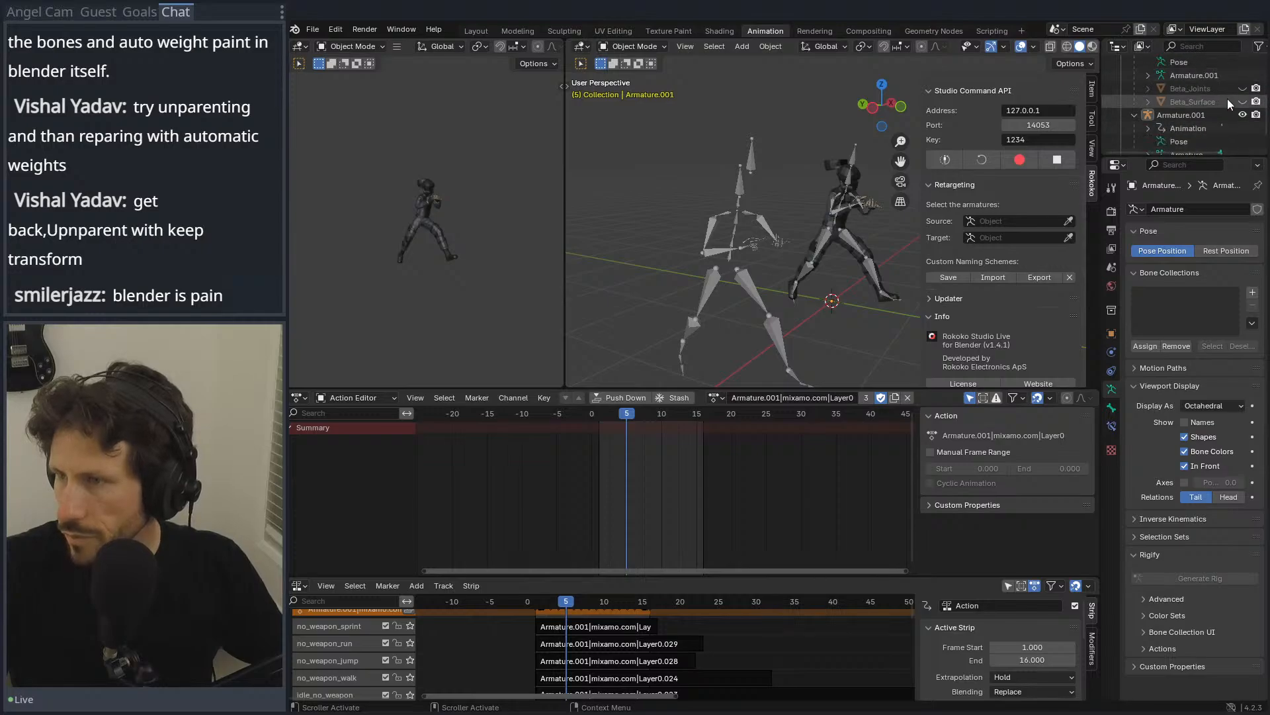
pyautogui.scroll(-1, 1246, 109)
pyautogui.click(1244, 115)
pyautogui.click(1243, 128)
# Step: Compare the soldier's arm pose with the red mannequin's pose in front, right and angled views
pyautogui.moveTo(808, 165); pyautogui.dragTo(781, 165, button='middle')
pyautogui.scroll(3, 794, 165)
pyautogui.press('KP_1')
pyautogui.press('KP_3')
pyautogui.press('KP_1')
pyautogui.moveTo(748, 97); pyautogui.dragTo(684, 181, button='middle')
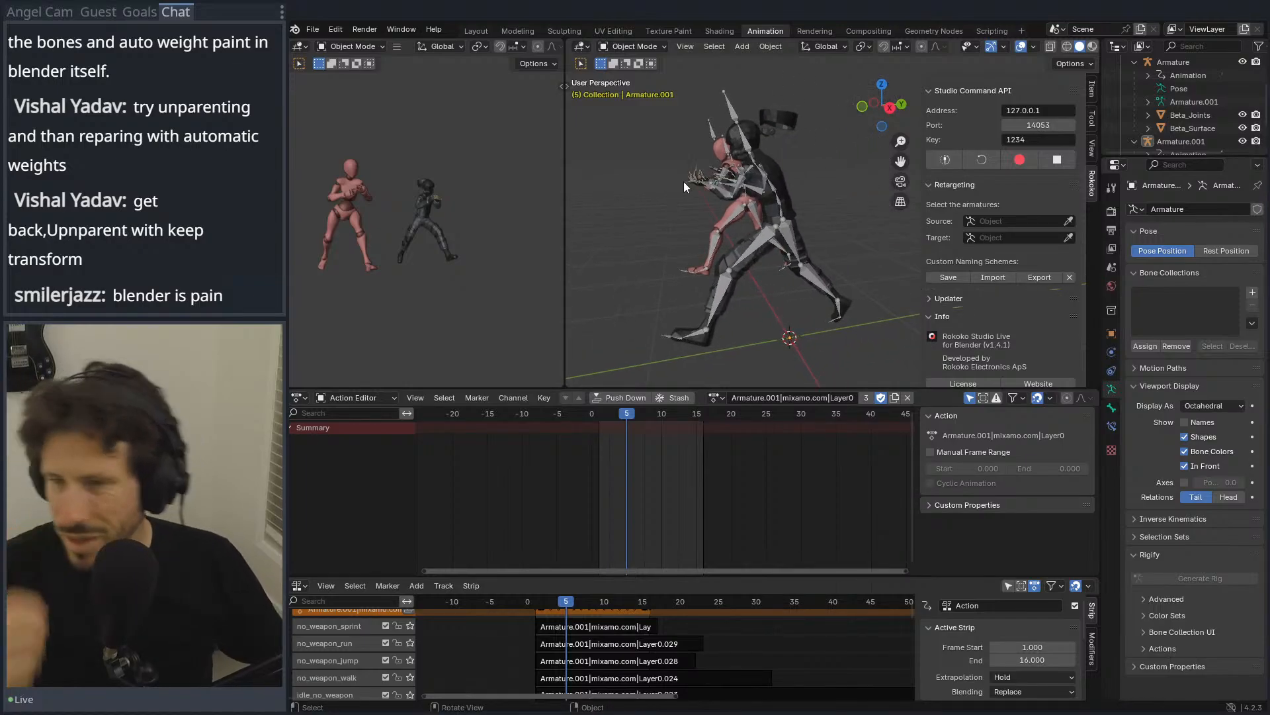
pyautogui.press('KP_3')
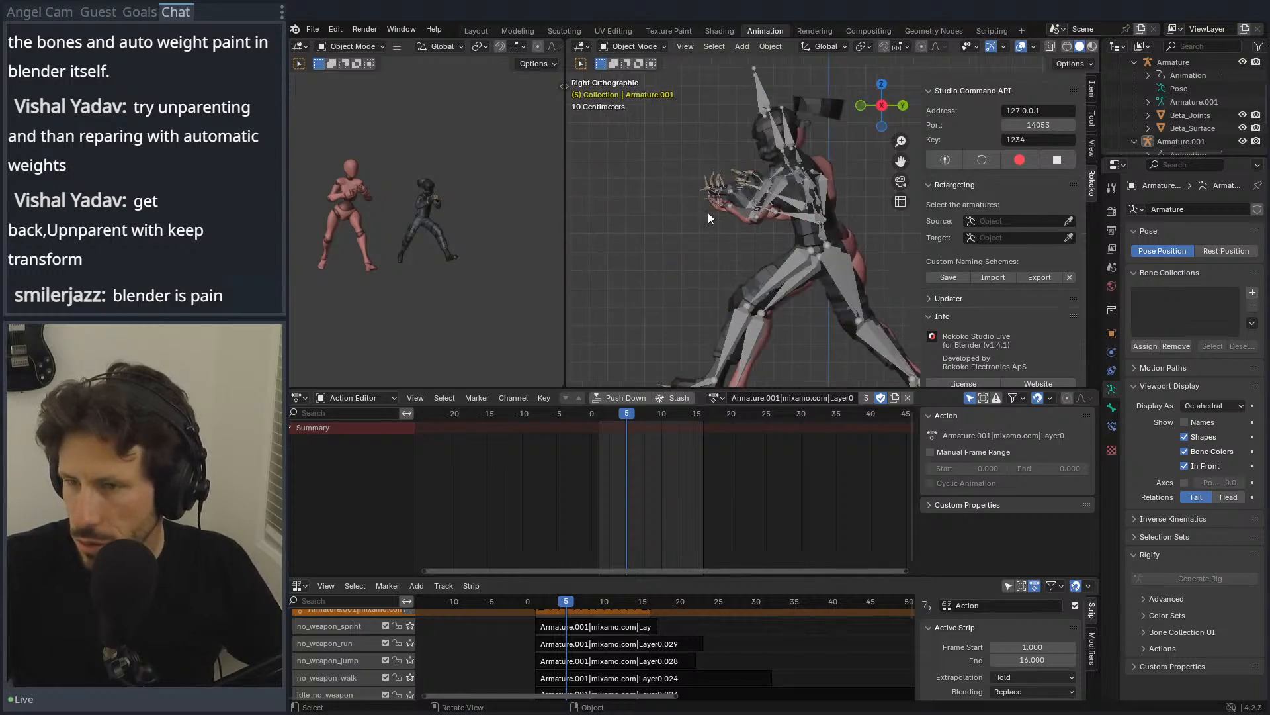
pyautogui.scroll(5, 707, 209)
pyautogui.keyDown('shift'); pyautogui.moveTo(706, 209); pyautogui.dragTo(818, 311, button='middle'); pyautogui.keyUp('shift')
pyautogui.scroll(-5, 636, 355)
# Step: Assign the action Armature.001|mixamo.com|Layer0.002, scrub through its frames and return to frame 1
pyautogui.click(717, 399)
pyautogui.click(756, 492)
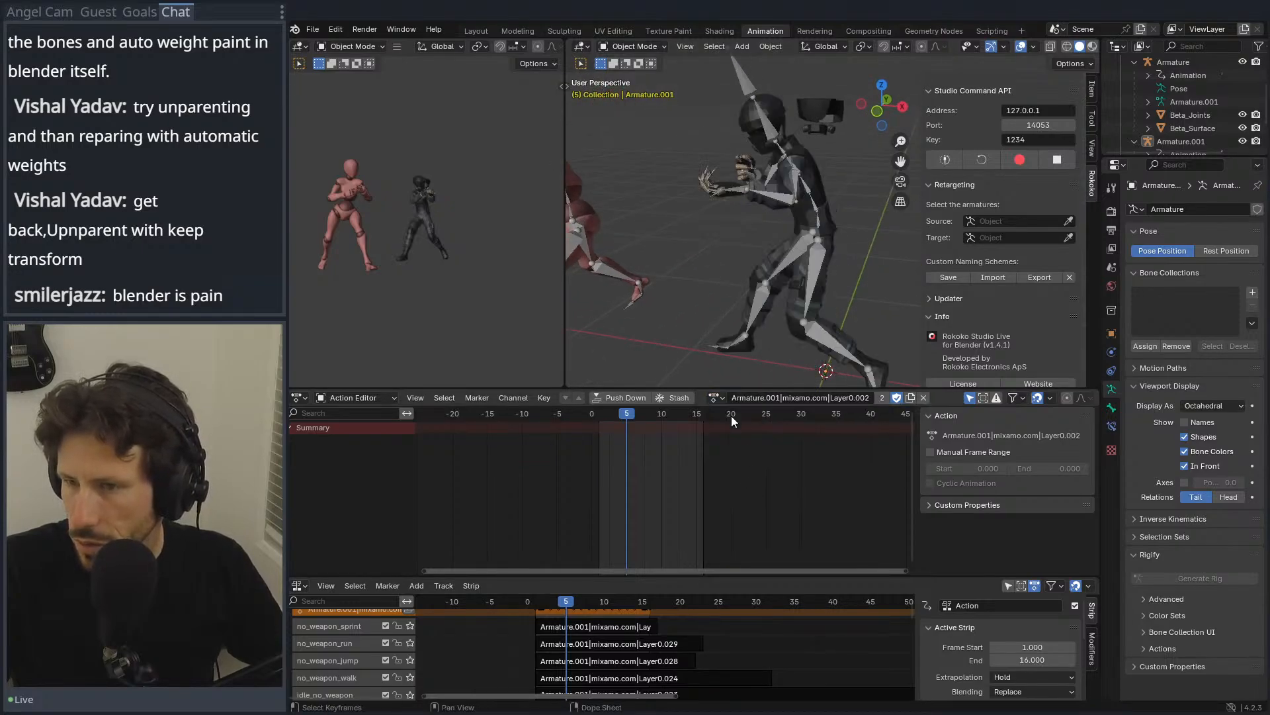
pyautogui.click(617, 414)
pyautogui.moveTo(614, 414); pyautogui.dragTo(678, 415)
pyautogui.hotkey('shift', 'Left')
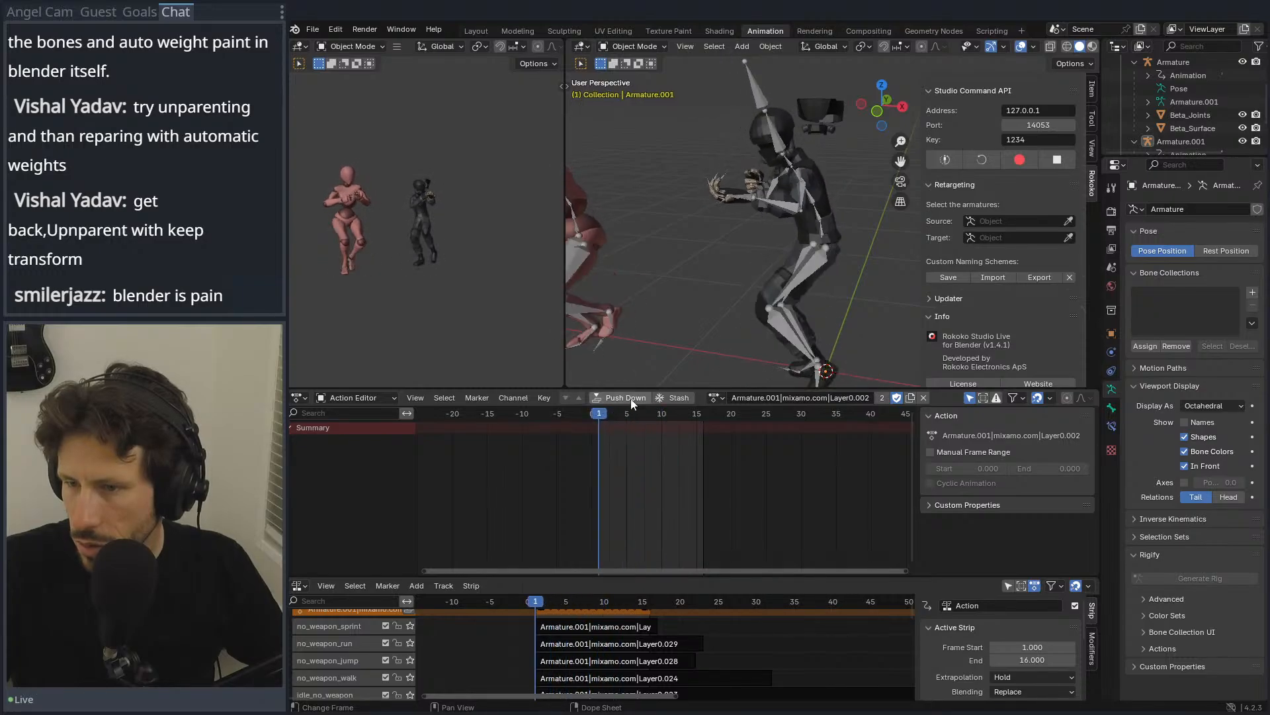
# Step: Assign the action Armature.001|mixamo.com|Layer0.003 and scrub the timeline to frame 8
pyautogui.click(713, 398)
pyautogui.click(735, 502)
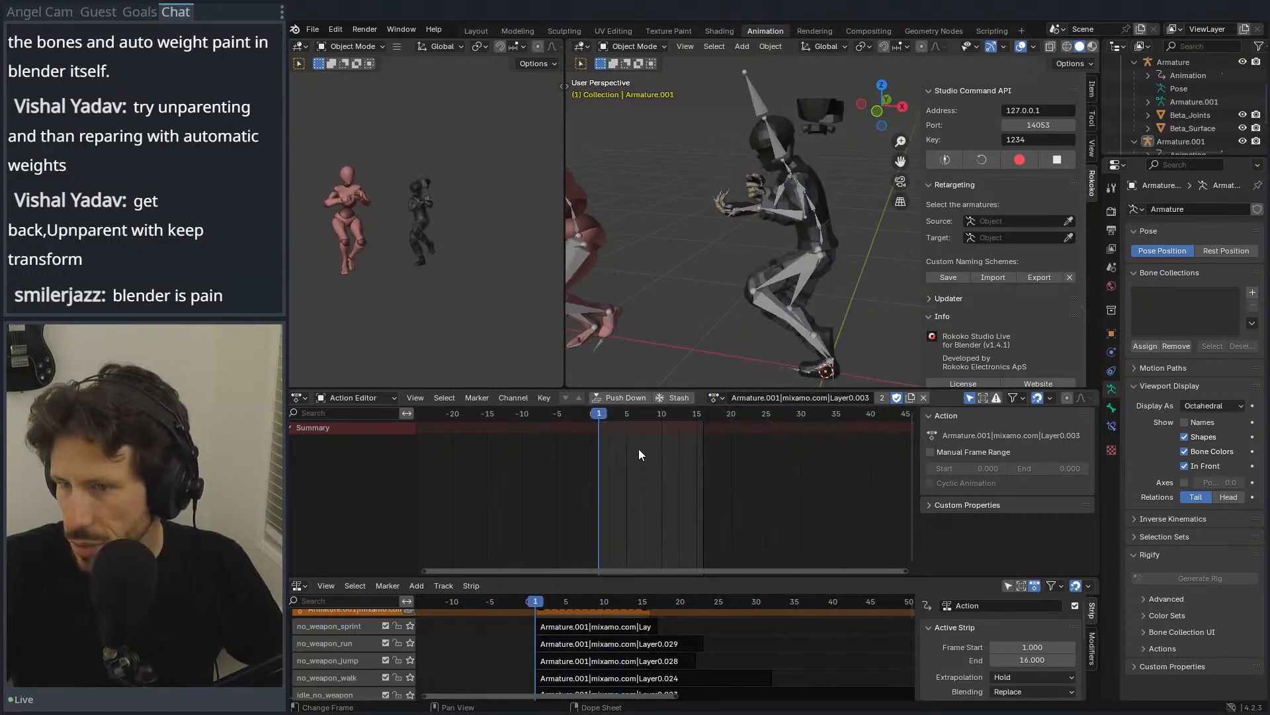
pyautogui.moveTo(604, 419); pyautogui.dragTo(647, 414)
# Step: Assign the action Armature.001|mixamo.com|Layer0.008 and scrub the timeline back to frame 2
pyautogui.click(714, 398)
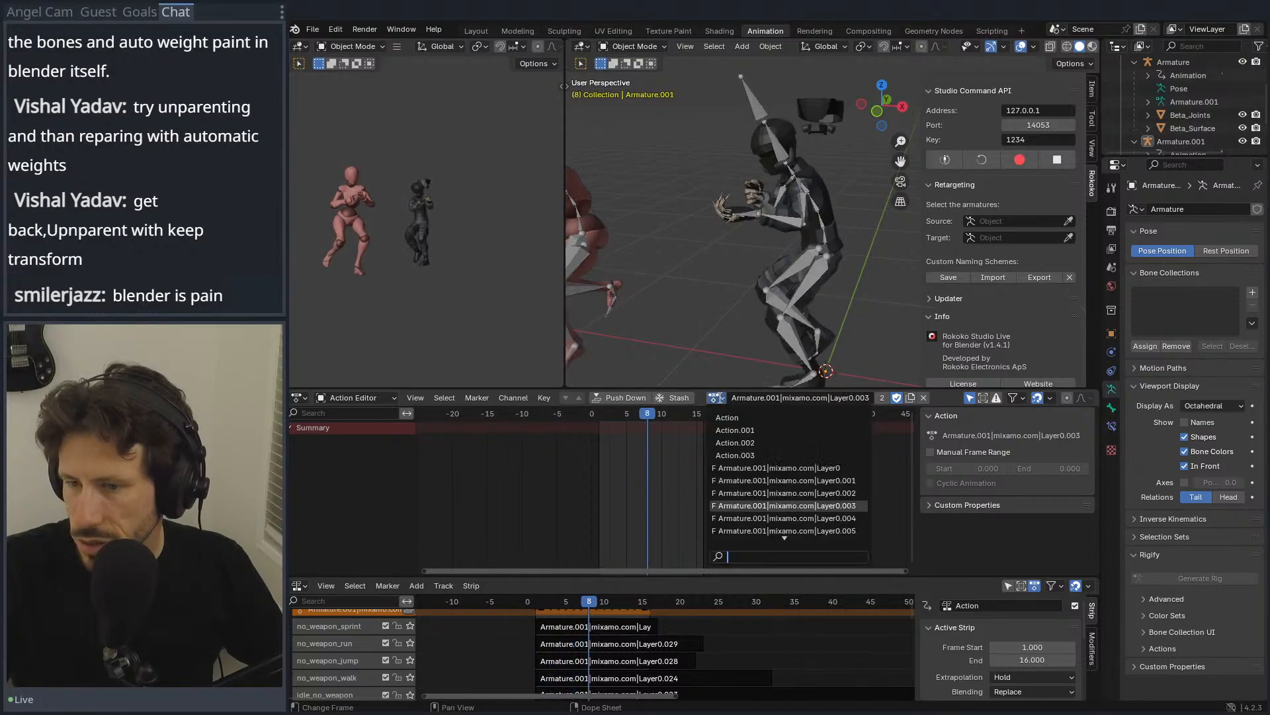
pyautogui.scroll(-8, 730, 488)
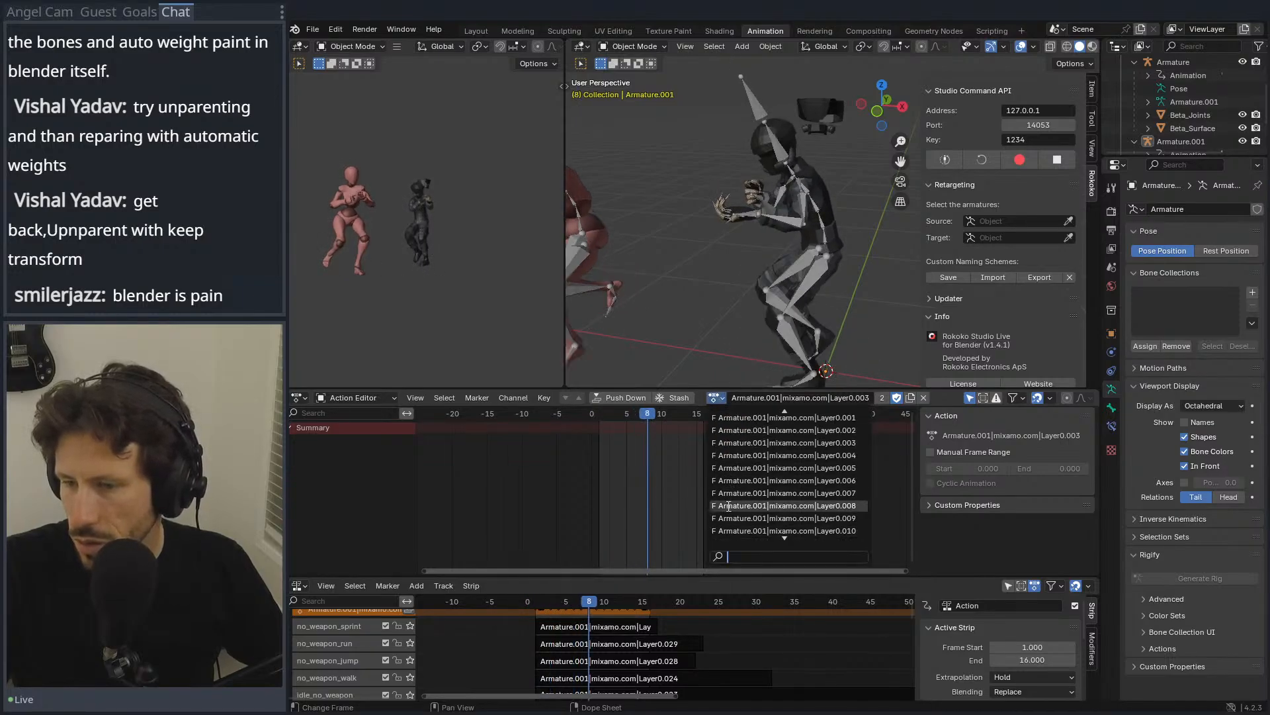
pyautogui.click(727, 504)
pyautogui.moveTo(637, 418); pyautogui.dragTo(606, 413)
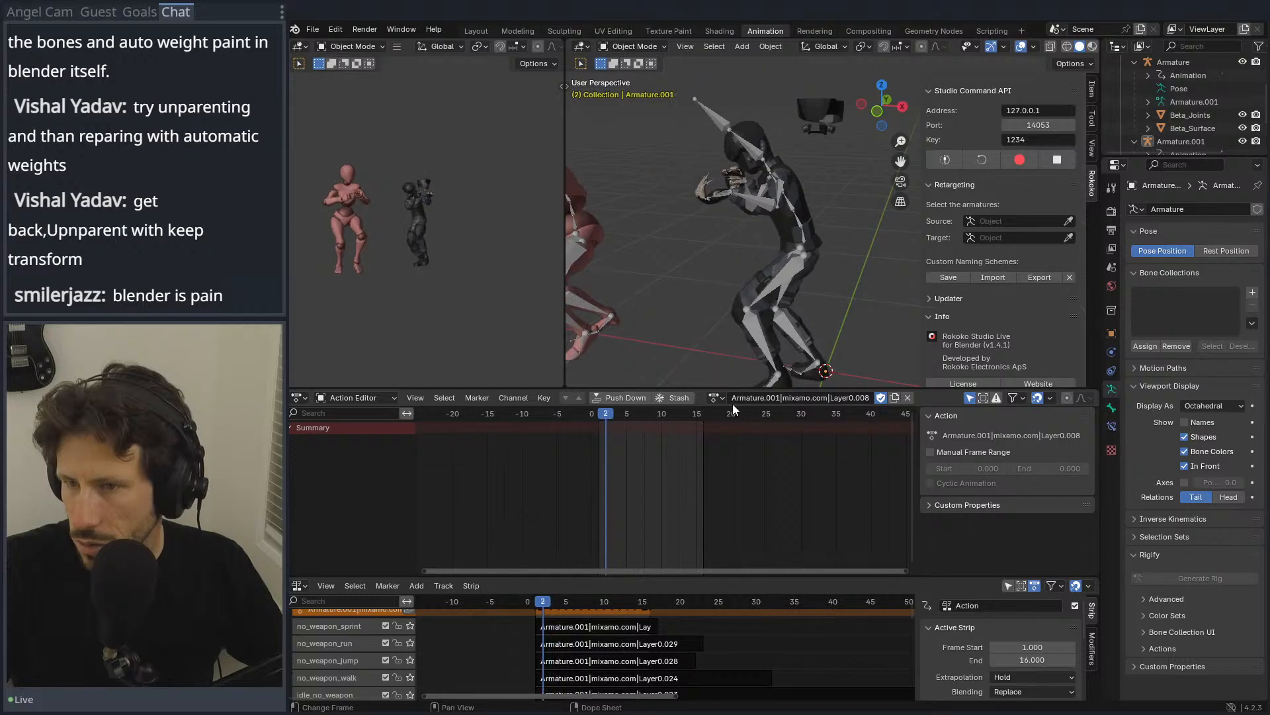
# Step: Assign the action Armature.001|mixamo.com|Layer0.022 and scrub the timeline to frame 0
pyautogui.click(717, 398)
pyautogui.click(762, 500)
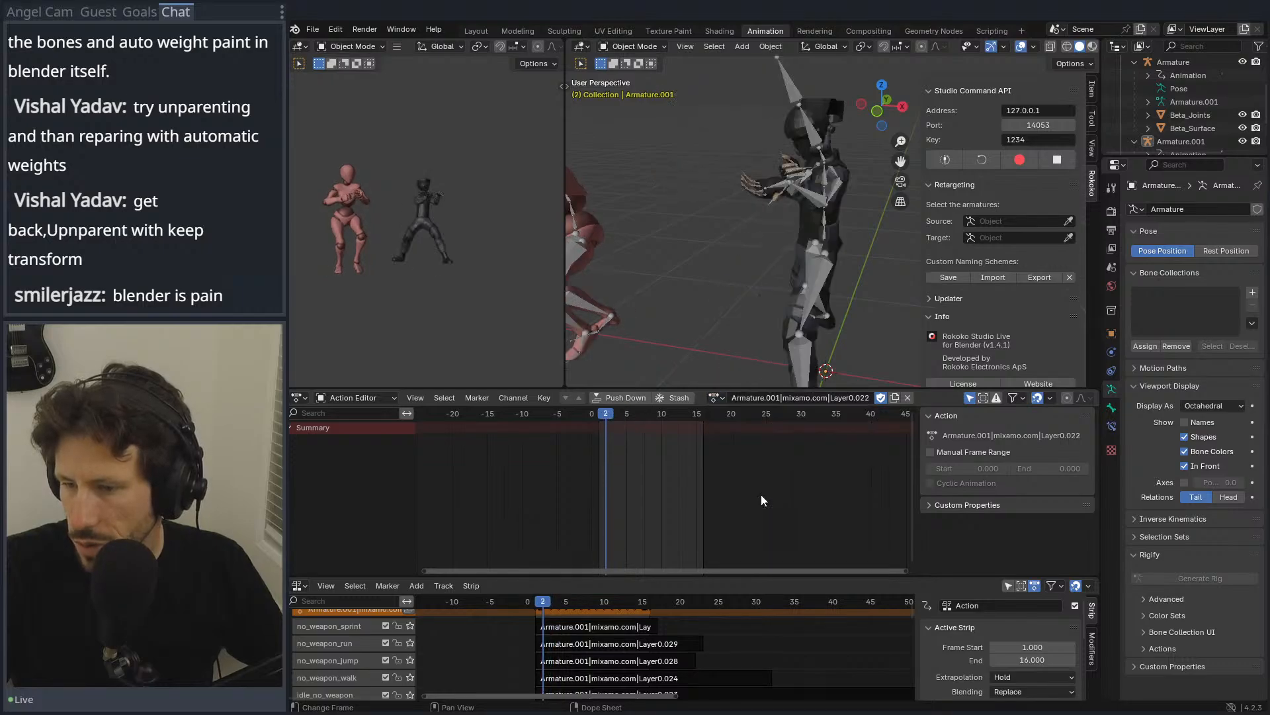
pyautogui.moveTo(607, 415)
pyautogui.mouseDown()
pyautogui.moveTo(650, 416)
pyautogui.moveTo(590, 417)
pyautogui.mouseUp()
# Step: Assign the action Armature.002|mixamo.com|Layer0 and play it from frame 1 to check the body deformation
pyautogui.click(719, 398)
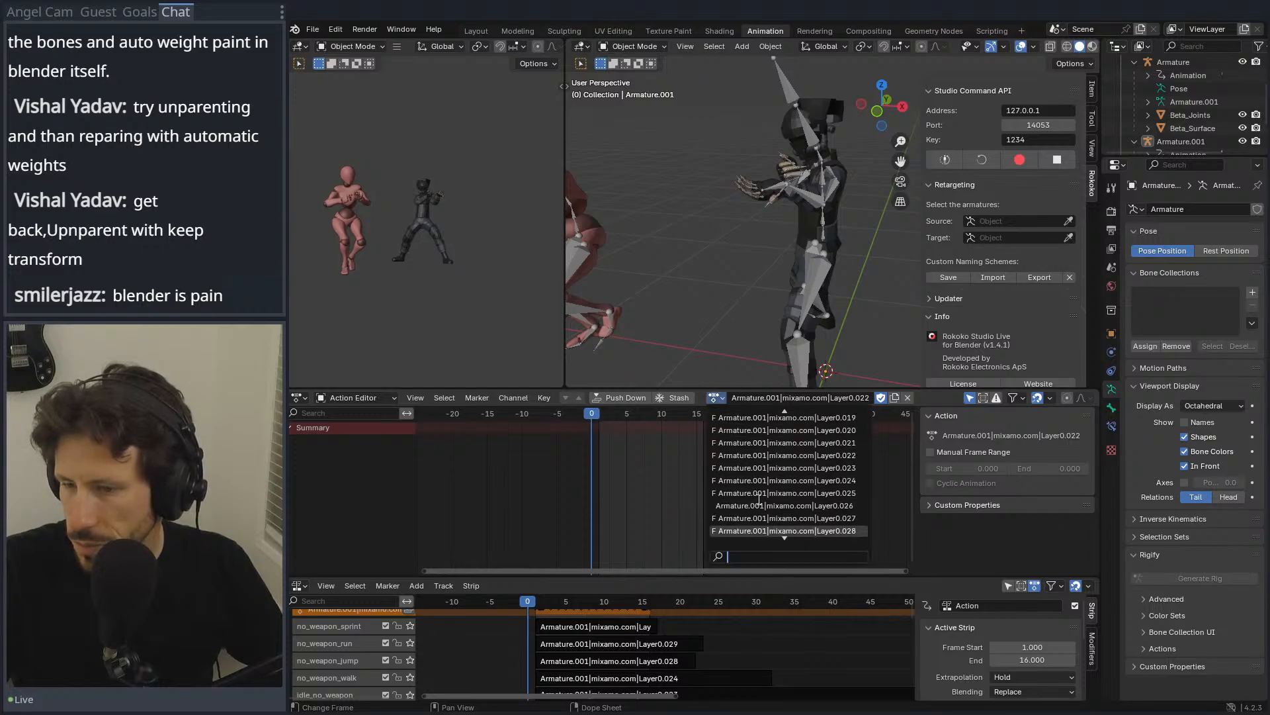
pyautogui.click(753, 505)
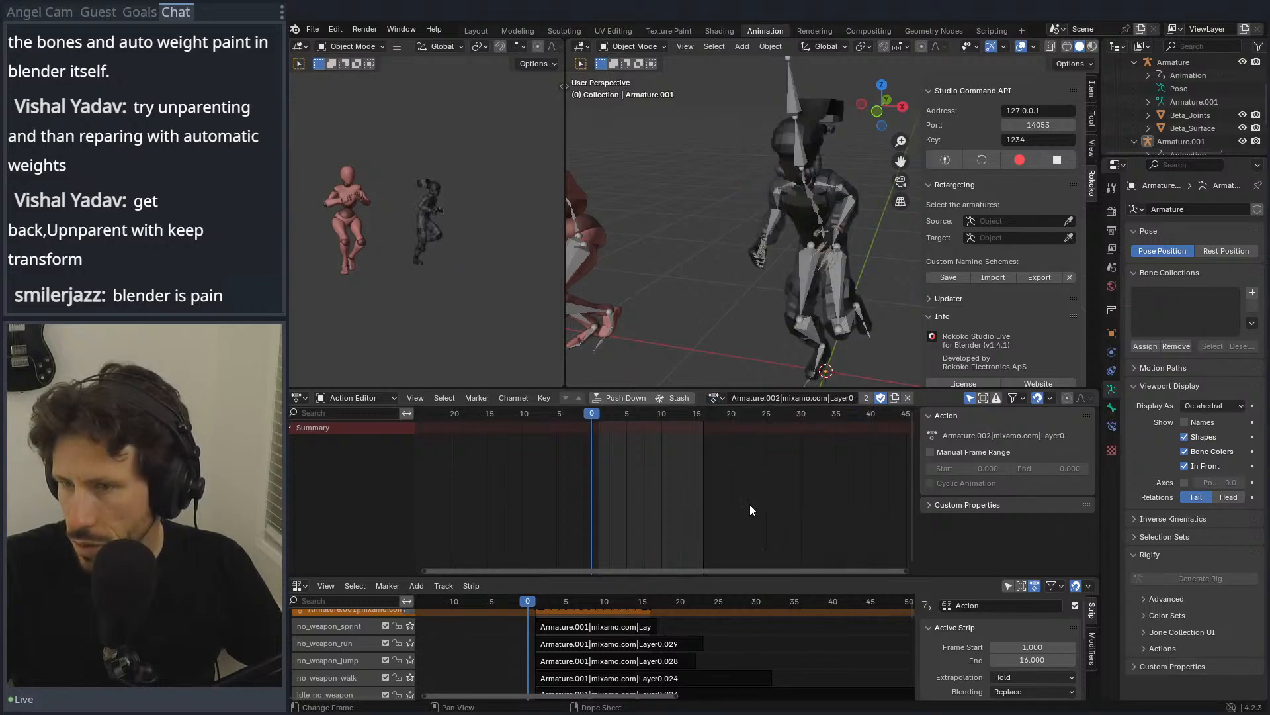
pyautogui.moveTo(599, 415)
pyautogui.mouseDown()
pyautogui.moveTo(657, 426)
pyautogui.moveTo(597, 422)
pyautogui.mouseUp()
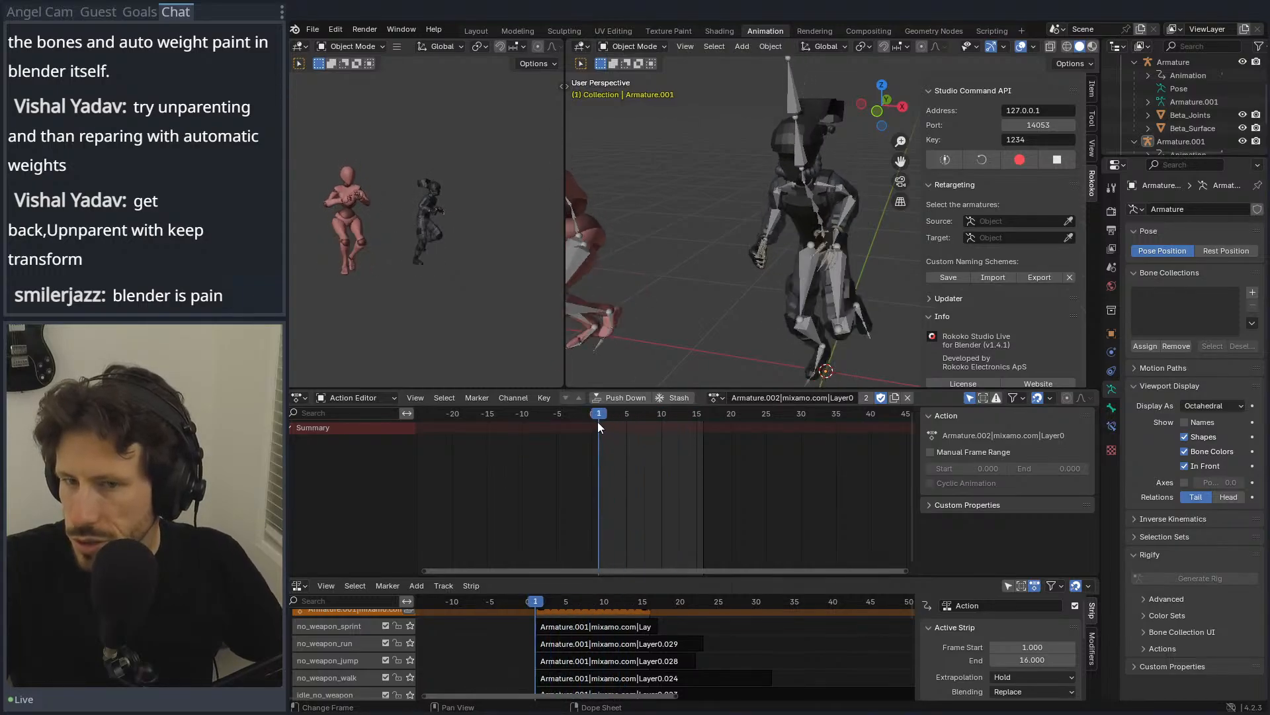
pyautogui.press('space')
pyautogui.moveTo(772, 264)
pyautogui.mouseDown(button='middle')
pyautogui.moveTo(676, 232)
pyautogui.moveTo(606, 248)
pyautogui.moveTo(776, 250)
pyautogui.moveTo(794, 267)
pyautogui.mouseUp(button='middle')
pyautogui.press('space')
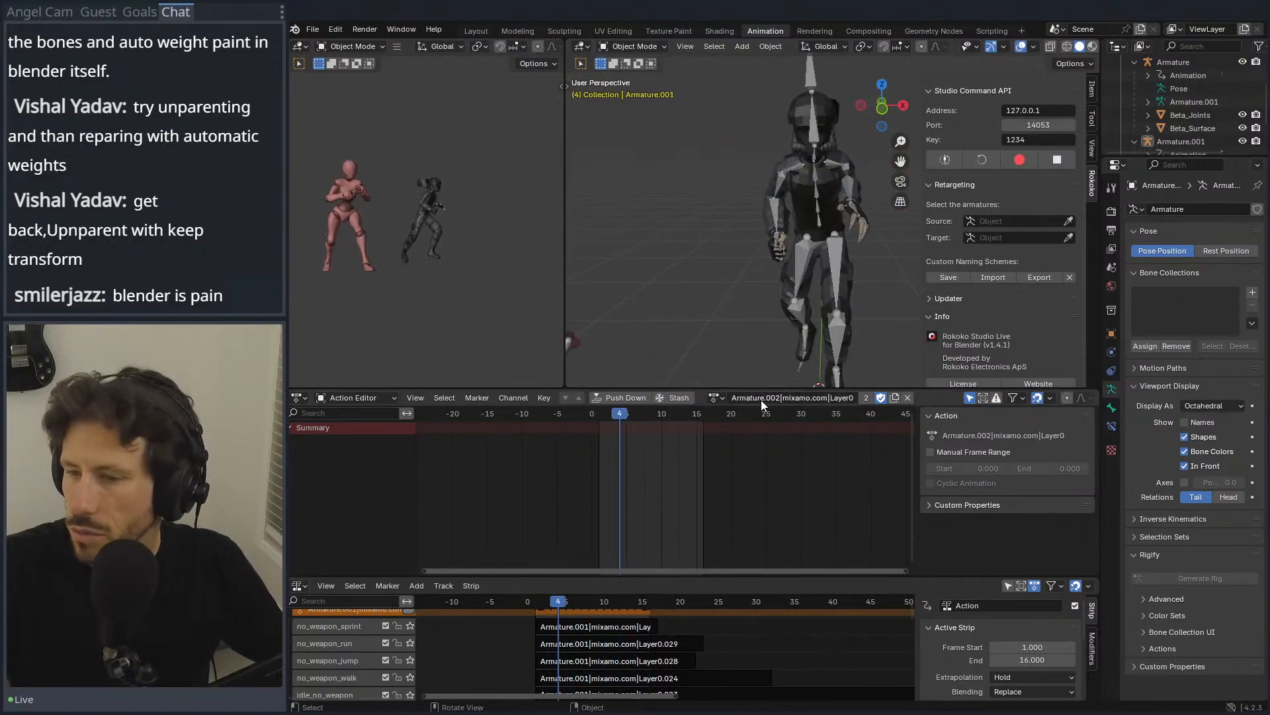
# Step: Assign the action Armature.002|mixamo.com|Layer0.001 and scrub the timeline to frame 1
pyautogui.click(713, 396)
pyautogui.click(768, 498)
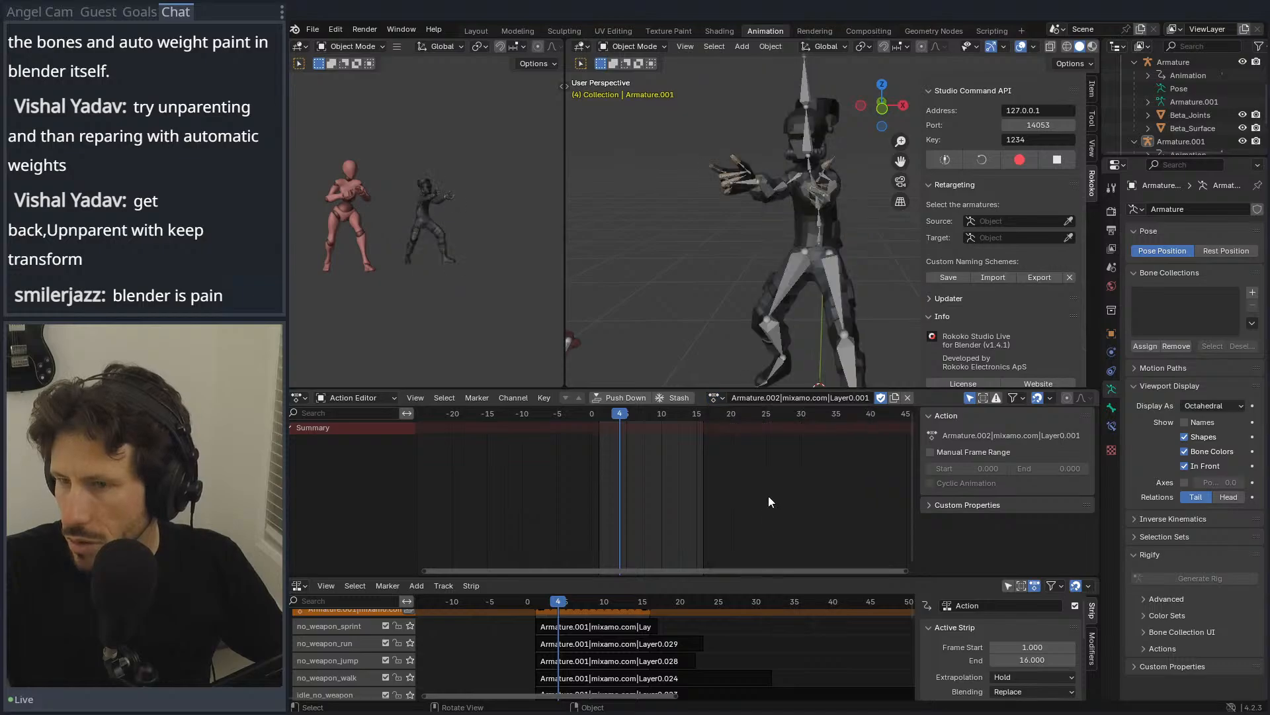
pyautogui.moveTo(612, 415)
pyautogui.mouseDown()
pyautogui.moveTo(742, 423)
pyautogui.moveTo(598, 422)
pyautogui.mouseUp()
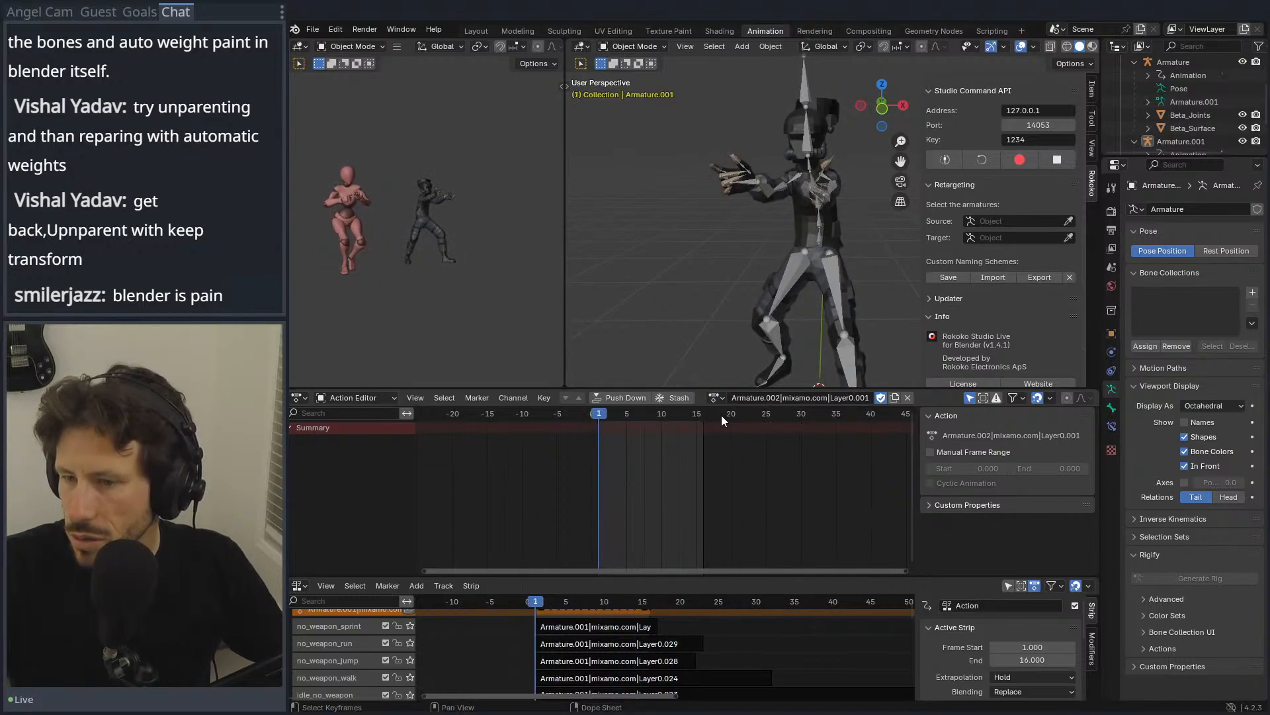
# Step: Assign the action Armature|mixamo.com|Layer0 to the armature and scrub the timeline to frame 7
pyautogui.click(715, 397)
pyautogui.click(759, 503)
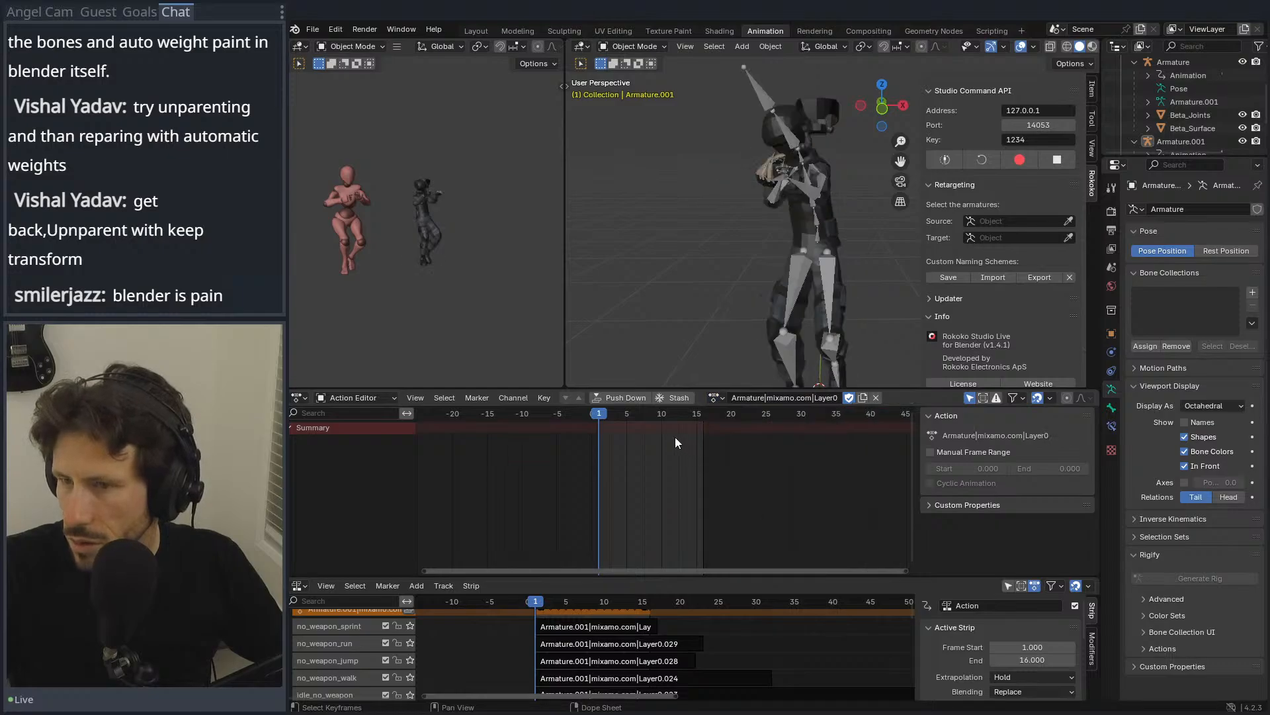
pyautogui.moveTo(601, 413); pyautogui.dragTo(642, 418)
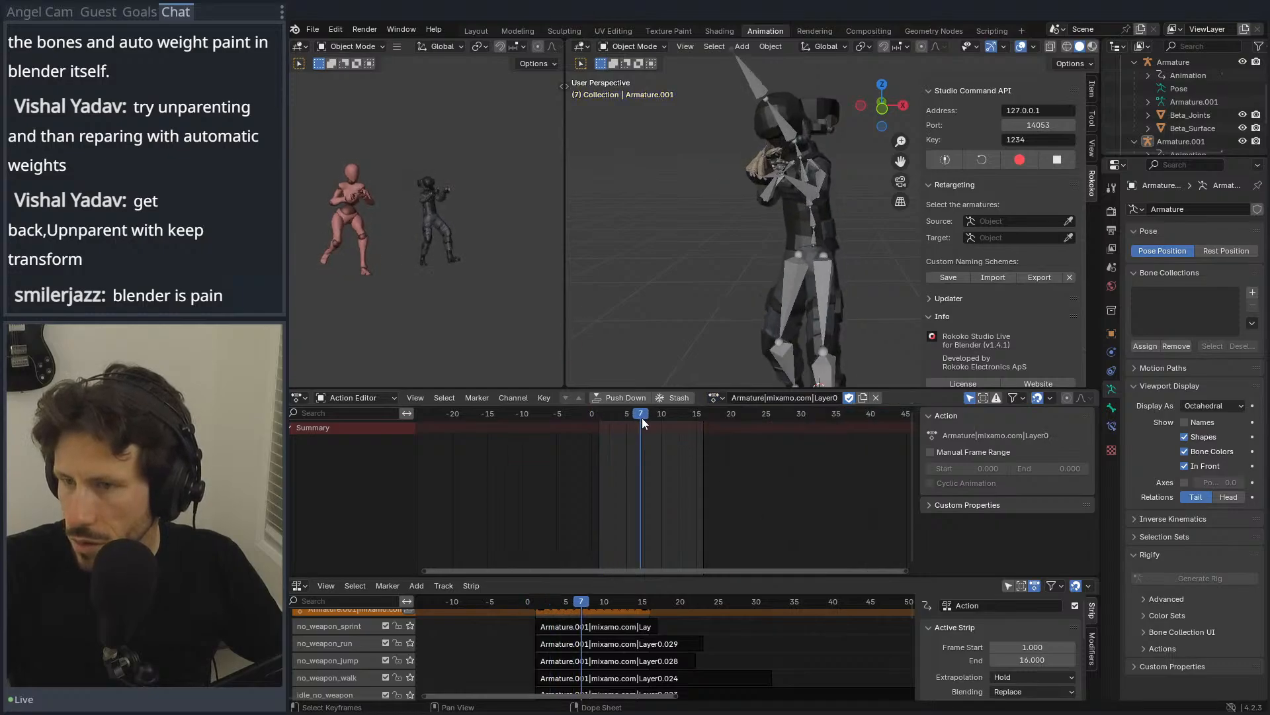
# Step: Try the actions HumanArmature|HumanArmature|Man_Clapping, Armature.001|mixamo.com|Layer0.025 and Armature.001|mixamo.com|Layer0.017 on the armature
pyautogui.click(714, 398)
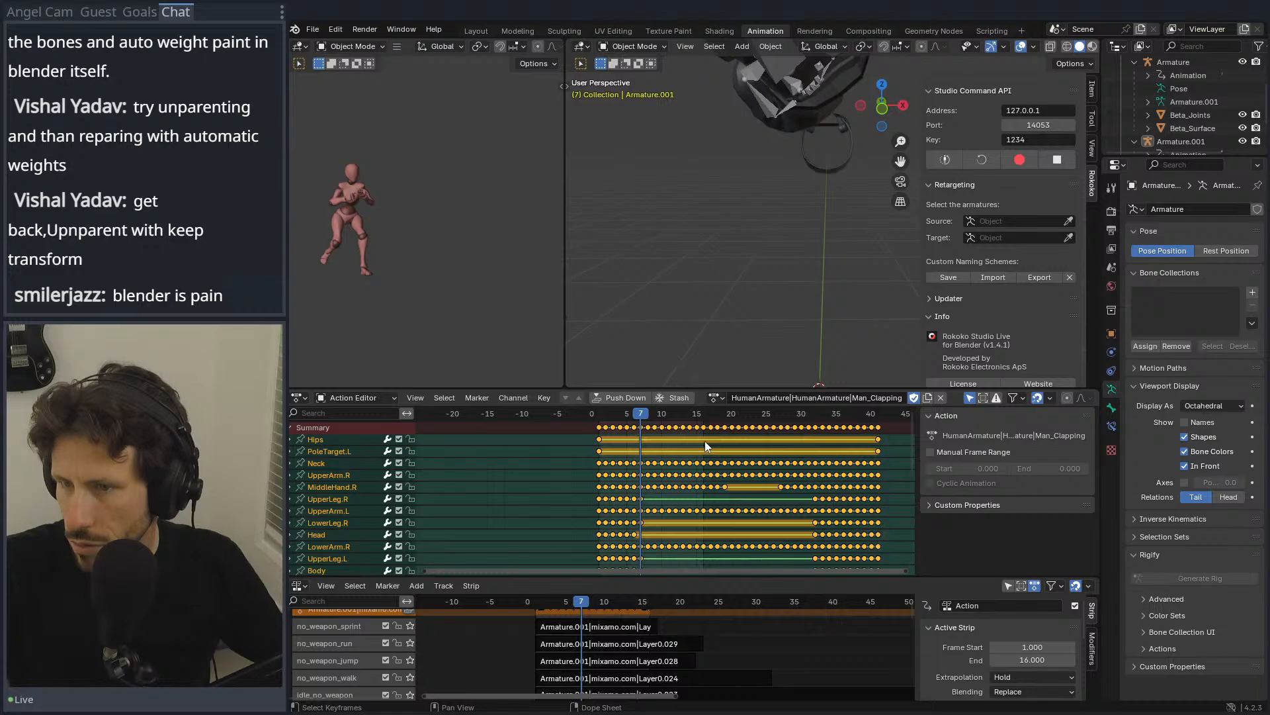
pyautogui.click(717, 399)
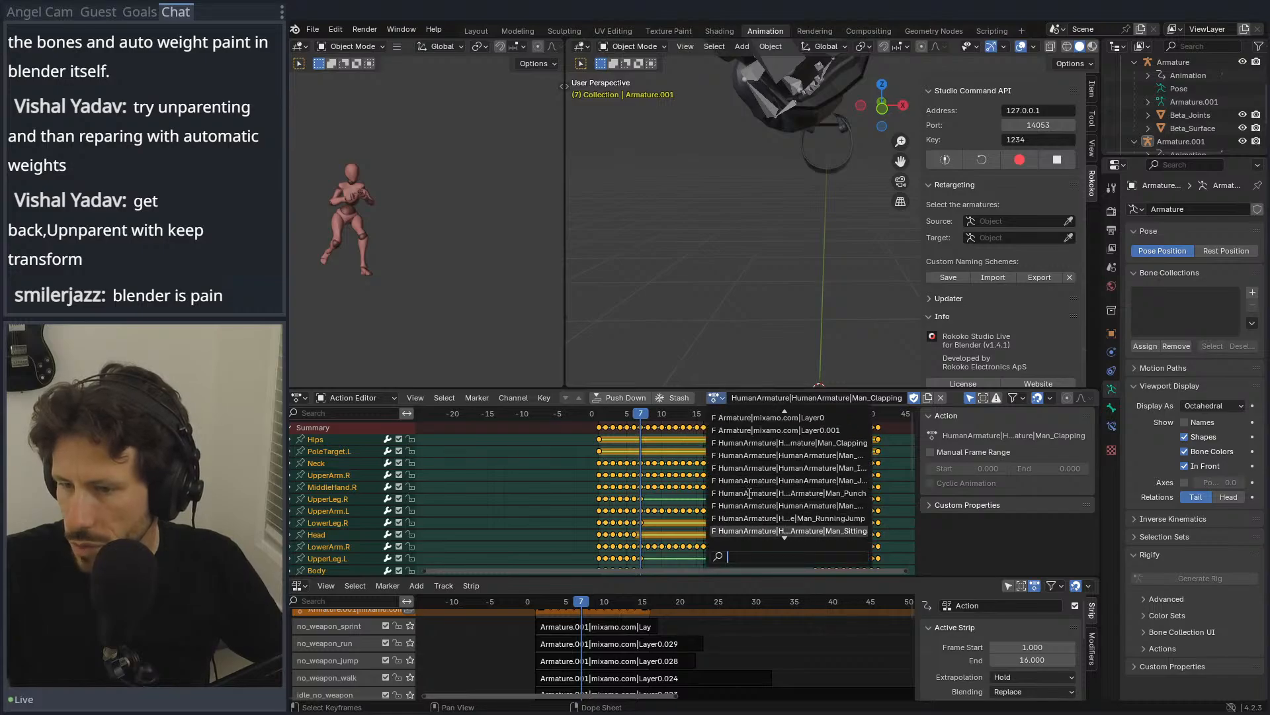
pyautogui.scroll(10, 750, 496)
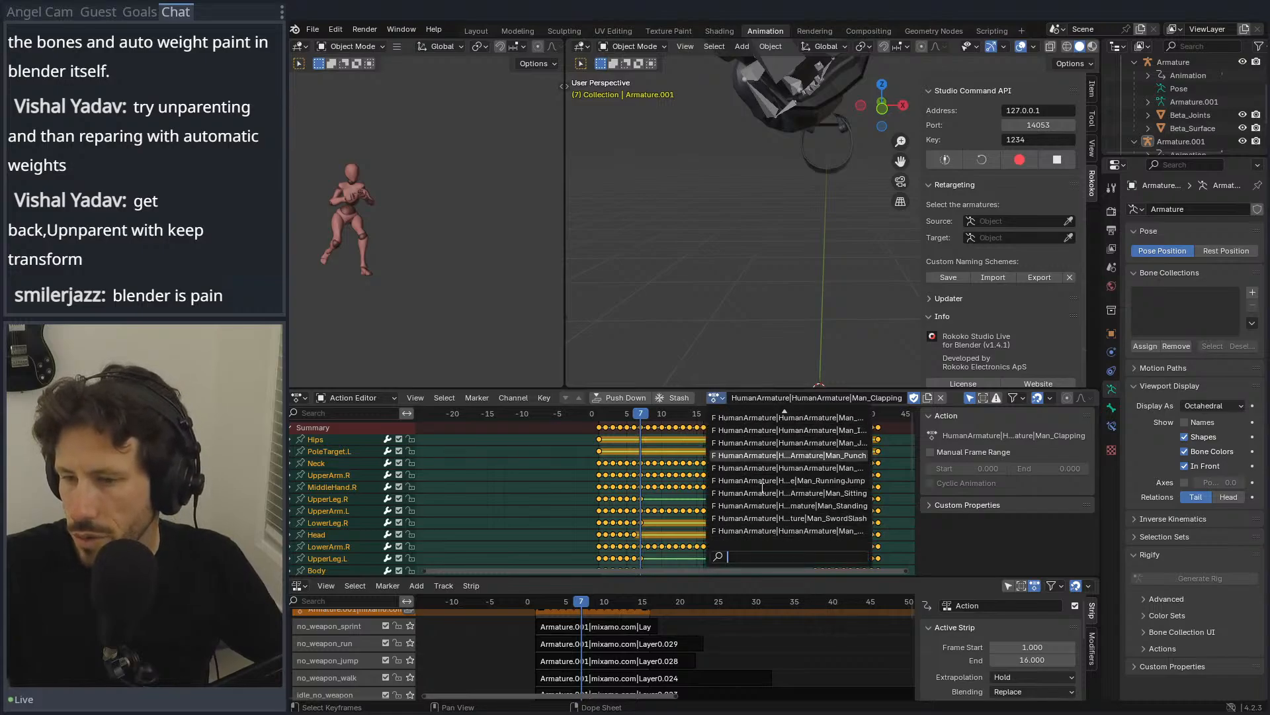
pyautogui.click(766, 442)
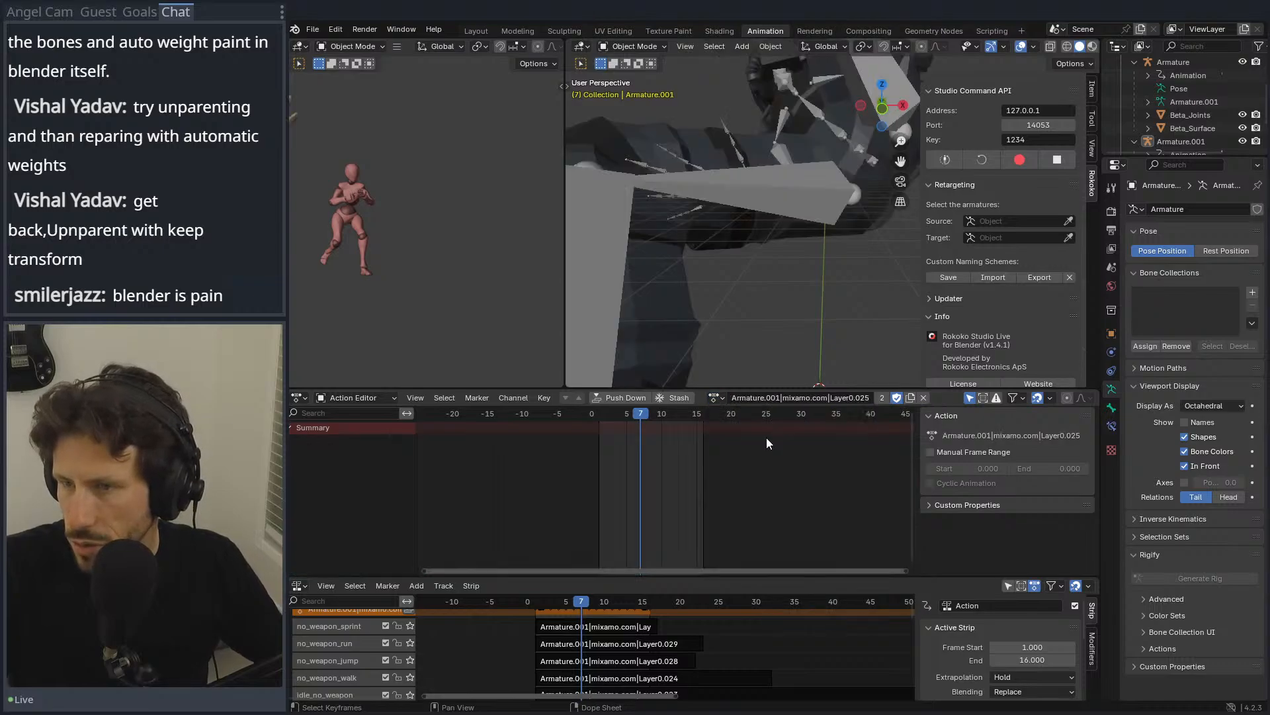
pyautogui.click(718, 398)
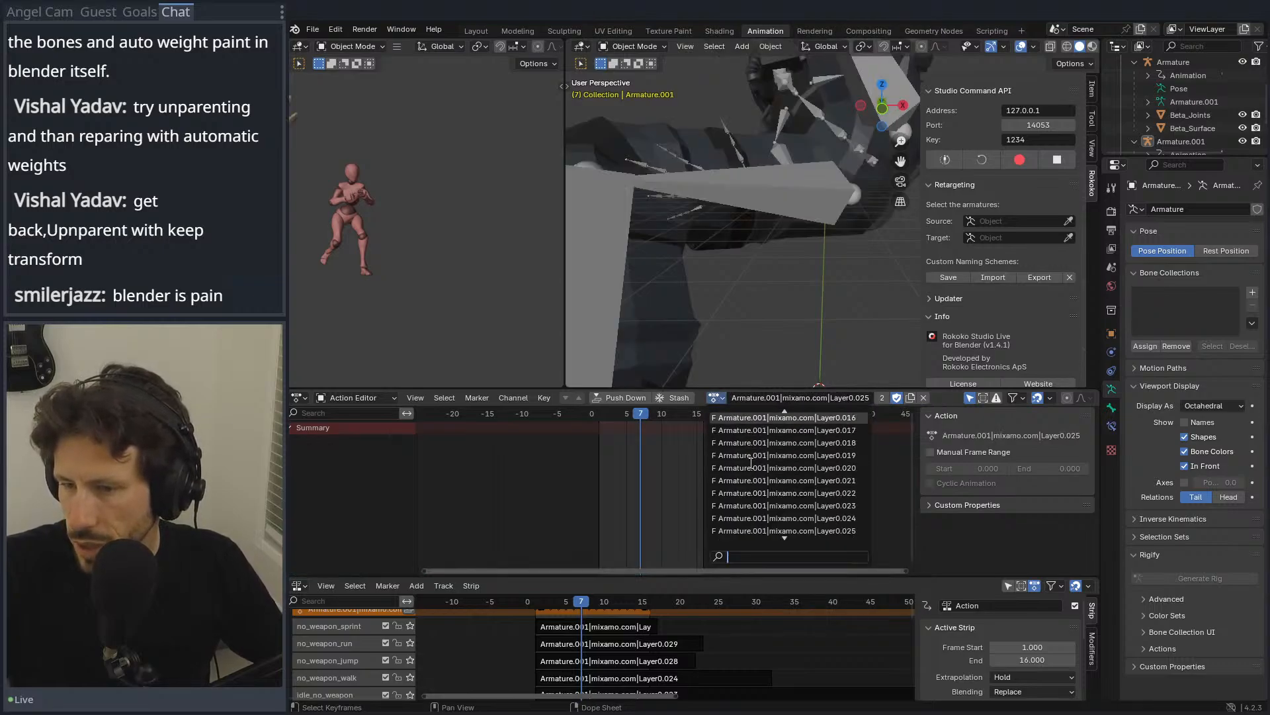
pyautogui.click(748, 436)
# Step: Undo the last action assignments back to Armature|mixamo.com|Layer0
pyautogui.hotkey('ctrl', 'z')
pyautogui.hotkey('ctrl', 'z')
pyautogui.hotkey('ctrl', 'z')
pyautogui.hotkey('ctrl', 'z')
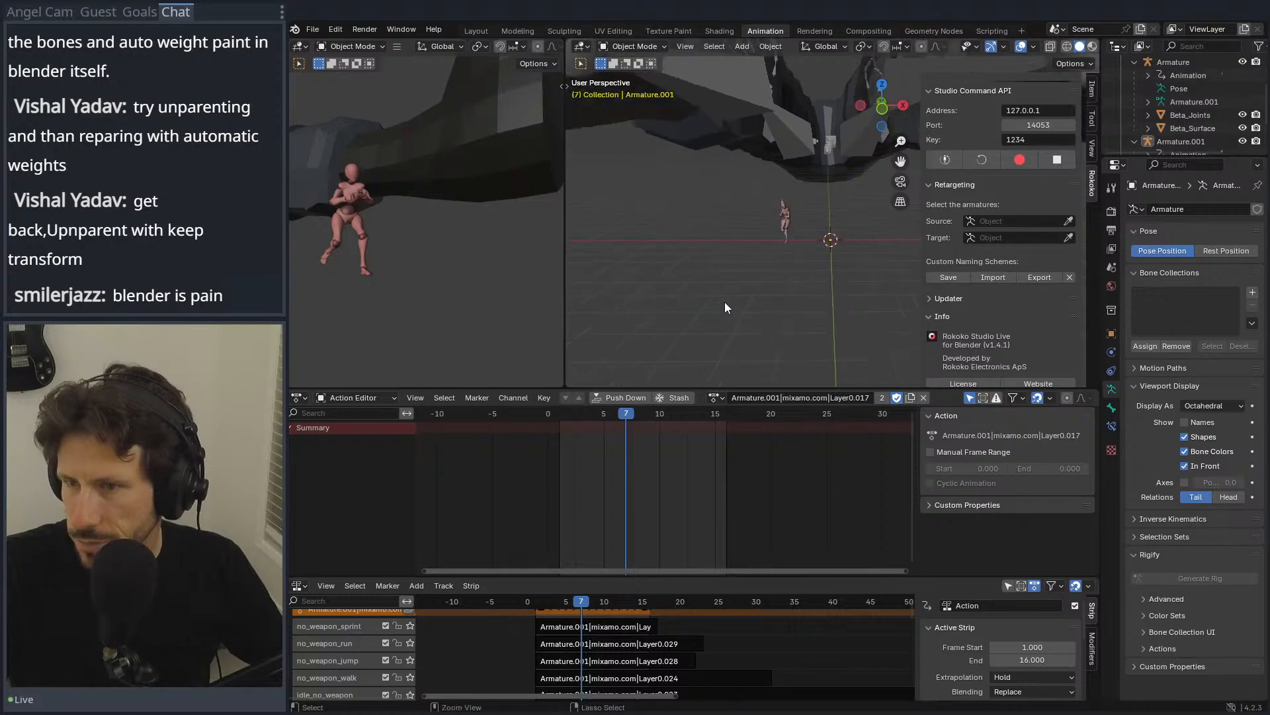
pyautogui.scroll(8, 725, 302)
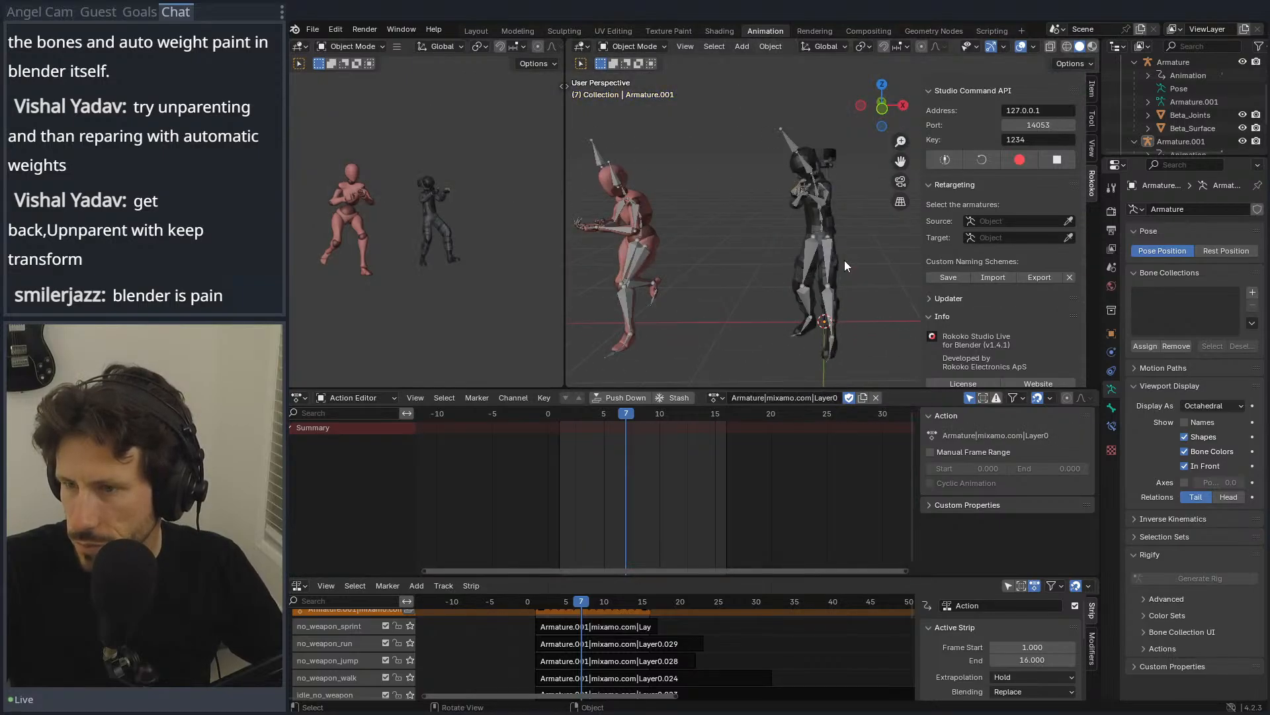
# Step: Select the Swat_Legs mesh and inspect its head and arms against the bones up close
pyautogui.click(824, 173)
pyautogui.click(825, 172)
pyautogui.click(833, 168)
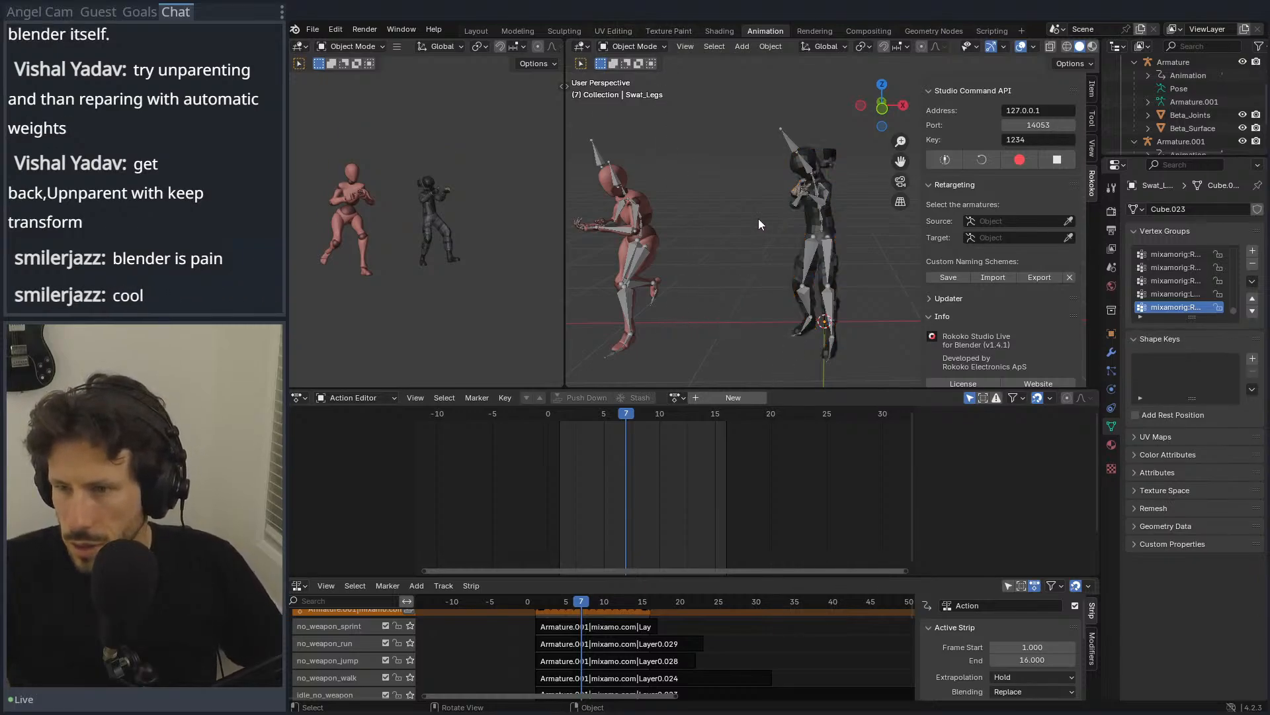
pyautogui.scroll(6, 789, 145)
pyautogui.moveTo(707, 248); pyautogui.dragTo(729, 180, button='middle')
pyautogui.click(772, 198)
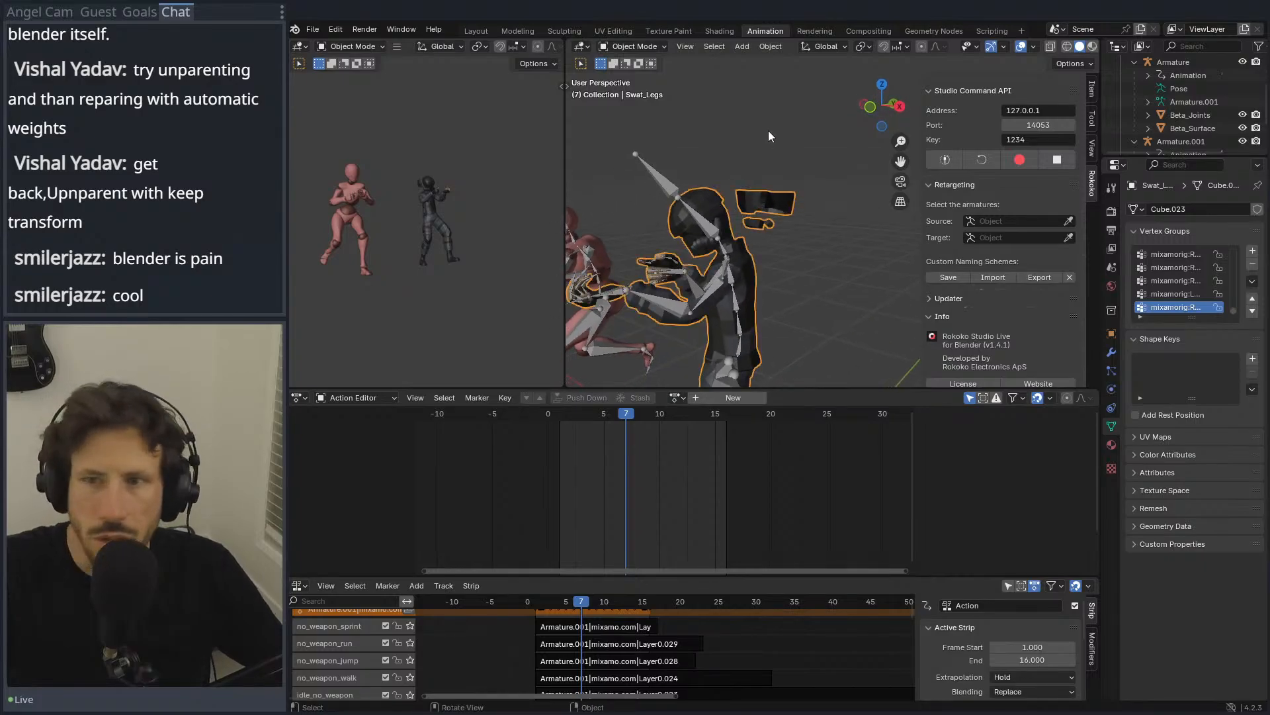
# Step: Try assigning Action.001 to the Swat_Legs mesh and revert it
pyautogui.click(678, 397)
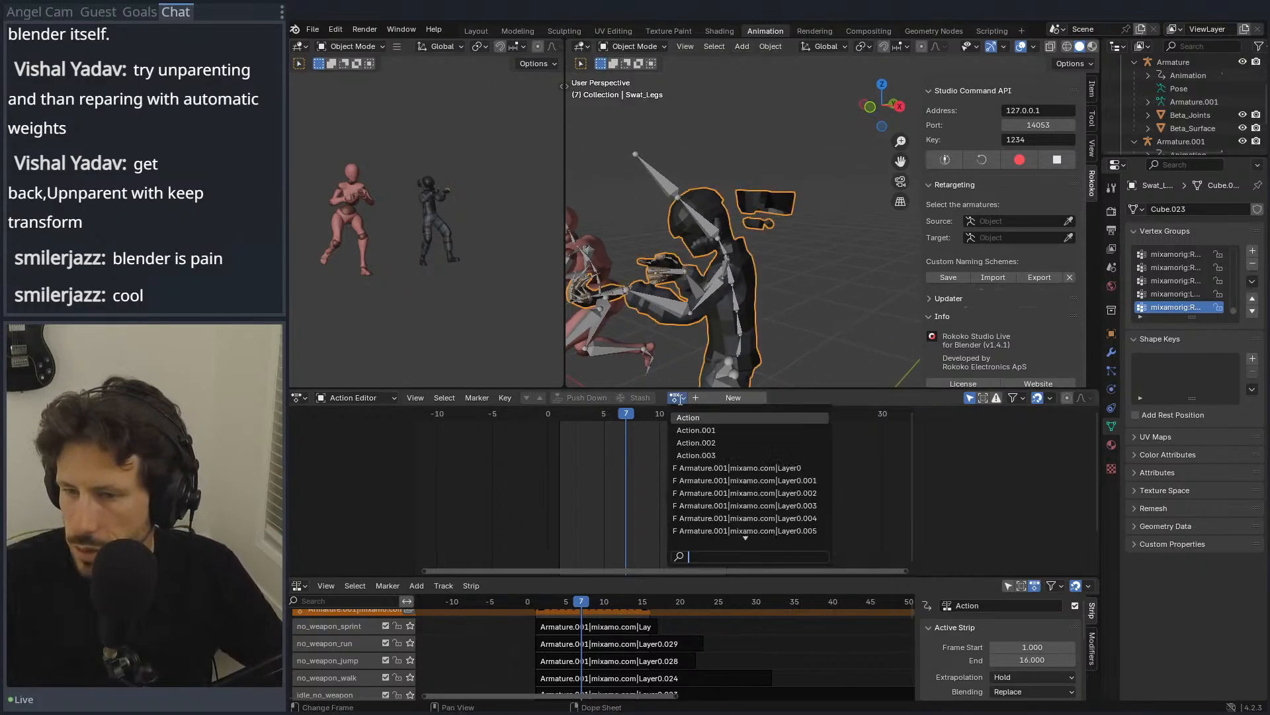
pyautogui.click(690, 426)
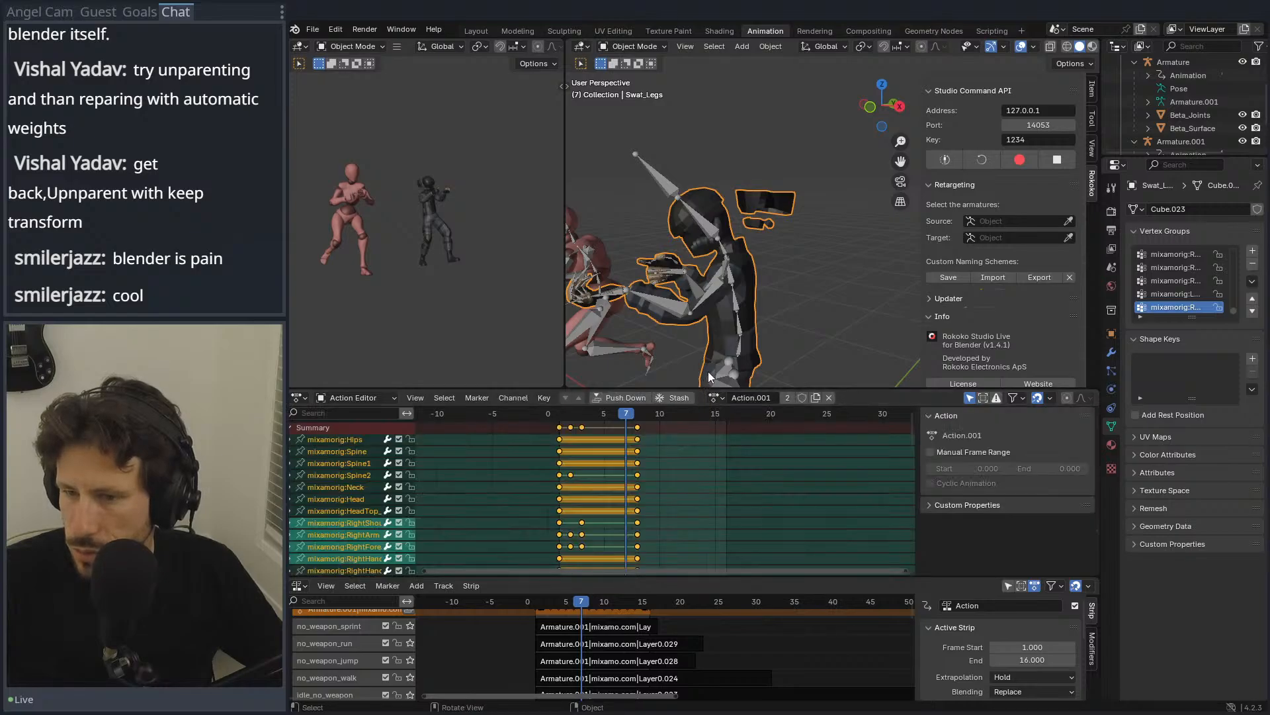
pyautogui.click(749, 308)
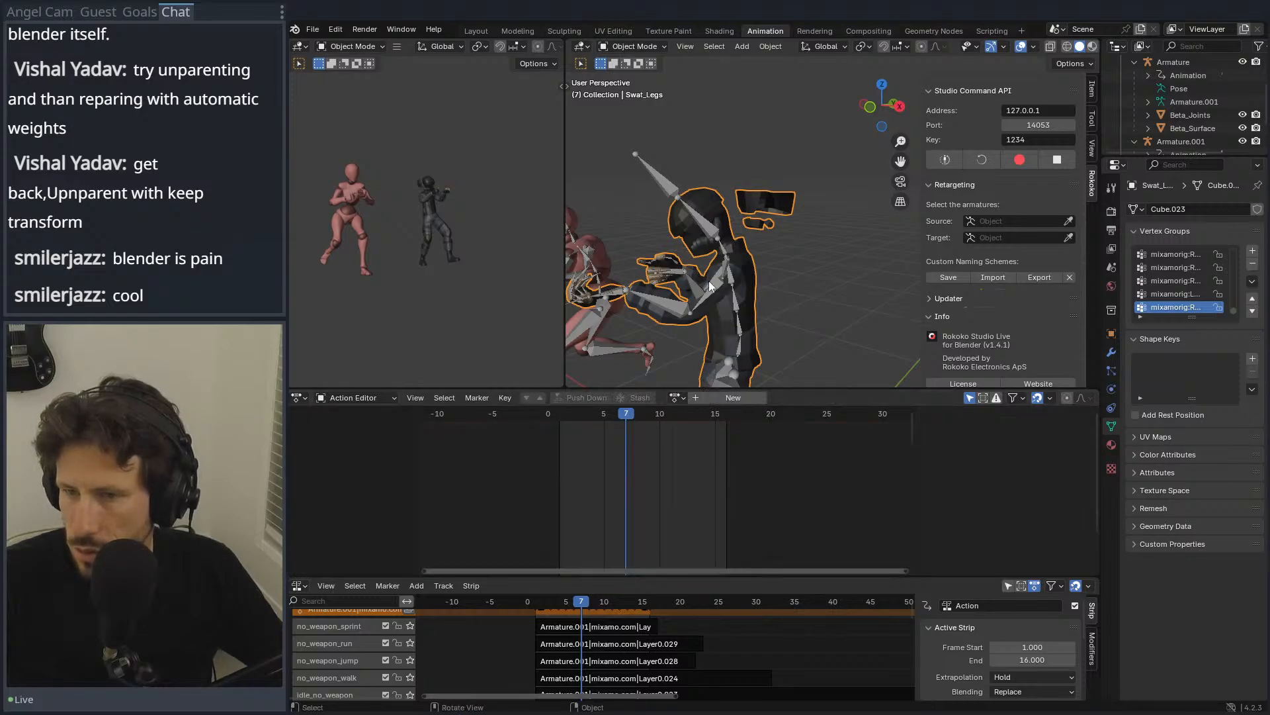
# Step: Select Armature.001 and switch it to Rest Position
pyautogui.click(721, 399)
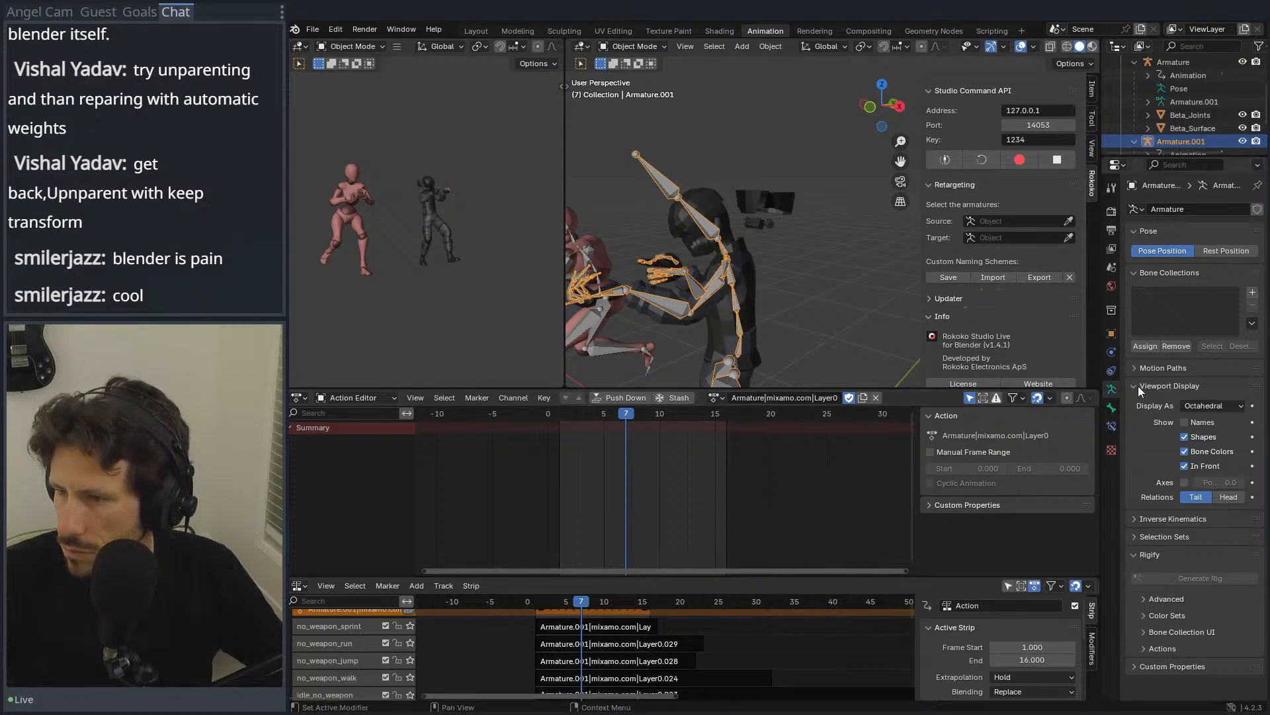
pyautogui.click(1217, 250)
pyautogui.moveTo(651, 303); pyautogui.dragTo(764, 286, button='middle')
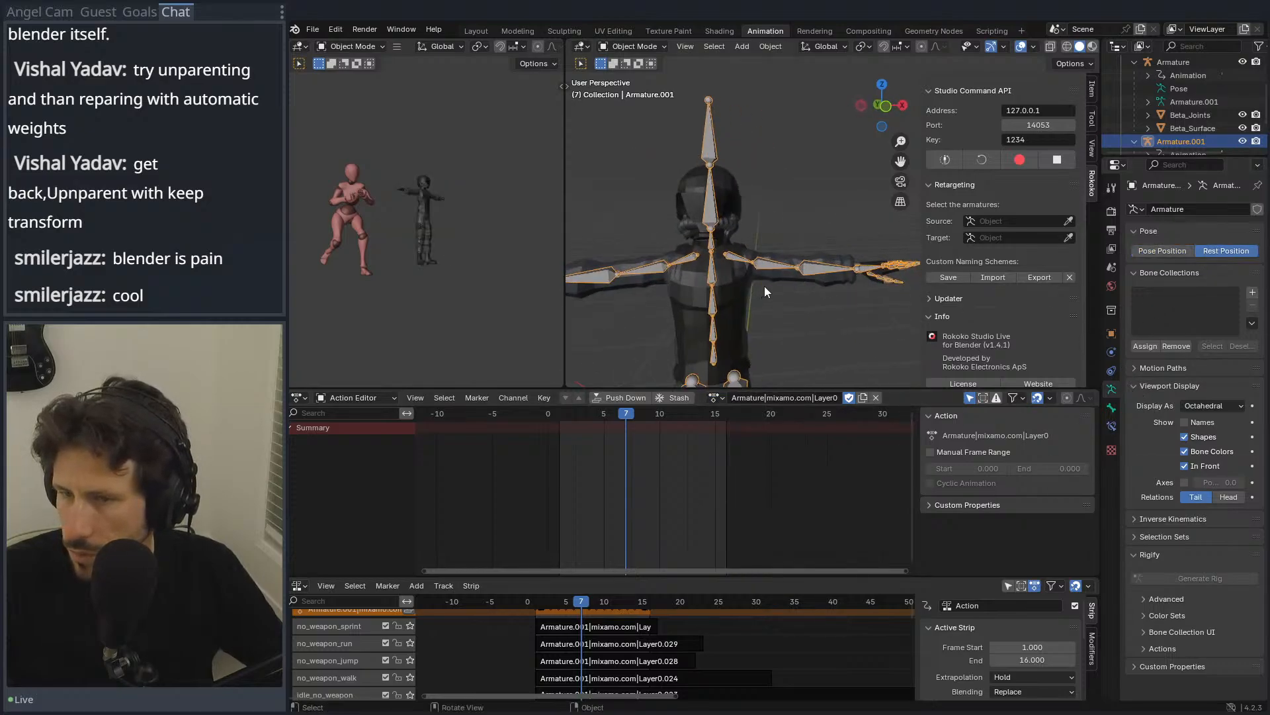
# Step: Select the Swat_Legs mesh and switch to the Modeling workspace to edit its vertices
pyautogui.moveTo(751, 221); pyautogui.dragTo(725, 179, button='middle')
pyautogui.click(725, 178)
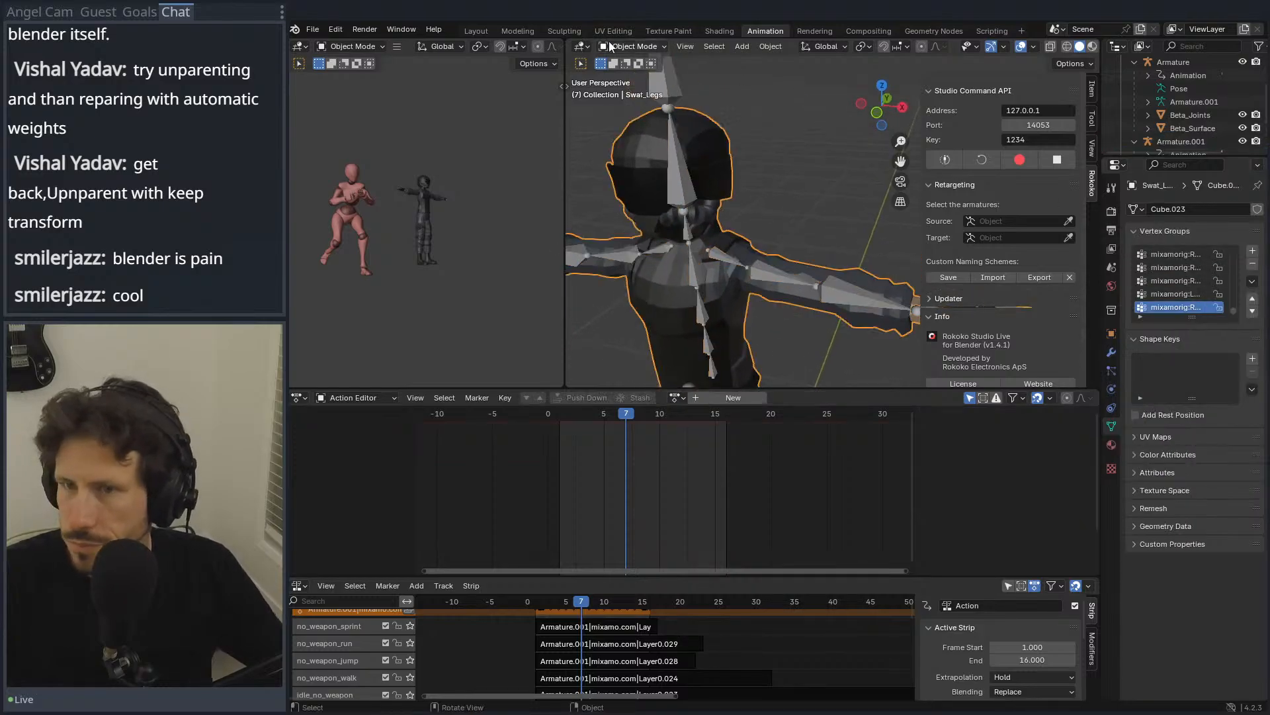
pyautogui.click(526, 31)
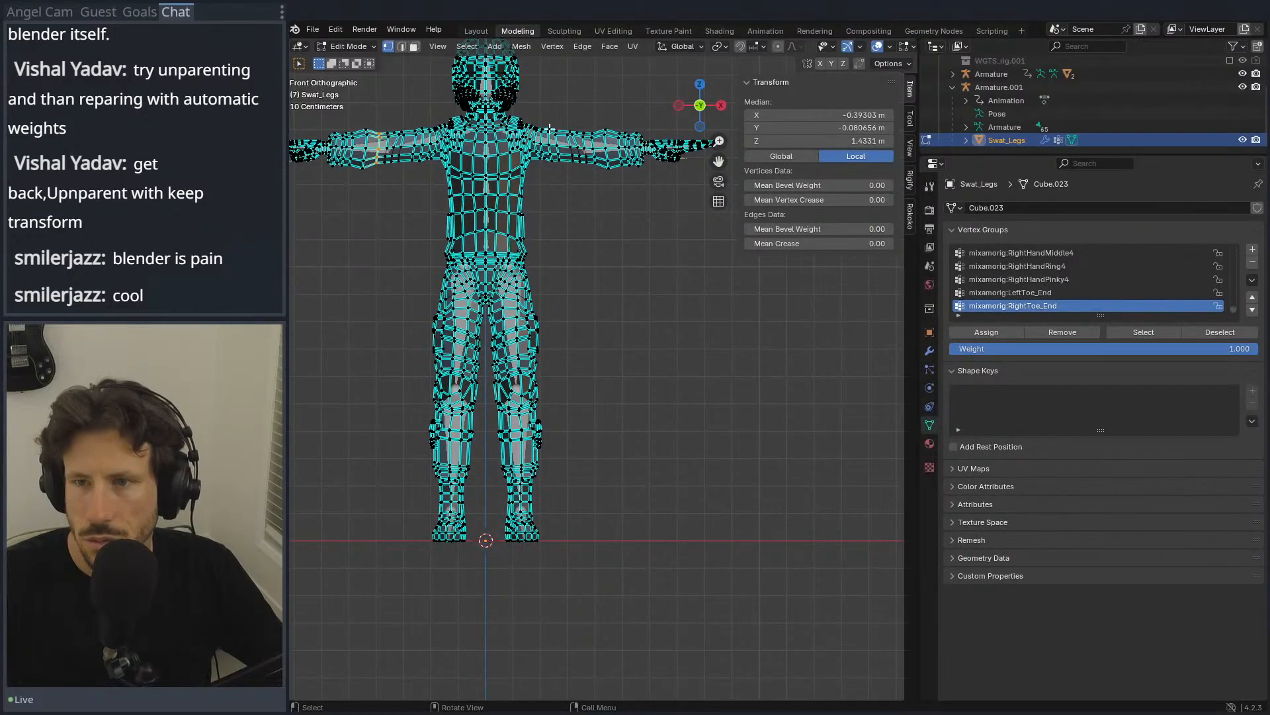
# Step: Try selecting the linked geometry of the helmet's visor on the Swat_Legs mesh
pyautogui.press('Tab')
pyautogui.scroll(2, 694, 421)
pyautogui.scroll(5, 693, 420)
pyautogui.moveTo(694, 421); pyautogui.dragTo(616, 326, button='middle')
pyautogui.press('Tab')
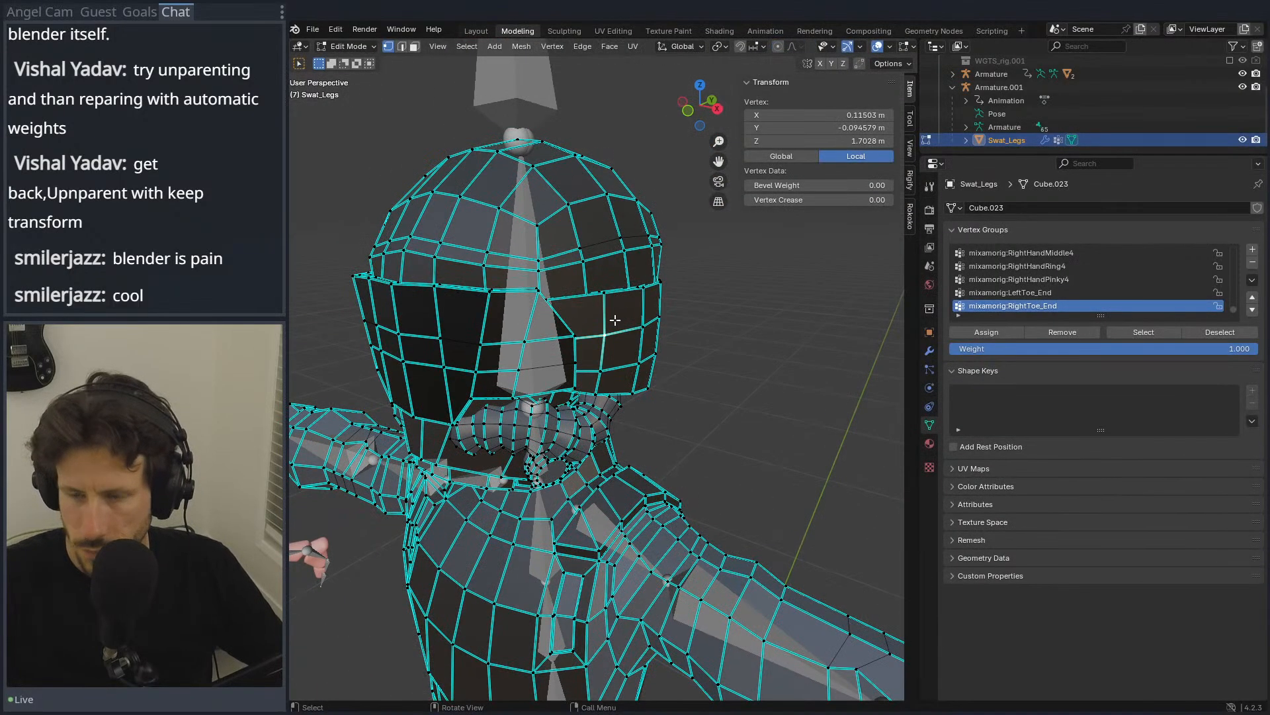
pyautogui.press('l')
pyautogui.press('l')
pyautogui.moveTo(544, 338); pyautogui.dragTo(574, 155, button='middle')
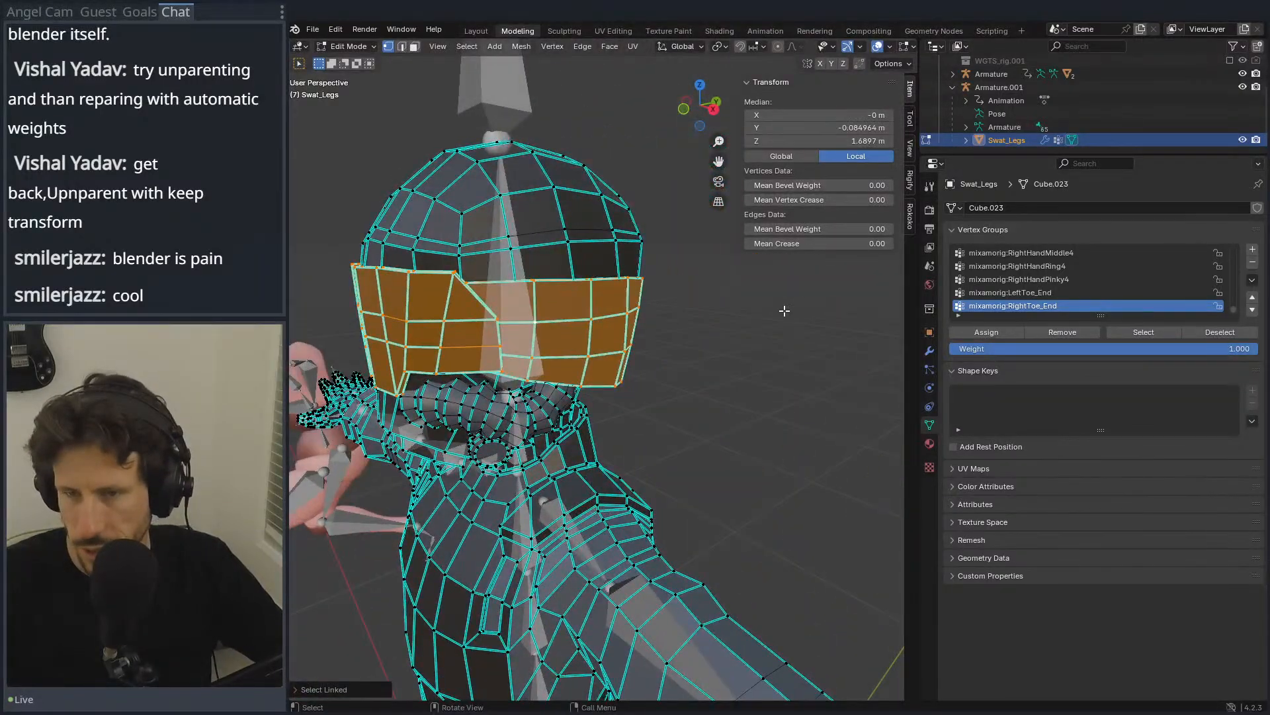
pyautogui.hotkey('alt', 'a')
# Step: Switch Swat_Legs to Weight Paint mode and make mixamorig:Head the active vertex group
pyautogui.click(358, 47)
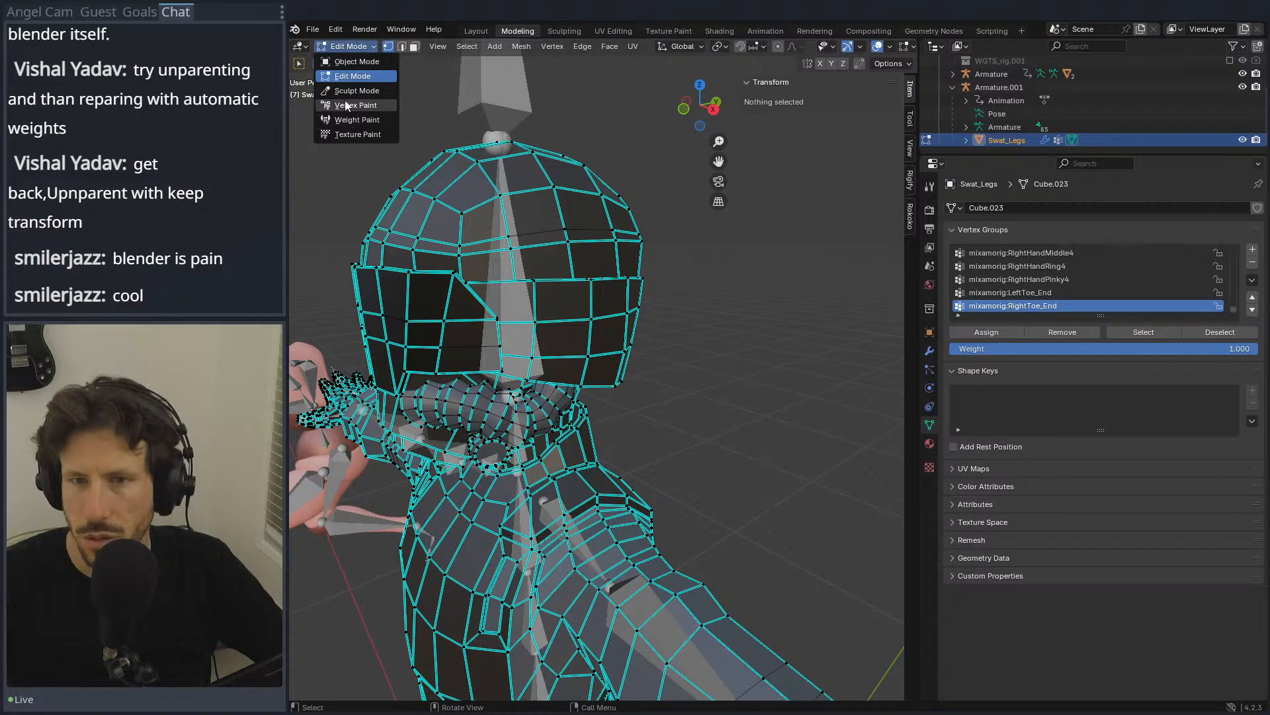
pyautogui.click(350, 119)
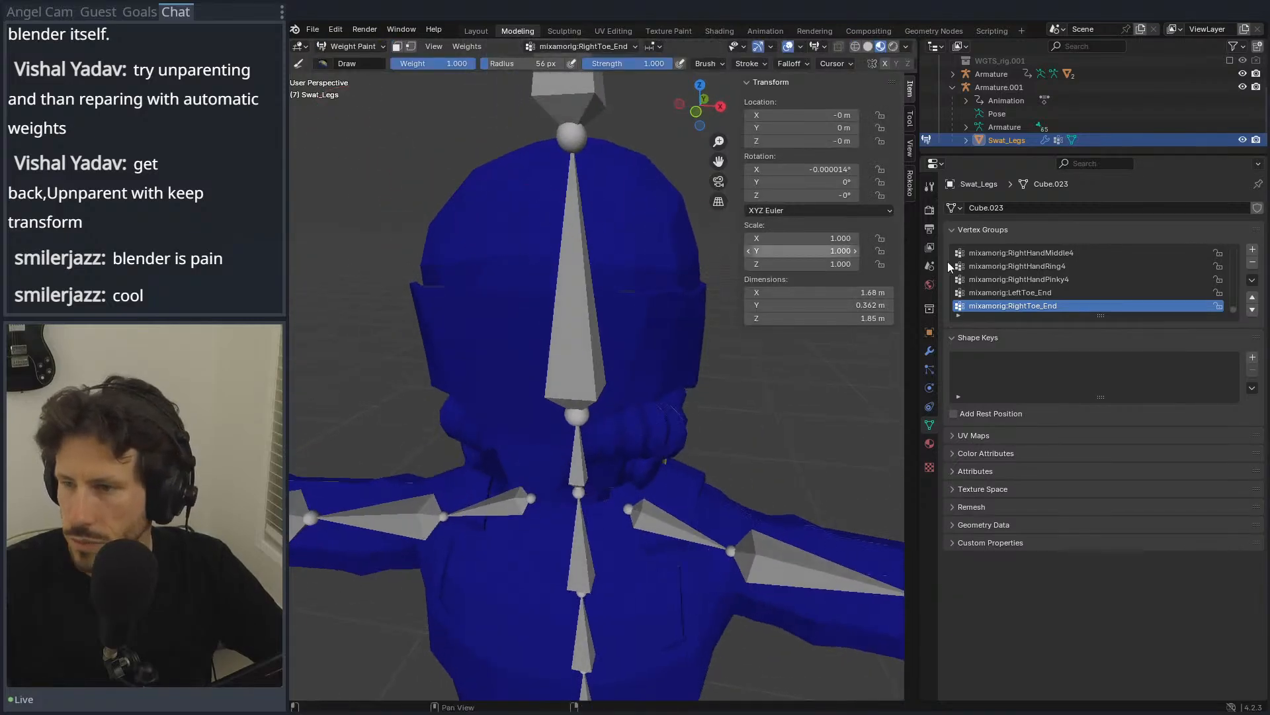
pyautogui.scroll(10, 1114, 279)
pyautogui.scroll(10, 1101, 268)
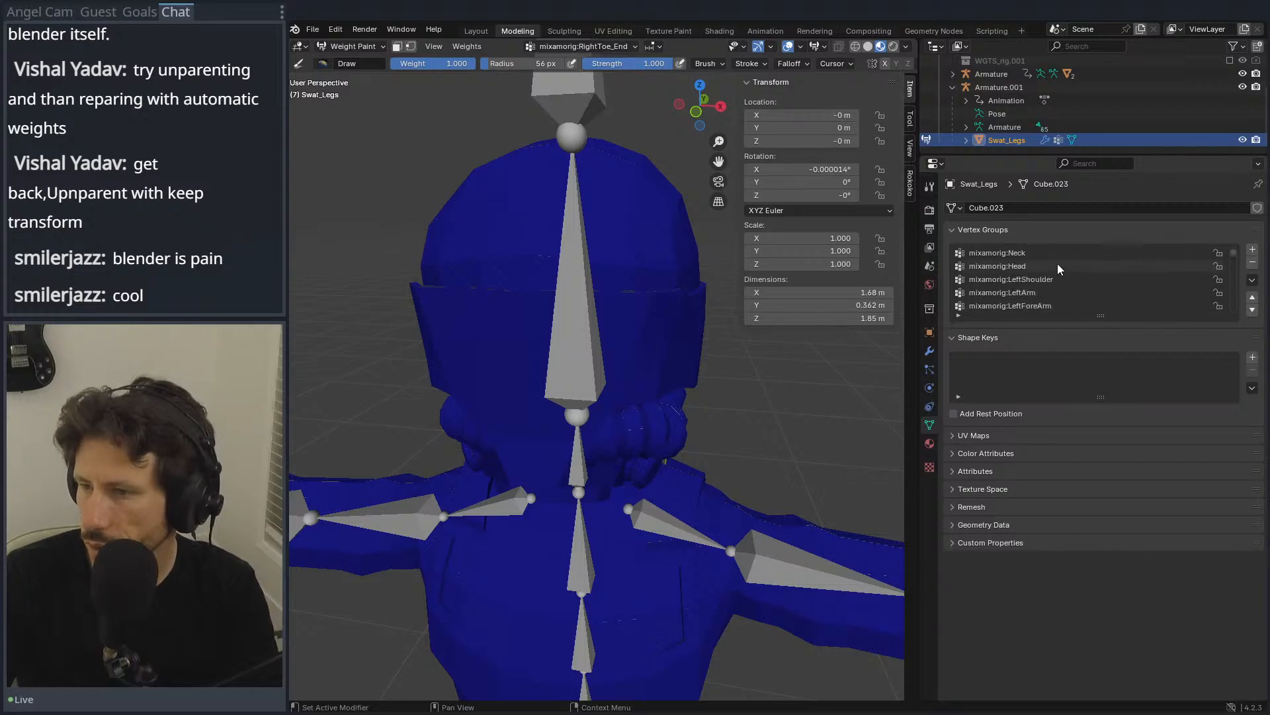
pyautogui.click(1046, 265)
pyautogui.moveTo(481, 540)
pyautogui.mouseDown(button='middle')
pyautogui.moveTo(750, 329)
pyautogui.moveTo(608, 334)
pyautogui.mouseUp(button='middle')
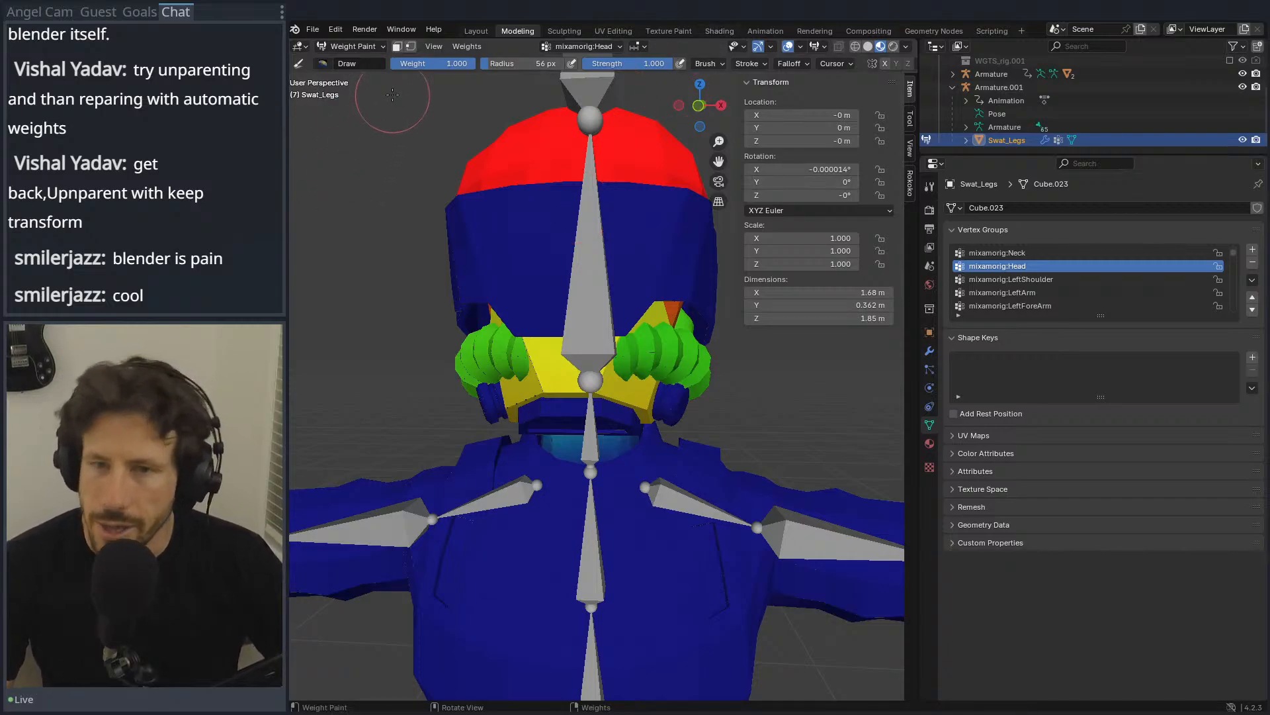
# Step: Paint mixamorig:Head weight 1.000 over the visor and the lower face mask with the Draw brush
pyautogui.click(337, 64)
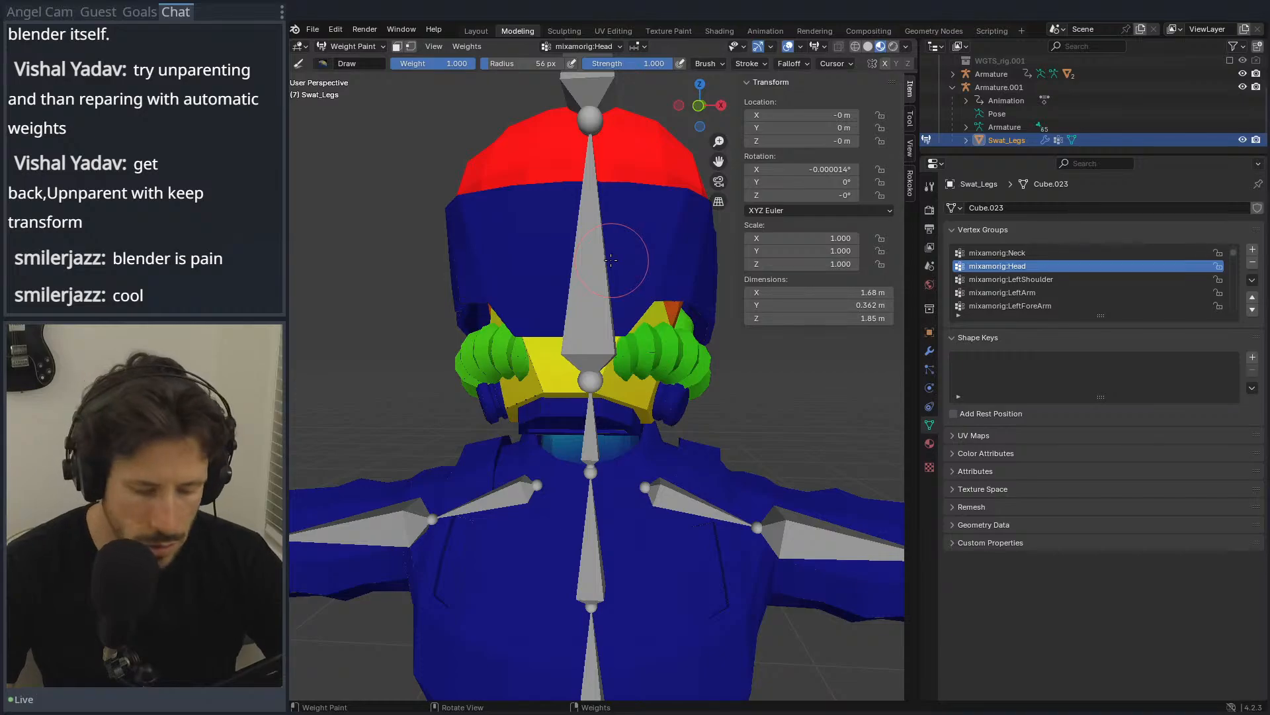
pyautogui.moveTo(530, 233)
pyautogui.mouseDown()
pyautogui.moveTo(556, 228)
pyautogui.moveTo(497, 213)
pyautogui.mouseUp()
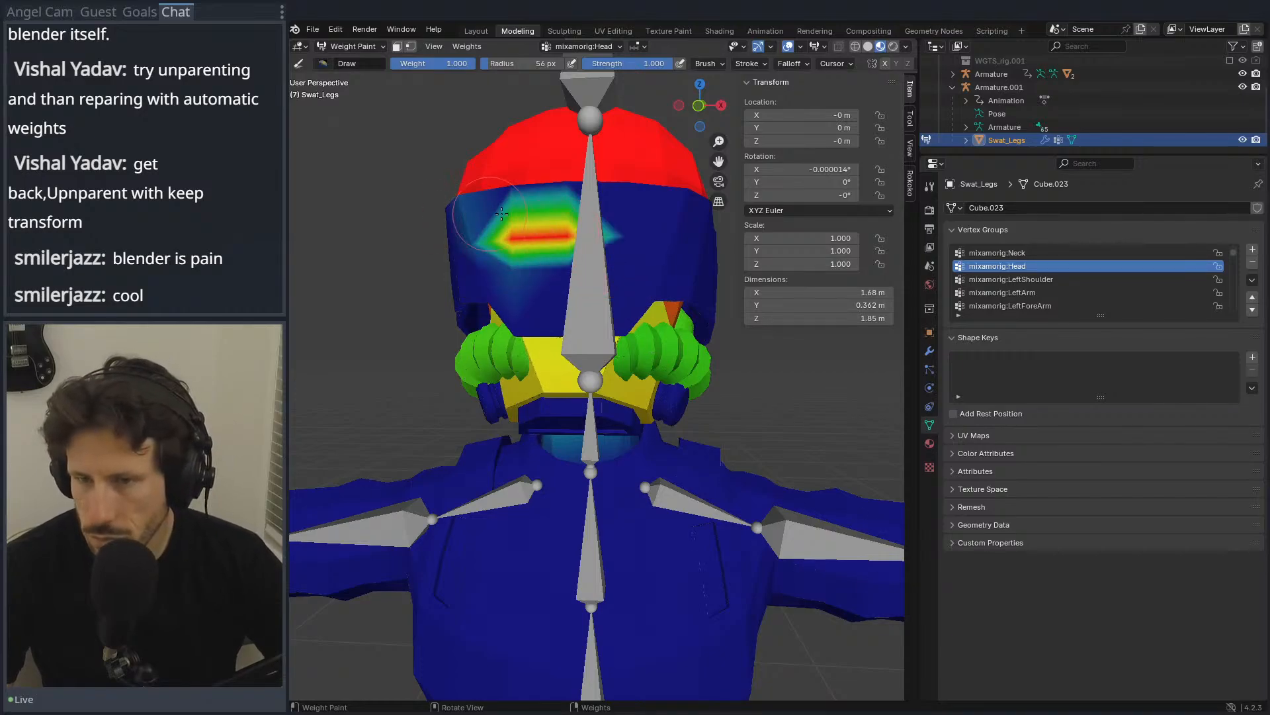
pyautogui.press('KP_1')
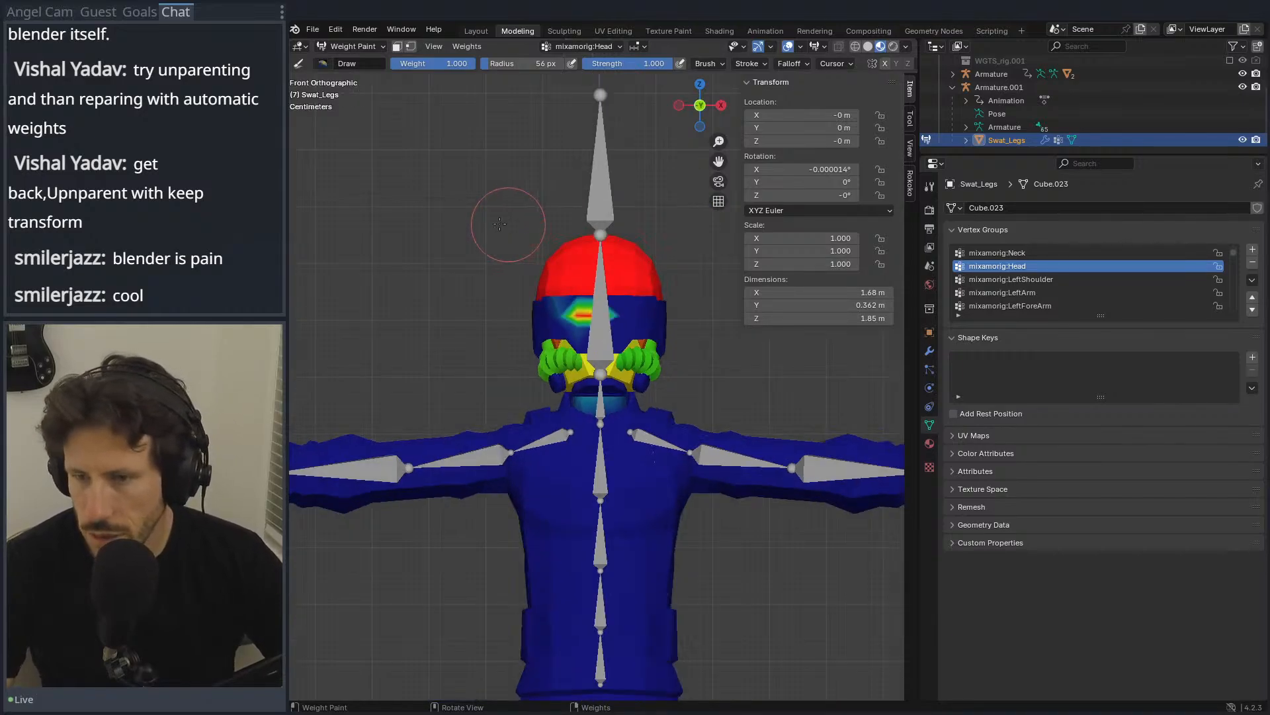
pyautogui.scroll(4, 512, 224)
pyautogui.moveTo(484, 215)
pyautogui.mouseDown()
pyautogui.moveTo(589, 231)
pyautogui.moveTo(653, 219)
pyautogui.moveTo(540, 244)
pyautogui.moveTo(655, 298)
pyautogui.moveTo(581, 318)
pyautogui.moveTo(464, 272)
pyautogui.moveTo(440, 284)
pyautogui.moveTo(435, 343)
pyautogui.moveTo(475, 325)
pyautogui.mouseUp()
pyautogui.moveTo(661, 295)
pyautogui.mouseDown()
pyautogui.moveTo(691, 404)
pyautogui.moveTo(575, 391)
pyautogui.mouseUp()
pyautogui.rightClick(576, 326)
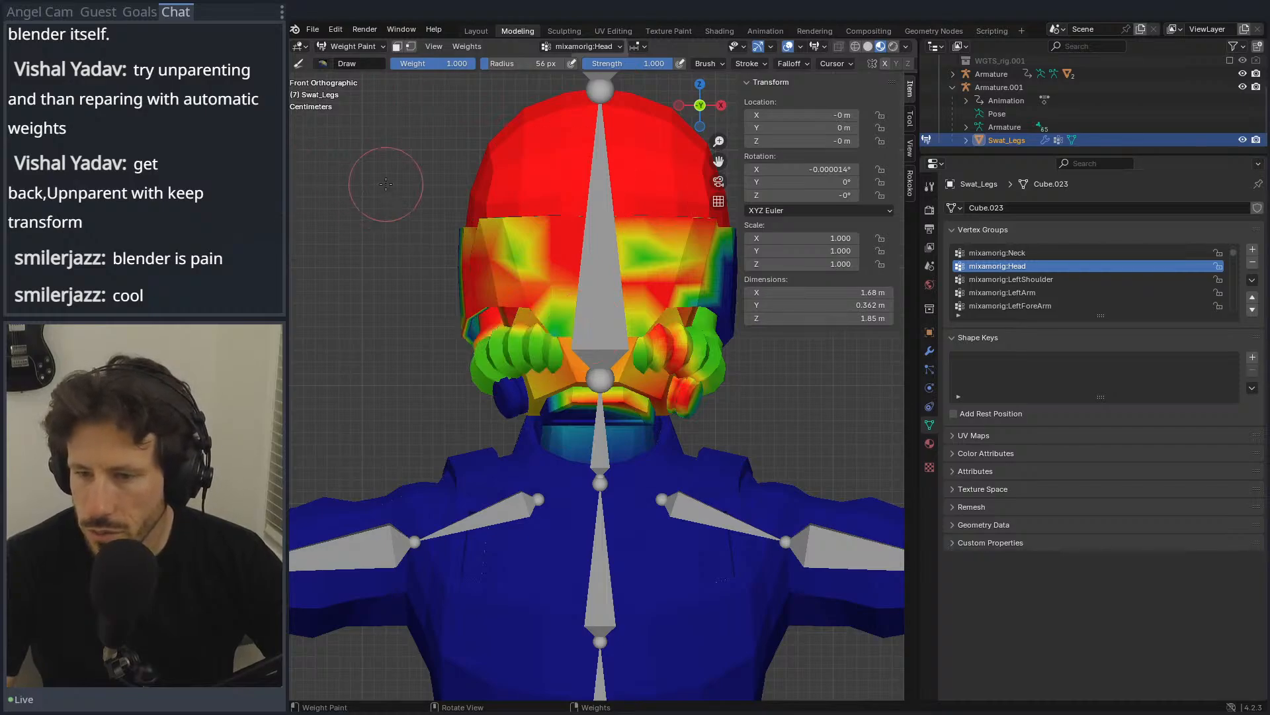
# Step: Select the linked front and outer pieces of the visor in Edit Mode
pyautogui.press('Tab')
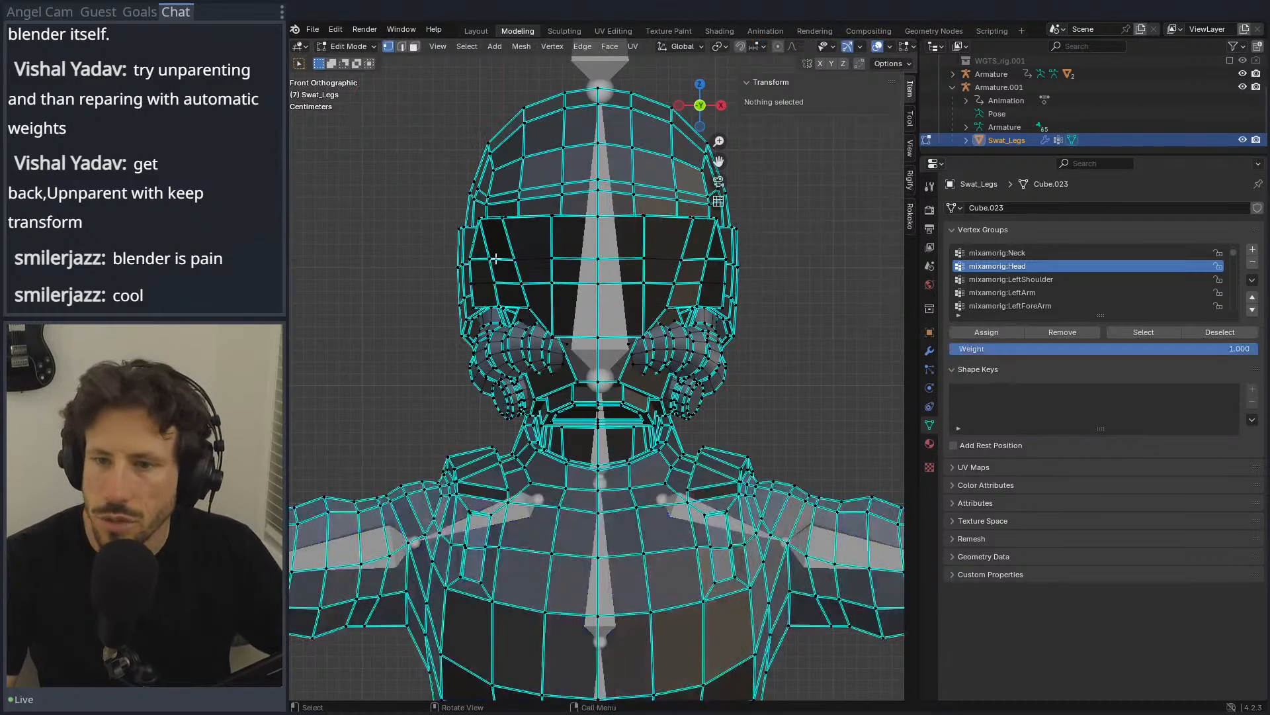
pyautogui.press('l')
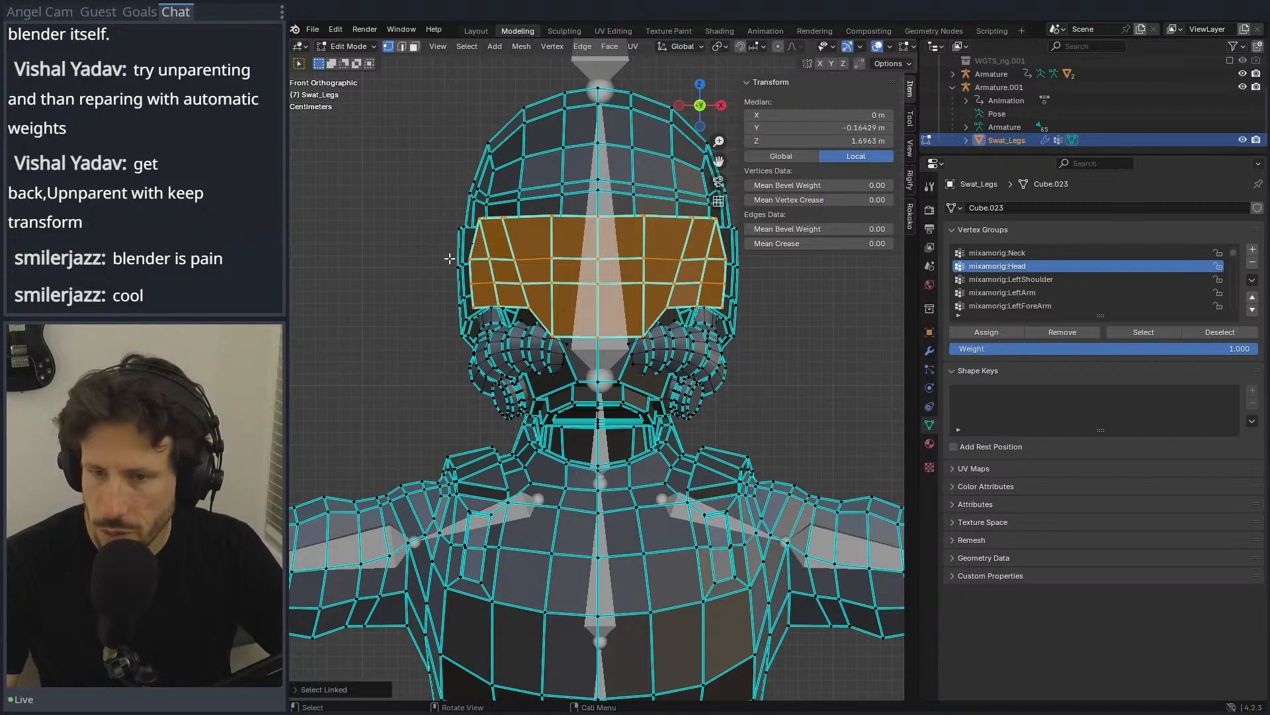
pyautogui.press('l')
pyautogui.moveTo(552, 247); pyautogui.dragTo(570, 234, button='middle')
pyautogui.press('KP_1')
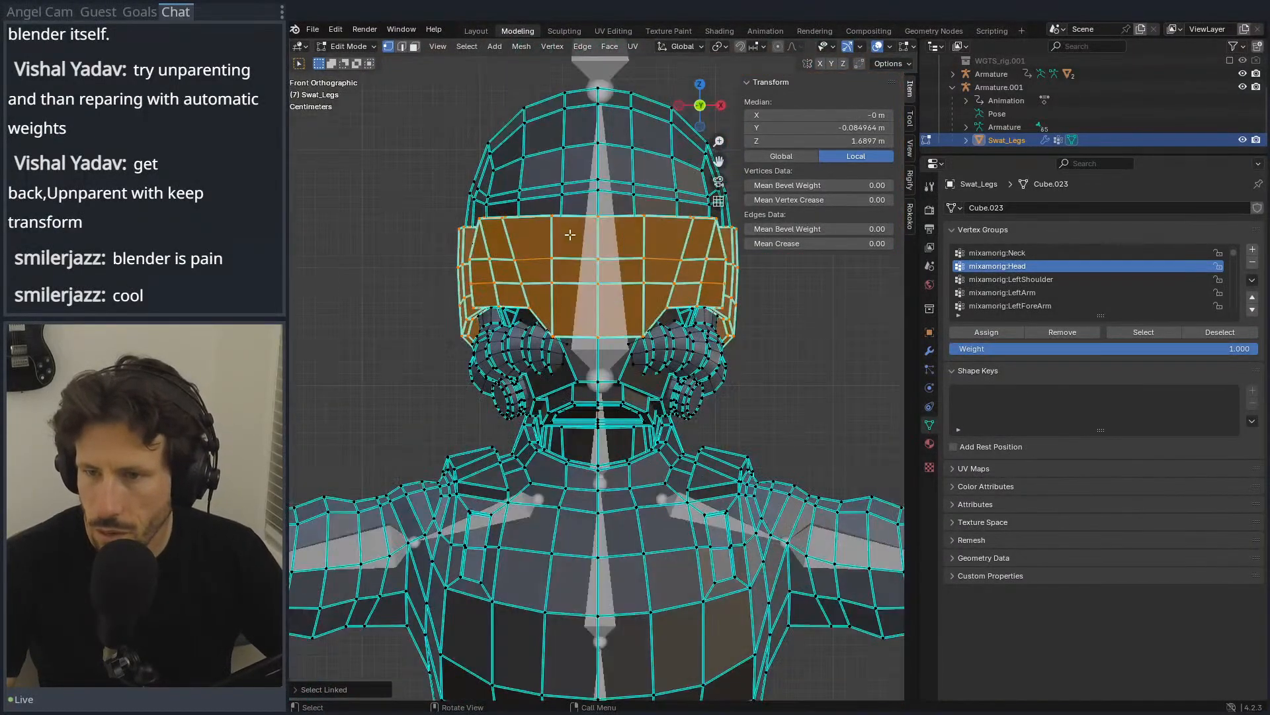
# Step: Return to Weight Paint mode, try painting over the chest, and undo both strokes
pyautogui.hotkey('ctrl', 'Tab')
pyautogui.moveTo(718, 499)
pyautogui.mouseDown()
pyautogui.moveTo(615, 563)
pyautogui.moveTo(566, 556)
pyautogui.mouseUp()
pyautogui.moveTo(754, 503); pyautogui.dragTo(708, 576)
pyautogui.hotkey('ctrl', 'z')
pyautogui.hotkey('ctrl', 'z')
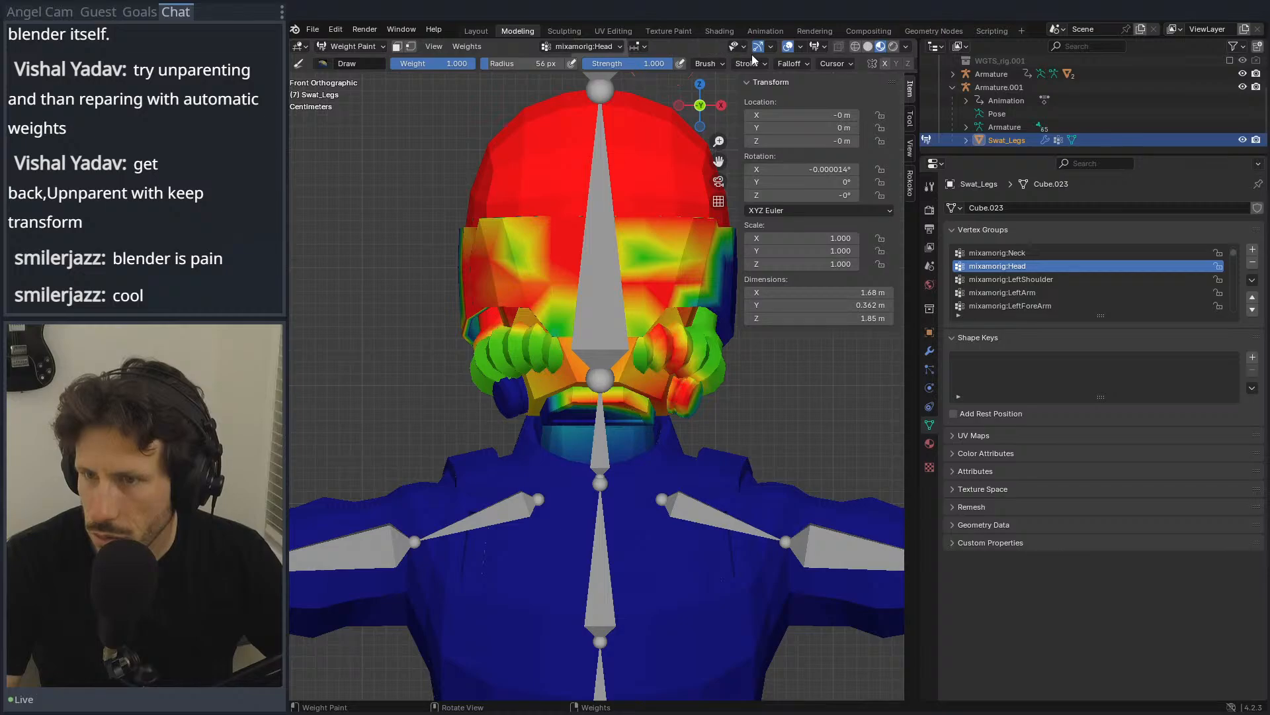
# Step: Look through the weight paint options and enable face selection masking so painting is limited to the selected visor
pyautogui.click(826, 45)
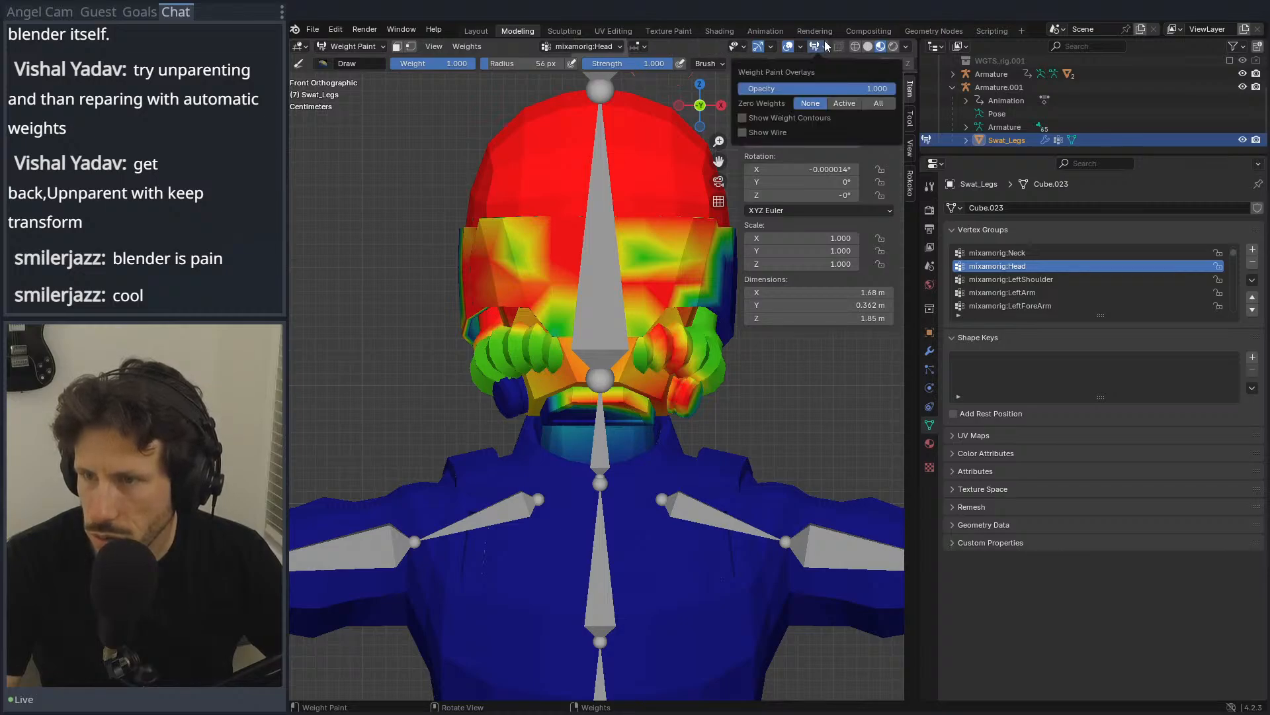
pyautogui.click(826, 46)
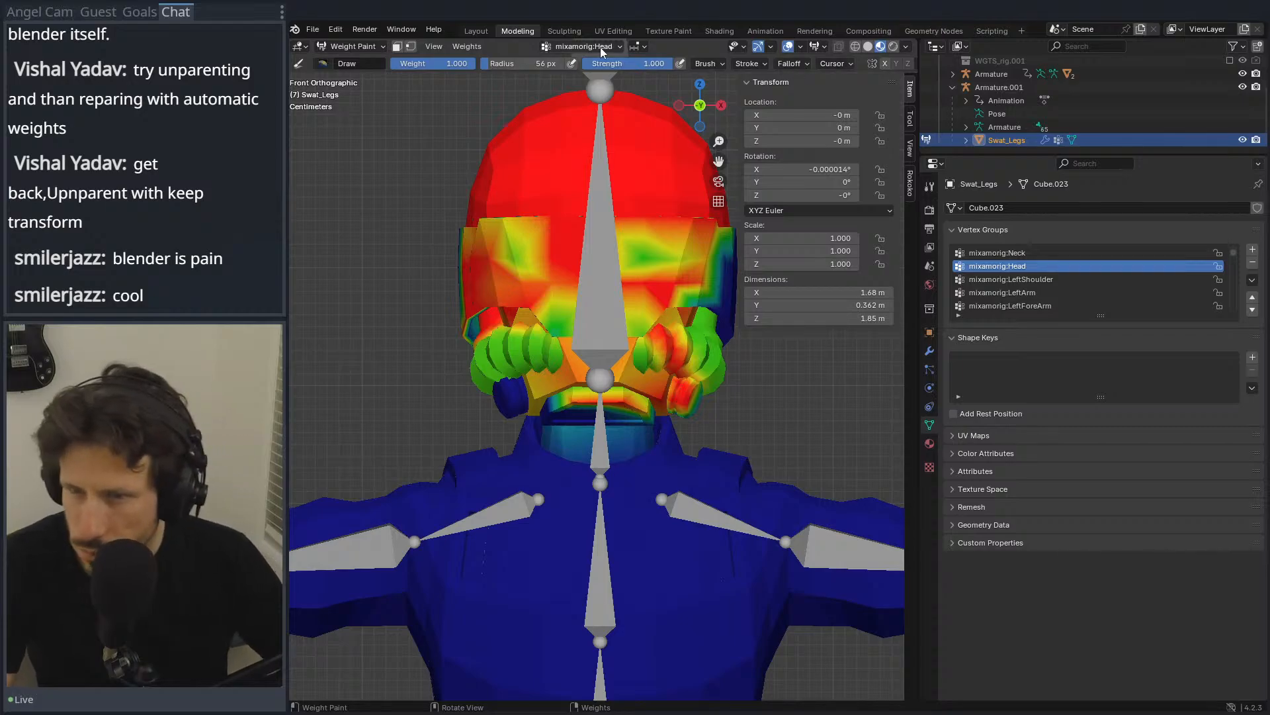
pyautogui.click(466, 47)
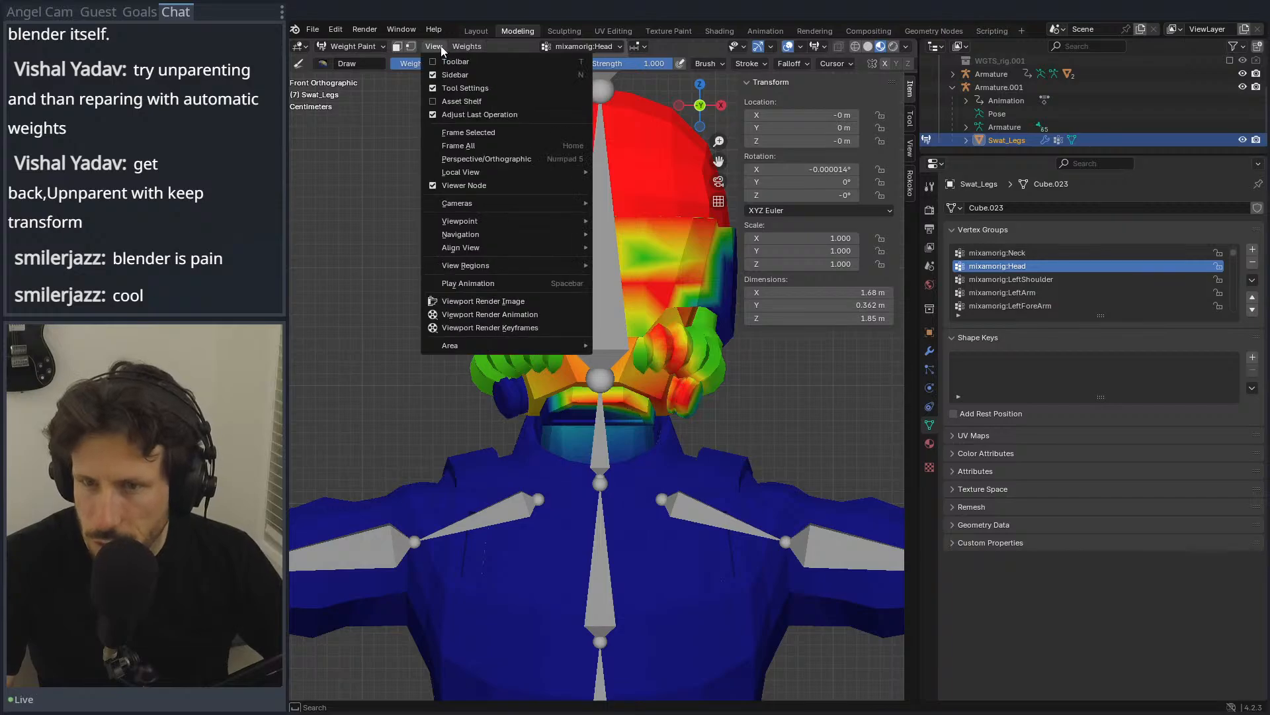
pyautogui.click(411, 50)
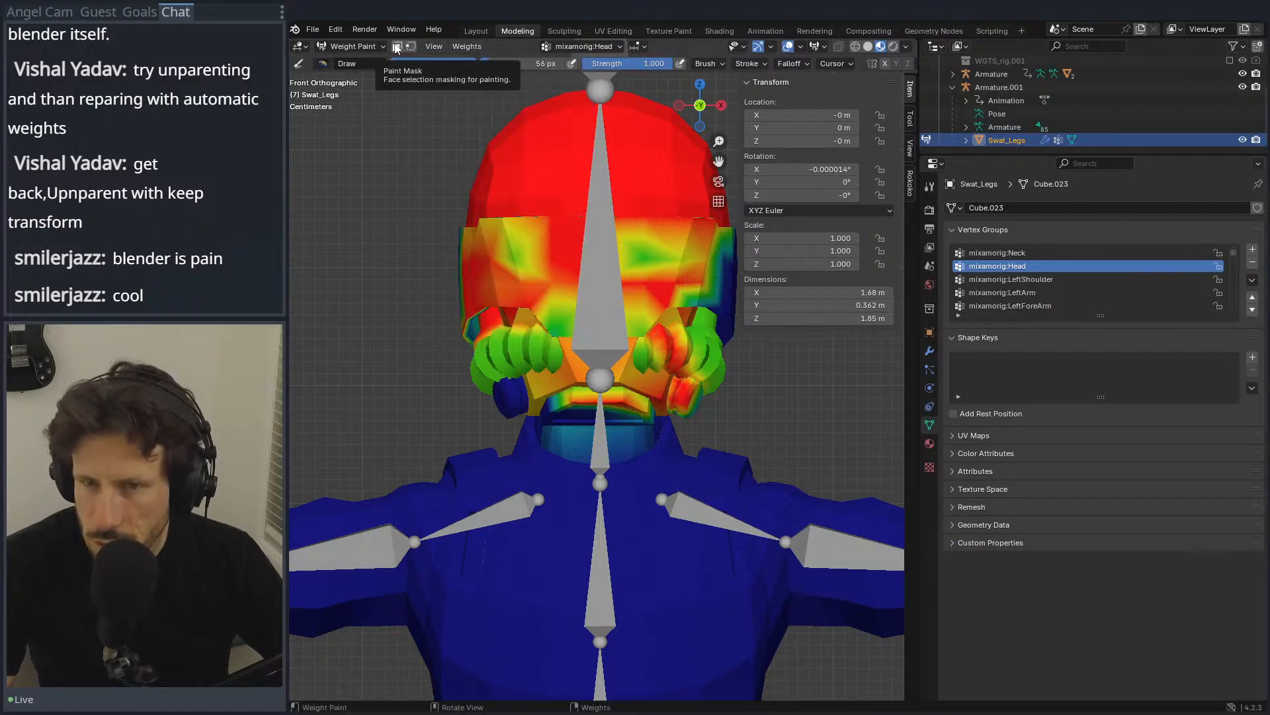
pyautogui.click(397, 48)
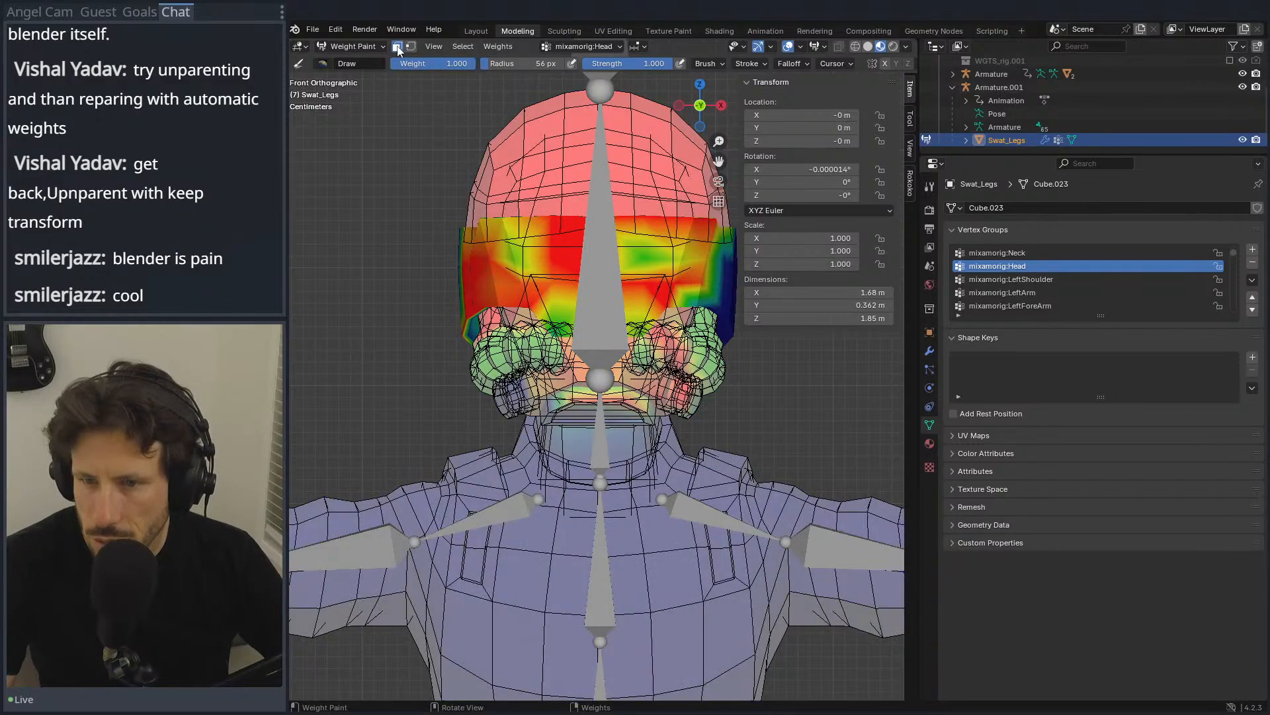
# Step: Enlarge the brush radius to 189 px and paint mixamorig:Head weight 1.000 across the front of the masked visor
pyautogui.moveTo(634, 375); pyautogui.dragTo(505, 286, button='middle')
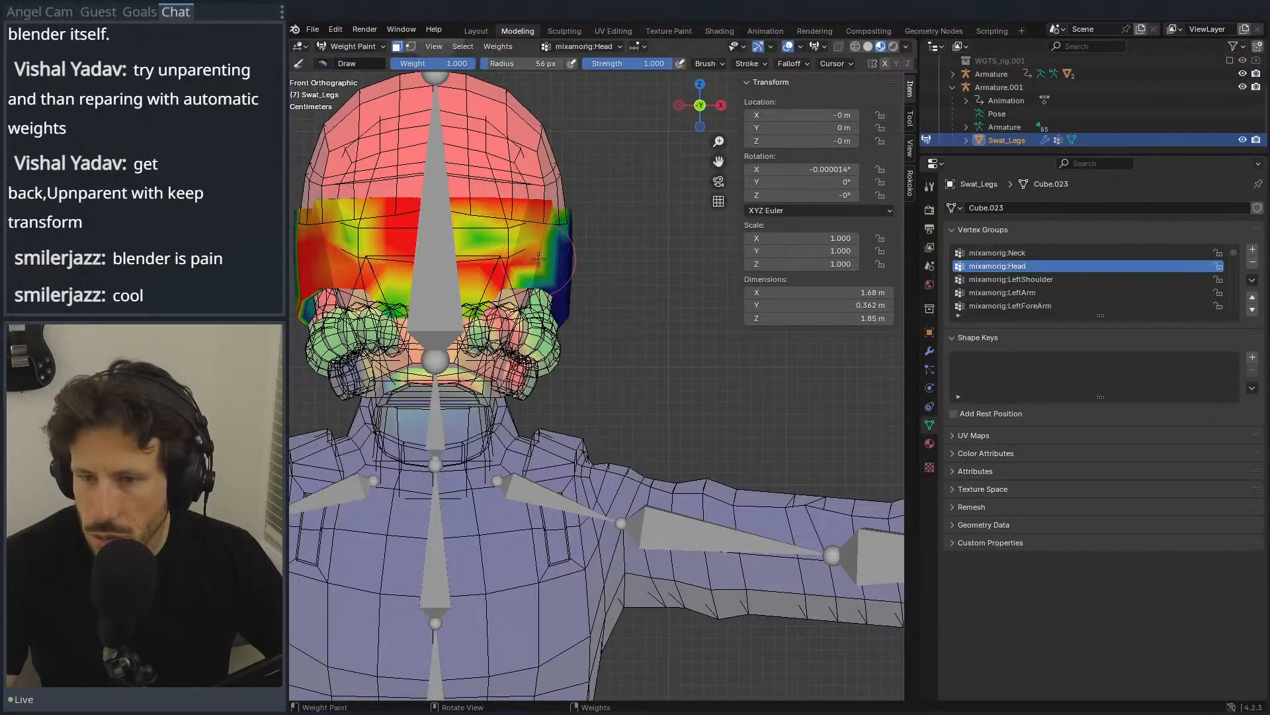
pyautogui.press('f')
pyautogui.click(570, 289)
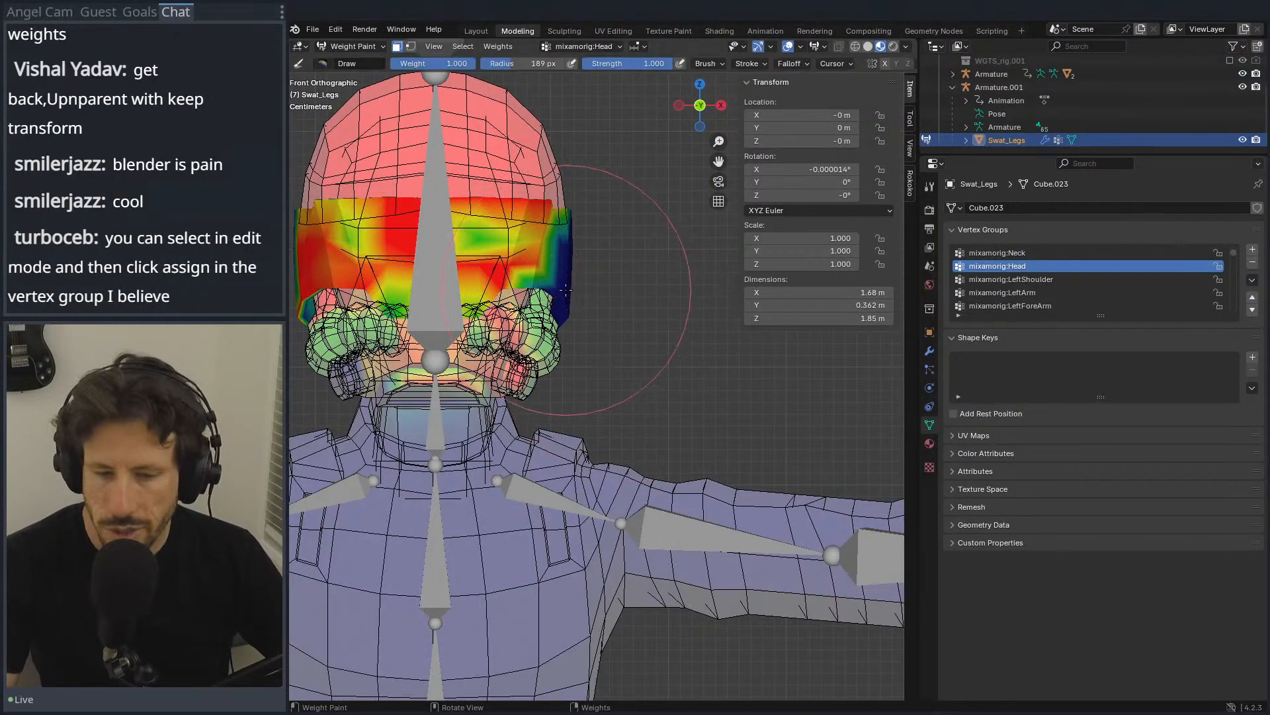
pyautogui.scroll(-2, 566, 289)
pyautogui.moveTo(567, 289); pyautogui.dragTo(523, 295)
pyautogui.rightClick(468, 305)
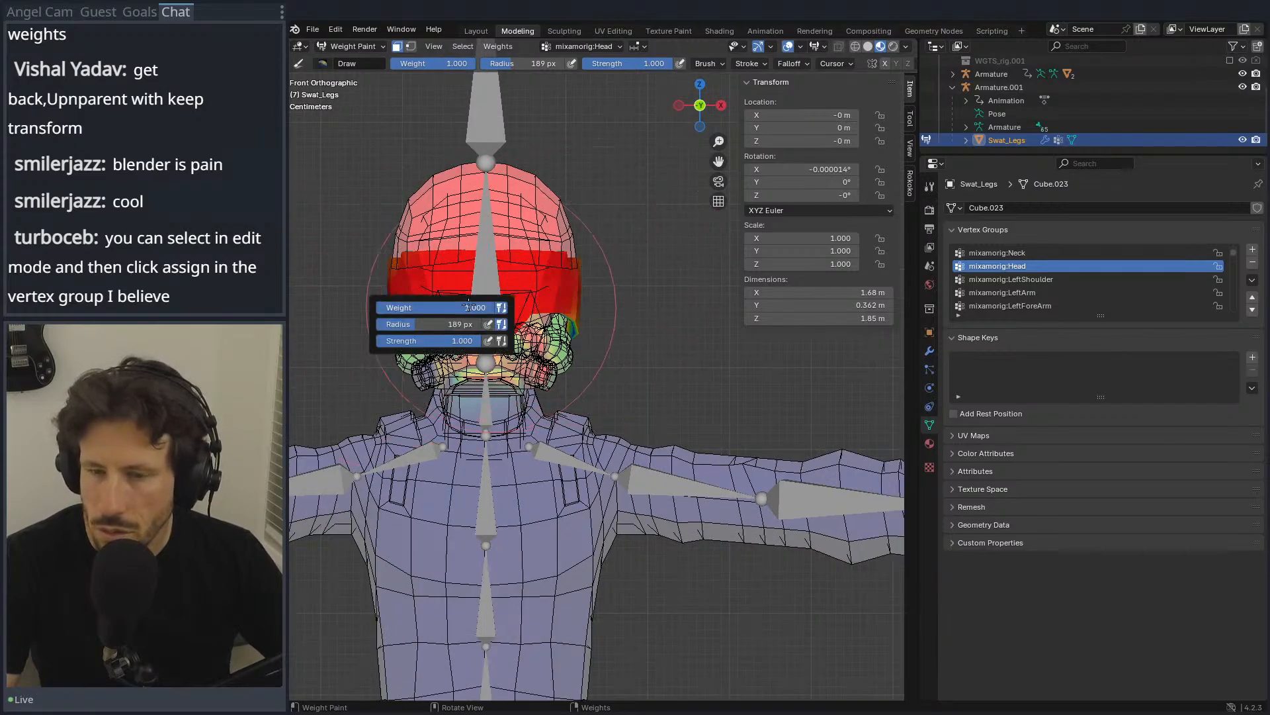
# Step: Assign the selected visor vertices to mixamorig:Head with weight 1.000 and check the helmet's painted weights
pyautogui.moveTo(632, 311); pyautogui.dragTo(1059, 313, button='middle')
pyautogui.moveTo(721, 317); pyautogui.dragTo(688, 238, button='middle')
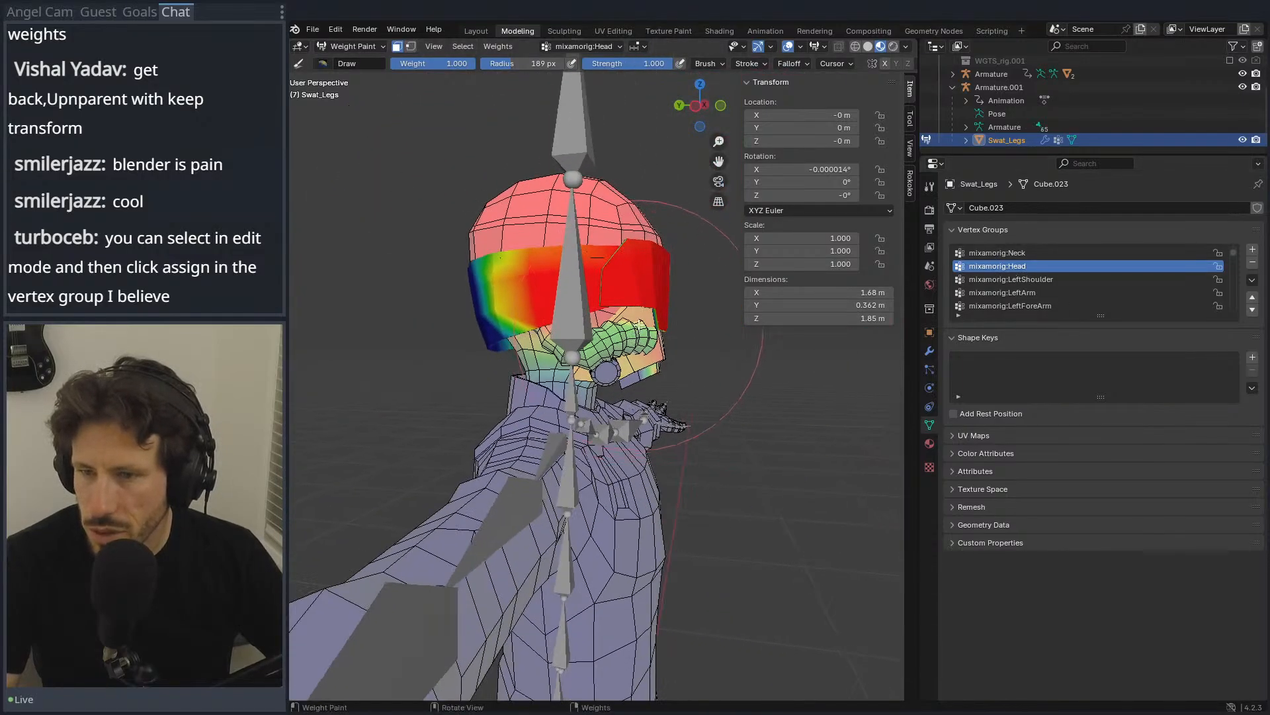
pyautogui.press('Tab')
pyautogui.moveTo(603, 208); pyautogui.dragTo(548, 267, button='middle')
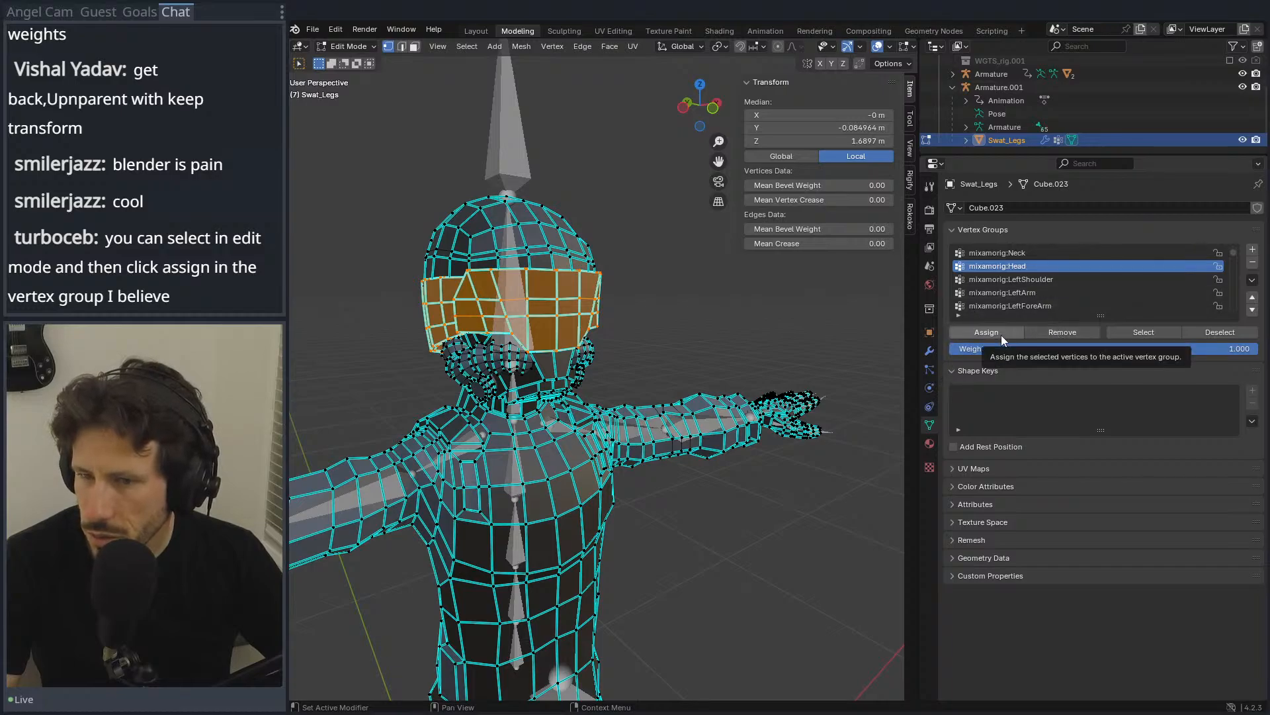
pyautogui.moveTo(754, 343); pyautogui.dragTo(560, 247, button='middle')
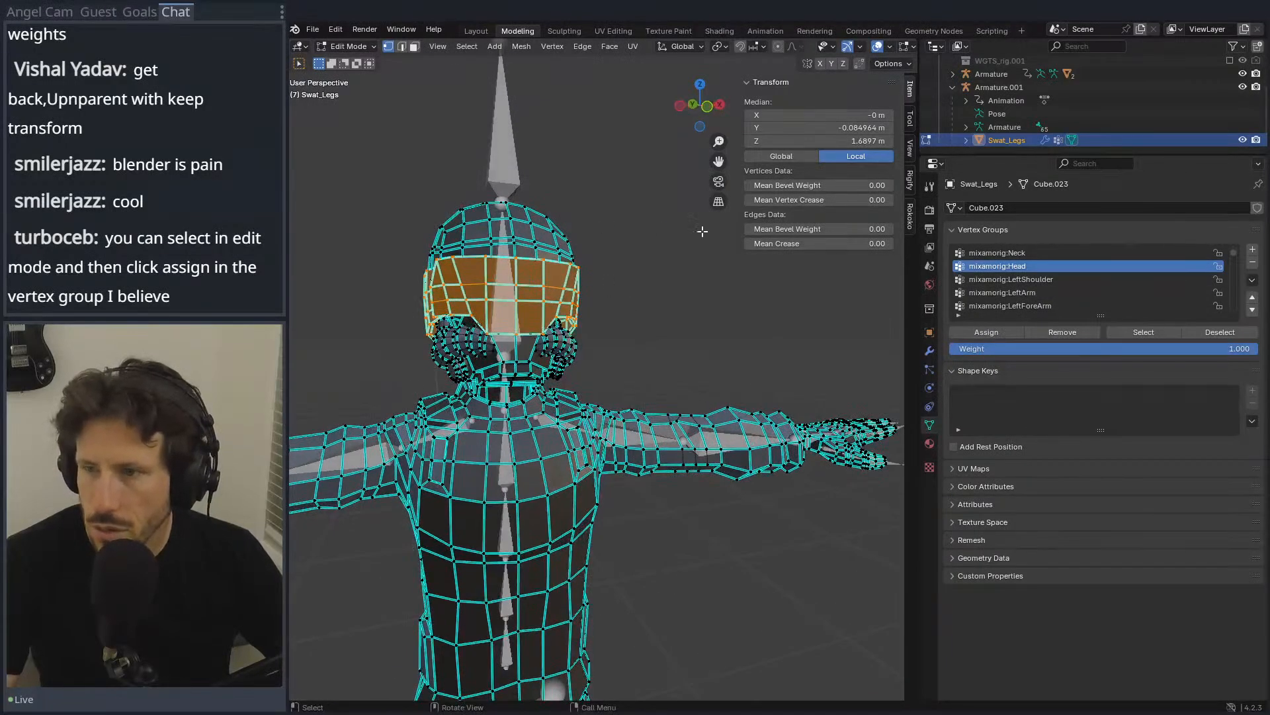
pyautogui.press('Tab')
pyautogui.moveTo(612, 154)
pyautogui.mouseDown(button='middle')
pyautogui.moveTo(636, 157)
pyautogui.moveTo(598, 148)
pyautogui.moveTo(560, 182)
pyautogui.mouseUp(button='middle')
pyautogui.press('Tab')
# Step: Select the linked geometry of the two round filters on either side of the face mask
pyautogui.scroll(1, 558, 214)
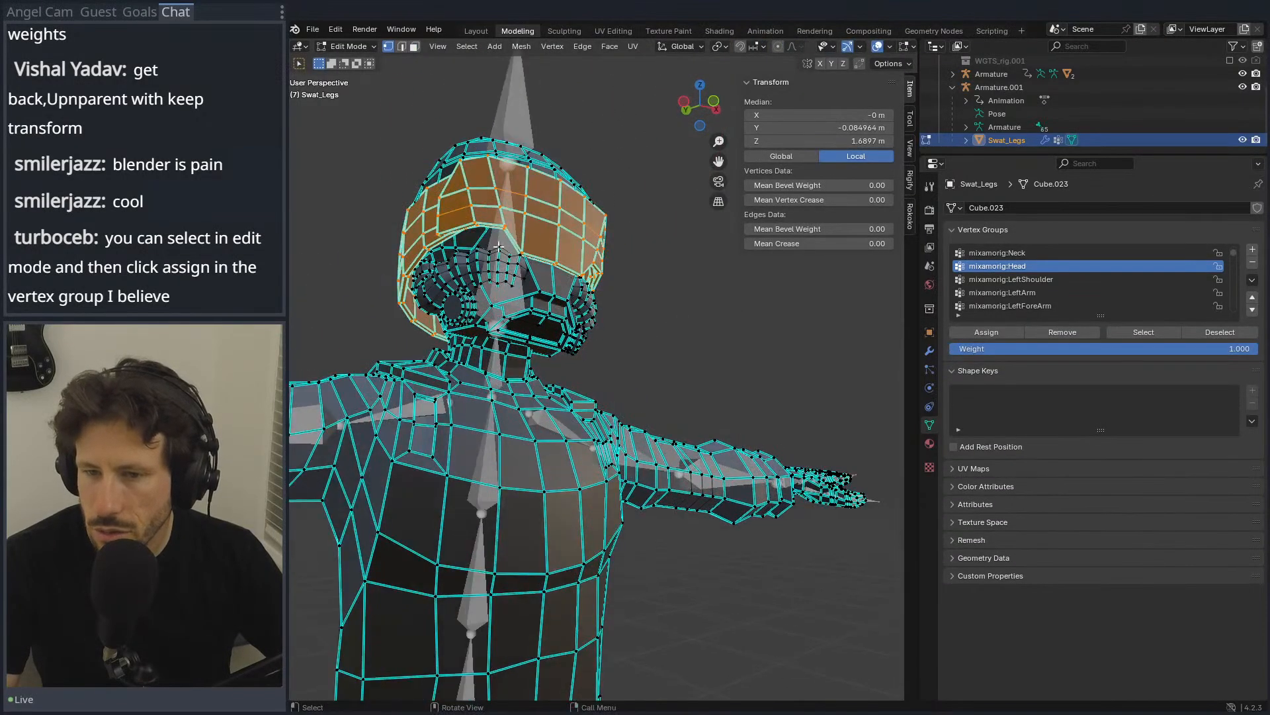
pyautogui.click(467, 305)
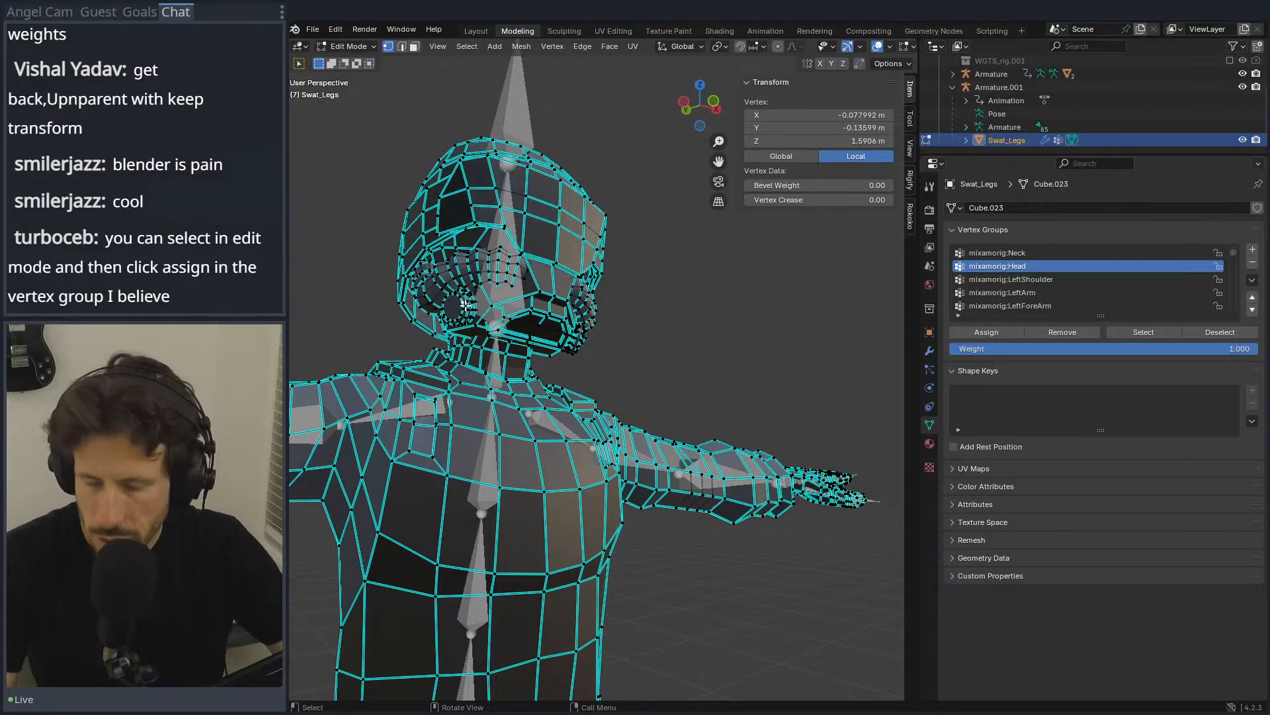
pyautogui.hotkey('ctrl', 'l')
pyautogui.moveTo(467, 305); pyautogui.dragTo(539, 368, button='middle')
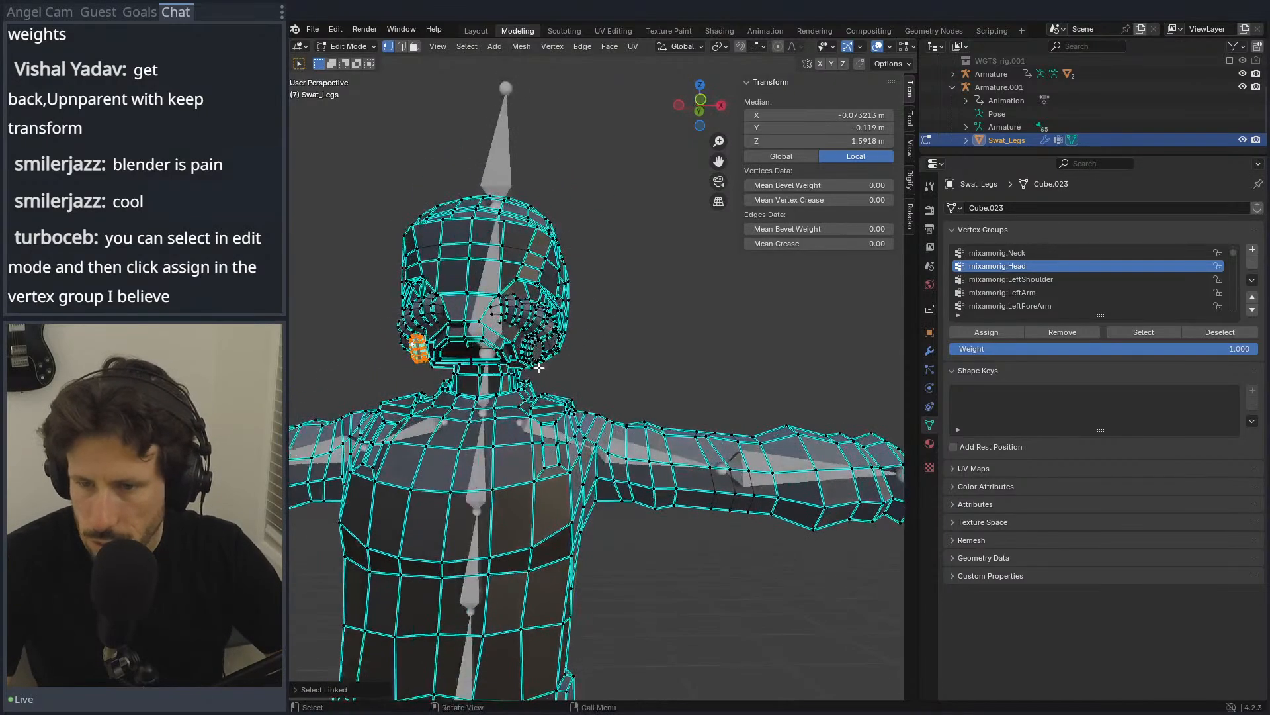
pyautogui.hotkey('ctrl', 'Tab')
pyautogui.click(470, 283)
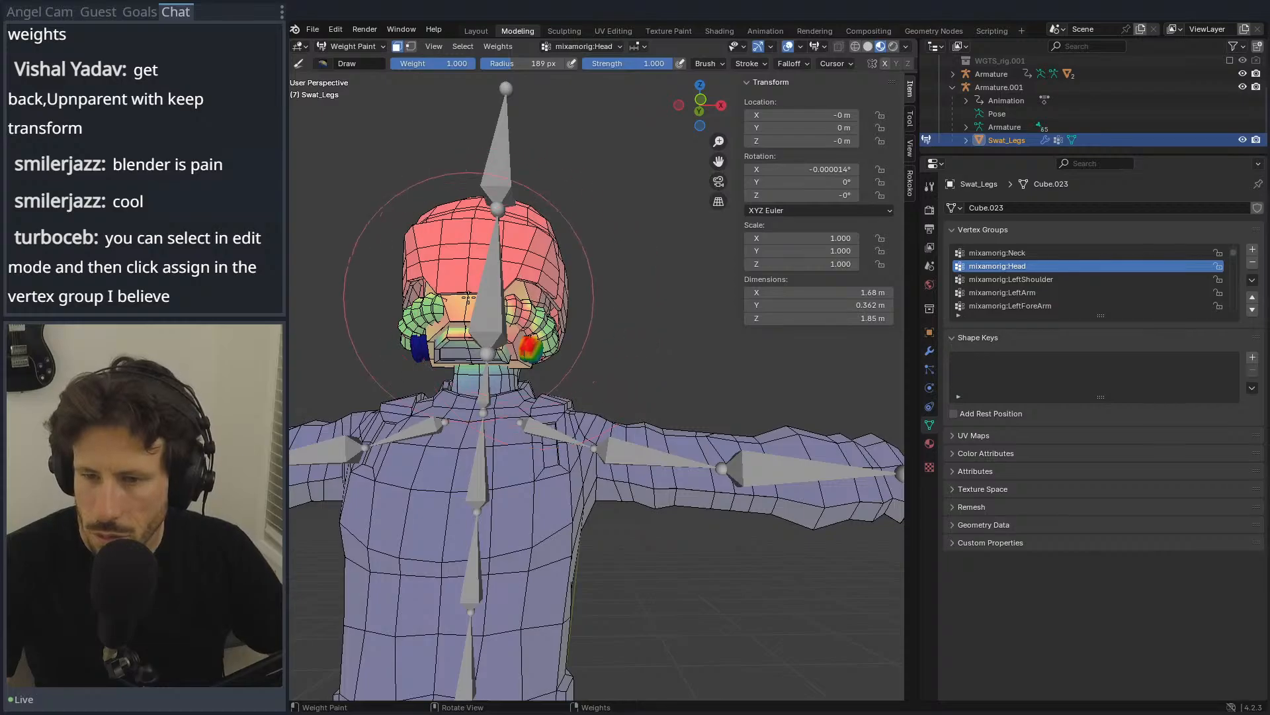
pyautogui.press('Tab')
# Step: Assign the selected mask filters to the mixamorig:Head vertex group with weight 1.000
pyautogui.rightClick(535, 349)
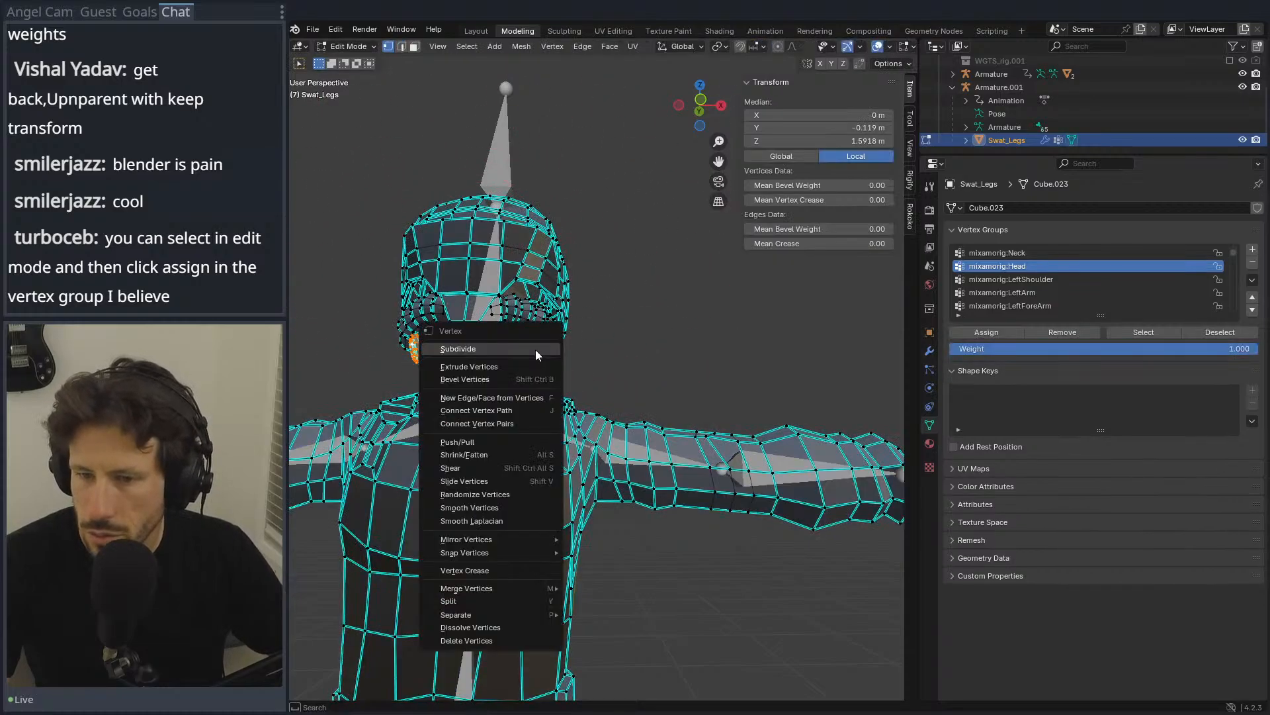
pyautogui.click(1006, 331)
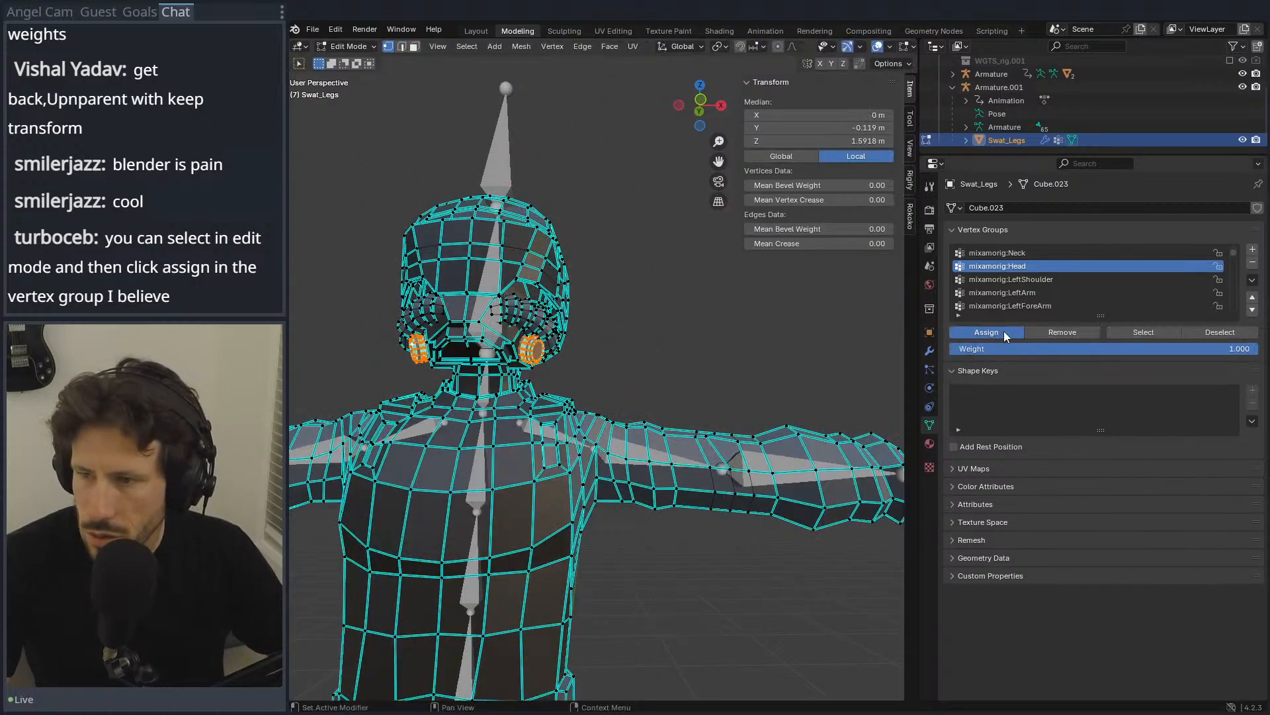
pyautogui.scroll(5, 542, 326)
pyautogui.press('Tab')
pyautogui.press('Tab')
pyautogui.moveTo(542, 326); pyautogui.dragTo(572, 299, button='middle')
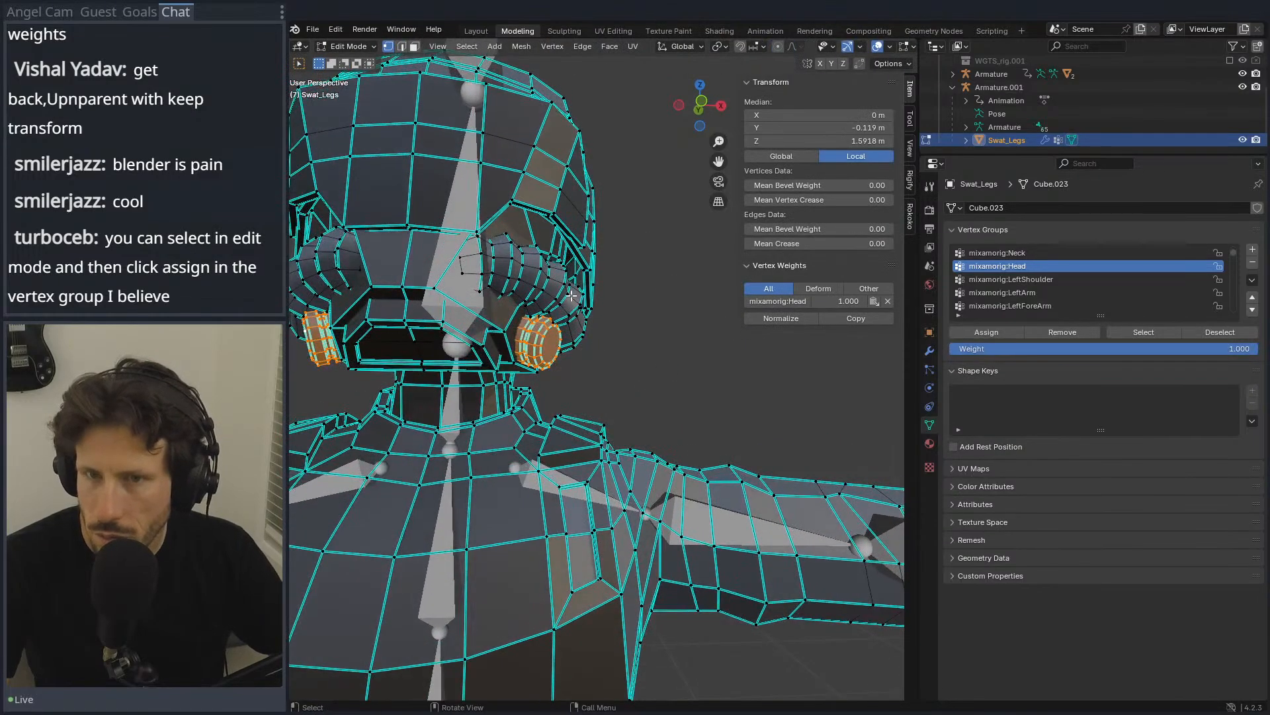
pyautogui.scroll(-3, 572, 299)
# Step: Turn off face selection masking in Weight Paint mode and inspect the head weights from below
pyautogui.press('Tab')
pyautogui.click(398, 47)
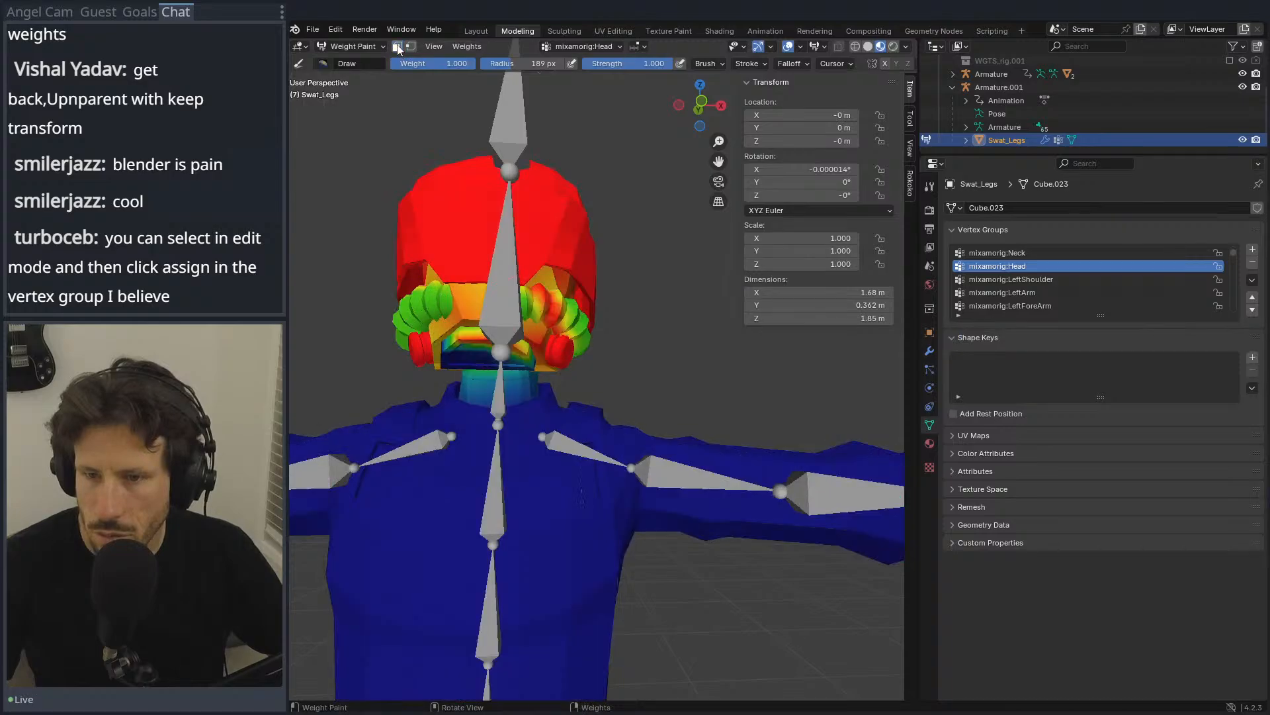
pyautogui.moveTo(510, 218); pyautogui.dragTo(584, 181, button='middle')
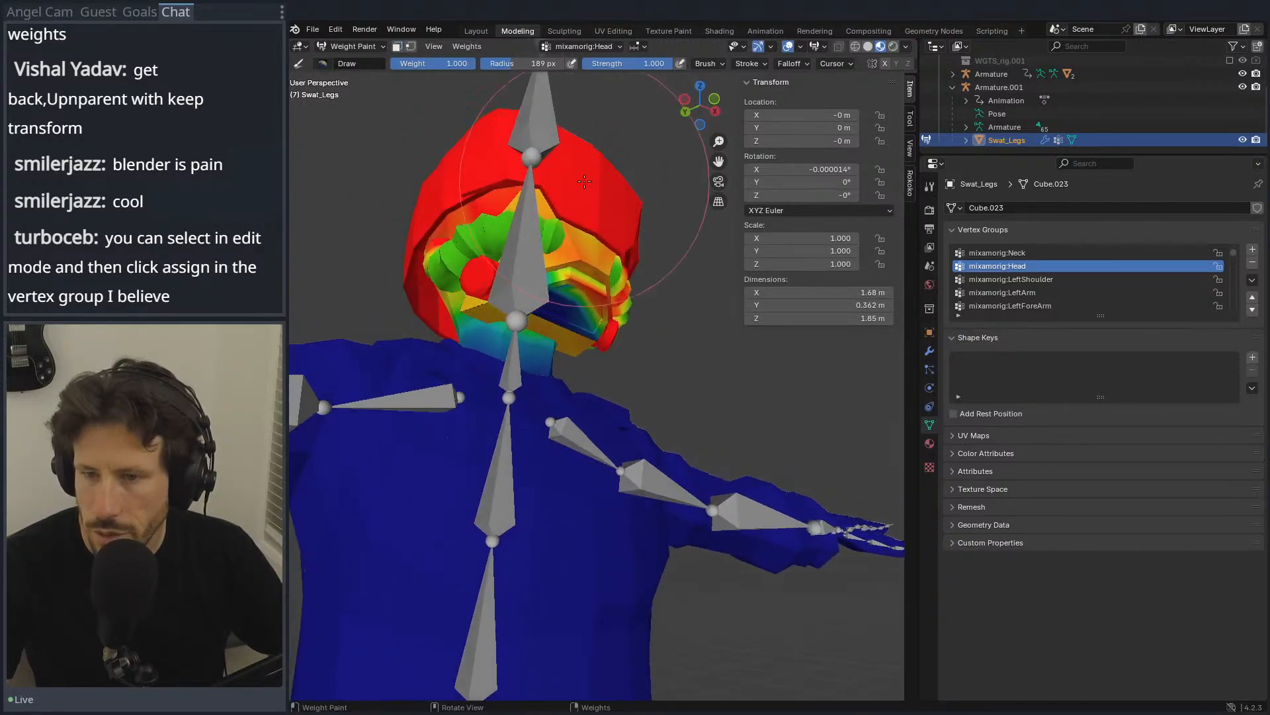
# Step: Select the linked mouth panel of the face mask and assign it to the mixamorig:Head vertex group with weight 1.000
pyautogui.press('Tab')
pyautogui.click(566, 280)
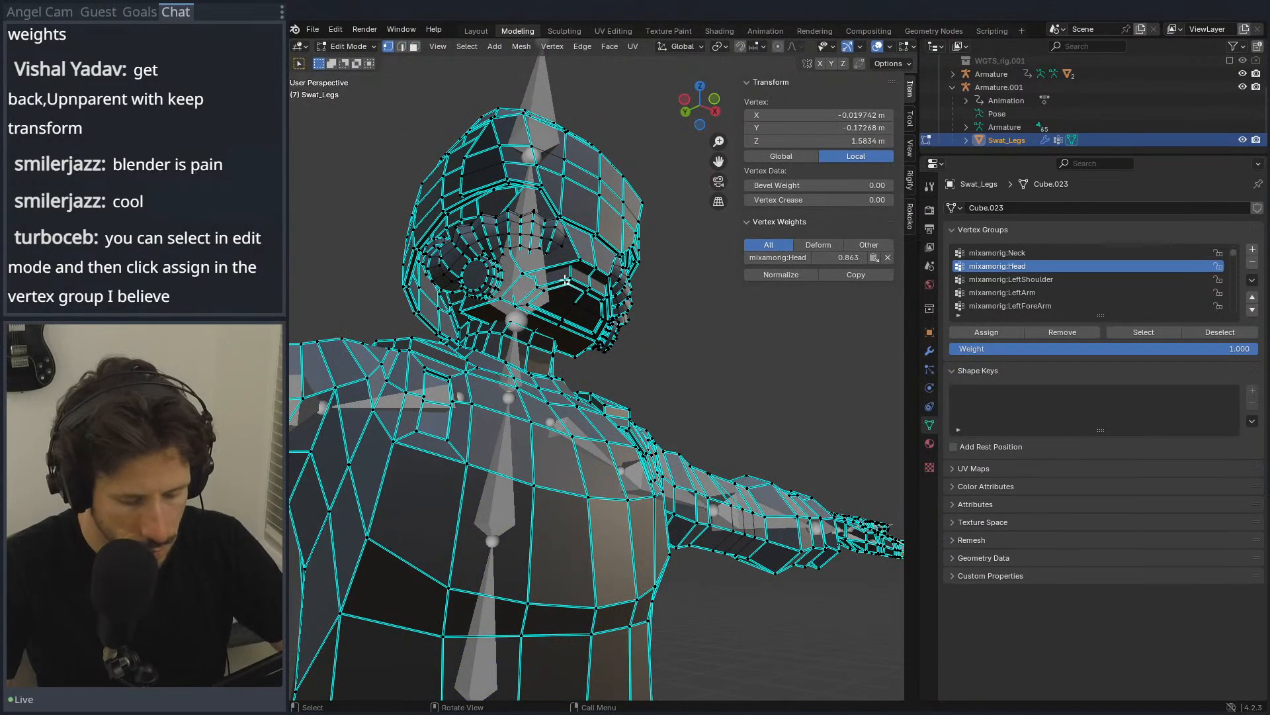
pyautogui.press('l')
pyautogui.press('Tab')
pyautogui.press('Tab')
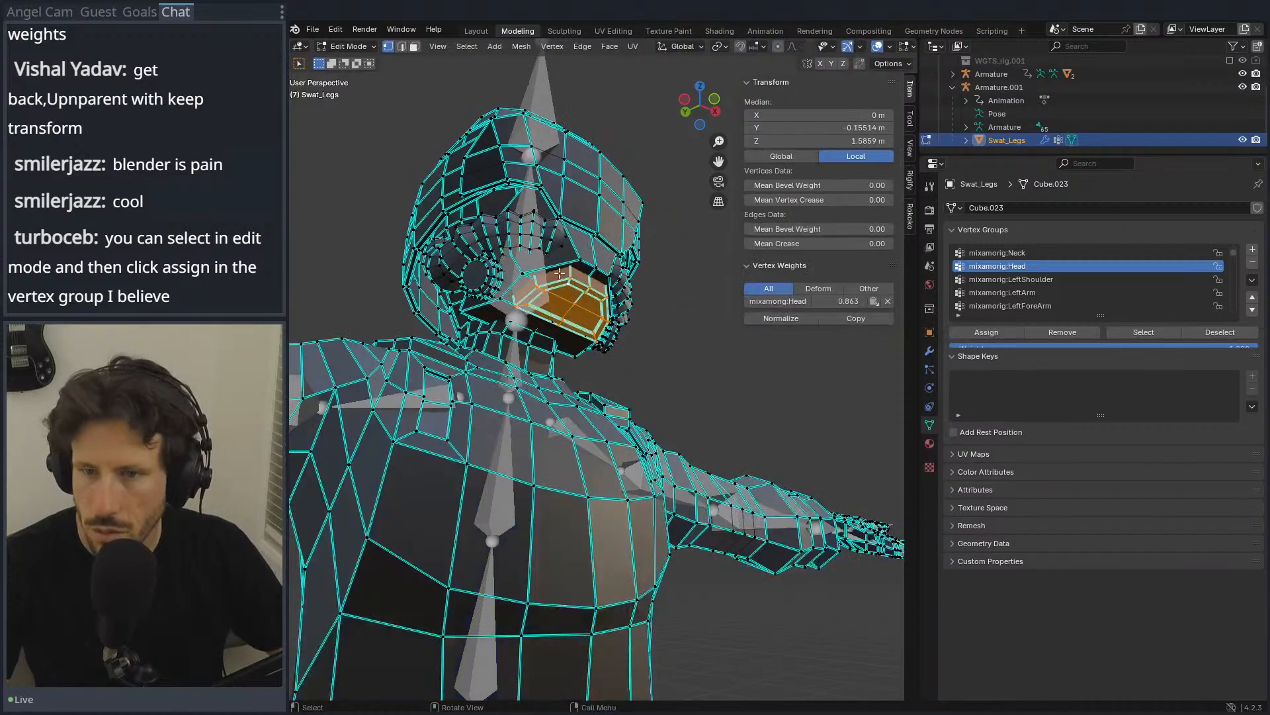
pyautogui.click(999, 334)
pyautogui.press('Tab')
pyautogui.moveTo(645, 316)
pyautogui.mouseDown(button='middle')
pyautogui.moveTo(512, 367)
pyautogui.moveTo(582, 365)
pyautogui.mouseUp(button='middle')
pyautogui.scroll(-5, 569, 395)
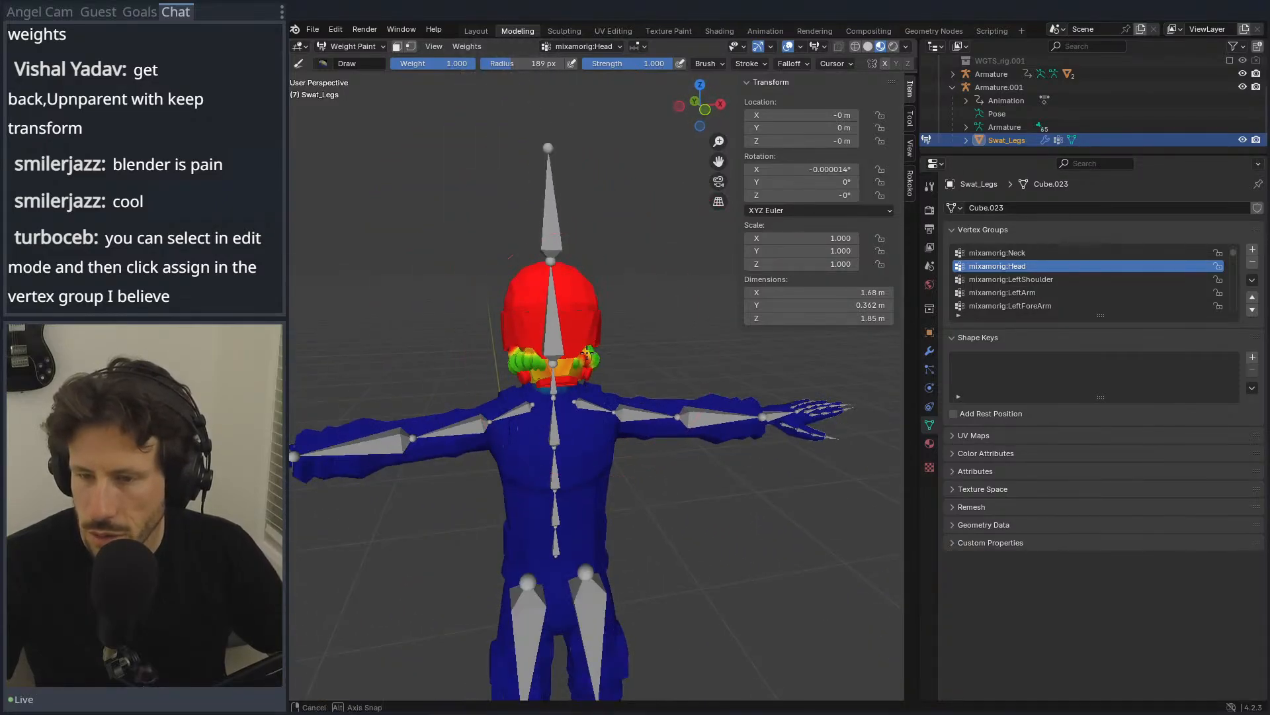
pyautogui.press('Tab')
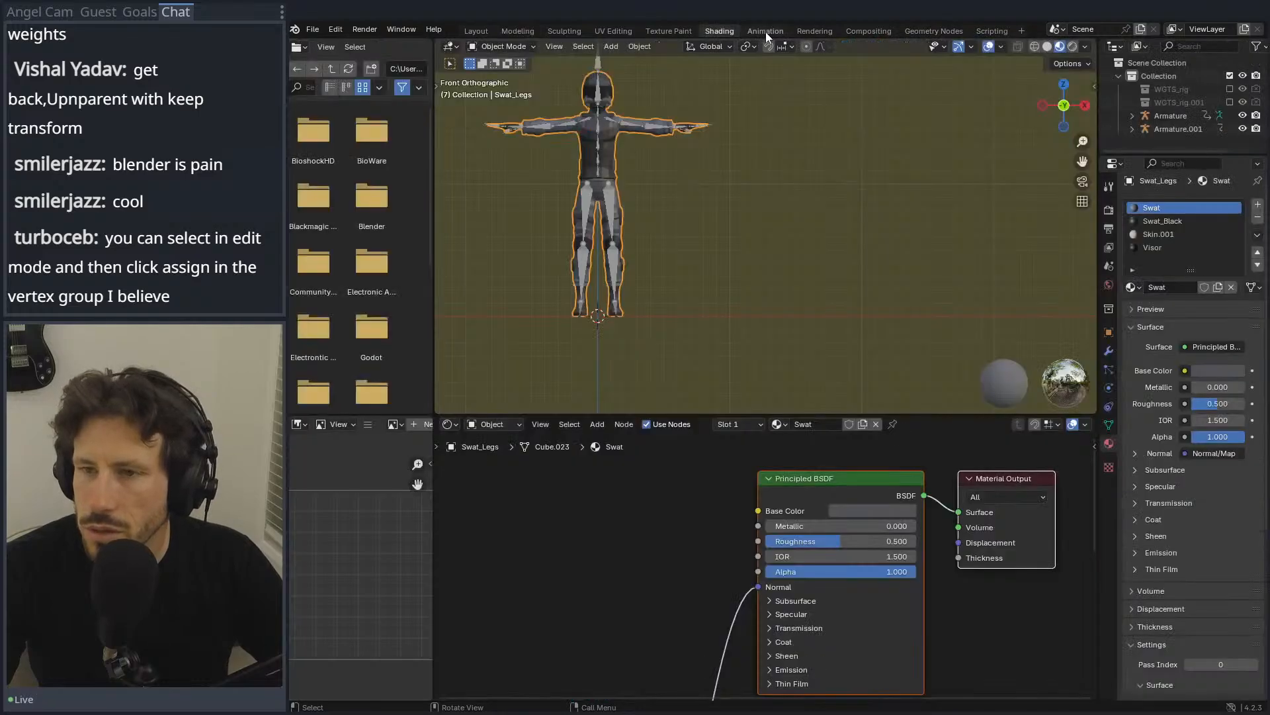
# Step: In the Animation workspace, select Armature.001 and give it the action Armature.001|mixamo.com|Layer0.021
pyautogui.click(766, 31)
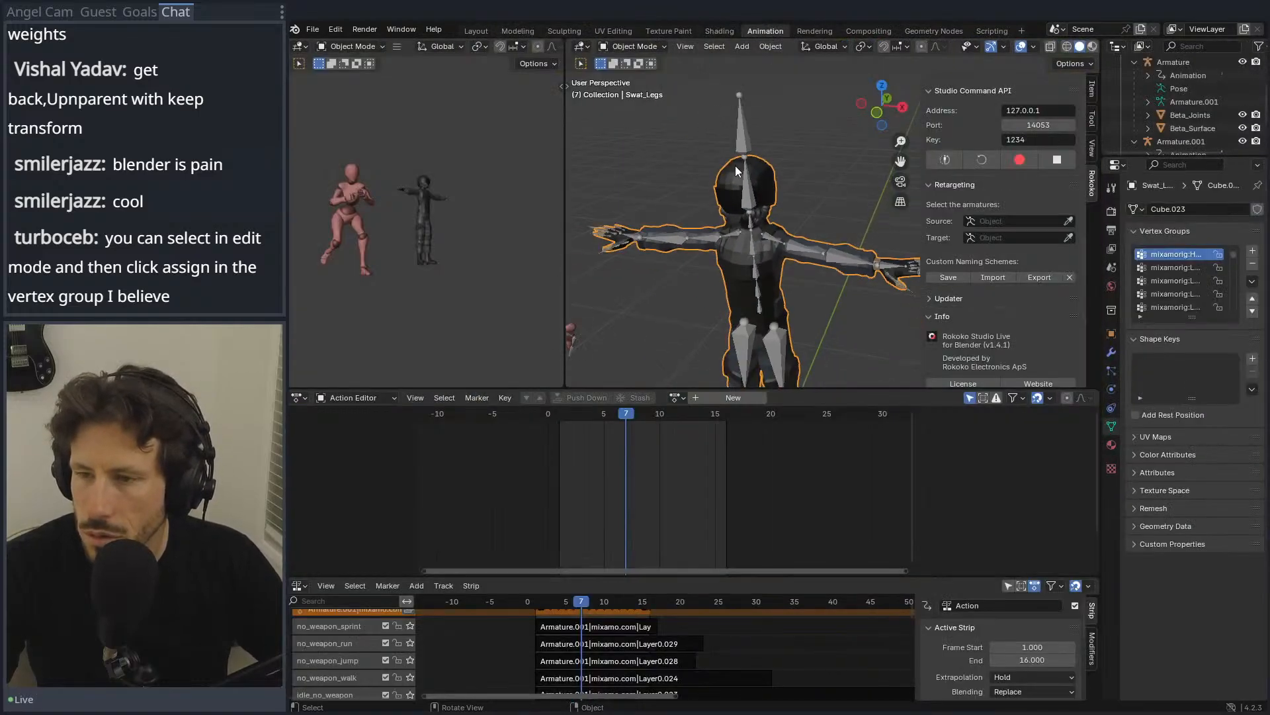
pyautogui.click(676, 397)
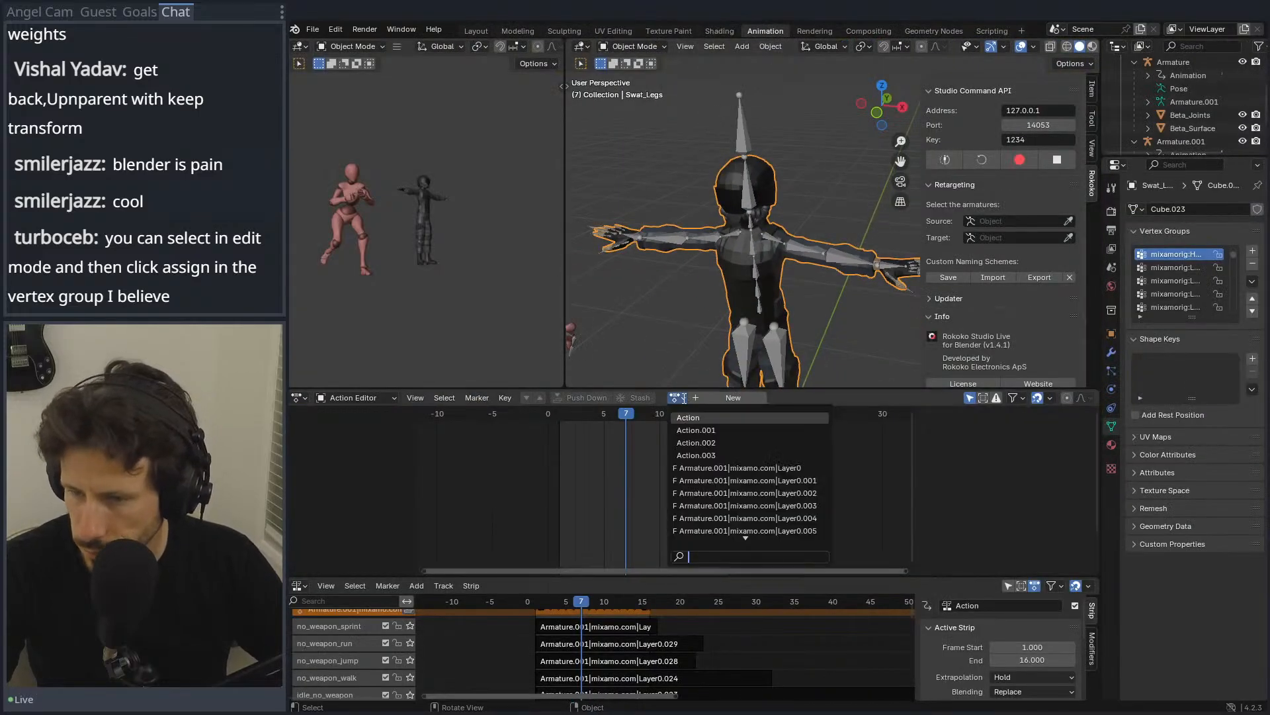
pyautogui.click(744, 133)
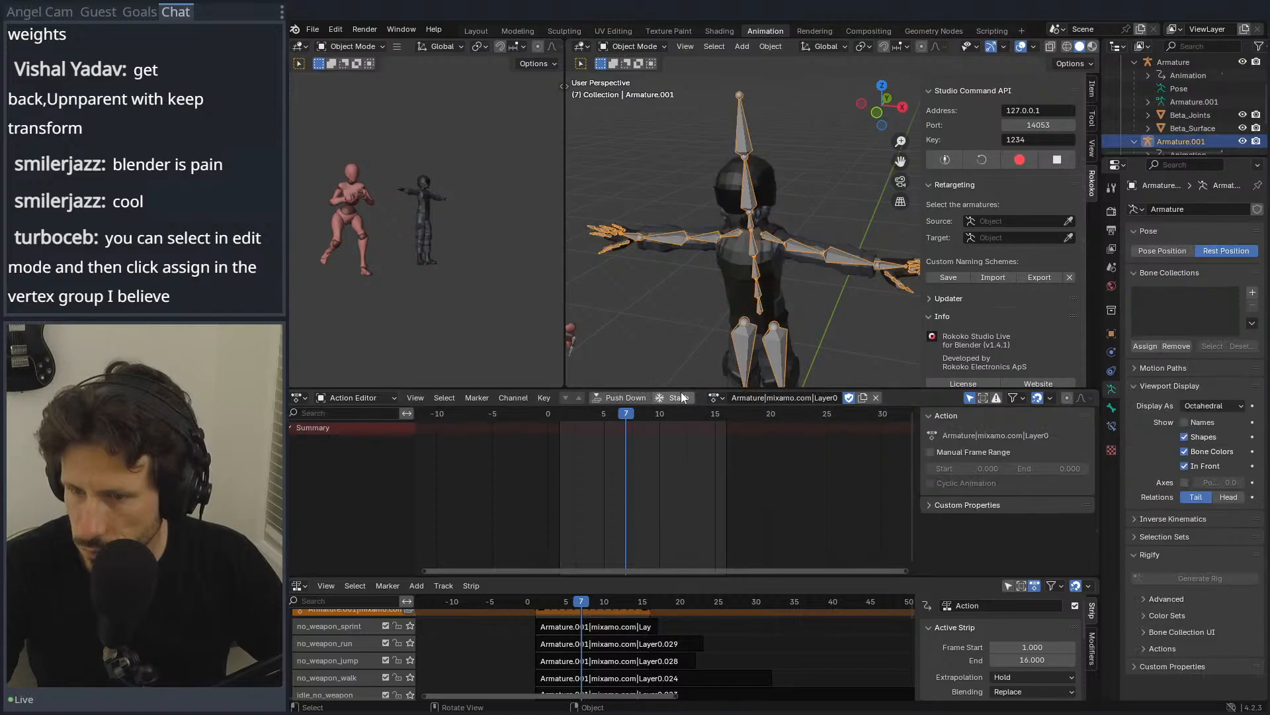
pyautogui.click(715, 398)
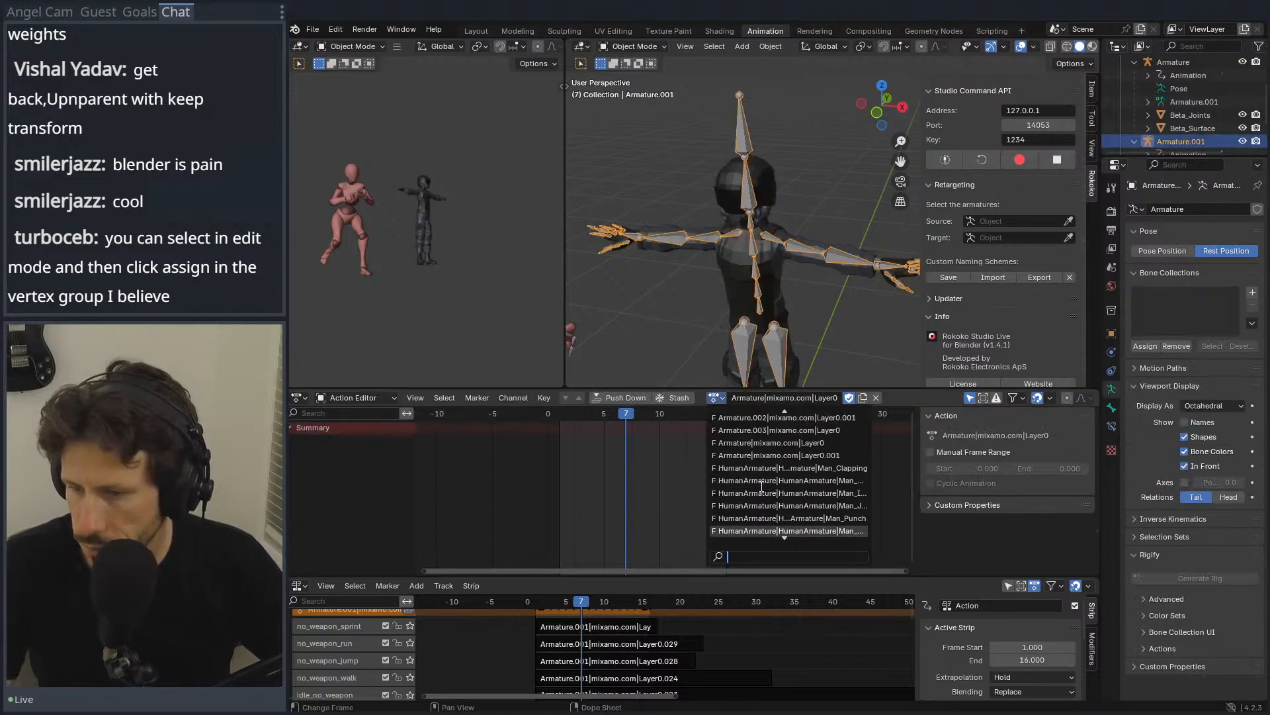
pyautogui.scroll(6, 761, 486)
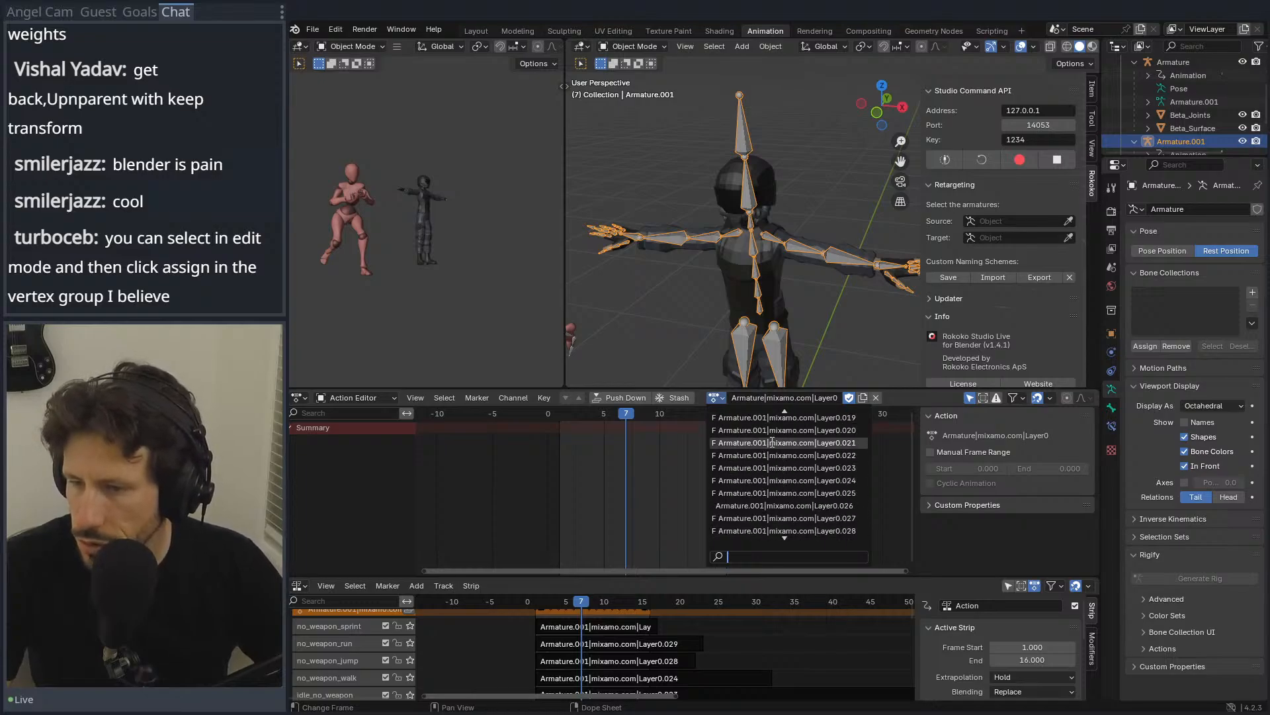
pyautogui.click(768, 442)
# Step: Switch Armature.001 to Pose Position and scrub through the first frames to check how the helmet deforms
pyautogui.moveTo(655, 411); pyautogui.dragTo(559, 410)
pyautogui.click(1164, 250)
pyautogui.moveTo(595, 322); pyautogui.dragTo(660, 288, button='middle')
pyautogui.click(576, 414)
pyautogui.moveTo(577, 415); pyautogui.dragTo(625, 414)
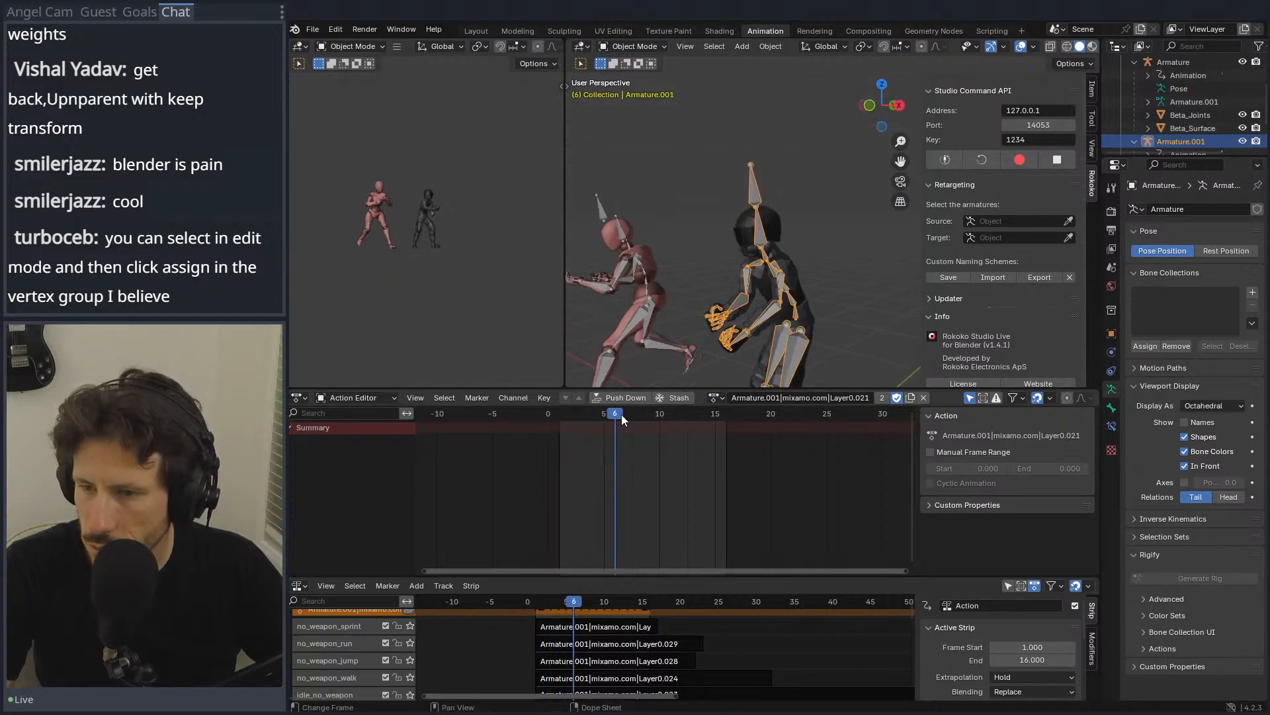
# Step: Try the actions Armature.001|mixamo.com|Layer0.005 and Layer0.001 on Armature.001, playing each one back
pyautogui.click(716, 397)
pyautogui.scroll(3, 748, 437)
pyautogui.scroll(3, 751, 440)
pyautogui.click(755, 431)
pyautogui.press('space')
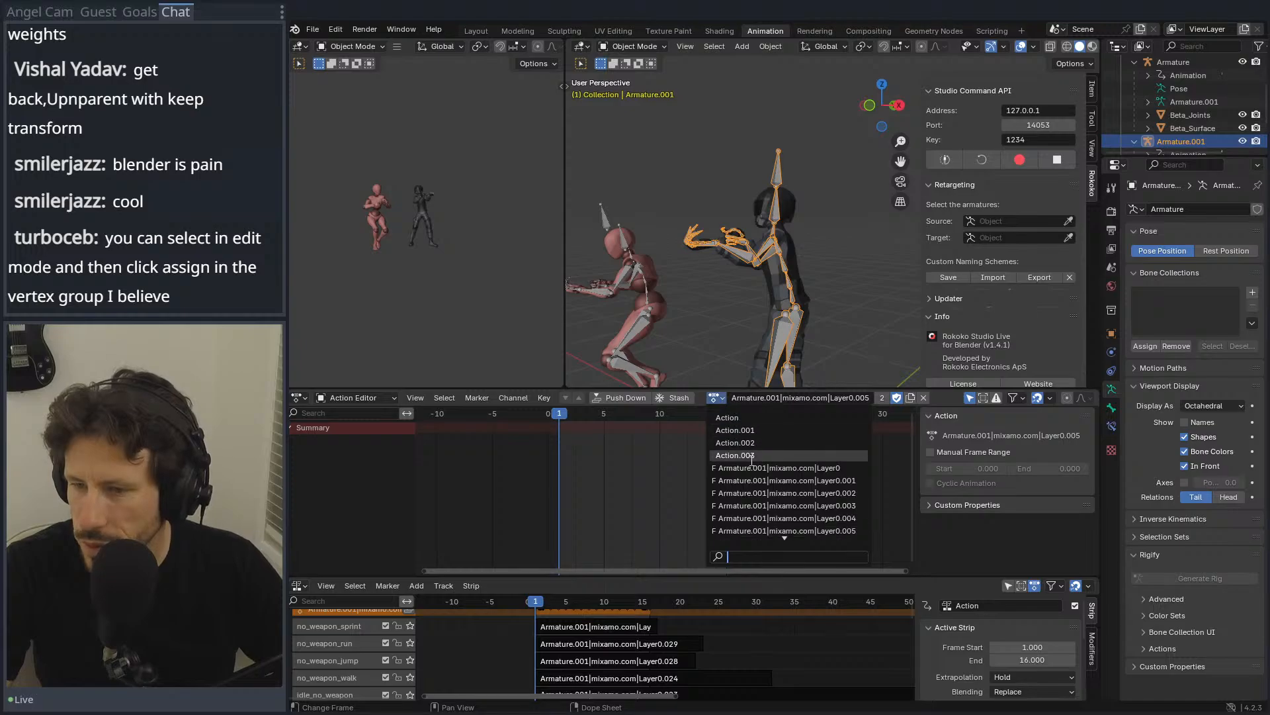
pyautogui.click(725, 481)
pyautogui.press('space')
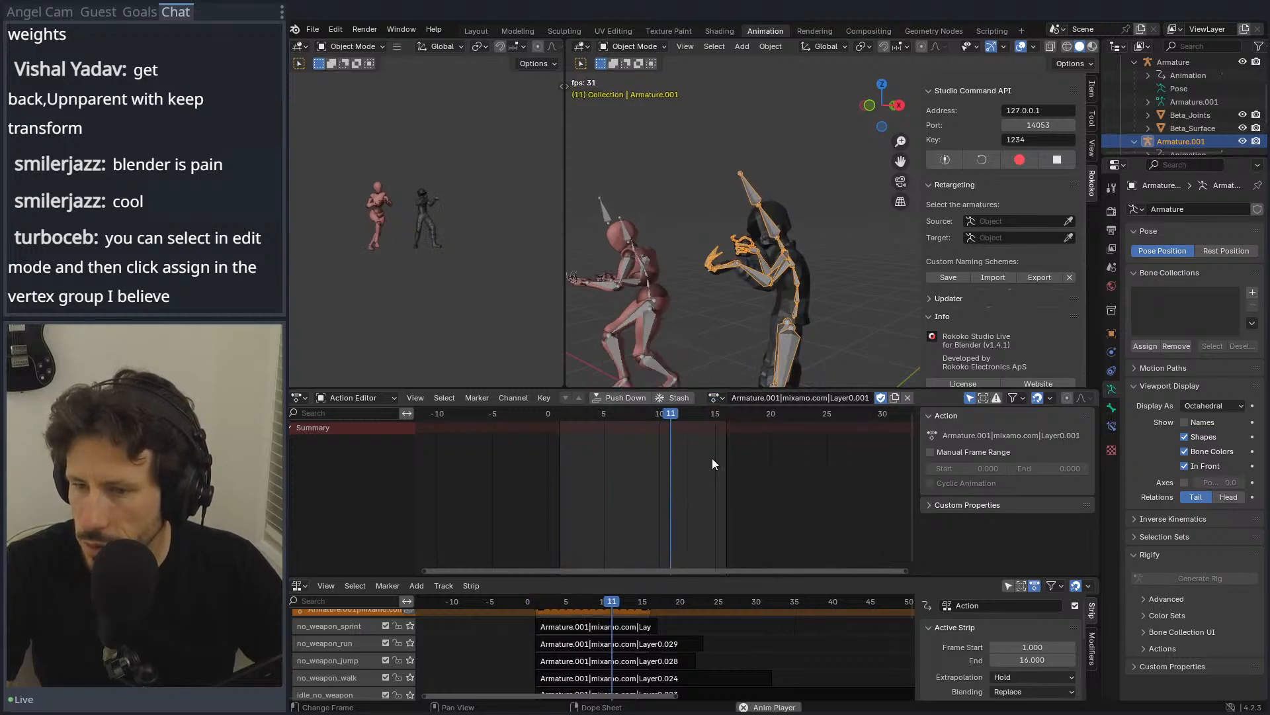
# Step: Assign the action Armature.001|mixamo.com|Layer0 to Armature.001, inspect the playing animation from several sides, and stop it at frame 1
pyautogui.click(712, 404)
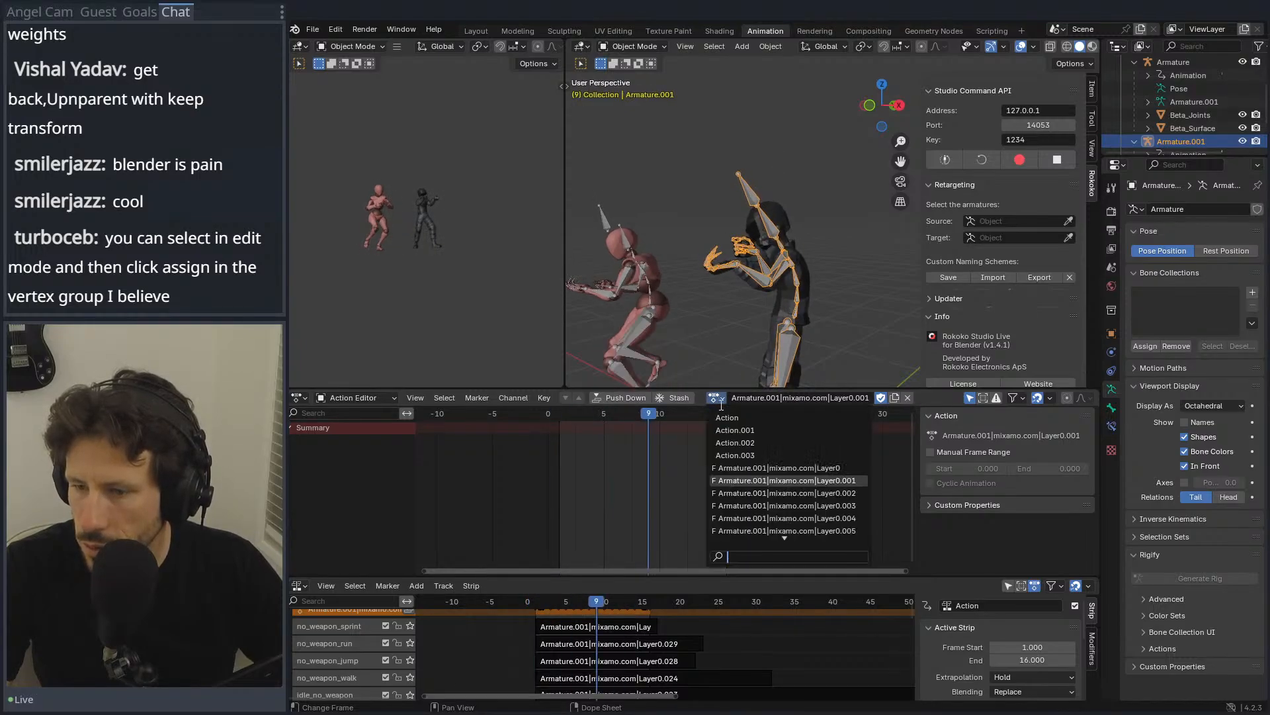
pyautogui.click(736, 466)
pyautogui.moveTo(716, 372); pyautogui.dragTo(720, 317, button='middle')
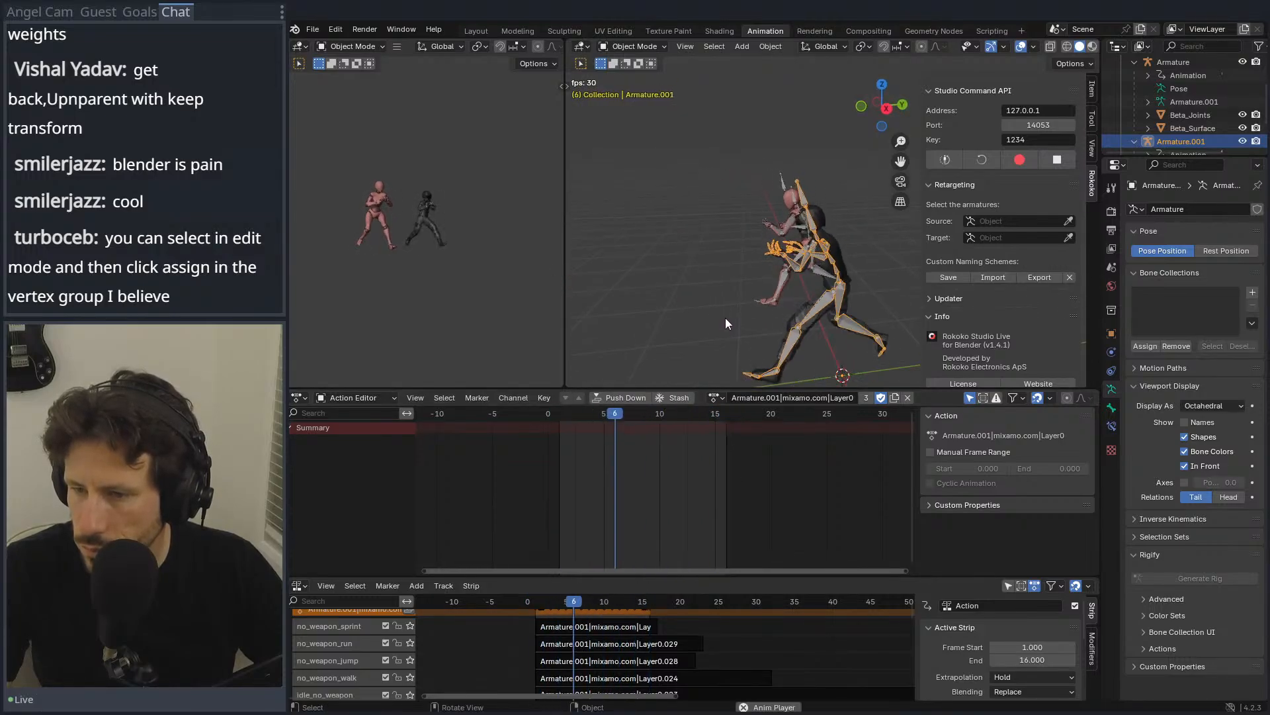
pyautogui.moveTo(701, 277); pyautogui.dragTo(735, 252, button='middle')
pyautogui.press('Escape')
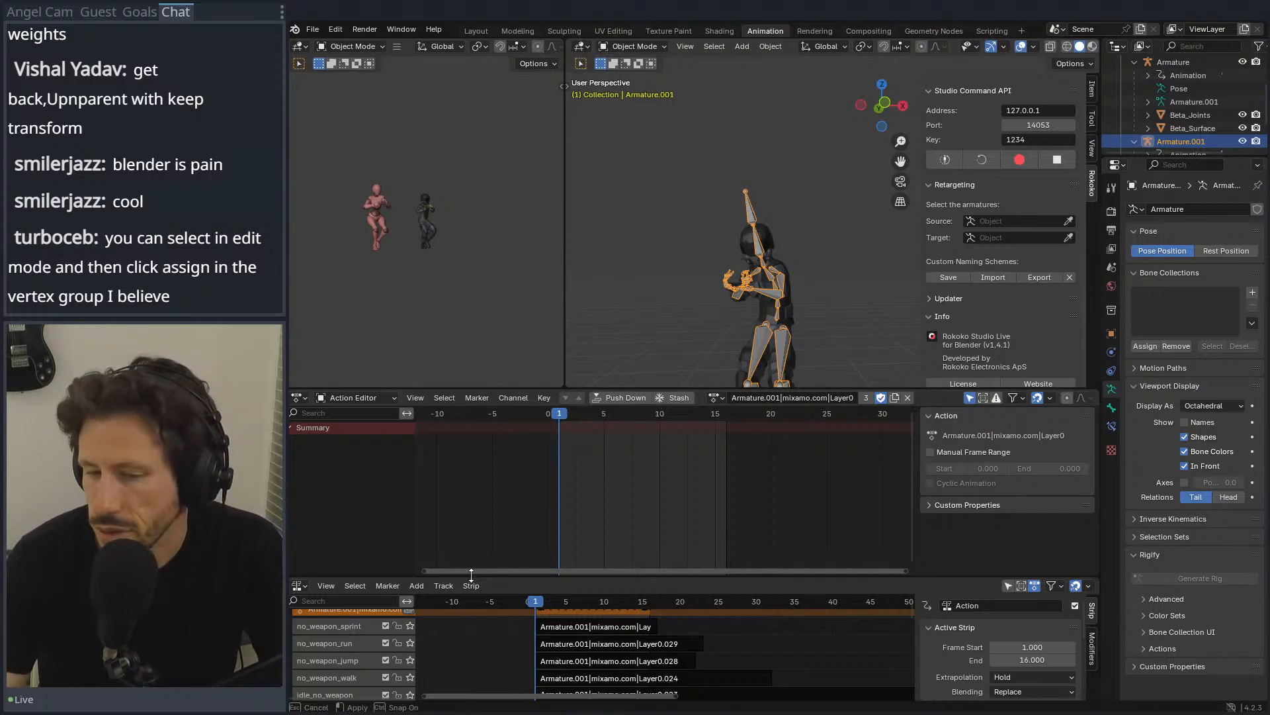
# Step: Enlarge the Nonlinear Animation editor's area and look through the animation tracks down to those of Armature.001
pyautogui.moveTo(471, 577); pyautogui.dragTo(463, 458)
pyautogui.moveTo(460, 388); pyautogui.dragTo(459, 201)
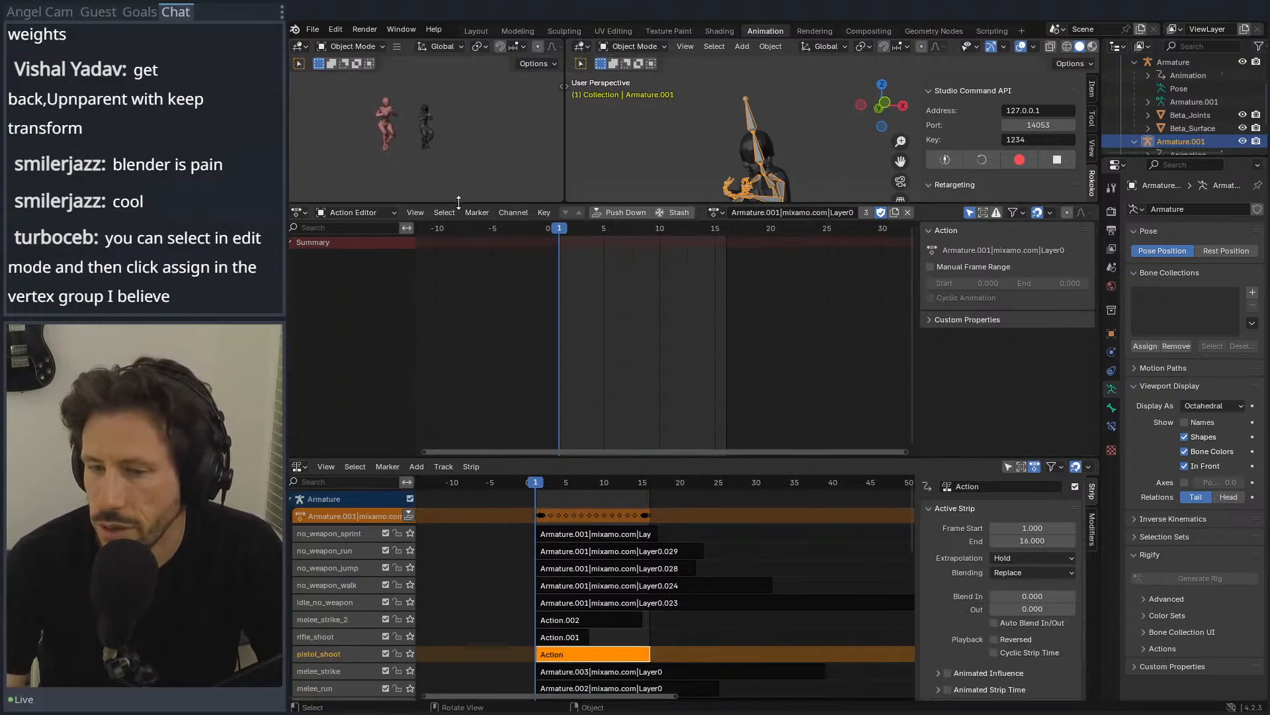
pyautogui.moveTo(525, 457); pyautogui.dragTo(502, 374)
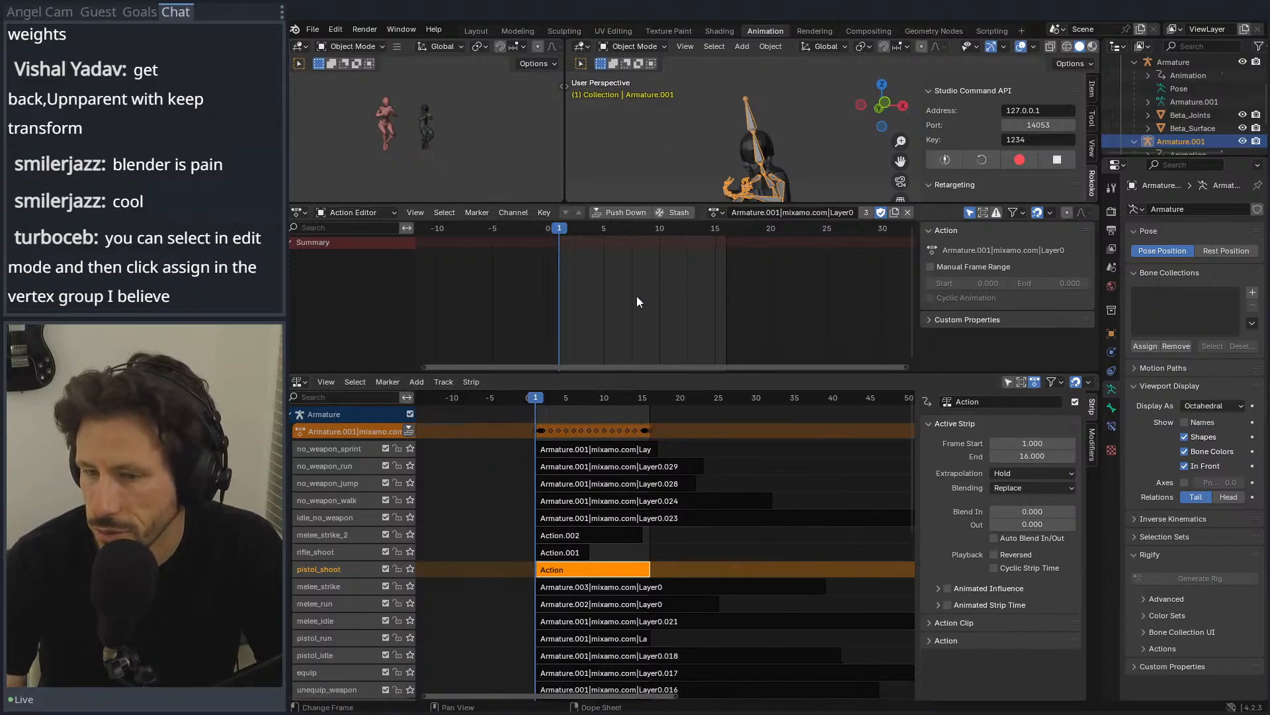
pyautogui.scroll(-15, 323, 531)
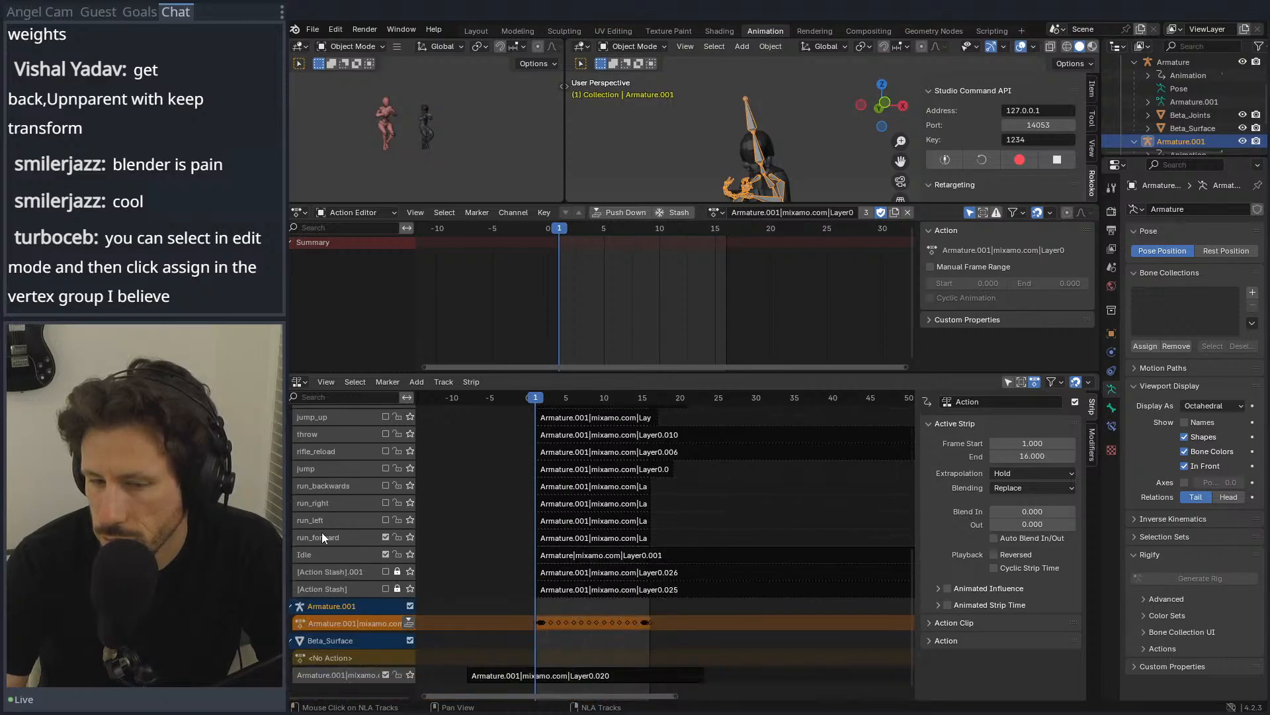
# Step: Collapse the Beta_Surface channel in the NLA editor and make Armature active with its tracks expanded
pyautogui.scroll(15, 322, 535)
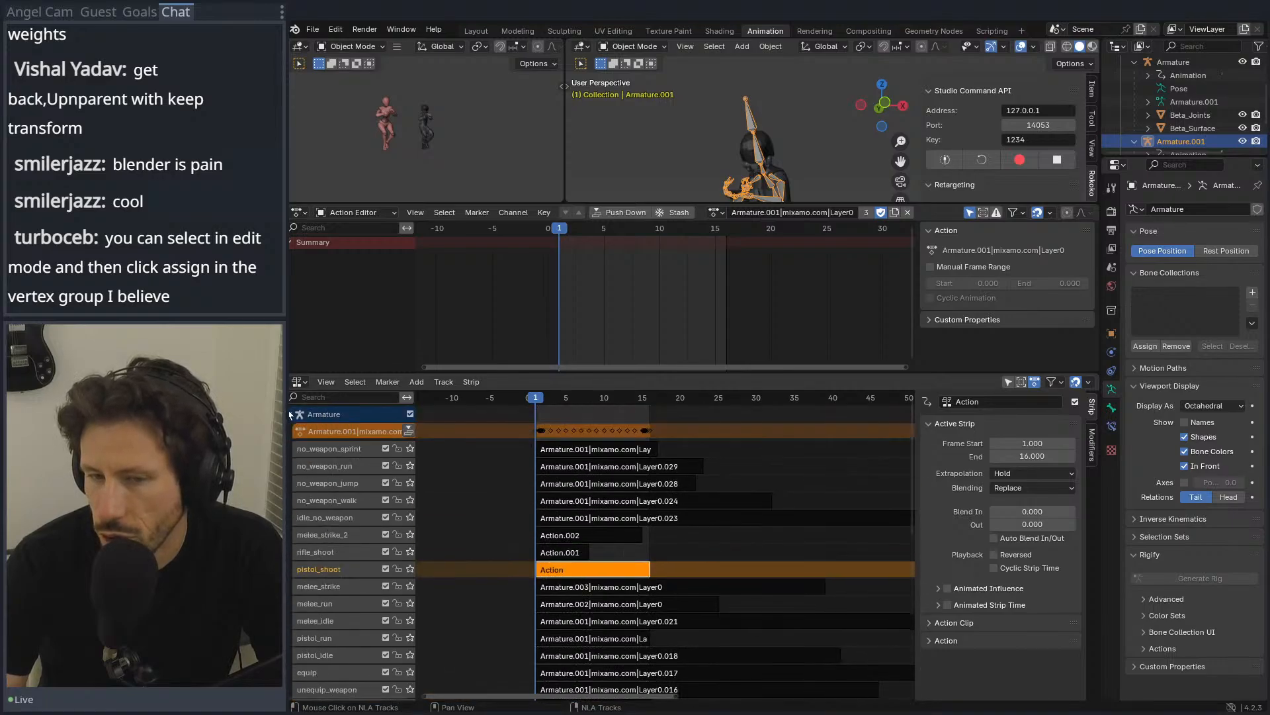
pyautogui.click(292, 413)
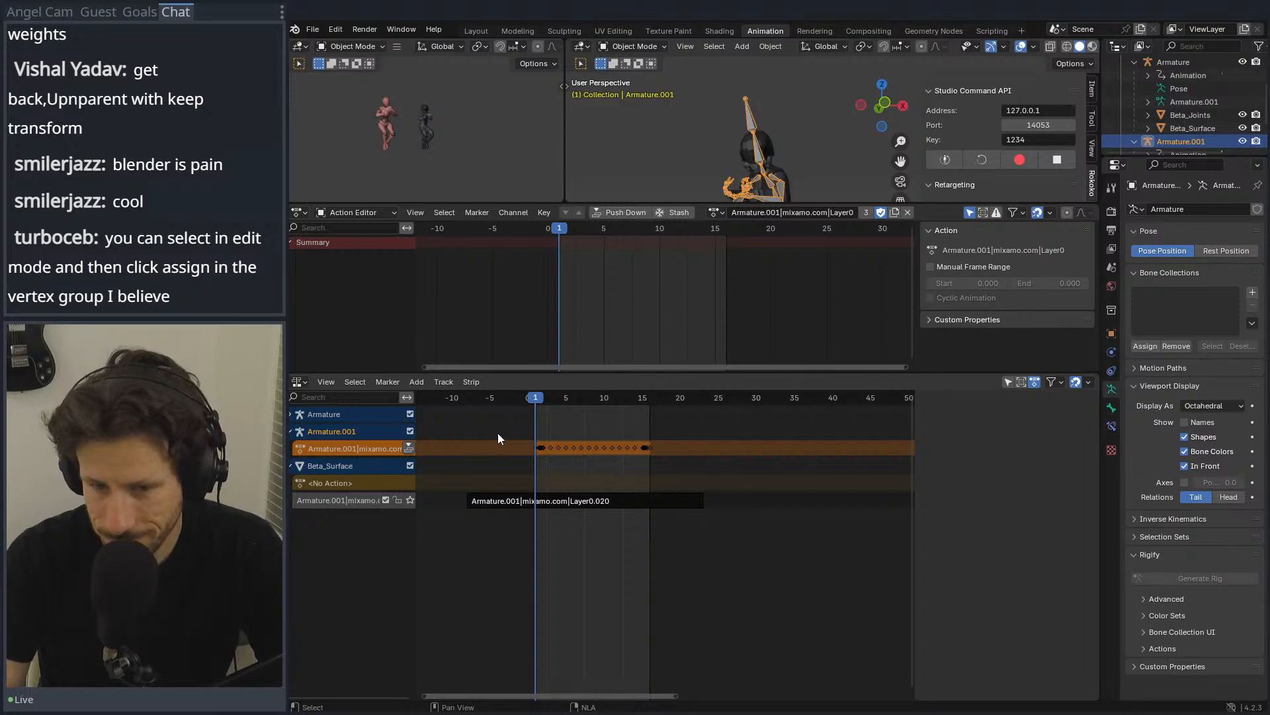
pyautogui.click(304, 465)
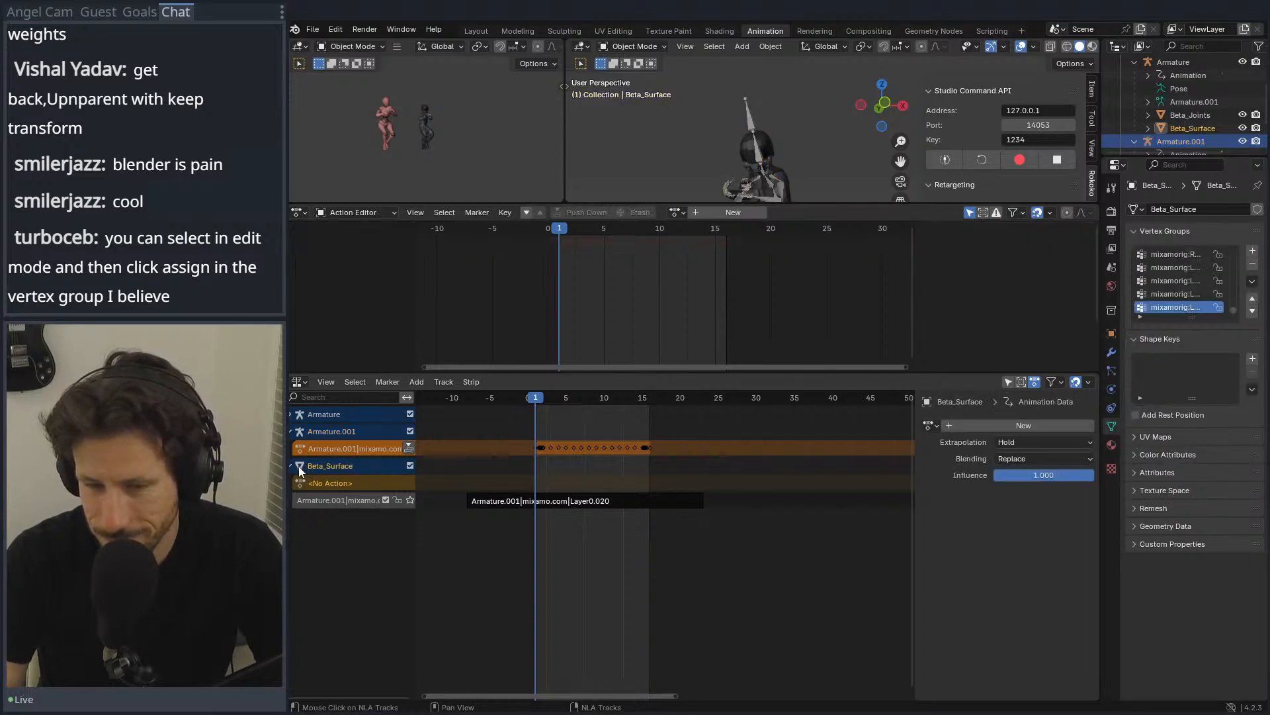
pyautogui.click(292, 466)
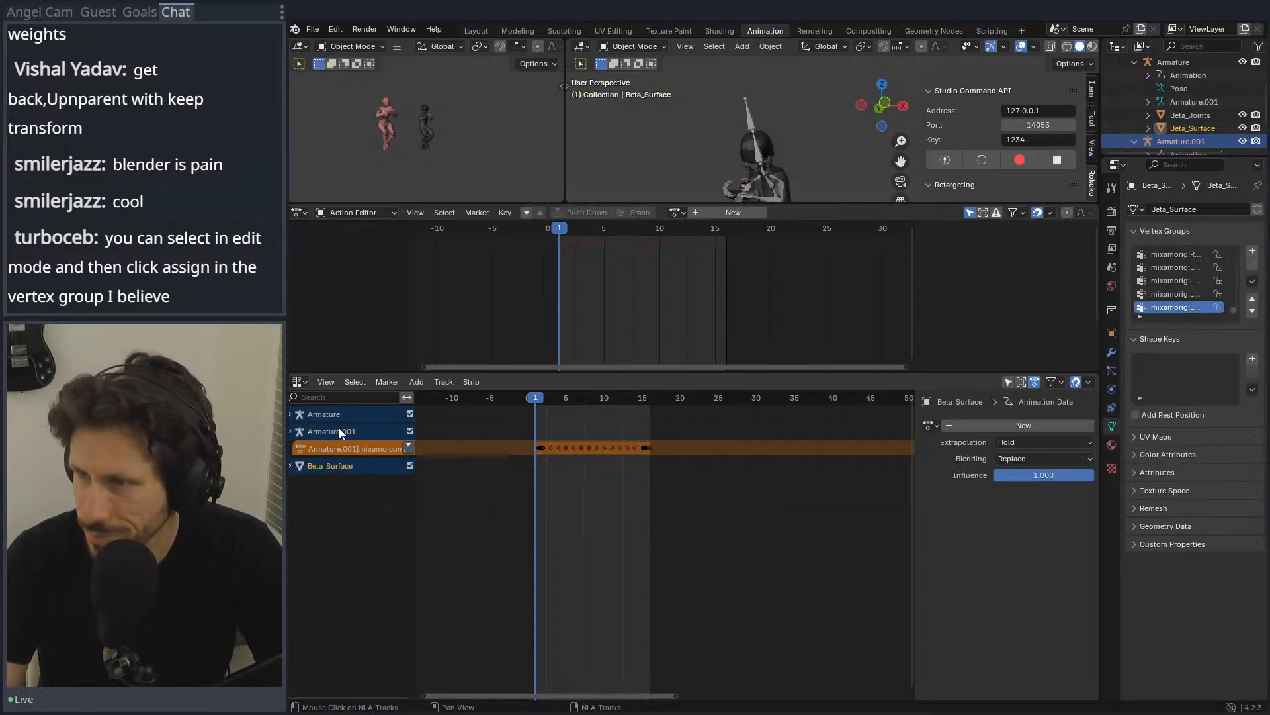
pyautogui.click(292, 414)
pyautogui.click(303, 415)
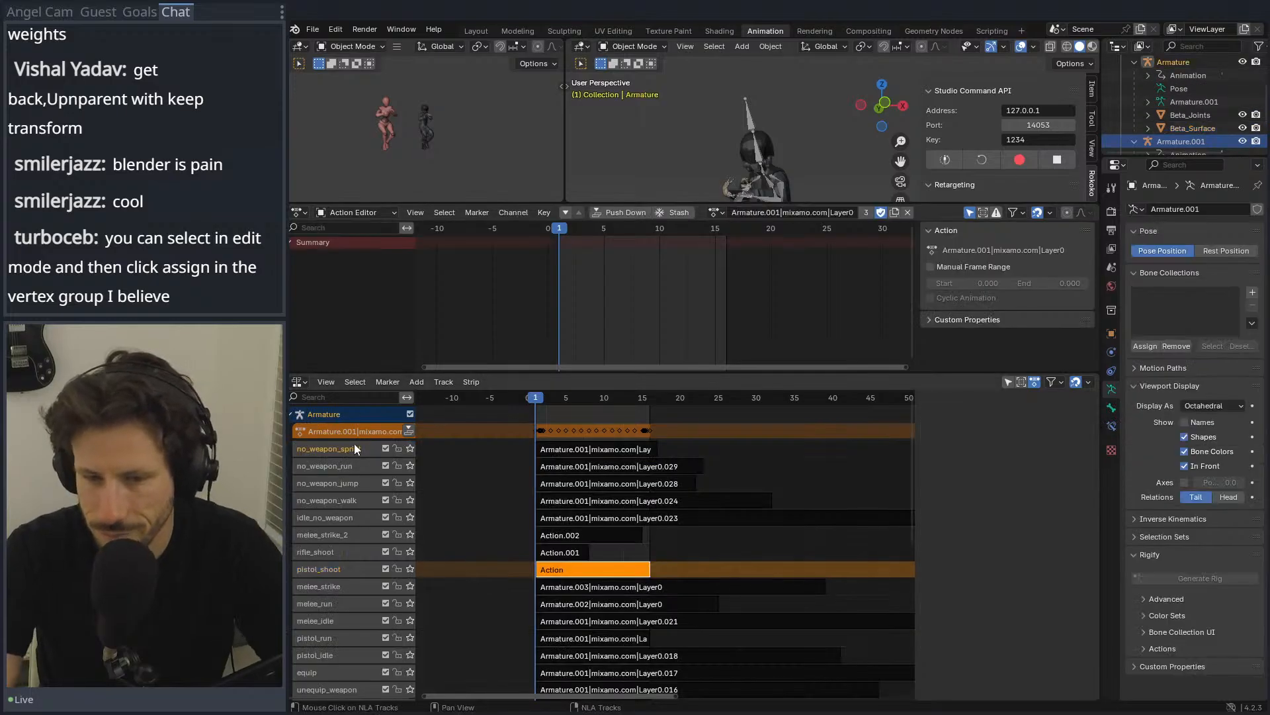
# Step: Select the Armature's NLA tracks from Idle up through no_weapon_sprint
pyautogui.scroll(-5, 350, 456)
pyautogui.scroll(-6, 350, 456)
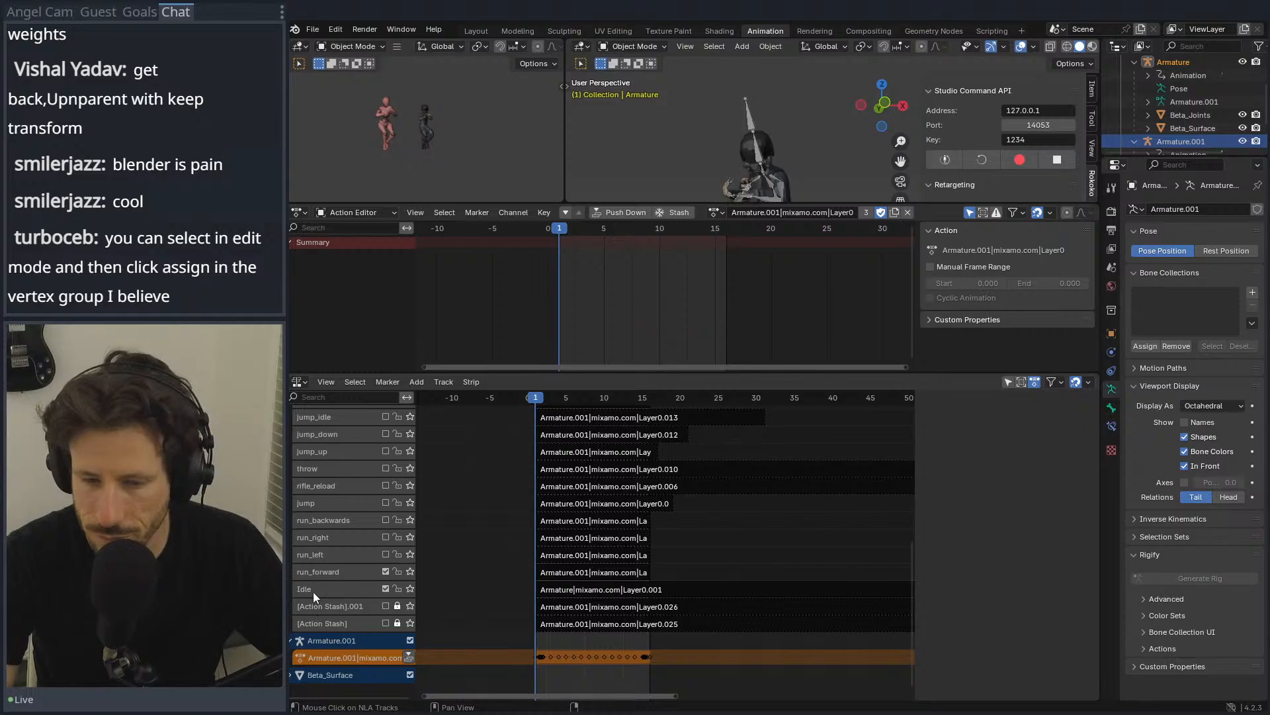
pyautogui.moveTo(311, 589); pyautogui.dragTo(330, 422)
pyautogui.scroll(2, 320, 471)
pyautogui.scroll(3, 316, 439)
pyautogui.scroll(3, 314, 435)
pyautogui.scroll(3, 315, 419)
pyautogui.scroll(3, 331, 422)
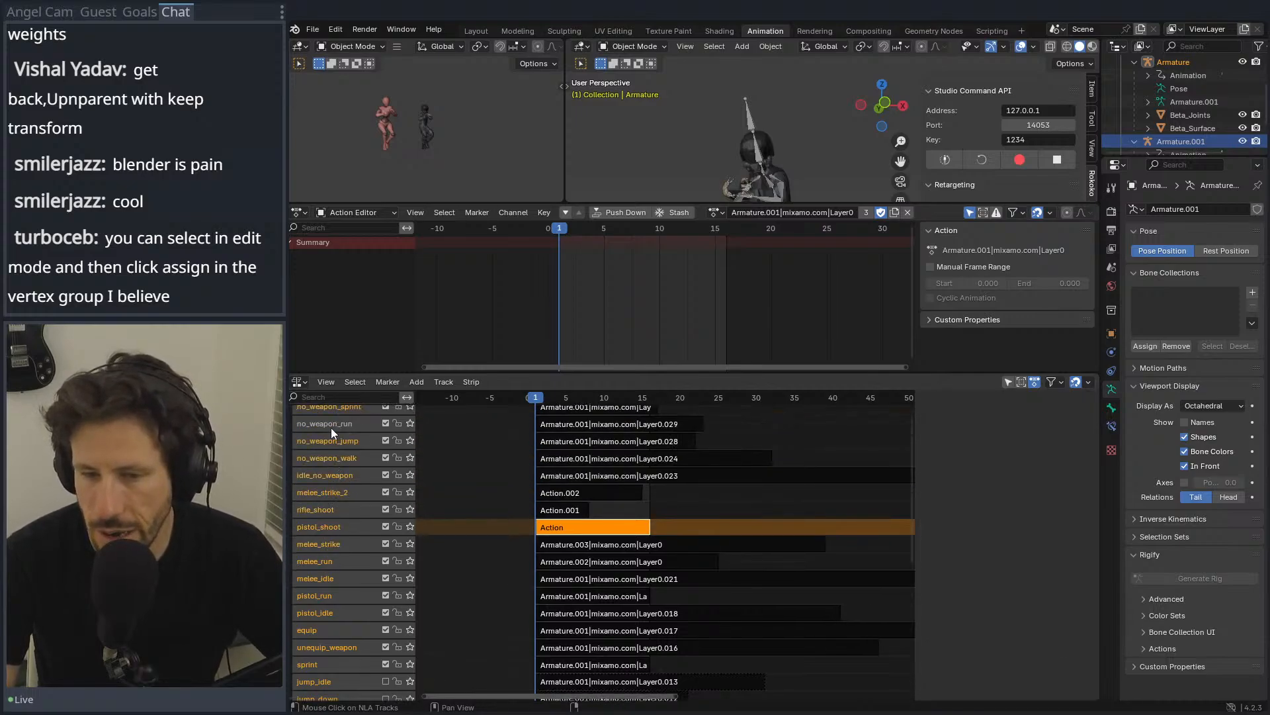
pyautogui.scroll(3, 333, 423)
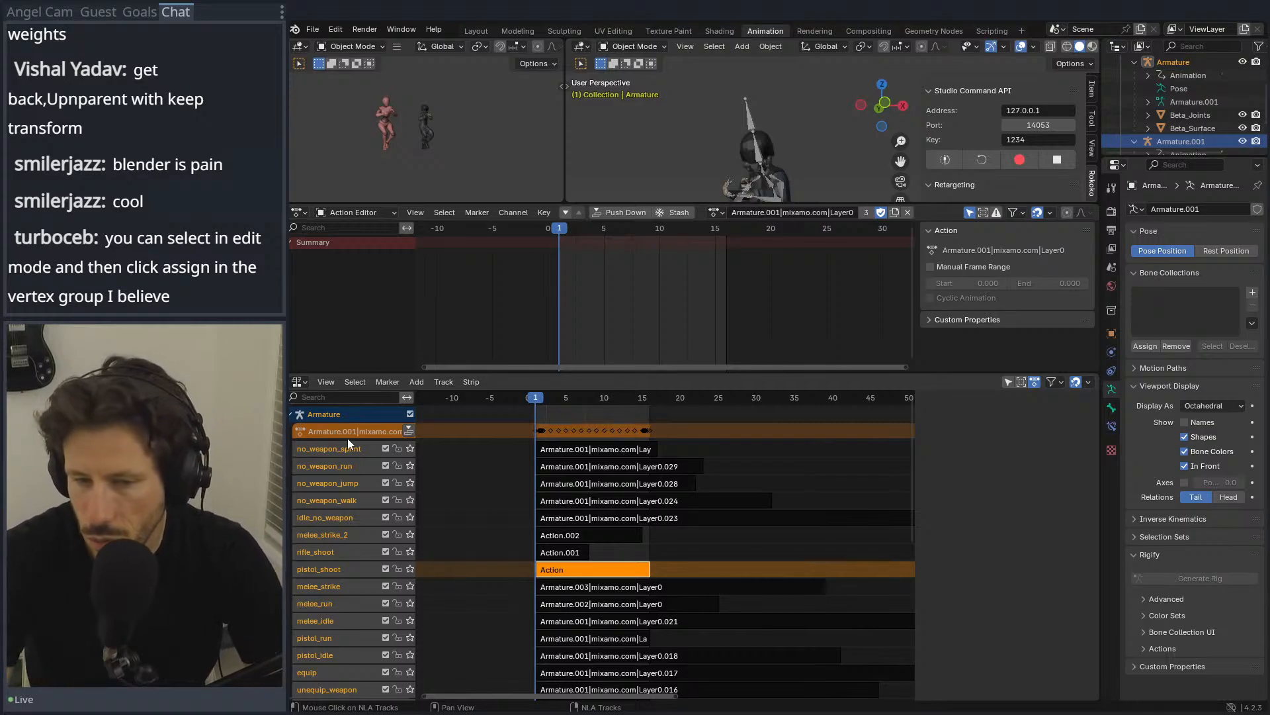
# Step: Examine the track and strip commands available for the selected Armature tracks
pyautogui.rightClick(346, 443)
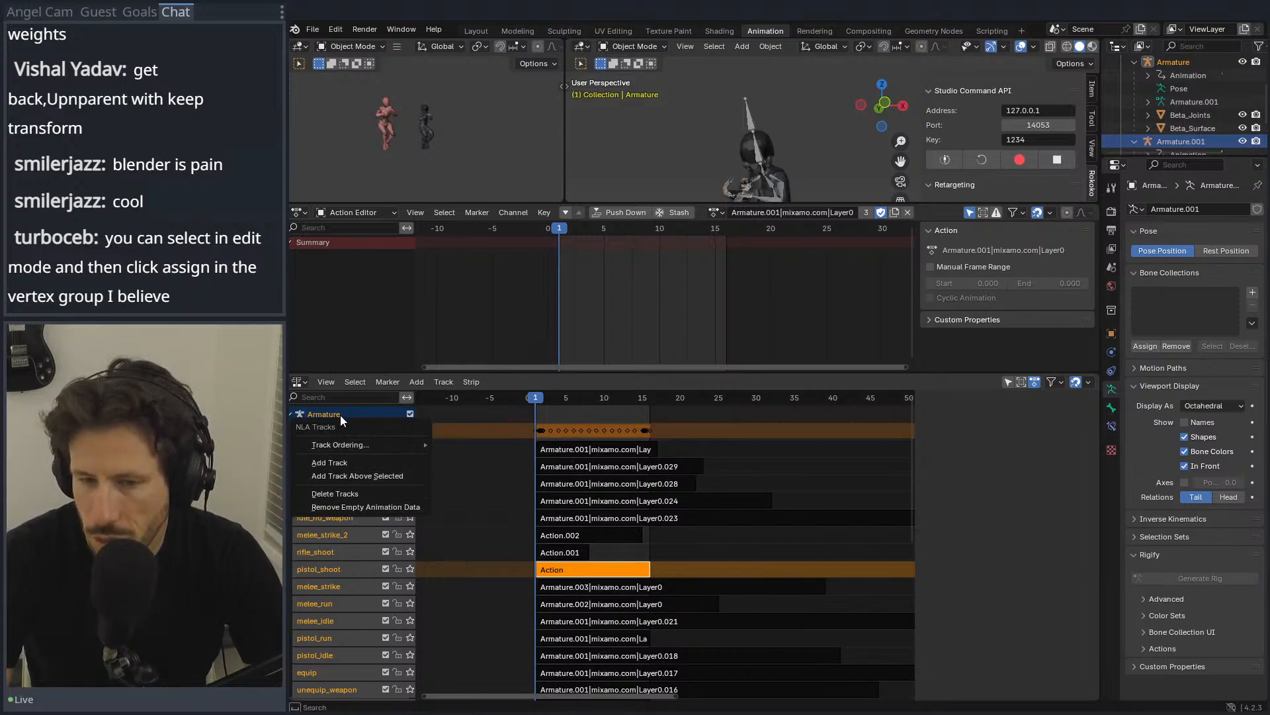
pyautogui.press('Escape')
pyautogui.click(354, 383)
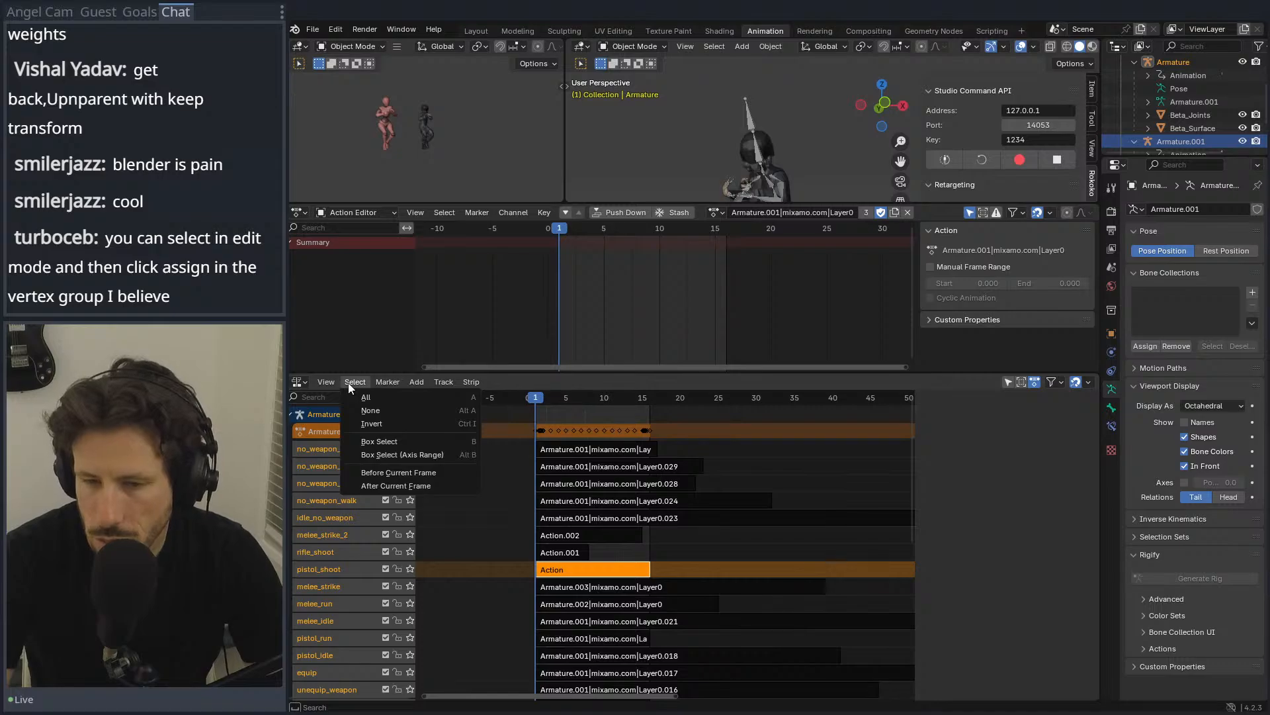
pyautogui.moveTo(428, 381)
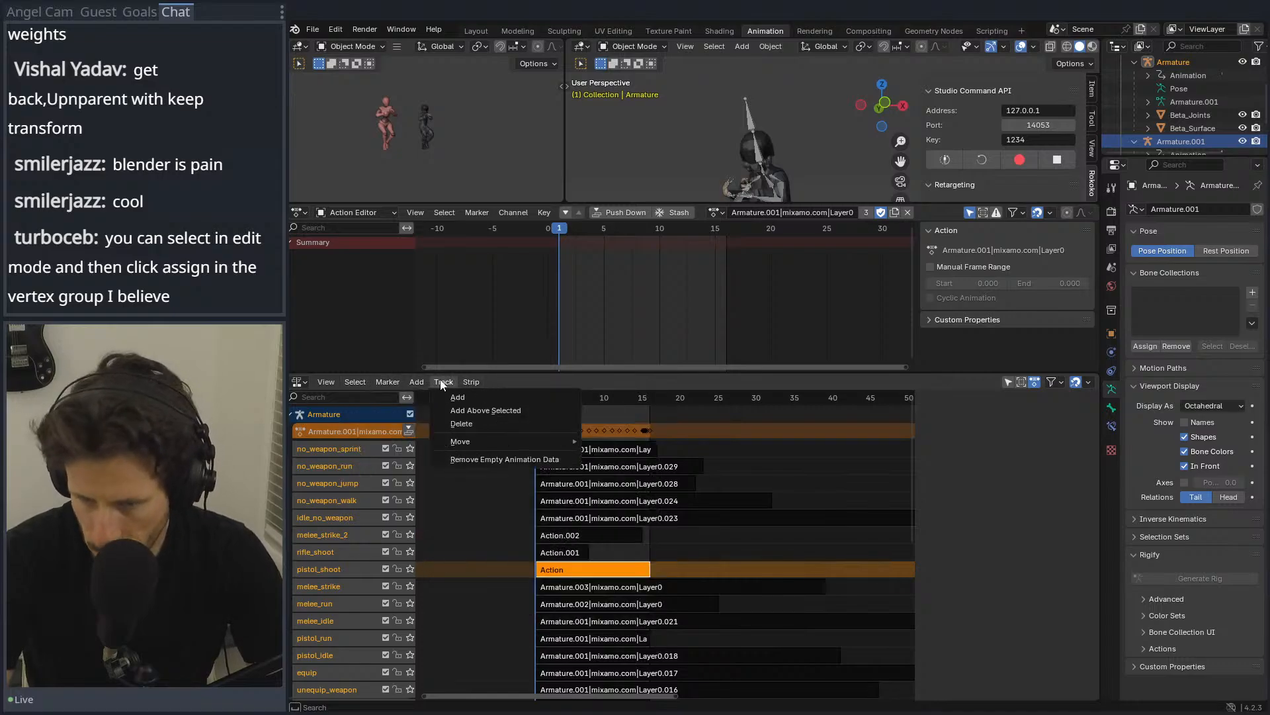
pyautogui.moveTo(470, 383)
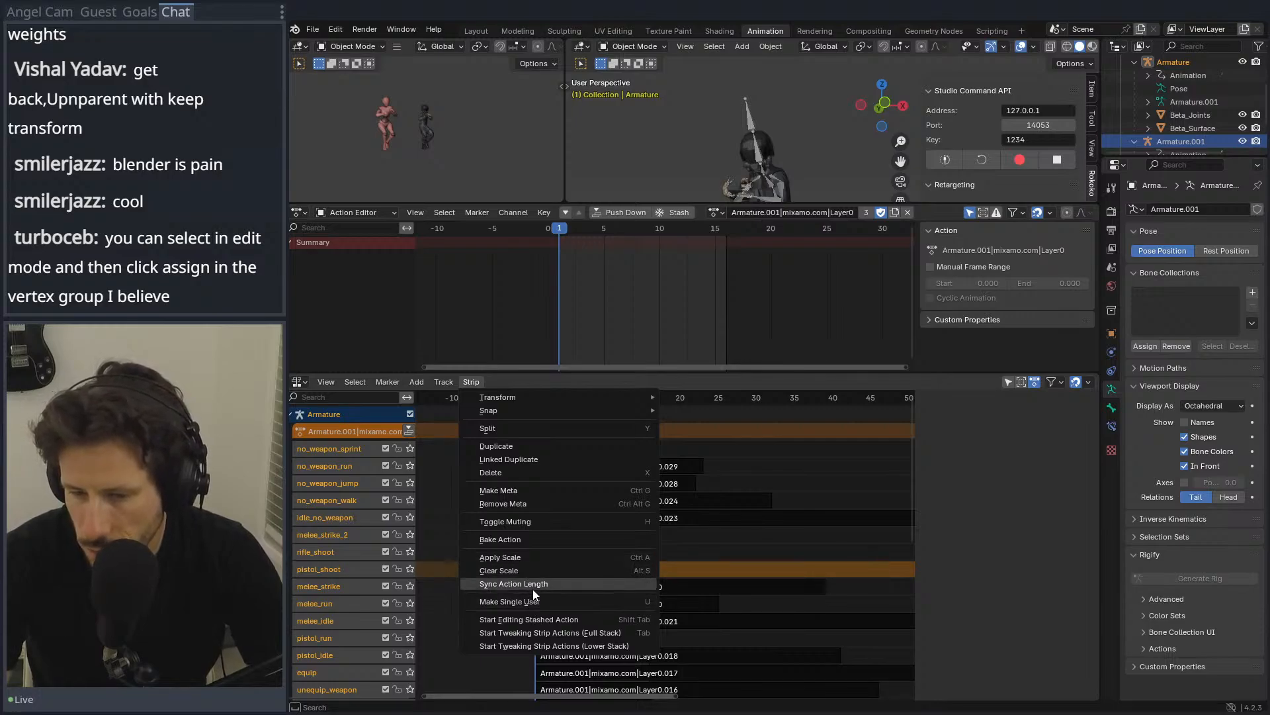
pyautogui.click(543, 622)
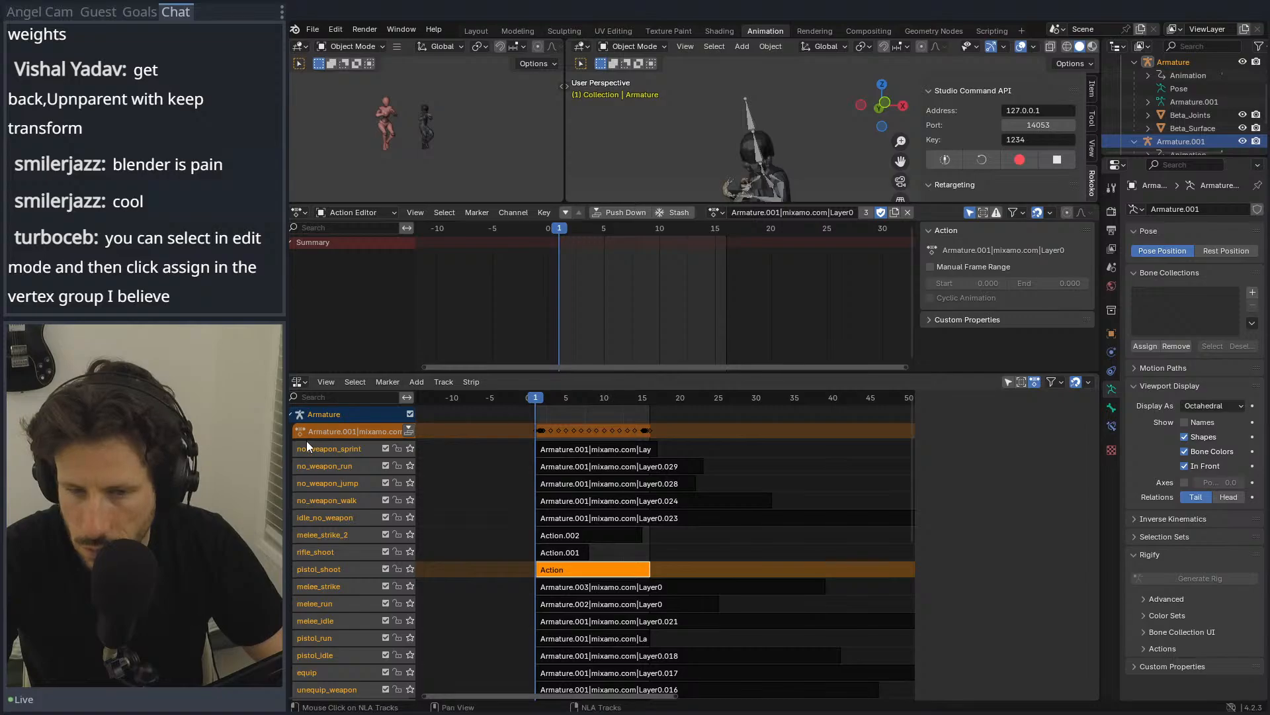
pyautogui.click(319, 381)
pyautogui.press('Escape')
# Step: Make Armature.001 active and select the Armature's Idle and run_forward tracks again
pyautogui.scroll(-10, 340, 508)
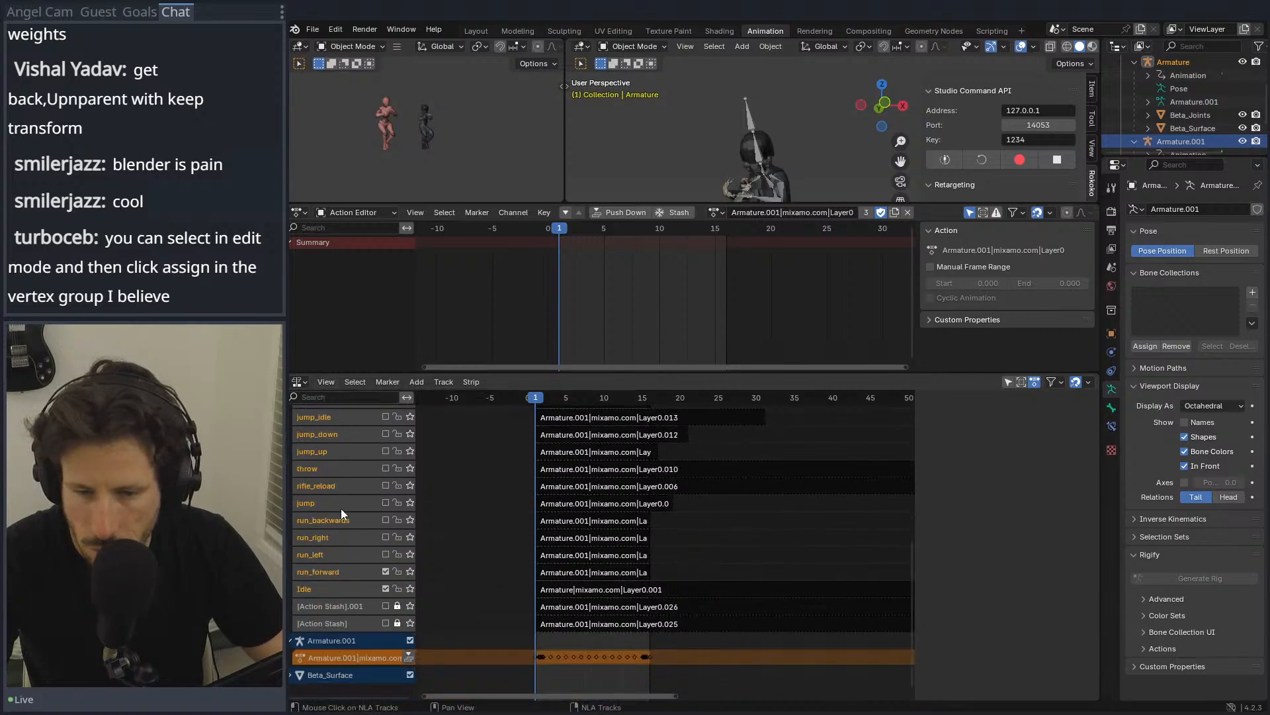
pyautogui.click(323, 642)
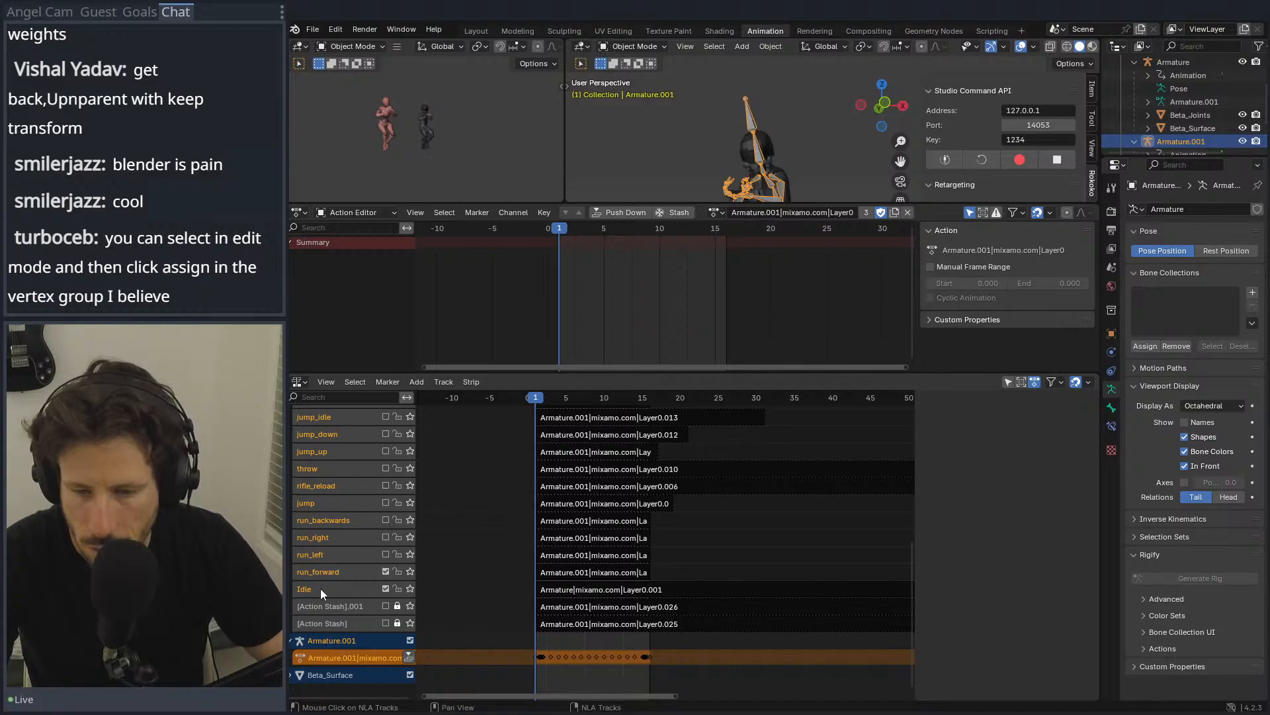
pyautogui.scroll(4, 320, 589)
pyautogui.scroll(2, 334, 555)
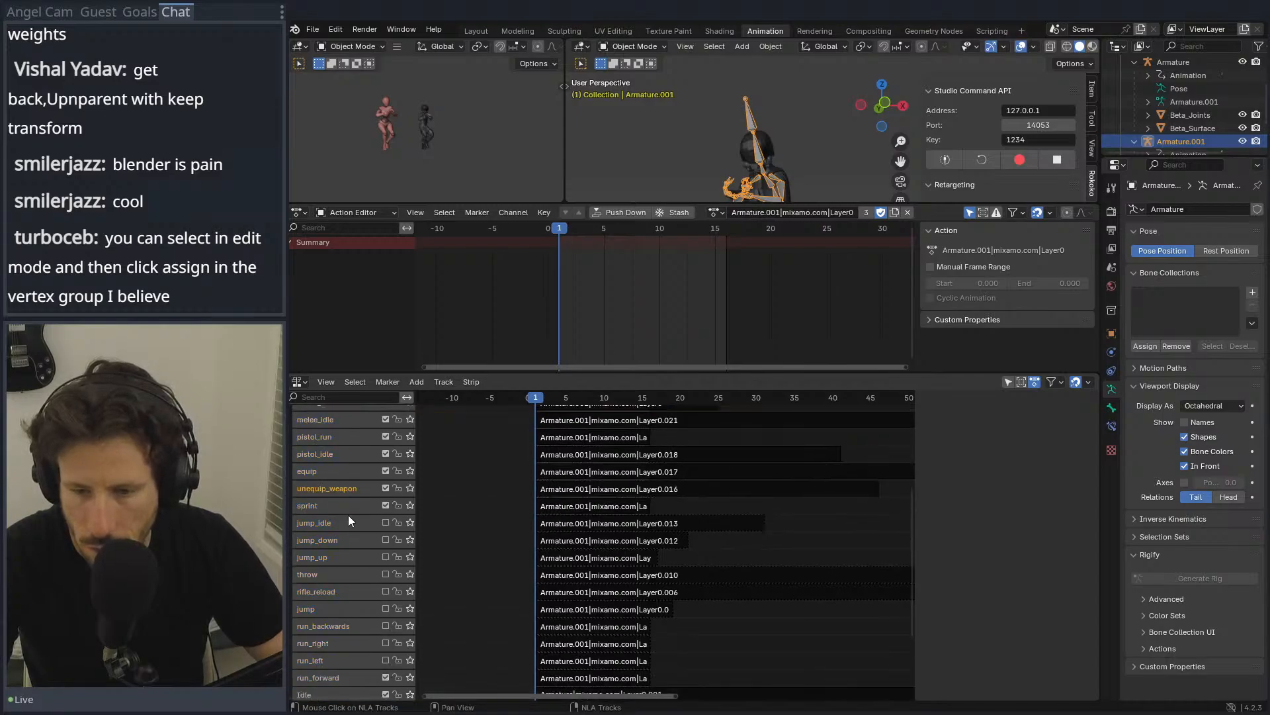
pyautogui.scroll(5, 378, 516)
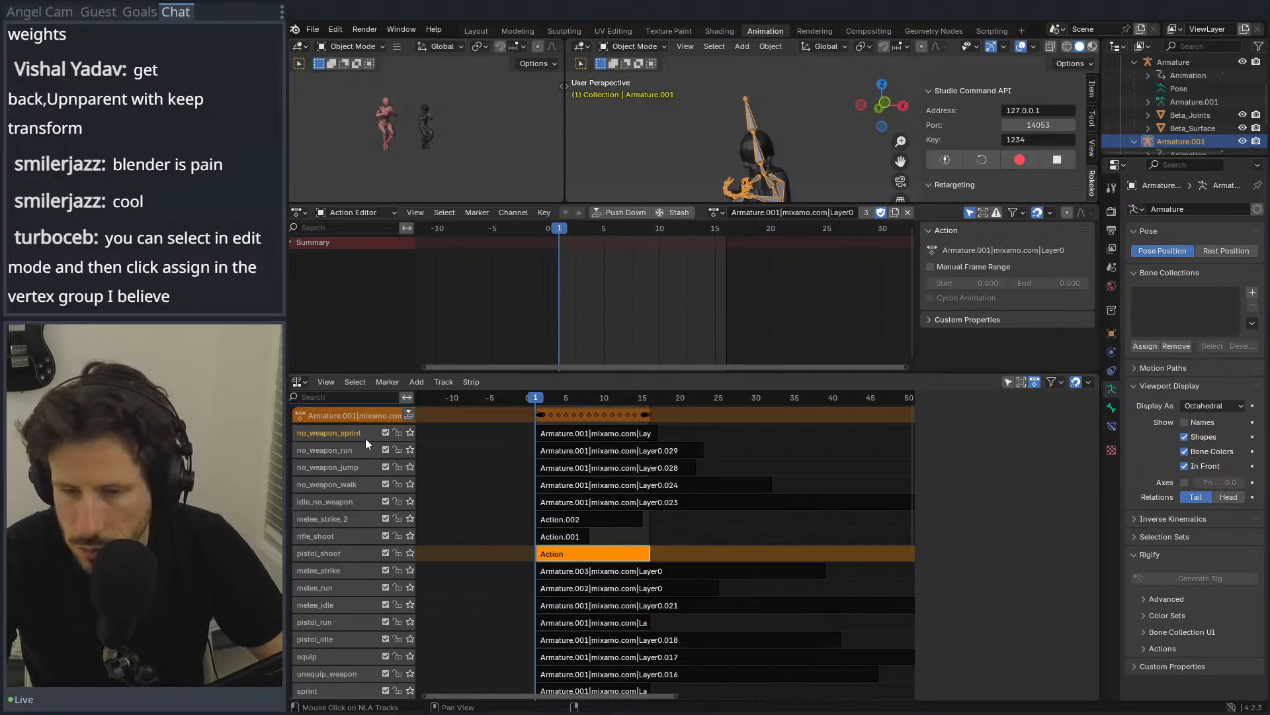
pyautogui.scroll(8, 371, 463)
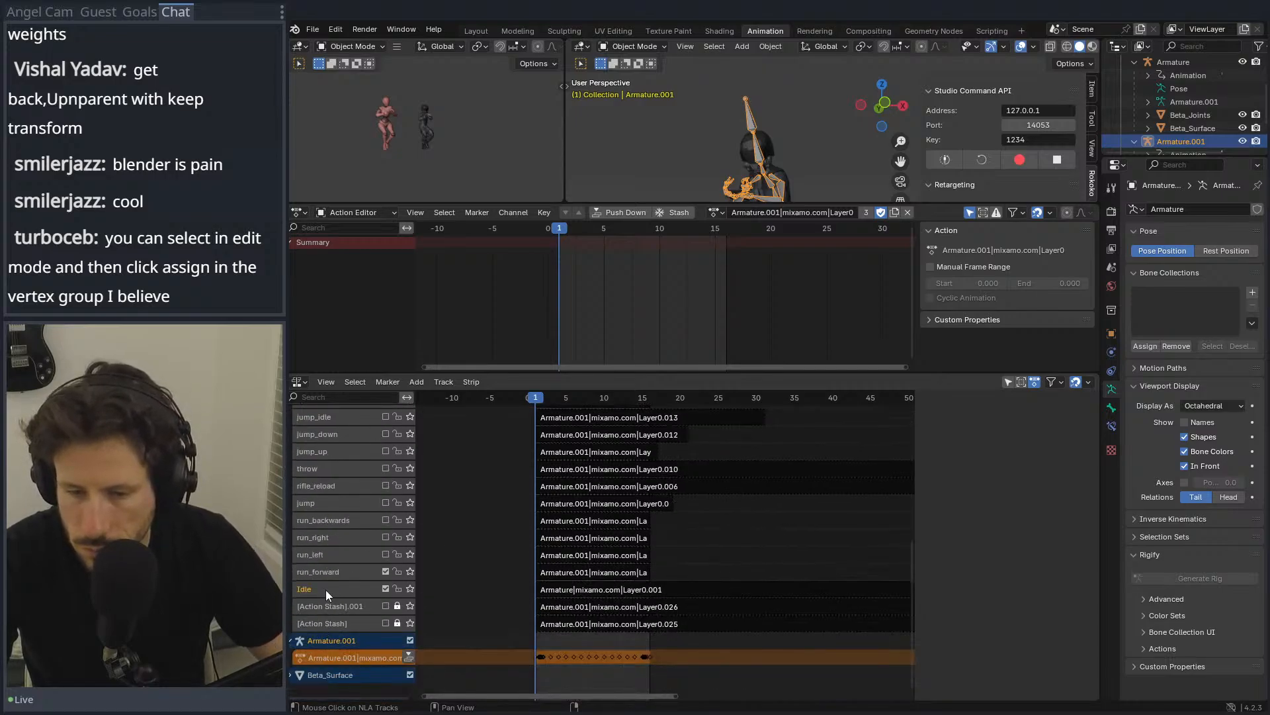
pyautogui.click(303, 589)
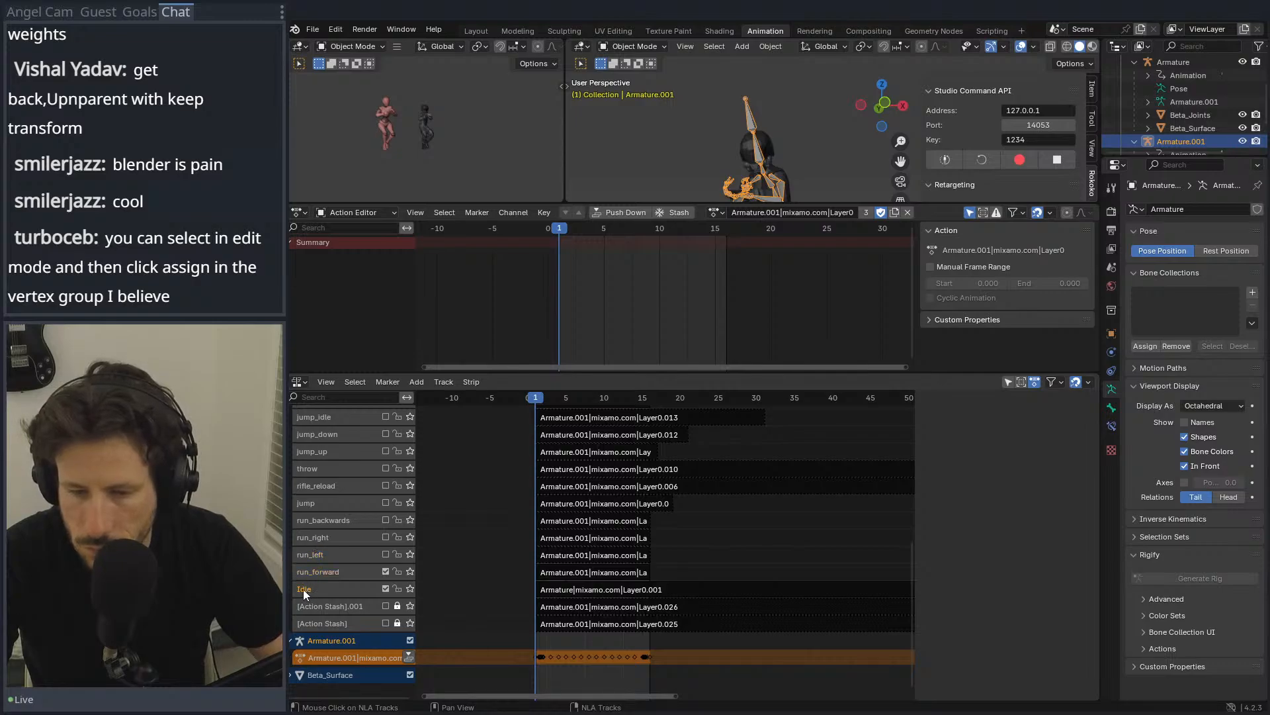
# Step: Try to delete tracks from the action channel of Armature.001
pyautogui.click(352, 658)
pyautogui.rightClick(388, 659)
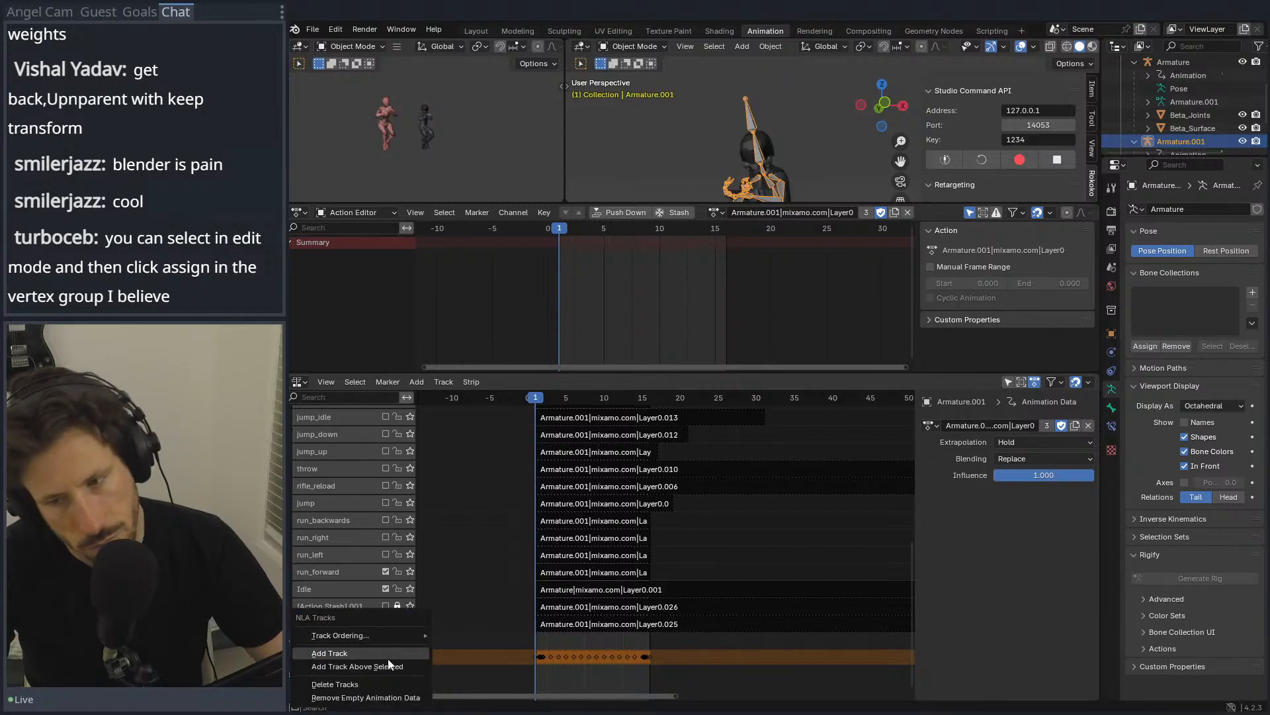
pyautogui.click(352, 684)
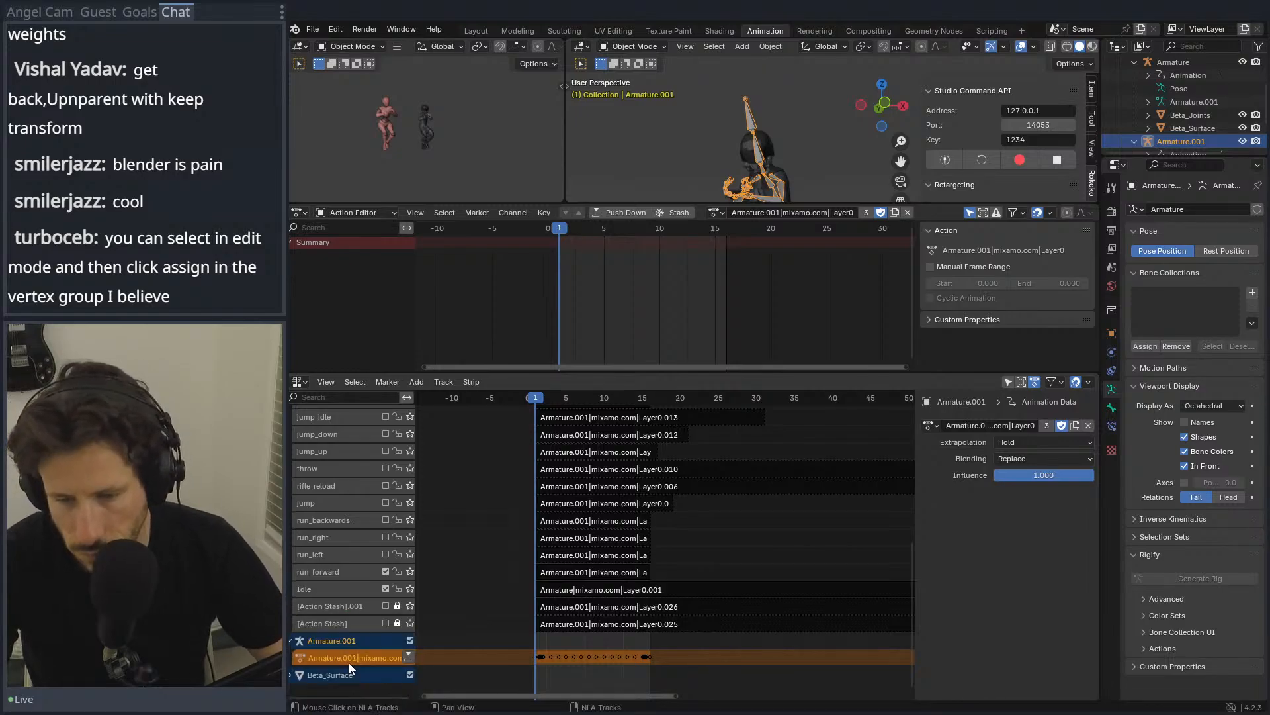
pyautogui.click(356, 588)
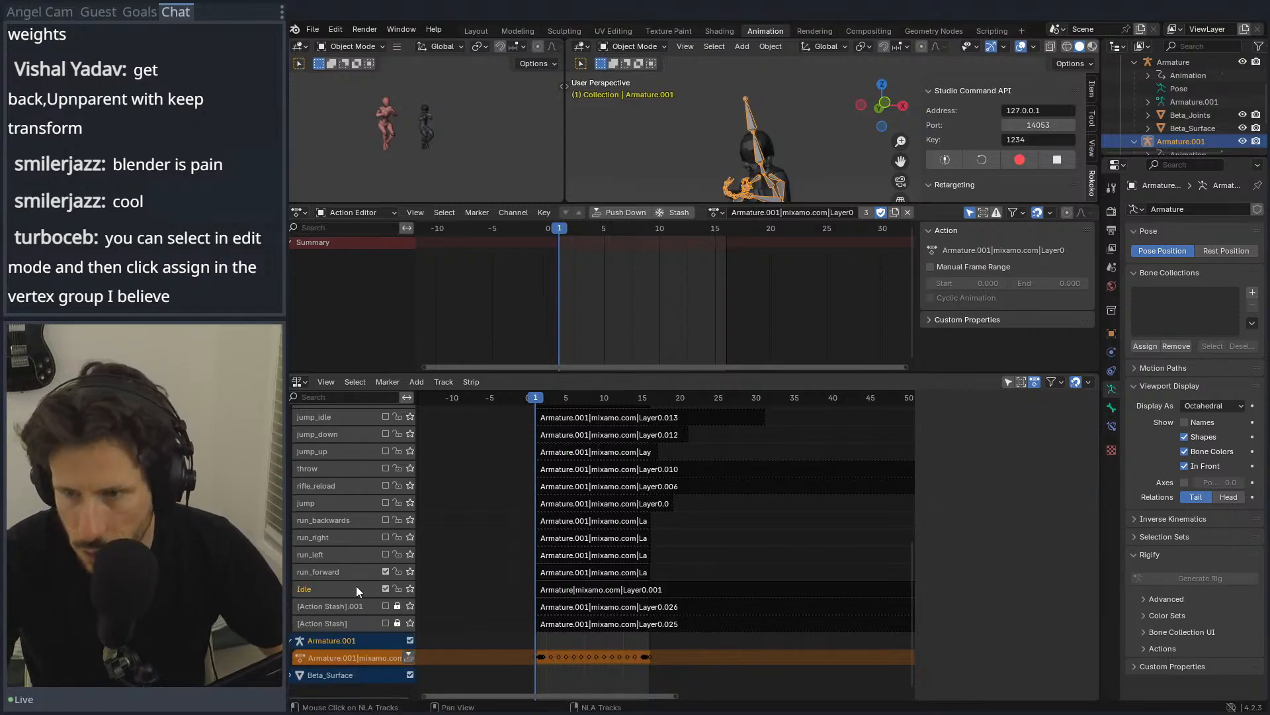
pyautogui.click(610, 625)
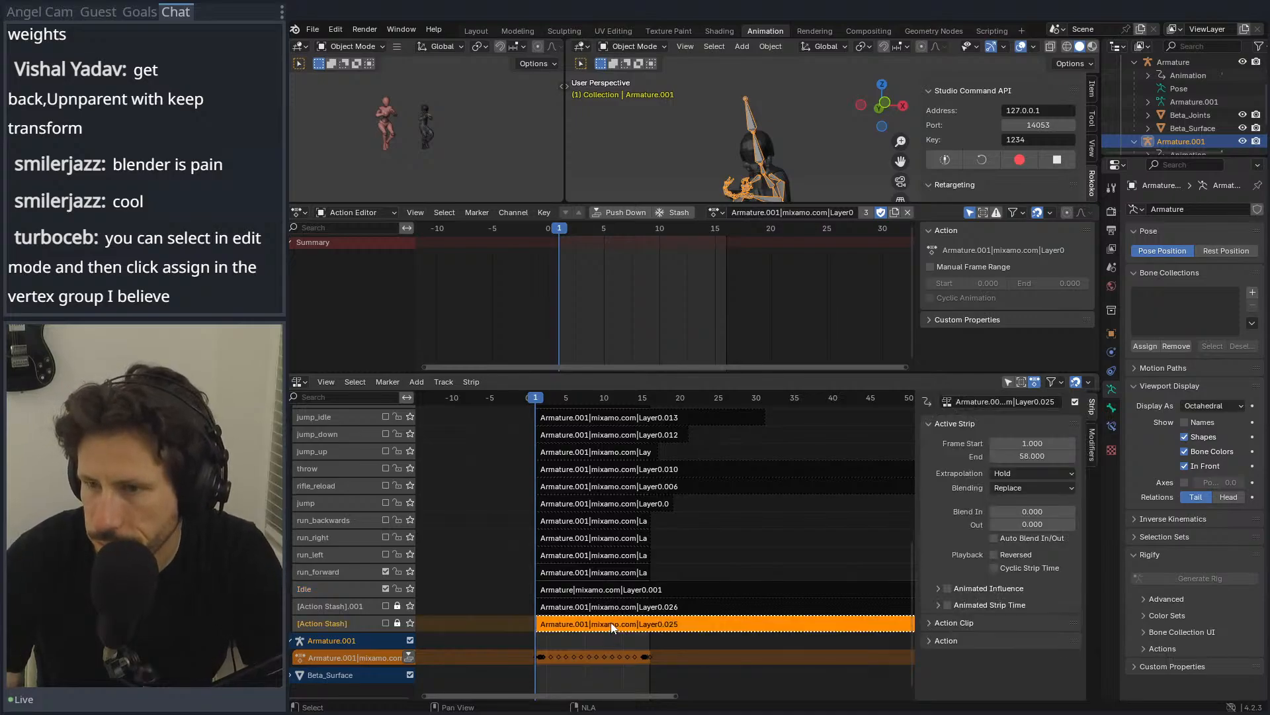
pyautogui.rightClick(612, 625)
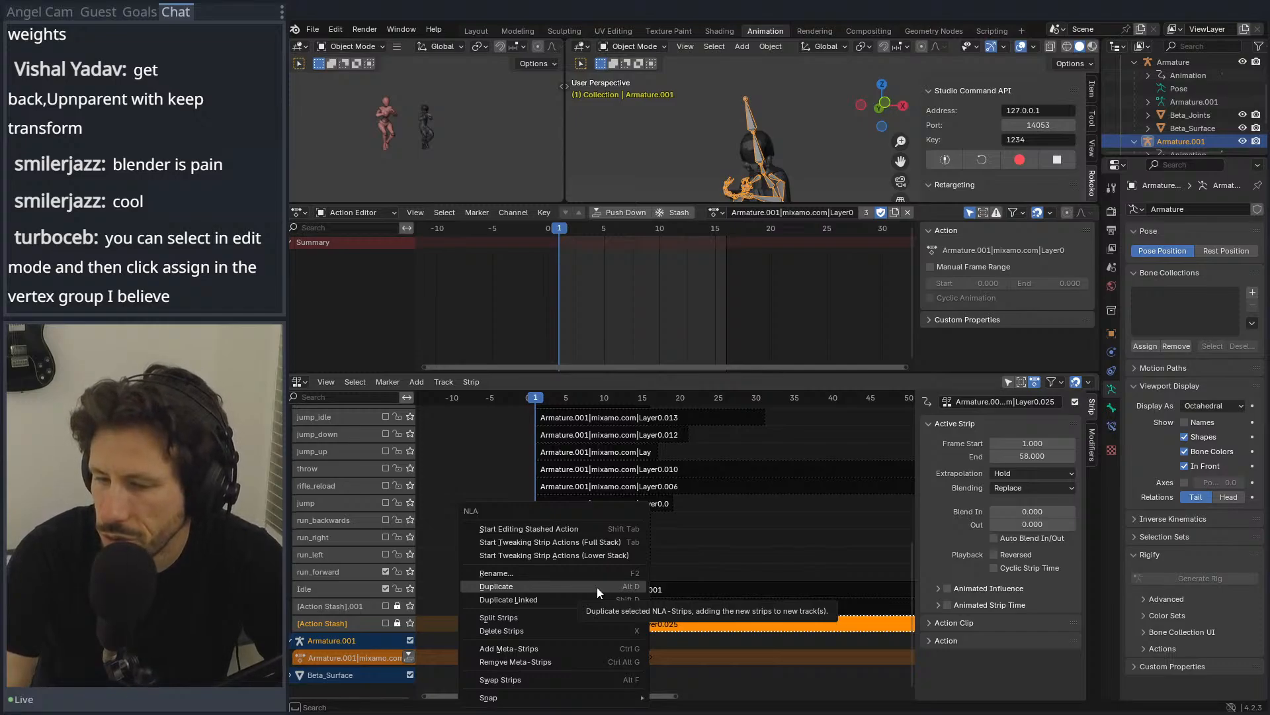
pyautogui.press('Escape')
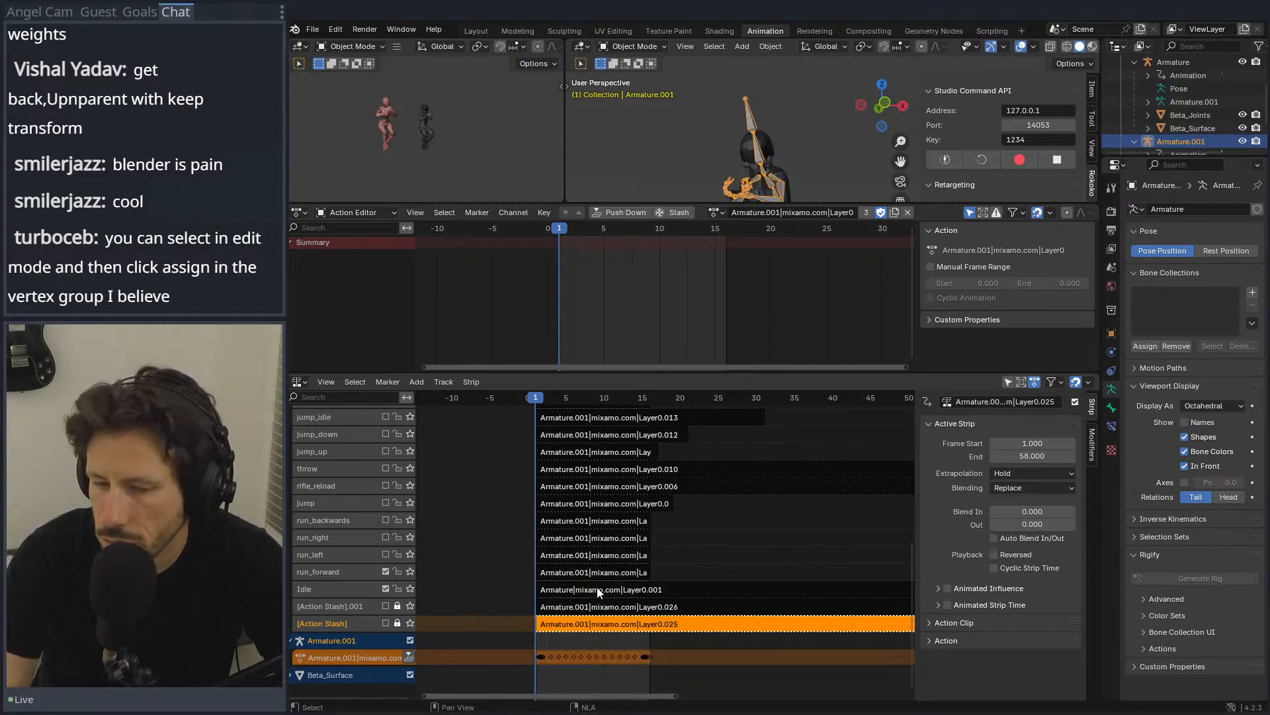
# Step: Duplicate the run_forward strip onto a new track and undo the duplication
pyautogui.scroll(-1, 598, 590)
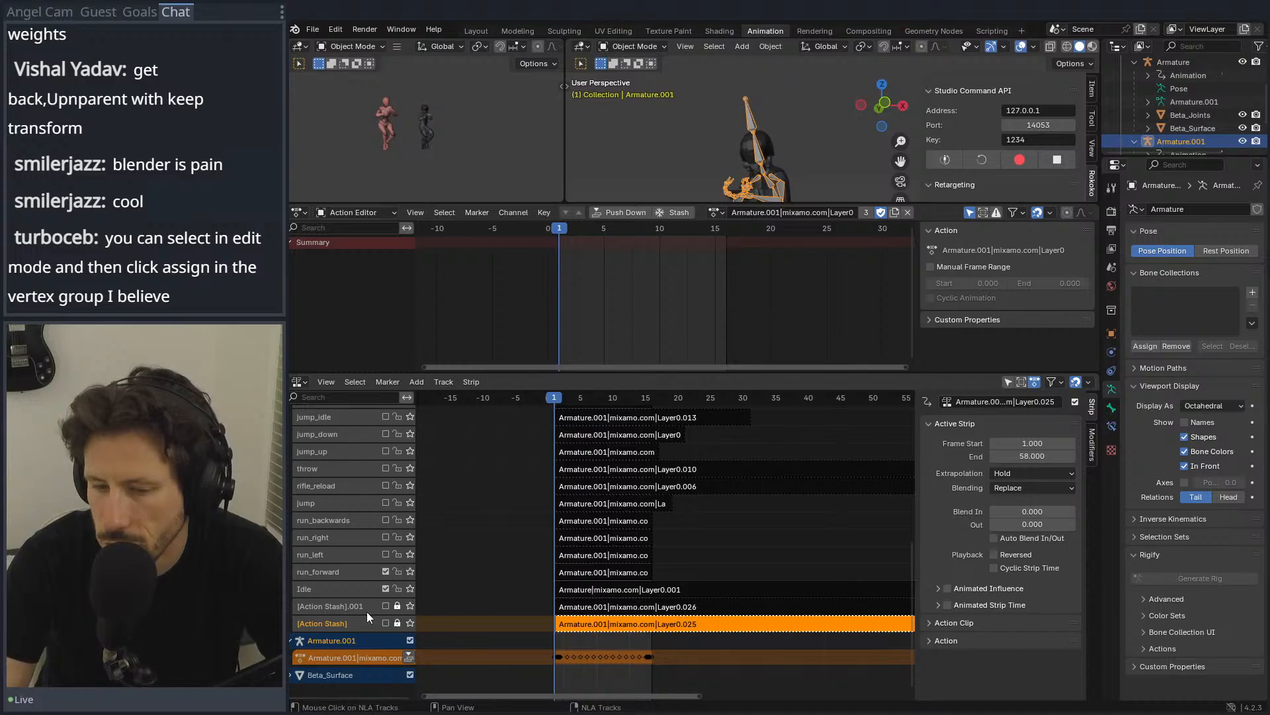
pyautogui.click(591, 559)
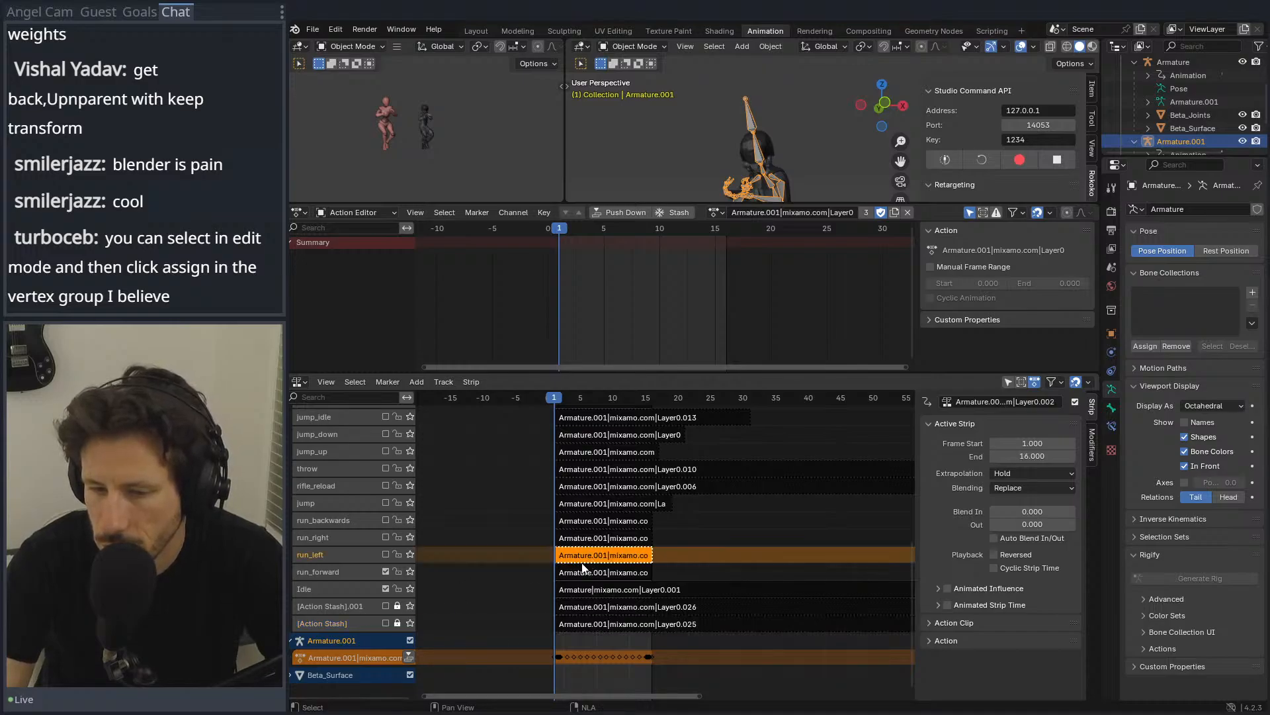
pyautogui.click(582, 571)
pyautogui.rightClick(581, 570)
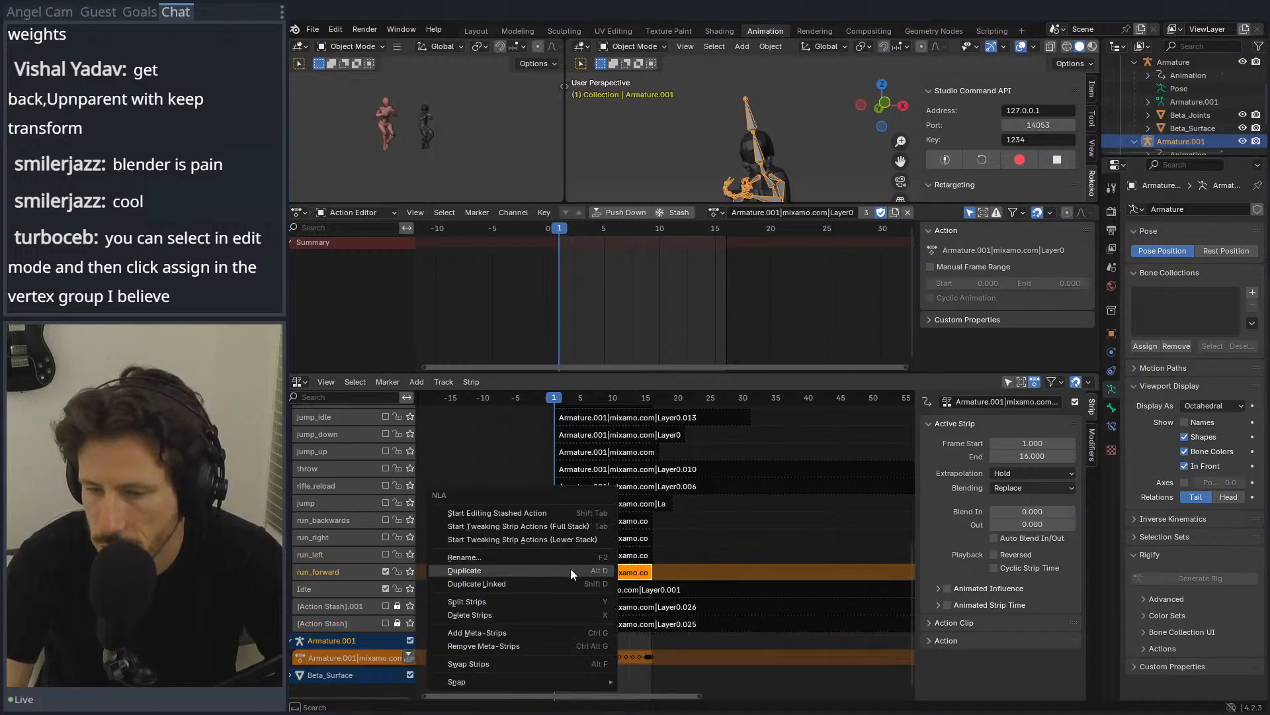
pyautogui.click(570, 570)
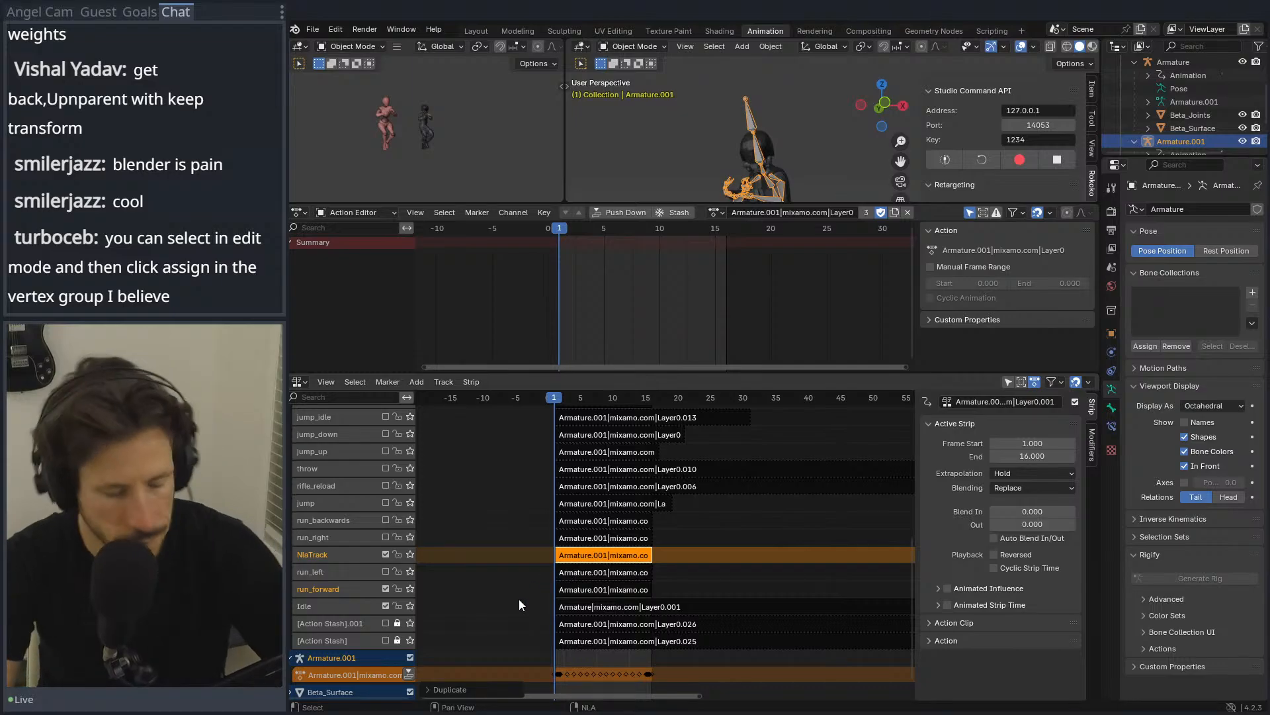
pyautogui.hotkey('ctrl', 'z')
pyautogui.rightClick(569, 567)
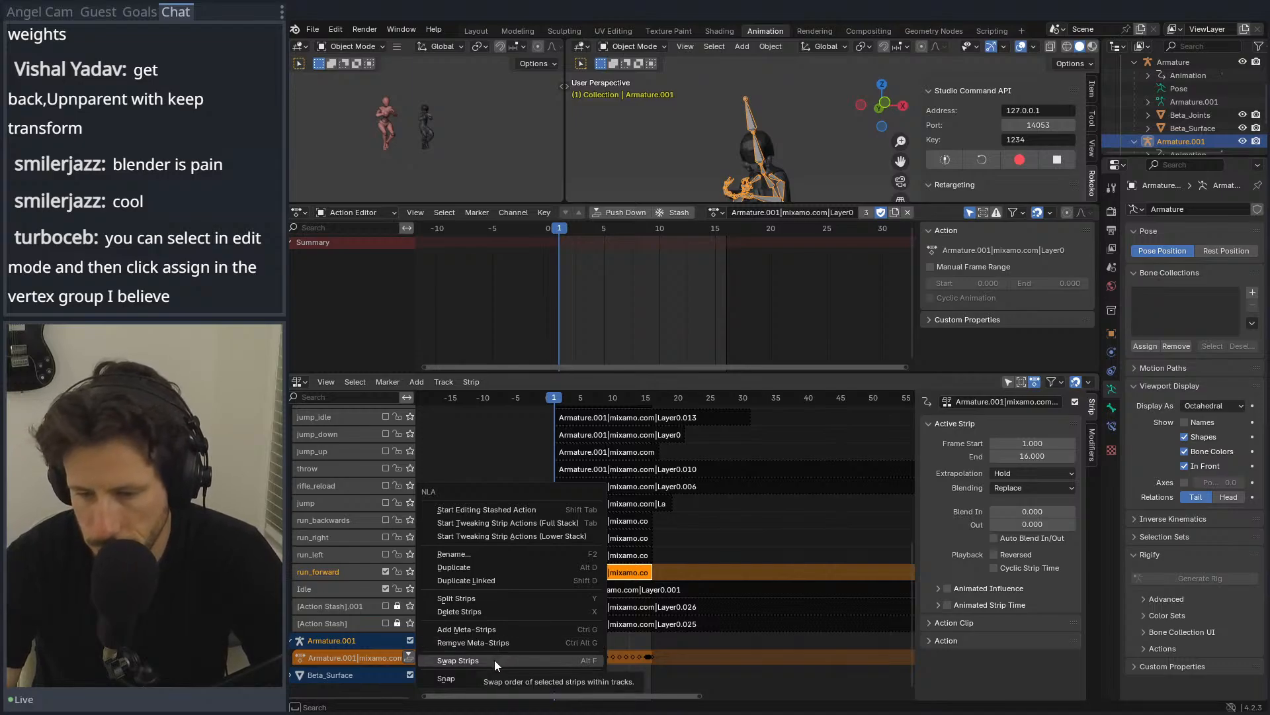
pyautogui.moveTo(482, 677)
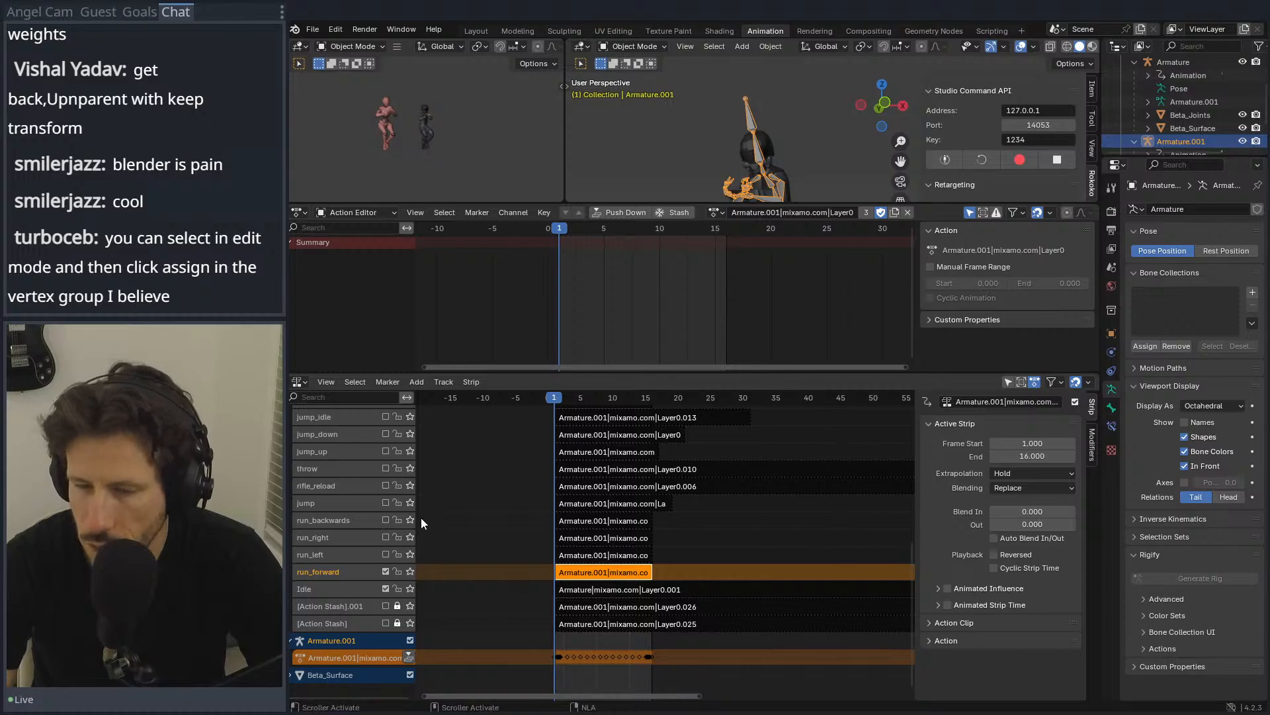
pyautogui.press('Home')
pyautogui.scroll(10, 353, 517)
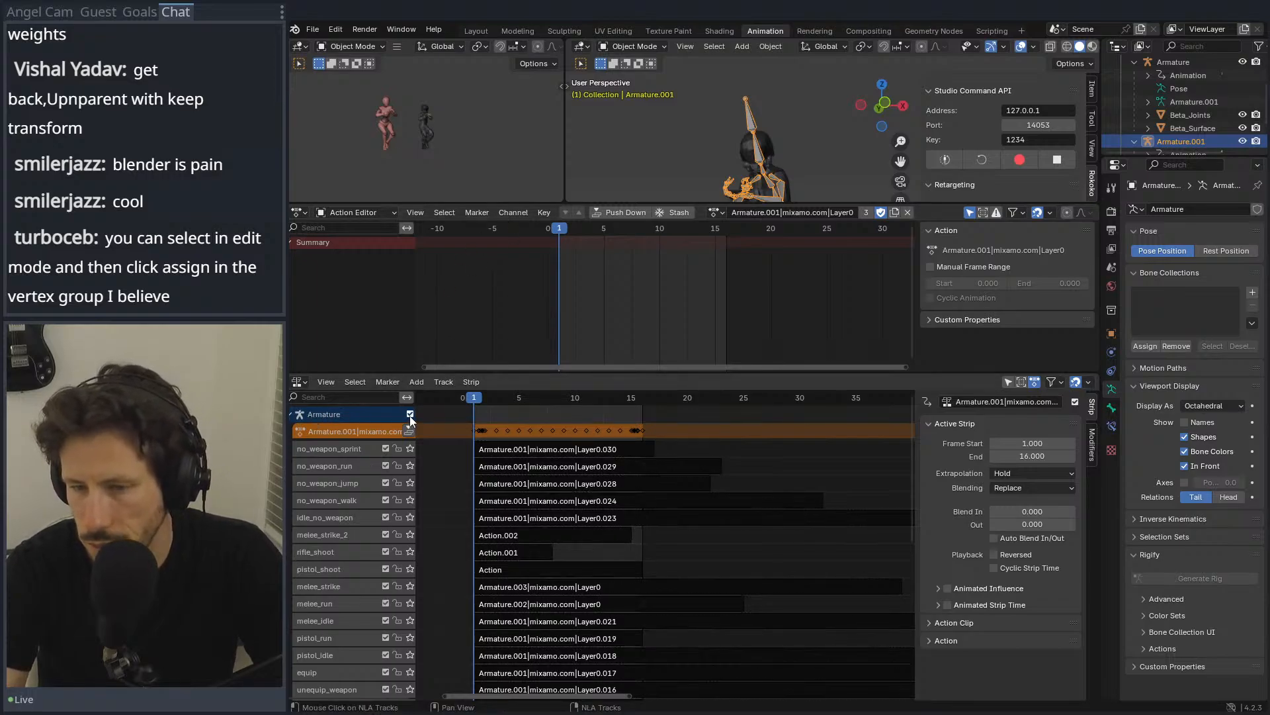
pyautogui.click(411, 466)
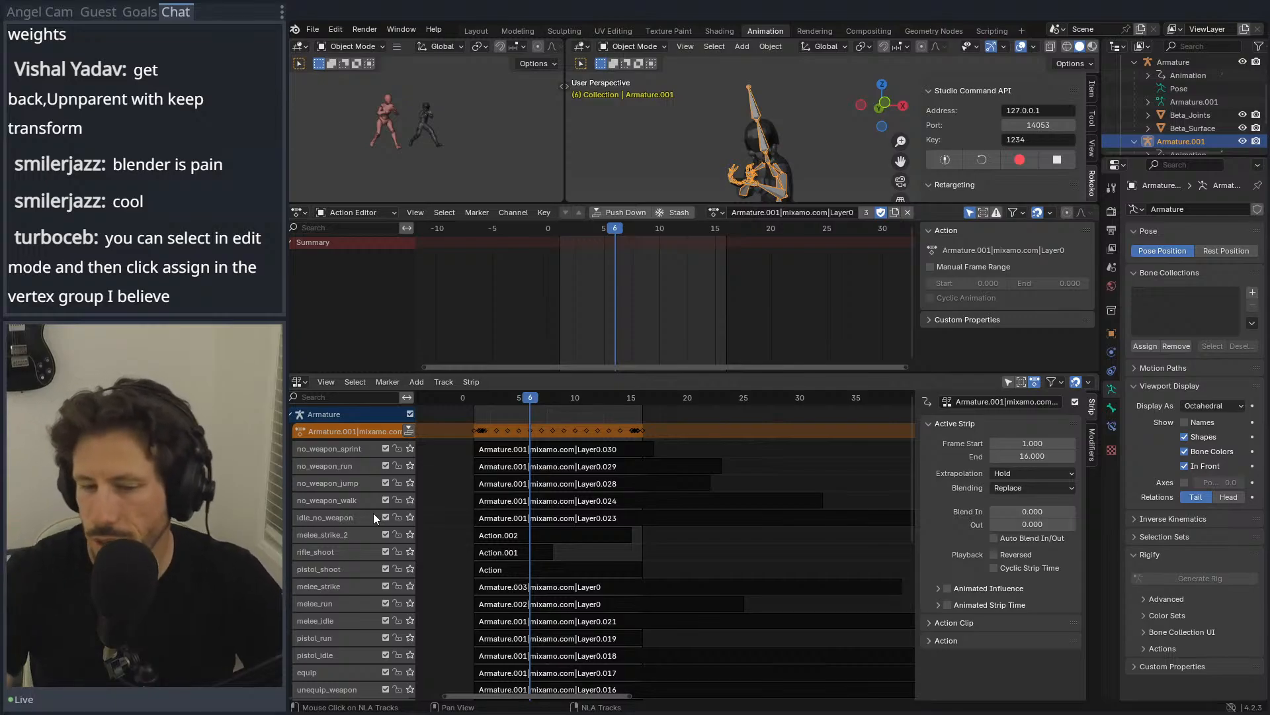
# Step: Push the Armature's active action down onto a new NLA track and delete that track
pyautogui.click(408, 430)
pyautogui.rightClick(364, 451)
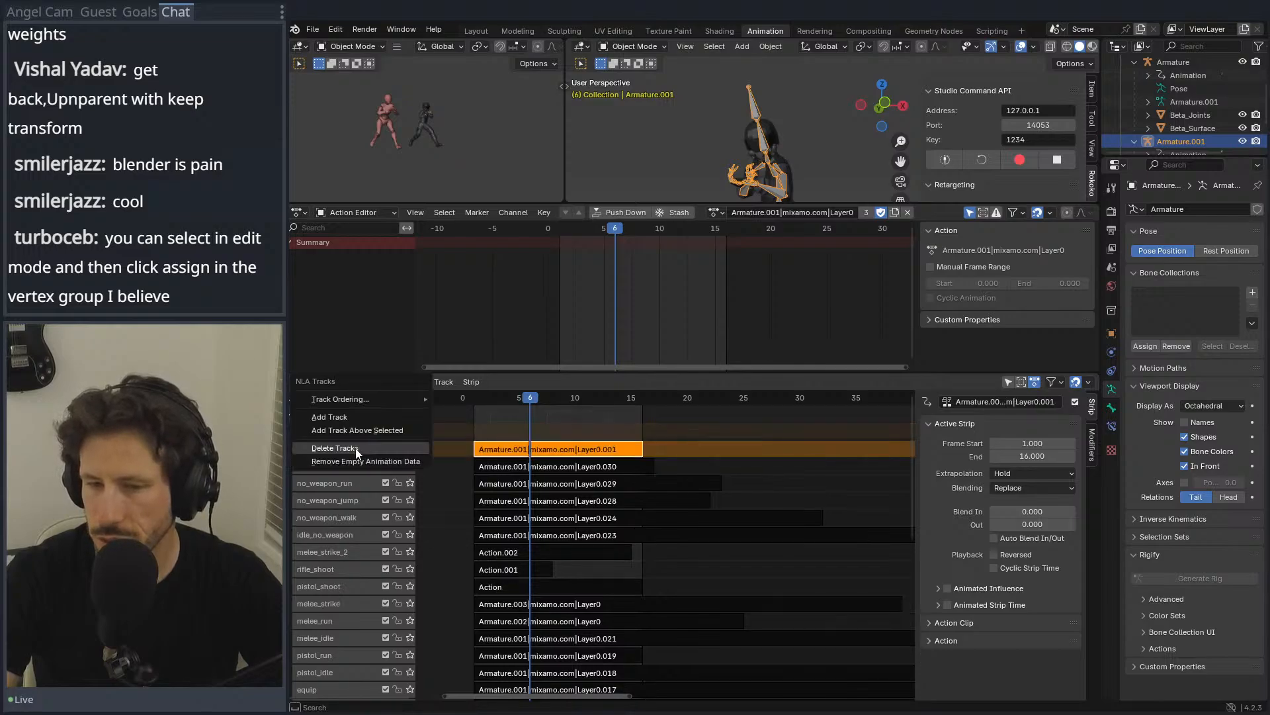
pyautogui.click(357, 450)
pyautogui.rightClick(352, 450)
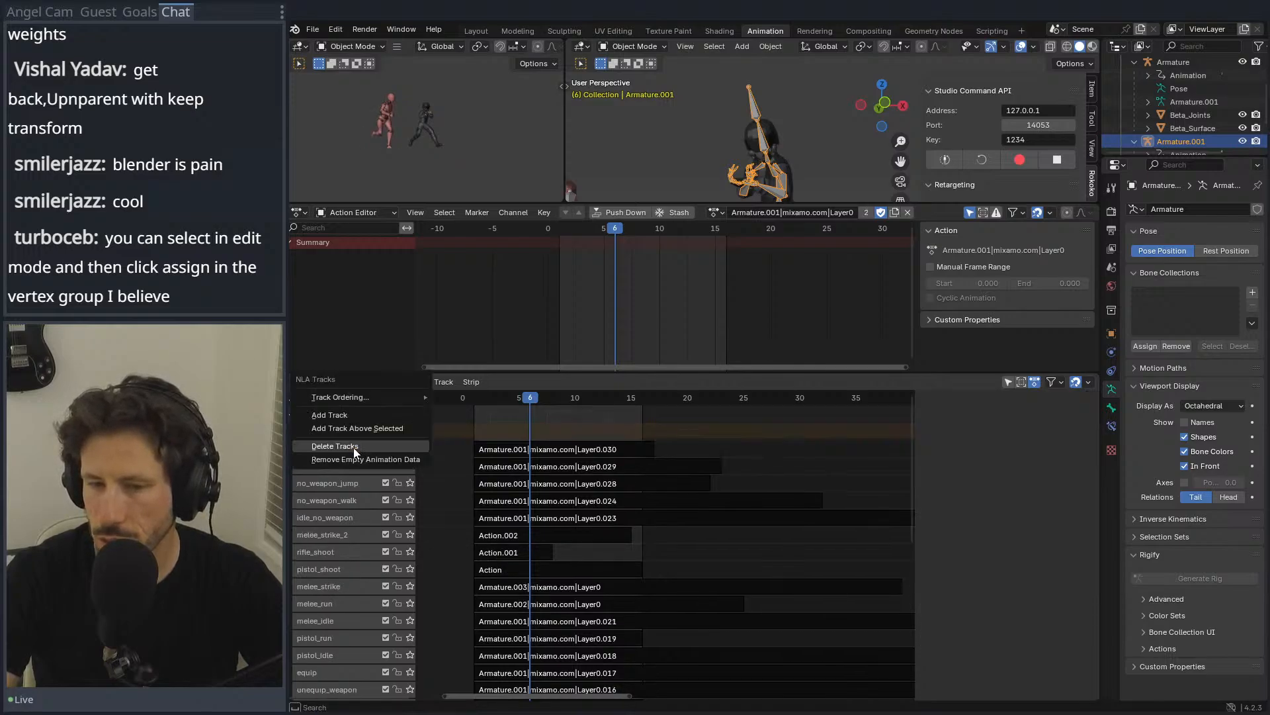
pyautogui.moveTo(362, 403)
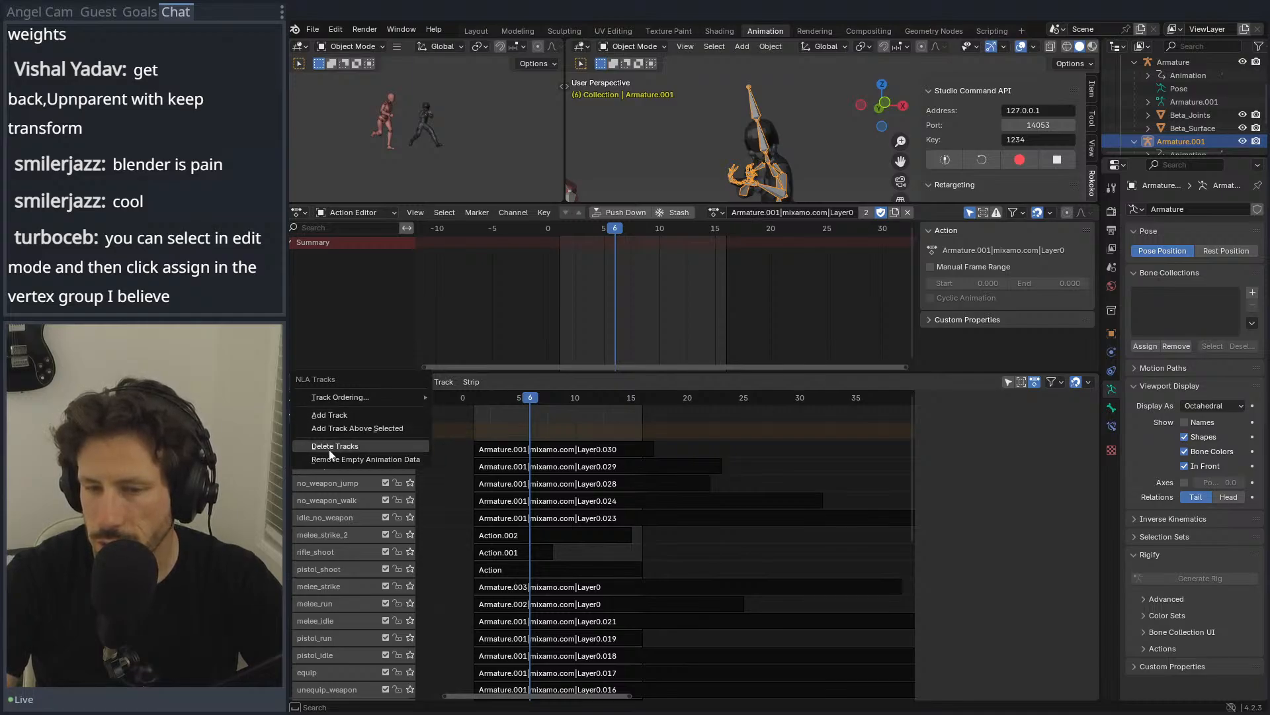
# Step: Preview the Armature's Idle track in solo playback and switch its solo off again
pyautogui.scroll(-10, 324, 507)
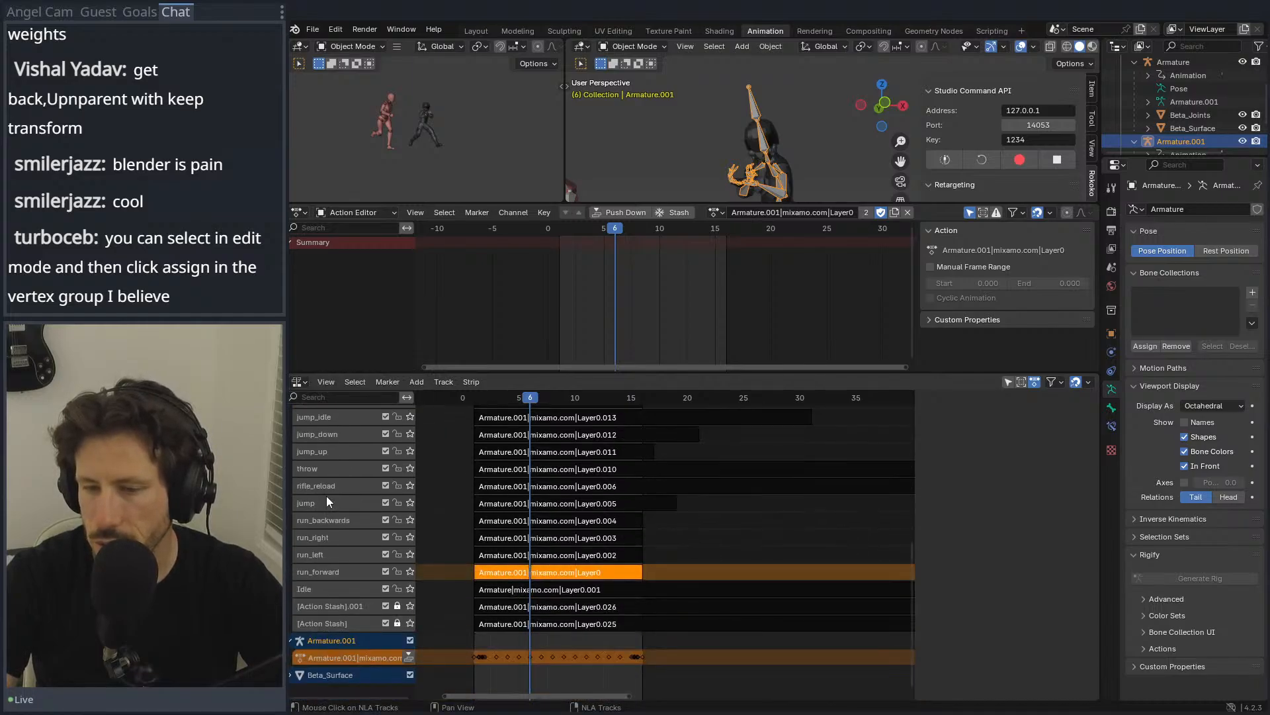
pyautogui.click(324, 570)
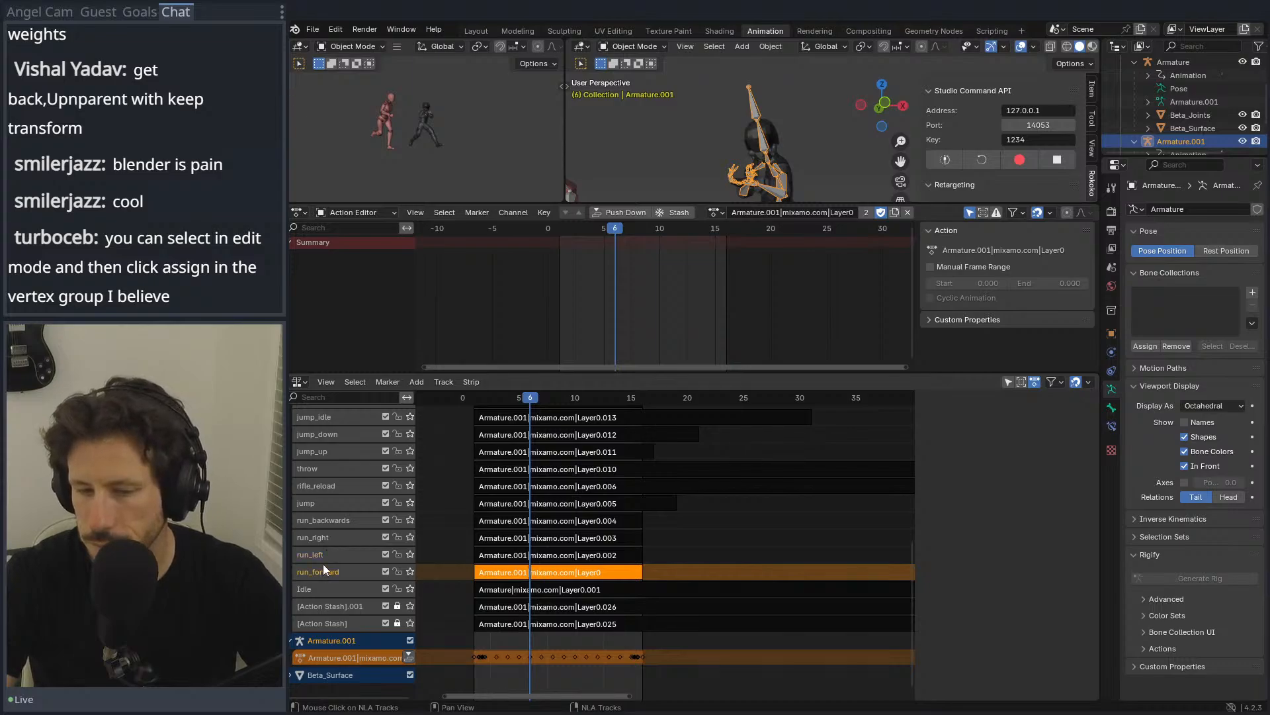
pyautogui.rightClick(343, 577)
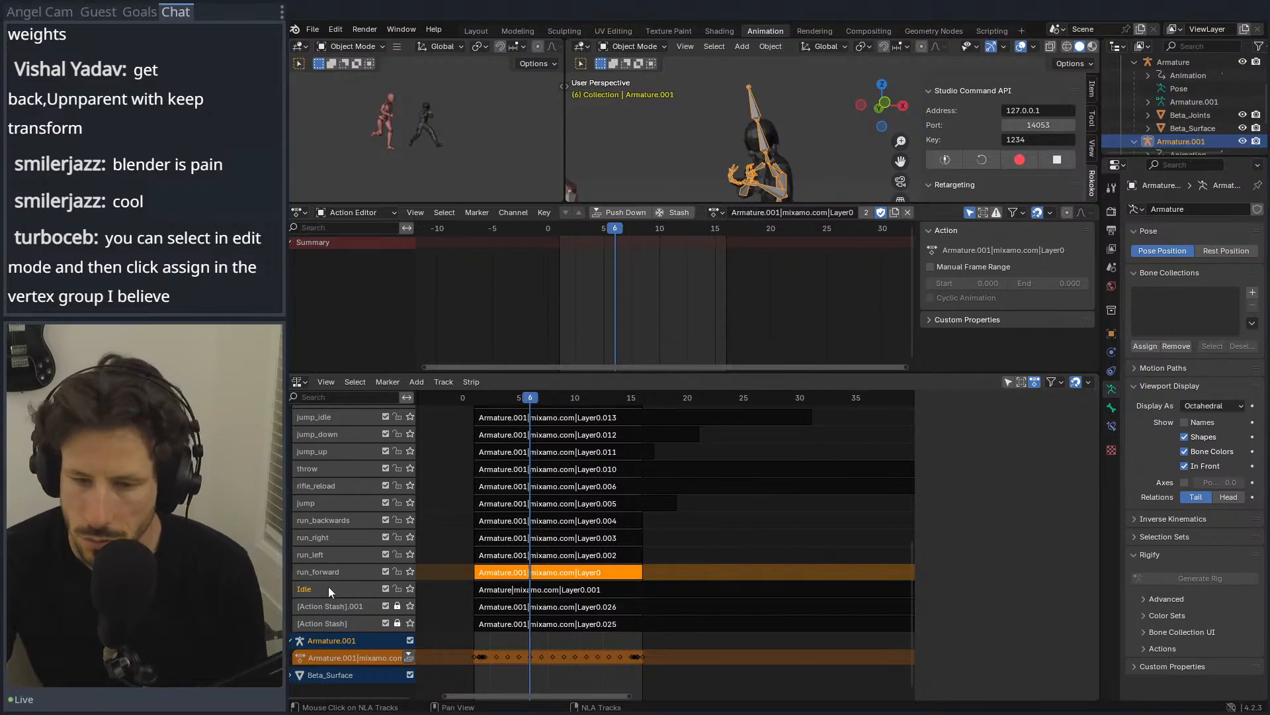
pyautogui.click(410, 589)
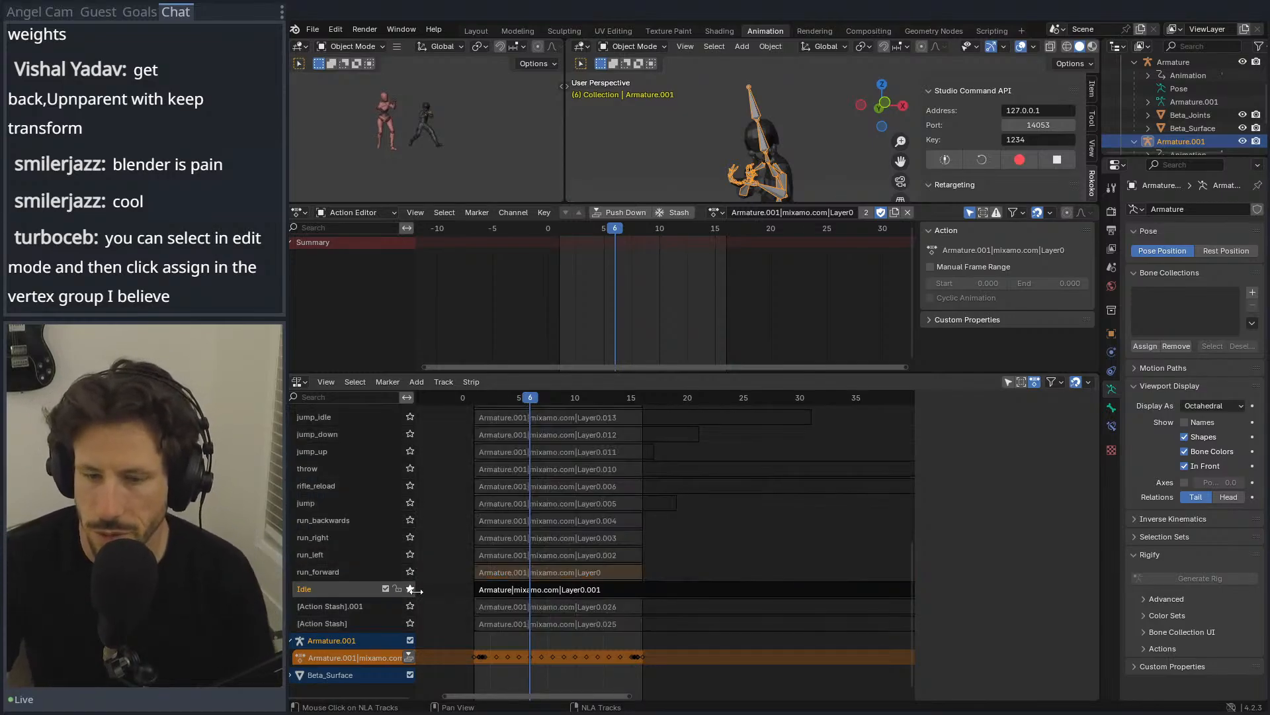
pyautogui.press('space')
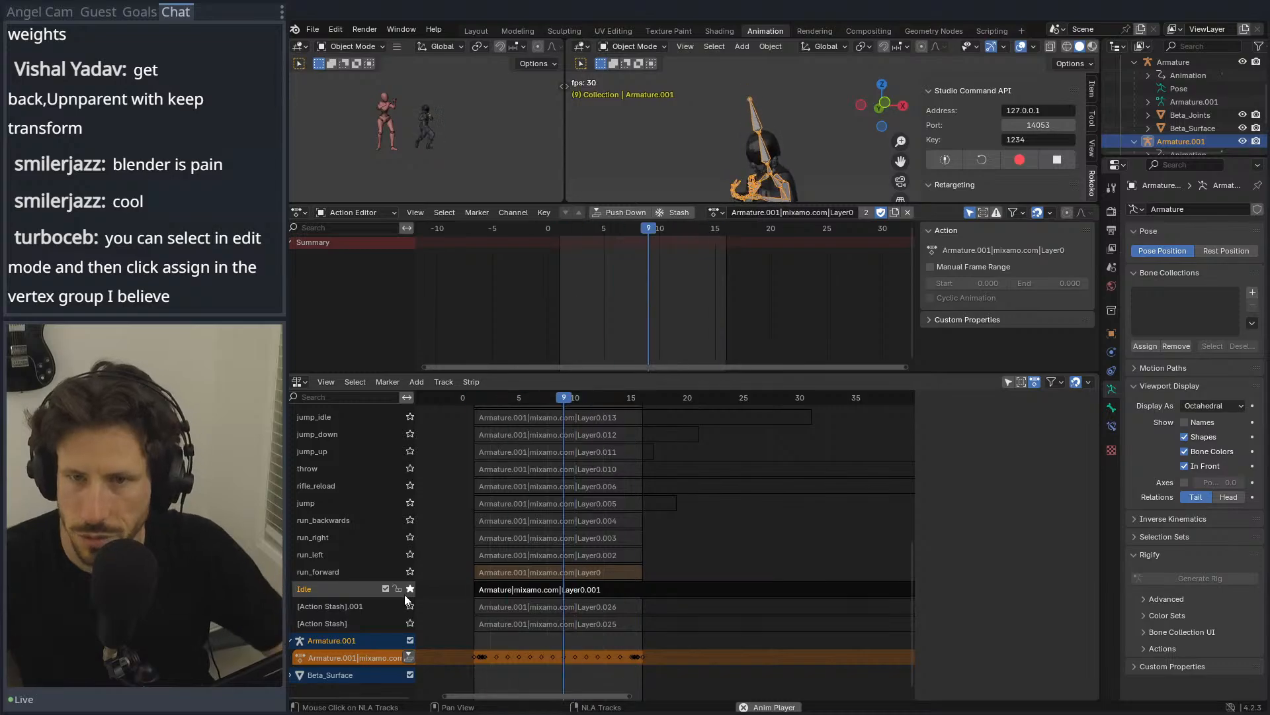
pyautogui.press('space')
pyautogui.click(411, 588)
# Step: Select the Armature's no_weapon_sprint strip and enlarge the NLA editor over the Action Editor
pyautogui.scroll(10, 367, 497)
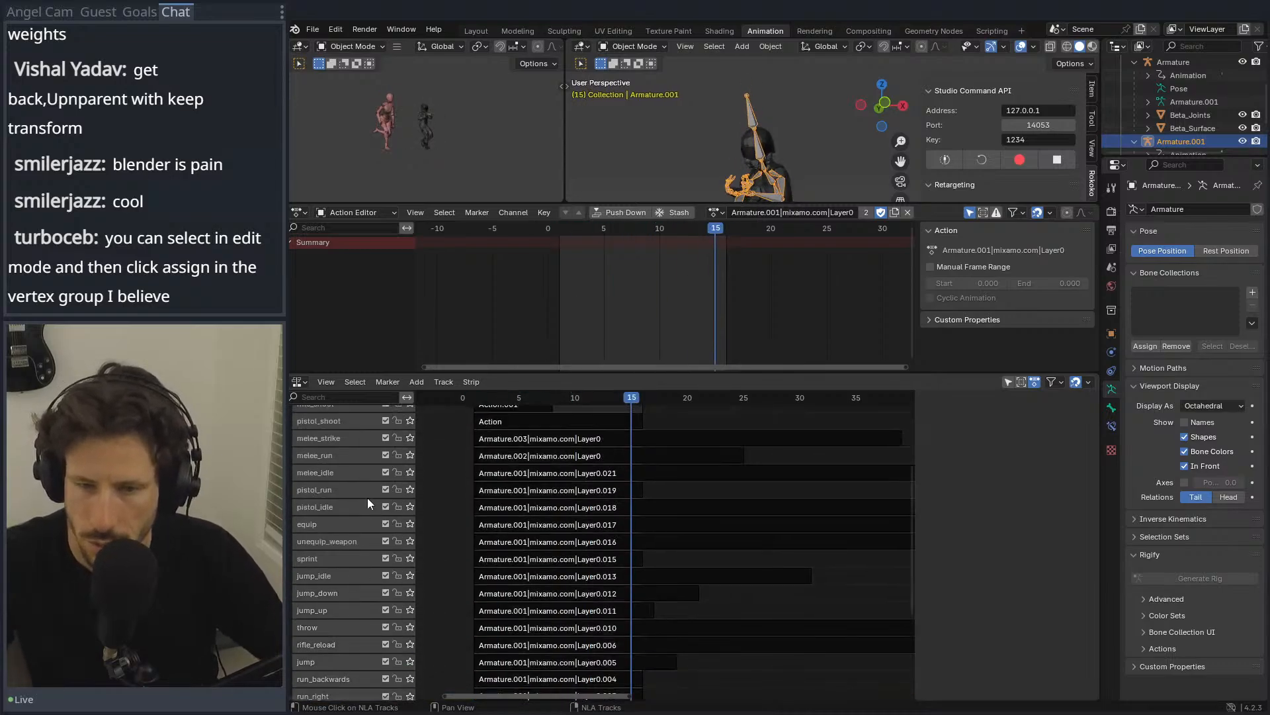
pyautogui.scroll(-3, 367, 496)
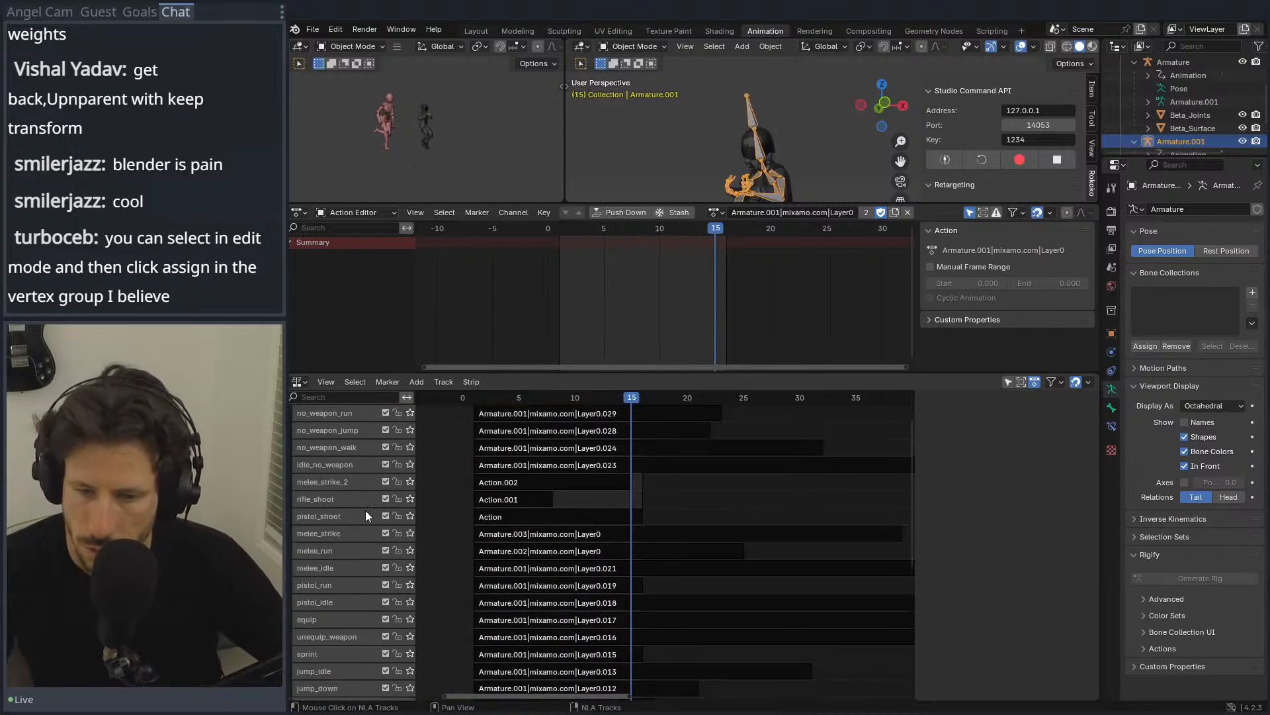
pyautogui.scroll(-5, 365, 510)
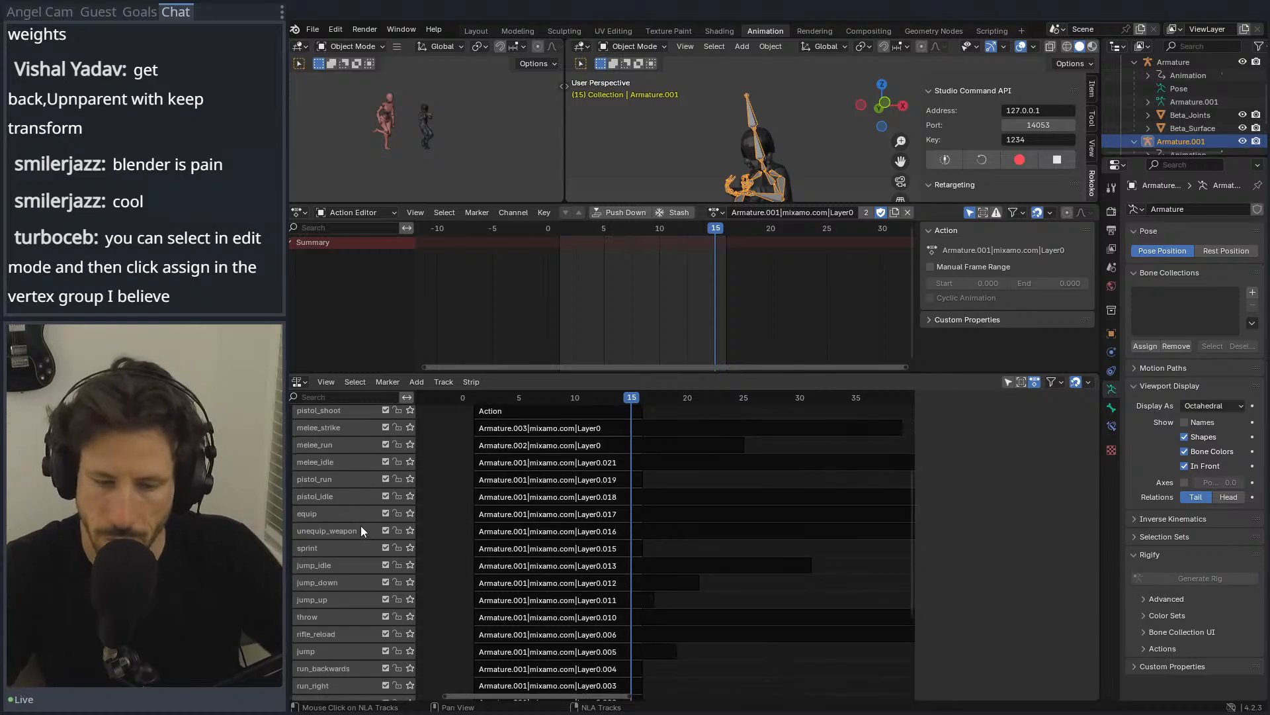
pyautogui.scroll(-2, 360, 522)
pyautogui.scroll(-5, 360, 519)
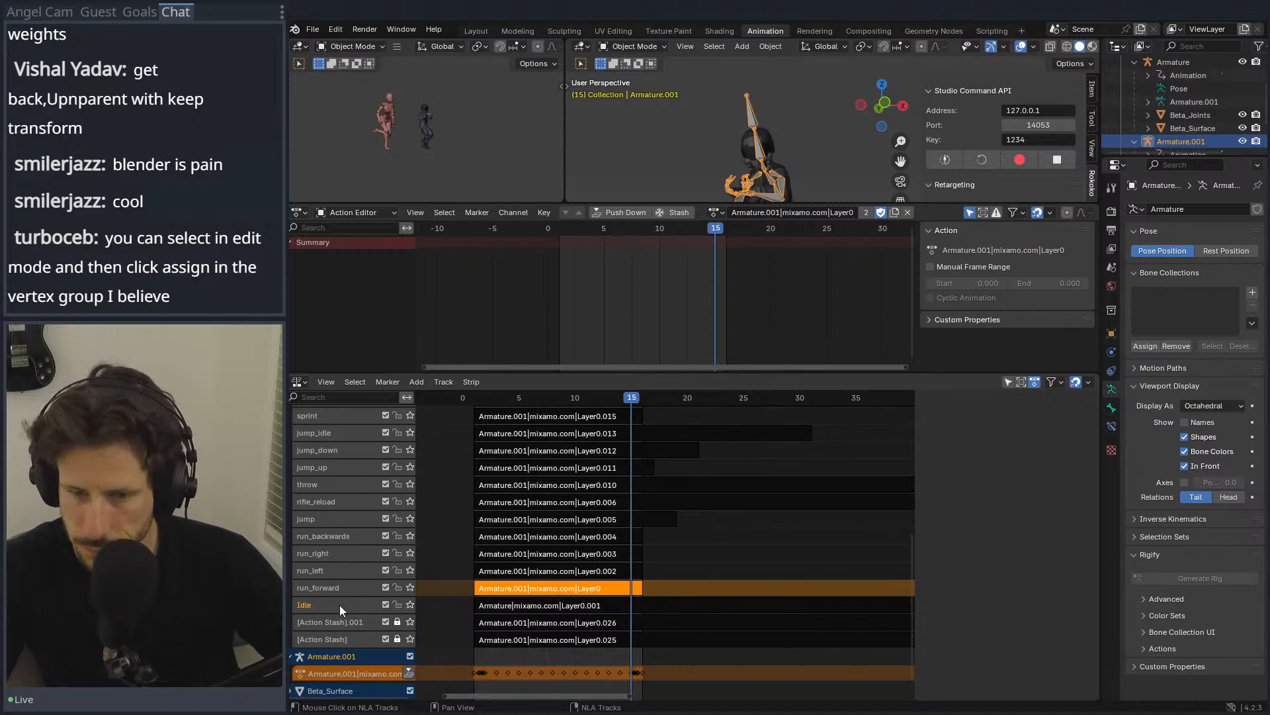
pyautogui.scroll(7, 348, 572)
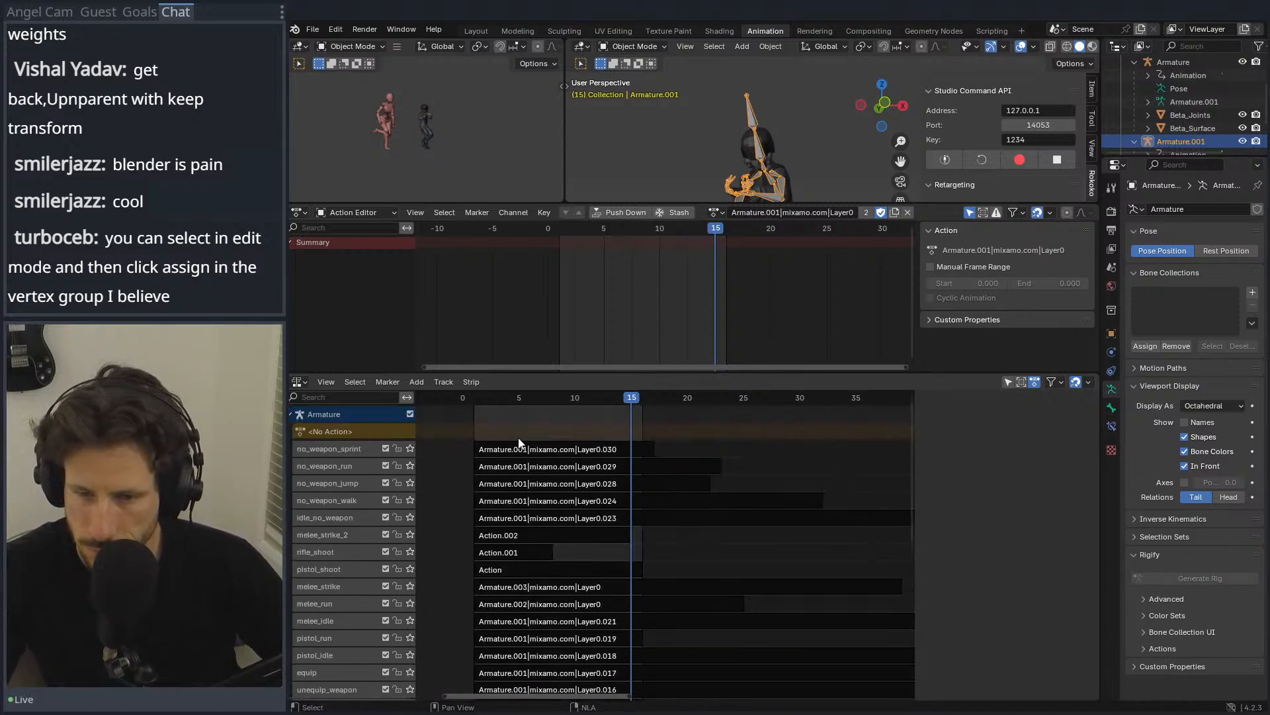
pyautogui.click(567, 449)
pyautogui.press('n')
pyautogui.scroll(-2, 557, 458)
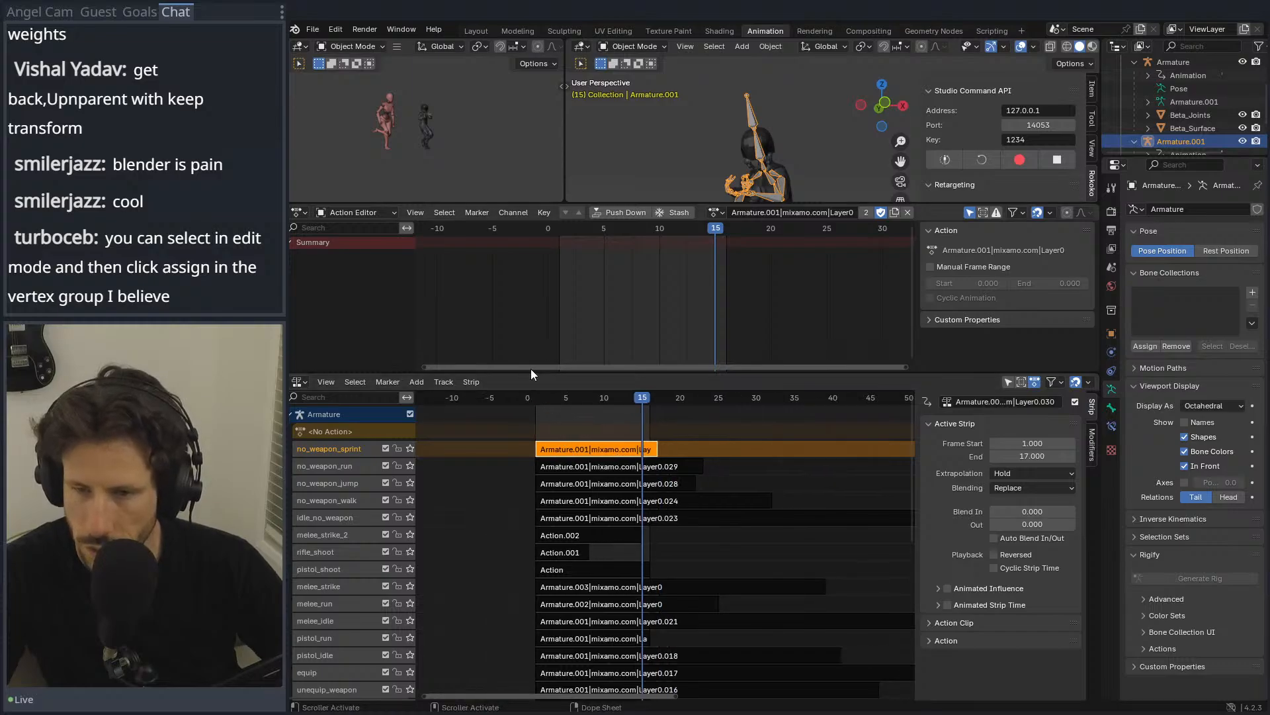
pyautogui.moveTo(530, 371); pyautogui.dragTo(531, 222)
pyautogui.scroll(2, 627, 514)
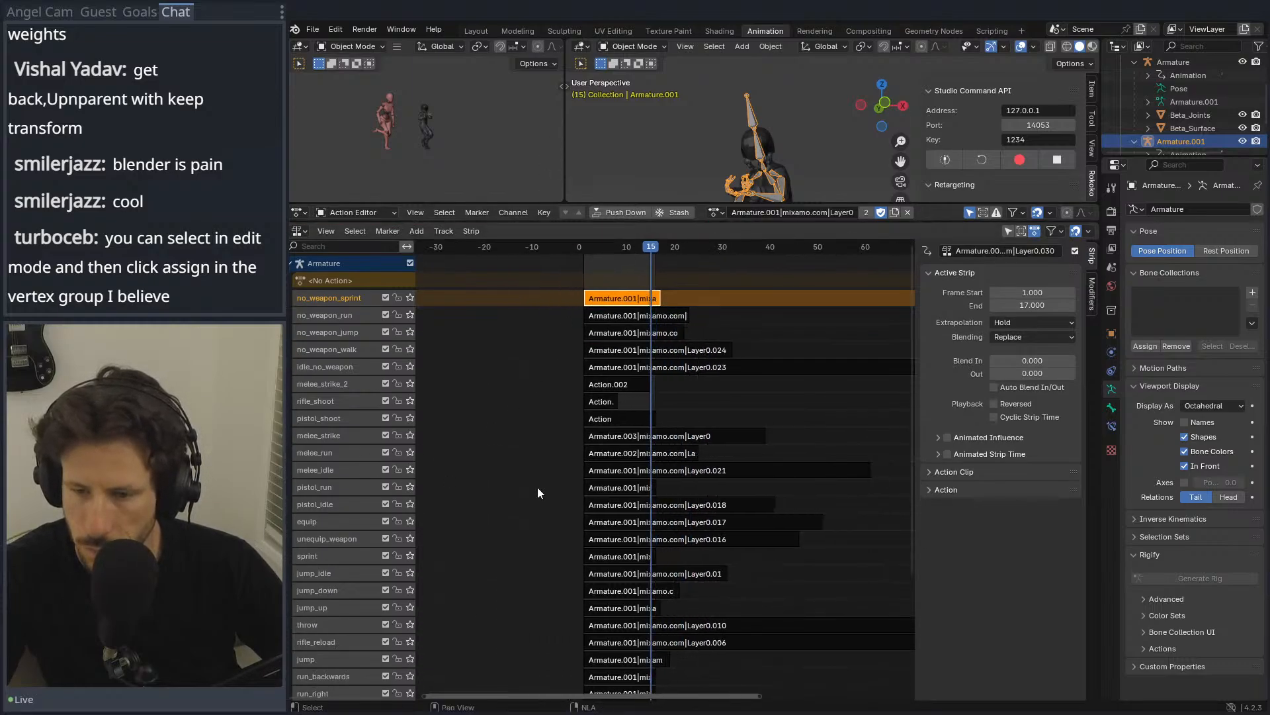
pyautogui.scroll(2, 627, 514)
# Step: Select the Armature's Idle strip and try to move it to another track
pyautogui.scroll(-5, 530, 555)
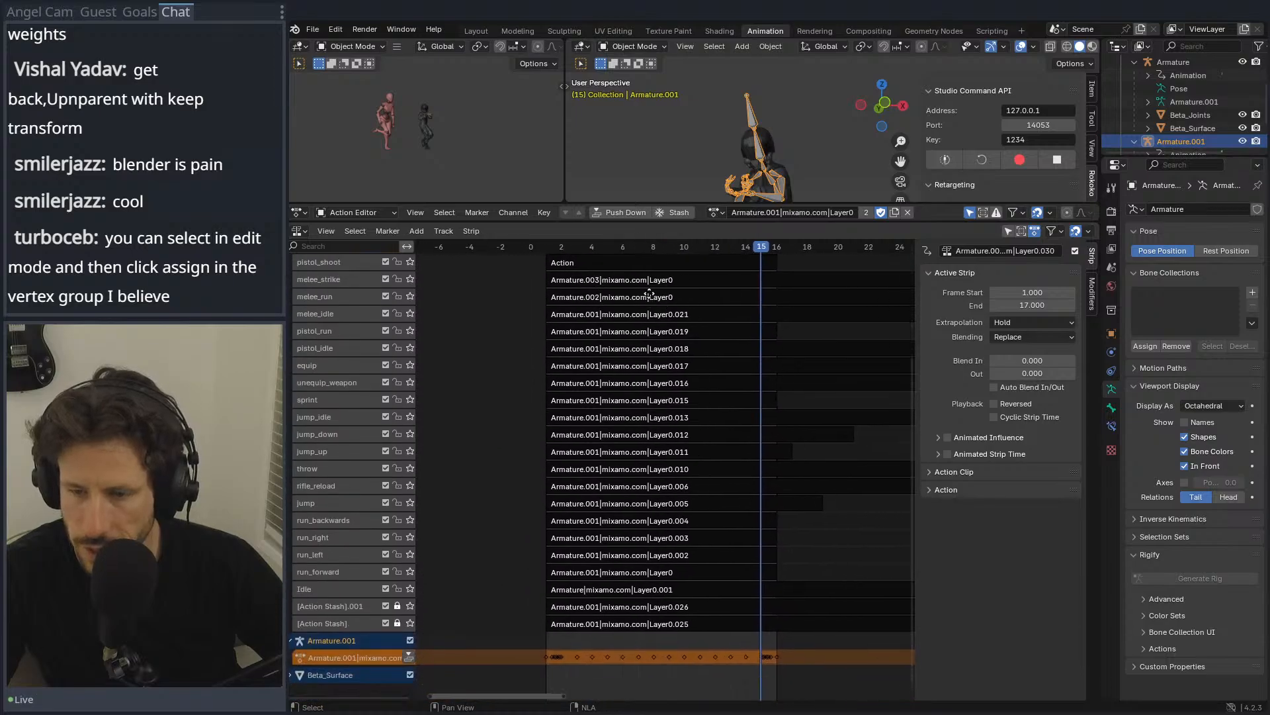
pyautogui.keyDown('ctrl'); pyautogui.hscroll(-3, 538, 622); pyautogui.keyUp('ctrl')
pyautogui.click(494, 591)
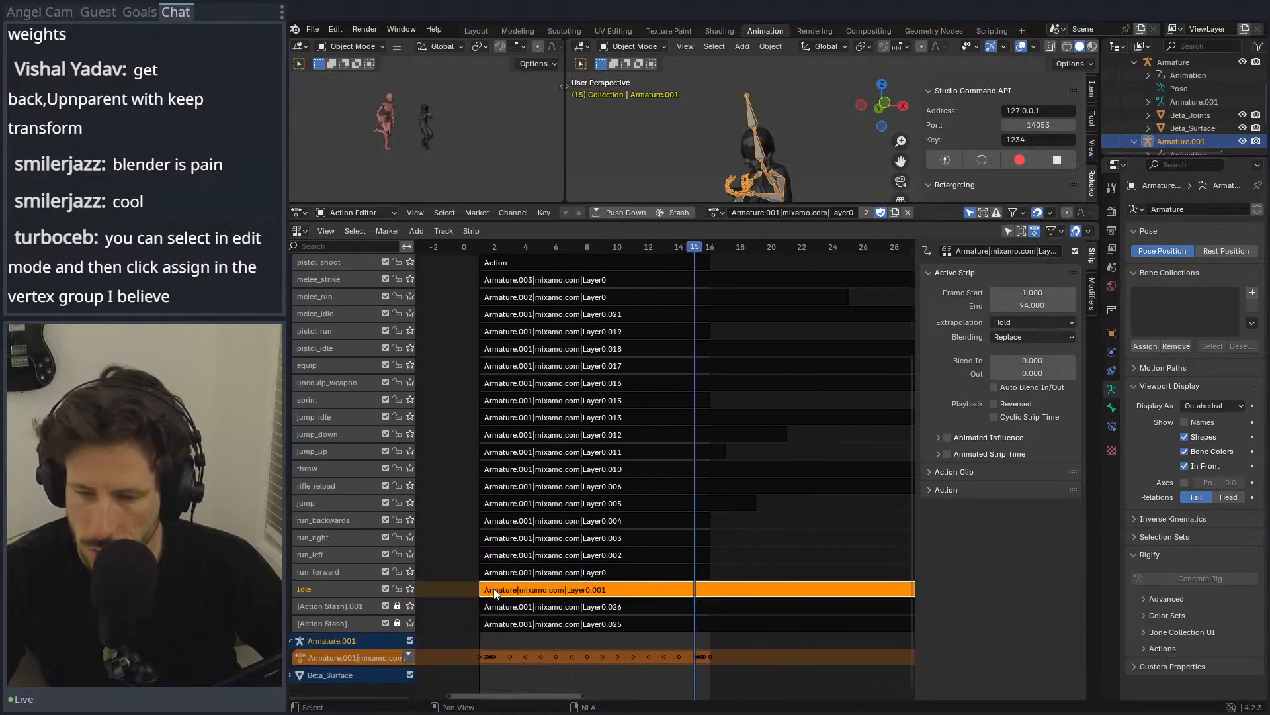
pyautogui.press('g')
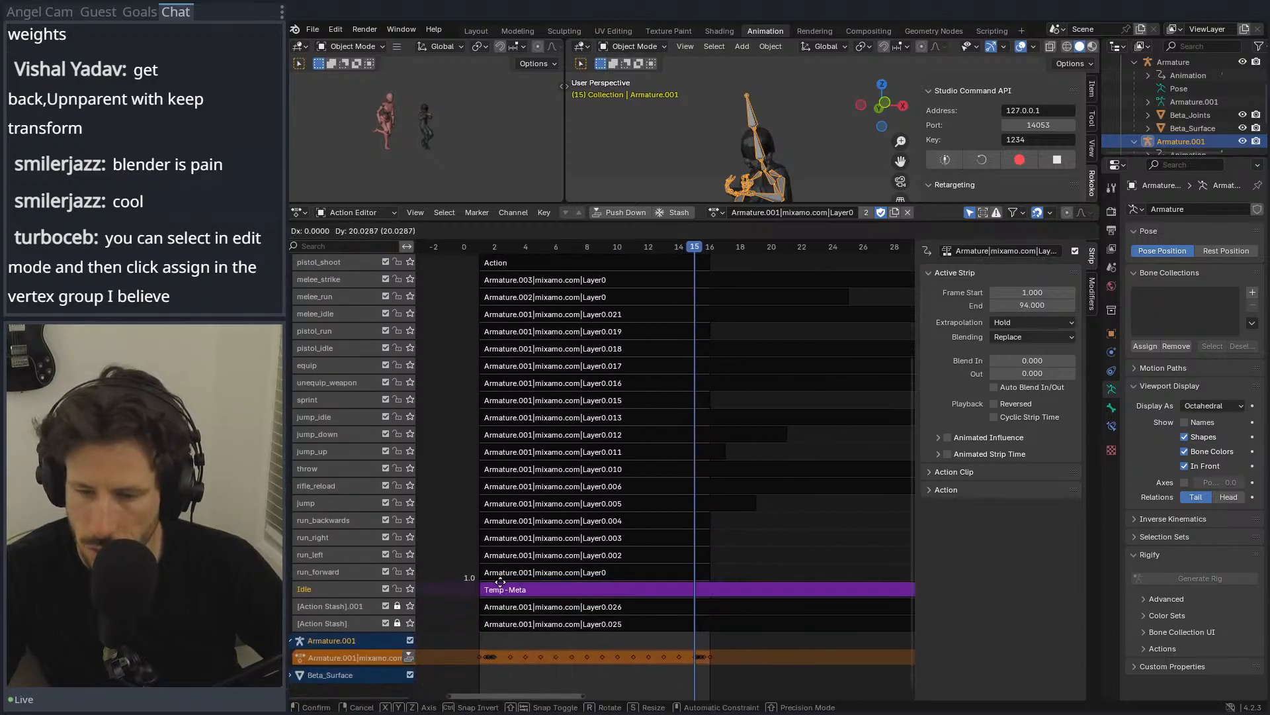
pyautogui.click(500, 587)
pyautogui.click(504, 590)
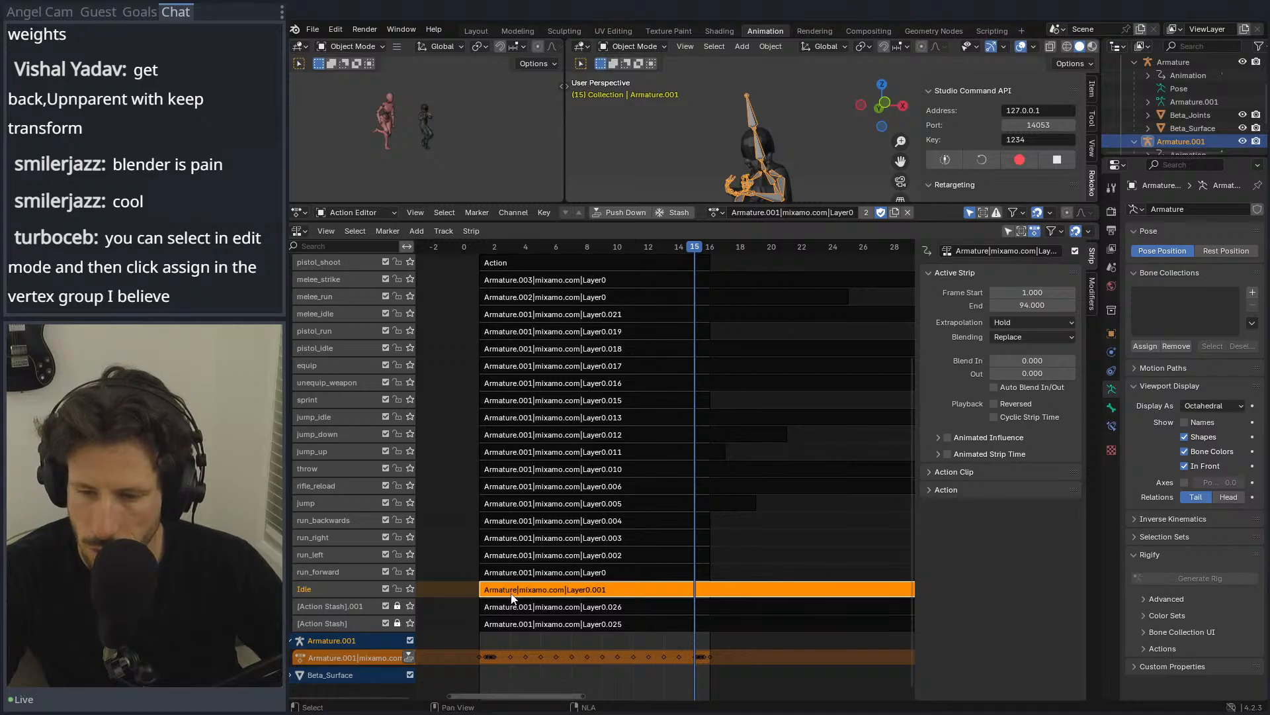
# Step: Check the commands and modifiers available for the Idle strip
pyautogui.rightClick(504, 587)
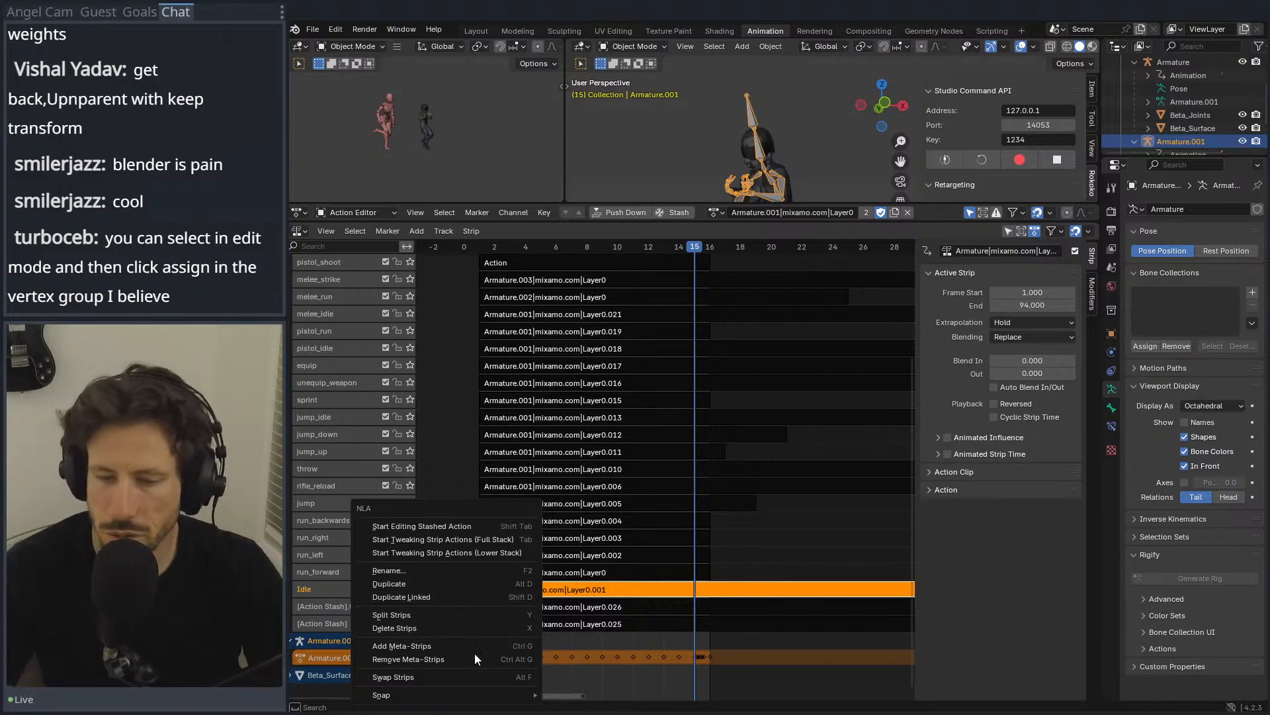
pyautogui.moveTo(474, 694)
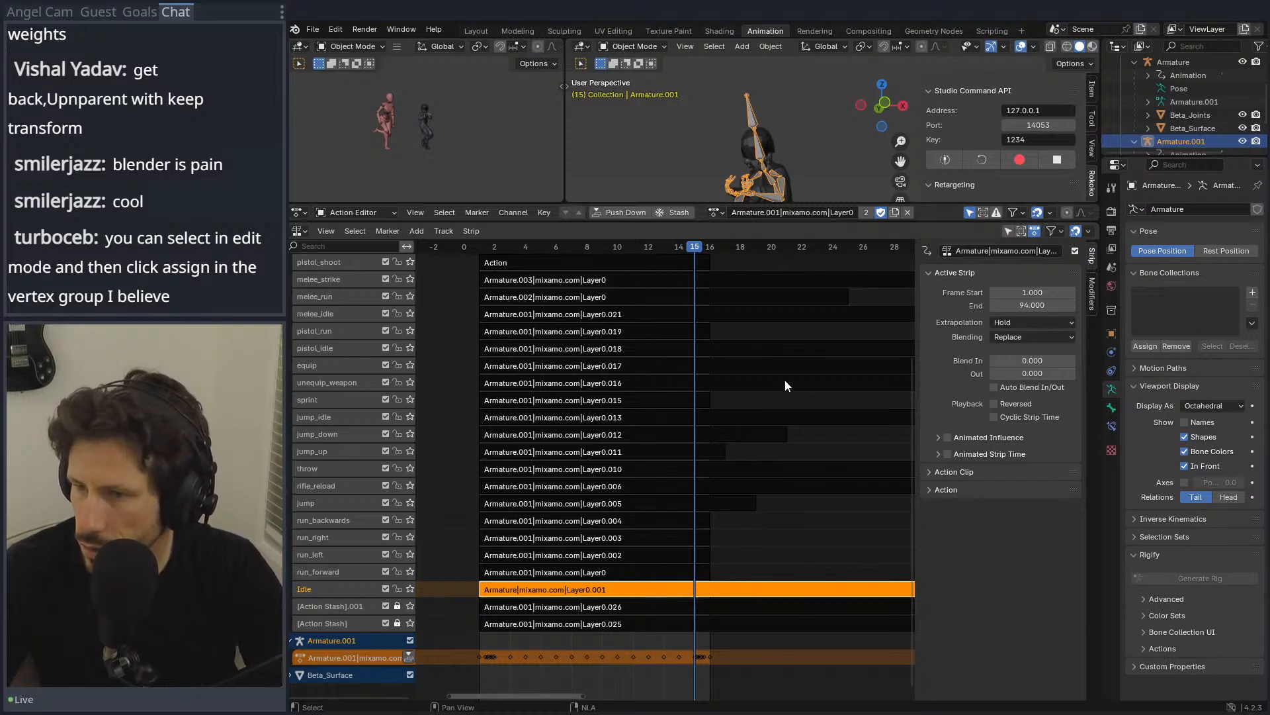
pyautogui.click(1093, 294)
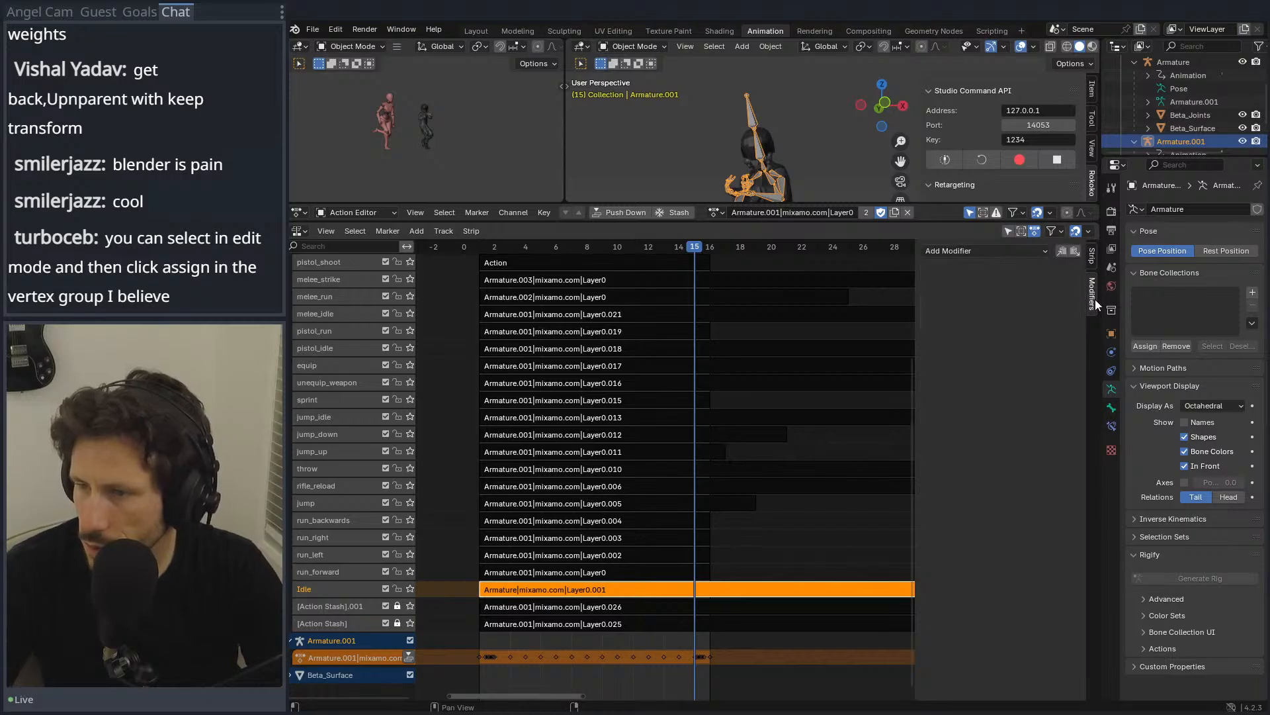
# Step: Add an empty NLA track to Armature.001 and select it
pyautogui.click(318, 657)
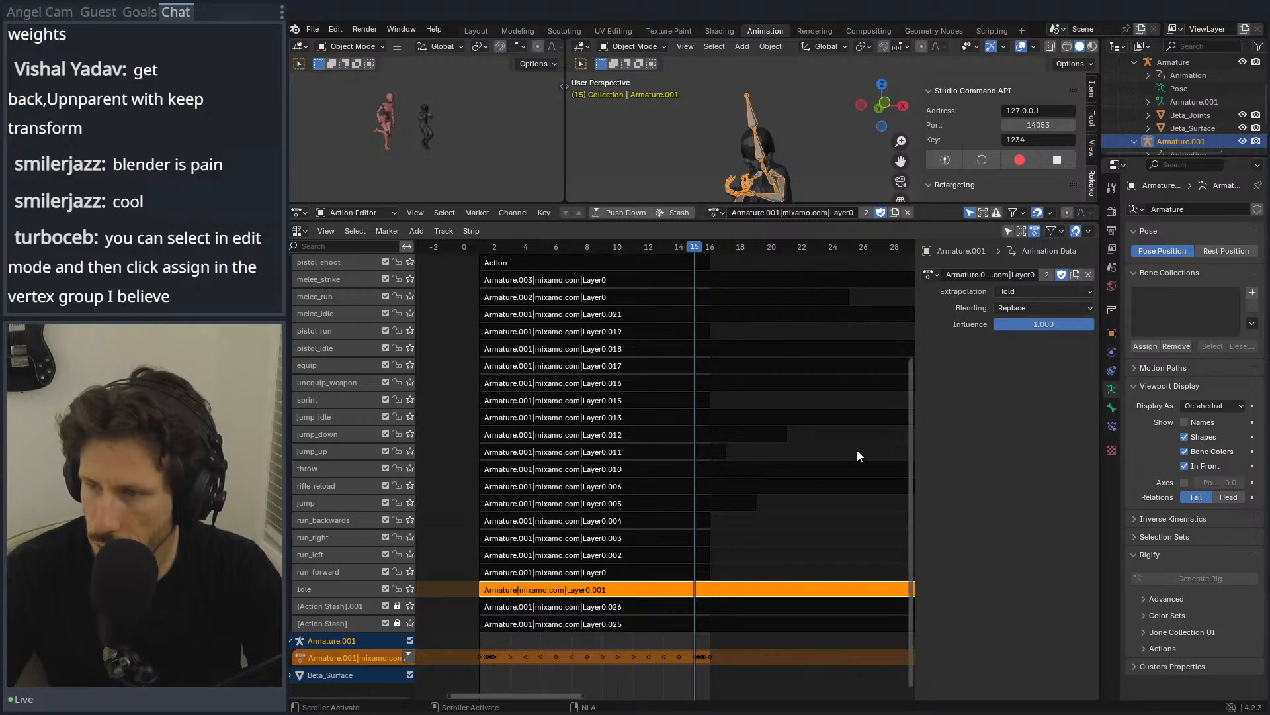
pyautogui.rightClick(400, 640)
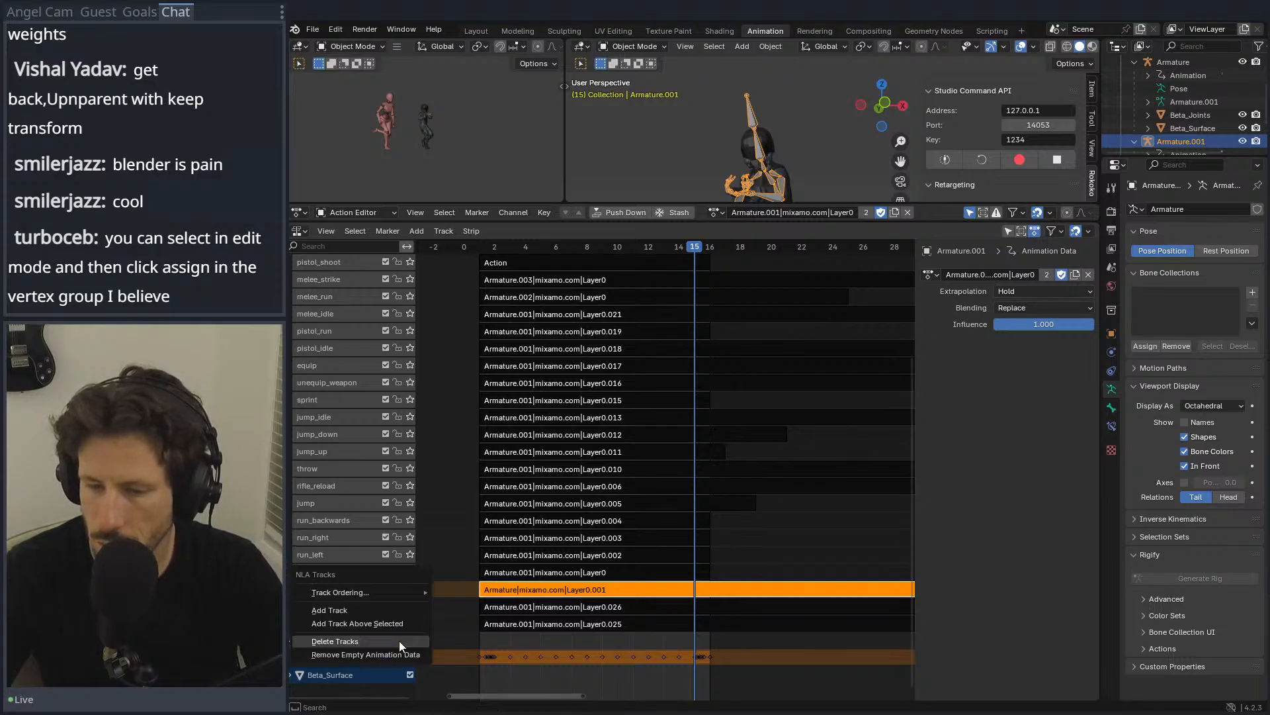
pyautogui.click(382, 611)
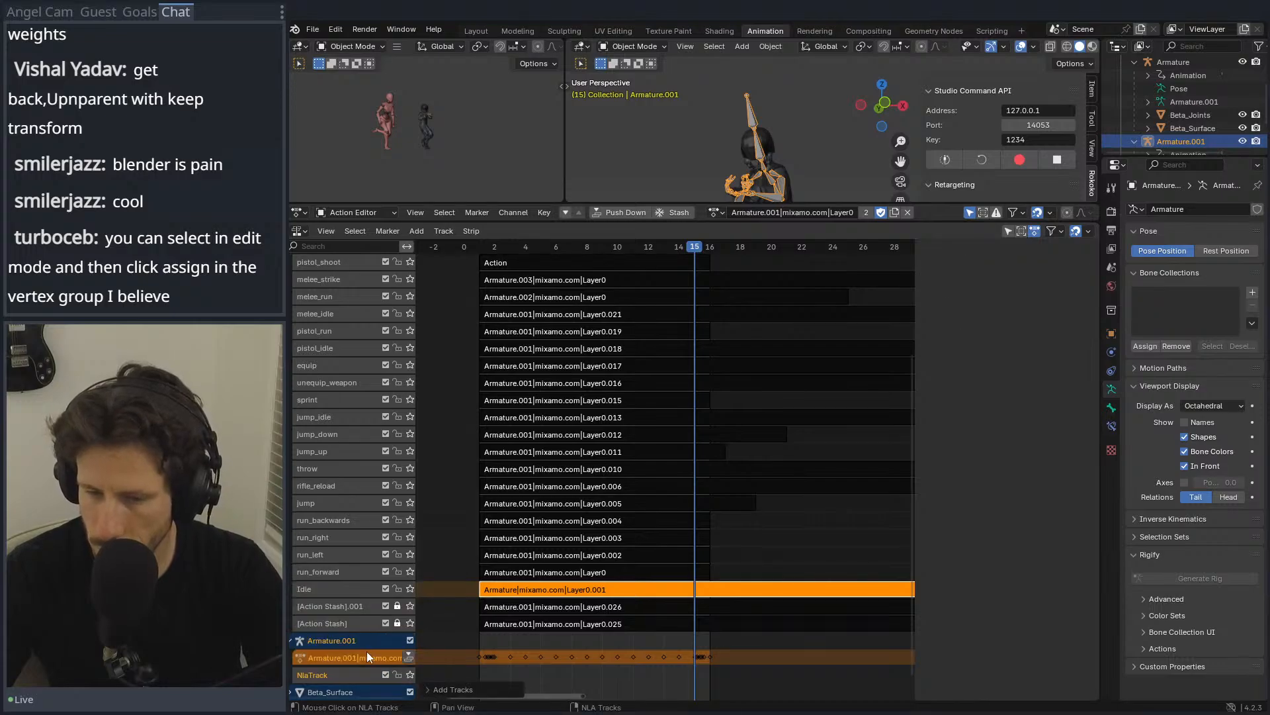
pyautogui.click(352, 673)
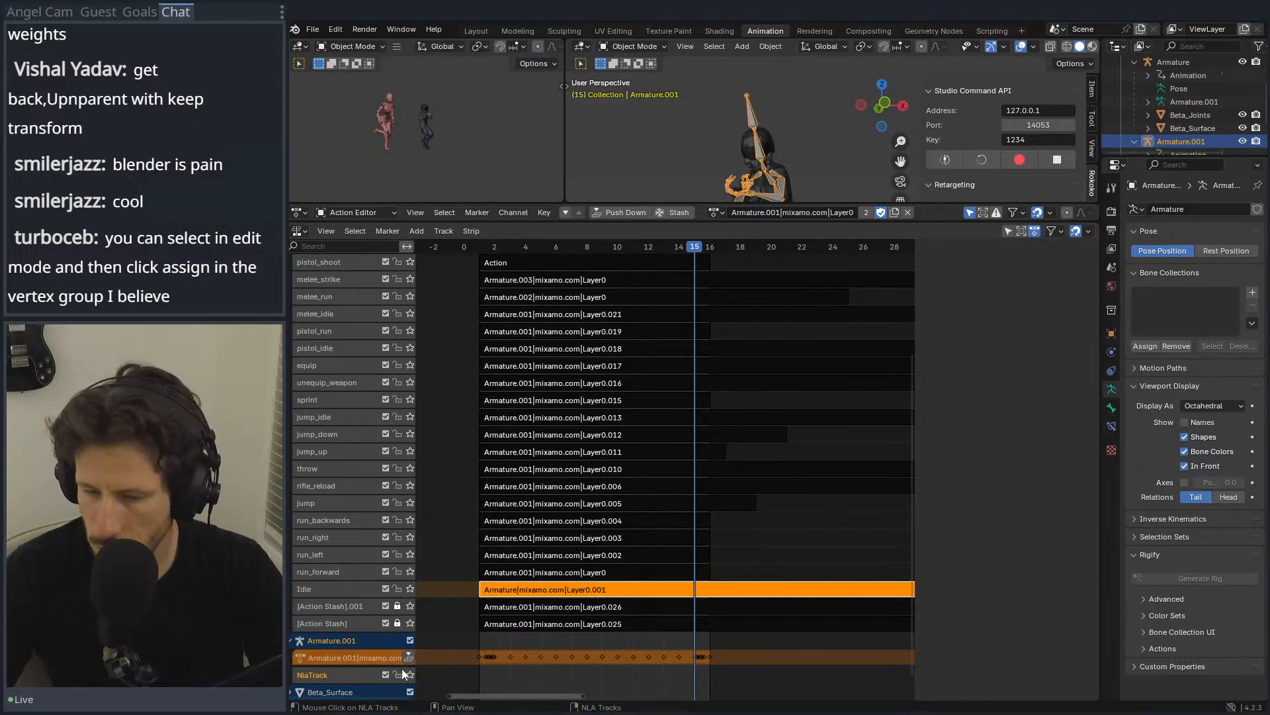
# Step: Try to remove the empty animation data at Armature.001's new track and reselect the armature's action channel
pyautogui.rightClick(358, 673)
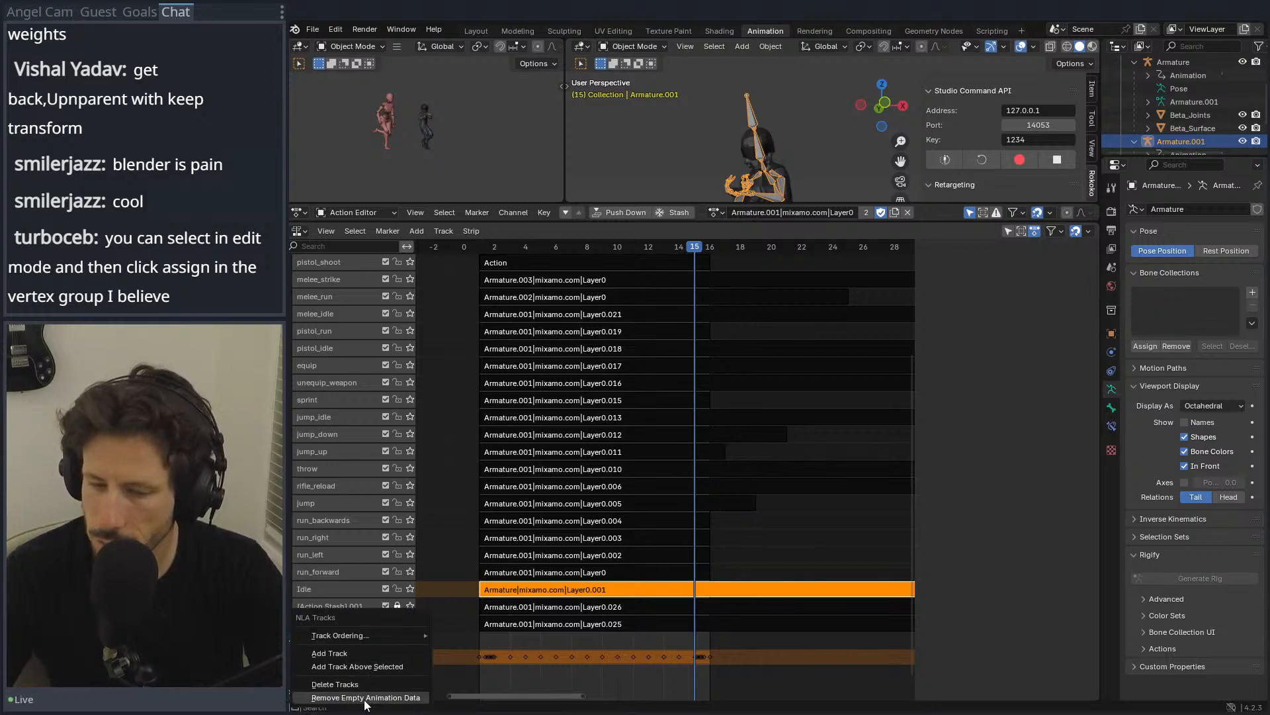
pyautogui.click(364, 698)
pyautogui.click(348, 656)
pyautogui.rightClick(348, 655)
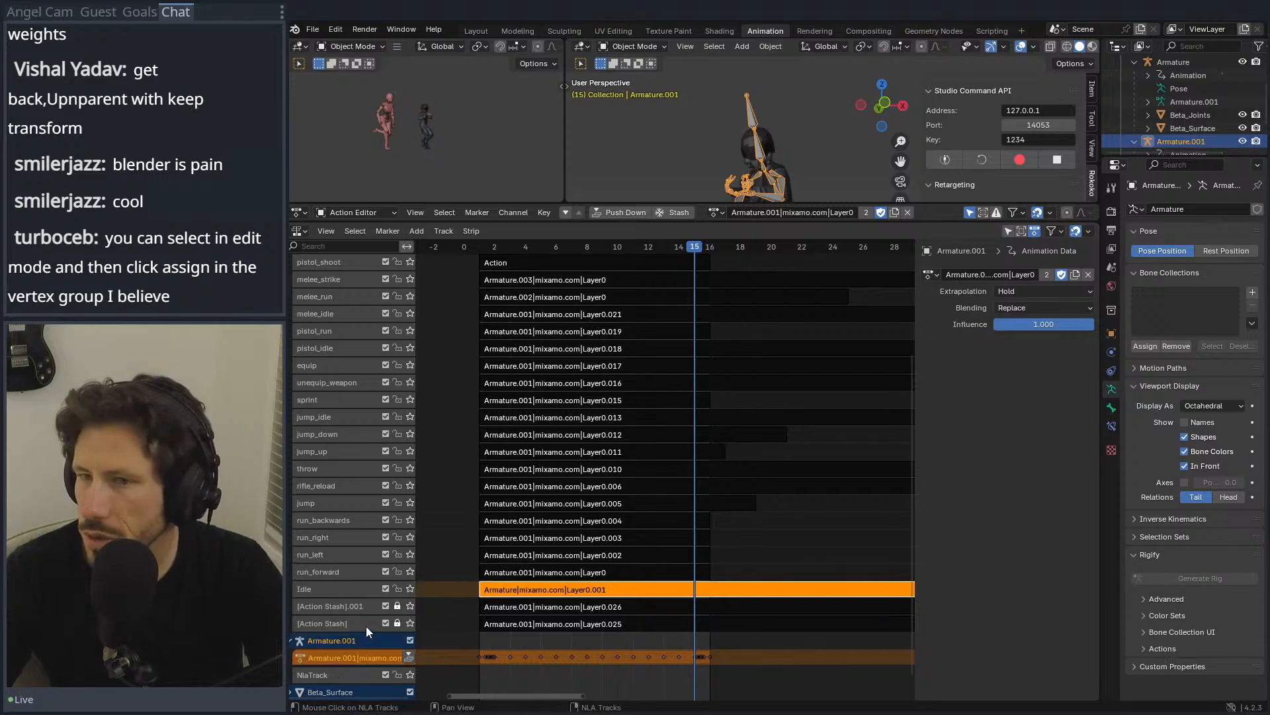
pyautogui.scroll(5, 371, 512)
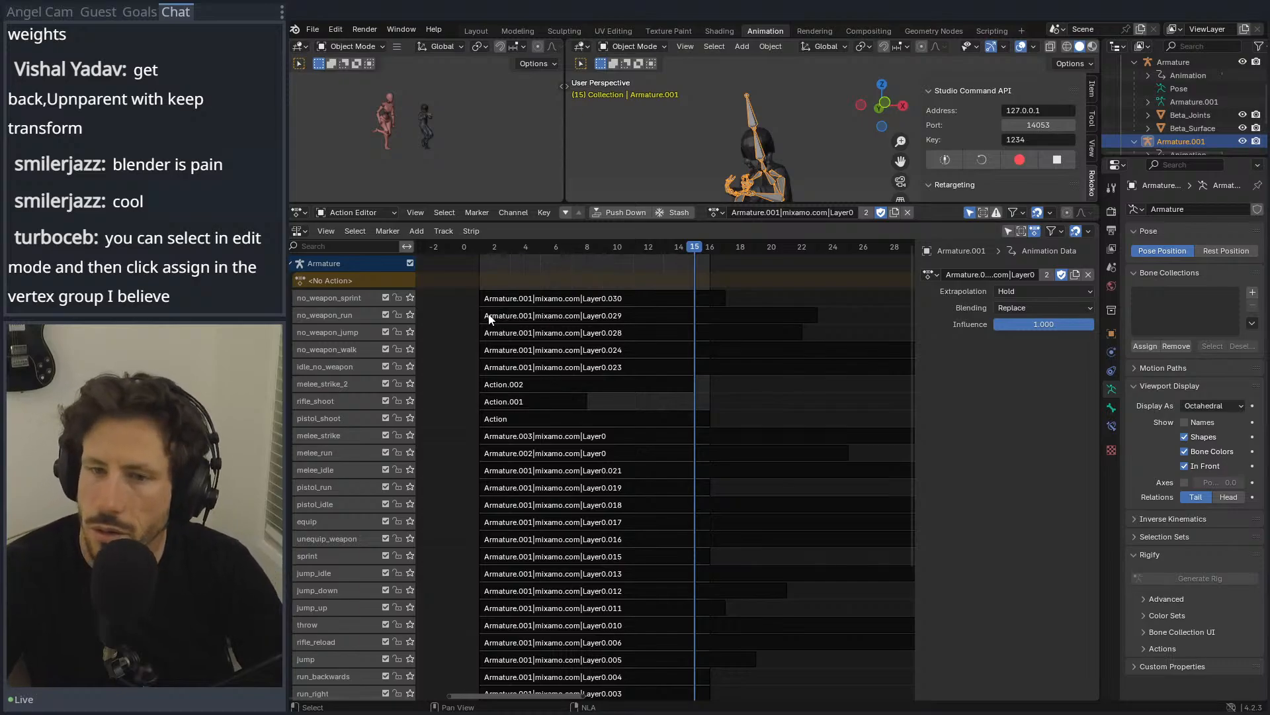
pyautogui.click(444, 232)
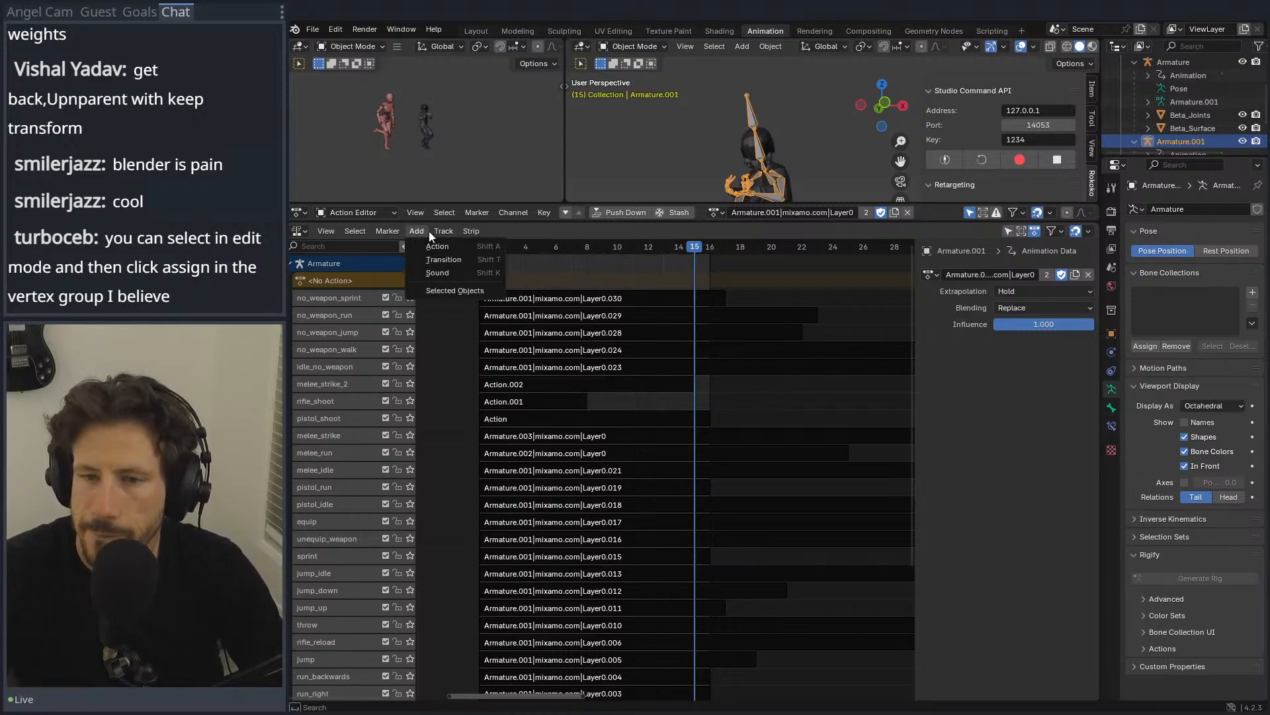
pyautogui.moveTo(388, 233)
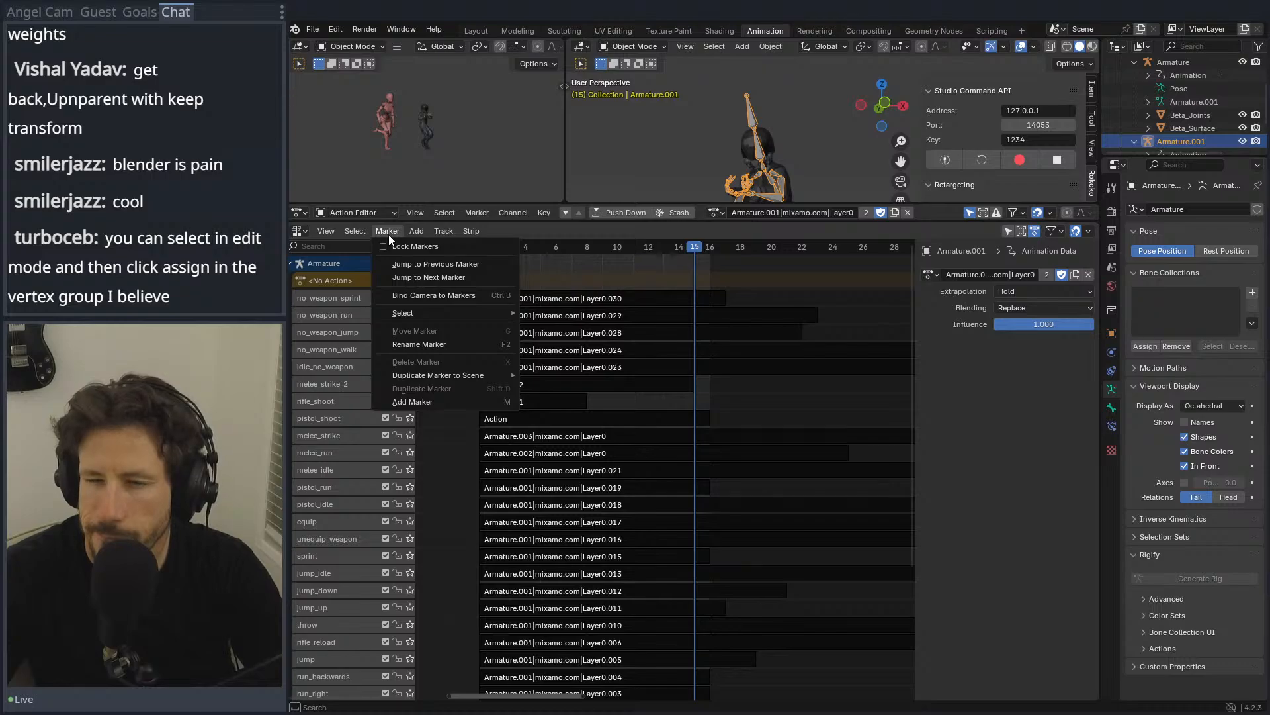
pyautogui.press('Escape')
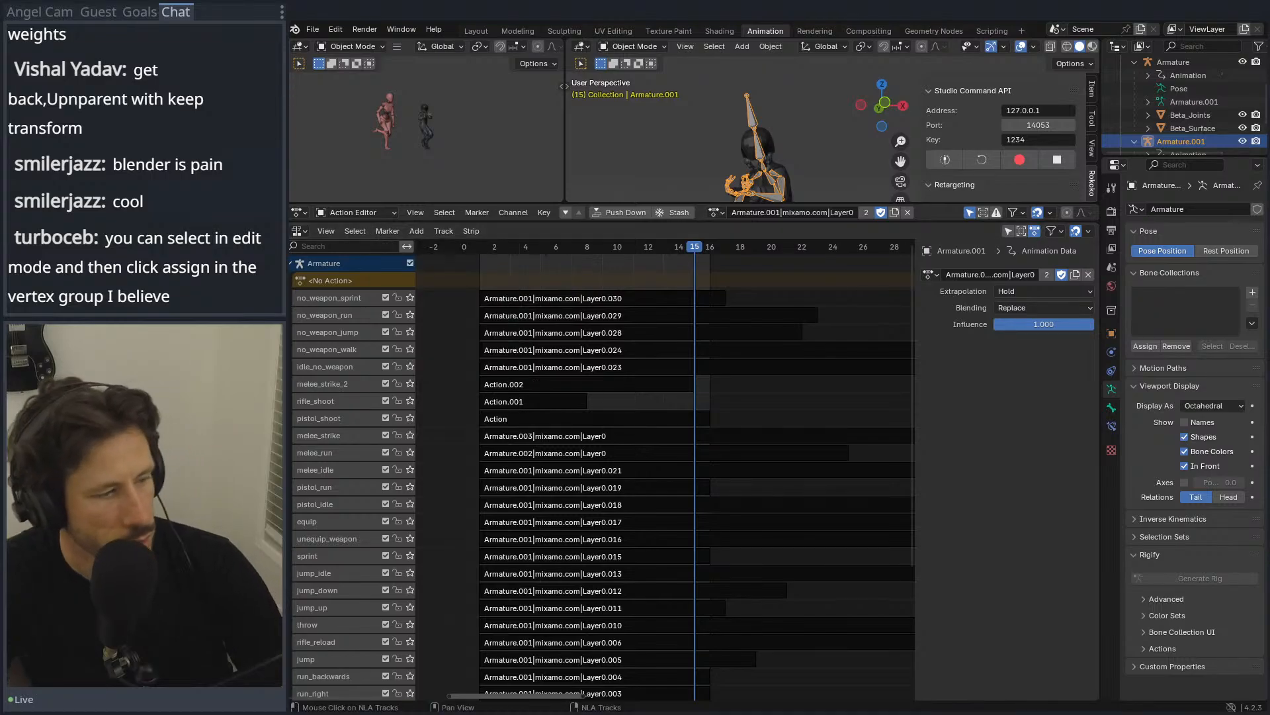
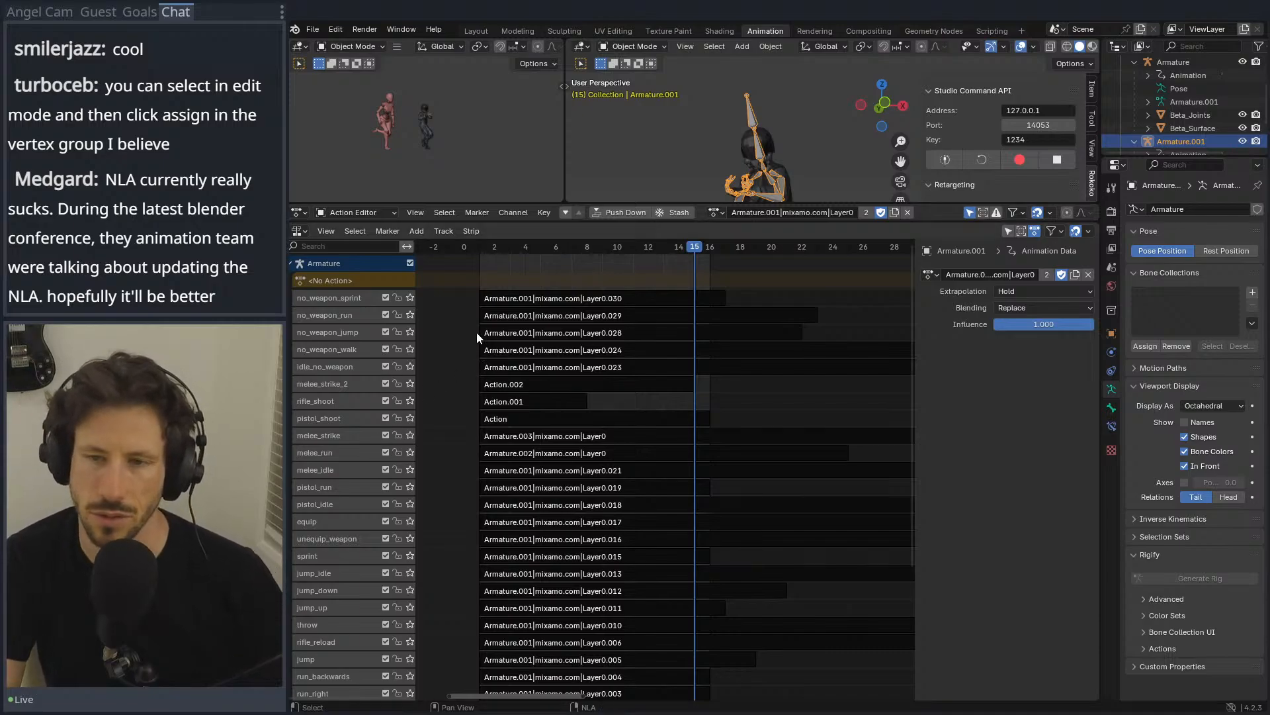
# Step: Shrink the NLA editor to reveal the Action Editor and select the Armature's no_weapon_sprint strip
pyautogui.moveTo(571, 226); pyautogui.dragTo(572, 294)
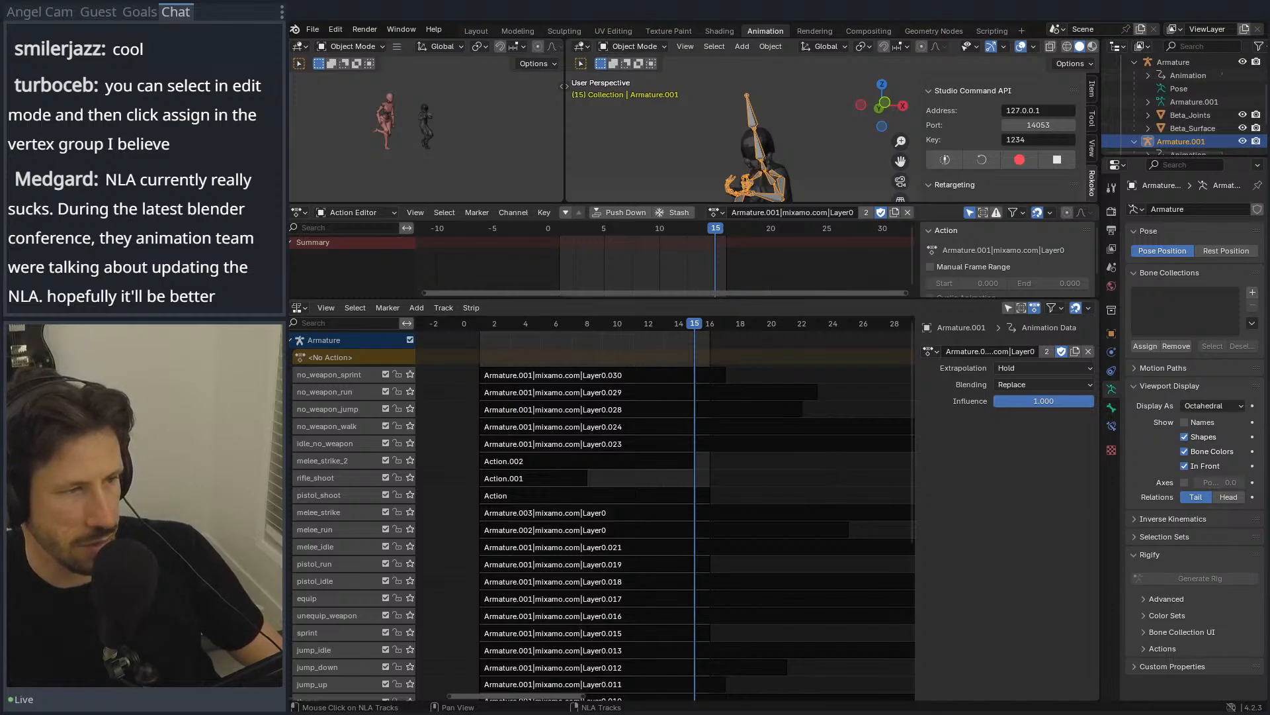
pyautogui.click(569, 375)
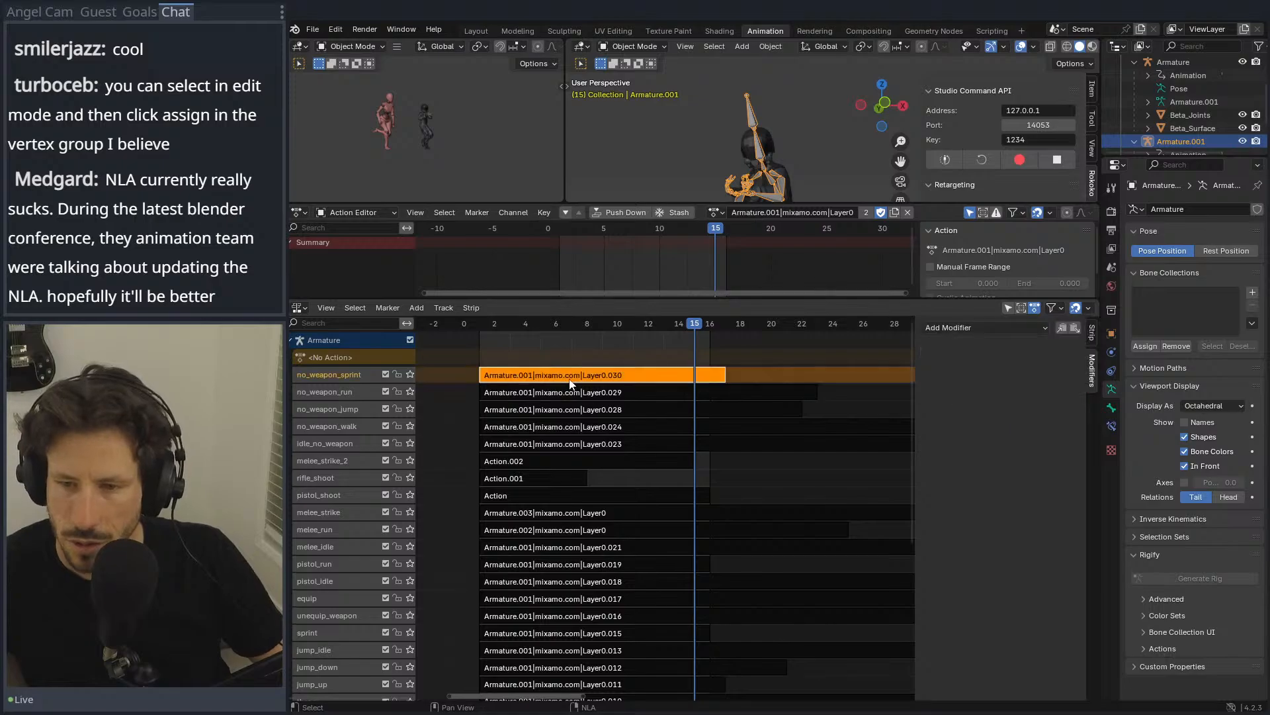
# Step: Check the available editor types and Action Editor modes for a way to transfer the no_weapon_sprint strip
pyautogui.rightClick(569, 377)
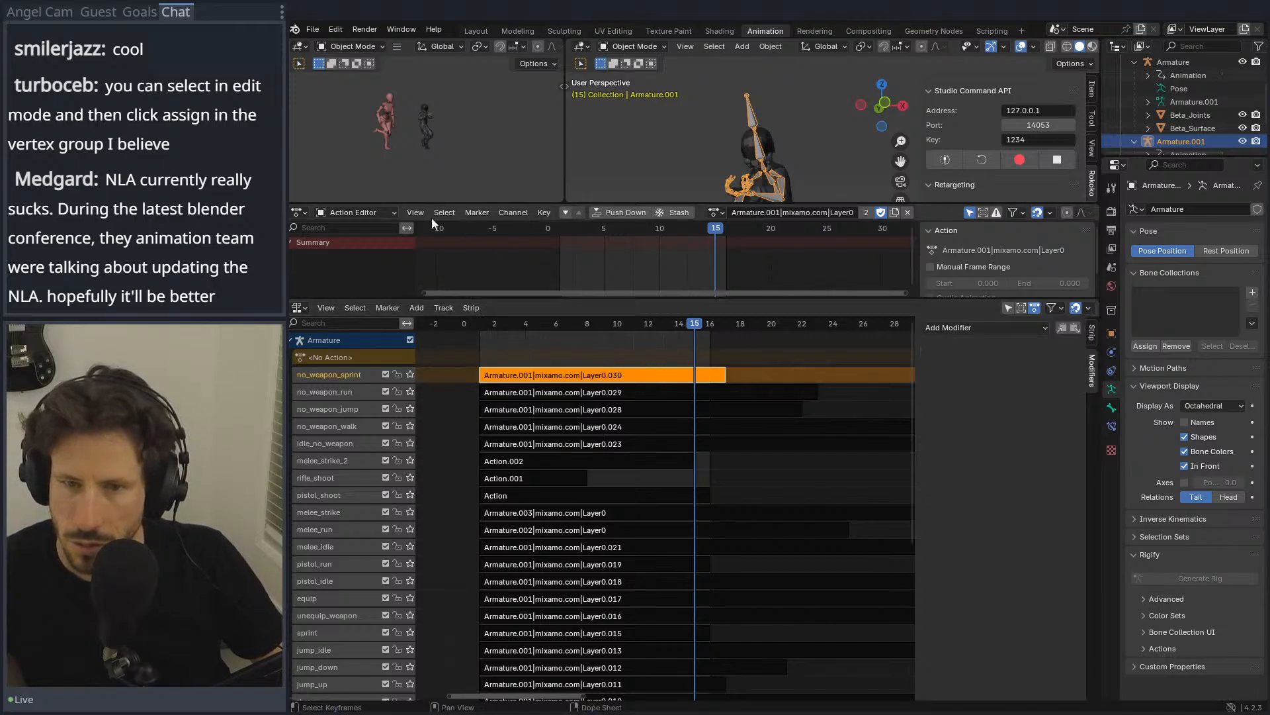
pyautogui.click(295, 212)
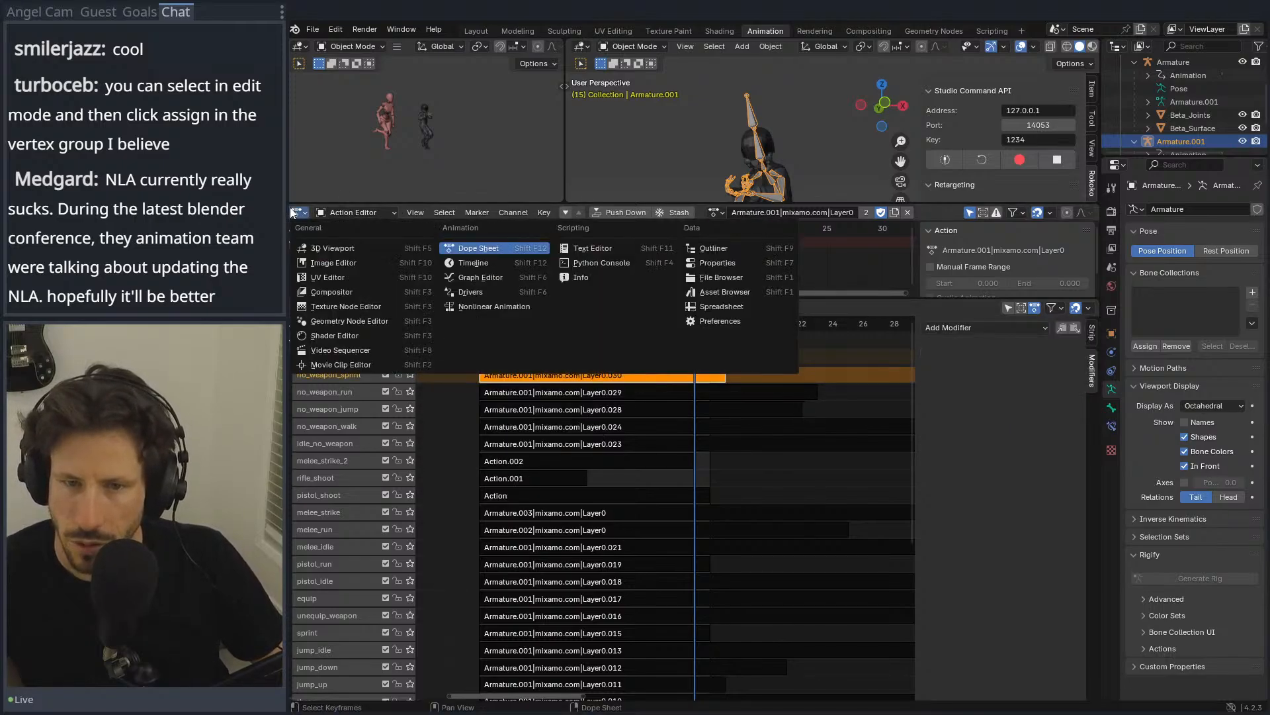
pyautogui.click(293, 210)
pyautogui.click(345, 211)
pyautogui.click(344, 211)
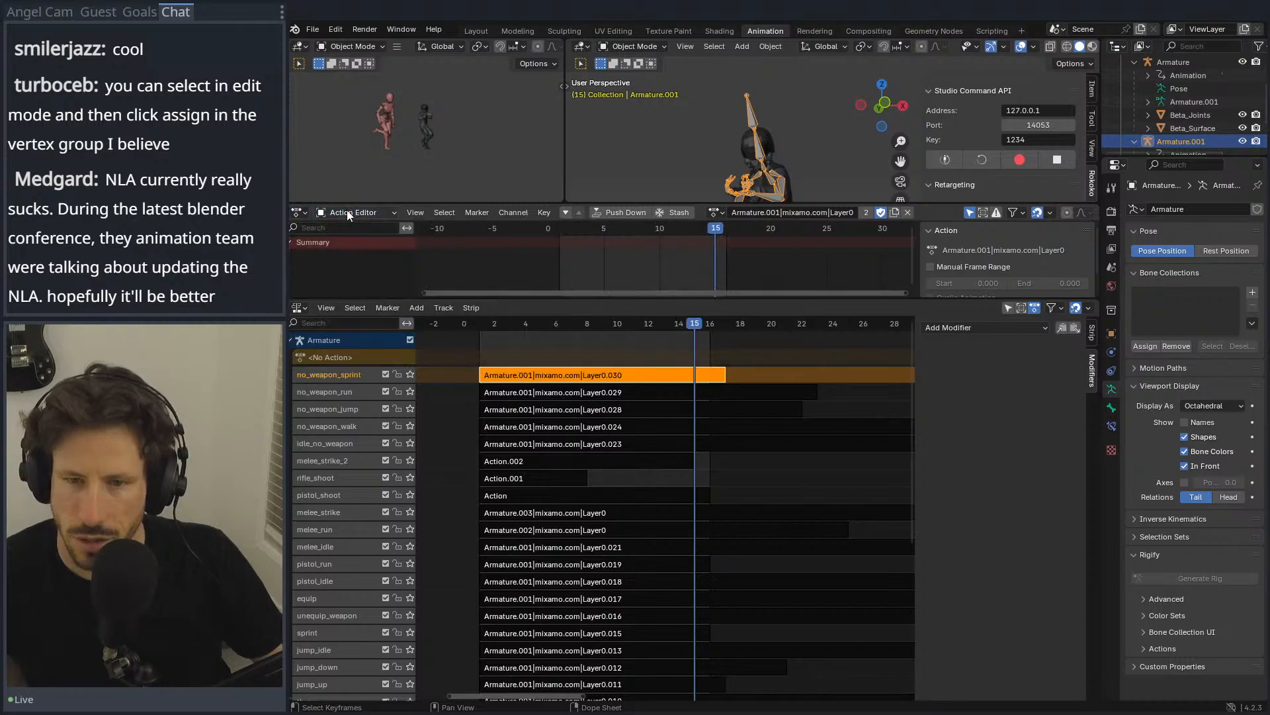
pyautogui.click(300, 308)
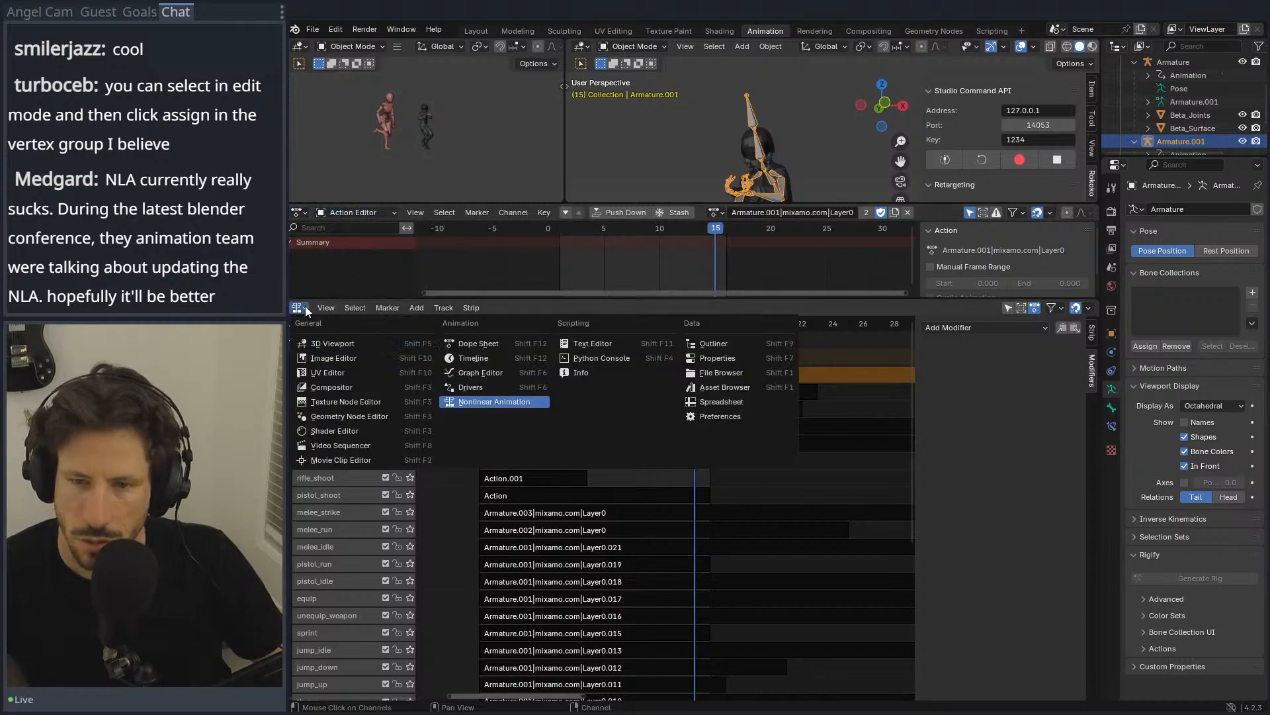
pyautogui.click(343, 213)
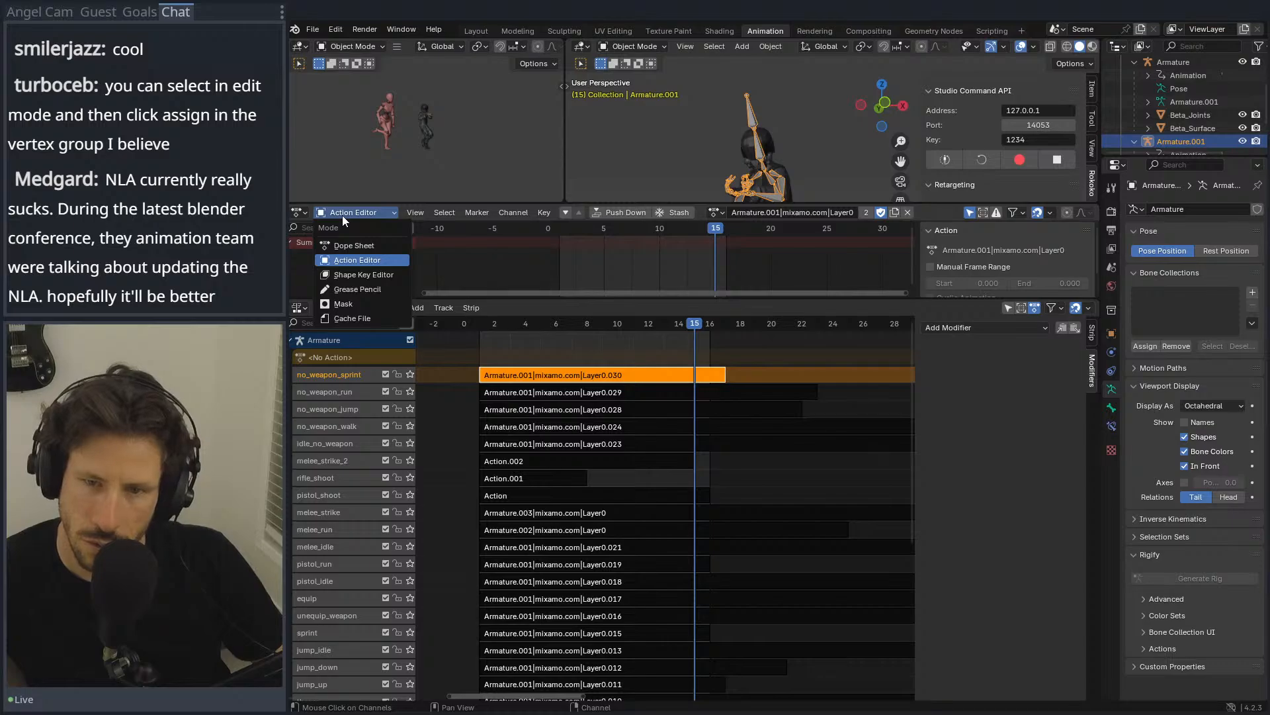
pyautogui.click(343, 216)
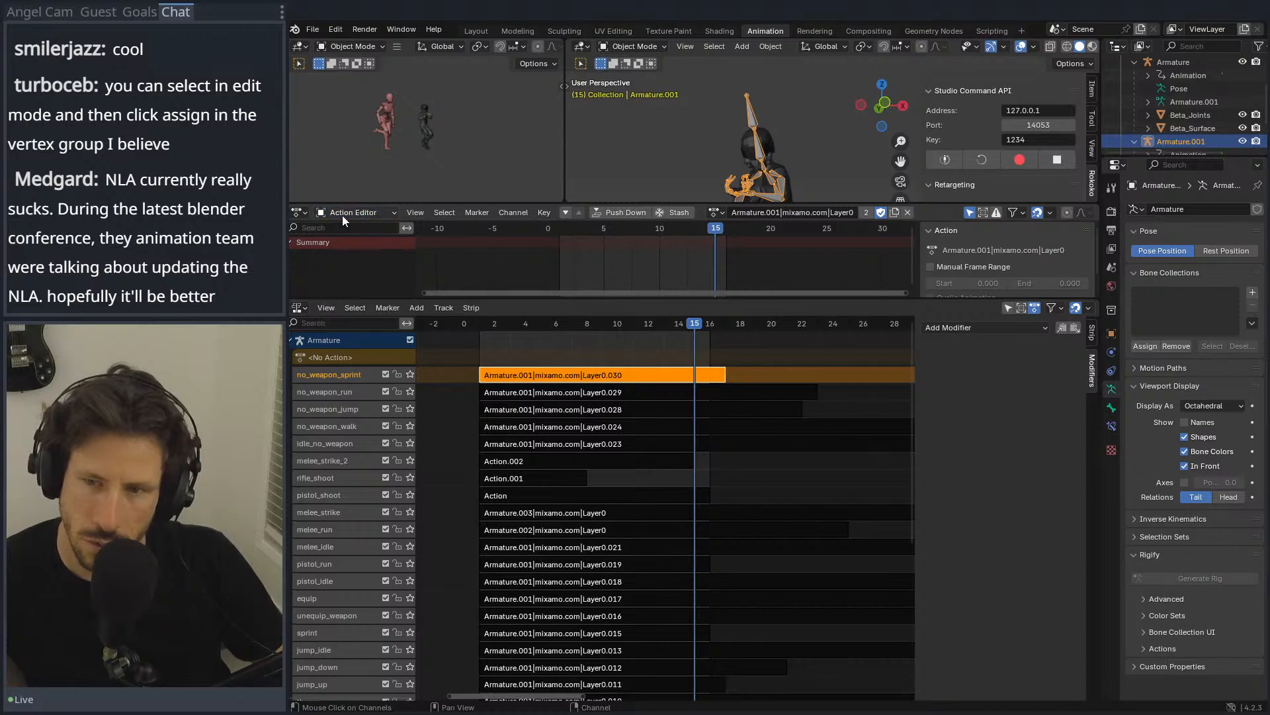
# Step: Try editing the stashed action of the Armature's no_weapon_sprint strip, and stop editing it
pyautogui.rightClick(593, 361)
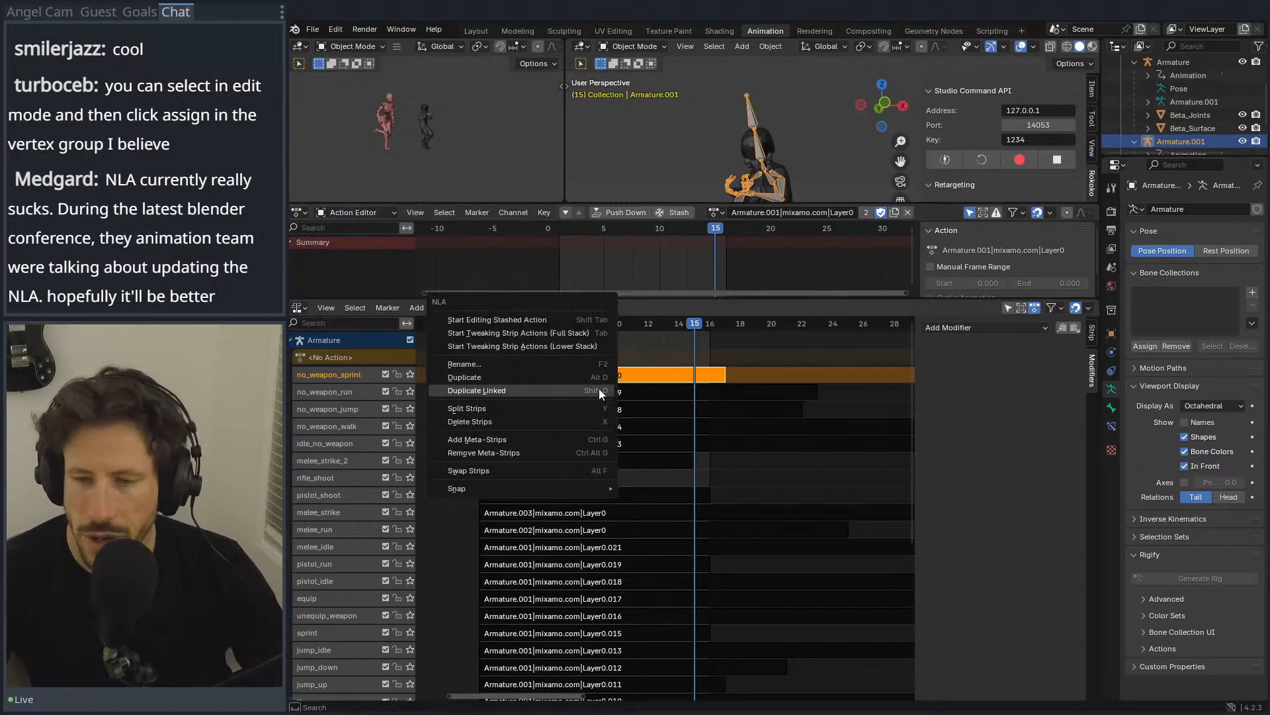
pyautogui.click(538, 319)
pyautogui.rightClick(538, 375)
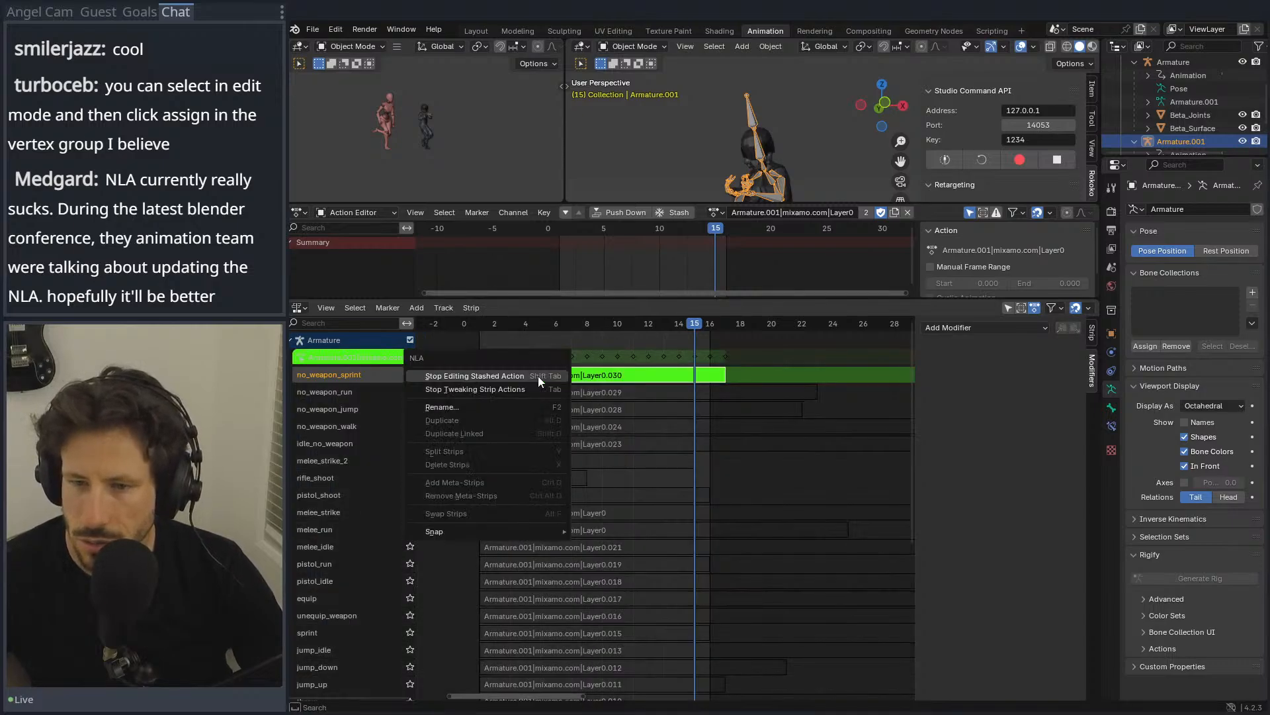
pyautogui.click(537, 374)
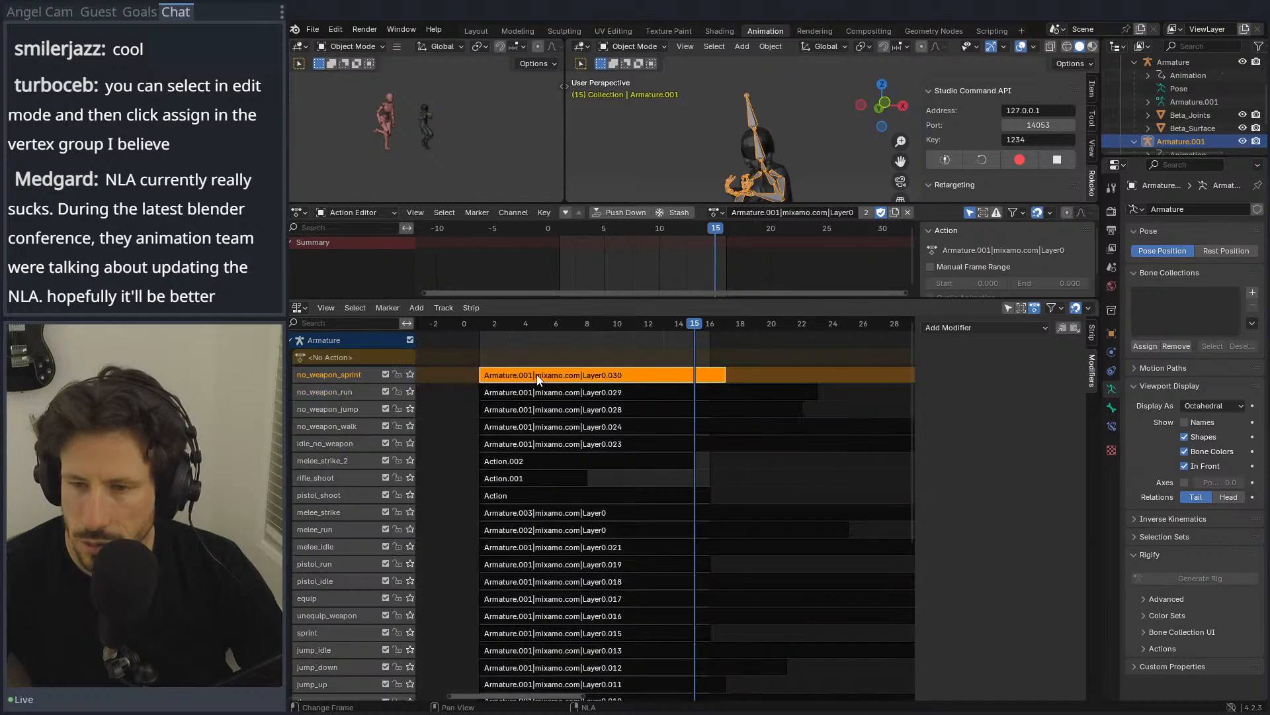
pyautogui.rightClick(537, 374)
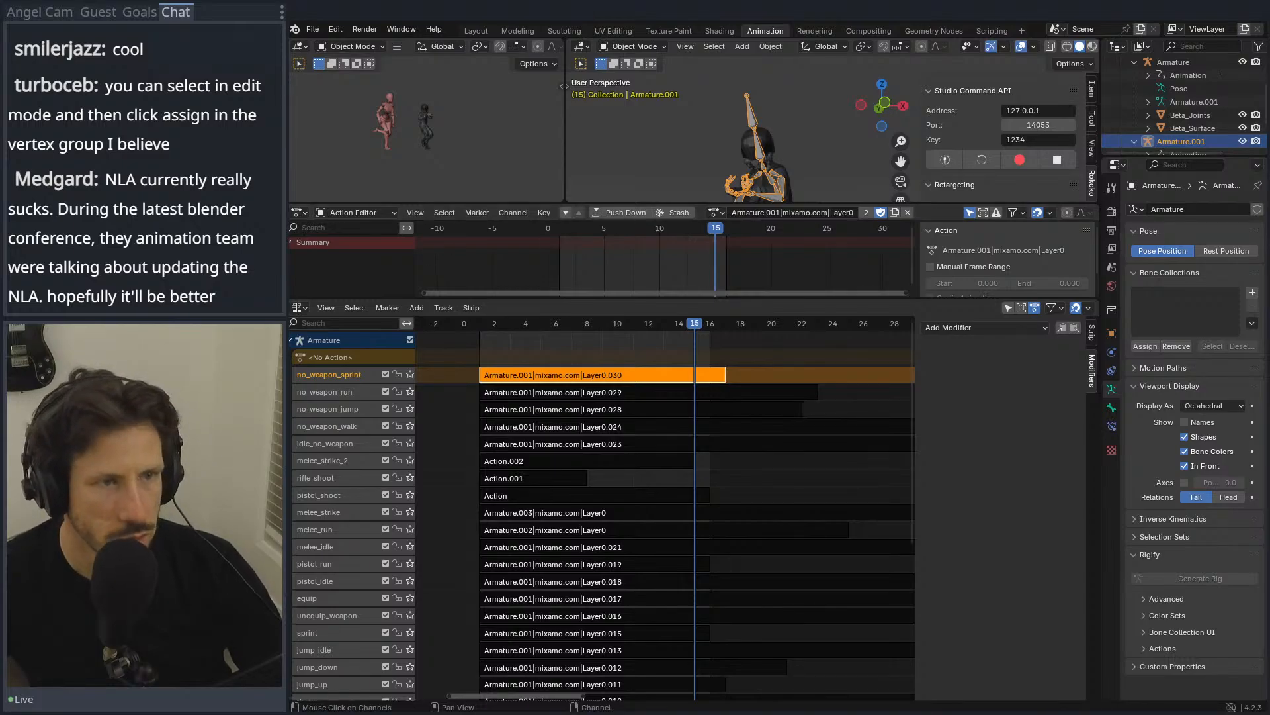
# Step: Switch to the browser to examine the reference image on assigning an existing action in the Action Editor, and return to Blender
pyautogui.hotkey('alt', 'Tab')
pyautogui.moveTo(972, 15); pyautogui.dragTo(1190, 172)
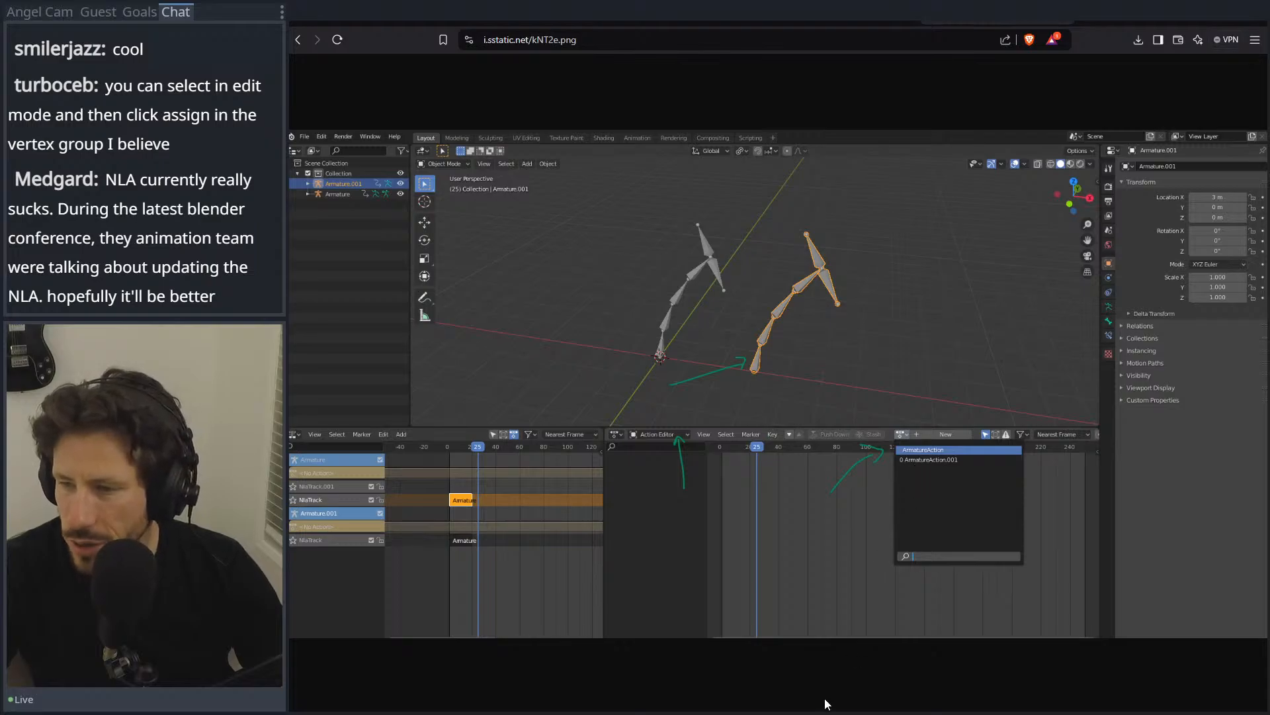
pyautogui.click(1193, 18)
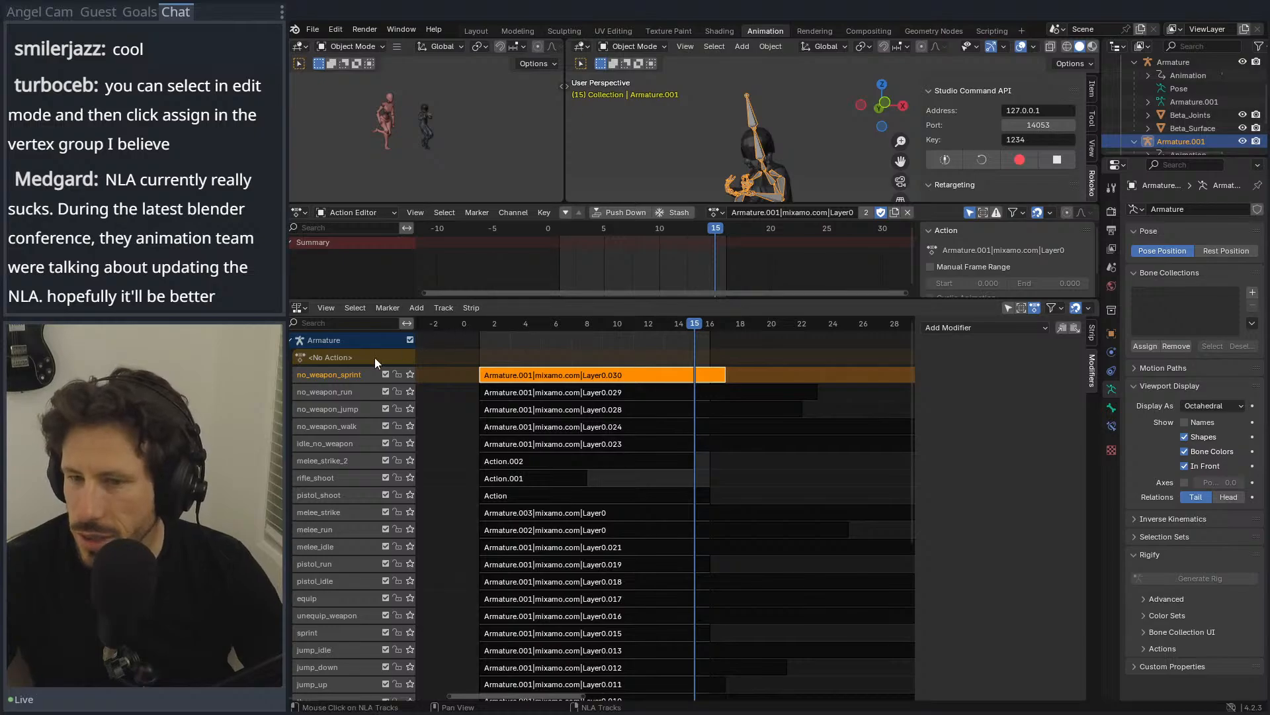
# Step: Assign the action Armature.001|mixamo.com|Layer0.030 to Armature.001 and play the animation to check it
pyautogui.click(716, 212)
pyautogui.scroll(-10, 815, 342)
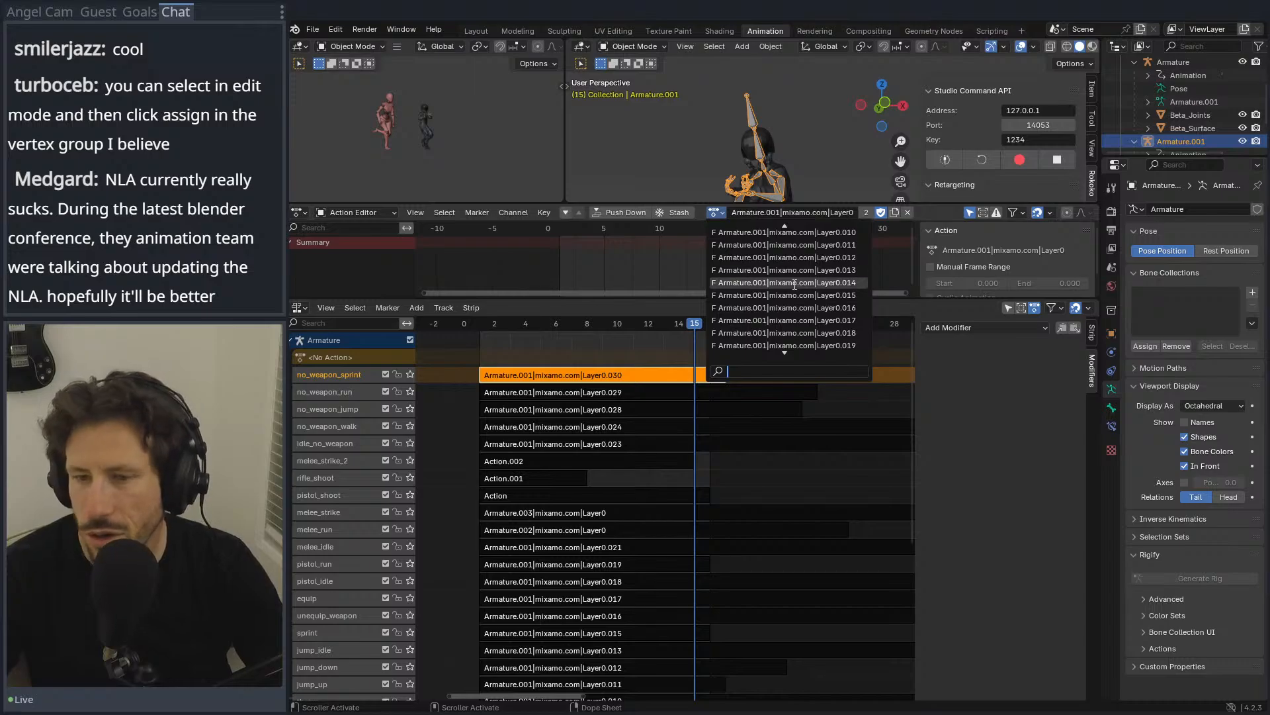
pyautogui.scroll(-8, 809, 298)
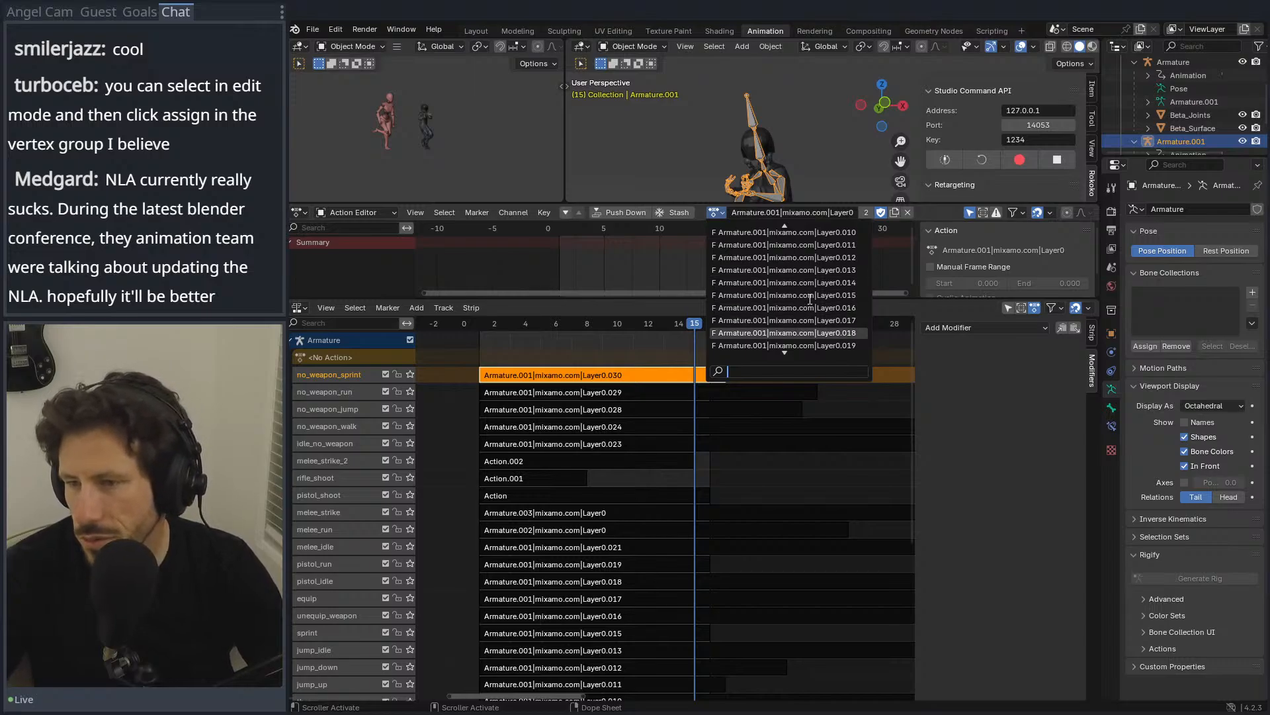
pyautogui.scroll(-5, 828, 321)
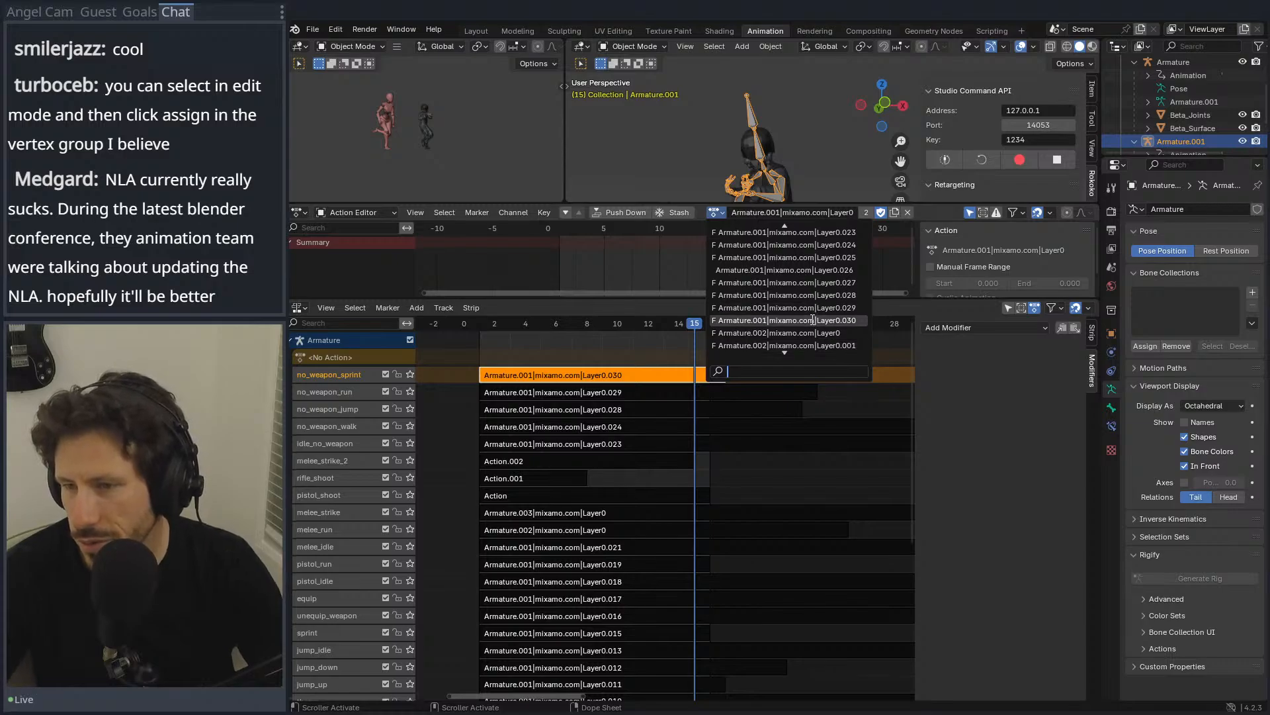
pyautogui.click(813, 320)
pyautogui.click(566, 228)
pyautogui.press('space')
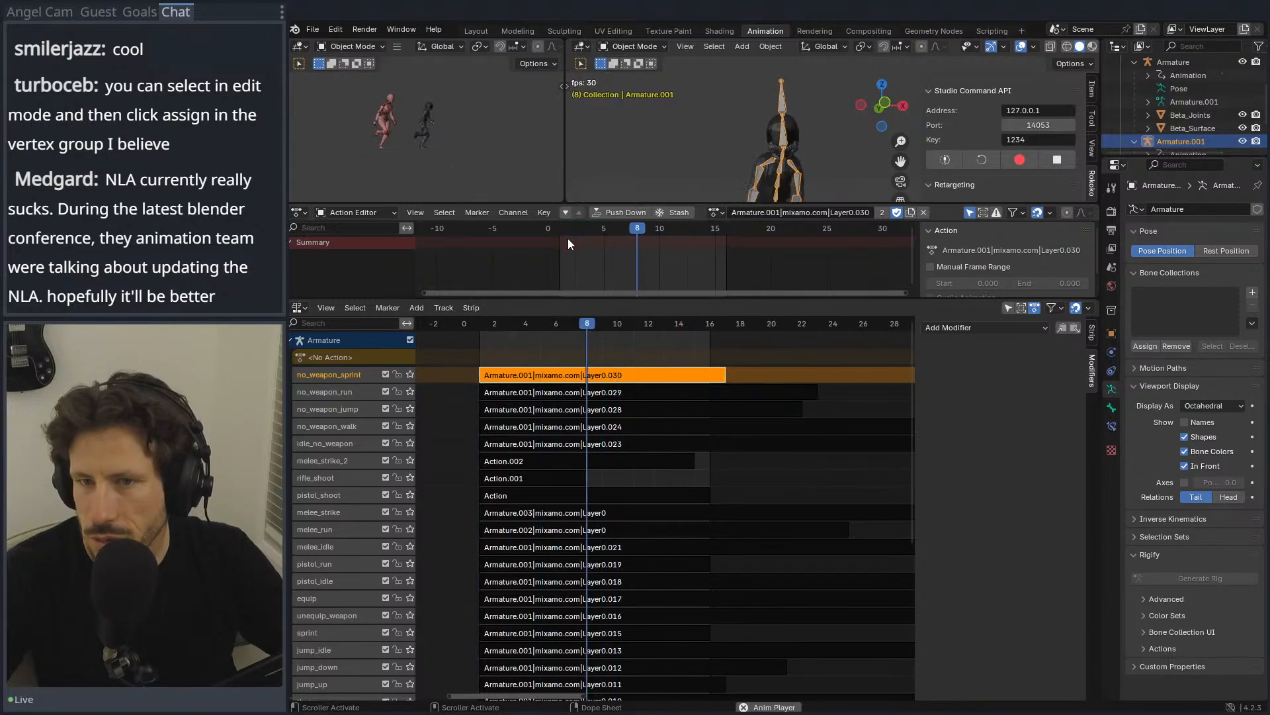
pyautogui.press('space')
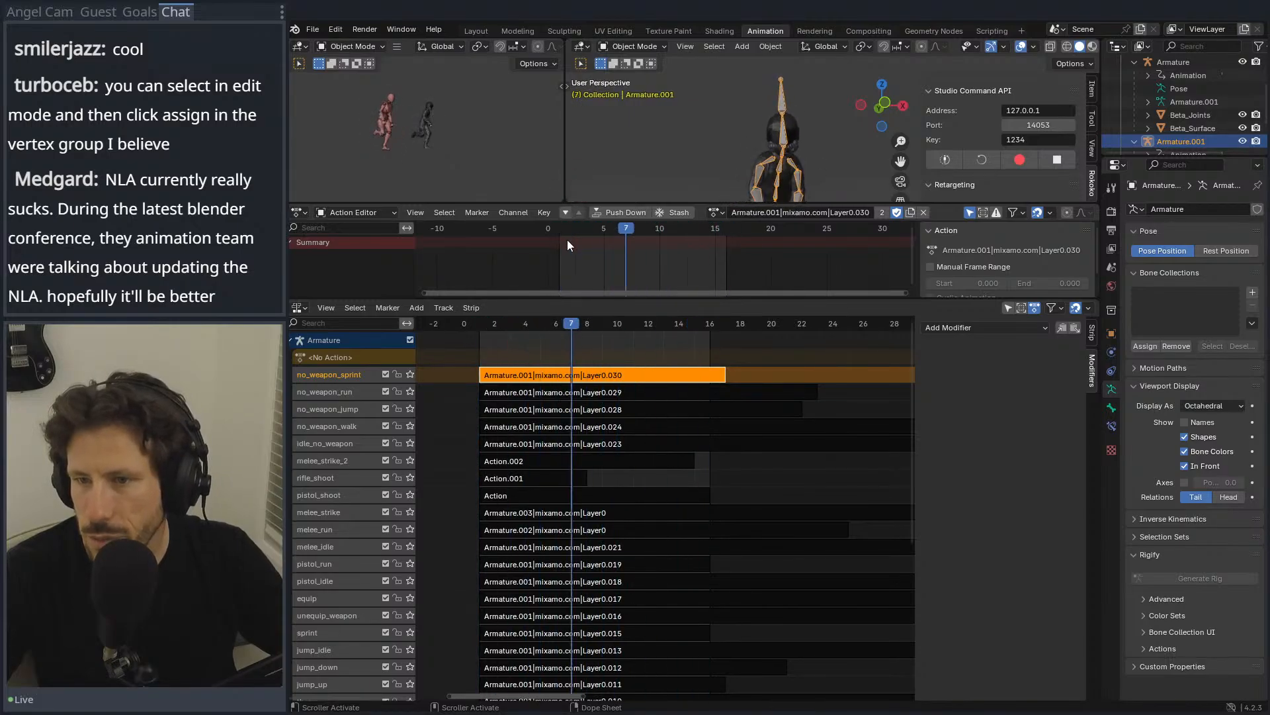
# Step: Push Armature.001's sprint action down to an NLA track and rename that track no_weapon_sprint, matching the Armature's track
pyautogui.click(625, 212)
pyautogui.scroll(-8, 390, 434)
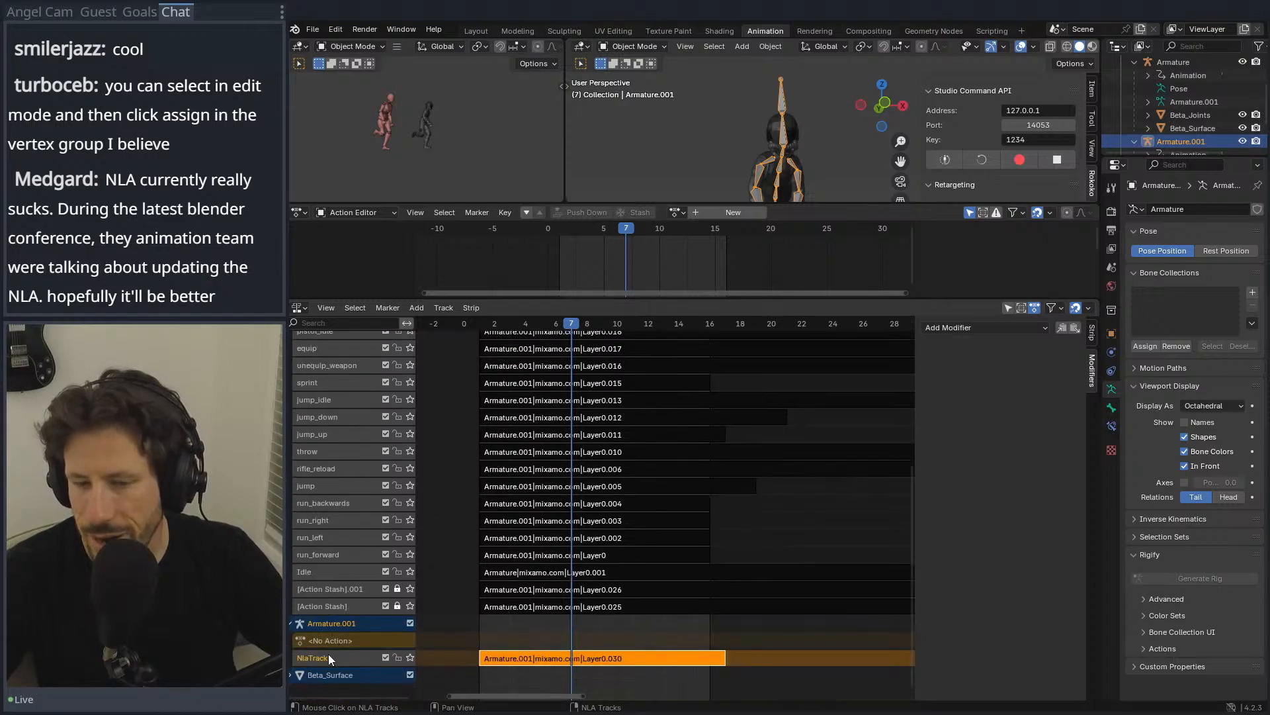
pyautogui.doubleClick(329, 654)
pyautogui.press('Escape')
pyautogui.scroll(7, 328, 475)
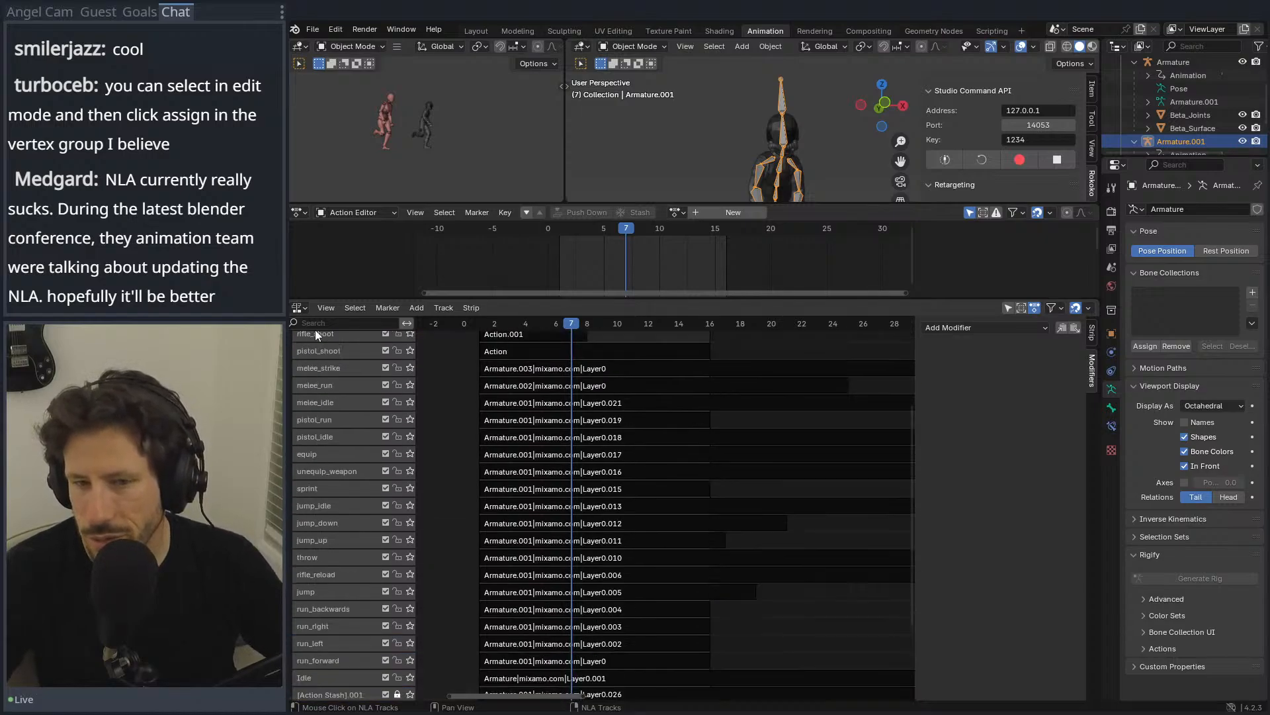
pyautogui.doubleClick(329, 363)
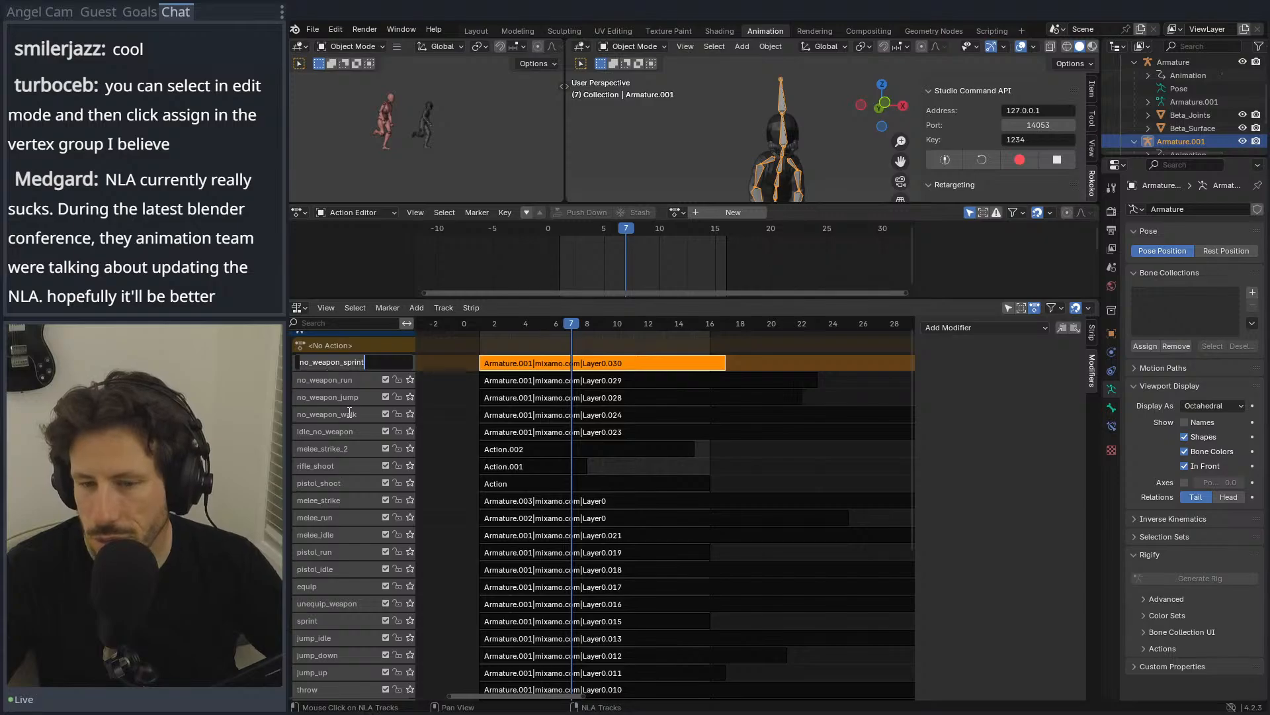
pyautogui.scroll(-8, 339, 578)
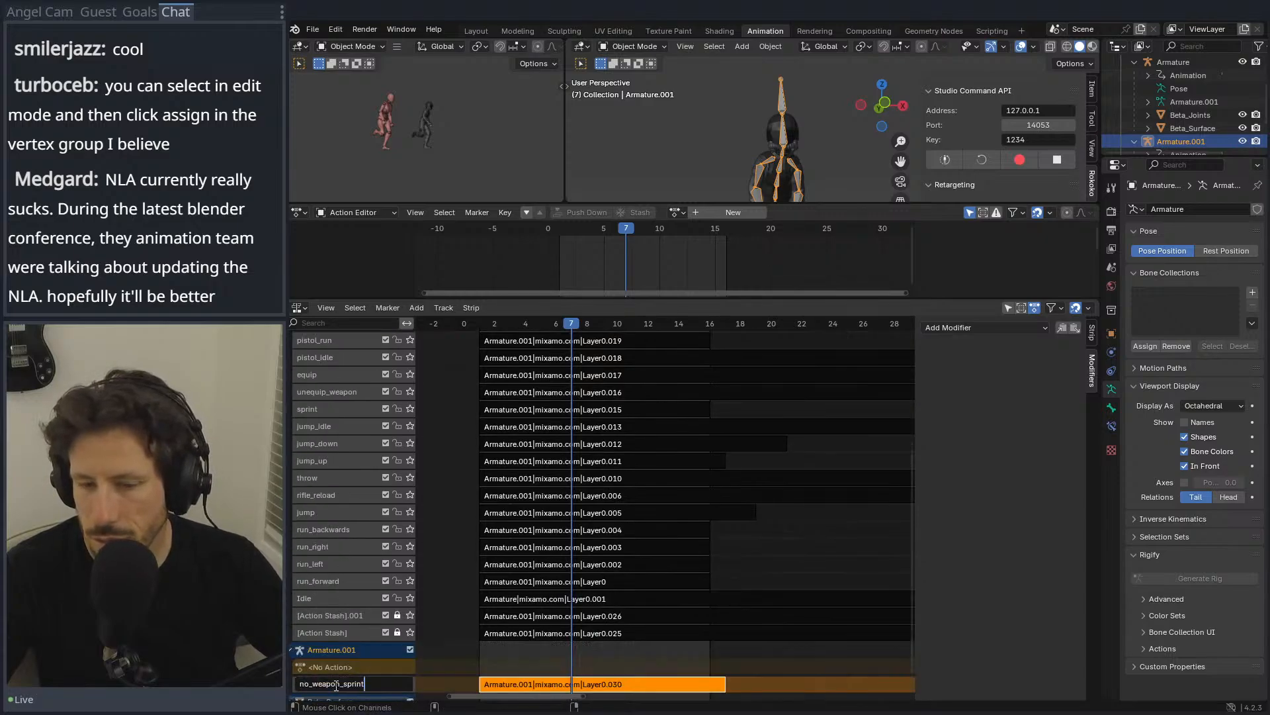
pyautogui.press('Escape')
pyautogui.scroll(8, 336, 550)
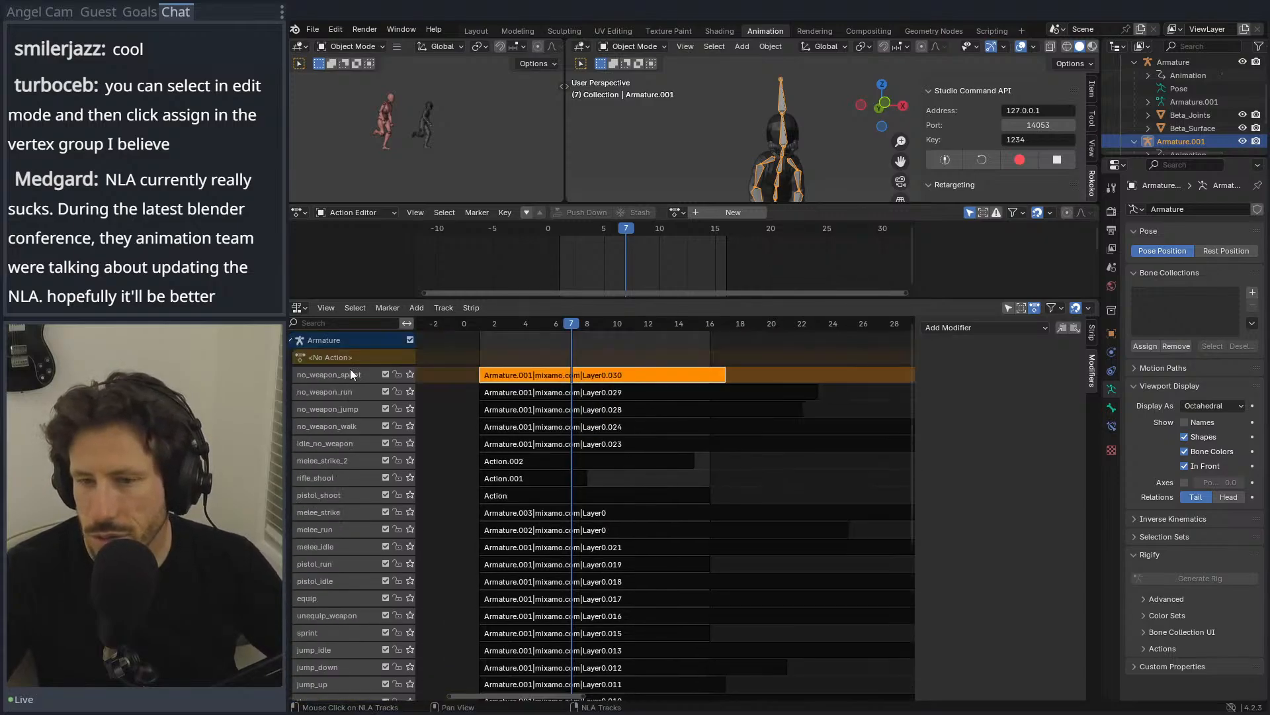
# Step: Assign the action of the Armature's no_weapon_run strip, Armature.001|mixamo.com|Layer0.029, to Armature.001 and play it
pyautogui.click(580, 394)
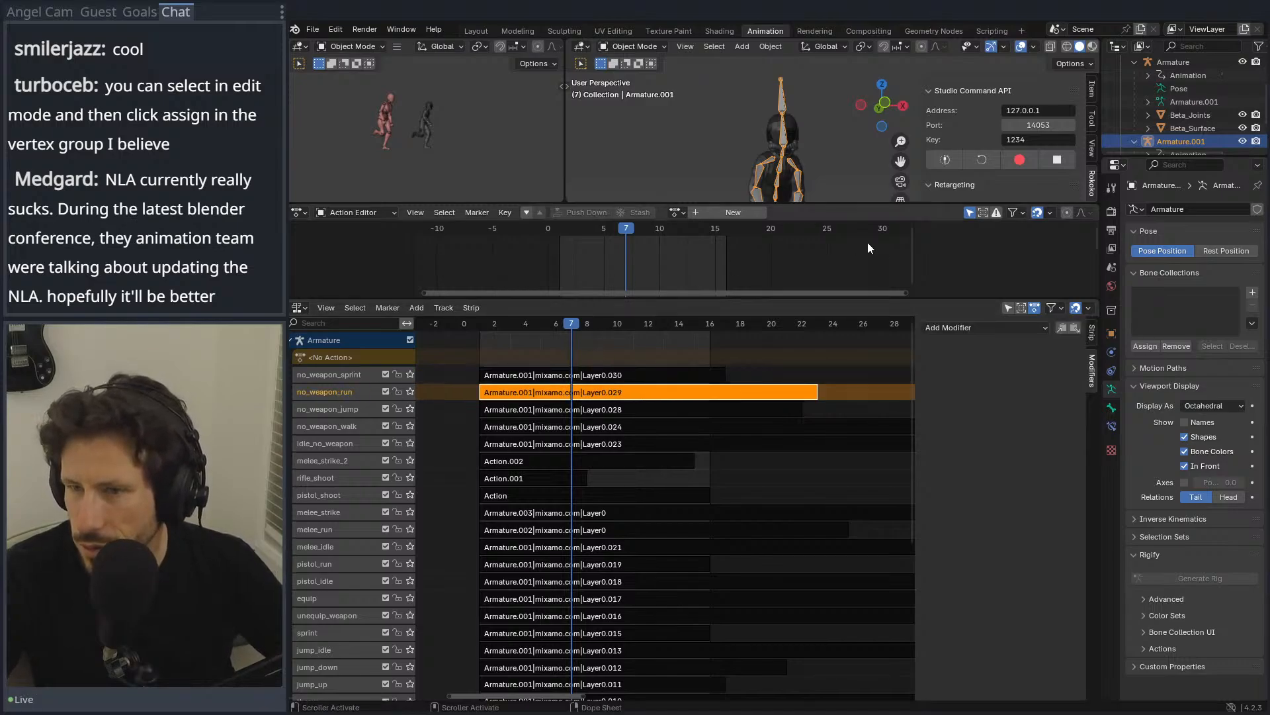
pyautogui.click(675, 214)
pyautogui.scroll(-6, 737, 318)
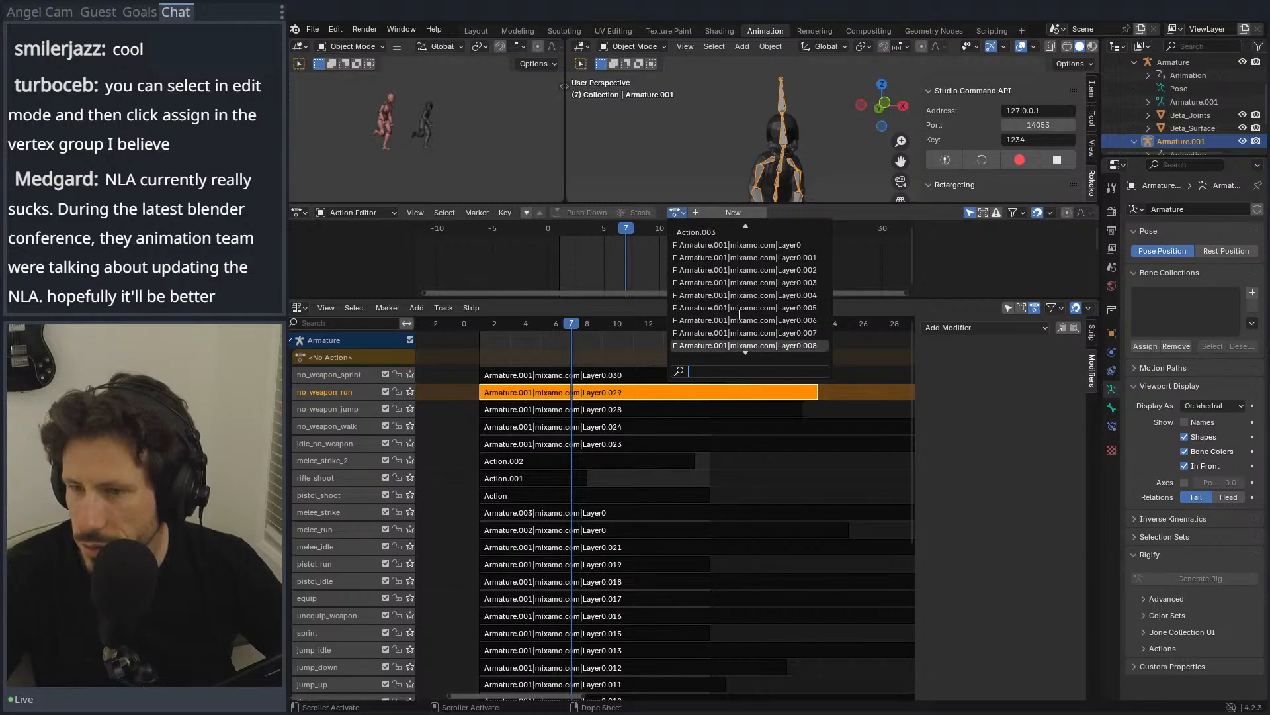
pyautogui.scroll(-8, 738, 319)
pyautogui.scroll(-7, 741, 320)
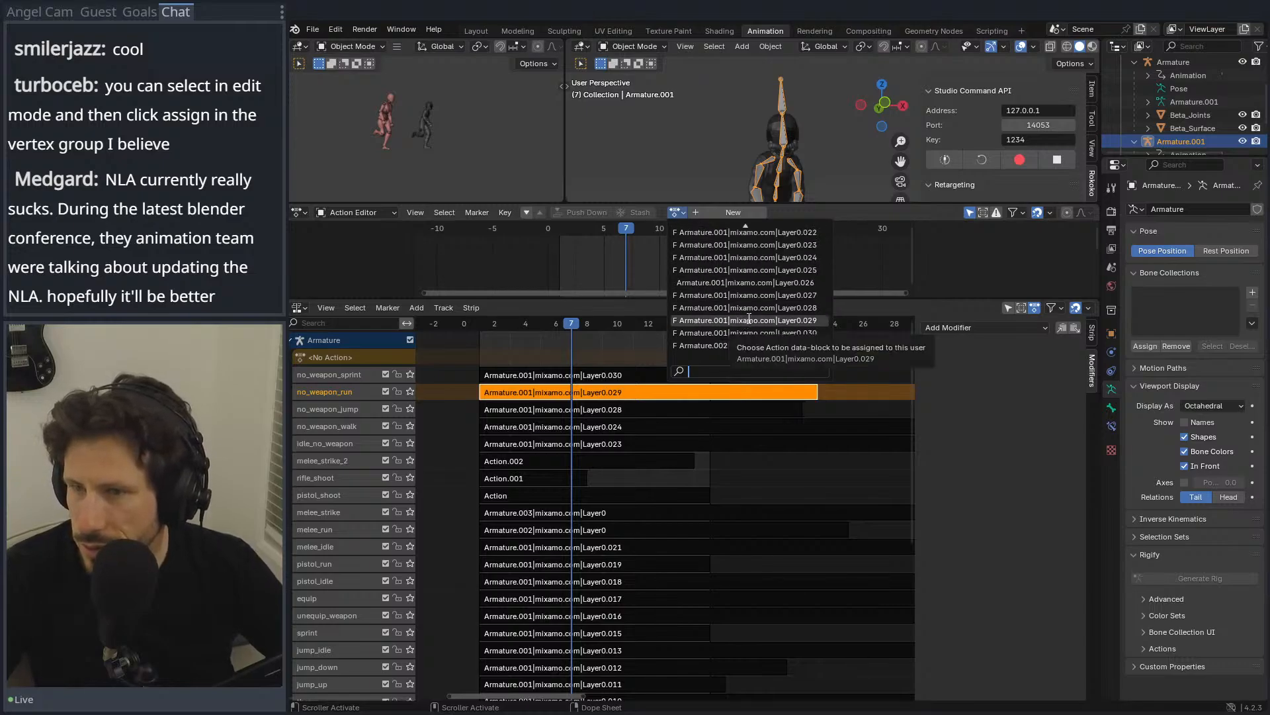
pyautogui.click(749, 319)
pyautogui.press('space')
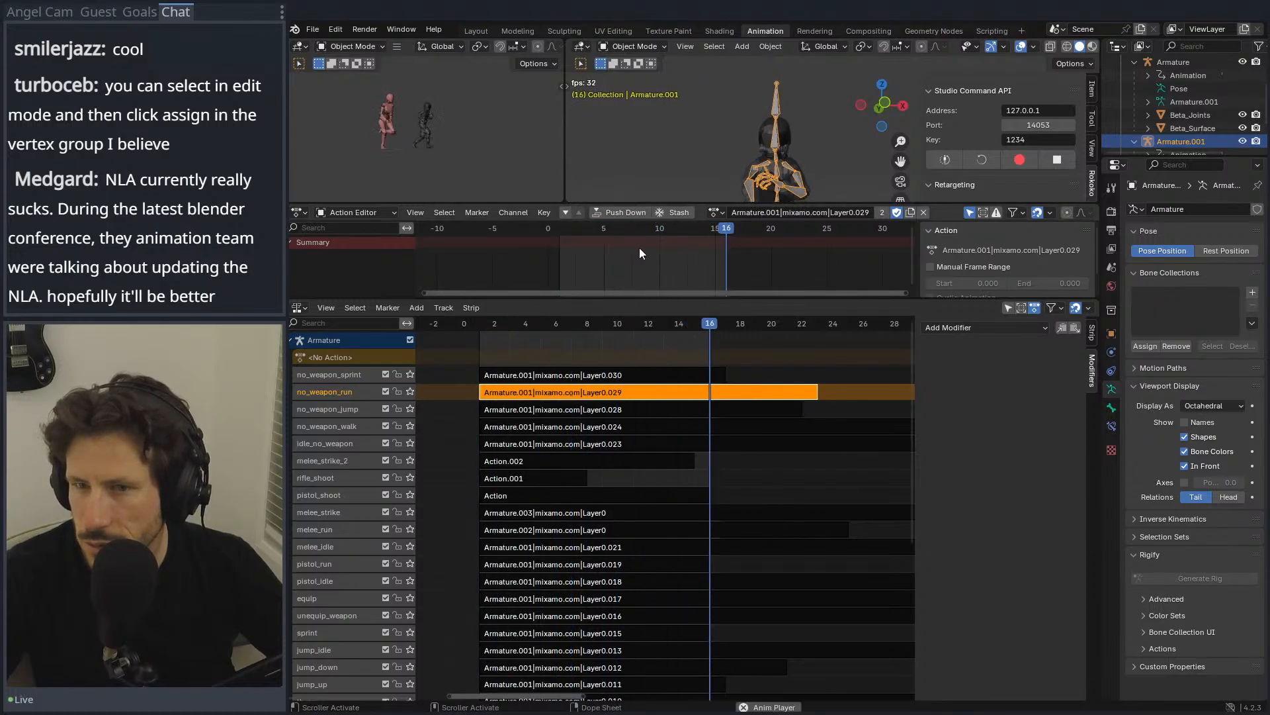
pyautogui.press('Escape')
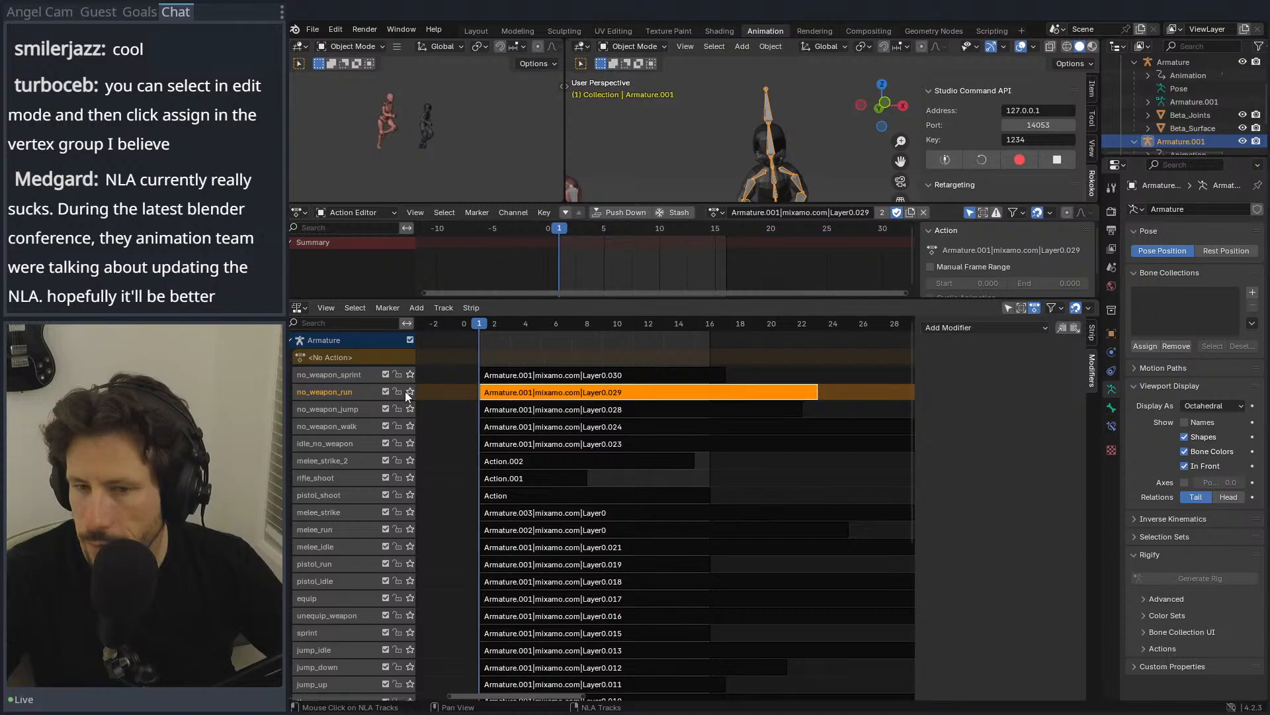
# Step: Solo the Armature's no_weapon_run track and play the animation to compare both armatures
pyautogui.click(409, 392)
pyautogui.press('space')
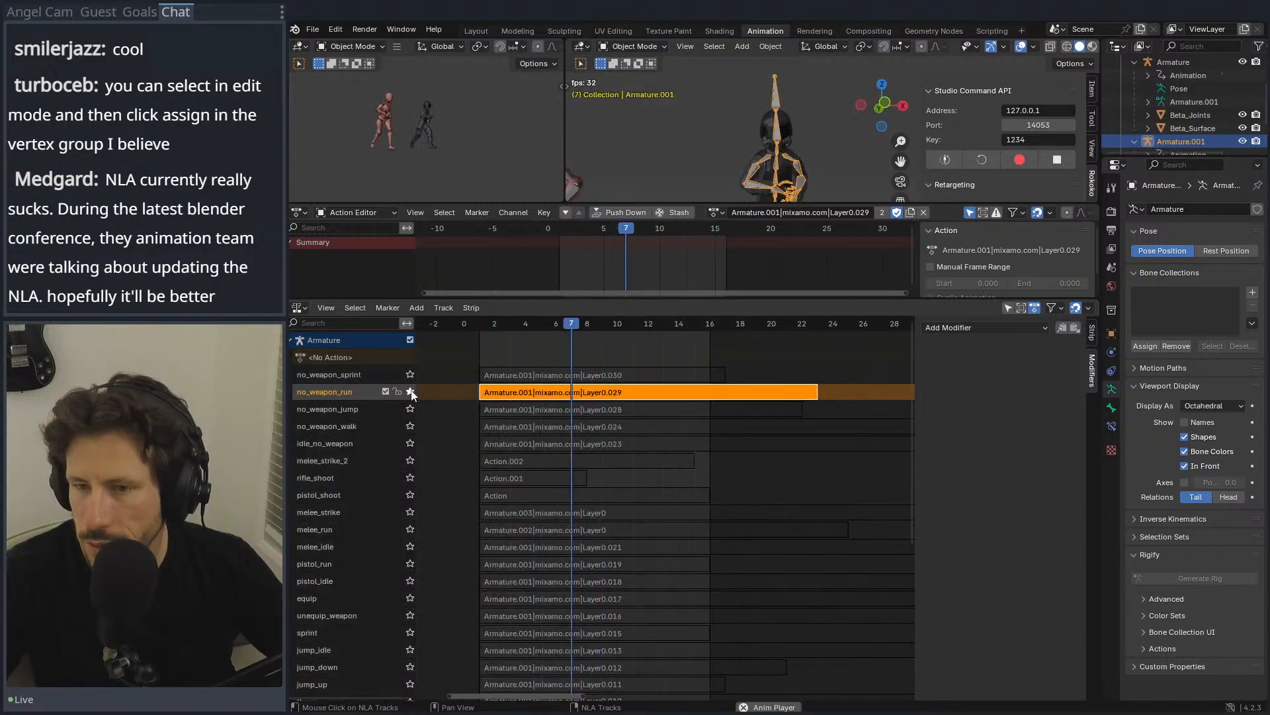
pyautogui.press('space')
# Step: Push Armature.001's run action down to an NLA track and rename that track no_weapon_run using the name copied from the Armature's track
pyautogui.click(612, 212)
pyautogui.press('Home')
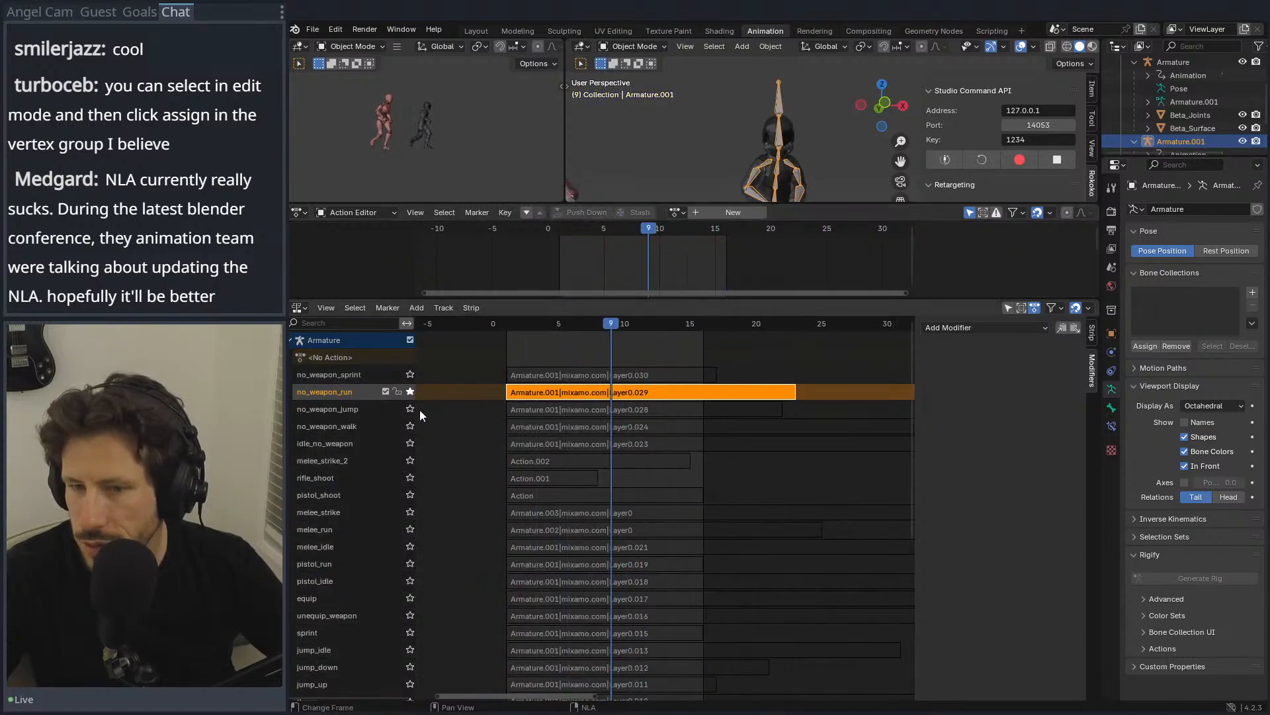
pyautogui.scroll(-2, 424, 407)
pyautogui.doubleClick(368, 390)
pyautogui.hotkey('ctrl', 'c')
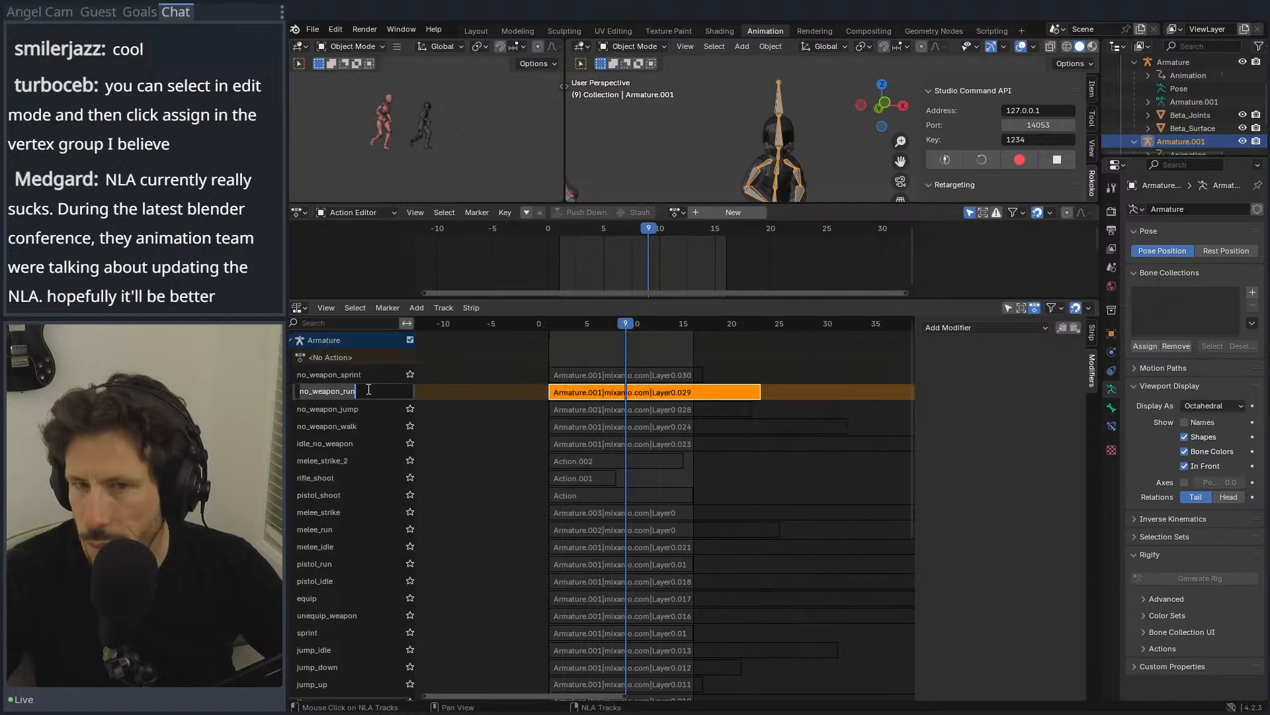
pyautogui.press('Return')
pyautogui.scroll(-10, 359, 418)
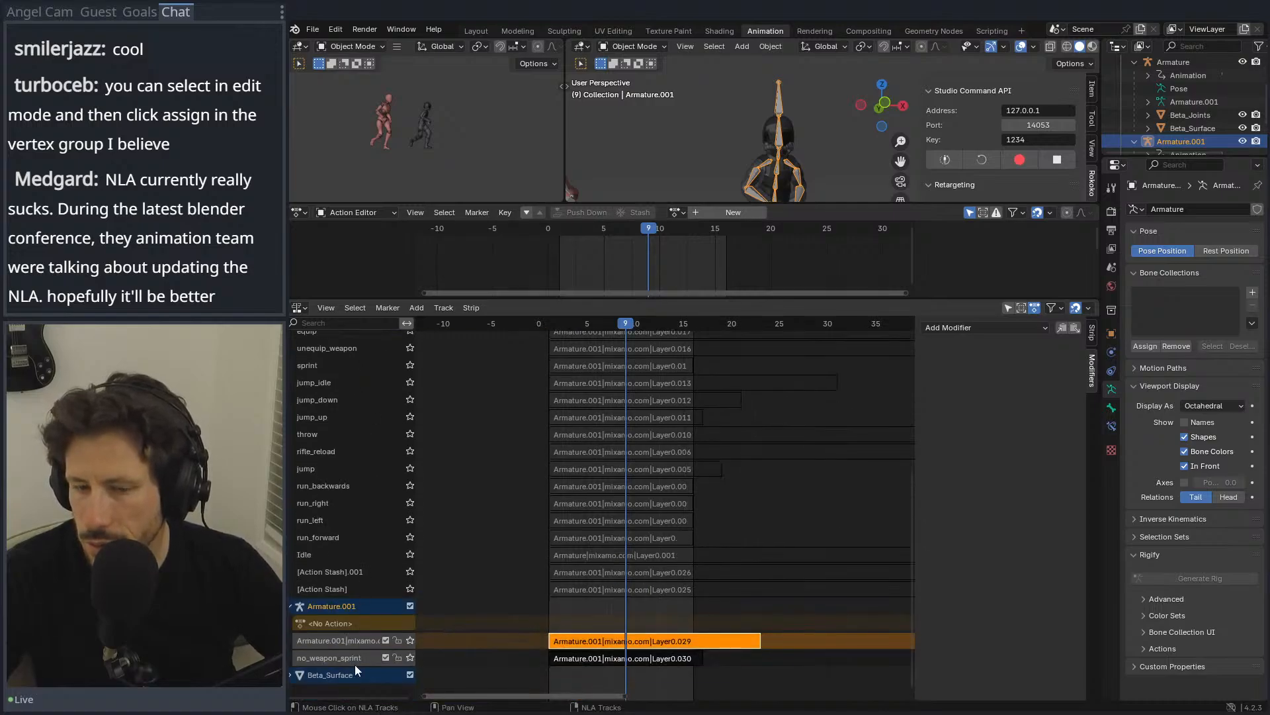
pyautogui.doubleClick(351, 640)
pyautogui.hotkey('ctrl', 'v')
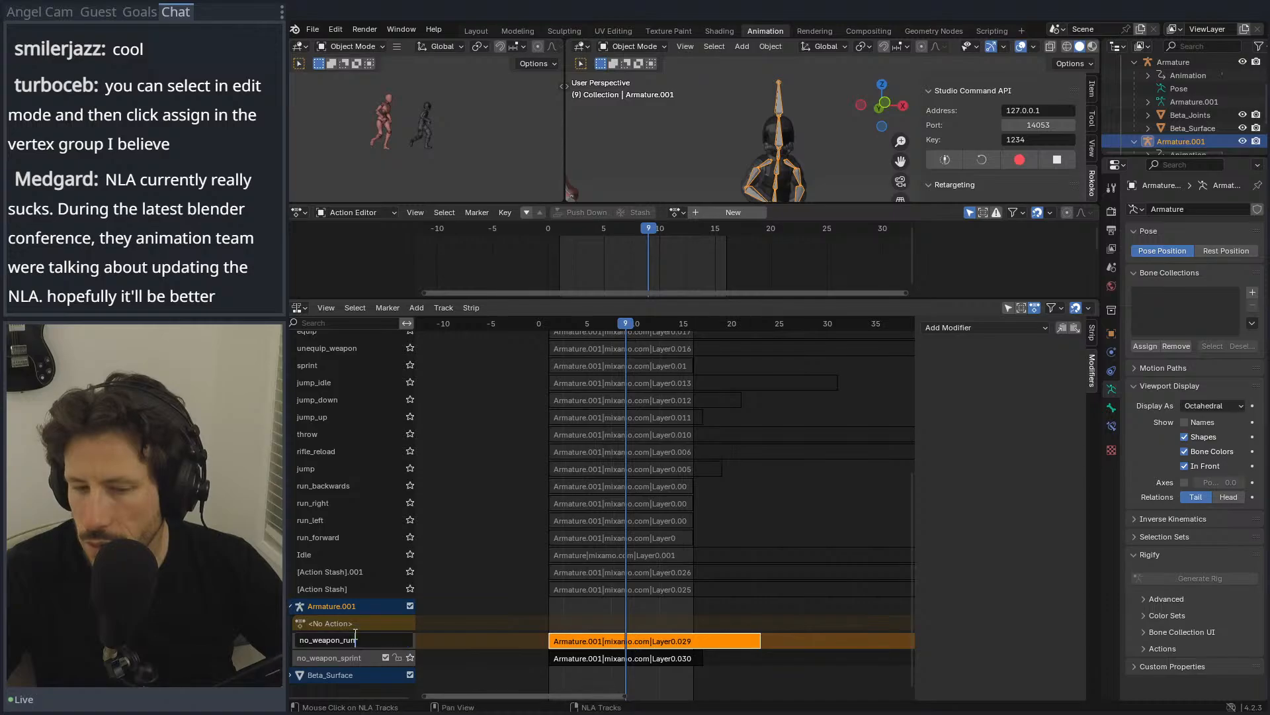
pyautogui.press('Return')
# Step: Solo the Armature's no_weapon_jump track and assign its strip's action, Armature.001|mixamo.com|Layer0.028, to Armature.001
pyautogui.scroll(10, 340, 492)
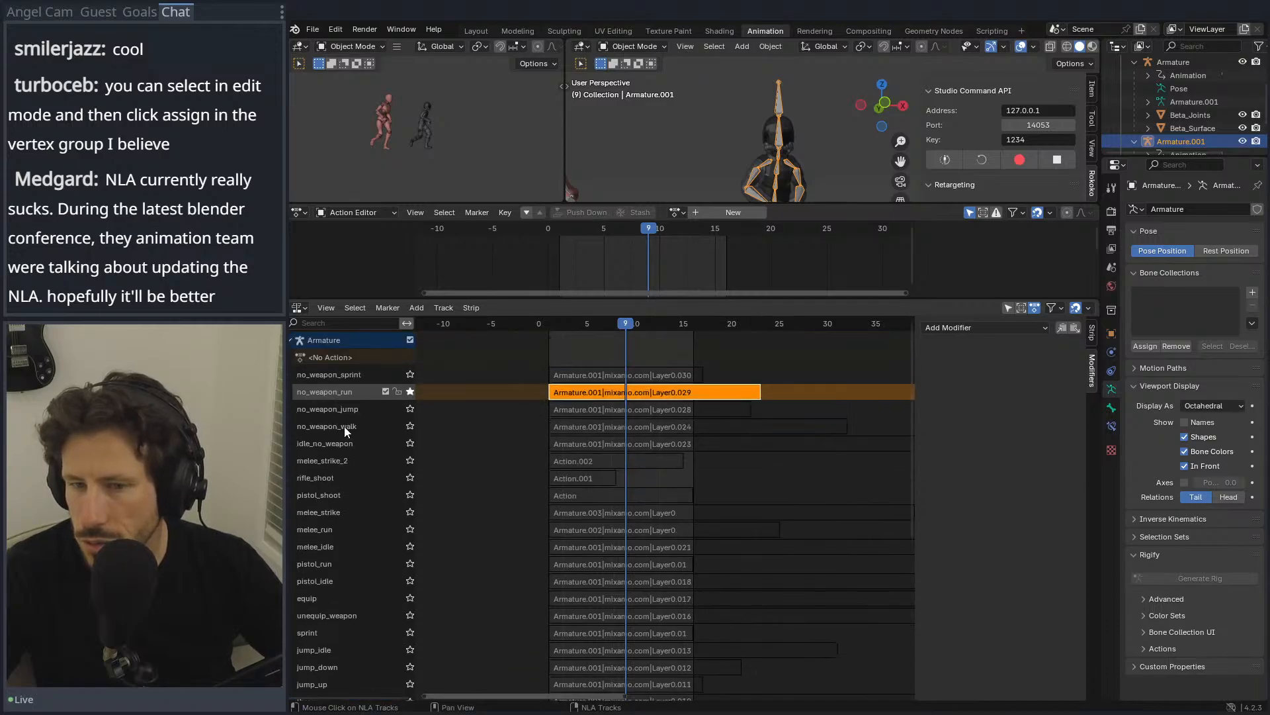
pyautogui.click(411, 391)
pyautogui.click(410, 409)
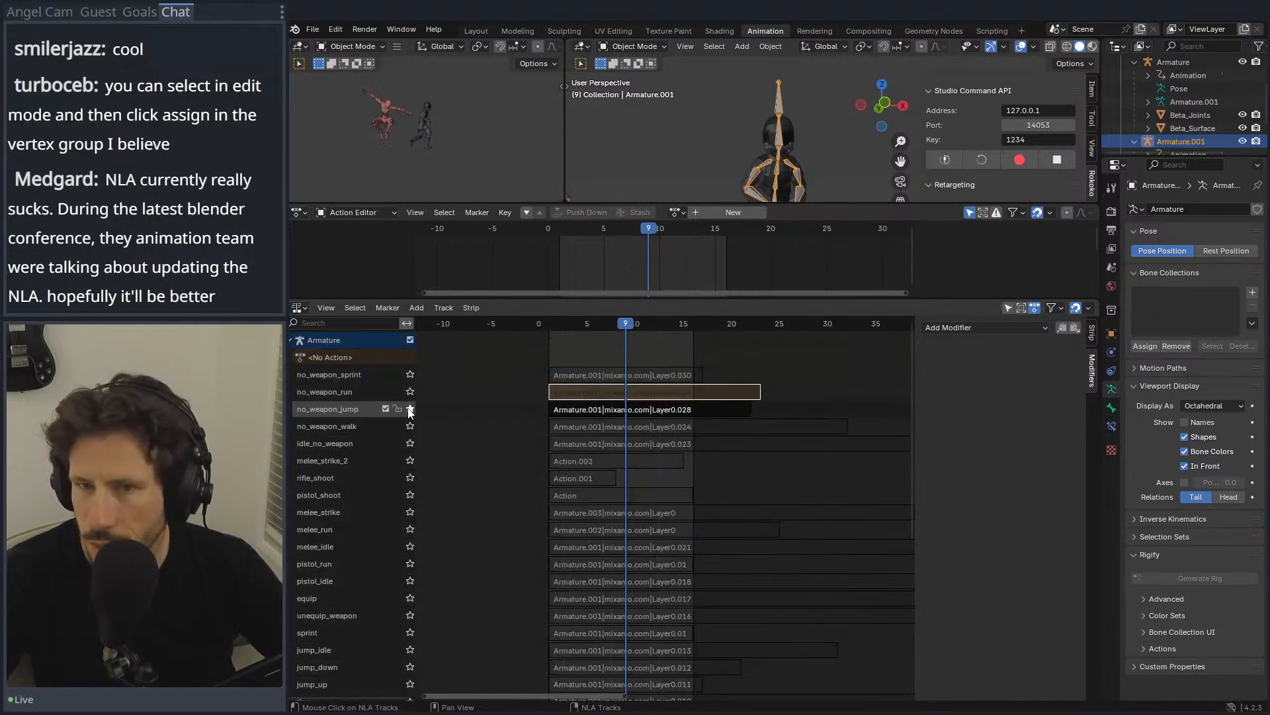
pyautogui.click(675, 213)
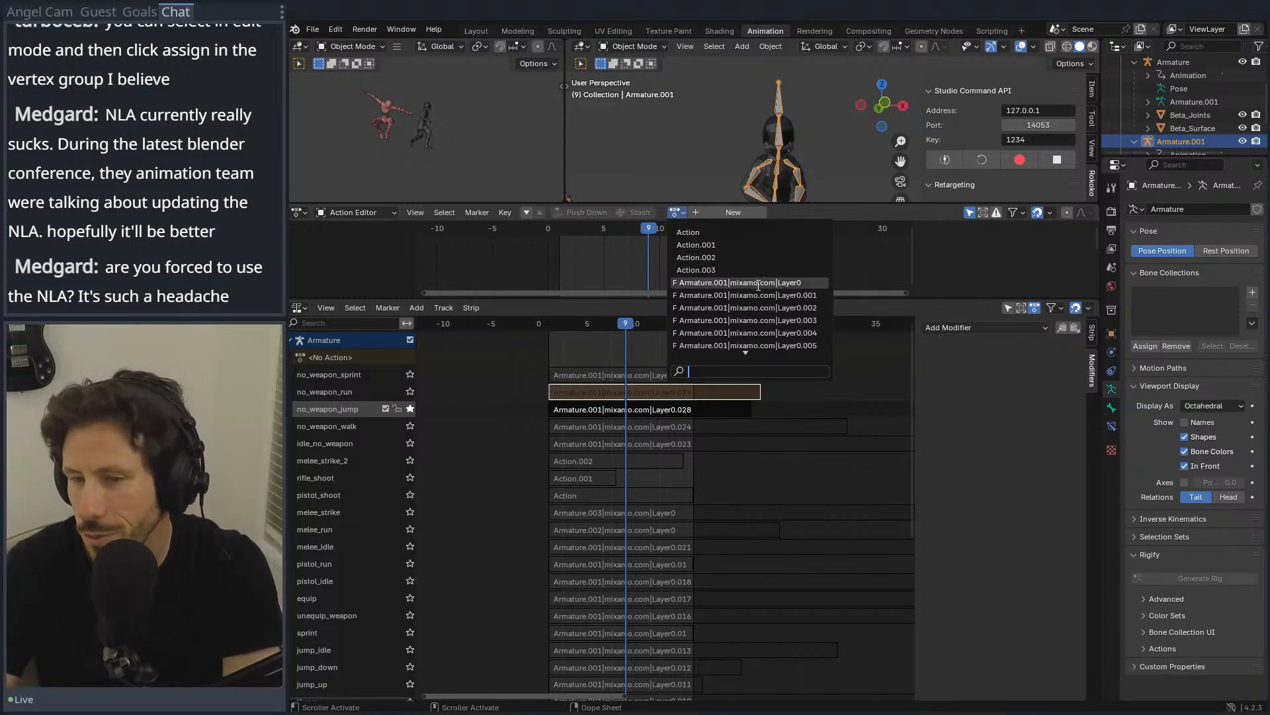
pyautogui.scroll(-18, 790, 302)
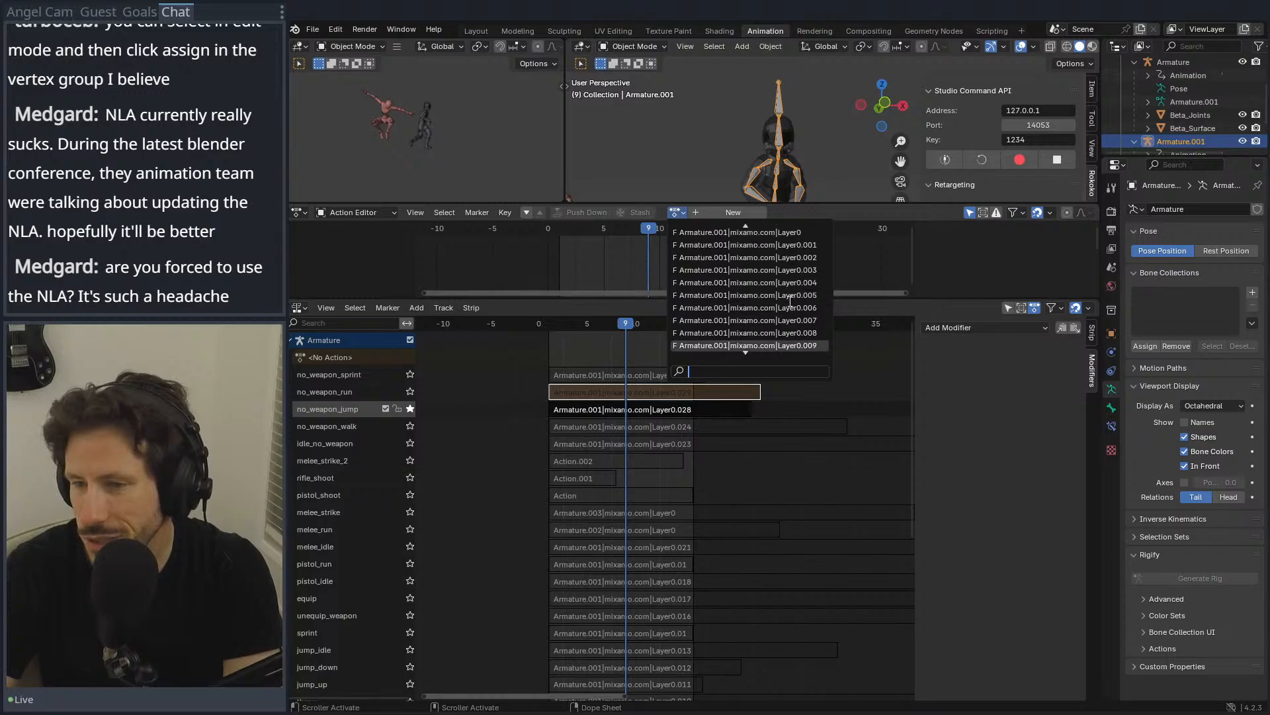
pyautogui.scroll(-10, 789, 304)
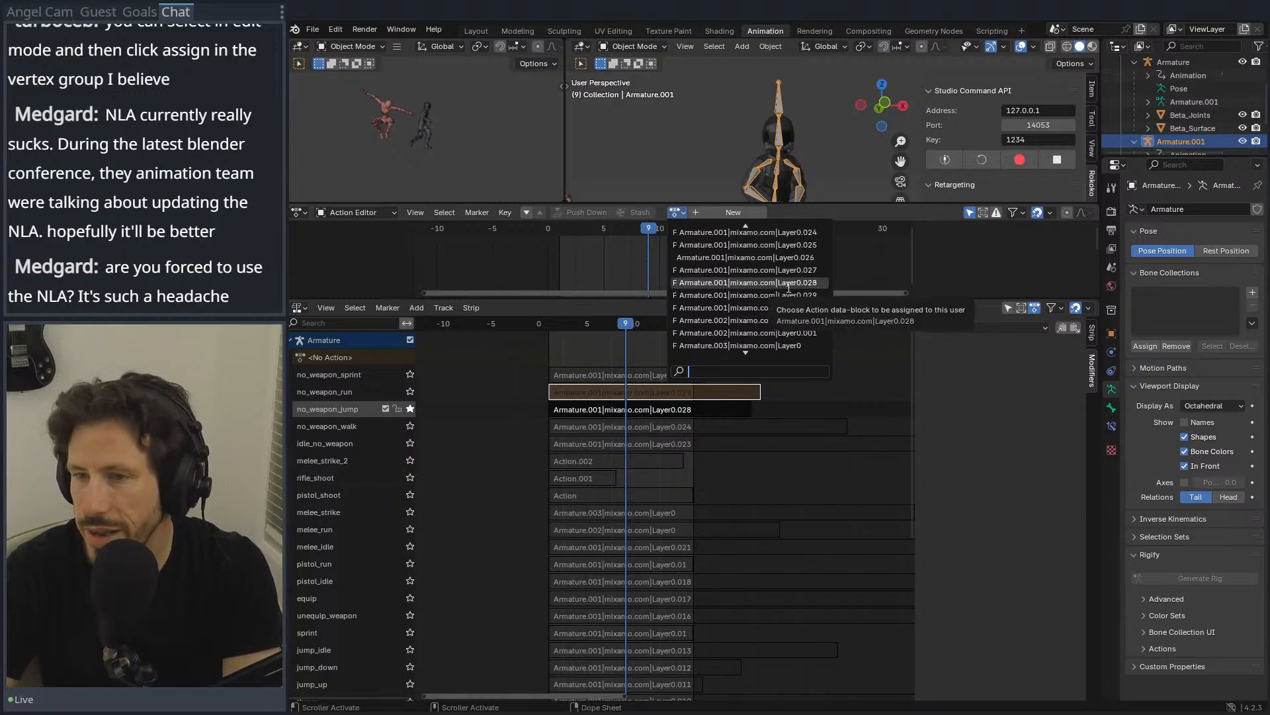
pyautogui.click(788, 284)
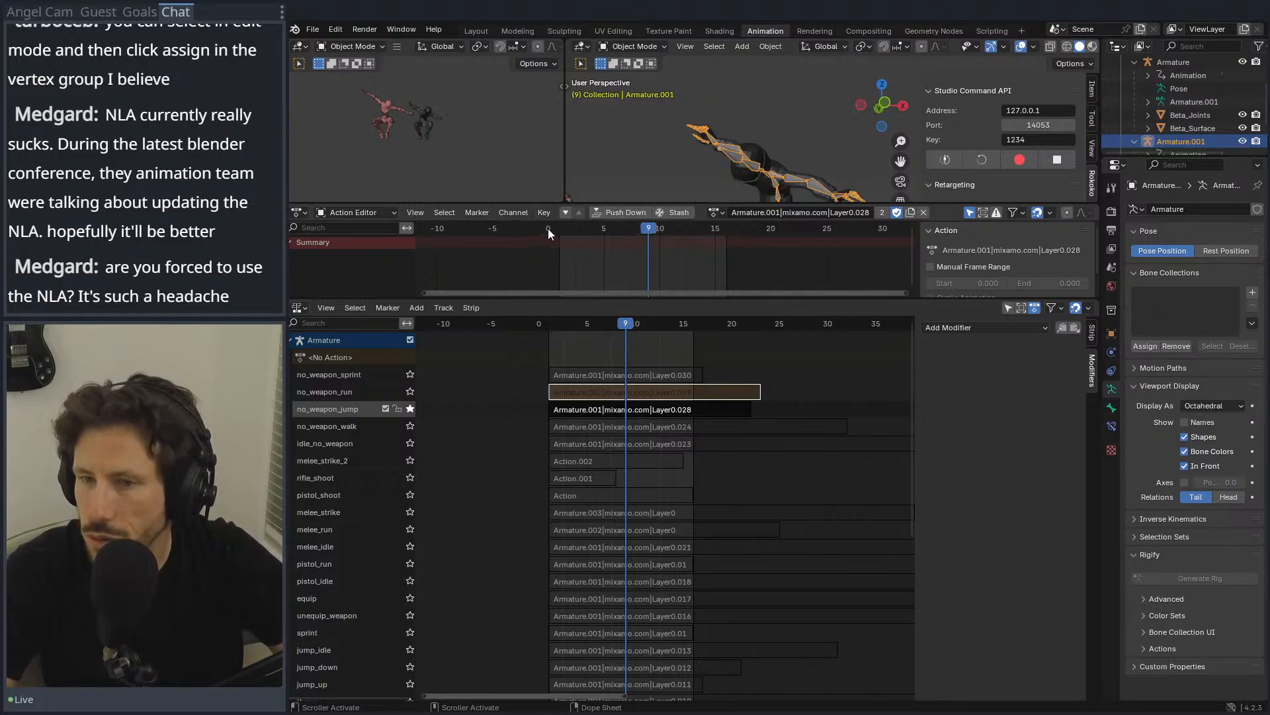
# Step: Push Armature.001's jump action down to an NLA track and rename that track no_weapon_jump using the name copied from the Armature's track
pyautogui.click(604, 216)
pyautogui.doubleClick(358, 407)
pyautogui.hotkey('ctrl', 'c')
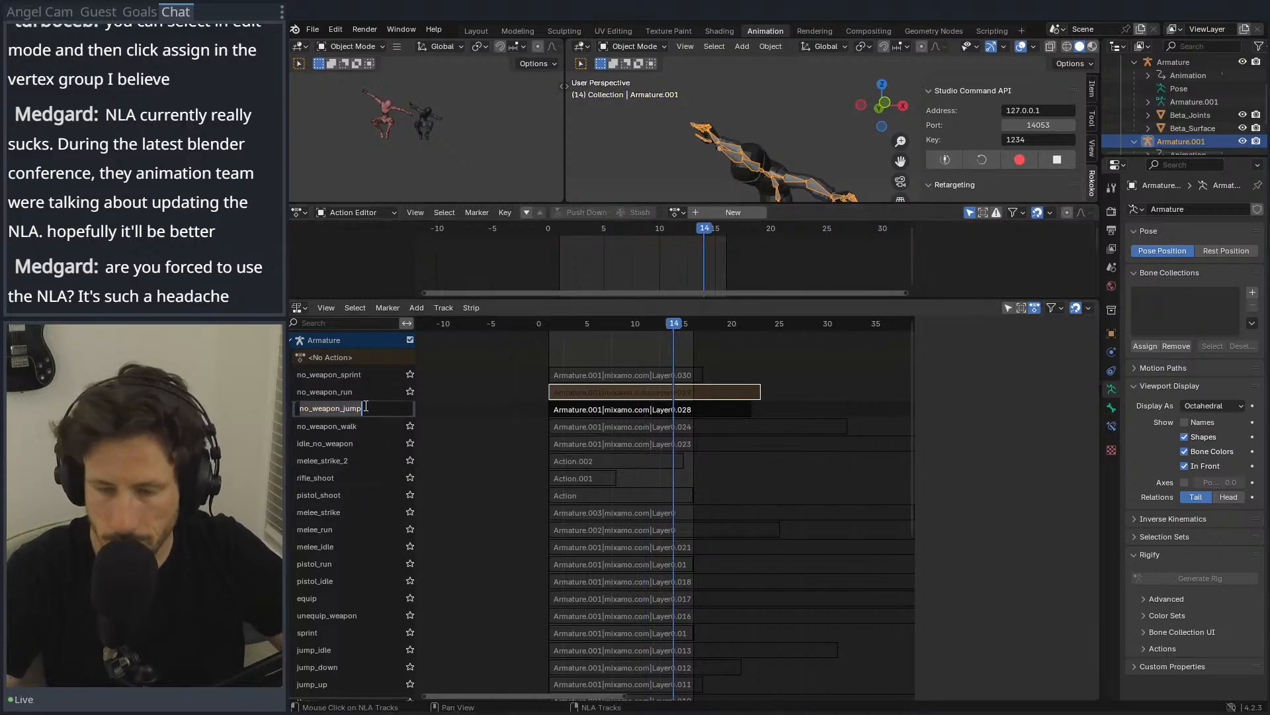
pyautogui.click(364, 410)
pyautogui.press('Return')
pyautogui.scroll(-10, 355, 420)
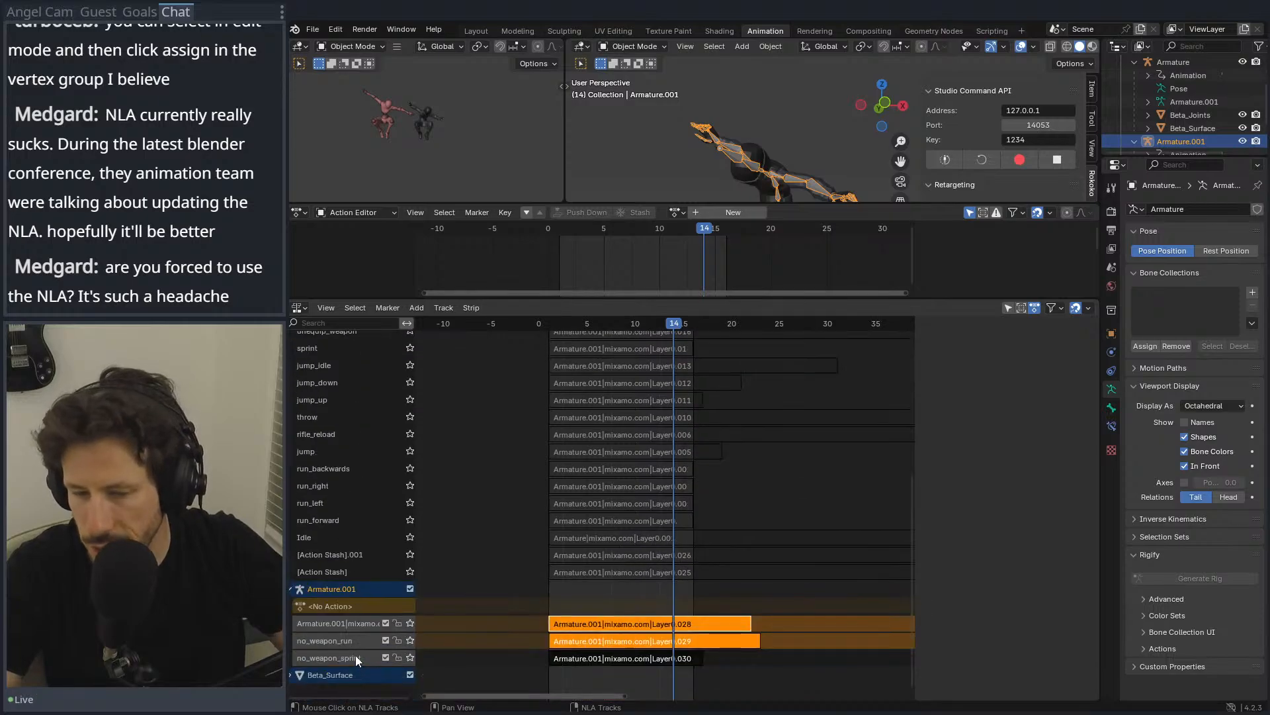
pyautogui.press('n')
pyautogui.doubleClick(344, 624)
pyautogui.hotkey('ctrl', 'v')
pyautogui.press('Return')
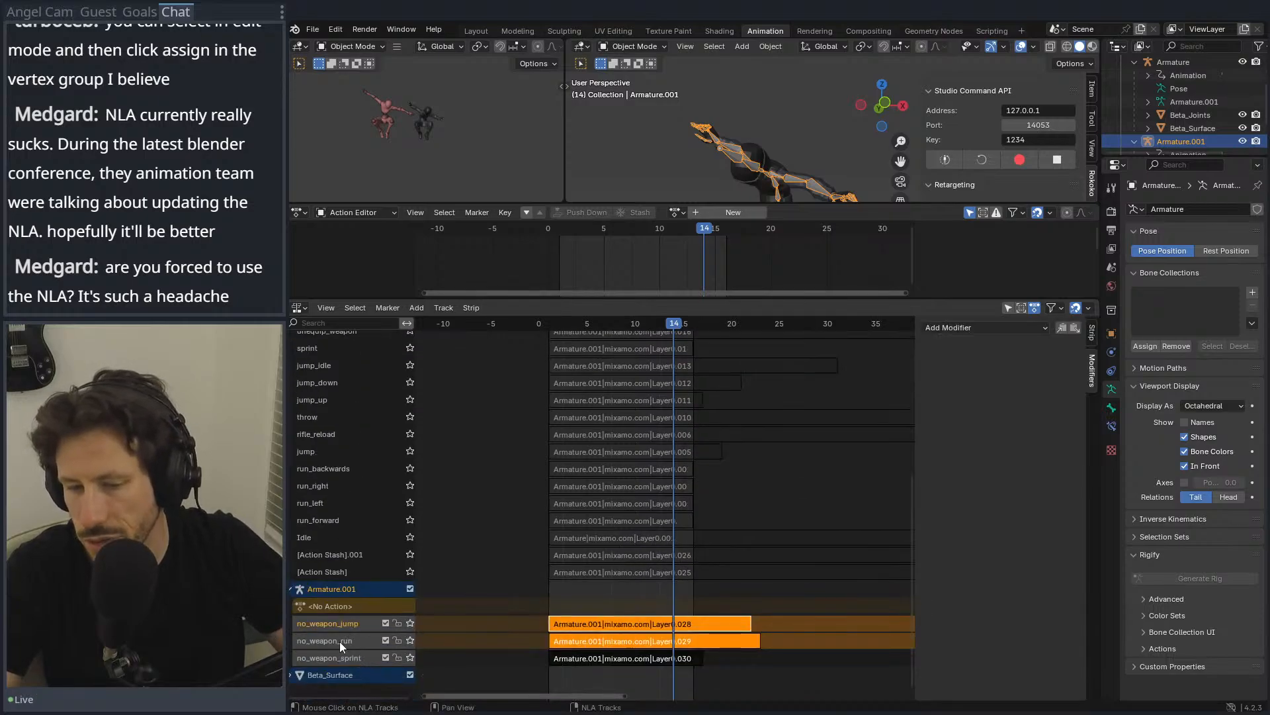
# Step: Solo the Armature's no_weapon_walk track, go to frame 1 and assign that strip's action, Armature.001|mixamo.com|Layer0.024, to Armature.001
pyautogui.scroll(10, 351, 596)
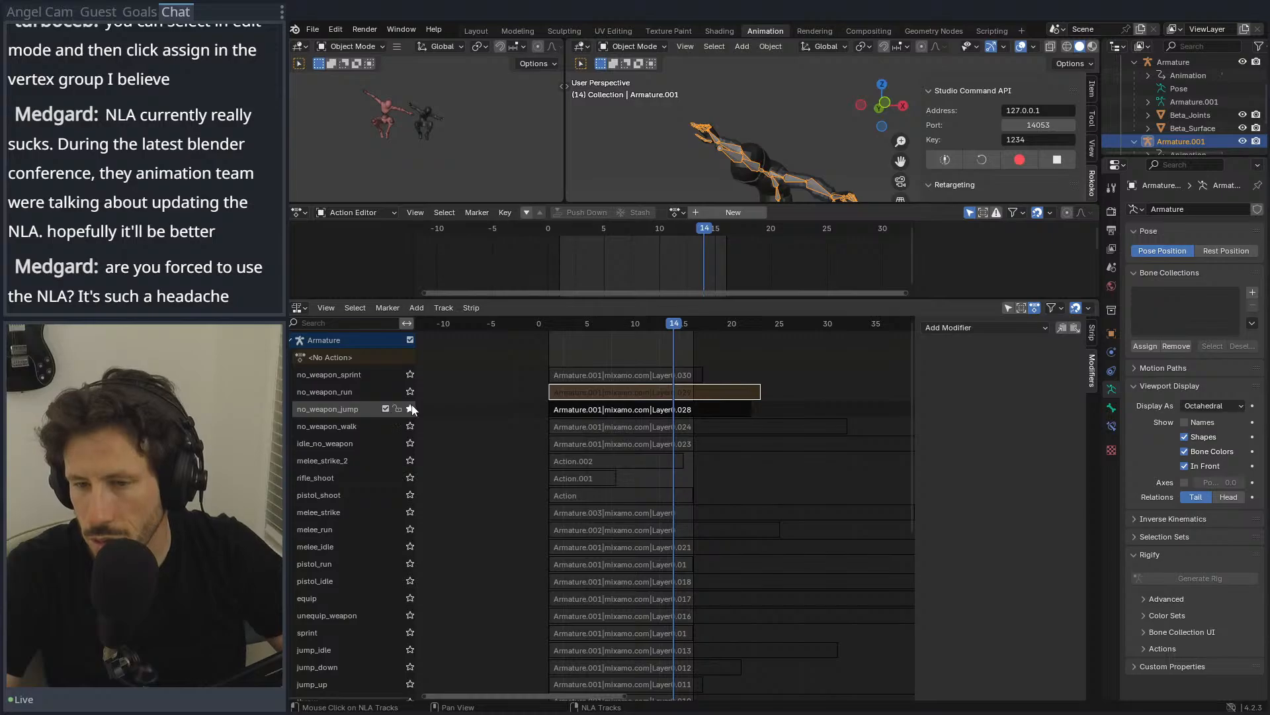
pyautogui.click(410, 426)
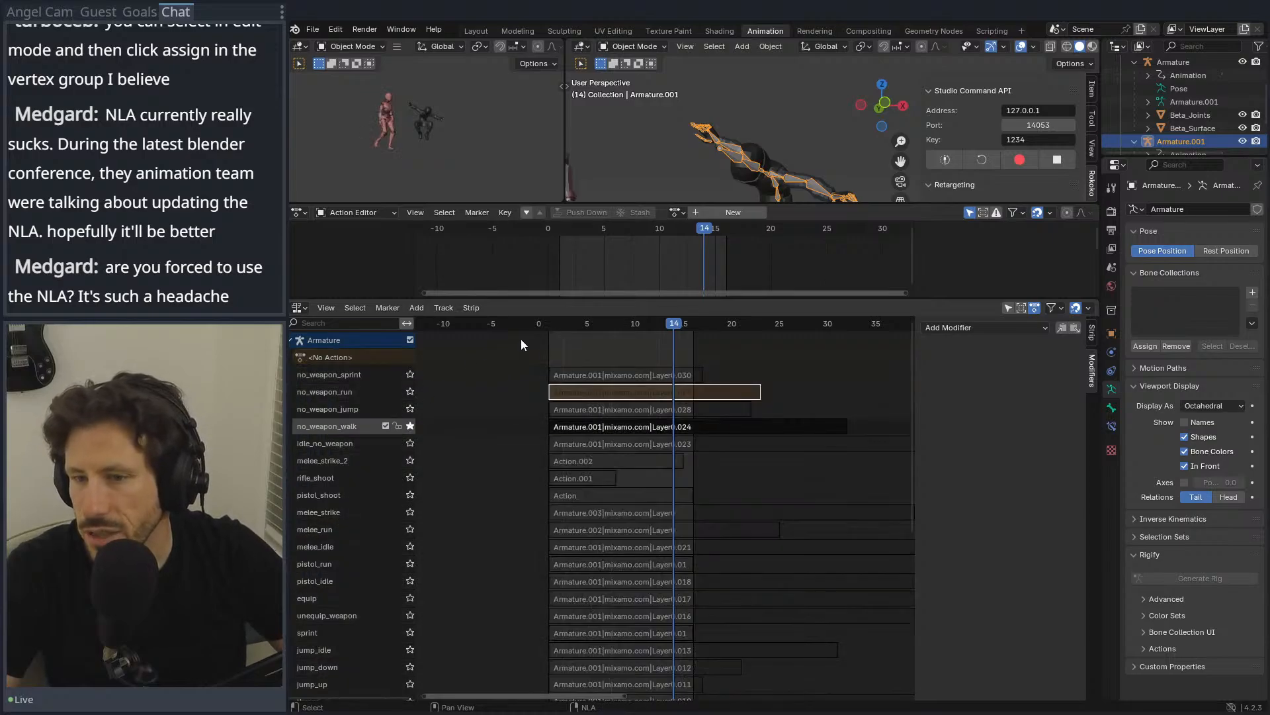
pyautogui.click(549, 323)
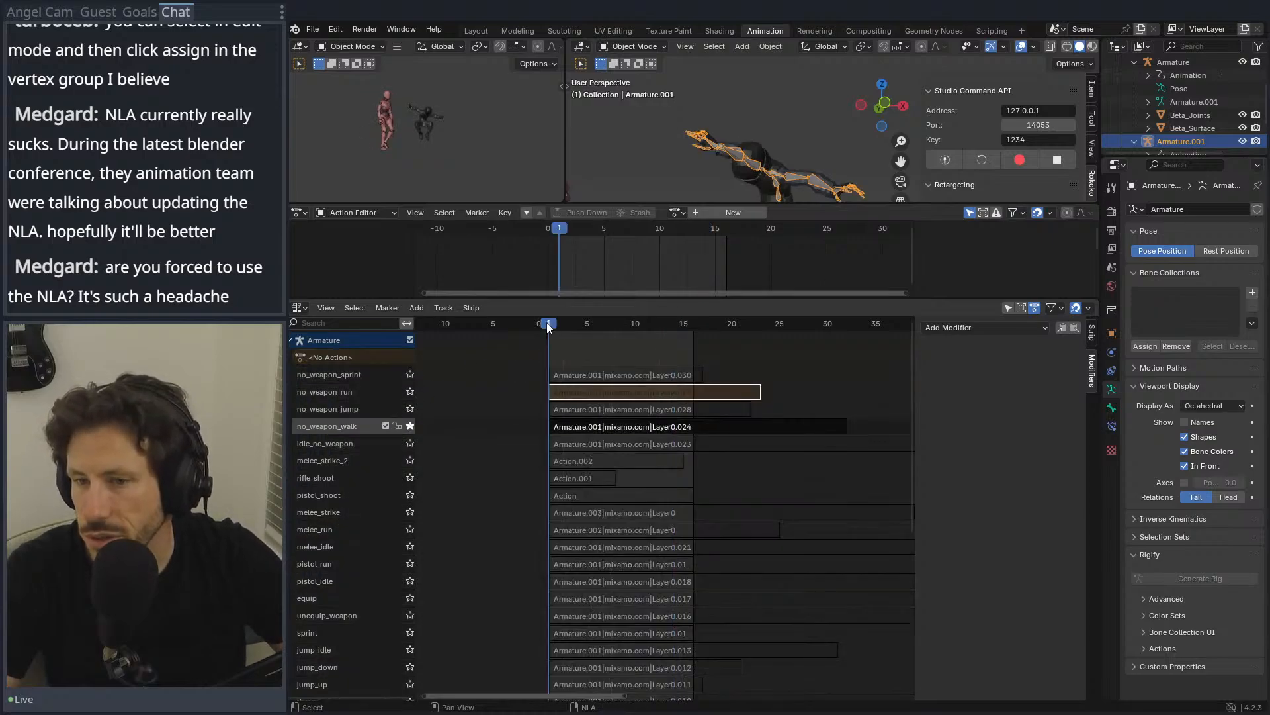
pyautogui.click(676, 212)
pyautogui.scroll(-15, 706, 315)
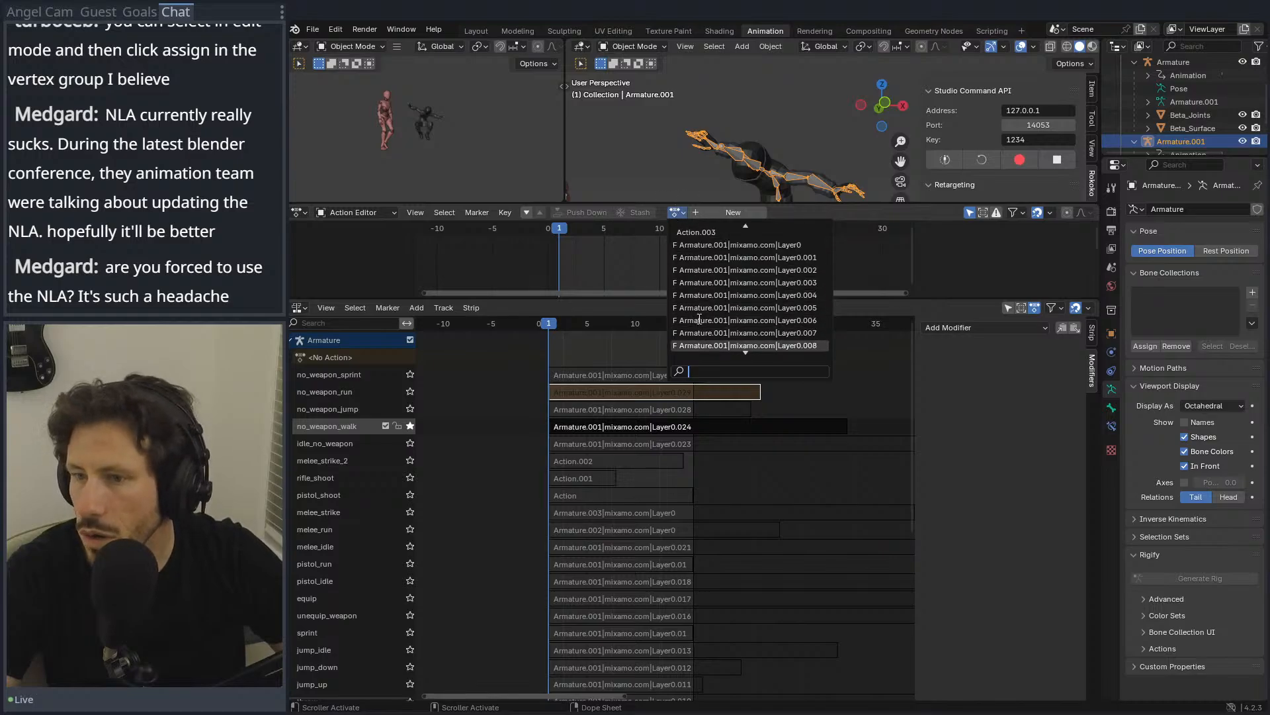
pyautogui.scroll(-6, 705, 315)
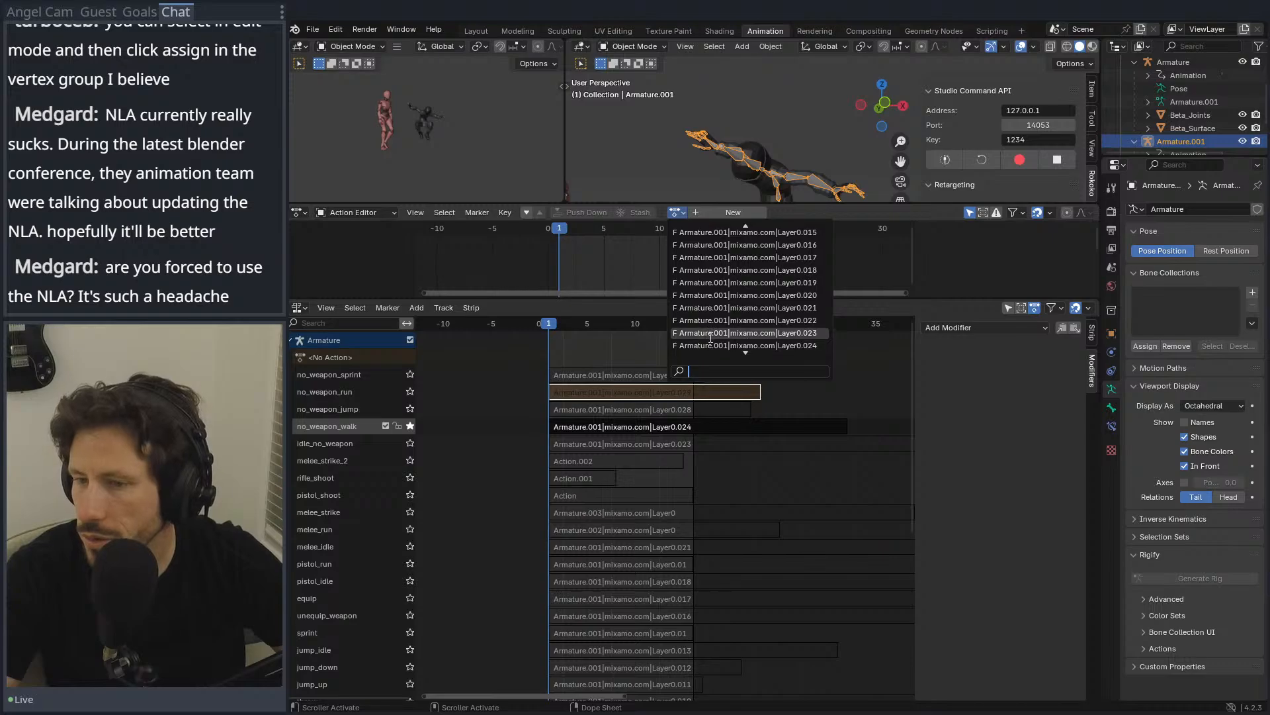
pyautogui.click(711, 344)
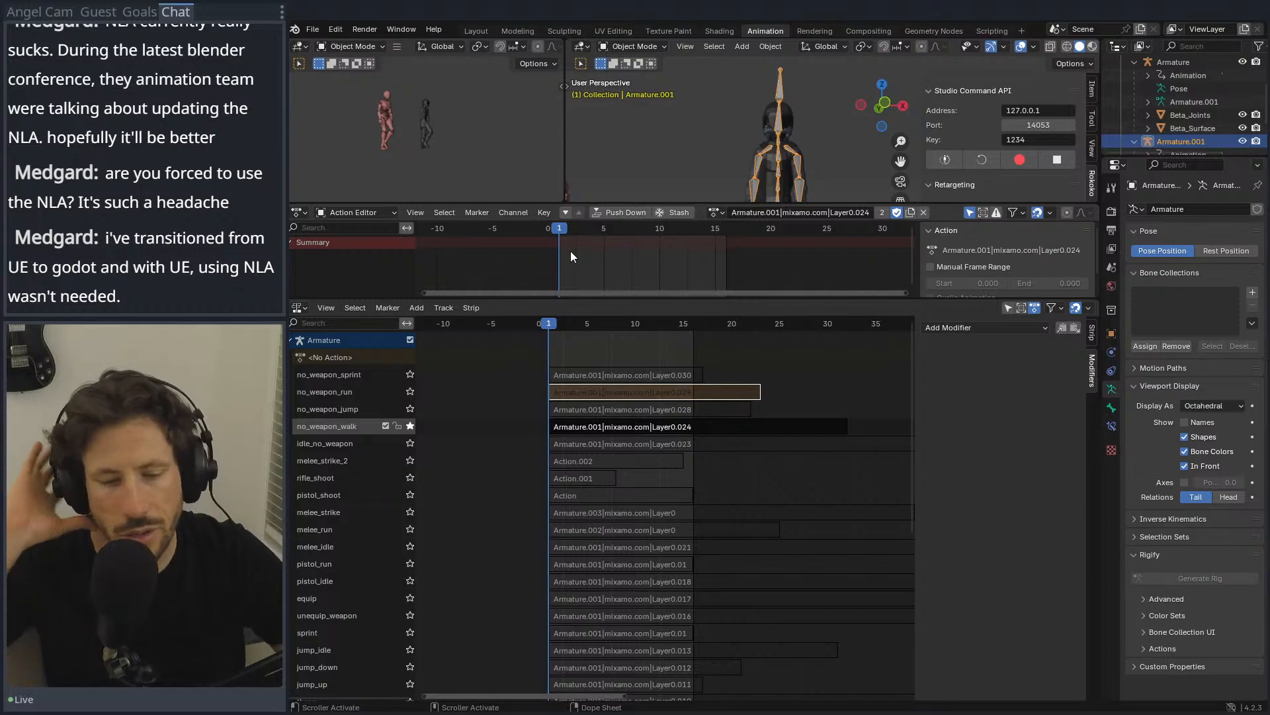
# Step: Play the walk animation, including once more from frame 1, to compare both armatures
pyautogui.press('space')
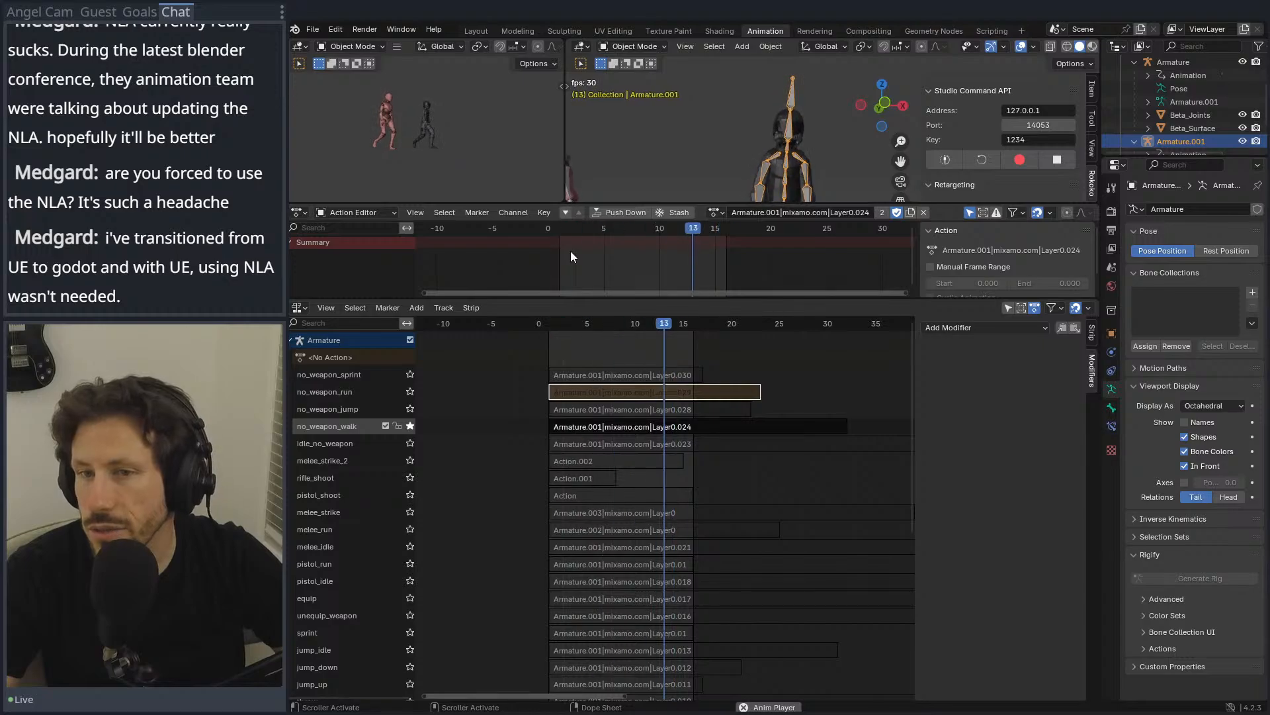
pyautogui.press('space')
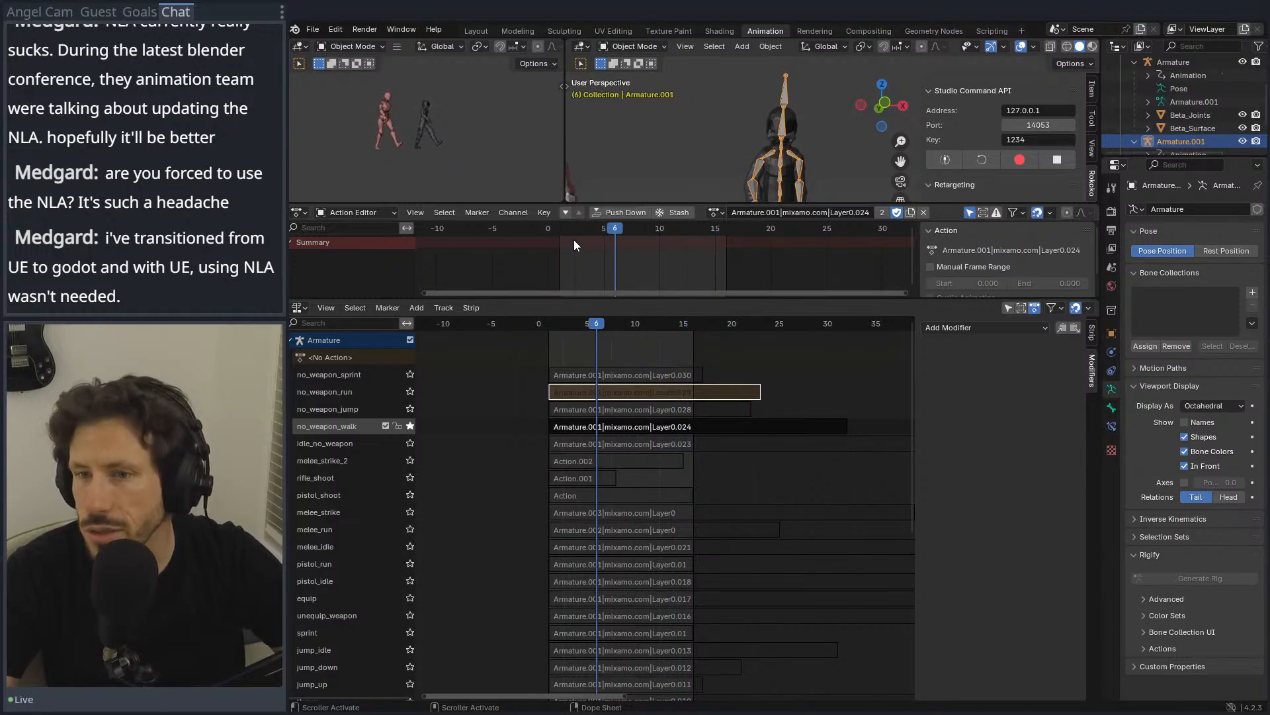
pyautogui.click(560, 229)
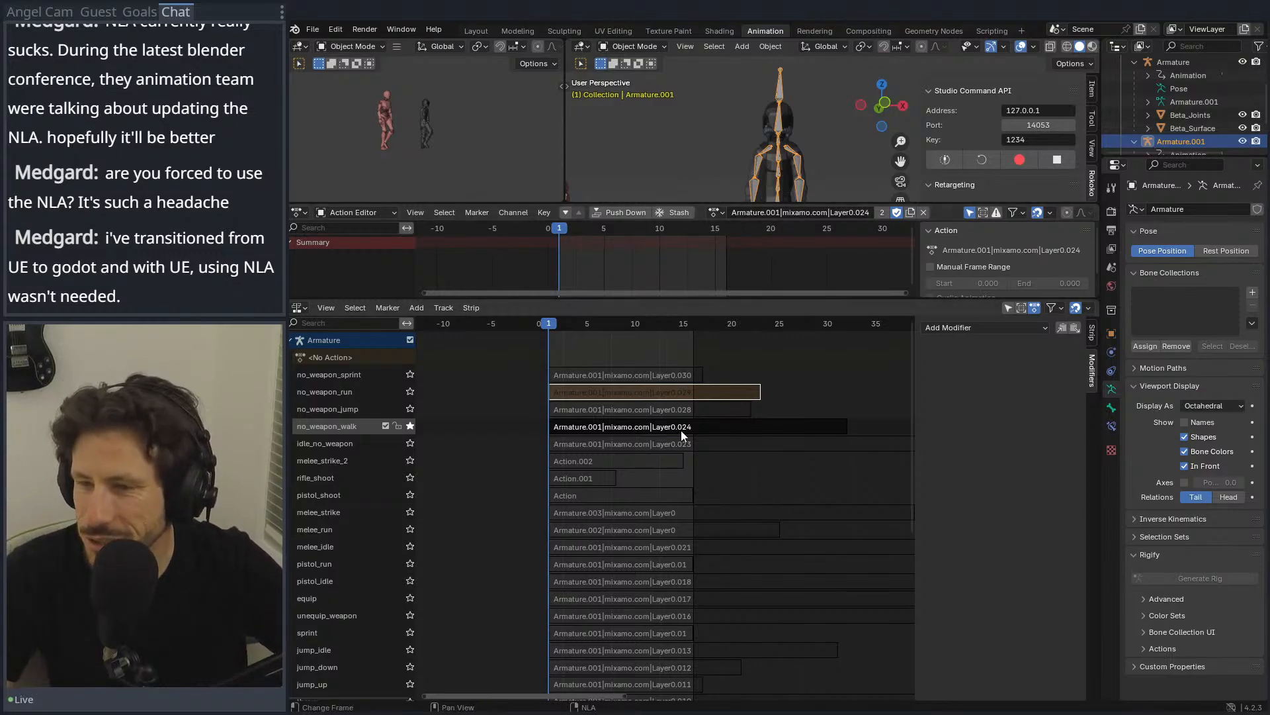
pyautogui.press('space')
pyautogui.press('space')
# Step: Push Armature.001's walk action down to an NLA track and rename that track no_weapon_walk, matching the Armature's track
pyautogui.click(612, 214)
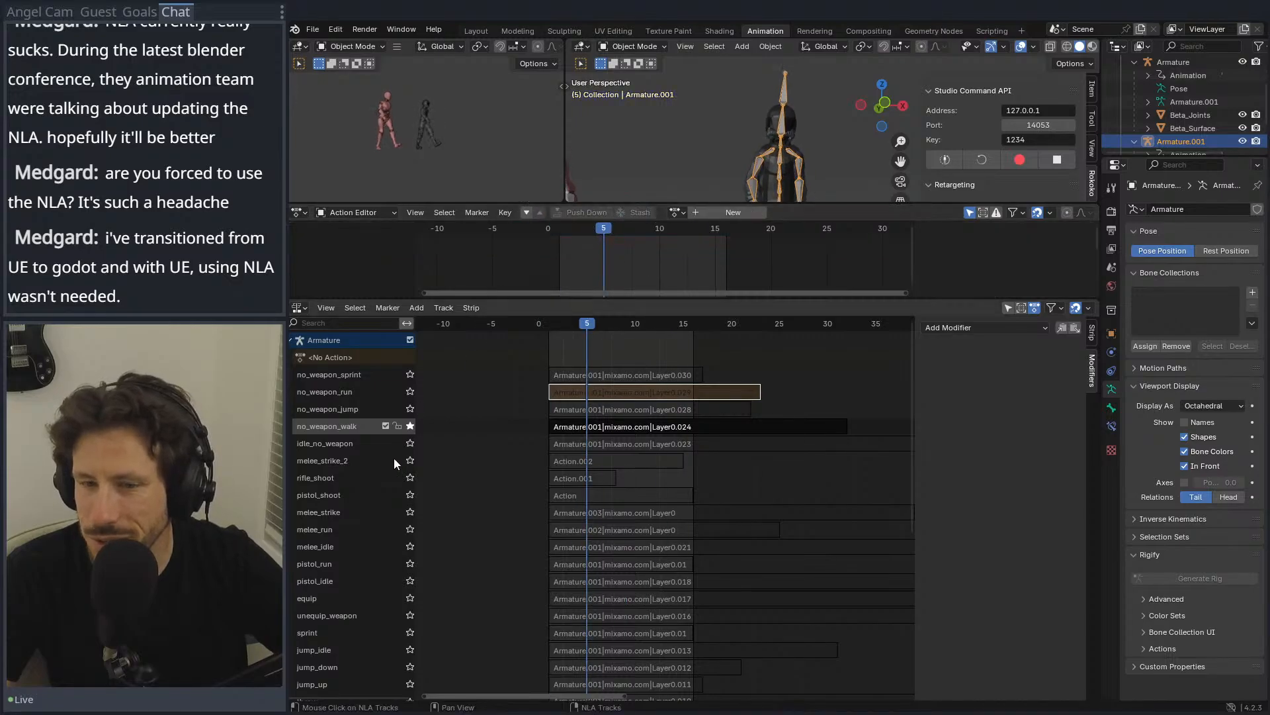
pyautogui.click(334, 426)
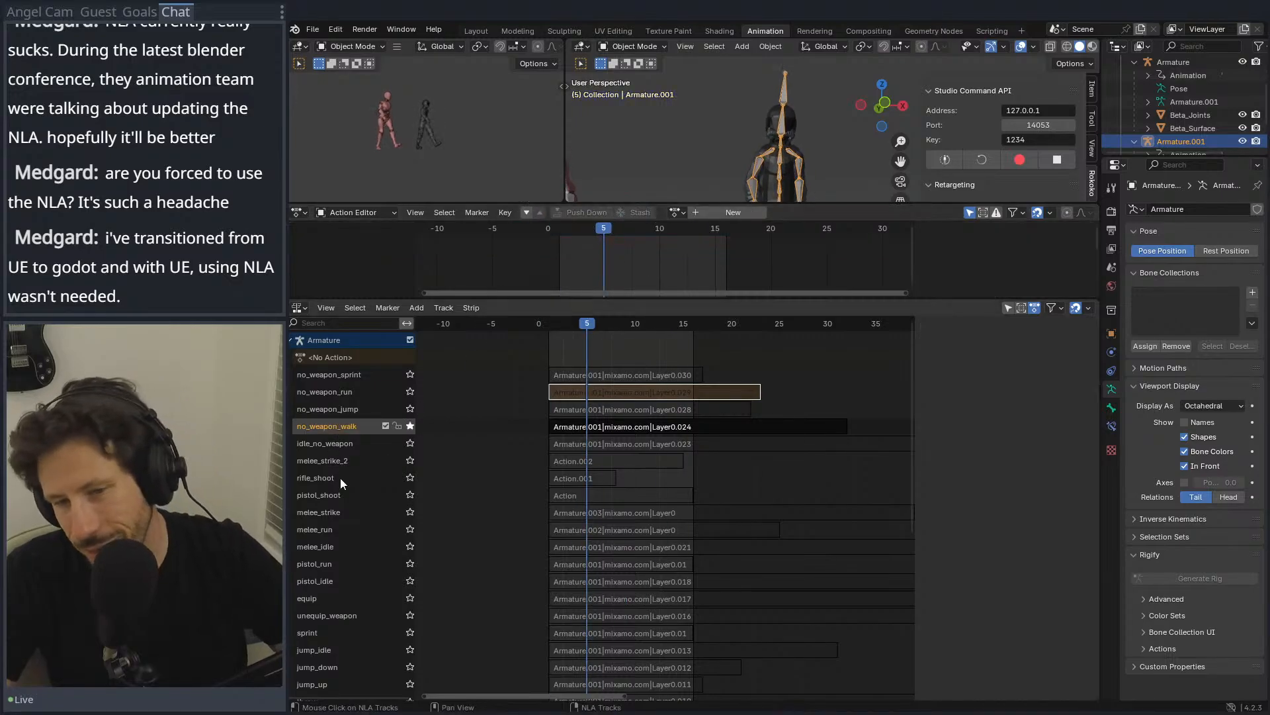
pyautogui.scroll(-5, 340, 478)
pyautogui.doubleClick(348, 605)
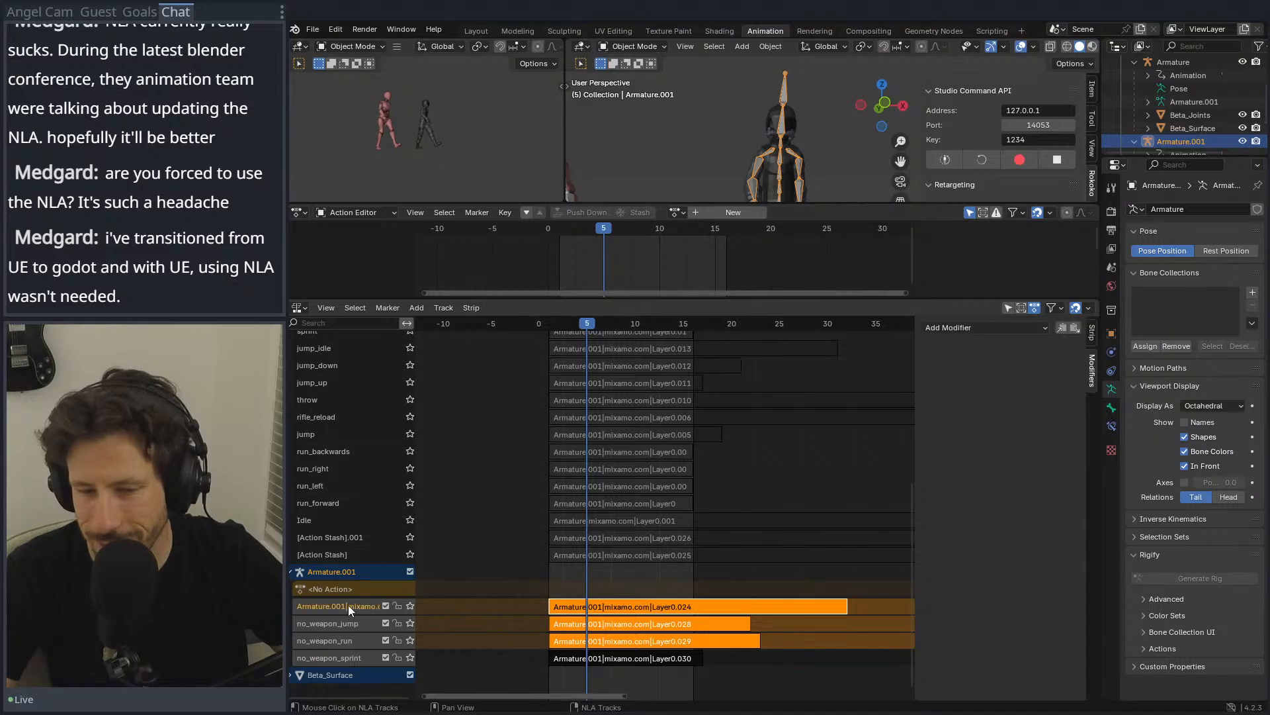
pyautogui.write('no_weapon_walk')
pyautogui.press('Return')
# Step: Solo the Armature's idle_no_weapon track, preview it and assign its strip's action, Armature.001|mixamo.com|Layer0.023, to Armature.001
pyautogui.scroll(5, 339, 615)
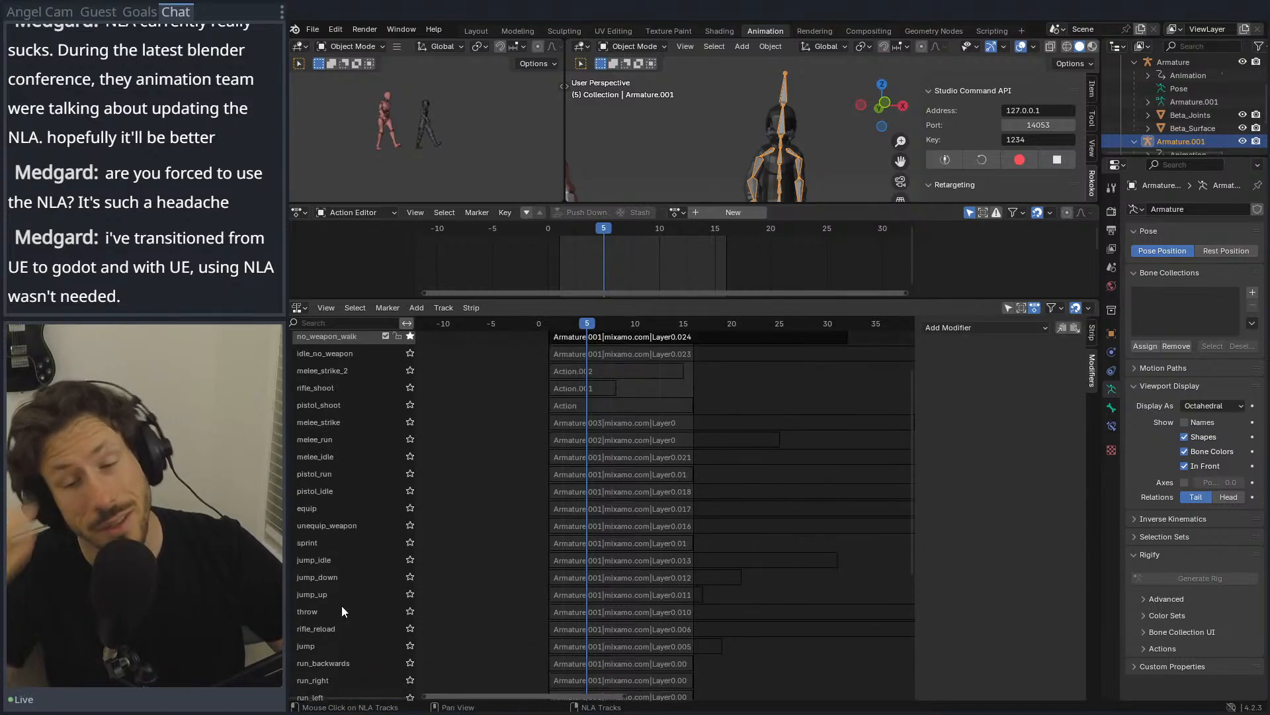
pyautogui.scroll(3, 342, 595)
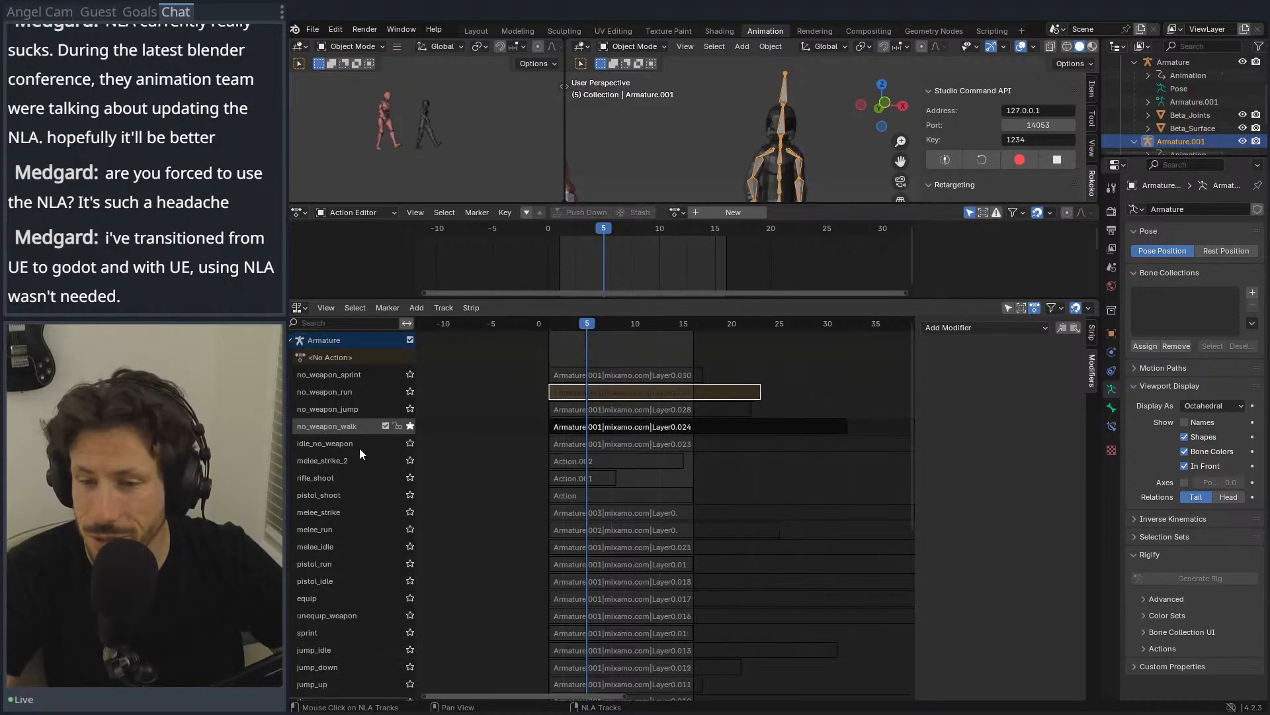
pyautogui.click(411, 426)
pyautogui.click(410, 444)
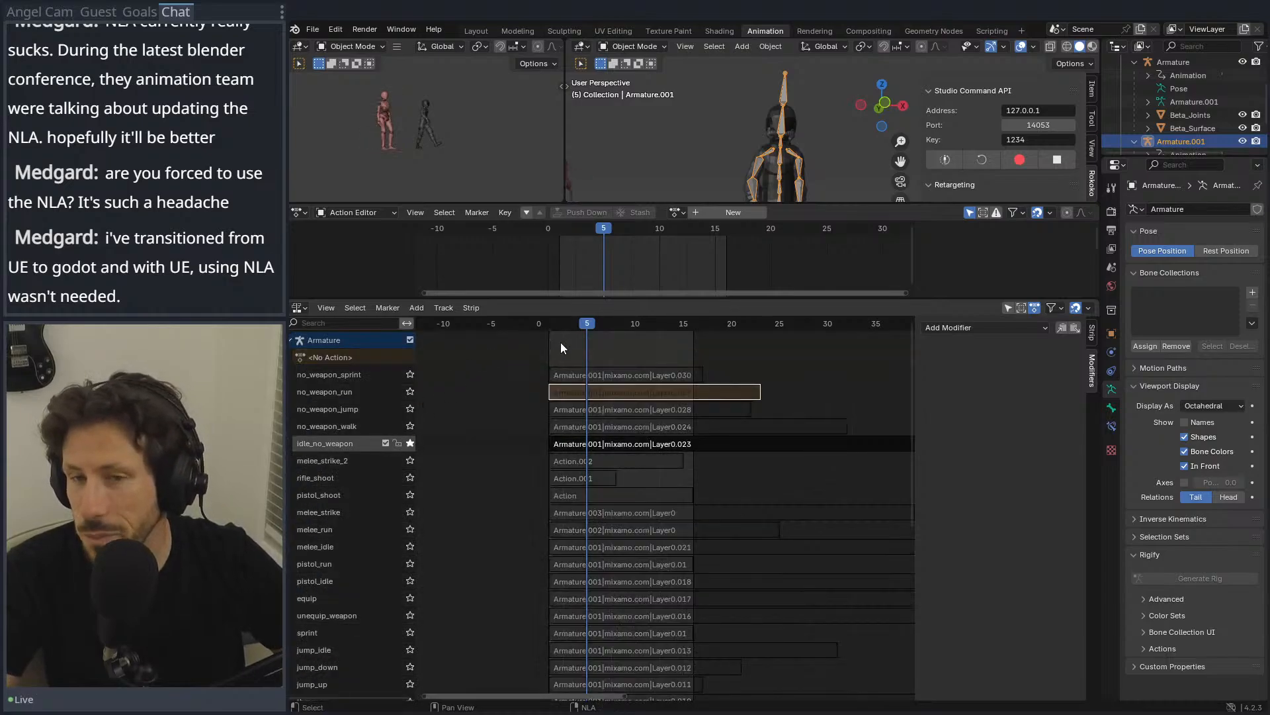
pyautogui.press('space')
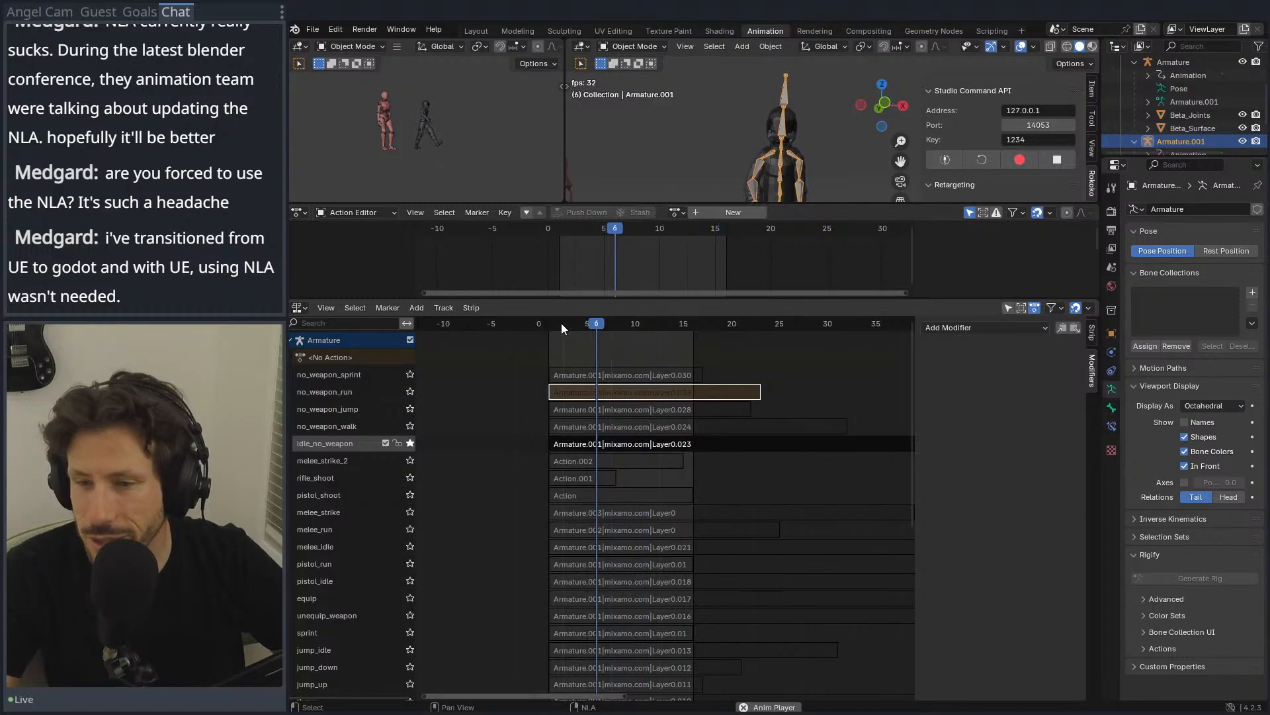
pyautogui.press('space')
pyautogui.click(676, 212)
pyautogui.scroll(-10, 698, 262)
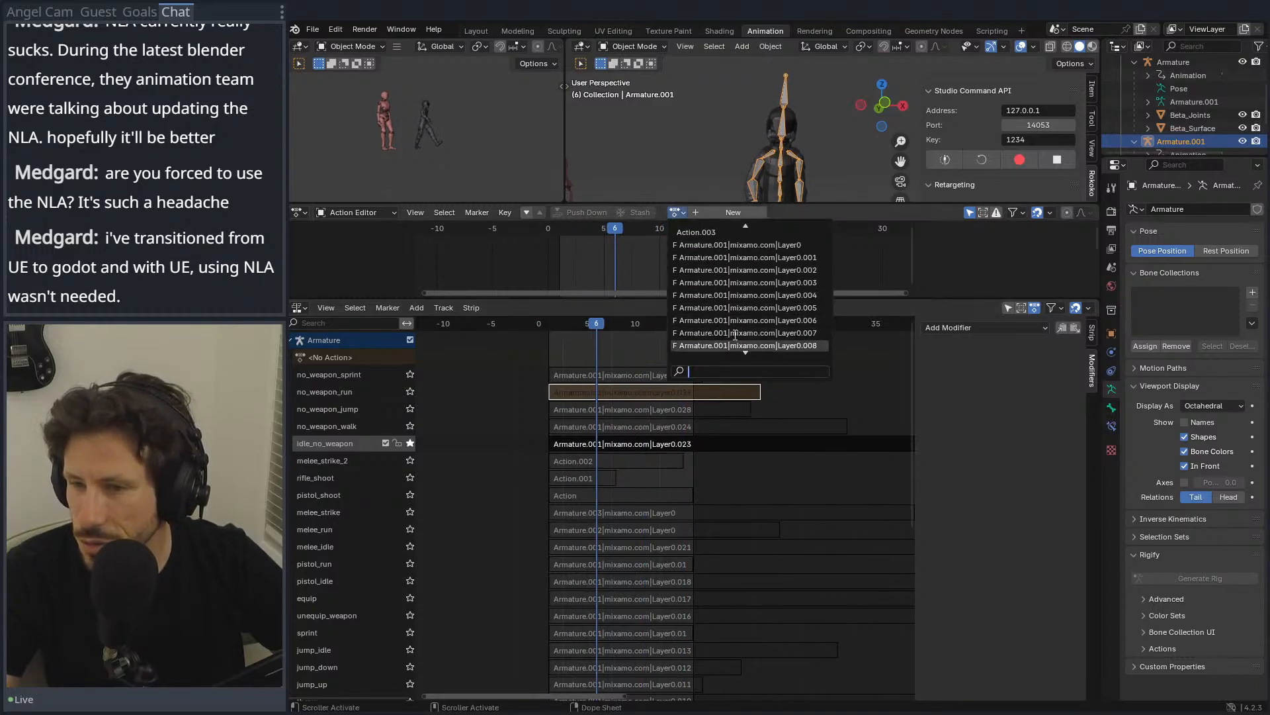
pyautogui.click(747, 307)
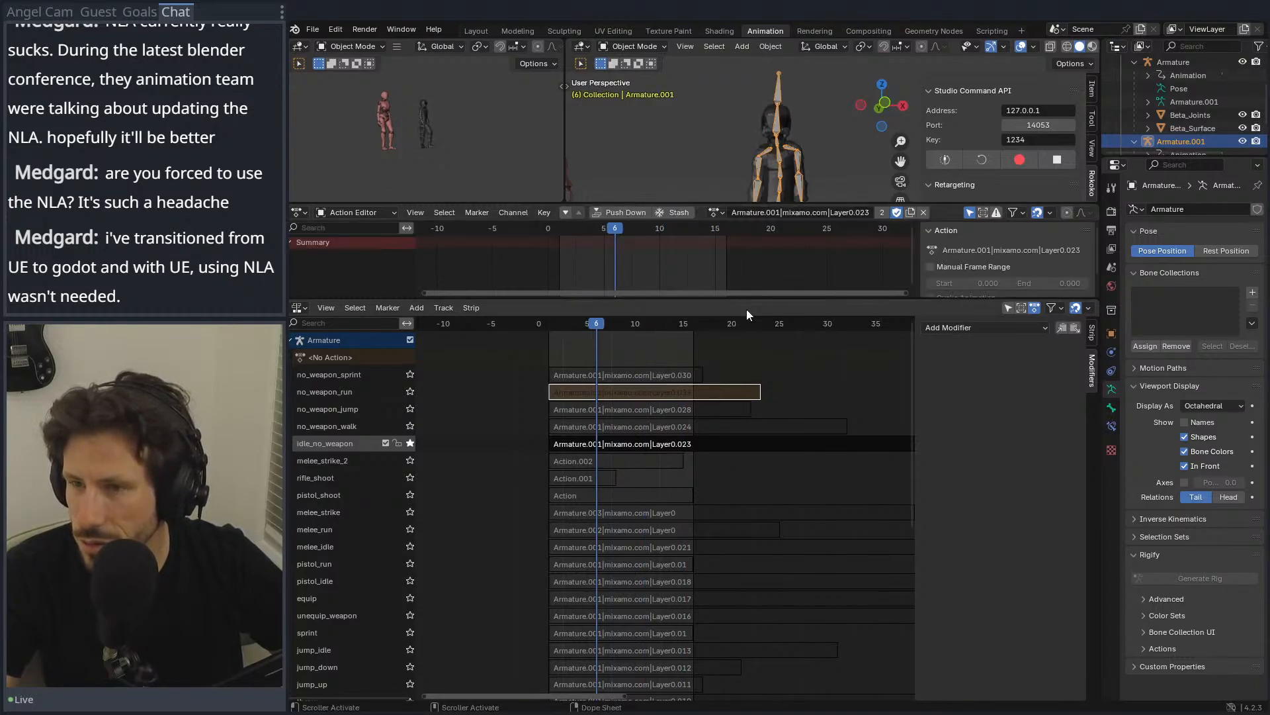
# Step: Play the idle animation to compare both armatures and return to frame 1
pyautogui.press('space')
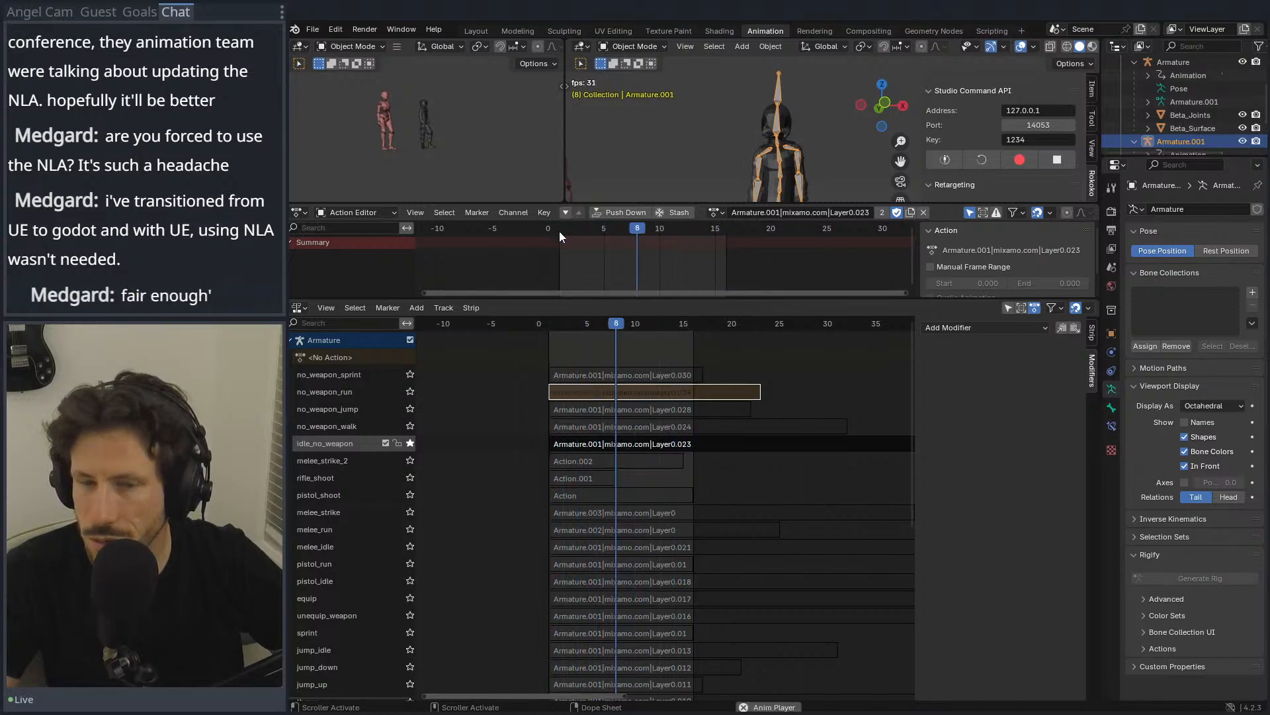
pyautogui.press('space')
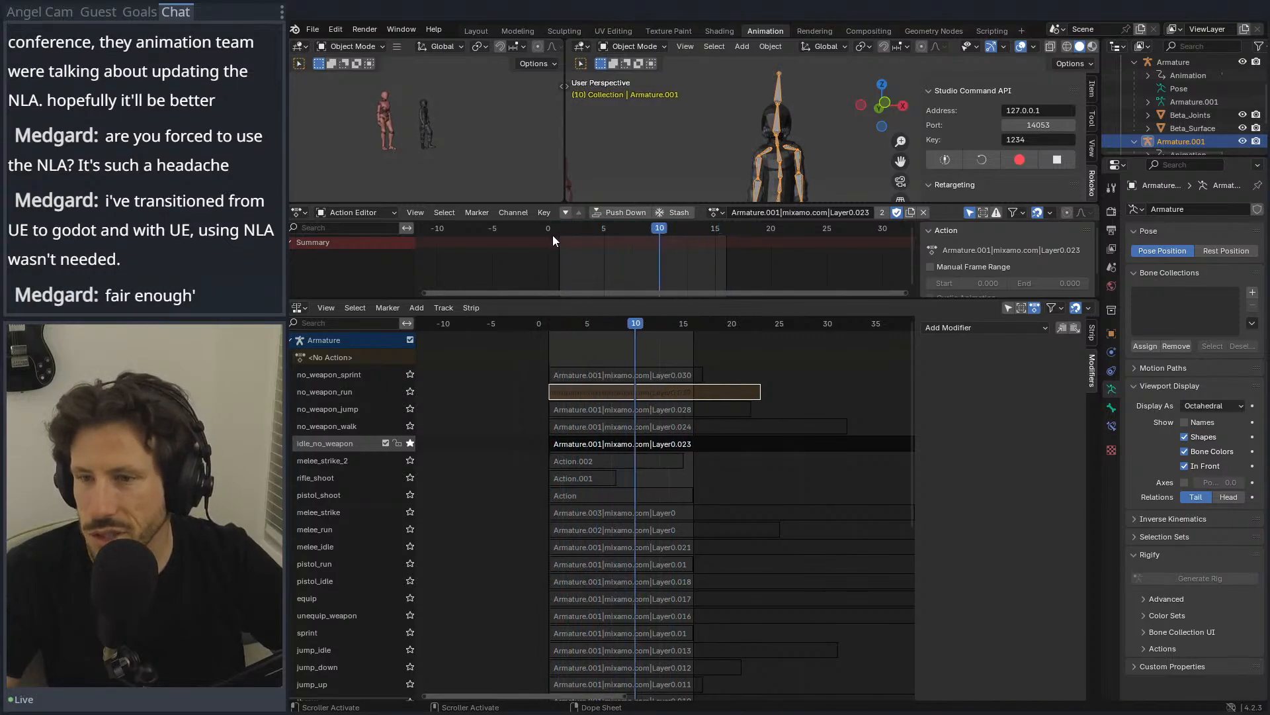
pyautogui.click(561, 227)
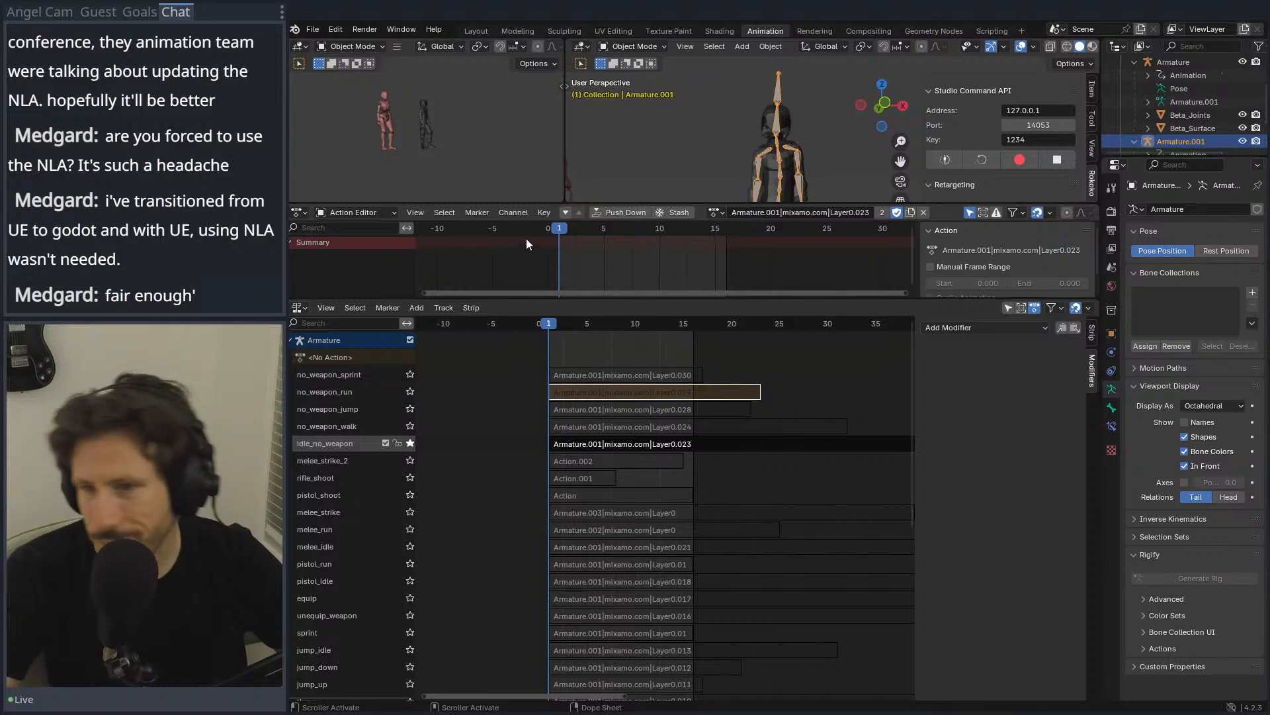
# Step: Push Armature.001's idle action down to an NLA track and rename that track idle_no_weapon using the name copied from the Armature's track
pyautogui.click(612, 216)
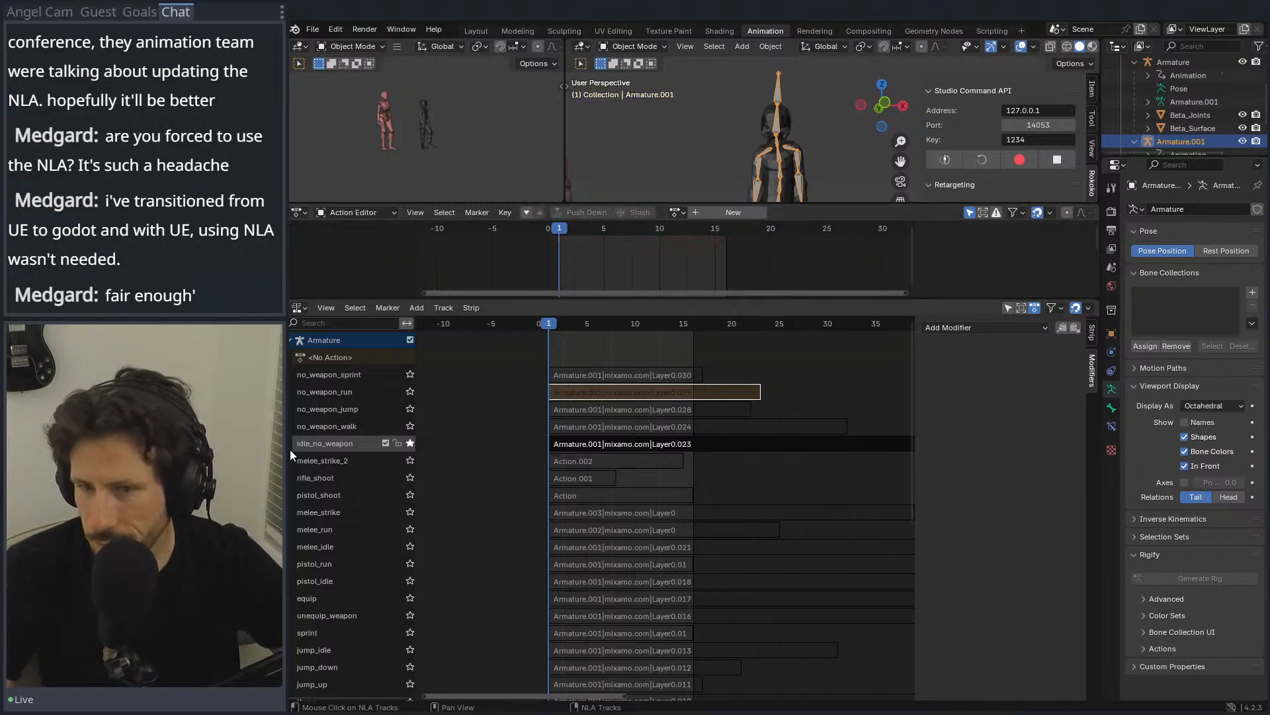
pyautogui.scroll(-3, 301, 440)
pyautogui.doubleClick(343, 389)
pyautogui.hotkey('ctrl', 'c')
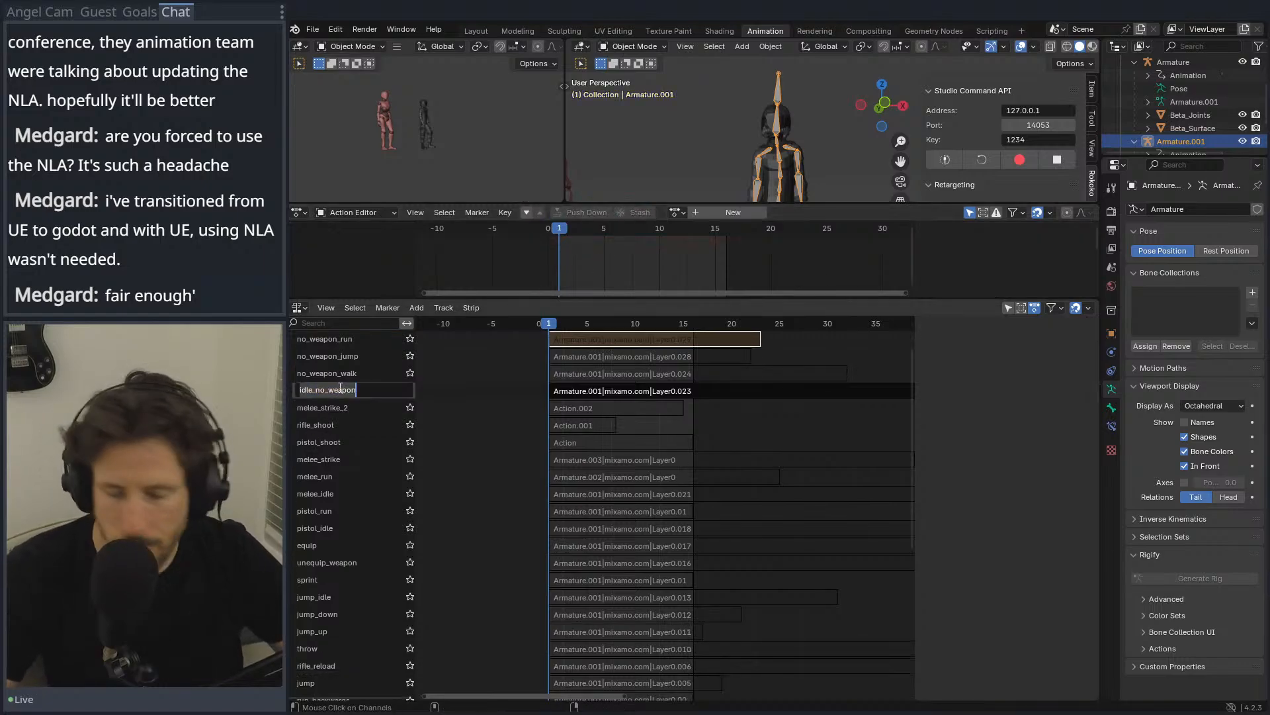
pyautogui.press('Return')
pyautogui.scroll(-6, 359, 441)
pyautogui.scroll(-2, 358, 443)
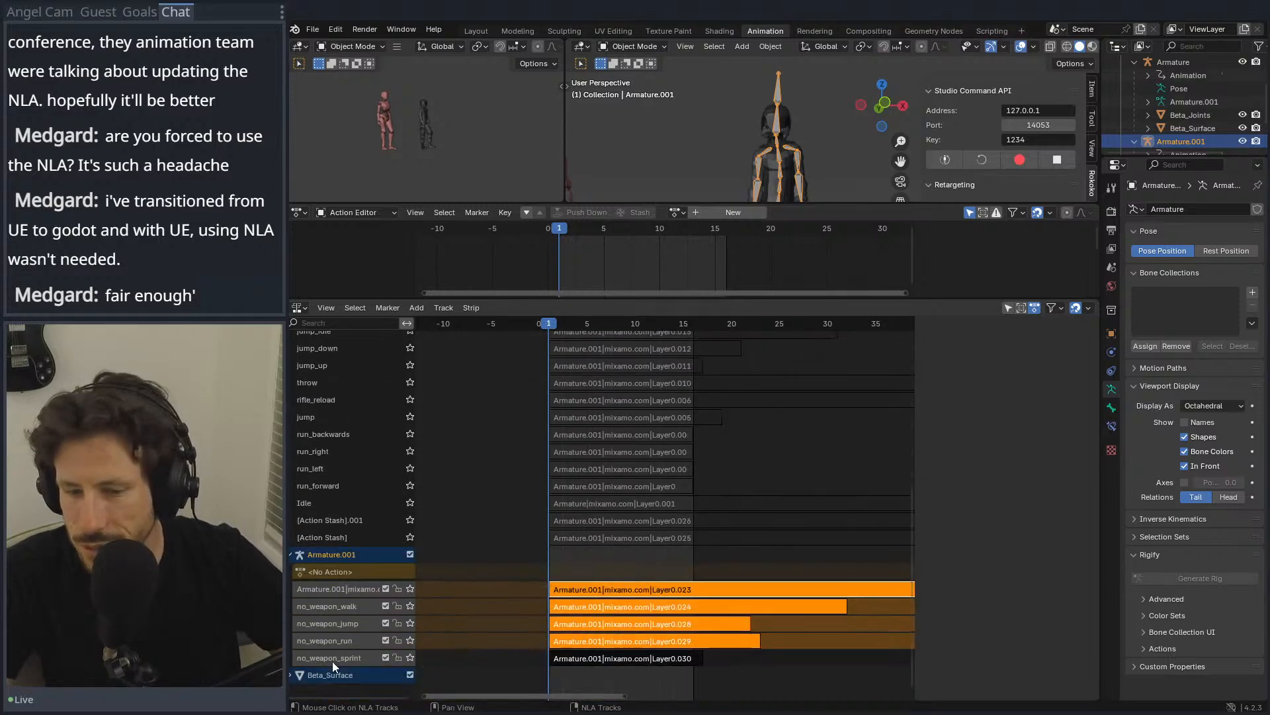
pyautogui.doubleClick(353, 589)
pyautogui.hotkey('ctrl', 'v')
pyautogui.press('Return')
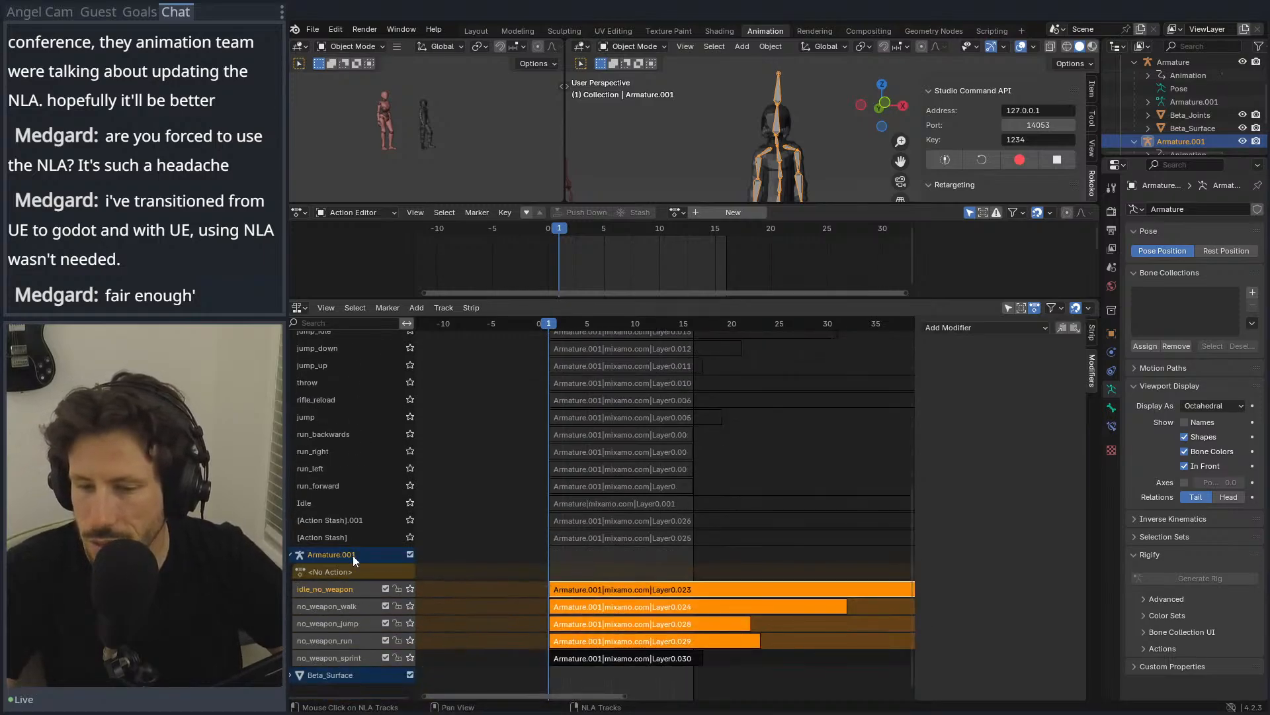
pyautogui.scroll(8, 342, 522)
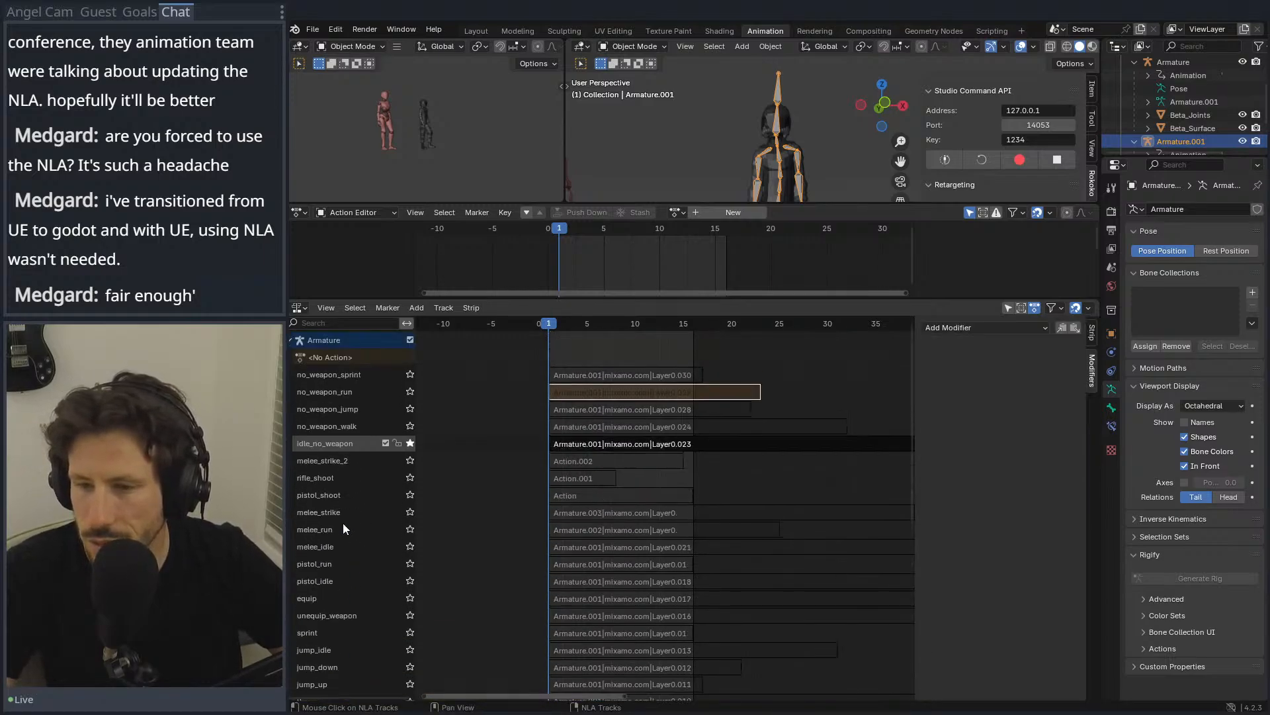
# Step: Solo the Armature's melee_strike_2 track, preview it and assign its strip's action, Action.002, to Armature.001
pyautogui.click(411, 443)
pyautogui.click(411, 460)
pyautogui.press('space')
pyautogui.press('Escape')
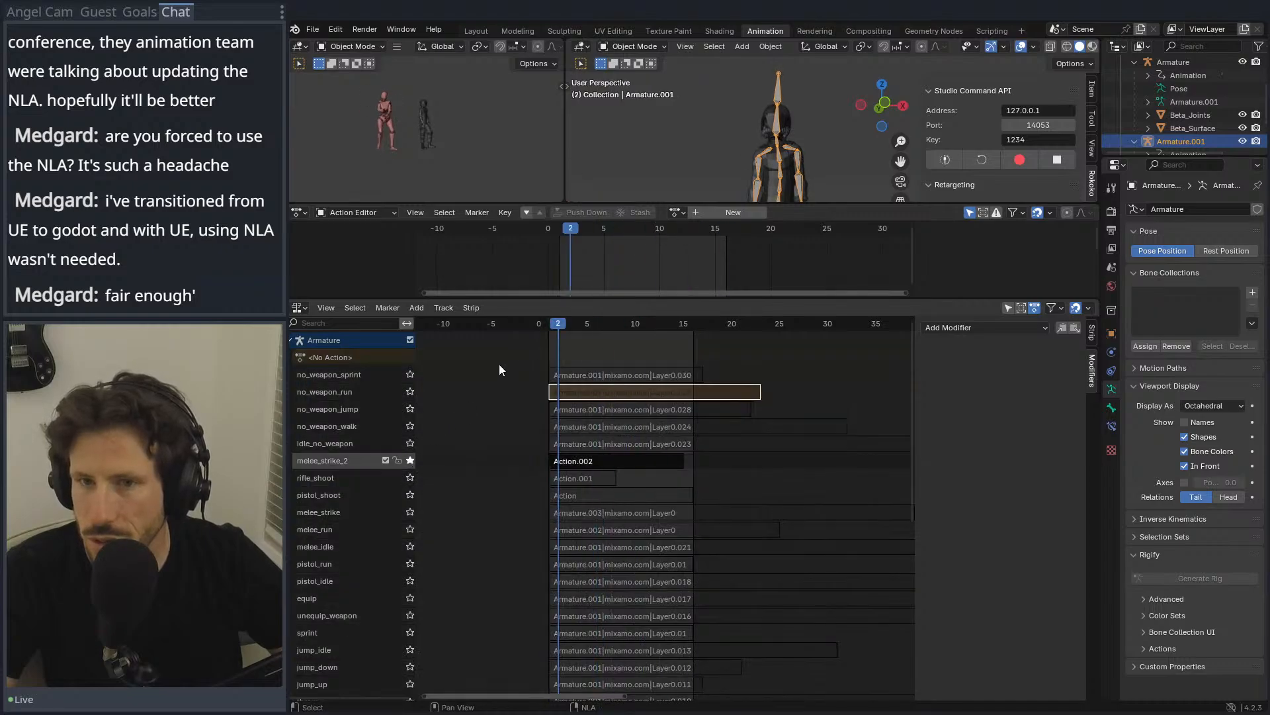
pyautogui.click(676, 212)
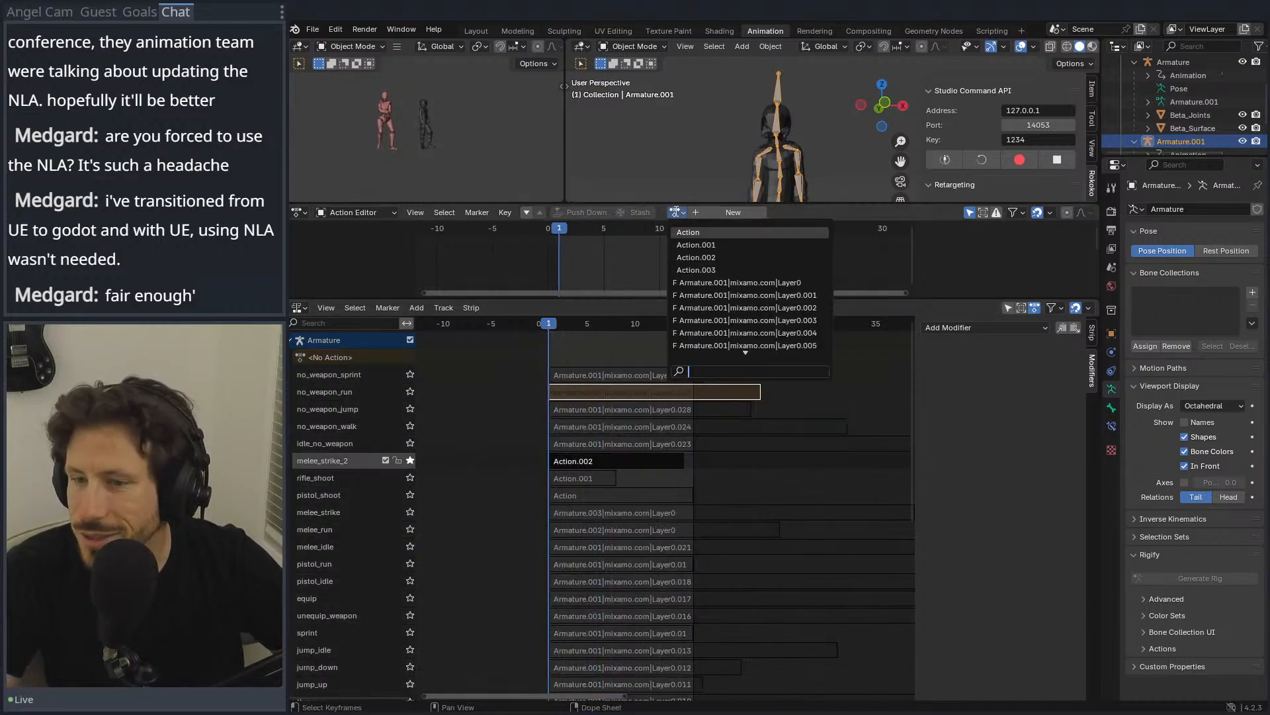
pyautogui.click(743, 257)
# Step: Play and scrub the melee strike to compare both armatures from several angles and return to frame 1
pyautogui.press('space')
pyautogui.press('space')
pyautogui.moveTo(752, 172); pyautogui.dragTo(617, 143, button='middle')
pyautogui.moveTo(621, 229); pyautogui.dragTo(658, 228)
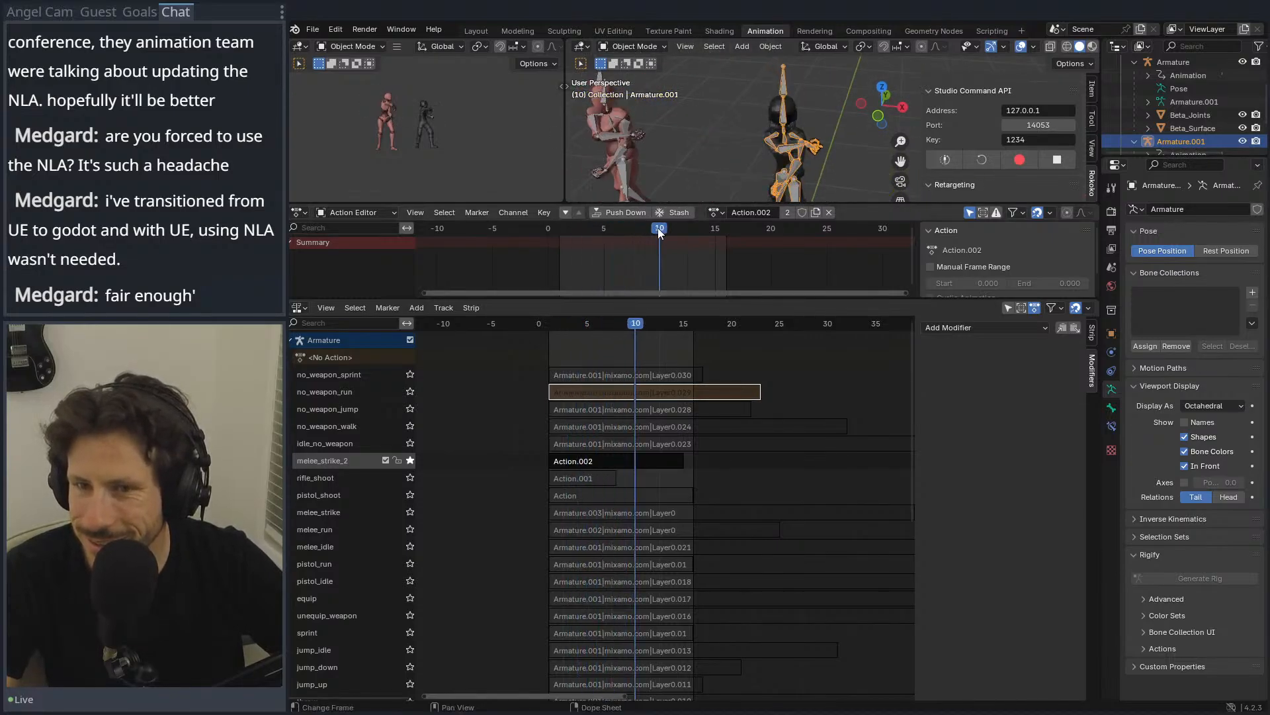
pyautogui.moveTo(717, 86); pyautogui.dragTo(839, 93, button='middle')
pyautogui.click(819, 135)
pyautogui.keyDown('shift'); pyautogui.moveTo(819, 135); pyautogui.dragTo(672, 132, button='middle'); pyautogui.keyUp('shift')
pyautogui.scroll(4, 792, 102)
pyautogui.scroll(2, 776, 116)
pyautogui.moveTo(655, 225); pyautogui.dragTo(563, 230)
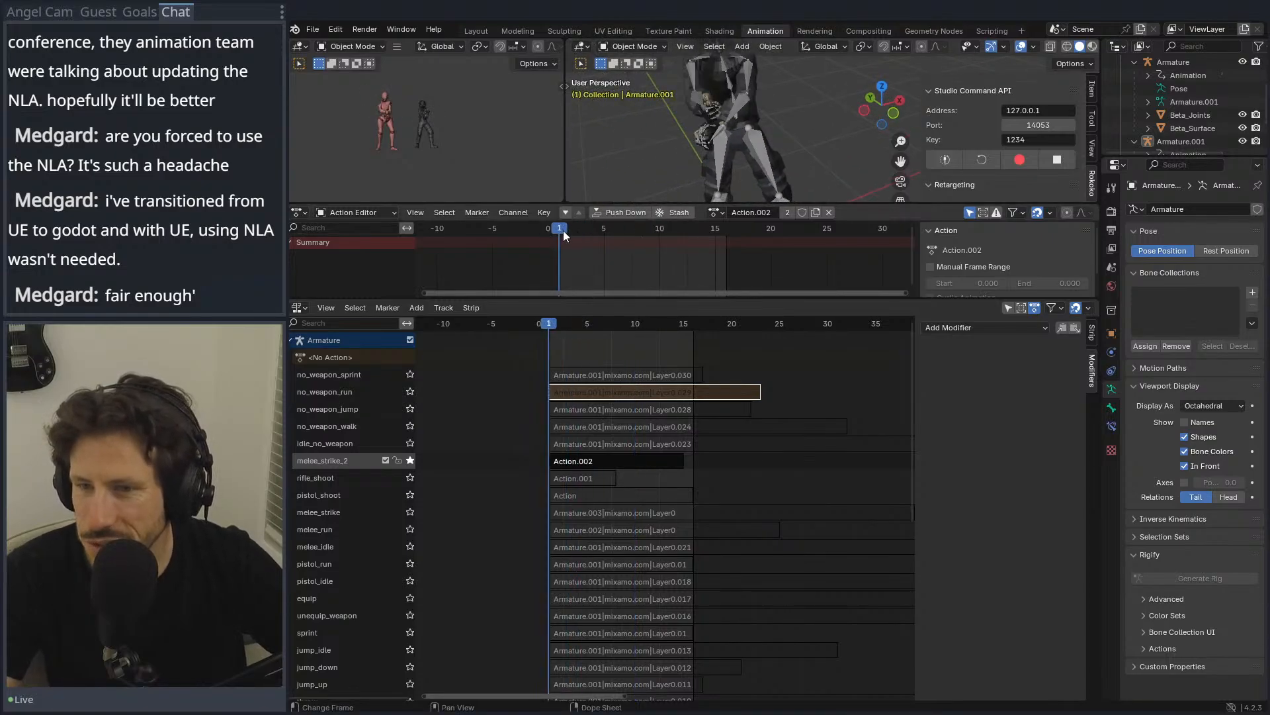
# Step: Push Armature.001's Action.002 down to an NLA track and rename that track melee_strike_2 using the name copied from the Armature's track
pyautogui.click(625, 212)
pyautogui.doubleClick(343, 457)
pyautogui.hotkey('ctrl', 'c')
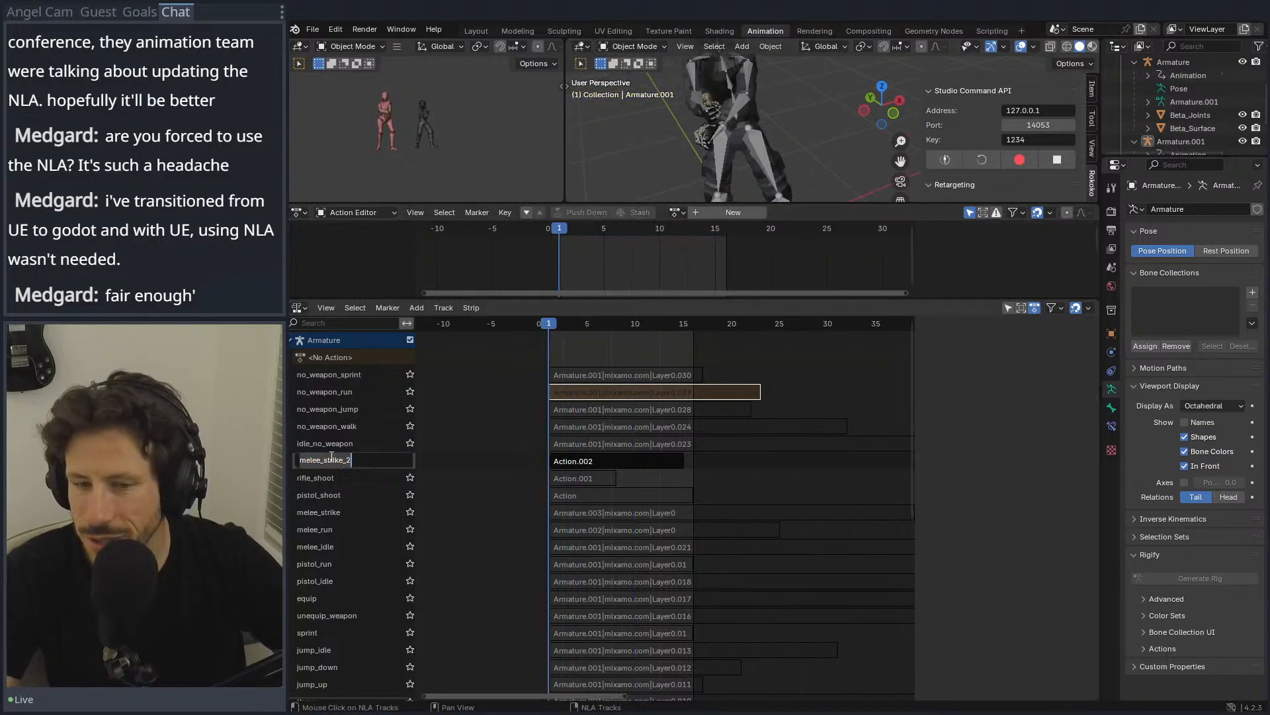
pyautogui.click(336, 479)
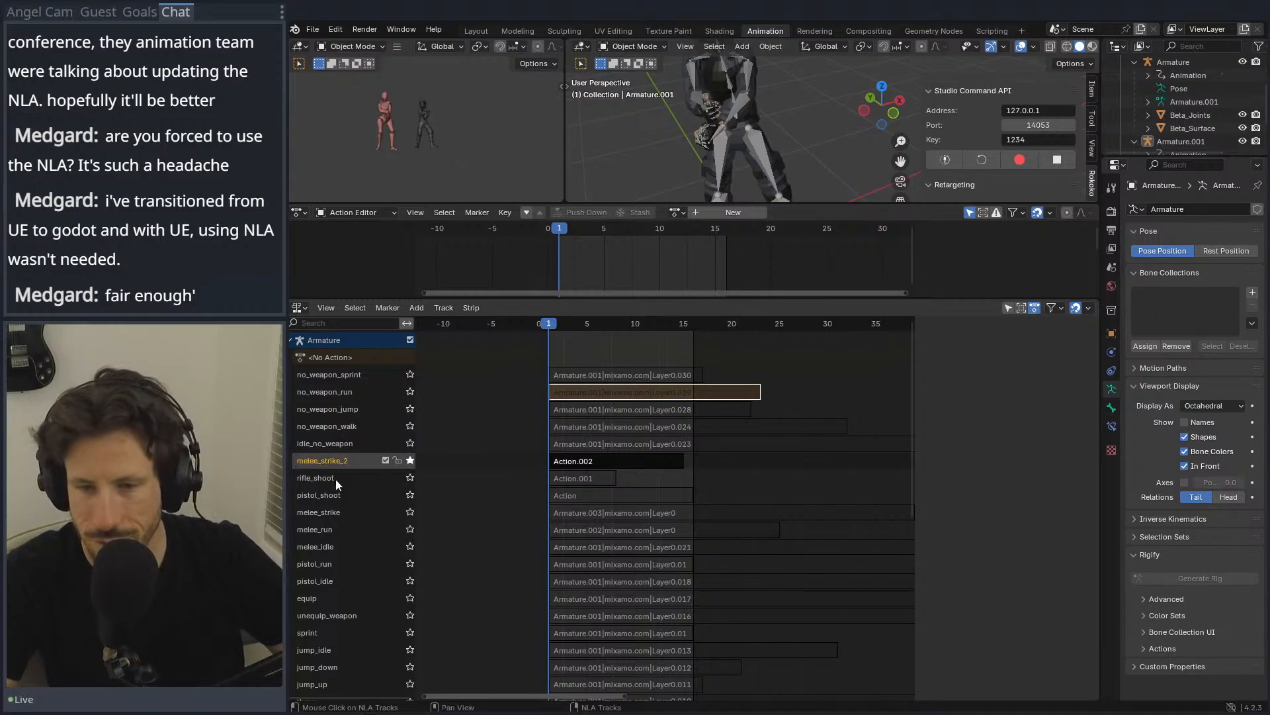
pyautogui.scroll(-12, 336, 479)
pyautogui.scroll(-1, 308, 543)
pyautogui.press('n')
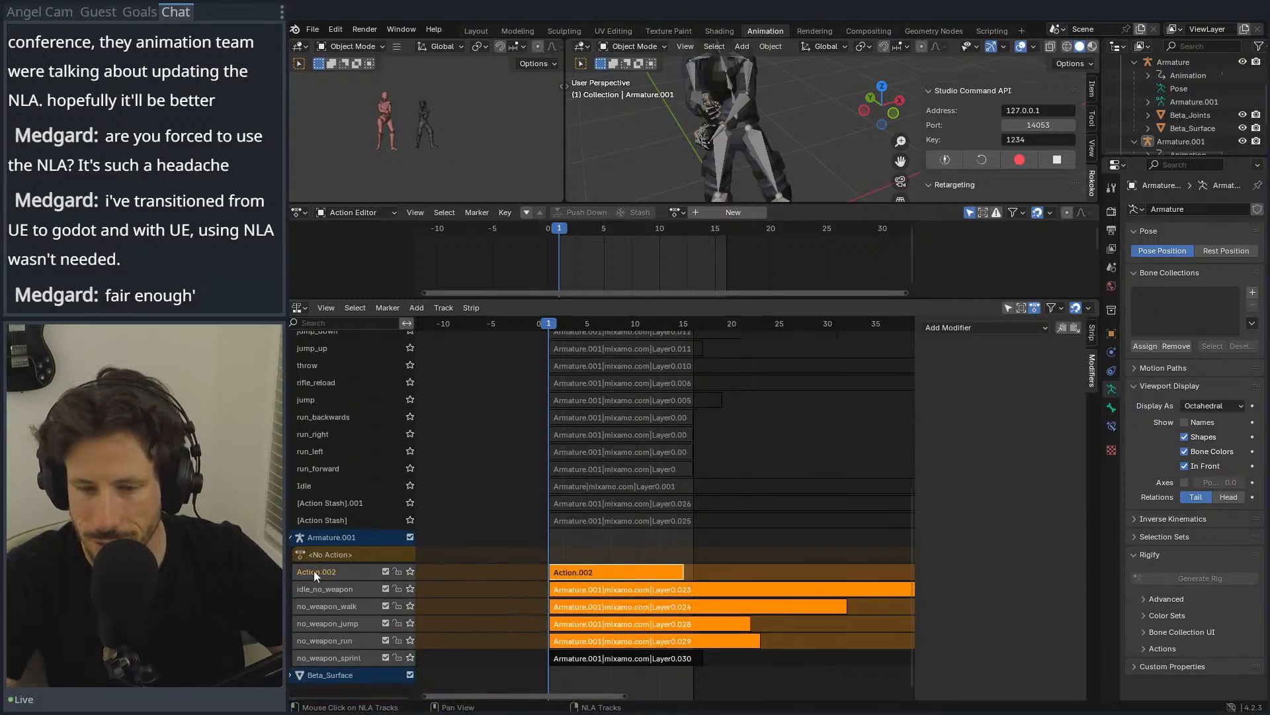
pyautogui.doubleClick(313, 570)
pyautogui.hotkey('ctrl', 'v')
pyautogui.press('Return')
# Step: Move the Armature's solo from melee_strike_2 to rifle_shoot and assign that strip's action, Action.001, to Armature.001
pyautogui.scroll(13, 345, 390)
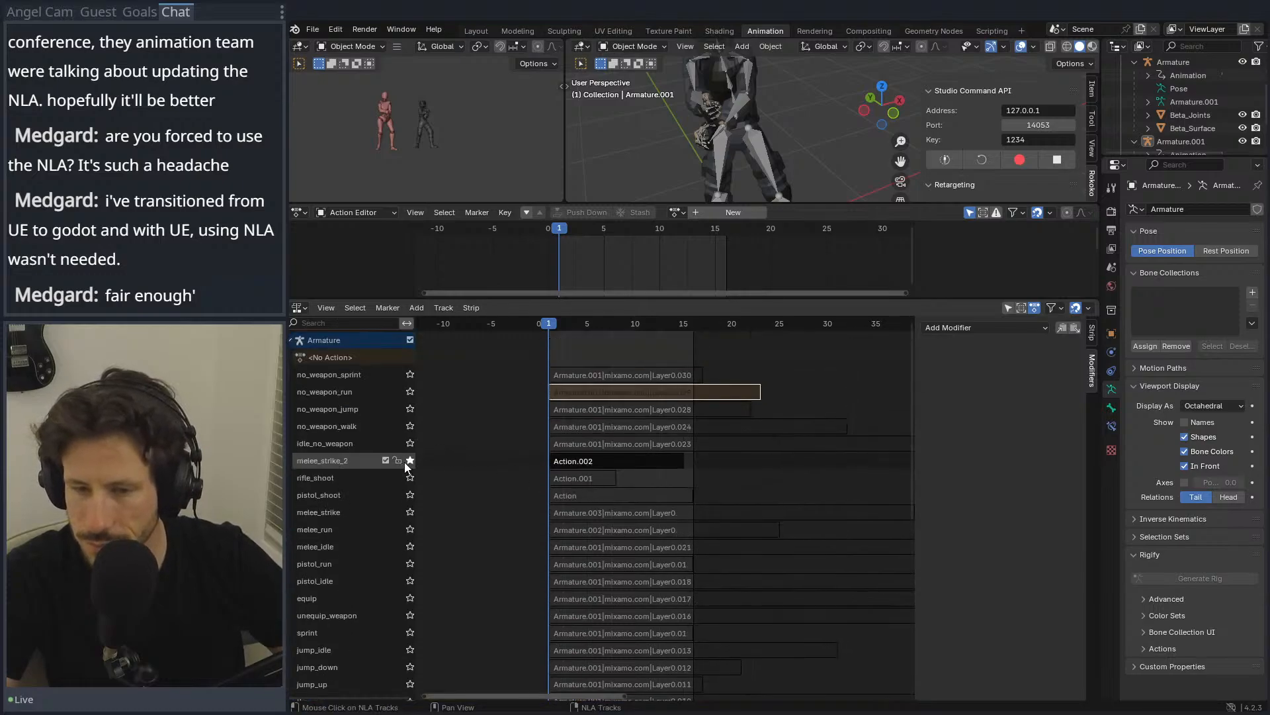
pyautogui.click(409, 460)
pyautogui.click(409, 477)
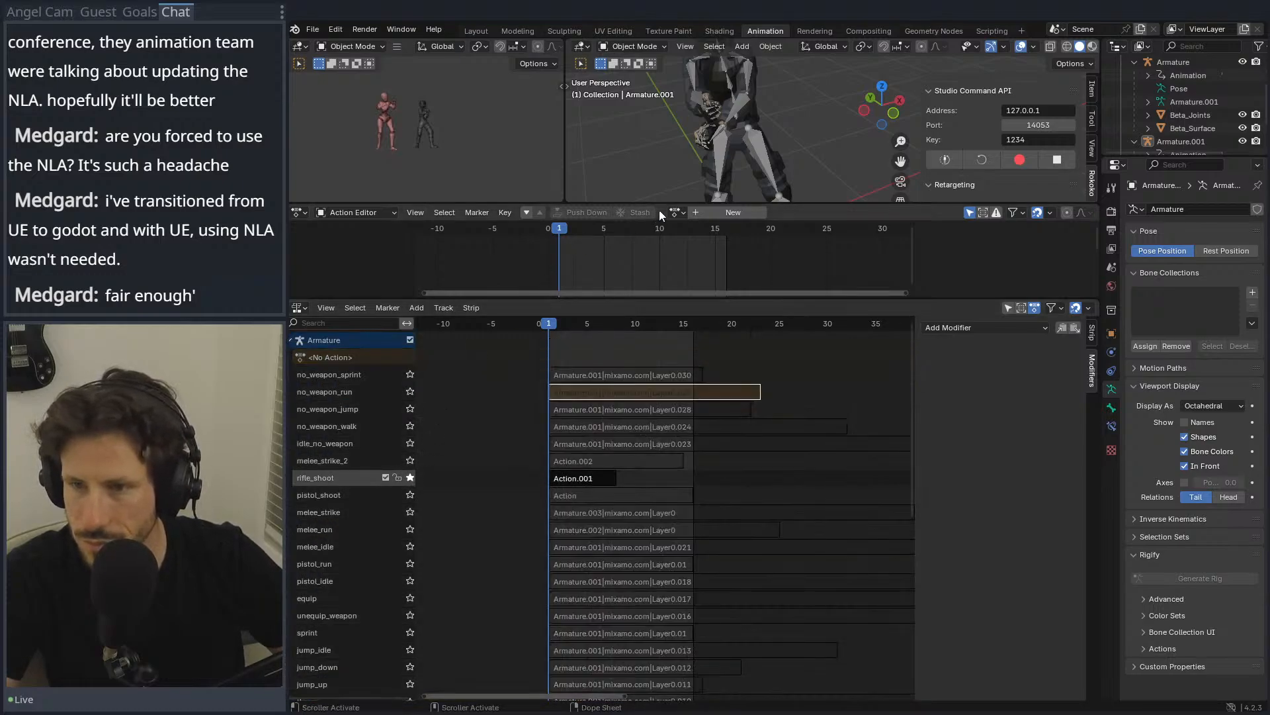
pyautogui.click(676, 212)
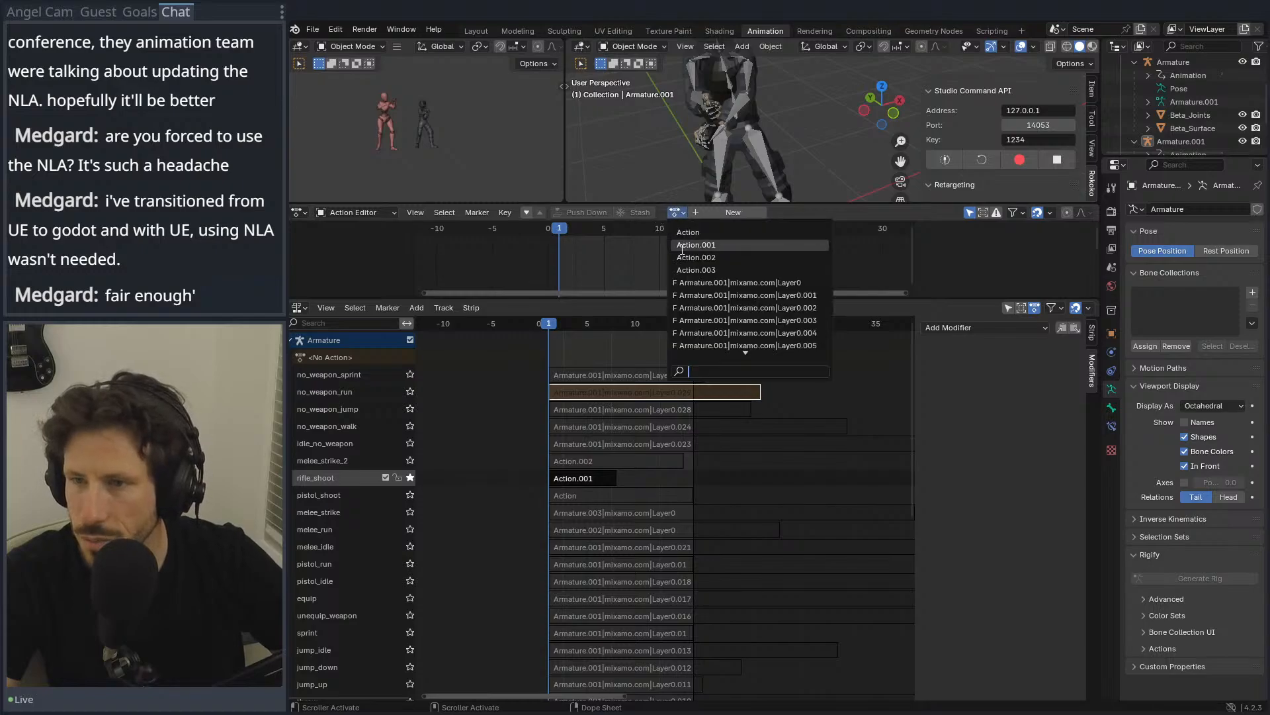
pyautogui.click(681, 245)
# Step: Compare the rifle shooting poses of both armatures from the front, the side and in perspective at frame 1
pyautogui.moveTo(655, 112); pyautogui.dragTo(708, 98, button='middle')
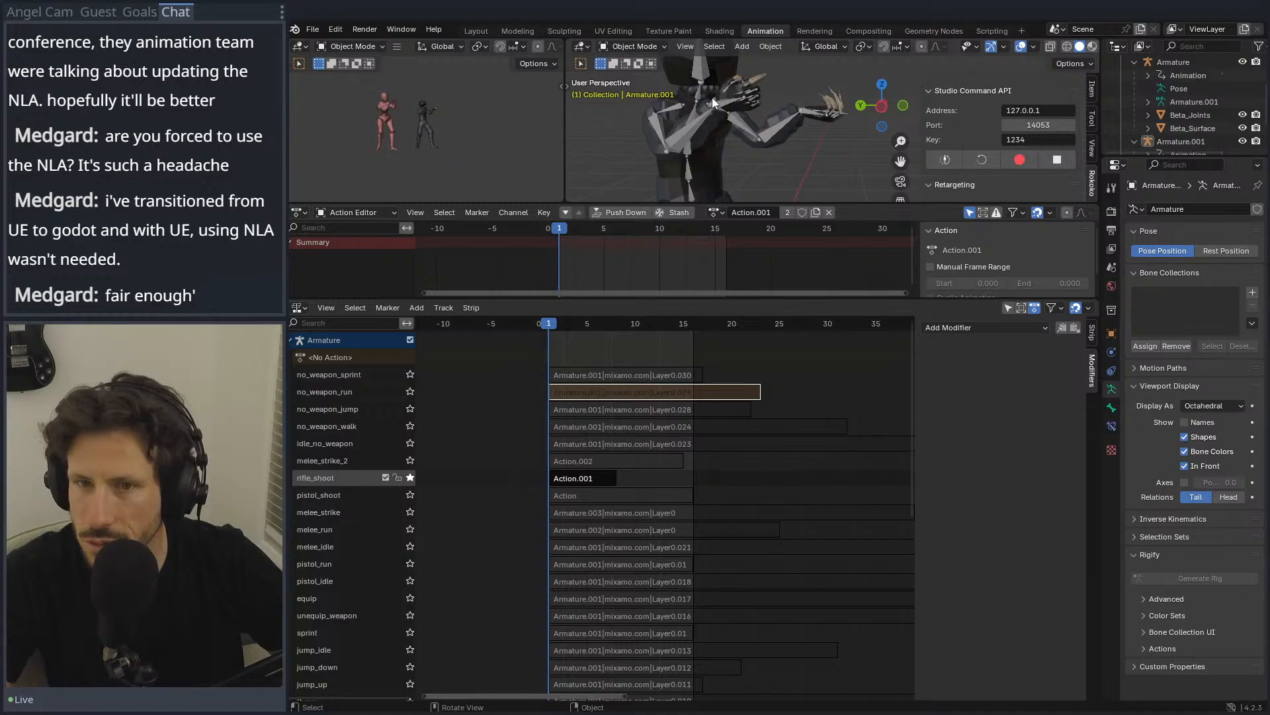
pyautogui.press('KP_1')
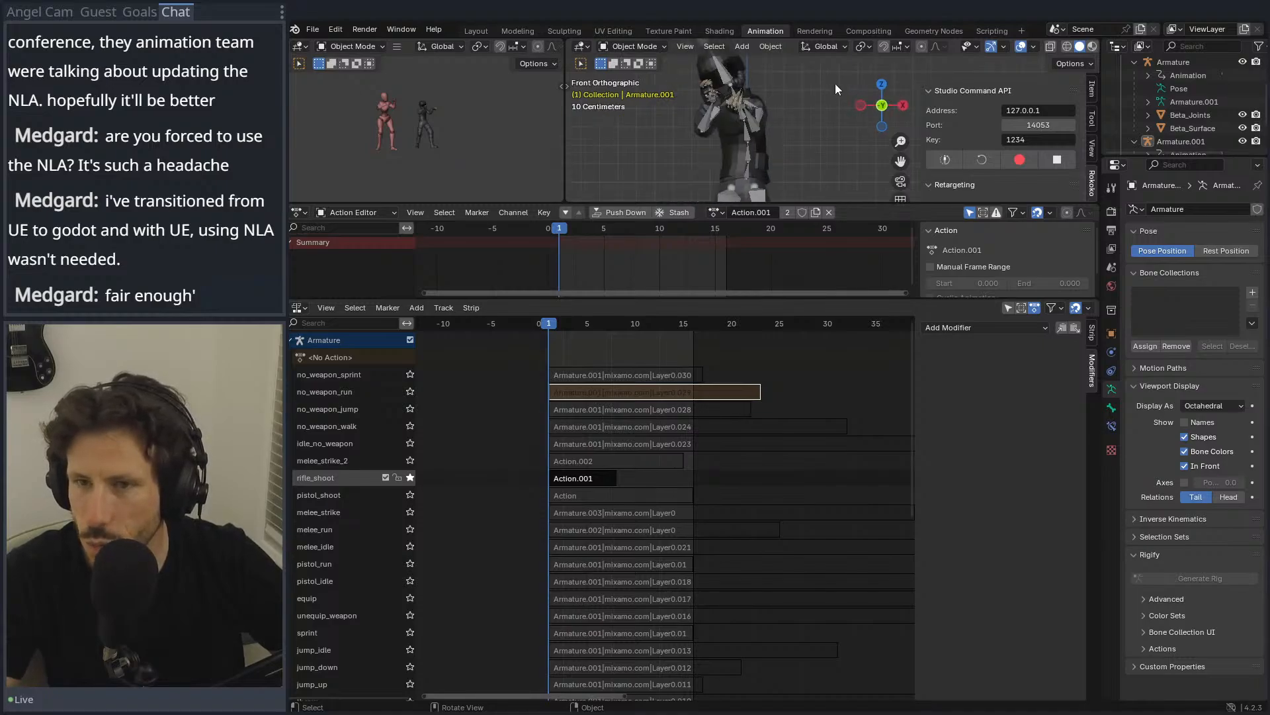
pyautogui.press('KP_3')
pyautogui.scroll(2, 724, 115)
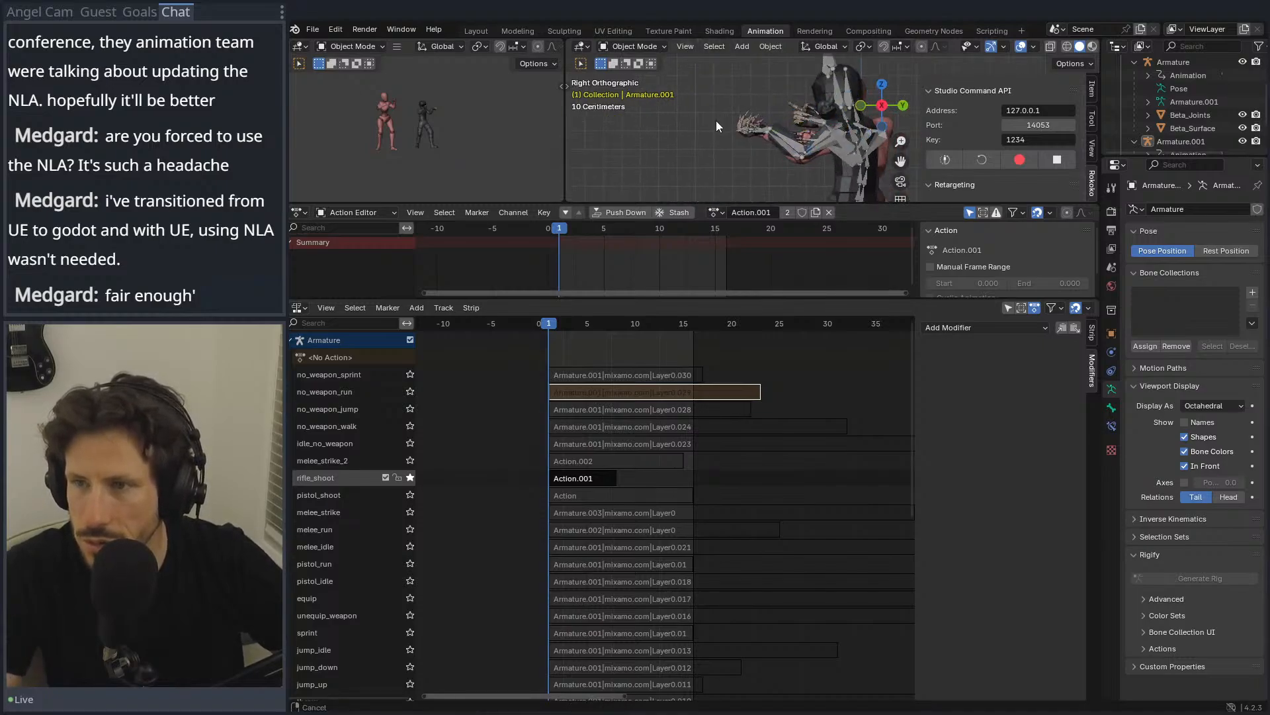
pyautogui.keyDown('shift'); pyautogui.moveTo(732, 150); pyautogui.dragTo(741, 58, button='middle'); pyautogui.keyUp('shift')
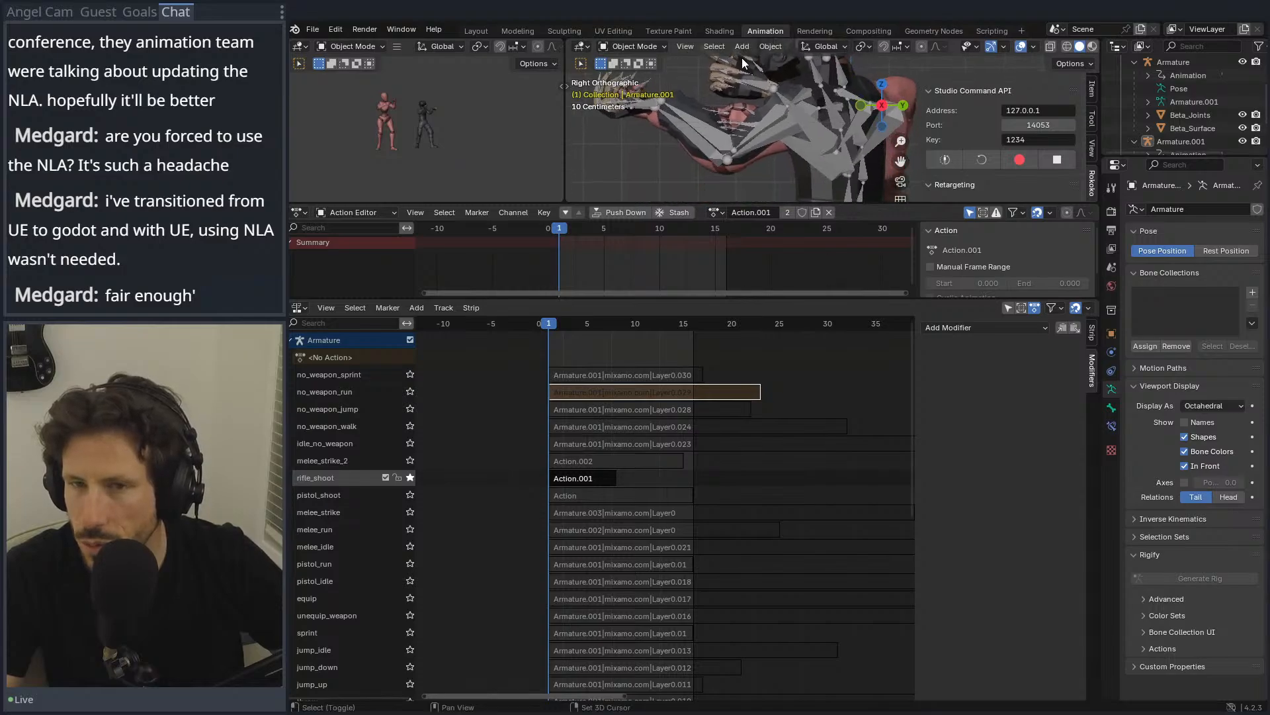
pyautogui.moveTo(689, 95); pyautogui.dragTo(737, 169, button='middle')
pyautogui.moveTo(561, 228)
pyautogui.mouseDown()
pyautogui.moveTo(659, 229)
pyautogui.moveTo(533, 238)
pyautogui.moveTo(558, 240)
pyautogui.mouseUp()
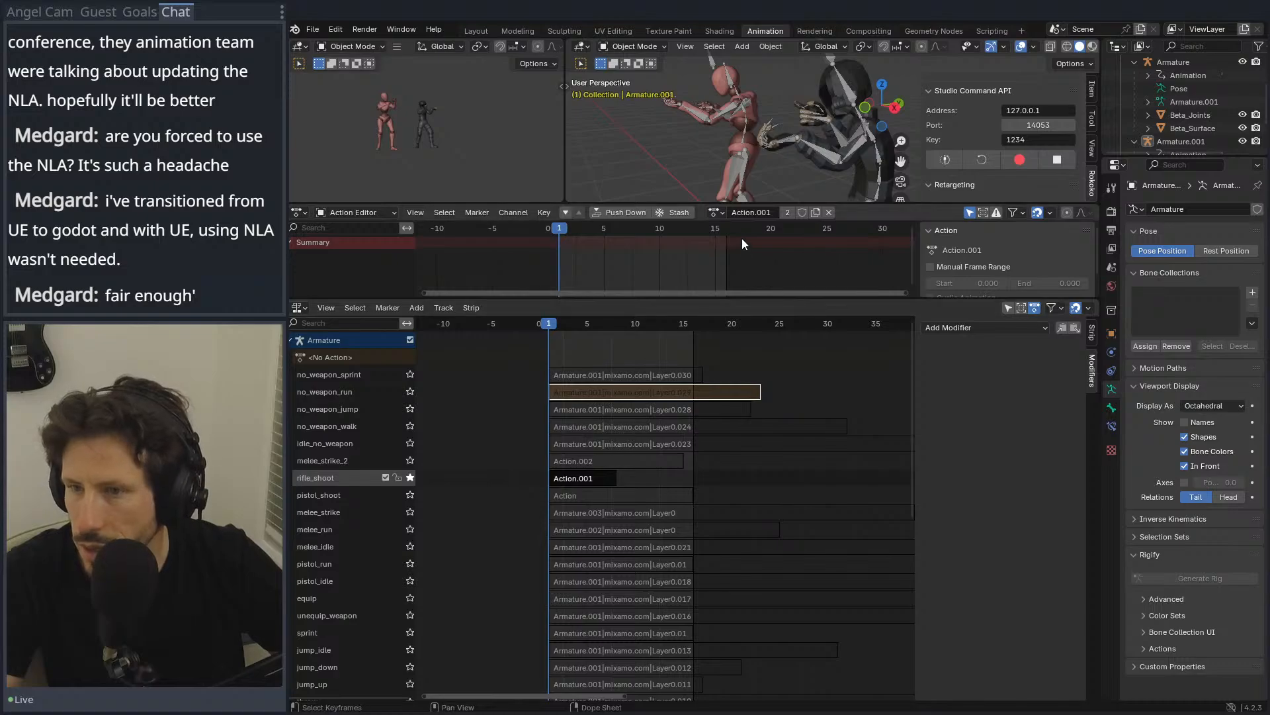
# Step: Push Armature.001's Action.001 down to an NLA track and rename that track rifle_shoot, matching the Armature's track
pyautogui.click(654, 213)
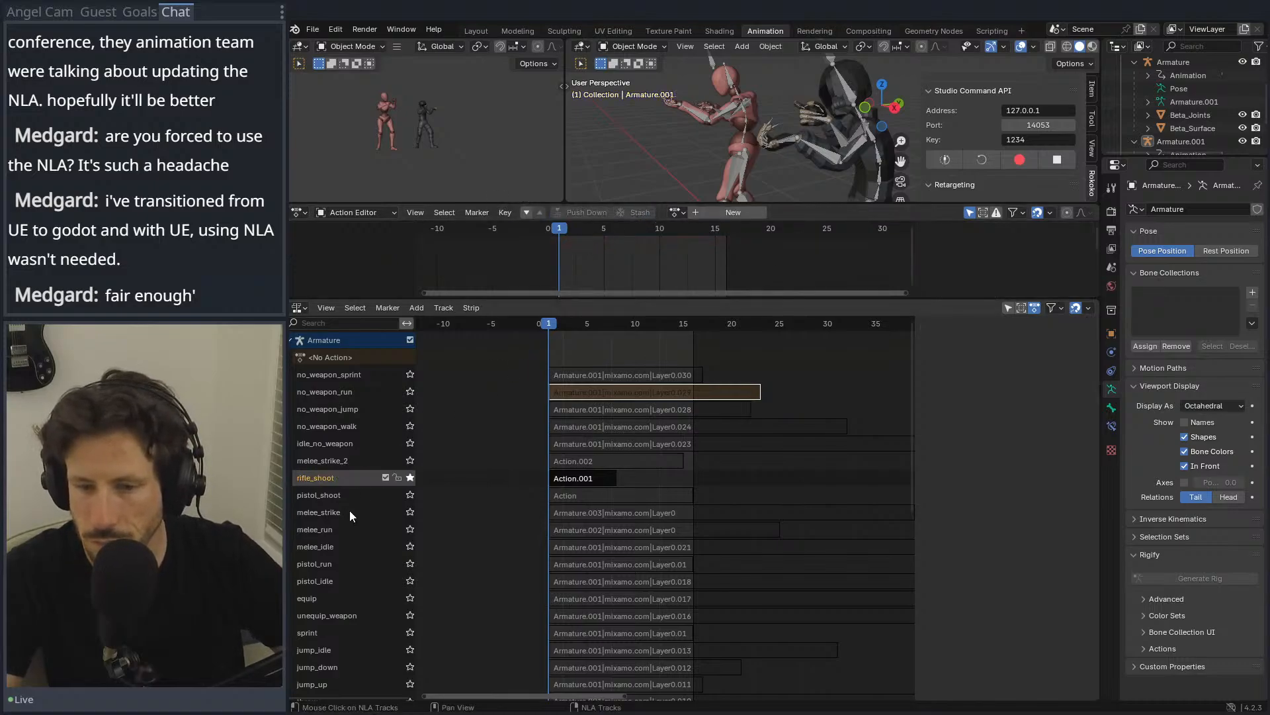
pyautogui.scroll(-10, 349, 513)
pyautogui.doubleClick(316, 555)
pyautogui.write('rifle_shoot')
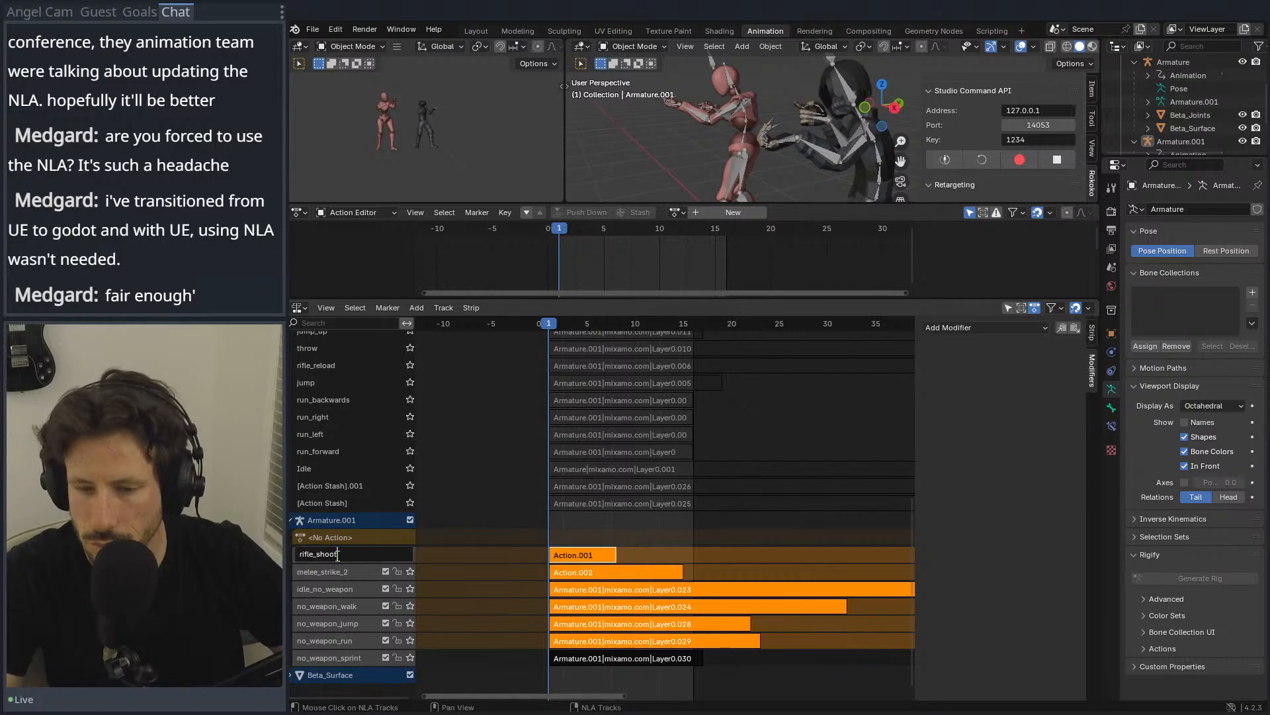
pyautogui.press('Return')
# Step: Solo the Armature's pistol_shoot track and assign its strip's action, Action, to Armature.001
pyautogui.click(338, 411)
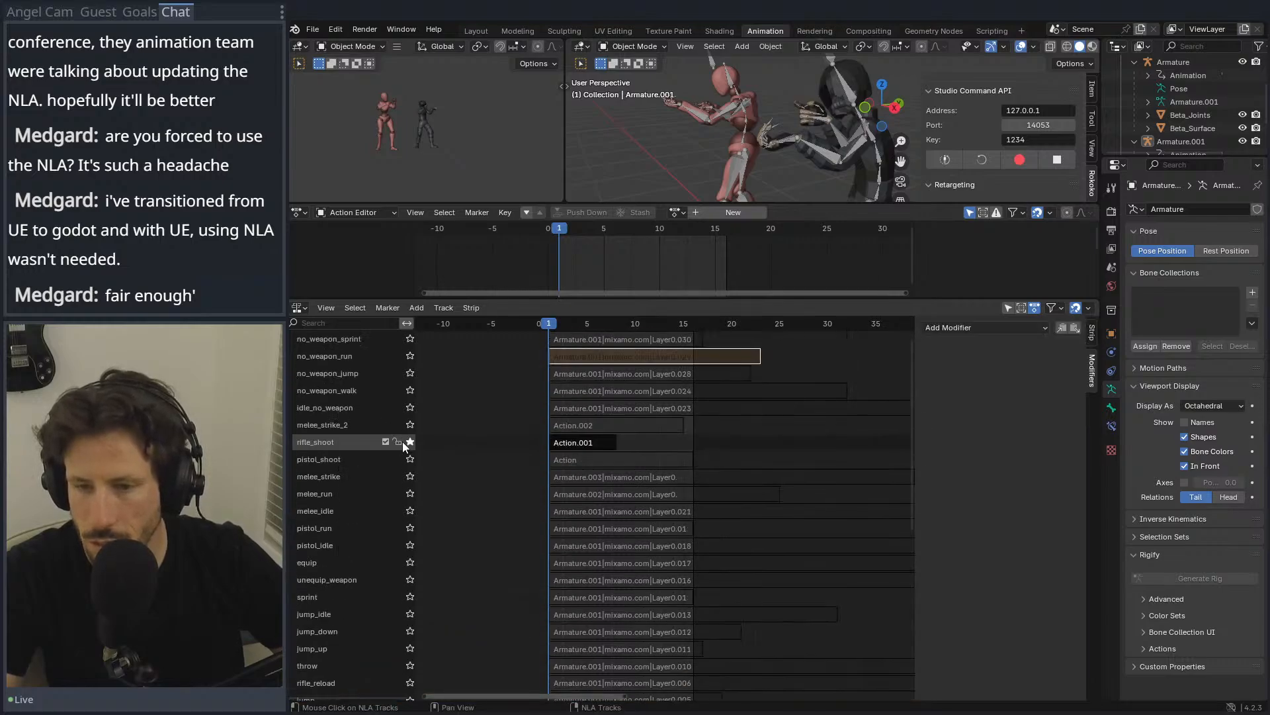
pyautogui.click(410, 459)
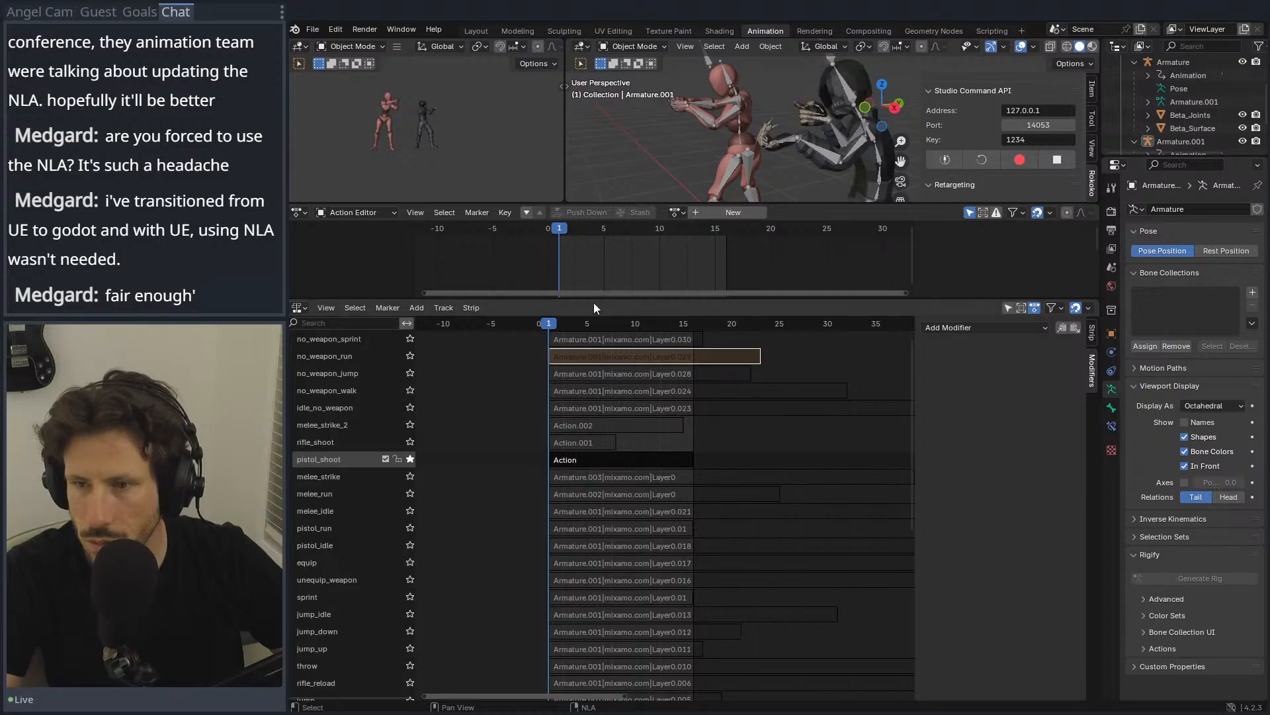
pyautogui.click(675, 213)
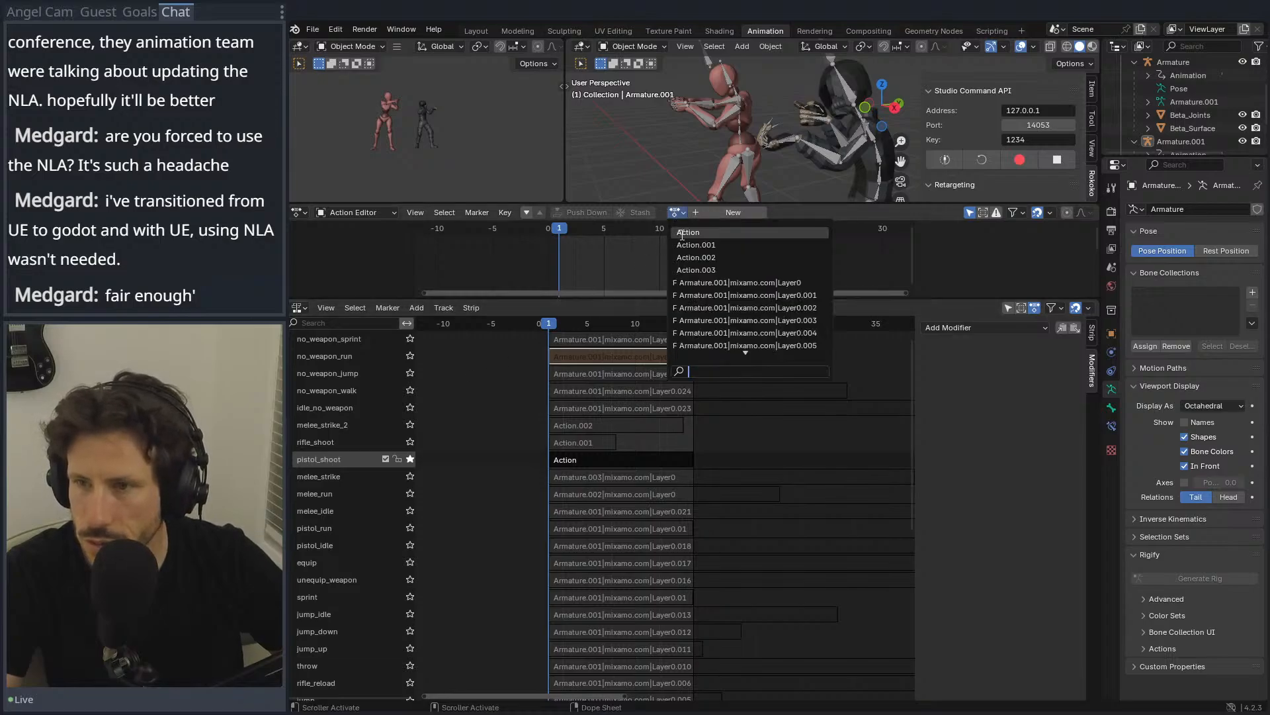
pyautogui.click(687, 233)
# Step: Examine the pistol shooting pose on both armatures in front and right views and return to frame 1
pyautogui.moveTo(563, 228); pyautogui.dragTo(533, 225)
pyautogui.moveTo(666, 144); pyautogui.dragTo(891, 145, button='middle')
pyautogui.press('KP_1')
pyautogui.keyDown('ctrl'); pyautogui.moveTo(749, 114); pyautogui.dragTo(717, 139, button='middle'); pyautogui.keyUp('ctrl')
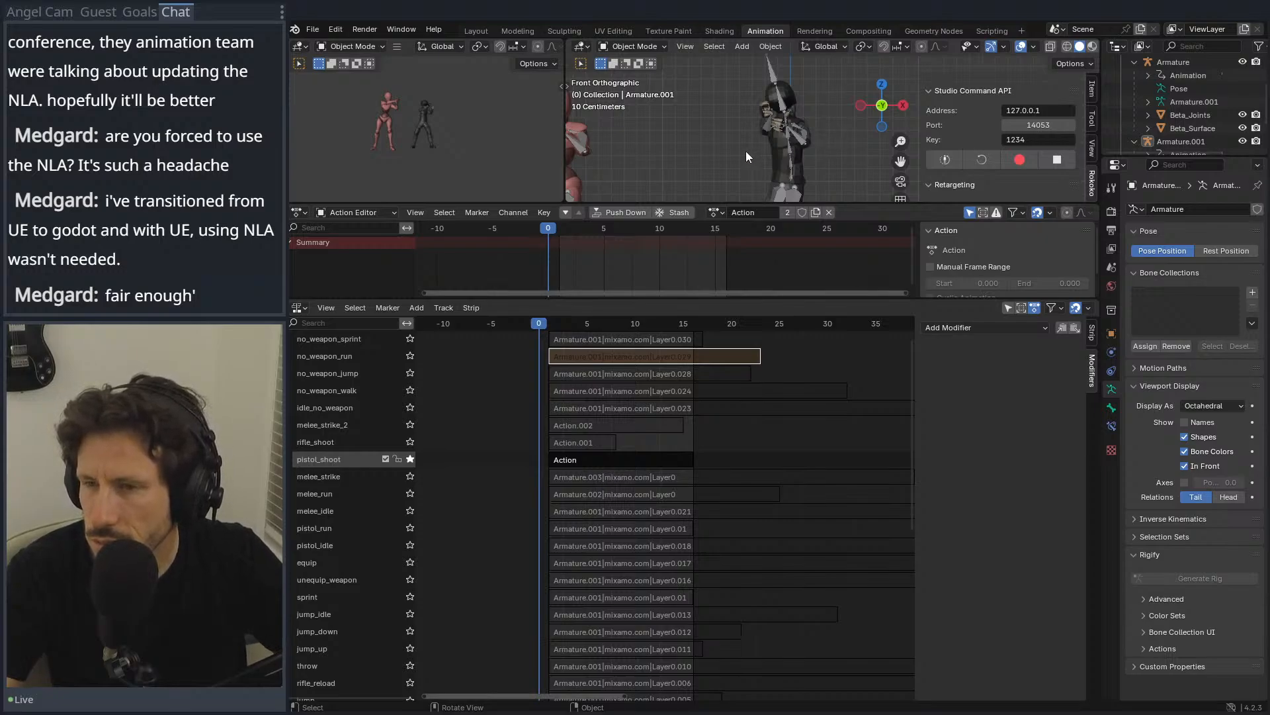
pyautogui.press('KP_3')
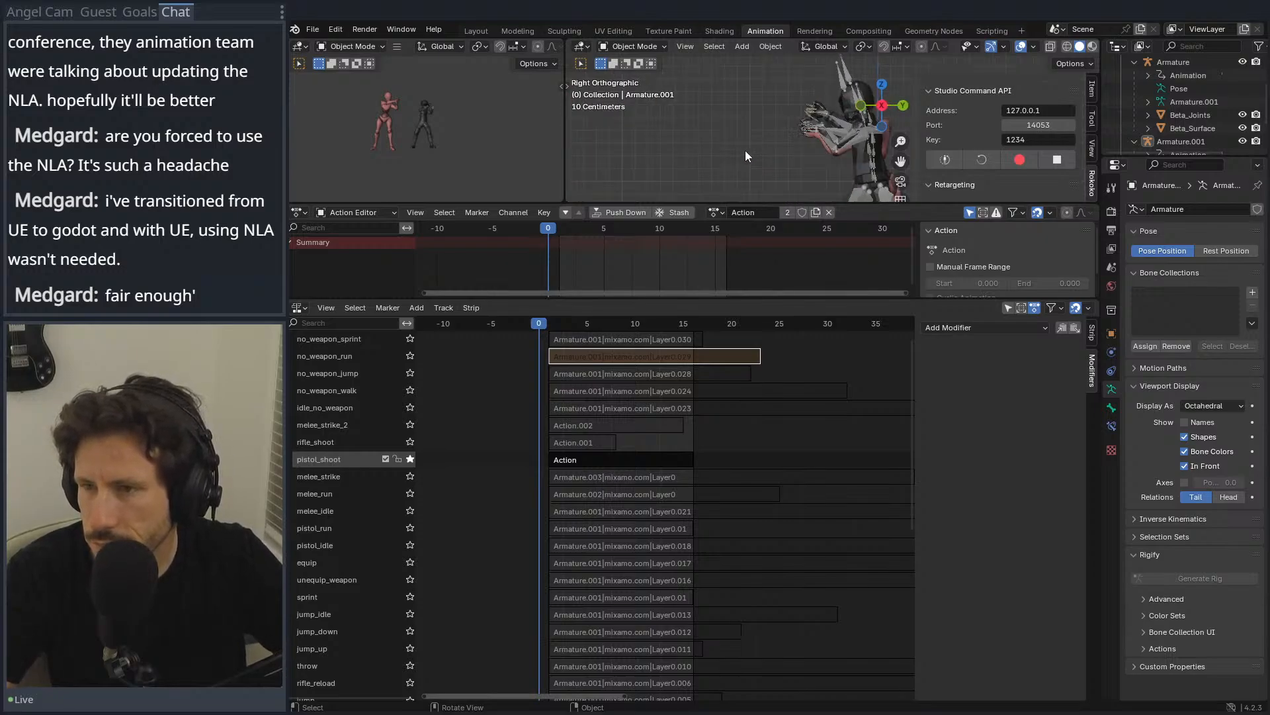
pyautogui.press('KP_1')
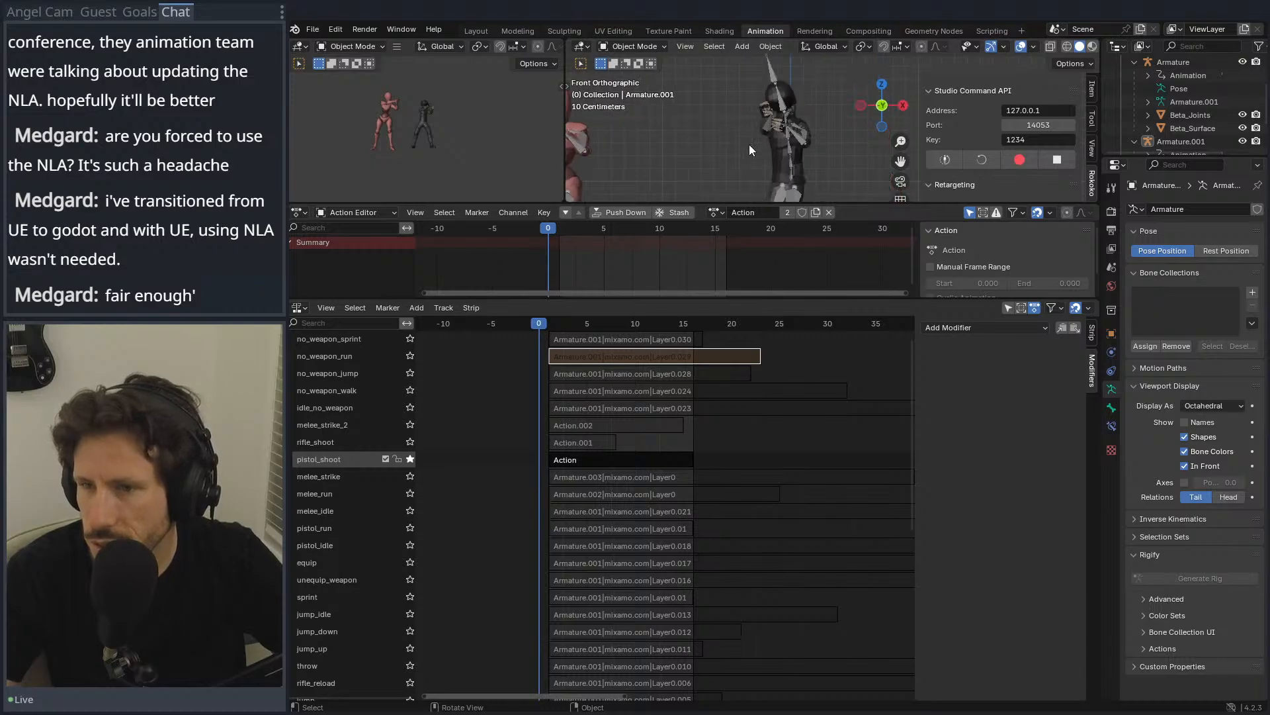
pyautogui.click(550, 327)
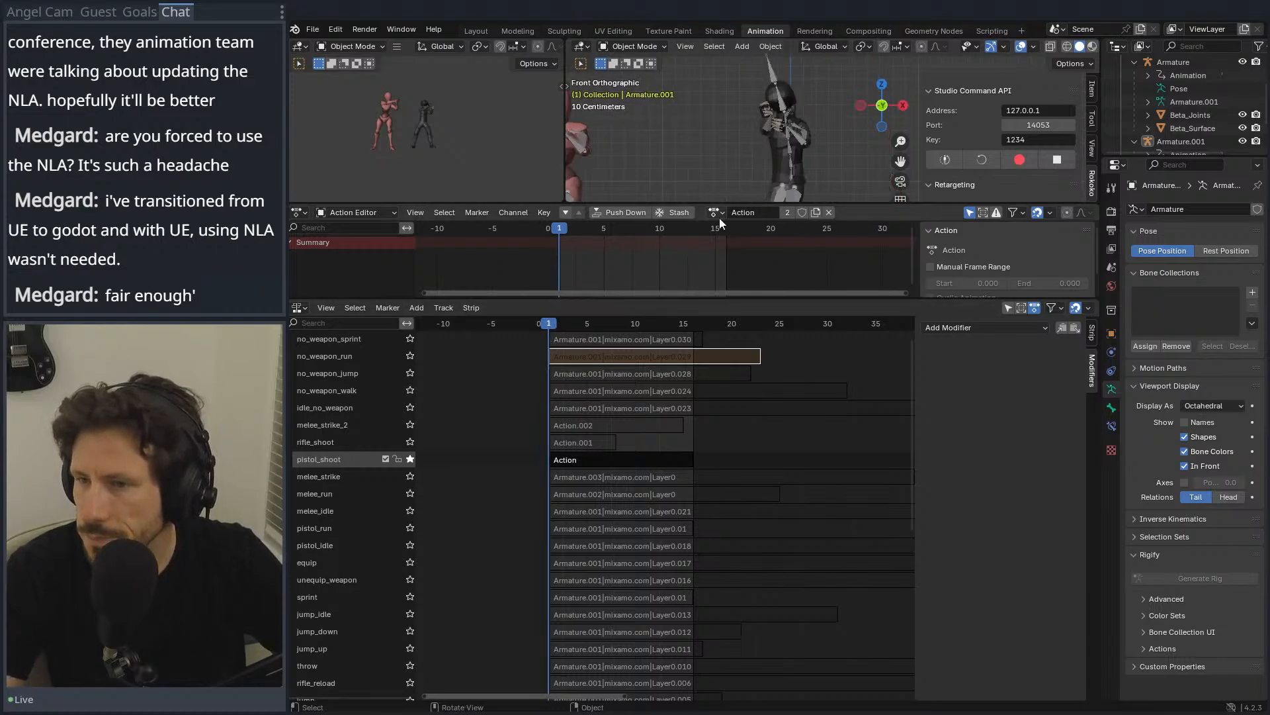
# Step: Push Armature.001's pistol action down to an NLA track and rename that track pistol_shoot, matching the Armature's track
pyautogui.click(630, 214)
pyautogui.scroll(-5, 318, 486)
pyautogui.scroll(4, 332, 434)
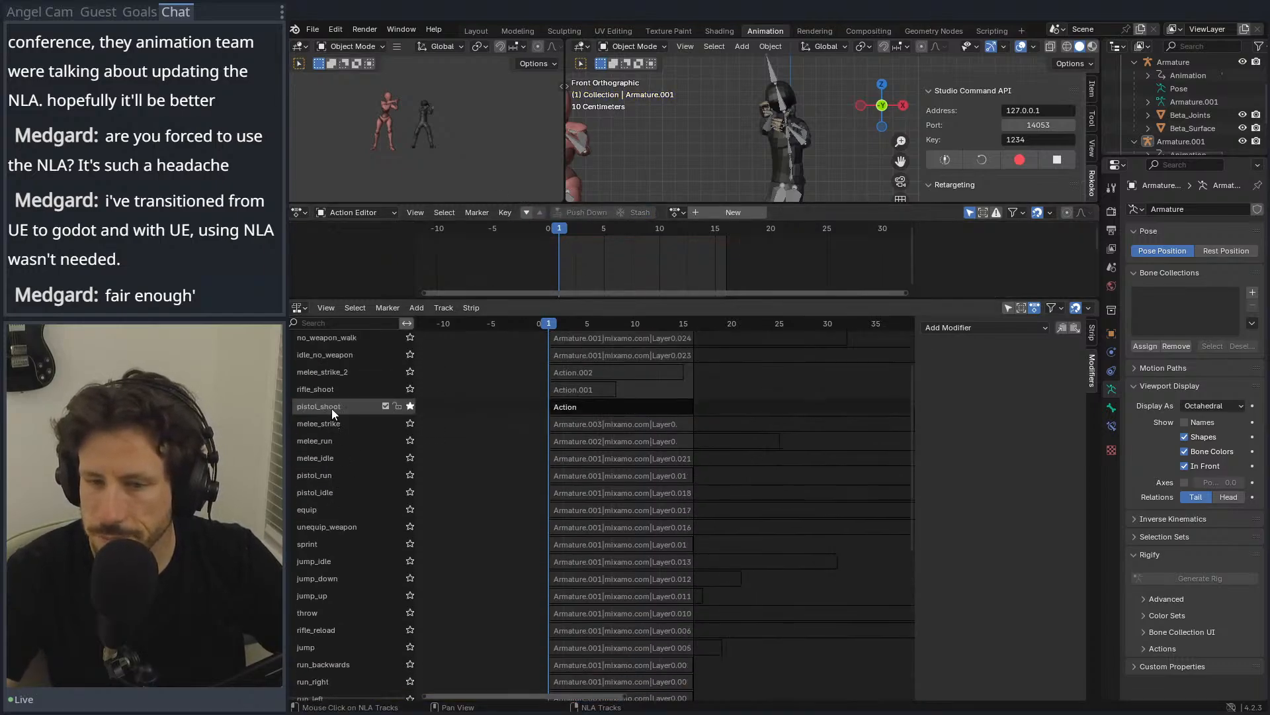
pyautogui.scroll(-7, 335, 426)
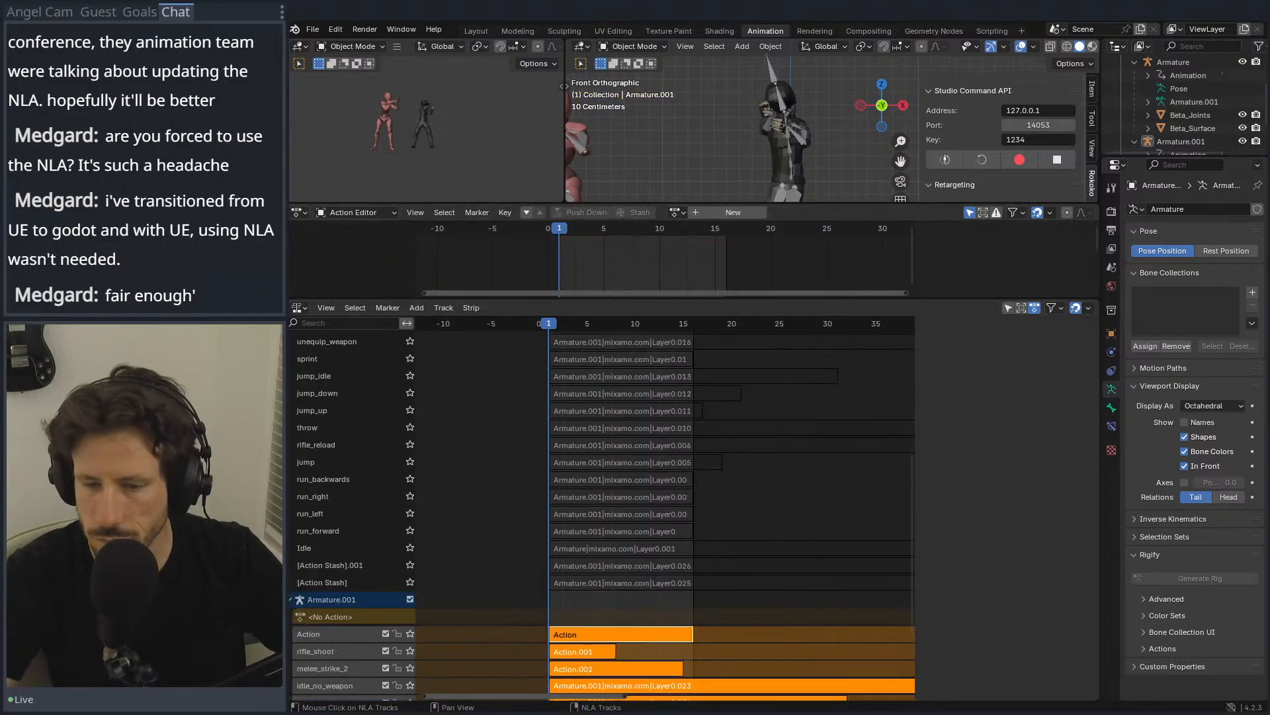
pyautogui.press('n')
pyautogui.doubleClick(320, 635)
pyautogui.write('pistol_shoot')
pyautogui.press('Return')
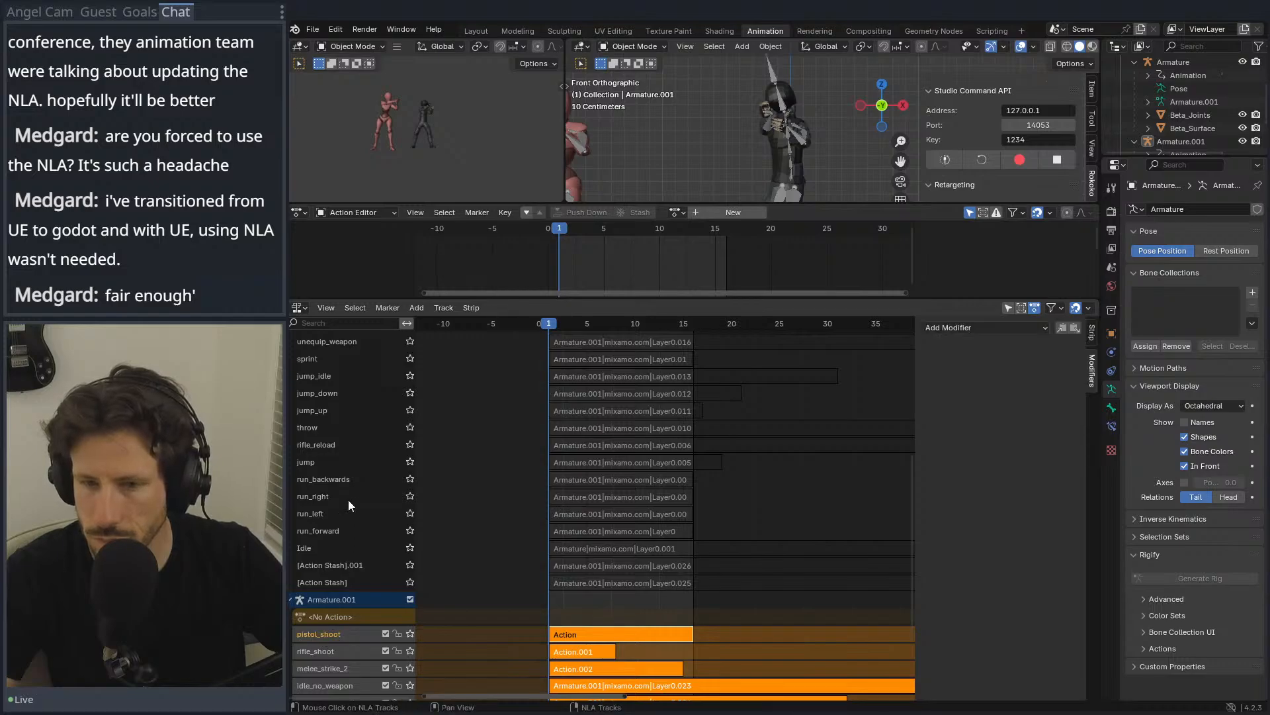
# Step: Solo the Armature's melee_strike track to inspect its pose, and turn its solo off again
pyautogui.scroll(7, 337, 431)
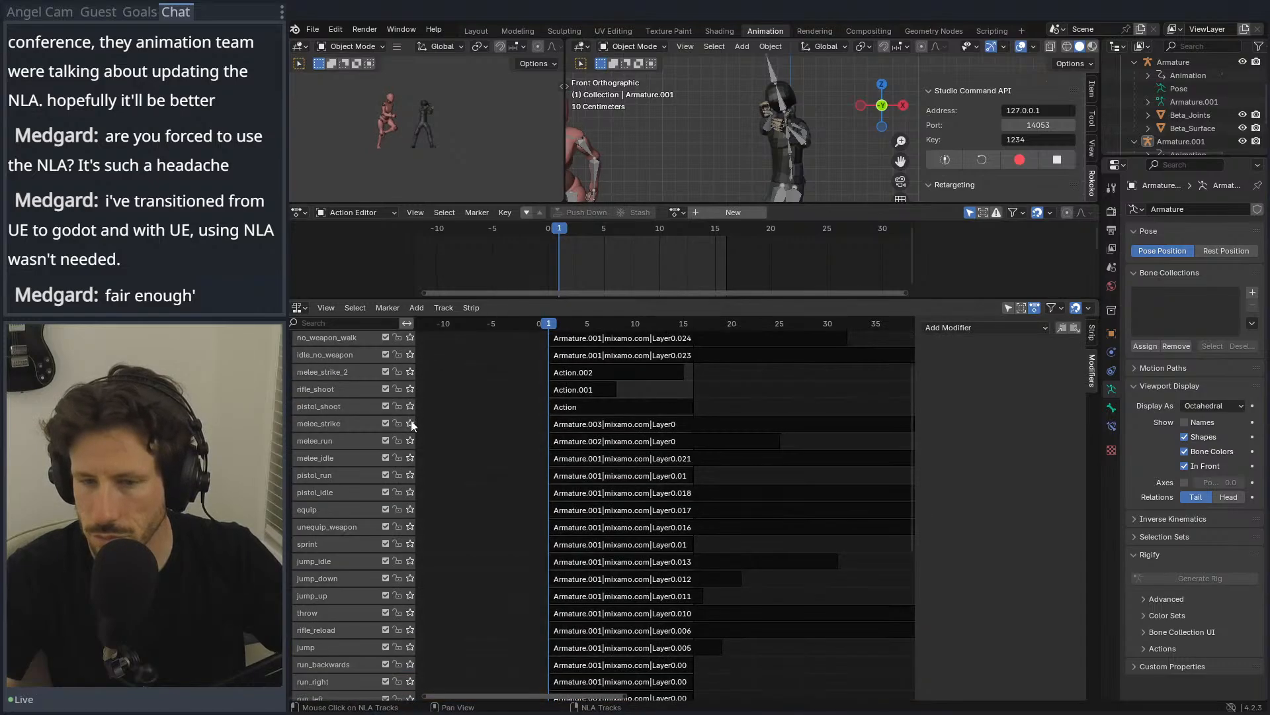
pyautogui.click(411, 423)
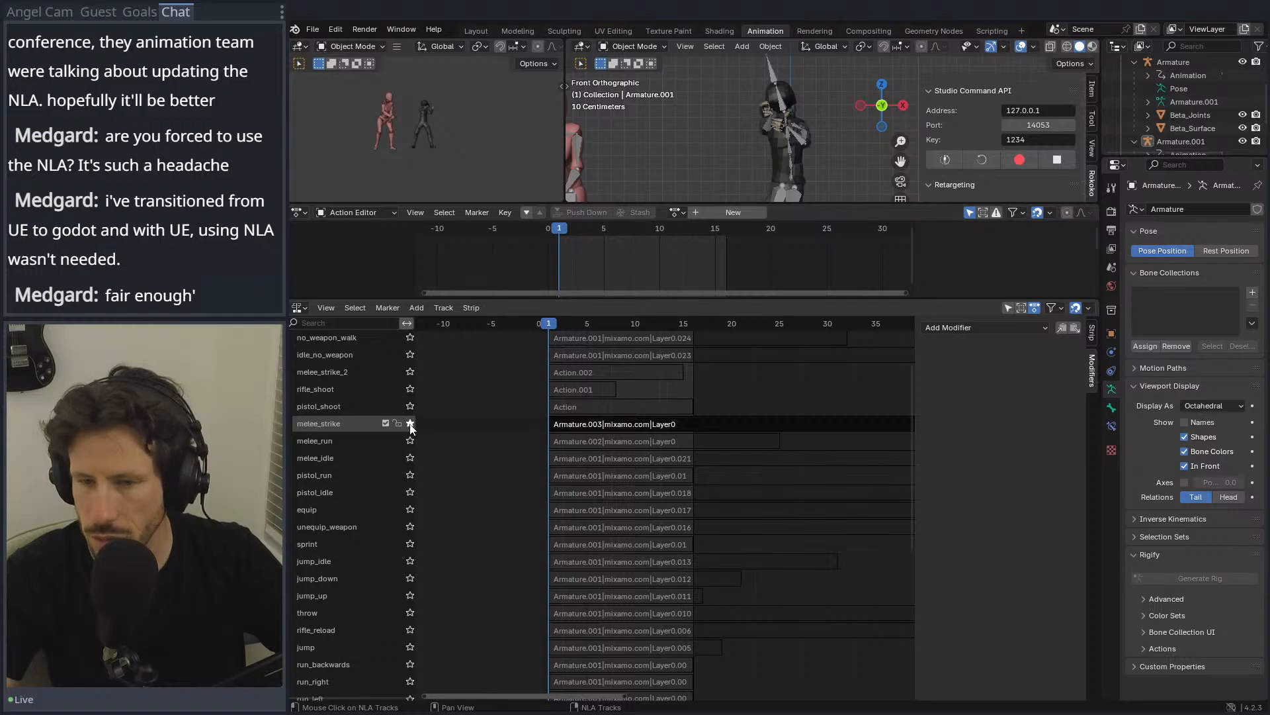
pyautogui.scroll(3, 411, 427)
pyautogui.click(410, 477)
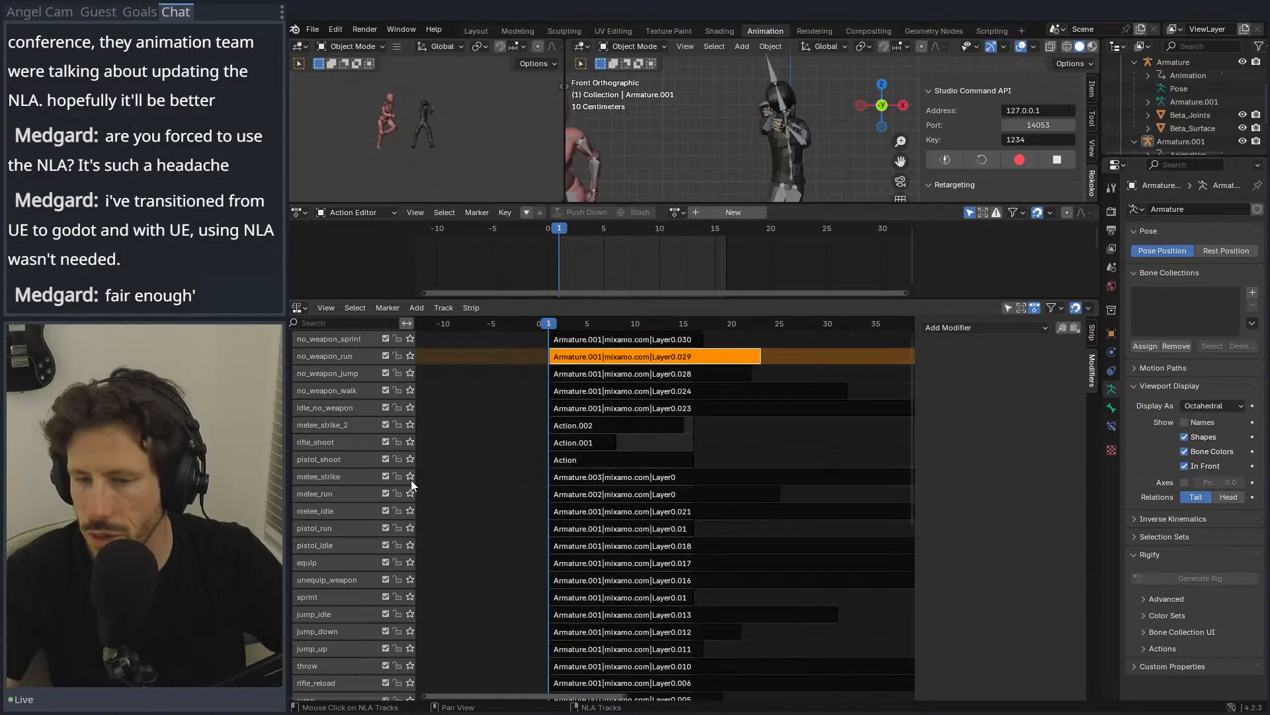
# Step: Solo the Armature's melee_run track and assign its strip's action, Armature.002|mixamo.com|Layer0, to Armature.001
pyautogui.click(410, 493)
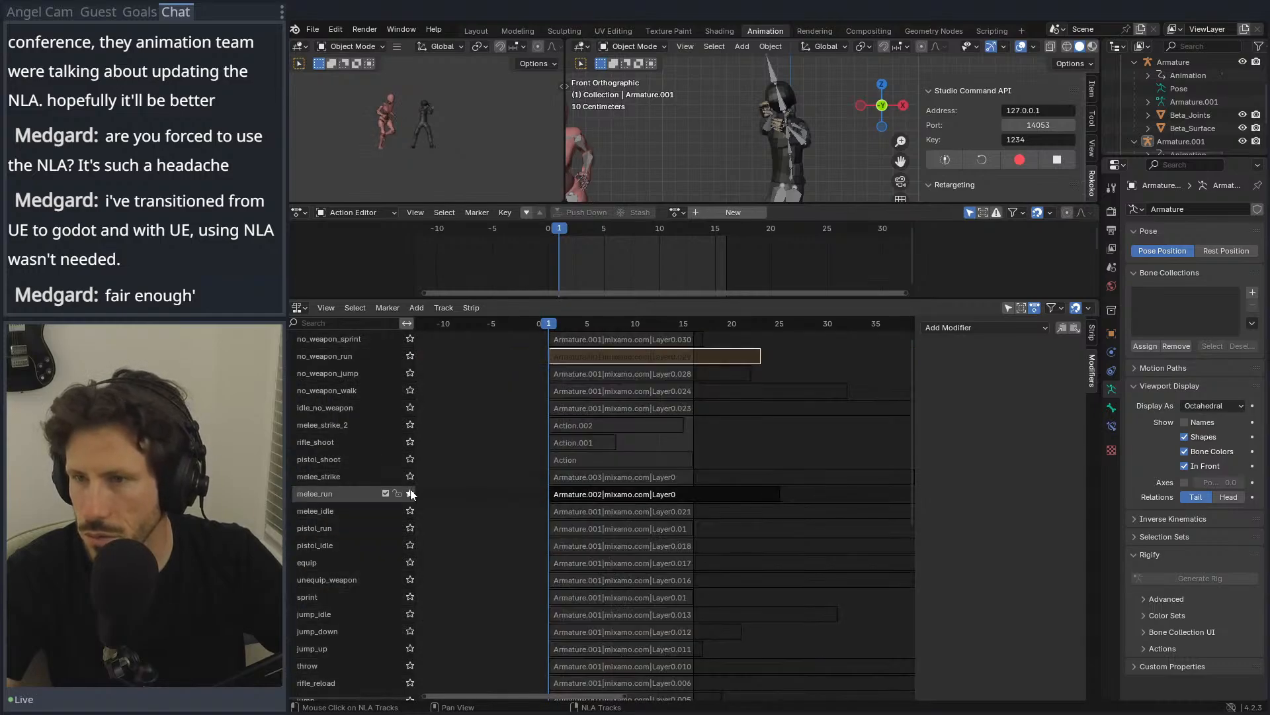
pyautogui.click(676, 212)
pyautogui.scroll(-17, 705, 300)
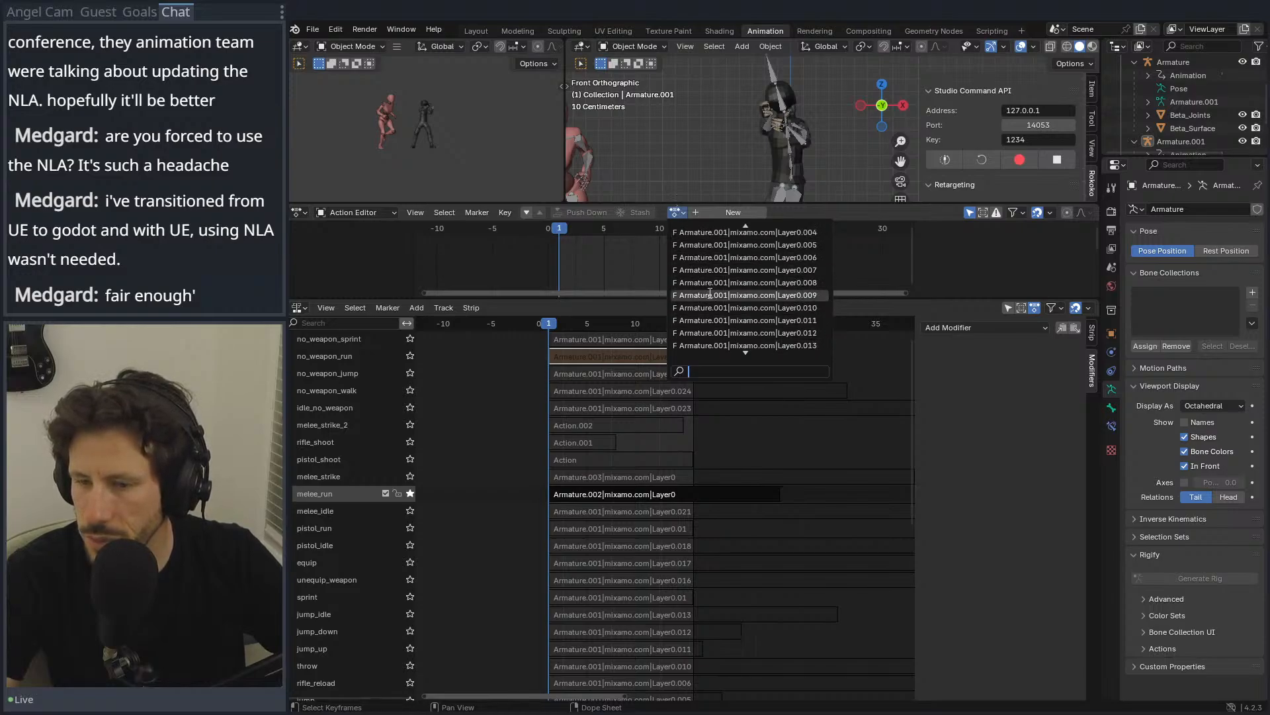
pyautogui.scroll(8, 710, 293)
pyautogui.scroll(-6, 719, 295)
pyautogui.scroll(-20, 718, 295)
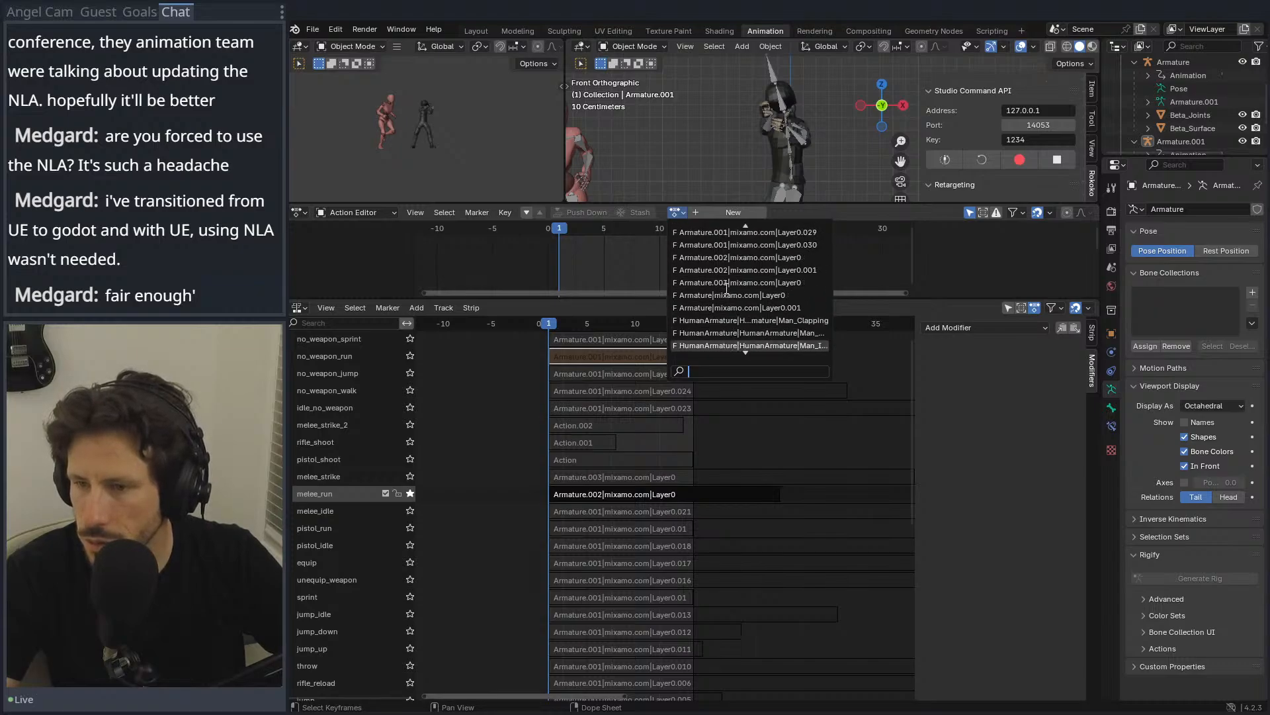
pyautogui.click(764, 258)
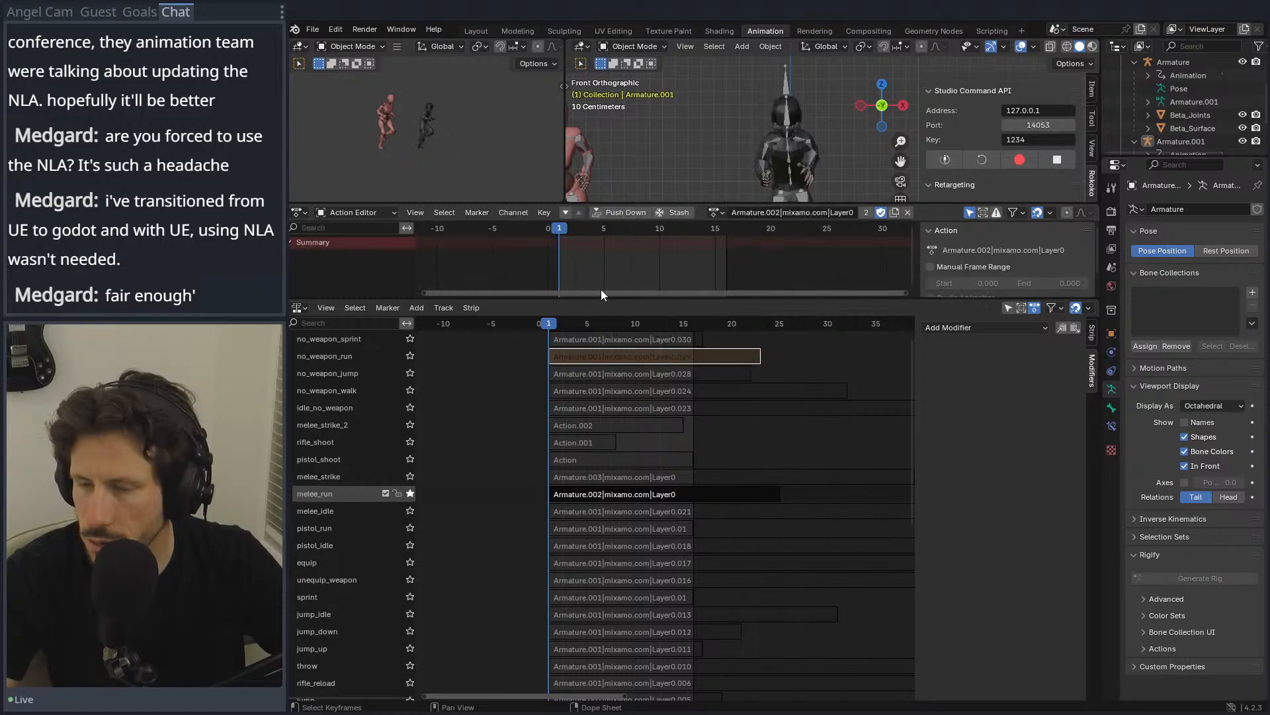
# Step: Play the melee_run motion on both armatures, stop it, and push Armature.001's action down to an NLA track
pyautogui.click(561, 323)
pyautogui.press('space')
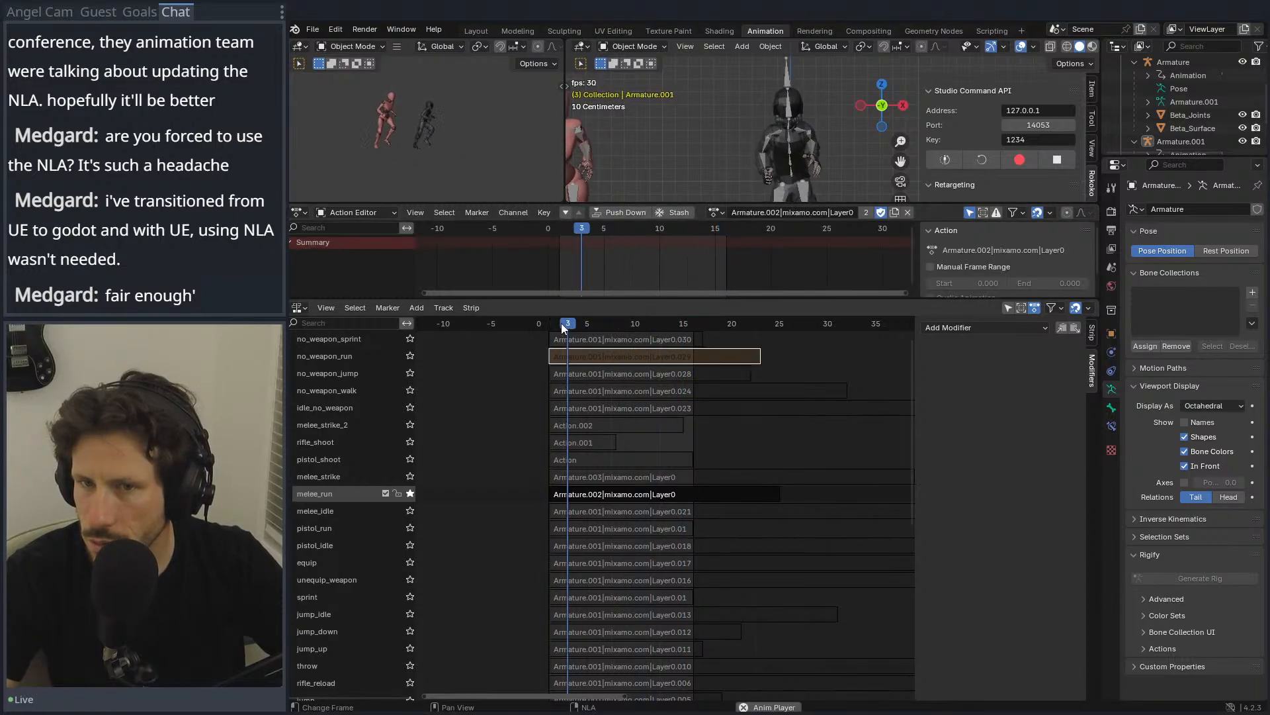
pyautogui.press('space')
pyautogui.click(640, 212)
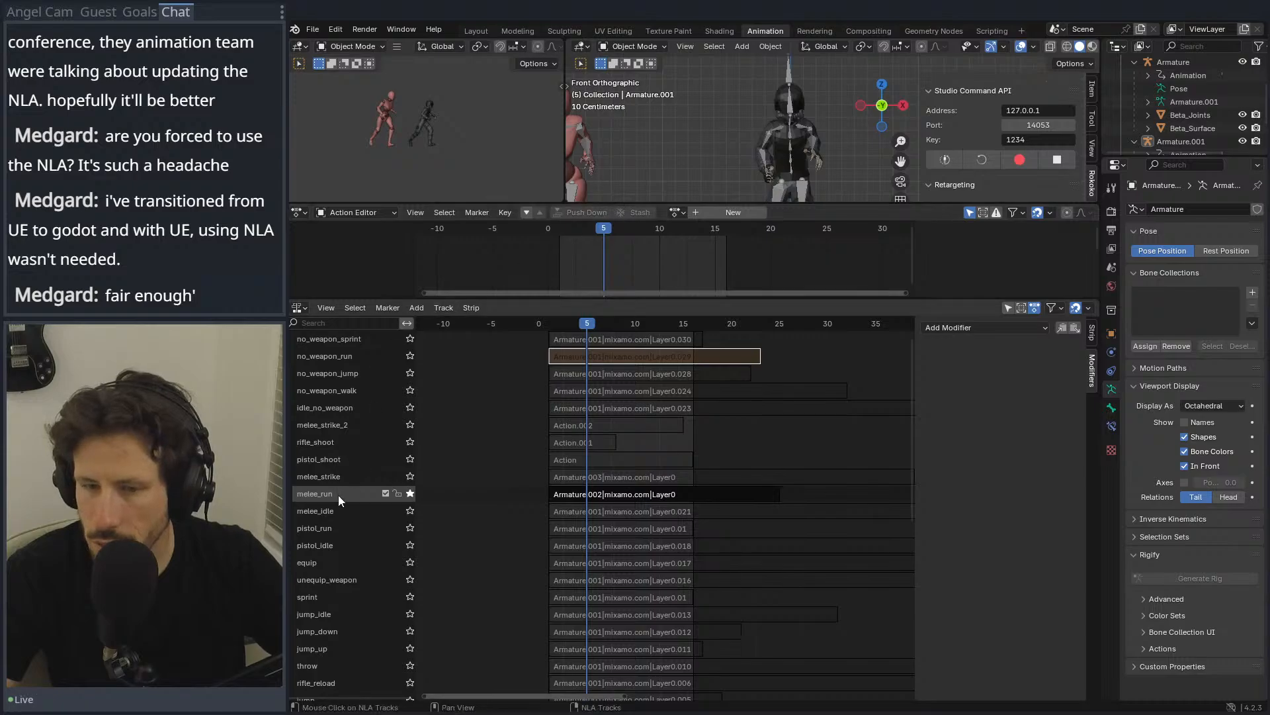
# Step: Copy the name of the Armature's melee_run track and rename Armature.001's new NLA track melee_run
pyautogui.doubleClick(340, 494)
pyautogui.hotkey('ctrl', 'c')
pyautogui.press('Return')
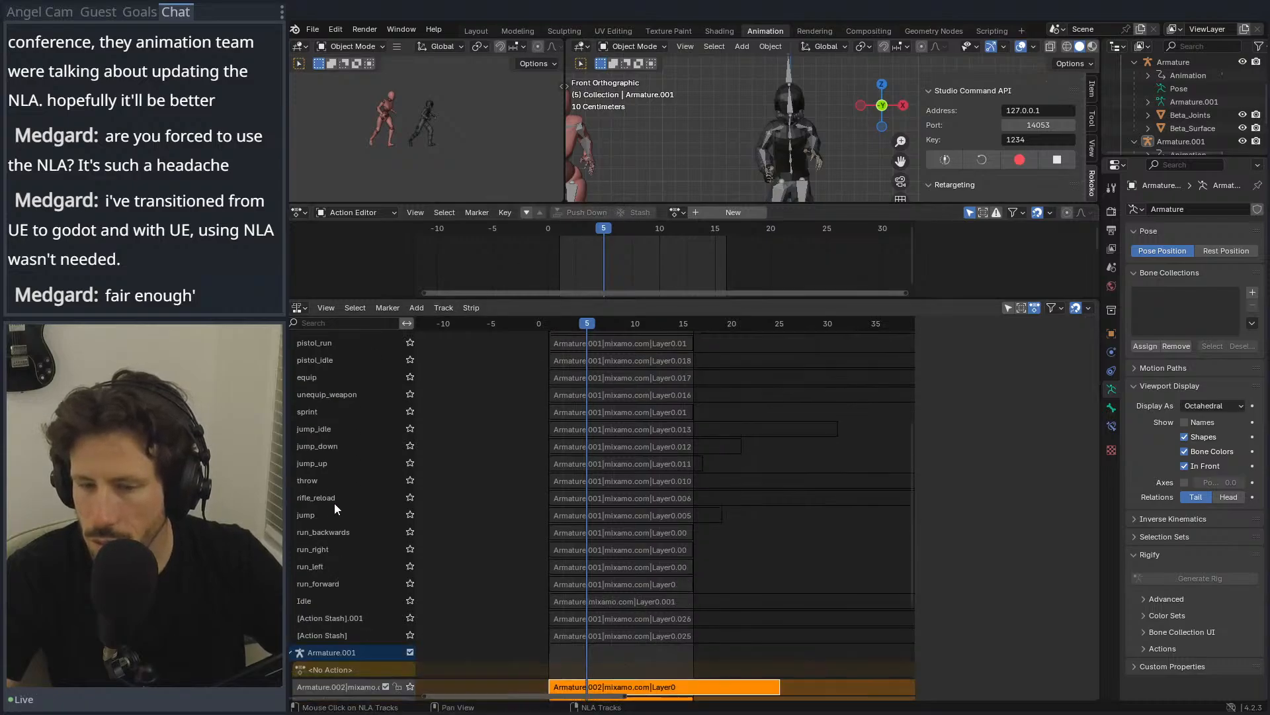
pyautogui.scroll(-10, 334, 503)
pyautogui.press('n')
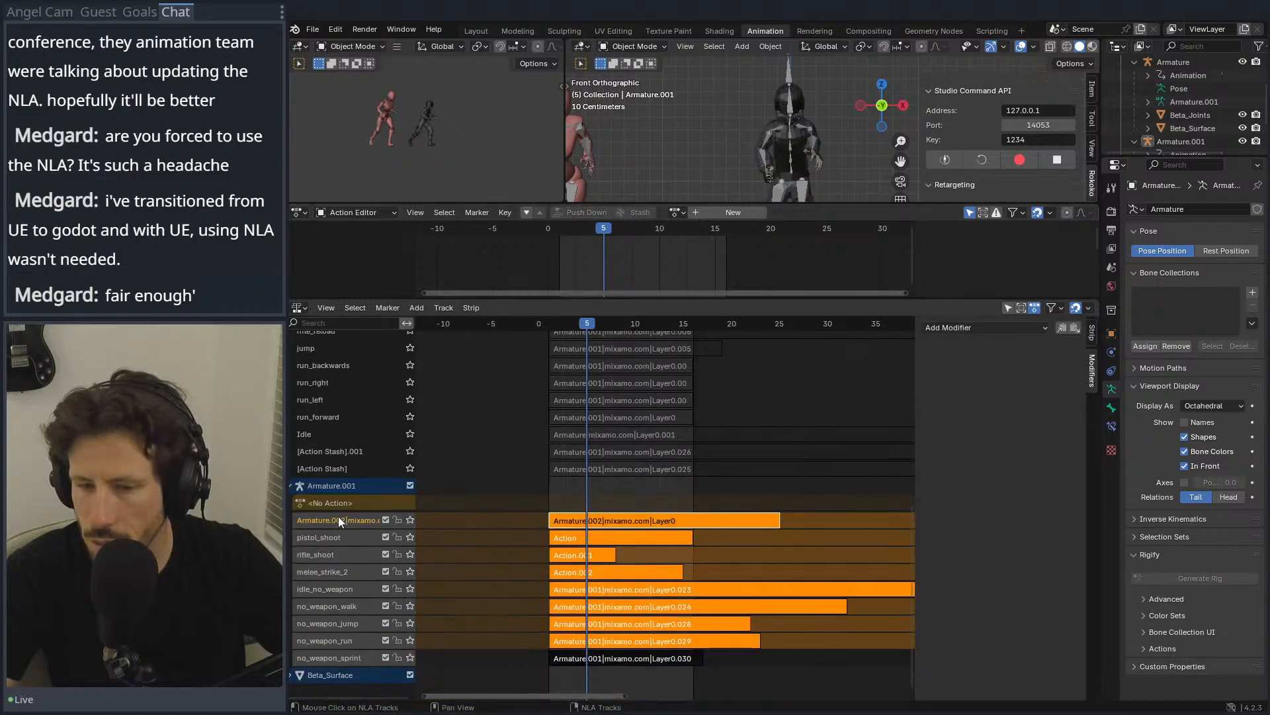
pyautogui.doubleClick(339, 520)
pyautogui.hotkey('ctrl', 'v')
pyautogui.press('Return')
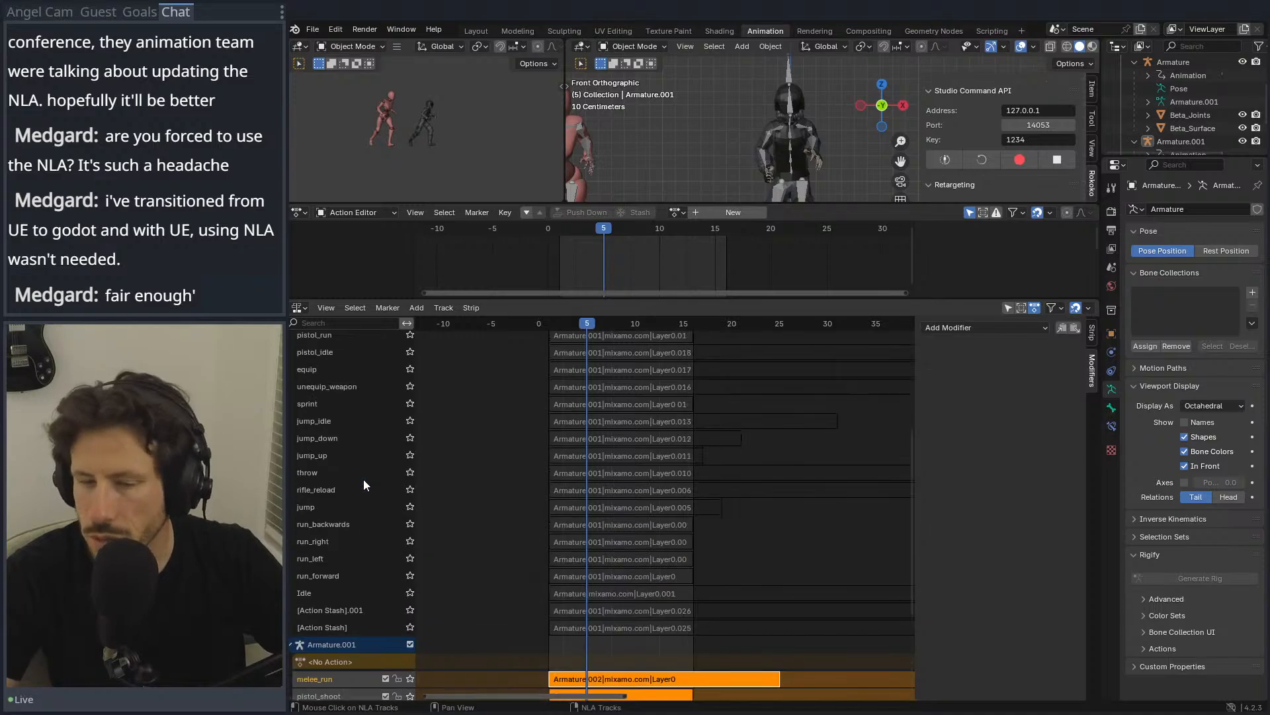
# Step: Solo the Armature's melee_idle track instead of melee_run and assign the action Armature.001|mixamo.com|Layer0.021 to Armature.001
pyautogui.click(410, 485)
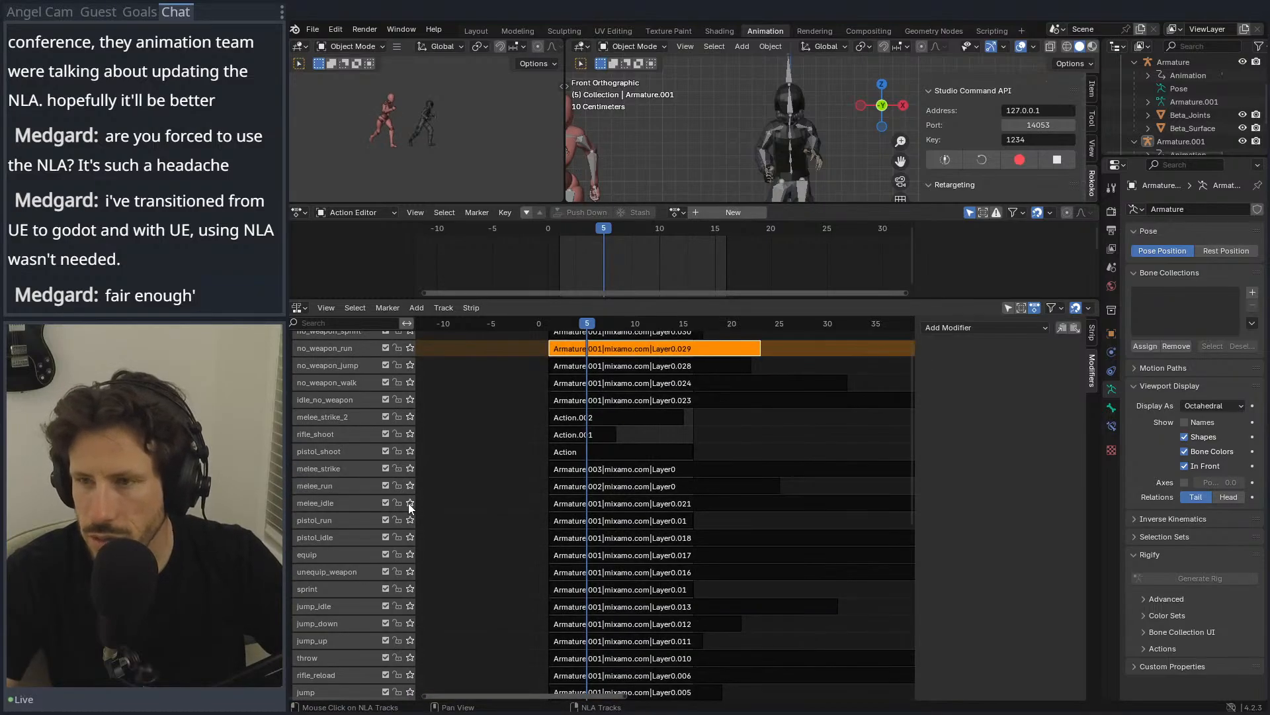
pyautogui.click(409, 503)
pyautogui.click(677, 213)
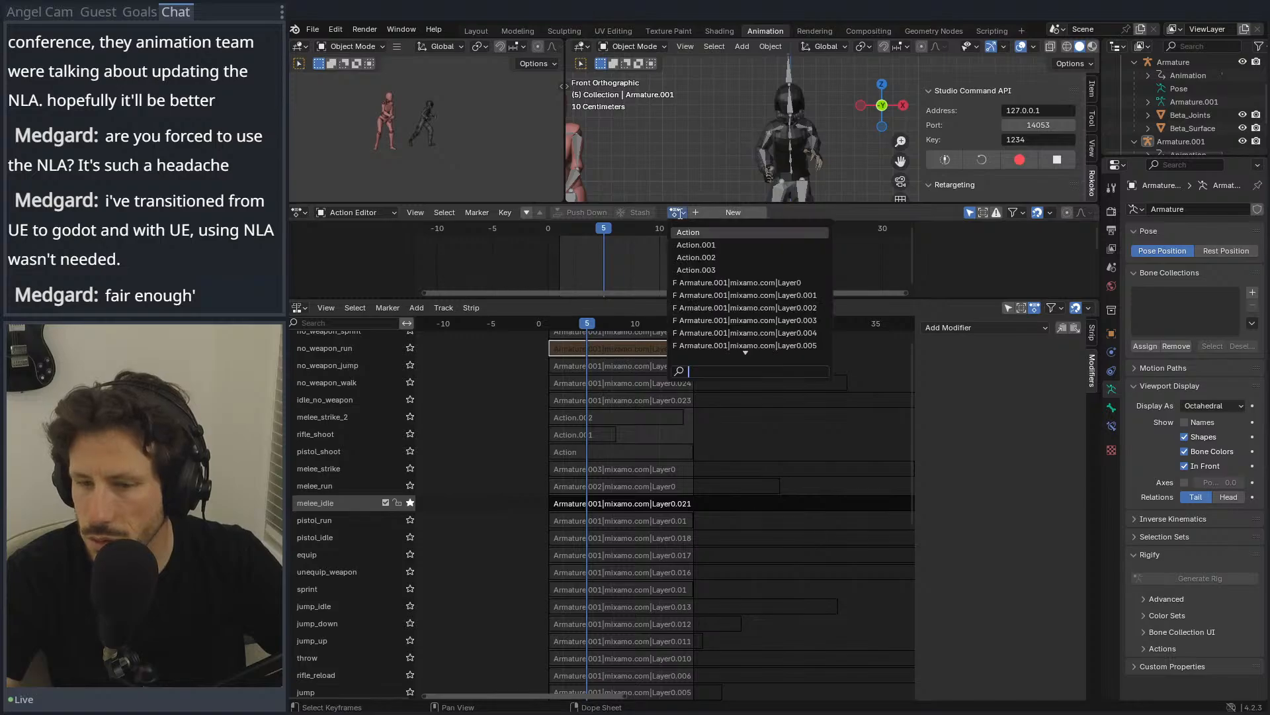
pyautogui.scroll(-19, 746, 298)
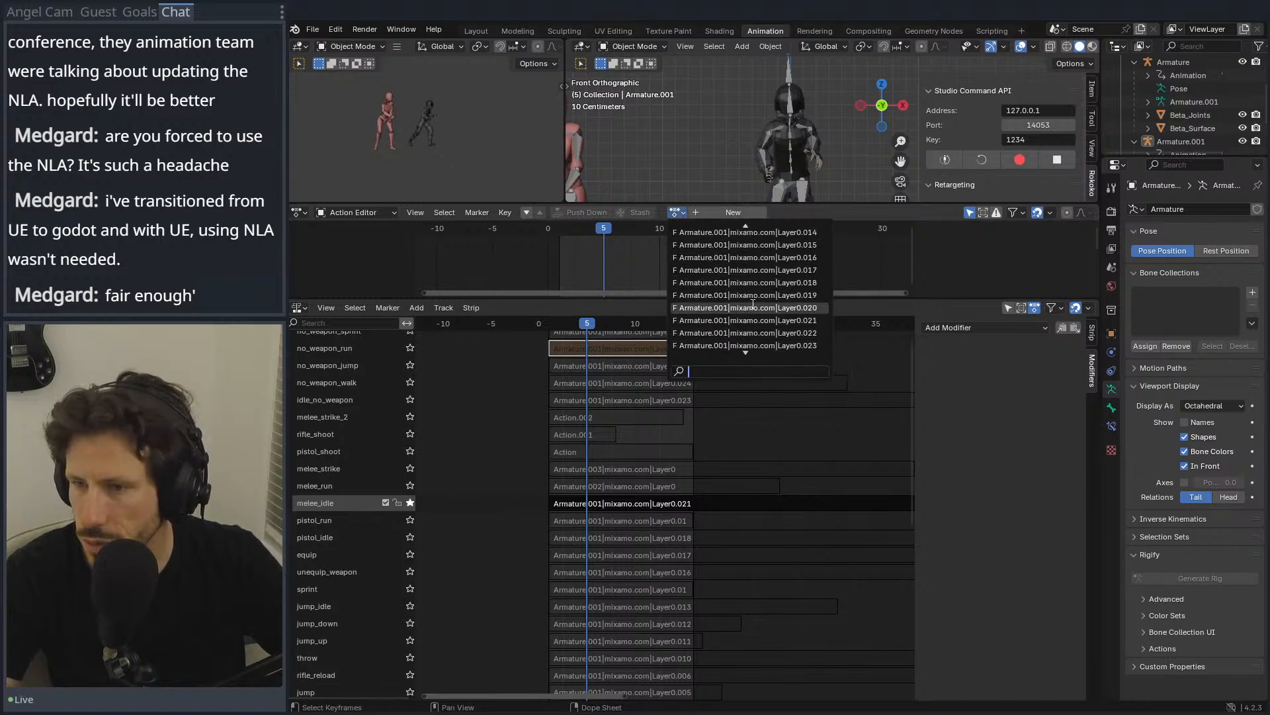
pyautogui.click(701, 283)
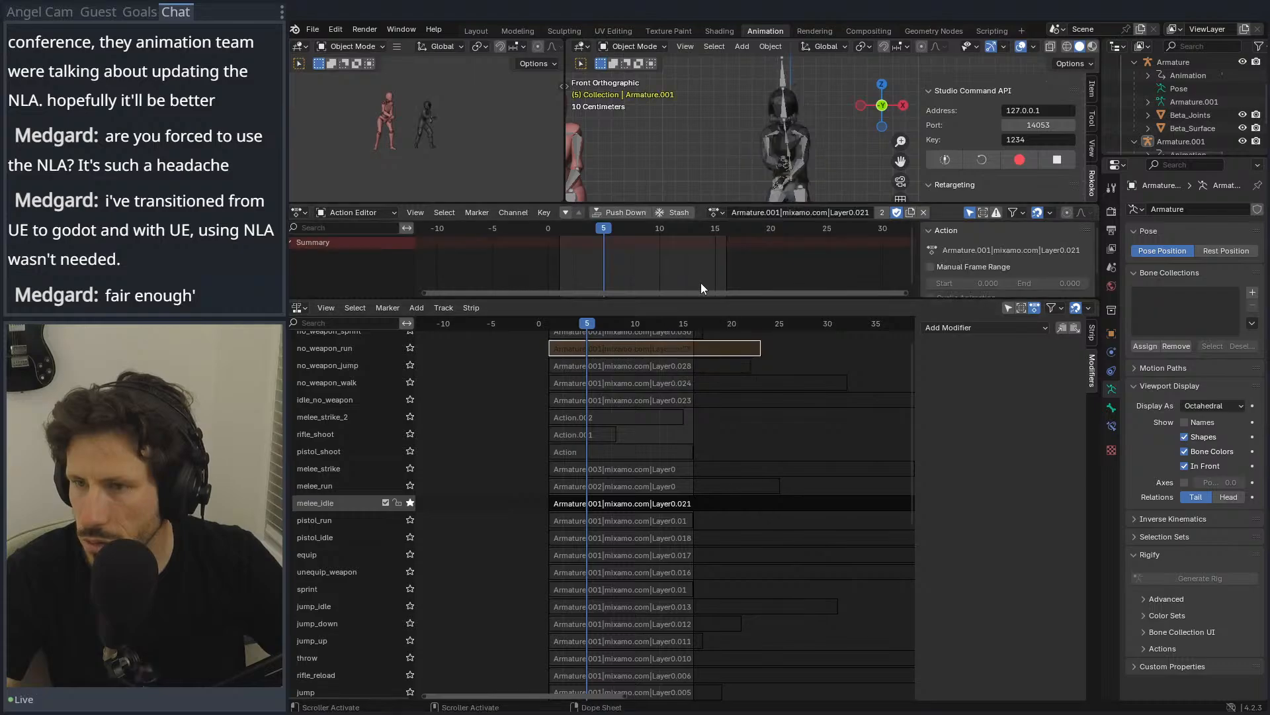
# Step: Compare the melee idle pose on both armatures at frame 2 and push Armature.001's action down to an NLA track
pyautogui.click(562, 227)
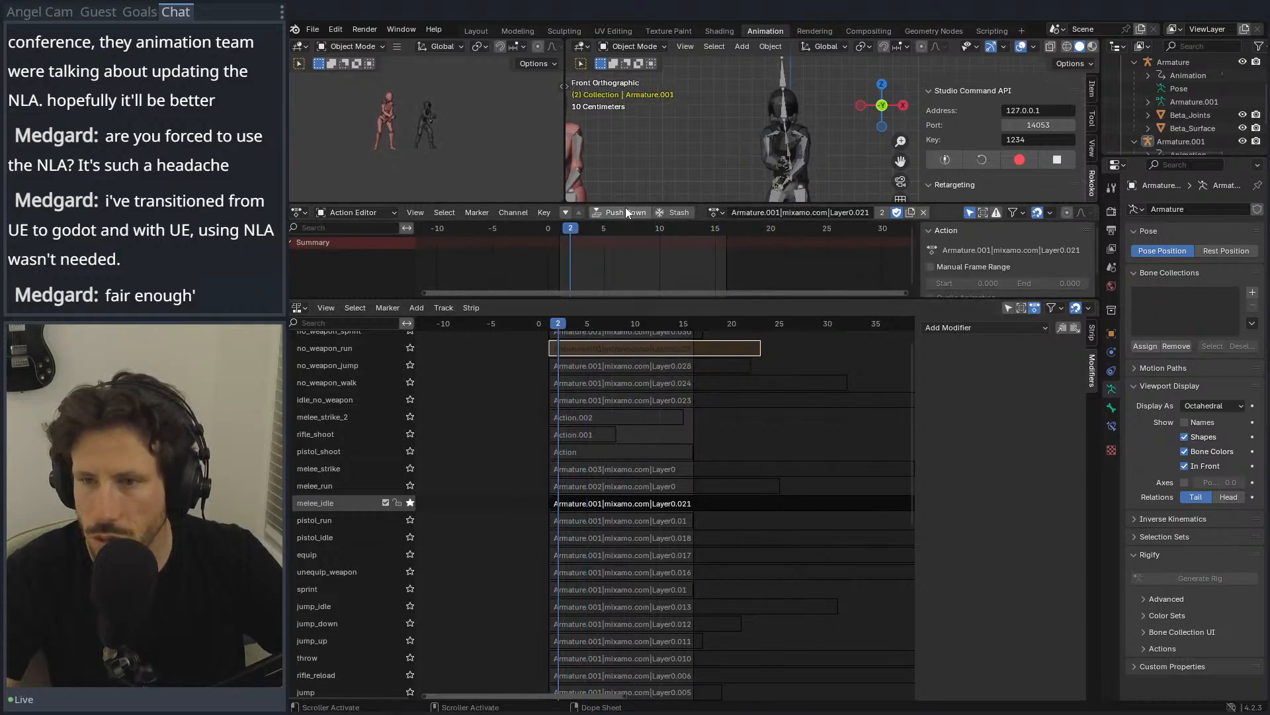
pyautogui.moveTo(664, 170); pyautogui.dragTo(773, 165, button='middle')
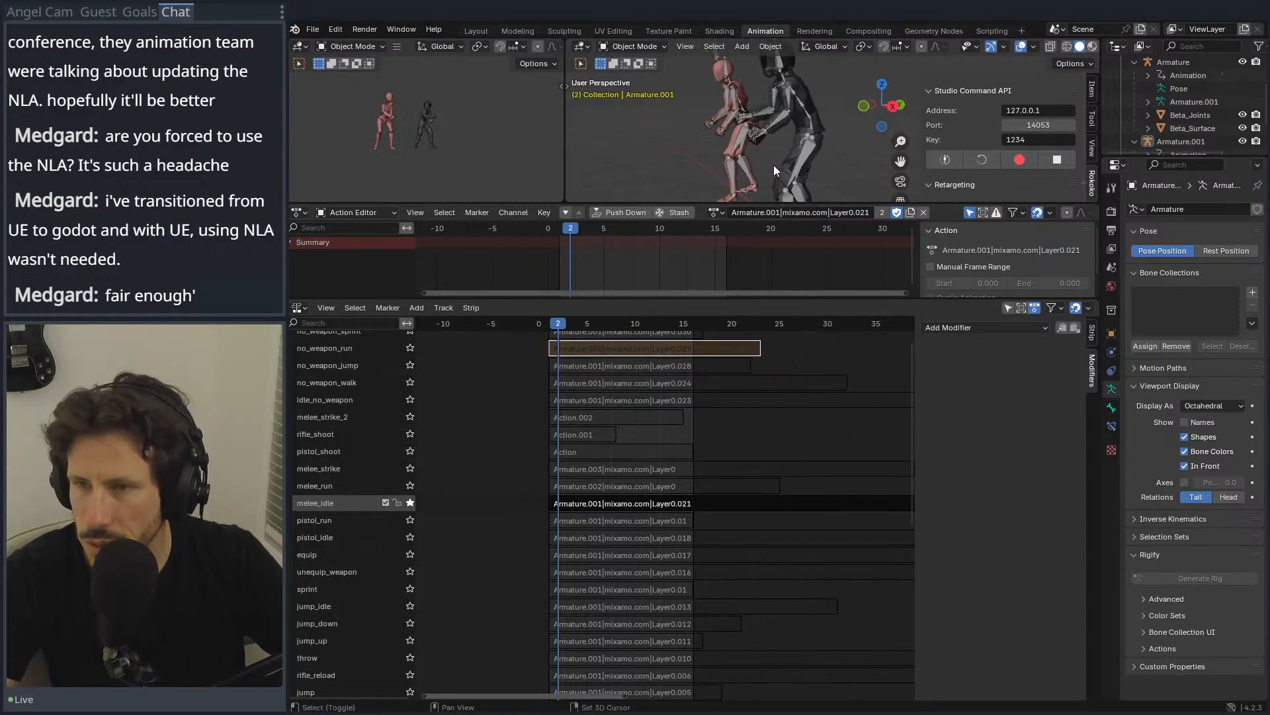
pyautogui.click(623, 212)
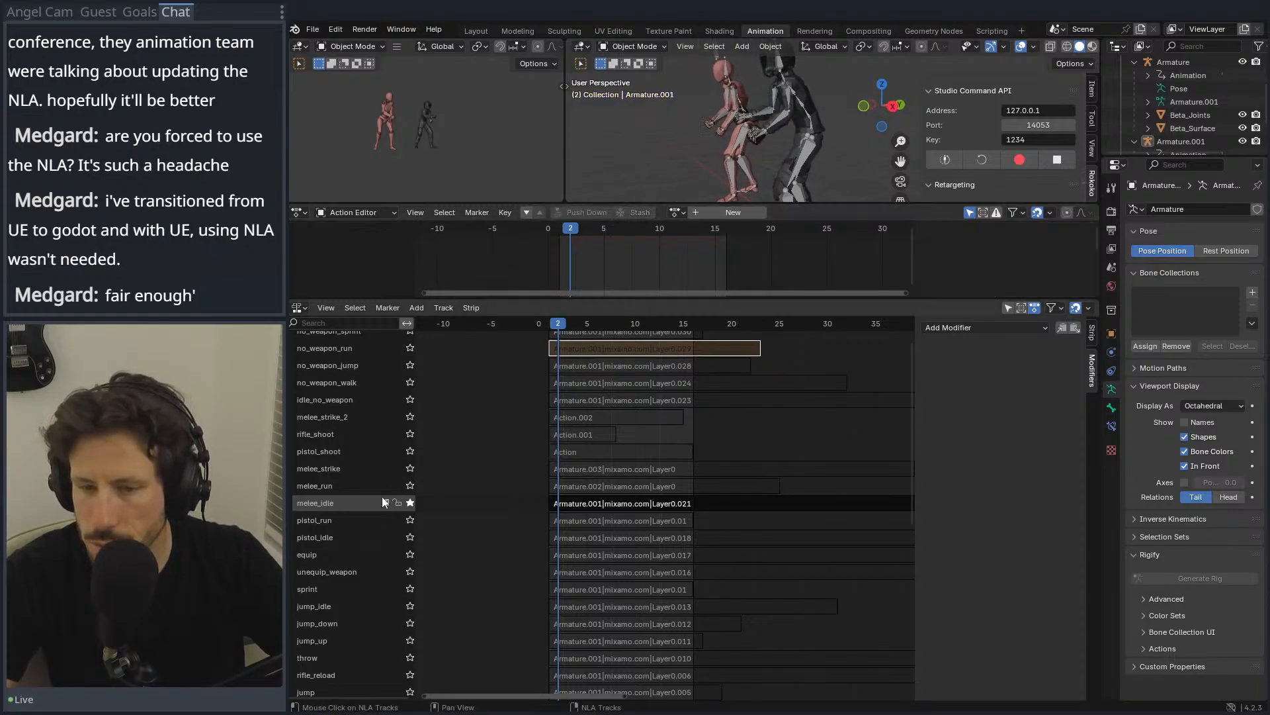
# Step: Copy the name of the Armature's melee_idle track and rename Armature.001's new NLA track melee_idle
pyautogui.doubleClick(321, 503)
pyautogui.hotkey('ctrl', 'c')
pyautogui.press('Escape')
pyautogui.scroll(-14, 322, 516)
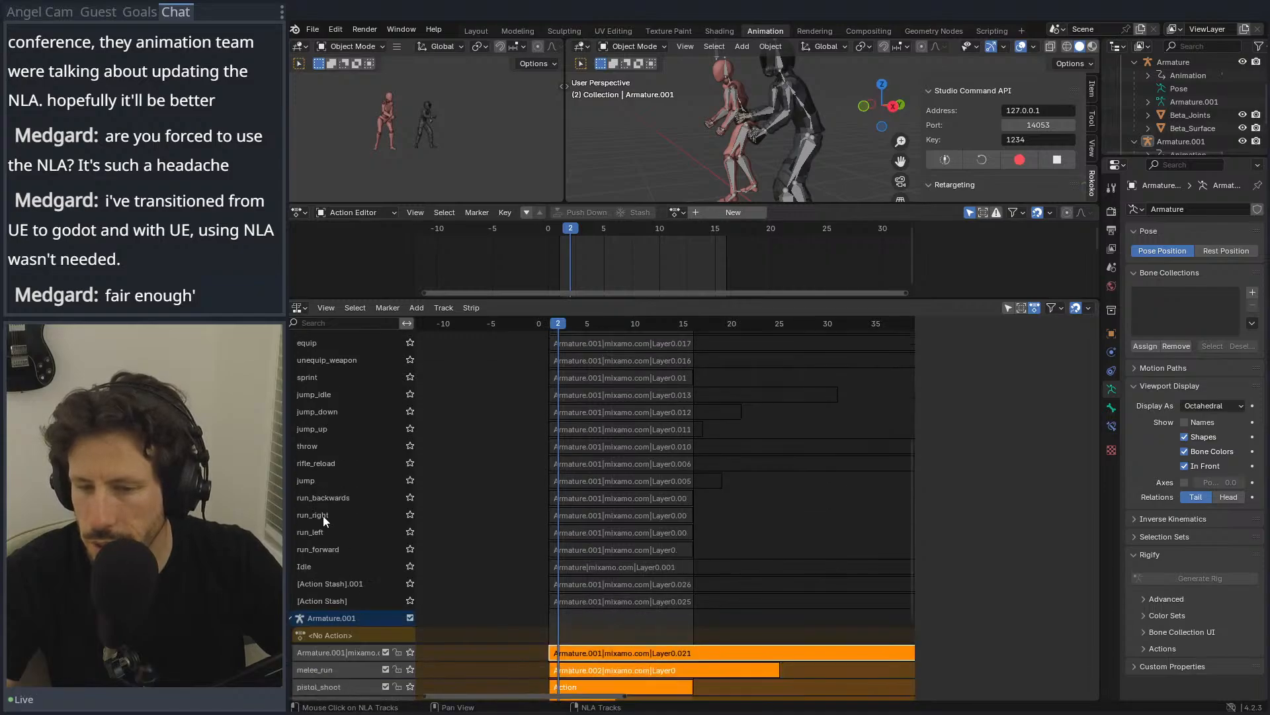
pyautogui.doubleClick(327, 503)
pyautogui.hotkey('ctrl', 'v')
pyautogui.press('Return')
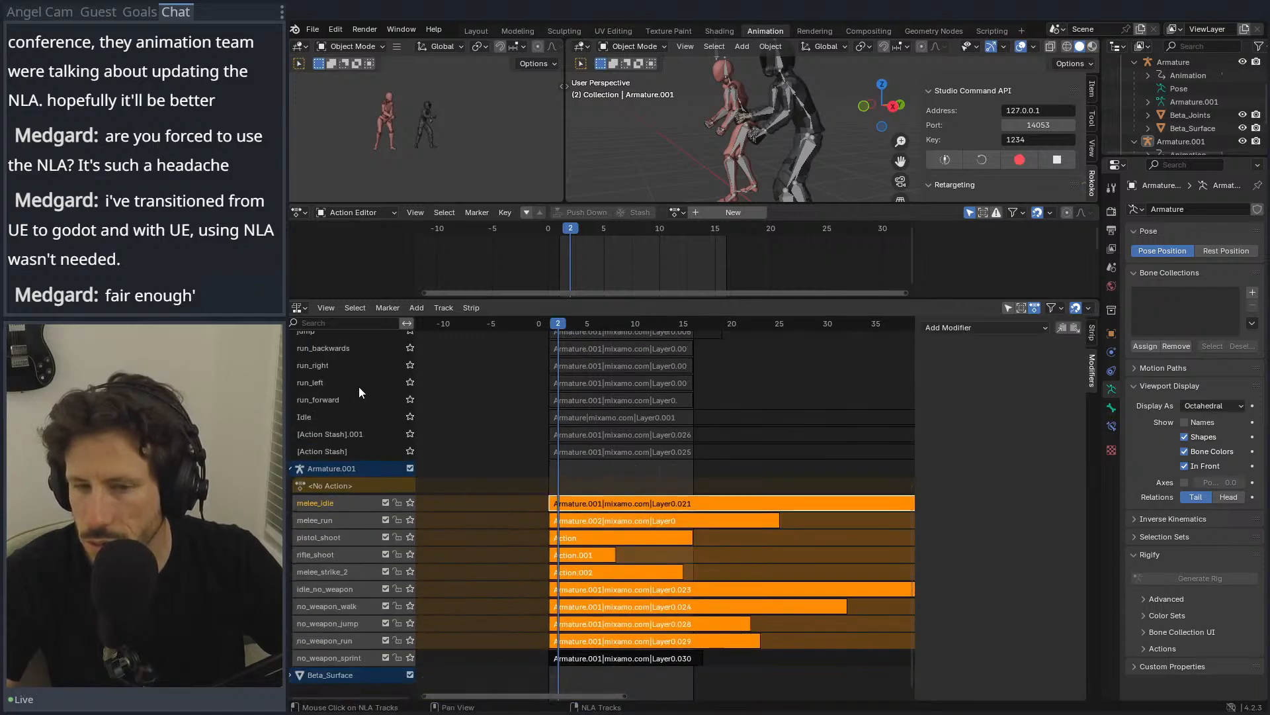
# Step: Turn off the melee_idle solo, solo the Armature's pistol_run track and go to frame 1
pyautogui.scroll(11, 357, 392)
pyautogui.click(410, 433)
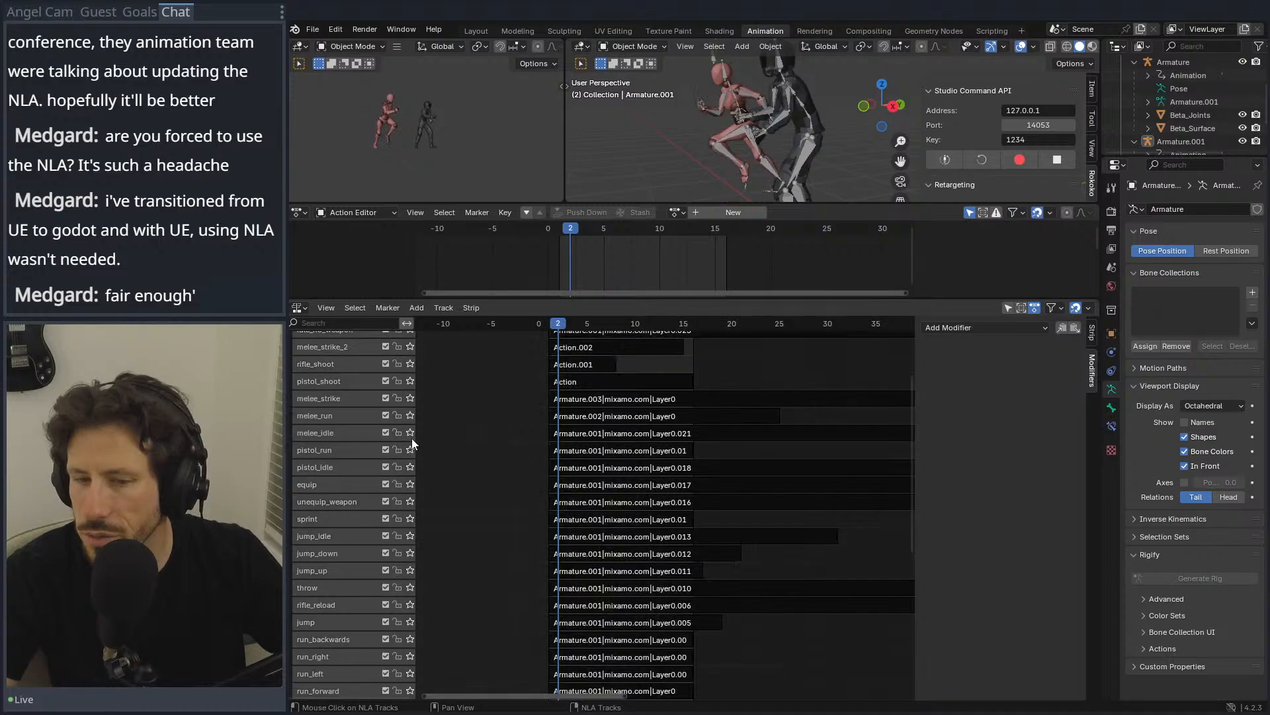
pyautogui.click(410, 450)
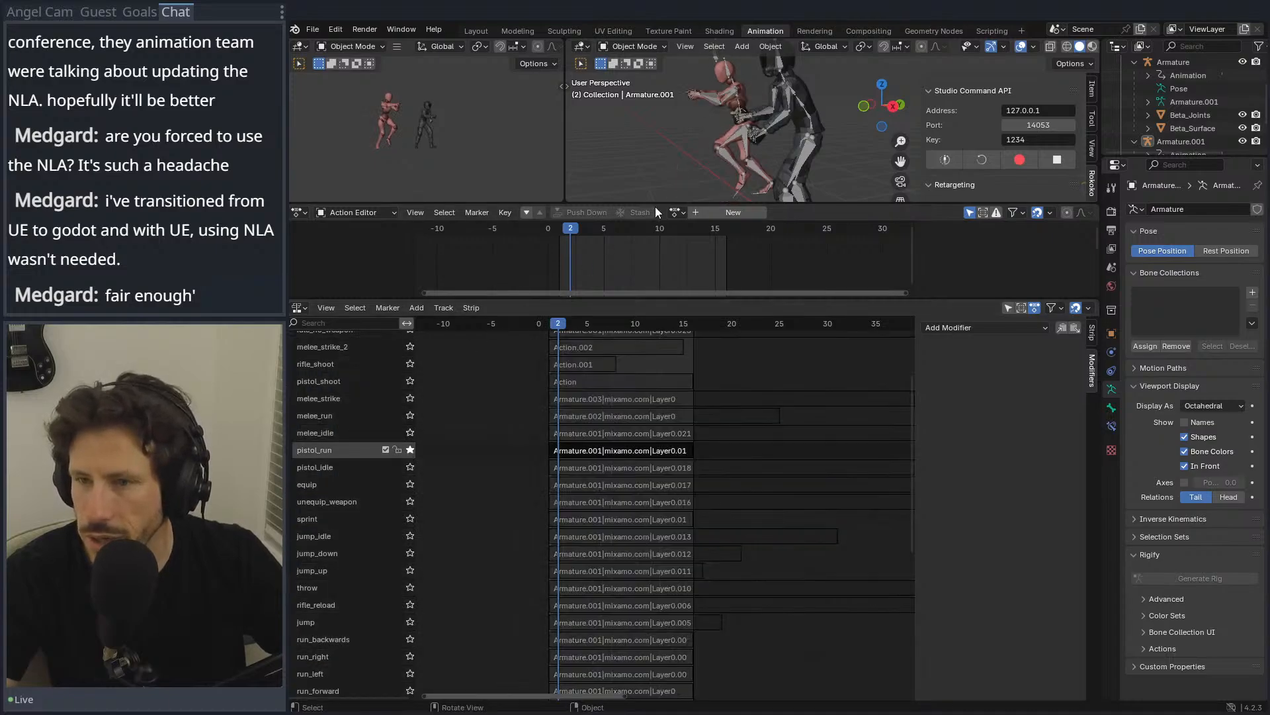
pyautogui.click(675, 212)
pyautogui.click(675, 212)
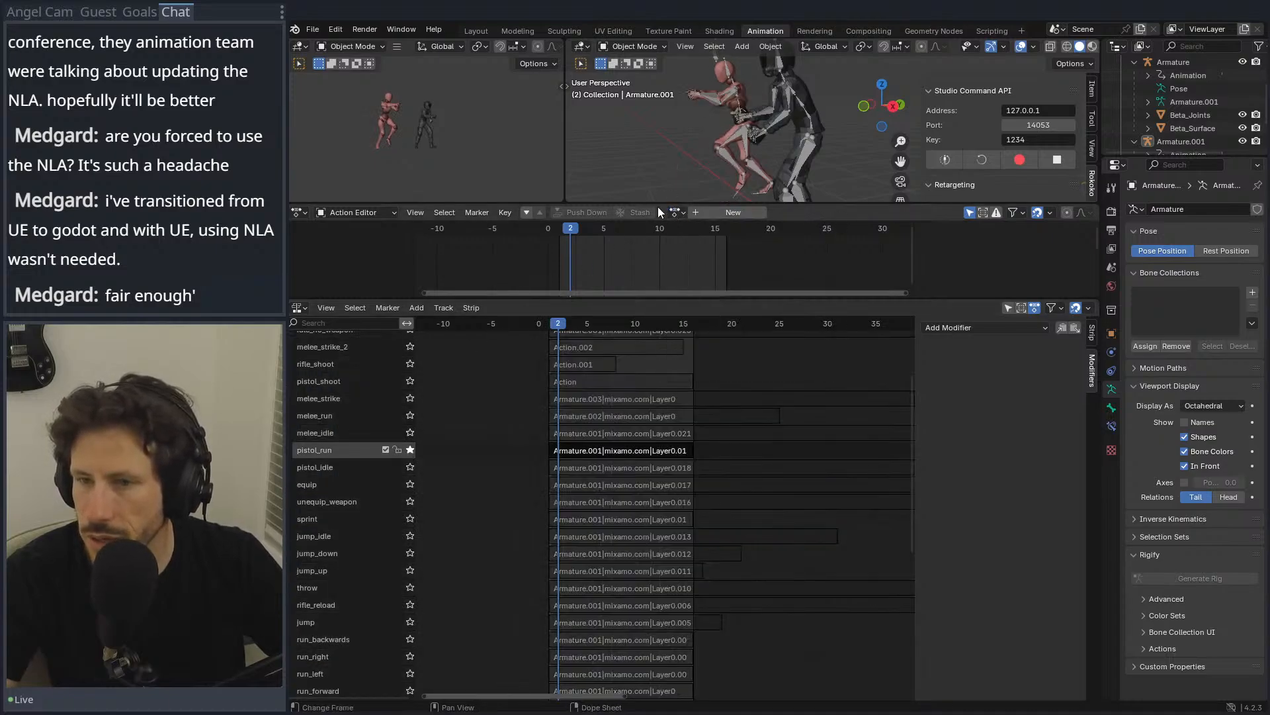
pyautogui.click(561, 228)
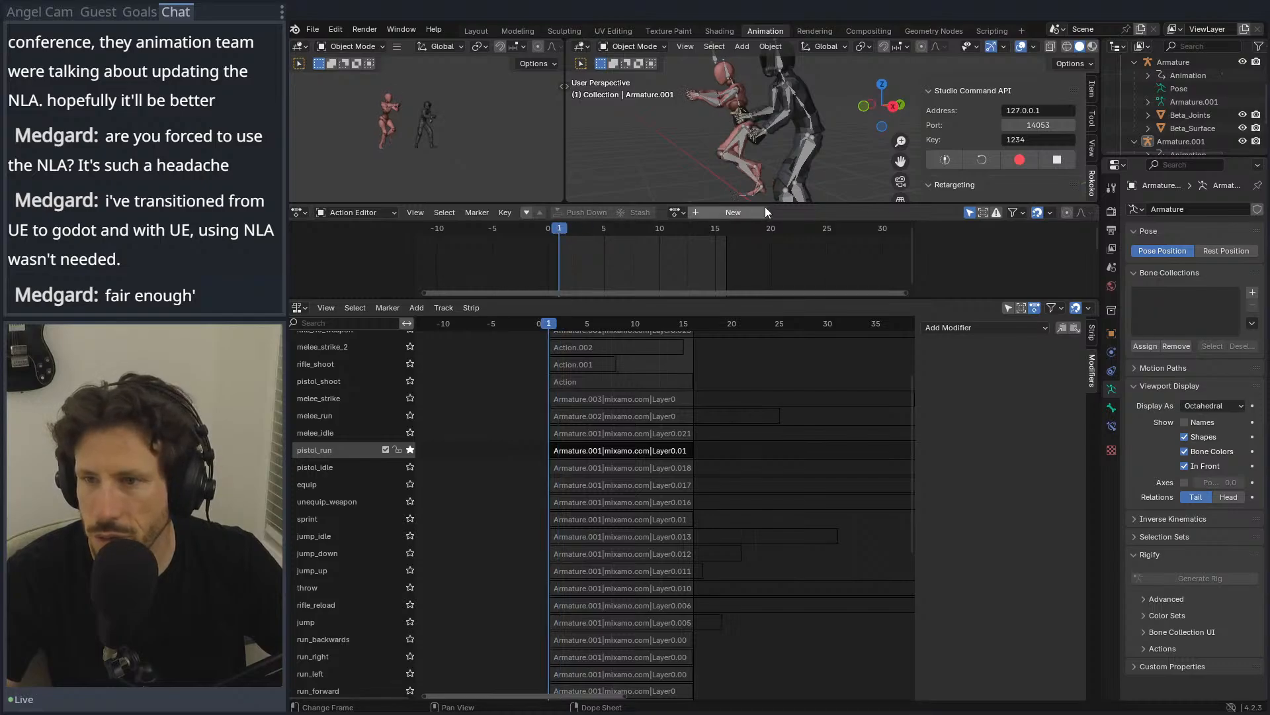
# Step: Try the action Armature.001|mixamo.com|Layer0.001 on Armature.001 as the match for pistol_run
pyautogui.click(675, 213)
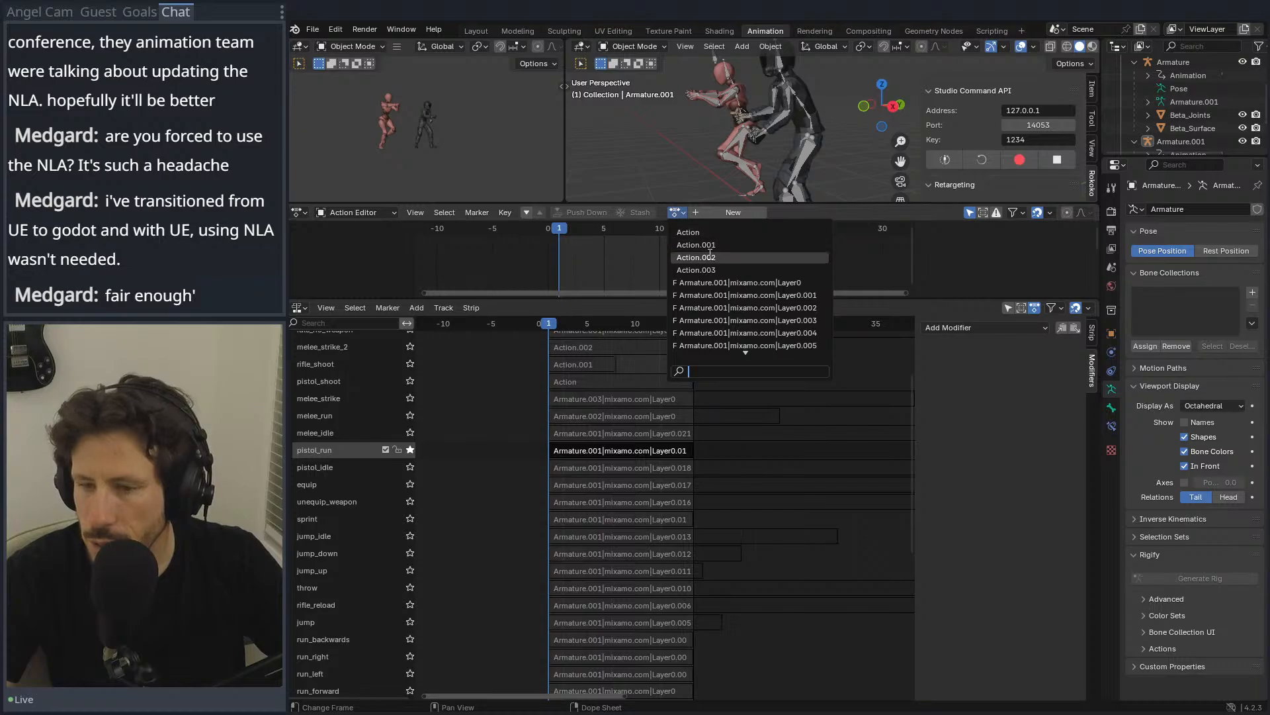
pyautogui.scroll(-8, 813, 295)
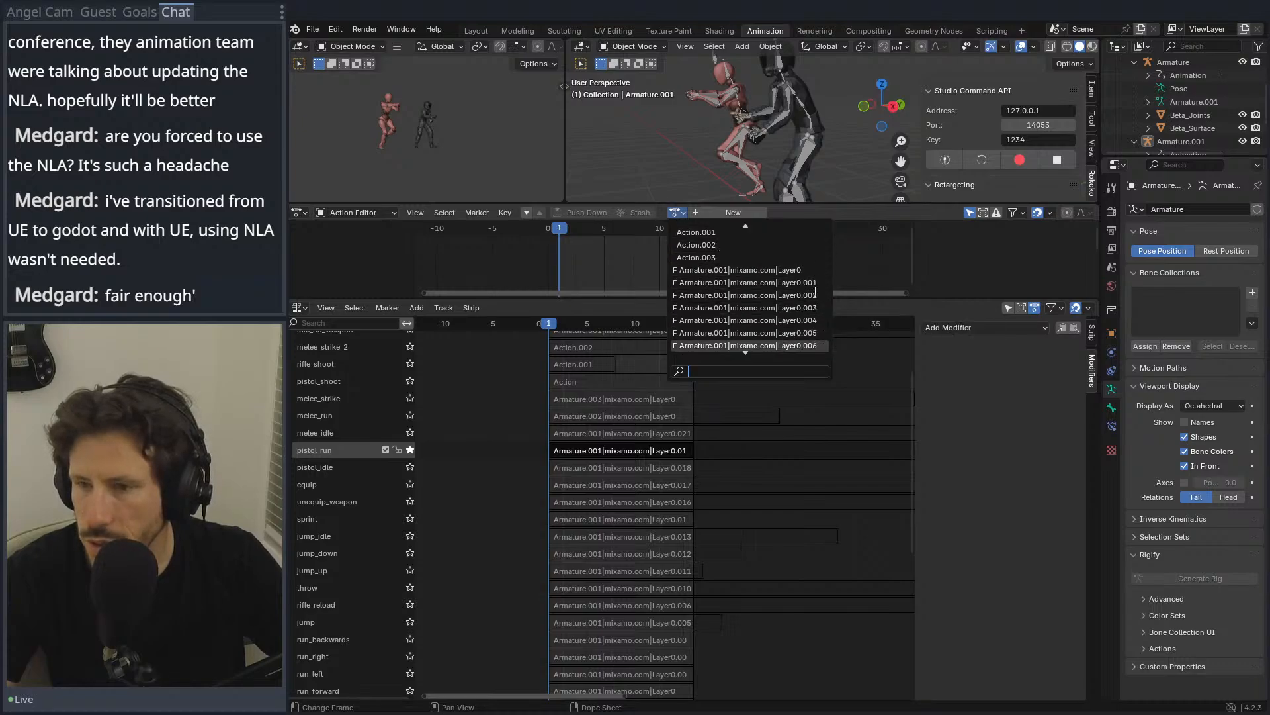
pyautogui.scroll(-7, 810, 298)
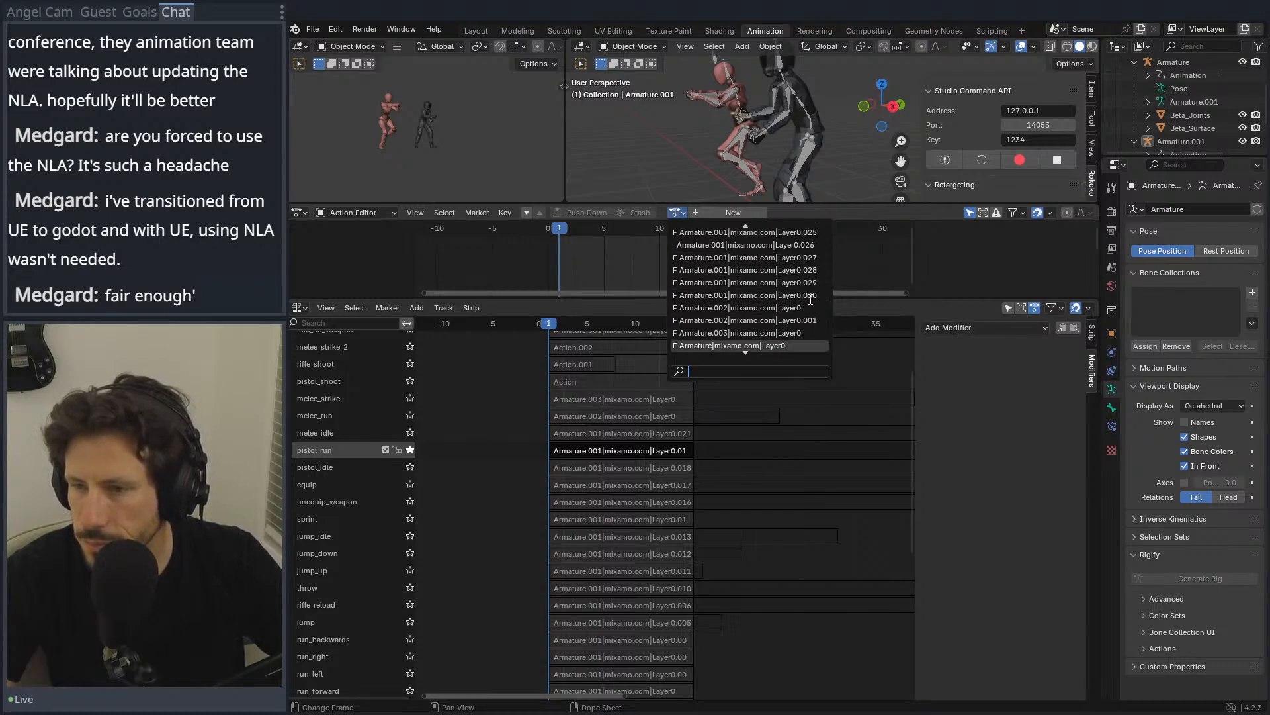
pyautogui.scroll(-5, 800, 294)
pyautogui.scroll(10, 787, 278)
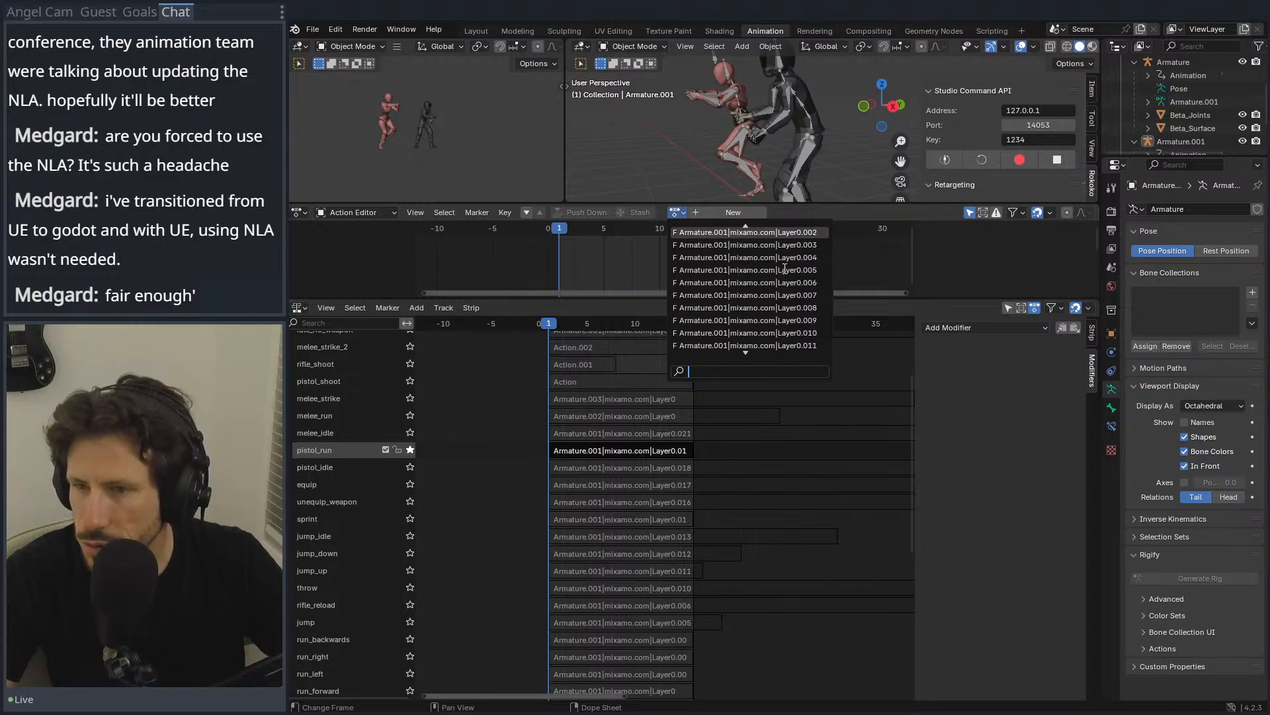
pyautogui.scroll(5, 785, 268)
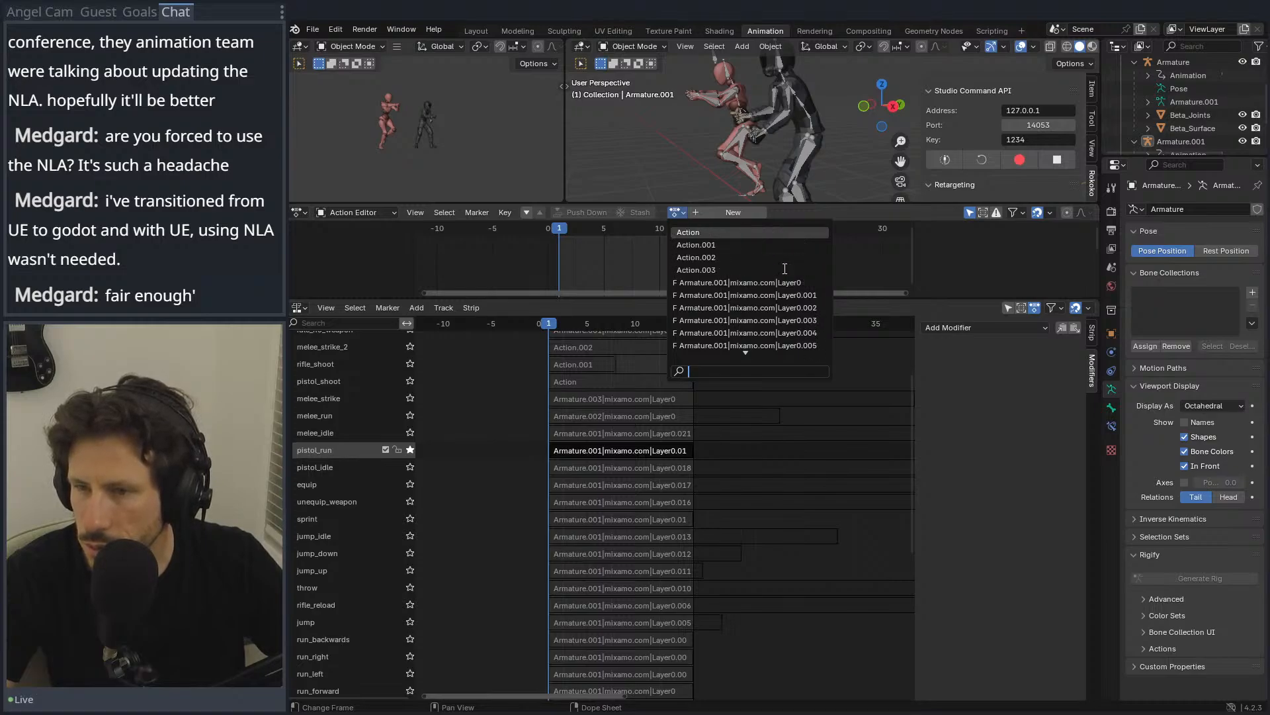
pyautogui.click(807, 295)
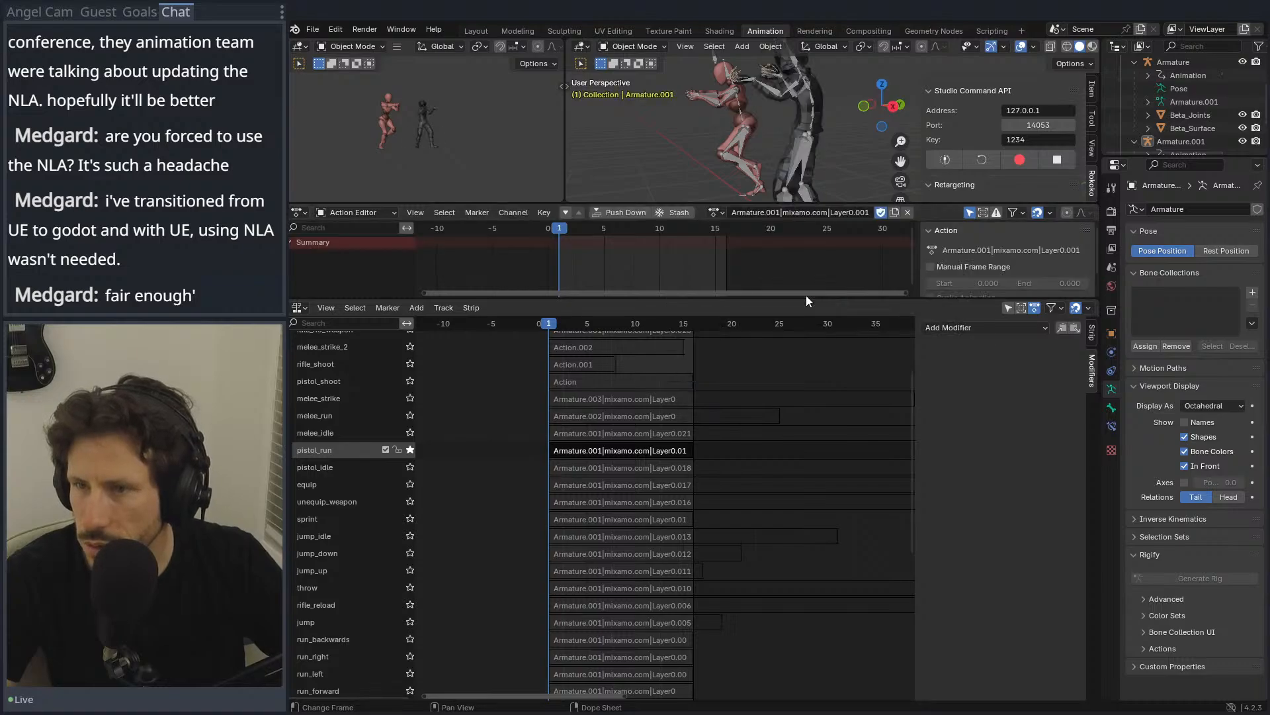
# Step: Assign Armature.001|mixamo.com|Layer0.010 to Armature.001 and play it alongside the Armature's pistol_run motion
pyautogui.click(725, 209)
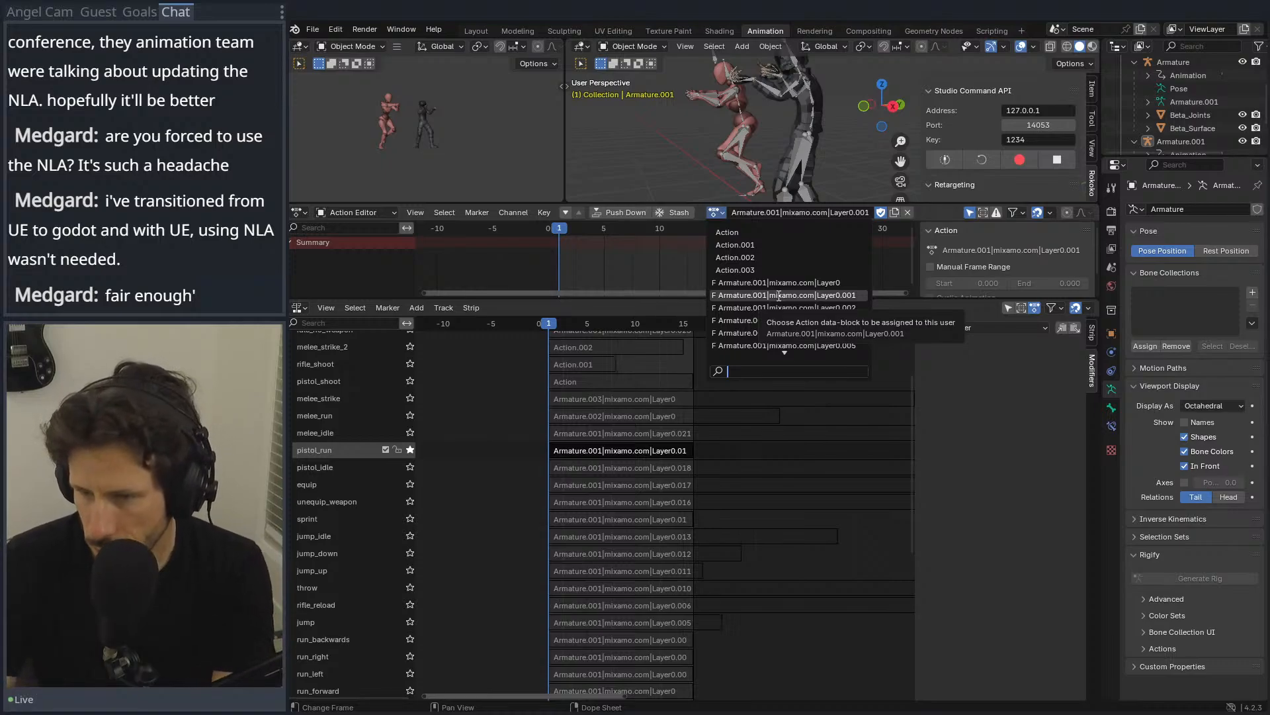
pyautogui.scroll(-5, 811, 295)
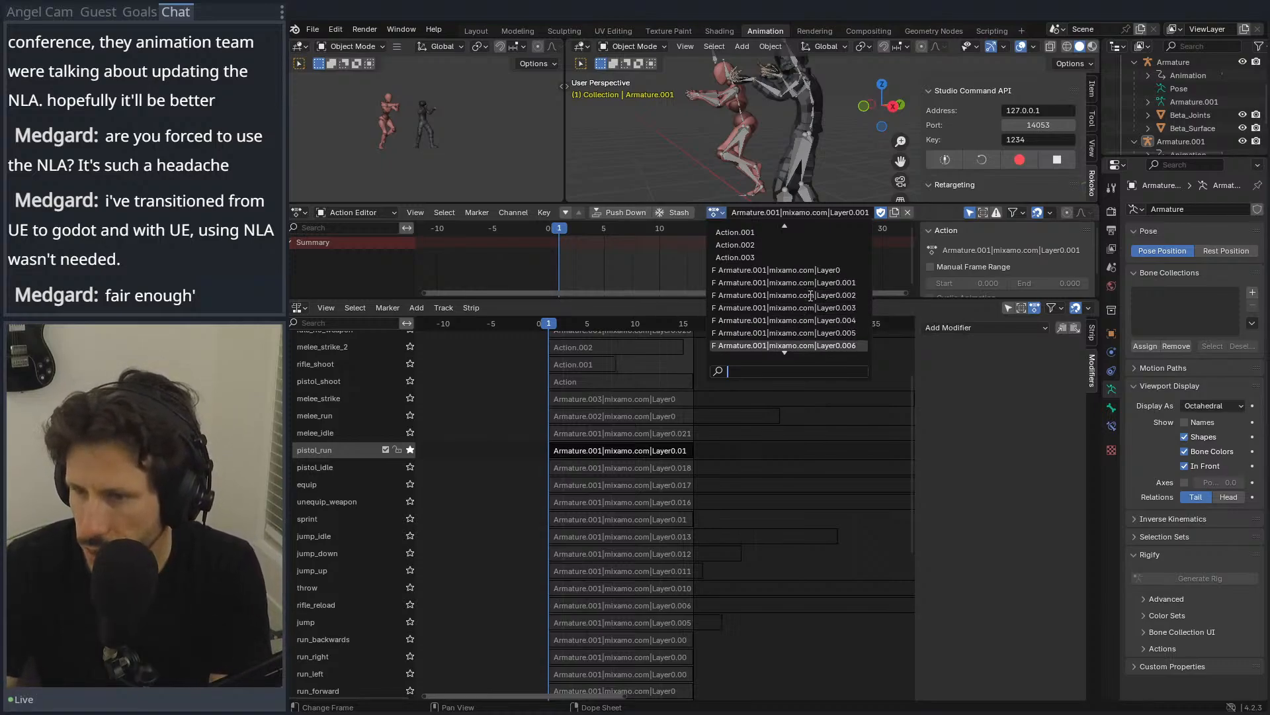
pyautogui.scroll(-5, 811, 295)
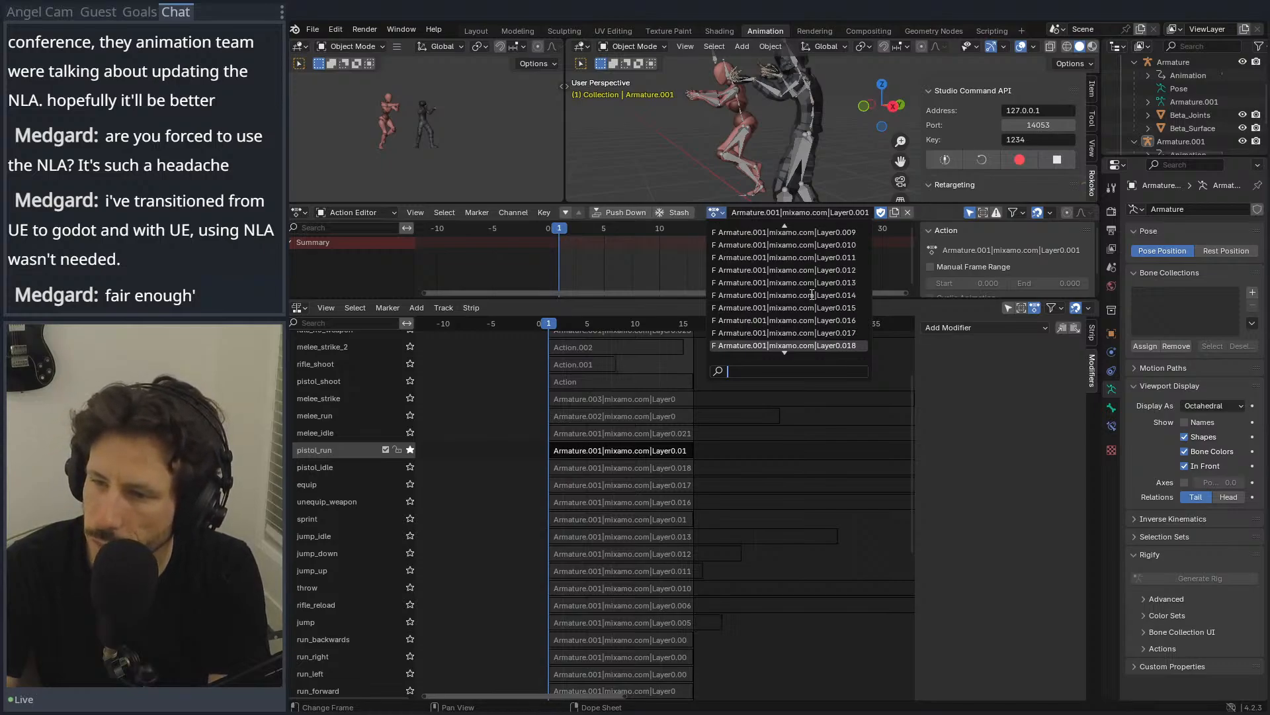
pyautogui.click(808, 256)
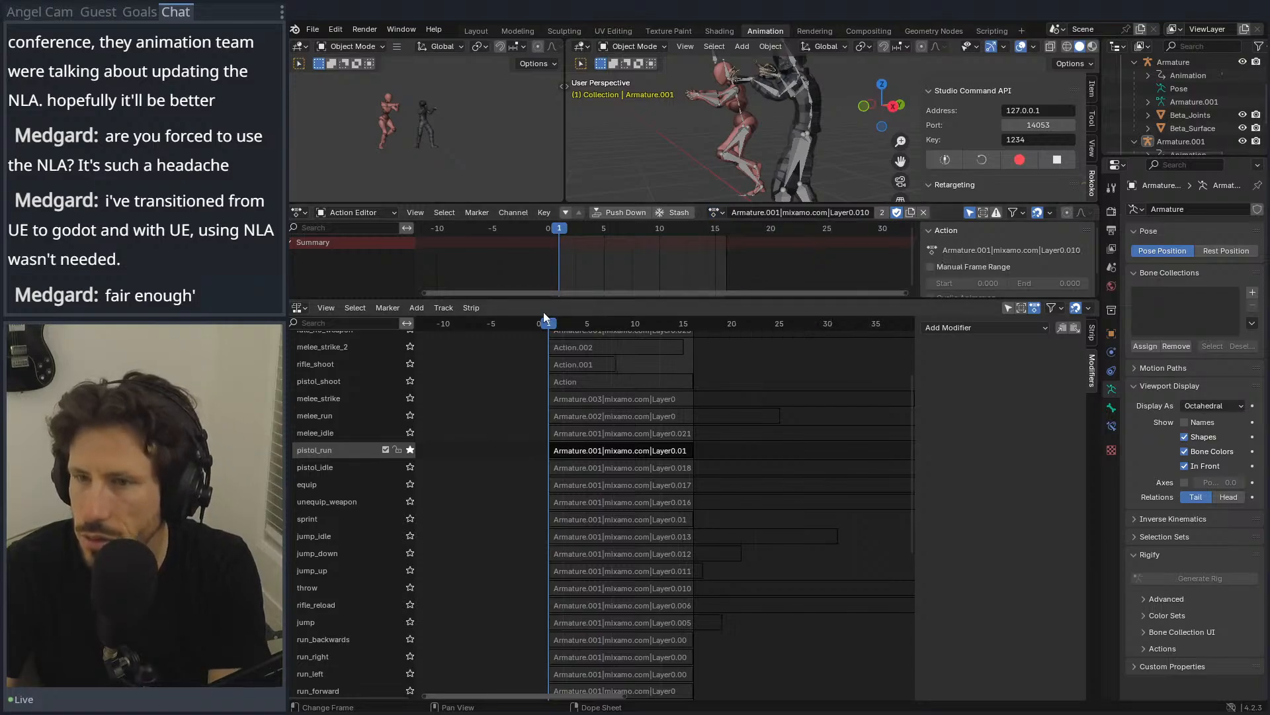
pyautogui.press('space')
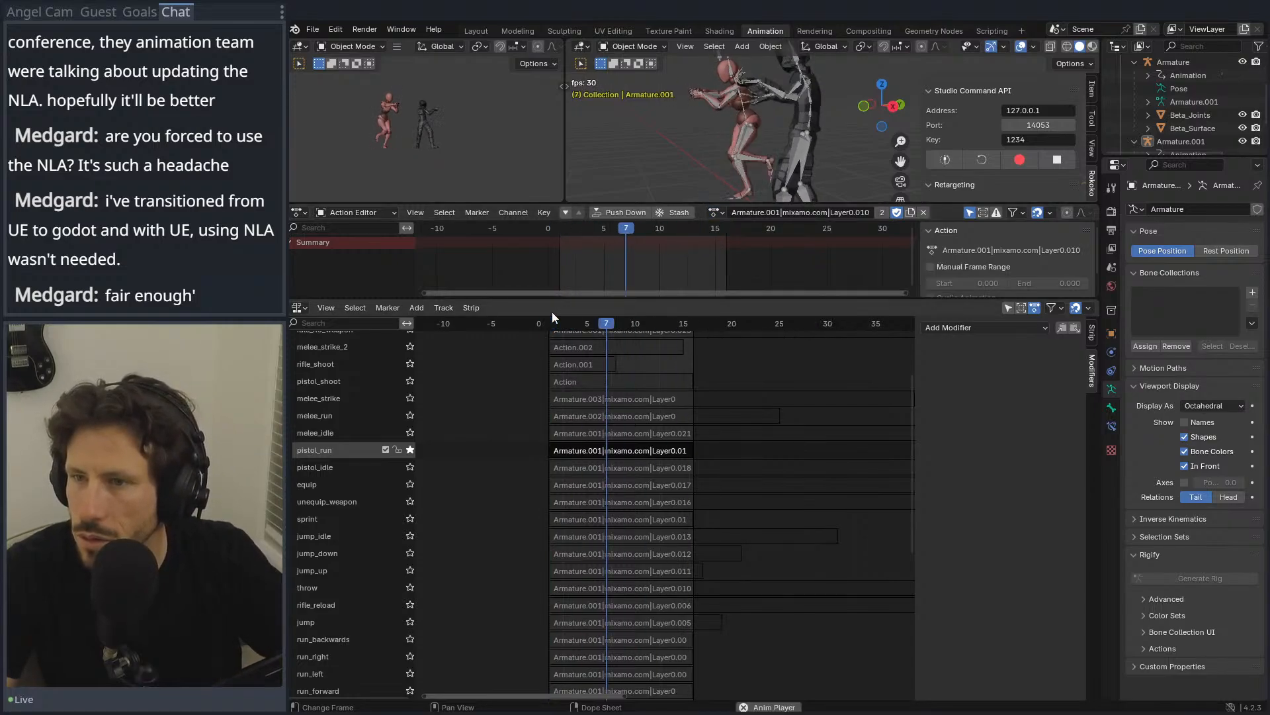
pyautogui.press('space')
# Step: Leave the action choice unchanged and select the Armature's pistol_run strip
pyautogui.click(716, 211)
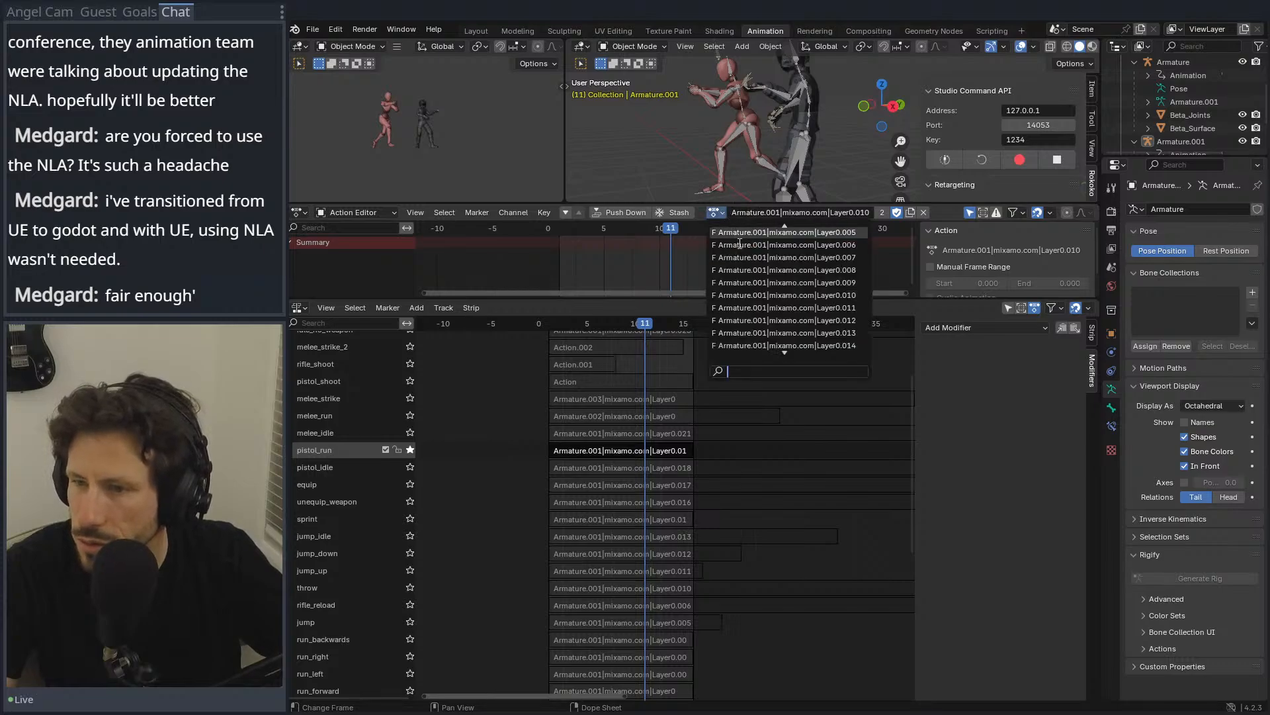
pyautogui.scroll(-5, 762, 294)
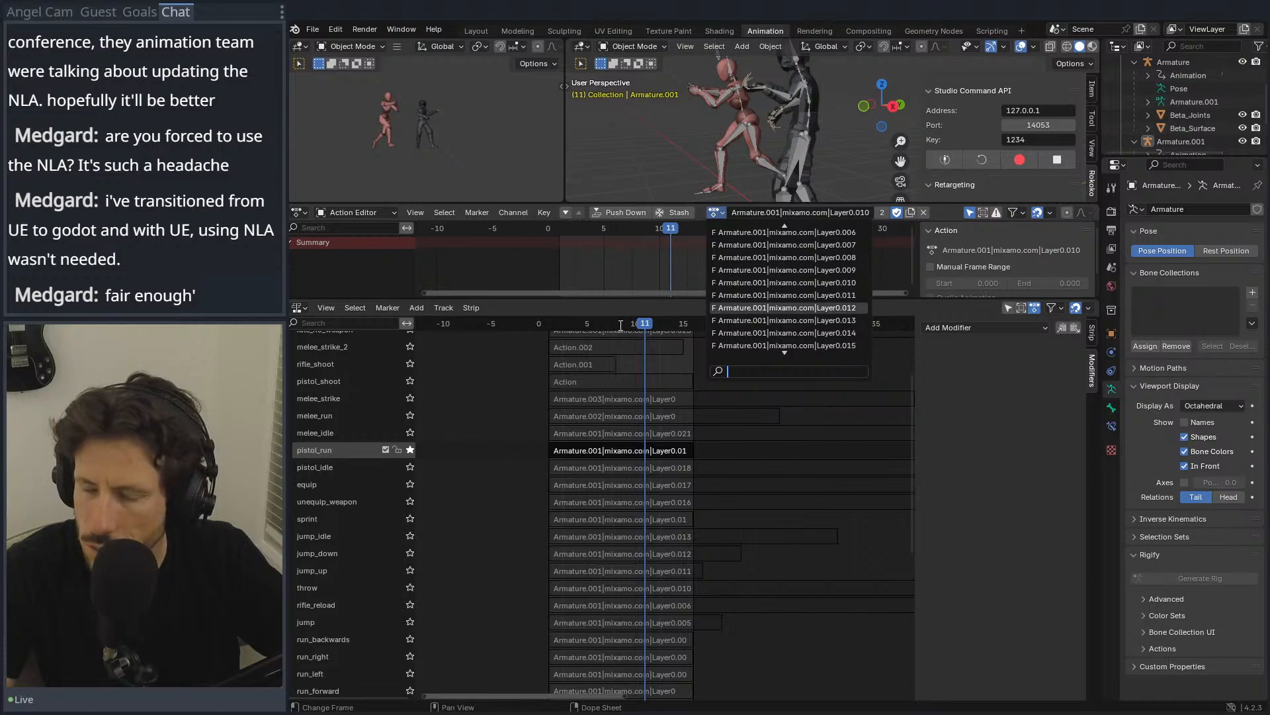
pyautogui.click(593, 450)
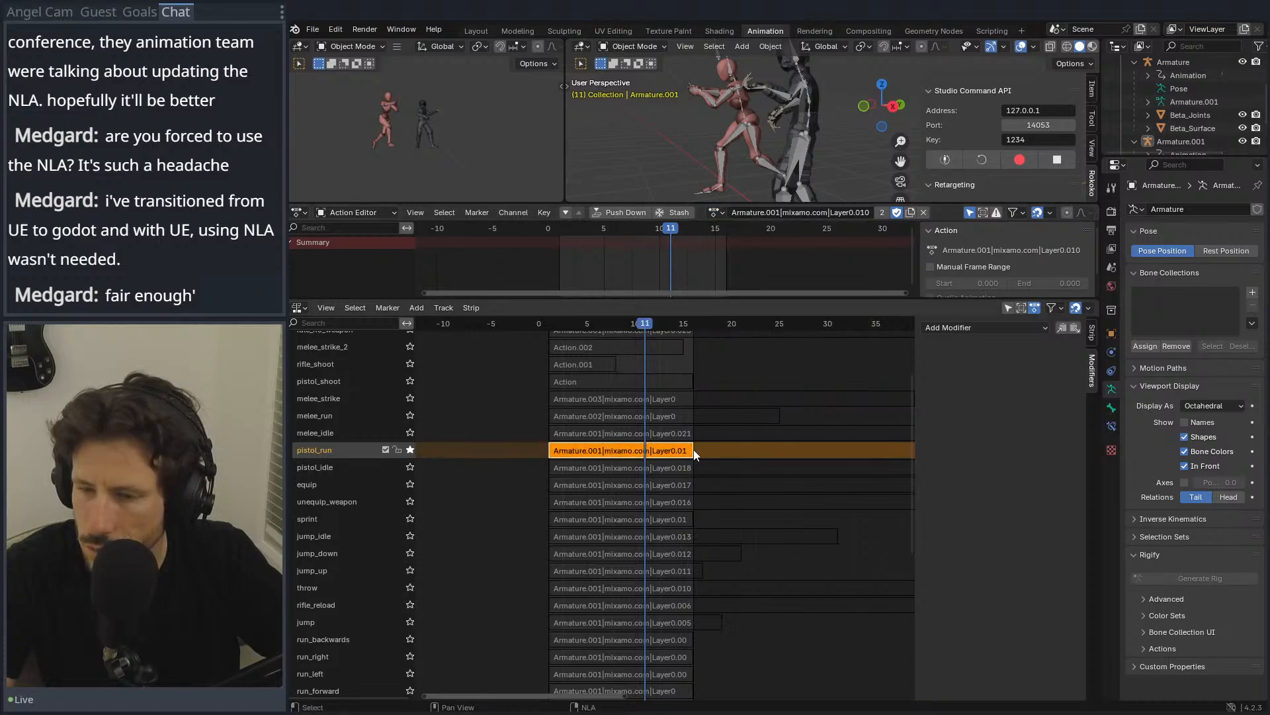
# Step: Try the action Armature|mixamo.com|Layer0 on Armature.001 as the match for pistol_run
pyautogui.click(715, 213)
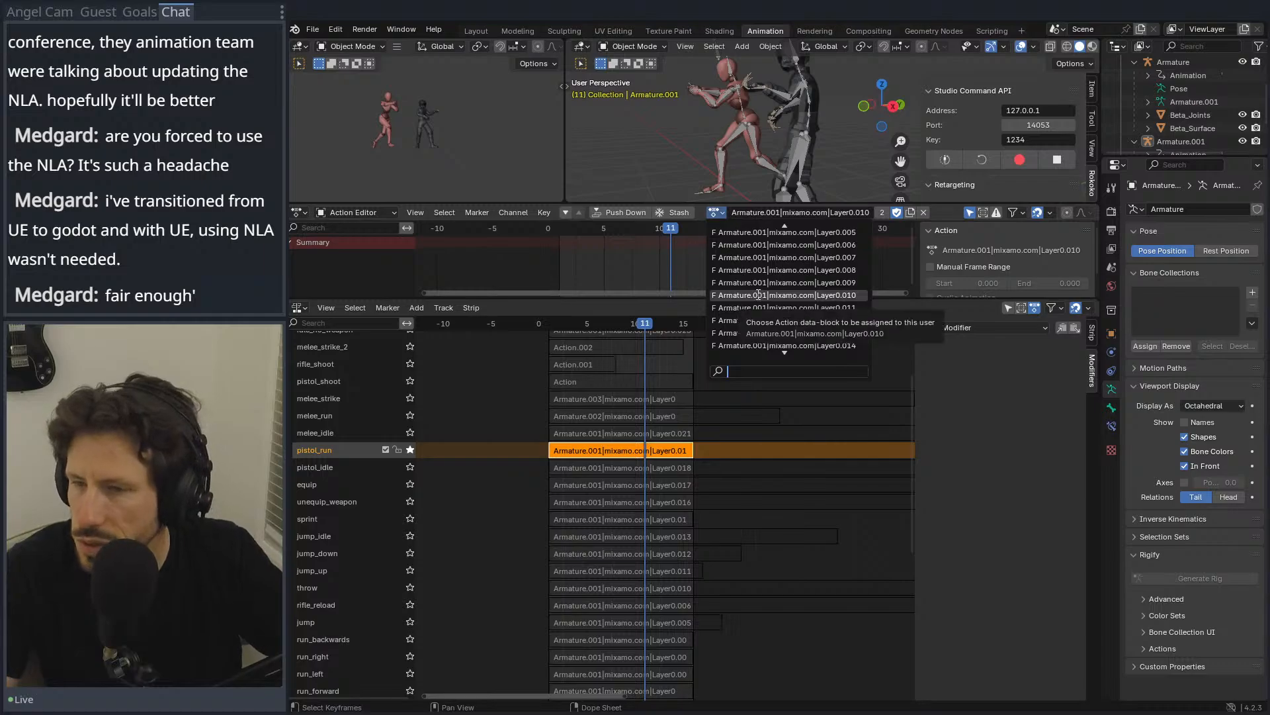
pyautogui.press('Down')
pyautogui.press('Down')
pyautogui.press('Down')
pyautogui.press('Down')
pyautogui.press('Down')
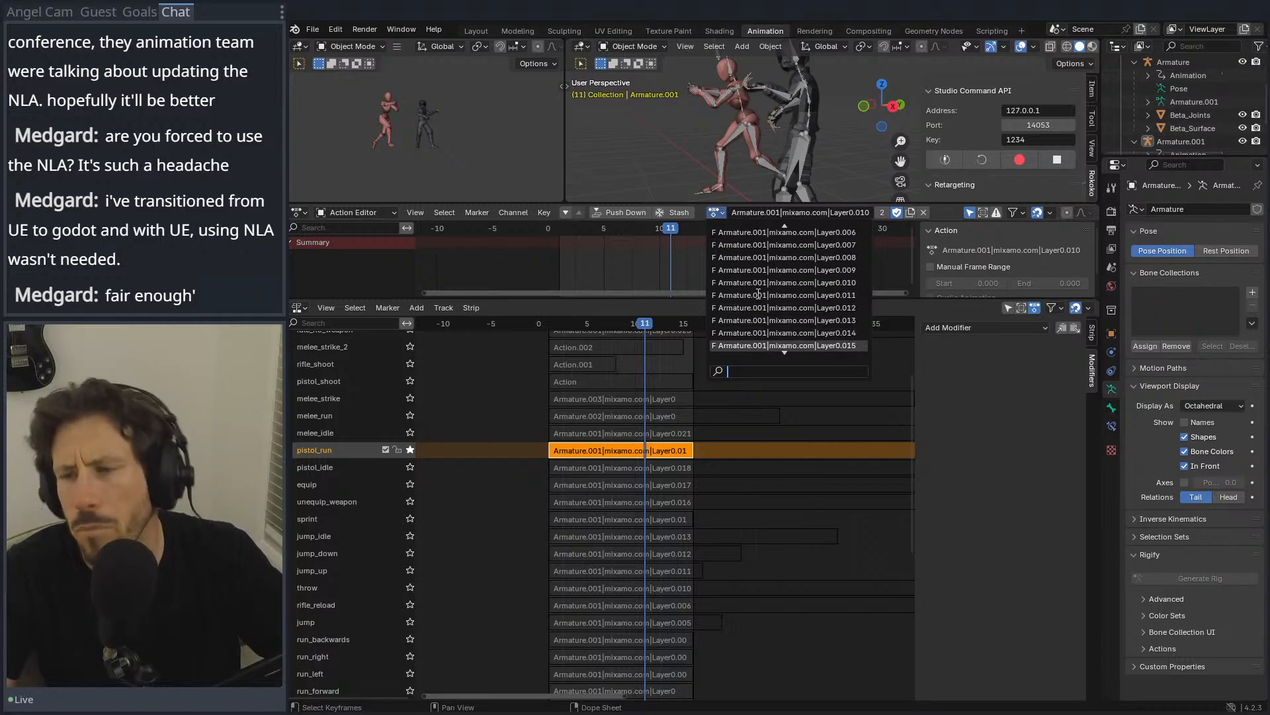
pyautogui.press('Down')
pyautogui.press('Down')
pyautogui.press('Down')
pyautogui.press('Down')
pyautogui.press('Down')
pyautogui.press('Down')
pyautogui.press('Down')
pyautogui.press('Down')
pyautogui.press('Down')
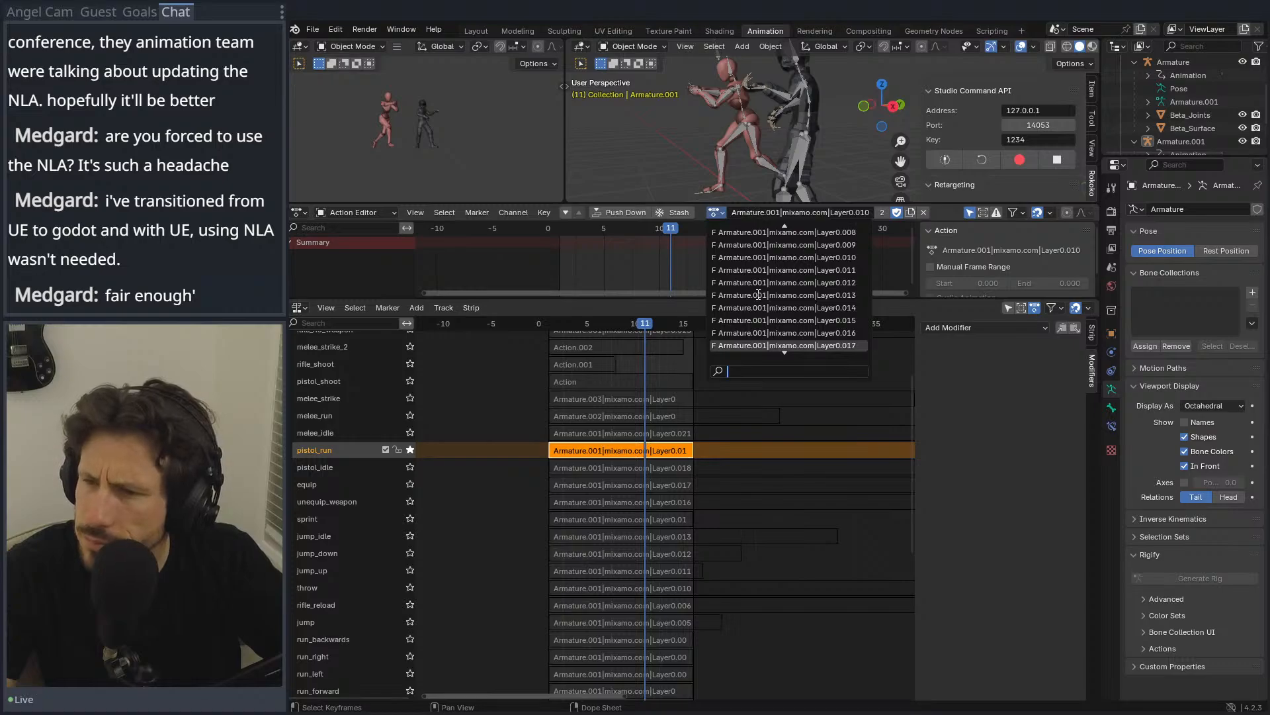
pyautogui.press('Down')
pyautogui.press('Down')
pyautogui.press('Down')
pyautogui.press('Down')
pyautogui.press('Down')
pyautogui.press('Down')
pyautogui.press('Down')
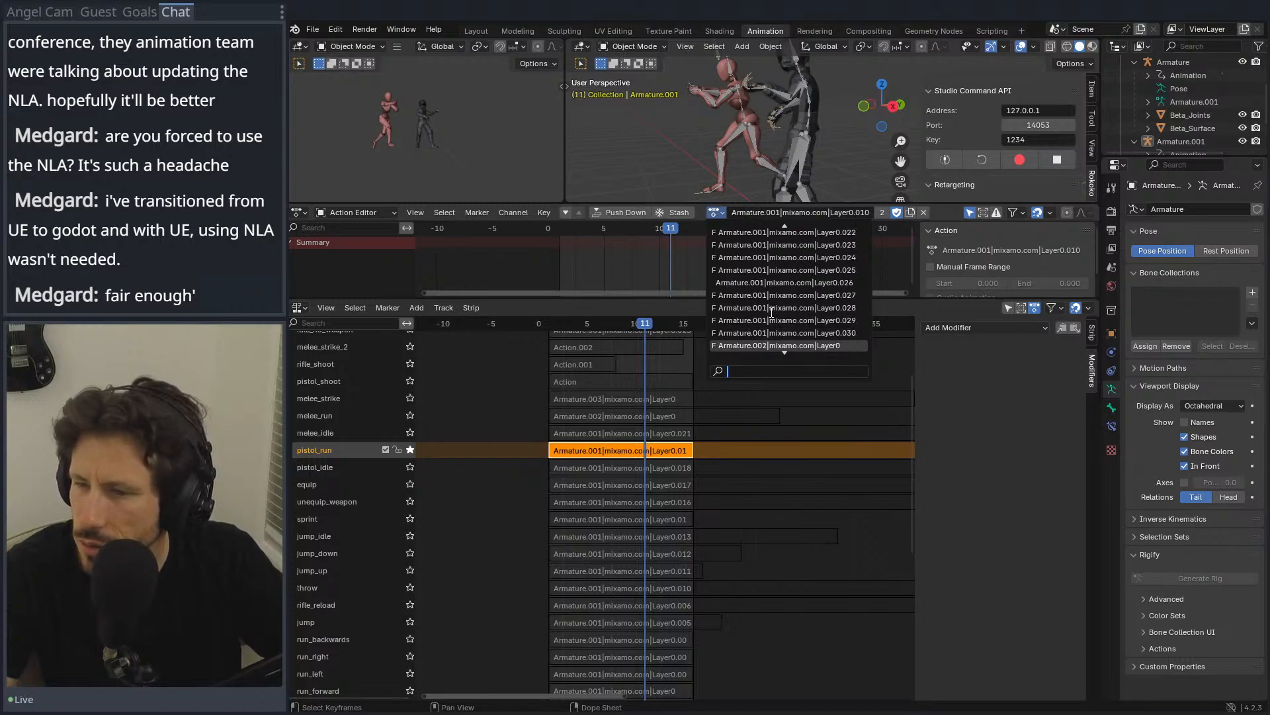
pyautogui.press('Down')
pyautogui.press('Down')
pyautogui.press('Down')
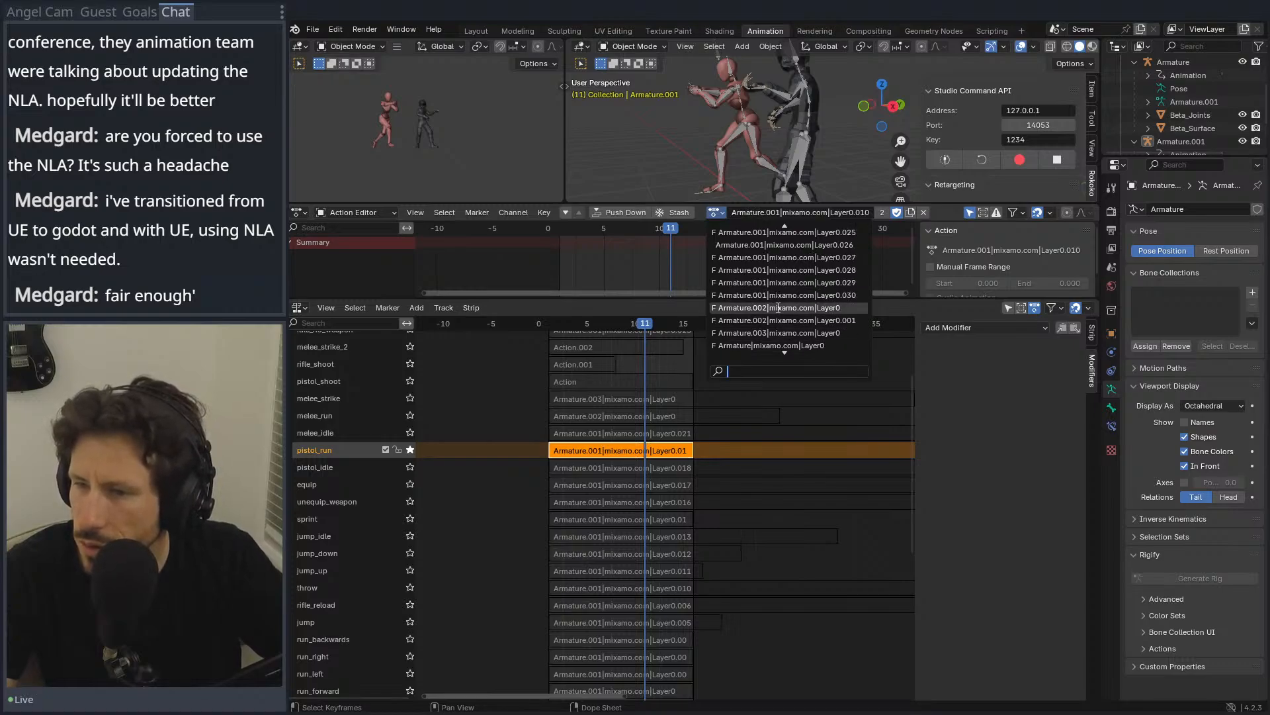
pyautogui.press('Down')
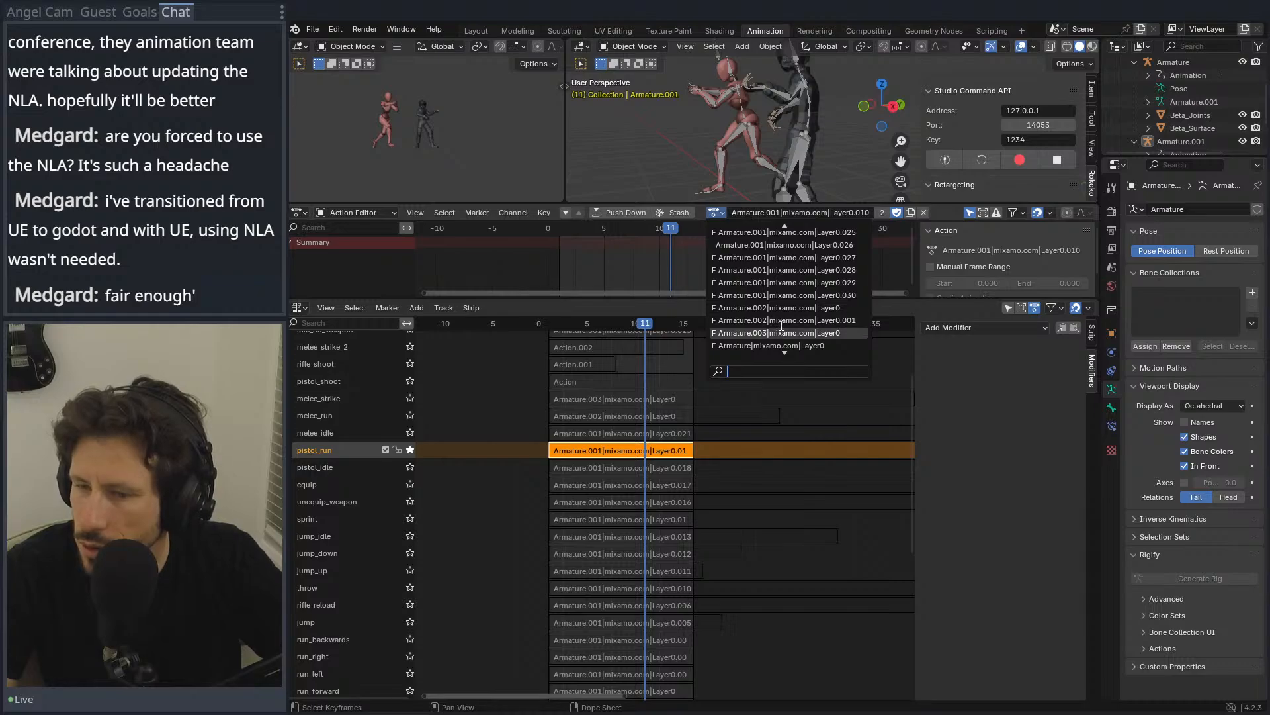
pyautogui.press('Down')
pyautogui.press('Down')
pyautogui.press('Down')
pyautogui.press('Down')
pyautogui.press('Down')
pyautogui.press('Down')
pyautogui.press('Down')
pyautogui.press('Down')
pyautogui.press('Down')
pyautogui.press('Down')
pyautogui.press('Down')
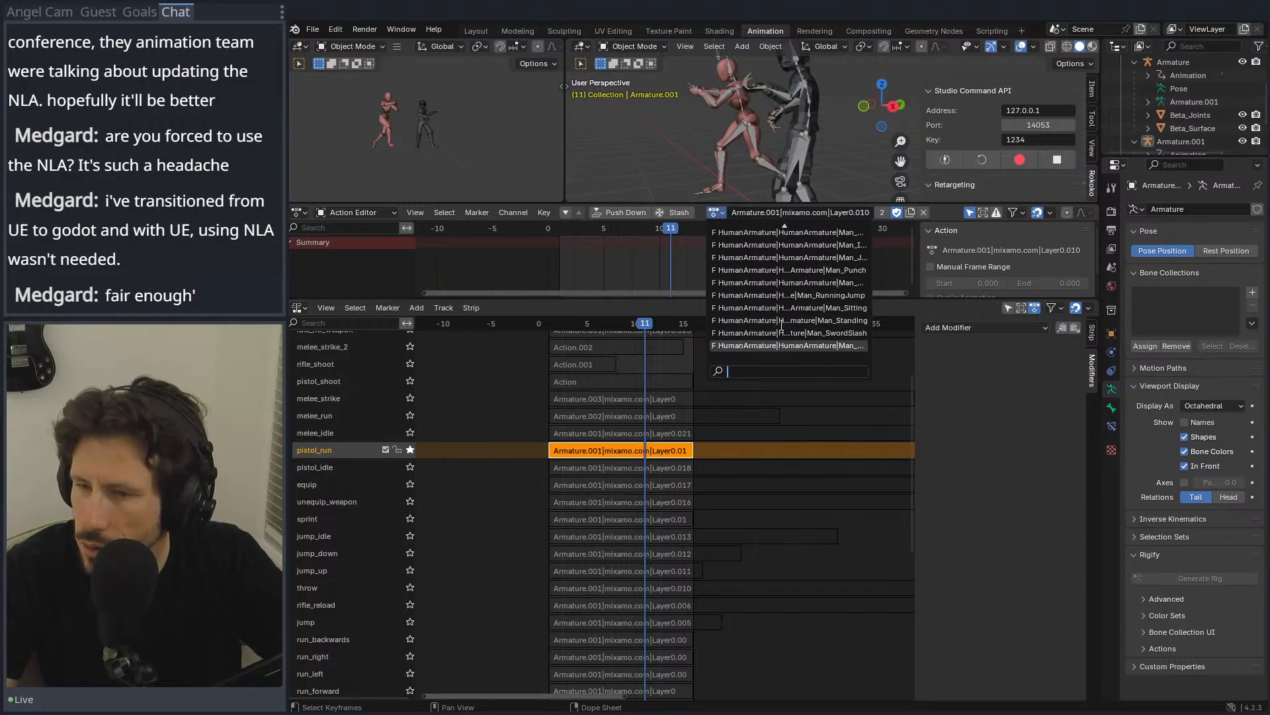
pyautogui.press('Up')
pyautogui.press('Up')
pyautogui.press('Up')
pyautogui.press('Up')
pyautogui.press('Up')
pyautogui.press('Up')
pyautogui.press('Up')
pyautogui.press('Up')
pyautogui.press('Up')
pyautogui.press('Up')
pyautogui.press('Up')
pyautogui.press('Up')
pyautogui.press('Up')
pyautogui.press('Up')
pyautogui.press('Up')
pyautogui.press('Up')
pyautogui.press('Up')
pyautogui.press('Up')
pyautogui.press('Up')
pyautogui.press('Up')
pyautogui.press('Up')
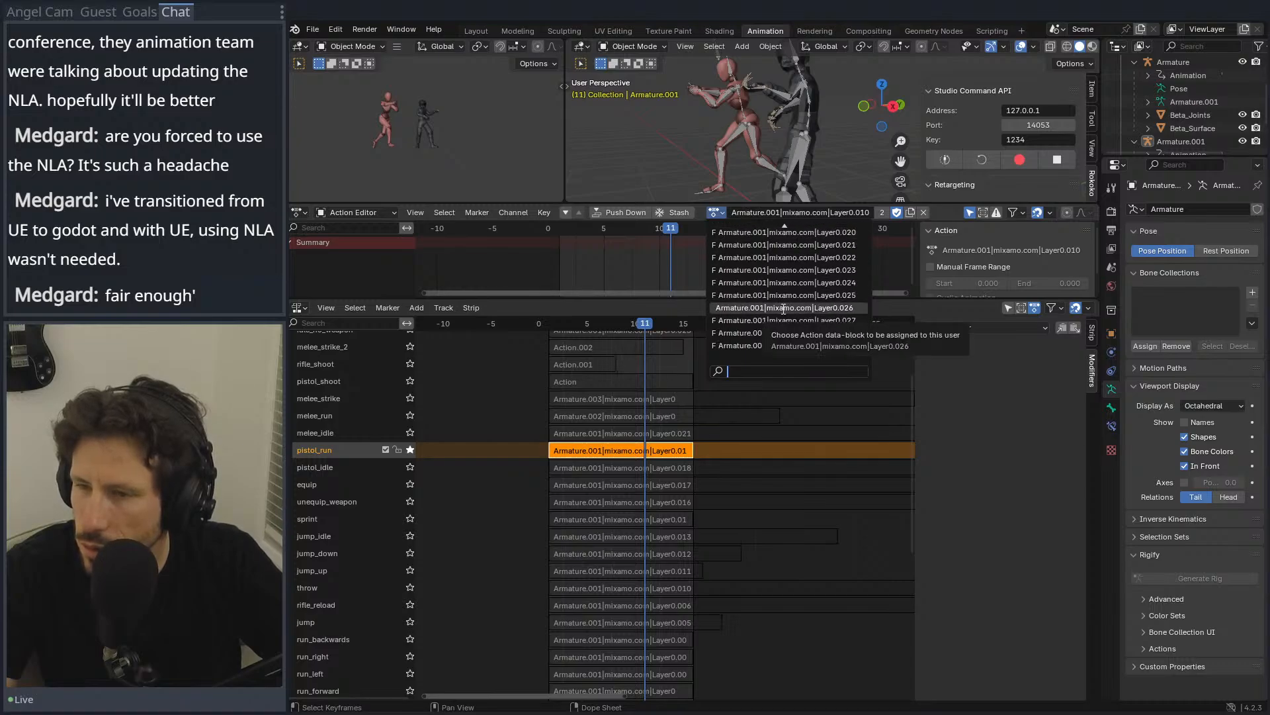
pyautogui.press('Down')
pyautogui.press('Down')
pyautogui.press('Down')
pyautogui.press('Down')
pyautogui.press('Down')
pyautogui.press('Down')
pyautogui.press('Down')
pyautogui.press('Down')
pyautogui.press('Down')
pyautogui.press('Down')
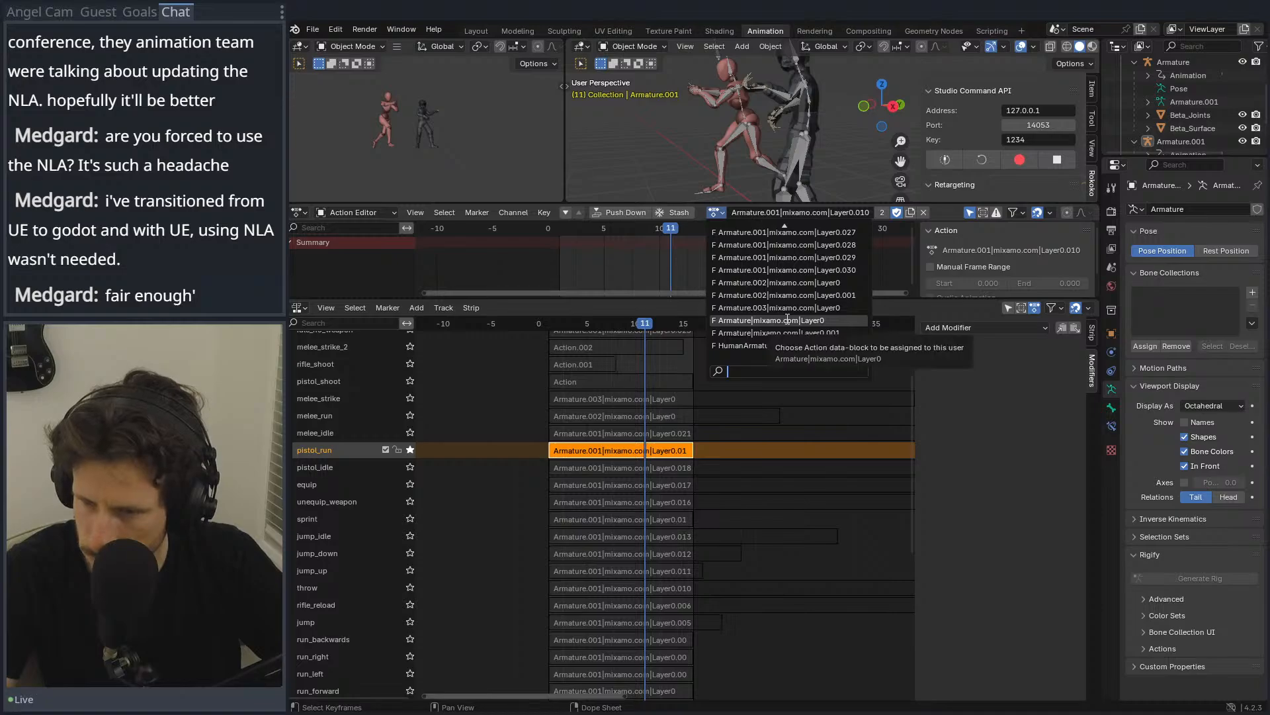
pyautogui.click(787, 320)
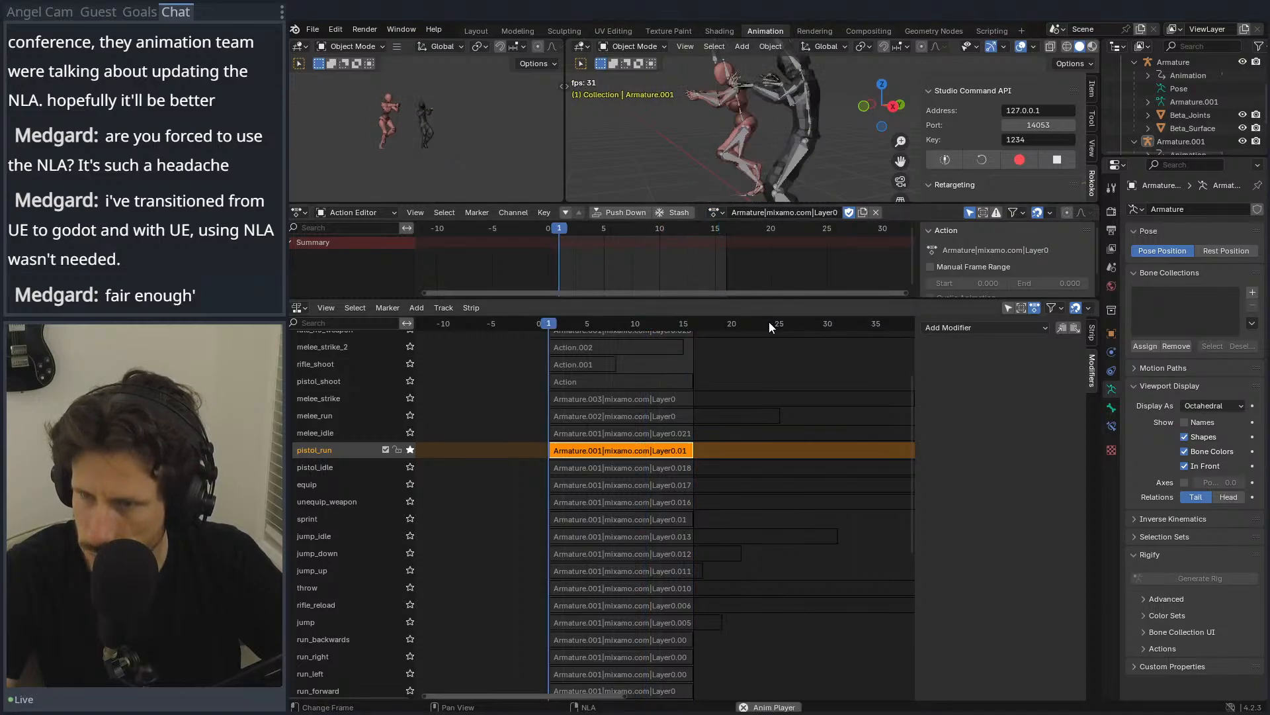
# Step: Look through the available actions for another match for pistol_run, keeping the current assignment
pyautogui.click(715, 212)
pyautogui.scroll(5, 737, 278)
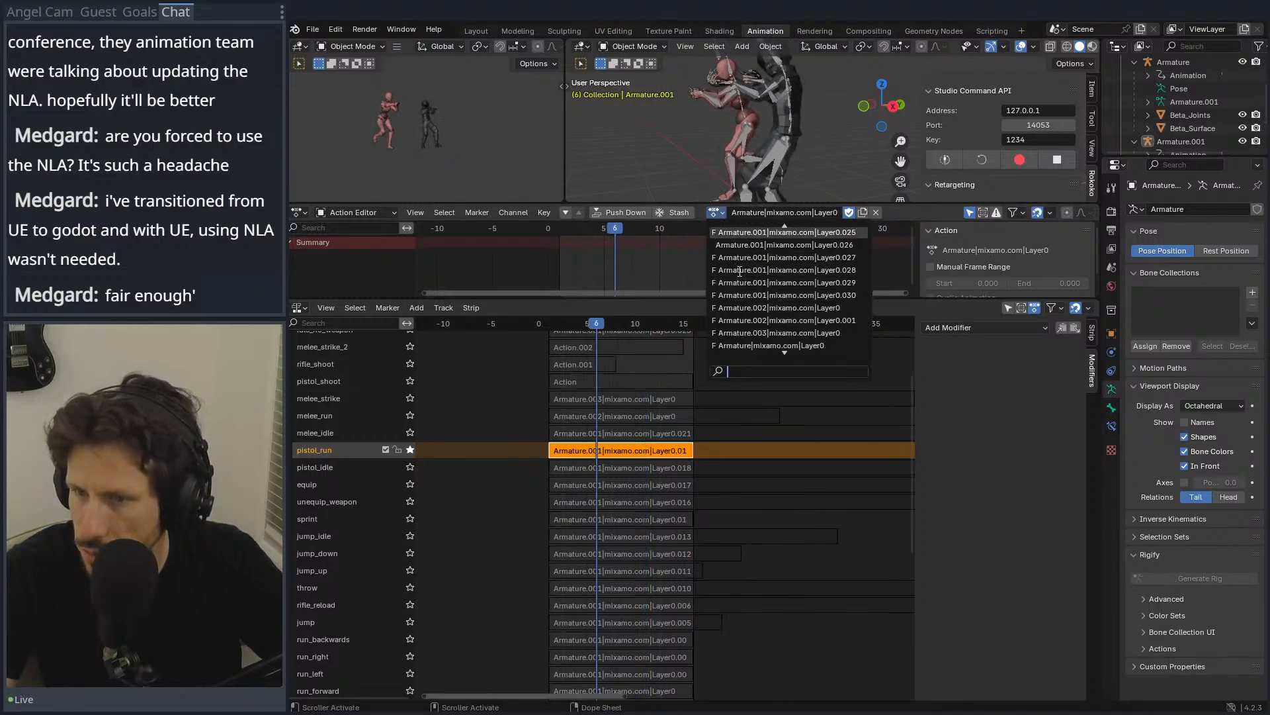
pyautogui.scroll(10, 737, 278)
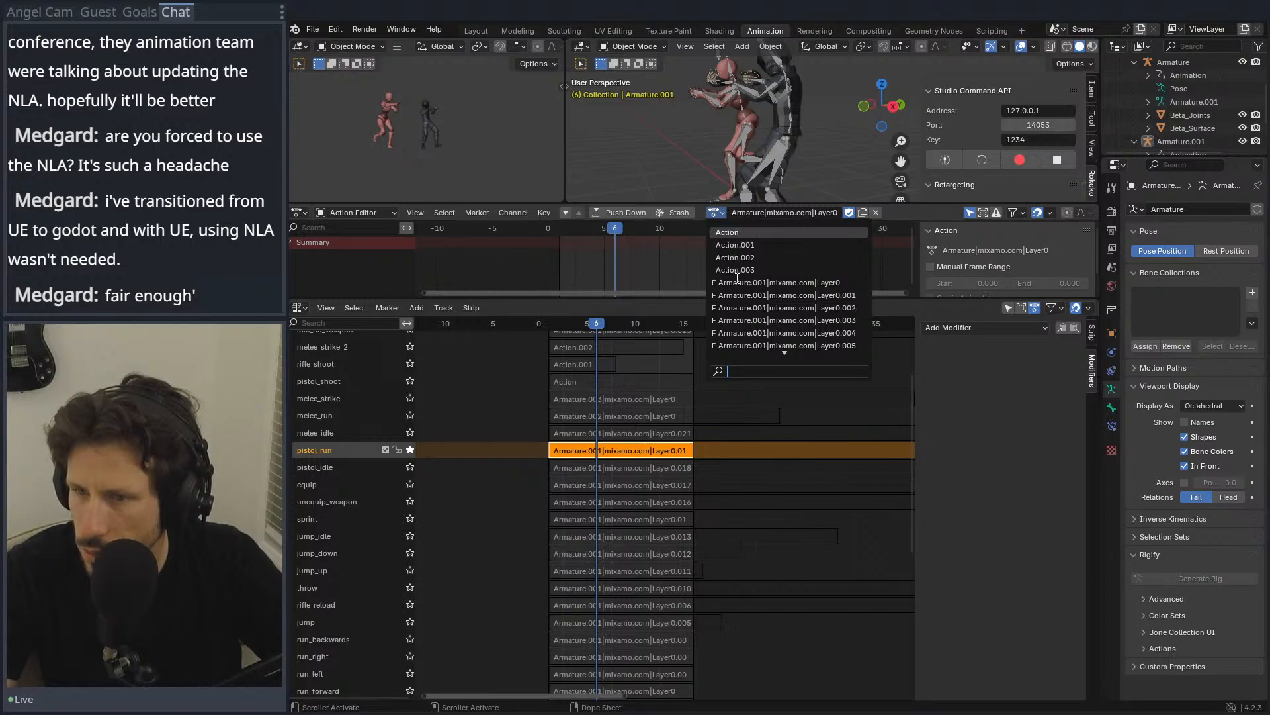
pyautogui.scroll(-8, 737, 277)
pyautogui.press('Down')
pyautogui.press('Down')
pyautogui.press('Down')
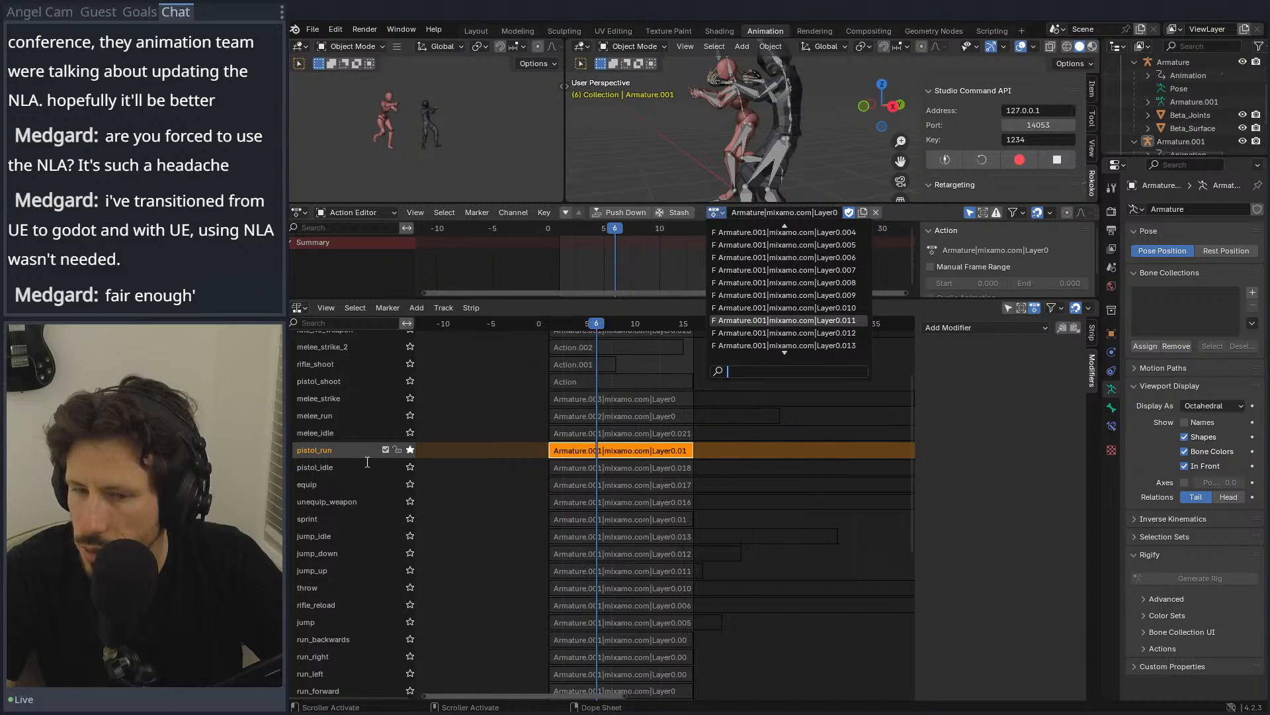
pyautogui.press('Escape')
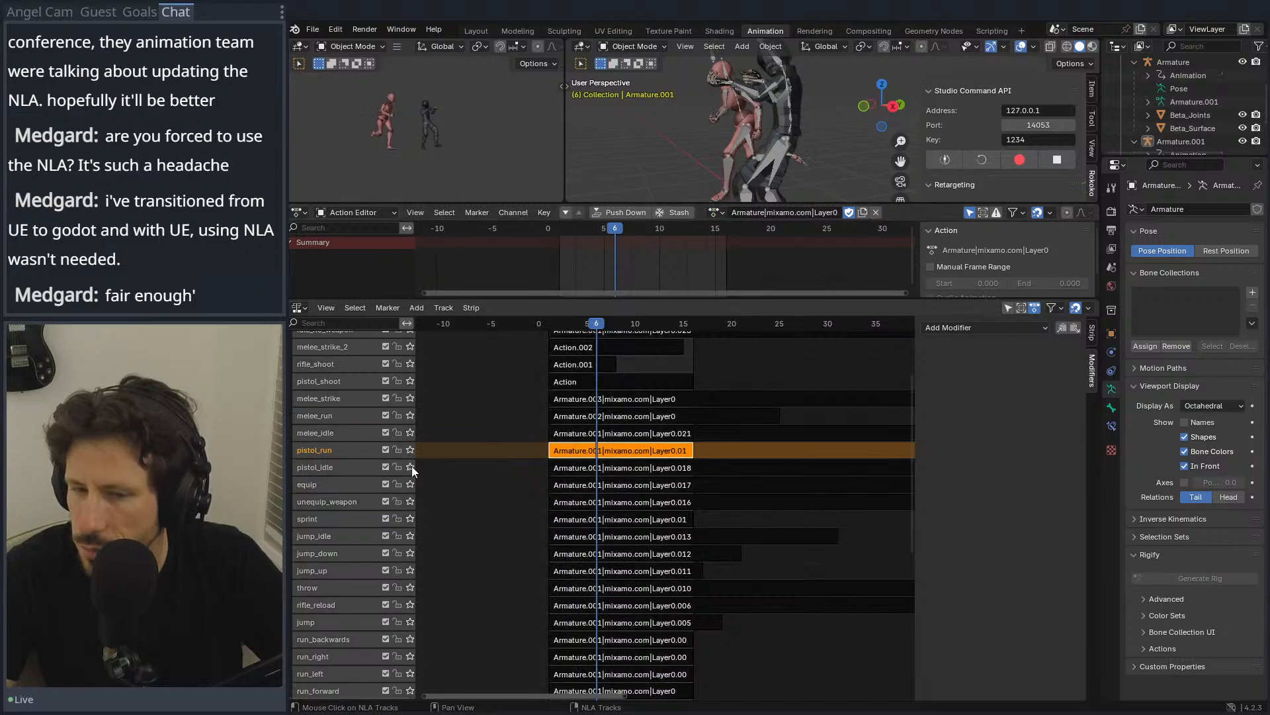
# Step: Solo the Armature's pistol_idle track, assign Armature.001|mixamo.com|Layer0.018 to Armature.001 and play both from frame 1
pyautogui.click(411, 467)
pyautogui.moveTo(593, 326); pyautogui.dragTo(549, 327)
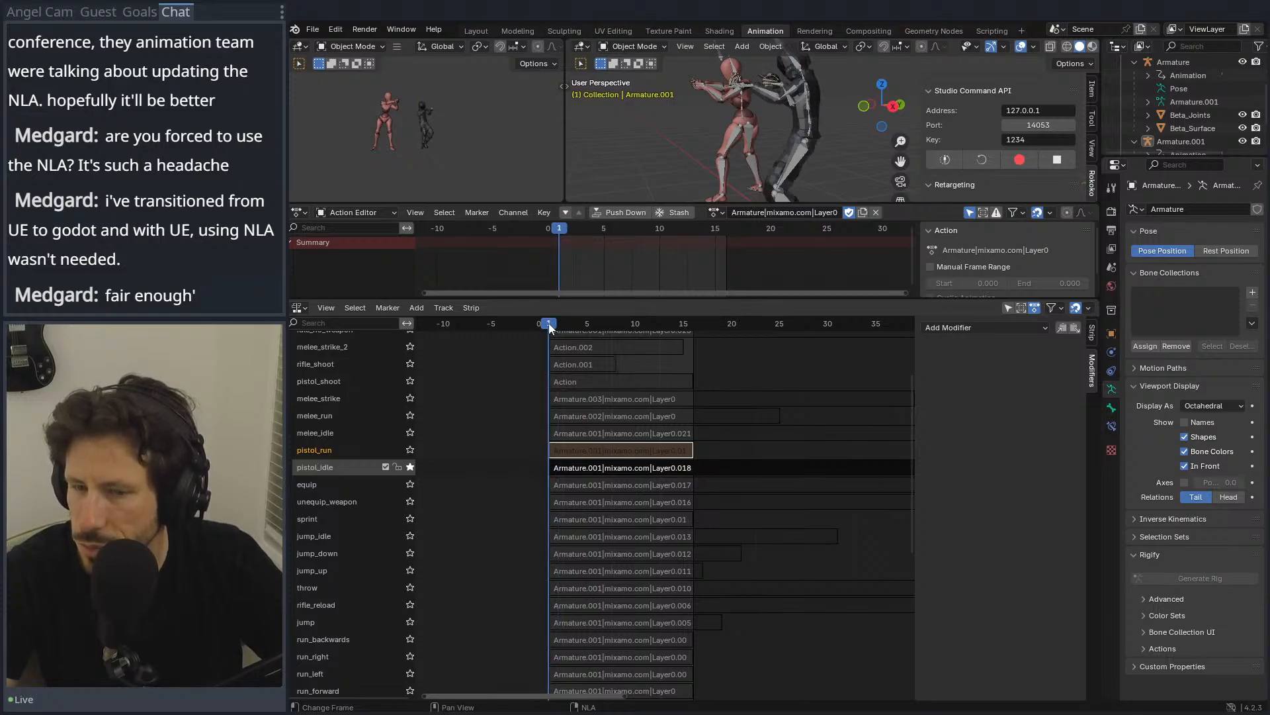
pyautogui.click(715, 212)
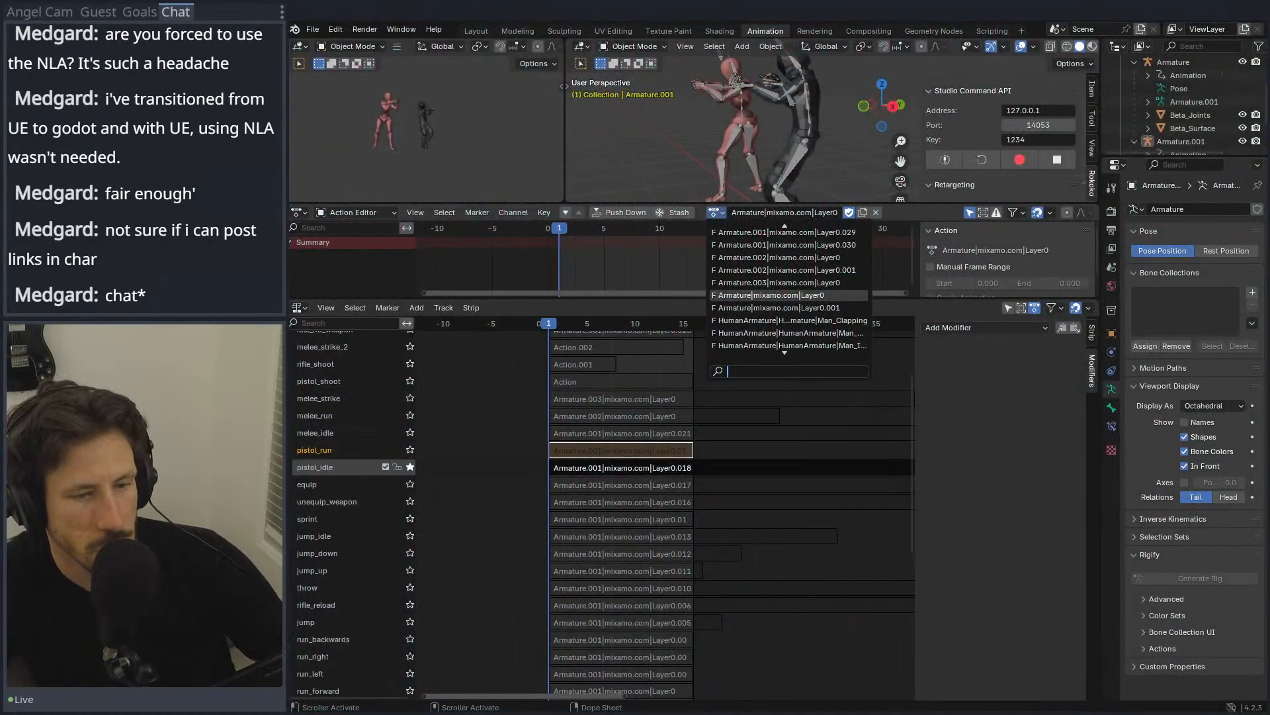
pyautogui.press('Down')
pyautogui.press('Down')
pyautogui.press('Down')
pyautogui.press('Down')
pyautogui.press('Down')
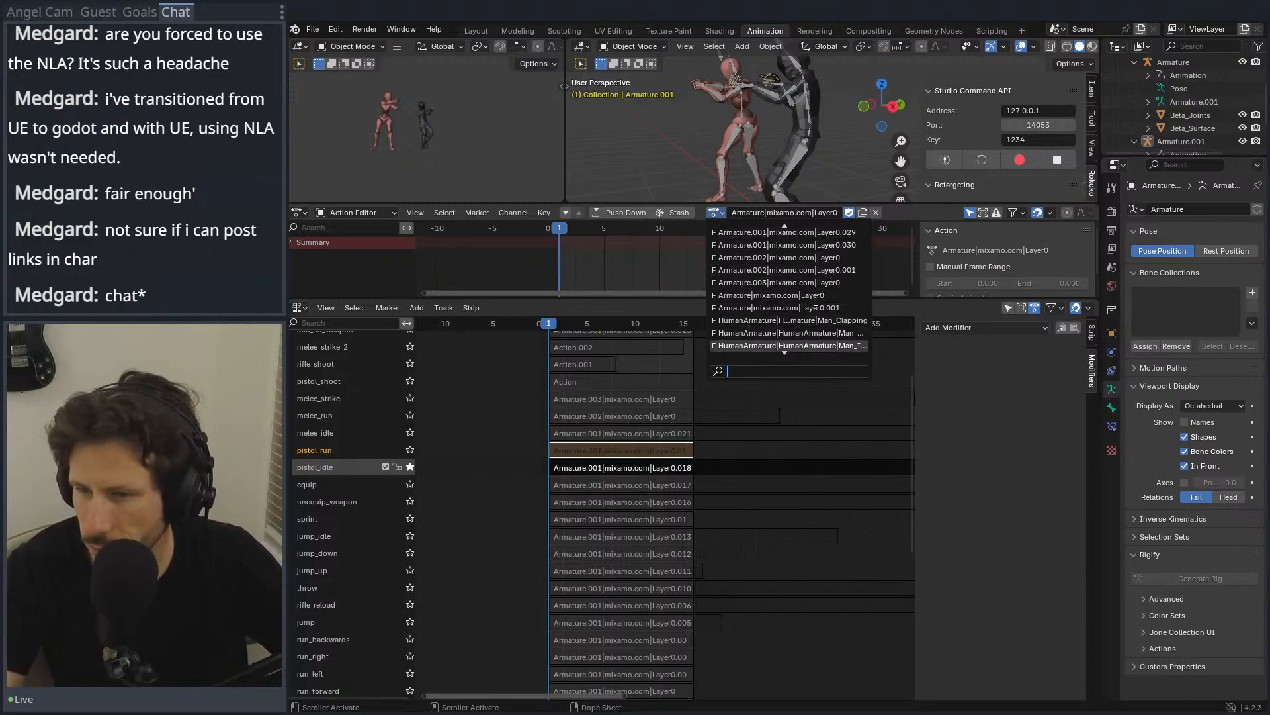
pyautogui.scroll(11, 807, 278)
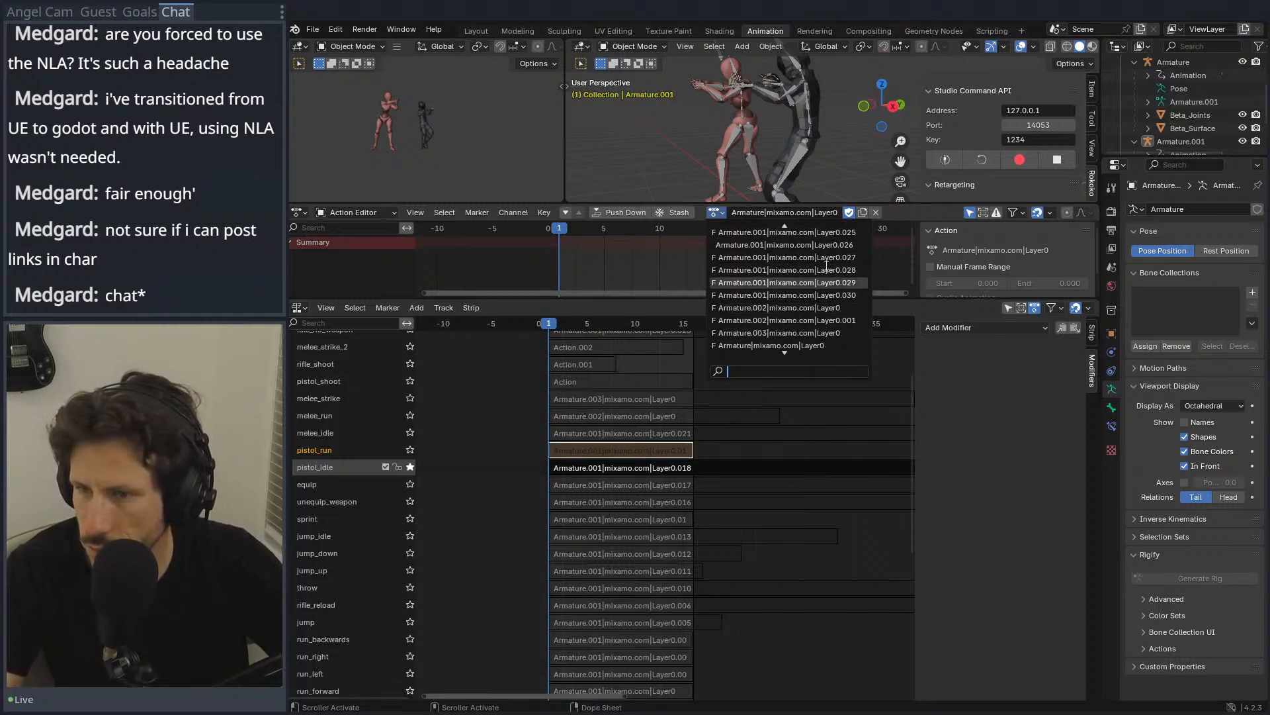
pyautogui.scroll(15, 805, 235)
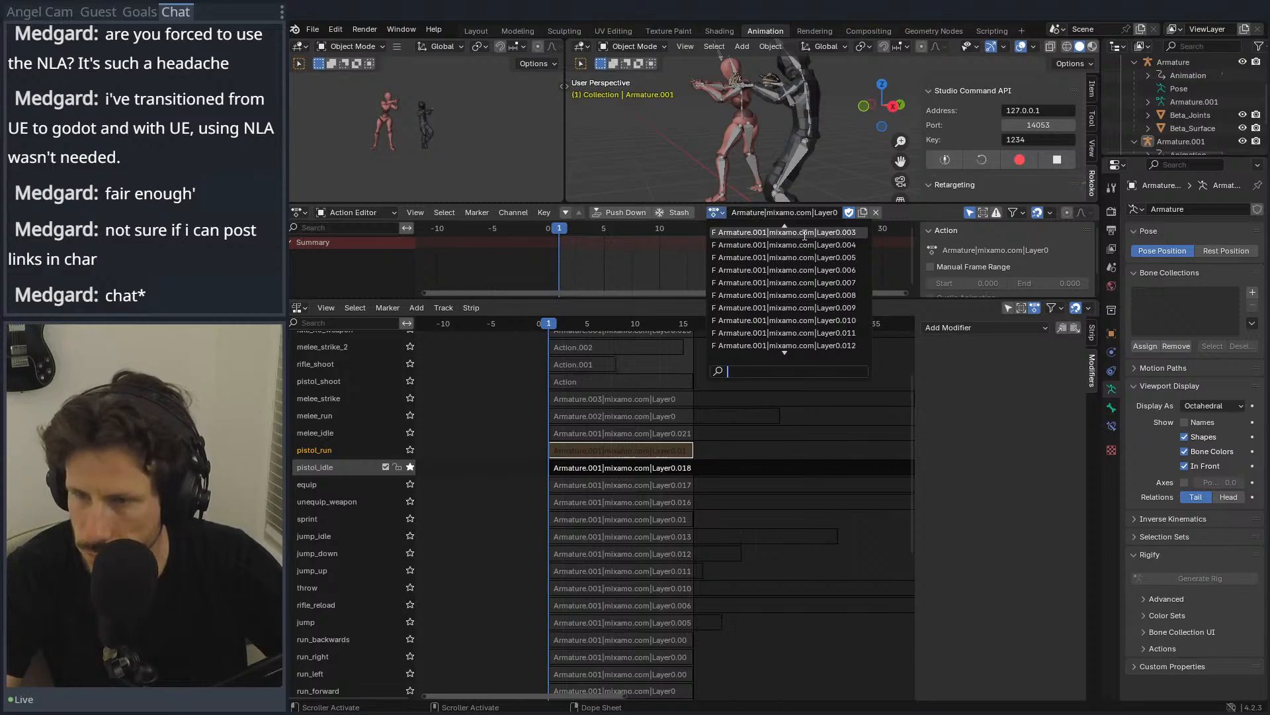
pyautogui.scroll(-9, 820, 301)
pyautogui.scroll(-4, 822, 303)
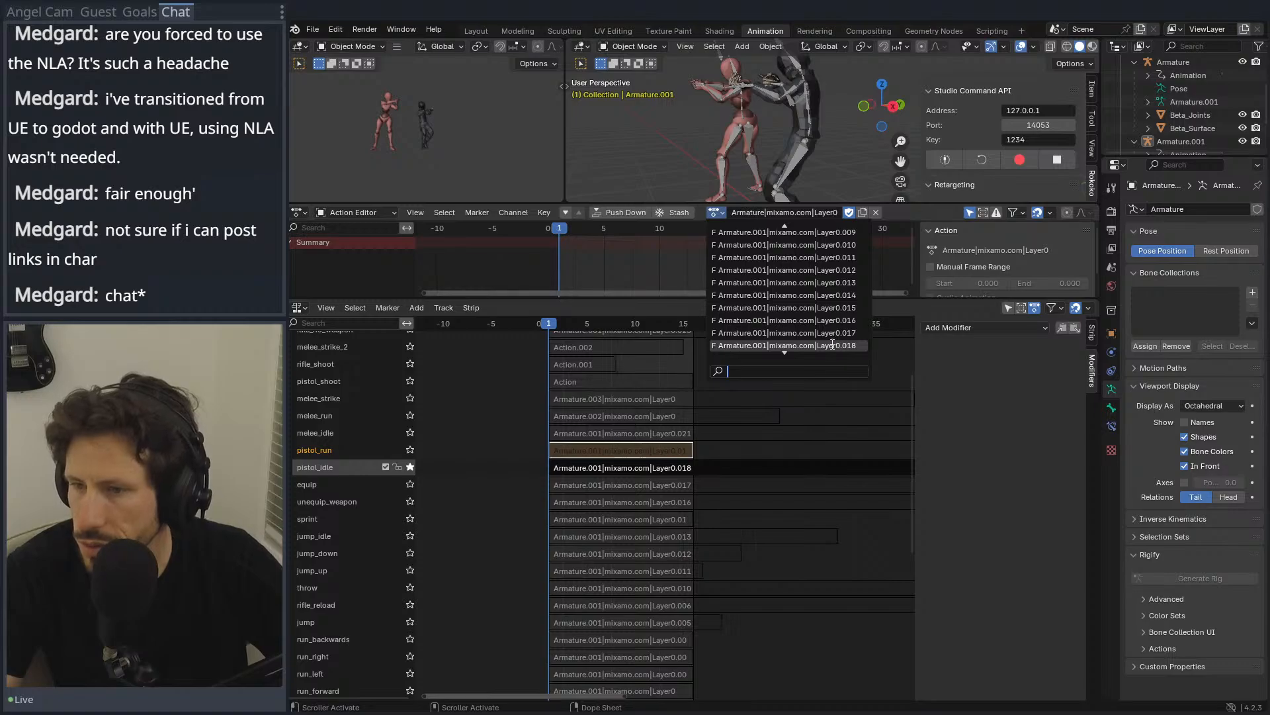
pyautogui.click(832, 344)
pyautogui.press('space')
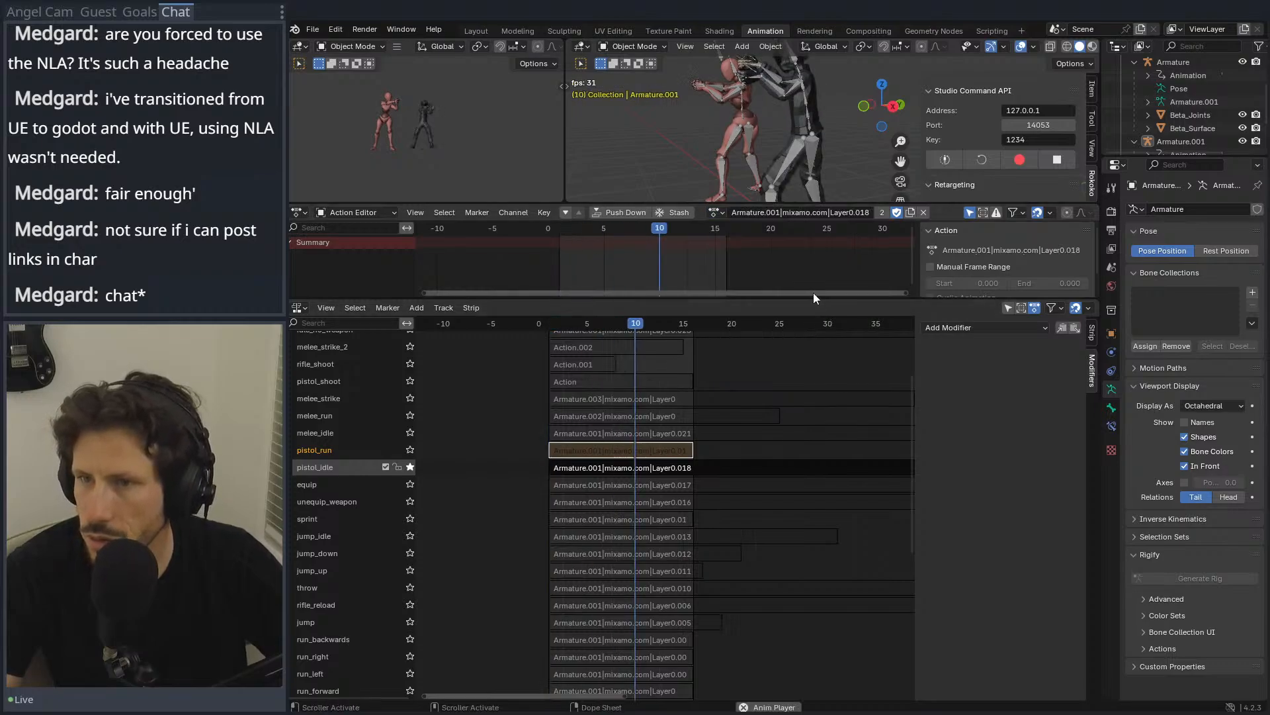
# Step: Push the assigned action down into an NLA track on Armature.001 and name it pistol_idle, copied from the Armature's track
pyautogui.click(625, 213)
pyautogui.doubleClick(316, 469)
pyautogui.hotkey('ctrl', 'c')
pyautogui.press('Escape')
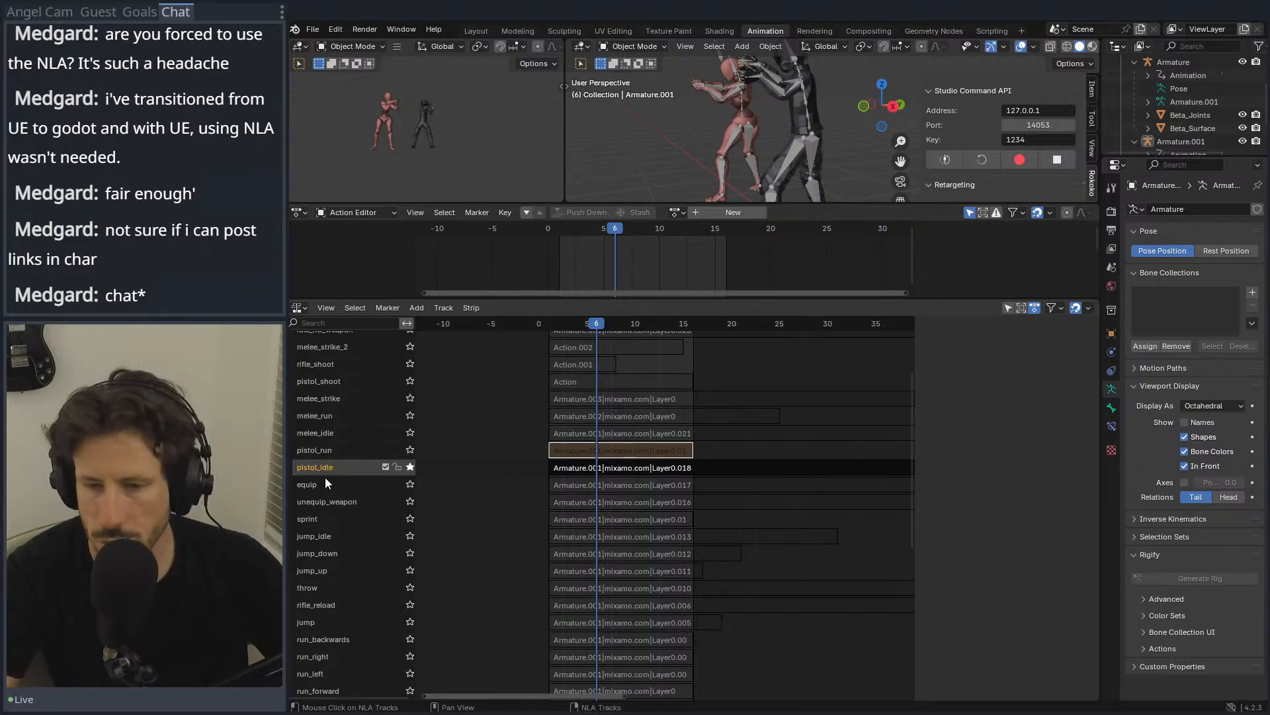
pyautogui.scroll(-10, 324, 478)
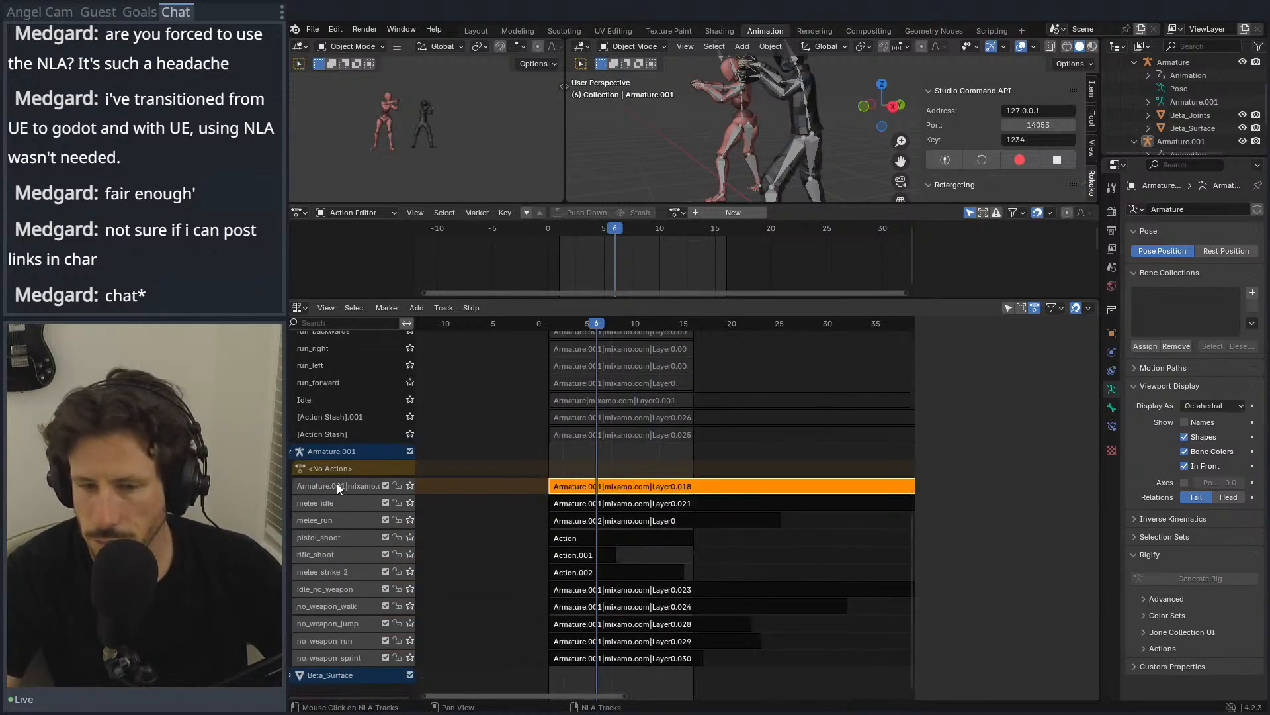
pyautogui.press('n')
pyautogui.doubleClick(335, 486)
pyautogui.hotkey('ctrl', 'v')
# Step: Solo the Armature's equip track and play its motion
pyautogui.scroll(5, 347, 392)
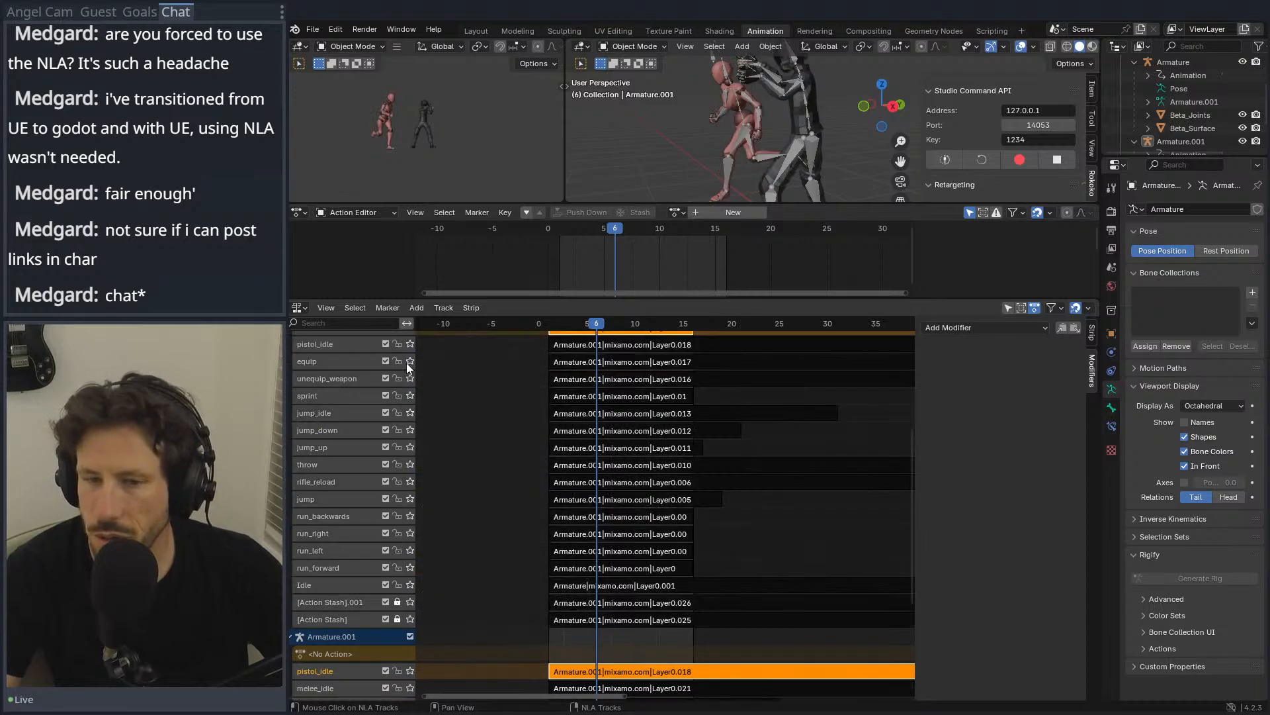
pyautogui.click(411, 361)
pyautogui.press('space')
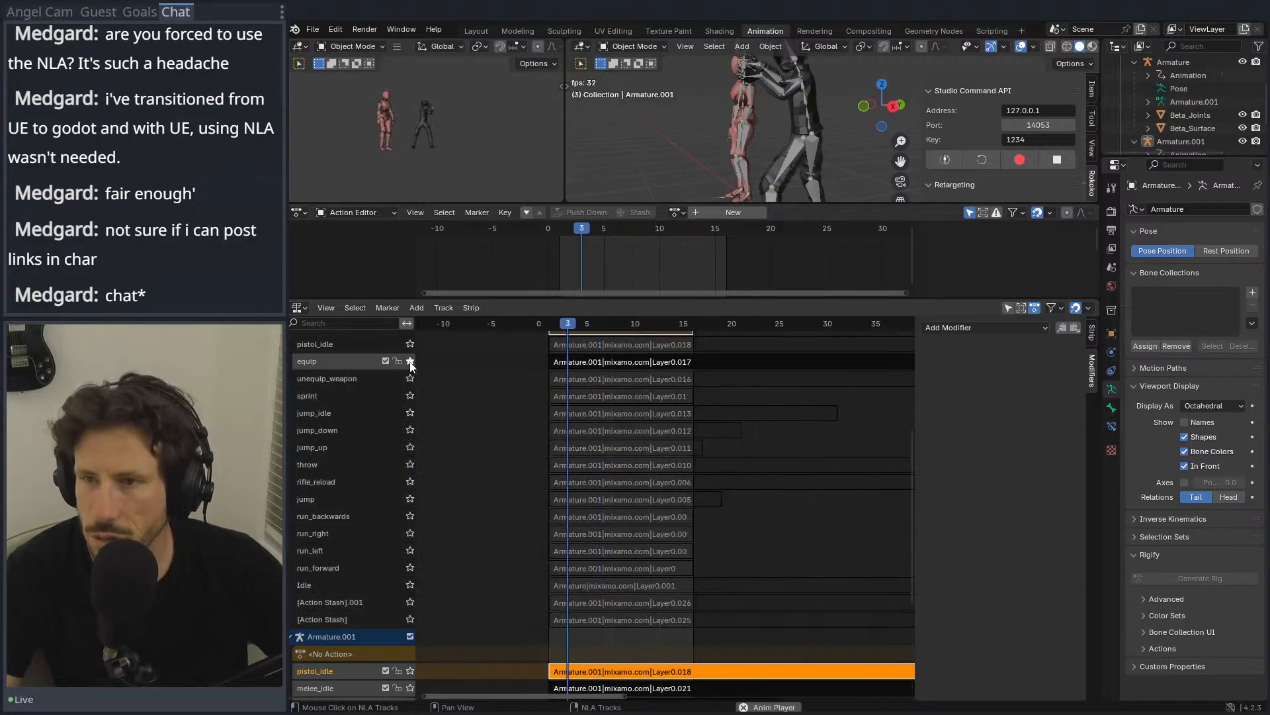
pyautogui.press('space')
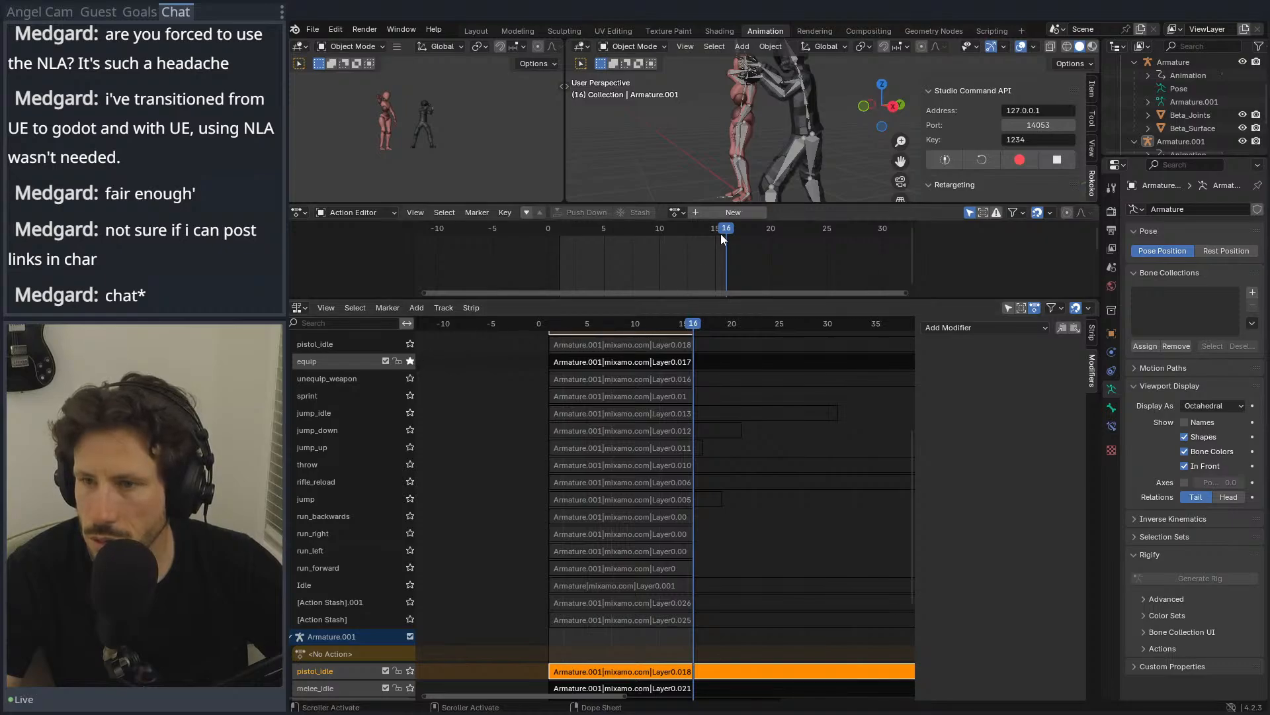
# Step: Assign Armature.001|mixamo.com|Layer0.017 to Armature.001 and scrub to frame 20 to compare it with the equip motion
pyautogui.click(807, 90)
pyautogui.click(801, 93)
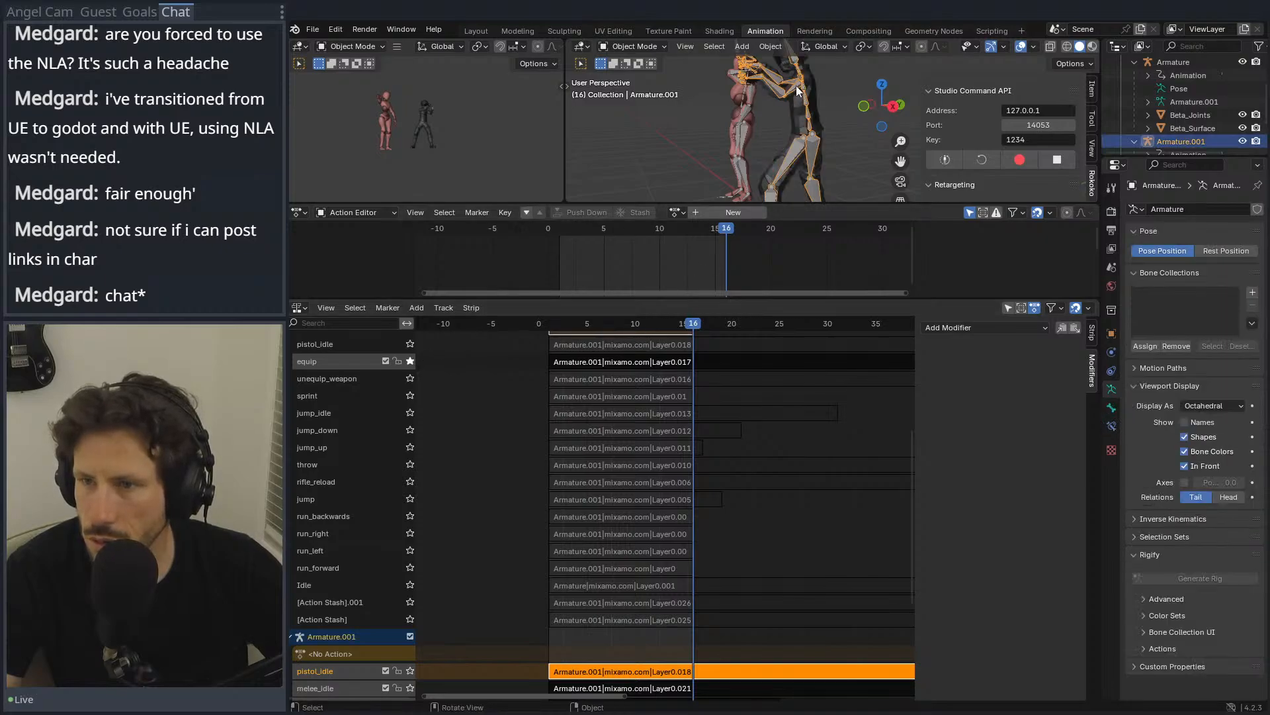
pyautogui.click(676, 212)
pyautogui.scroll(-8, 740, 310)
pyautogui.click(676, 212)
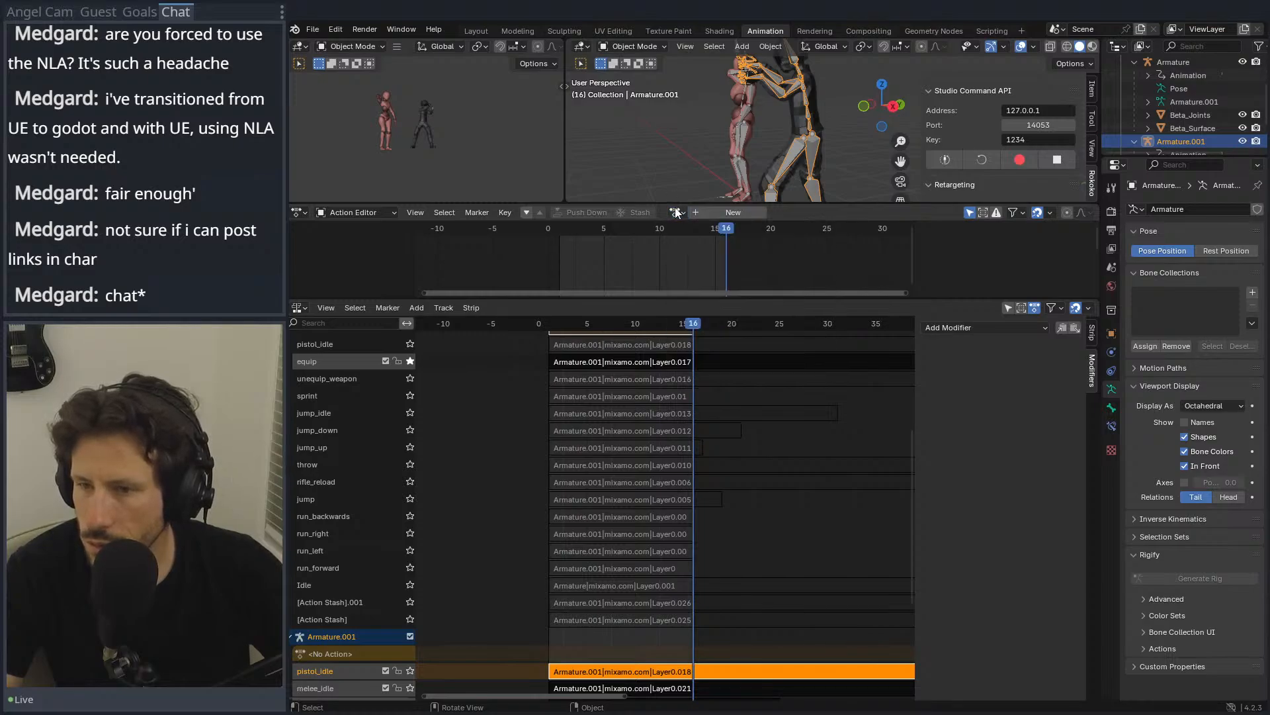
pyautogui.click(675, 212)
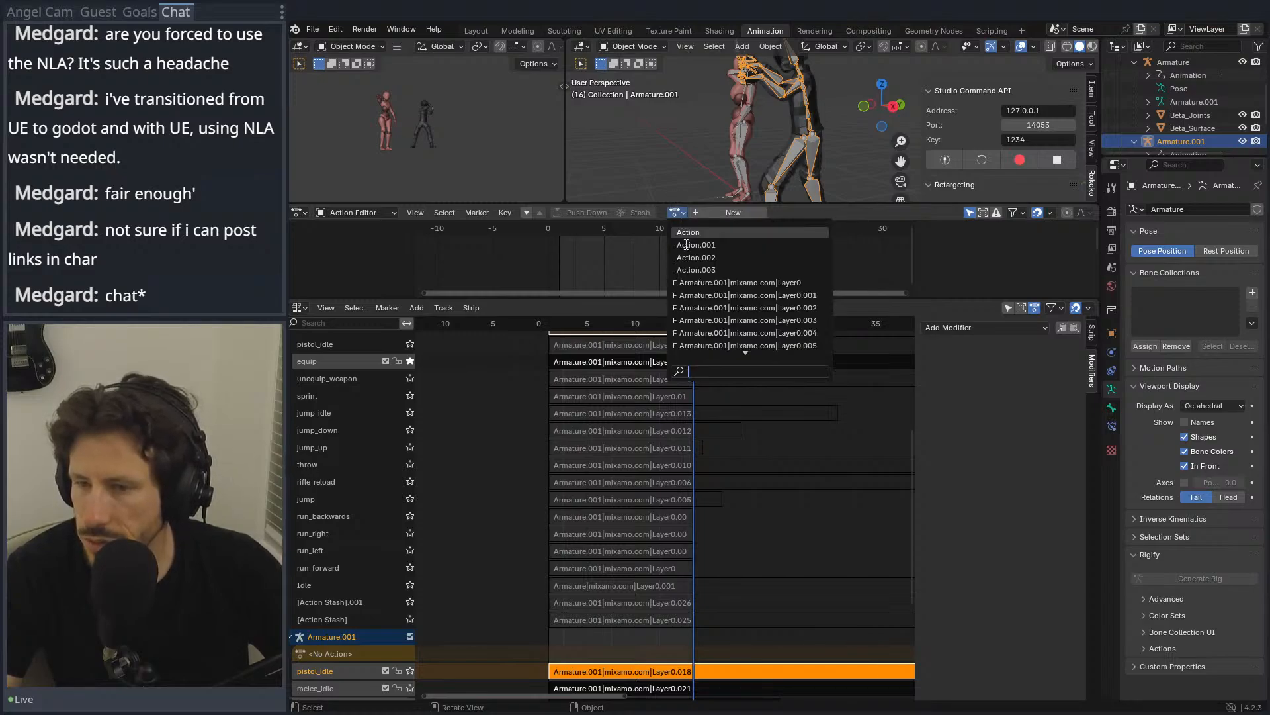
pyautogui.scroll(-8, 723, 285)
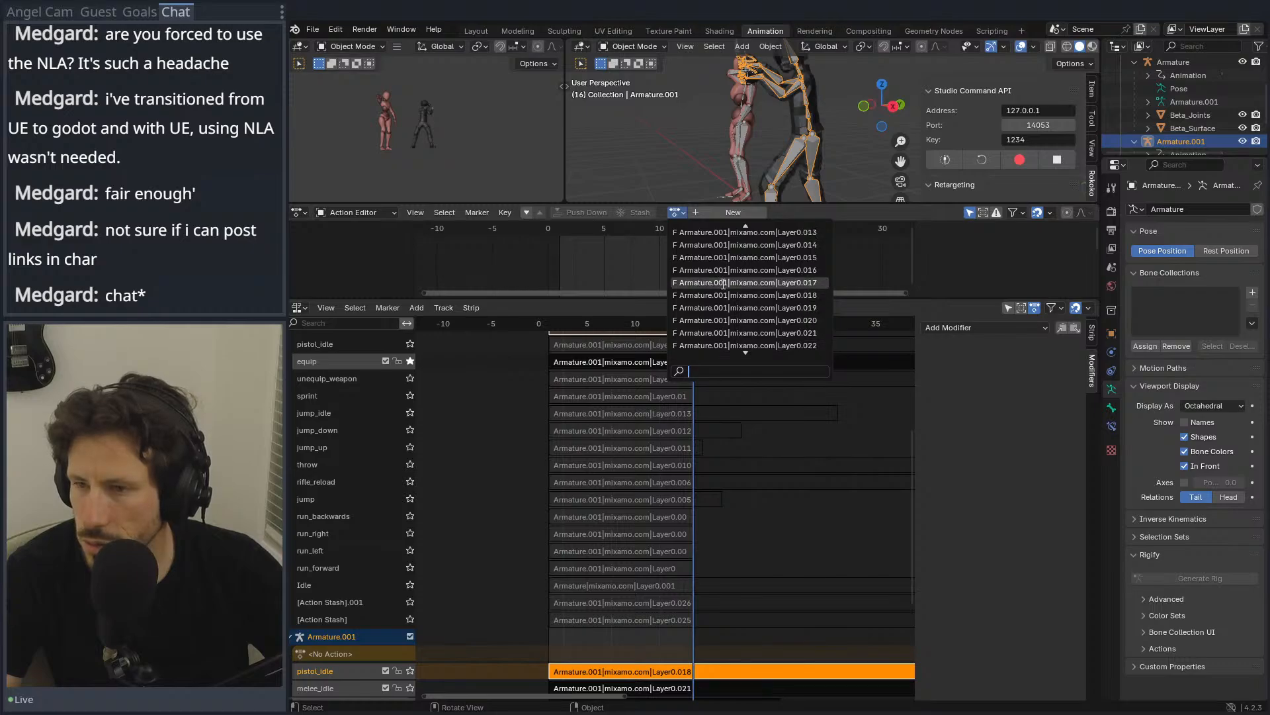
pyautogui.click(723, 283)
pyautogui.scroll(3, 698, 371)
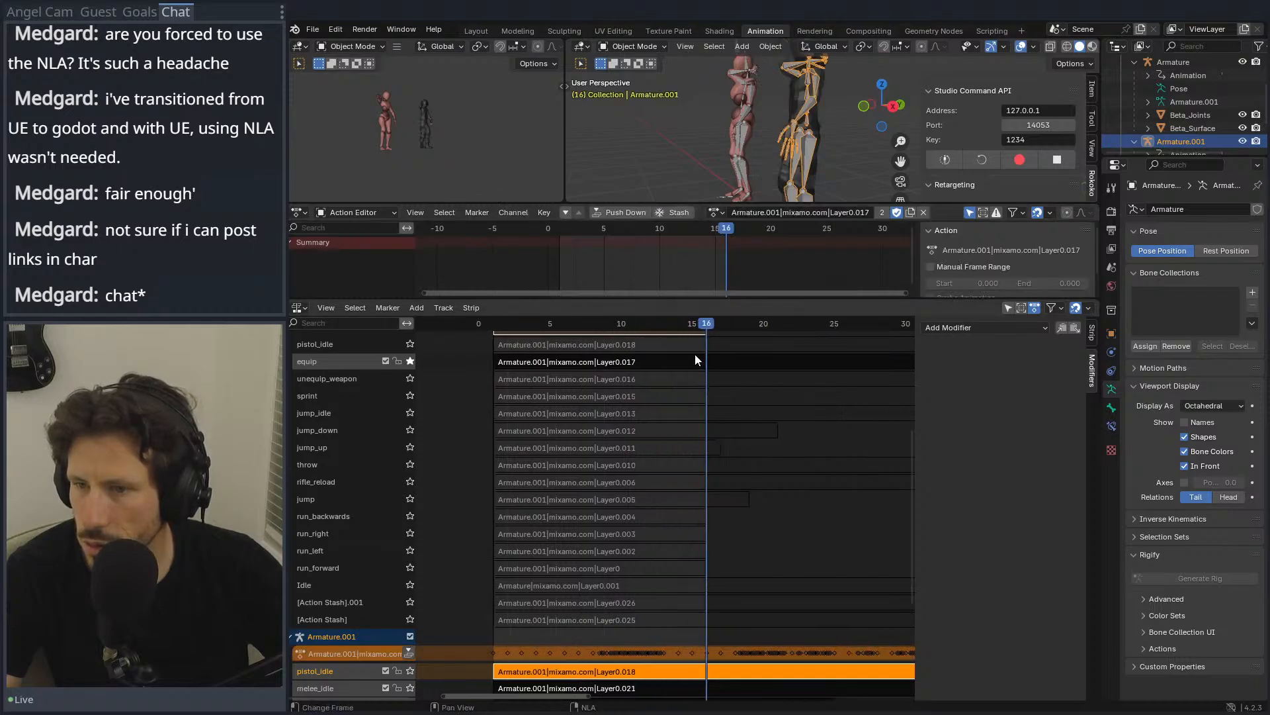
pyautogui.moveTo(681, 328); pyautogui.dragTo(763, 323)
# Step: Push the Layer0.017 action down on Armature.001 and name its NLA track equip, copied from the Armature's track
pyautogui.click(619, 213)
pyautogui.doubleClick(344, 360)
pyautogui.hotkey('ctrl', 'c')
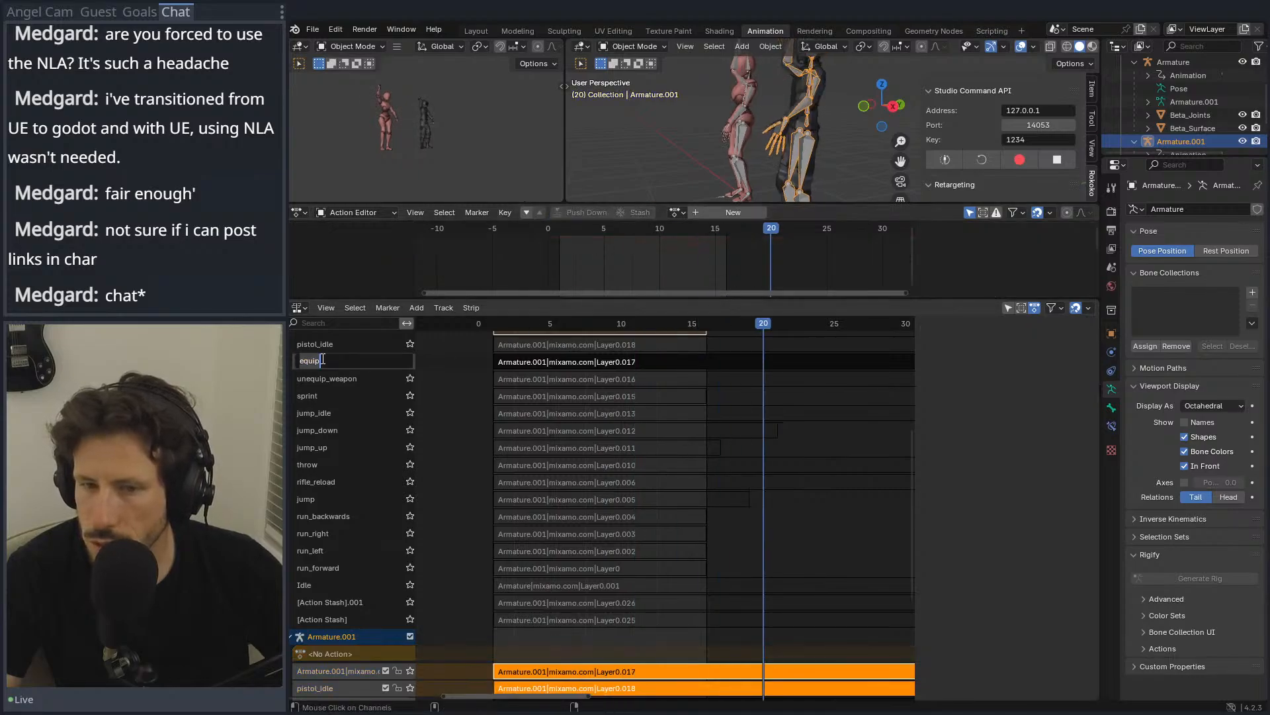
pyautogui.press('Return')
pyautogui.scroll(-5, 351, 450)
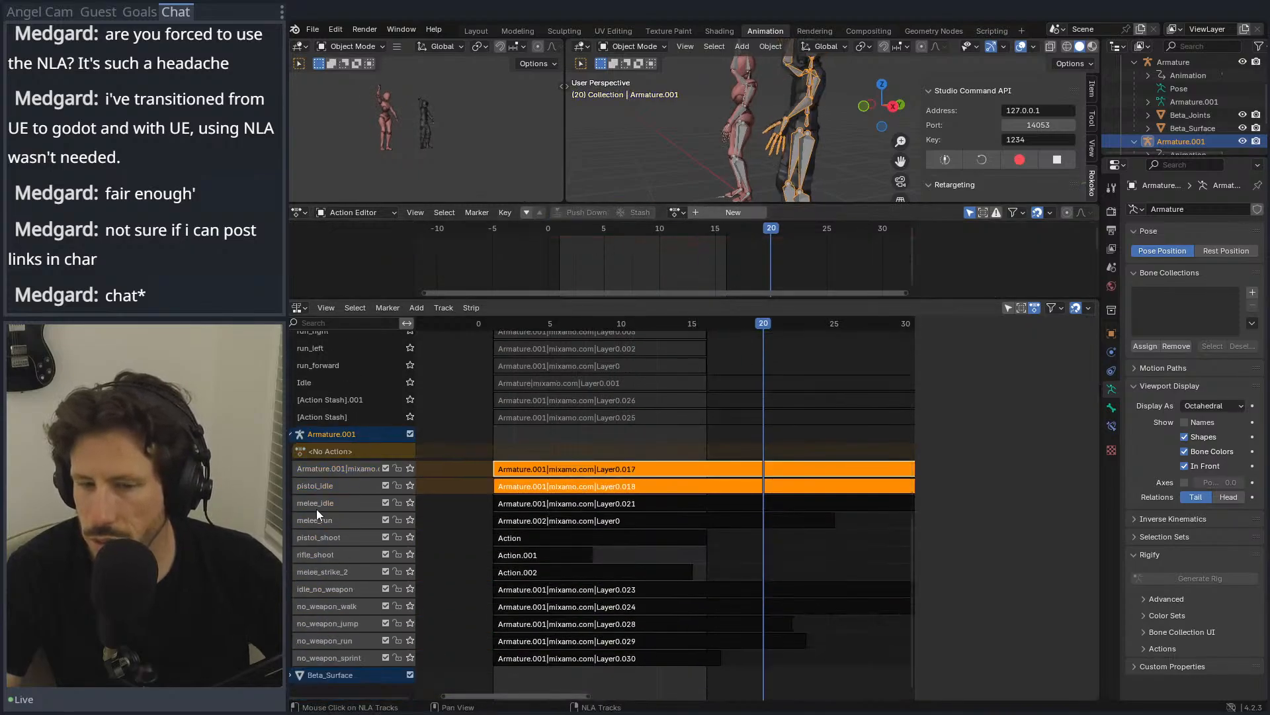
pyautogui.doubleClick(320, 467)
pyautogui.hotkey('ctrl', 'v')
pyautogui.press('Return')
# Step: Solo the Armature's unequip_weapon track
pyautogui.scroll(4, 324, 454)
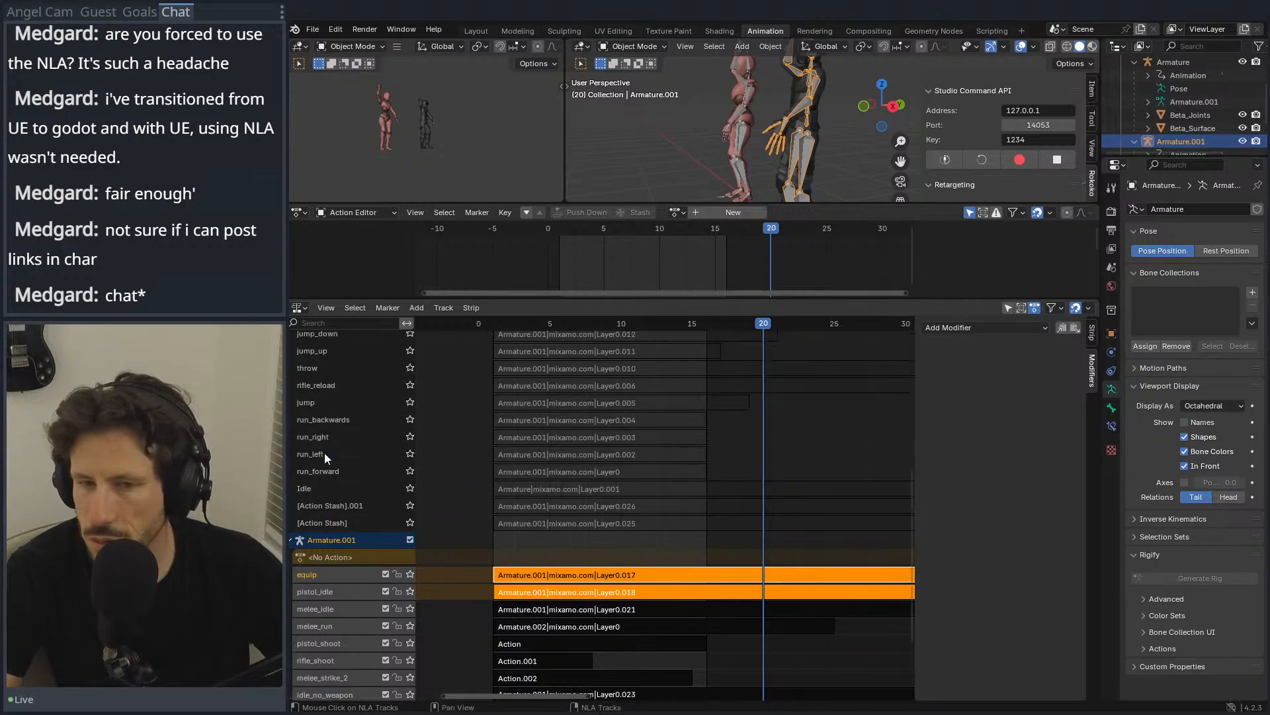
pyautogui.scroll(5, 324, 453)
pyautogui.click(401, 416)
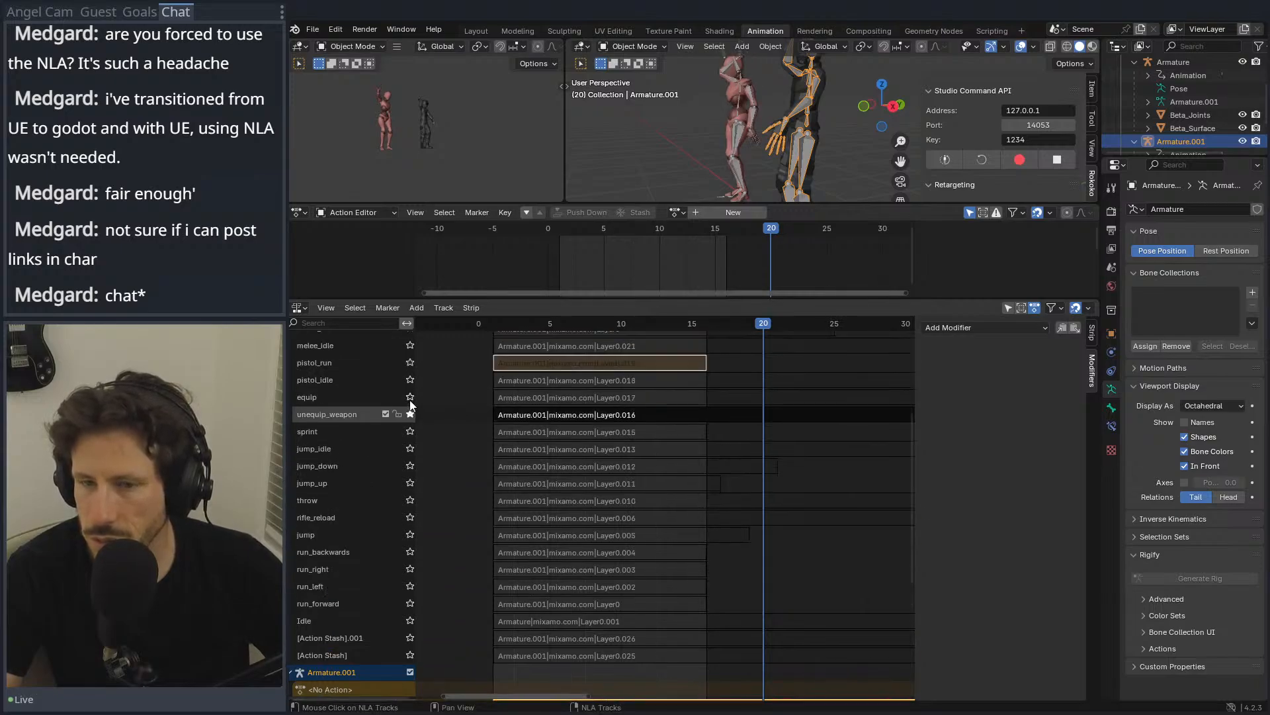
# Step: Assign Armature.001|mixamo.com|Layer0.016 to Armature.001 and scrub to frame 3 to compare it with the unequip_weapon motion
pyautogui.click(509, 324)
pyautogui.click(675, 211)
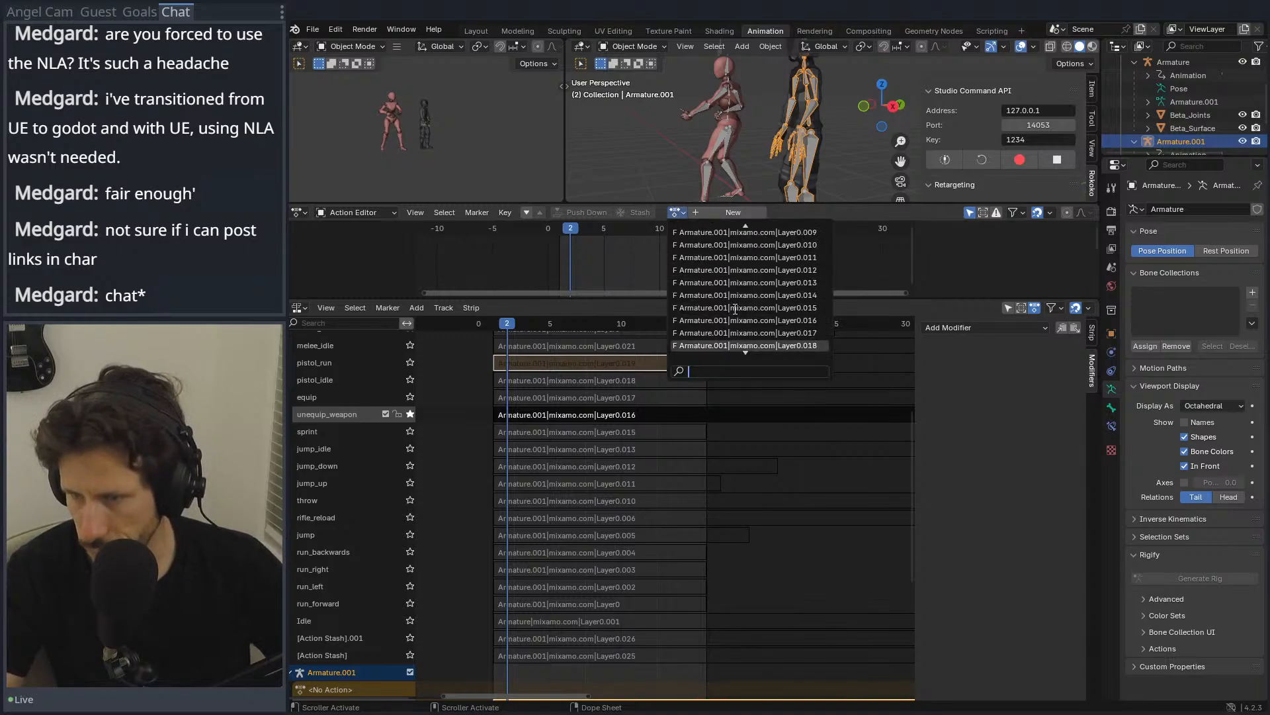
pyautogui.scroll(-5, 733, 309)
pyautogui.click(733, 320)
pyautogui.moveTo(569, 228); pyautogui.dragTo(590, 212)
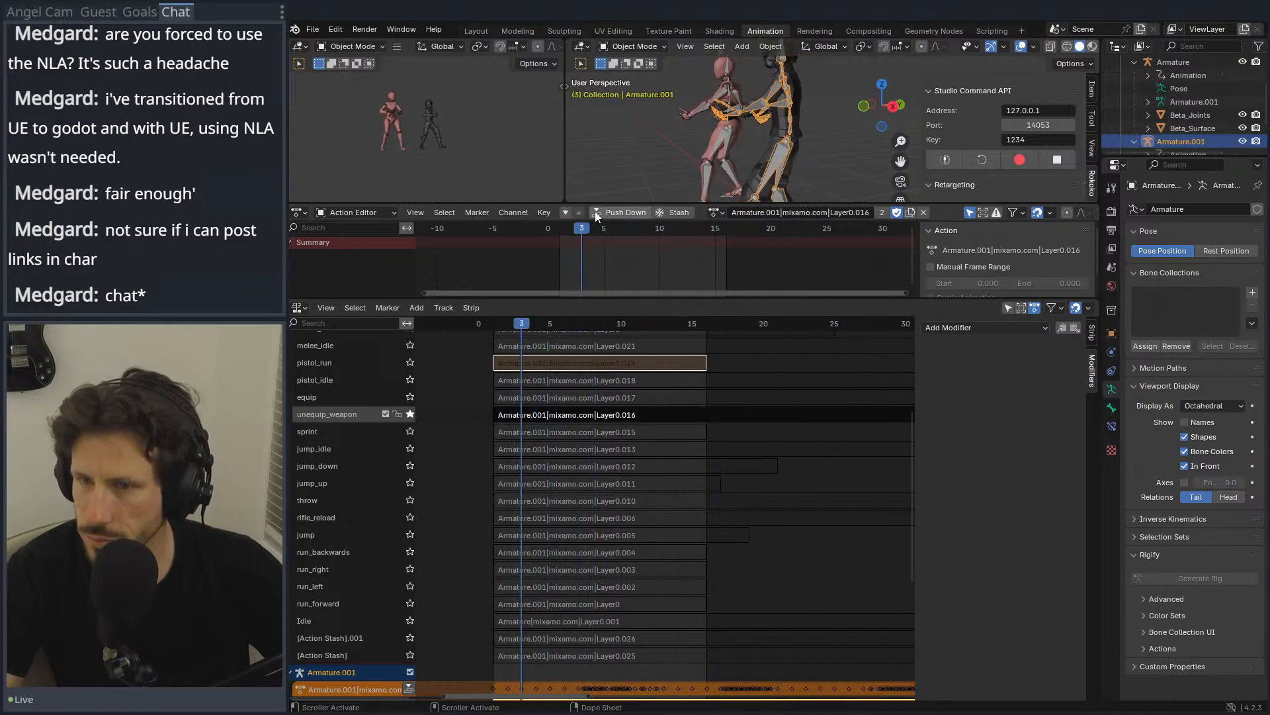
# Step: Push the Layer0.016 action down on Armature.001 and name its NLA track unequip_weapon, copied from the Armature's track
pyautogui.click(626, 212)
pyautogui.doubleClick(339, 419)
pyautogui.hotkey('ctrl', 'c')
pyautogui.click(339, 437)
pyautogui.scroll(-10, 339, 439)
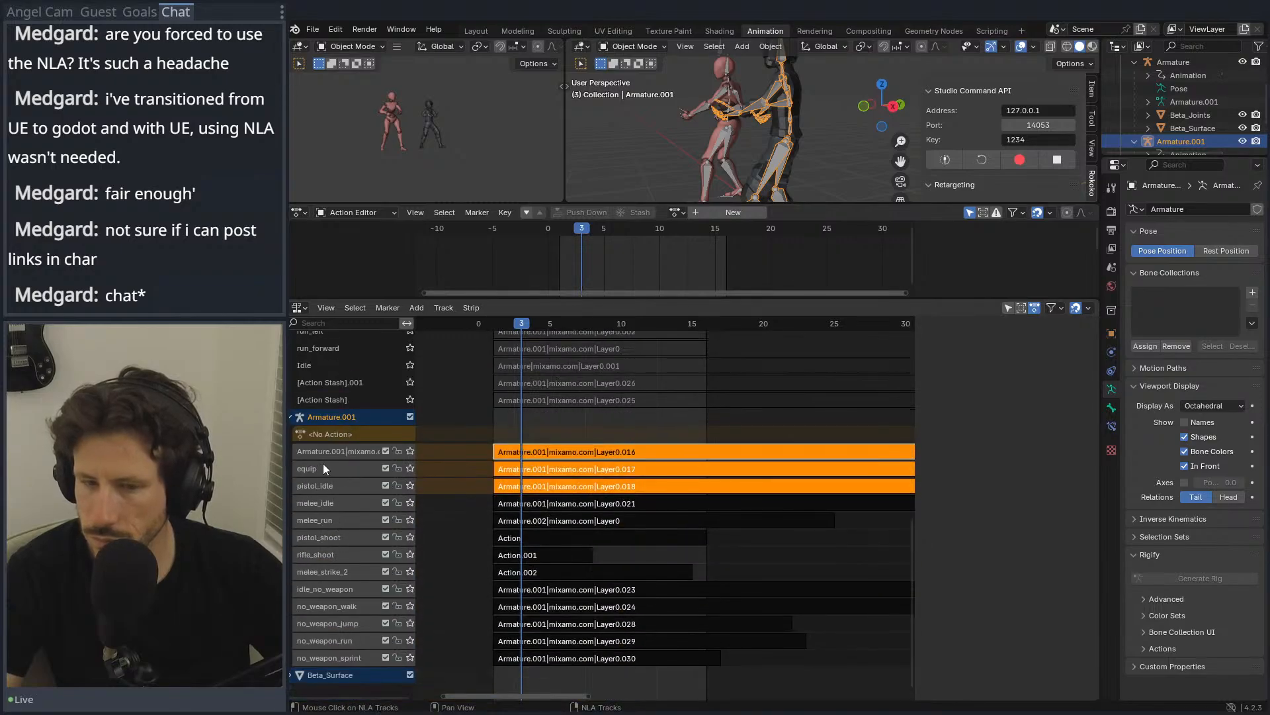
pyautogui.doubleClick(327, 451)
pyautogui.hotkey('ctrl', 'v')
pyautogui.press('Return')
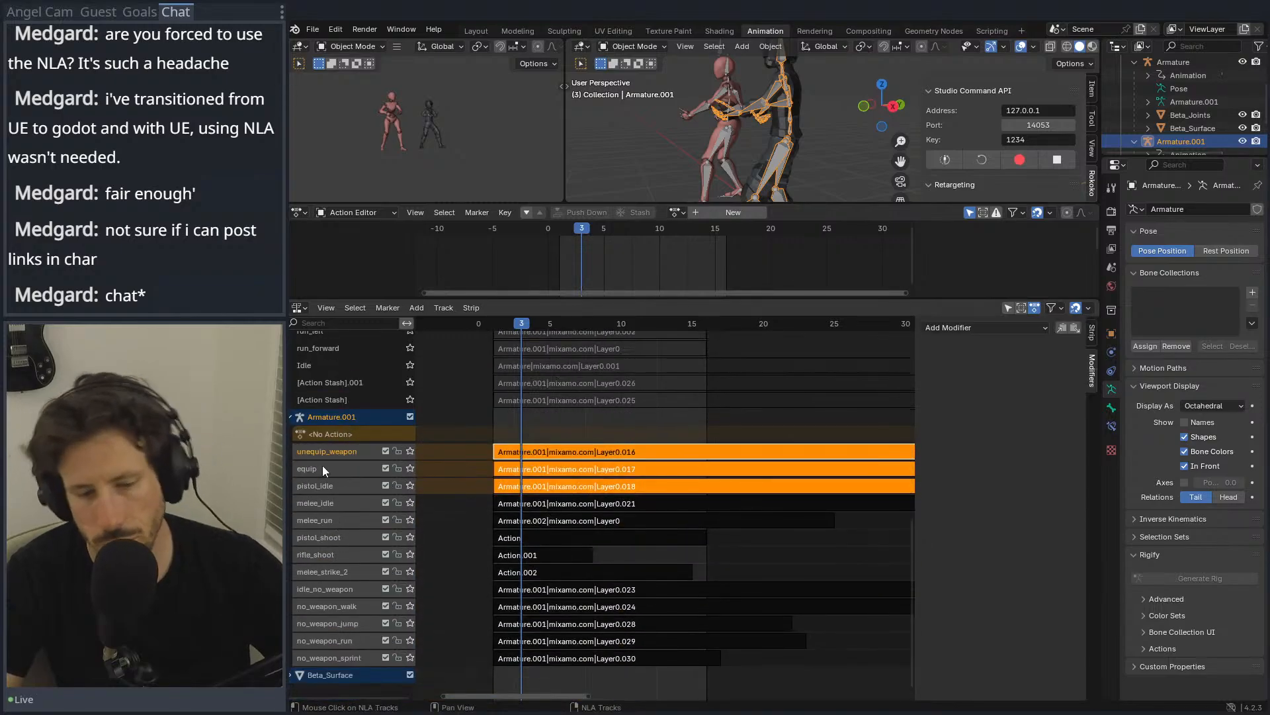
# Step: Solo the Armature's sprint track
pyautogui.scroll(5, 323, 466)
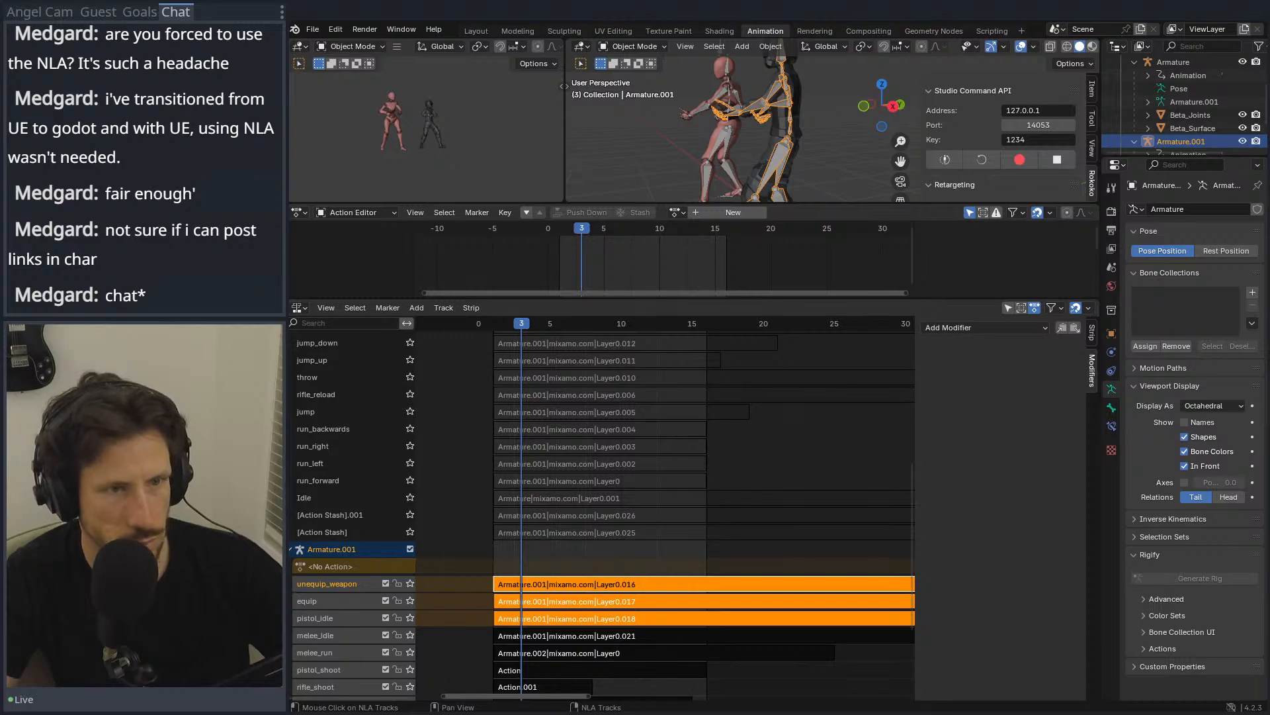
pyautogui.keyDown('ctrl'); pyautogui.scroll(-2, 479, 397); pyautogui.keyUp('ctrl')
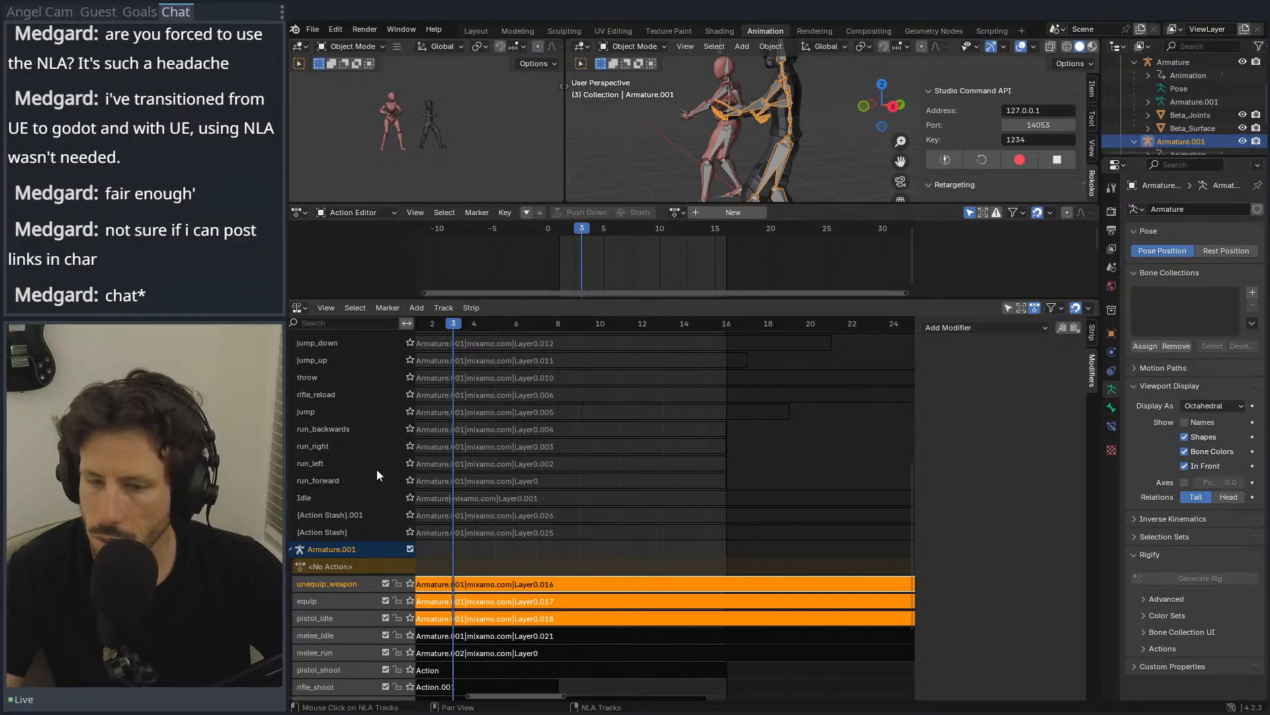
pyautogui.scroll(2, 520, 549)
pyautogui.hotkey('ctrl', 'z')
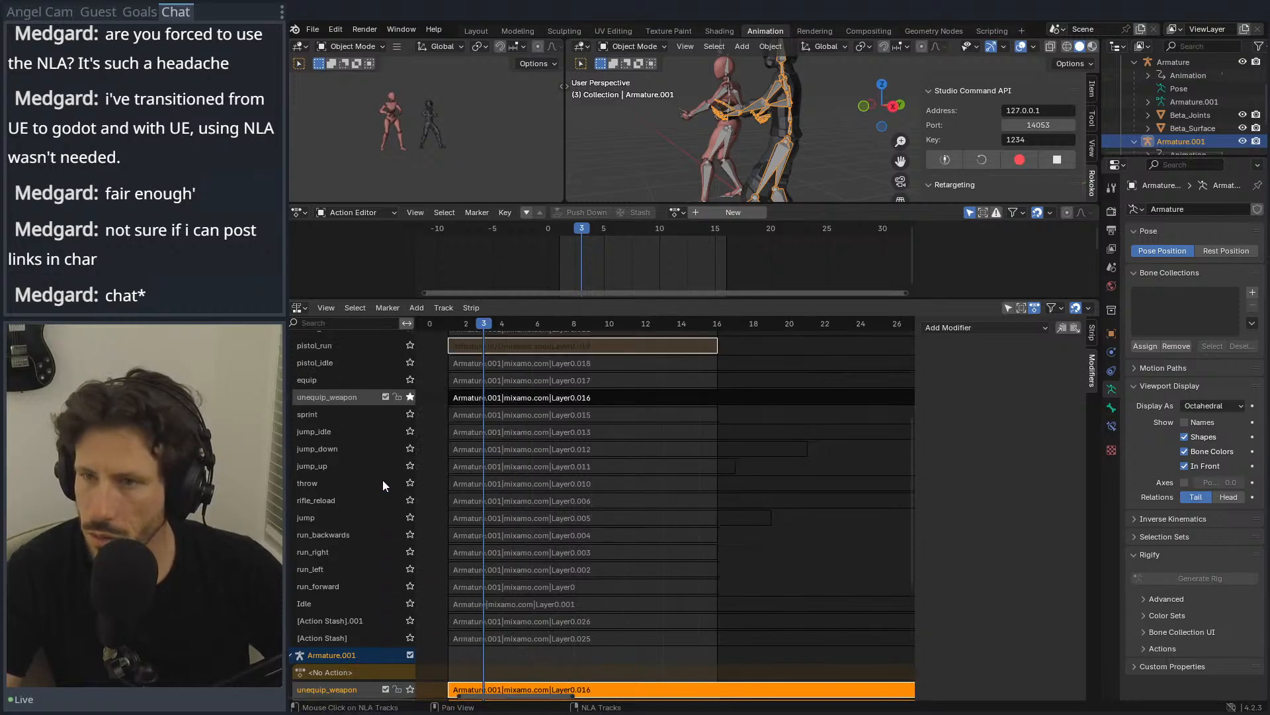
pyautogui.hotkey('ctrl', 'shift', 'z')
pyautogui.click(406, 517)
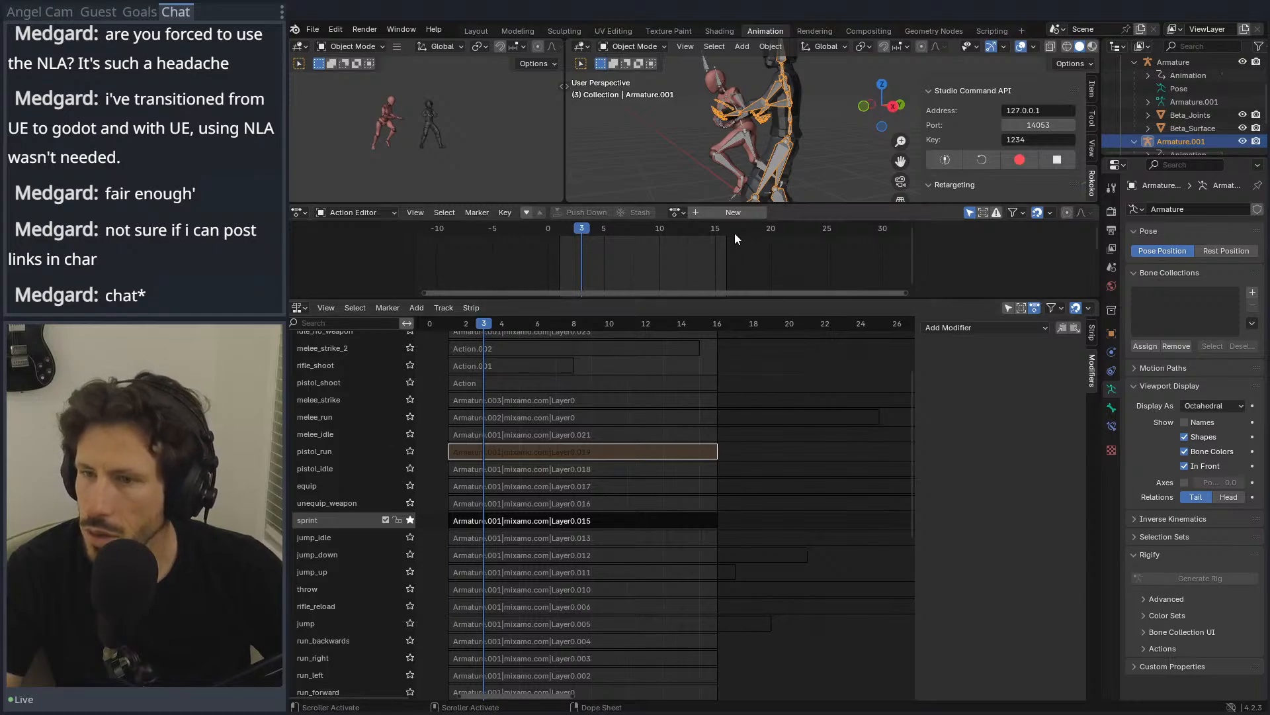
# Step: Assign Armature.001|mixamo.com|Layer0.015 to Armature.001 and play the animation to compare it with the sprint motion
pyautogui.click(676, 211)
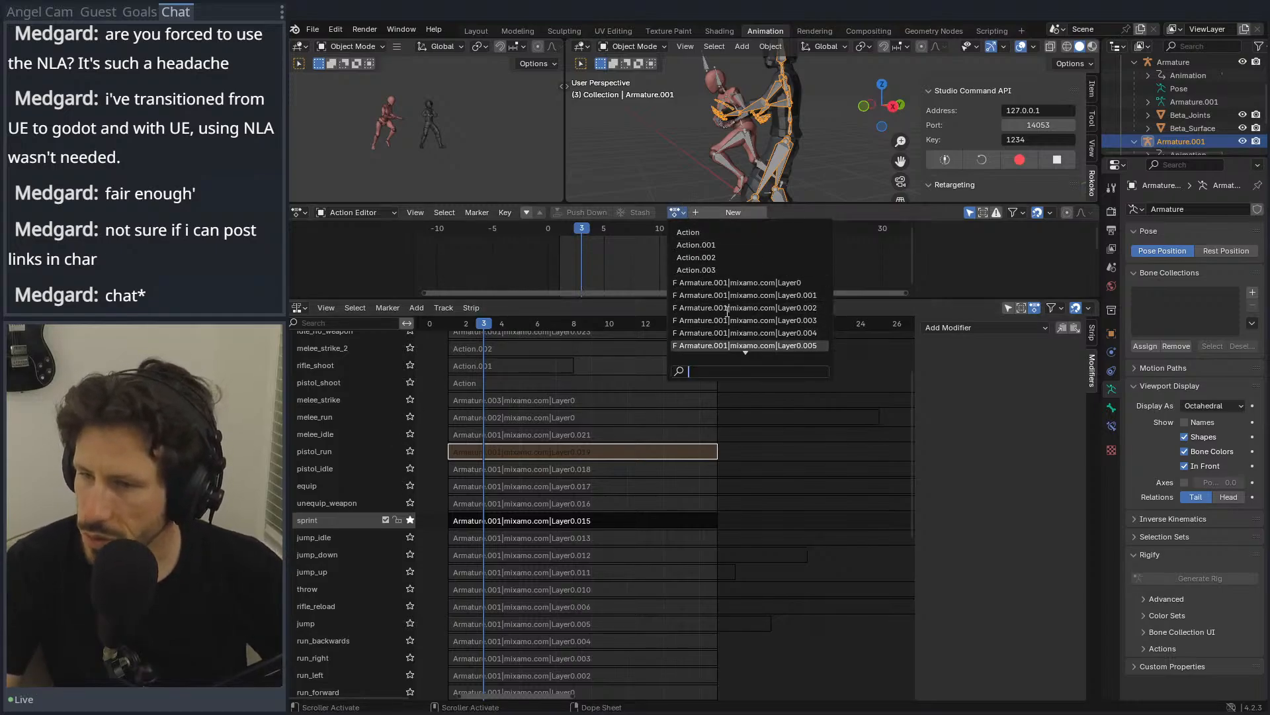
pyautogui.scroll(-2, 736, 316)
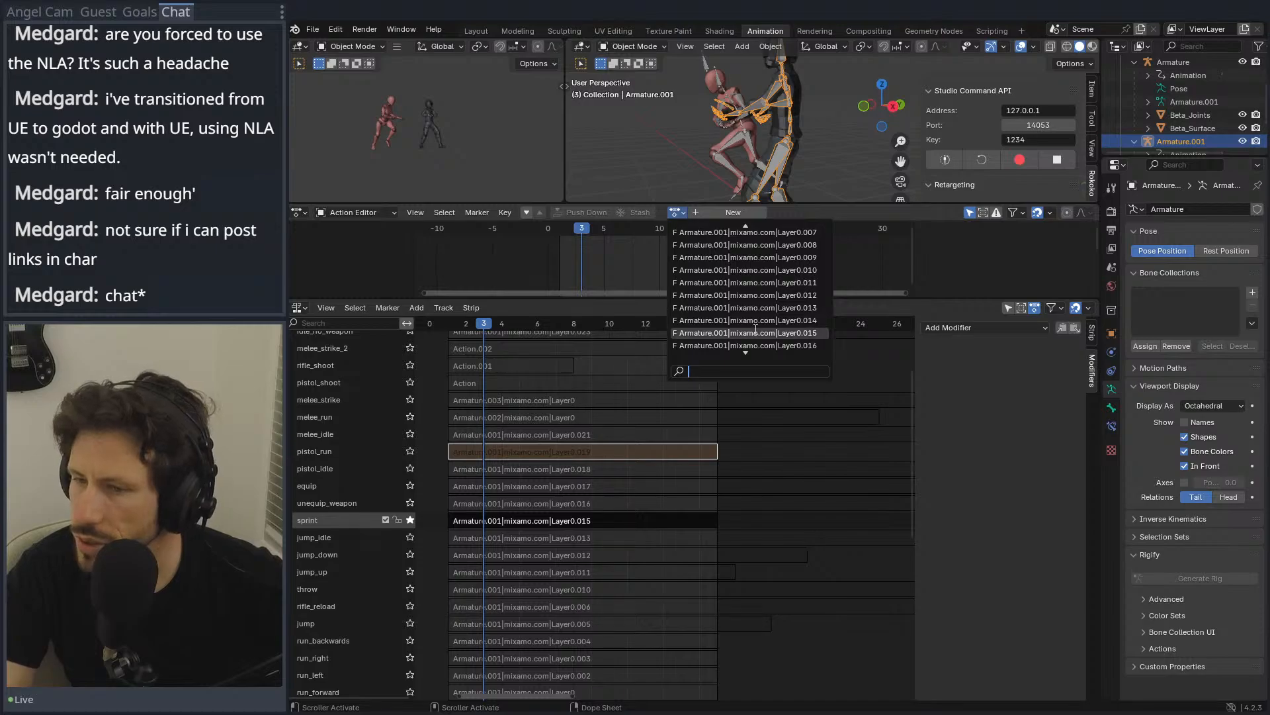
pyautogui.click(751, 334)
pyautogui.press('space')
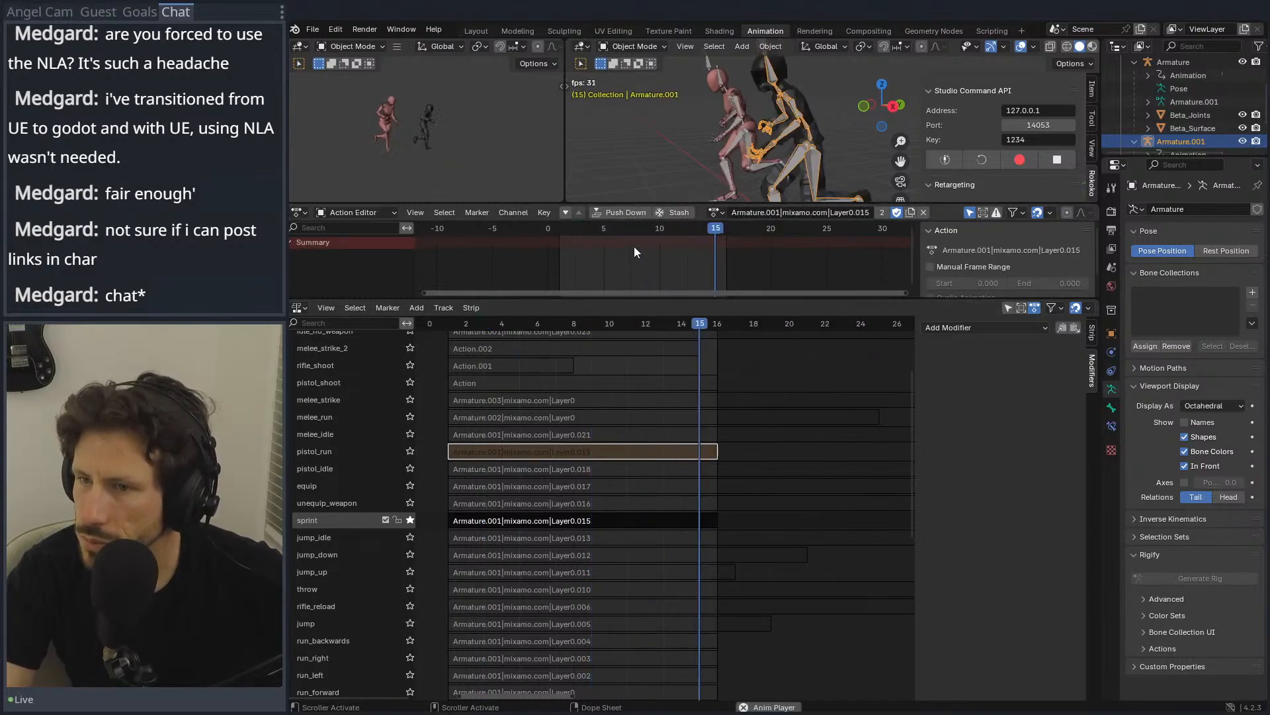
# Step: Push the Layer0.015 action down on Armature.001 and name its NLA track sprint, matching the Armature's track
pyautogui.click(635, 212)
pyautogui.press('Home')
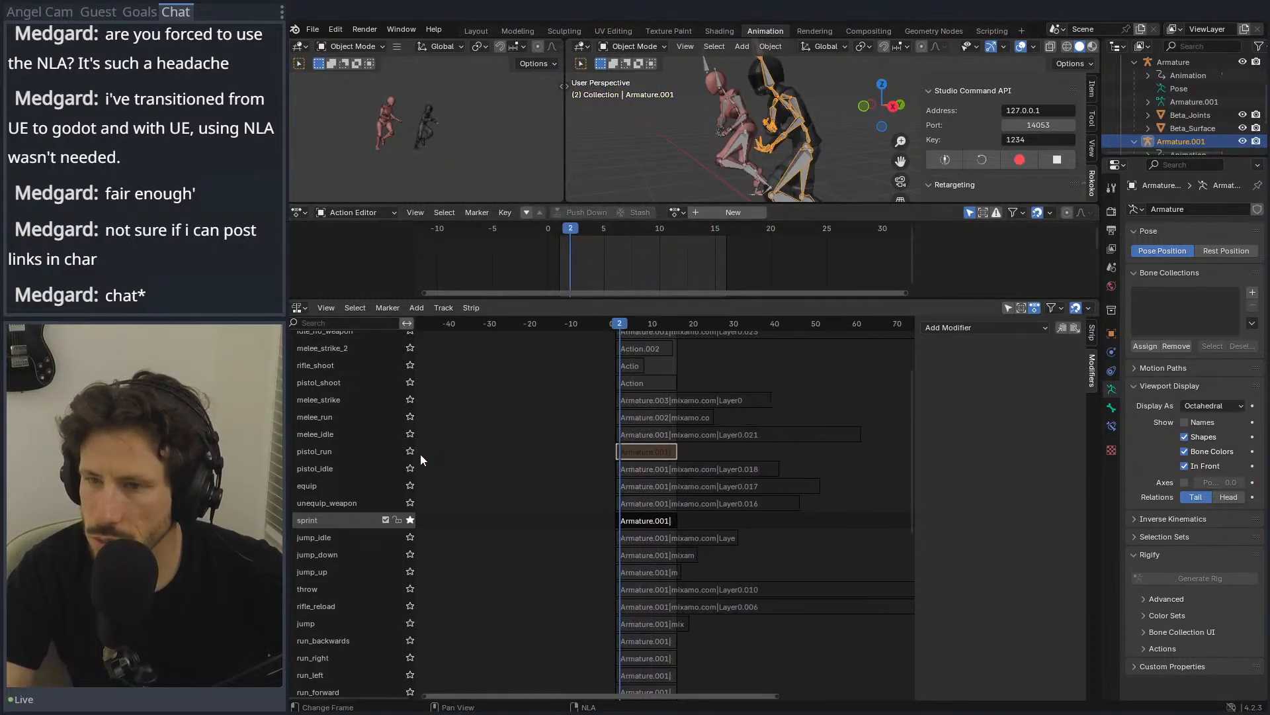
pyautogui.scroll(-3, 377, 463)
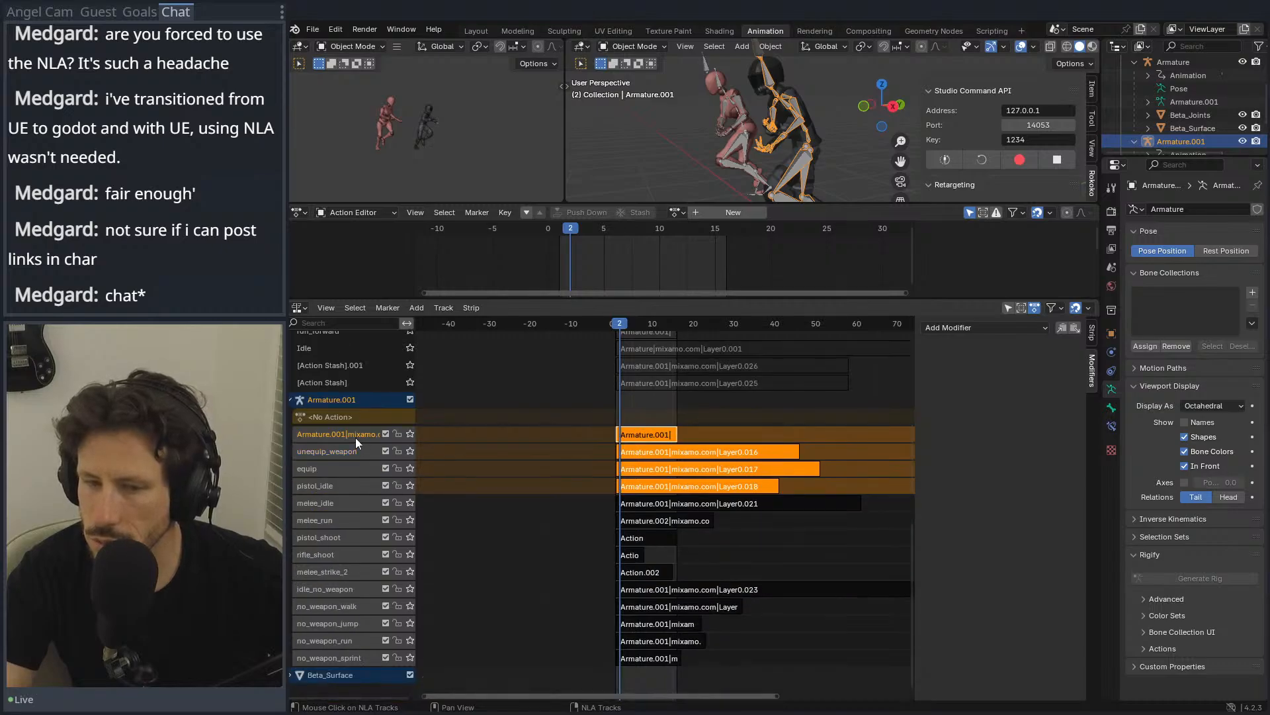
pyautogui.scroll(7, 356, 438)
pyautogui.scroll(2, 356, 430)
pyautogui.click(336, 400)
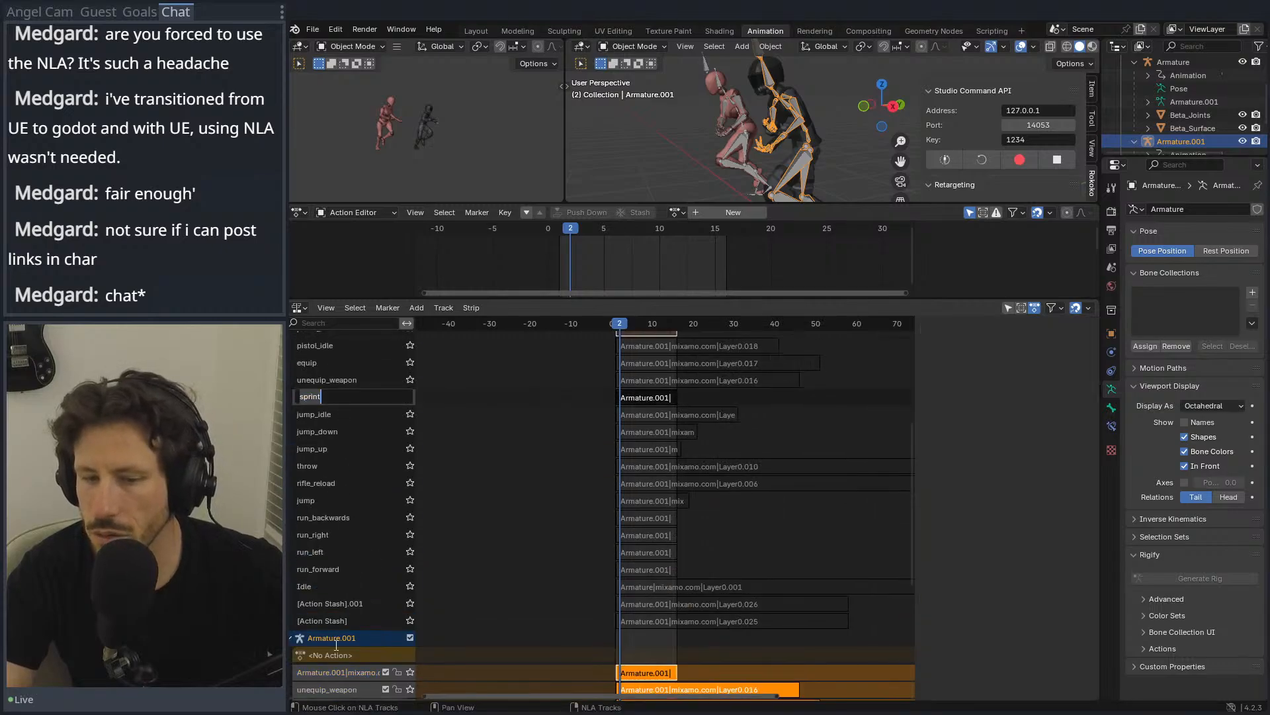
pyautogui.scroll(-5, 334, 664)
pyautogui.doubleClick(347, 566)
pyautogui.write('sprint')
pyautogui.press('Return')
# Step: Solo the Armature's jump_idle track, scrub through its motion and return to frame 1
pyautogui.scroll(5, 342, 384)
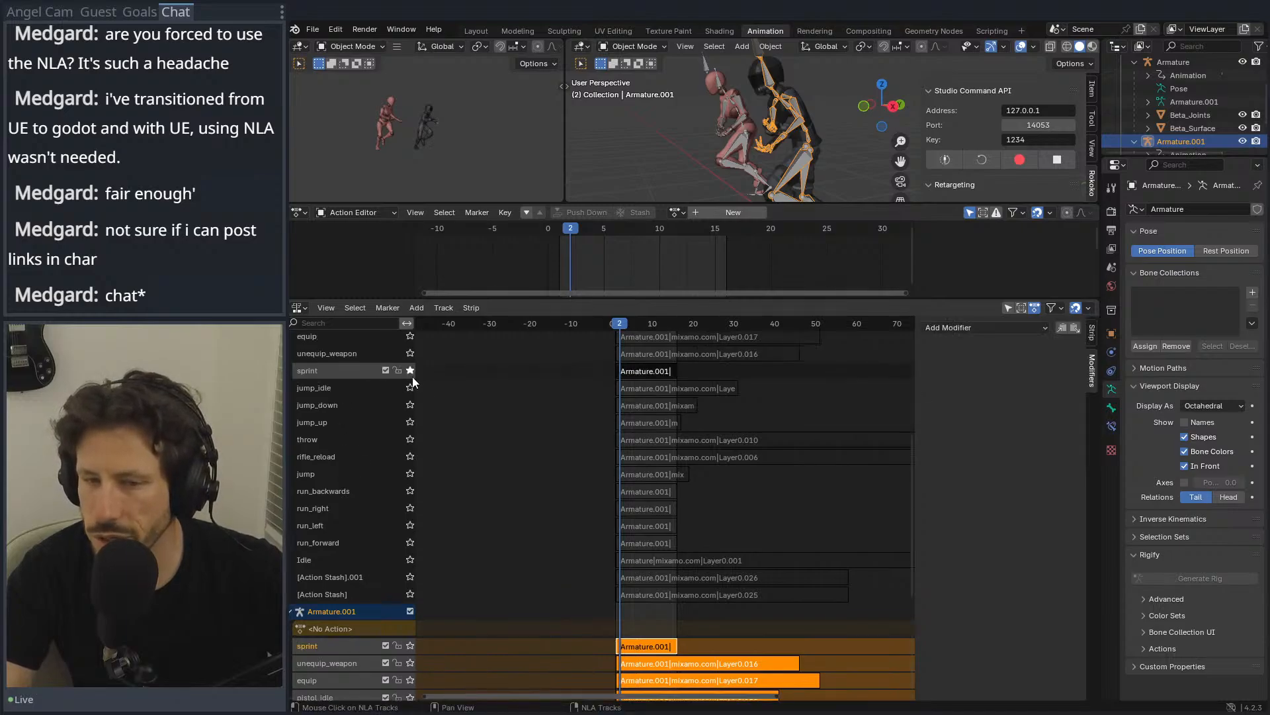
pyautogui.click(411, 388)
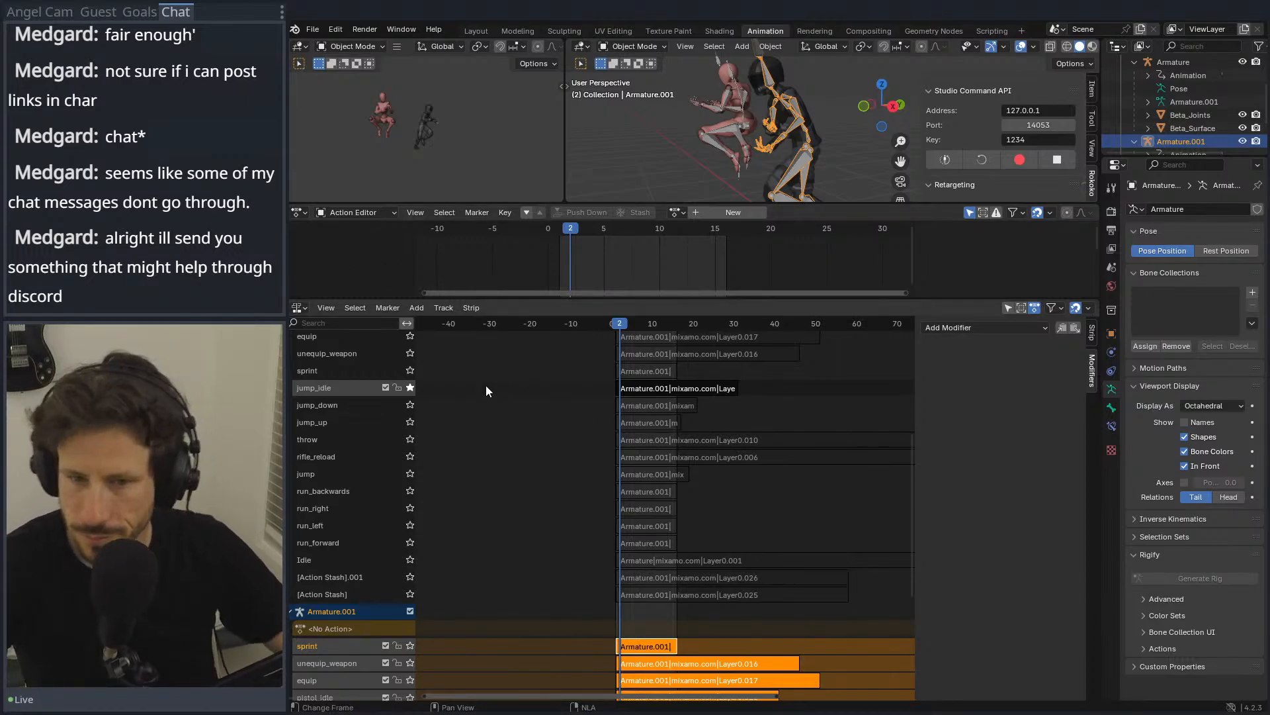
pyautogui.moveTo(618, 325)
pyautogui.mouseDown()
pyautogui.moveTo(648, 338)
pyautogui.moveTo(636, 336)
pyautogui.mouseUp()
pyautogui.moveTo(628, 334); pyautogui.dragTo(619, 330)
pyautogui.click(619, 330)
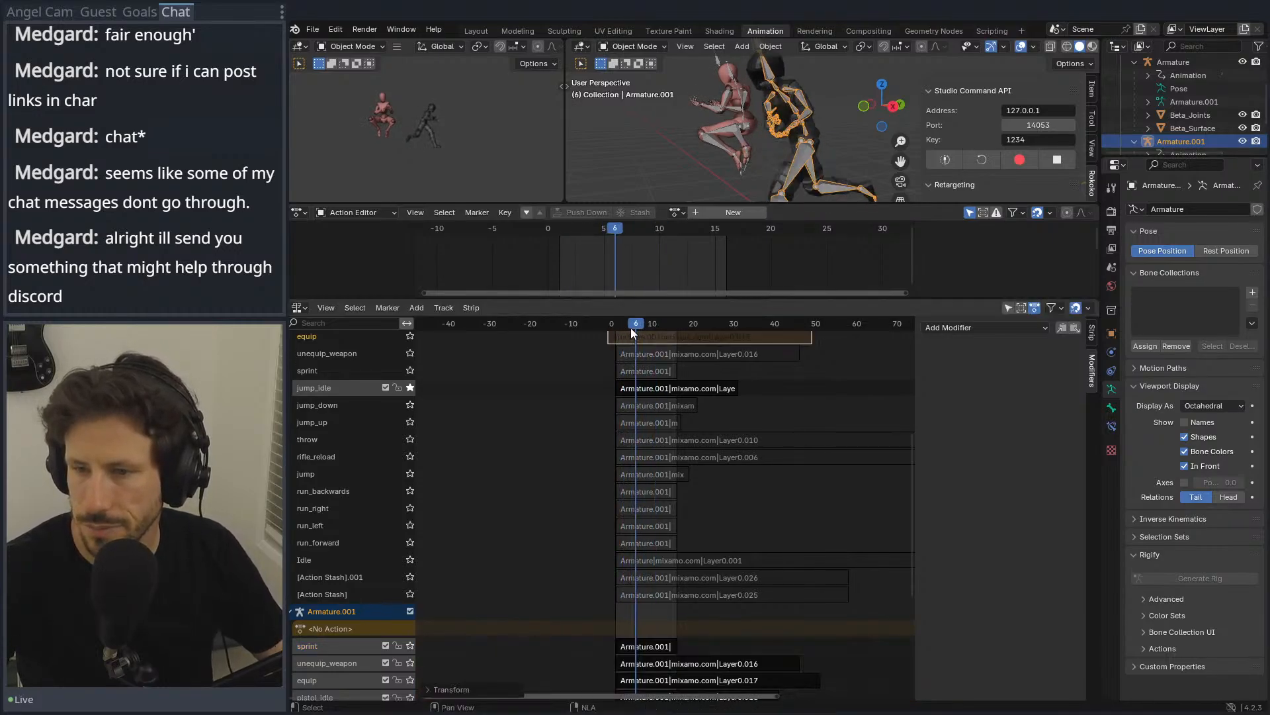
pyautogui.click(620, 327)
pyautogui.click(616, 324)
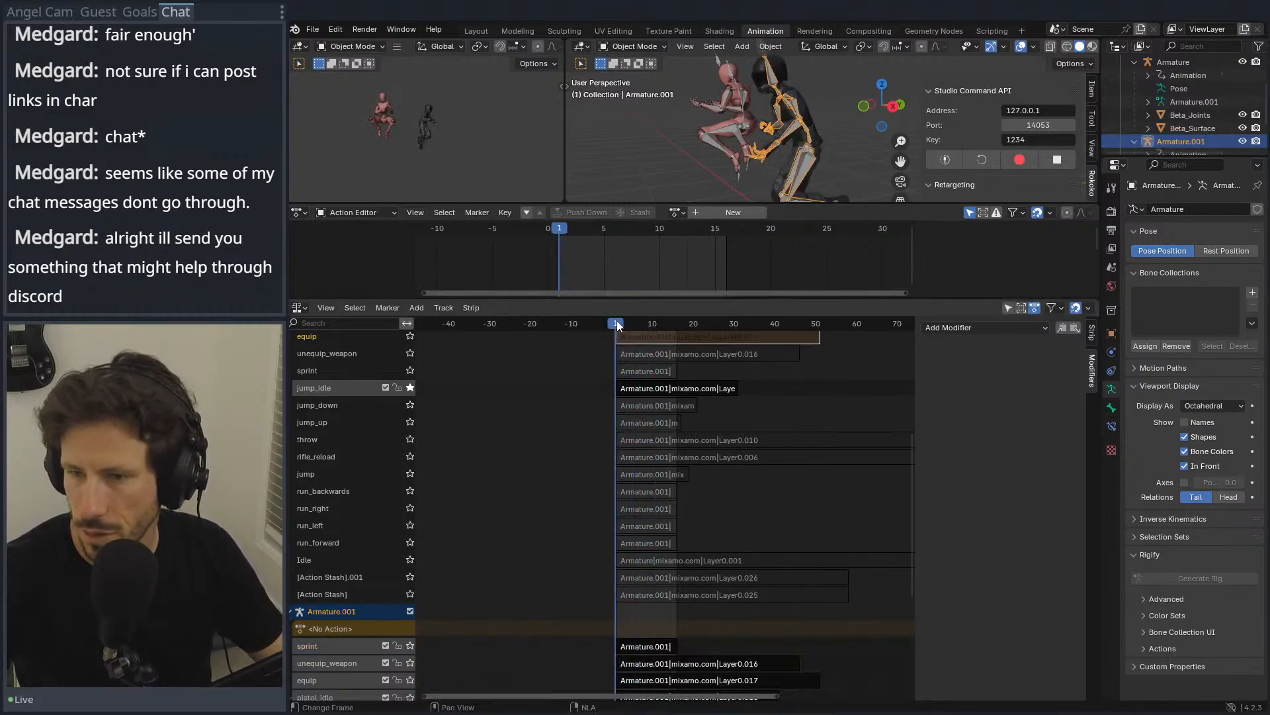
# Step: Start editing the stashed action of the Armature's jump_idle strip in tweak mode
pyautogui.click(730, 391)
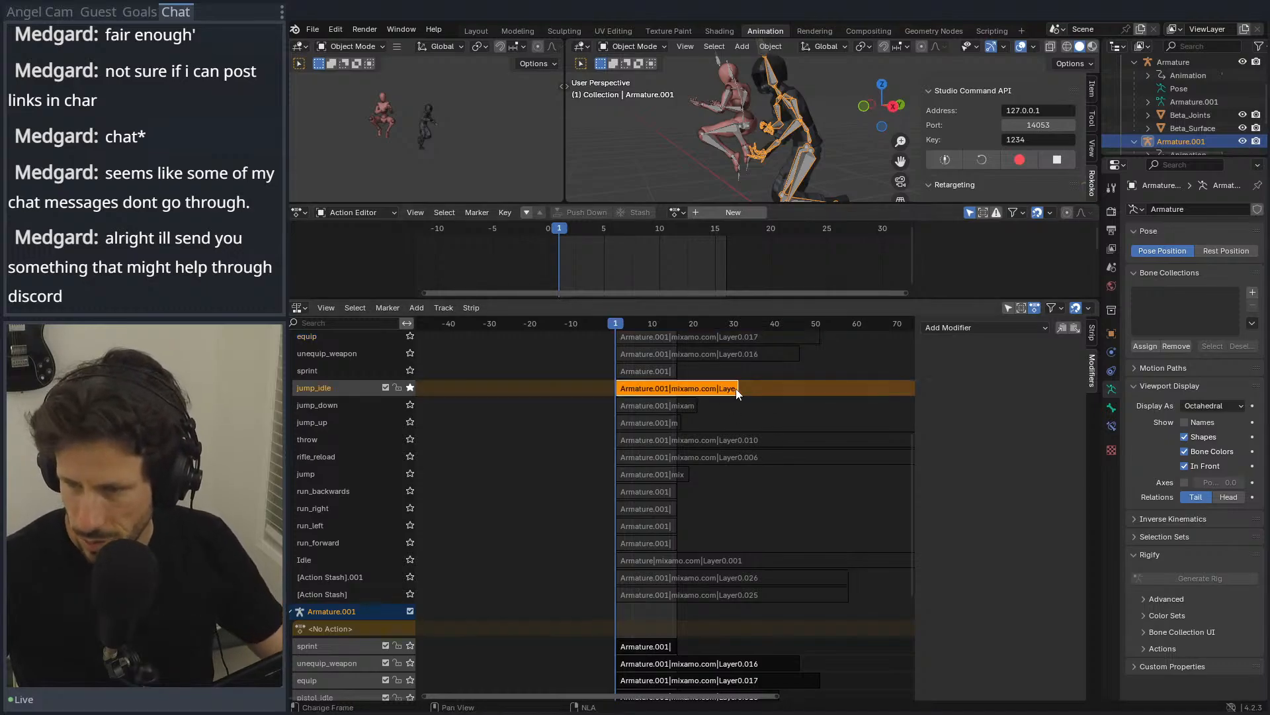
pyautogui.rightClick(729, 387)
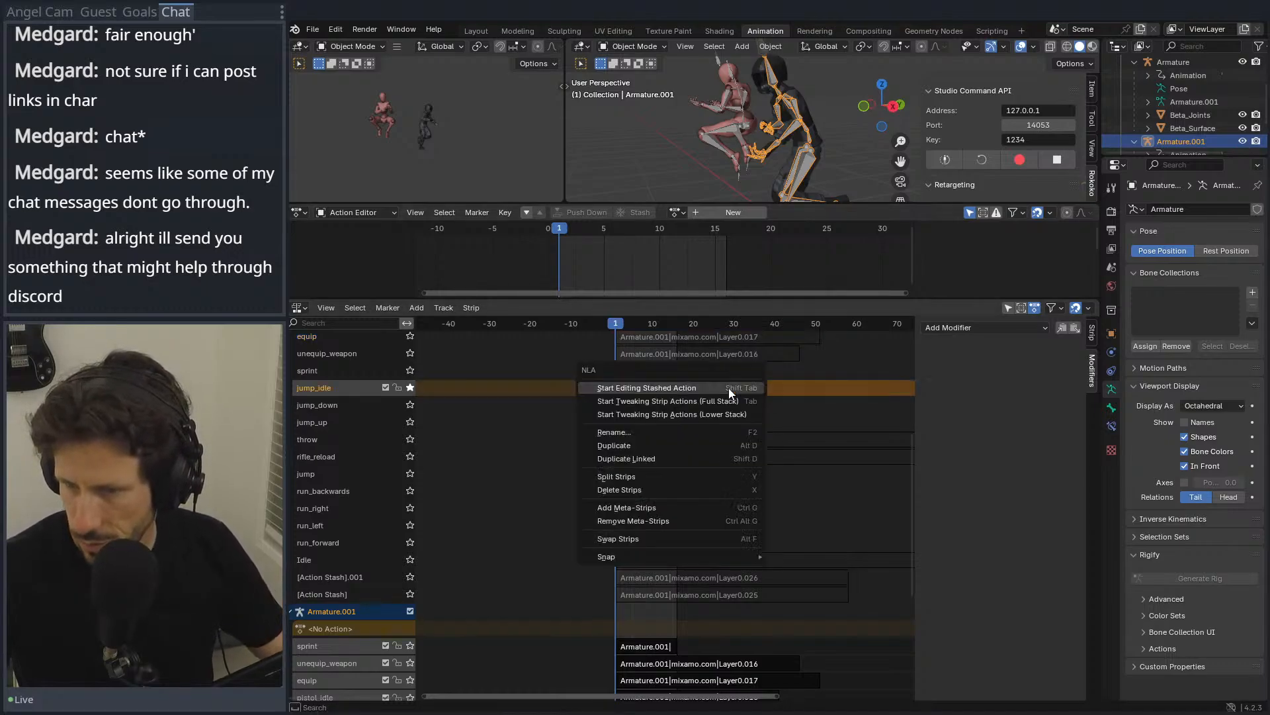
pyautogui.click(728, 388)
pyautogui.press('Tab')
pyautogui.rightClick(728, 386)
pyautogui.click(728, 387)
pyautogui.scroll(1, 723, 373)
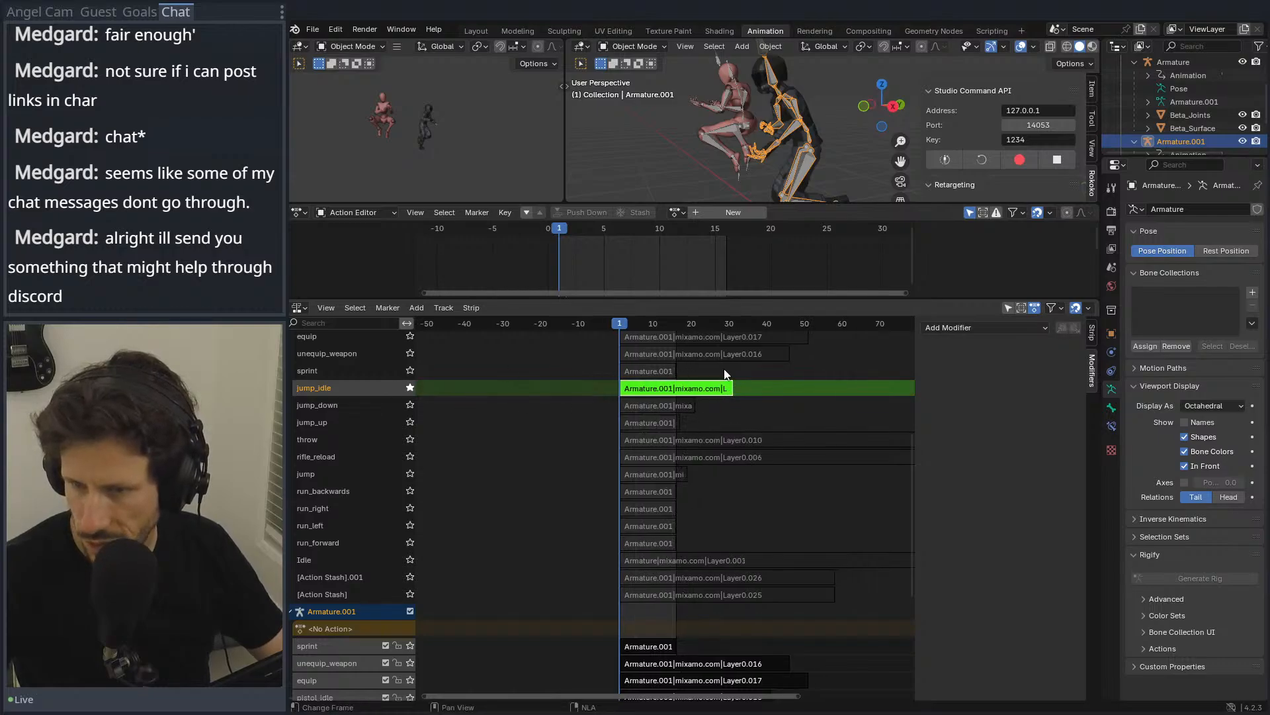
pyautogui.scroll(5, 734, 390)
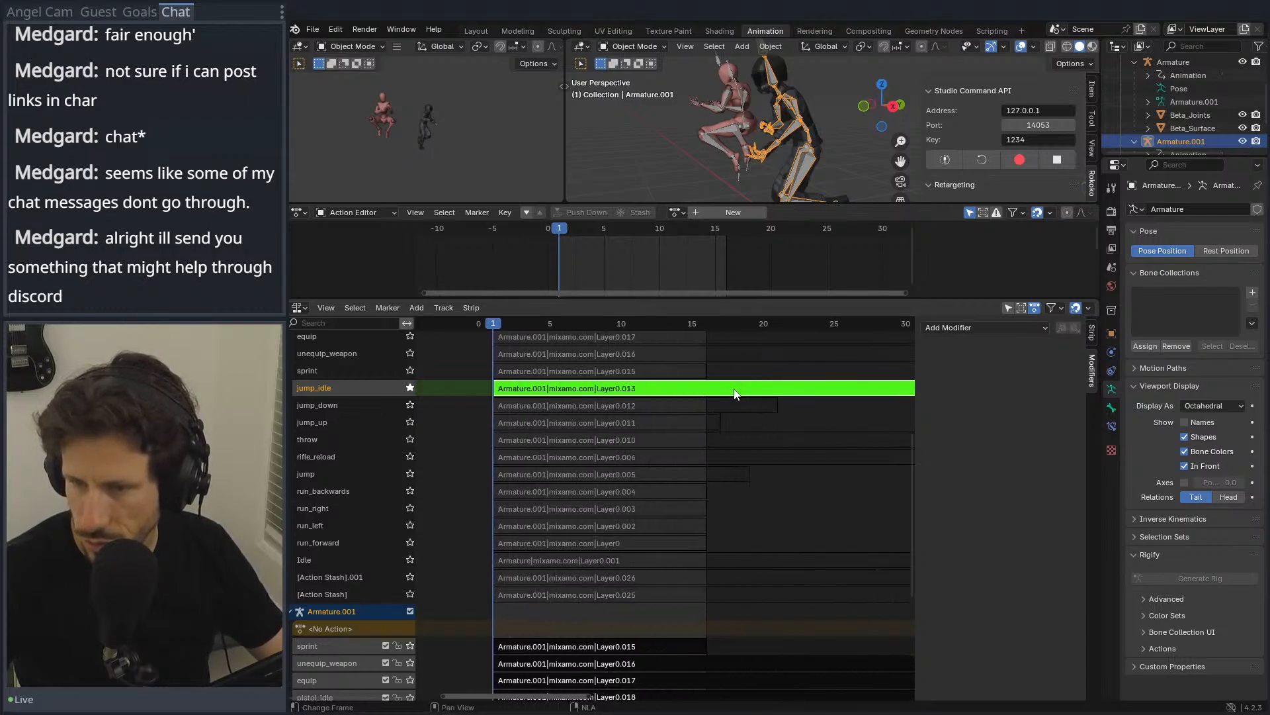
pyautogui.moveTo(716, 330); pyautogui.dragTo(742, 470, button='middle')
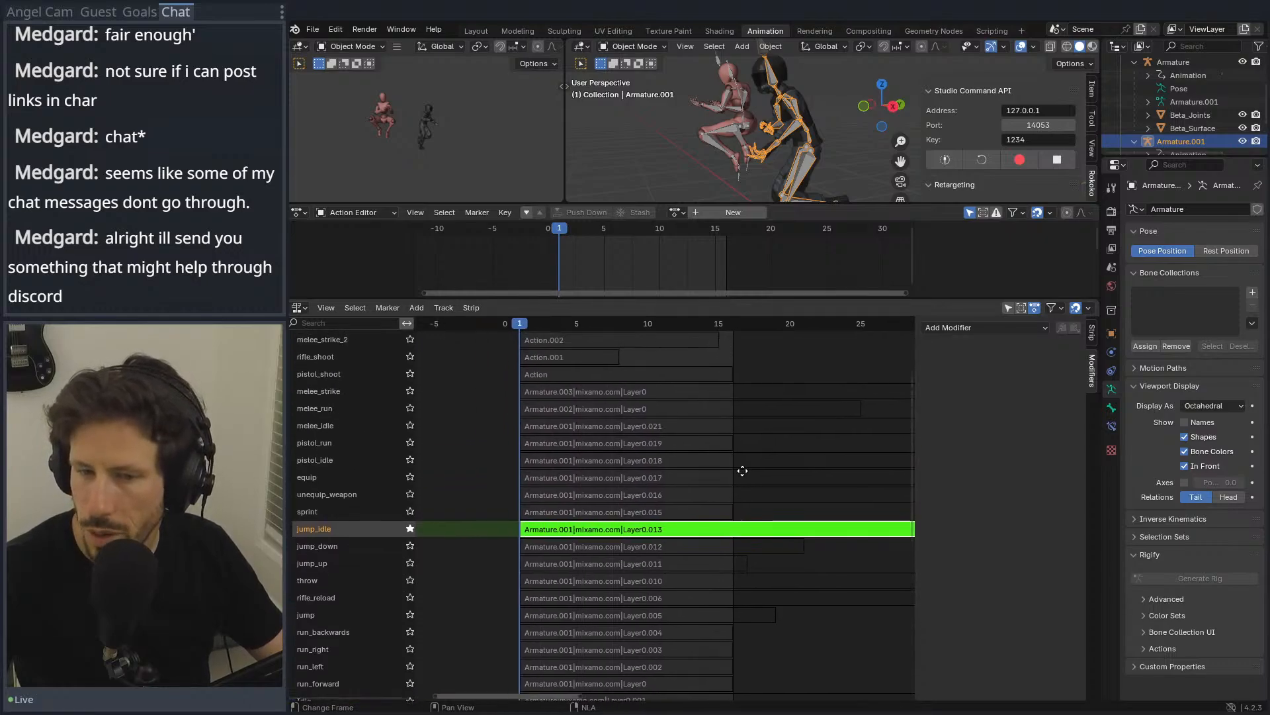
# Step: Solo the Armature's pistol_run track and assign Armature.001|mixamo.com|Layer0.019 to Armature.001
pyautogui.click(411, 442)
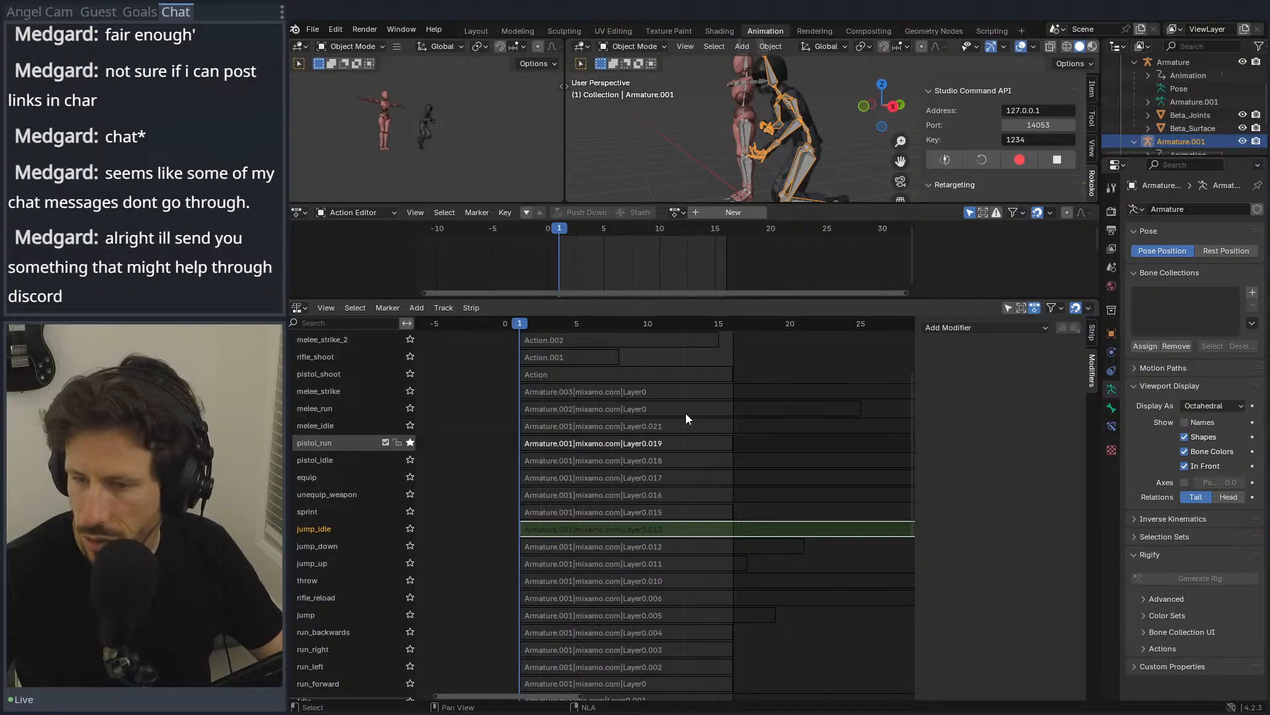
pyautogui.click(681, 215)
pyautogui.scroll(-10, 720, 314)
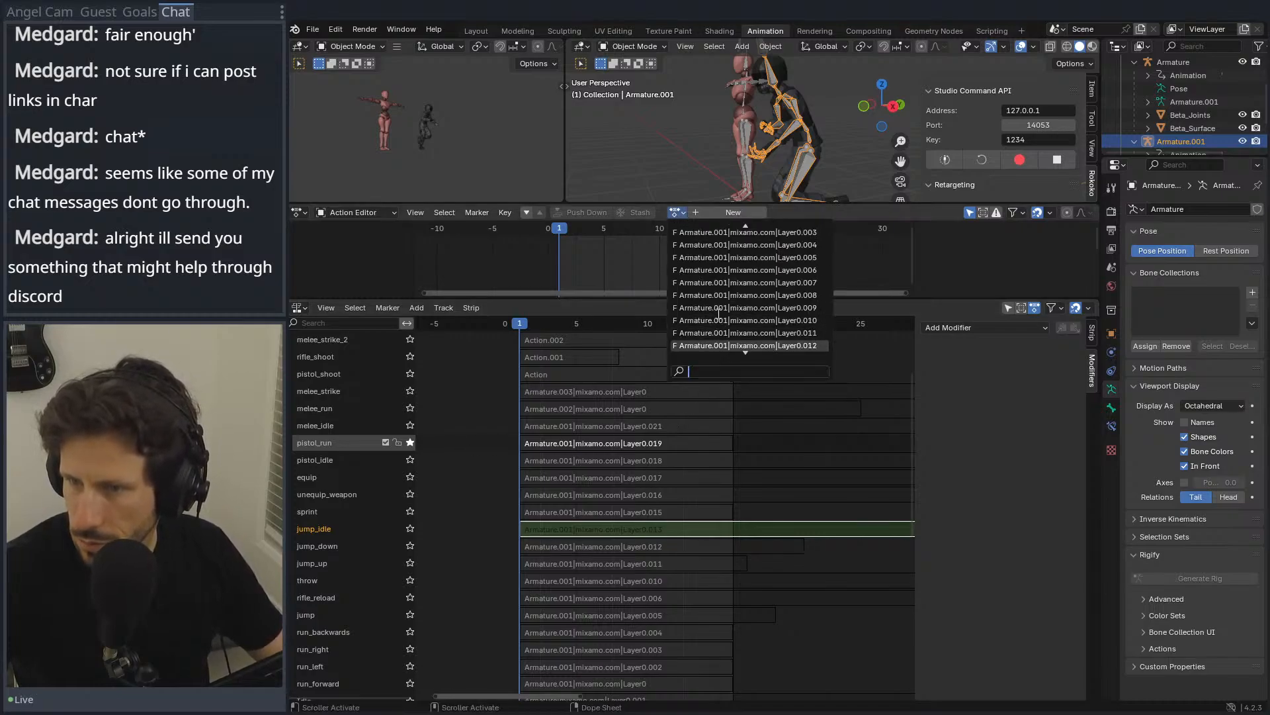
pyautogui.scroll(-5, 721, 315)
pyautogui.scroll(-3, 727, 321)
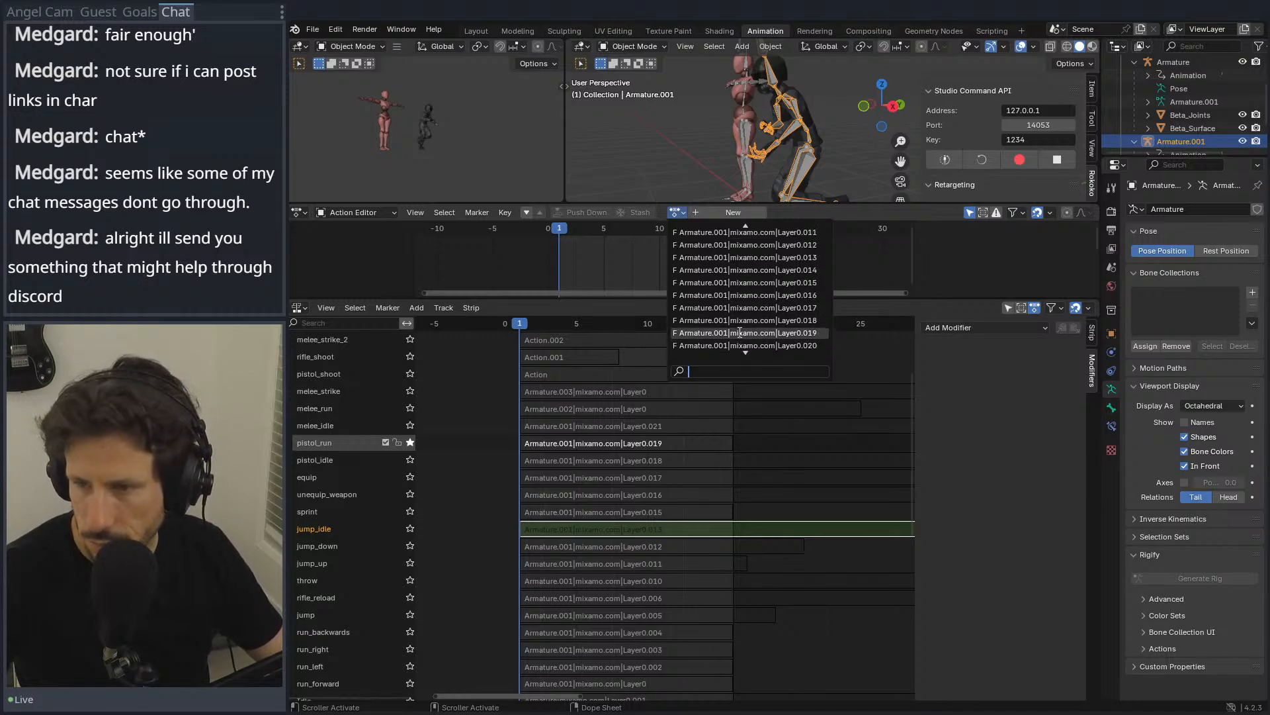
pyautogui.click(740, 332)
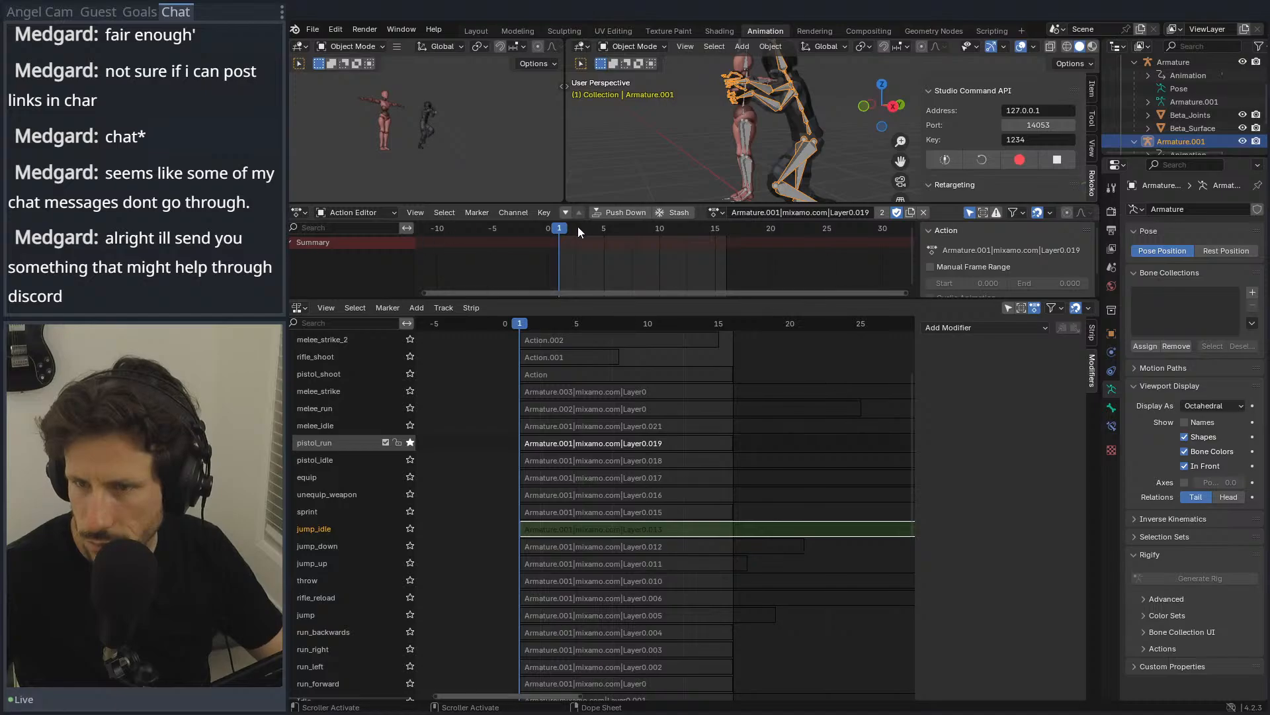
# Step: Push the Layer0.019 action down on Armature.001 and name its NLA track pistol_run, copied from the Armature's track
pyautogui.click(610, 216)
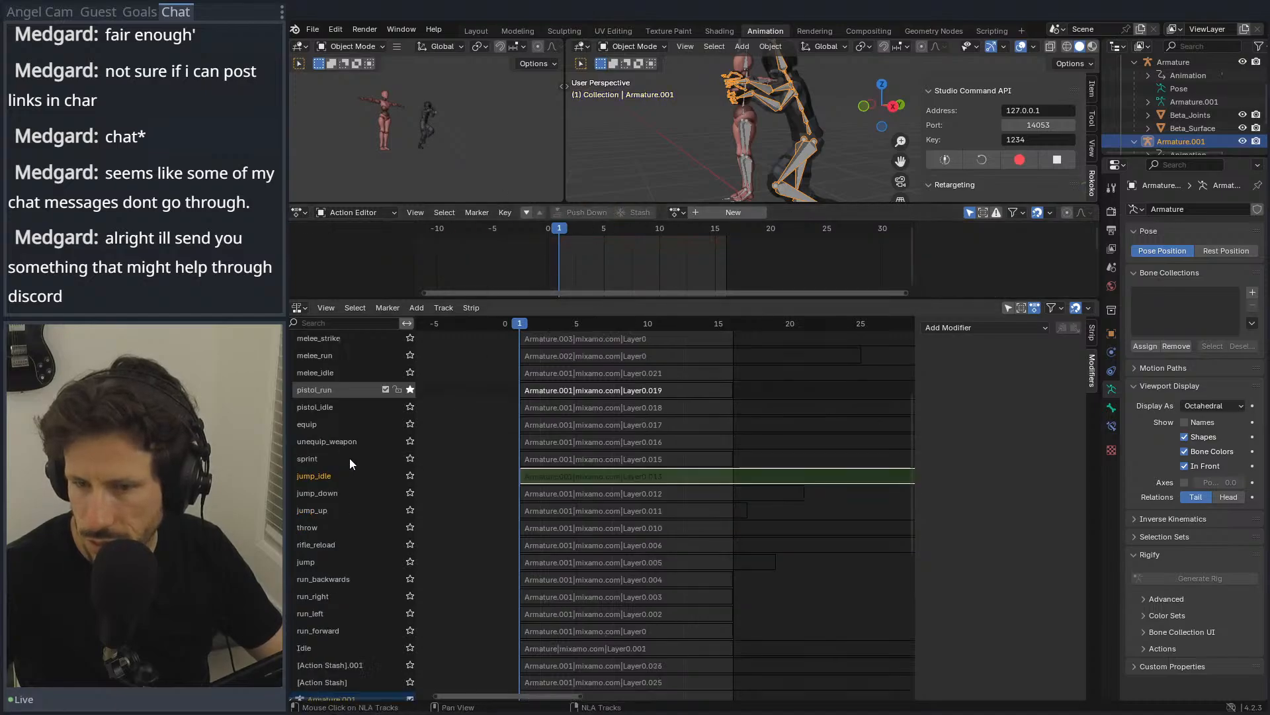
pyautogui.scroll(-10, 350, 458)
pyautogui.scroll(10, 331, 464)
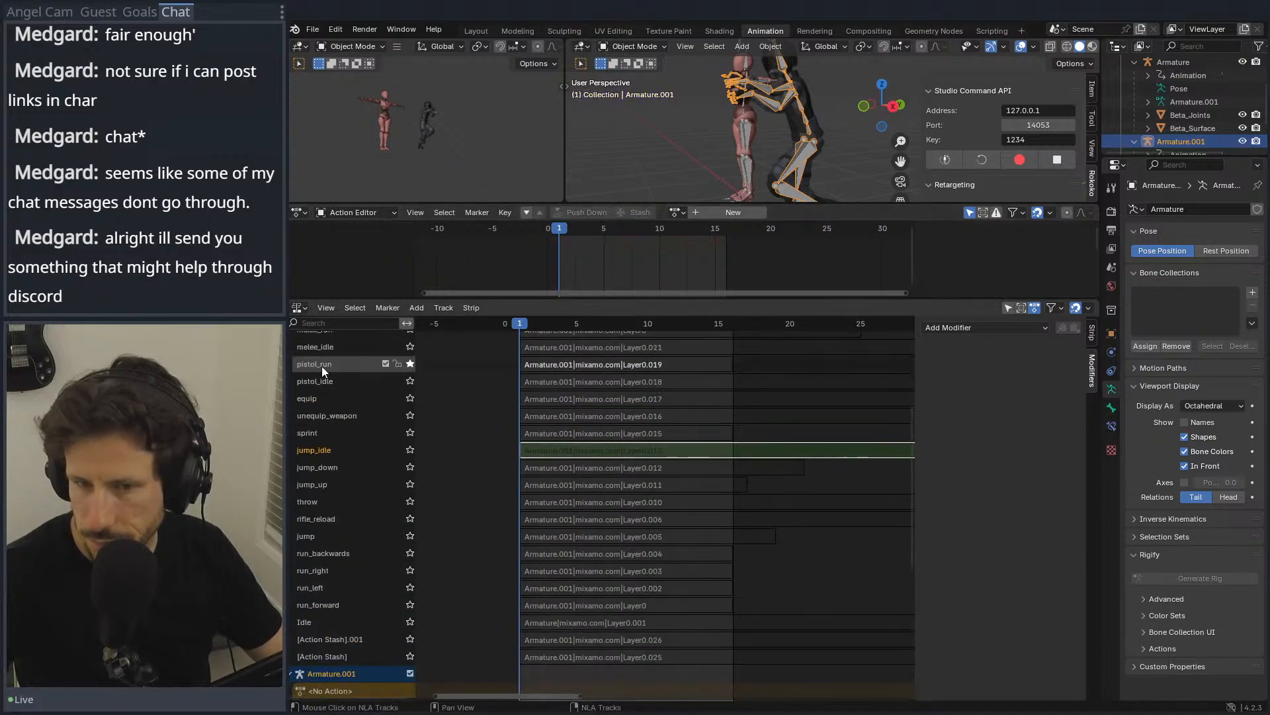
pyautogui.scroll(-3, 322, 366)
pyautogui.scroll(6, 342, 386)
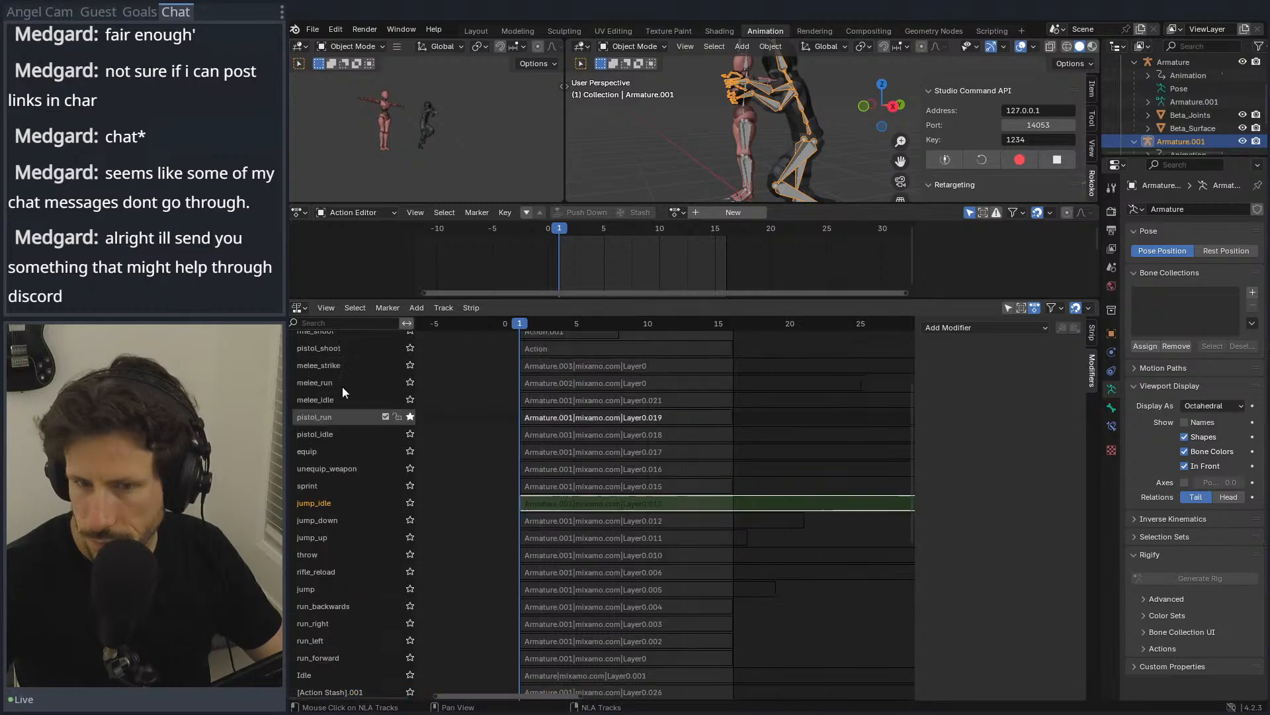
pyautogui.doubleClick(323, 416)
pyautogui.hotkey('ctrl', 'c')
pyautogui.click(332, 562)
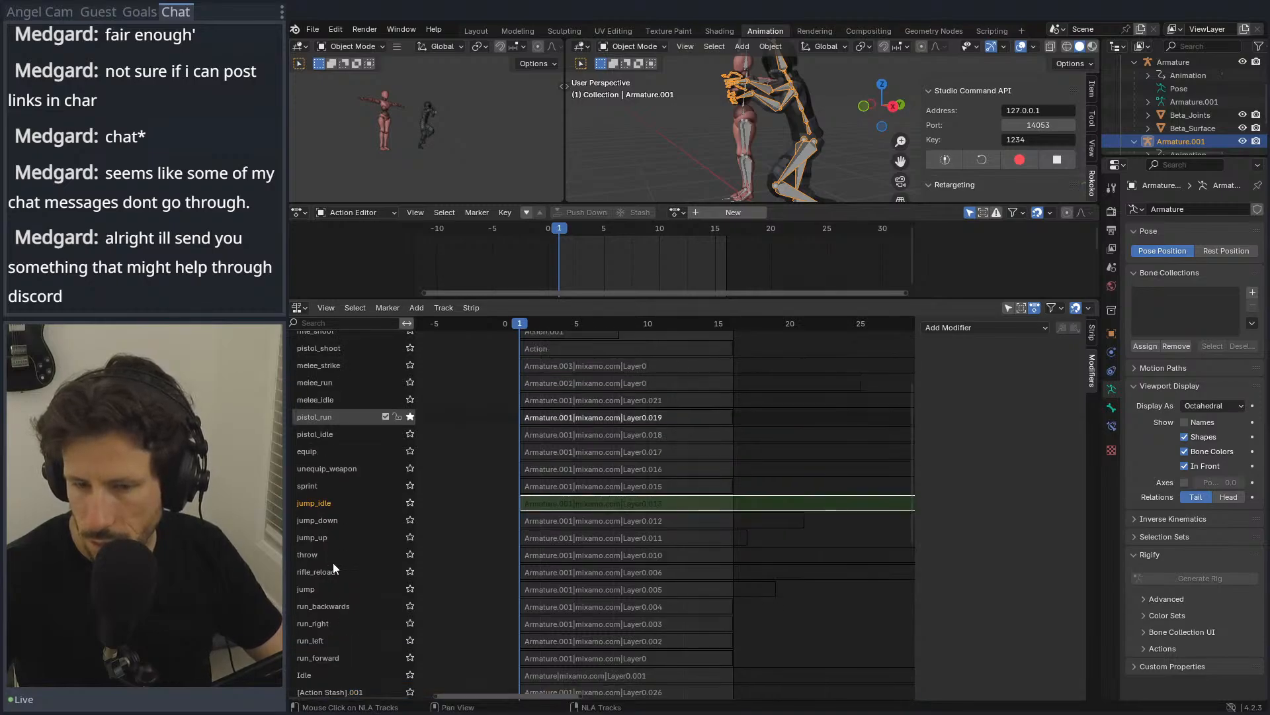
pyautogui.scroll(-5, 333, 563)
pyautogui.doubleClick(334, 628)
pyautogui.hotkey('ctrl', 'v')
pyautogui.click(336, 594)
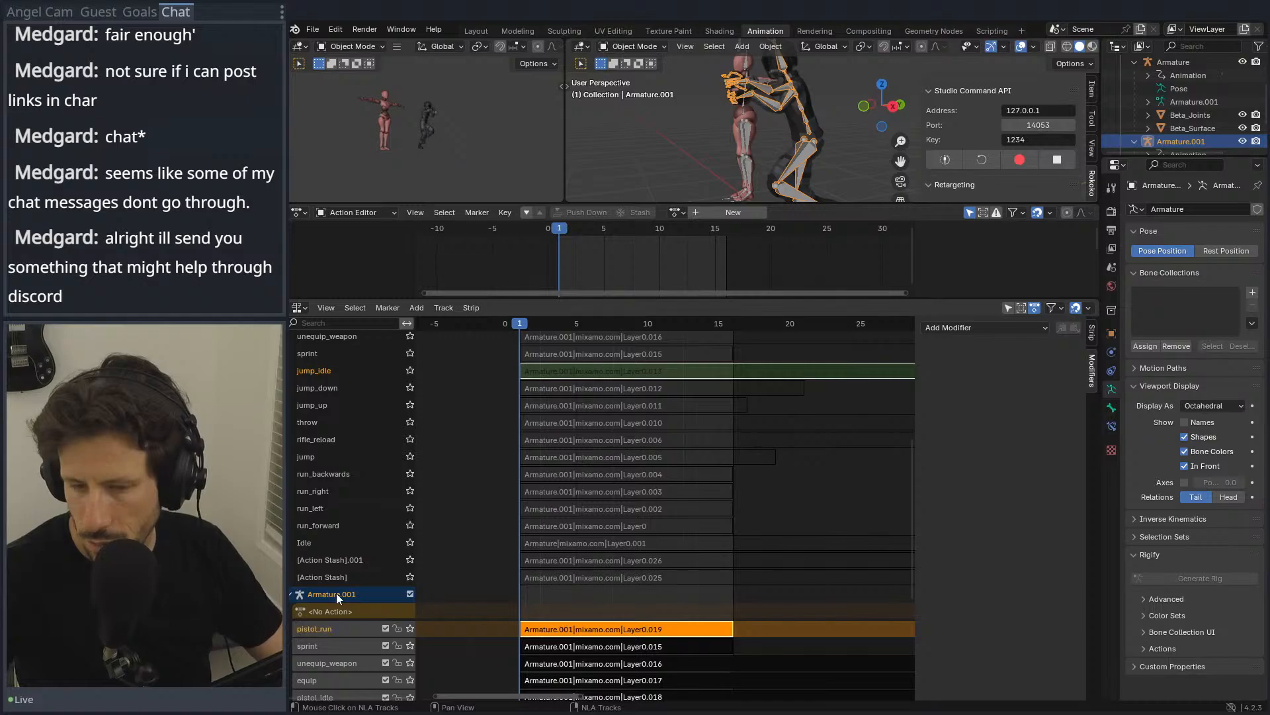
# Step: Solo the Armature's jump_idle track and assign Armature.001|mixamo.com|Layer0.013 to Armature.001
pyautogui.scroll(1, 330, 480)
pyautogui.scroll(4, 334, 473)
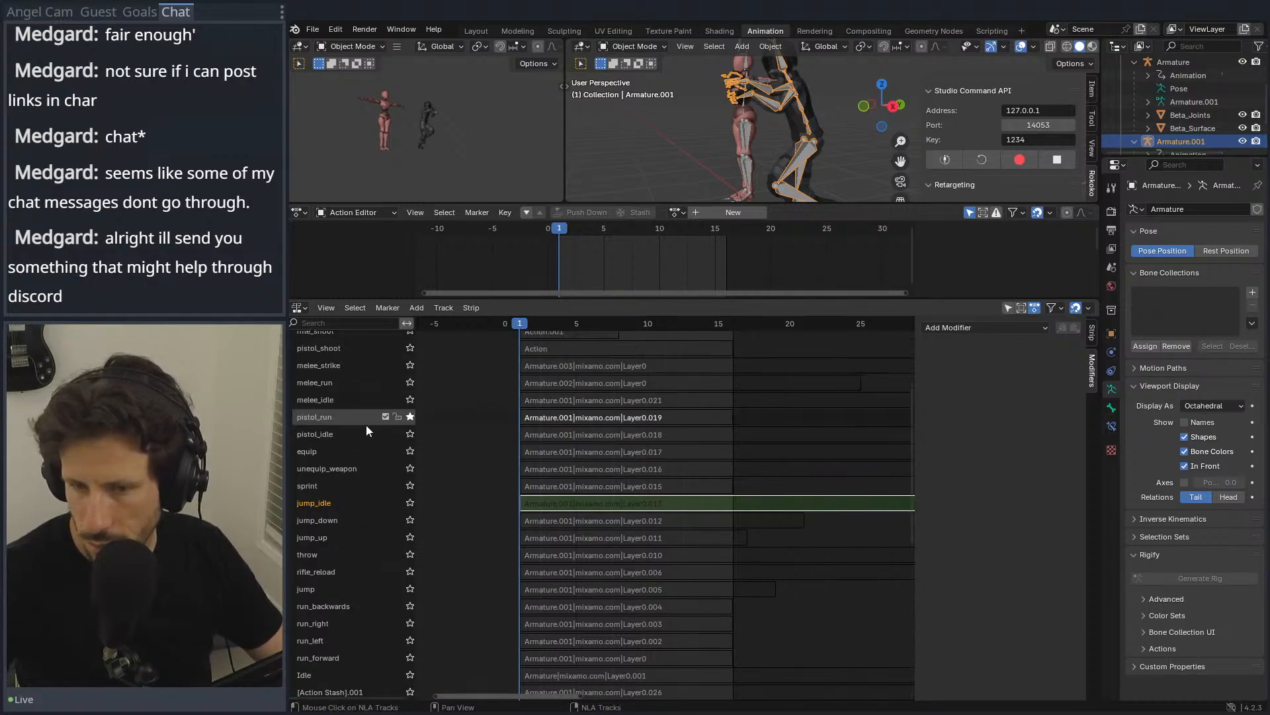
pyautogui.click(410, 503)
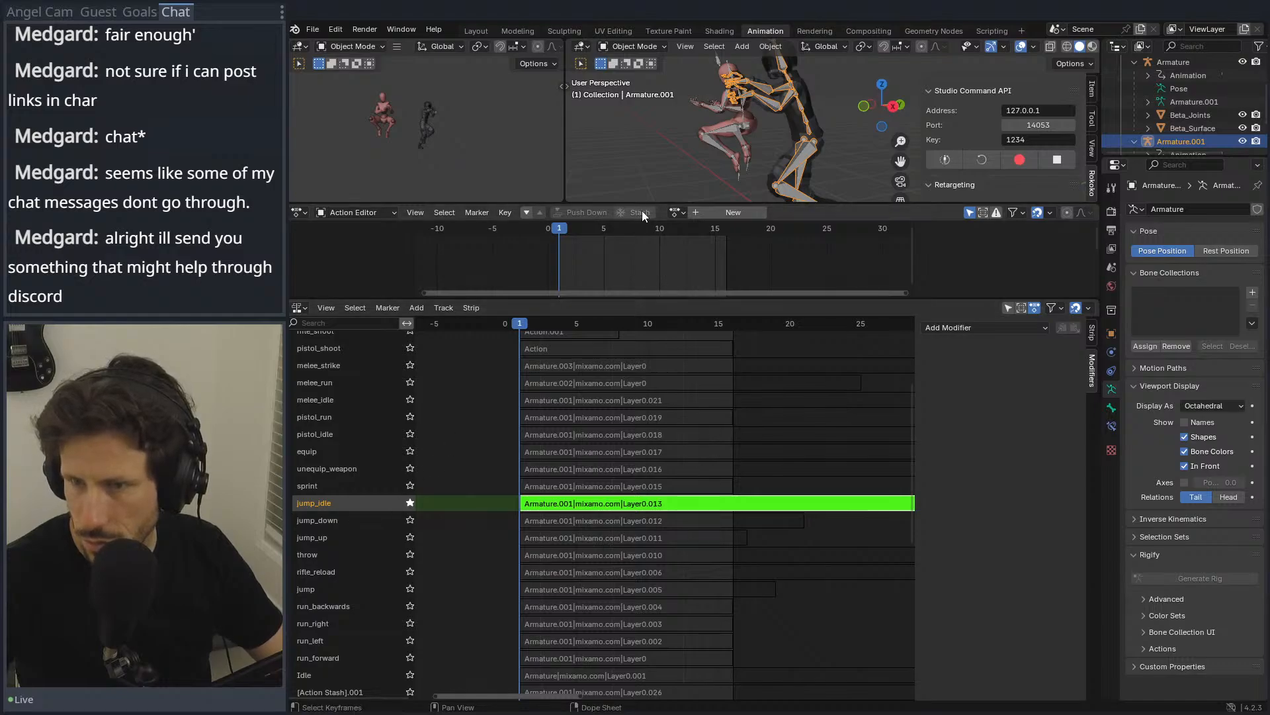
pyautogui.click(675, 212)
pyautogui.scroll(-15, 721, 308)
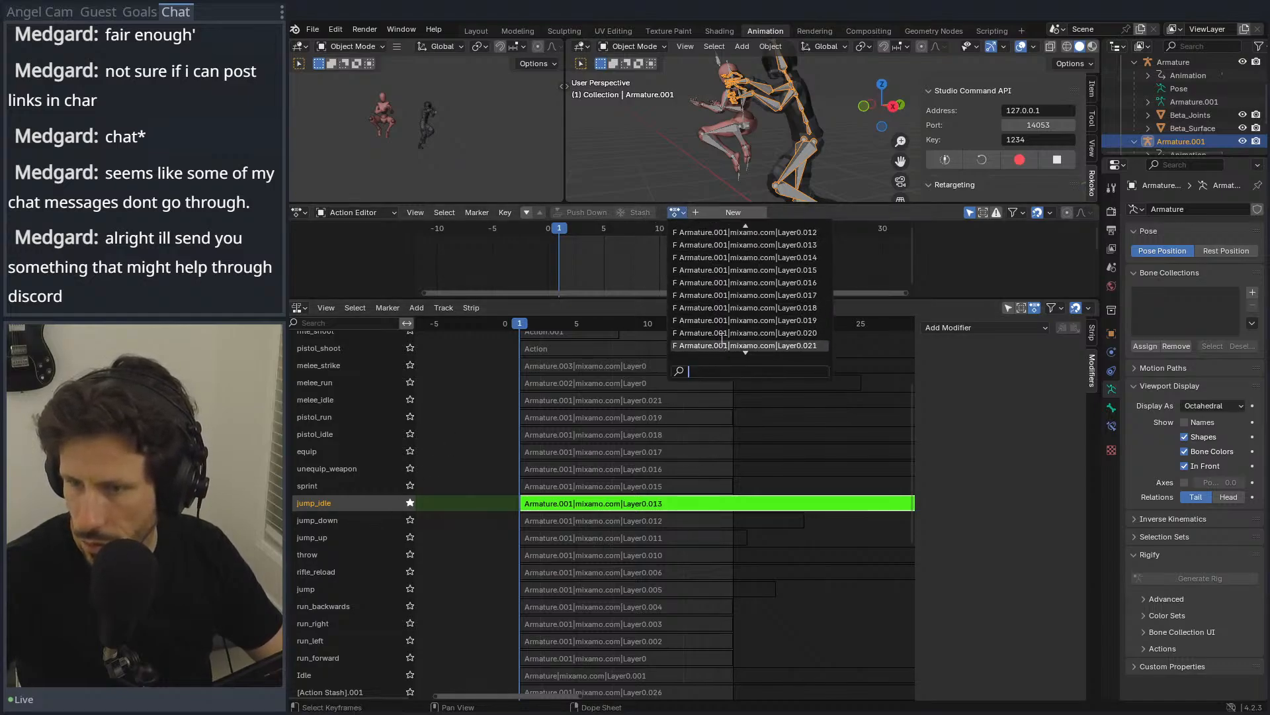
pyautogui.click(738, 245)
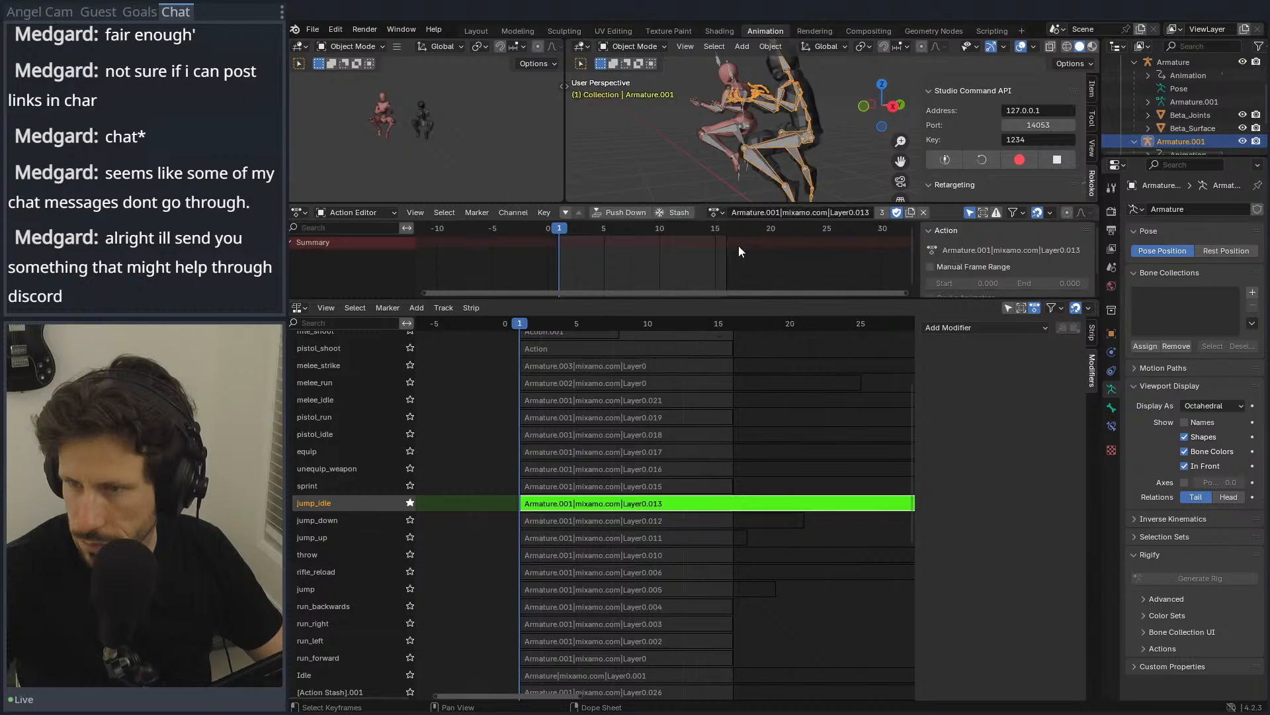
# Step: Push the Layer0.013 action down on Armature.001 and name its NLA track jump_idle, copied from the Armature's track
pyautogui.click(619, 212)
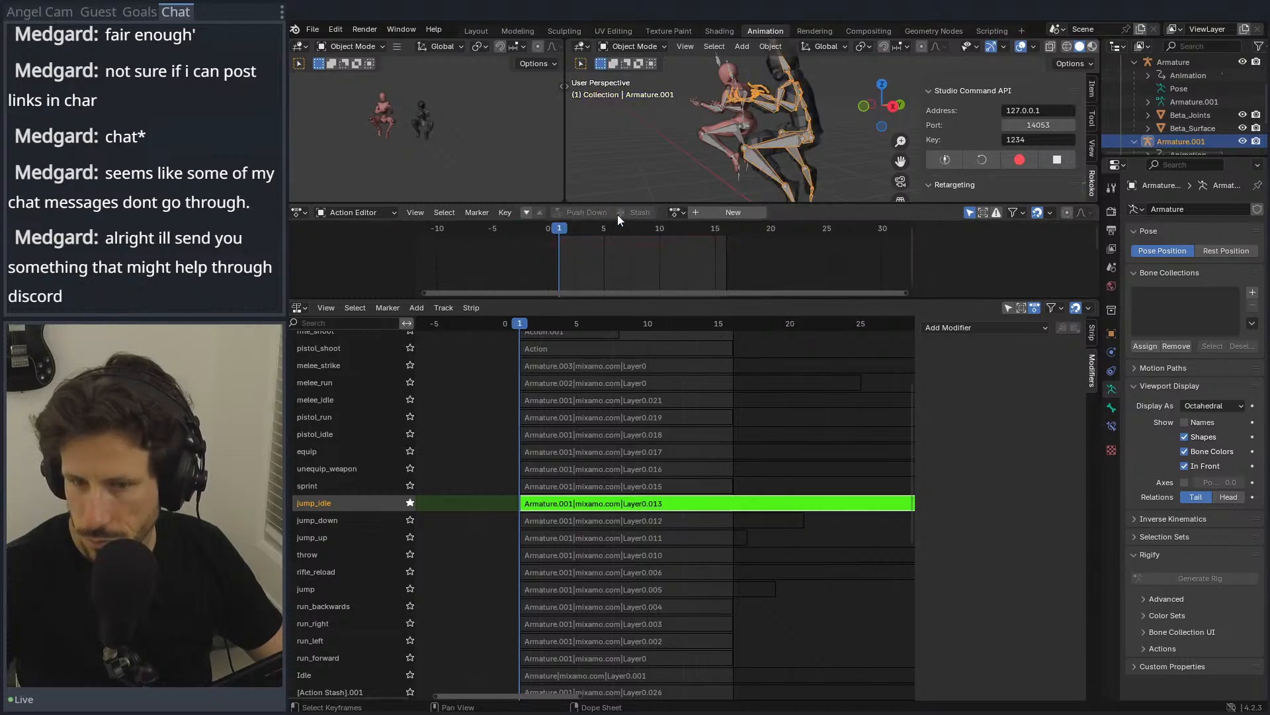
pyautogui.doubleClick(334, 504)
pyautogui.hotkey('ctrl', 'c')
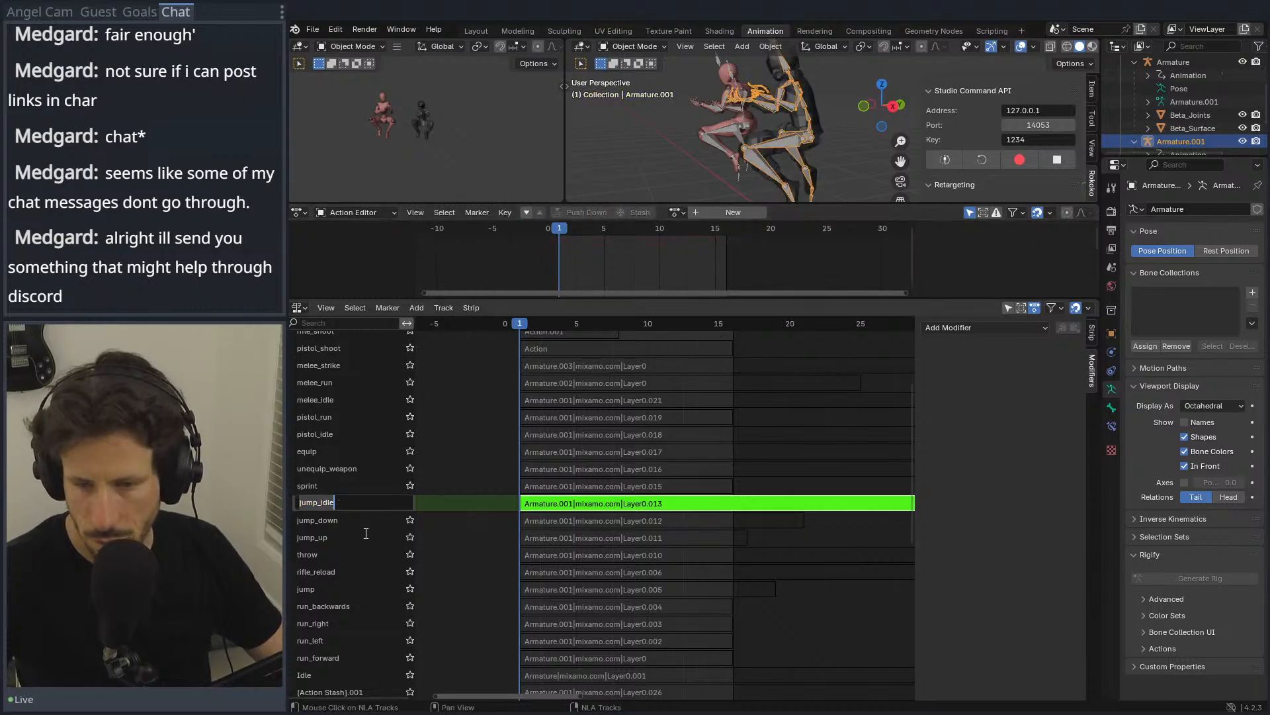
pyautogui.click(365, 533)
pyautogui.scroll(-1, 363, 533)
pyautogui.doubleClick(320, 400)
pyautogui.hotkey('ctrl', 'v')
pyautogui.press('Return')
# Step: Solo the Armature's jump_down track, assign Armature.001|mixamo.com|Layer0.012 to Armature.001 and compare the motion, ending at frame 1
pyautogui.scroll(10, 334, 407)
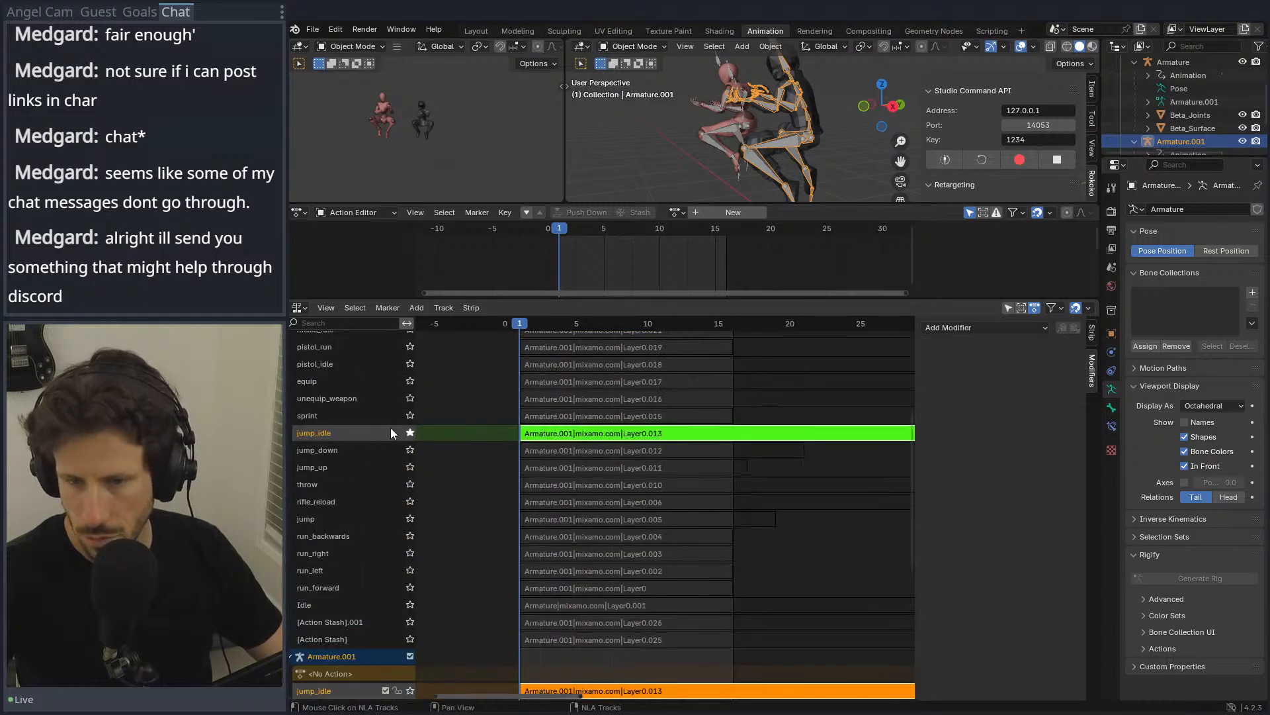
pyautogui.click(410, 450)
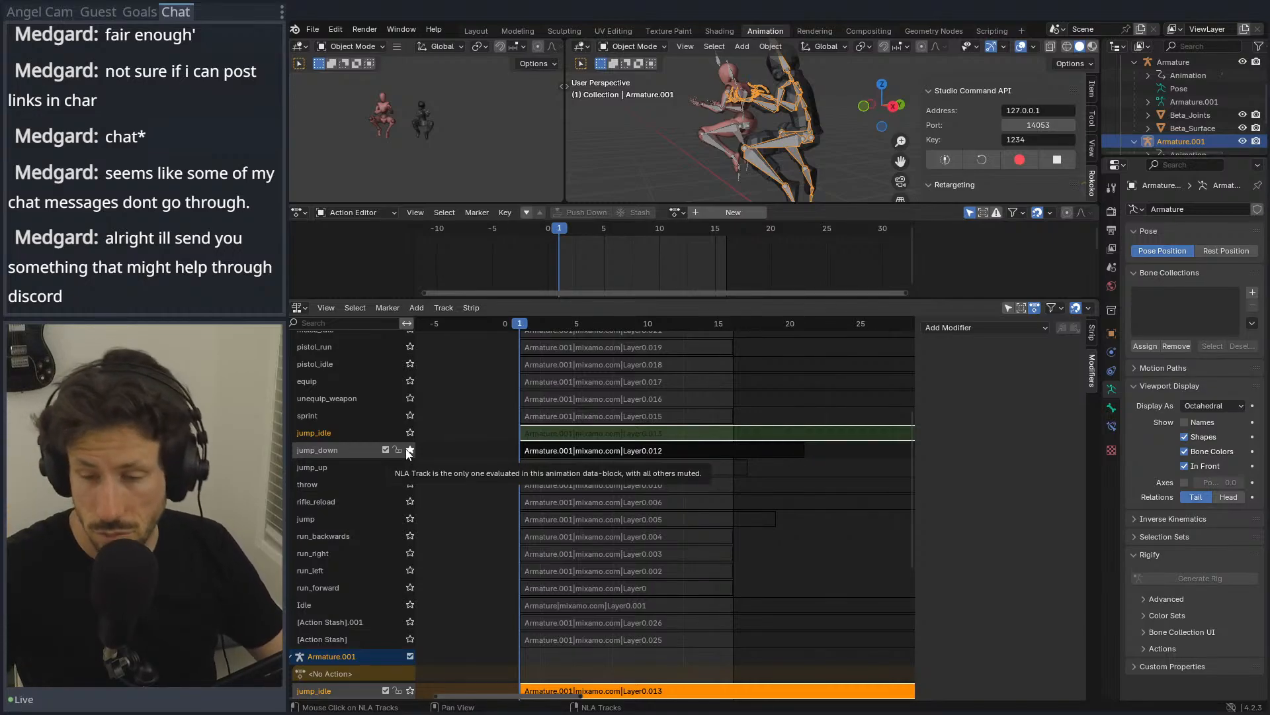
pyautogui.click(680, 213)
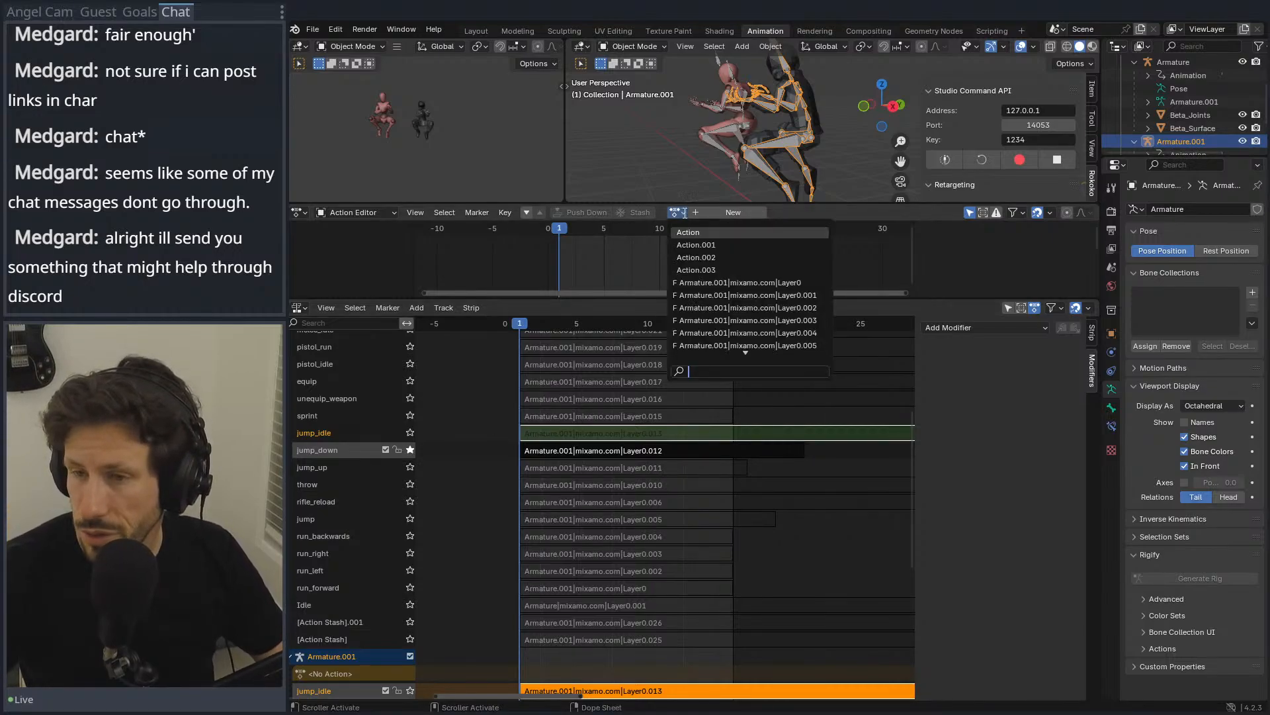
pyautogui.scroll(-9, 721, 301)
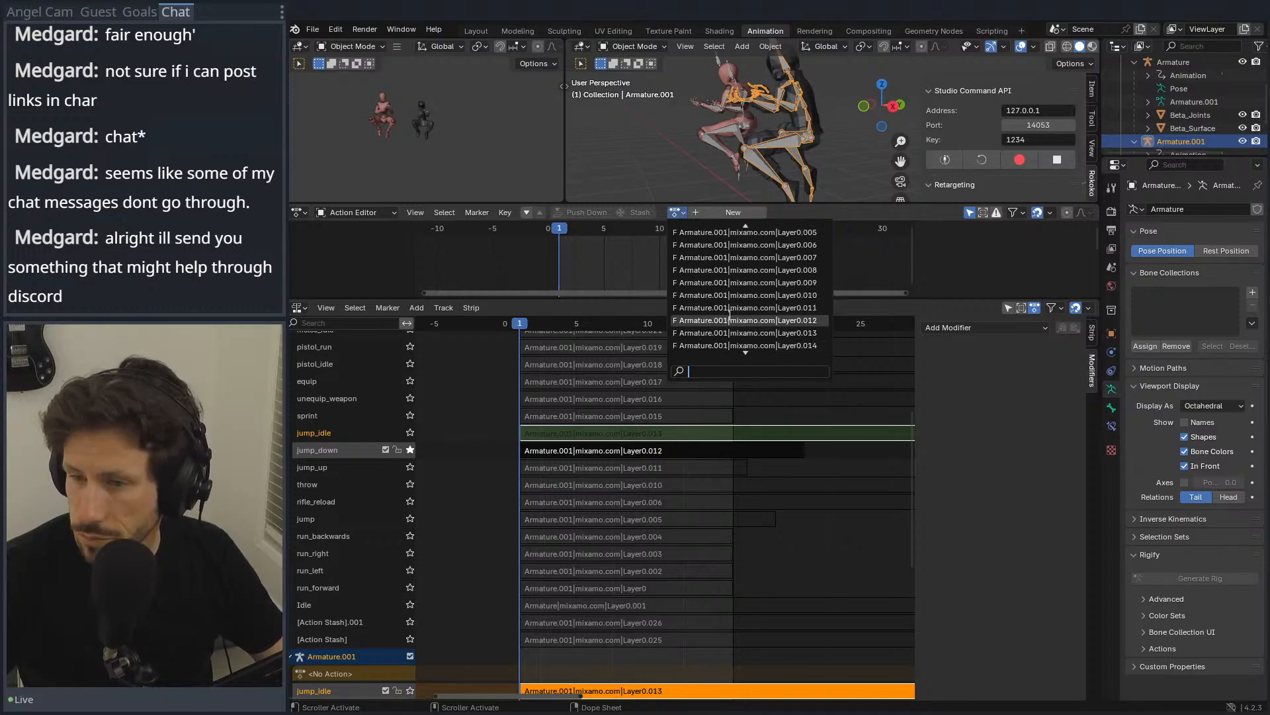
pyautogui.click(721, 301)
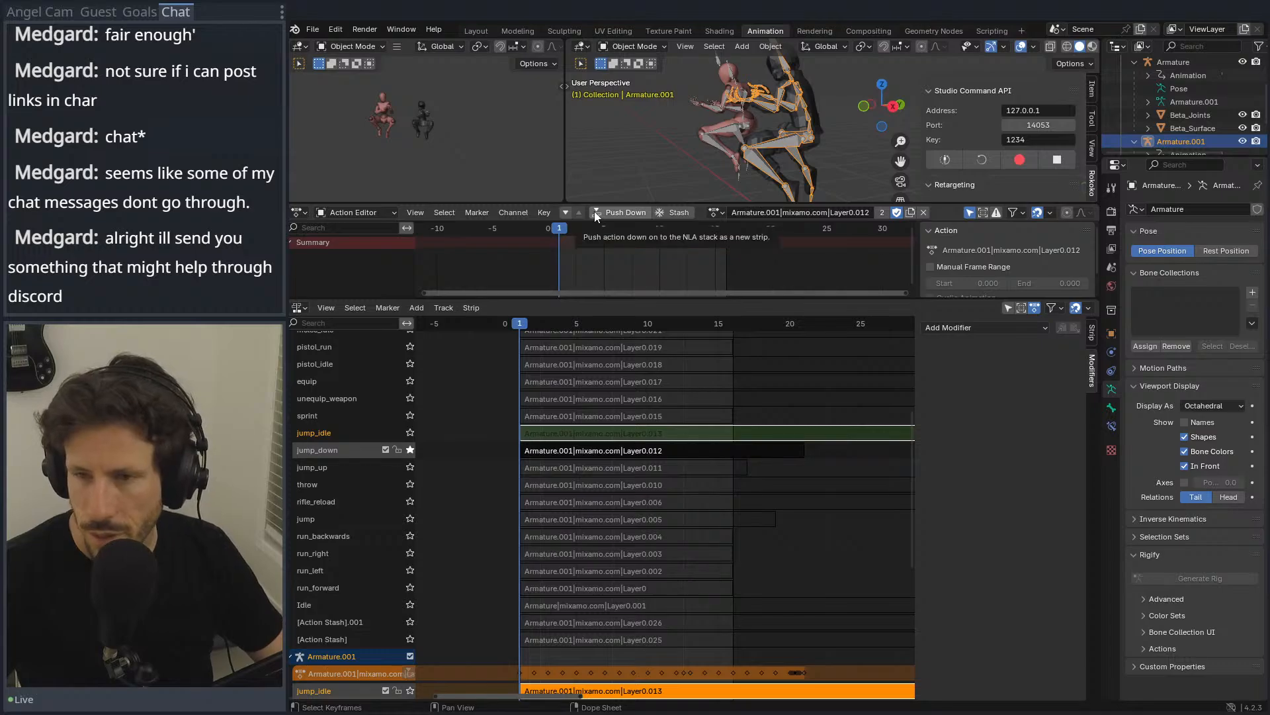
pyautogui.moveTo(565, 229); pyautogui.dragTo(559, 256)
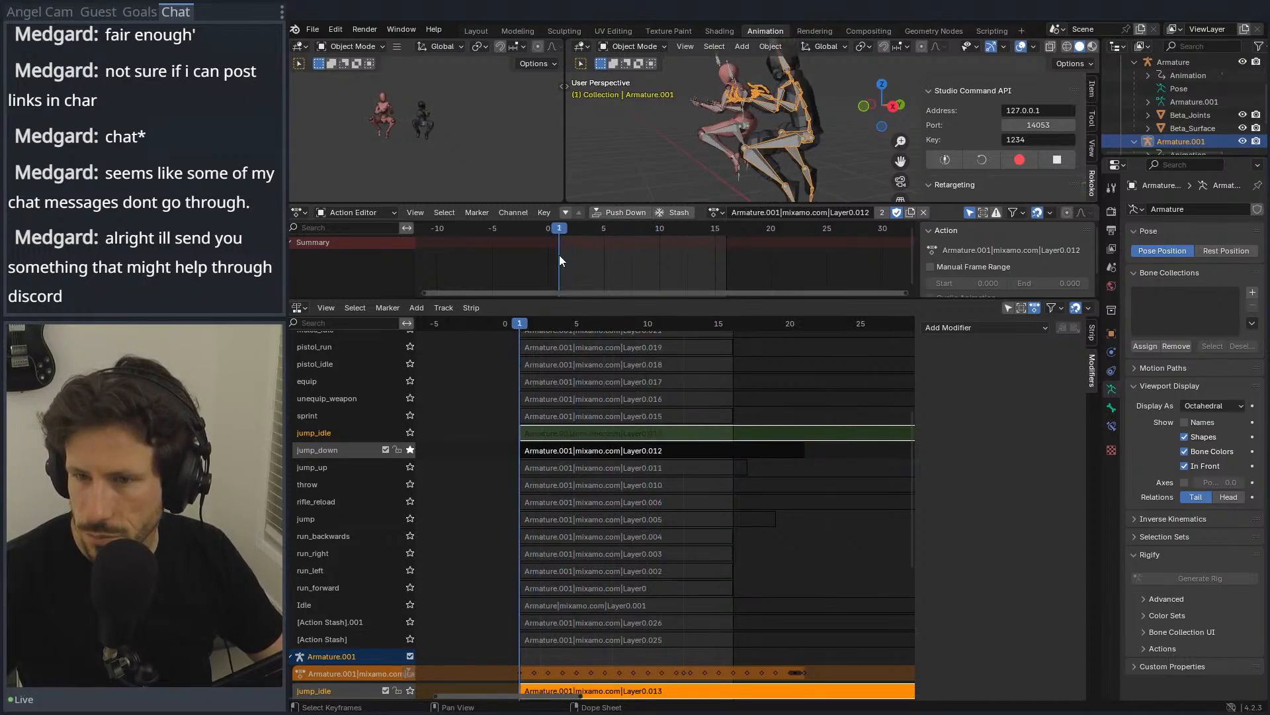
# Step: Push the Layer0.012 action down on Armature.001 and name its NLA track jump_down
pyautogui.click(621, 213)
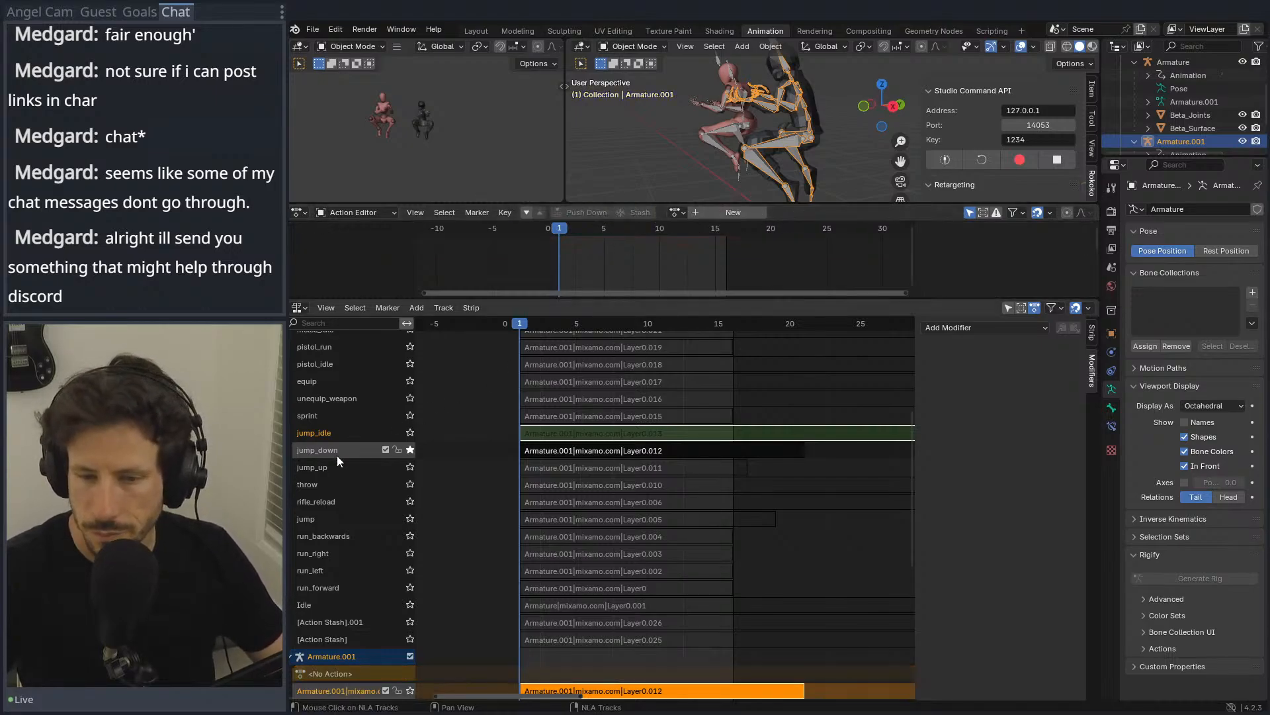
pyautogui.scroll(-5, 343, 463)
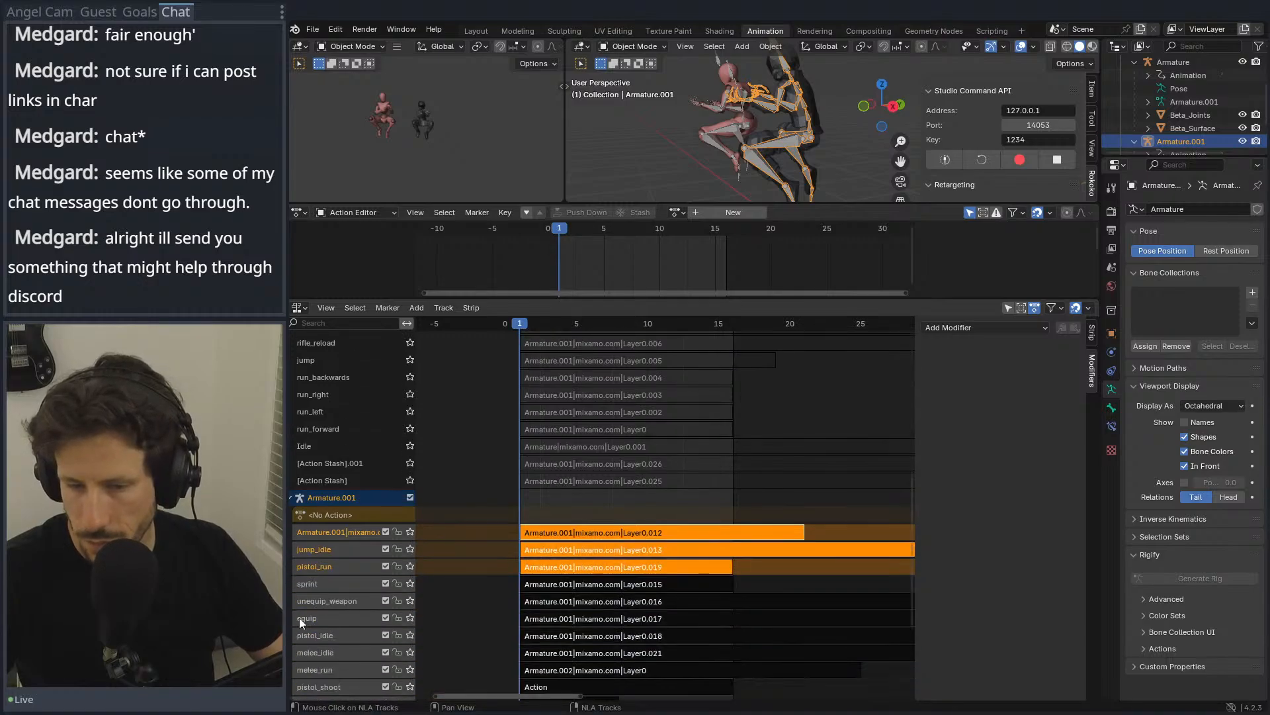
pyautogui.doubleClick(338, 532)
pyautogui.write('jump_down')
pyautogui.press('Return')
# Step: Solo the Armature's jump_up track instead of jump_down and assign Armature.001|mixamo.com|Layer0.011 to Armature.001
pyautogui.scroll(3, 331, 450)
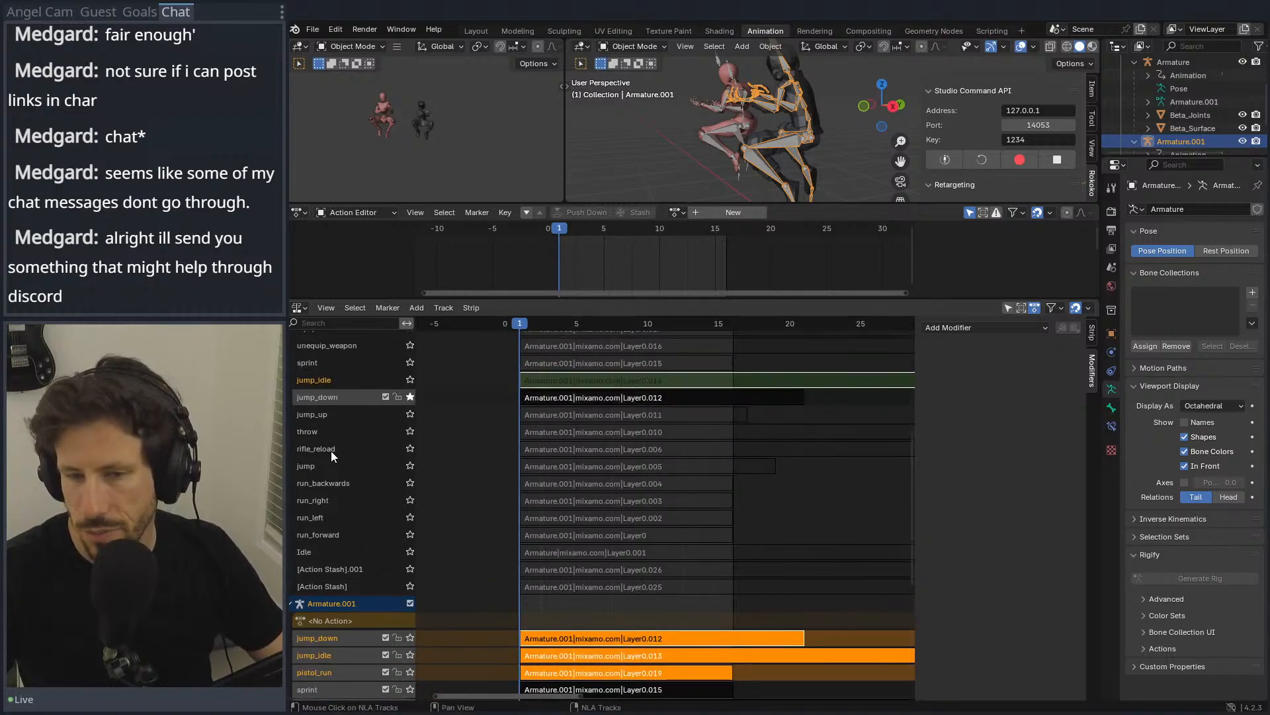
pyautogui.click(411, 397)
pyautogui.click(411, 414)
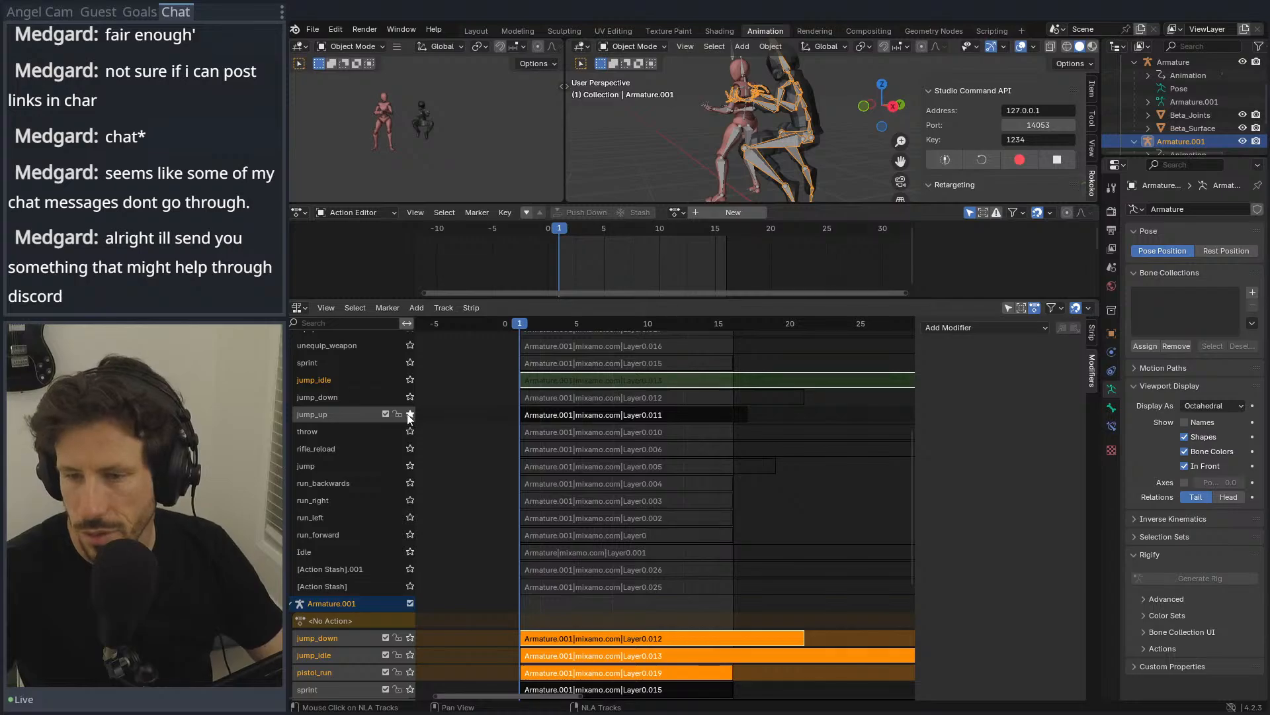
pyautogui.click(675, 213)
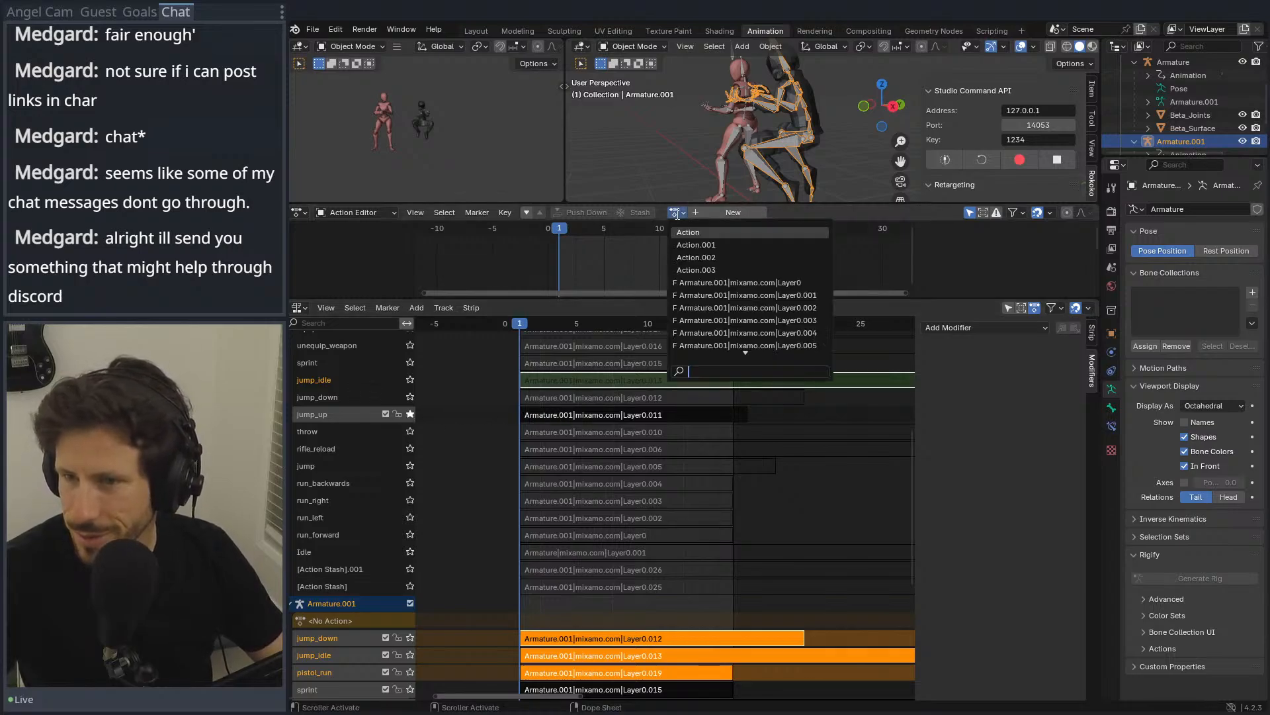
pyautogui.scroll(-8, 707, 325)
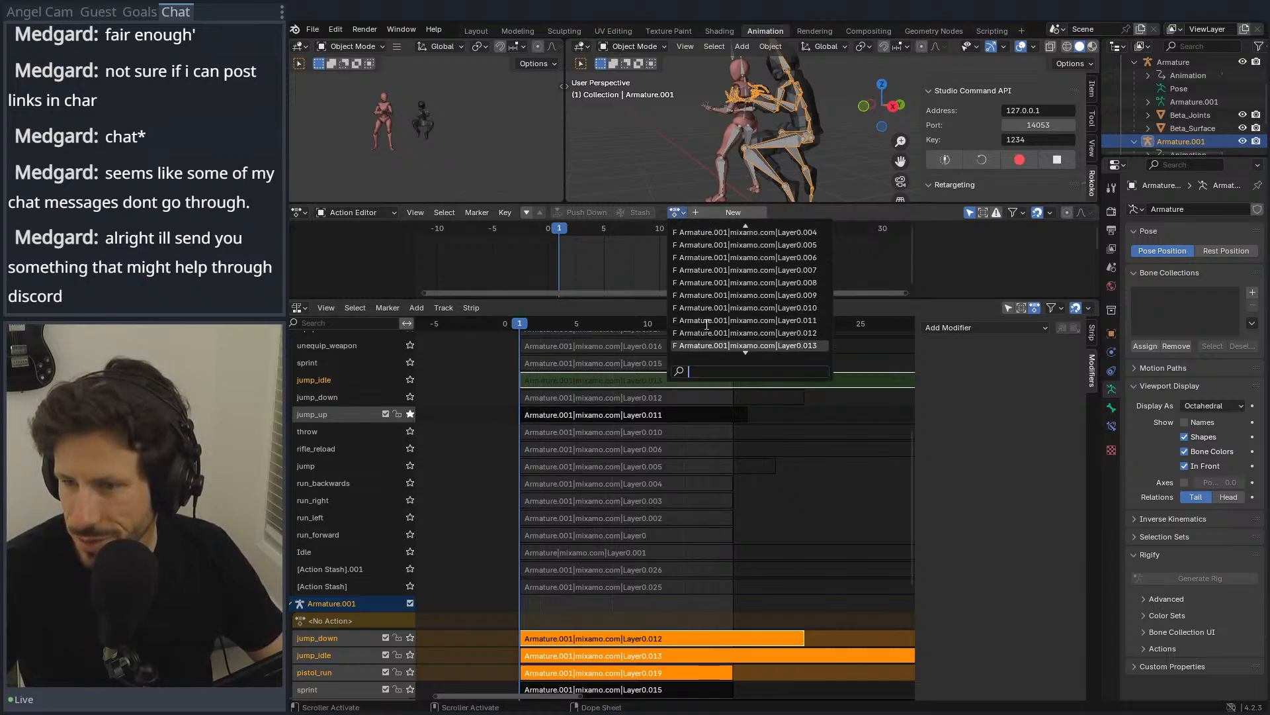
pyautogui.scroll(-1, 707, 325)
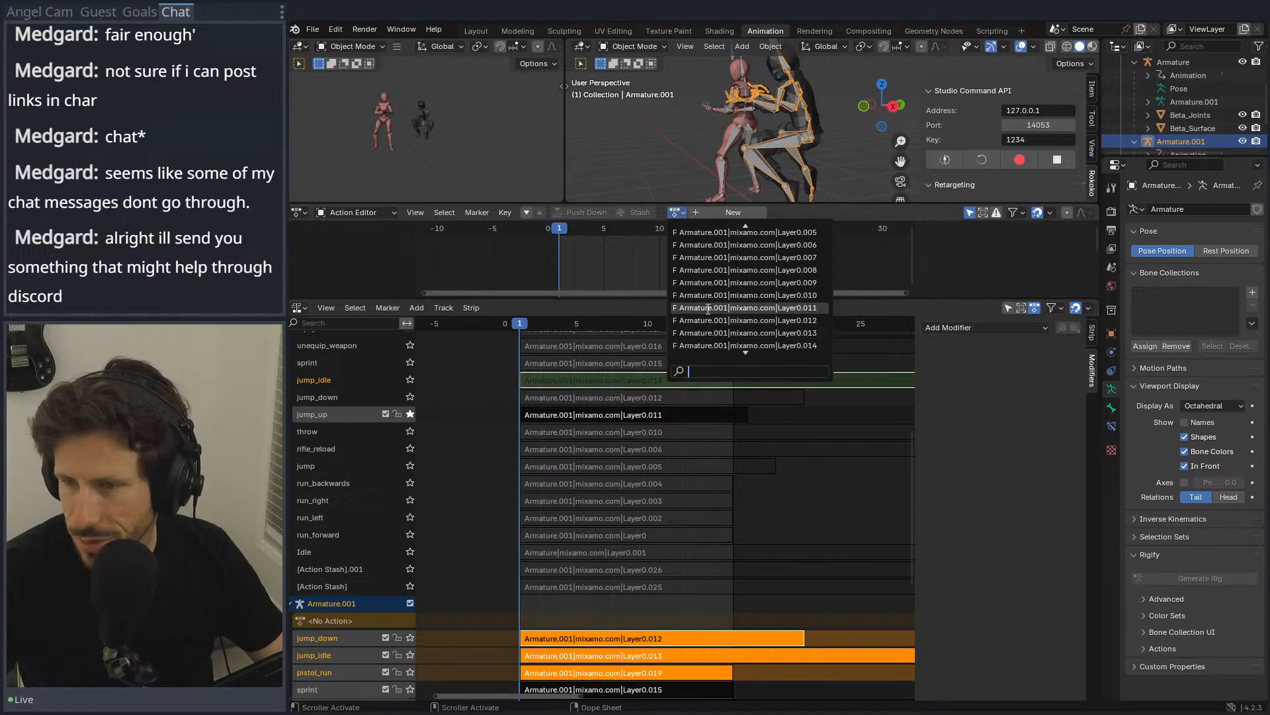
pyautogui.click(707, 308)
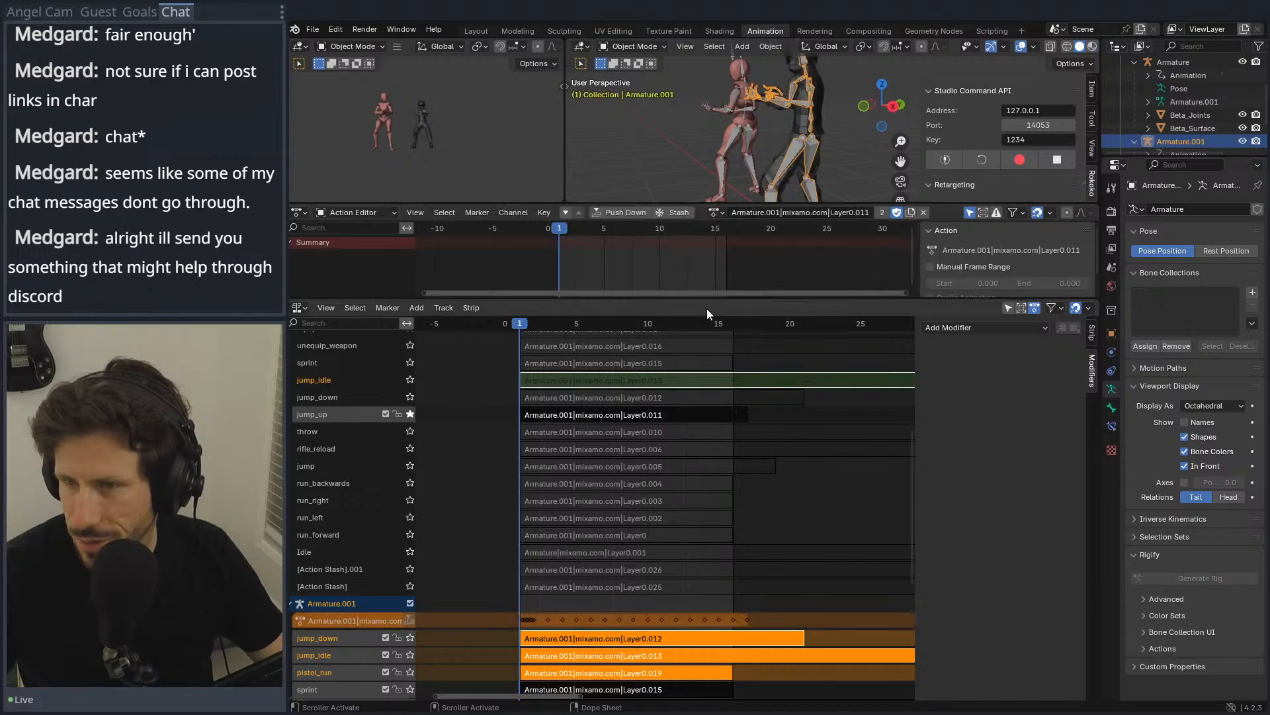
# Step: Push the Layer0.011 action down on Armature.001 and name its NLA track jump_up, copied from the Armature's track
pyautogui.click(621, 213)
pyautogui.doubleClick(329, 415)
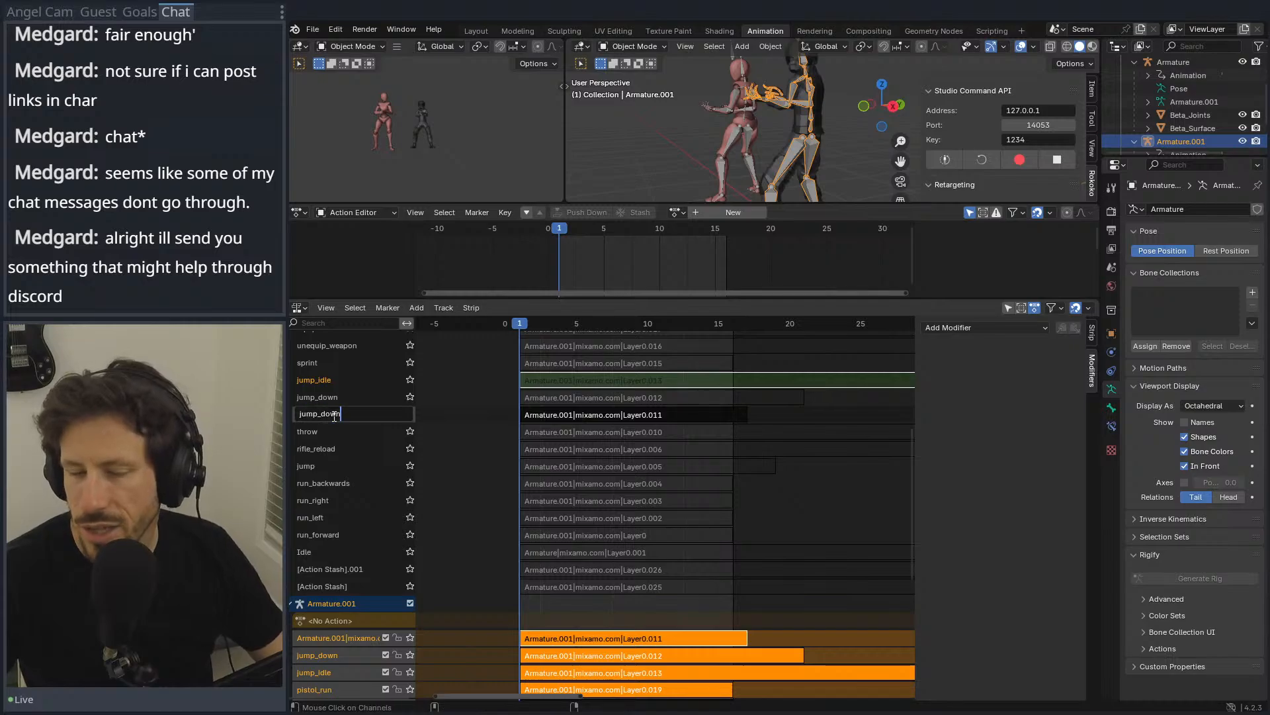
pyautogui.hotkey('ctrl', 'a')
pyautogui.hotkey('ctrl', 'c')
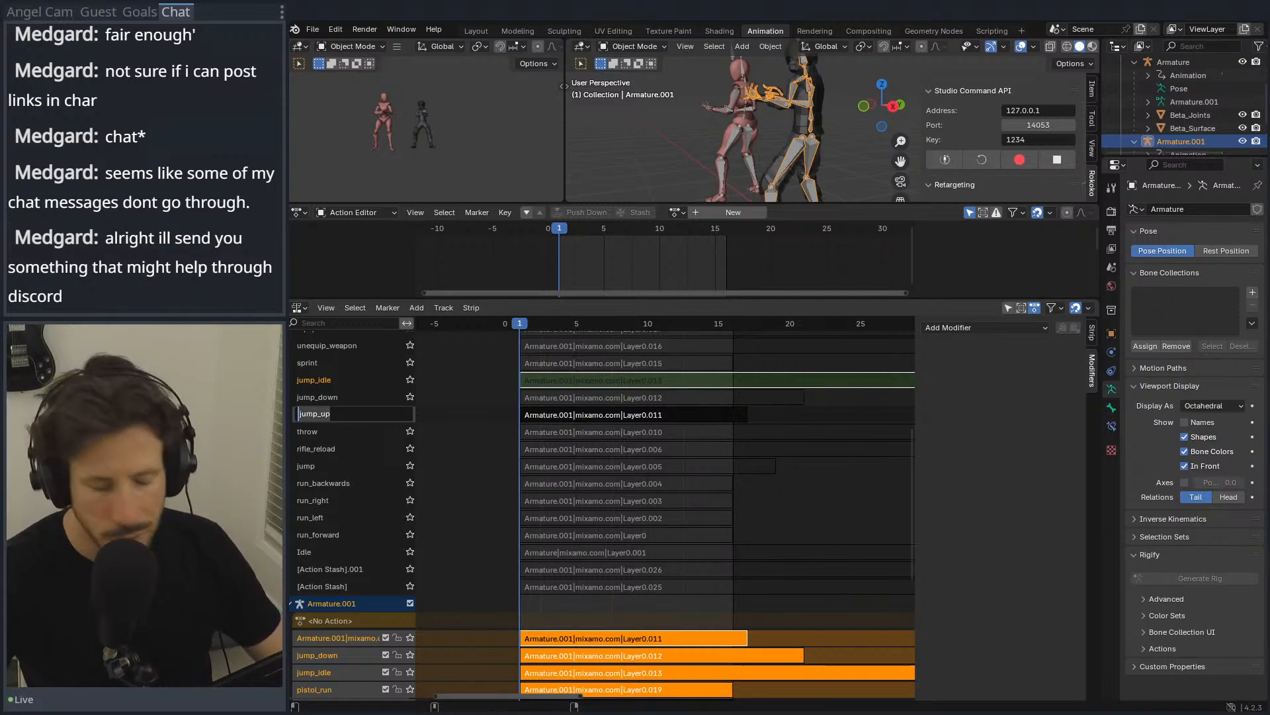
pyautogui.press('Escape')
pyautogui.scroll(-5, 331, 431)
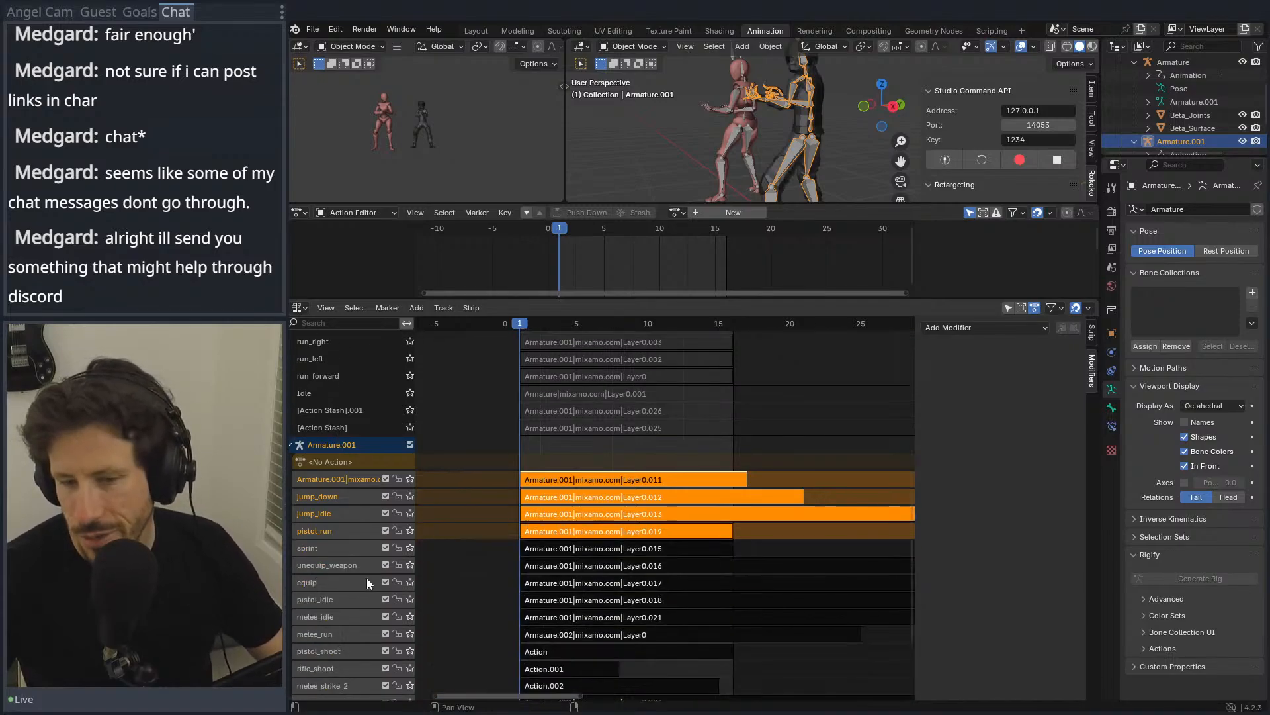
pyautogui.doubleClick(332, 478)
pyautogui.hotkey('ctrl', 'a')
pyautogui.hotkey('ctrl', 'v')
pyautogui.press('Return')
# Step: Solo the Armature's throw track, assign Armature.001|mixamo.com|Layer0.010 to Armature.001 and scrub to compare the motion, ending at frame 1
pyautogui.scroll(5, 348, 381)
pyautogui.click(411, 388)
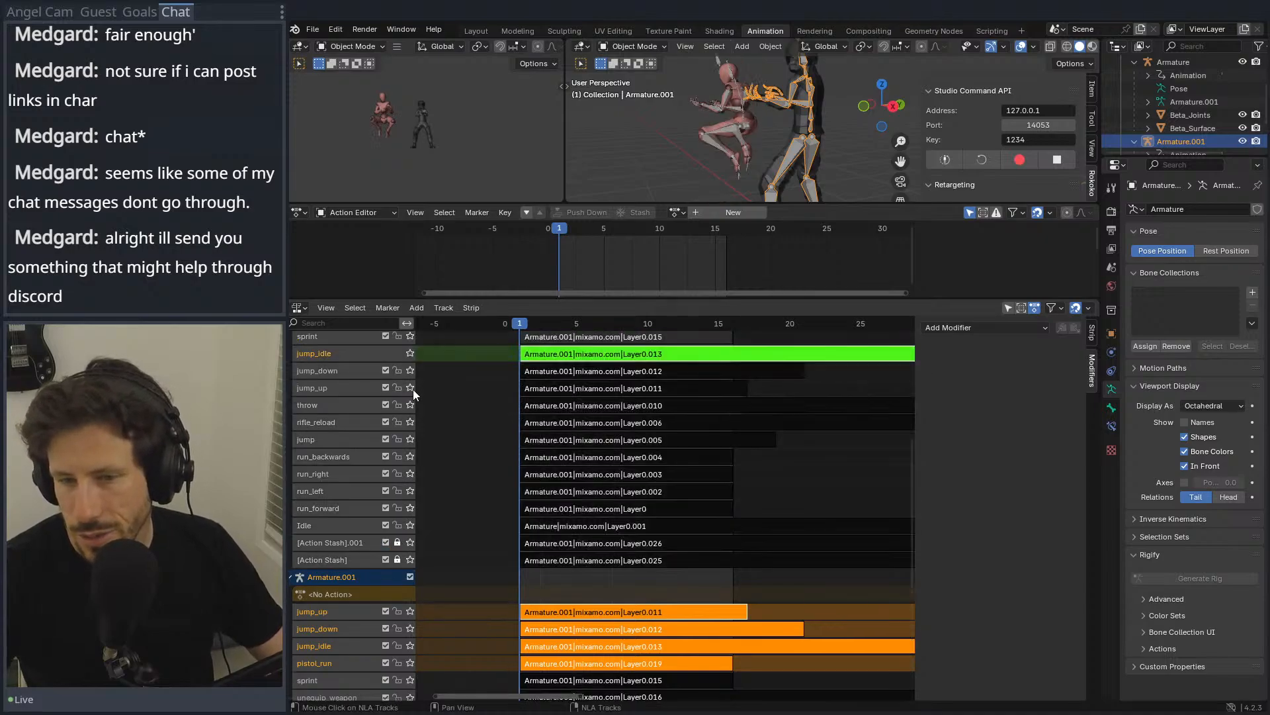
pyautogui.click(411, 404)
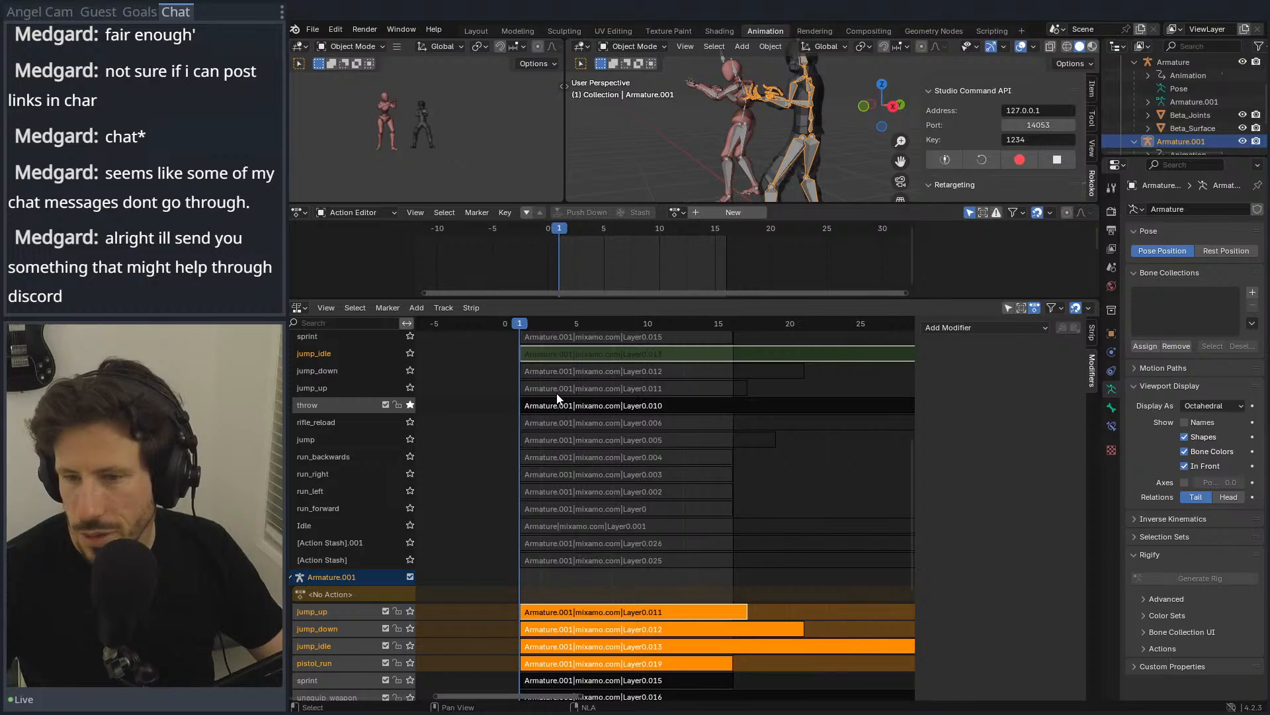
pyautogui.click(676, 212)
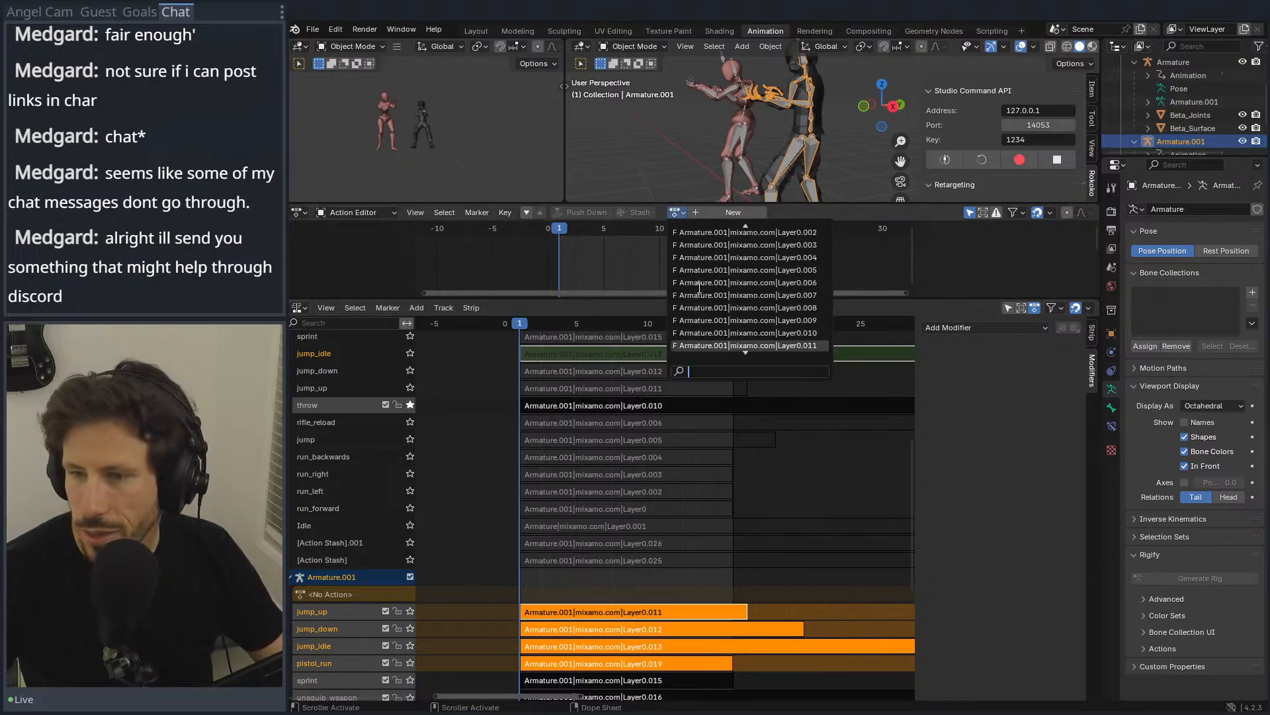
pyautogui.scroll(-3, 699, 288)
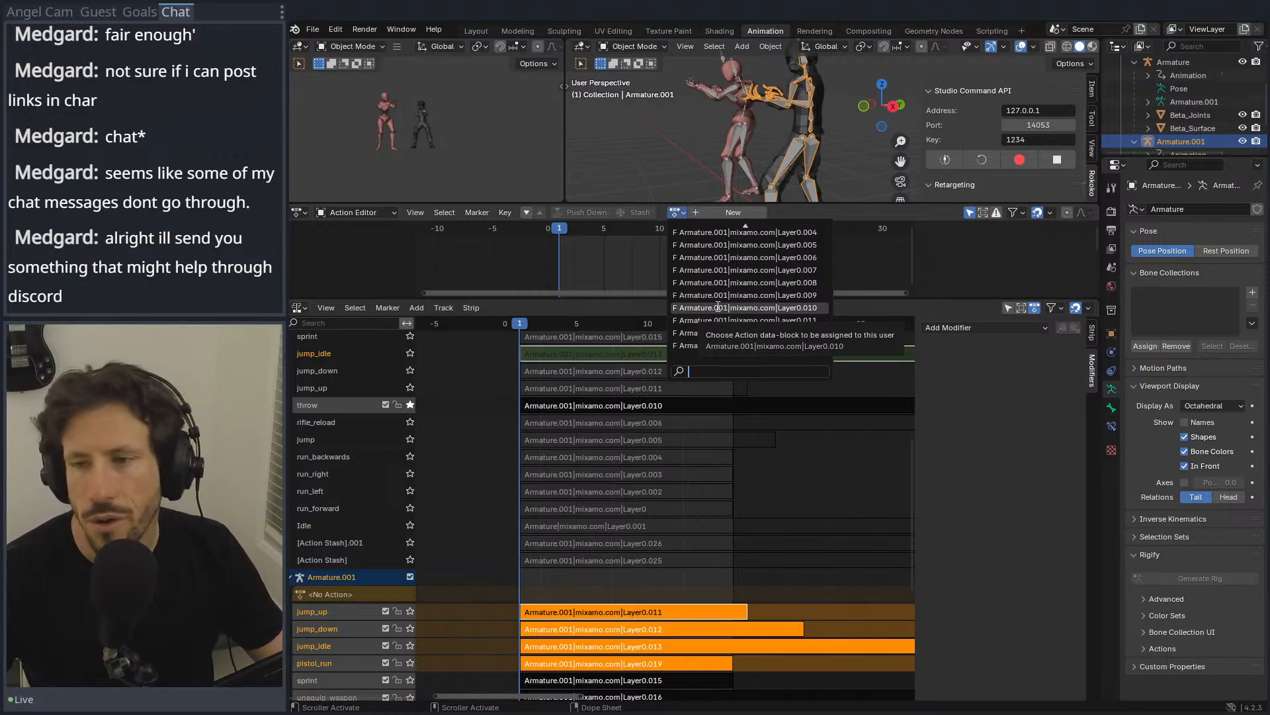
pyautogui.click(718, 307)
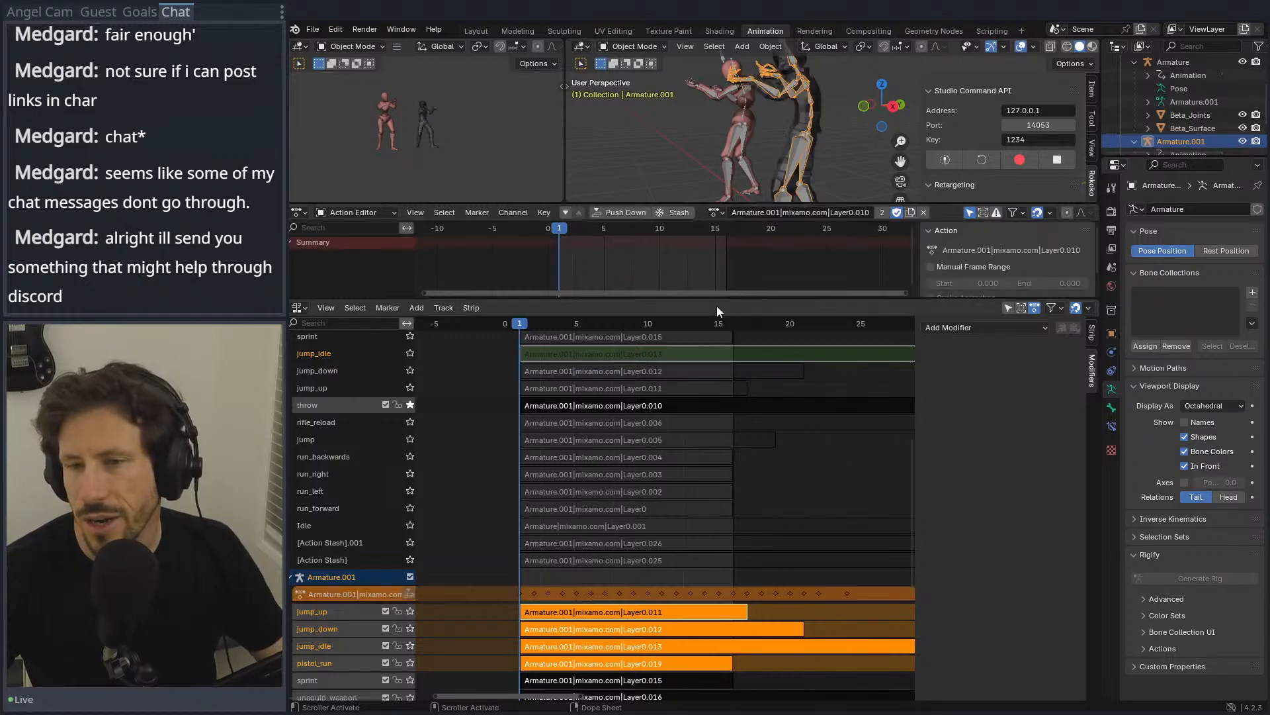
pyautogui.moveTo(562, 230); pyautogui.dragTo(593, 228)
pyautogui.moveTo(609, 235); pyautogui.dragTo(559, 246)
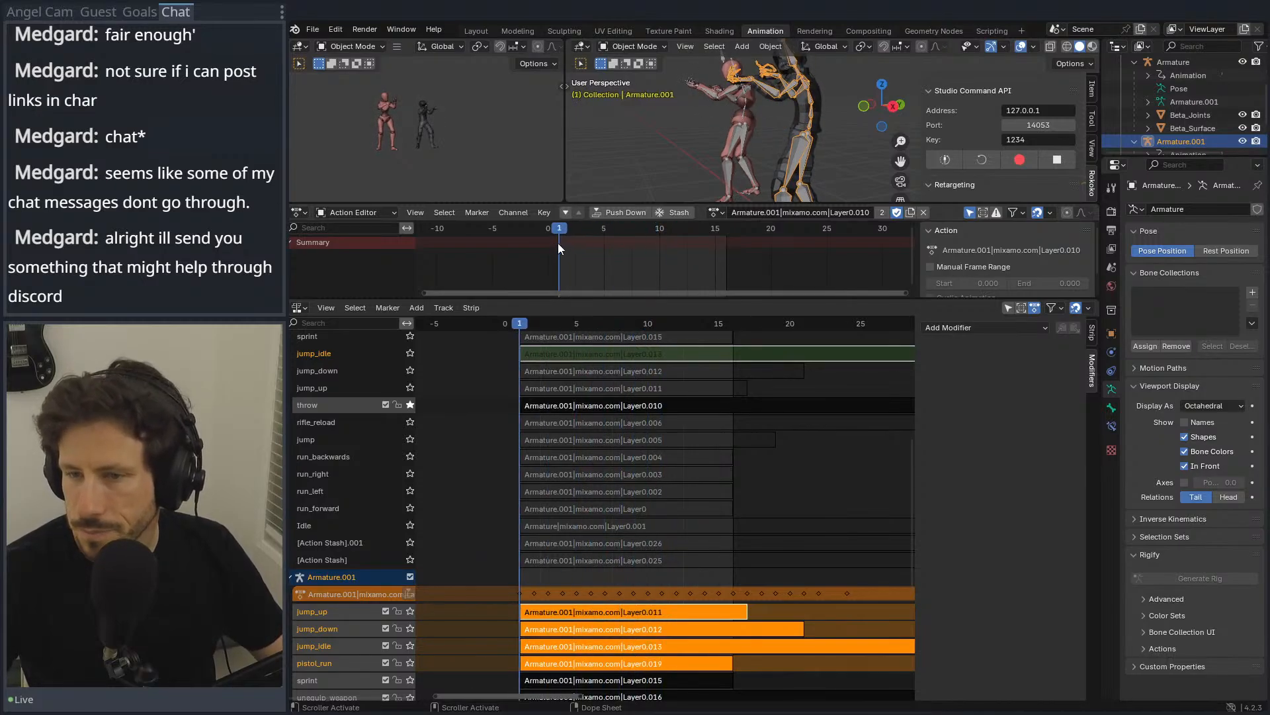
# Step: Push the Layer0.010 action down on Armature.001 as a new NLA track
pyautogui.click(625, 211)
pyautogui.doubleClick(333, 404)
pyautogui.write('throw')
pyautogui.press('Return')
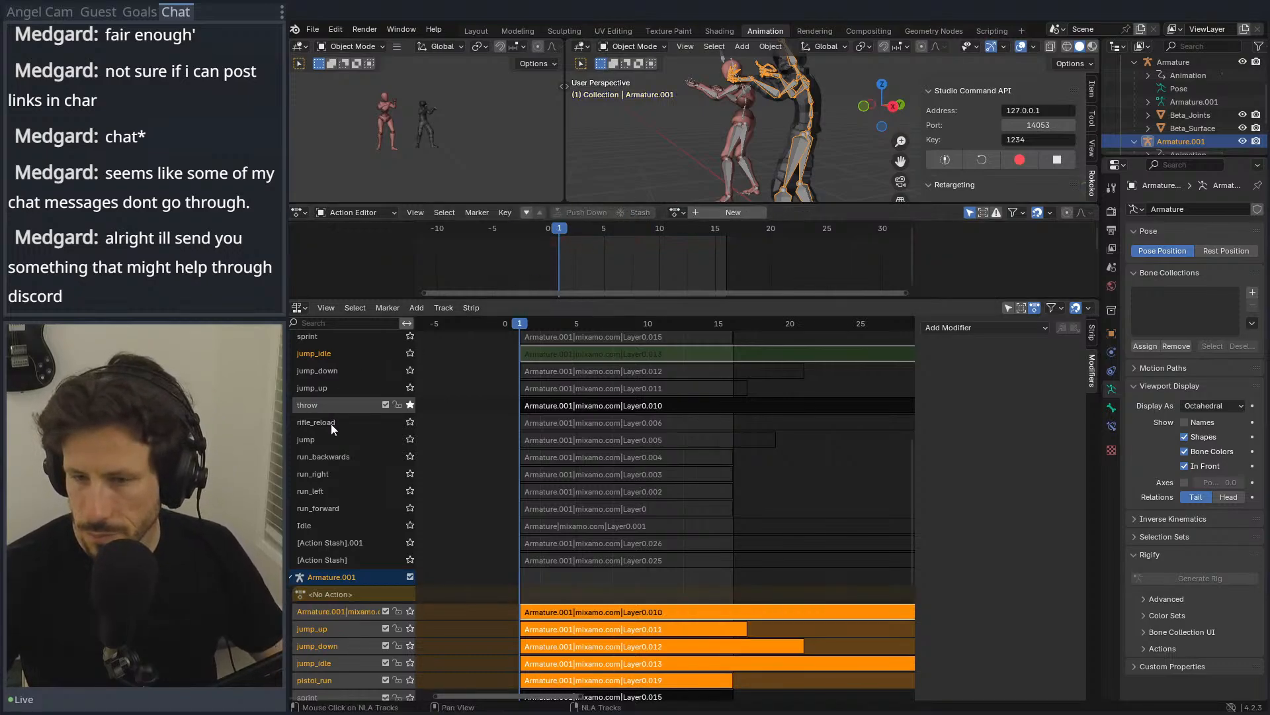
# Step: Scrub and play the animation to compare the throw motion on both armatures
pyautogui.moveTo(523, 325); pyautogui.dragTo(710, 326)
pyautogui.press('space')
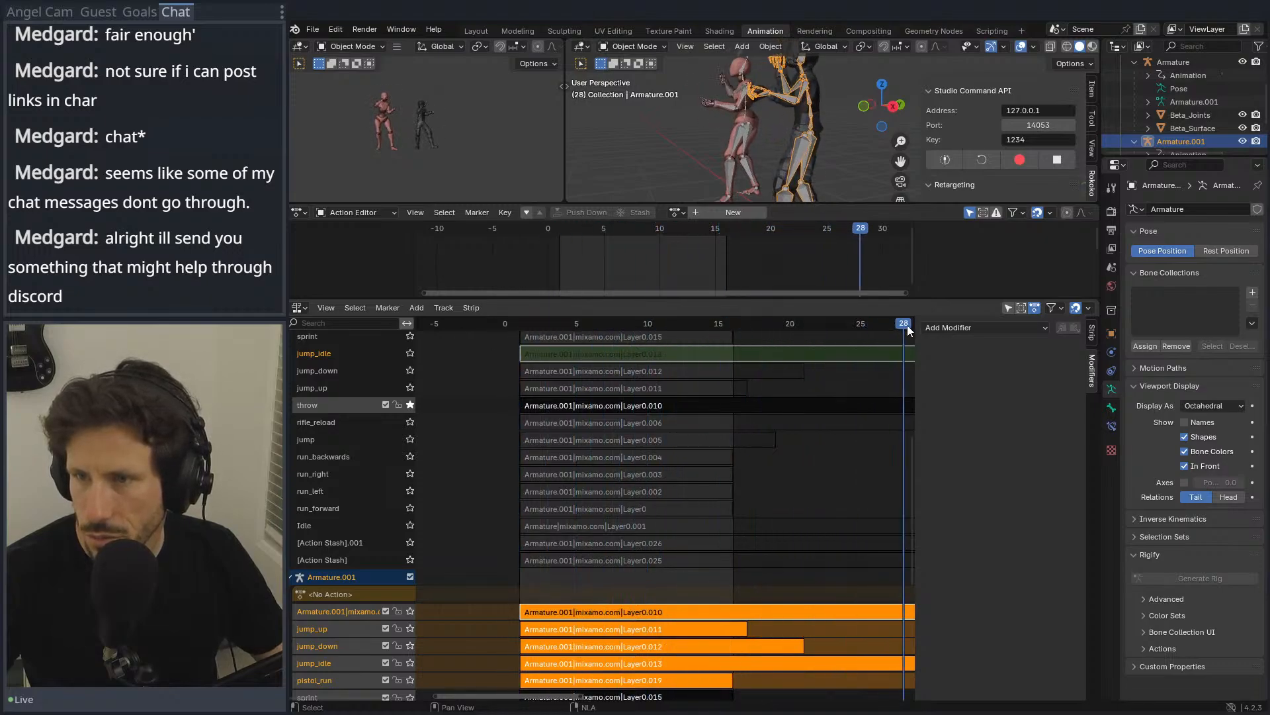
pyautogui.press('space')
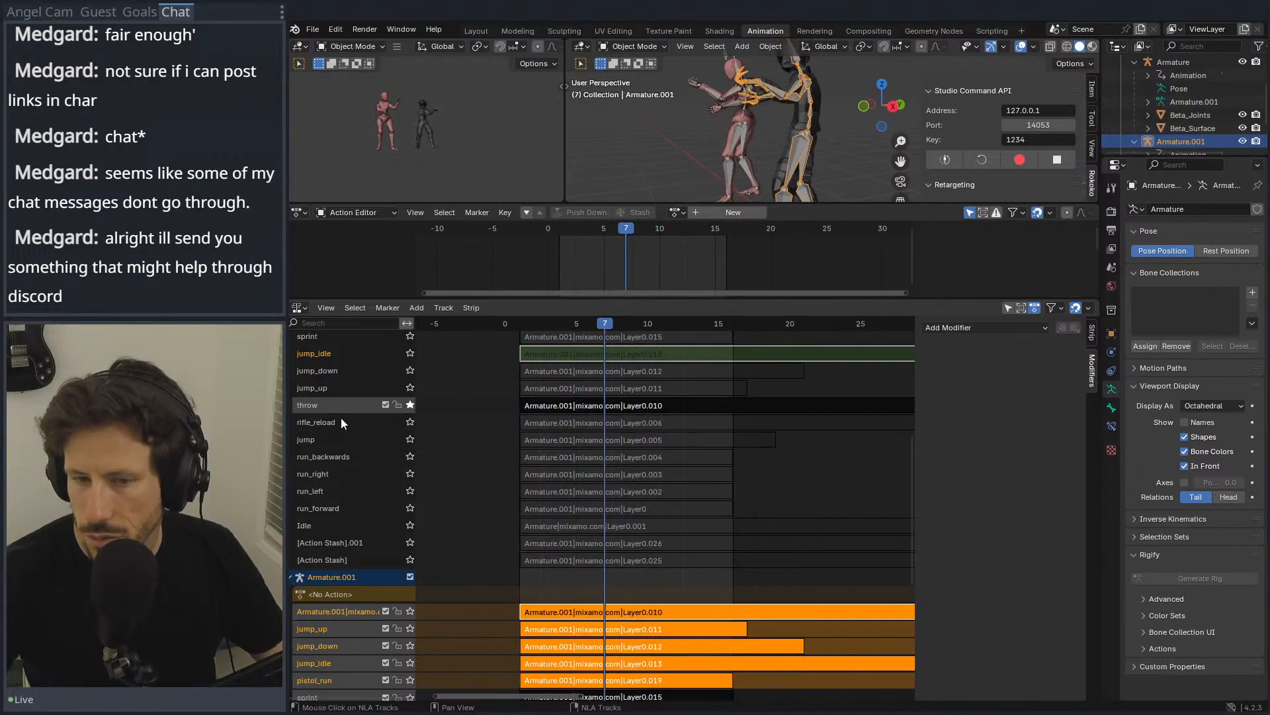
# Step: Name Armature.001's Layer0.010 NLA track throw, copied from the Armature's track
pyautogui.doubleClick(341, 405)
pyautogui.hotkey('ctrl', 'c')
pyautogui.press('Return')
pyautogui.doubleClick(337, 611)
pyautogui.hotkey('ctrl', 'v')
pyautogui.press('Return')
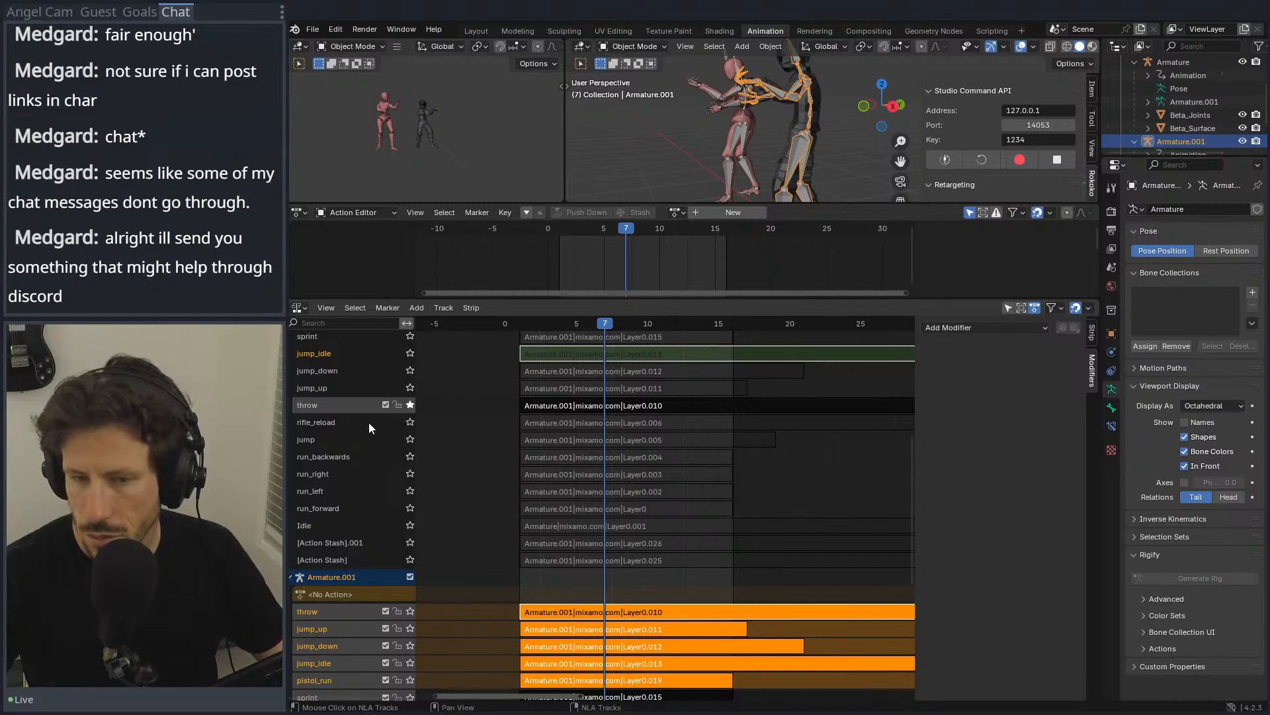
# Step: Solo the Armature's rifle_reload track and assign Armature.001|mixamo.com|Layer0.006 to Armature.001, comparing the motion from frame 1
pyautogui.click(410, 422)
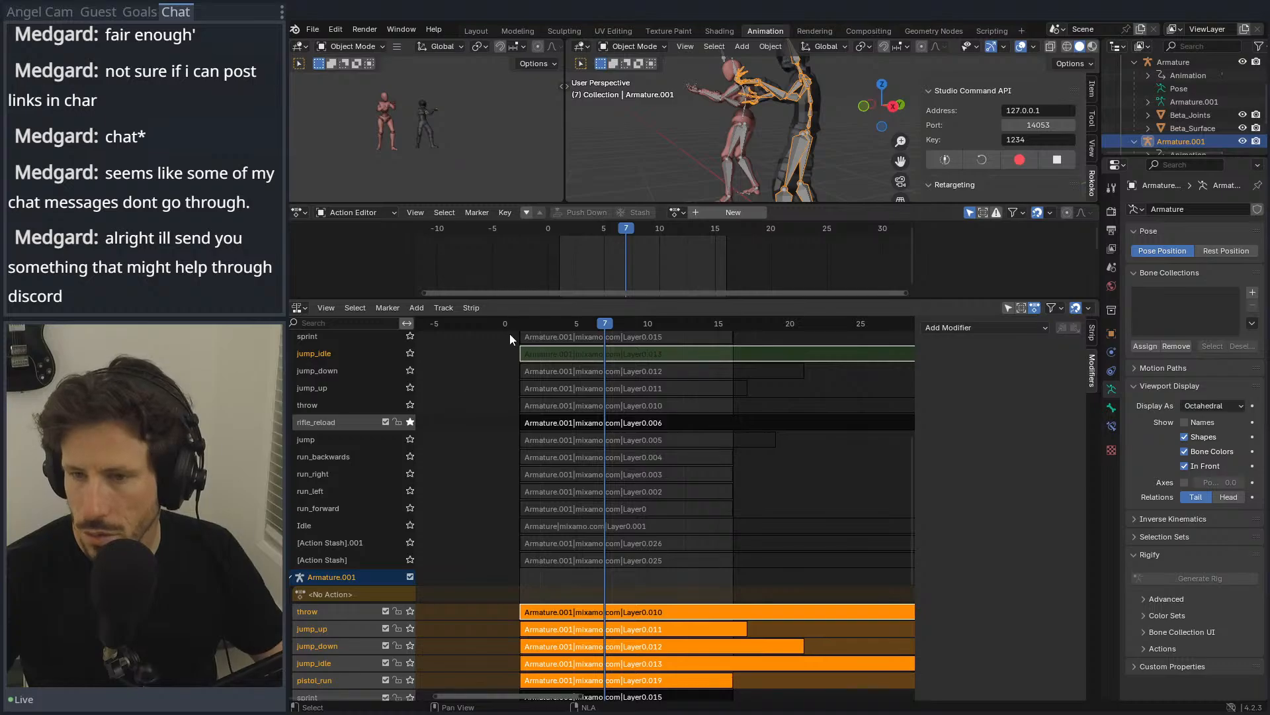
pyautogui.hotkey('shift', 'Left')
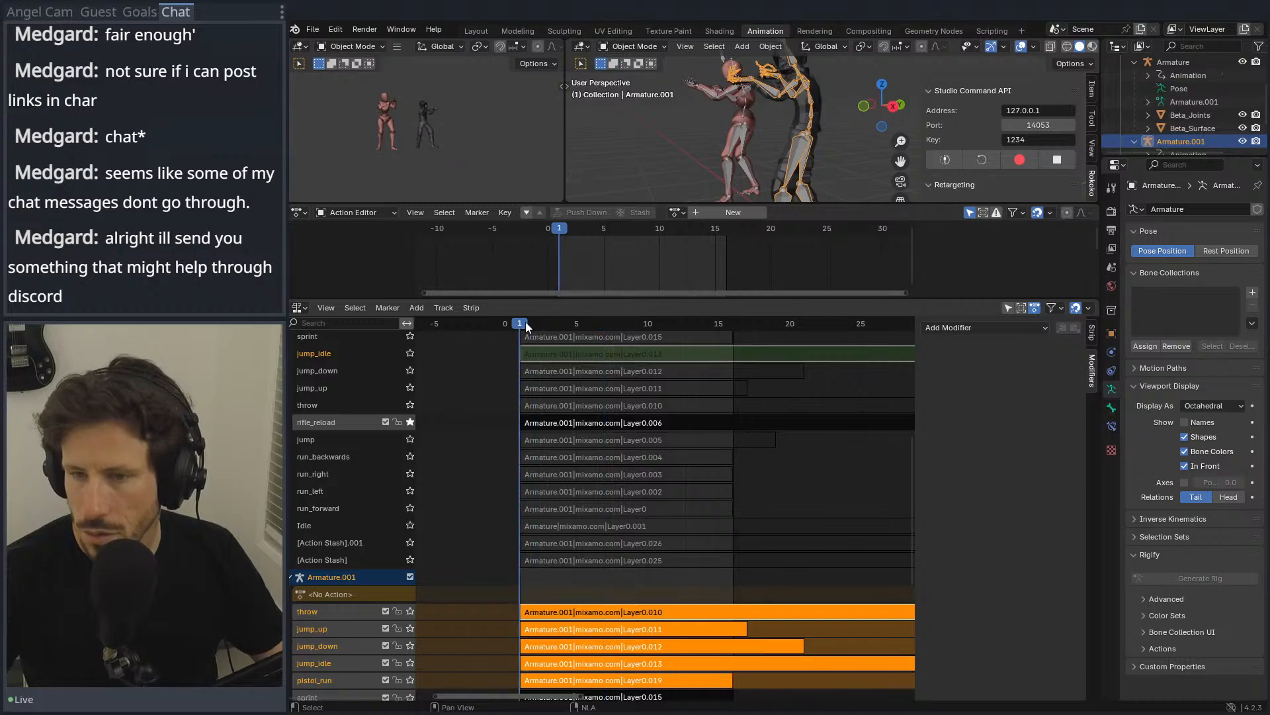
pyautogui.click(681, 211)
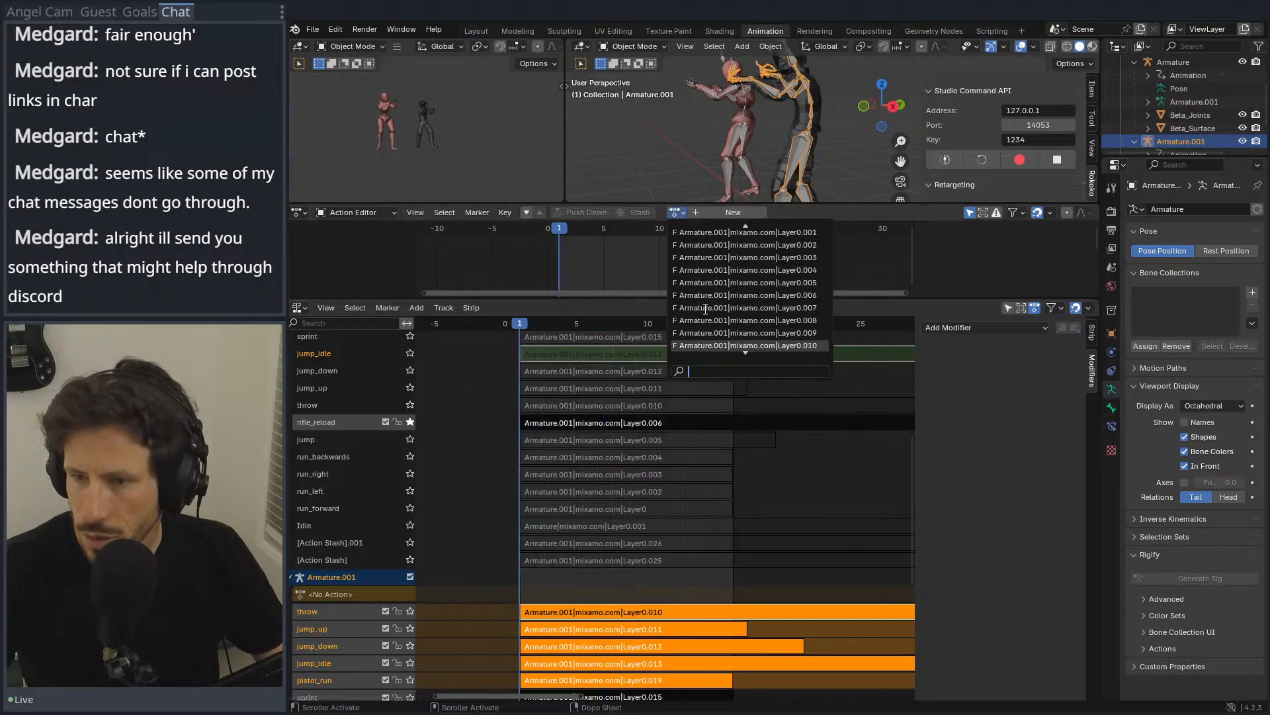
pyautogui.click(705, 307)
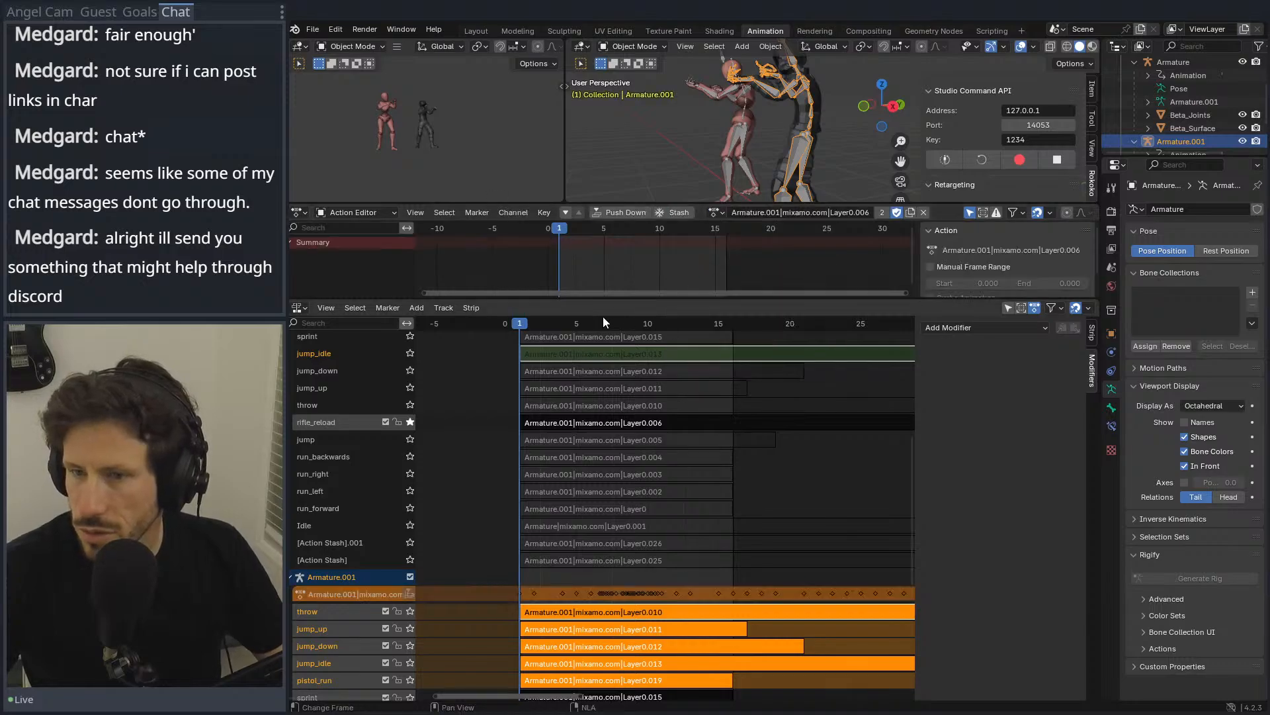
pyautogui.moveTo(556, 227)
pyautogui.mouseDown()
pyautogui.moveTo(827, 225)
pyautogui.moveTo(564, 233)
pyautogui.mouseUp()
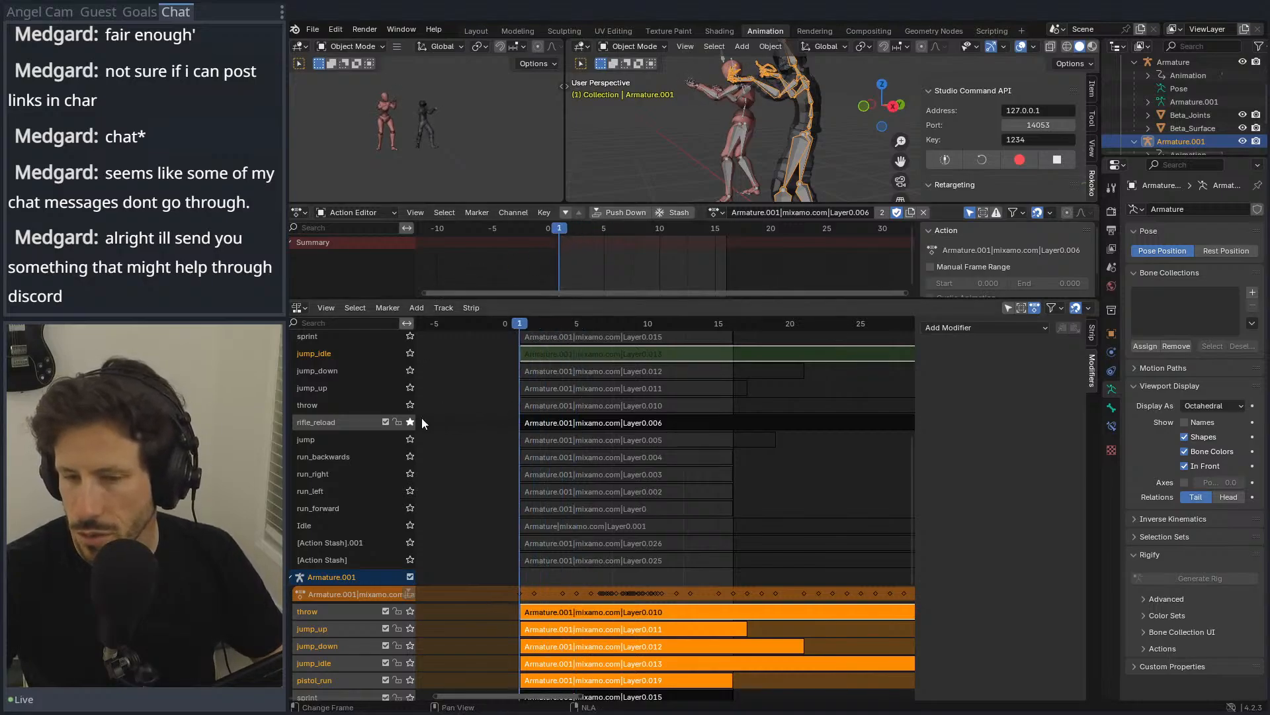
# Step: Push the Layer0.006 action down on Armature.001 and name its new NLA track rifle_reload, copied from the Armature's track
pyautogui.click(617, 213)
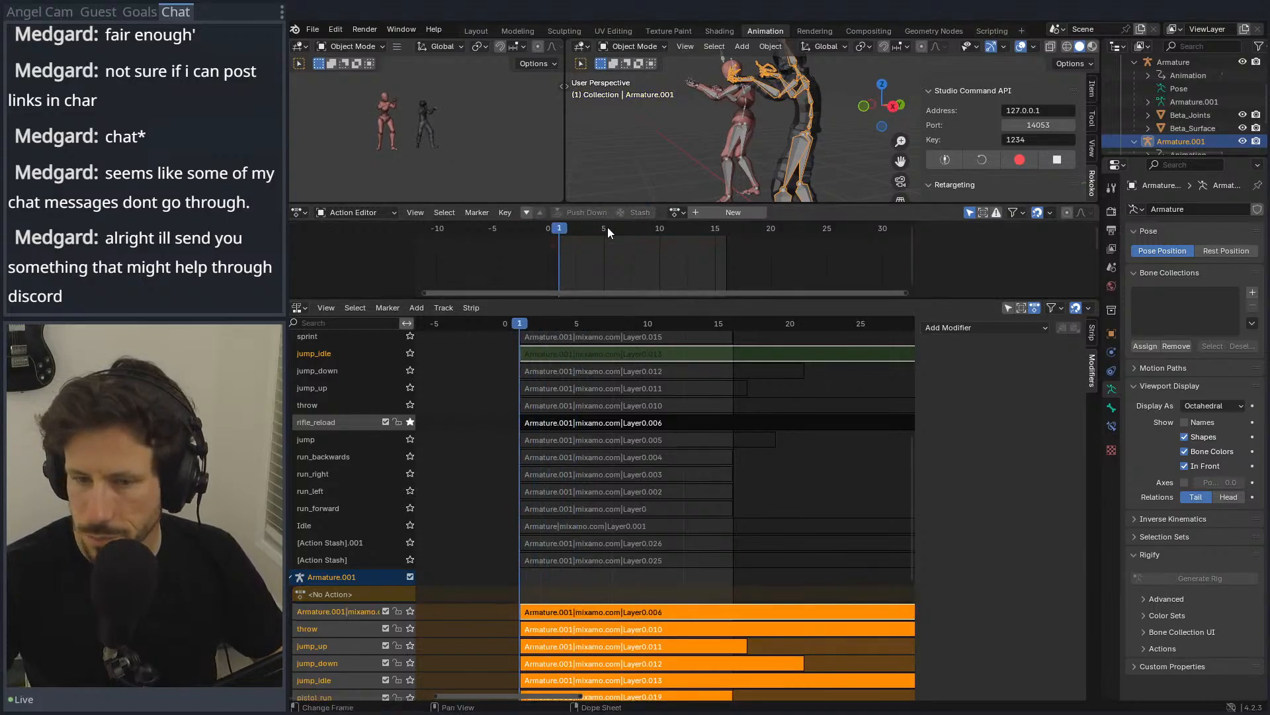
pyautogui.doubleClick(316, 424)
pyautogui.hotkey('ctrl', 'c')
pyautogui.press('Return')
pyautogui.doubleClick(319, 610)
pyautogui.hotkey('ctrl', 'v')
pyautogui.press('Return')
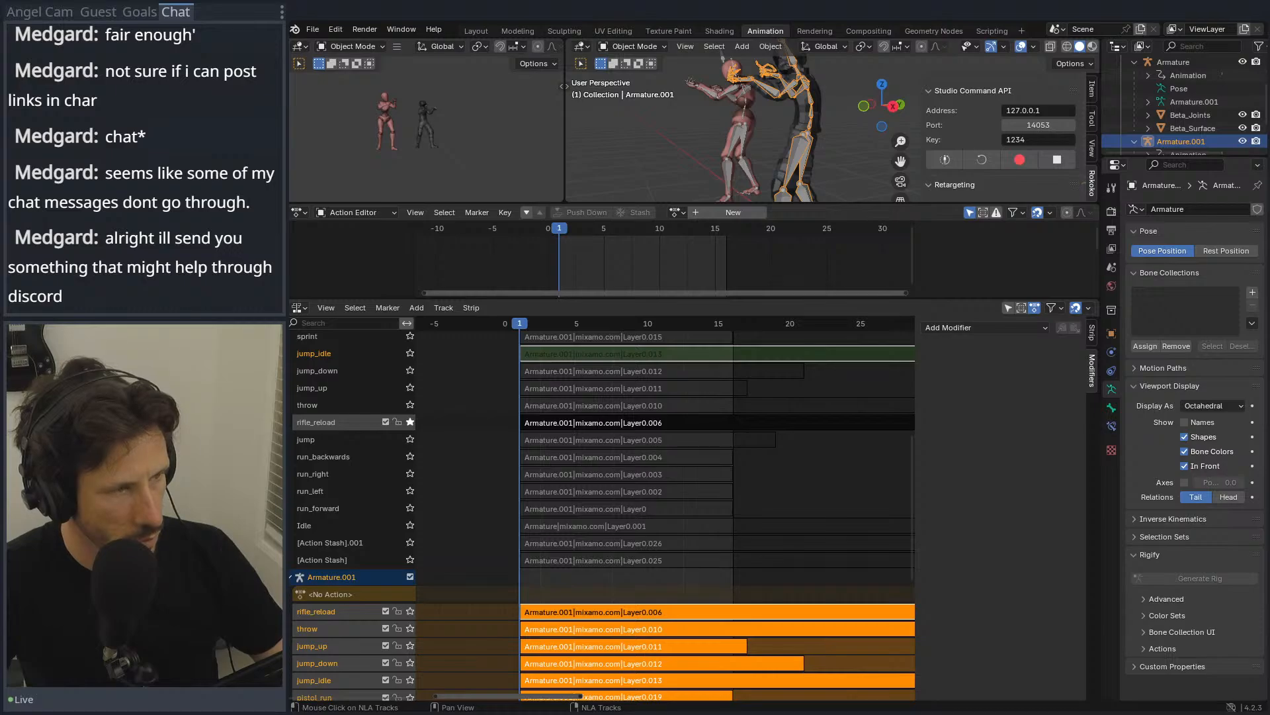
# Step: Solo the Armature's jump track and assign Armature.001|mixamo.com|Layer0.005 to Armature.001, scrubbing to compare the motion
pyautogui.scroll(-1, 356, 557)
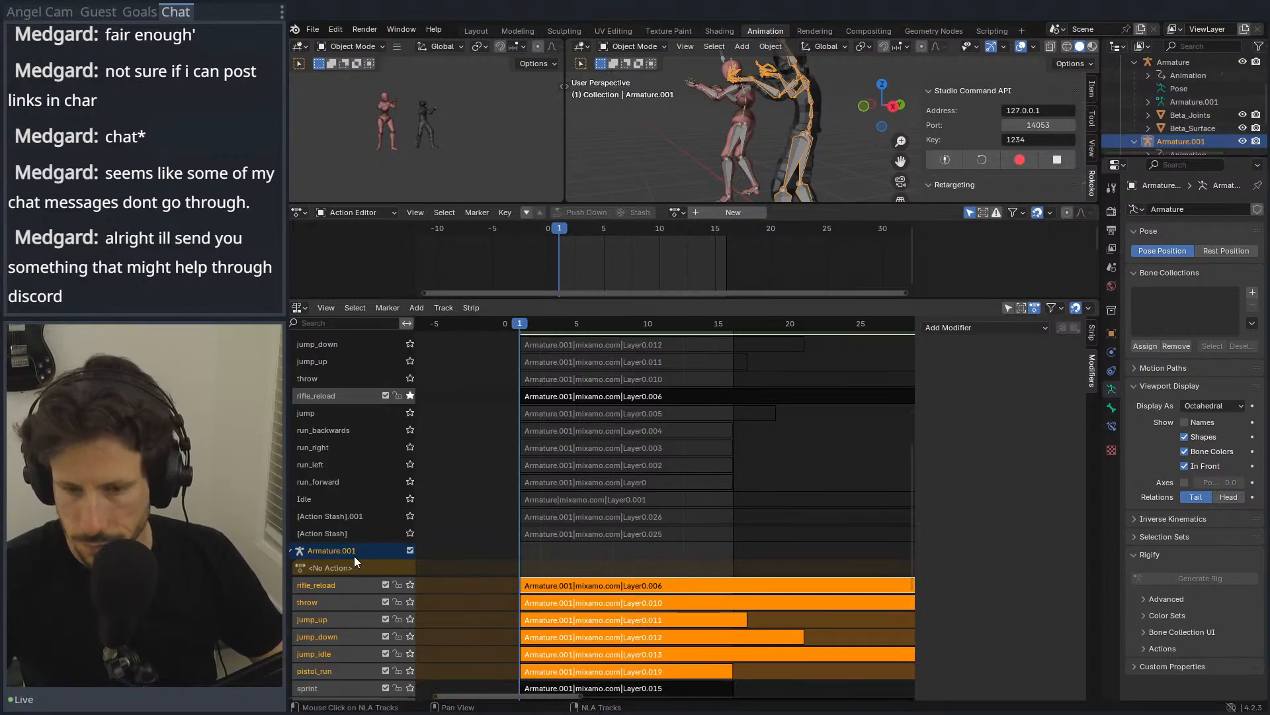
pyautogui.scroll(1, 342, 473)
pyautogui.click(410, 439)
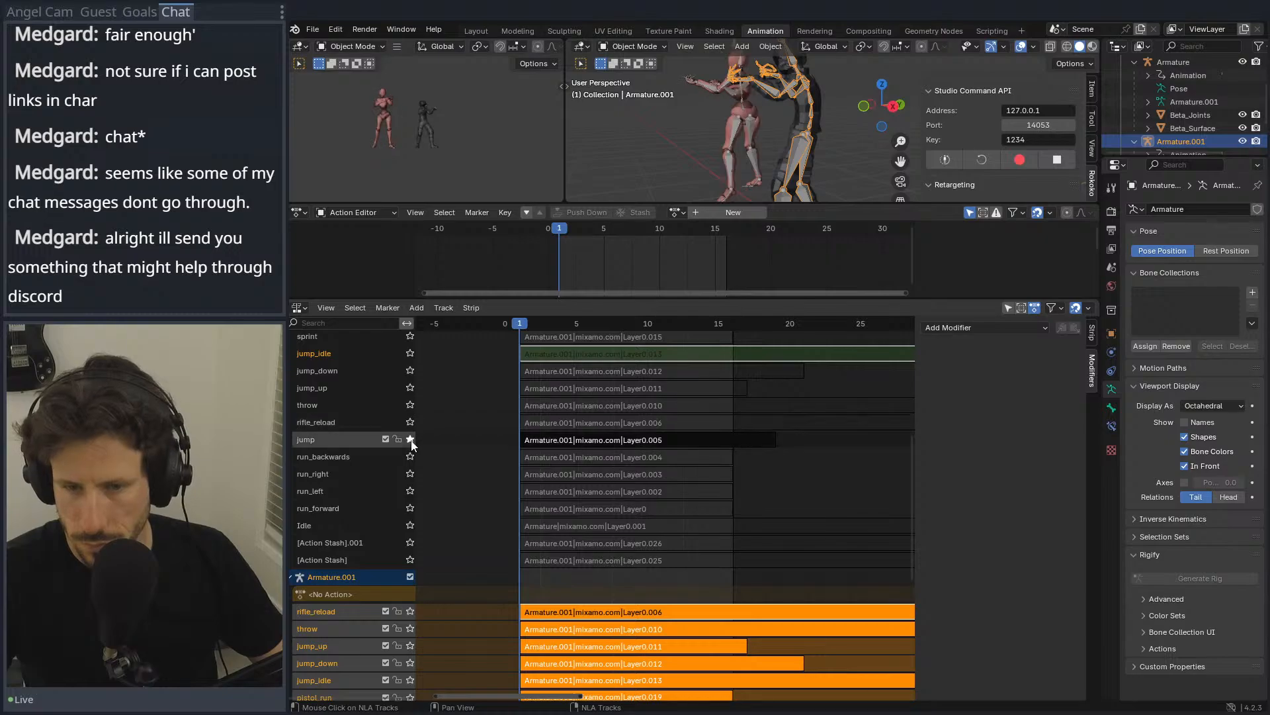
pyautogui.moveTo(537, 324)
pyautogui.mouseDown()
pyautogui.moveTo(663, 328)
pyautogui.moveTo(520, 326)
pyautogui.mouseUp()
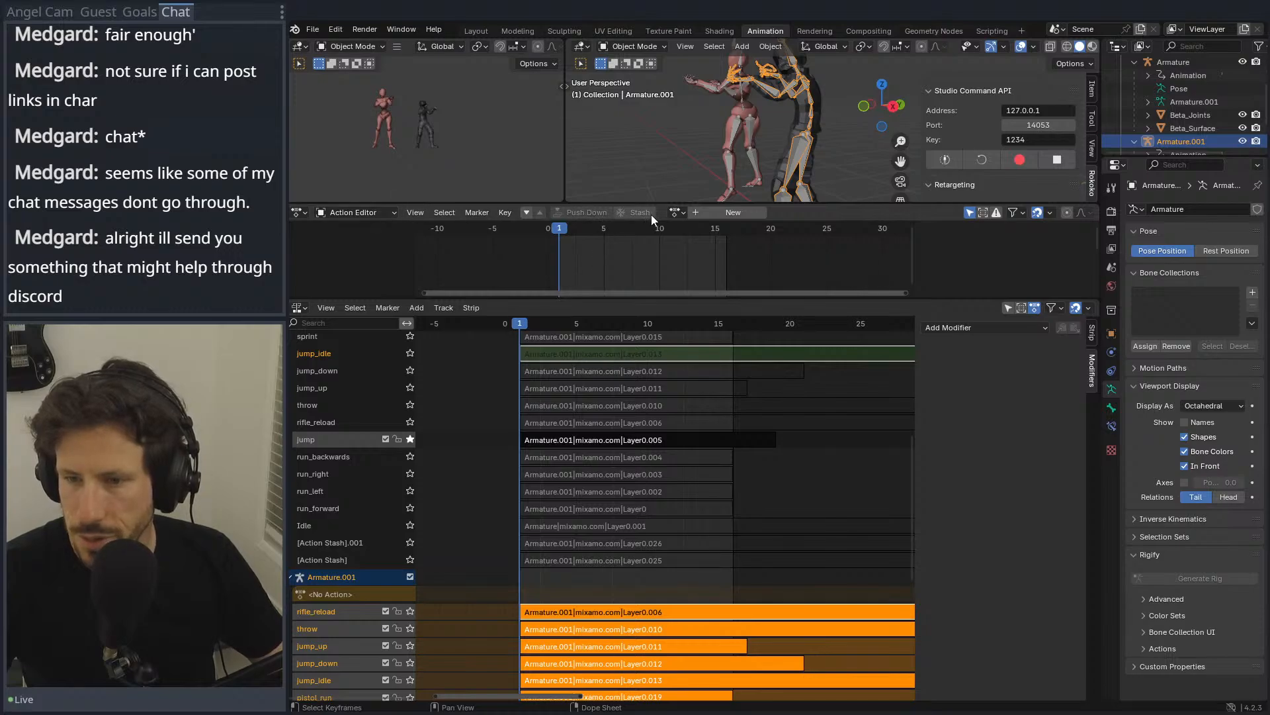
pyautogui.click(675, 212)
pyautogui.scroll(-3, 712, 318)
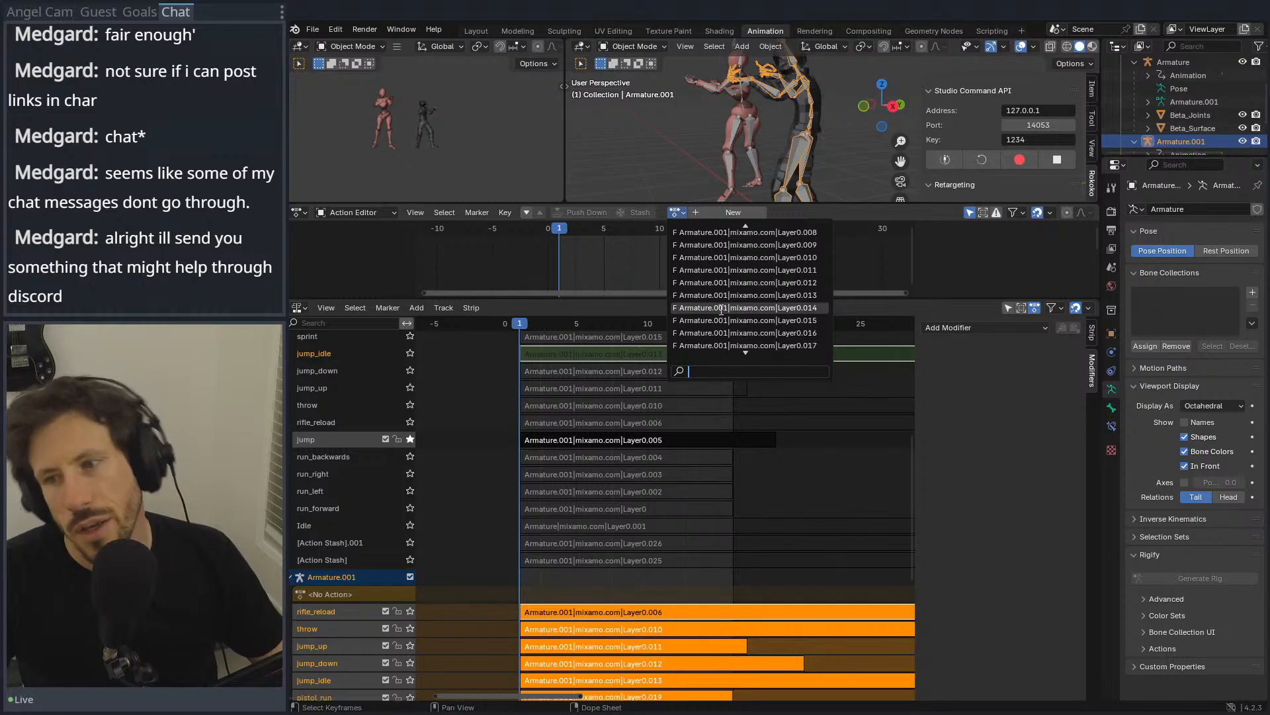
pyautogui.scroll(-1, 725, 310)
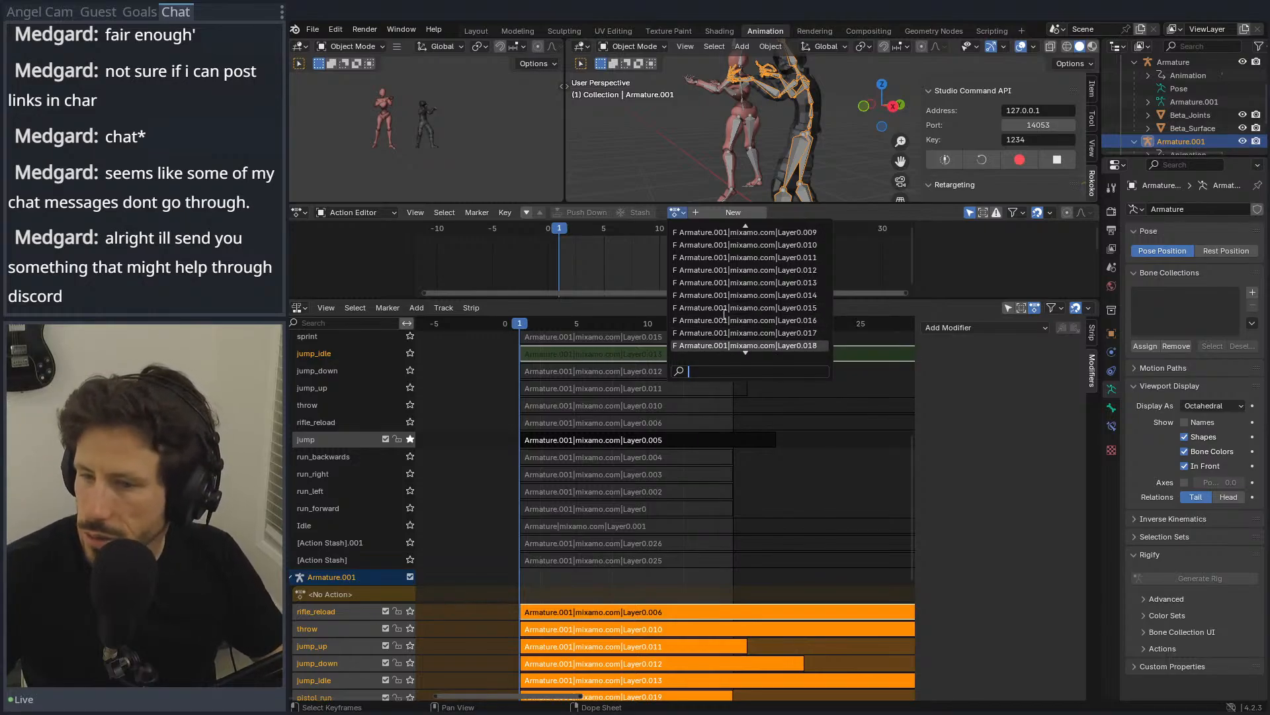
pyautogui.scroll(3, 728, 307)
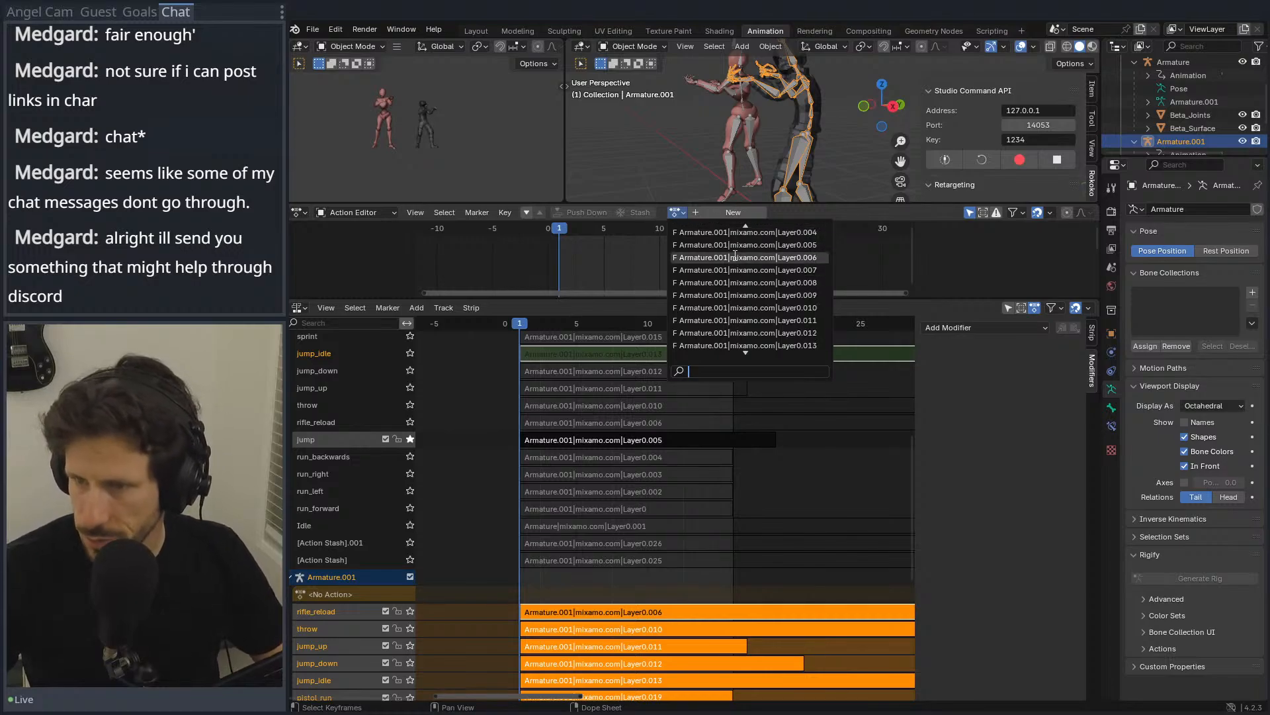
pyautogui.click(730, 245)
pyautogui.moveTo(528, 331)
pyautogui.mouseDown()
pyautogui.moveTo(615, 320)
pyautogui.moveTo(527, 332)
pyautogui.mouseUp()
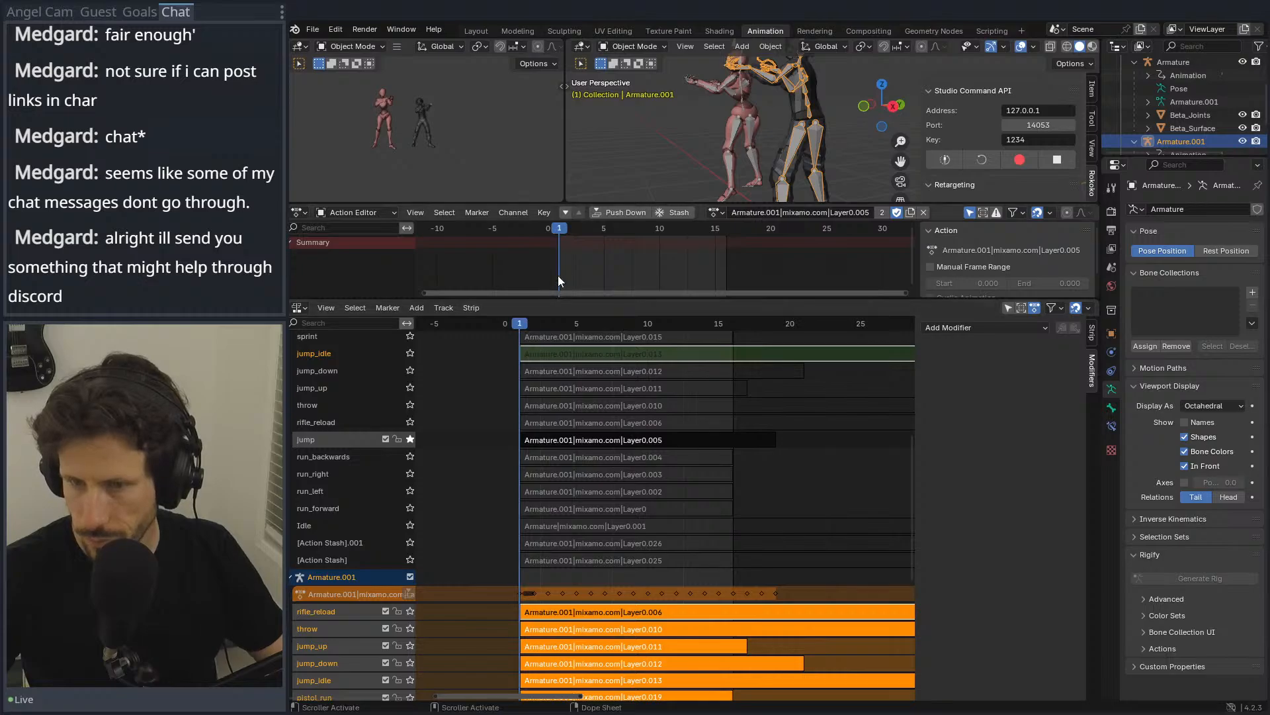
# Step: Push the Layer0.005 action down on Armature.001 and name its new NLA track jump
pyautogui.click(625, 213)
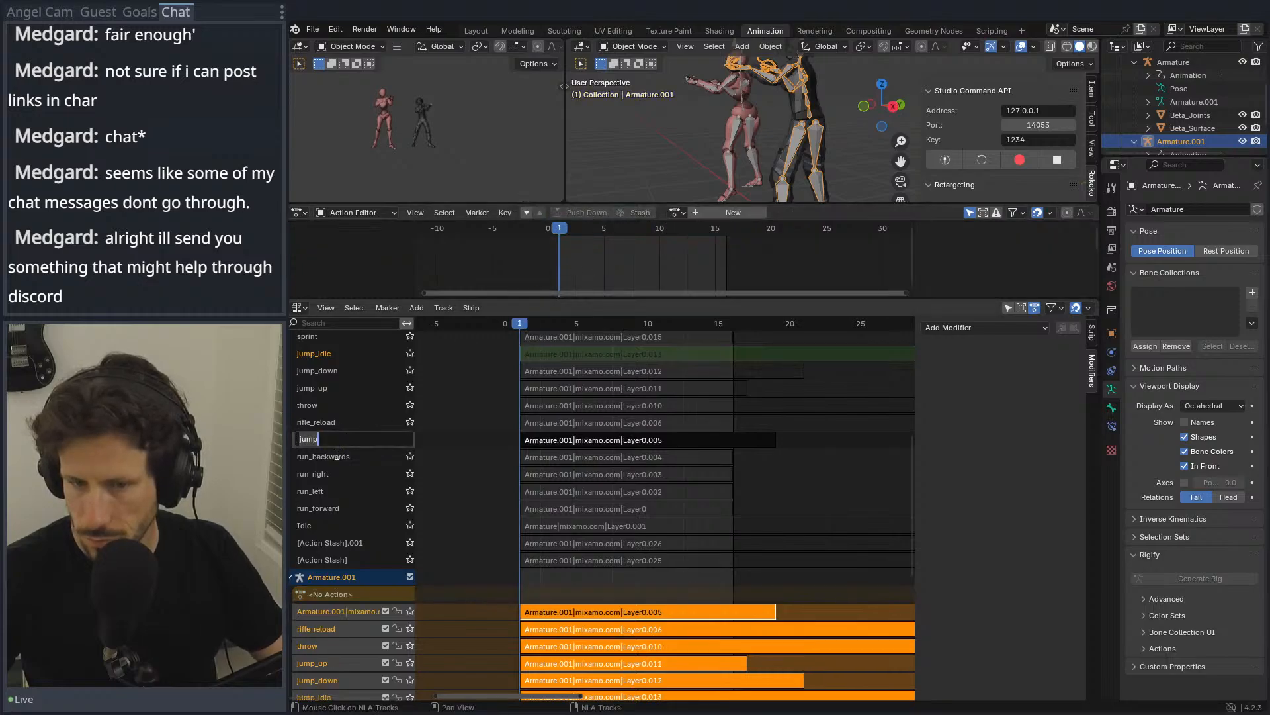
pyautogui.scroll(-6, 348, 538)
pyautogui.doubleClick(335, 399)
pyautogui.write('jump')
pyautogui.press('Return')
# Step: Solo the Armature's run_backwards track and assign Armature.001|mixamo.com|Layer0.004 to Armature.001, scrubbing to compare the motion
pyautogui.scroll(2, 335, 422)
pyautogui.scroll(4, 334, 422)
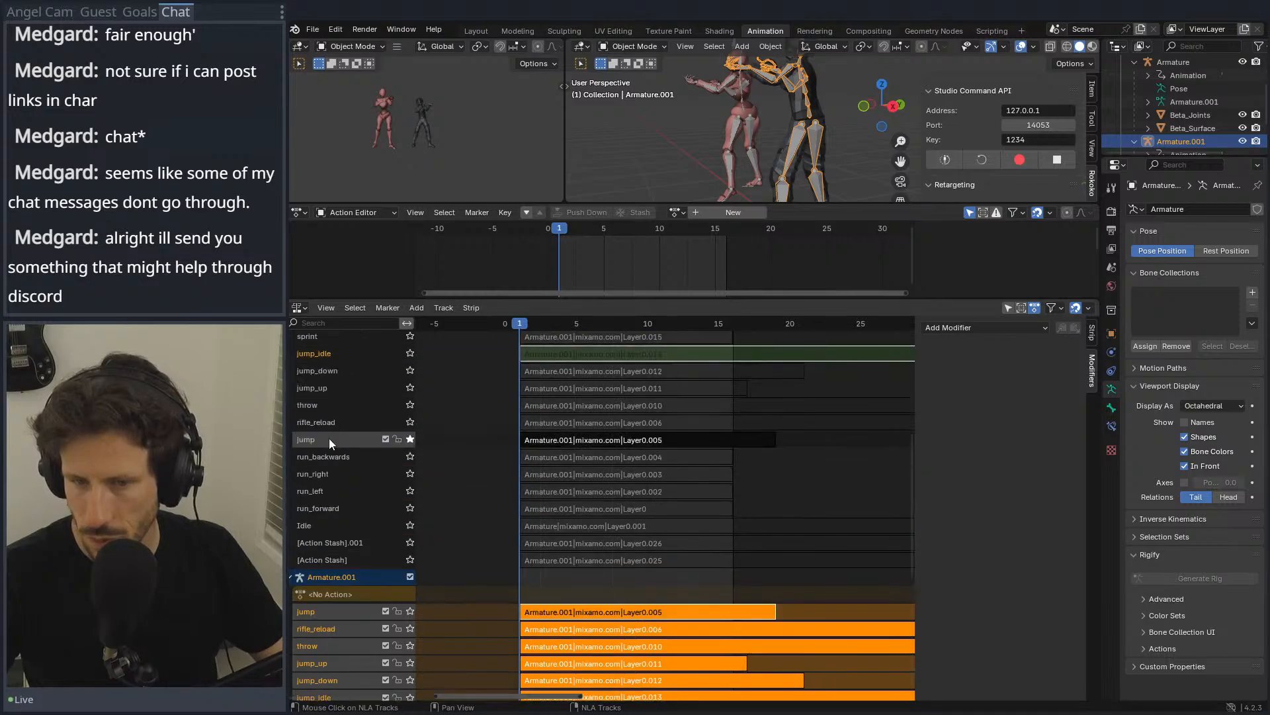
pyautogui.click(410, 456)
pyautogui.click(410, 440)
pyautogui.click(411, 457)
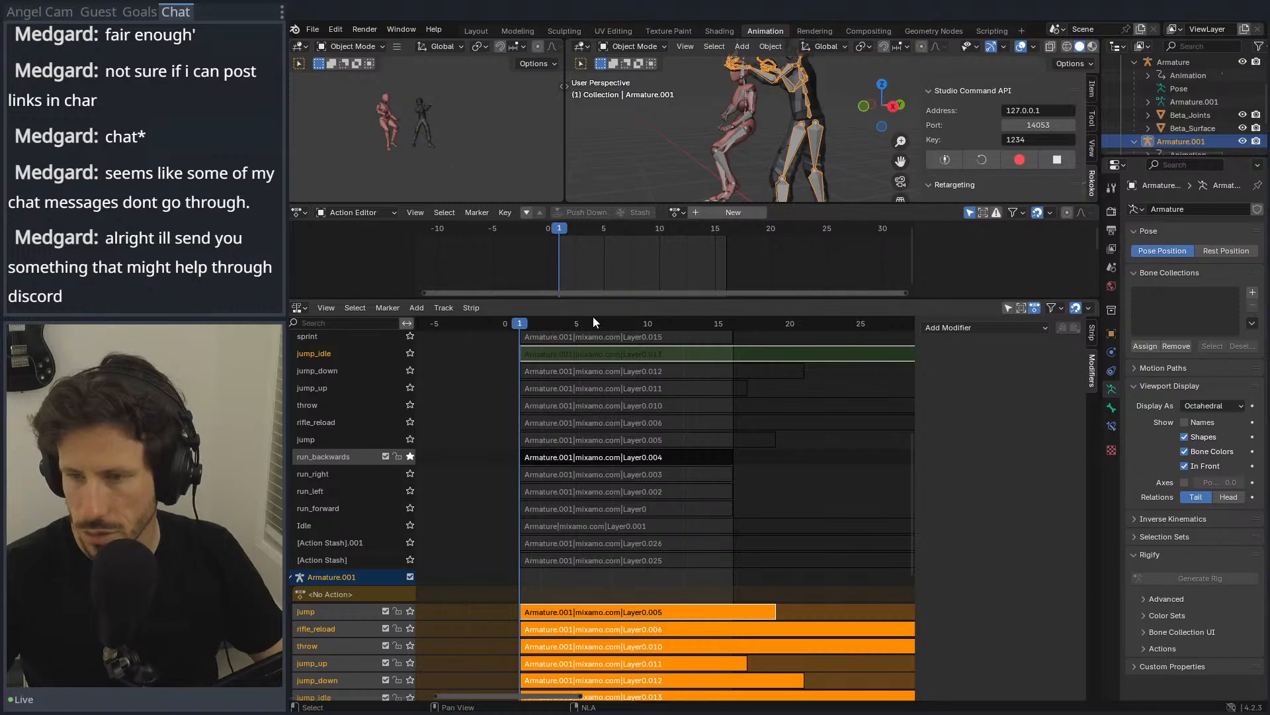
pyautogui.click(676, 212)
pyautogui.scroll(-3, 708, 303)
pyautogui.click(728, 283)
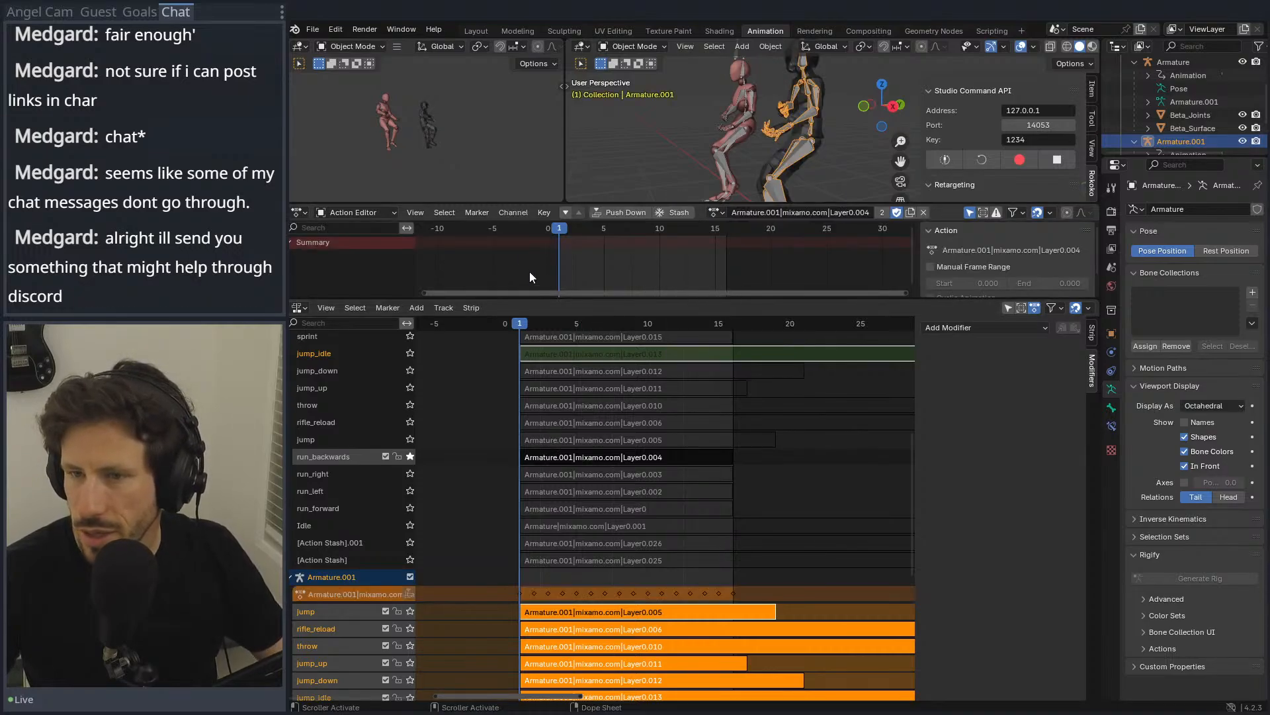
pyautogui.moveTo(576, 235)
pyautogui.mouseDown()
pyautogui.moveTo(776, 237)
pyautogui.moveTo(565, 241)
pyautogui.mouseUp()
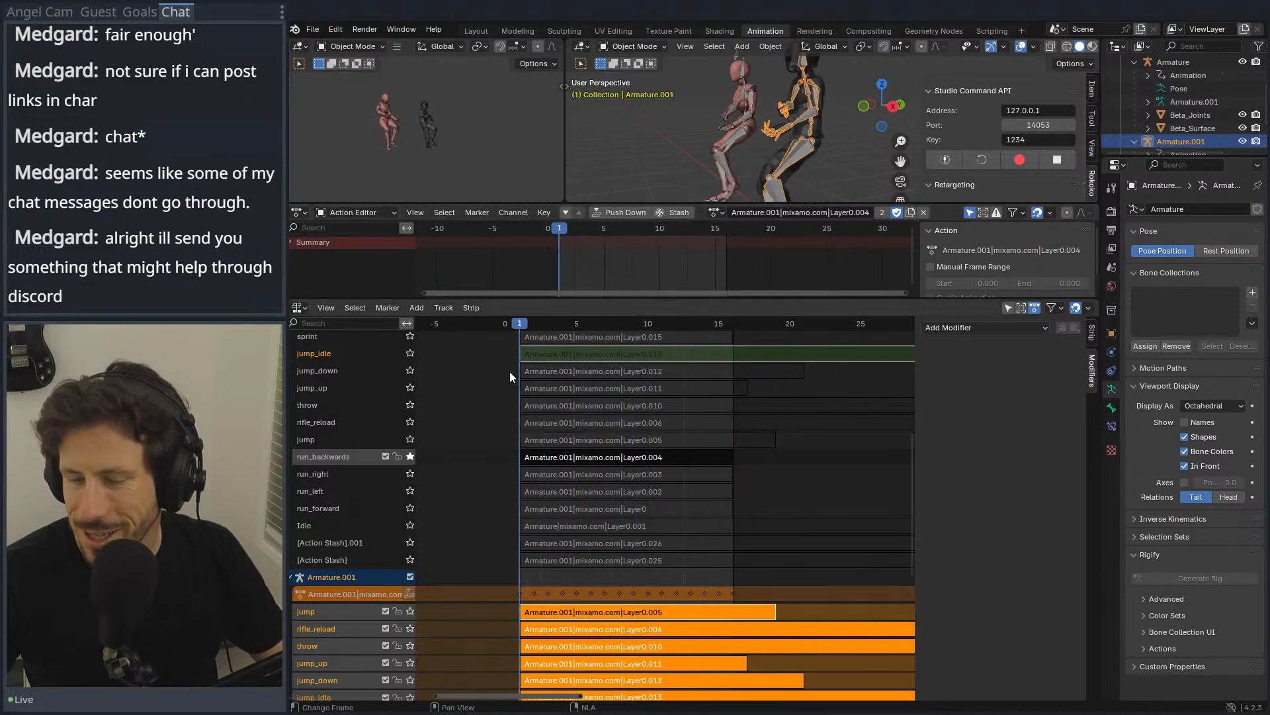
# Step: Push the Layer0.004 action down on Armature.001 and name its new NLA track run_backwards, copied from the Armature's track
pyautogui.click(621, 212)
pyautogui.scroll(-3, 371, 458)
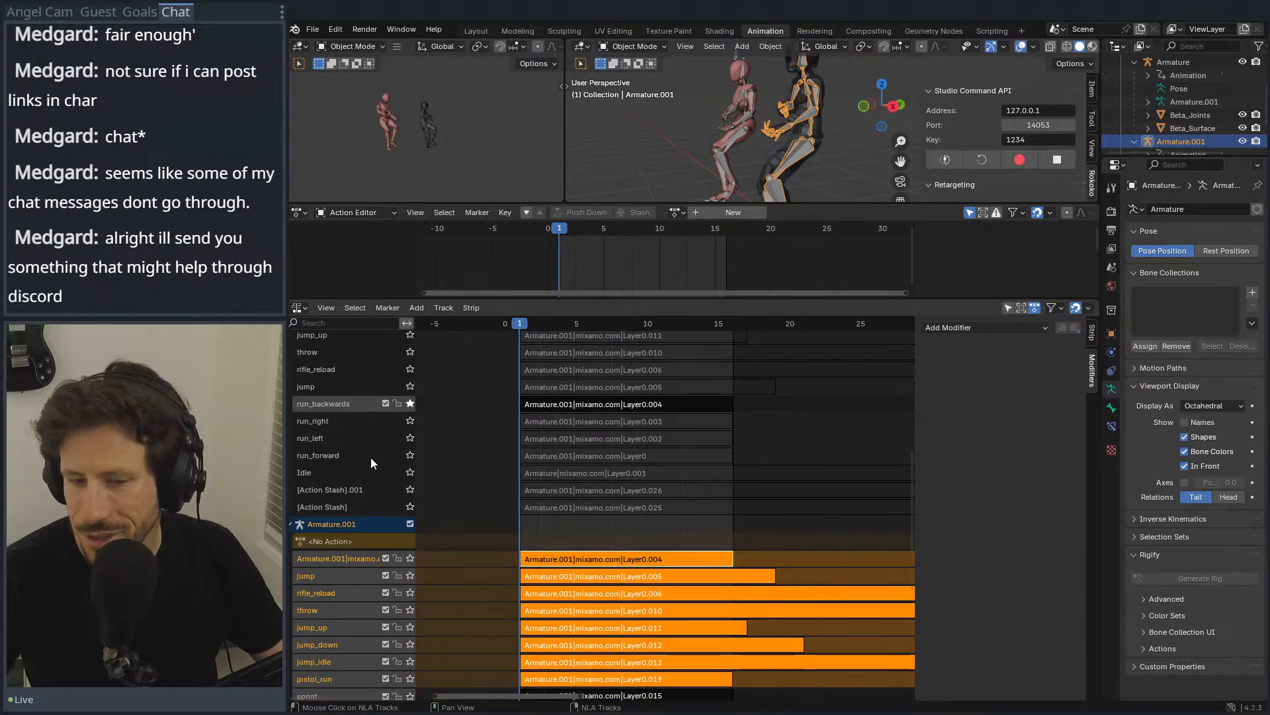
pyautogui.doubleClick(336, 376)
pyautogui.hotkey('ctrl', 'c')
pyautogui.doubleClick(325, 534)
pyautogui.hotkey('ctrl', 'v')
pyautogui.press('Return')
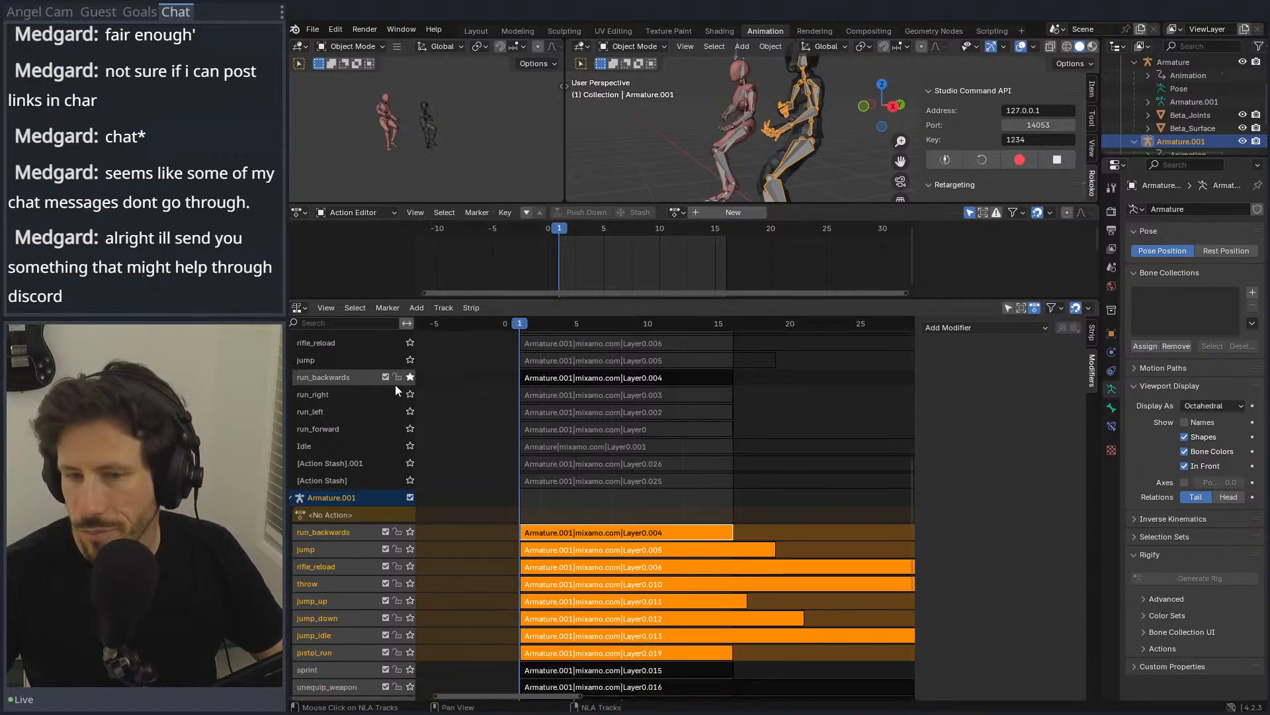
# Step: Solo the Armature's run_right track and assign Armature.001|mixamo.com|Layer0.003 to Armature.001, scrubbing to frame 10 to compare the motion
pyautogui.click(411, 394)
pyautogui.moveTo(531, 322); pyautogui.dragTo(605, 324)
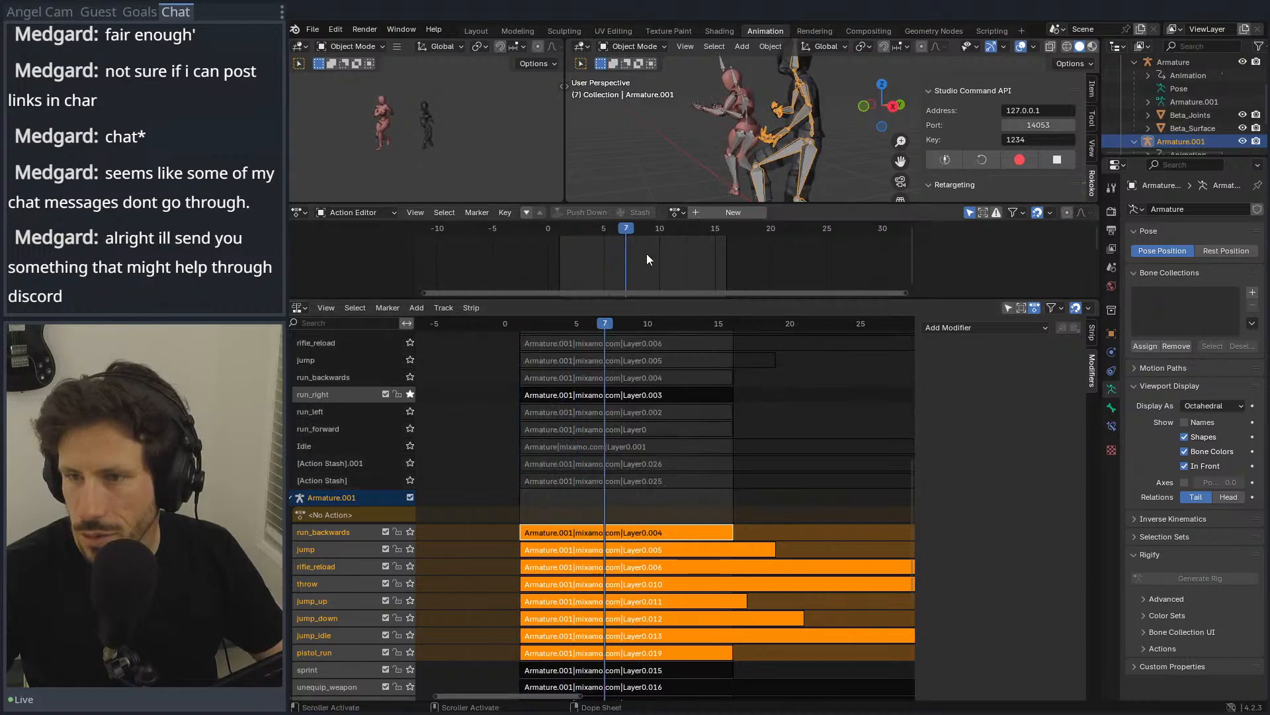
pyautogui.click(676, 213)
pyautogui.click(688, 316)
pyautogui.moveTo(519, 317); pyautogui.dragTo(647, 316)
# Step: Push the Layer0.003 action down on Armature.001 and name its new NLA track run_right
pyautogui.click(612, 211)
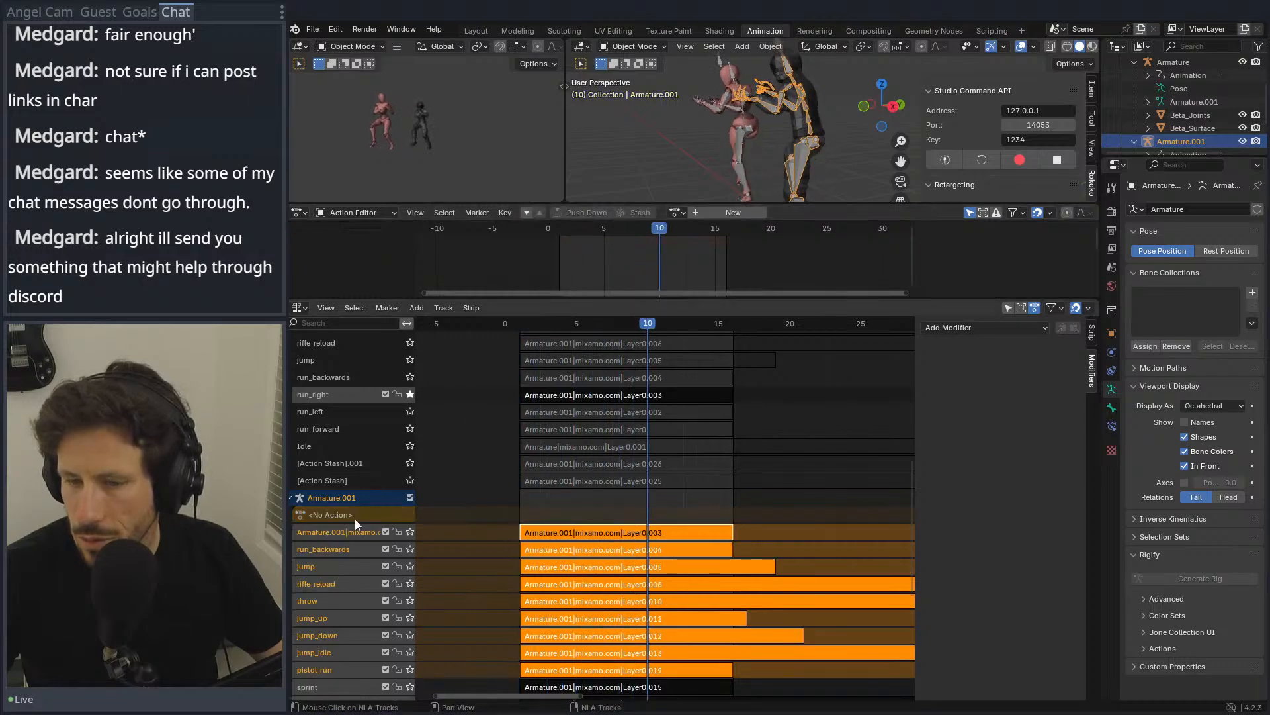
pyautogui.doubleClick(341, 533)
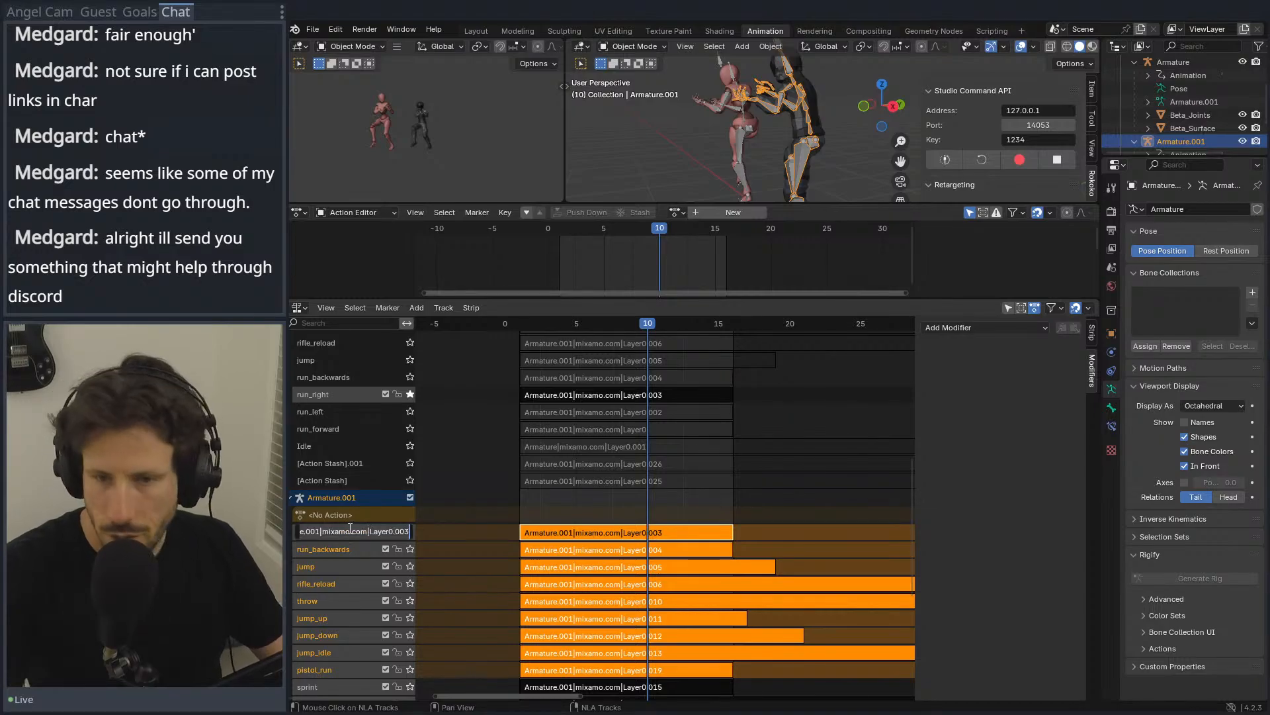
pyautogui.write('ri')
pyautogui.press('BackSpace')
pyautogui.write('un+')
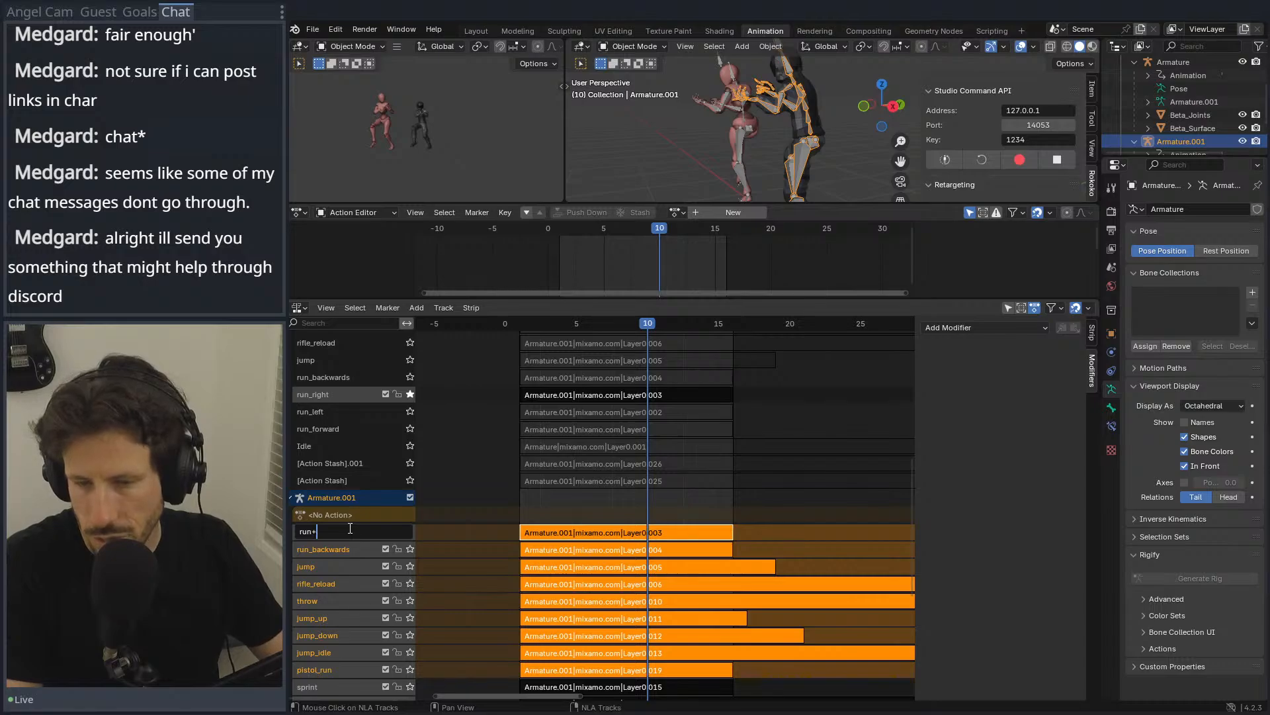
pyautogui.press('BackSpace')
pyautogui.write('_right')
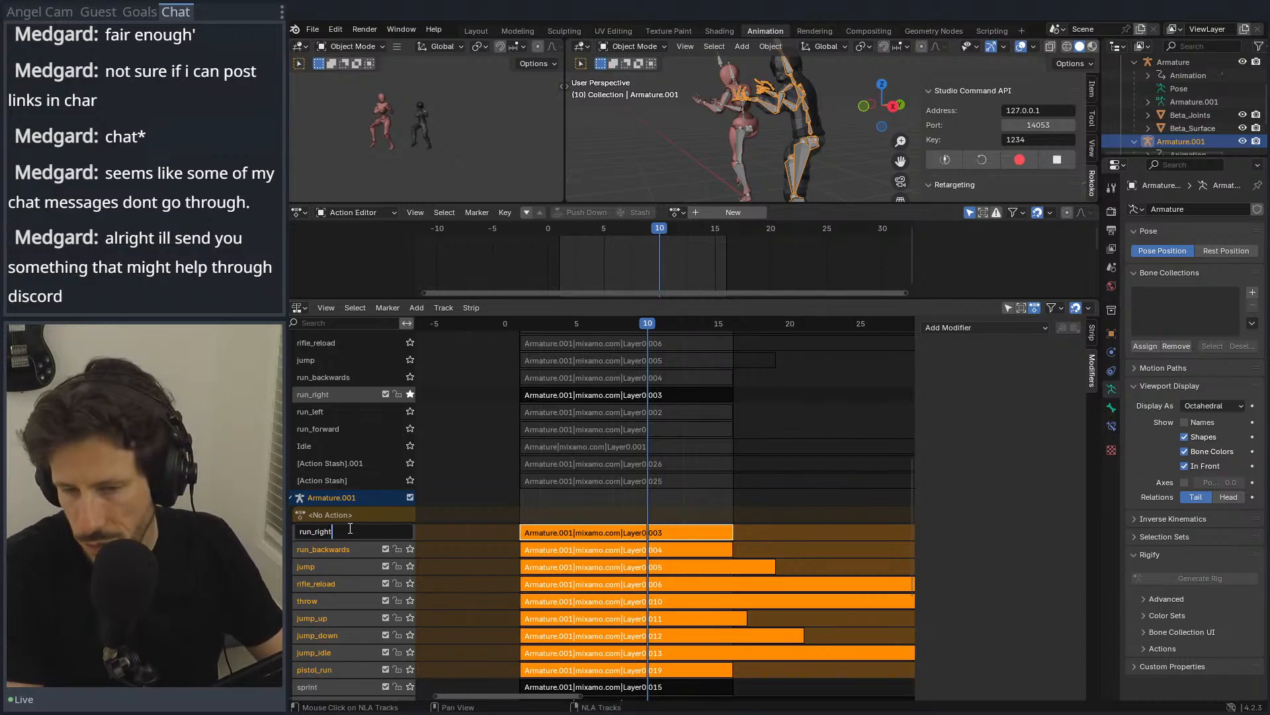
pyautogui.press('Return')
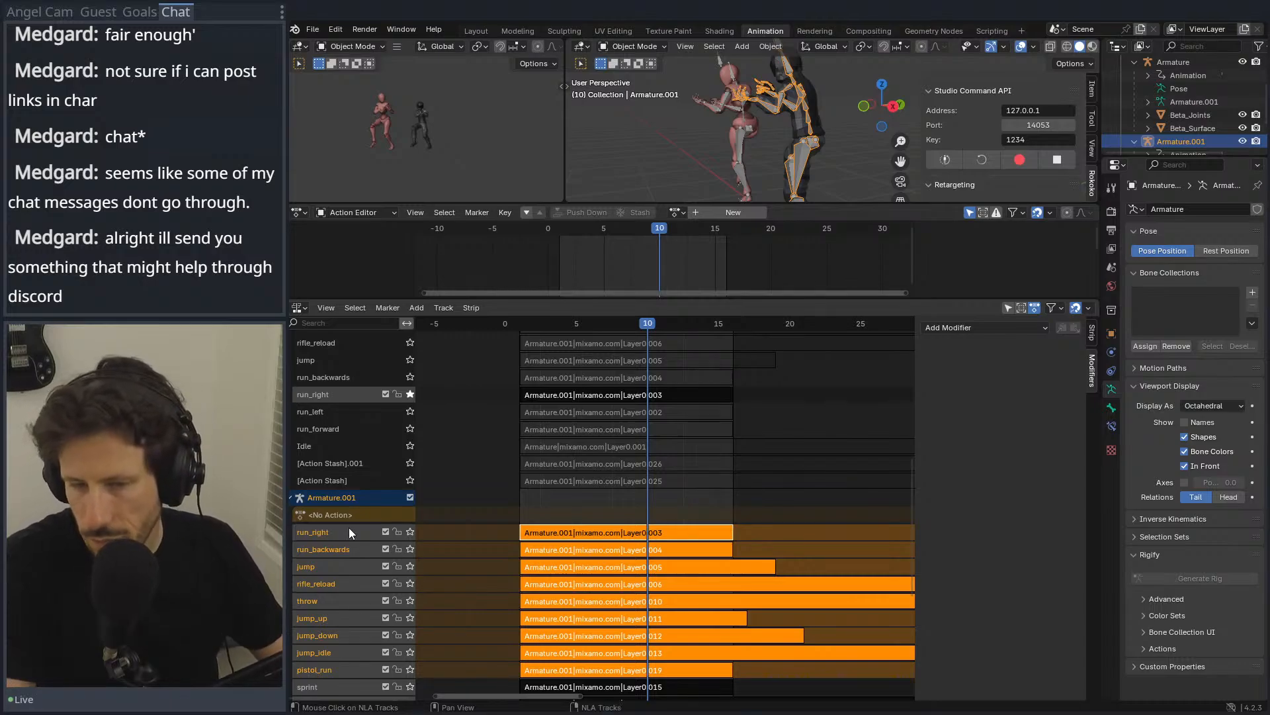
# Step: Solo the Armature's run_left track and assign Armature.001|mixamo.com|Layer0.002 to Armature.001, scrubbing to frame 13 to compare the motion
pyautogui.click(411, 395)
pyautogui.click(410, 411)
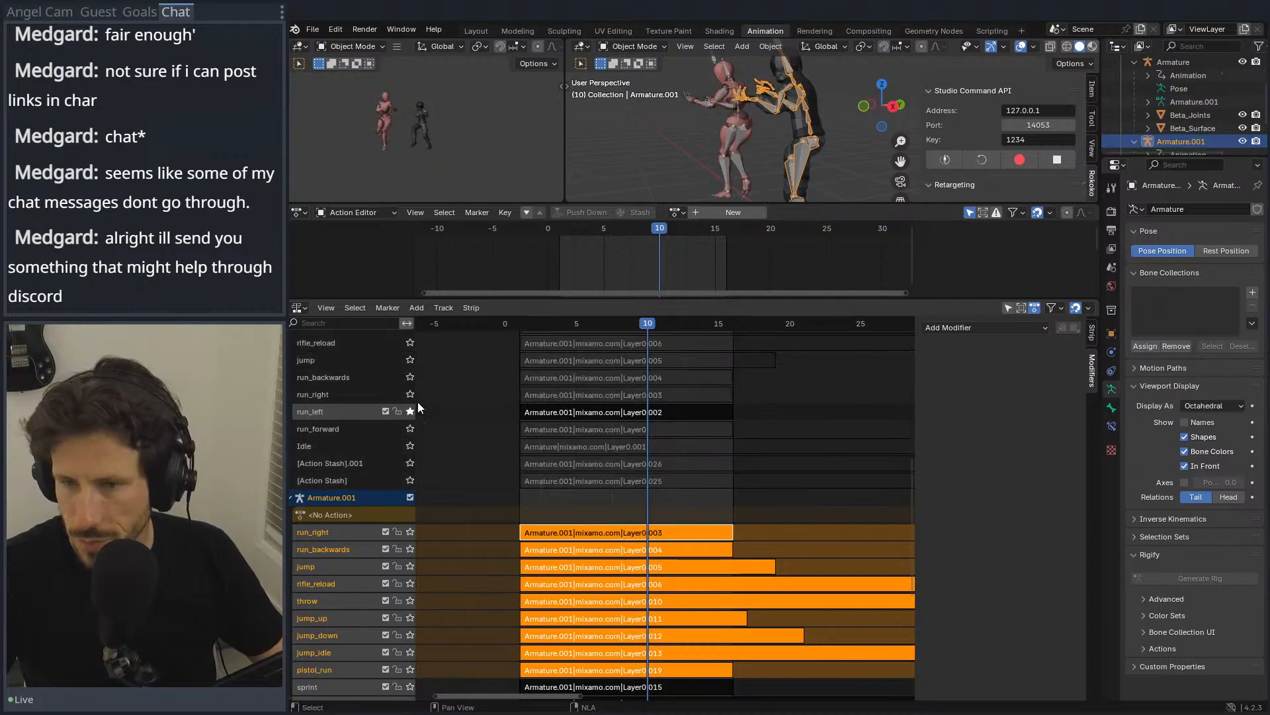
pyautogui.click(675, 212)
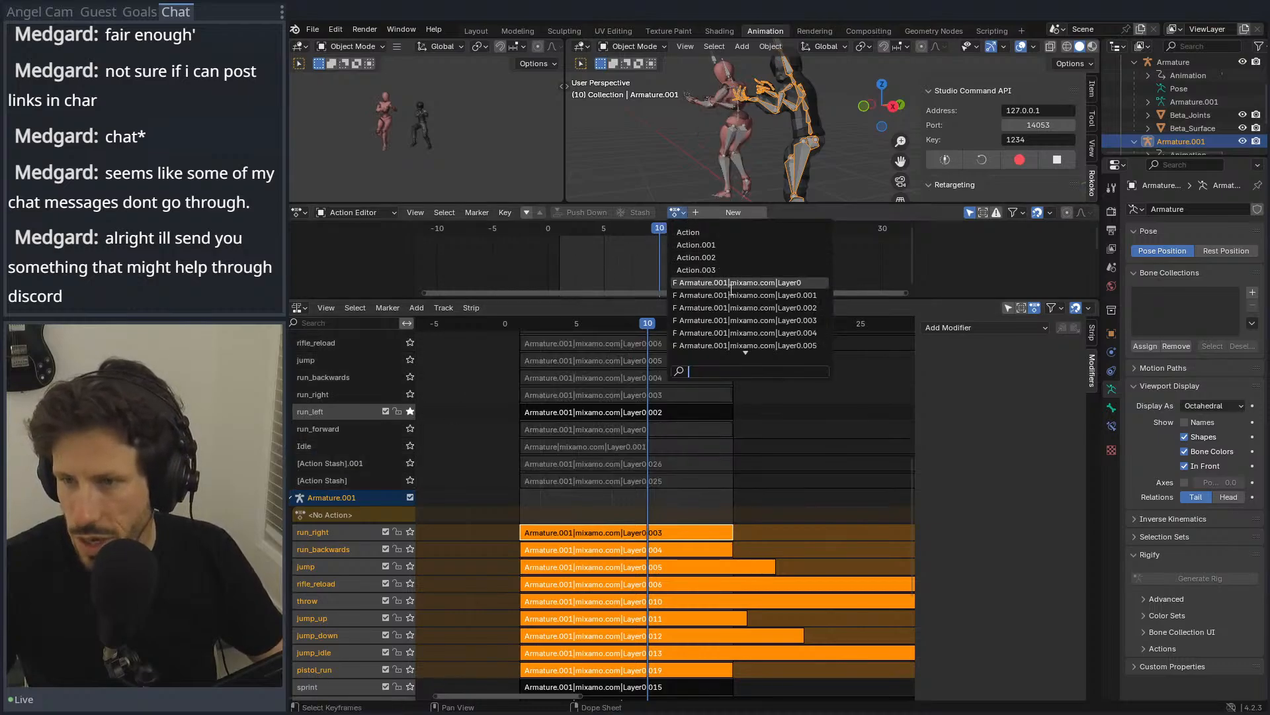
pyautogui.click(732, 305)
pyautogui.moveTo(586, 231); pyautogui.dragTo(694, 239)
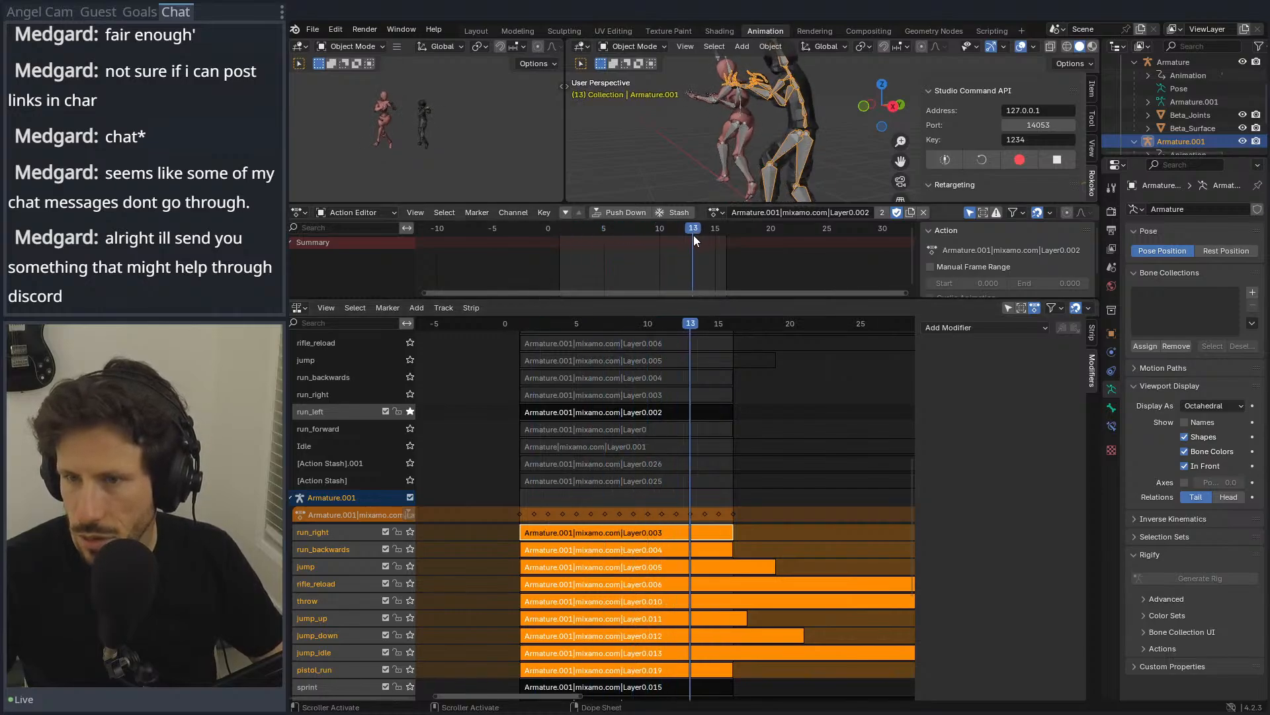
# Step: Push the Layer0.002 action down on Armature.001 and name its new NLA track run_left
pyautogui.click(617, 212)
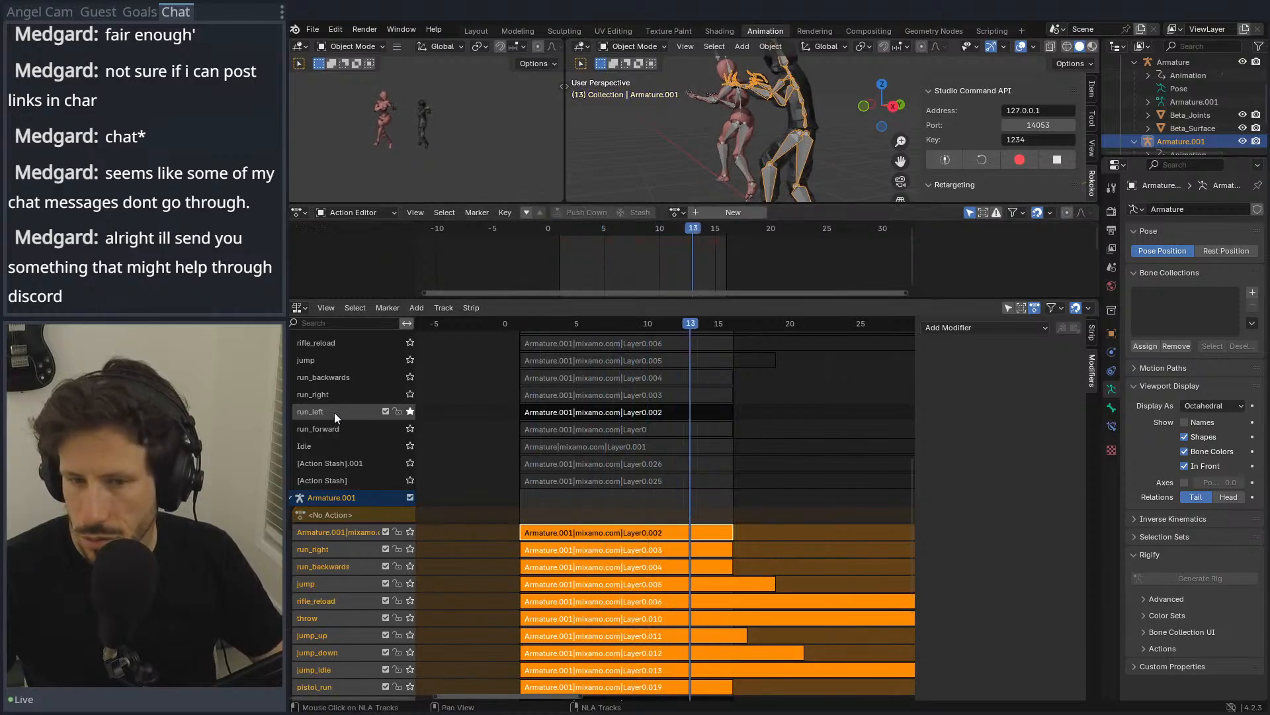
pyautogui.doubleClick(329, 532)
pyautogui.write('run_left')
pyautogui.press('Return')
# Step: Solo the Armature's run_forward track, scrub its motion to frame 12, and assign Armature.001|mixamo.com|Layer0 to Armature.001
pyautogui.click(410, 429)
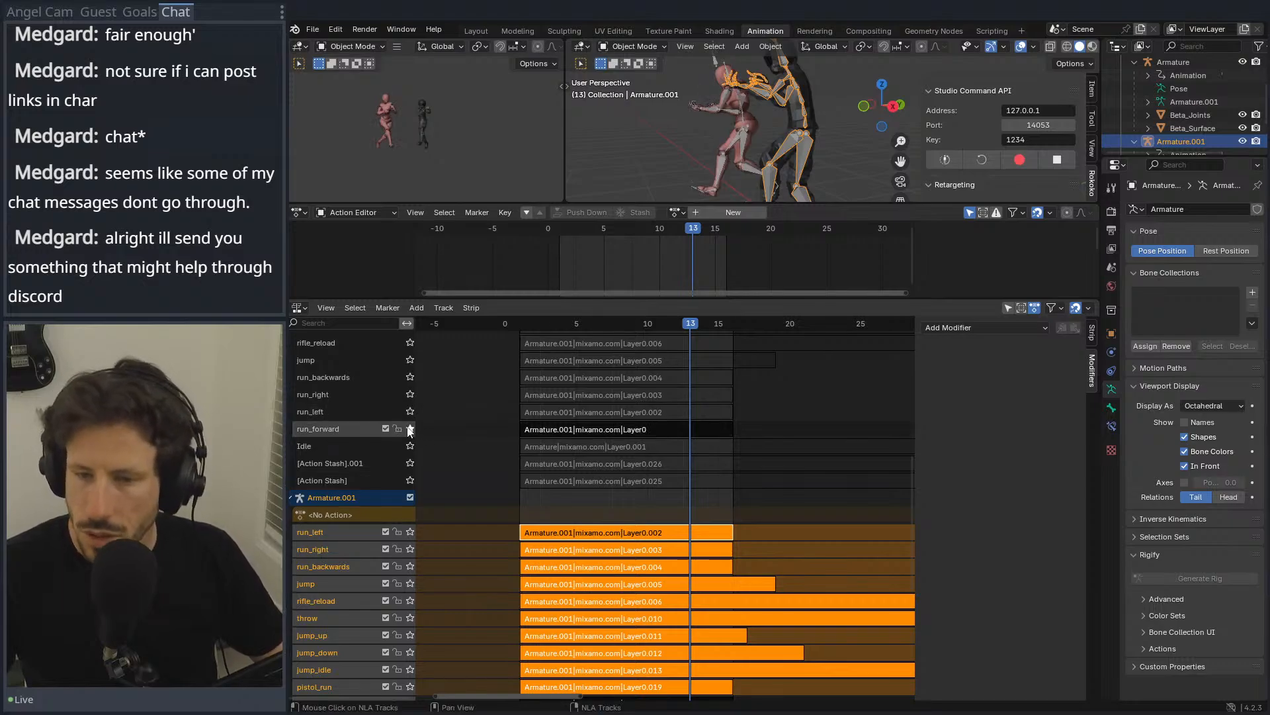
pyautogui.moveTo(532, 323); pyautogui.dragTo(675, 337)
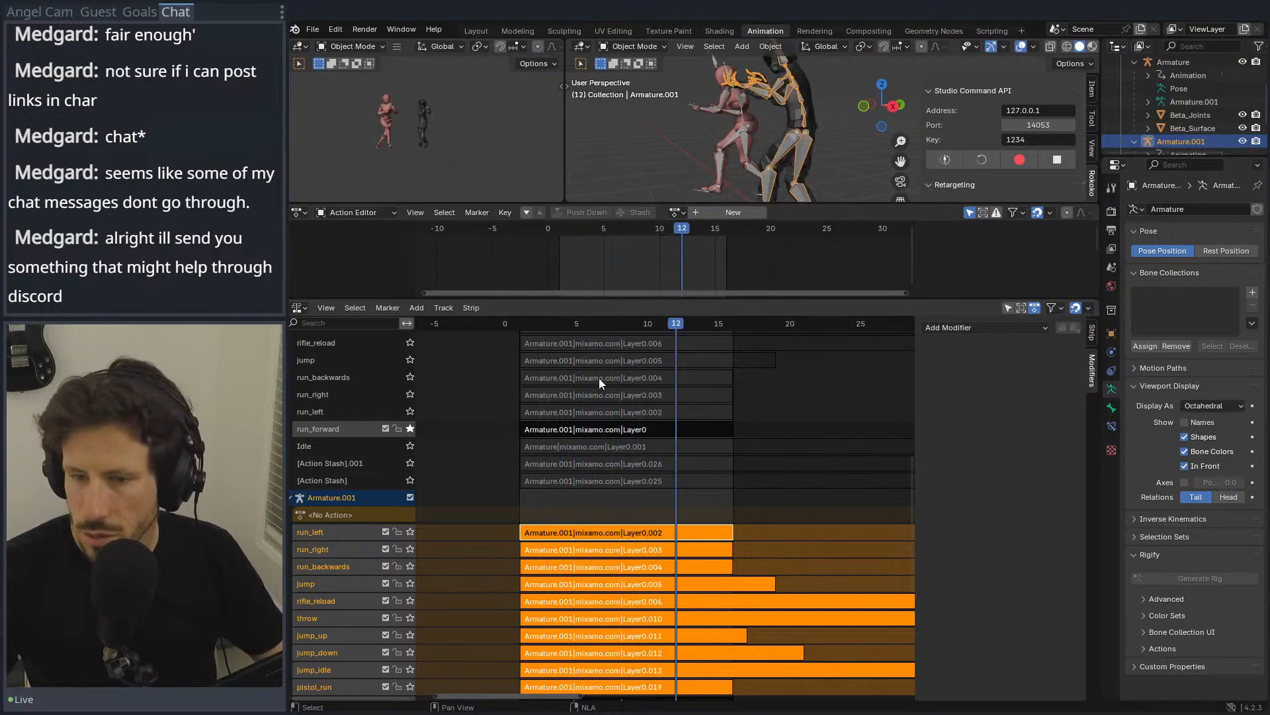
pyautogui.click(673, 212)
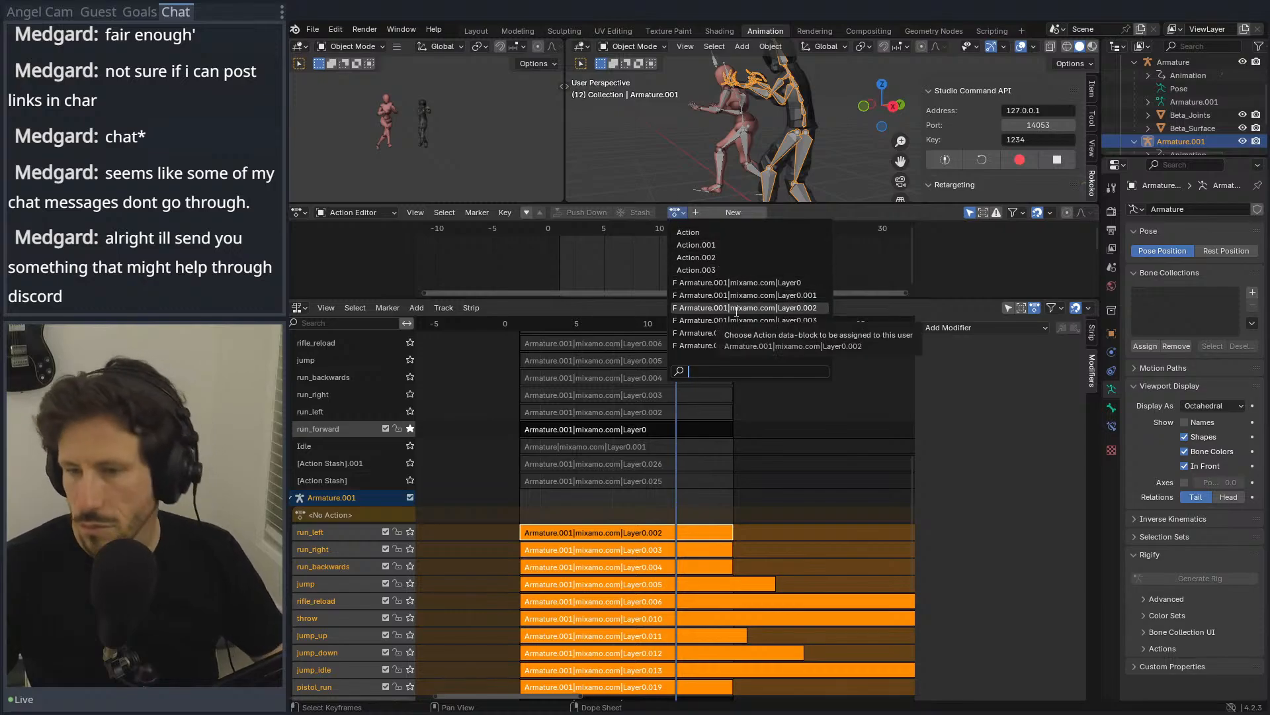
pyautogui.click(734, 282)
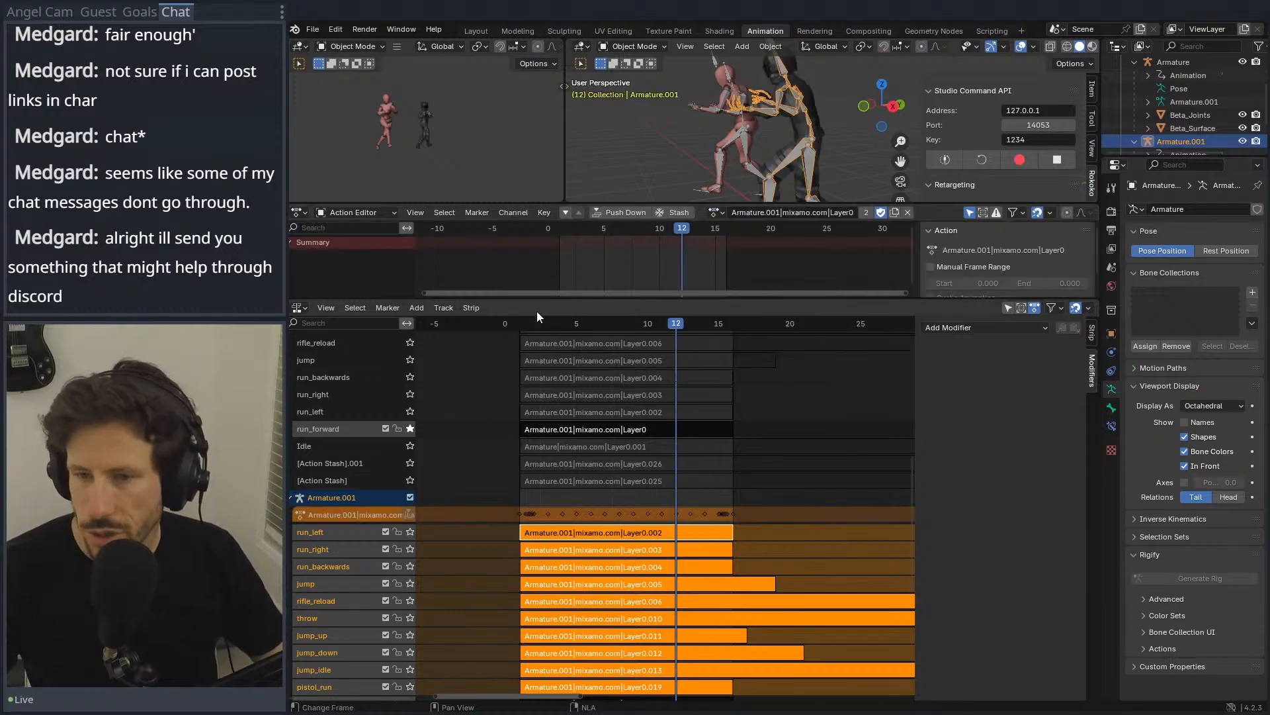
# Step: Return to frame 1, push the Layer0 action down on Armature.001 and name its new NLA track run_forward
pyautogui.moveTo(570, 228)
pyautogui.mouseDown()
pyautogui.moveTo(721, 249)
pyautogui.moveTo(560, 233)
pyautogui.mouseUp()
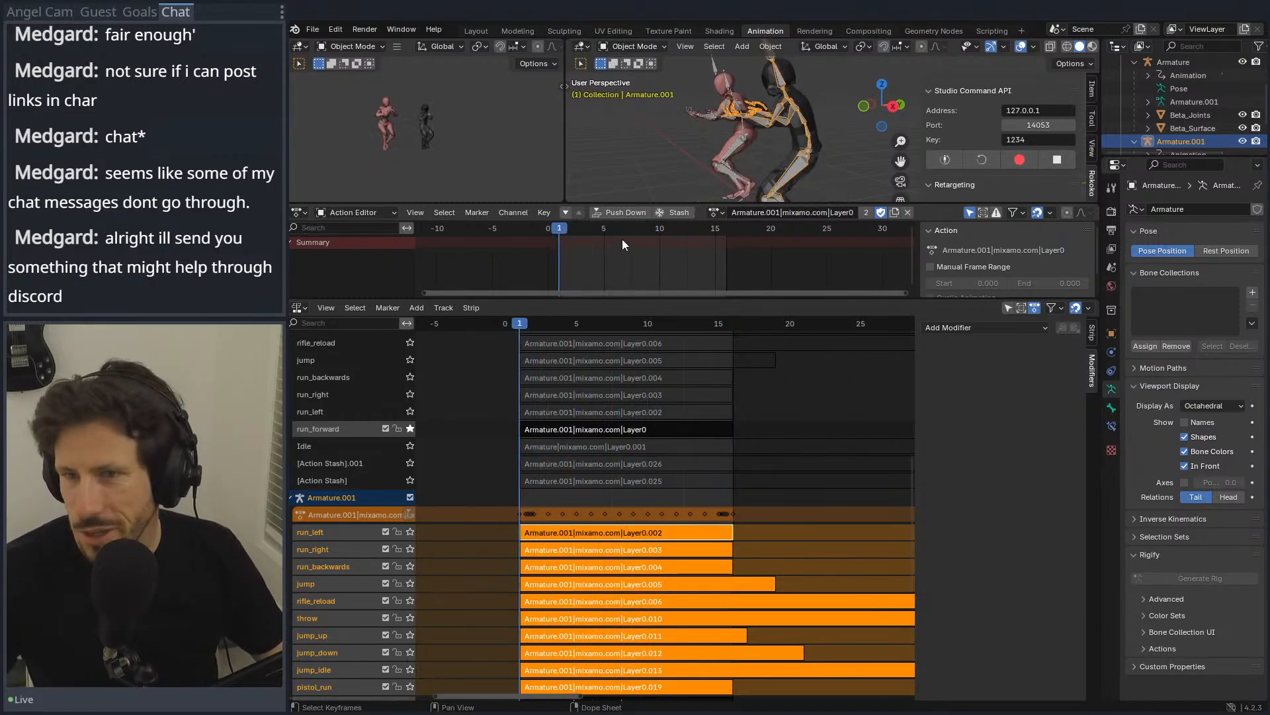
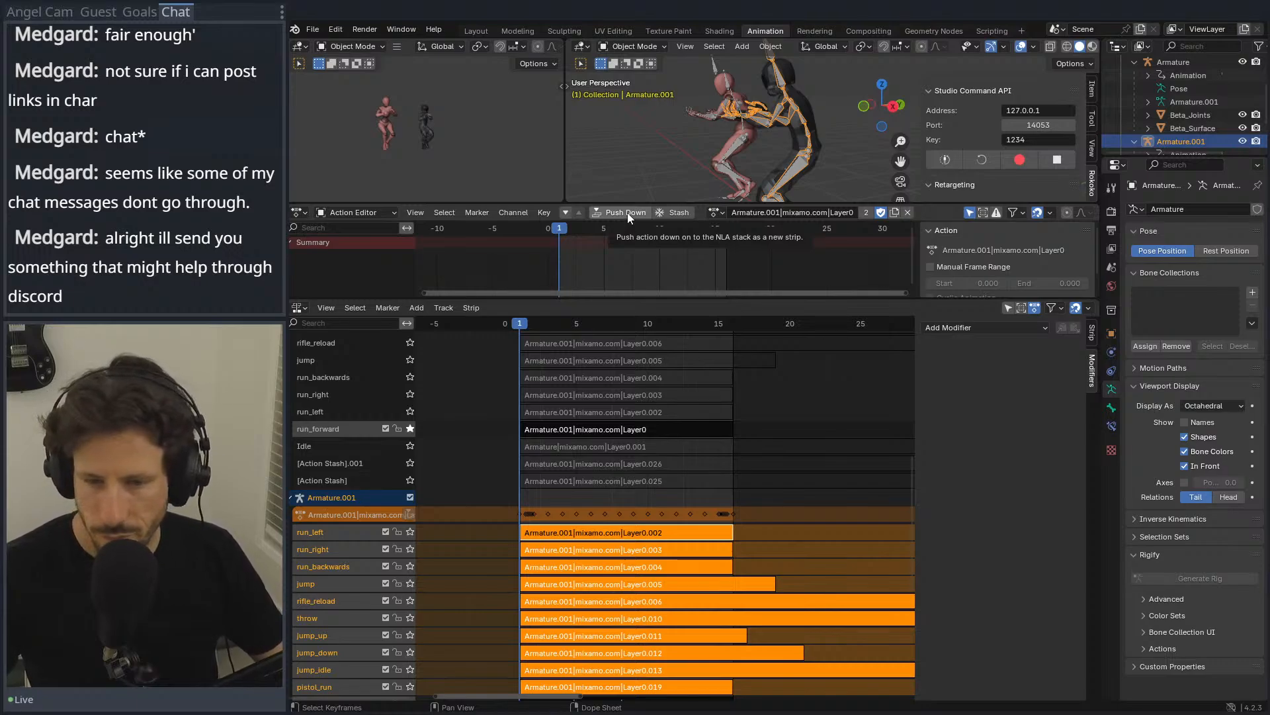
pyautogui.click(627, 212)
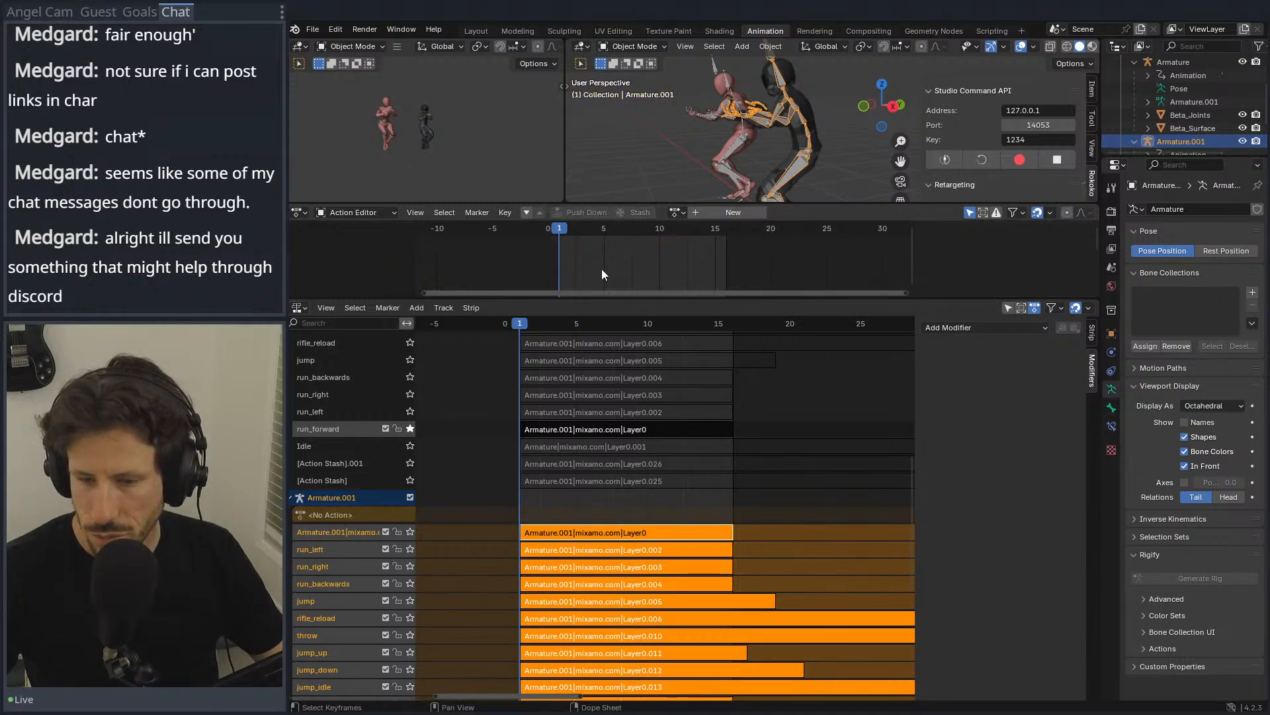
pyautogui.doubleClick(321, 428)
pyautogui.hotkey('ctrl', 'c')
pyautogui.doubleClick(325, 535)
pyautogui.hotkey('ctrl', 'v')
pyautogui.press('Return')
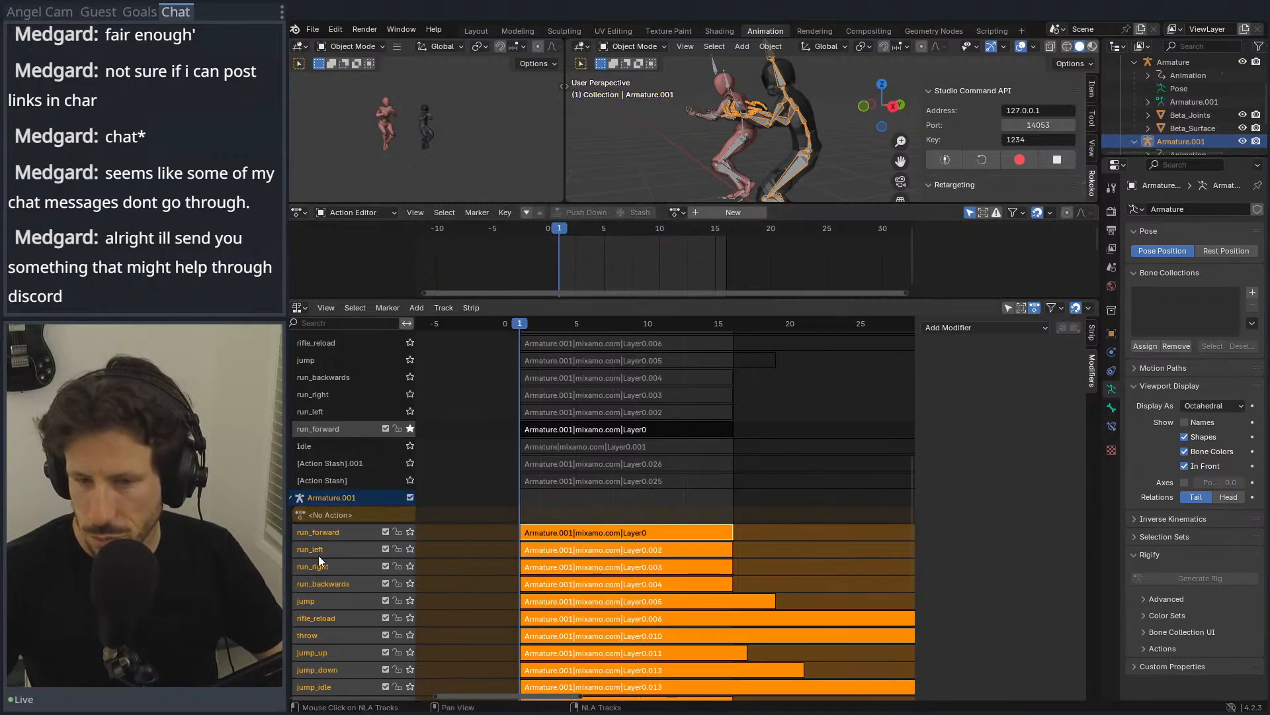
# Step: Switch the Armature's solo from run_forward to the Idle track, scrub its motion and return to frame 1
pyautogui.click(410, 428)
pyautogui.click(411, 445)
pyautogui.click(533, 324)
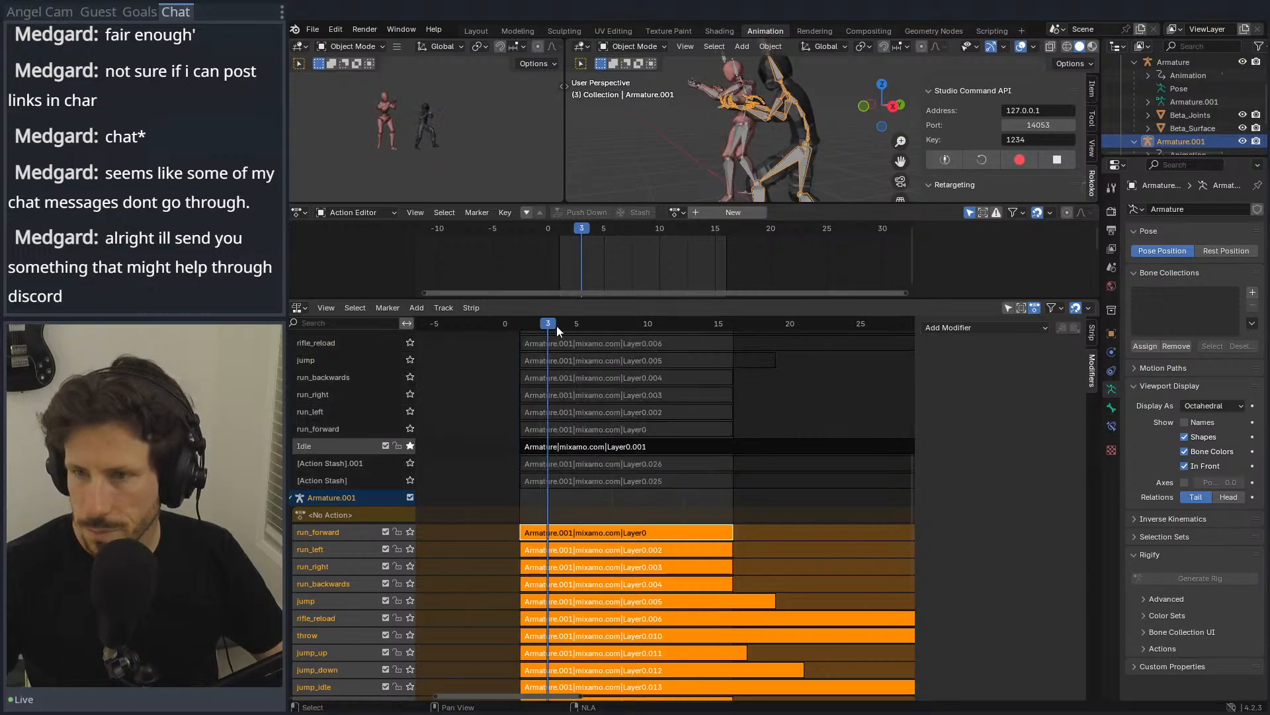
pyautogui.press('Left')
# Step: Try Armature.001|mixamo.com|Layer0.001 on Armature.001 and play it to compare with the Armature's Idle motion
pyautogui.click(677, 212)
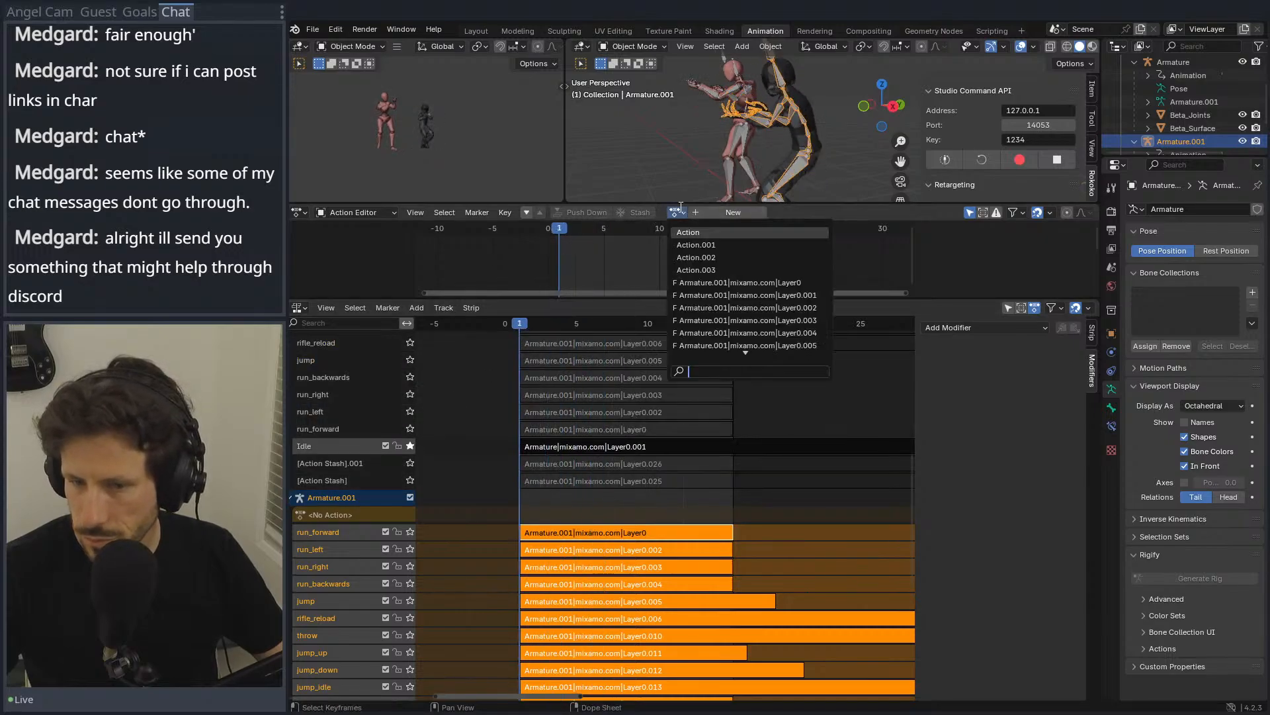
pyautogui.click(721, 295)
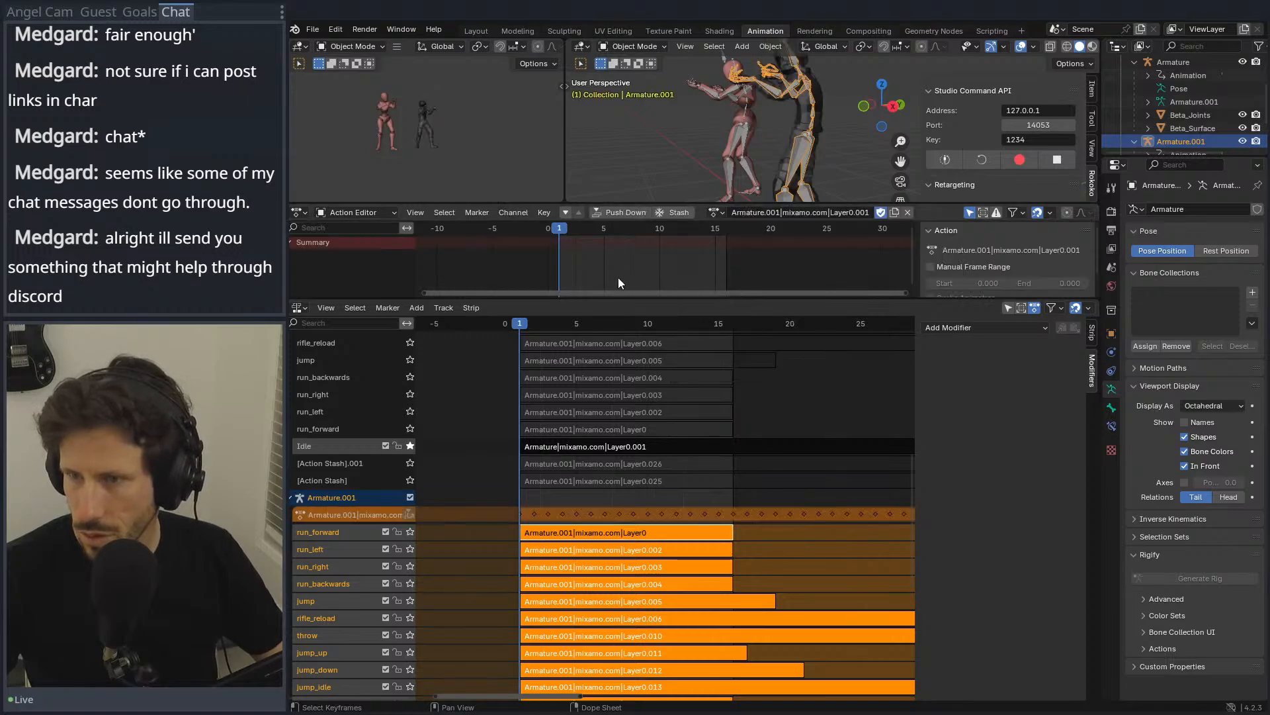
pyautogui.moveTo(566, 232)
pyautogui.mouseDown()
pyautogui.moveTo(698, 227)
pyautogui.moveTo(554, 236)
pyautogui.mouseUp()
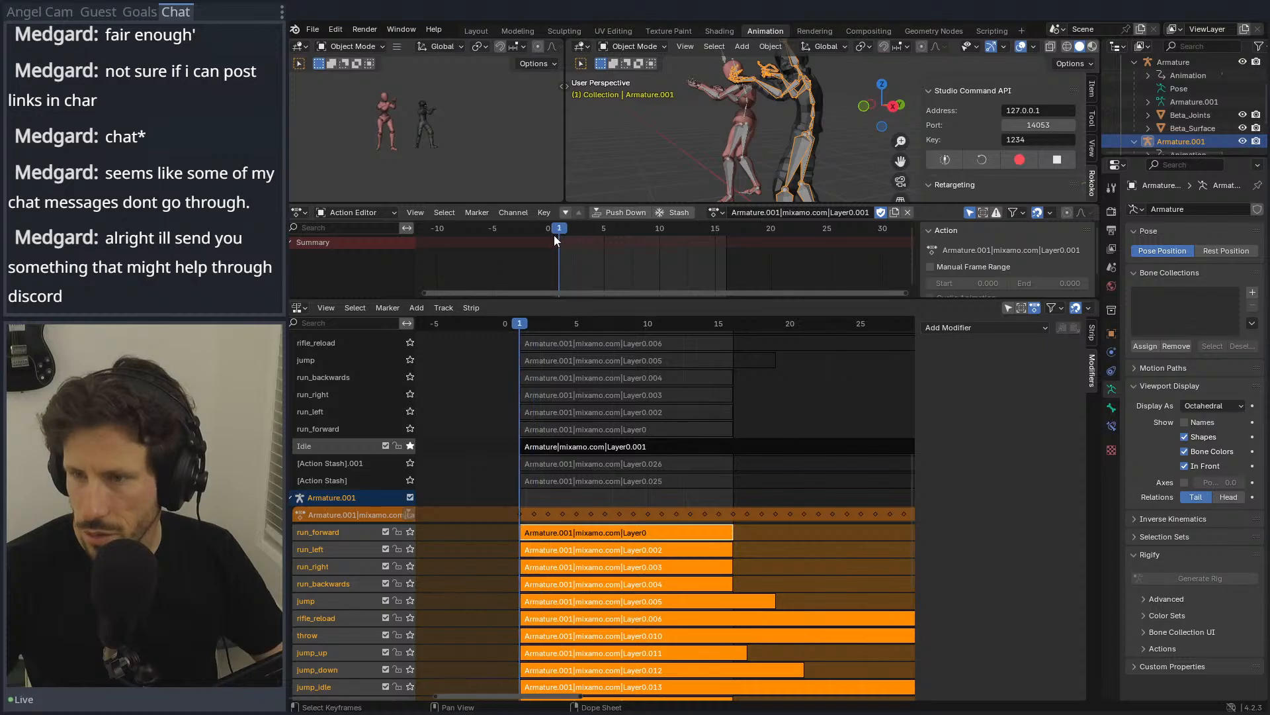
pyautogui.press('space')
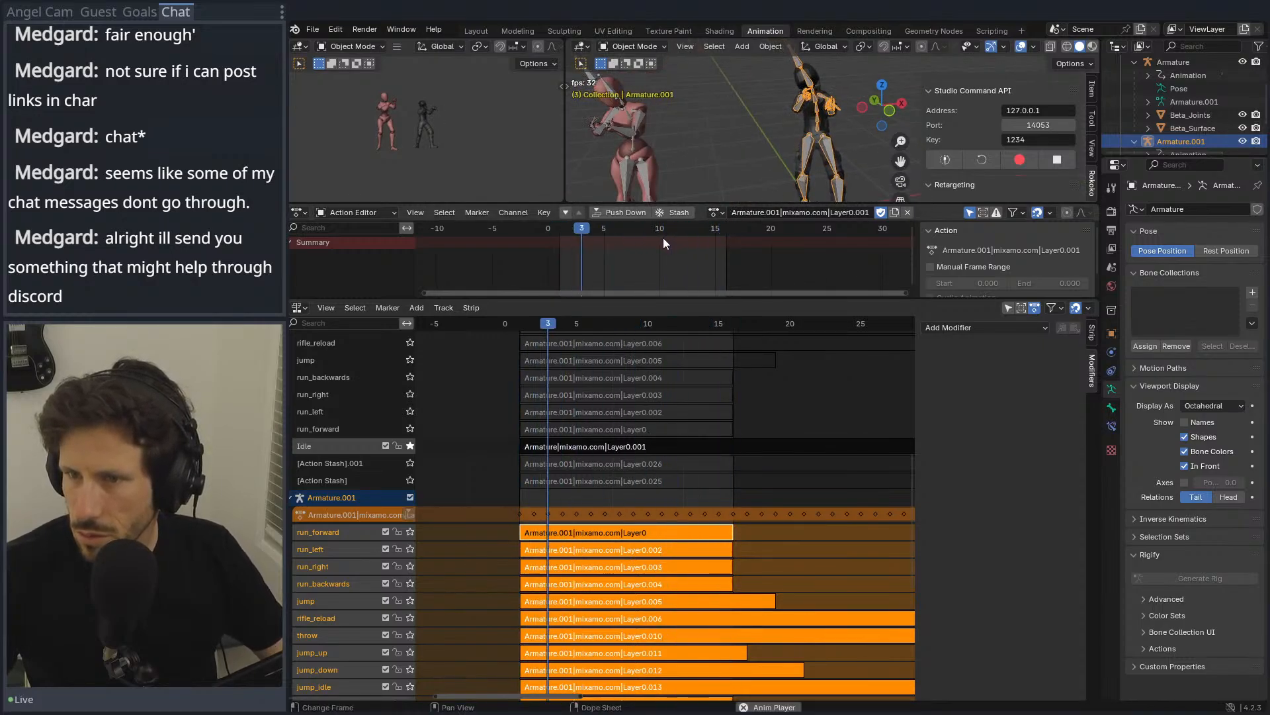
pyautogui.press('Escape')
pyautogui.moveTo(737, 228); pyautogui.dragTo(561, 219)
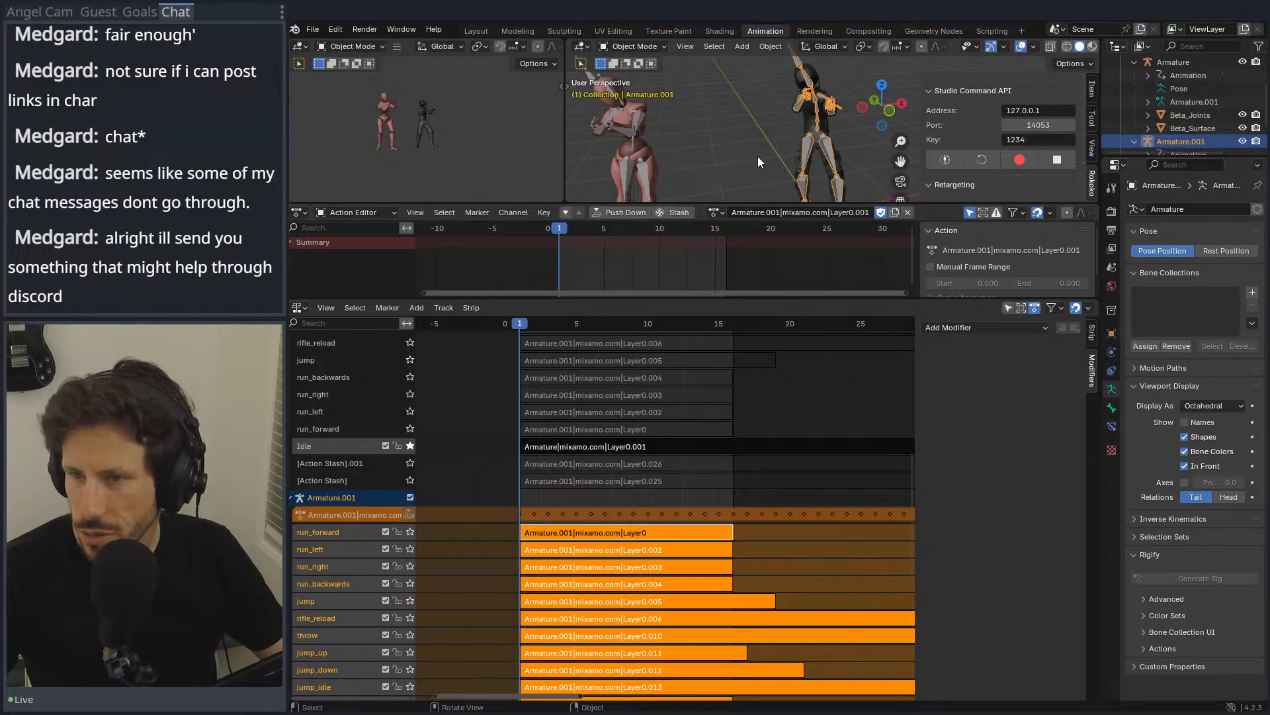
# Step: Assign the Armature|mixamo.com|Layer0.001 action to Armature.001 and check its pose against the Idle track at frame 1
pyautogui.click(717, 213)
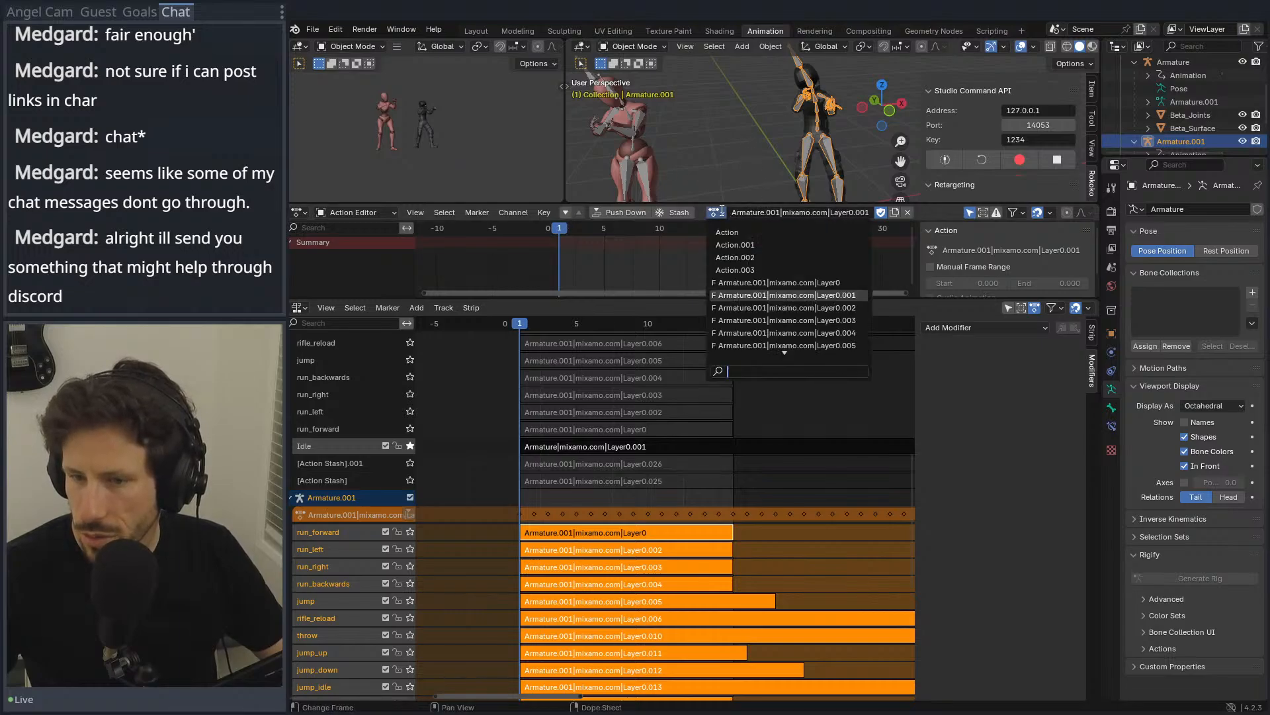
pyautogui.scroll(-12, 723, 215)
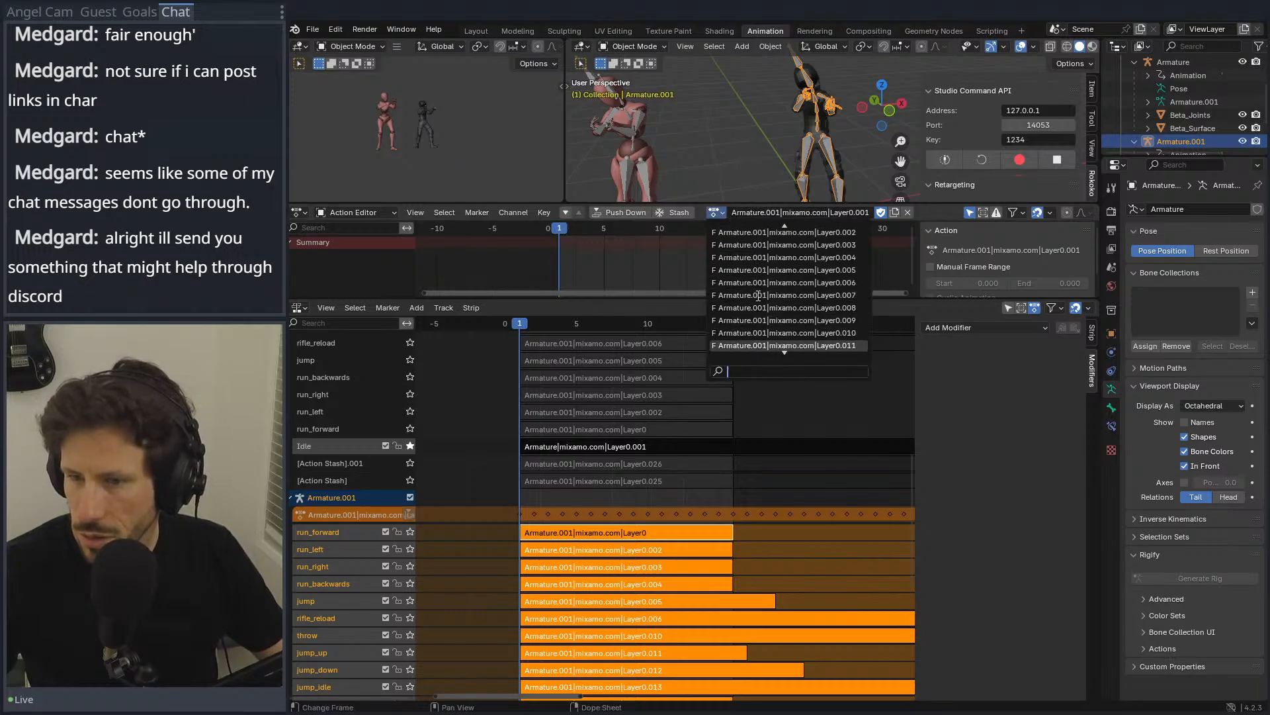
pyautogui.scroll(-16, 763, 298)
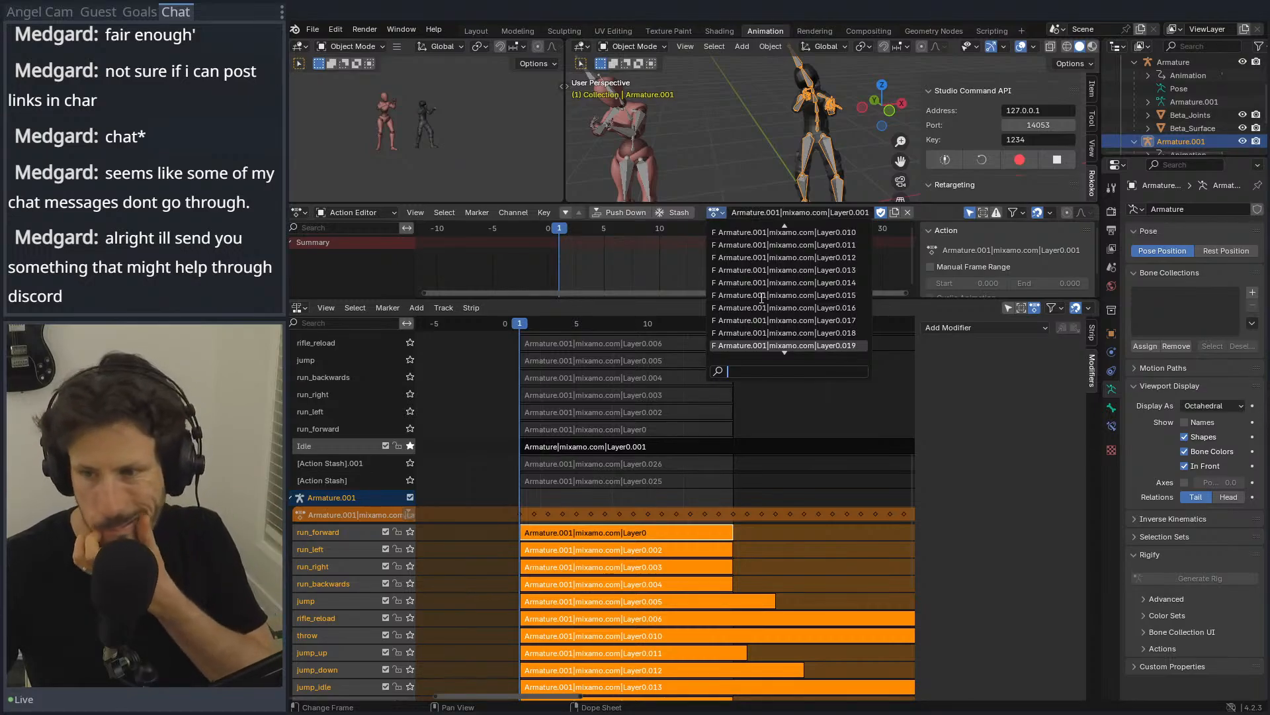
pyautogui.scroll(-10, 767, 308)
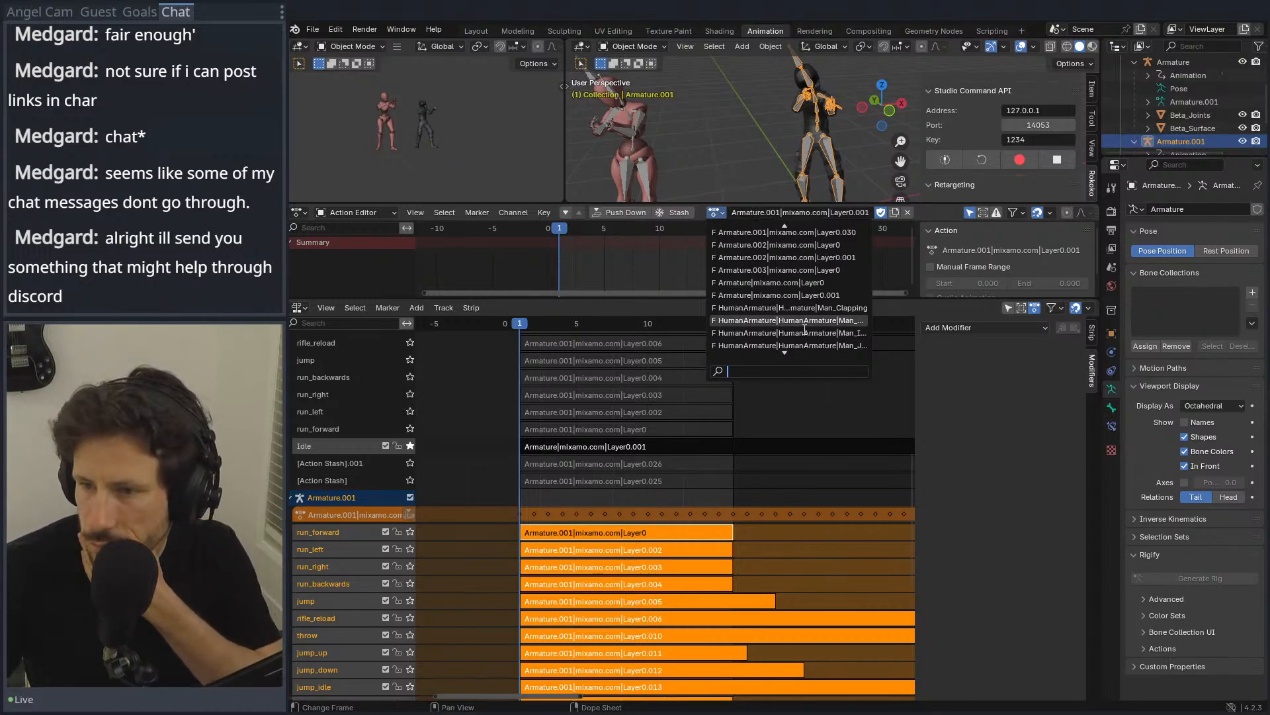
pyautogui.click(826, 295)
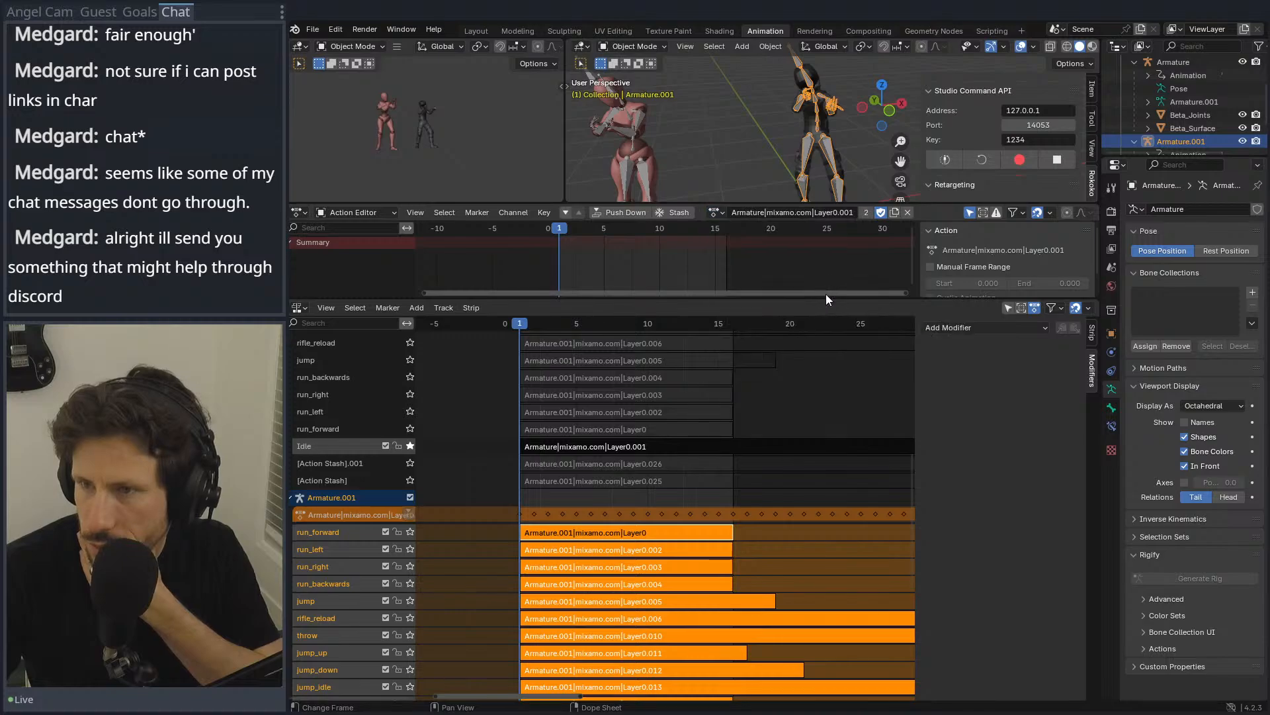
pyautogui.moveTo(528, 325)
pyautogui.mouseDown()
pyautogui.moveTo(732, 315)
pyautogui.moveTo(527, 335)
pyautogui.mouseUp()
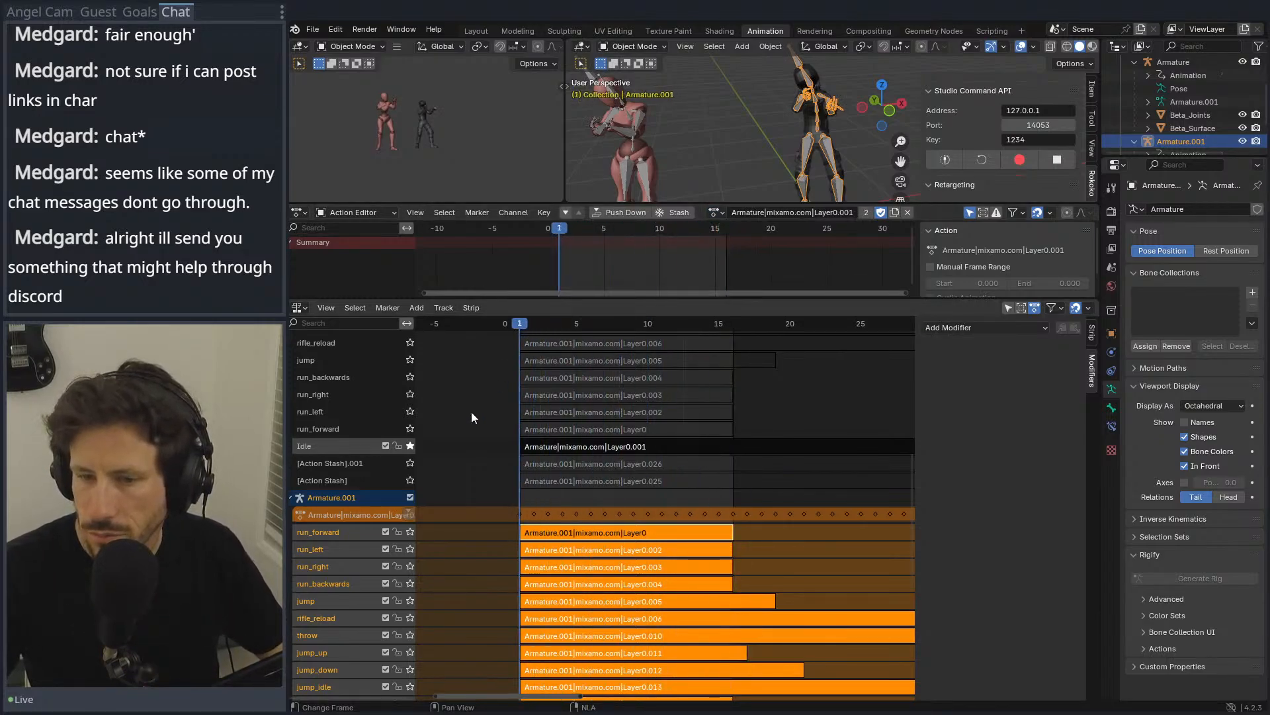
# Step: Push the Armature|mixamo.com|Layer0.001 action down on Armature.001 and name its new NLA track Idle
pyautogui.click(598, 212)
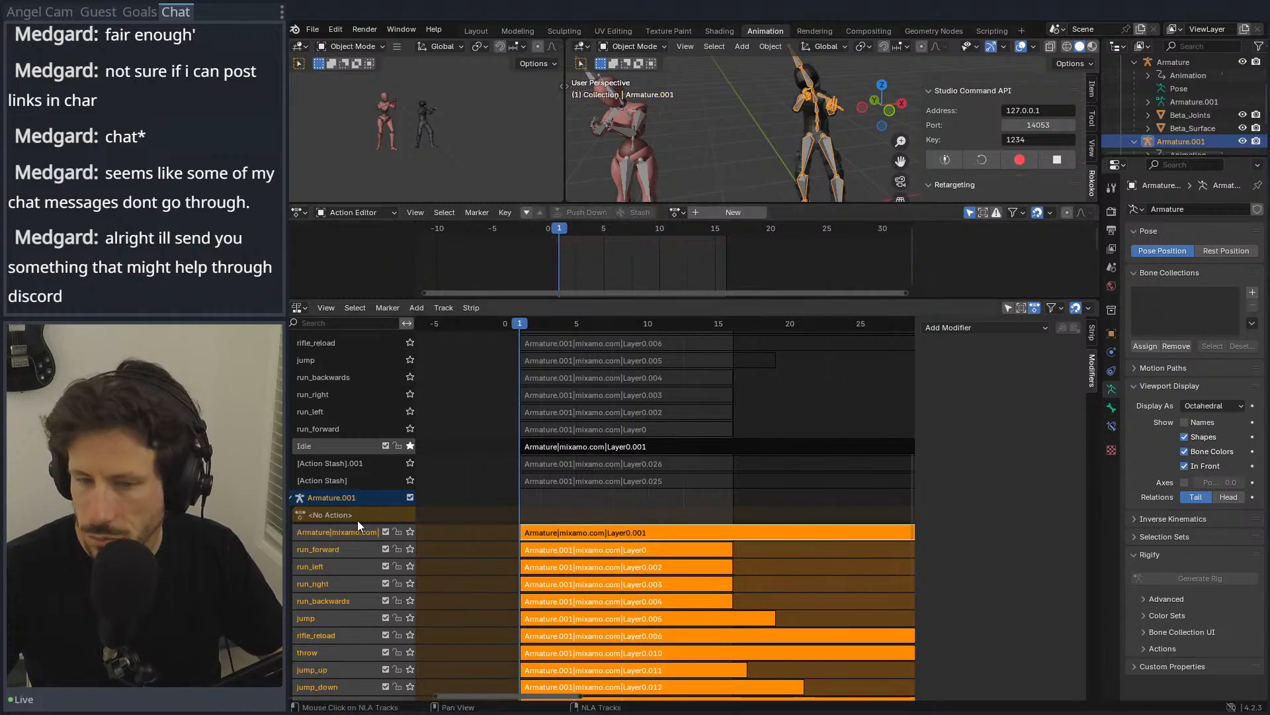
pyautogui.doubleClick(334, 532)
pyautogui.write('Idle')
pyautogui.press('Return')
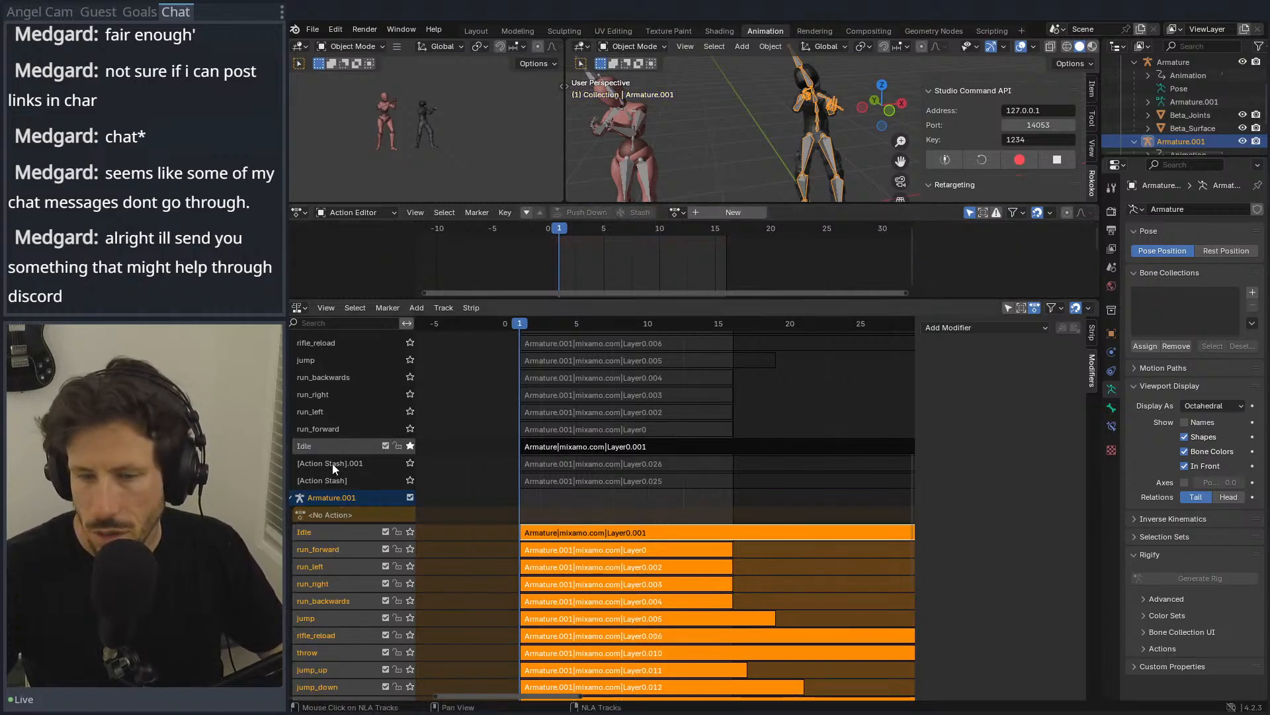
# Step: Preview the Armature's two Action Stash tracks by soloing them, scrubbing to frame 7, and leave no track soloed
pyautogui.click(410, 445)
pyautogui.click(410, 463)
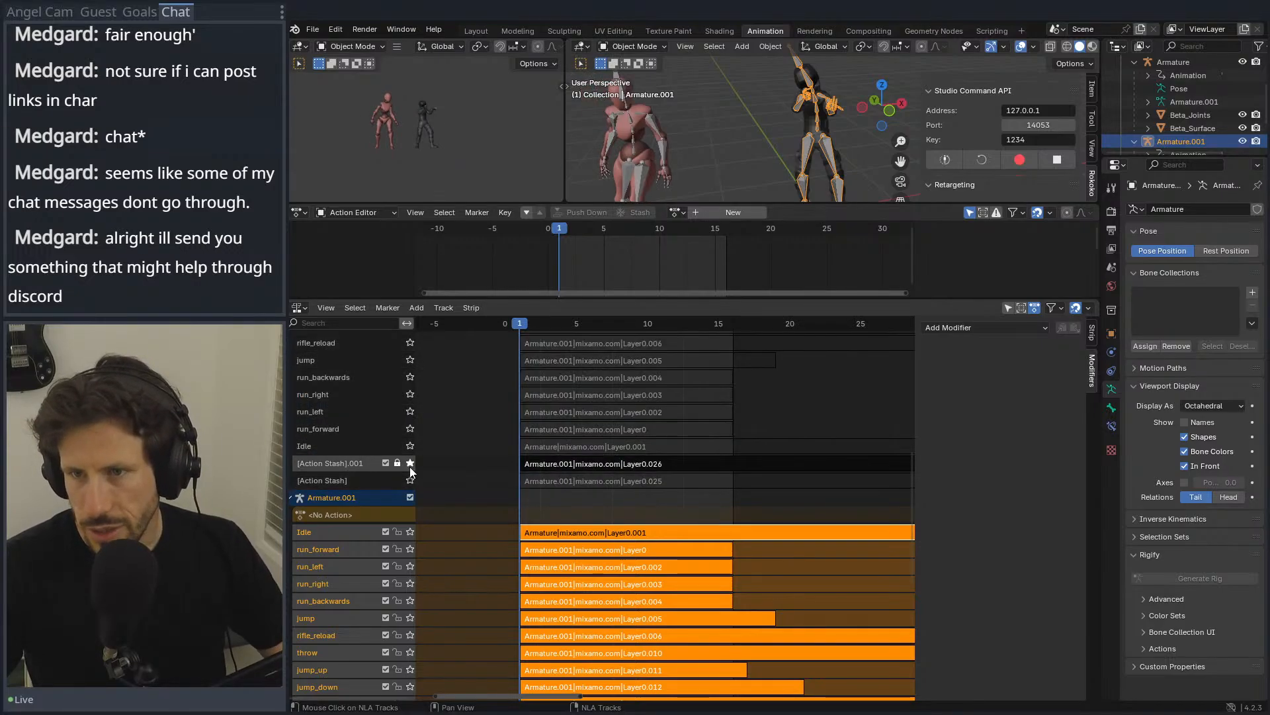
pyautogui.press('space')
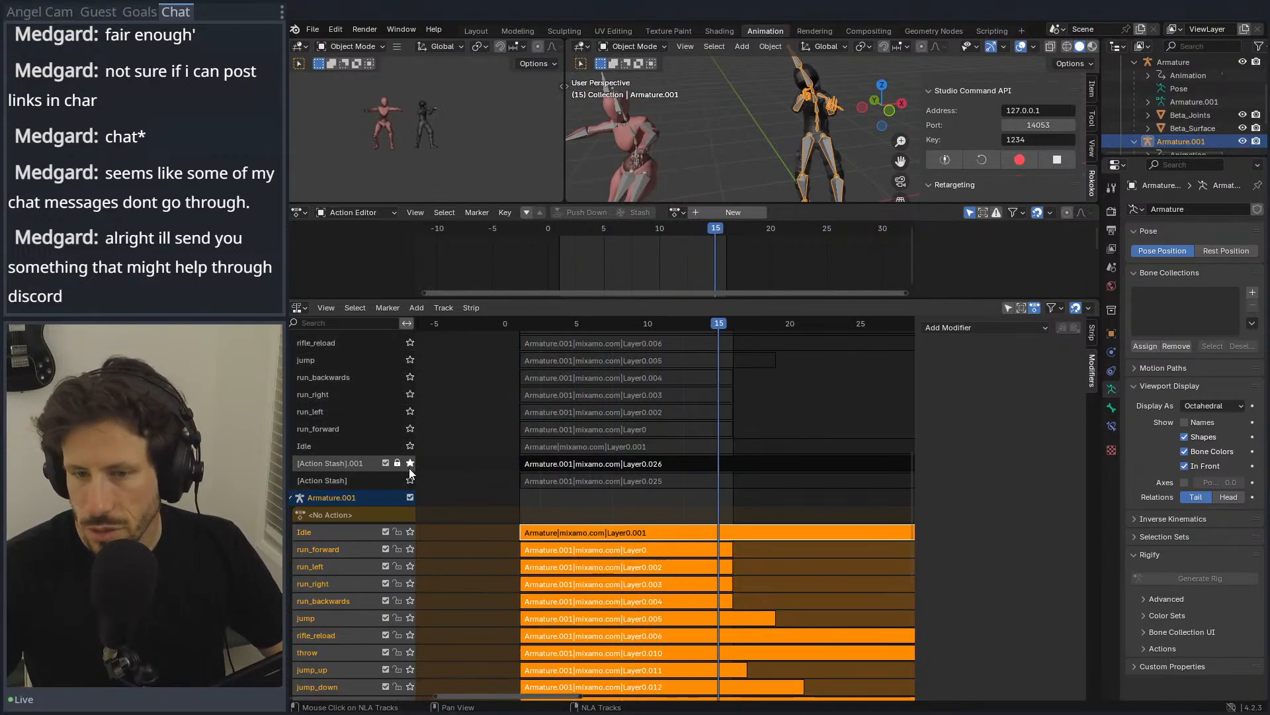
pyautogui.moveTo(704, 324); pyautogui.dragTo(604, 323)
pyautogui.click(410, 463)
pyautogui.click(410, 480)
pyautogui.click(410, 481)
# Step: Stop editing the stashed action on the Armature's jump_idle strip
pyautogui.scroll(6, 400, 449)
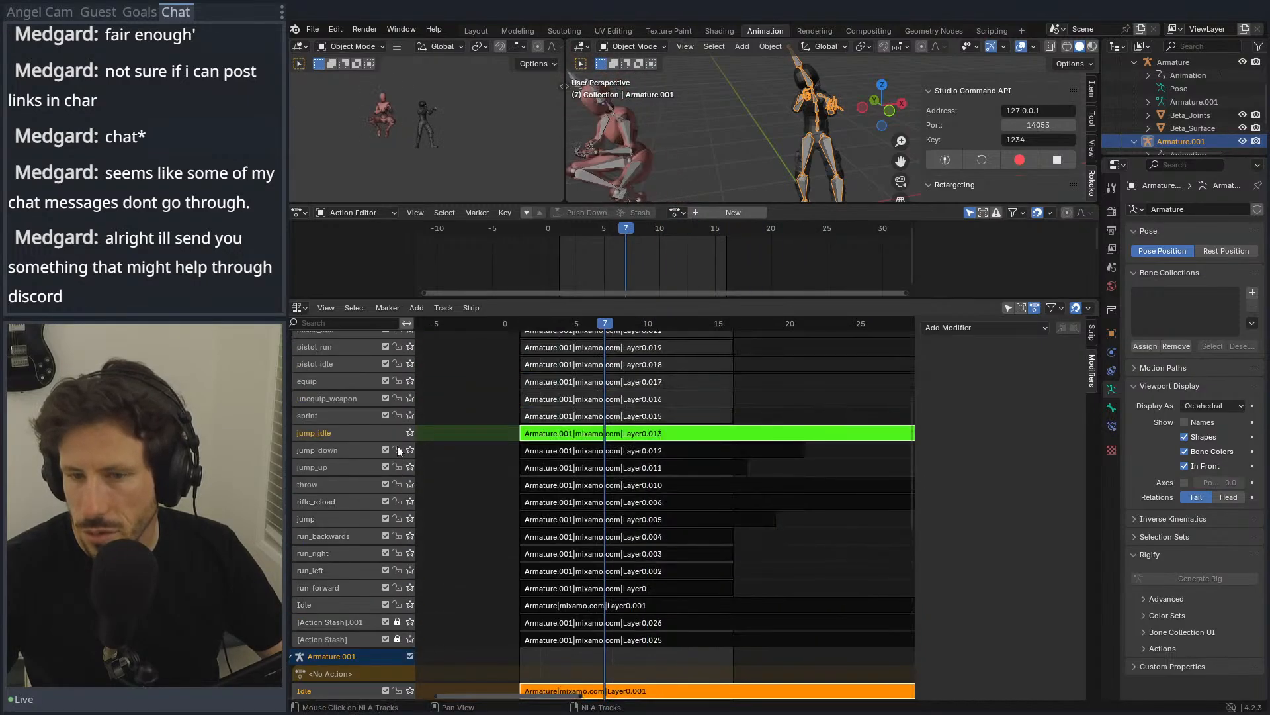
pyautogui.scroll(-7, 401, 450)
pyautogui.scroll(9, 405, 452)
pyautogui.rightClick(622, 486)
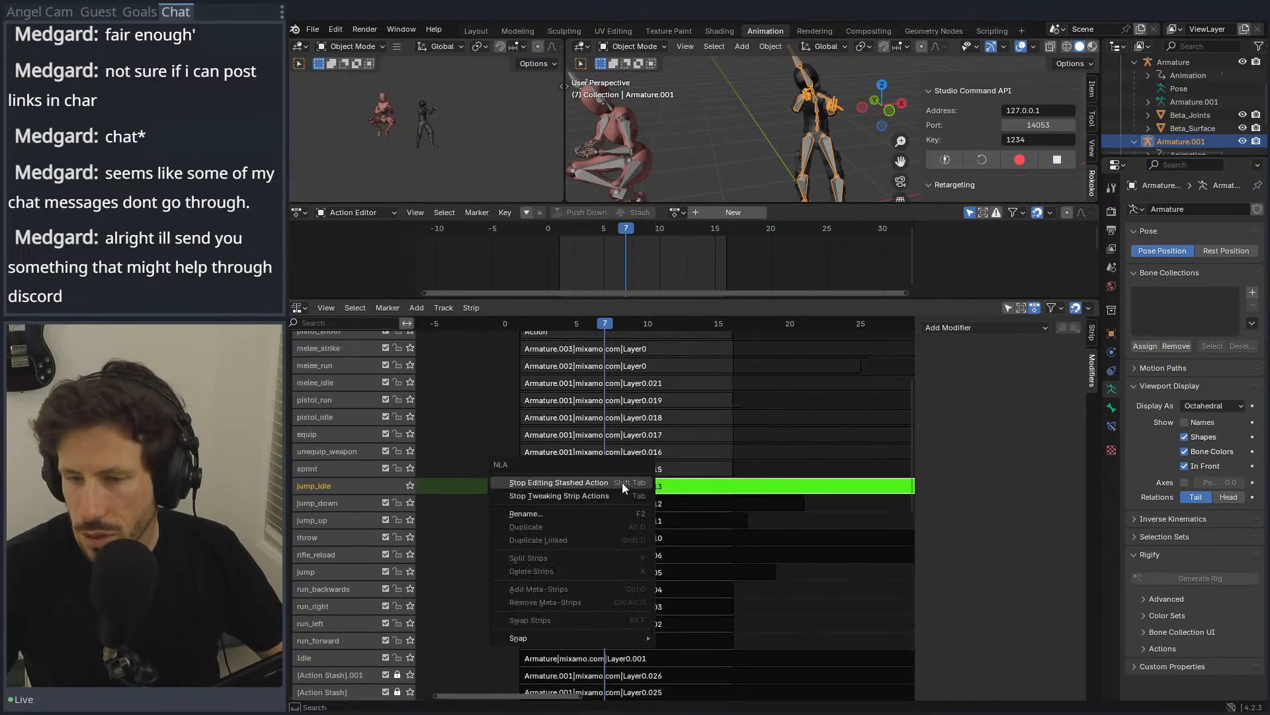
pyautogui.click(622, 483)
# Step: Review both armatures' track lists from the front view and solo no_weapon_sprint on Armature and Armature.001
pyautogui.scroll(-4, 662, 483)
pyautogui.scroll(-7, 356, 482)
pyautogui.scroll(-14, 356, 482)
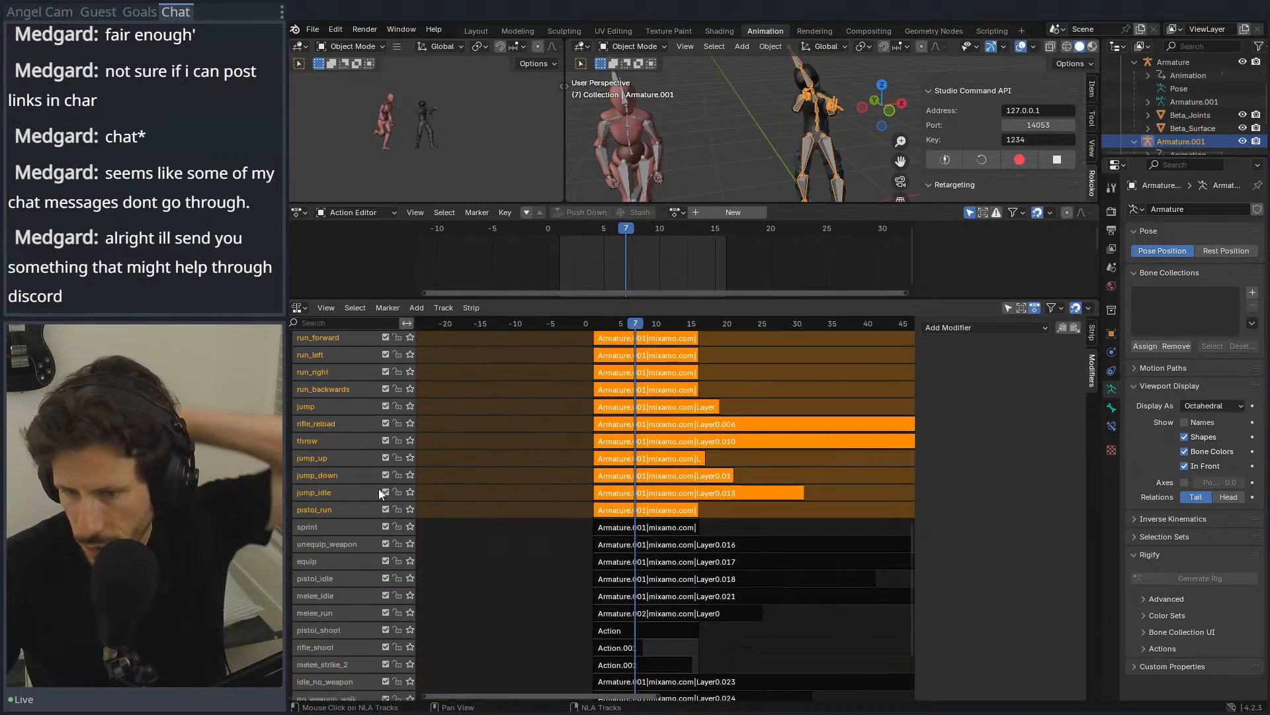
pyautogui.scroll(8, 379, 488)
pyautogui.scroll(20, 379, 489)
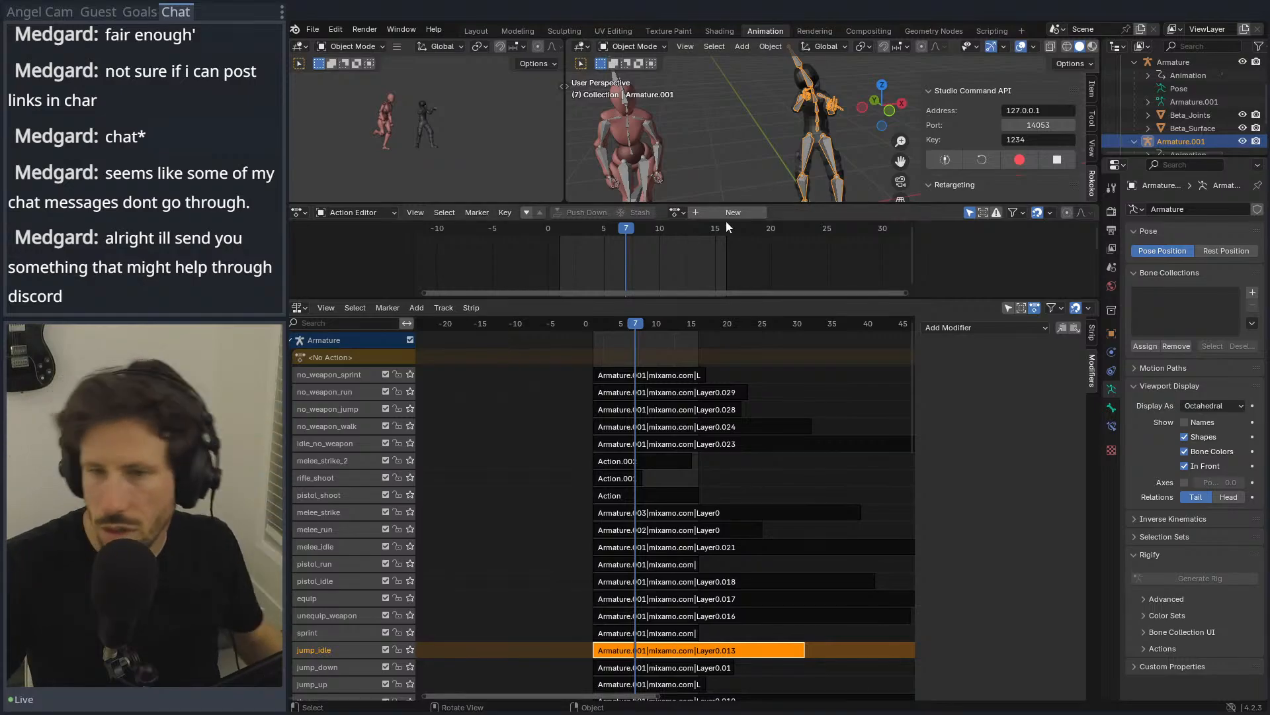
pyautogui.moveTo(784, 142); pyautogui.dragTo(760, 147, button='middle')
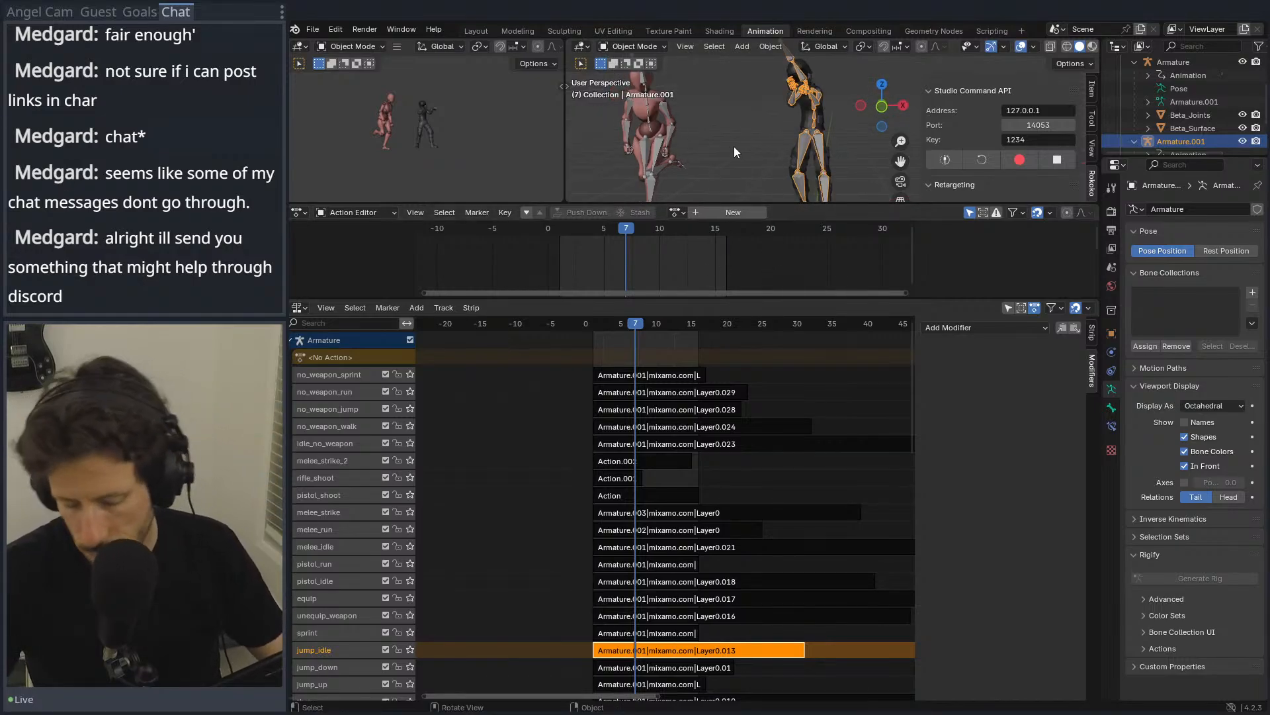
pyautogui.press('KP_1')
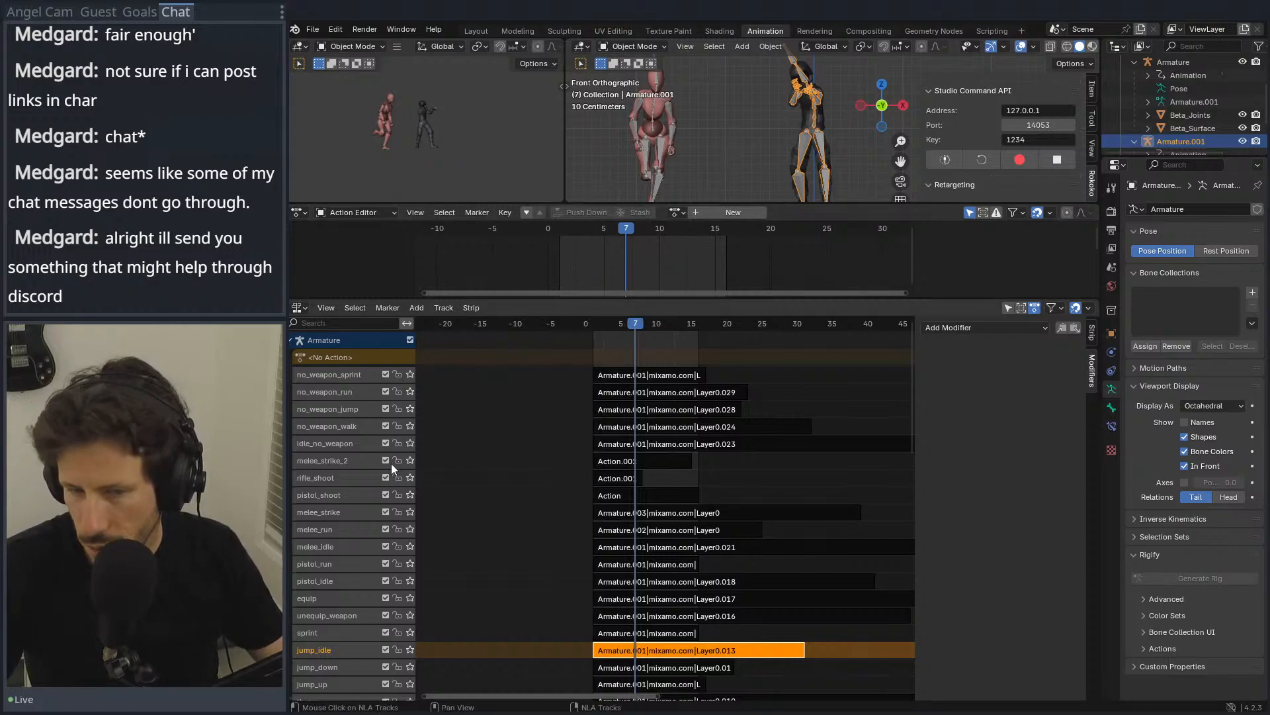
pyautogui.click(410, 374)
pyautogui.scroll(-8, 387, 401)
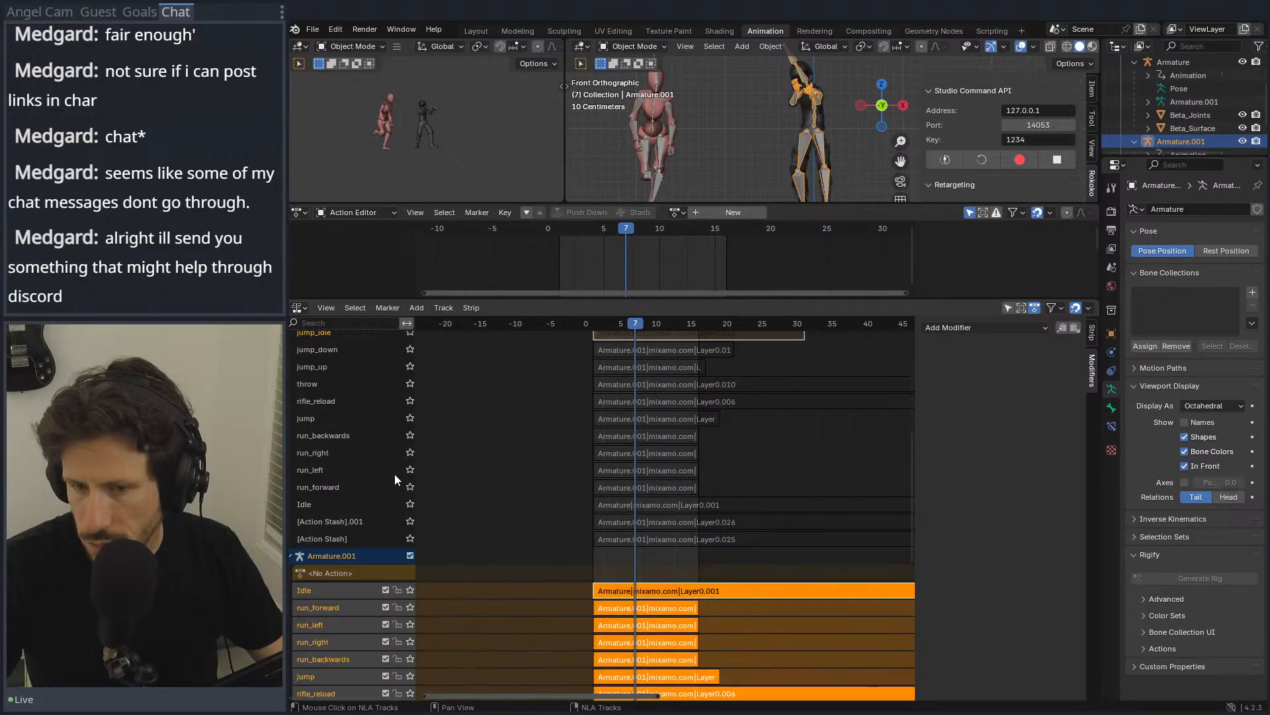
pyautogui.scroll(-10, 400, 585)
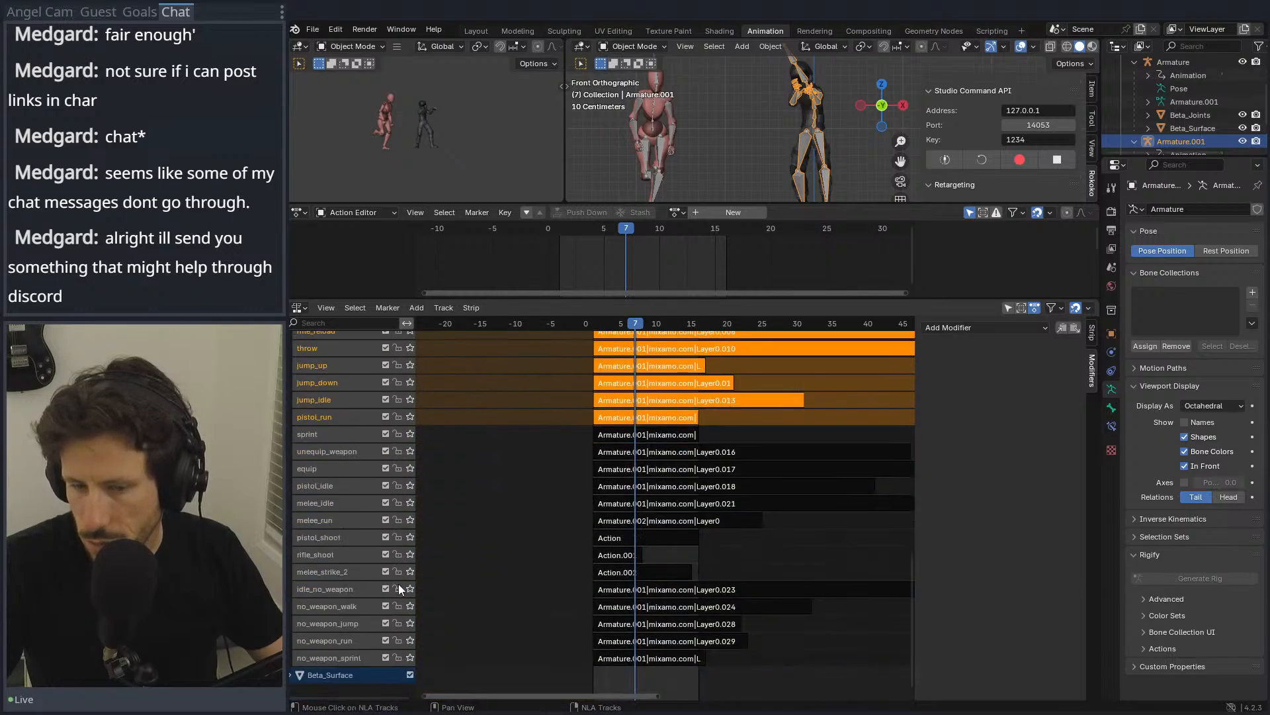
pyautogui.click(409, 658)
# Step: Enlarge the 3D viewports and examine Armature.001's arms and hands up close in the no_weapon_sprint pose
pyautogui.moveTo(635, 322); pyautogui.dragTo(653, 560)
pyautogui.moveTo(791, 202); pyautogui.dragTo(787, 458)
pyautogui.scroll(10, 788, 267)
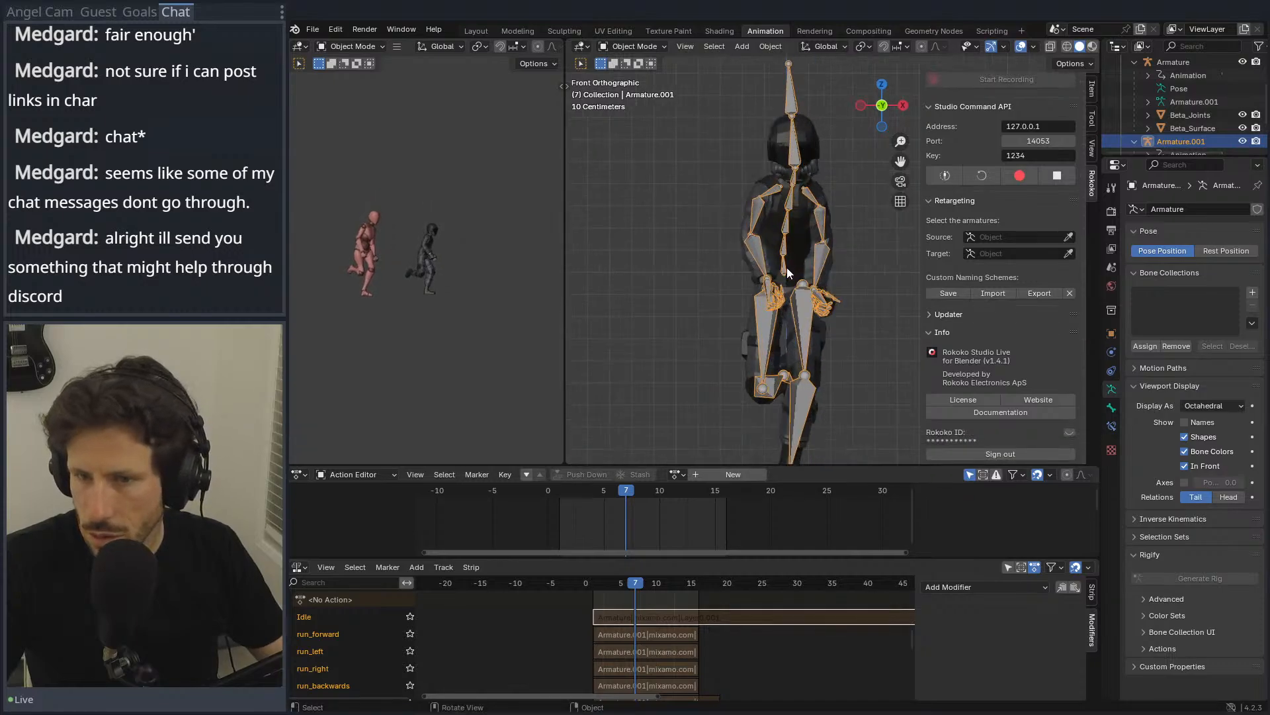
pyautogui.moveTo(787, 268); pyautogui.dragTo(1059, 302, button='middle')
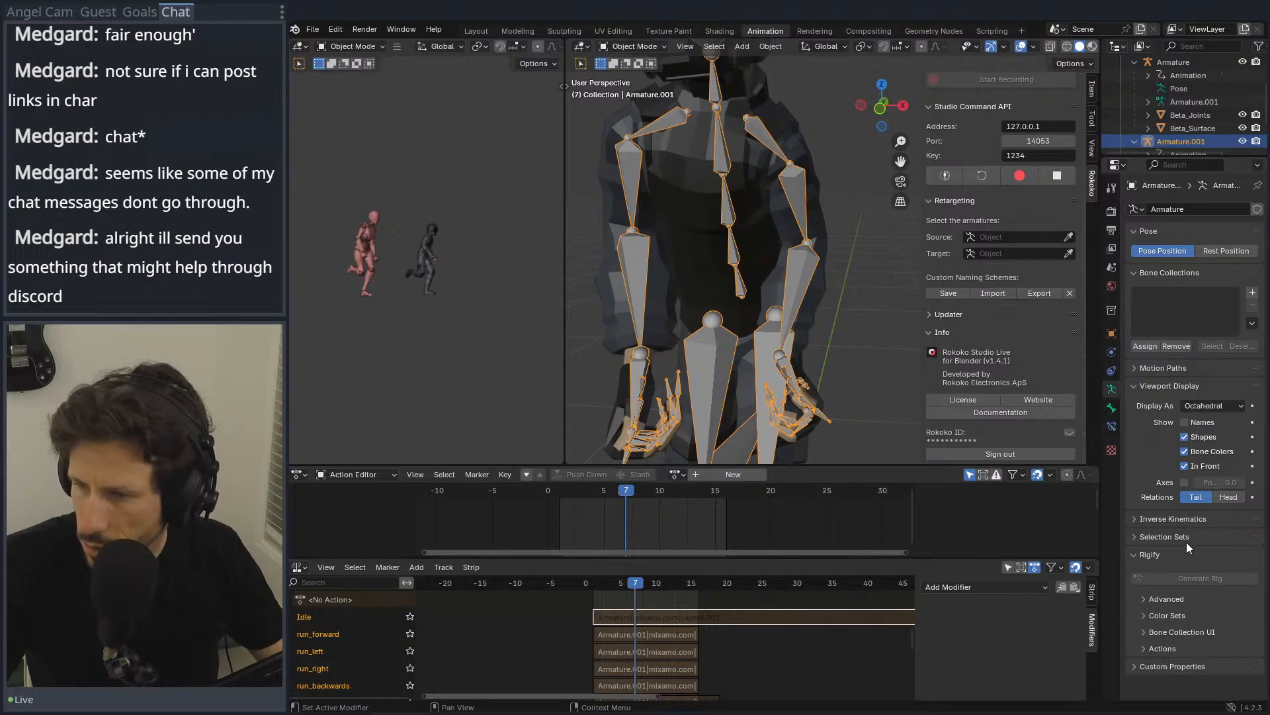
# Step: Turn off In Front display for the selected armature and scrub through frames 1 to 16 to inspect the run animation on the mesh
pyautogui.click(1186, 464)
pyautogui.moveTo(624, 494); pyautogui.dragTo(660, 504)
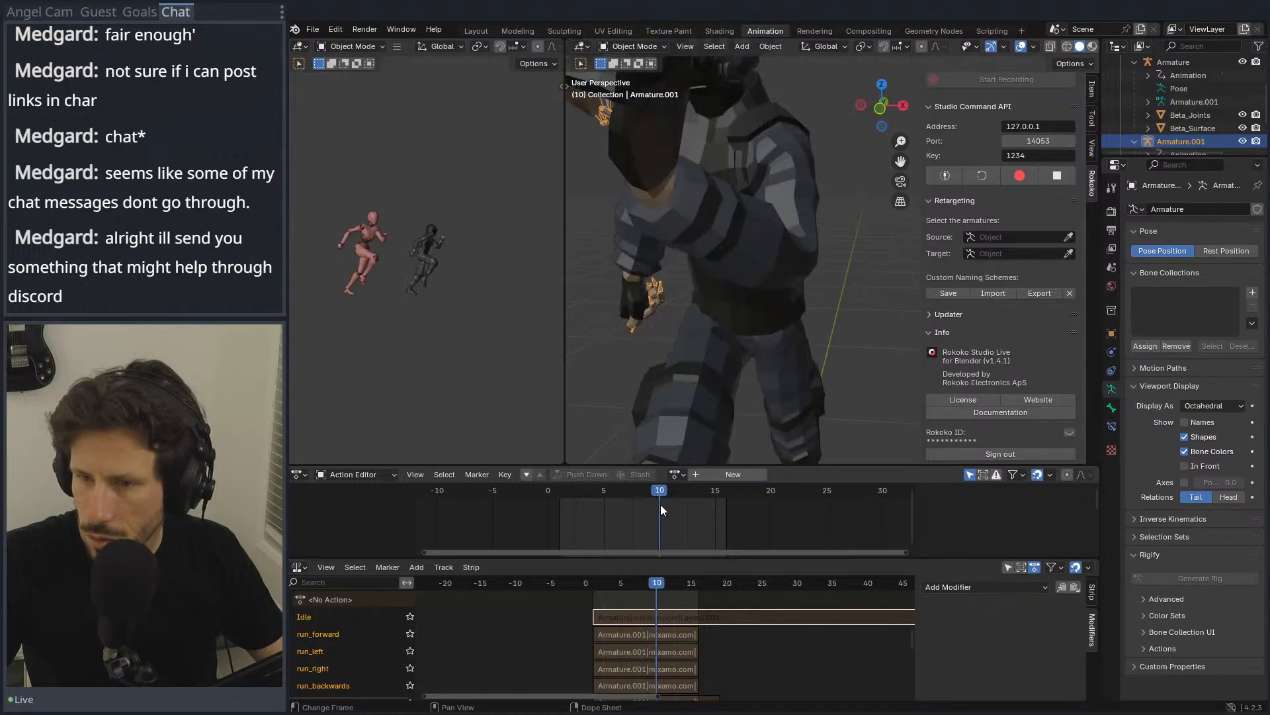
pyautogui.moveTo(678, 348); pyautogui.dragTo(723, 358, button='middle')
pyautogui.click(672, 490)
pyautogui.moveTo(673, 490); pyautogui.dragTo(731, 501)
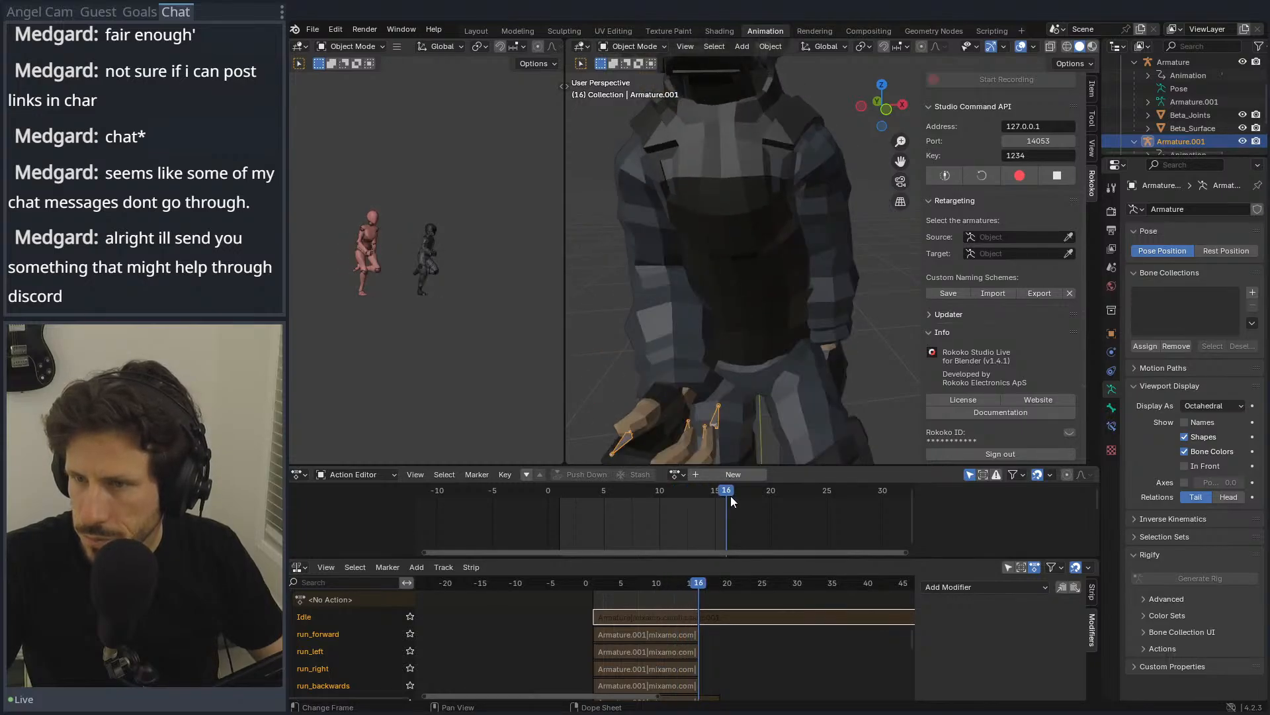
pyautogui.moveTo(730, 495)
pyautogui.mouseDown()
pyautogui.moveTo(760, 496)
pyautogui.moveTo(700, 492)
pyautogui.moveTo(738, 494)
pyautogui.moveTo(737, 483)
pyautogui.mouseUp()
pyautogui.moveTo(760, 410); pyautogui.dragTo(773, 340, button='middle')
pyautogui.moveTo(724, 493); pyautogui.dragTo(560, 492)
pyautogui.moveTo(667, 184); pyautogui.dragTo(788, 204, button='middle')
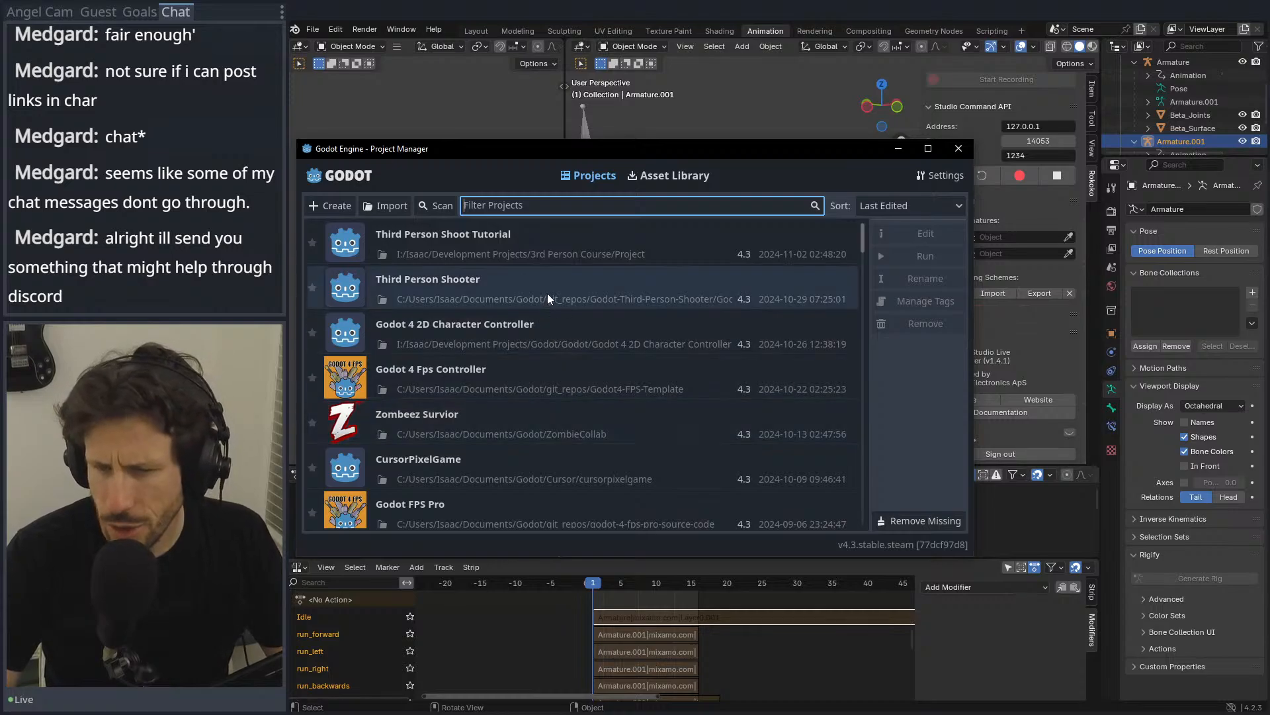
# Step: Open the Third Person Shooter project in Godot and show the test_character scene in the 3D view
pyautogui.doubleClick(559, 272)
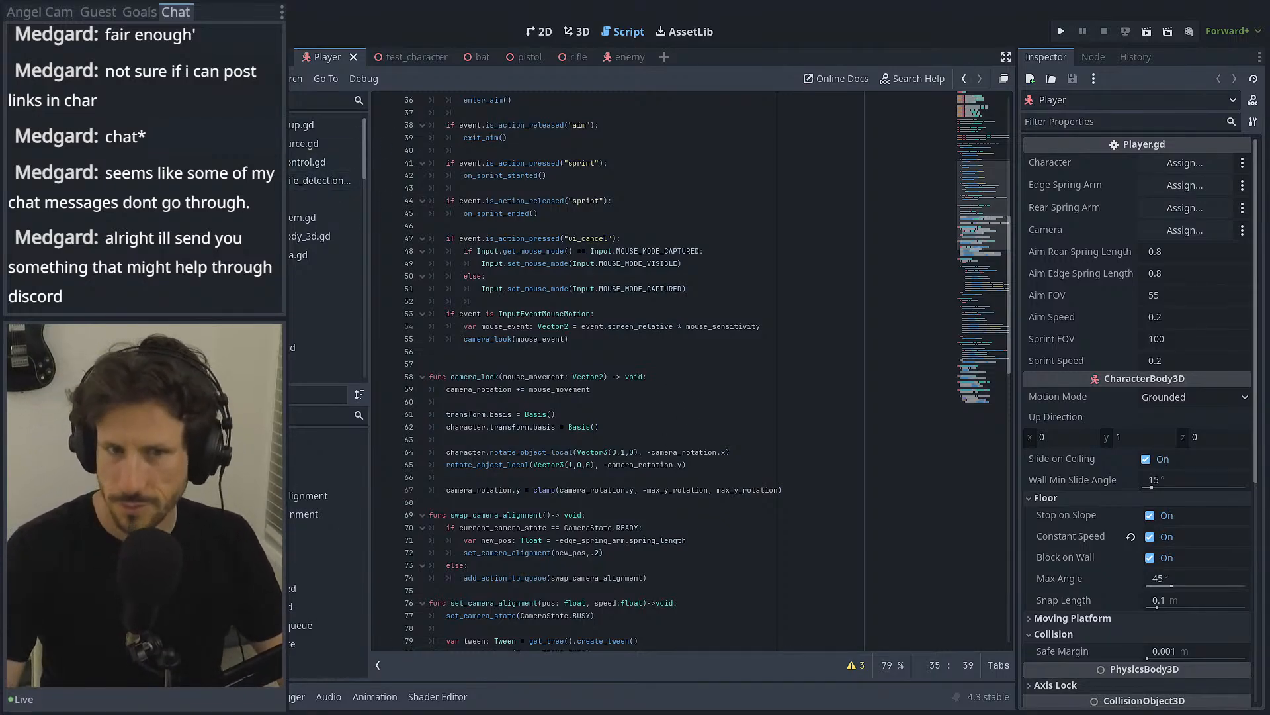
pyautogui.click(395, 58)
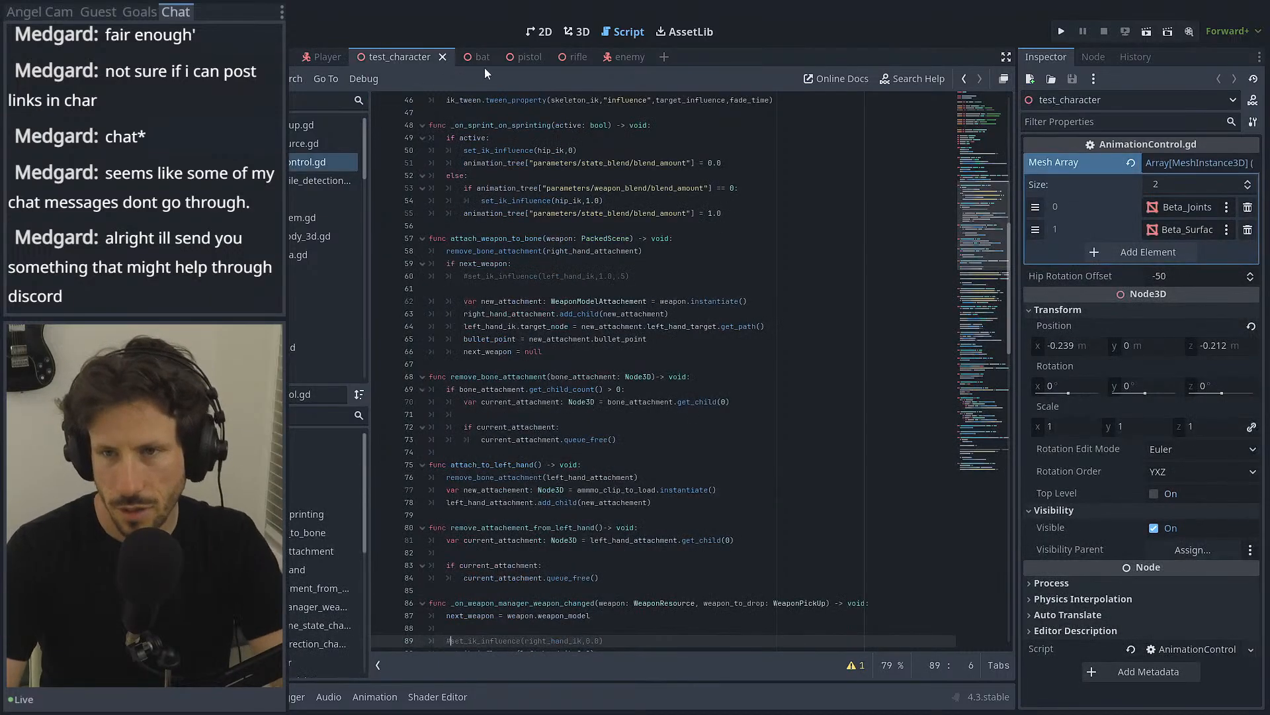
pyautogui.click(576, 32)
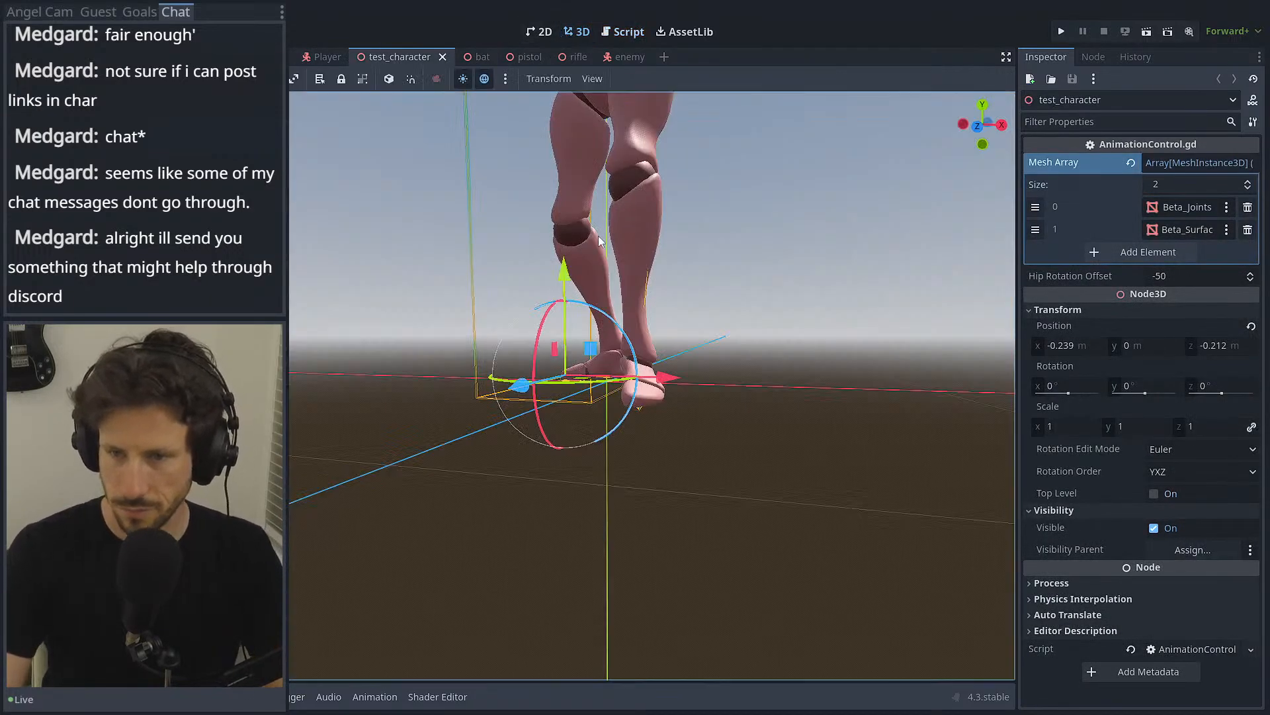
pyautogui.scroll(-10, 599, 240)
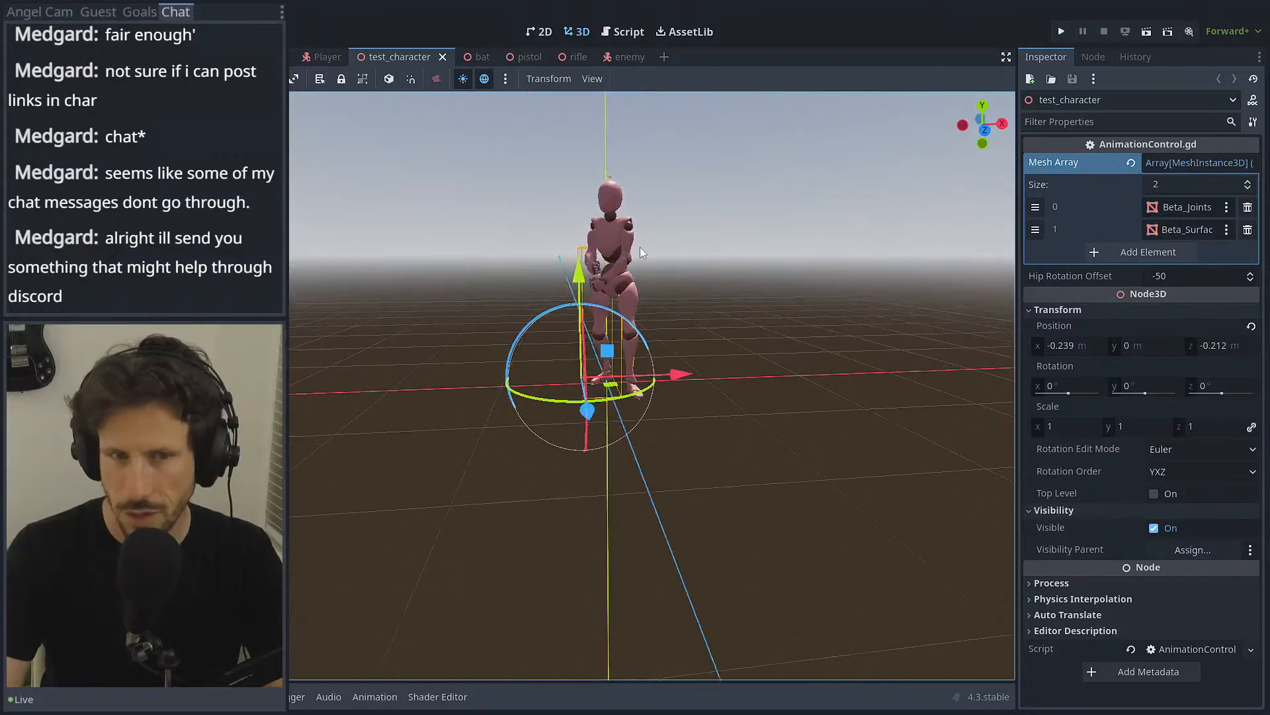
pyautogui.moveTo(640, 247); pyautogui.dragTo(650, 247, button='middle')
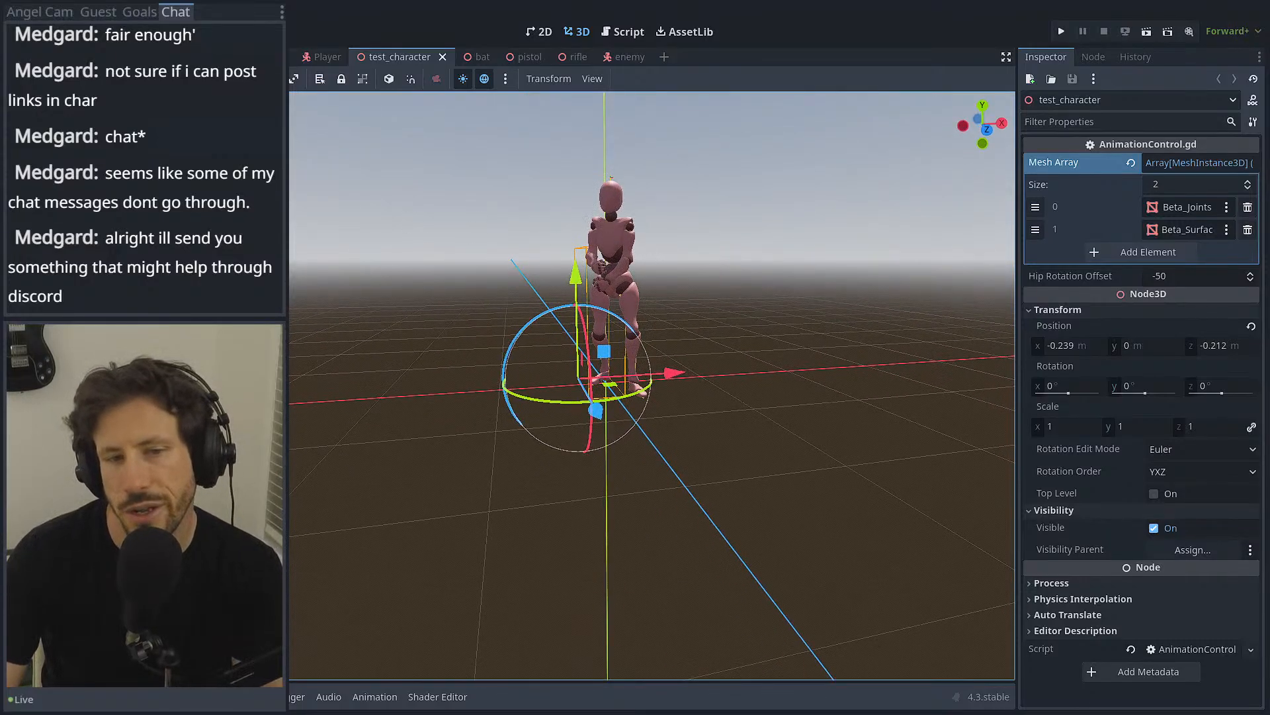
# Step: Delete the SkeletonIkModifier node from the test_character scene
pyautogui.click(133, 199)
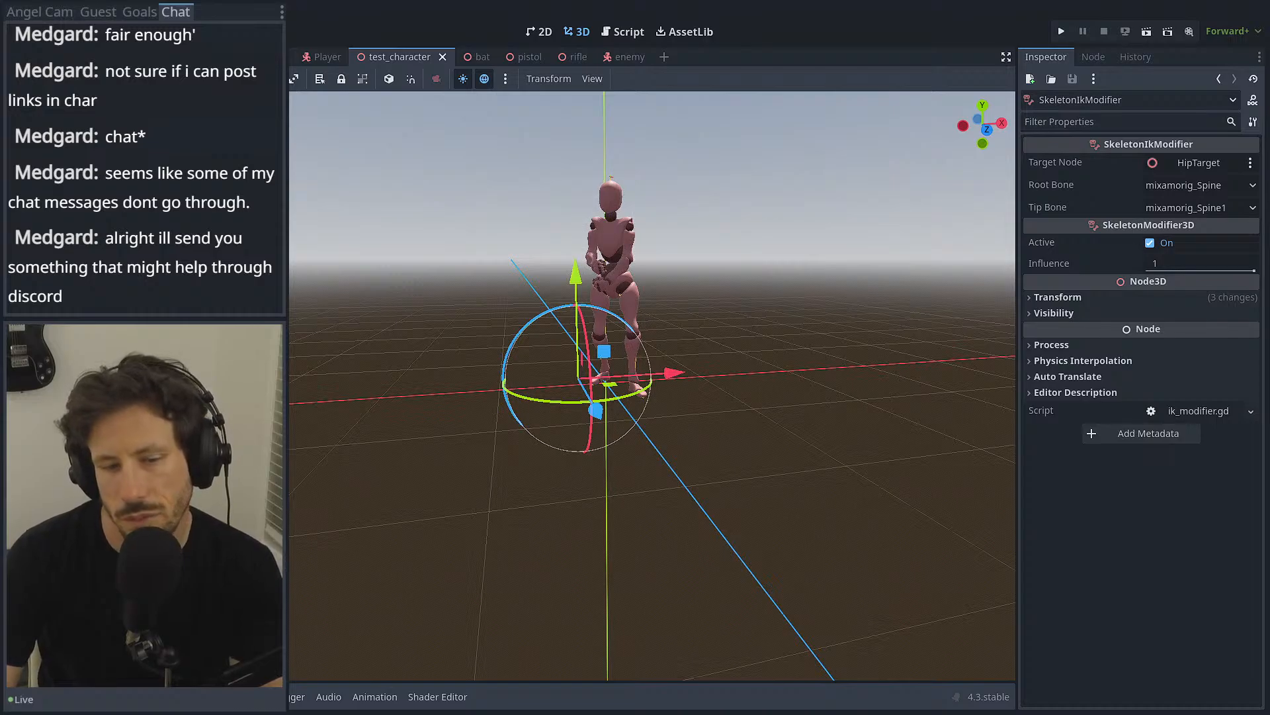
pyautogui.press('Delete')
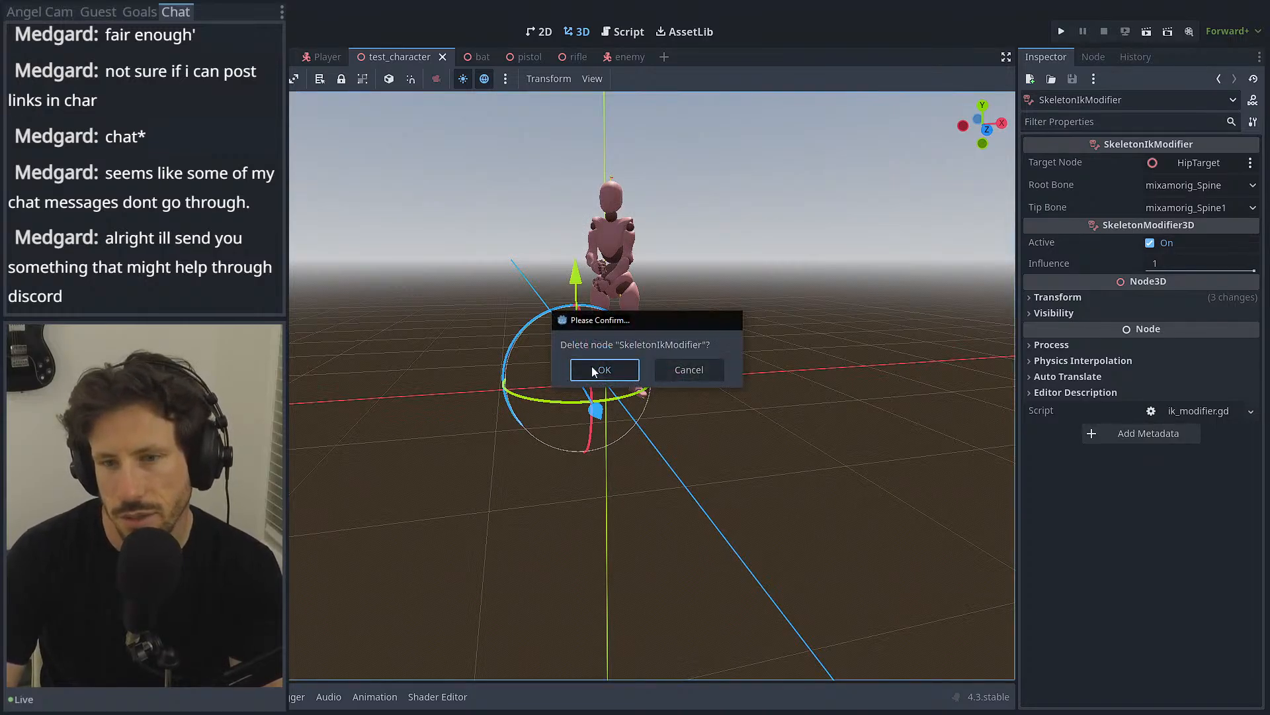
pyautogui.click(591, 367)
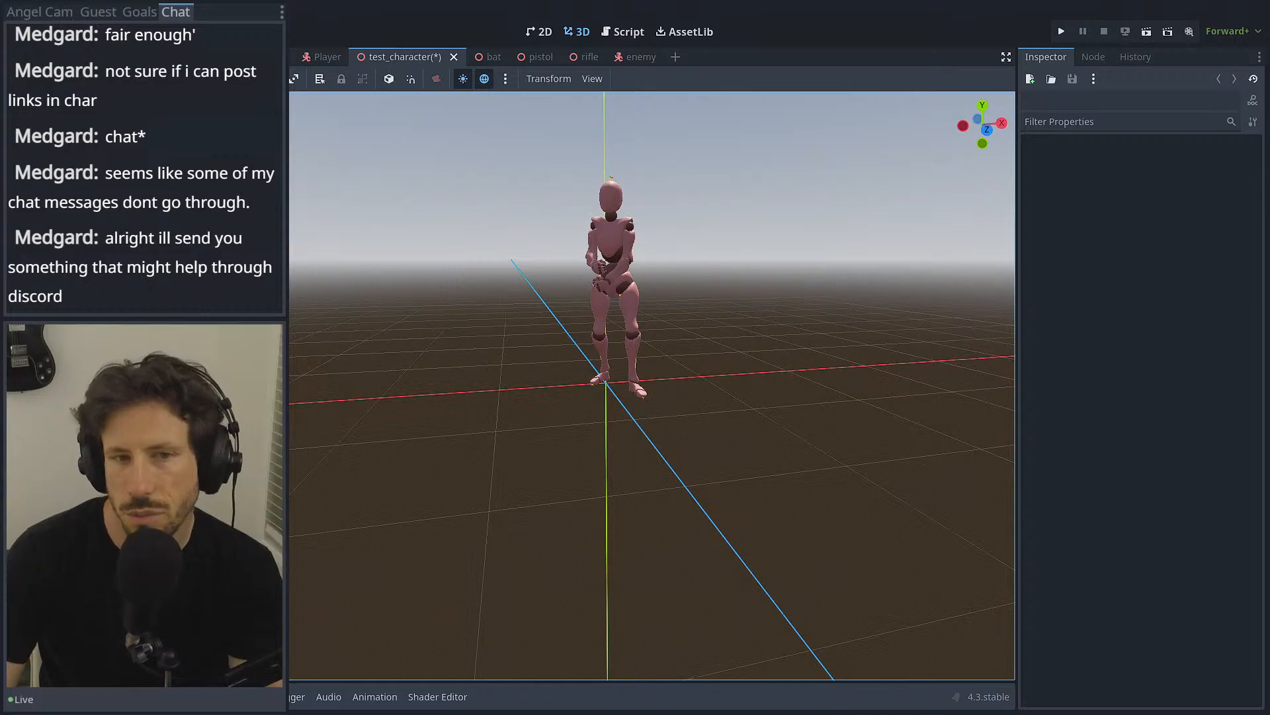
# Step: Rename the scene's root node to CharacterModel and save the scene
pyautogui.click(79, 100)
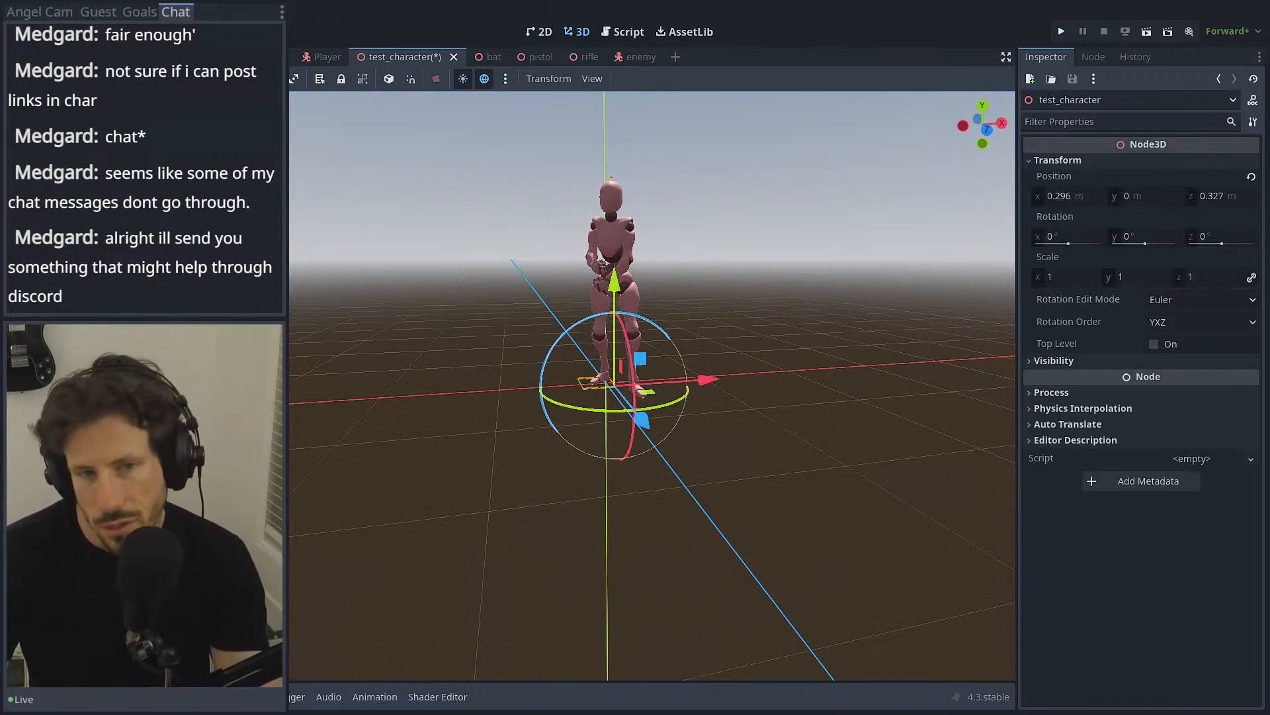
pyautogui.click(100, 132)
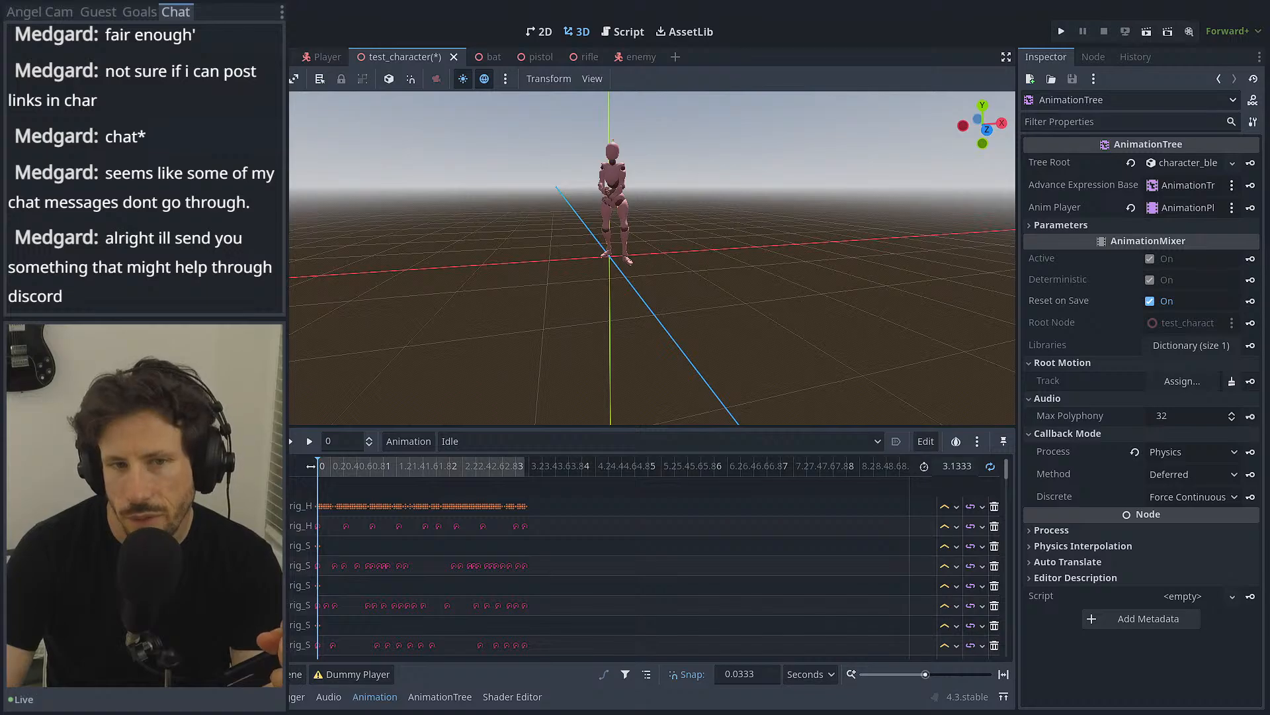
pyautogui.click(66, 93)
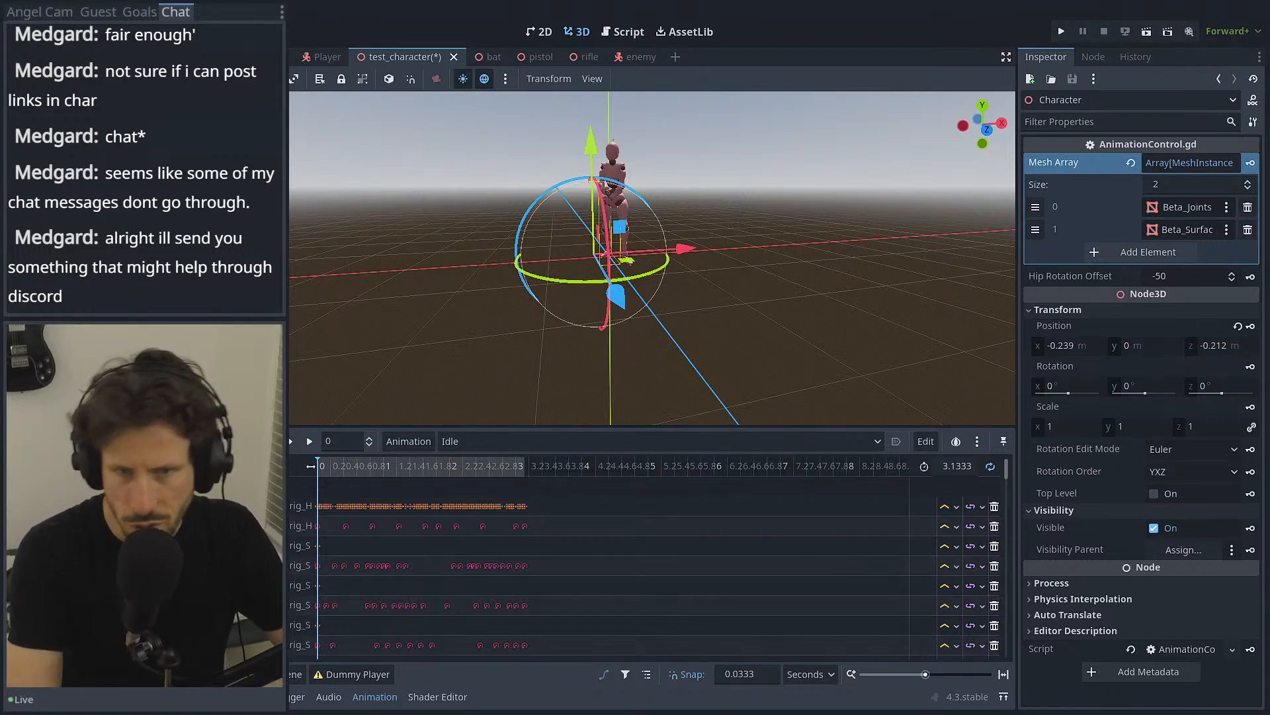
pyautogui.press('Return')
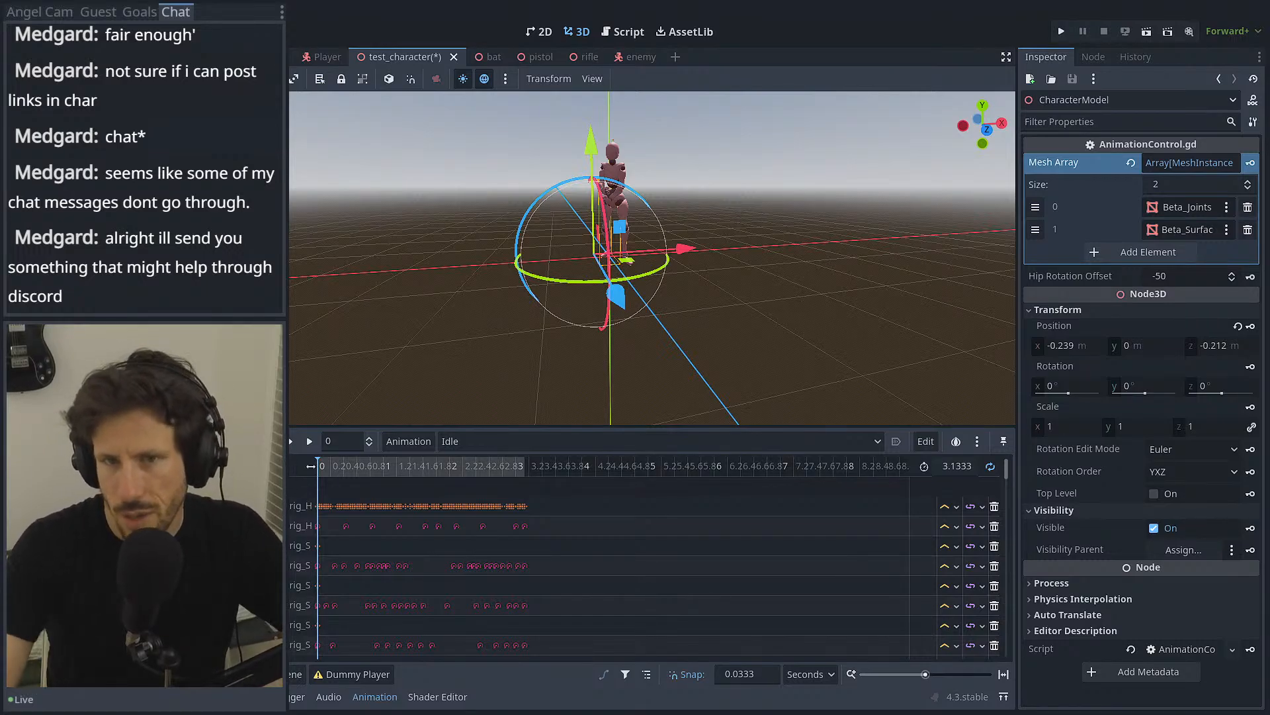
pyautogui.hotkey('ctrl', 's')
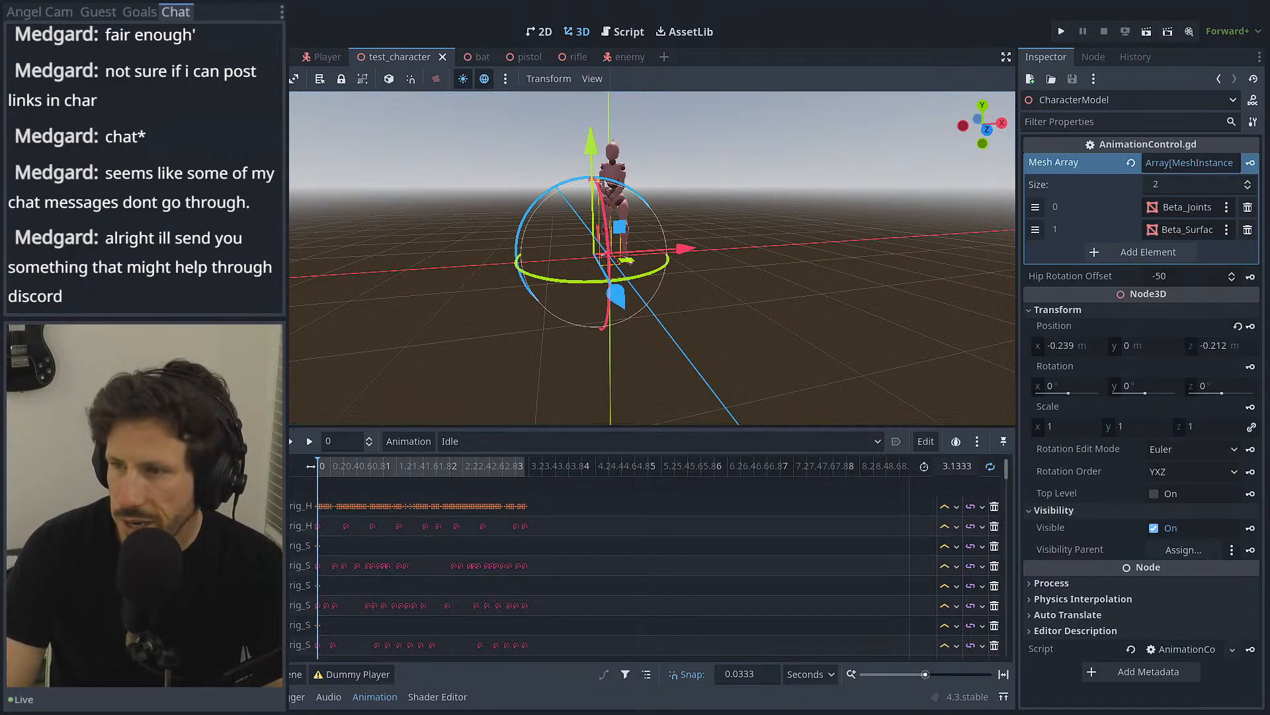
pyautogui.click(1208, 156)
pyautogui.click(1207, 155)
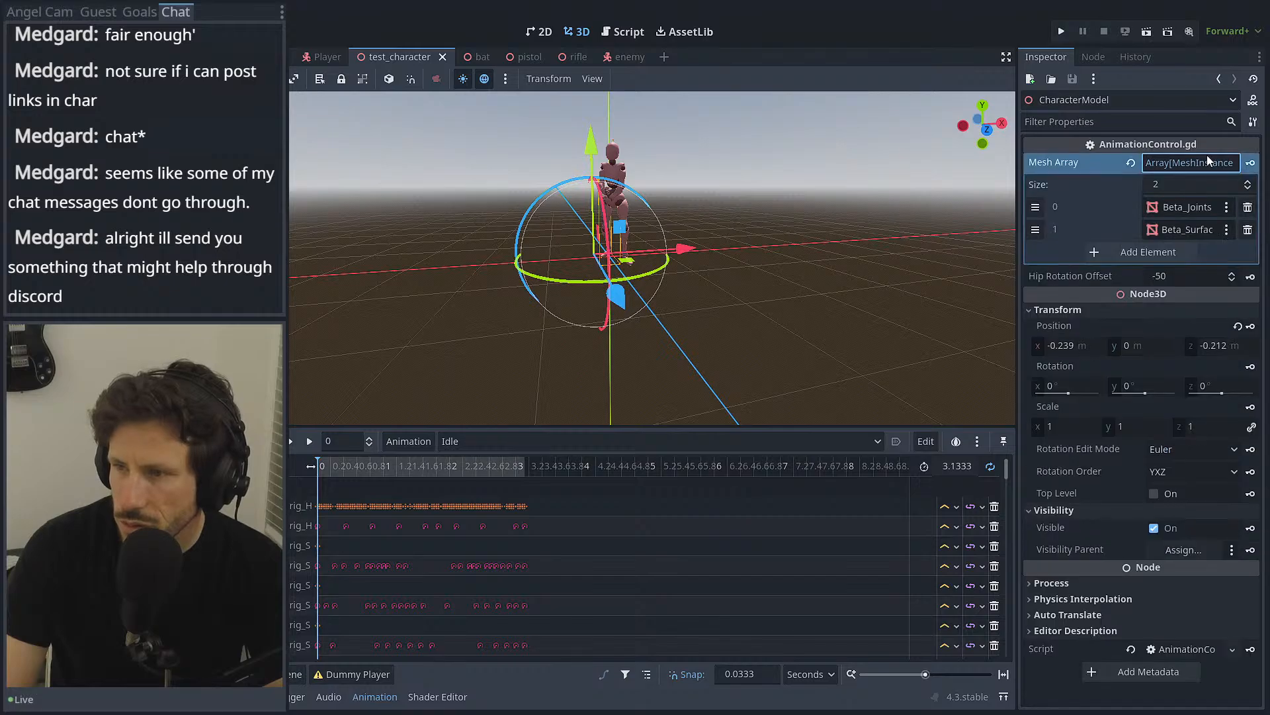
pyautogui.click(1202, 163)
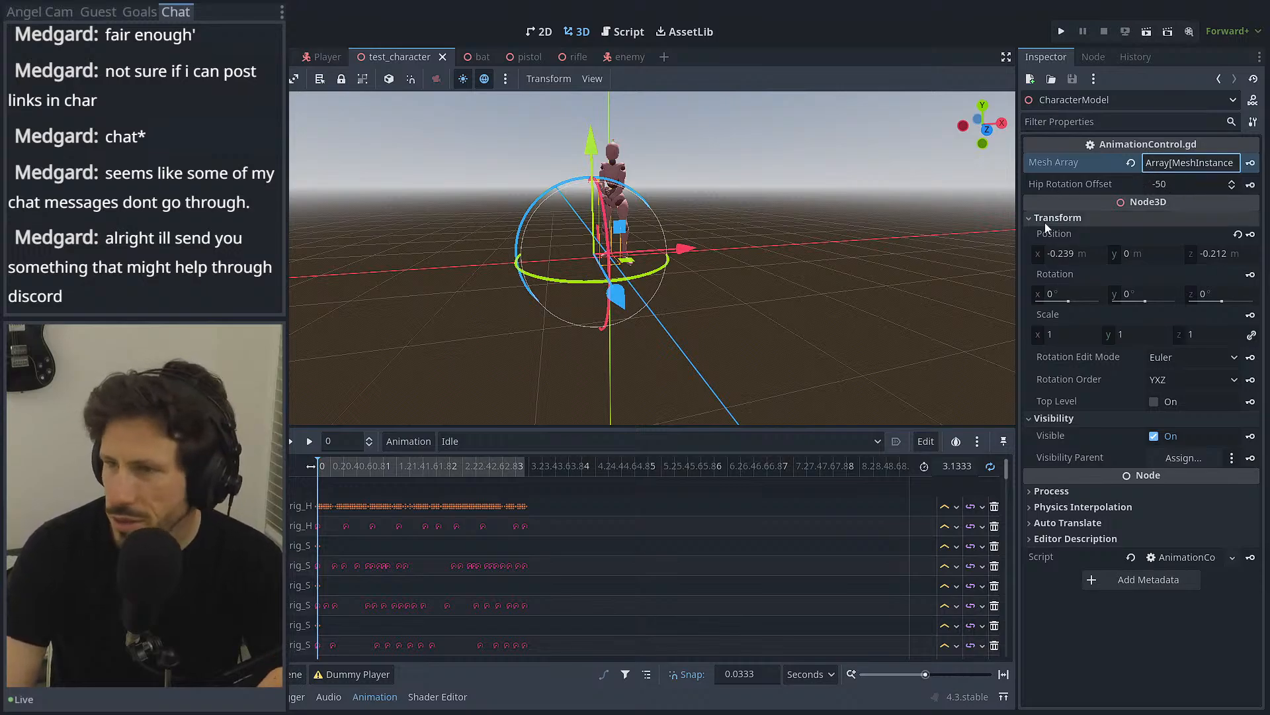
pyautogui.click(1170, 159)
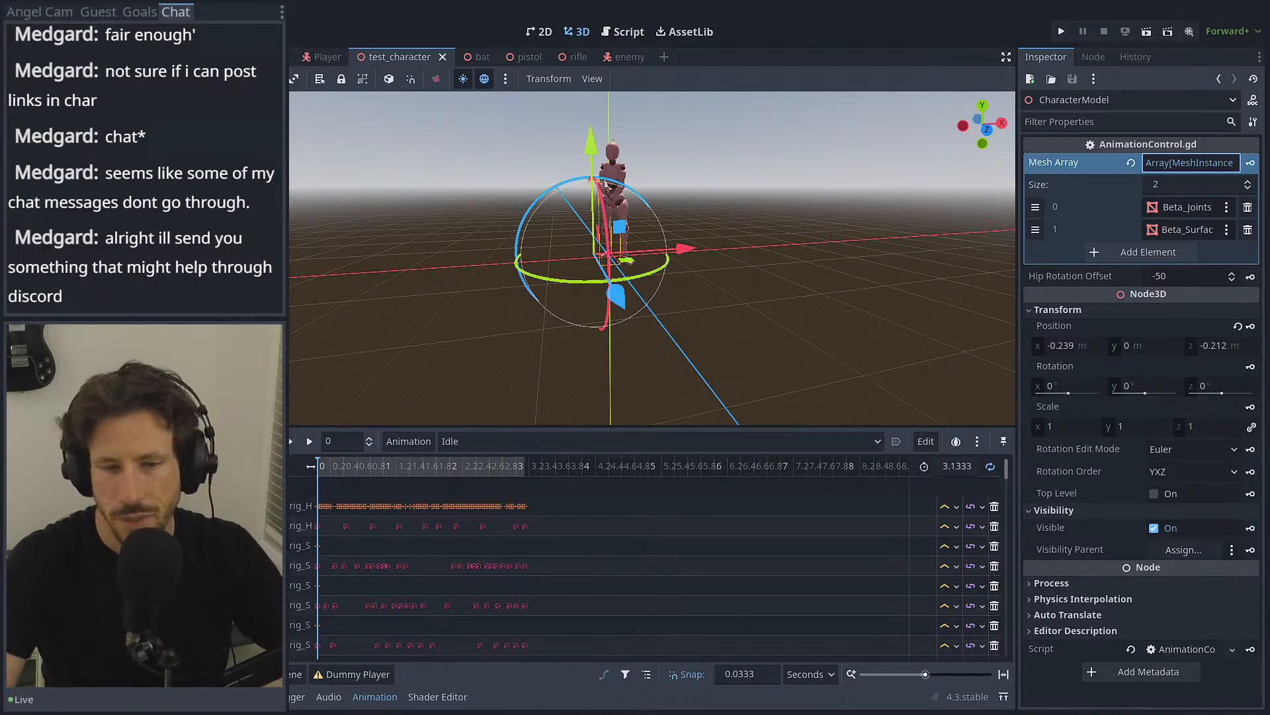
# Step: Reposition and resize the editor window so the scene tree, file system and inspector all fit on the screen
pyautogui.moveTo(747, 10); pyautogui.dragTo(788, 79)
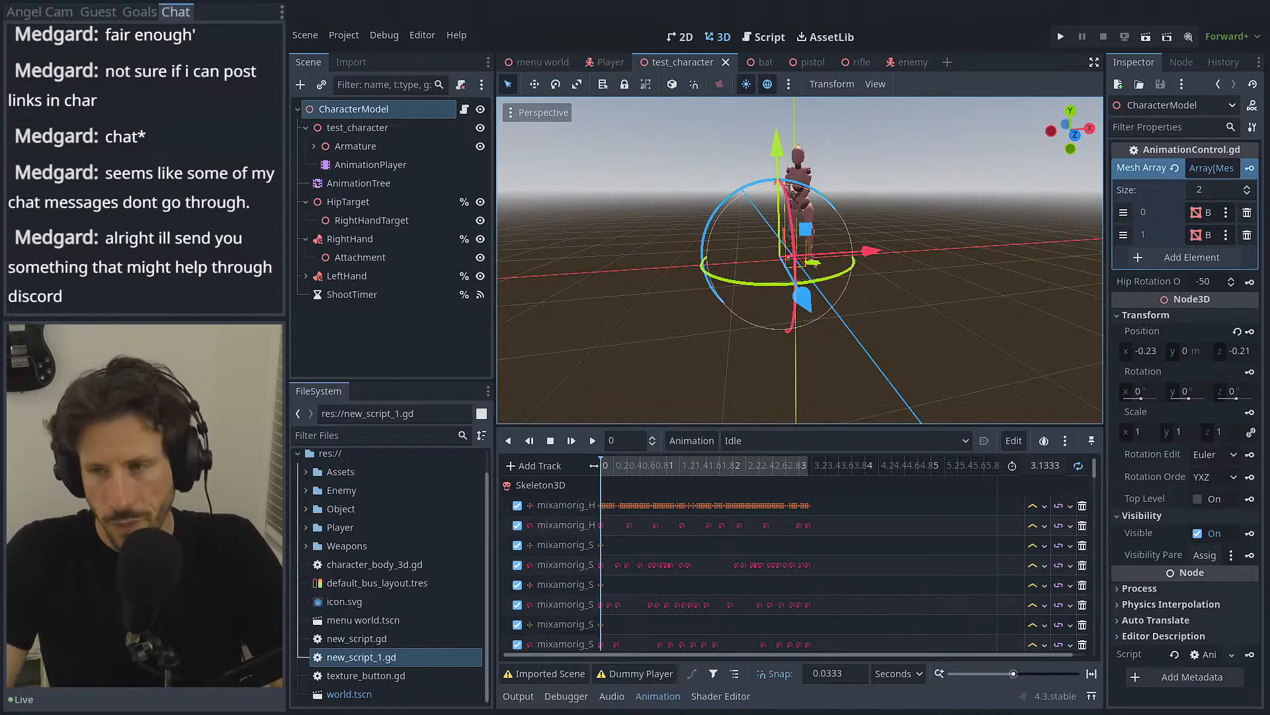
pyautogui.doubleClick(1229, 21)
pyautogui.moveTo(1229, 12); pyautogui.dragTo(1265, 130)
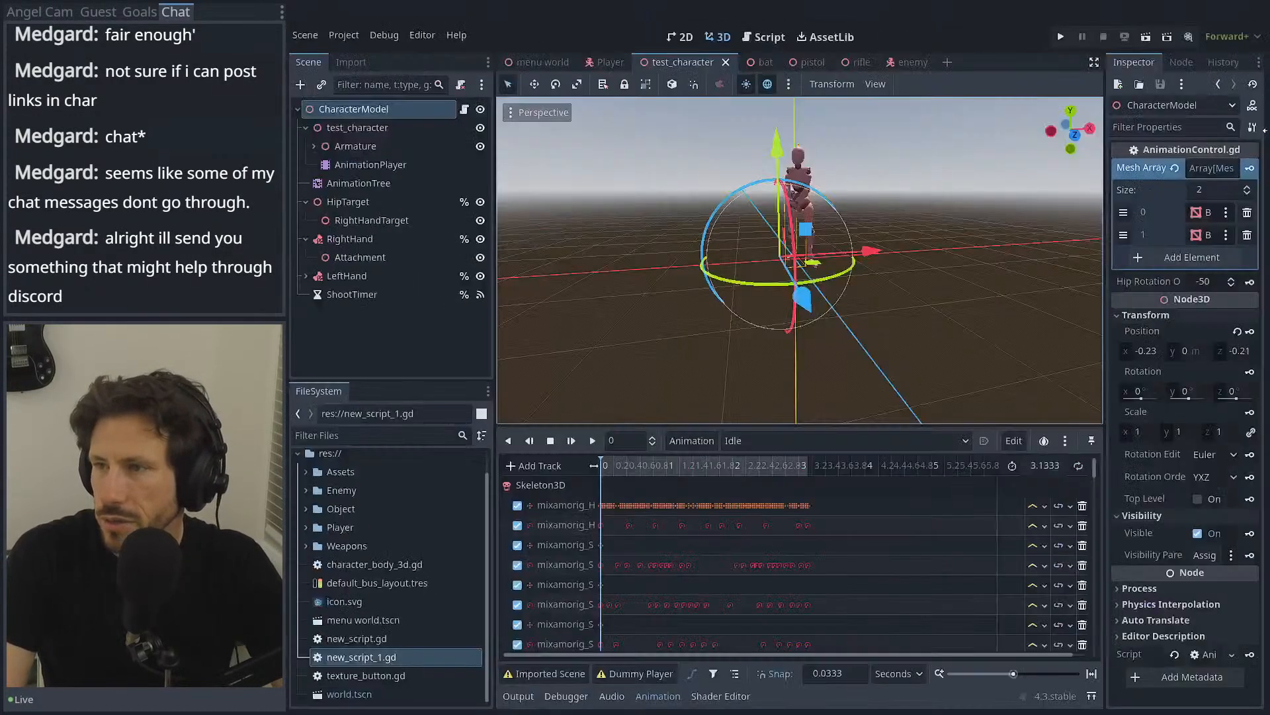
# Step: Switch to Blender, view both characters from the front and save character_no_licence.blend
pyautogui.hotkey('alt', 'Tab')
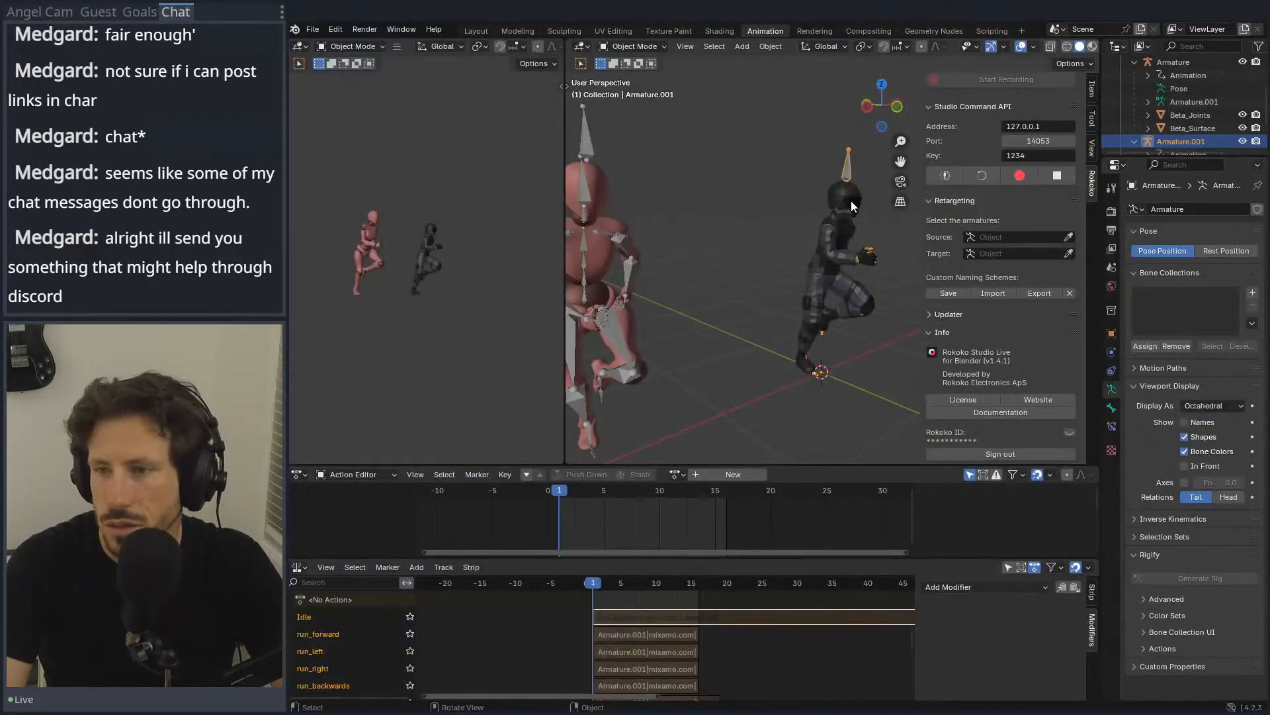
pyautogui.moveTo(838, 178); pyautogui.dragTo(764, 173, button='middle')
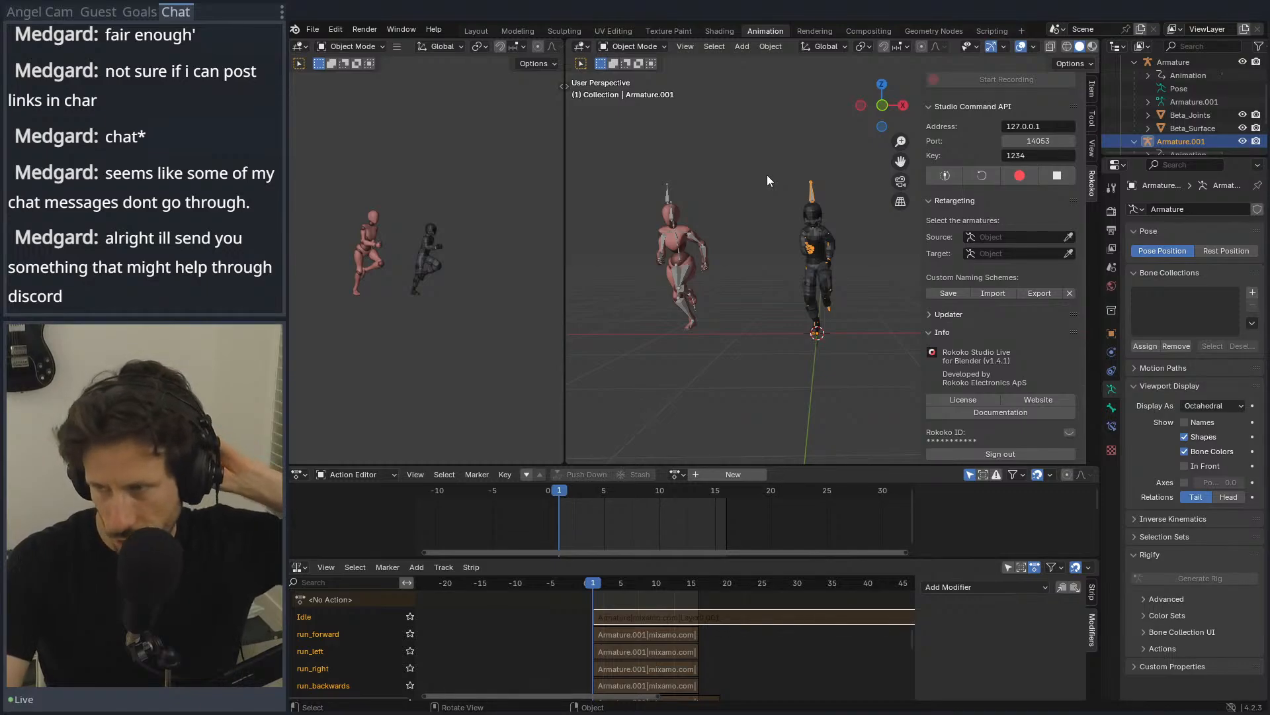
pyautogui.click(316, 29)
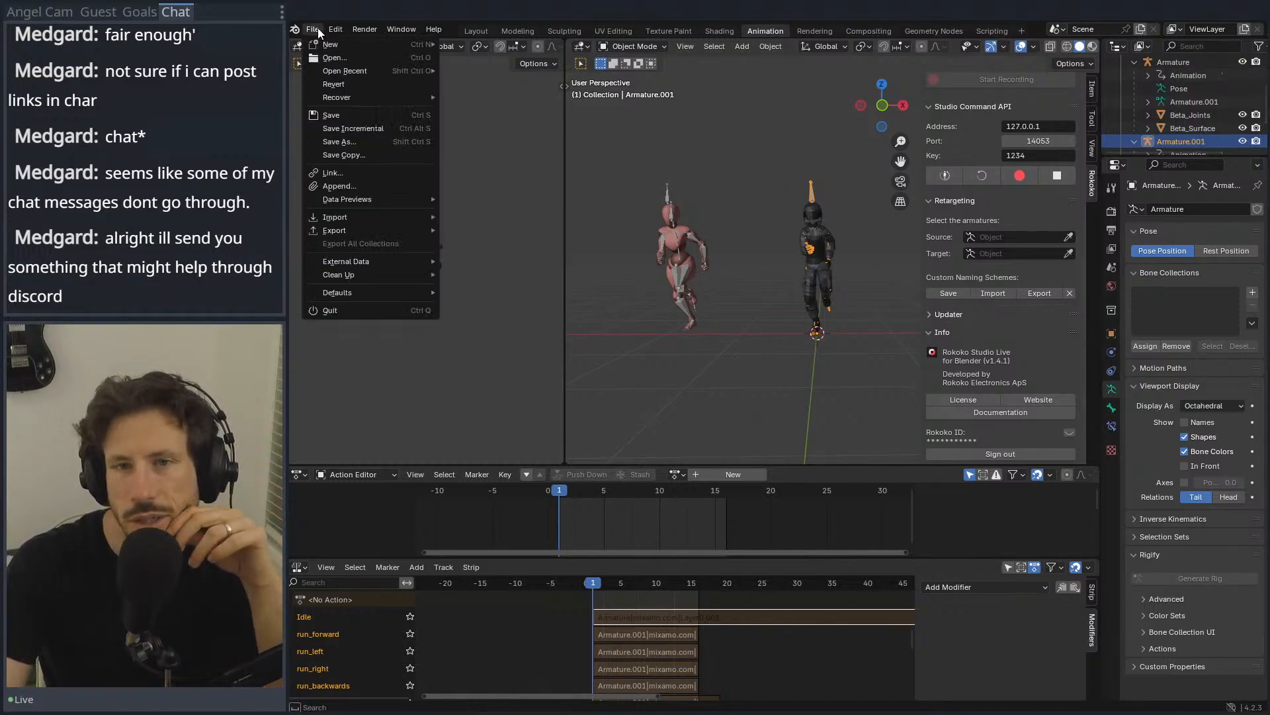
pyautogui.click(330, 115)
pyautogui.click(312, 29)
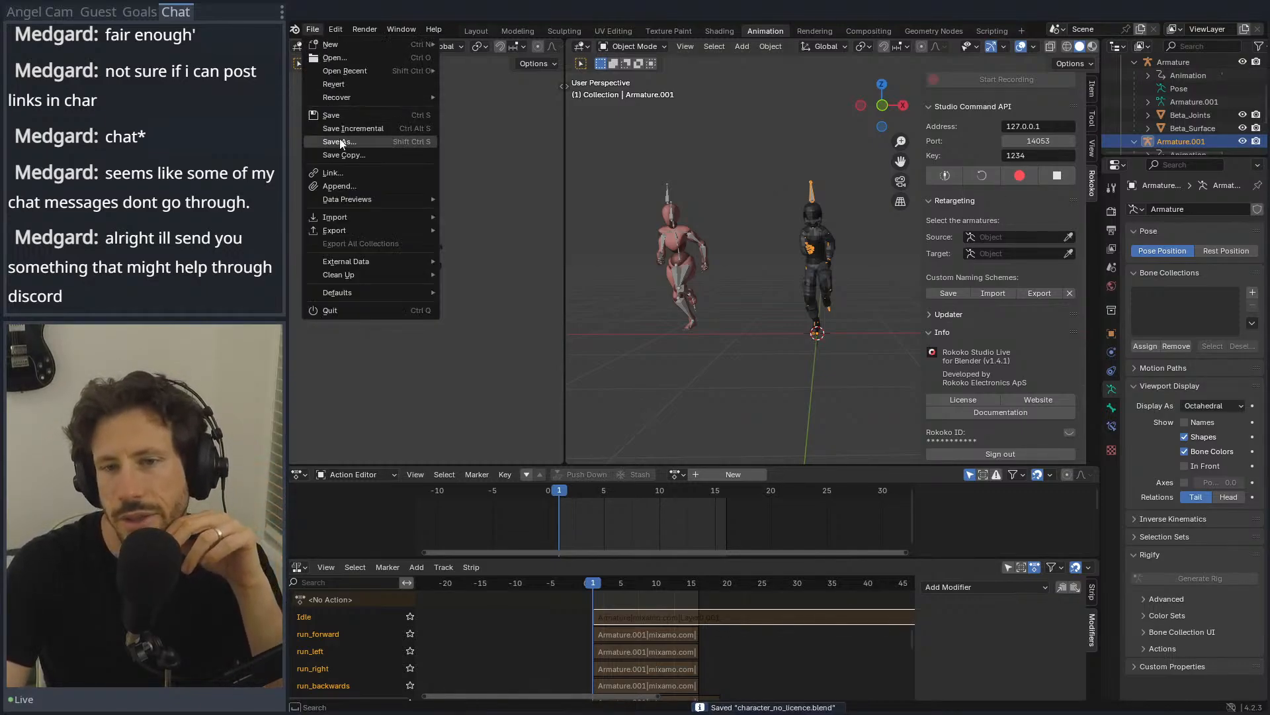
pyautogui.moveTo(350, 231)
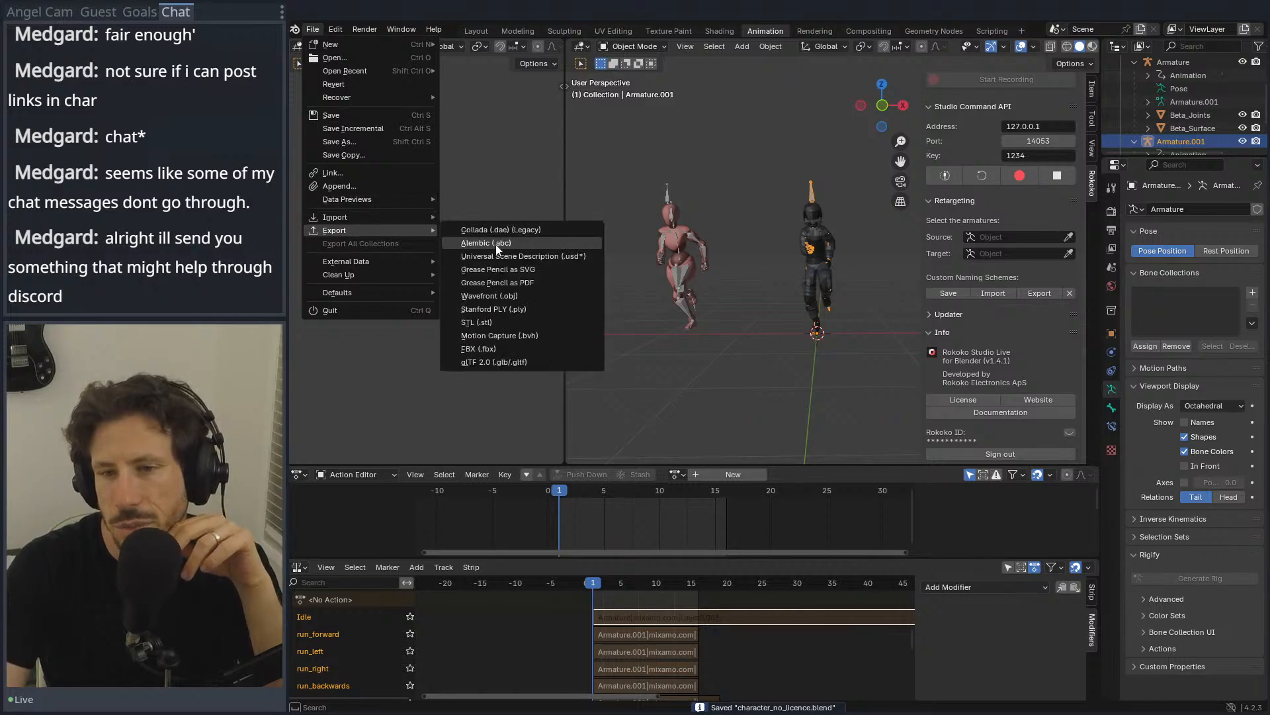
pyautogui.click(490, 349)
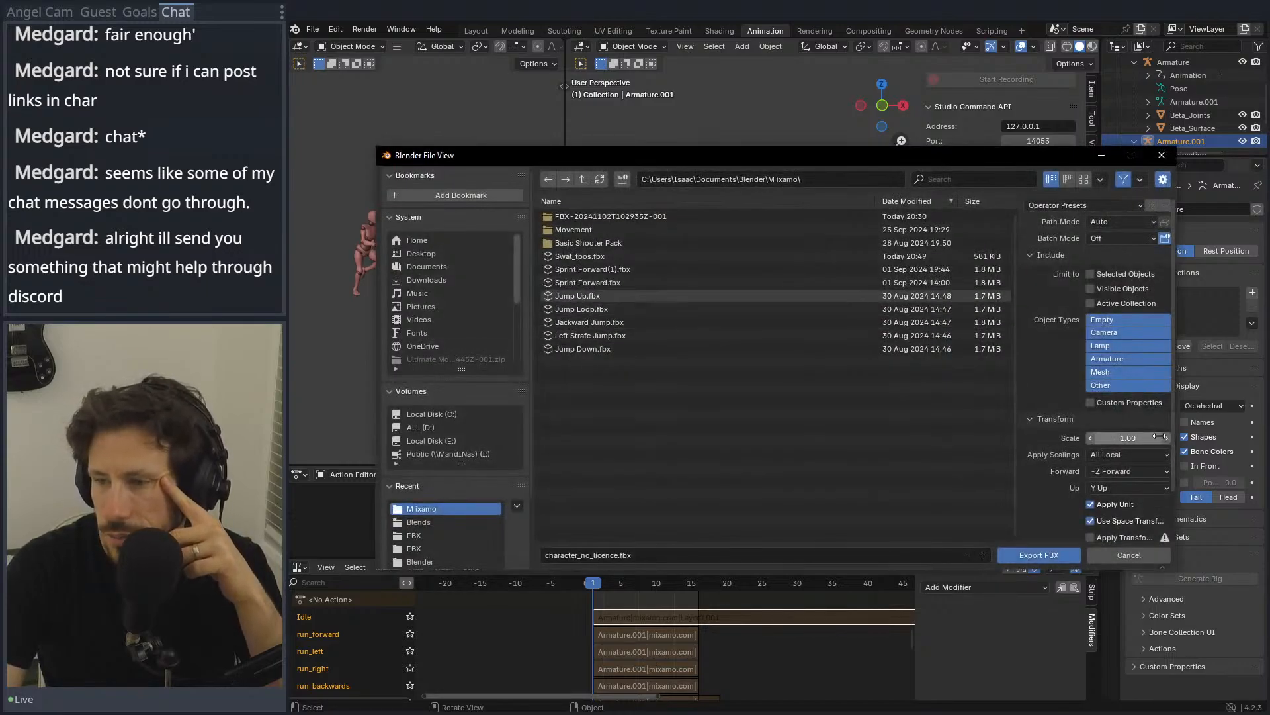
pyautogui.scroll(-2, 1143, 466)
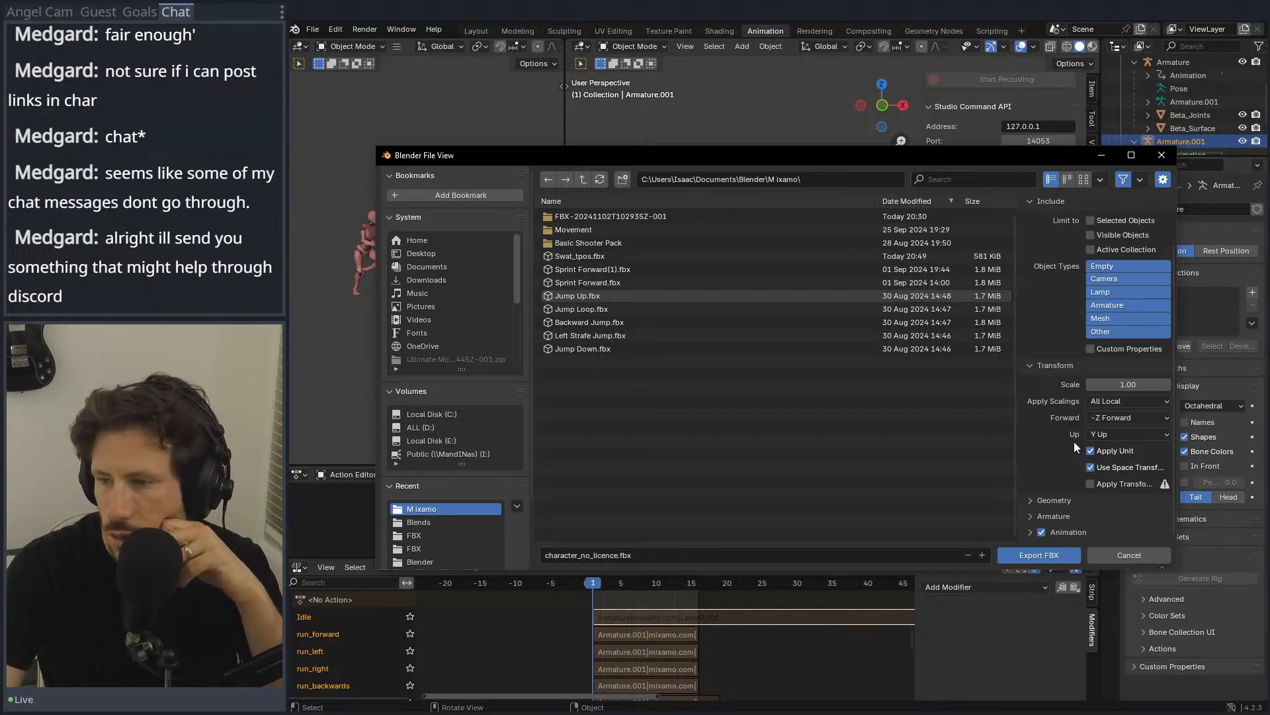
pyautogui.scroll(2, 1061, 463)
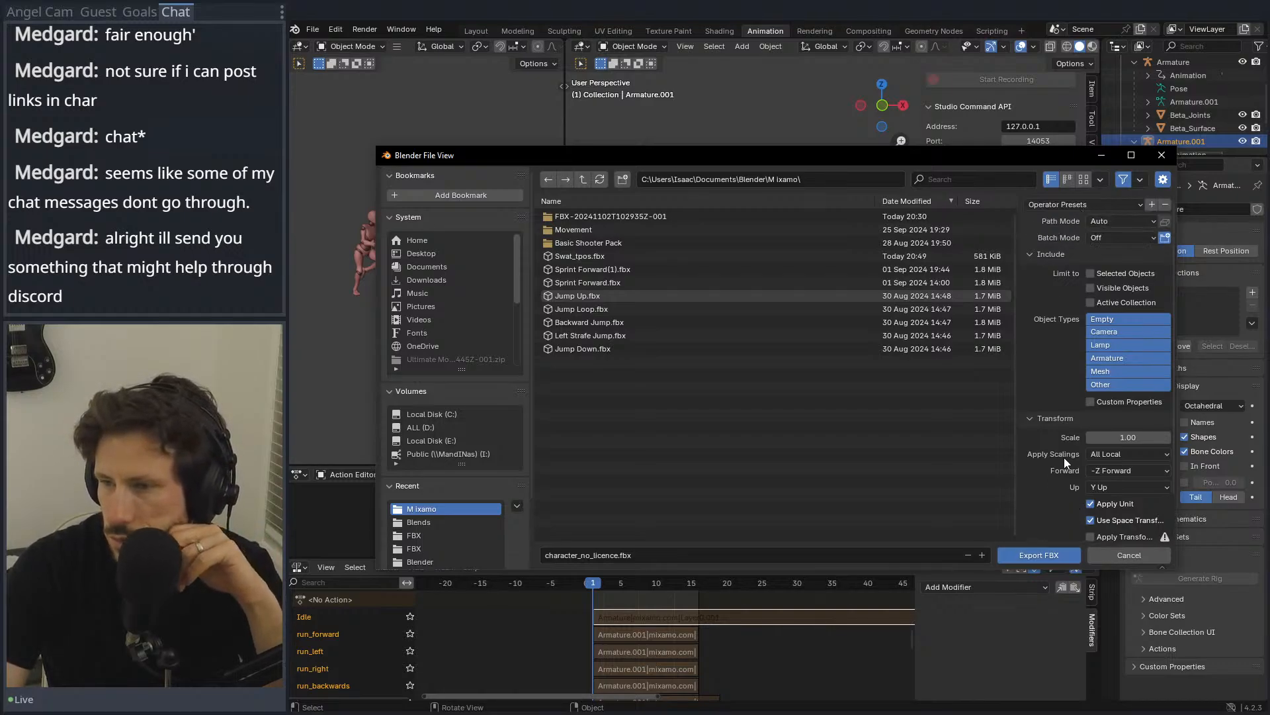
pyautogui.click(1154, 163)
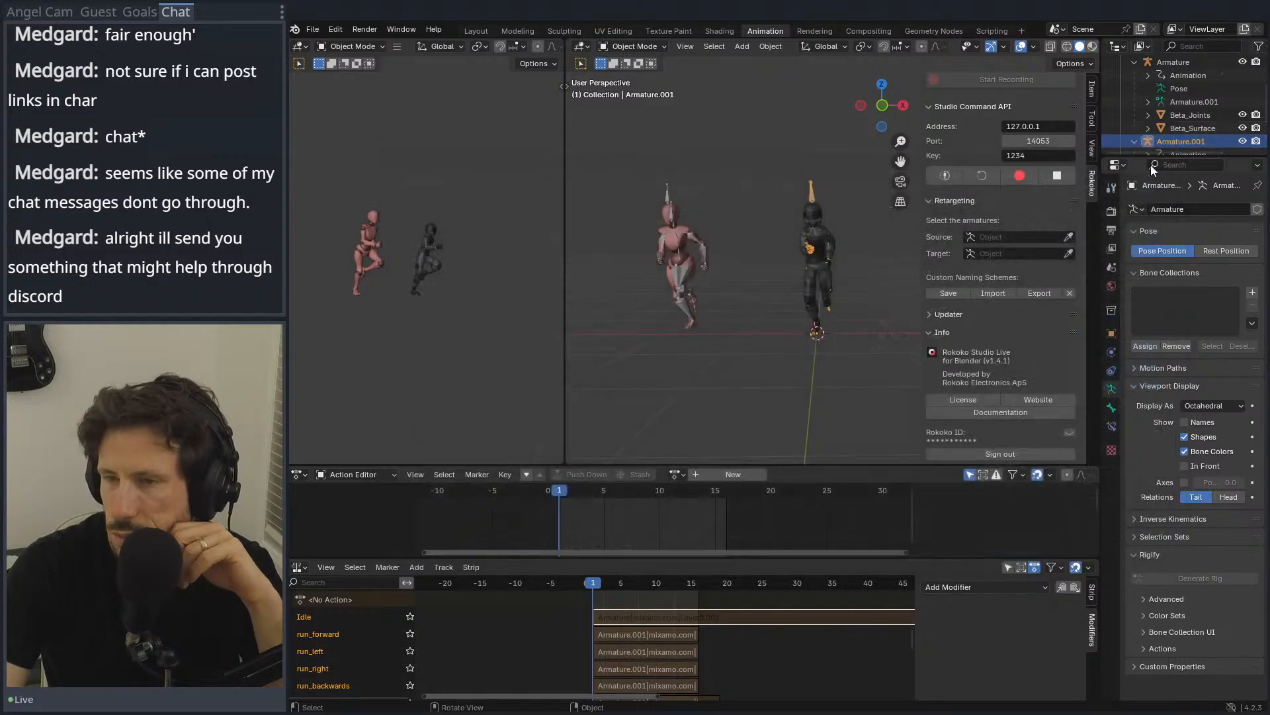
# Step: Compare the transforms and dimensions of the pink Beta_Surface mesh and the dark Swat_Legs mesh
pyautogui.click(710, 211)
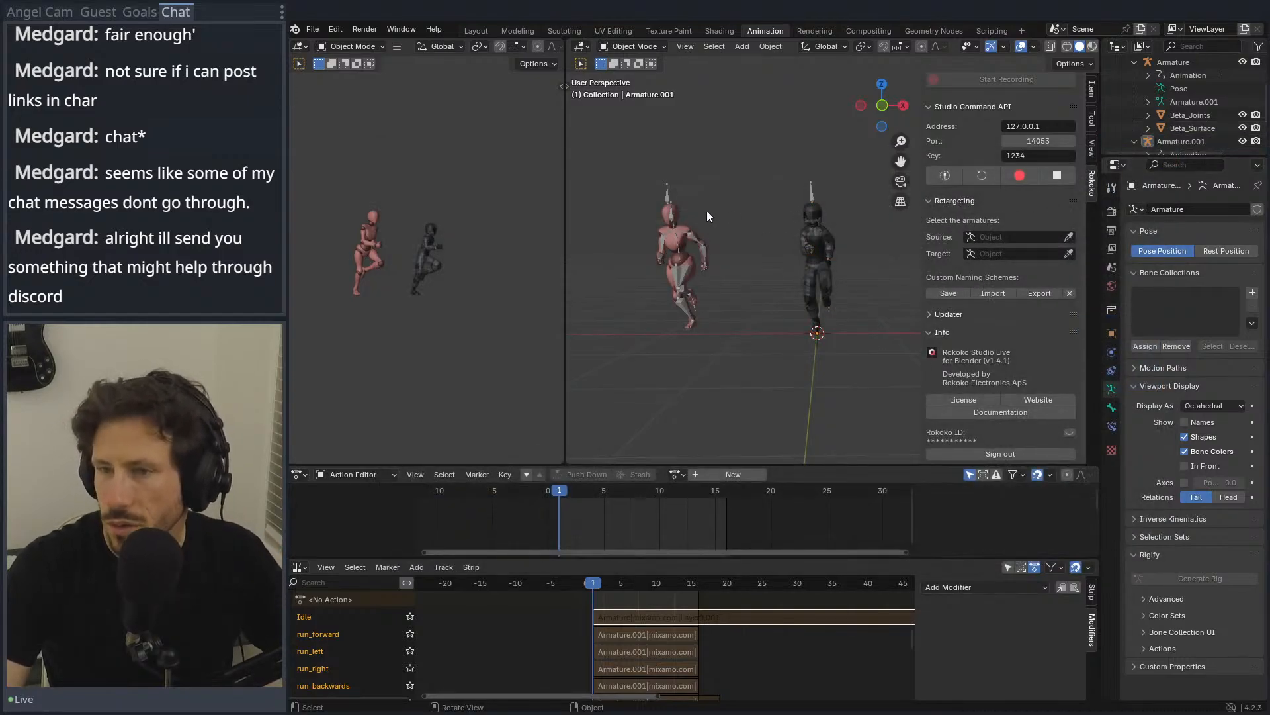
pyautogui.click(680, 219)
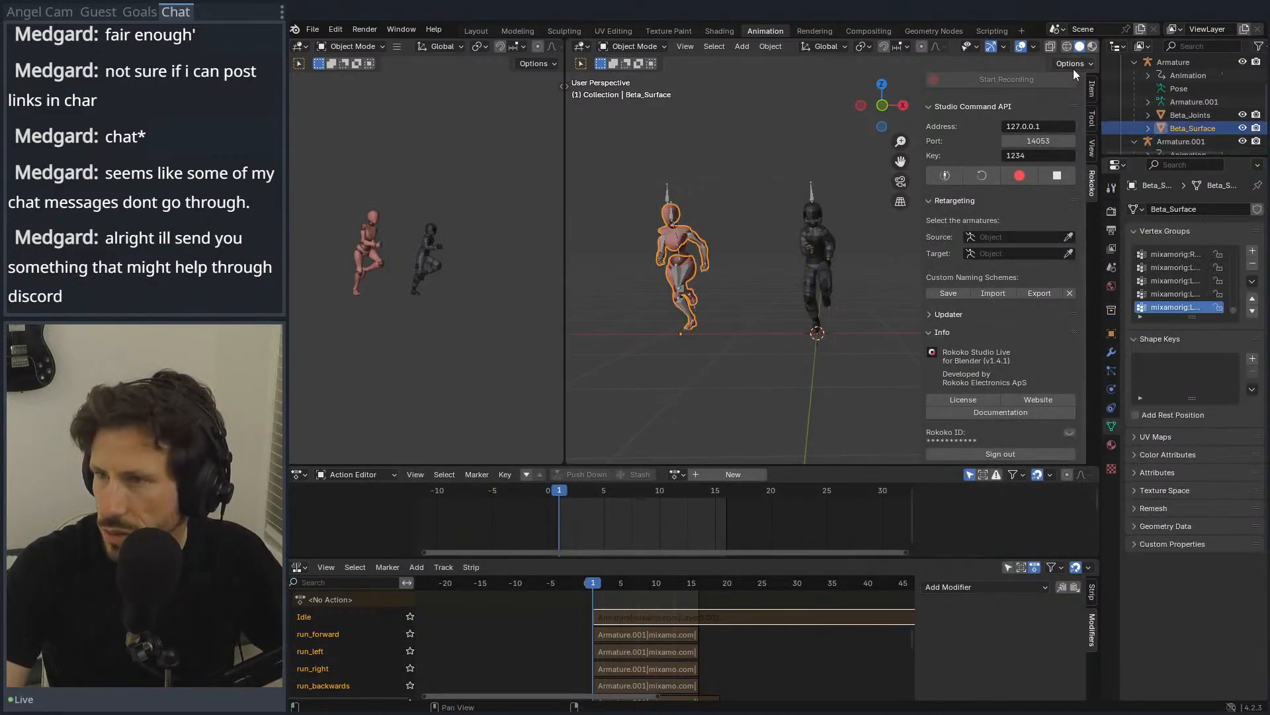
pyautogui.click(1093, 88)
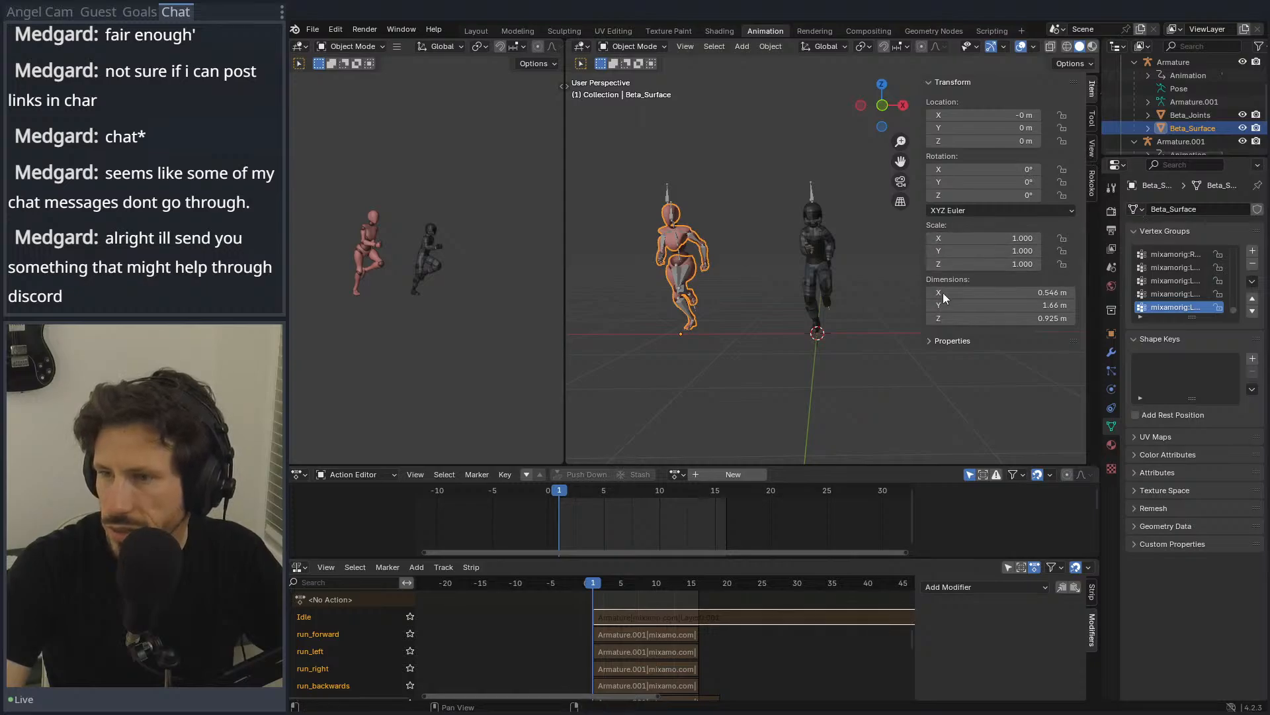
pyautogui.click(820, 212)
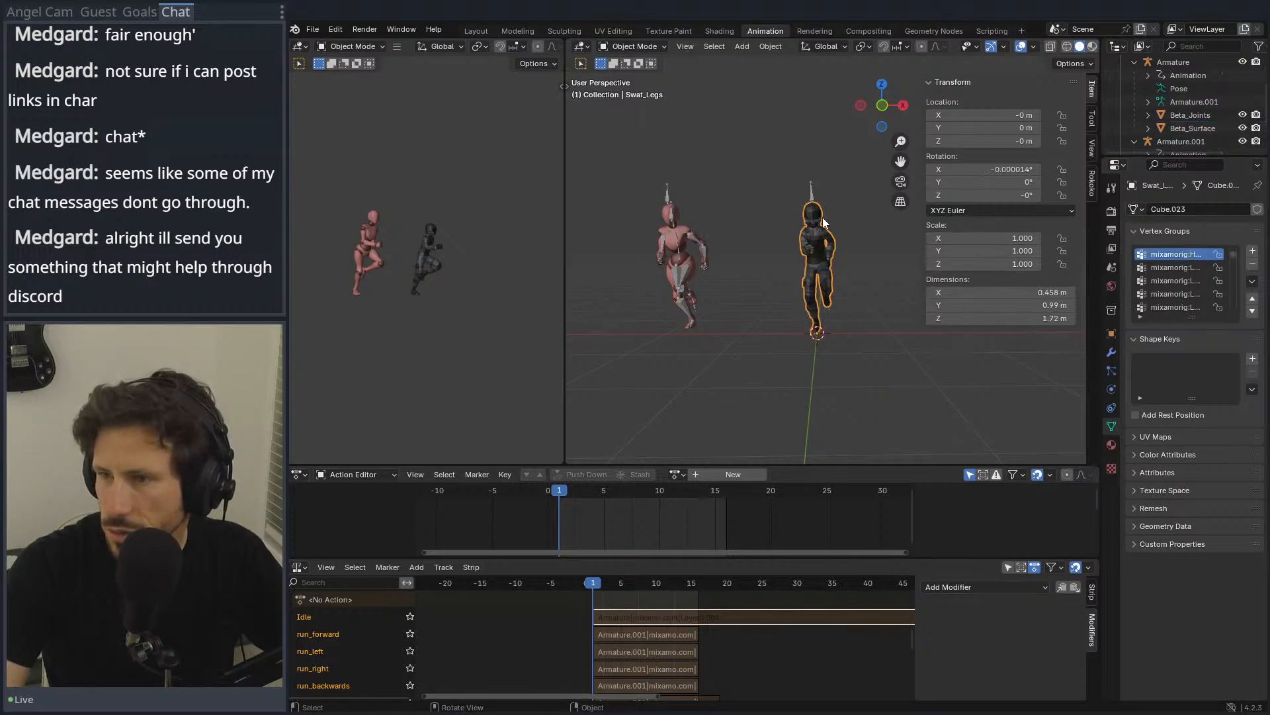
pyautogui.scroll(-3, 1185, 132)
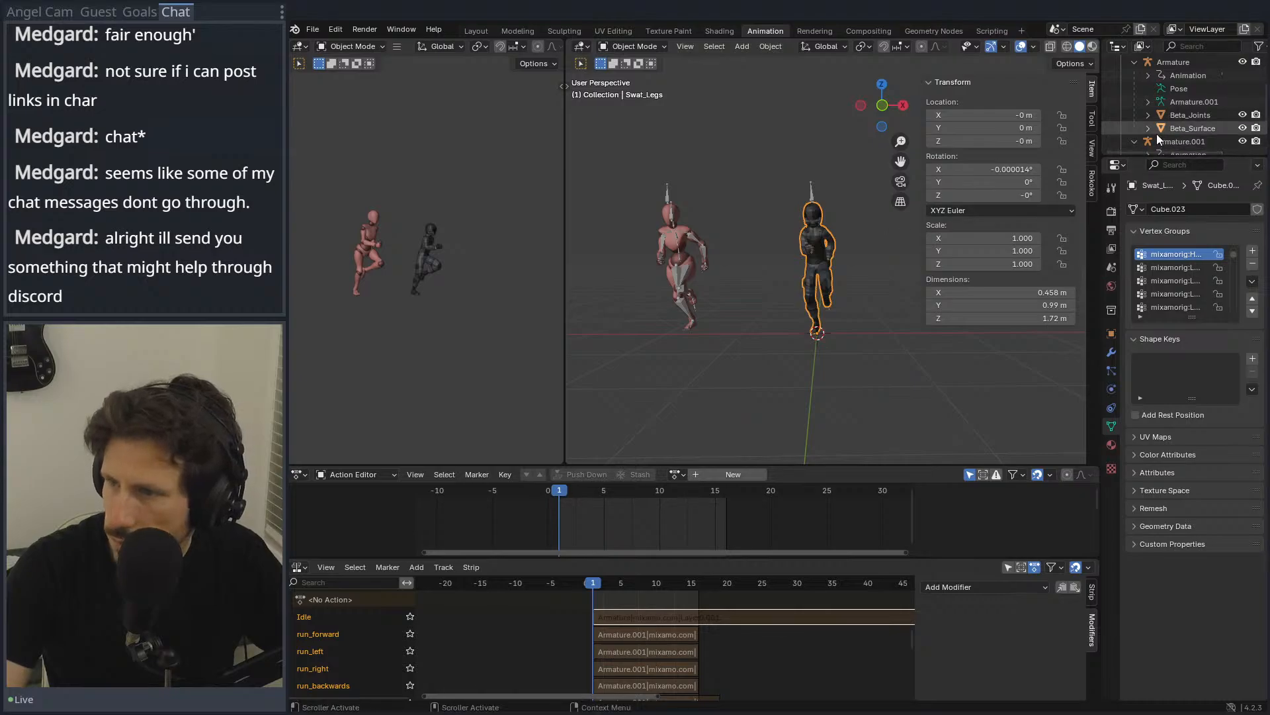
# Step: Try deleting the Armature.001 object and undo the deletion
pyautogui.click(1183, 128)
pyautogui.click(1175, 142)
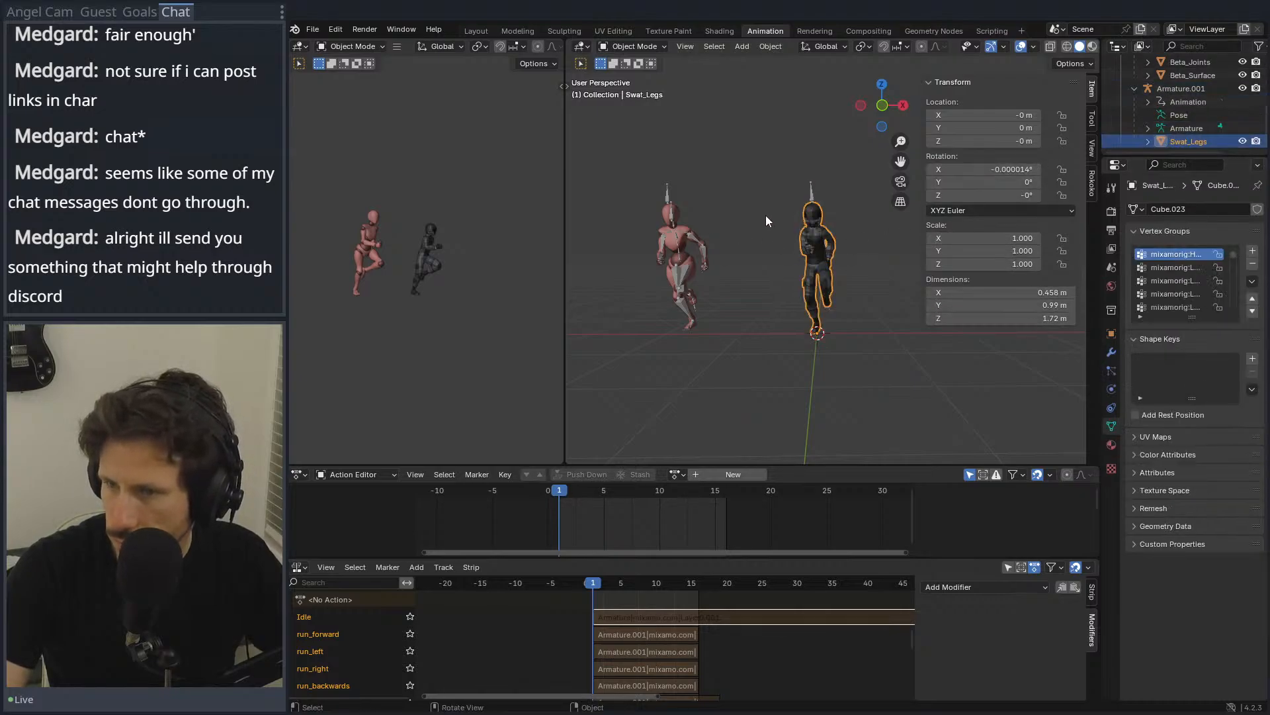
pyautogui.click(1194, 88)
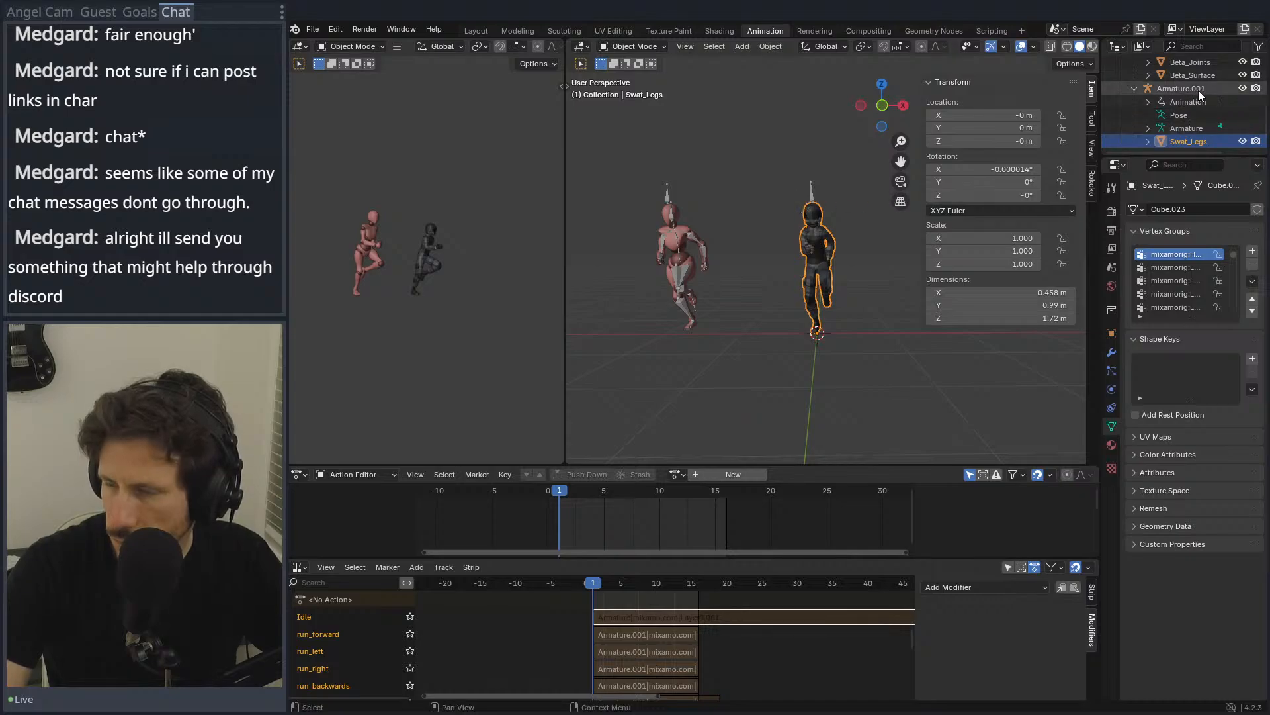
pyautogui.press('x')
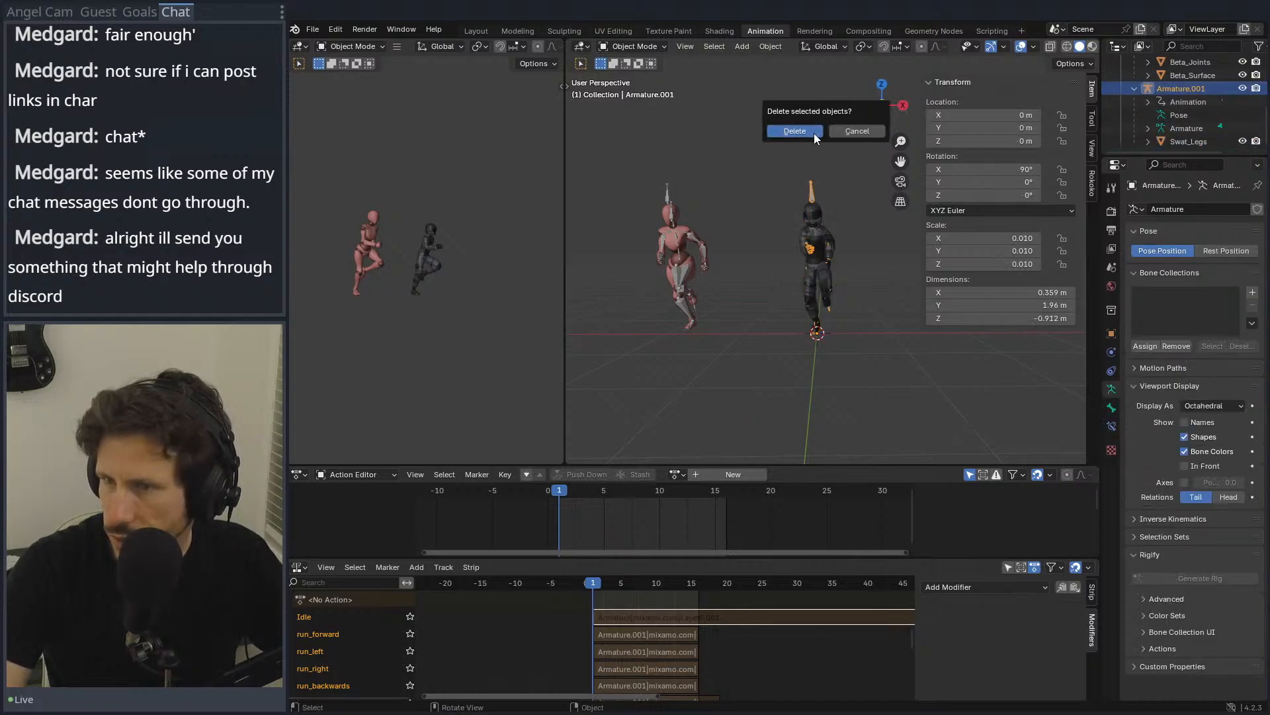
pyautogui.click(814, 133)
pyautogui.hotkey('ctrl', 'z')
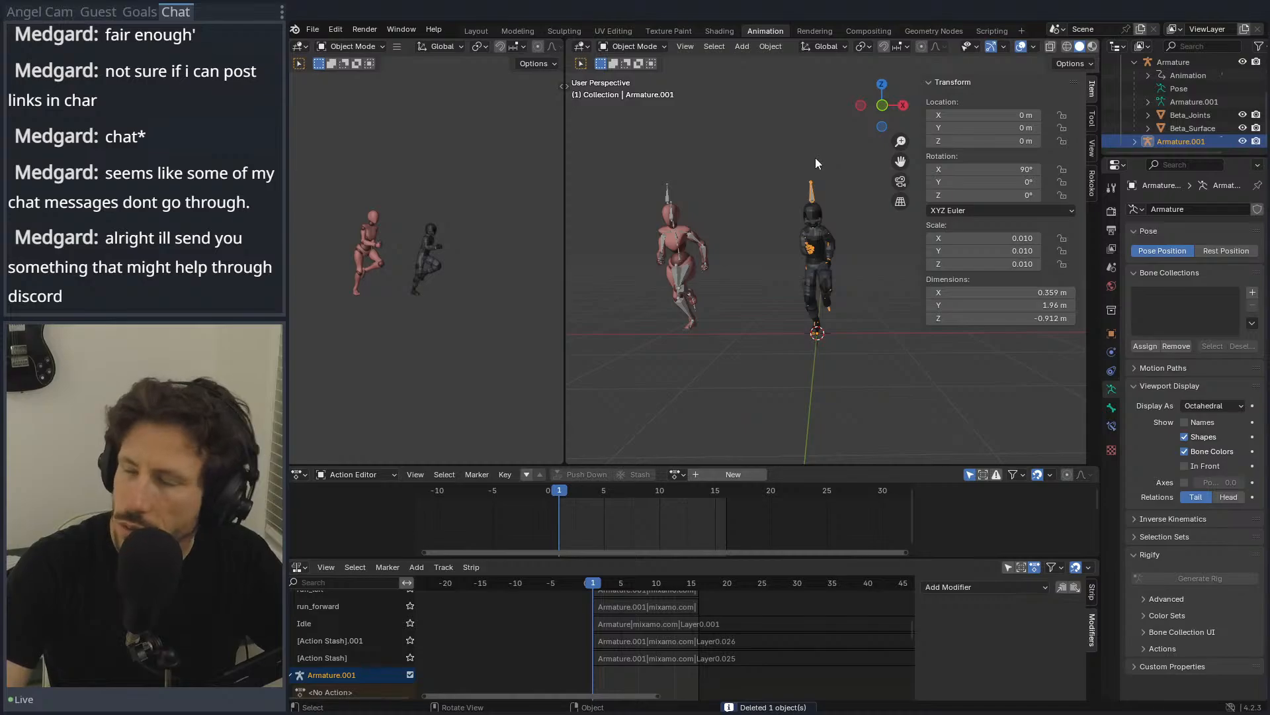
# Step: Select the dark character's Armature.001 and start an FBX export into the Godot-Third-Person-Shooter project's Player/Model folder
pyautogui.click(816, 225)
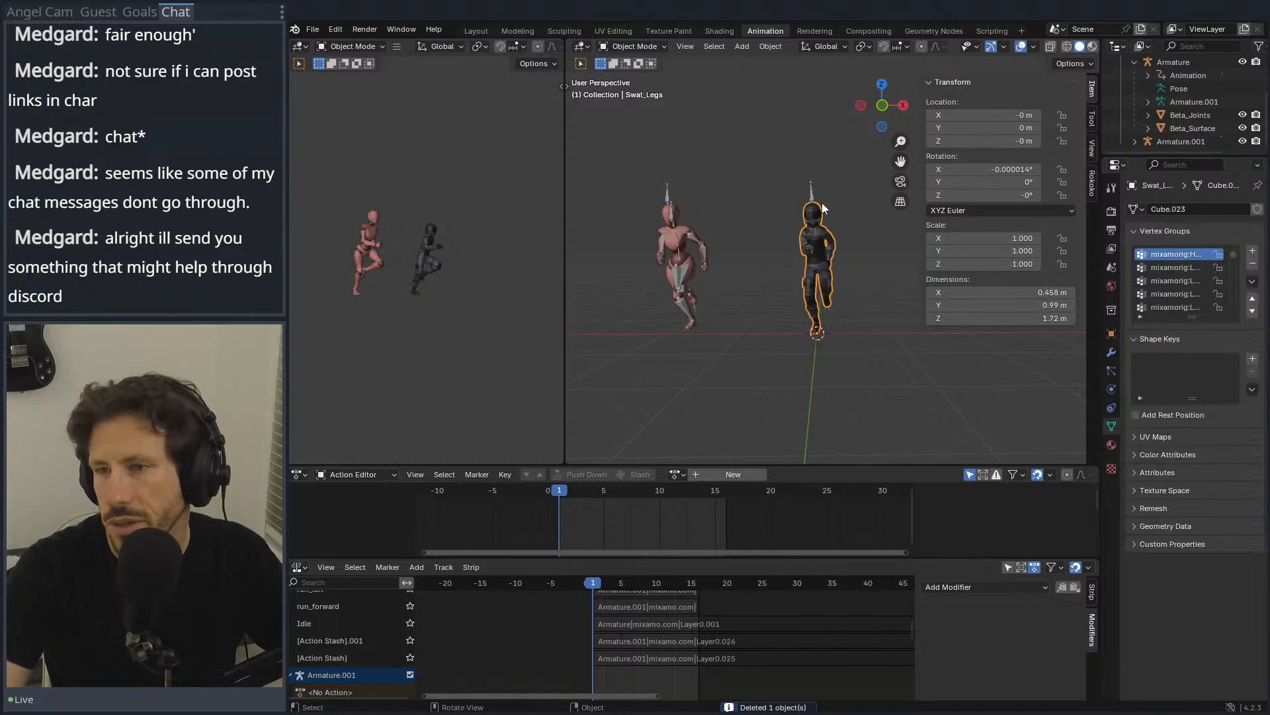
pyautogui.click(809, 194)
pyautogui.click(813, 198)
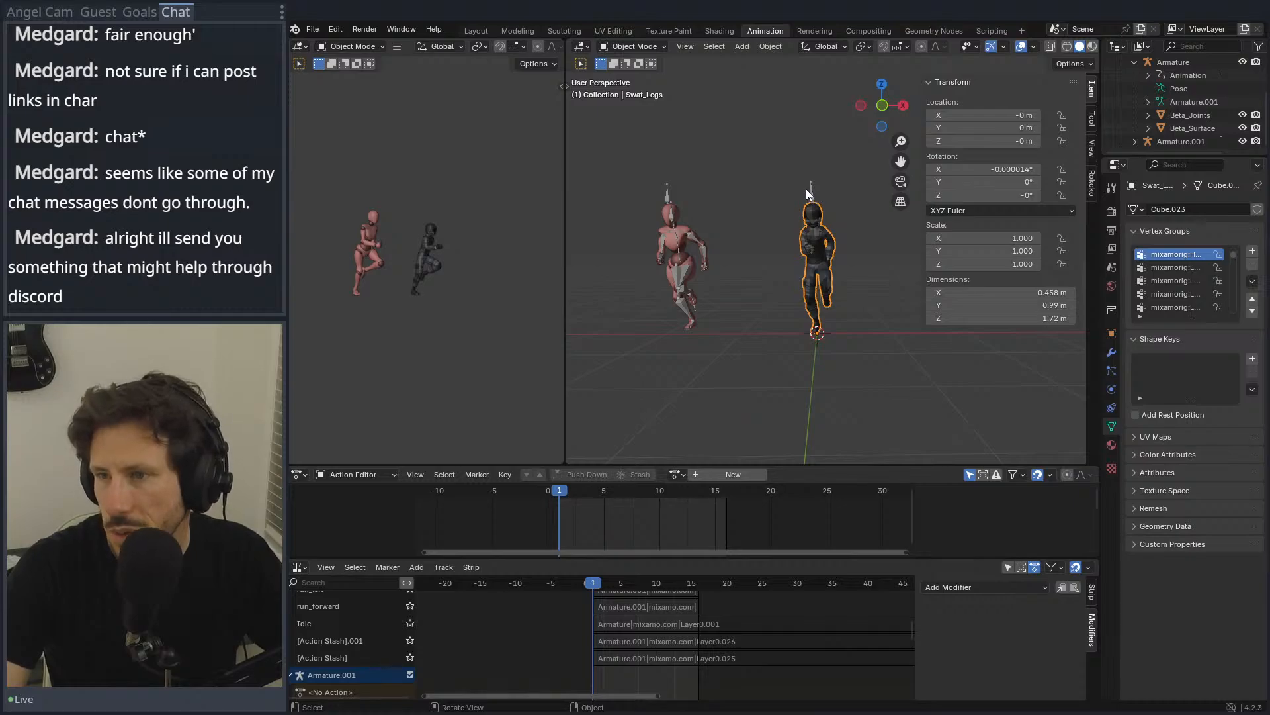
pyautogui.click(807, 193)
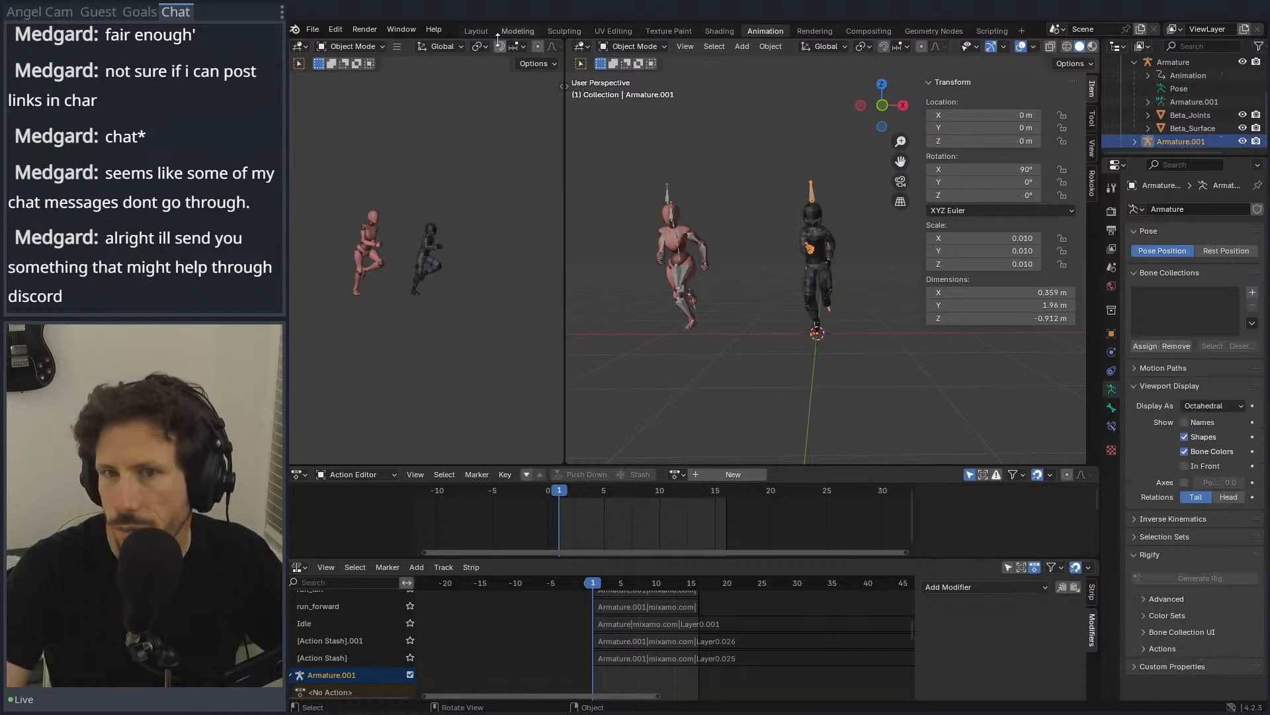
pyautogui.click(313, 29)
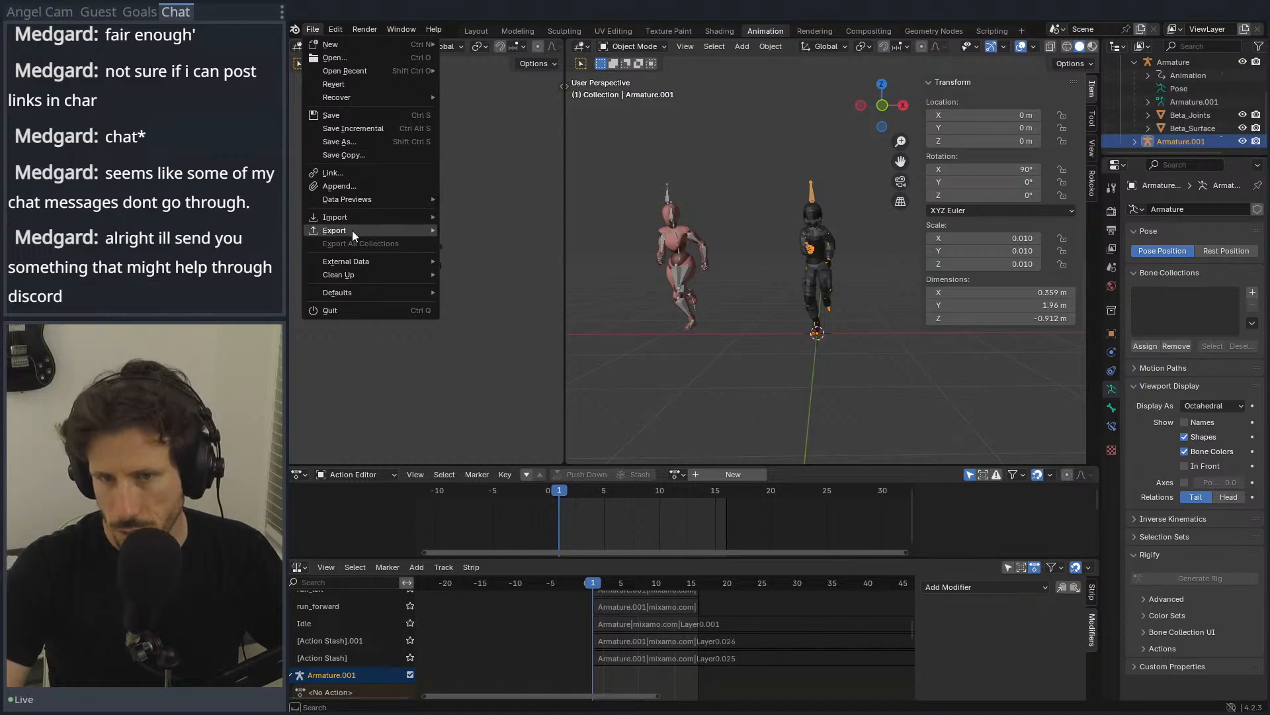
pyautogui.moveTo(352, 230)
pyautogui.click(515, 347)
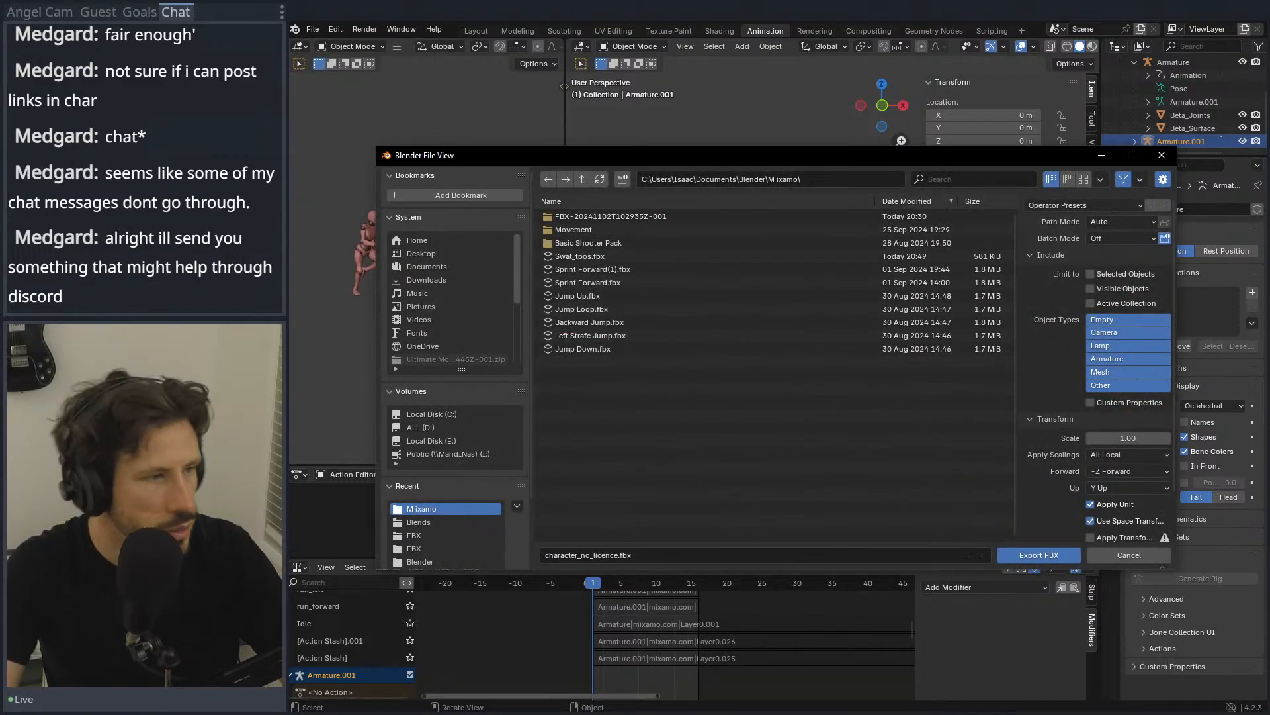
pyautogui.scroll(-3, 412, 502)
pyautogui.click(431, 520)
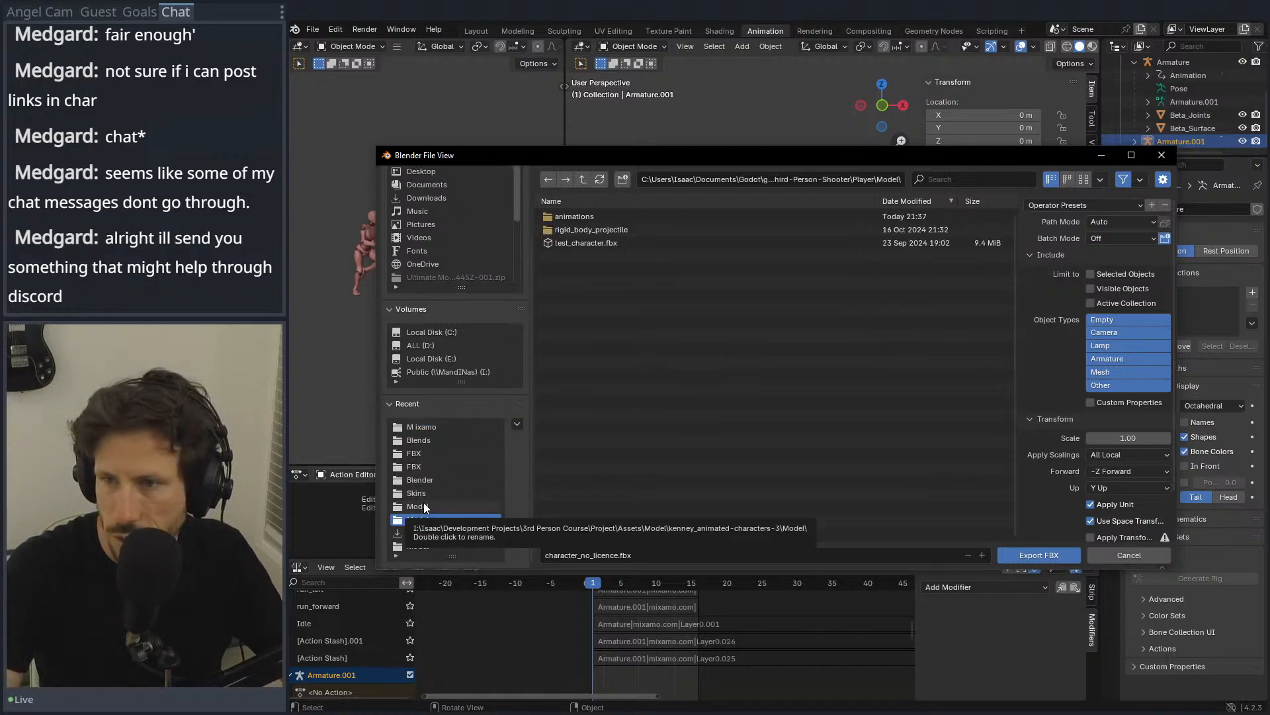
pyautogui.click(753, 176)
pyautogui.moveTo(704, 178); pyautogui.dragTo(771, 176)
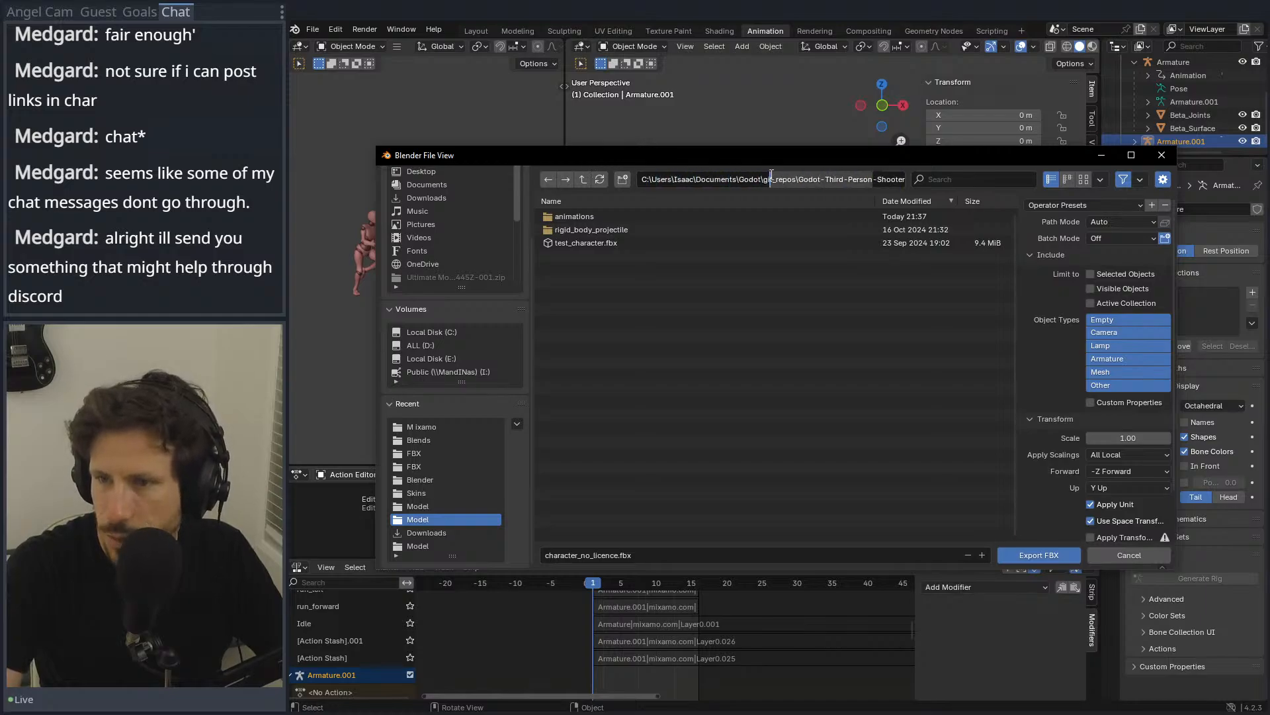
pyautogui.click(633, 264)
# Step: Name the export file character_model.fbx and export it
pyautogui.click(586, 554)
pyautogui.click(605, 554)
pyautogui.click(610, 554)
pyautogui.press('Left')
pyautogui.press('Left')
pyautogui.press('Left')
pyautogui.press('Left')
pyautogui.press('Left')
pyautogui.press('Left')
pyautogui.press('Left')
pyautogui.press('Left')
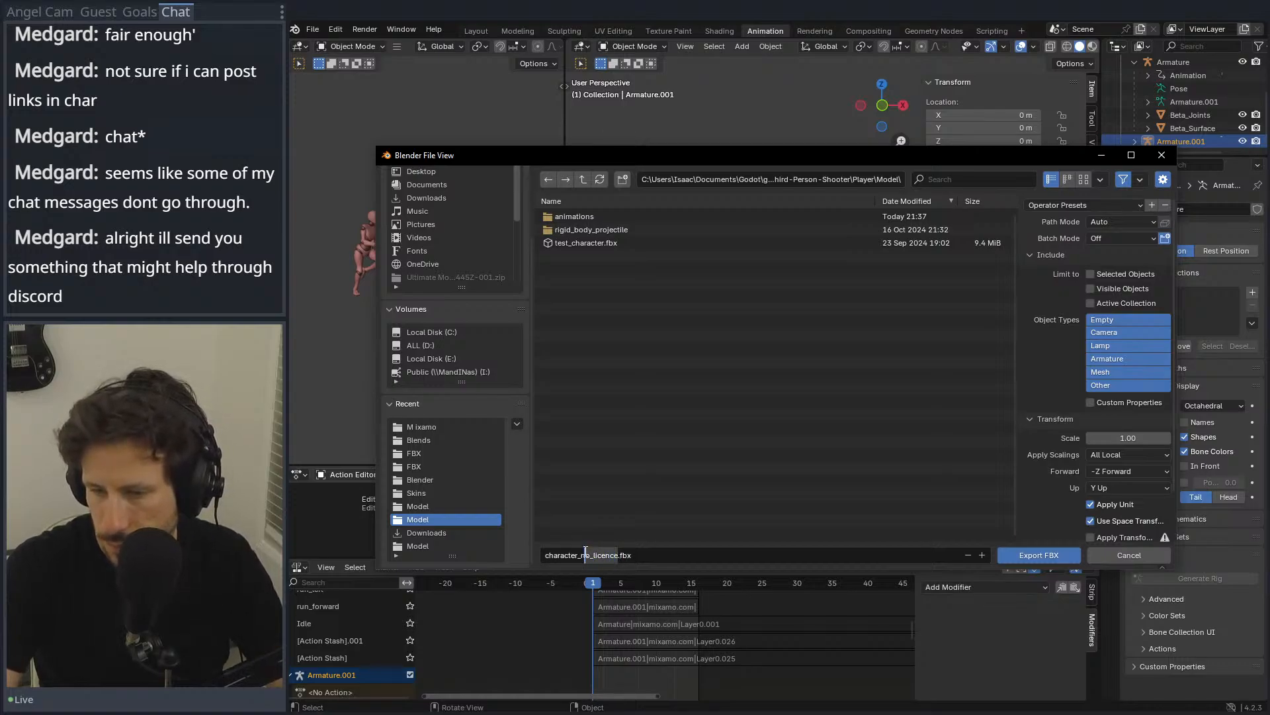
pyautogui.press('Delete')
pyautogui.press('Delete')
pyautogui.press('Delete')
pyautogui.press('Delete')
pyautogui.press('Delete')
pyautogui.press('Delete')
pyautogui.press('Delete')
pyautogui.press('Delete')
pyautogui.press('Delete')
pyautogui.press('Delete')
pyautogui.write('model')
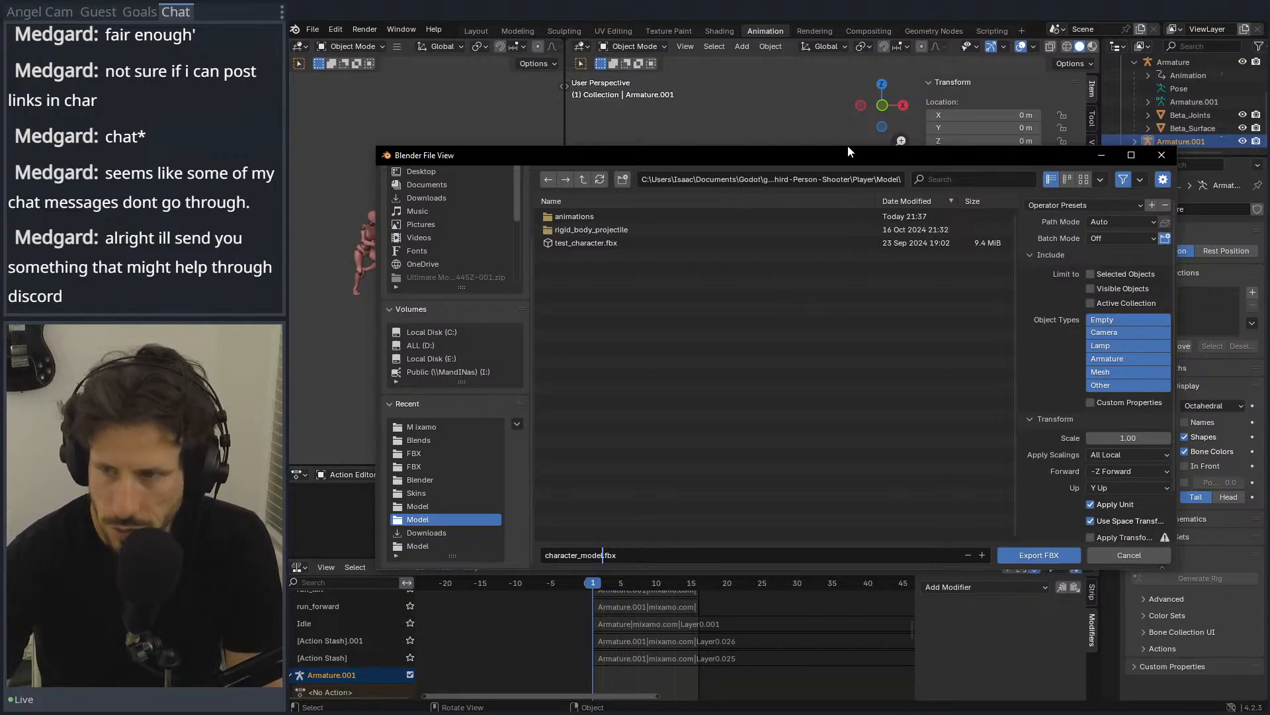
pyautogui.moveTo(843, 157); pyautogui.dragTo(840, 109)
pyautogui.click(1027, 507)
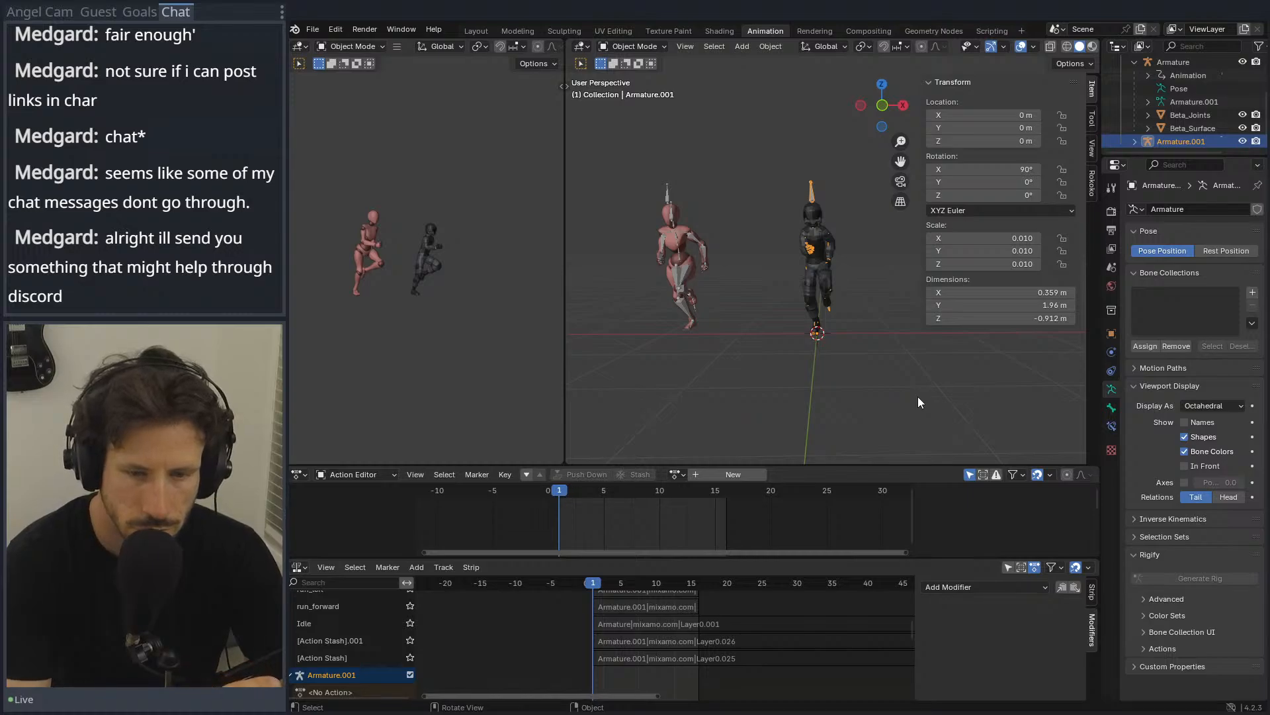
# Step: Switch to Godot and scrub through the test character's Idle animation, ending at its start
pyautogui.click(1203, 11)
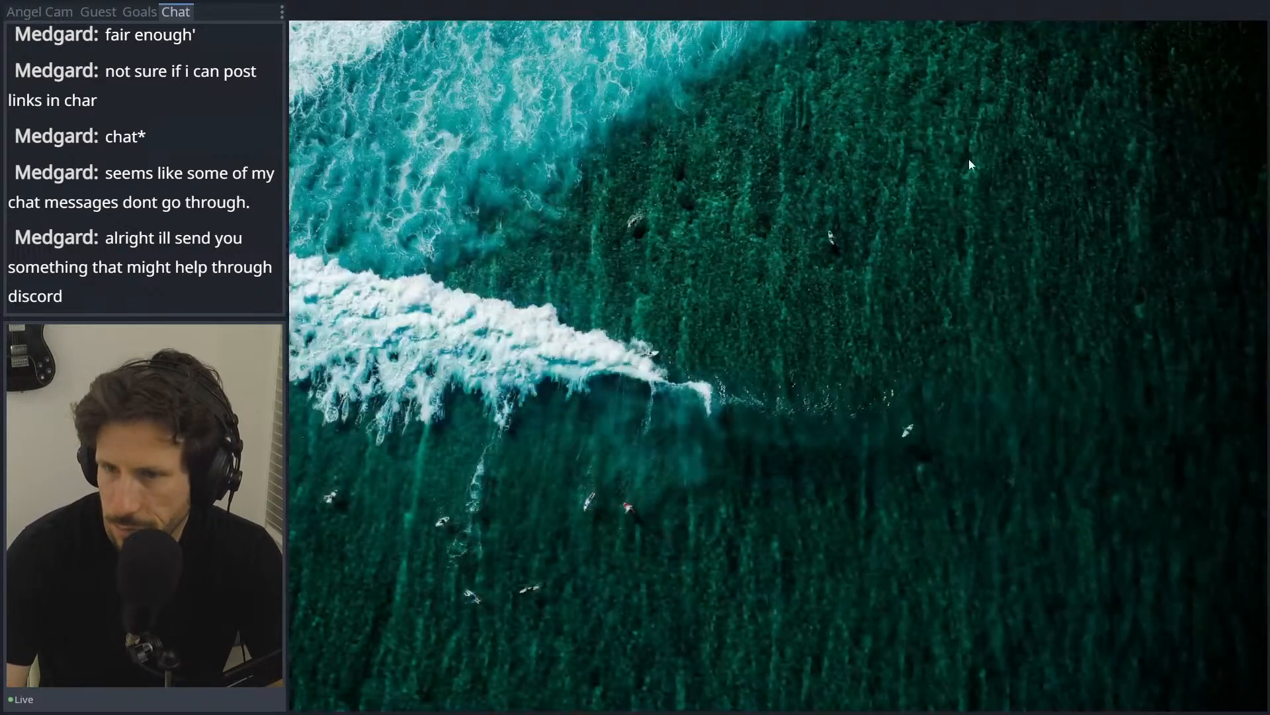
pyautogui.hotkey('alt', 'Tab')
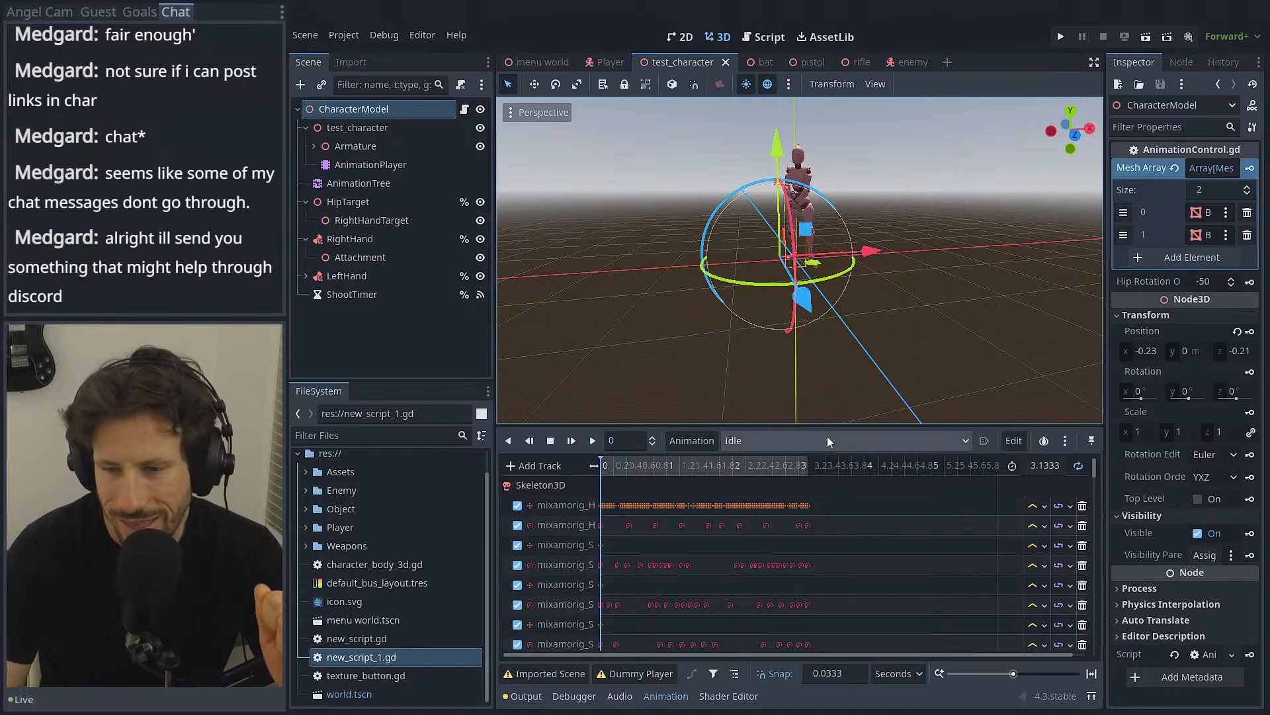
pyautogui.click(663, 465)
pyautogui.moveTo(681, 466); pyautogui.dragTo(471, 440)
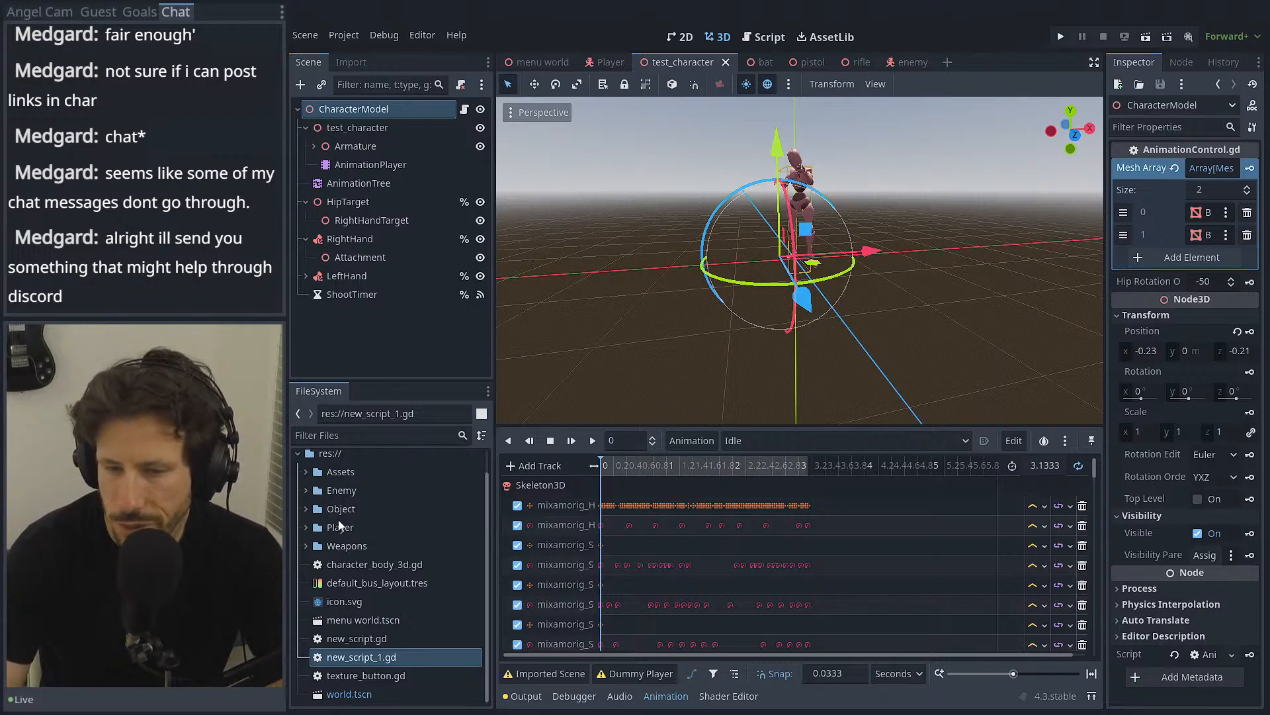
# Step: Try adding character_model.fbx from the Player/Model folder to the test_character scene and undo it
pyautogui.click(307, 528)
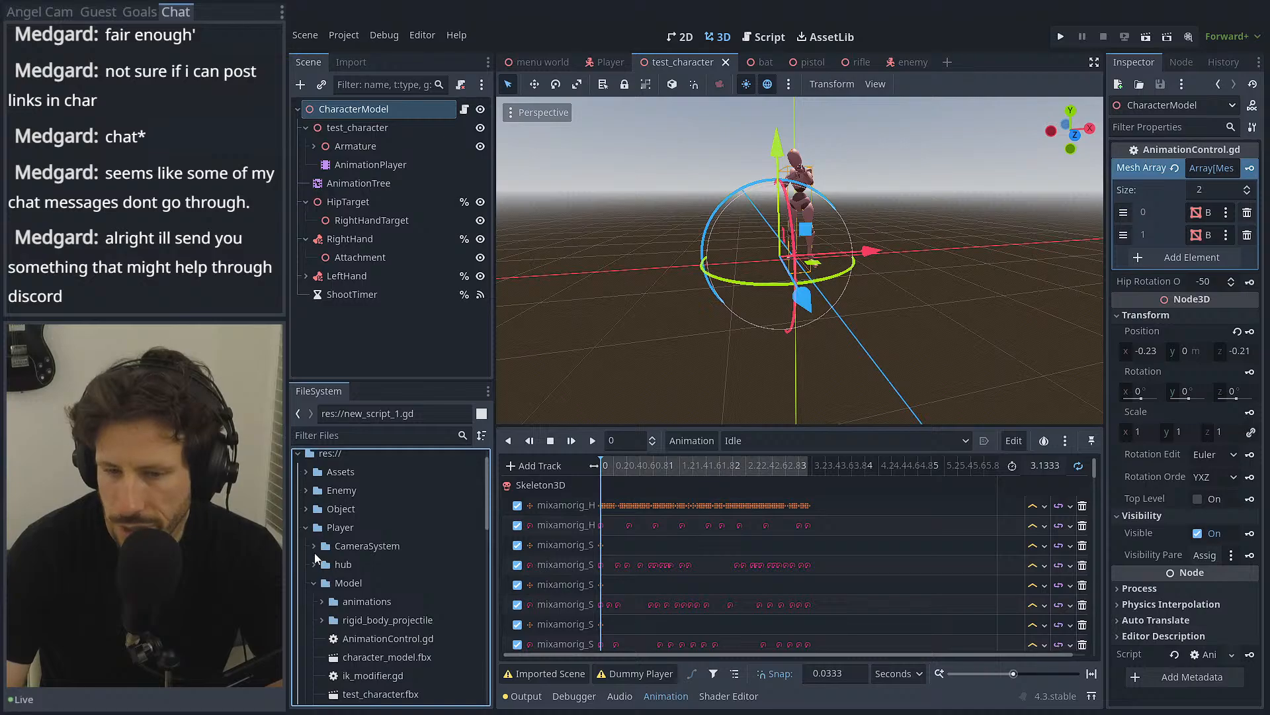
pyautogui.scroll(-3, 338, 618)
pyautogui.moveTo(354, 597); pyautogui.dragTo(658, 264)
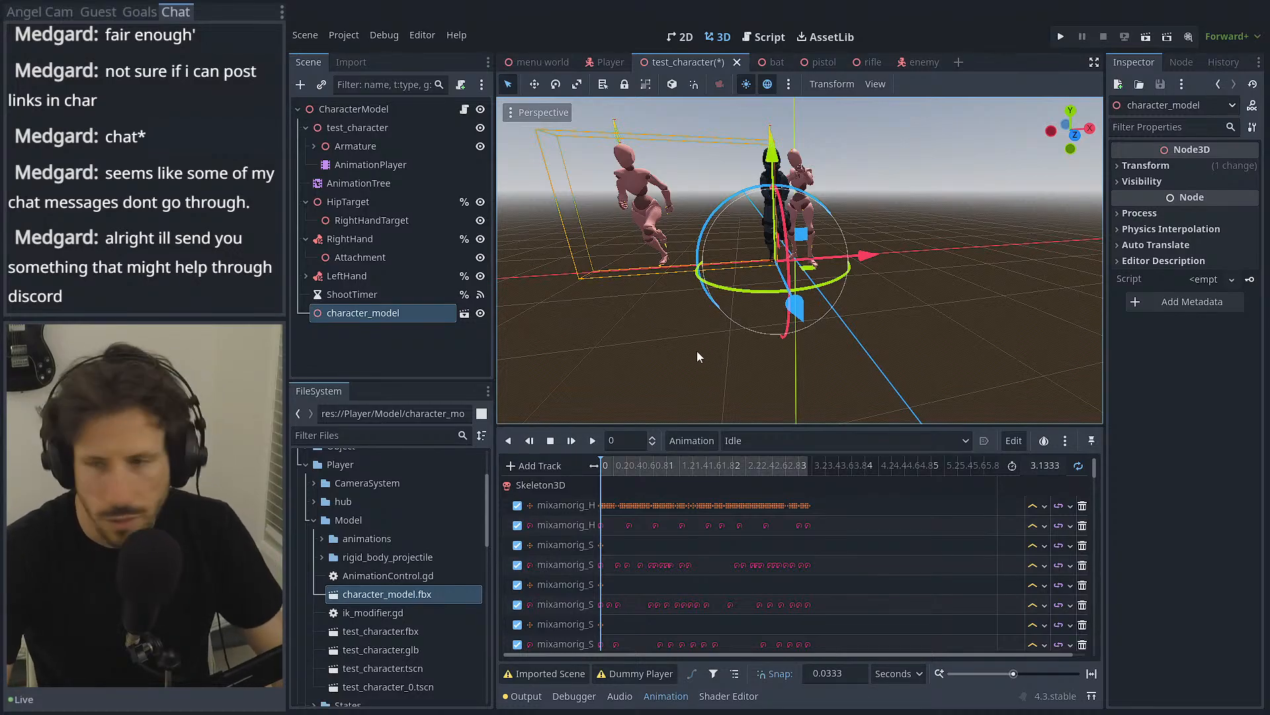
pyautogui.hotkey('ctrl', 'z')
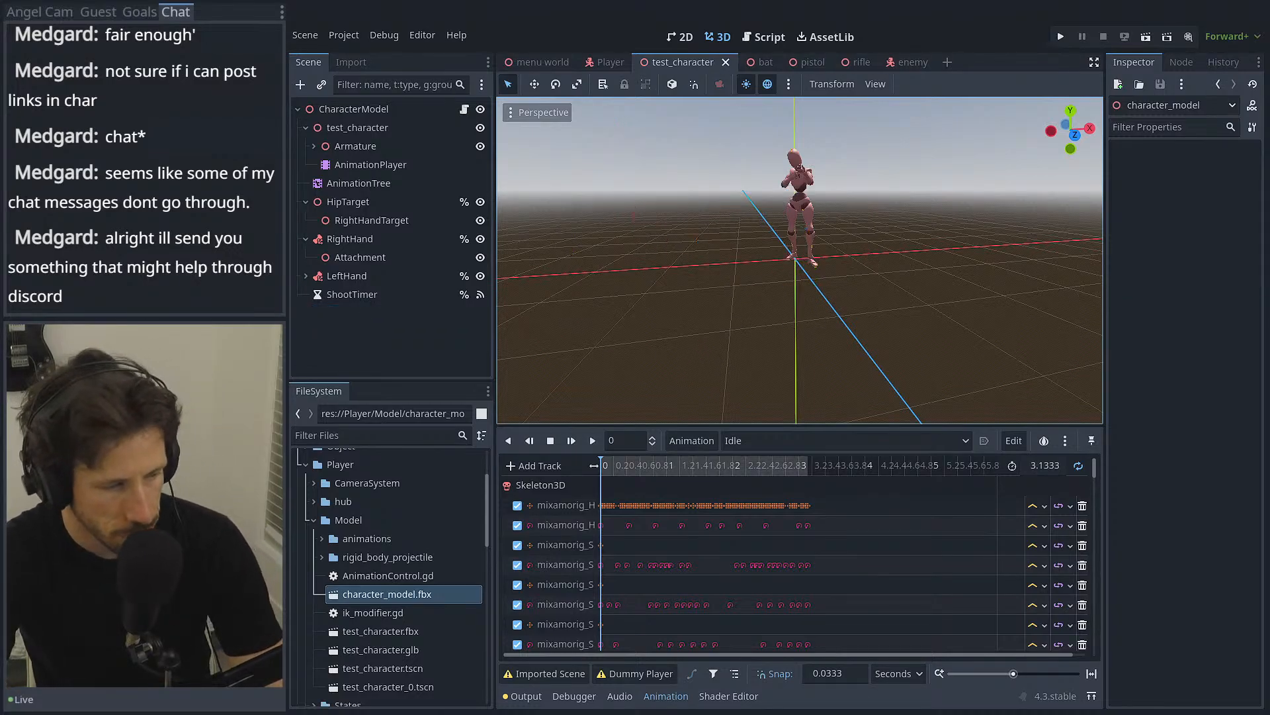
# Step: Switch to Blender and export character_model.fbx again, limited to selected objects
pyautogui.hotkey('alt', 'Tab')
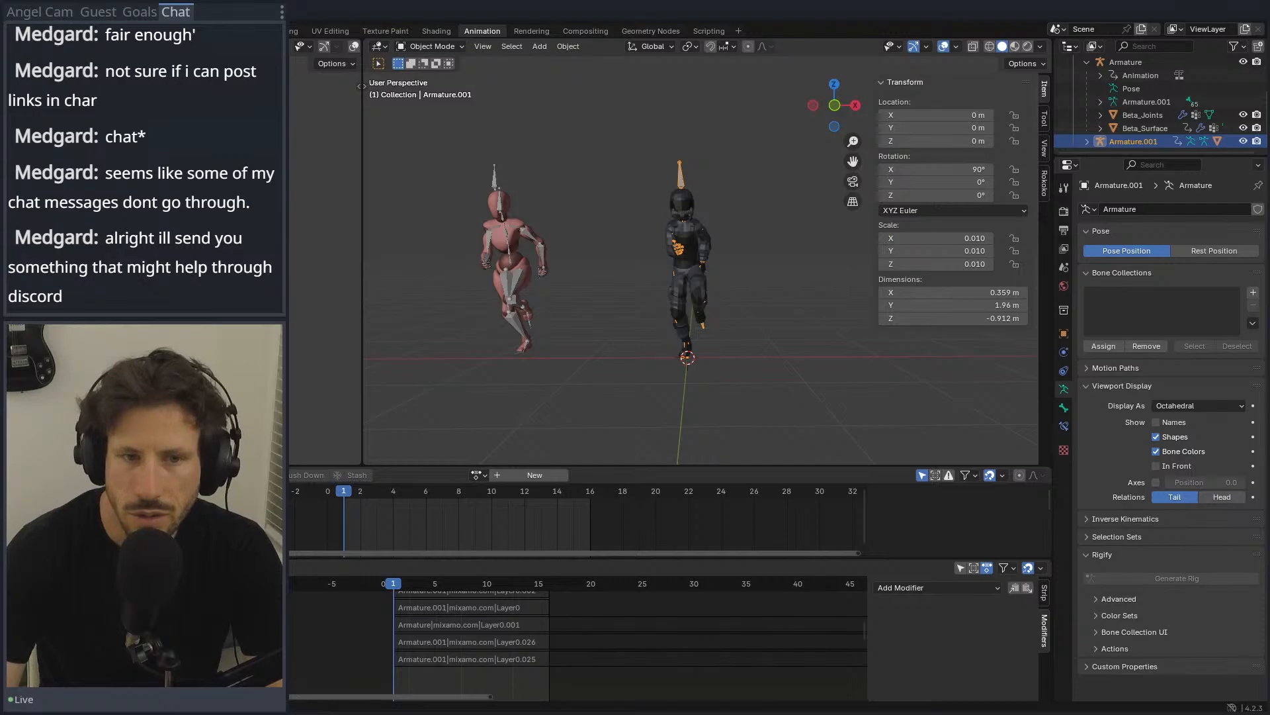
pyautogui.click(272, 349)
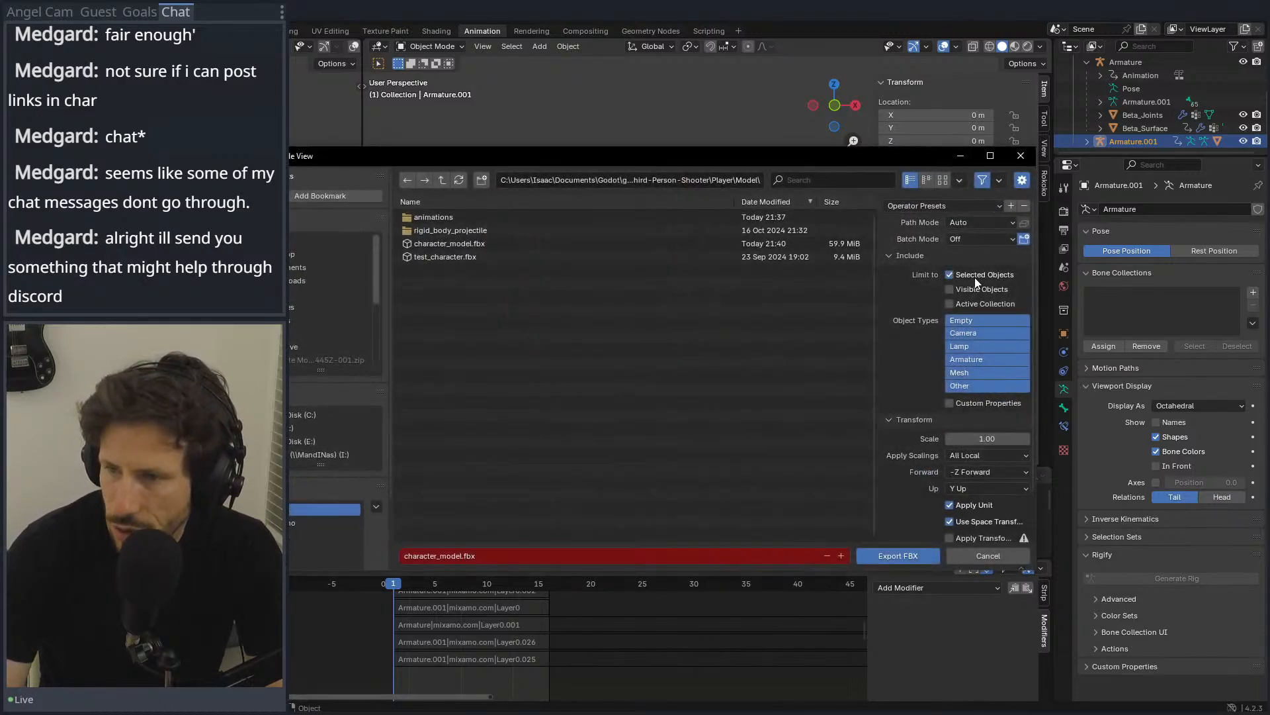
pyautogui.click(875, 555)
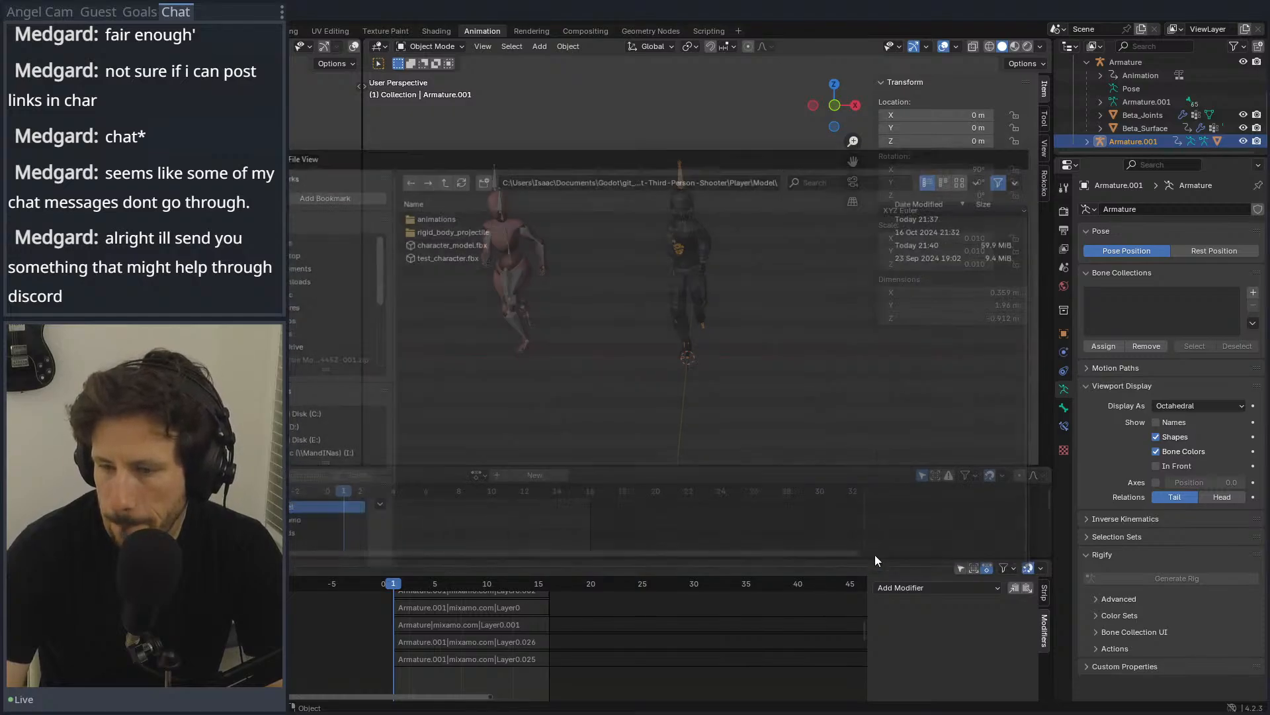
# Step: Reselect only Armature.001 and overwrite character_model.fbx with an export limited to selected objects
pyautogui.click(659, 408)
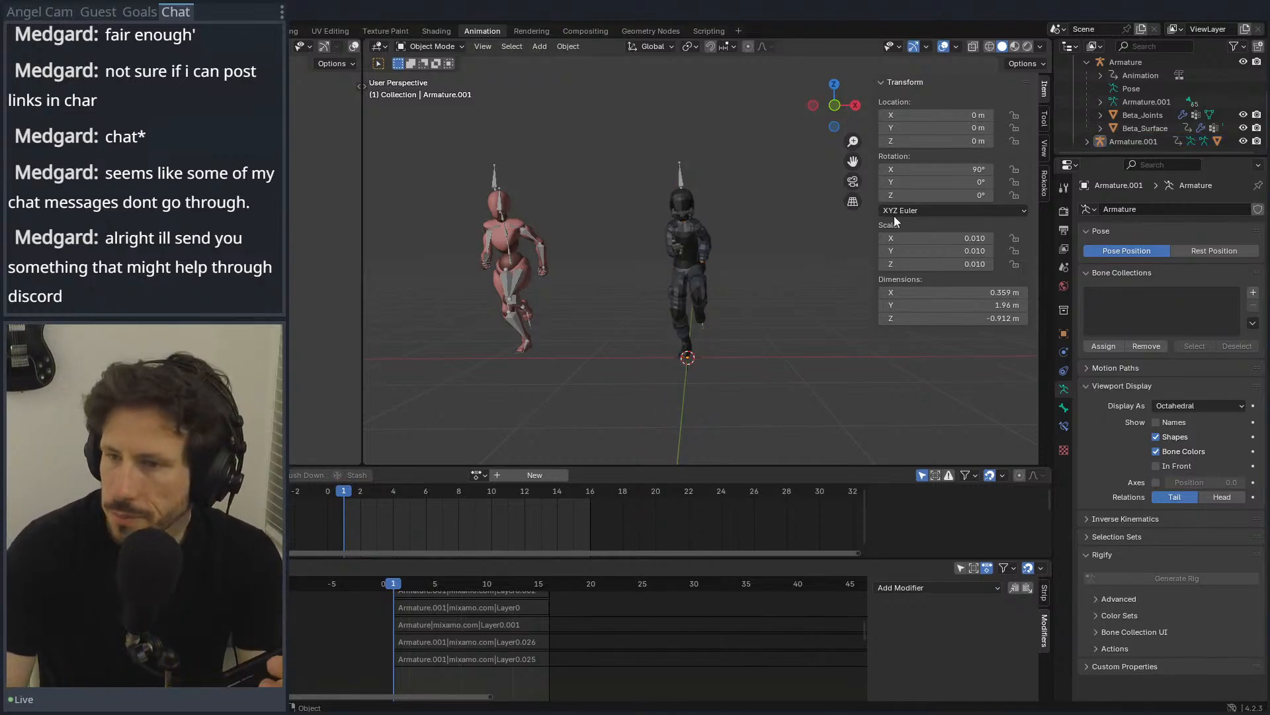
pyautogui.click(680, 172)
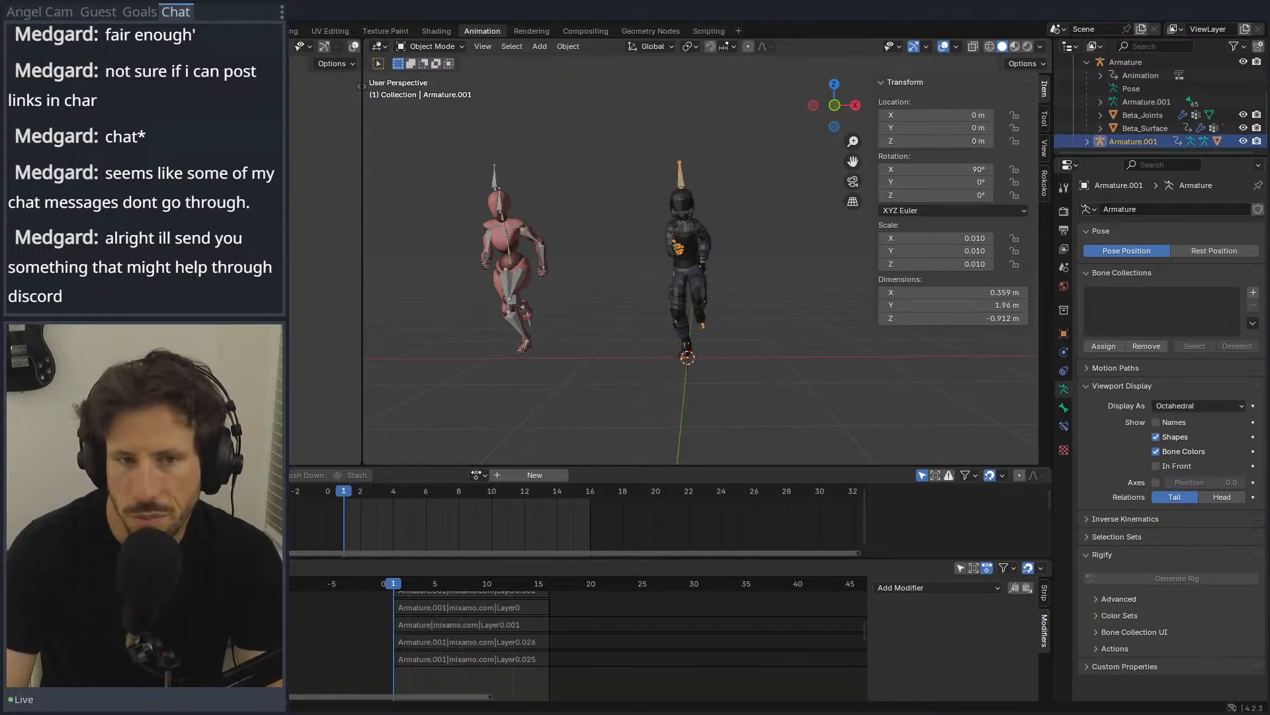
pyautogui.click(225, 348)
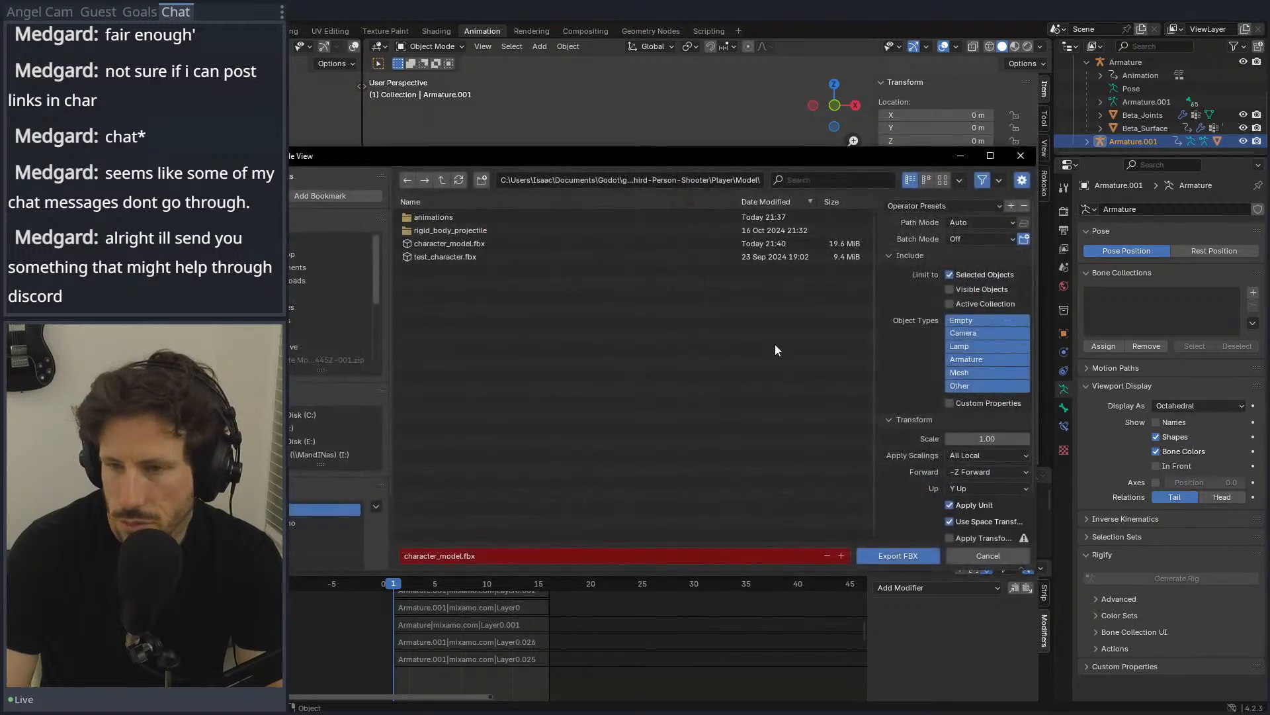
pyautogui.click(914, 556)
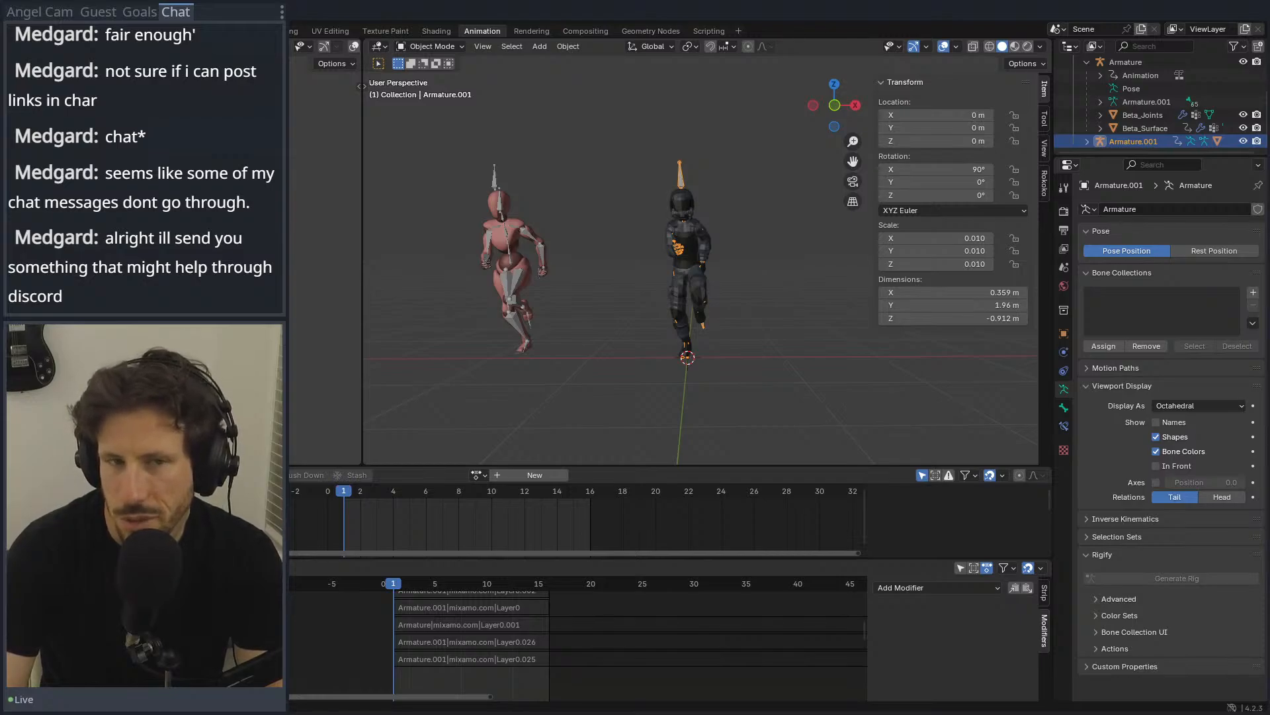
pyautogui.moveTo(66, 229)
pyautogui.click(265, 344)
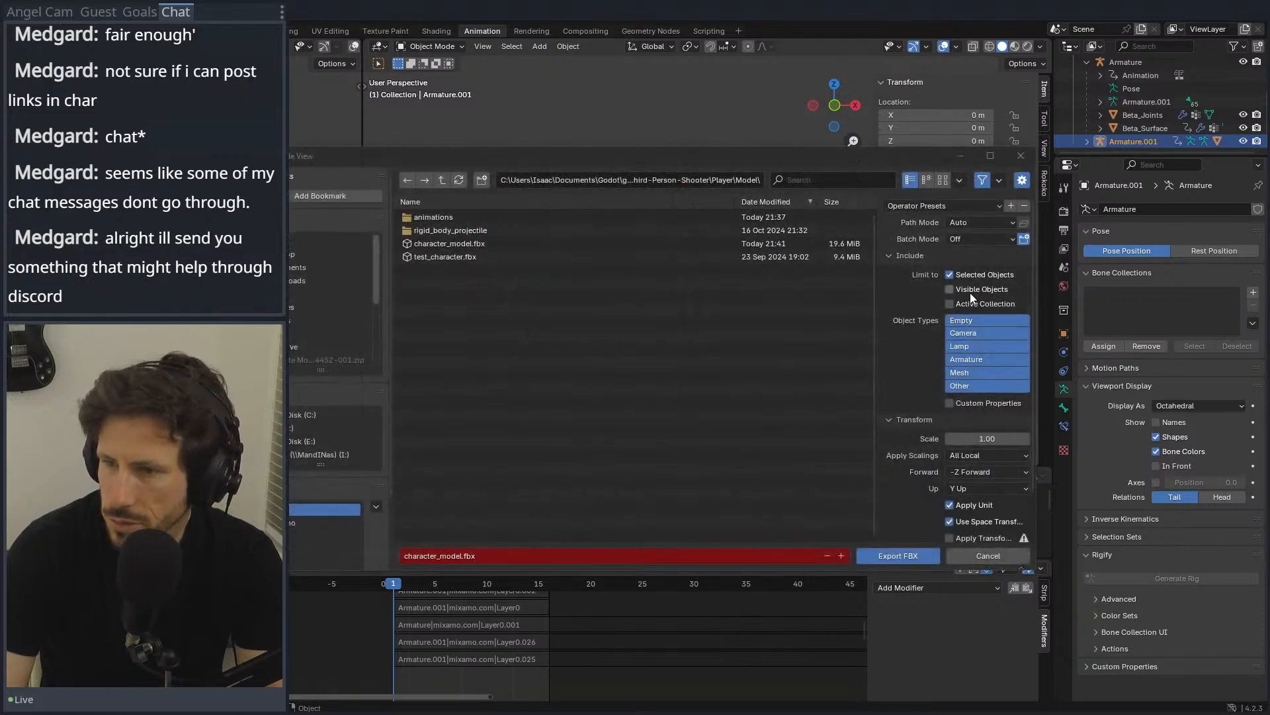
pyautogui.click(1021, 155)
# Step: Switch to Godot, add character_model.fbx to the test_character scene and make the new node local
pyautogui.hotkey('alt', 'Tab')
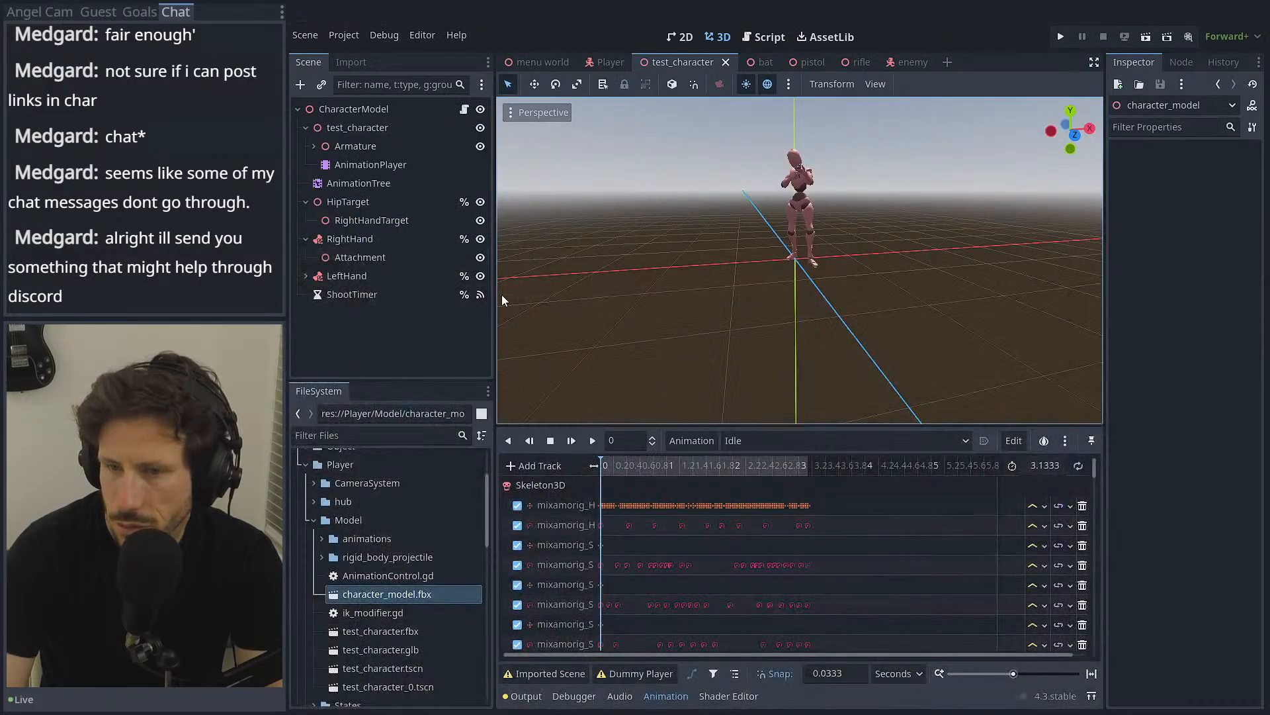
pyautogui.moveTo(366, 600); pyautogui.dragTo(785, 265)
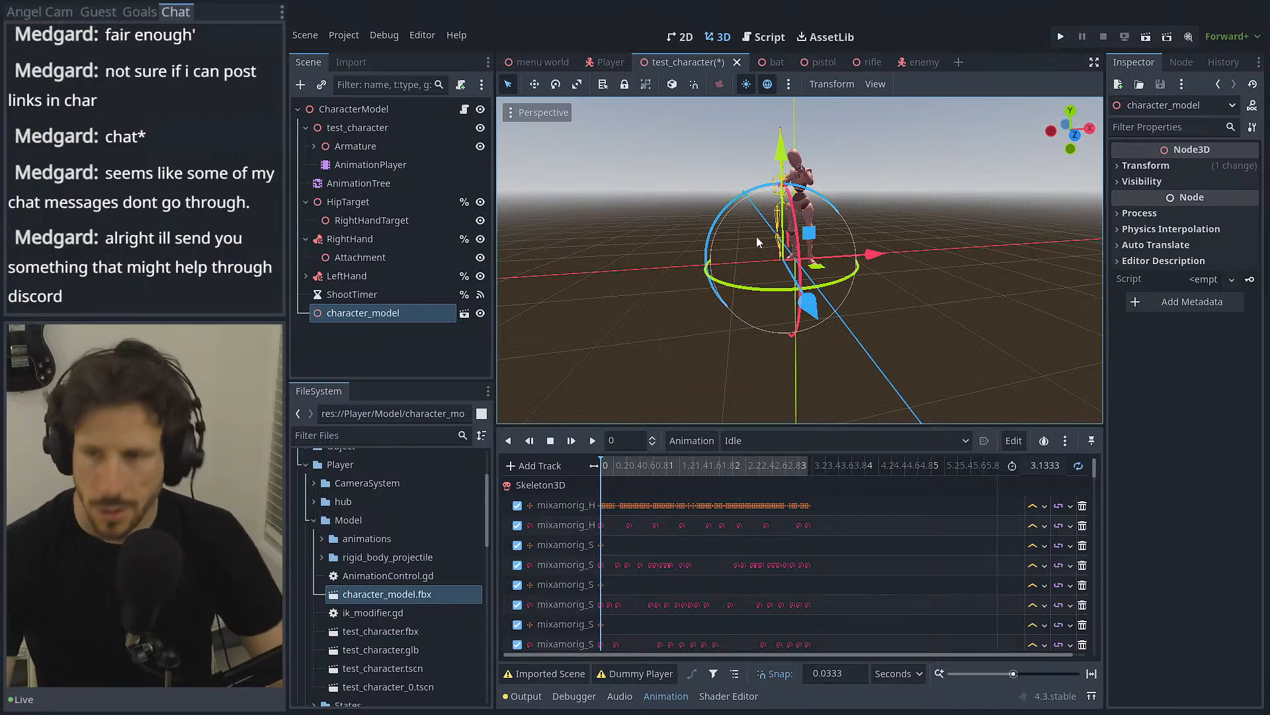
pyautogui.rightClick(362, 311)
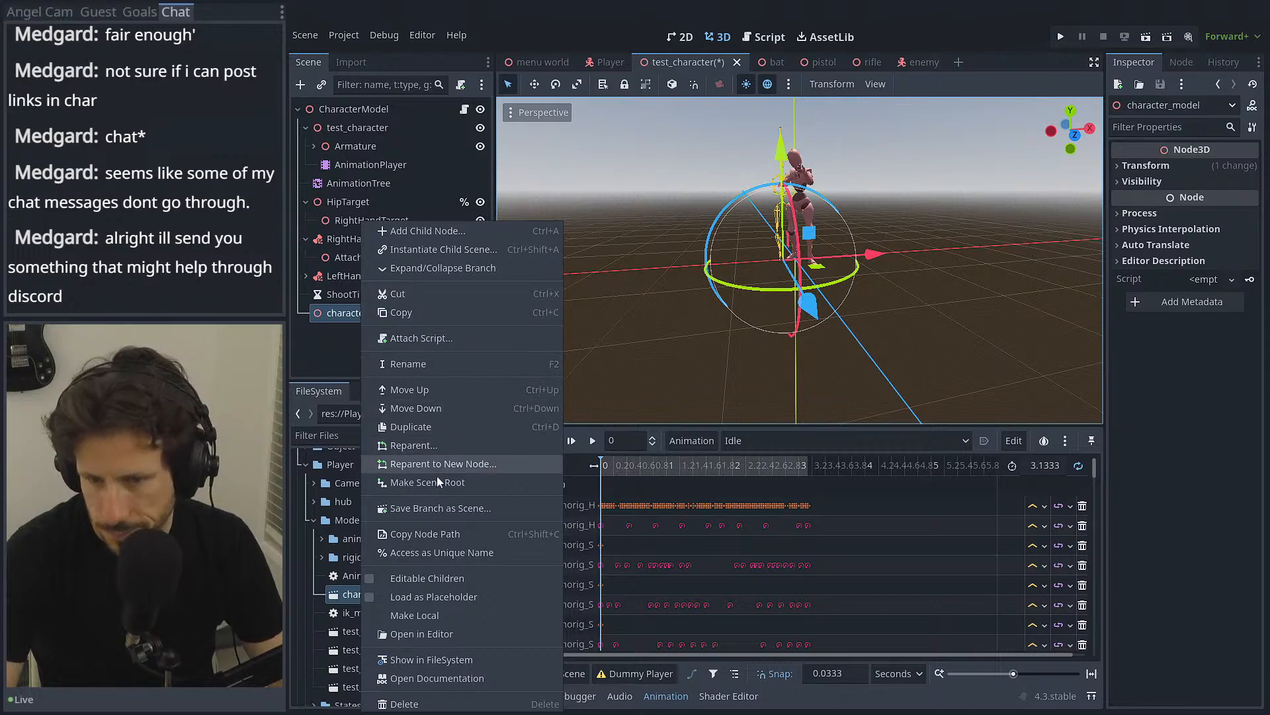
pyautogui.click(434, 612)
pyautogui.scroll(-1, 378, 328)
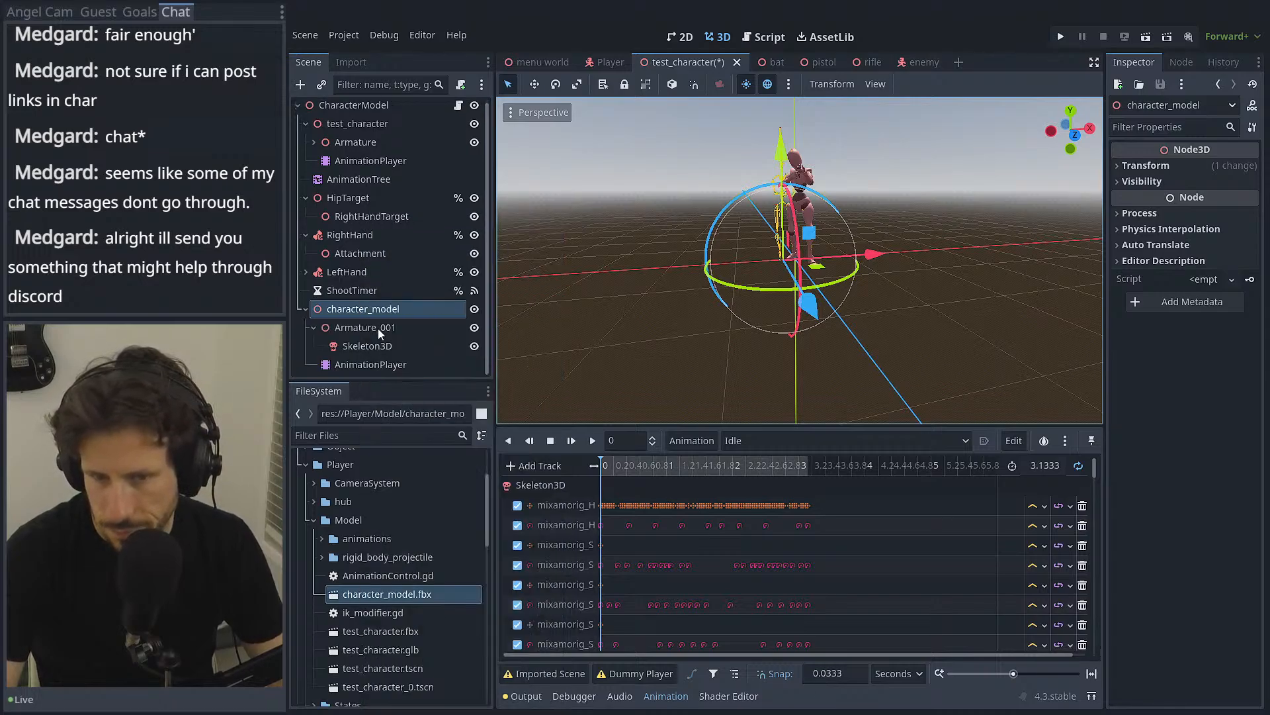
# Step: Try deleting the character_model node with its children, undo the deletion and reselect the node
pyautogui.click(368, 314)
pyautogui.click(369, 346)
pyautogui.click(371, 315)
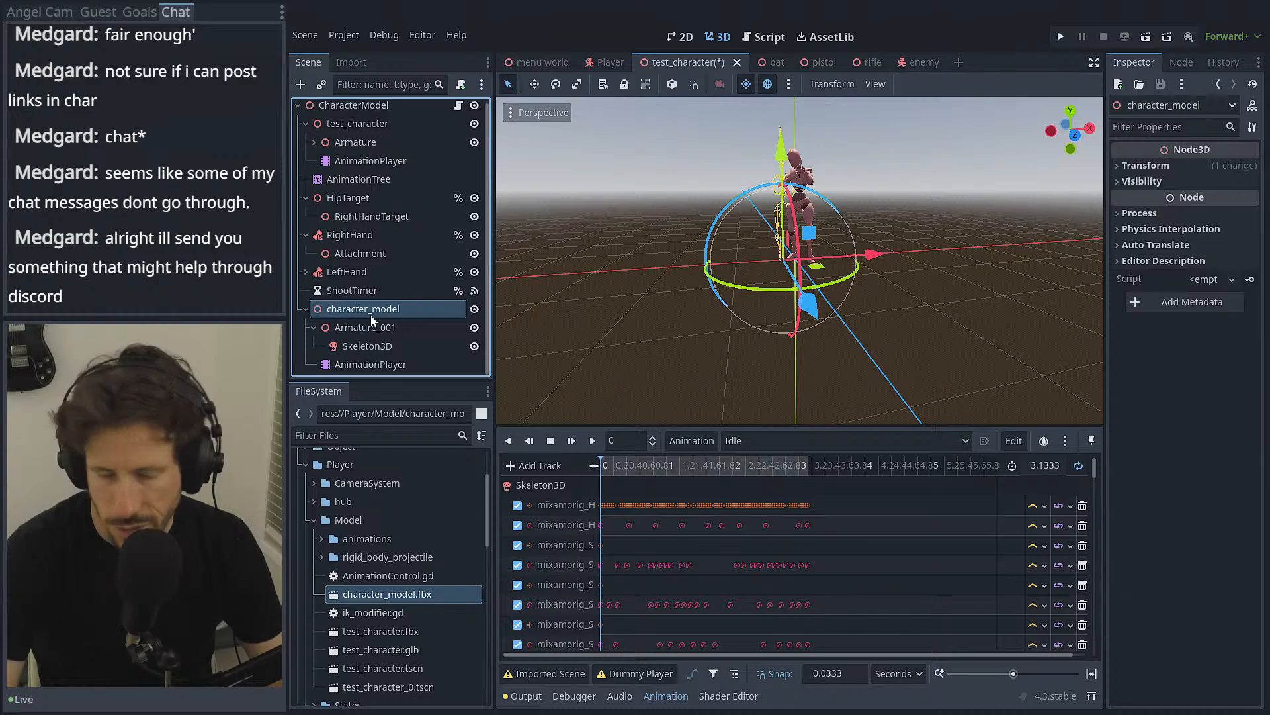
pyautogui.press('Delete')
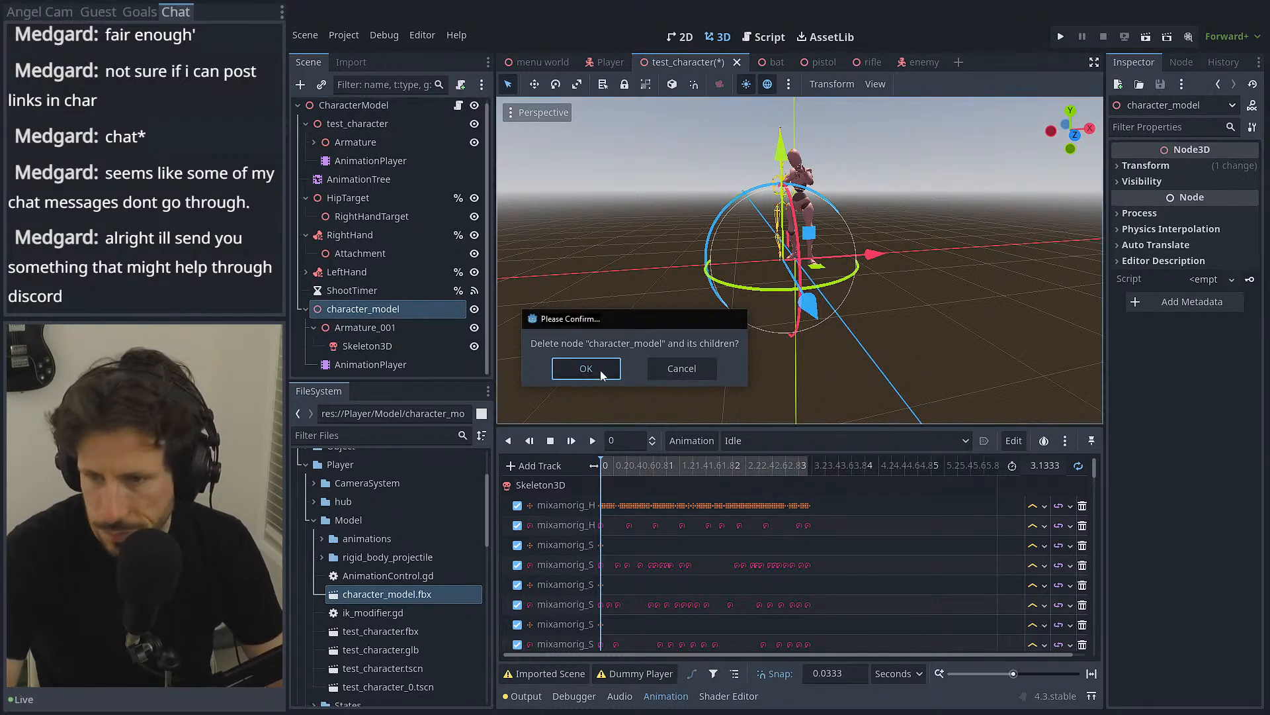
pyautogui.click(601, 371)
pyautogui.hotkey('ctrl', 'z')
pyautogui.click(375, 311)
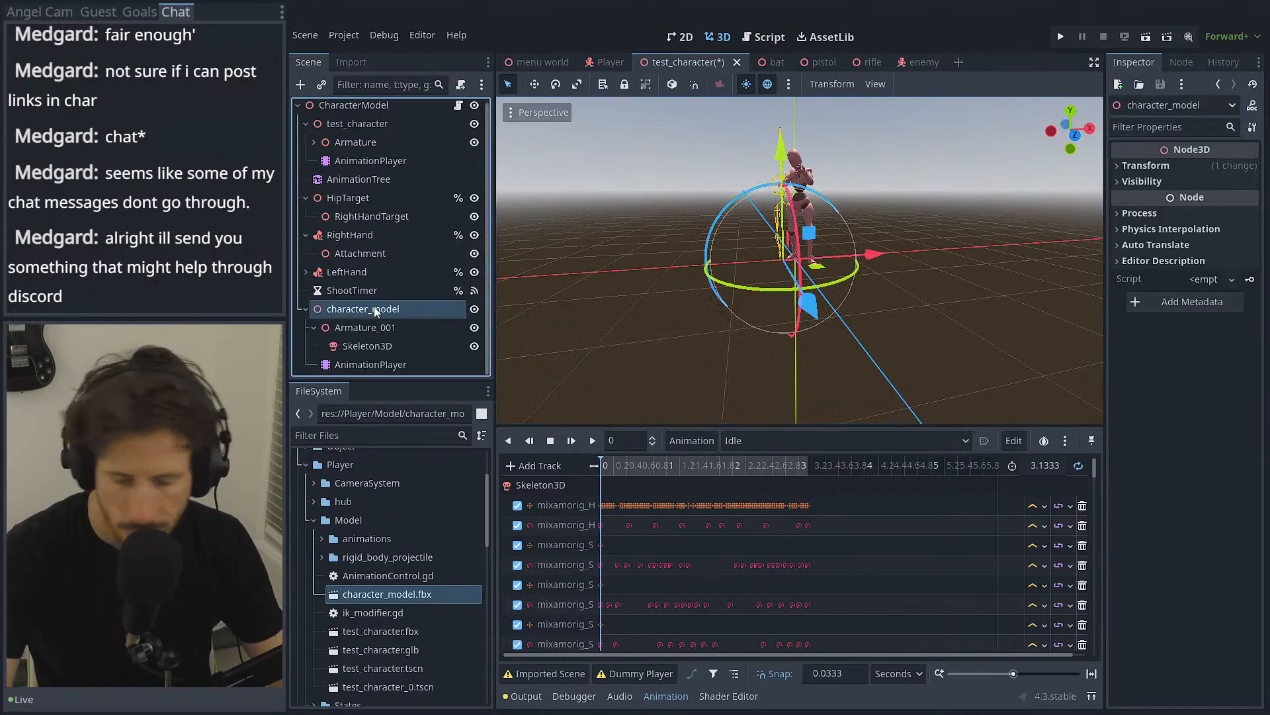
# Step: Delete the character_model node together with its children from the test_character scene
pyautogui.press('Delete')
pyautogui.click(594, 375)
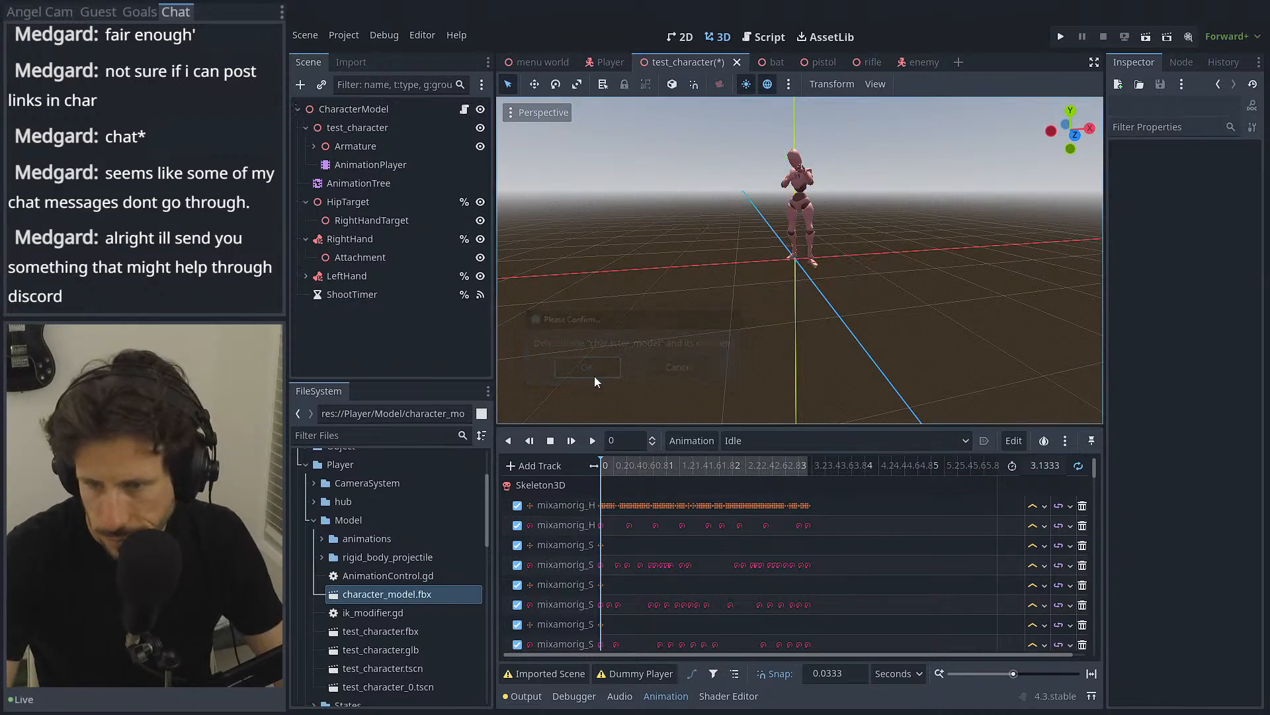
# Step: Switch to Blender, select Armature.001 together with Swat_Legs and overwrite character_model.fbx with an export limited to selected objects
pyautogui.hotkey('alt', 'Tab')
pyautogui.click(1087, 141)
pyautogui.scroll(-2, 1095, 136)
pyautogui.keyDown('shift'); pyautogui.click(1122, 145); pyautogui.keyUp('shift')
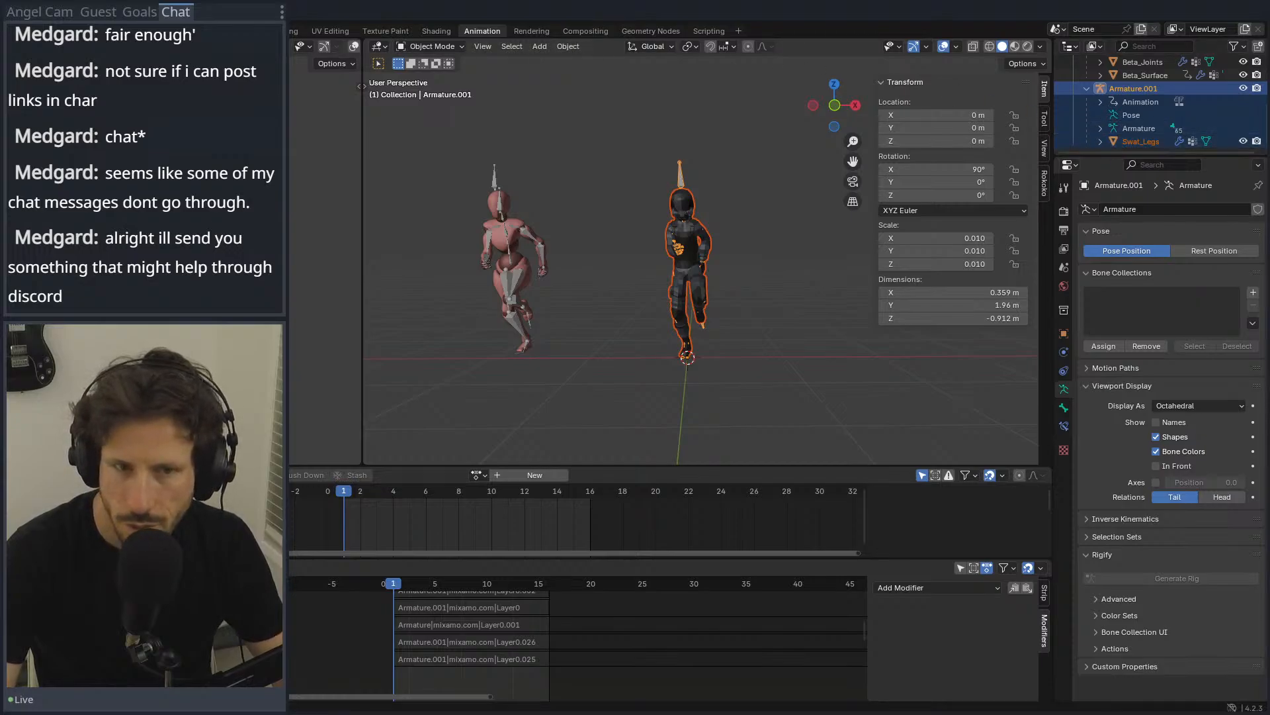
pyautogui.click(245, 336)
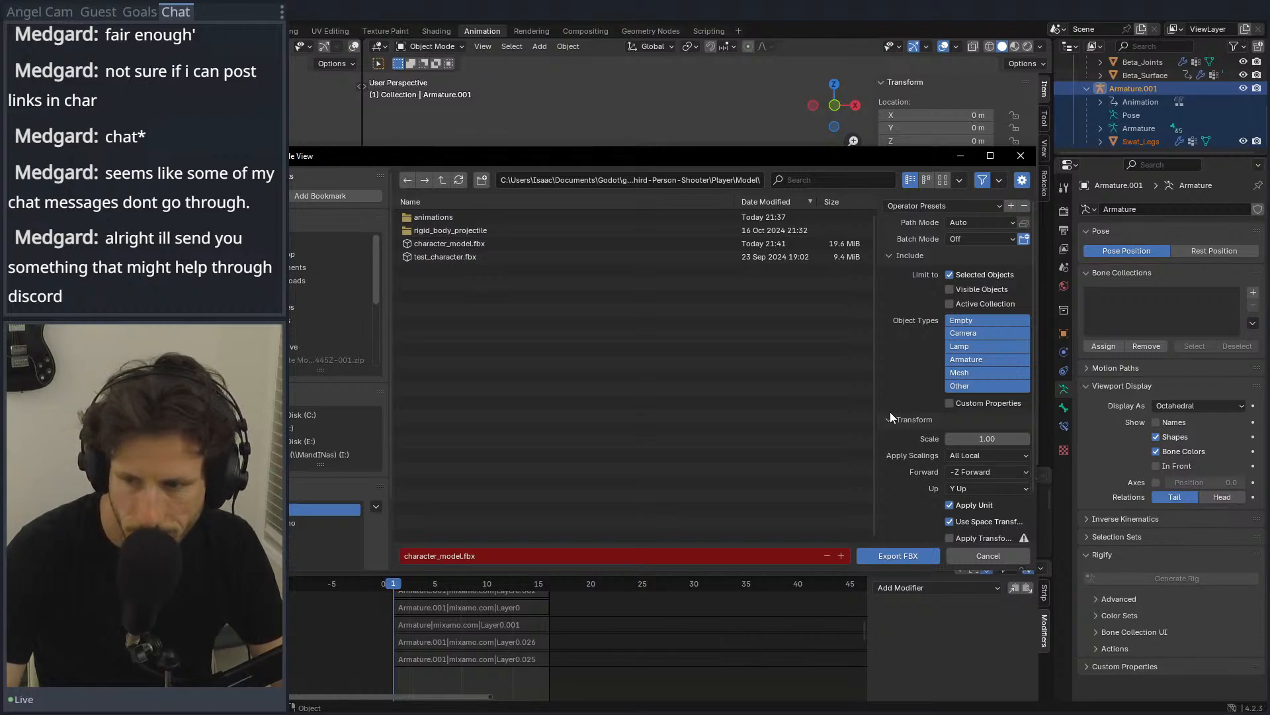
pyautogui.click(892, 554)
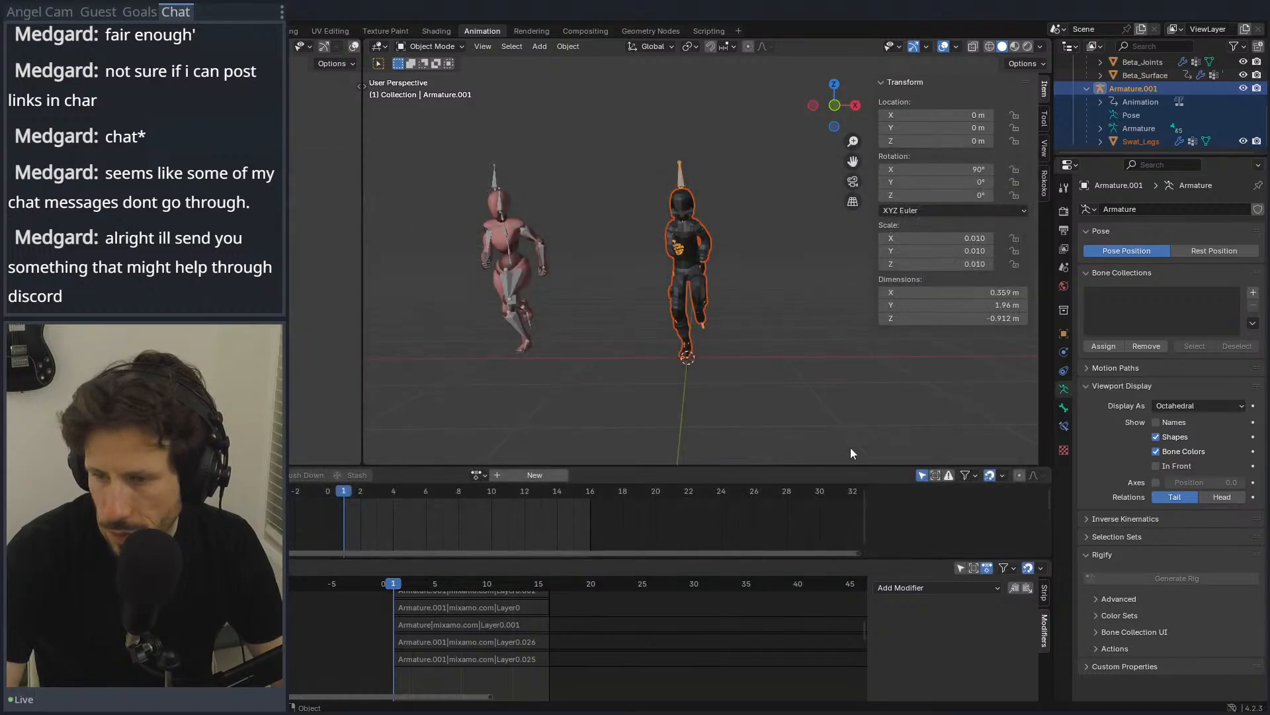
pyautogui.click(833, 366)
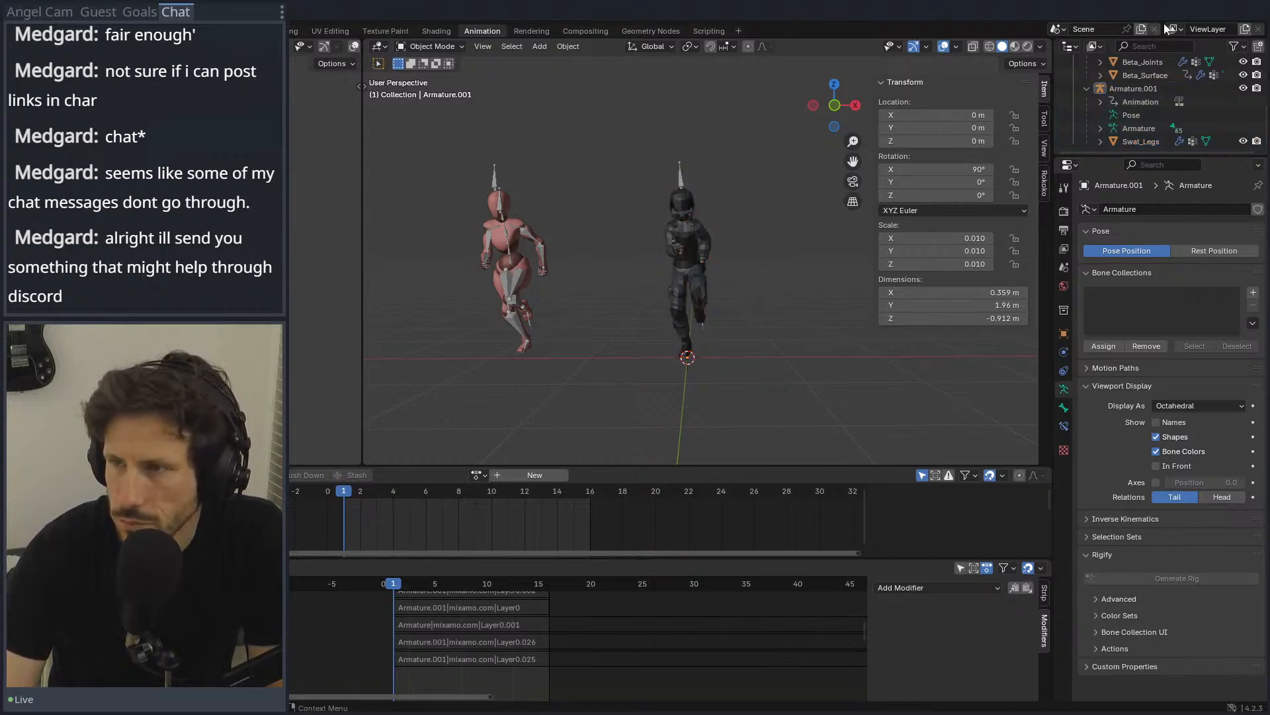
# Step: Switch to Godot, add character_model.fbx to the scene, move it along the X axis onto the existing character and make it local
pyautogui.click(1185, 20)
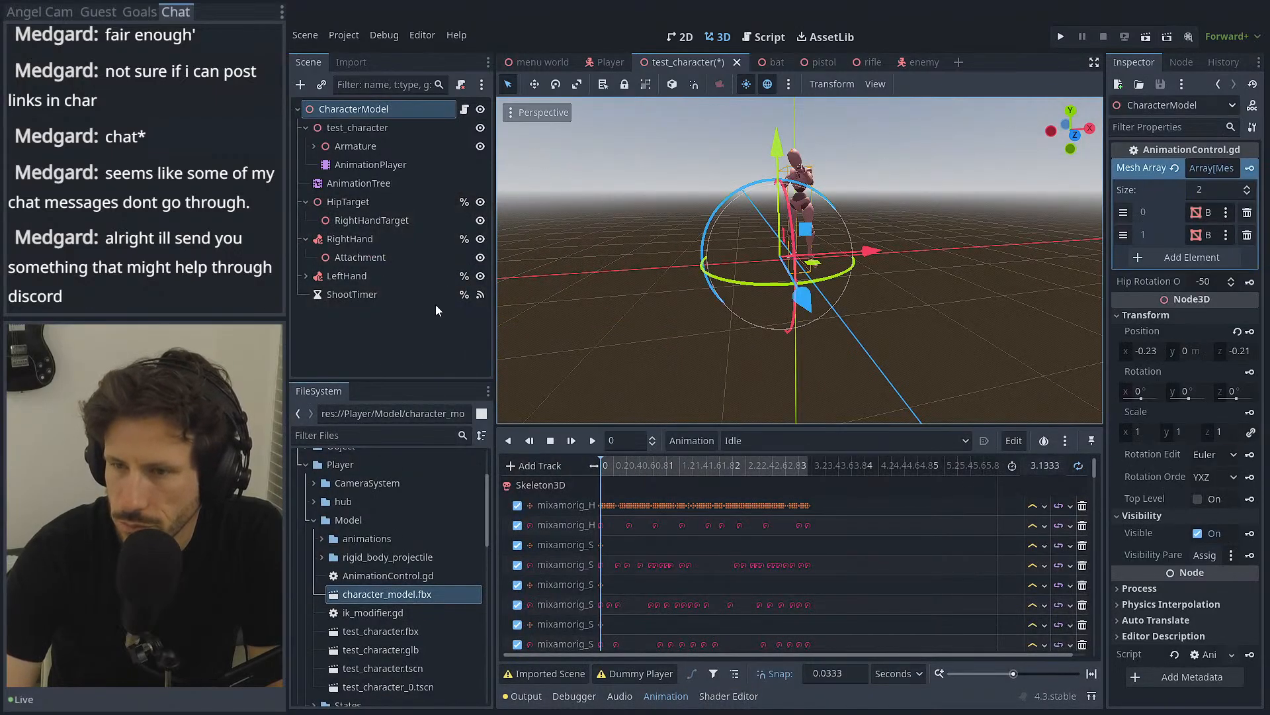
pyautogui.moveTo(382, 595); pyautogui.dragTo(692, 303)
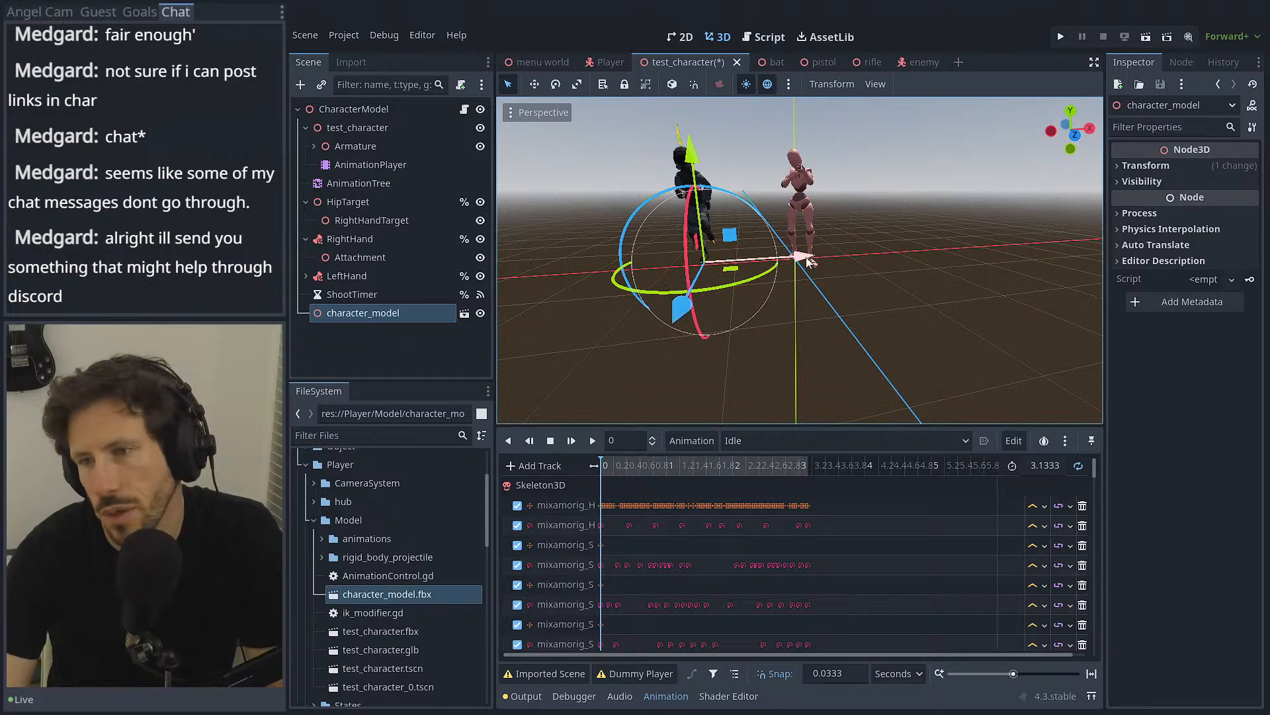
pyautogui.press('KP_1')
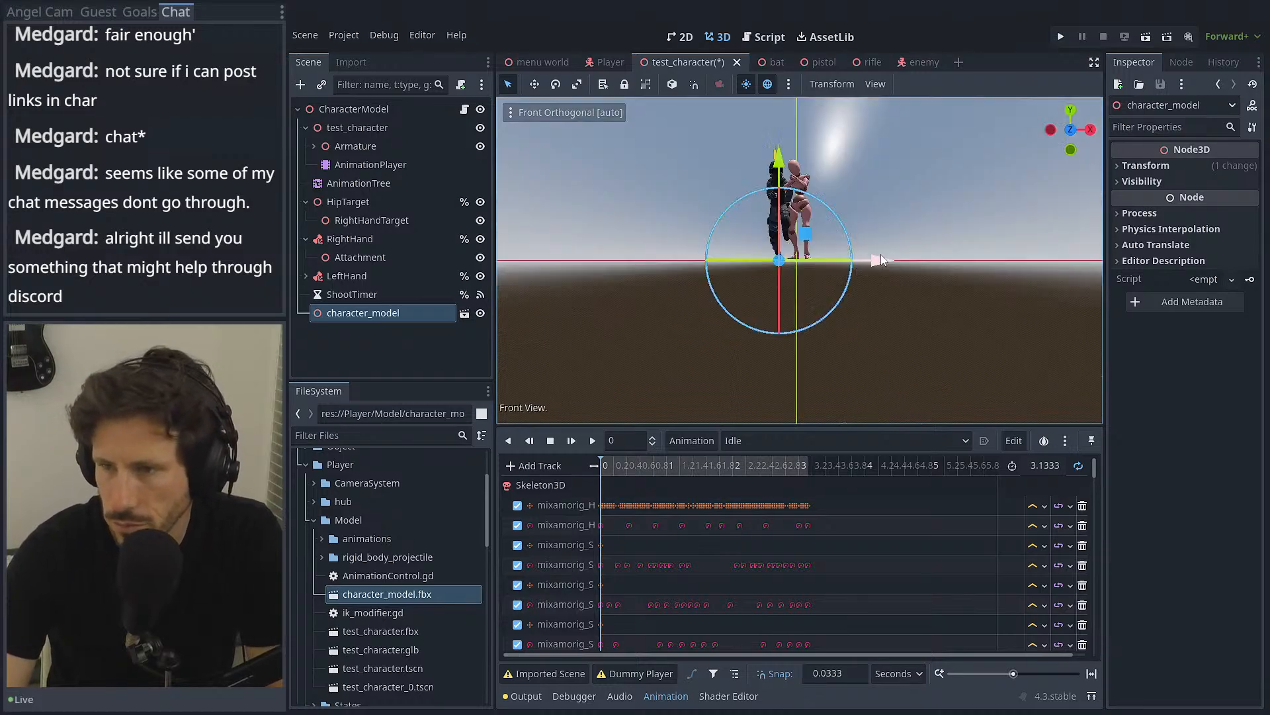
pyautogui.moveTo(881, 260); pyautogui.dragTo(903, 269)
pyautogui.moveTo(903, 269); pyautogui.dragTo(901, 242, button='middle')
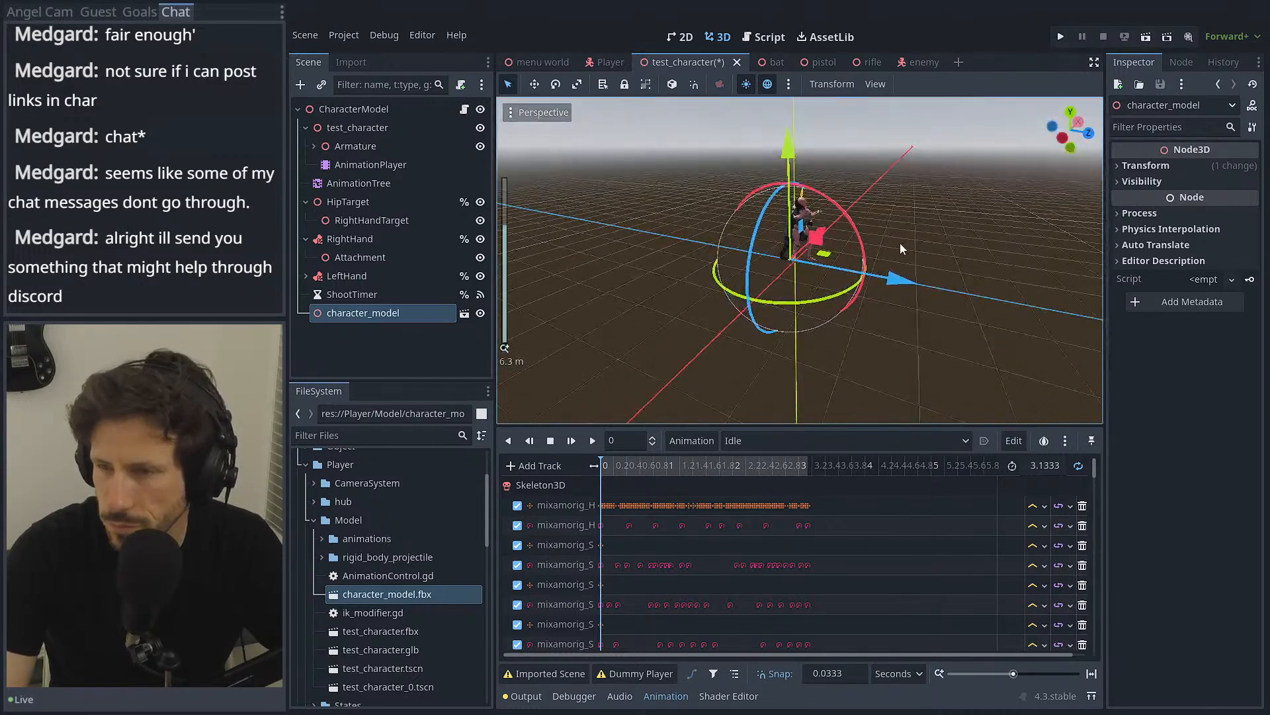
pyautogui.scroll(2, 901, 242)
pyautogui.rightClick(399, 311)
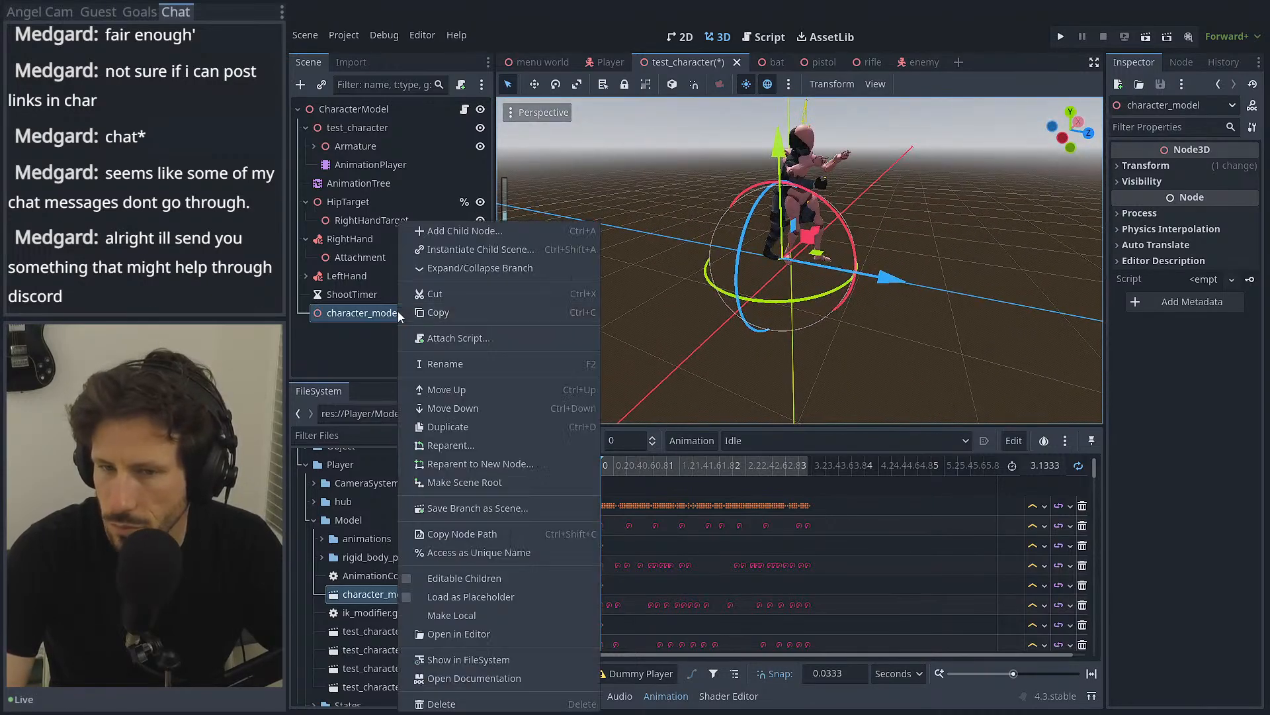
pyautogui.click(450, 615)
# Step: Preview several imported animations in character_model's AnimationPlayer, including Armature_001|mixamo_com|Layer0_012
pyautogui.click(374, 344)
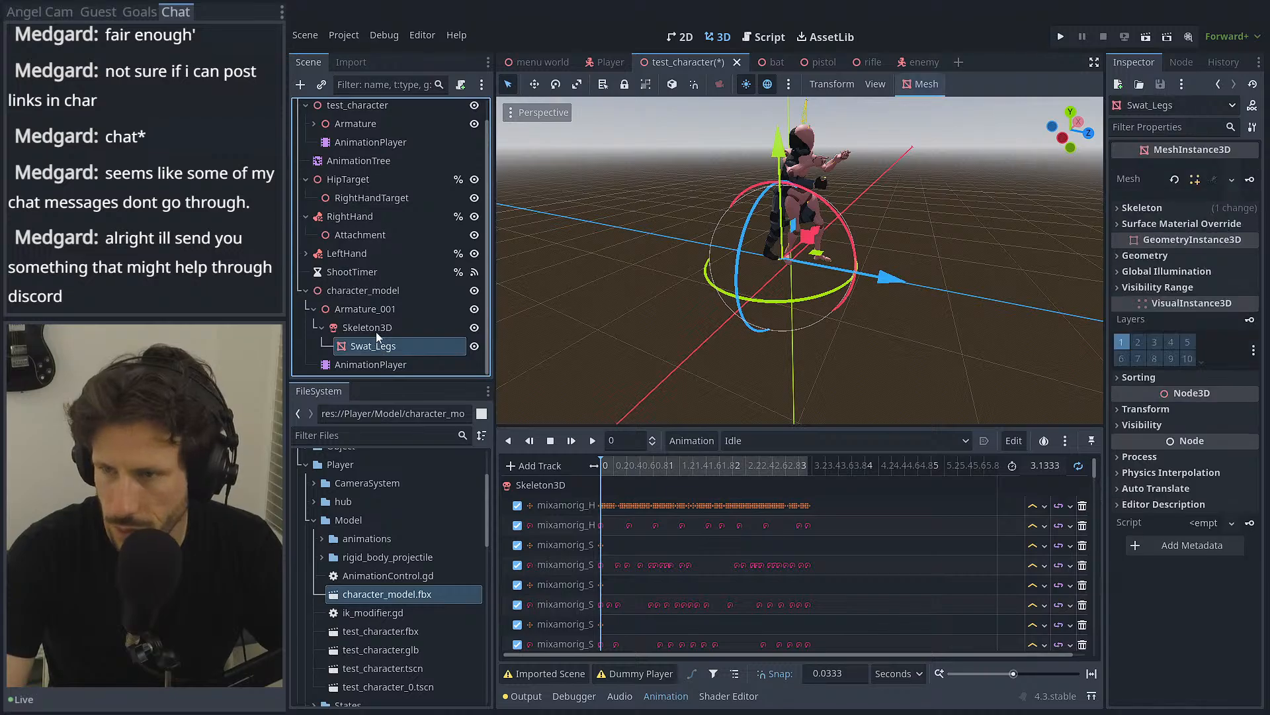
pyautogui.click(376, 365)
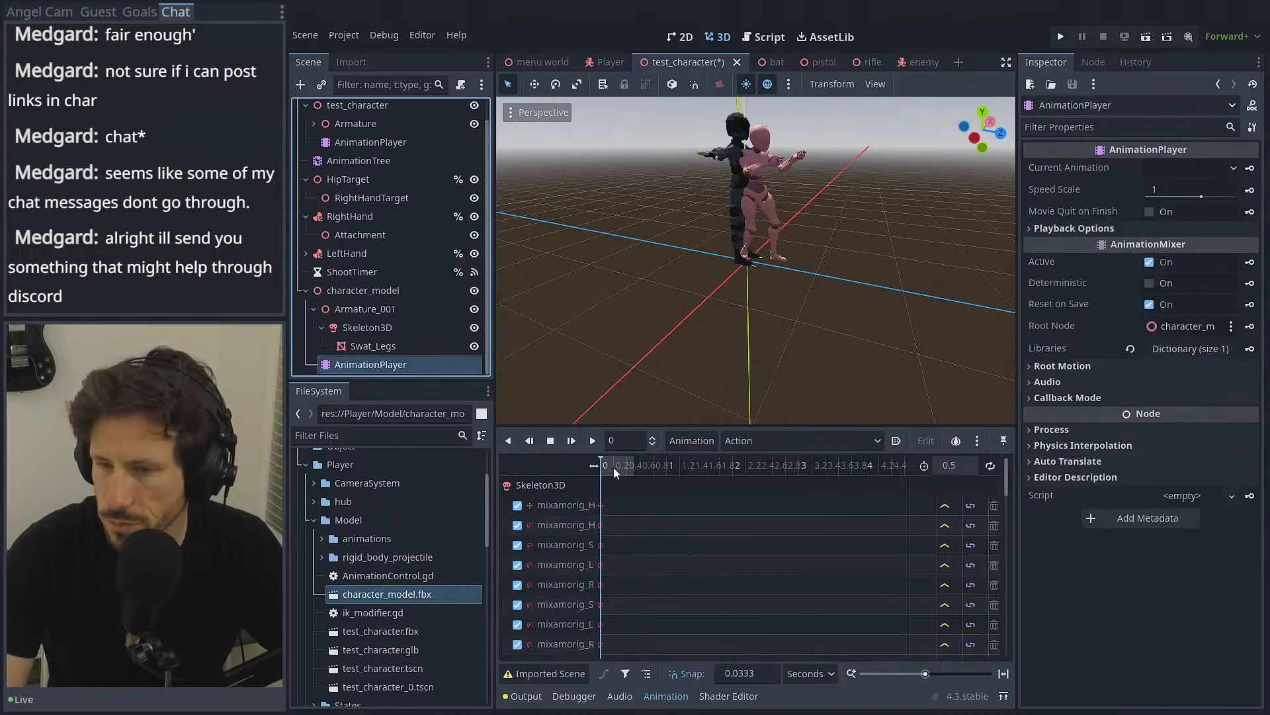
pyautogui.click(743, 442)
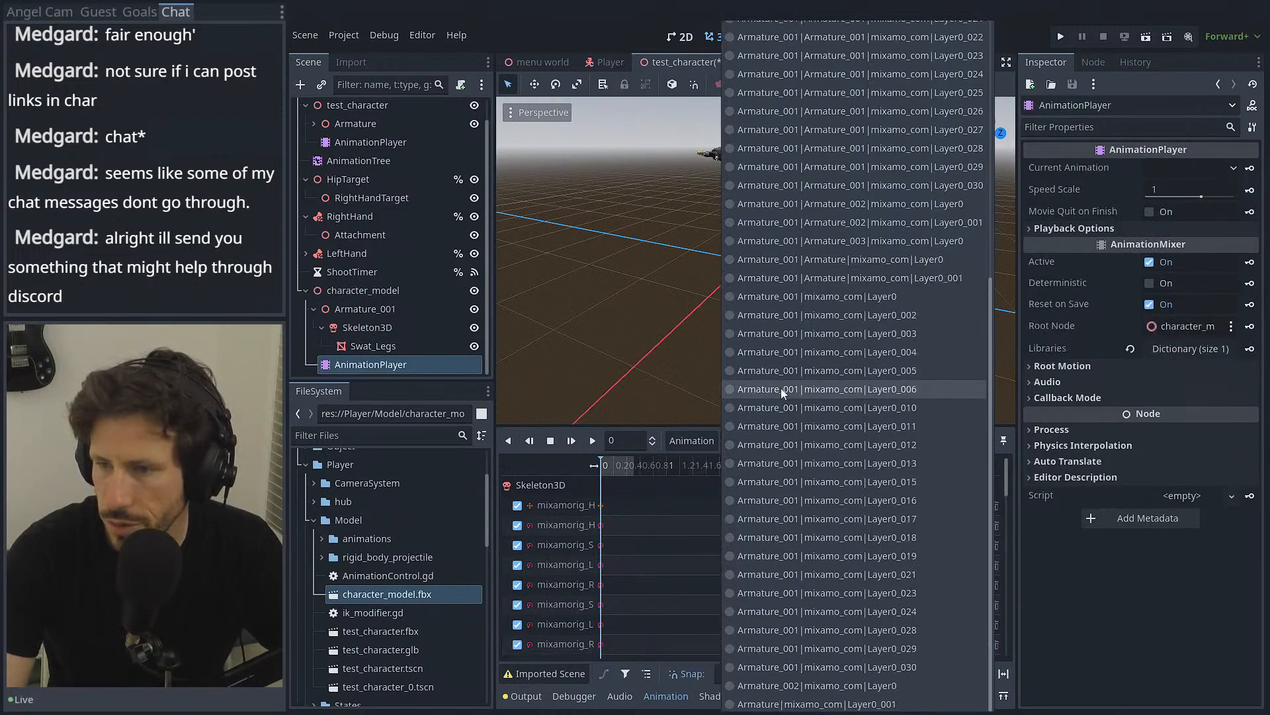
pyautogui.click(804, 345)
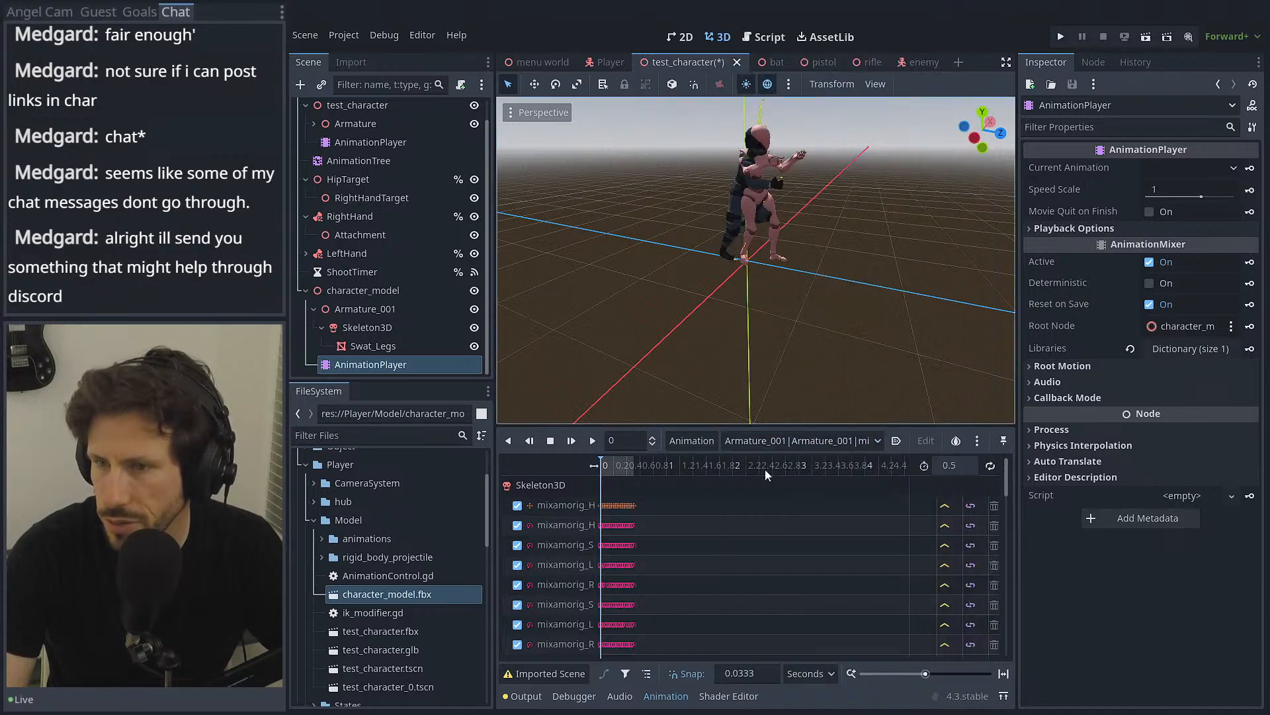
pyautogui.click(754, 441)
pyautogui.click(800, 444)
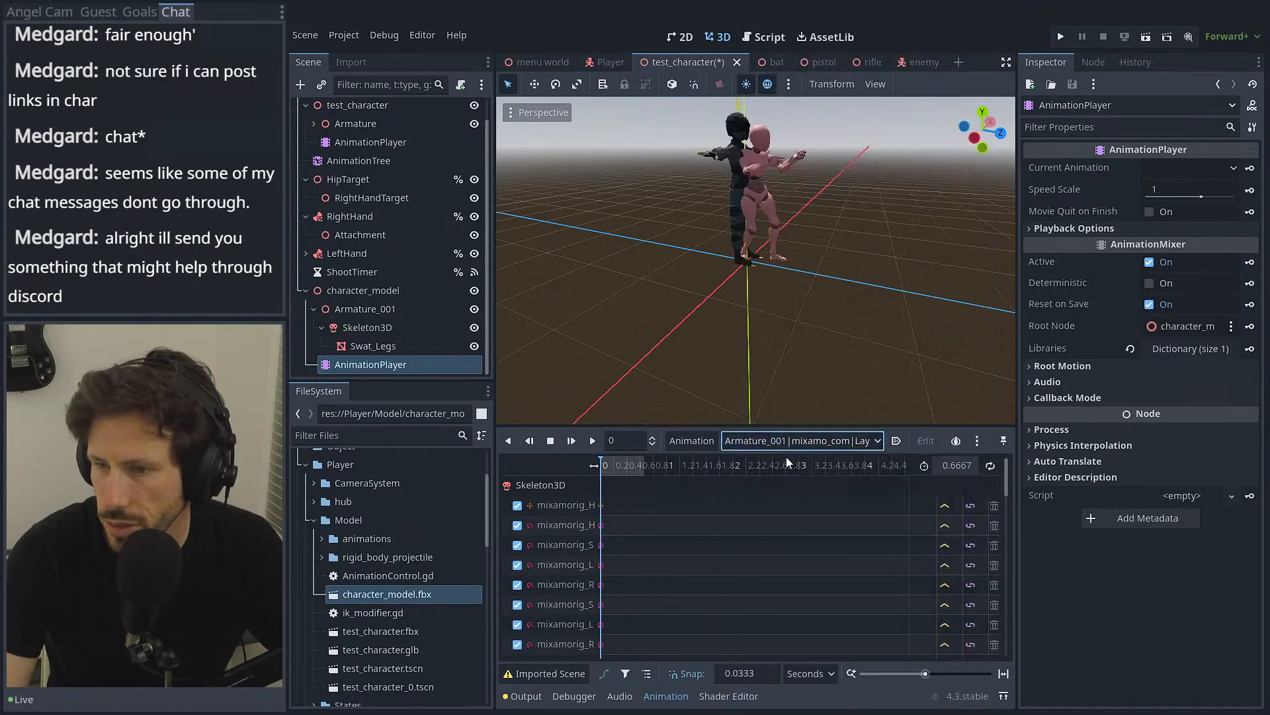
pyautogui.click(770, 445)
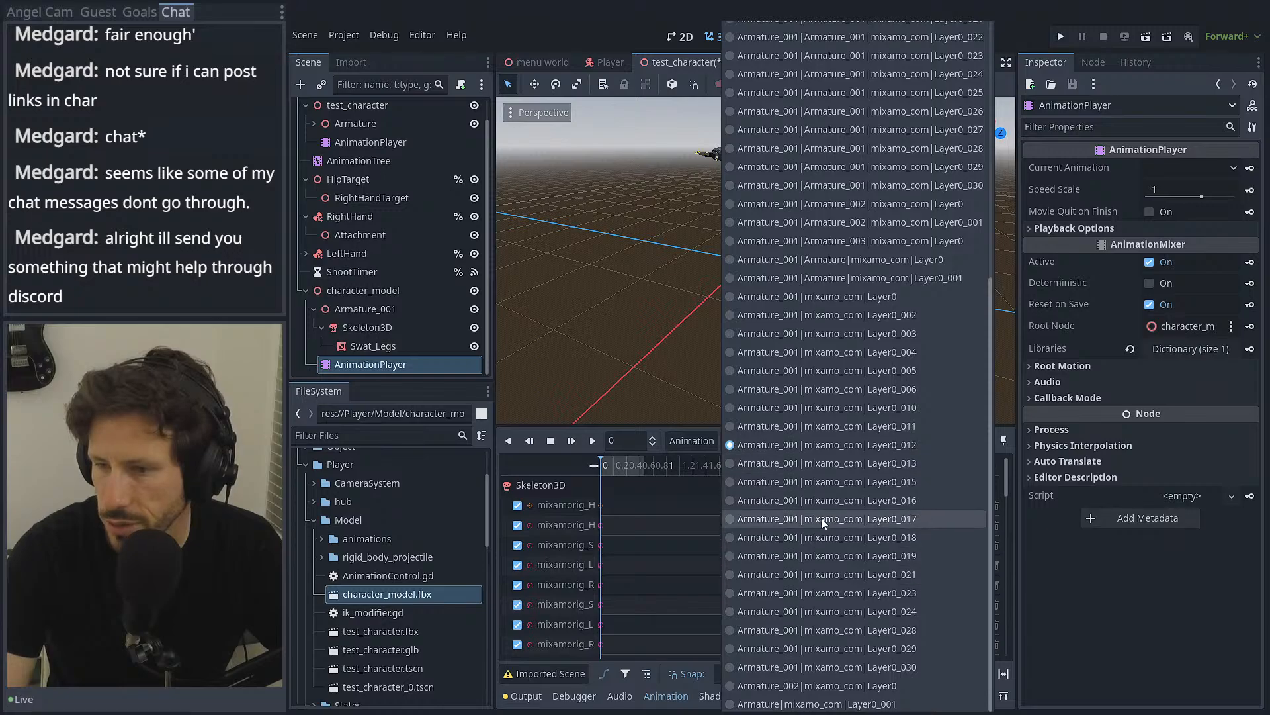
pyautogui.click(686, 382)
# Step: Delete the local character_model node and its children from the scene
pyautogui.click(352, 292)
pyautogui.rightClick(352, 292)
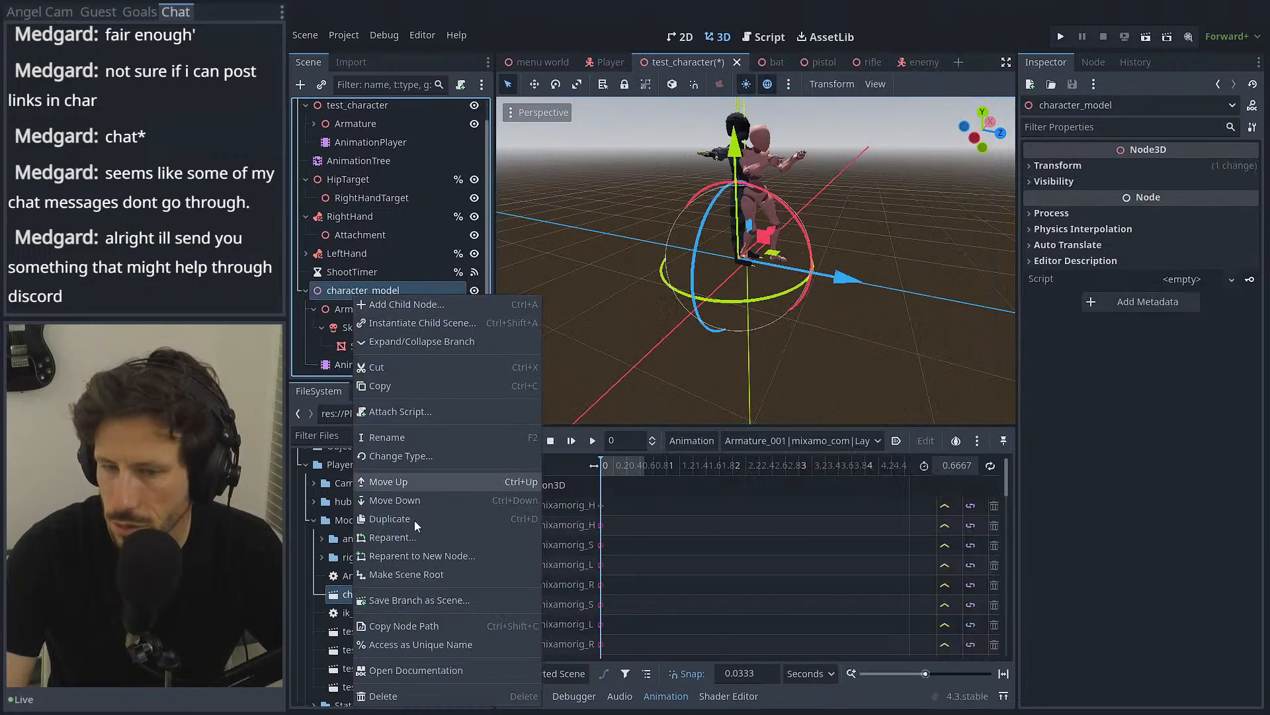
pyautogui.click(415, 689)
pyautogui.click(576, 368)
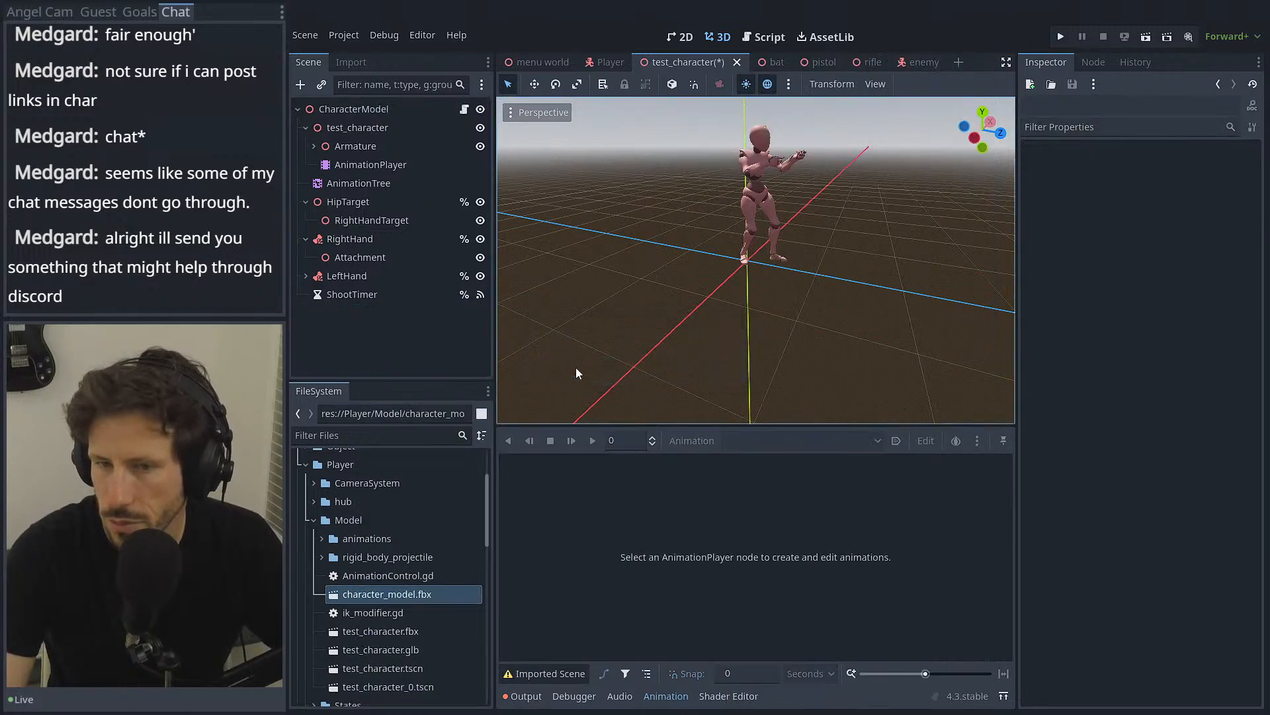
# Step: Switch to Blender and select Armature.001 together with its Swat_Legs mesh for export
pyautogui.hotkey('alt', 'Tab')
pyautogui.click(679, 174)
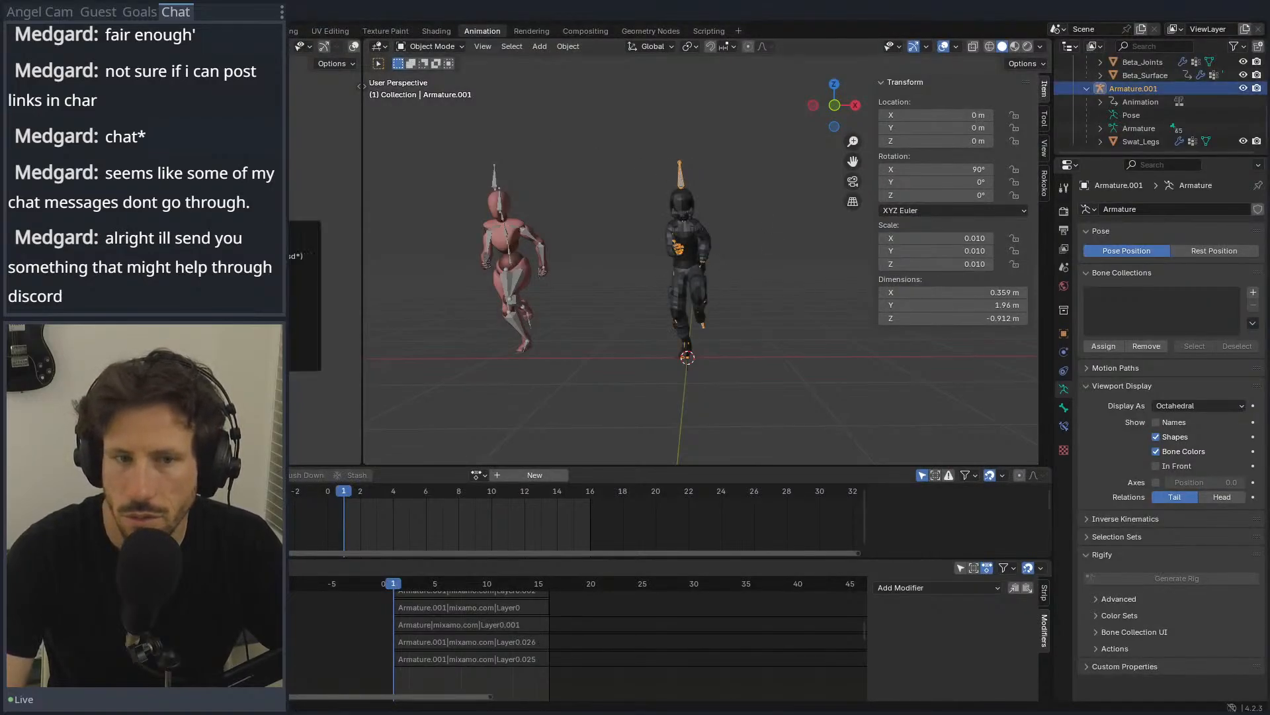
pyautogui.click(304, 348)
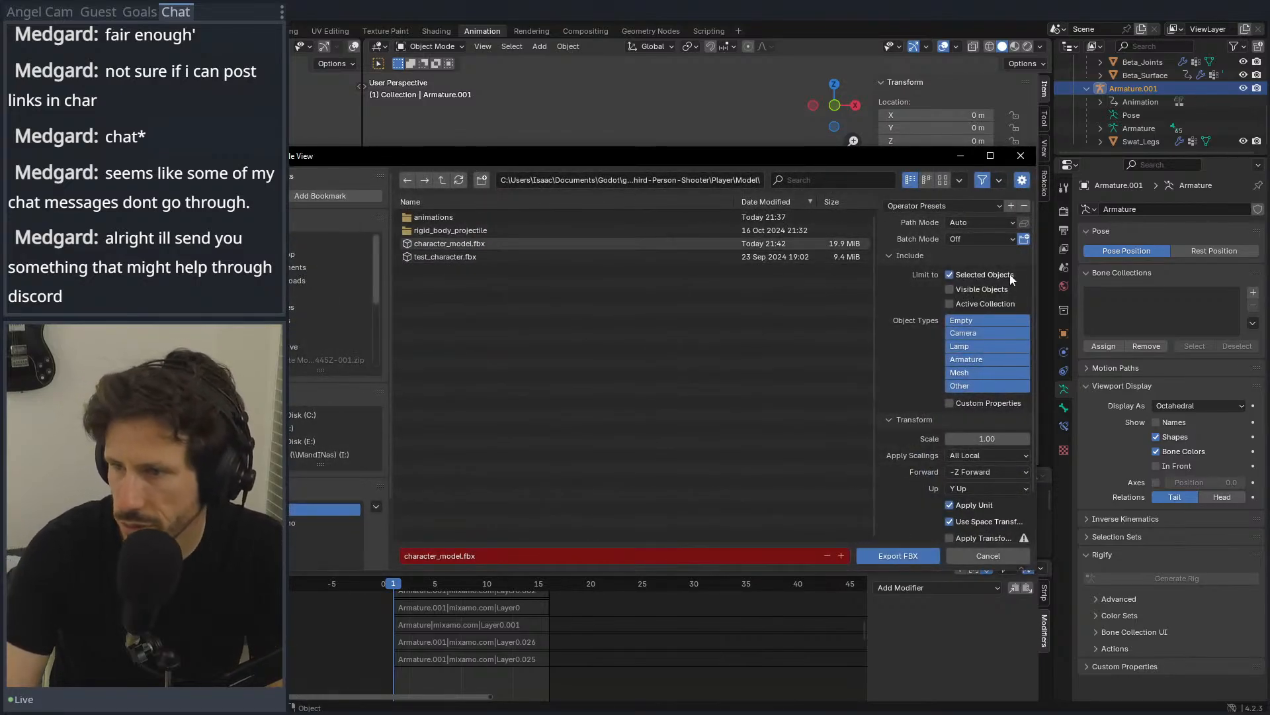
pyautogui.click(1019, 156)
pyautogui.keyDown('shift'); pyautogui.click(1139, 140); pyautogui.keyUp('shift')
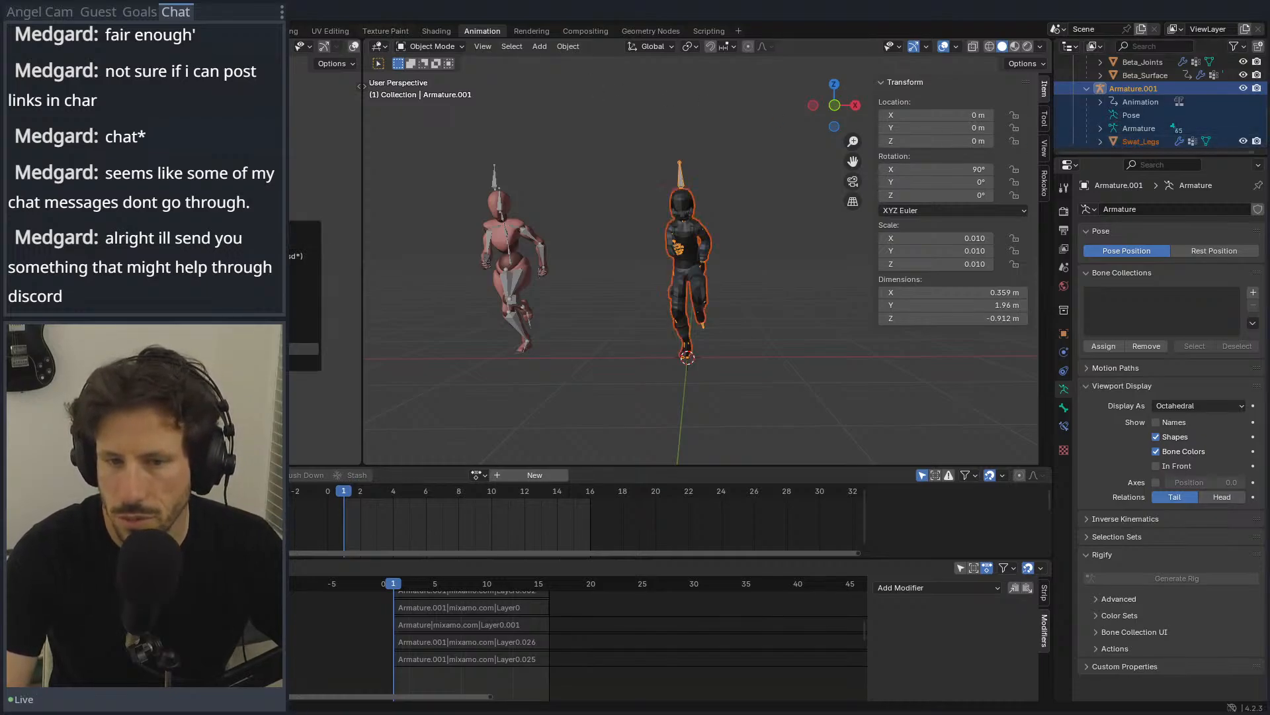
# Step: Overwrite character_model.fbx with an FBX export of the selected objects with All Actions disabled, and clear the selection
pyautogui.click(304, 348)
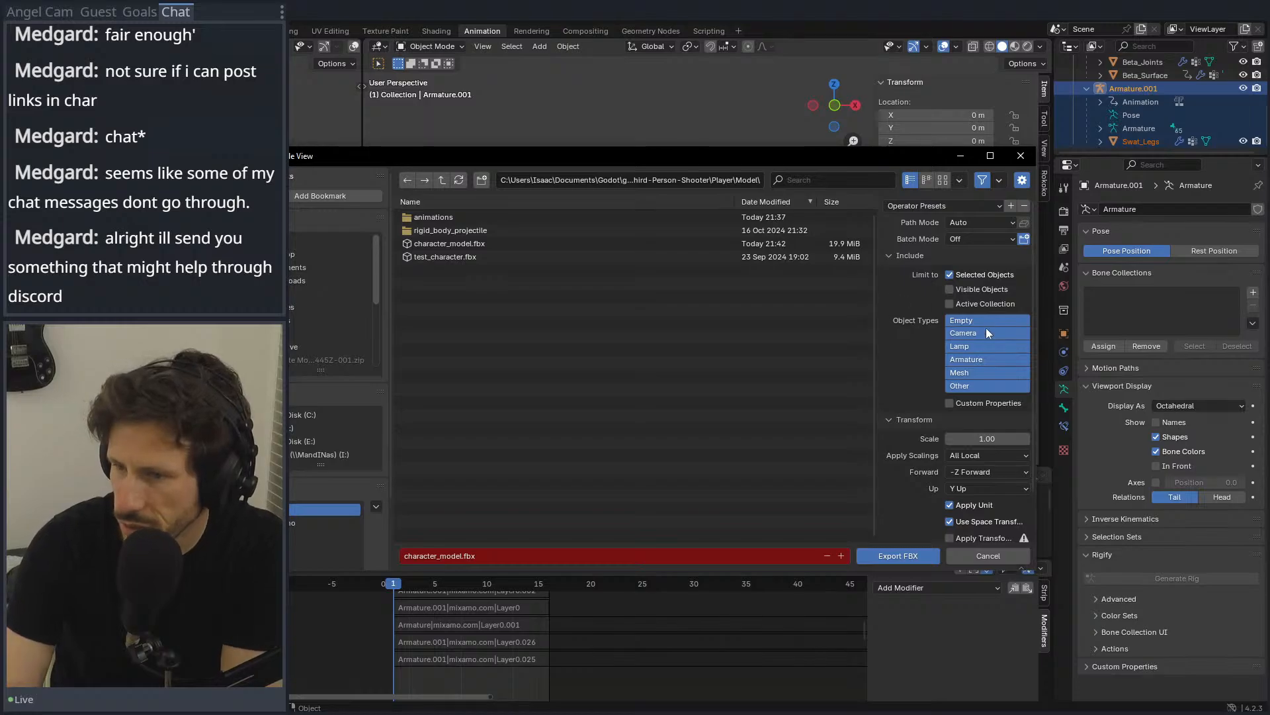
pyautogui.scroll(-2, 989, 397)
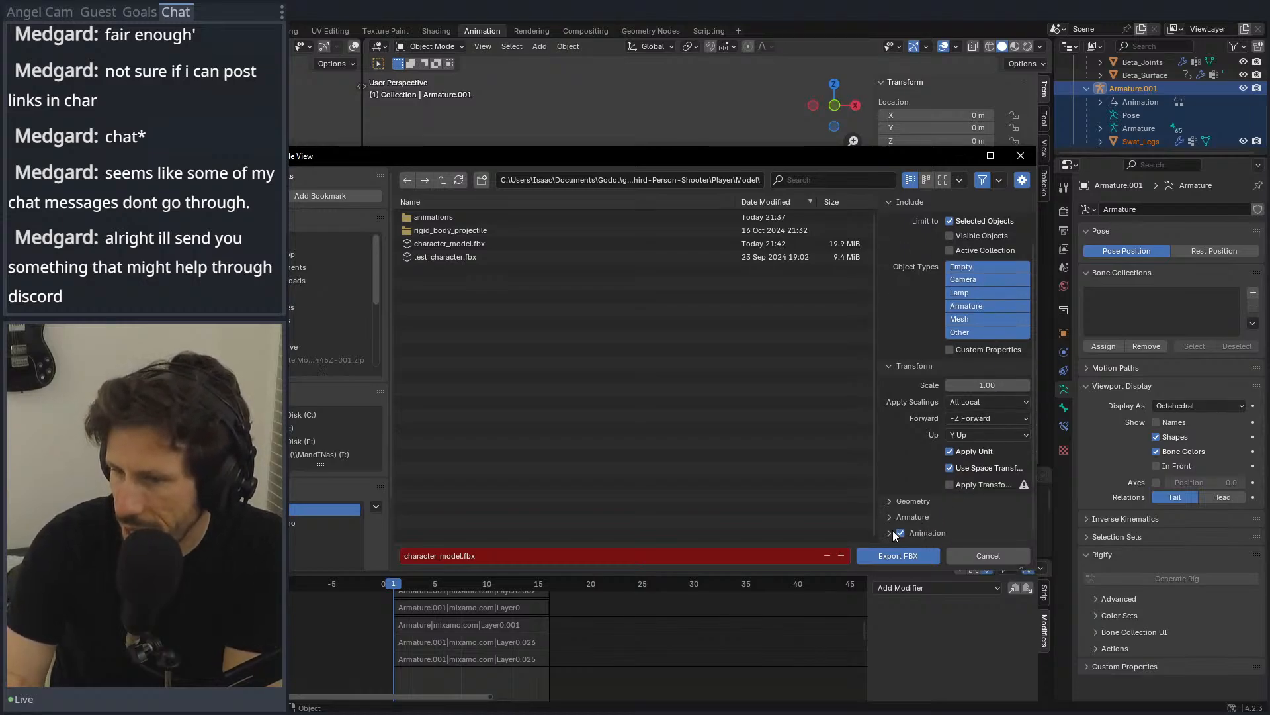
pyautogui.scroll(-4, 898, 518)
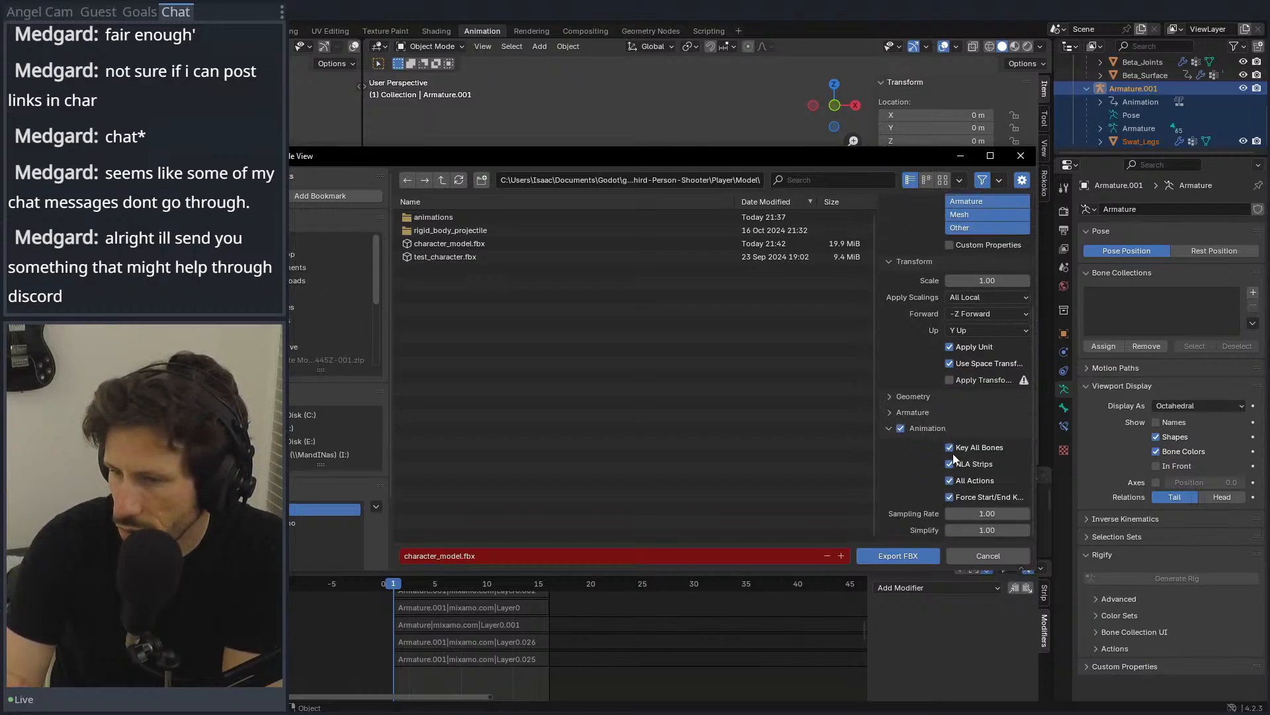
pyautogui.click(950, 481)
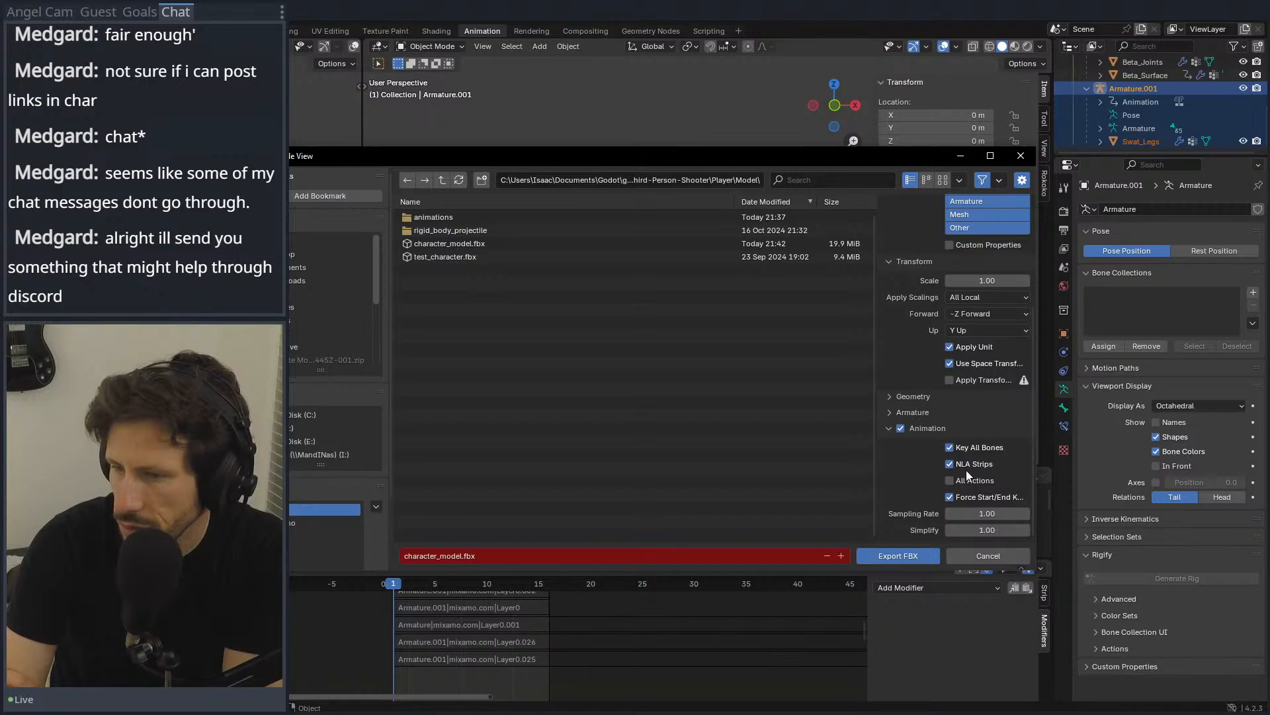
pyautogui.click(921, 554)
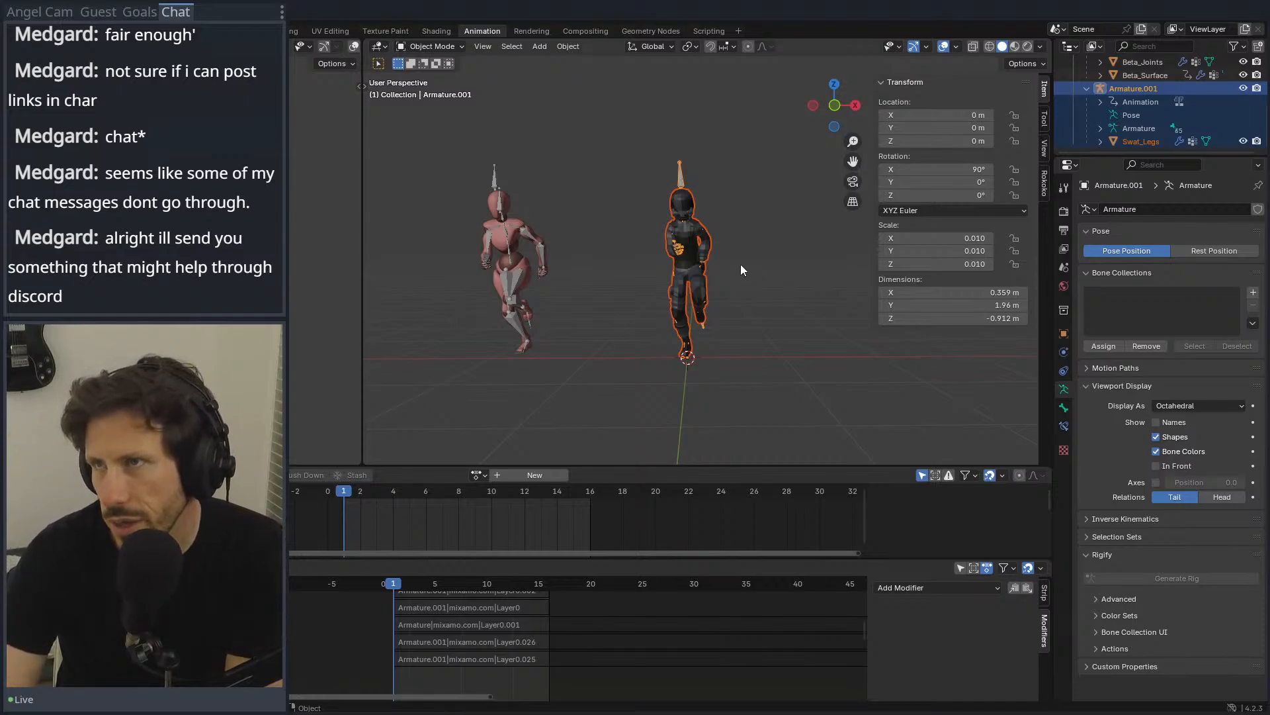
pyautogui.hotkey('alt', 'a')
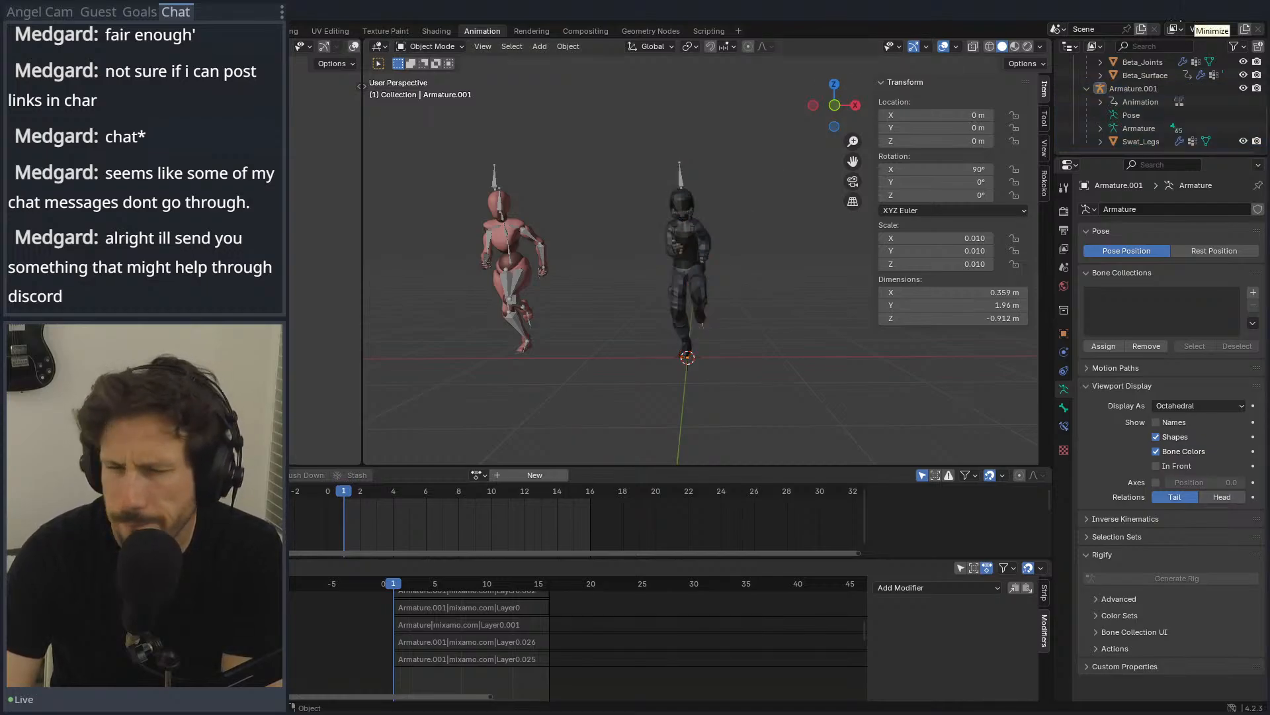
# Step: Switch to Godot, add the re-exported character_model.fbx to the test_character scene and make the new node local
pyautogui.click(1182, 24)
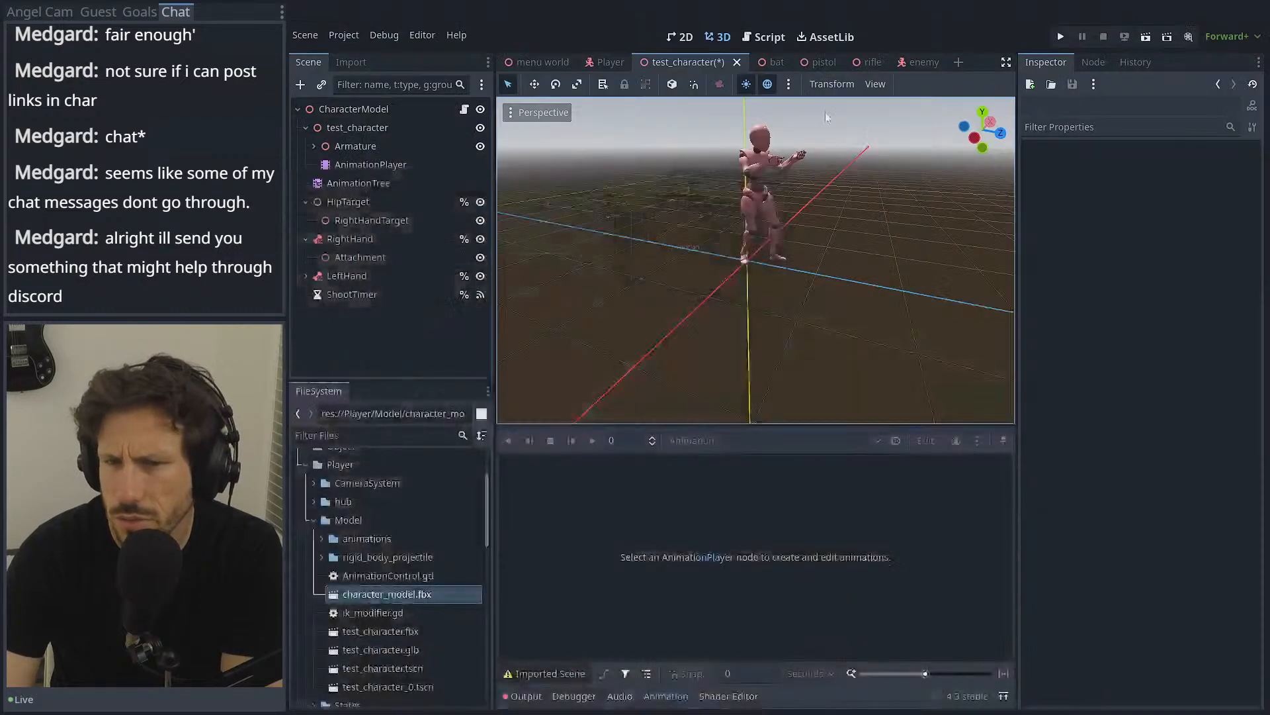
pyautogui.moveTo(365, 596); pyautogui.dragTo(751, 308)
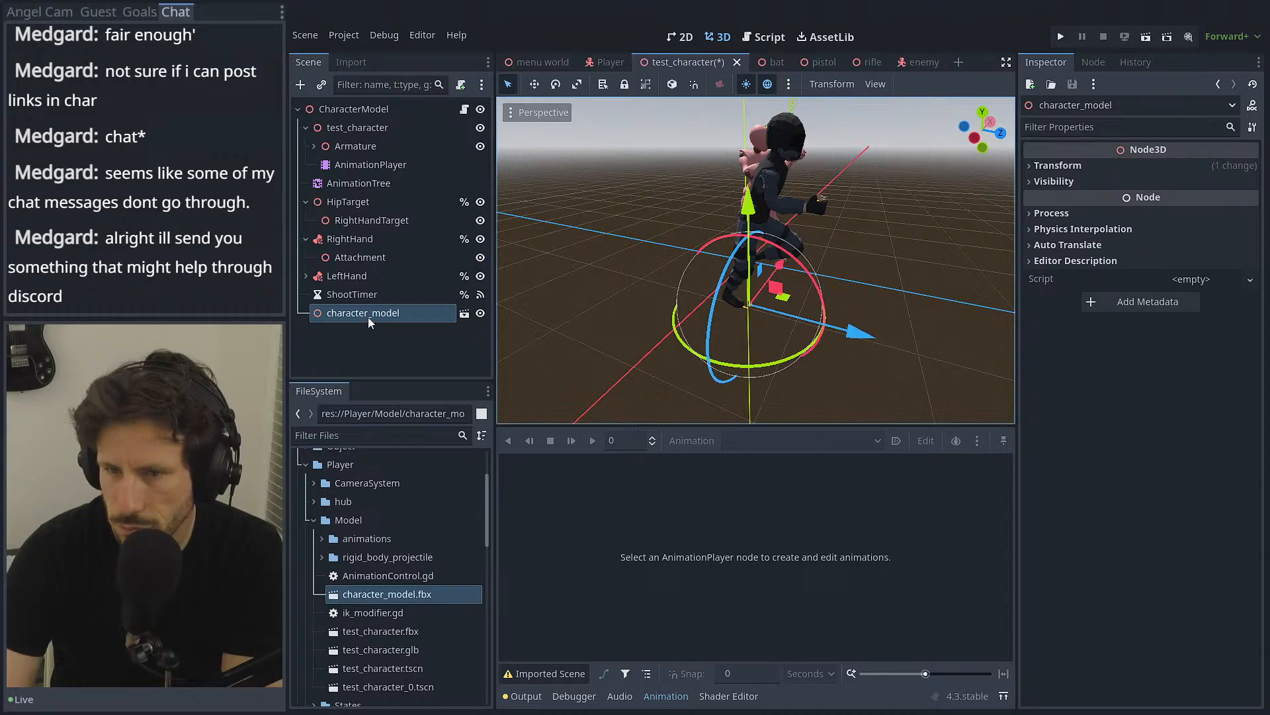
pyautogui.rightClick(368, 316)
pyautogui.click(420, 573)
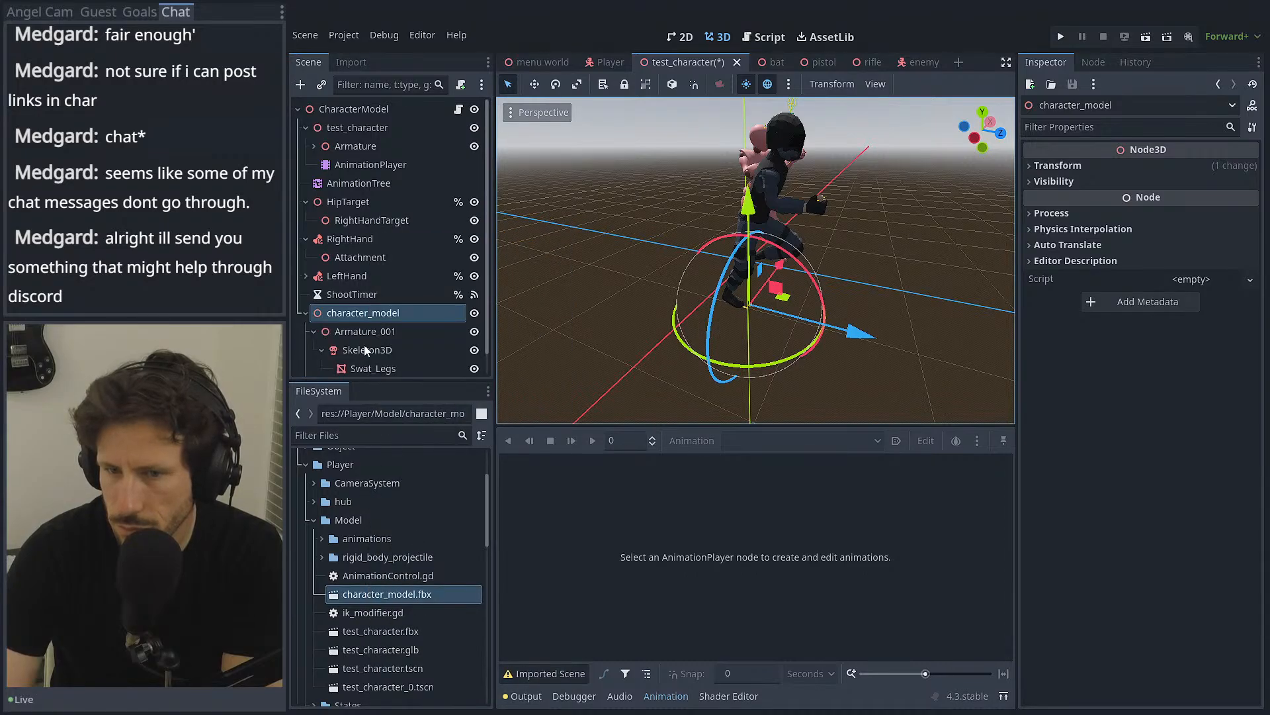
# Step: Preview animations such as Armature_001|mixamo_com|Layer0_017 and Layer0_019 in the new AnimationPlayer, and reselect the character_model node
pyautogui.scroll(-1, 366, 351)
pyautogui.click(370, 362)
pyautogui.click(778, 442)
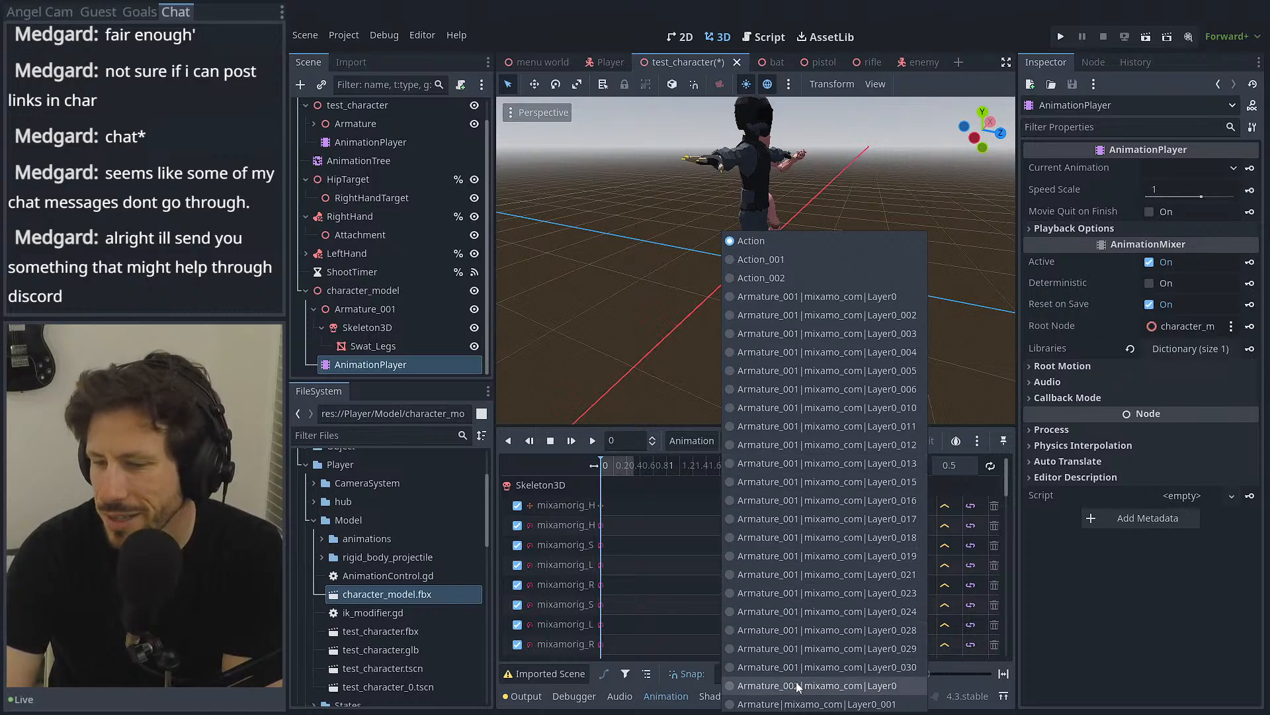
pyautogui.click(798, 371)
pyautogui.click(807, 441)
pyautogui.click(794, 517)
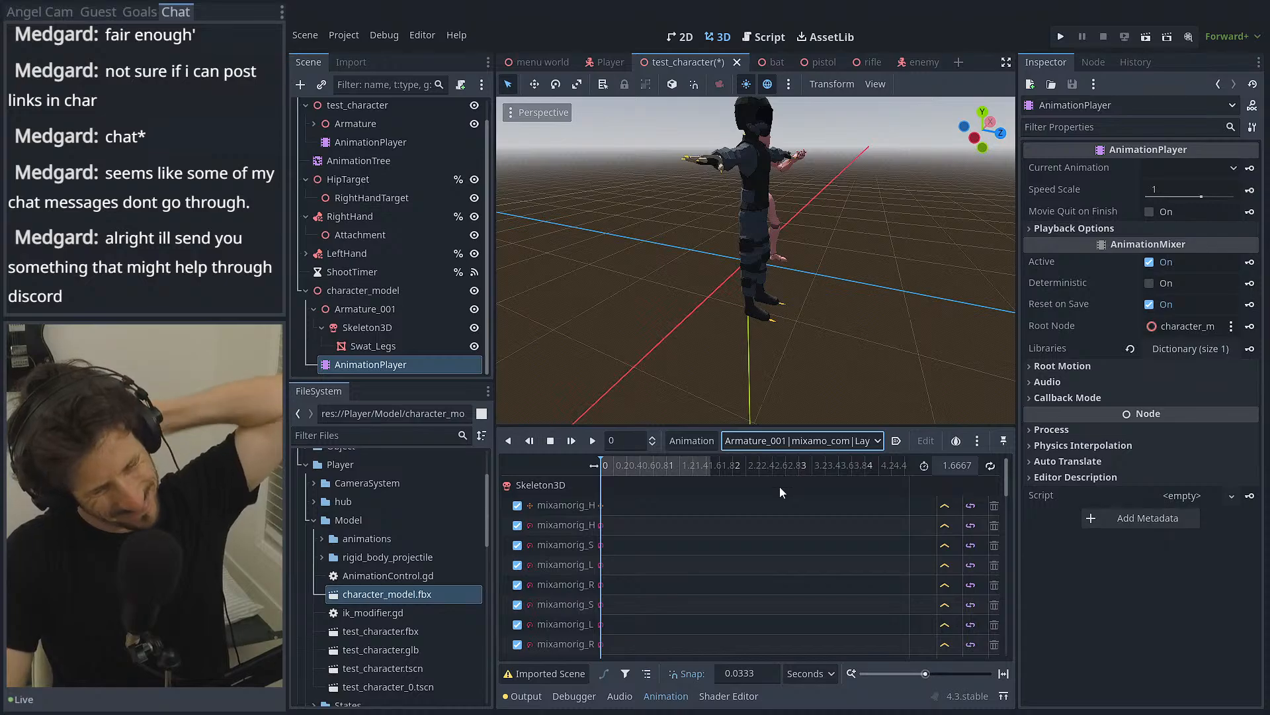
pyautogui.click(843, 441)
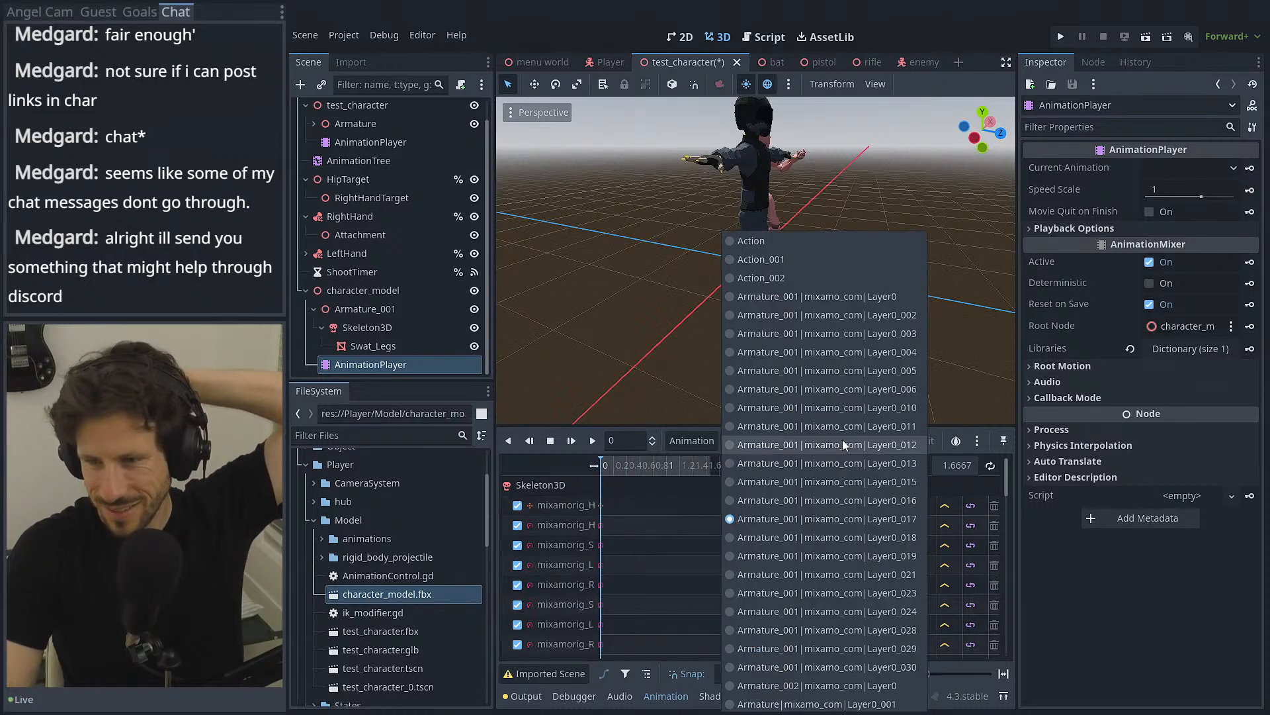
pyautogui.click(816, 554)
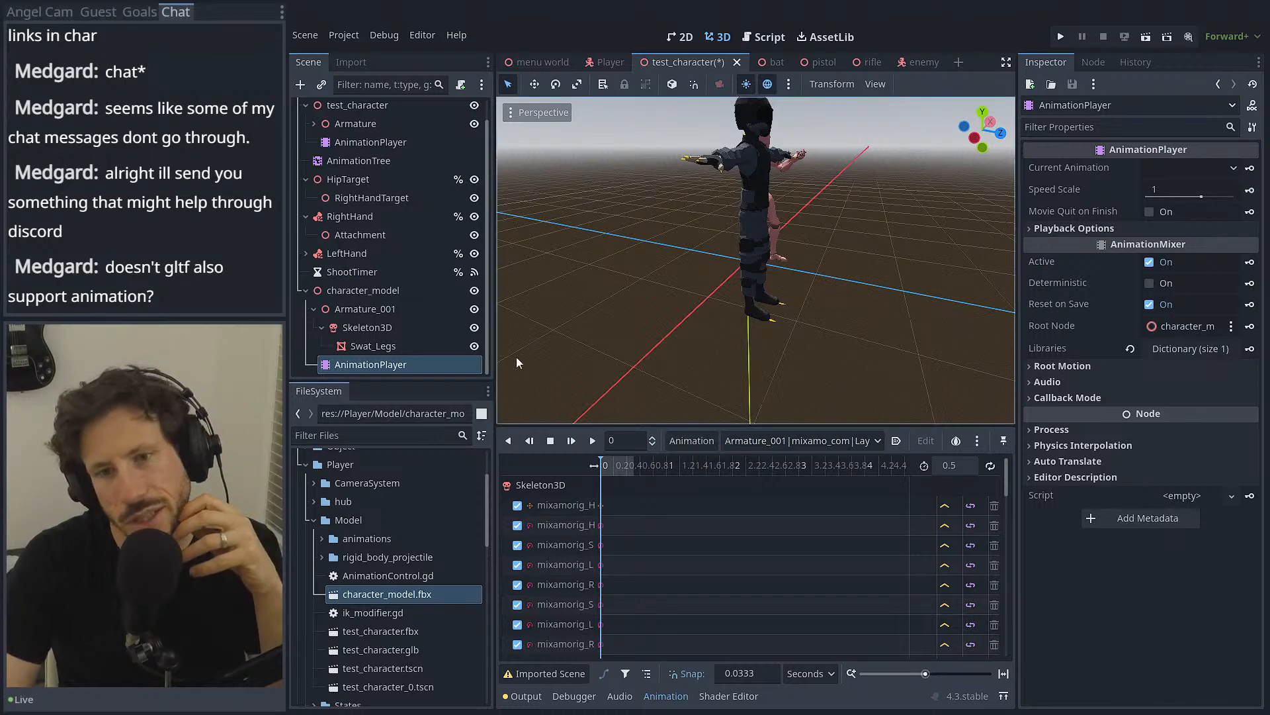
pyautogui.click(379, 292)
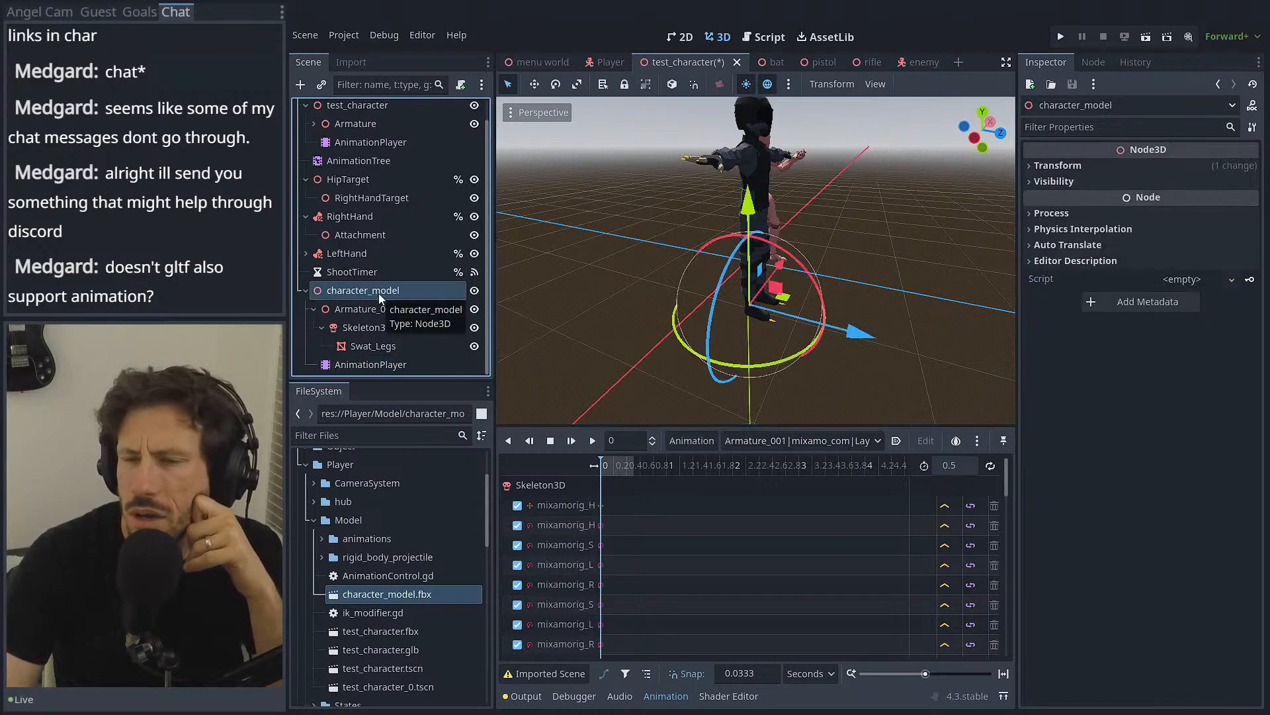
# Step: Inspect character_model from the front and preview Action_001 and other imported animations in its AnimationPlayer
pyautogui.press('KP_1')
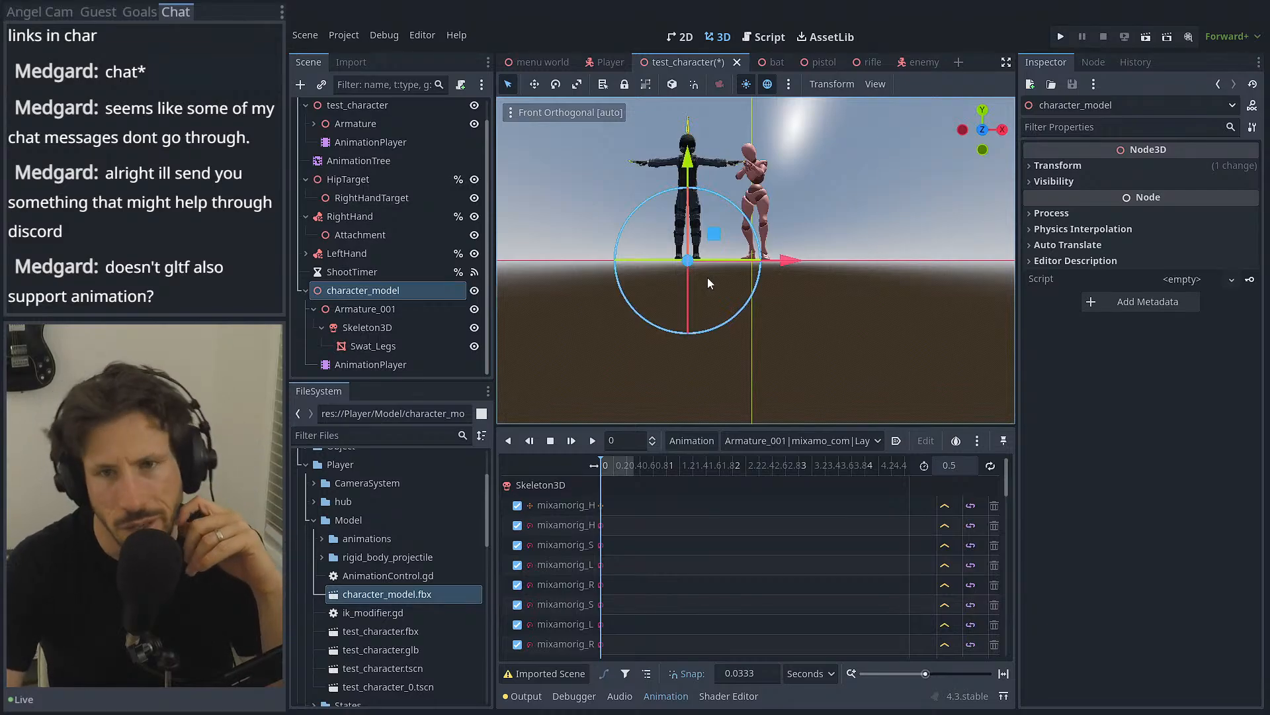
pyautogui.press('KP_3')
pyautogui.press('KP_1')
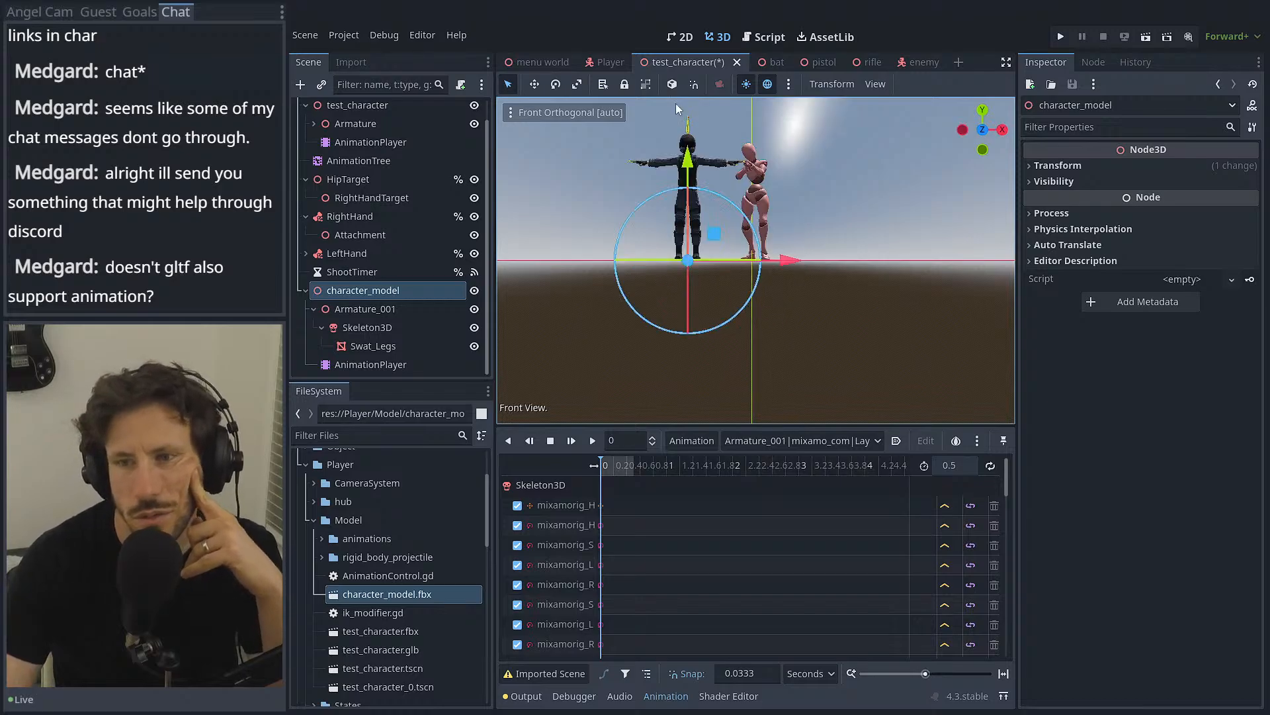
pyautogui.scroll(5, 656, 208)
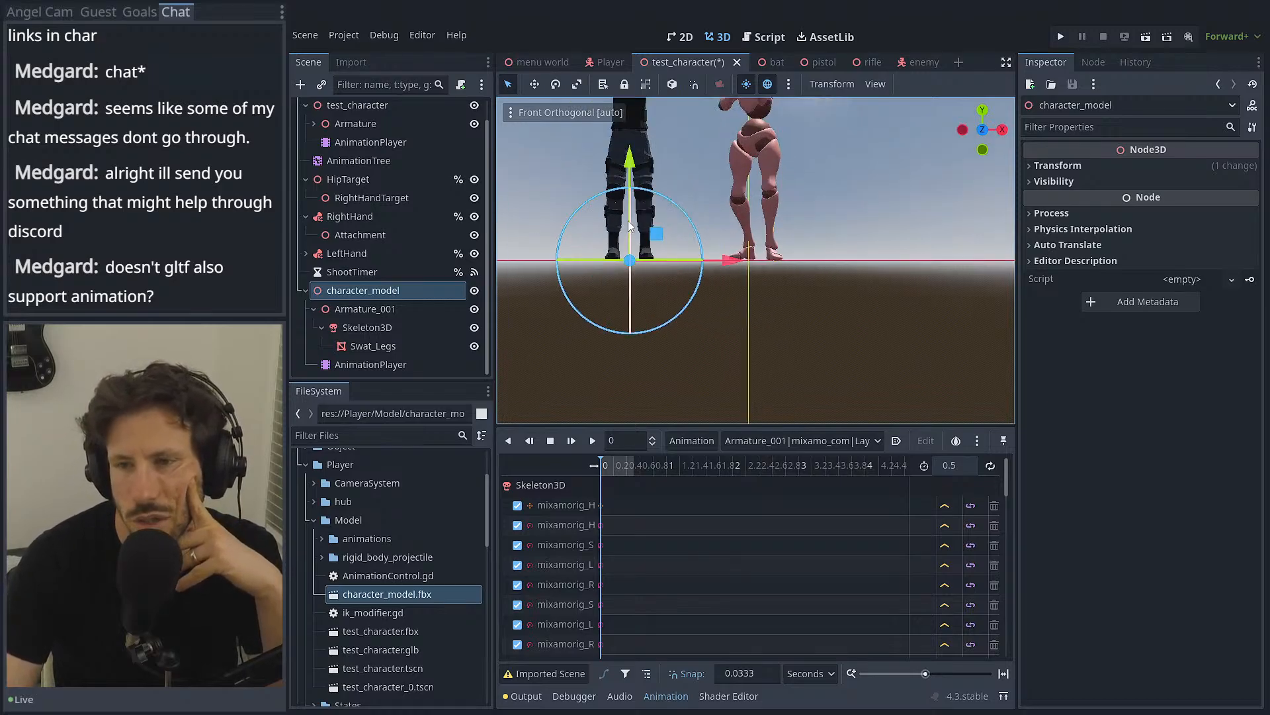
pyautogui.scroll(-5, 628, 215)
pyautogui.click(745, 440)
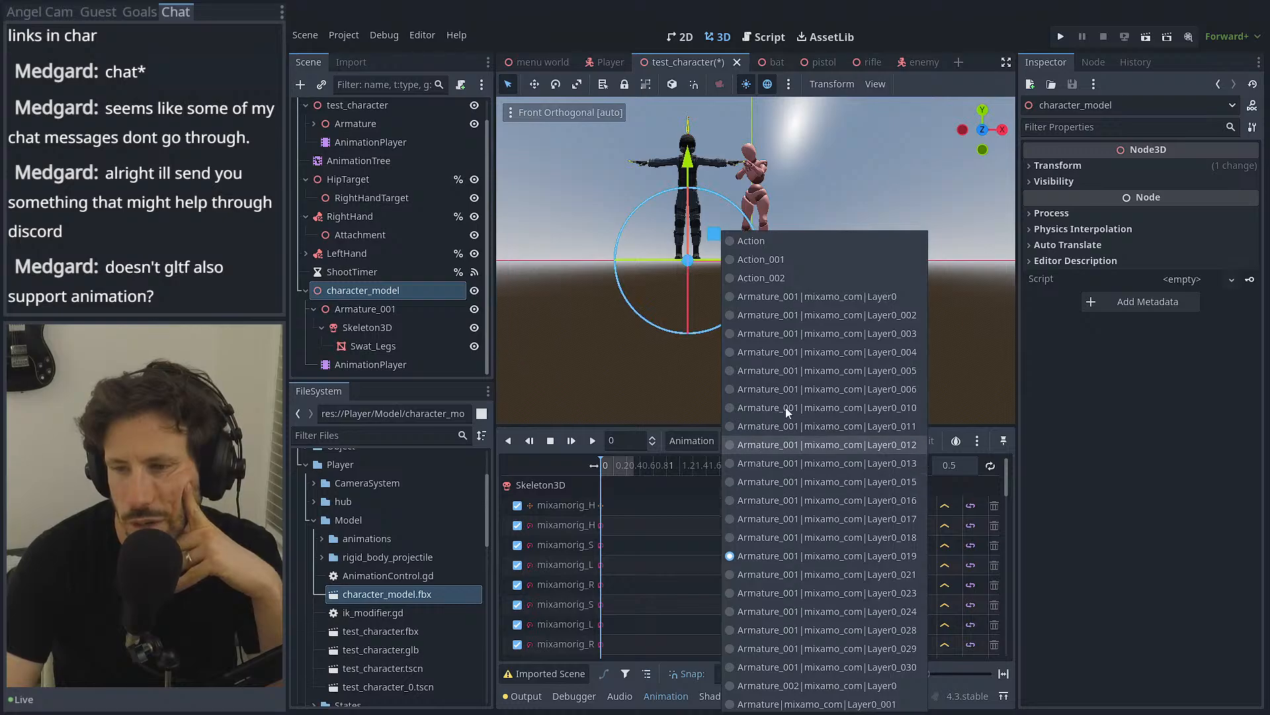
pyautogui.click(784, 260)
pyautogui.click(792, 442)
pyautogui.click(796, 463)
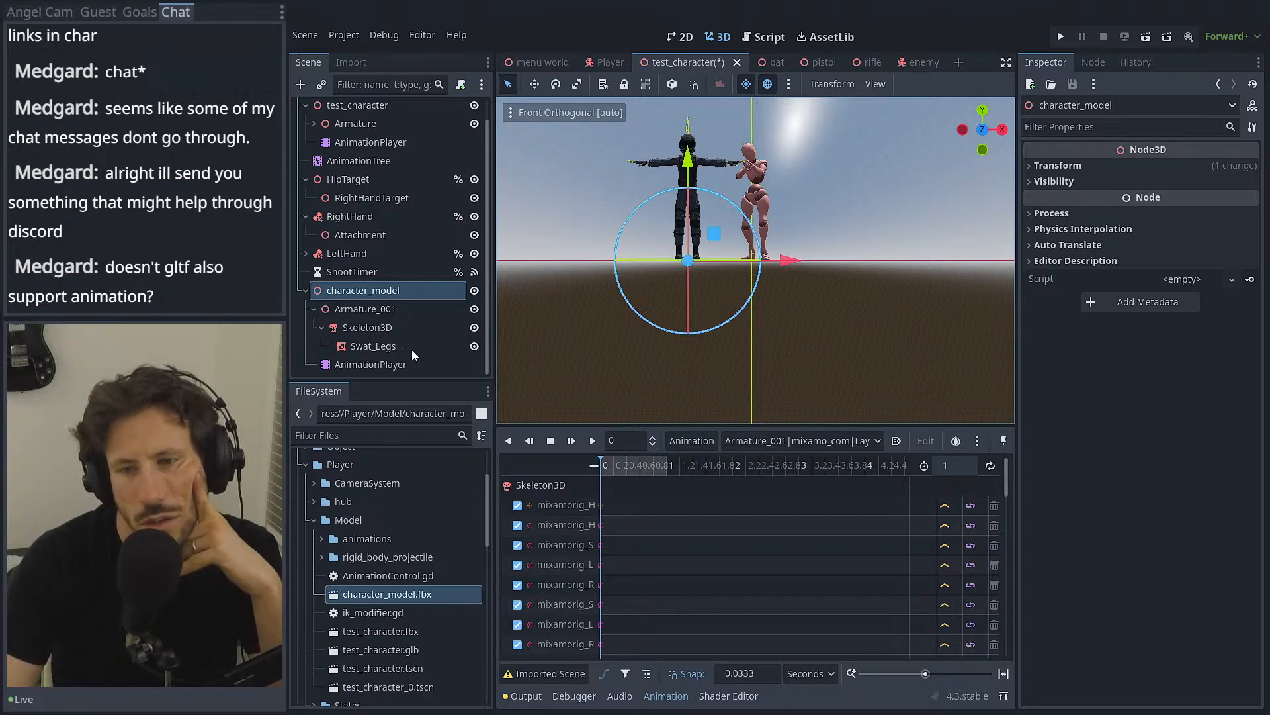
# Step: Delete the imported AnimationPlayer node under character_model
pyautogui.click(385, 361)
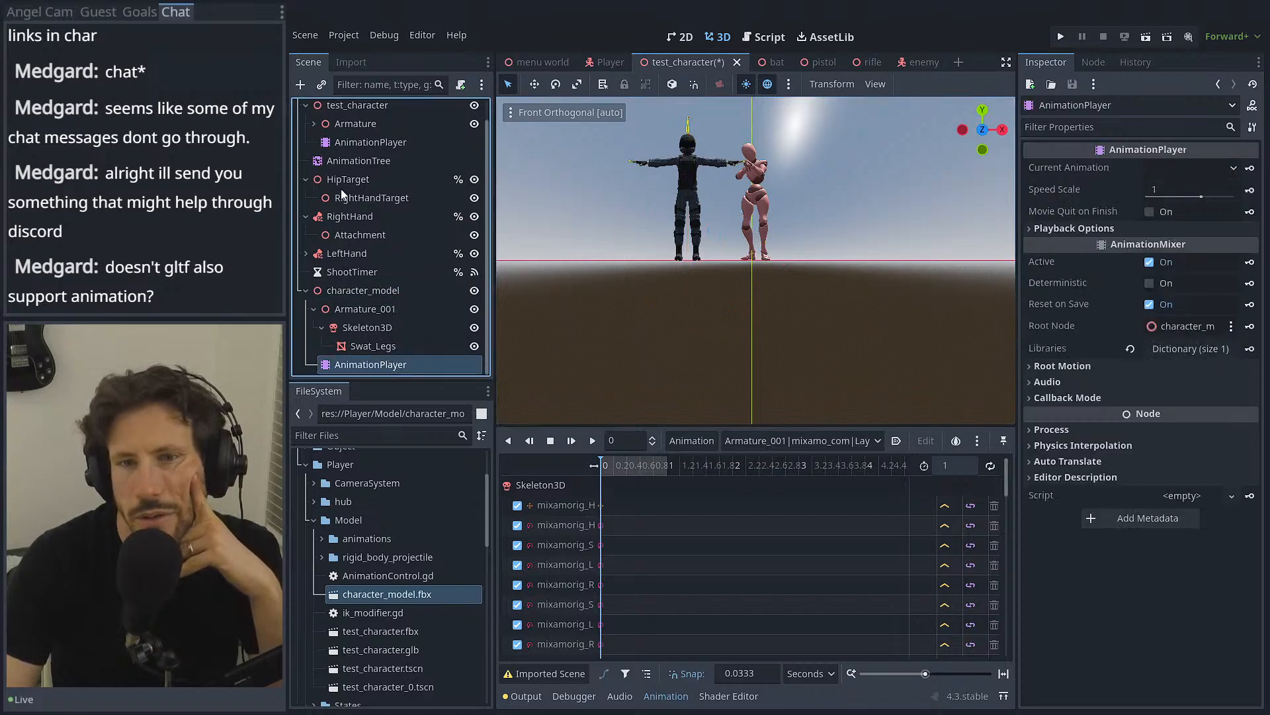
pyautogui.click(346, 145)
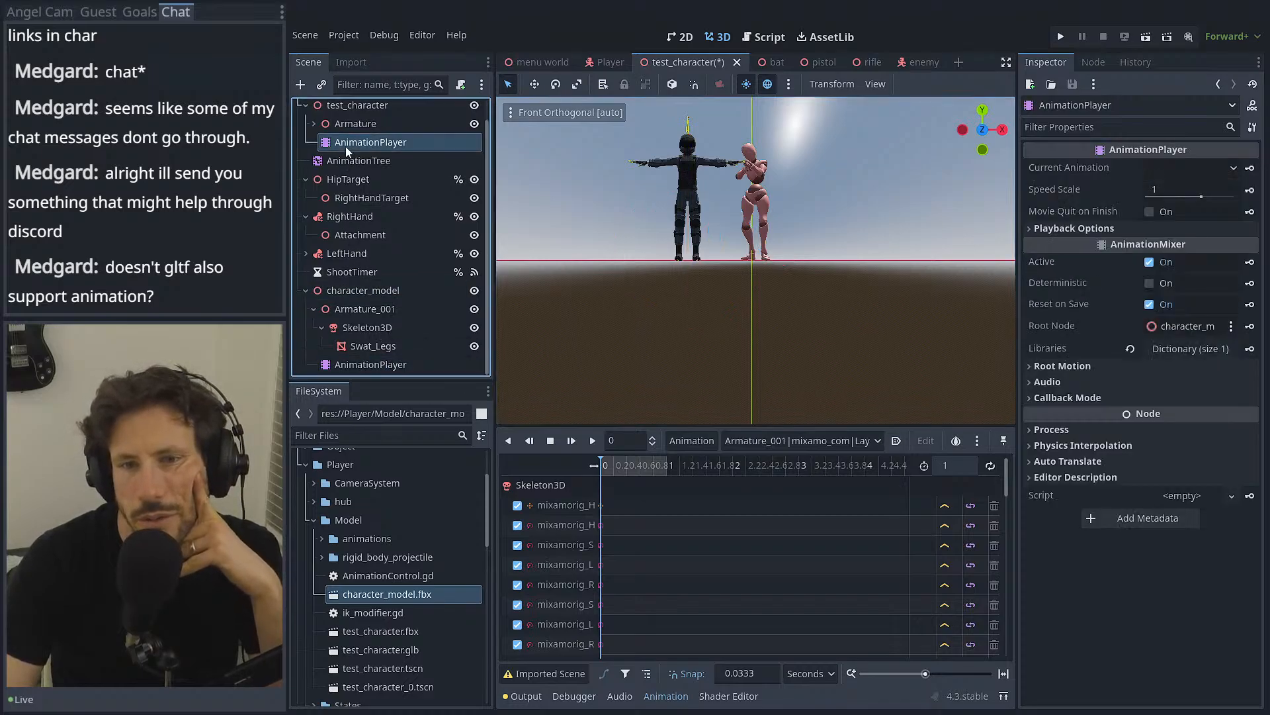
pyautogui.click(375, 366)
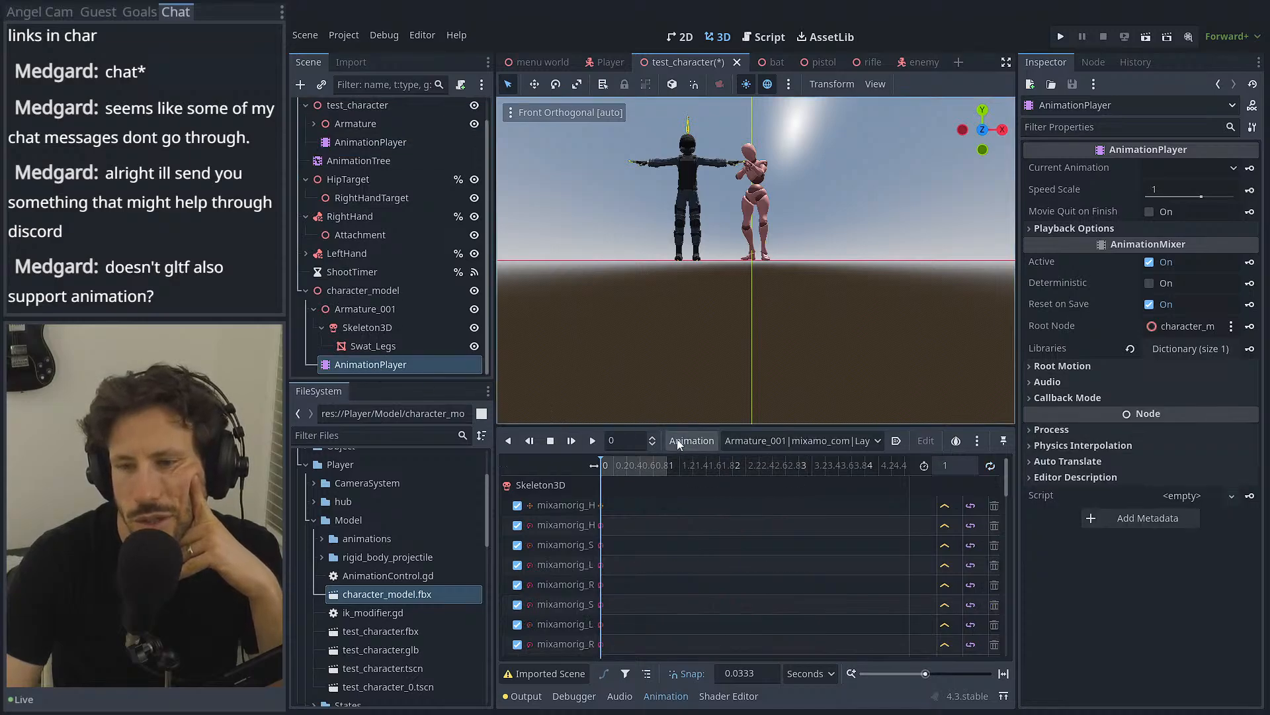
pyautogui.rightClick(402, 367)
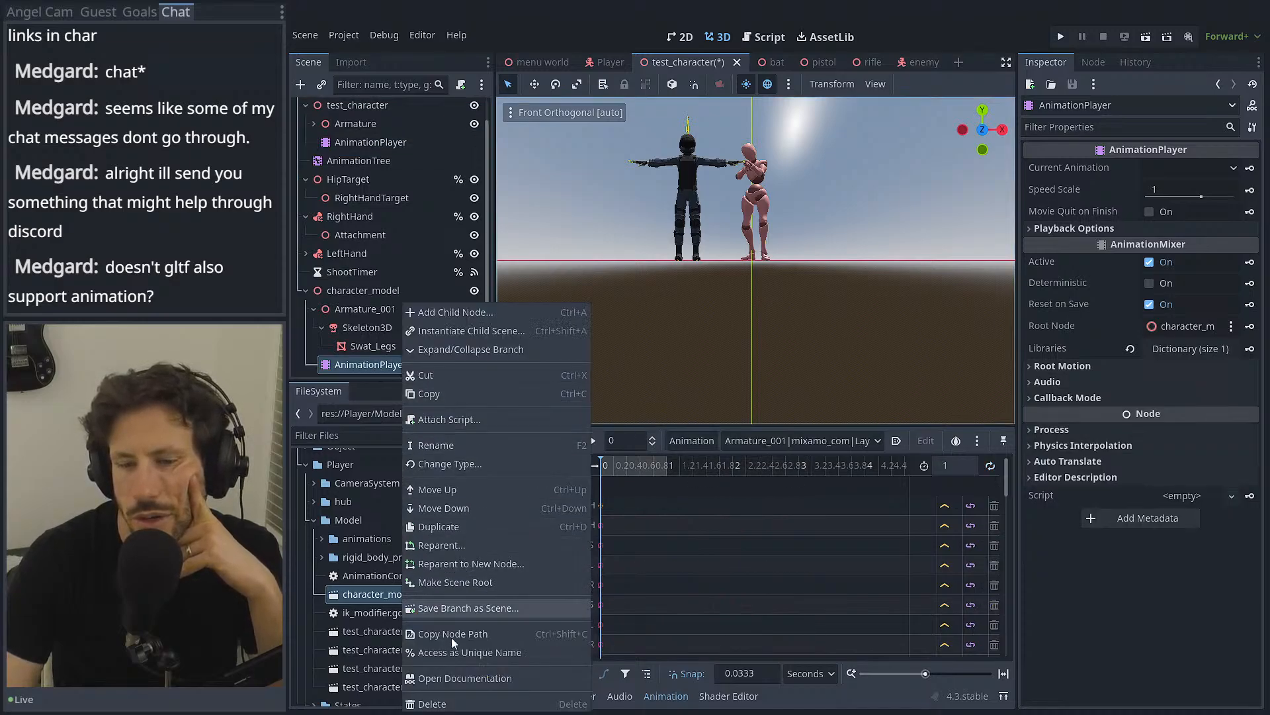
pyautogui.click(434, 703)
pyautogui.click(606, 368)
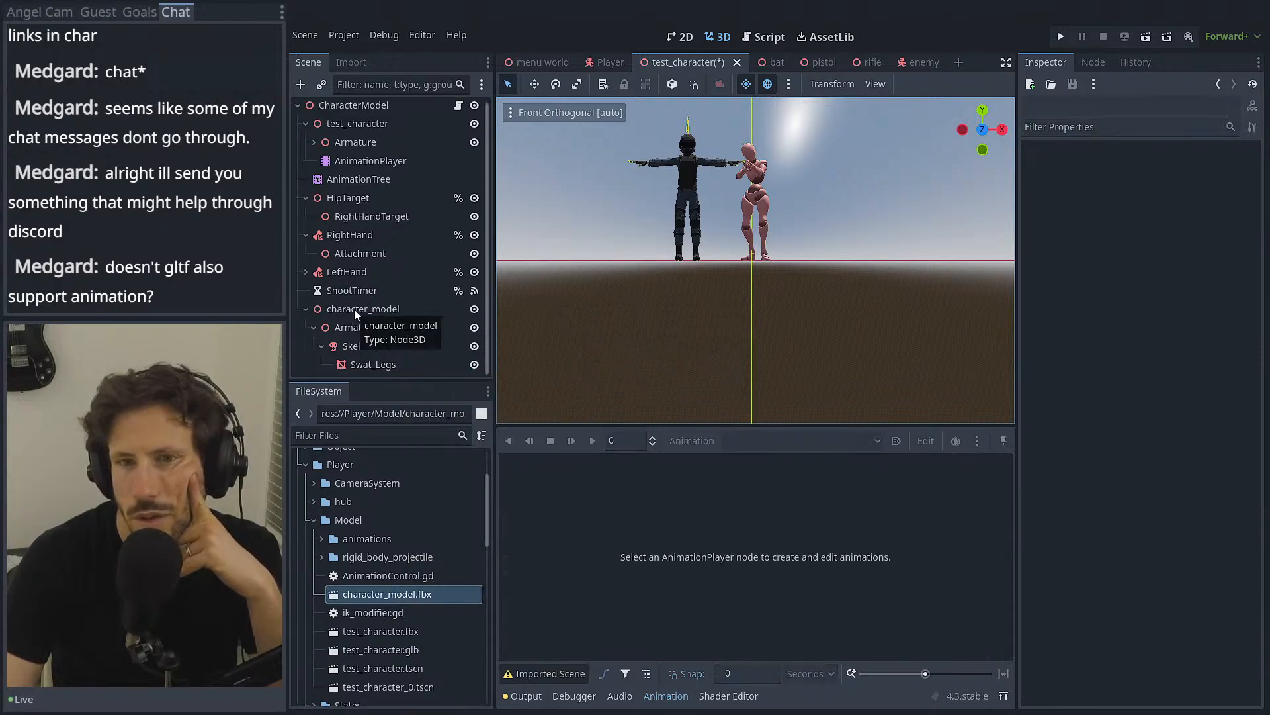
# Step: Add a new AnimationPlayer node under character_model and check its animation libraries
pyautogui.click(358, 317)
pyautogui.click(302, 86)
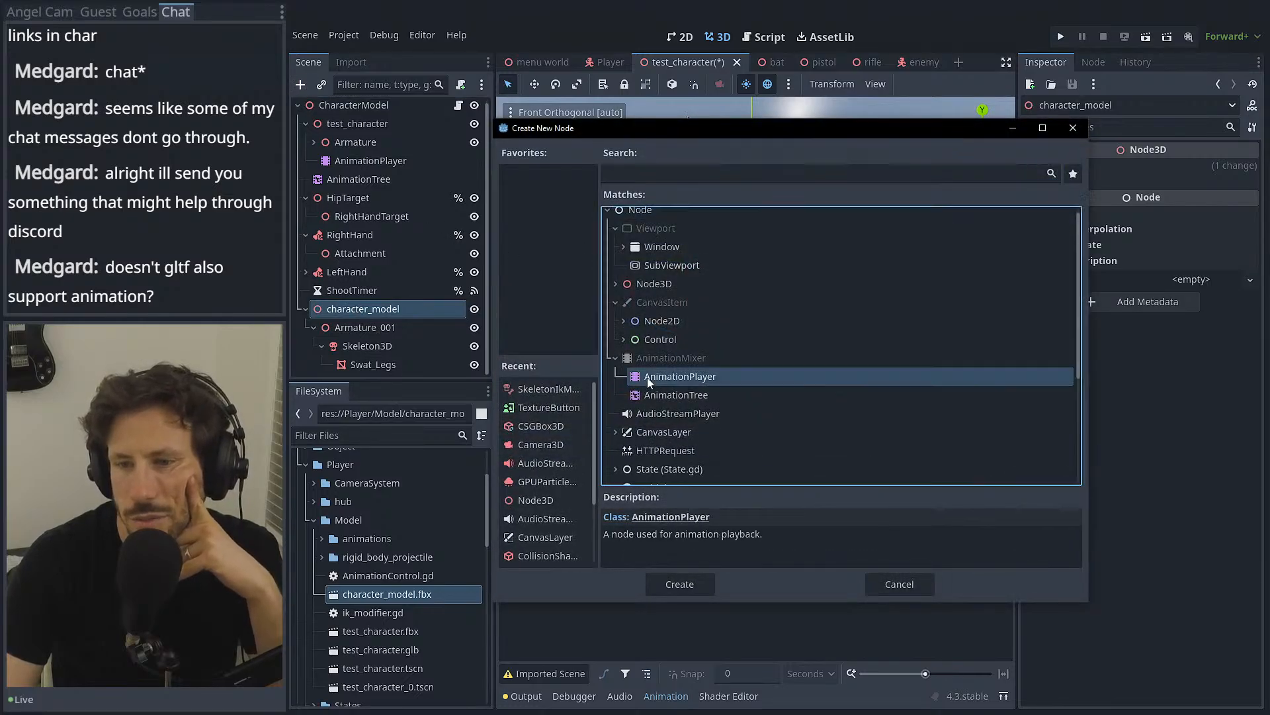
pyautogui.doubleClick(647, 377)
pyautogui.click(691, 439)
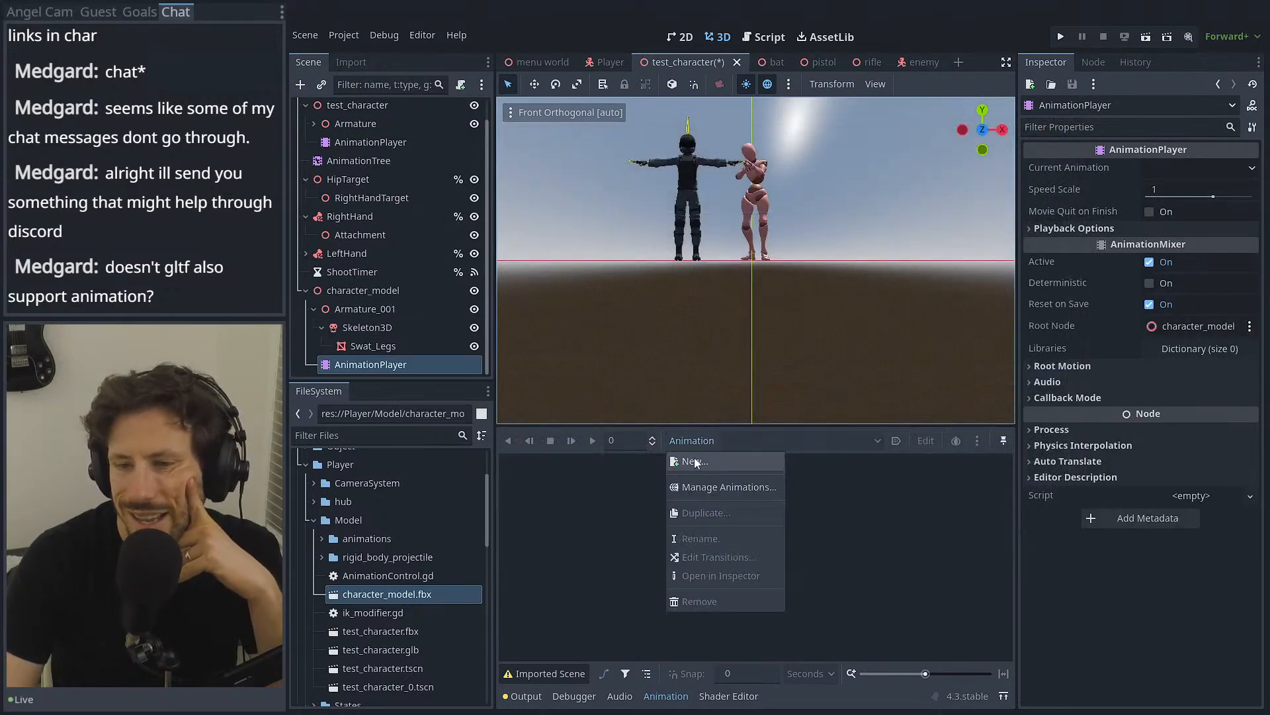
pyautogui.click(712, 487)
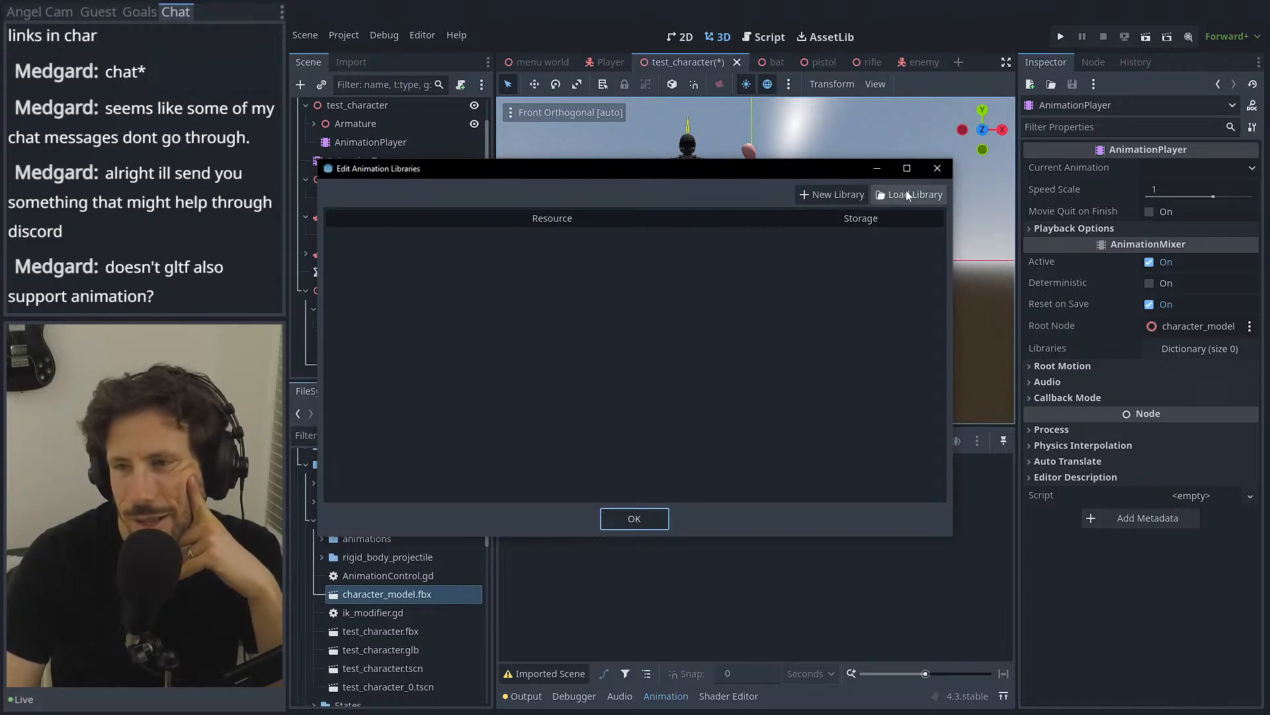
pyautogui.click(937, 168)
# Step: Open the animation library manager of test_character's AnimationPlayer, dismissing the new-library prompt without creating one
pyautogui.click(407, 145)
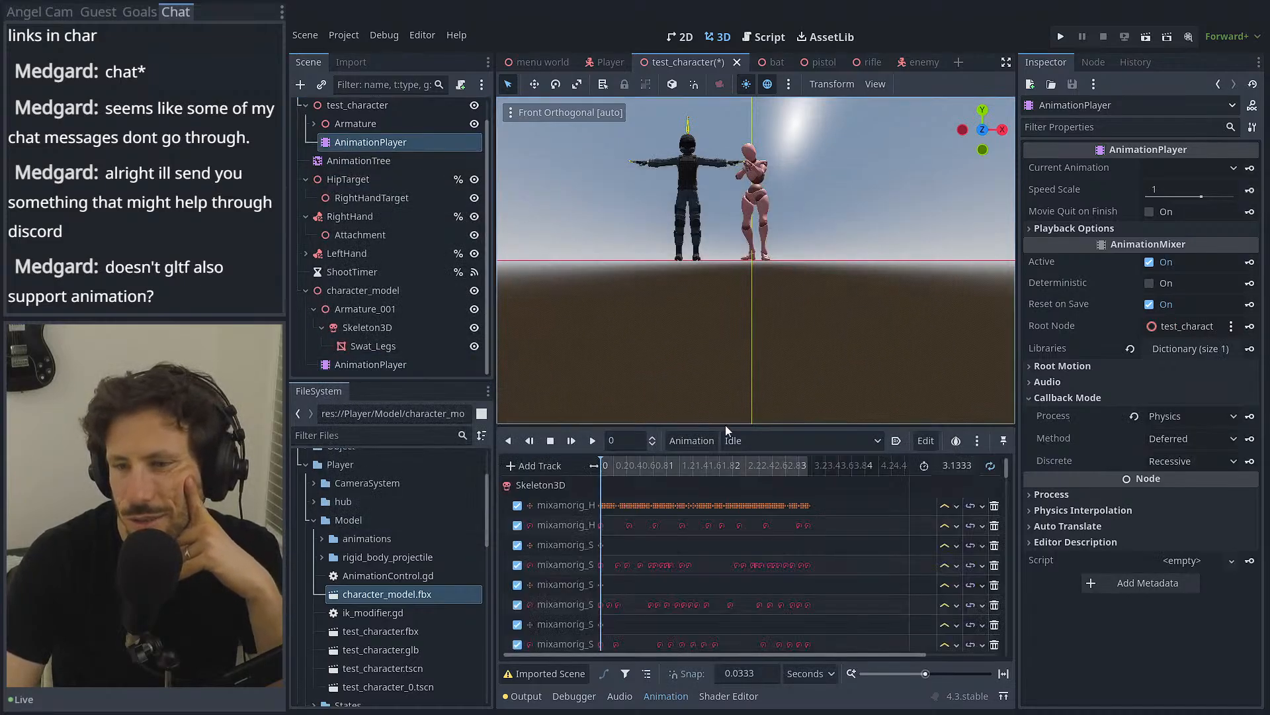
pyautogui.click(688, 440)
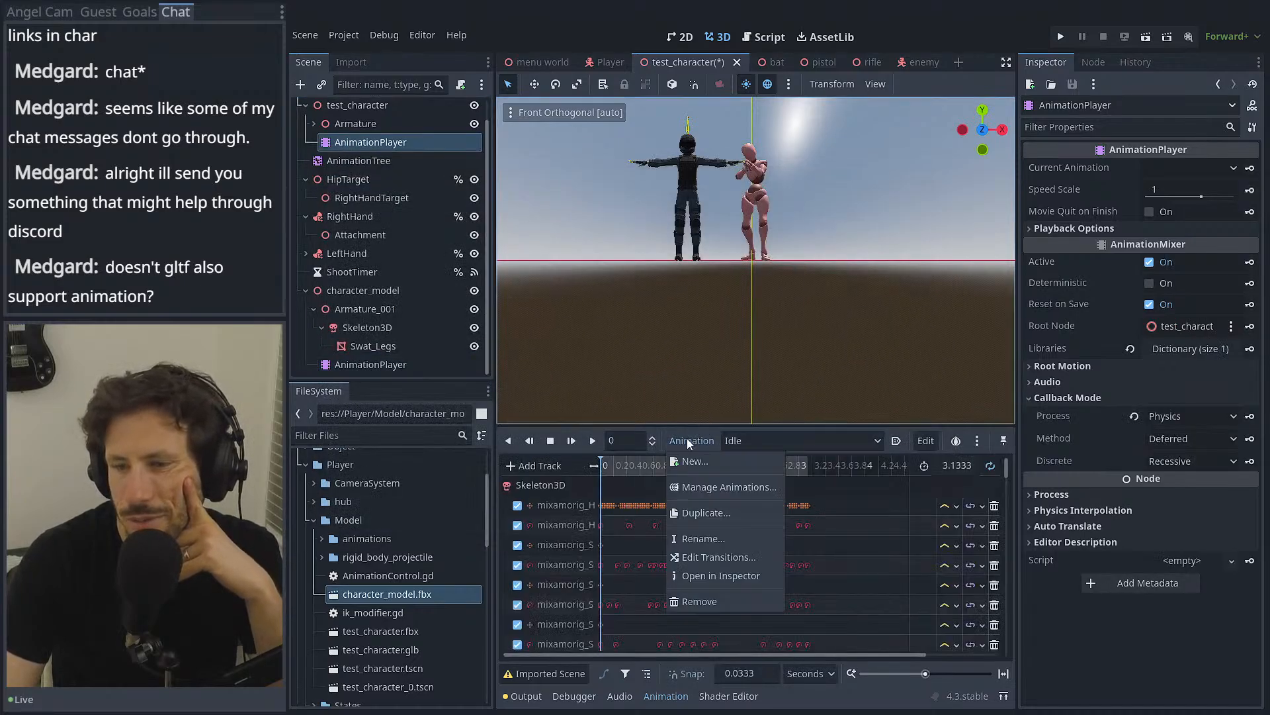
pyautogui.click(757, 492)
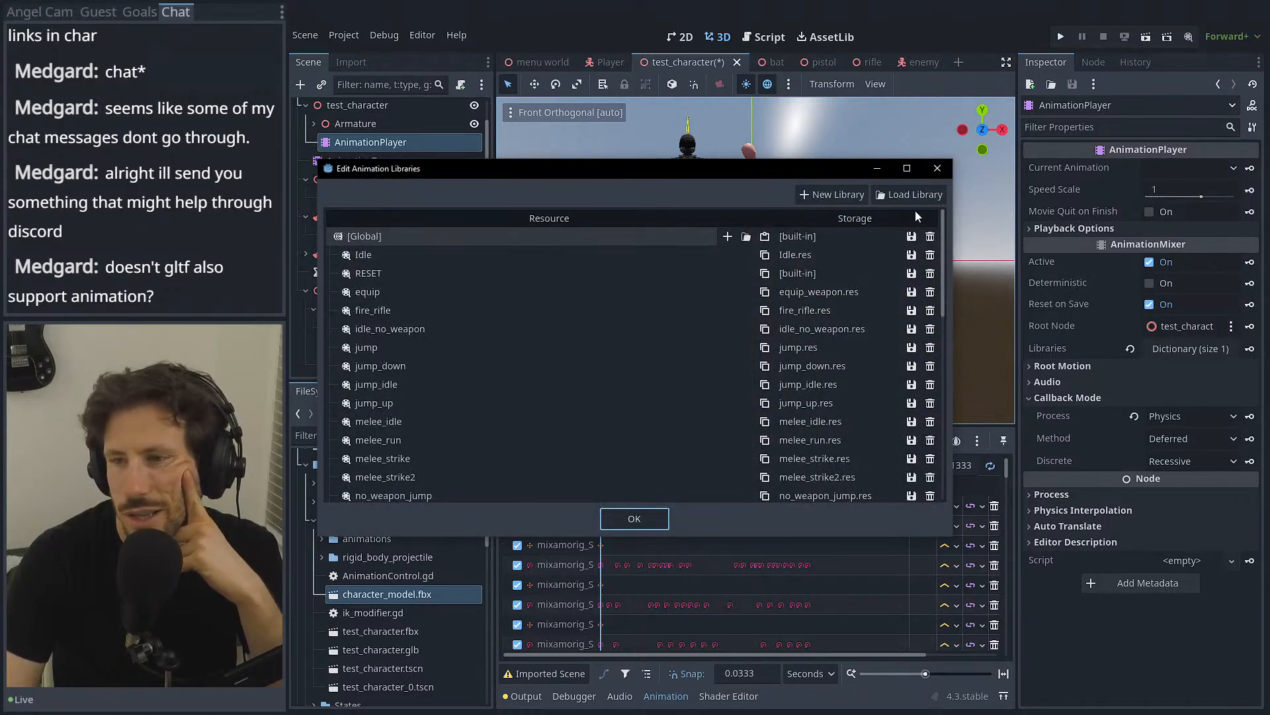
pyautogui.click(810, 196)
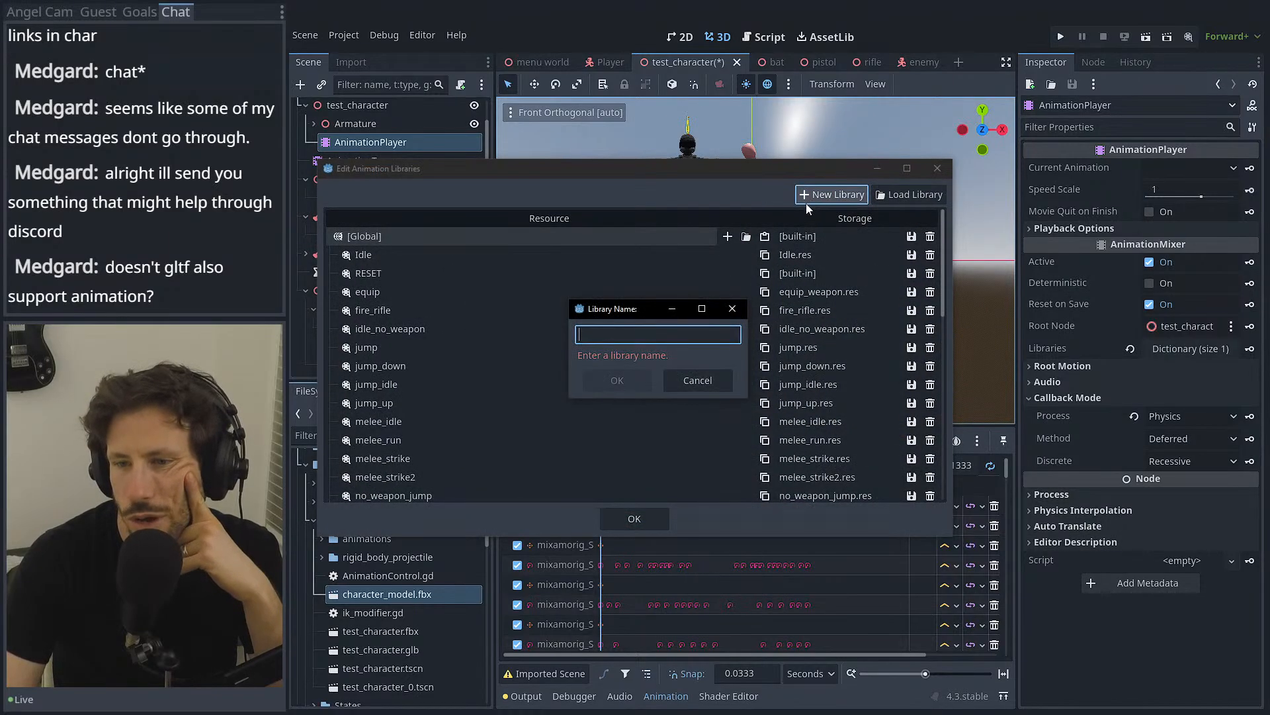
pyautogui.click(697, 382)
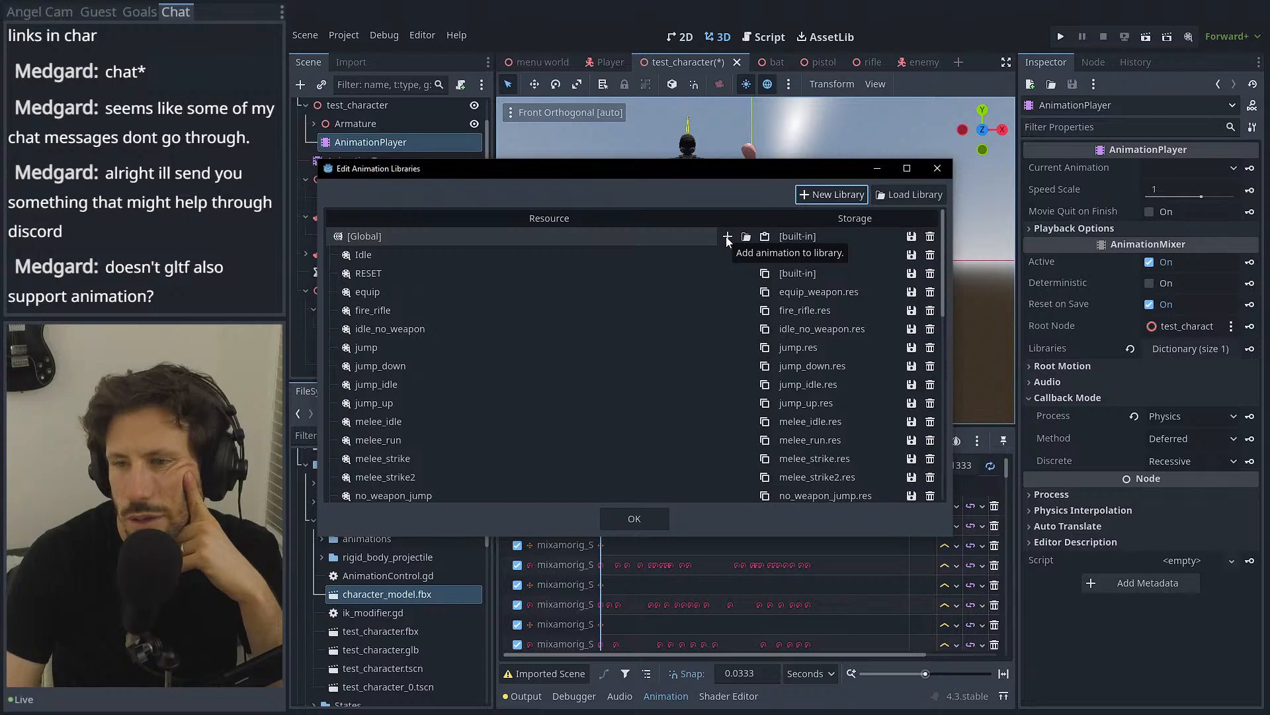
# Step: Save the [Global] animation library as animation_library.res in the Player/Model/animations folder and close the library manager
pyautogui.click(911, 237)
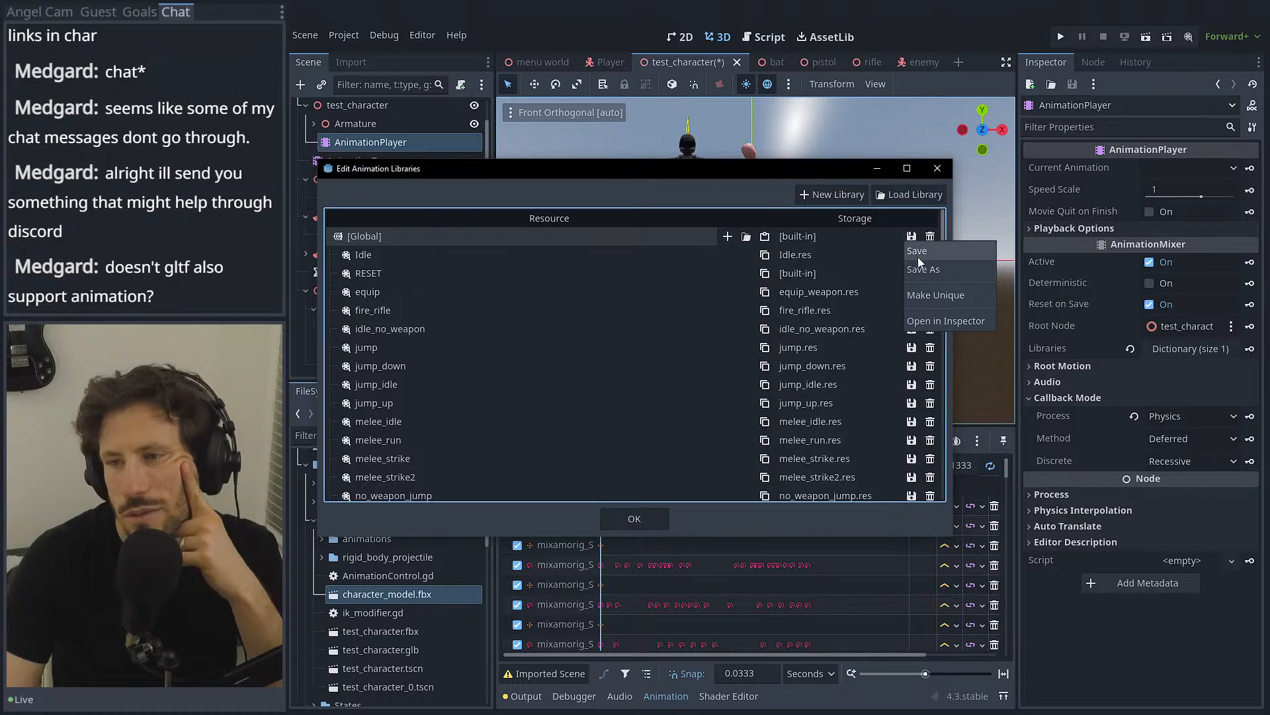
pyautogui.click(921, 271)
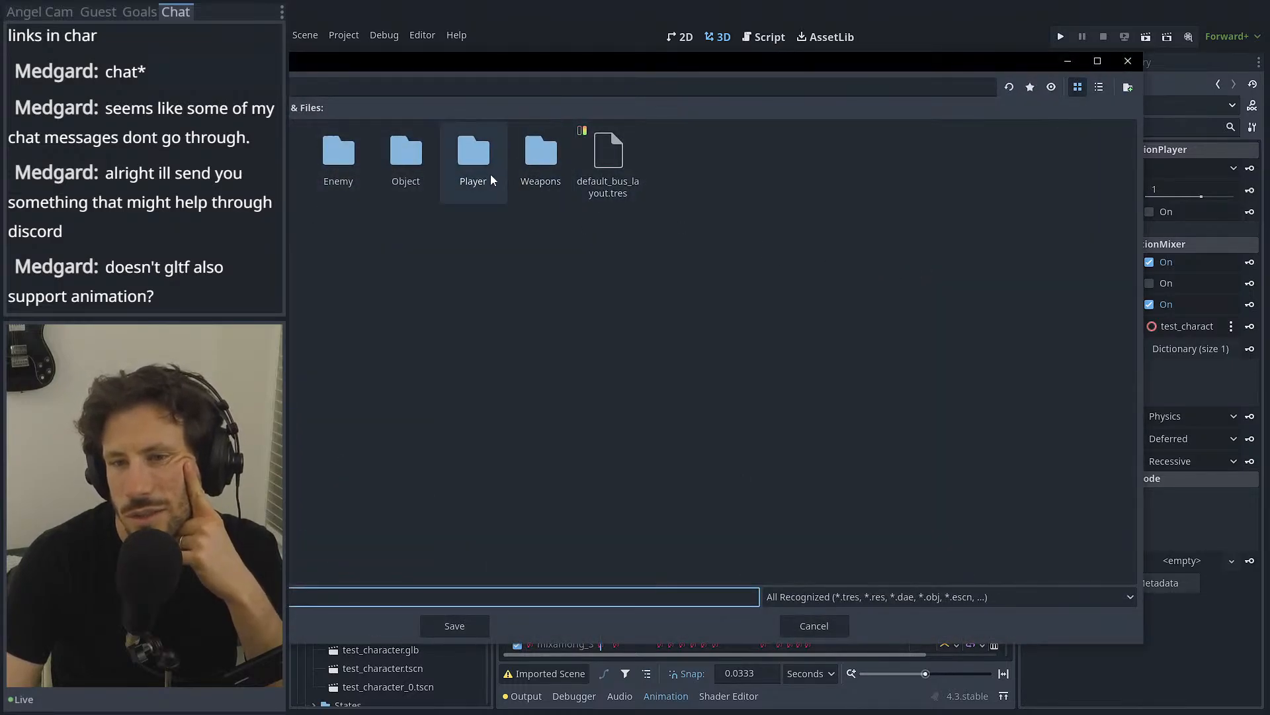
pyautogui.doubleClick(474, 171)
pyautogui.doubleClick(421, 164)
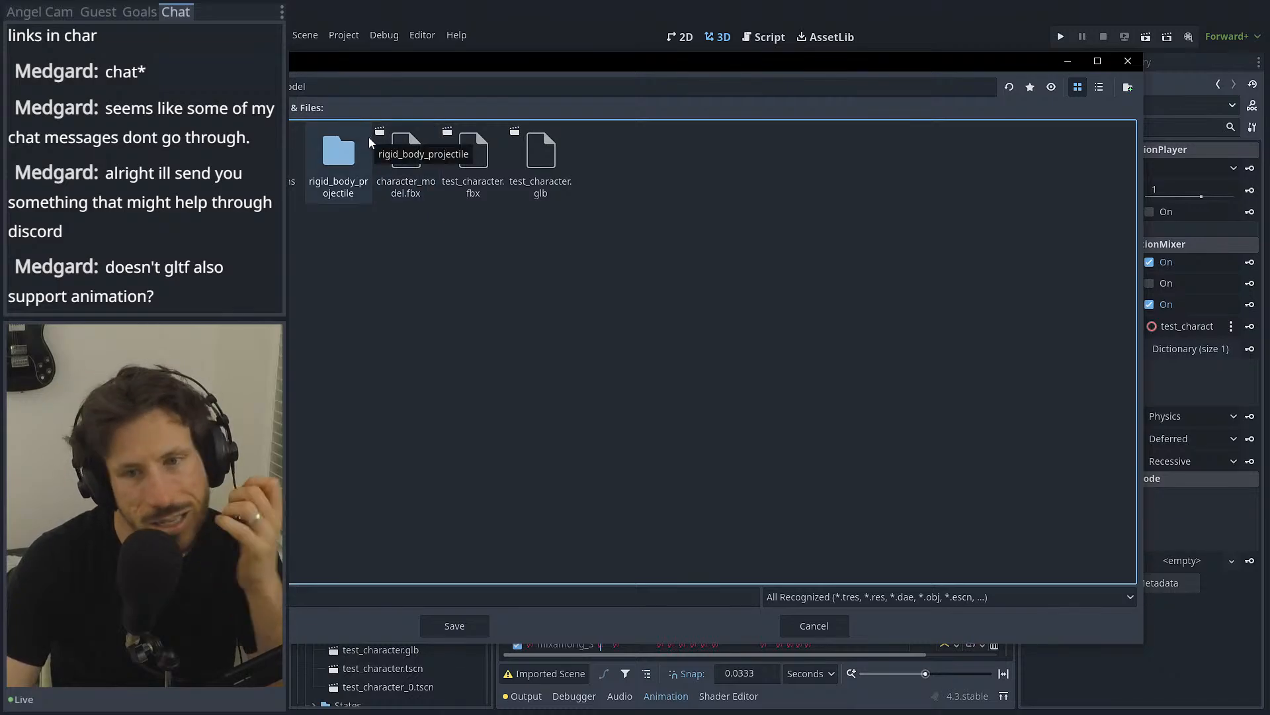
pyautogui.doubleClick(277, 162)
pyautogui.click(278, 597)
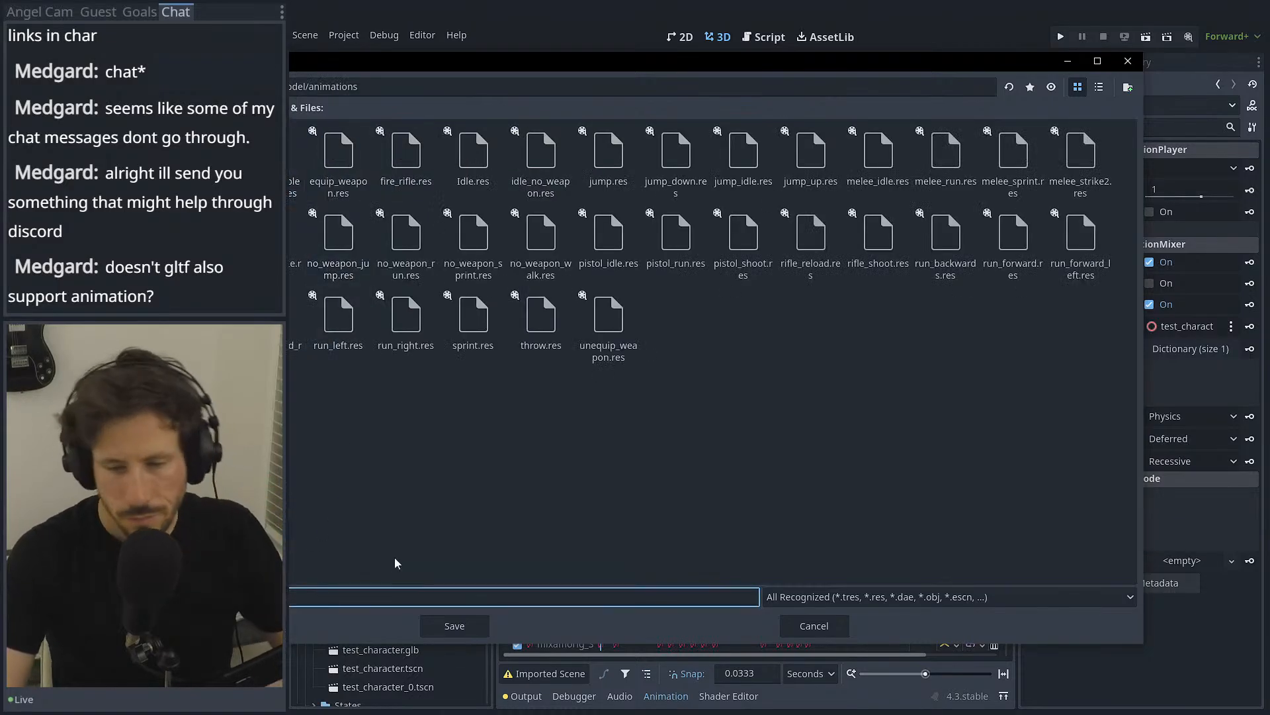
pyautogui.write('es')
pyautogui.press('BackSpace')
pyautogui.press('BackSpace')
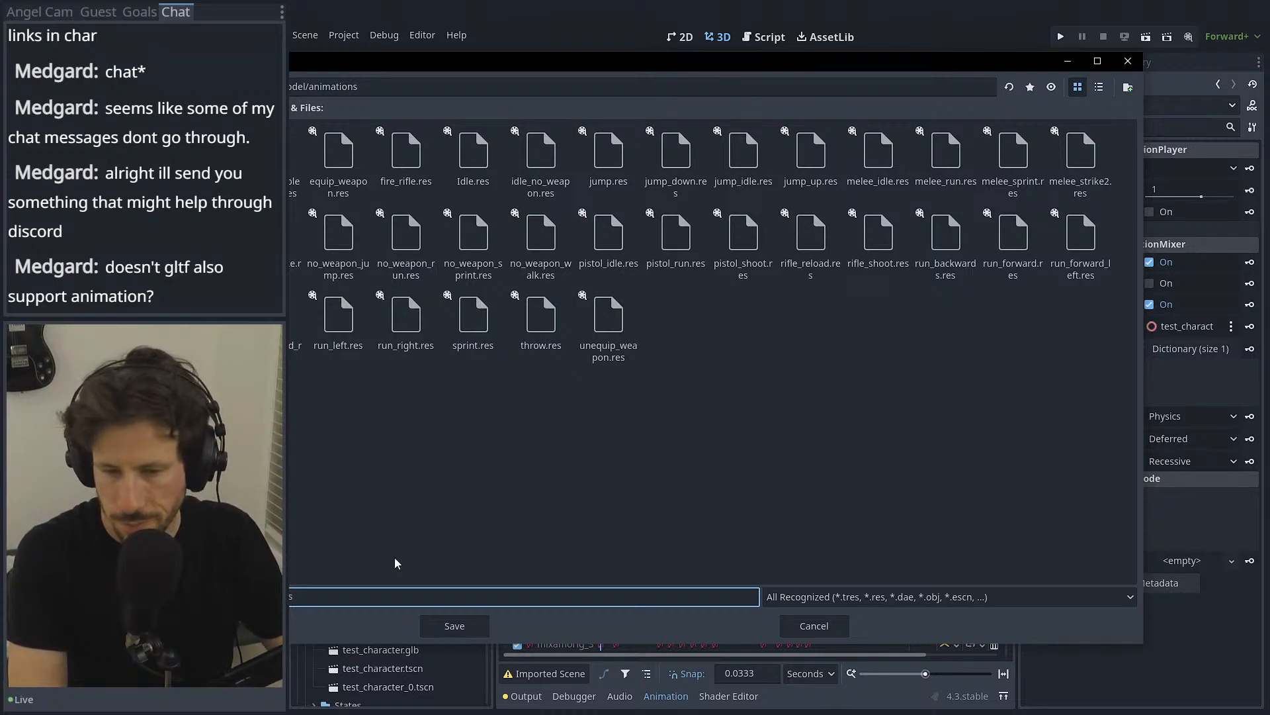
pyautogui.write('ation_')
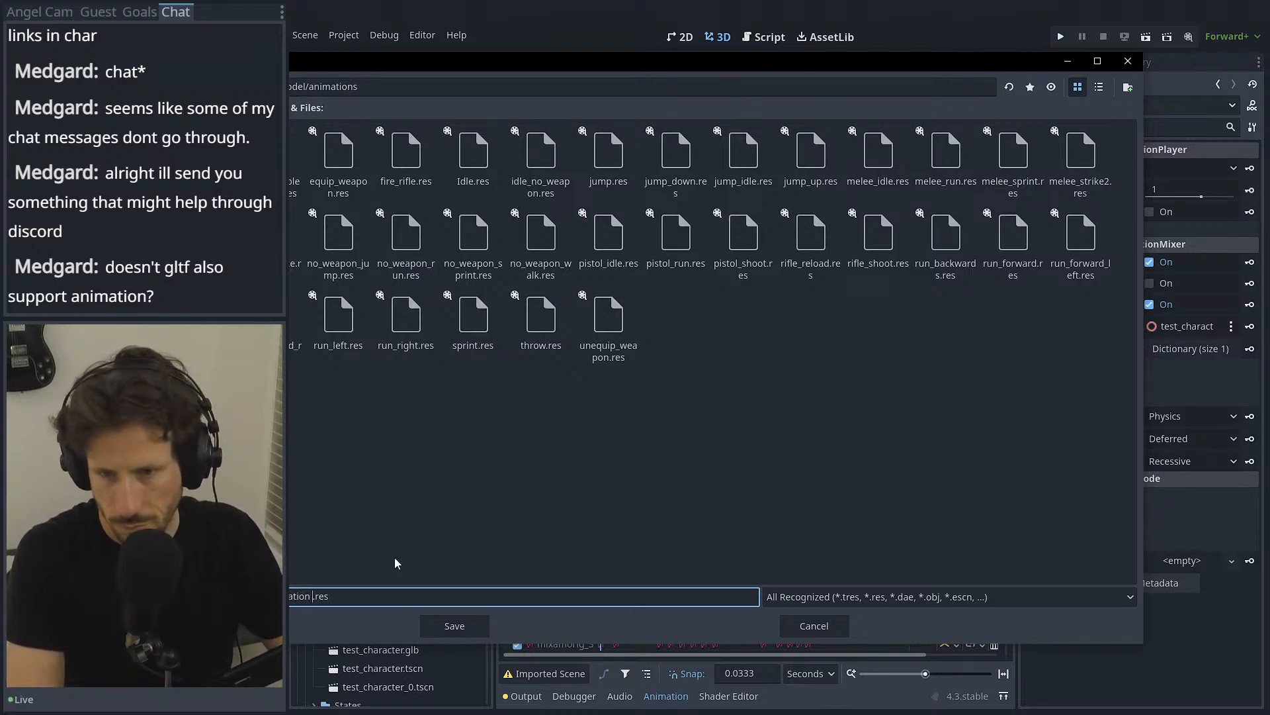
pyautogui.write('library')
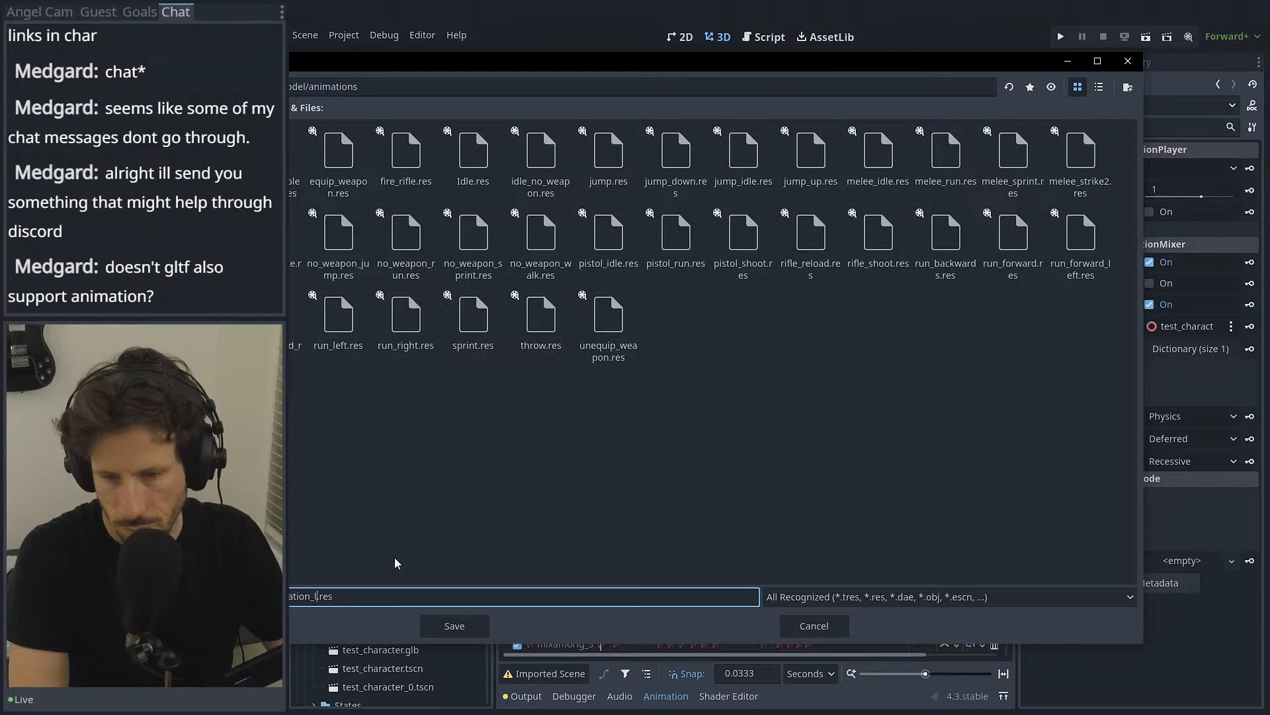
pyautogui.press('Return')
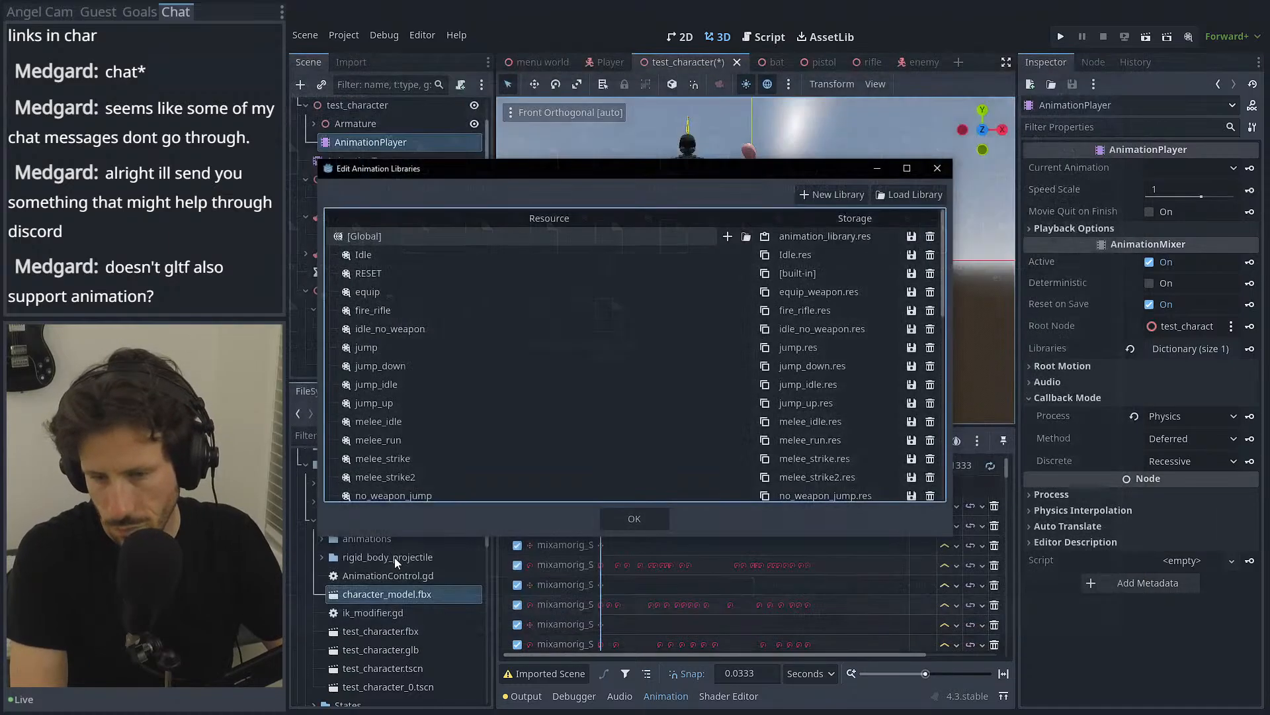
pyautogui.click(649, 519)
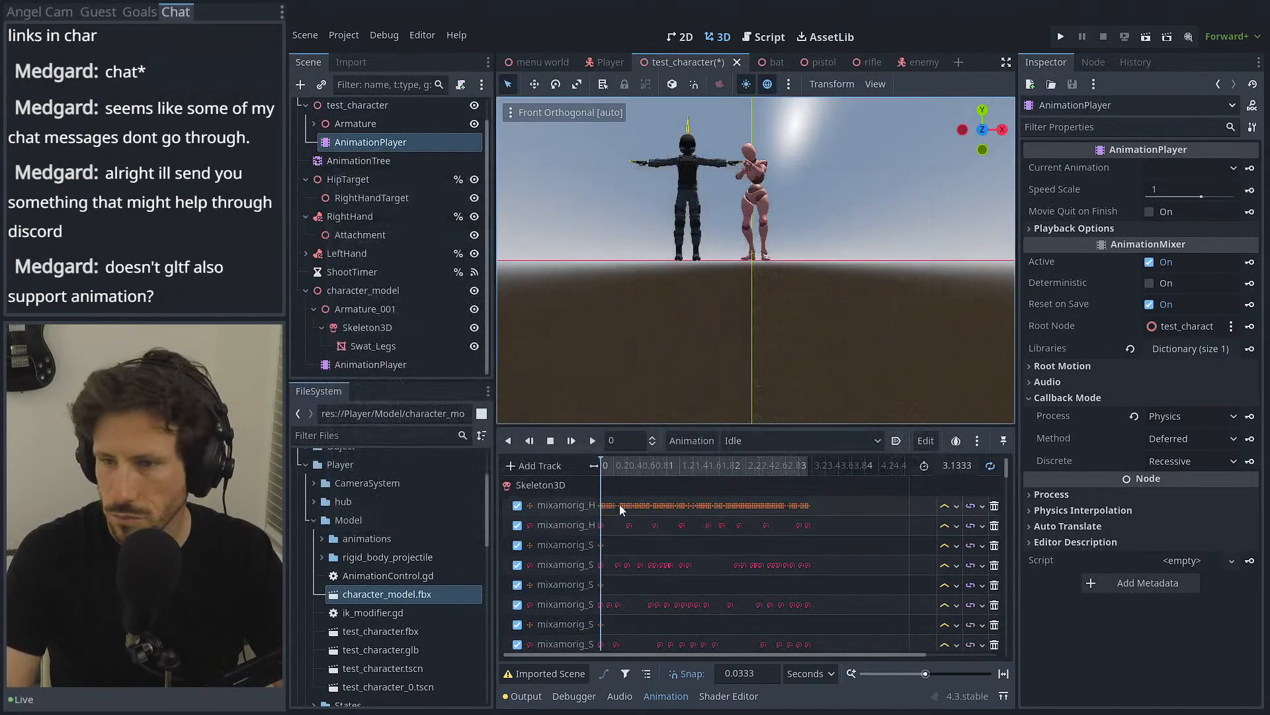
# Step: Load animation_library.res into the animation libraries of the new AnimationPlayer under character_model
pyautogui.click(339, 364)
pyautogui.click(712, 445)
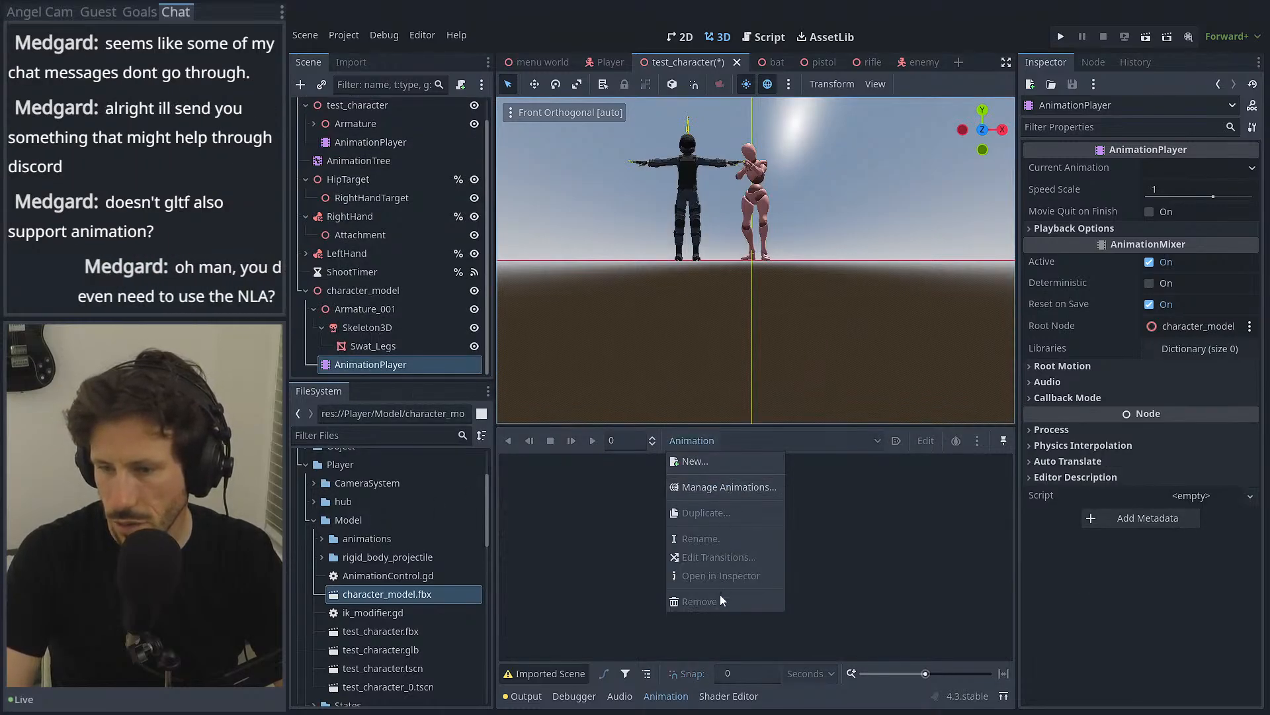
pyautogui.click(704, 486)
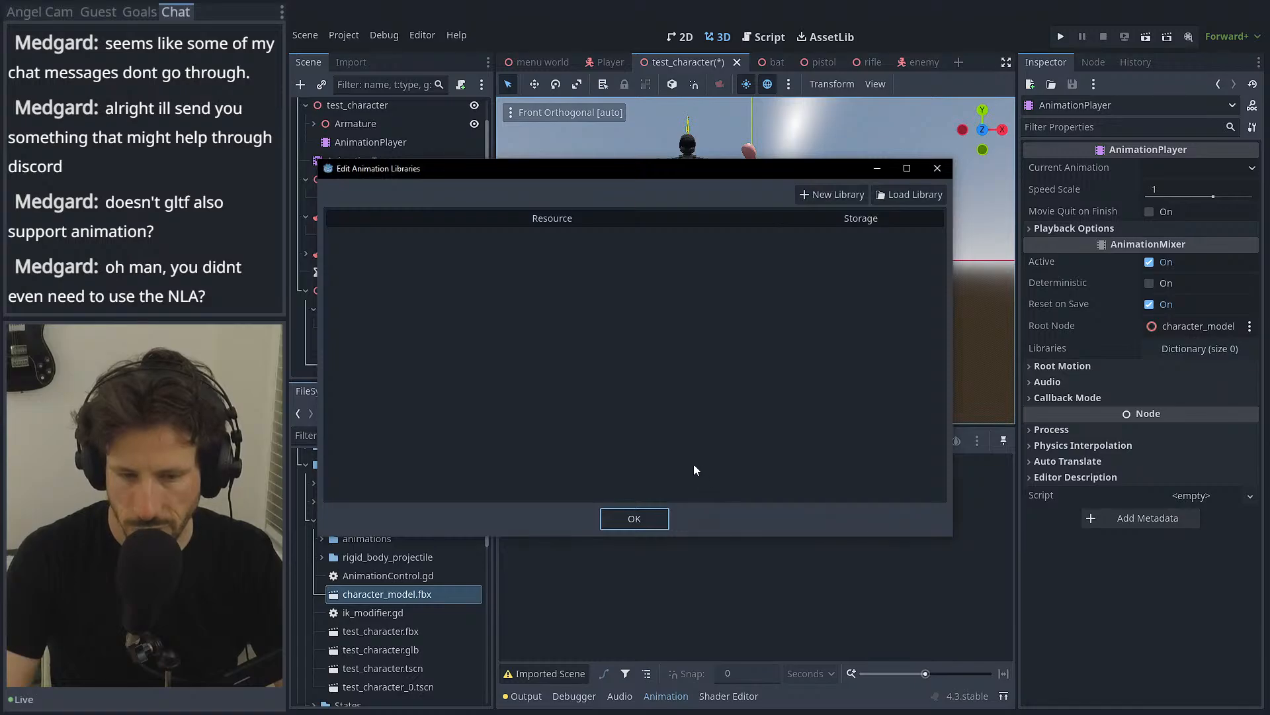
pyautogui.moveTo(501, 176); pyautogui.dragTo(574, 170)
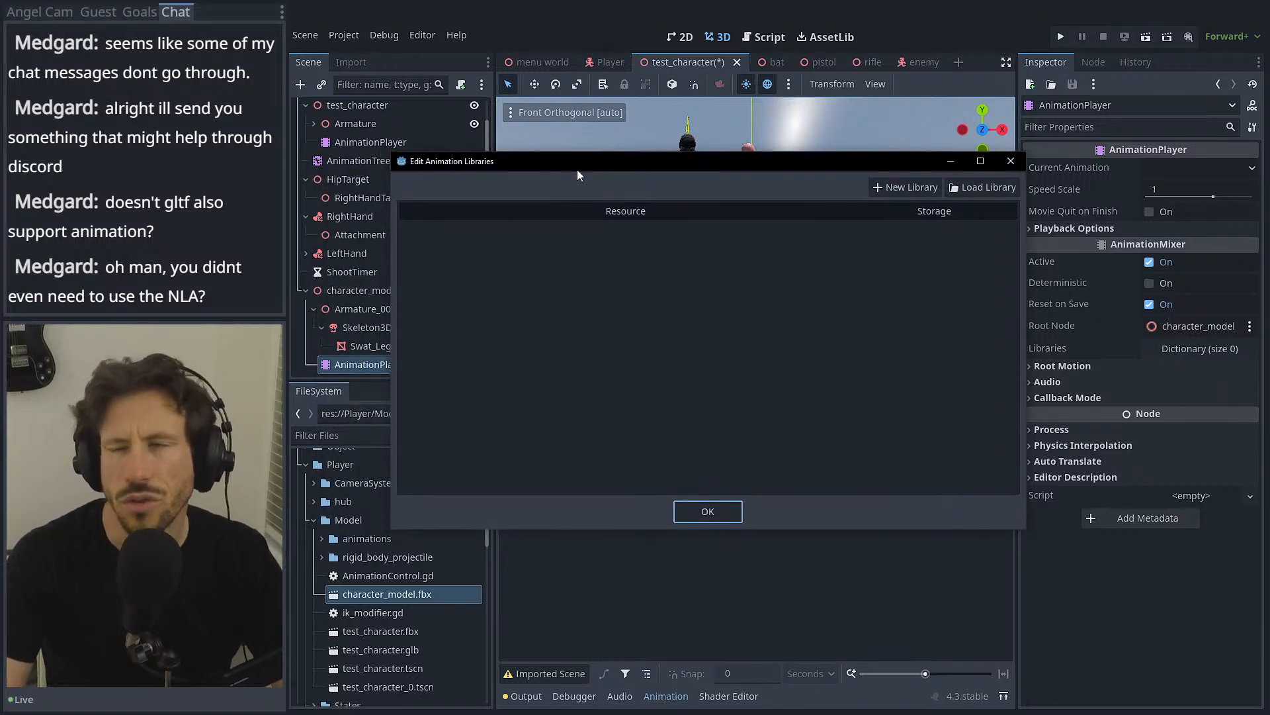
pyautogui.moveTo(587, 165); pyautogui.dragTo(577, 134)
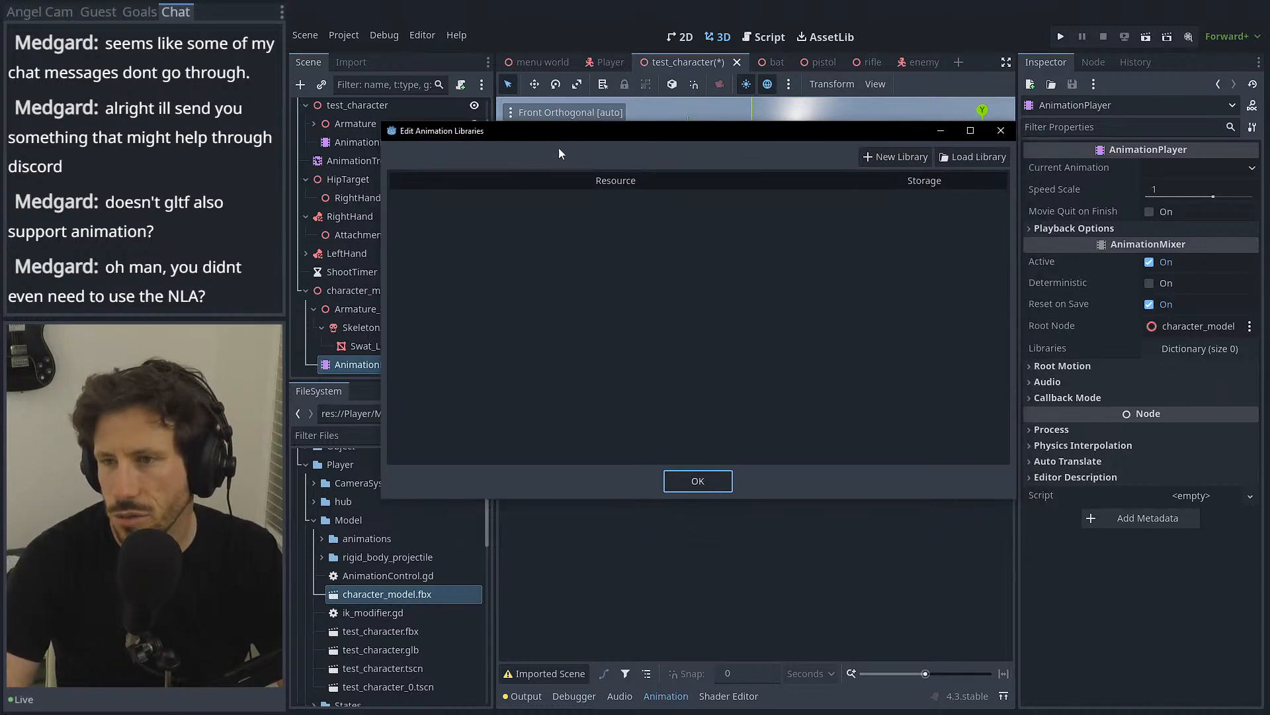
pyautogui.click(953, 157)
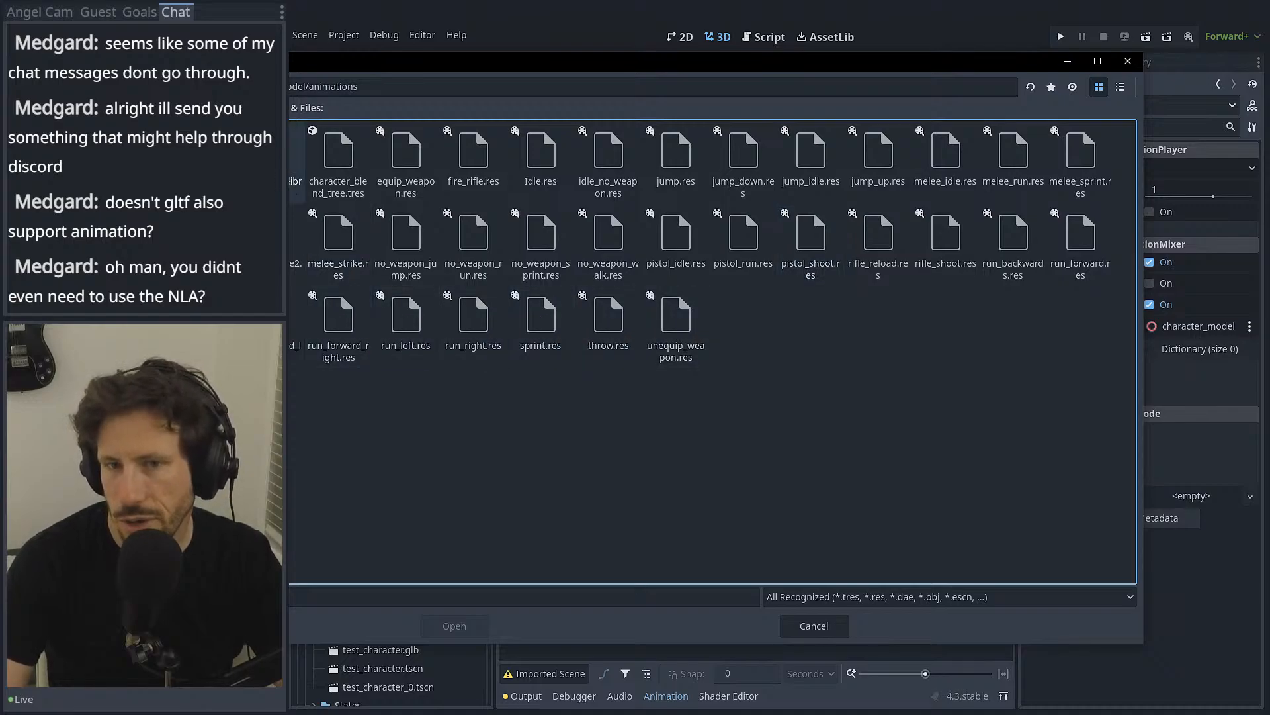
pyautogui.doubleClick(278, 151)
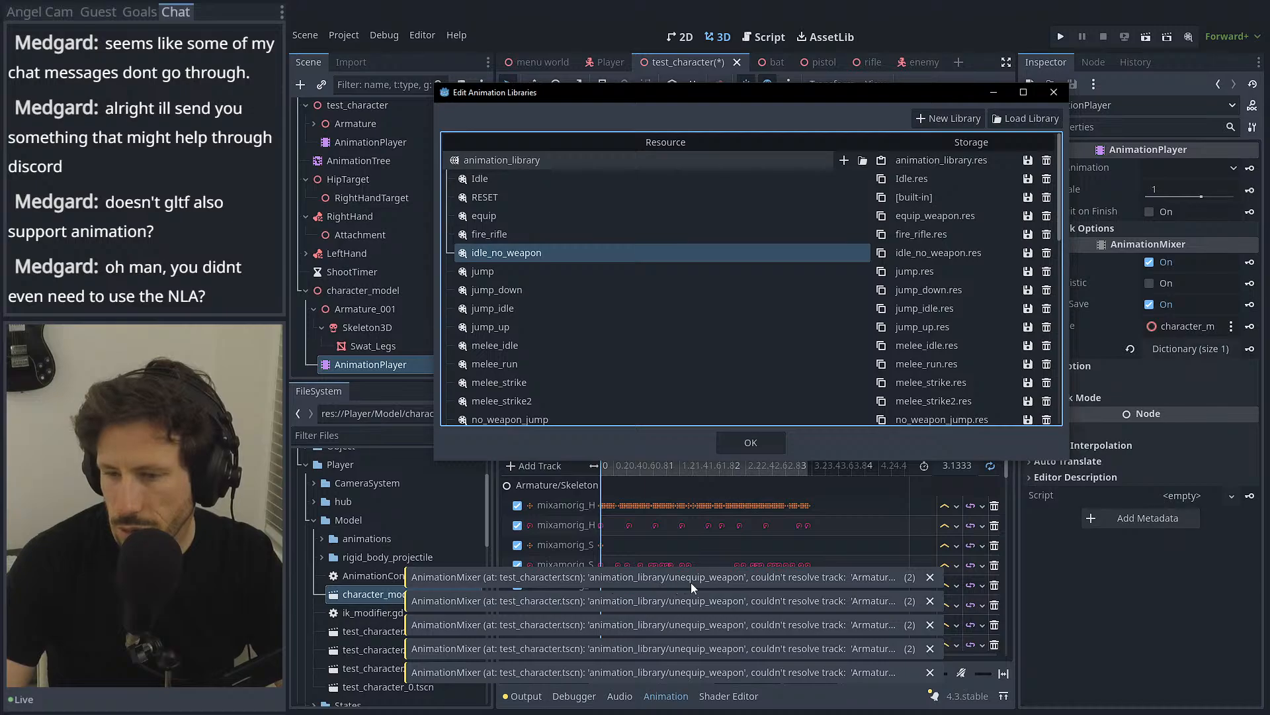
pyautogui.click(751, 444)
# Step: Scrub through animation_library/Idle to check it on the Swat character and dismiss the unresolved-track warnings
pyautogui.moveTo(617, 461); pyautogui.dragTo(816, 478)
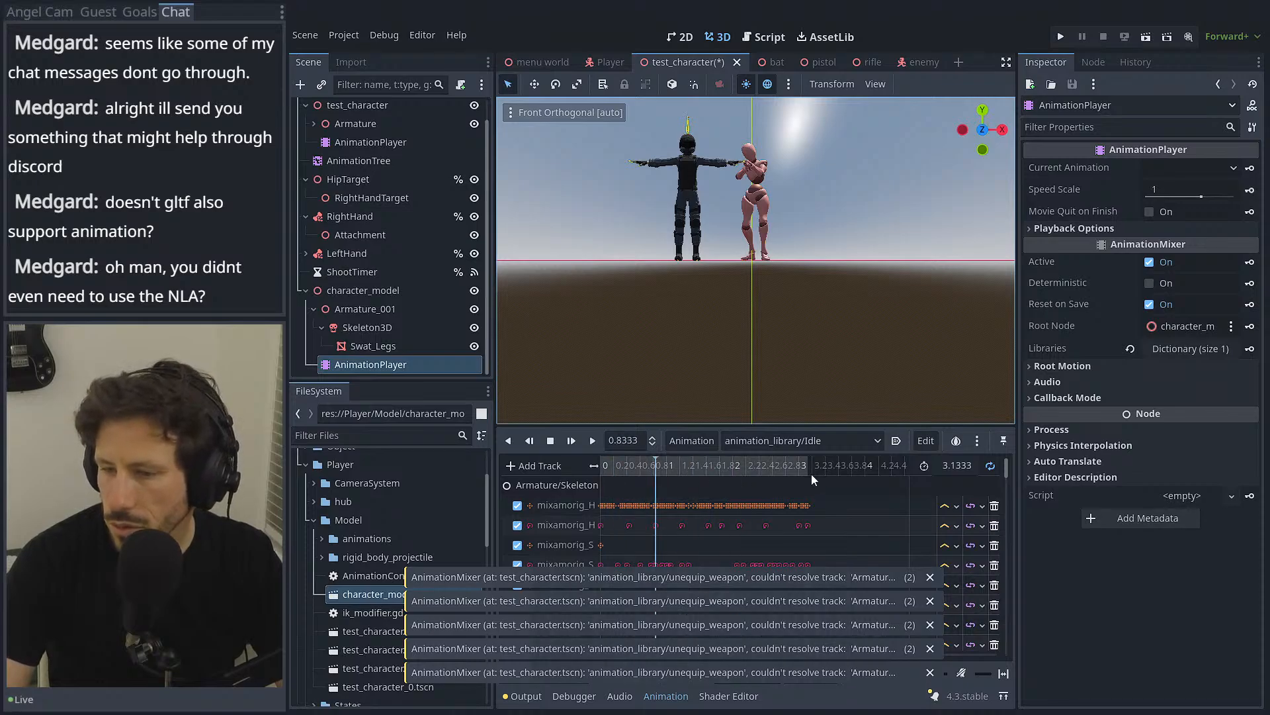
pyautogui.click(931, 580)
pyautogui.click(930, 624)
pyautogui.click(930, 647)
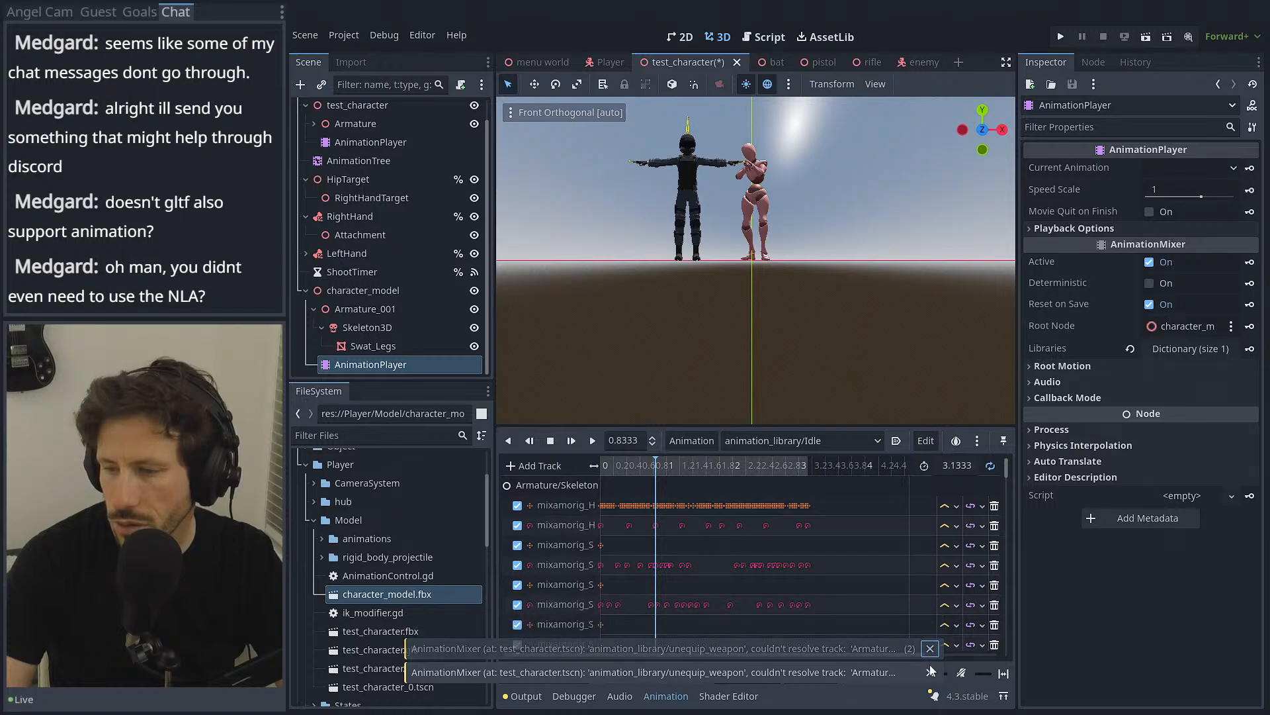
# Step: Switch character_model's AnimationPlayer to animation_library/no_weapon_sprint, scrub through it, rewind it to the start and widen the track name column
pyautogui.click(930, 671)
pyautogui.click(616, 464)
pyautogui.moveTo(565, 458)
pyautogui.mouseDown()
pyautogui.moveTo(485, 481)
pyautogui.moveTo(1110, 510)
pyautogui.moveTo(590, 453)
pyautogui.mouseUp()
pyautogui.click(715, 397)
pyautogui.click(841, 440)
pyautogui.press('Escape')
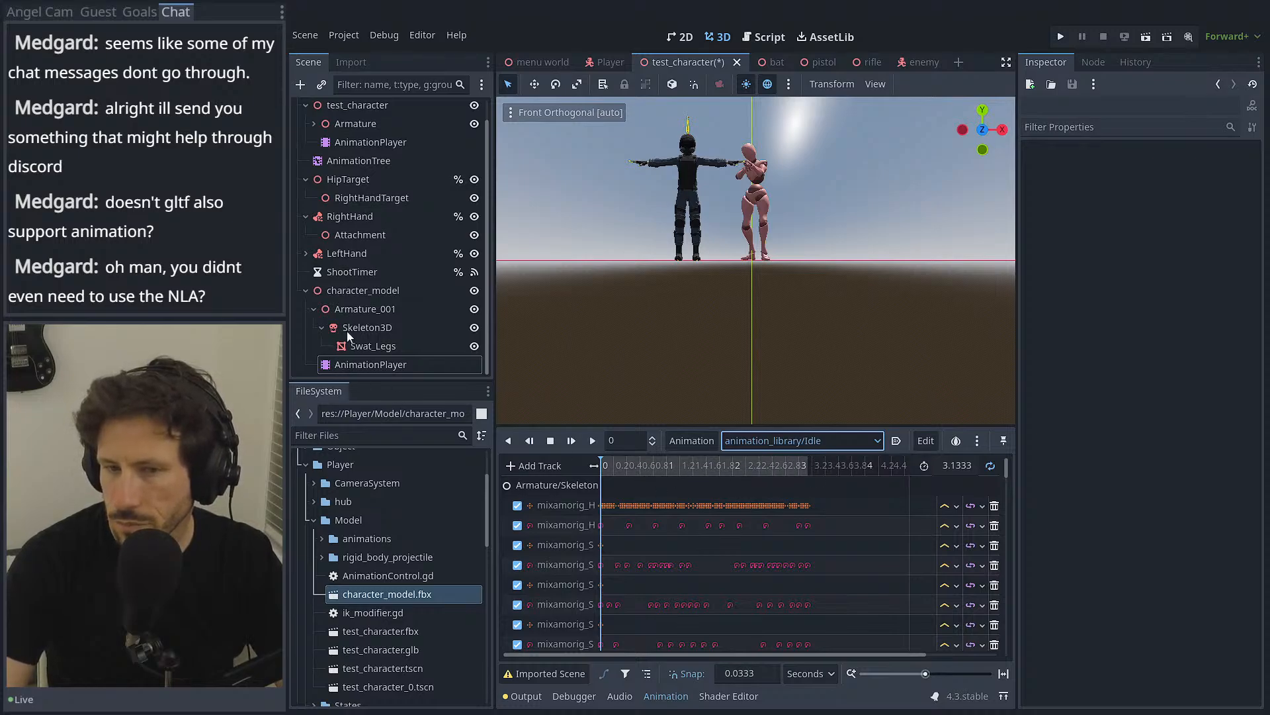
pyautogui.click(364, 310)
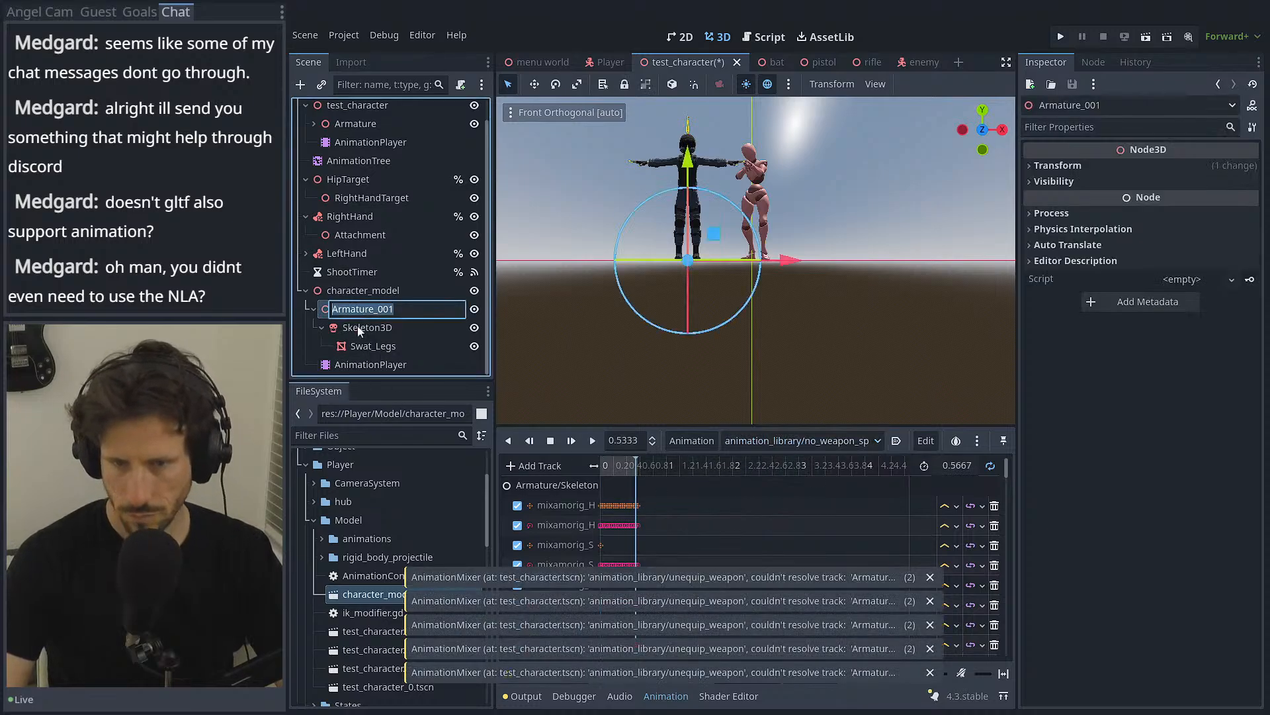
pyautogui.click(330, 367)
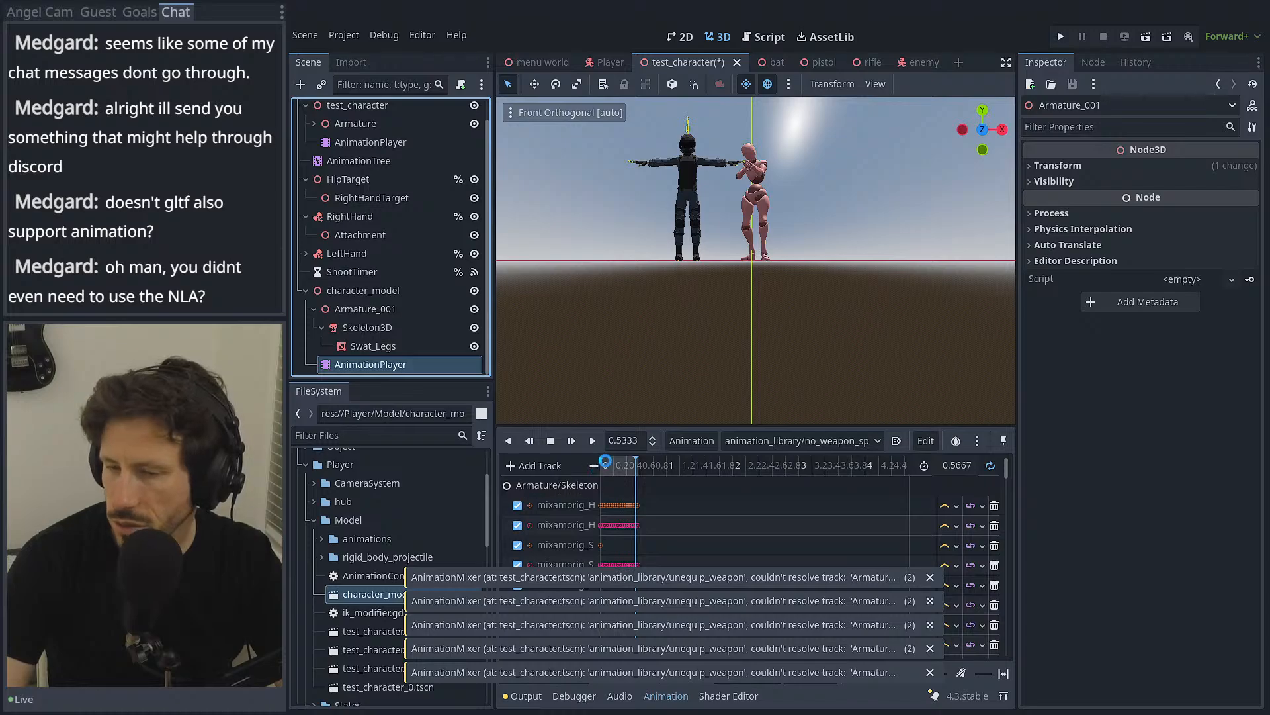
pyautogui.click(605, 461)
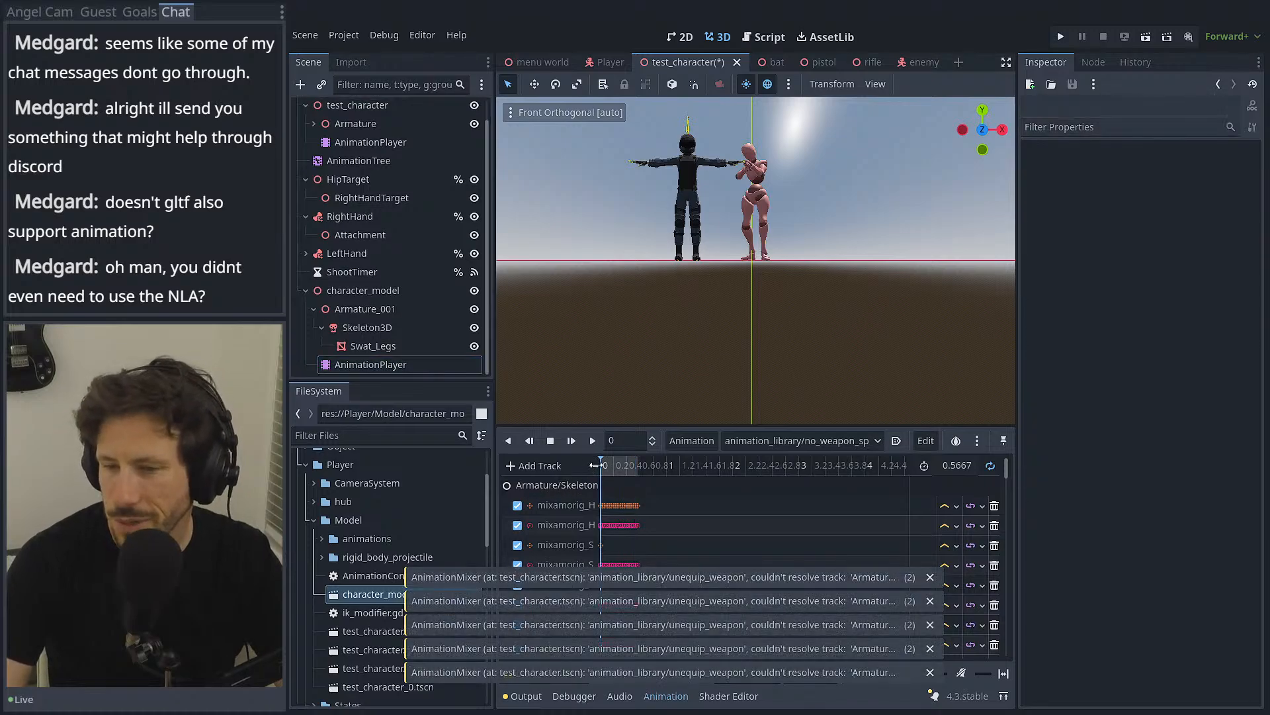
pyautogui.moveTo(595, 465); pyautogui.dragTo(671, 465)
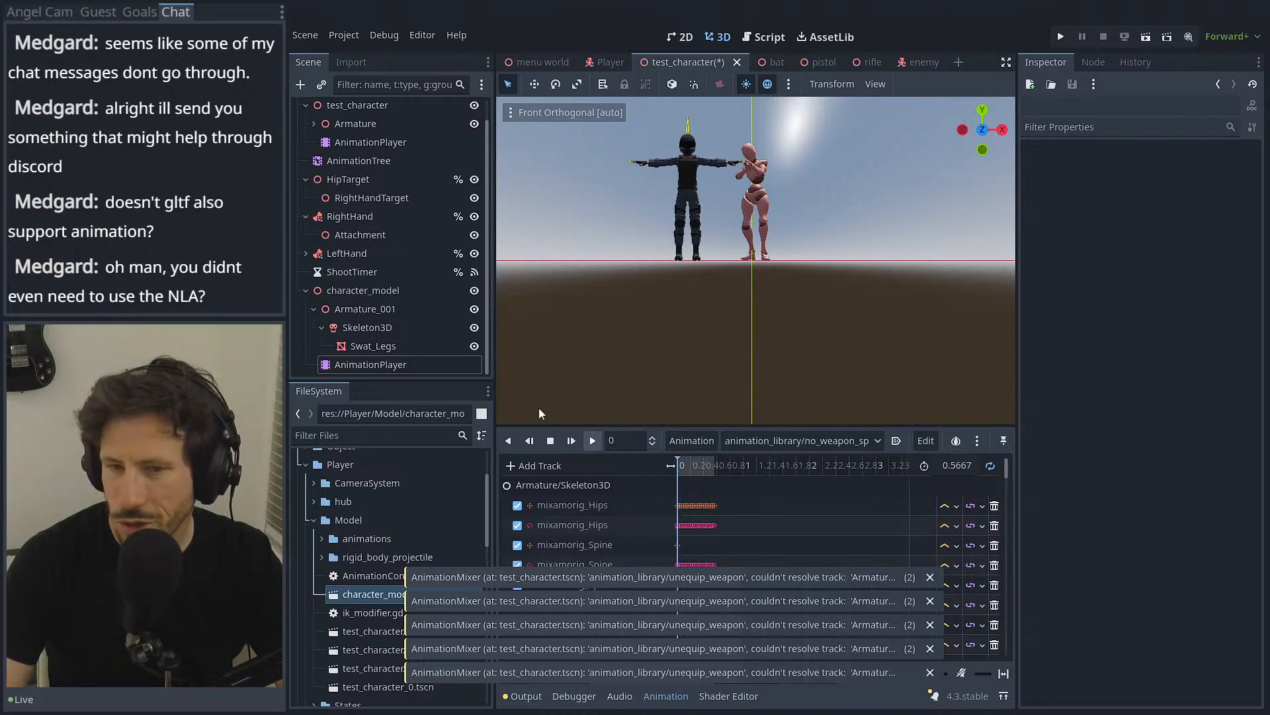
# Step: Rename the Armature_001 node under character_model to Armature
pyautogui.click(387, 310)
pyautogui.click(406, 307)
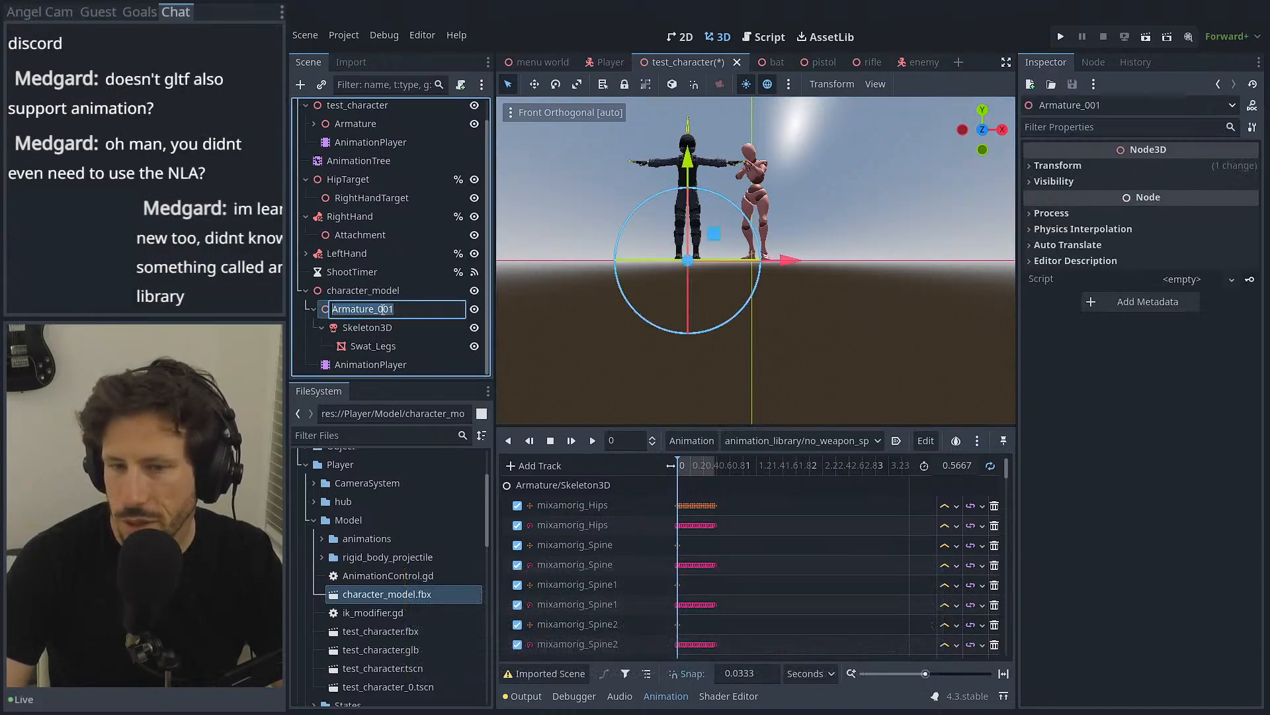
pyautogui.click(382, 309)
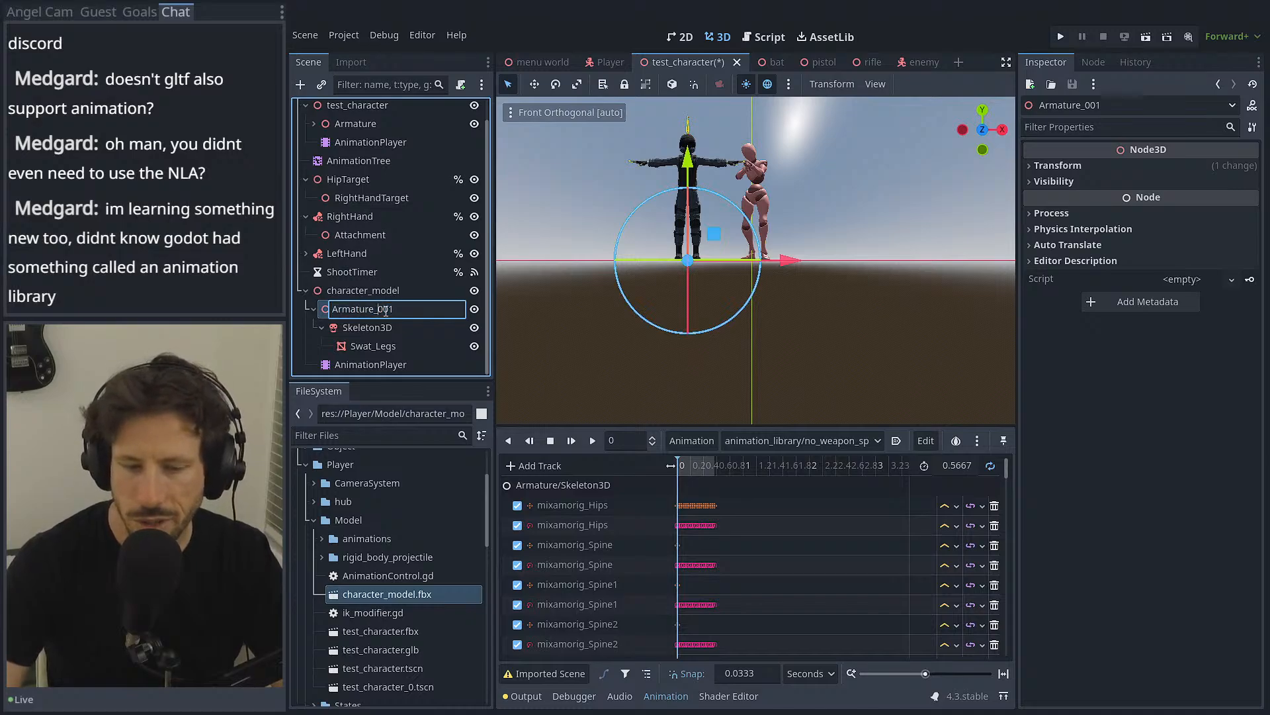
pyautogui.press('BackSpace')
pyautogui.press('BackSpace')
pyautogui.press('BackSpace')
pyautogui.press('BackSpace')
pyautogui.press('BackSpace')
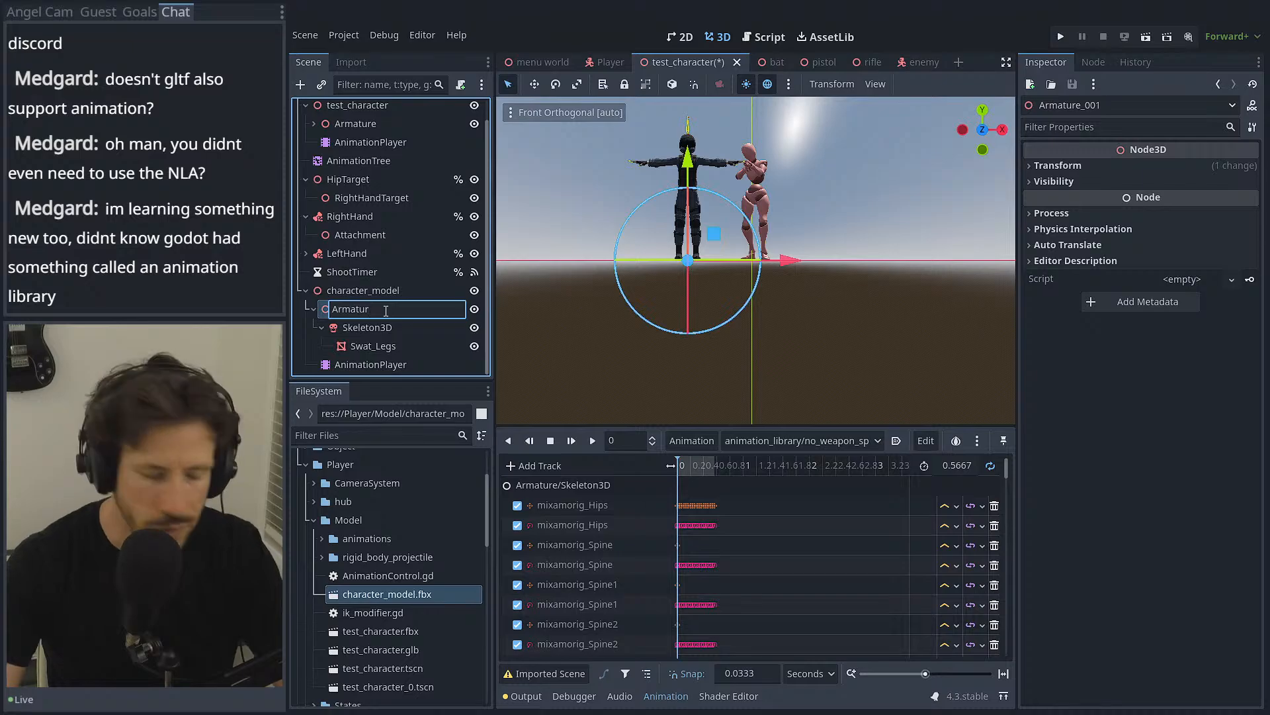
pyautogui.write('e')
pyautogui.press('Return')
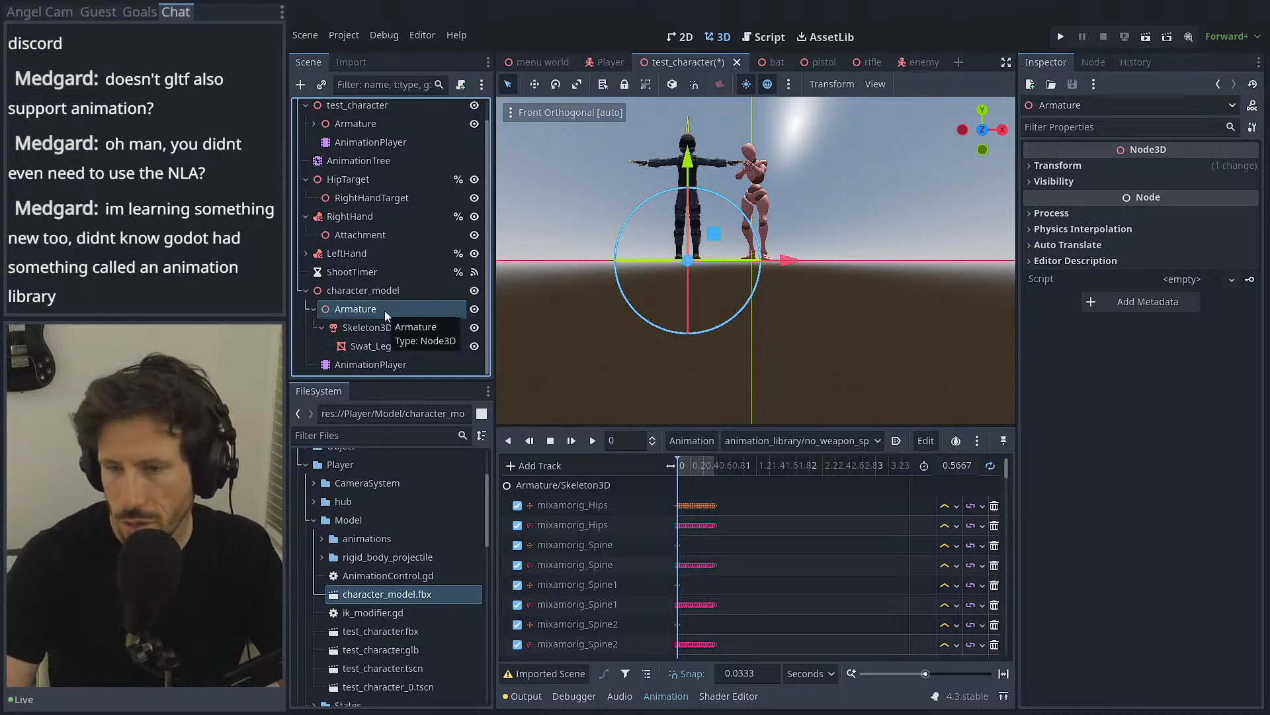
# Step: Scrub animation_library/no_weapon_sprint to its end in character_model's AnimationPlayer and examine the Swat mesh from several angles
pyautogui.click(334, 365)
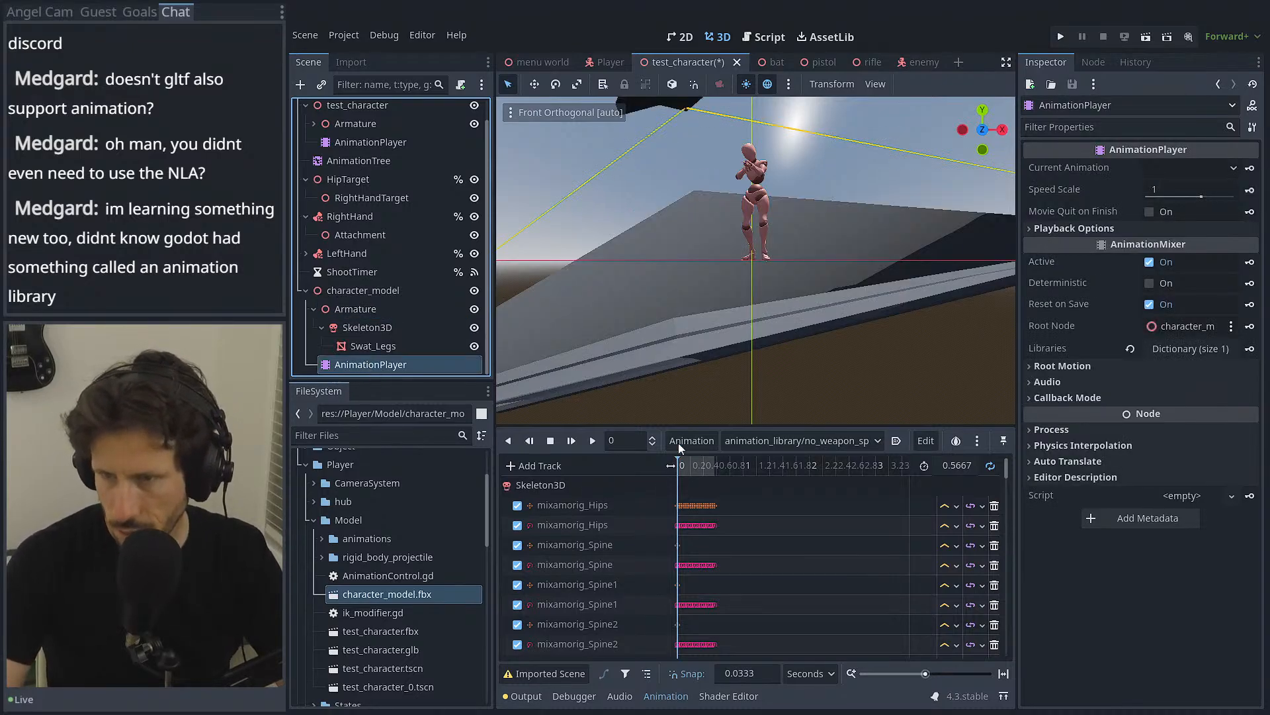
pyautogui.click(713, 459)
pyautogui.scroll(-5, 725, 318)
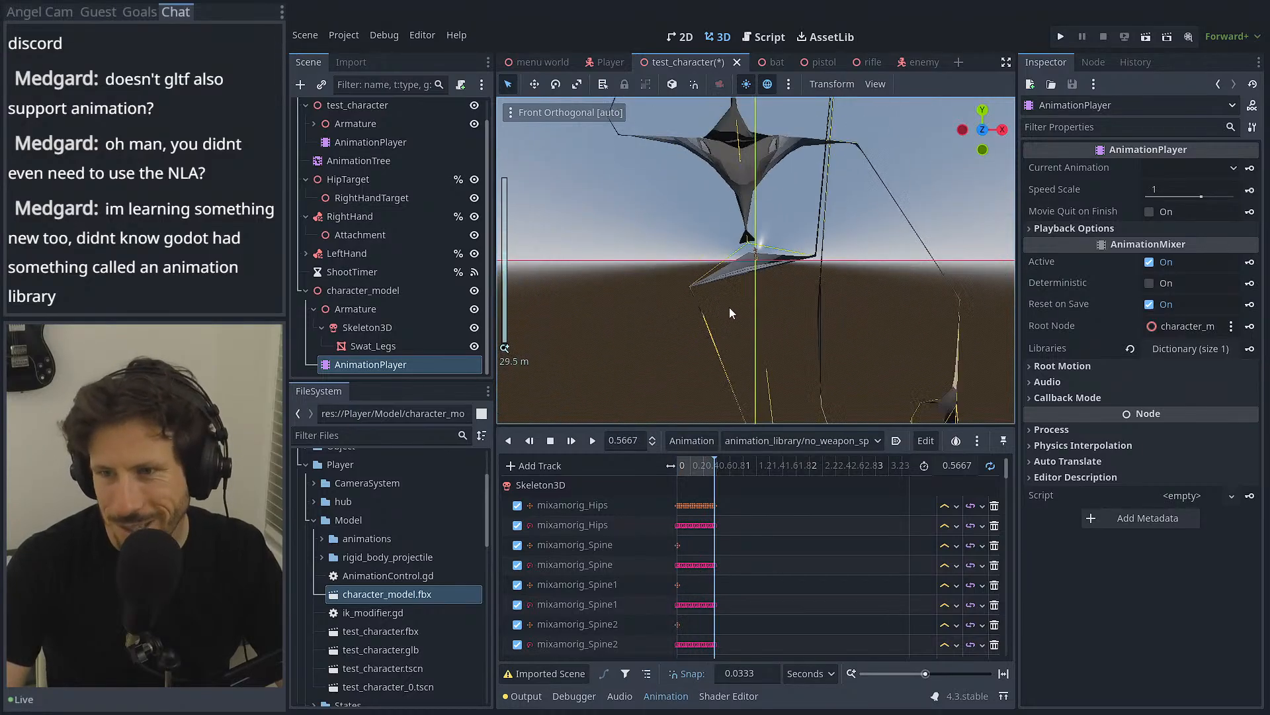
pyautogui.moveTo(724, 298); pyautogui.dragTo(844, 303, button='middle')
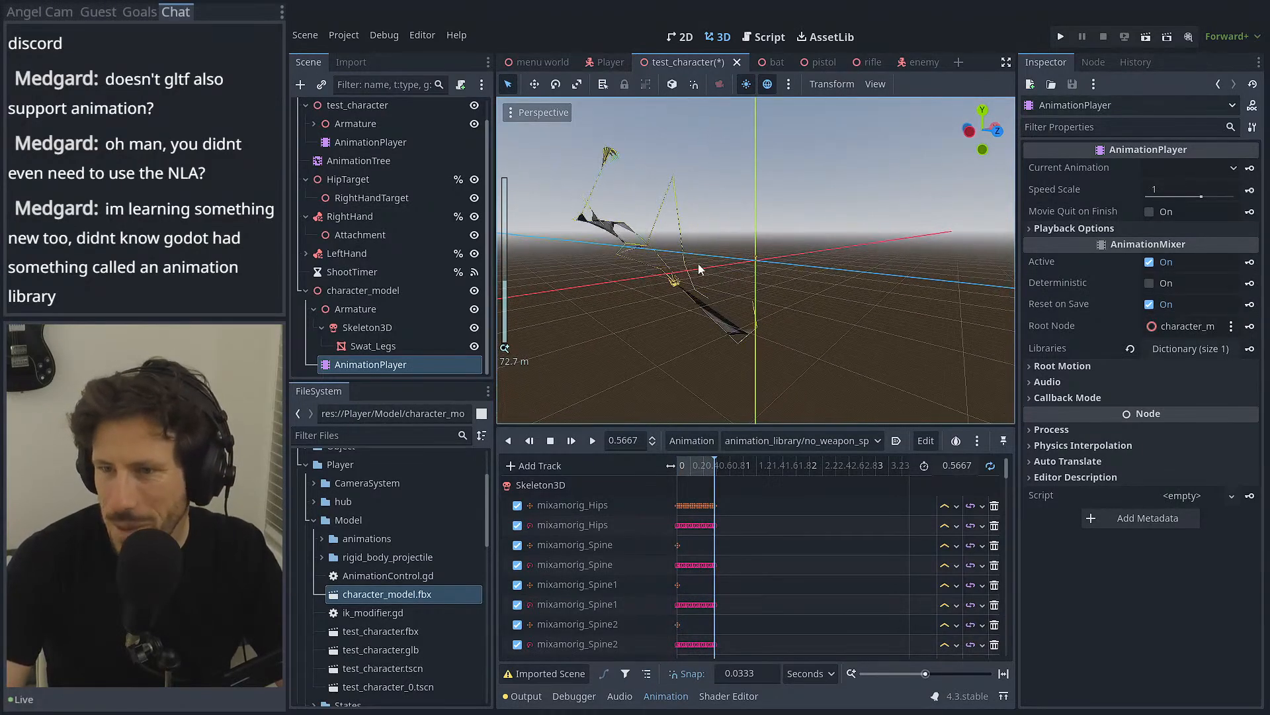
pyautogui.scroll(5, 725, 285)
pyautogui.moveTo(724, 285); pyautogui.dragTo(768, 280, button='middle')
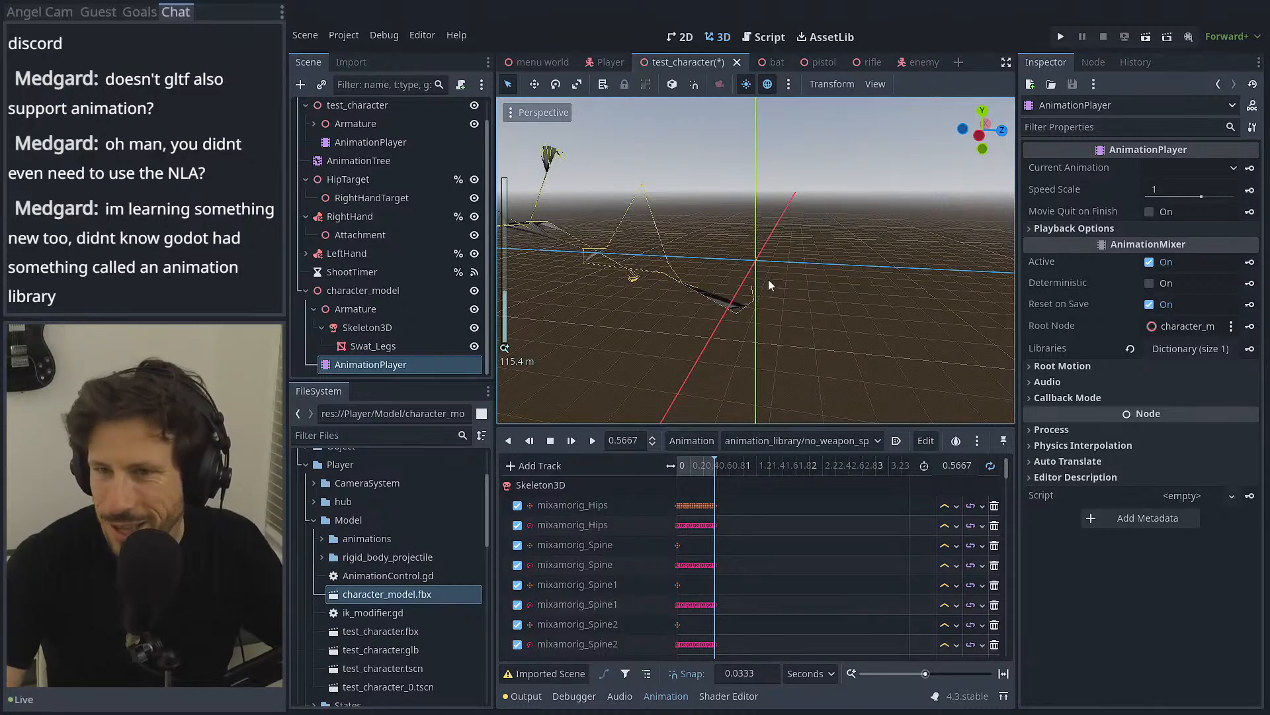
# Step: Switch to animation_library/jump_down and scrub it to the end to check the Swat mesh
pyautogui.click(787, 440)
pyautogui.click(760, 140)
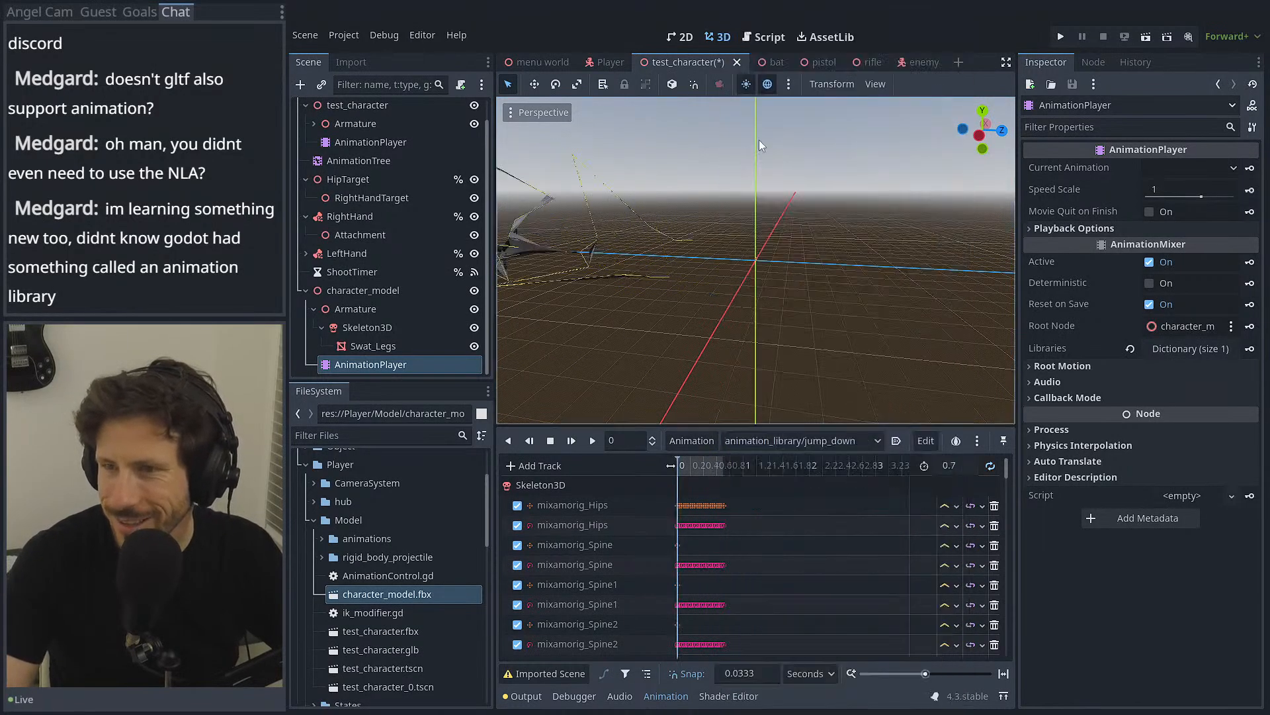
pyautogui.moveTo(680, 465); pyautogui.dragTo(728, 461)
pyautogui.moveTo(539, 301); pyautogui.dragTo(527, 296, button='middle')
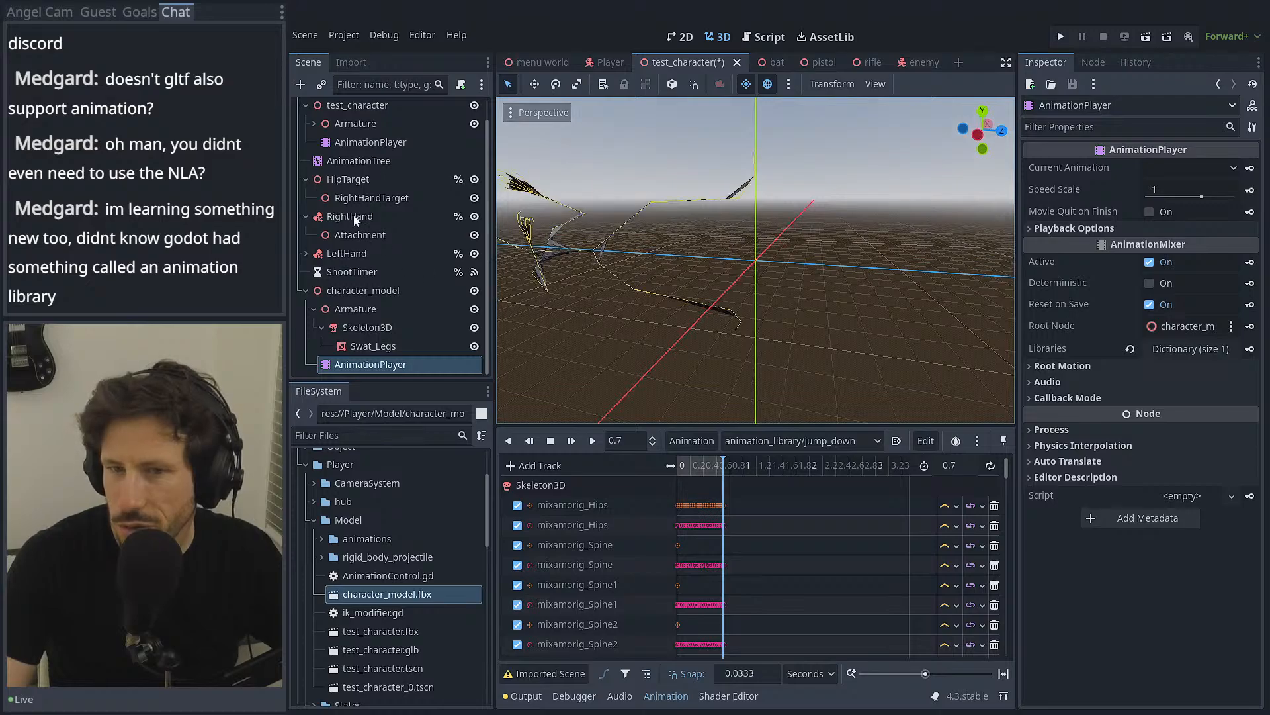
# Step: Expand test_character's Armature and inspect the properties of its Skeleton3D, Beta_Joints mesh and the Armature transform
pyautogui.scroll(2, 350, 203)
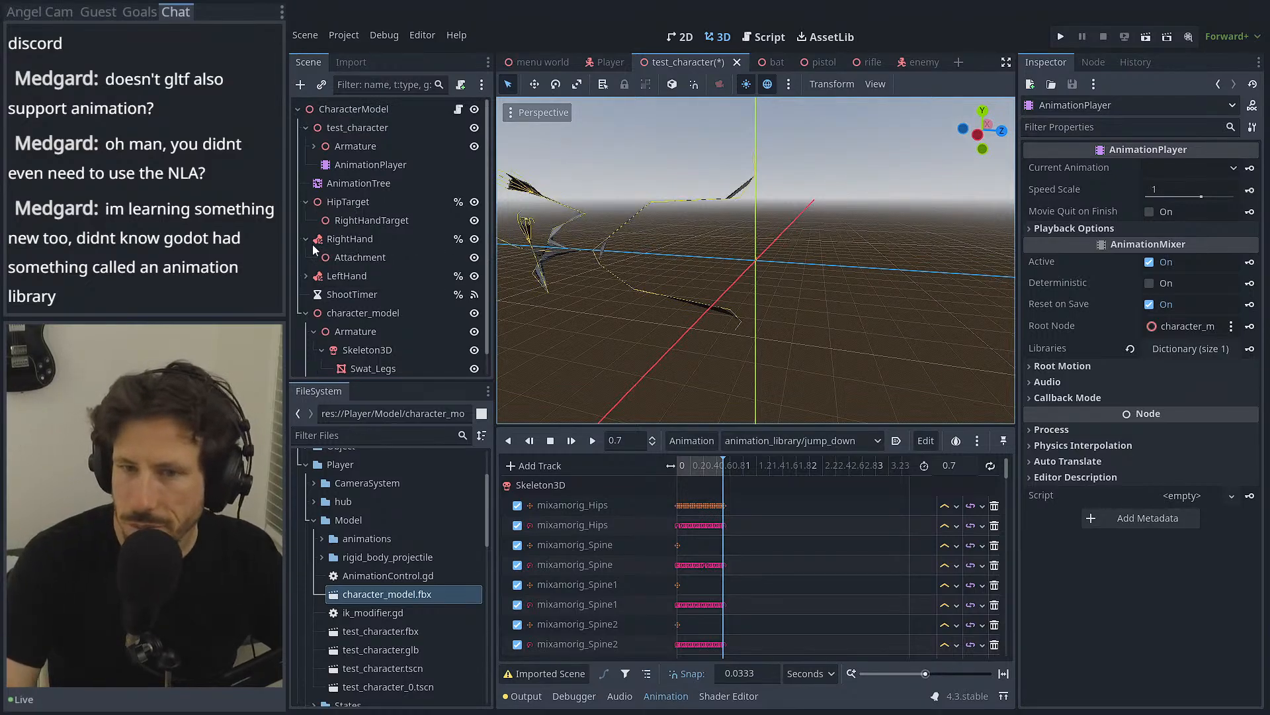
pyautogui.click(314, 146)
pyautogui.click(350, 165)
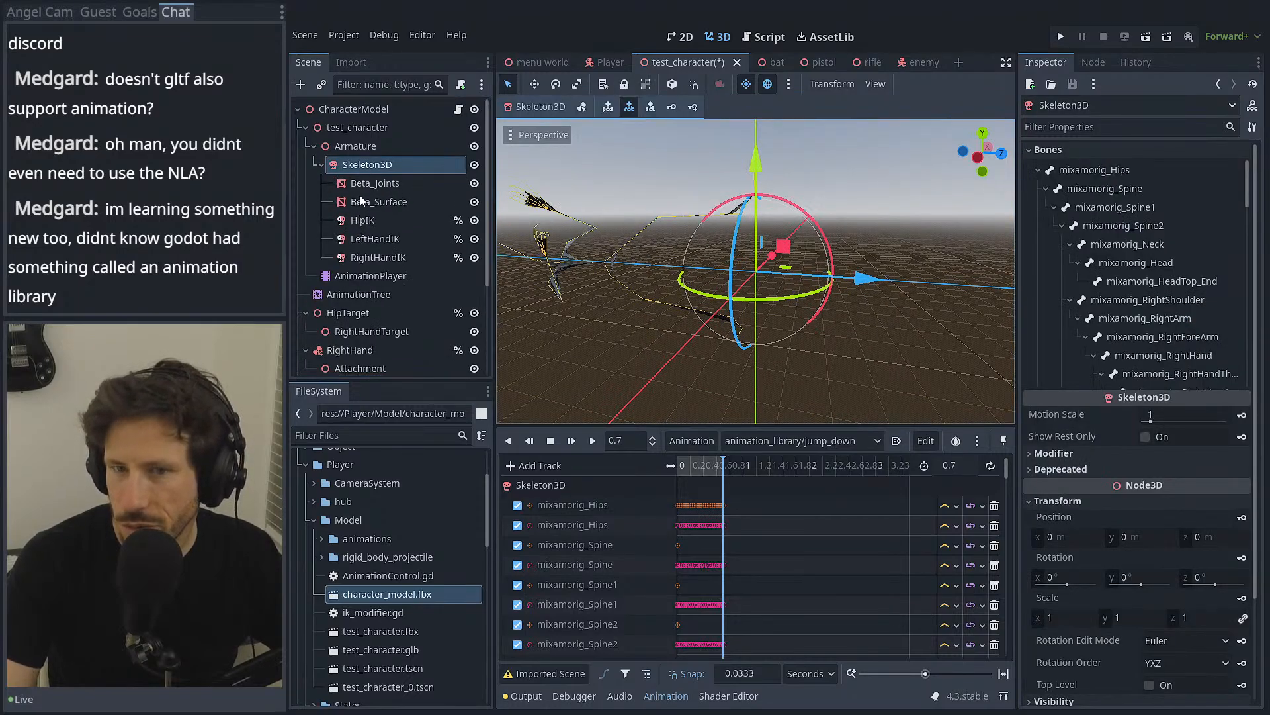
pyautogui.click(363, 187)
pyautogui.scroll(-3, 1125, 500)
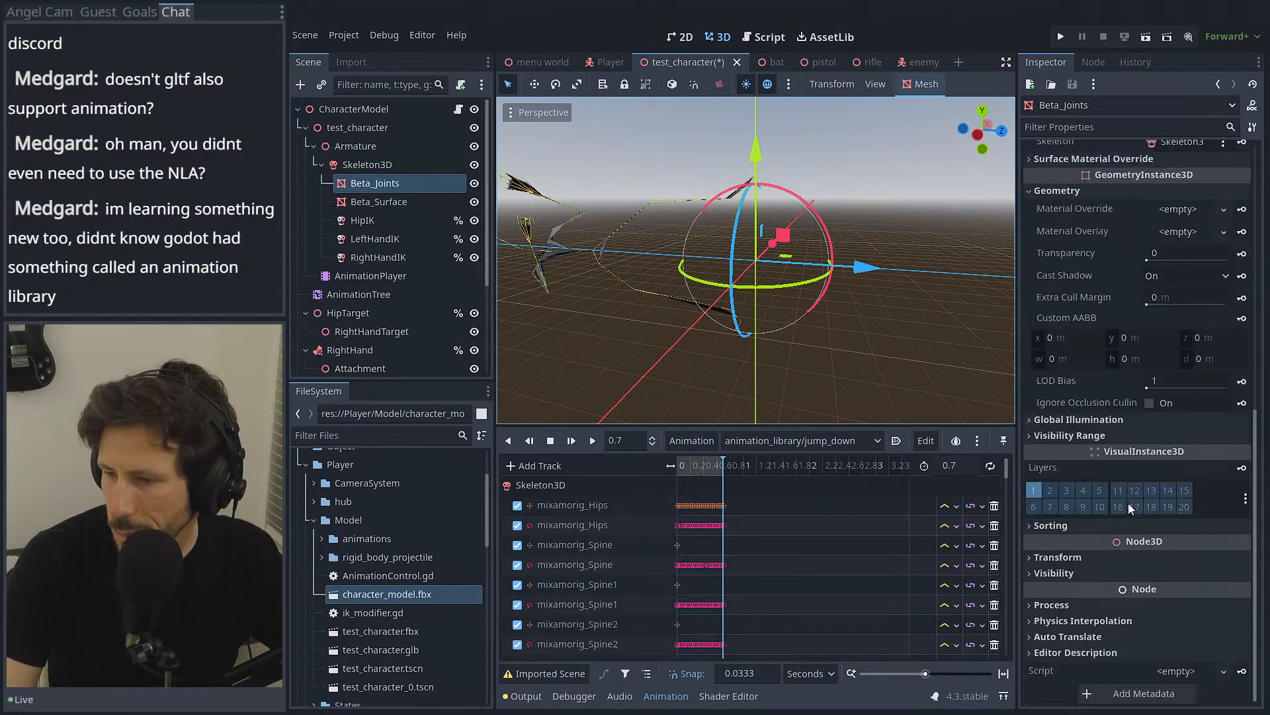
pyautogui.click(1094, 557)
pyautogui.click(355, 145)
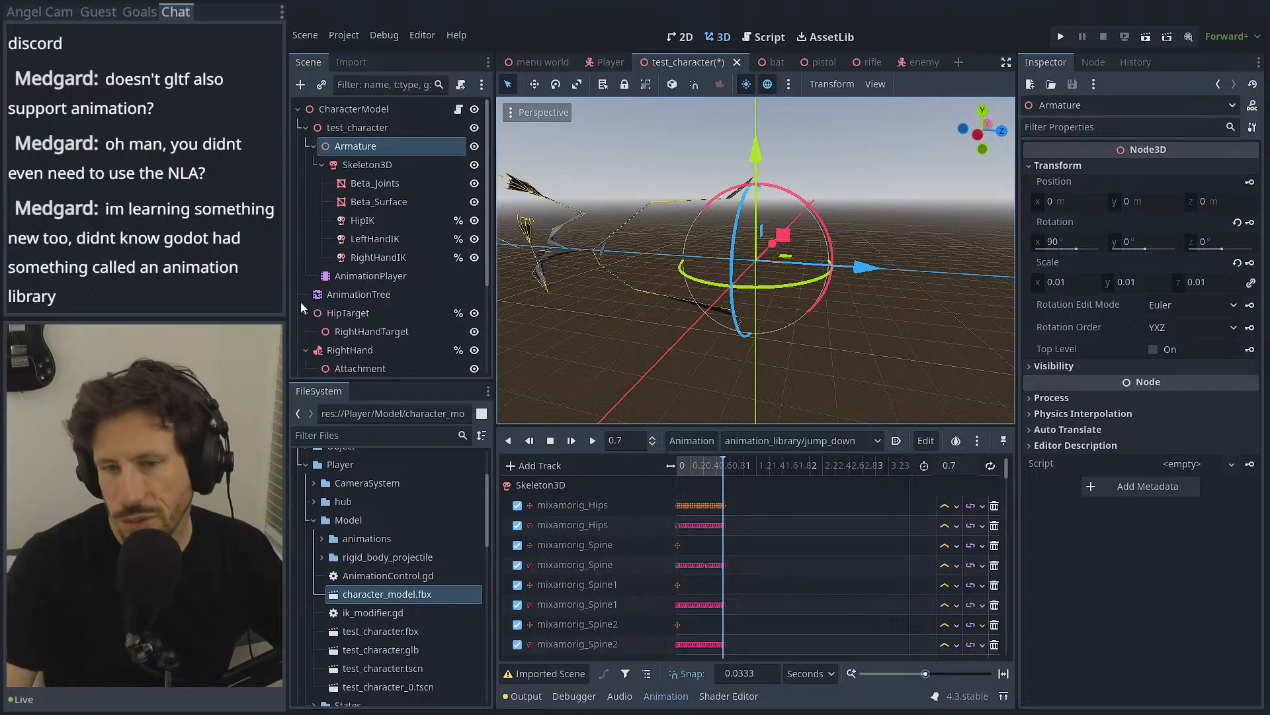
# Step: Inspect the transform of character_model's Armature and the bone list of its Skeleton3D for comparison
pyautogui.scroll(-3, 372, 324)
pyautogui.scroll(-3, 368, 328)
pyautogui.click(360, 309)
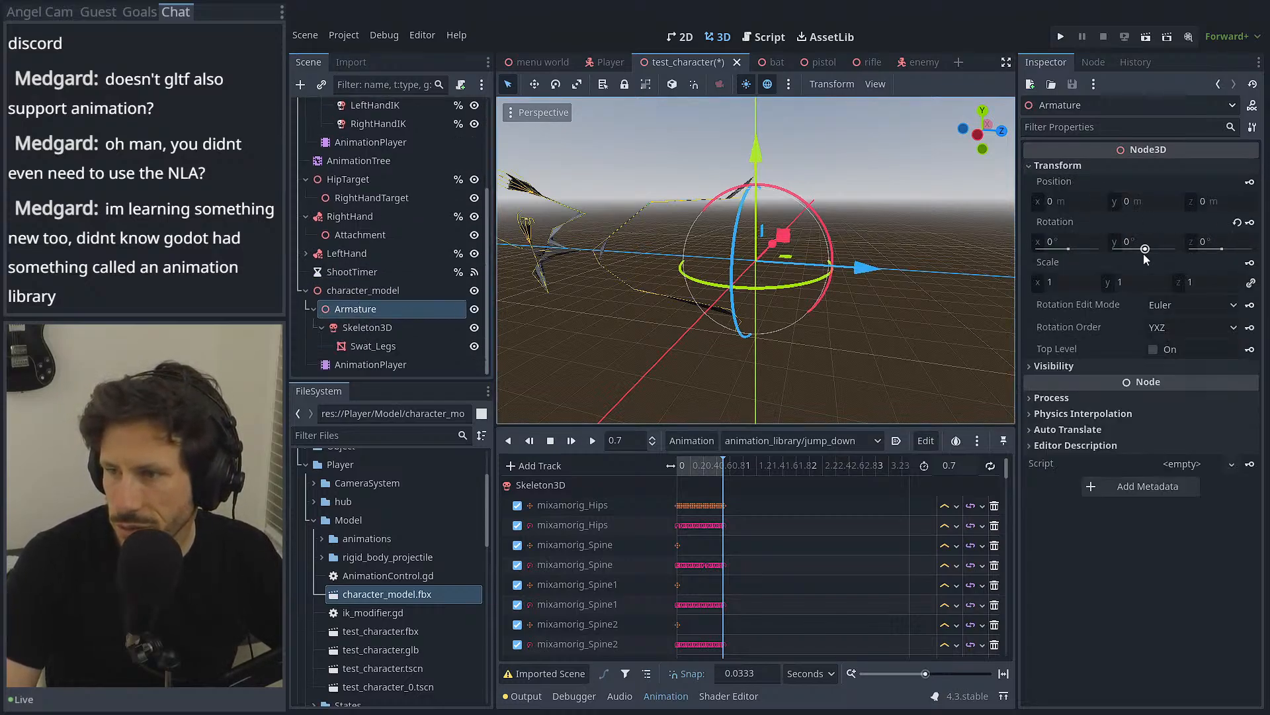
pyautogui.click(367, 328)
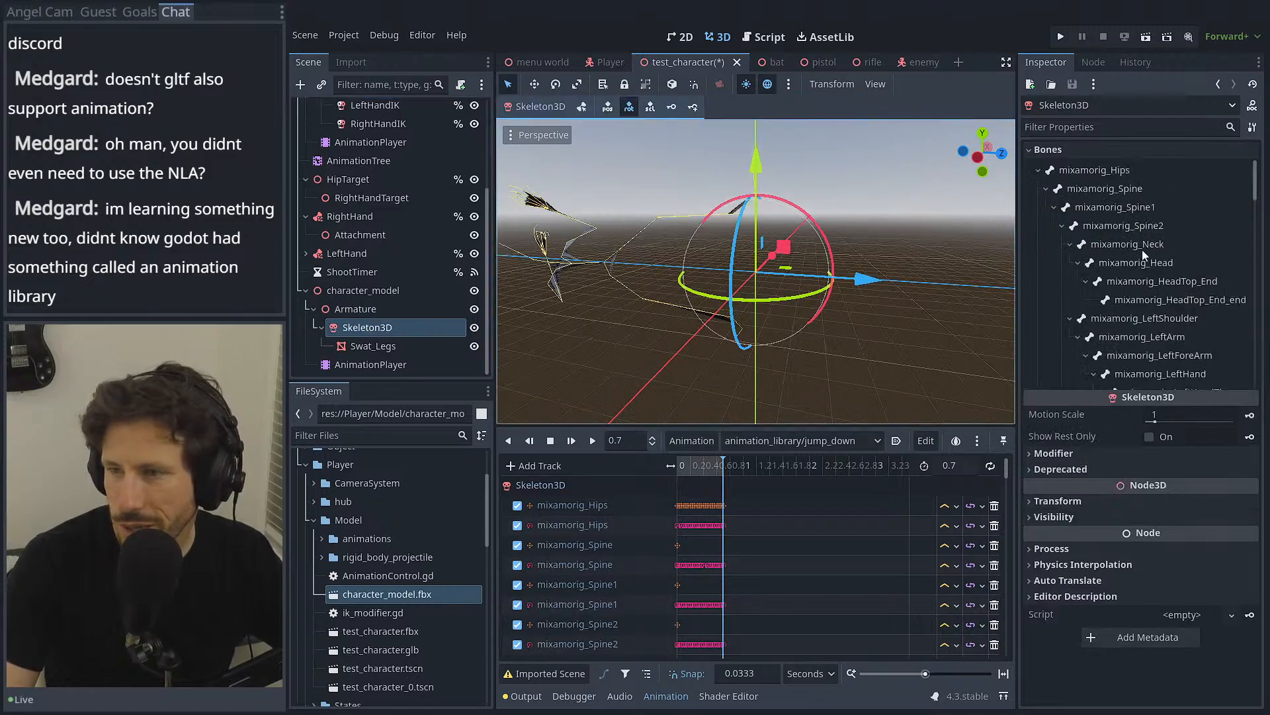
# Step: Play animation_library/pistol_idle on the Swat character
pyautogui.click(783, 446)
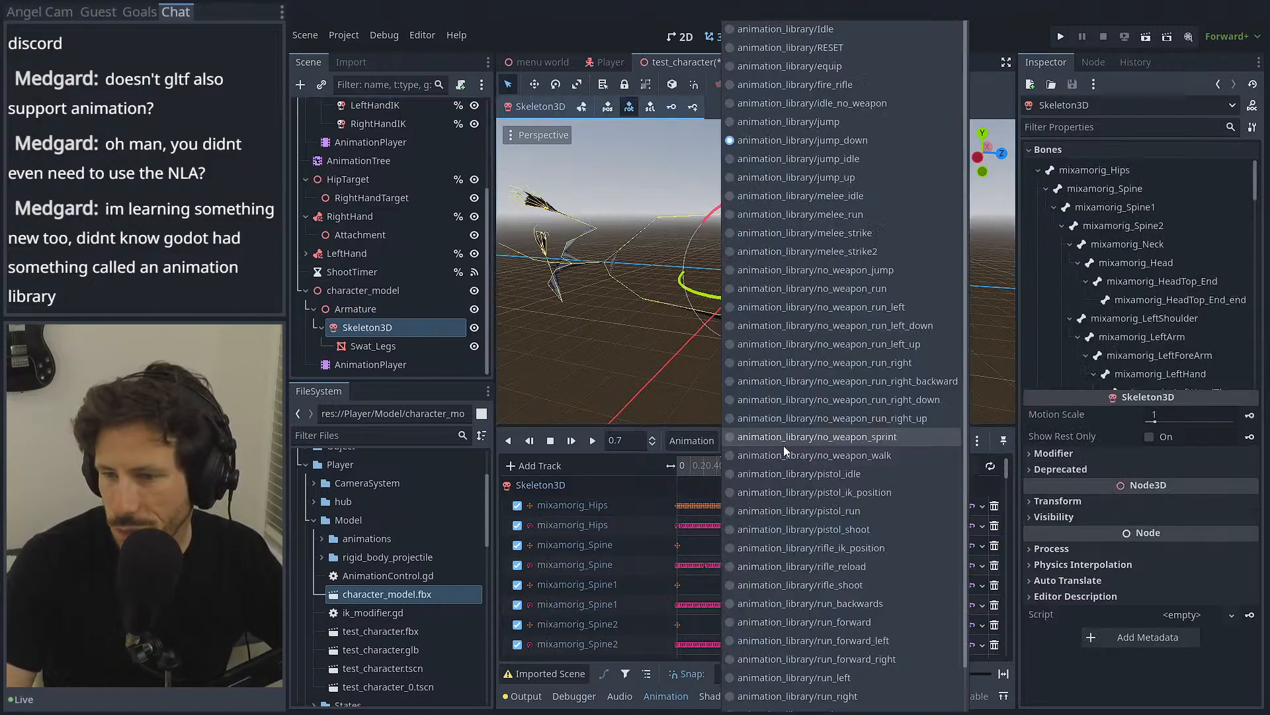
pyautogui.click(765, 470)
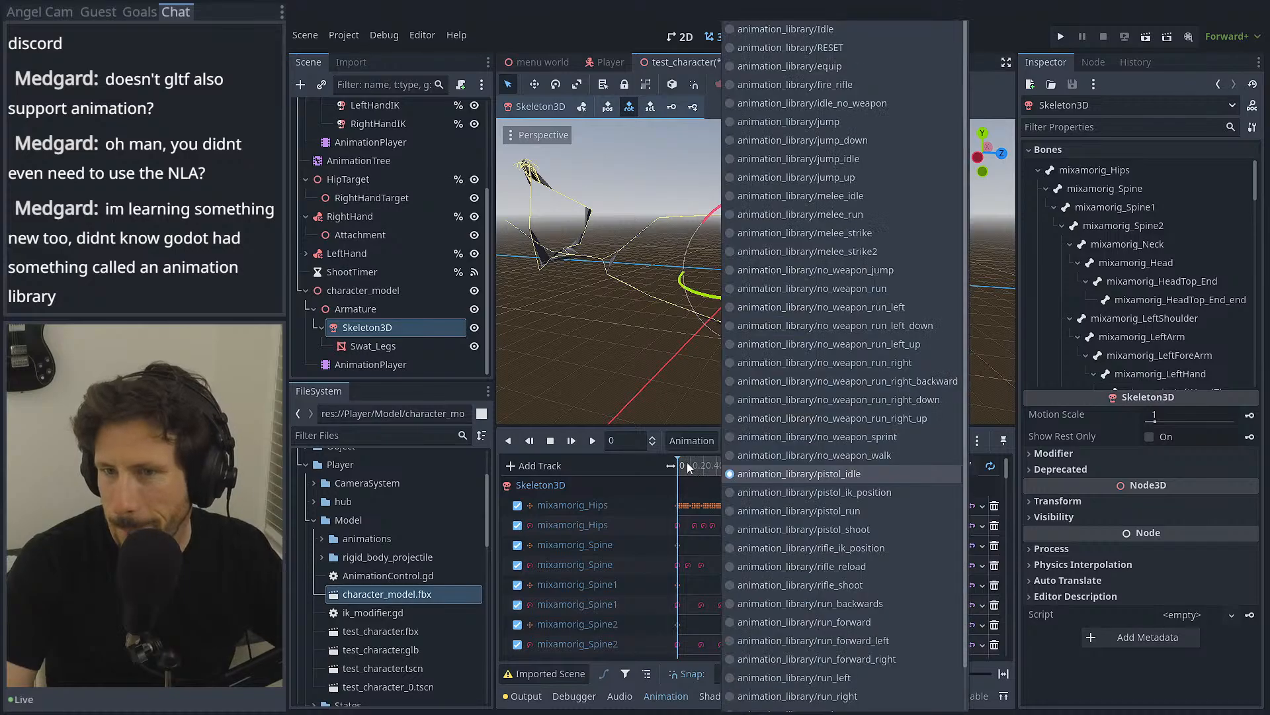
pyautogui.click(593, 441)
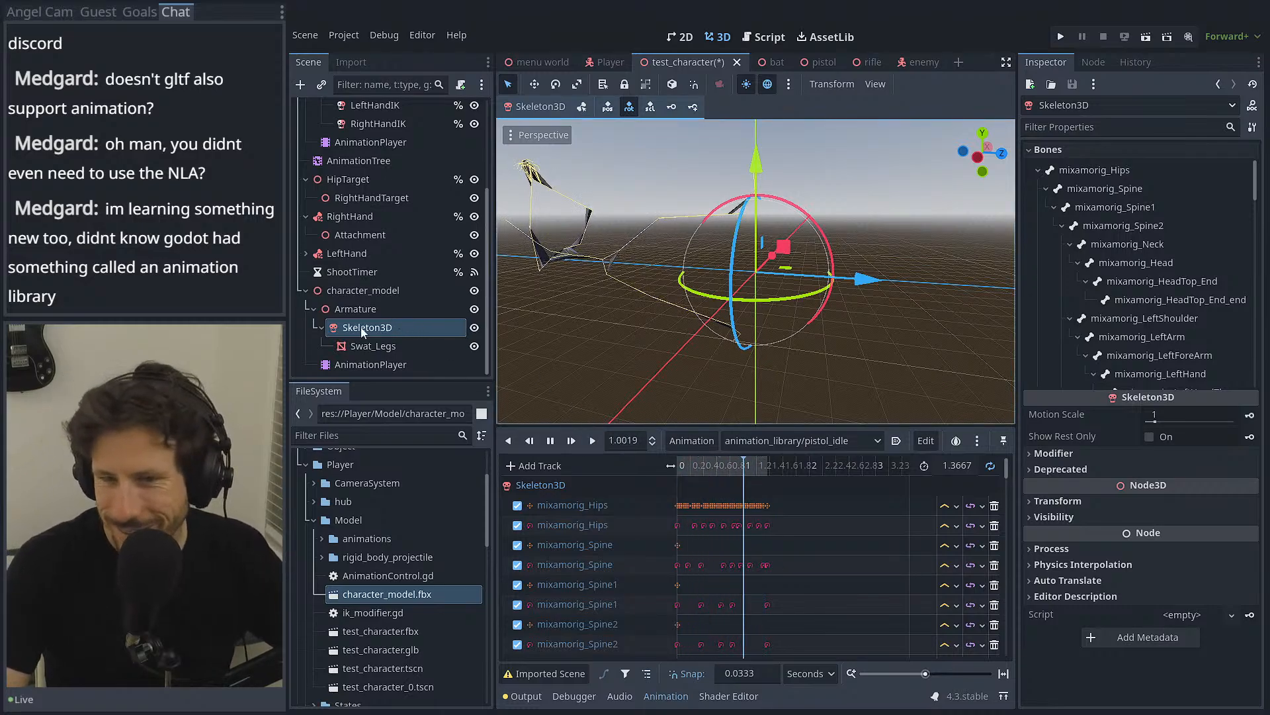
# Step: Set the X rotation of character_model's Armature to 90°
pyautogui.click(357, 309)
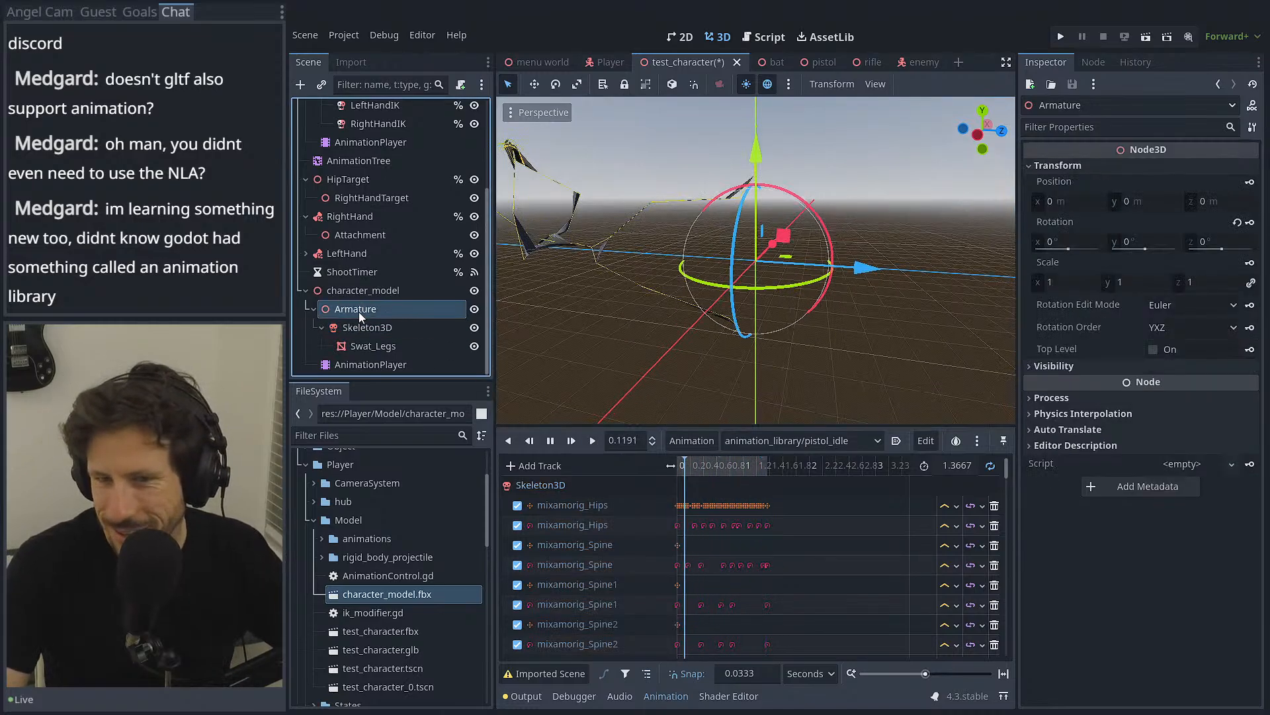
pyautogui.click(1066, 241)
pyautogui.write('90')
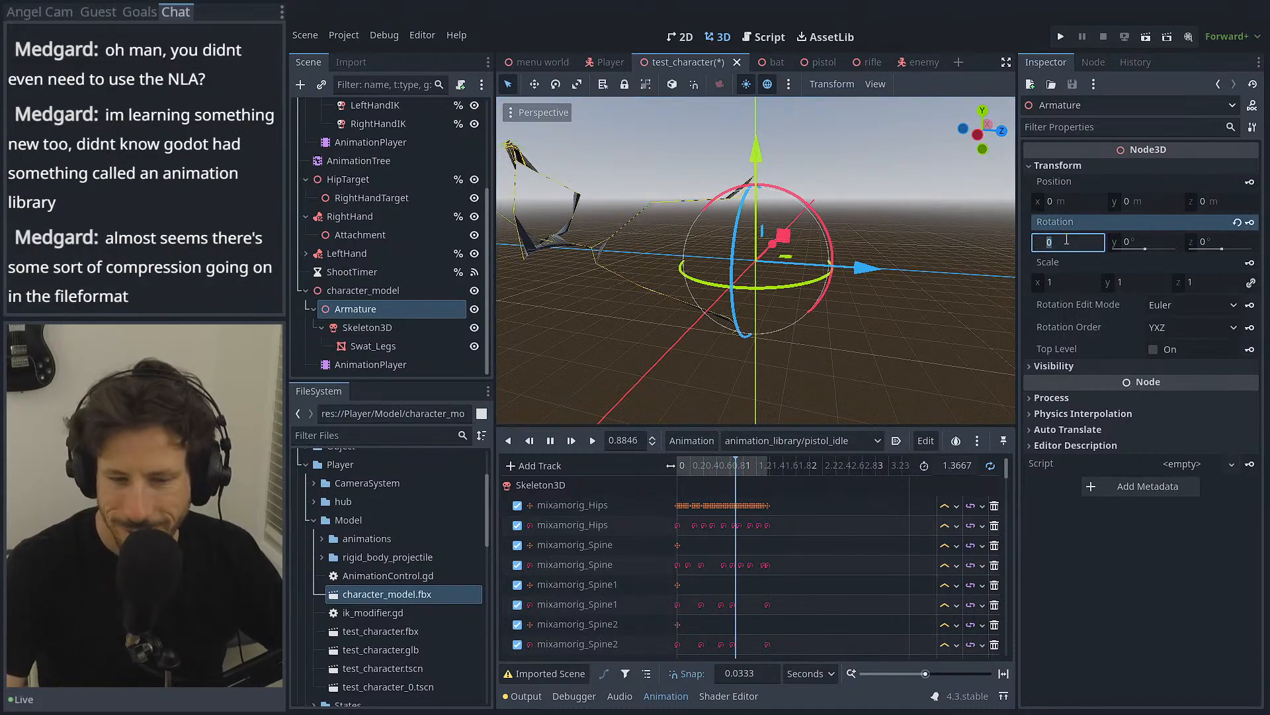
pyautogui.press('Return')
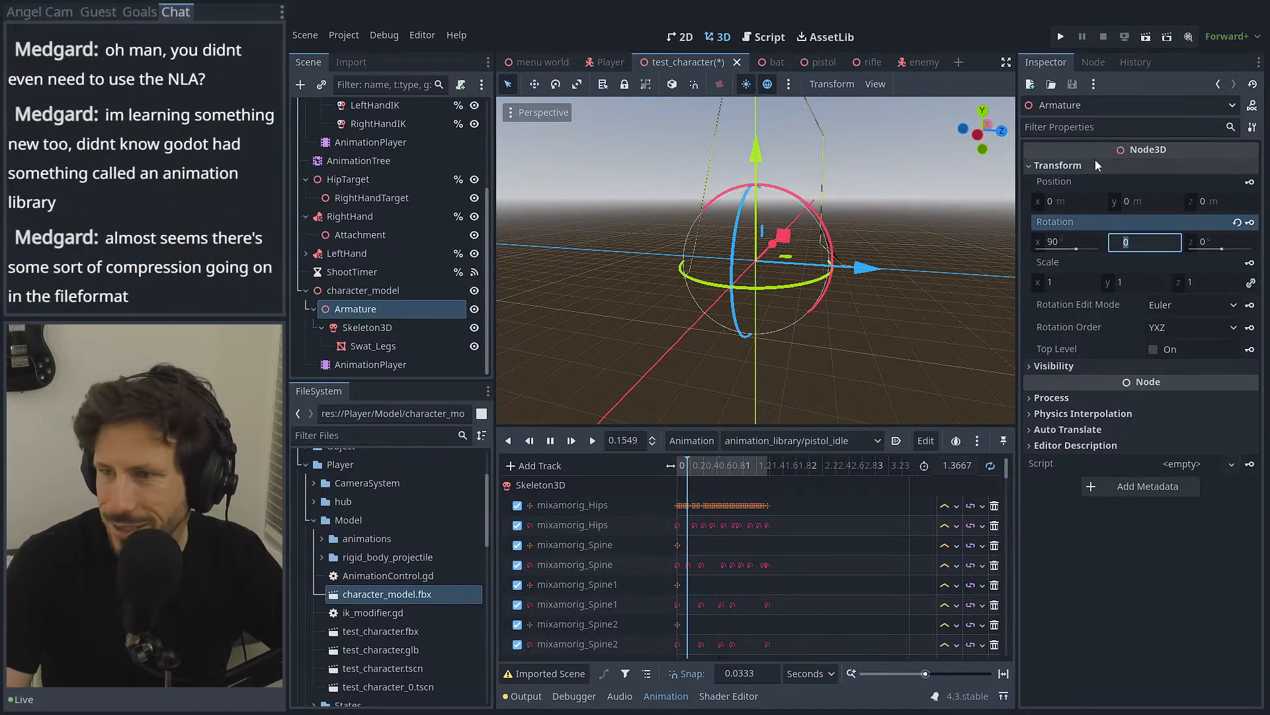
# Step: Set the scale of character_model's Armature to 0.001 on all axes
pyautogui.click(1063, 279)
pyautogui.write('0.001')
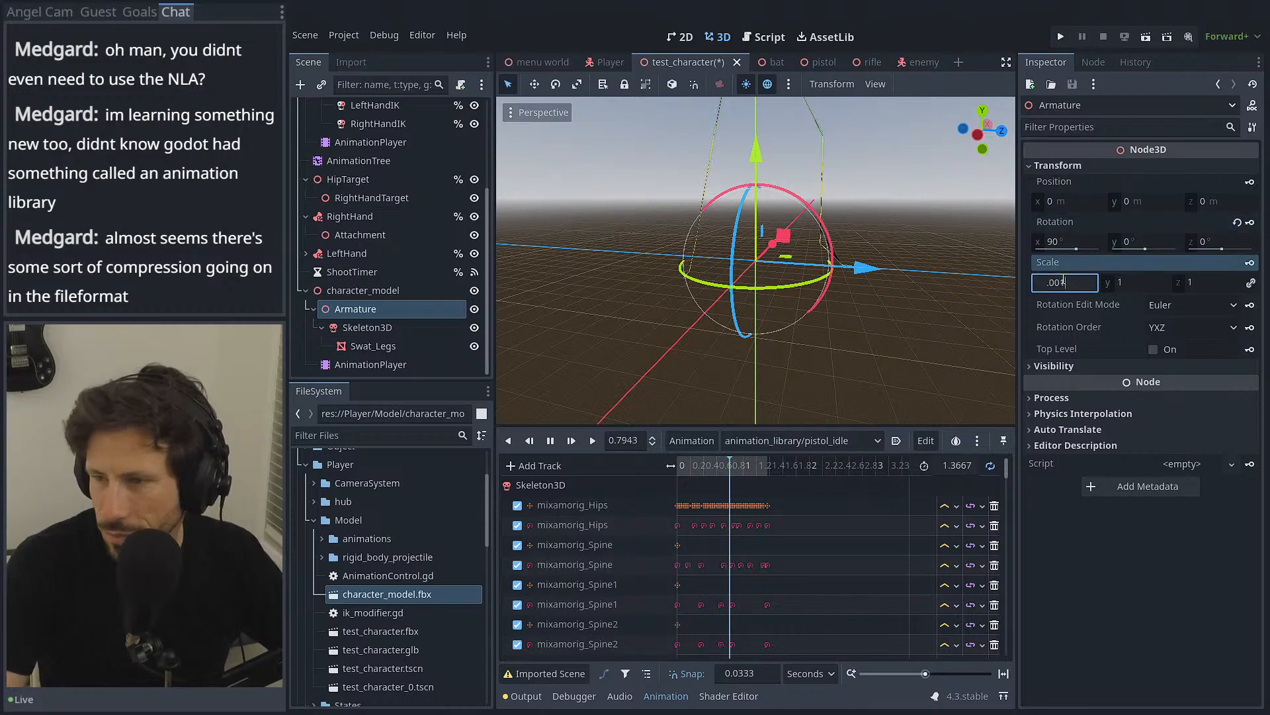
pyautogui.press('Tab')
pyautogui.write('.001')
pyautogui.press('Tab')
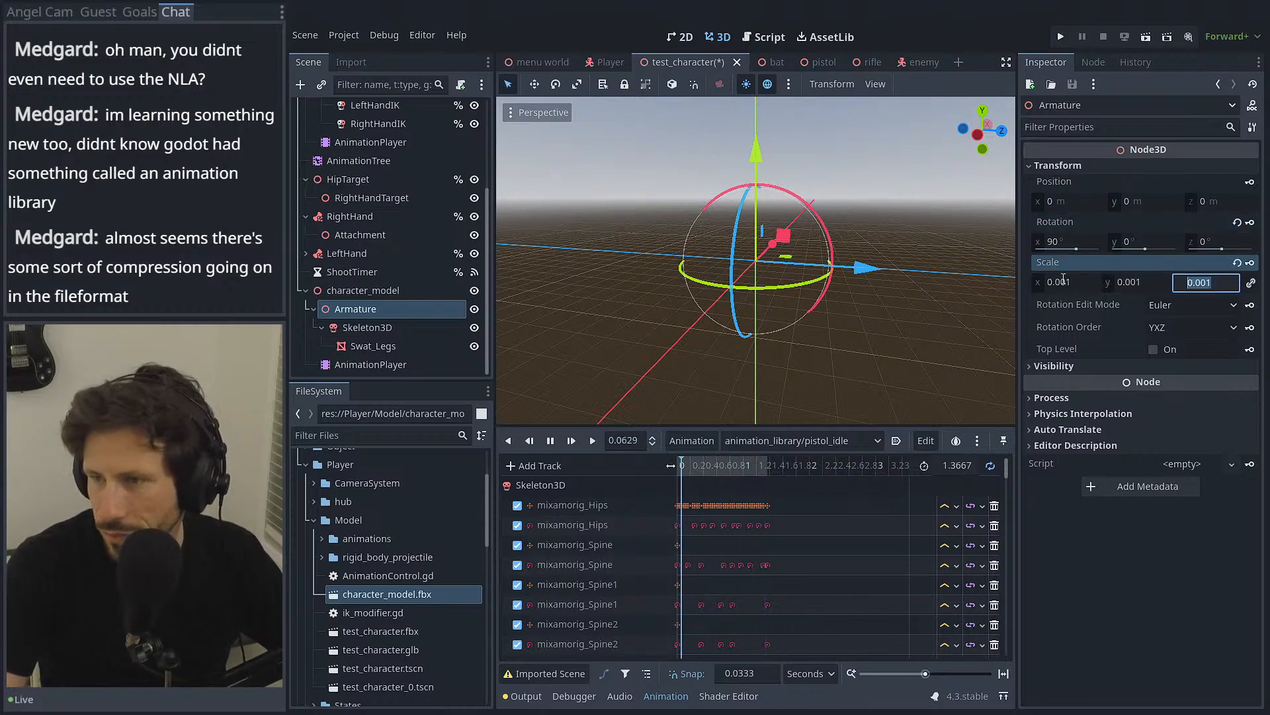
# Step: Set the scale of character_model's Armature to 0.01 on all axes and compare the playing Swat mesh with the original character
pyautogui.scroll(2, 792, 252)
pyautogui.scroll(9, 790, 235)
pyautogui.moveTo(797, 213); pyautogui.dragTo(685, 227, button='middle')
pyautogui.click(1067, 283)
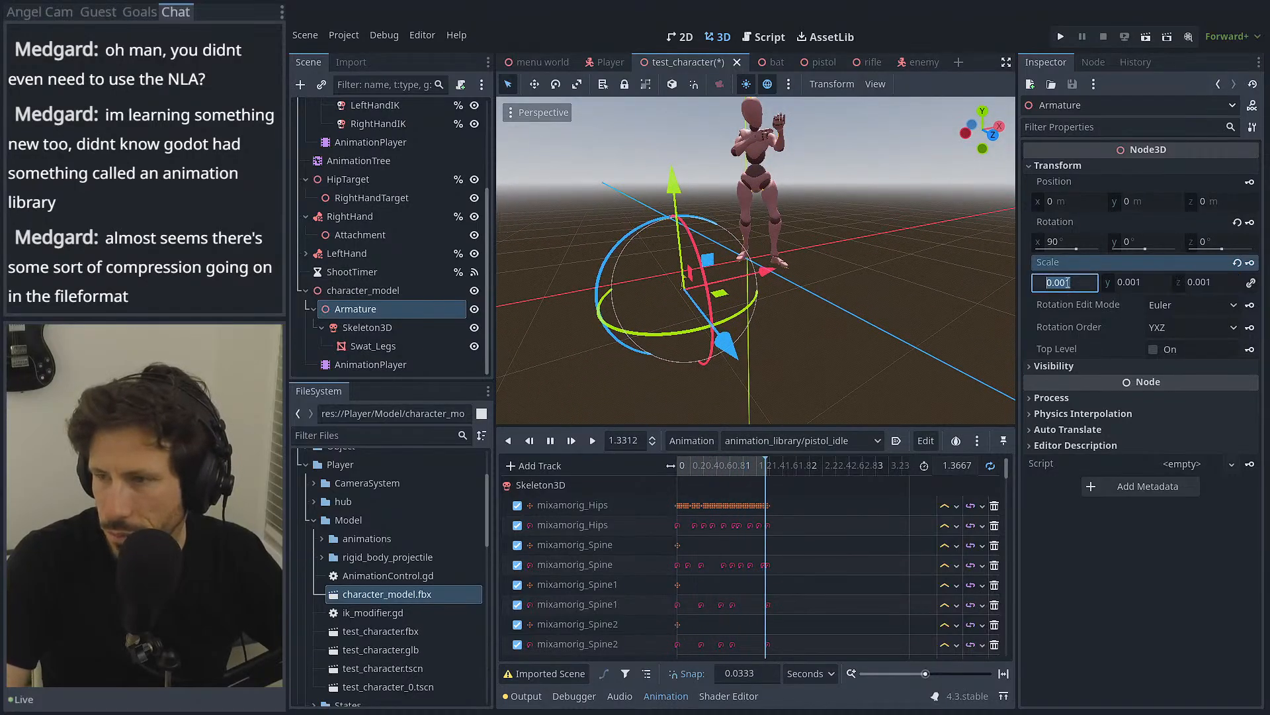
pyautogui.press('Tab')
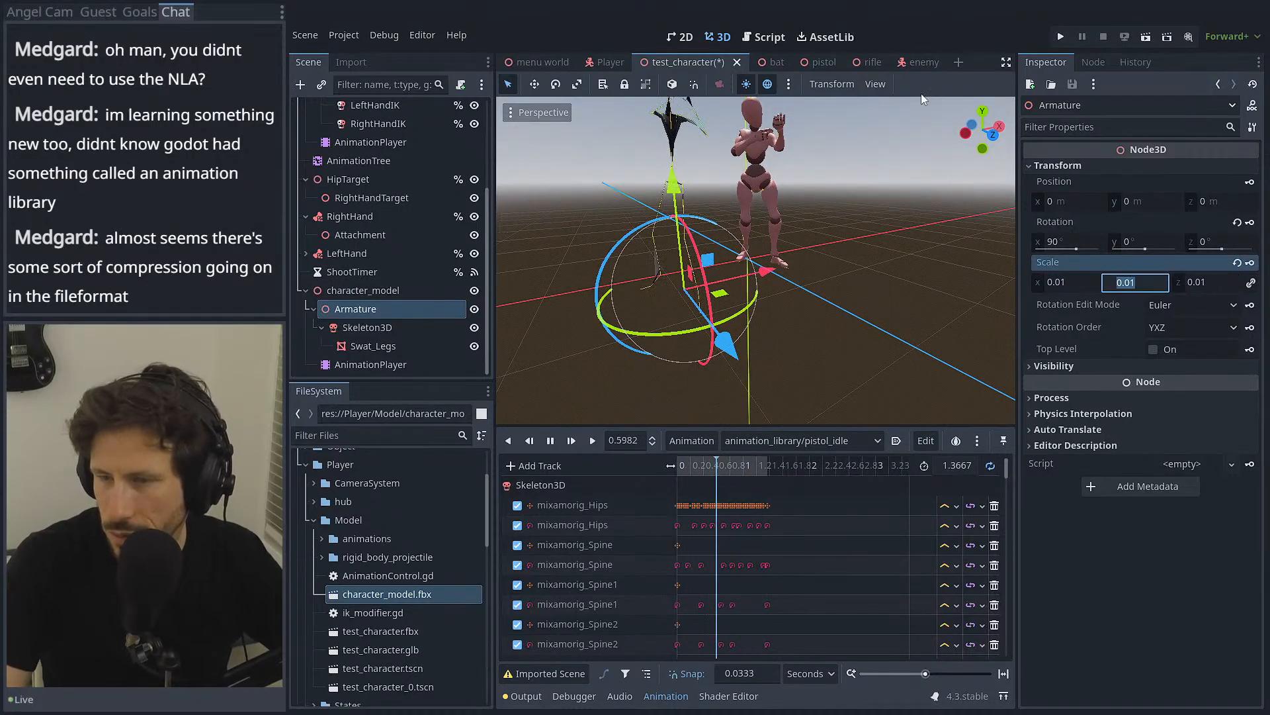
pyautogui.click(796, 114)
pyautogui.keyDown('shift'); pyautogui.moveTo(795, 113); pyautogui.dragTo(835, 244, button='middle'); pyautogui.keyUp('shift')
pyautogui.scroll(9, 778, 226)
pyautogui.scroll(-8, 749, 231)
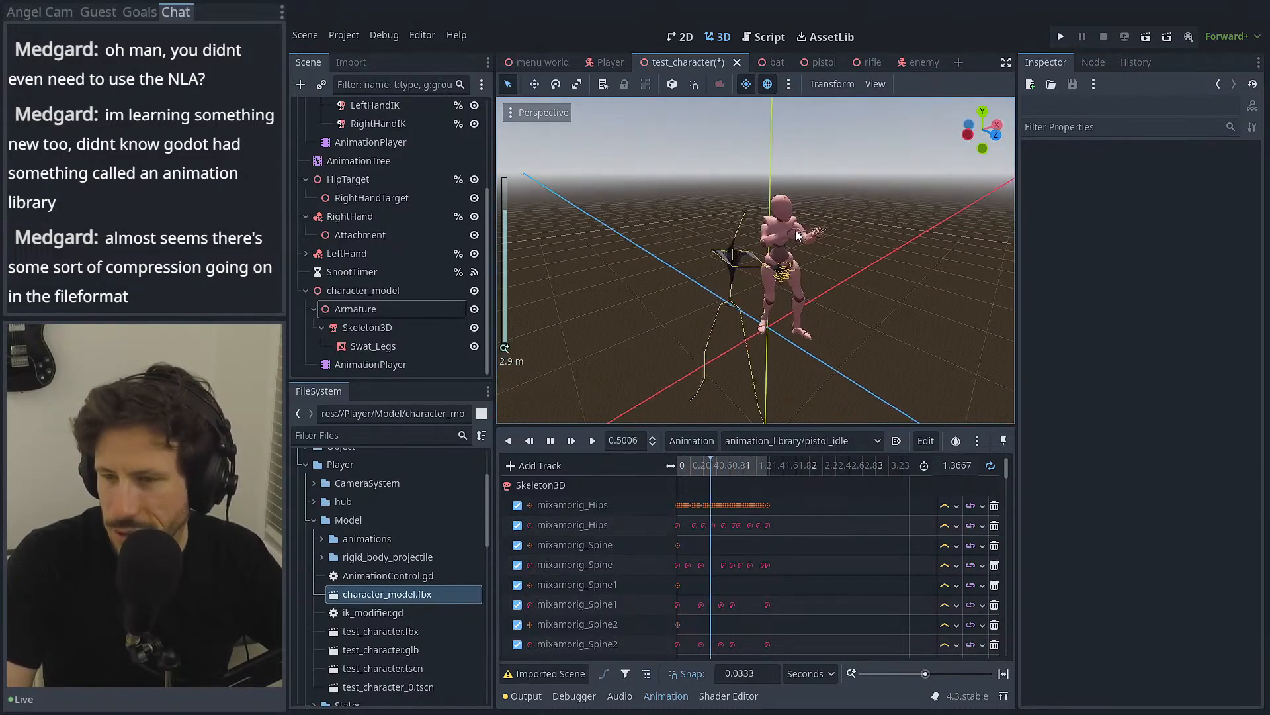
pyautogui.moveTo(796, 235); pyautogui.dragTo(709, 217, button='middle')
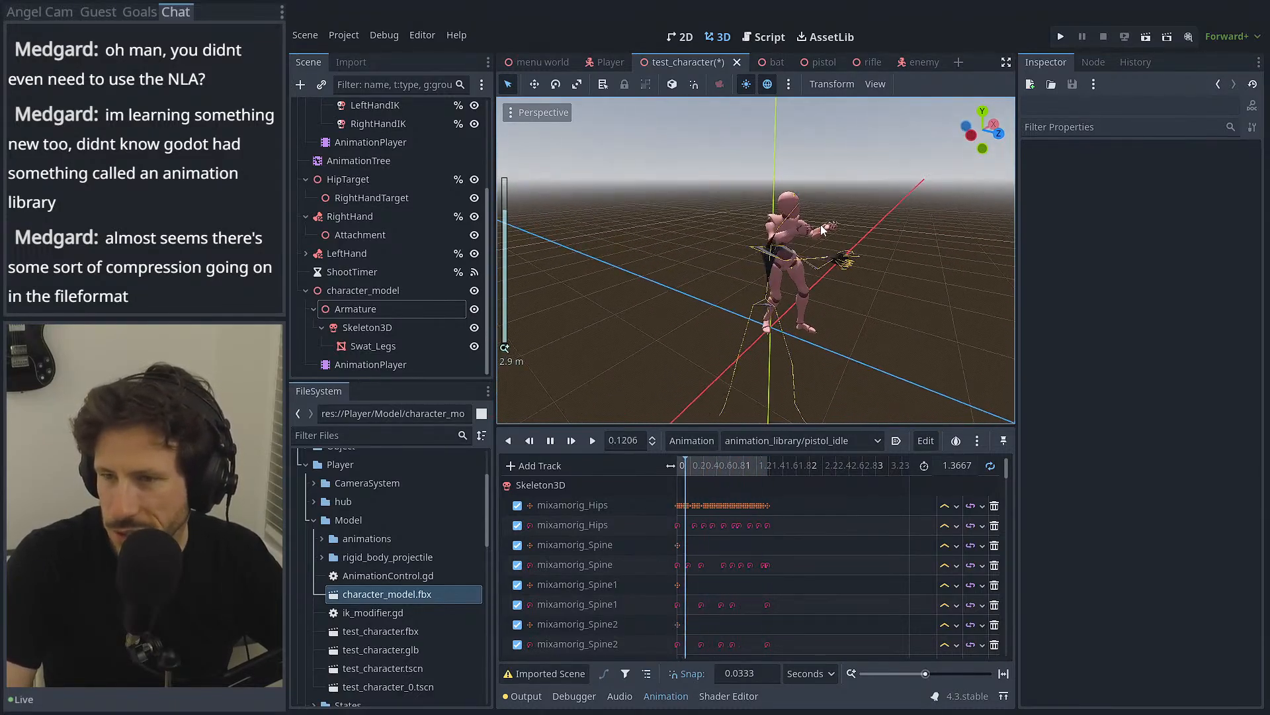
# Step: Inspect character_model's Armature, Skeleton3D and Swat_Legs nodes, including the Swat_Legs transform, and examine the deformed mesh up close
pyautogui.click(363, 308)
pyautogui.click(371, 329)
pyautogui.click(374, 344)
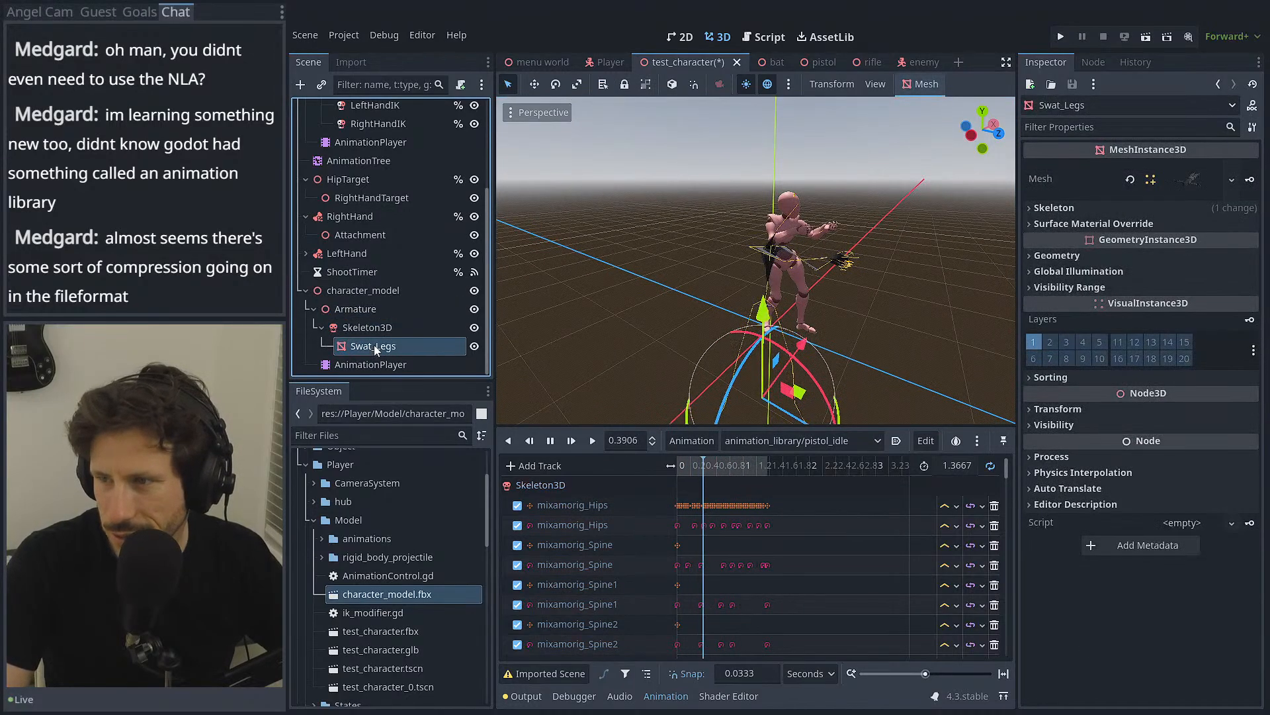
pyautogui.click(1057, 409)
pyautogui.click(1057, 409)
pyautogui.scroll(-2, 850, 336)
pyautogui.moveTo(848, 332); pyautogui.dragTo(749, 260, button='middle')
pyautogui.scroll(7, 679, 291)
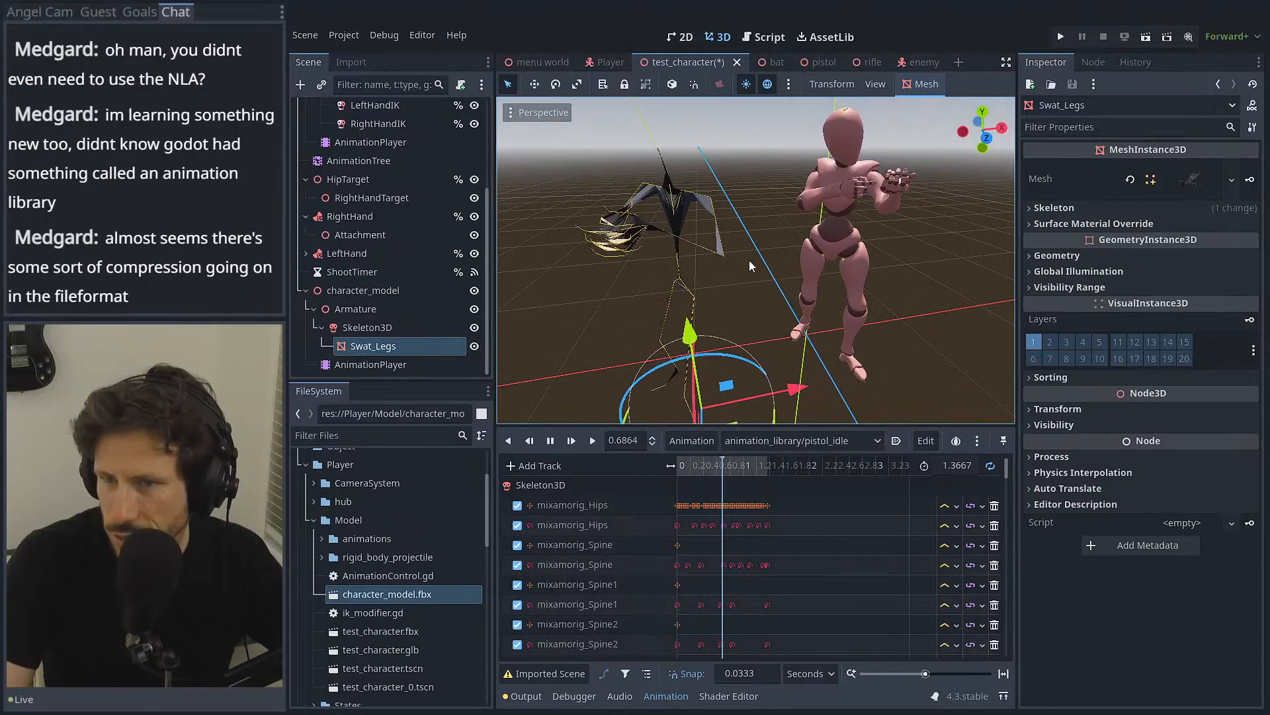
# Step: Switch character_model's AnimationPlayer to animation_library/idle_no_weapon and compare the Swat mesh with the original character
pyautogui.click(733, 446)
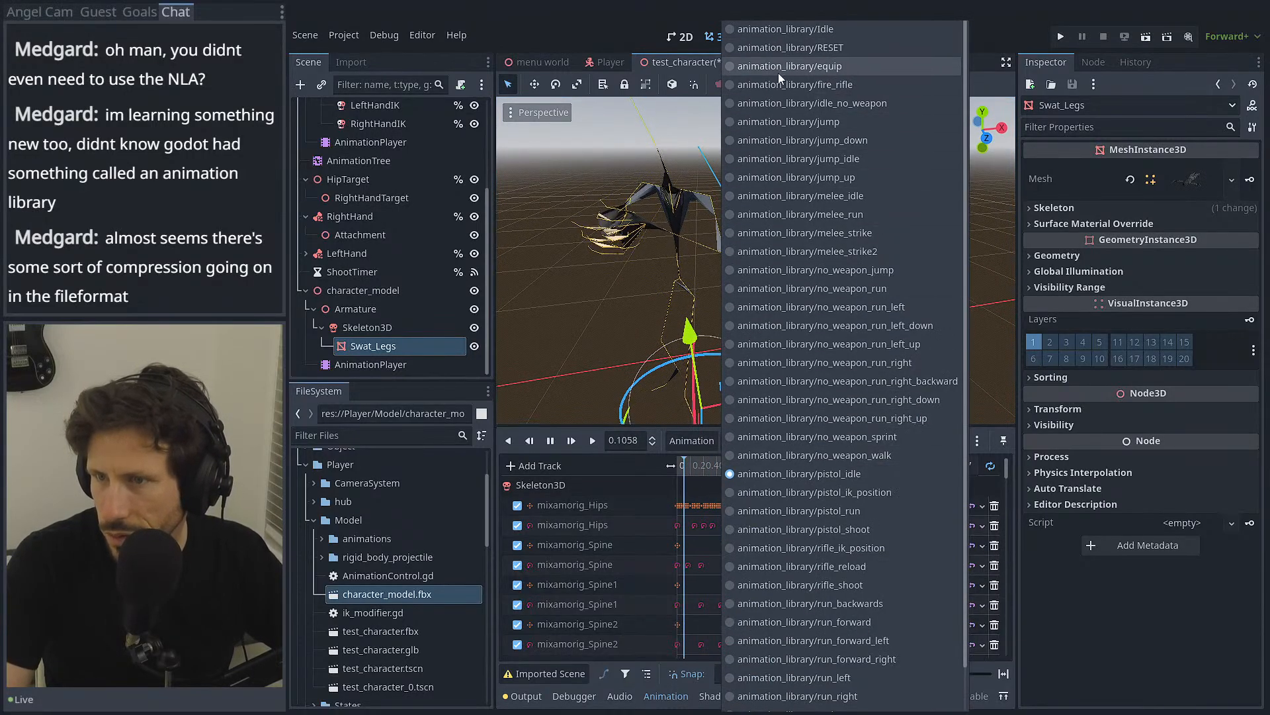
pyautogui.click(777, 110)
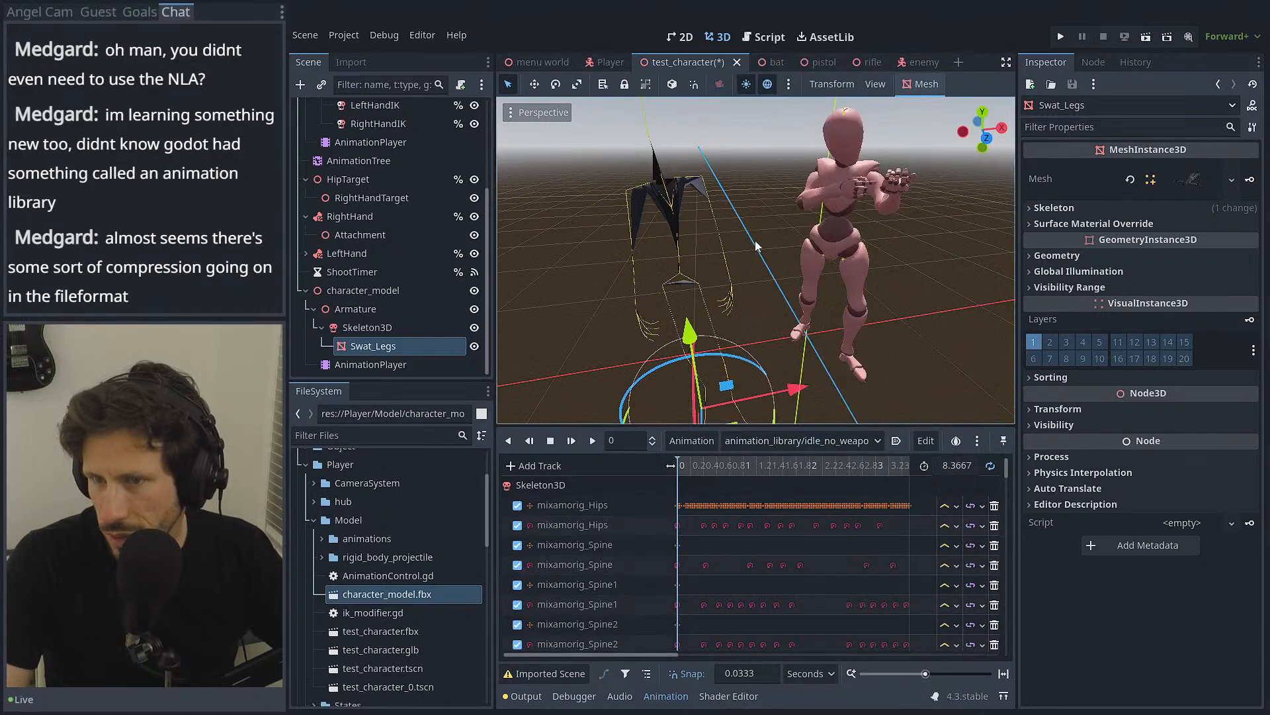
pyautogui.moveTo(765, 220); pyautogui.dragTo(780, 152, button='middle')
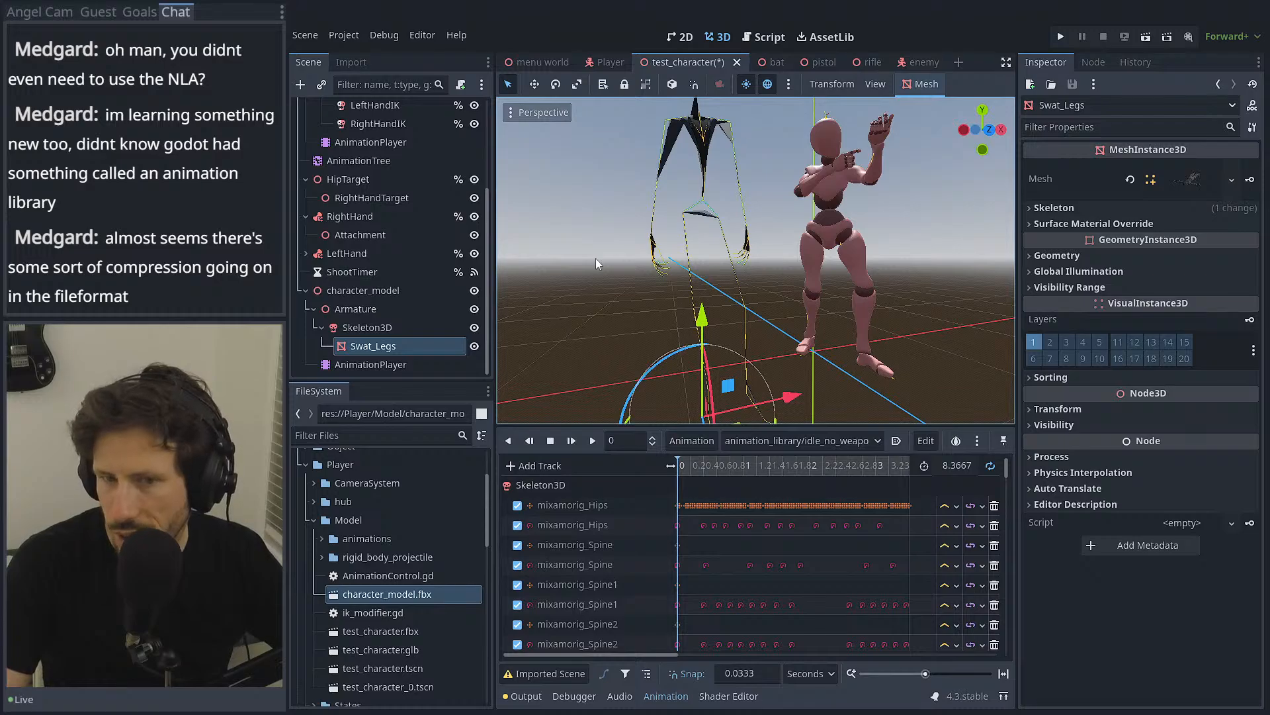
pyautogui.click(724, 448)
pyautogui.click(683, 441)
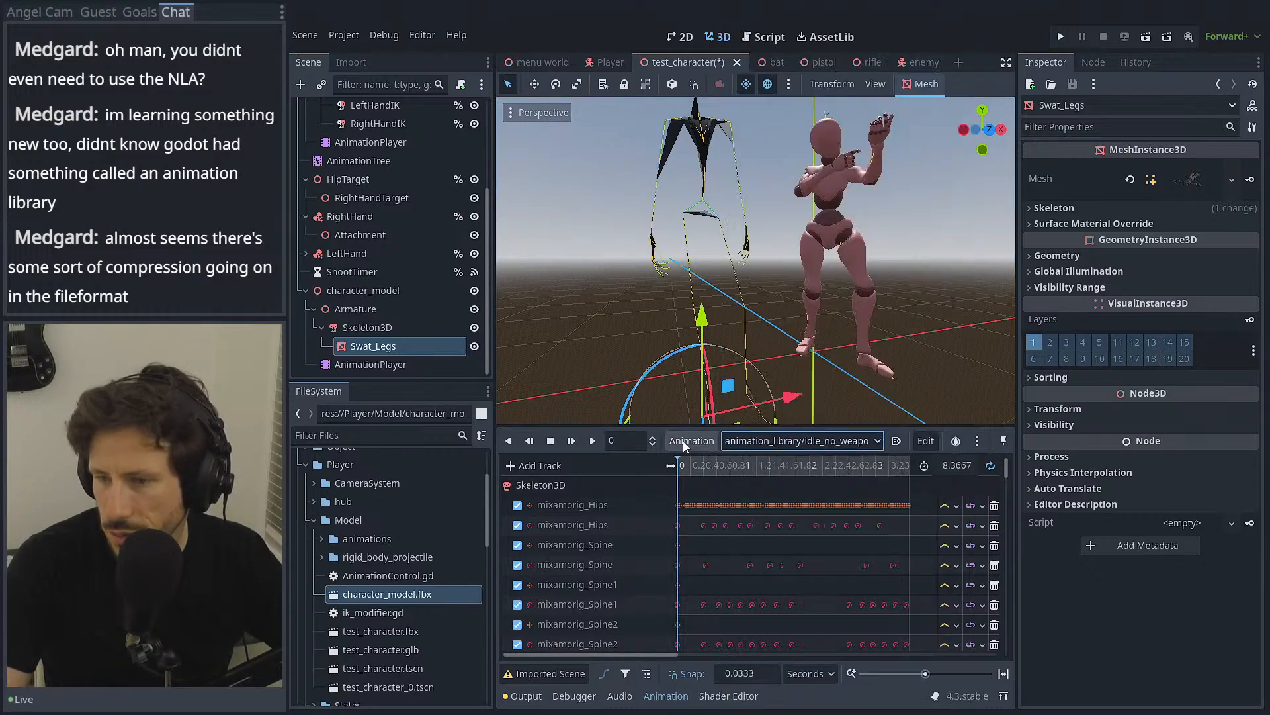
pyautogui.click(685, 439)
pyautogui.click(726, 600)
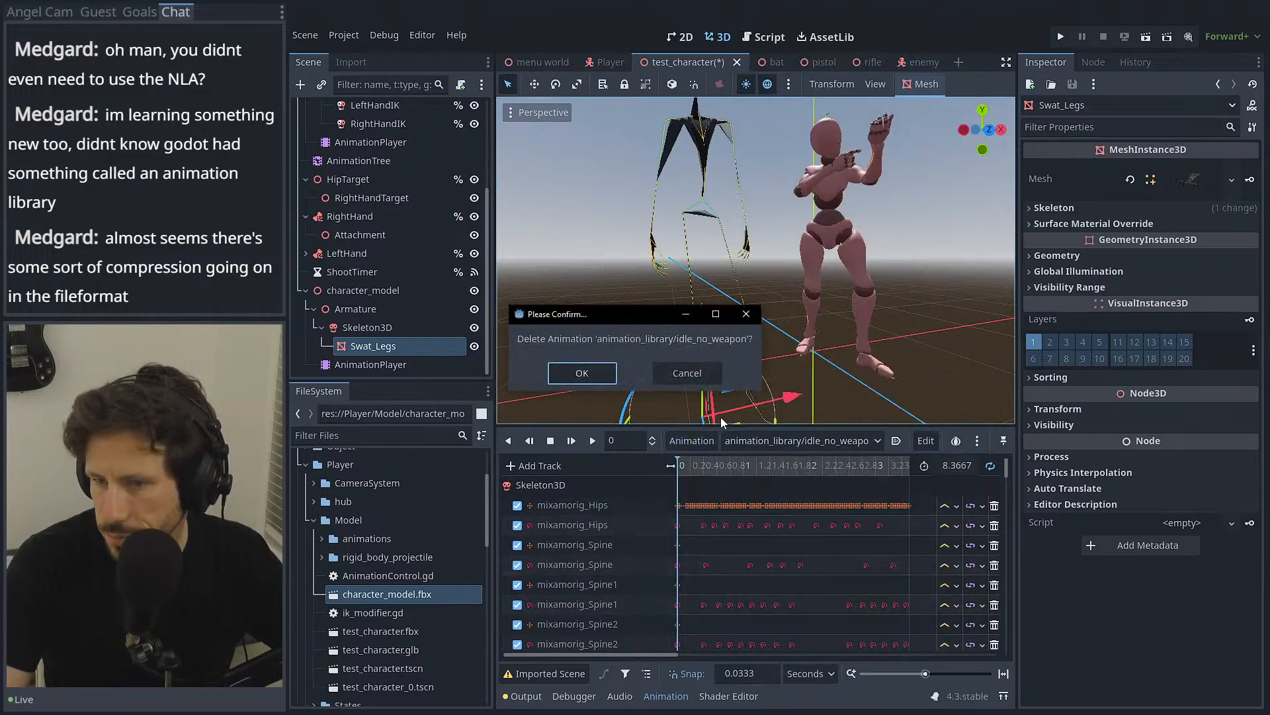
pyautogui.click(686, 373)
pyautogui.click(691, 441)
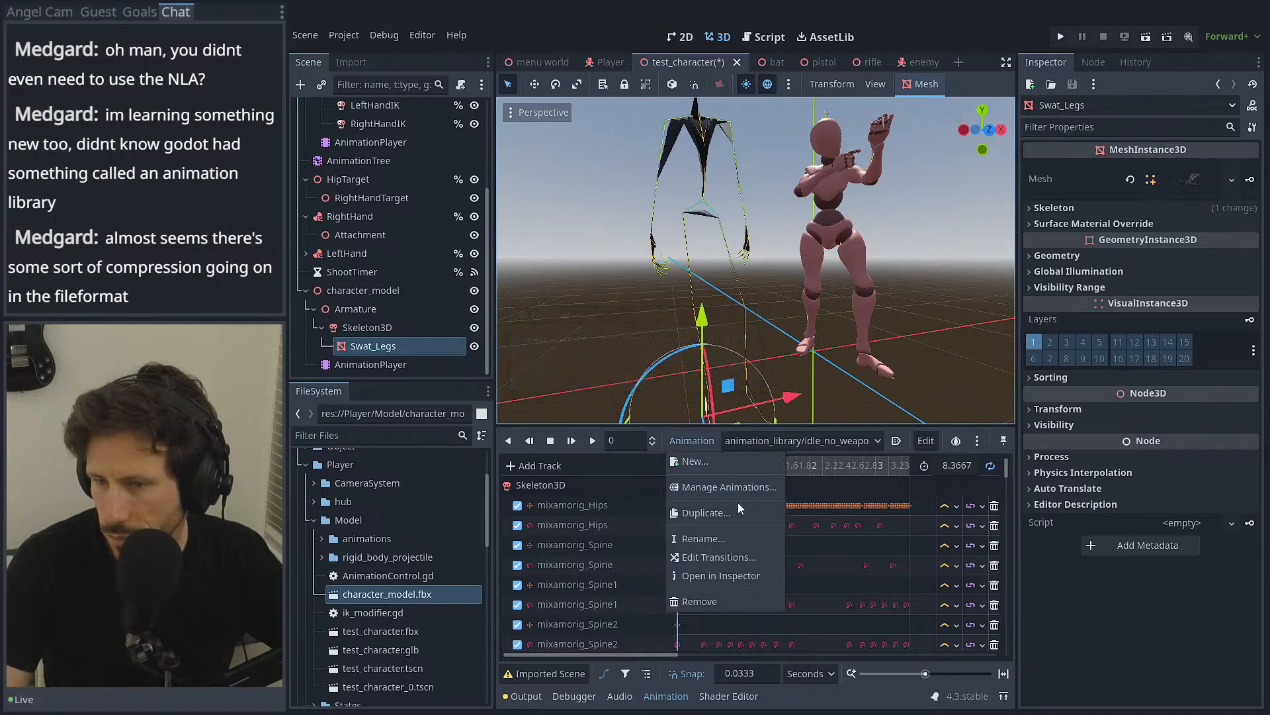
pyautogui.click(612, 457)
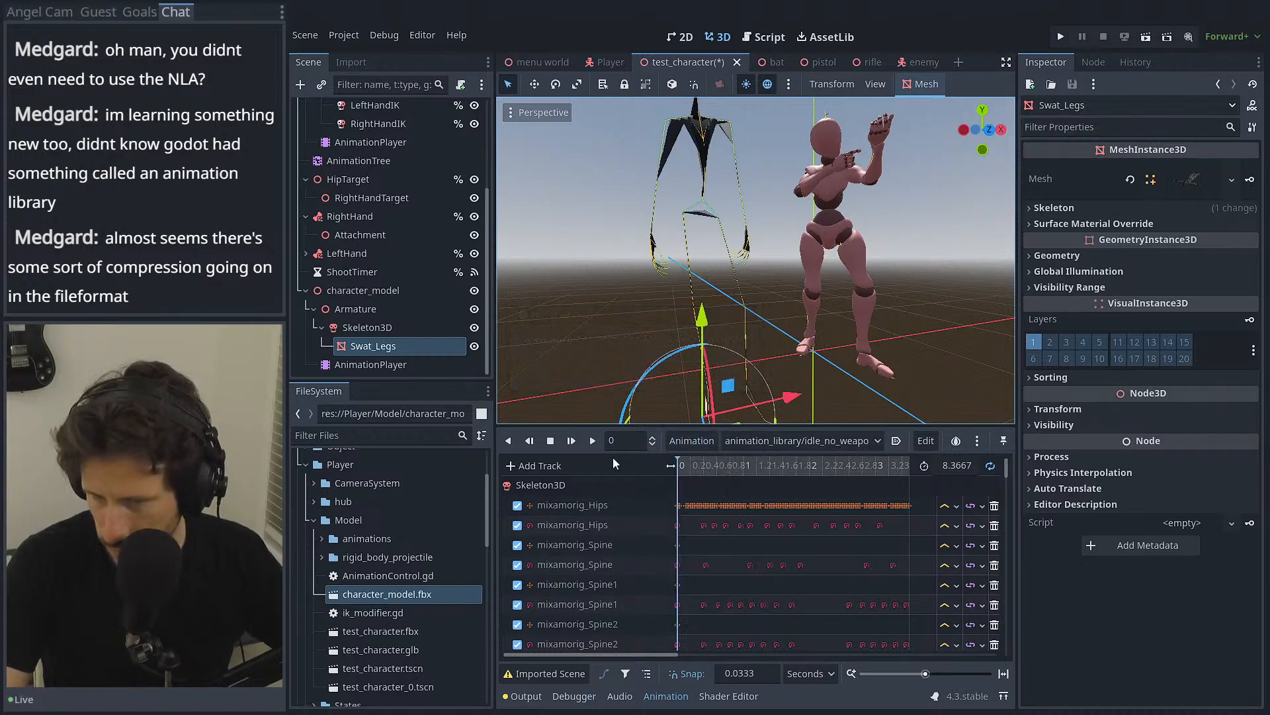
pyautogui.scroll(-15, 621, 503)
pyautogui.scroll(-4, 623, 502)
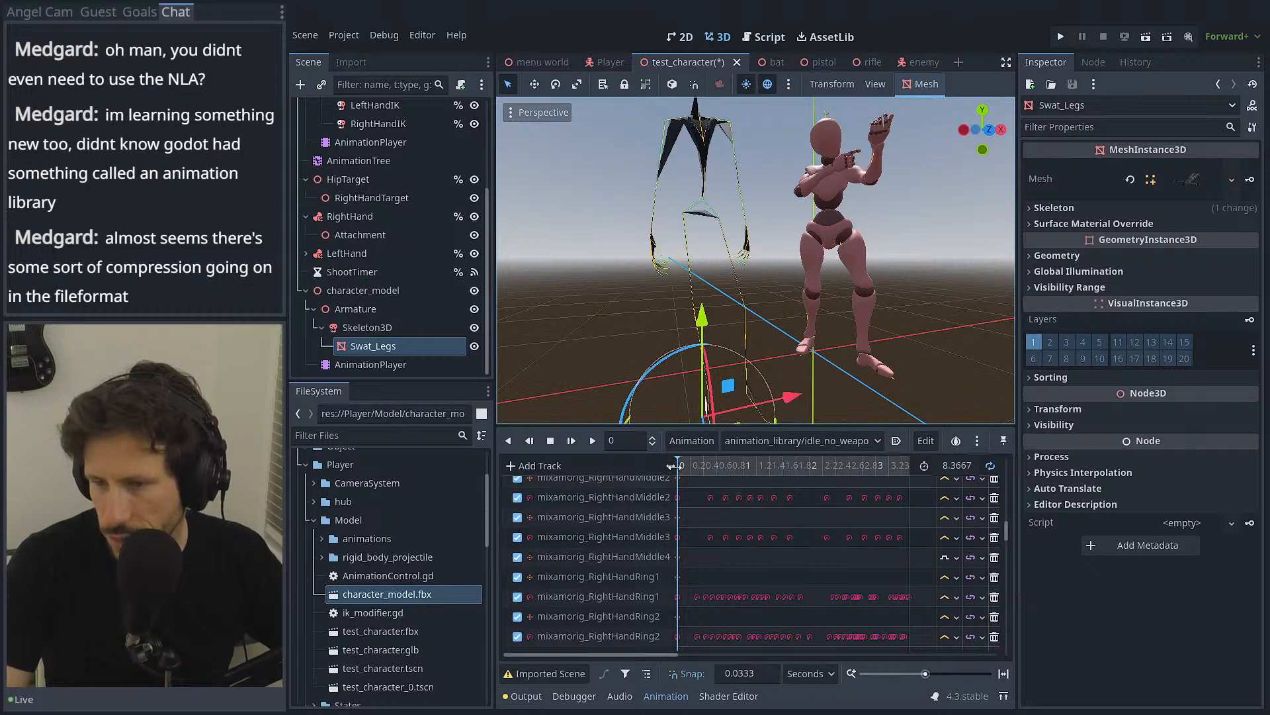
# Step: Remove the loaded animation library from character_model's AnimationPlayer
pyautogui.click(688, 440)
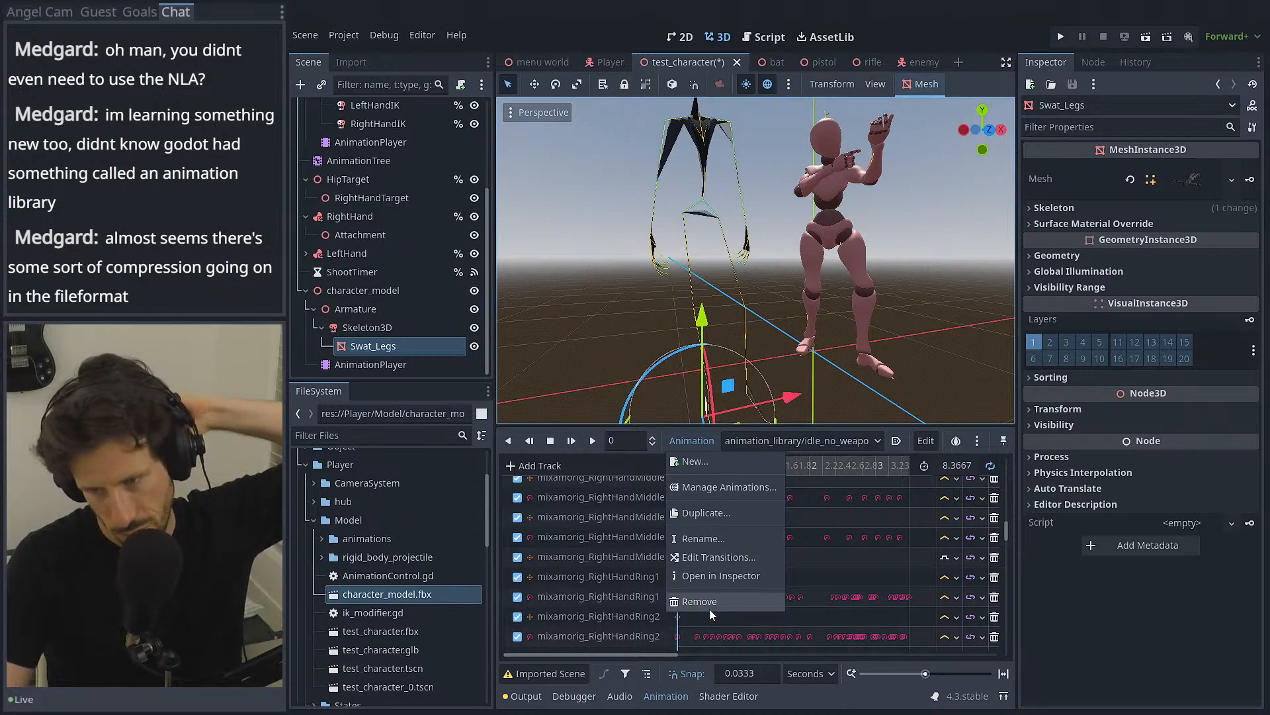
pyautogui.click(718, 487)
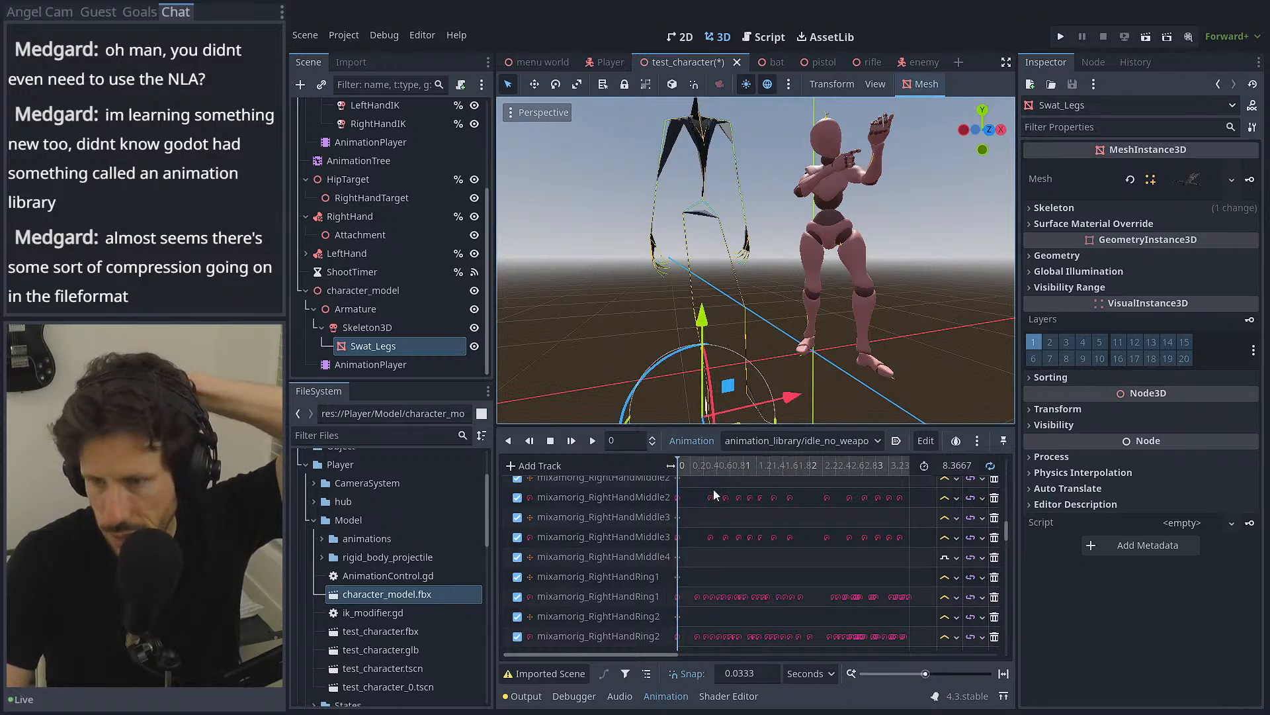
pyautogui.click(930, 236)
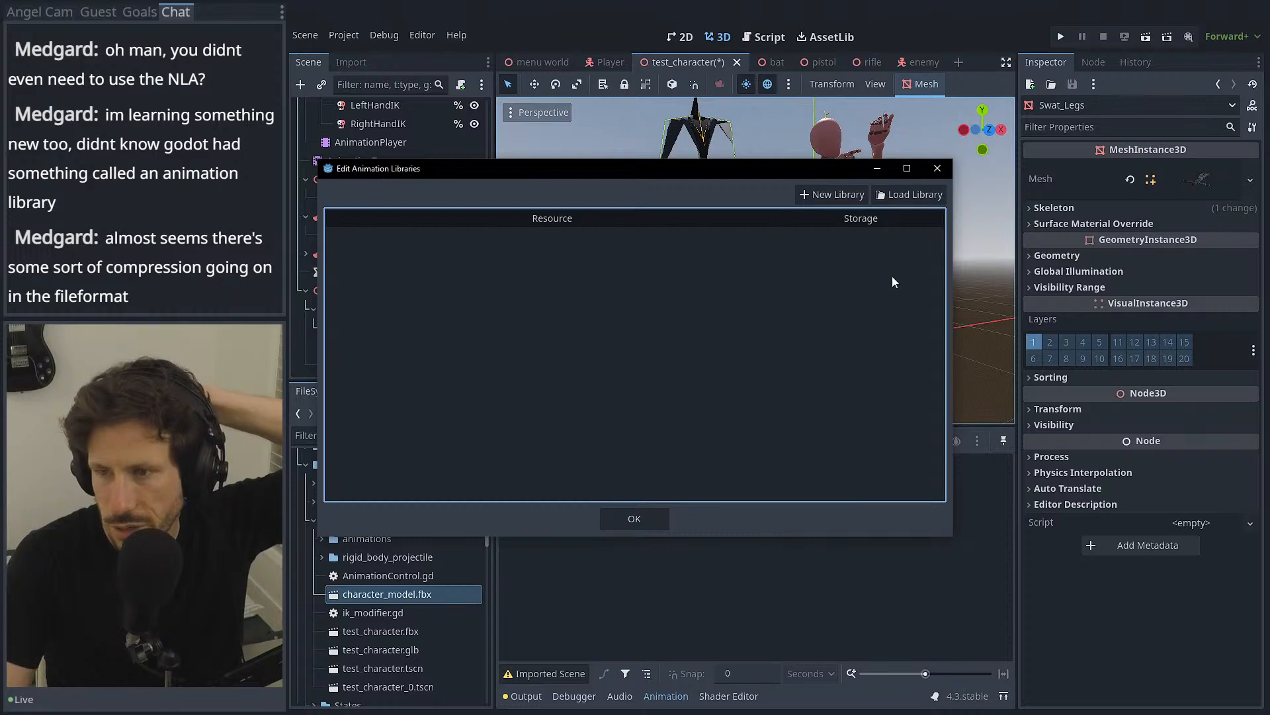
pyautogui.click(634, 518)
# Step: Delete the AnimationPlayer node under character_model
pyautogui.click(370, 363)
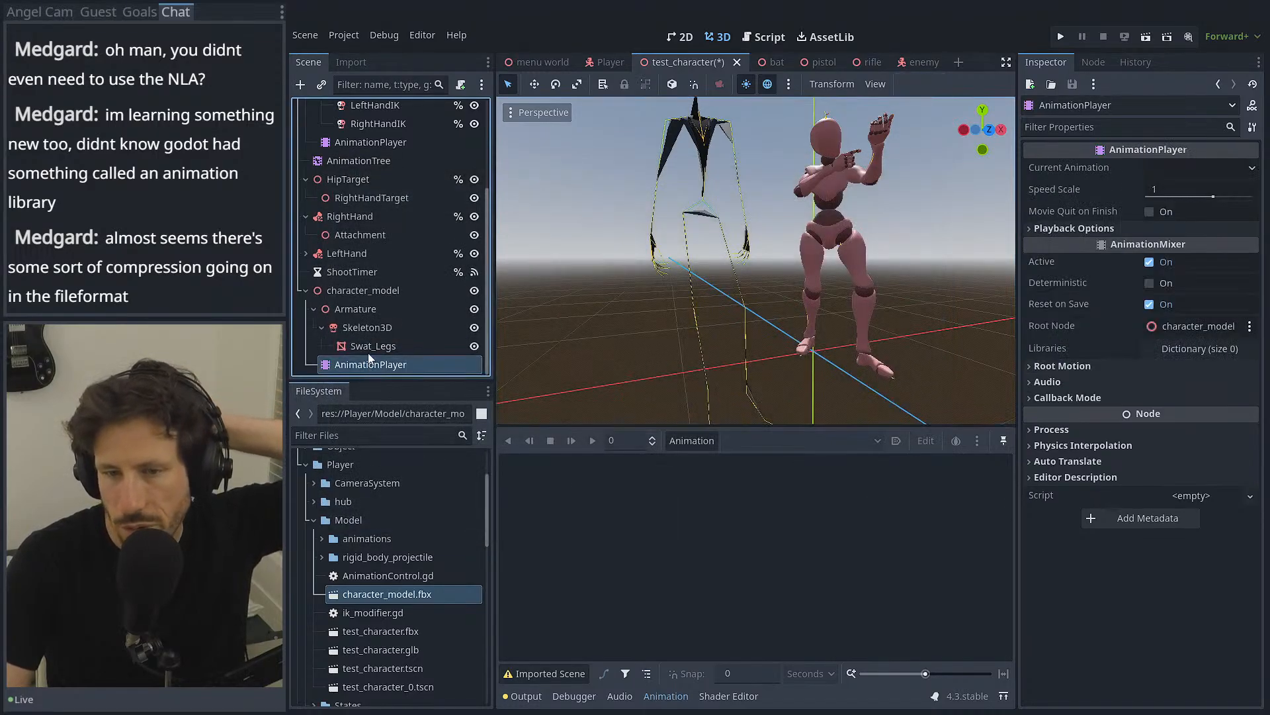
pyautogui.rightClick(390, 365)
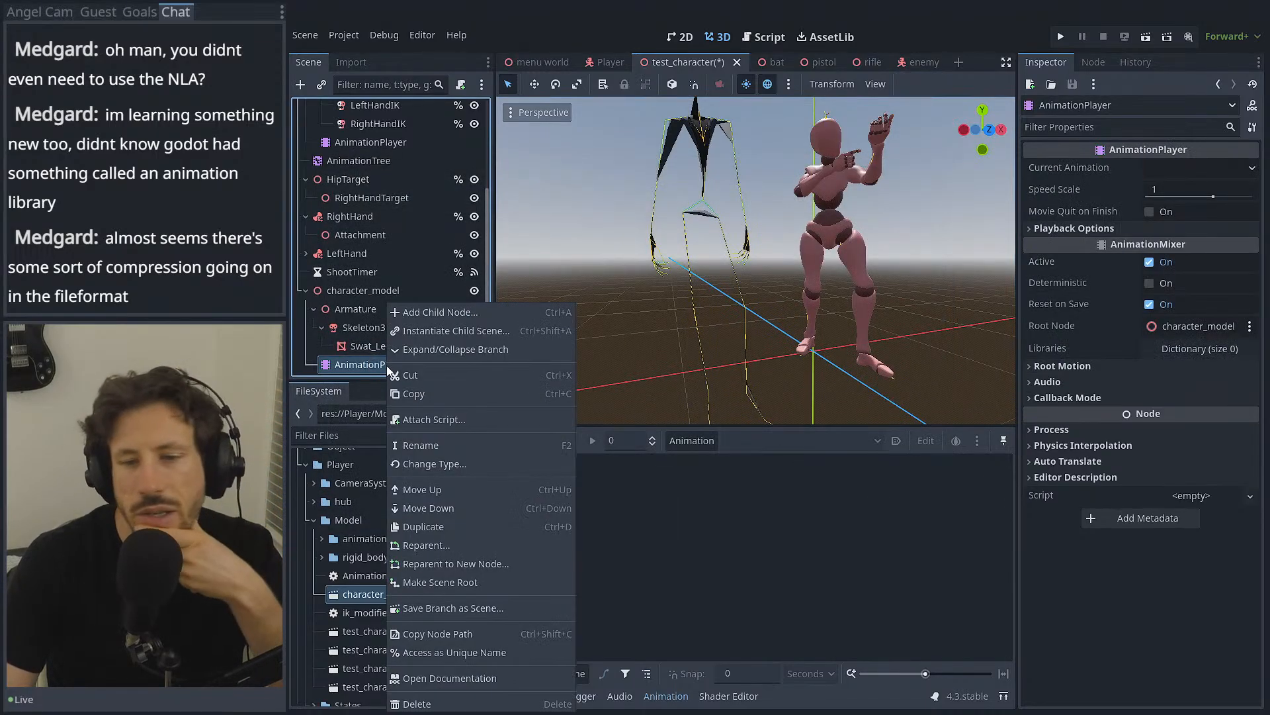
pyautogui.click(422, 703)
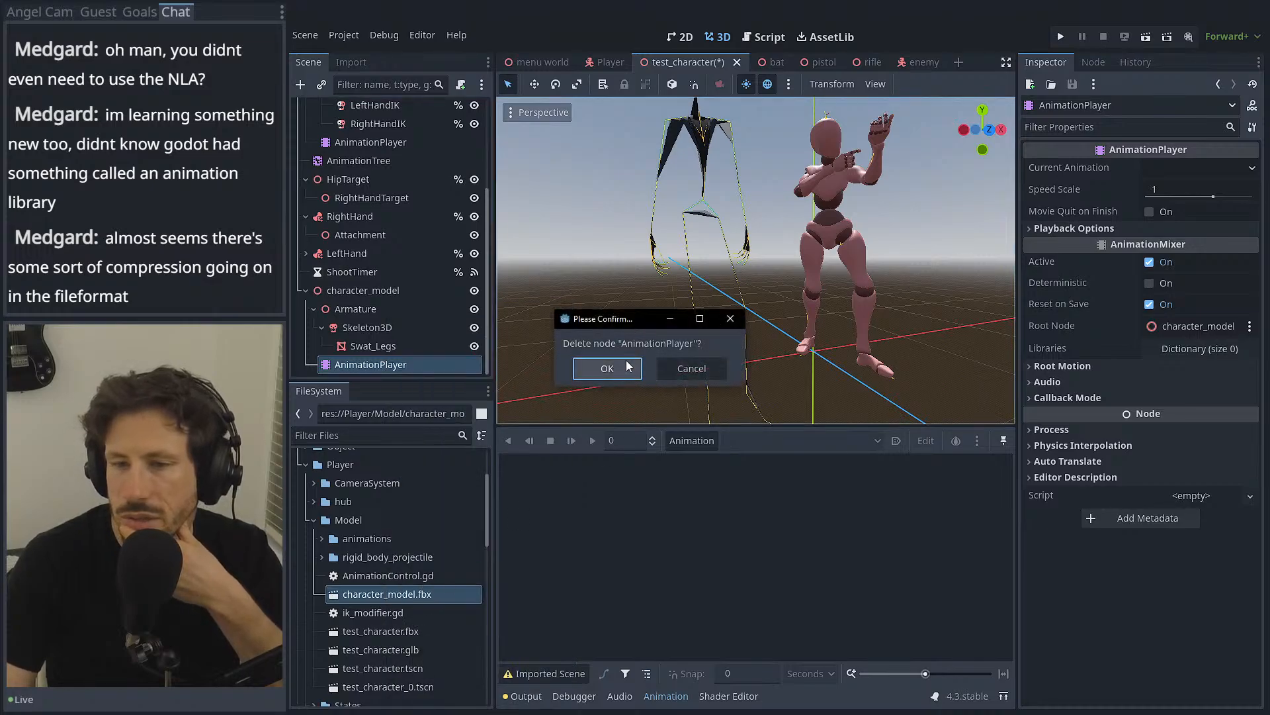
pyautogui.click(606, 368)
# Step: Look through the animations in the advanced import settings of character_model.fbx, leaving them as they are
pyautogui.doubleClick(383, 595)
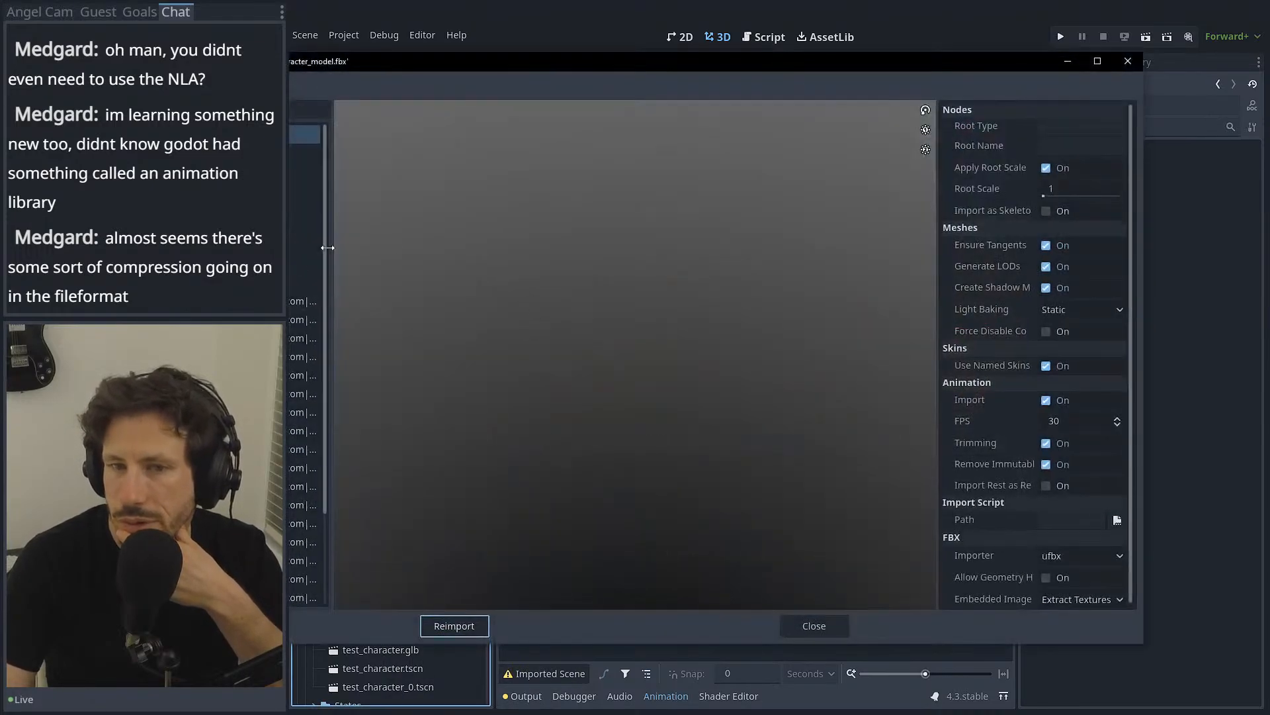
pyautogui.click(280, 301)
pyautogui.scroll(-3, 301, 293)
pyautogui.scroll(5, 301, 331)
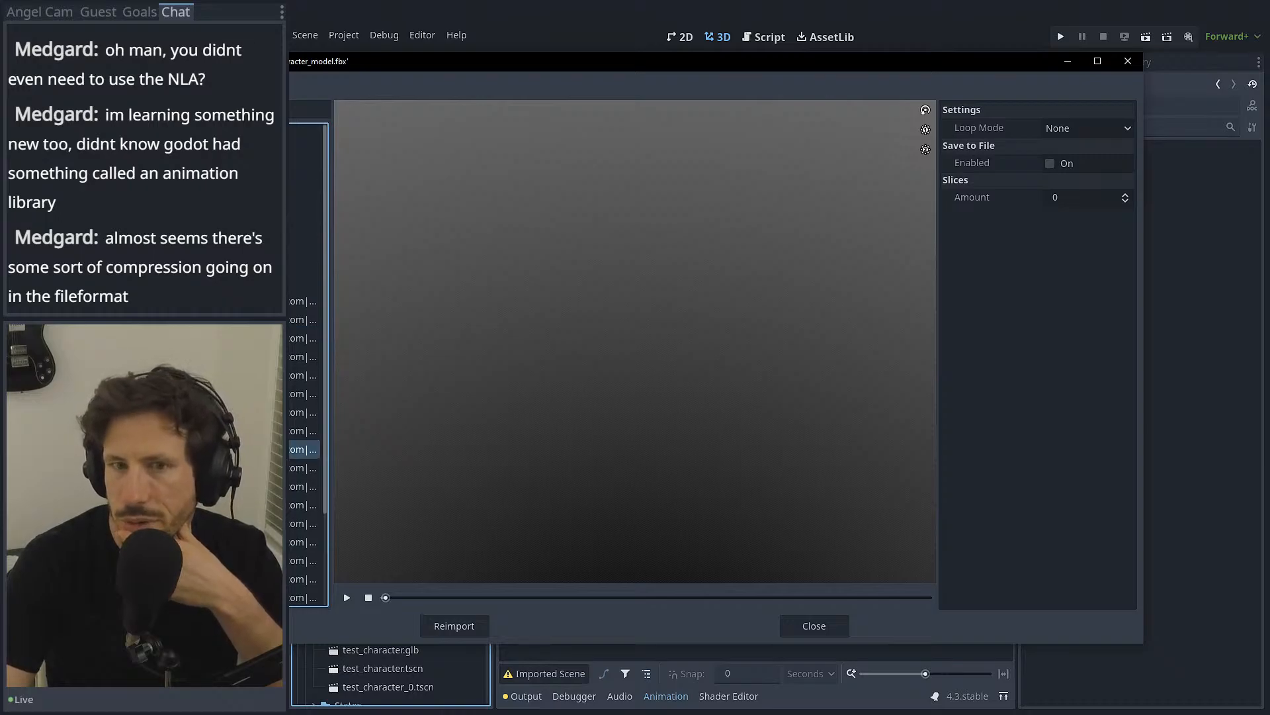
pyautogui.click(808, 625)
# Step: Delete the character_model node and its children from the test_character scene
pyautogui.click(390, 309)
pyautogui.rightClick(386, 306)
pyautogui.click(423, 700)
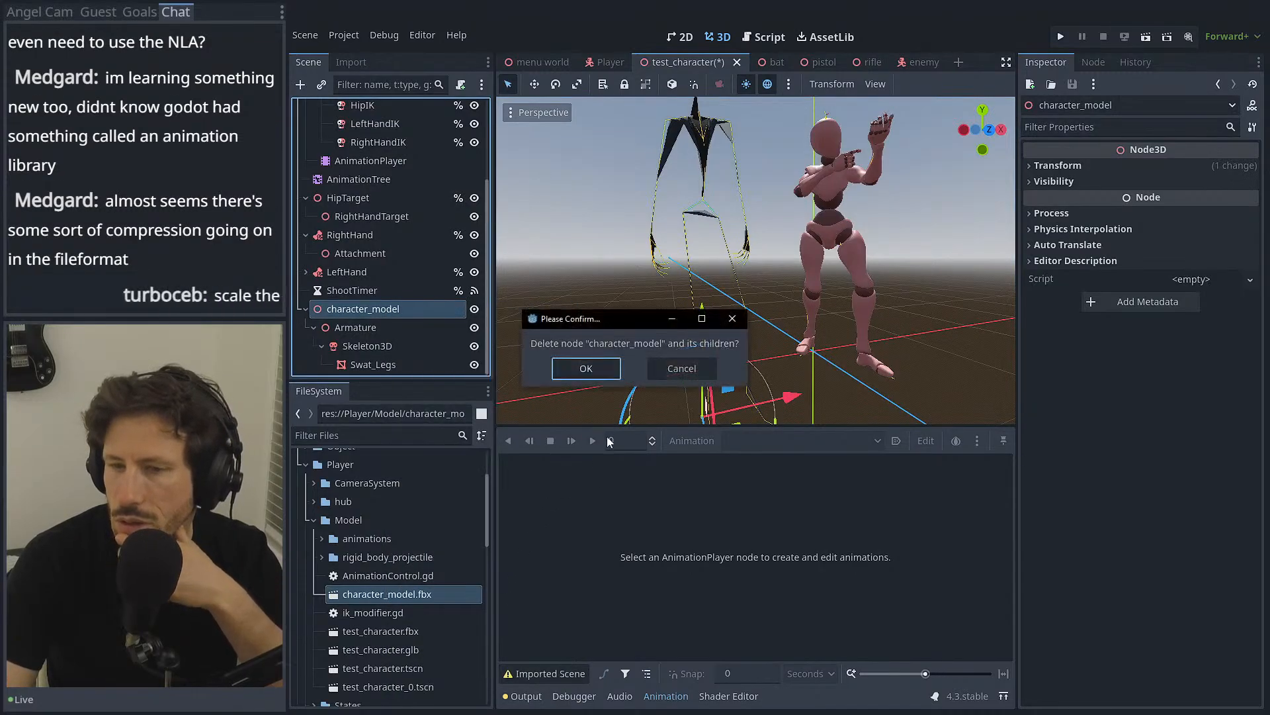
pyautogui.click(586, 367)
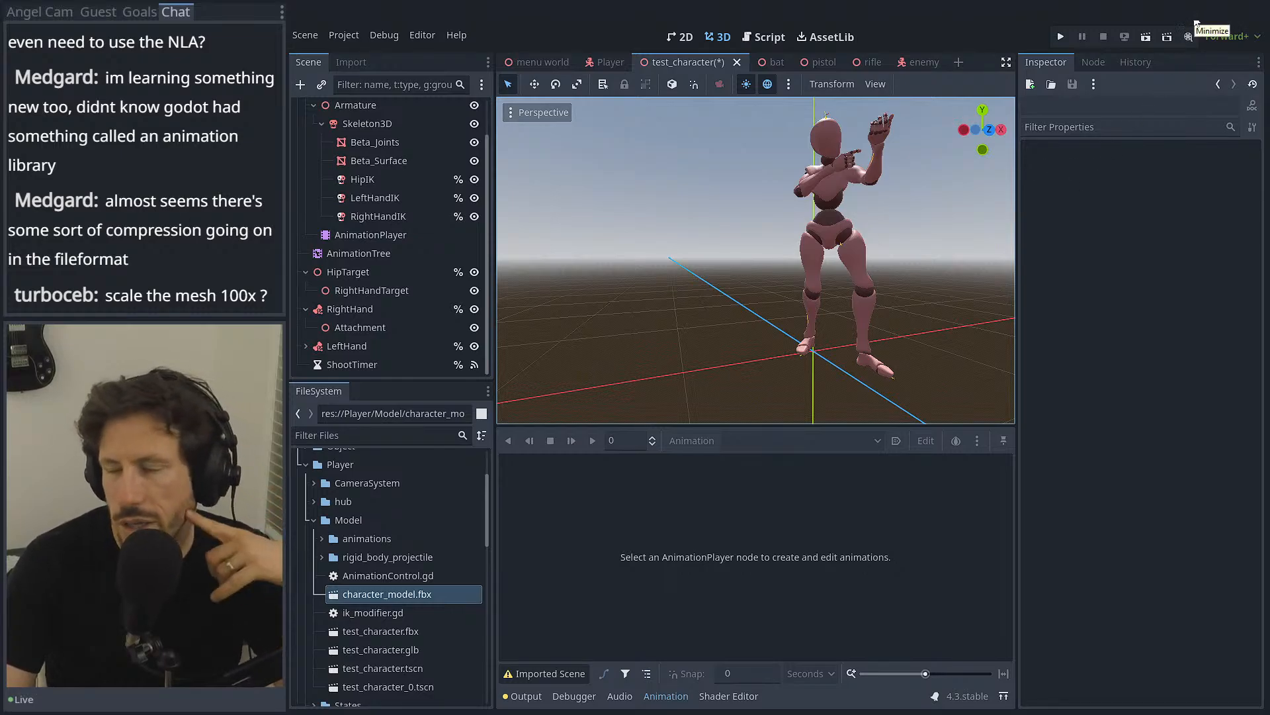
# Step: Switch to Blender, bring its window fully into view and look through Armature.001's NLA tracks
pyautogui.press('super+2')
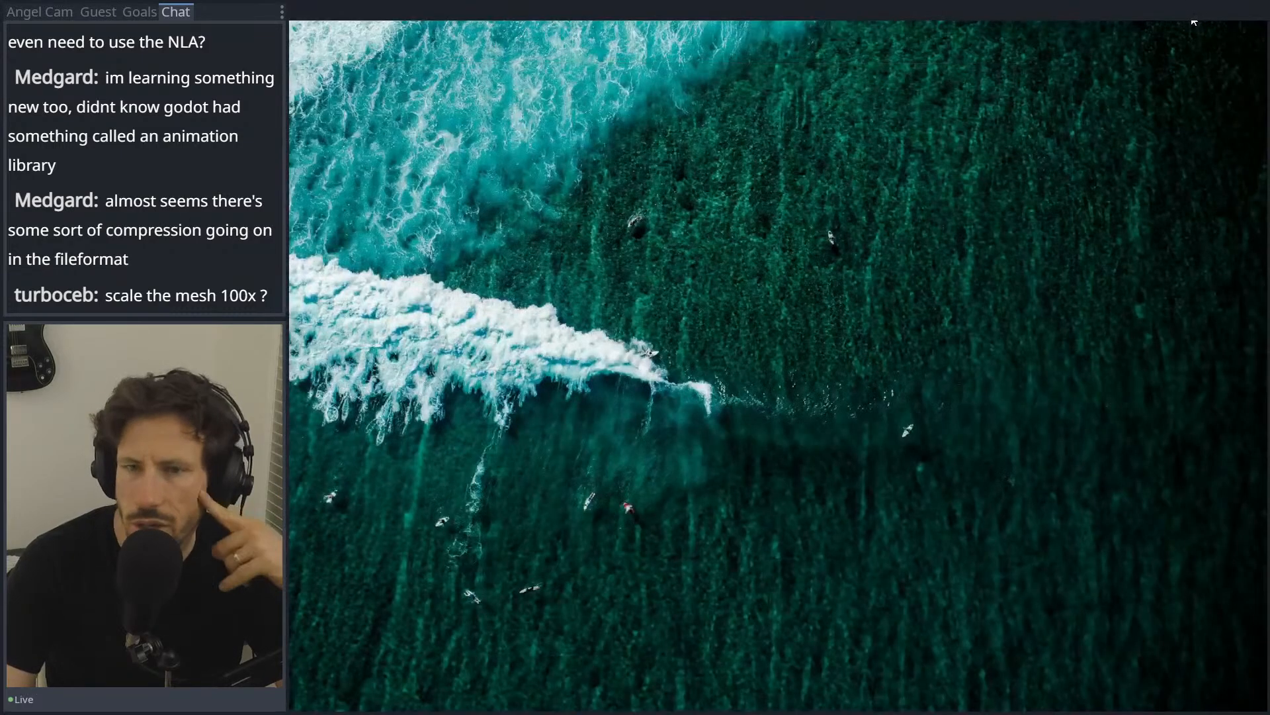
pyautogui.press('super+3')
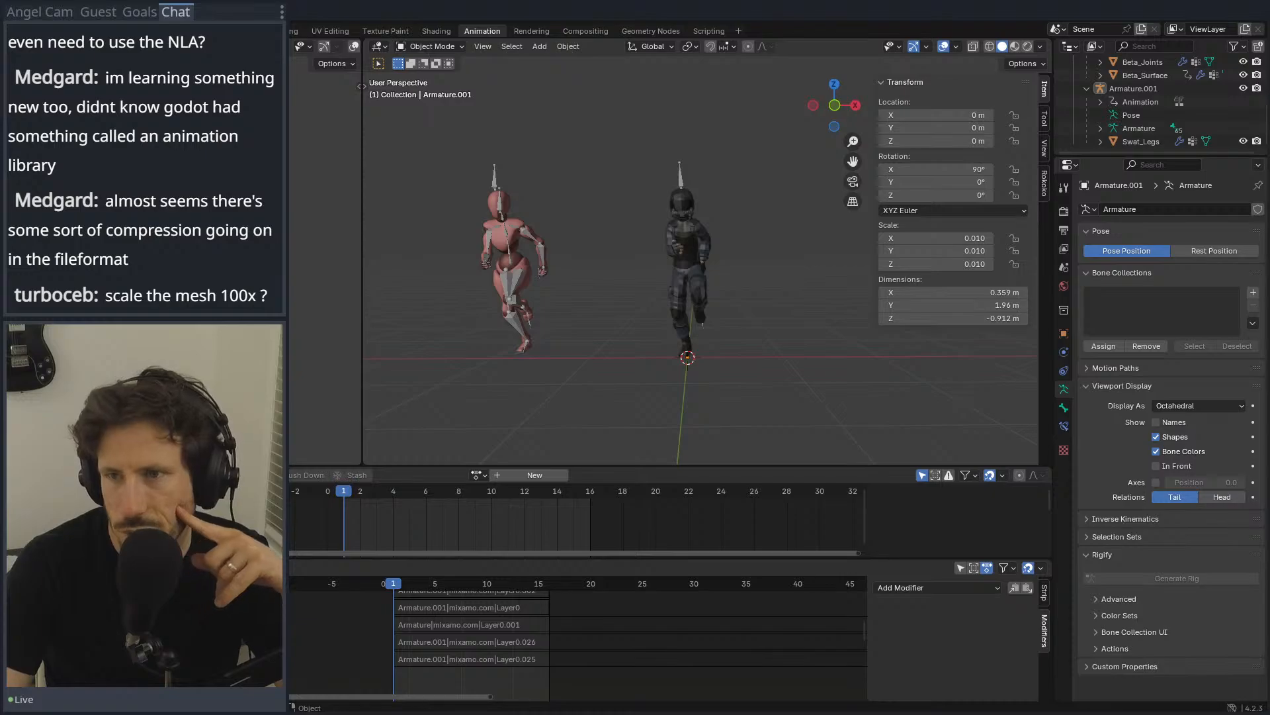
pyautogui.moveTo(599, 9); pyautogui.dragTo(1058, 192)
pyautogui.moveTo(563, 136); pyautogui.dragTo(478, 141)
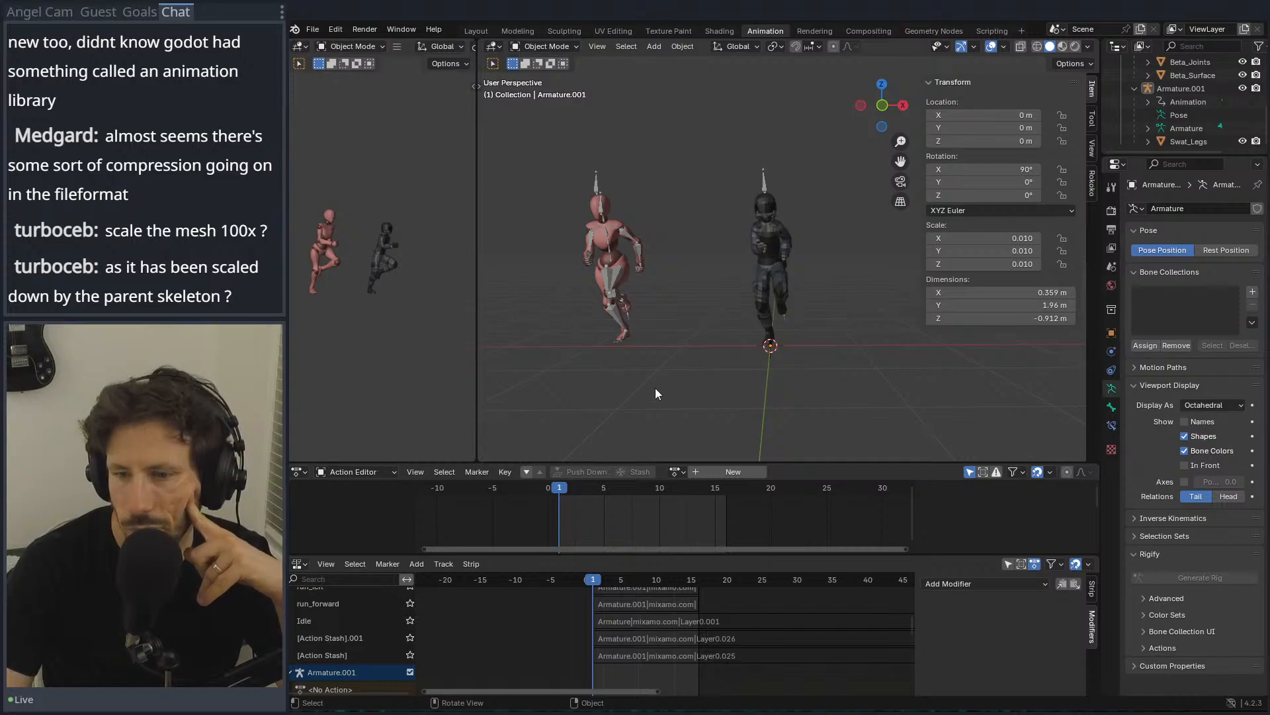
pyautogui.scroll(-3, 336, 635)
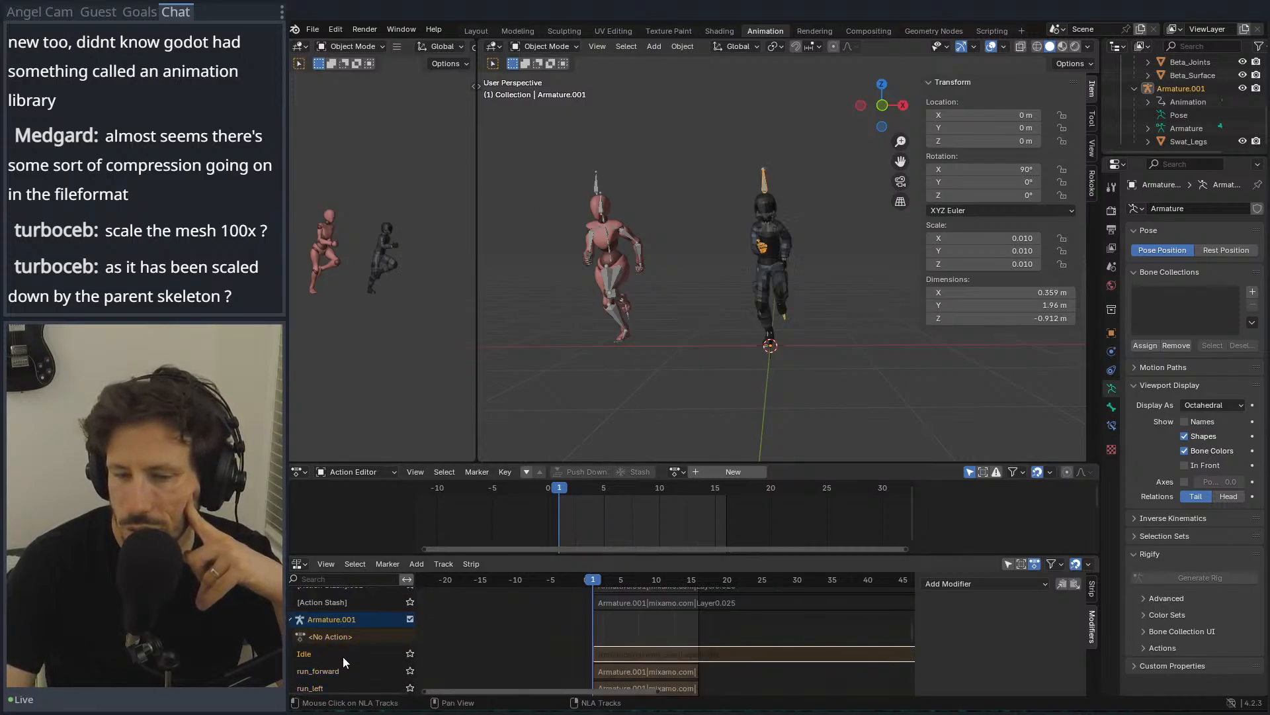
pyautogui.scroll(-5, 344, 658)
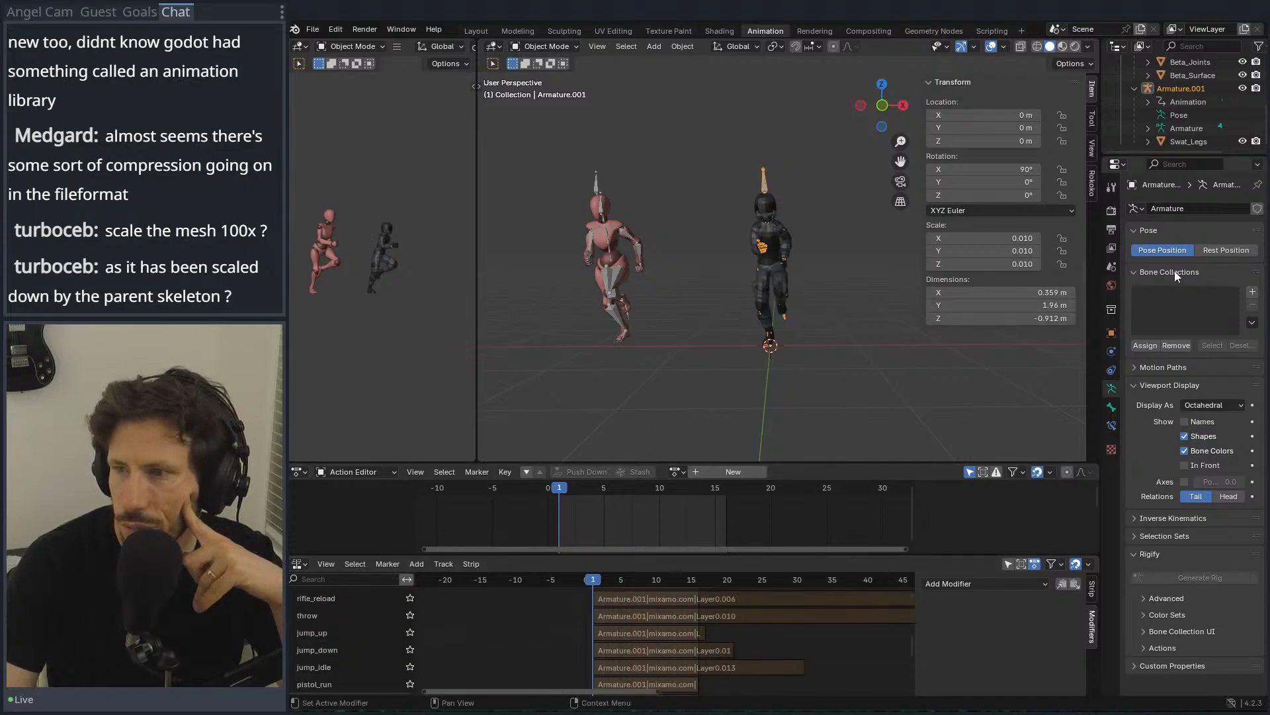
# Step: Scrub the animation to frame 15 and back to frame 5, and inspect the transforms of Armature.001 and Swat_Legs
pyautogui.moveTo(593, 582); pyautogui.dragTo(691, 574)
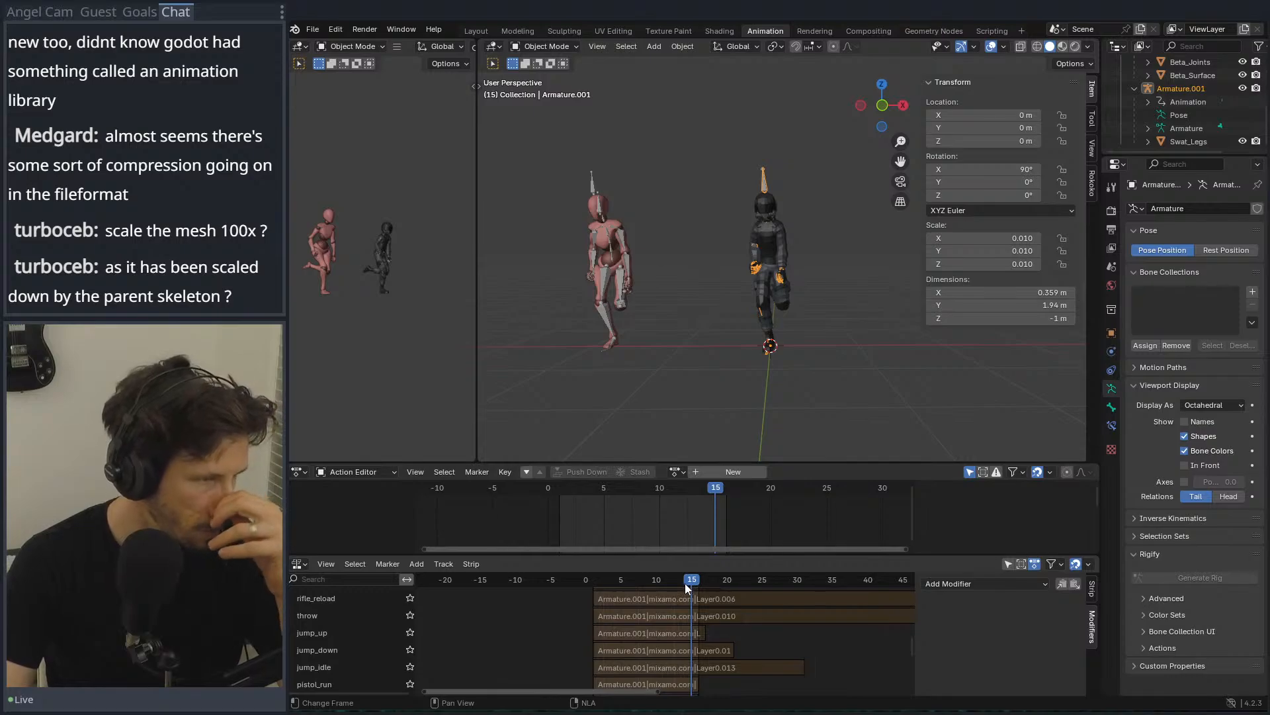
pyautogui.click(621, 584)
pyautogui.click(1208, 89)
pyautogui.click(1188, 141)
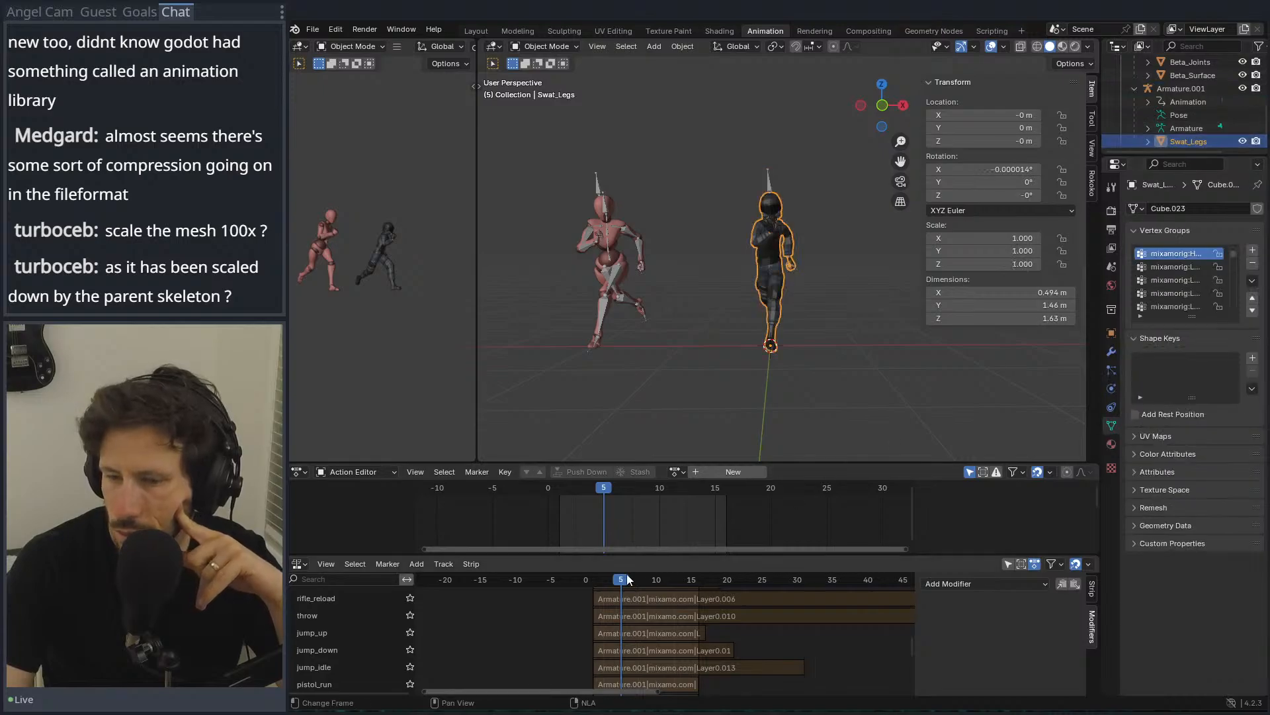
# Step: Enlarge the Nonlinear Animation editor, select the Swat character's Armature.001 and bring its tracks into view
pyautogui.moveTo(629, 461); pyautogui.dragTo(632, 339)
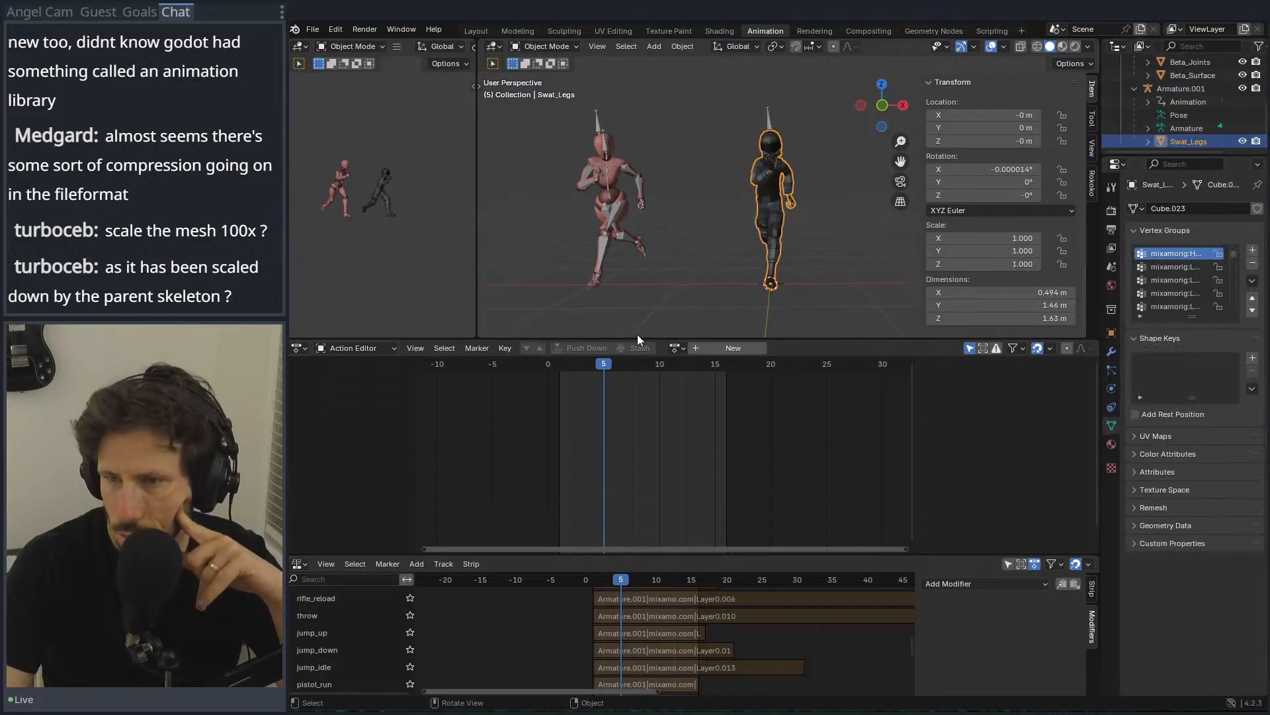
pyautogui.click(768, 121)
pyautogui.moveTo(595, 557); pyautogui.dragTo(595, 415)
pyautogui.scroll(-5, 364, 562)
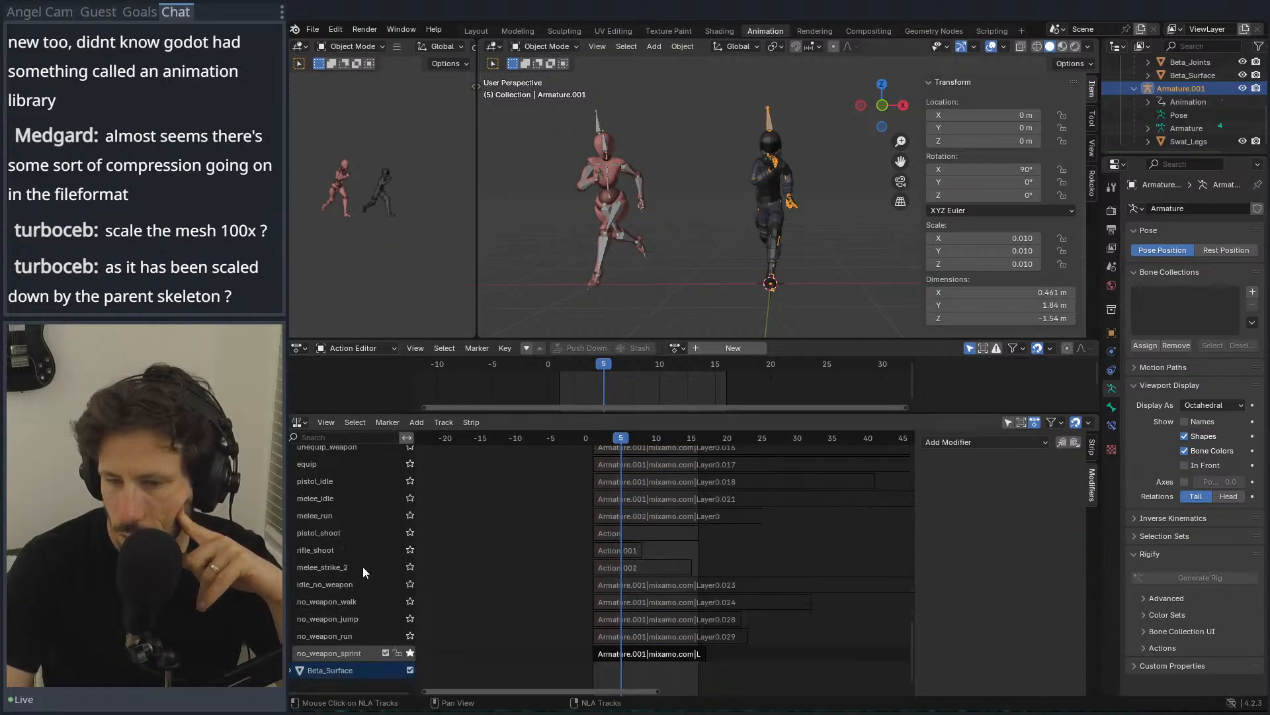
pyautogui.scroll(10, 328, 616)
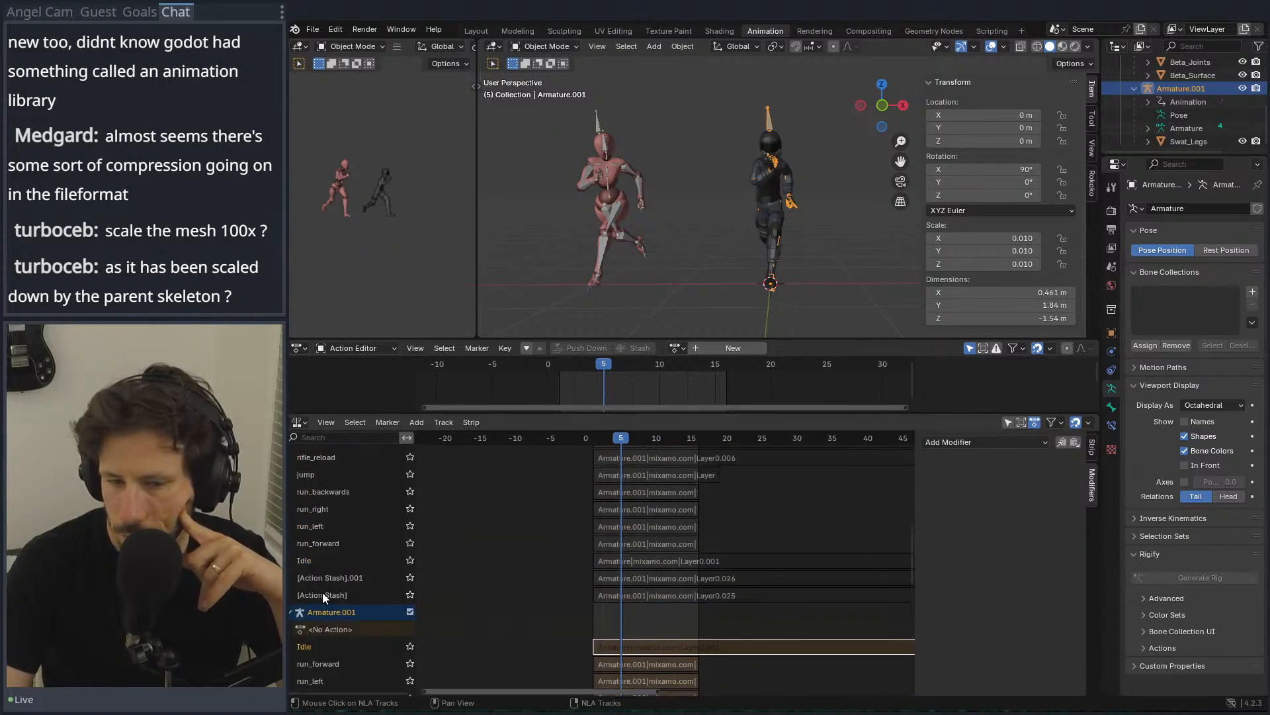
# Step: Turn off soloing on Armature.001's NLA tracks by switching the run_forward track's solo on and off again, and check the track list
pyautogui.click(410, 584)
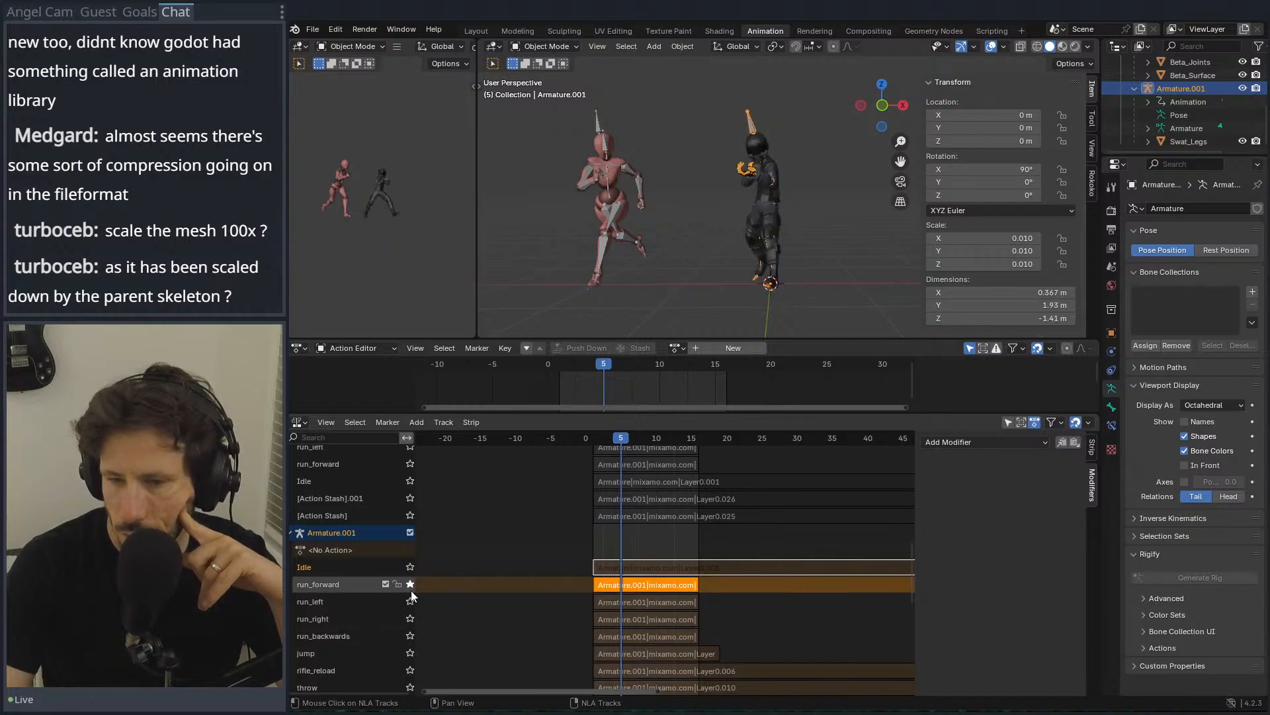
pyautogui.click(410, 583)
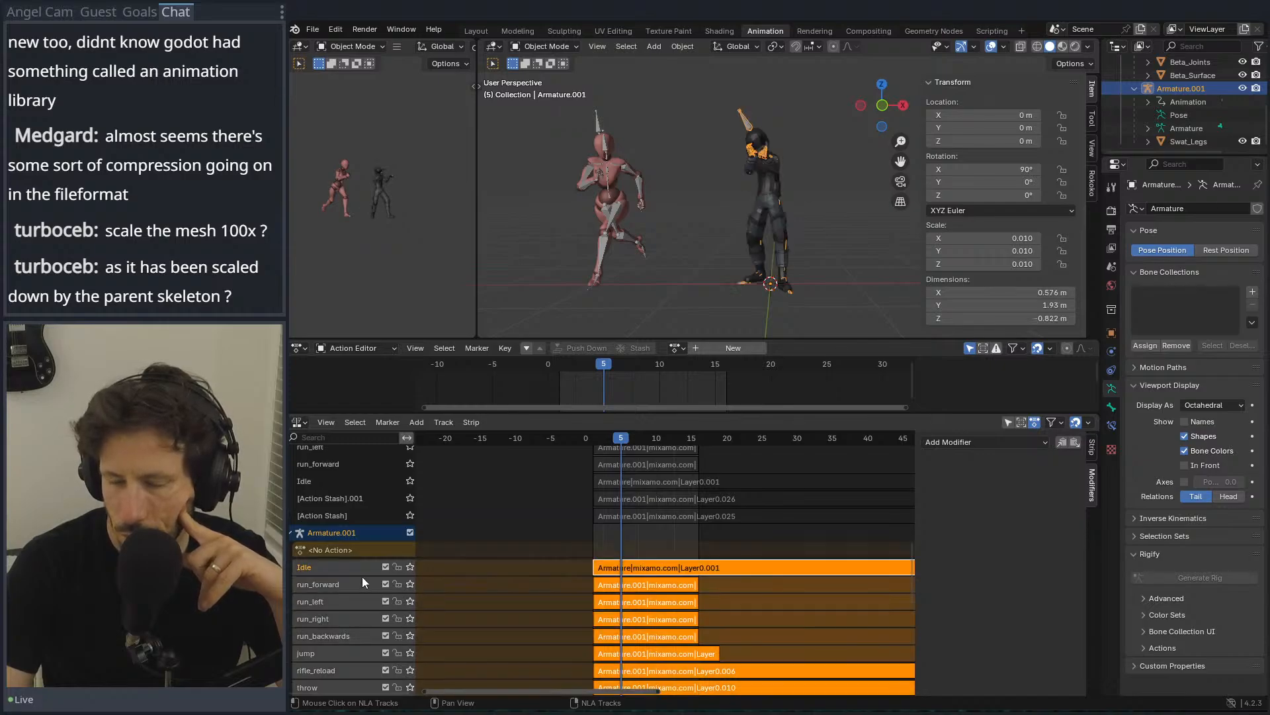
pyautogui.scroll(-15, 363, 577)
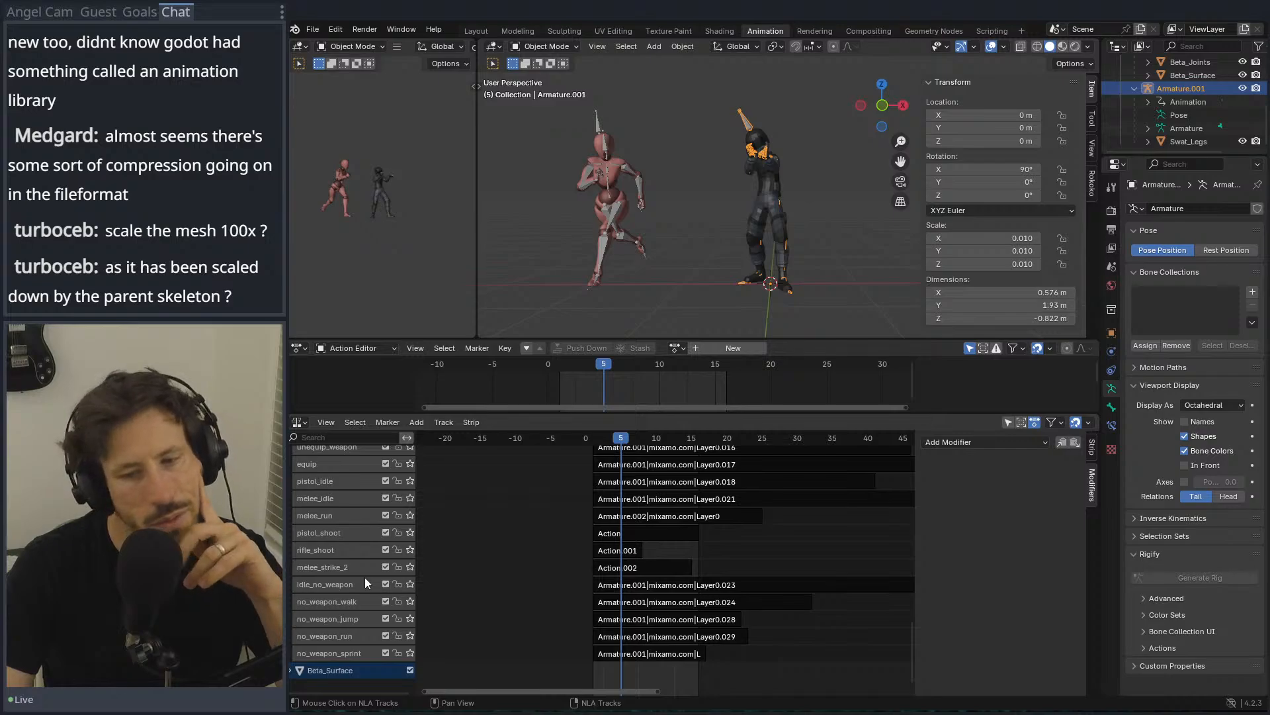
pyautogui.scroll(1, 363, 578)
pyautogui.scroll(15, 363, 578)
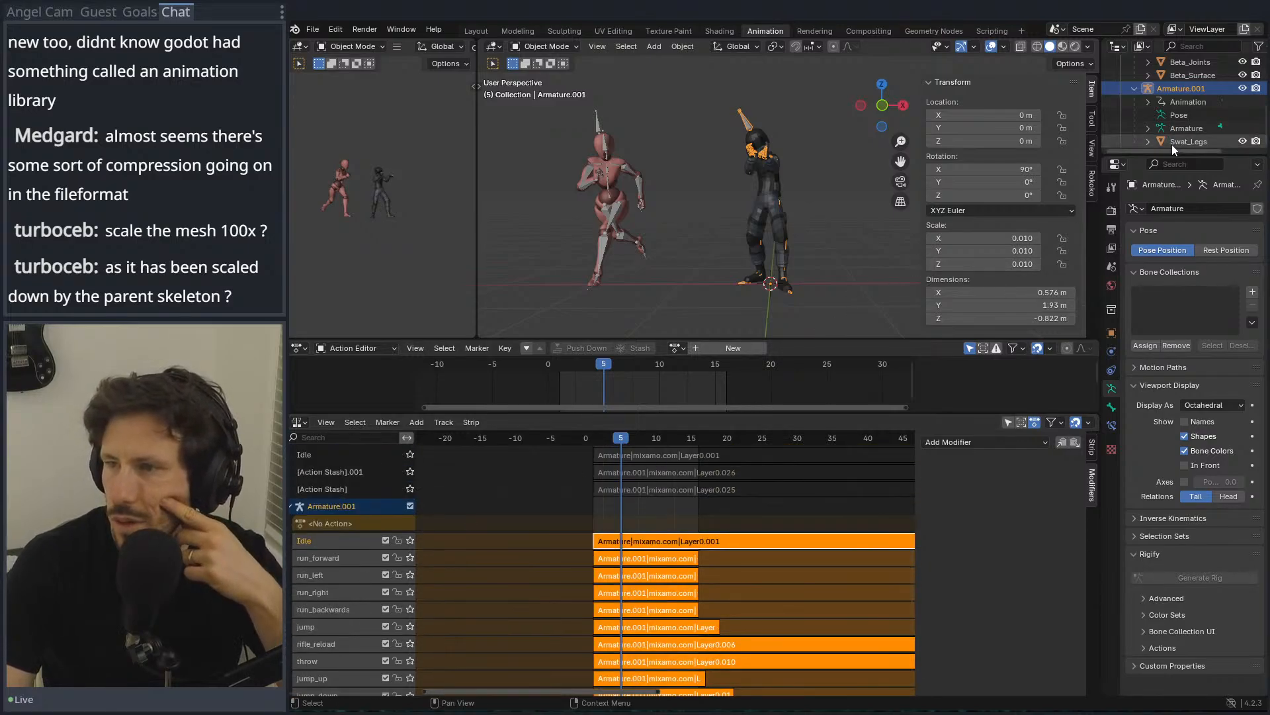
# Step: Delete the WGTS_rig and WGTS_rig.001 collections together with their hierarchy
pyautogui.scroll(5, 1177, 125)
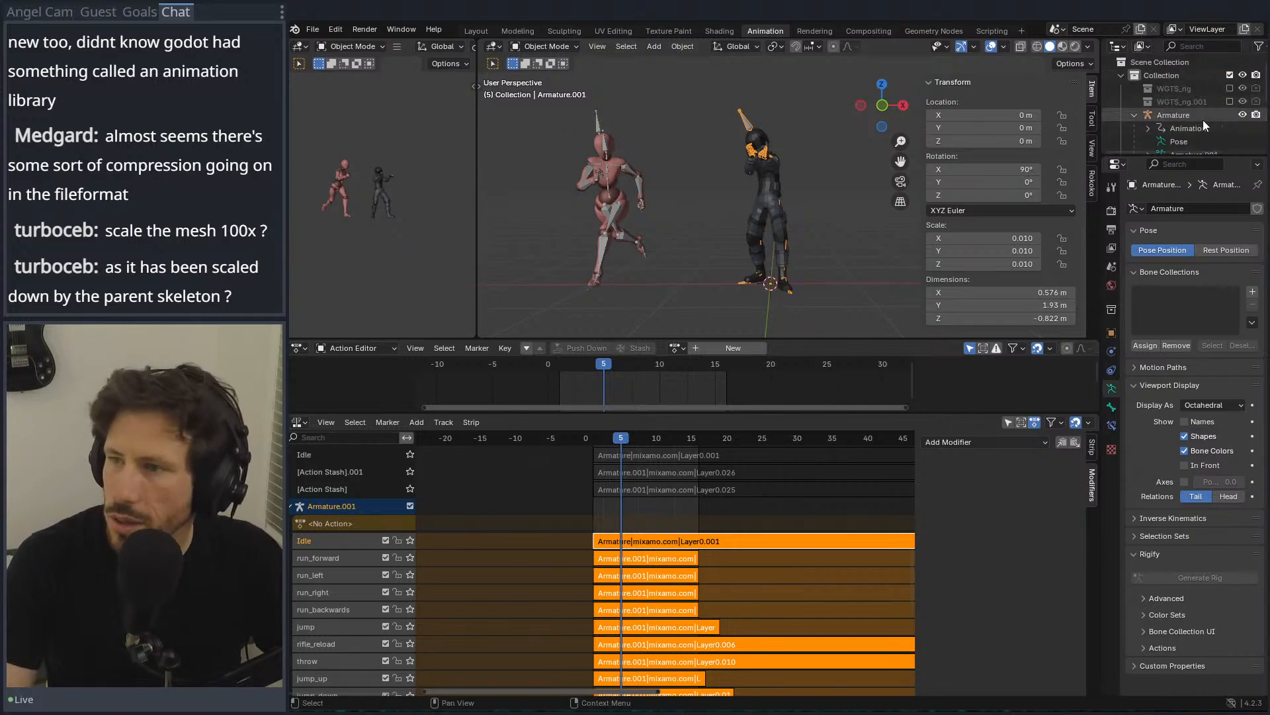
pyautogui.click(1182, 88)
pyautogui.keyDown('ctrl'); pyautogui.click(1179, 101); pyautogui.keyUp('ctrl')
pyautogui.rightClick(1175, 104)
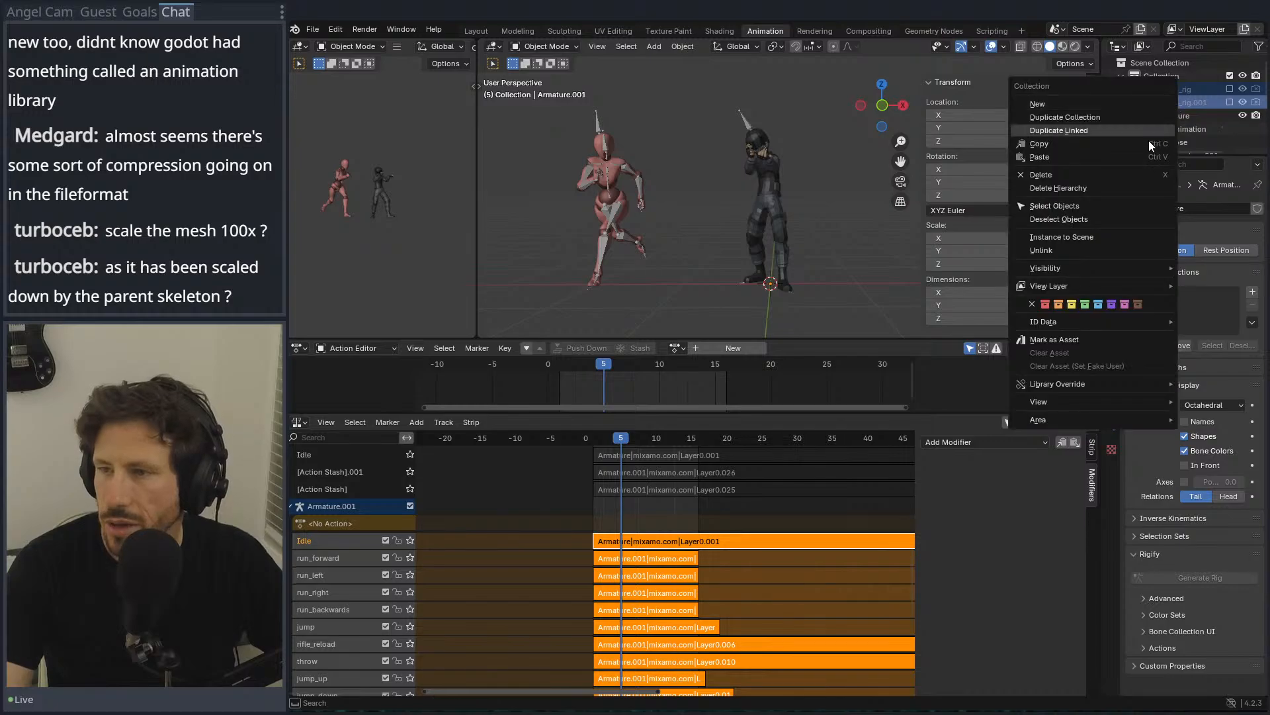
pyautogui.moveTo(1038, 401)
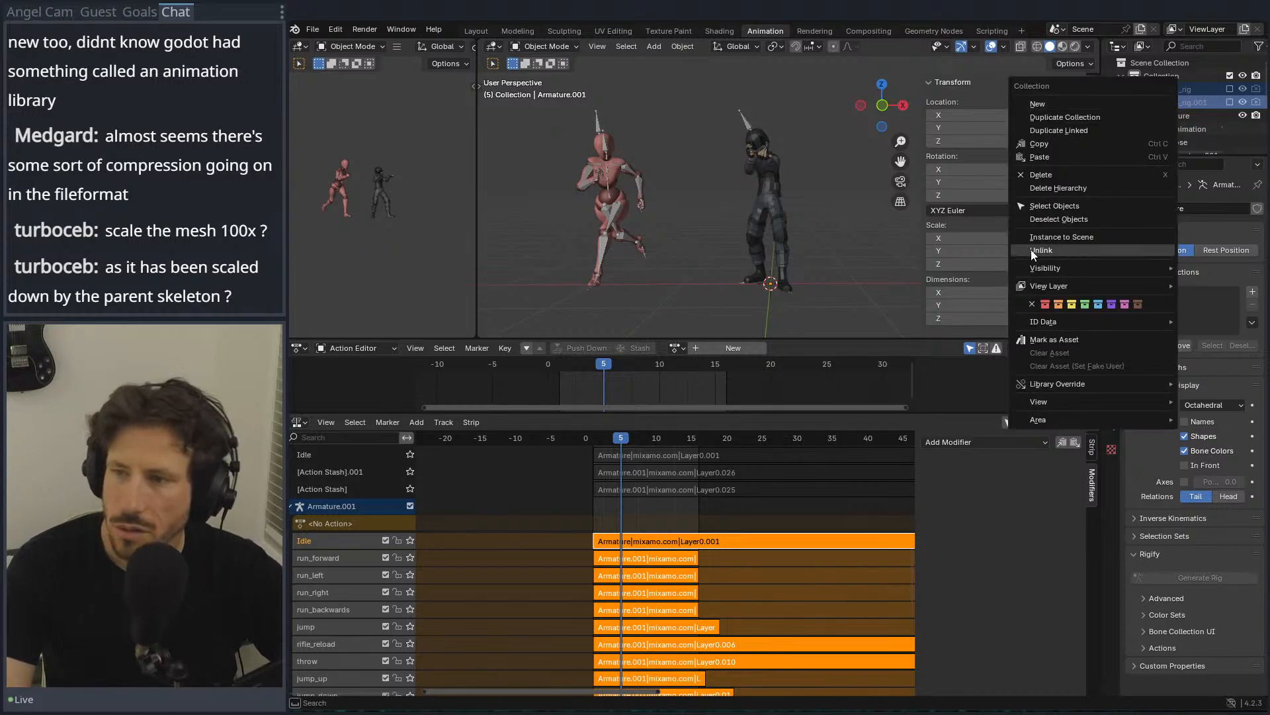
pyautogui.click(1093, 188)
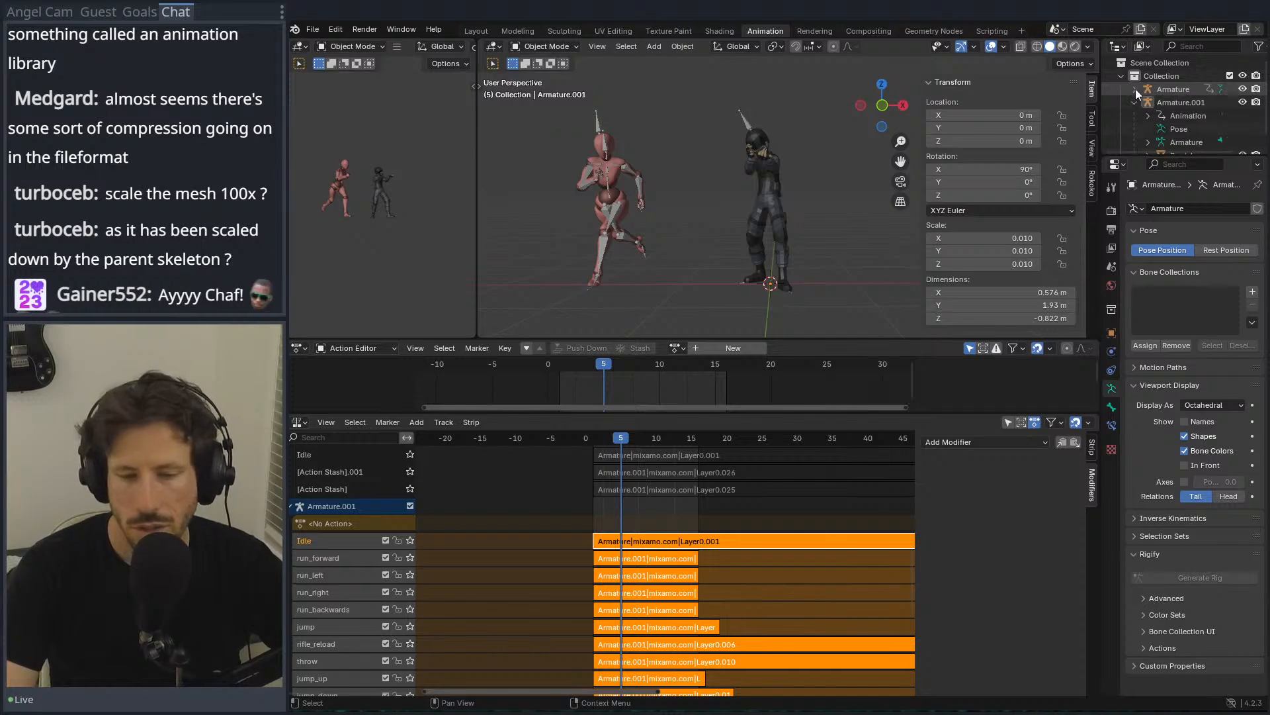
# Step: Examine the animation data and NLA tracks nested under Armature.001 in the scene hierarchy
pyautogui.click(1136, 102)
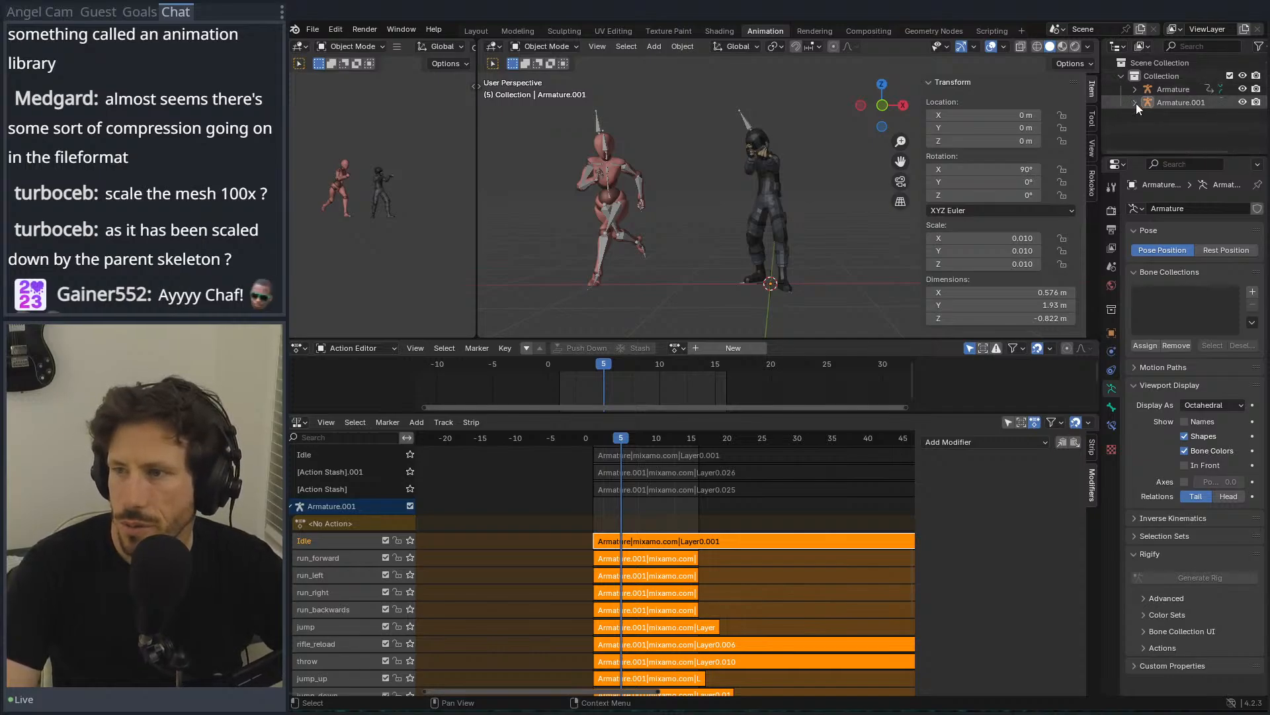
pyautogui.click(1136, 102)
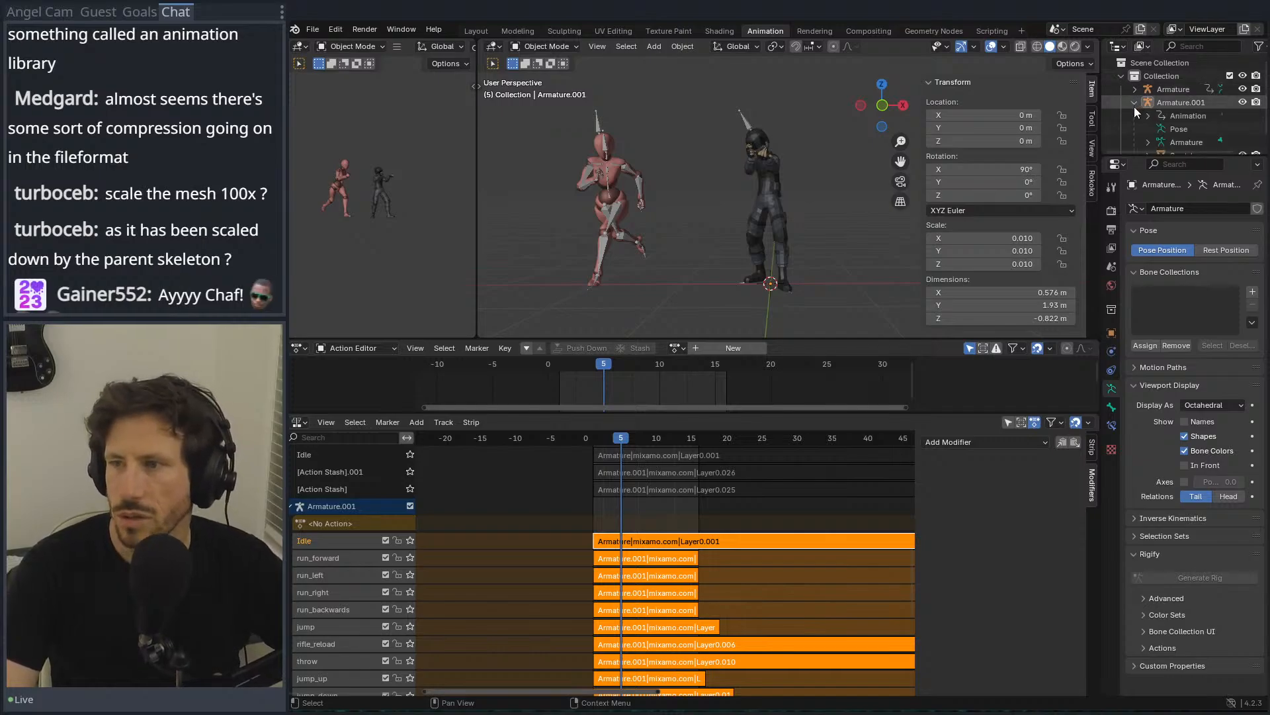
pyautogui.click(1170, 118)
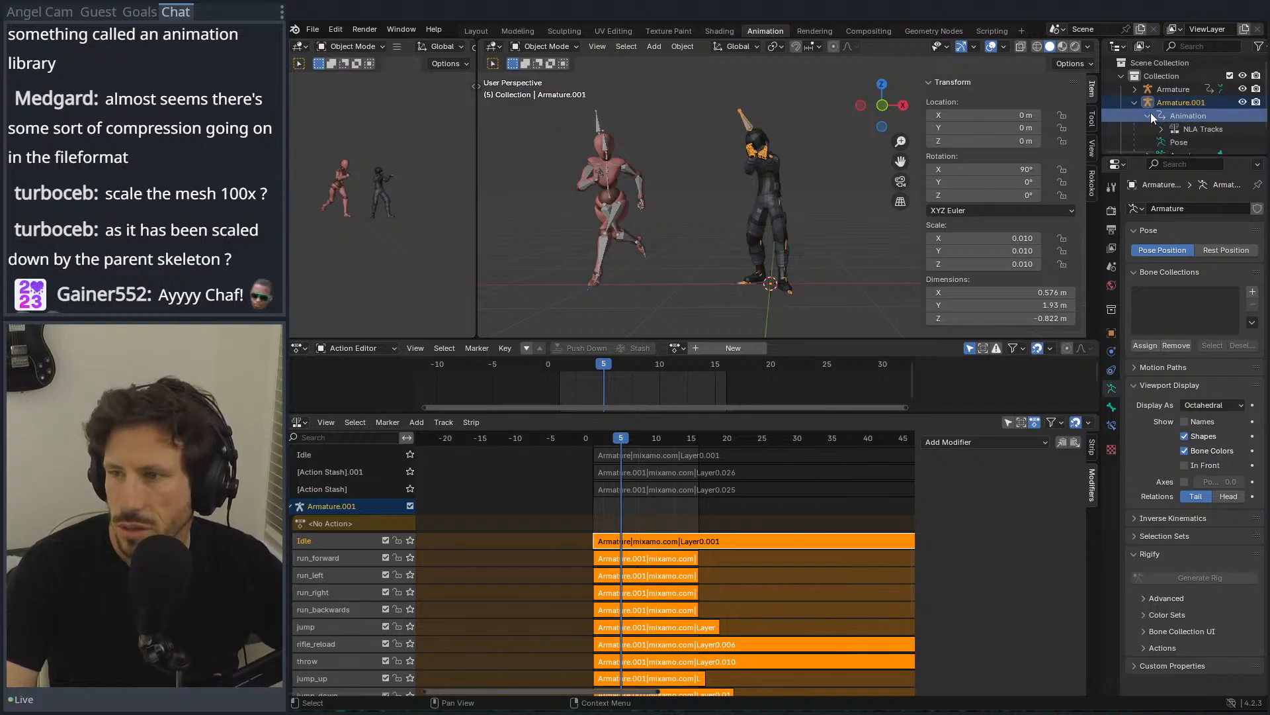
pyautogui.click(1162, 128)
pyautogui.scroll(-3, 1164, 125)
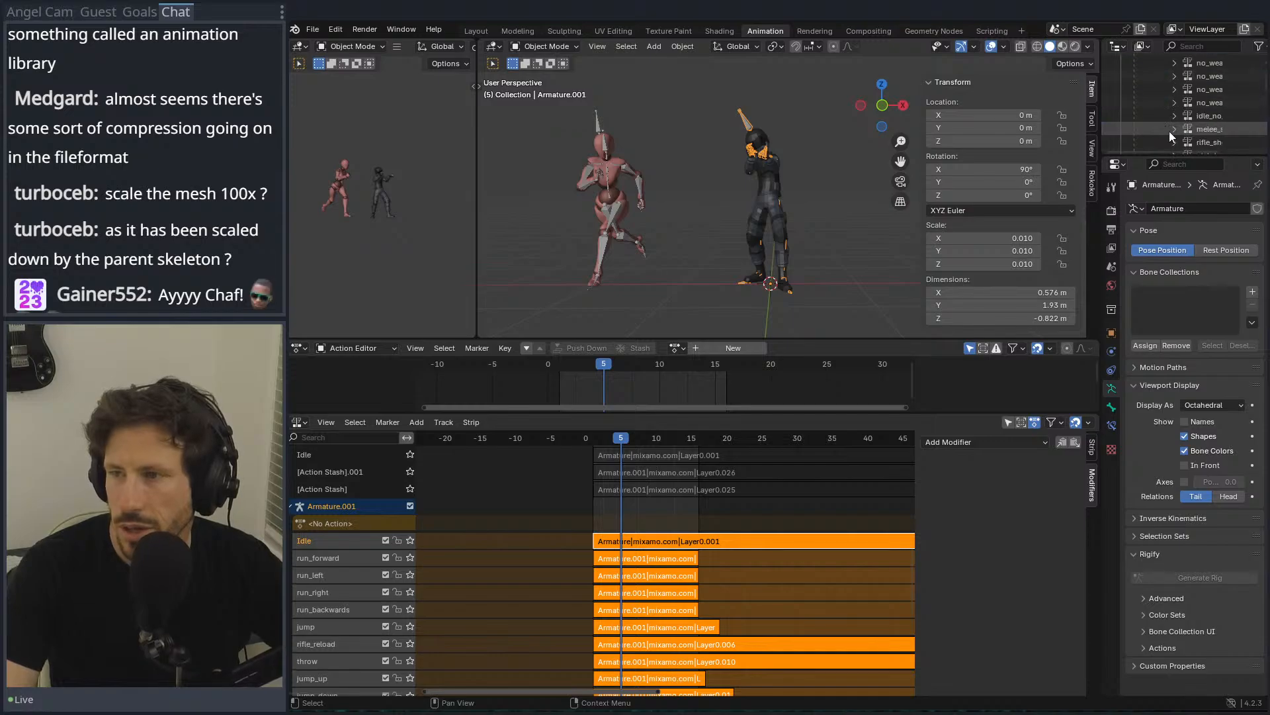
pyautogui.scroll(3, 1160, 124)
pyautogui.scroll(2, 1159, 124)
pyautogui.click(1149, 117)
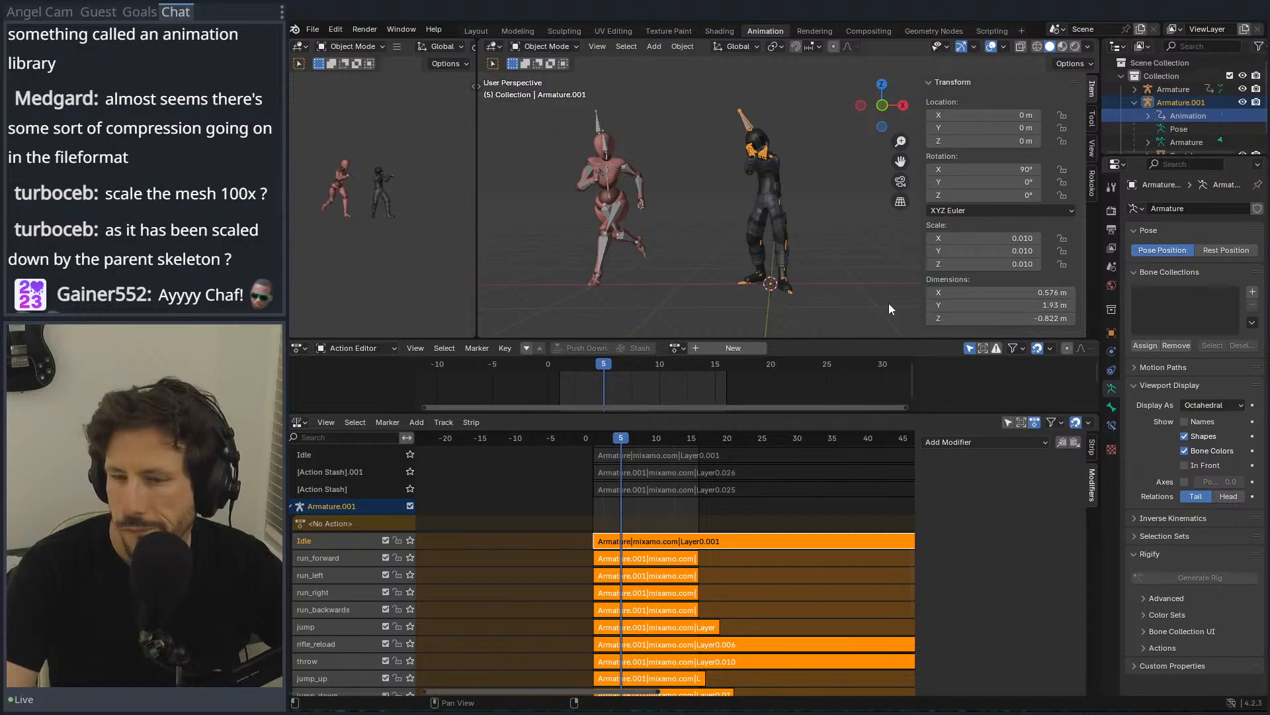
# Step: Save the Blender file character_no_licence.blend
pyautogui.hotkey('ctrl', 's')
pyautogui.click(320, 30)
pyautogui.click(320, 30)
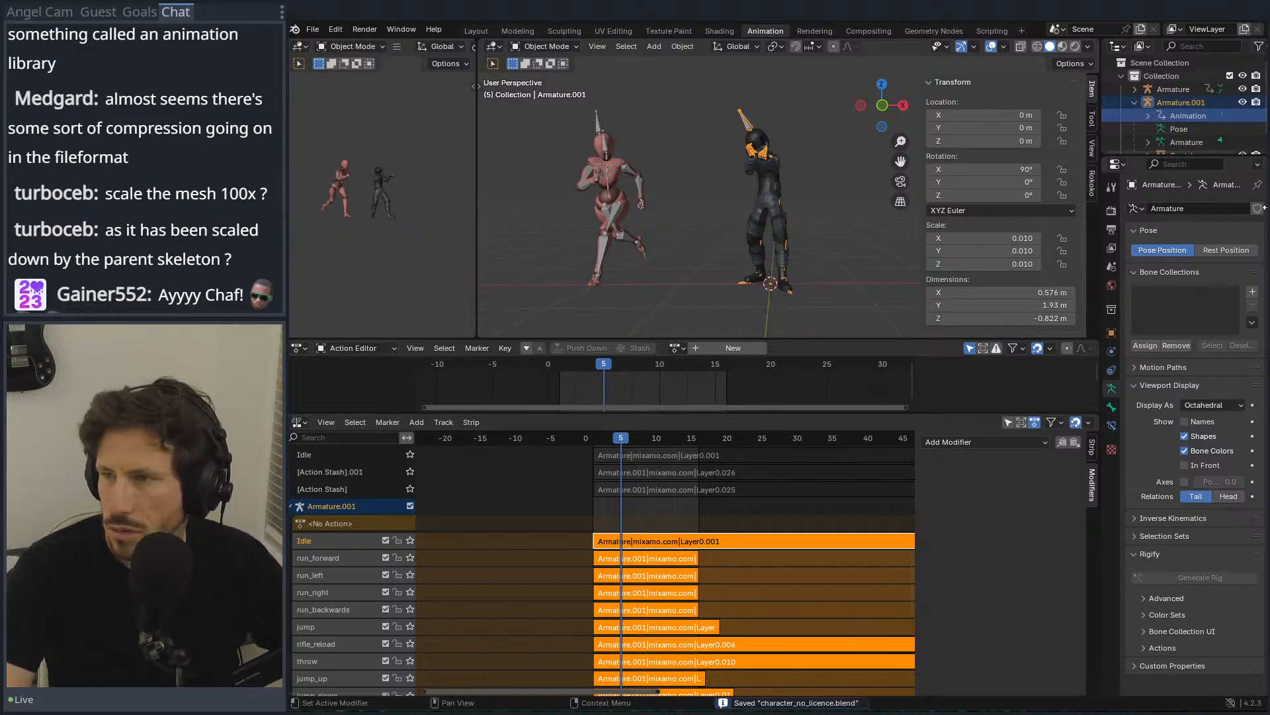
pyautogui.scroll(-1, 1201, 119)
pyautogui.click(1185, 141)
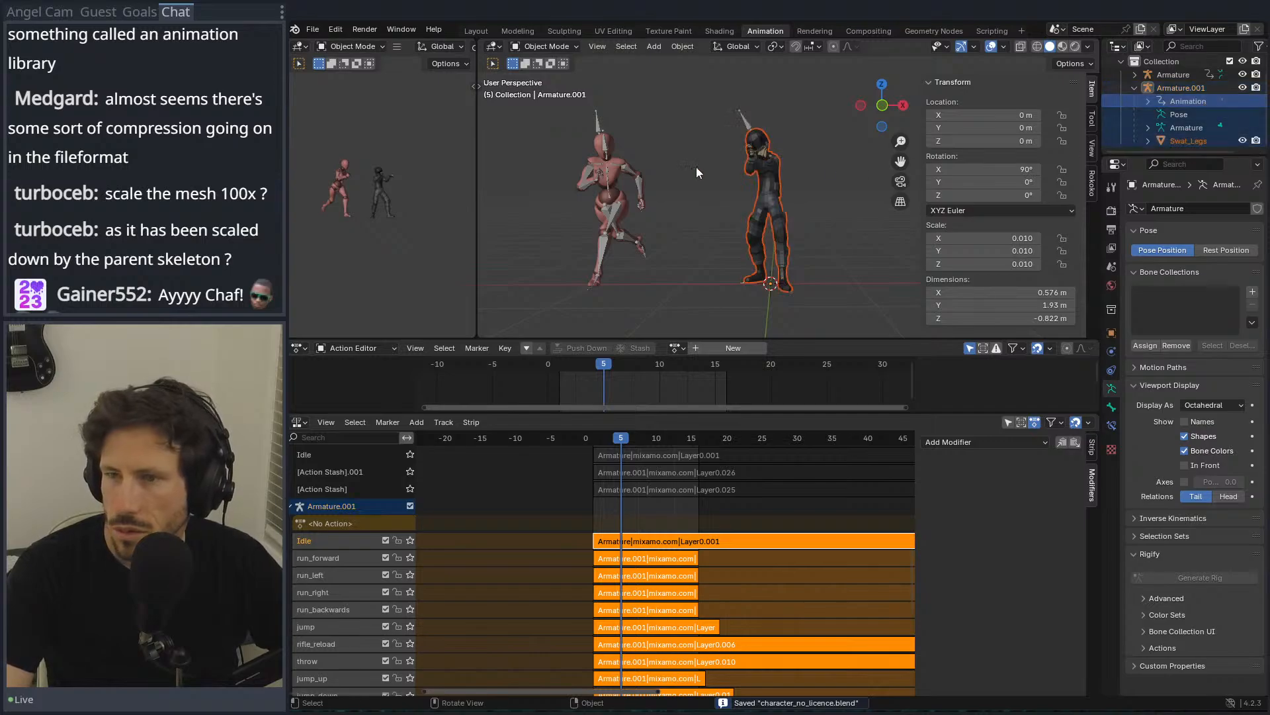
pyautogui.click(1170, 88)
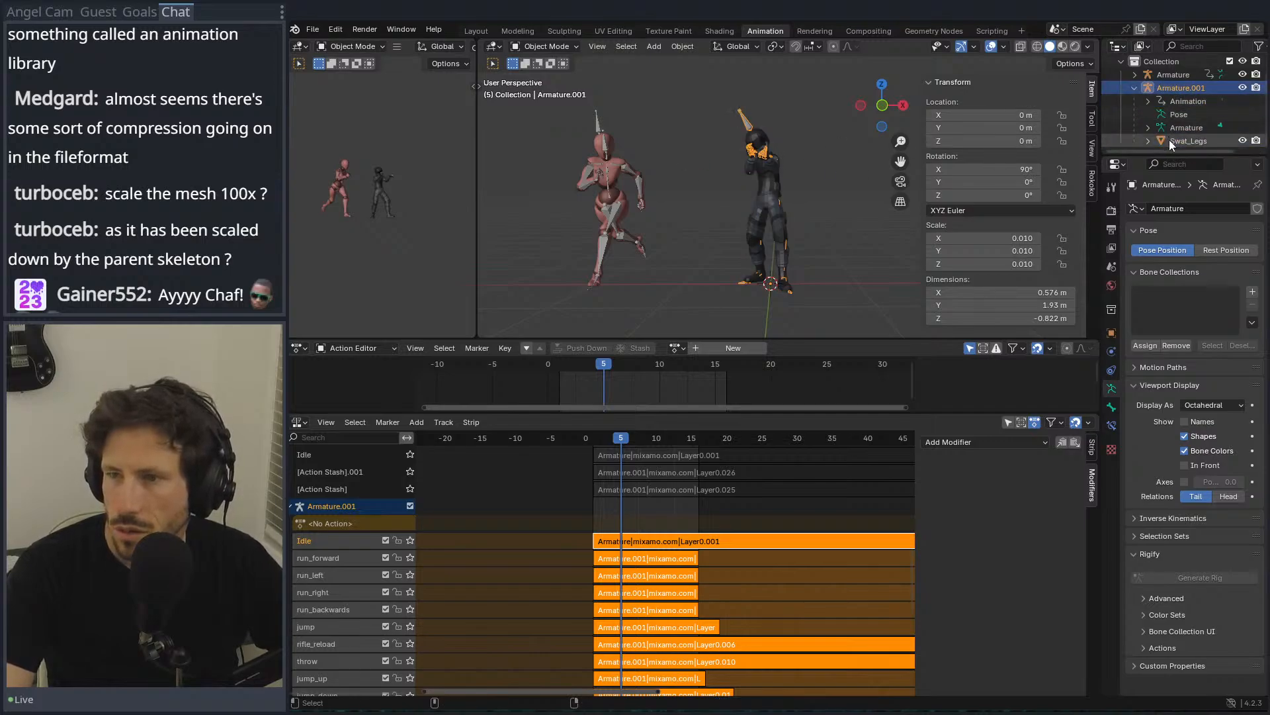
pyautogui.keyDown('ctrl'); pyautogui.click(1170, 140); pyautogui.keyUp('ctrl')
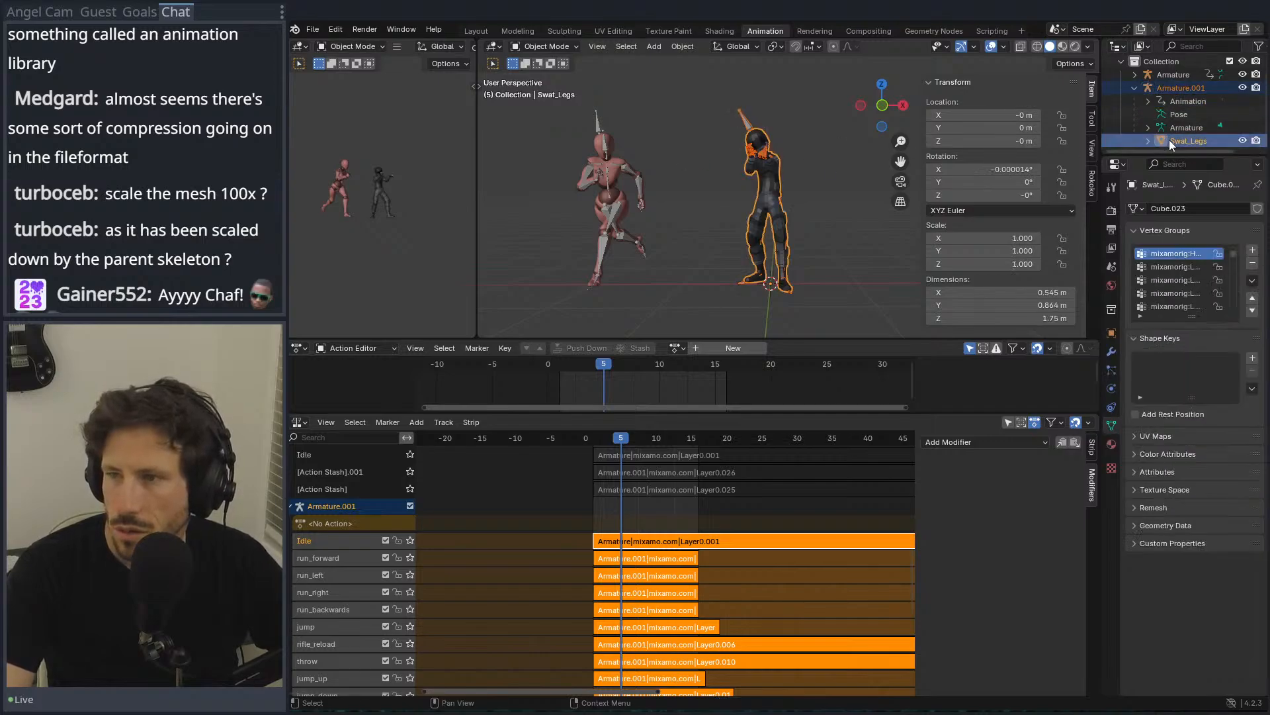
pyautogui.click(323, 31)
pyautogui.click(768, 121)
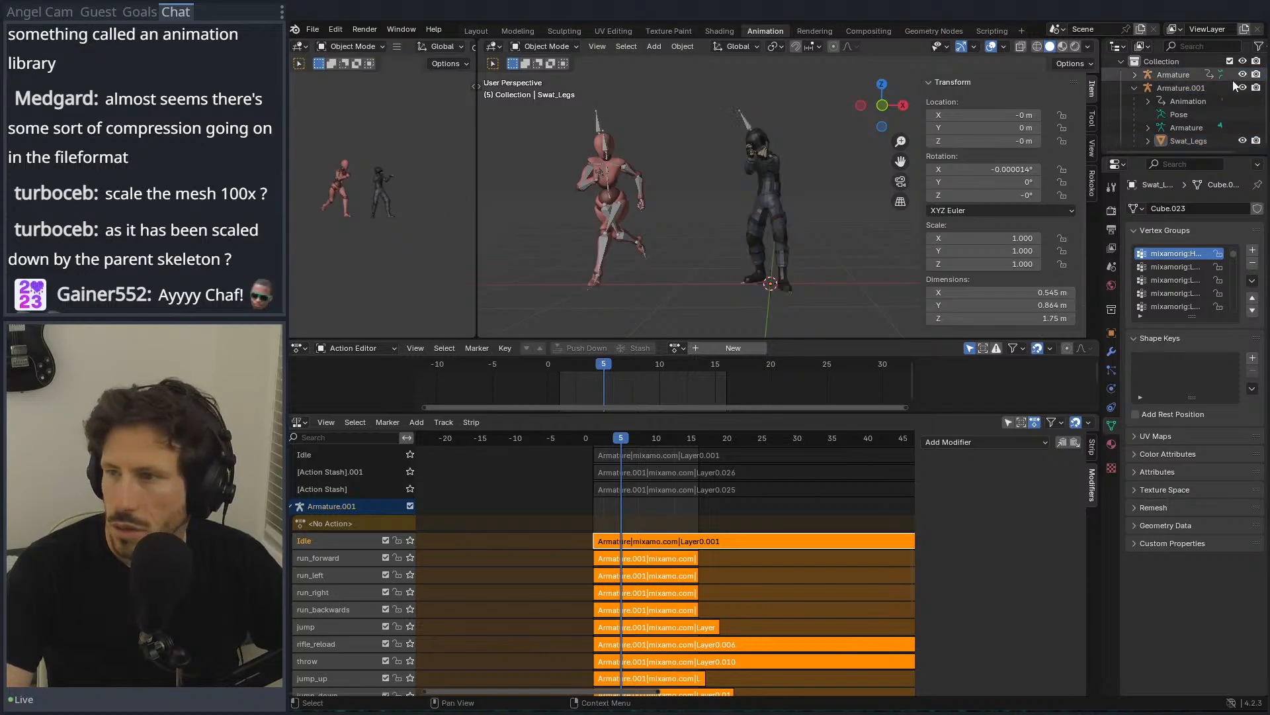
# Step: Delete the pink mannequin's Armature together with its whole hierarchy, keeping only the Swat character
pyautogui.click(1176, 74)
pyautogui.rightClick(1177, 74)
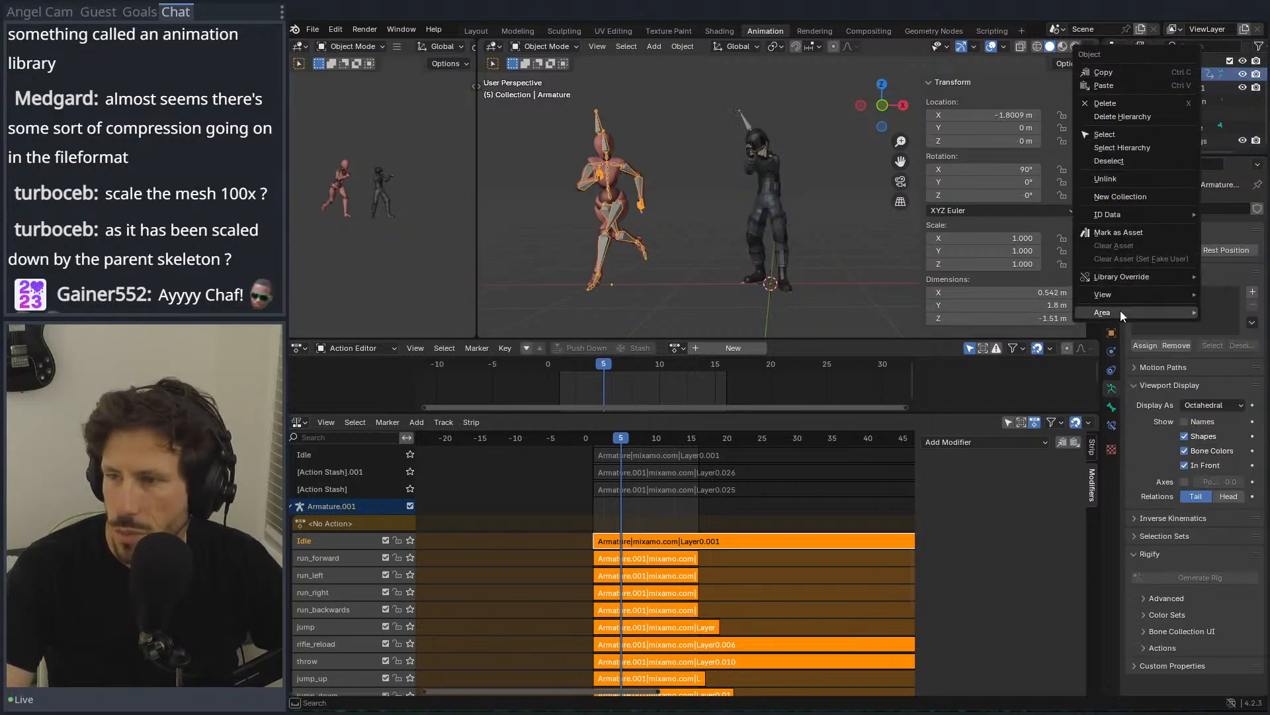
pyautogui.click(1114, 116)
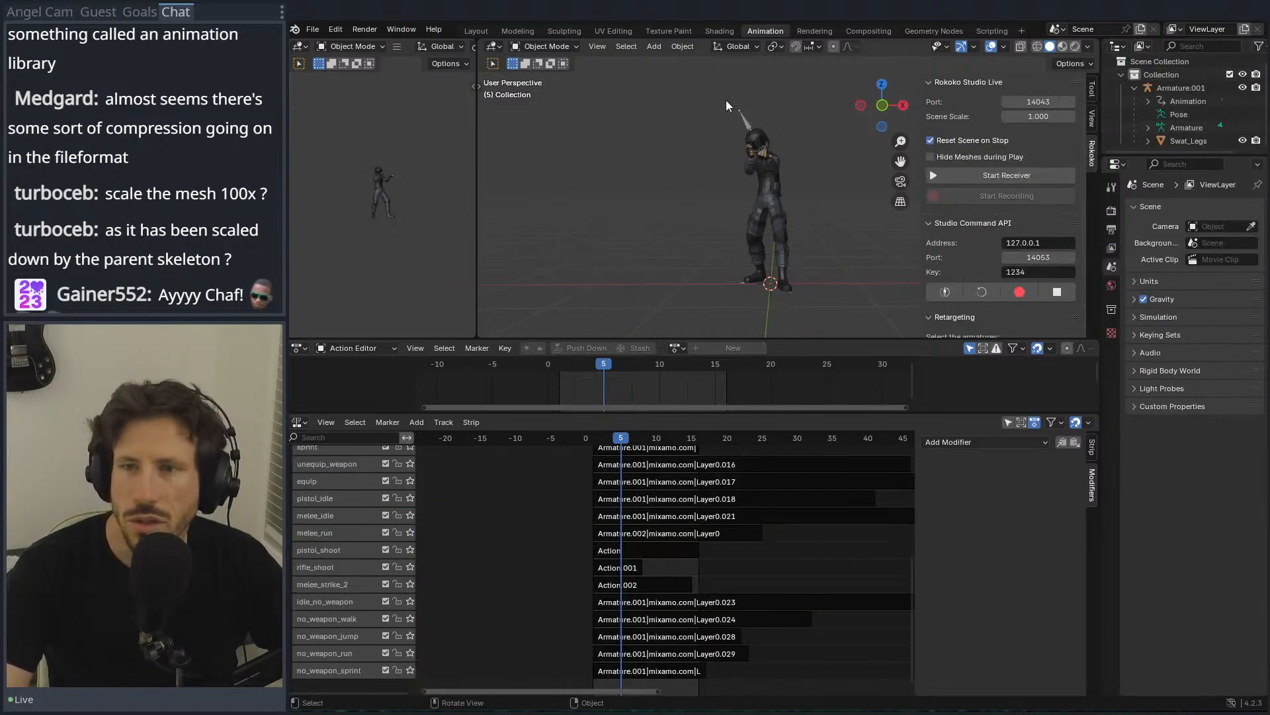
# Step: Select Armature.001 and check its complete NLA track list from Idle down to no_weapon_sprint
pyautogui.click(741, 120)
pyautogui.scroll(10, 662, 555)
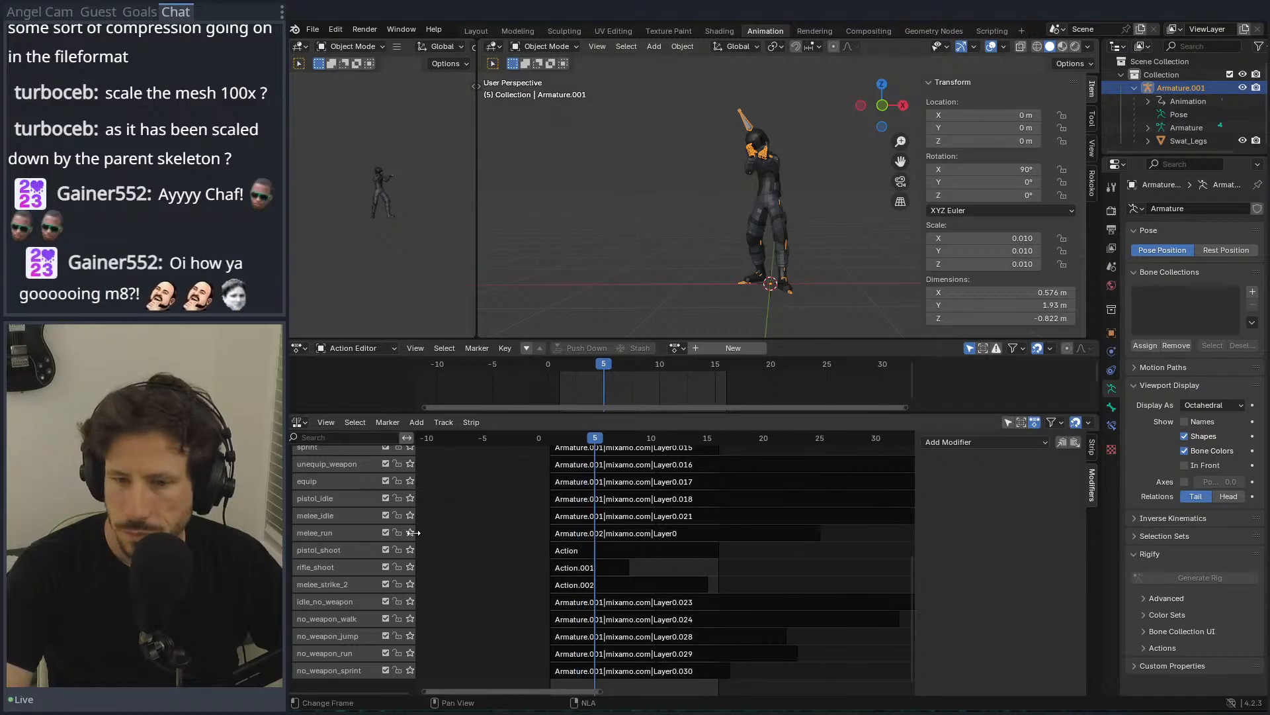
pyautogui.scroll(9, 365, 573)
pyautogui.scroll(-3, 364, 573)
pyautogui.scroll(3, 364, 573)
pyautogui.click(289, 455)
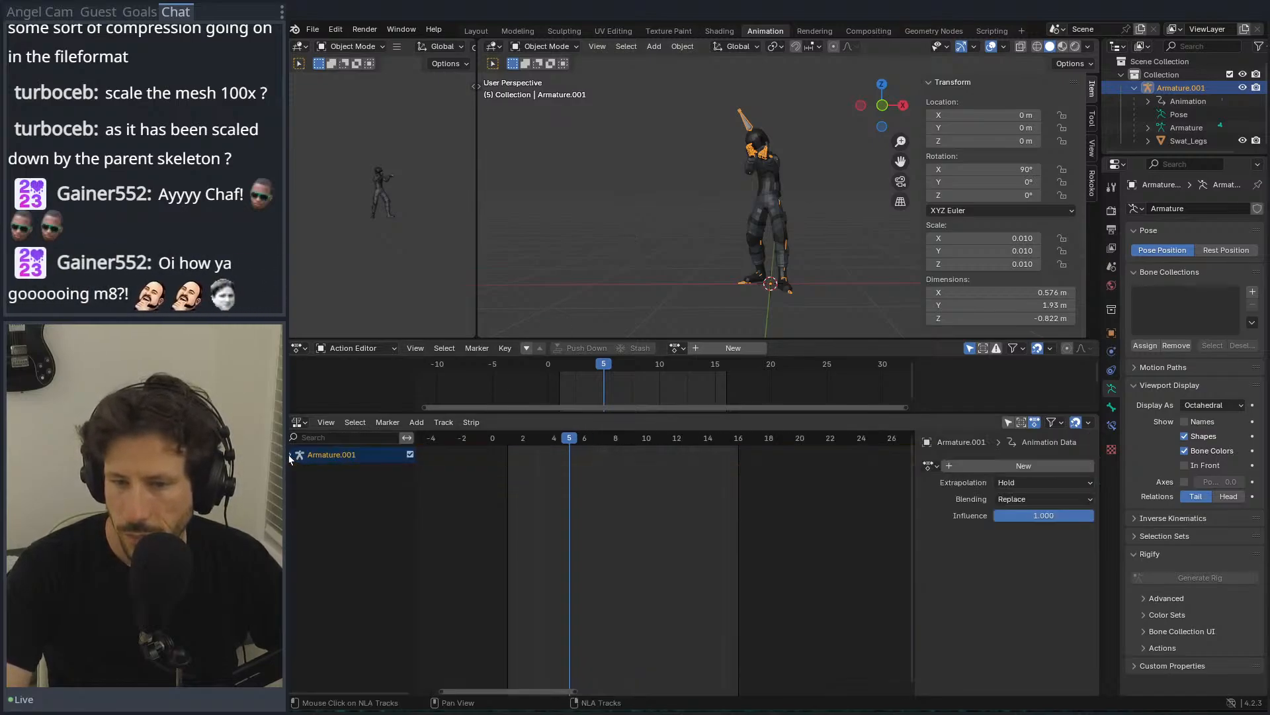
pyautogui.click(289, 455)
pyautogui.scroll(-8, 329, 506)
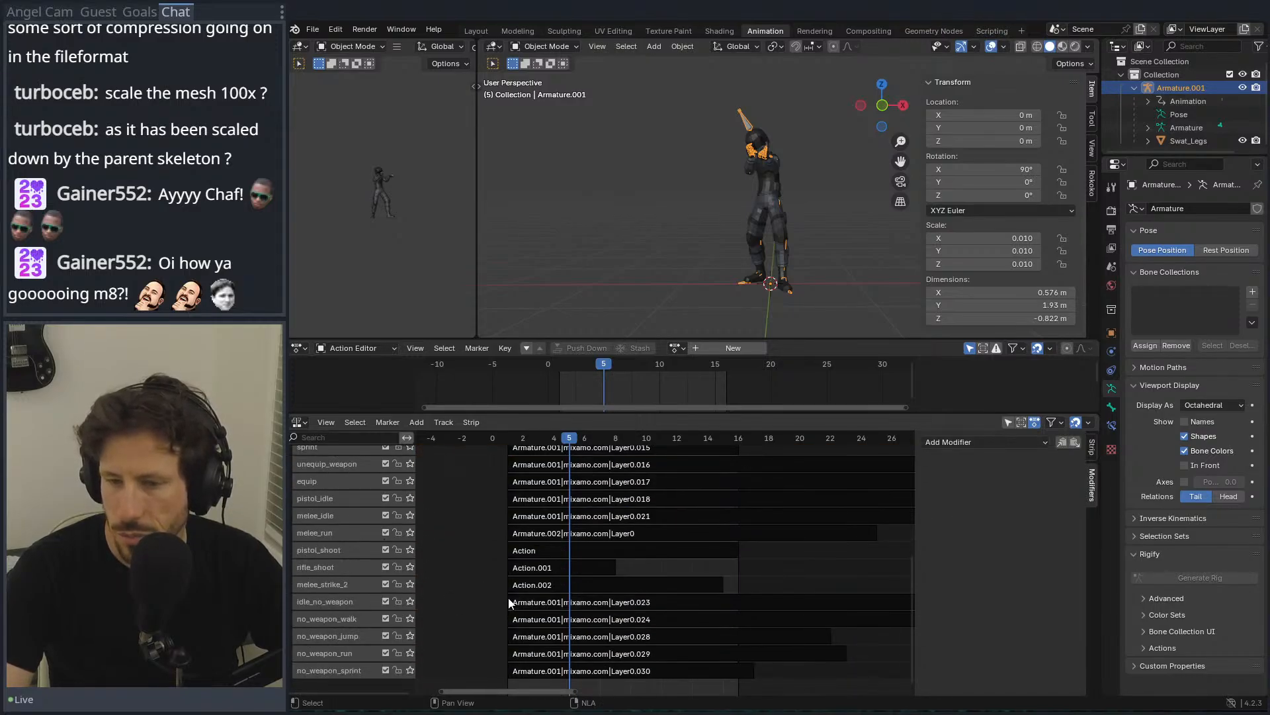
pyautogui.scroll(2, 501, 609)
pyautogui.scroll(3, 362, 589)
pyautogui.scroll(4, 361, 589)
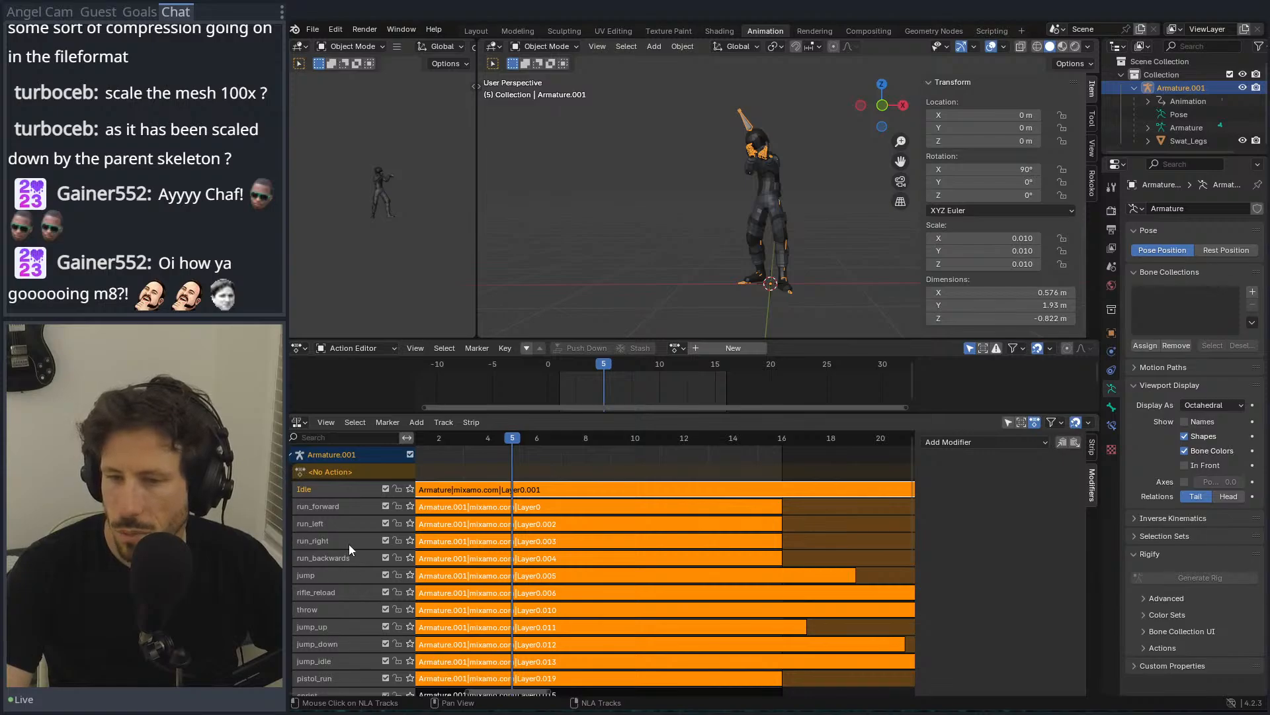
pyautogui.scroll(-8, 386, 542)
pyautogui.scroll(8, 386, 549)
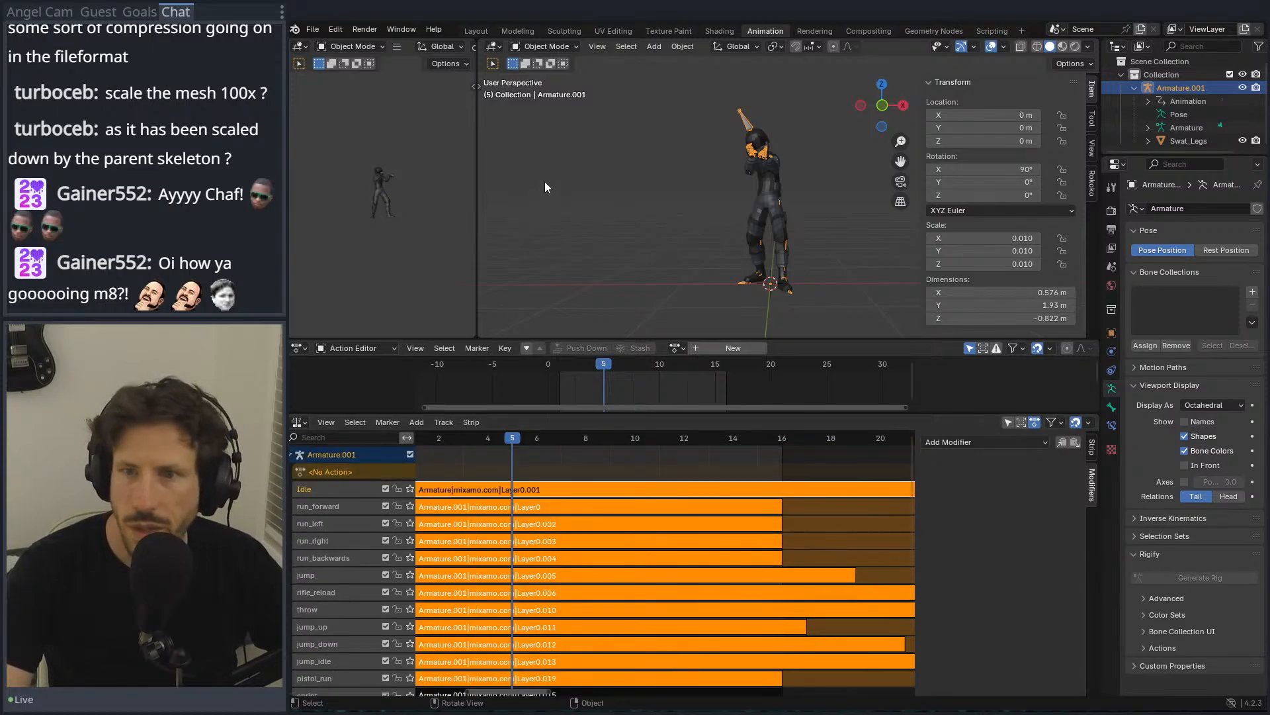
# Step: Export the scene as FBX over character_model.fbx in the Player/Model folder, with NLA Strips enabled and All Actions disabled
pyautogui.moveTo(756, 192); pyautogui.dragTo(672, 227, button='middle')
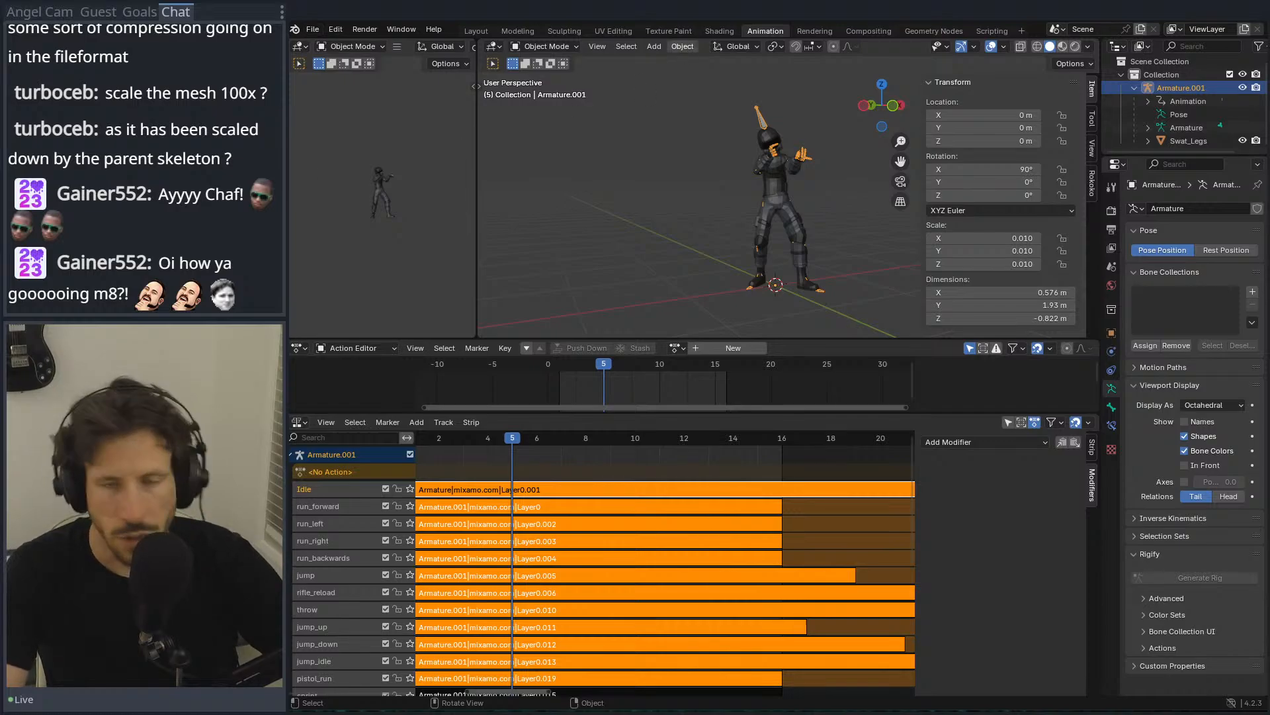
pyautogui.click(315, 29)
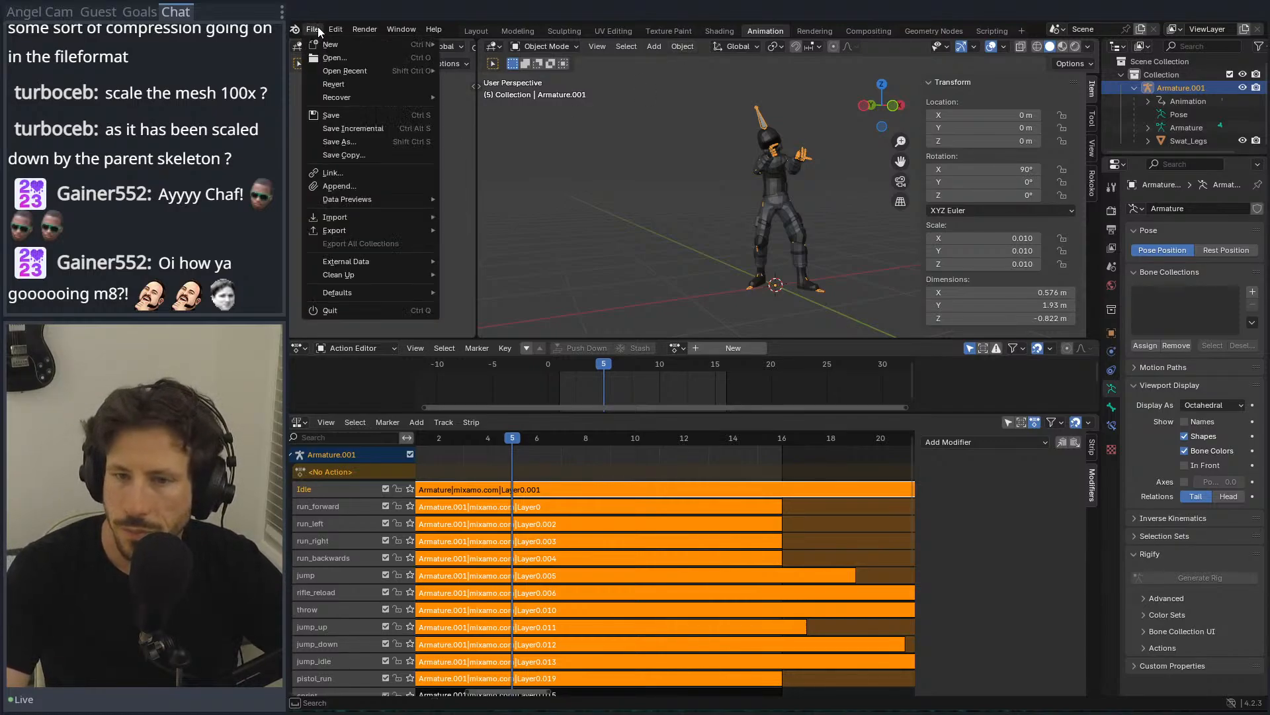
pyautogui.moveTo(371, 229)
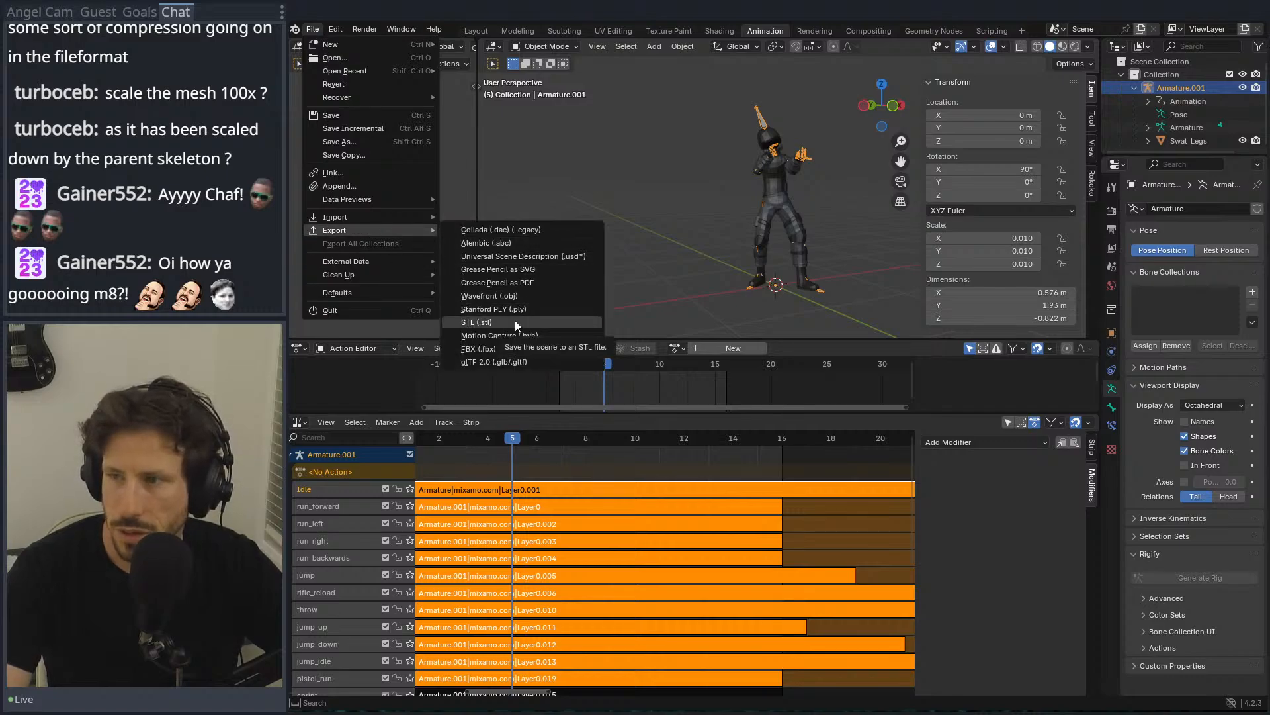
pyautogui.press('Escape')
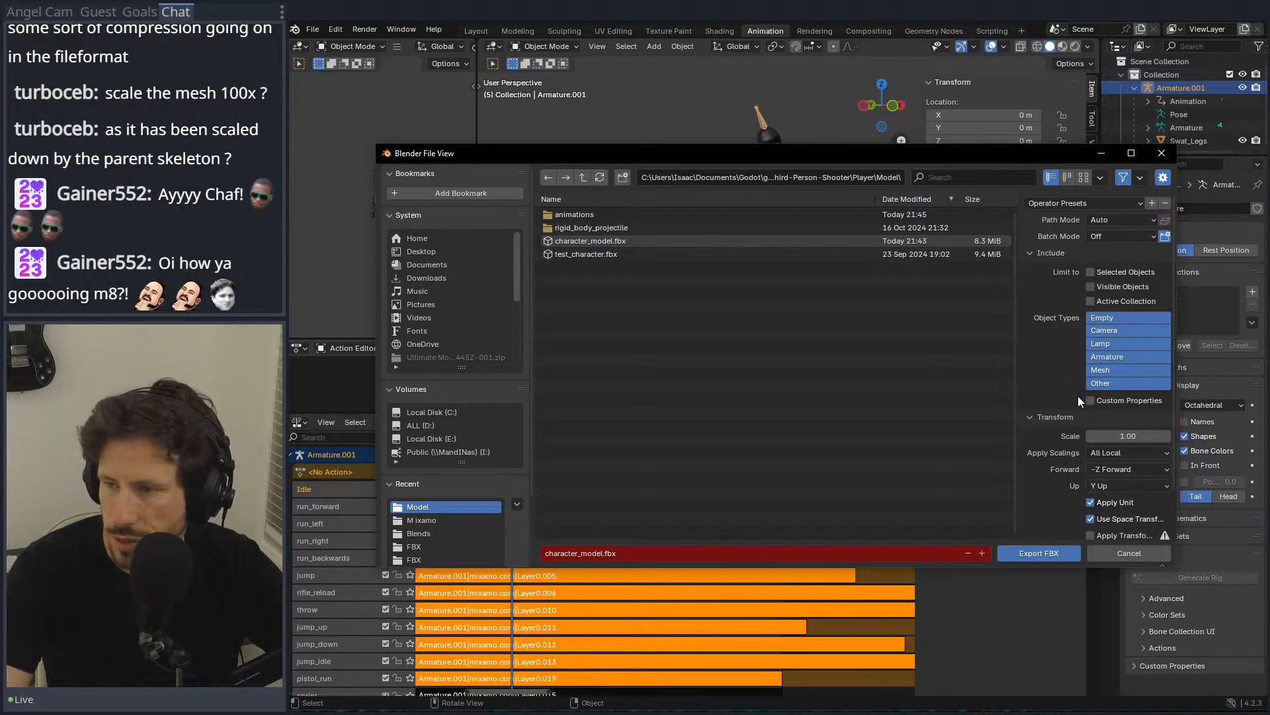
pyautogui.scroll(-2, 1069, 424)
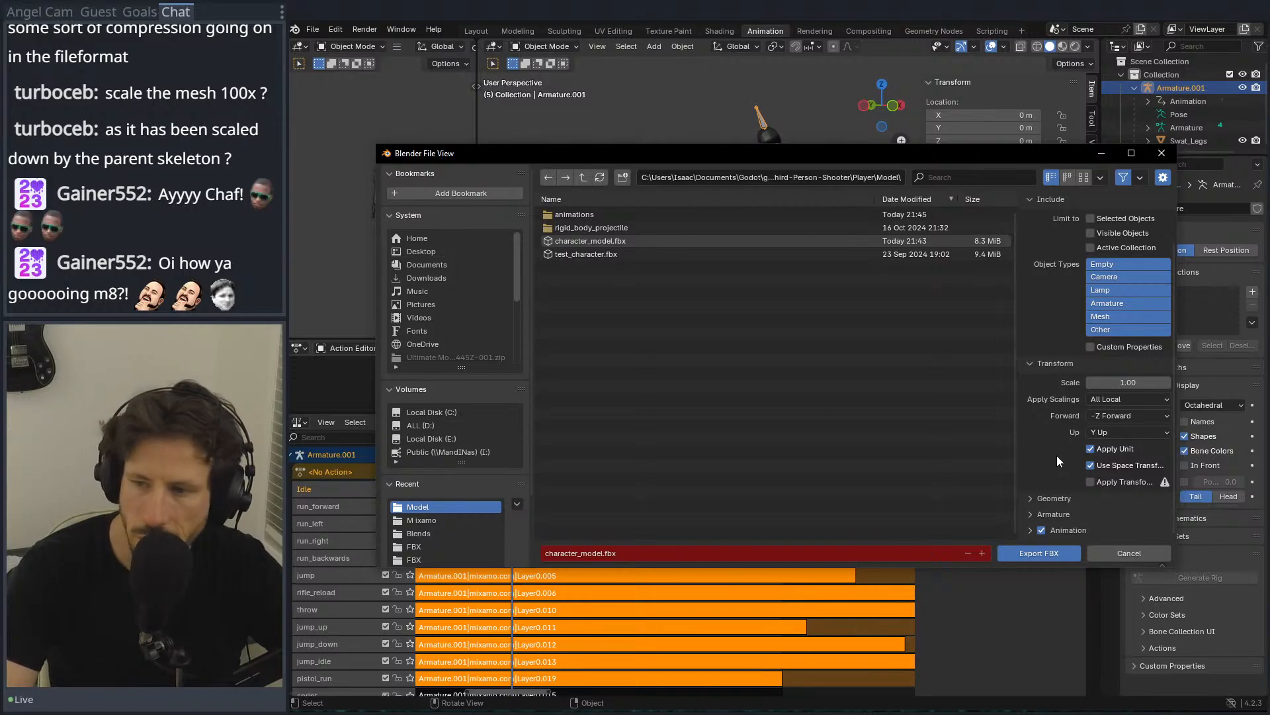
pyautogui.click(1034, 529)
pyautogui.scroll(-4, 1035, 516)
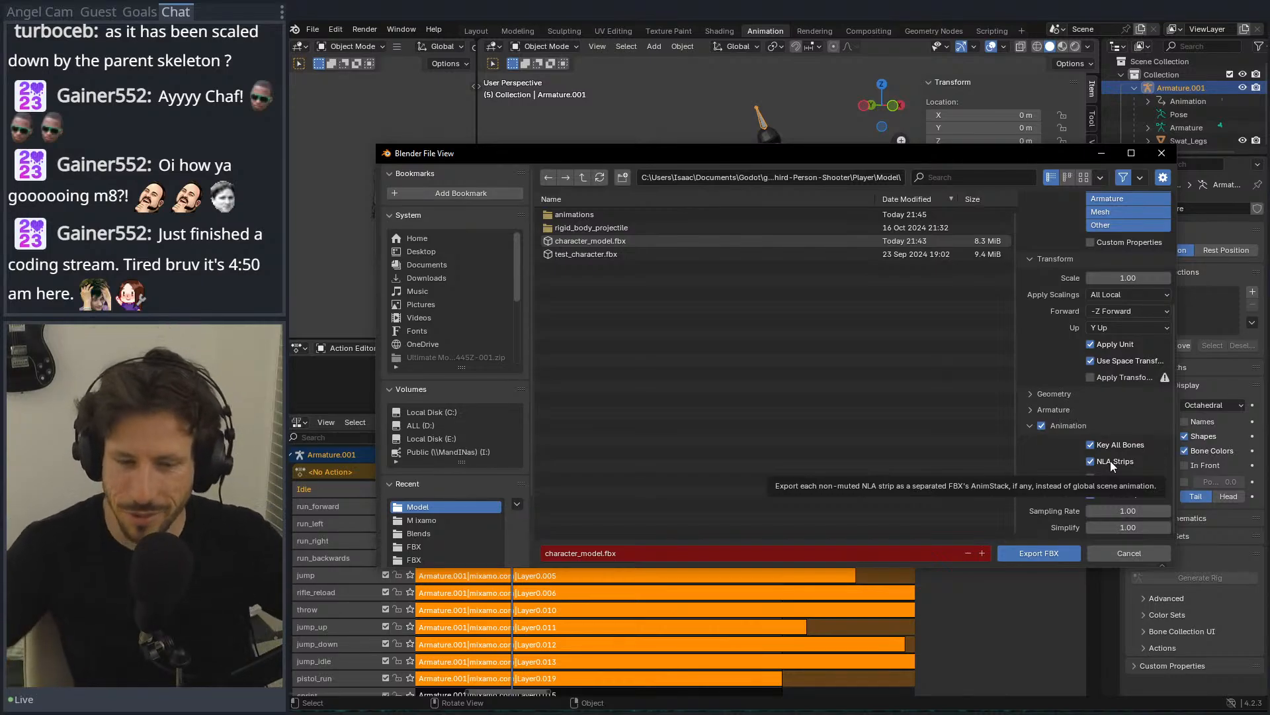
pyautogui.click(1091, 478)
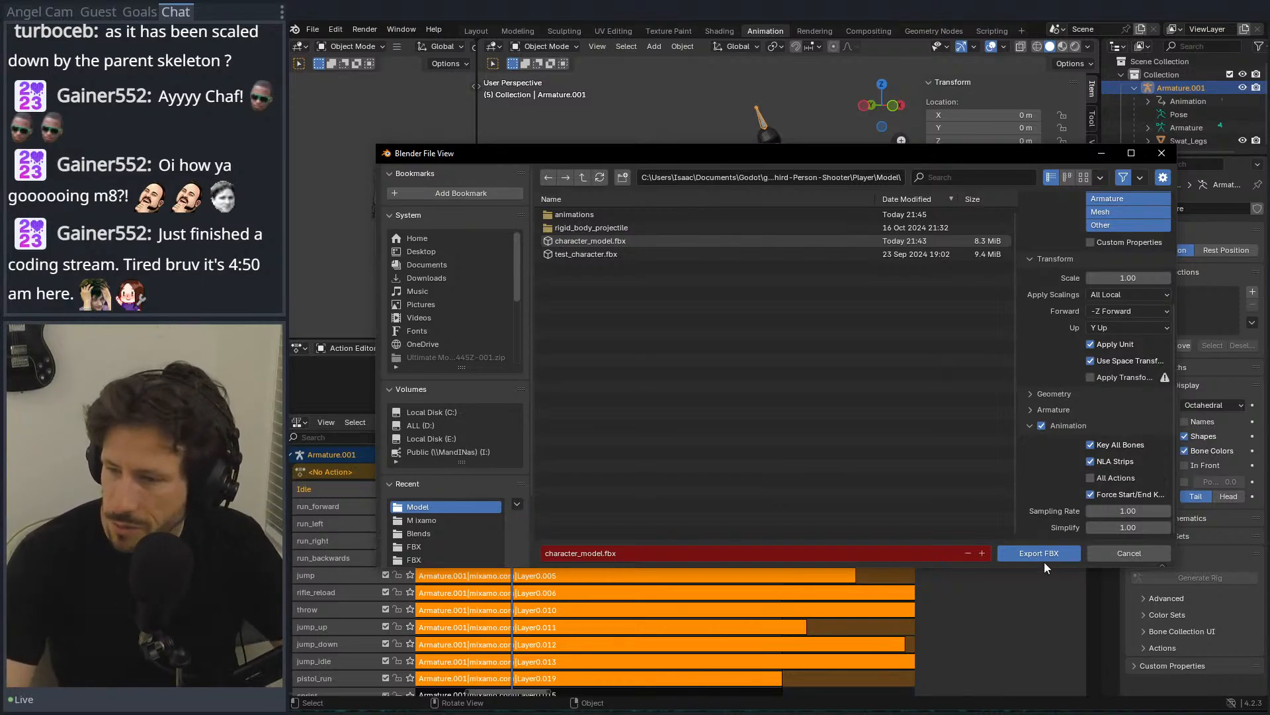
pyautogui.click(1044, 554)
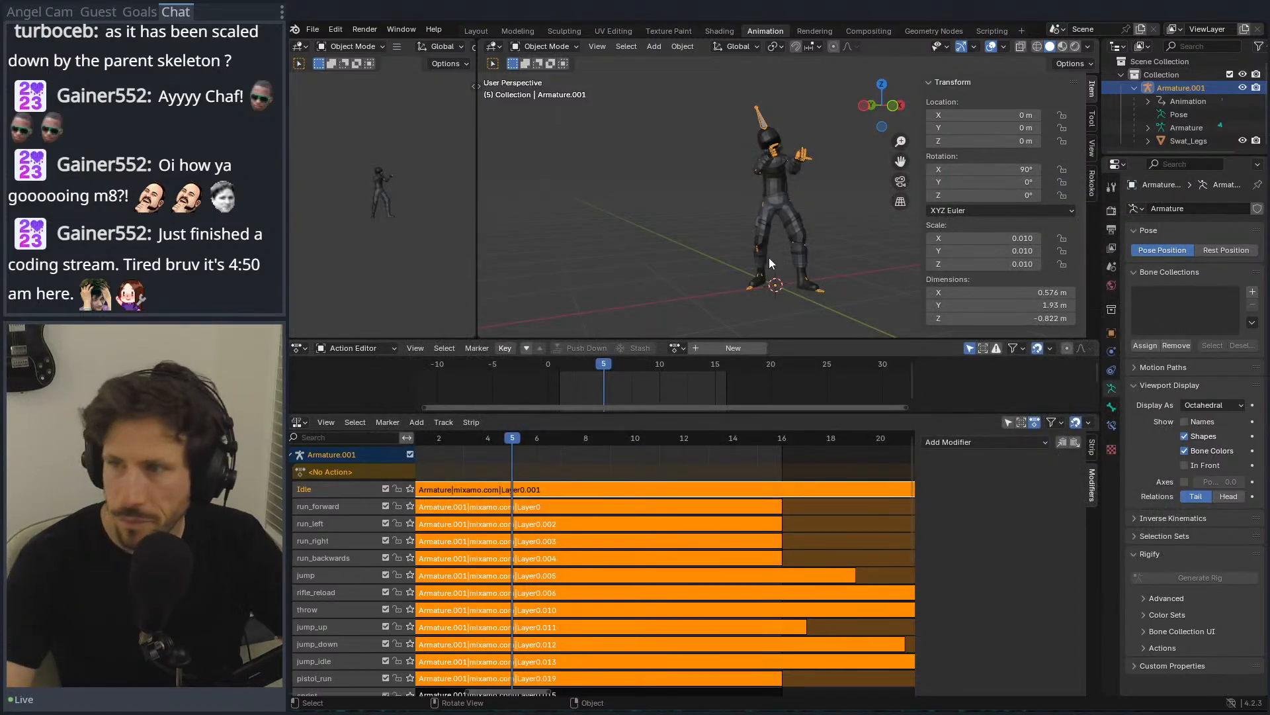
# Step: Deselect the armature, save character_no_licence.blend and quit Blender
pyautogui.click(613, 183)
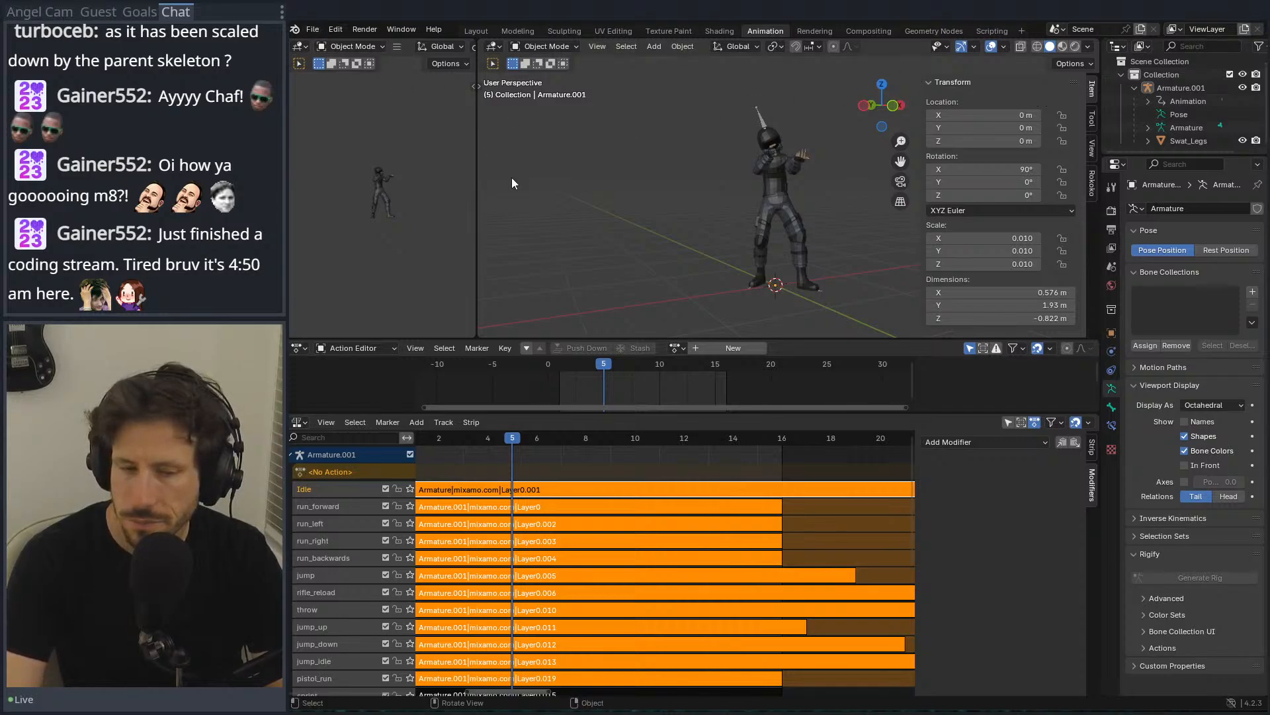
pyautogui.hotkey('ctrl', 's')
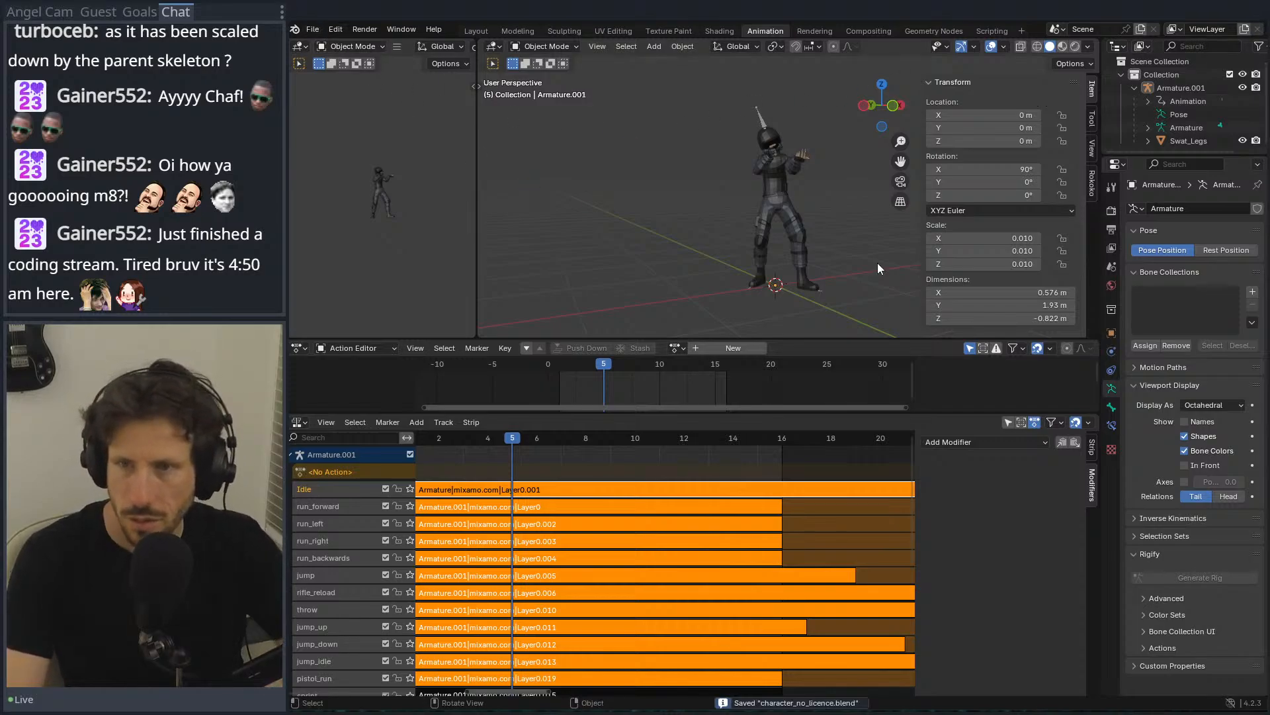
pyautogui.hotkey('ctrl', 'q')
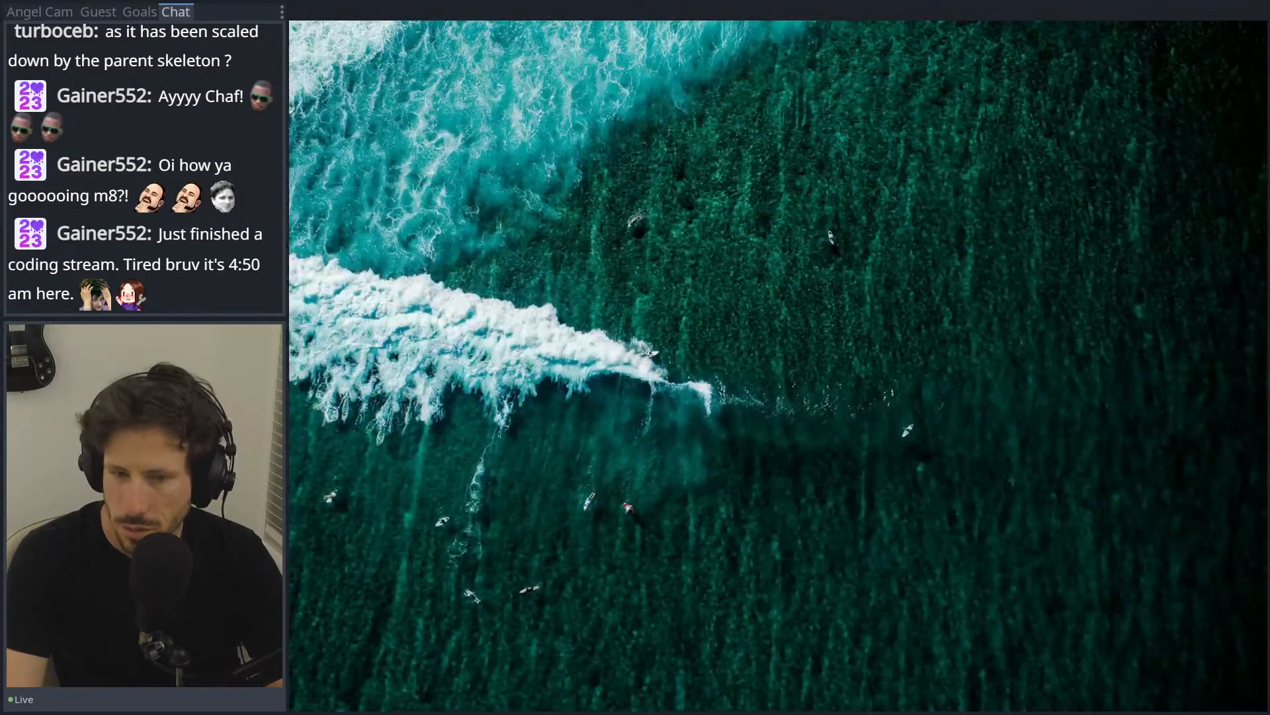
# Step: Switch to Godot and review the animation clips in character_model.fbx's advanced import settings, including Layer0_003 to Layer0_006, without reimporting
pyautogui.hotkey('alt', 'Tab')
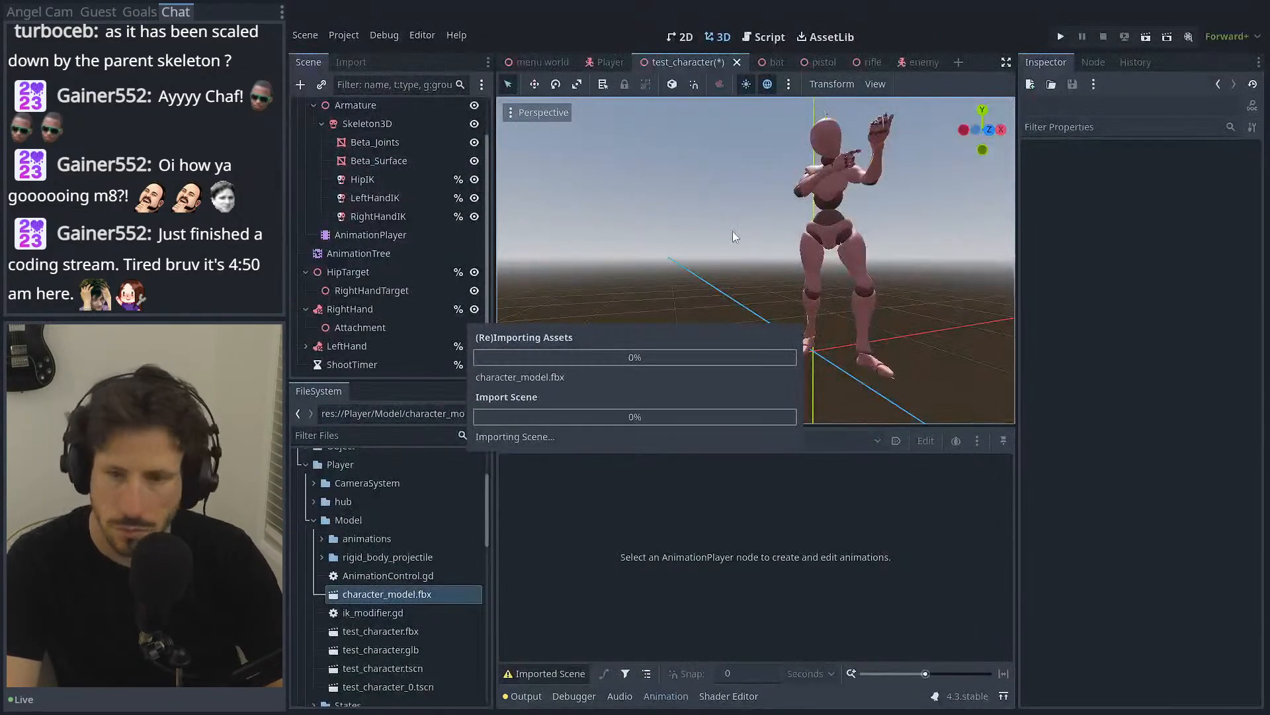
pyautogui.doubleClick(353, 595)
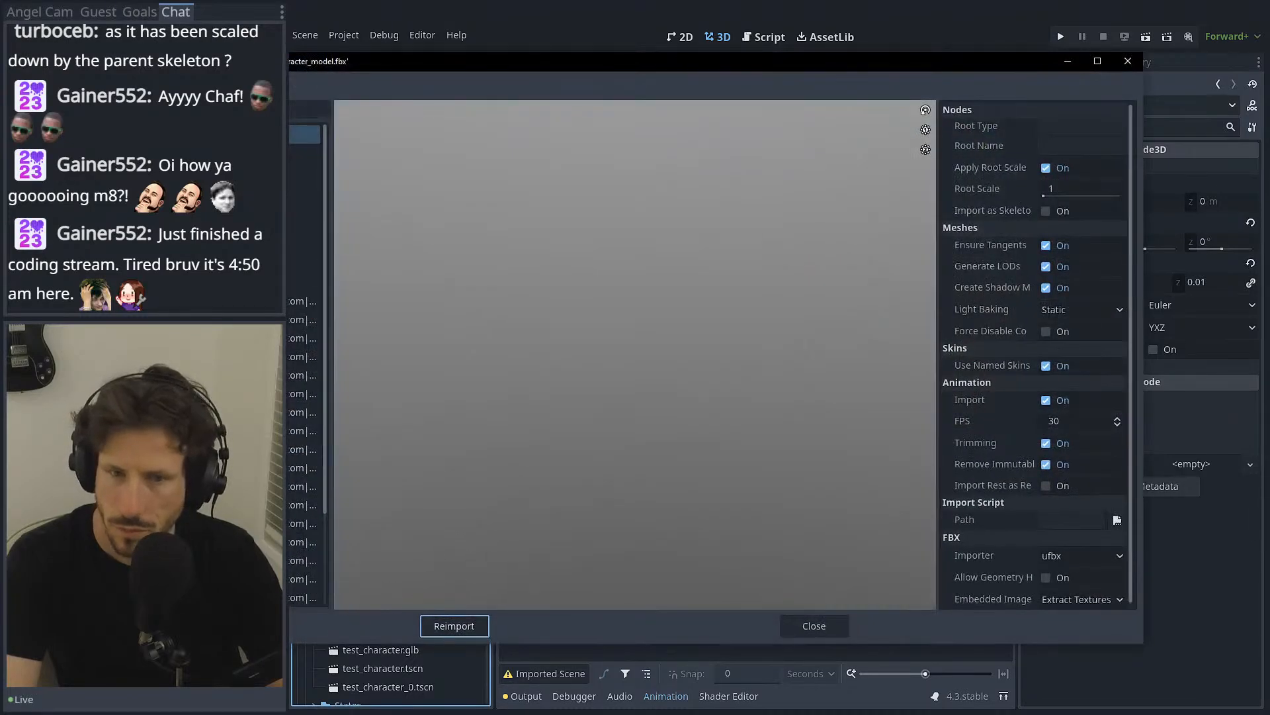
pyautogui.click(264, 301)
pyautogui.scroll(-2, 264, 301)
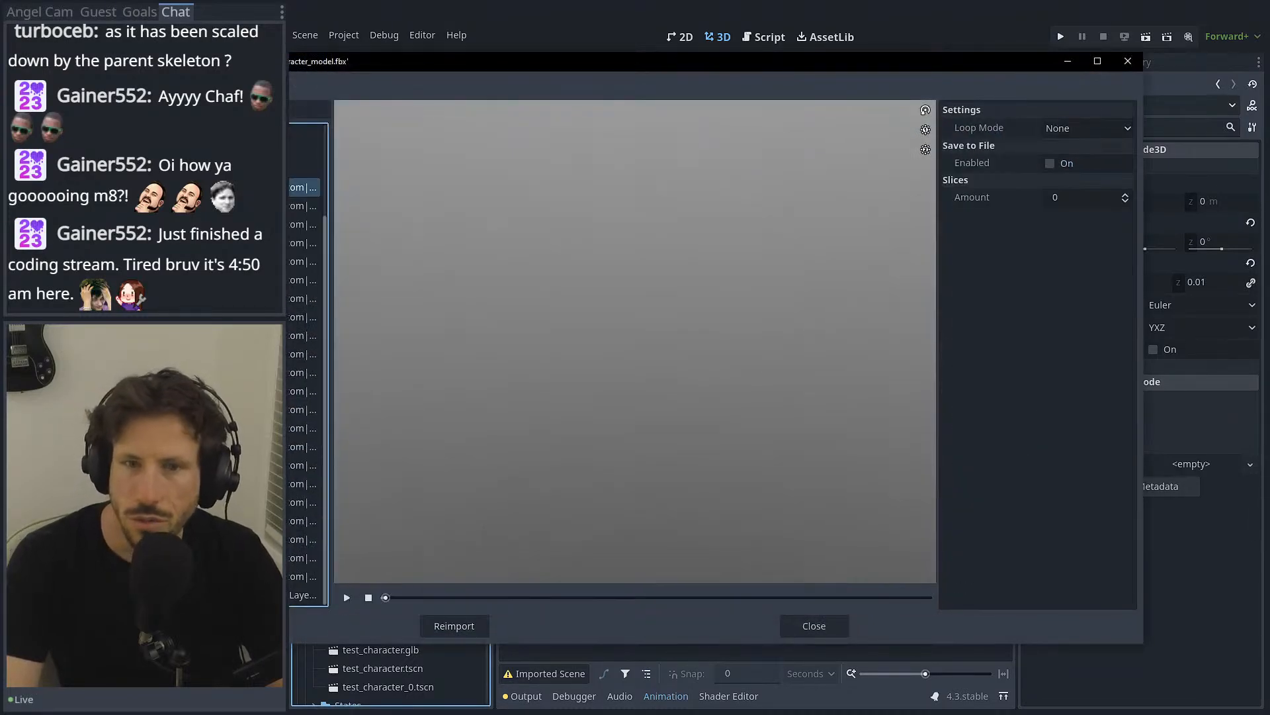
pyautogui.scroll(2, 264, 330)
pyautogui.click(265, 356)
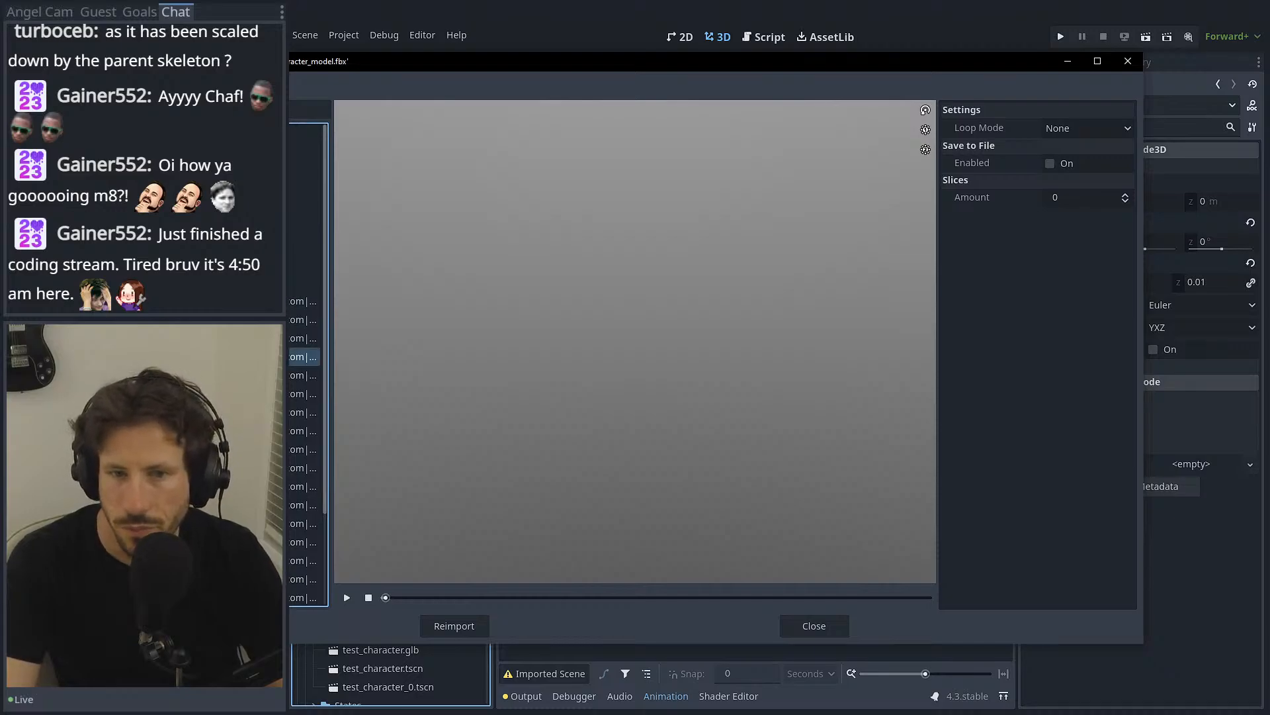
pyautogui.click(265, 301)
pyautogui.moveTo(331, 271); pyautogui.dragTo(693, 271)
pyautogui.press('Down')
pyautogui.press('Down')
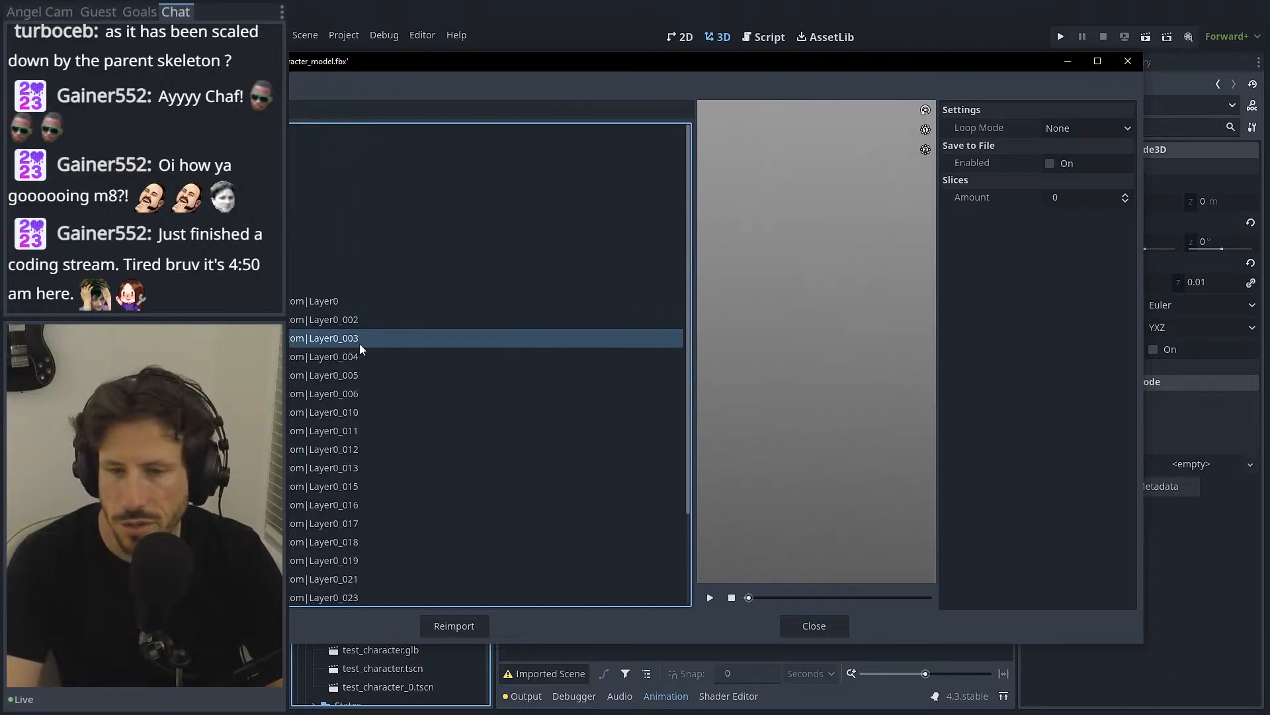
pyautogui.click(331, 376)
pyautogui.click(318, 357)
pyautogui.click(317, 394)
pyautogui.scroll(-2, 318, 394)
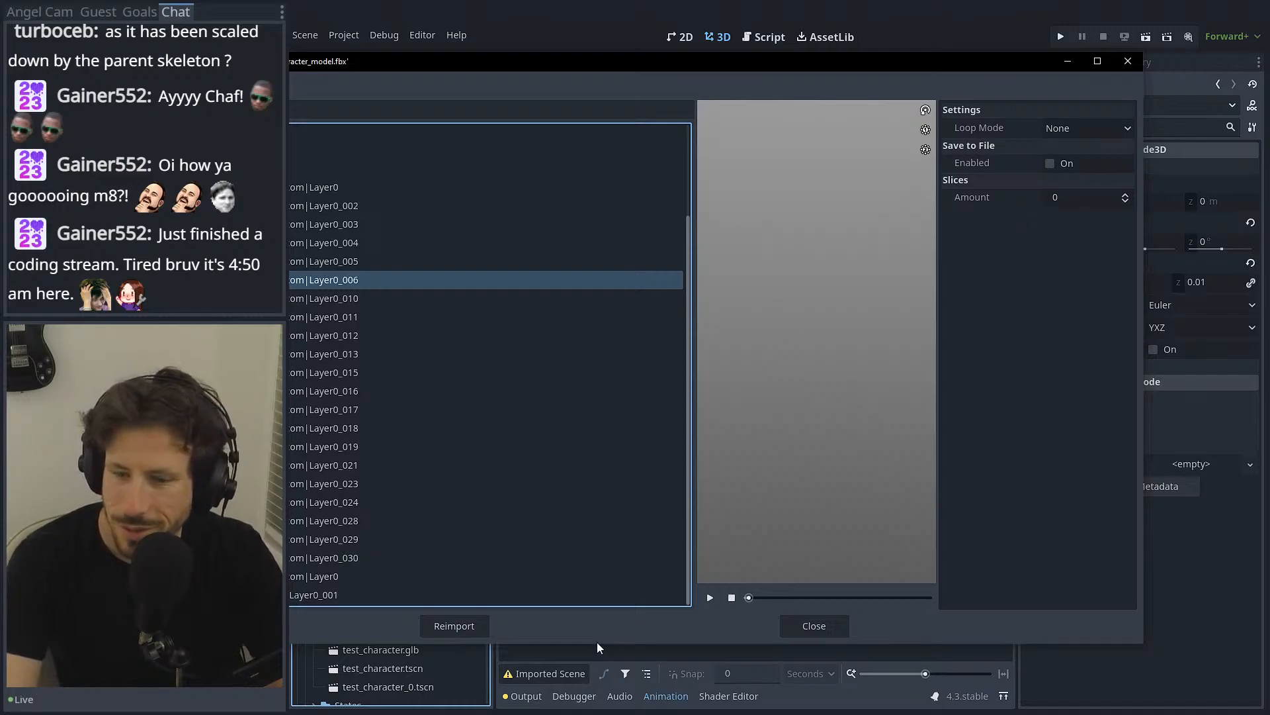
pyautogui.click(804, 630)
# Step: Place an instance of character_model.fbx beside the pink mannequin in test_character and compare the two figures from the front and at an angle
pyautogui.moveTo(329, 587); pyautogui.dragTo(646, 359)
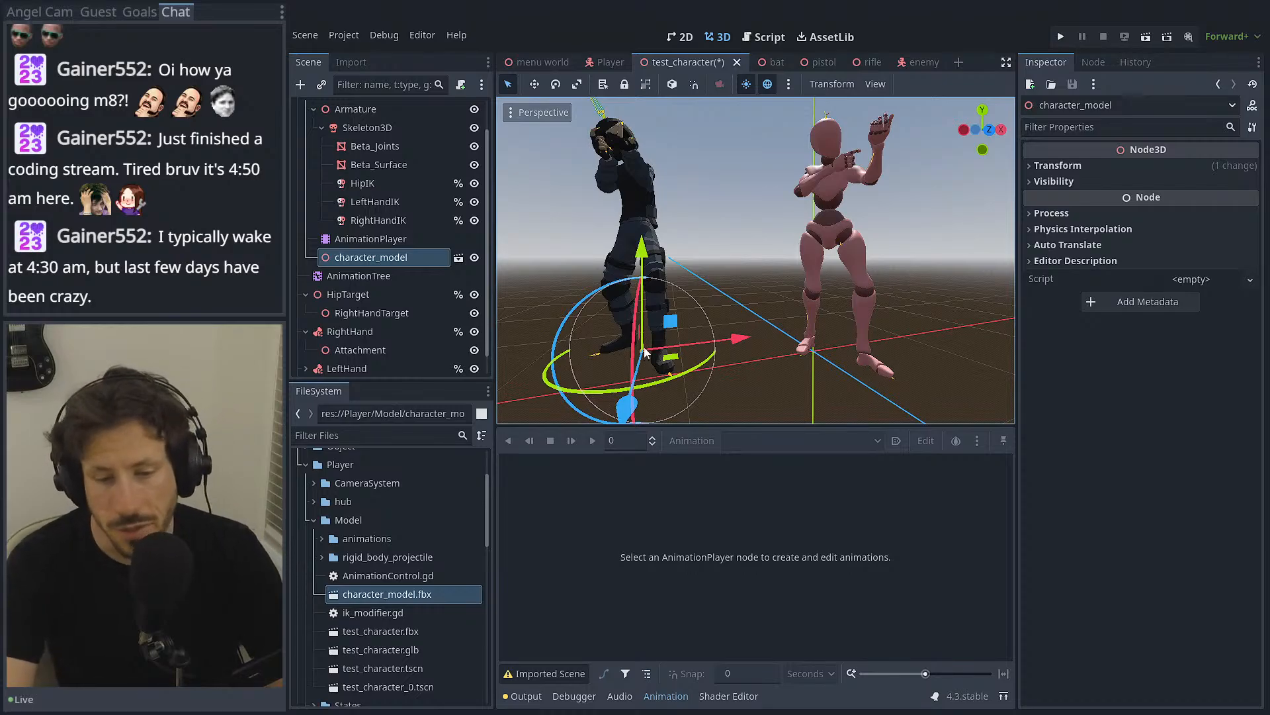
pyautogui.scroll(-4, 645, 359)
pyautogui.moveTo(645, 359); pyautogui.dragTo(775, 311, button='middle')
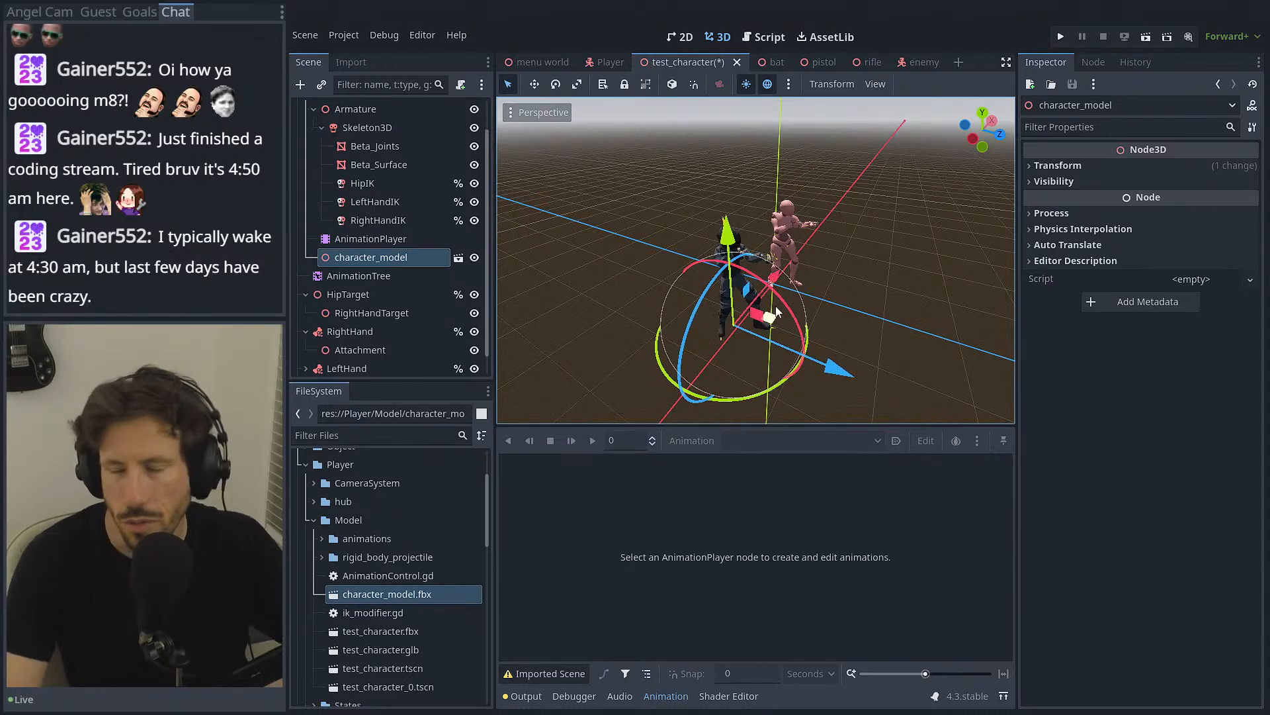
pyautogui.press('KP_1')
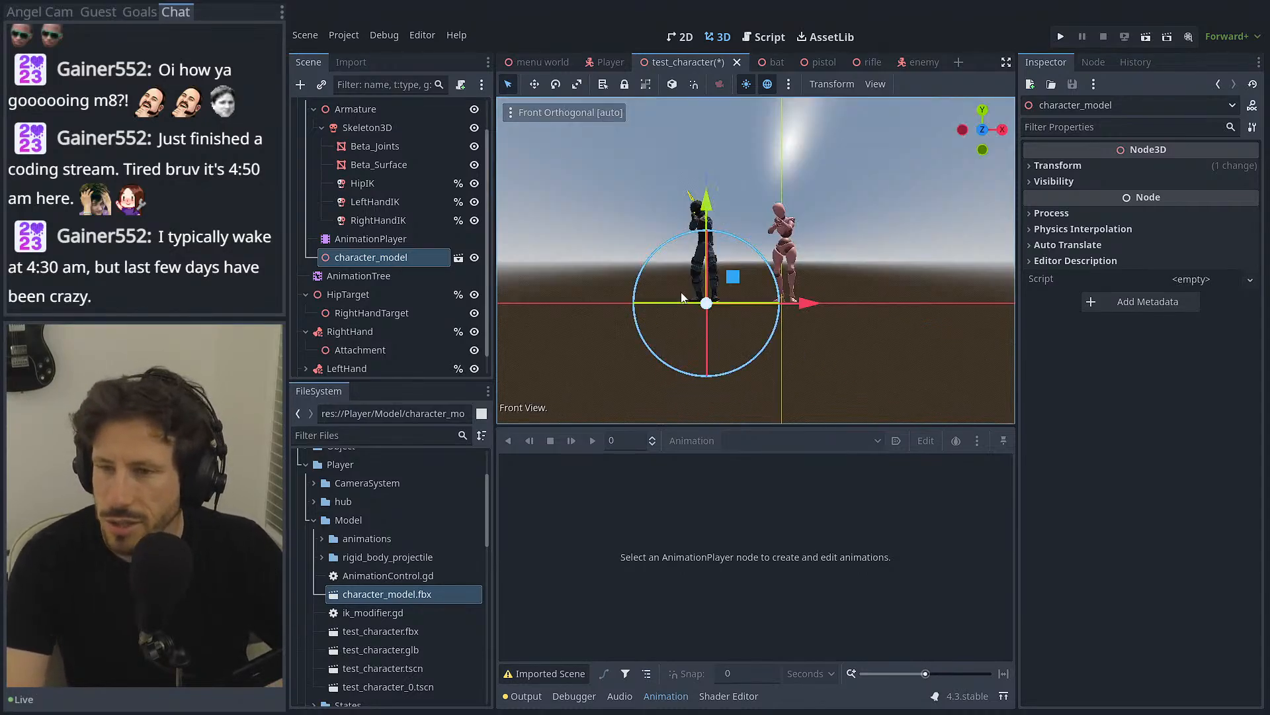
pyautogui.moveTo(709, 202); pyautogui.dragTo(714, 204)
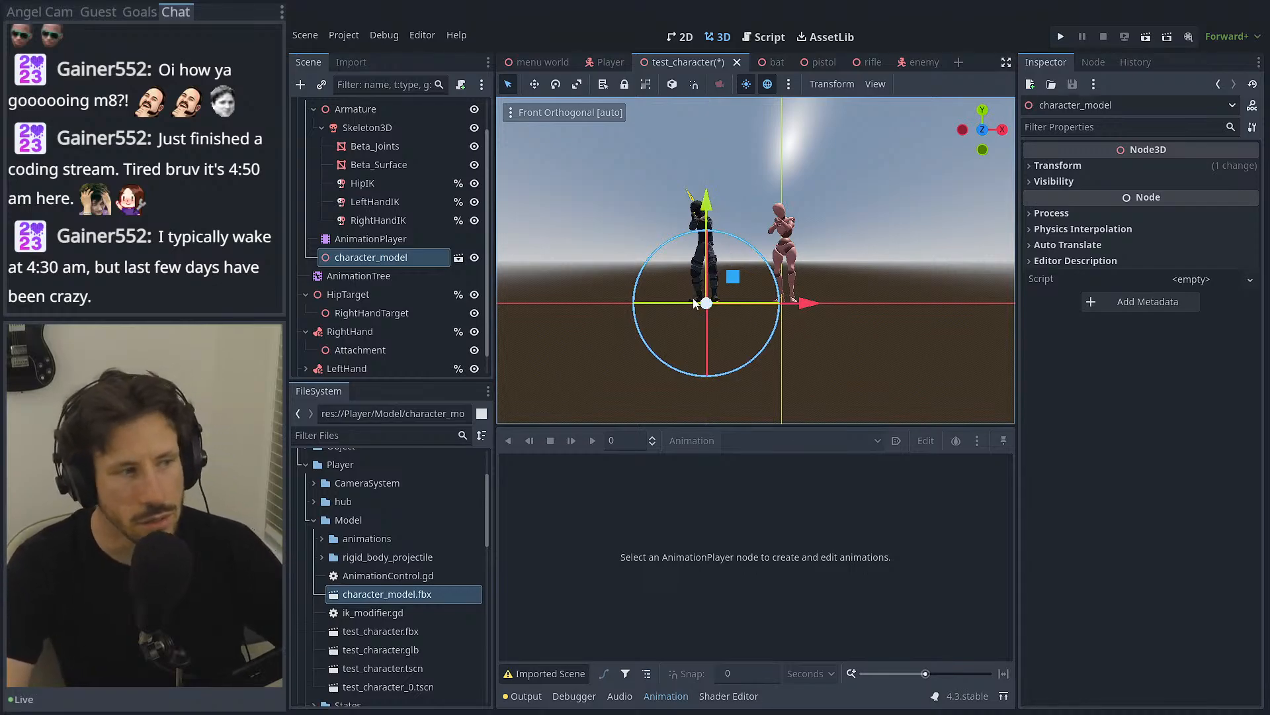
pyautogui.moveTo(735, 268); pyautogui.dragTo(859, 321, button='middle')
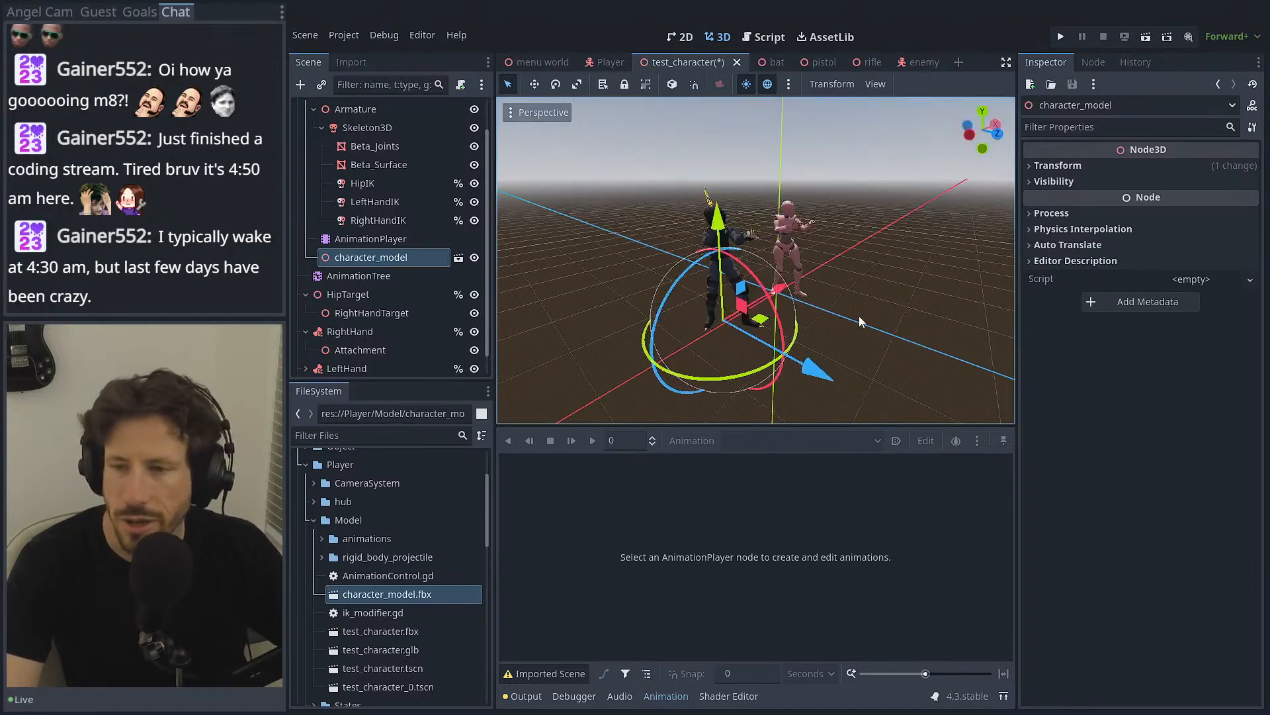
pyautogui.scroll(3, 610, 199)
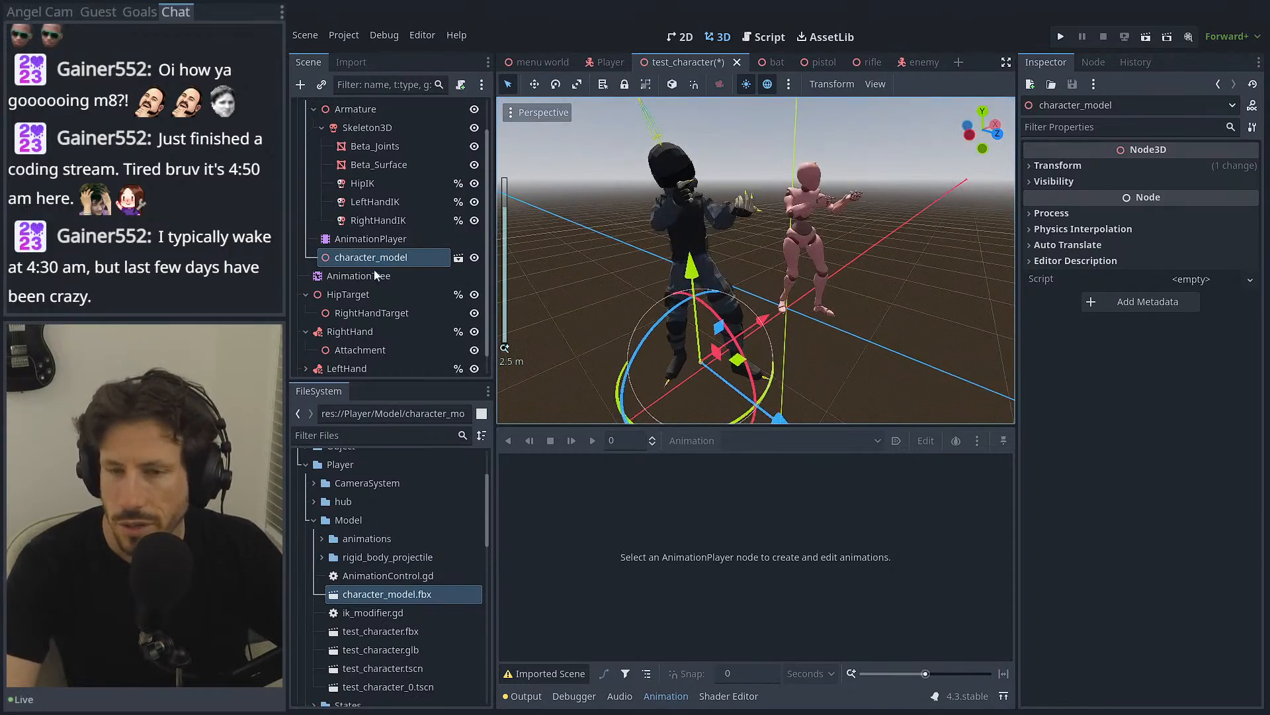
pyautogui.scroll(1, 354, 245)
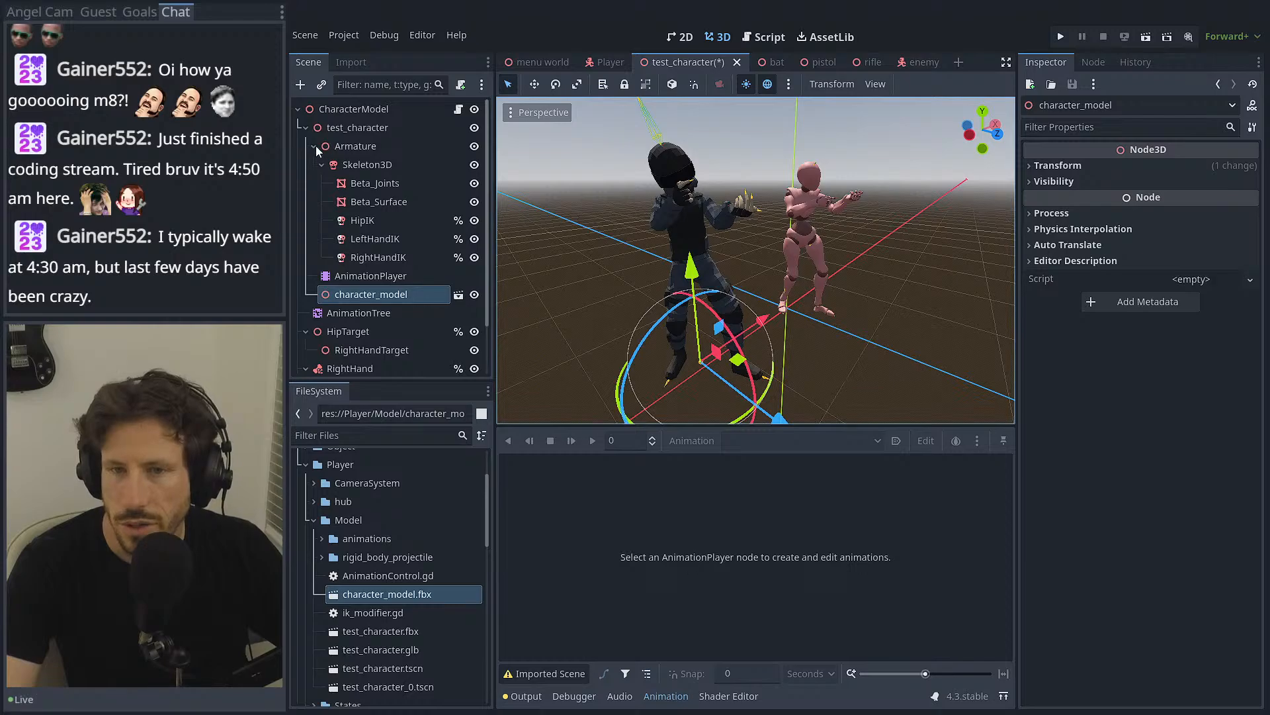
# Step: Reparent character_model directly under the CharacterModel root and enable editable children on it
pyautogui.click(315, 147)
pyautogui.moveTo(325, 184); pyautogui.dragTo(326, 111)
pyautogui.click(306, 127)
pyautogui.click(305, 164)
pyautogui.click(305, 183)
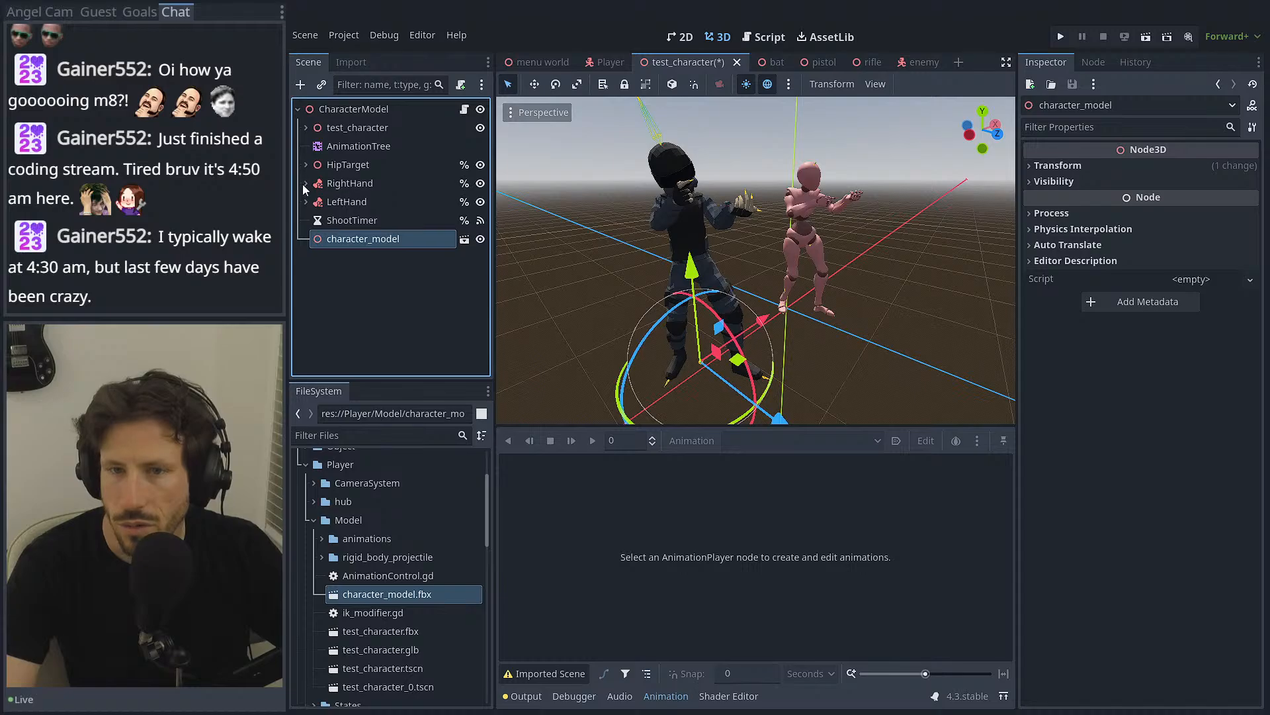
pyautogui.rightClick(327, 242)
pyautogui.click(380, 581)
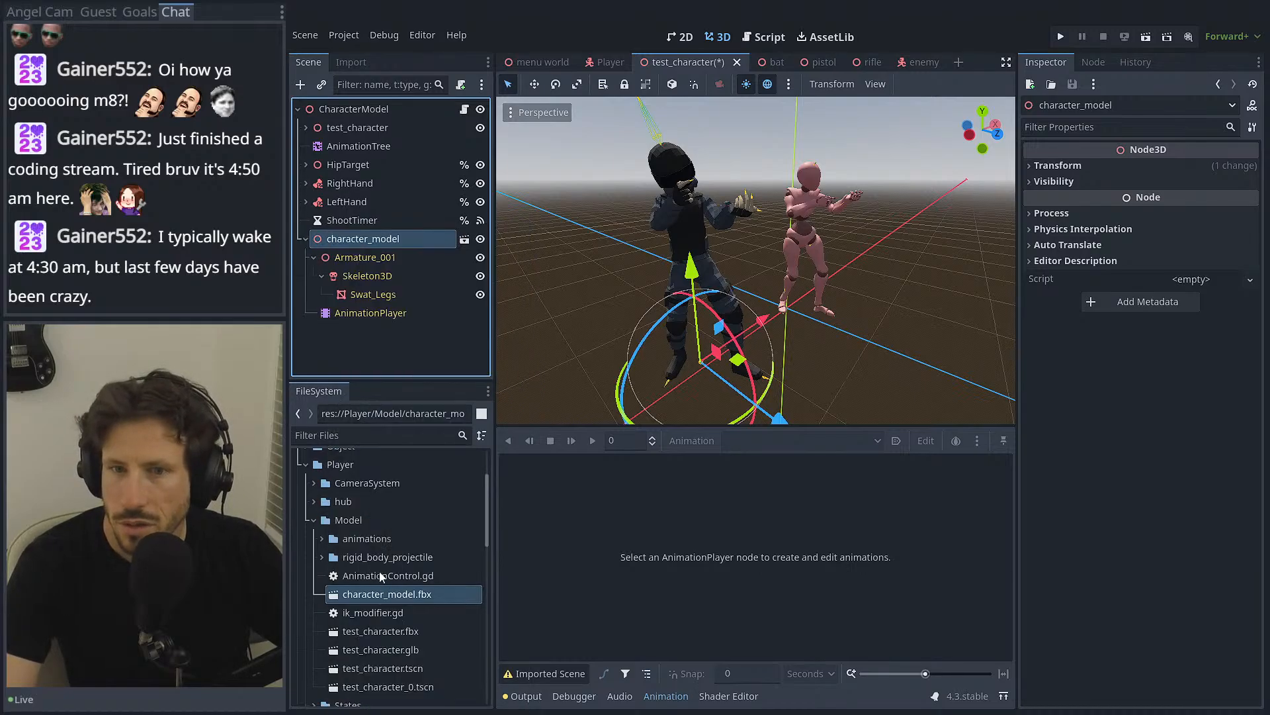
# Step: Preview the Action, Layer0_018, Layer0_019 and Layer0_023 clips in character_model's AnimationPlayer by scrubbing their timelines
pyautogui.click(357, 312)
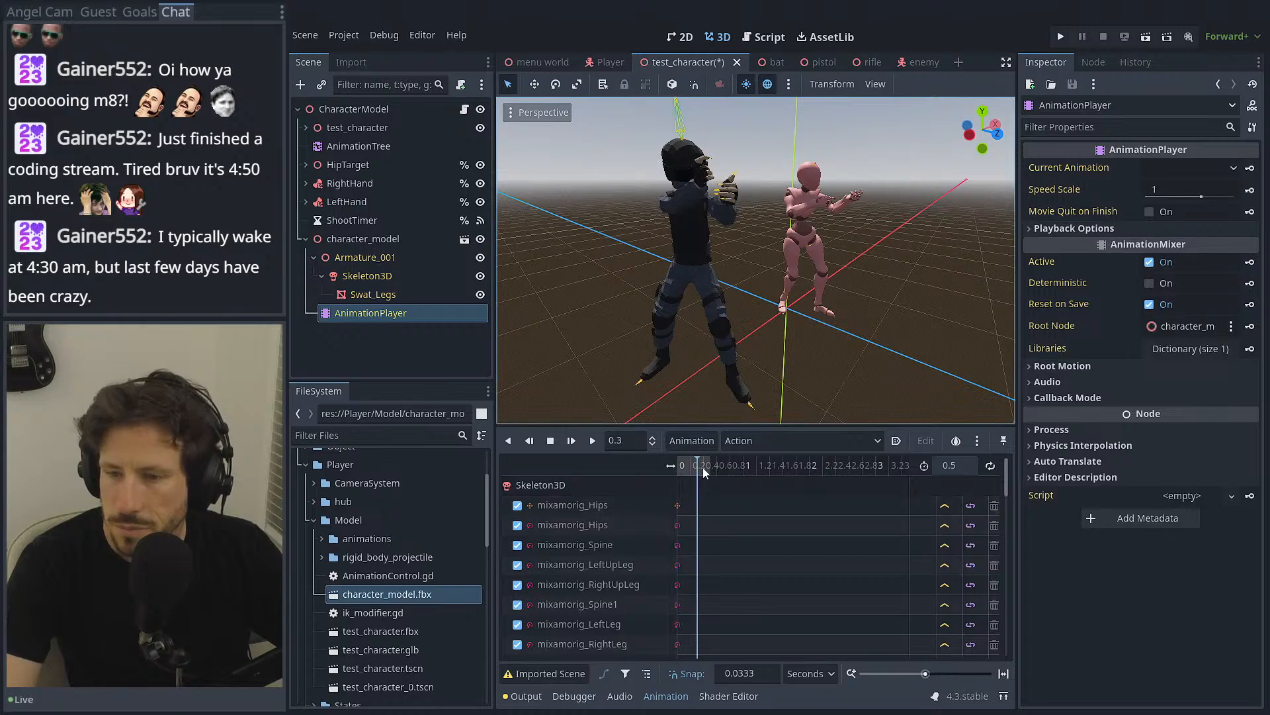
pyautogui.click(747, 439)
pyautogui.click(807, 536)
pyautogui.moveTo(701, 465); pyautogui.dragTo(631, 466)
pyautogui.click(755, 439)
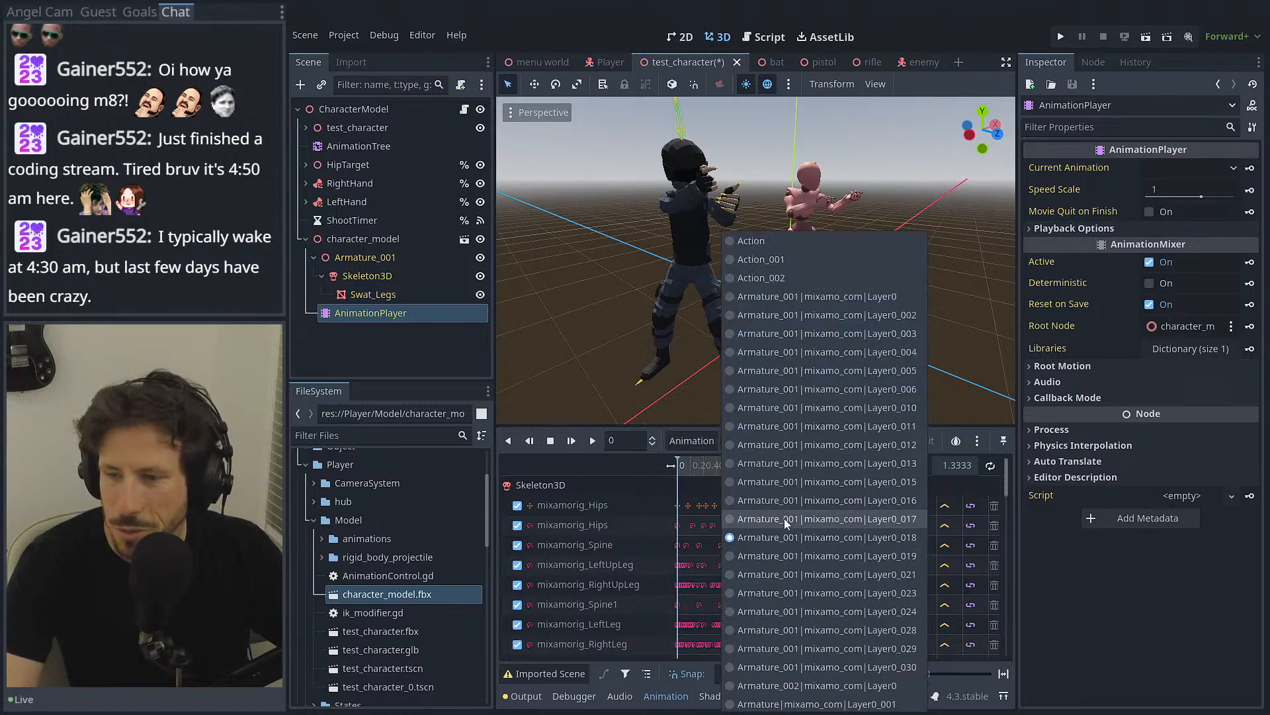
pyautogui.click(780, 559)
pyautogui.moveTo(686, 466); pyautogui.dragTo(721, 474)
pyautogui.click(780, 441)
pyautogui.click(772, 600)
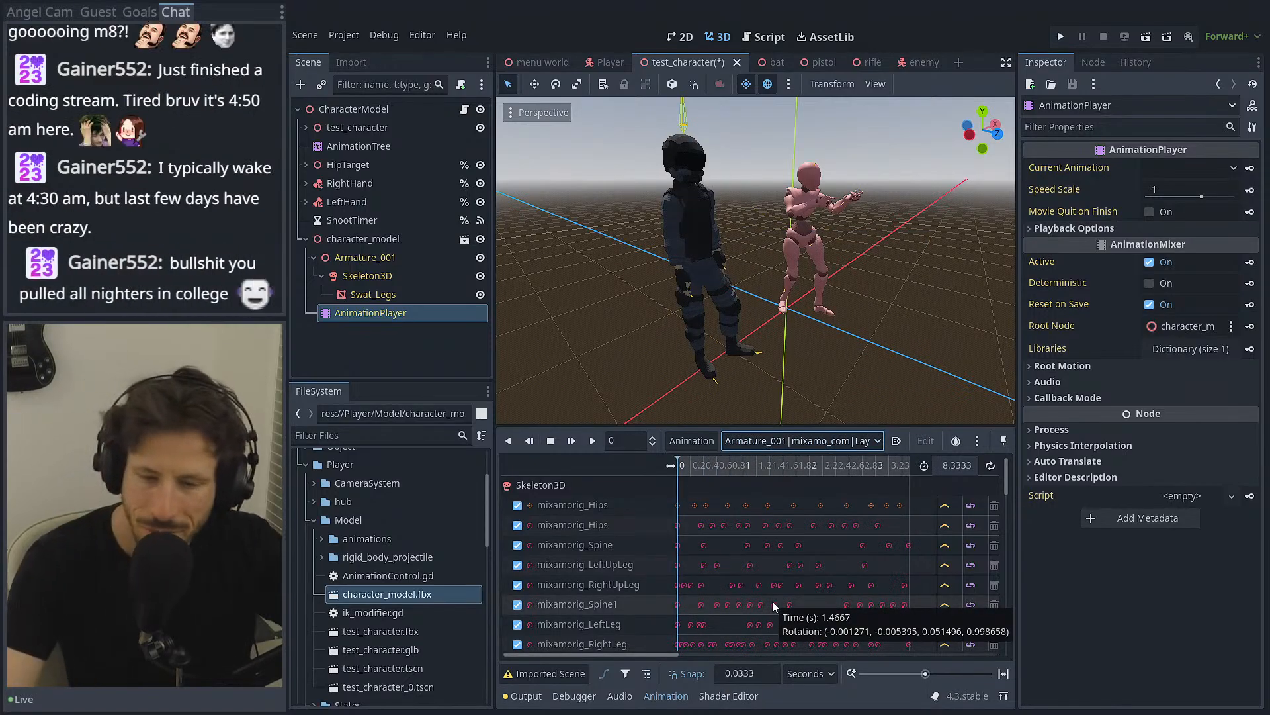
pyautogui.press('Tab')
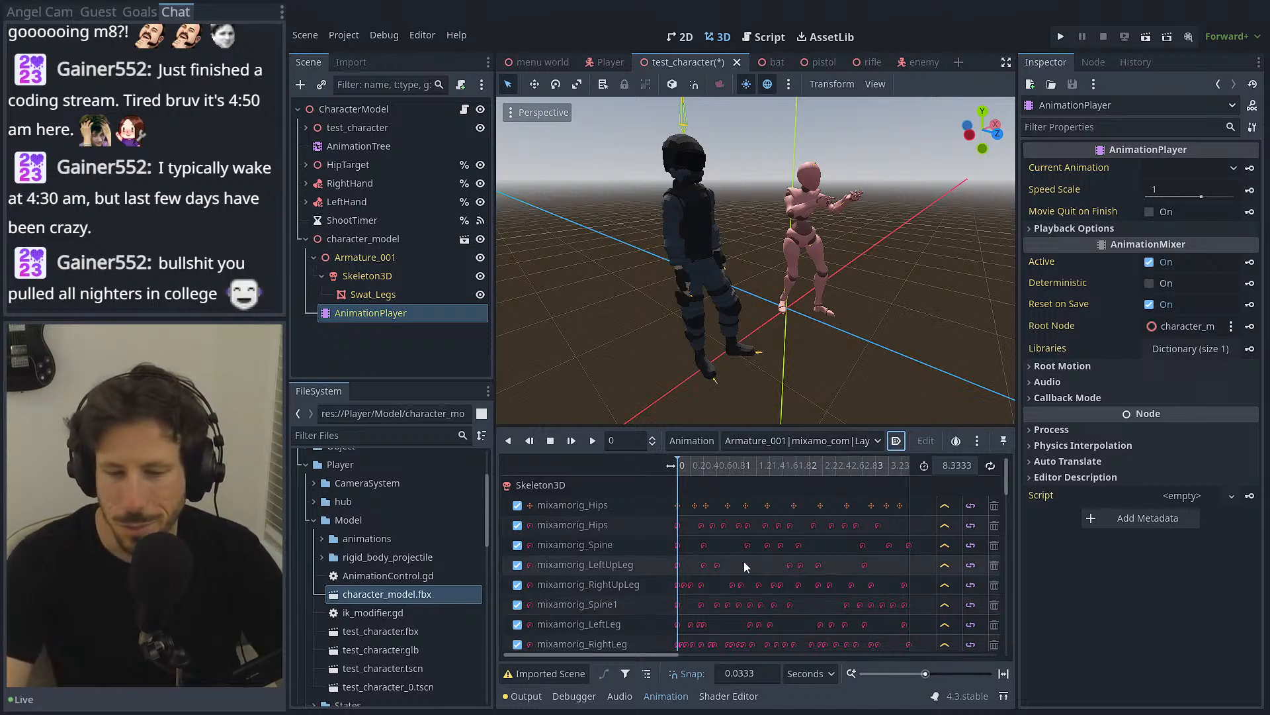
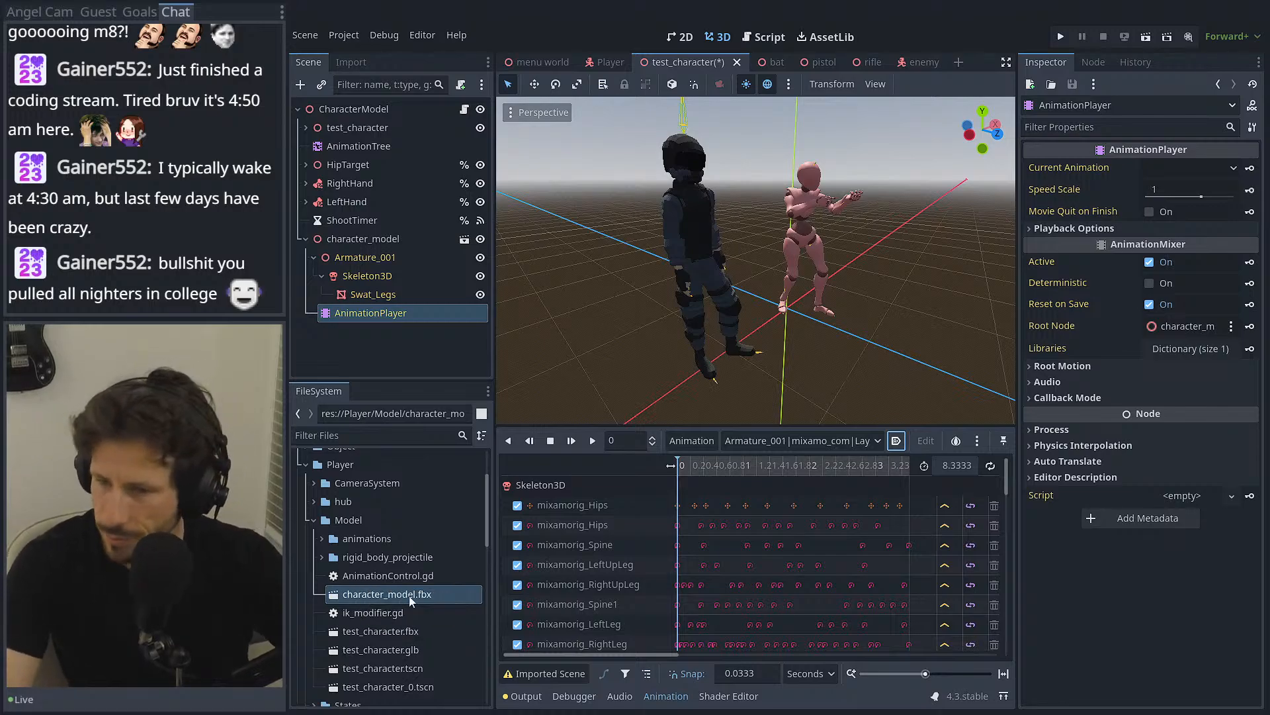
pyautogui.moveTo(679, 466)
pyautogui.mouseDown()
pyautogui.moveTo(852, 482)
pyautogui.moveTo(700, 470)
pyautogui.mouseUp()
# Step: Play the Layer0_024 clip on the Swat character from the start and try to enable looping for it
pyautogui.click(745, 443)
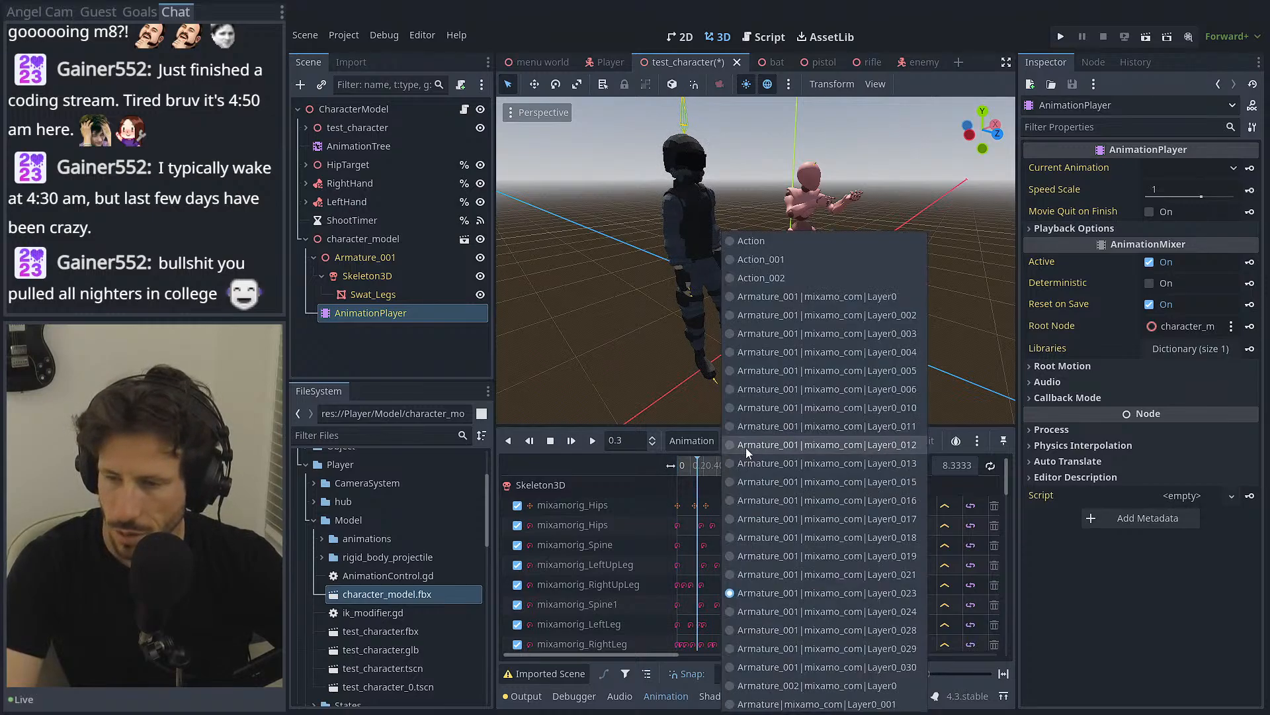
pyautogui.click(787, 614)
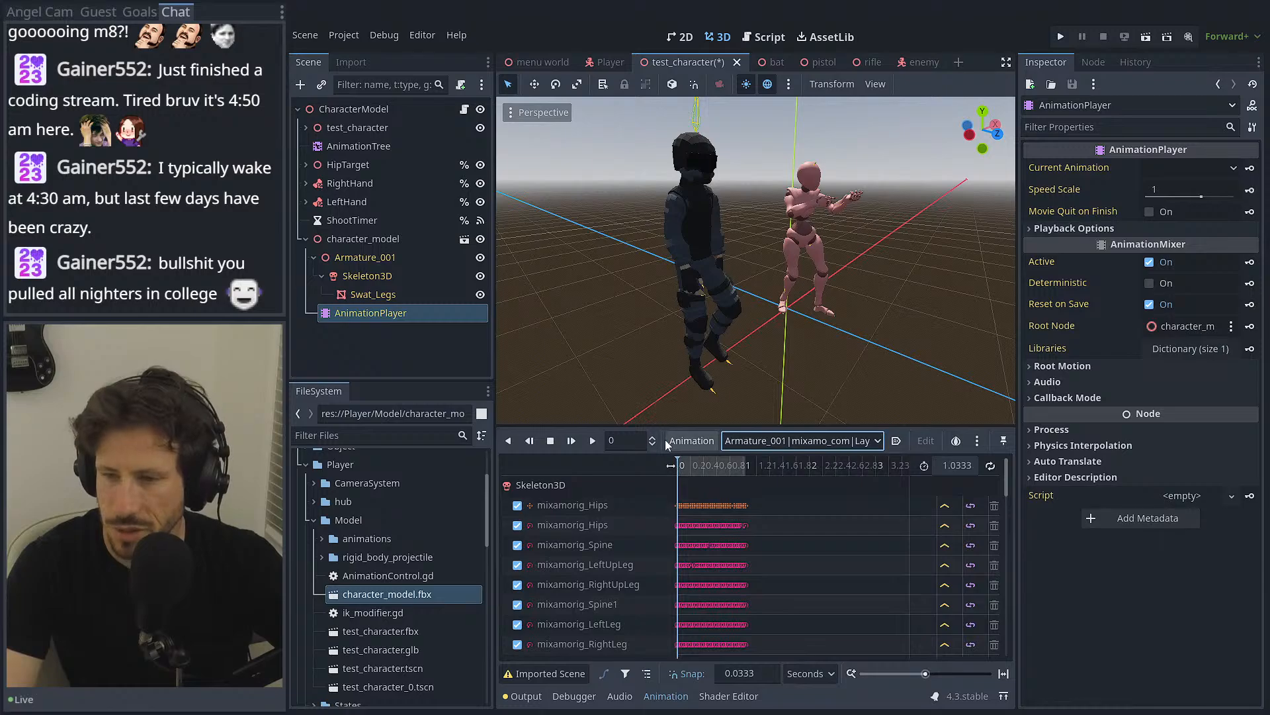
pyautogui.click(593, 441)
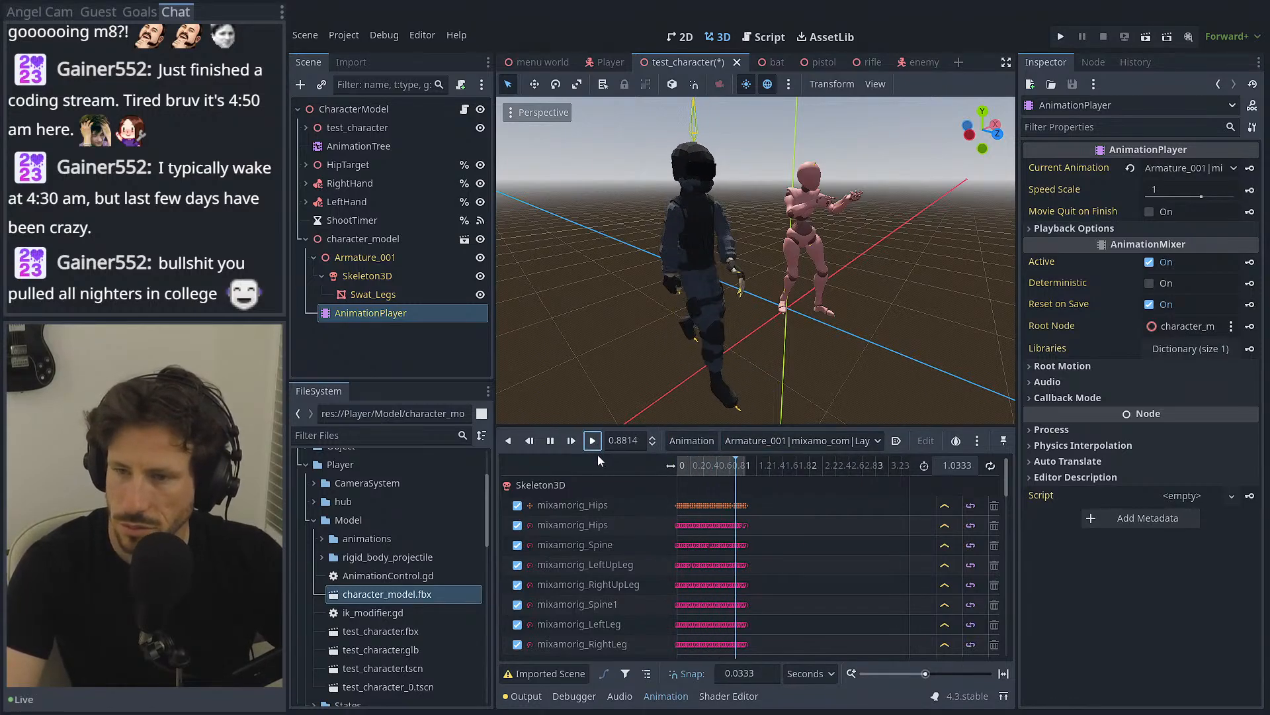
pyautogui.click(989, 468)
pyautogui.click(575, 373)
pyautogui.click(991, 466)
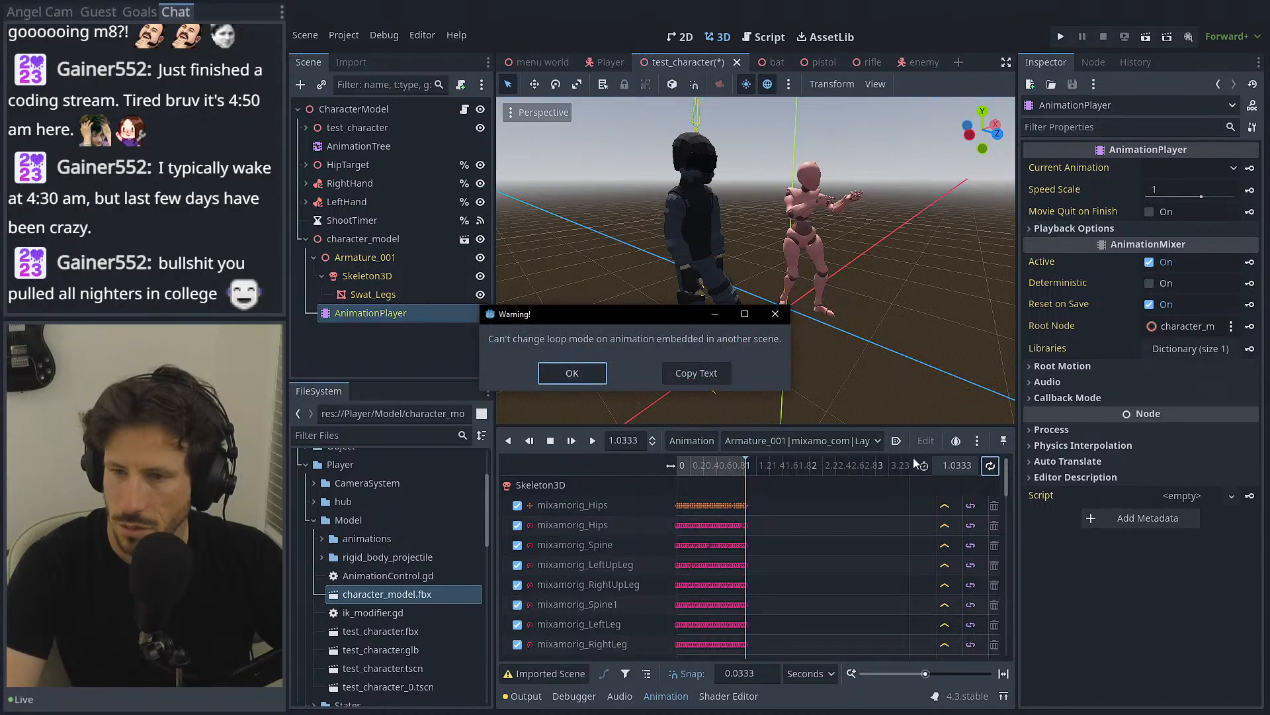
pyautogui.click(573, 373)
pyautogui.click(682, 465)
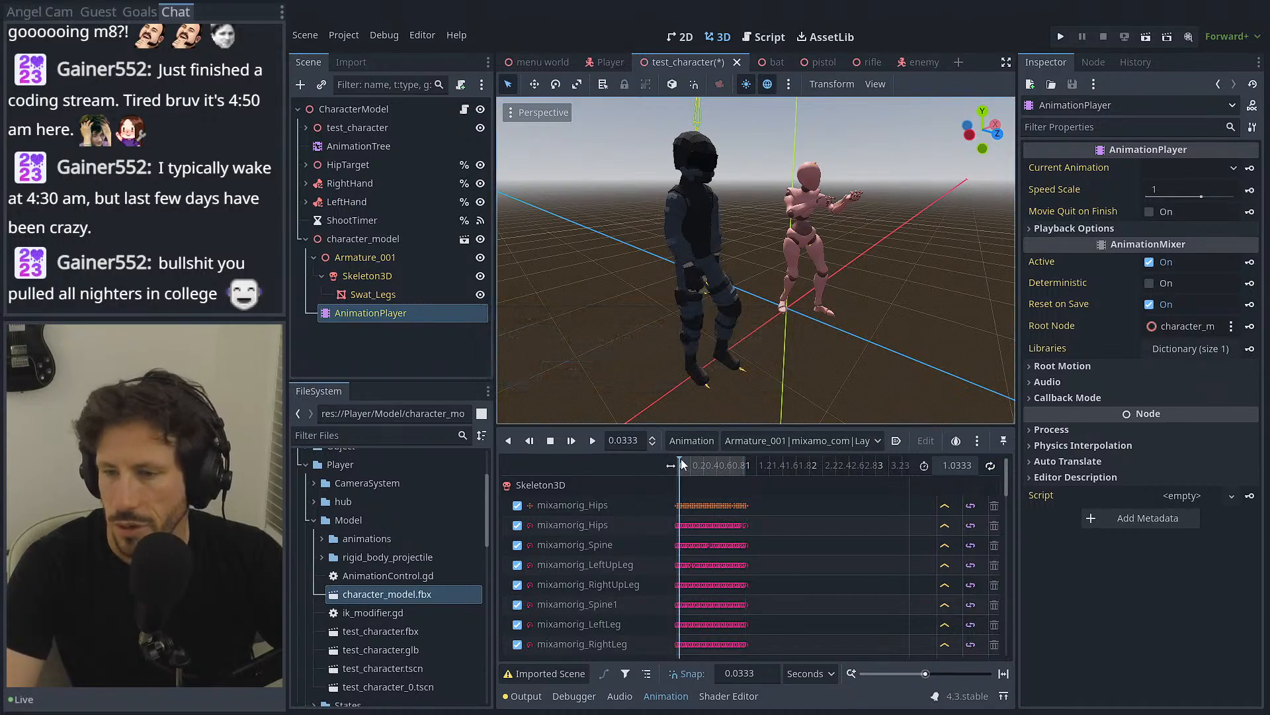
pyautogui.click(676, 461)
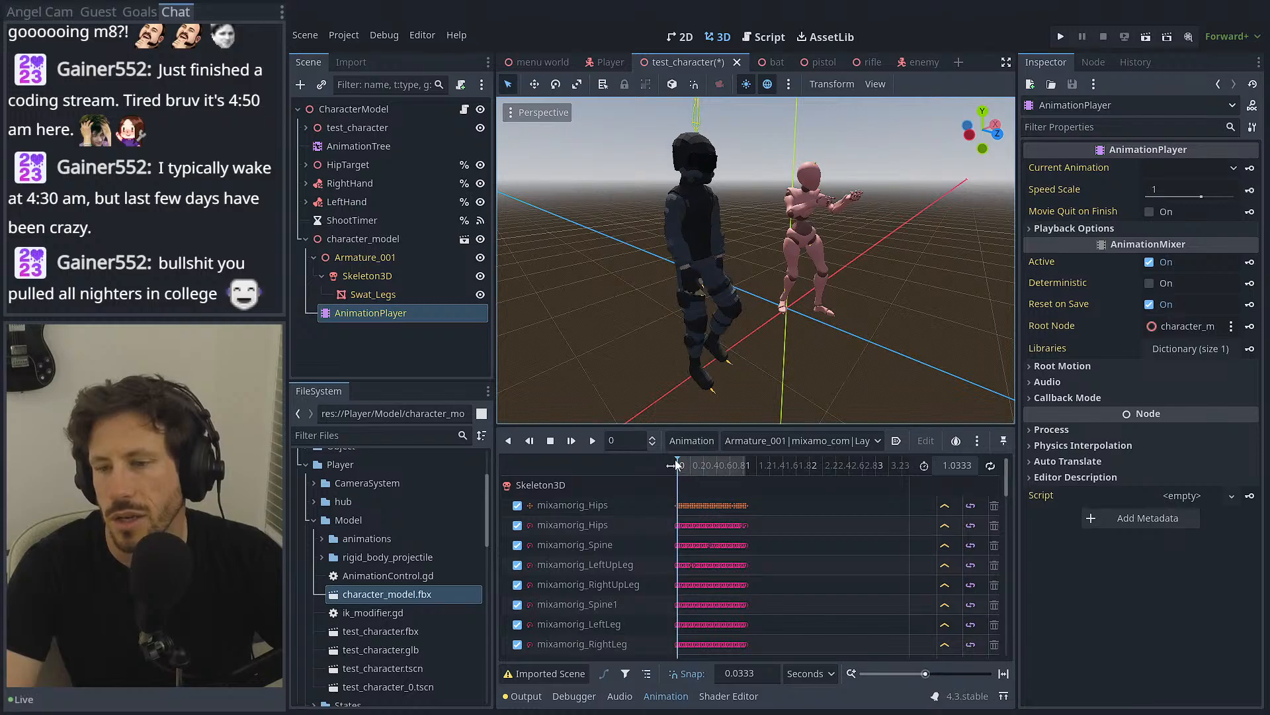
pyautogui.click(592, 440)
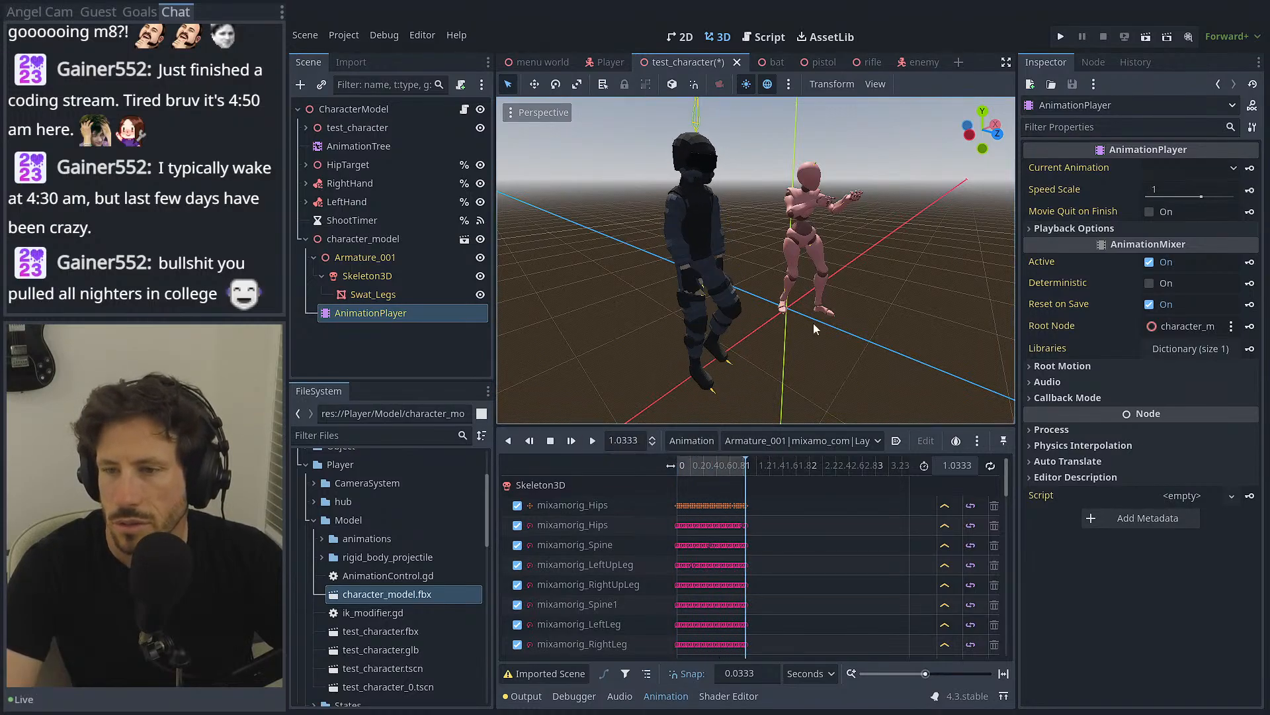
pyautogui.moveTo(812, 325); pyautogui.dragTo(725, 335, button='middle')
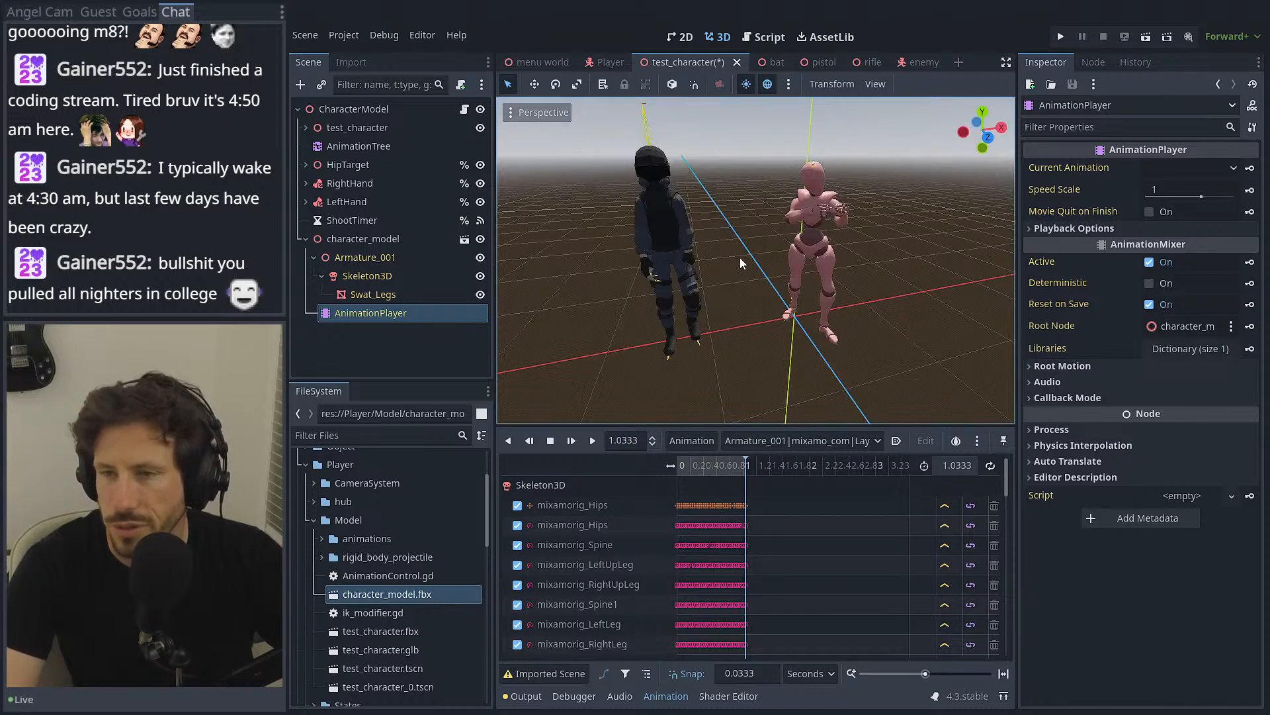
# Step: Scrub through Layer0_029 and a neighbouring clip on the Swat character, examine the pose from the front, and return the playhead to 0
pyautogui.click(737, 441)
pyautogui.click(816, 634)
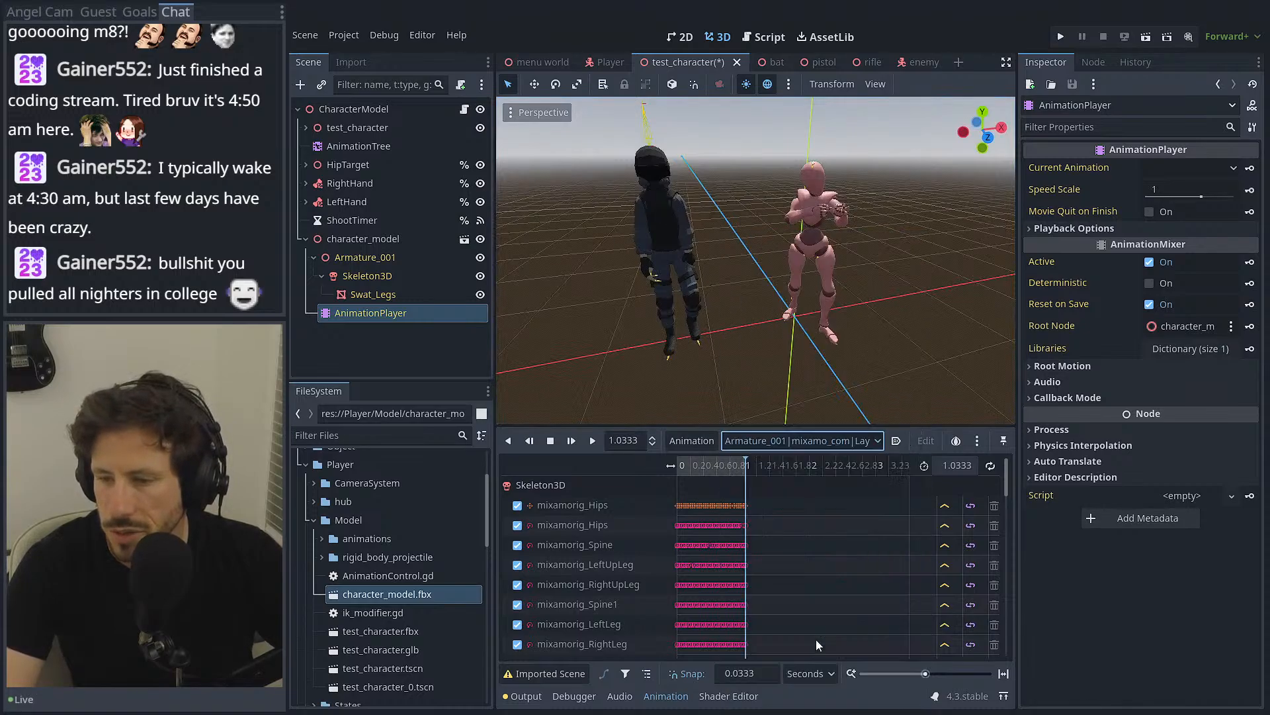
pyautogui.moveTo(688, 465); pyautogui.dragTo(732, 464)
pyautogui.click(761, 441)
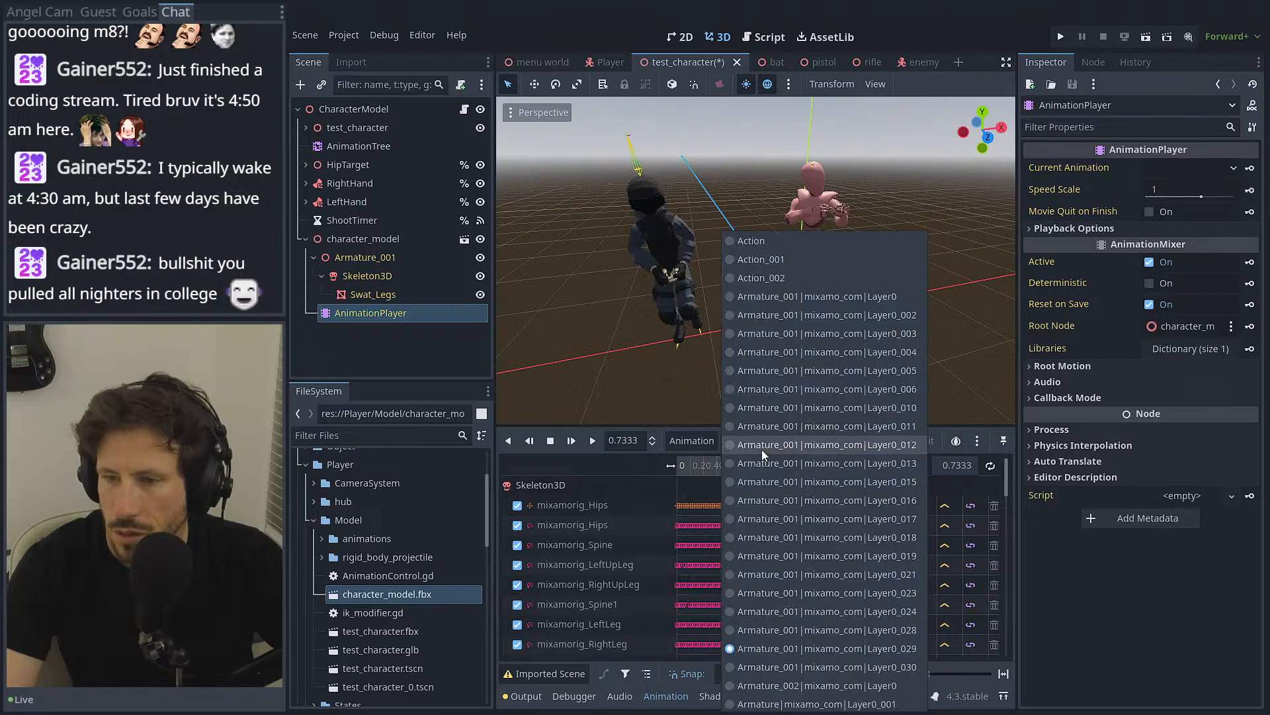
pyautogui.click(766, 654)
pyautogui.moveTo(689, 465); pyautogui.dragTo(712, 475)
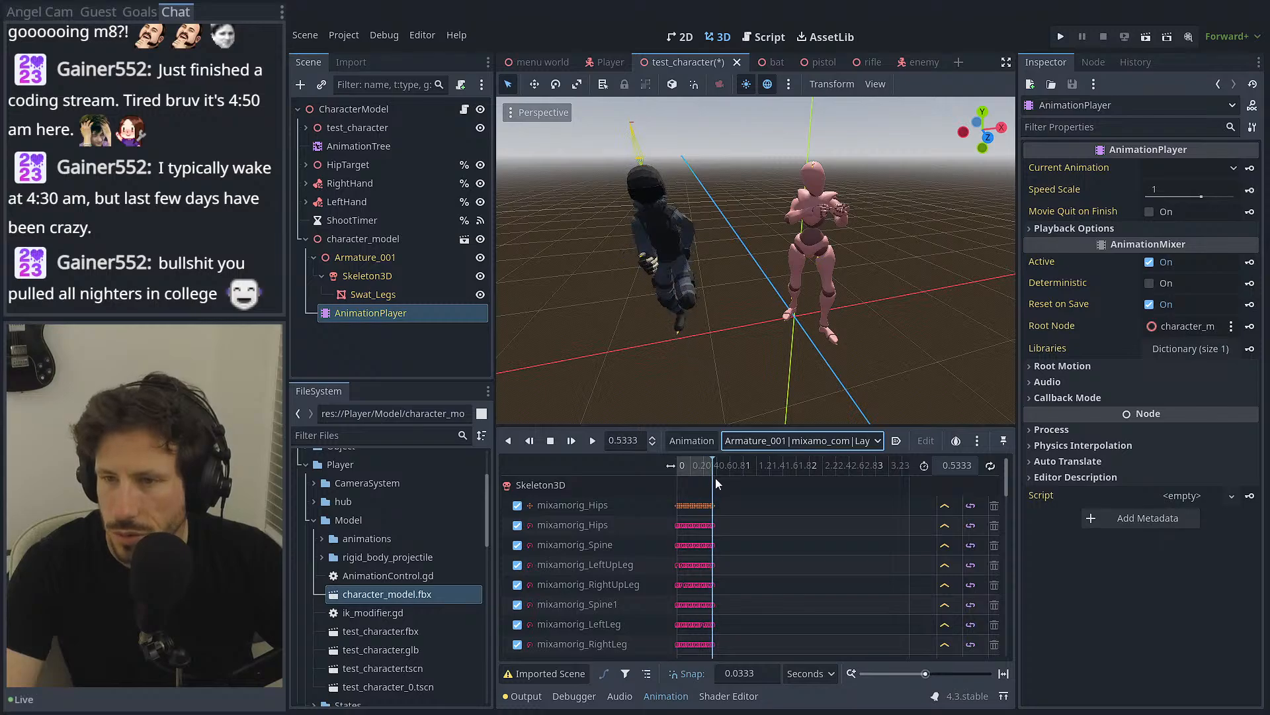
pyautogui.moveTo(701, 397); pyautogui.dragTo(754, 317, button='middle')
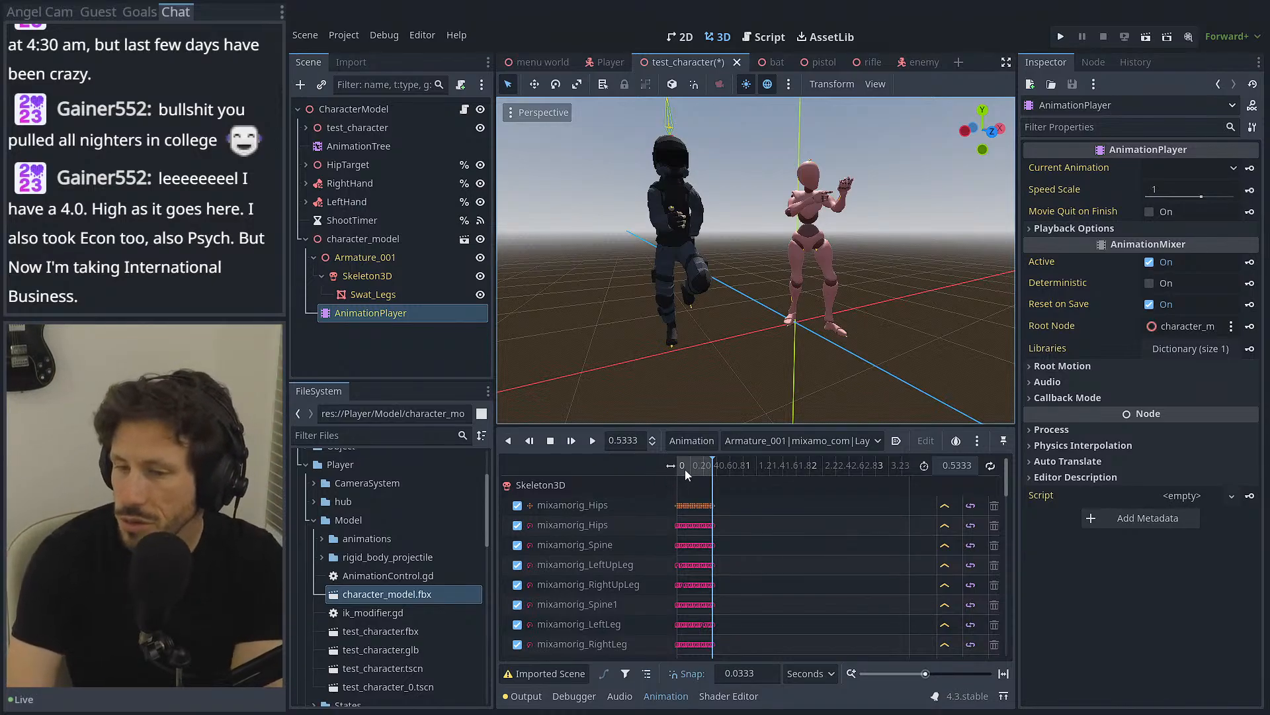
pyautogui.moveTo(677, 459); pyautogui.dragTo(627, 463)
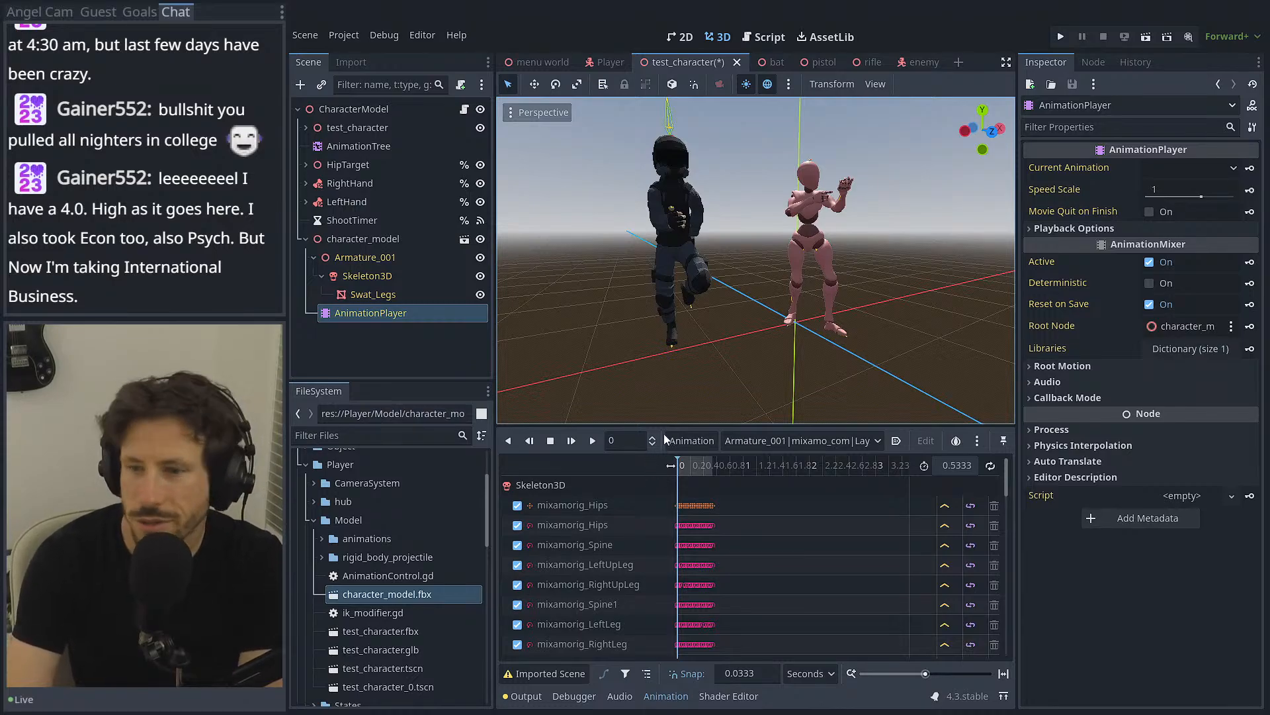
pyautogui.moveTo(679, 476)
pyautogui.mouseDown()
pyautogui.moveTo(694, 468)
pyautogui.moveTo(680, 463)
pyautogui.mouseUp()
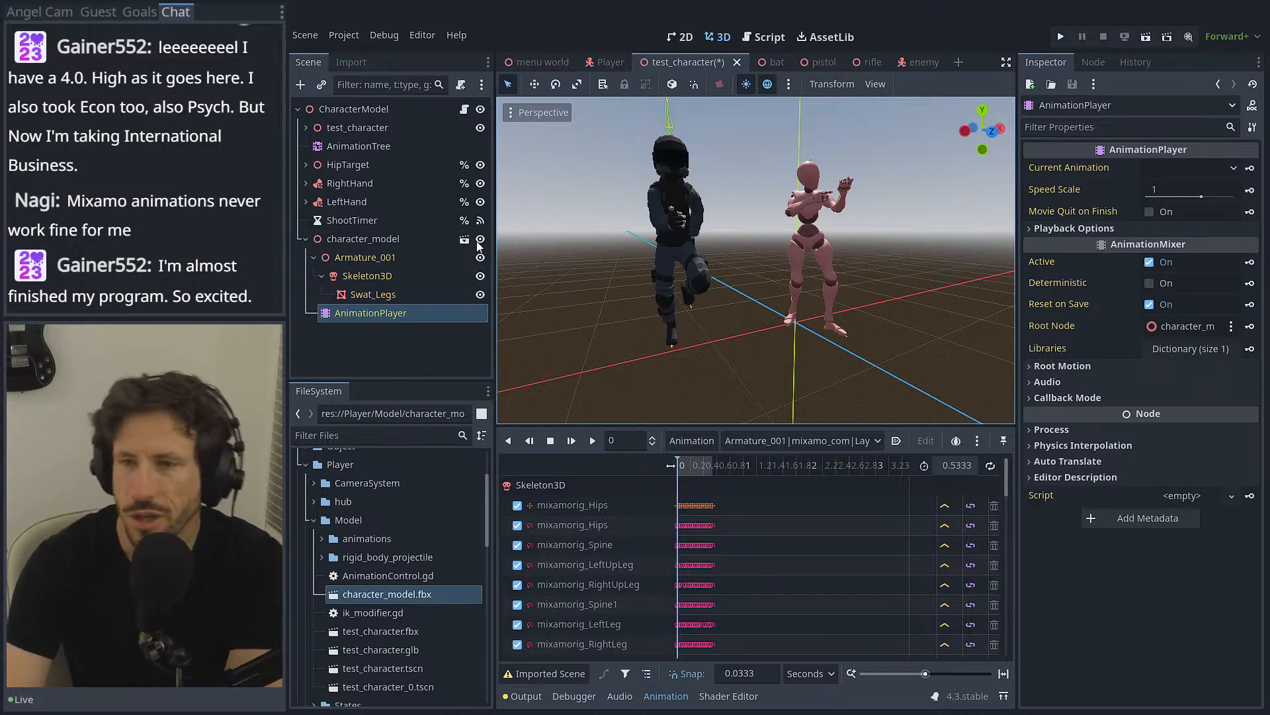
pyautogui.moveTo(688, 466); pyautogui.dragTo(680, 466)
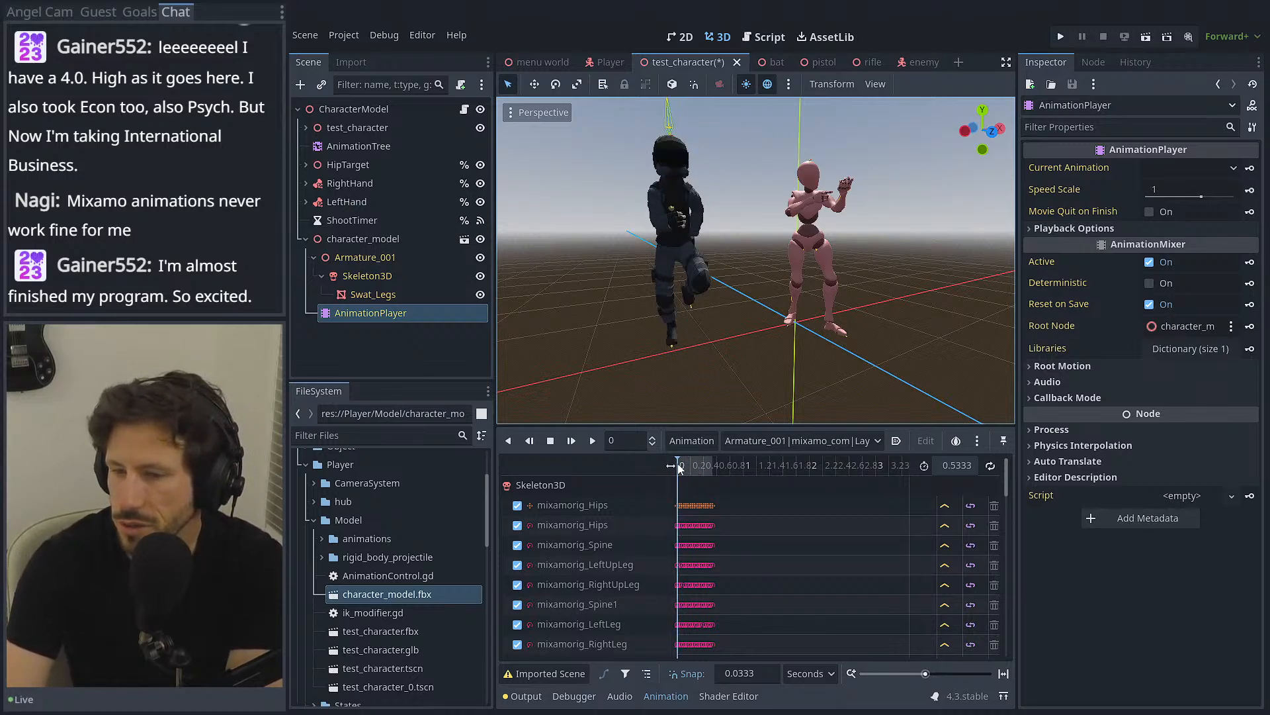
# Step: Scrub the current Mixamo clip back and forth on the Swat character from another angle, ending at 0.5333 seconds
pyautogui.hscroll(3, 705, 471)
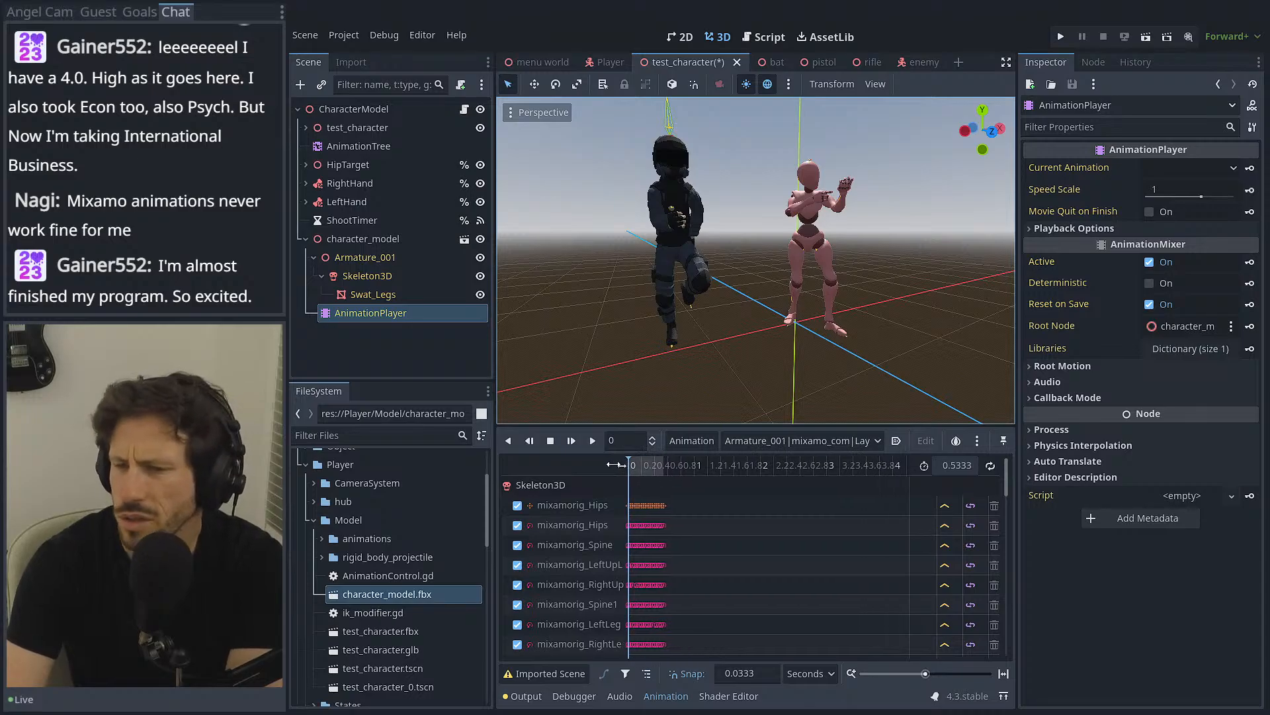
pyautogui.hscroll(-3, 705, 471)
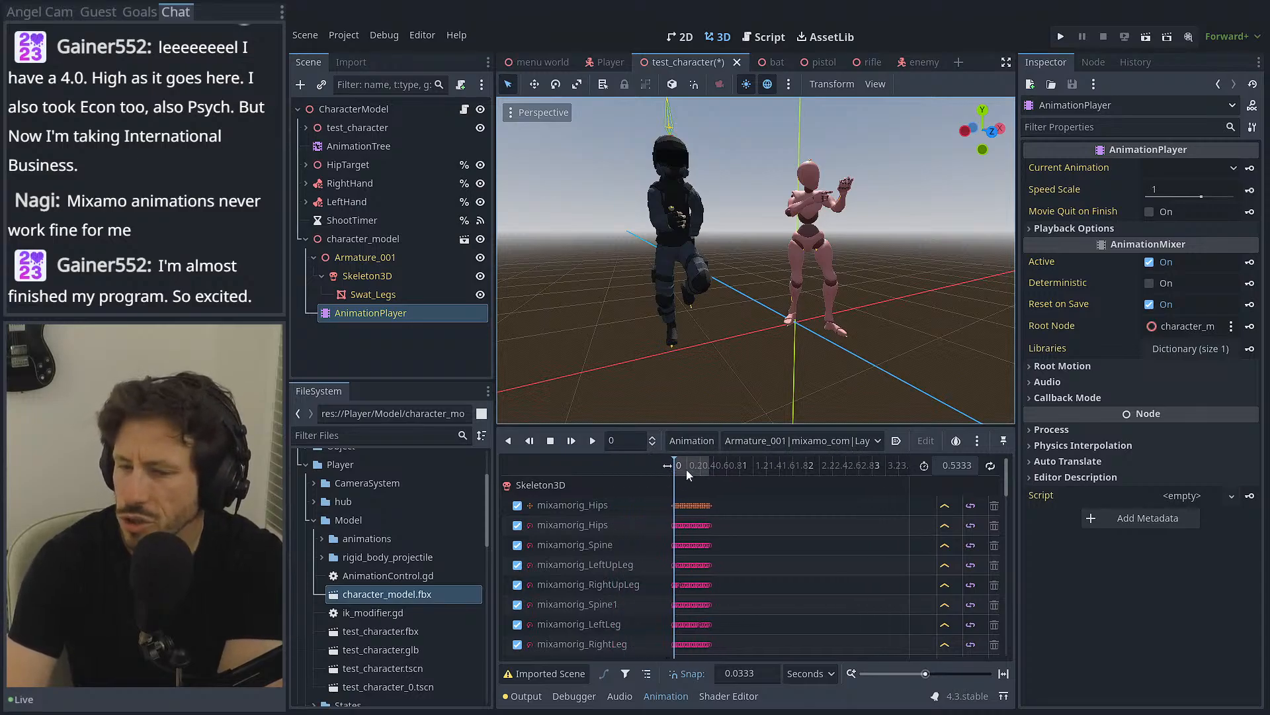
pyautogui.click(694, 470)
pyautogui.moveTo(694, 470)
pyautogui.mouseDown()
pyautogui.moveTo(678, 462)
pyautogui.moveTo(701, 474)
pyautogui.moveTo(689, 466)
pyautogui.mouseUp()
pyautogui.click(685, 461)
pyautogui.moveTo(717, 262); pyautogui.dragTo(721, 408, button='middle')
pyautogui.moveTo(688, 467); pyautogui.dragTo(674, 465)
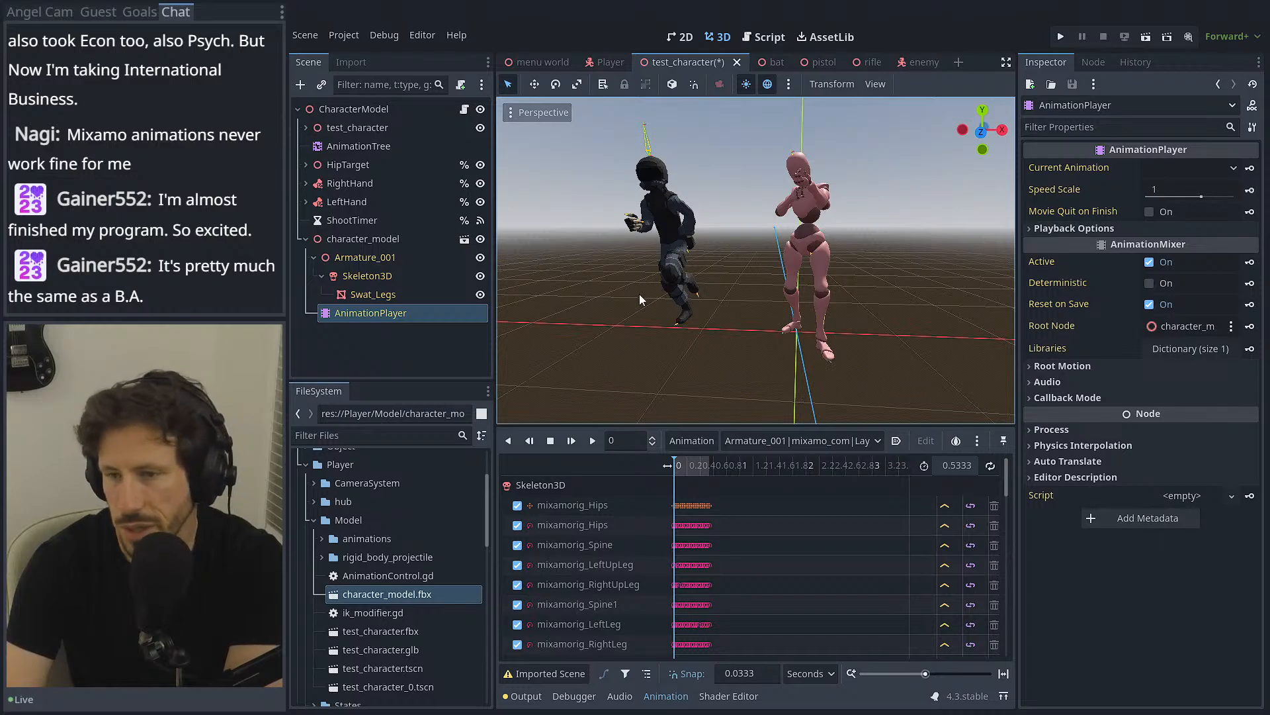
pyautogui.moveTo(668, 466)
pyautogui.mouseDown()
pyautogui.moveTo(639, 466)
pyautogui.moveTo(662, 467)
pyautogui.mouseUp()
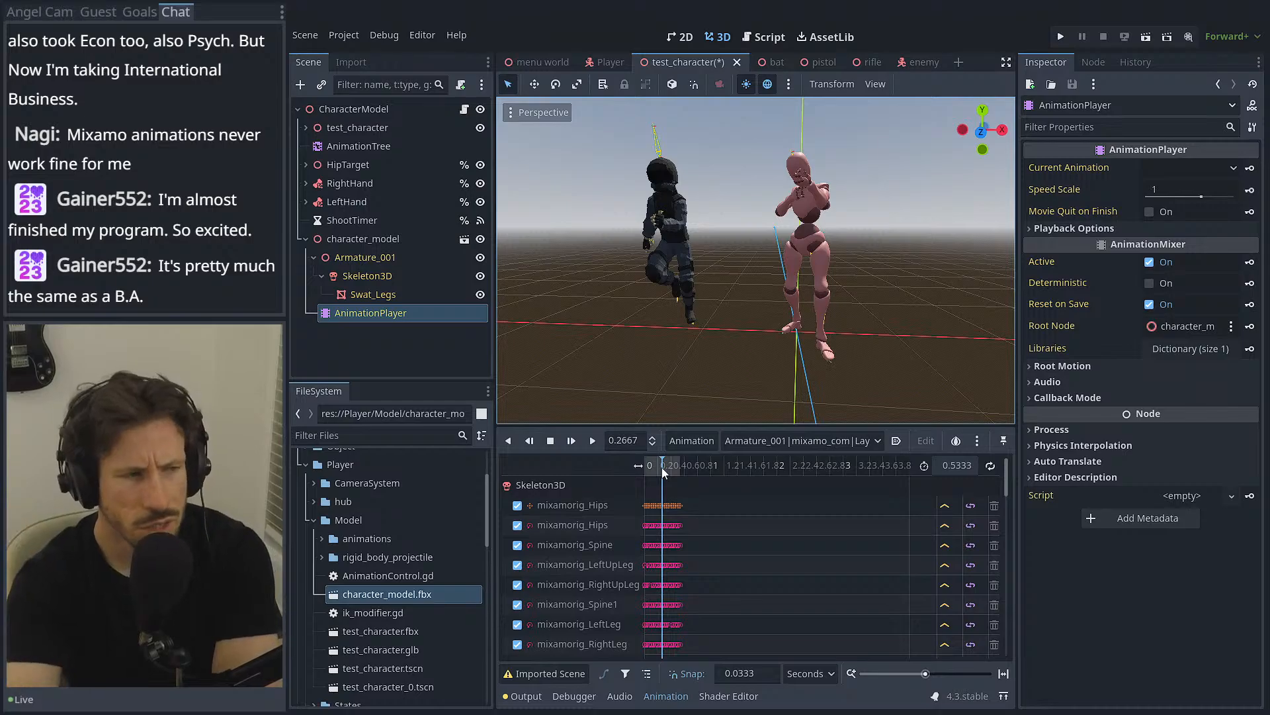
pyautogui.moveTo(662, 467); pyautogui.dragTo(633, 485)
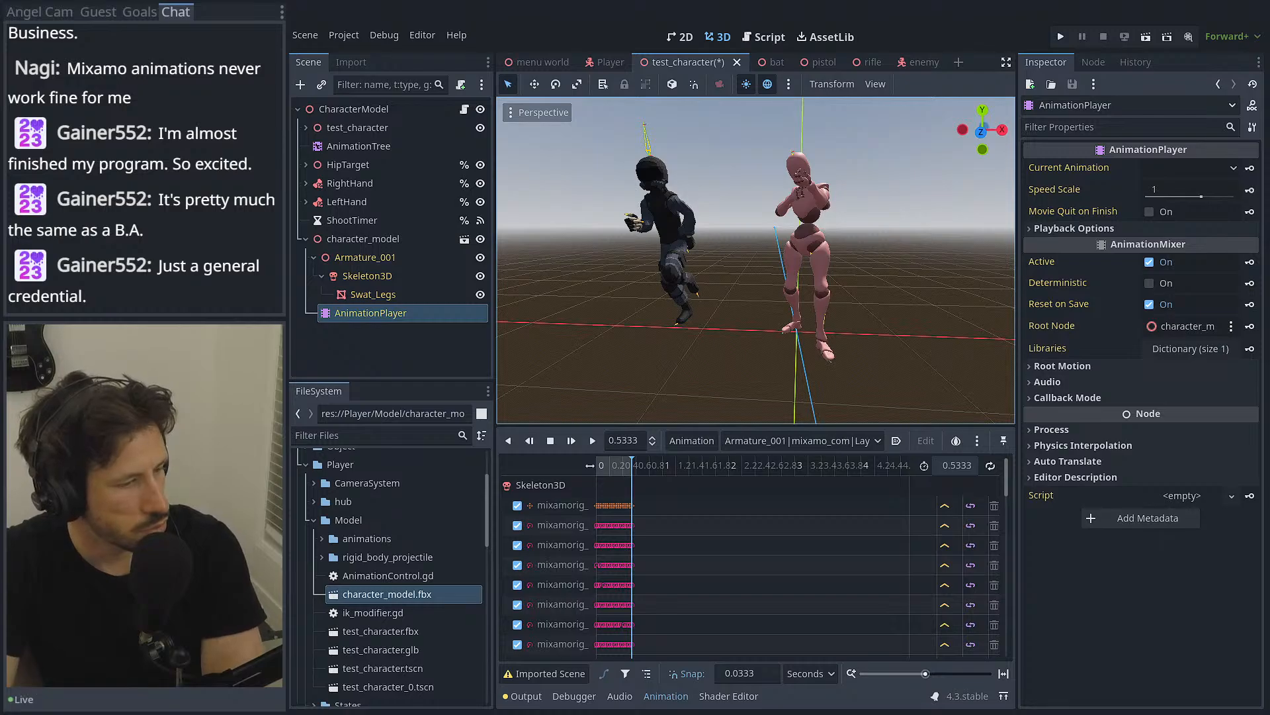
# Step: Switch to Blender, select the Armature data of Armature.001 and inspect its NLA tracks around Idle, run_forward and run_right
pyautogui.hotkey('alt', 'Tab')
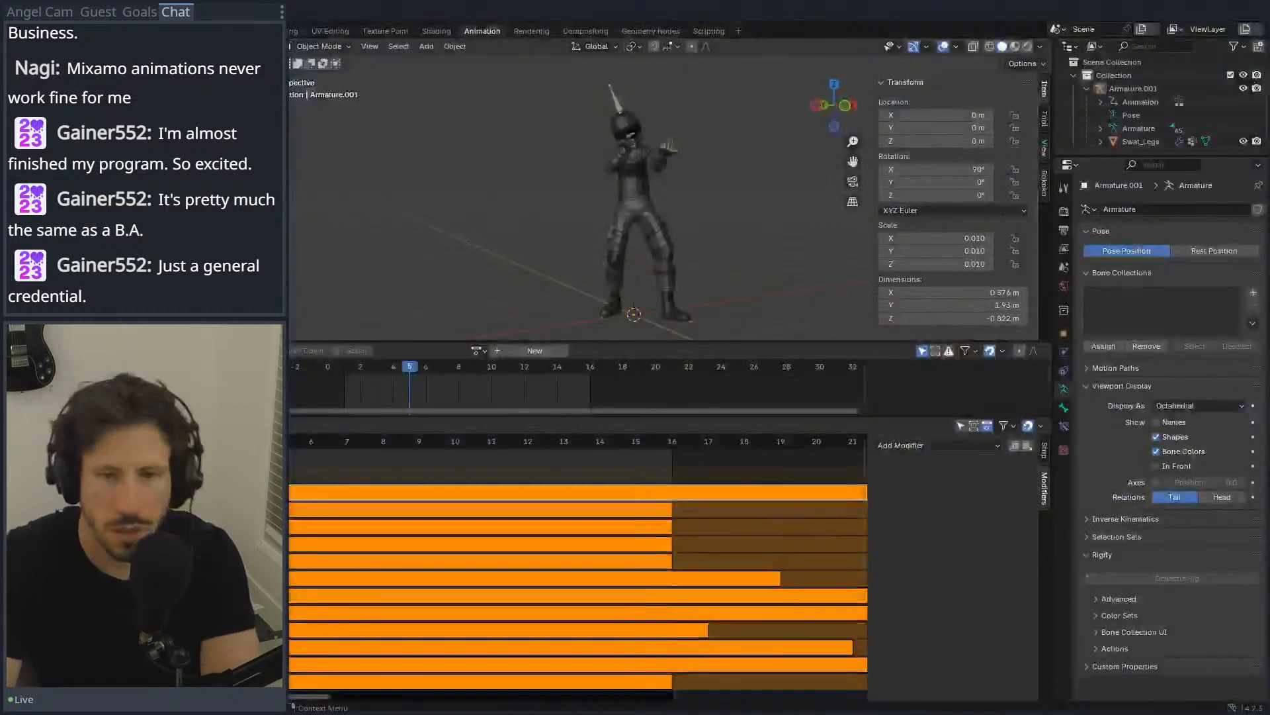
pyautogui.moveTo(331, 15); pyautogui.dragTo(794, 24)
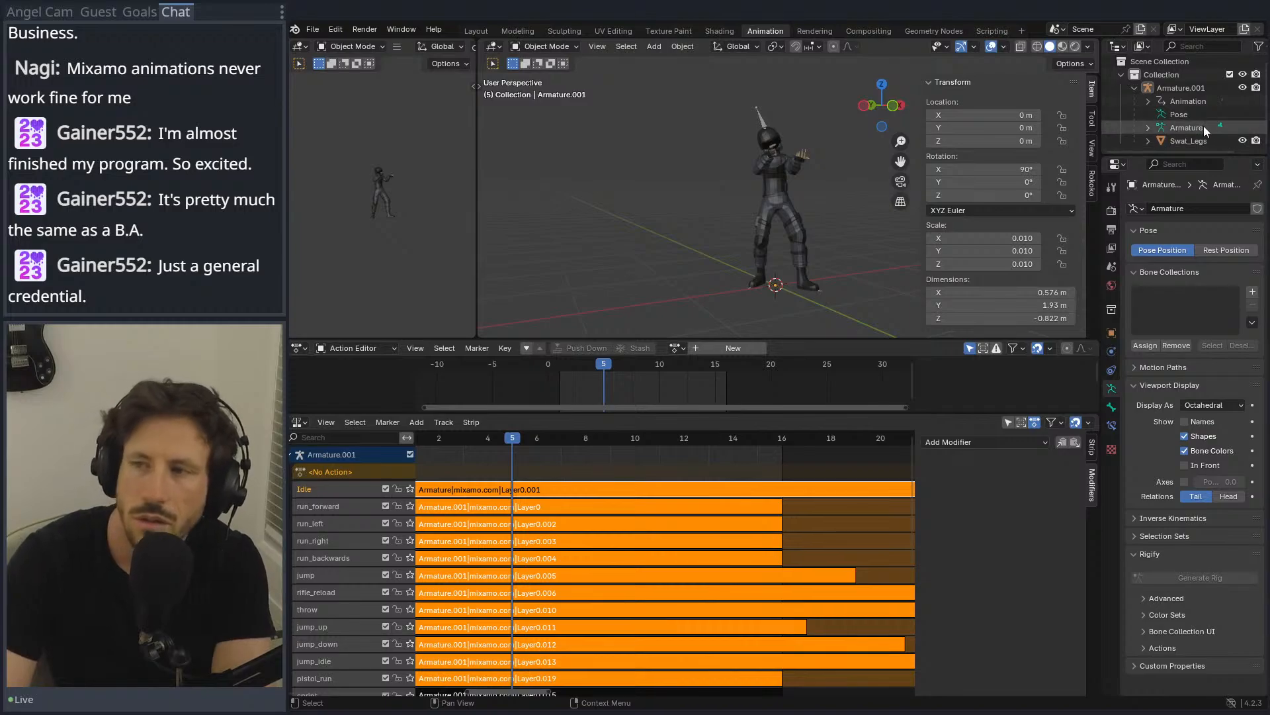
pyautogui.click(1175, 130)
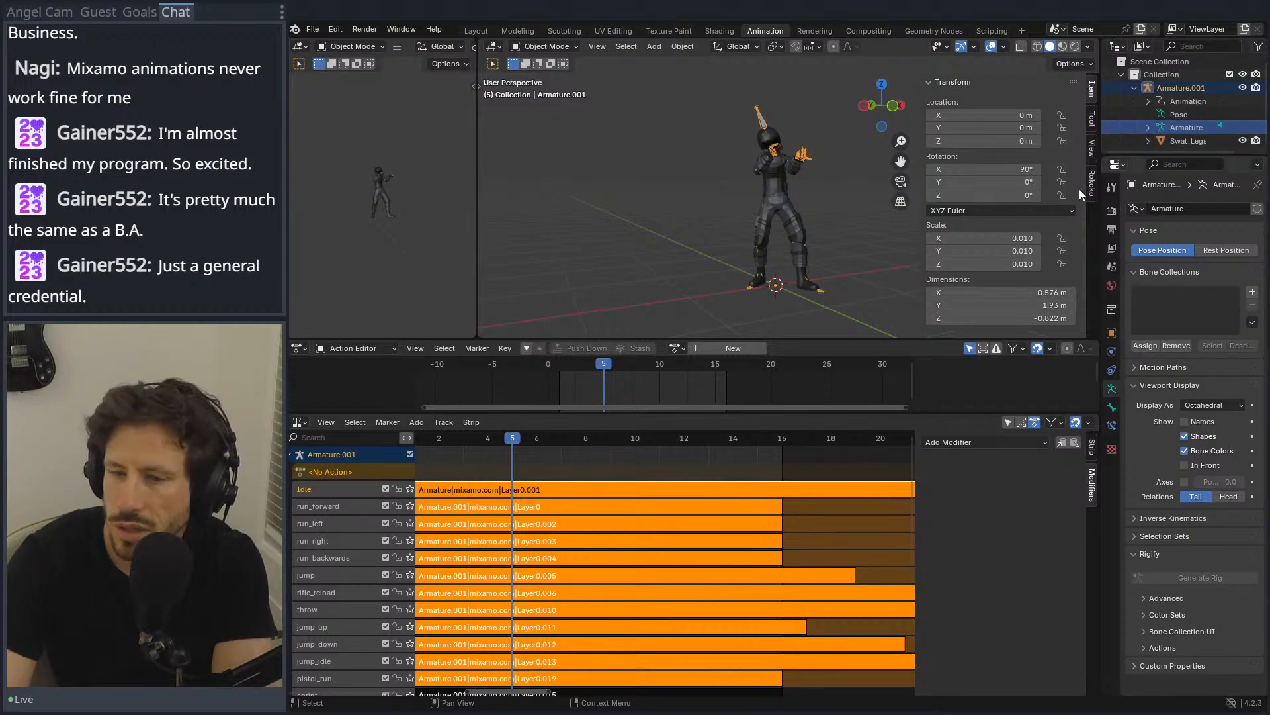
pyautogui.click(319, 510)
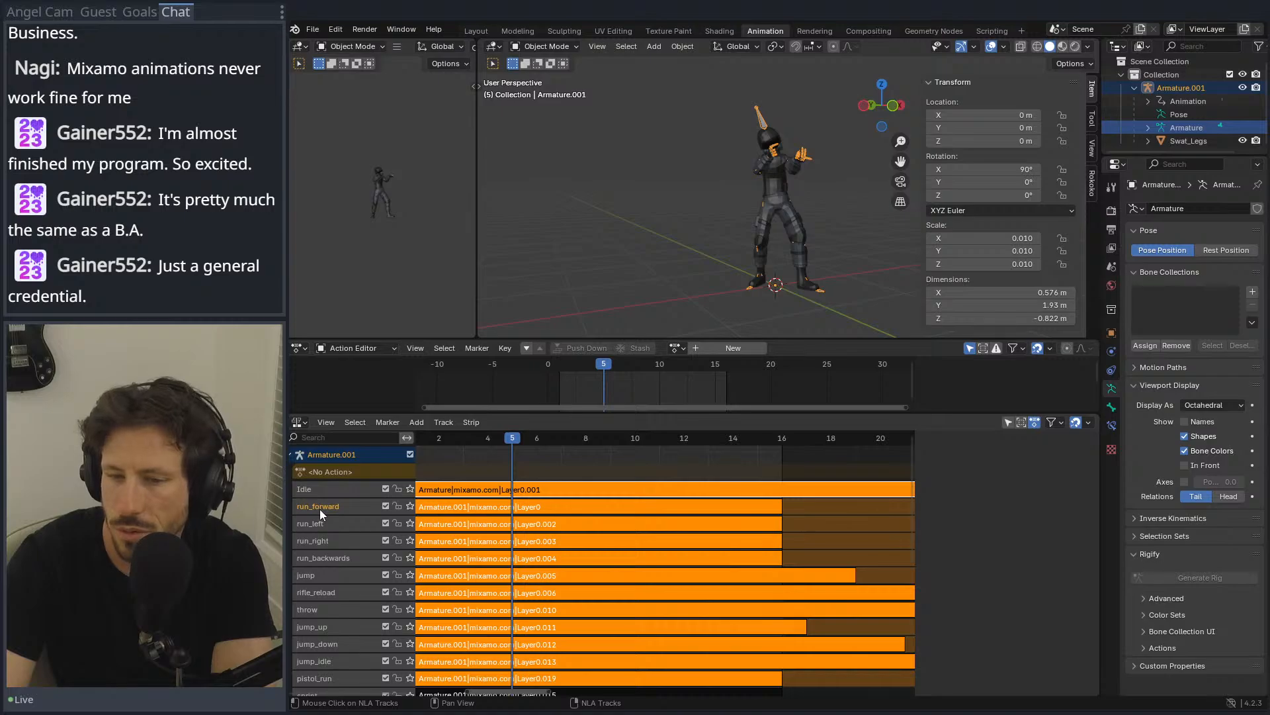
pyautogui.press('Home')
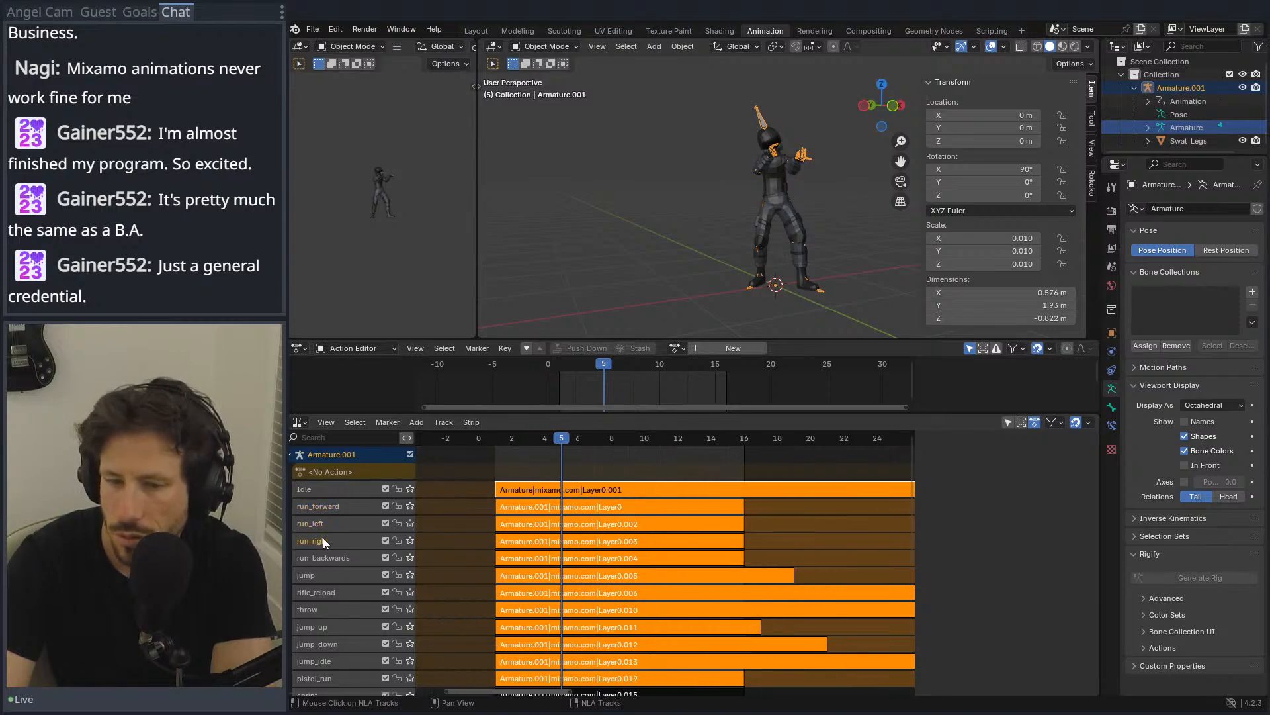
pyautogui.rightClick(343, 491)
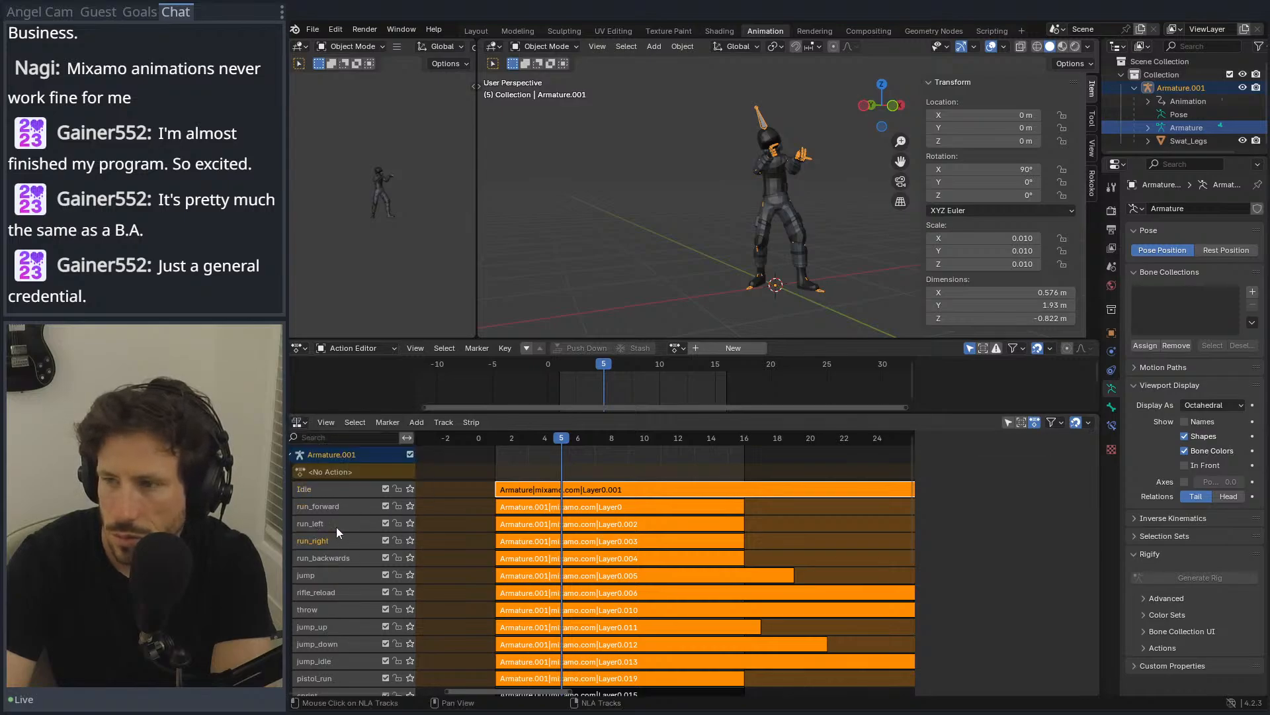
# Step: Expand the armature's bone hierarchy and its Animation NLA Tracks in the Outliner, and widen the Outliner to read full names
pyautogui.click(1149, 129)
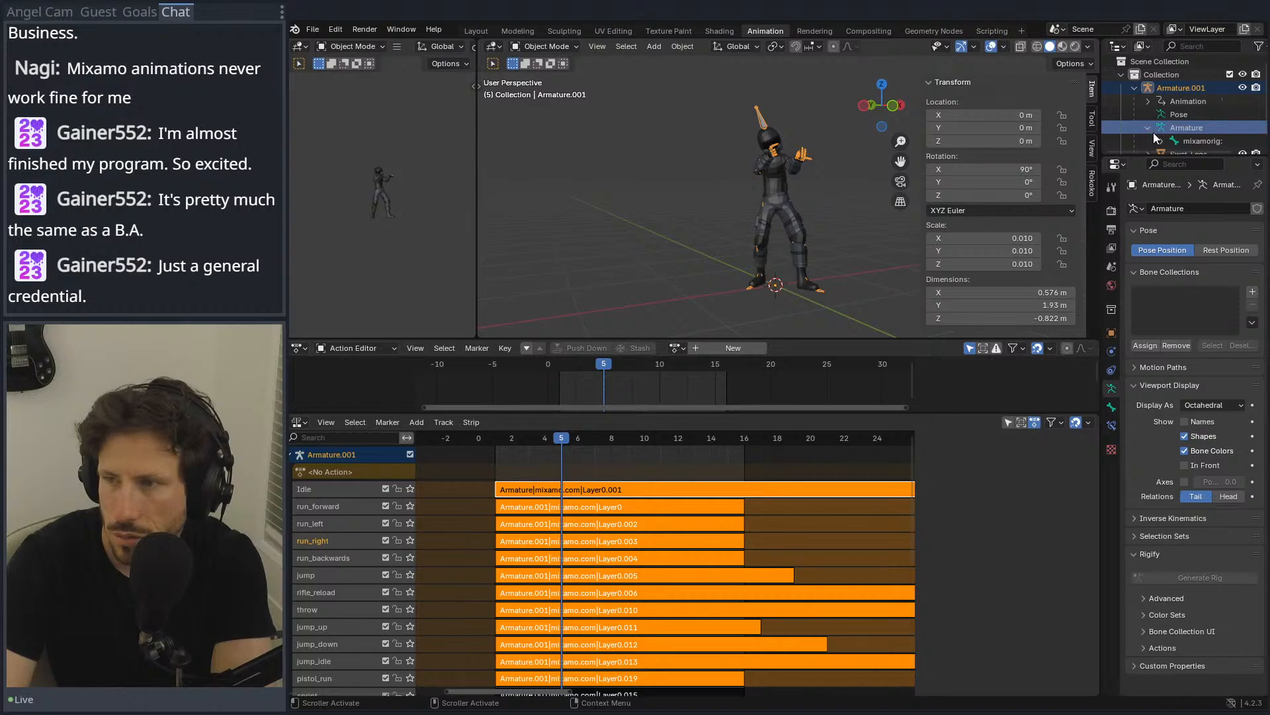
pyautogui.click(1161, 141)
pyautogui.scroll(-2, 1166, 135)
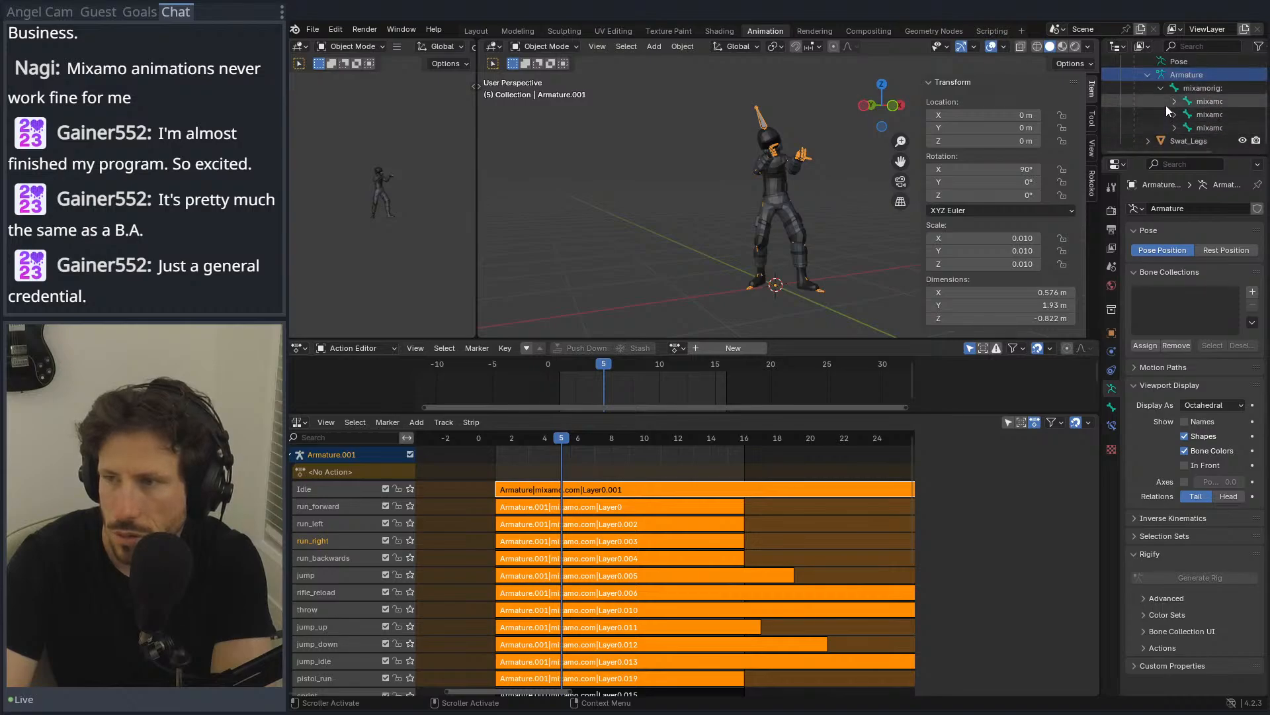
pyautogui.scroll(2, 1153, 127)
pyautogui.click(1148, 103)
pyautogui.click(1162, 116)
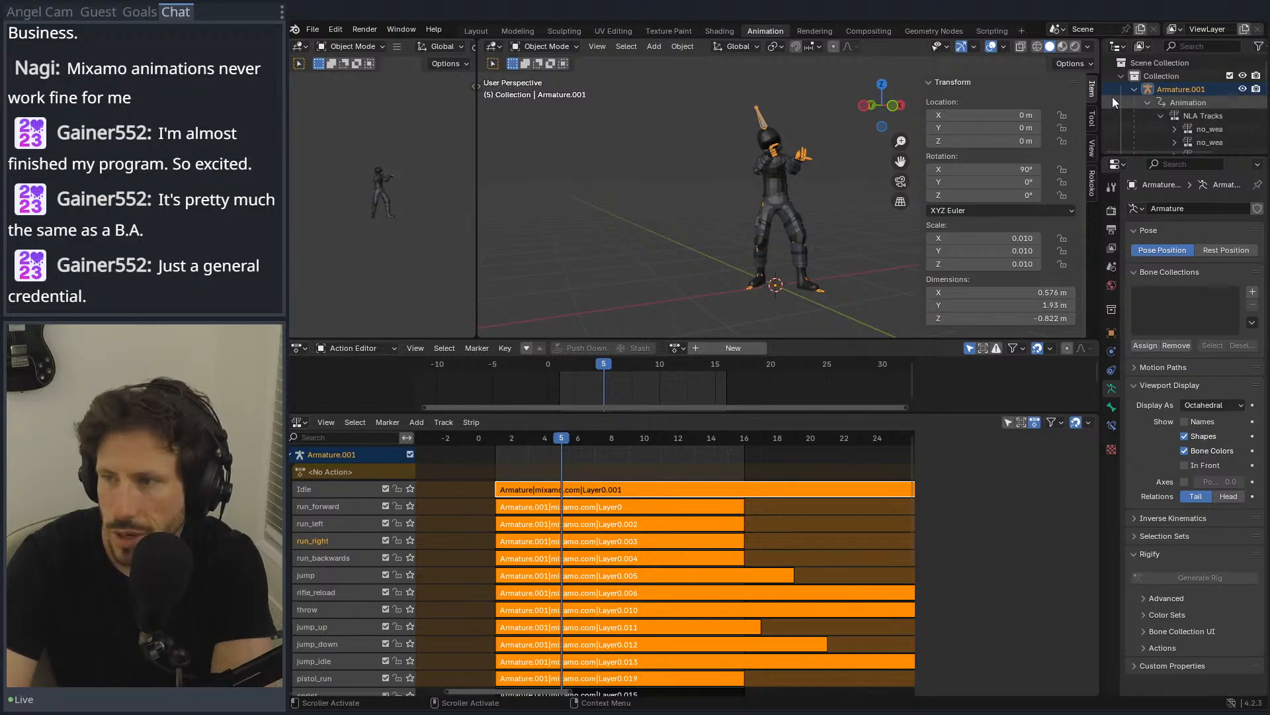
pyautogui.moveTo(1102, 93); pyautogui.dragTo(815, 99)
# Step: Browse the armature's NLA tracks in the Outliner, select no_weapon_sprint and check its contents
pyautogui.scroll(-5, 950, 116)
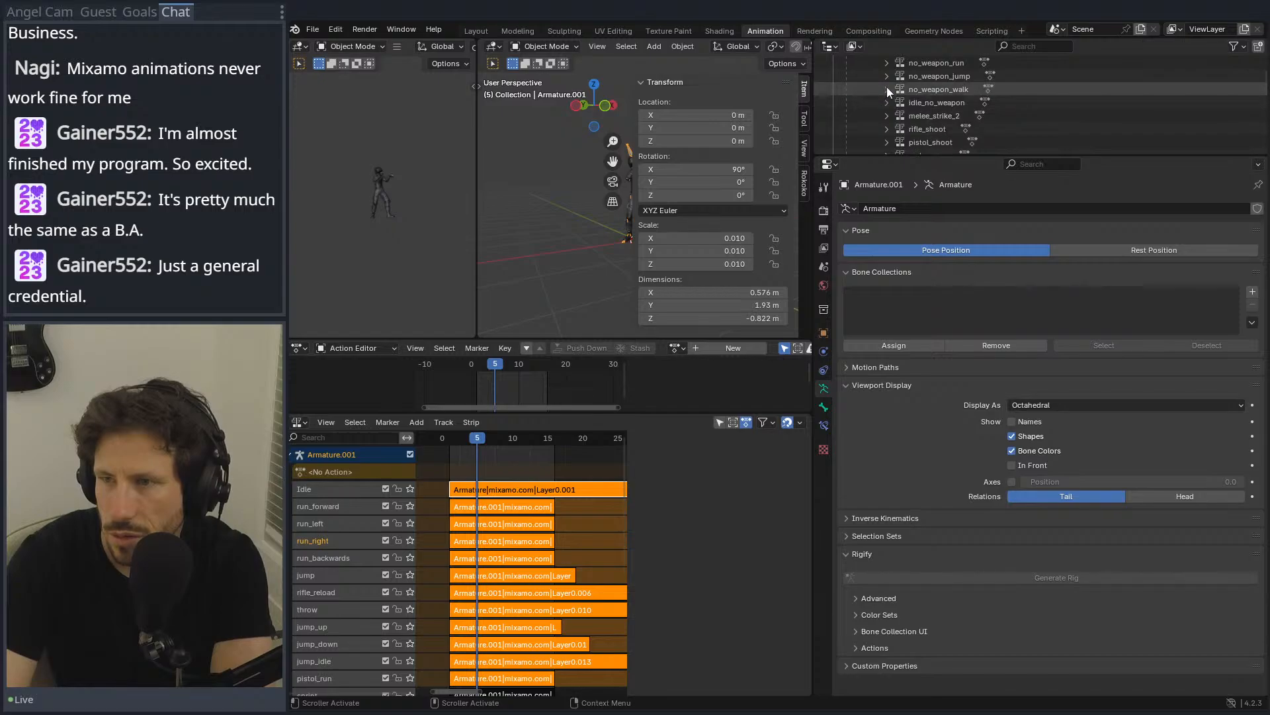
pyautogui.scroll(3, 886, 86)
pyautogui.click(918, 129)
pyautogui.click(888, 128)
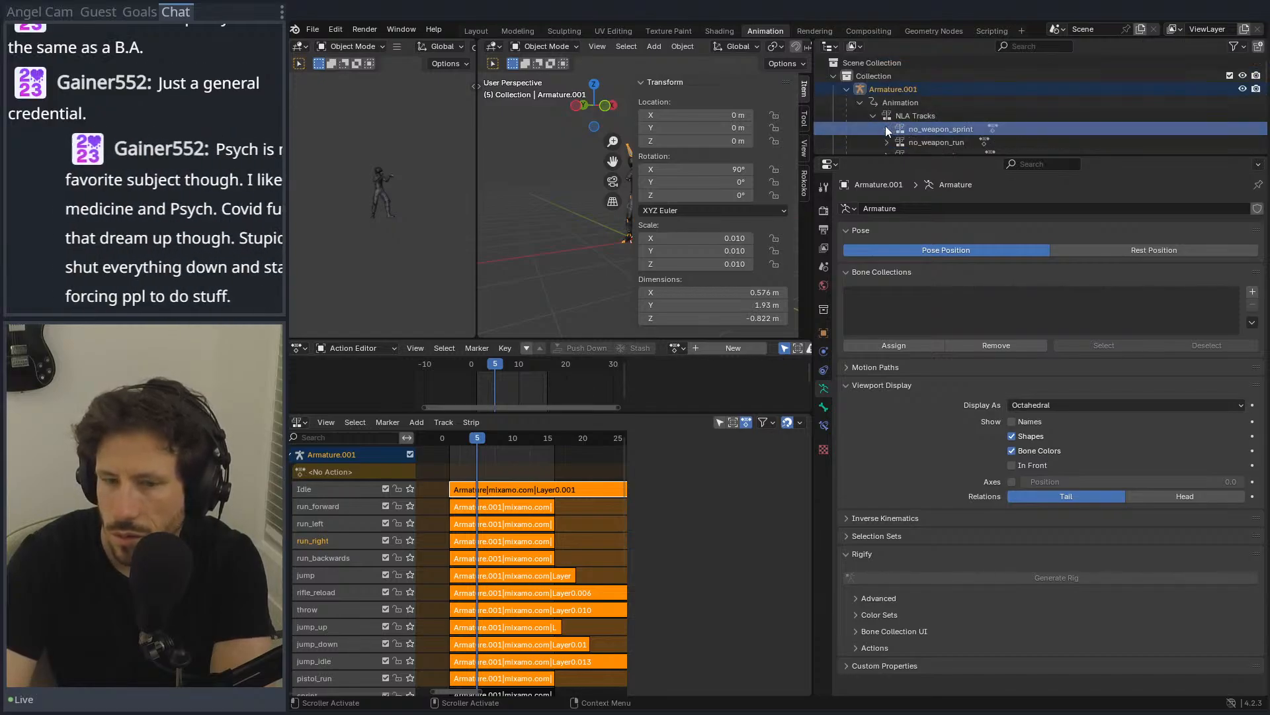
pyautogui.click(888, 128)
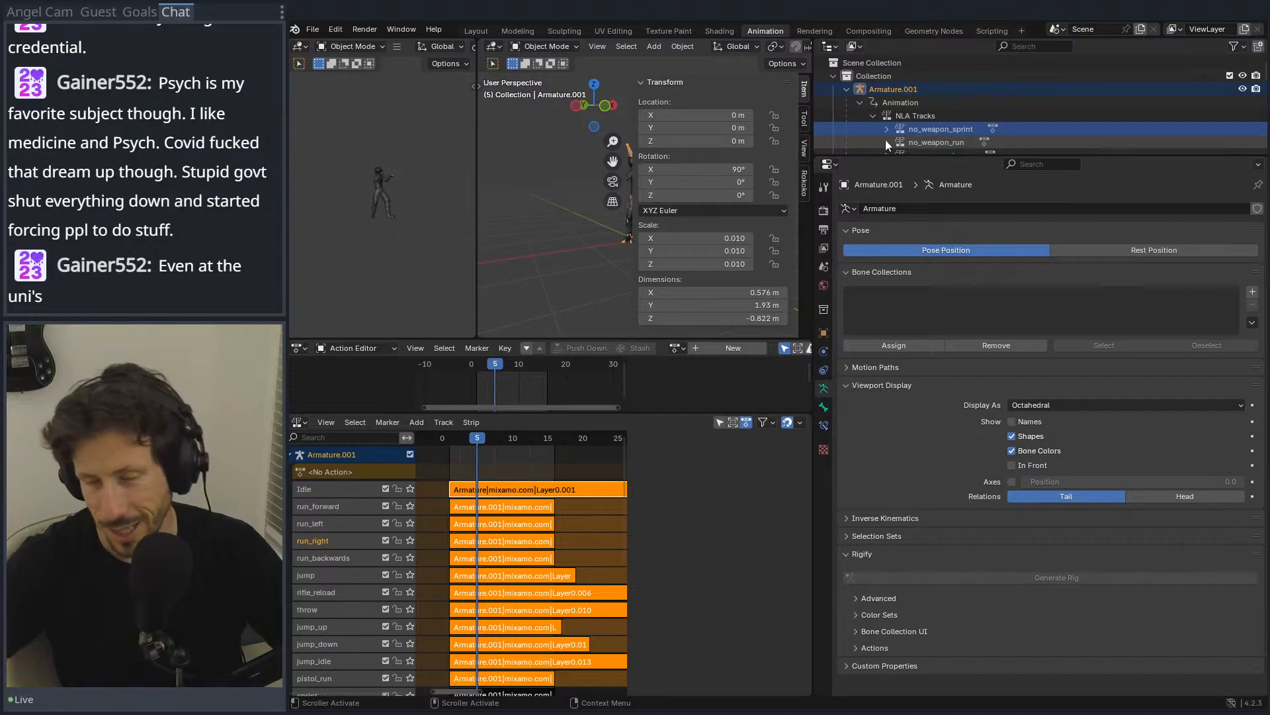
# Step: View the character closer, show the NLA sidebar, and select the unequip_weapon, equip and pistol_idle strips in turn
pyautogui.moveTo(502, 291); pyautogui.dragTo(497, 250, button='middle')
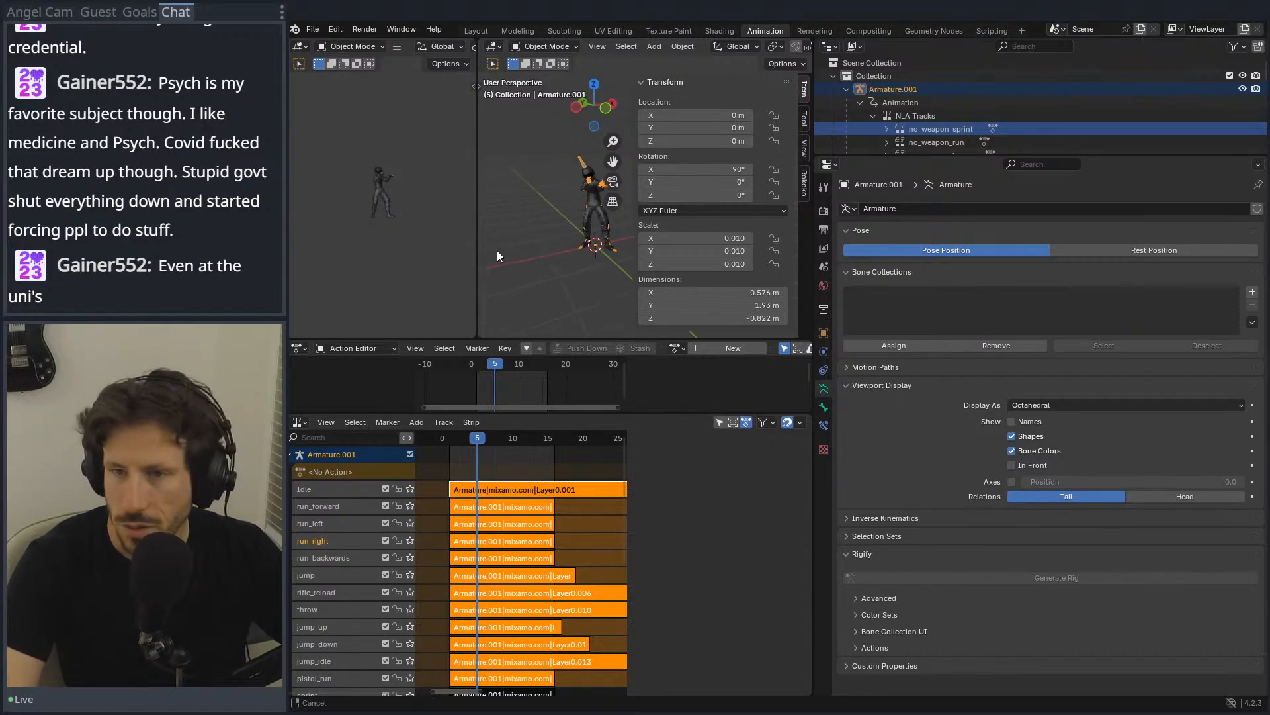
pyautogui.scroll(5, 549, 221)
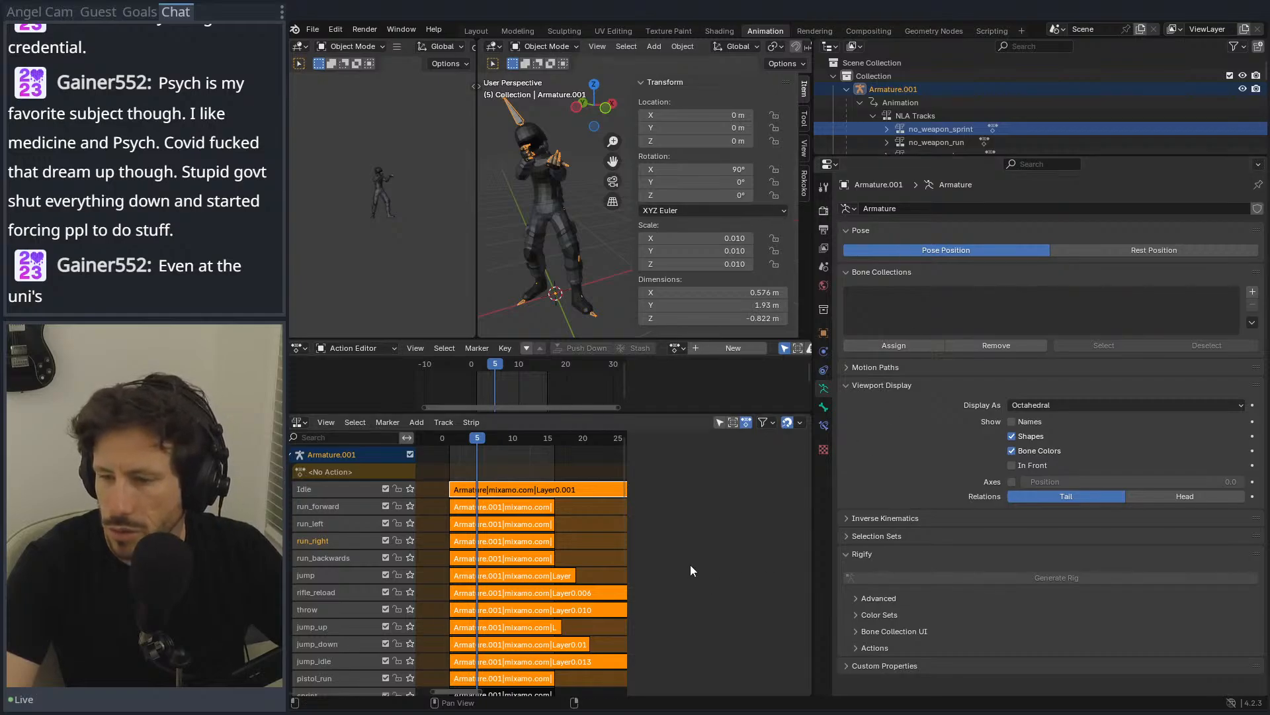
pyautogui.keyDown('ctrl'); pyautogui.moveTo(690, 565); pyautogui.dragTo(478, 475, button='middle'); pyautogui.keyUp('ctrl')
pyautogui.scroll(-4, 486, 655)
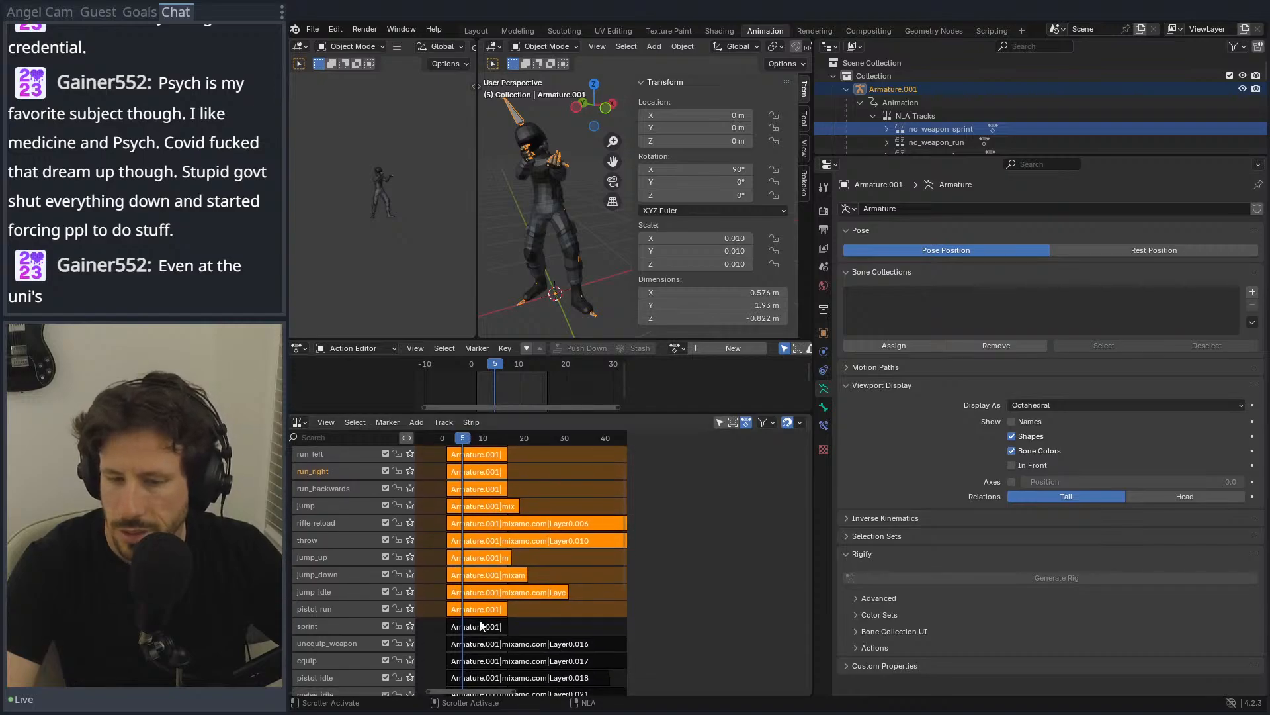
pyautogui.press('n')
pyautogui.click(486, 641)
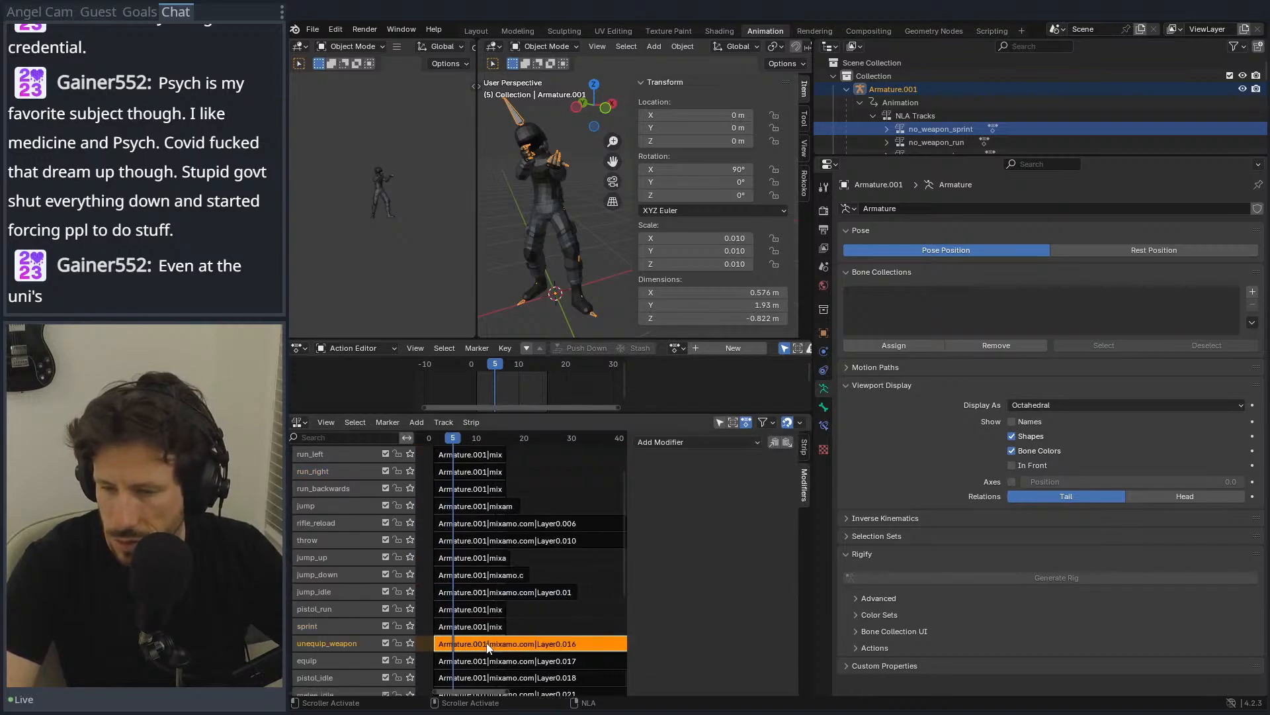
pyautogui.click(482, 661)
pyautogui.click(479, 672)
pyautogui.keyDown('ctrl'); pyautogui.moveTo(478, 672); pyautogui.dragTo(471, 708, button='middle'); pyautogui.keyUp('ctrl')
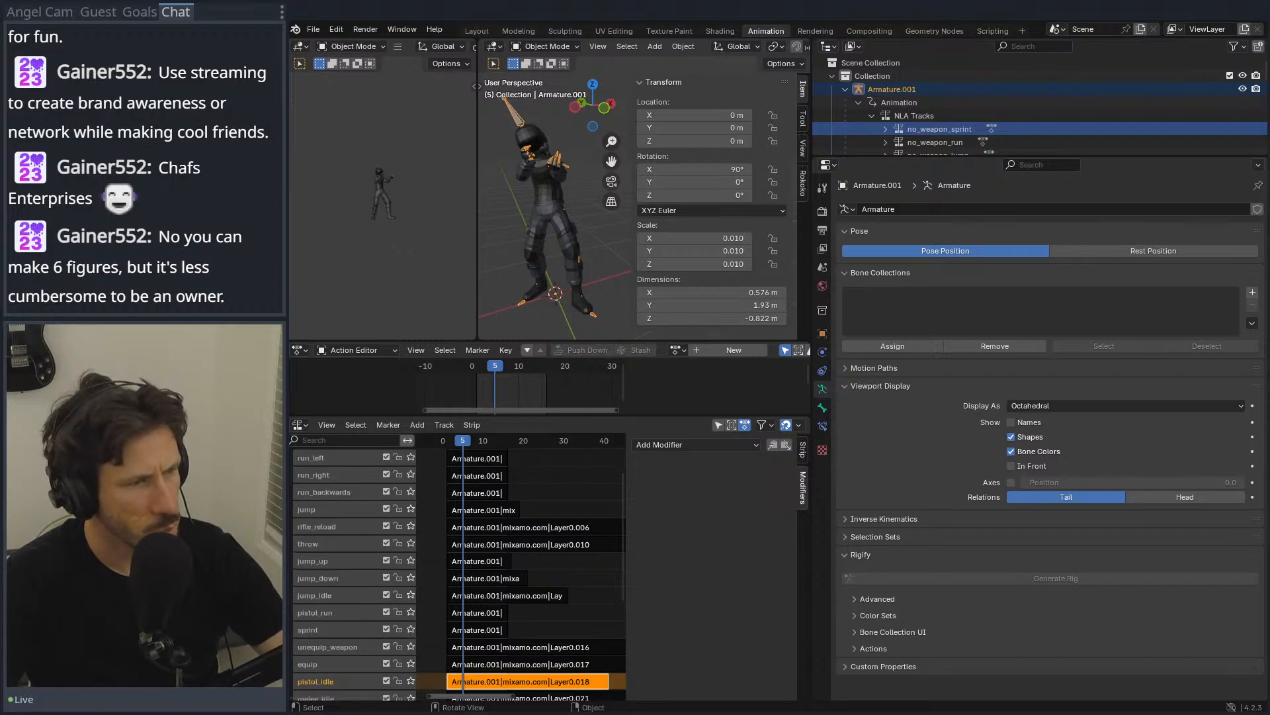
# Step: Check which operations the Outliner offers for the NLA Tracks entry and the no_weapon_sprint track
pyautogui.click(932, 116)
pyautogui.rightClick(926, 119)
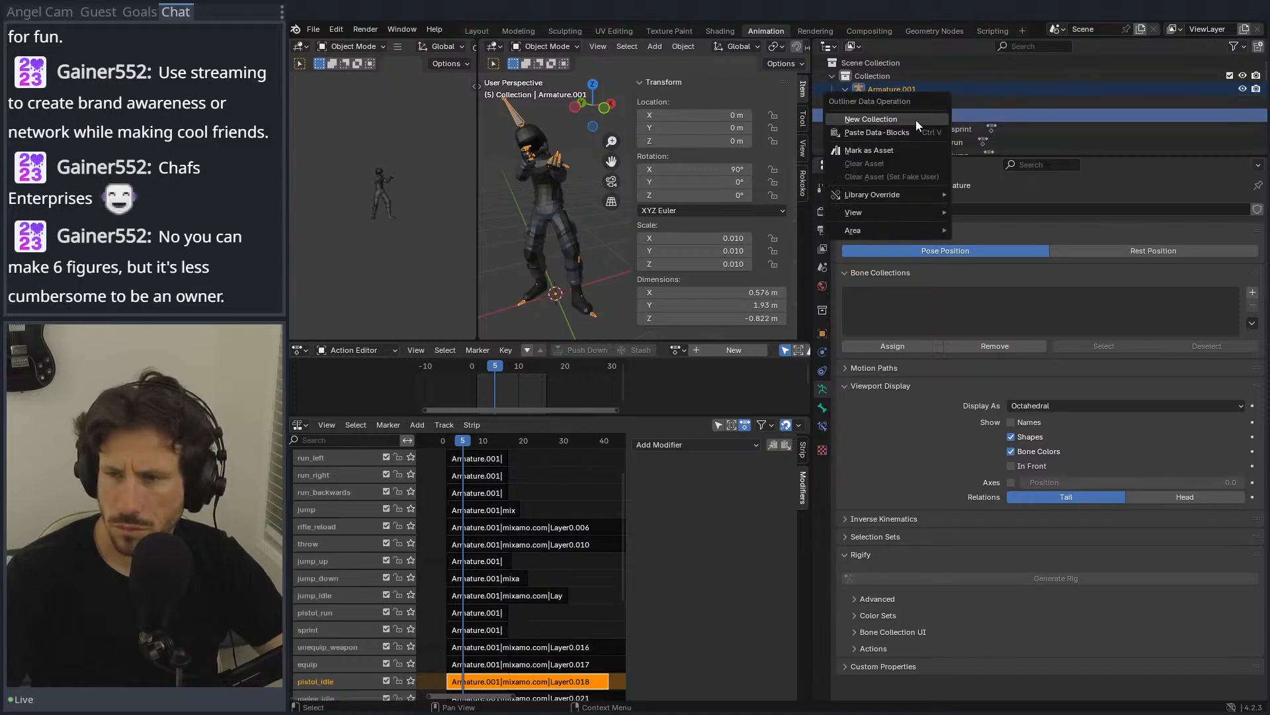
pyautogui.moveTo(881, 198)
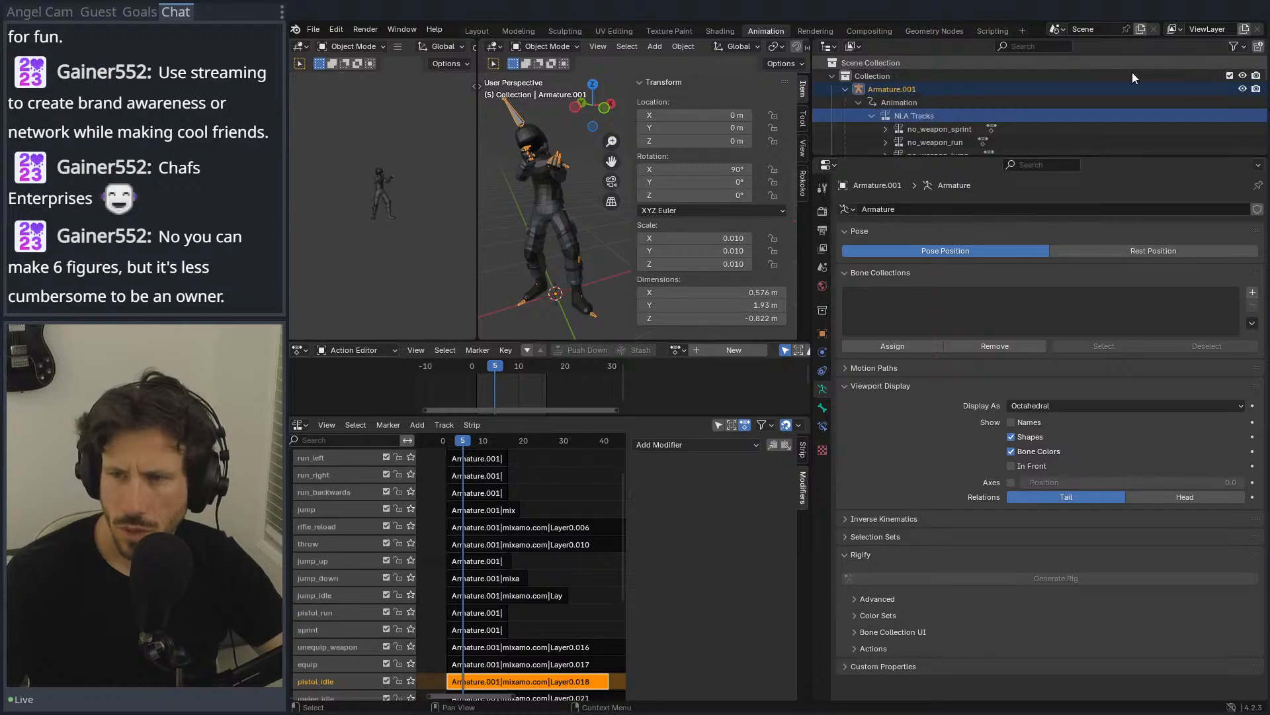
pyautogui.click(938, 126)
pyautogui.rightClick(936, 125)
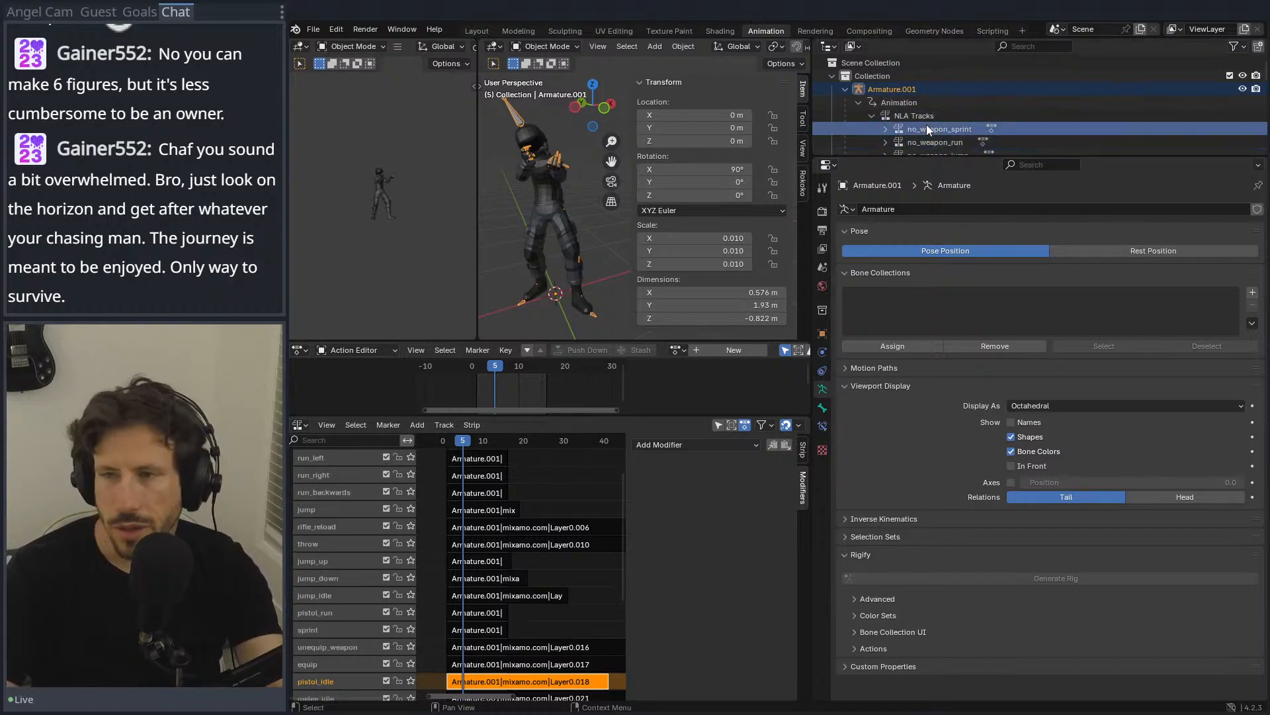
# Step: Go through the no_weapon run, jump, sprint and walk tracks, idle_no_weapon and melee_strike_2 in the Outliner, selecting them individually
pyautogui.click(913, 142)
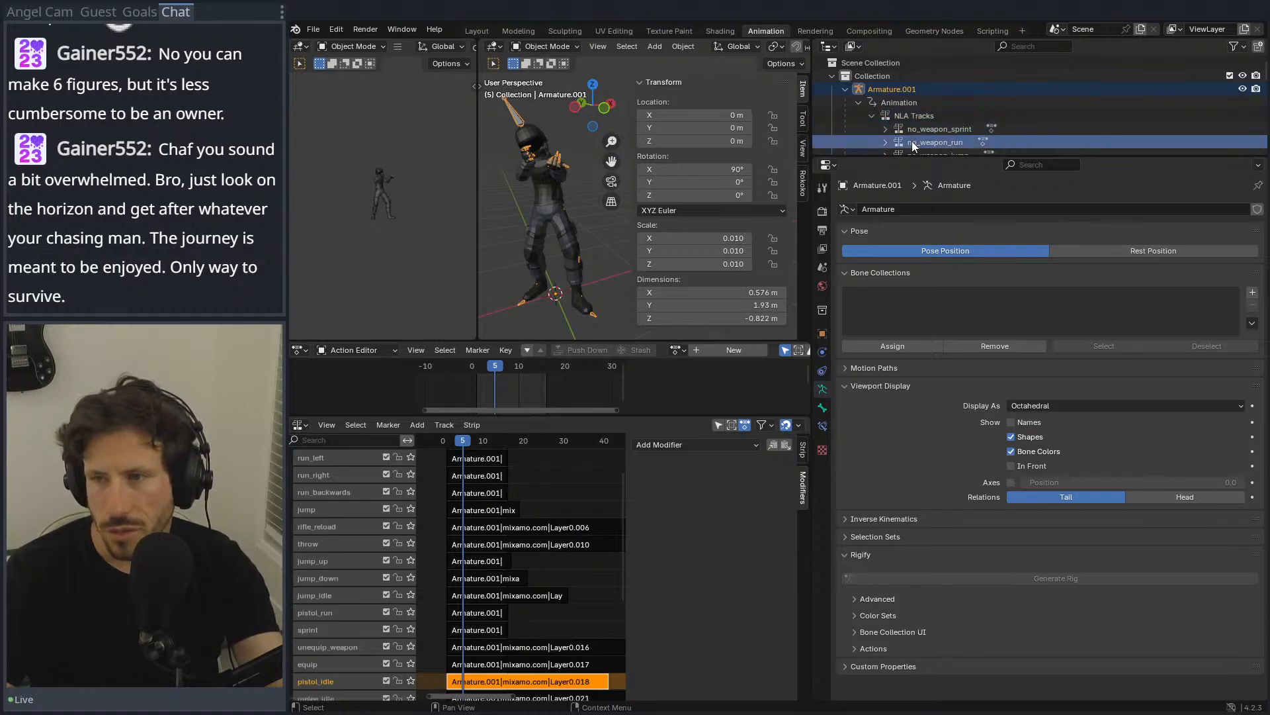
pyautogui.scroll(-2, 913, 142)
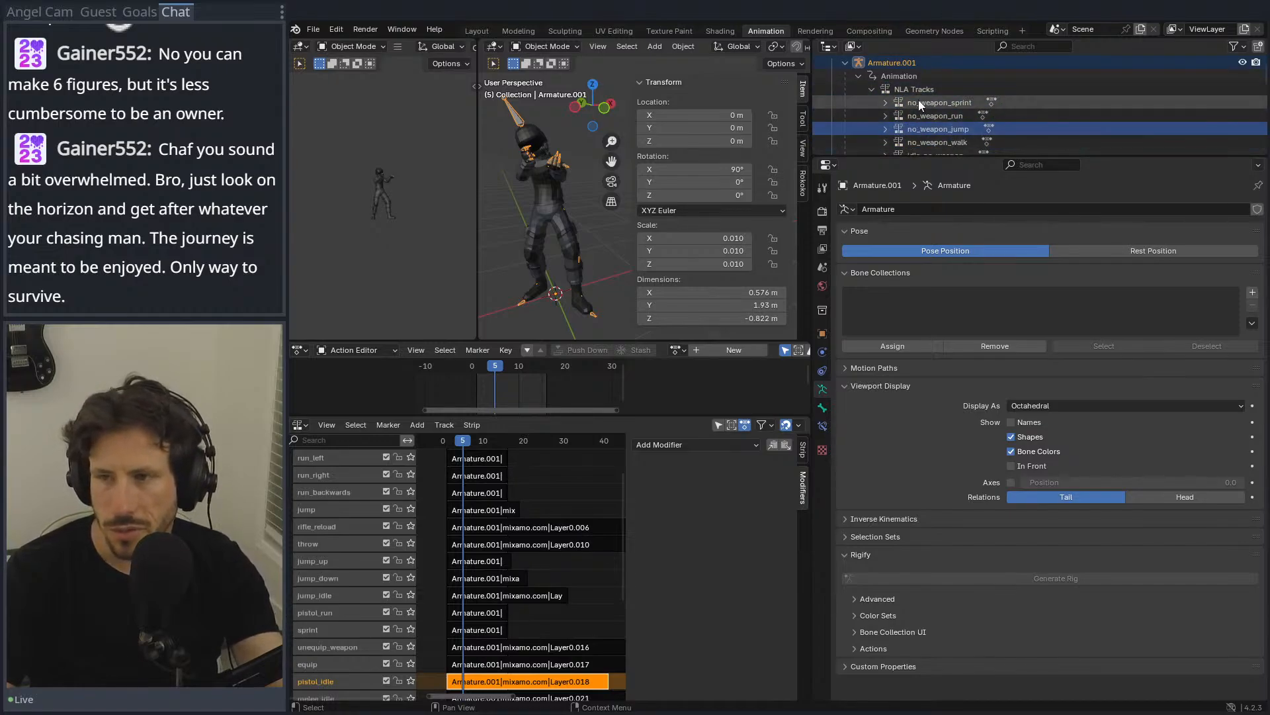
pyautogui.click(919, 101)
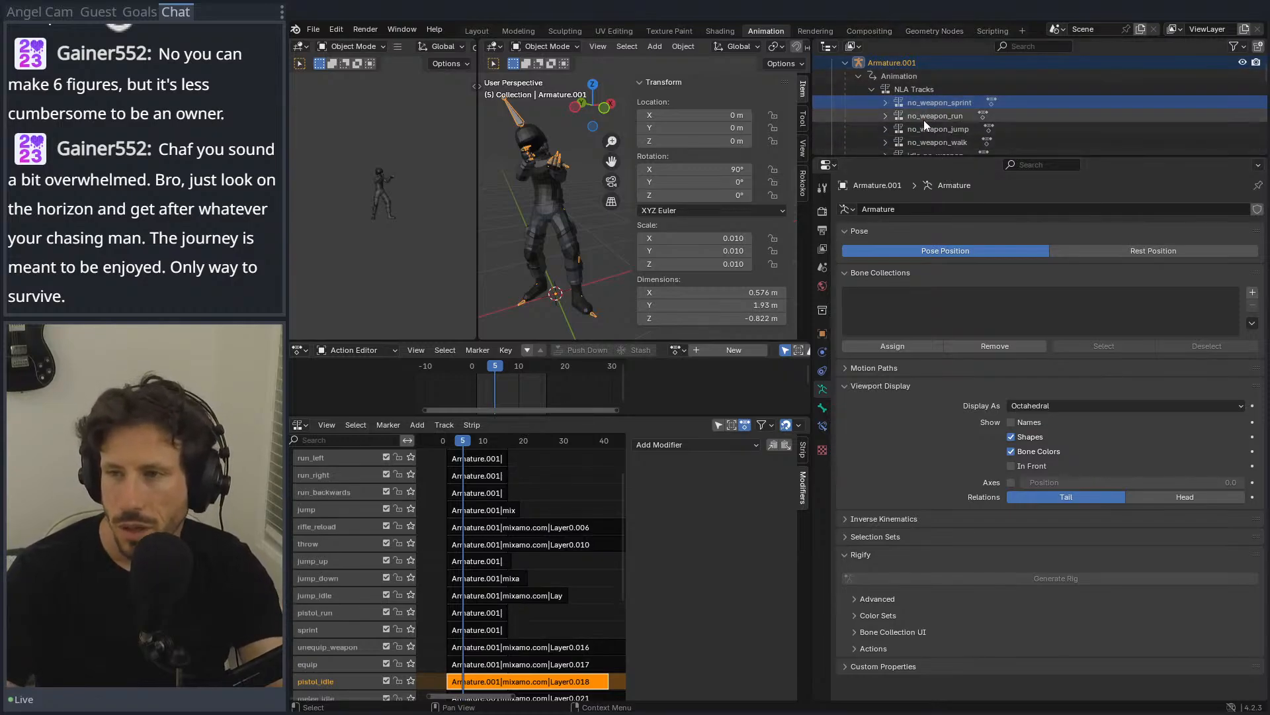
pyautogui.click(921, 128)
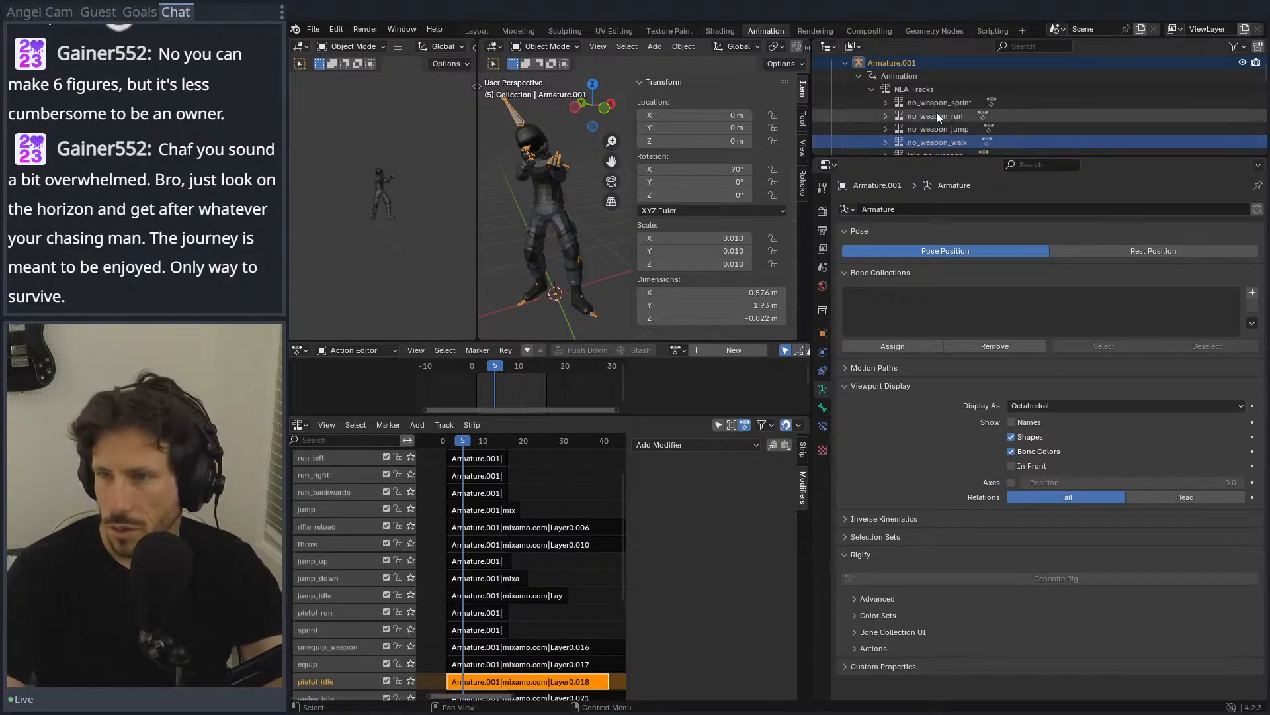
pyautogui.click(942, 103)
pyautogui.click(923, 114)
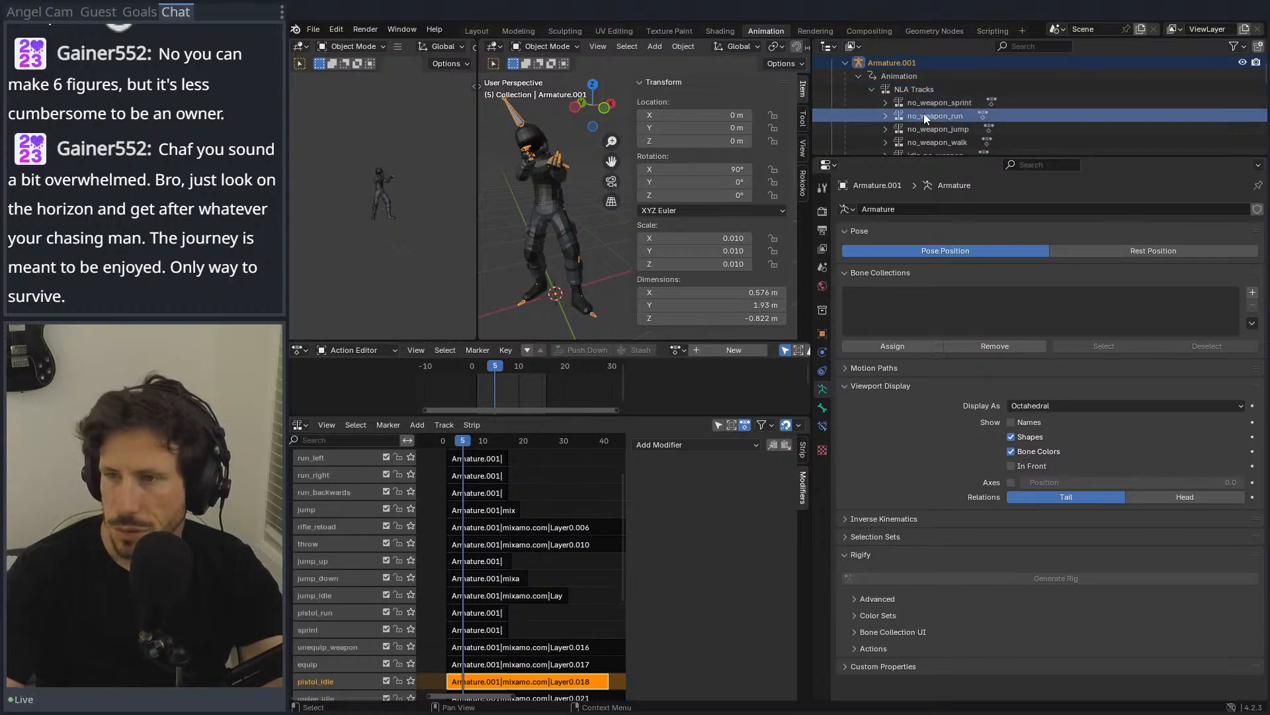
pyautogui.click(918, 129)
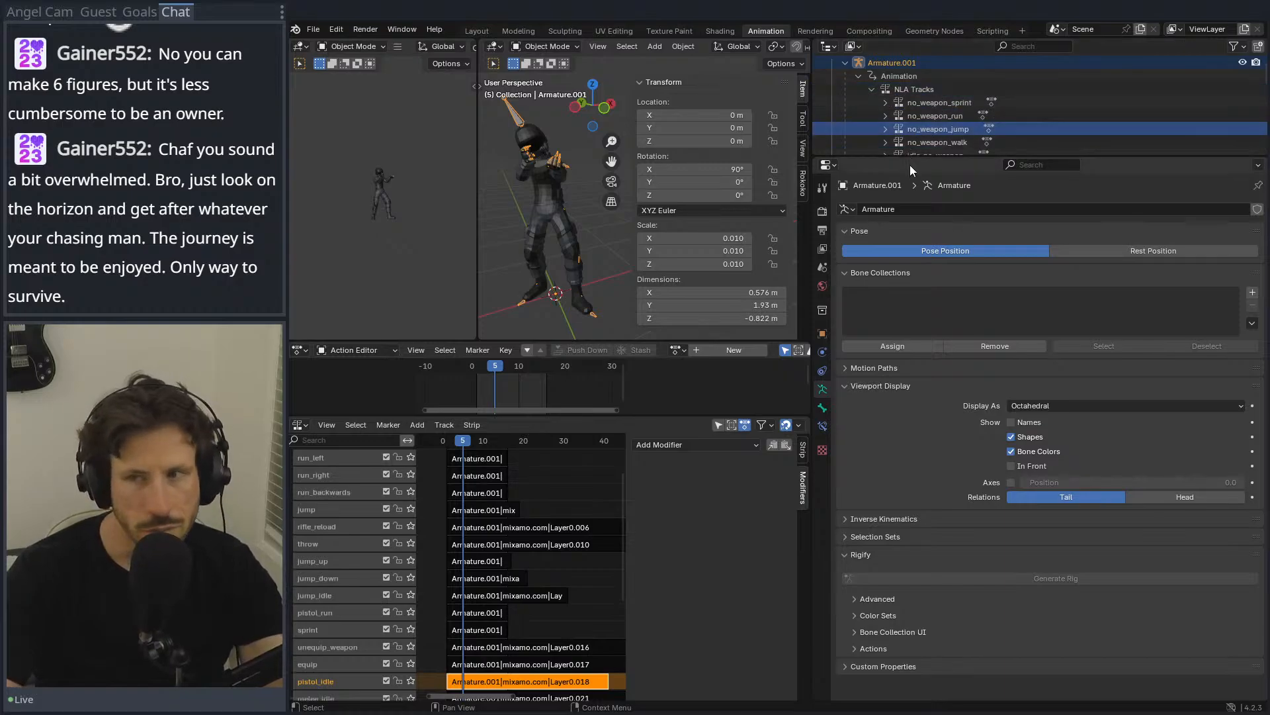
pyautogui.scroll(-2, 919, 136)
pyautogui.click(916, 116)
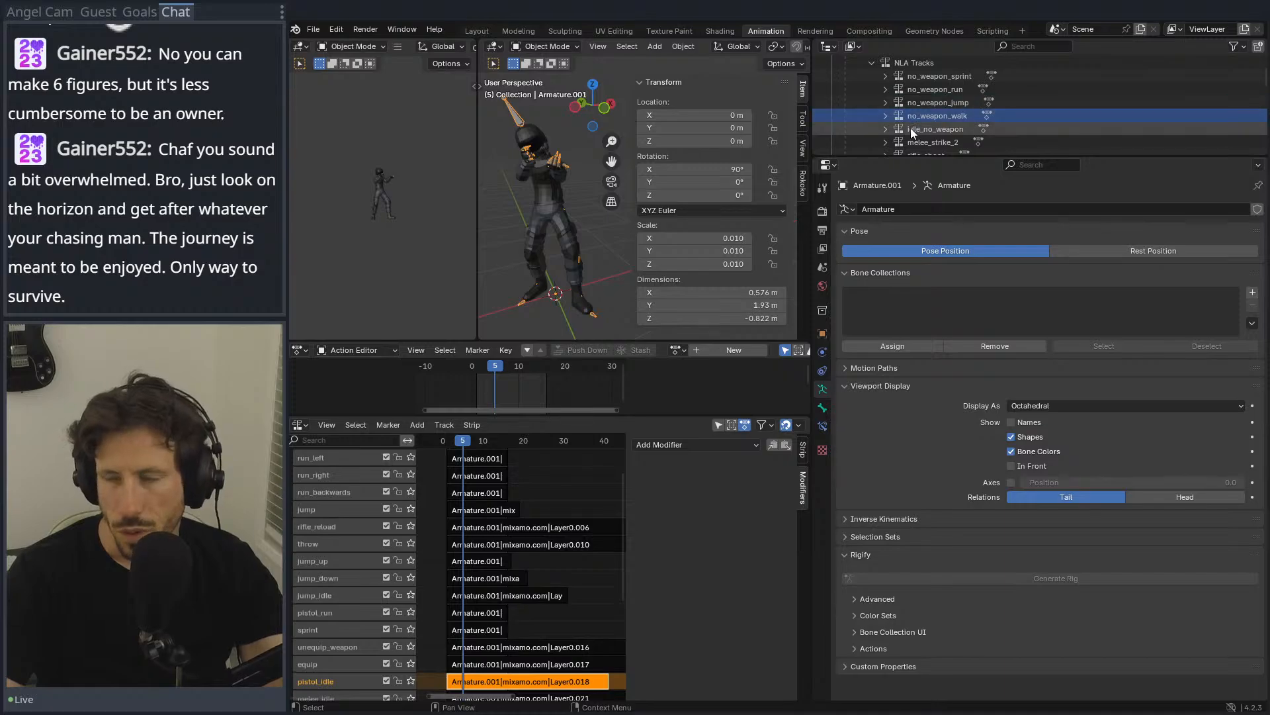
pyautogui.click(909, 130)
pyautogui.click(908, 141)
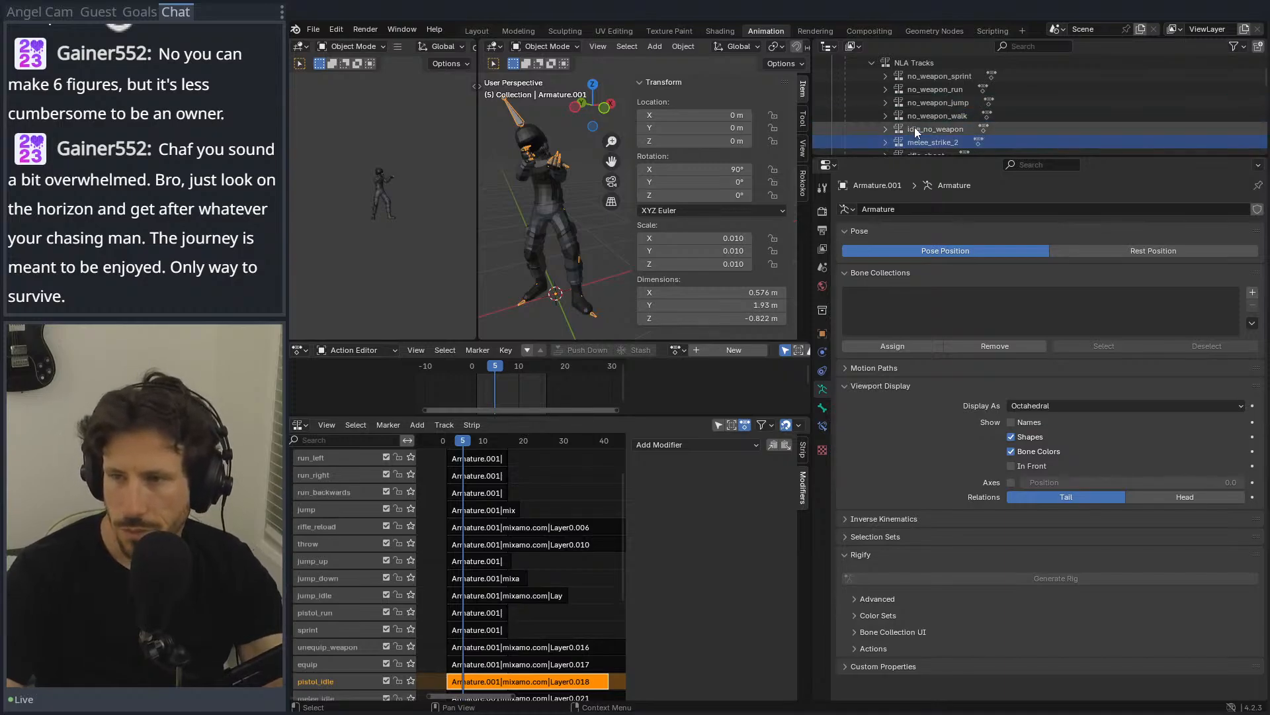
# Step: Inspect the rifle_shoot track's contents in the Outliner and select pistol_shoot and melee_run in turn
pyautogui.scroll(-4, 914, 127)
pyautogui.click(915, 101)
pyautogui.click(886, 102)
pyautogui.click(885, 104)
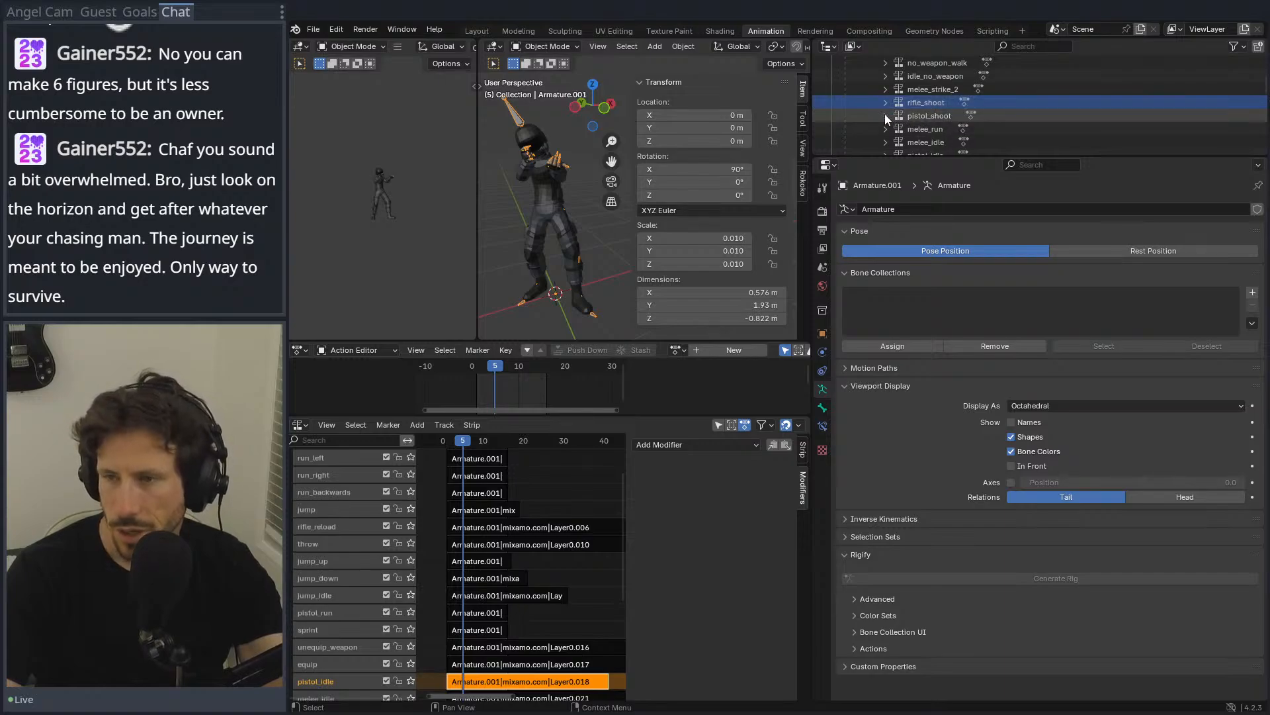
pyautogui.click(916, 118)
pyautogui.click(907, 131)
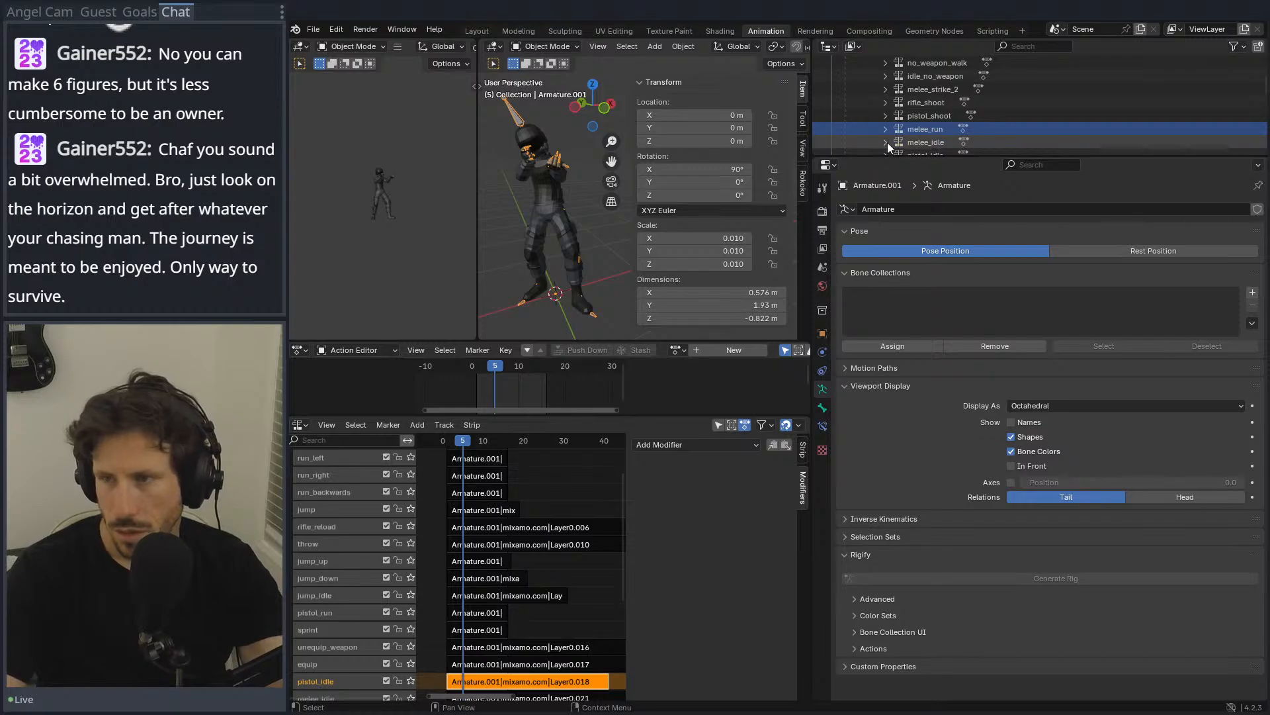
# Step: Enlarge the Outliner to look through all the armature's NLA tracks and select no_weapon_sprint
pyautogui.scroll(-3, 887, 142)
pyautogui.moveTo(889, 158); pyautogui.dragTo(889, 418)
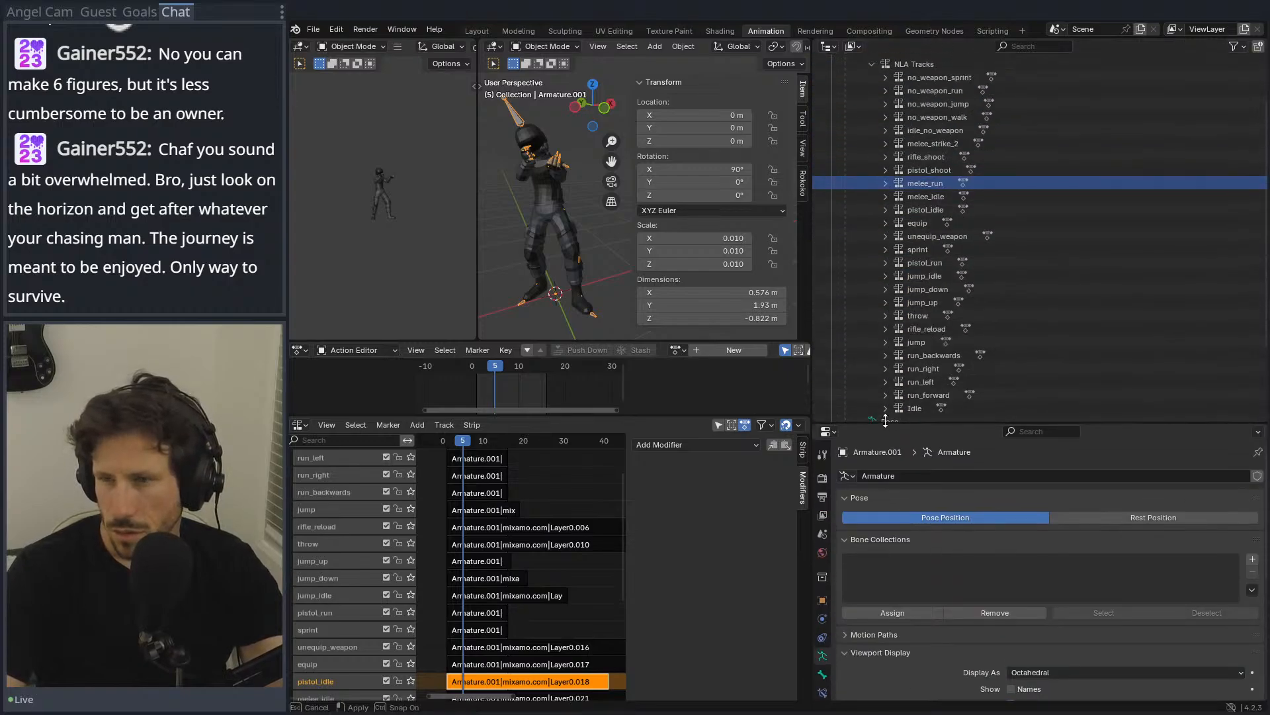
pyautogui.scroll(-3, 907, 284)
pyautogui.scroll(6, 906, 280)
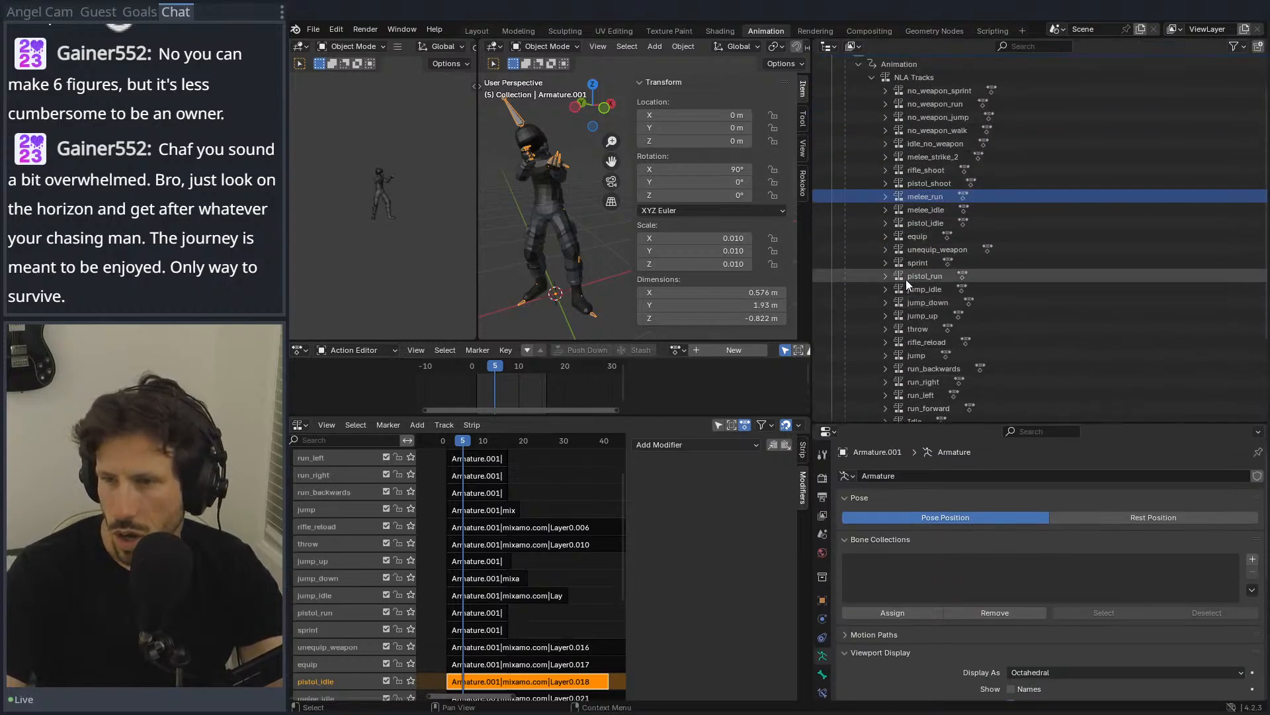
pyautogui.click(930, 130)
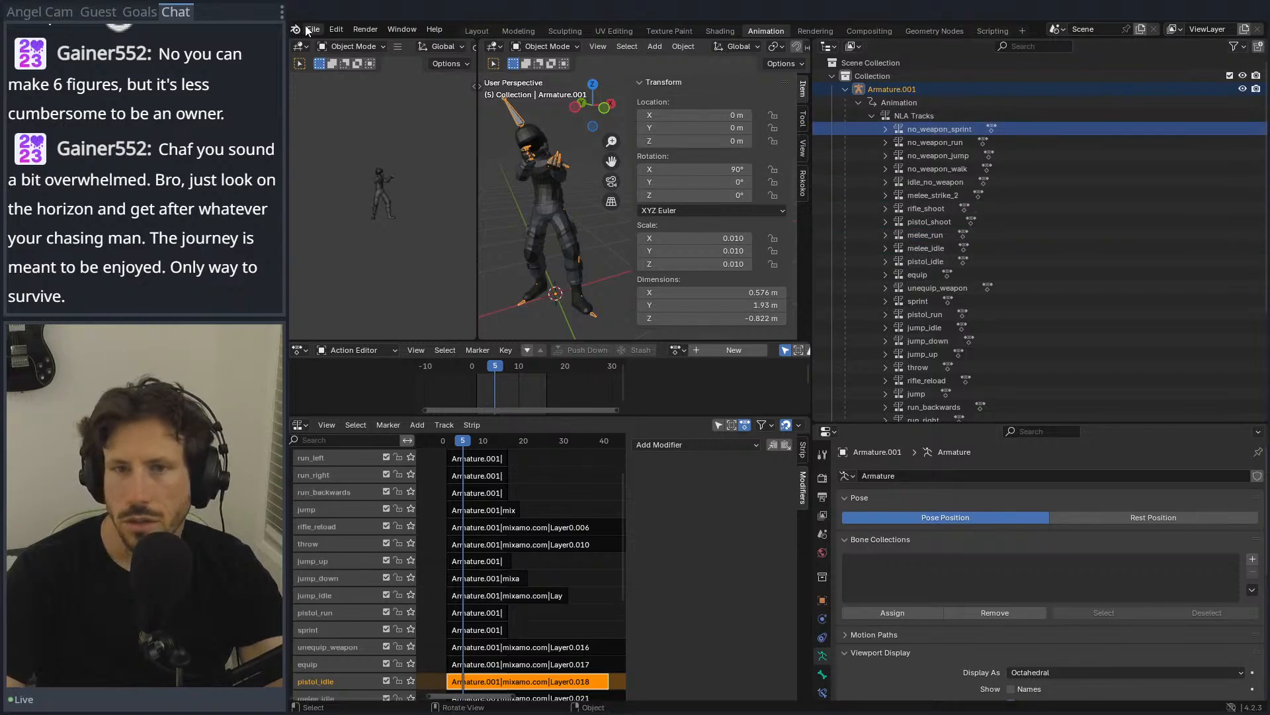
# Step: Bring up the FBX export settings, narrow the export window, and examine the Animation options
pyautogui.click(313, 29)
pyautogui.moveTo(375, 231)
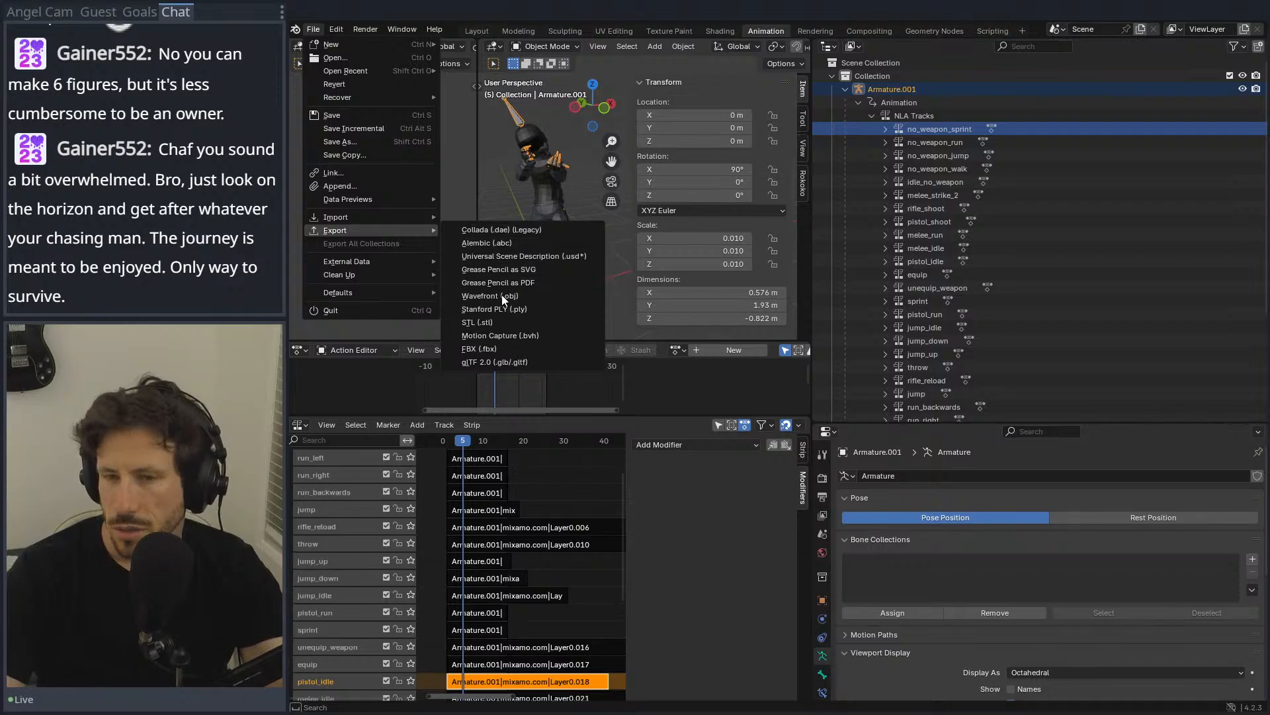
pyautogui.click(479, 348)
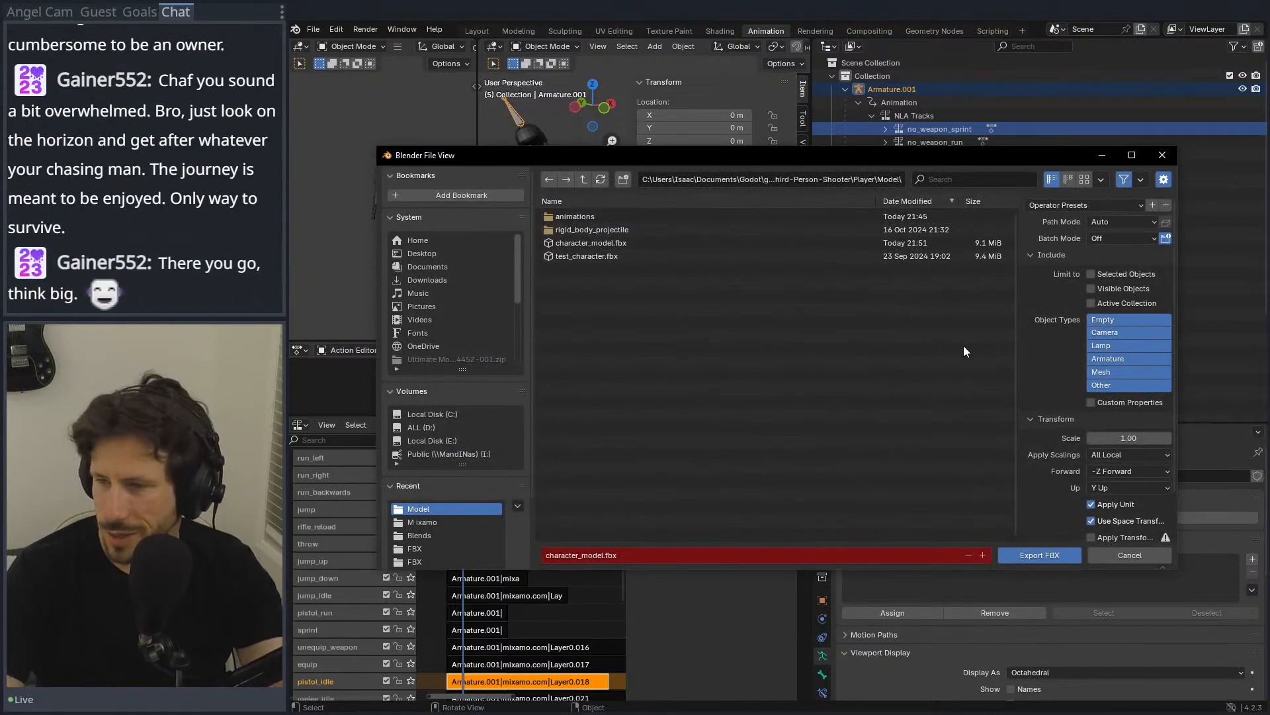
pyautogui.moveTo(950, 161); pyautogui.dragTo(851, 117)
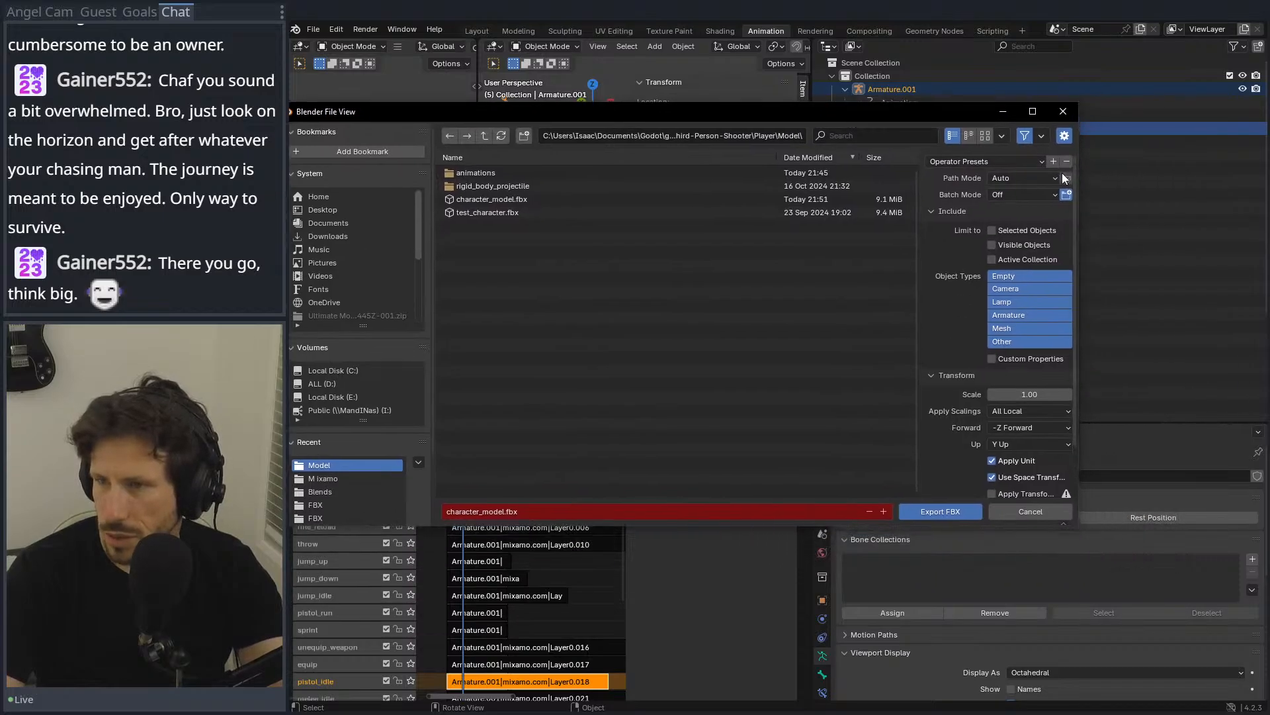
pyautogui.moveTo(1080, 173); pyautogui.dragTo(910, 172)
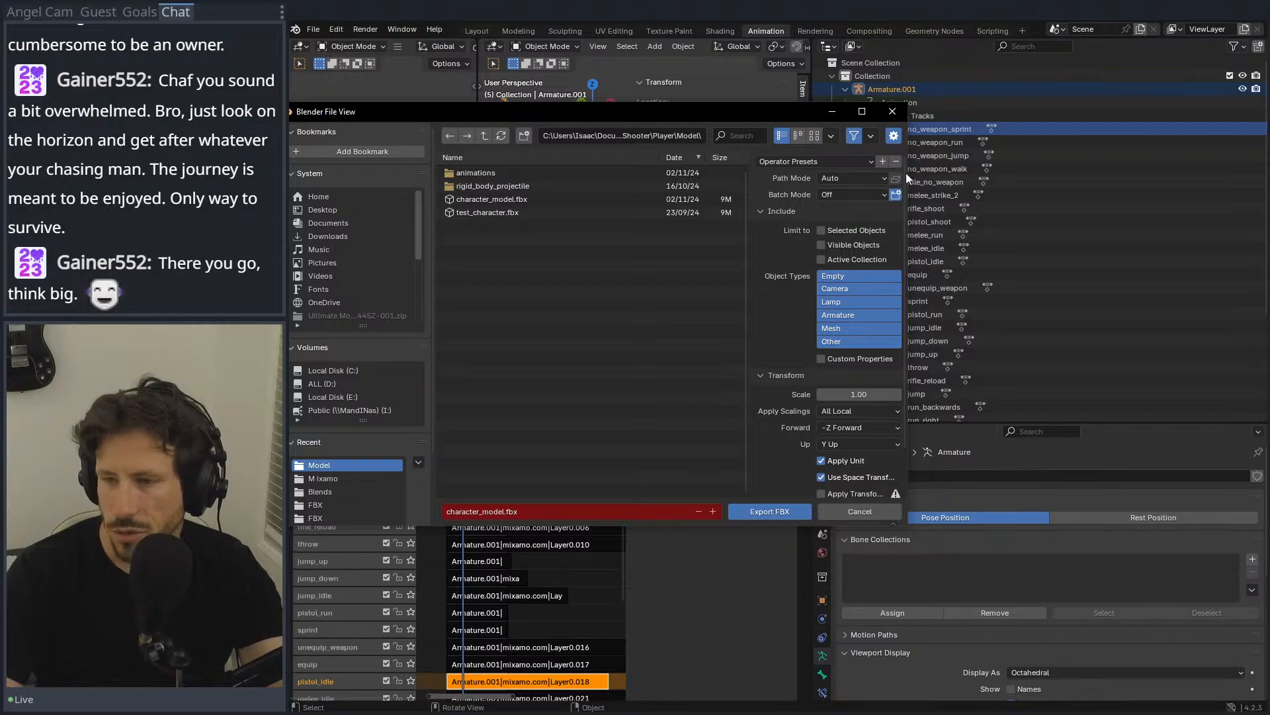
pyautogui.scroll(-2, 864, 258)
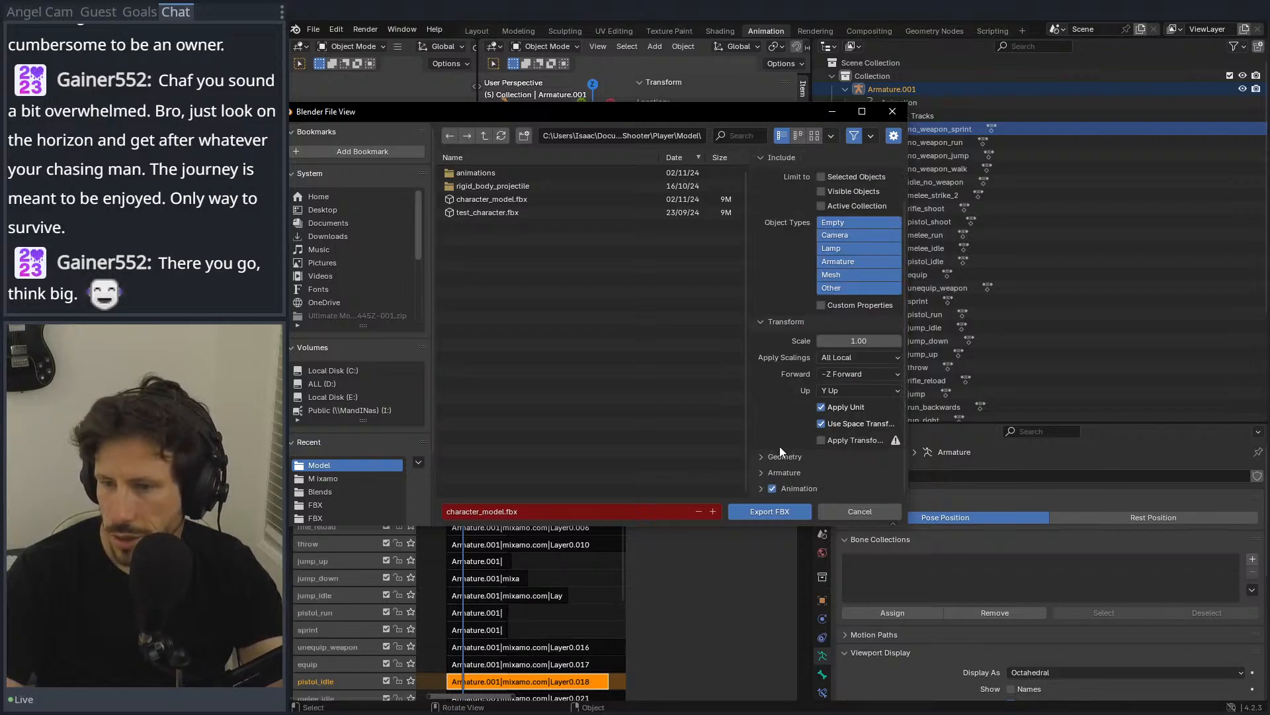
pyautogui.click(760, 488)
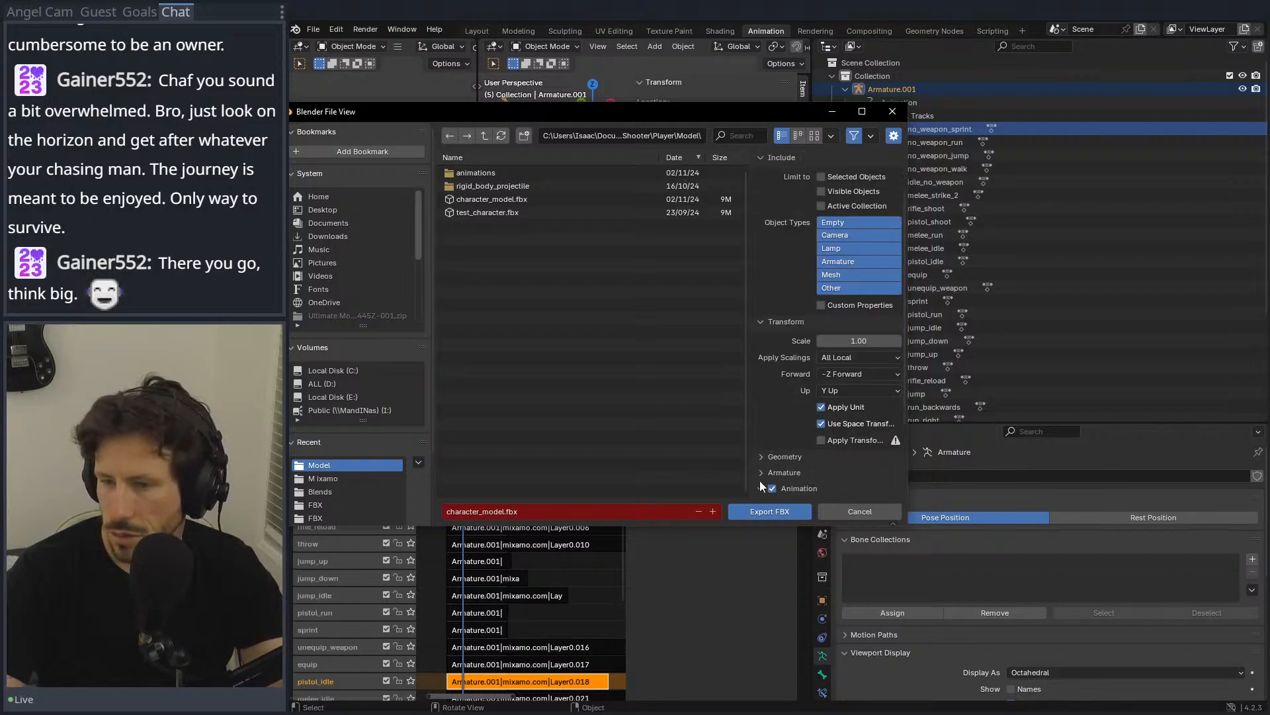
pyautogui.scroll(-3, 776, 423)
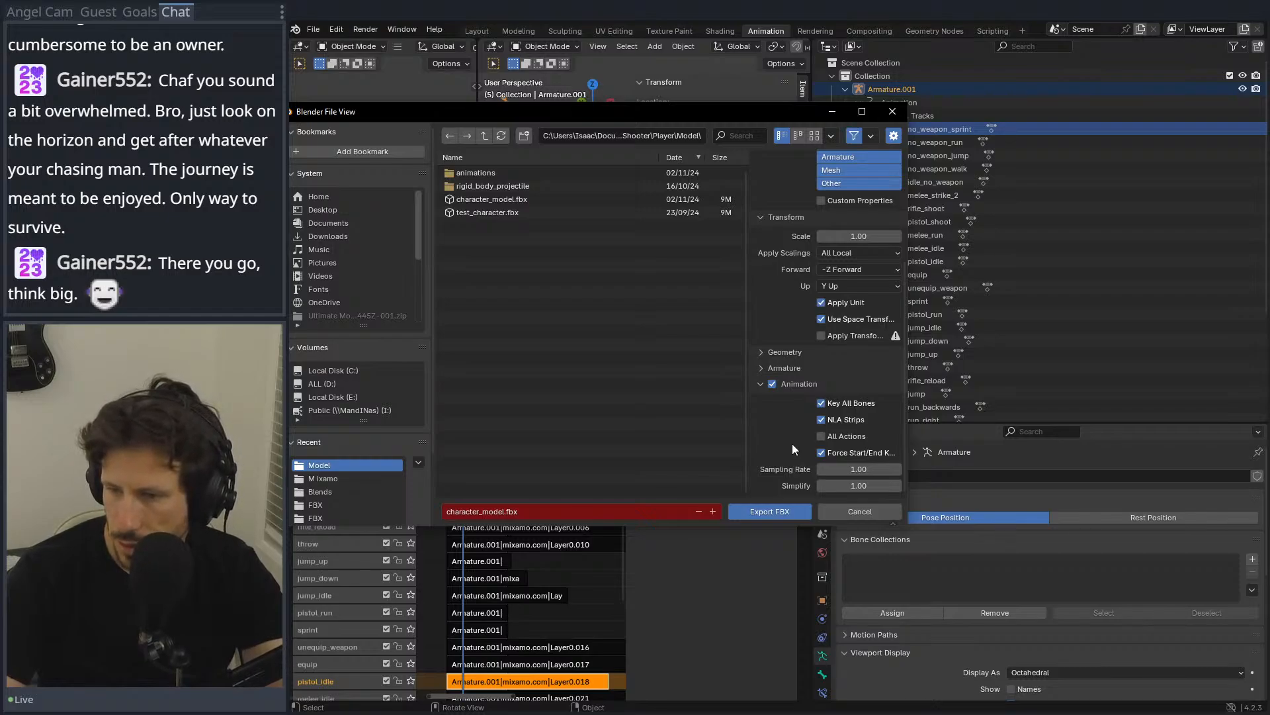
# Step: Examine the Armature, Geometry, Transform and Include options of the FBX export, and close it without exporting
pyautogui.click(769, 369)
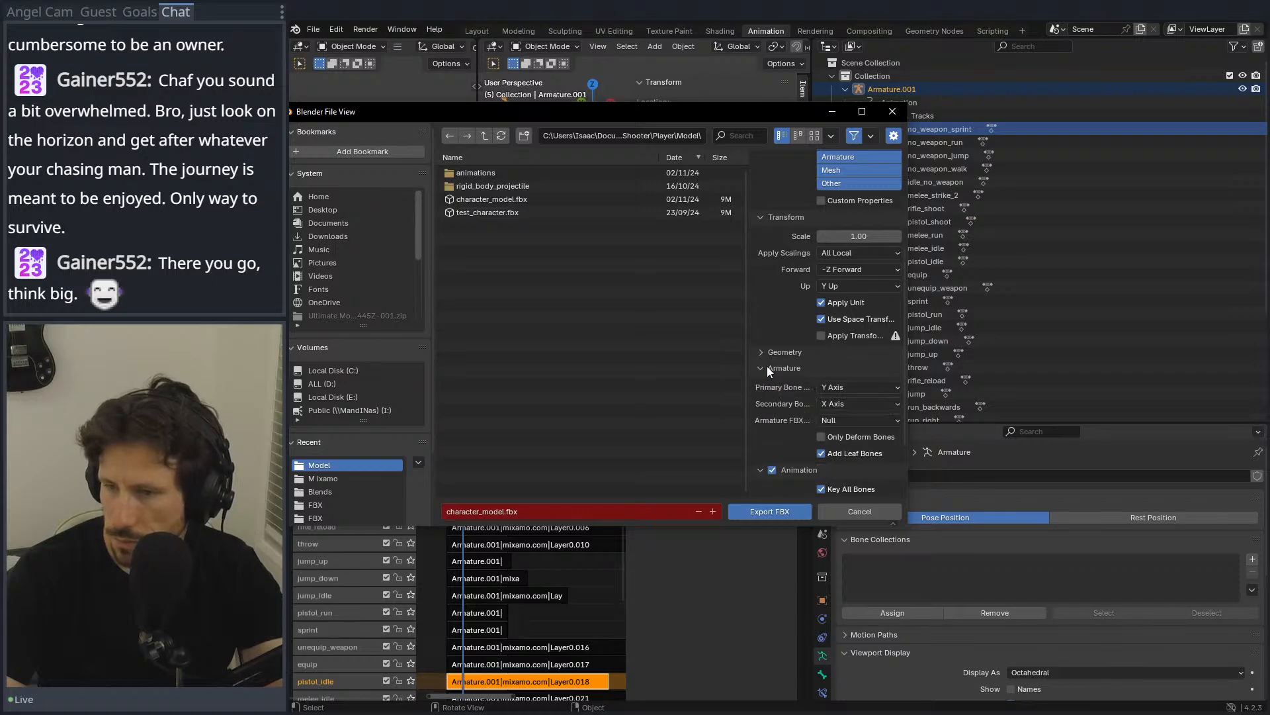
pyautogui.scroll(-1, 772, 400)
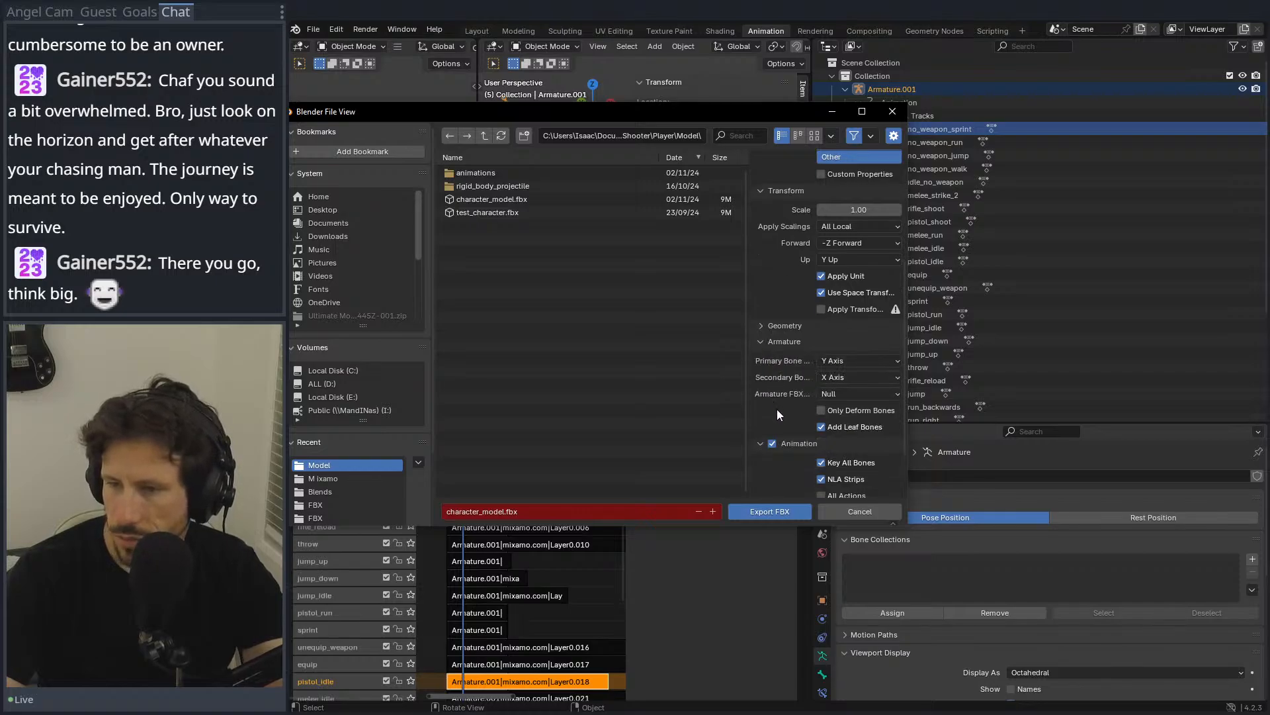
pyautogui.scroll(2, 778, 415)
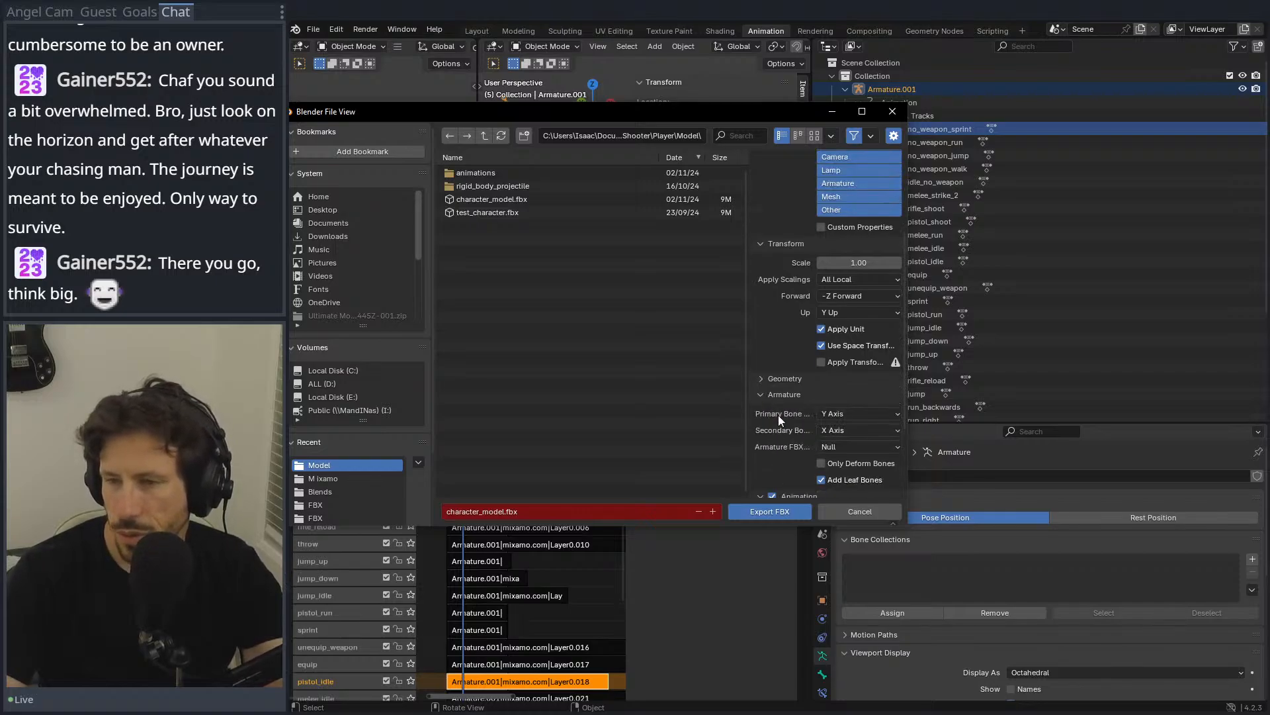
pyautogui.click(775, 381)
pyautogui.click(774, 378)
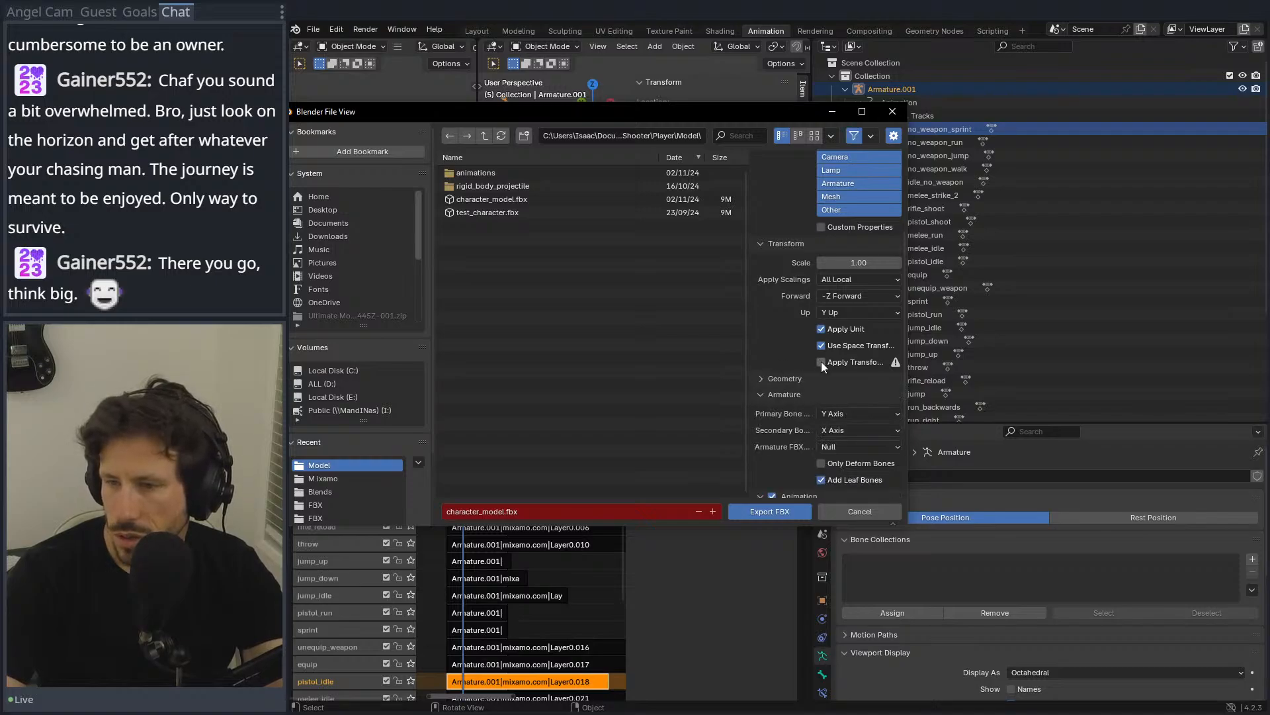
pyautogui.scroll(3, 826, 337)
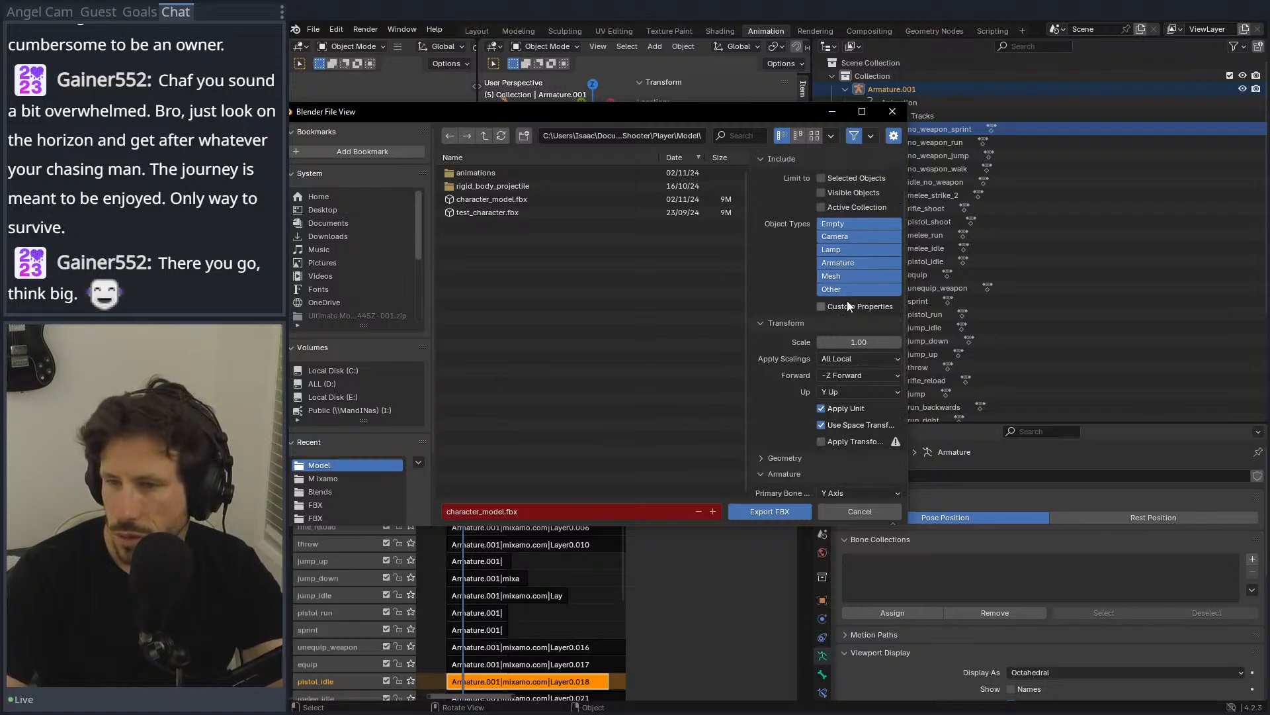
pyautogui.scroll(2, 847, 307)
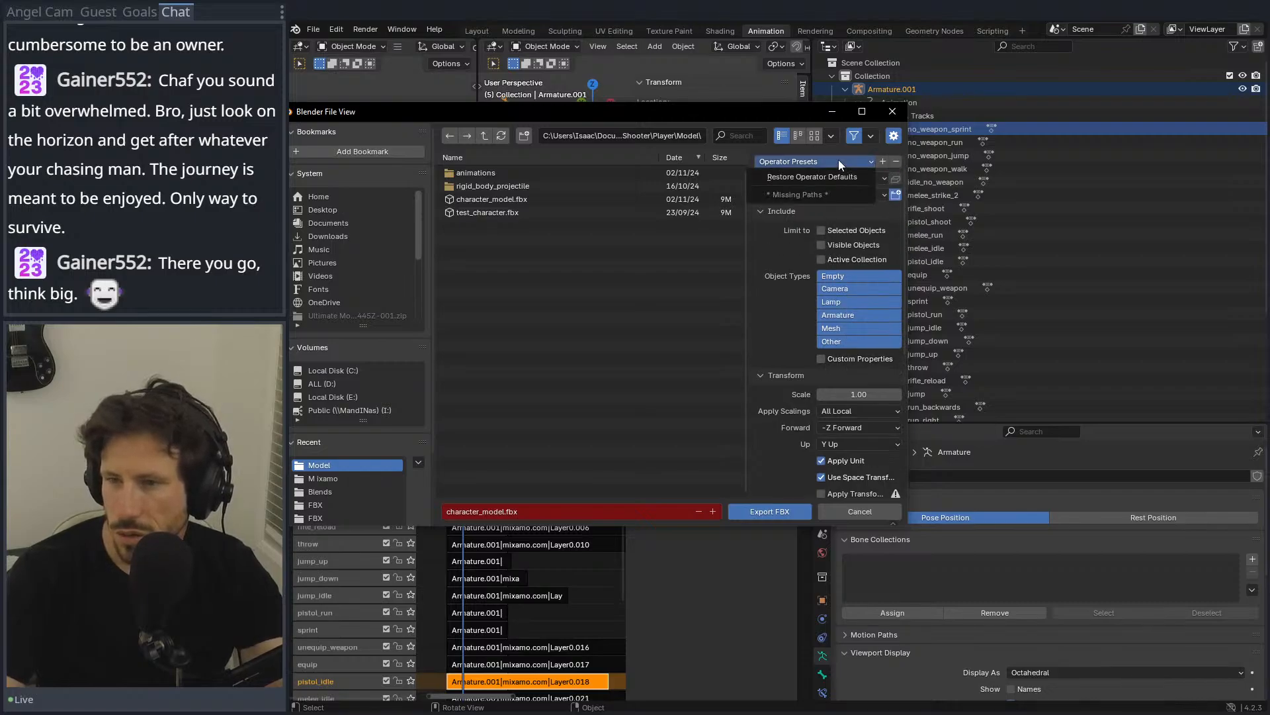
pyautogui.click(781, 210)
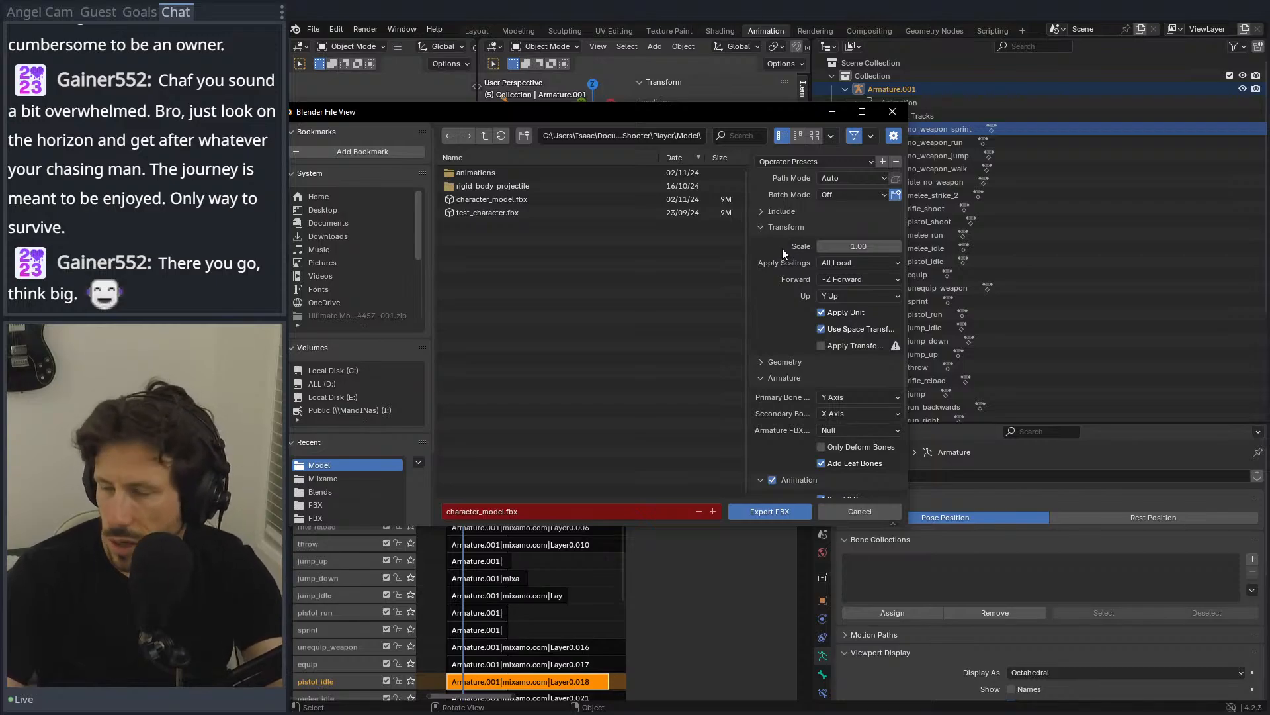
pyautogui.click(895, 111)
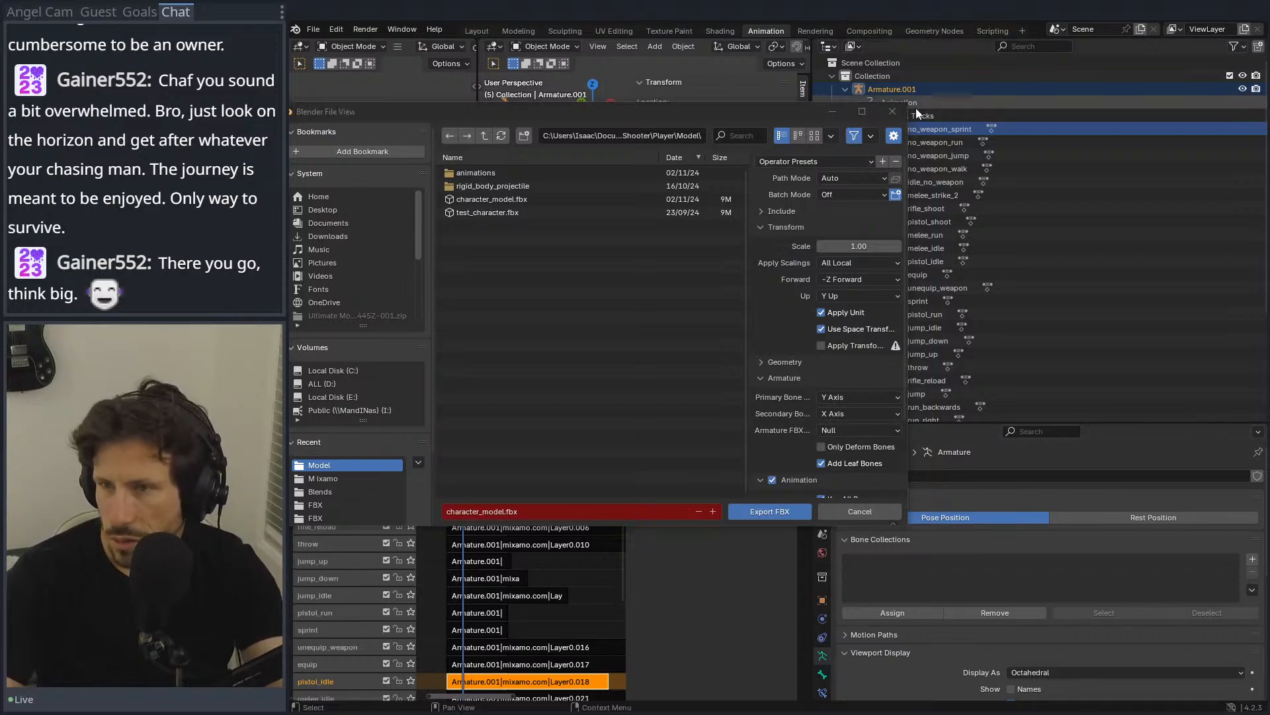
# Step: Save the file and reopen character_no_licence.blend in a new Blender session without allowing its scripts to run
pyautogui.click(319, 31)
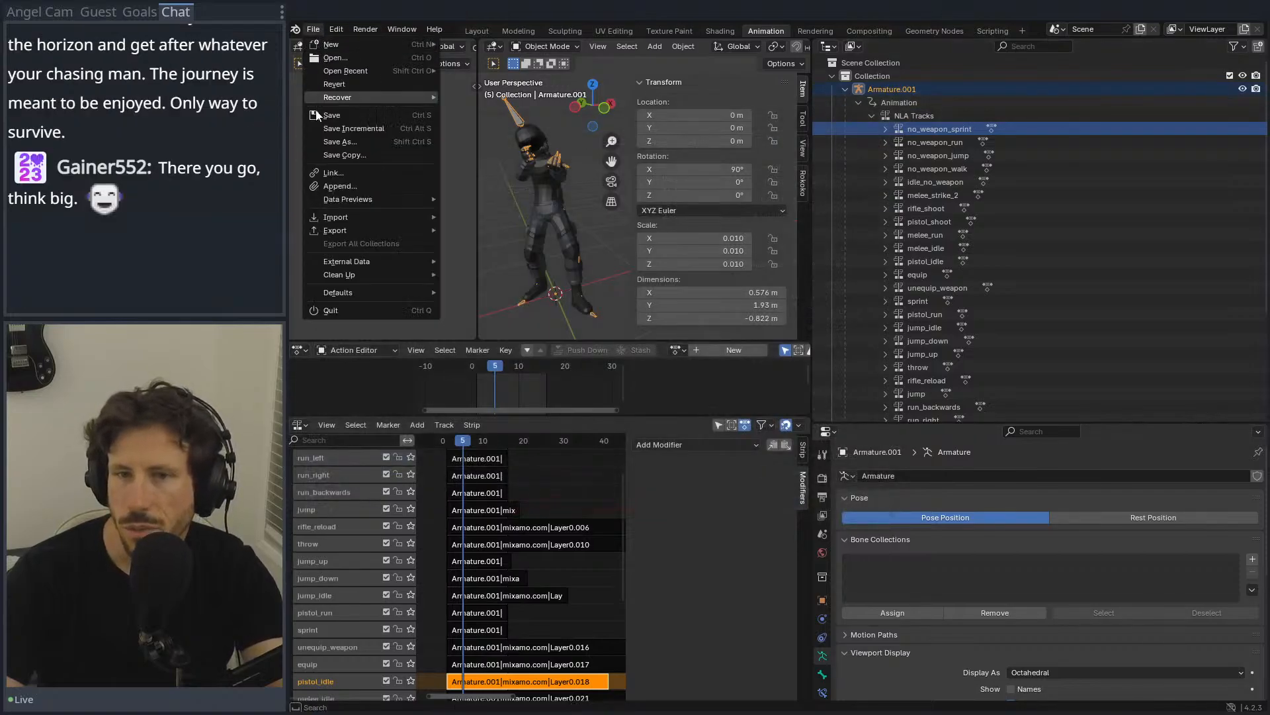
pyautogui.click(323, 113)
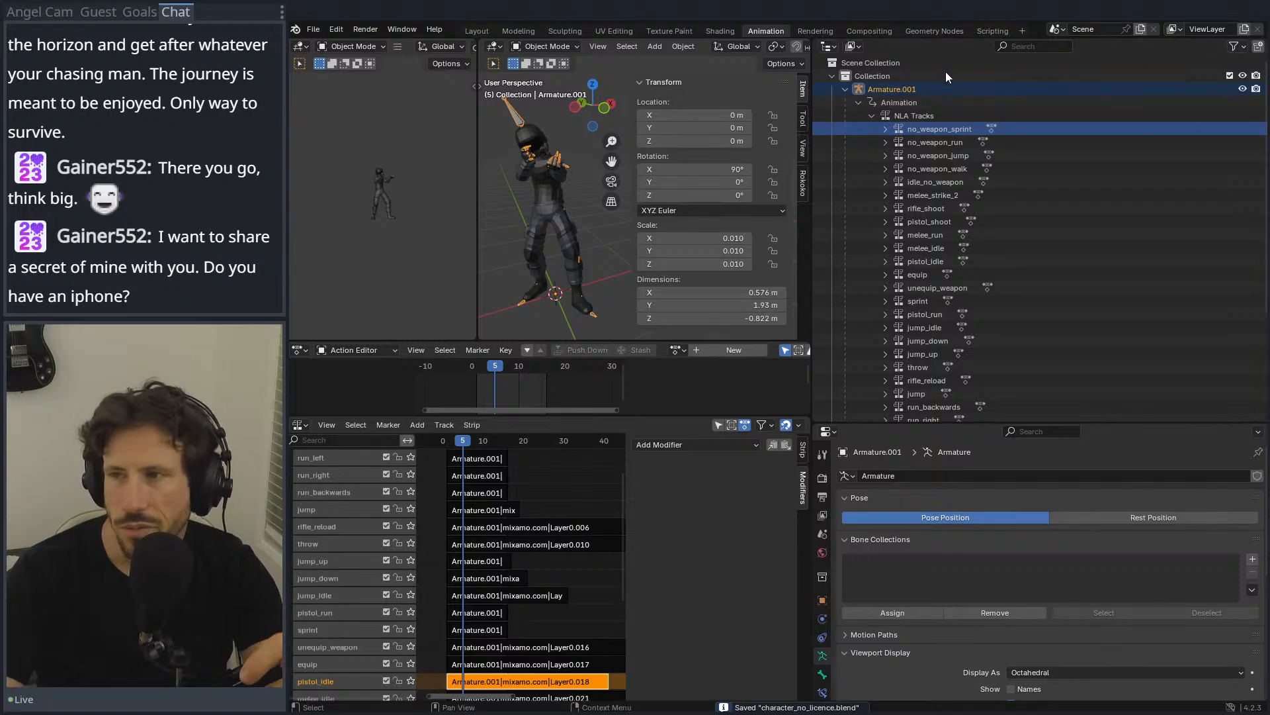
pyautogui.hotkey('alt', 'Tab')
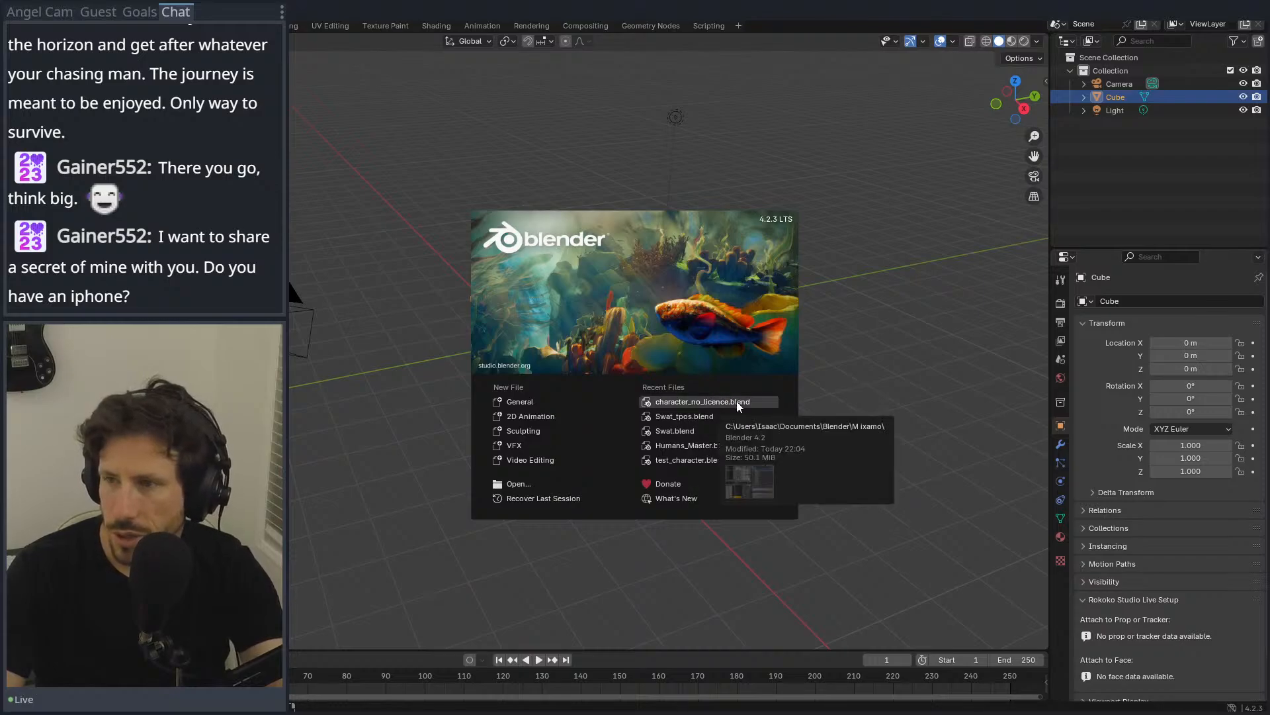
pyautogui.click(739, 405)
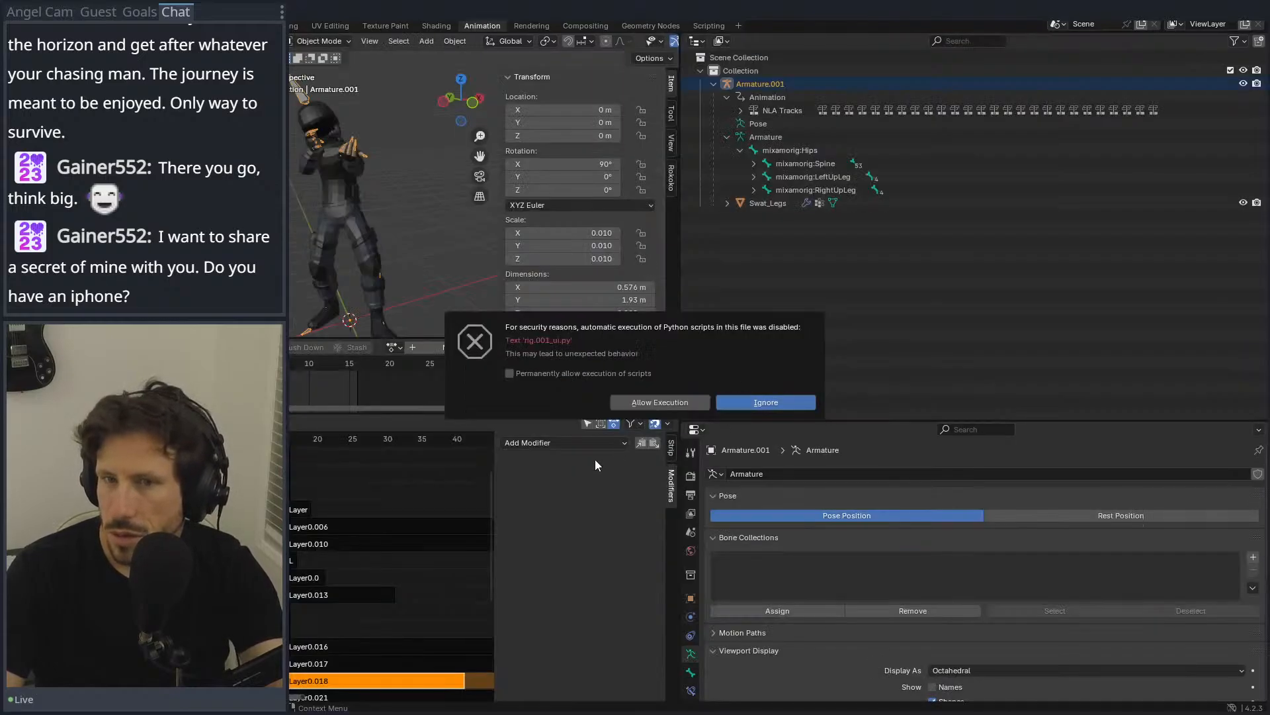
pyautogui.click(736, 405)
pyautogui.scroll(4, 377, 602)
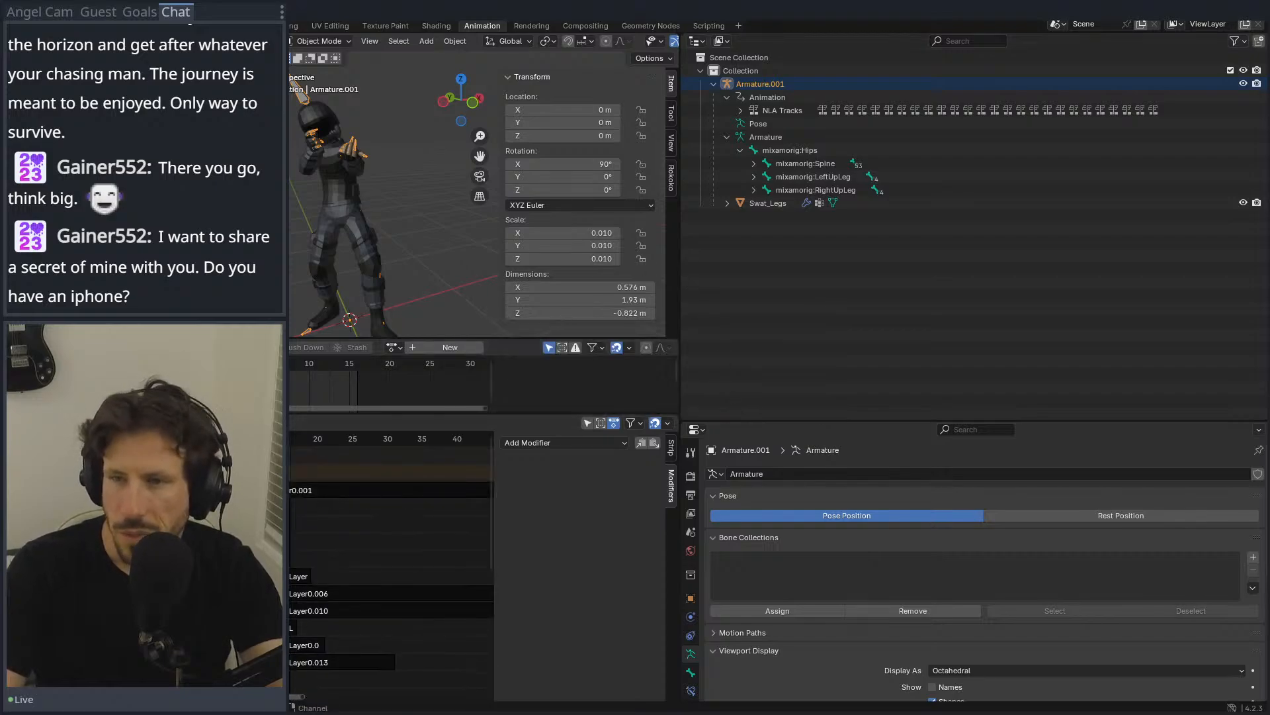
pyautogui.doubleClick(402, 10)
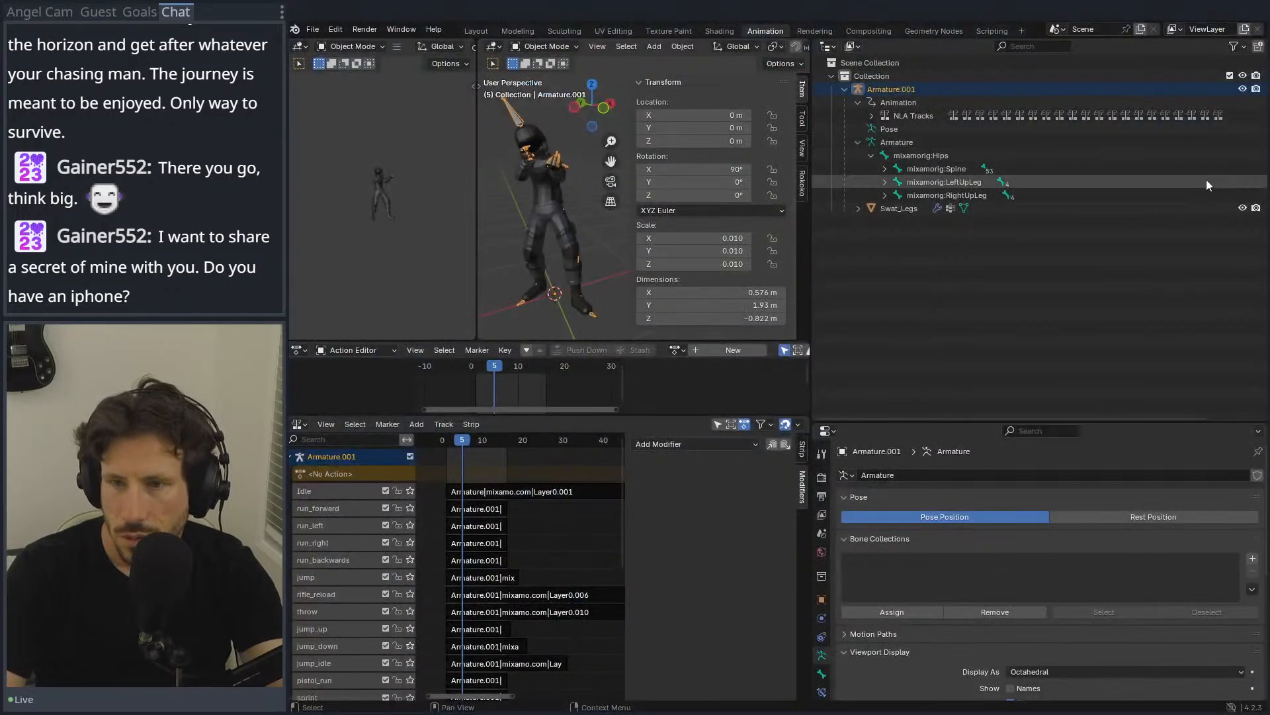
# Step: Inspect the Swat_Legs mesh's modifiers in the Outliner, collapsing the Armature and Animation entries
pyautogui.click(858, 142)
pyautogui.click(858, 155)
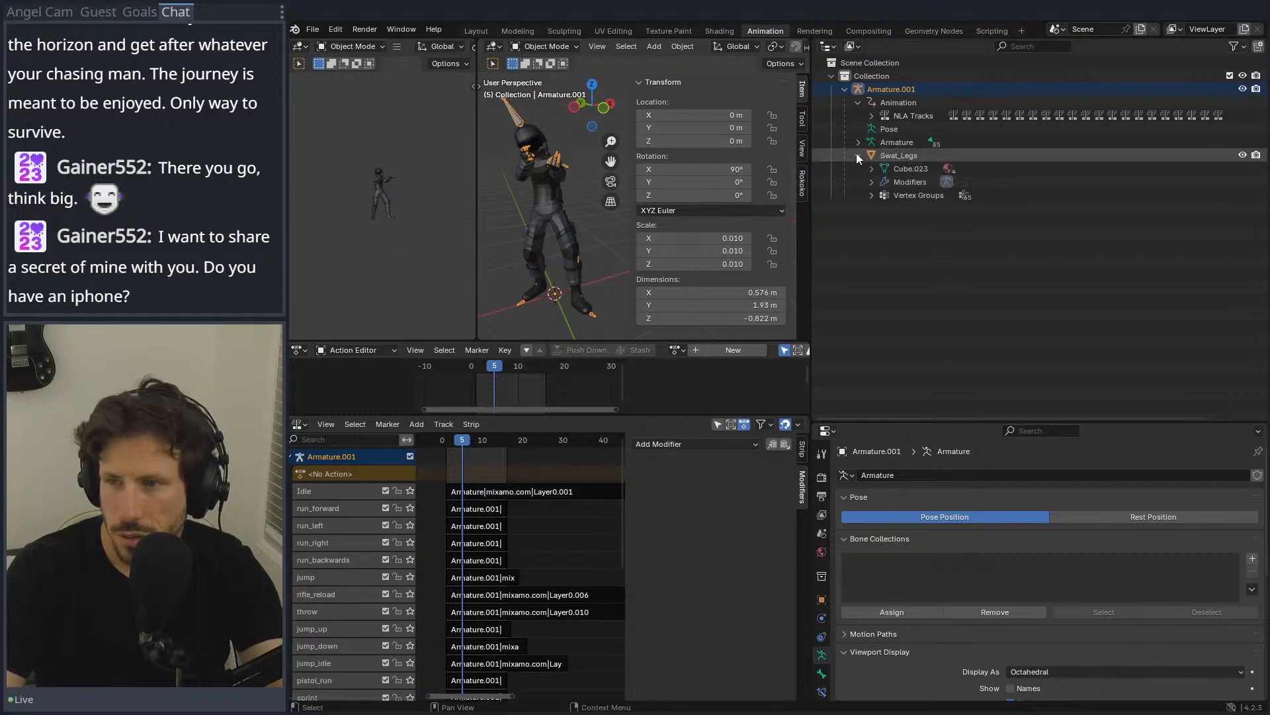
pyautogui.click(873, 182)
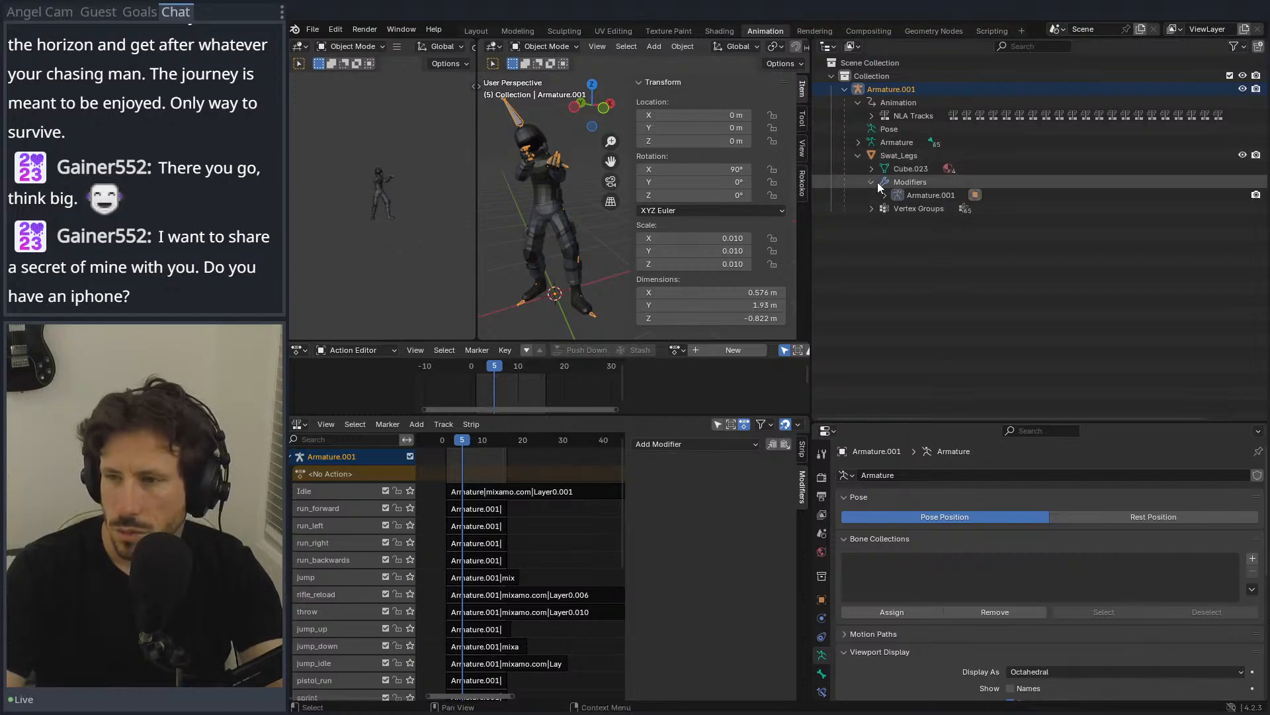
pyautogui.click(871, 178)
pyautogui.click(858, 102)
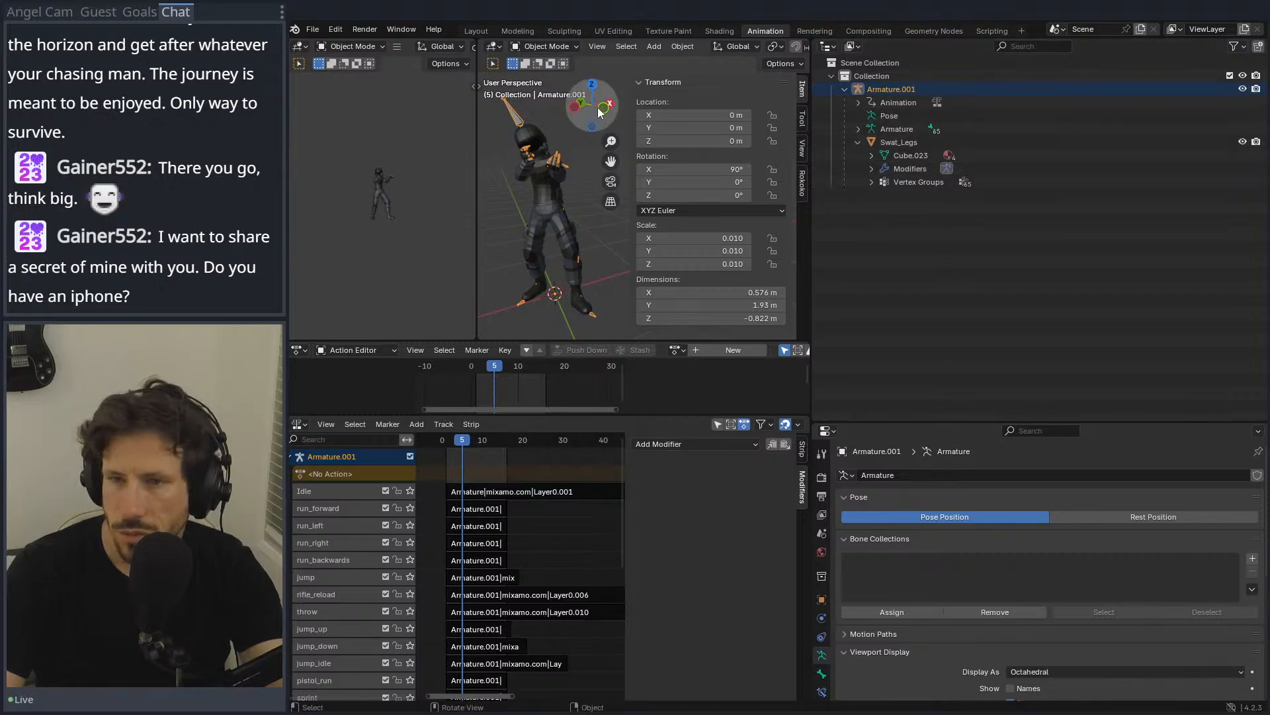
# Step: Set up an FBX export that targets the existing character_model.fbx in the project's Player/Model folder
pyautogui.click(312, 29)
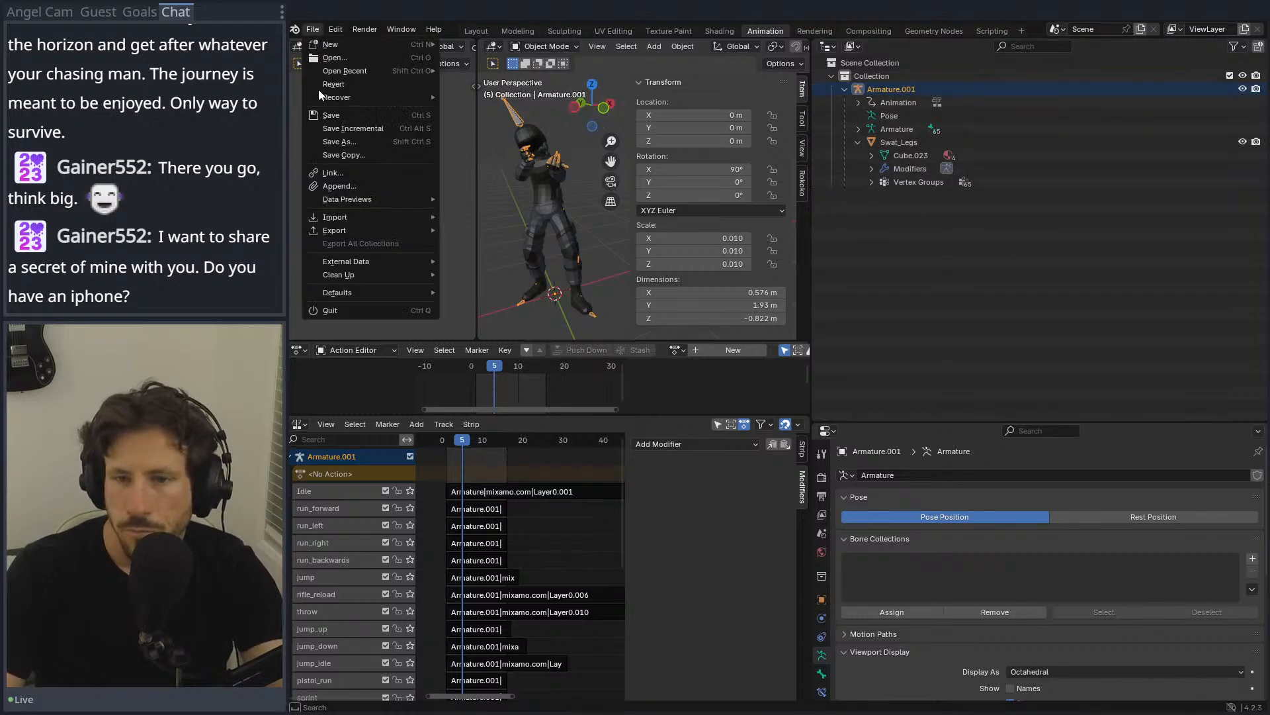
pyautogui.moveTo(341, 230)
pyautogui.click(509, 347)
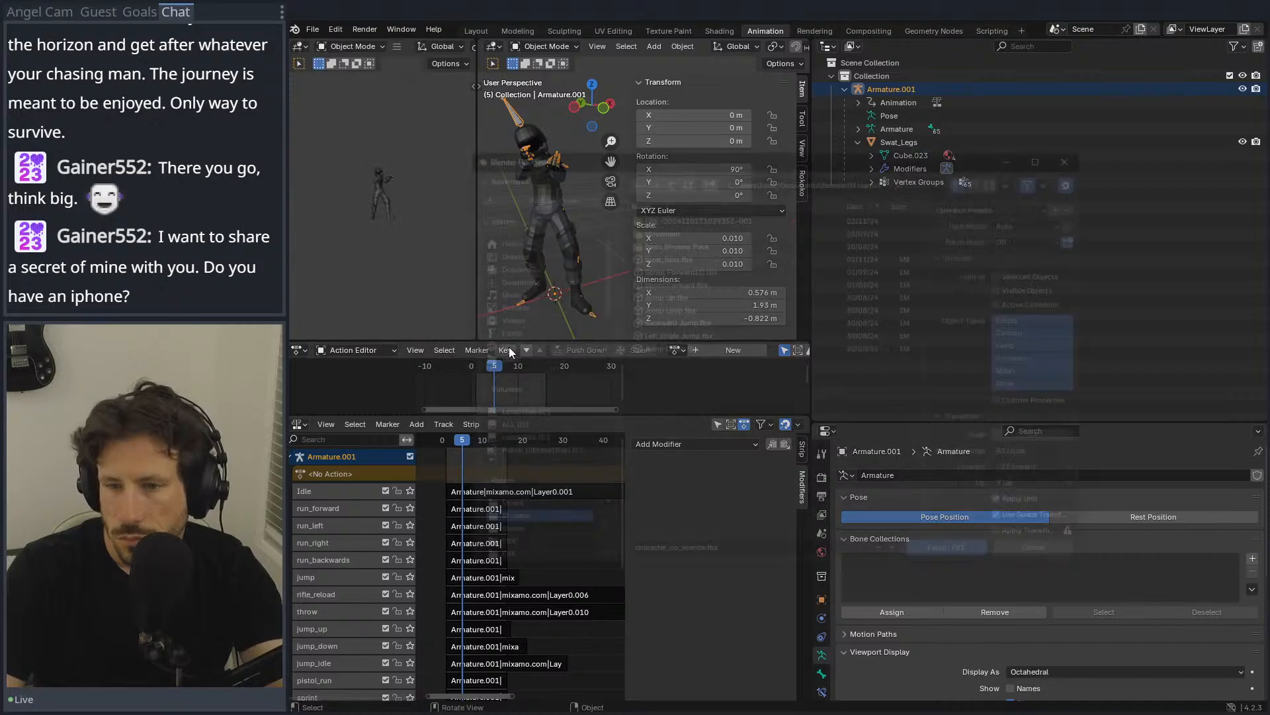
pyautogui.scroll(-2, 550, 490)
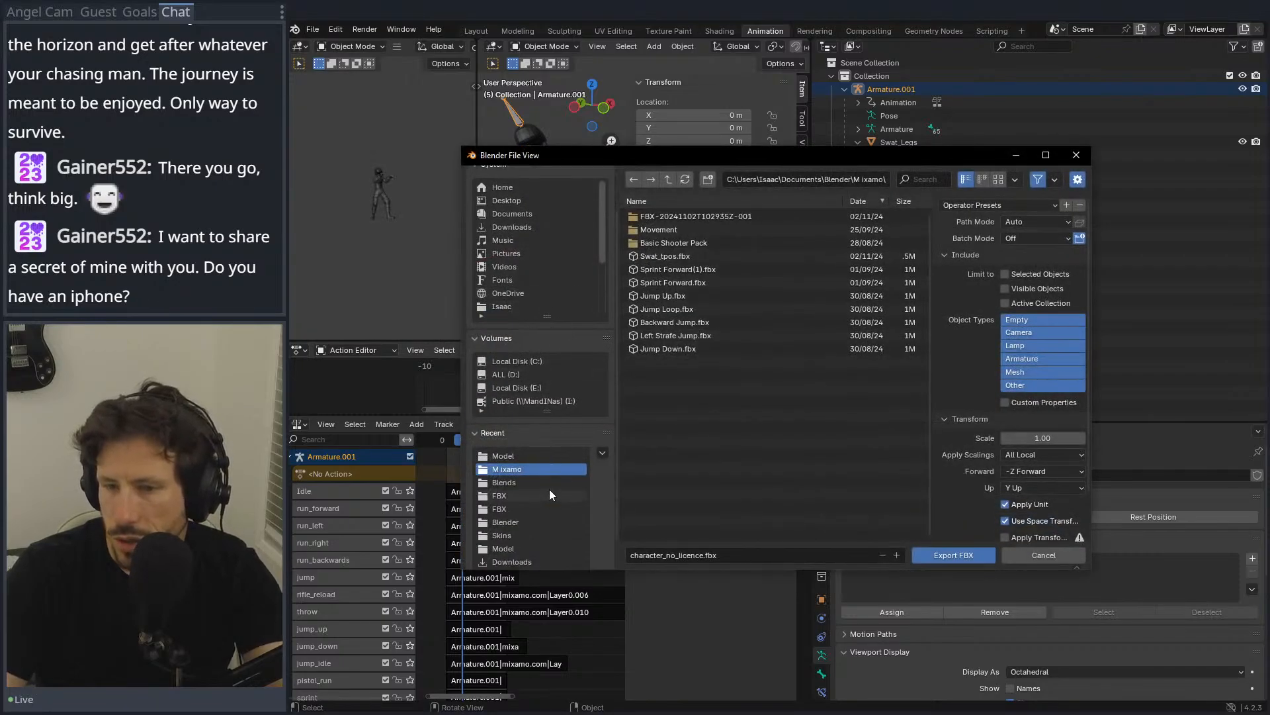
pyautogui.click(523, 458)
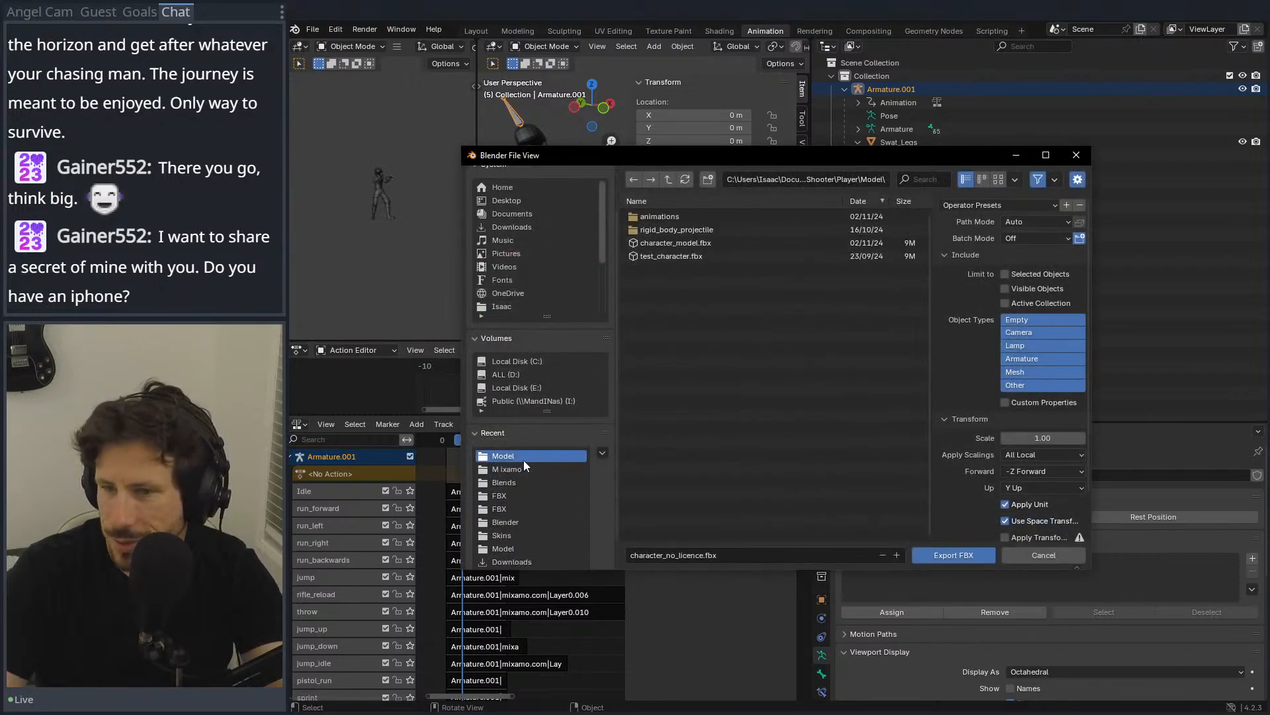
pyautogui.click(660, 243)
# Step: Check the Animation export options, export the FBX over character_model.fbx, and deselect the armature
pyautogui.scroll(-2, 983, 471)
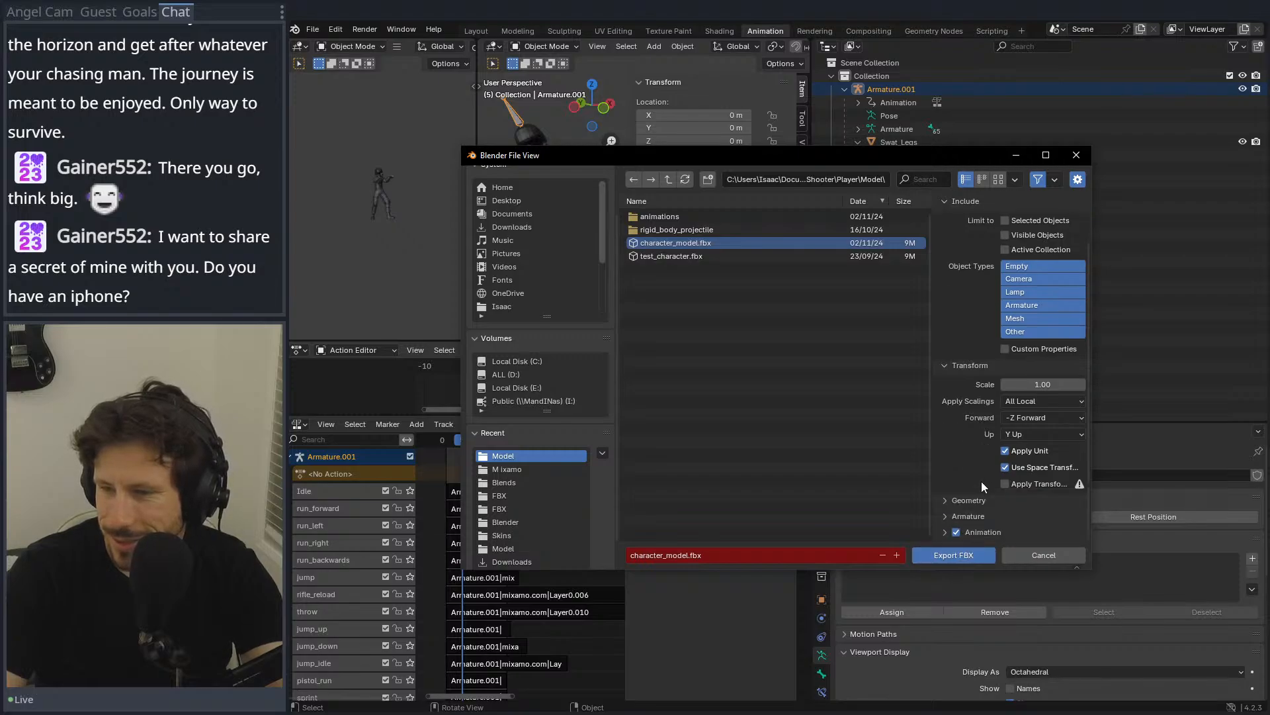
pyautogui.click(946, 531)
pyautogui.scroll(-4, 947, 523)
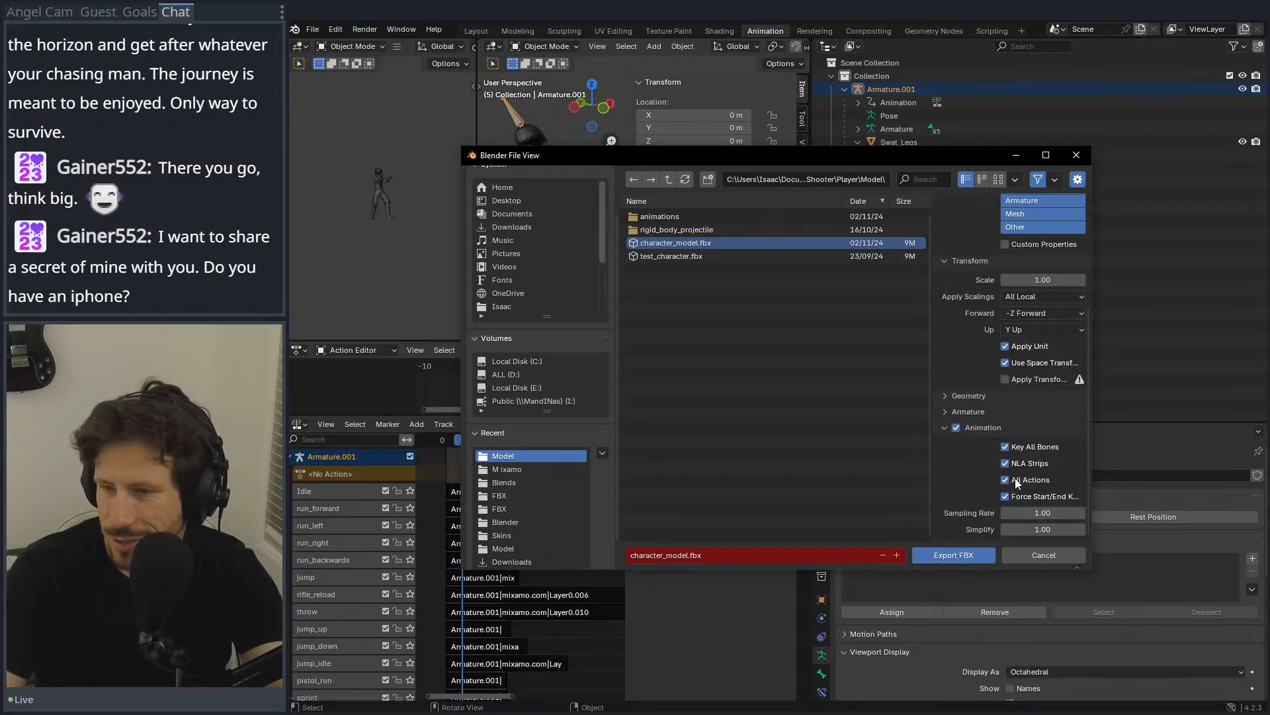
pyautogui.click(974, 552)
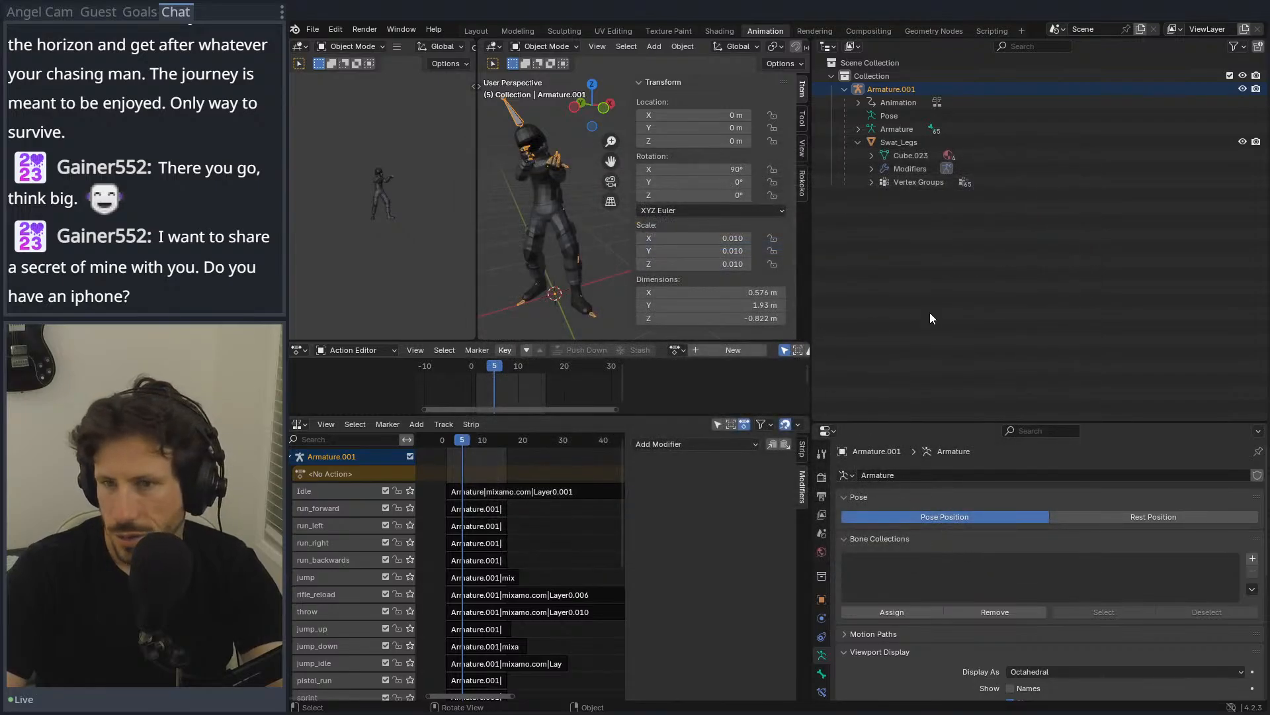
pyautogui.click(934, 331)
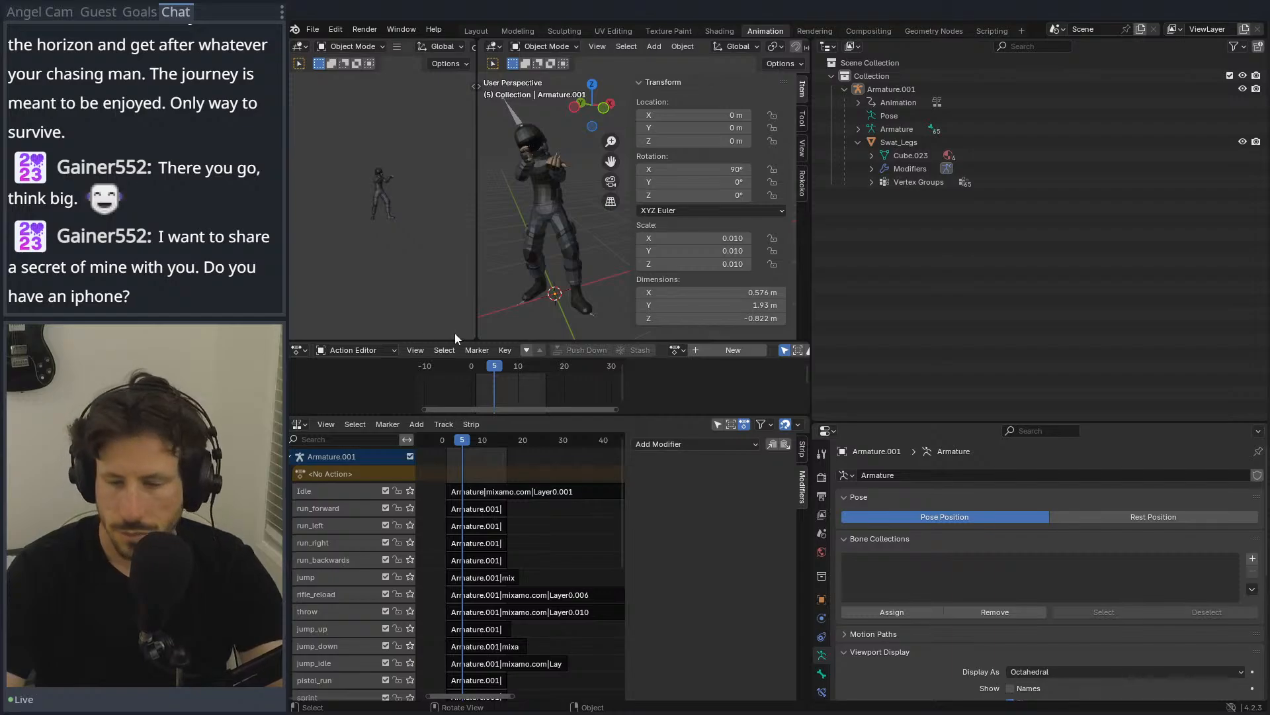
# Step: Switch to Godot, delete the character_model node, and place a fresh instance of the re-exported character_model.fbx in the test_character scene
pyautogui.hotkey('alt', 'Tab')
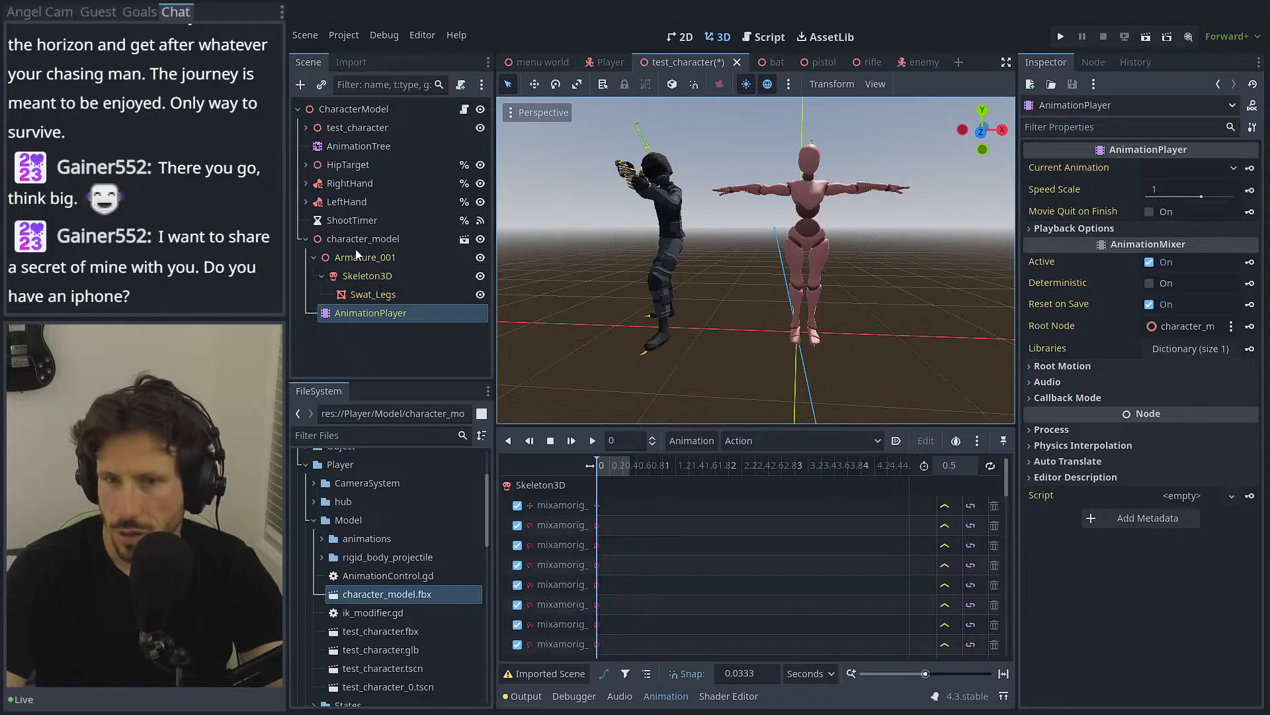
pyautogui.rightClick(357, 240)
pyautogui.click(411, 703)
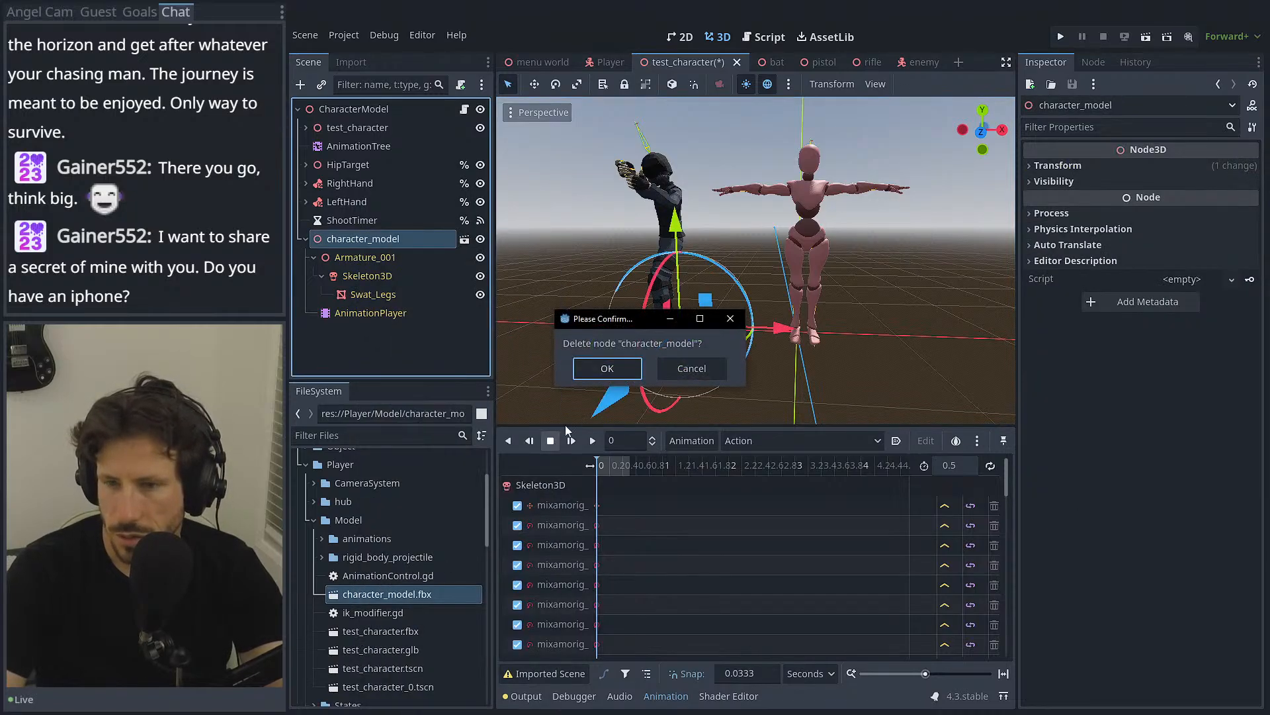
pyautogui.click(604, 366)
pyautogui.moveTo(369, 599); pyautogui.dragTo(628, 291)
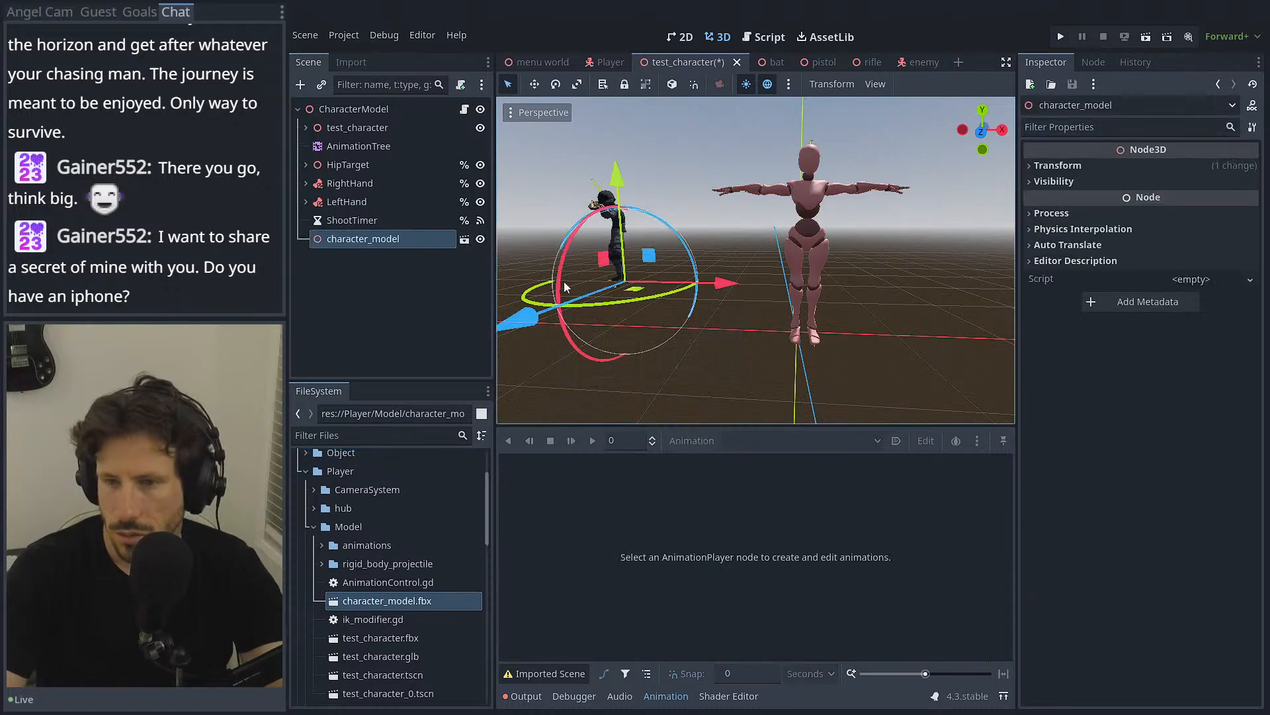
# Step: Enable Editable Children on the new character_model node and select its AnimationPlayer
pyautogui.rightClick(352, 250)
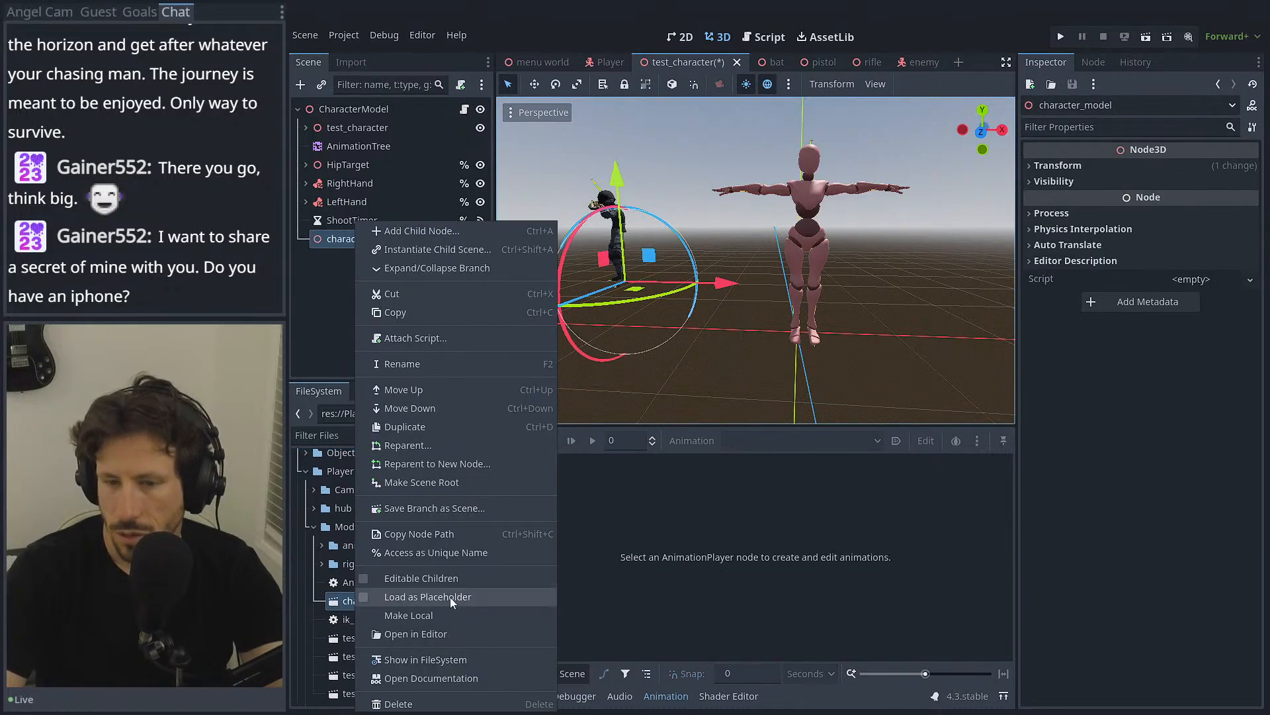
pyautogui.click(440, 579)
pyautogui.click(395, 316)
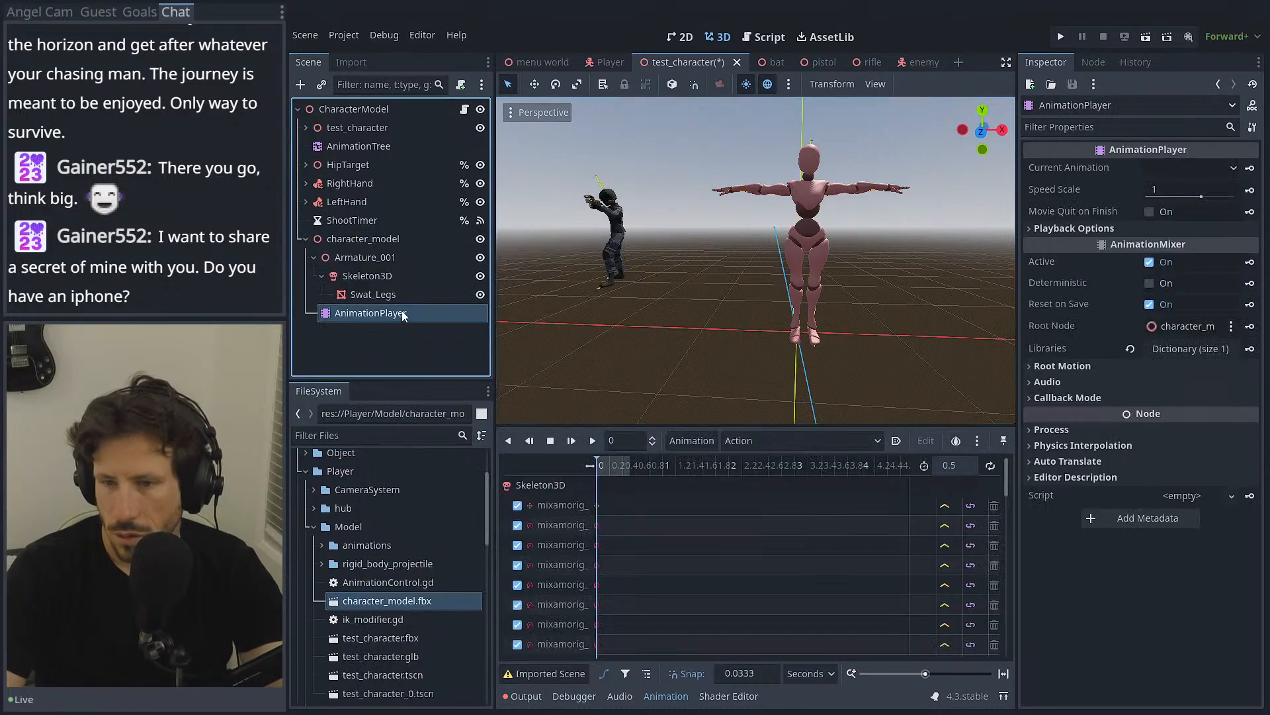
# Step: Preview an Armature_001|mixamo_com animation by scrubbing its timeline, return to the start, and select the Swat_Legs mesh
pyautogui.click(785, 438)
pyautogui.click(777, 426)
pyautogui.moveTo(623, 463)
pyautogui.mouseDown()
pyautogui.moveTo(603, 461)
pyautogui.moveTo(640, 463)
pyautogui.mouseUp()
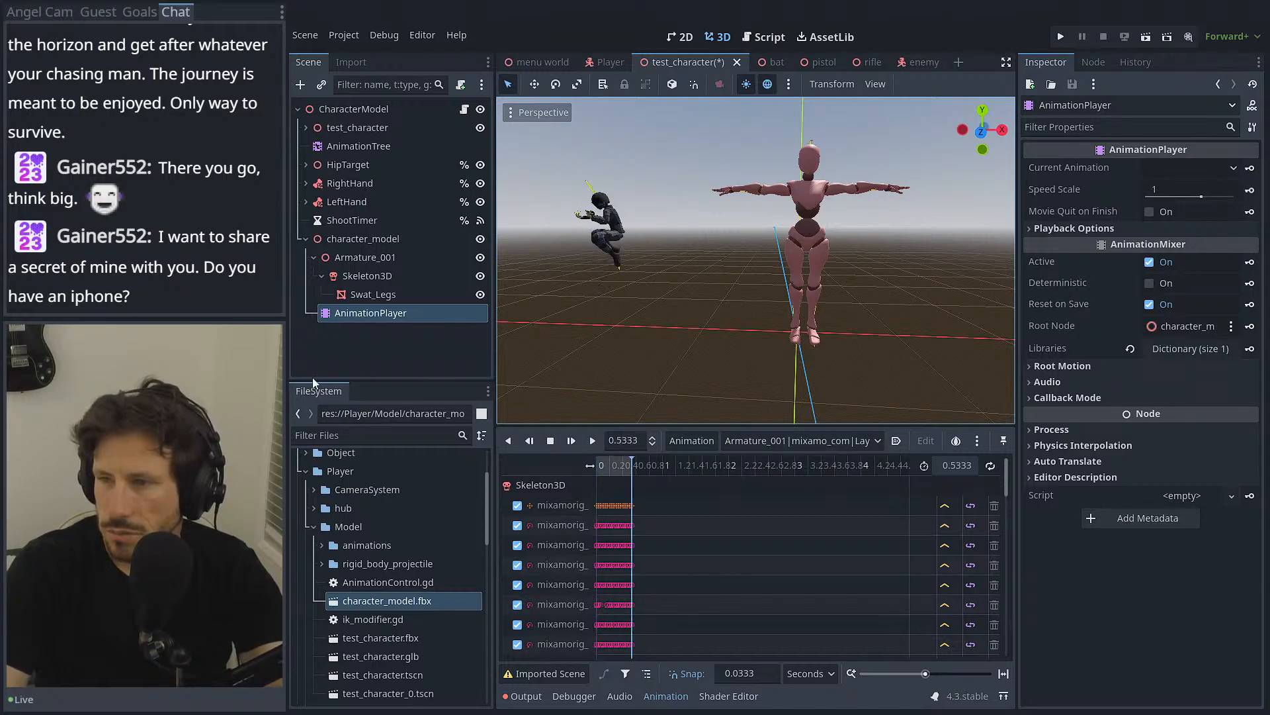
pyautogui.press('s')
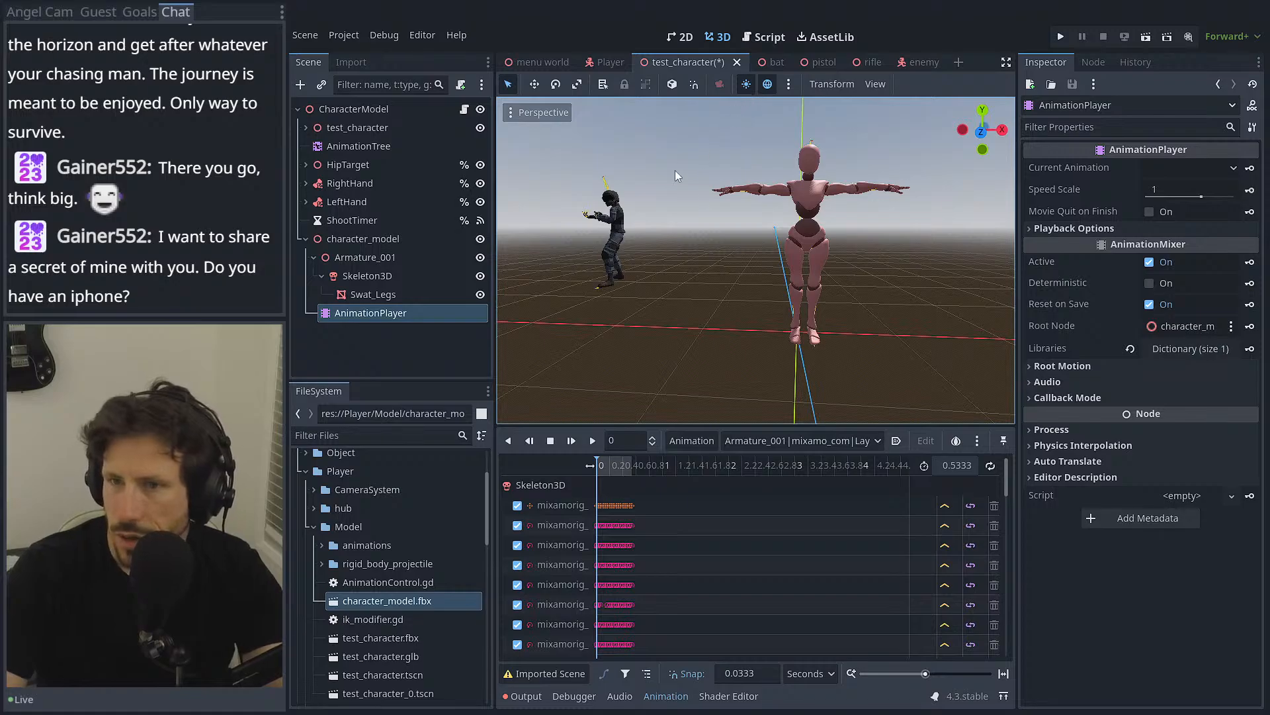
pyautogui.moveTo(569, 191); pyautogui.dragTo(642, 298)
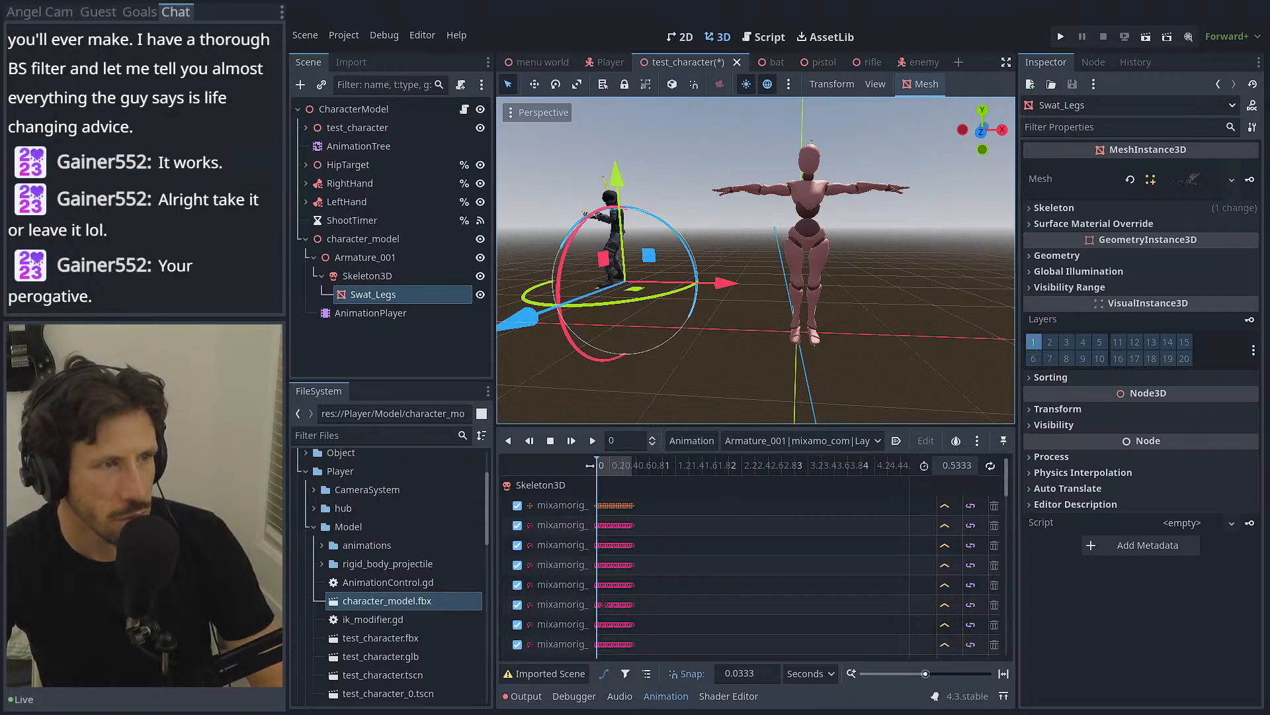
# Step: Switch to the browser and read the introduction and Theories section of the T. Harv Eker Wikipedia article
pyautogui.hotkey('alt', 'Tab')
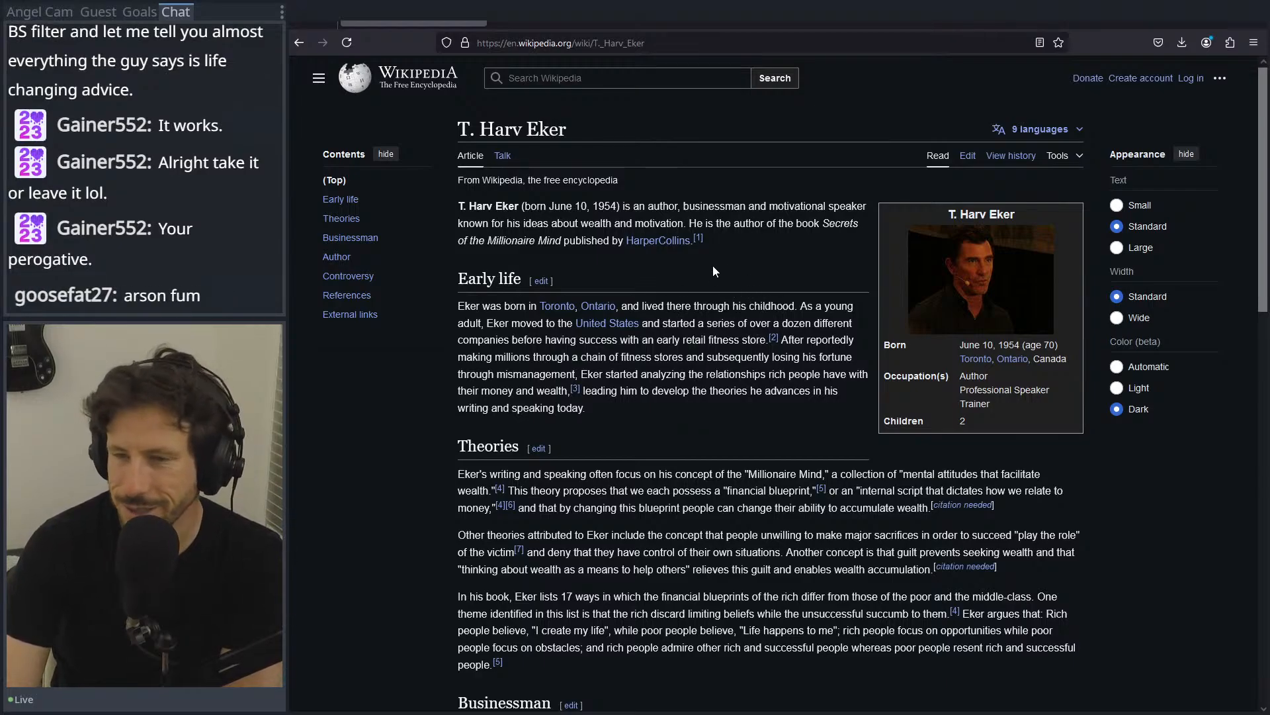
pyautogui.moveTo(639, 209); pyautogui.dragTo(750, 210)
pyautogui.click(750, 210)
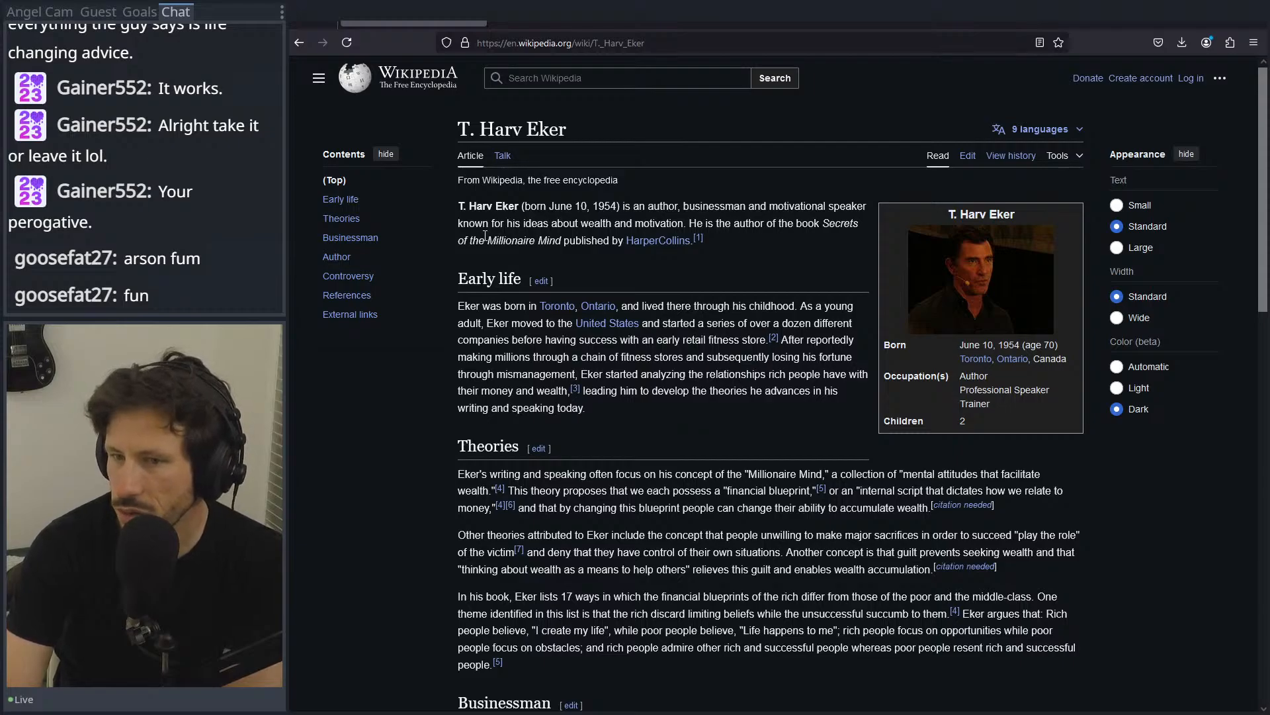
pyautogui.scroll(-1, 466, 228)
pyautogui.scroll(-1, 441, 215)
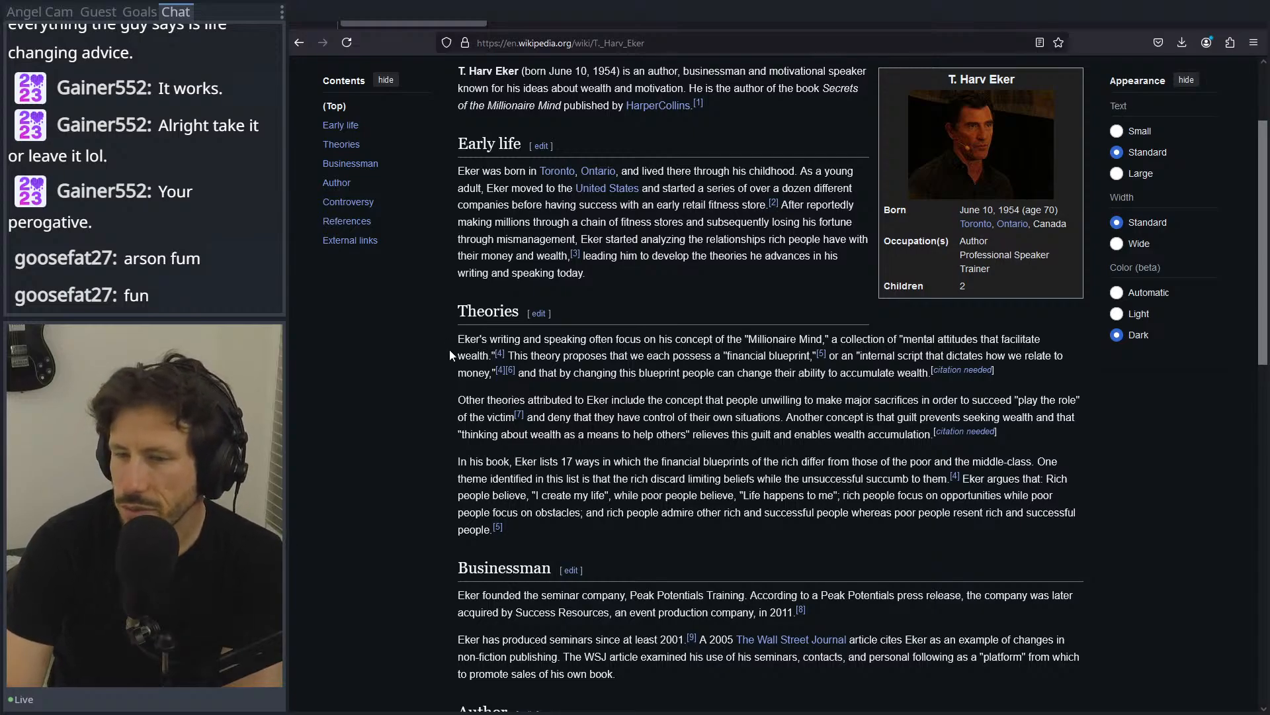
pyautogui.moveTo(495, 356); pyautogui.dragTo(900, 339)
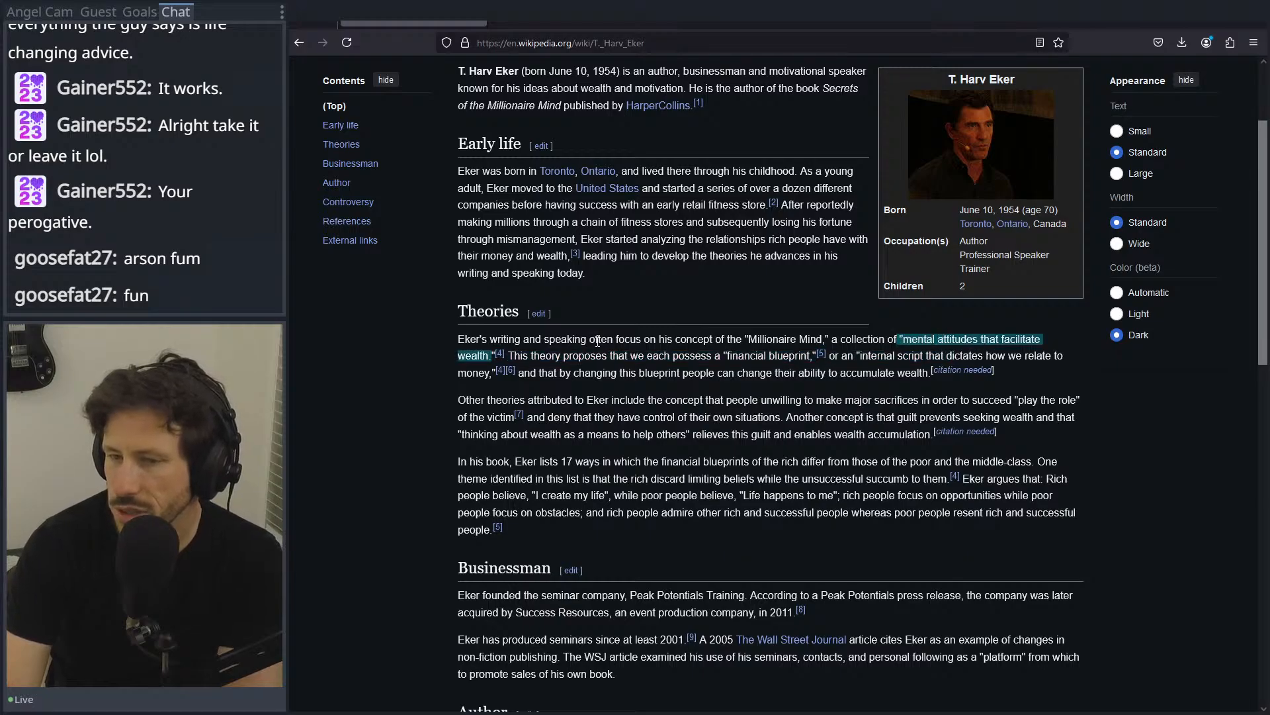
pyautogui.click(585, 358)
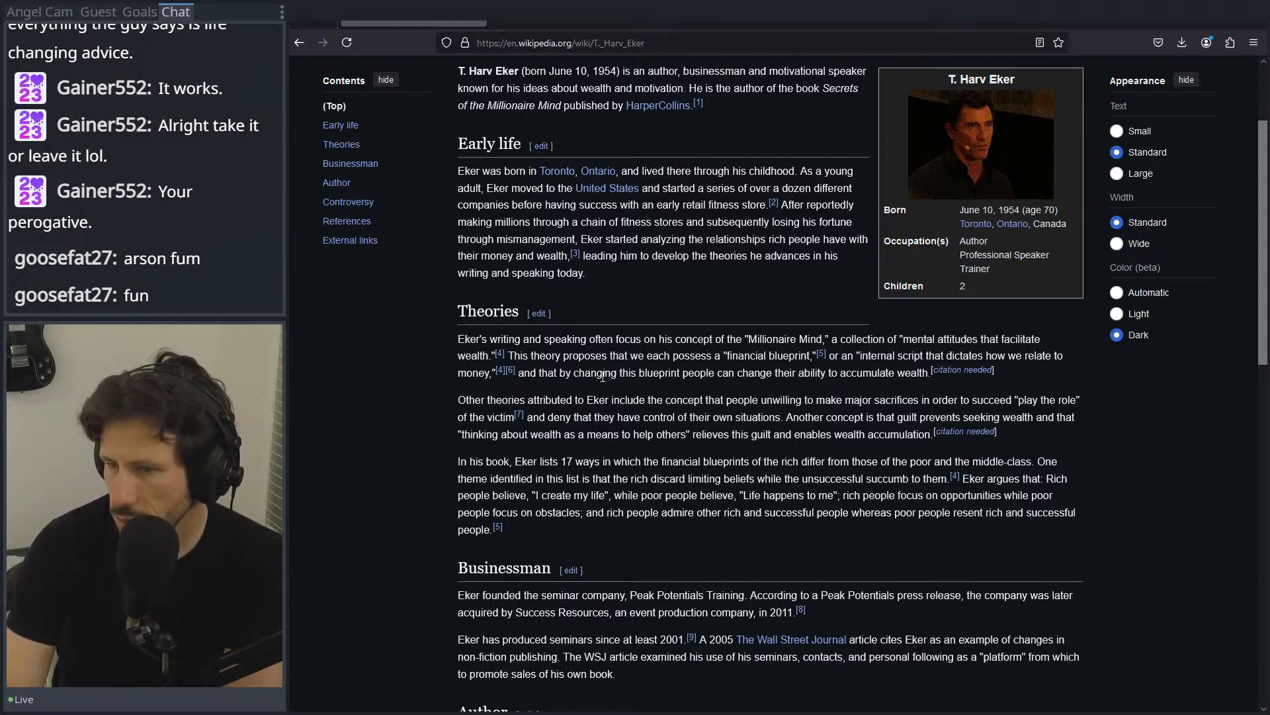
pyautogui.scroll(-2, 612, 383)
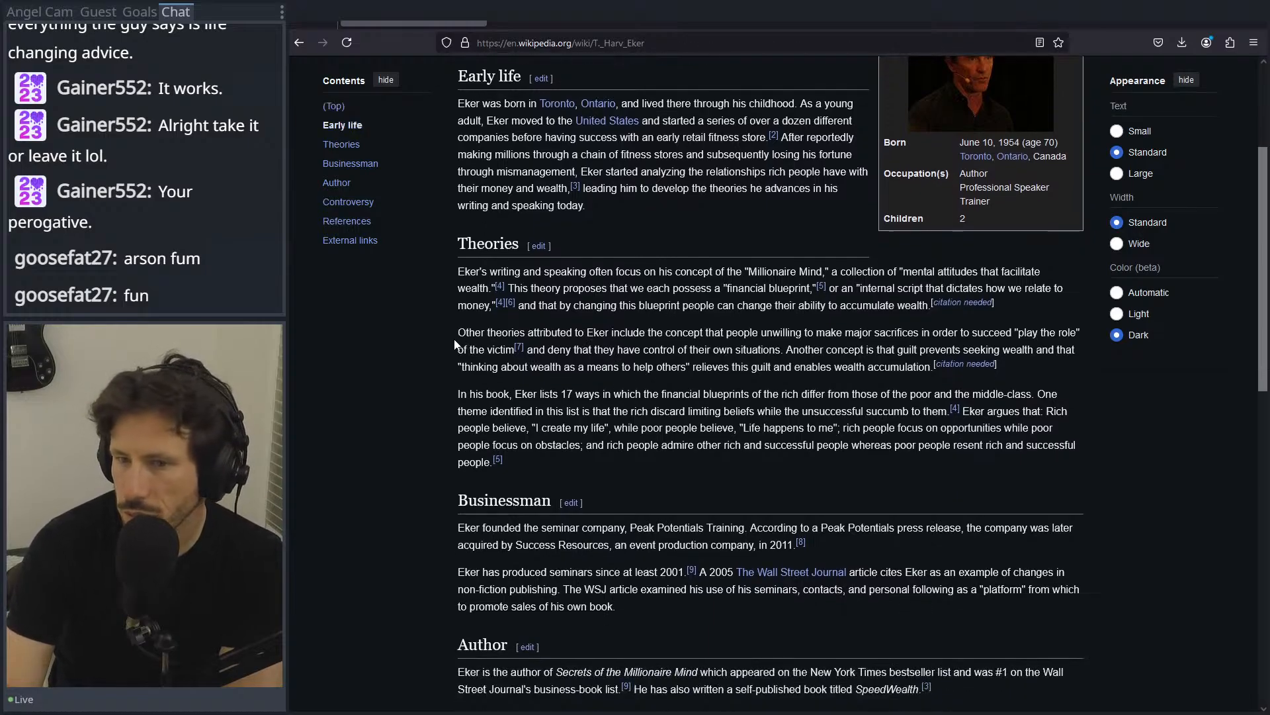
pyautogui.moveTo(451, 338); pyautogui.dragTo(479, 355)
pyautogui.click(479, 356)
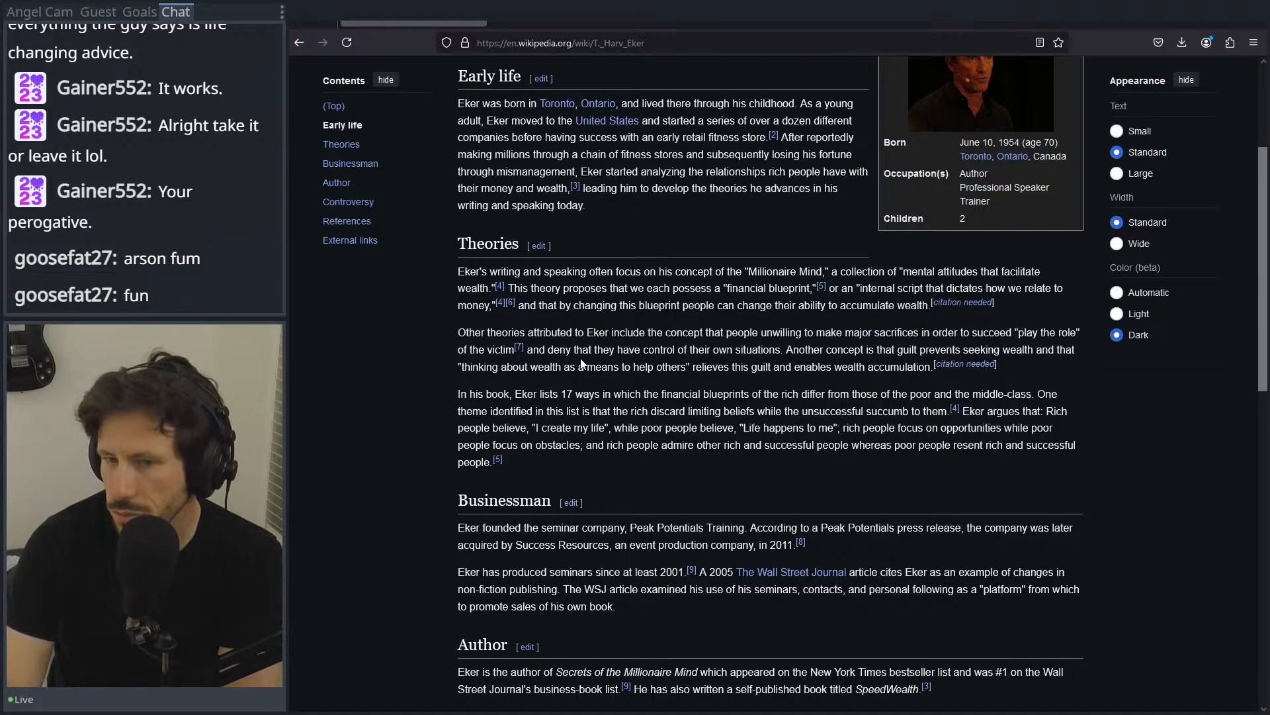
pyautogui.scroll(-1, 581, 359)
pyautogui.moveTo(675, 282); pyautogui.dragTo(796, 284)
pyautogui.click(805, 287)
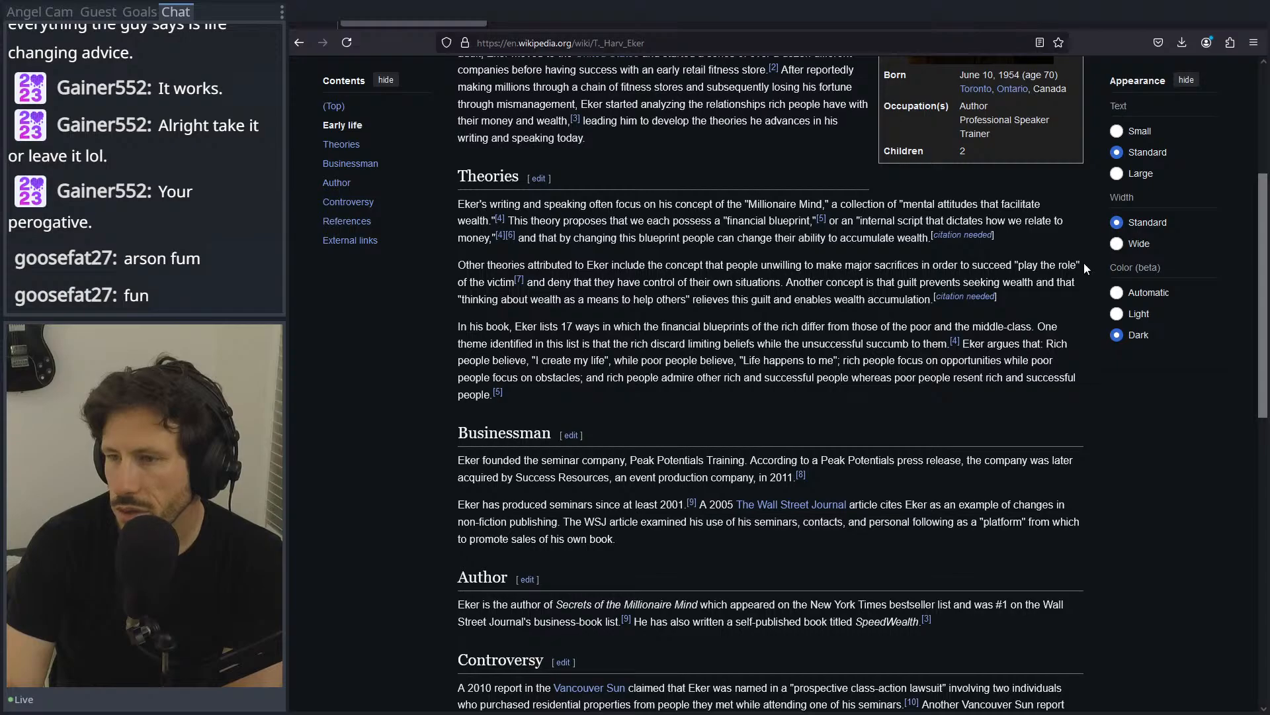
pyautogui.moveTo(1085, 267); pyautogui.dragTo(729, 263)
pyautogui.moveTo(510, 287); pyautogui.dragTo(939, 265)
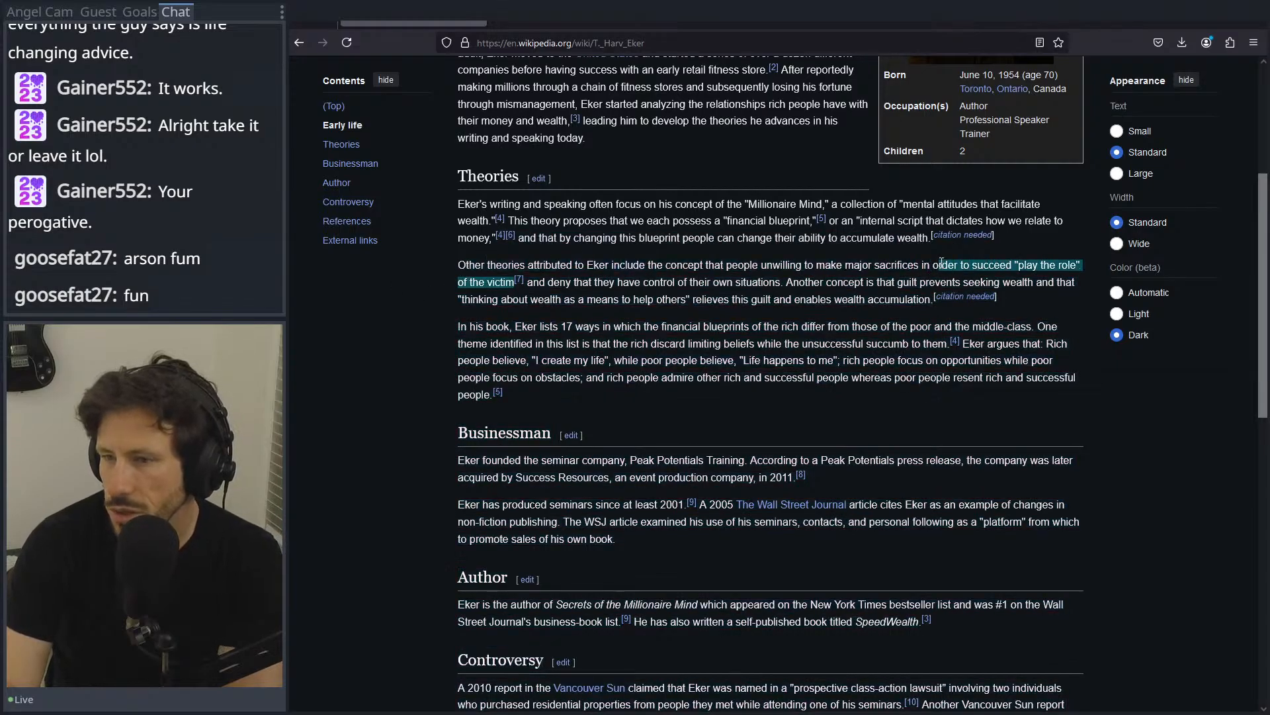
pyautogui.click(712, 321)
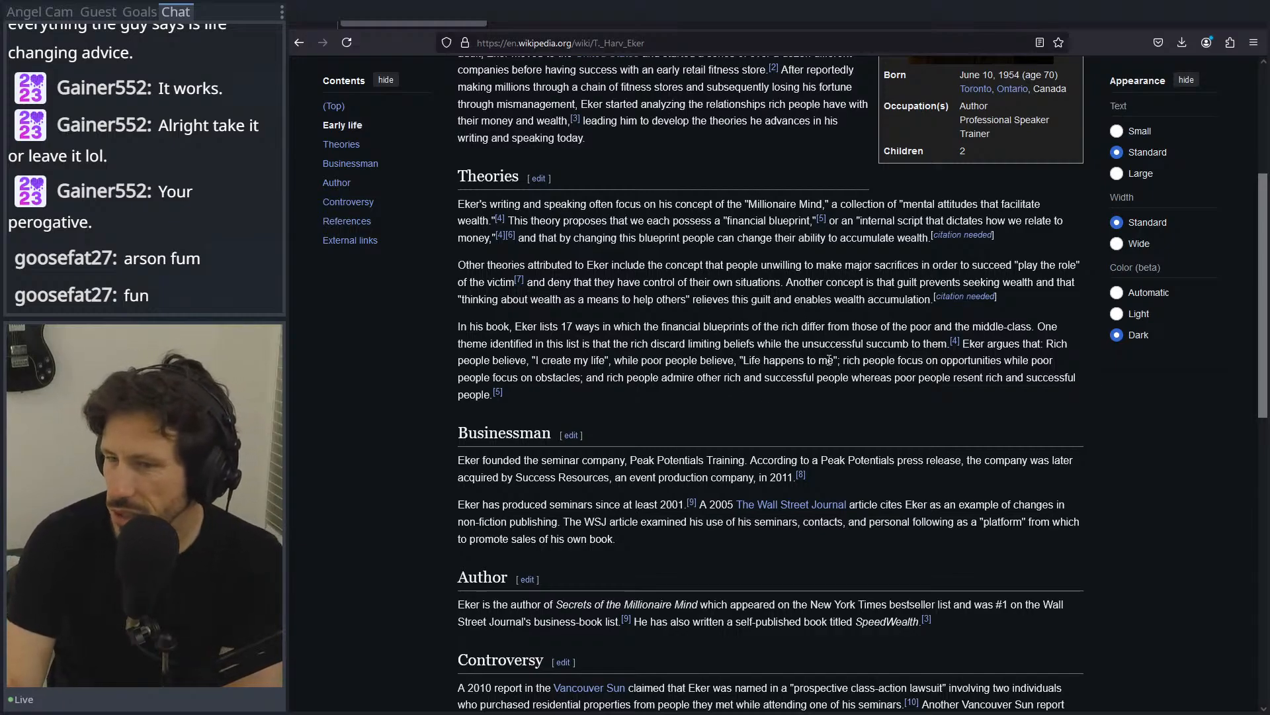
# Step: Read the article's Businessman and Controversy sections, return to its beginning, and switch back to Godot
pyautogui.scroll(-3, 796, 292)
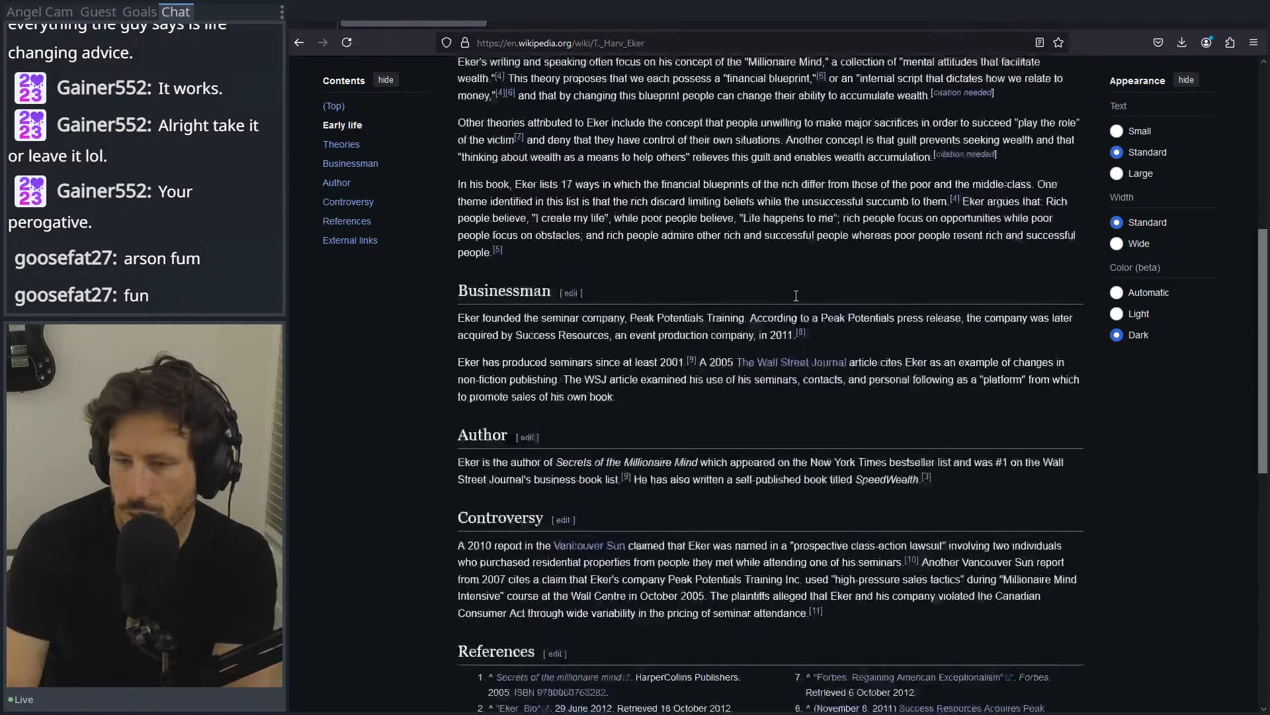
pyautogui.moveTo(630, 259); pyautogui.dragTo(731, 260)
pyautogui.moveTo(964, 258); pyautogui.dragTo(618, 271)
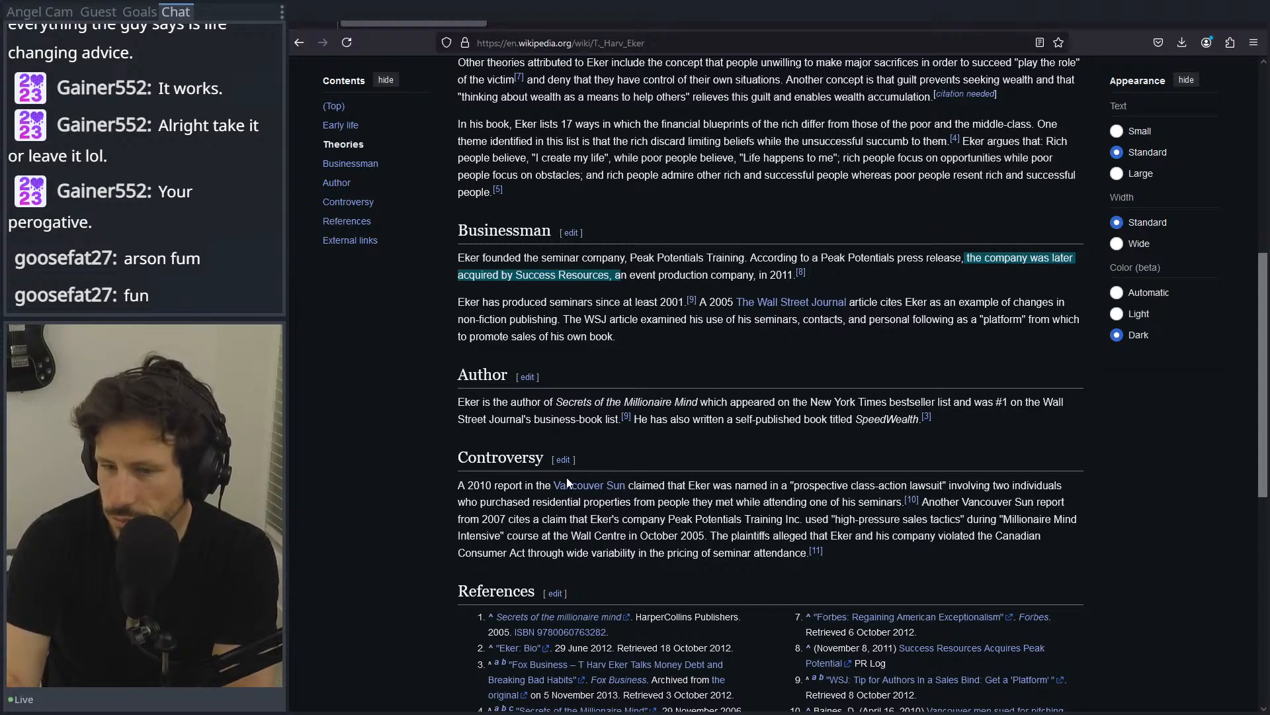
pyautogui.moveTo(618, 503); pyautogui.dragTo(869, 502)
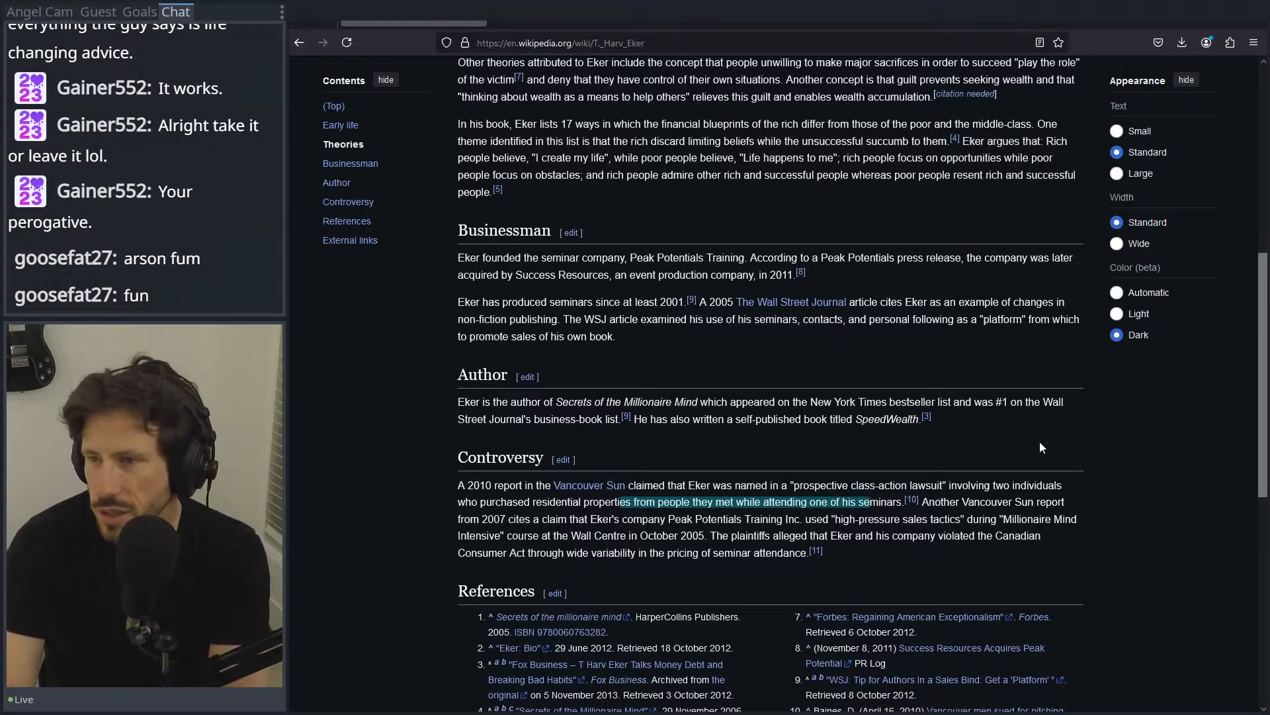
pyautogui.scroll(7, 1040, 446)
pyautogui.moveTo(1015, 27); pyautogui.dragTo(289, 179)
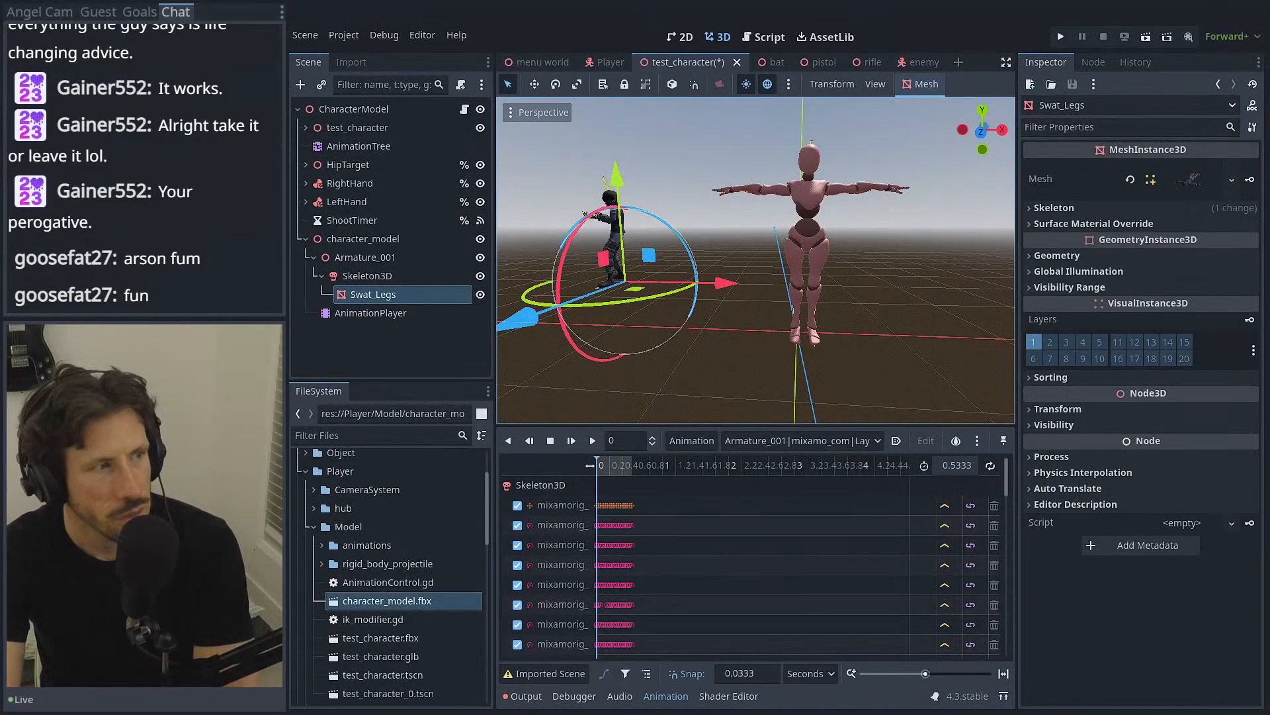